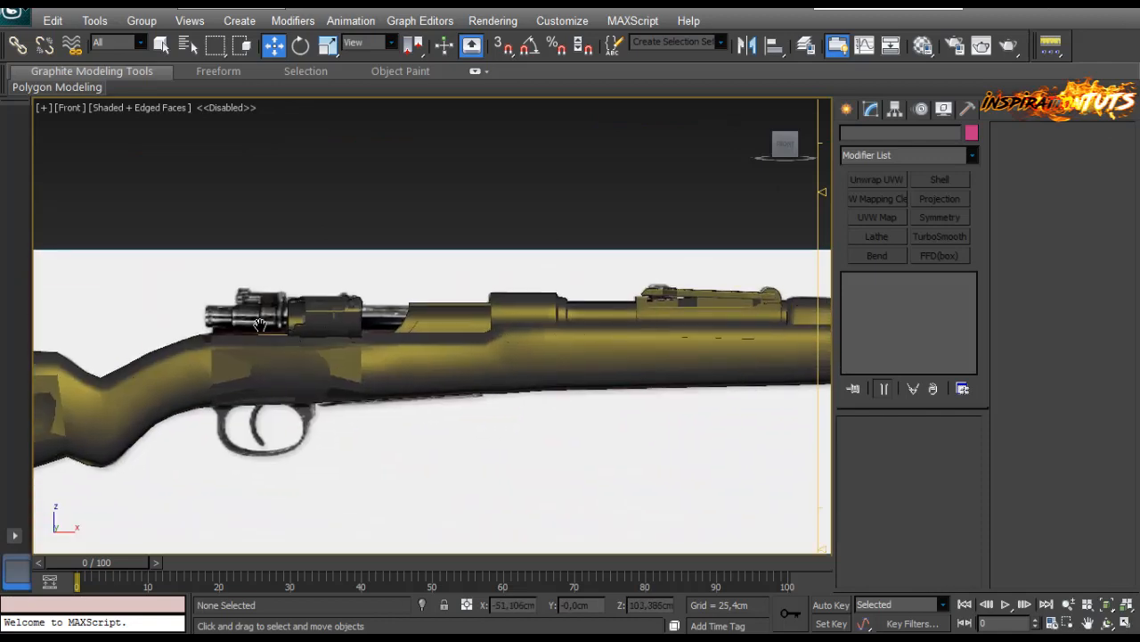
Display the rifle mesh with edged faces and see-through over the bolt area of the reference image.
scroll(481, 329, "down", 2)
scroll(448, 324, "up", 2)
scroll(447, 324, "down", 2)
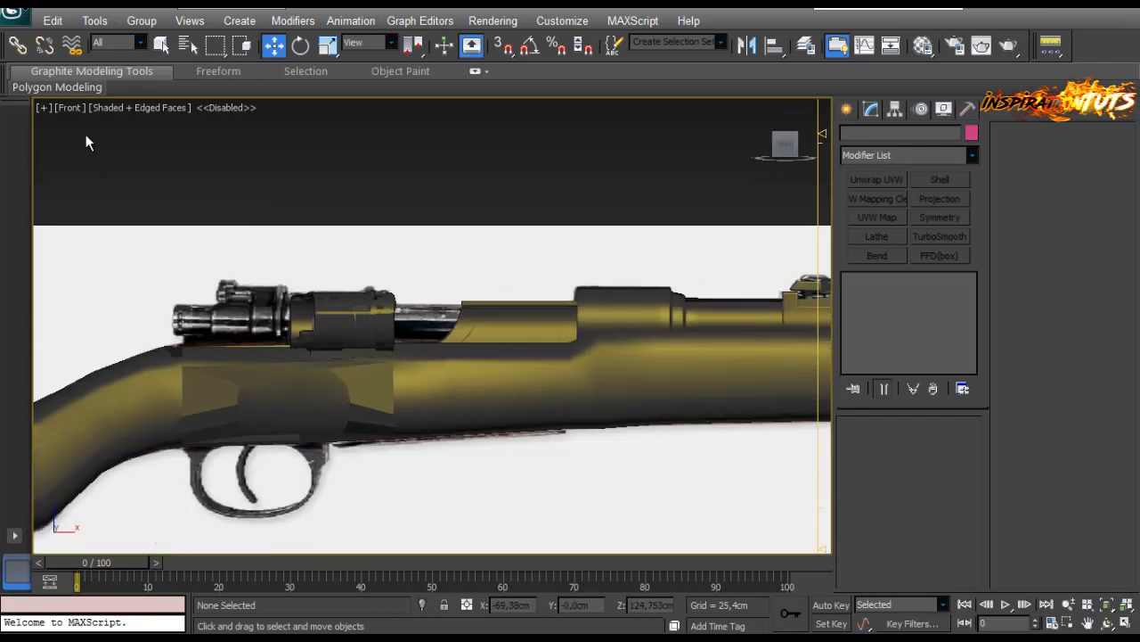
key("m")
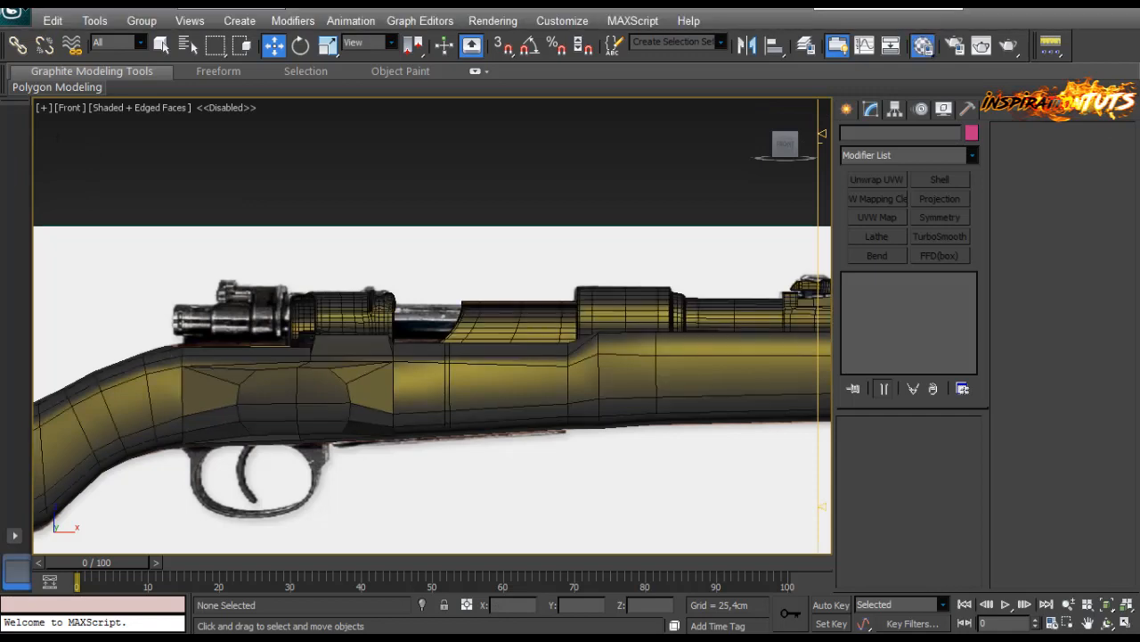
key("alt+x")
scroll(460, 304, "up", 5)
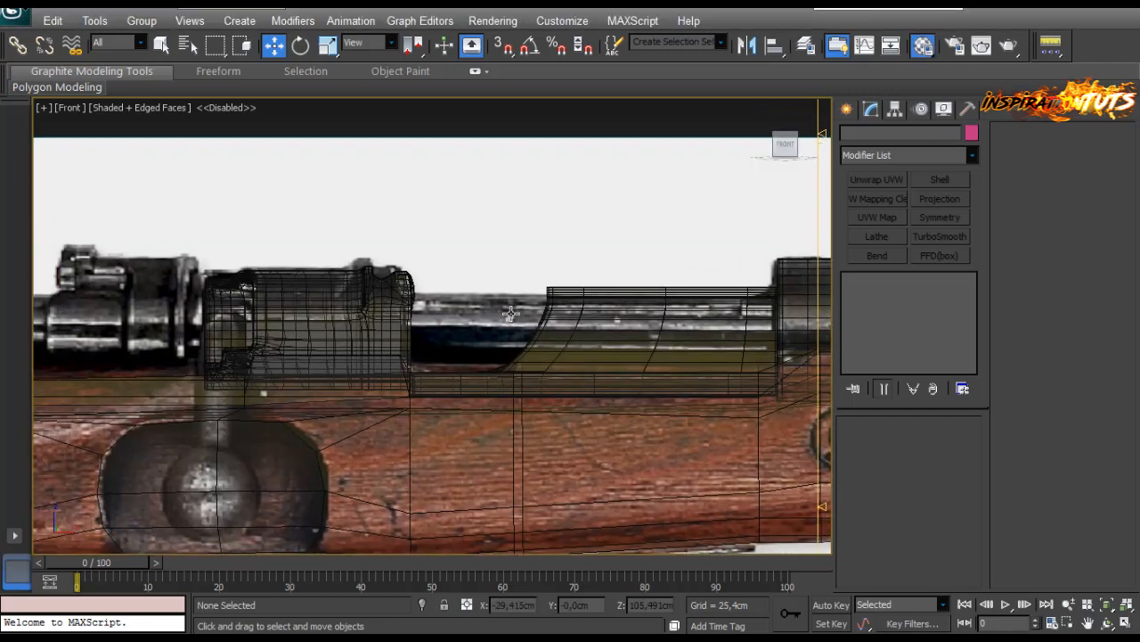
Draw a cylinder of about 2.26 cm radius and 1.55 cm height over the reference bolt in the front view, with AutoGrid enabled.
left_click(846, 108)
left_click(877, 253)
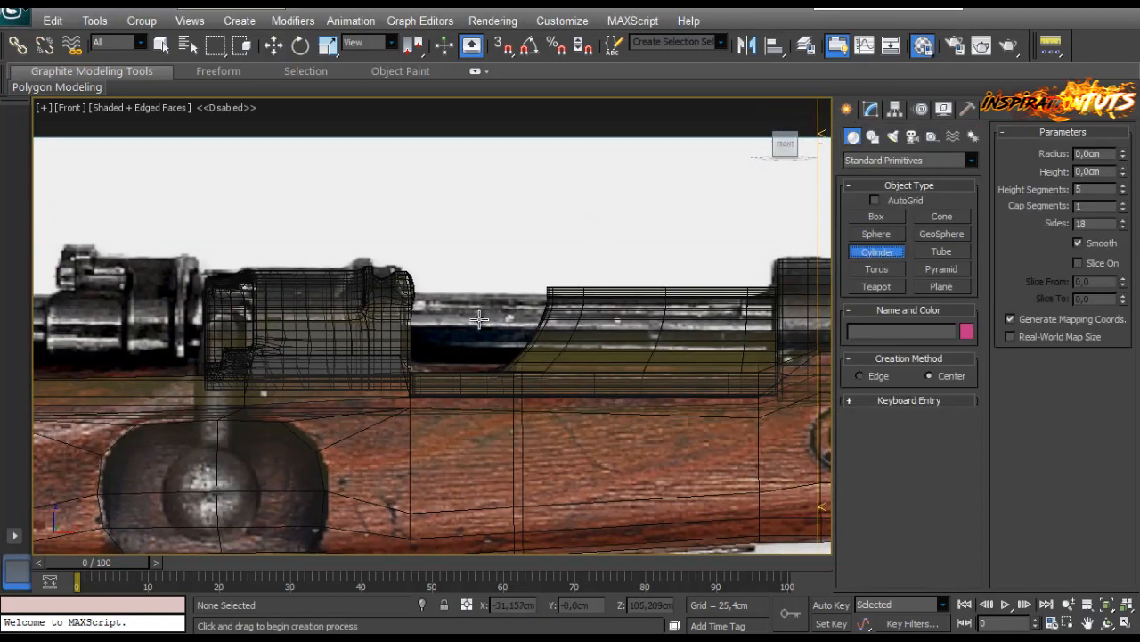
left_click_drag(474, 323, 477, 313)
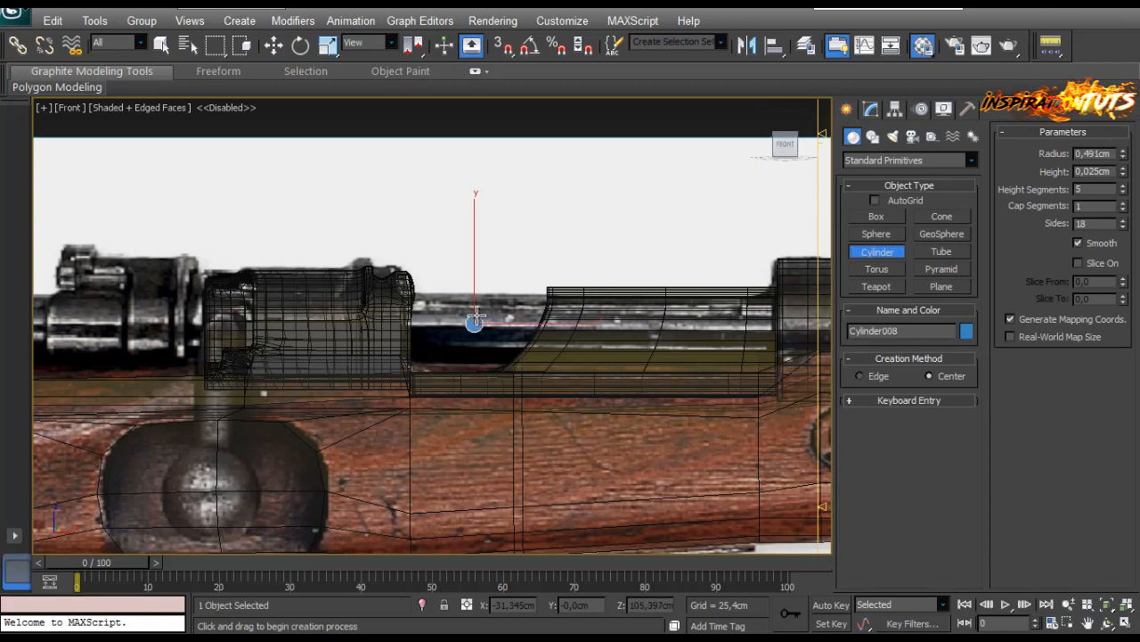
right_click(523, 307)
left_click(874, 200)
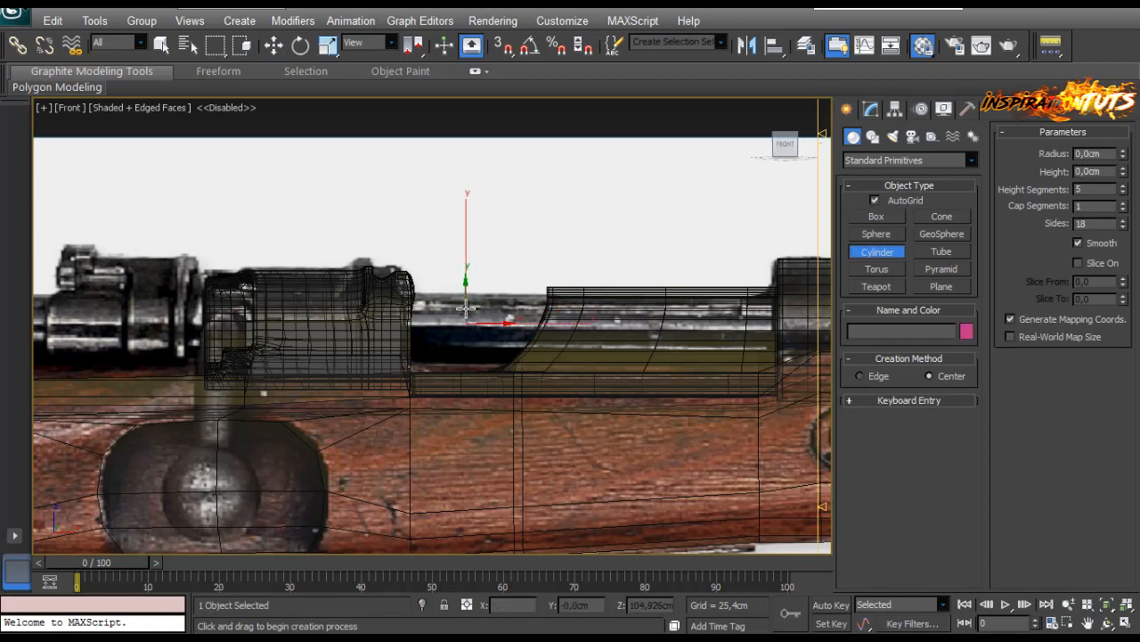
left_click_drag(466, 308, 468, 283)
left_click(436, 257)
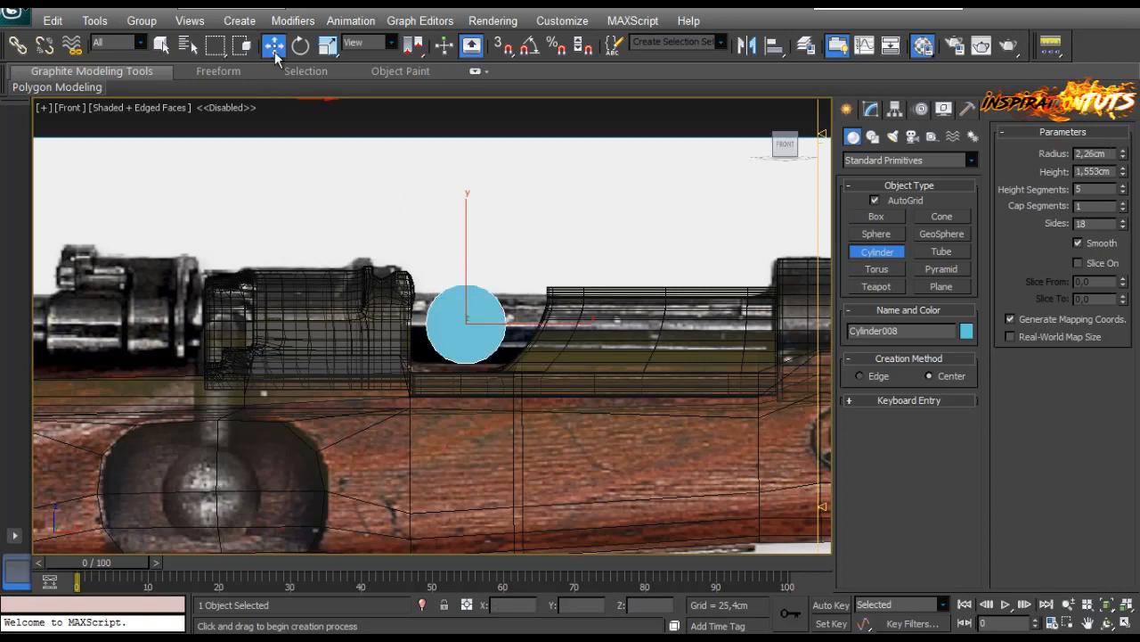
Rotate the cylinder with angle snap to lie along the barrel, and give it 1 height segment and a height of about 10.01 cm.
left_click(301, 46)
left_click(529, 44)
left_click_drag(466, 325, 431, 335)
key("w")
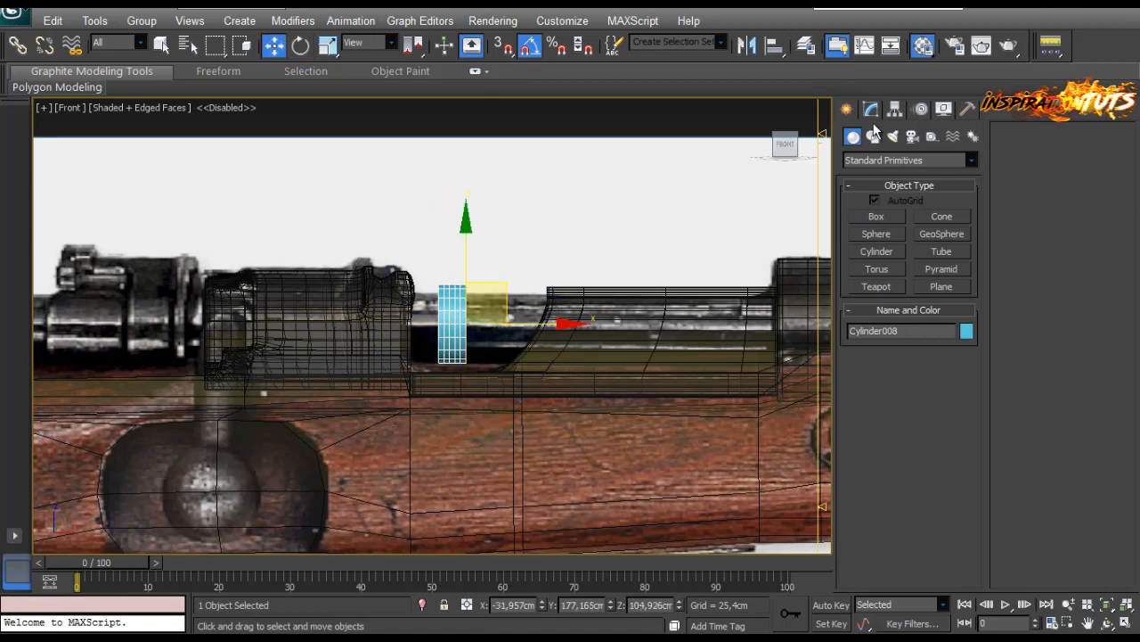
left_click(871, 109)
left_click_drag(969, 487, 967, 444)
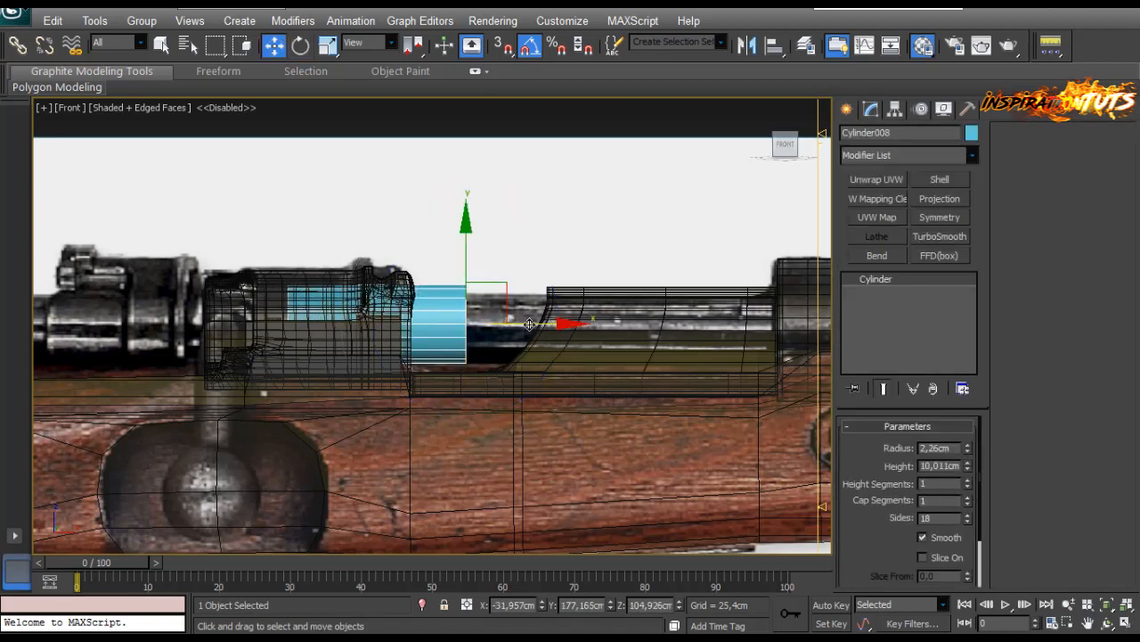
Move the cylinder until its front end meets the receiver ring, at about X -14.72 cm and Z 104.83 cm.
left_click_drag(526, 323, 833, 331)
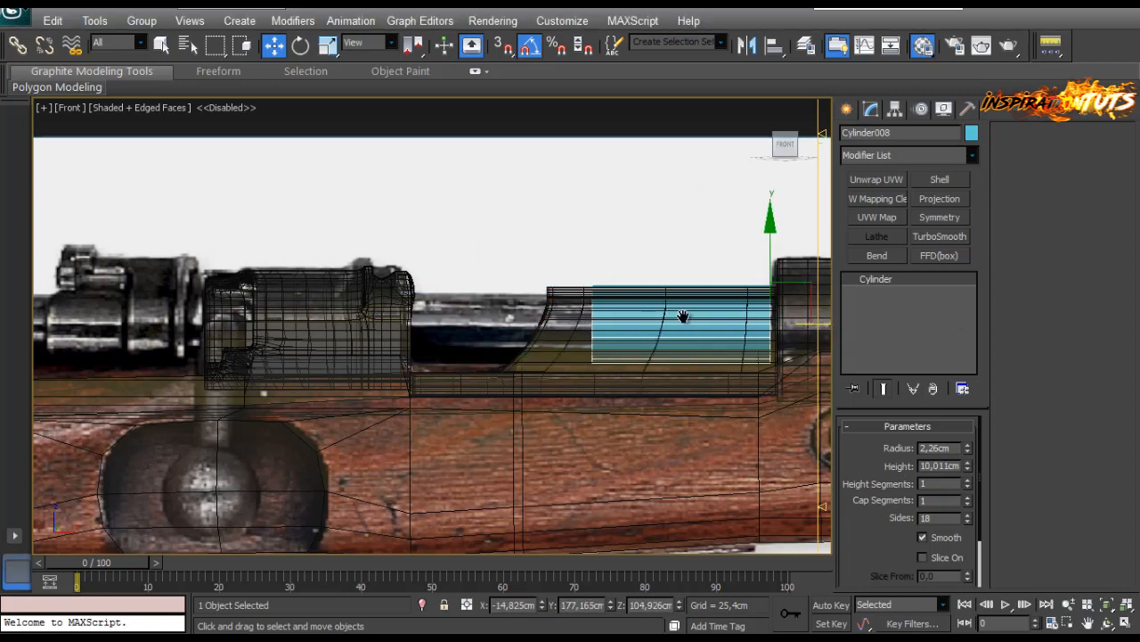
middle_click_drag(684, 316, 647, 312)
mouse_move(808, 321)
left_mouse_down()
mouse_move(766, 339)
mouse_move(800, 328)
left_mouse_up()
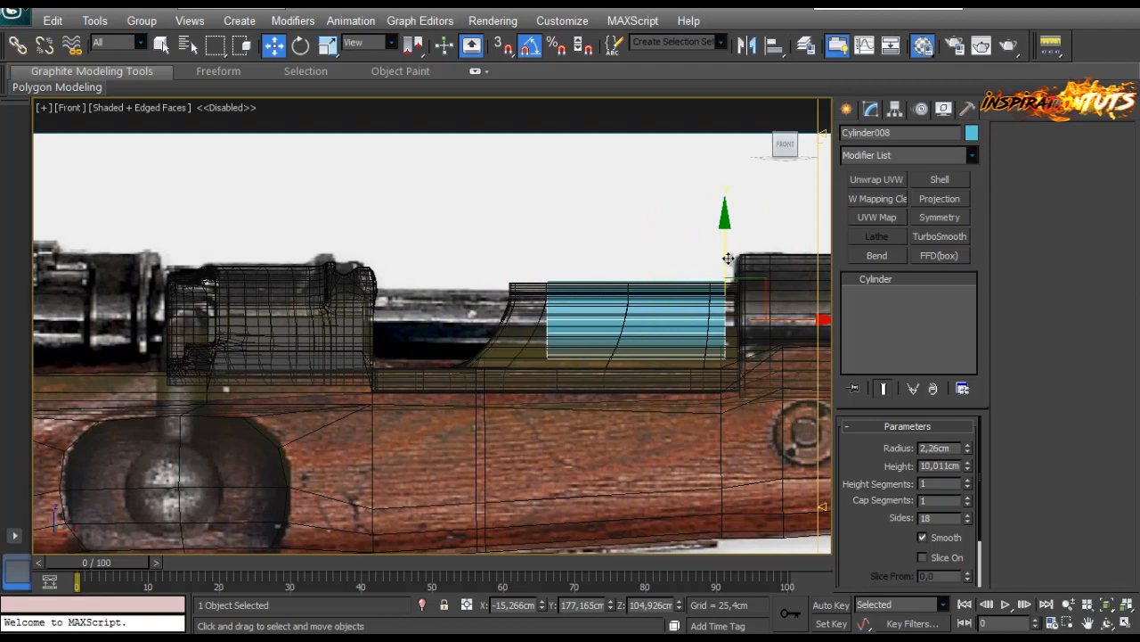
left_click_drag(727, 257, 727, 261)
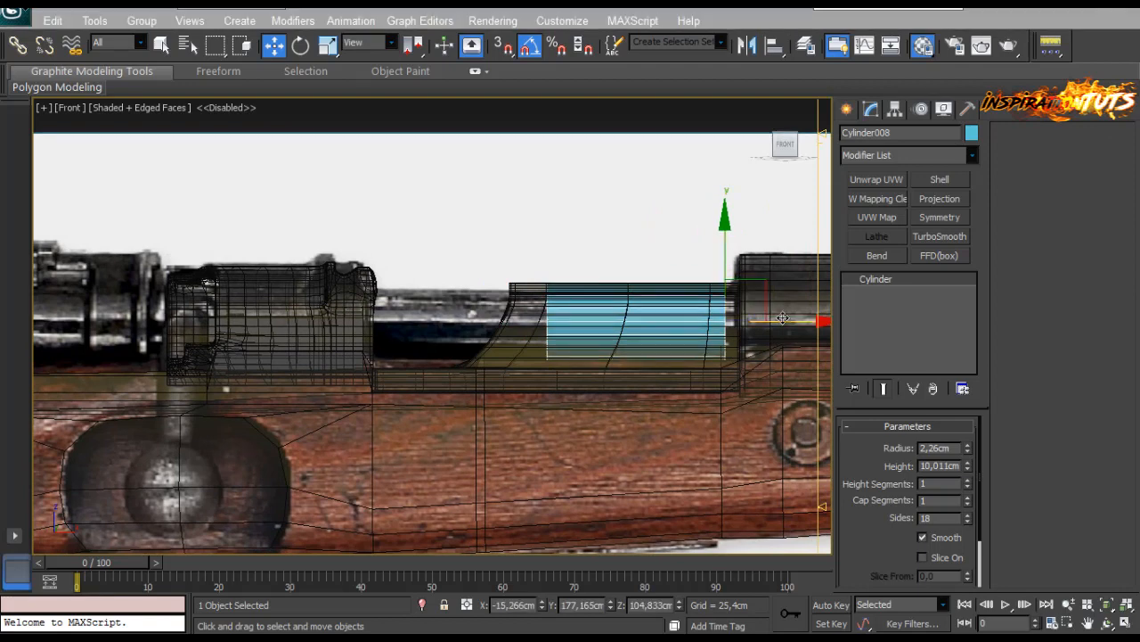
left_click_drag(783, 318, 793, 318)
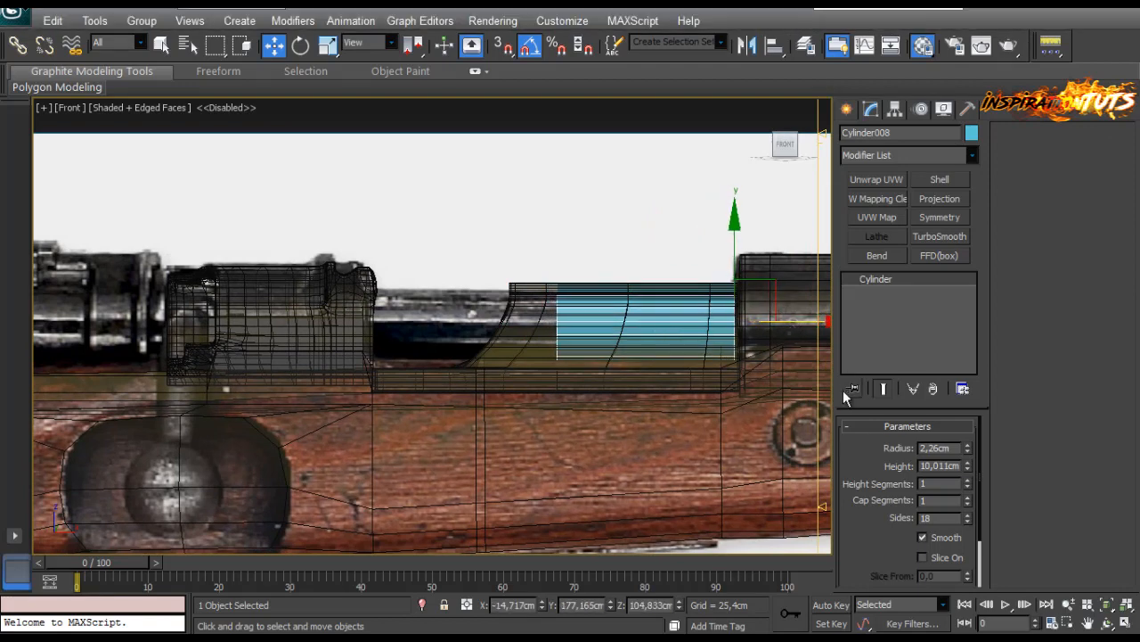
Lengthen the cylinder to about 36.04 cm so that it extends rearward through the rear receiver bridge.
left_click_drag(968, 470, 785, 257)
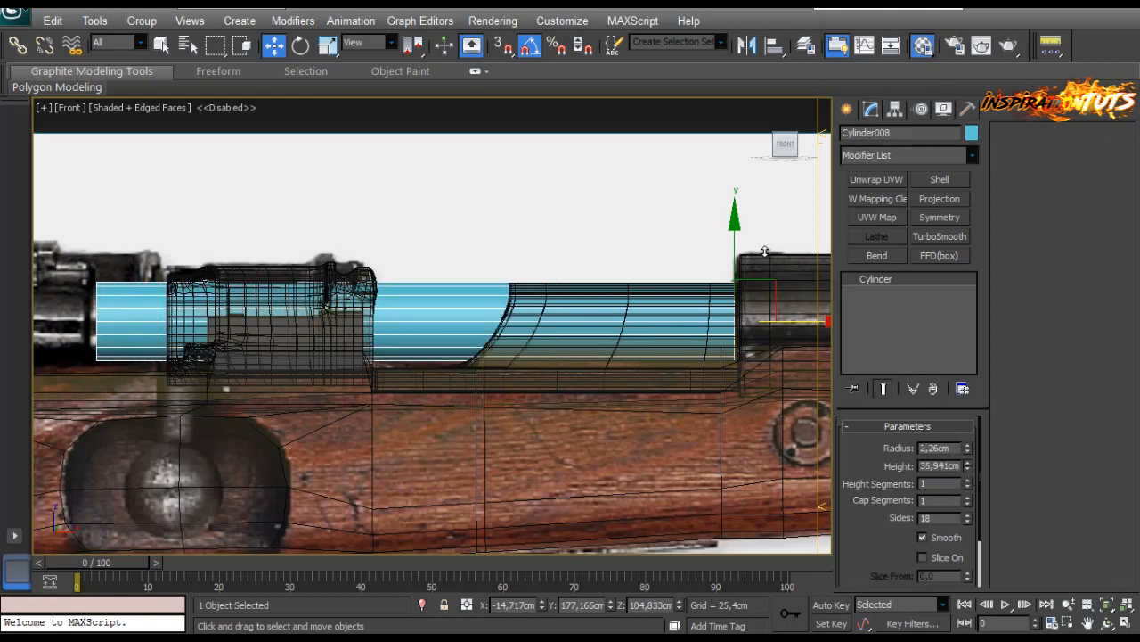
scroll(412, 318, "down", 5)
scroll(409, 316, "up", 3)
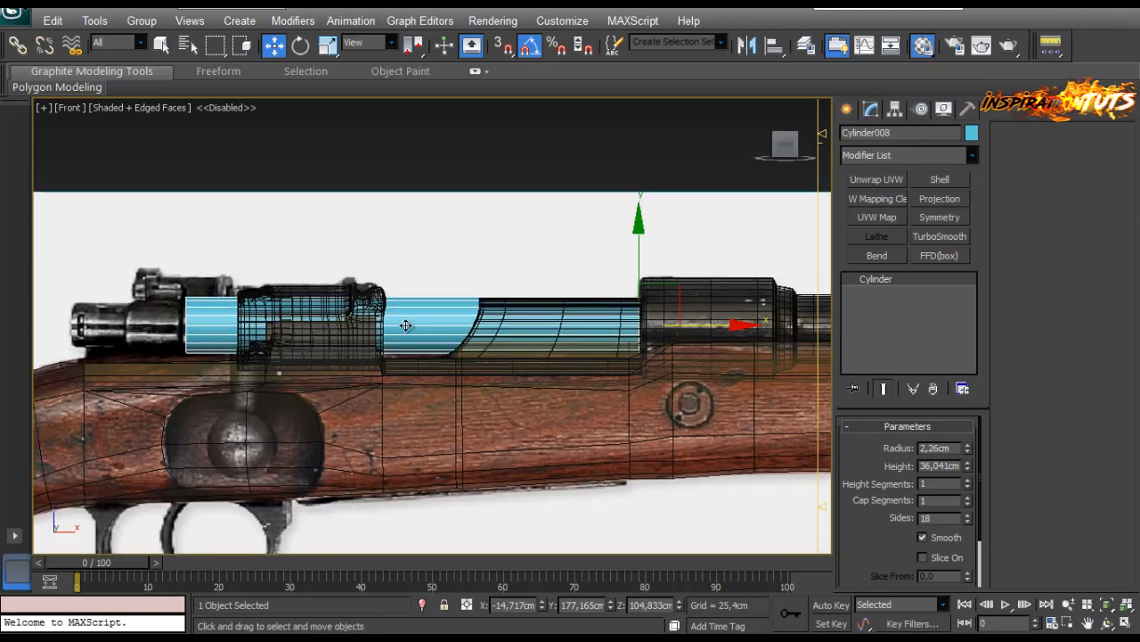
Move the cylinder along Y from the reference plane into the rifle's receiver, at about Y 84.59 cm.
scroll(411, 323, "down", 3)
key("p")
middle_click_drag(428, 323, 588, 383, "alt")
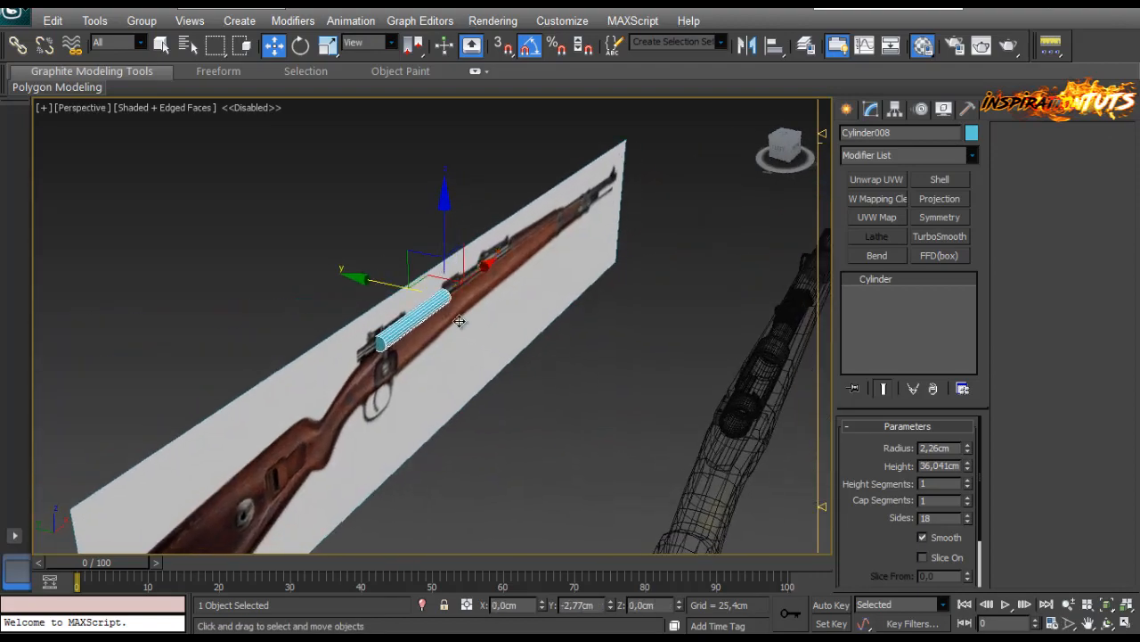
left_click_drag(387, 291, 696, 423)
key("z")
scroll(617, 447, "up", 2)
scroll(534, 378, "down", 4)
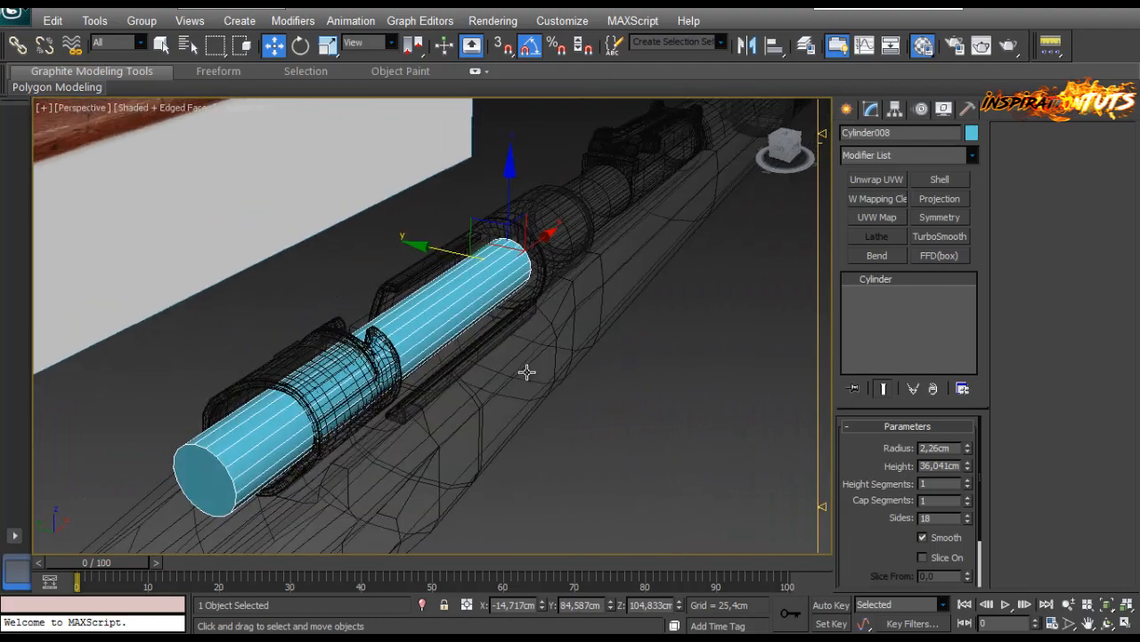
Centre the cylinder inside the receiver as seen from behind, at about Y 85.28 cm and Z 104.45 cm.
middle_click_drag(824, 520, 771, 477, "alt")
middle_click_drag(407, 250, 546, 157, "alt")
middle_click_drag(404, 301, 398, 421, "alt")
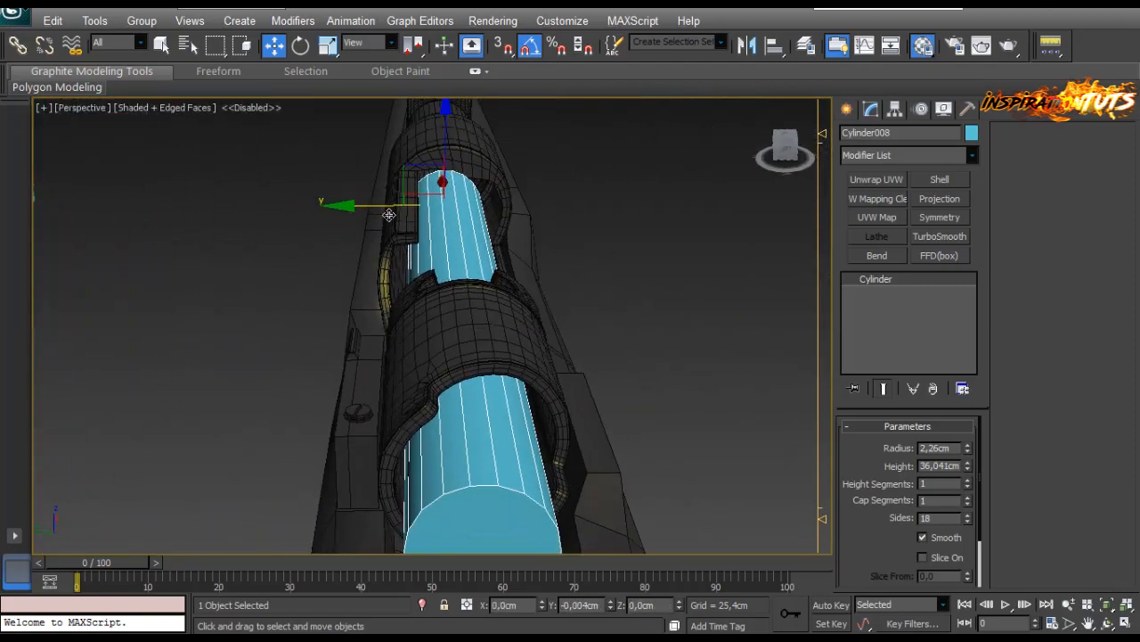
middle_click_drag(392, 285, 285, 308, "alt")
scroll(570, 311, "up", 4)
middle_click_drag(643, 454, 428, 286, "alt")
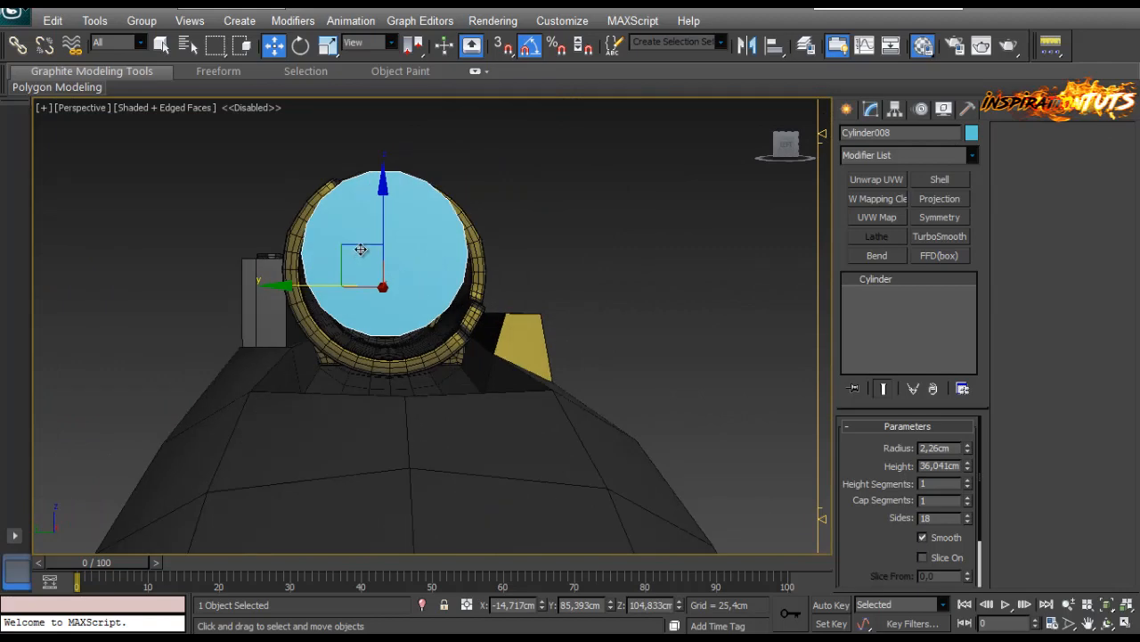
left_click_drag(361, 249, 365, 256)
Fine-tune the cylinder's centring in the receiver from the left view, to about Y 85.26 cm and Z 104.49 cm.
key("f")
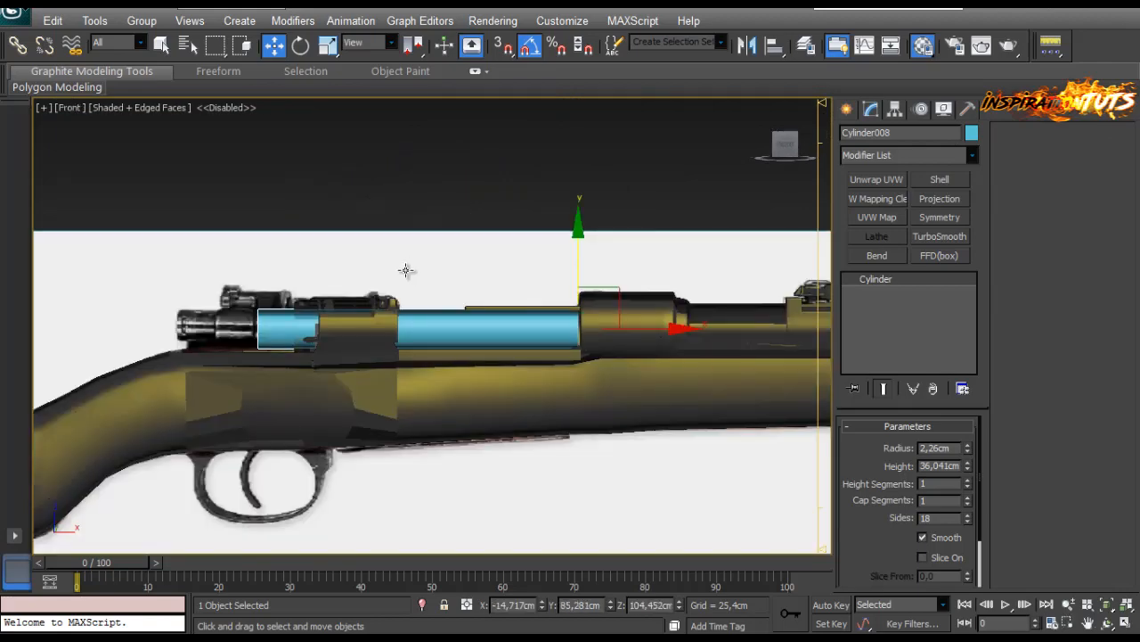
key("l")
key("z")
middle_click_drag(602, 334, 605, 342)
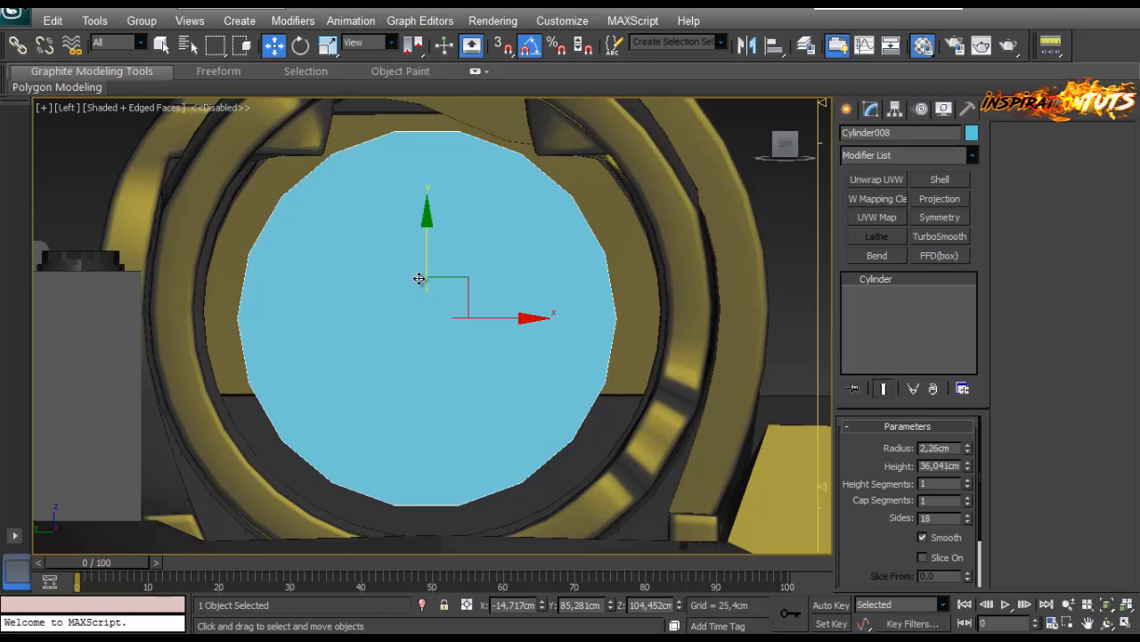
left_click_drag(451, 279, 453, 277)
key("p")
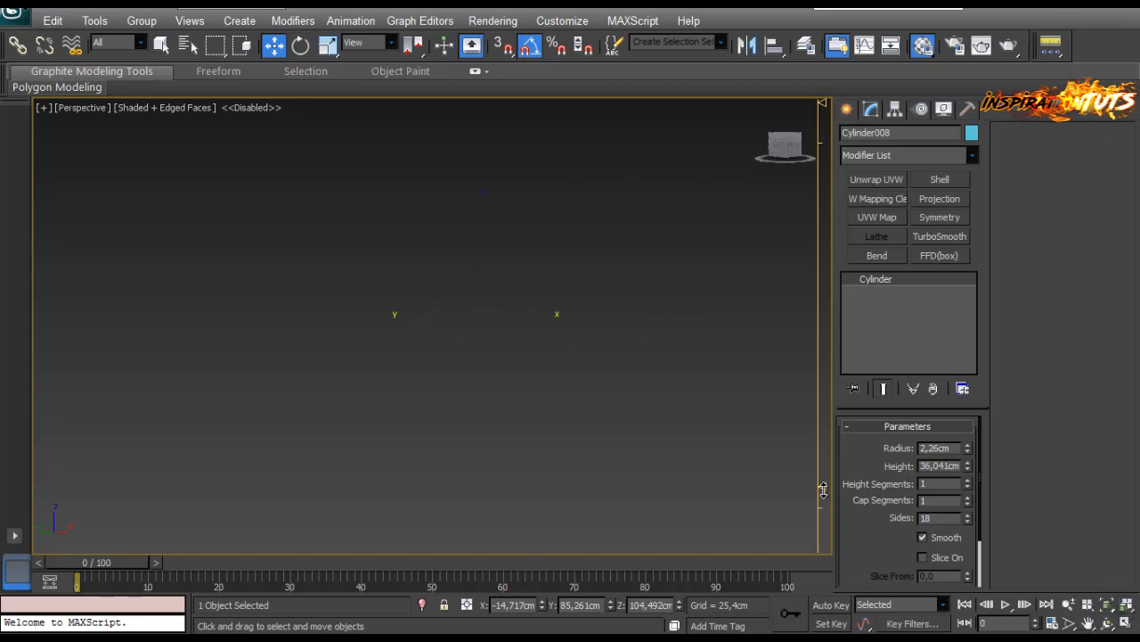
Make the bolt cylinder and the rifle parts around it see-through in the front view to expose the reference bolt.
middle_click_drag(416, 347, 509, 316, "alt")
scroll(442, 335, "up", 5)
key("f")
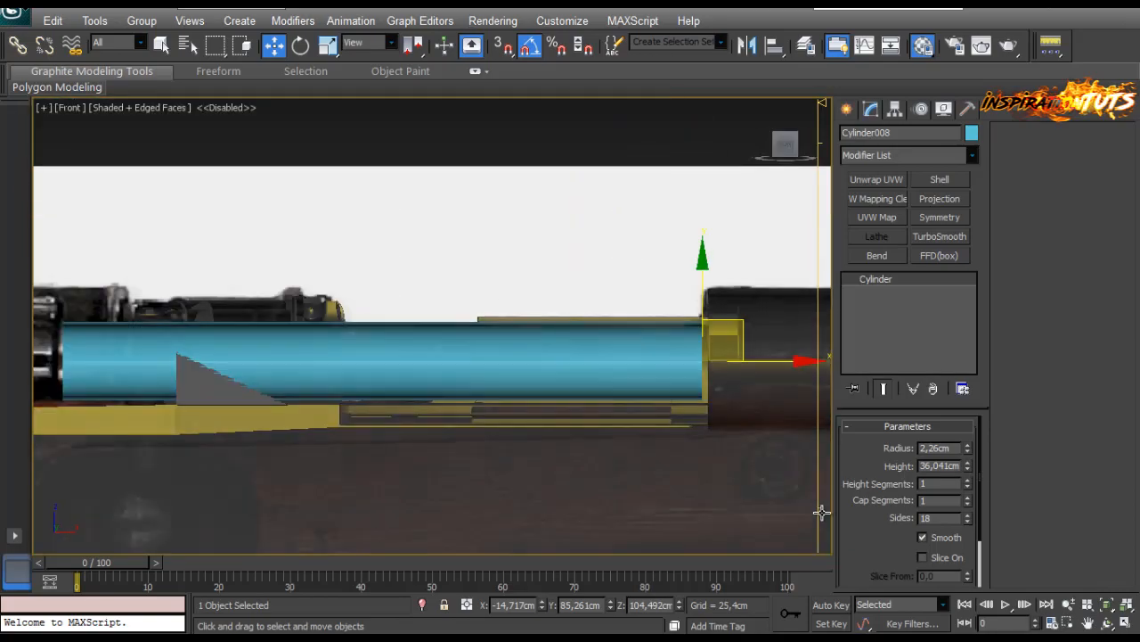
left_click(820, 512)
left_click(819, 538)
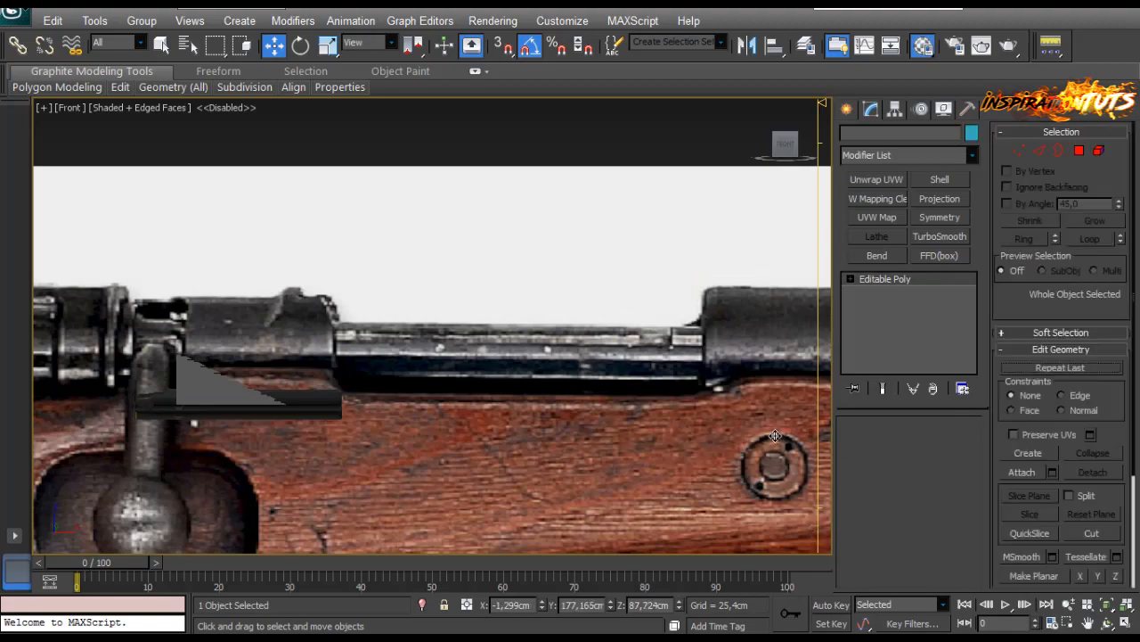
left_click(819, 539)
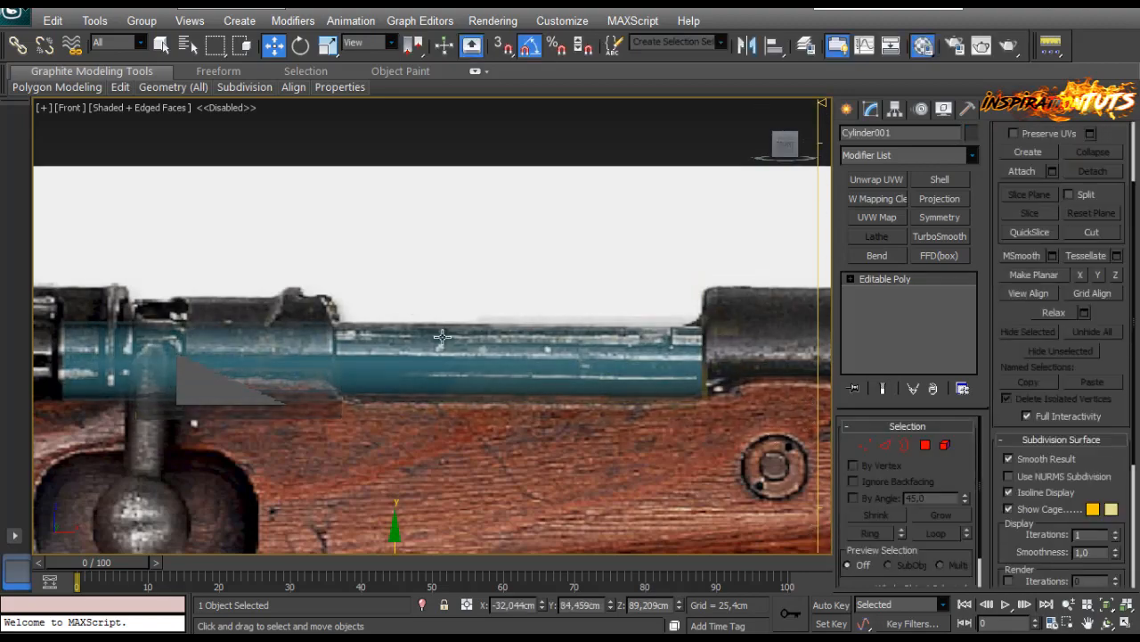
Extrude the two narrow polygon bands around the front part of the bolt cylinder.
middle_click_drag(444, 336, 433, 296)
key("F3")
left_click(472, 319)
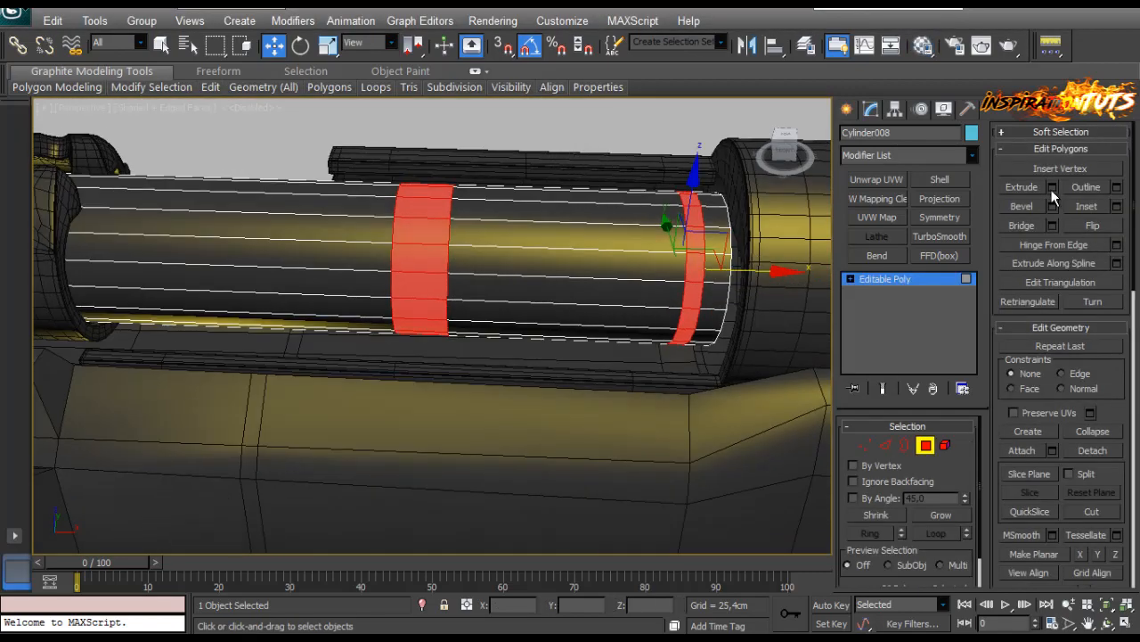
left_click(1052, 187)
left_click(559, 390)
scroll(413, 419, "down", 4)
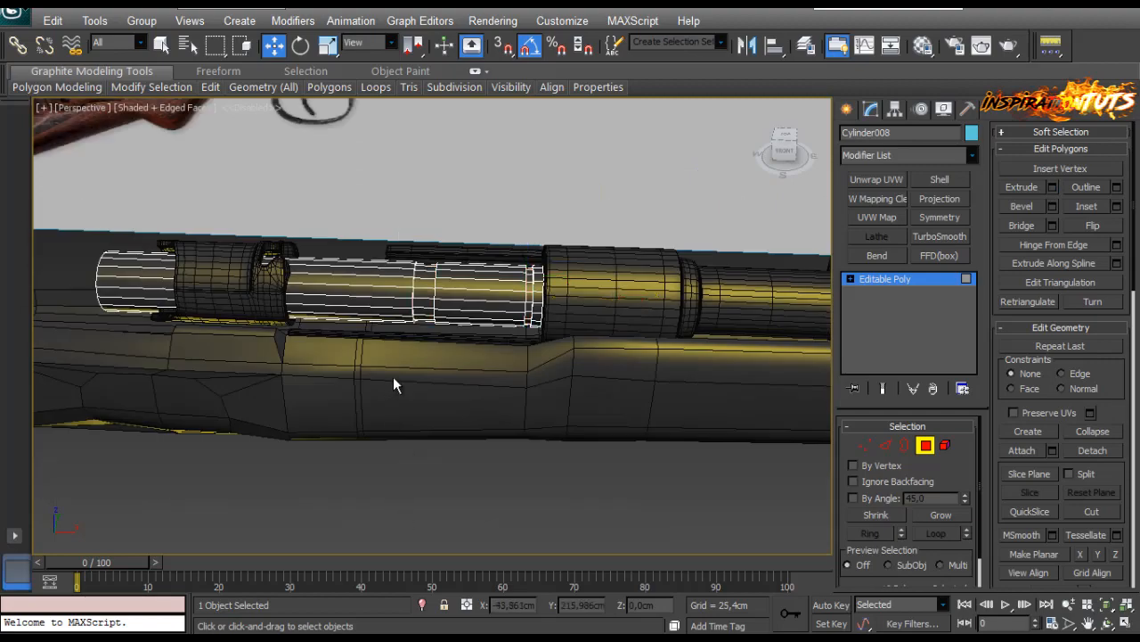
Connect the bolt cylinder's long rear edges with 1 segment at a slide of about -61, behind the rear receiver bridge.
middle_click_drag(394, 381, 329, 381, "alt")
left_click(884, 444)
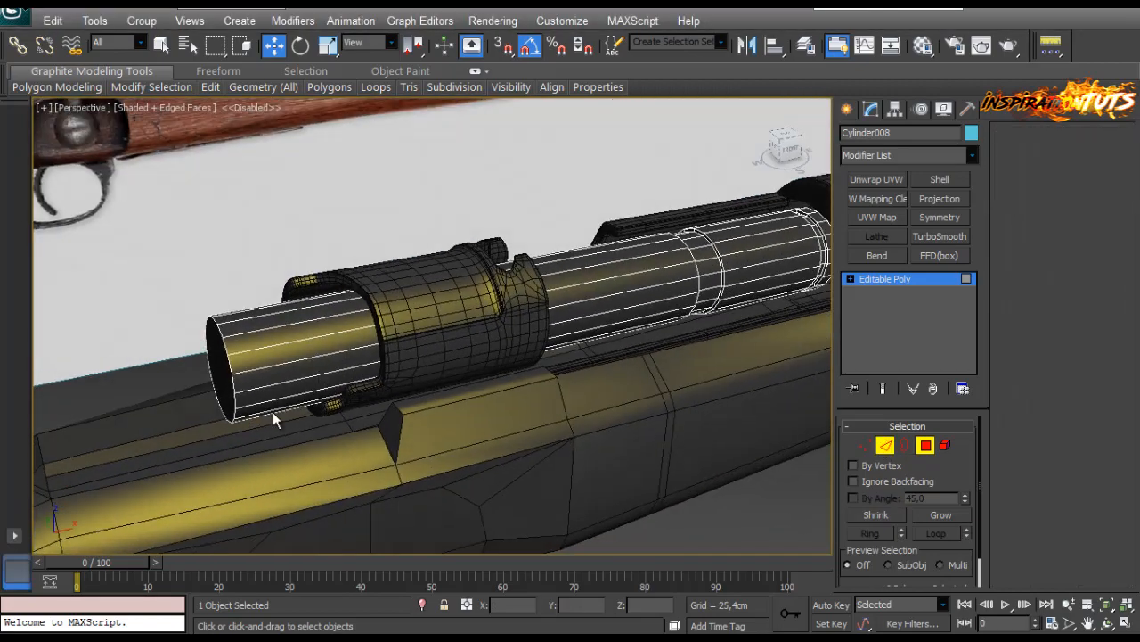
left_click(1118, 248)
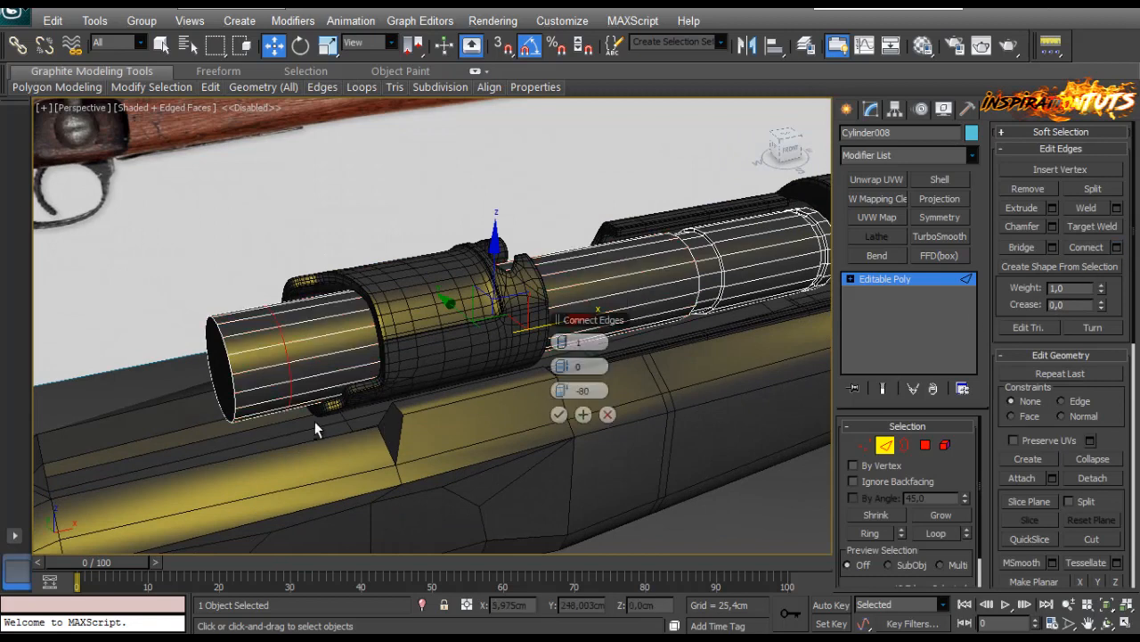
middle_click_drag(316, 427, 367, 412, "alt")
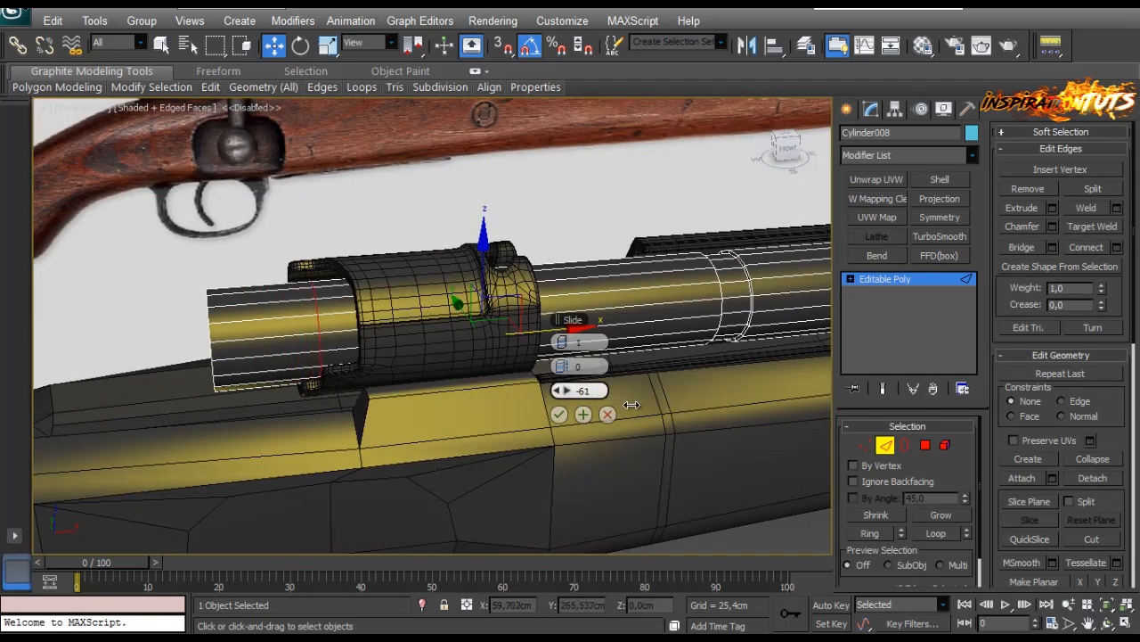
left_click(558, 414)
Select the vertices of the bolt cylinder's rear section and adjust their position along the barrel axis.
left_click(864, 444)
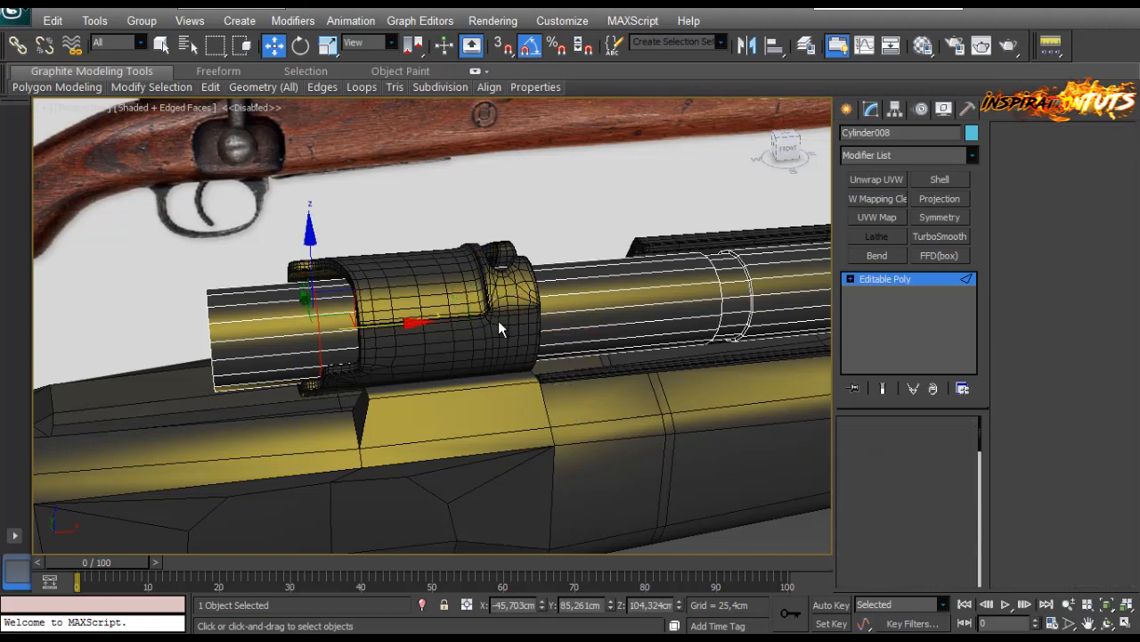
left_click_drag(330, 148, 107, 471)
left_click_drag(332, 333, 292, 342)
middle_click_drag(323, 177, 363, 283)
scroll(393, 333, "up", 4)
left_click_drag(285, 330, 295, 329)
Select the polygon band around the bolt cylinder's rear section and extrude it by 0.35 cm.
left_click(881, 448)
left_click(240, 367)
key("alt+r")
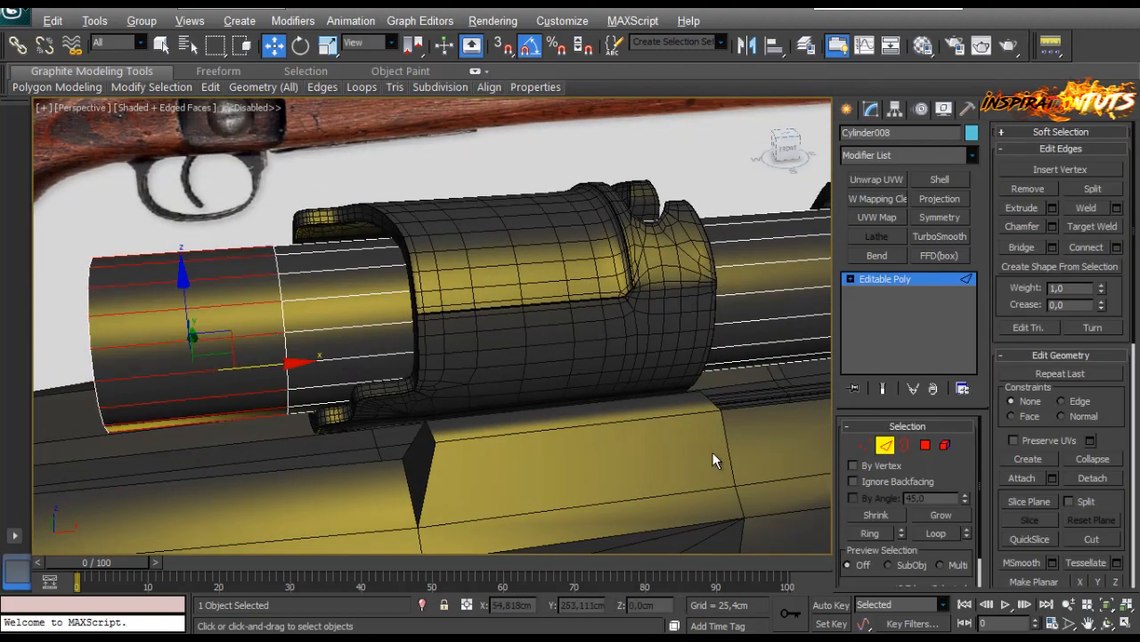
left_click(925, 449, "ctrl")
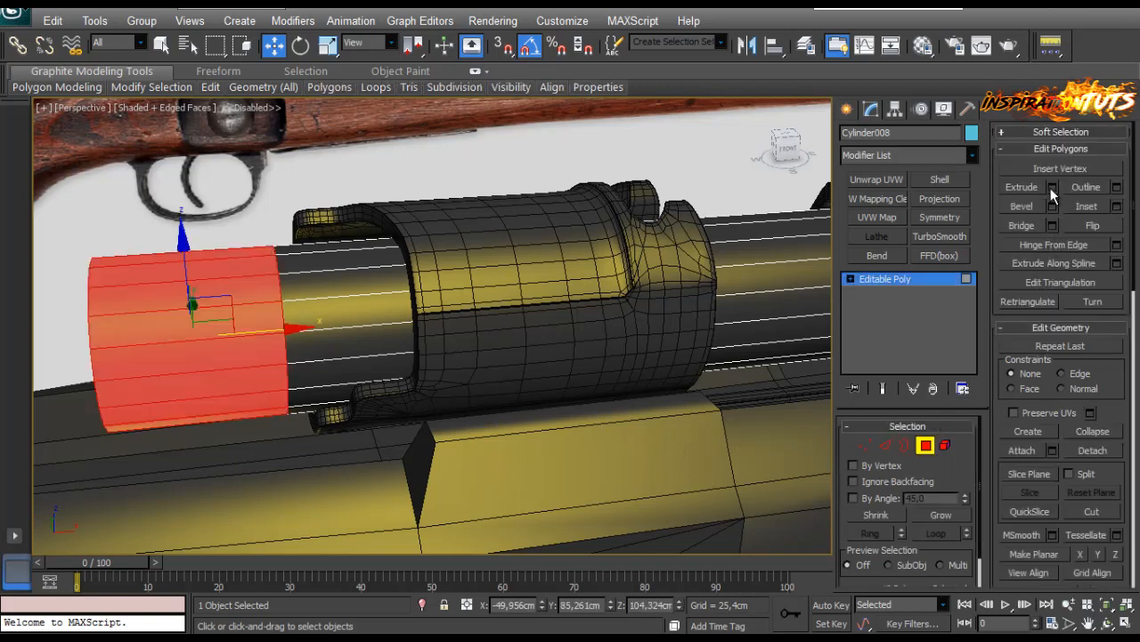
left_click(1052, 188)
left_click_drag(567, 365, 568, 365)
middle_click_drag(366, 301, 446, 341, "alt")
left_click_drag(568, 366, 567, 367)
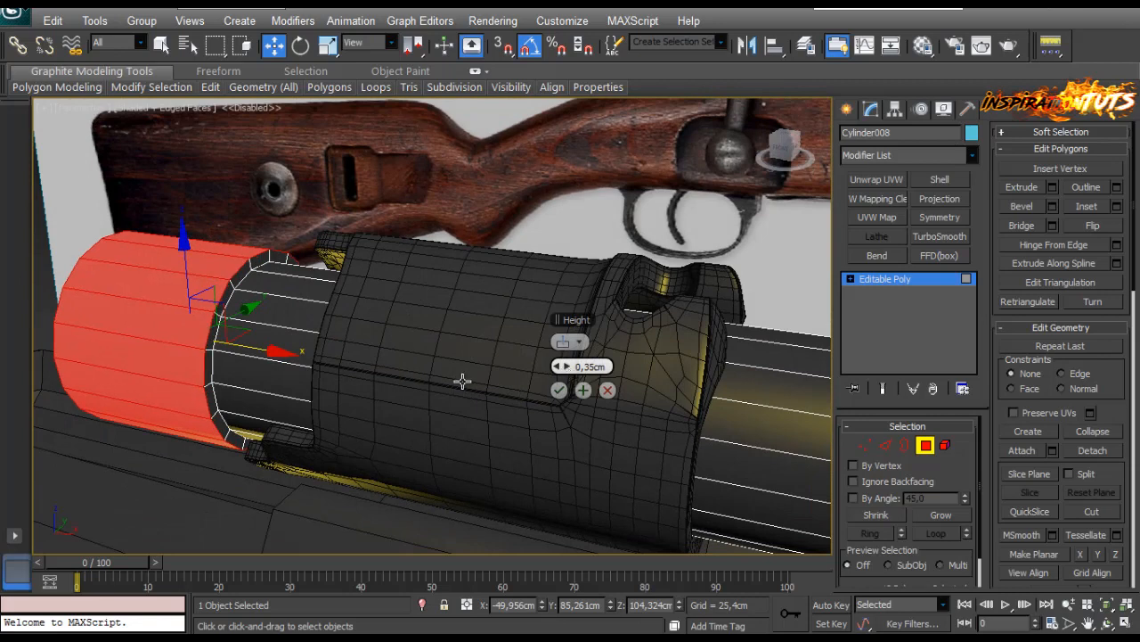
left_click(559, 390)
Select the edge loop at the front of the bolt's raised rear section and move it along the barrel axis to form a sloped shoulder.
left_click(885, 445)
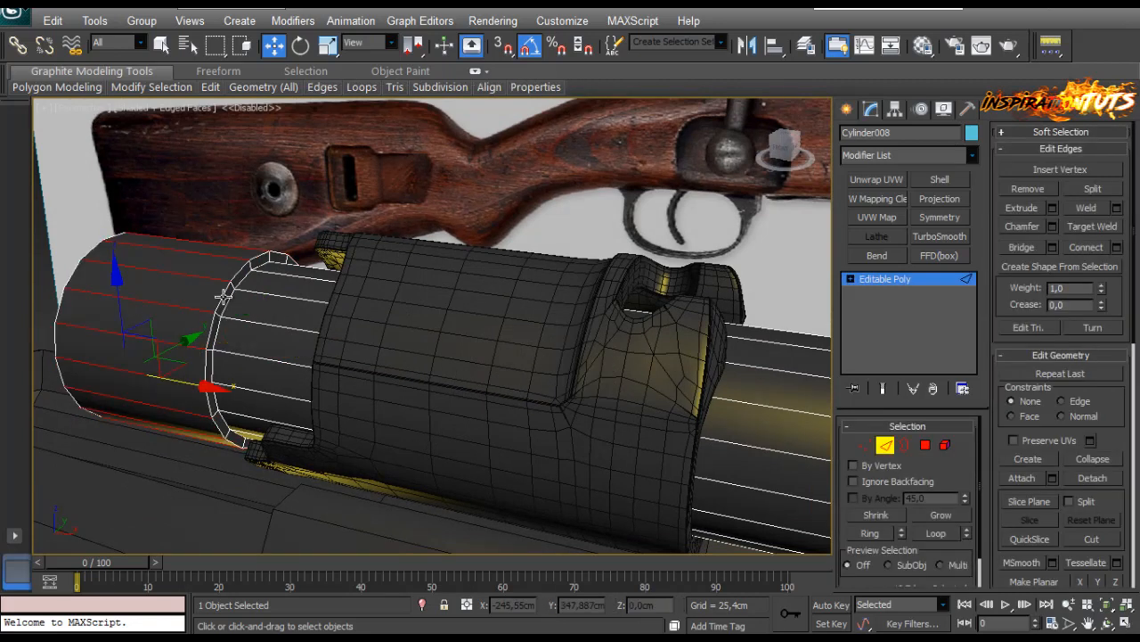
double_click(222, 331)
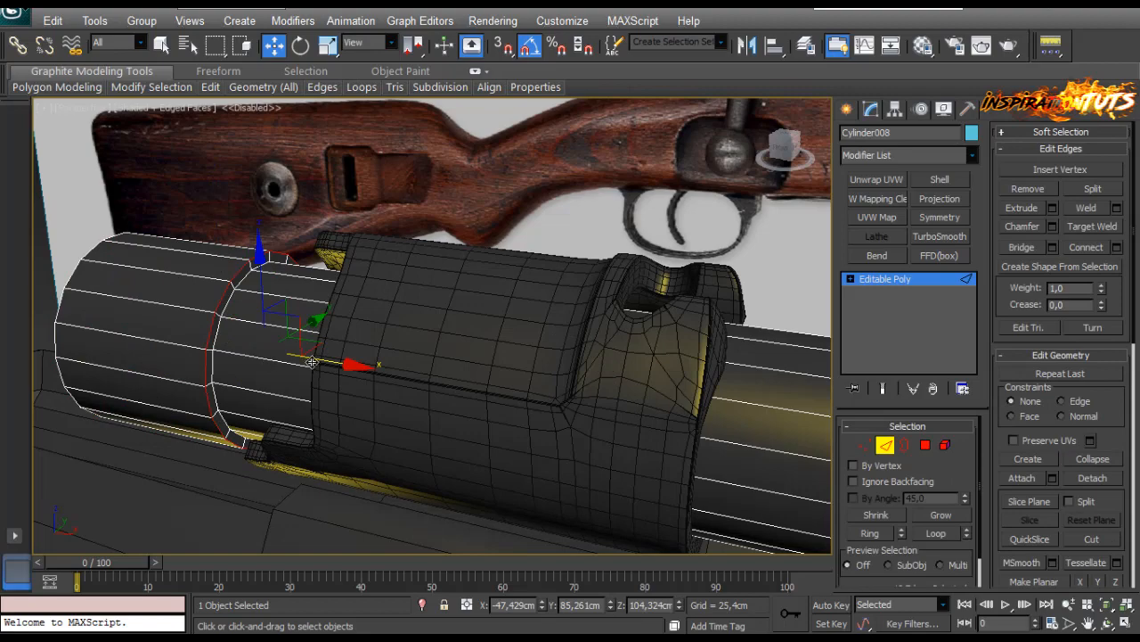
left_click_drag(312, 361, 307, 367)
Connect the ring of long edges on the bolt's thinner section with 1 segment at a slide of 72, close to the rear receiver bridge.
middle_click_drag(306, 367, 308, 307, "alt")
left_click(411, 311)
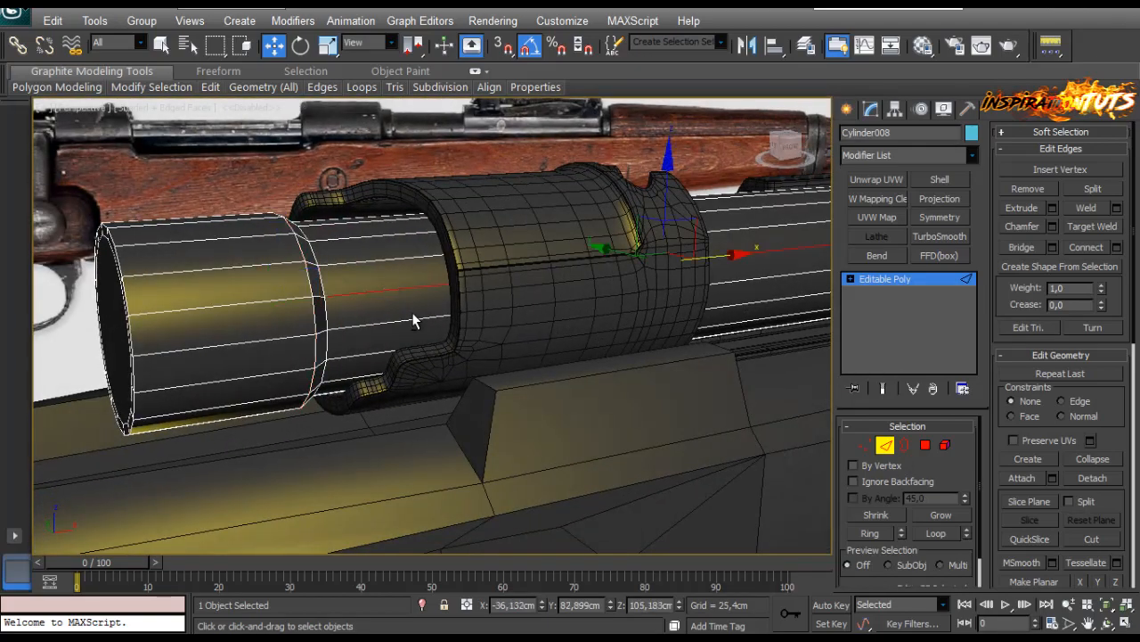
key("alt+r")
mouse_move(412, 312)
middle_mouse_down("alt")
mouse_move(436, 316)
mouse_move(414, 309)
middle_mouse_up("alt")
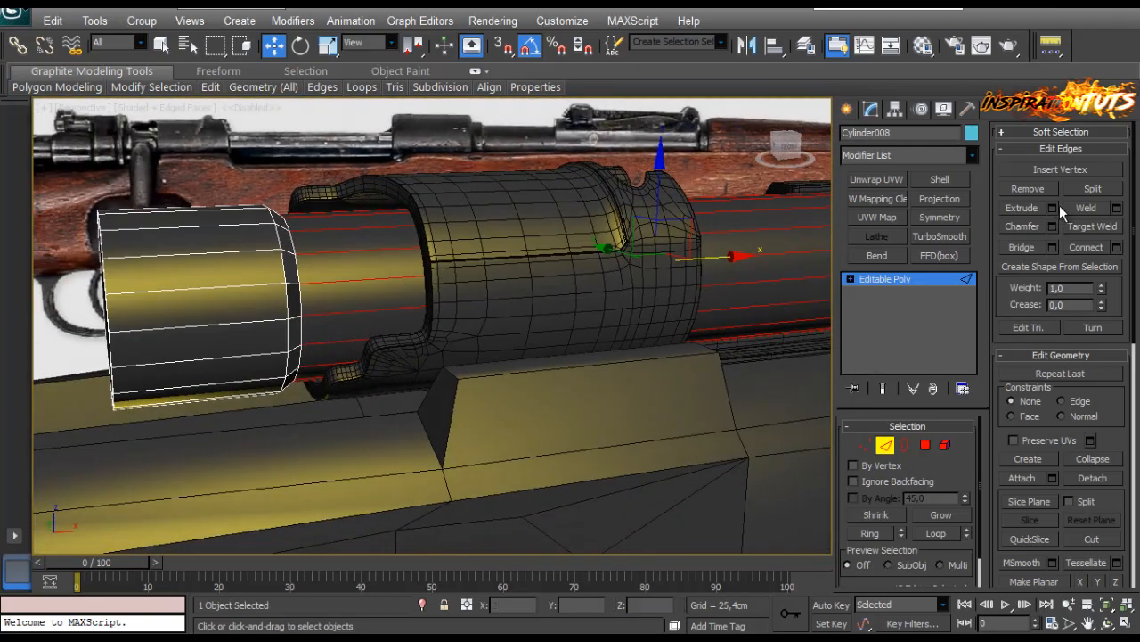
left_click(1053, 207)
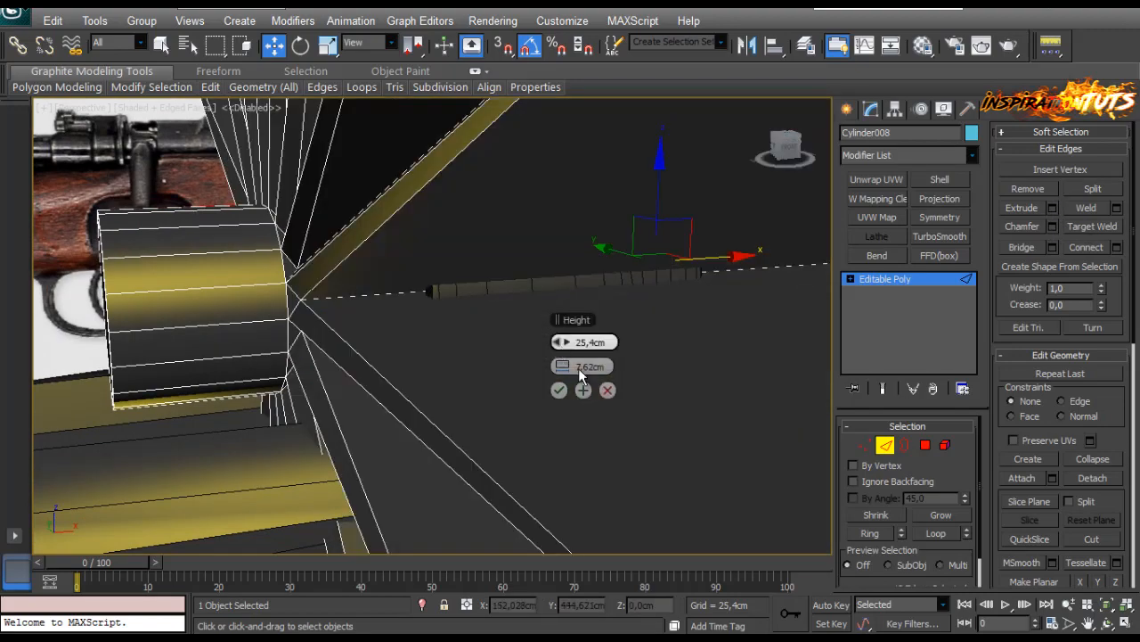
left_click(608, 389)
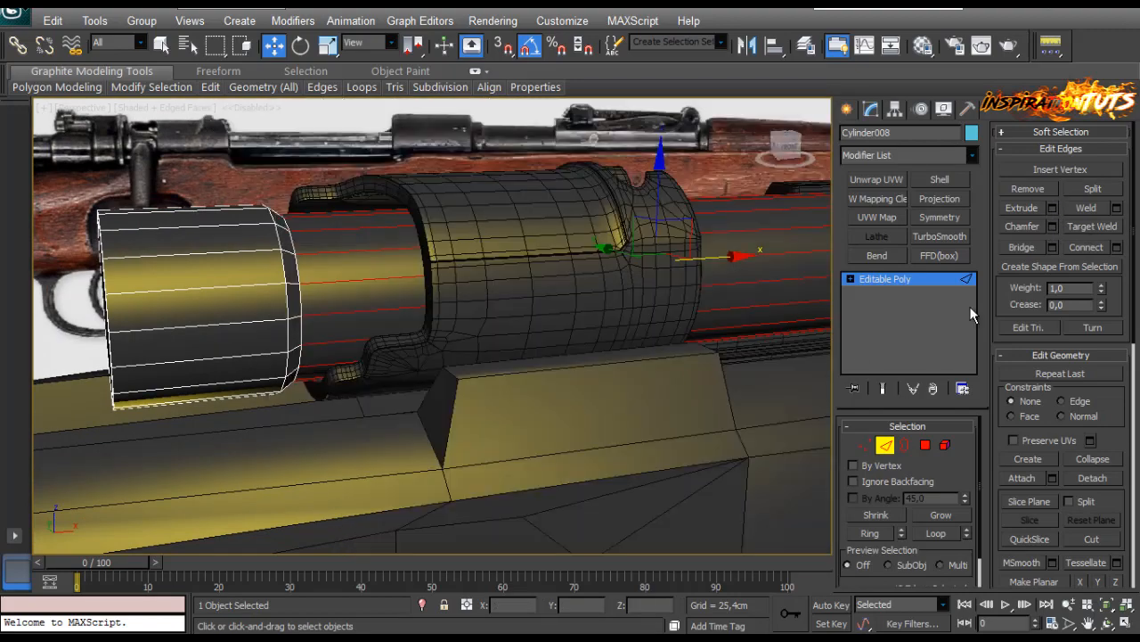
left_click(1117, 248)
right_click(566, 390)
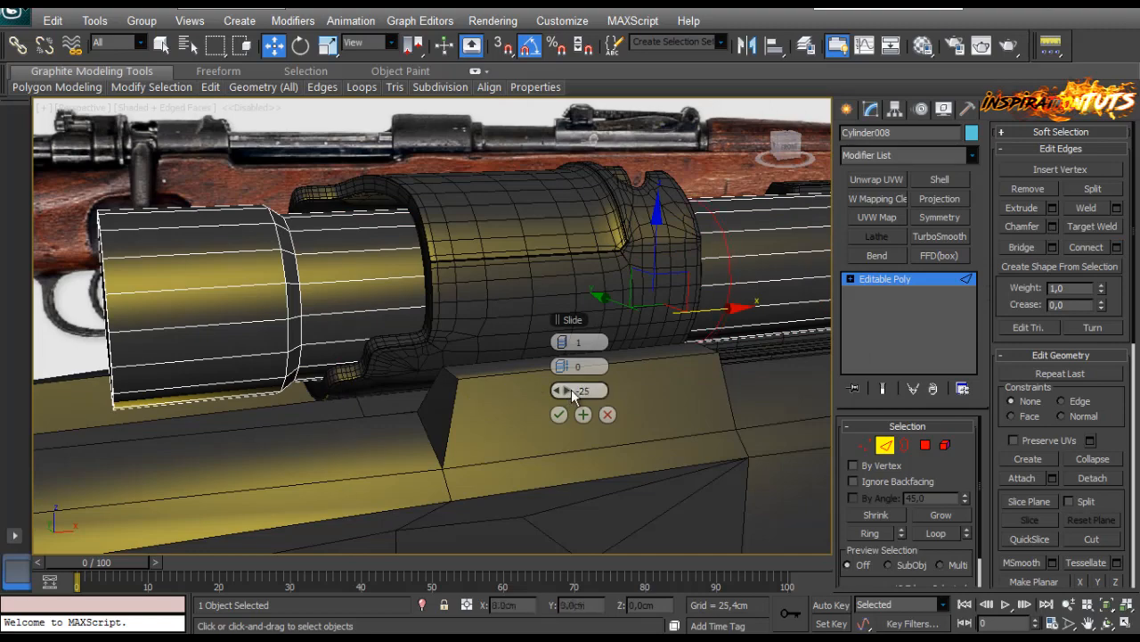
left_click_drag(571, 390, 688, 352)
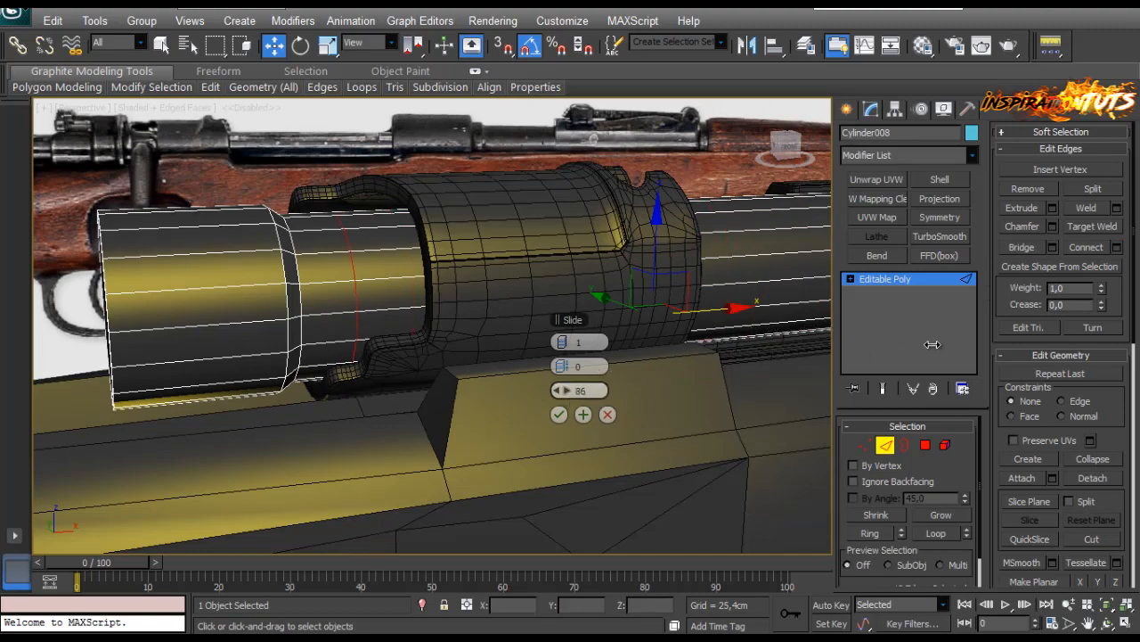
left_click_drag(932, 344, 912, 343)
middle_click_drag(353, 280, 335, 294, "alt")
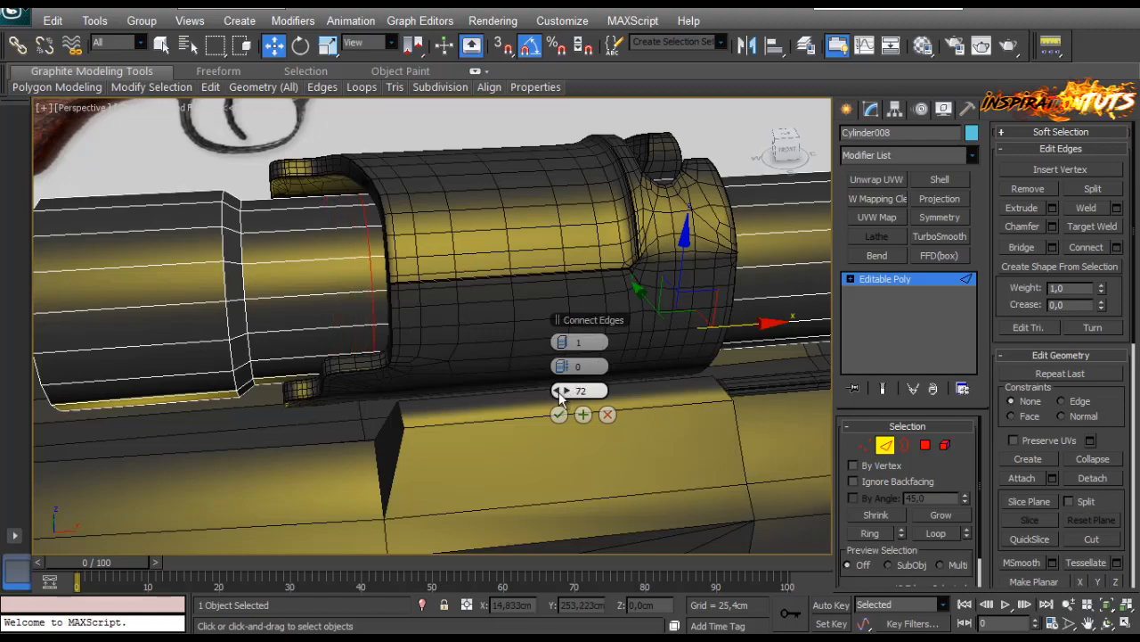
middle_click_drag(411, 294, 464, 278, "alt")
left_click(557, 417)
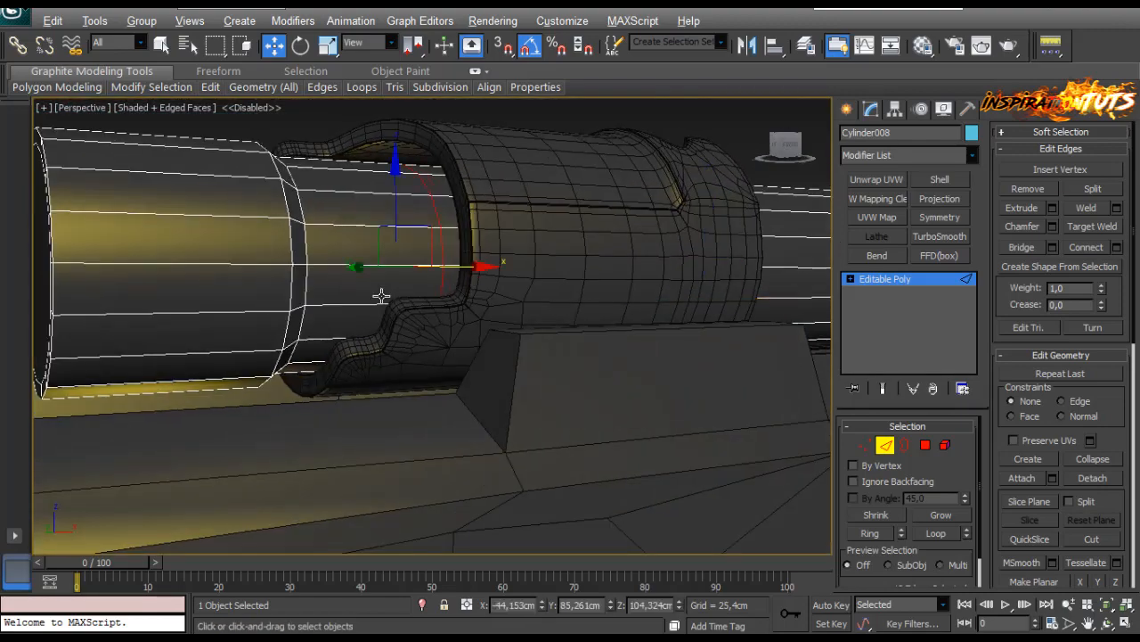
Inset the three adjacent side polygons between the shoulder and the receiver bridge by 0.175 cm and scale them narrower along the barrel axis.
mouse_move(382, 295)
middle_mouse_down("alt")
mouse_move(435, 335)
mouse_move(499, 321)
middle_mouse_up("alt")
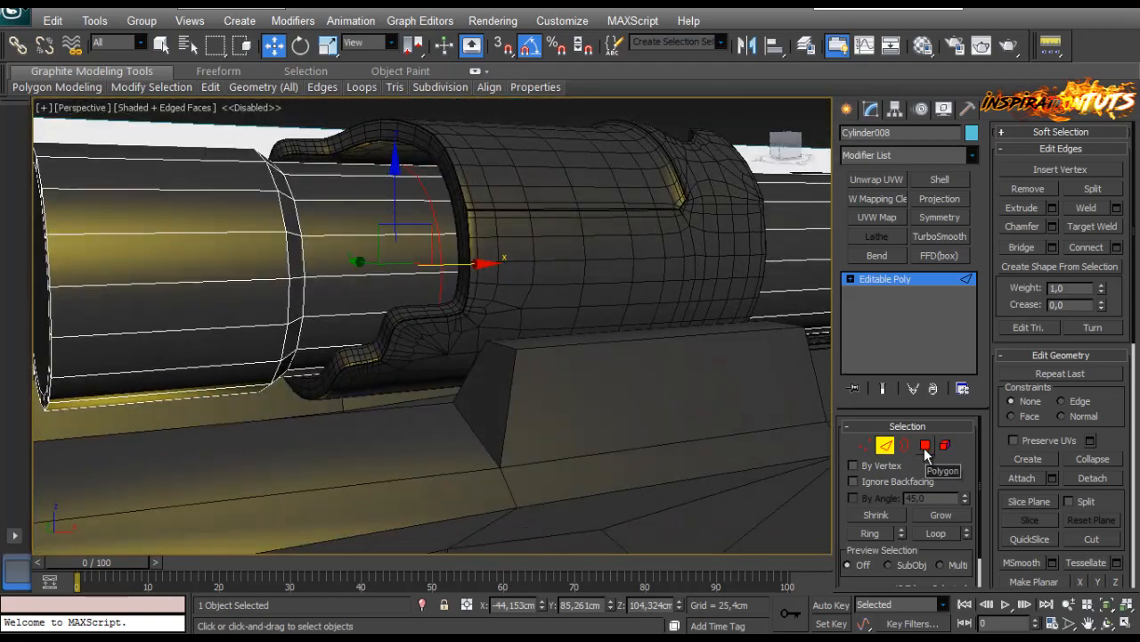
left_click(925, 445)
left_click(400, 229)
left_click(397, 222)
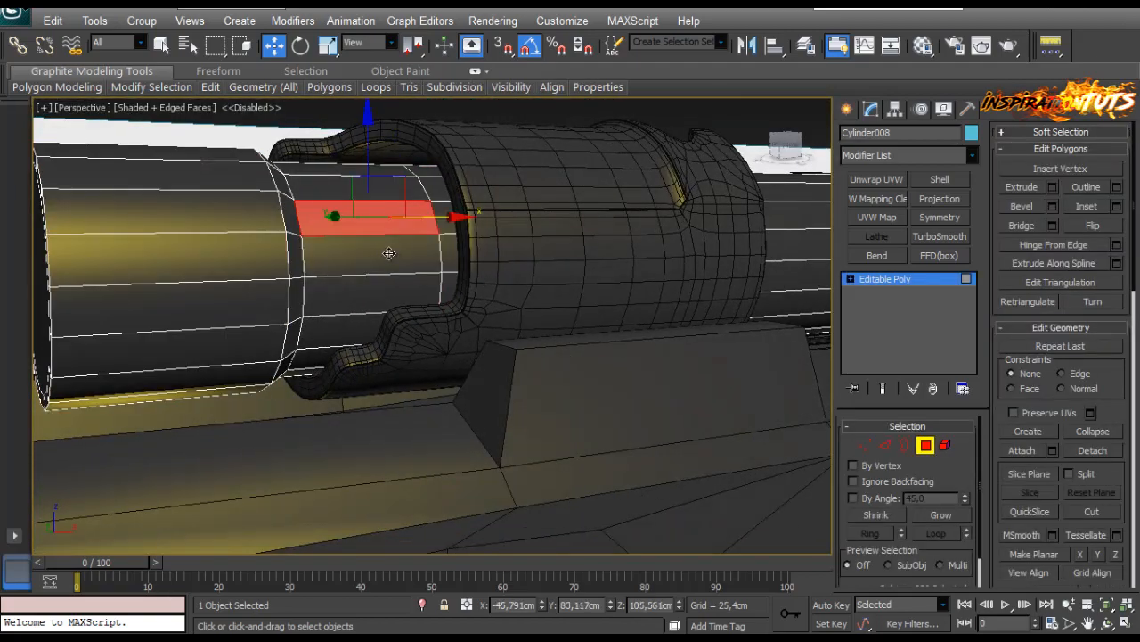
middle_click_drag(397, 223, 481, 350, "alt")
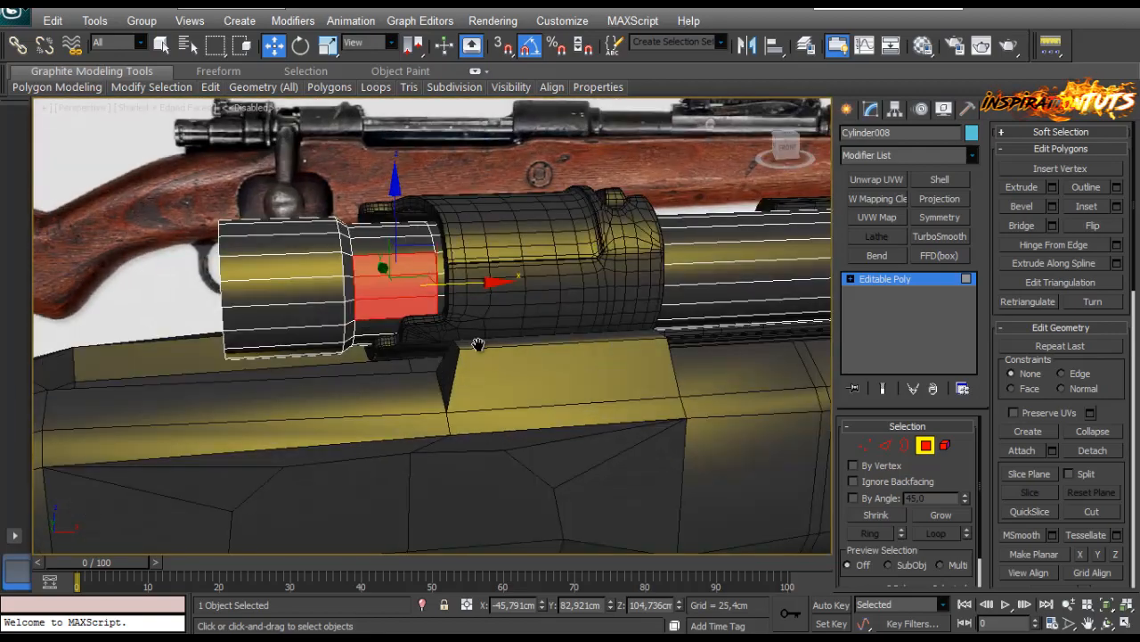
key("z")
left_click(1118, 207)
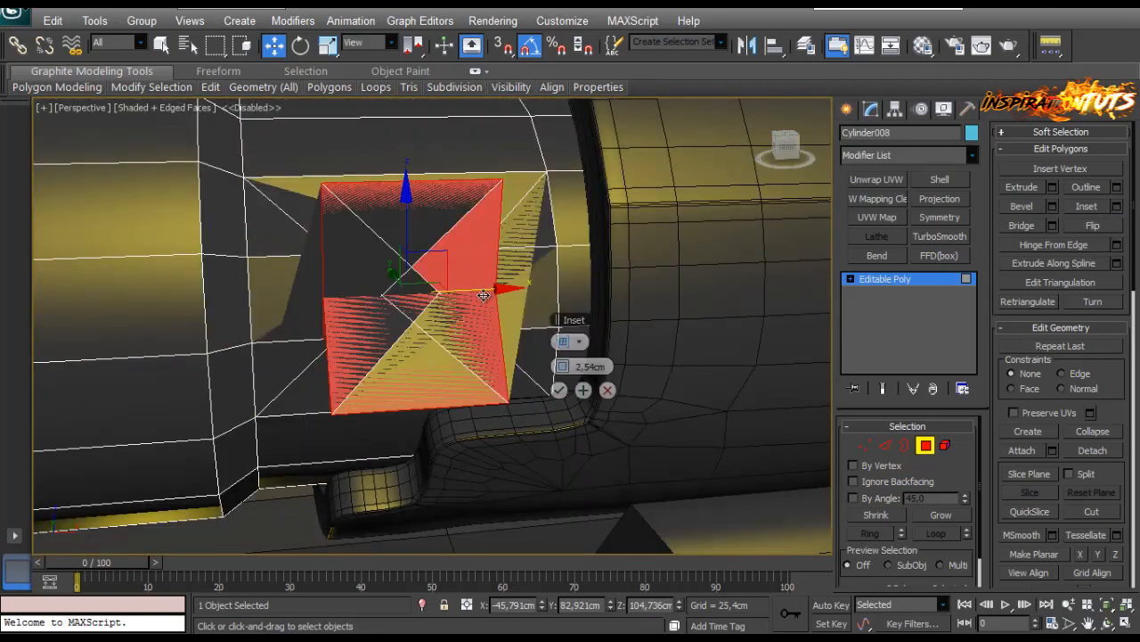
left_click_drag(563, 366, 563, 383)
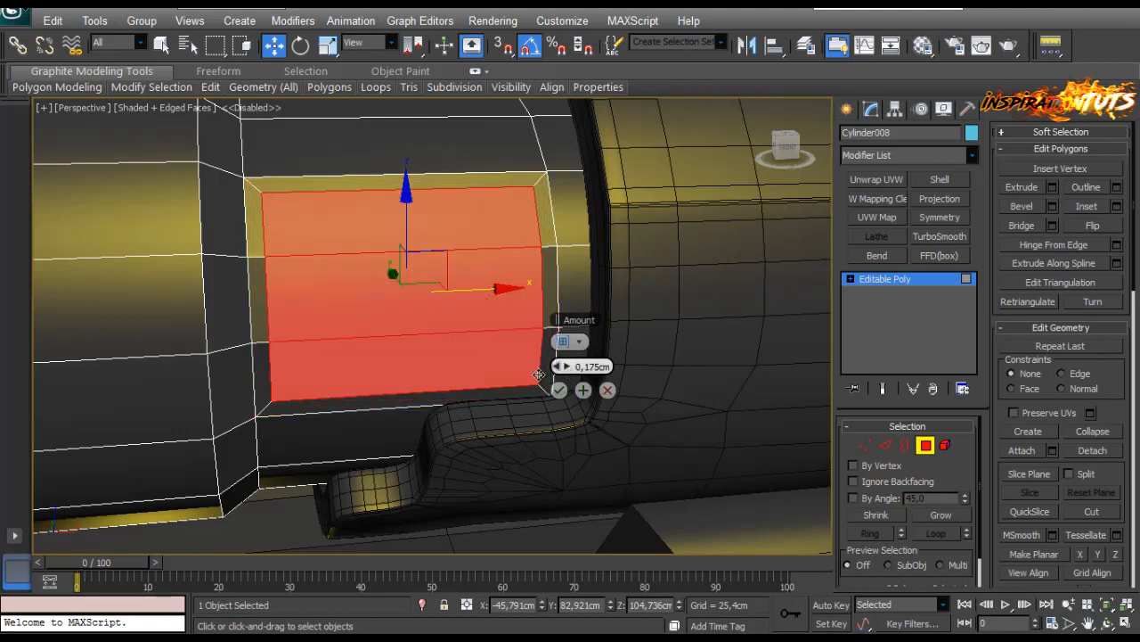
left_click(560, 390)
key("r")
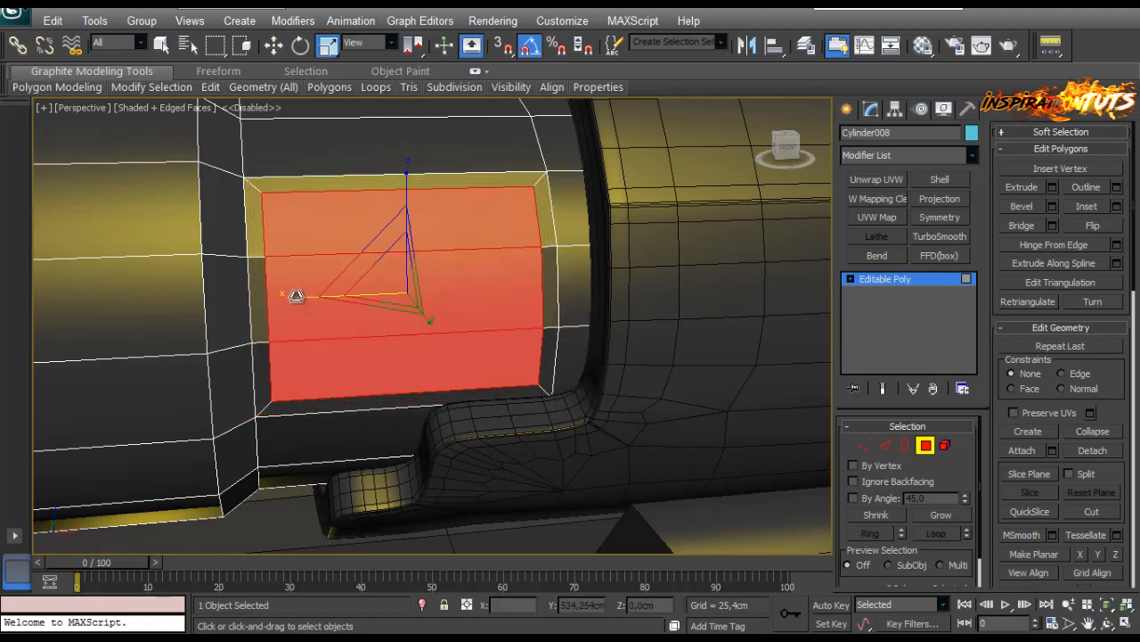
left_click_drag(294, 293, 309, 304)
Extrude the inset side polygons by 0.075 cm along their local normals.
scroll(309, 303, "down", 5)
middle_click_drag(309, 304, 481, 299, "alt")
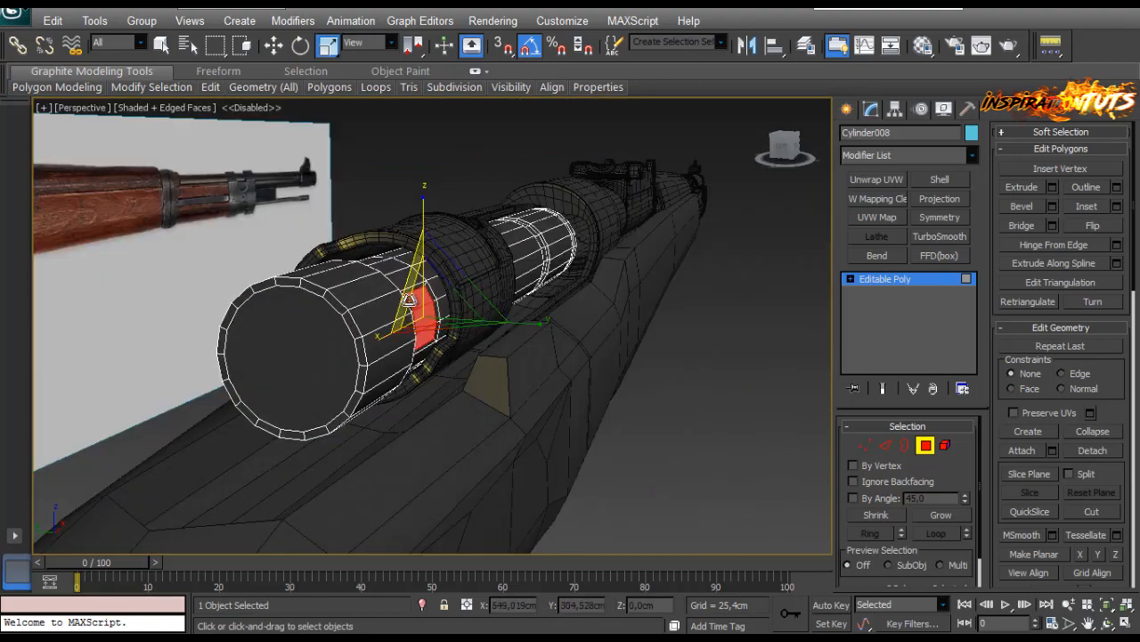
scroll(481, 299, "up", 2)
left_click(1052, 187)
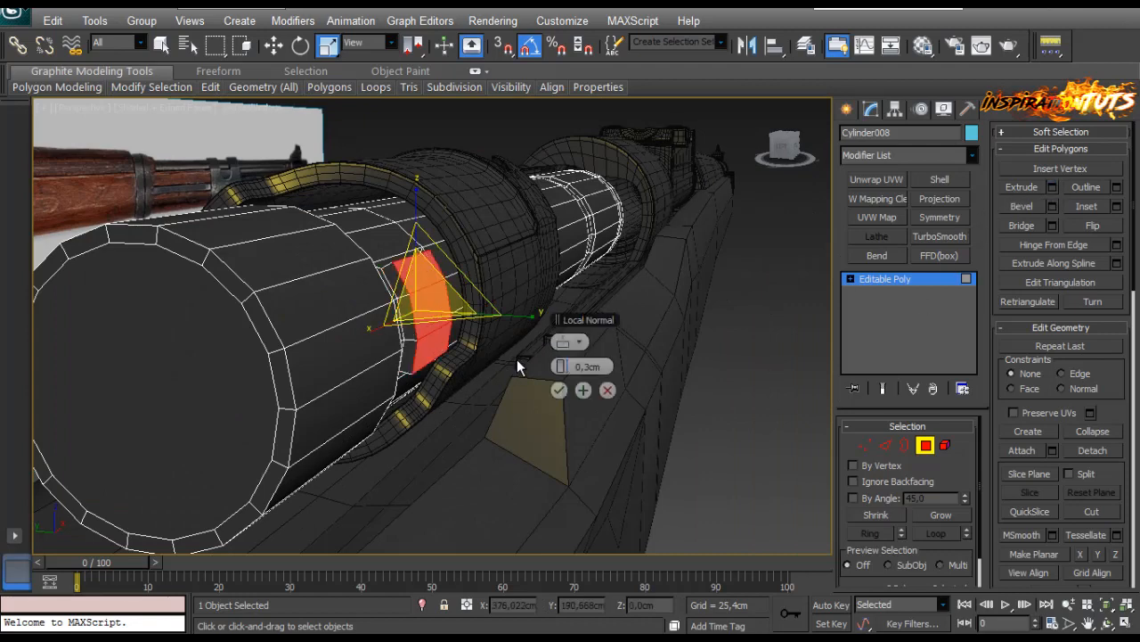
right_click(563, 367)
left_click_drag(563, 368, 563, 365)
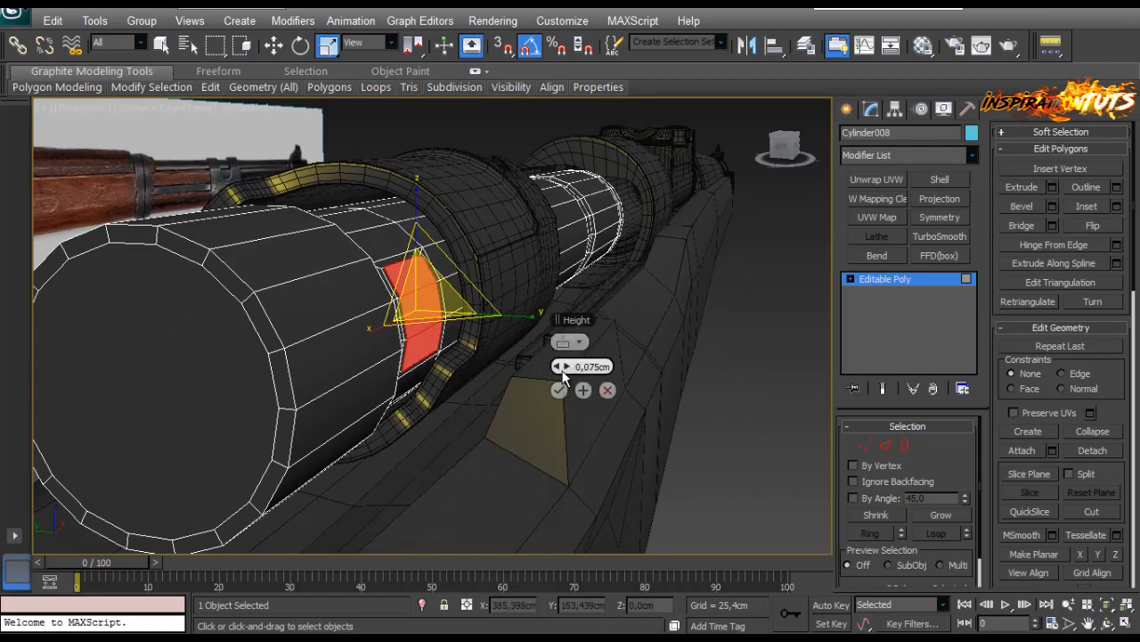
left_click(559, 389)
Switch to the Local coordinate system and pull the extruded polygons outward along their local Z axis to form a block.
middle_click_drag(495, 351, 466, 329, "alt")
key("w")
left_click(359, 41)
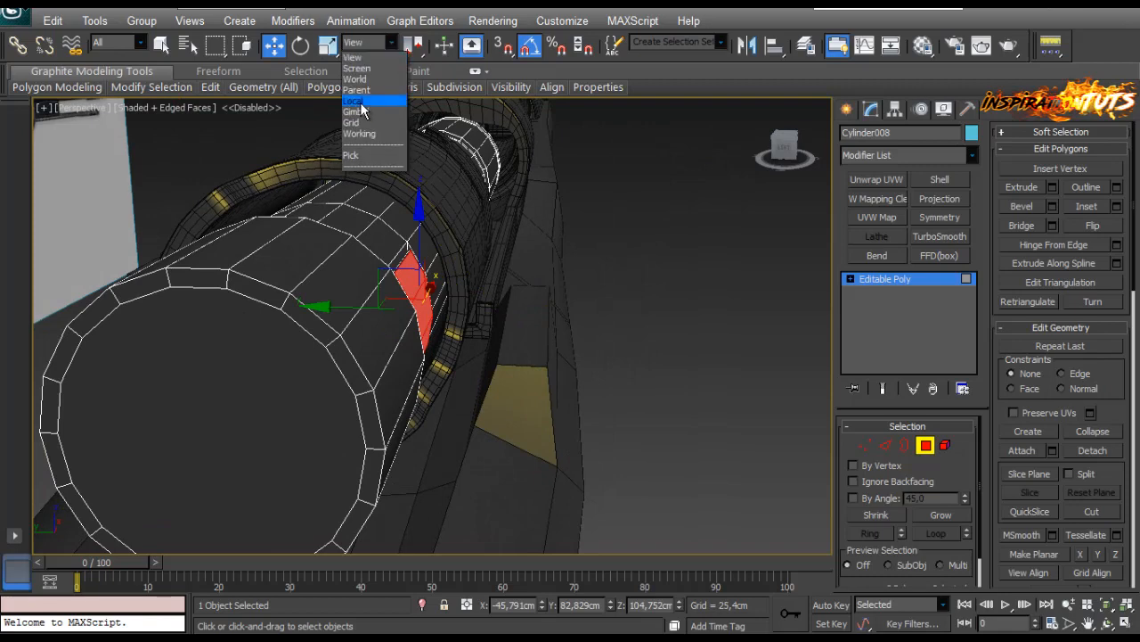
left_click(366, 105)
left_click_drag(508, 296, 554, 300)
middle_click_drag(555, 300, 517, 300, "alt")
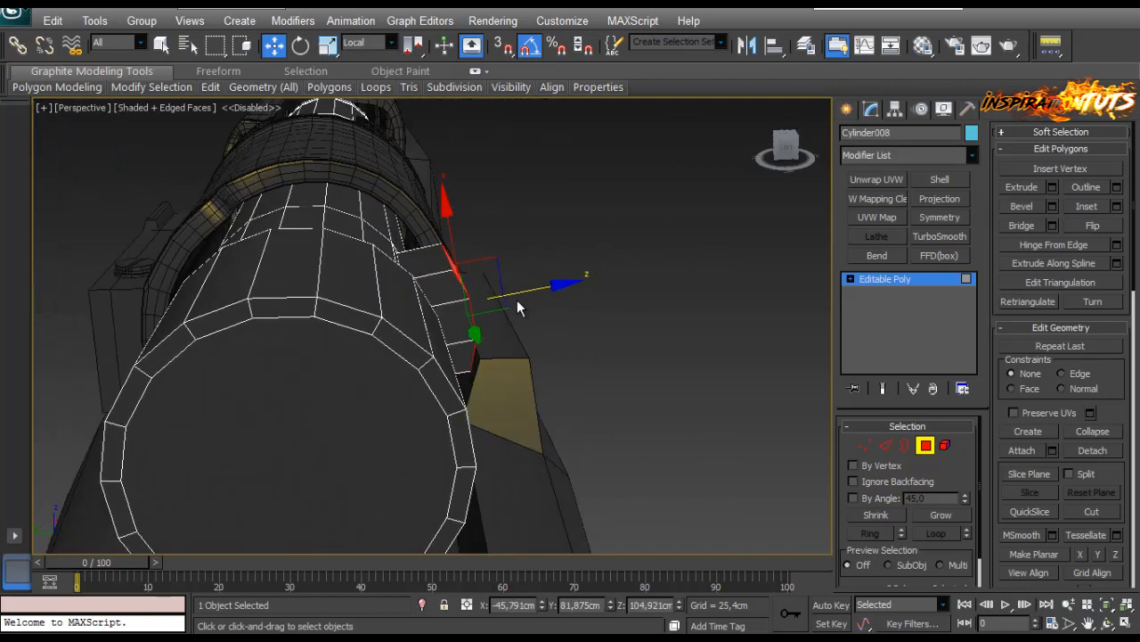
Scale the block's outer polygons flat into an upright face and shift them slightly downward.
key("r")
key("w")
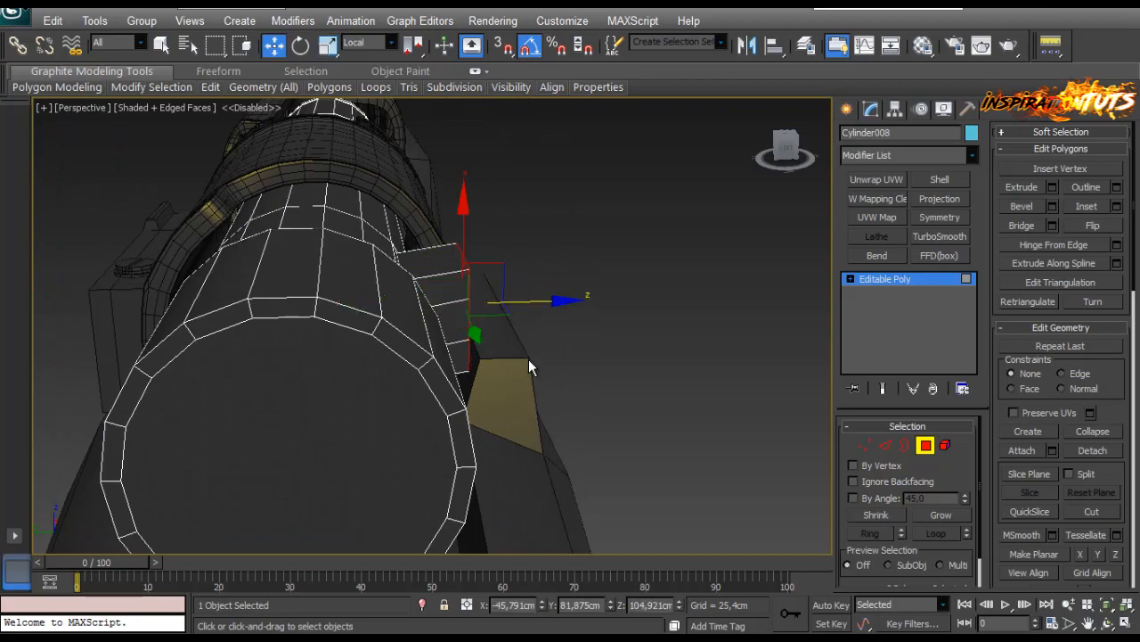
left_click_drag(467, 247, 464, 252)
Move the block's outer face slightly inward and delete its polygons to leave the end open.
middle_click_drag(464, 252, 364, 255, "alt")
scroll(365, 255, "up", 4)
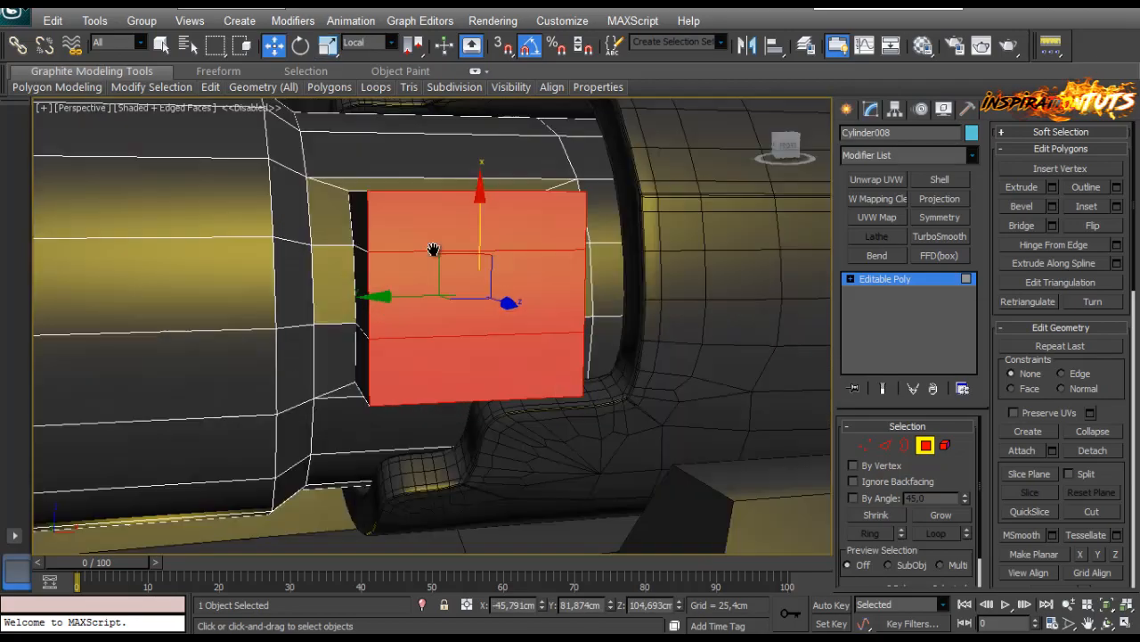
middle_click_drag(433, 249, 411, 334, "alt")
scroll(399, 249, "down", 4)
scroll(452, 293, "down", 4)
scroll(411, 290, "up", 3)
scroll(410, 333, "up", 4)
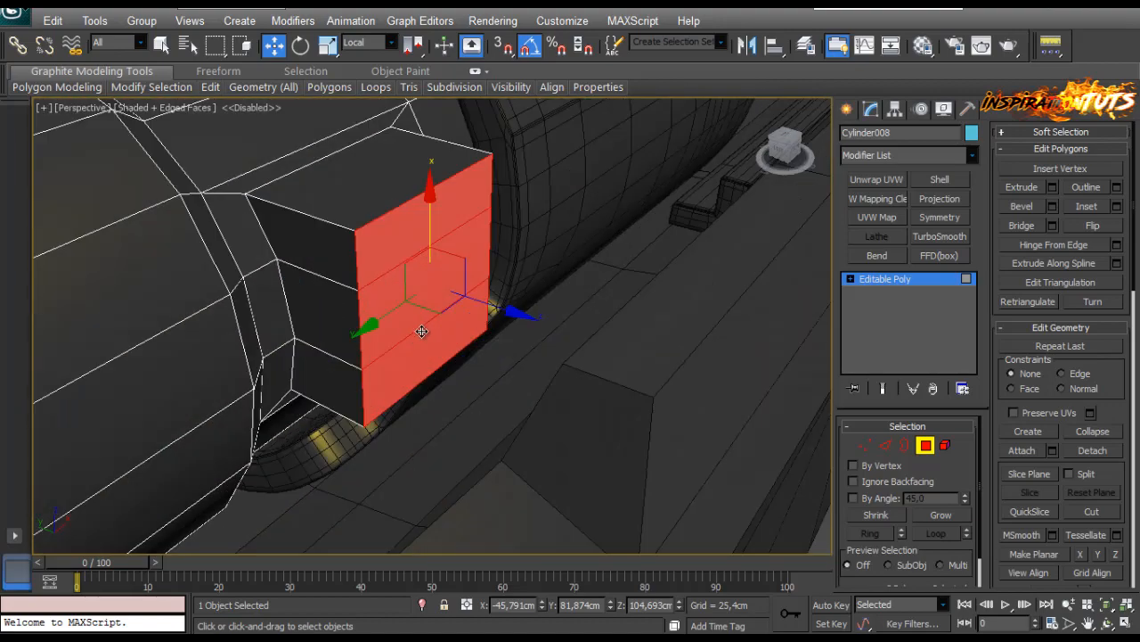
left_click_drag(535, 318, 519, 314)
key("Delete")
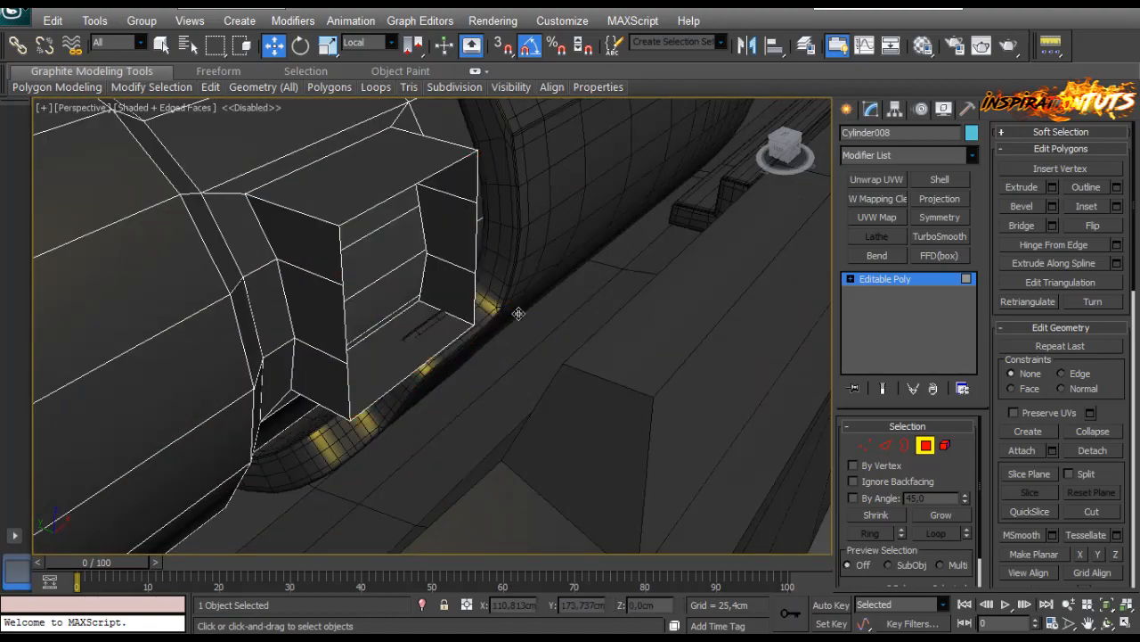
Select the block's open border and extend it outward by about 0.775 cm as a new band of polygons.
left_click(904, 445)
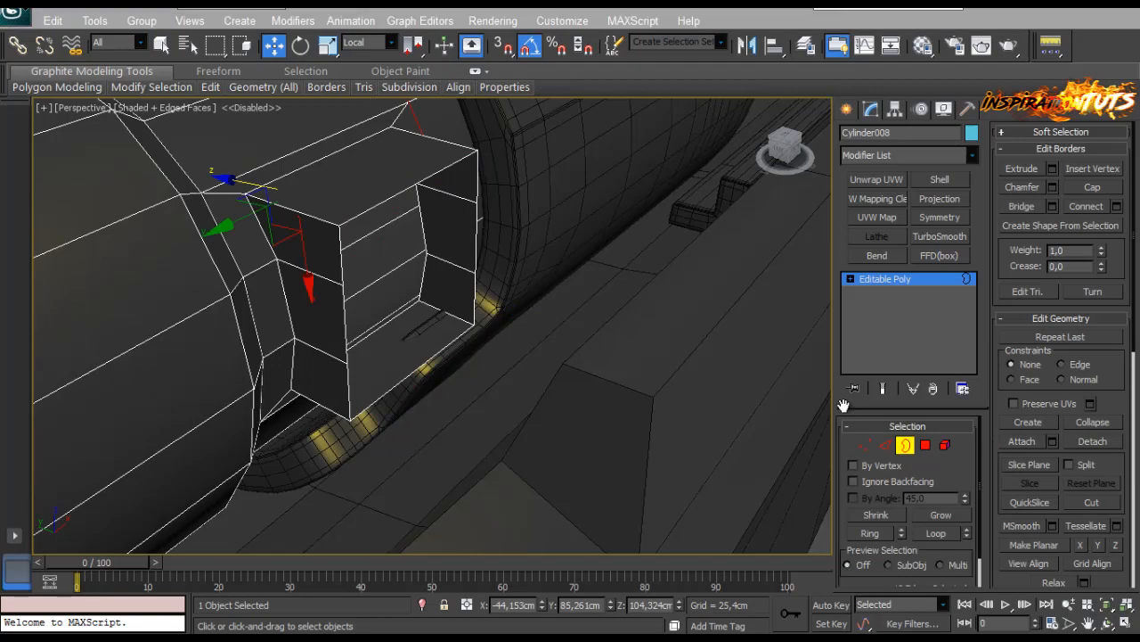
middle_click_drag(399, 196, 412, 301, "alt")
left_click_drag(369, 301, 399, 308)
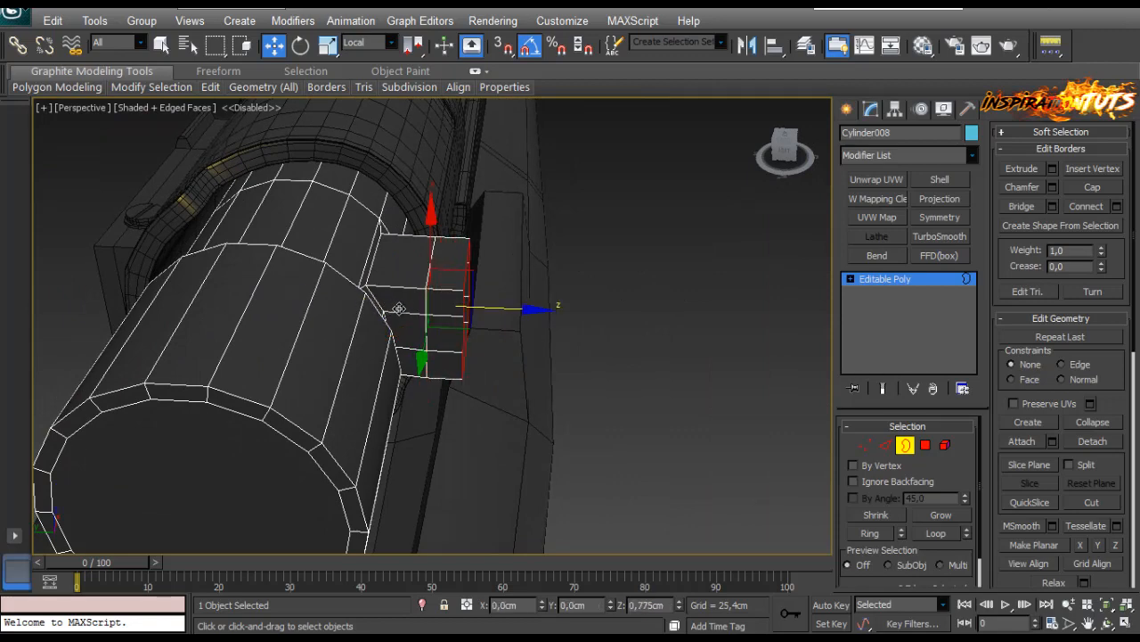
middle_click_drag(398, 308, 444, 278, "alt")
key("r")
scroll(472, 276, "up", 5)
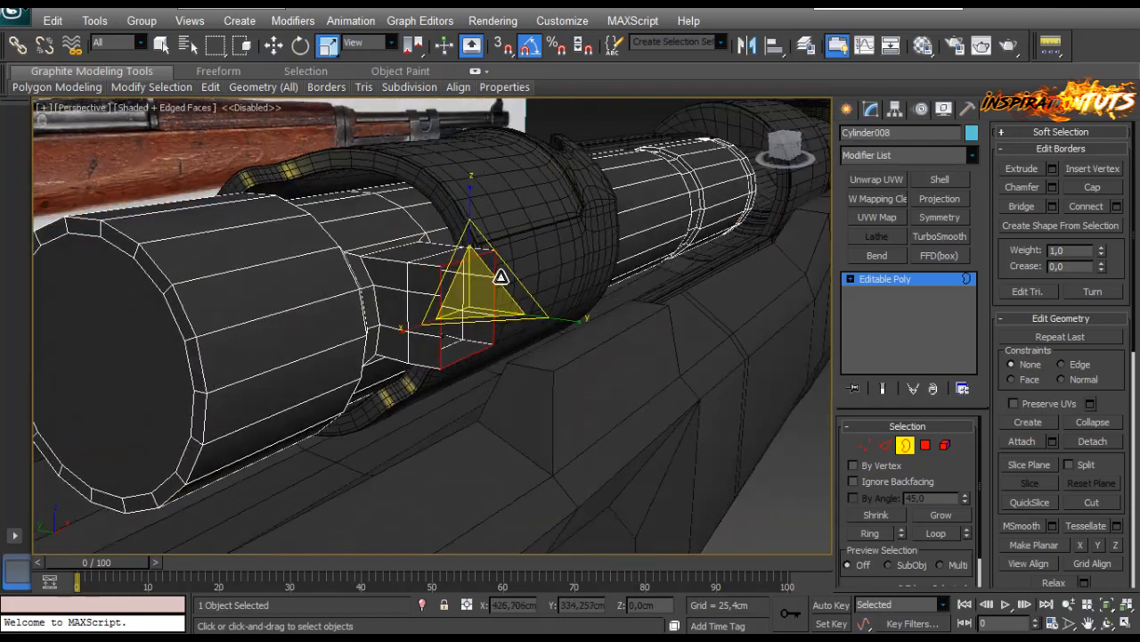
key("w")
Select the upper edge of the block's open end and lower it vertically in the View coordinate system to slope the top.
left_click(885, 443)
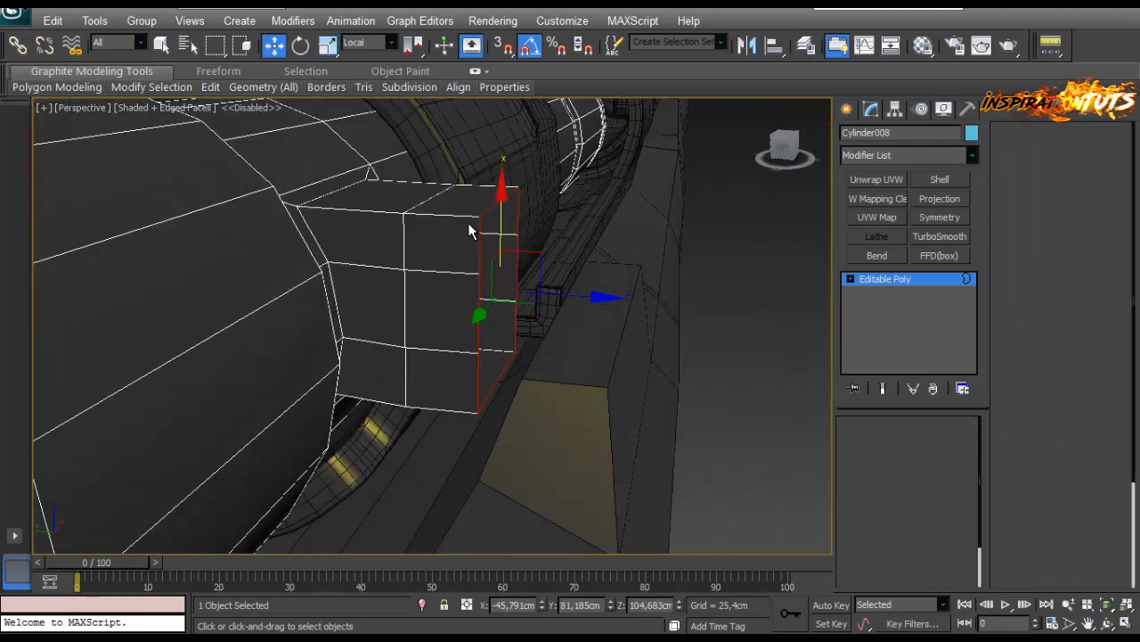
left_click(488, 208)
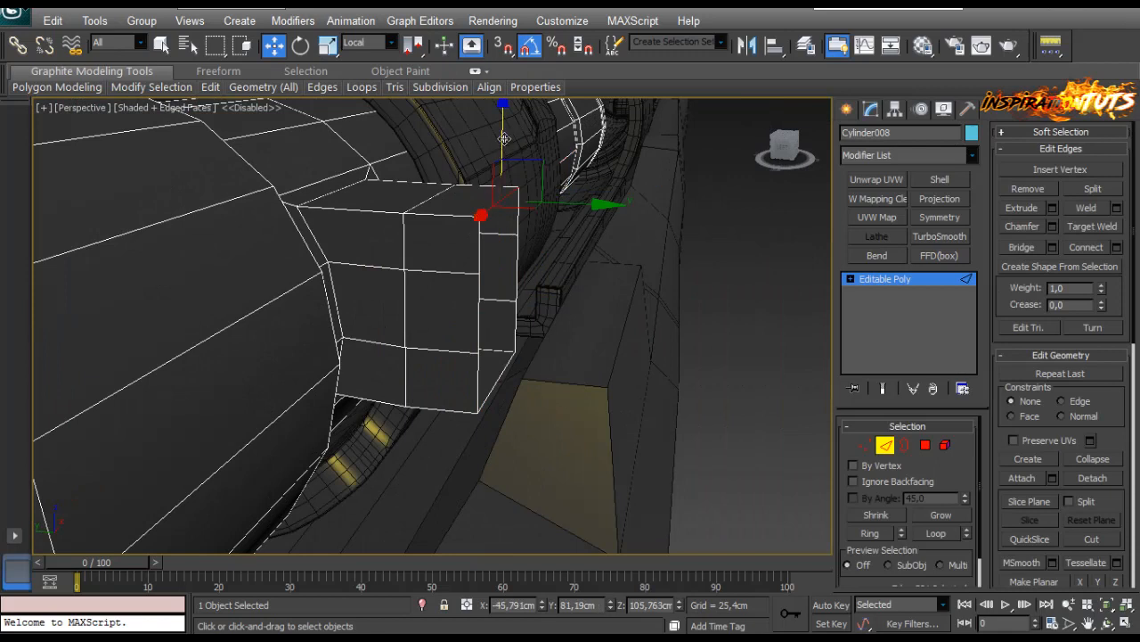
left_click(489, 227)
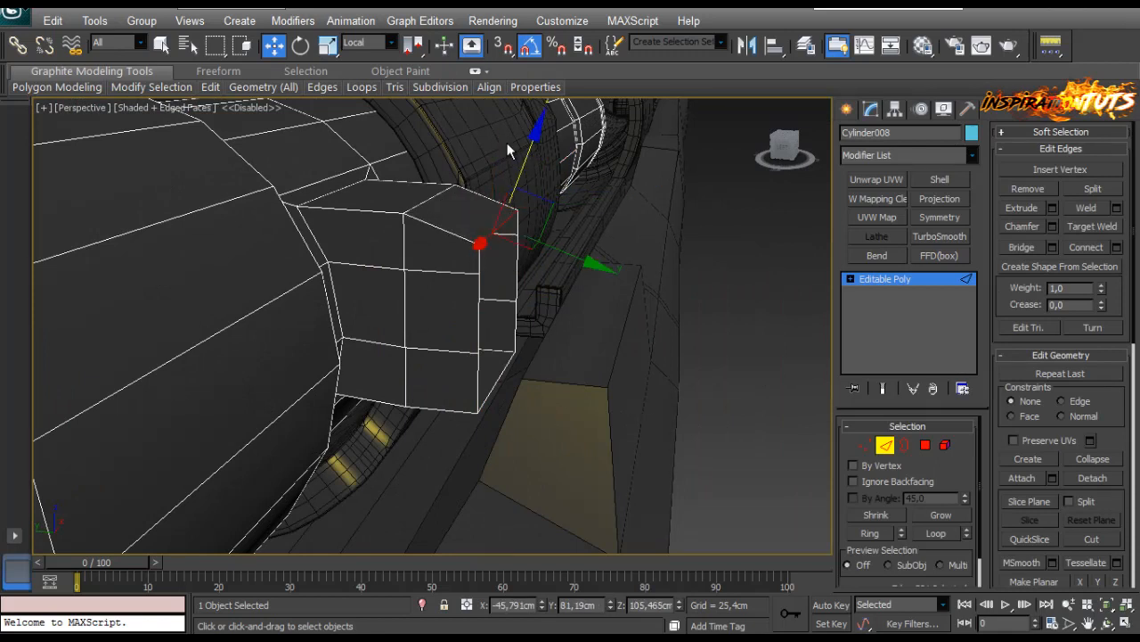
left_click(368, 44)
left_click(369, 57)
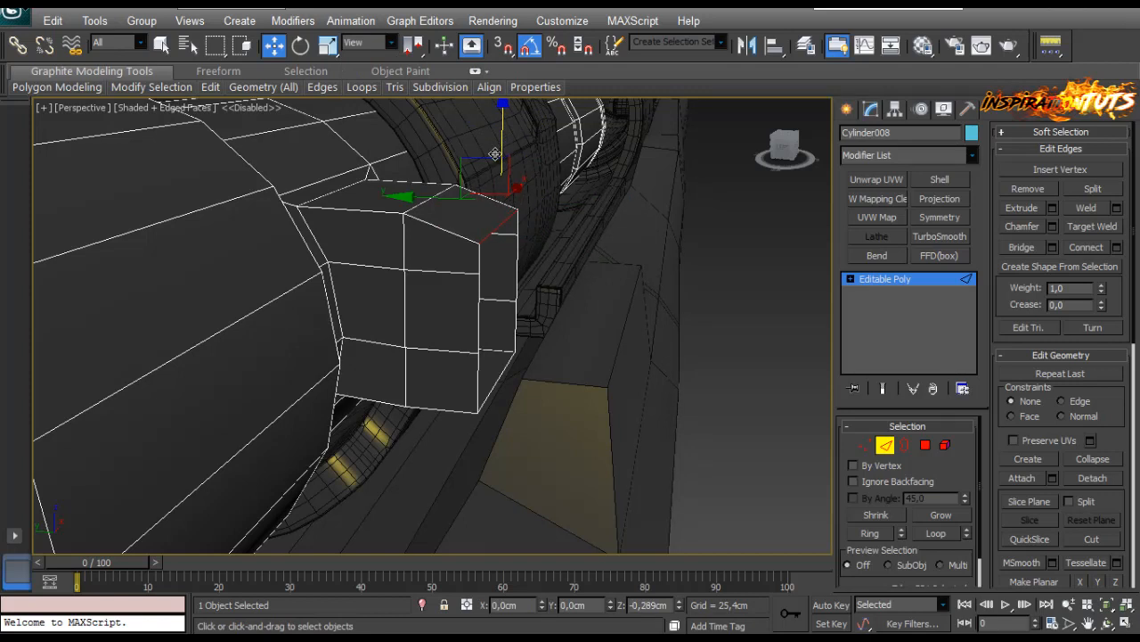
left_click_drag(494, 166, 495, 168)
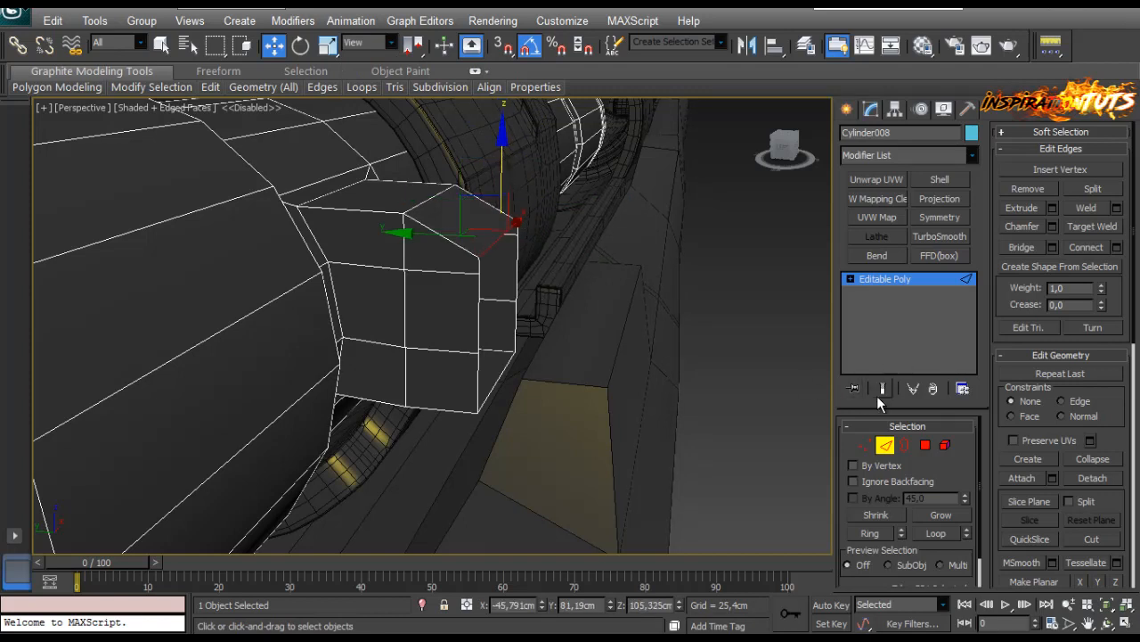
Target-weld the end vertices of the block's lowered upper edge to the border vertices just below them.
left_click(865, 444)
left_click(1093, 206)
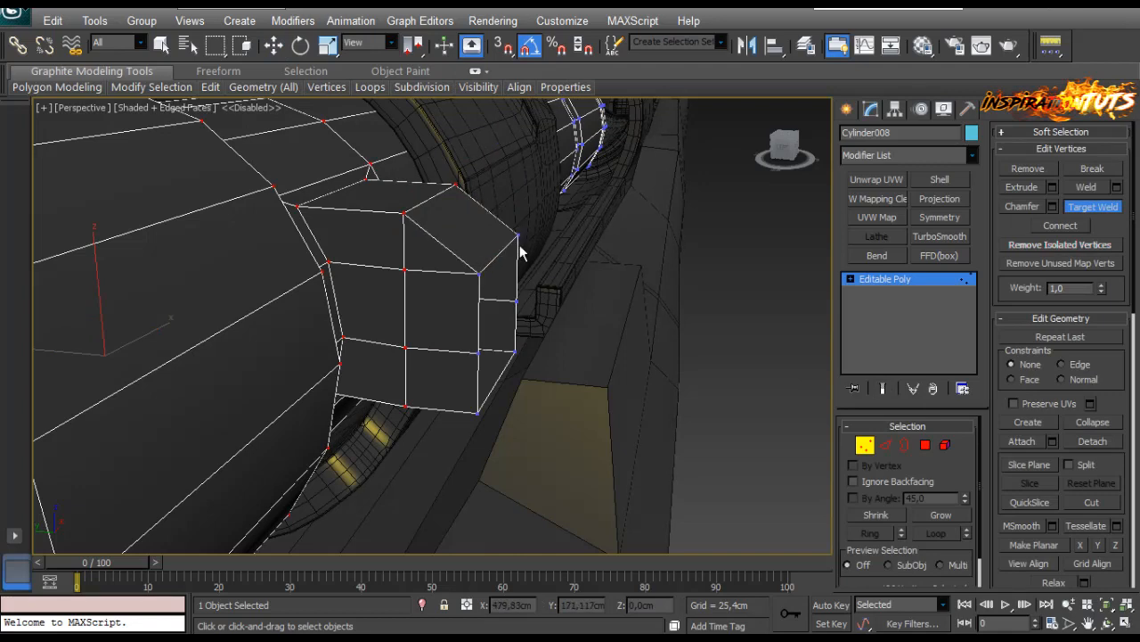
scroll(521, 252, "down", 4)
middle_click_drag(522, 253, 500, 242, "alt")
key("w")
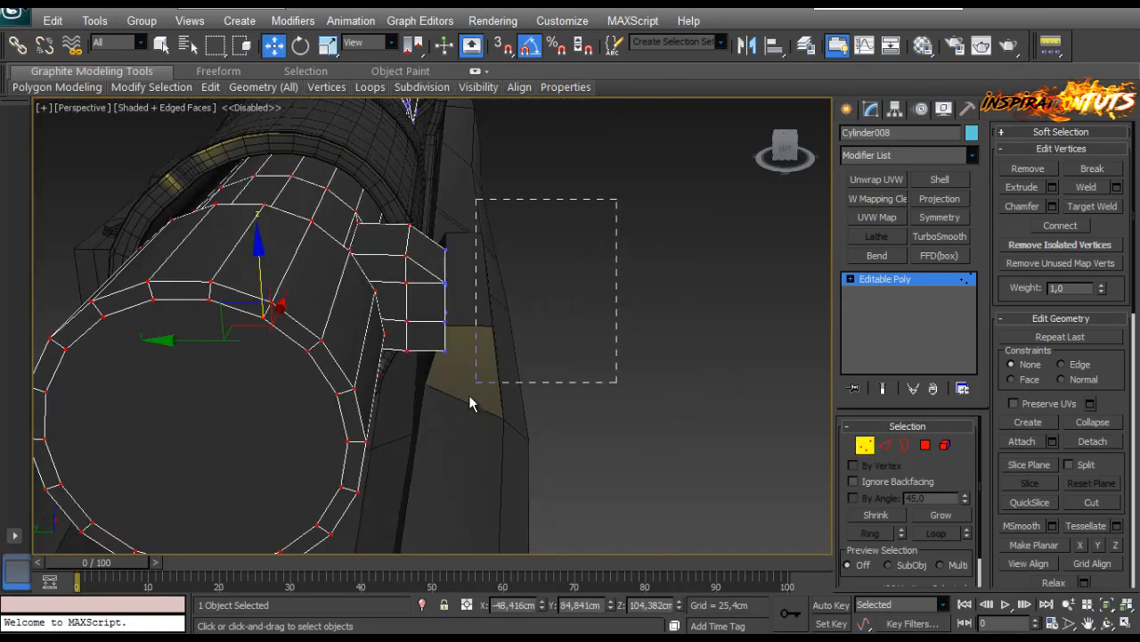
Select the block's end vertices, convert to the surrounding polygons and scale the block down slightly.
left_click_drag(471, 404, 441, 392)
left_click_drag(375, 305, 382, 306)
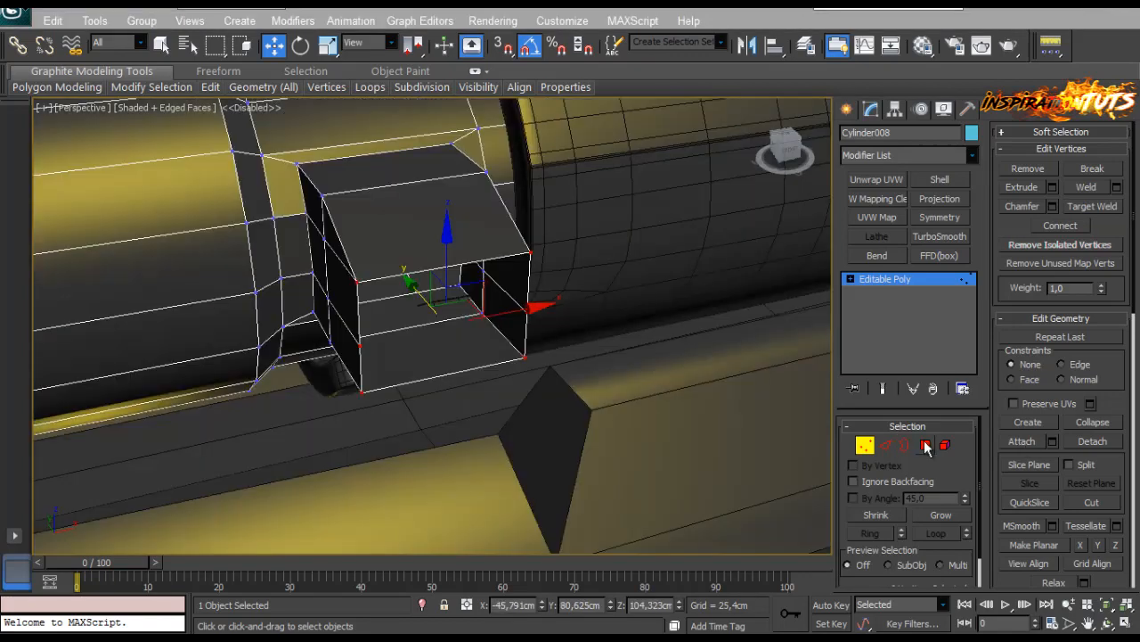
left_click(925, 444)
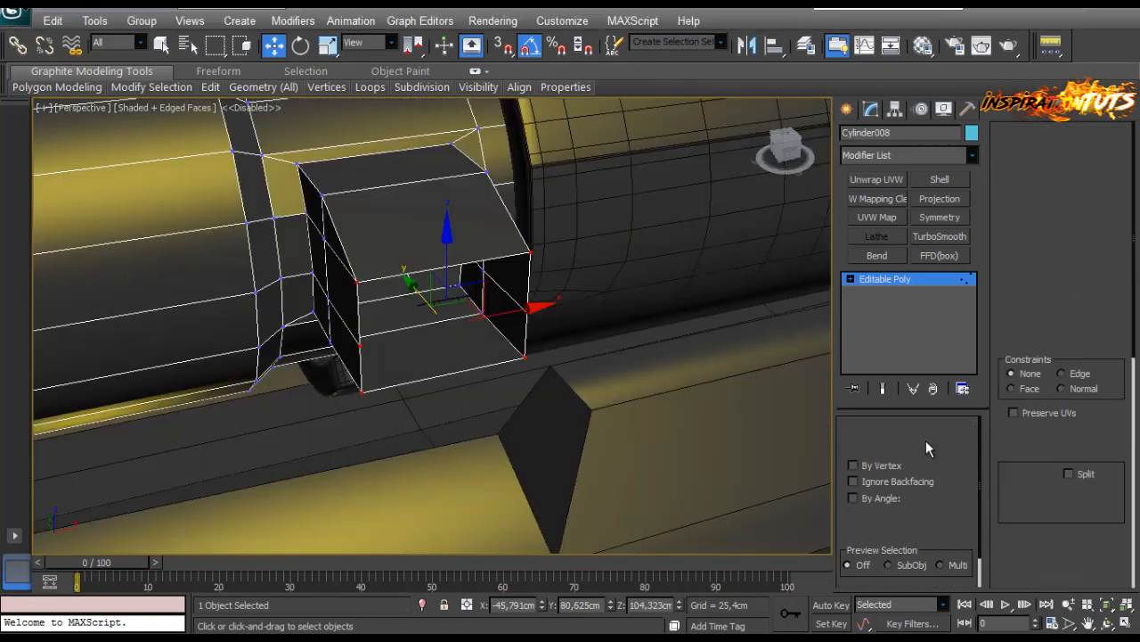
middle_click_drag(375, 216, 362, 216, "alt")
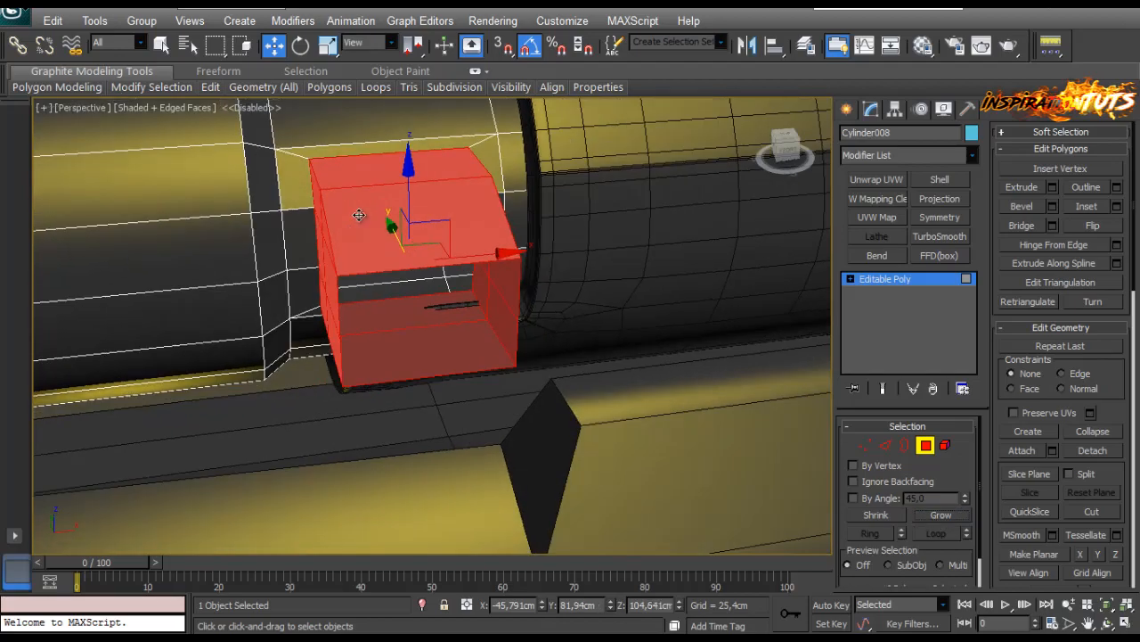
key("r")
left_click_drag(397, 237, 394, 246)
middle_click_drag(605, 252, 589, 288, "alt")
scroll(670, 326, "down", 5)
scroll(572, 283, "up", 3)
Select the vertices of the block's open end and move them inward along the Y axis toward the cylinder.
left_click(882, 444)
middle_click_drag(618, 369, 660, 407, "alt")
scroll(530, 270, "up", 3)
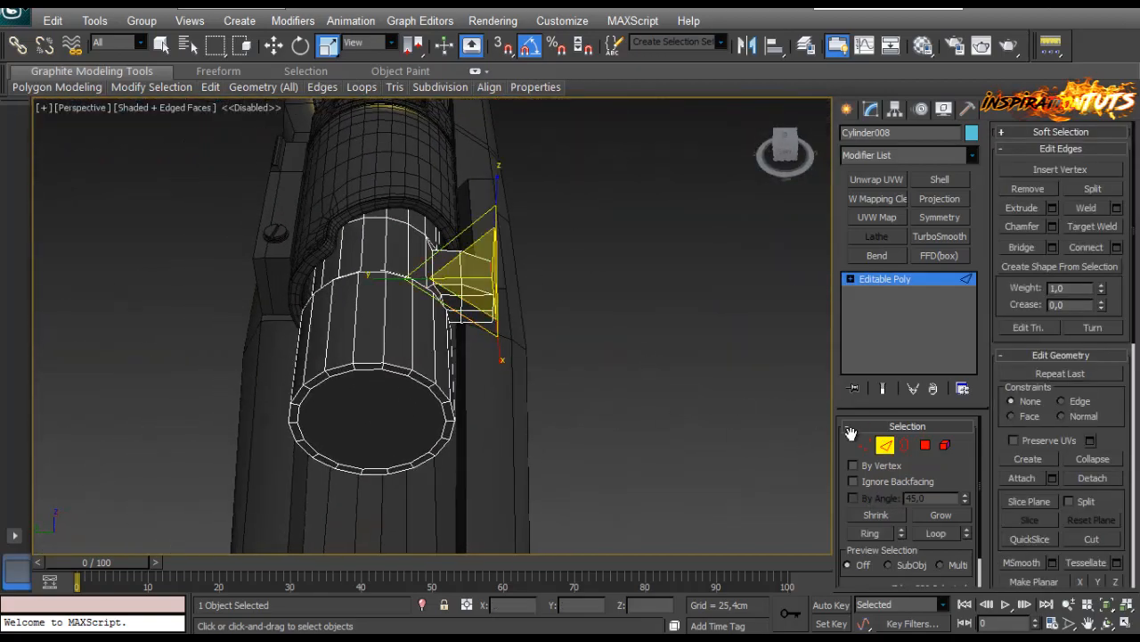
left_click(865, 444)
left_click_drag(541, 199, 481, 410)
scroll(481, 357, "up", 3)
key("w")
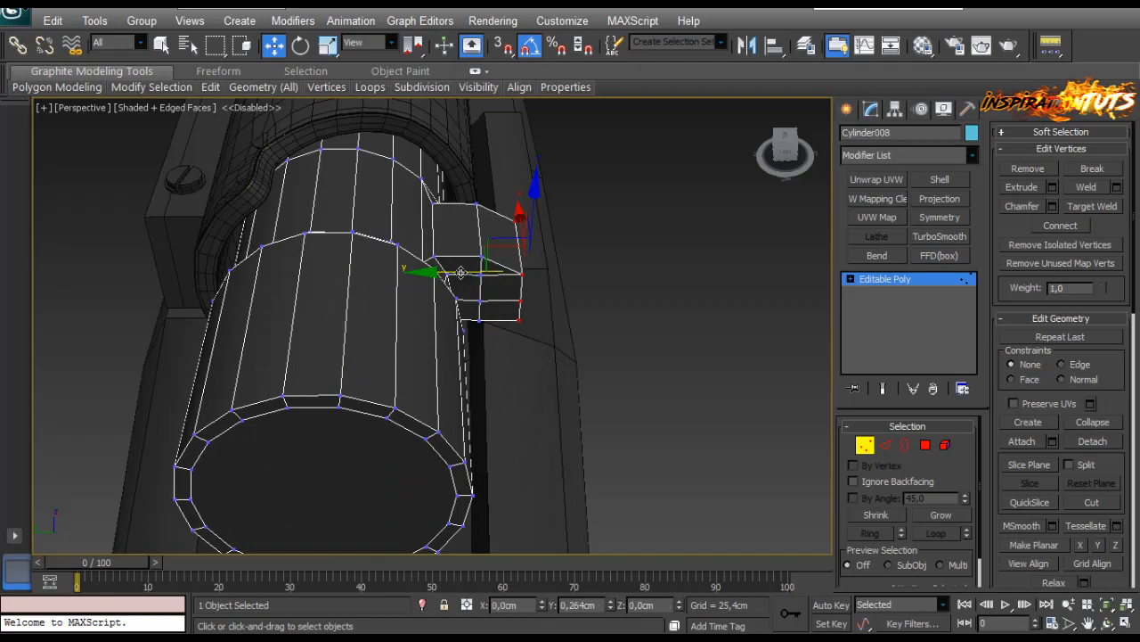
middle_click_drag(457, 272, 513, 294, "alt")
Select the block's polygons and scale them narrower along the X axis.
left_click(926, 445)
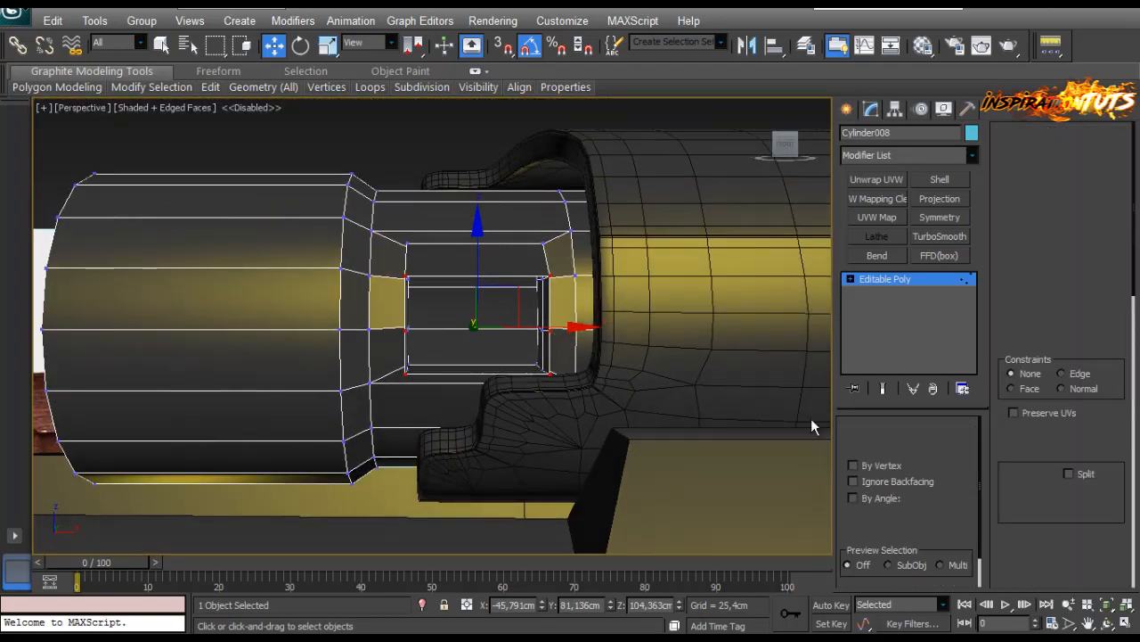
left_click(946, 515)
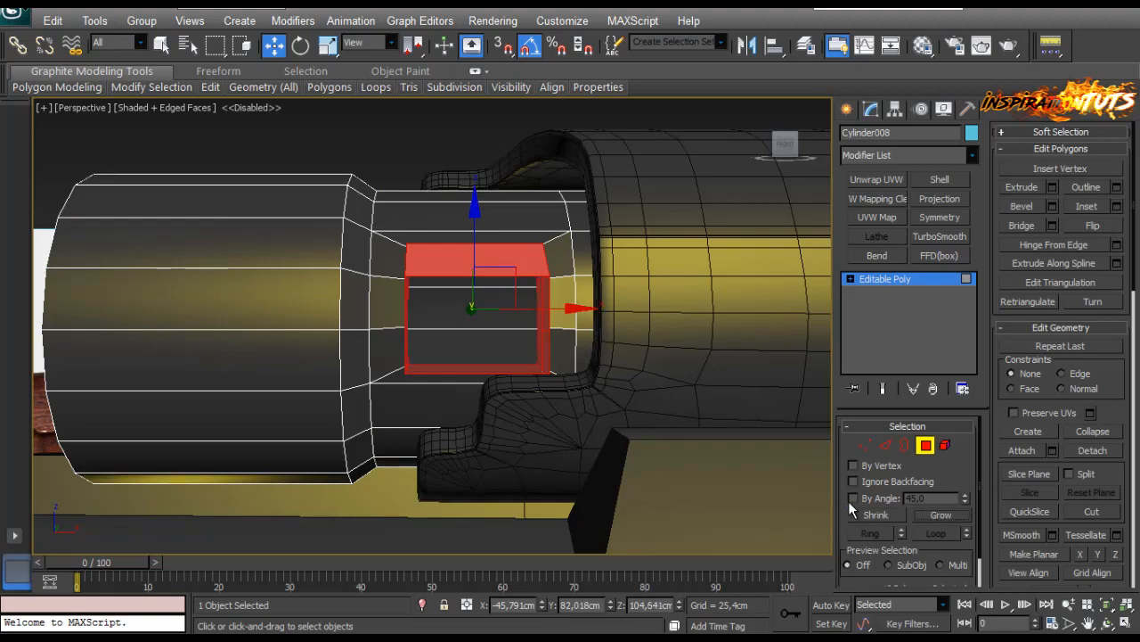
key("r")
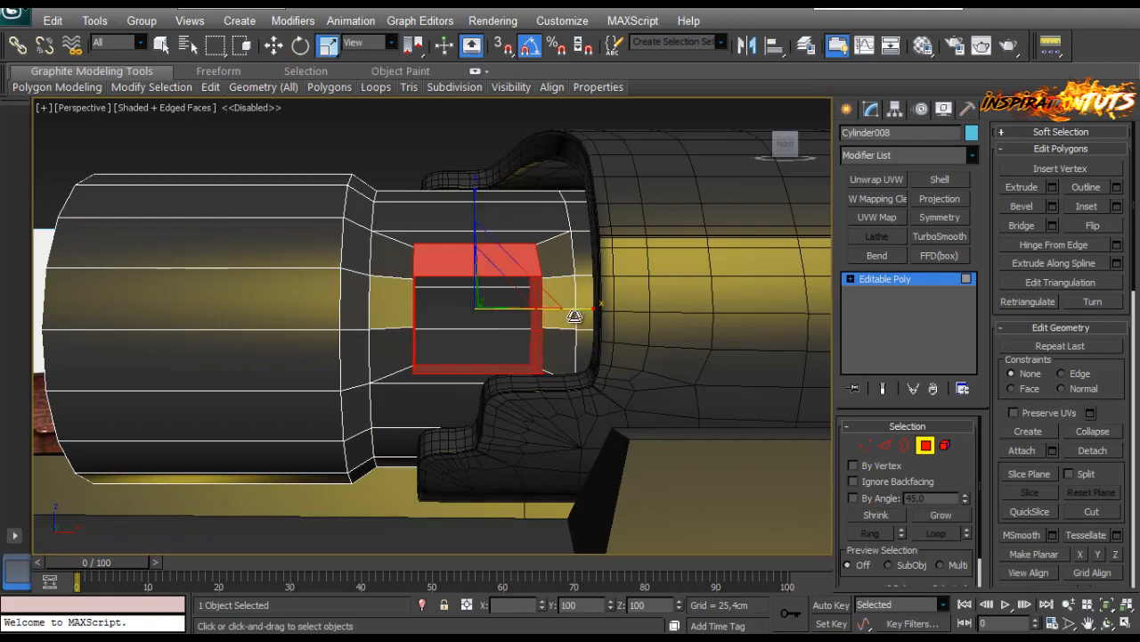
Cap the open border at the block's outer end.
middle_click_drag(575, 315, 502, 302, "alt")
key("3")
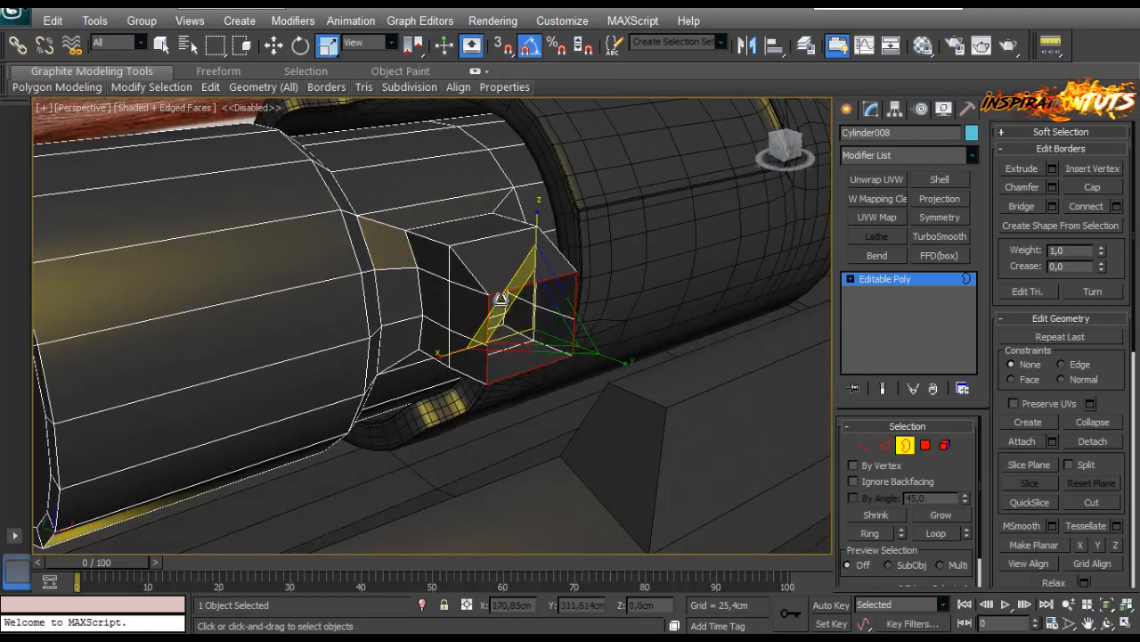
left_click(1103, 191)
Connect the two mid-side vertices of the block's capped face with a horizontal edge.
middle_click_drag(718, 294, 797, 460, "alt")
scroll(628, 292, "up", 3)
left_click(862, 445)
left_click(453, 370)
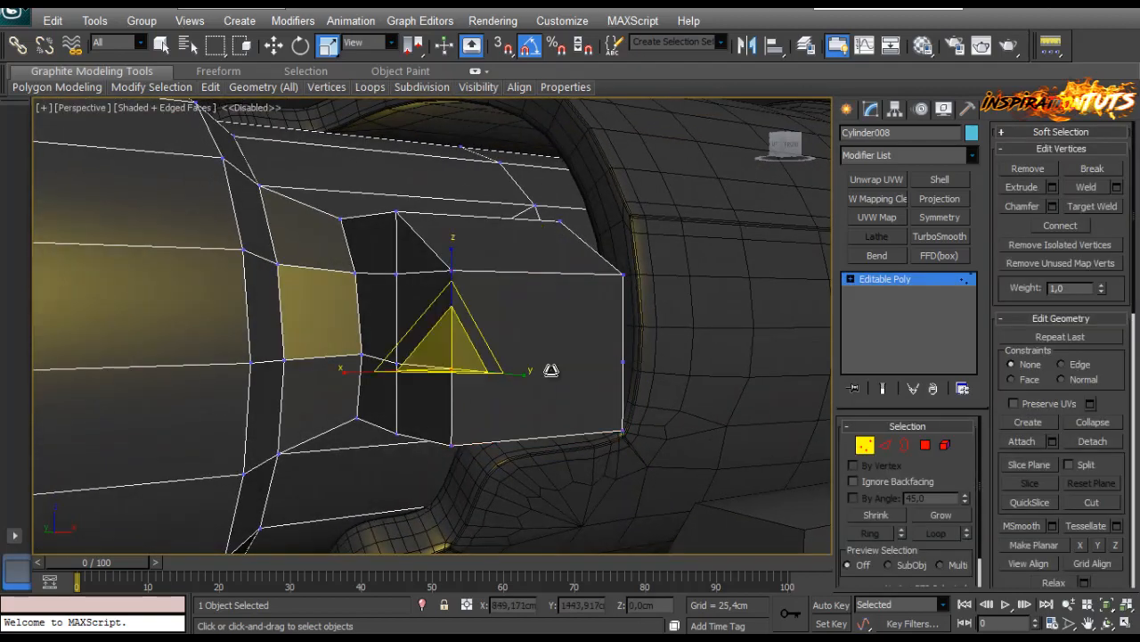
middle_click_drag(549, 372, 611, 326, "alt")
scroll(588, 361, "down", 5)
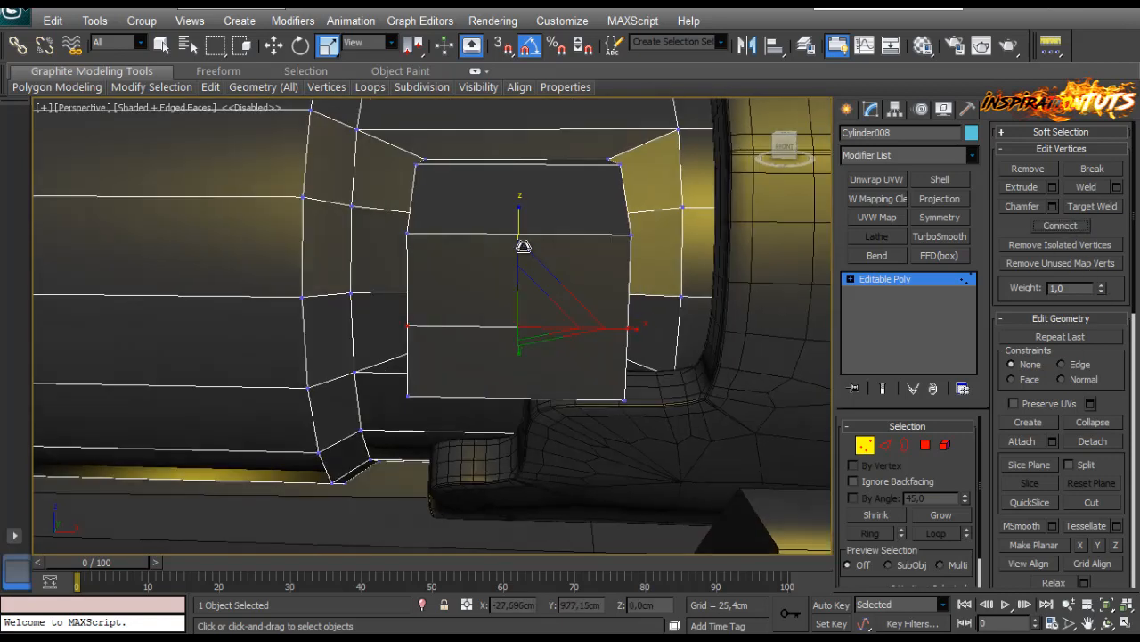
Select the ring of lengthwise edges around the block and cylinder neck and connect it with 1 centred segment.
left_click(885, 445)
key("alt+r")
scroll(606, 415, "down", 5)
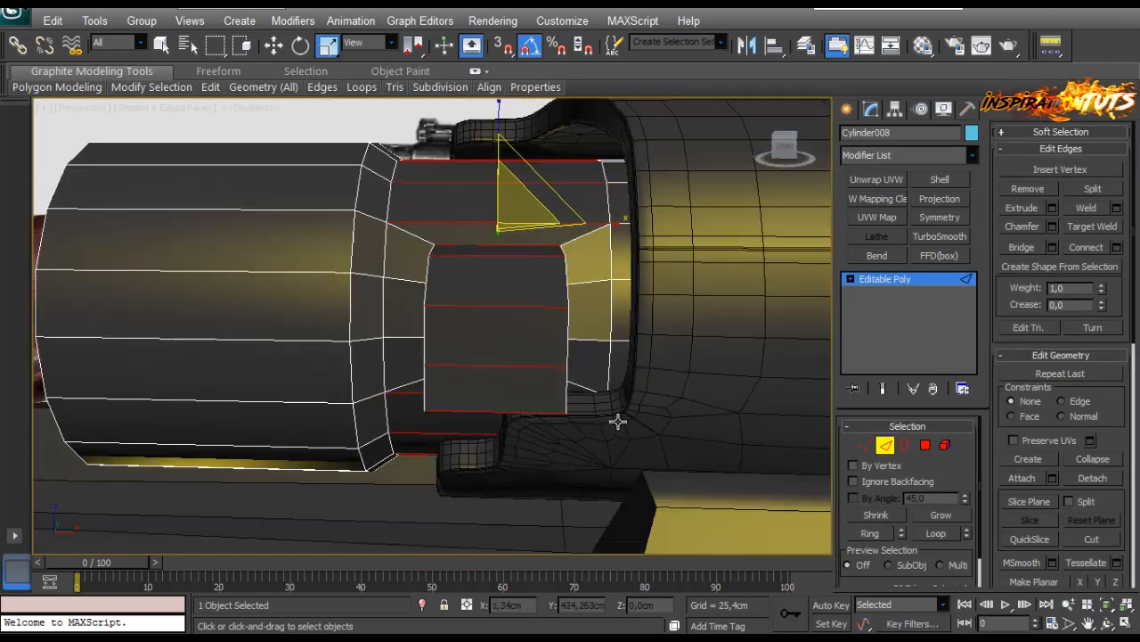
left_click(1118, 248)
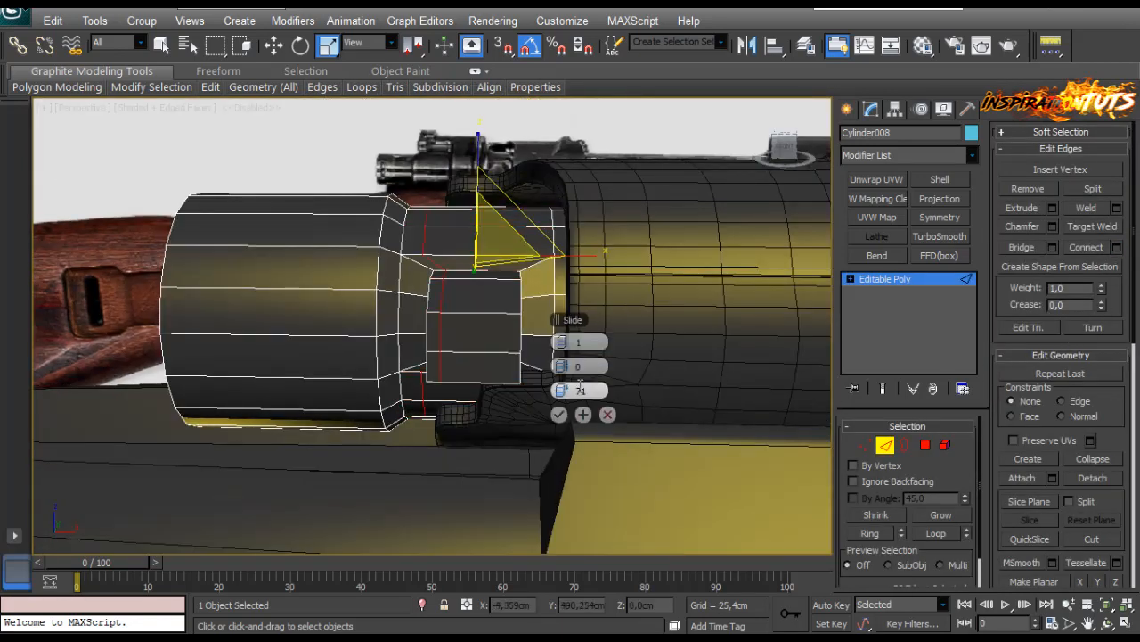
left_click(561, 414)
scroll(438, 351, "up", 3)
middle_click_drag(437, 352, 514, 313, "alt")
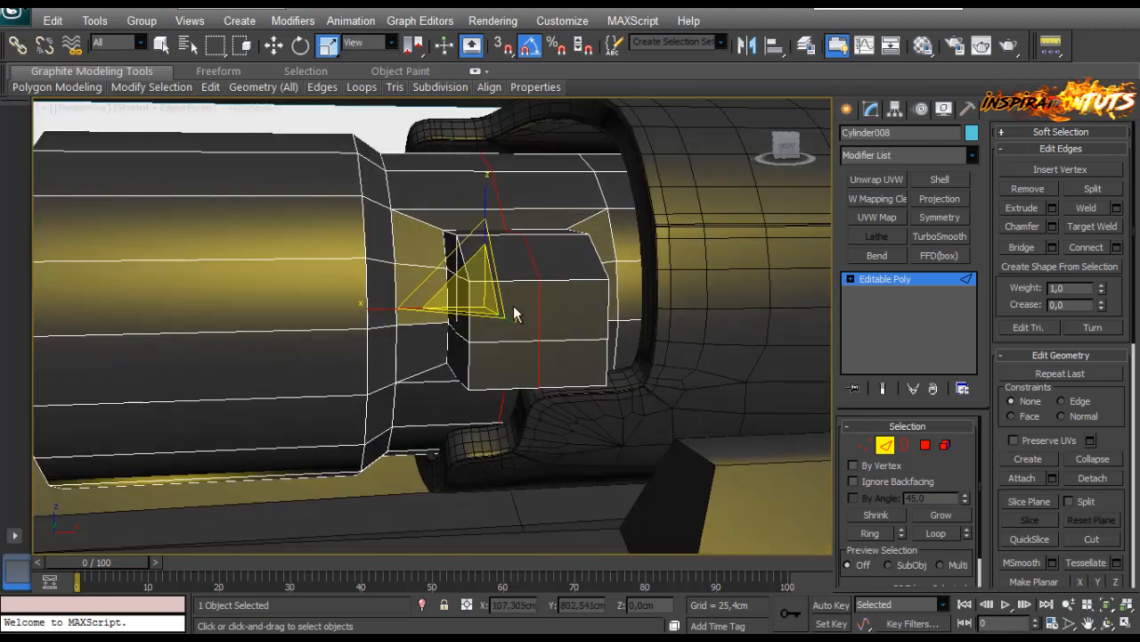
Raise the upper edges of the block's outer face vertically by about 0.102 cm.
middle_click_drag(416, 309, 431, 270, "alt")
scroll(431, 270, "up", 3)
middle_click_drag(512, 276, 476, 258)
left_click(925, 446)
left_click_drag(449, 189, 519, 150)
middle_click_drag(520, 150, 477, 245, "alt")
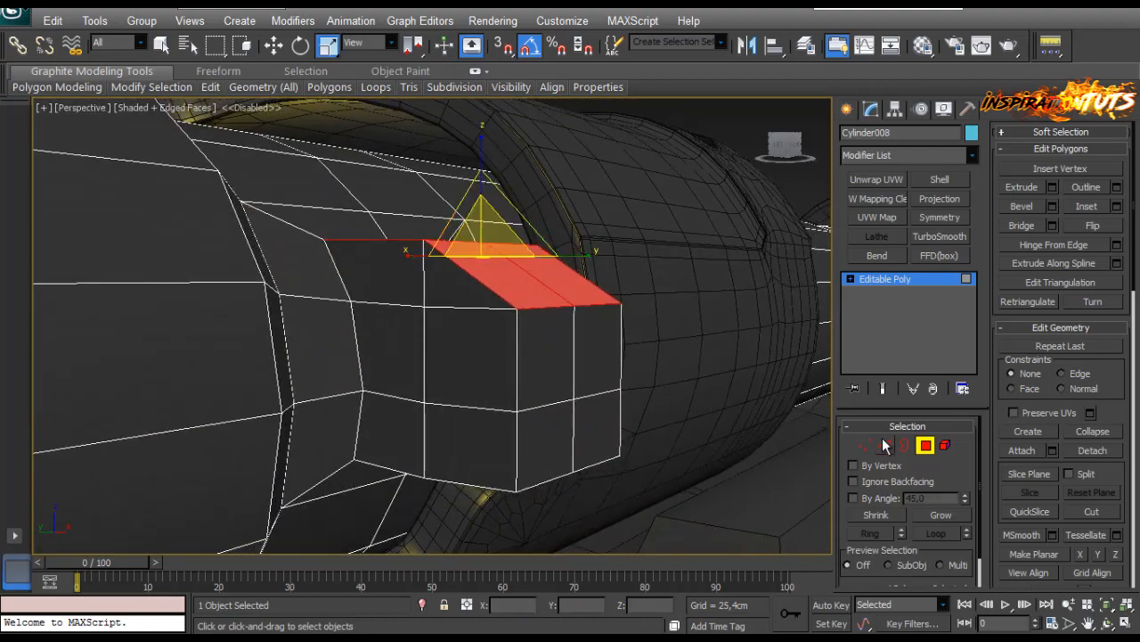
left_click(884, 445)
left_click(581, 305)
key("w")
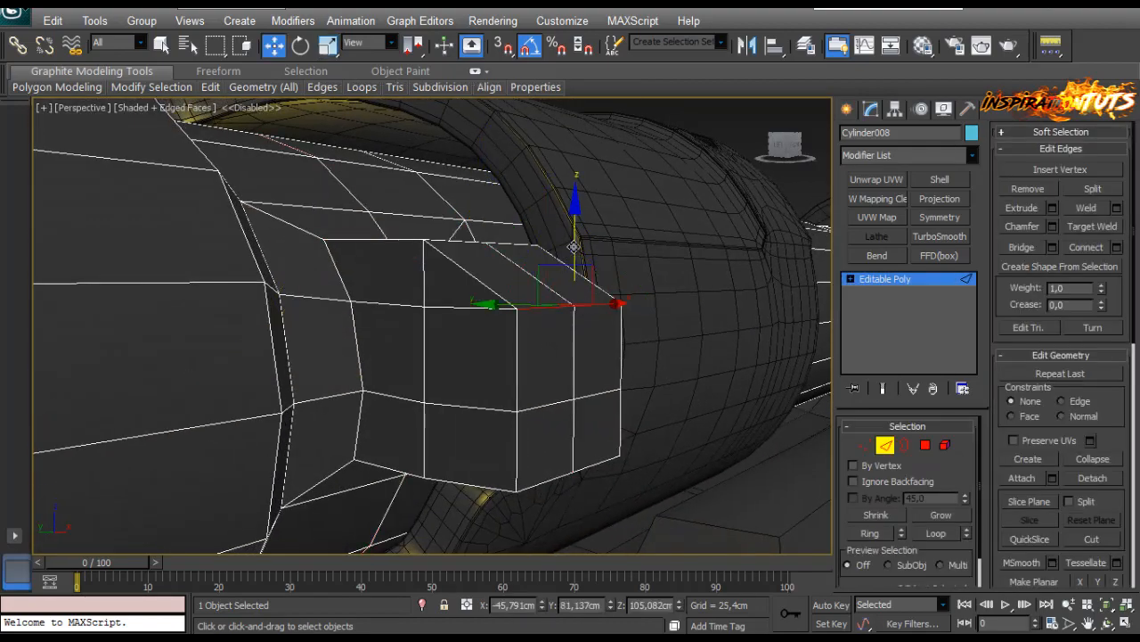
left_click_drag(574, 246, 564, 235)
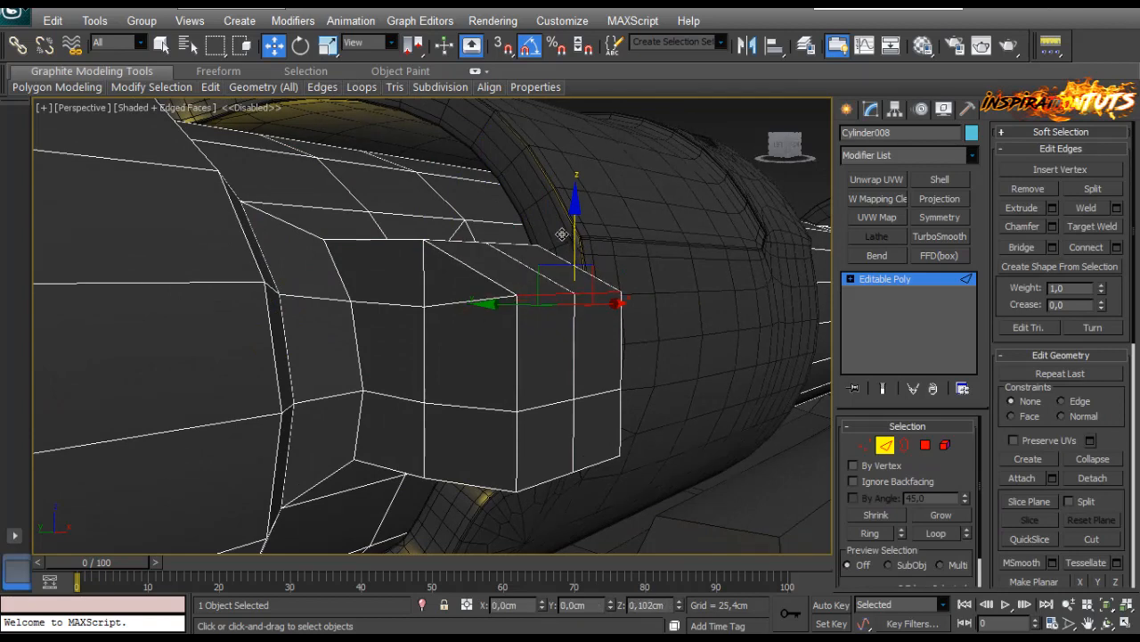
middle_click_drag(606, 294, 522, 391, "alt")
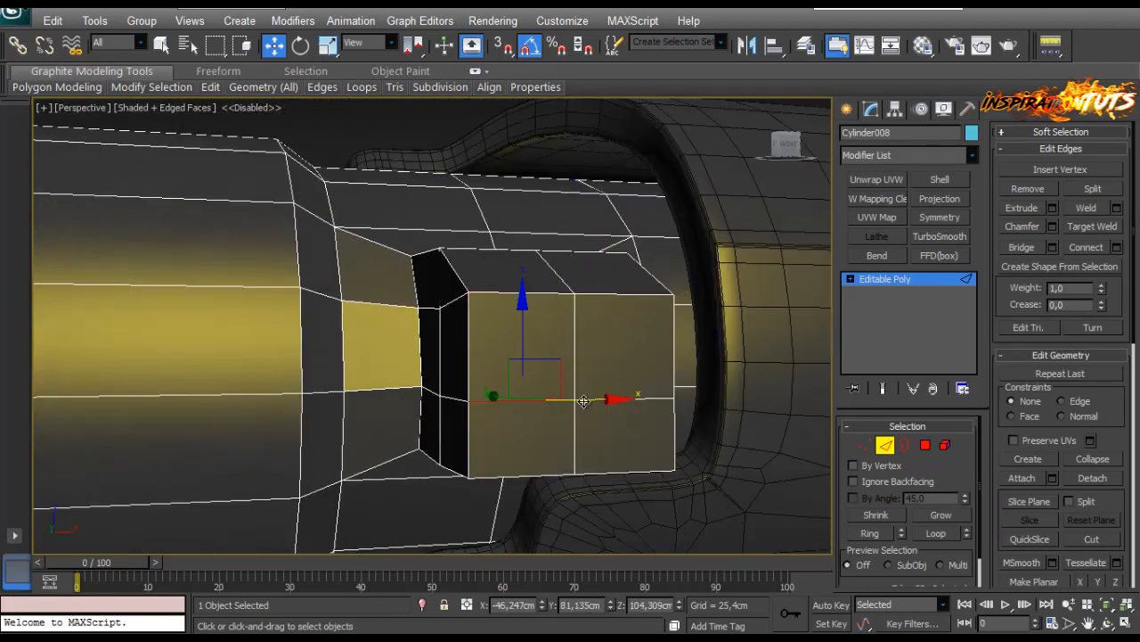
Undo the vertical move of the outer face's upper edges.
mouse_move(586, 339)
middle_mouse_down("alt")
mouse_move(557, 333)
mouse_move(550, 348)
mouse_move(580, 356)
mouse_move(568, 342)
middle_mouse_up("alt")
key("ctrl+z")
key("ctrl+z")
key("ctrl+z")
key("ctrl+z")
key("ctrl+z")
key("ctrl+z")
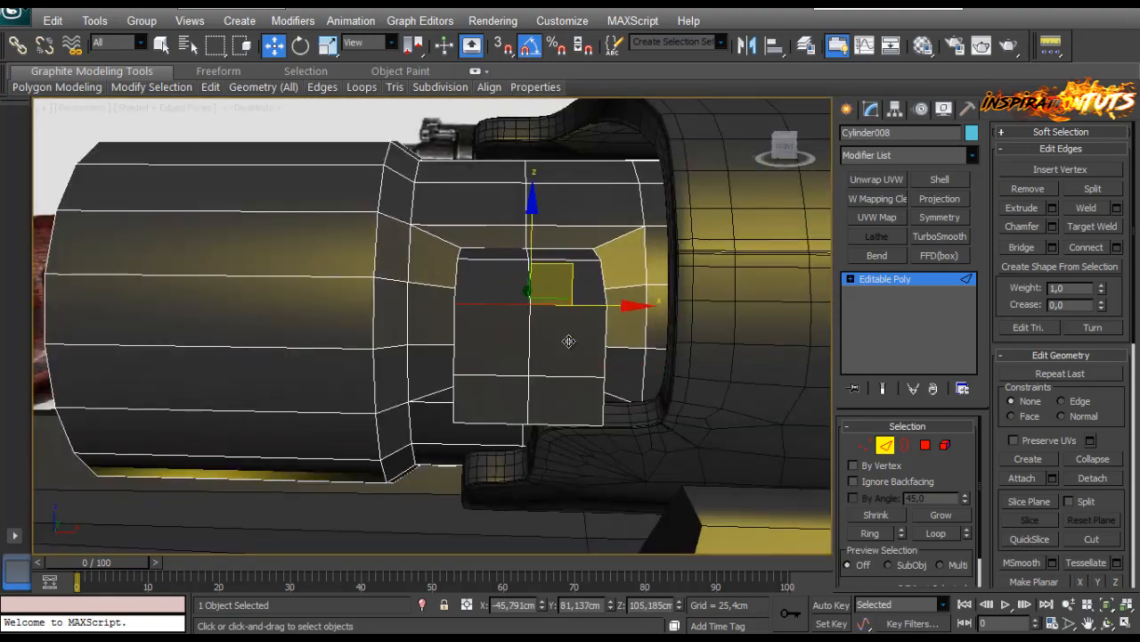
Select the four polygons that make up the block's outer face.
left_click(926, 445)
left_click(555, 341)
left_click(496, 338, "ctrl")
left_click(492, 399, "ctrl")
left_click(542, 402, "ctrl")
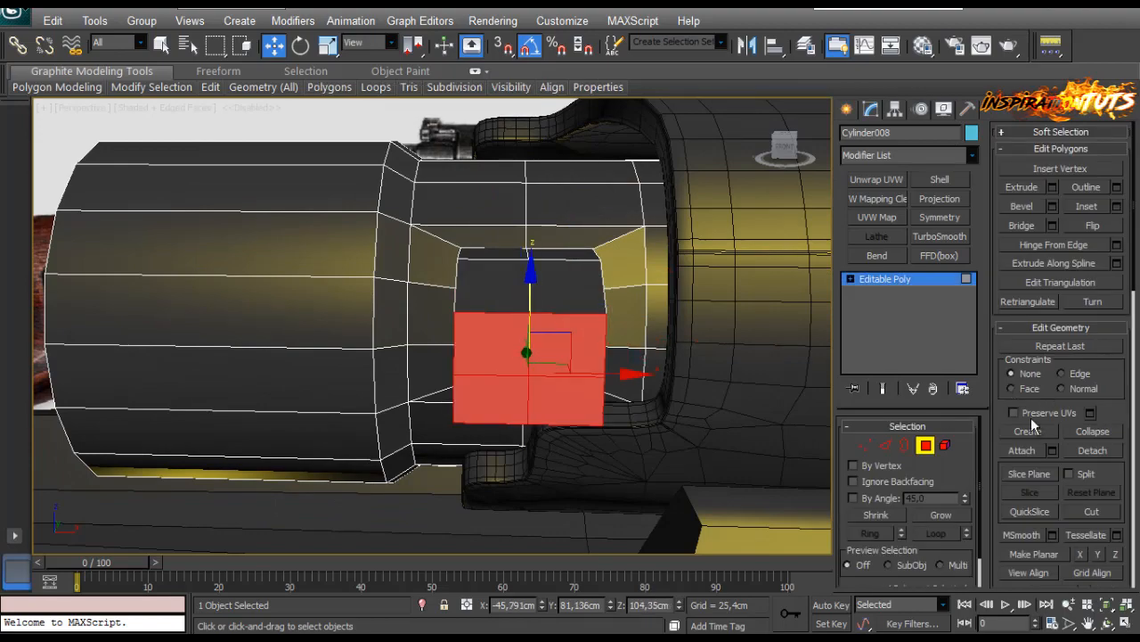
left_click(947, 512)
middle_click_drag(545, 322, 491, 321, "alt")
key("r")
left_click(927, 445)
key("4")
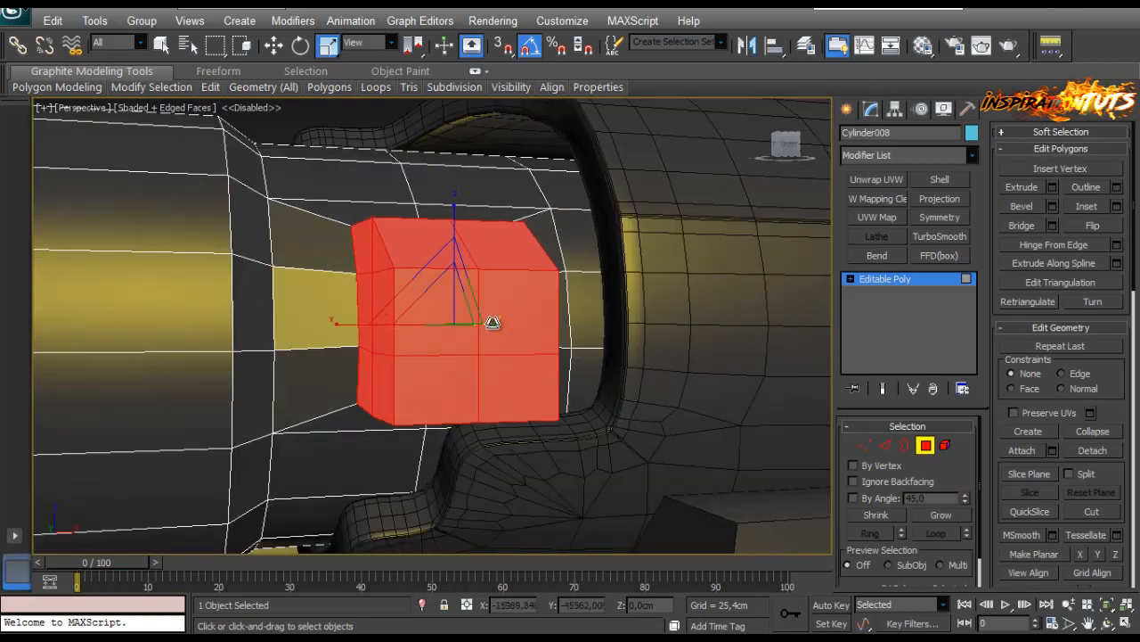
Inset the outer face's four polygons by a small amount, leaving a thin rim around them.
left_click(1116, 206)
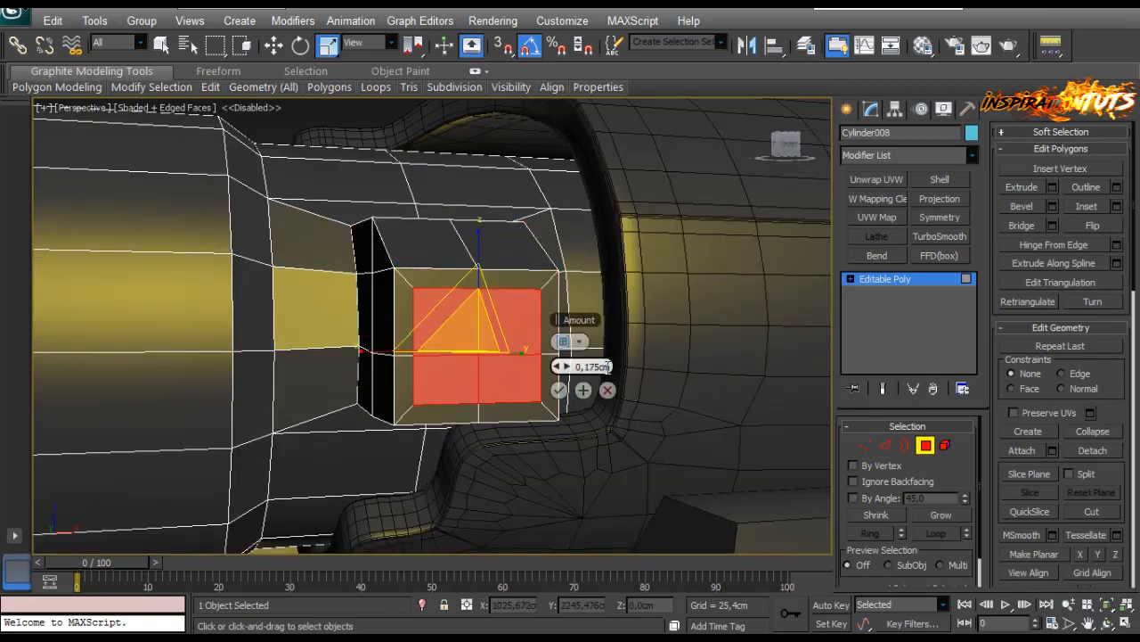
left_click_drag(565, 372, 562, 382)
left_click(558, 391)
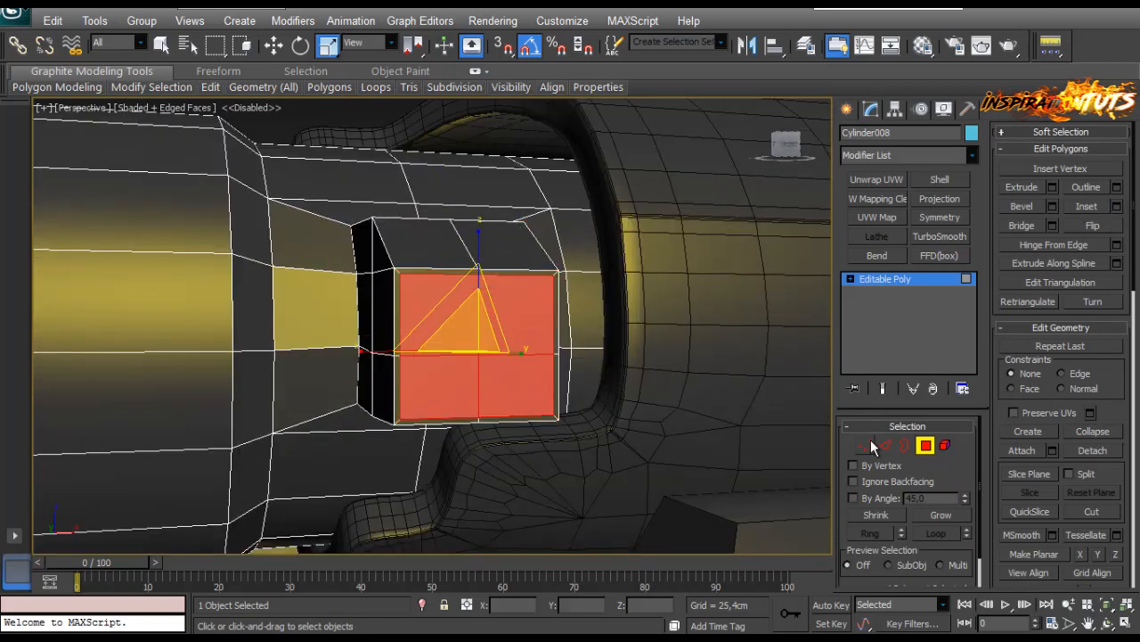
Select the inset's four corner vertices and scale them inward to 72 percent on X and Z.
key("1")
scroll(570, 288, "up", 2)
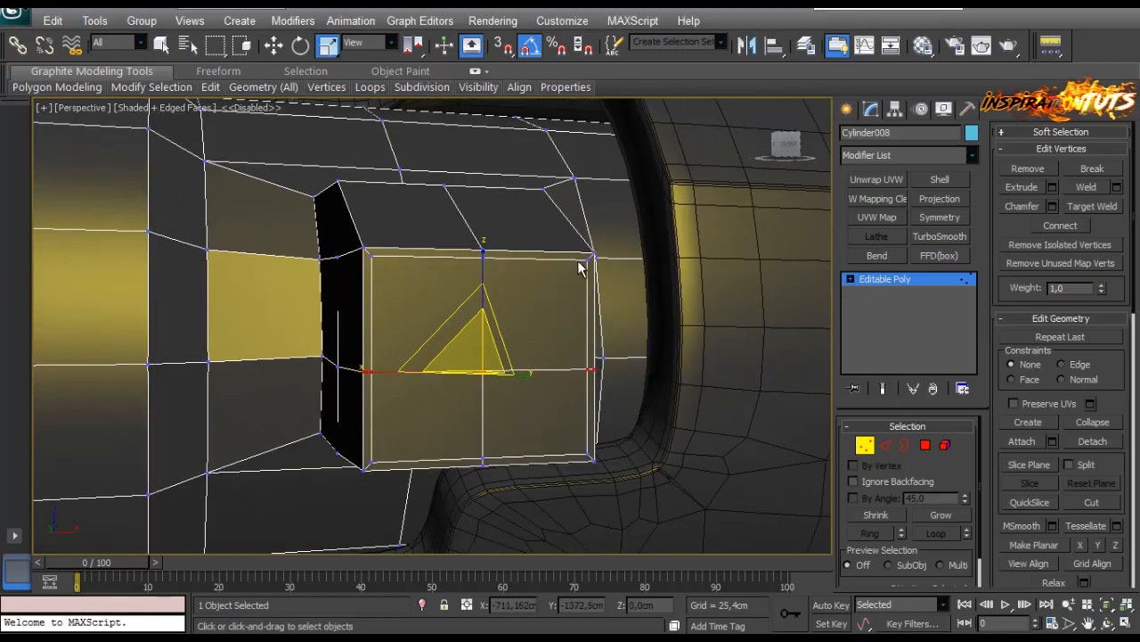
left_click(587, 257)
left_click(588, 457, "ctrl")
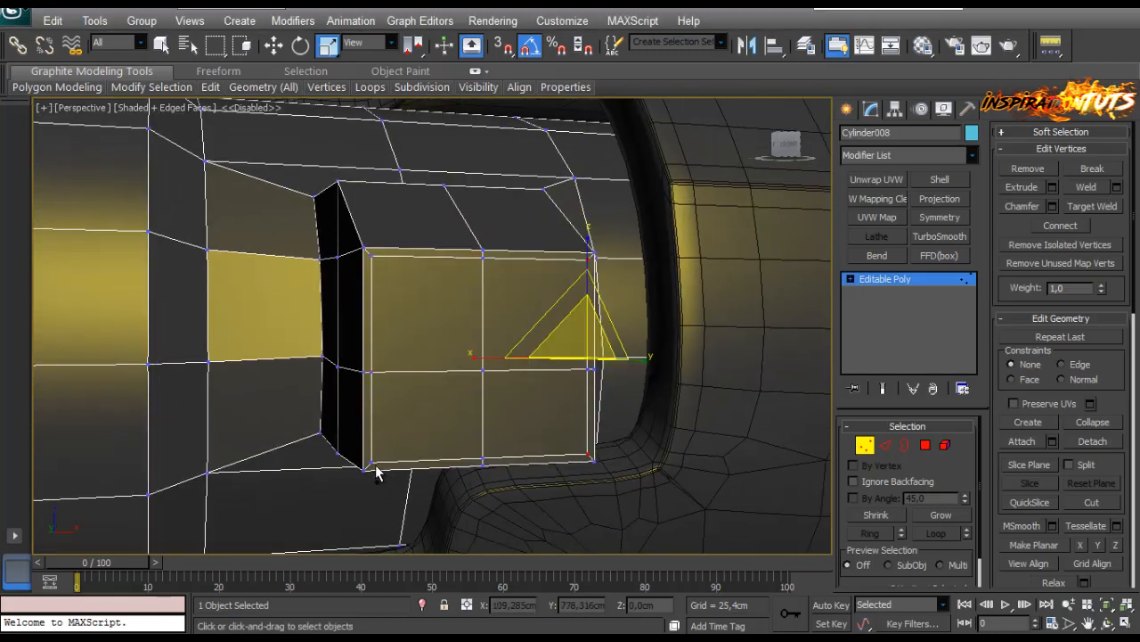
left_click(372, 462, "ctrl")
left_click(367, 256, "ctrl")
left_click_drag(438, 311, 462, 338)
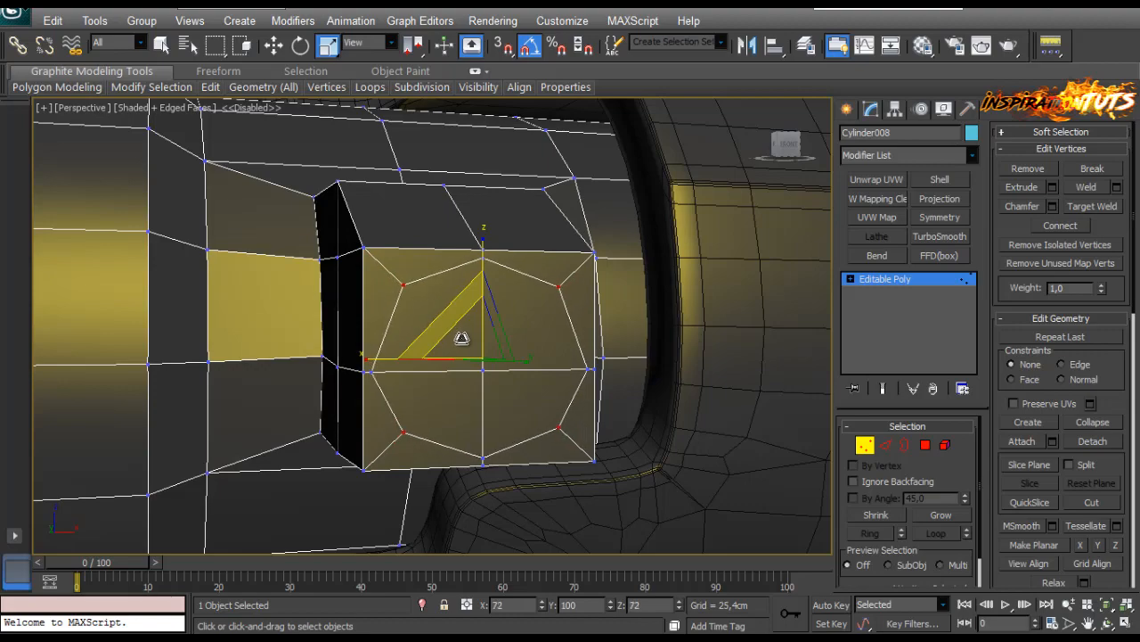
Select the inset's two mid-side vertices and four corner vertices and scale them inward along the X axis.
mouse_move(462, 338)
middle_mouse_down("alt")
mouse_move(495, 334)
mouse_move(456, 336)
middle_mouse_up("alt")
left_click(372, 372)
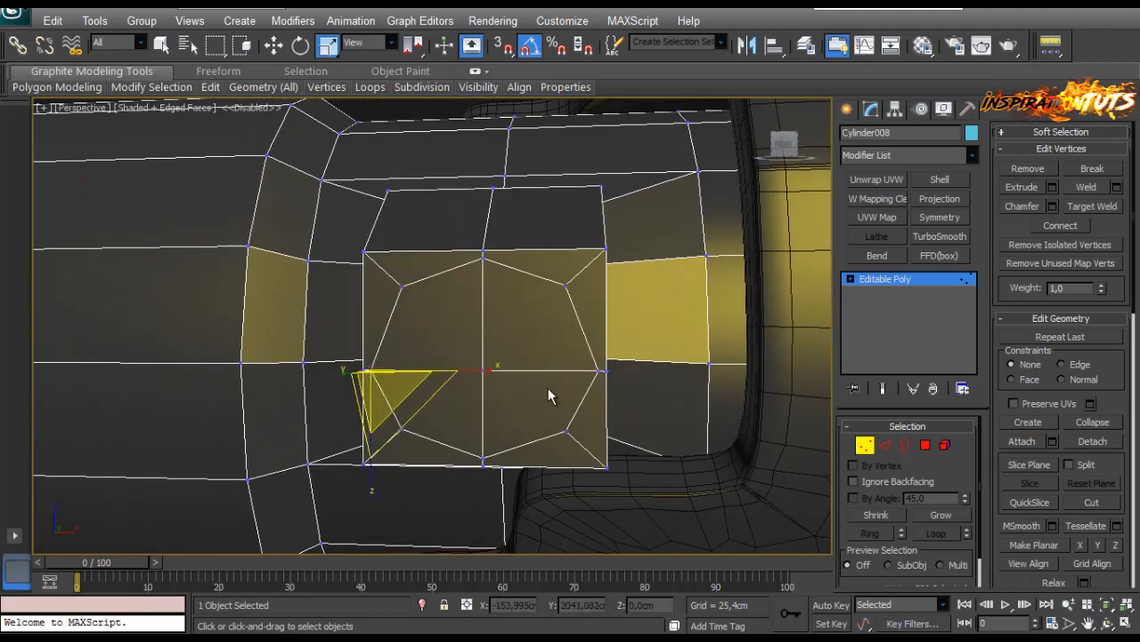
left_click(602, 370, "ctrl")
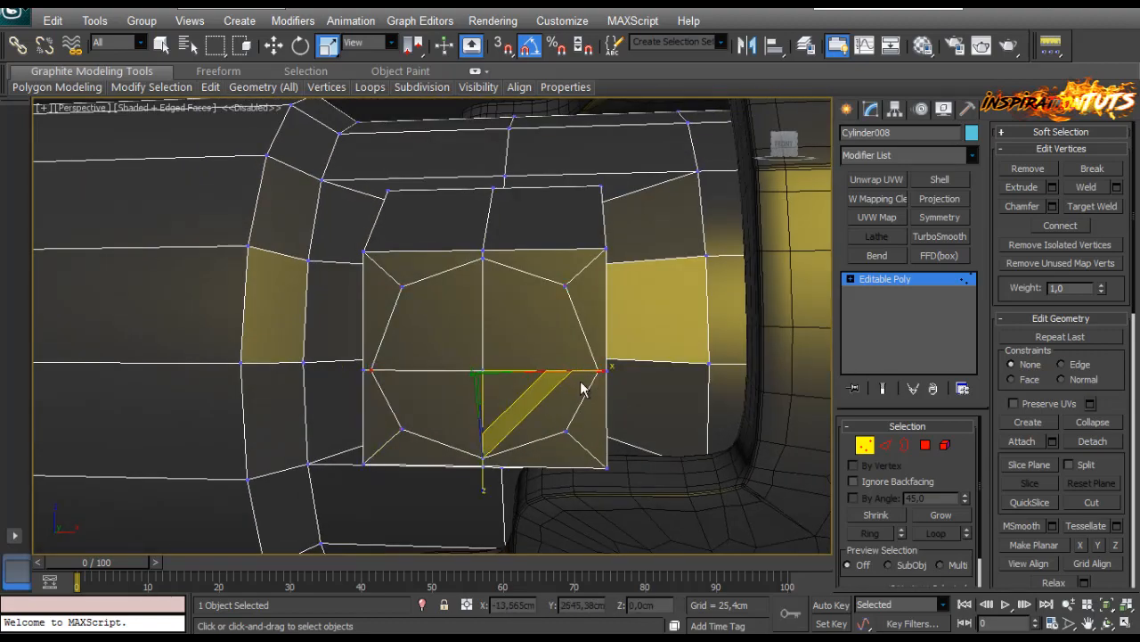
left_click(565, 286, "ctrl")
left_click(566, 430, "ctrl")
left_click(402, 430, "ctrl")
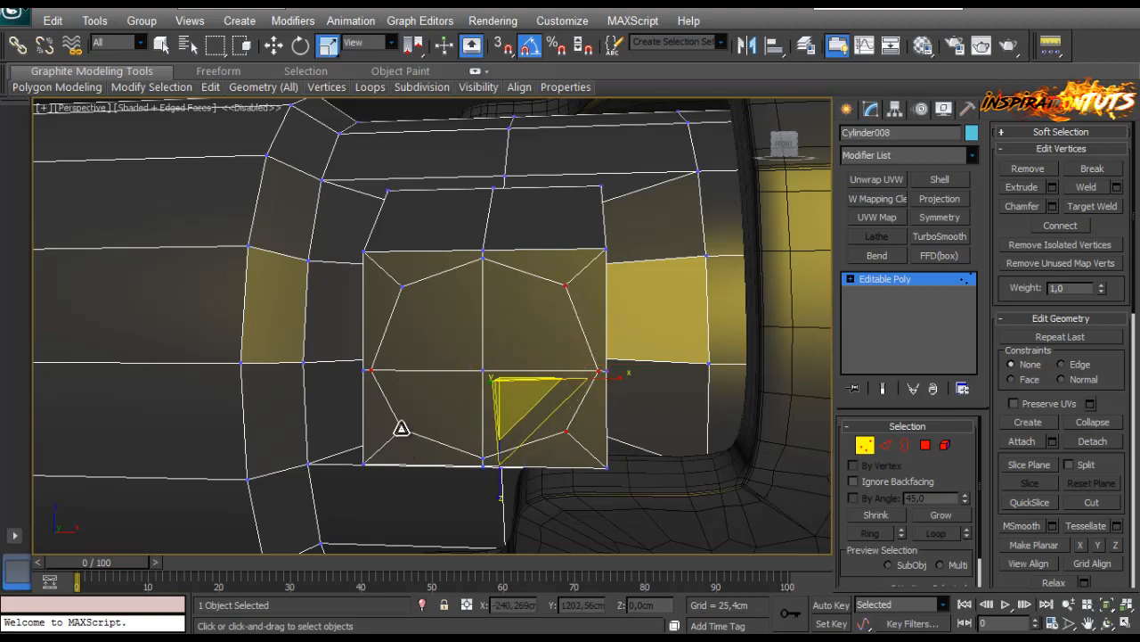
left_click(402, 291, "ctrl")
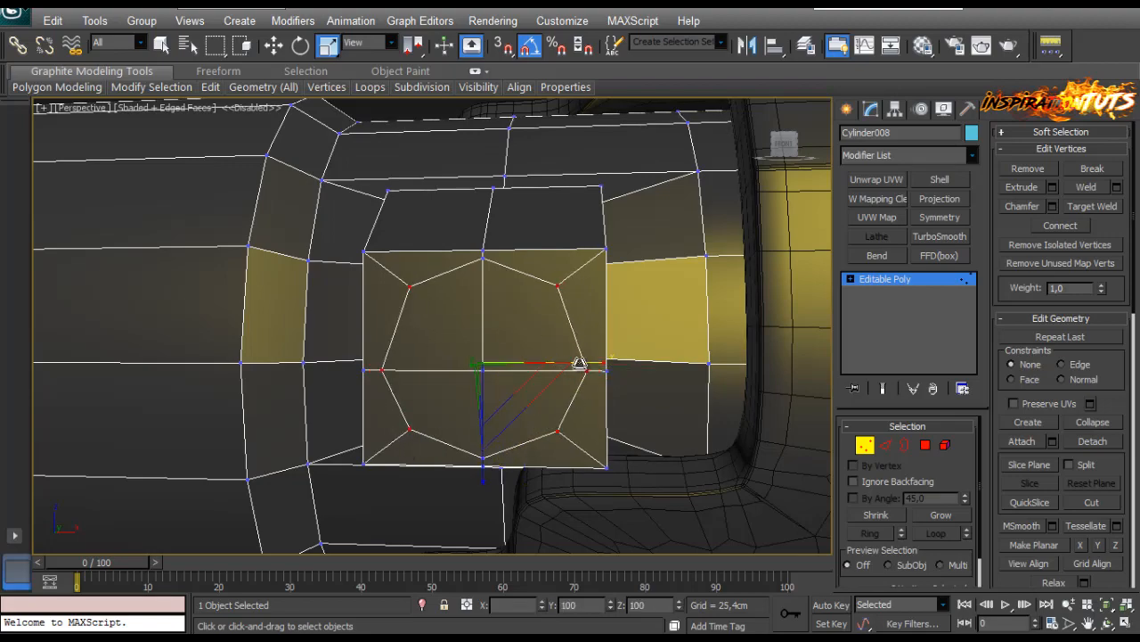
Select the rounded polygons inside the inset outline and delete them to open a hole in the face.
middle_click_drag(580, 362, 512, 463, "alt")
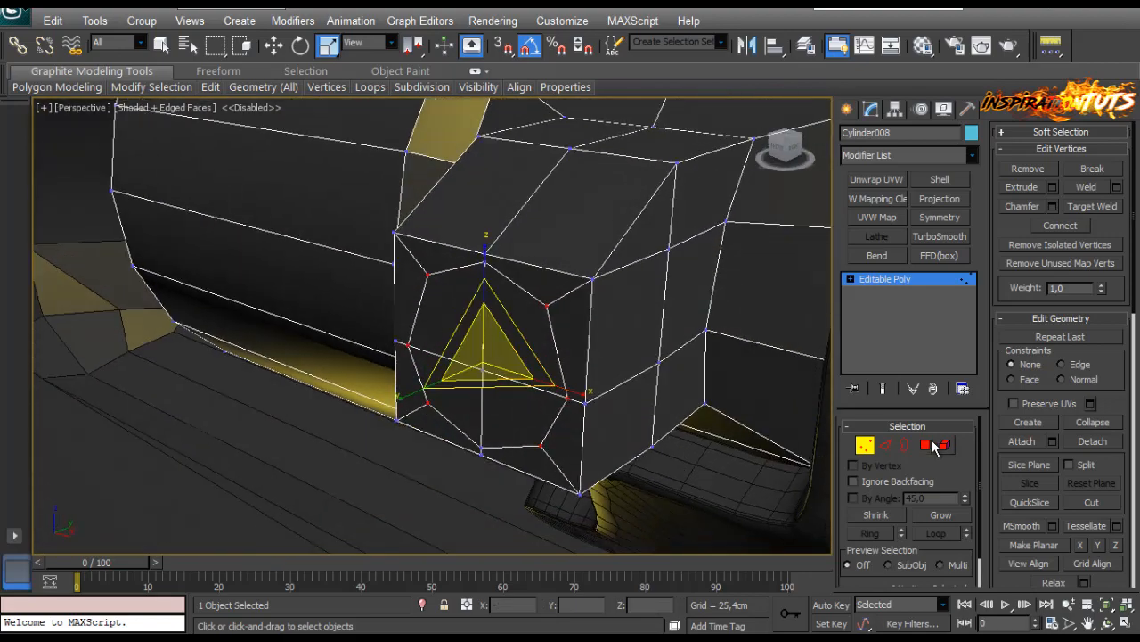
key("4")
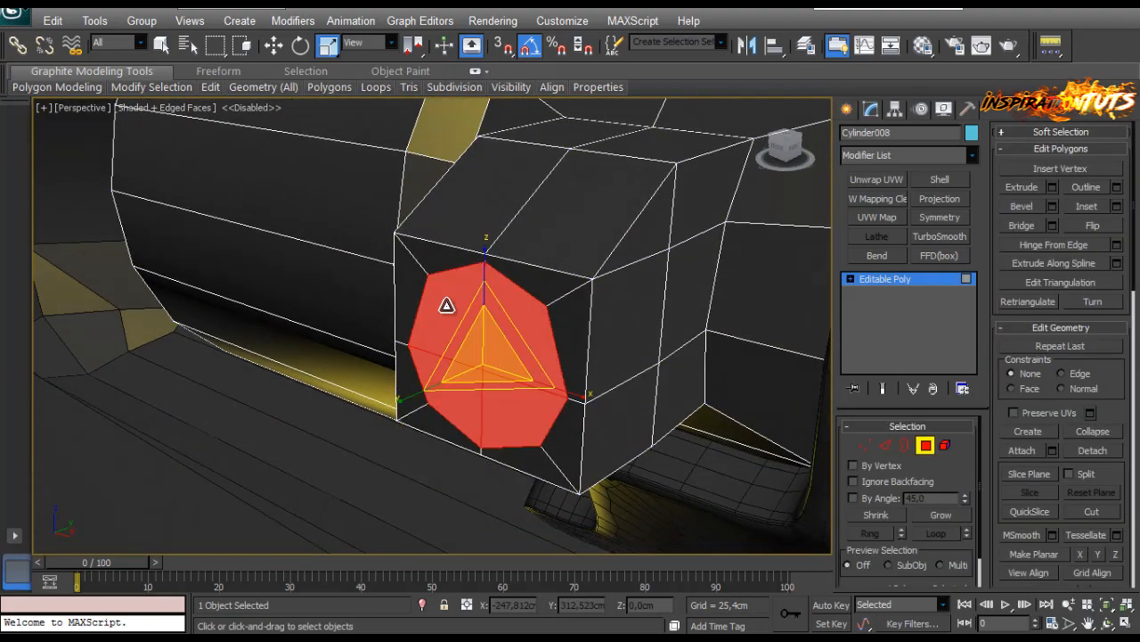
key("Delete")
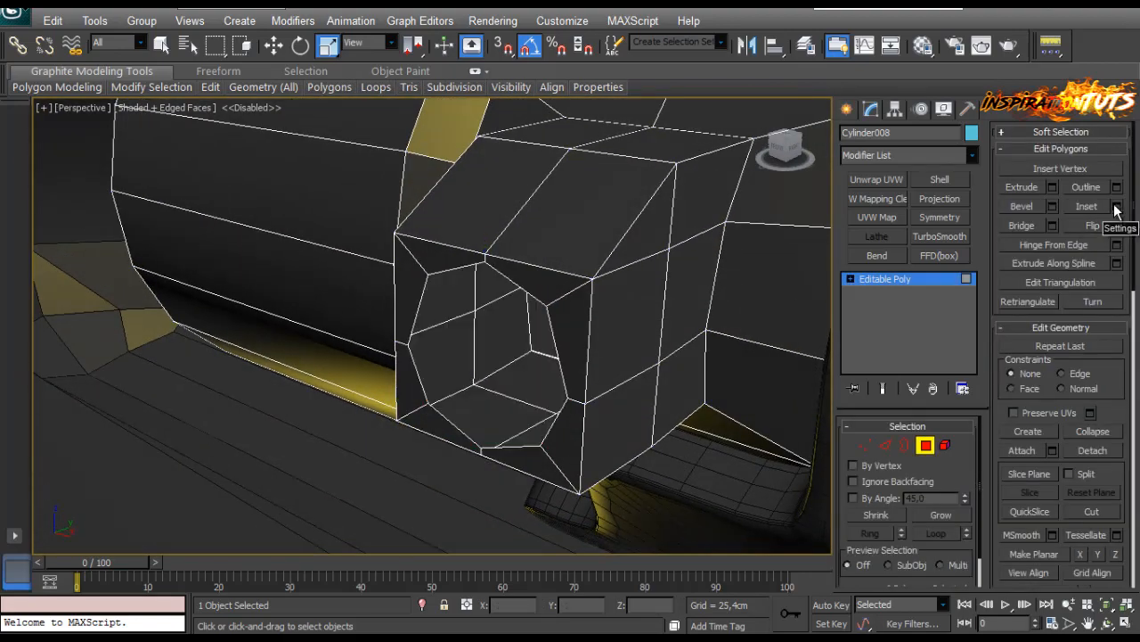
Select the border of the opened hole and extend a short copy of it outward along the Y axis.
left_click(905, 446)
left_click(555, 348)
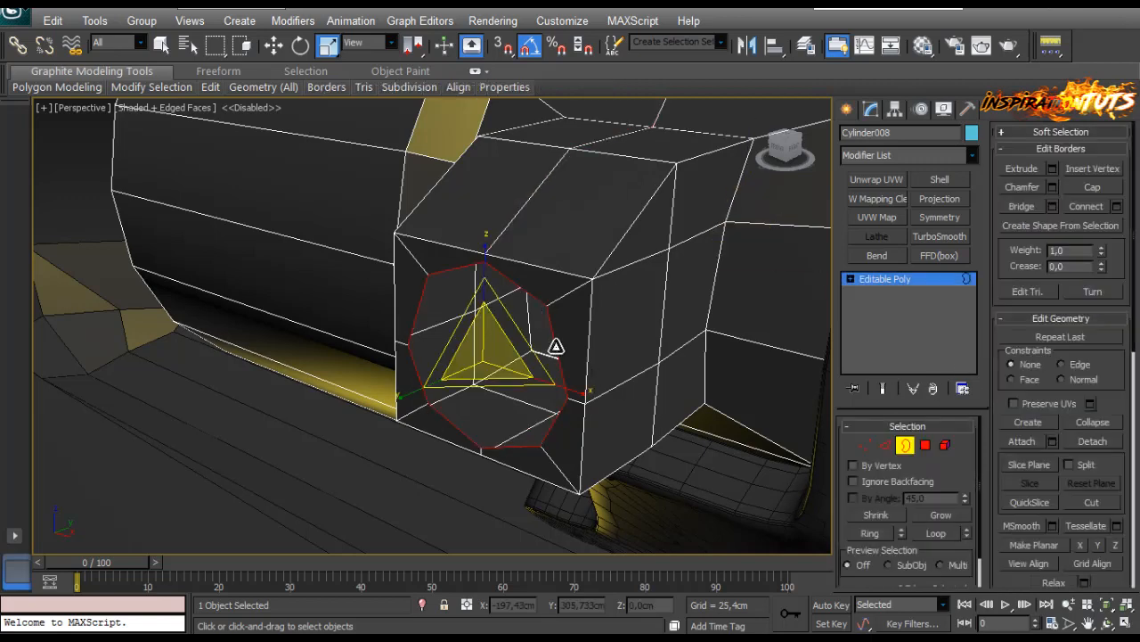
key("w")
middle_click_drag(497, 368, 348, 367, "alt")
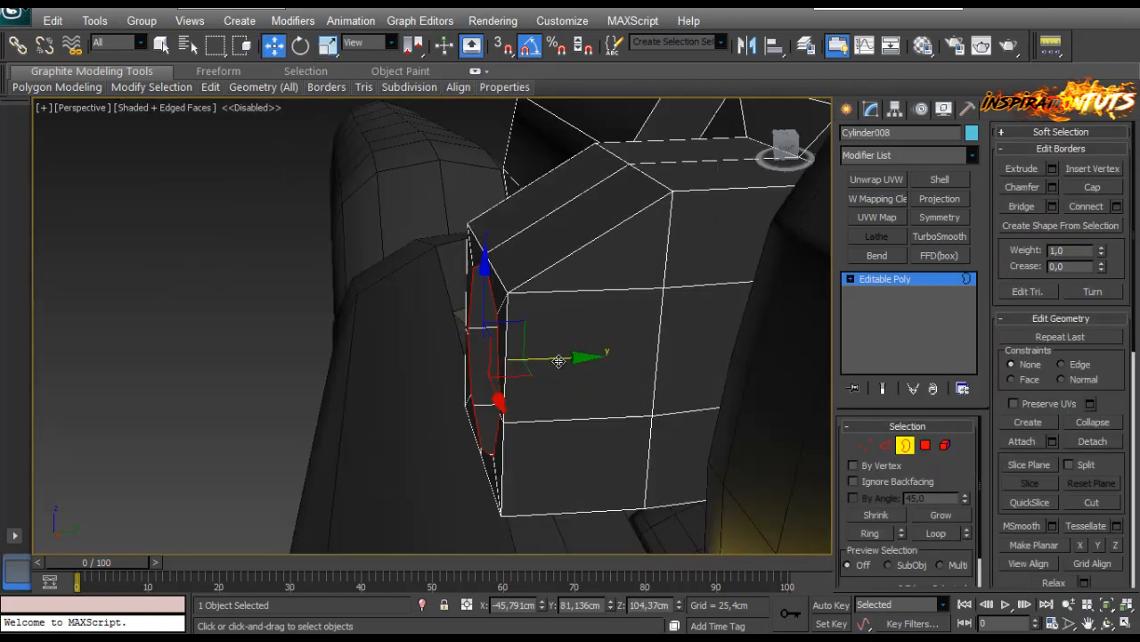
left_click_drag(557, 360, 370, 364, "shift")
middle_click_drag(378, 358, 354, 358, "alt")
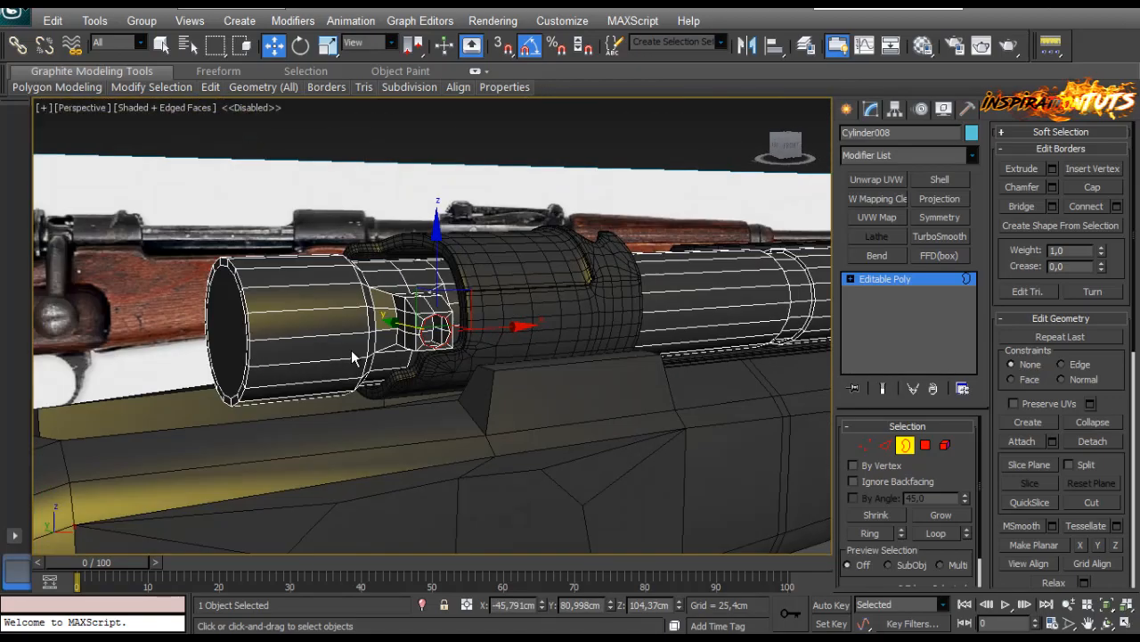
Draw an open four-segment line in the left view, running from the handle block's hole outward and down alongside the stock.
key("l")
scroll(439, 316, "down", 6)
scroll(560, 325, "up", 5)
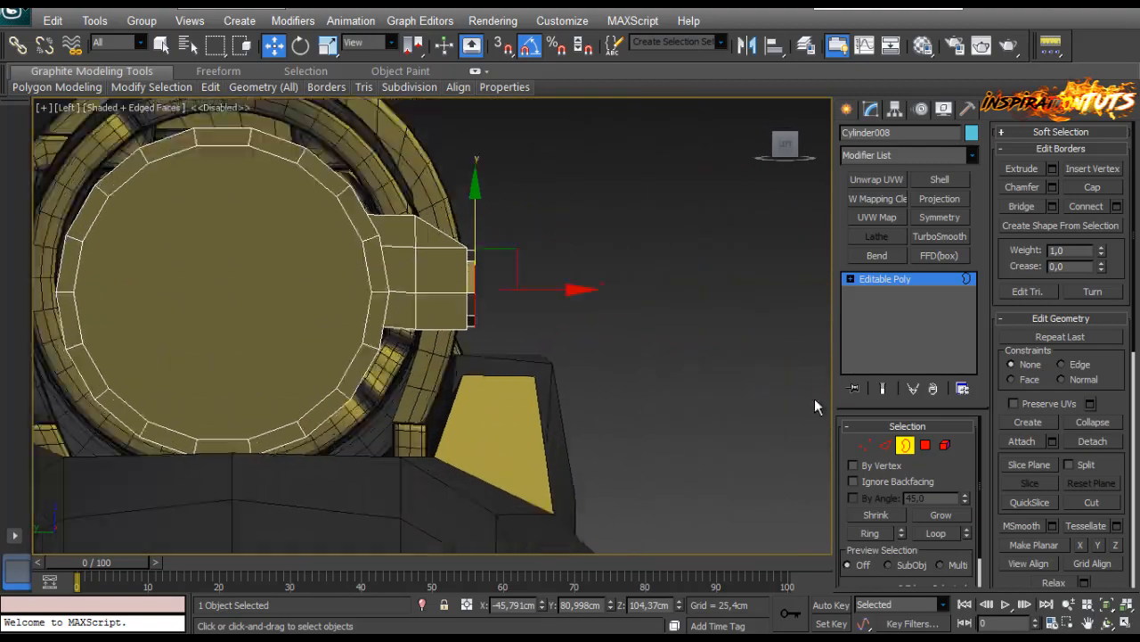
left_click(907, 445)
left_click(846, 108)
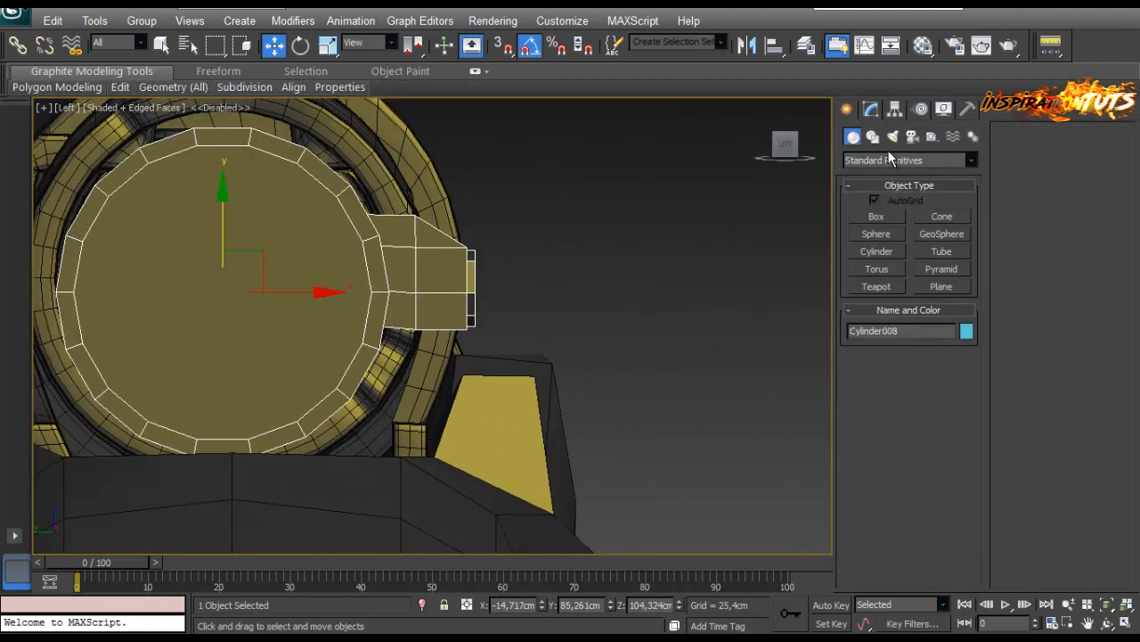
left_click(872, 137)
left_click(876, 230)
scroll(423, 183, "down", 5)
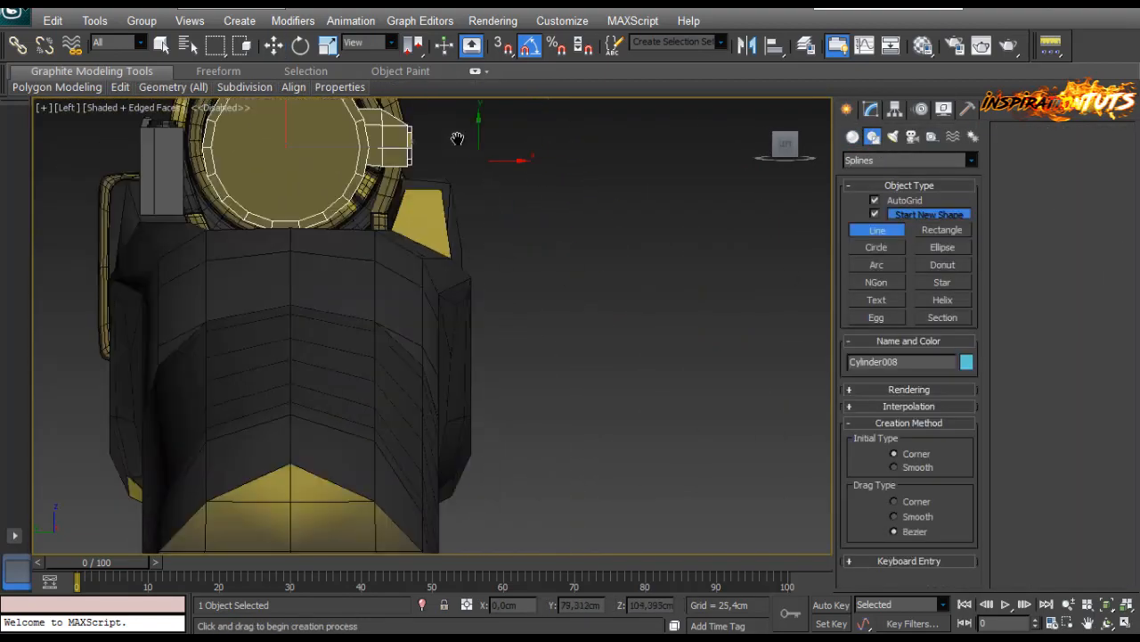
left_click(399, 171)
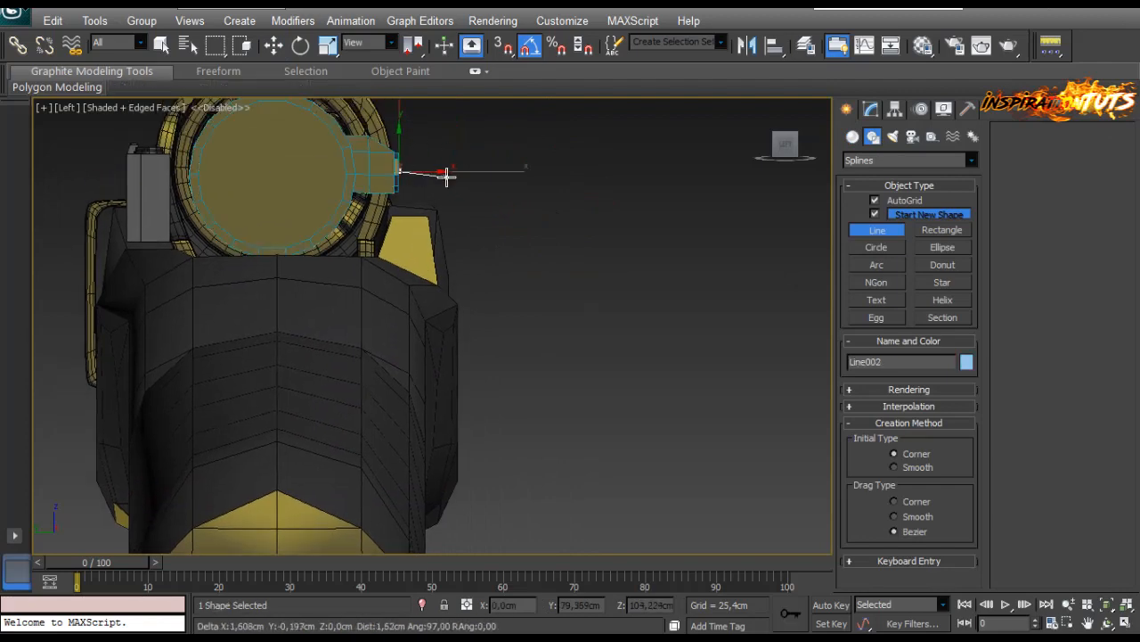
key("BackSpace")
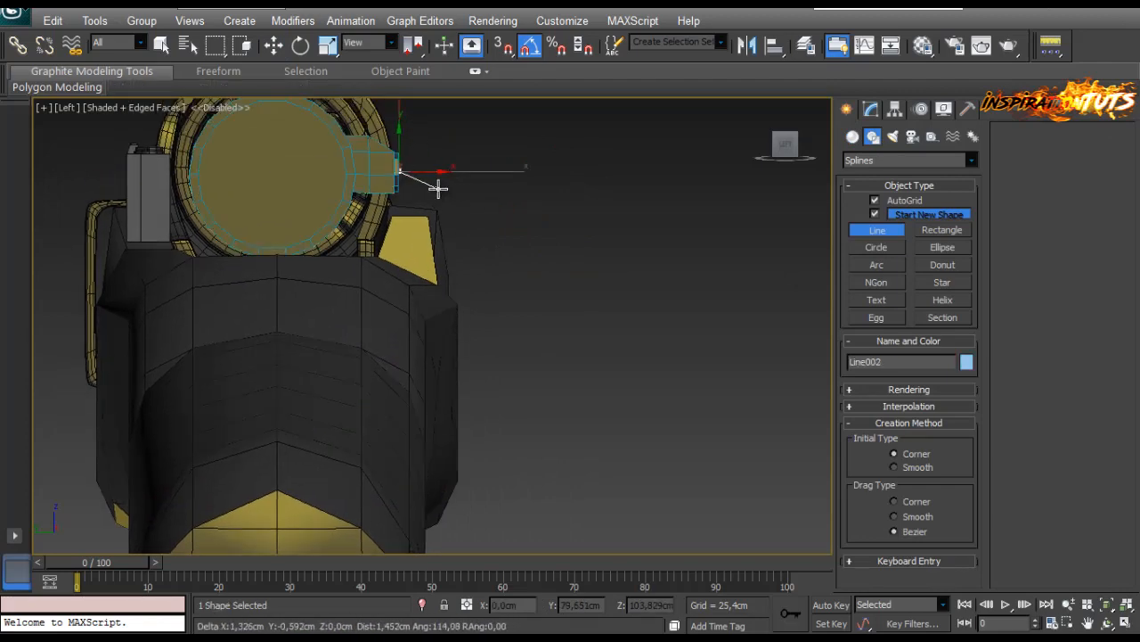
left_click(494, 326)
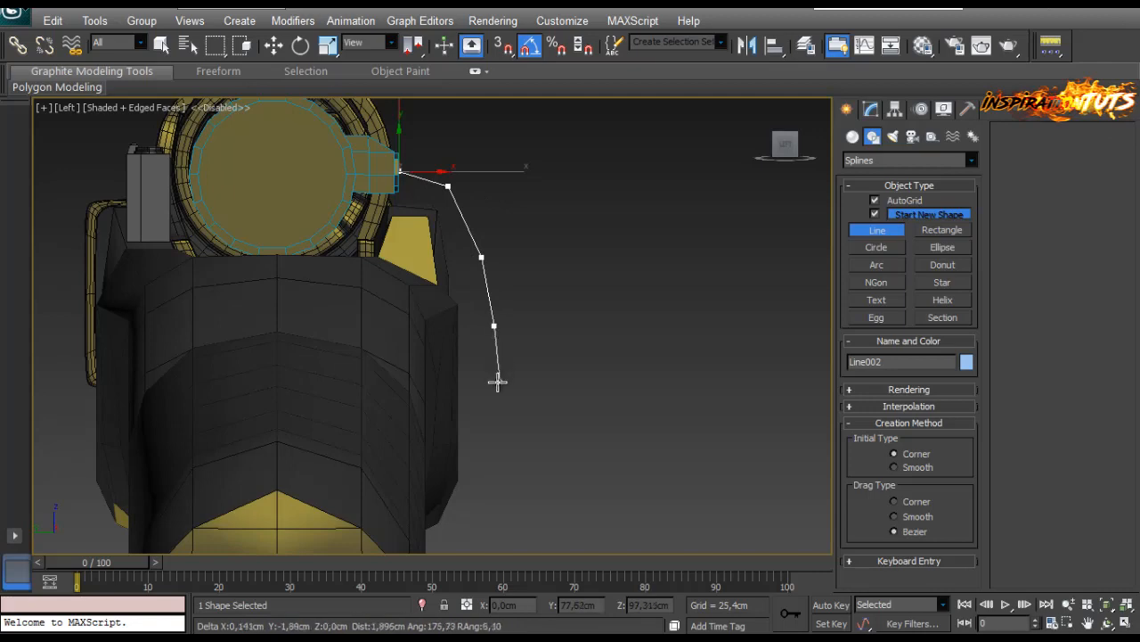
left_click(496, 385)
right_click(521, 388)
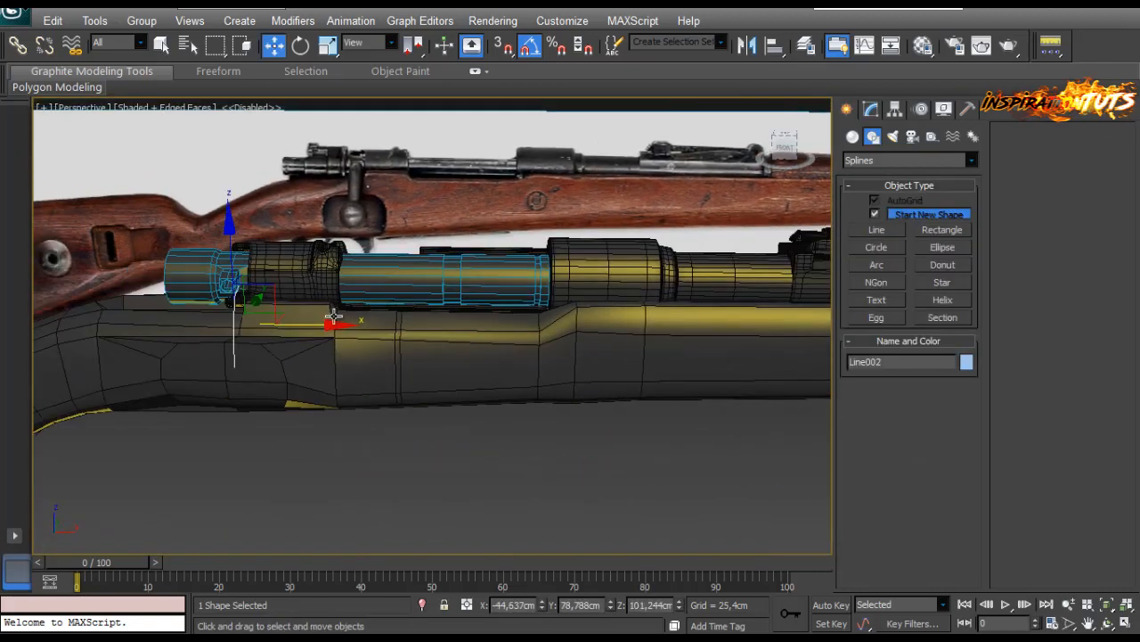
Move the line along X to about -45.79 cm, matching the position of the handle block's hole border.
left_click_drag(326, 319, 306, 326)
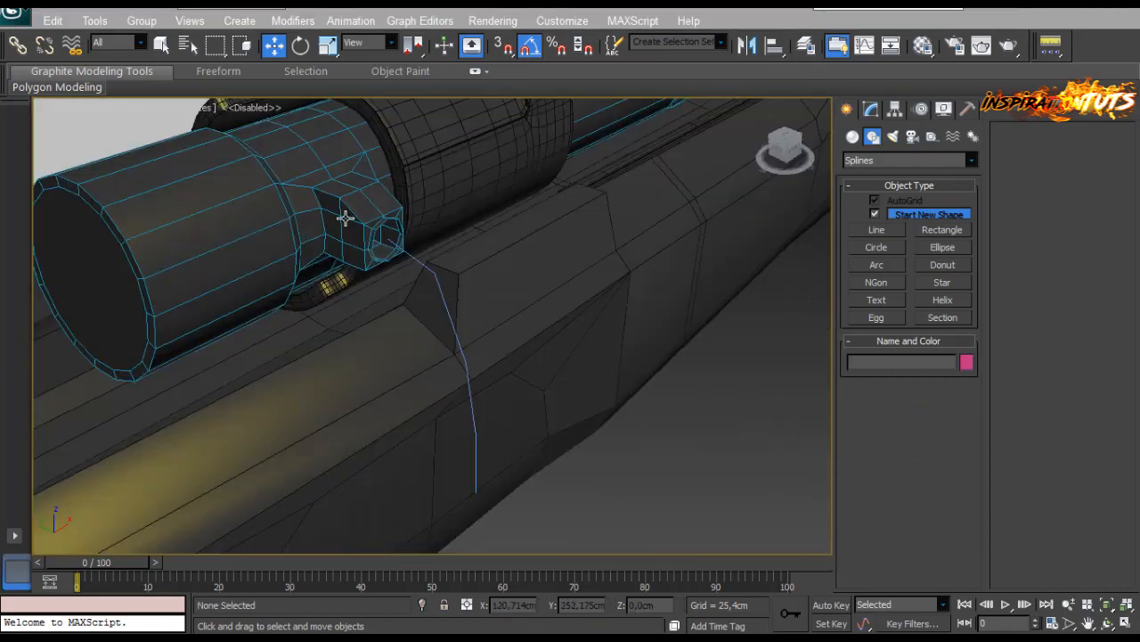
left_click(354, 215)
left_click(871, 110)
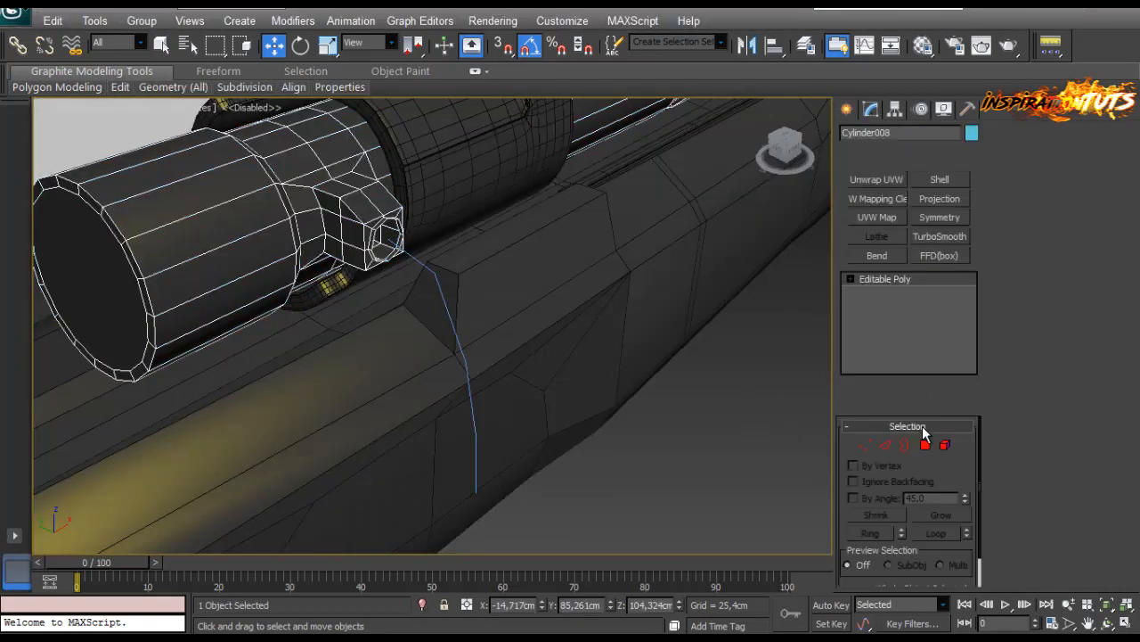
left_click(905, 445)
left_click(380, 230)
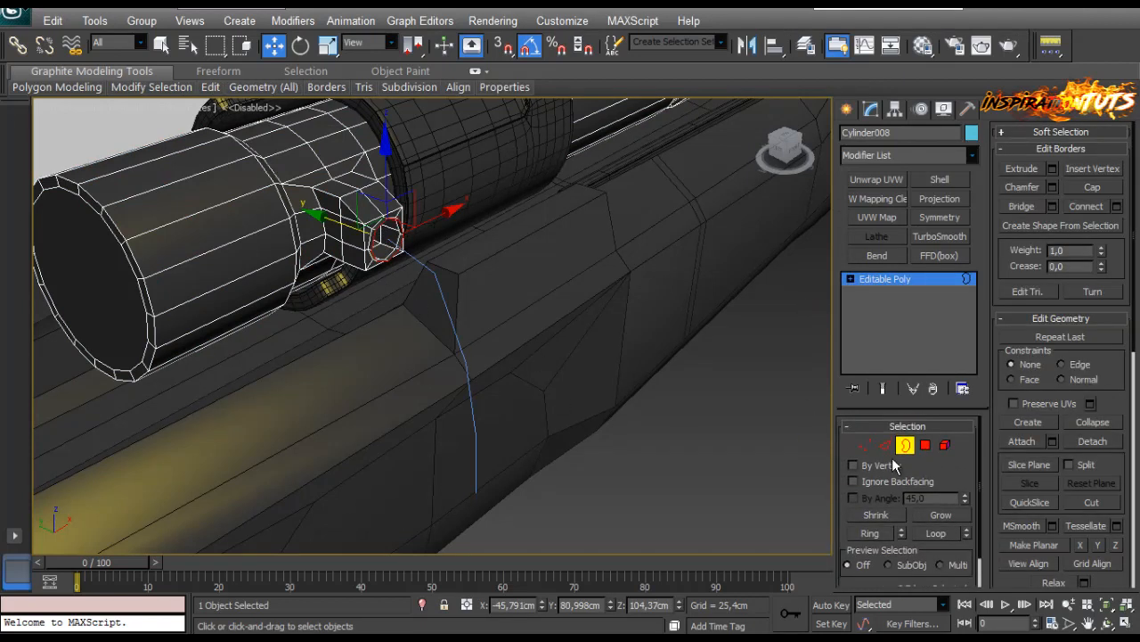
left_click(906, 445)
left_click(547, 413)
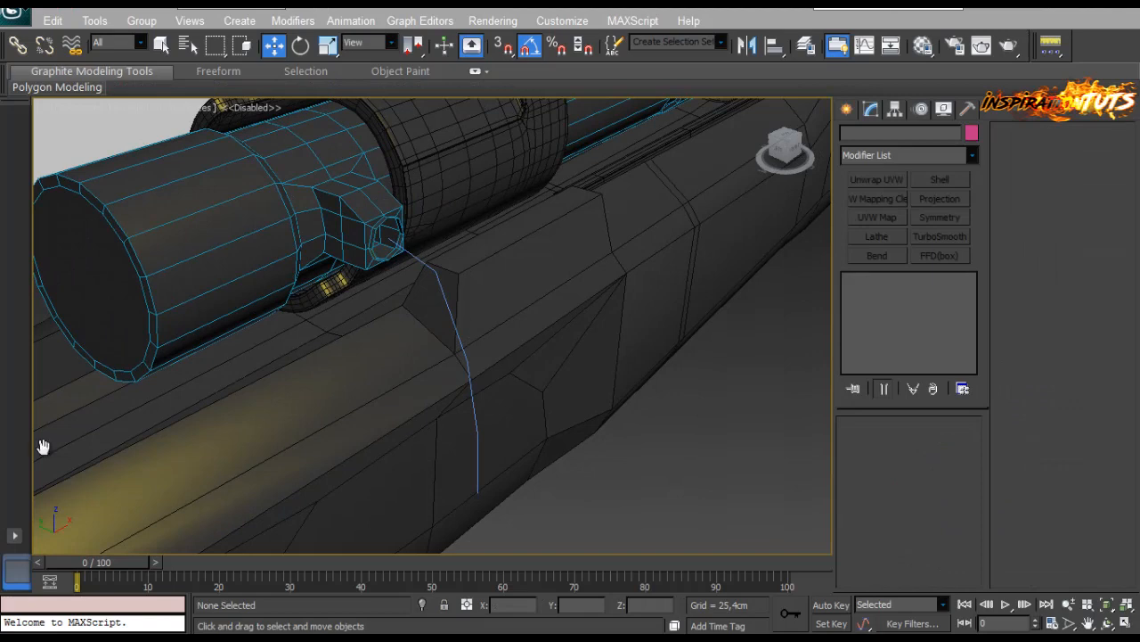
Enter vertex editing on the handle line and select its first bend vertex below the handle block.
middle_click_drag(42, 446, 509, 331, "alt")
left_click(509, 330)
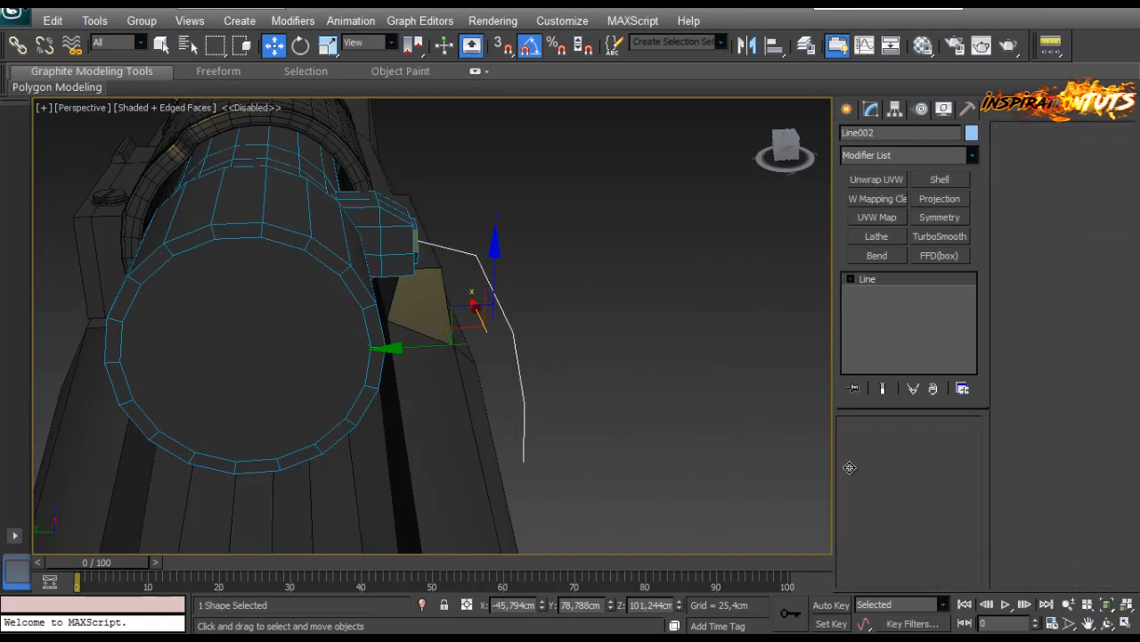
left_click(887, 449)
left_click(476, 255)
middle_click_drag(510, 296, 639, 330, "alt")
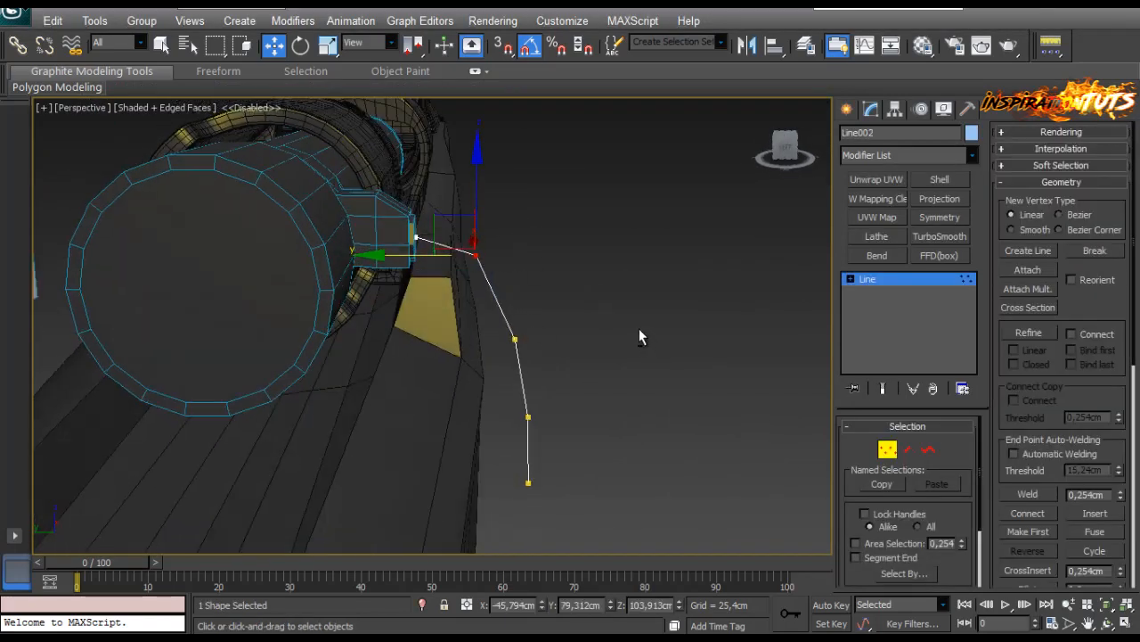
Try to round the line's first bend vertex with Fillet, and undo it.
left_click_drag(990, 504, 999, 468)
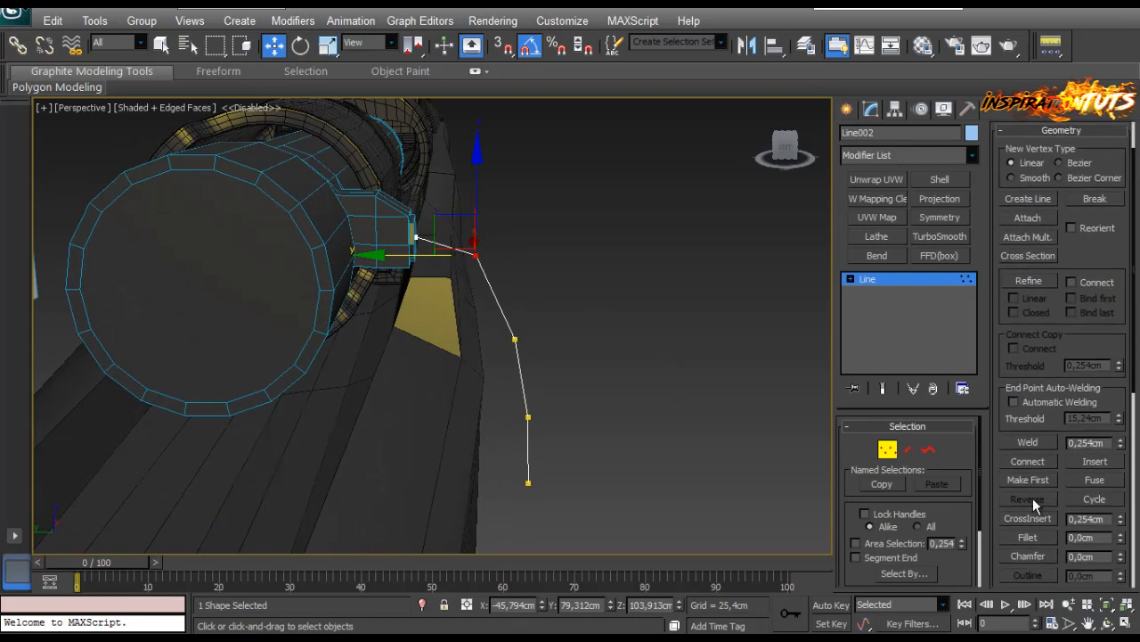
left_click(1028, 537)
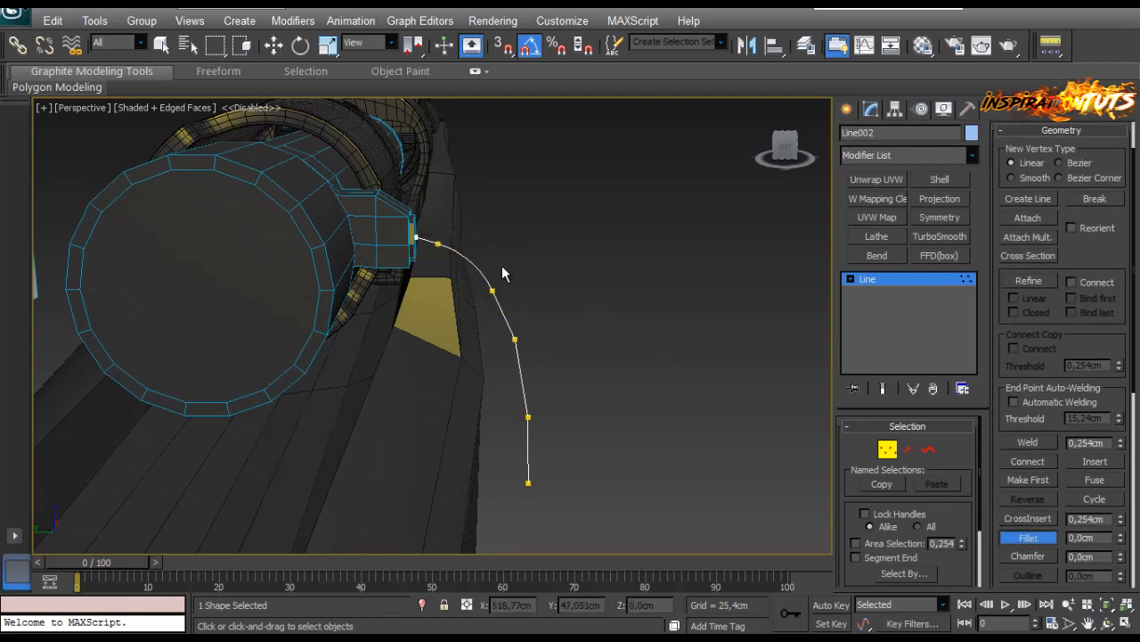
key("ctrl+z")
Lower the line's first bend vertex slightly and convert the line's corner vertices to a smooth curve.
middle_click_drag(540, 319, 529, 293, "alt")
key("w")
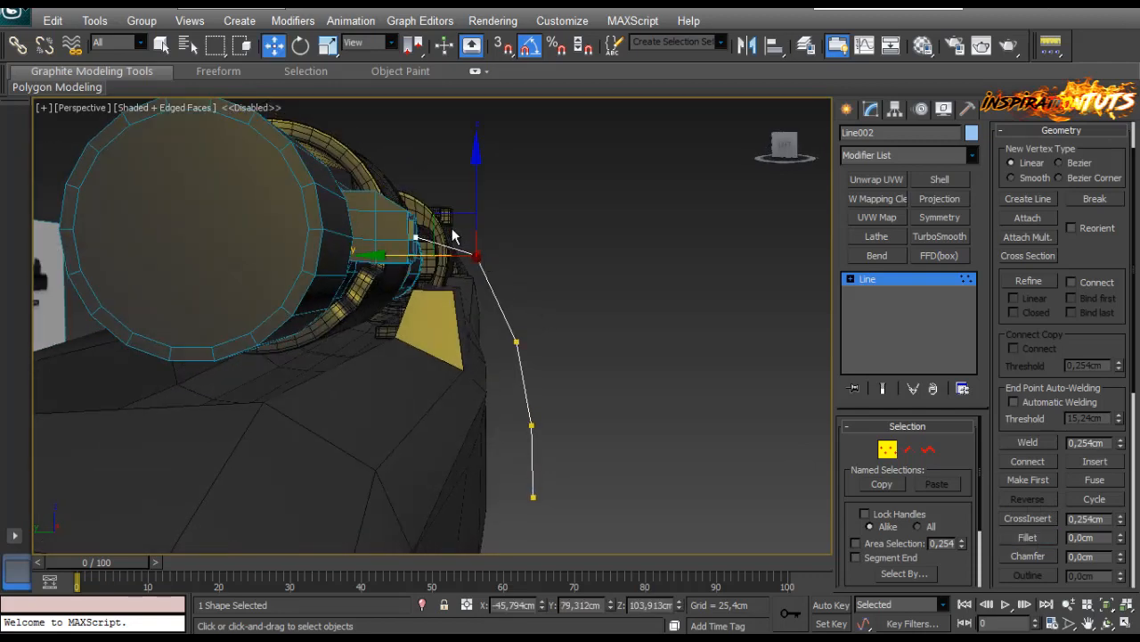
left_click_drag(453, 220, 454, 220)
left_click_drag(582, 227, 459, 398)
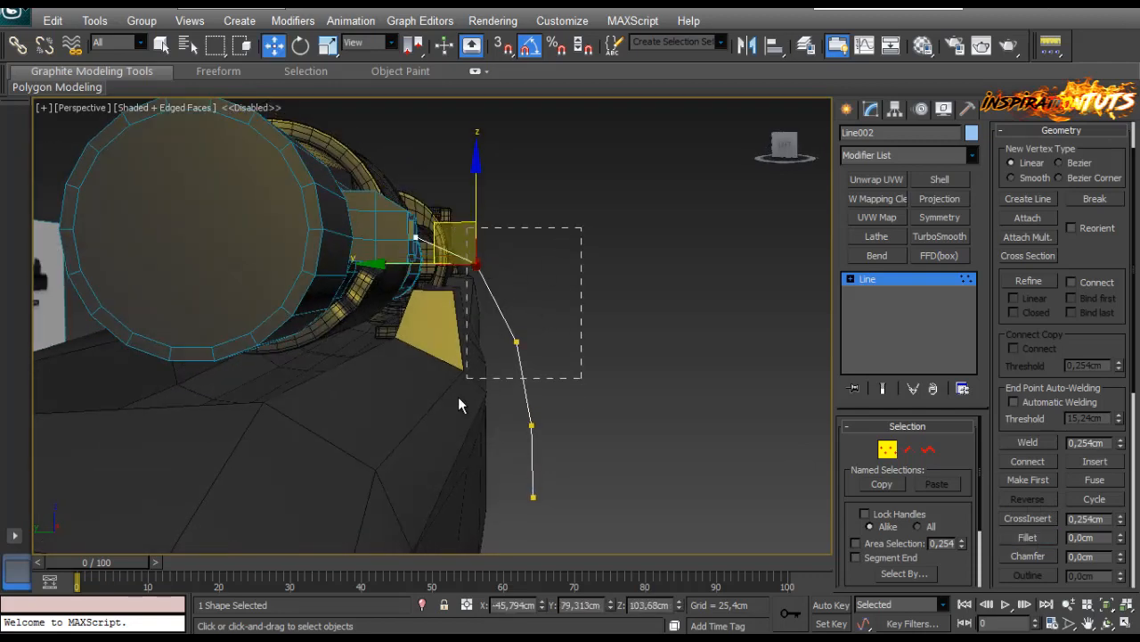
right_click(477, 282)
left_click(428, 173)
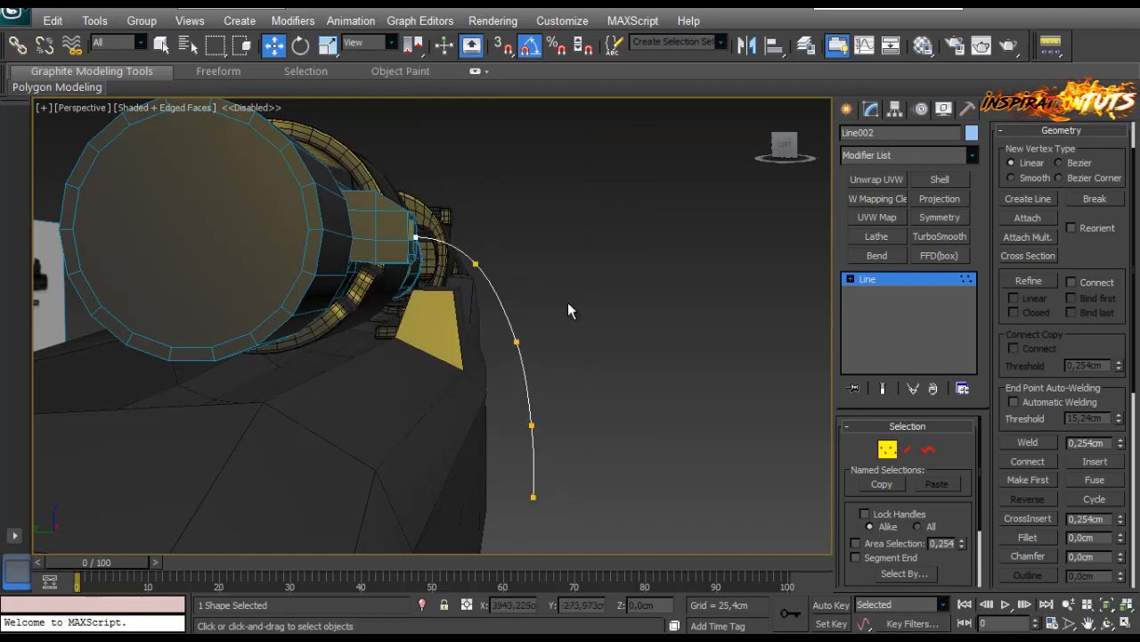
left_click(598, 317)
middle_click_drag(597, 314, 564, 273, "alt")
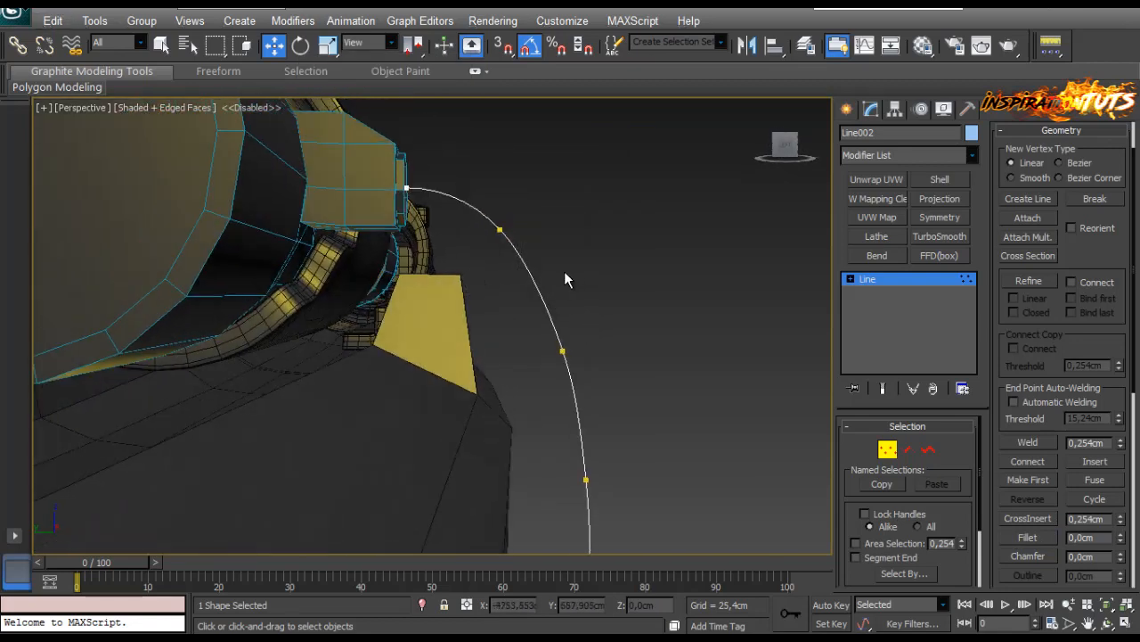
Reposition the first and second bend vertices to refine the handle curve, and leave vertex editing.
left_click(499, 232)
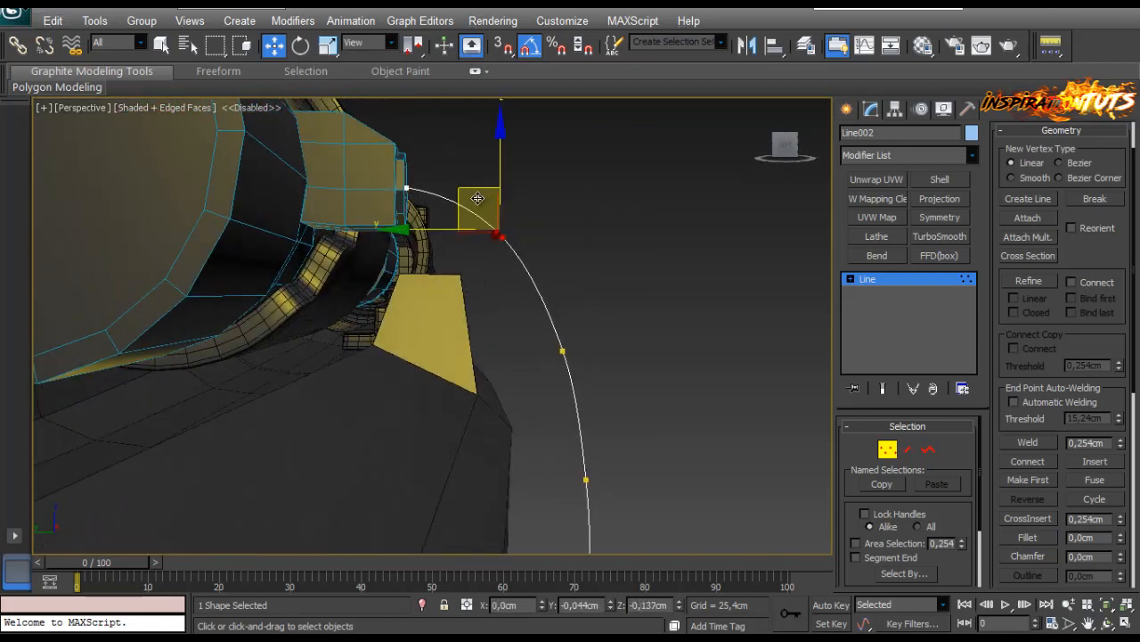
middle_click_drag(477, 198, 462, 248, "alt")
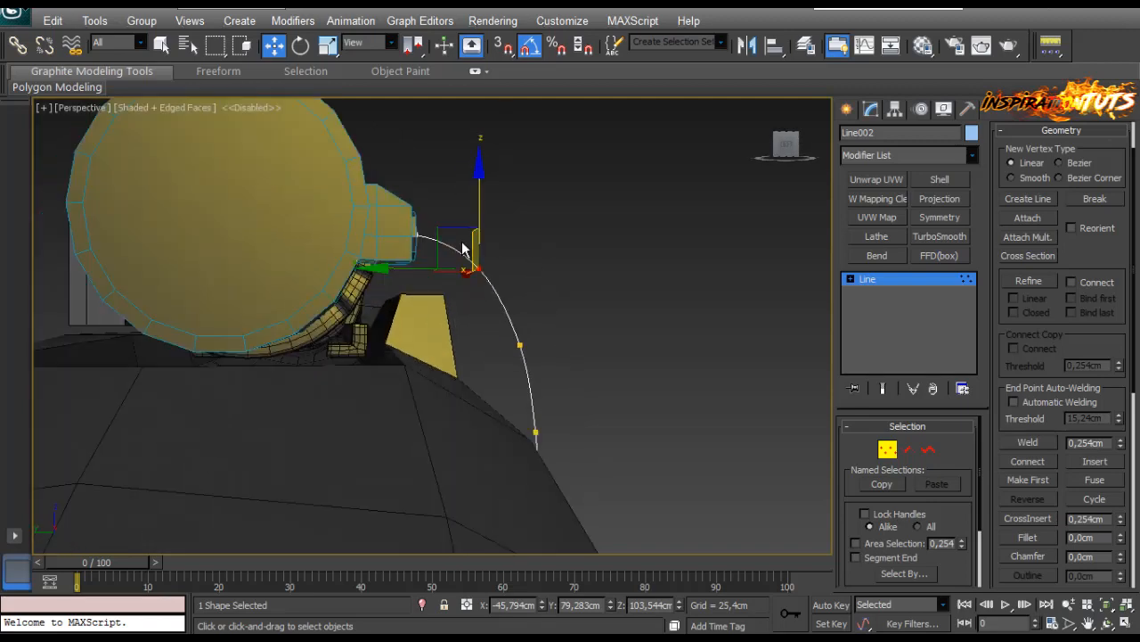
left_click_drag(466, 221, 505, 347)
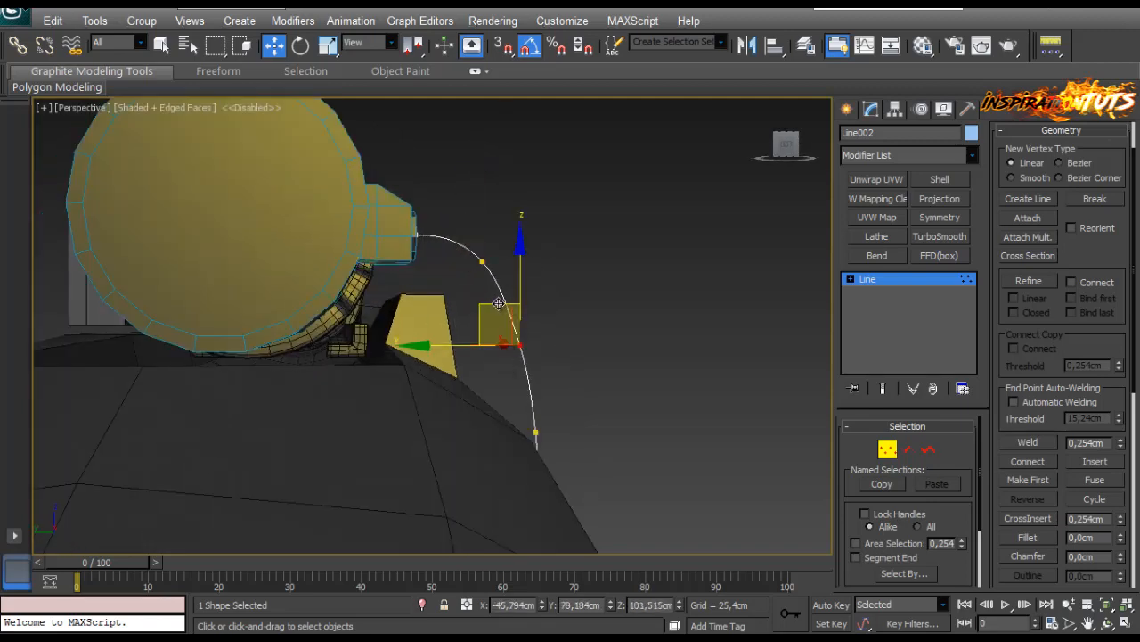
left_click_drag(499, 304, 500, 286)
middle_click_drag(552, 324, 516, 347, "alt")
left_click(888, 451)
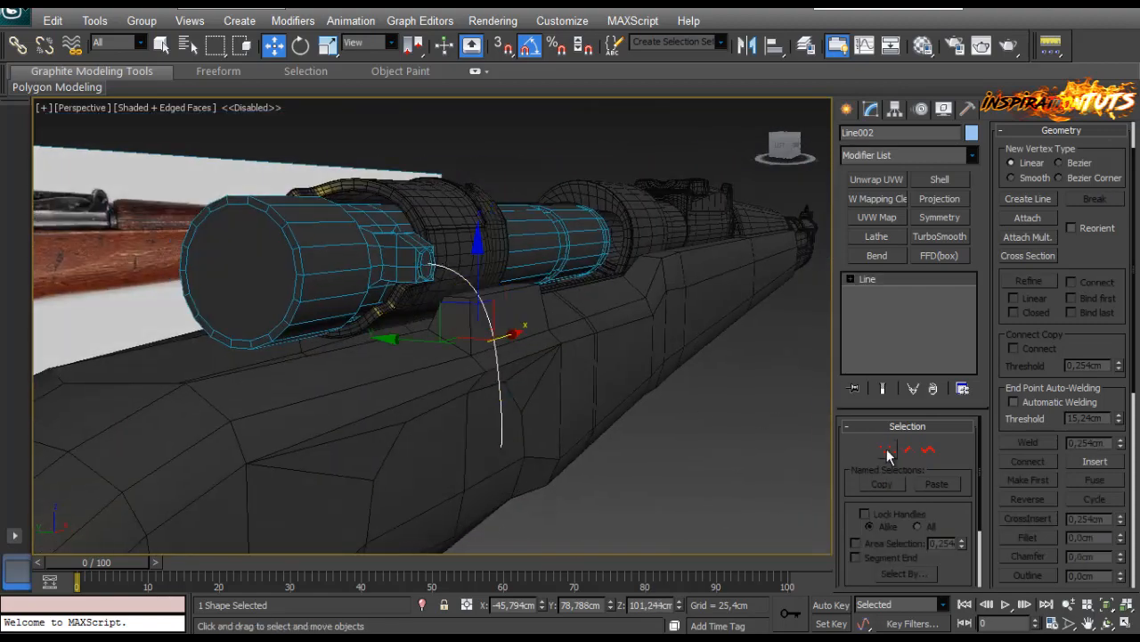
left_click_drag(863, 448, 832, 414)
Make the handle line renderable and visible as a radial tube with 1.422 cm thickness and 8 sides.
middle_click_drag(590, 341, 496, 347, "alt")
mouse_move(528, 483)
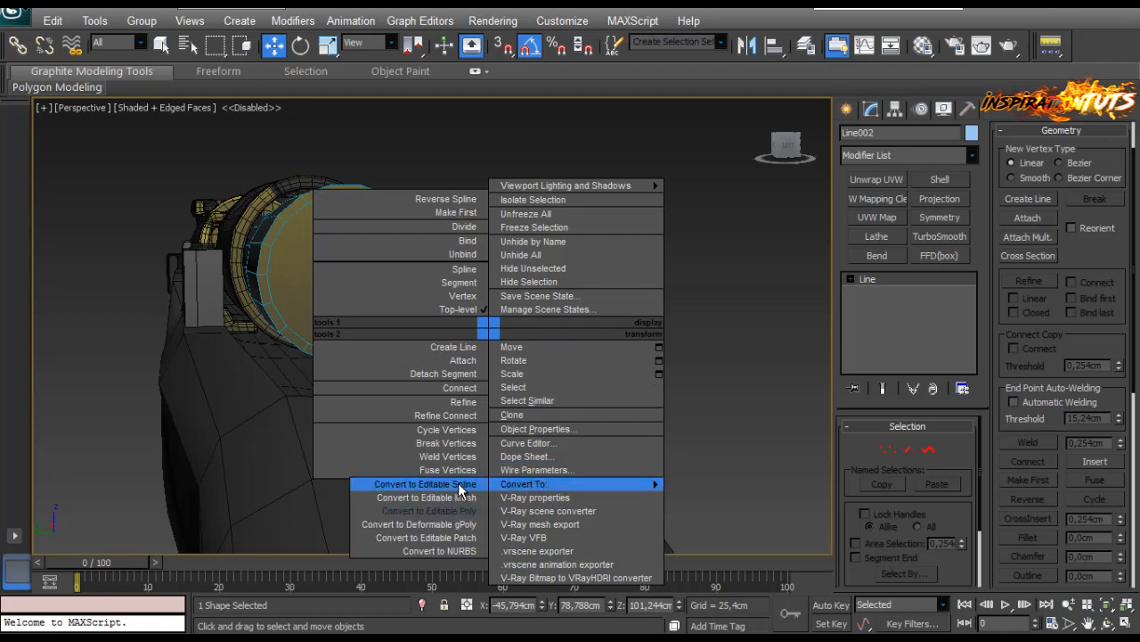
left_click(457, 486)
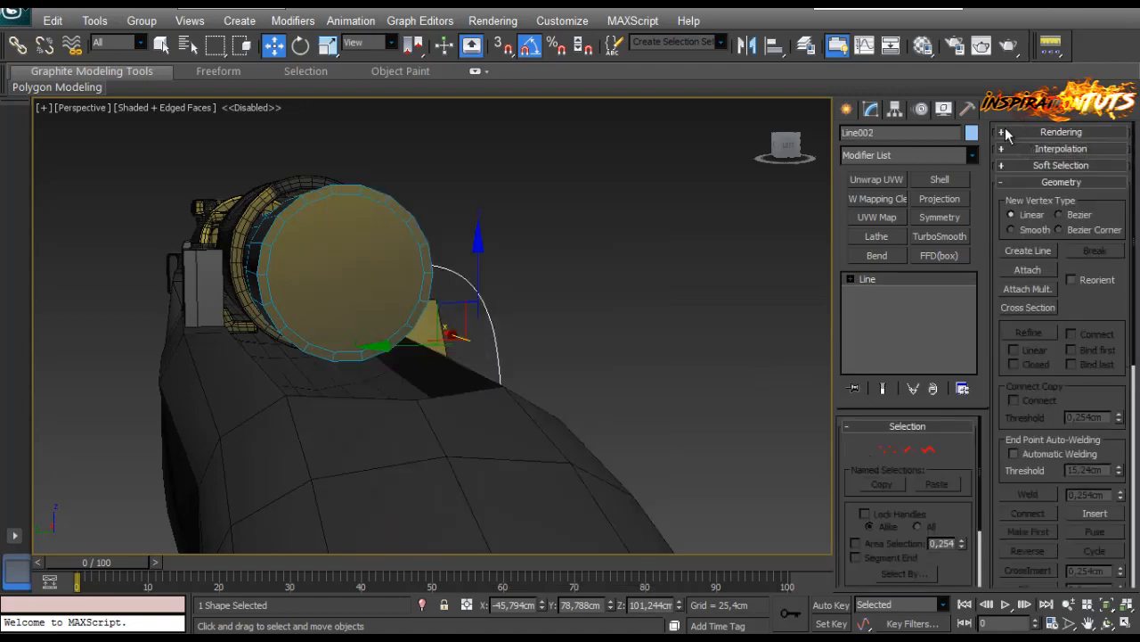
left_click(1060, 132)
left_click(1025, 162)
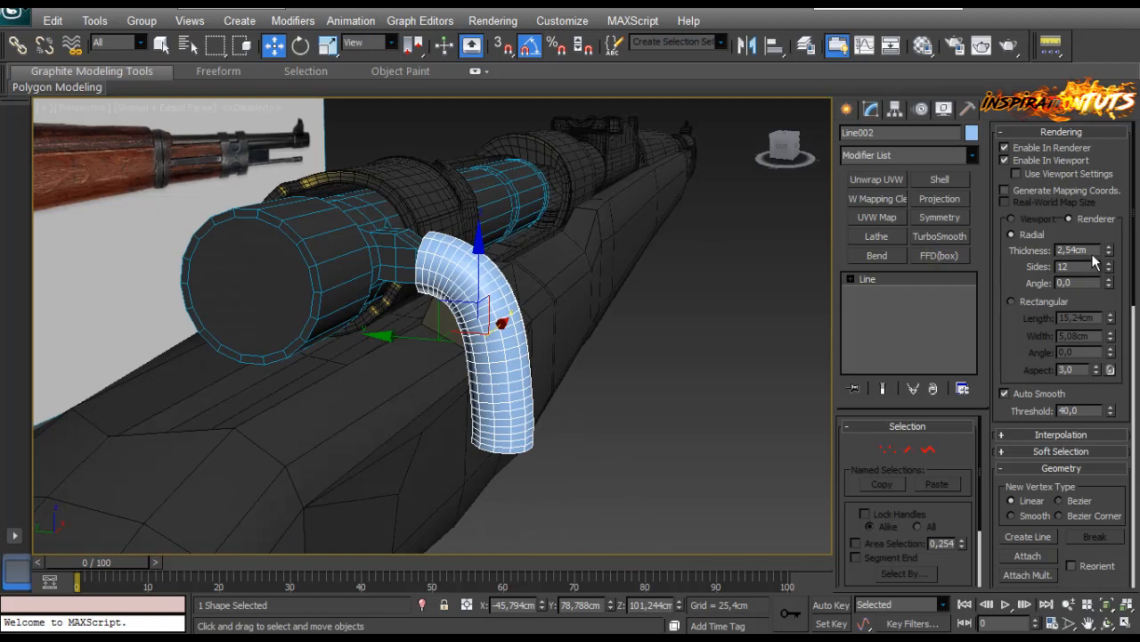
left_click_drag(1110, 254, 1094, 289)
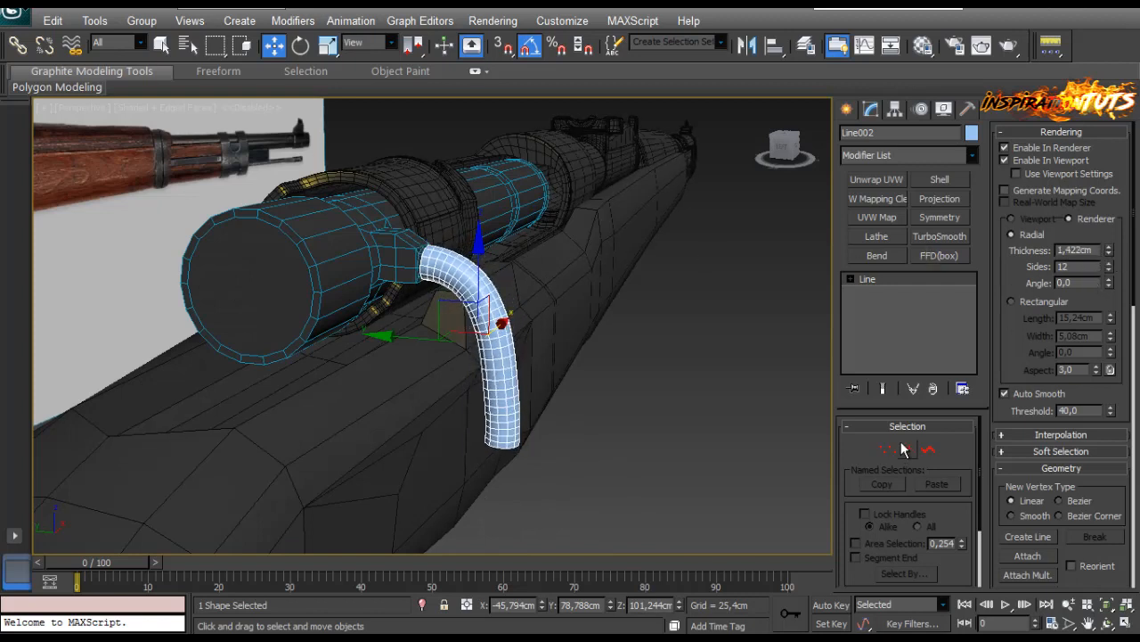
type("8")
key("Return")
Nudge the handle tube slightly along X, to about -45.81 cm, to center it under the block's hole.
scroll(405, 262, "up", 5)
middle_click_drag(526, 288, 421, 319, "alt")
scroll(421, 350, "down", 3)
left_click_drag(518, 444, 517, 447)
scroll(506, 365, "up", 4)
middle_click_drag(509, 387, 454, 401)
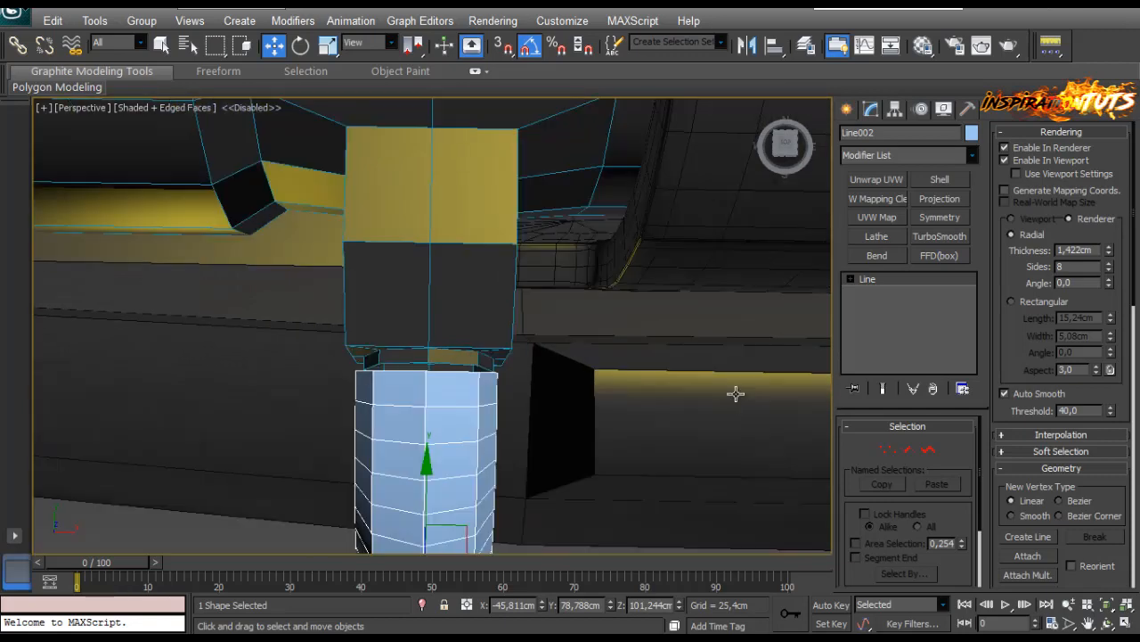
middle_click_drag(517, 450, 528, 392)
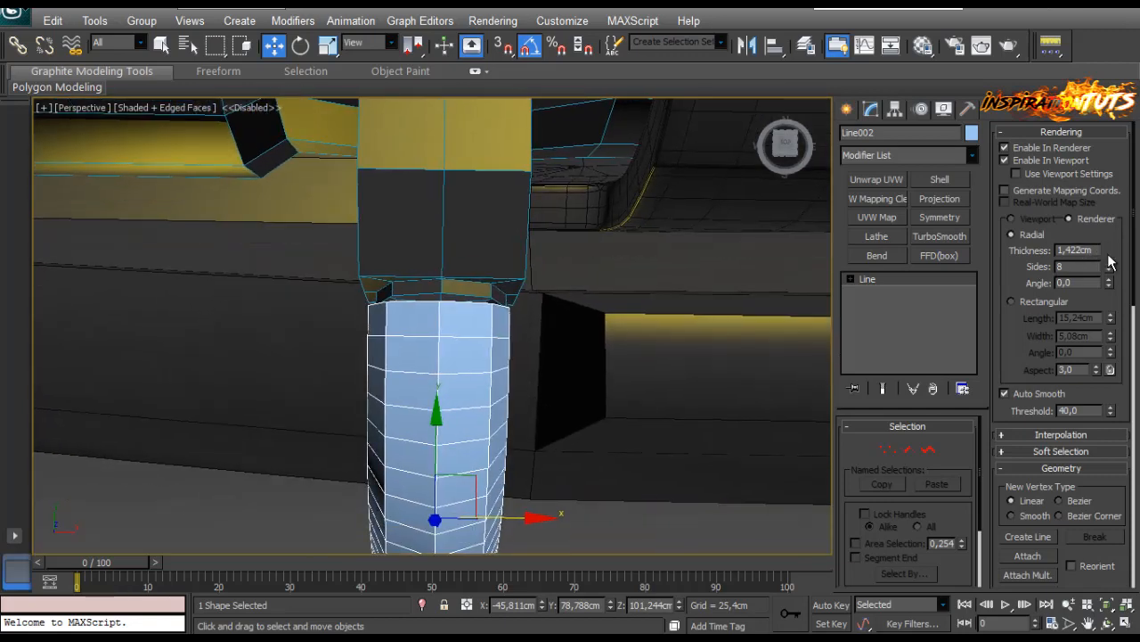
Reduce the handle tube's thickness to 1.245 cm so it fits the block's hole.
left_click_drag(1109, 261, 1110, 276)
middle_click_drag(606, 408, 602, 372)
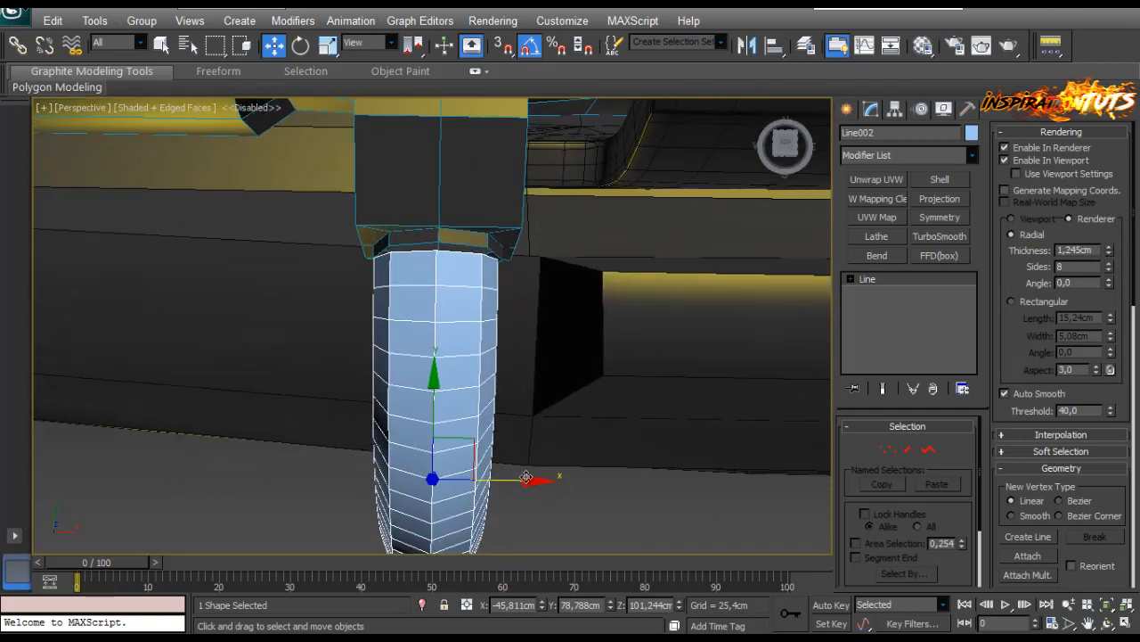
mouse_move(527, 477)
middle_mouse_down("alt")
mouse_move(539, 184)
mouse_move(484, 255)
mouse_move(516, 259)
middle_mouse_up("alt")
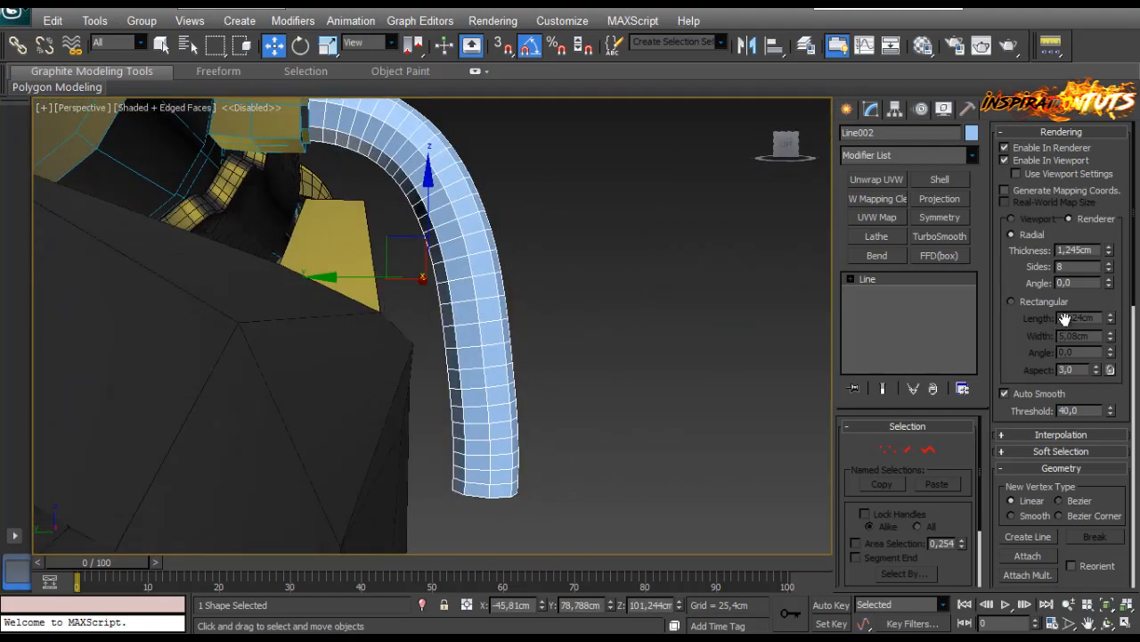
scroll(1006, 344, "down", 3)
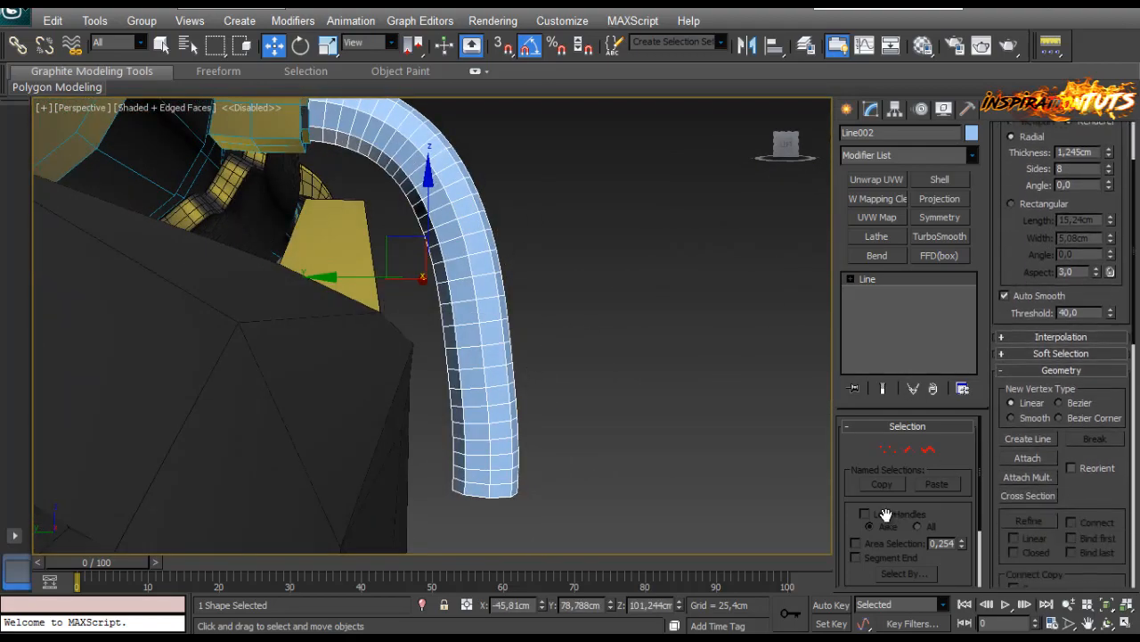
Shift the handle line's lower vertices slightly along Y to refine the curve, and leave vertex editing in shaded display.
left_click_drag(1026, 251, 1021, 369)
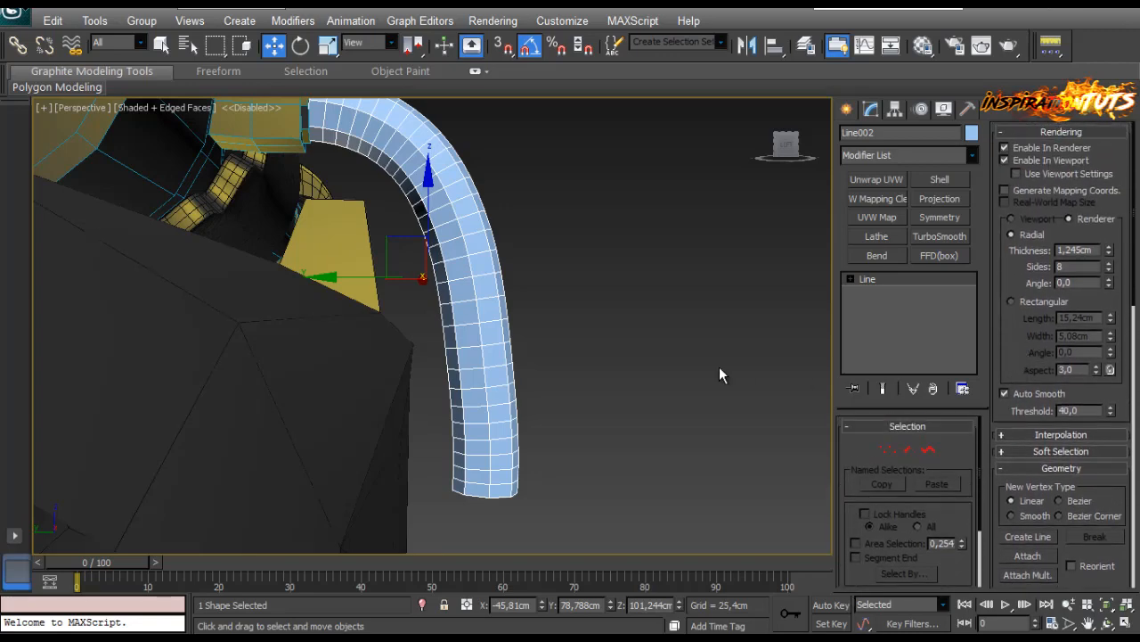
scroll(421, 259, "down", 3)
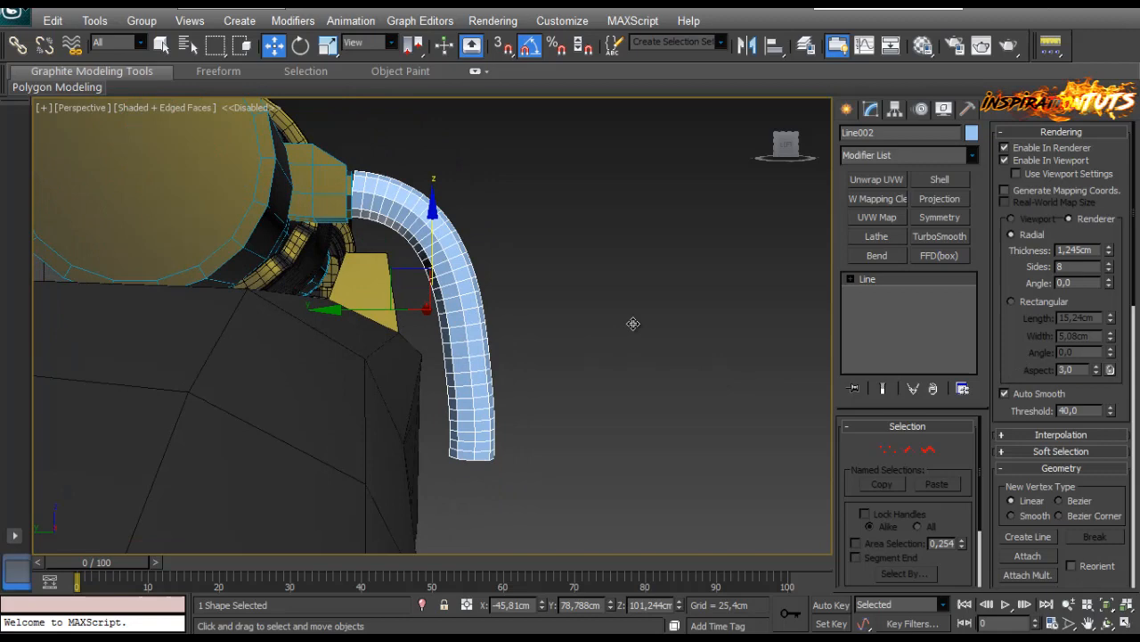
left_click(886, 451)
key("F3")
middle_click_drag(514, 326, 540, 348, "alt")
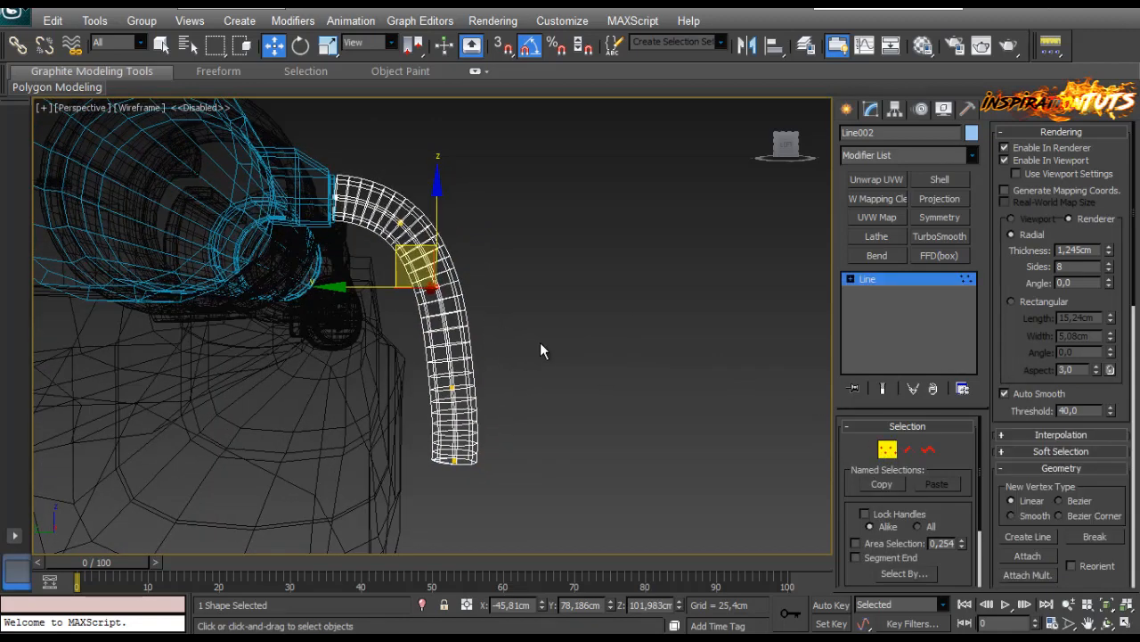
left_click_drag(423, 347, 381, 291)
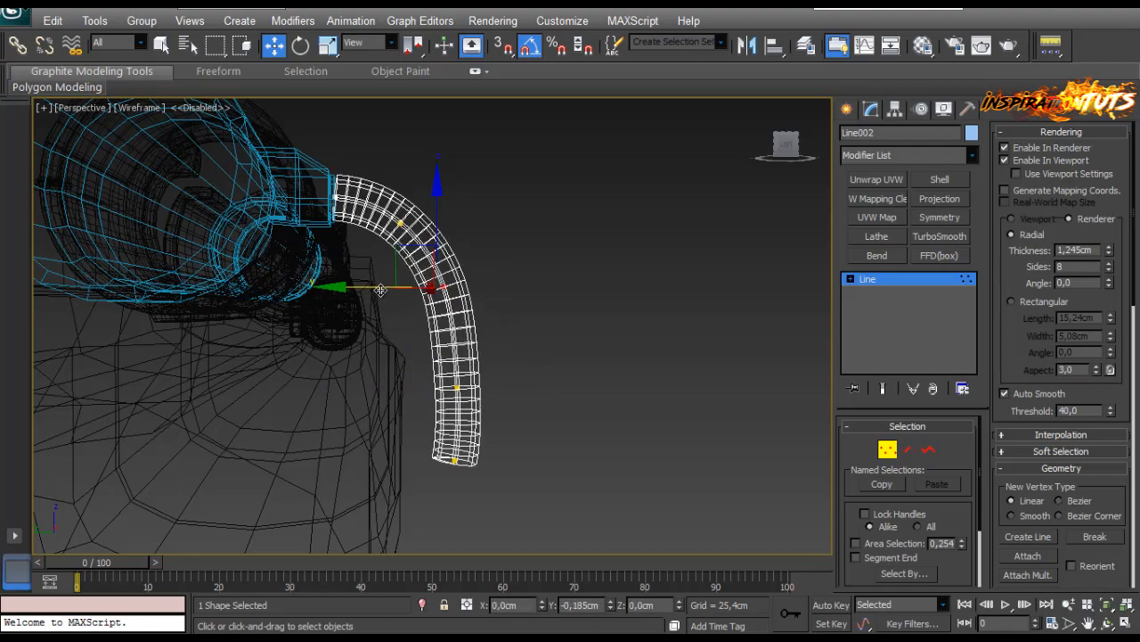
middle_click_drag(459, 361, 496, 403, "alt")
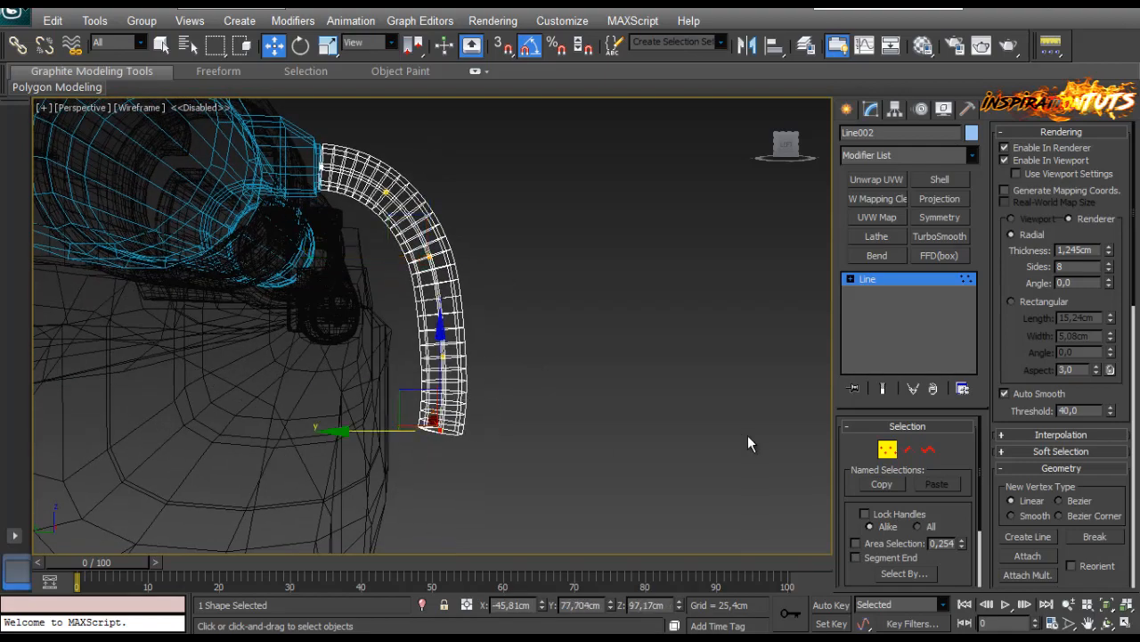
left_click(881, 448)
middle_click_drag(459, 254, 400, 303, "alt")
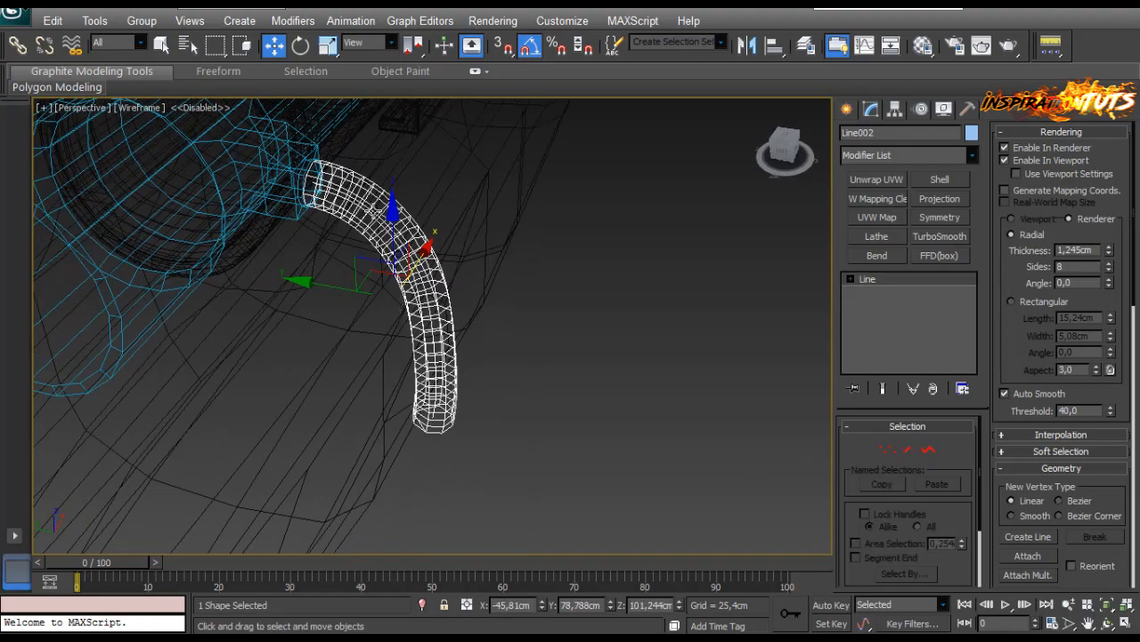
key("F3")
Convert the curved handle tube to an Editable Poly.
scroll(373, 211, "up", 5)
mouse_move(448, 331)
middle_mouse_down("alt")
mouse_move(472, 407)
mouse_move(458, 287)
mouse_move(492, 260)
mouse_move(455, 326)
middle_mouse_up("alt")
scroll(492, 260, "down", 5)
right_click(454, 326)
mouse_move(488, 482)
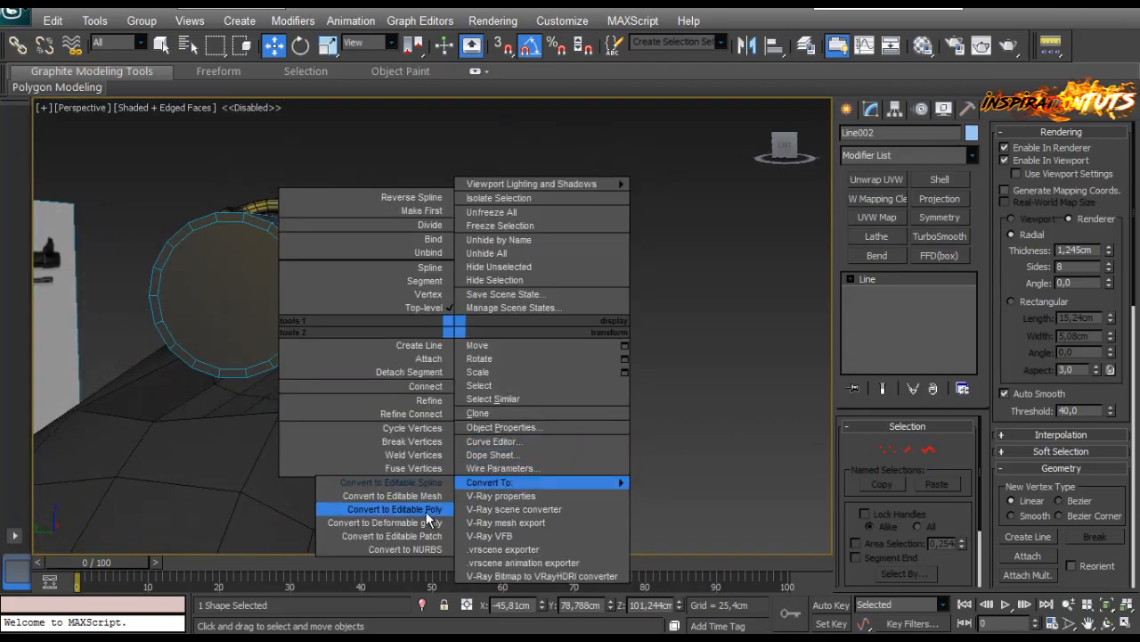
left_click(395, 509)
Select the cap polygon at the handle's lower end, grow the selection over the neighbouring rings, and delete those polygons.
middle_click_drag(517, 448, 624, 321, "alt")
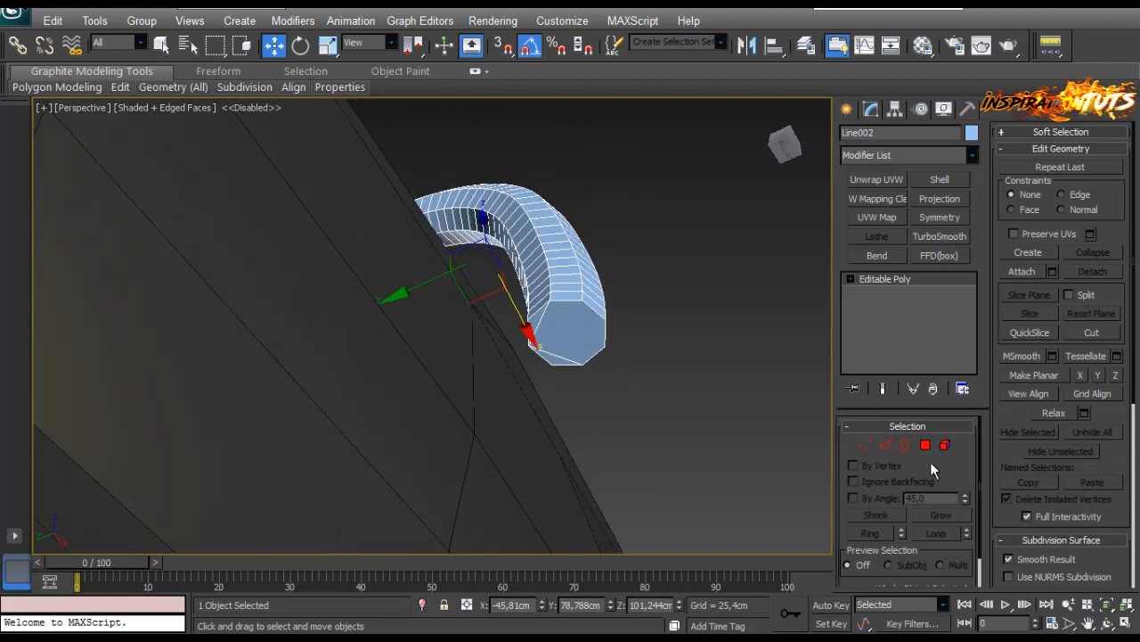
left_click(925, 444)
left_click(541, 336)
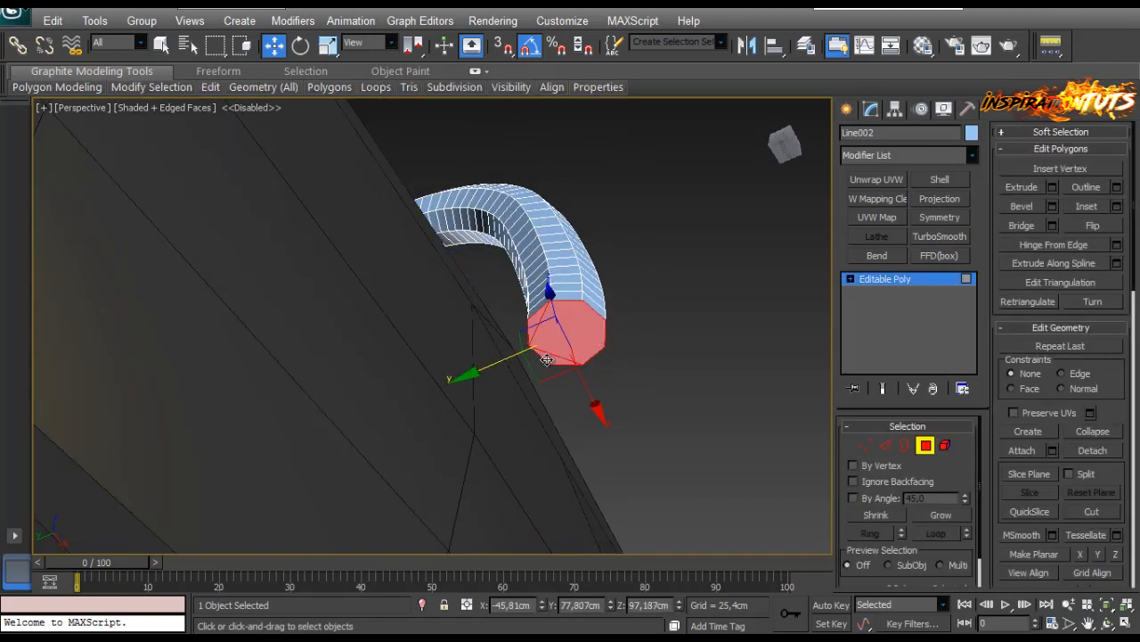
left_click(943, 517)
left_click(942, 518)
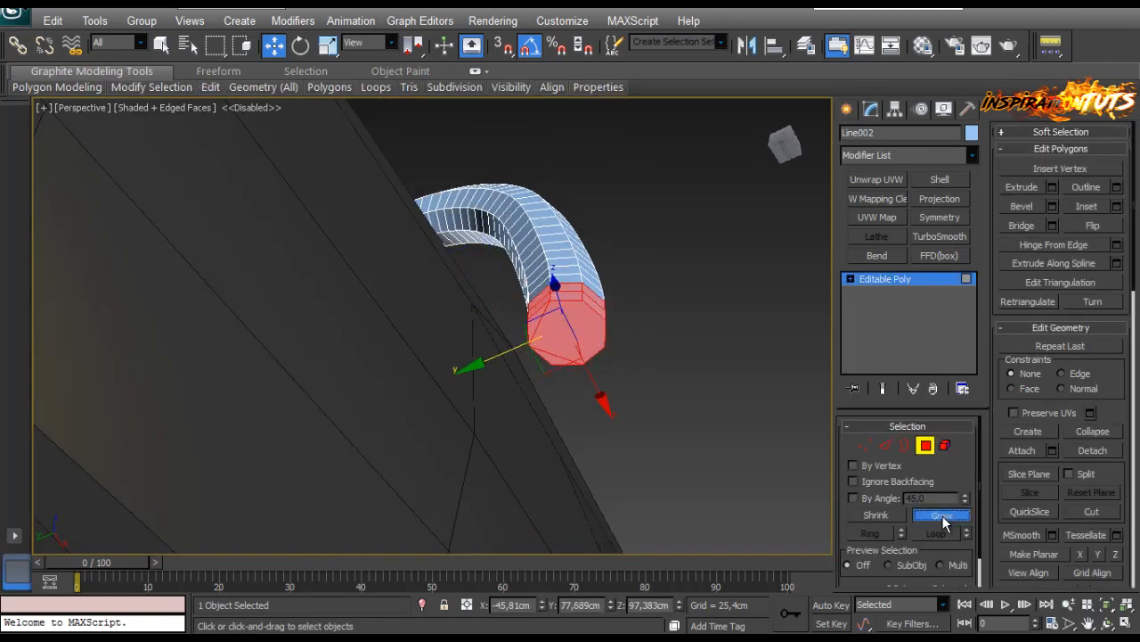
left_click(942, 517)
left_click(943, 517)
left_click(943, 518)
middle_click_drag(623, 233, 563, 312, "alt")
scroll(558, 306, "down", 3)
key("Delete")
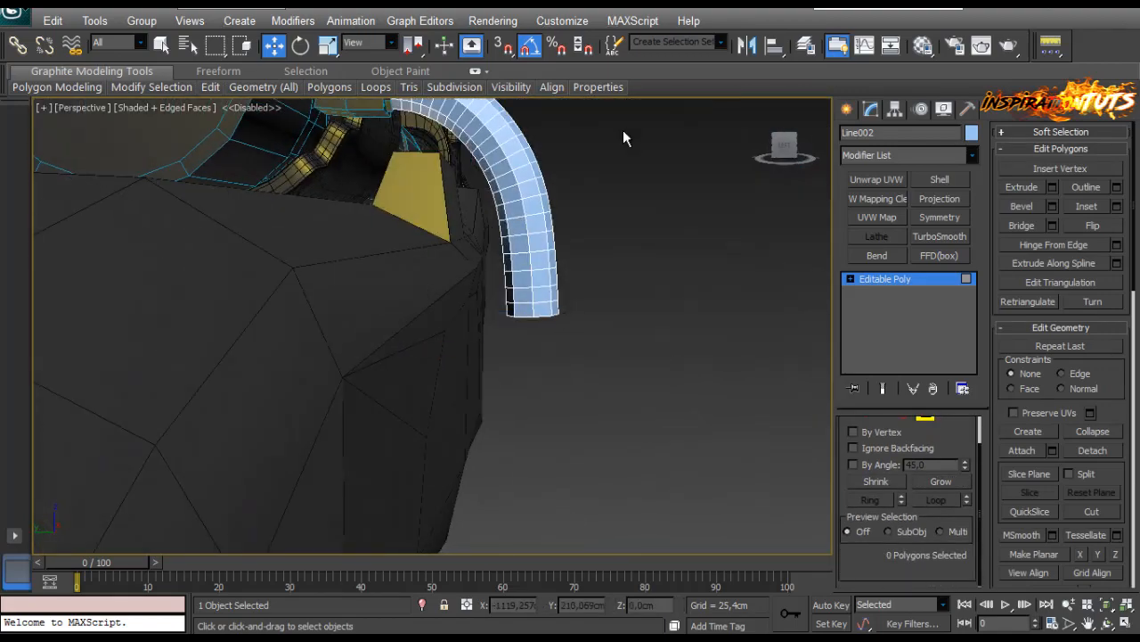
Select every second edge loop around the handle tube along its full length and remove these loops.
middle_click_drag(623, 132, 613, 217)
scroll(505, 445, "up", 3)
left_click_drag(907, 430, 899, 522)
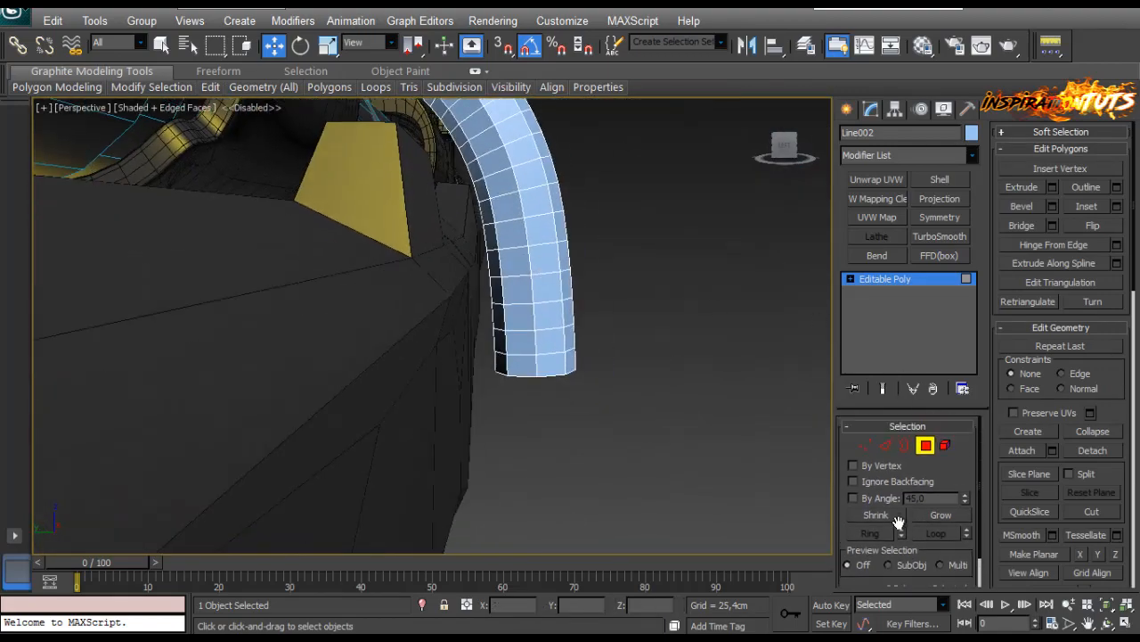
left_click(885, 444)
left_click(552, 354)
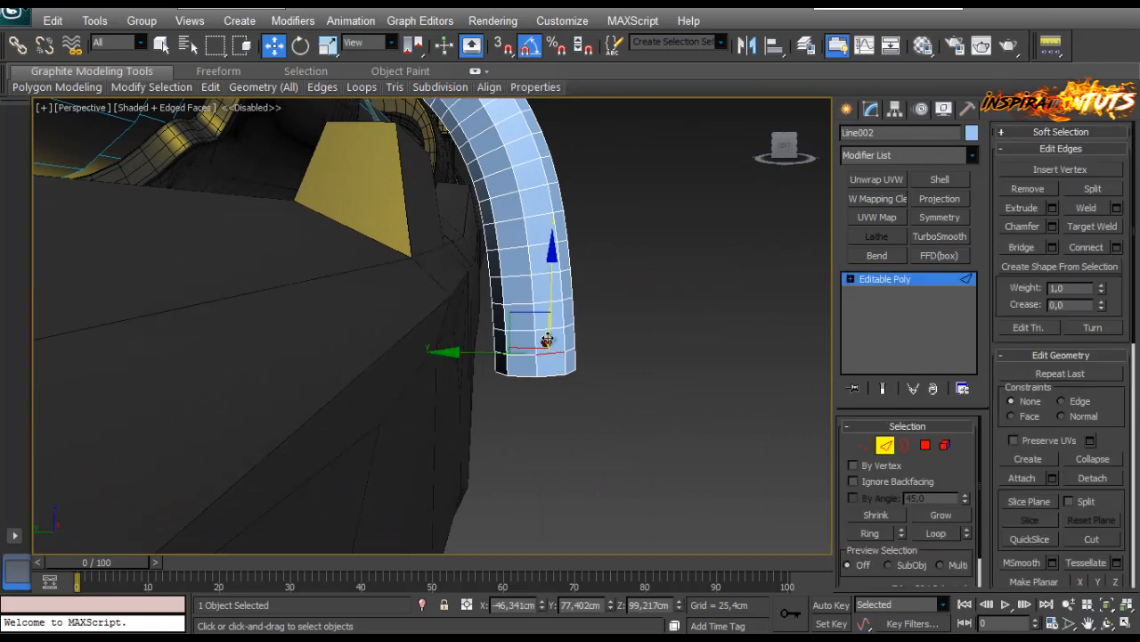
left_click(545, 304, "ctrl")
left_click(538, 246, "ctrl")
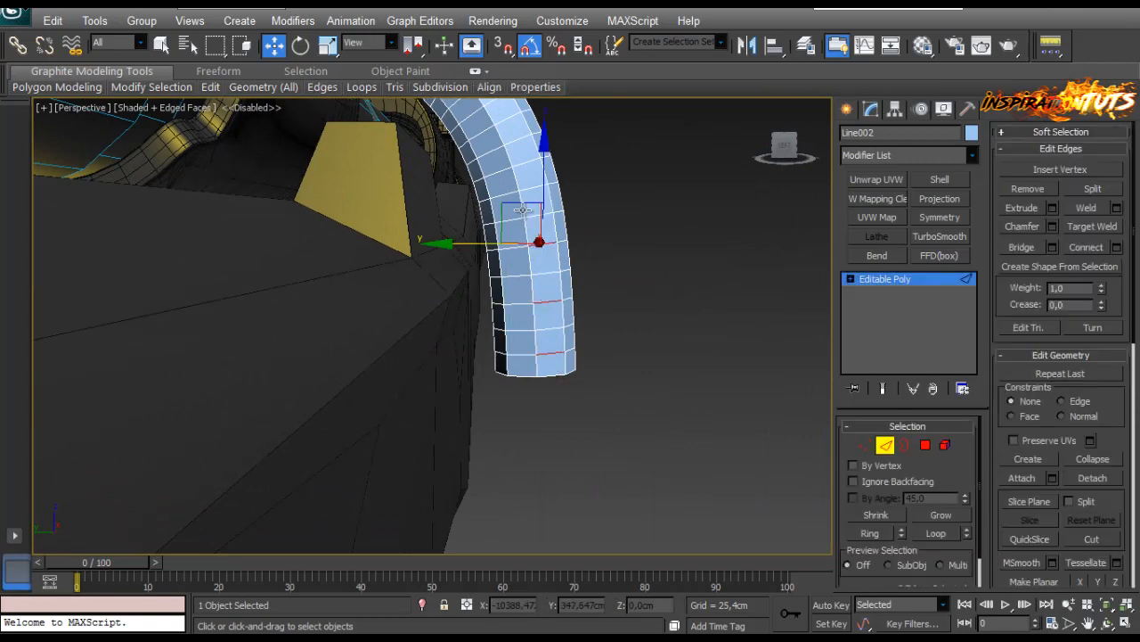
middle_click_drag(504, 185, 557, 337)
left_click(554, 303, "ctrl")
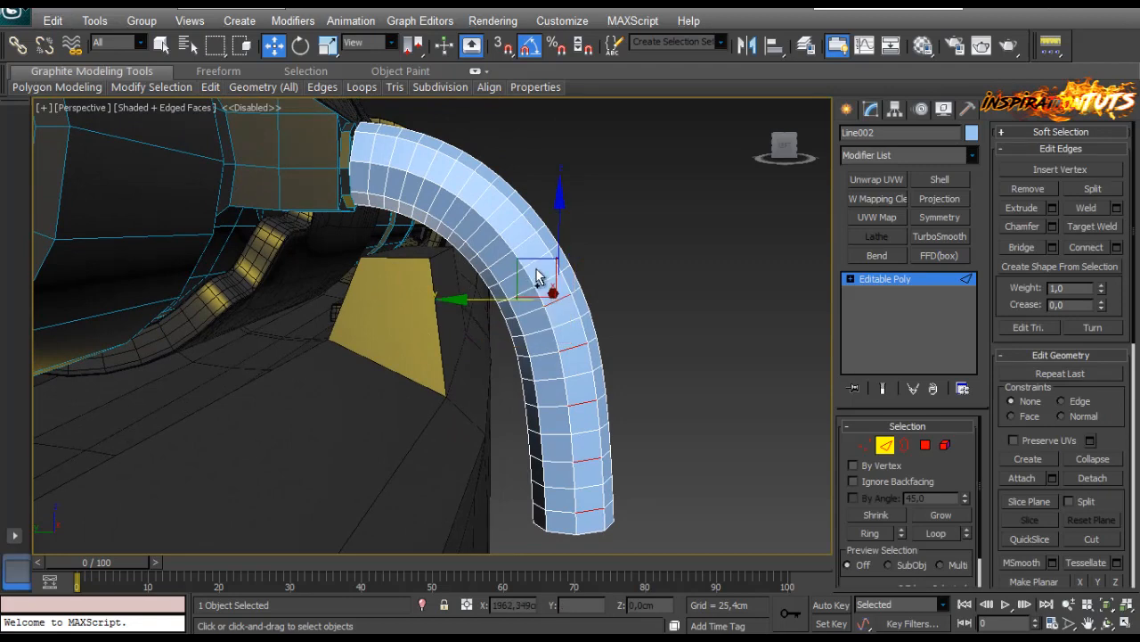
middle_click_drag(509, 229, 471, 210, "alt")
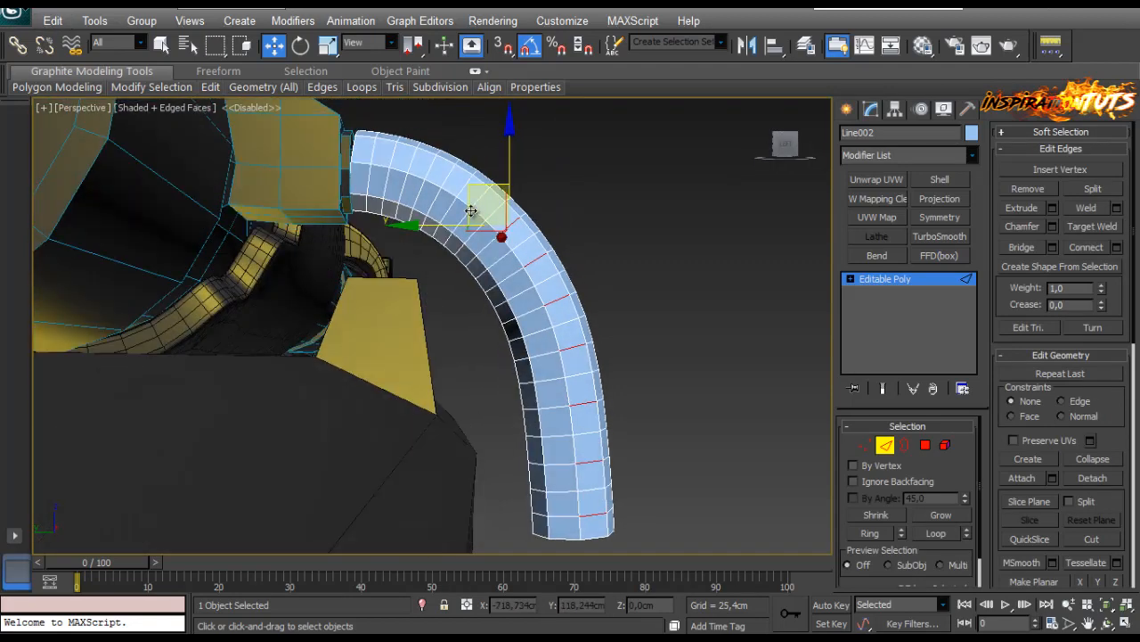
left_click(444, 180, "ctrl")
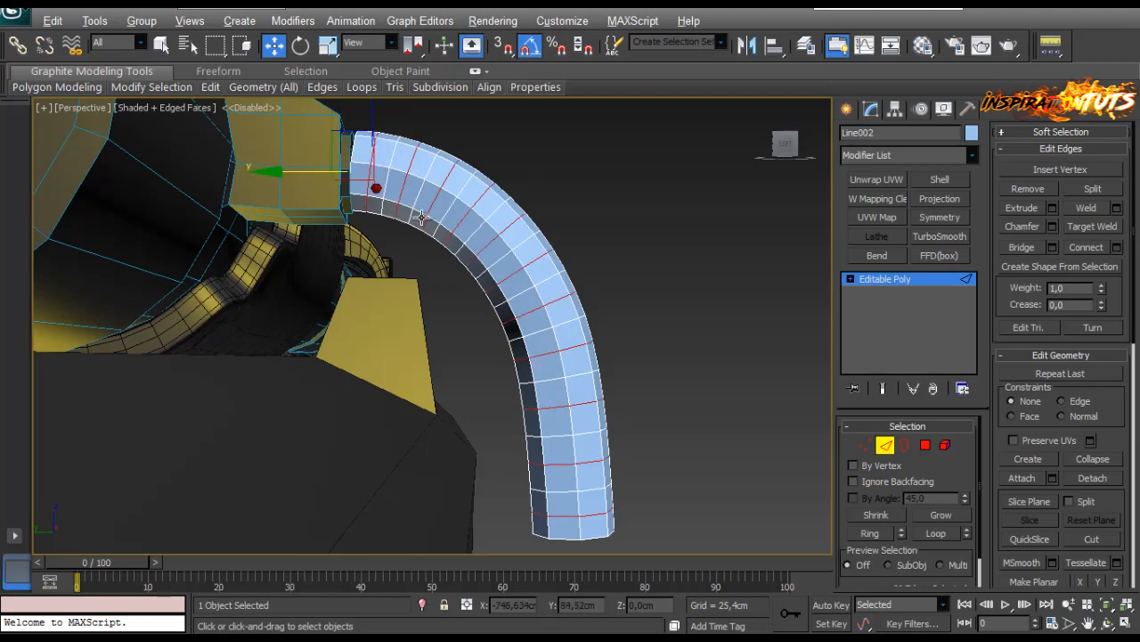
key("ctrl+d")
Isolate the handle, delete the cap polygon at its upper end, and leave polygon editing and isolation.
middle_click_drag(489, 268, 438, 323, "alt")
key("alt+q")
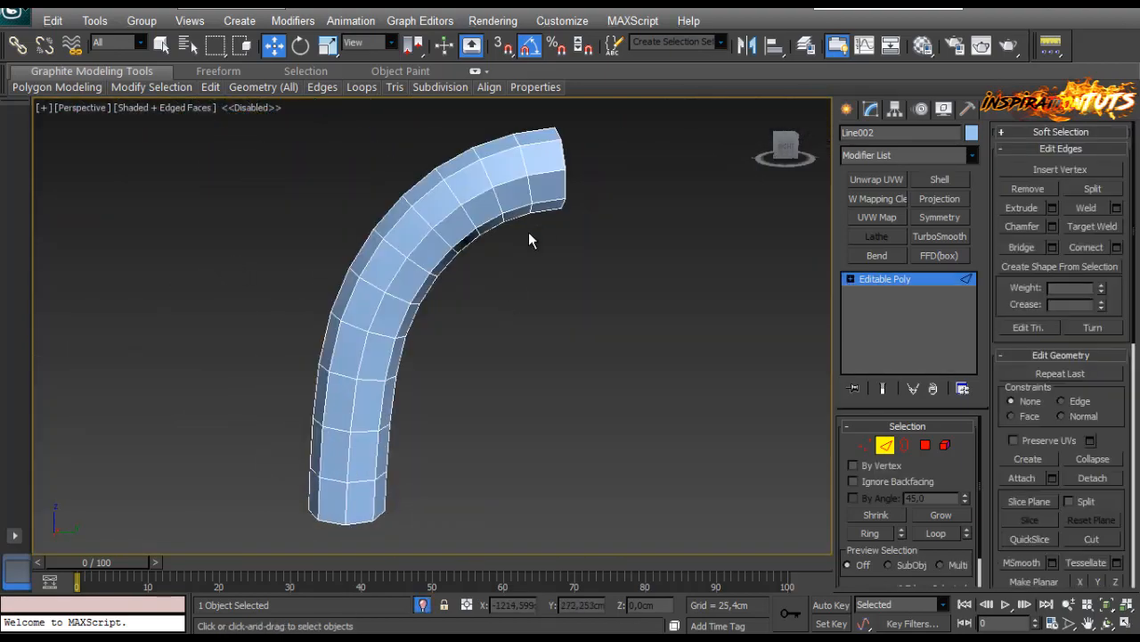
middle_click_drag(529, 237, 486, 248, "alt")
key("4")
left_click(487, 223)
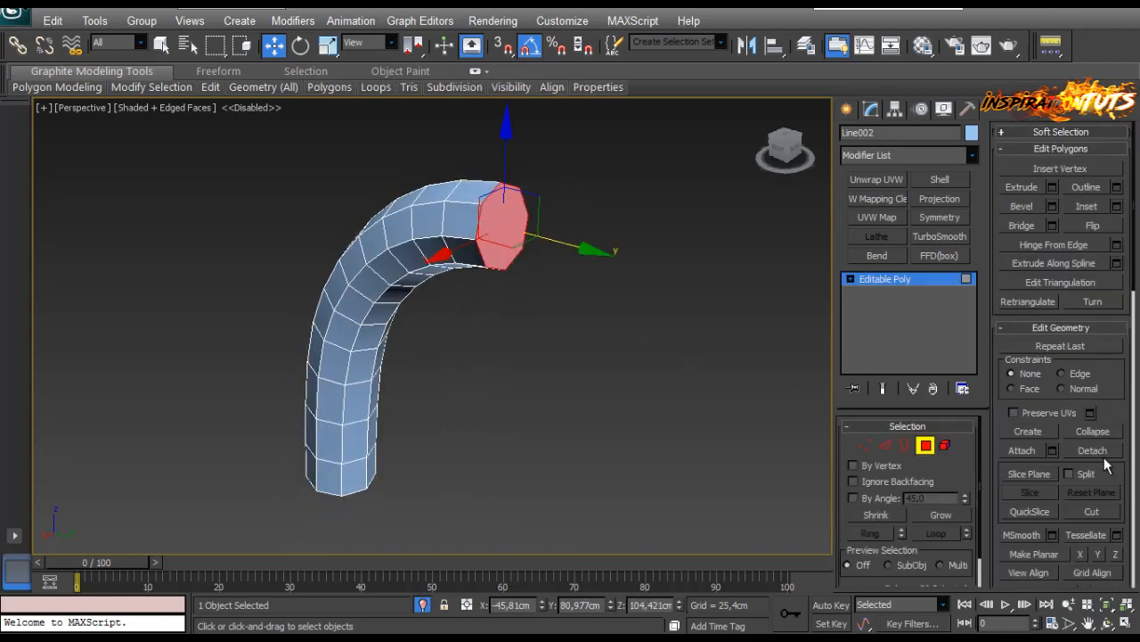
key("Delete")
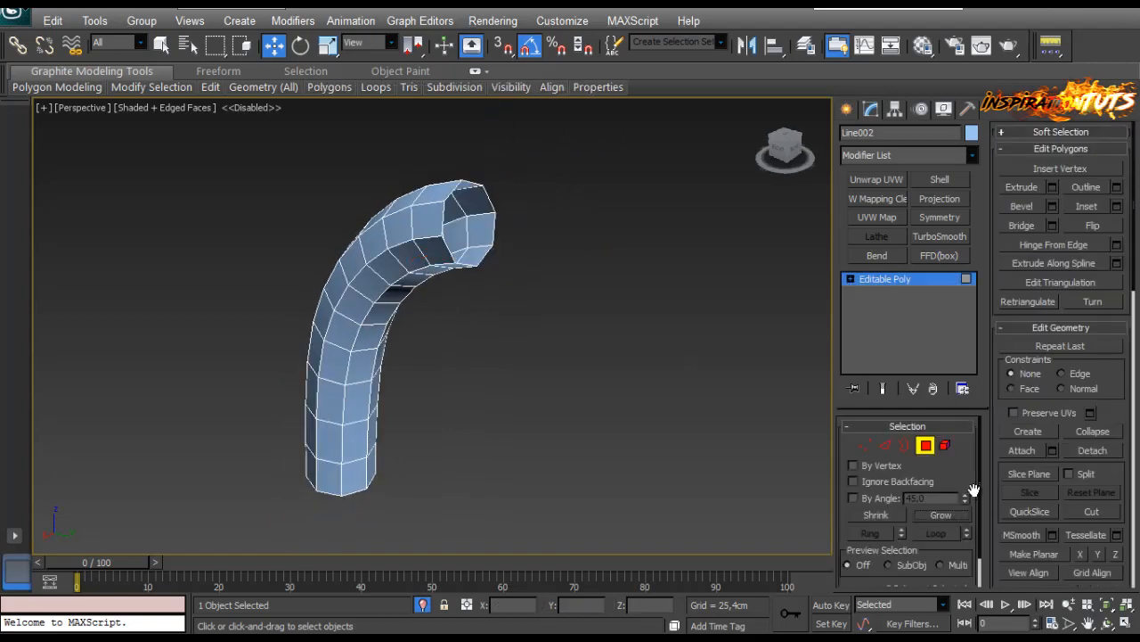
left_click(931, 449)
left_click(422, 605)
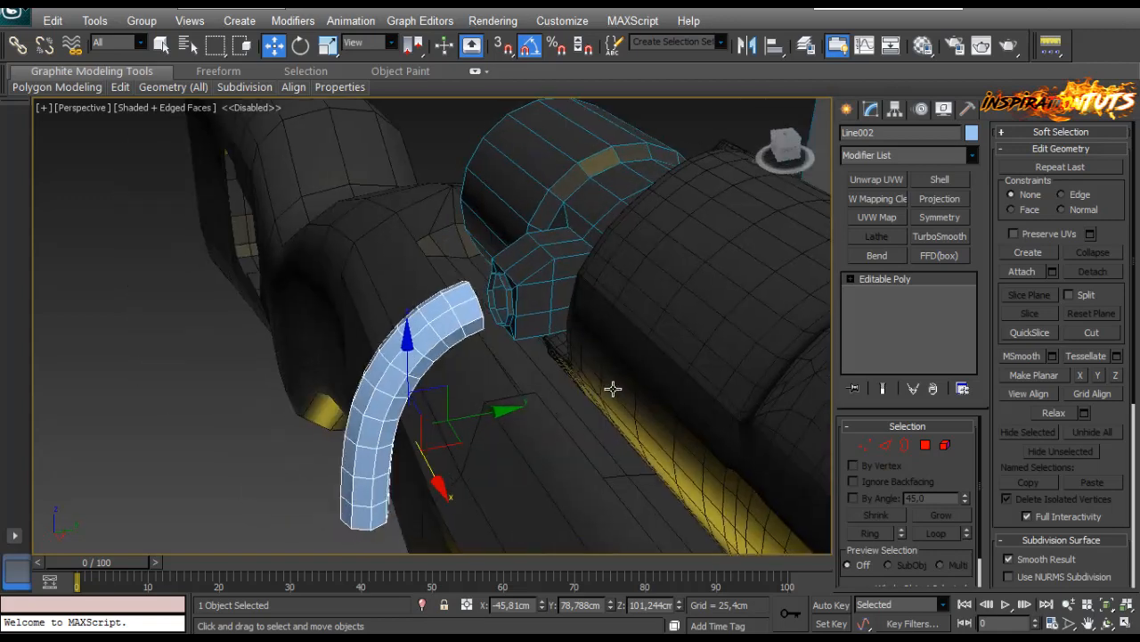
Attach the handle tube to the bolt body so both form one editable poly.
left_click(555, 285)
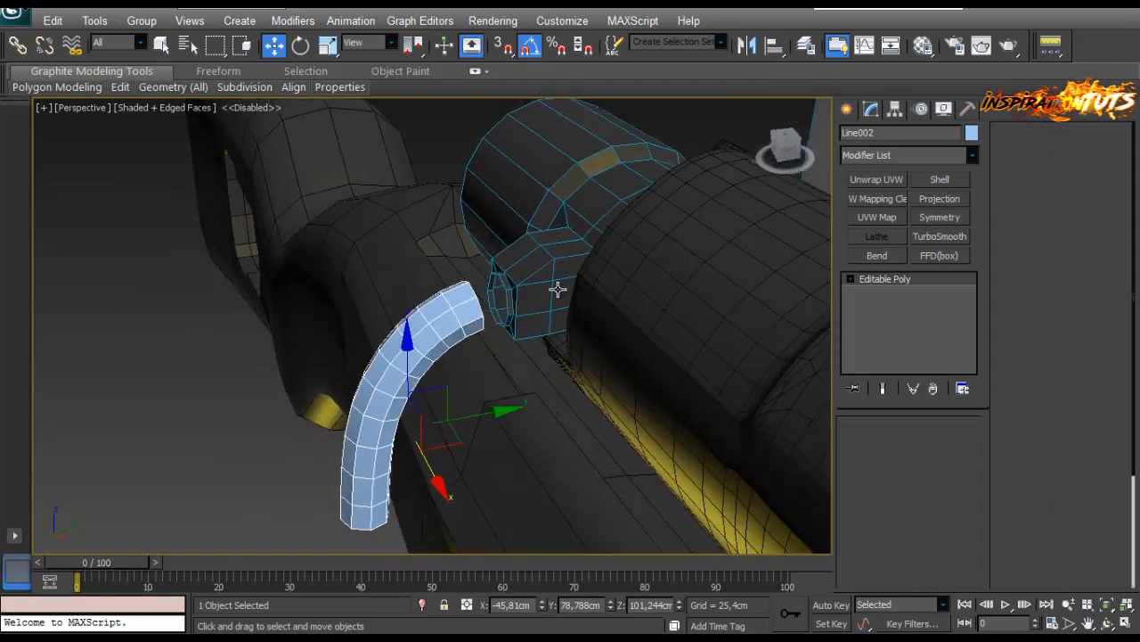
left_click(356, 495)
scroll(584, 288, "up", 3)
Bridge the border of the block's round hole to the handle's open upper border, check the joint, and leave border editing.
left_click(904, 444)
left_click(548, 308)
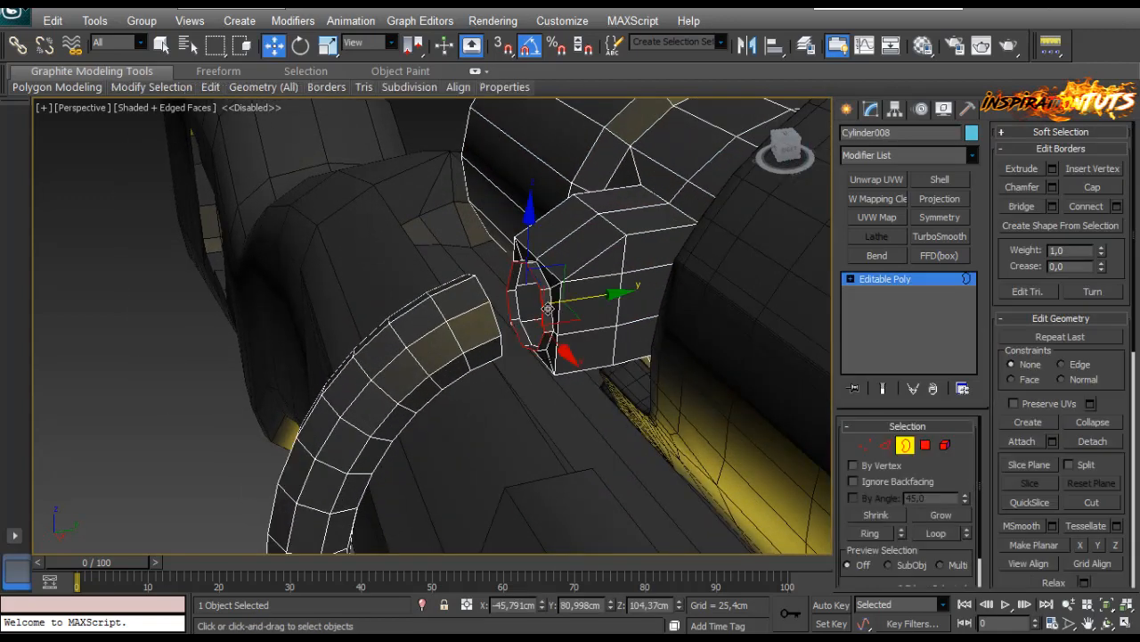
left_click(200, 411)
scroll(316, 420, "down", 3)
middle_click_drag(318, 423, 627, 221, "alt")
scroll(627, 221, "up", 3)
scroll(629, 223, "down", 4)
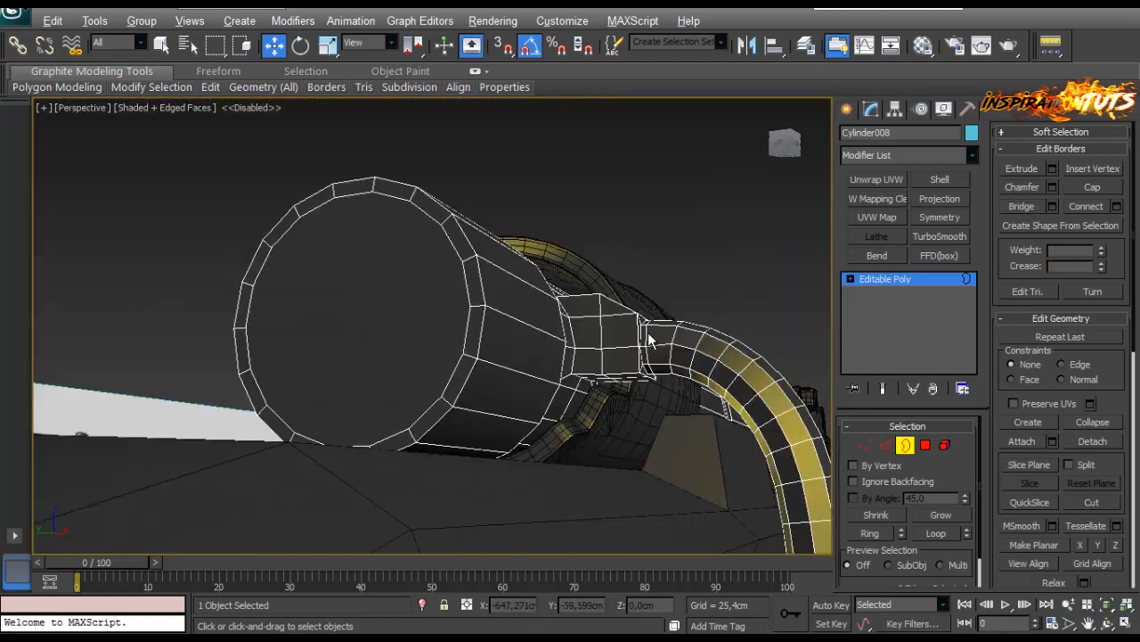
middle_click_drag(648, 330, 486, 343, "alt")
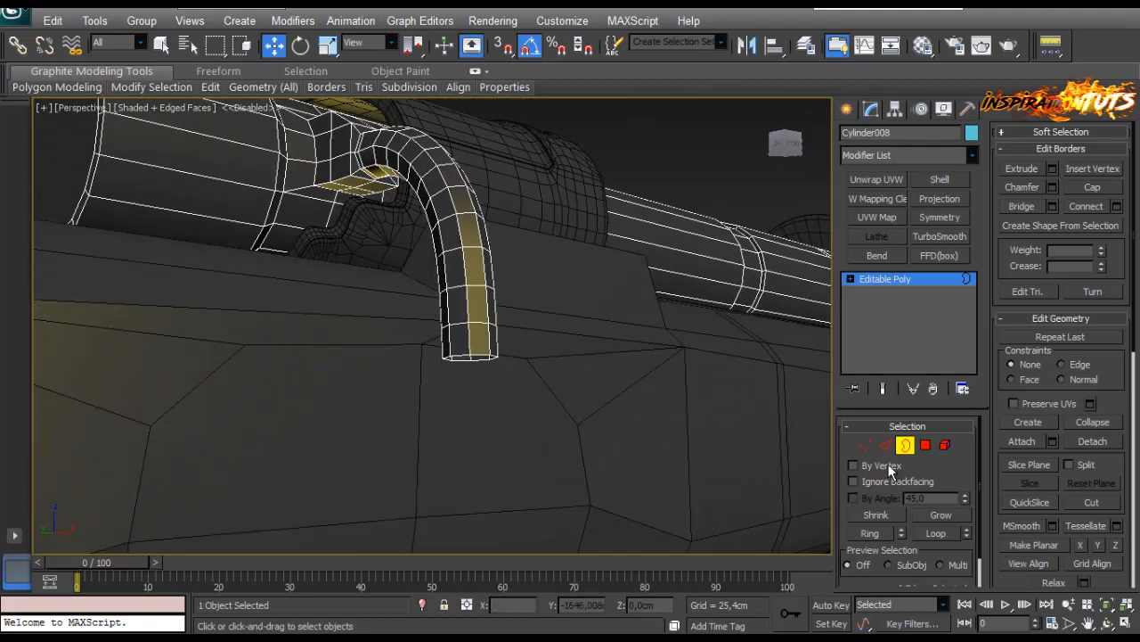
left_click(905, 446)
left_click(846, 109)
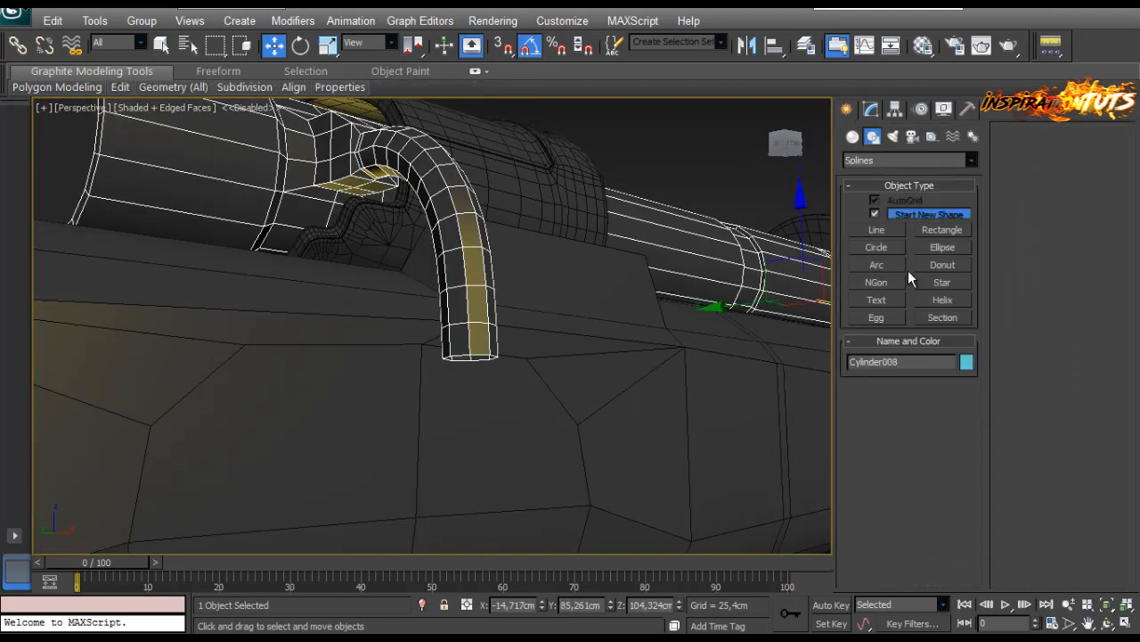
left_click(853, 136)
left_click(876, 233)
middle_click_drag(623, 374, 571, 353, "alt")
left_click_drag(448, 369, 475, 446)
key("w")
key("Delete")
Create a sphere with a radius of about 5.208 cm below the stock, beneath the bolt handle.
scroll(519, 386, "down", 5)
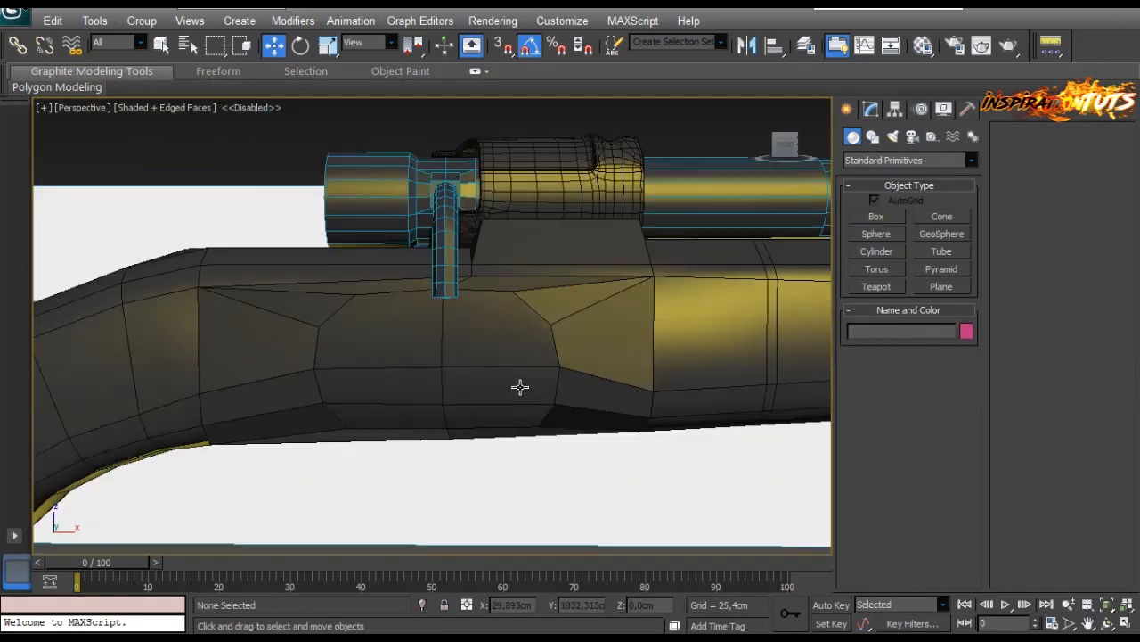
left_click(877, 235)
left_click_drag(434, 428, 443, 406)
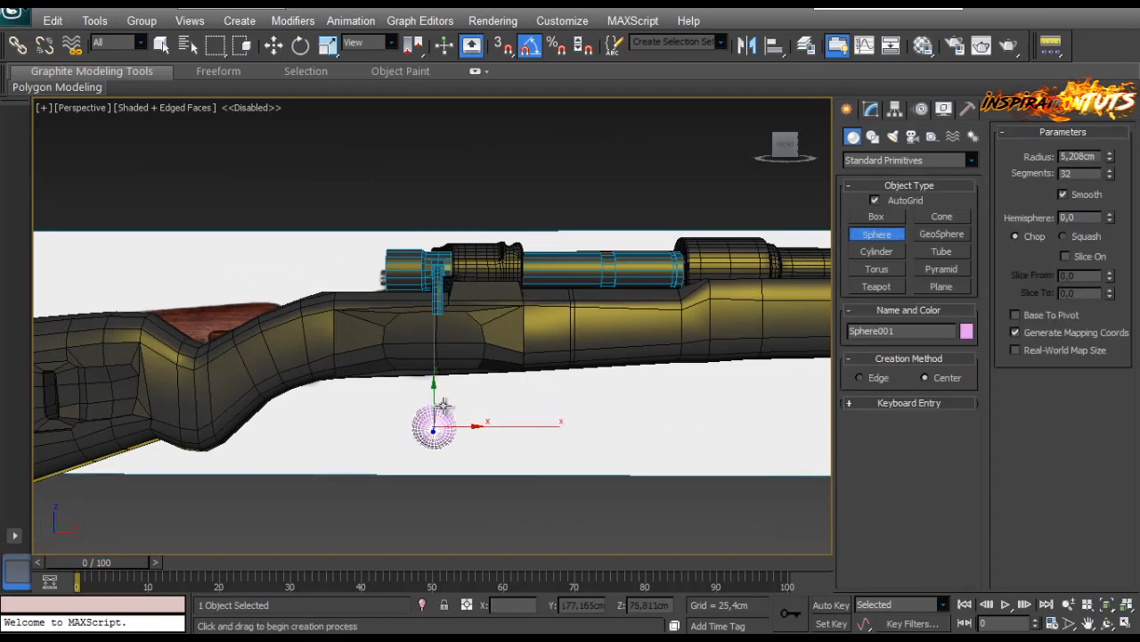
Move the sphere to the handle's lower end, at about X -44.54 cm, Y 77.613 cm, Z 97.72 cm.
middle_click_drag(459, 418, 560, 492, "alt")
key("w")
scroll(519, 430, "down", 5)
left_click_drag(390, 369, 640, 474)
left_click_drag(702, 417, 695, 374)
key("z")
middle_click_drag(677, 410, 357, 290, "alt")
left_click_drag(357, 290, 269, 239)
middle_click_drag(269, 239, 332, 250, "alt")
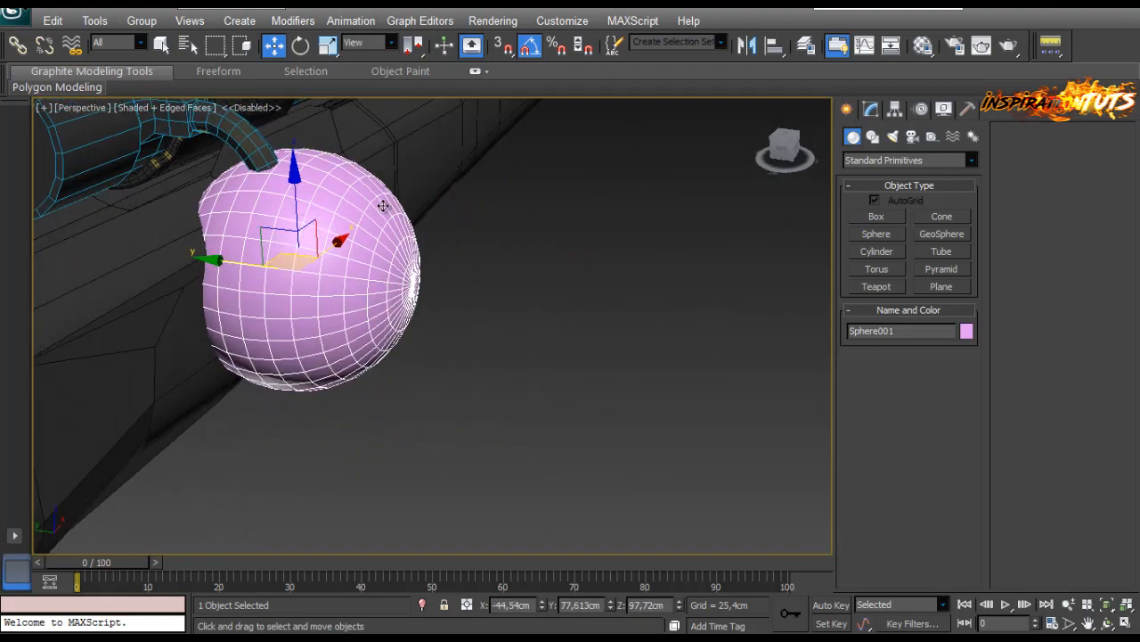
Reduce the sphere's radius to 2.448 cm and position it over the bolt knob of the reference image in the front view.
left_click(871, 109)
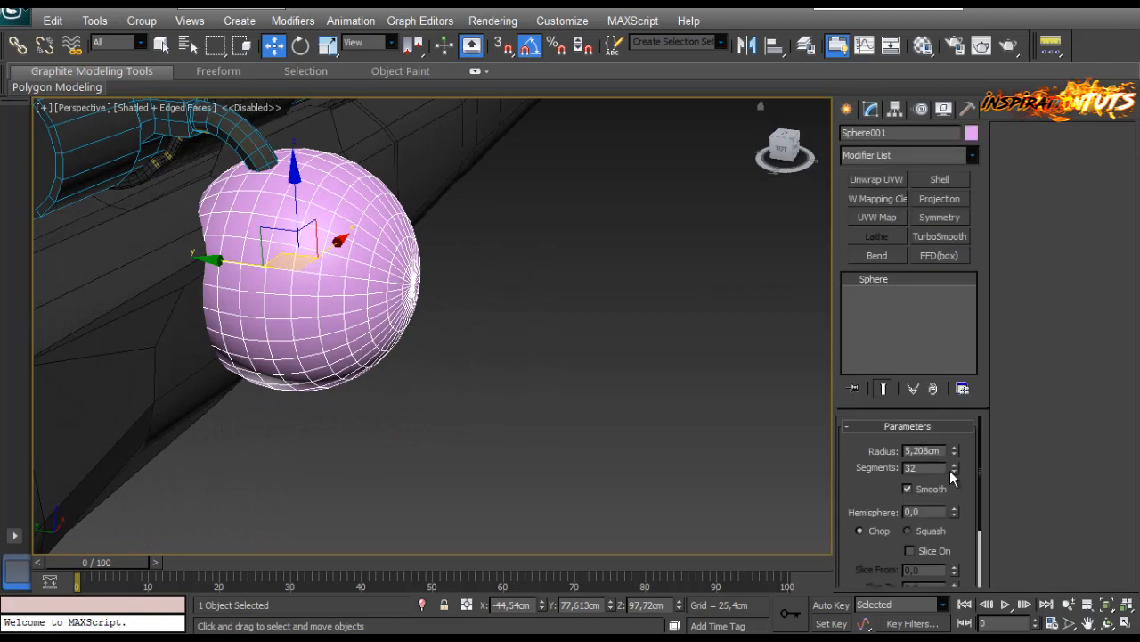
left_click_drag(953, 454, 946, 492)
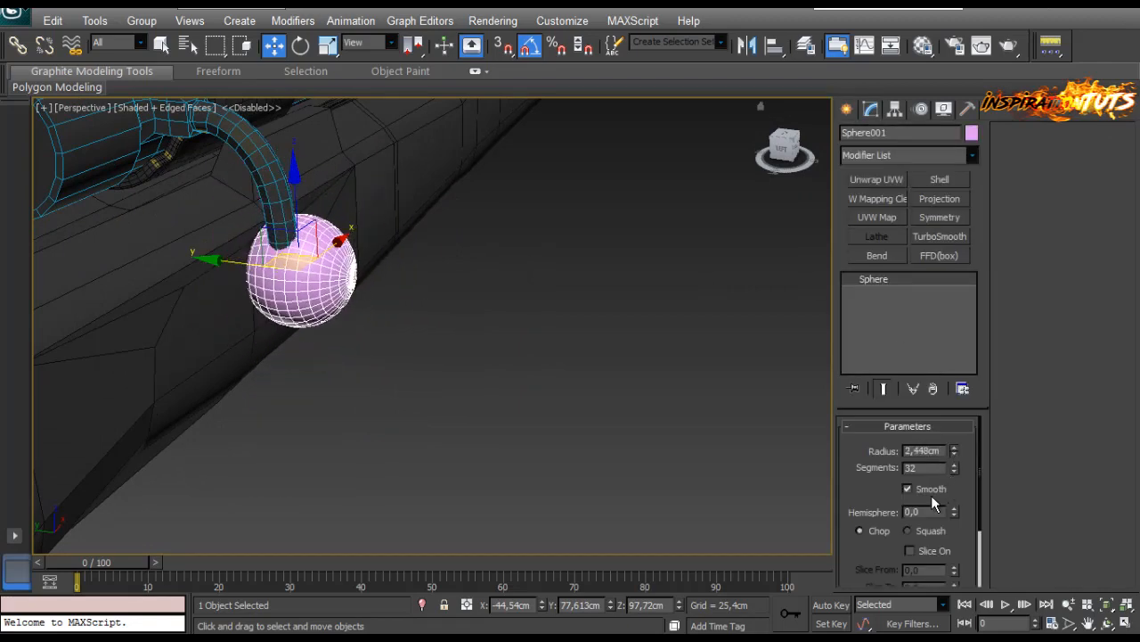
middle_click_drag(454, 281, 528, 148, "alt")
key("f")
scroll(527, 148, "down", 4)
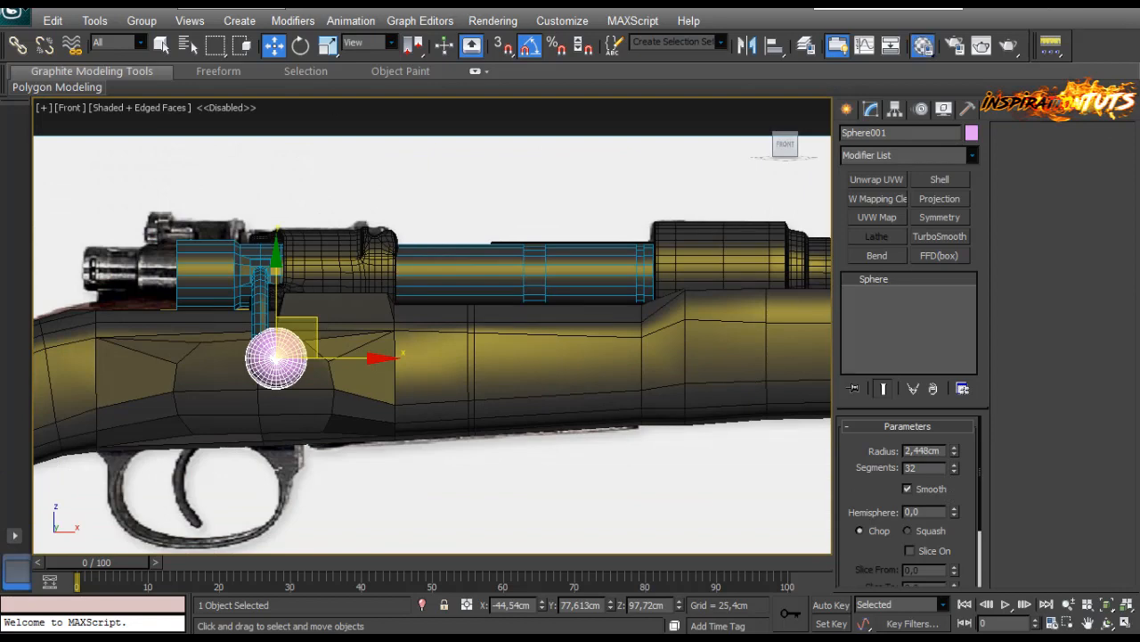
scroll(456, 292, "up", 4)
left_click_drag(372, 259, 327, 318)
Select the polygons of the curved bolt handle by growing a selection from its lower end.
left_click(312, 236)
middle_click_drag(384, 208, 528, 312)
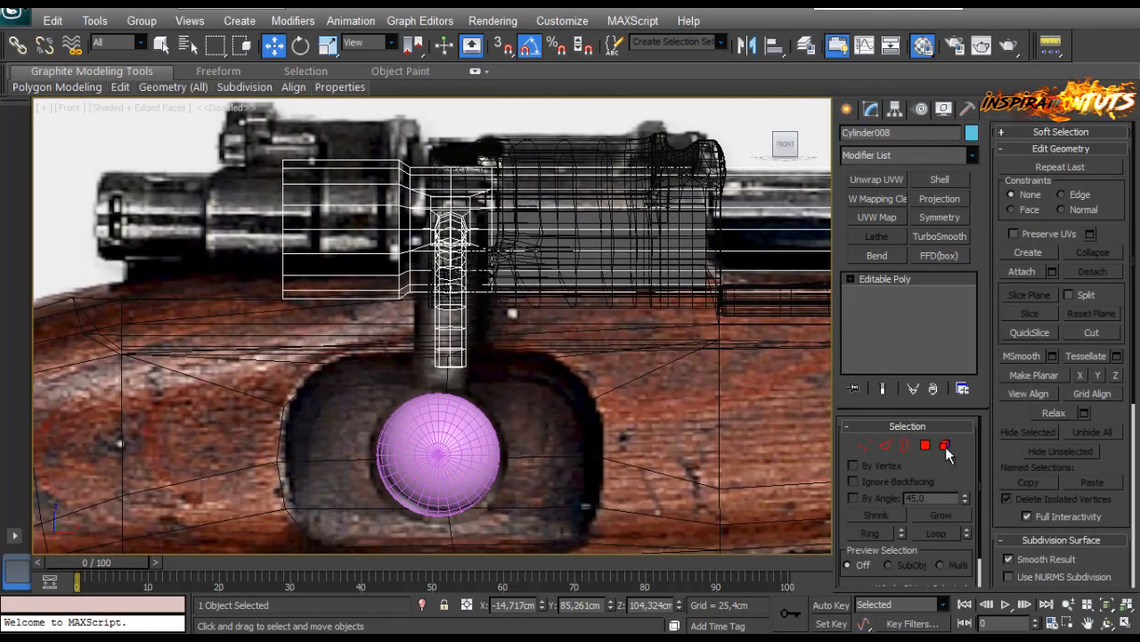
left_click(928, 446)
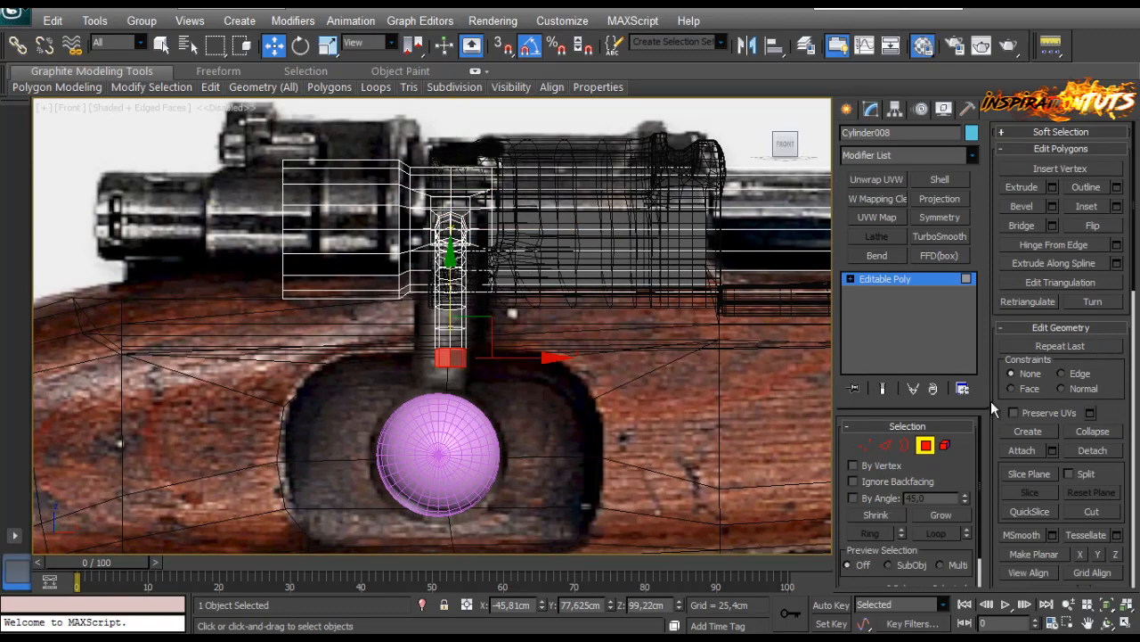
left_click(943, 515)
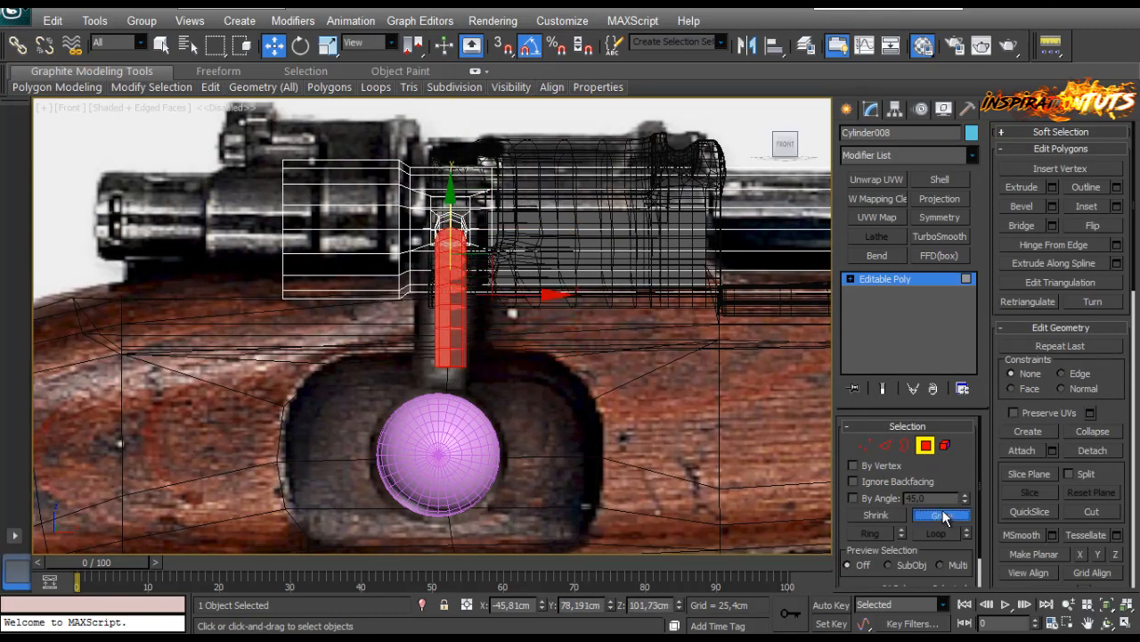
Grow the polygon selection past the handle's joint until it also covers the whole block.
key("p")
middle_click_drag(441, 351, 454, 378, "alt")
scroll(439, 377, "up", 6)
scroll(455, 378, "down", 5)
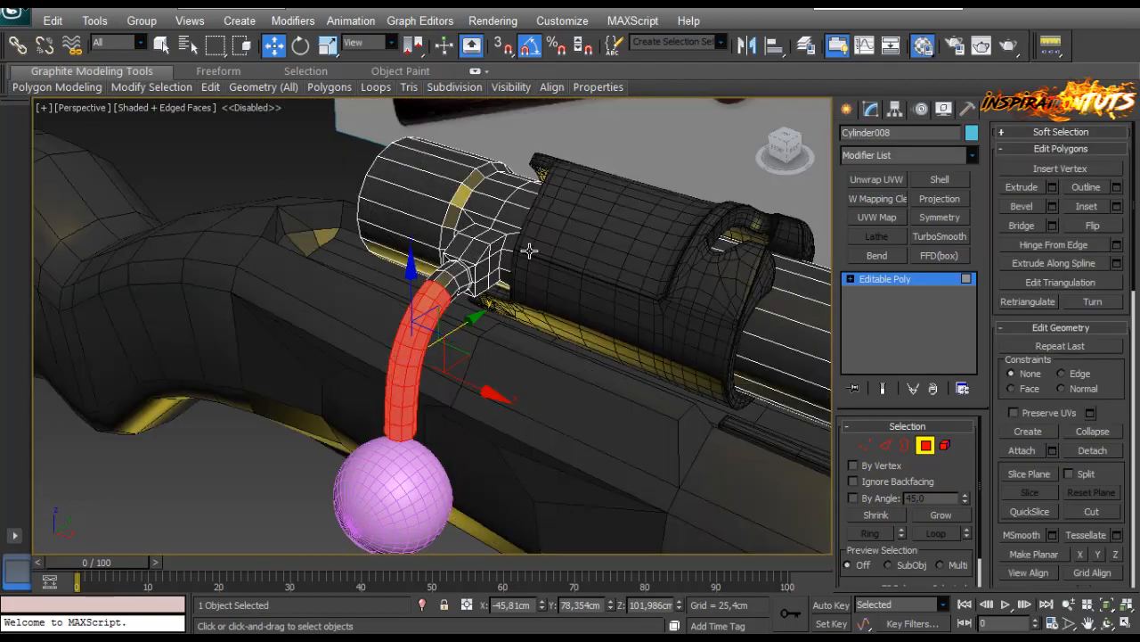
scroll(538, 320, "up", 3)
mouse_move(529, 251)
middle_mouse_down()
mouse_move(537, 320)
mouse_move(631, 338)
middle_mouse_up()
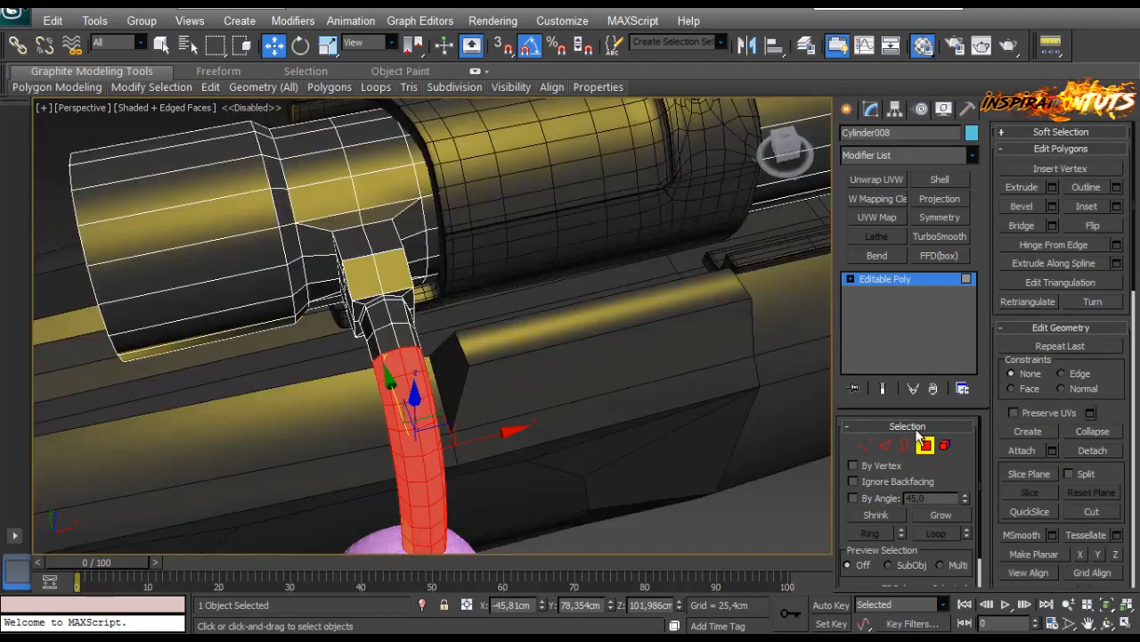
left_click(940, 515)
left_click(940, 515)
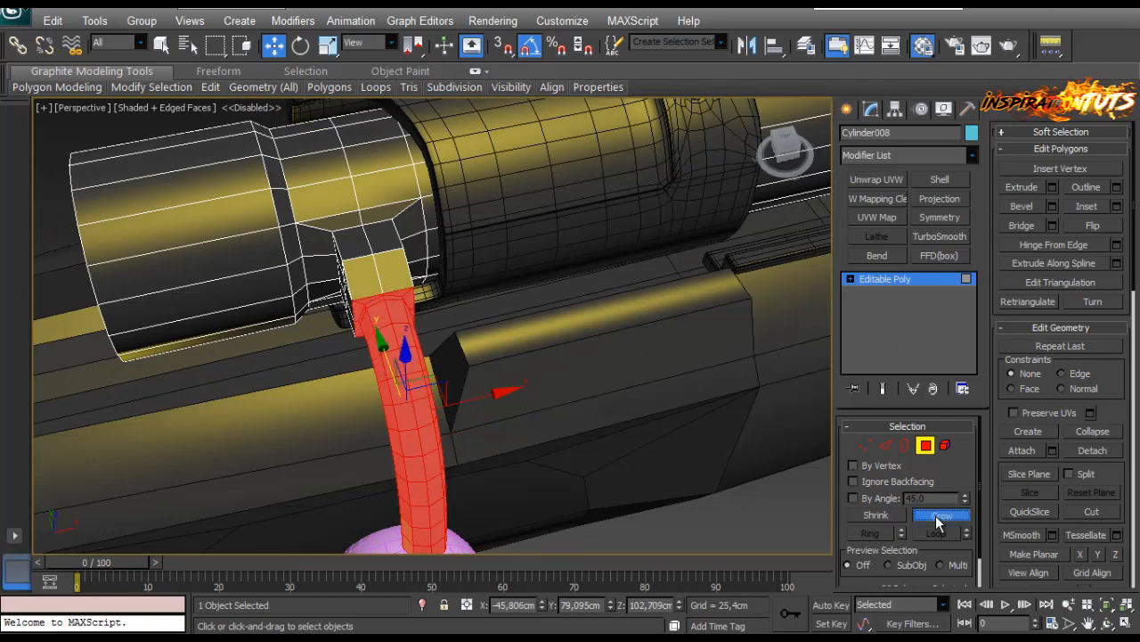
left_click(940, 515)
left_click(940, 515)
Try to scale the selected handle and block uniformly, undo it, and compare them with the reference image in the front view.
middle_click_drag(338, 321, 352, 326, "alt")
key("r")
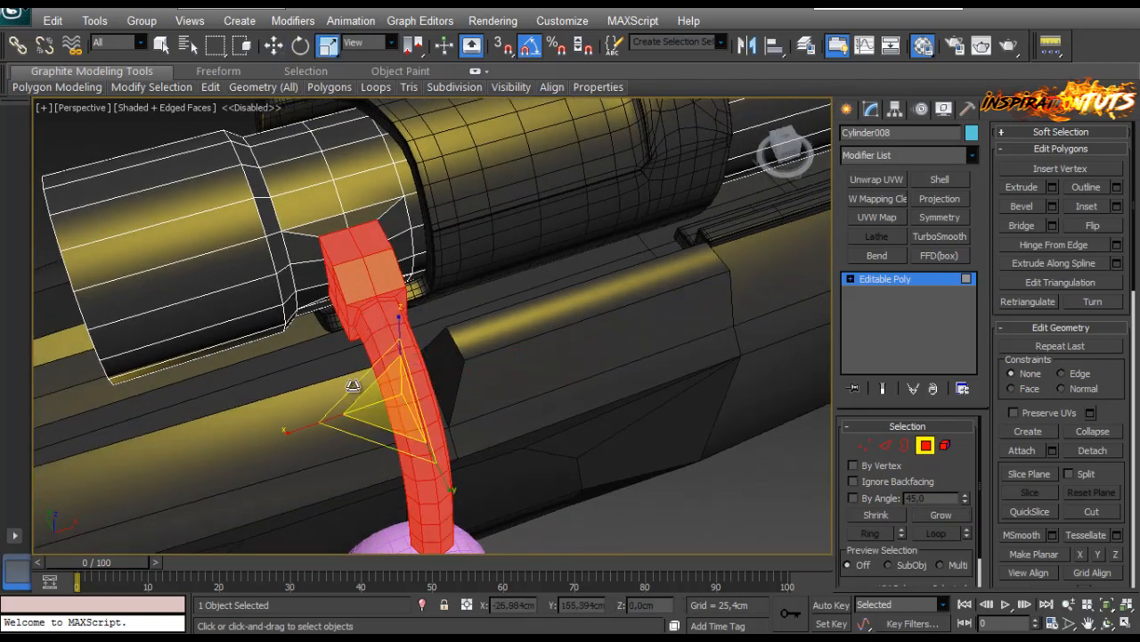
left_click_drag(381, 393, 361, 365)
key("ctrl+z")
middle_click_drag(361, 365, 278, 300, "alt")
key("f")
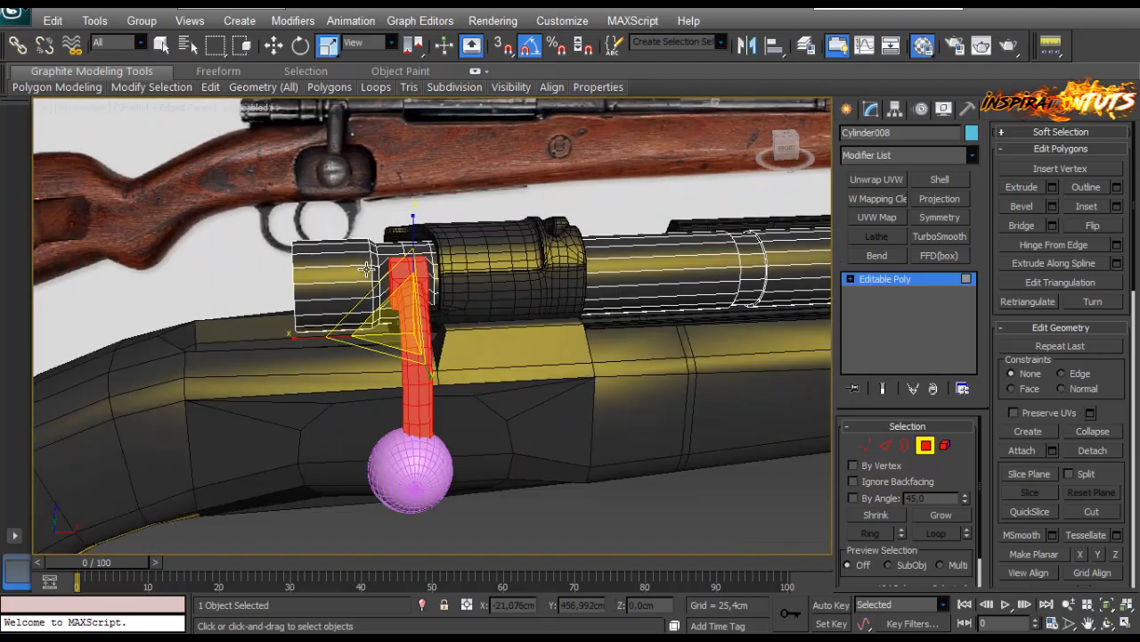
key("F3")
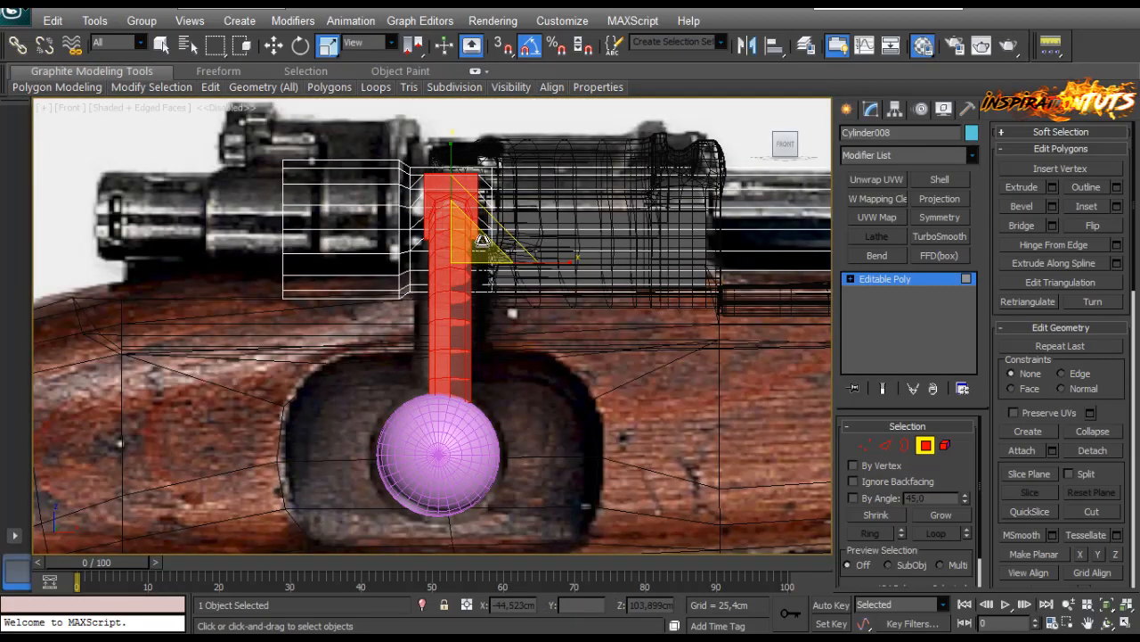
middle_click_drag(492, 222, 499, 214, "alt")
scroll(489, 230, "up", 3)
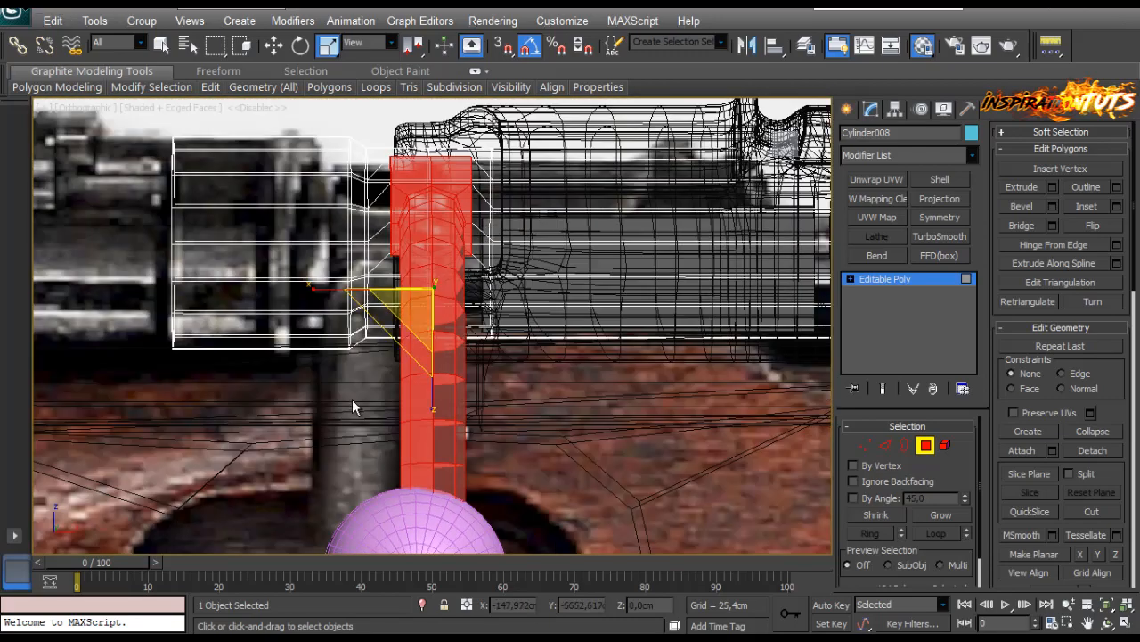
Examine the selected handle, block and knob from several angles, in wireframe and shaded display.
key("p")
left_click_drag(344, 398, 473, 434, "alt")
middle_click_drag(472, 434, 570, 436, "alt")
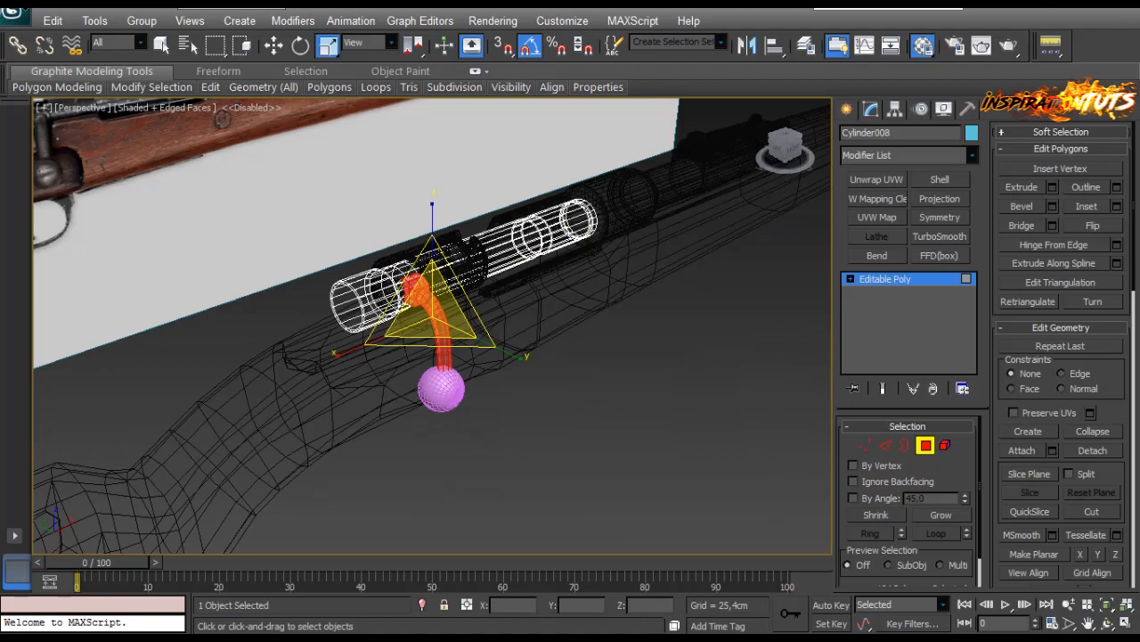
middle_click_drag(471, 258, 458, 208, "alt")
middle_click_drag(562, 463, 544, 379, "alt")
scroll(438, 330, "up", 5)
scroll(437, 330, "down", 2)
middle_click_drag(438, 330, 574, 462, "alt")
scroll(468, 346, "down", 3)
scroll(529, 475, "up", 5)
scroll(481, 315, "up", 2)
middle_click_drag(356, 325, 483, 343, "alt")
scroll(451, 395, "down", 4)
scroll(483, 343, "up", 3)
middle_click_drag(483, 343, 492, 319)
scroll(436, 276, "up", 2)
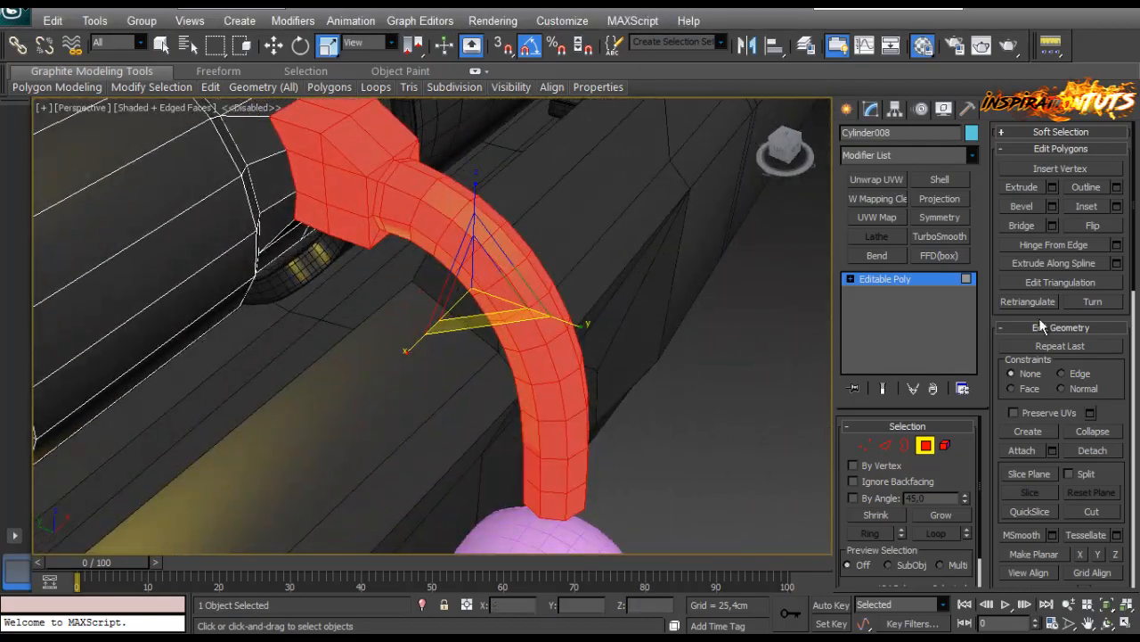
Detach the selected handle and block as a separate object and select that object.
left_click(1093, 450)
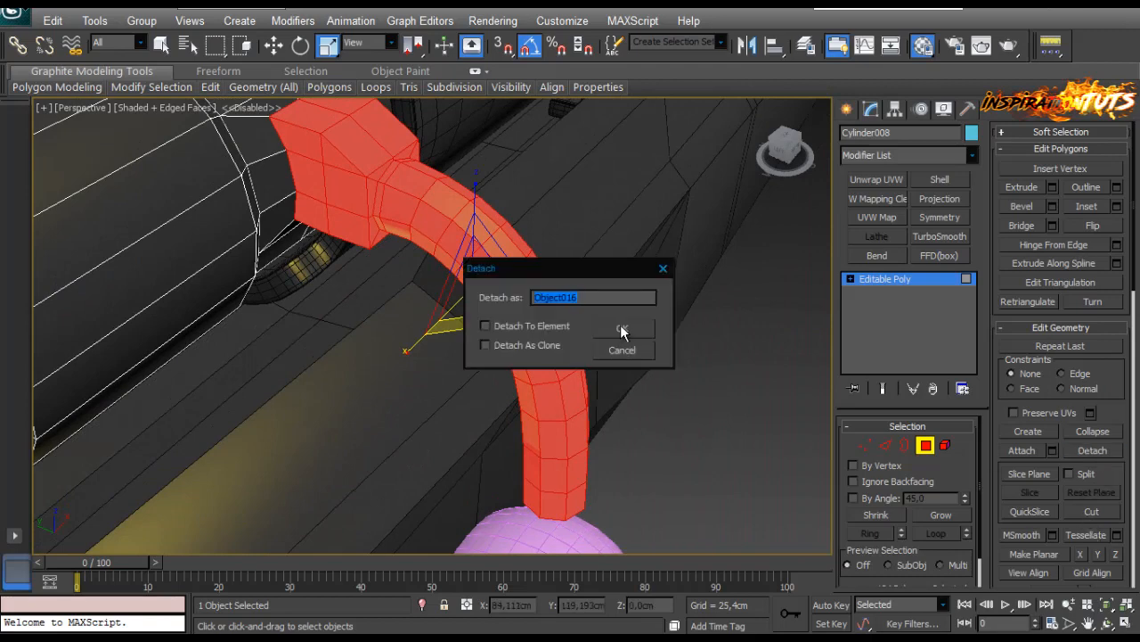
left_click(623, 327)
left_click(616, 454)
left_click(561, 420)
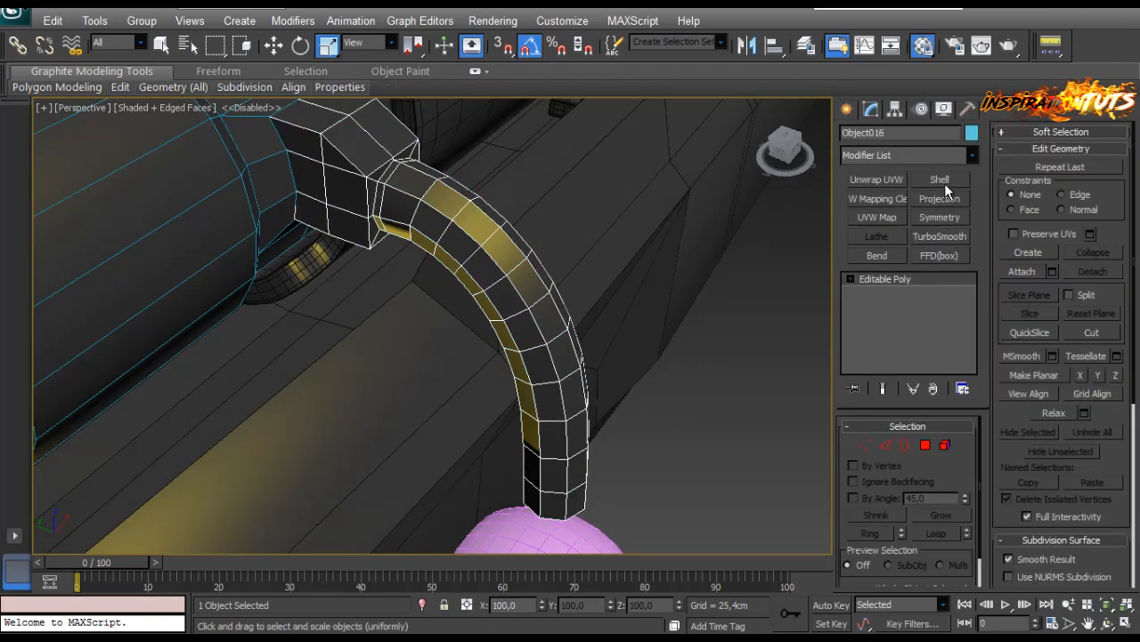
Thicken the detached handle with a Shell modifier using an outer amount of 0.356 cm.
left_click(940, 179)
scroll(567, 272, "up", 5)
left_click_drag(961, 466, 963, 471)
scroll(557, 316, "down", 2)
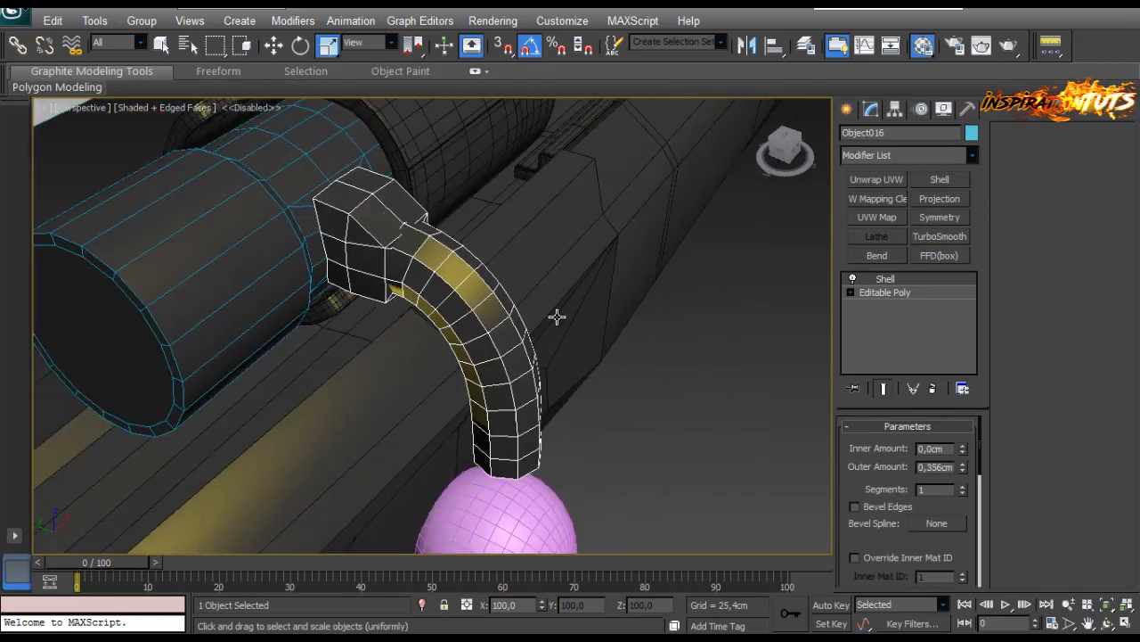
Center the handle's pivot on the object and shift the handle slightly along X to -46.096 cm in the front view.
middle_click_drag(525, 309, 353, 280, "alt")
key("f")
scroll(424, 318, "up", 2)
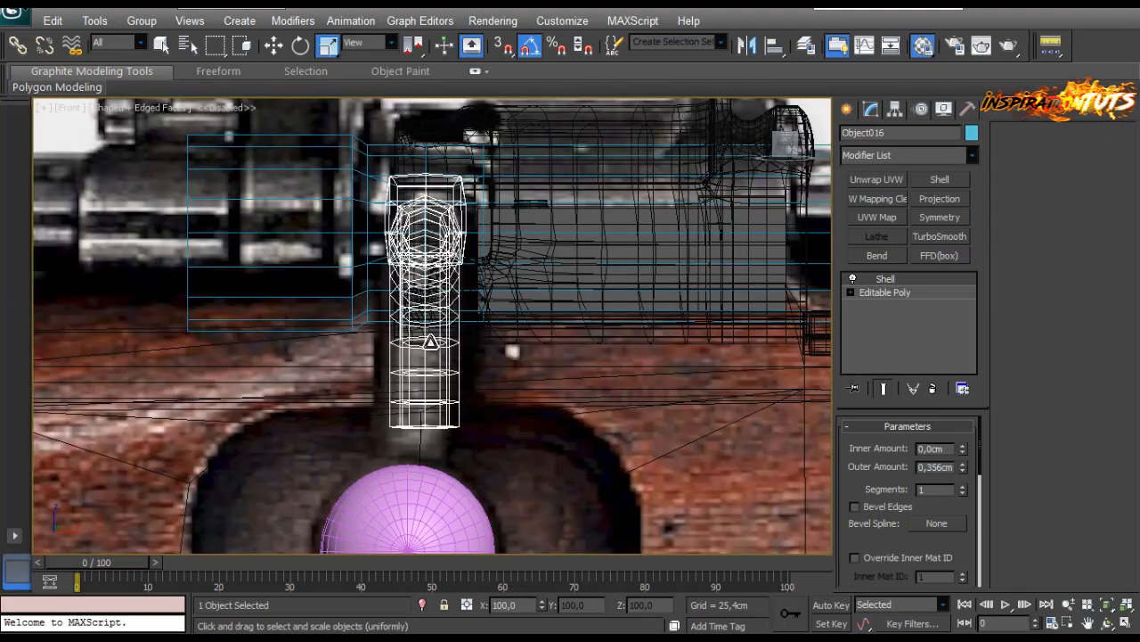
key("w")
left_click(895, 108)
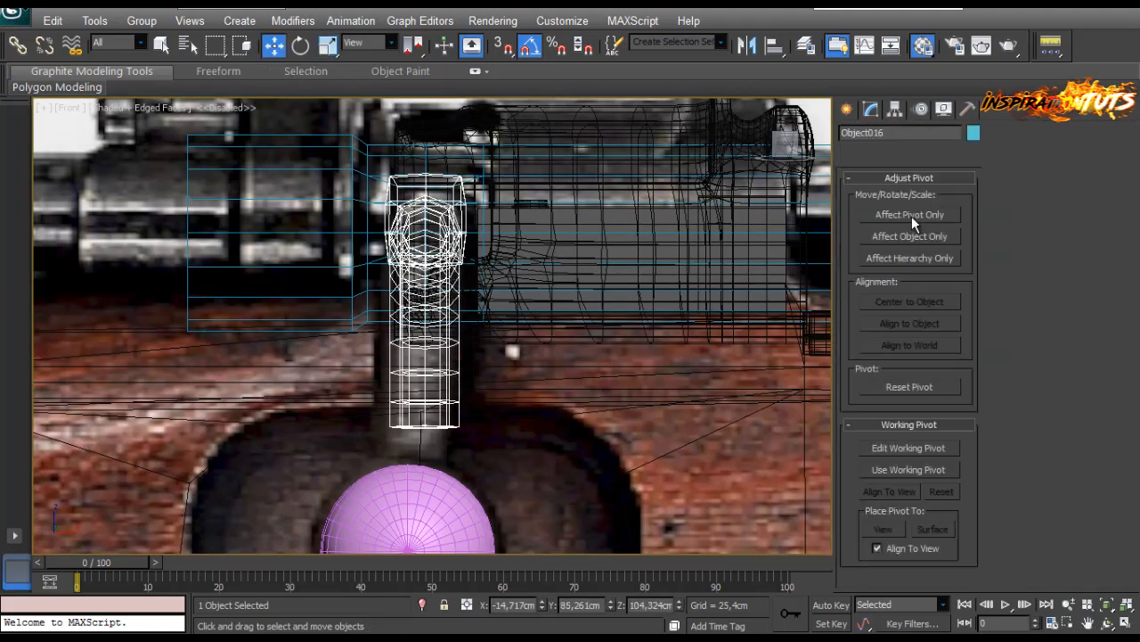
left_click(911, 216)
left_click(906, 304)
left_click(910, 215)
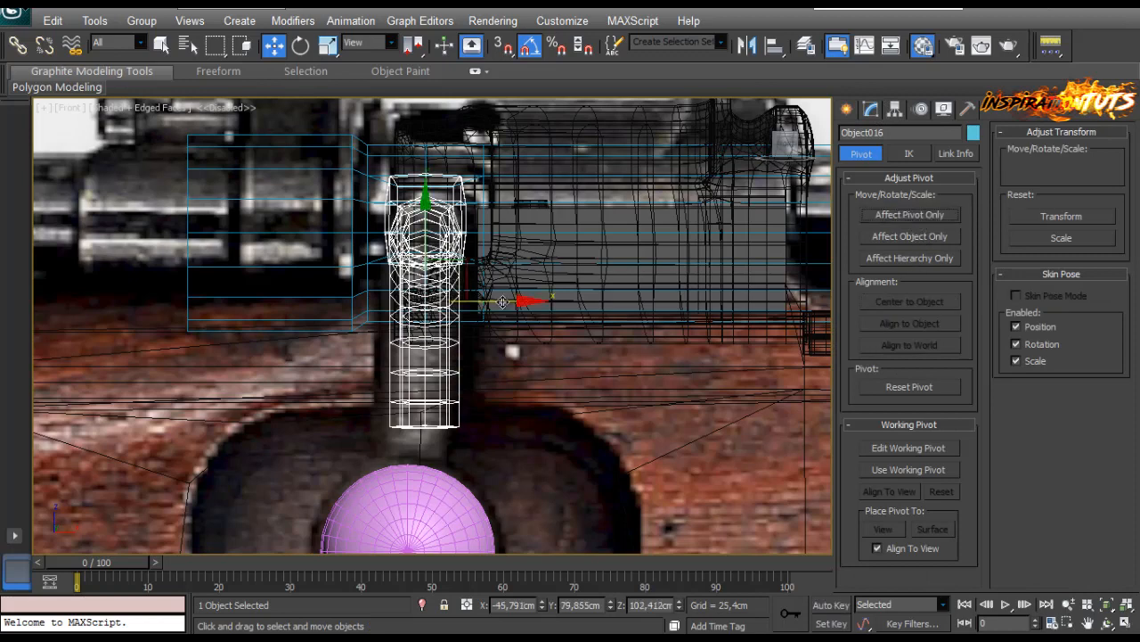
left_click_drag(501, 305, 491, 310)
Convert the shelled handle to an editable poly and isolate it.
key("p")
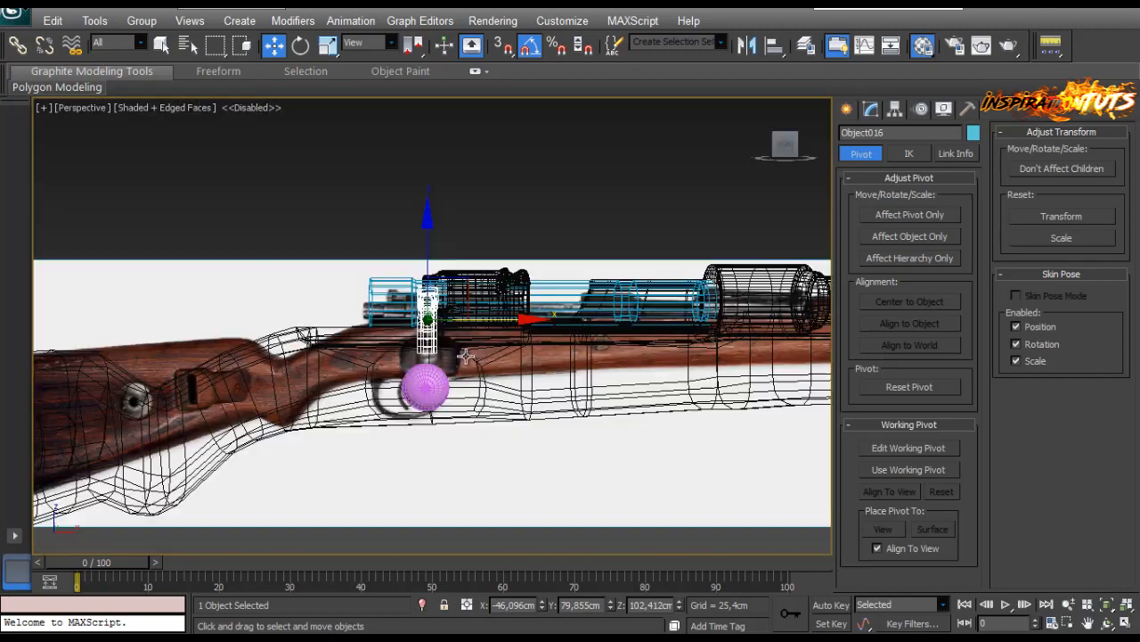
middle_click_drag(466, 356, 491, 382, "alt")
scroll(476, 347, "up", 5)
scroll(476, 347, "down", 3)
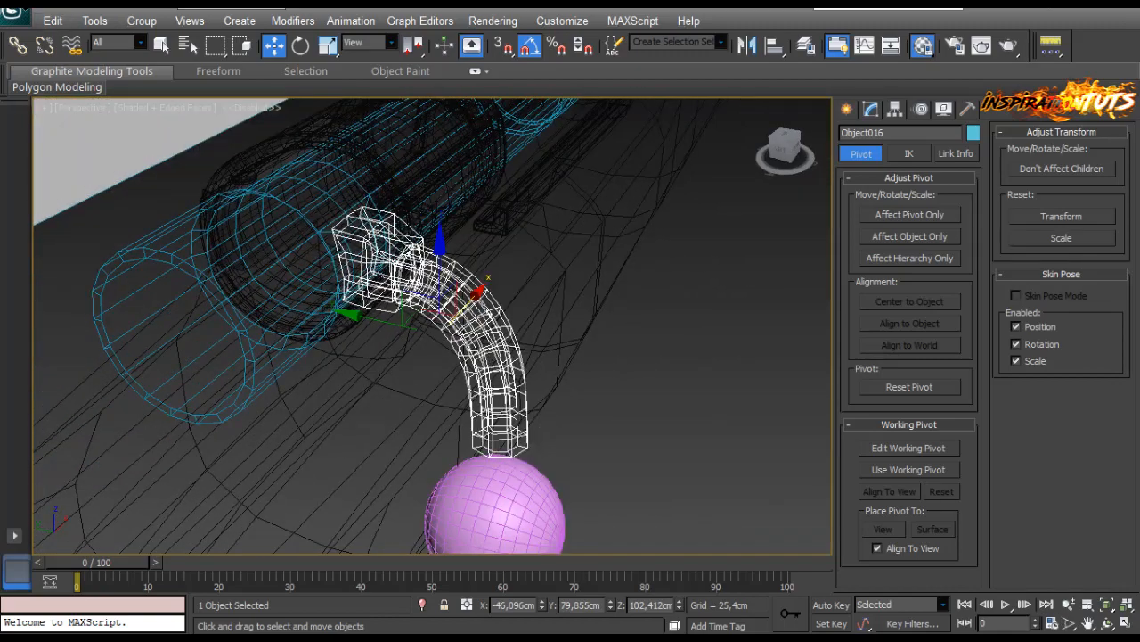
scroll(514, 251, "up", 3)
middle_click_drag(516, 308, 594, 346, "alt")
left_click(871, 108)
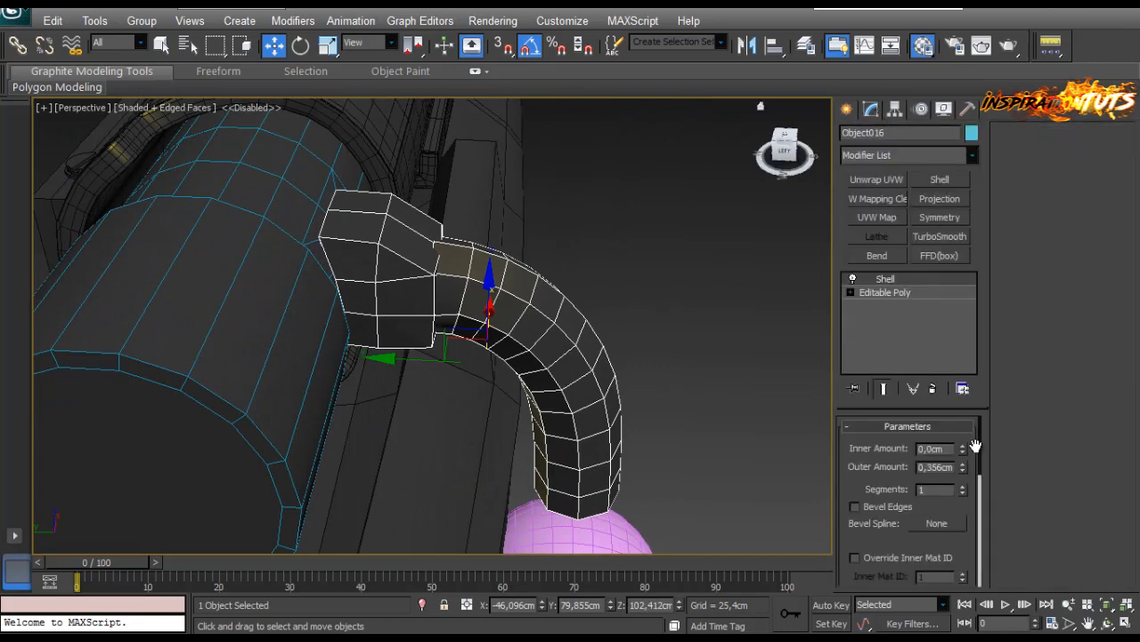
right_click(553, 327)
mouse_move(615, 483)
left_click(541, 497)
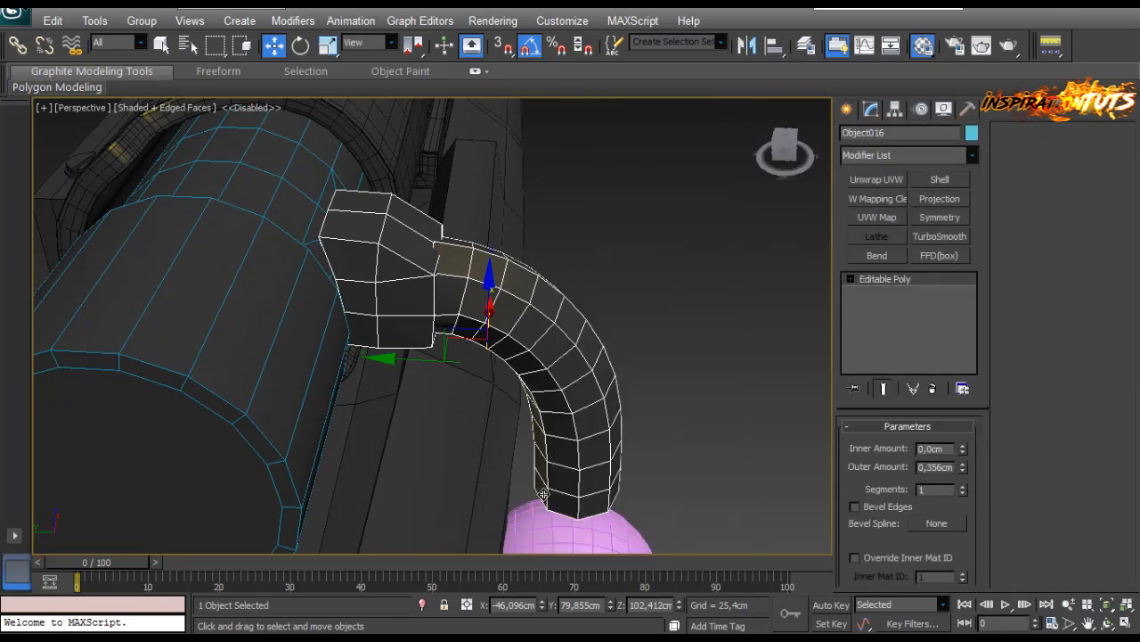
key("alt+q")
Select the ring of edges across the handle's lower rim and convert it to polygons for deletion.
middle_click_drag(606, 433, 519, 239, "alt")
scroll(598, 348, "up", 3)
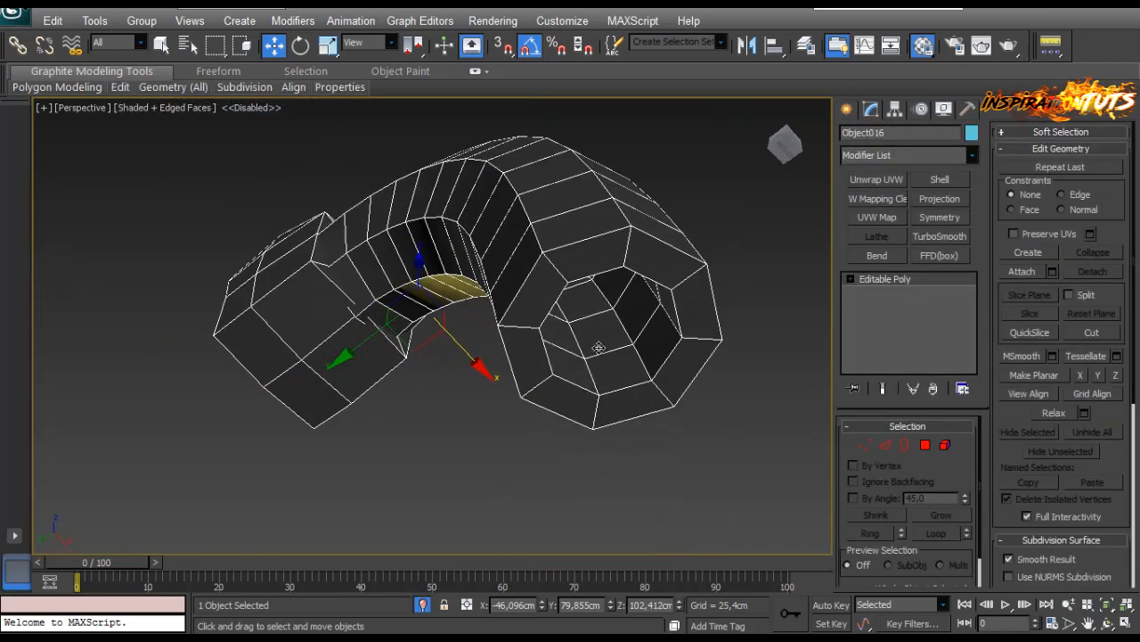
left_click(892, 445)
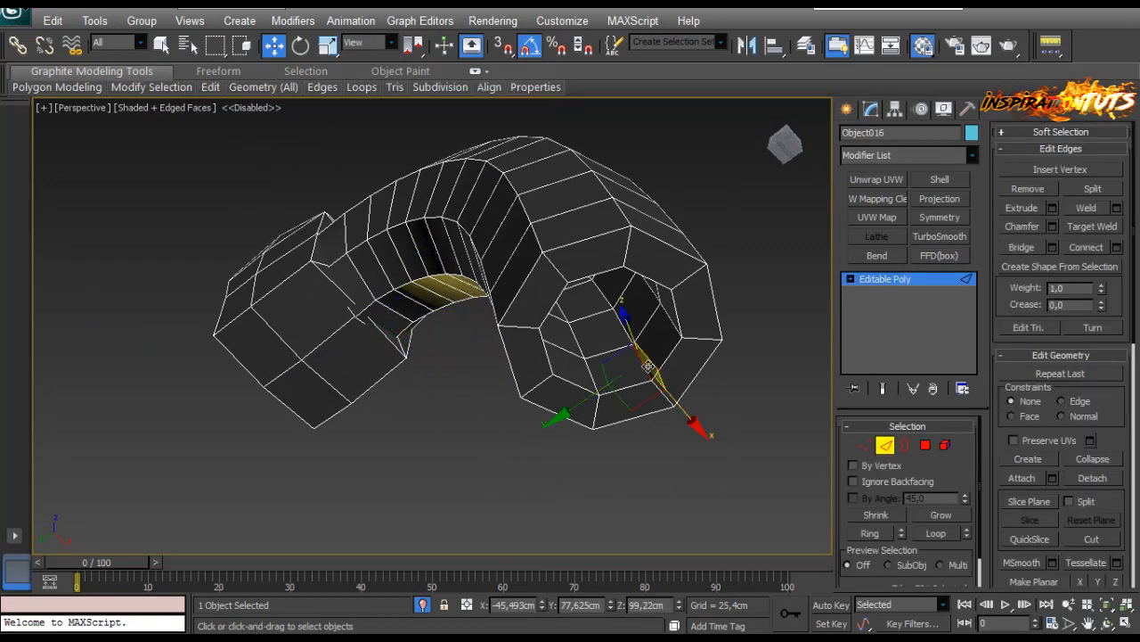
left_click(877, 534)
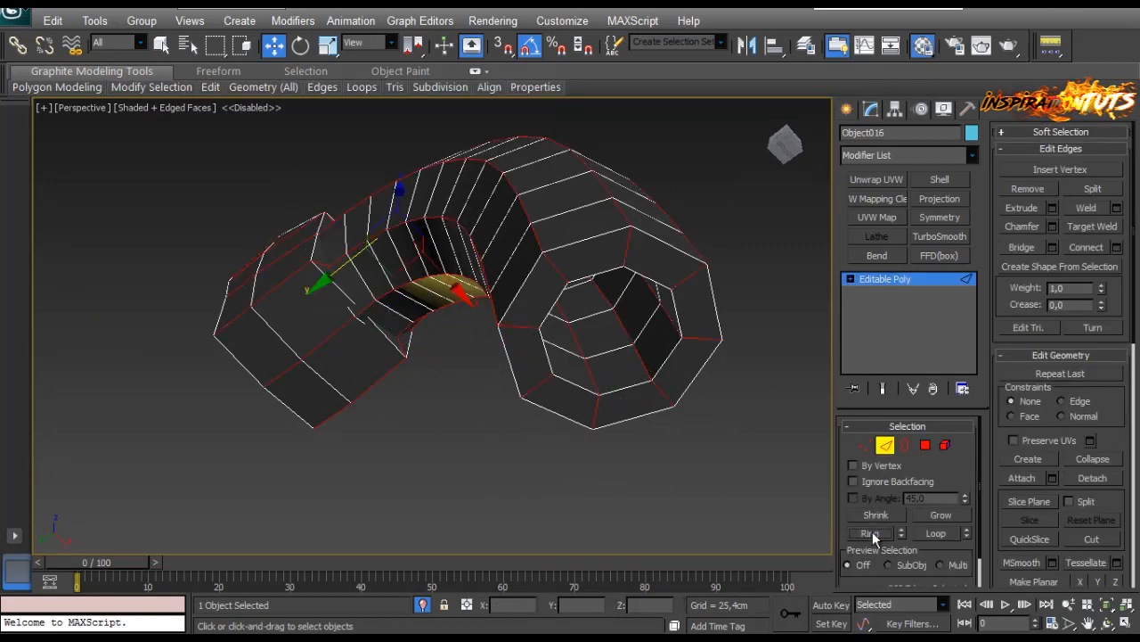
middle_click_drag(682, 414, 634, 383, "alt")
left_click(631, 381)
middle_click_drag(565, 306, 544, 342, "alt")
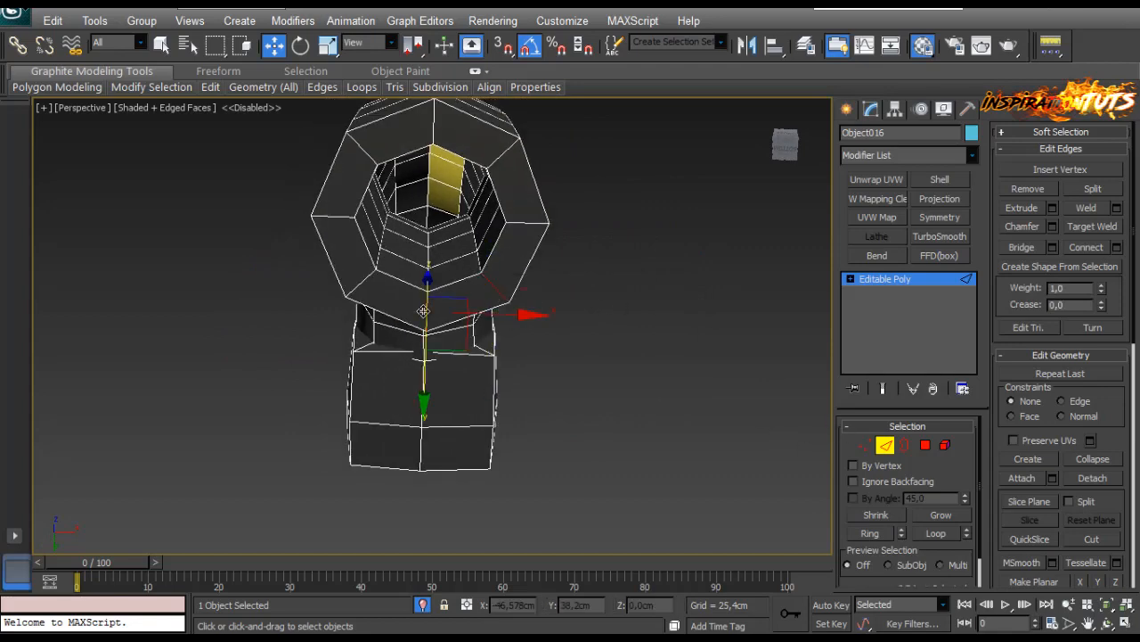
middle_click_drag(423, 311, 543, 268, "alt")
left_click(926, 445)
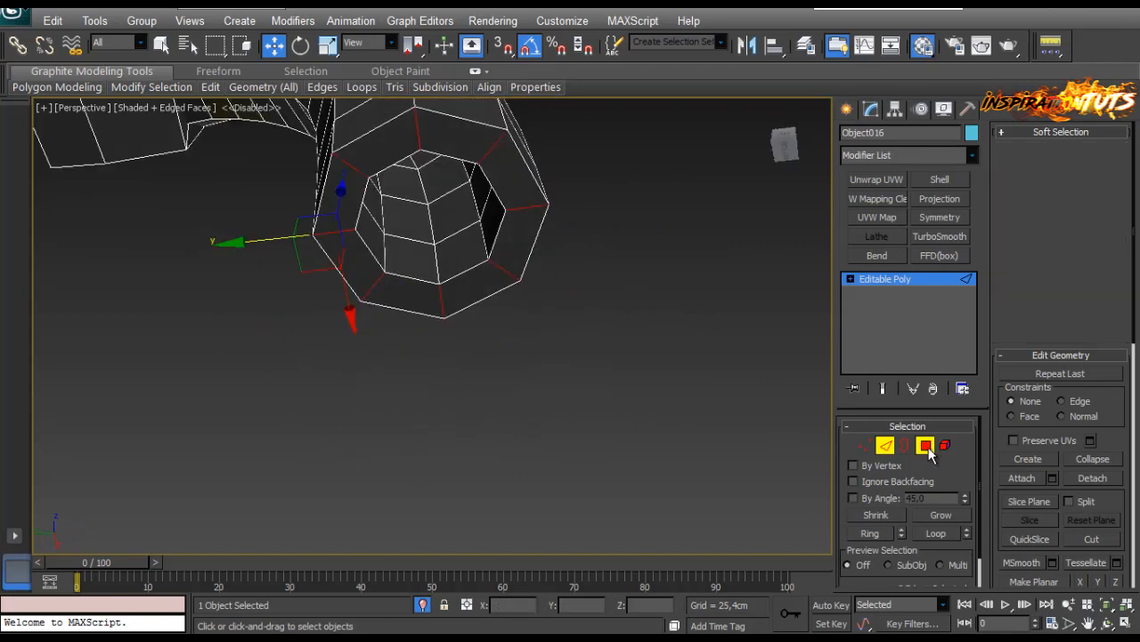
Remove the rim polygons connecting the inner and outer walls at the block's open end.
scroll(490, 217, "down", 5)
middle_click_drag(490, 223, 592, 394, "alt")
scroll(410, 268, "up", 3)
middle_click_drag(410, 268, 540, 446)
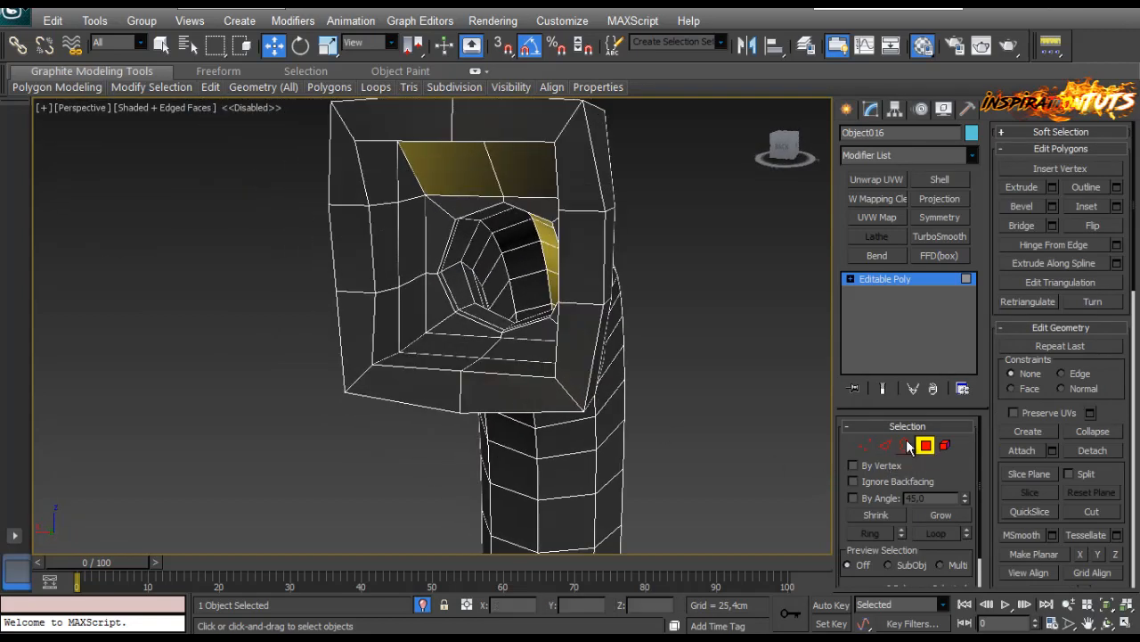
left_click(884, 446)
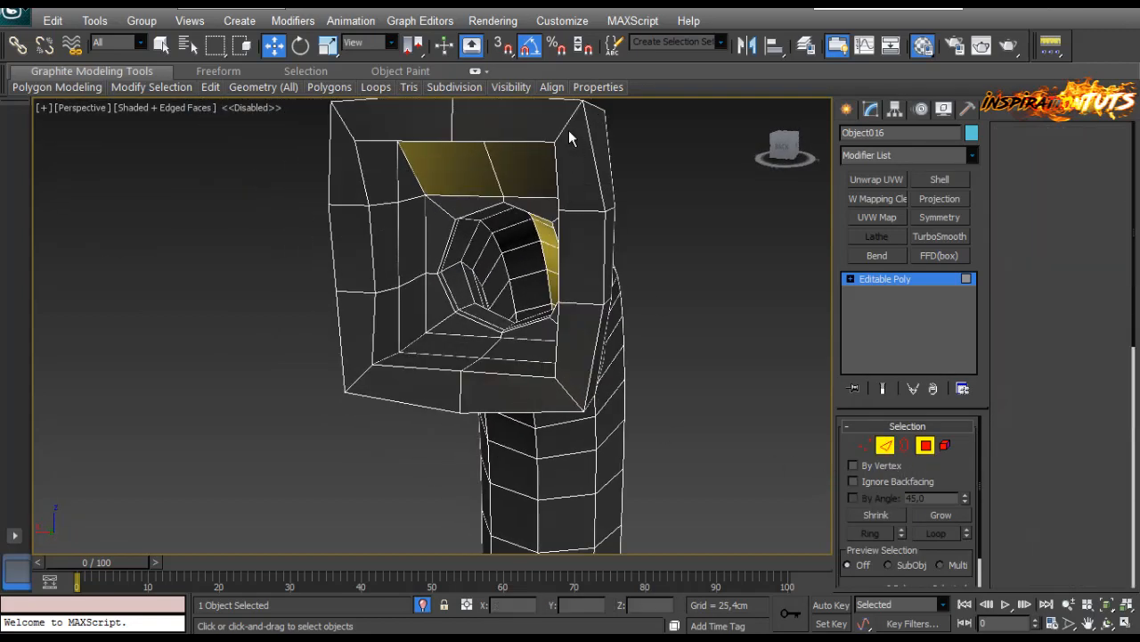
left_click(926, 446)
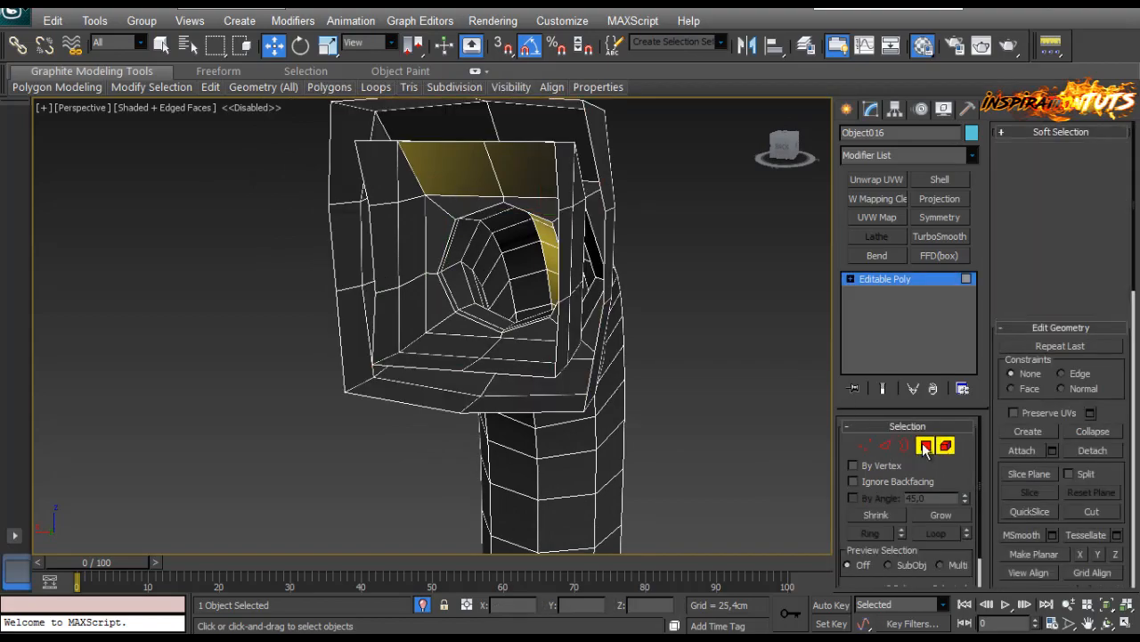
Delete the inner wall element, keeping only the handle's outer surface, and inspect the joint with the block.
left_click(946, 445)
left_click(475, 364)
key("Delete")
middle_click_drag(471, 362, 508, 343, "alt")
scroll(555, 338, "up", 5)
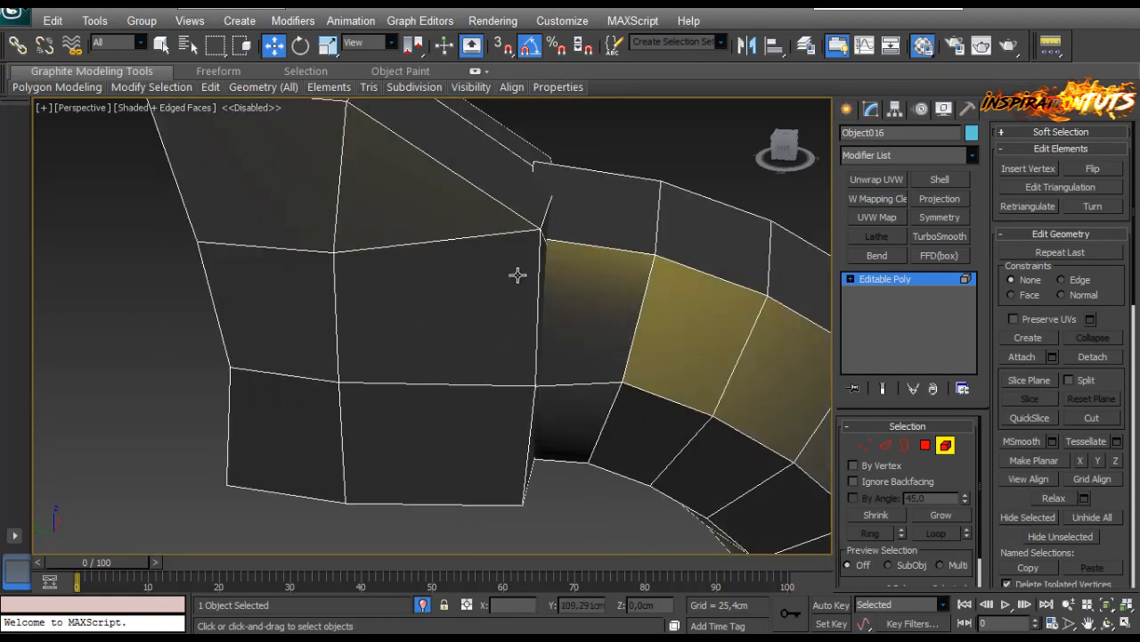
scroll(516, 273, "down", 3)
middle_click_drag(564, 271, 500, 271, "alt")
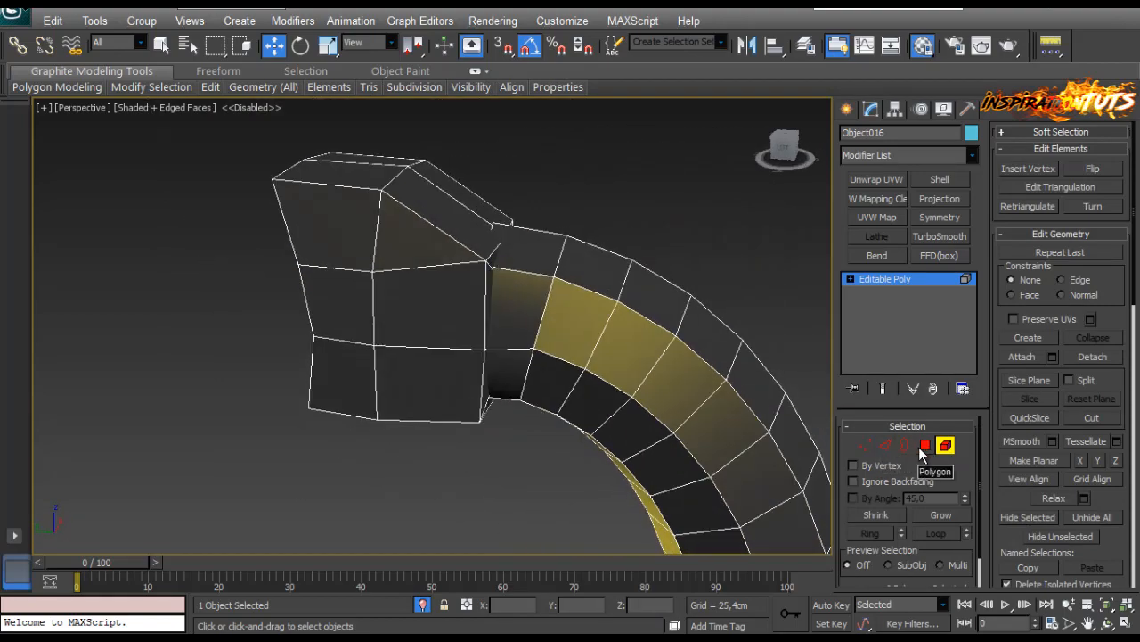
Select all the narrow polygons on the block's face that surround the handle joint.
left_click(926, 446)
left_click(466, 242)
scroll(473, 249, "up", 4)
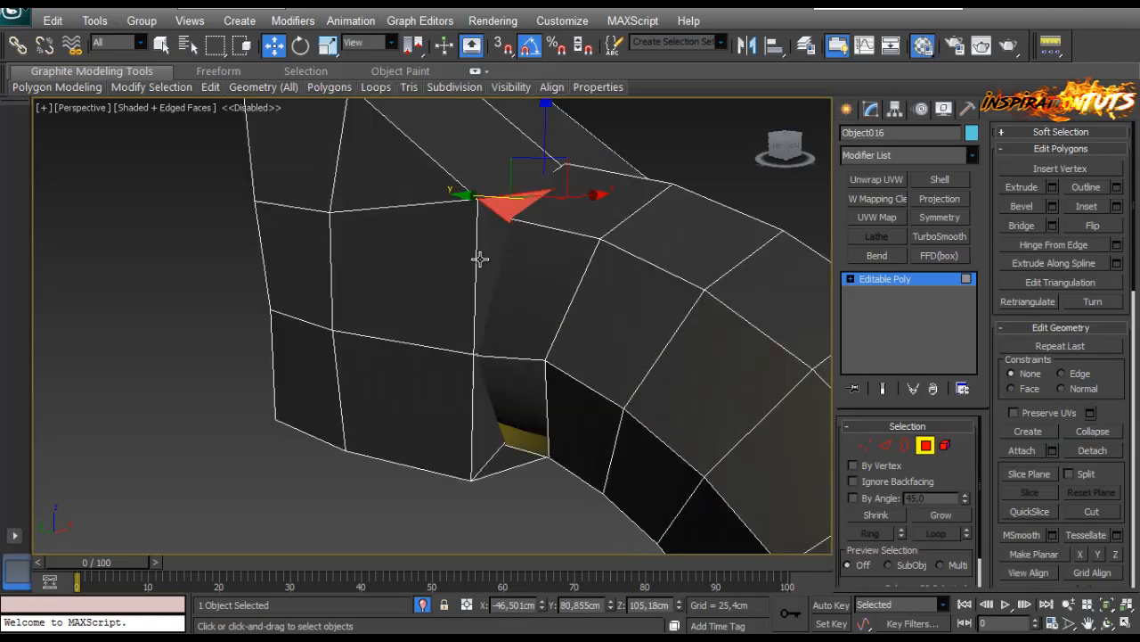
left_click(482, 261, "ctrl")
left_click(482, 413, "ctrl")
left_click(505, 460, "ctrl")
middle_click_drag(601, 395, 515, 365, "alt")
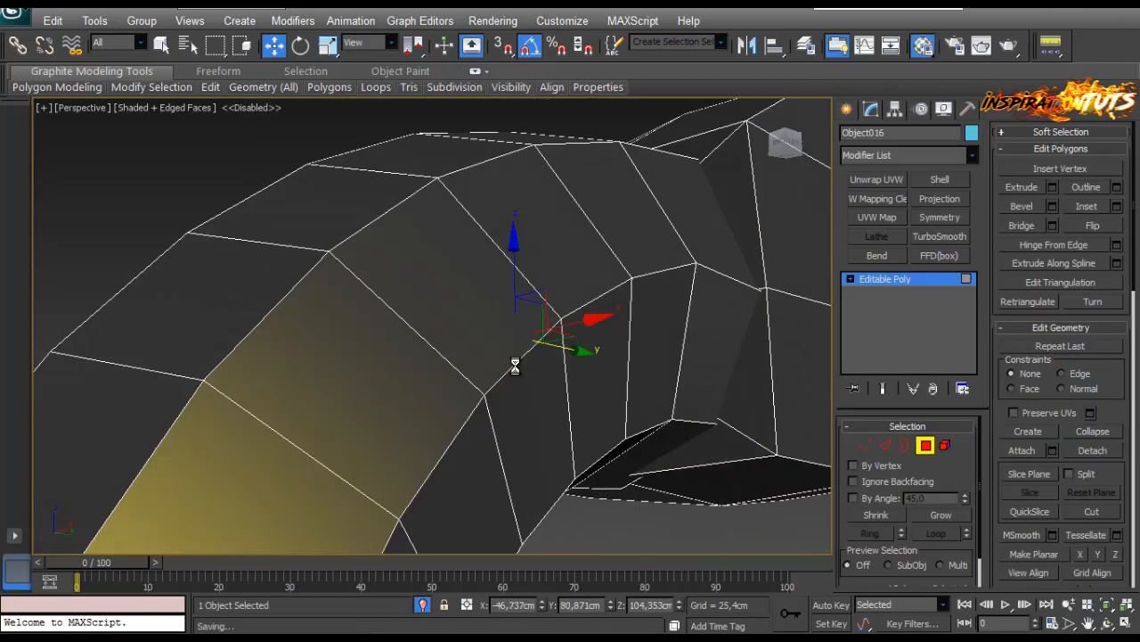
left_click(703, 456, "ctrl")
left_click(720, 158, "ctrl")
middle_click_drag(667, 223, 638, 301, "alt")
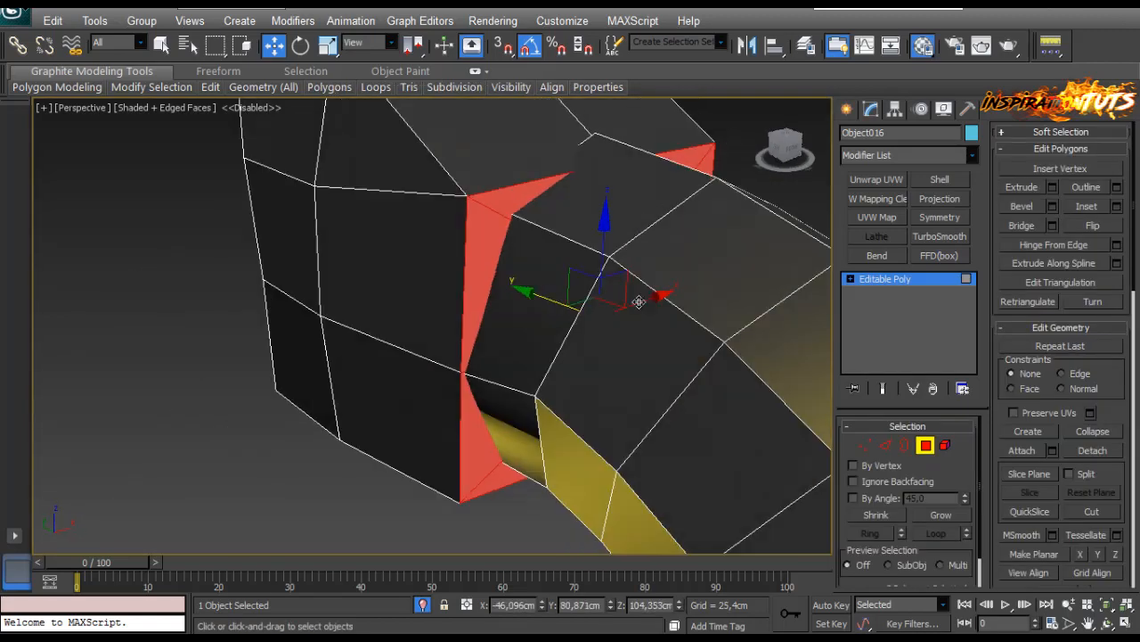
Scale the selected joint polygons to 124% in X and Z, then shift them along Y.
scroll(638, 301, "down", 3)
key("r")
left_click_drag(500, 293, 485, 283)
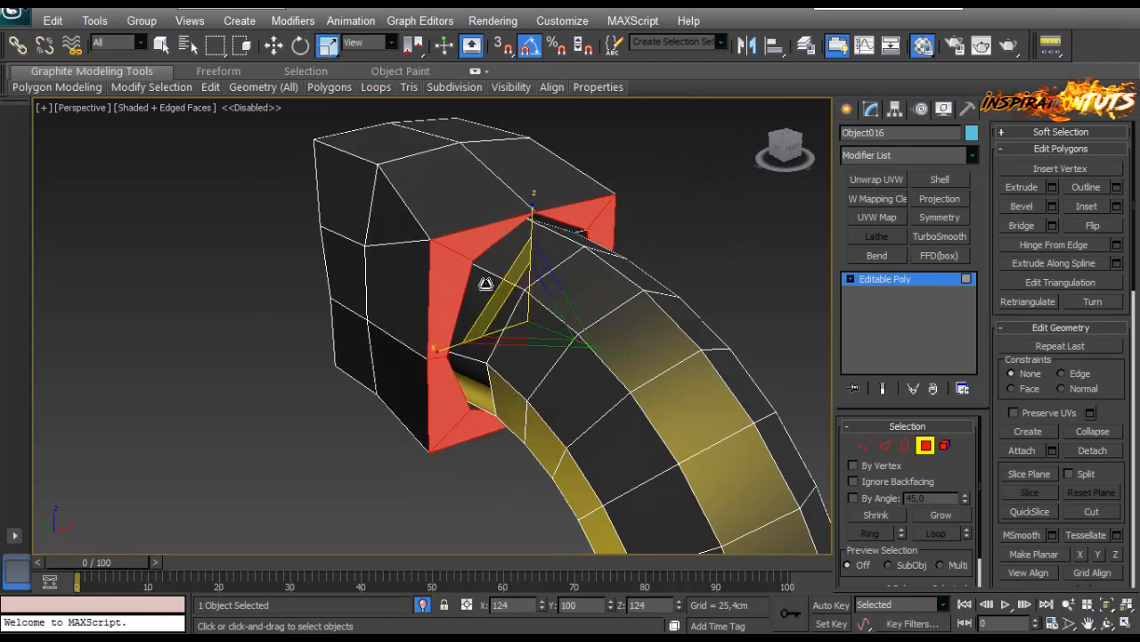
mouse_move(486, 283)
middle_mouse_down("alt")
mouse_move(405, 255)
mouse_move(329, 260)
mouse_move(499, 294)
middle_mouse_up("alt")
key("w")
left_click_drag(579, 326, 624, 328)
middle_click_drag(623, 328, 632, 298, "alt")
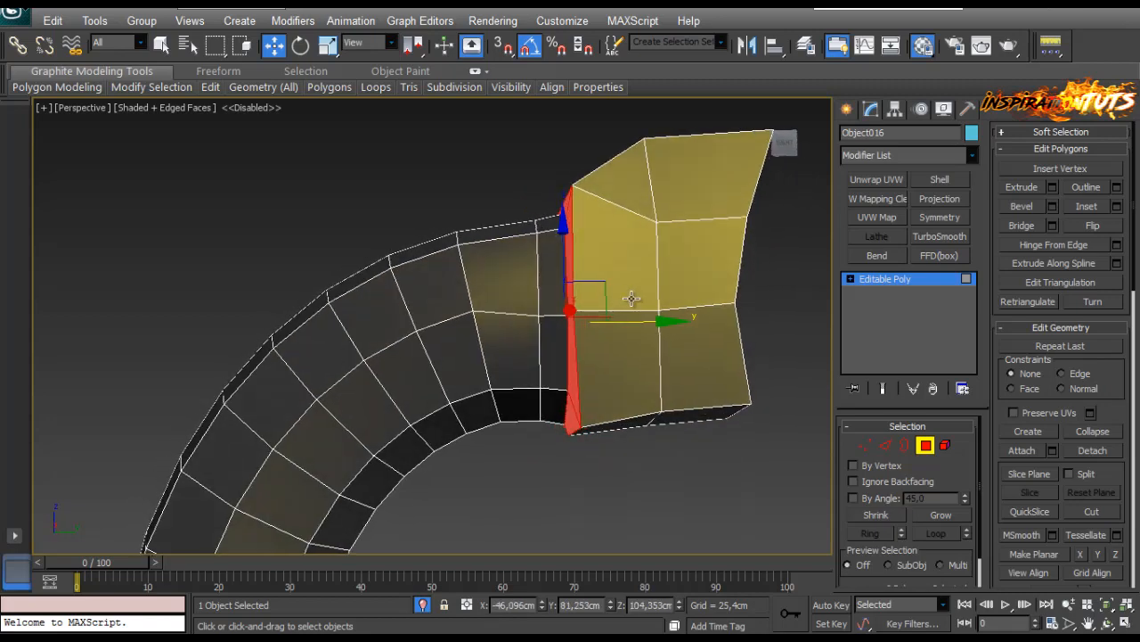
Raise the block's lower vertices beside the handle joint slightly along Z.
left_click(865, 444)
scroll(535, 419, "up", 5)
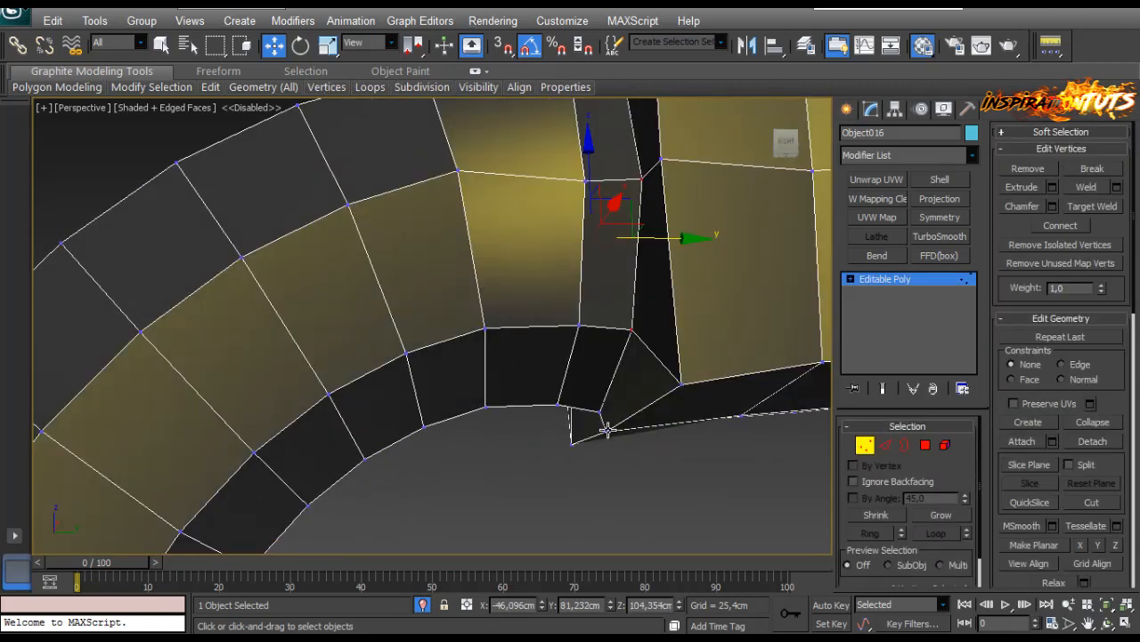
left_click_drag(598, 366, 592, 361)
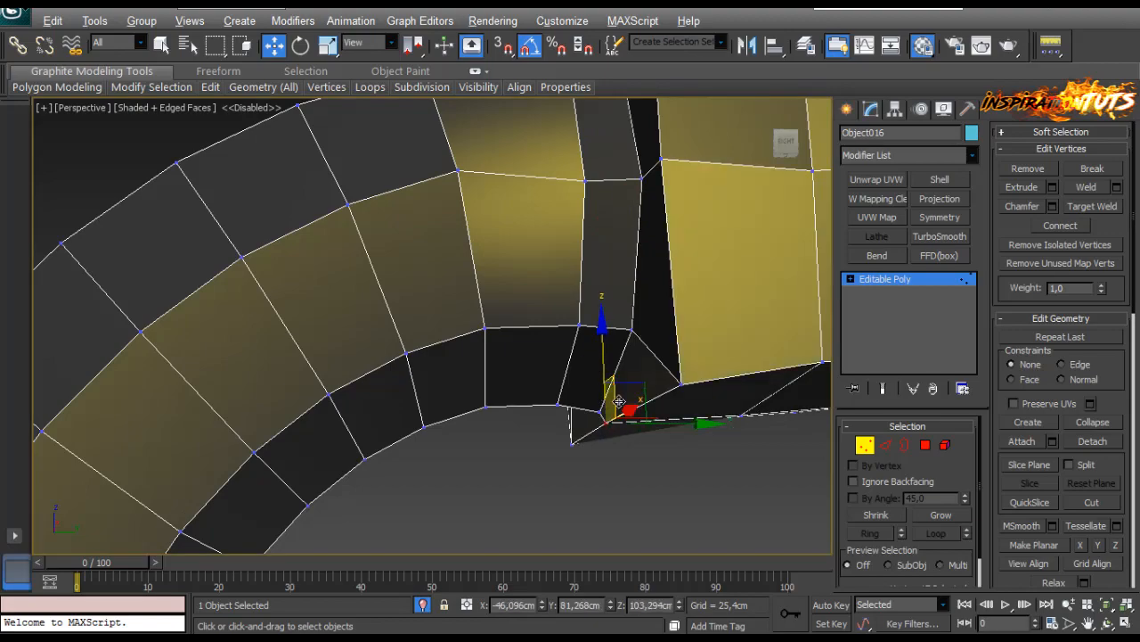
middle_click_drag(618, 401, 794, 408, "alt")
scroll(794, 407, "down", 4)
middle_click_drag(507, 383, 577, 405, "alt")
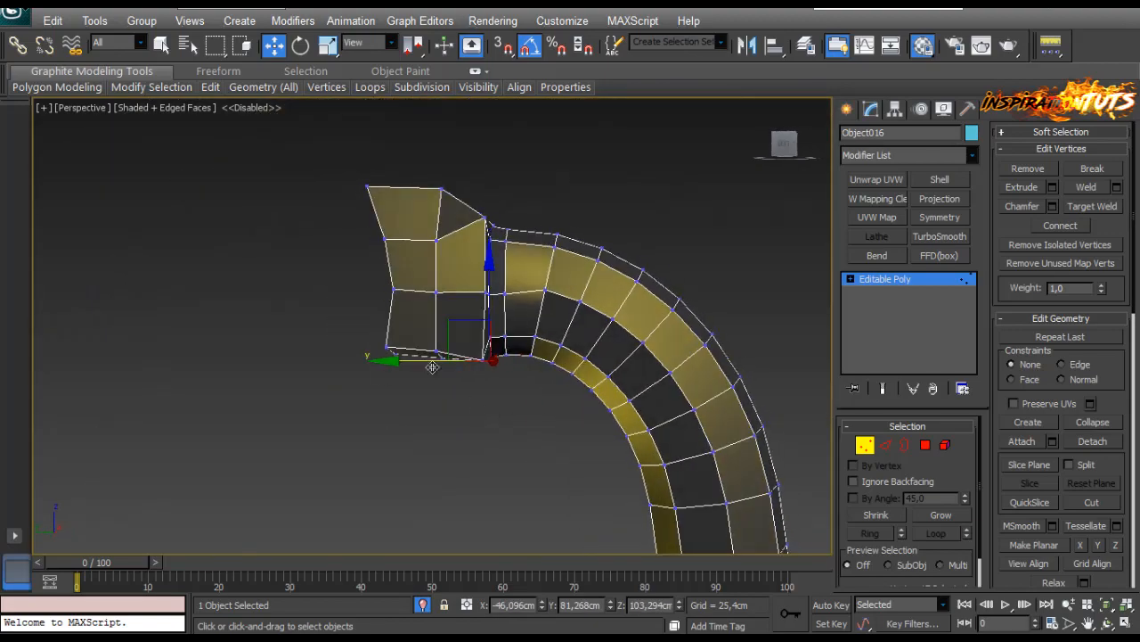
Move the block's bottom vertices down about 0.08 cm and scale them flat along Z.
scroll(432, 367, "up", 3)
left_click_drag(432, 281, 431, 291)
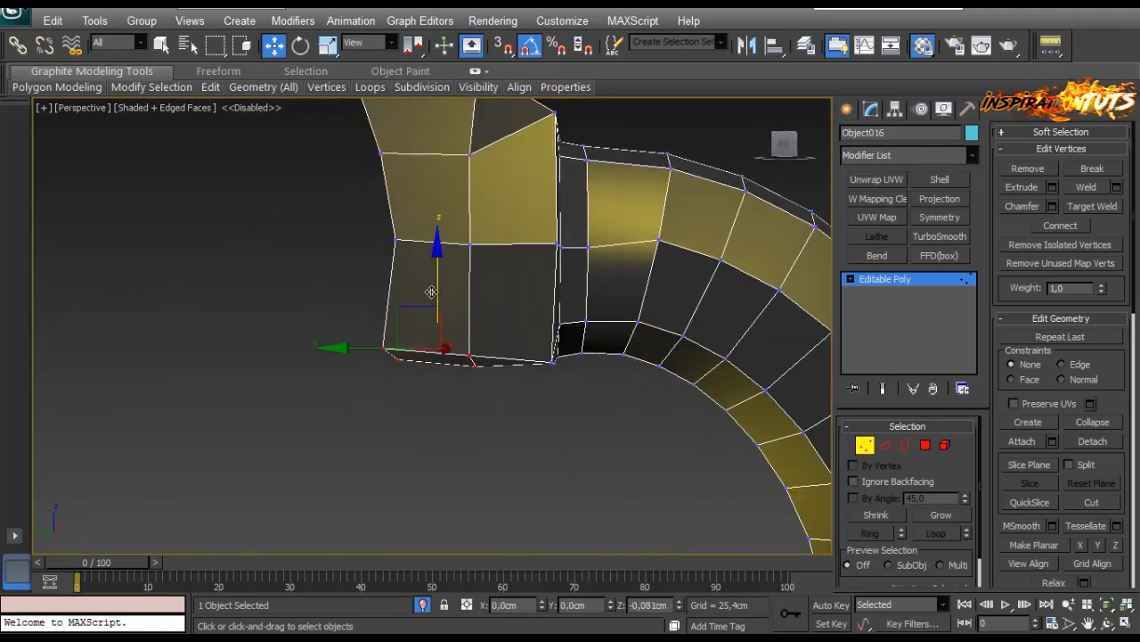
key("r")
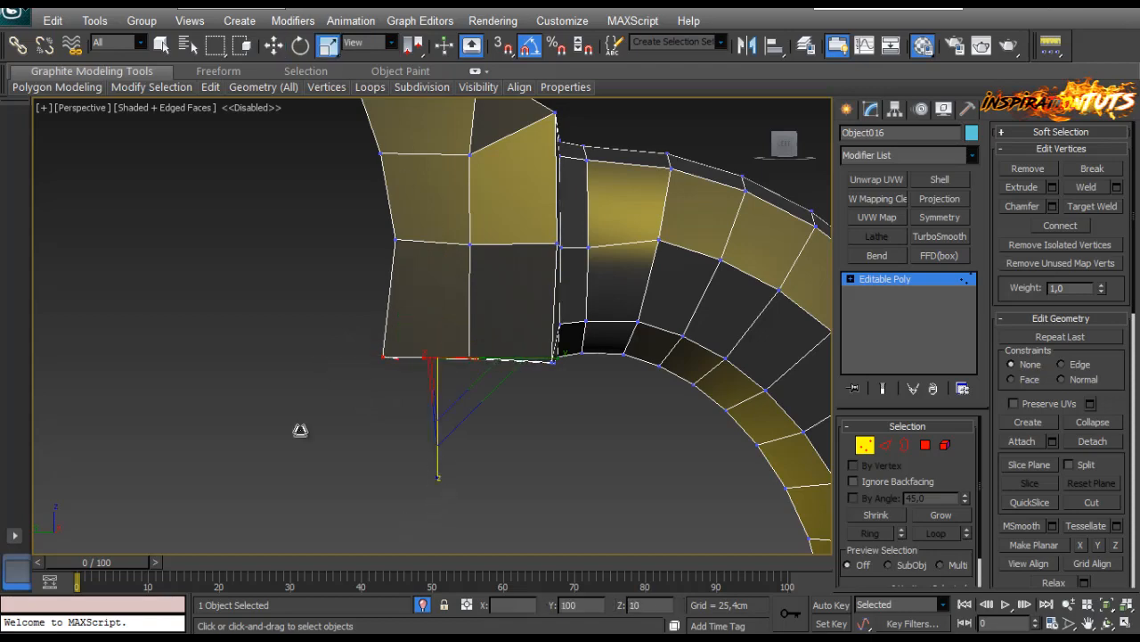
scroll(476, 314, "down", 2)
middle_click_drag(476, 313, 321, 455, "alt")
left_click_drag(390, 402, 392, 402, "ctrl")
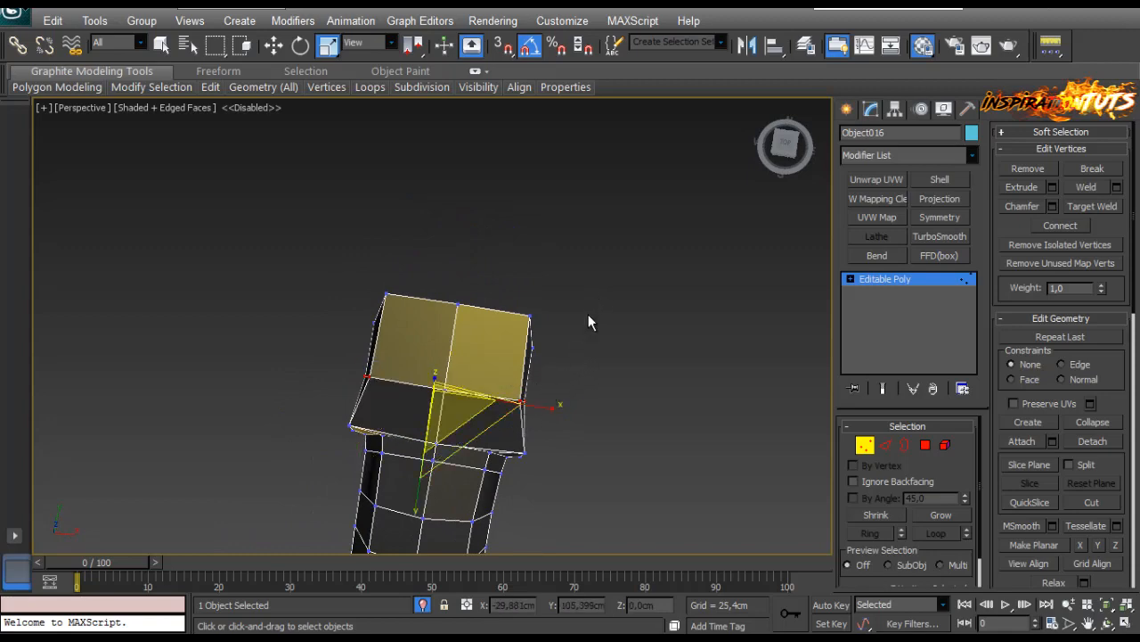
Select the vertices on the block's positive-X side and move them slightly outward along X.
middle_click_drag(588, 321, 601, 258, "alt")
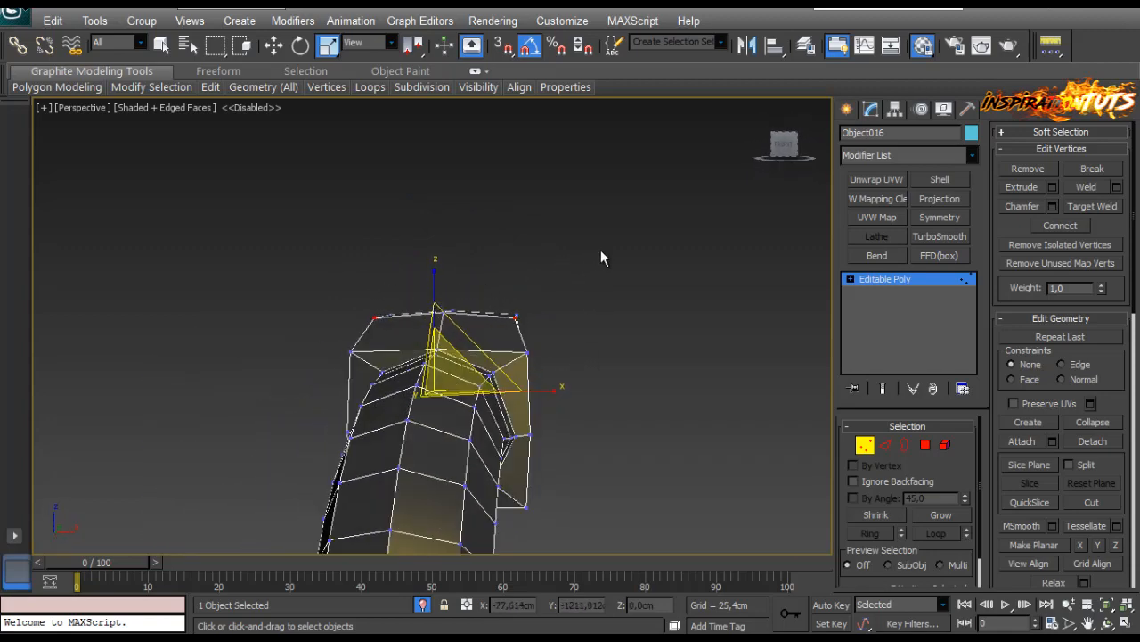
middle_click_drag(519, 537, 558, 460, "alt")
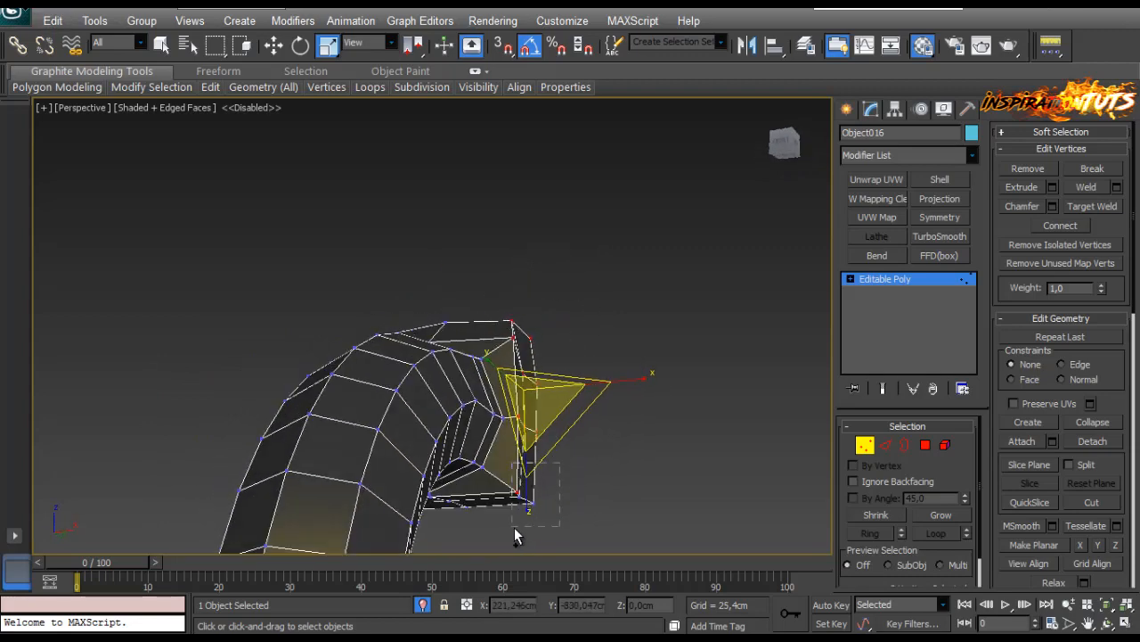
middle_click_drag(514, 533, 547, 537, "alt")
key("w")
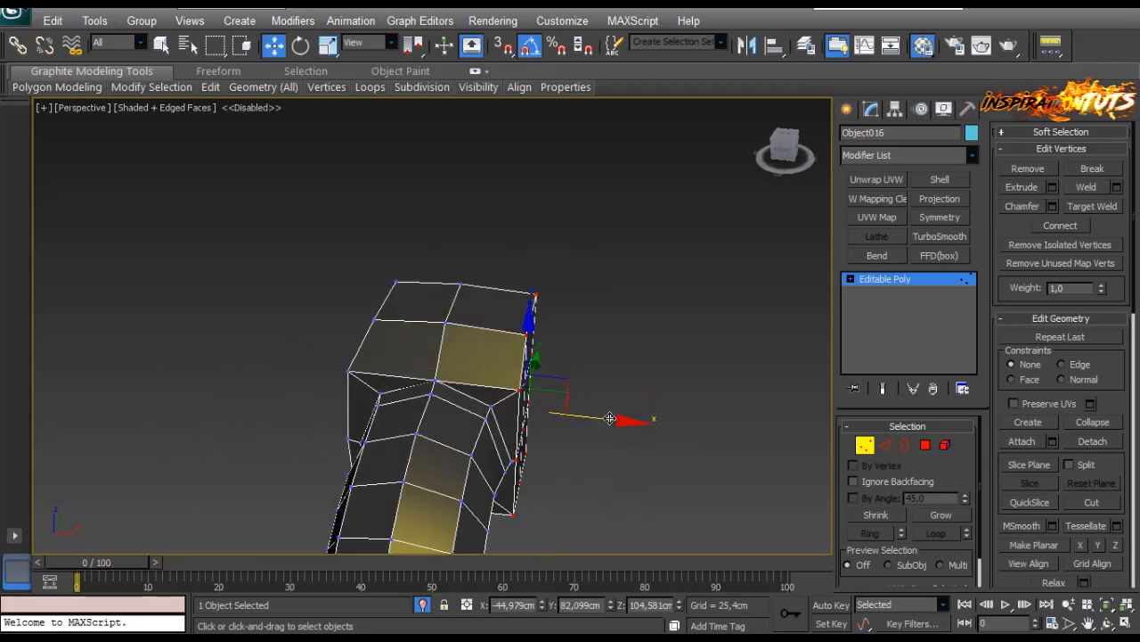
left_click_drag(607, 420, 612, 420)
Select all vertices on the block's negative-X side, scale them into line, and adjust them along X.
middle_click_drag(456, 440, 482, 433, "alt")
left_click_drag(398, 264, 359, 344)
mouse_move(346, 345)
middle_mouse_down("alt")
mouse_move(369, 343)
mouse_move(354, 337)
middle_mouse_up("alt")
left_click_drag(332, 319, 372, 372, "ctrl")
middle_click_drag(389, 522, 437, 462, "alt")
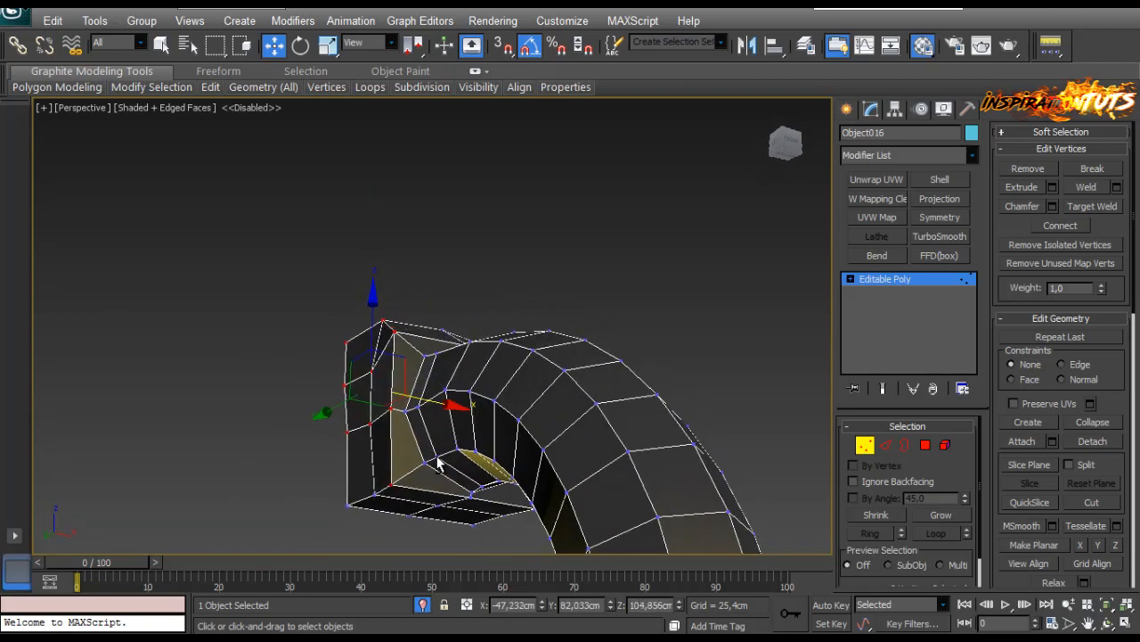
left_click_drag(361, 516, 362, 517, "ctrl")
middle_click_drag(392, 517, 359, 537, "alt")
key("e")
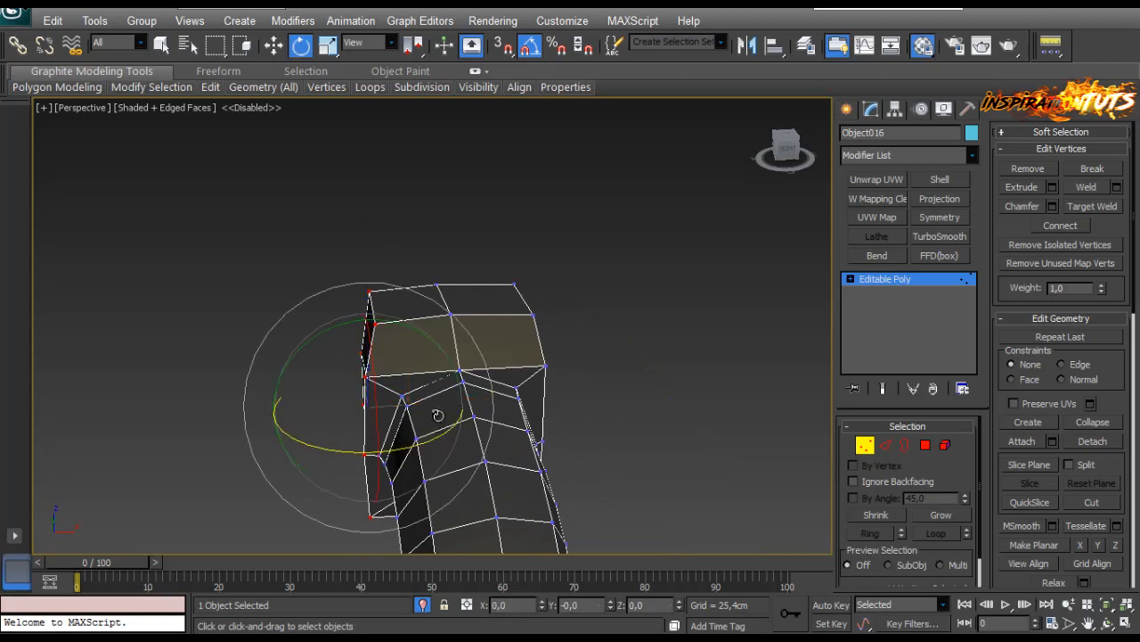
key("r")
left_click_drag(268, 414, 267, 486)
key("w")
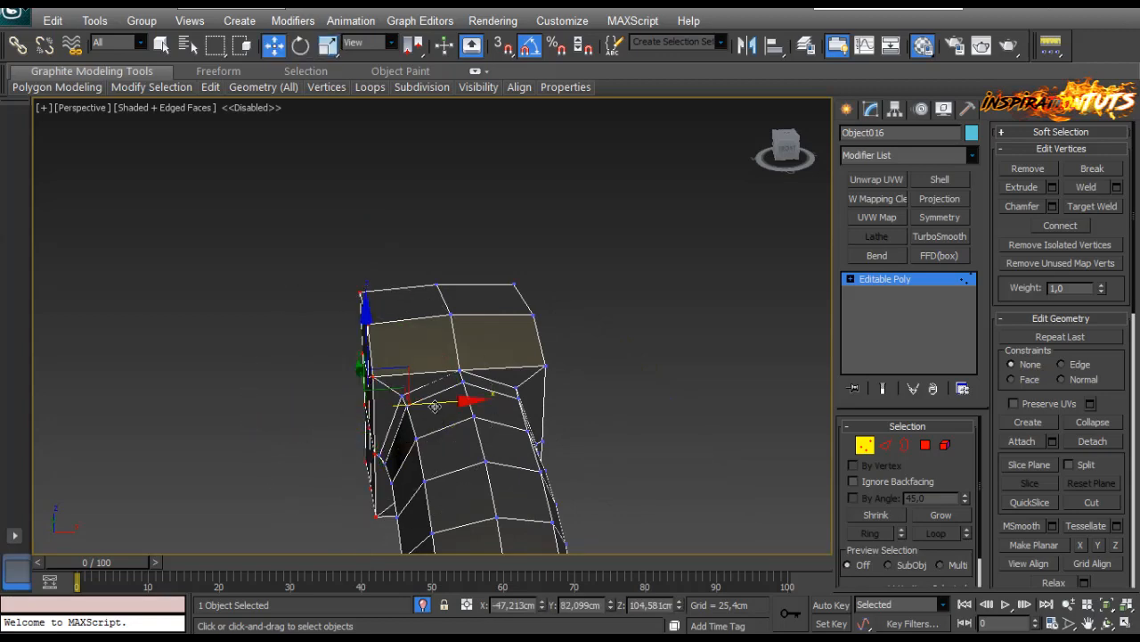
middle_click_drag(437, 407, 557, 418, "alt")
End the handle's isolation, check its fit on the rifle, and isolate the bolt cylinder at its square opening.
left_click(425, 605)
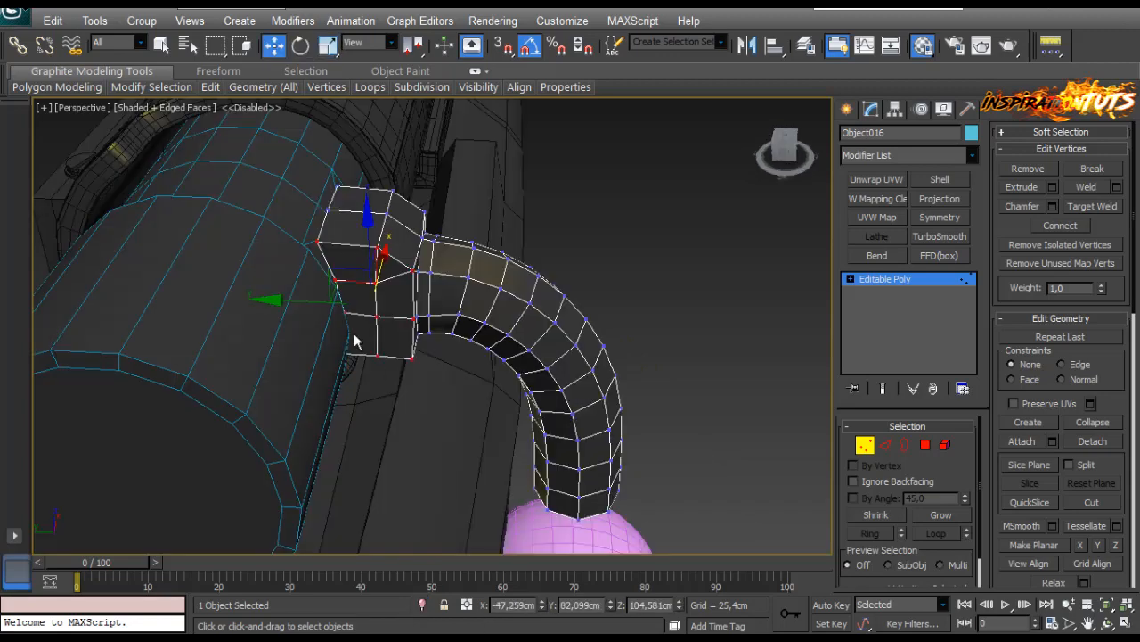
scroll(353, 338, "up", 3)
middle_click_drag(354, 339, 472, 274)
scroll(490, 314, "down", 2)
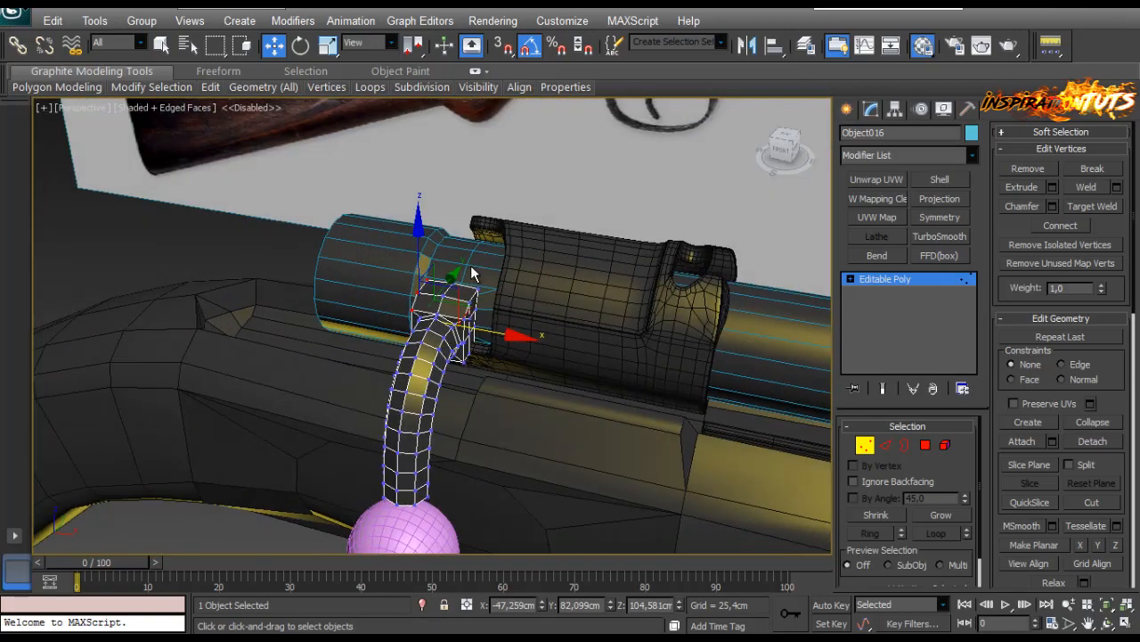
left_click(864, 443)
left_click(476, 293)
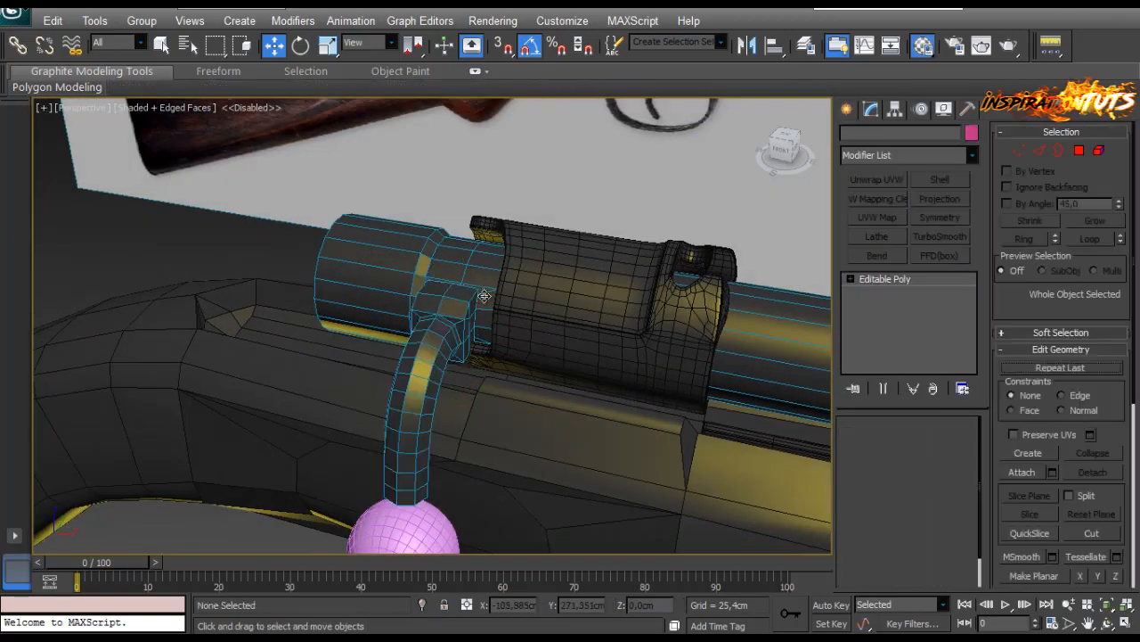
key("alt+q")
middle_click_drag(588, 300, 718, 311)
scroll(718, 311, "up", 8)
middle_click_drag(402, 300, 414, 306, "alt")
scroll(415, 304, "down", 2)
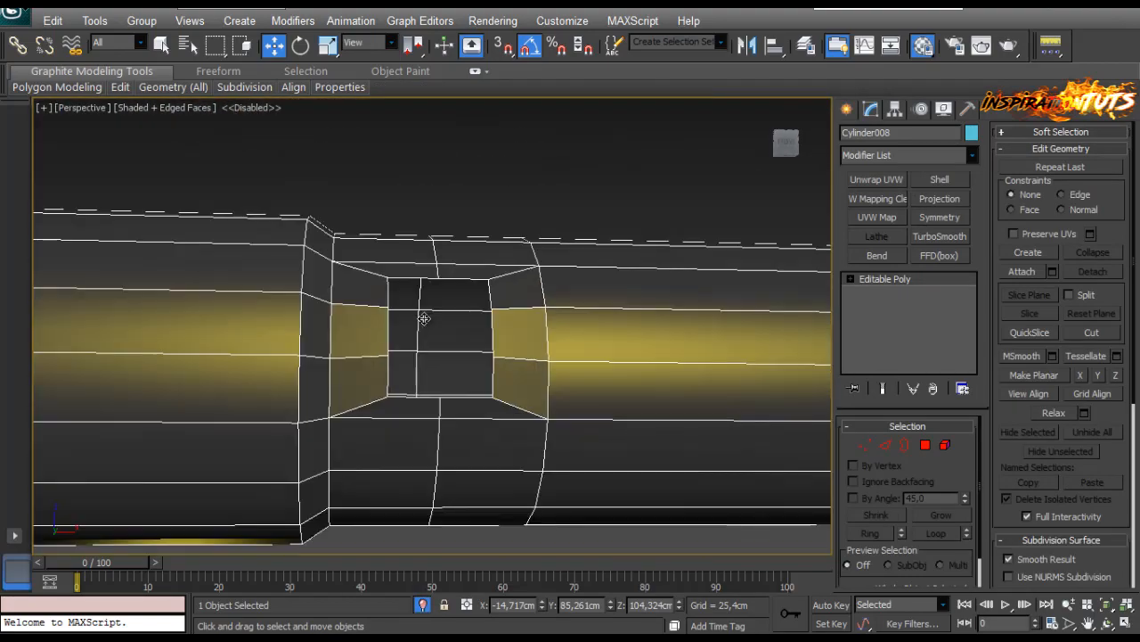
Scale the border of the bolt cylinder's square opening and return to the full model.
left_click(902, 447)
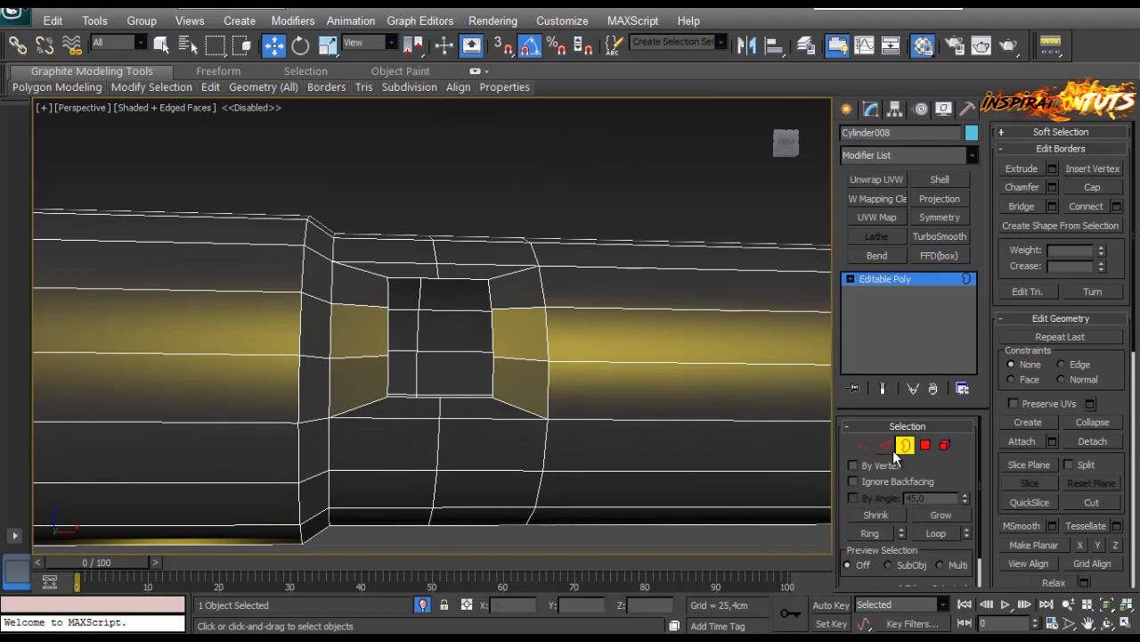
left_click(495, 349)
key("r")
left_click_drag(325, 329, 304, 338)
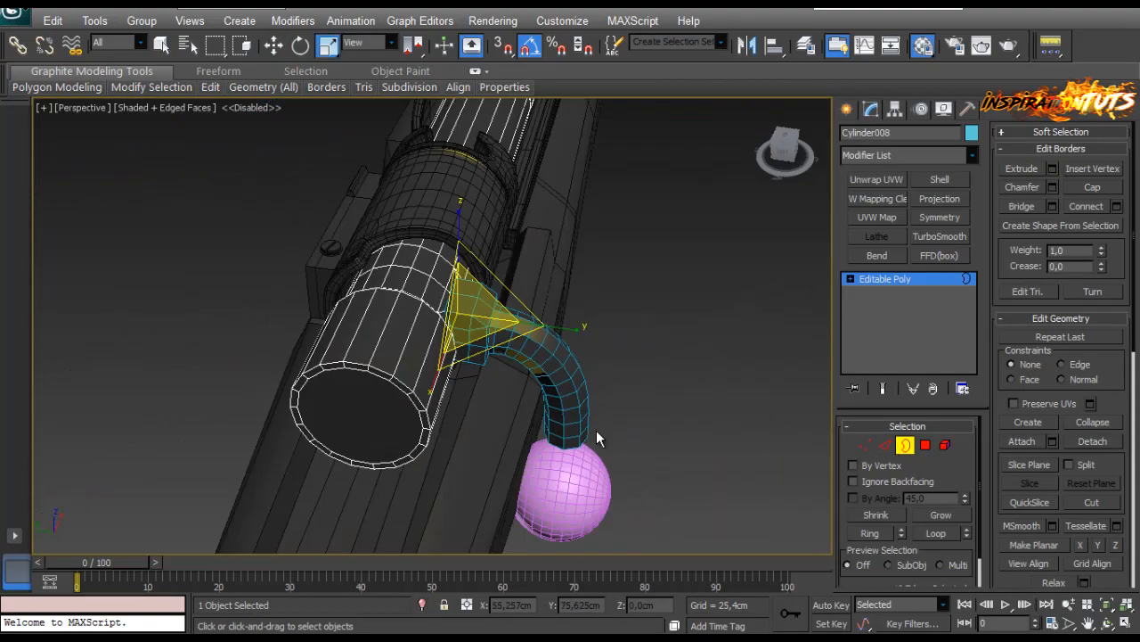
left_click(902, 447)
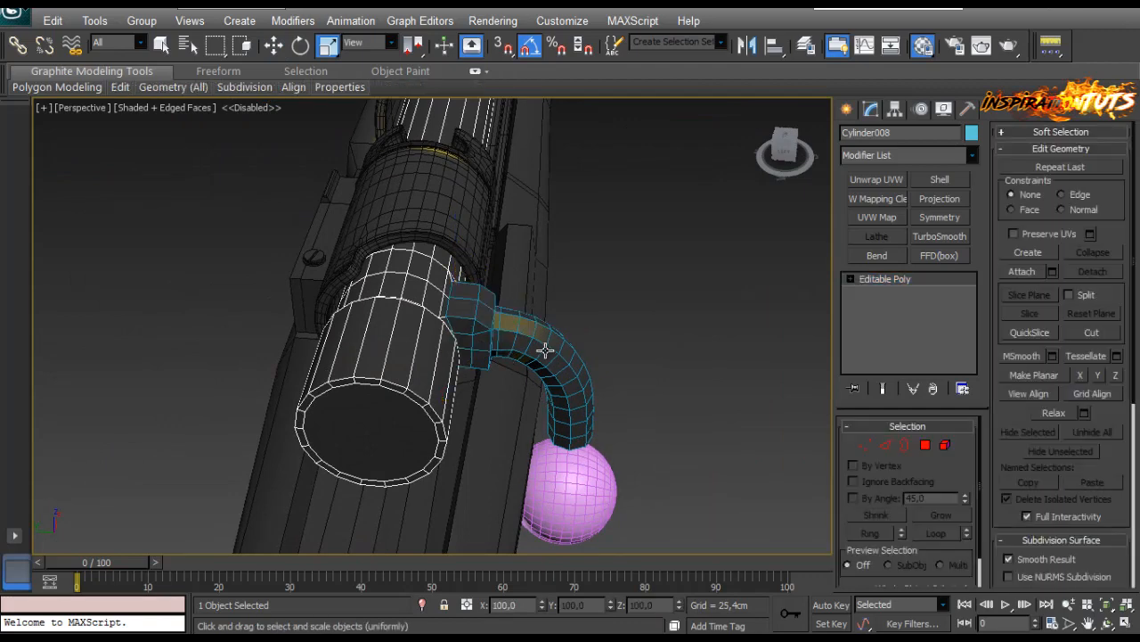
Isolate the handle and delete the block polygons on the side facing the bolt cylinder.
left_click(545, 350)
scroll(526, 344, "up", 1)
key("alt+q")
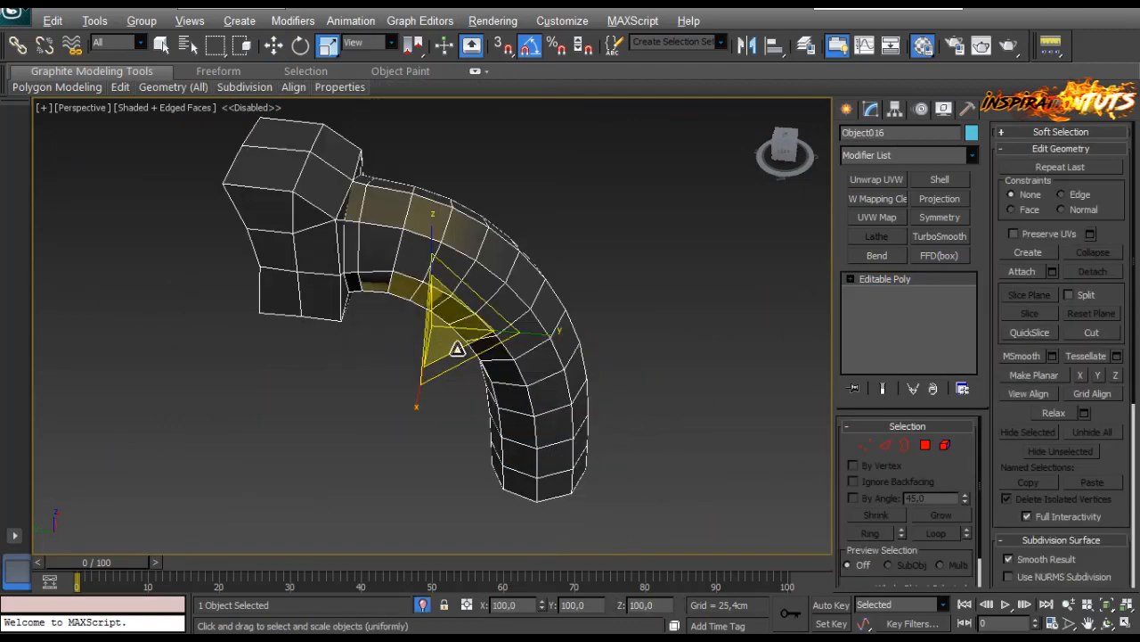
middle_click_drag(458, 348, 545, 292, "alt")
left_click(902, 447)
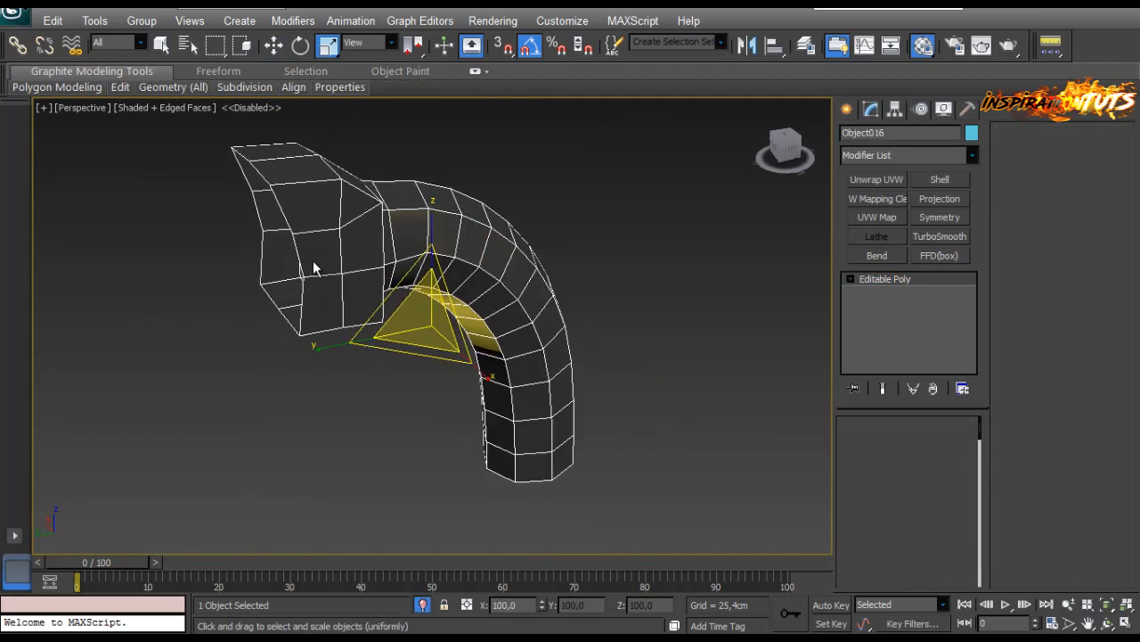
key("4")
middle_click_drag(336, 222, 259, 182, "alt")
left_click_drag(214, 130, 316, 313)
key("Delete")
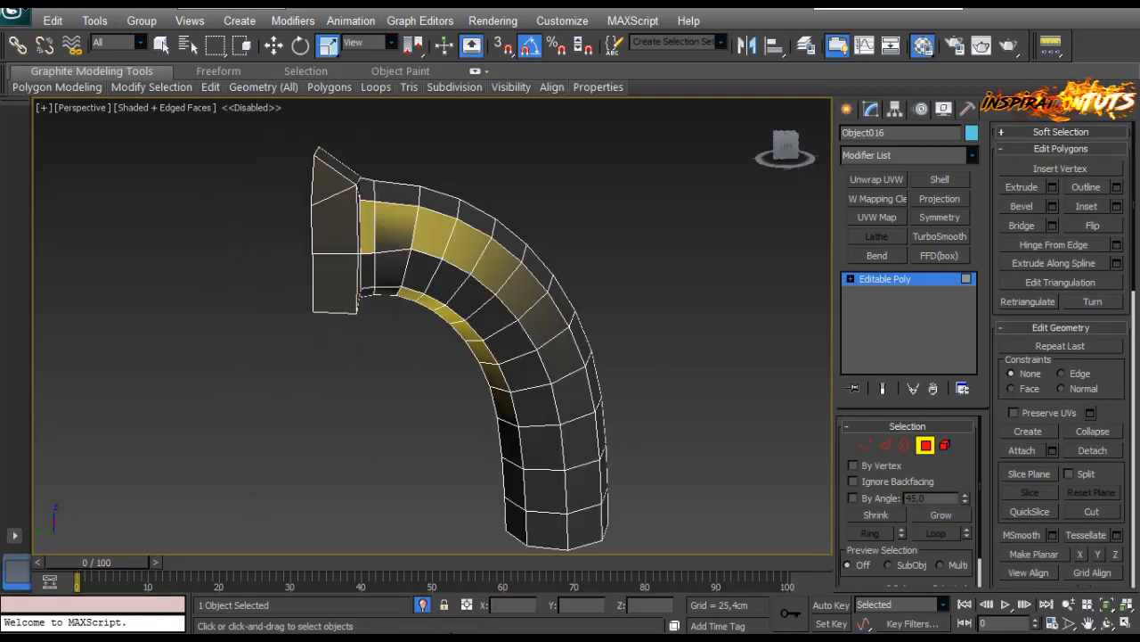
End the isolation and attach the bolt cylinder to the handle object.
left_click(422, 605)
scroll(422, 392, "up", 4)
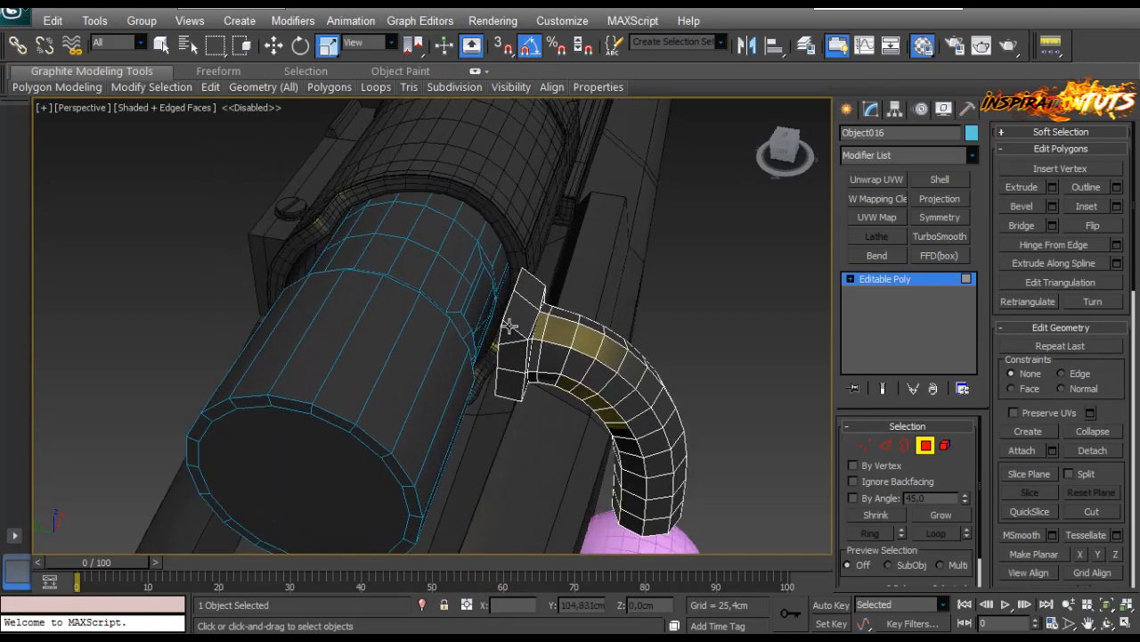
left_click(927, 447)
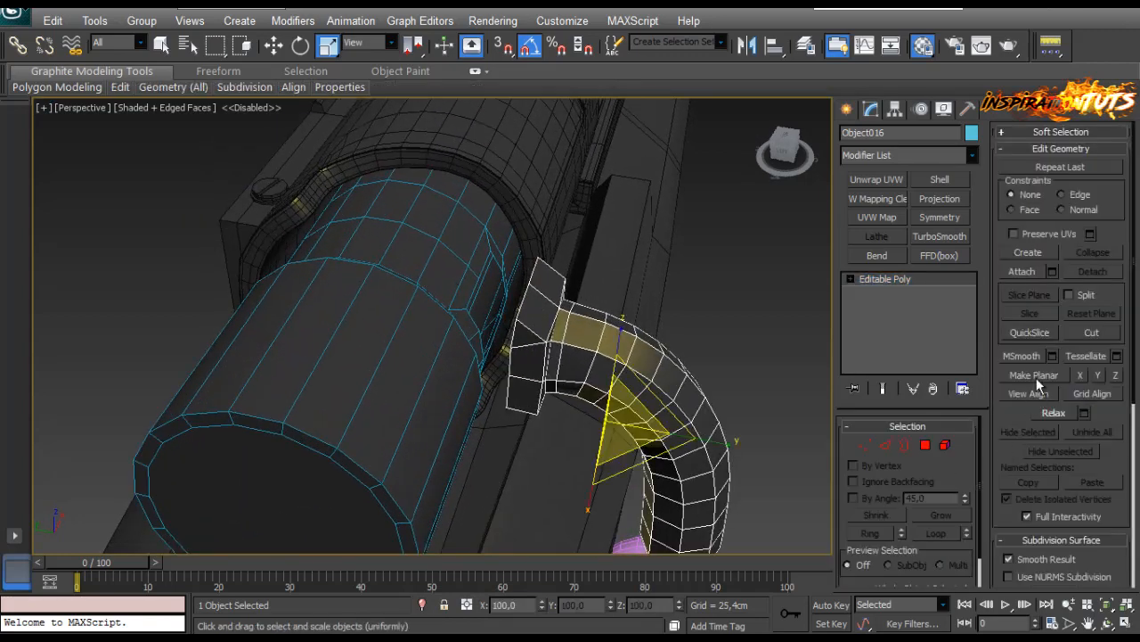
left_click(461, 258)
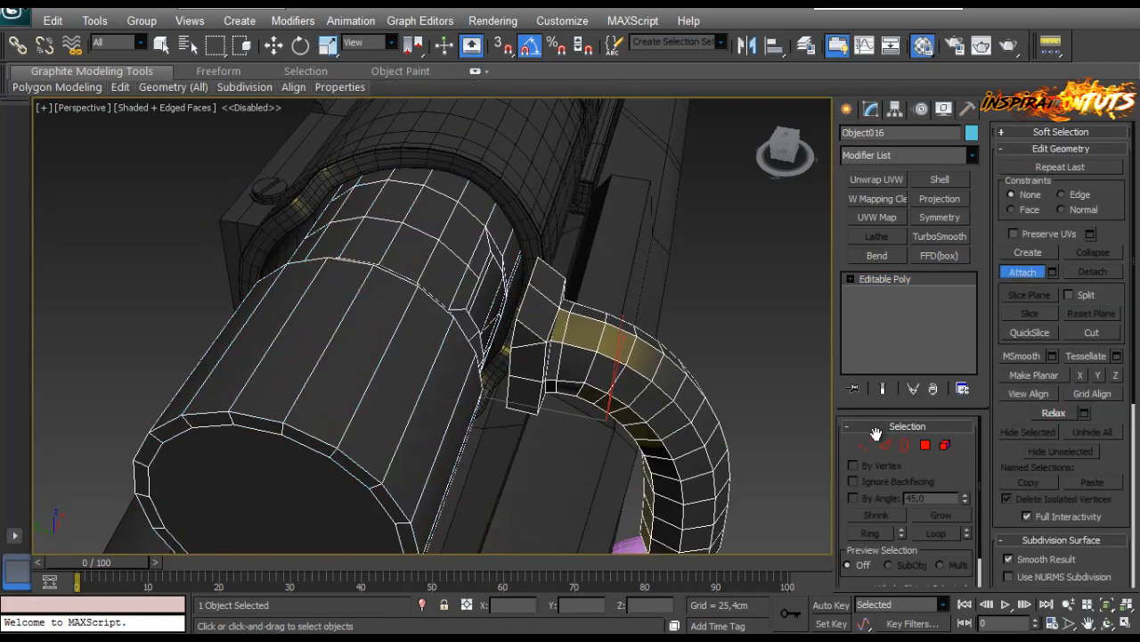
Try to bridge the handle block's open border to the border of the bolt's square opening.
left_click(905, 444)
left_click(519, 309)
left_click(516, 310)
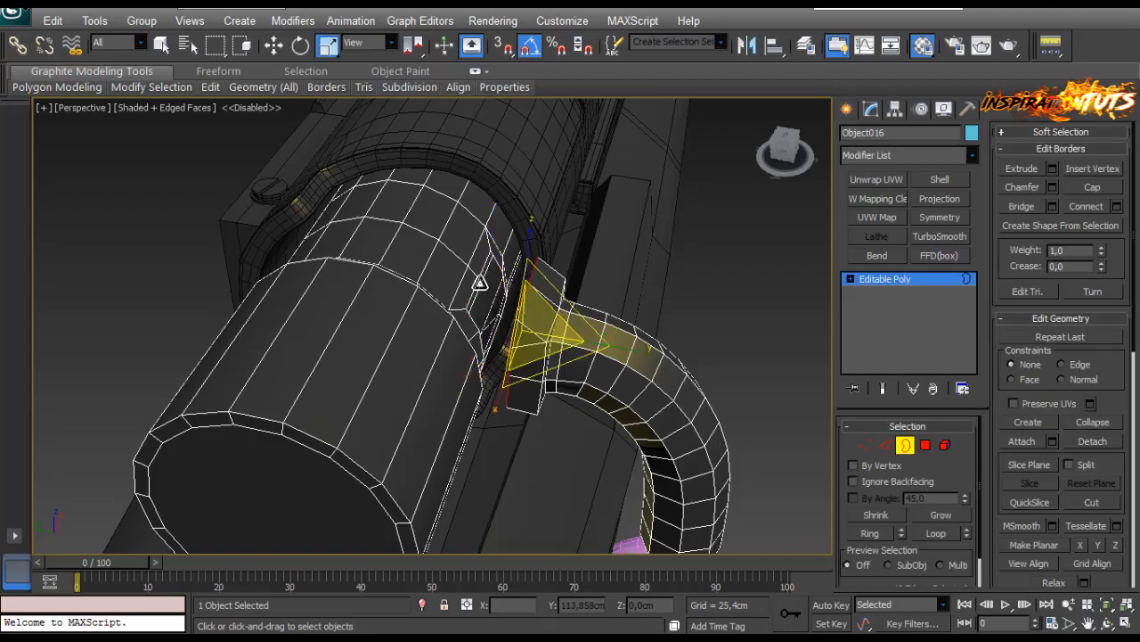
left_click(1011, 211)
middle_click_drag(576, 234, 473, 256, "alt")
scroll(559, 284, "up", 5)
scroll(560, 284, "down", 4)
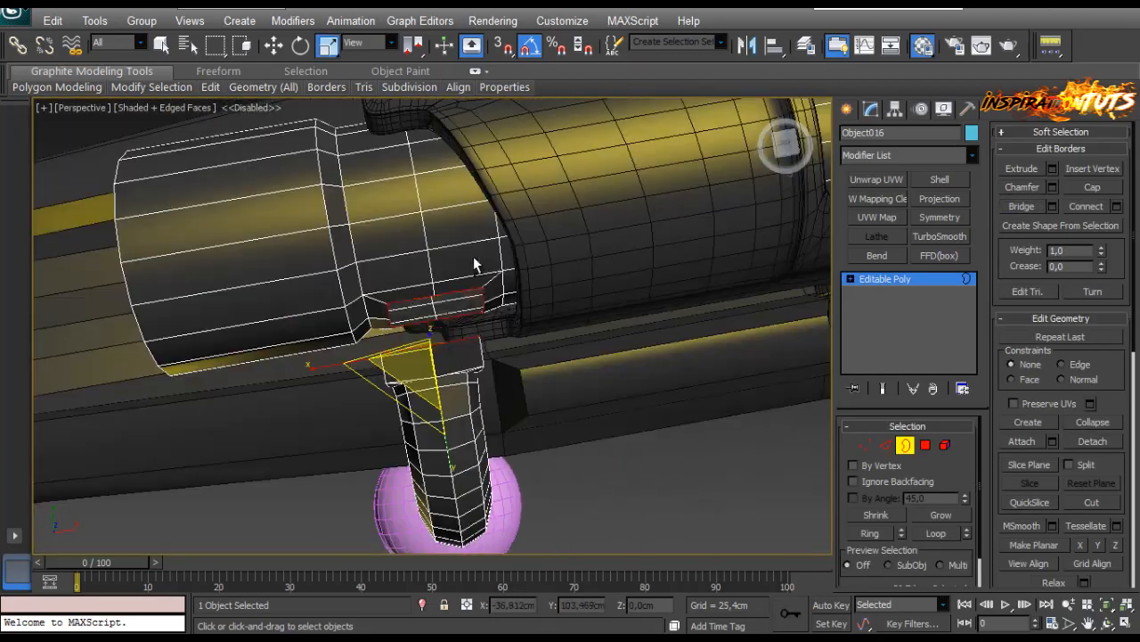
scroll(489, 271, "up", 3)
middle_click_drag(539, 302, 584, 316, "alt")
scroll(579, 319, "down", 4)
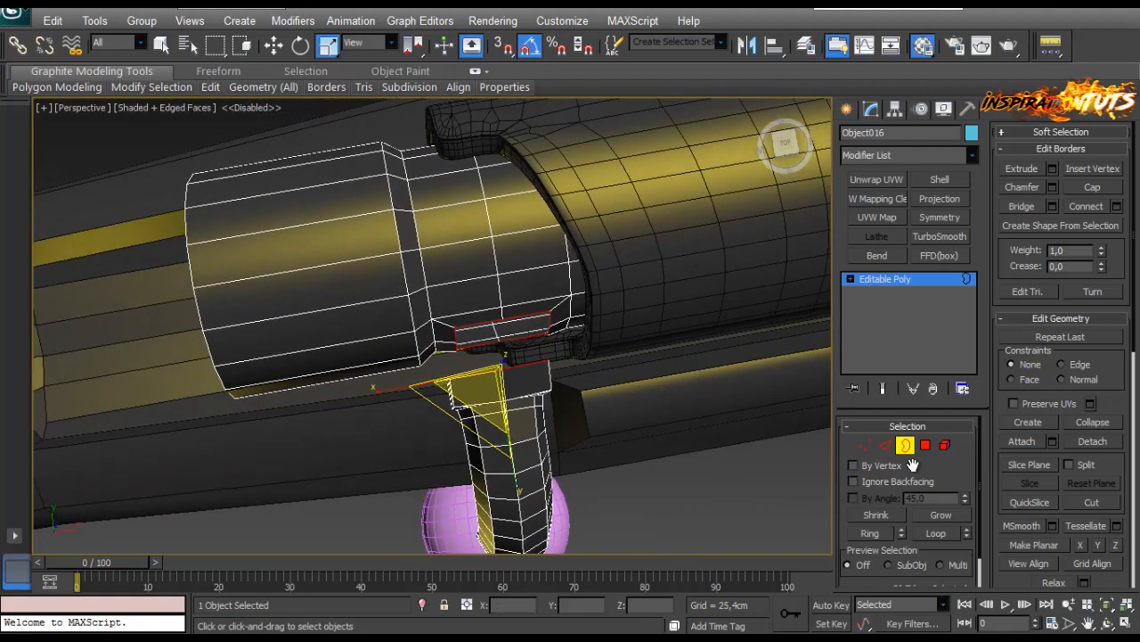
Move all the bolt cylinder's vertices about -0.3 cm along X to line its square opening up with the handle block.
left_click(867, 446)
middle_click_drag(535, 267, 581, 175, "alt")
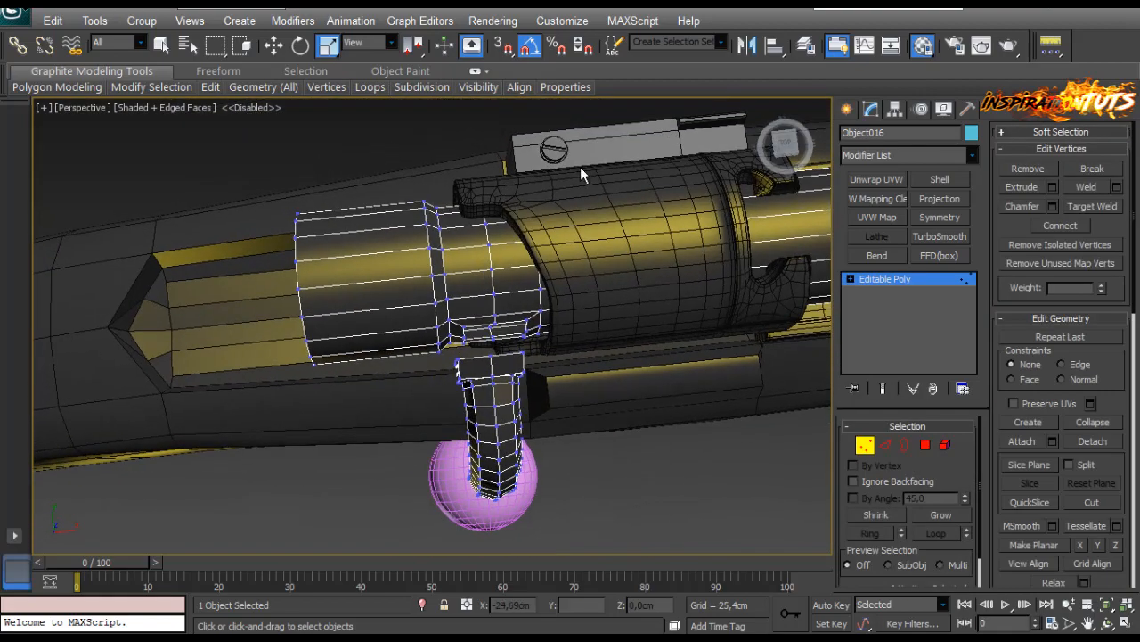
left_click_drag(191, 350, 189, 349)
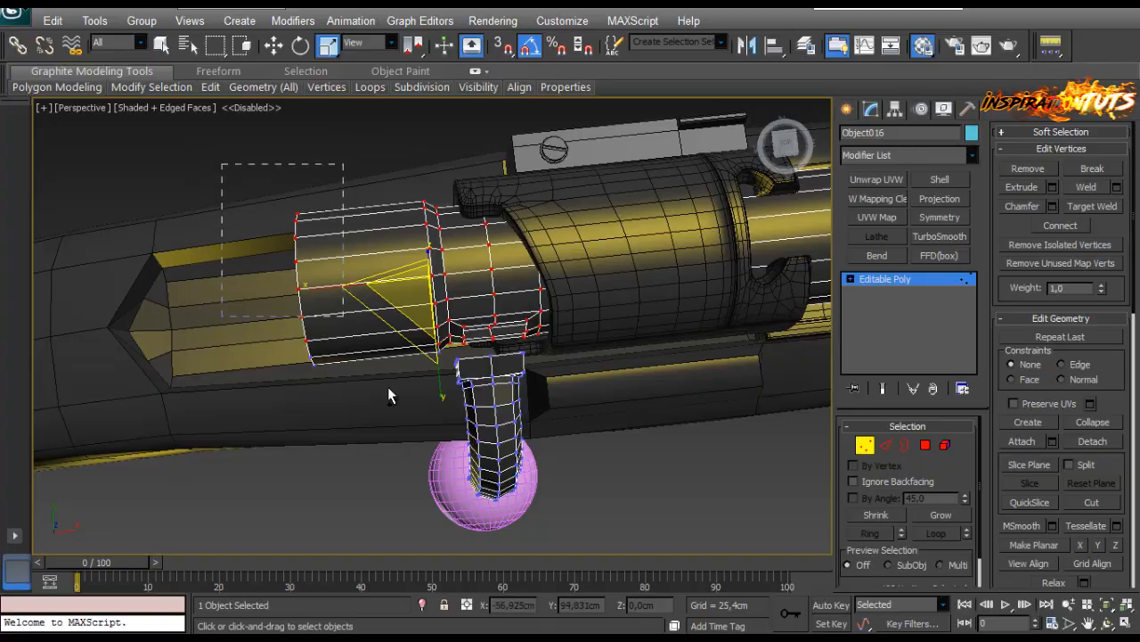
left_click_drag(441, 424, 441, 425)
key("w")
scroll(437, 287, "up", 3)
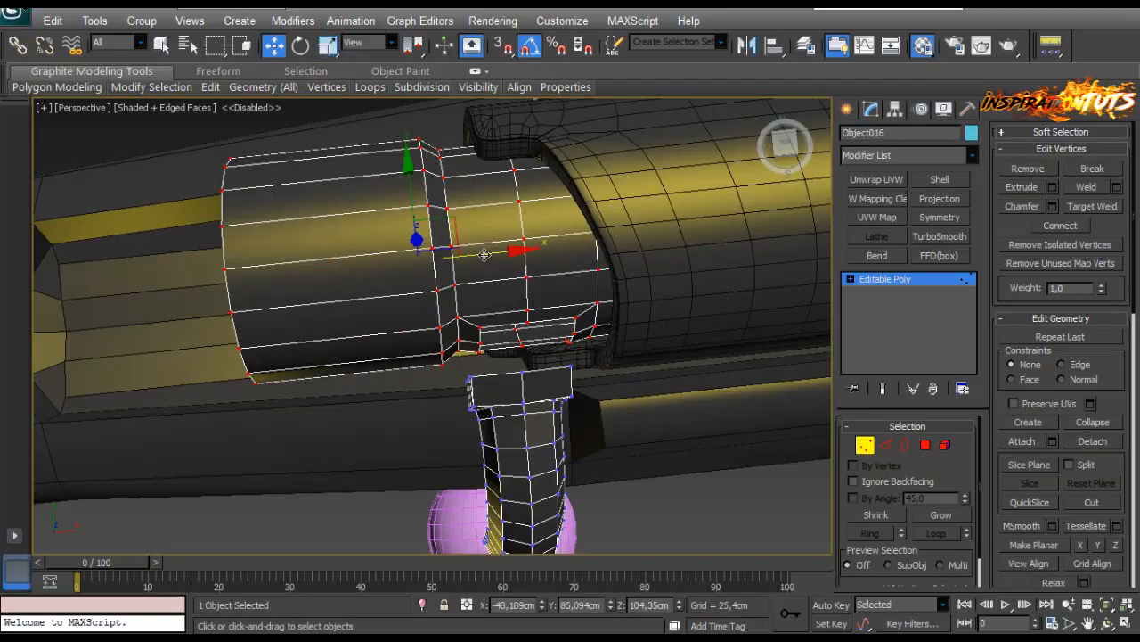
key("F3")
mouse_move(483, 255)
middle_mouse_down("alt")
mouse_move(638, 129)
mouse_move(770, 209)
mouse_move(487, 309)
mouse_move(497, 307)
middle_mouse_up("alt")
key("F3")
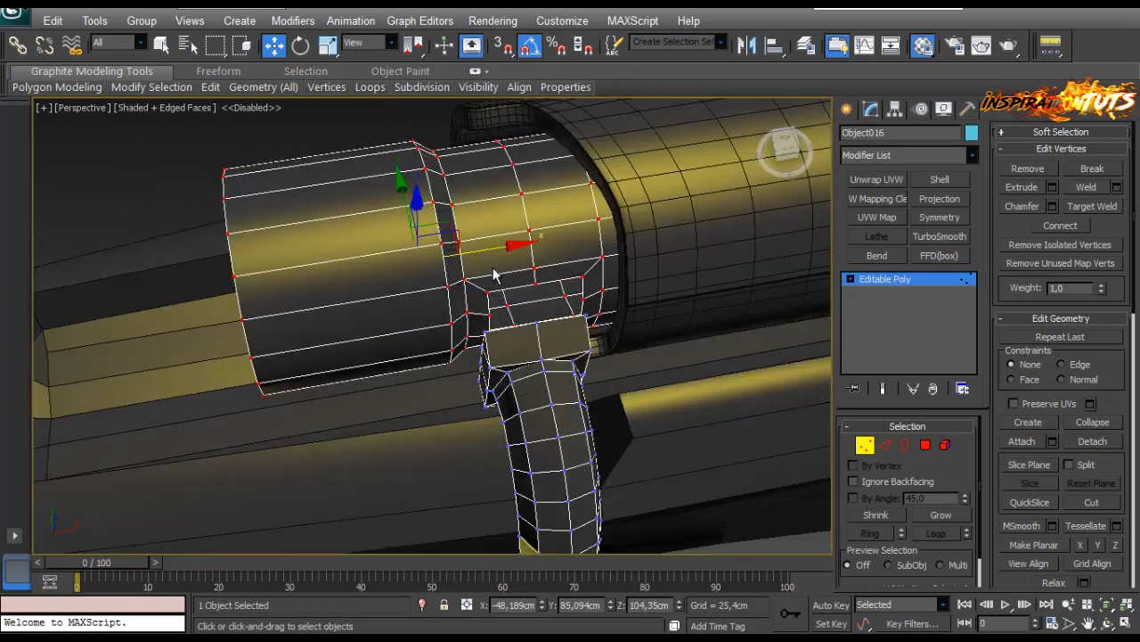
left_click_drag(501, 246, 490, 249)
middle_click_drag(490, 249, 538, 309, "alt")
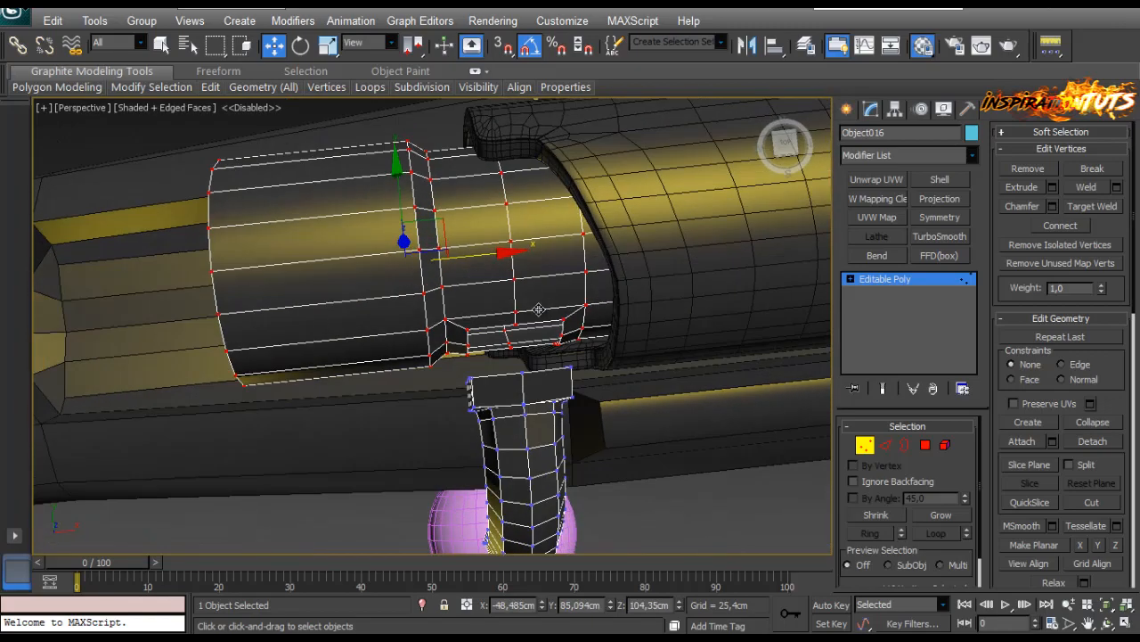
left_click(472, 258)
middle_click_drag(472, 259, 550, 328, "alt")
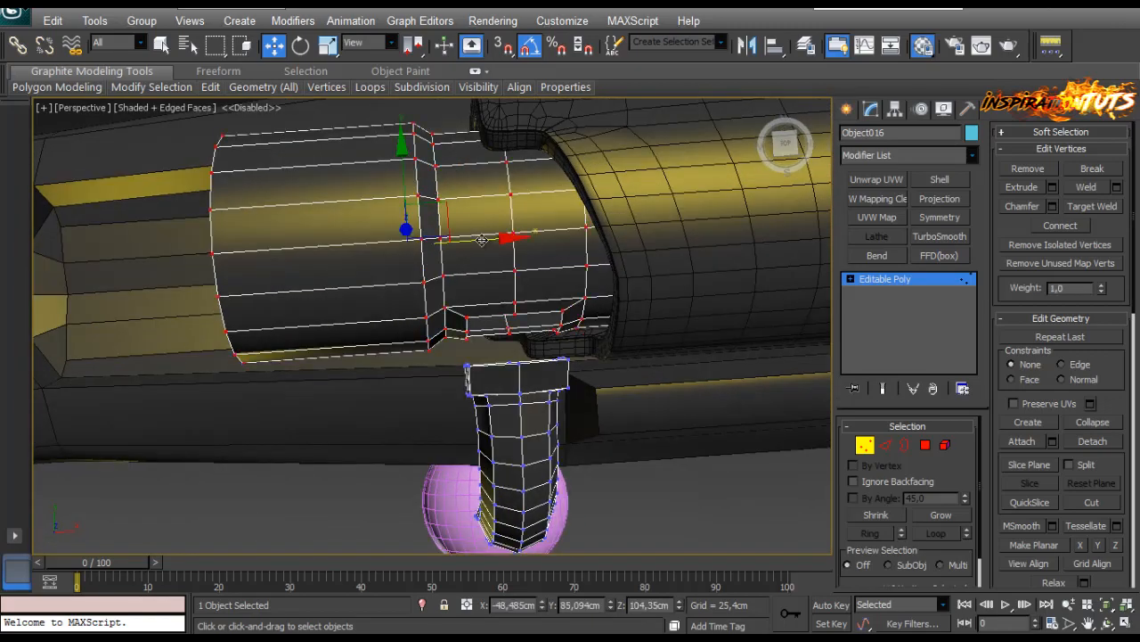
left_click_drag(482, 245, 481, 245)
middle_click_drag(481, 245, 504, 298, "alt")
scroll(520, 310, "up", 3)
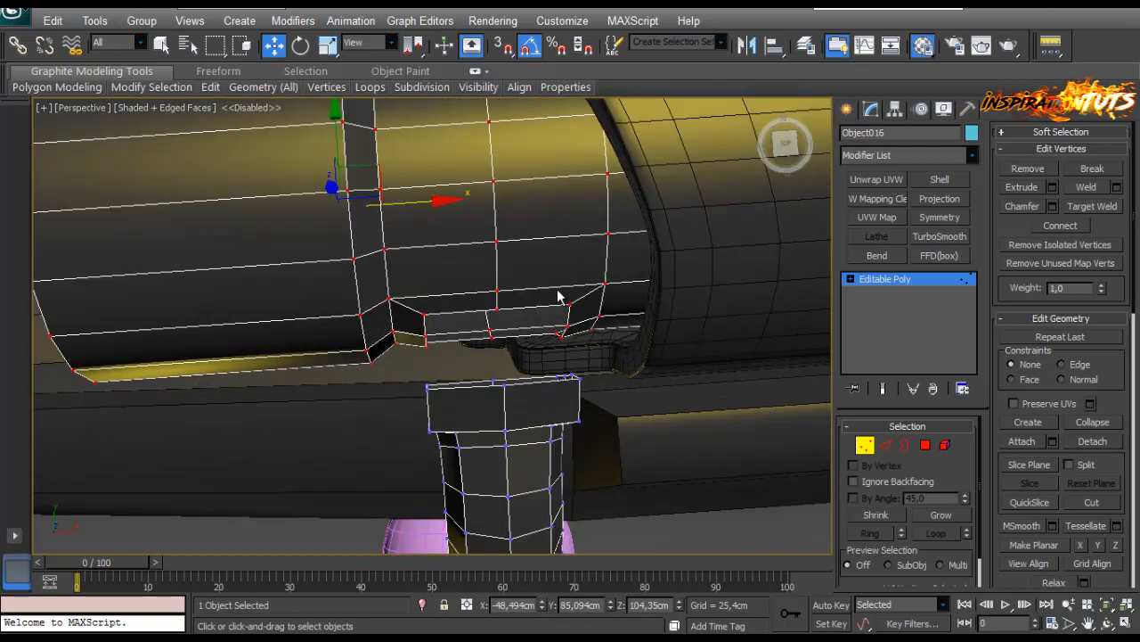
Select the vertices around the cylinder's square opening and isolate the bolt object.
left_click_drag(416, 368, 414, 367)
middle_click_drag(417, 364, 545, 153, "alt")
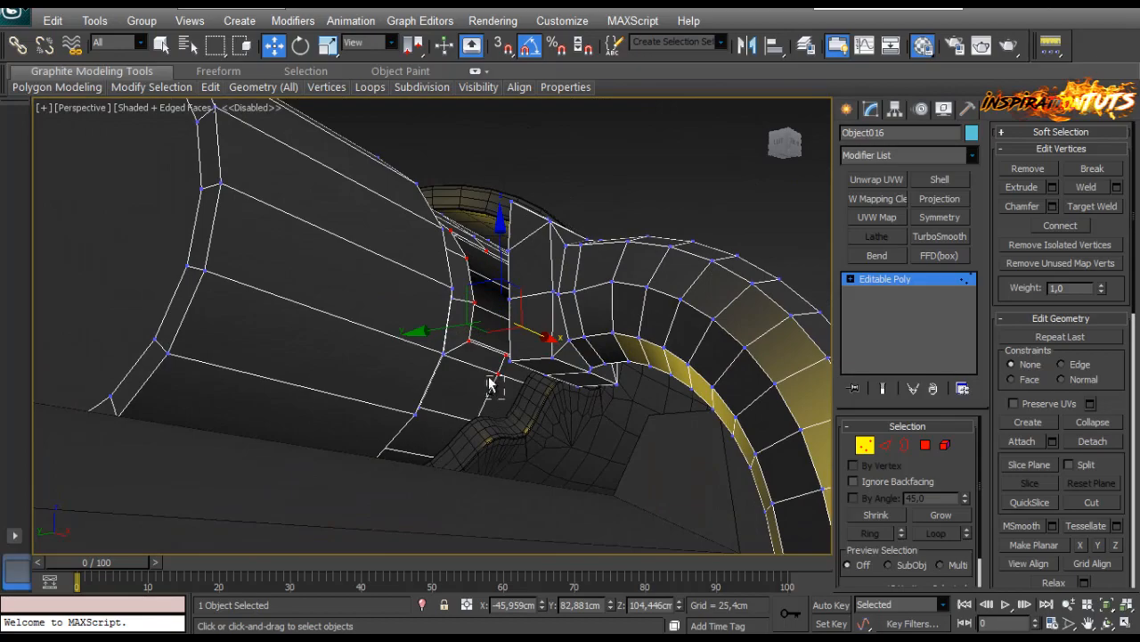
middle_click_drag(478, 374, 540, 428, "alt")
key("alt+q")
mouse_move(514, 382)
middle_mouse_down("alt")
mouse_move(488, 313)
mouse_move(488, 357)
mouse_move(450, 370)
mouse_move(437, 390)
mouse_move(450, 401)
middle_mouse_up("alt")
scroll(402, 368, "up", 8)
key("F3")
scroll(476, 326, "up", 5)
key("F3")
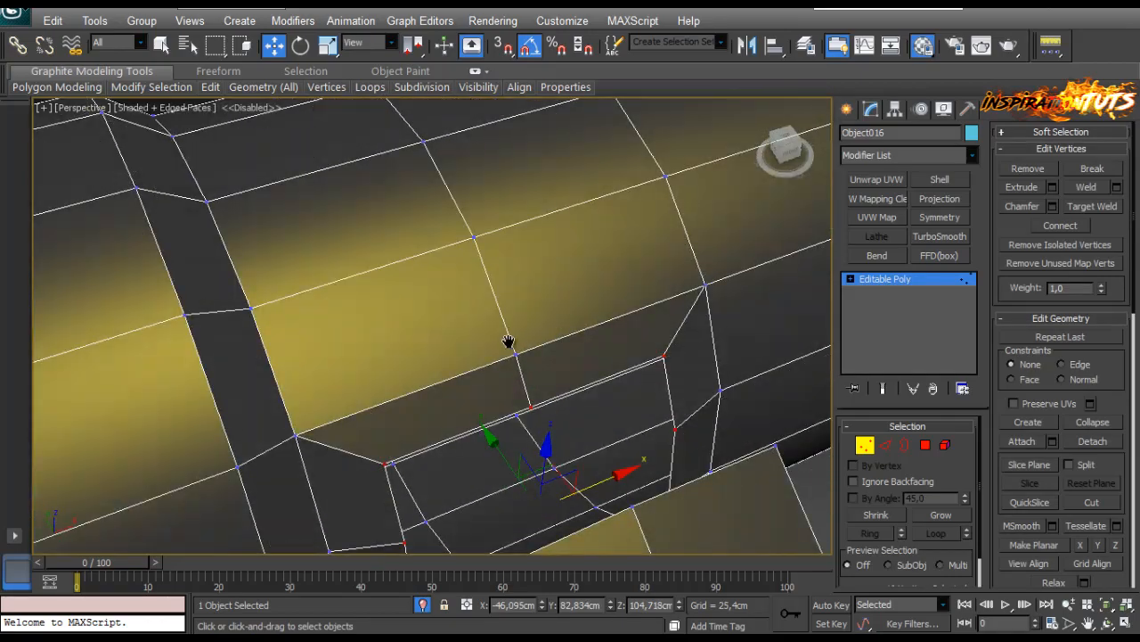
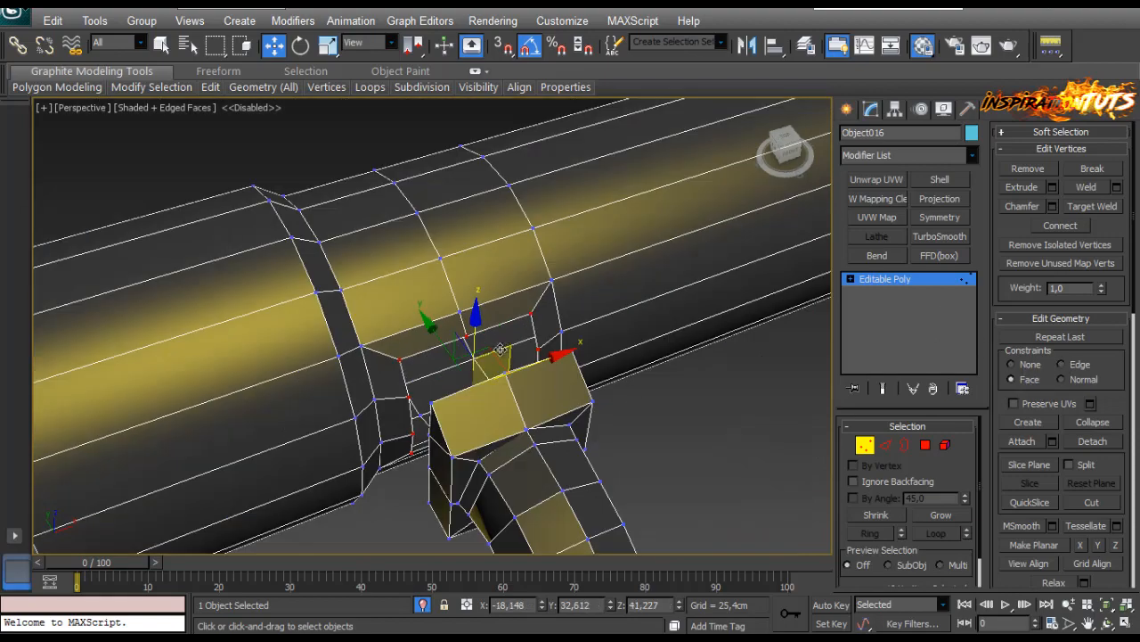
With the Face constraint, scale the square opening's vertices to about 112% in X and Z, keeping Y at 100%.
key("r")
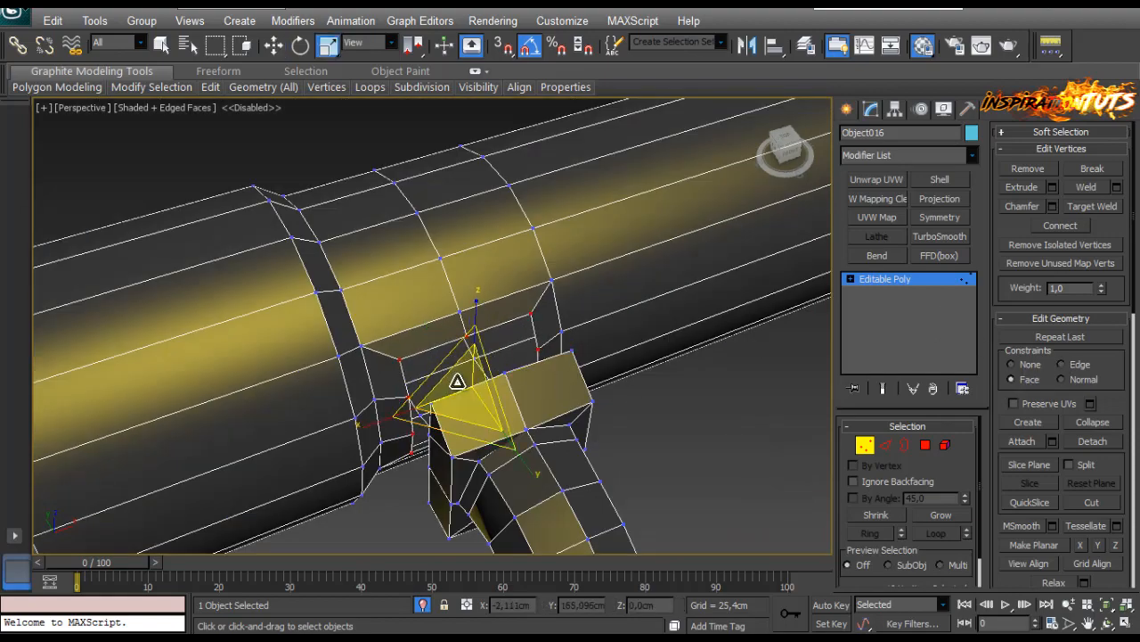
middle_click_drag(454, 381, 509, 346, "alt")
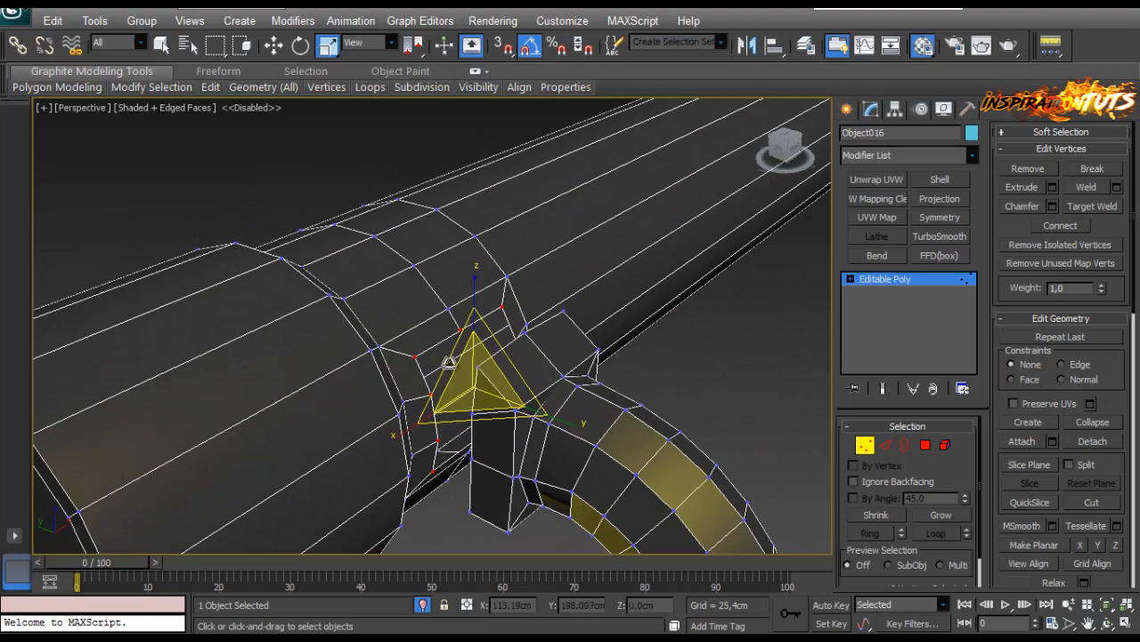
left_click_drag(448, 361, 455, 368)
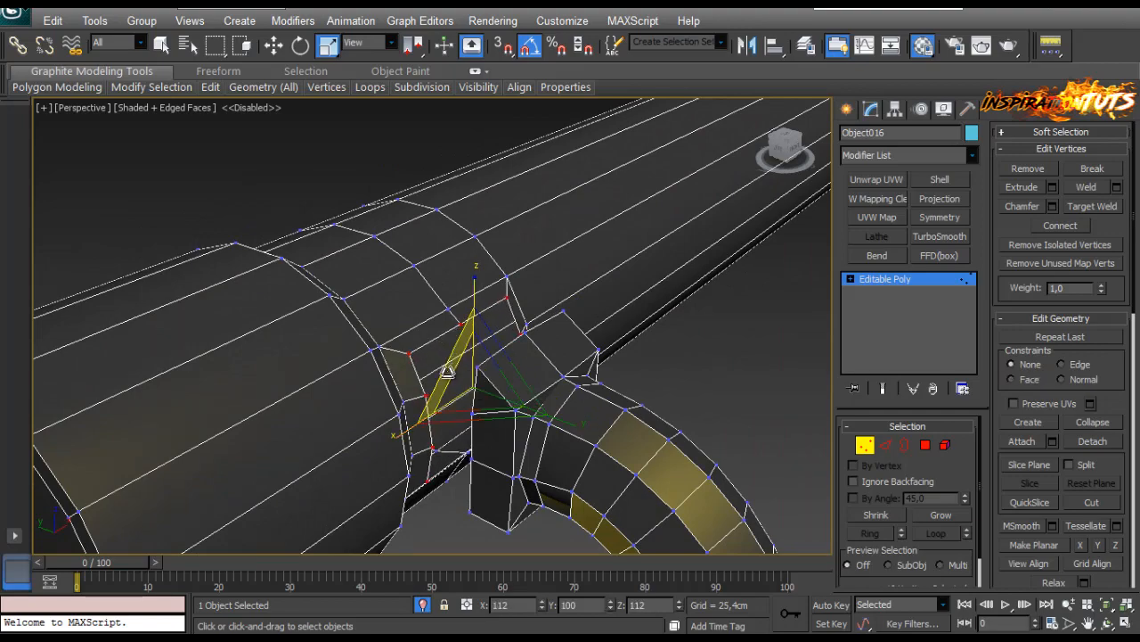
middle_click_drag(448, 372, 720, 495, "alt")
Bridge the handle block's open border to the border of the cylinder's square opening.
left_click(903, 445)
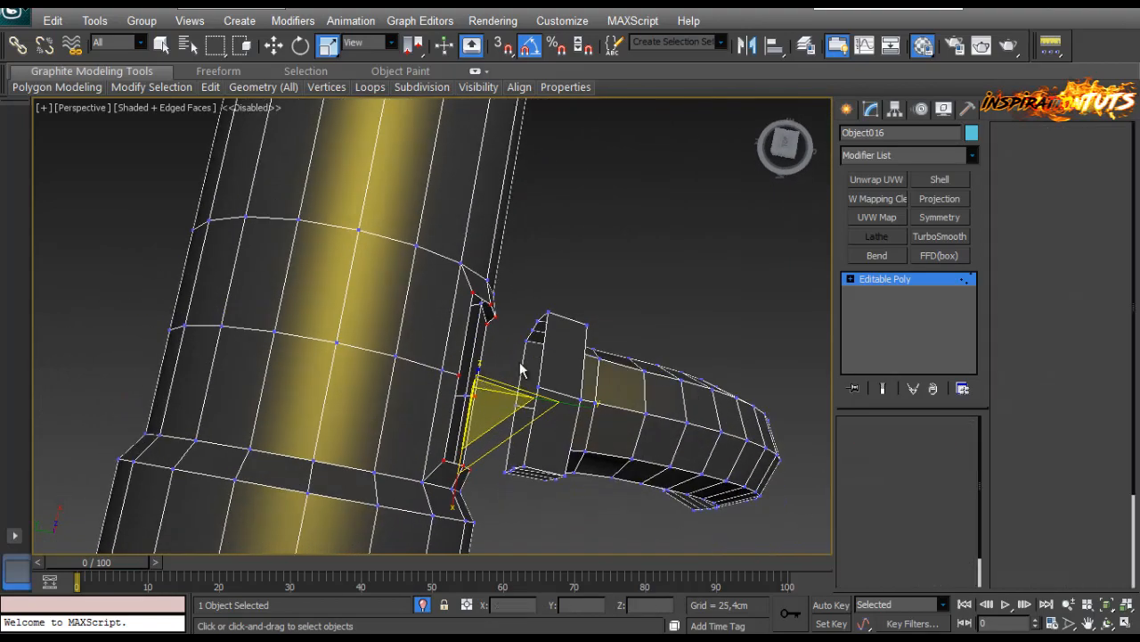
left_click(1021, 208)
left_click(555, 268)
middle_click_drag(555, 269, 355, 319, "alt")
scroll(557, 209, "down", 5)
Move the two lower corner vertices of the bridged opening down about 0.16 cm in Z with the Face constraint.
key("1")
scroll(402, 288, "up", 4)
middle_click_drag(402, 288, 631, 268, "alt")
left_click(546, 354)
left_click(539, 301)
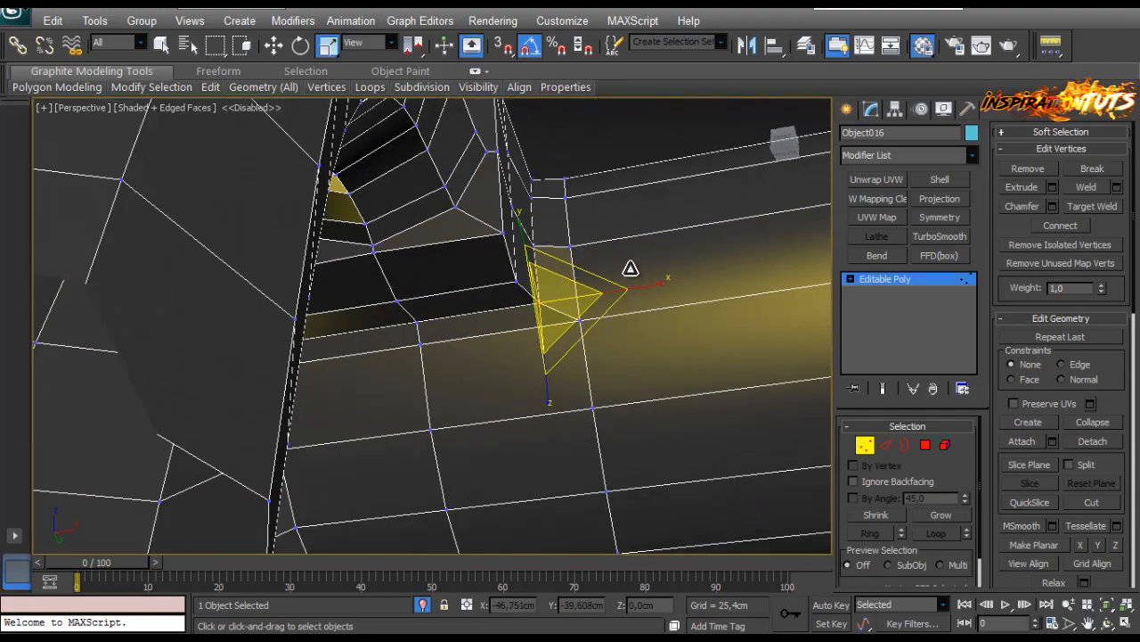
middle_click_drag(412, 319, 305, 217, "alt")
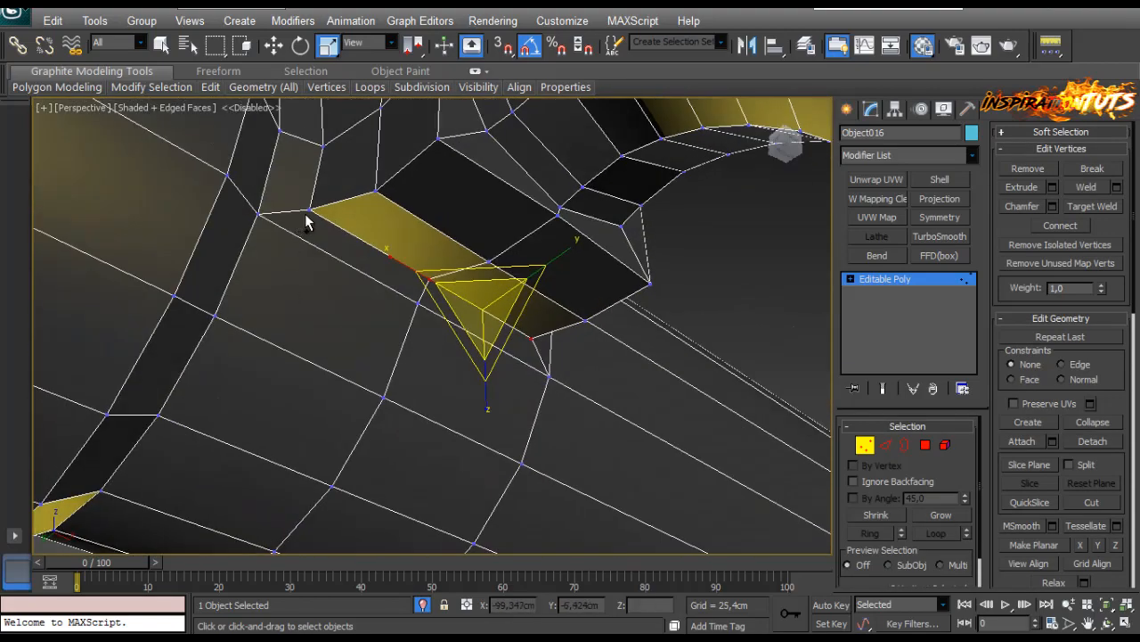
left_click(308, 213)
scroll(1049, 237, "down", 3)
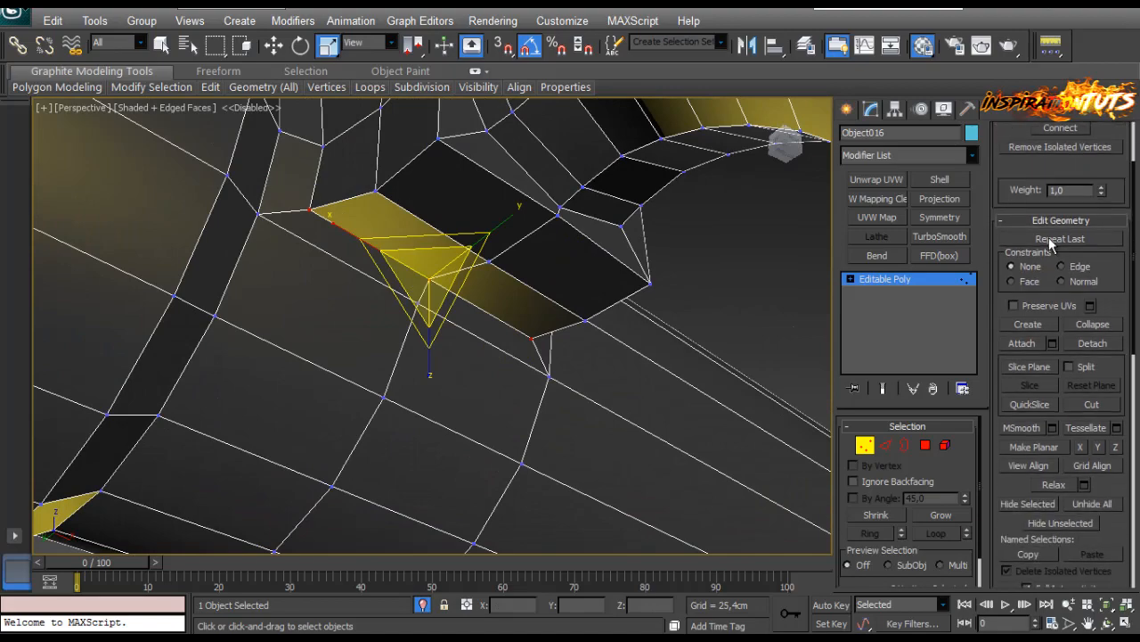
left_click(1026, 280)
left_click_drag(430, 241, 427, 247)
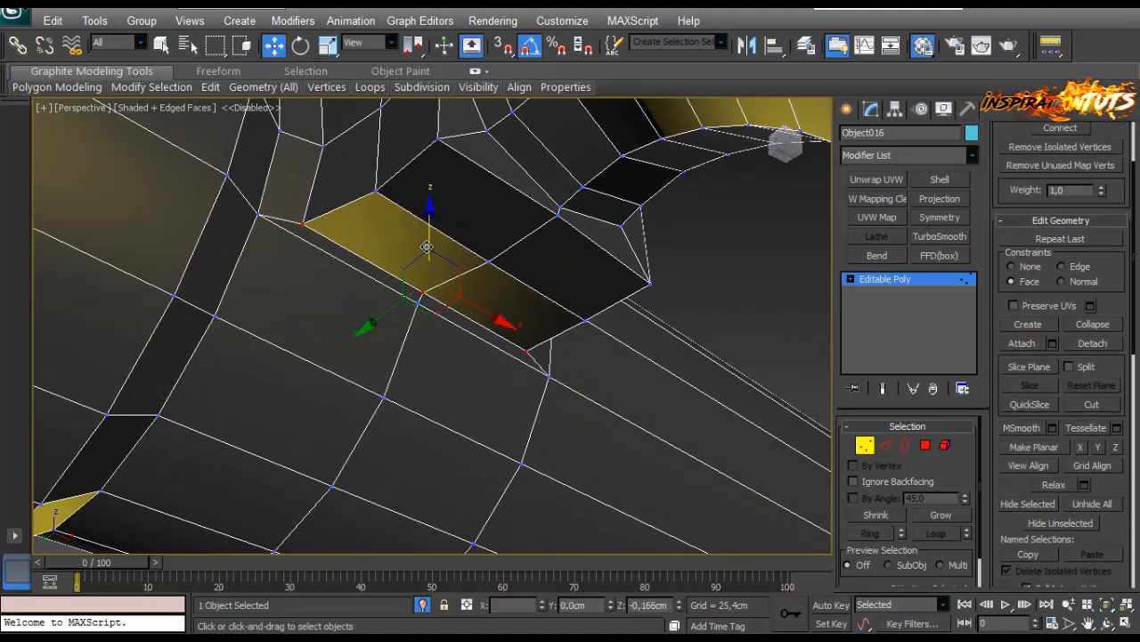
Refine the bridged joint's lower corner vertices using Edge and Face constraints, shifting them down about 0.08 cm in Z.
middle_click_drag(427, 247, 421, 308, "alt")
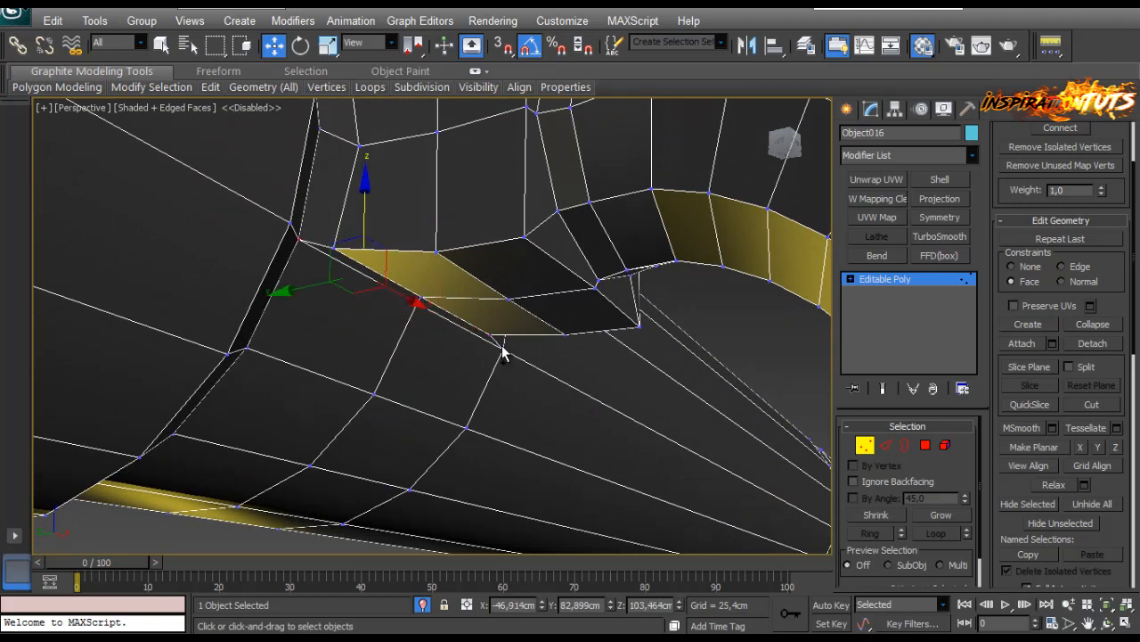
left_click_drag(416, 243, 416, 259)
middle_click_drag(529, 331, 522, 287, "alt")
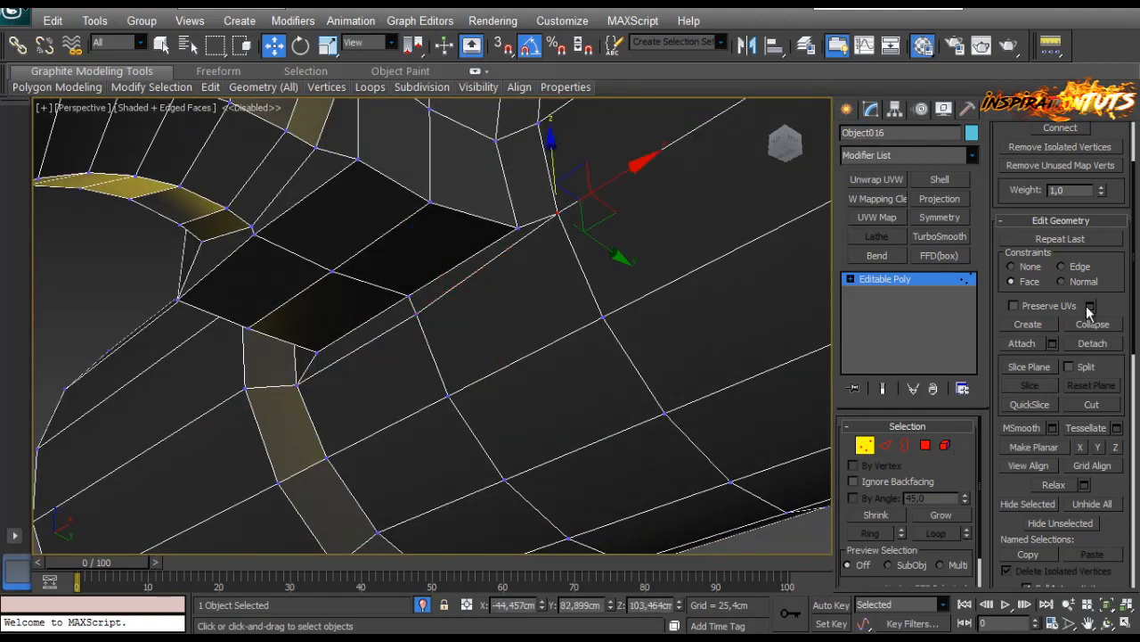
middle_click_drag(554, 164, 483, 243, "alt")
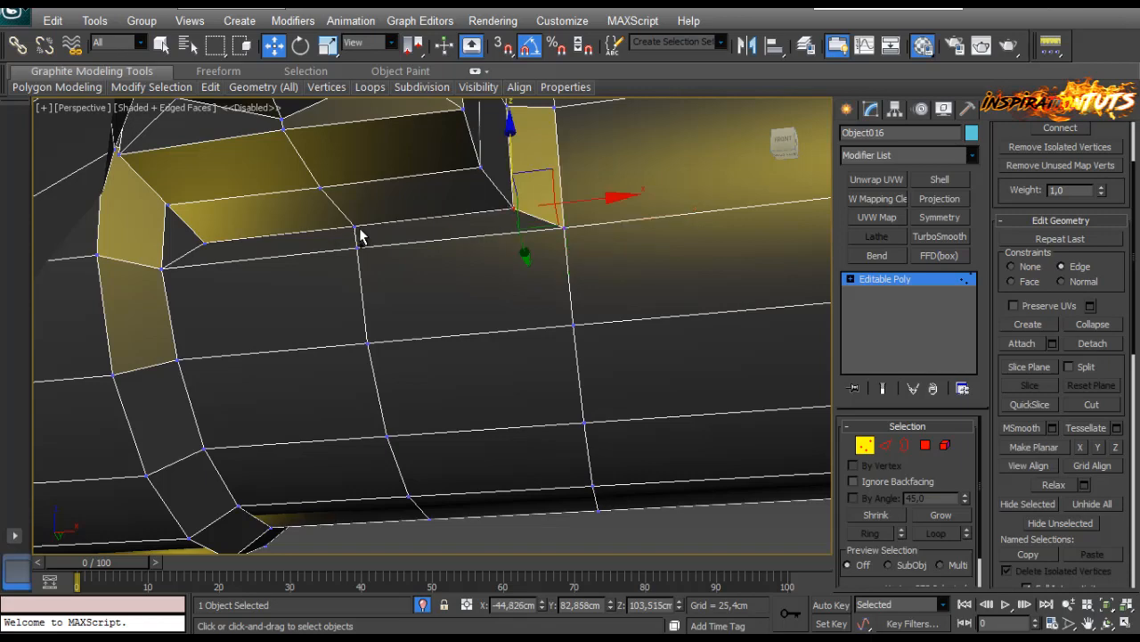
middle_click_drag(200, 242, 499, 283, "alt")
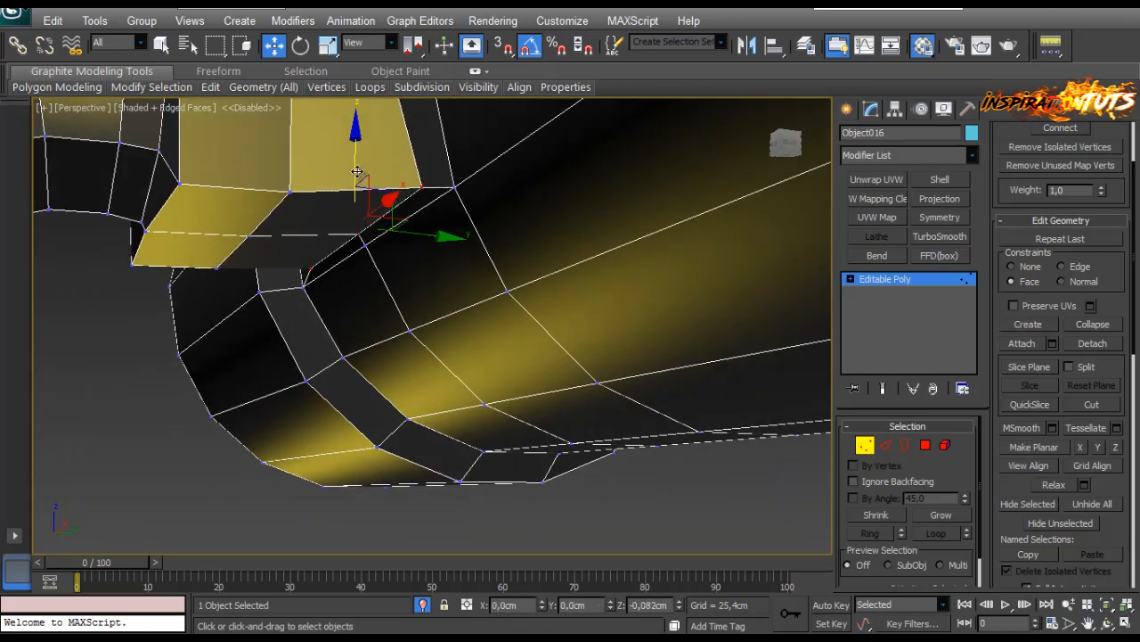
middle_click_drag(355, 164, 338, 238, "alt")
Leave vertex editing on the bolt and end the isolation to bring back the whole rifle.
scroll(338, 233, "down", 3)
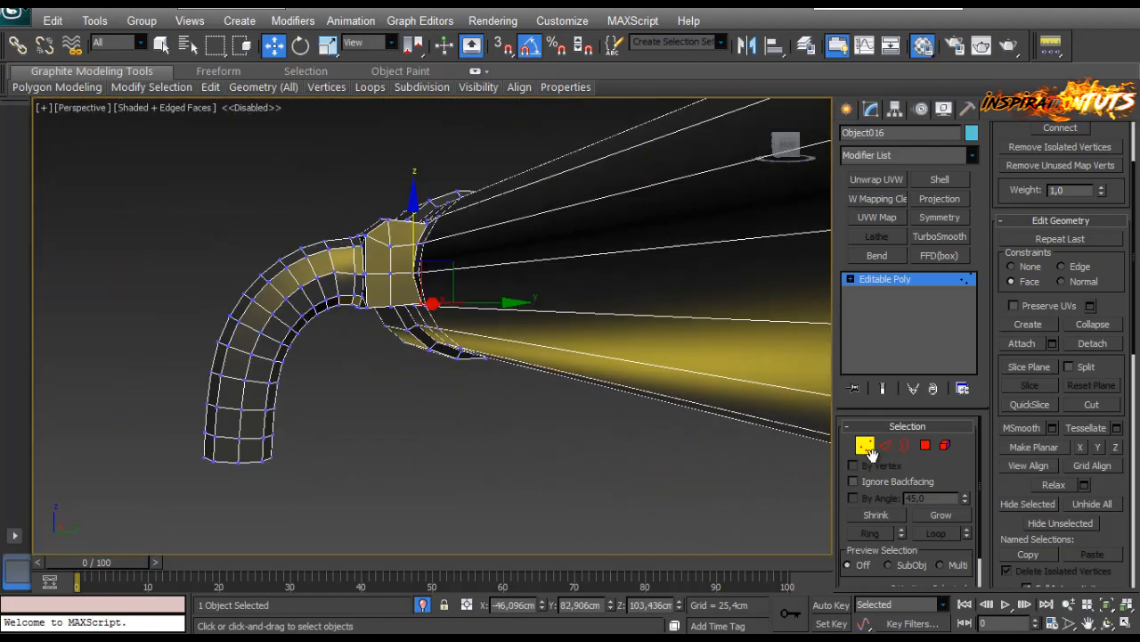
left_click(867, 448)
left_click(518, 384)
middle_click_drag(519, 384, 452, 403, "alt")
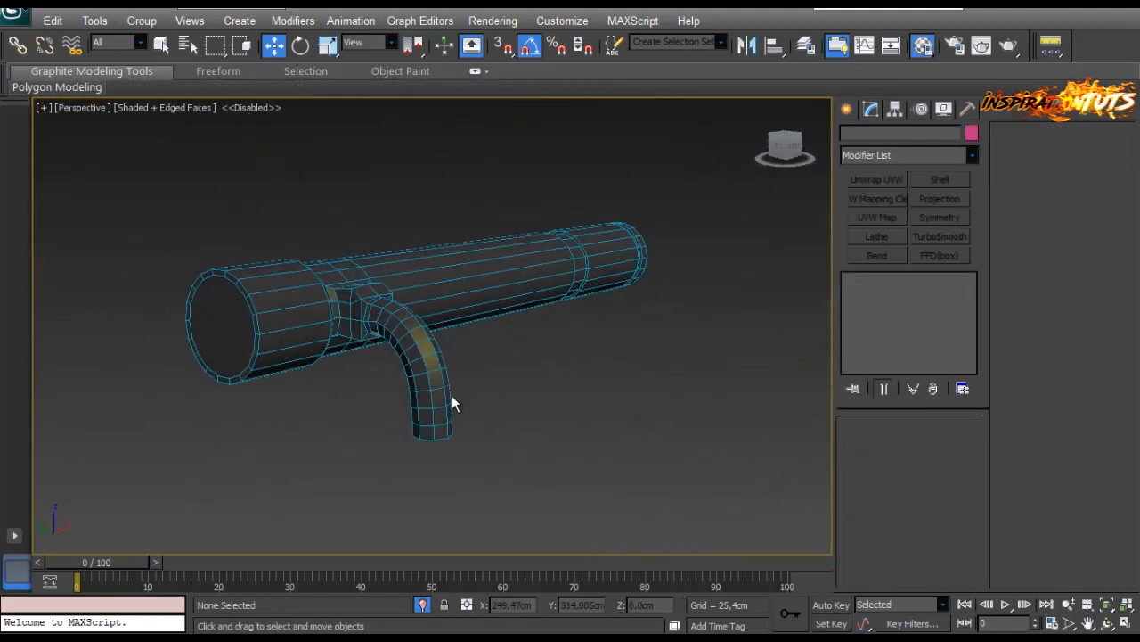
key("ctrl+a")
scroll(529, 407, "down", 6)
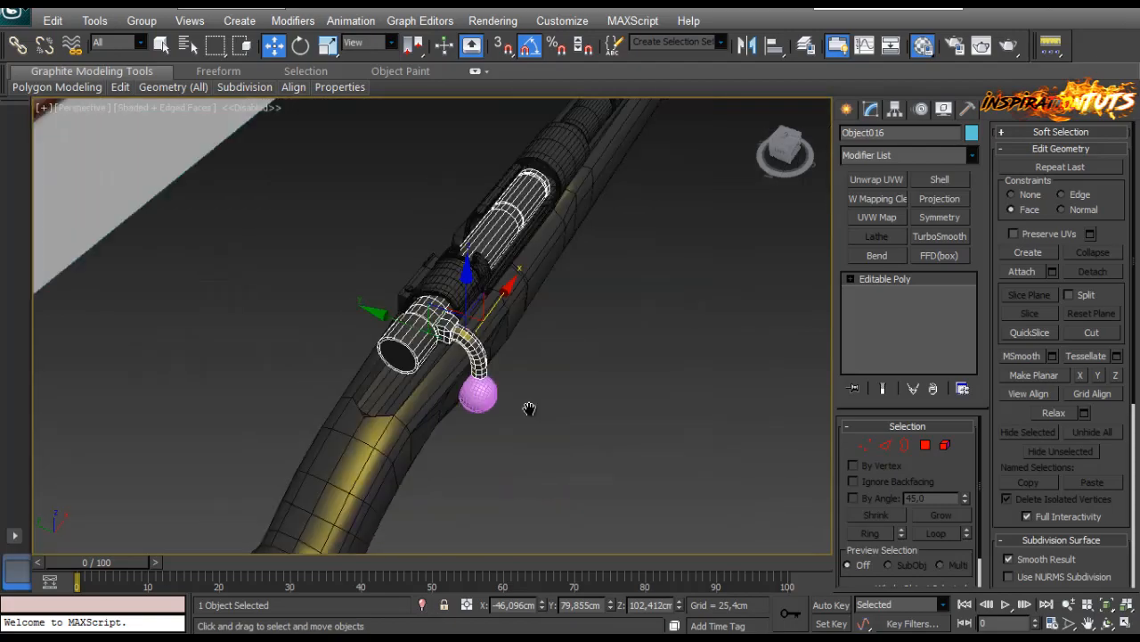
Fit the knob sphere over the reference knob in the front view with a radius of 2.679 cm and 18 segments.
scroll(516, 335, "up", 4)
middle_click_drag(529, 407, 312, 323, "alt")
scroll(340, 466, "up", 2)
left_click(341, 466)
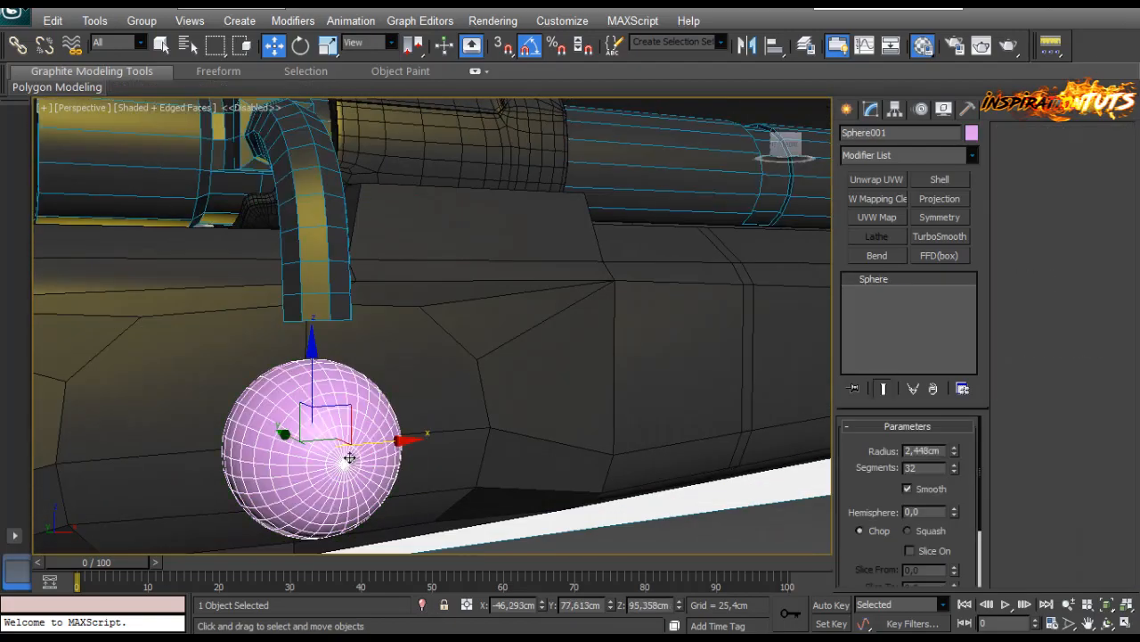
key("f")
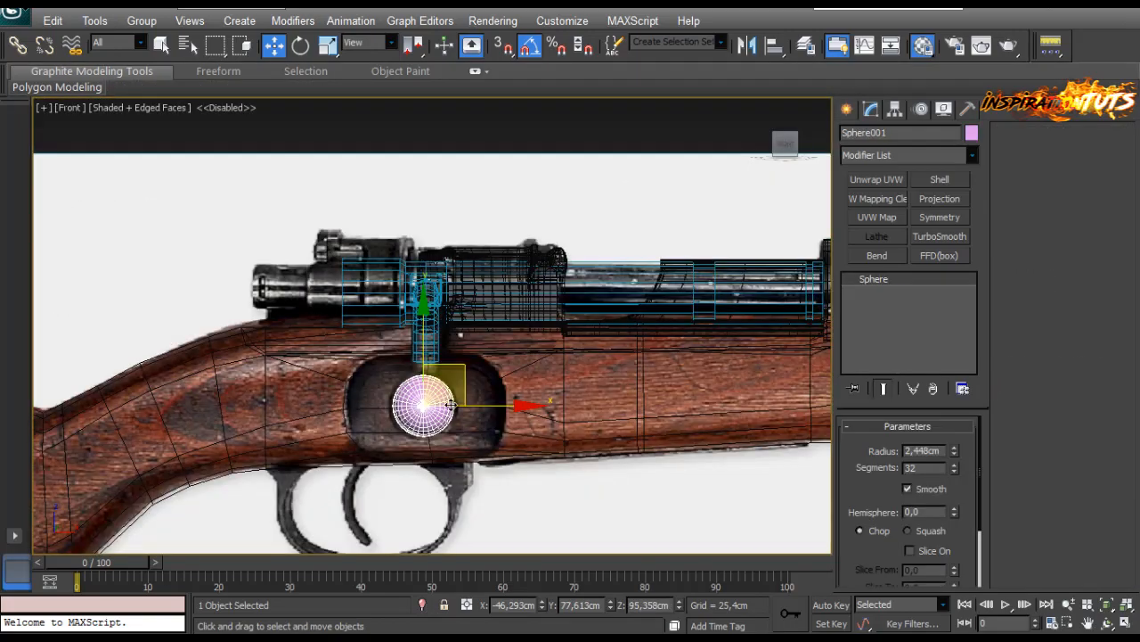
scroll(450, 384, "up", 5)
middle_click_drag(453, 412, 451, 351)
left_click_drag(463, 366, 472, 364)
left_click_drag(950, 449, 951, 439)
left_click_drag(537, 407, 533, 406)
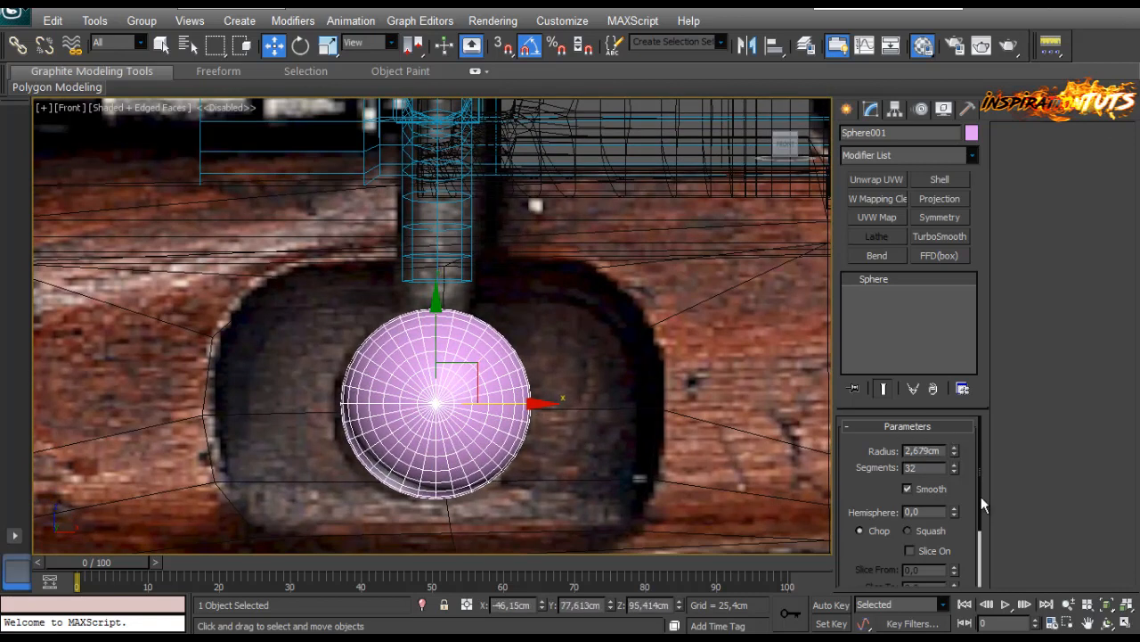
left_click_drag(955, 472, 951, 518)
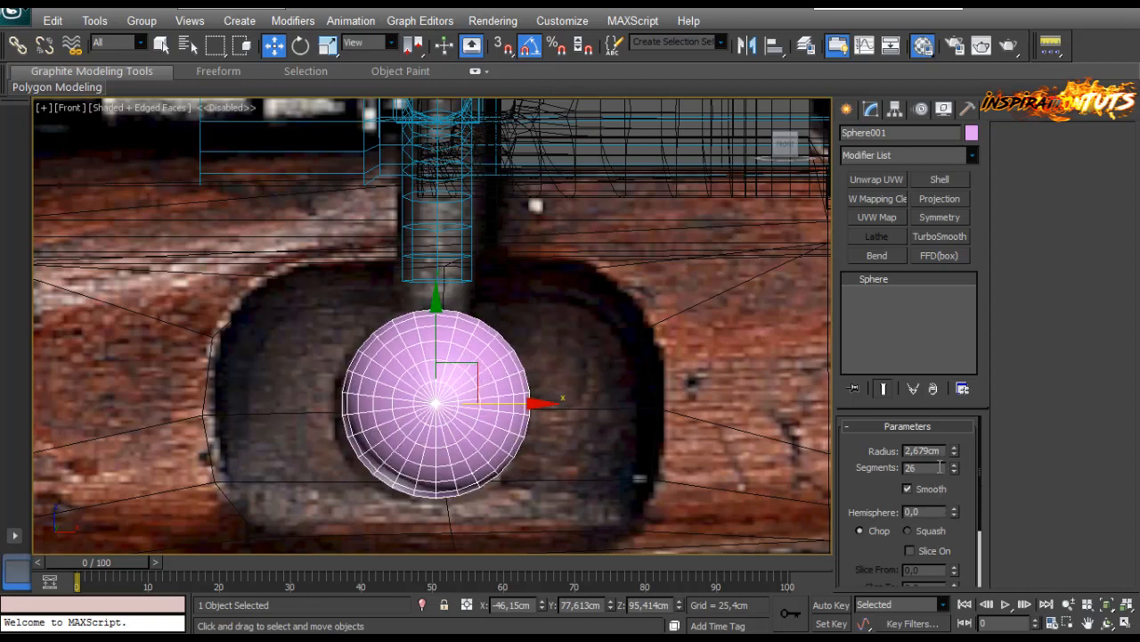
left_click_drag(954, 473, 956, 473)
Lower the open border at the handle's end by about 0.7 cm into the knob sphere and leave border editing.
left_click(446, 262)
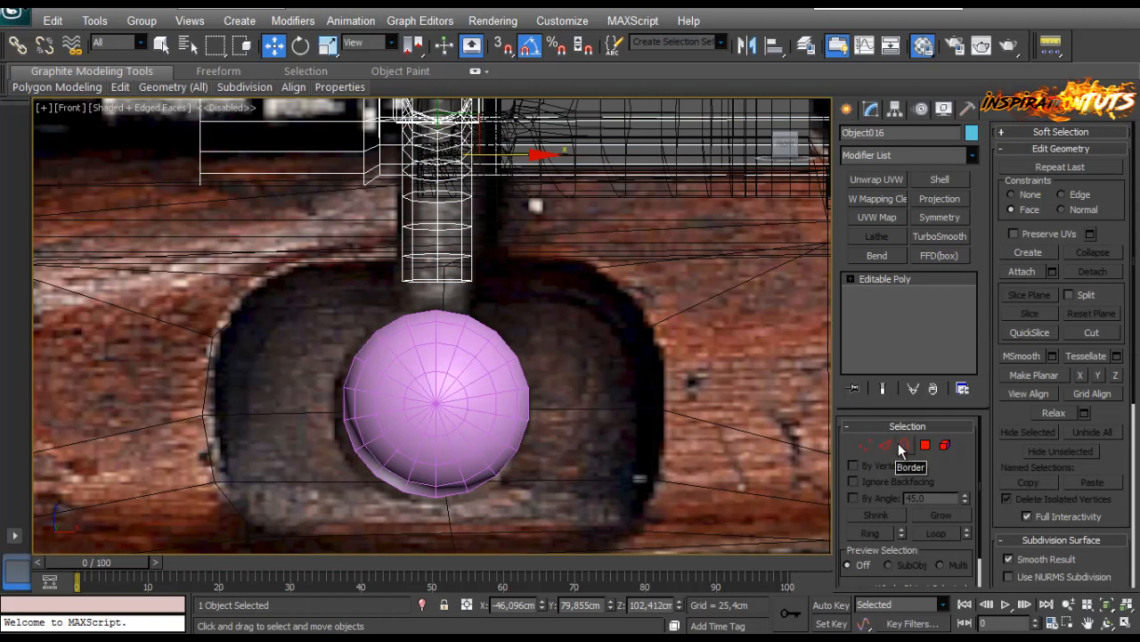
left_click(902, 445)
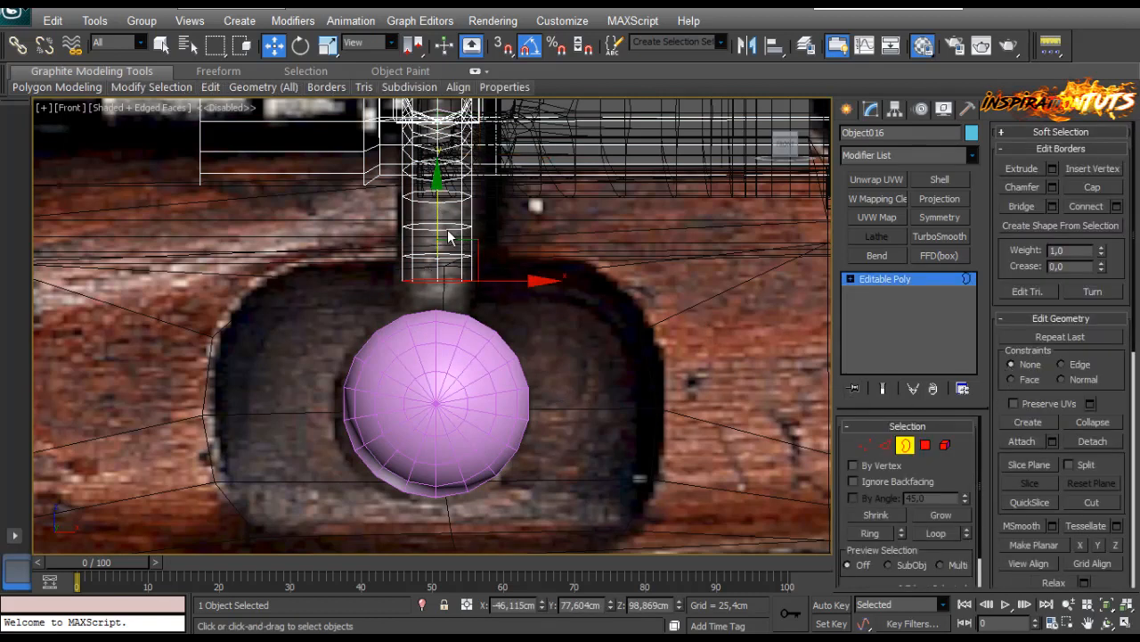
left_click_drag(436, 242, 437, 241)
key("p")
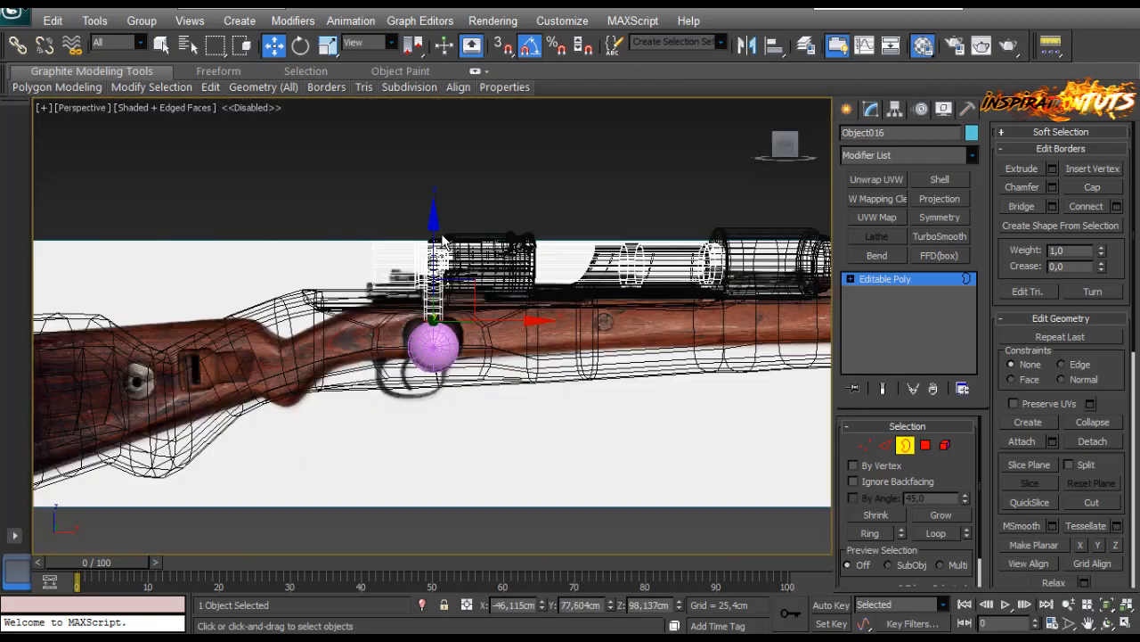
scroll(516, 293, "up", 6)
middle_click_drag(516, 292, 488, 365, "alt")
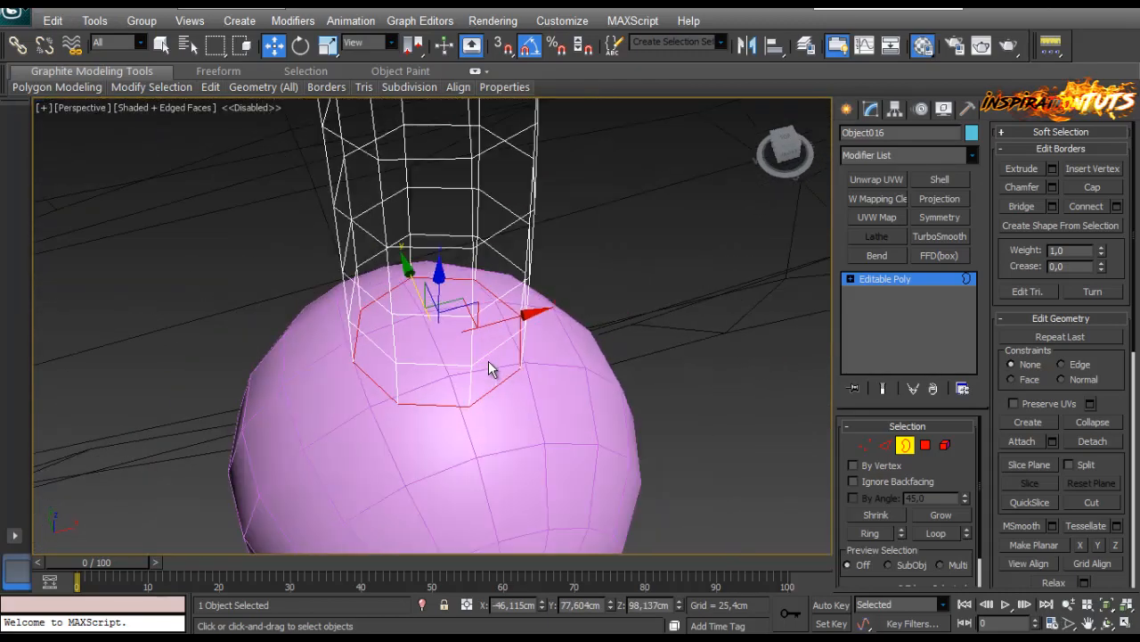
left_click_drag(840, 534, 846, 342)
middle_click_drag(612, 370, 460, 406, "alt")
left_click(470, 438)
left_click(969, 280)
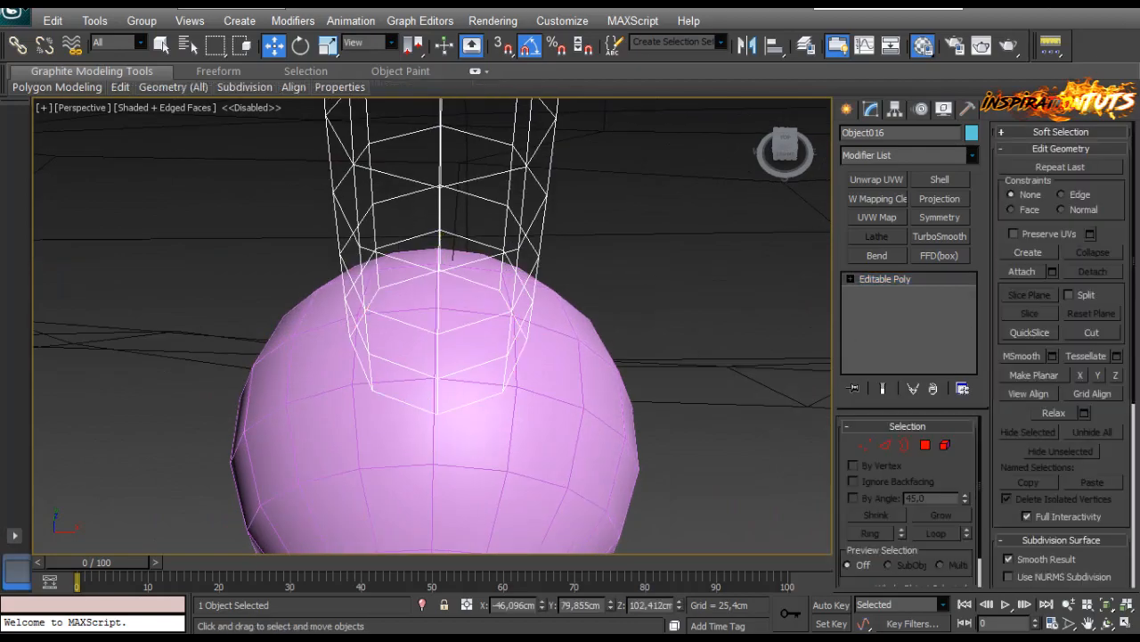
Reduce the knob sphere at the end of the bolt handle to 12 segments.
scroll(647, 384, "down", 5)
mouse_move(647, 384)
middle_mouse_down("alt")
mouse_move(701, 398)
mouse_move(534, 191)
middle_mouse_up("alt")
left_click(501, 395)
key("z")
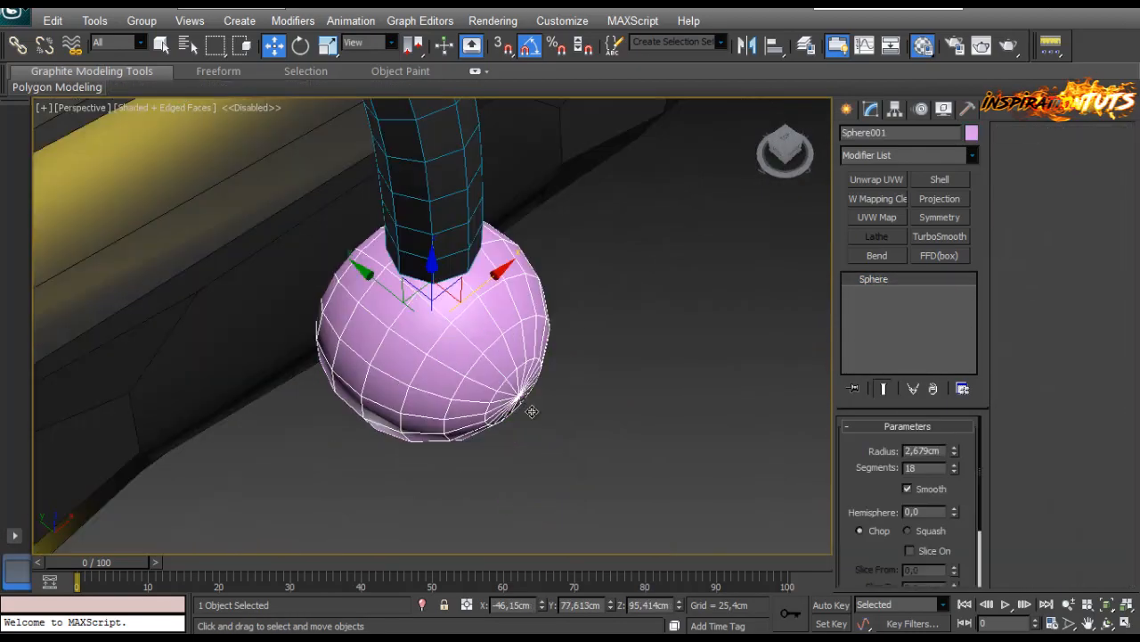
middle_click_drag(529, 410, 621, 478)
middle_click_drag(621, 479, 757, 405, "alt")
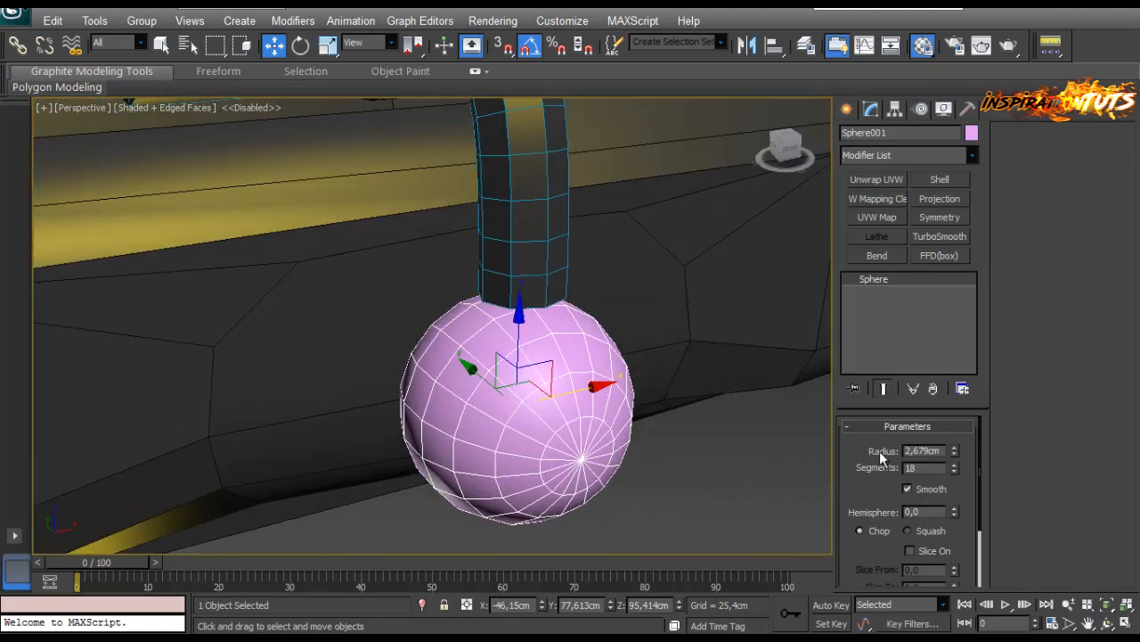
left_click(953, 471)
left_click(953, 471)
left_click(953, 471)
left_click(954, 472)
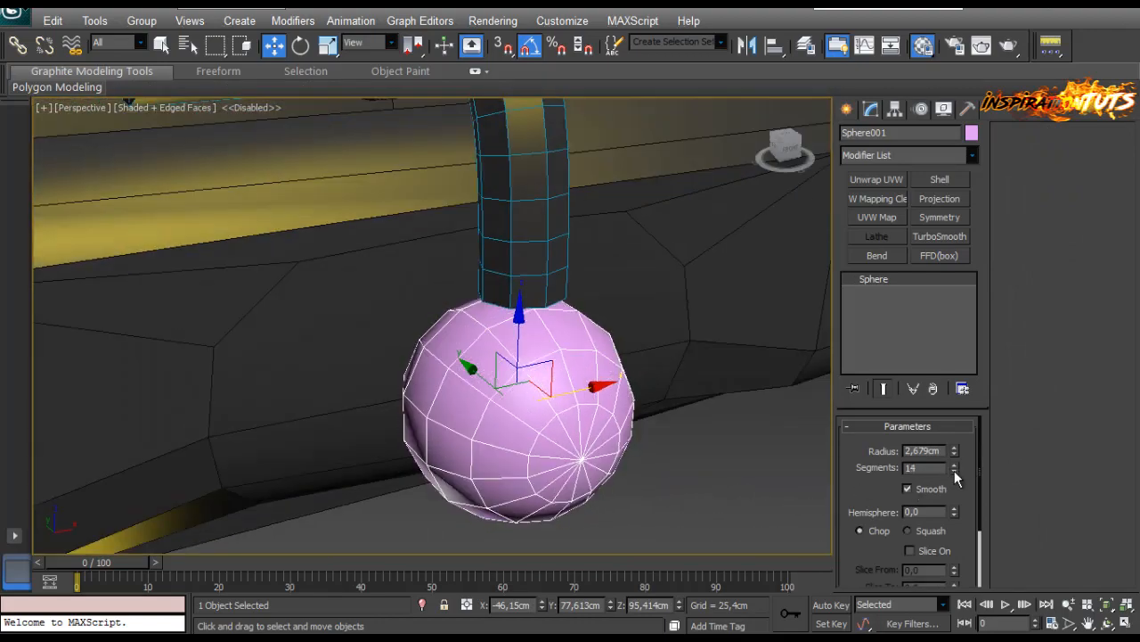
left_click(954, 472)
left_click(955, 471)
Convert the knob sphere to an editable poly.
middle_click_drag(521, 345, 481, 374, "alt")
scroll(580, 373, "up", 3)
right_click(500, 373)
mouse_move(540, 526)
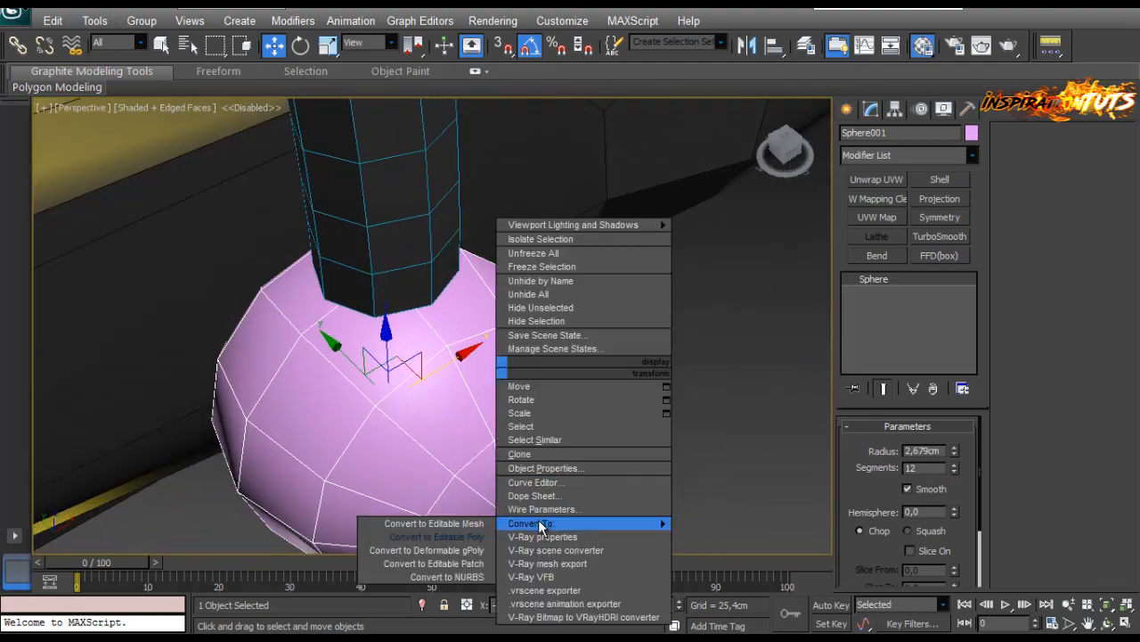
left_click(475, 537)
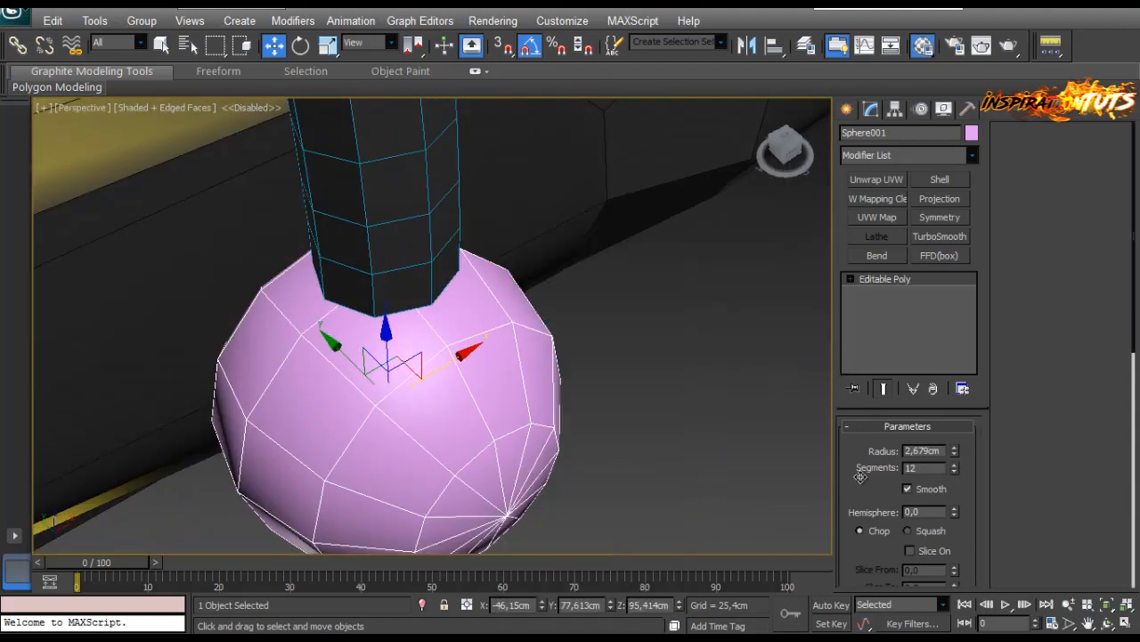
Inset the four knob polygons surrounding the handle's end by a small amount as one group.
key("4")
left_click(391, 336)
left_click(465, 309, "ctrl")
left_click(291, 288, "ctrl")
middle_click_drag(291, 288, 308, 368, "alt")
left_click(270, 304, "ctrl")
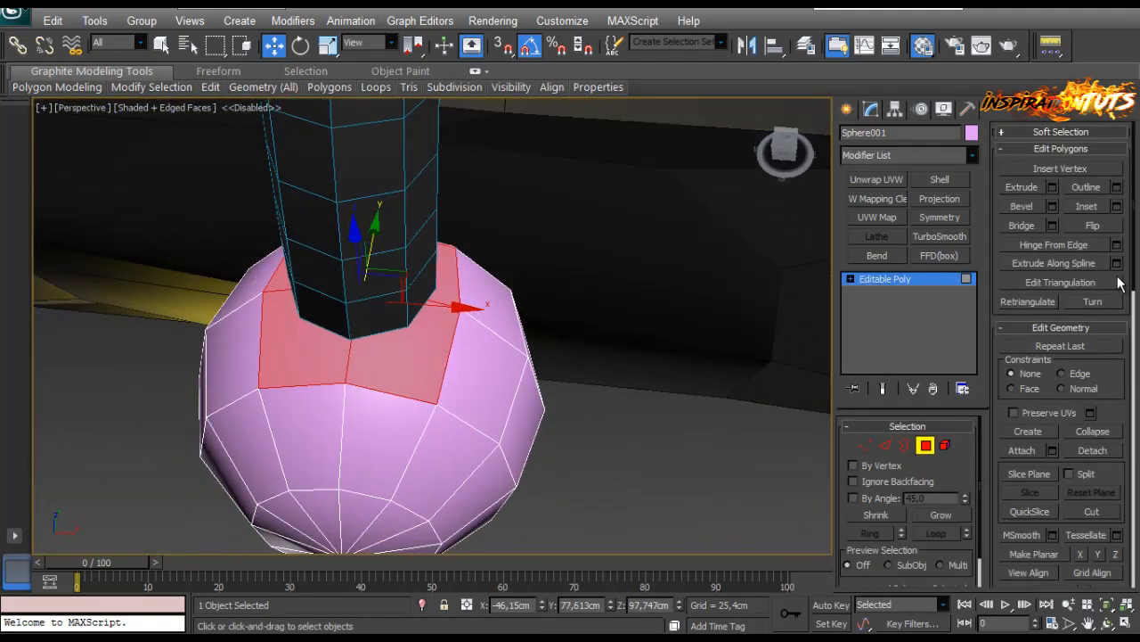
right_click(568, 366)
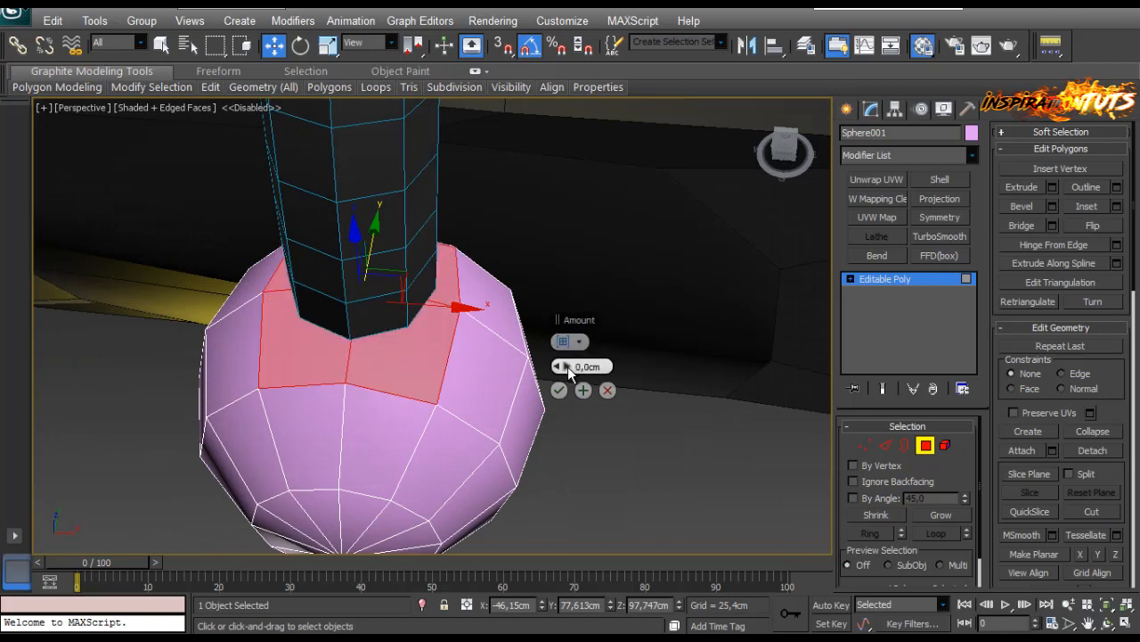
left_click_drag(568, 366, 568, 357)
left_click(560, 390)
Scale the four corner vertices of the knob's inset inward to make its outline rounder around the handle.
left_click(863, 445)
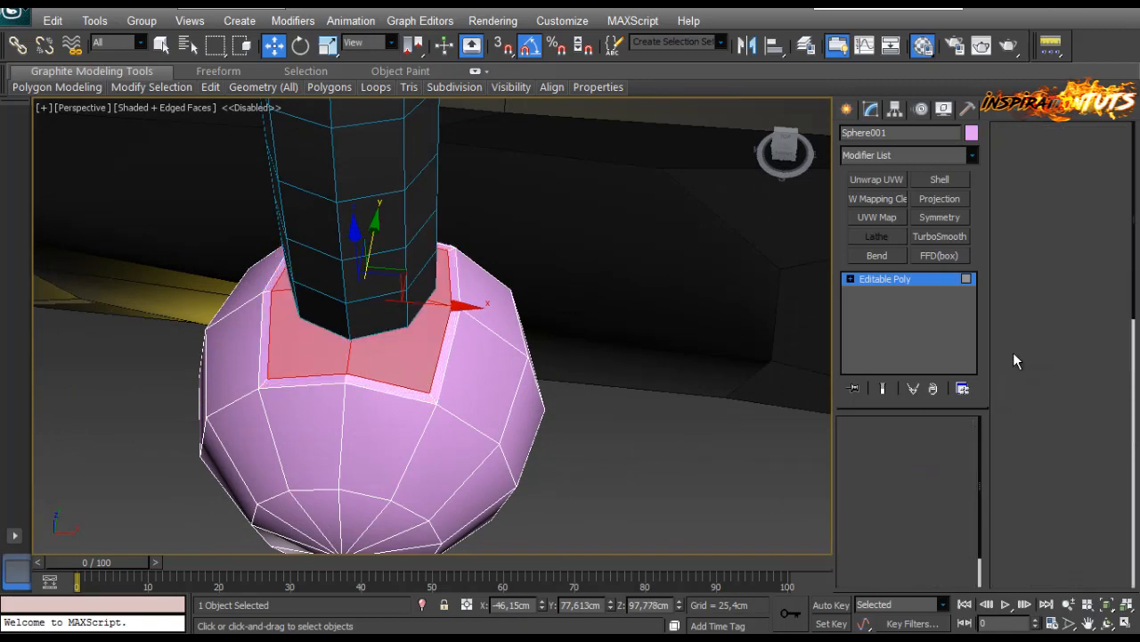
left_click(431, 392)
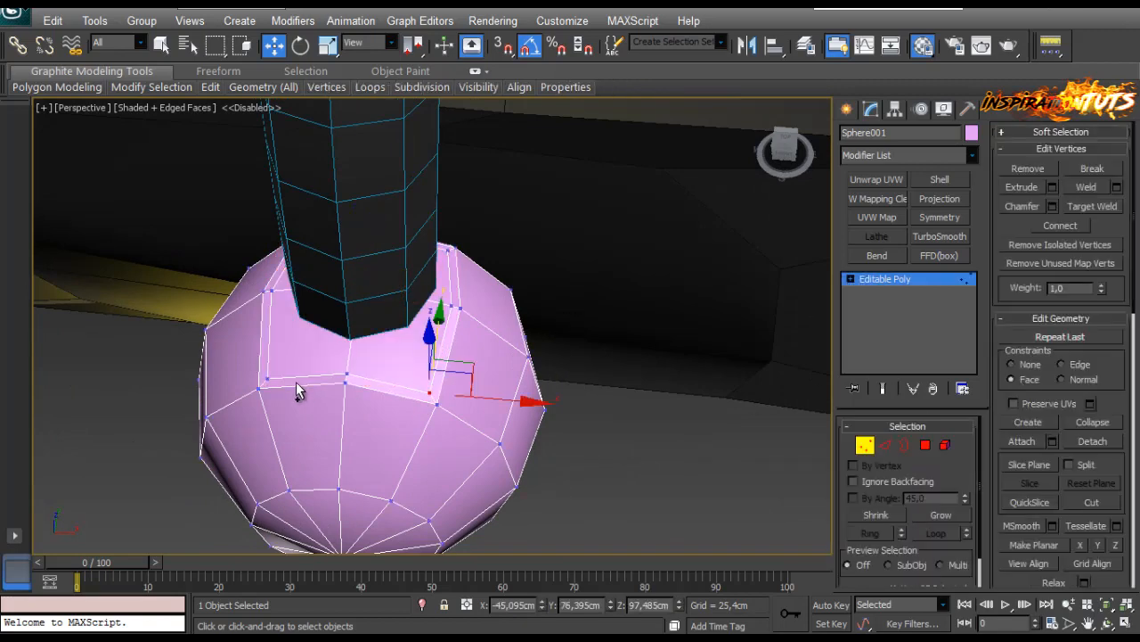
left_click(267, 379, "ctrl")
middle_click_drag(294, 336, 194, 323, "alt")
left_click(138, 405, "ctrl")
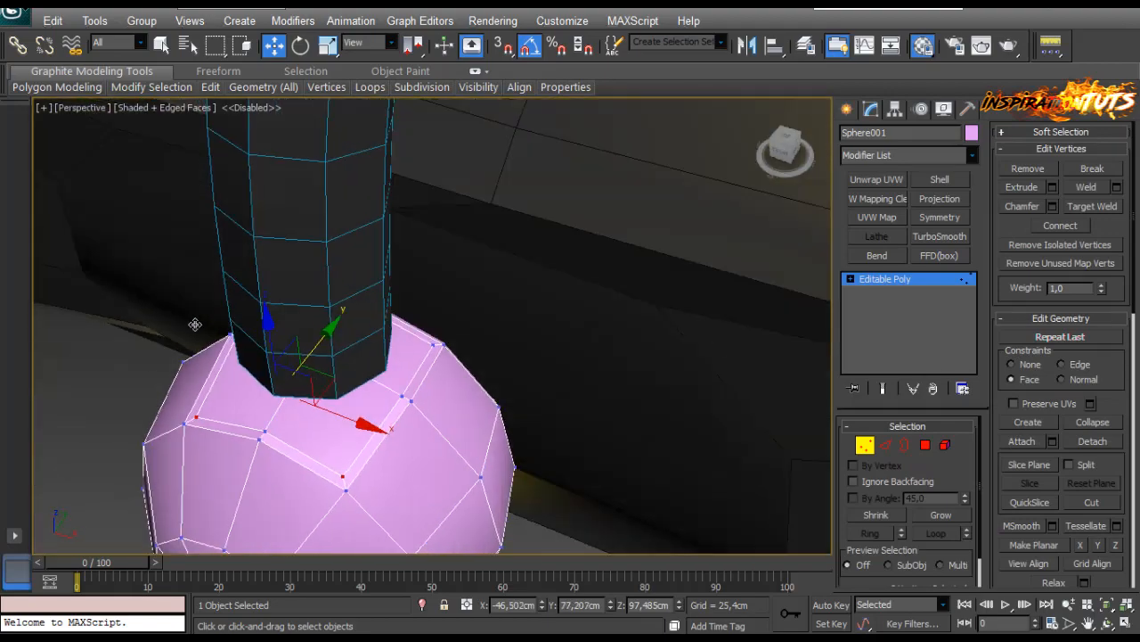
left_click(432, 345, "ctrl")
middle_click_drag(397, 392, 407, 366, "alt")
key("r")
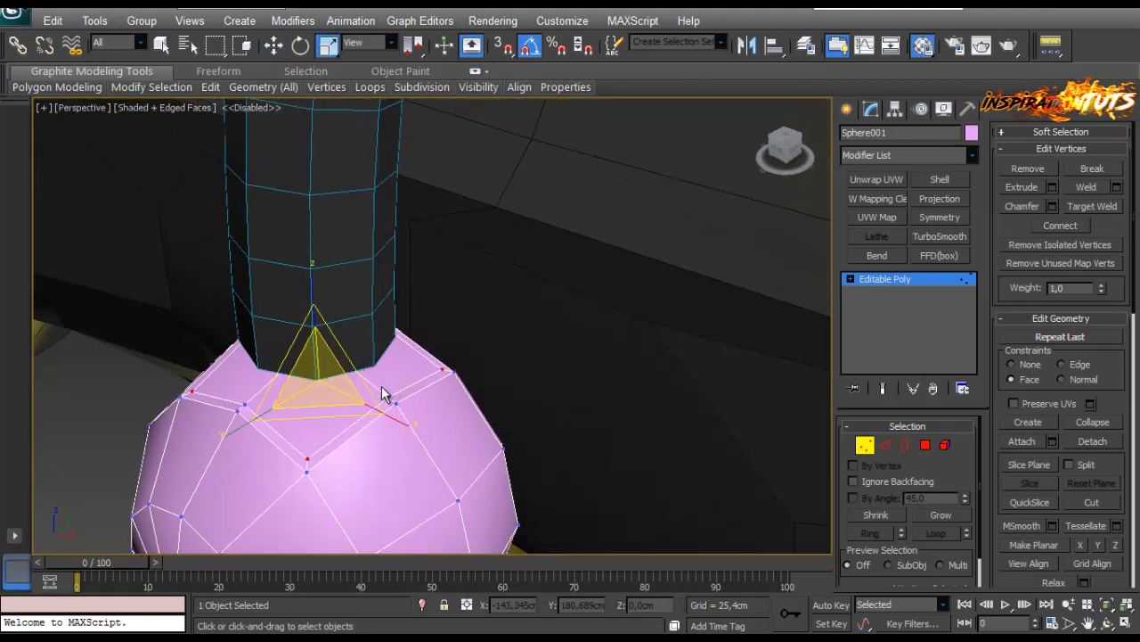
left_click_drag(328, 380, 293, 423)
Delete the knob polygons inside the inset outline to open a hole beneath the handle.
middle_click_drag(312, 437, 482, 392, "alt")
key("4")
left_click(466, 362, "ctrl")
left_click(328, 349, "ctrl")
left_click(473, 386, "ctrl")
key("Delete")
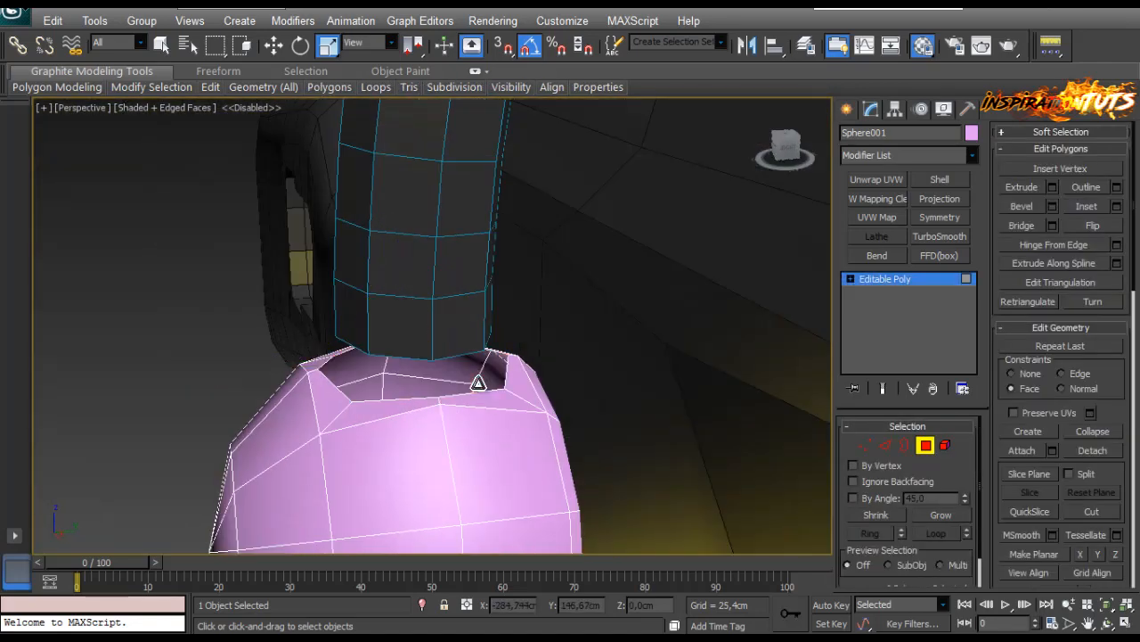
Attach the knob to the handle object and bridge the open borders of the handle's end and the knob.
key("4")
left_click(431, 308)
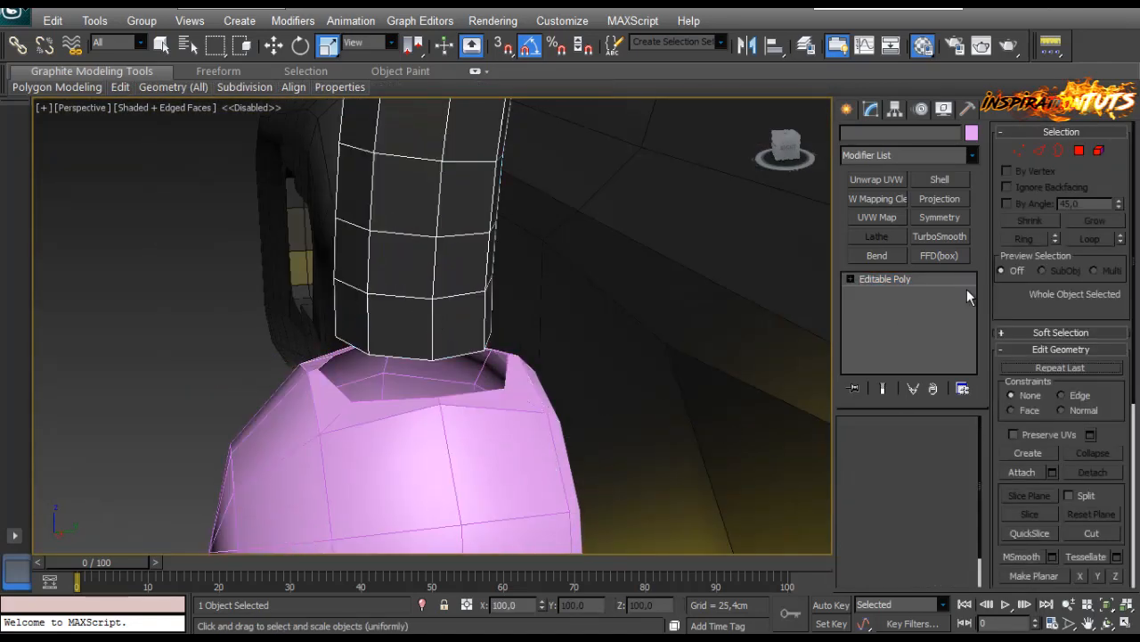
left_click(303, 463)
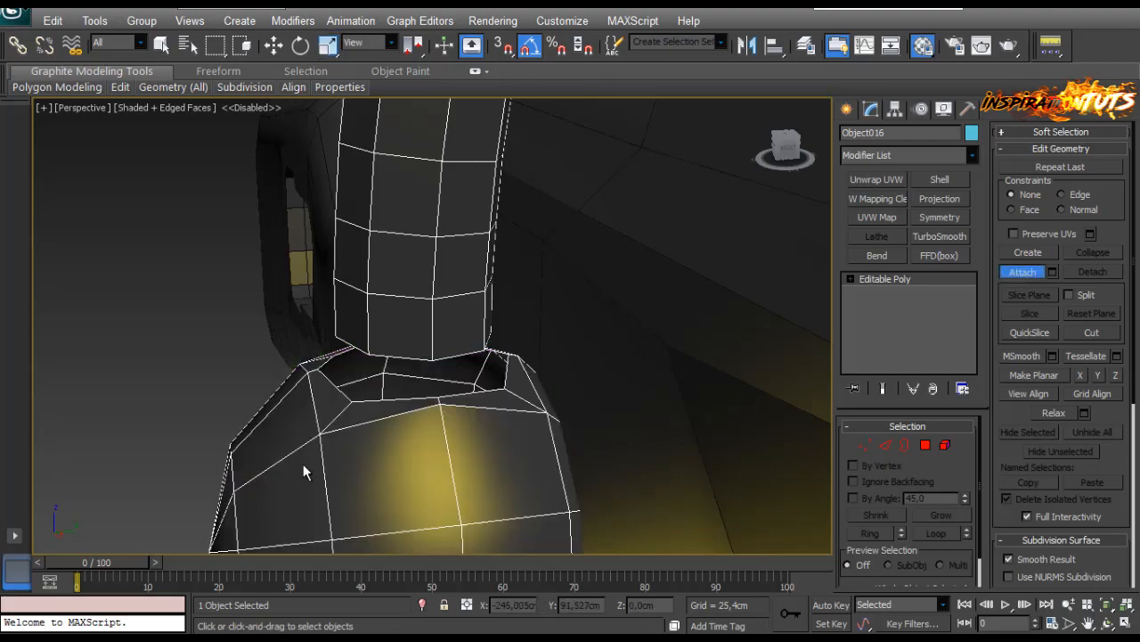
left_click(904, 446)
left_click(399, 359)
key("w")
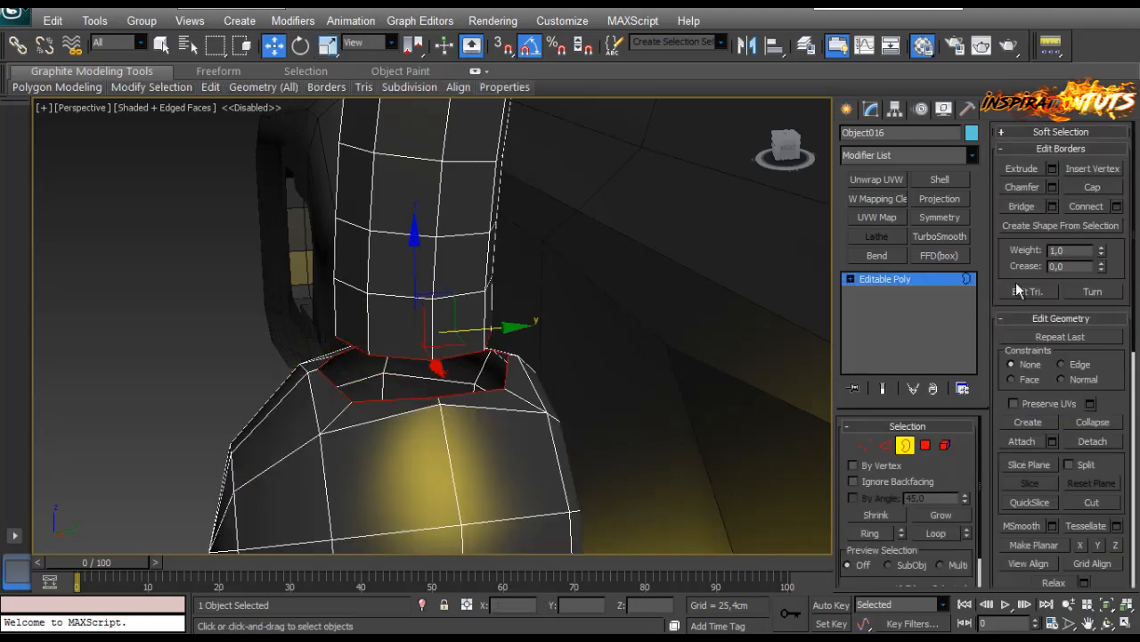
left_click(1025, 207)
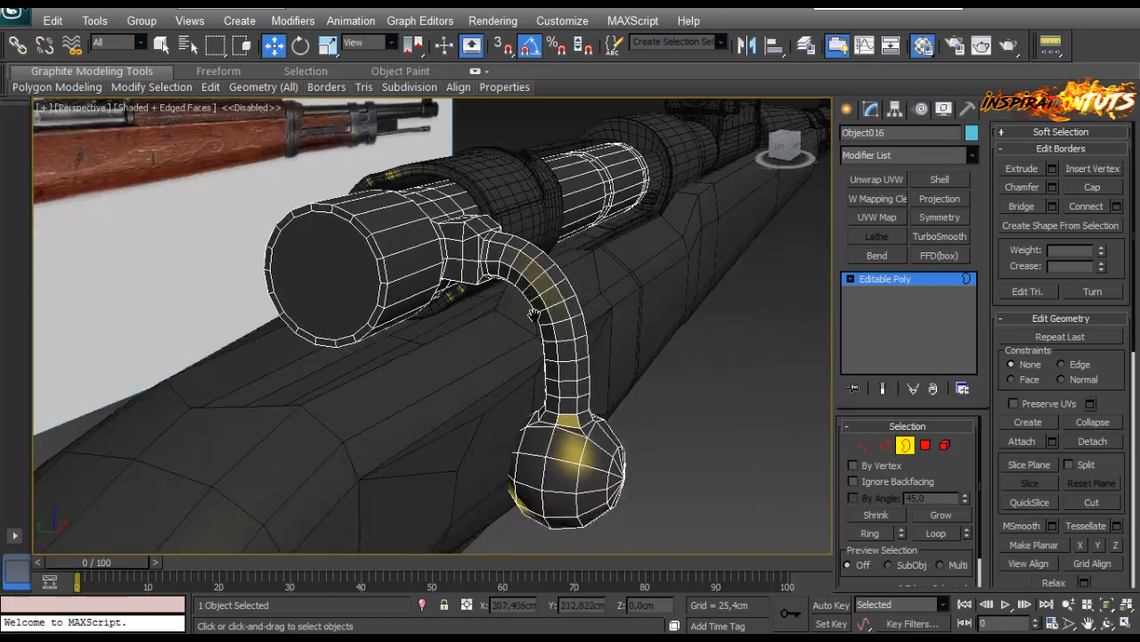
Shift the bolt cylinder's two groove vertex rings toward the barrel and narrow the groove by moving its rear ring about 0.4 cm in X.
middle_click_drag(535, 312, 511, 317, "alt")
middle_click_drag(295, 294, 51, 316, "alt")
scroll(278, 259, "down", 3)
scroll(350, 278, "up", 5)
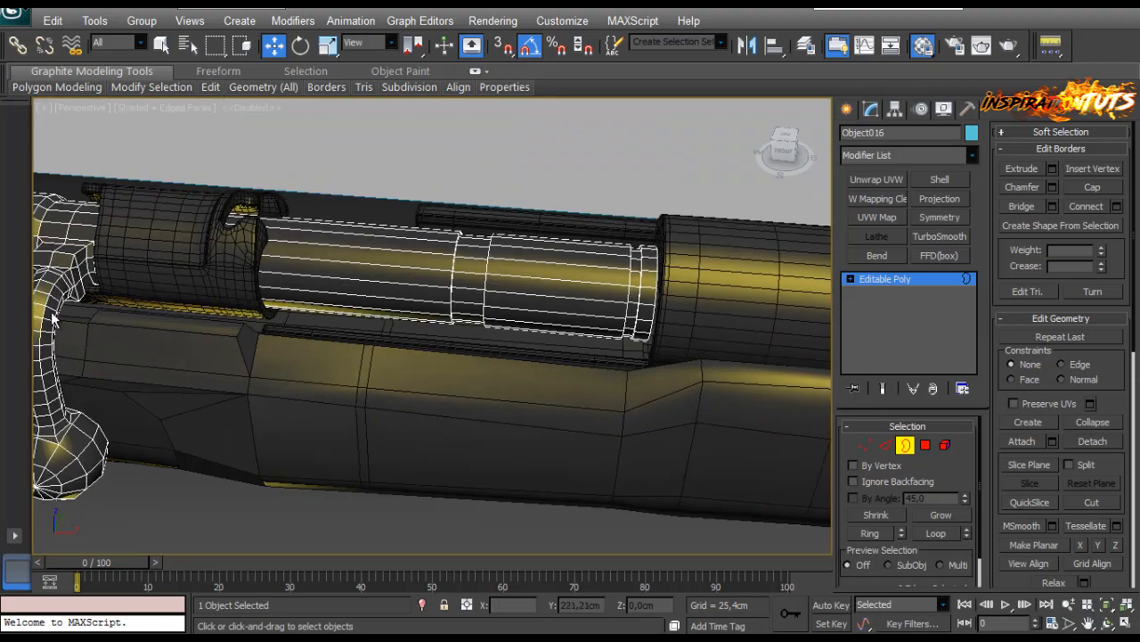
left_click(889, 438)
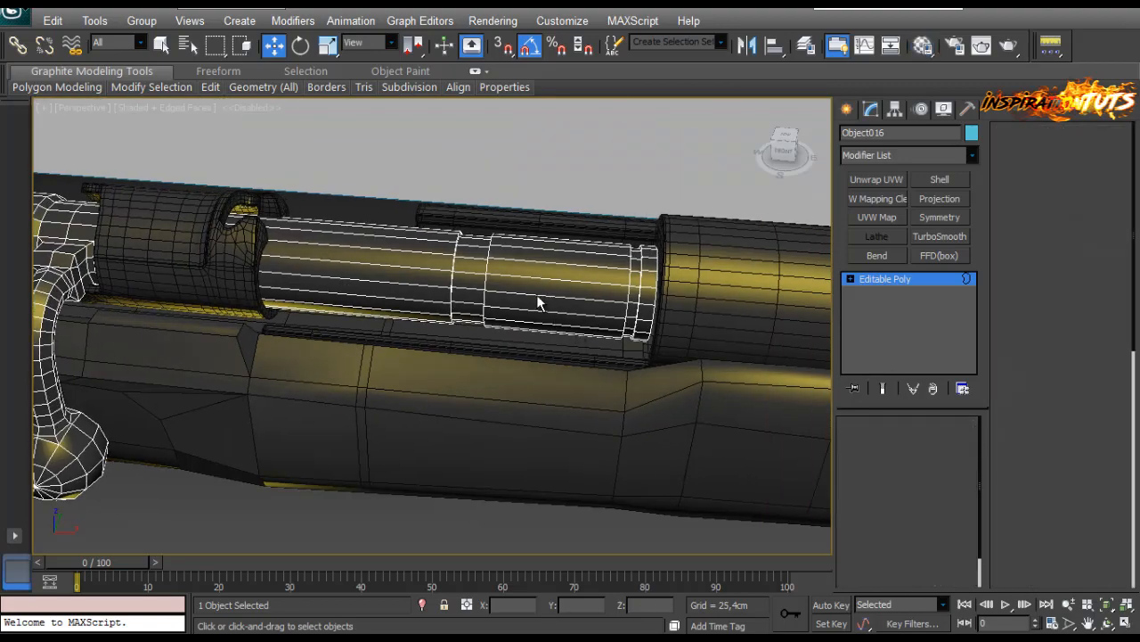
middle_click_drag(540, 300, 554, 283, "alt")
left_click(870, 446)
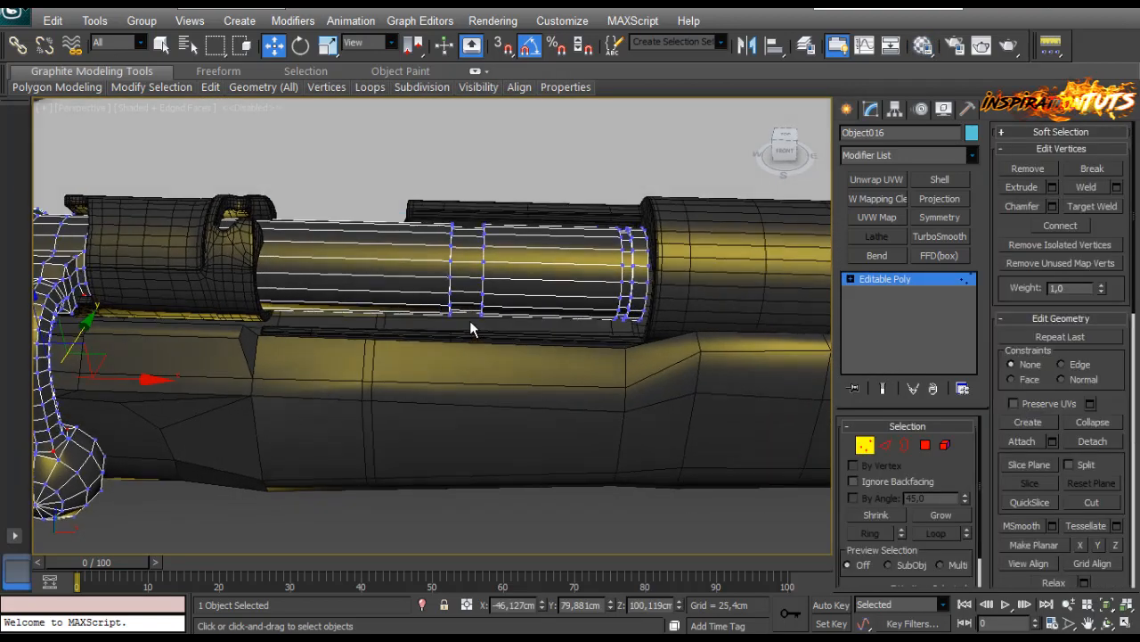
left_click_drag(513, 295, 563, 228)
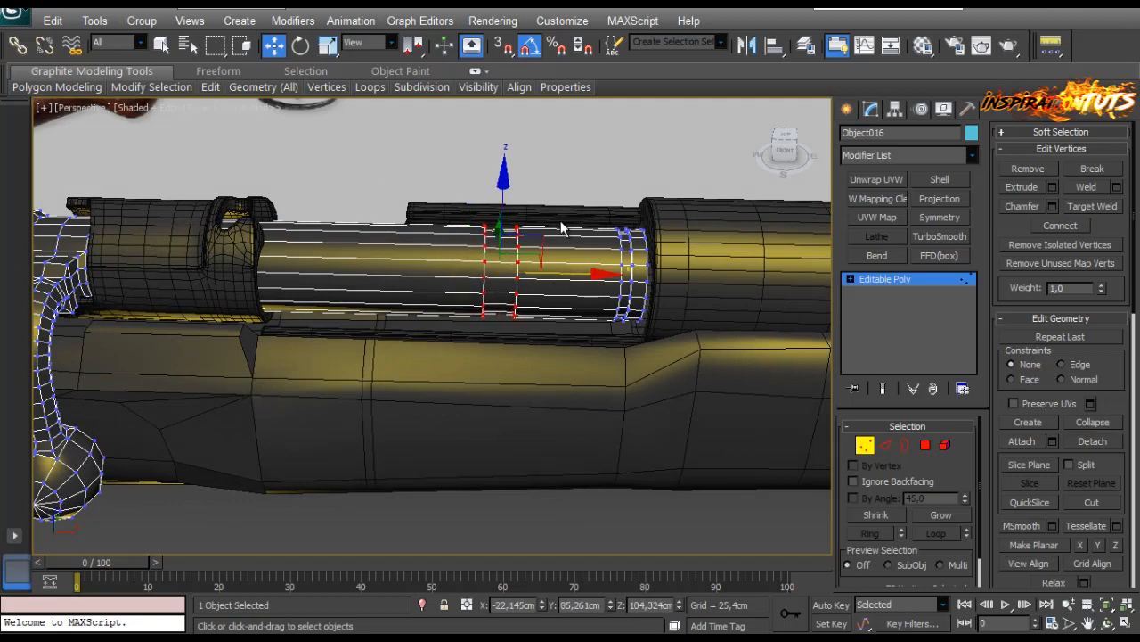
left_click(512, 206)
left_click_drag(428, 404, 428, 404)
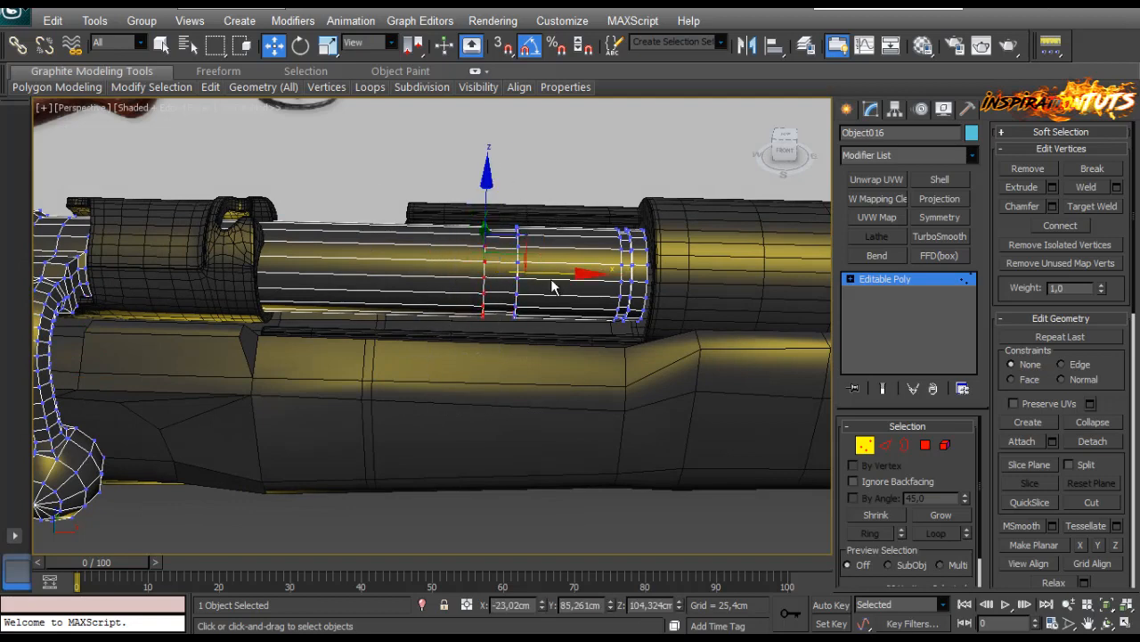
left_click_drag(554, 276, 561, 278)
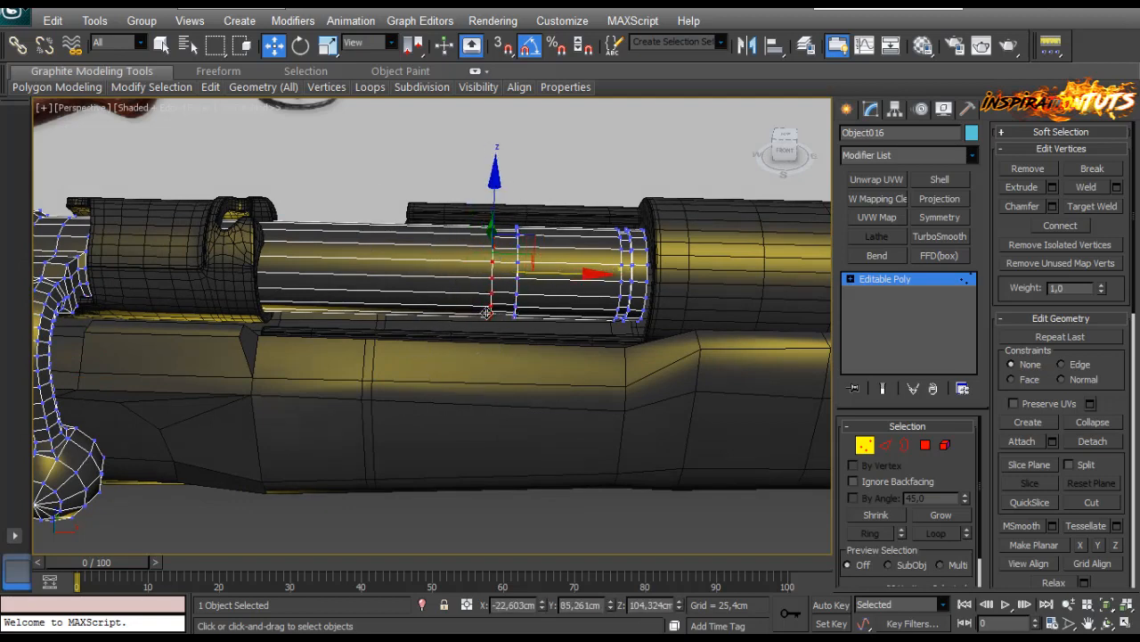
Connect the bolt cylinder's long edge ring with one segment, sliding the new loop back close to the rear receiver ring.
scroll(486, 313, "up", 3)
left_click(923, 448)
scroll(314, 259, "down", 3)
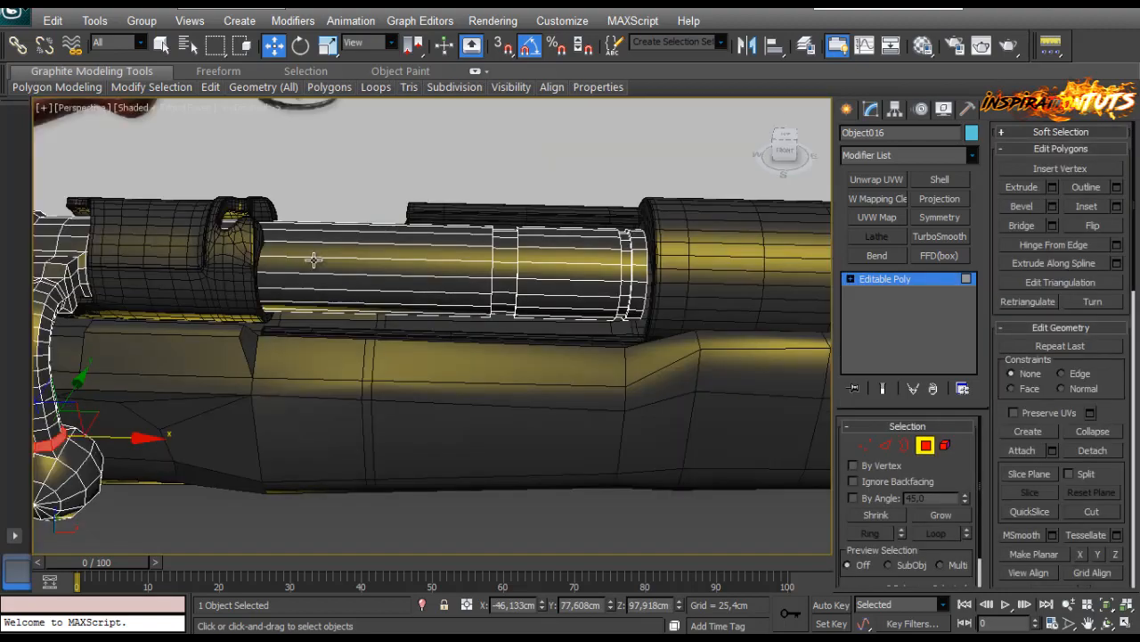
middle_click_drag(314, 260, 552, 283, "alt")
scroll(488, 272, "up", 2)
left_click(471, 292)
scroll(439, 291, "down", 2)
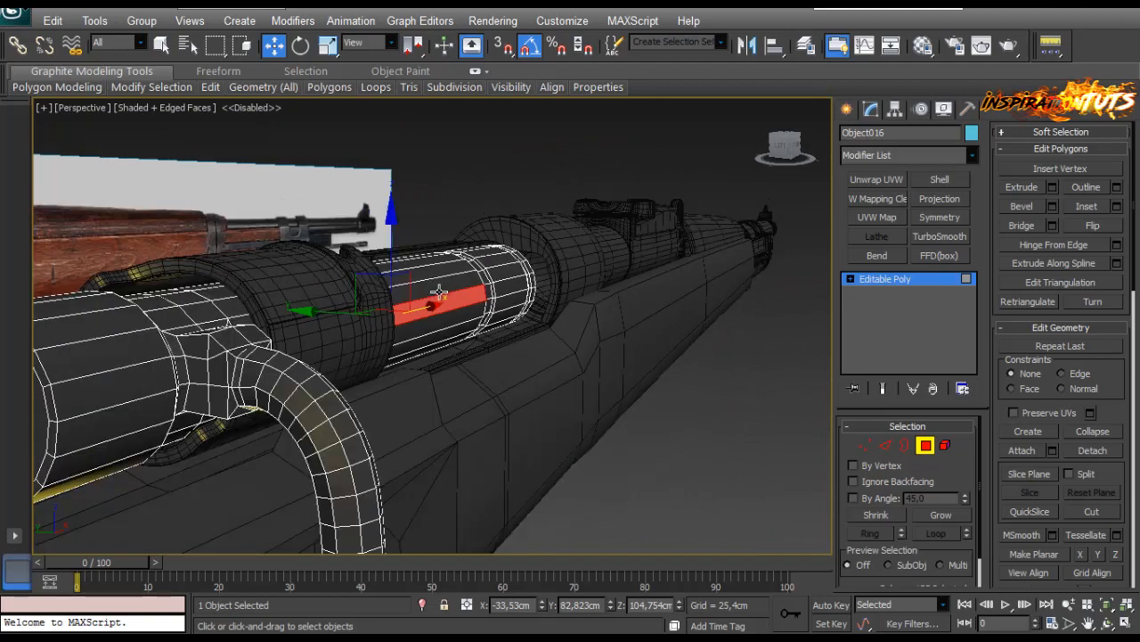
middle_click_drag(440, 291, 570, 353, "alt")
scroll(469, 320, "up", 2)
scroll(463, 326, "down", 3)
left_click(884, 444)
left_click(515, 342)
key("alt+r")
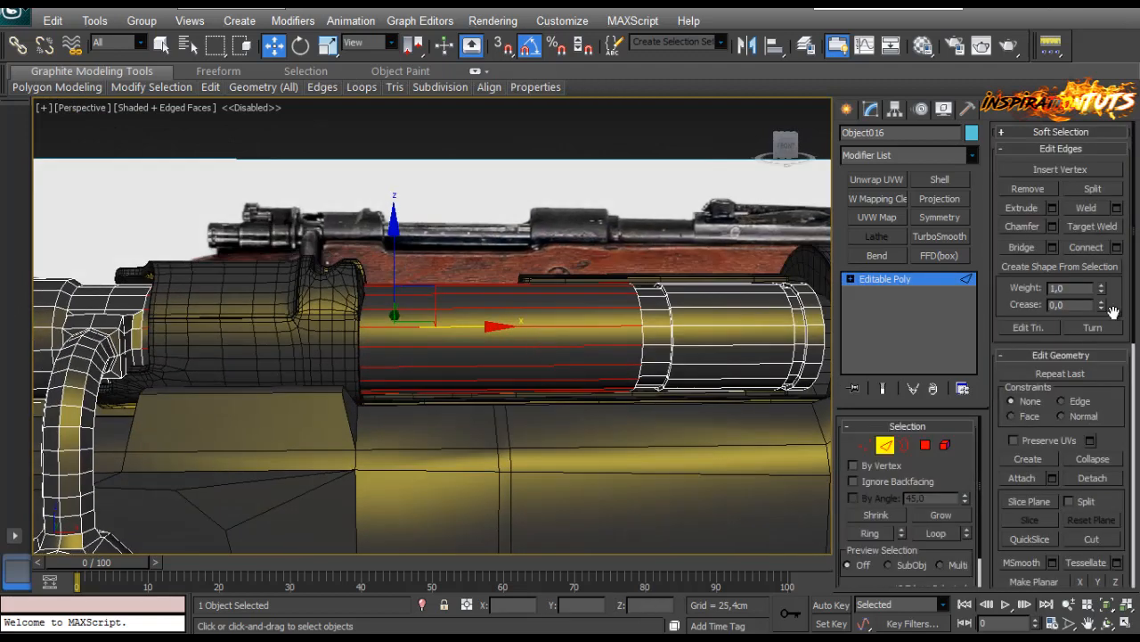
left_click(1117, 248)
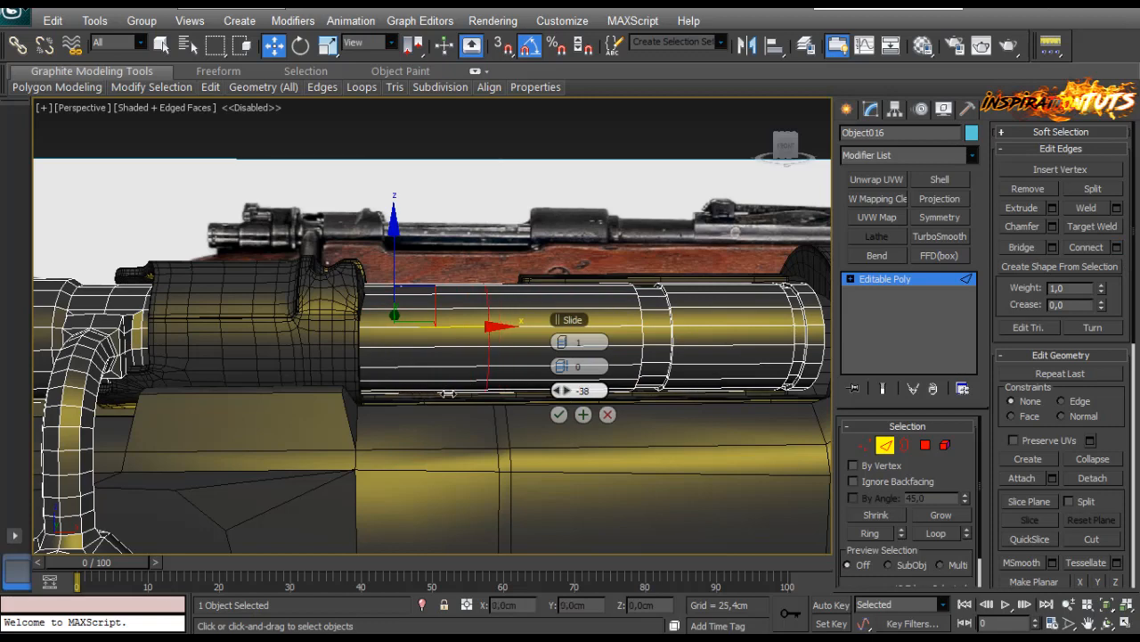
left_click(558, 414)
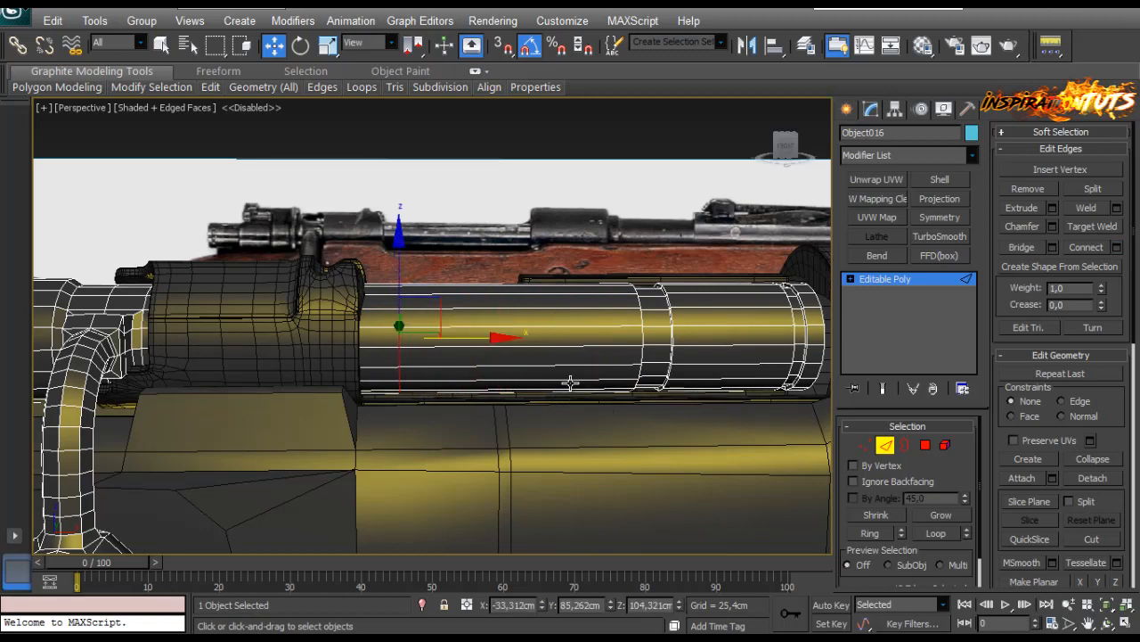
Connect the remaining long cylinder edges with one more segment, sliding this loop forward close to the groove.
left_click(1118, 247)
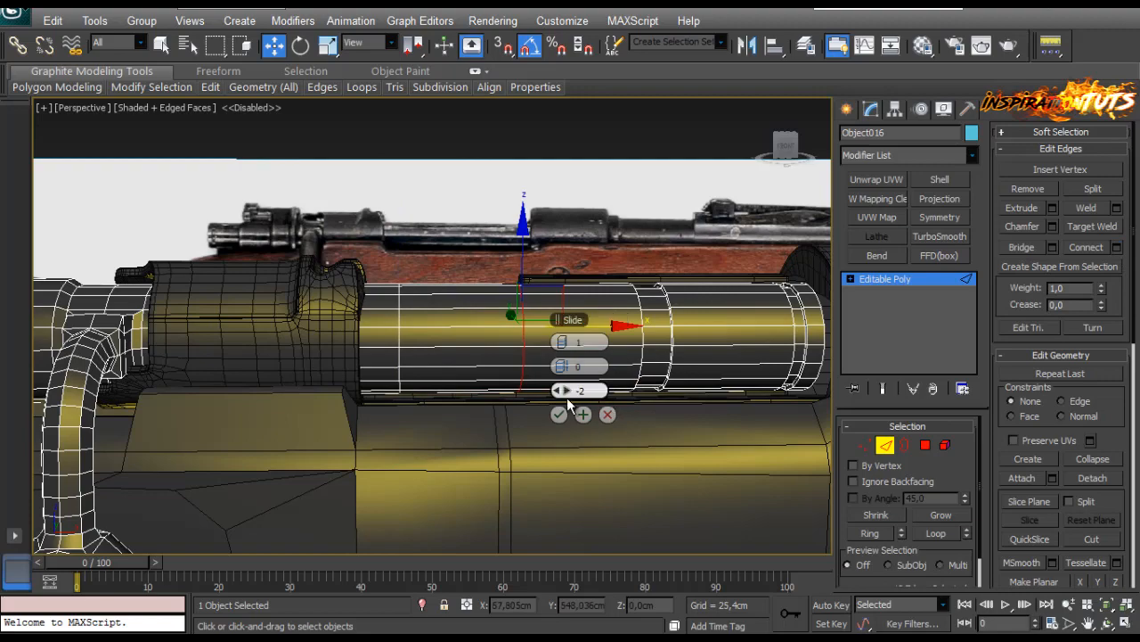
left_click_drag(567, 398, 320, 373)
left_click(559, 414)
Bevel the long lower side polygon between the two new loops with a height of 0.4 cm and an outline of about -0.15 cm.
scroll(598, 387, "up", 3)
middle_click_drag(597, 386, 591, 353, "alt")
left_click(927, 446)
left_click(555, 358)
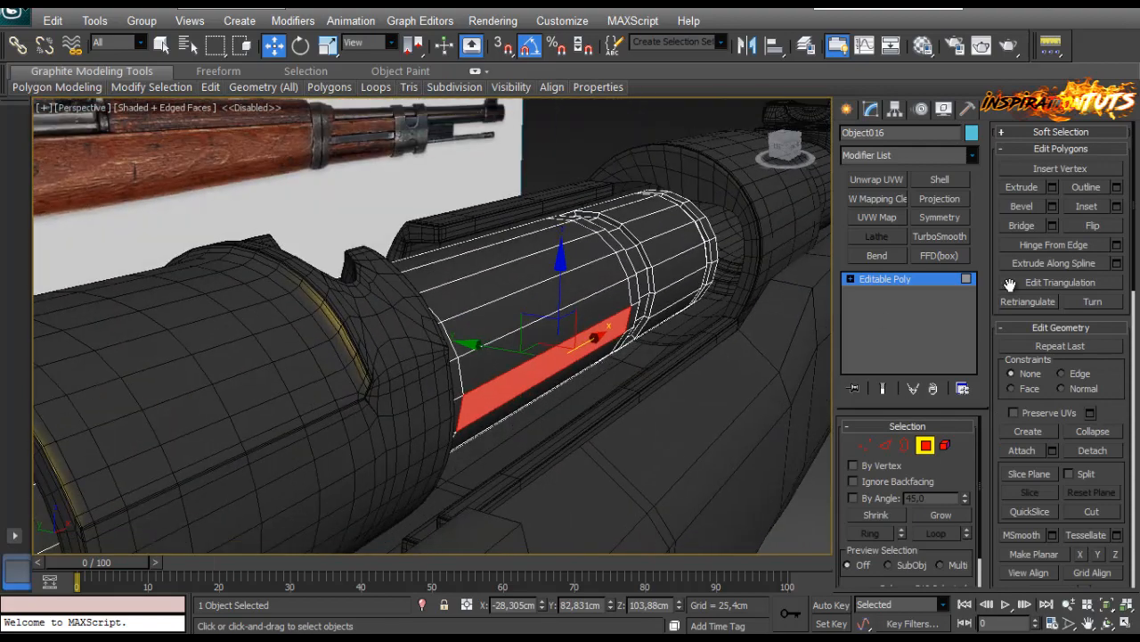
left_click(1052, 207)
right_click(566, 368)
right_click(566, 391)
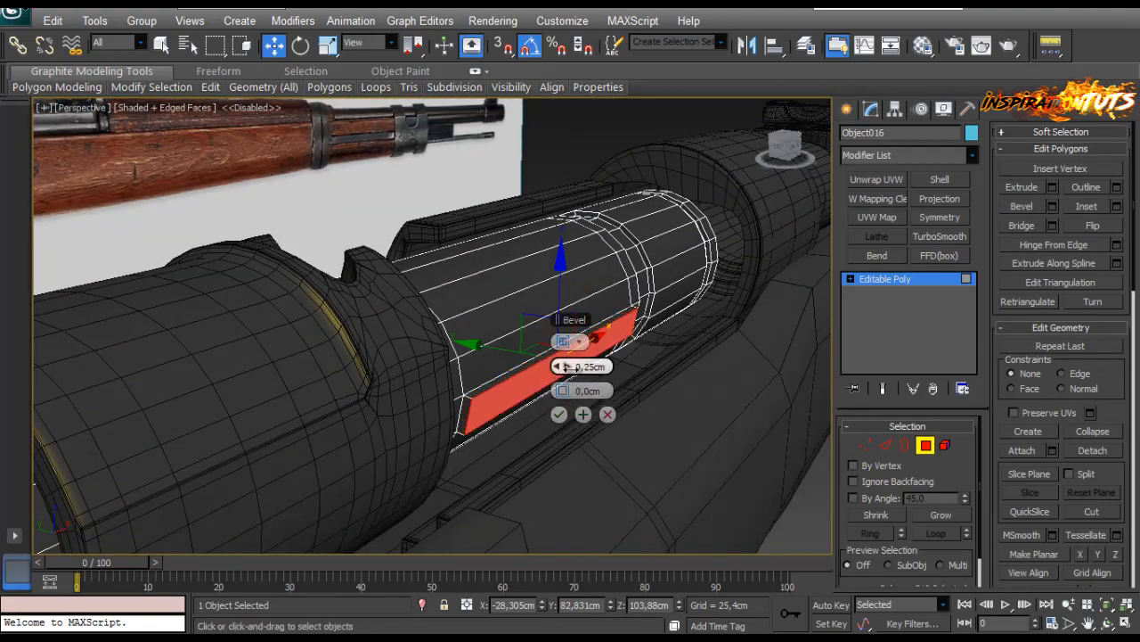
left_click_drag(572, 367, 573, 368)
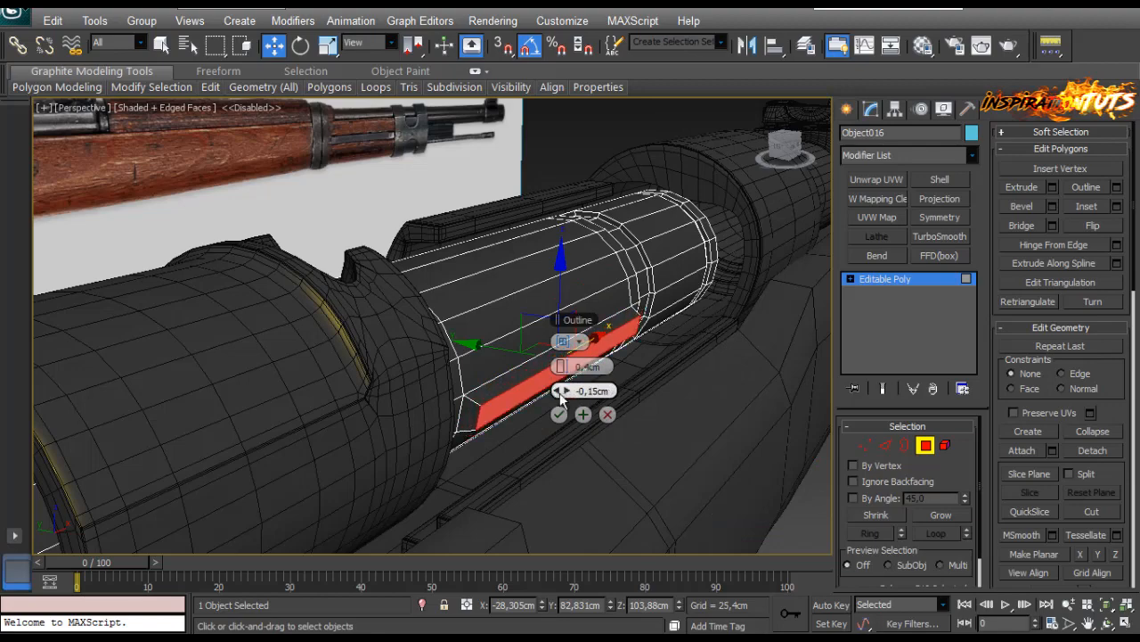
middle_click_drag(562, 396, 375, 357, "alt")
left_click(559, 415)
Rotate the beveled side face by -5 degrees about X, scale it to shape the raised rib, and leave polygon editing.
key("e")
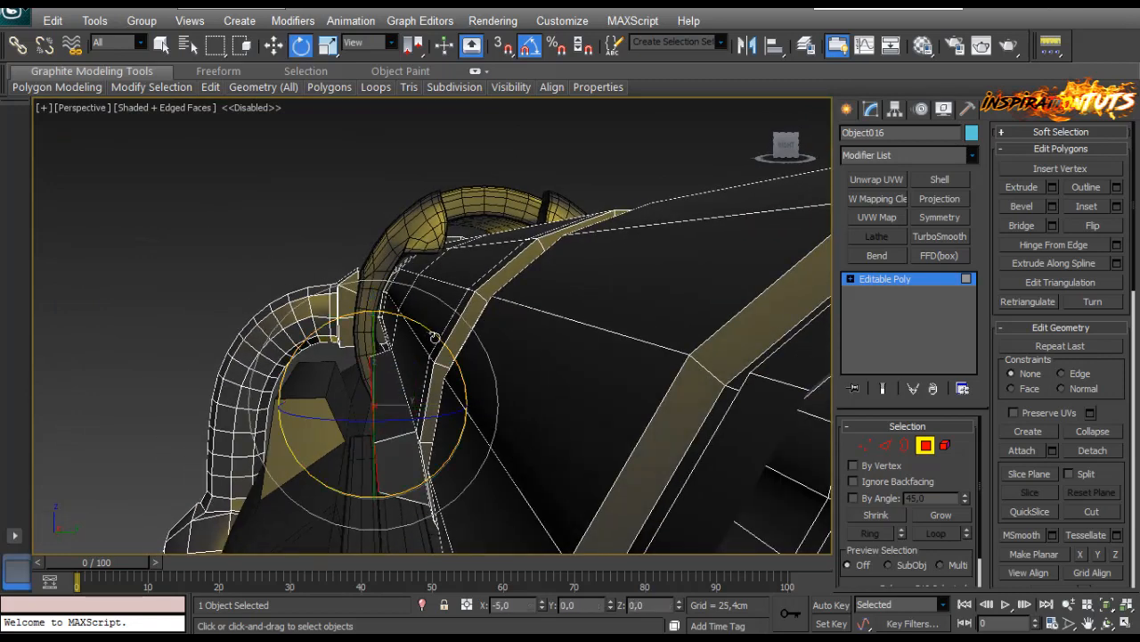
key("r")
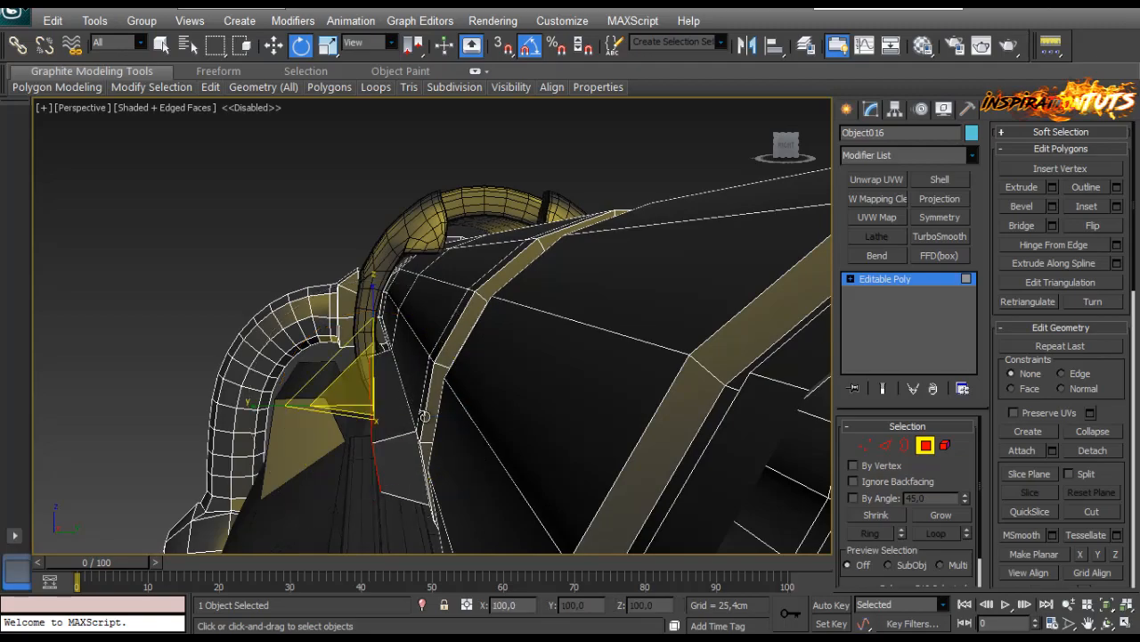
left_click_drag(551, 405, 736, 400)
middle_click_drag(383, 400, 692, 476, "alt")
scroll(532, 411, "down", 4)
scroll(692, 475, "up", 3)
scroll(692, 476, "down", 3)
left_click(928, 447)
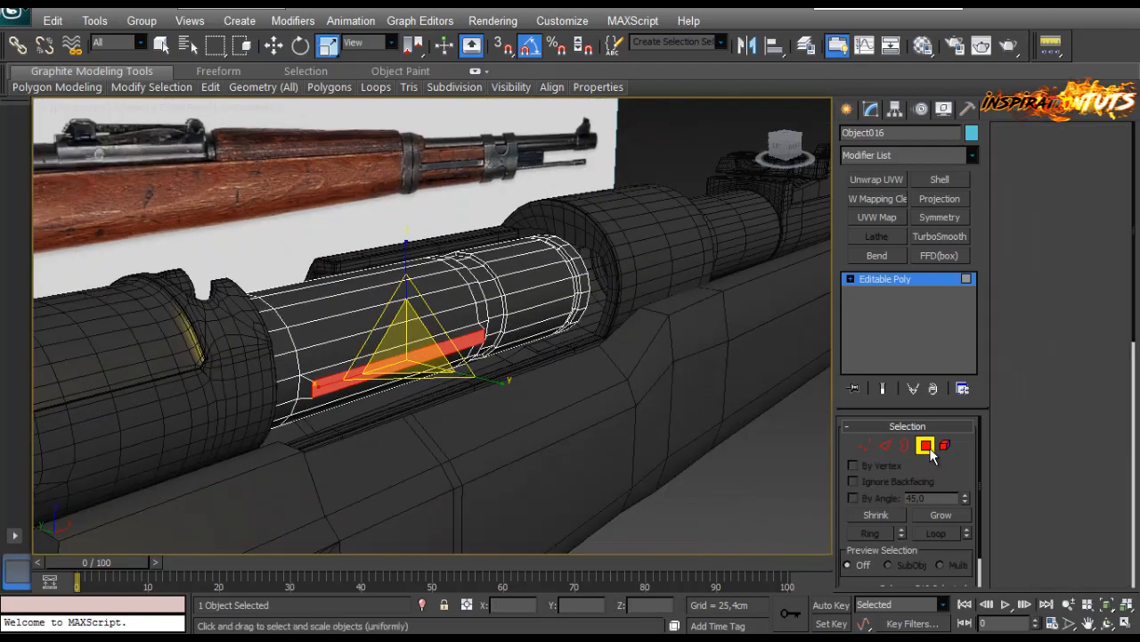
left_click(636, 450)
middle_click_drag(635, 451, 499, 319, "alt")
left_click(535, 311)
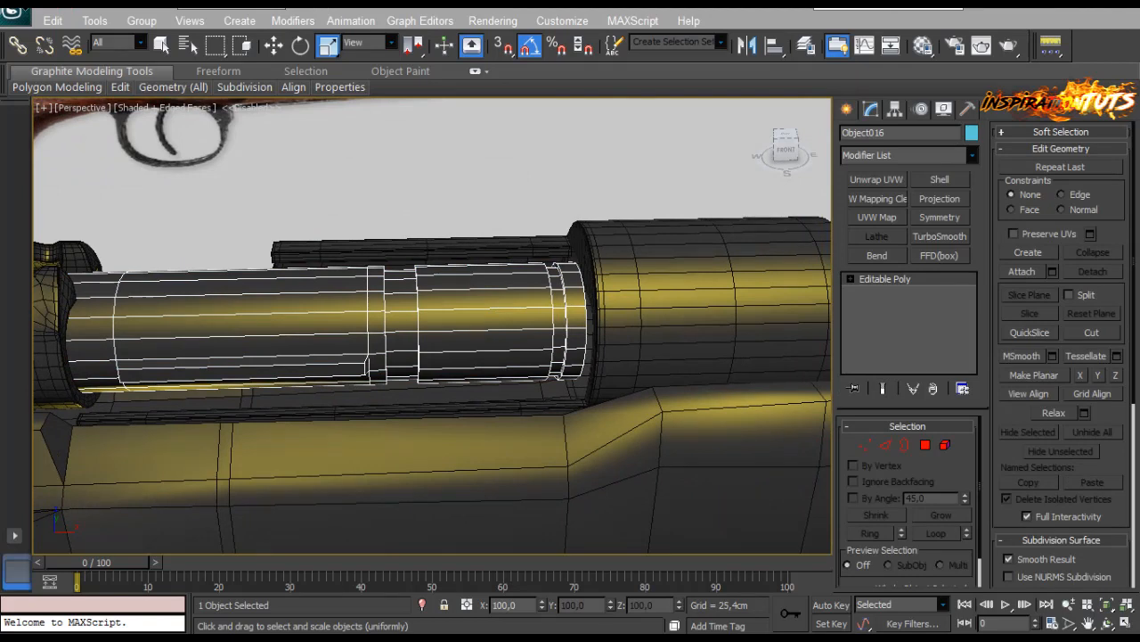
Connect the bolt cylinder's long edges between the groove and the front ring with one segment and a slide of 13.
left_click(884, 445)
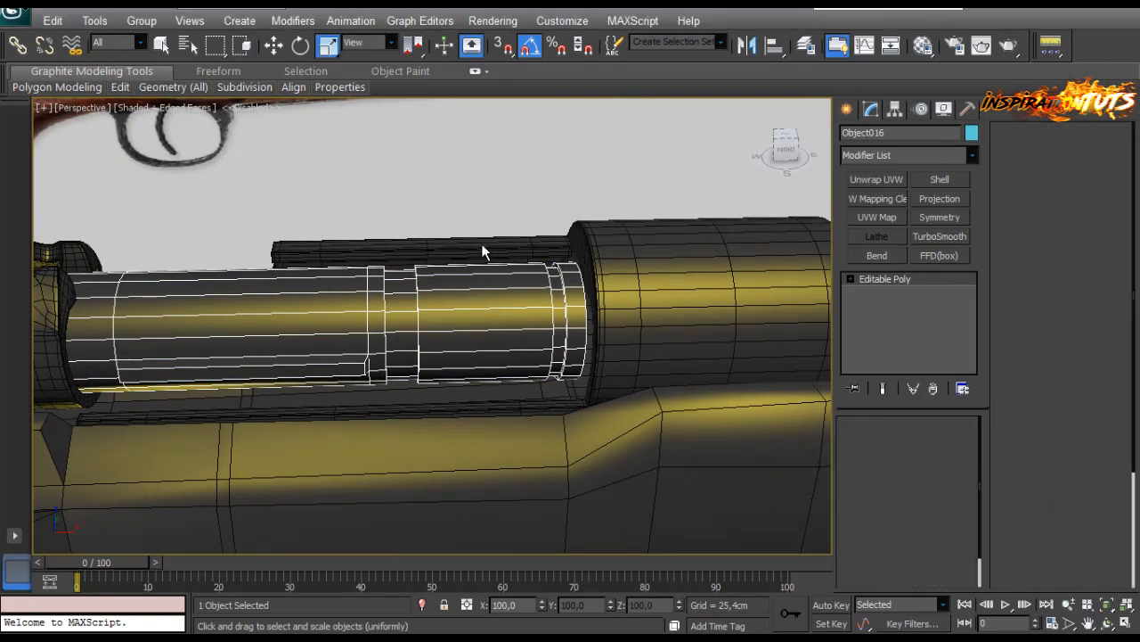
left_click(522, 290)
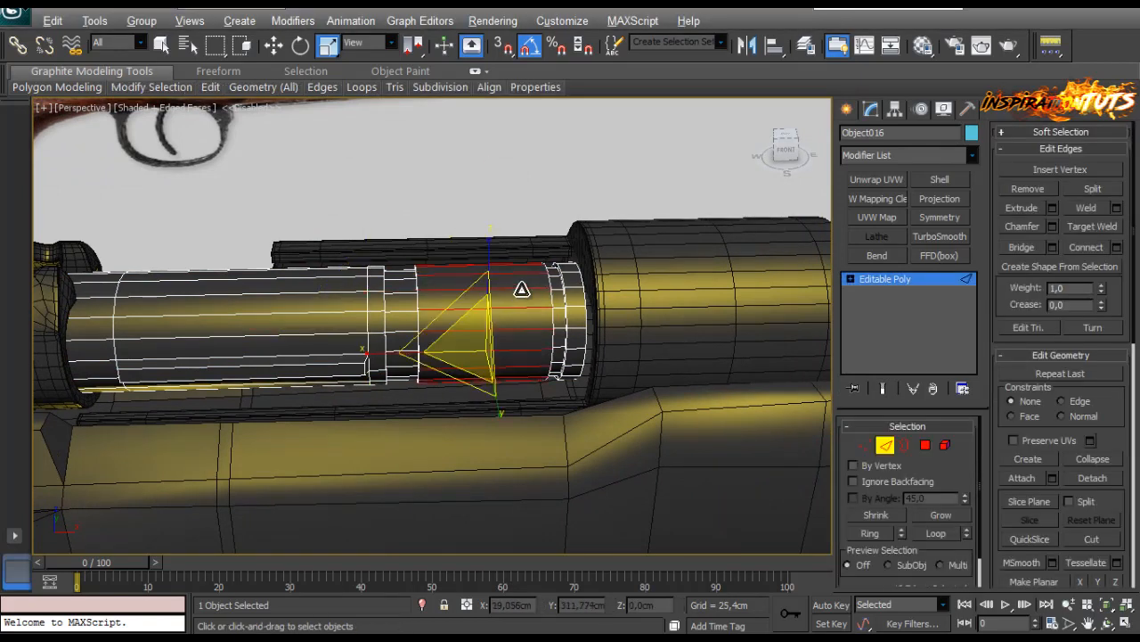
left_click(1117, 247)
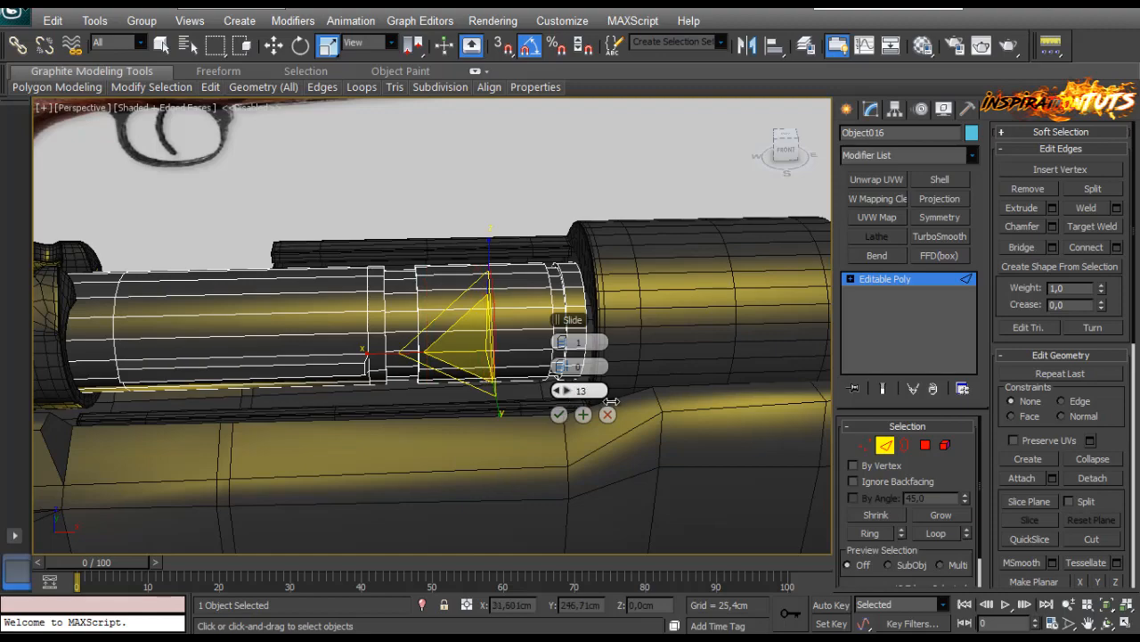
left_click(559, 414)
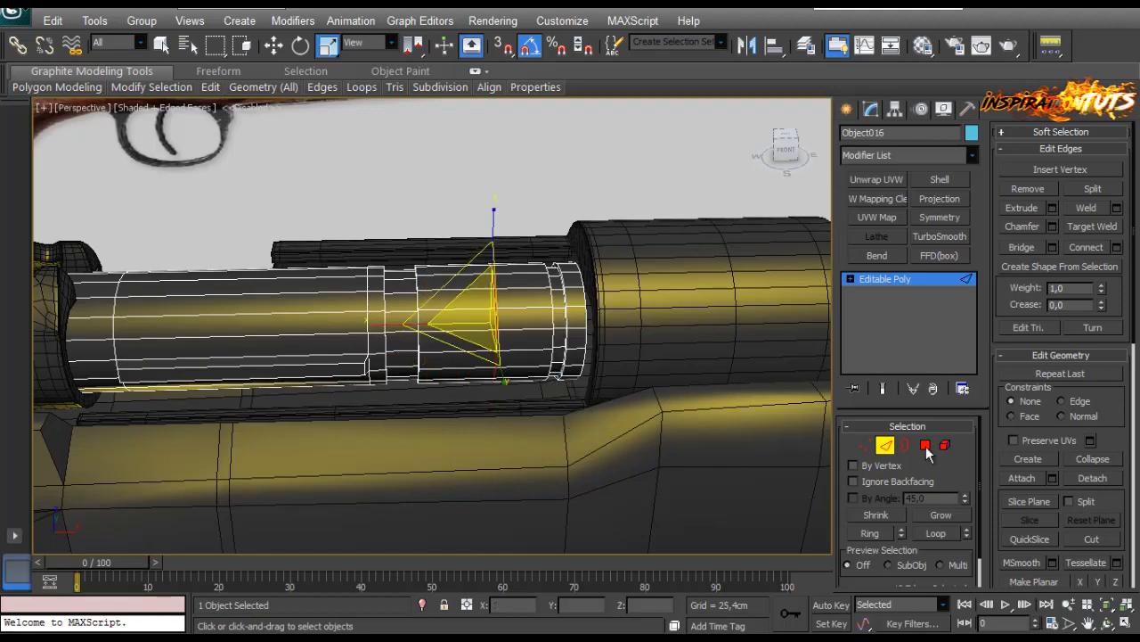
Extrude the three top polygons and the matching bottom polygons behind the front ring by about 0.6 cm to form two lugs.
left_click(925, 445)
mouse_move(537, 305)
middle_mouse_down("alt")
mouse_move(526, 250)
mouse_move(517, 306)
middle_mouse_up("alt")
scroll(526, 251, "up", 3)
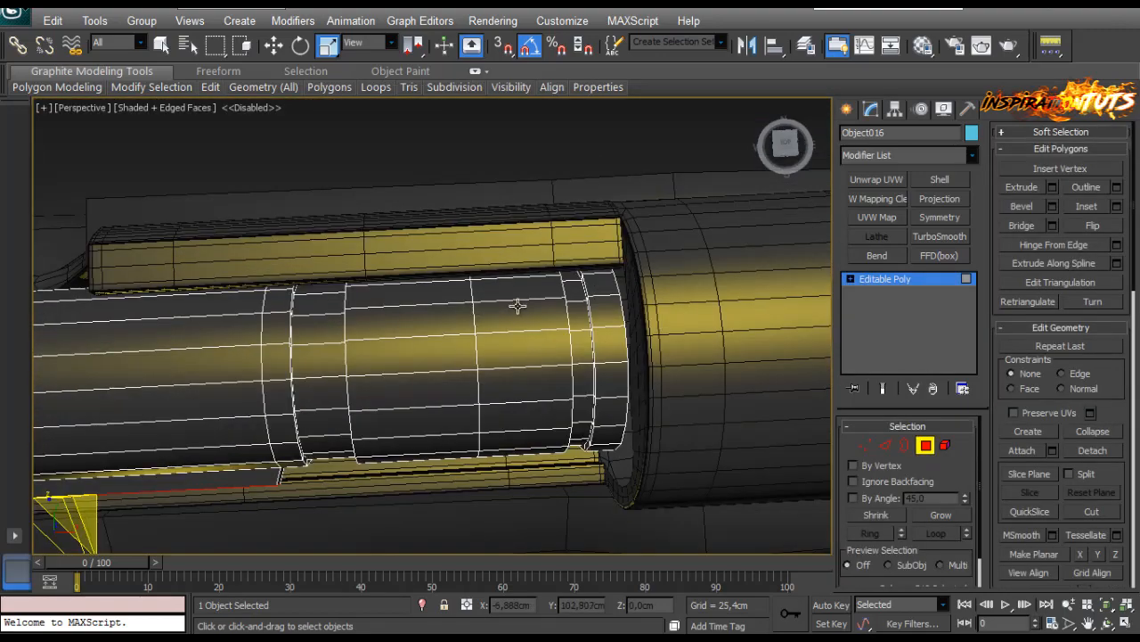
left_click(530, 294)
left_click(532, 315, "ctrl")
left_click(528, 348, "ctrl")
middle_click_drag(527, 349, 598, 307, "alt")
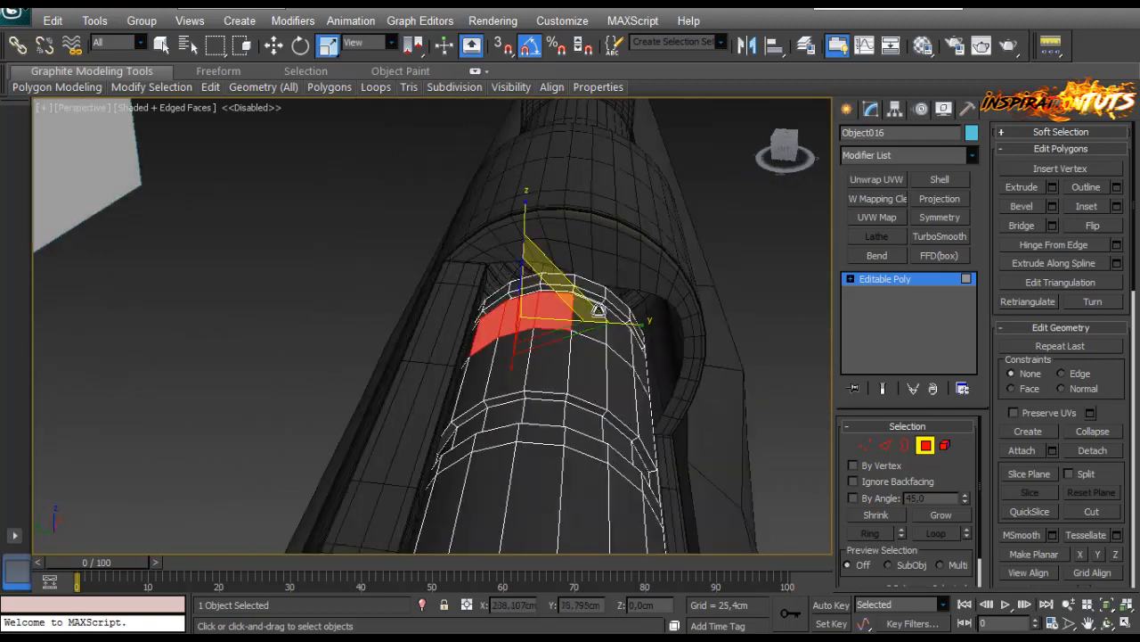
left_click(595, 313)
left_click(563, 309, "ctrl")
left_click(526, 317, "ctrl")
key("4")
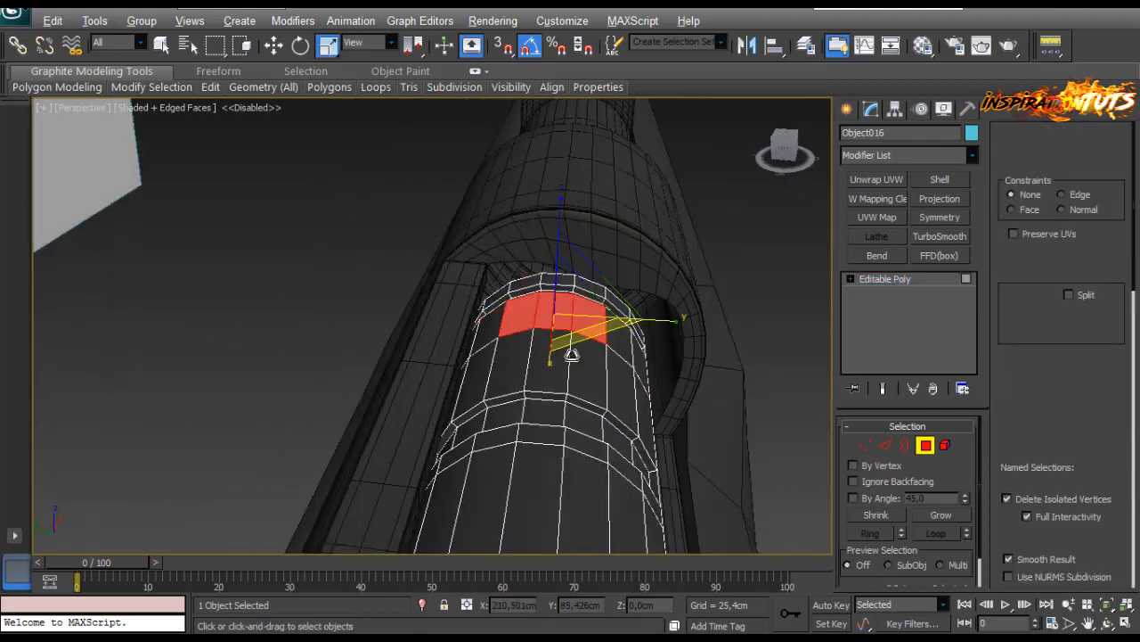
middle_click_drag(570, 351, 294, 214, "alt")
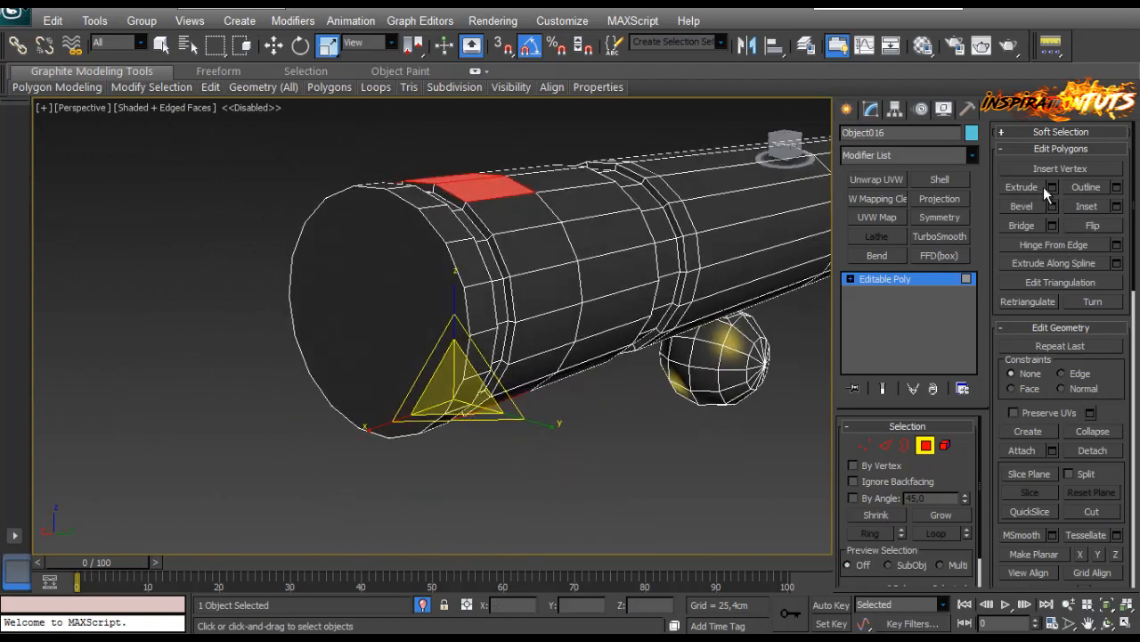
left_click(1051, 186)
left_click_drag(572, 367, 572, 351)
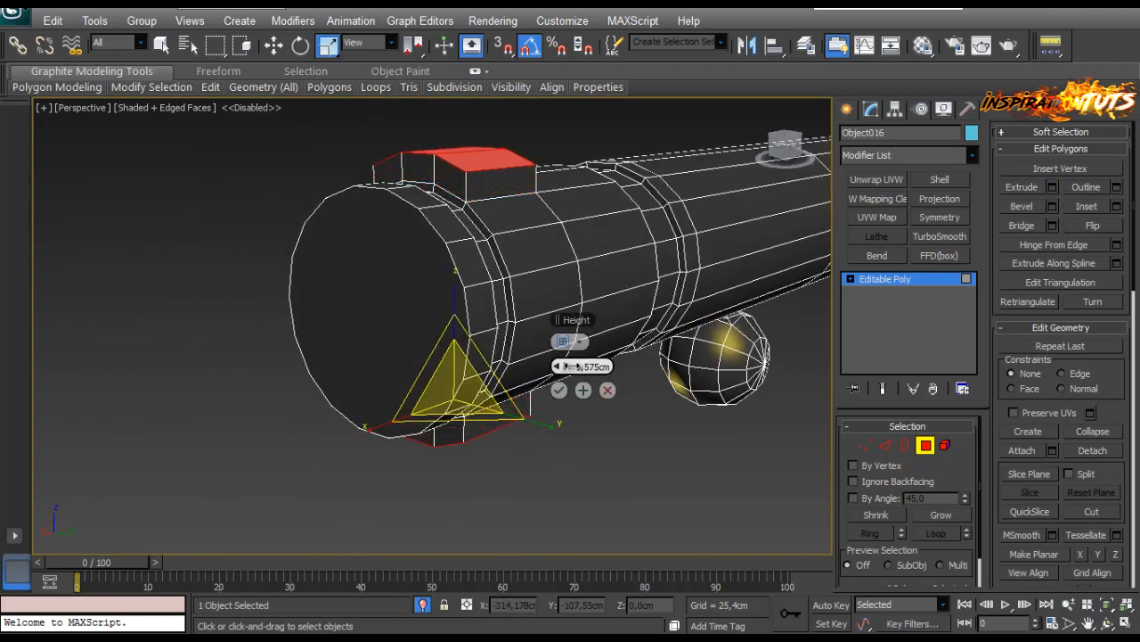
left_click(559, 389)
Inset the bolt's round front end face by 0.475 cm.
middle_click_drag(333, 320, 506, 307, "alt")
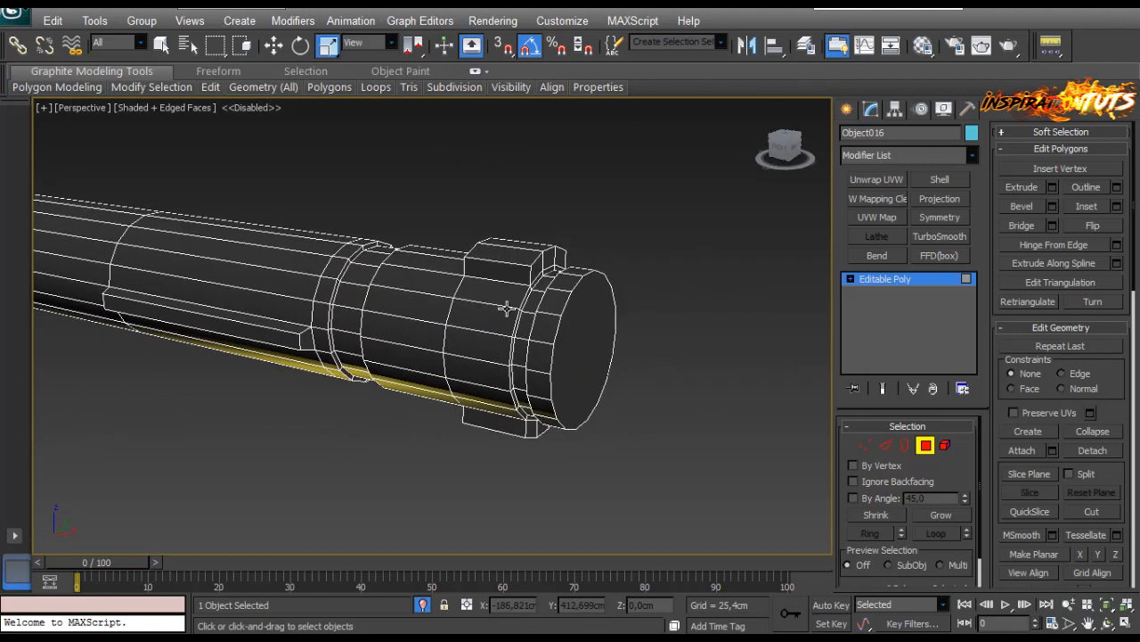
left_click(885, 448)
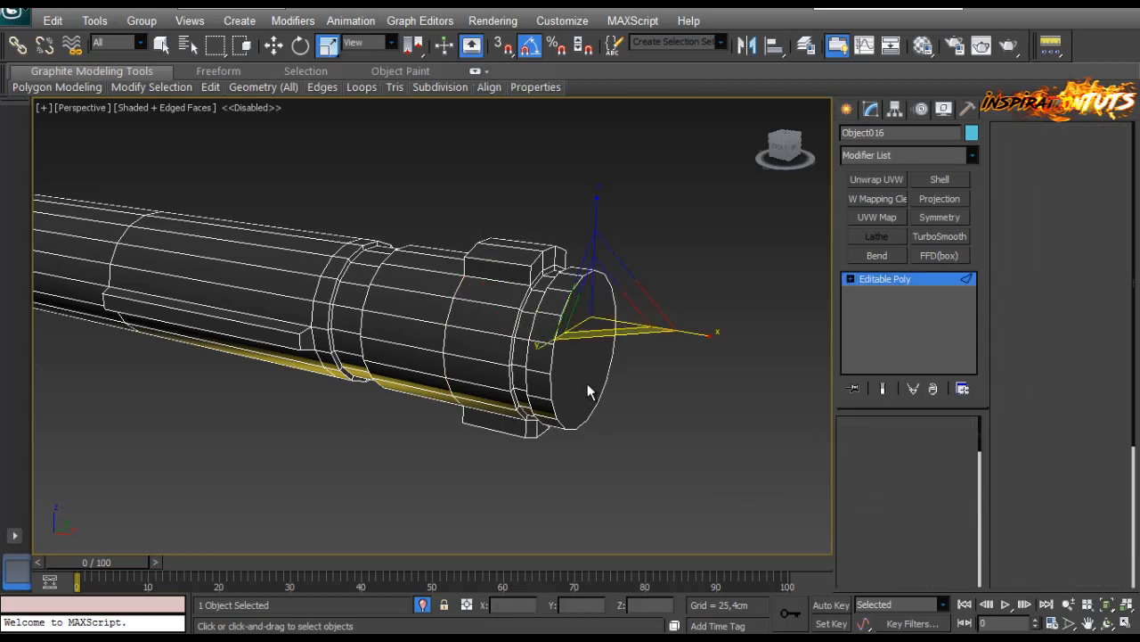
key("4")
left_click(1117, 206)
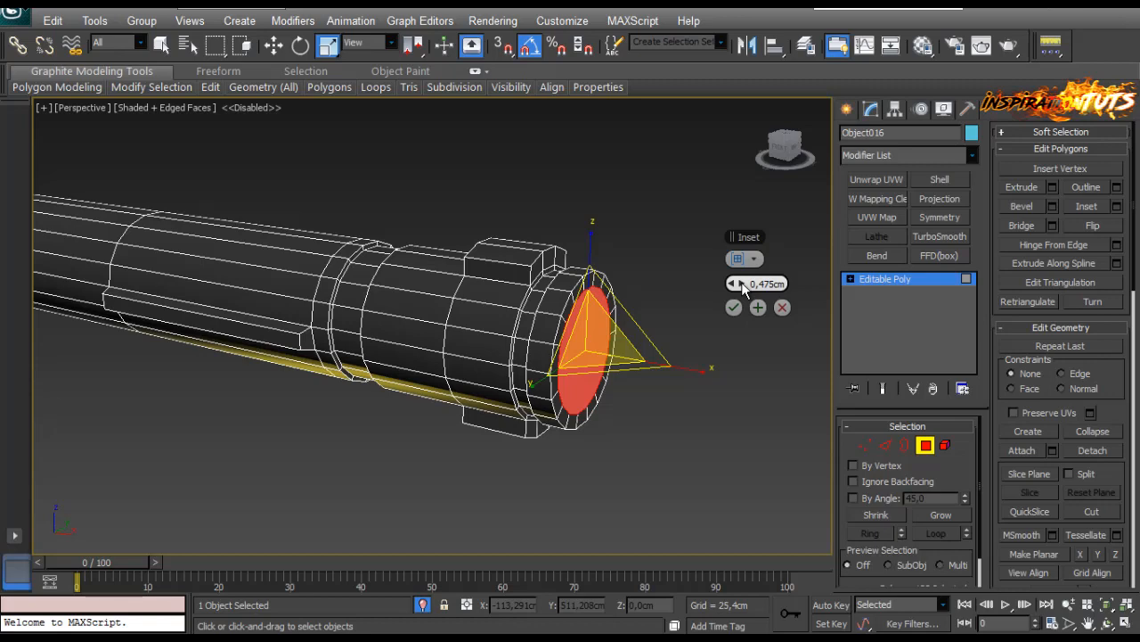
left_click(734, 307)
Extrude the three upper polygons of the front face's outer ring forward by 0.6 cm and leave polygon editing.
middle_click_drag(674, 309, 683, 334, "alt")
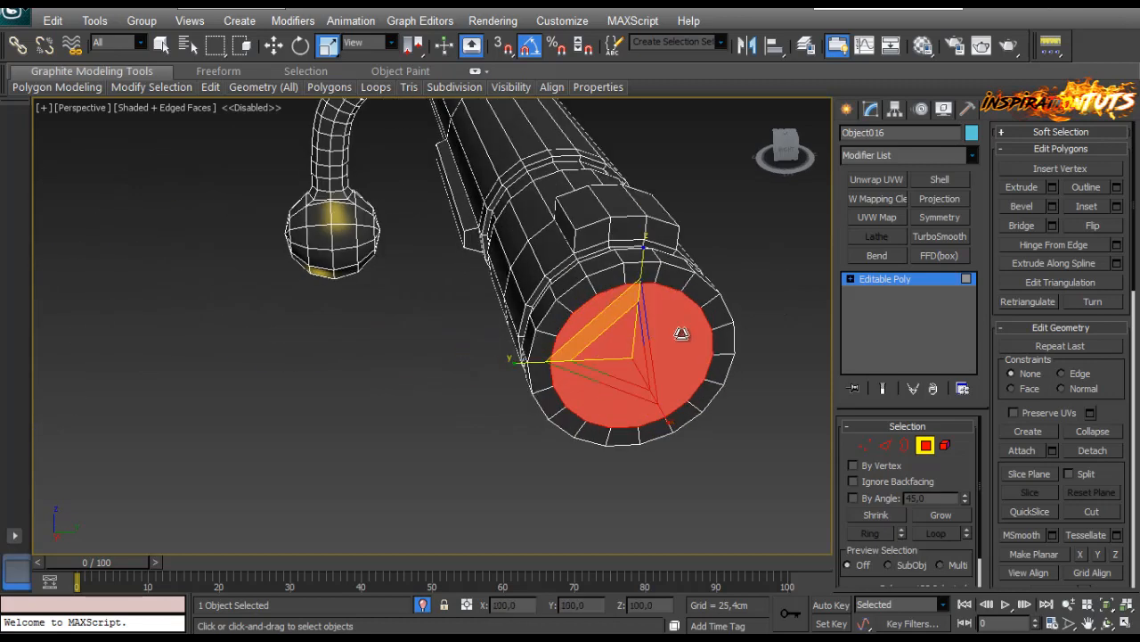
left_click(614, 278)
left_click(644, 275, "ctrl")
left_click(669, 278, "ctrl")
middle_click_drag(669, 277, 751, 268, "alt")
left_click(1053, 187)
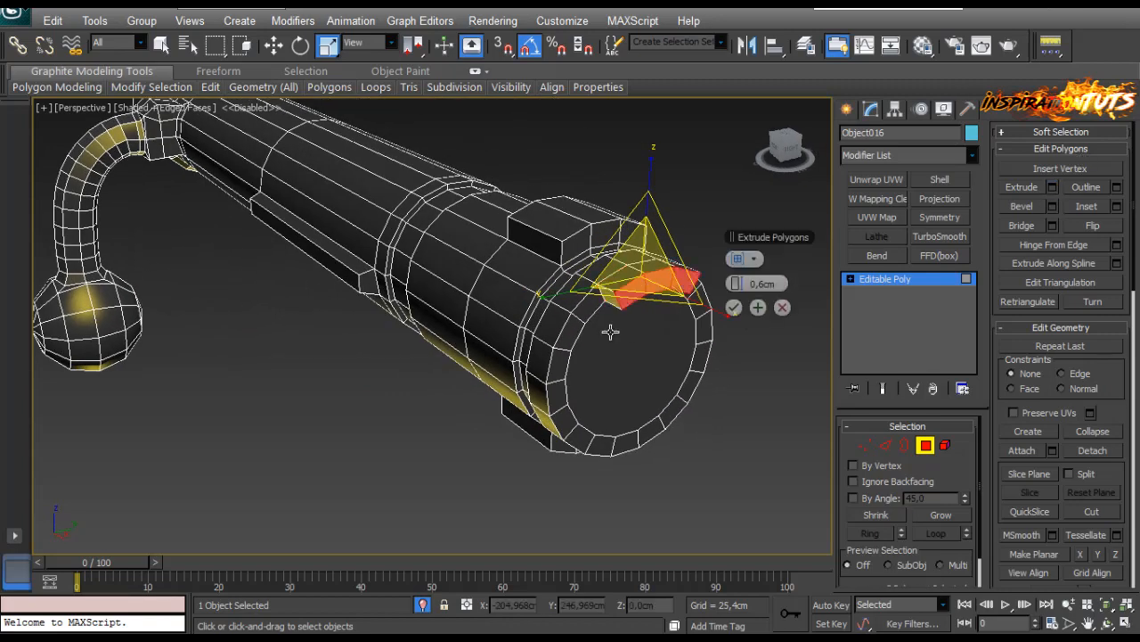
middle_click_drag(538, 279, 580, 283, "alt")
left_click(733, 306)
scroll(467, 345, "up", 2)
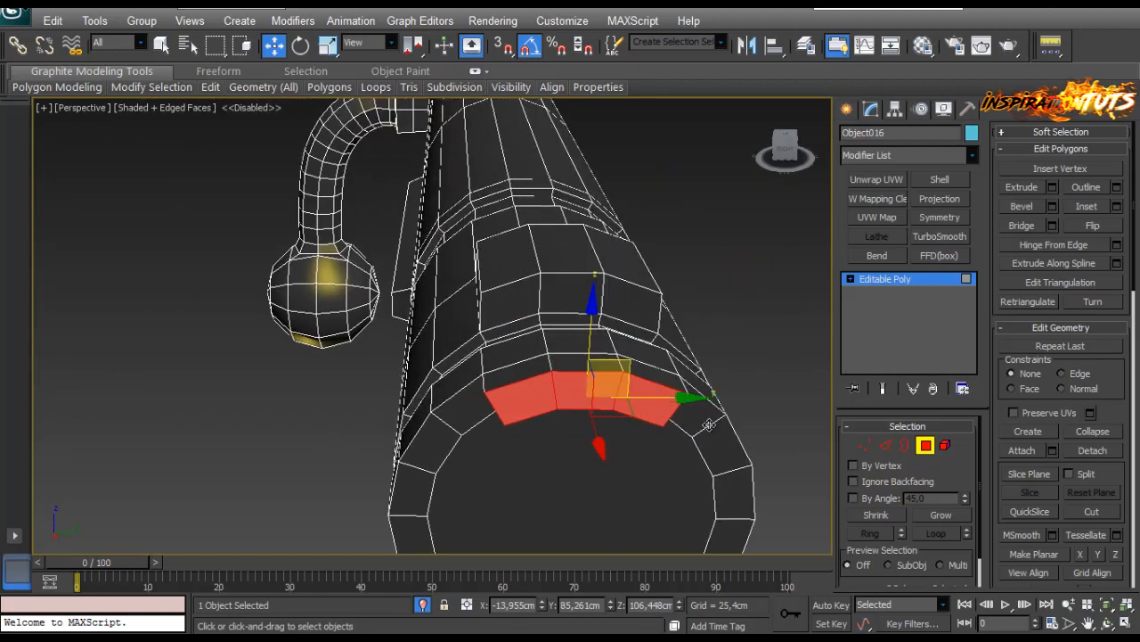
left_click(884, 451)
middle_click_drag(610, 444, 787, 436, "alt")
left_click(883, 447)
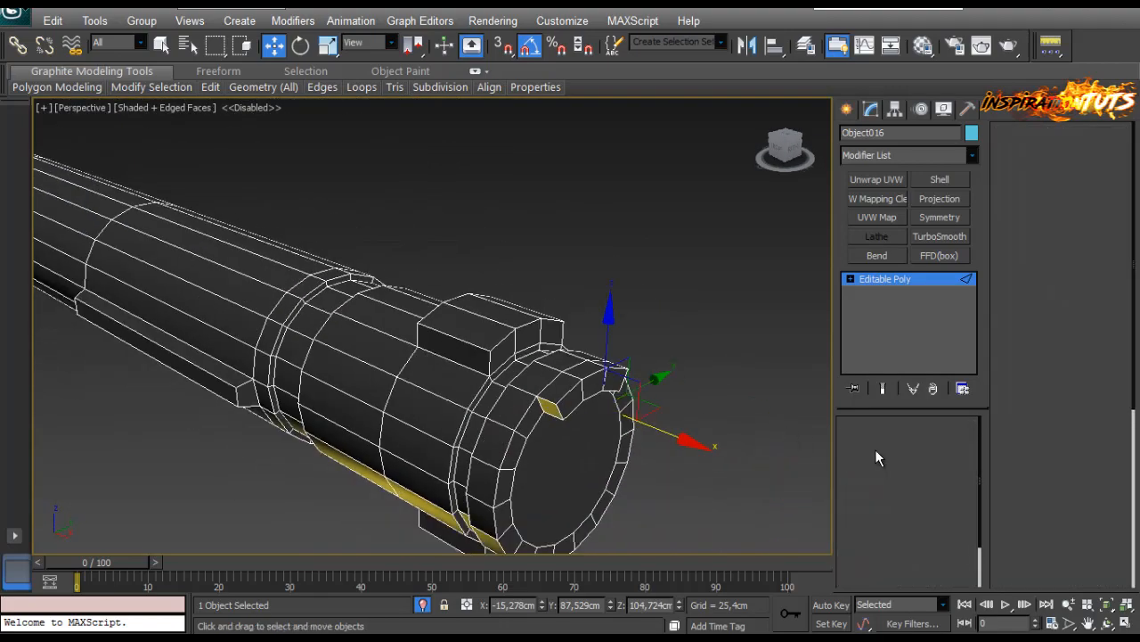
Try placing a small upright box on the upper lug's top face using AutoGrid, and delete it.
left_click(847, 108)
middle_click_drag(739, 294, 610, 285, "alt")
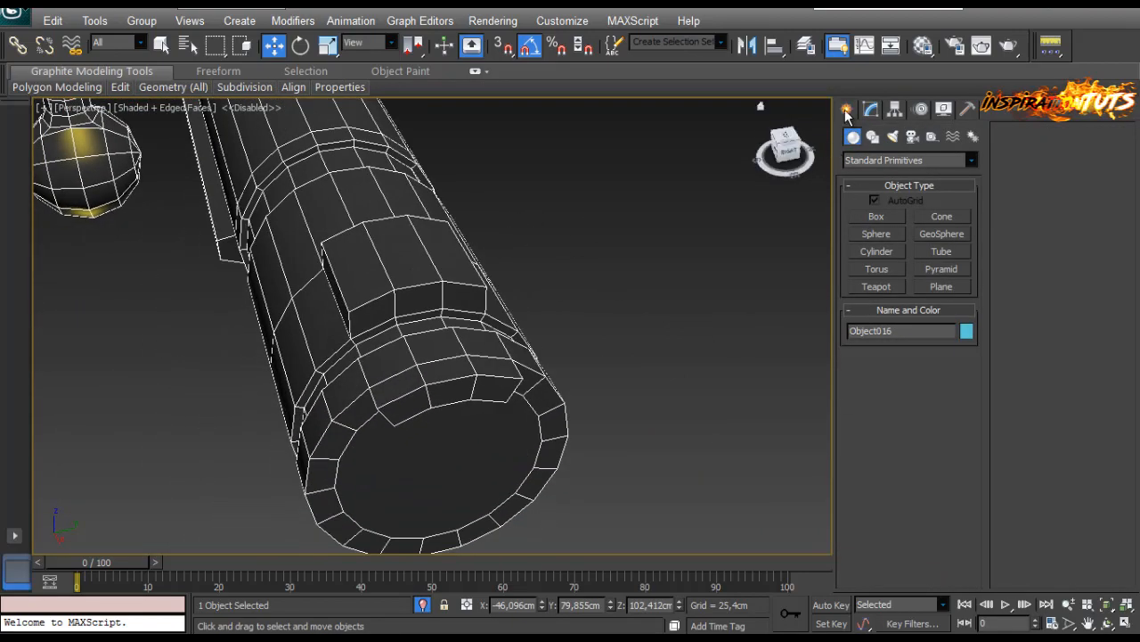
left_click(876, 217)
left_click_drag(390, 247, 417, 263)
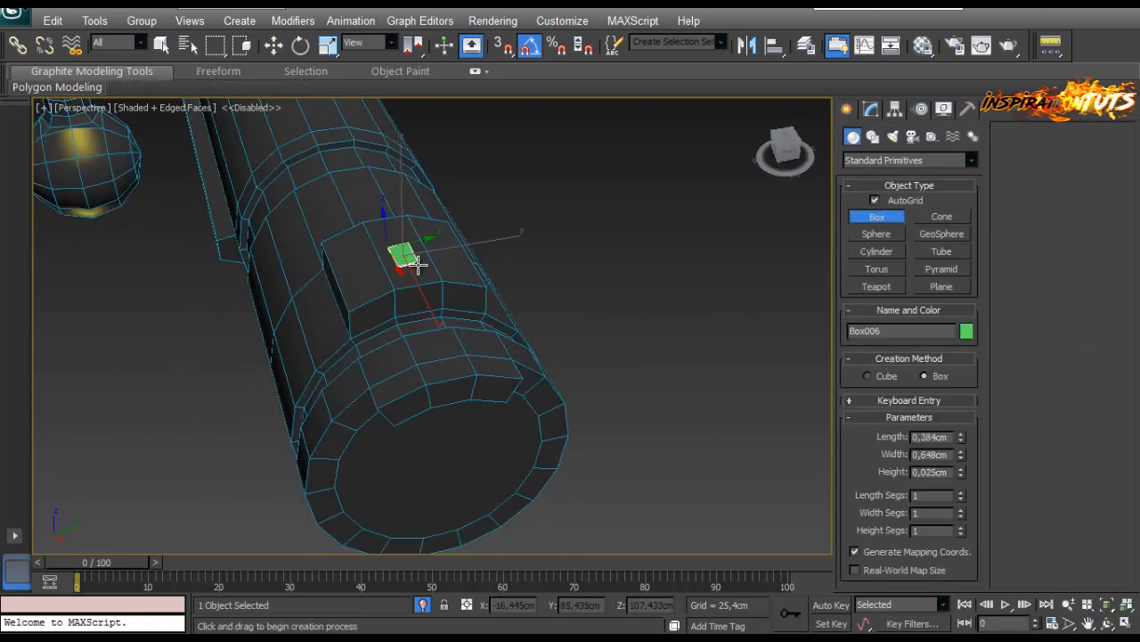
left_click(436, 229)
middle_click_drag(436, 229, 446, 269, "alt")
scroll(446, 246, "up", 5)
key("w")
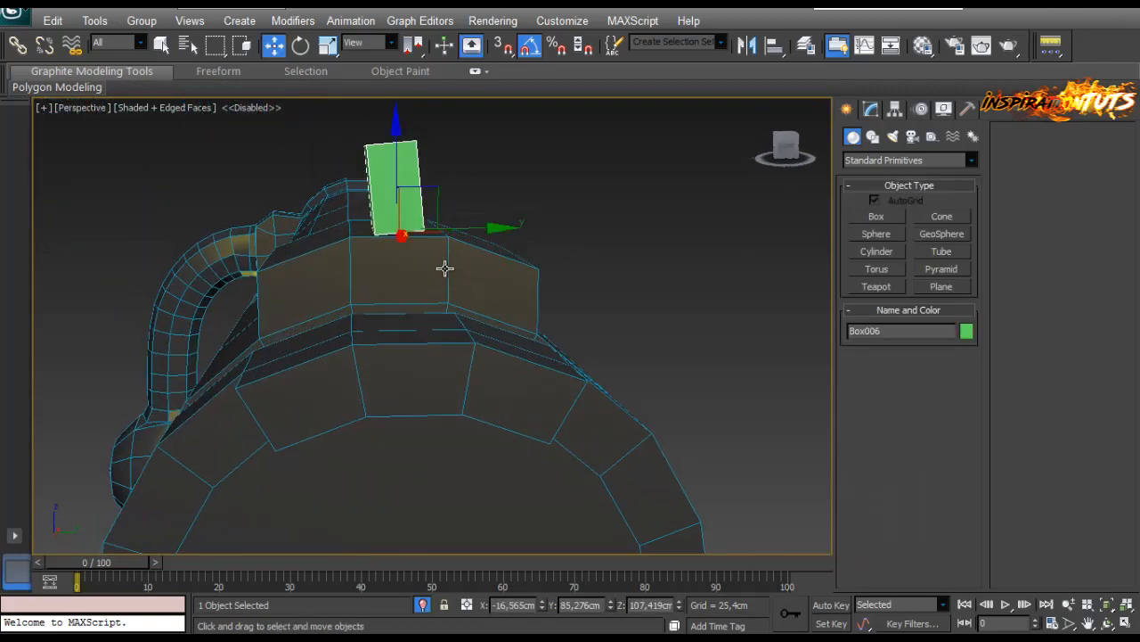
left_click(871, 113)
key("Delete")
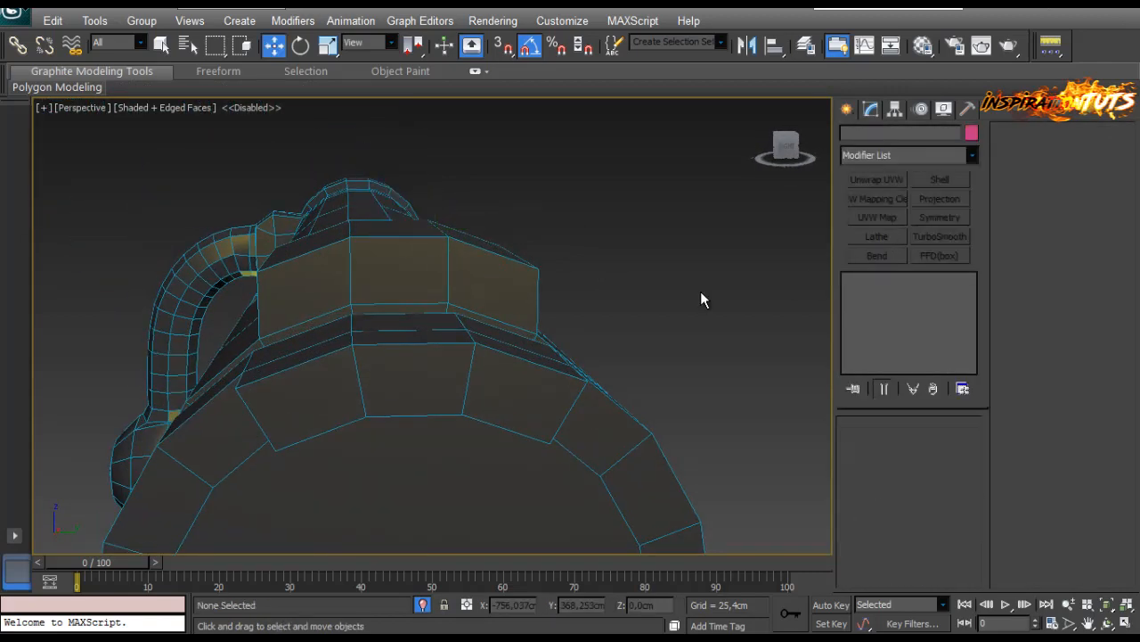
Copy the upper lug's middle top polygon slightly upward and detach the copy as a separate object.
left_click(418, 268)
left_click(923, 446)
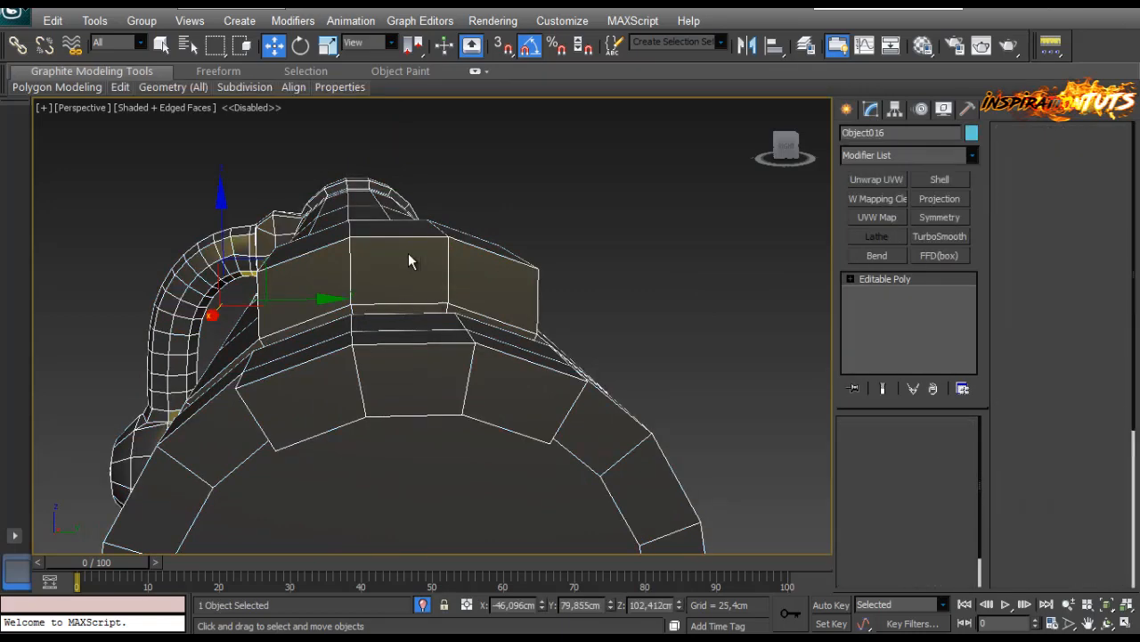
left_click(401, 233)
left_click_drag(389, 171, 389, 155, "shift")
key("Return")
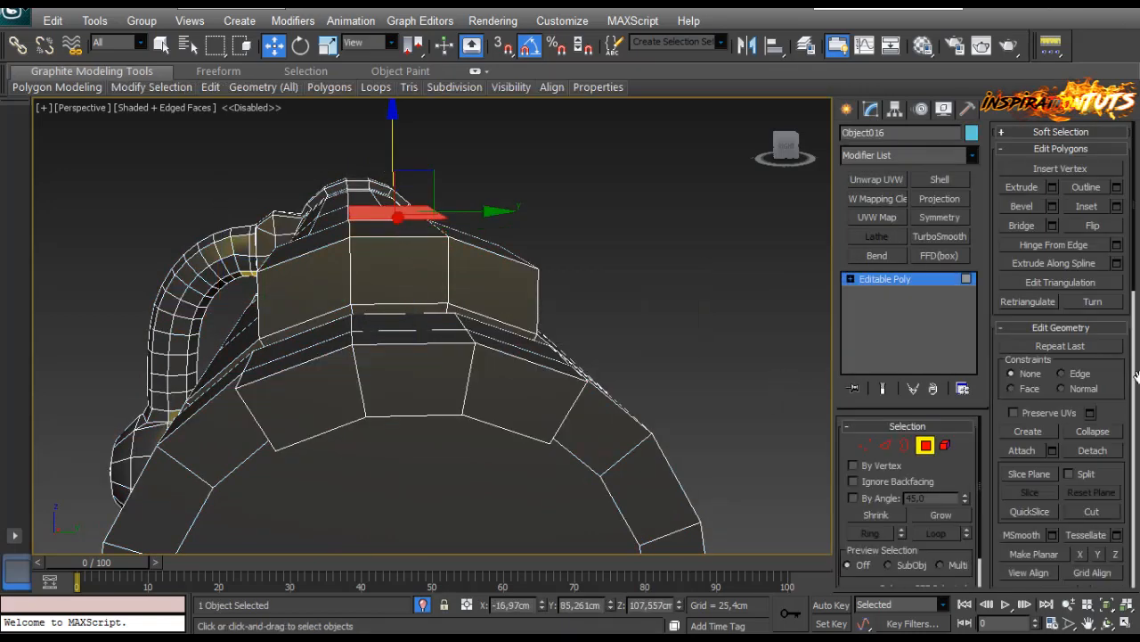
left_click(1101, 451)
left_click(625, 328)
Give the detached polygon thickness with a Shell modifier at 0.356 cm outer amount and convert it to an Editable Poly.
left_click(925, 445)
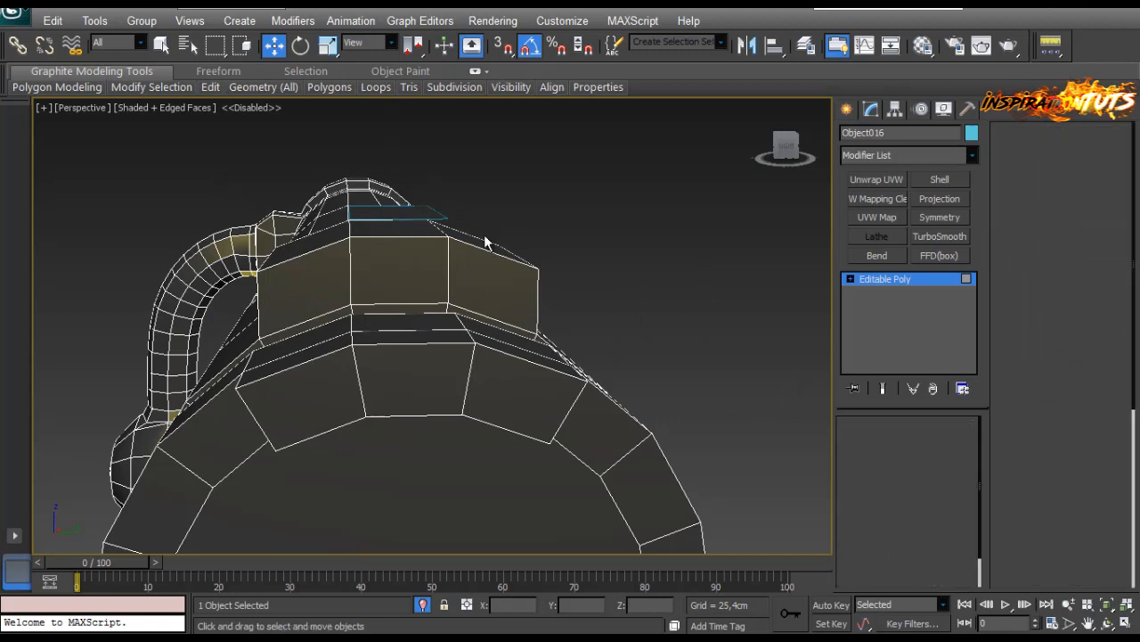
left_click(444, 217)
left_click(444, 217)
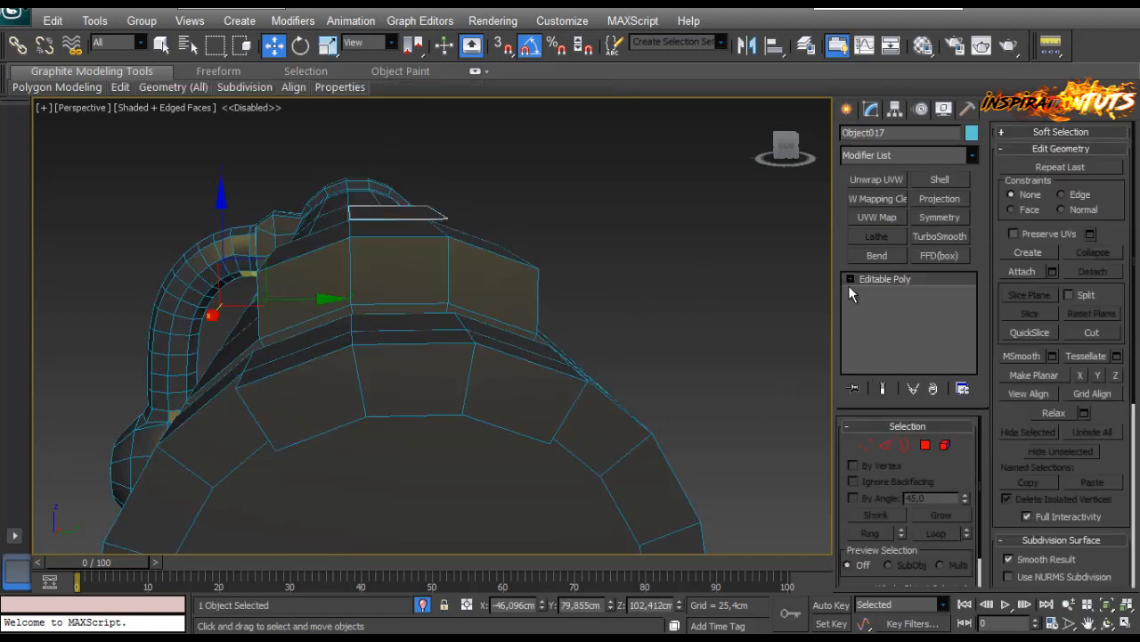
left_click(944, 179)
right_click(376, 210)
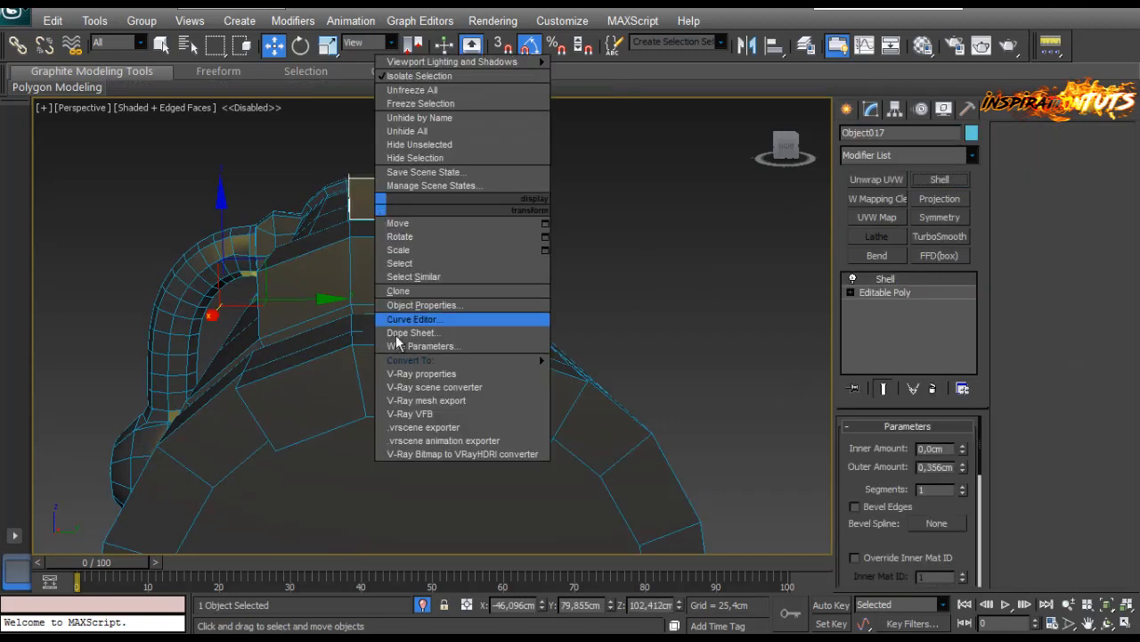
mouse_move(450, 358)
left_click(285, 359)
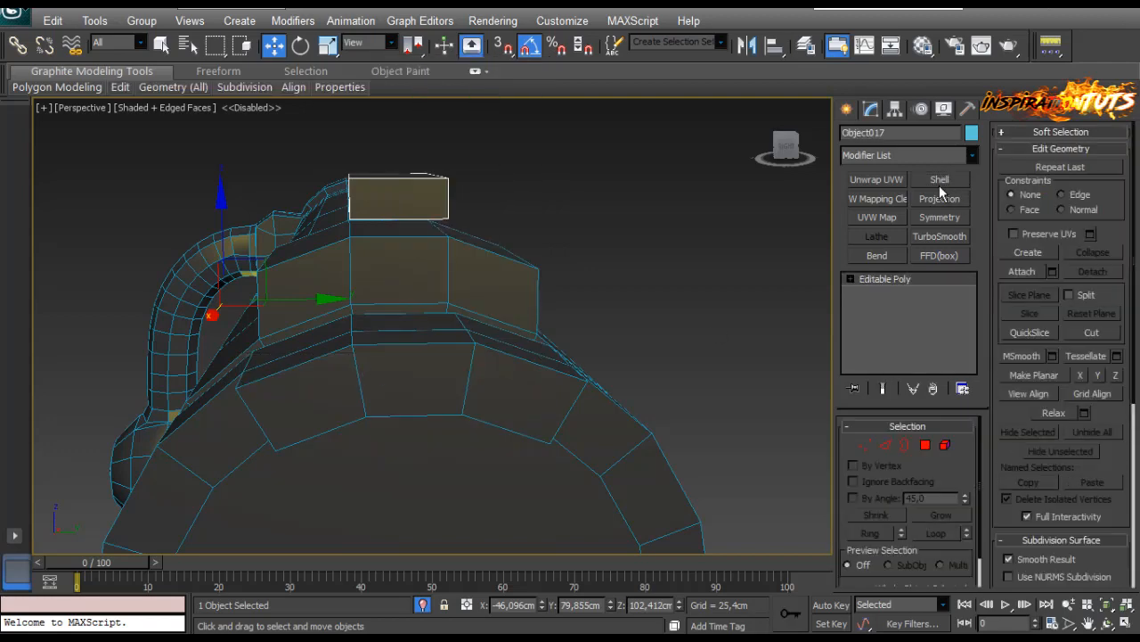
Center the new block's pivot on the object and leave pivot adjustment.
left_click(902, 109)
left_click(909, 214)
left_click(909, 301)
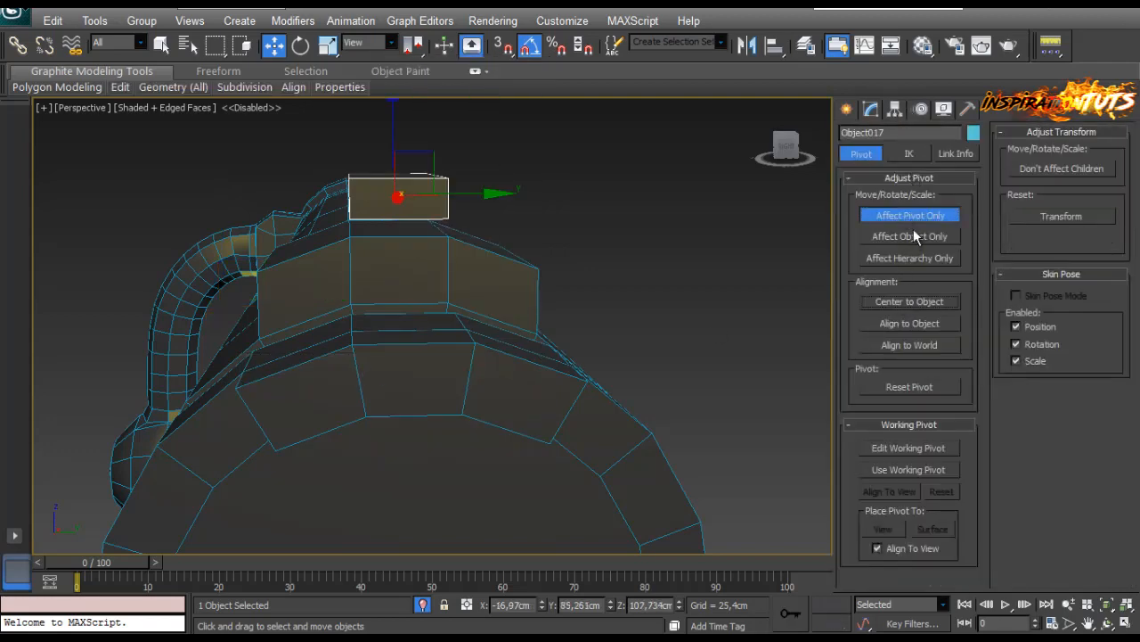
left_click(909, 215)
Move the block forward over the raised rim segment and scale it into a tall, narrow slab cutting through the rim.
middle_click_drag(437, 245, 455, 274, "alt")
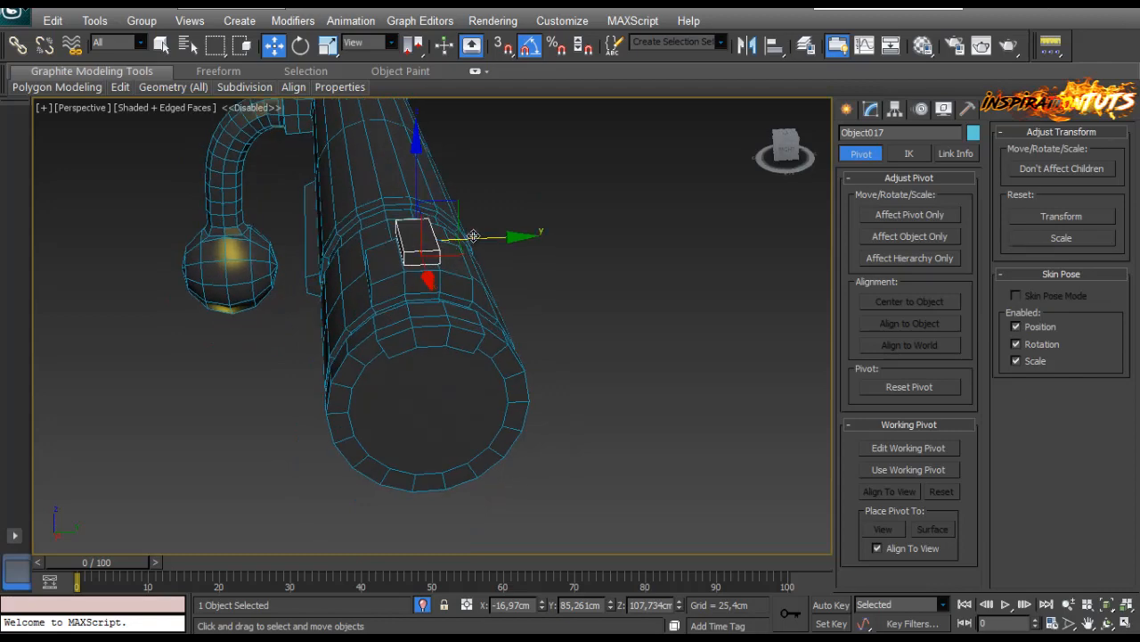
key("r")
middle_click_drag(355, 239, 464, 257, "alt")
key("w")
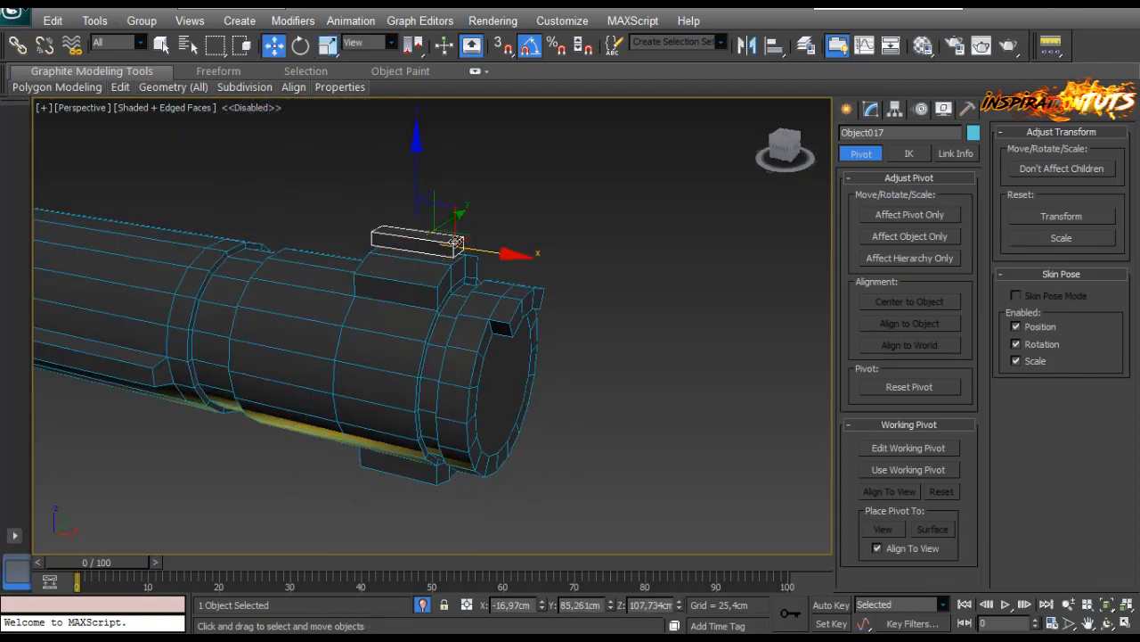
middle_click_drag(529, 283, 486, 198, "alt")
left_click_drag(486, 197, 485, 202)
key("r")
left_click_drag(484, 152, 404, 234)
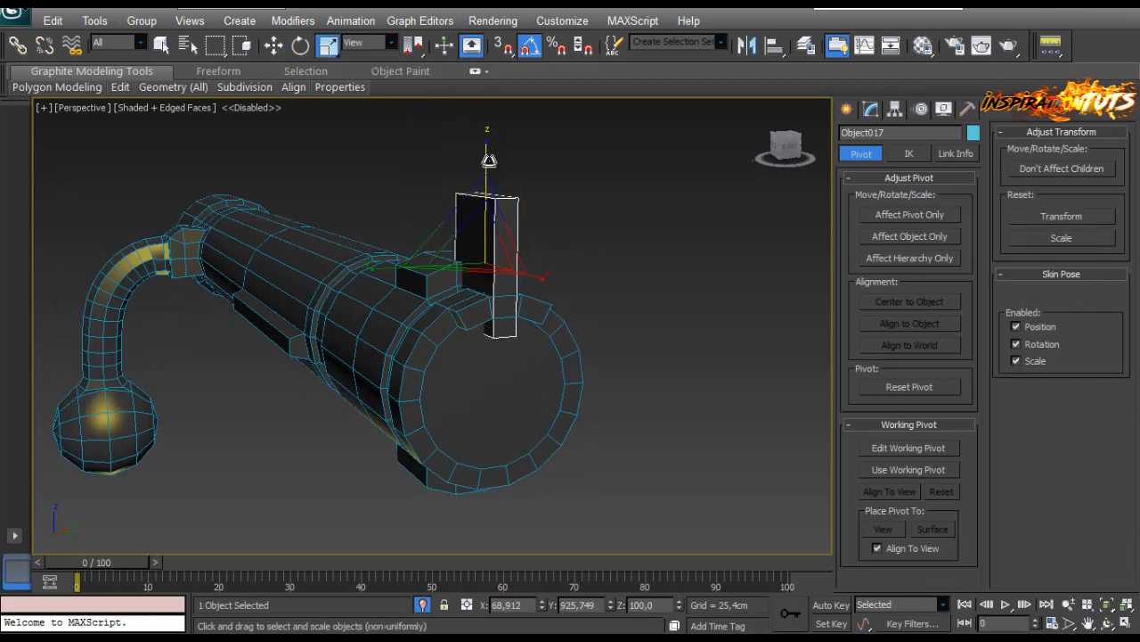
Scale the slab thinner across the bolt and fine-tune its extent along X so it passes through the raised rim segment.
middle_click_drag(480, 161, 407, 273, "alt")
mouse_move(408, 273)
left_mouse_down()
mouse_move(383, 262)
mouse_move(399, 270)
left_mouse_up()
middle_click_drag(478, 293, 629, 293, "alt")
scroll(476, 318, "up", 4)
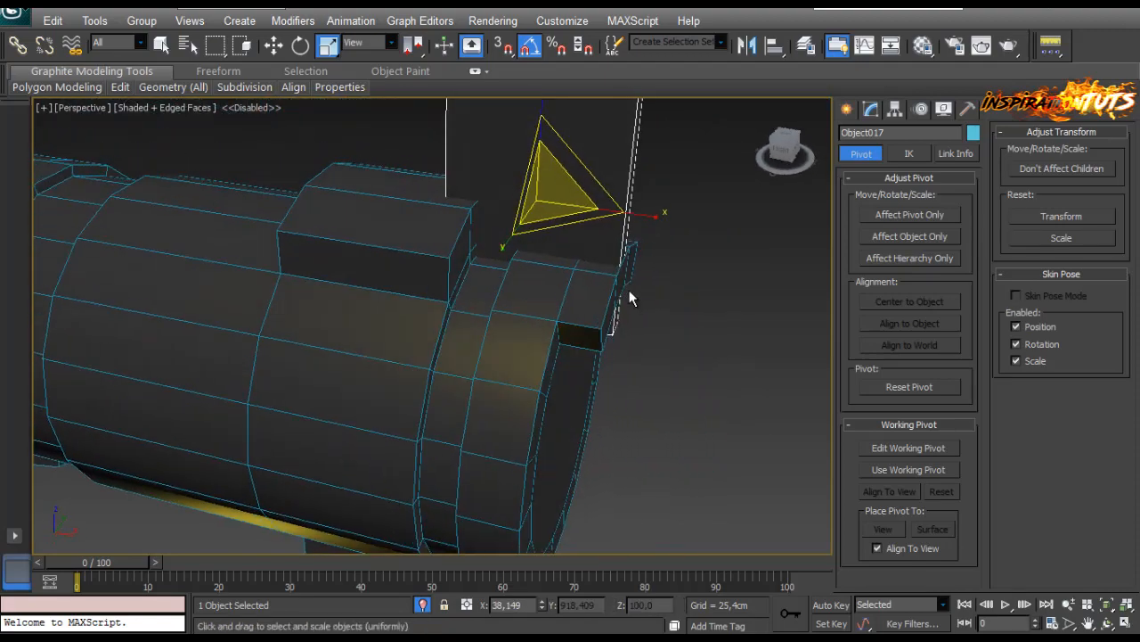
key("w")
key("r")
mouse_move(627, 215)
left_mouse_down()
mouse_move(651, 223)
mouse_move(630, 215)
left_mouse_up()
key("w")
middle_click_drag(631, 216, 587, 292, "alt")
Subtract the thin slab from the bolt body with ProBoolean to cut a slot through the raised rim segment.
left_click(544, 385)
left_click(873, 110)
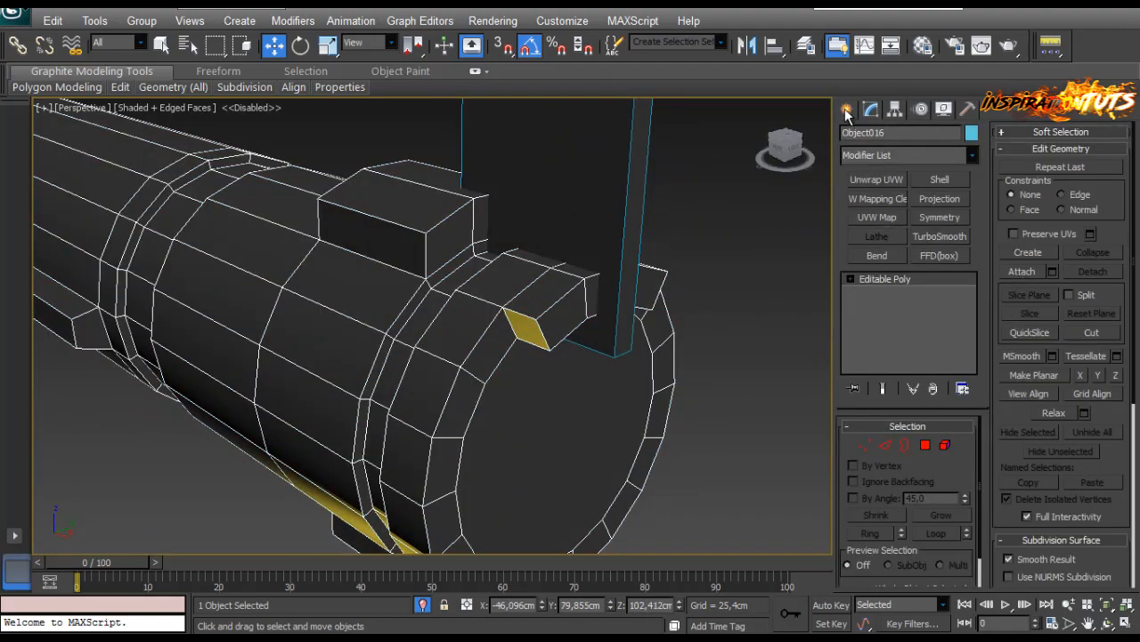
left_click(846, 109)
left_click(873, 136)
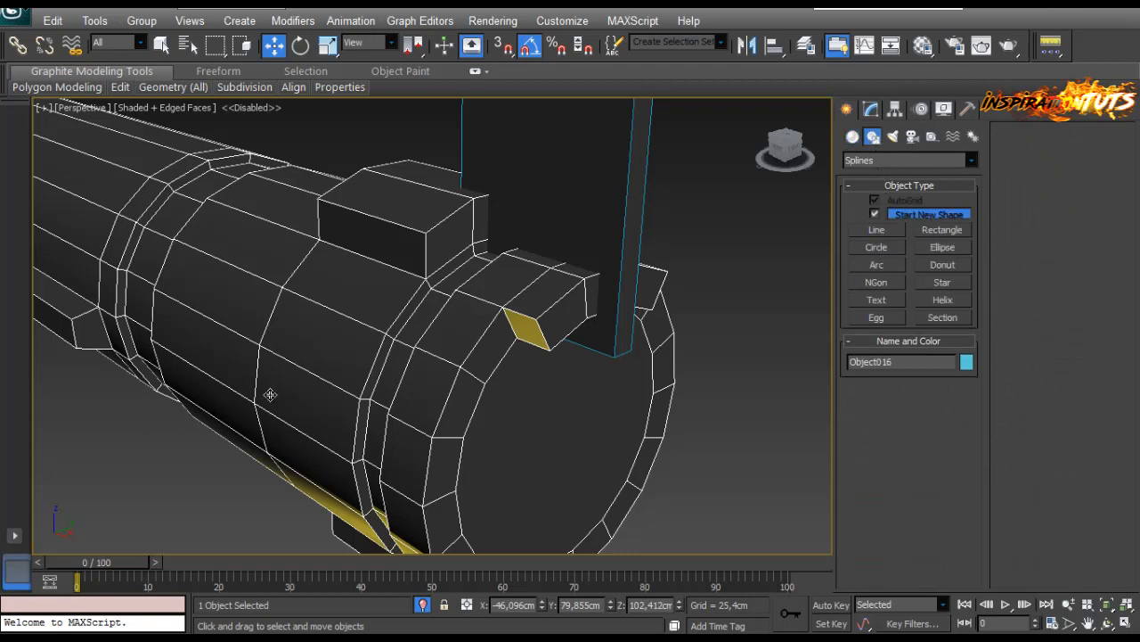
middle_click_drag(551, 364, 525, 376, "alt")
left_click(852, 137)
left_click(907, 161)
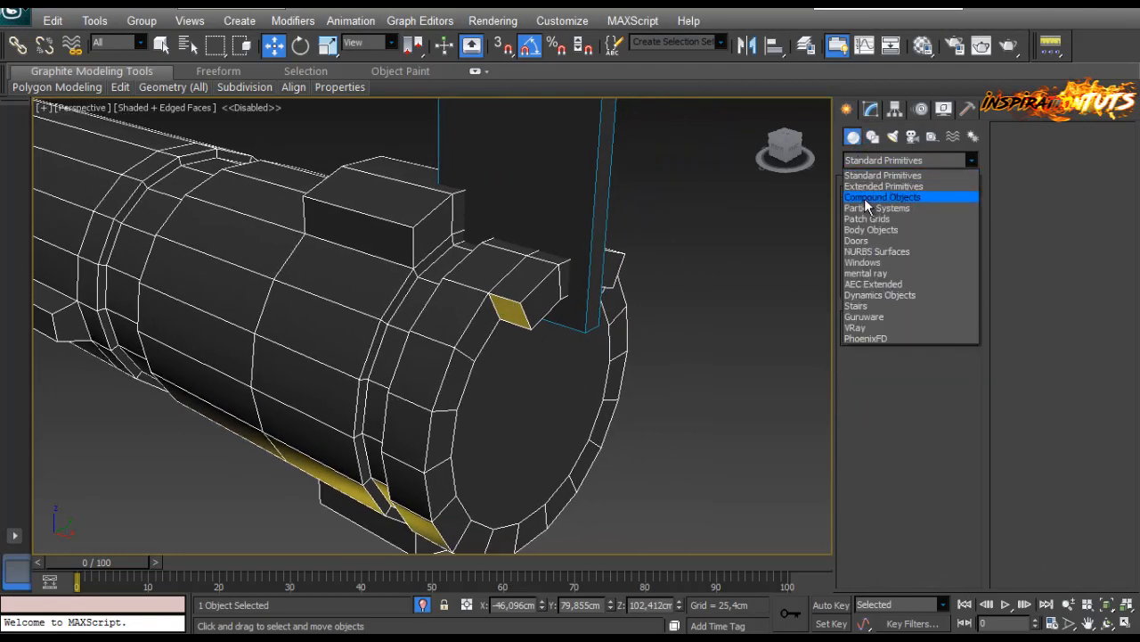
left_click(891, 192)
left_click(877, 304)
middle_click_drag(731, 348, 664, 350, "alt")
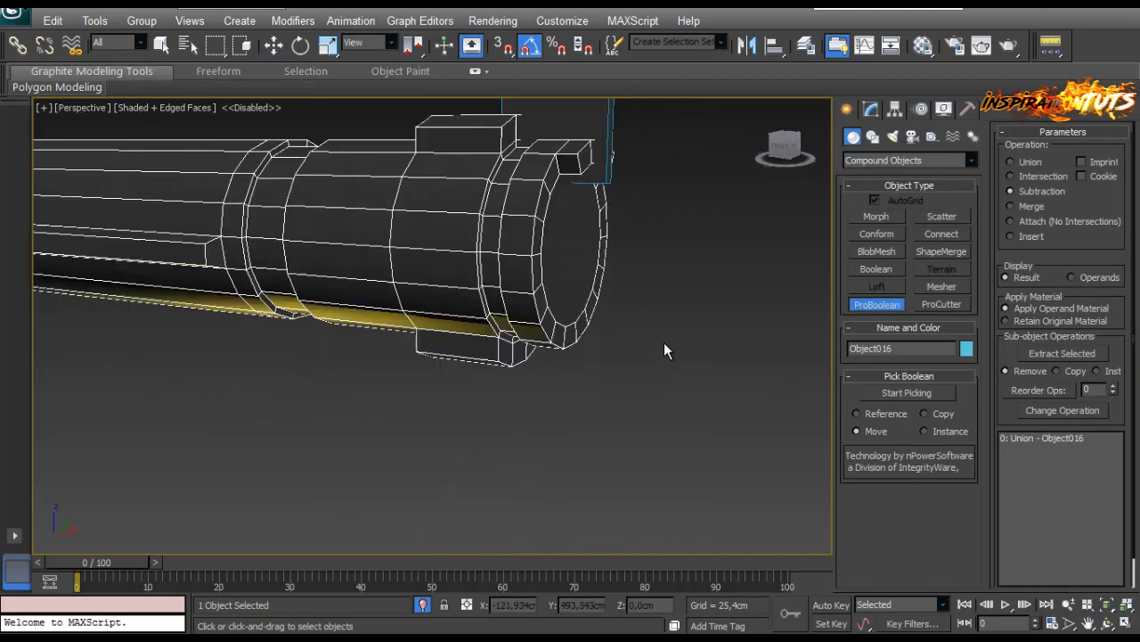
middle_click_drag(585, 285, 550, 403)
left_click(568, 209)
middle_click_drag(588, 218, 537, 289, "alt")
middle_click_drag(536, 289, 526, 403)
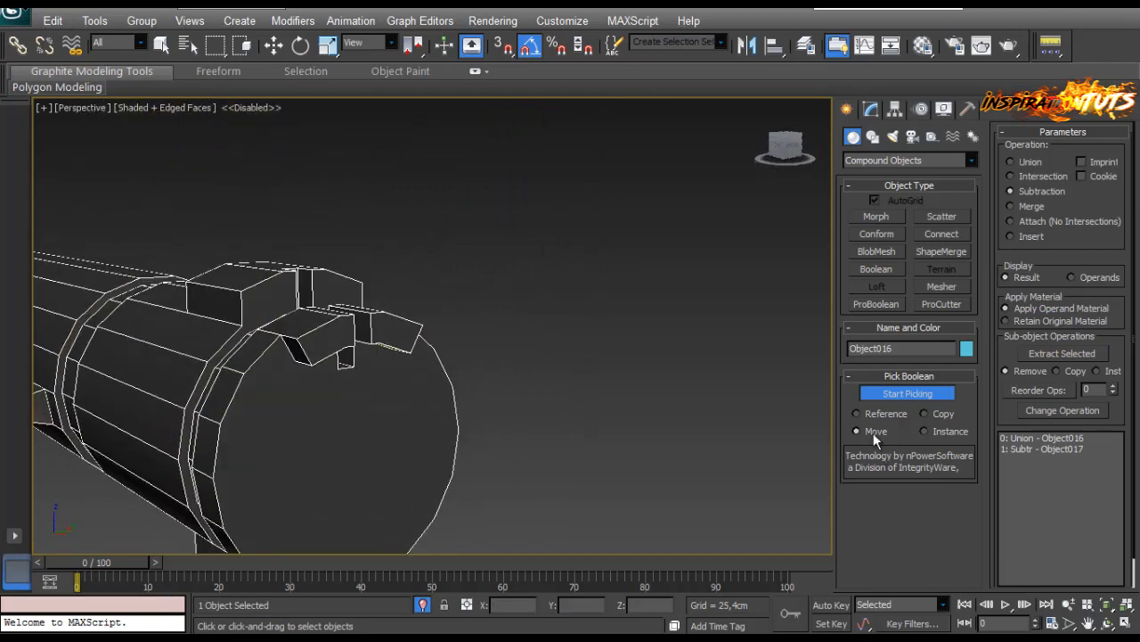
Convert the ProBoolean result to an Editable Poly.
key("w")
right_click(312, 341)
mouse_move(355, 495)
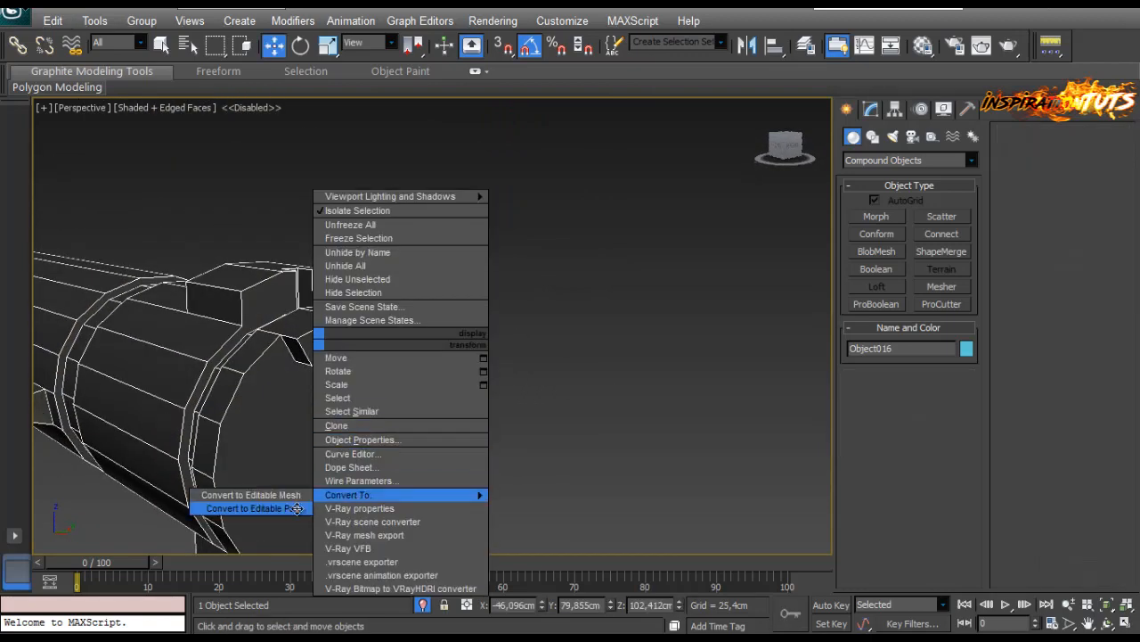
left_click(297, 508)
Connect the upper and lower vertex pairs on the lug's front face on both sides of the slot.
left_click(865, 444)
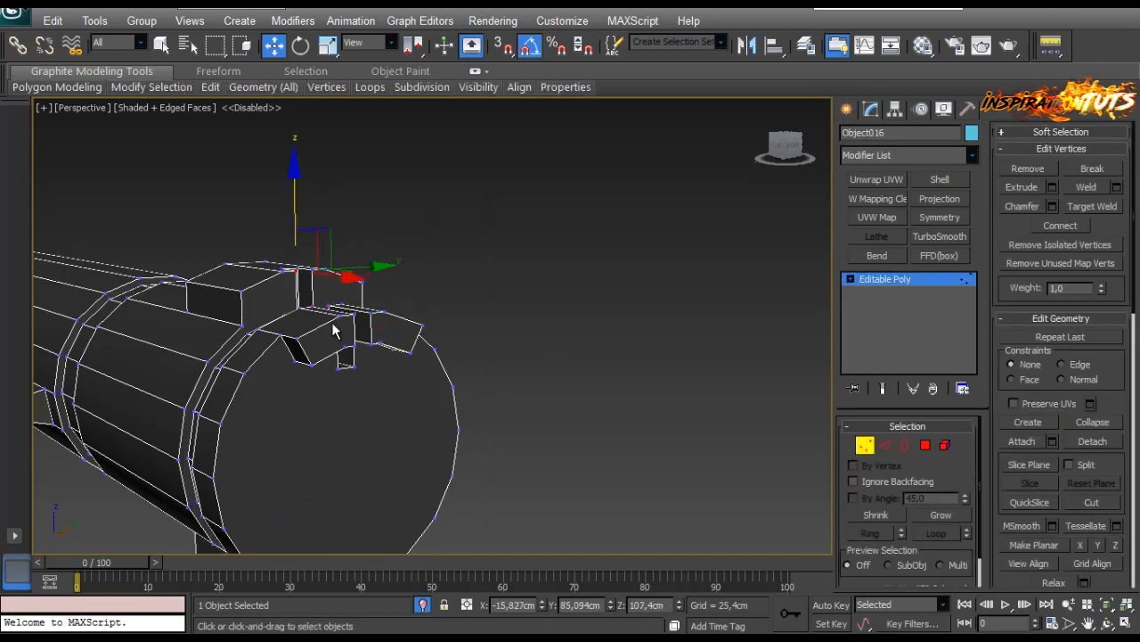
key("z")
scroll(354, 339, "down", 4)
mouse_move(354, 339)
middle_mouse_down("alt")
mouse_move(384, 431)
mouse_move(376, 335)
middle_mouse_up("alt")
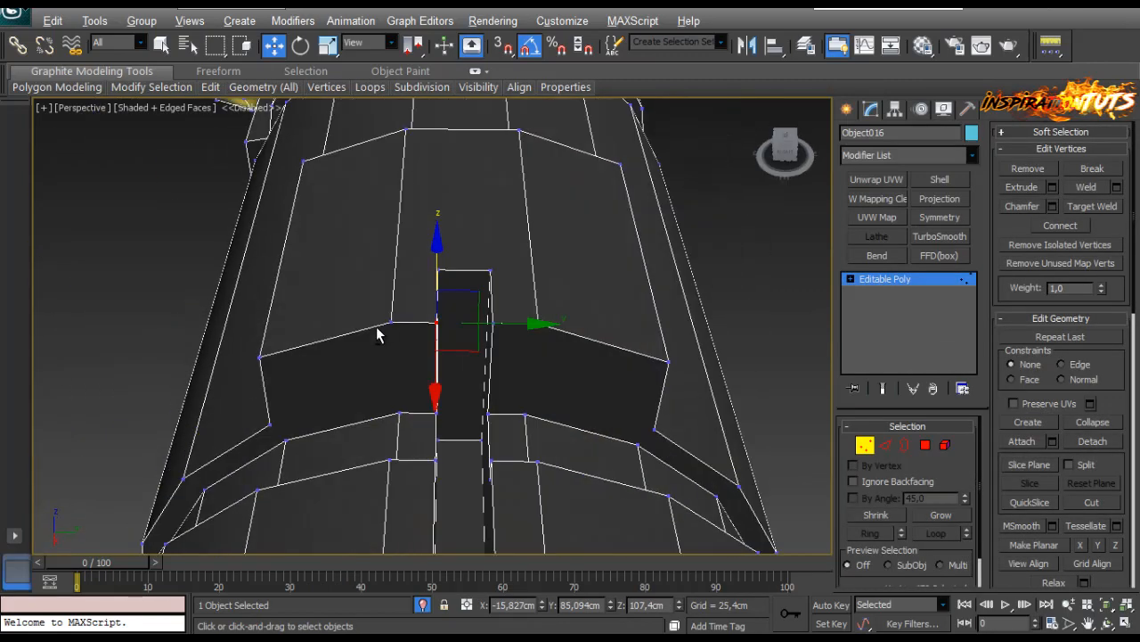
left_click(398, 410)
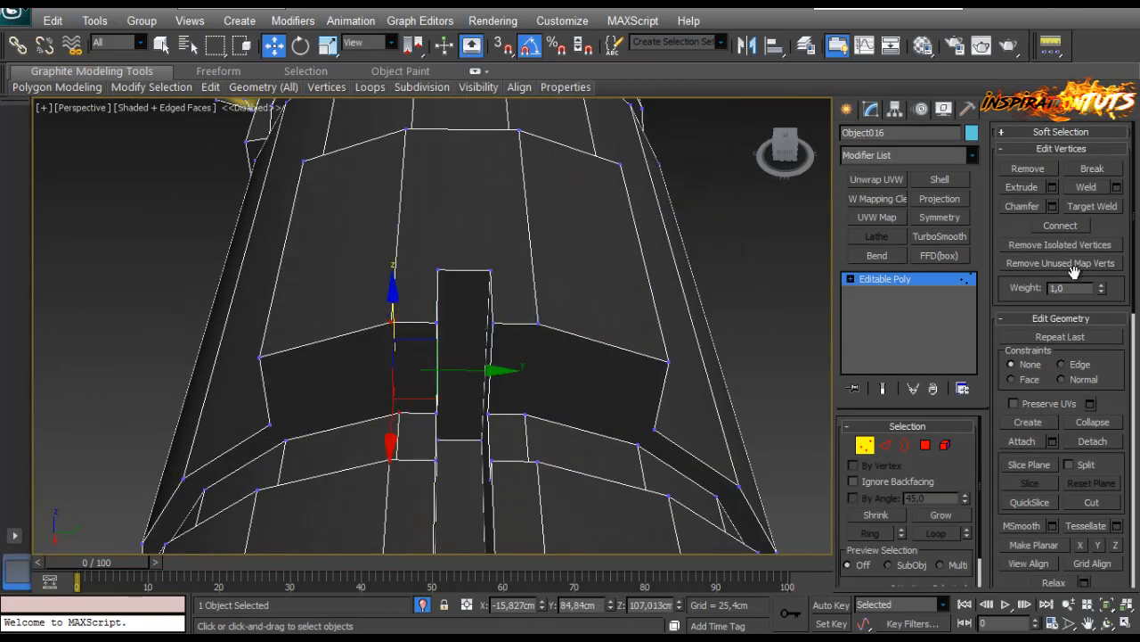
left_click(538, 321)
middle_click_drag(581, 397, 549, 396, "alt")
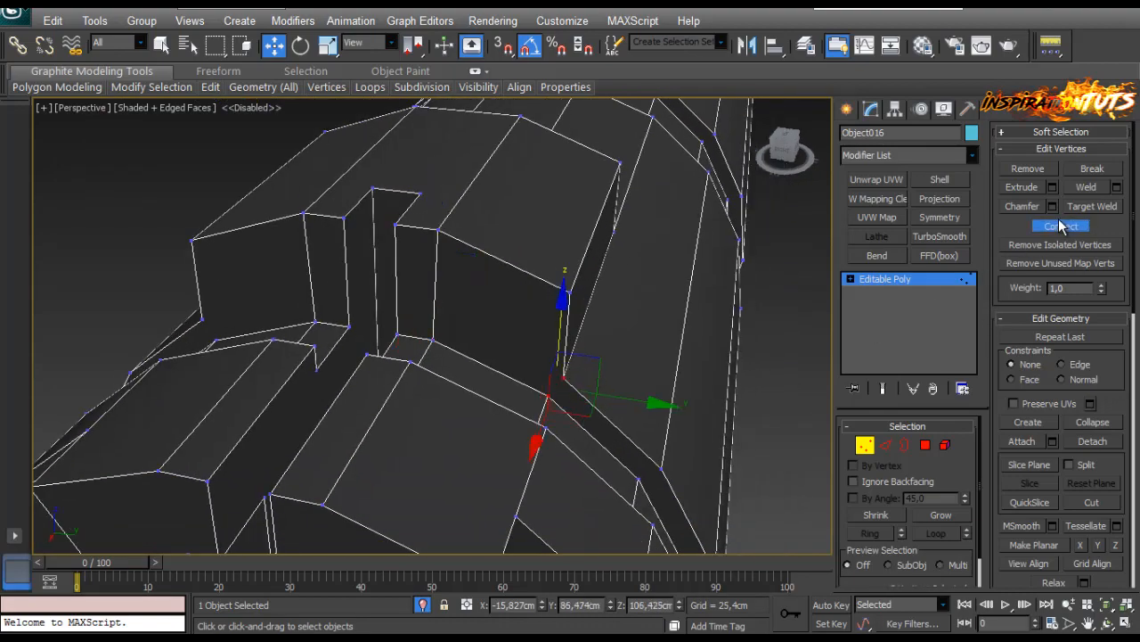
Connect the opposite slot-edge vertices with an edge across the slot floor near the lug's front face.
middle_click_drag(616, 375, 500, 326, "alt")
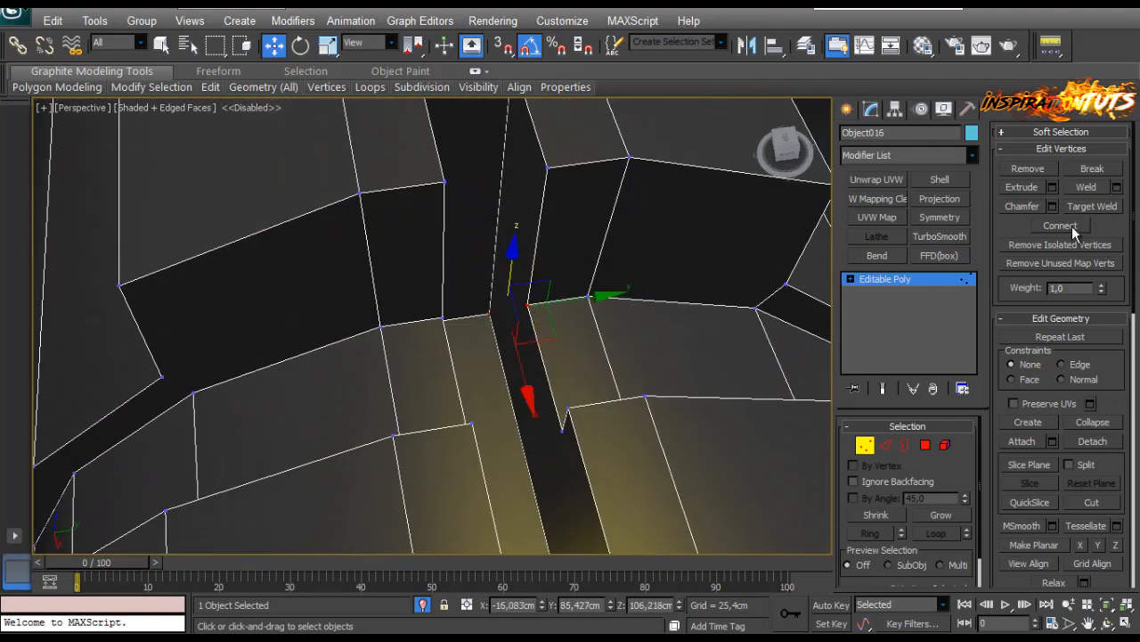
middle_click_drag(612, 315, 549, 303, "alt")
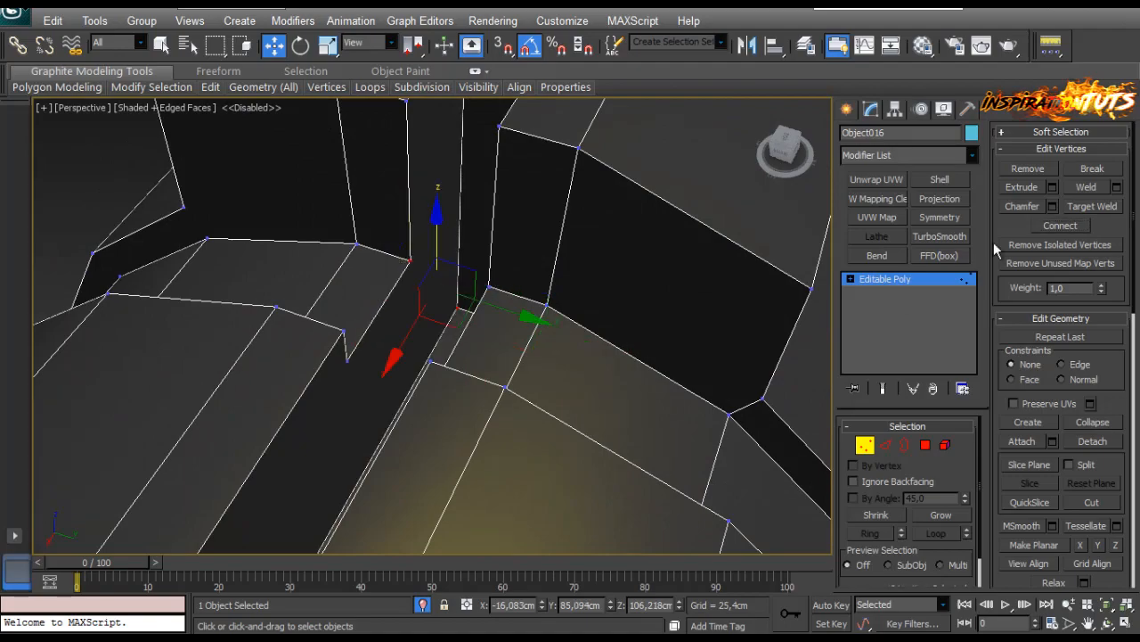
middle_click_drag(530, 365, 387, 231, "alt")
middle_click_drag(314, 226, 512, 402, "alt")
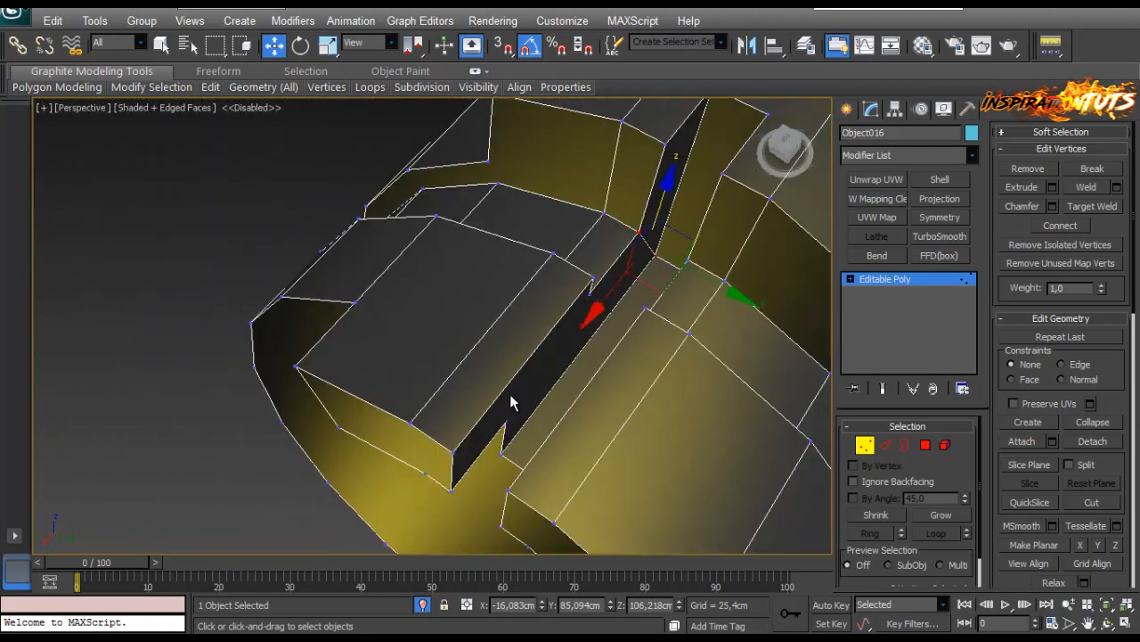
Cut a row of edges across the raised rim segment on both sides of the slot.
right_click(460, 367)
left_click(347, 299)
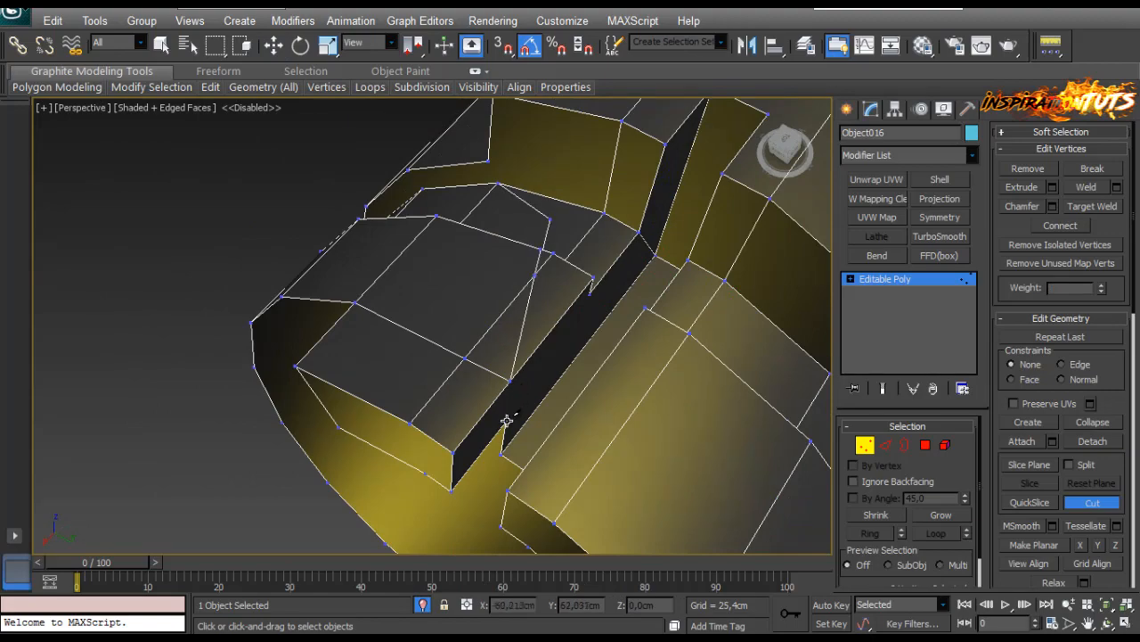
middle_click_drag(529, 432, 395, 437, "alt")
key("z")
scroll(537, 398, "up", 4)
middle_click_drag(537, 397, 411, 295)
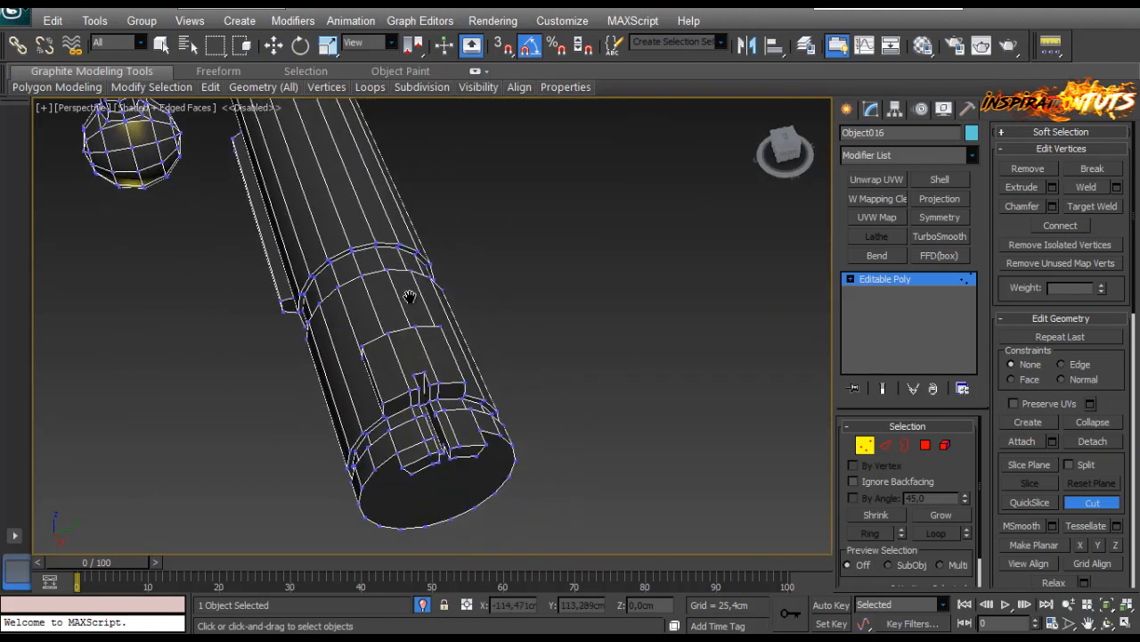
scroll(428, 357, "up", 3)
middle_click_drag(512, 464, 508, 359)
scroll(507, 359, "up", 5)
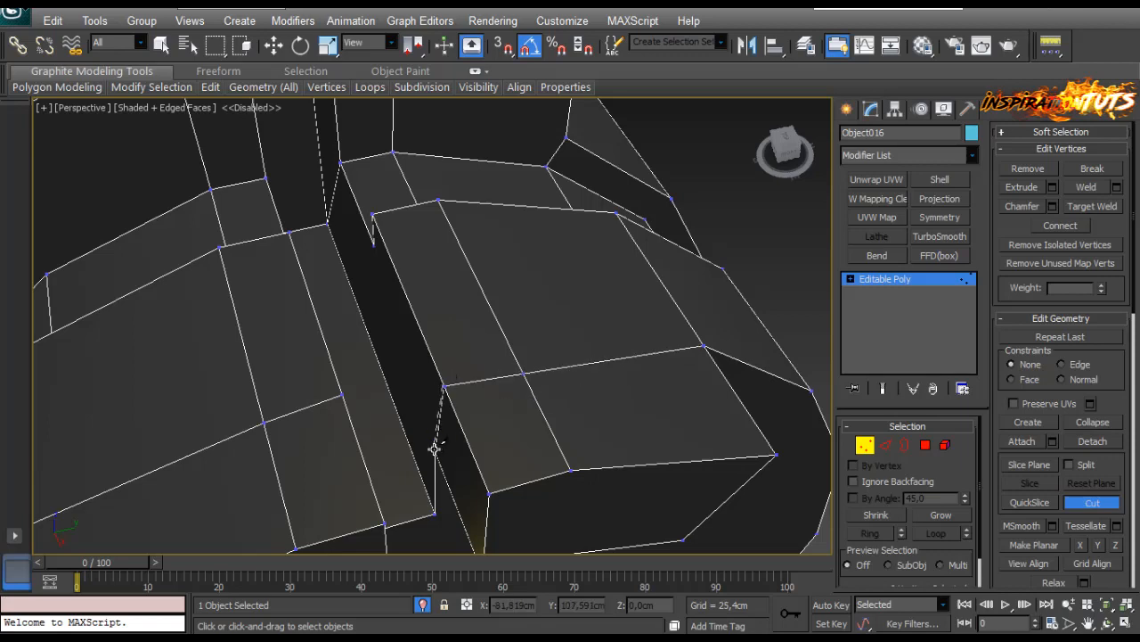
Cut an edge down the side wall of the narrow slot from its lip vertex and end the Cut tool.
middle_click_drag(439, 427, 434, 411)
right_click(384, 382)
middle_click_drag(384, 382, 405, 347, "alt")
scroll(406, 348, "down", 5)
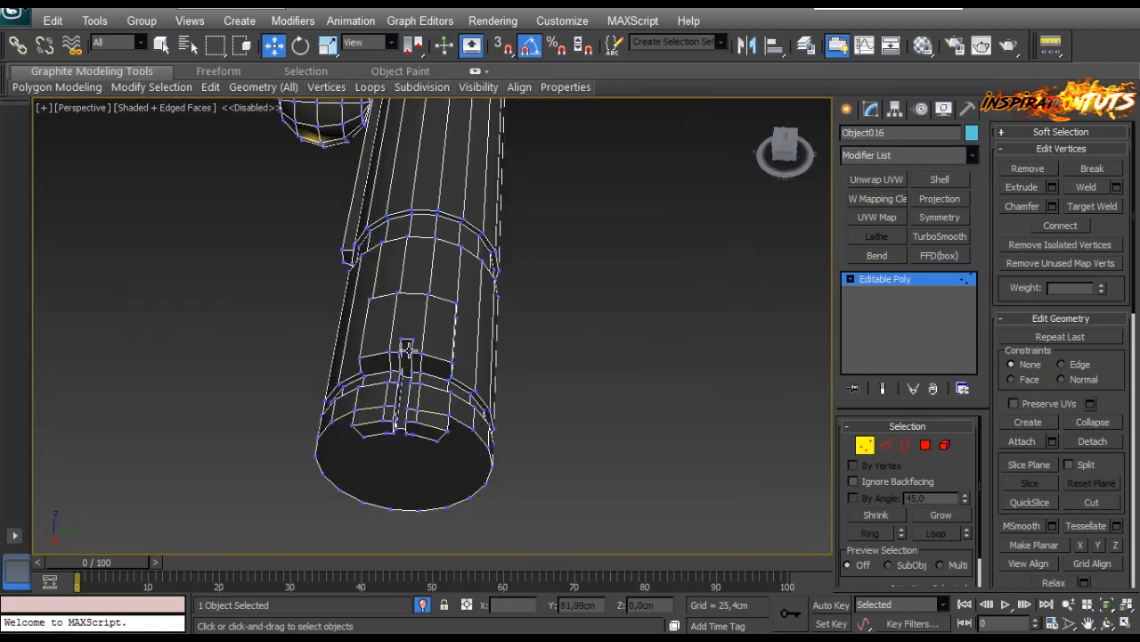
Connect the two vertices along the inner wall of the narrow slot.
right_click(403, 344)
left_click(361, 457)
scroll(392, 472, "up", 4)
middle_click_drag(414, 512, 463, 298)
key("z")
scroll(417, 389, "down", 3)
mouse_move(463, 298)
middle_mouse_down("alt")
mouse_move(501, 280)
mouse_move(472, 283)
middle_mouse_up("alt")
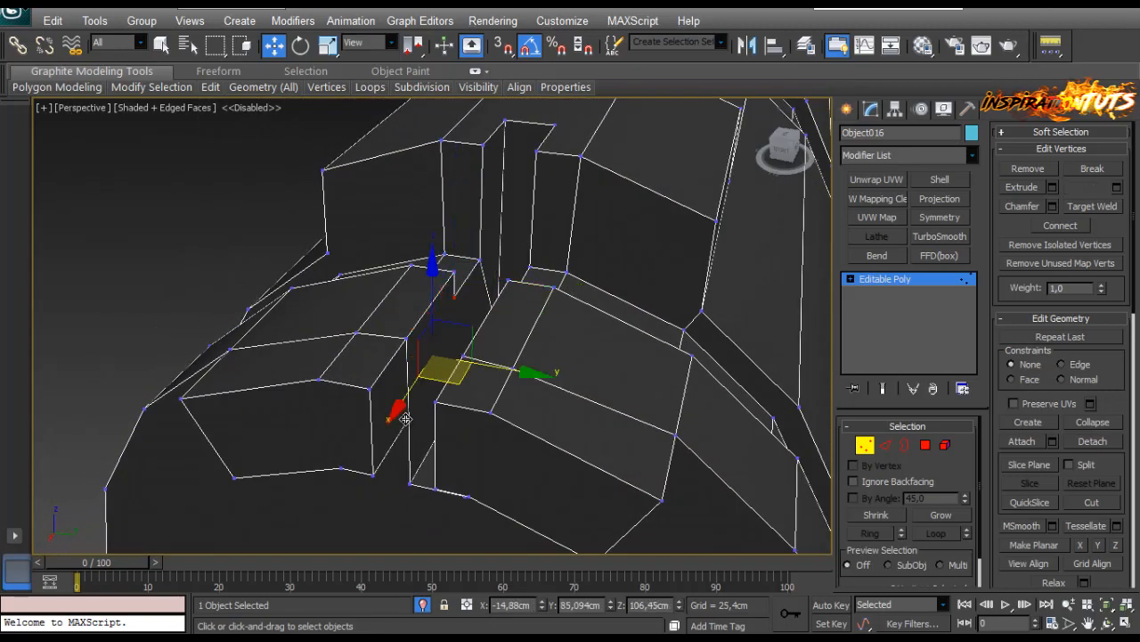
middle_click_drag(547, 349, 439, 410, "alt")
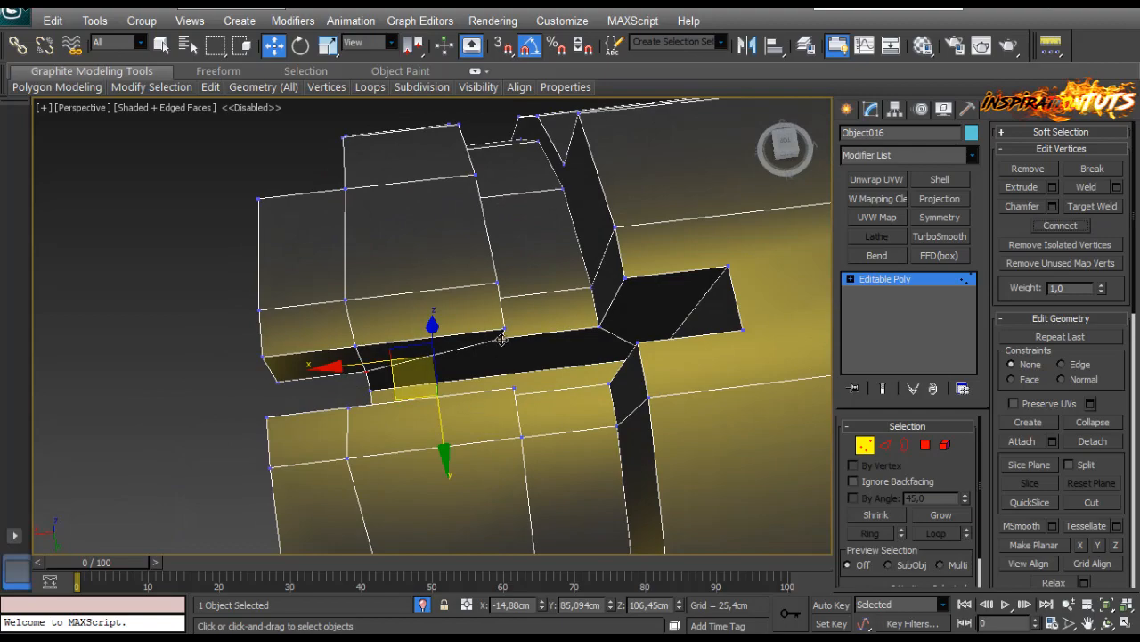
Cut an edge from the slot's wall vertex to the opposite side of the slot floor.
left_click(487, 361)
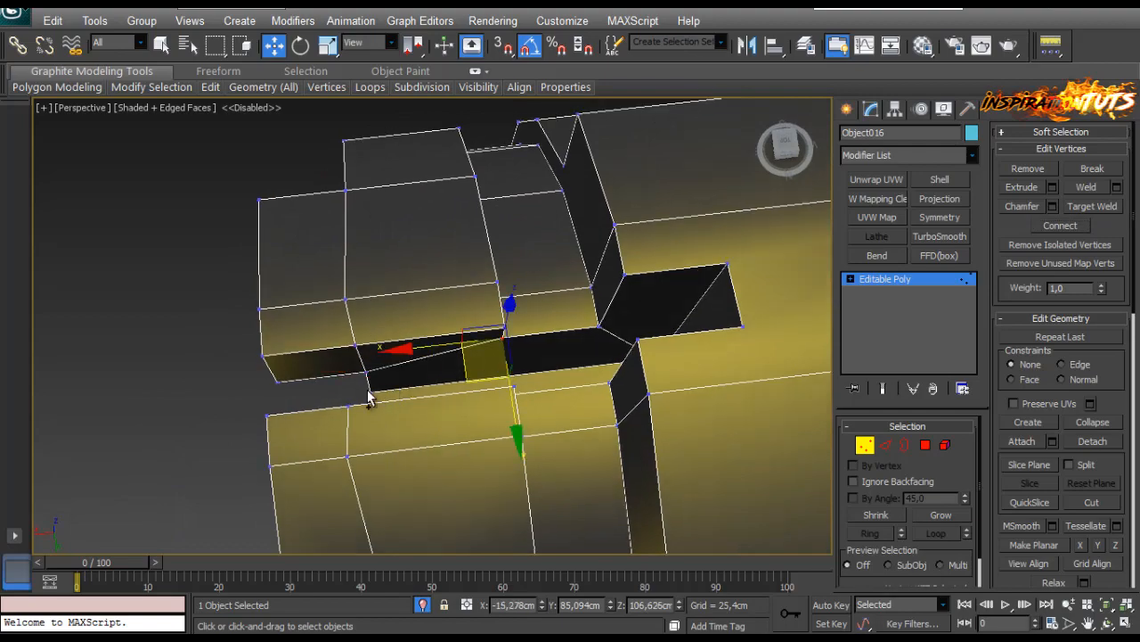
middle_click_drag(368, 397, 506, 387, "alt")
left_click(505, 386)
right_click(539, 390)
left_click(541, 335)
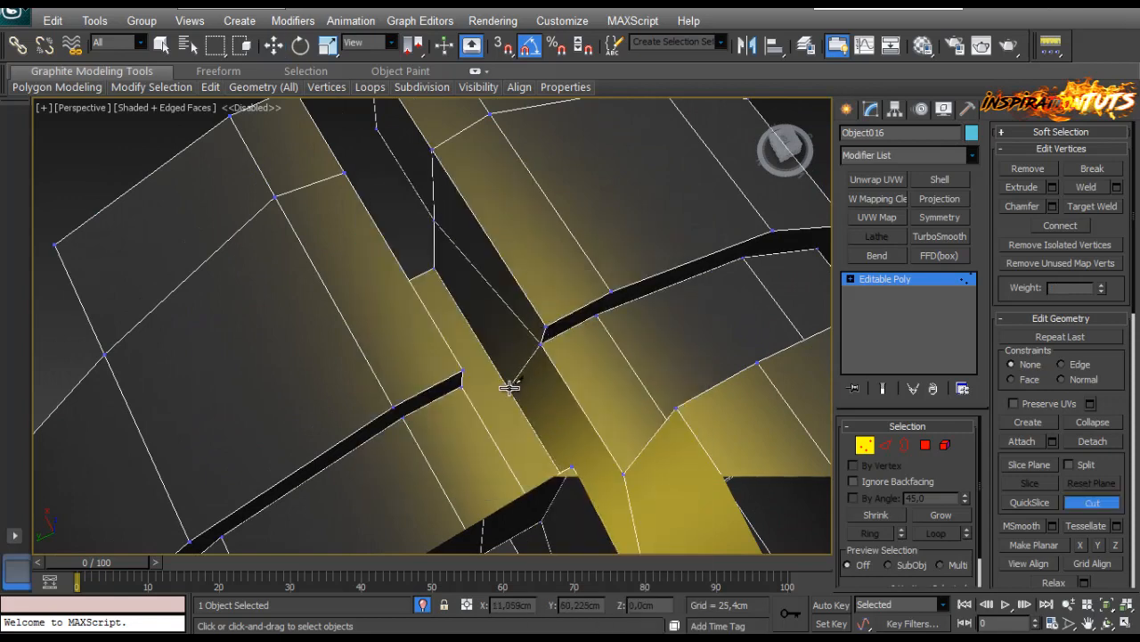
mouse_move(511, 384)
middle_mouse_down("alt")
mouse_move(440, 364)
mouse_move(657, 298)
middle_mouse_up("alt")
middle_click_drag(401, 343, 178, 366)
middle_click_drag(588, 298, 455, 360)
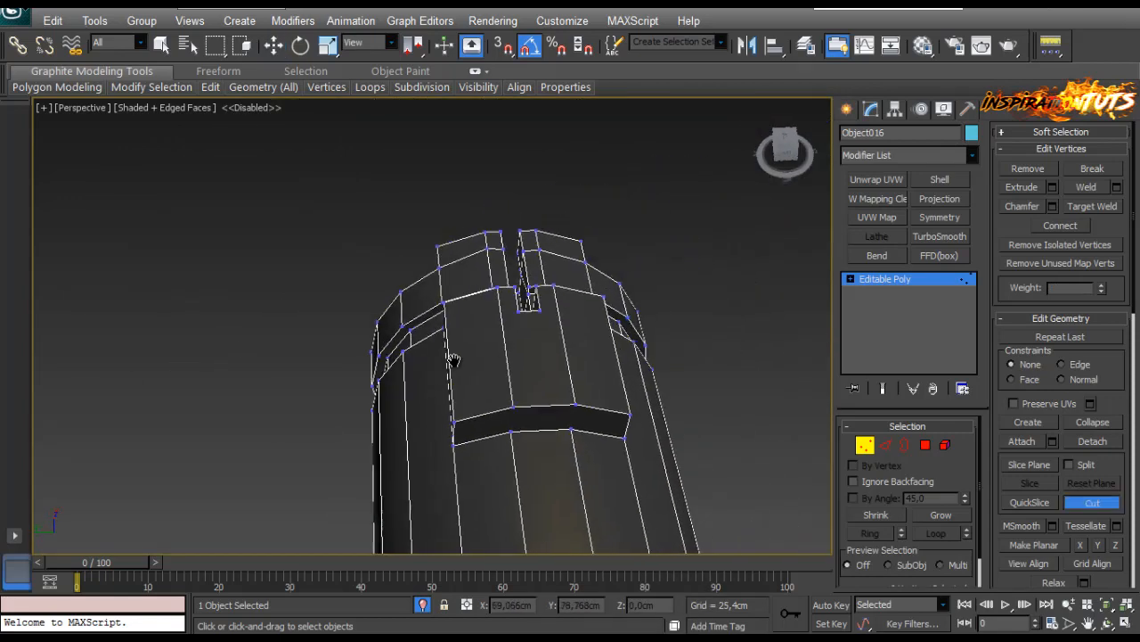
Cut the slot geometry beside the collar groove, near the slot's inner end.
scroll(455, 360, "up", 3)
left_click(588, 267)
key("z")
scroll(575, 298, "down", 4)
middle_click_drag(576, 298, 585, 353, "alt")
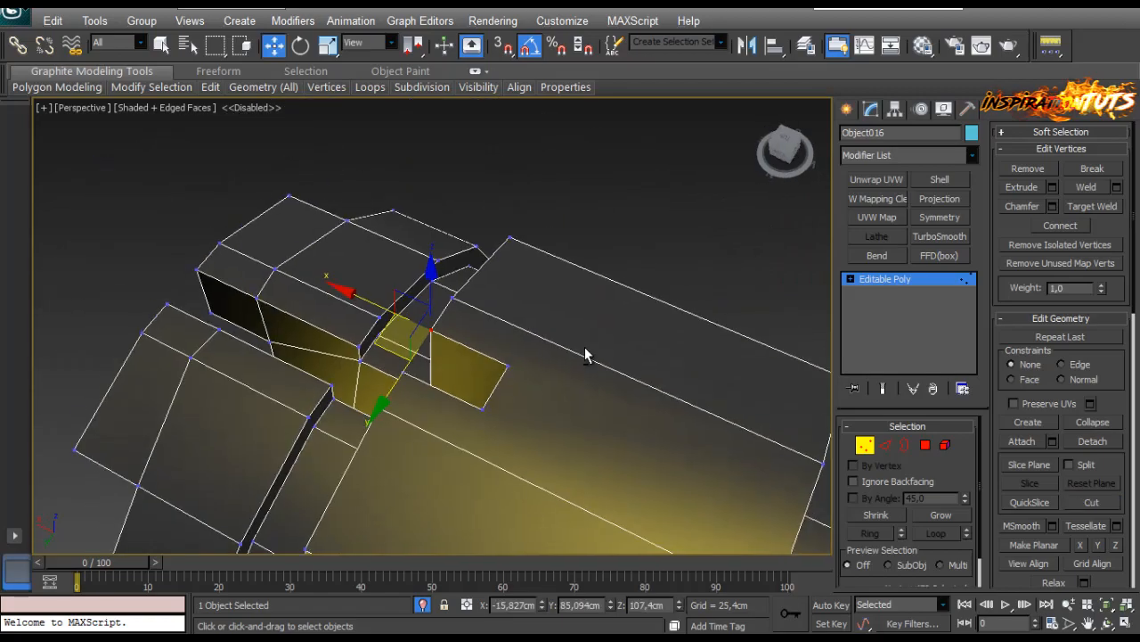
scroll(601, 275, "up", 3)
middle_click_drag(499, 314, 533, 306)
right_click(486, 284)
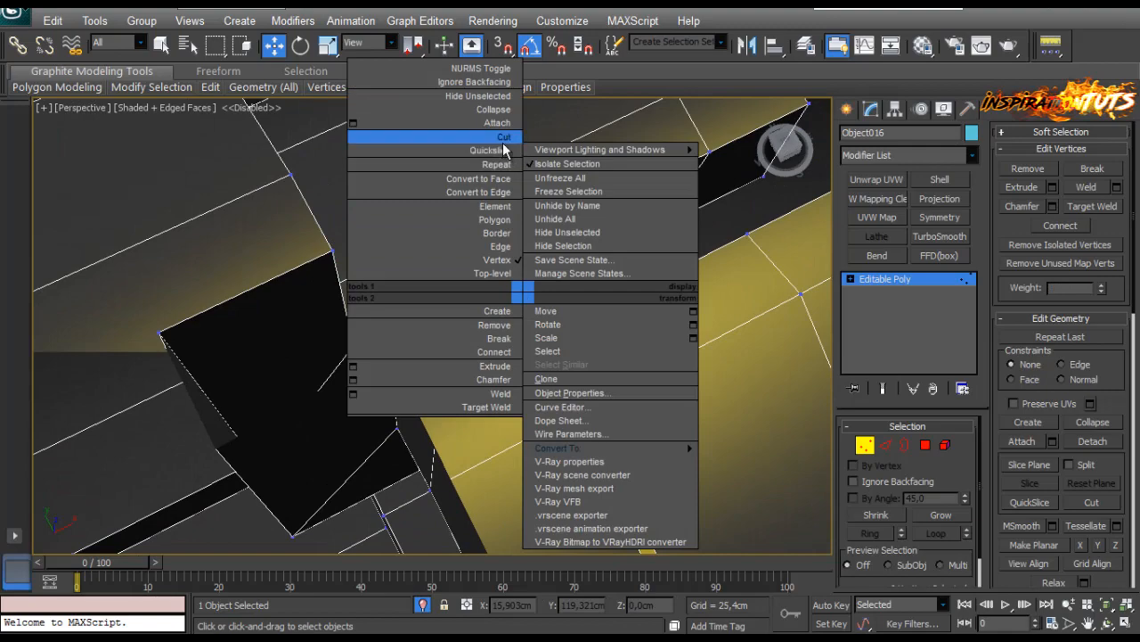
left_click(446, 142)
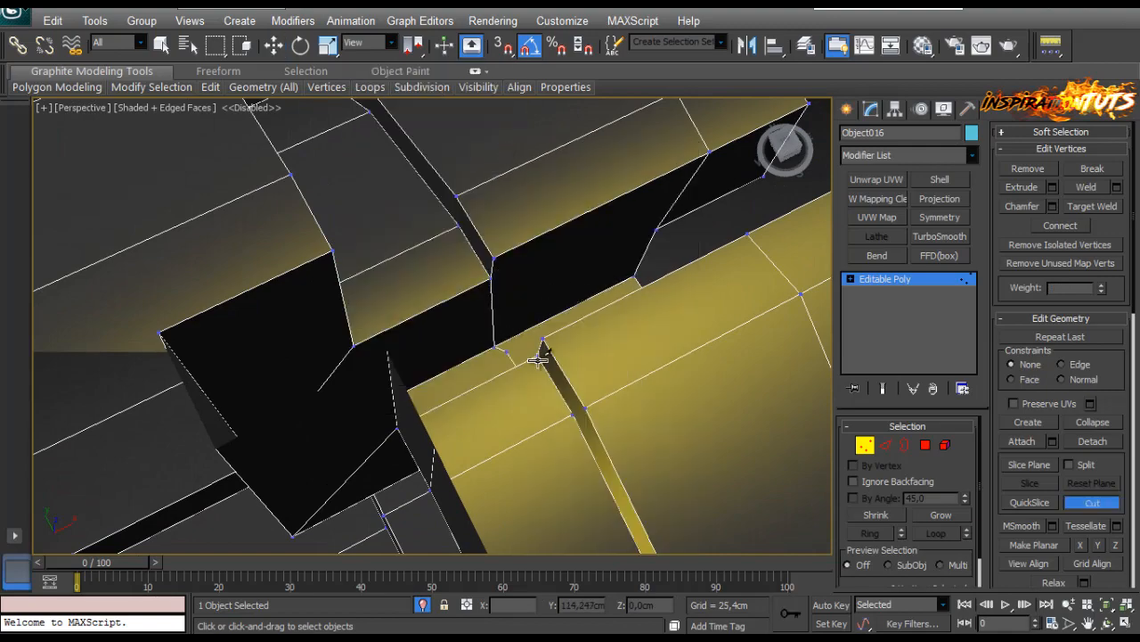
middle_click_drag(537, 360, 466, 350, "alt")
middle_click_drag(466, 349, 465, 365)
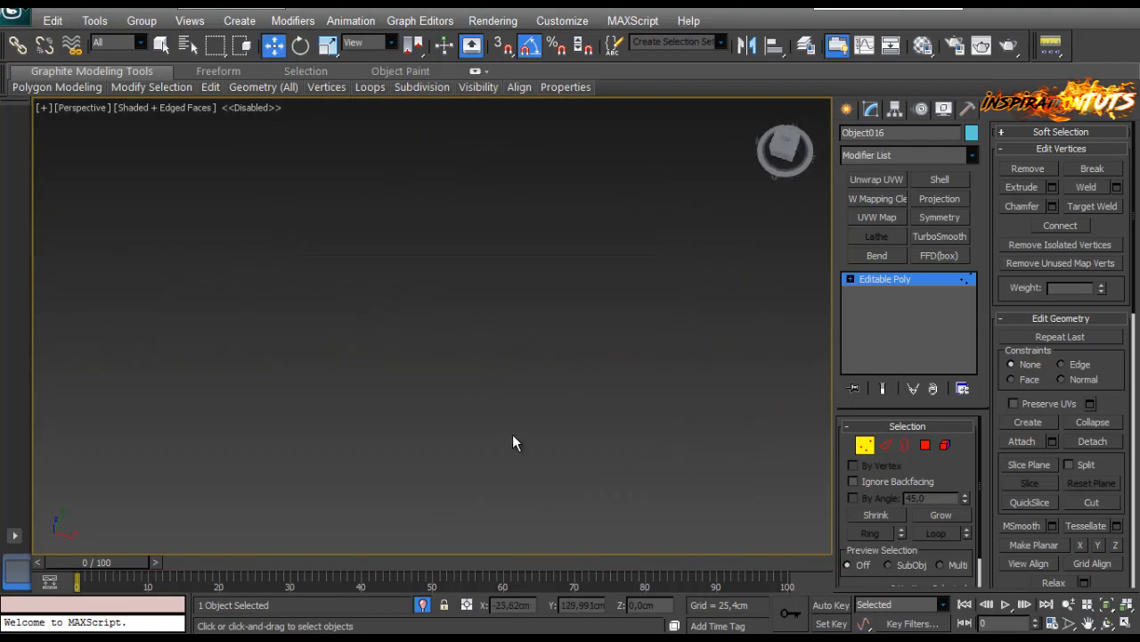
Connect the two facing vertices across the floor of the slot.
key("z")
scroll(624, 312, "up", 3)
middle_click_drag(636, 316, 402, 184)
scroll(379, 276, "up", 4)
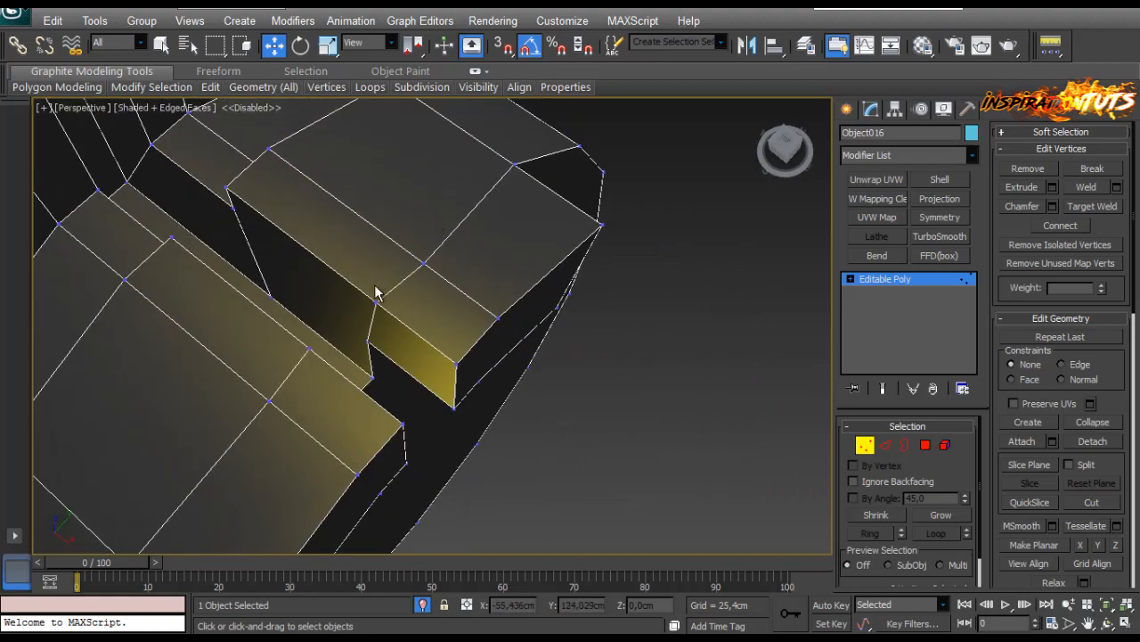
left_click(270, 297)
key("z")
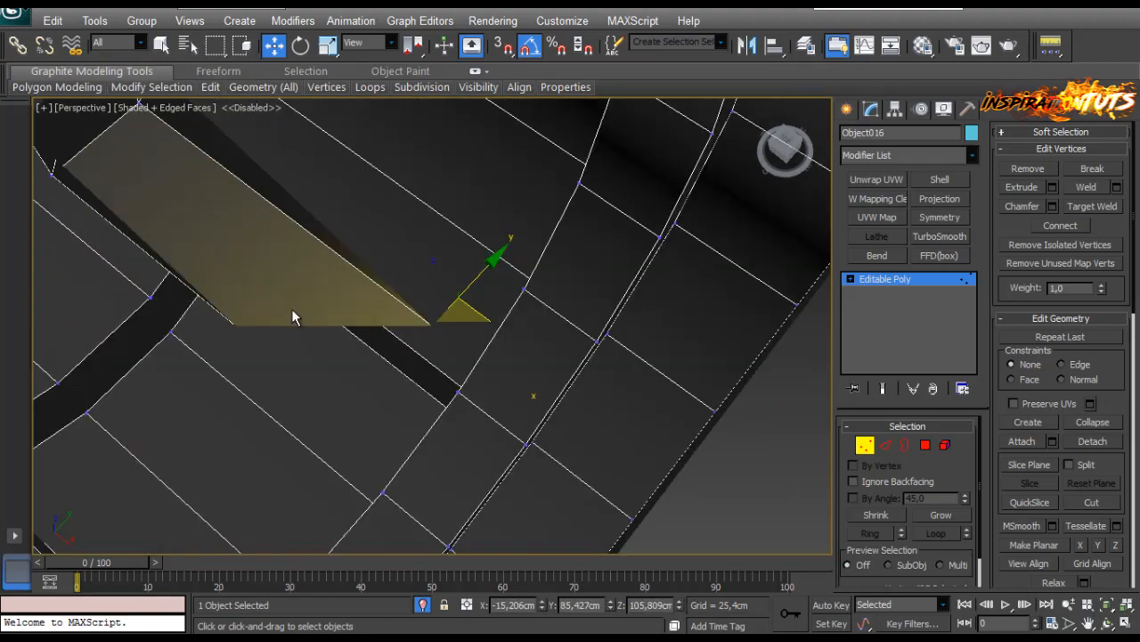
scroll(308, 307, "down", 4)
middle_click_drag(320, 303, 286, 292, "alt")
scroll(321, 320, "up", 3)
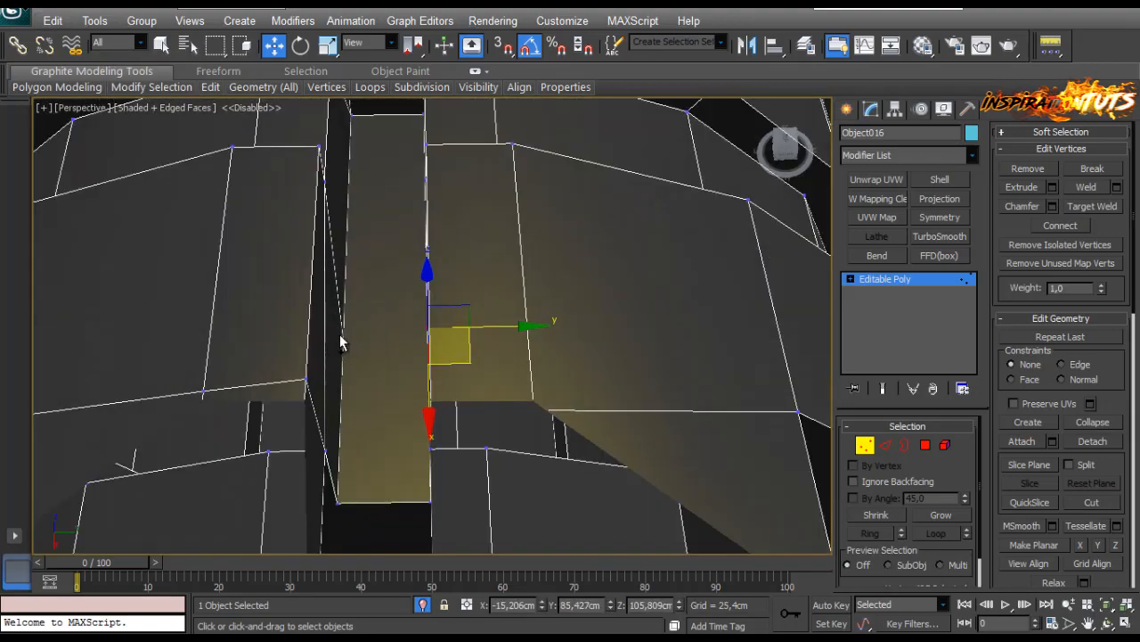
left_click(341, 340, "ctrl")
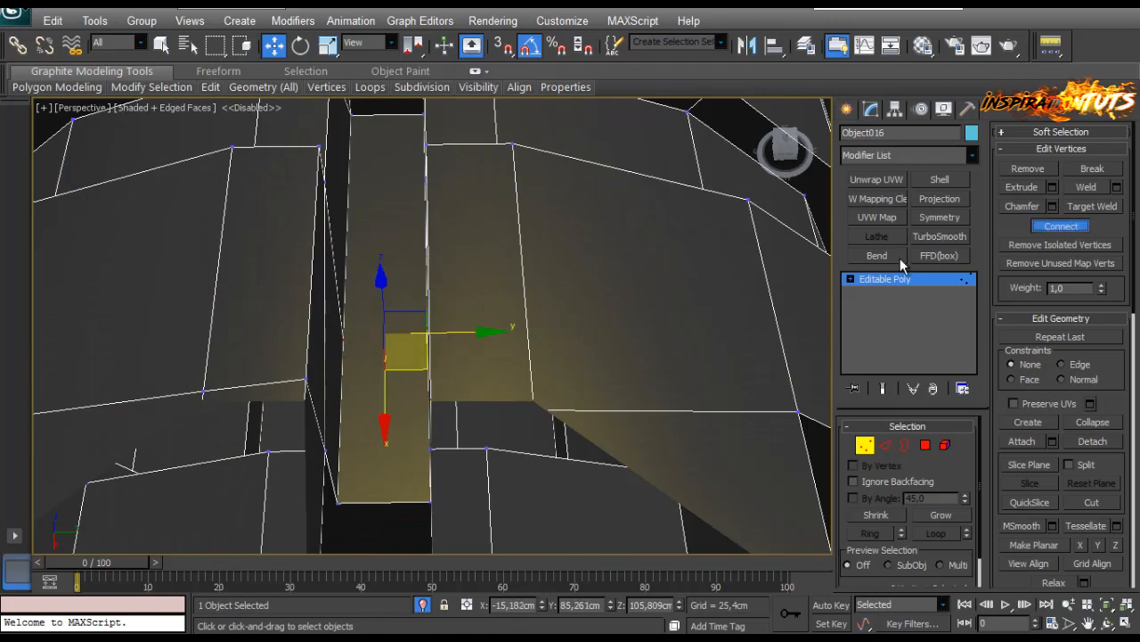
Nudge the selected slot vertices along X and connect the vertex pairs running along both slot walls.
middle_click_drag(401, 352, 405, 306, "alt")
left_click(399, 302)
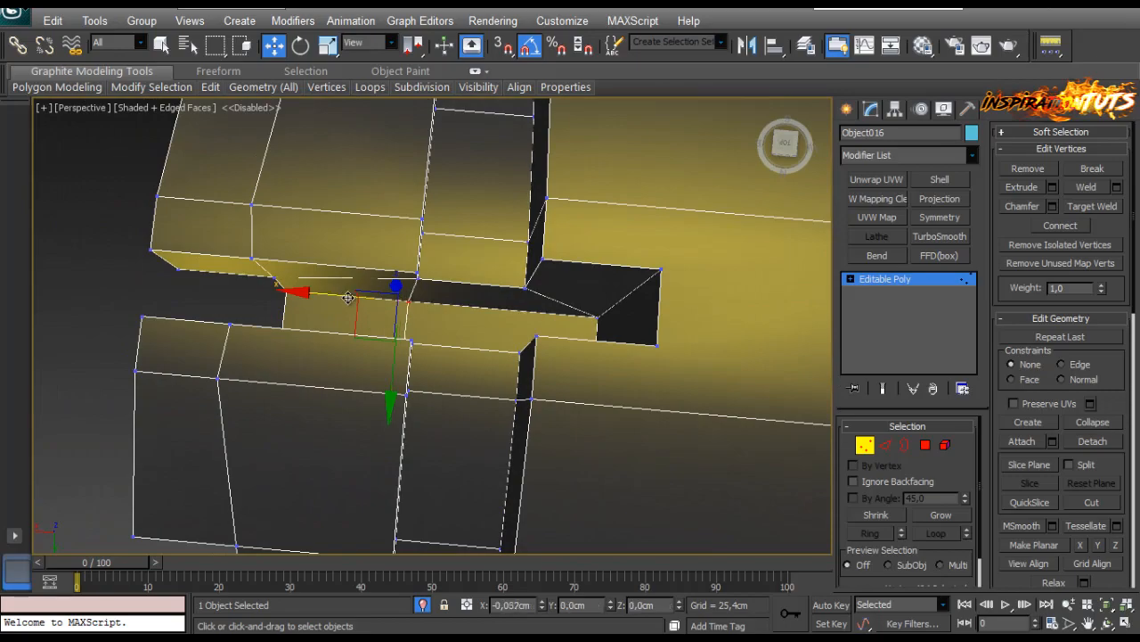
middle_click_drag(420, 321, 509, 340, "alt")
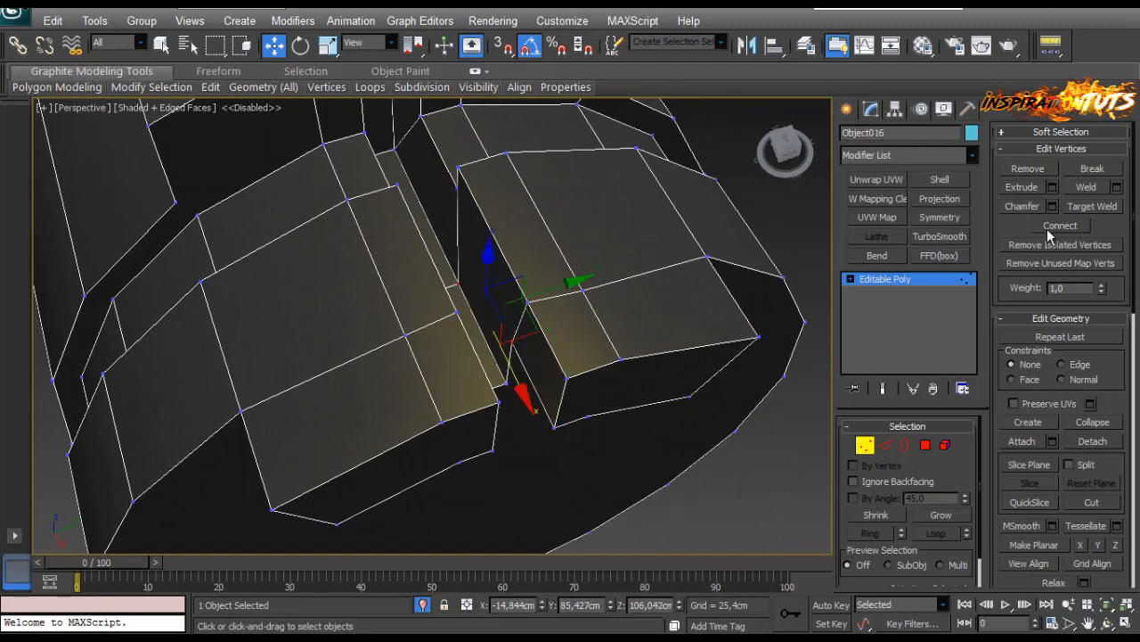
middle_click_drag(659, 267, 586, 286, "alt")
middle_click_drag(484, 307, 524, 272, "alt")
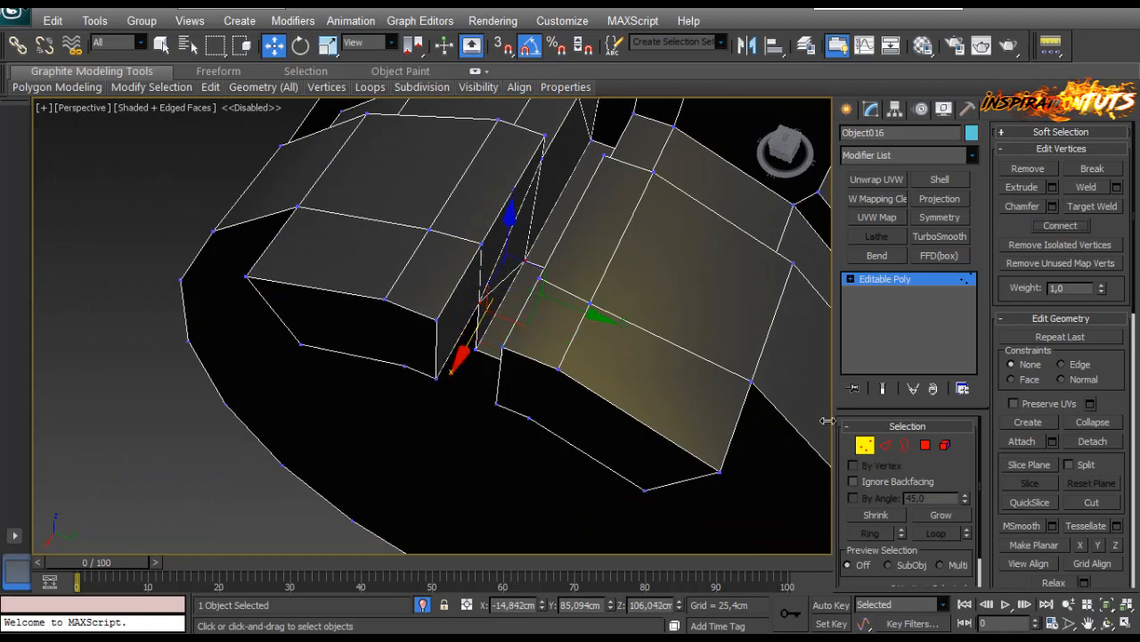
left_click(885, 445)
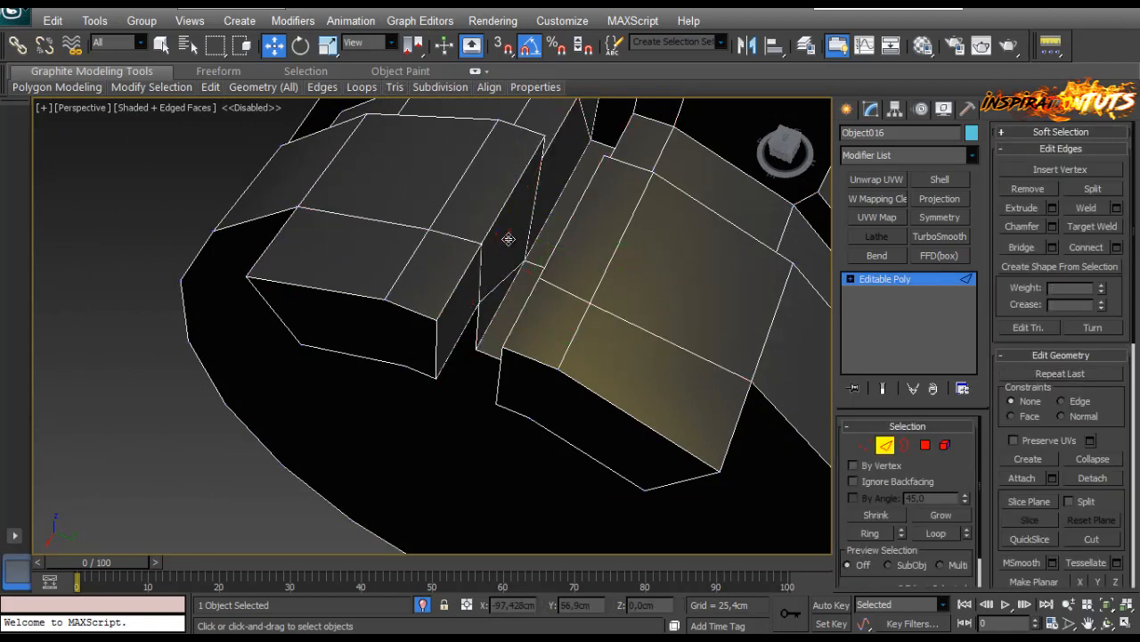
middle_click_drag(508, 239, 557, 231, "alt")
key("z")
scroll(584, 303, "up", 3)
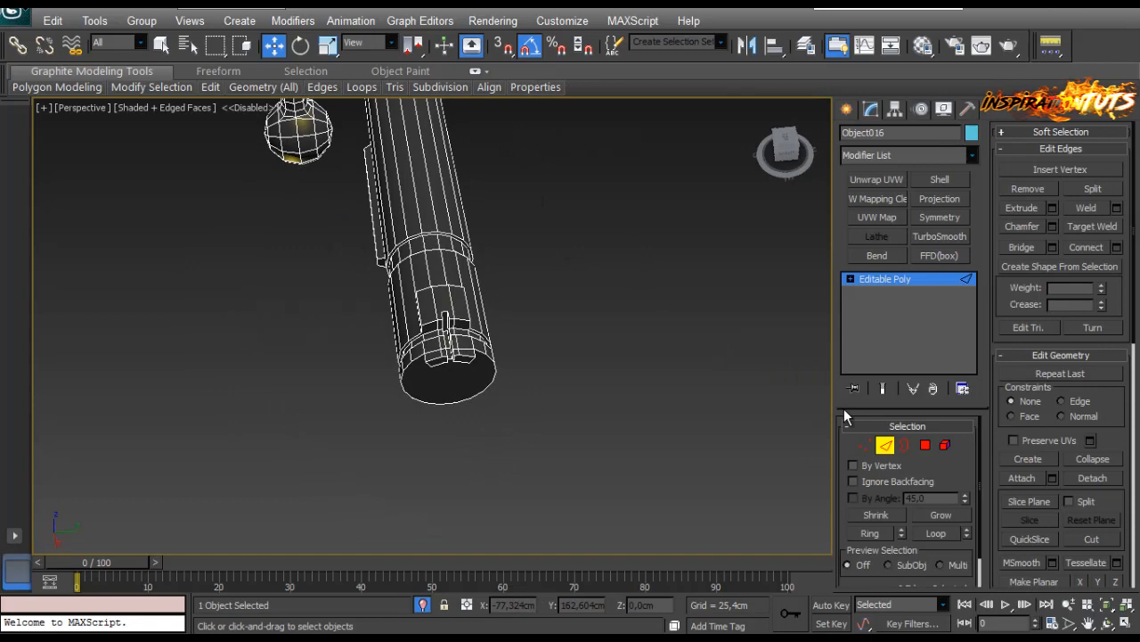
left_click(885, 445)
key("z")
middle_click_drag(580, 292, 529, 328, "alt")
left_click_drag(426, 194, 444, 220)
key("ctrl+z")
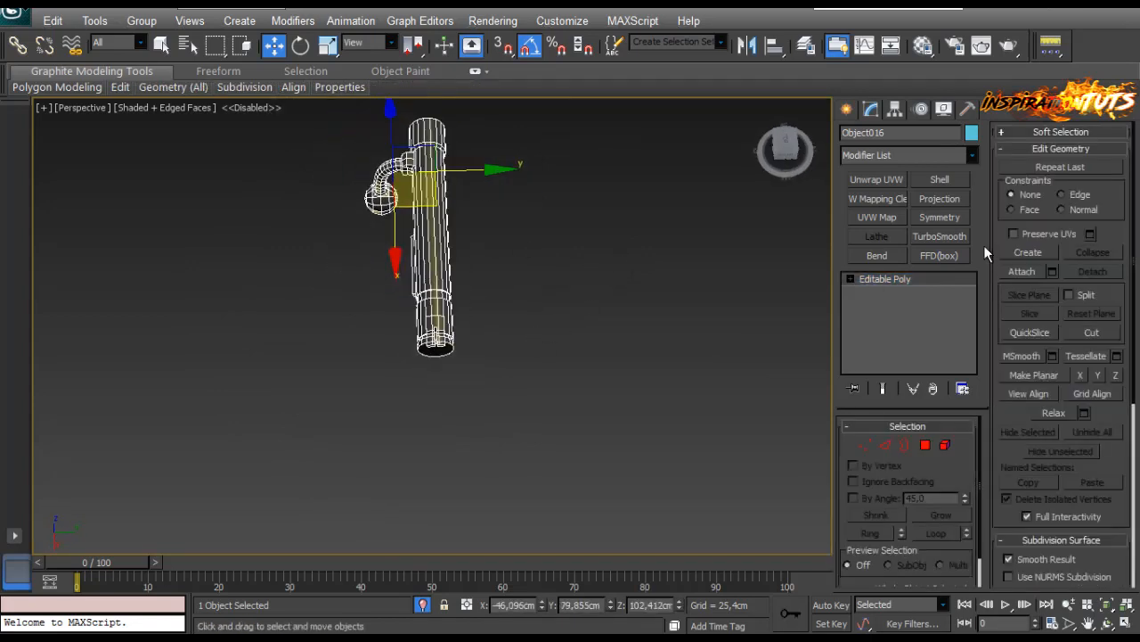
Move only the object's pivot onto the main cylinder, about 13.53 cm along X and 5.41 cm along Y.
left_click(895, 110)
left_click_drag(427, 202, 464, 277)
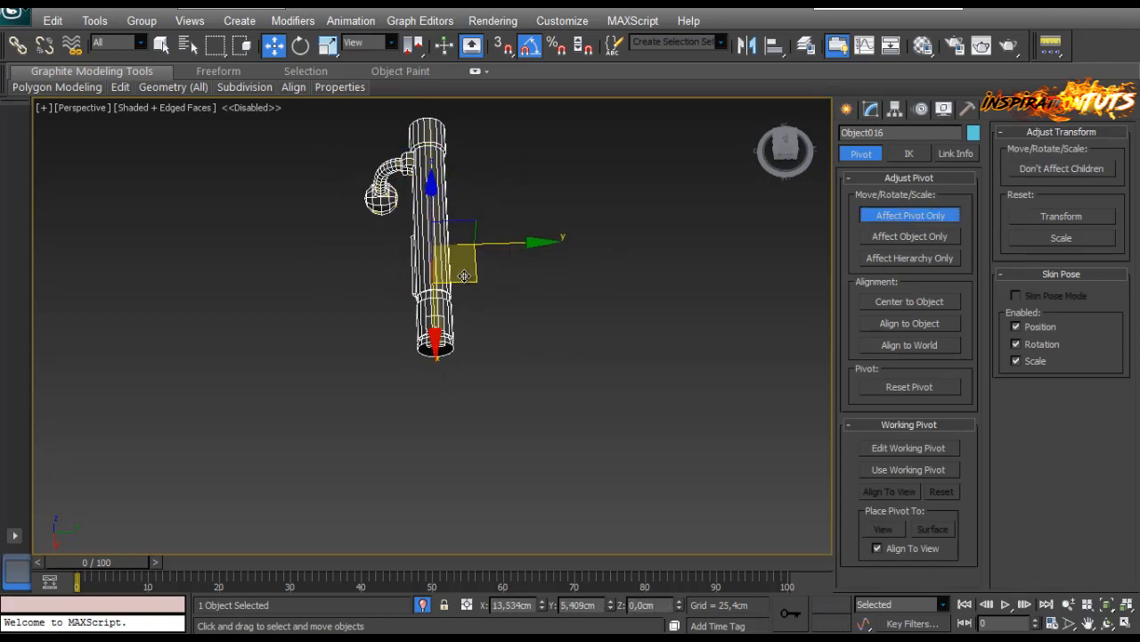
left_click(908, 216)
scroll(451, 249, "up", 10)
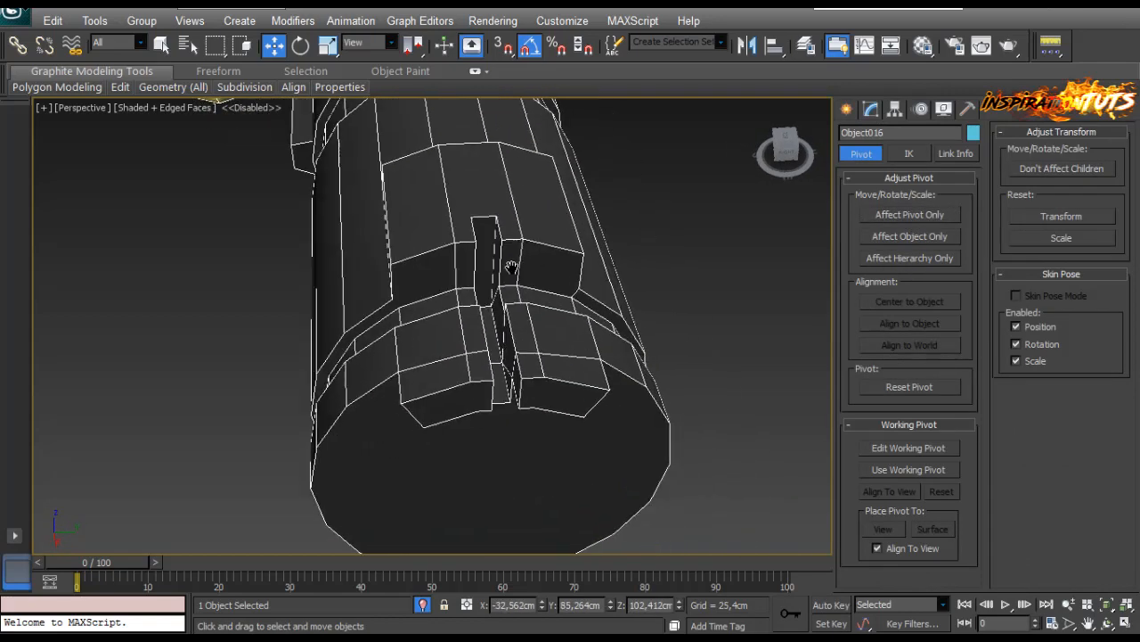
middle_click_drag(451, 249, 546, 352)
scroll(813, 411, "up", 2)
scroll(751, 374, "down", 2)
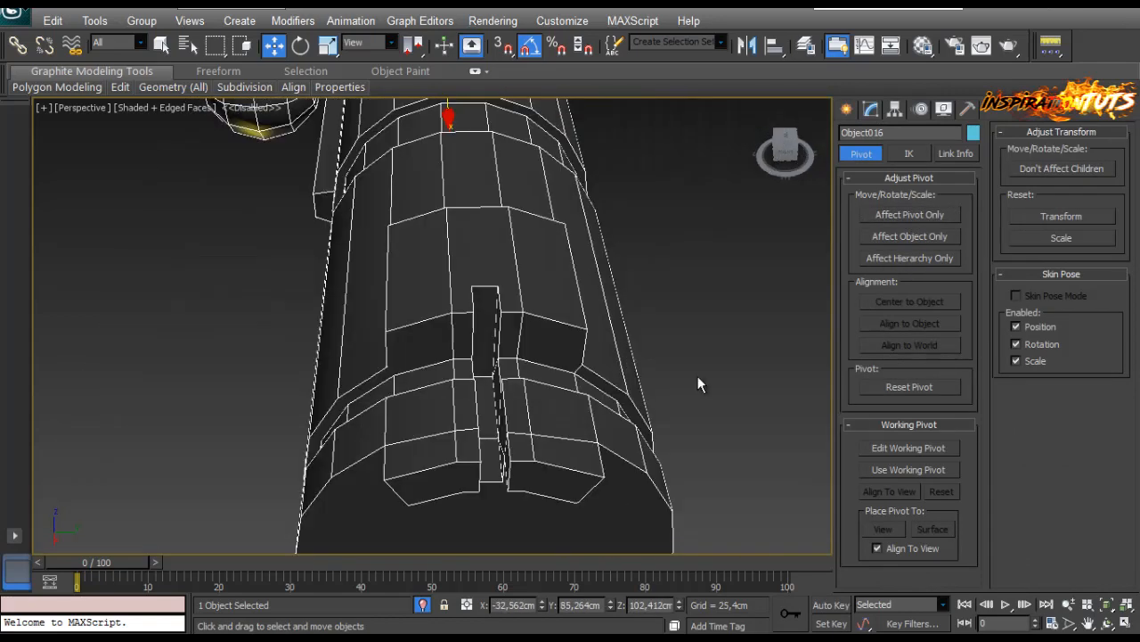
Connect the two inner corner vertices of the slot to the matching vertices on the raised panel's far edge.
left_click(866, 110)
left_click(864, 445)
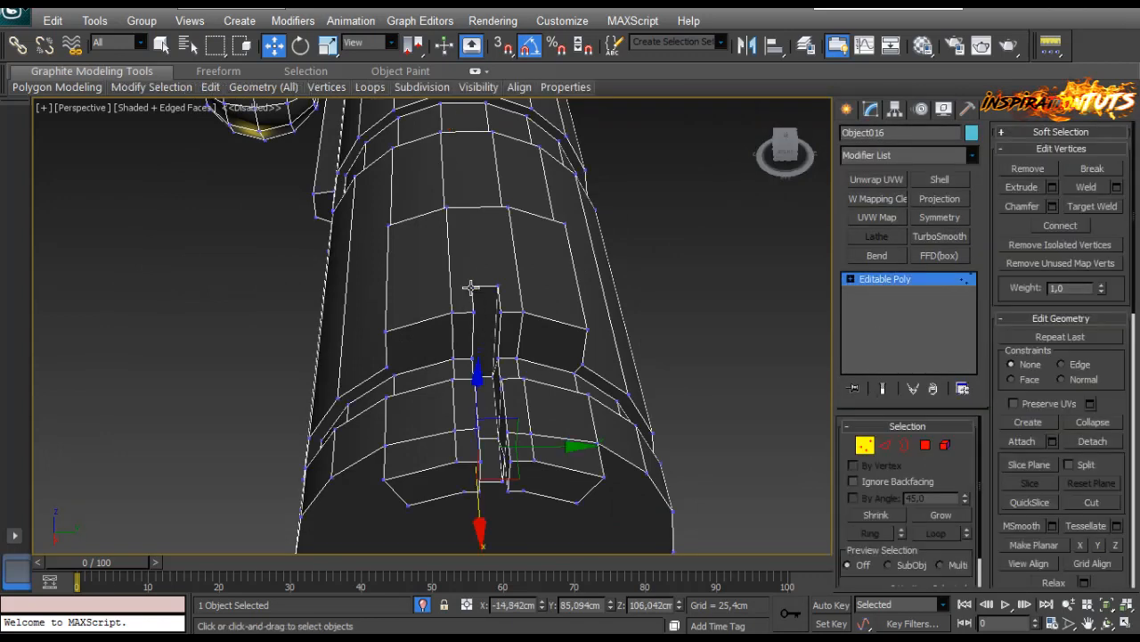
left_click(472, 287)
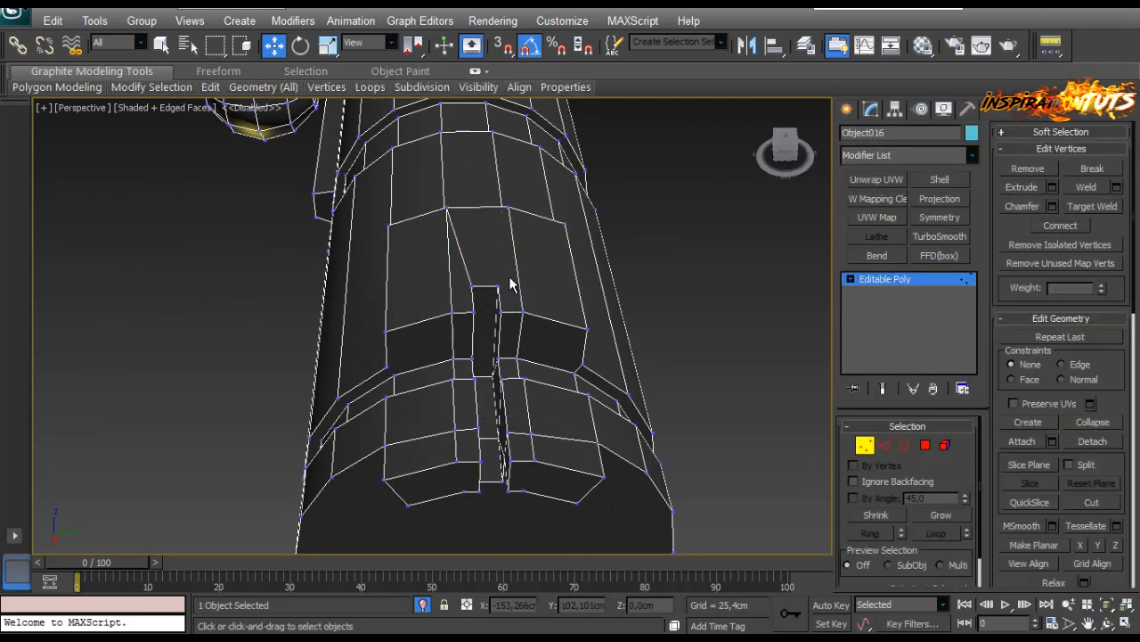
left_click(504, 207)
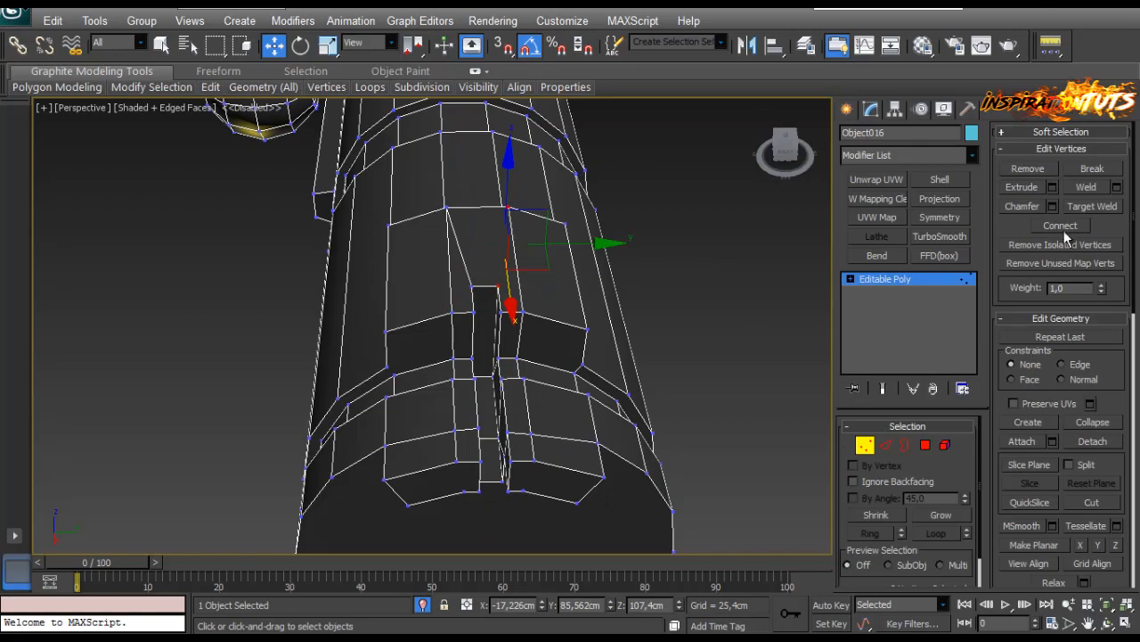
left_click(1065, 230)
Inset the large end-cap polygon of the cylinder by 0.225 cm.
key("z")
scroll(448, 296, "down", 5)
middle_click_drag(448, 297, 546, 241, "alt")
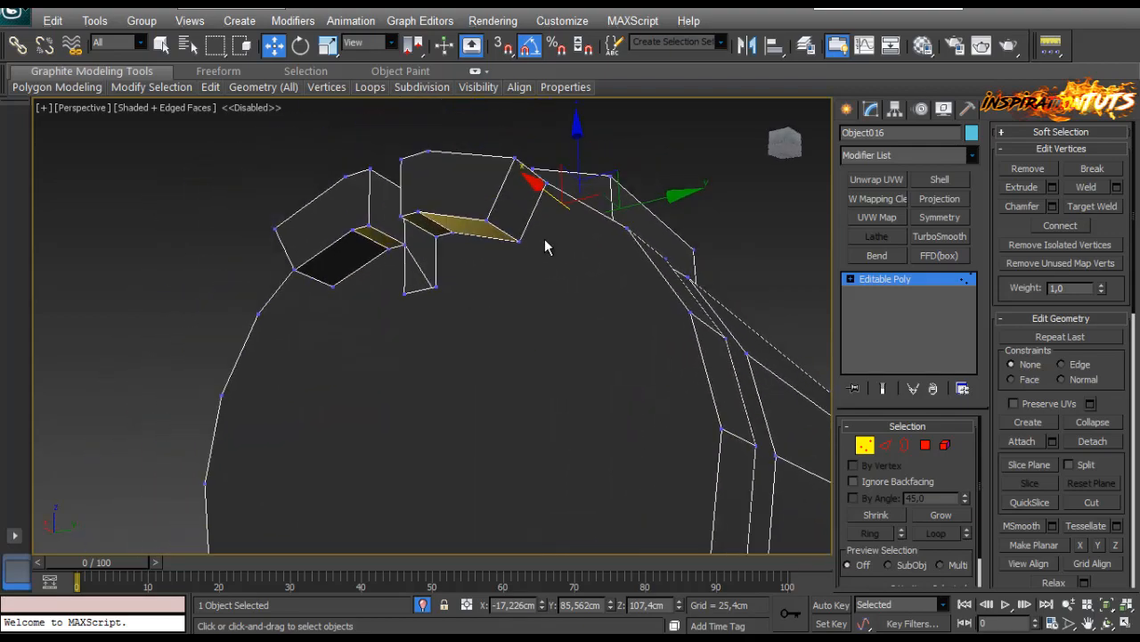
left_click(926, 445)
left_click(688, 438)
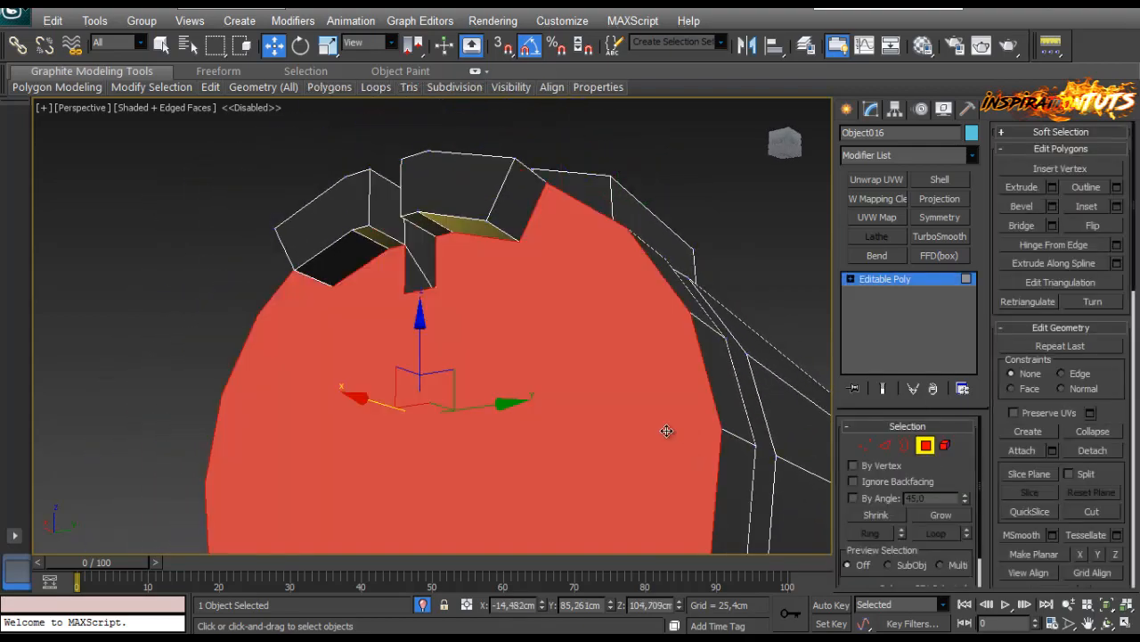
middle_click_drag(668, 428, 650, 356, "alt")
left_click(1117, 206)
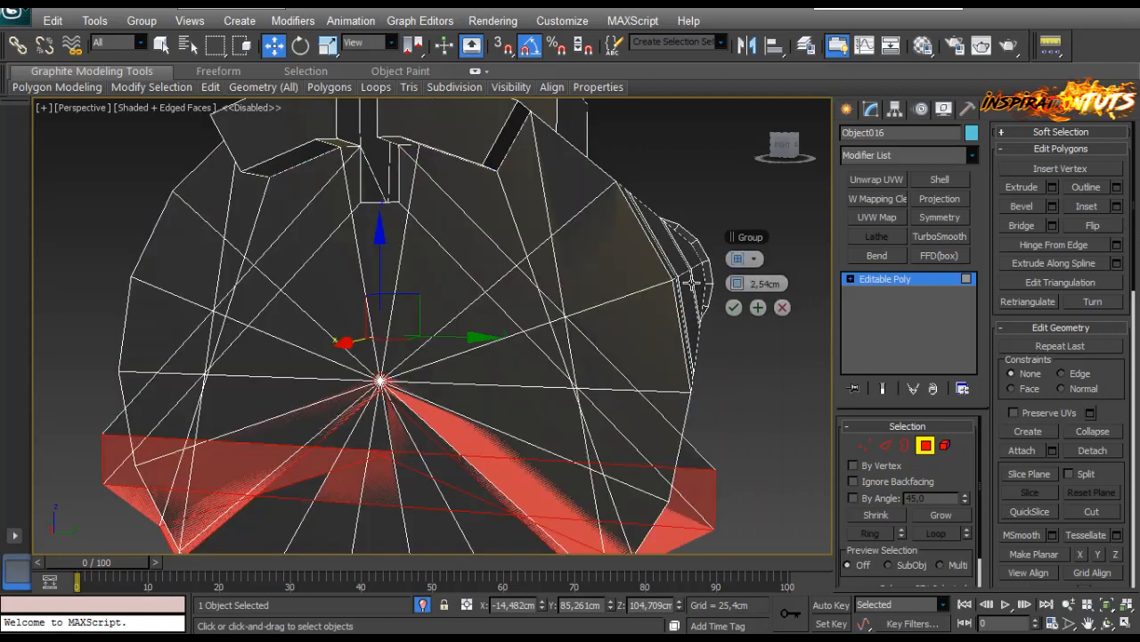
left_click_drag(732, 283, 741, 294)
middle_click_drag(337, 306, 313, 305, "alt")
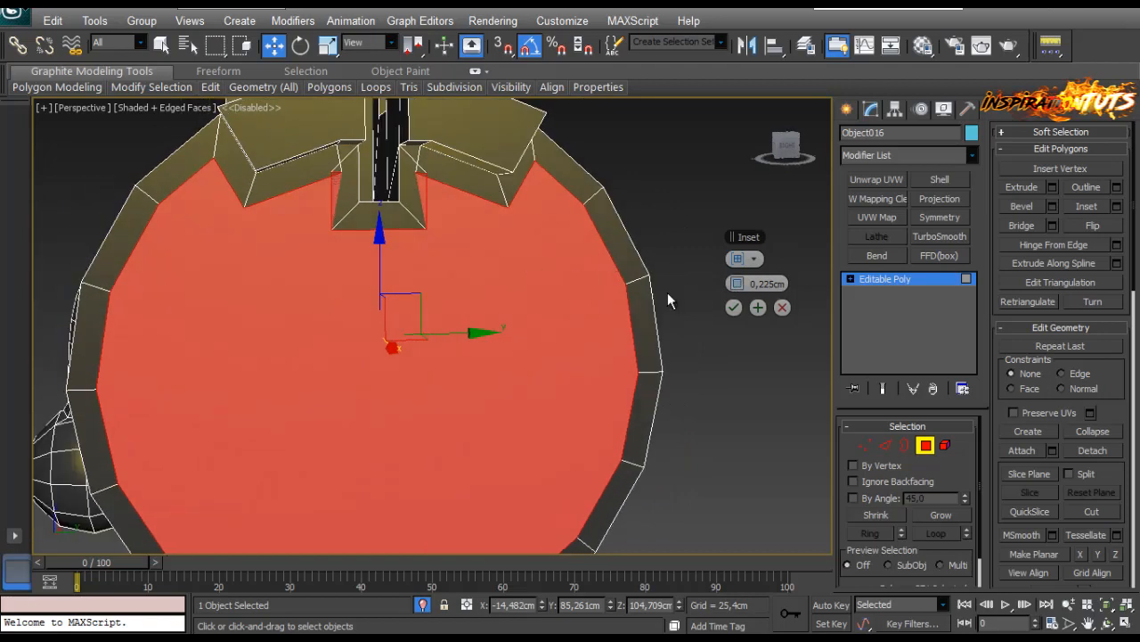
middle_click_drag(528, 267, 686, 269, "alt")
left_click(731, 307)
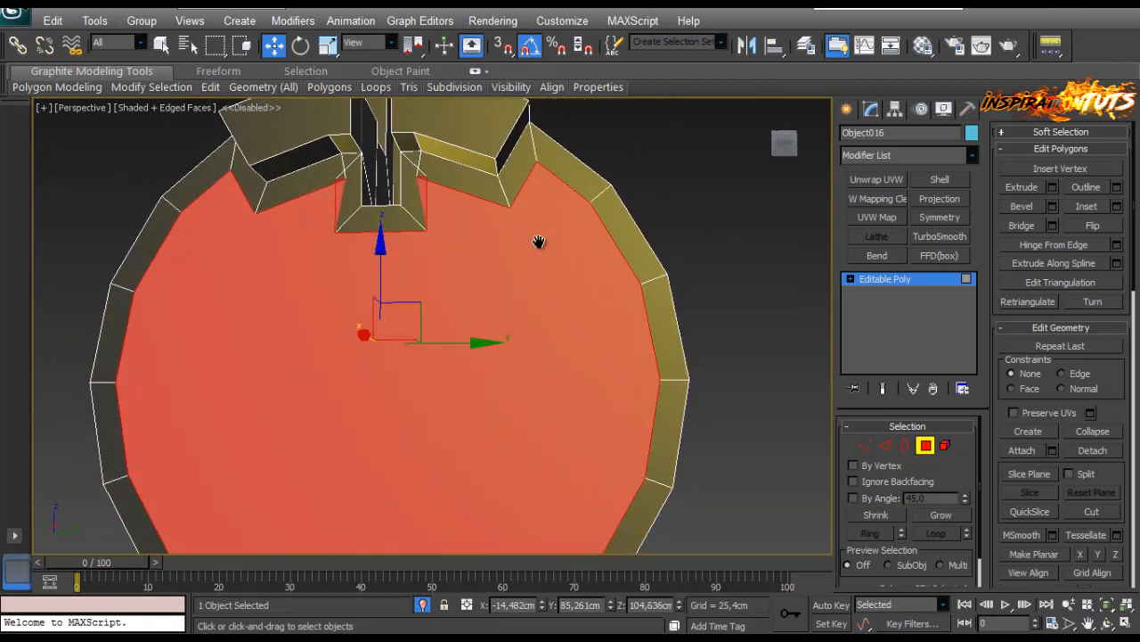
Scale the two overlapping inset vertices on one side of the notch together along Y and weld them with a 0.254 cm threshold.
middle_click_drag(538, 242, 580, 319)
scroll(579, 319, "up", 3)
left_click(866, 445)
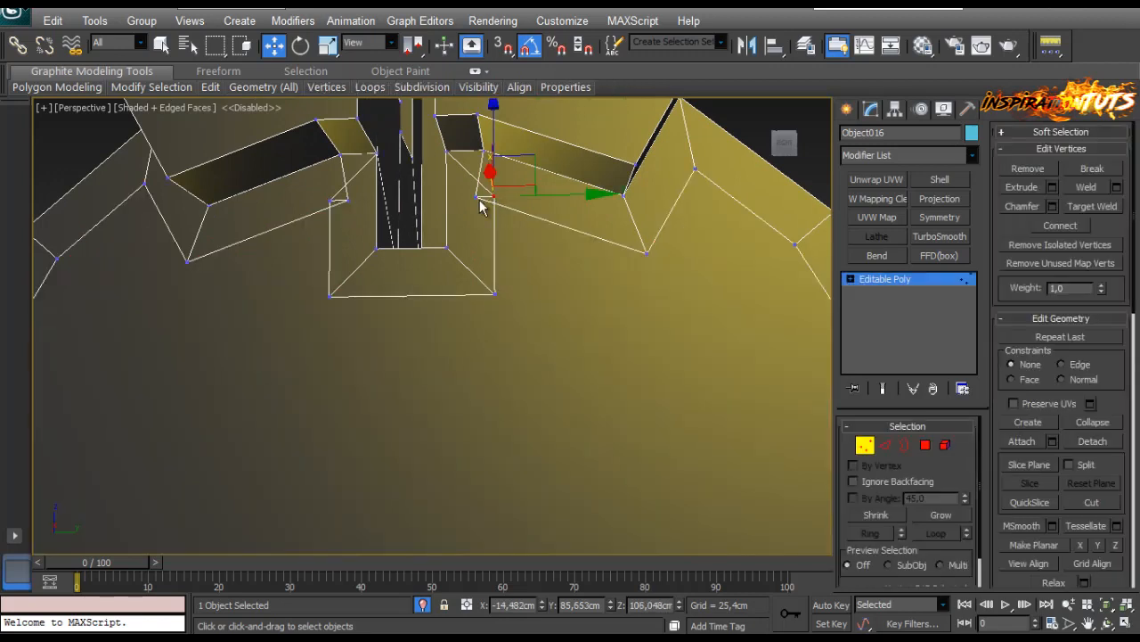
key("r")
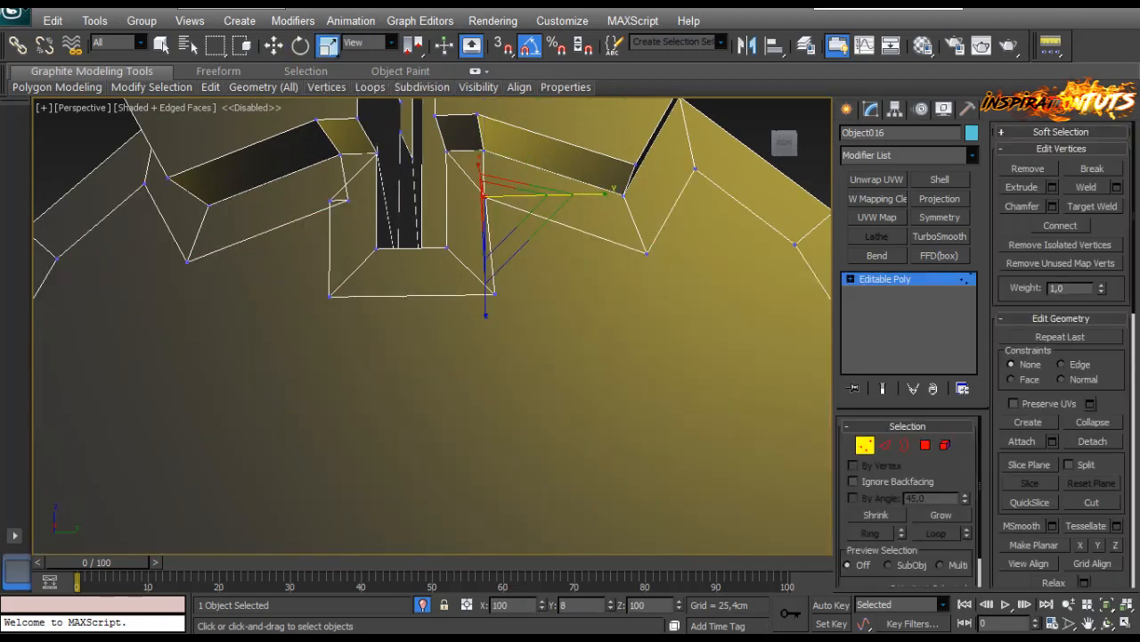
left_click(1117, 187)
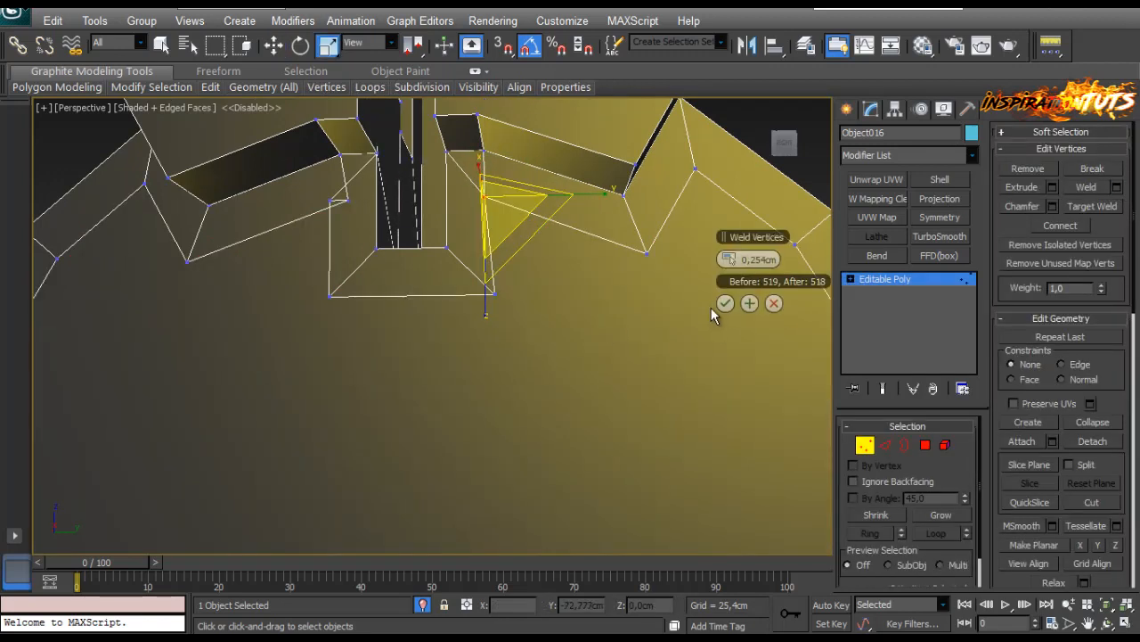
left_click(724, 303)
Weld the two neighbouring inset vertices on the opposite side of the notch into one.
left_click(329, 196)
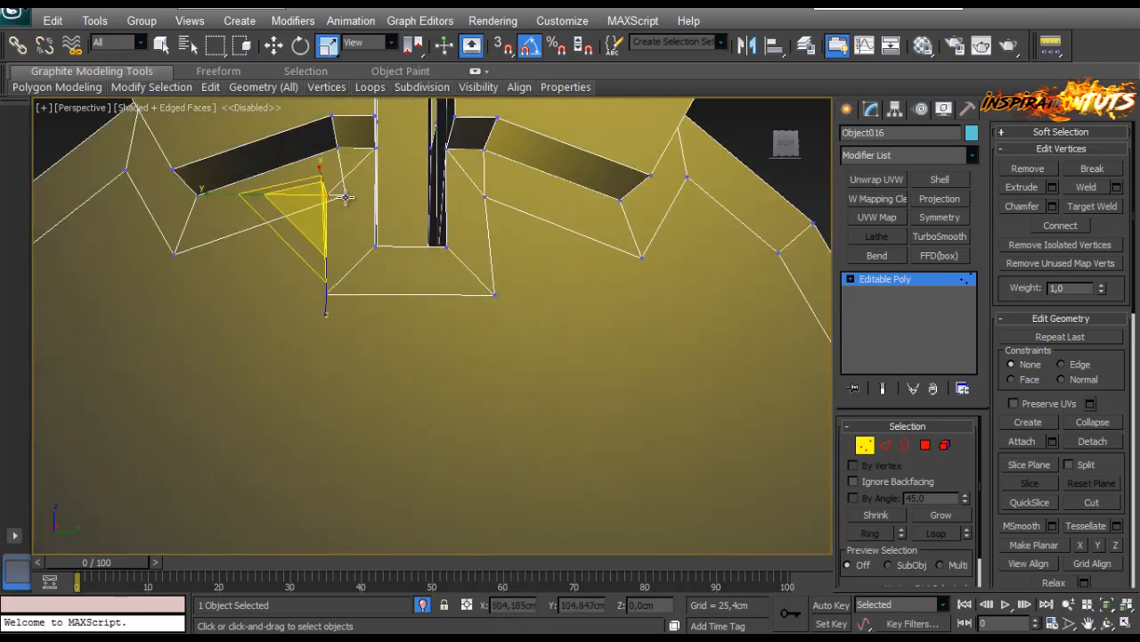
left_click(346, 196)
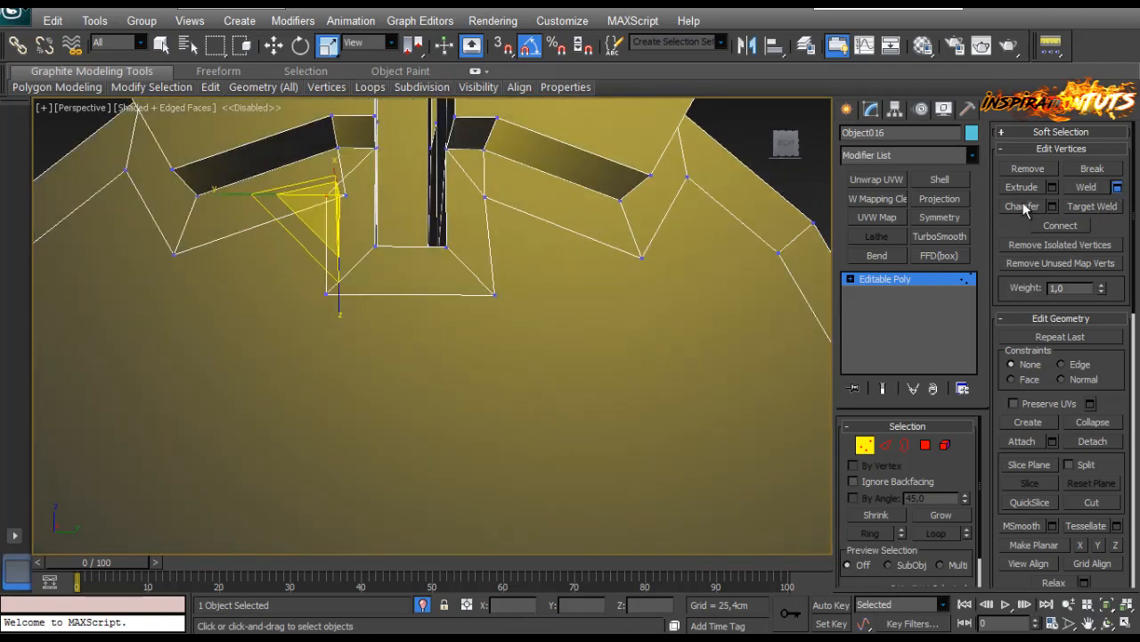
left_click(774, 303)
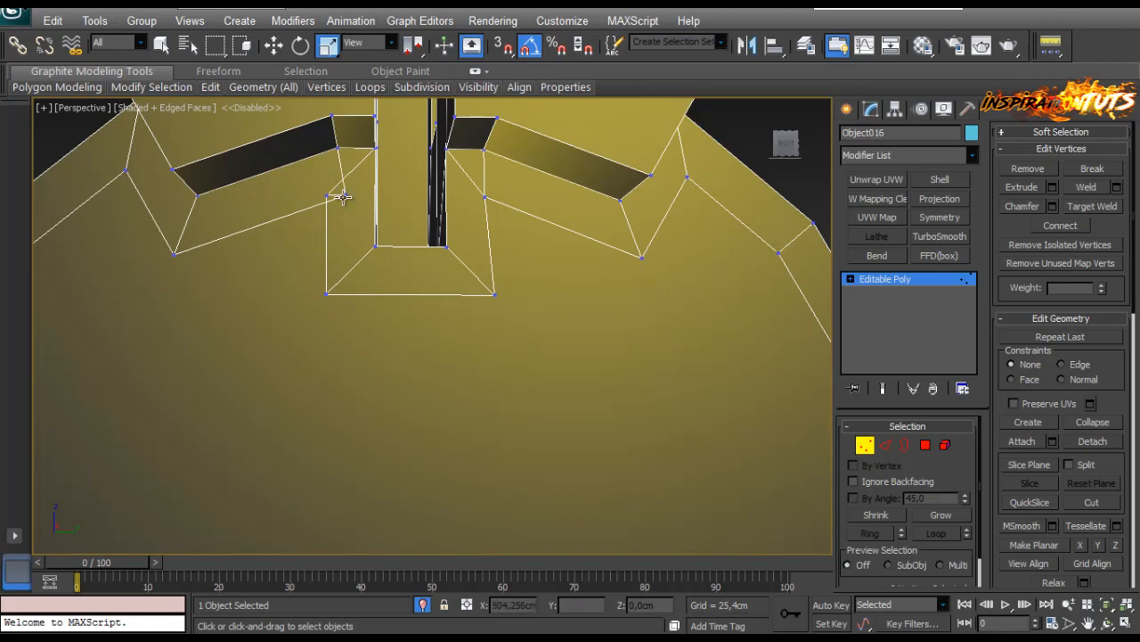
key("w")
left_click(1115, 188)
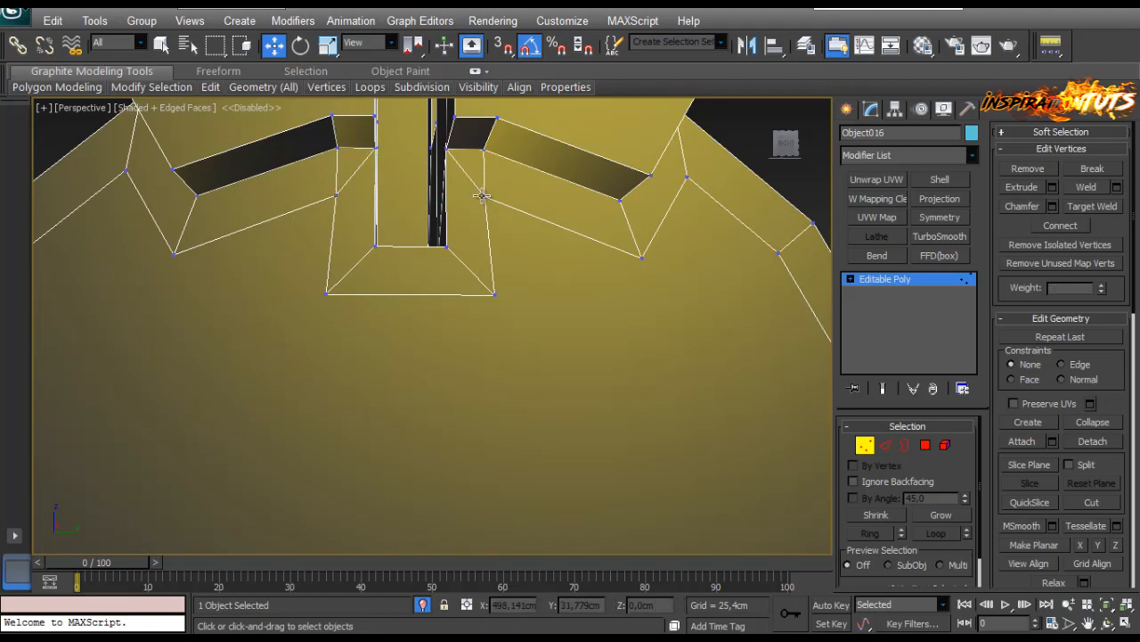
Move the vertices beneath the raised panels' outer corners onto the nearest inset vertices, one on each side of the notch.
middle_click_drag(494, 211, 490, 220, "alt")
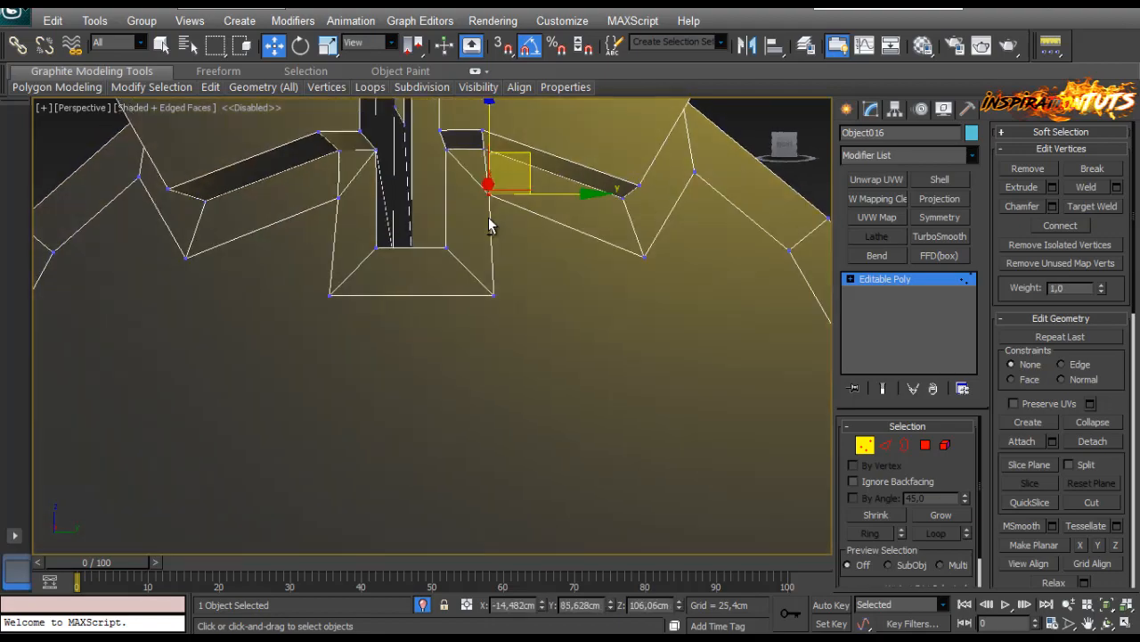
left_click(456, 240)
scroll(456, 240, "down", 6)
middle_click_drag(458, 143, 333, 229, "alt")
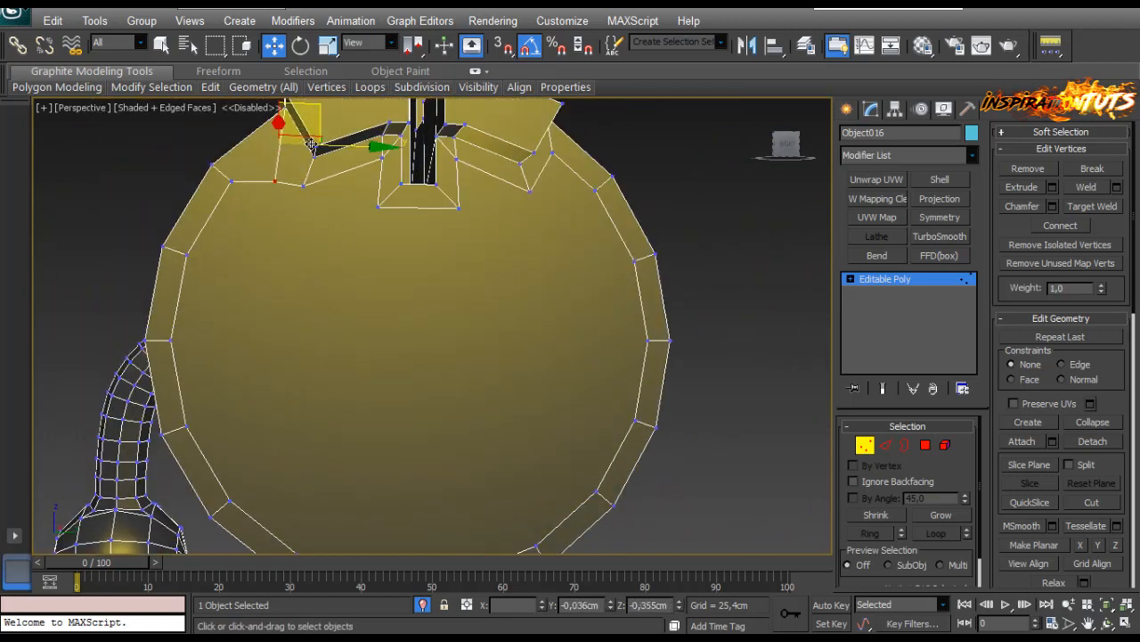
middle_click_drag(330, 147, 502, 184, "alt")
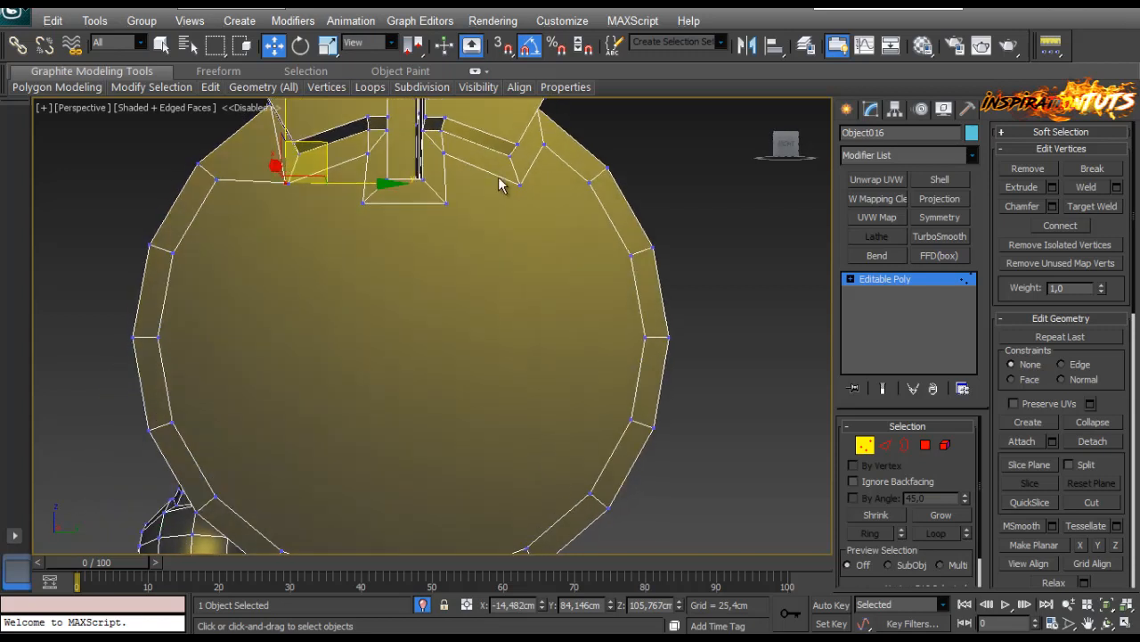
left_click(521, 181)
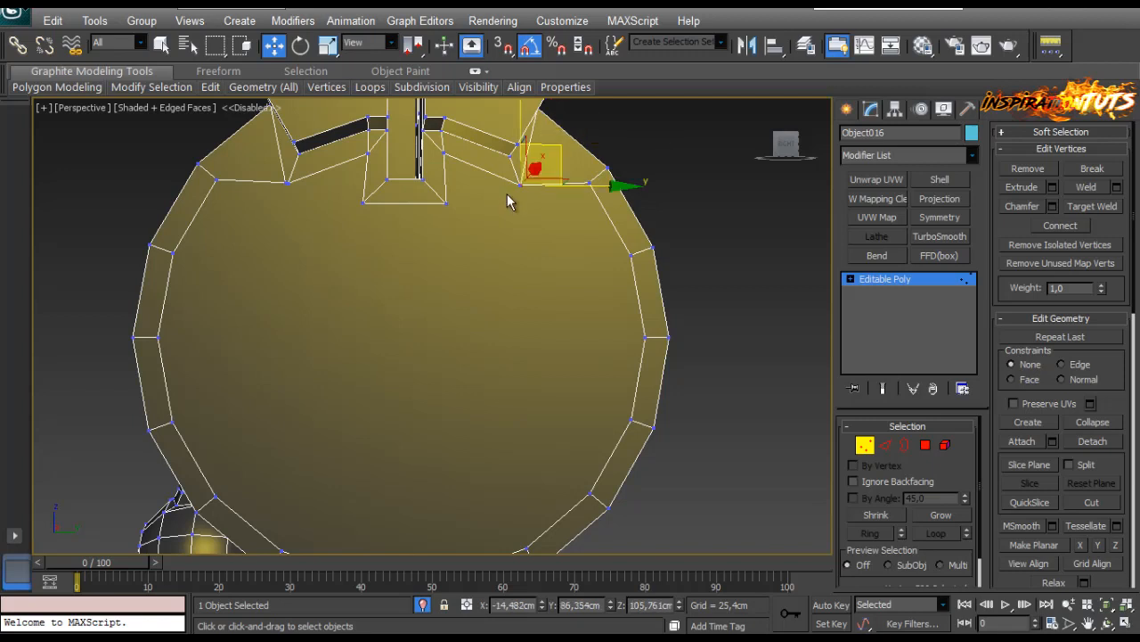
middle_click_drag(508, 197, 493, 189, "alt")
Move the two inset vertices beside the slot down onto the notch's lower corner vertices.
left_click(445, 153)
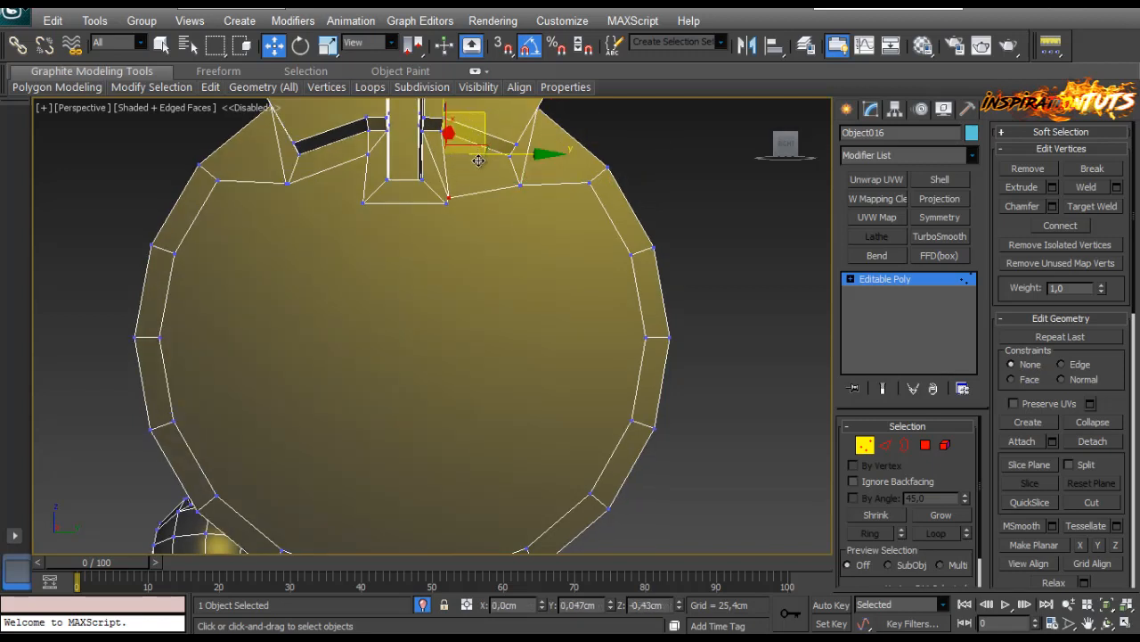
left_click_drag(478, 160, 477, 166)
left_click(368, 155)
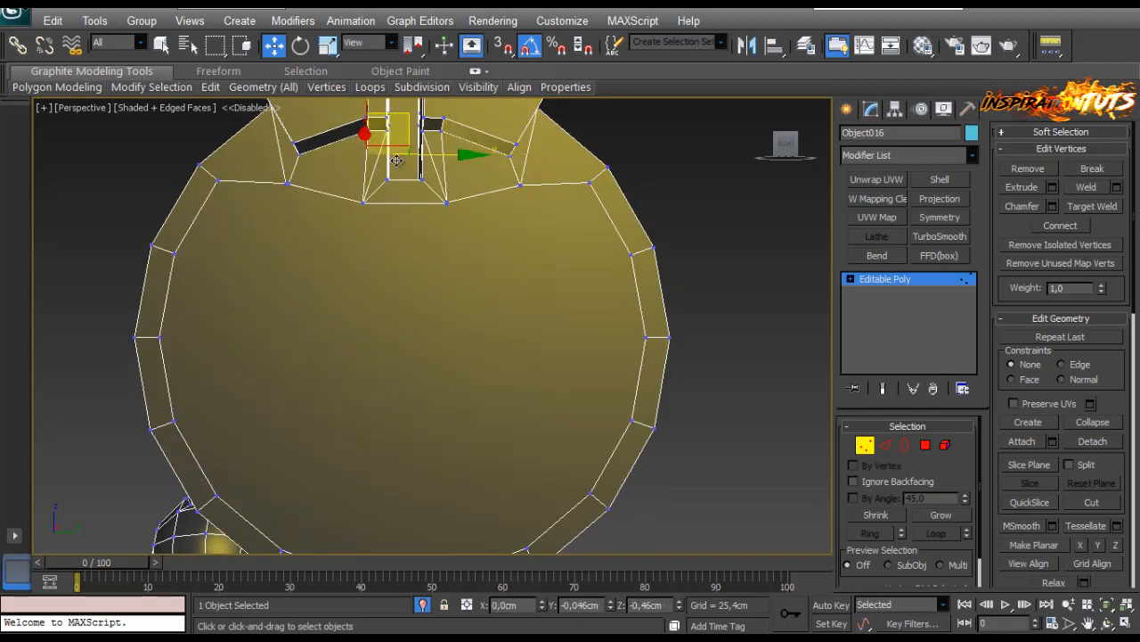
left_click_drag(396, 160, 397, 162)
Select the four overlapping vertex pairs around the notch in wireframe, weld them with a 0.254 cm threshold and restore shaded display.
mouse_move(453, 245)
middle_mouse_down("alt")
mouse_move(519, 252)
mouse_move(436, 238)
middle_mouse_up("alt")
scroll(436, 237, "up", 3)
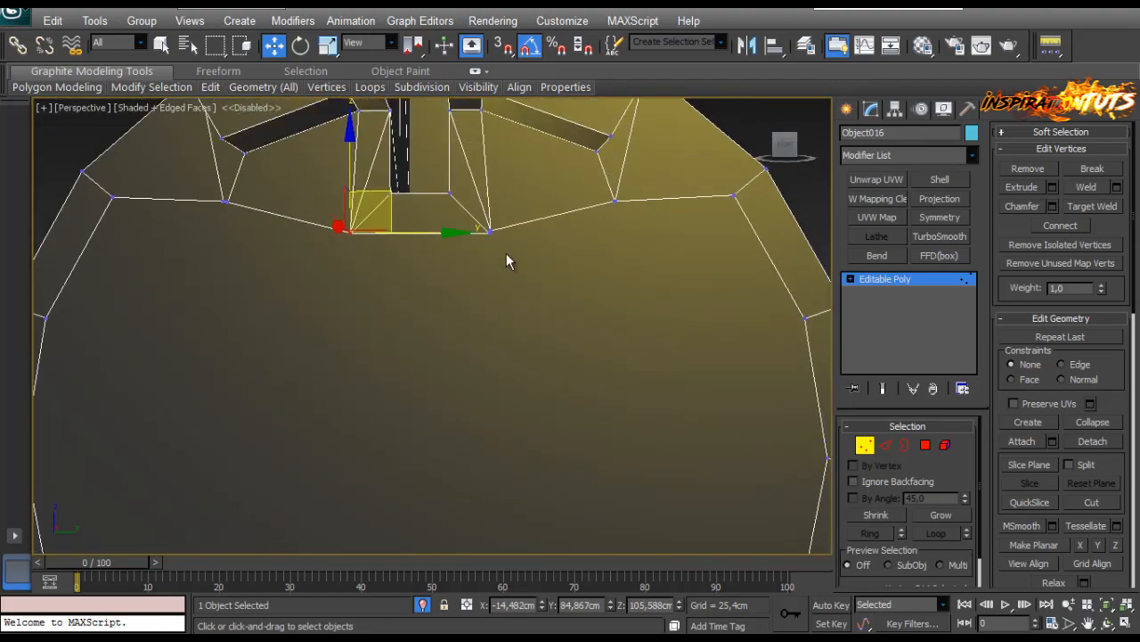
key("F3")
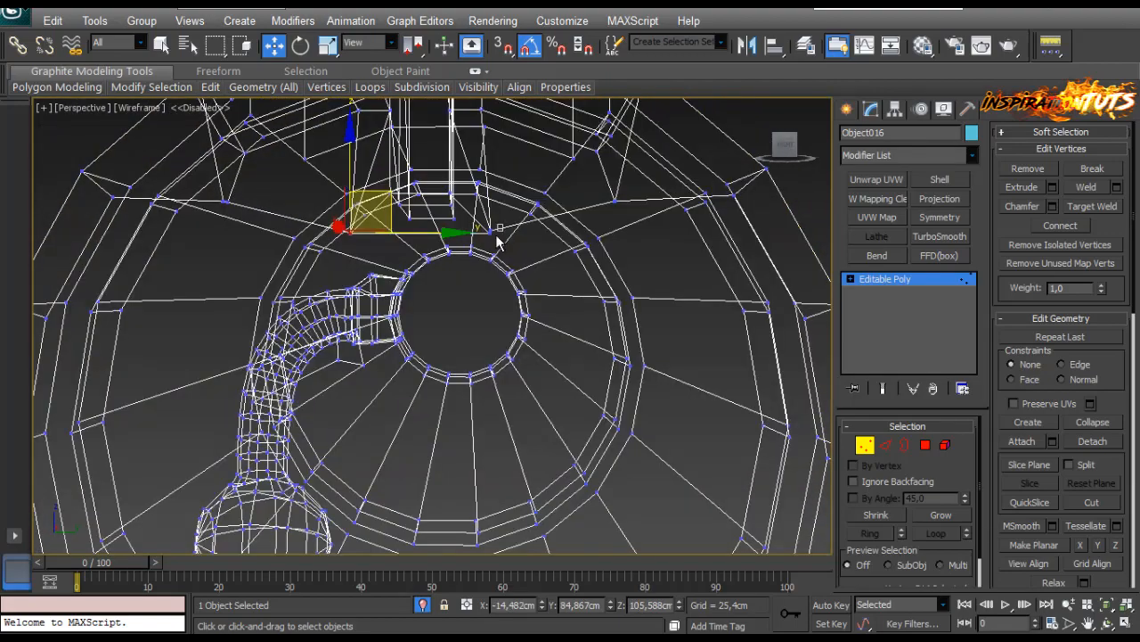
left_click(489, 231)
left_click(349, 232, "ctrl")
middle_click_drag(535, 249, 234, 232, "alt")
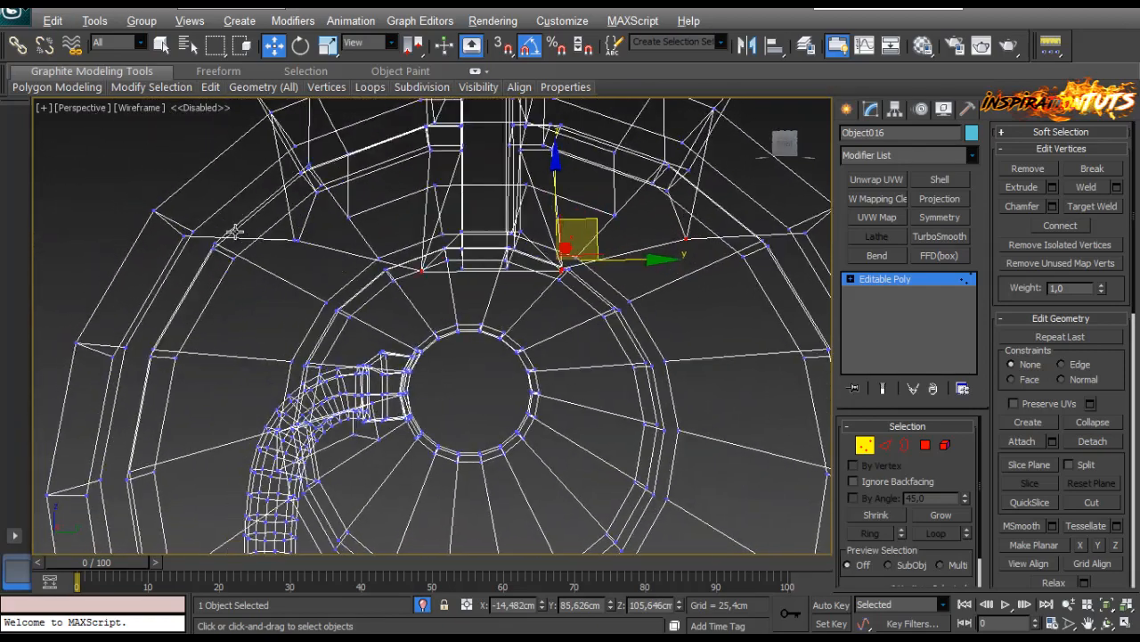
left_click(1116, 187)
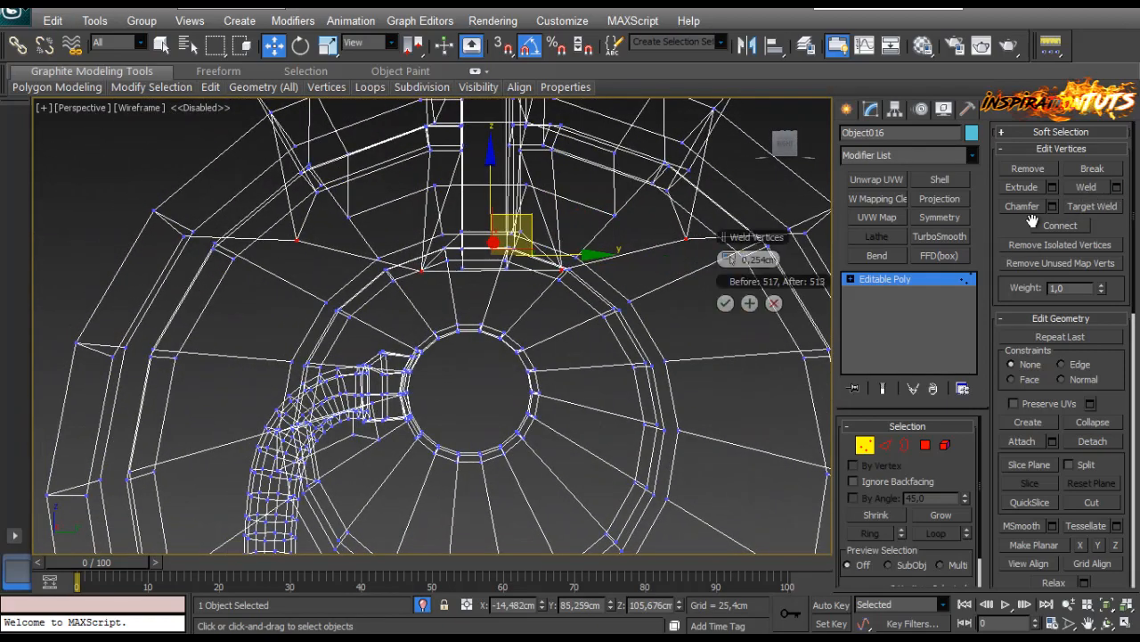
left_click(728, 305)
key("F3")
Connect the outer panel vertex and the notch corner on the +Y side to their opposite vertices across the end cap.
scroll(683, 295, "down", 4)
mouse_move(481, 265)
middle_mouse_down("alt")
mouse_move(439, 239)
mouse_move(548, 247)
middle_mouse_up("alt")
scroll(683, 306, "down", 3)
scroll(571, 302, "up", 3)
left_click(529, 309)
middle_click_drag(529, 310, 500, 303, "alt")
scroll(606, 316, "down", 3)
scroll(432, 305, "up", 2)
middle_click_drag(535, 227, 584, 213)
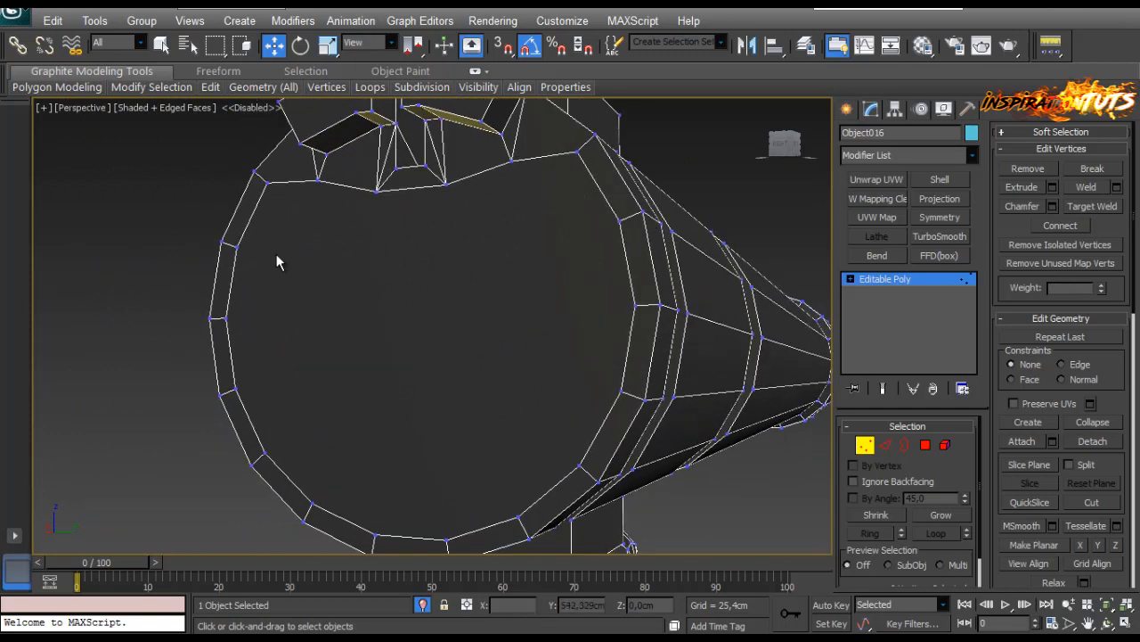
left_click(237, 247)
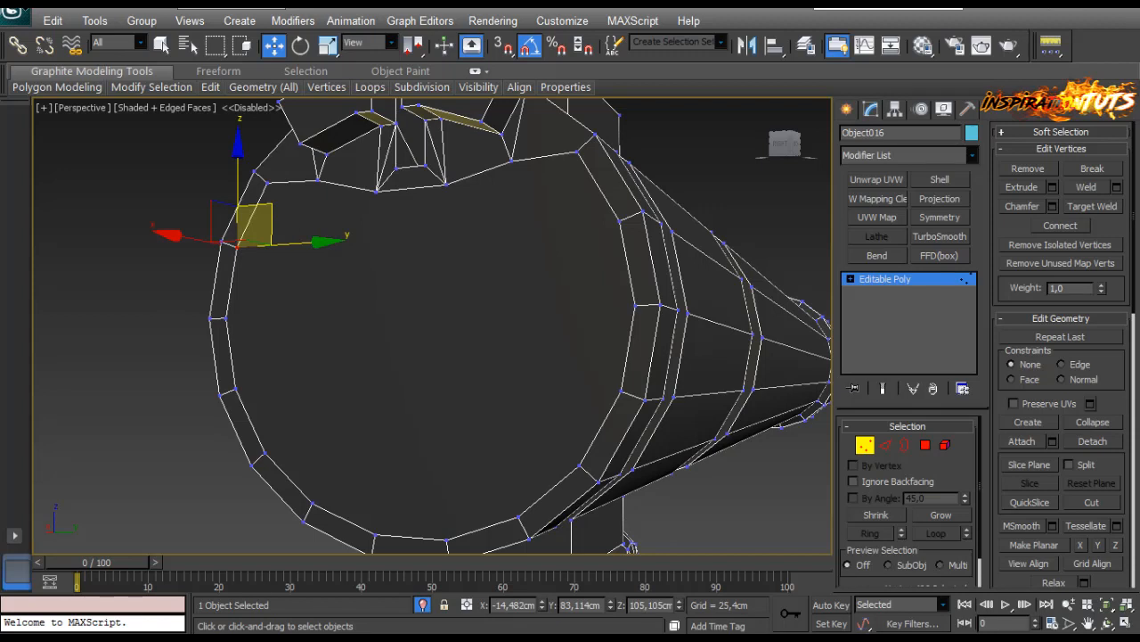
left_click(453, 213)
left_click(512, 163)
left_click(519, 517, "ctrl")
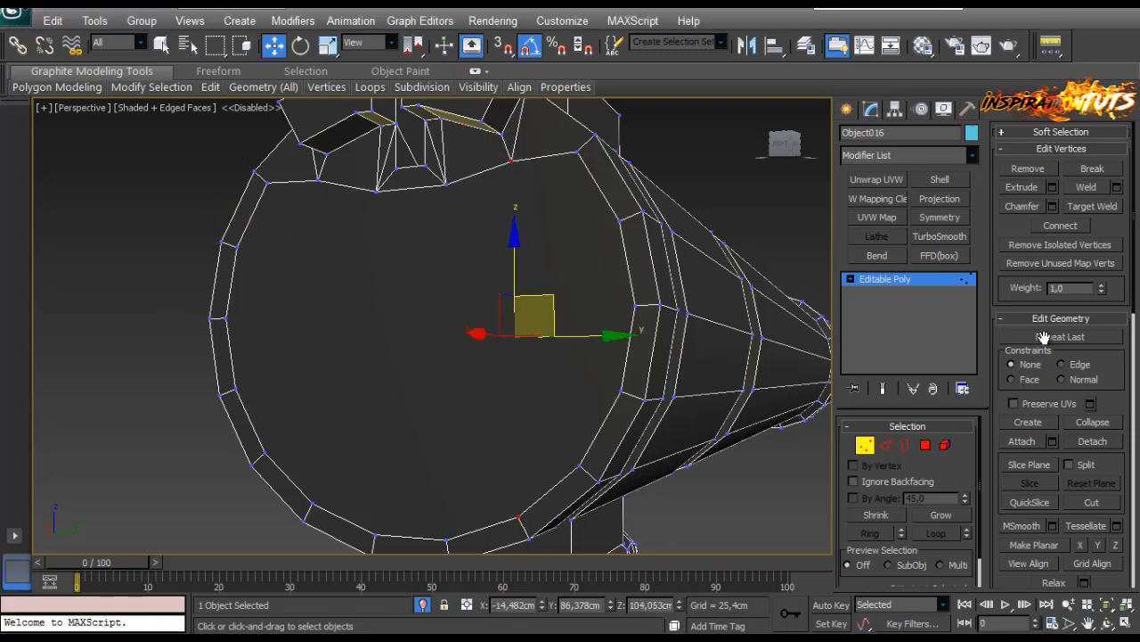
left_click(1060, 226)
left_click(444, 184)
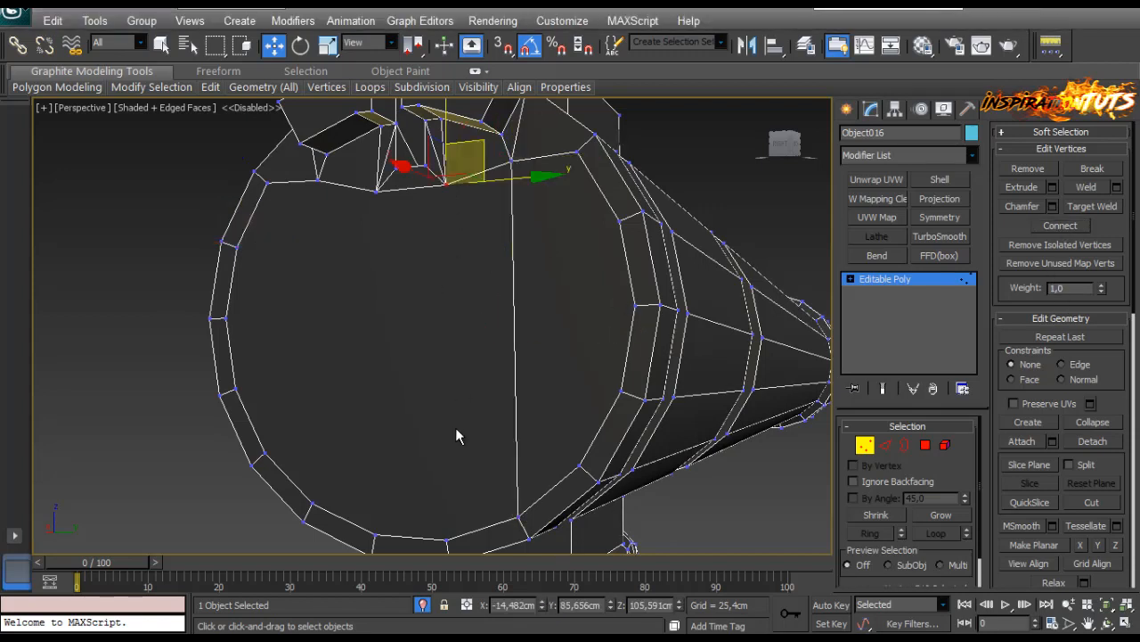
left_click(444, 540, "ctrl")
left_click(1061, 225)
Connect the remaining notch corner and outer panel vertex to their opposite vertices across the end cap.
middle_click_drag(286, 212, 354, 210, "alt")
left_click(366, 184)
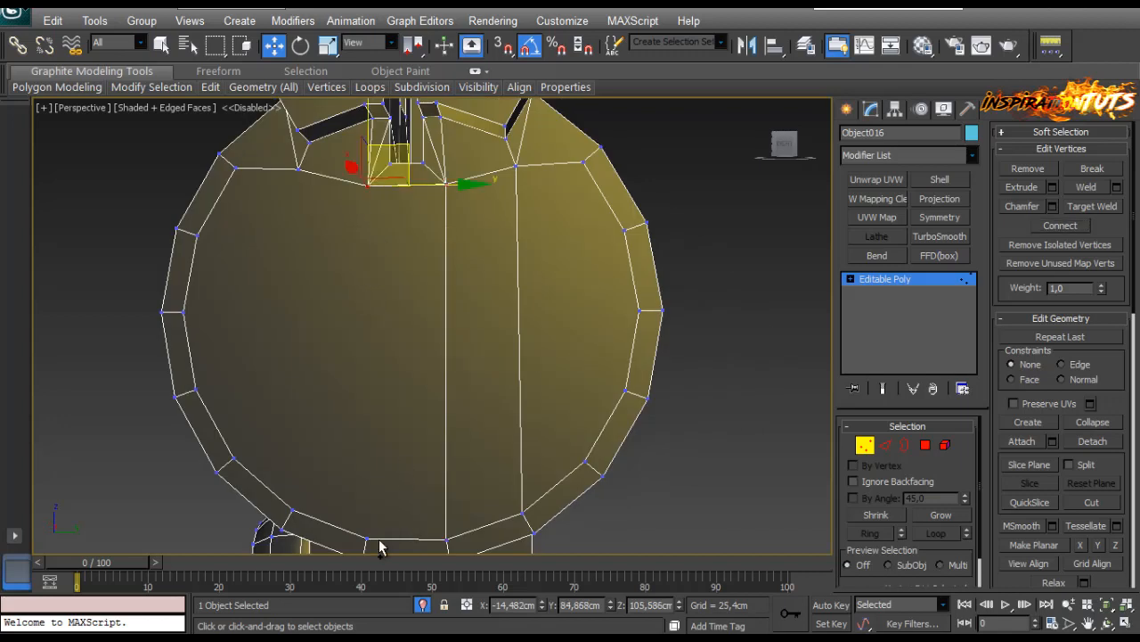
left_click(367, 539, "ctrl")
left_click(296, 169)
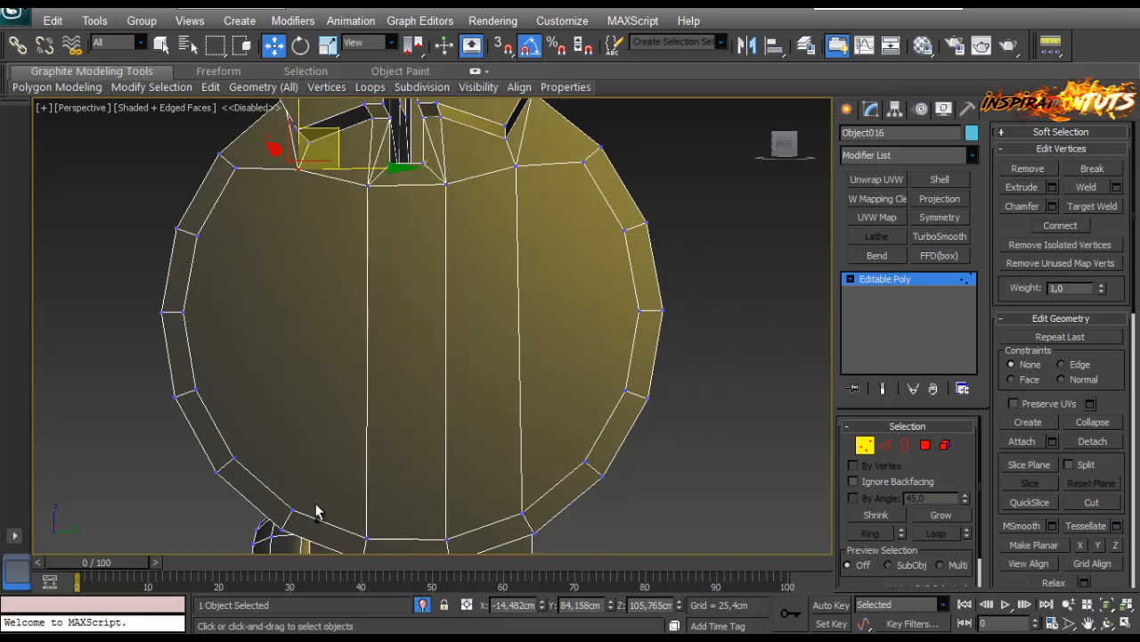
left_click(295, 510, "ctrl")
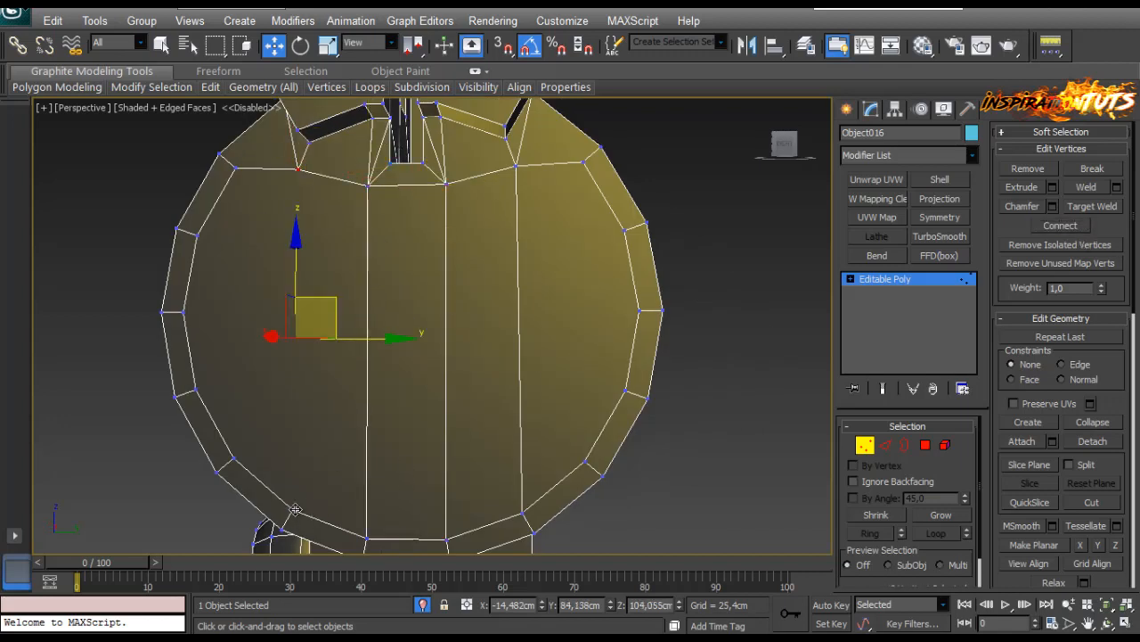
left_click(1057, 226)
Connect the upper and lower middle vertices on the front face of each raised panel beside the slot.
middle_click_drag(687, 347, 660, 285, "alt")
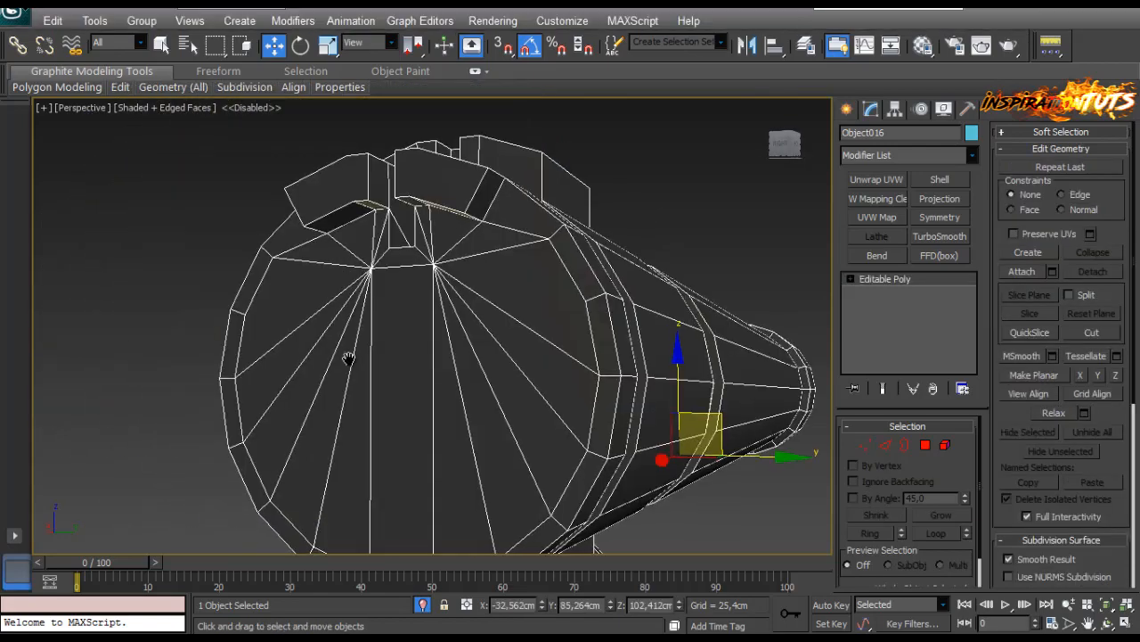
middle_click_drag(360, 323, 703, 316, "alt")
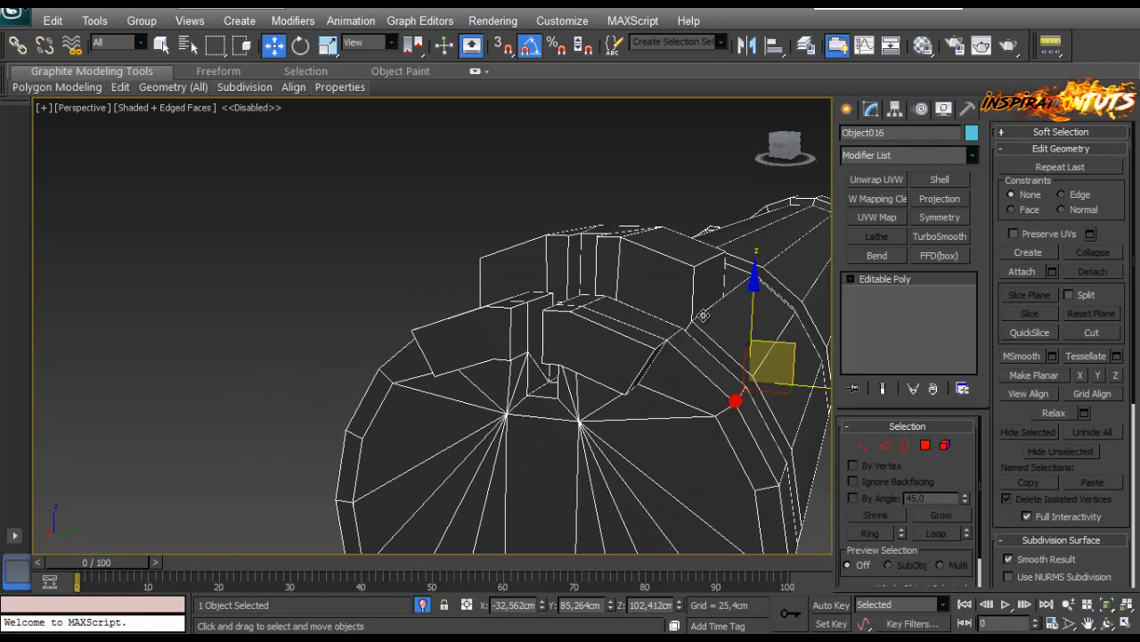
left_click(862, 445)
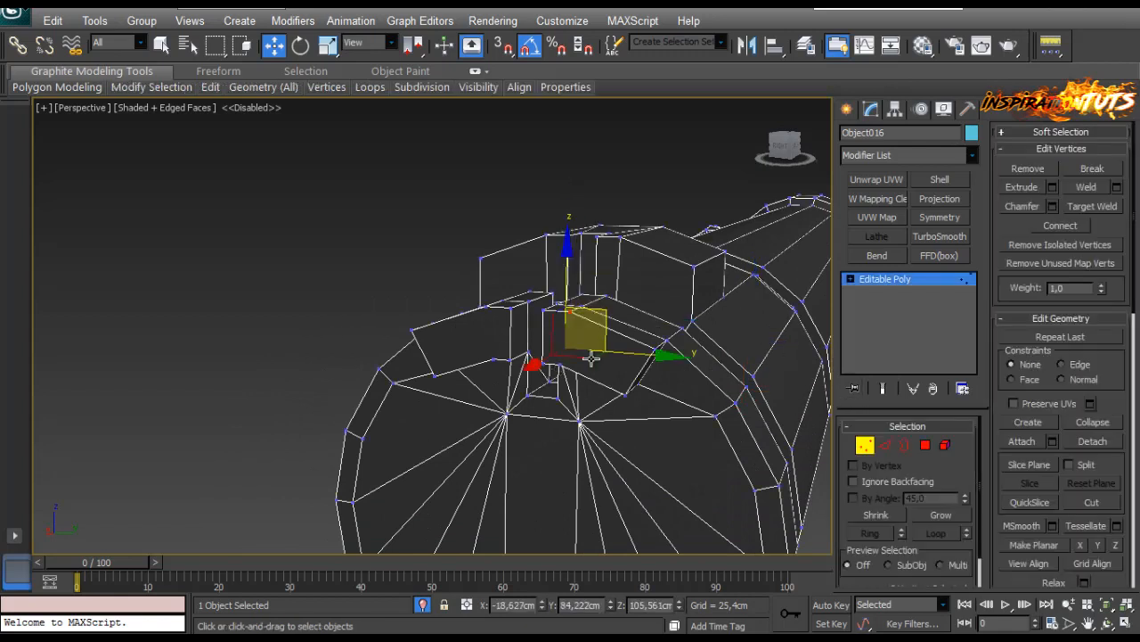
left_click(591, 358)
left_click(570, 311)
left_click(561, 366, "ctrl")
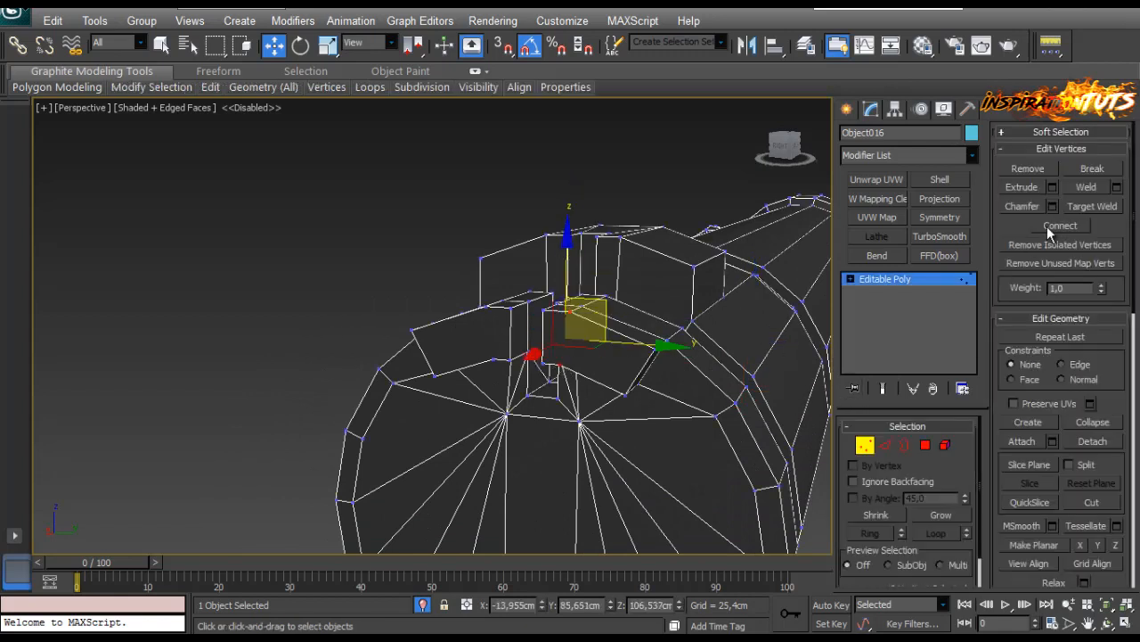
left_click(486, 309)
left_click(494, 360, "ctrl")
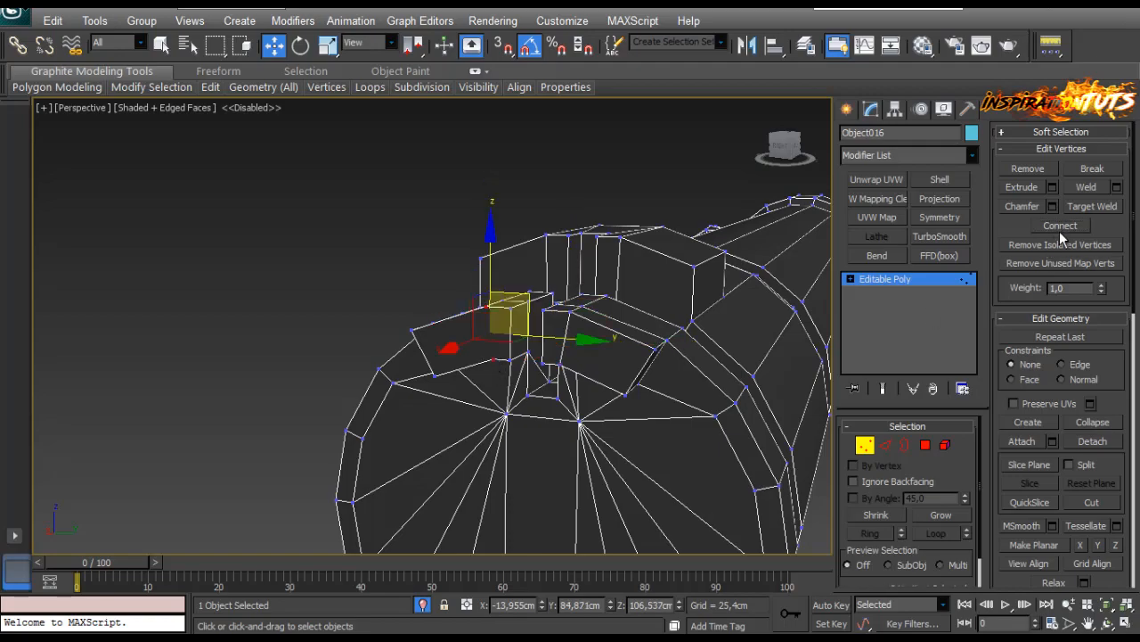
left_click(1060, 230)
Connect the two middle vertex pairs vertically on the rear face of the raised block and leave vertex editing.
key("z")
scroll(535, 397, "down", 4)
middle_click_drag(534, 397, 515, 421, "alt")
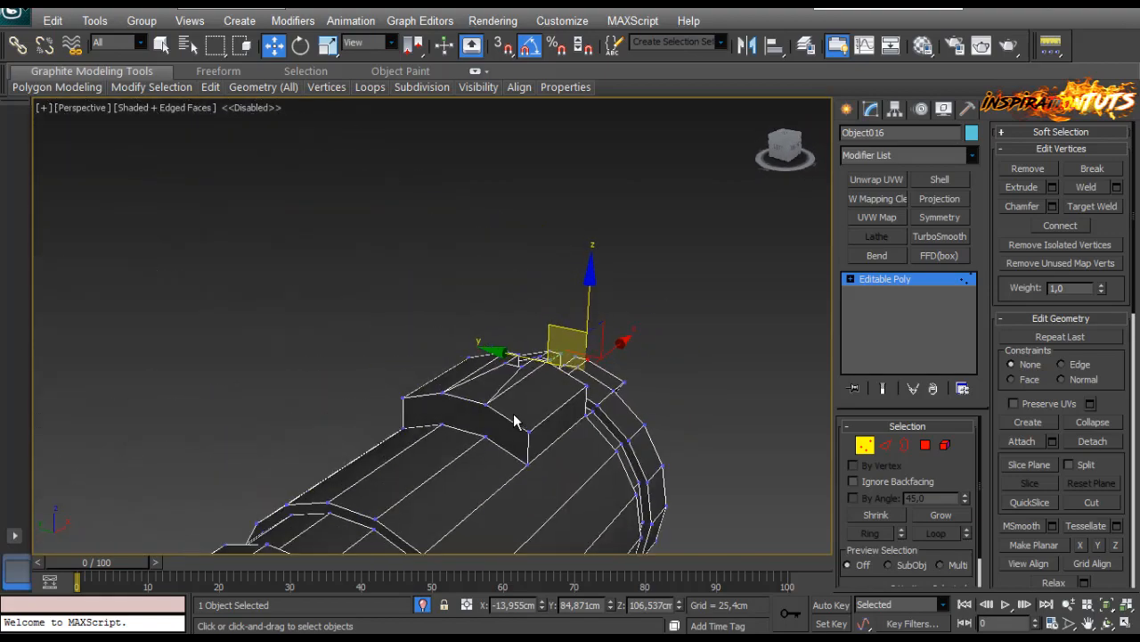
left_click(482, 405)
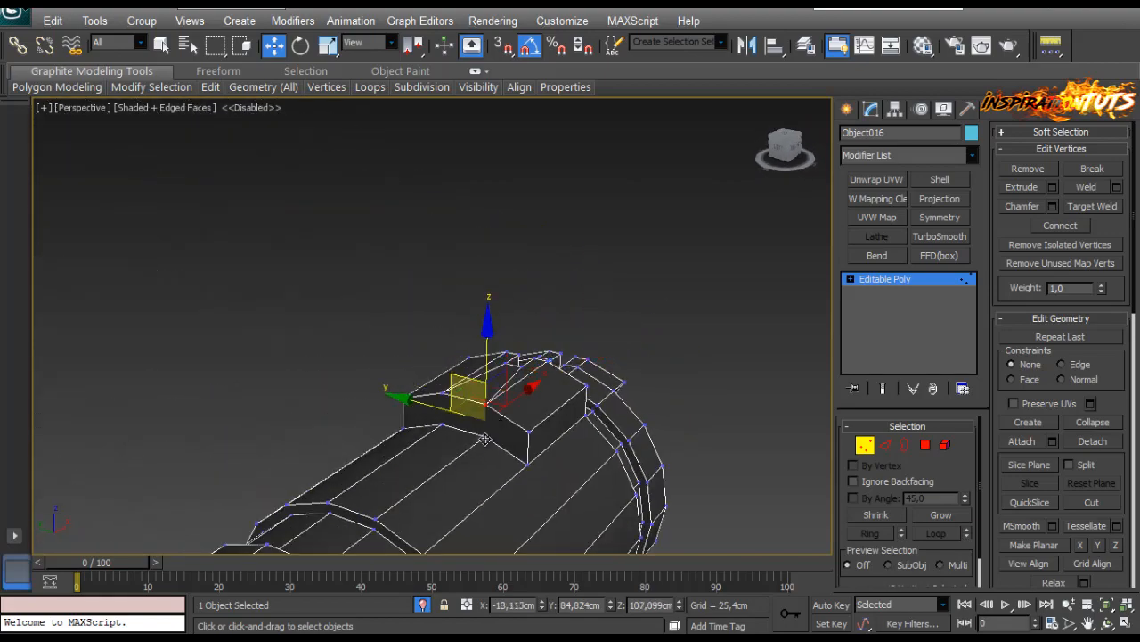
left_click(440, 395)
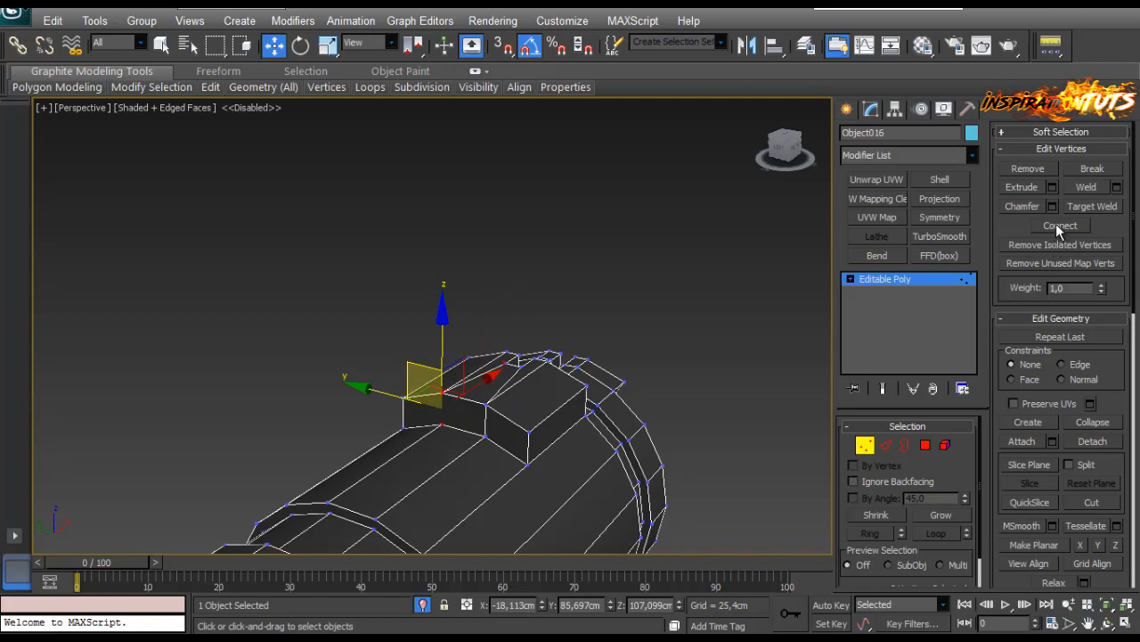
left_click(1058, 229)
left_click(617, 374)
middle_click_drag(436, 330, 367, 288)
scroll(428, 321, "up", 4)
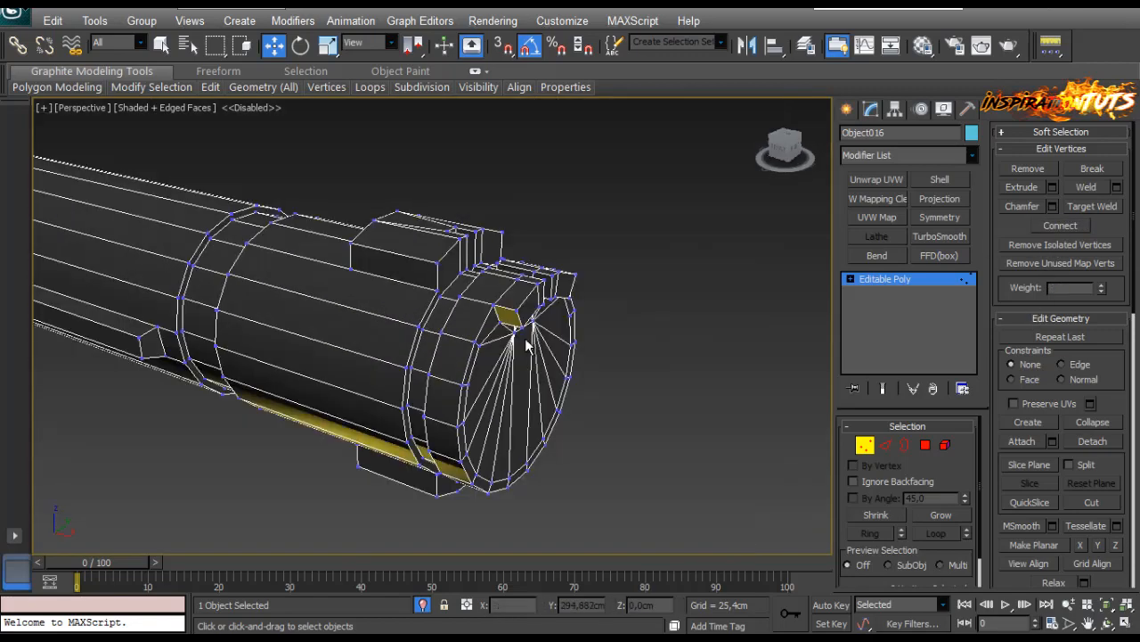
middle_click_drag(526, 345, 496, 341, "alt")
left_click(861, 446)
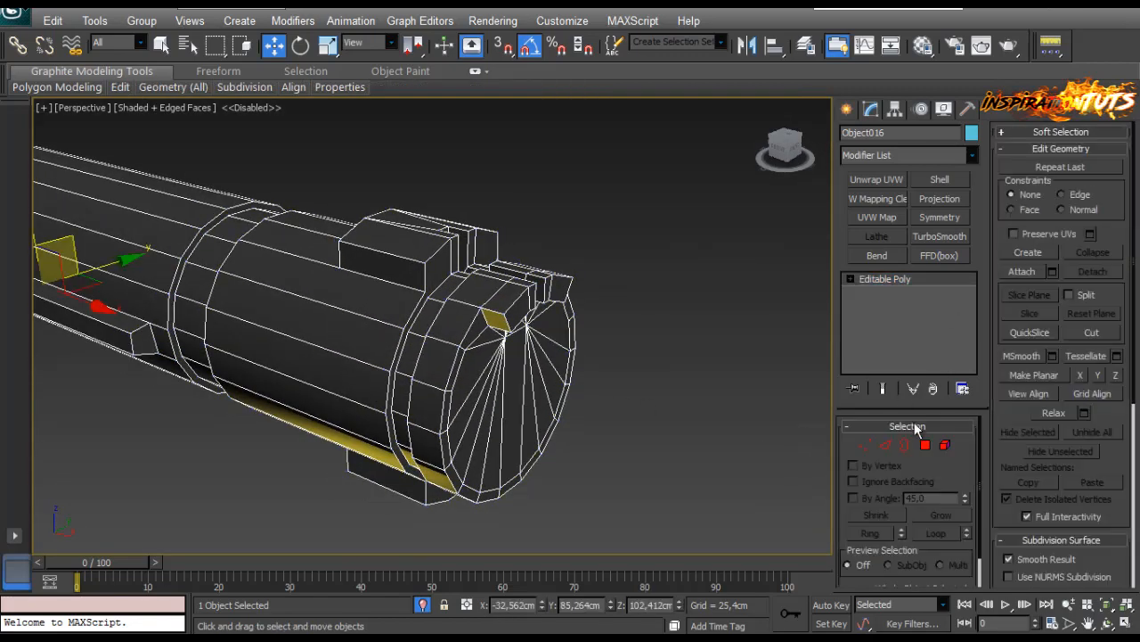
Delete the large cap polygon at the cylinder's far end, next to the curved handle.
left_click(943, 443)
scroll(400, 350, "down", 7)
middle_click_drag(400, 350, 588, 357, "alt")
scroll(624, 428, "up", 4)
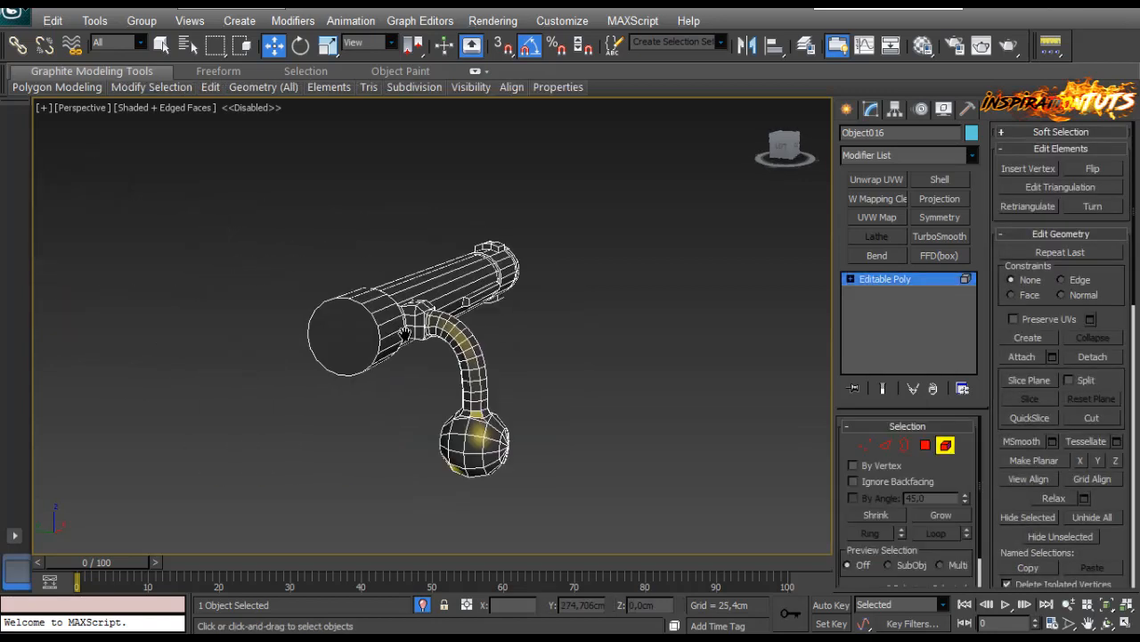
middle_click_drag(657, 470, 745, 463)
left_click(866, 446)
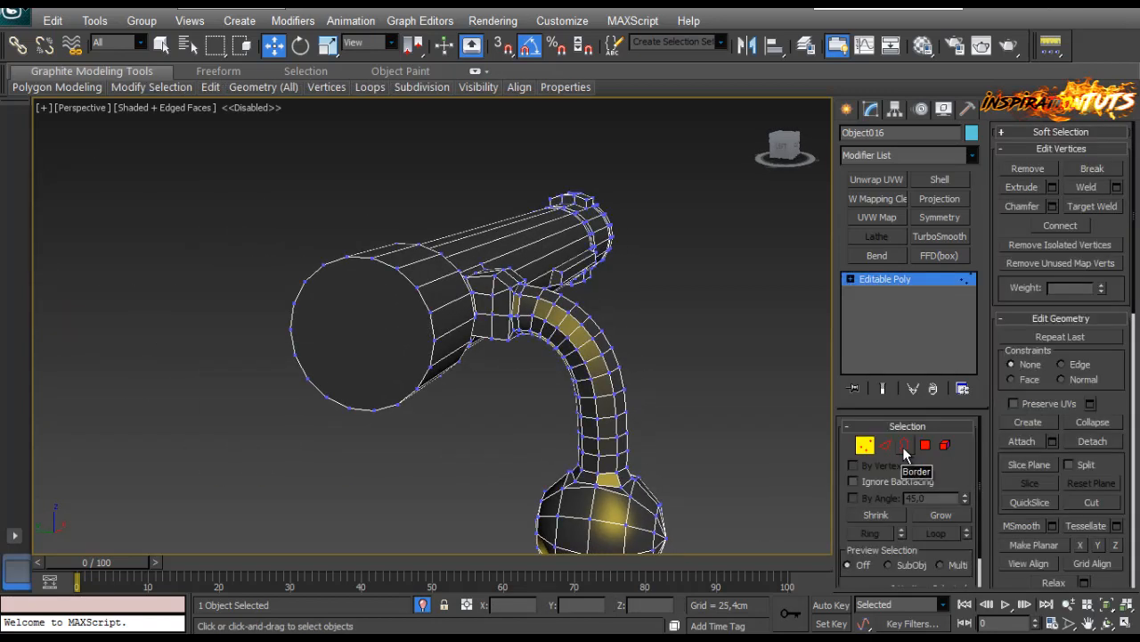
middle_click_drag(369, 341, 386, 357)
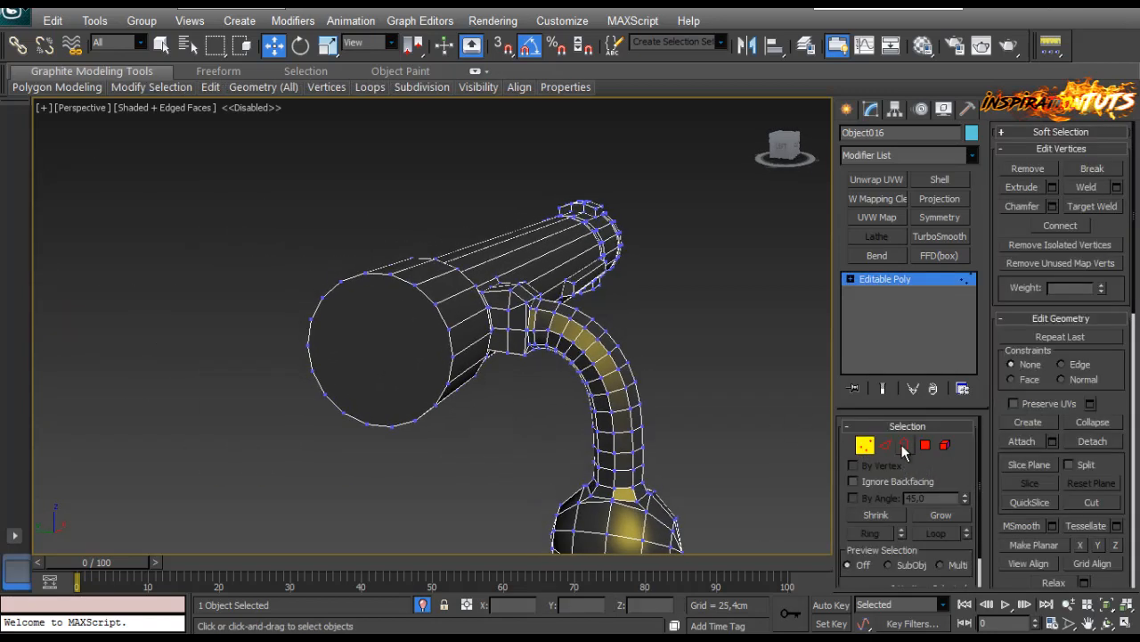
left_click(926, 447)
left_click(404, 342)
key("Delete")
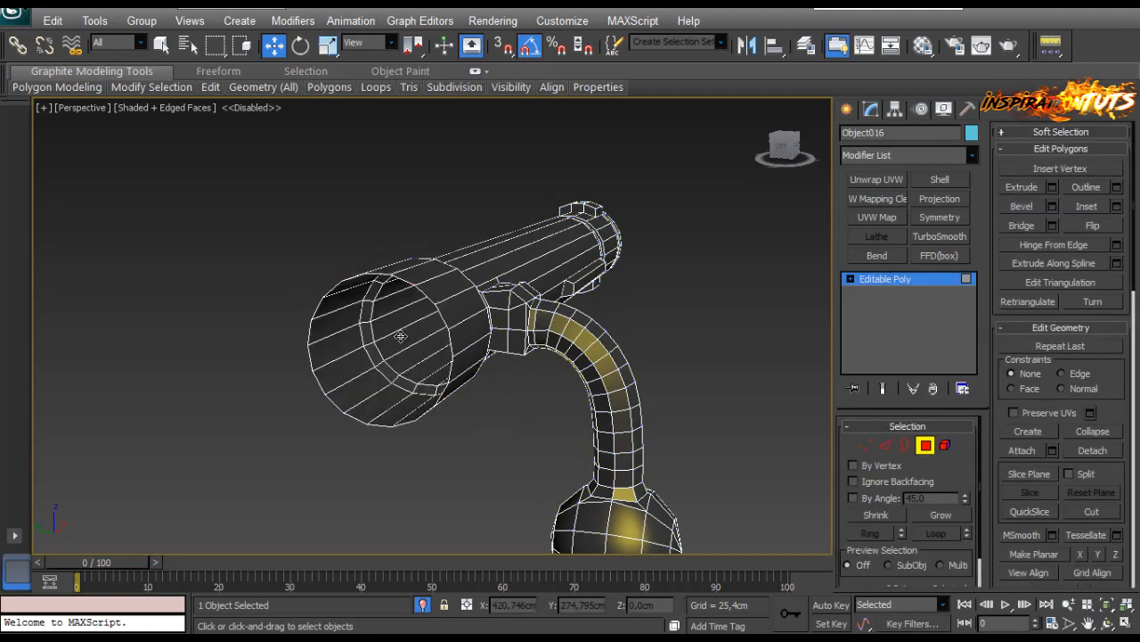
Select the whole bolt element, clear its smoothing groups and auto-smooth it with a 45 threshold, then leave element editing.
middle_click_drag(460, 314, 624, 361, "alt")
scroll(976, 491, "up", 5)
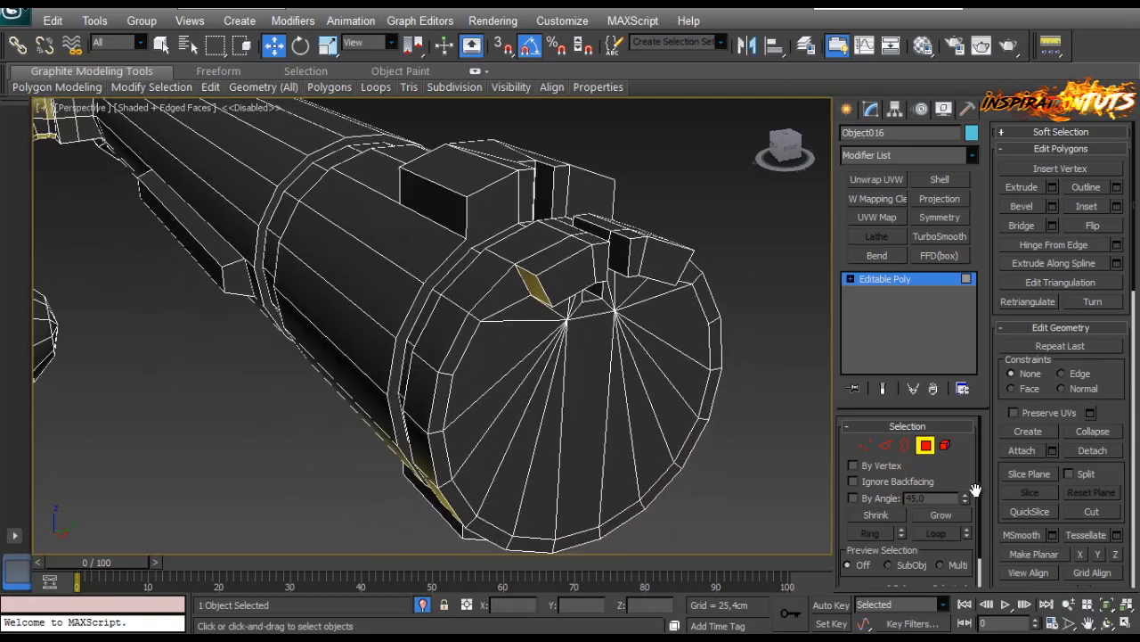
left_click(930, 444)
left_click(945, 444)
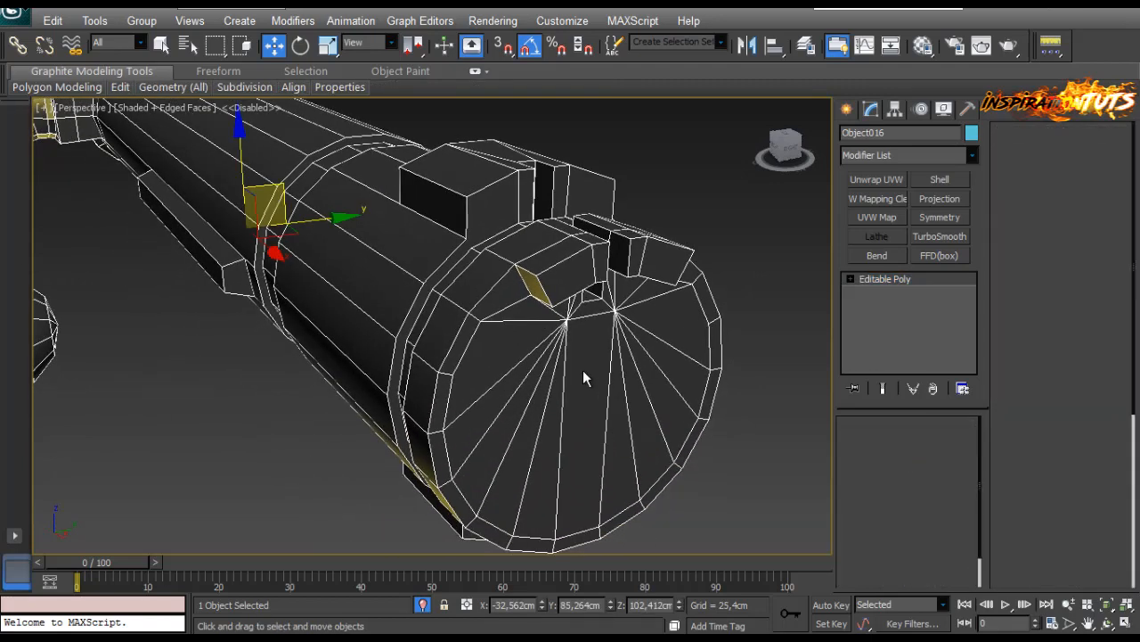
left_click(583, 370)
scroll(1070, 374, "down", 10)
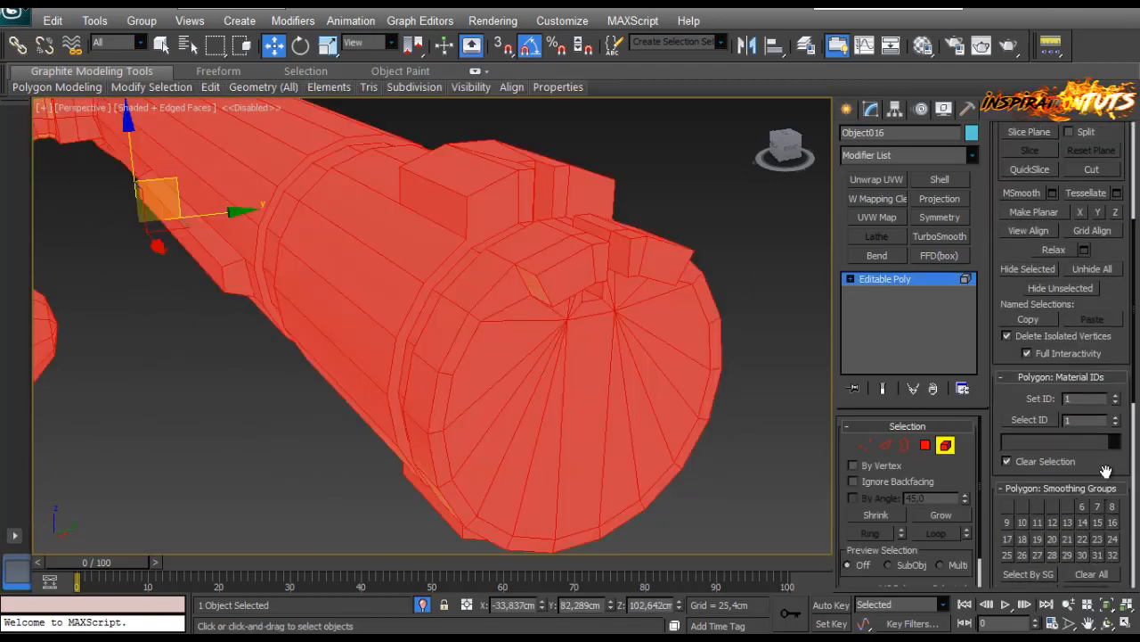
left_click(1091, 402)
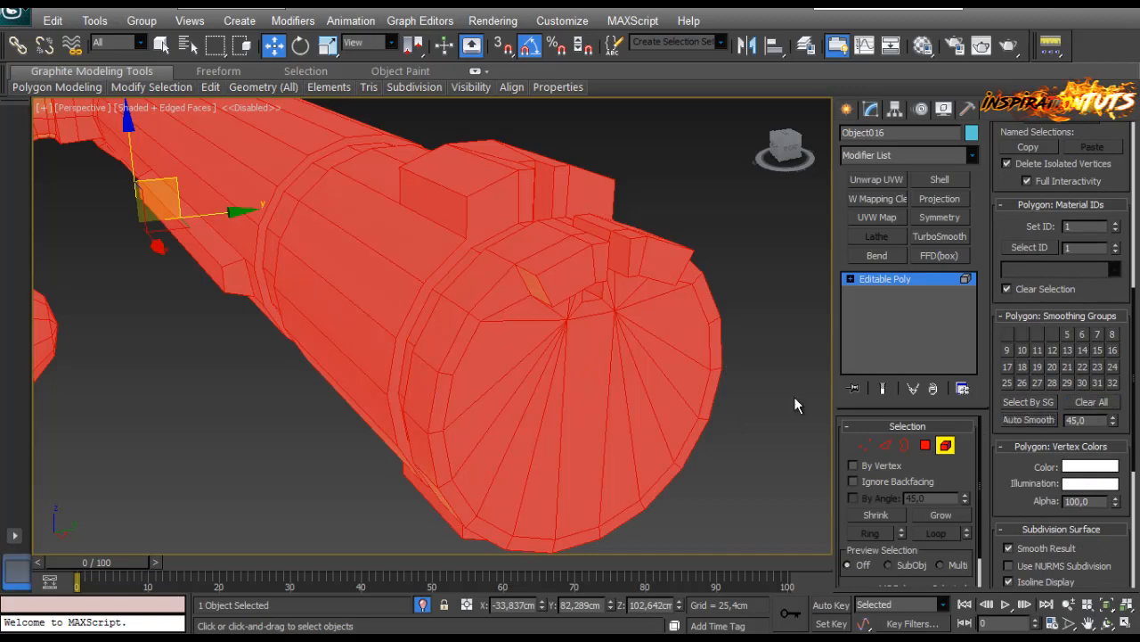
left_click(945, 446)
Exit isolation, show edged faces and copy the Quad Chamfer modifier from the barrel section directly ahead of the bolt.
scroll(662, 353, "down", 5)
scroll(591, 288, "up", 10)
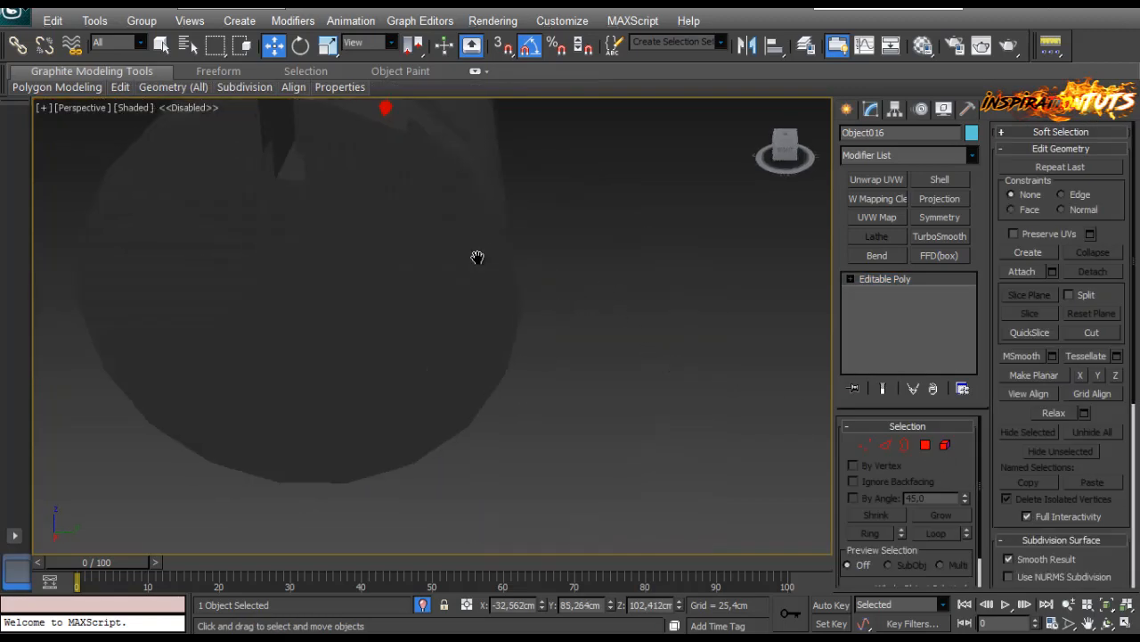
middle_click_drag(516, 291, 475, 345, "alt")
scroll(474, 346, "down", 5)
scroll(475, 345, "up", 3)
left_click(422, 605)
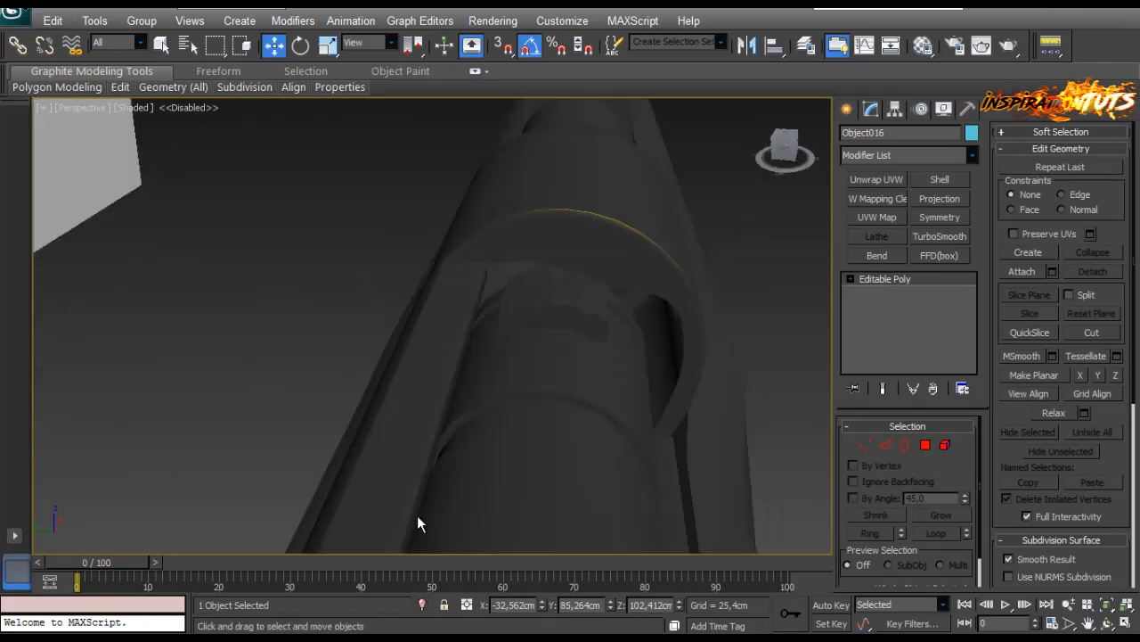
key("F4")
left_click(588, 227)
scroll(547, 232, "down", 3)
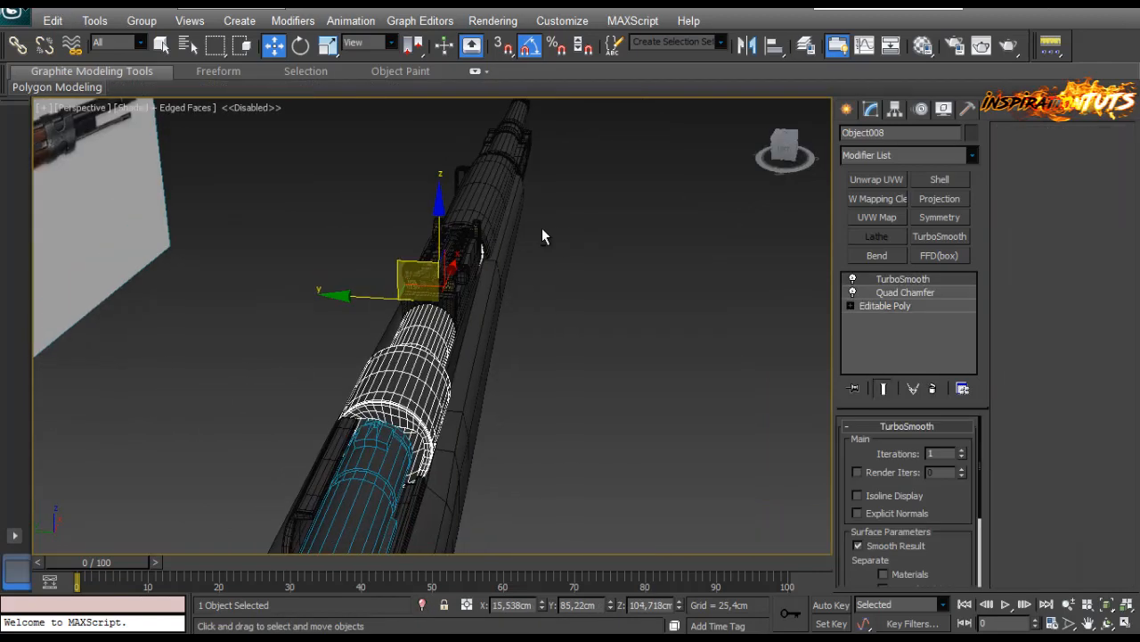
middle_click_drag(541, 233, 464, 205, "alt")
left_click(923, 292)
right_click(918, 291)
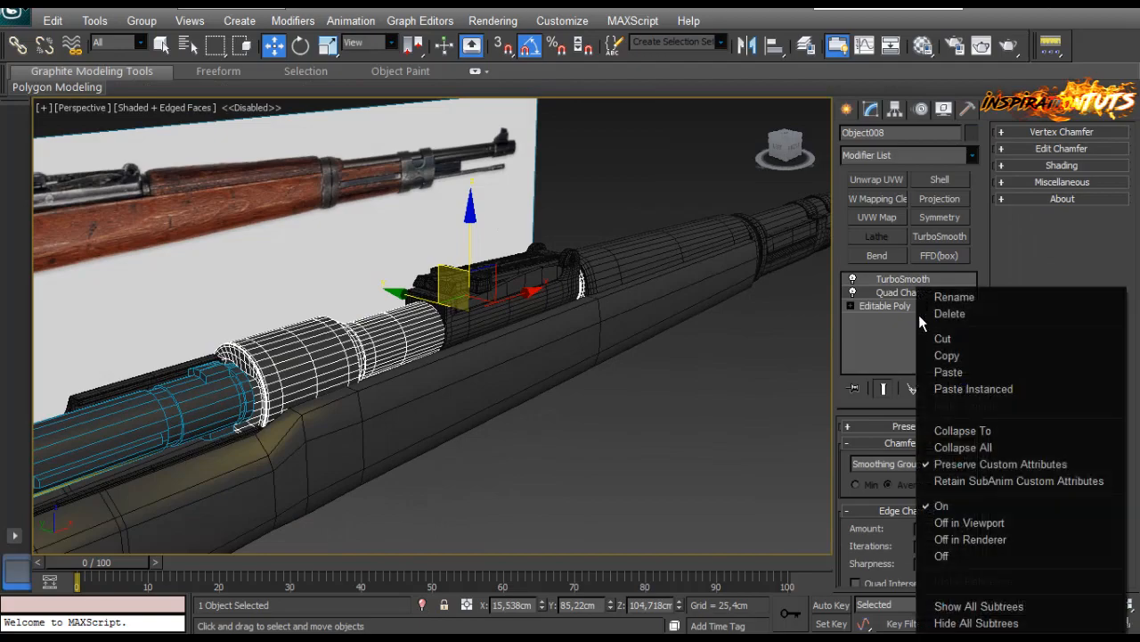
left_click(963, 447)
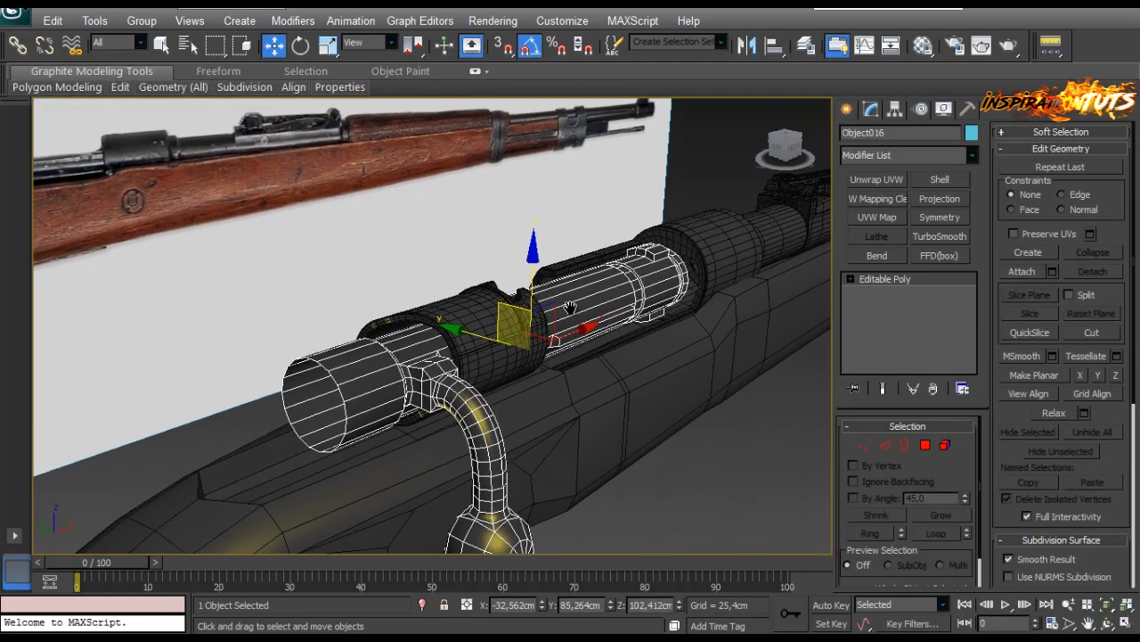
Paste the copied Quad Chamfer modifier onto the bolt above its Editable Poly.
middle_click_drag(570, 307, 576, 302, "alt")
right_click(934, 316)
left_click(971, 325)
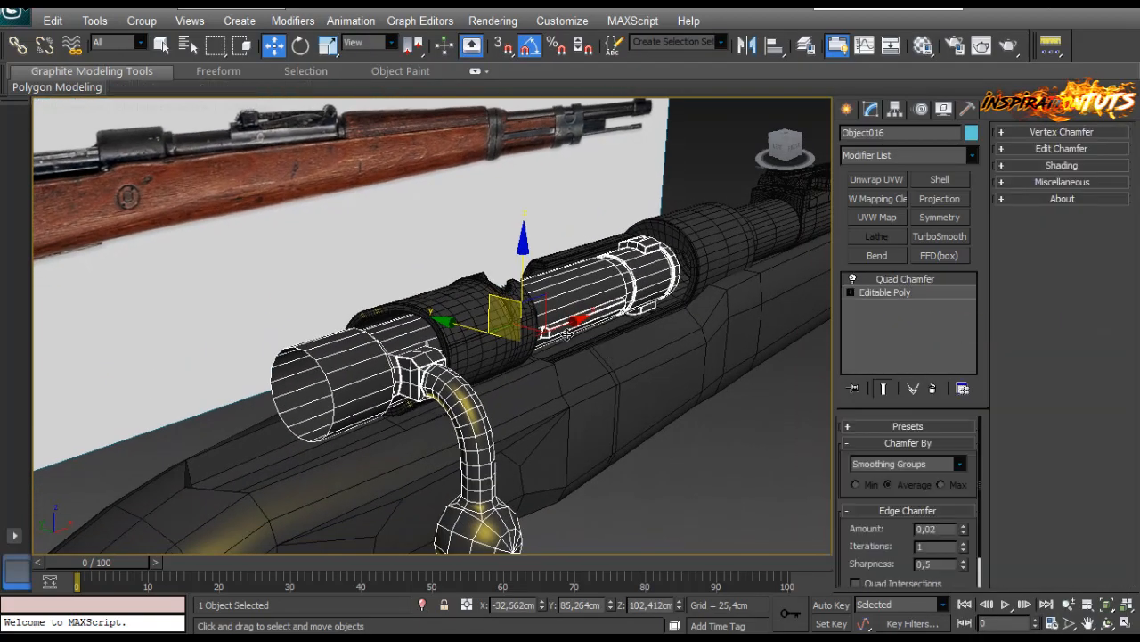
Isolate the bolt, add a TurboSmooth modifier above Quad Chamfer and view it shaded without edges.
mouse_move(657, 397)
middle_mouse_down("alt")
mouse_move(673, 376)
mouse_move(654, 380)
mouse_move(617, 310)
mouse_move(570, 299)
mouse_move(484, 243)
mouse_move(532, 255)
mouse_move(517, 280)
mouse_move(545, 288)
middle_mouse_up("alt")
scroll(657, 379, "up", 4)
scroll(654, 379, "down", 4)
scroll(642, 359, "up", 2)
scroll(618, 310, "down", 3)
scroll(484, 243, "up", 3)
scroll(532, 255, "down", 1)
left_click(939, 236)
scroll(756, 261, "down", 3)
scroll(488, 272, "up", 2)
key("F4")
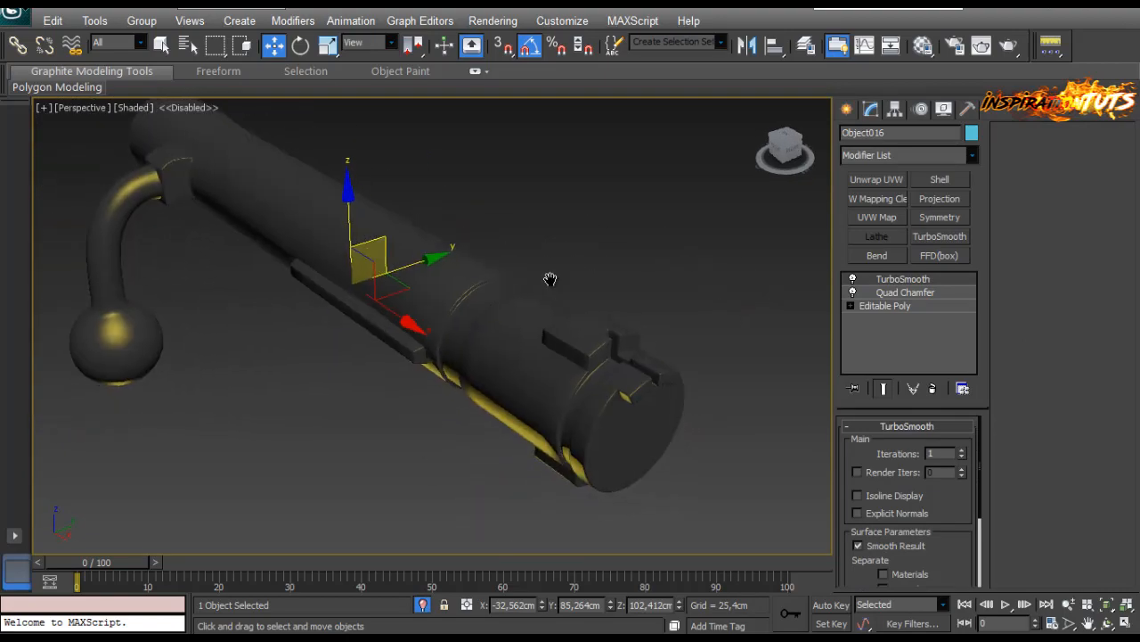
scroll(459, 257, "up", 5)
middle_click_drag(459, 257, 550, 354, "alt")
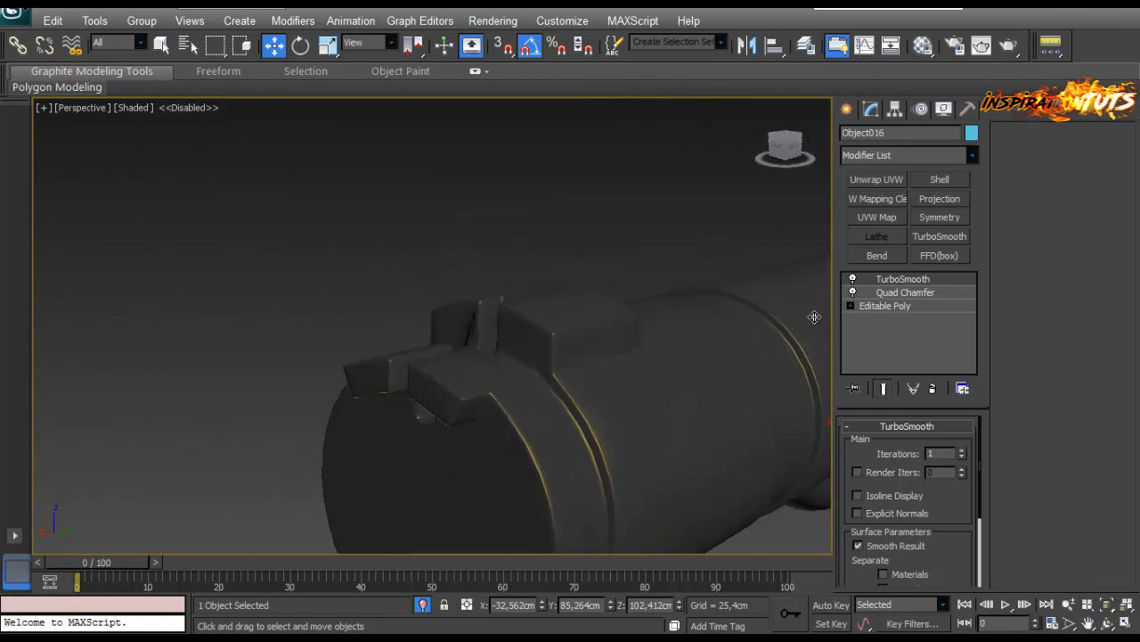
Connect the inner and outer base vertices on the raised block's cap-facing side, on the half away from the handle.
left_click(903, 307)
middle_click_drag(623, 369, 524, 316, "alt")
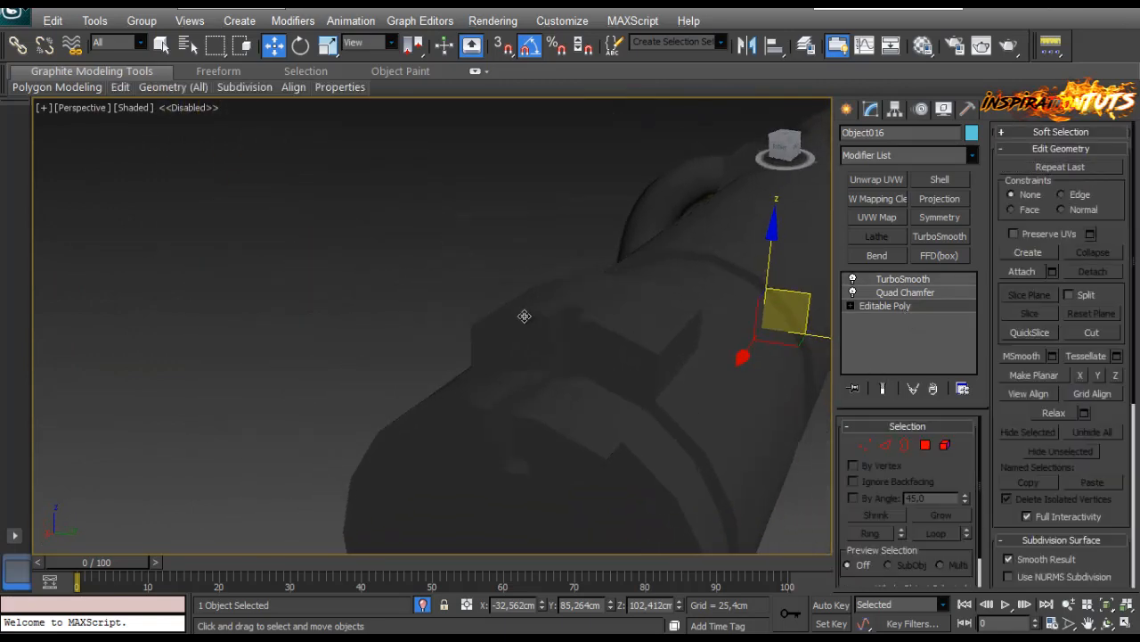
key("F4")
left_click(867, 447)
key("z")
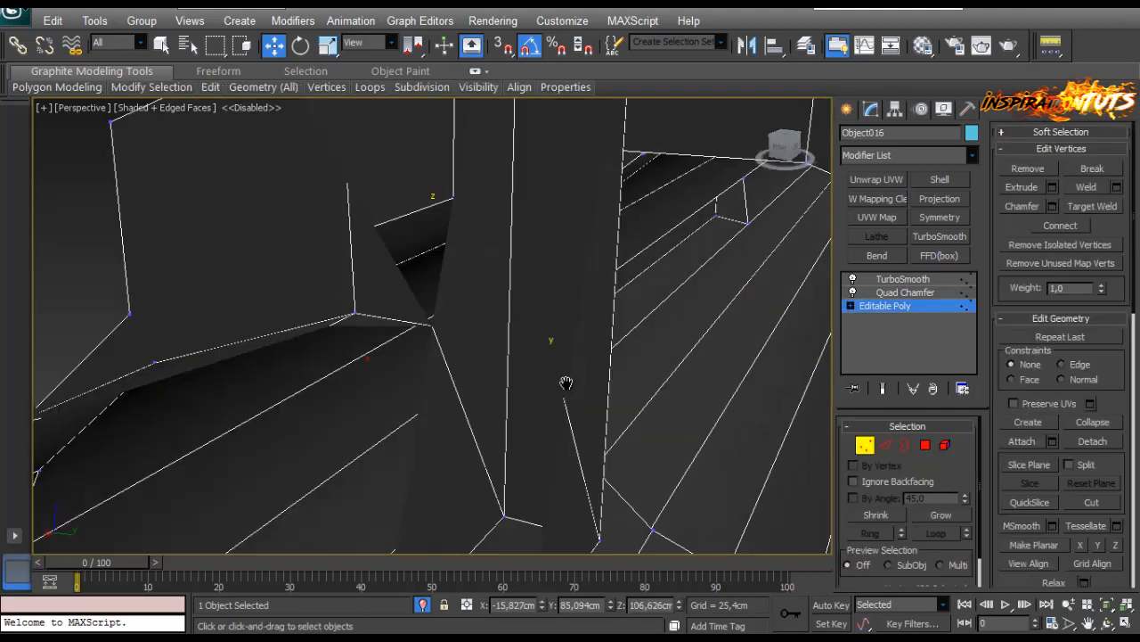
scroll(565, 383, "down", 4)
middle_click_drag(565, 382, 623, 399, "alt")
left_click(257, 390)
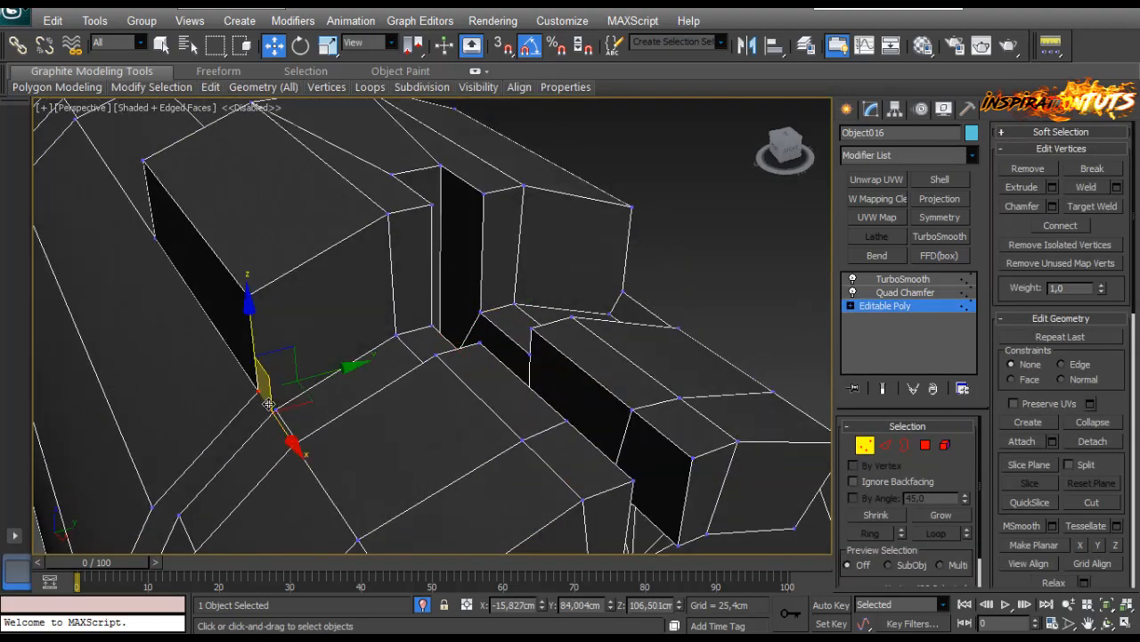
middle_click_drag(754, 346, 453, 354, "alt")
left_click(528, 327)
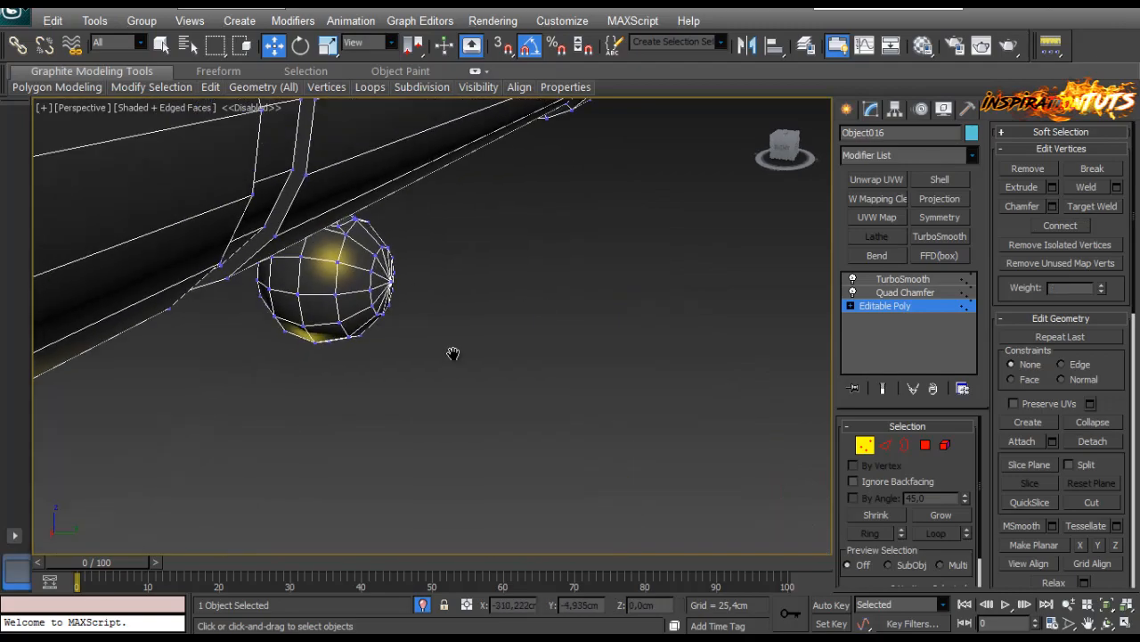
scroll(453, 354, "down", 4)
middle_click_drag(294, 279, 596, 425)
scroll(448, 359, "down", 1)
middle_click_drag(449, 358, 468, 280, "alt")
left_click(294, 340)
left_click(214, 310, "ctrl")
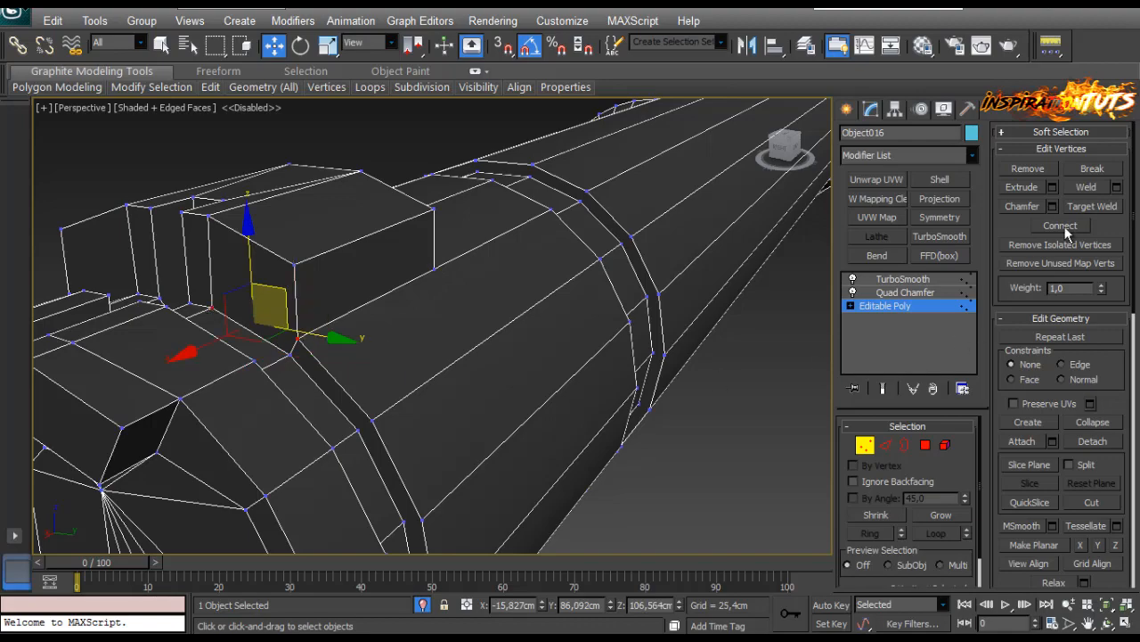
Connect the matching inner and outer base vertices on the raised block's half nearer the handle.
middle_click_drag(200, 322, 431, 355, "alt")
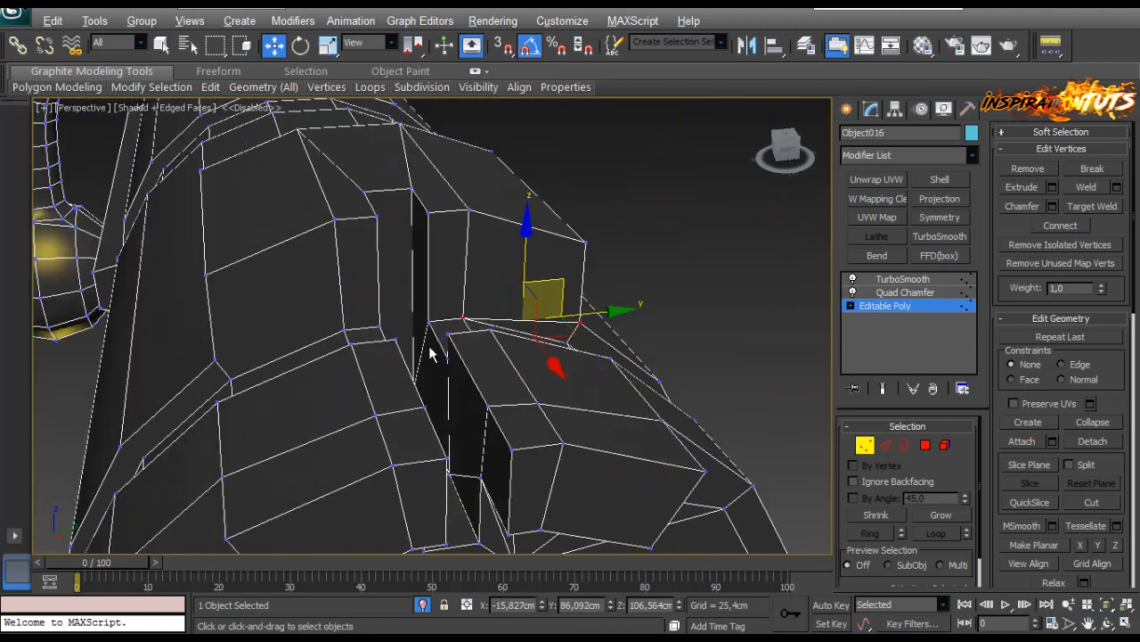
left_click(343, 328)
left_click(215, 360, "ctrl")
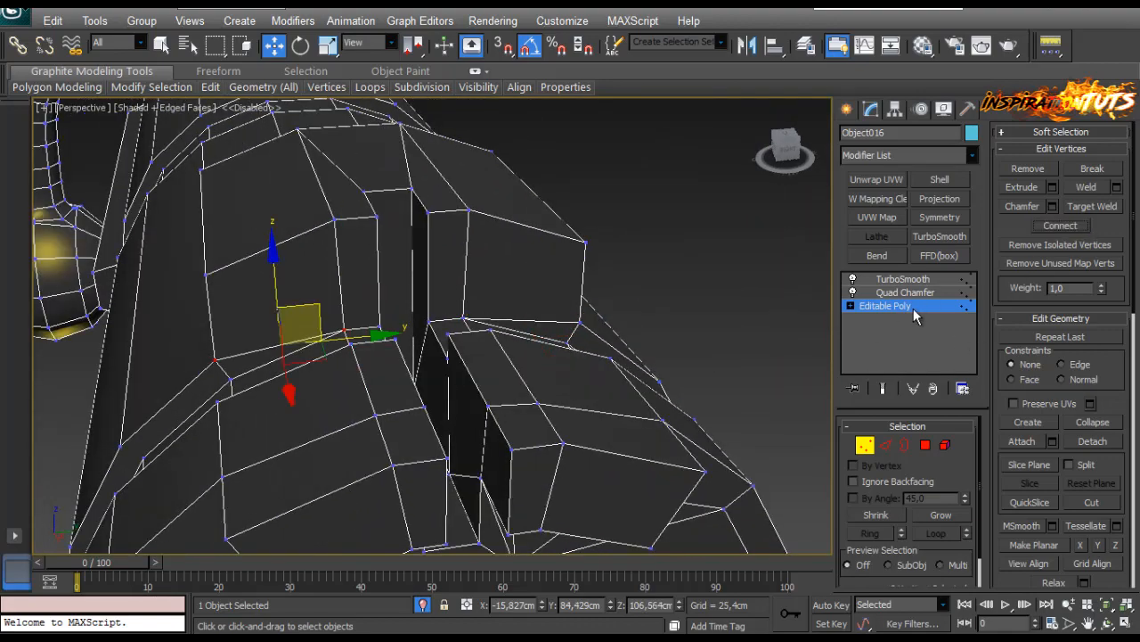
Examine the chamfered and smoothed bolt in plain shading, from the slotted end to the handle joint.
left_click(905, 292)
left_click(903, 278)
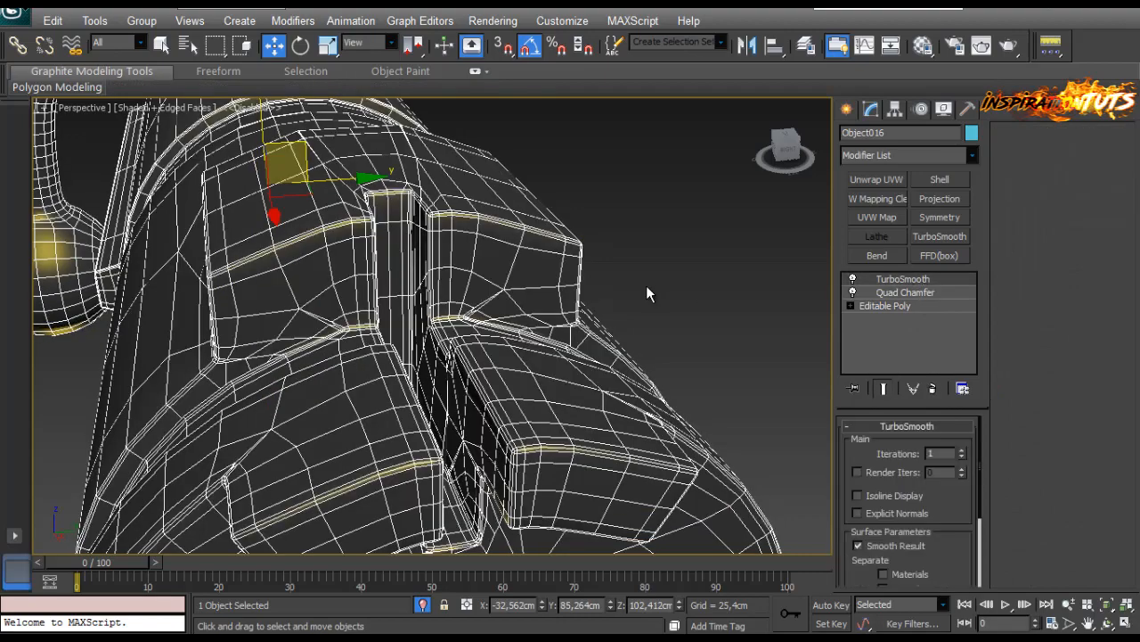
scroll(646, 287, "down", 5)
mouse_move(569, 321)
middle_mouse_down("alt")
mouse_move(590, 338)
mouse_move(580, 329)
mouse_move(264, 331)
mouse_move(293, 273)
mouse_move(433, 301)
mouse_move(618, 277)
mouse_move(1053, 315)
middle_mouse_up("alt")
key("F4")
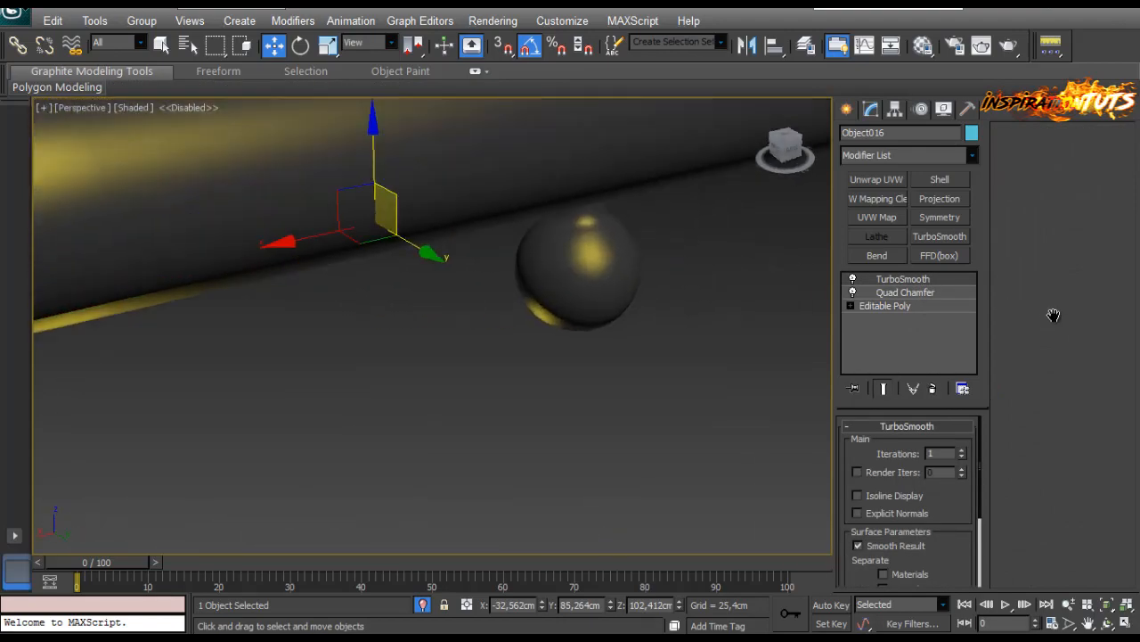
scroll(570, 338, "down", 3)
middle_click_drag(107, 356, 404, 259, "alt")
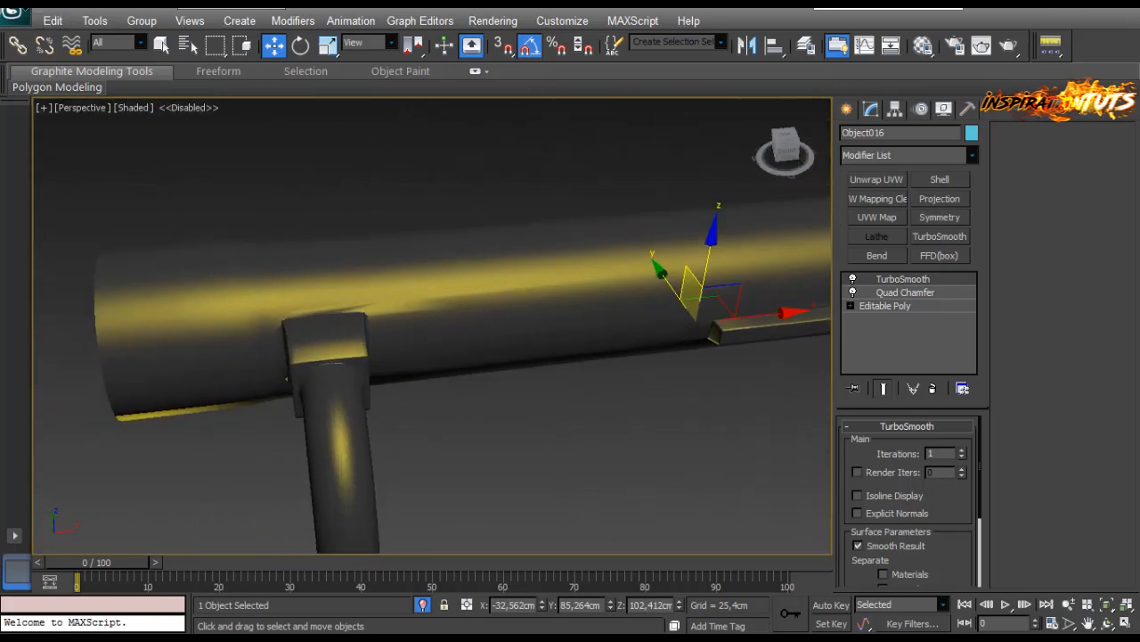
Target-weld the upper middle vertex of the handle's block to the block's adjacent corner vertex on the long cylinder side.
key("F4")
left_click(885, 306)
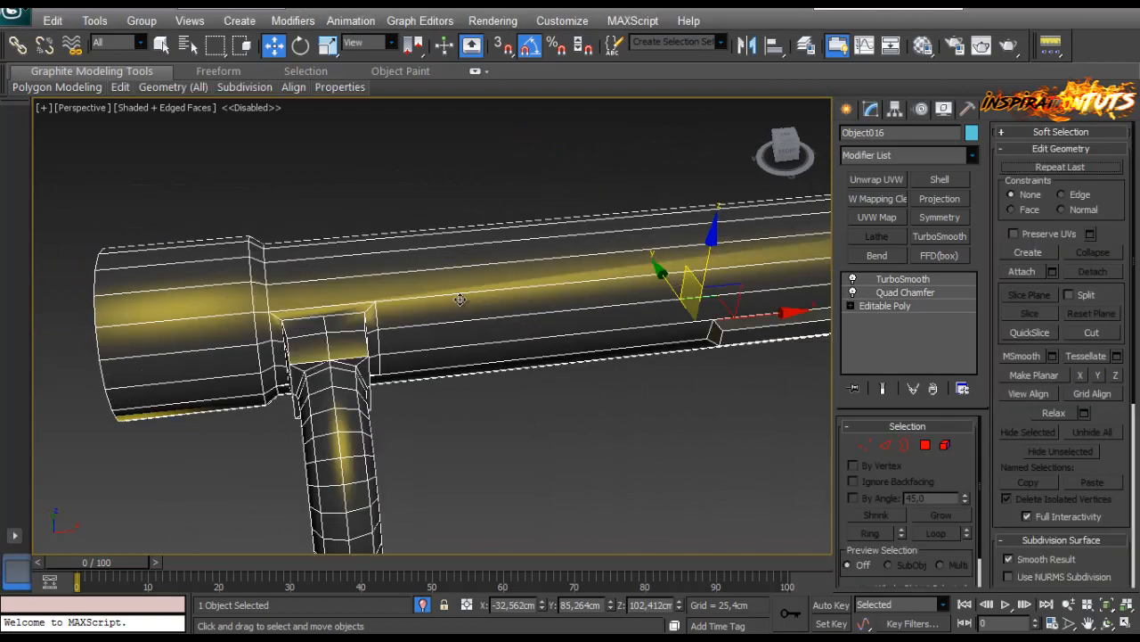
scroll(588, 347, "up", 5)
key("1")
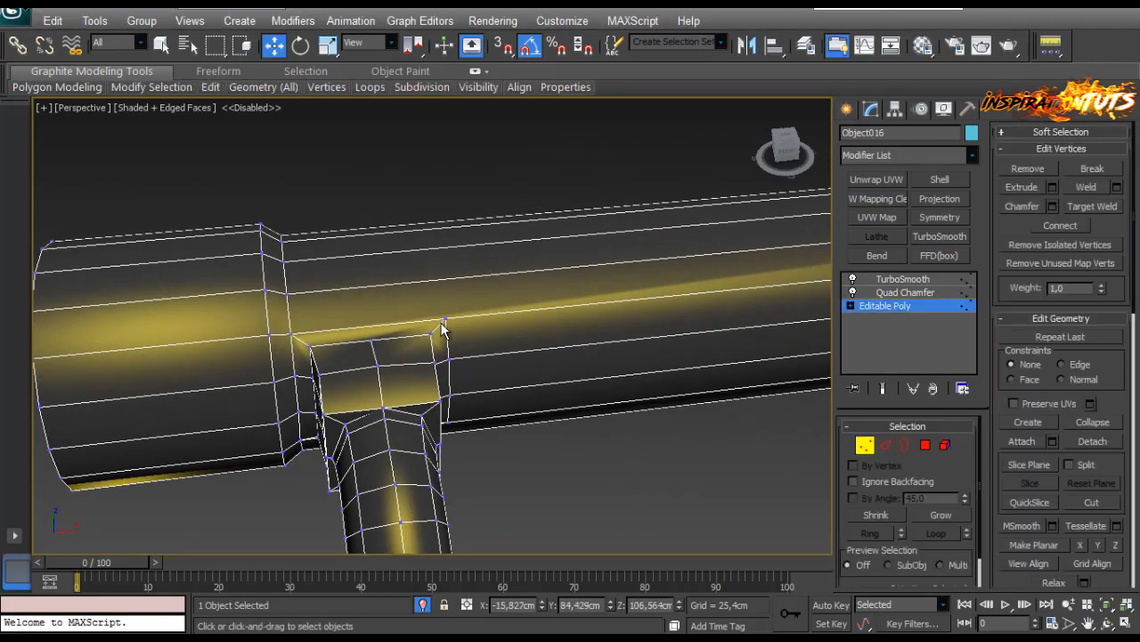
middle_click_drag(481, 374, 452, 343, "alt")
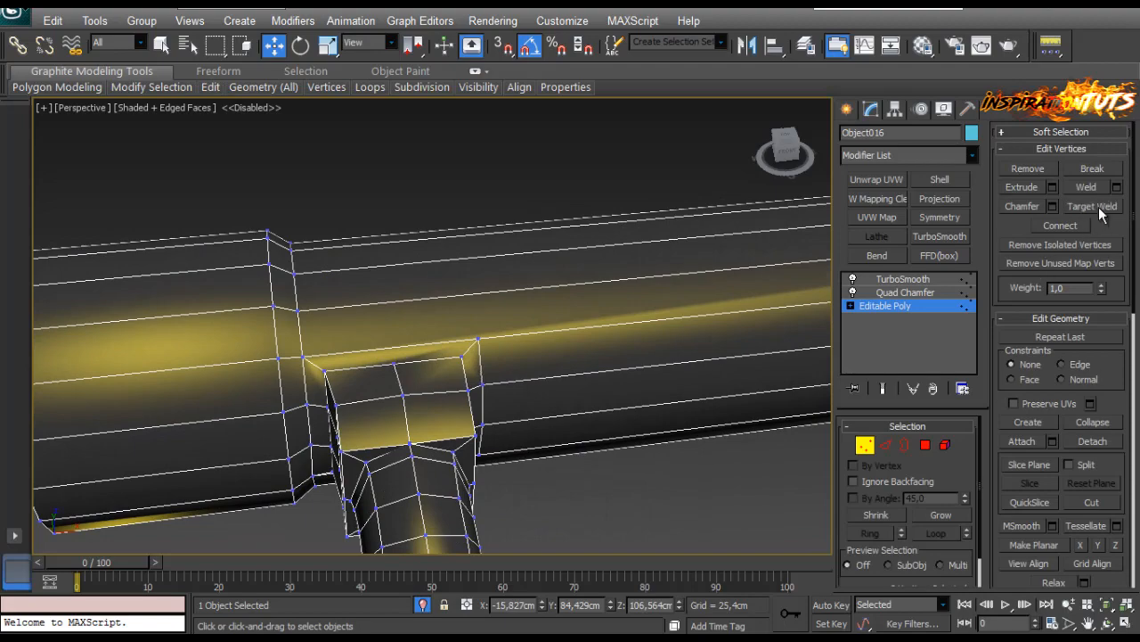
left_click(462, 356)
left_click(479, 339)
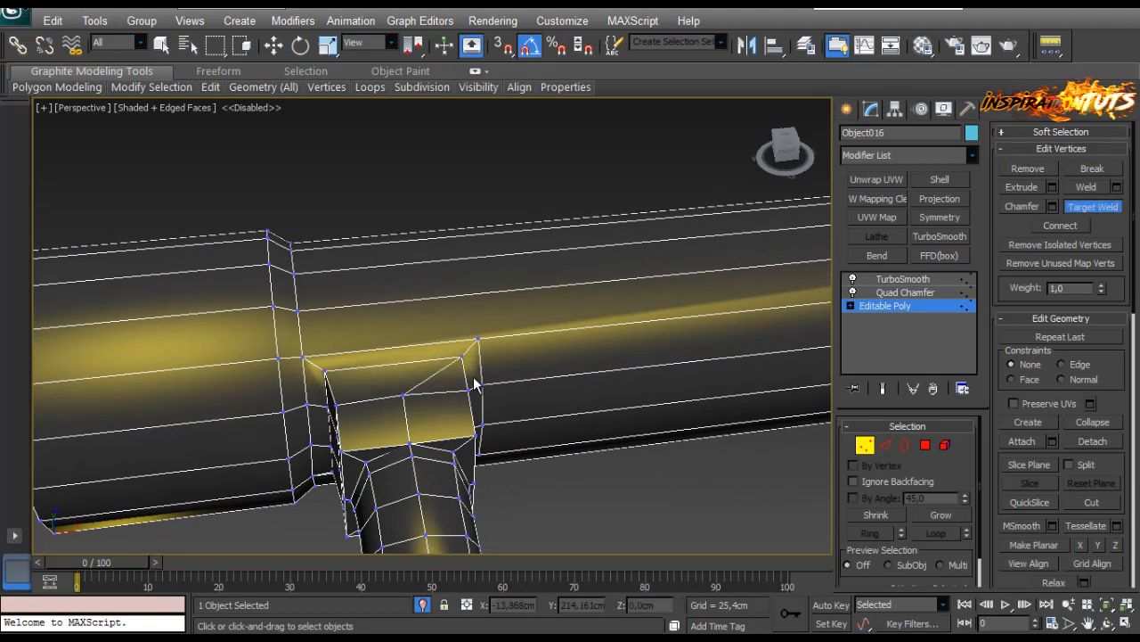
Connect the long edges on top of the cylinder with a cross edge slid about -73, aligned with the handle block's corner.
middle_click_drag(476, 384, 537, 325, "alt")
scroll(579, 357, "up", 4)
scroll(494, 267, "down", 4)
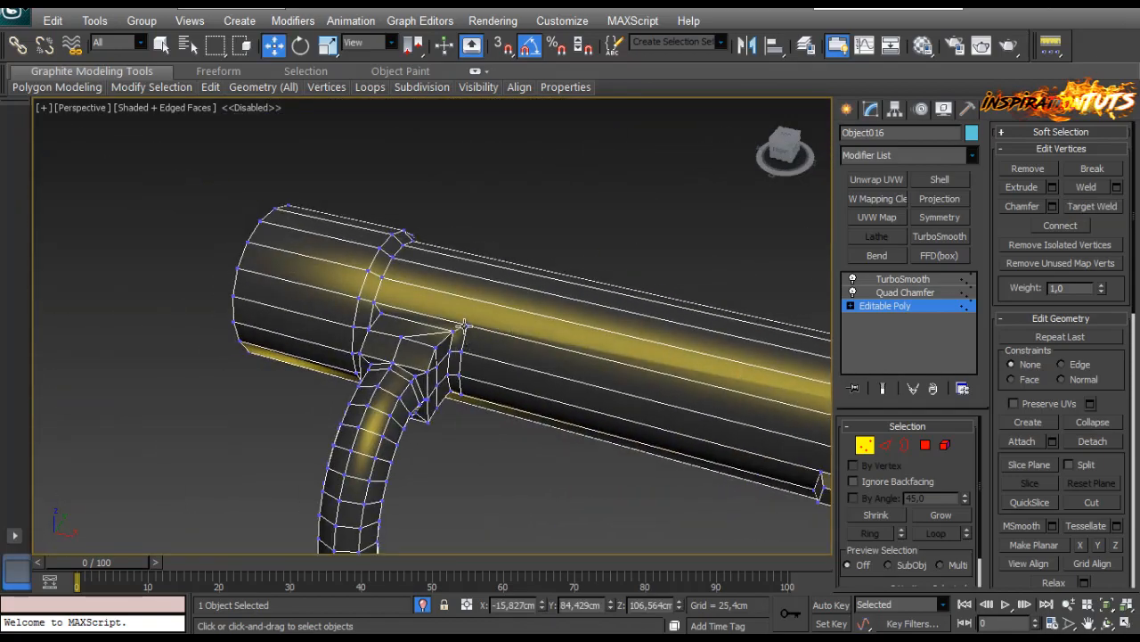
left_click(464, 326)
key("z")
scroll(485, 358, "down", 5)
middle_click_drag(486, 358, 729, 377, "alt")
key("2")
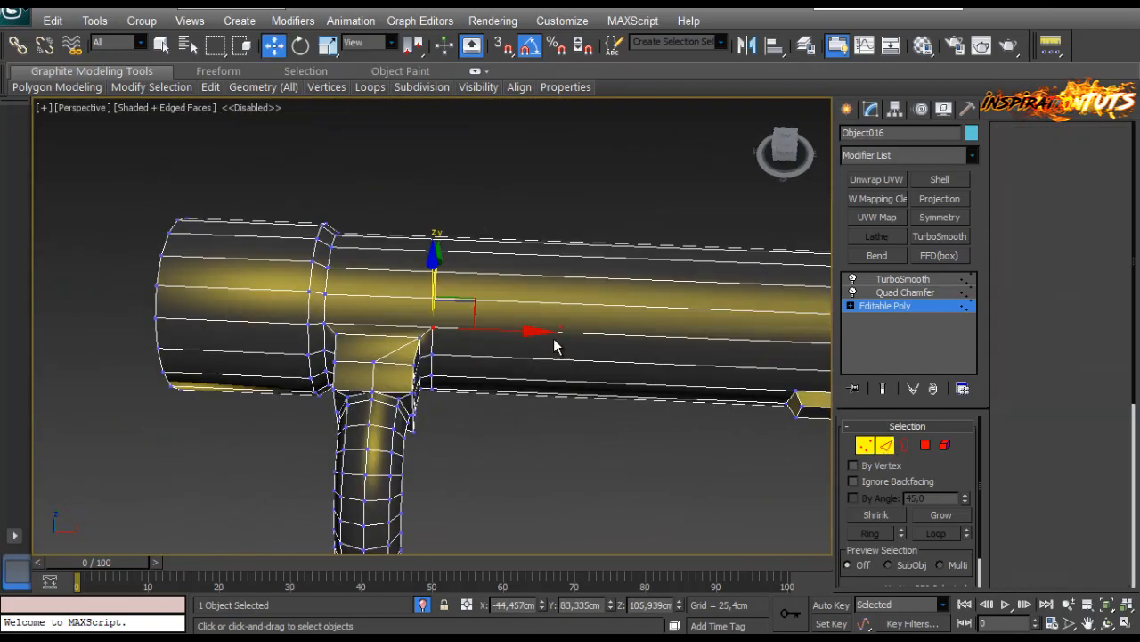
key("2")
left_click(1116, 247)
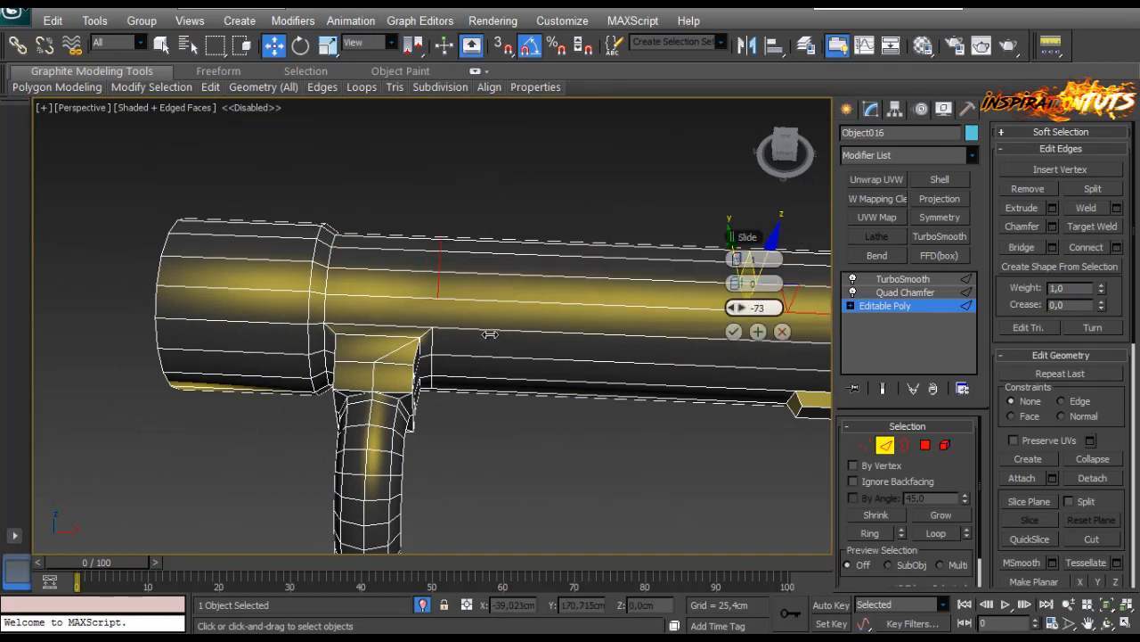
left_click(734, 331)
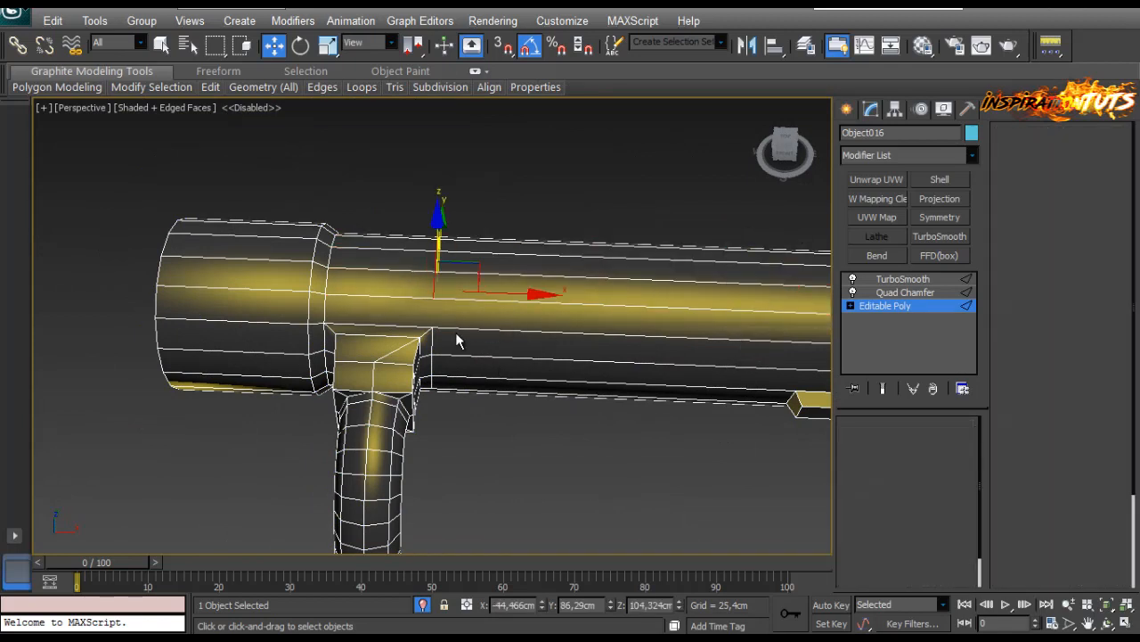
Connect the new cross edge's open end vertex to the corner vertex beside the handle block.
key("1")
left_click(1052, 229)
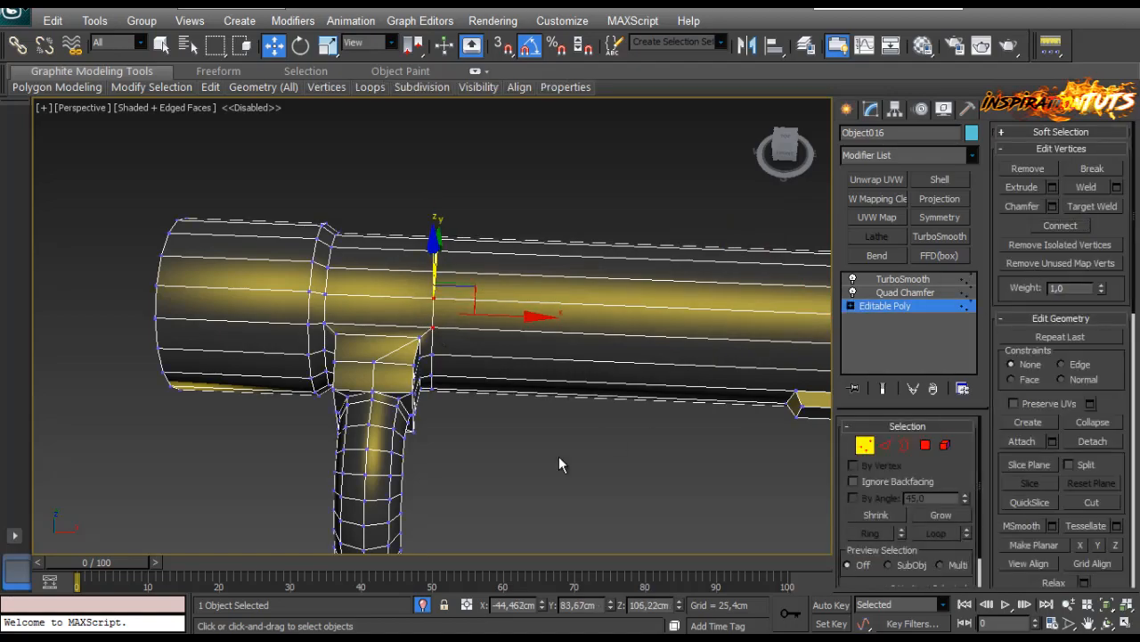
left_click(560, 457)
Cut edges across the cylinder's underside to join the handle block's outer corner to the open end of the cross edge loop.
middle_click_drag(561, 454, 403, 221, "alt")
scroll(403, 221, "up", 1)
left_click(545, 284)
left_click(580, 389, "ctrl")
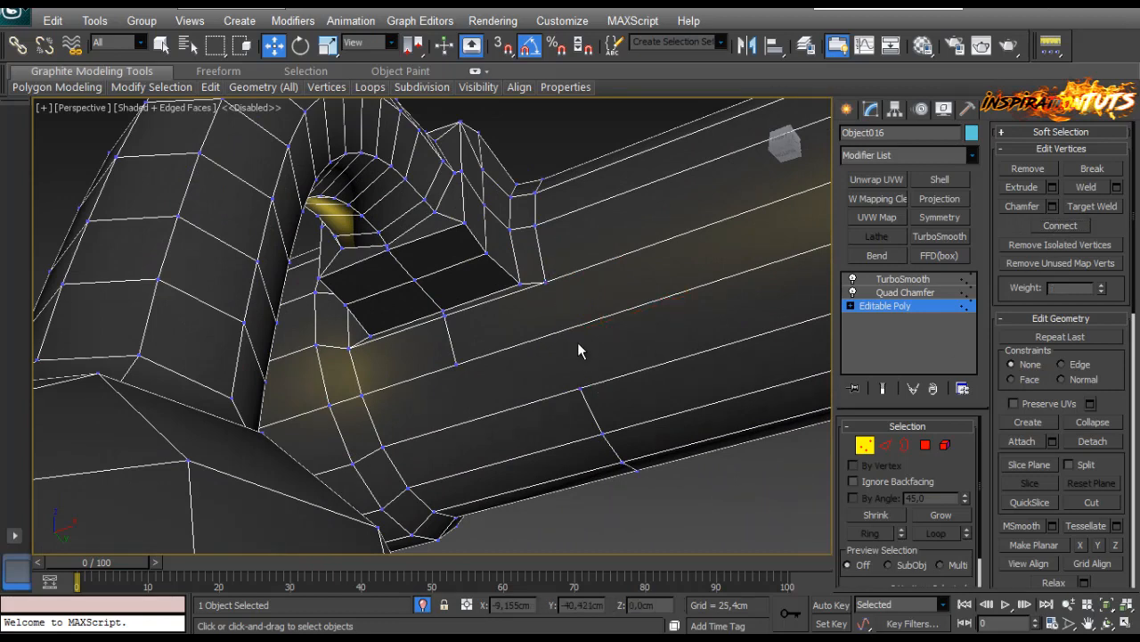
right_click(578, 345)
left_click(490, 194)
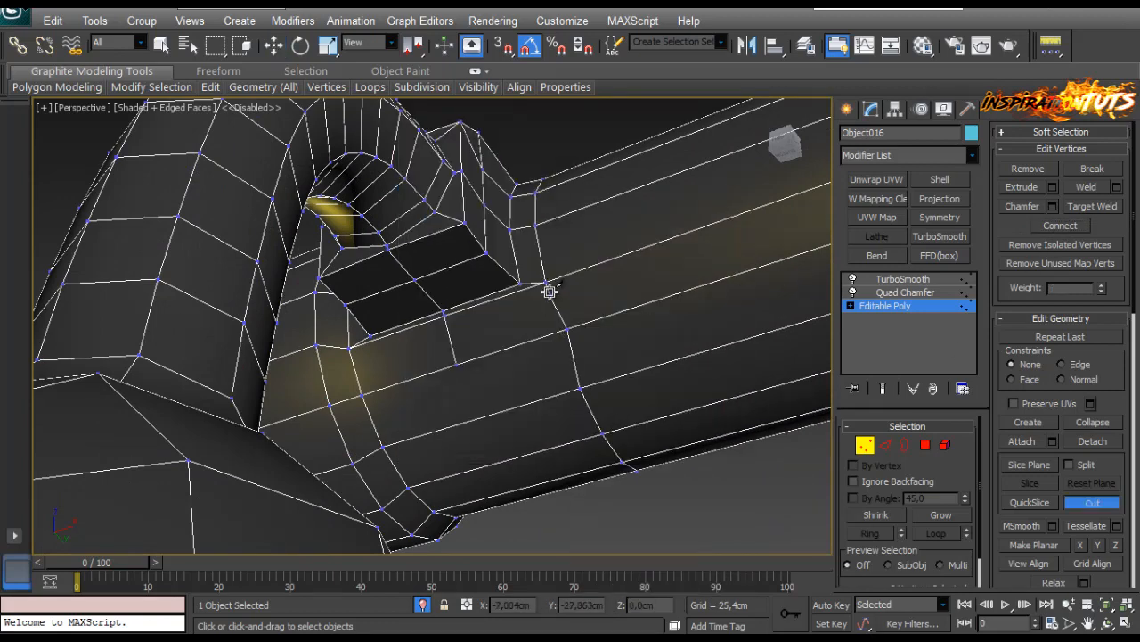
Remove the short leftover edge running from the middle of the handle block's base onto the cylinder.
left_click(882, 448)
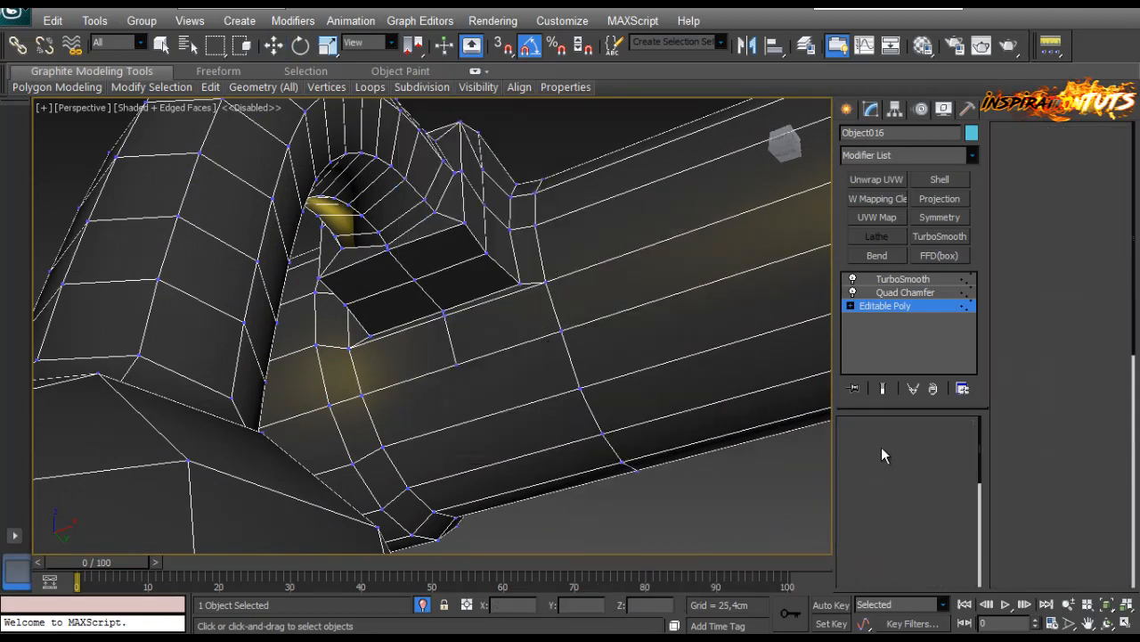
right_click(446, 337)
left_click(452, 341)
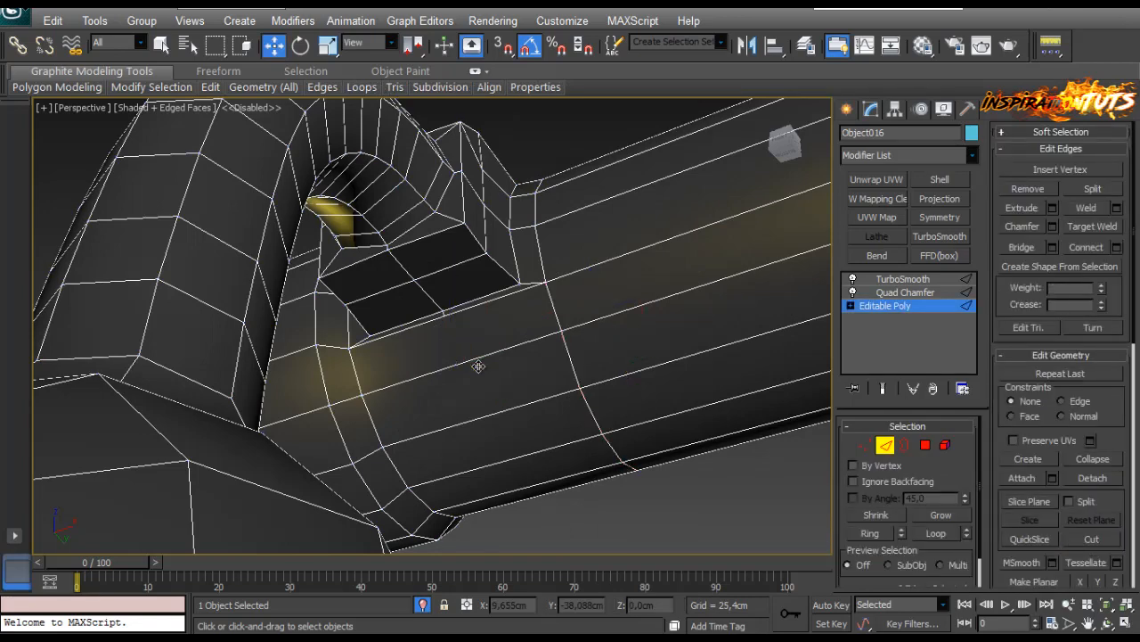
Remove the stray vertex on the cylinder's long edge below the handle block and target weld the leftover mid-edge vertex to the block's outer corner vertex.
scroll(502, 303, "up", 3)
left_click(862, 447)
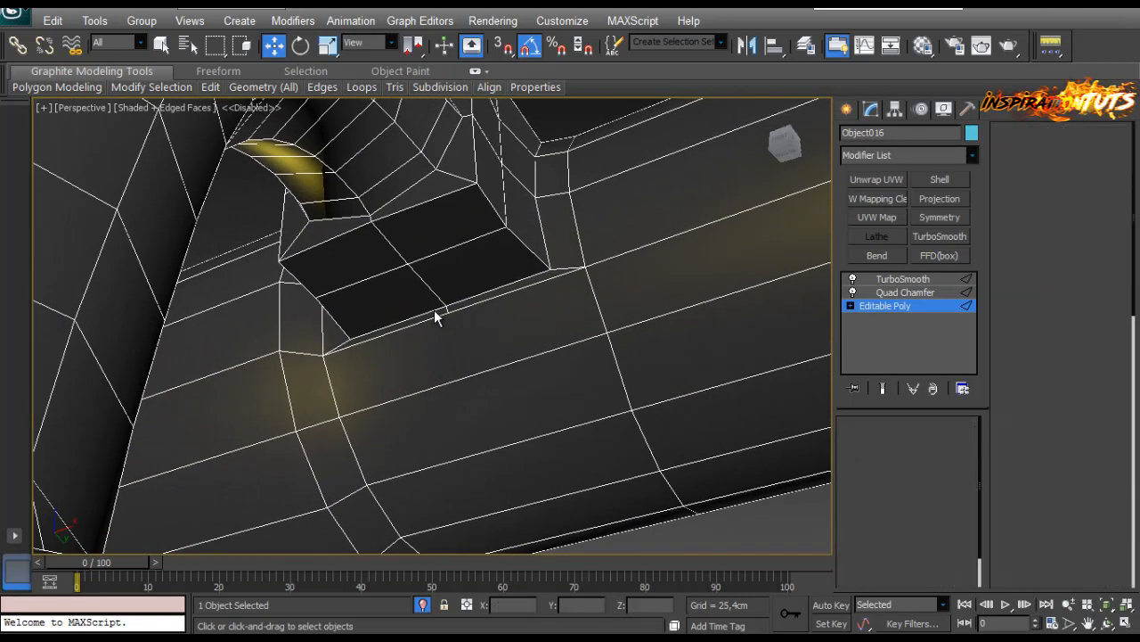
right_click(477, 360)
left_click(430, 514)
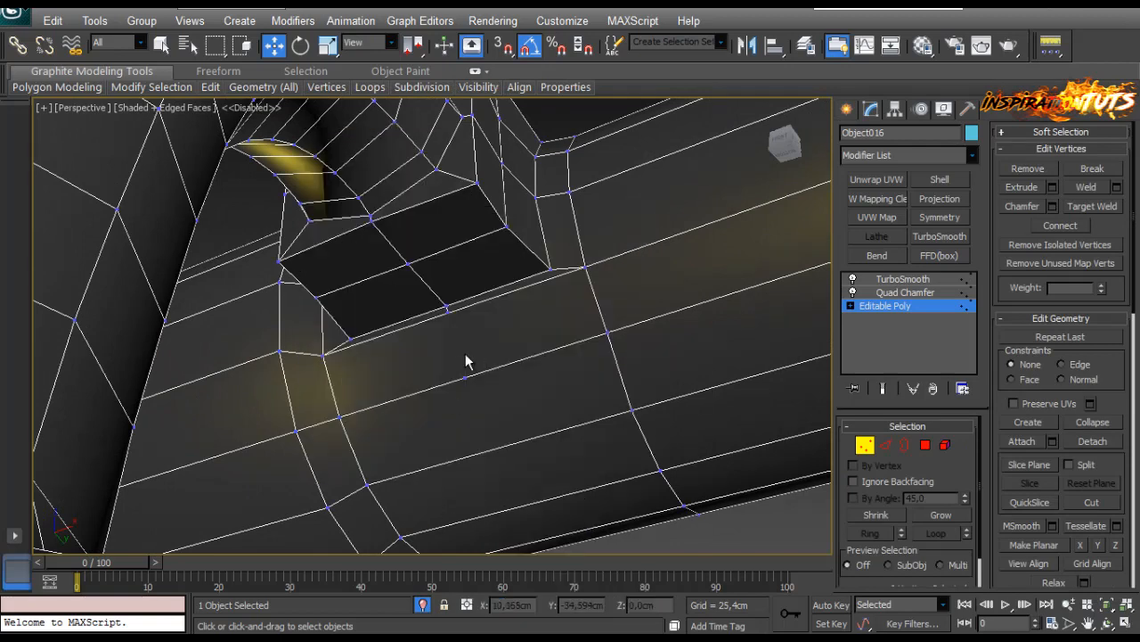
left_click(465, 377)
key("BackSpace")
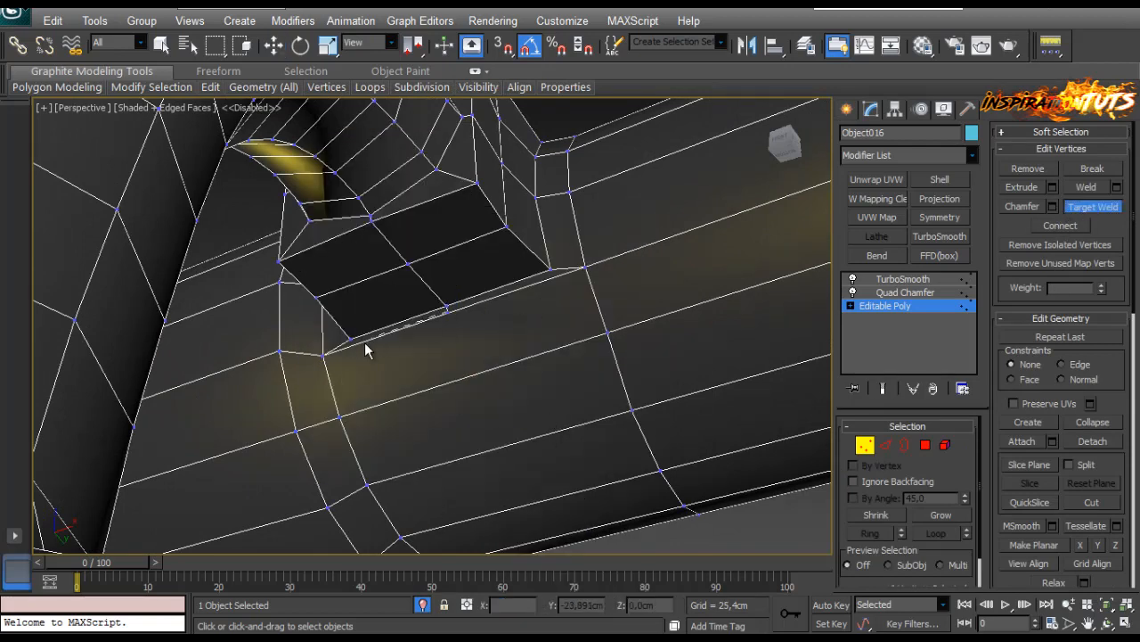
left_click(322, 355)
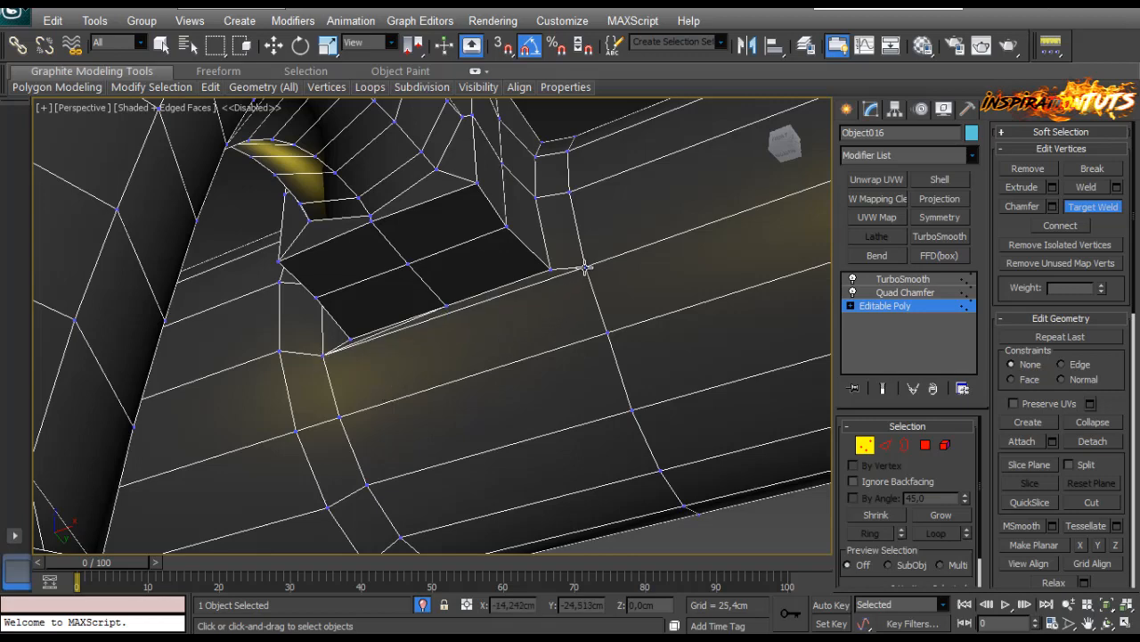
Check the smoothed bolt around the handle block with the TurboSmooth result shown, with and without edged faces.
scroll(427, 321, "down", 2)
middle_click_drag(428, 321, 499, 286, "alt")
left_click(871, 446)
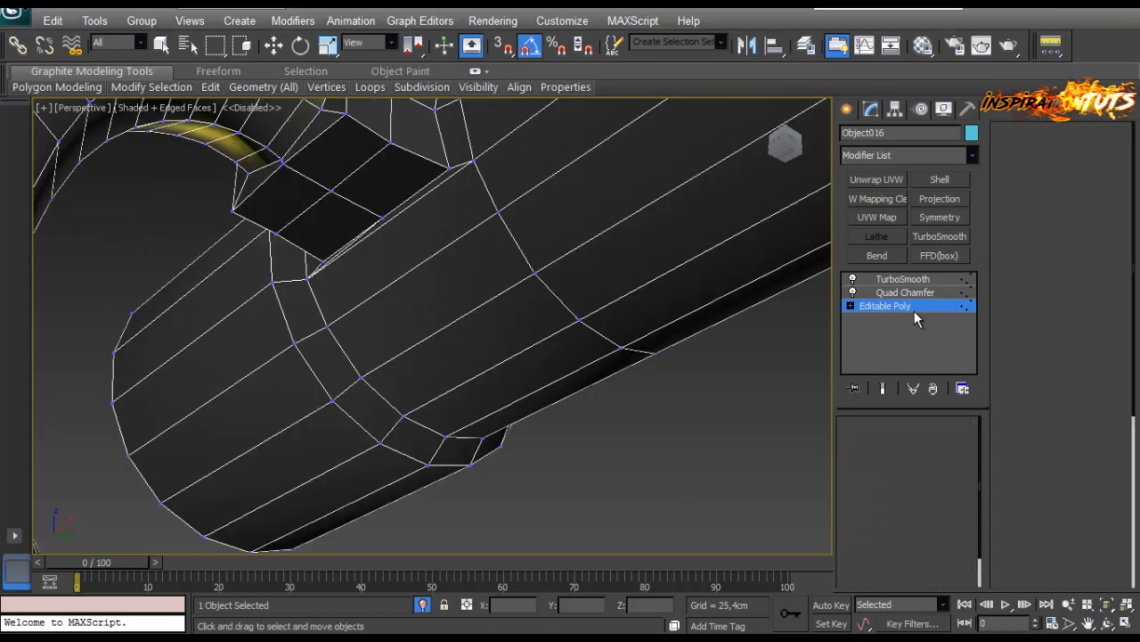
left_click(908, 292)
left_click(902, 279)
scroll(606, 308, "down", 4)
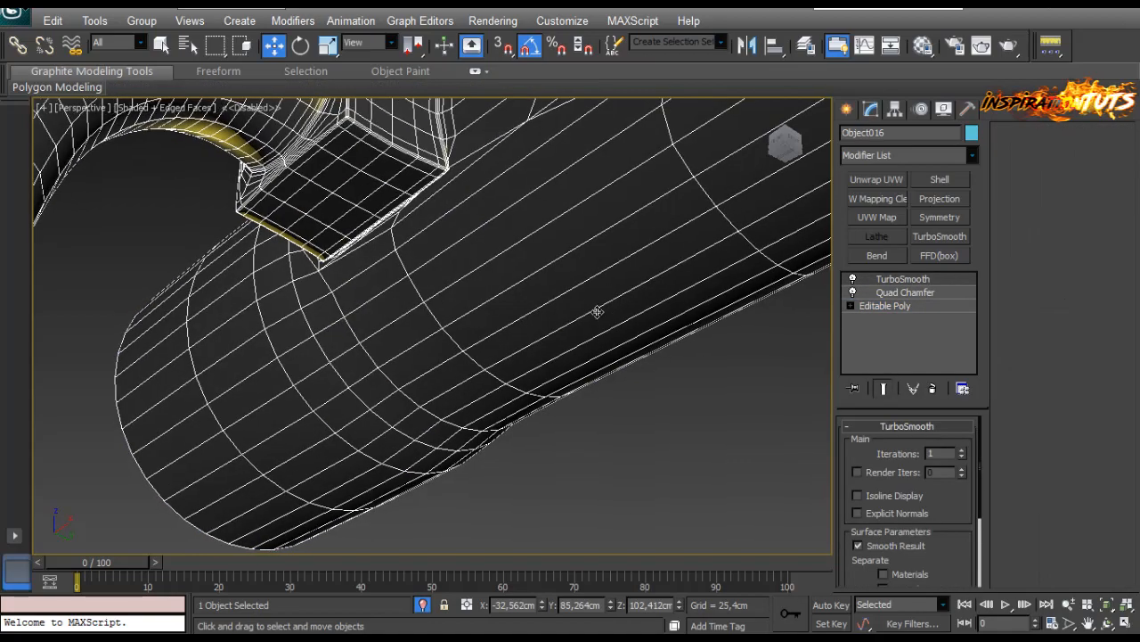
scroll(558, 368, "down", 6)
scroll(366, 294, "up", 5)
middle_click_drag(552, 365, 440, 347, "alt")
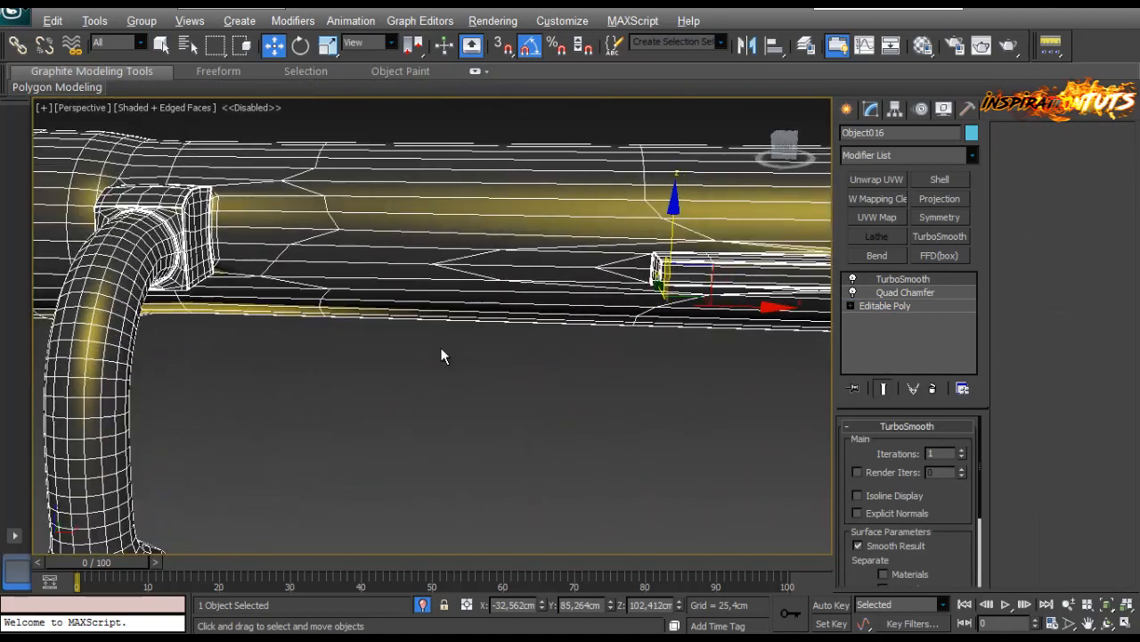
key("F4")
mouse_move(355, 318)
middle_mouse_down("alt")
mouse_move(453, 357)
mouse_move(461, 247)
mouse_move(501, 344)
mouse_move(478, 386)
mouse_move(366, 288)
middle_mouse_up("alt")
scroll(367, 288, "down", 4)
In the base mesh, connect the raised strip's upper corner nearest the groove to the adjacent vertex on the groove's edge ring.
left_click(889, 308)
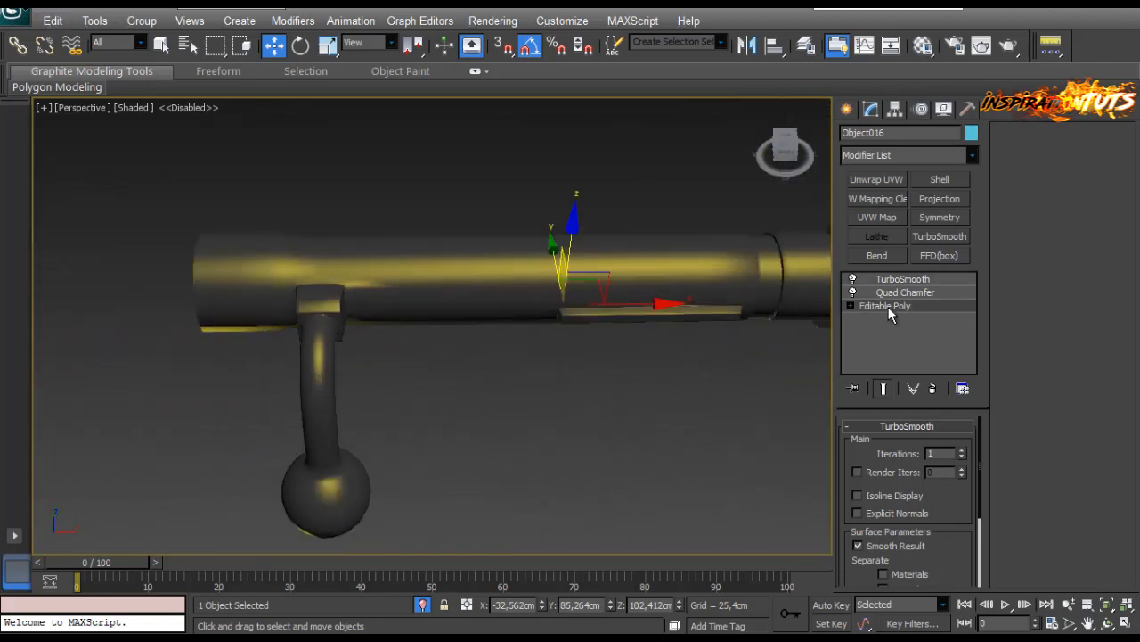
scroll(581, 274, "up", 2)
key("F4")
mouse_move(529, 270)
middle_mouse_down("alt")
mouse_move(474, 288)
mouse_move(485, 294)
middle_mouse_up("alt")
left_click(882, 445)
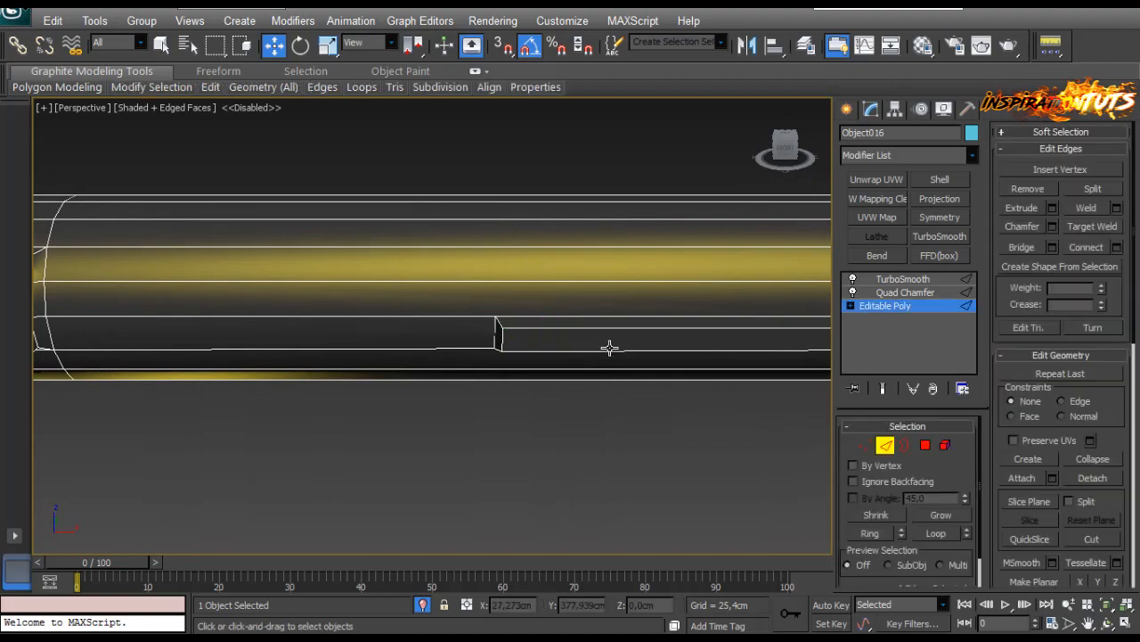
middle_click_drag(608, 346, 318, 345)
left_click(860, 445)
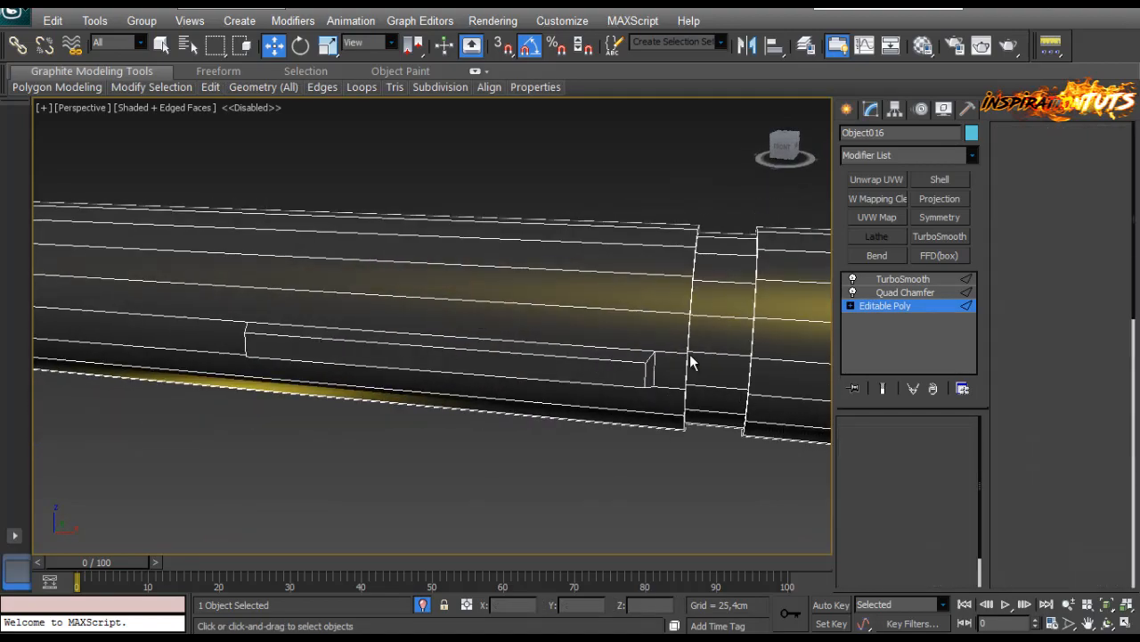
left_click(655, 353)
left_click(690, 314, "ctrl")
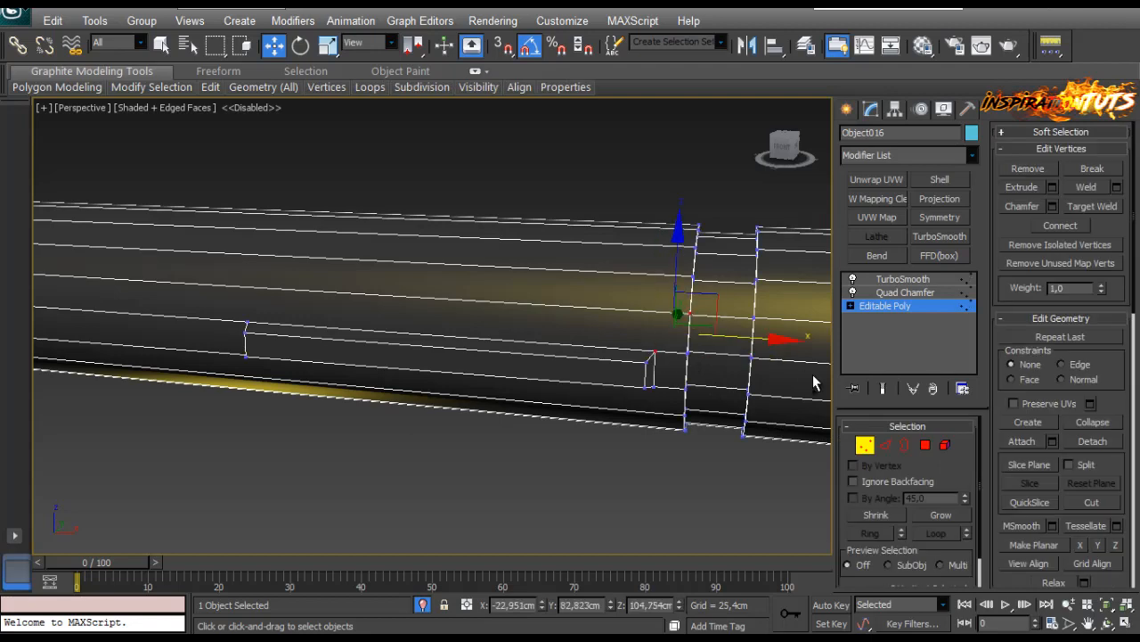
left_click(1056, 232)
Connect the cylinder's ring of long edges with 1 segment and slide -2, aligned with the raised strip's end facing the handle.
middle_click_drag(426, 331, 611, 340, "alt")
scroll(609, 343, "down", 3)
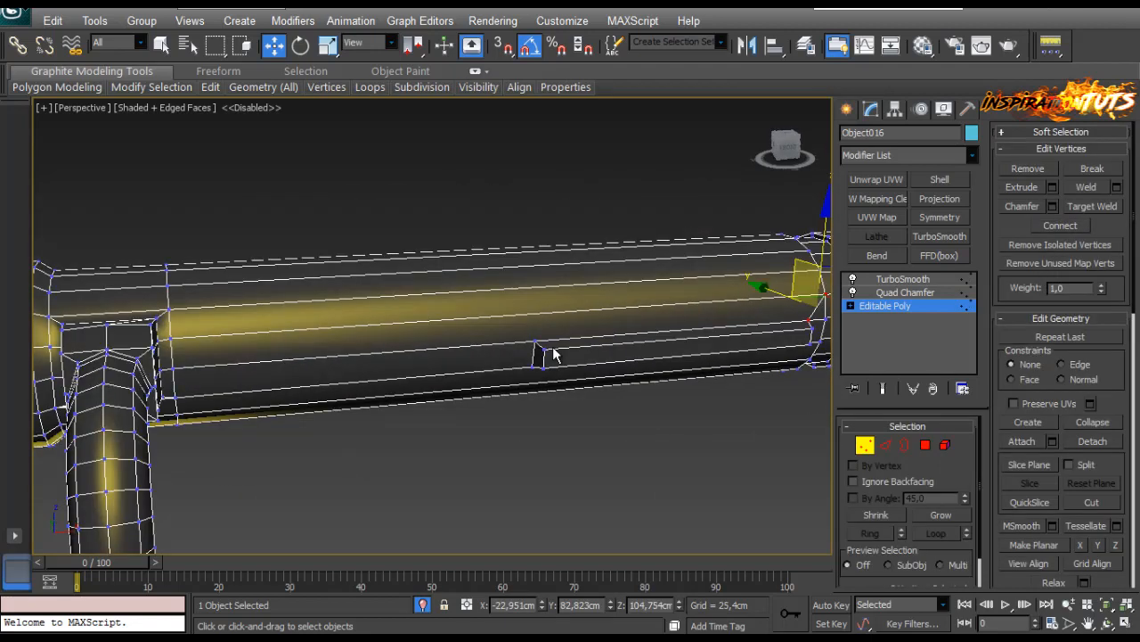
scroll(553, 353, "up", 4)
key("2")
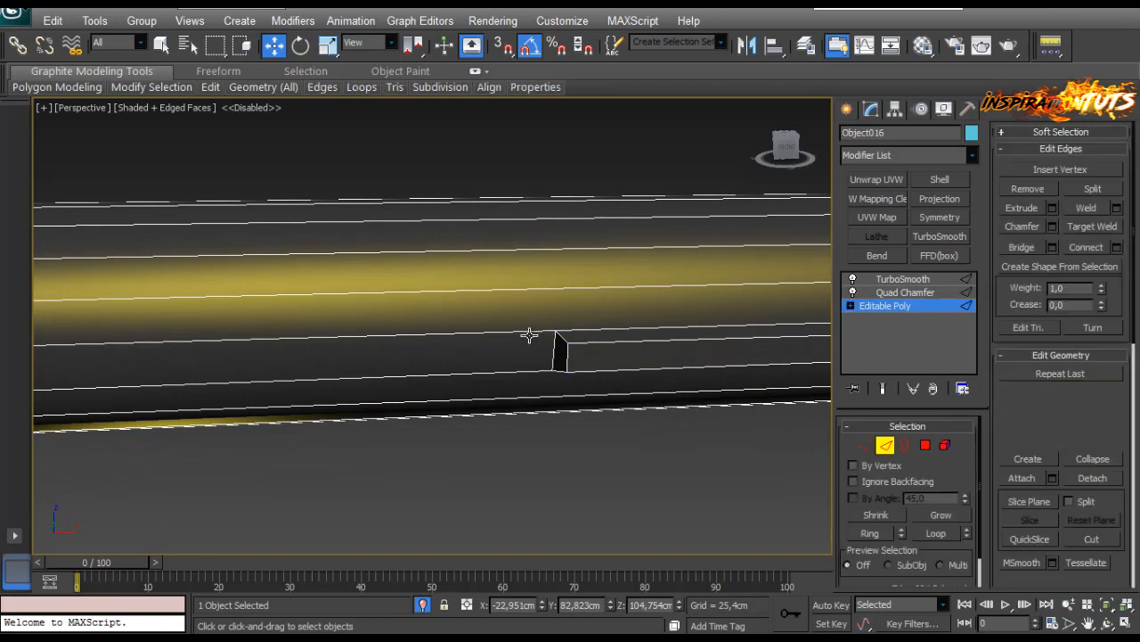
left_click(529, 336)
middle_click_drag(591, 331, 506, 349)
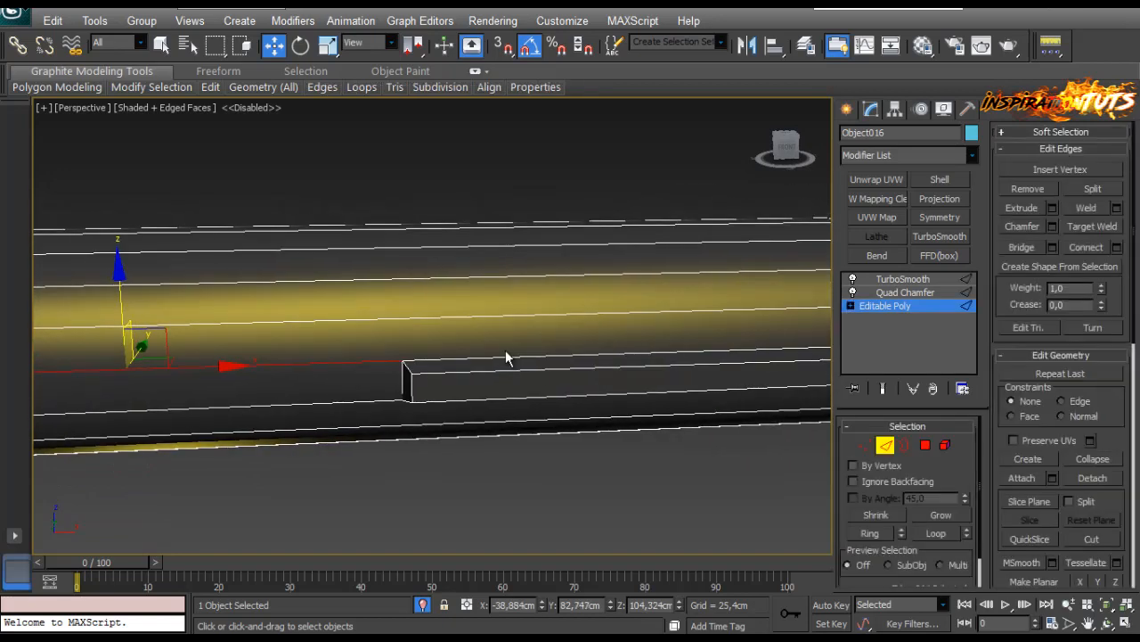
left_click(445, 317)
key("alt+r")
middle_click_drag(577, 384, 498, 365)
left_click(1116, 249)
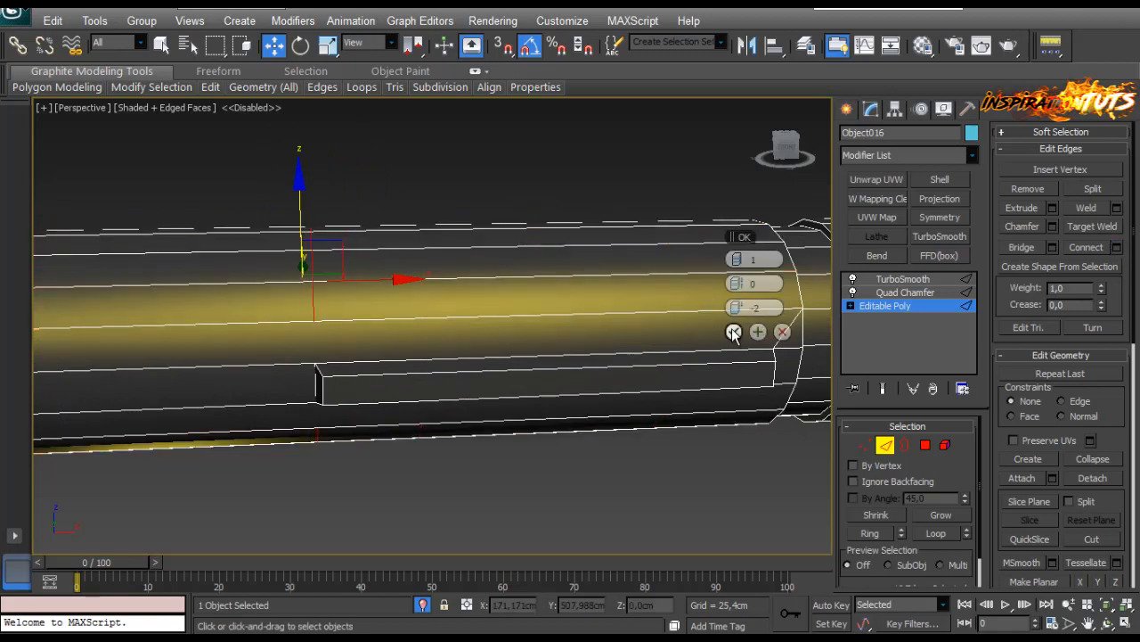
left_click(734, 332)
Connect the strip's upper and lower corner vertices at the handle-facing end to the open ends of the new edge loop.
left_click(878, 448)
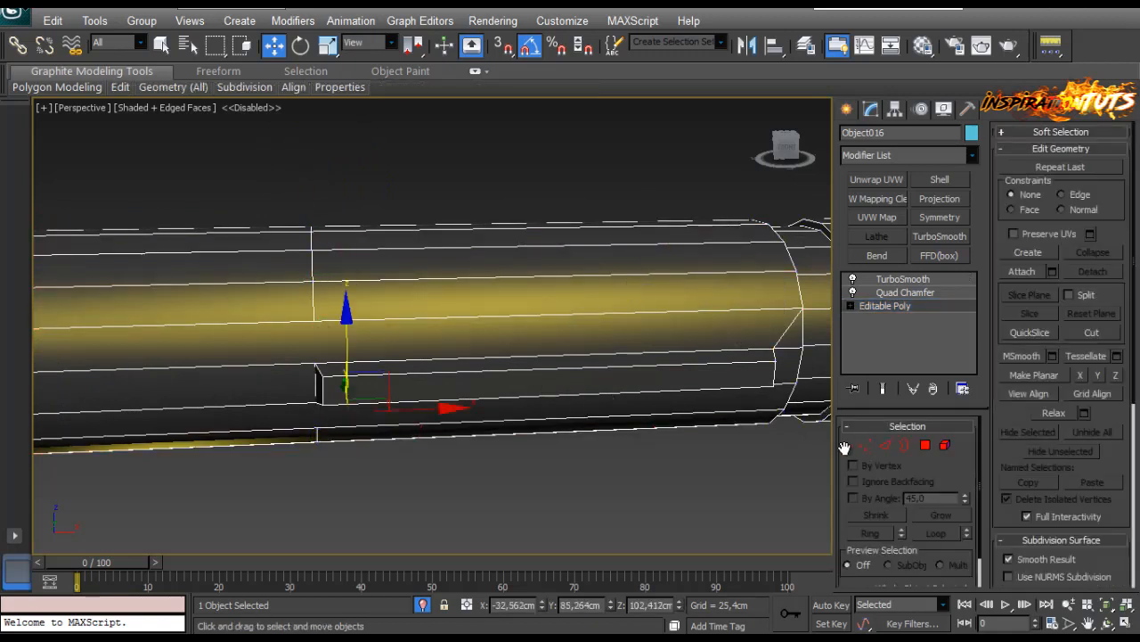
left_click(865, 445)
left_click(316, 365)
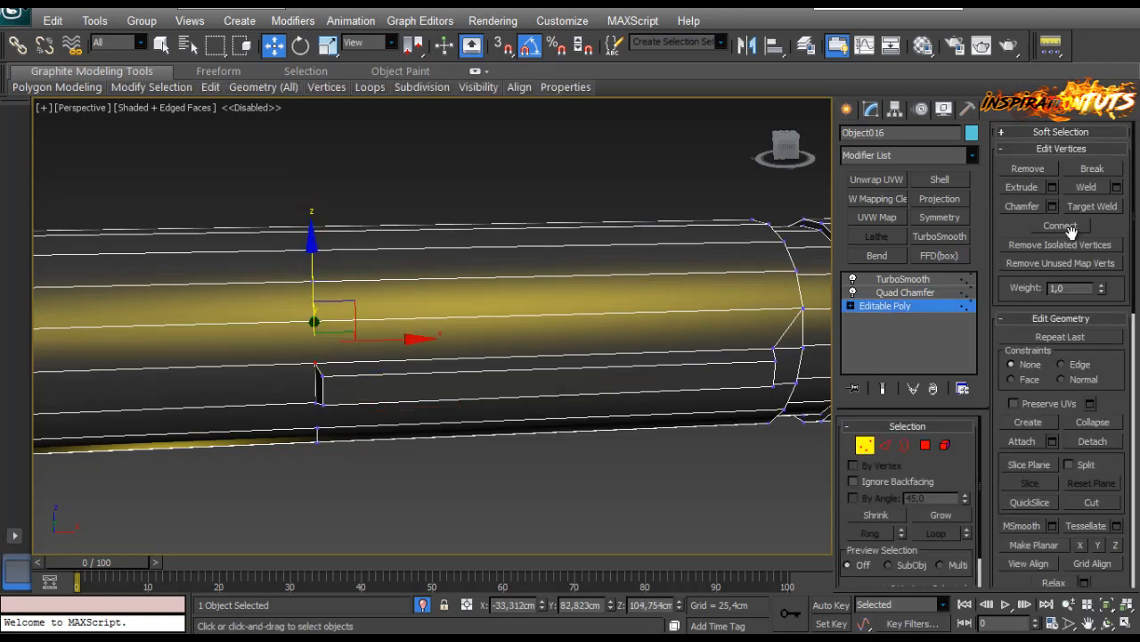
left_click(1072, 230)
middle_click_drag(406, 392, 391, 301, "alt")
left_click(310, 393)
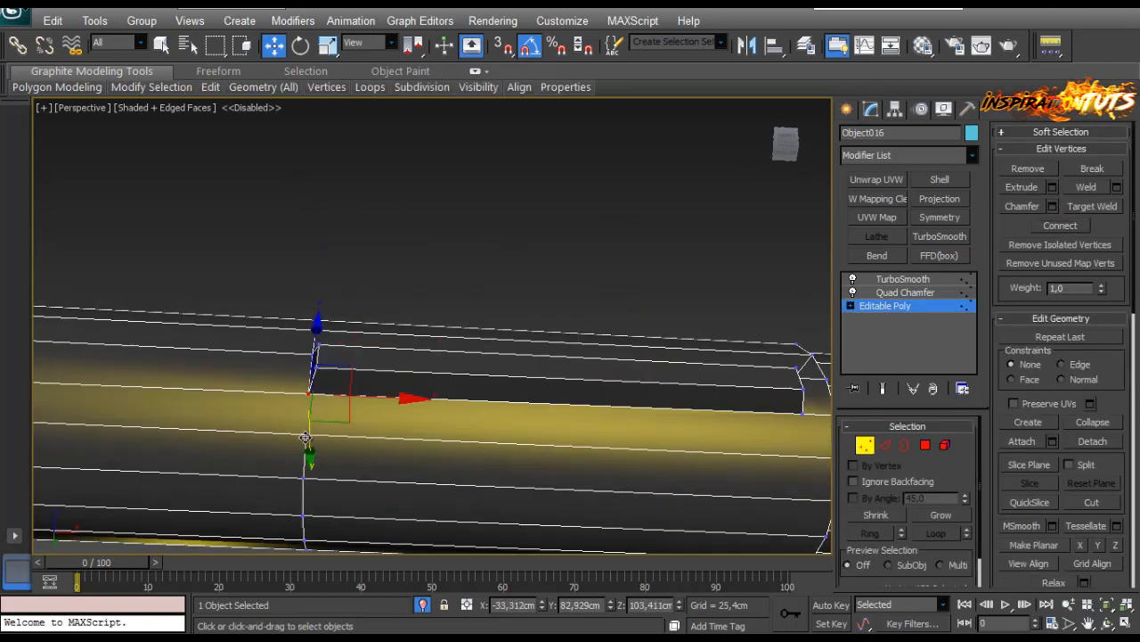
left_click(305, 438, "ctrl")
middle_click_drag(540, 320, 468, 412, "alt")
Connect the strip's lower corner nearest the groove to the neighbouring vertex on the groove's edge ring.
scroll(468, 412, "down", 5)
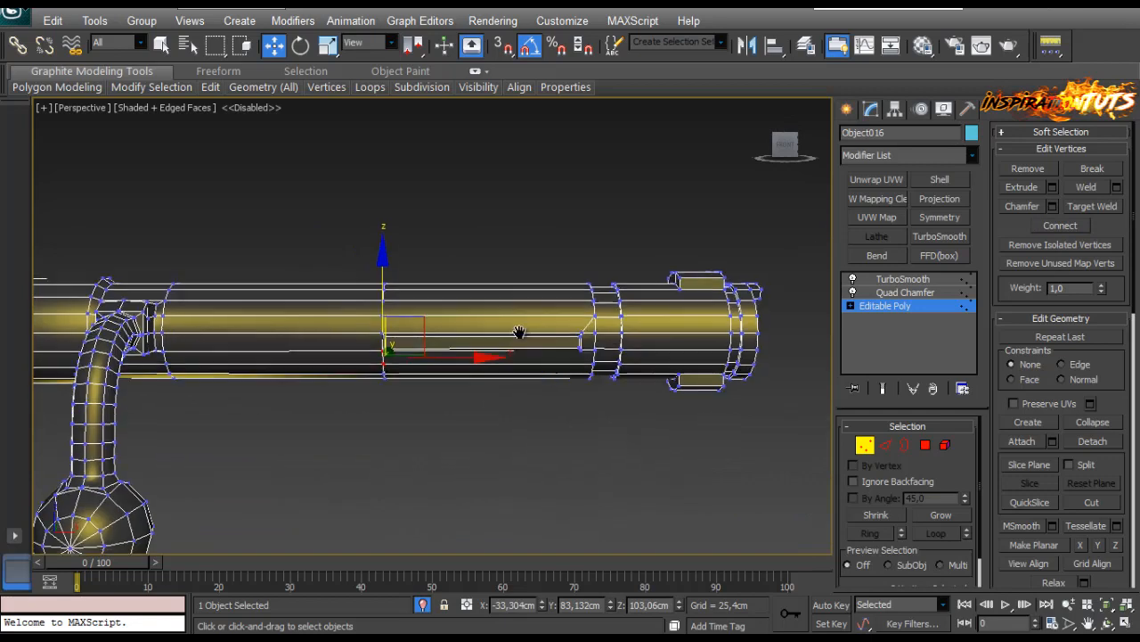
middle_click_drag(519, 331, 352, 332)
scroll(352, 331, "up", 4)
middle_click_drag(352, 331, 344, 298, "alt")
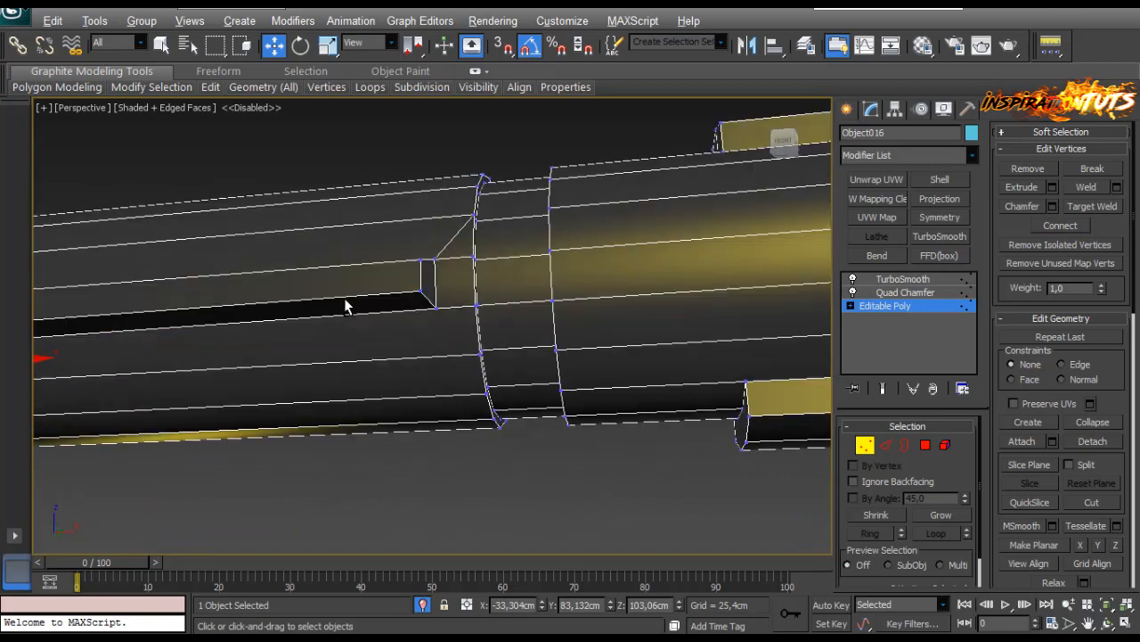
left_click(436, 307)
middle_click_drag(437, 307, 577, 377, "alt")
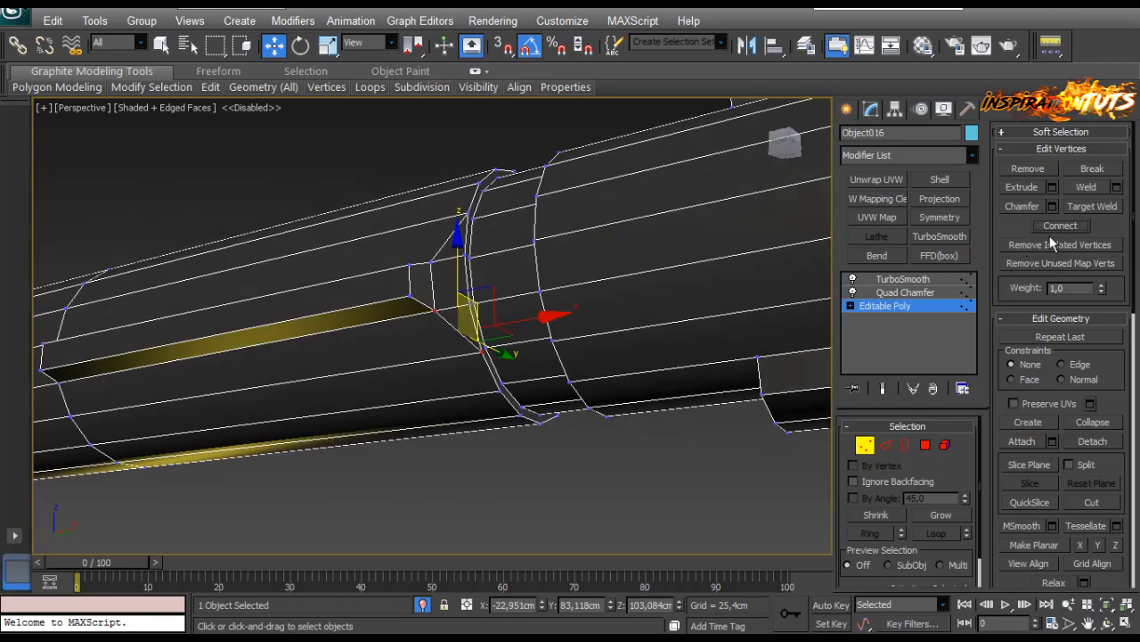
left_click(949, 308)
Inspect the whole smoothed bolt for shading errors around the raised strip and groove, with edged faces hidden.
left_click(927, 294)
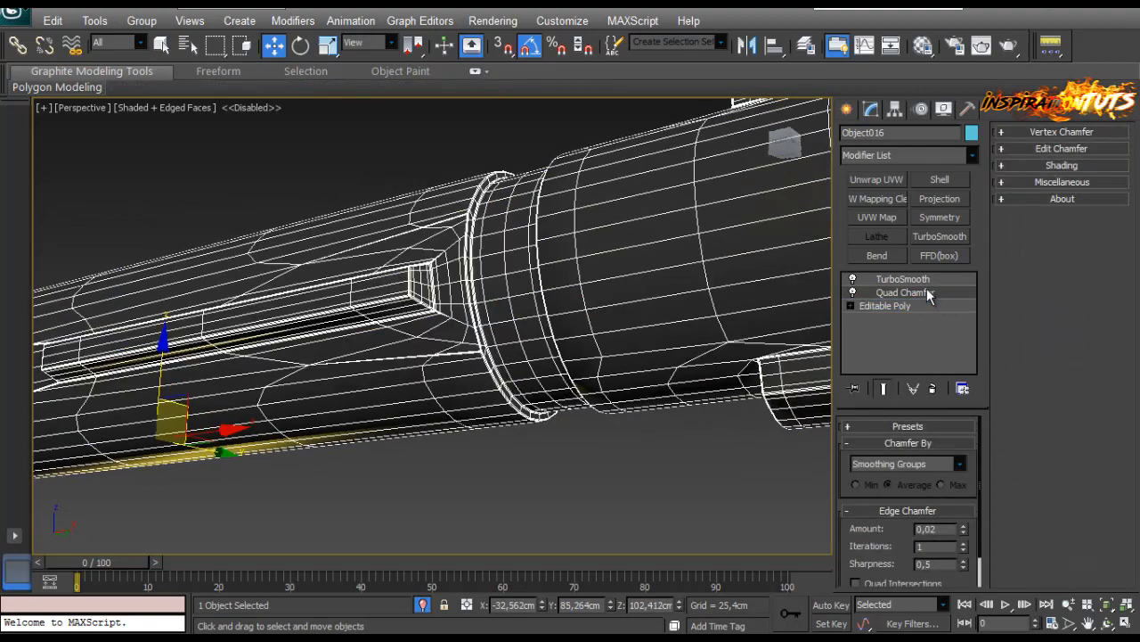
left_click(926, 280)
scroll(502, 327, "down", 5)
middle_click_drag(502, 327, 267, 385, "alt")
left_click(268, 385)
middle_click_drag(257, 346, 490, 376)
mouse_move(490, 376)
middle_mouse_down("alt")
mouse_move(522, 387)
mouse_move(436, 354)
mouse_move(532, 357)
mouse_move(495, 346)
mouse_move(537, 406)
mouse_move(576, 374)
mouse_move(505, 357)
mouse_move(570, 369)
mouse_move(513, 351)
mouse_move(405, 404)
mouse_move(457, 378)
middle_mouse_up("alt")
key("F4")
scroll(495, 346, "up", 3)
scroll(423, 401, "down", 4)
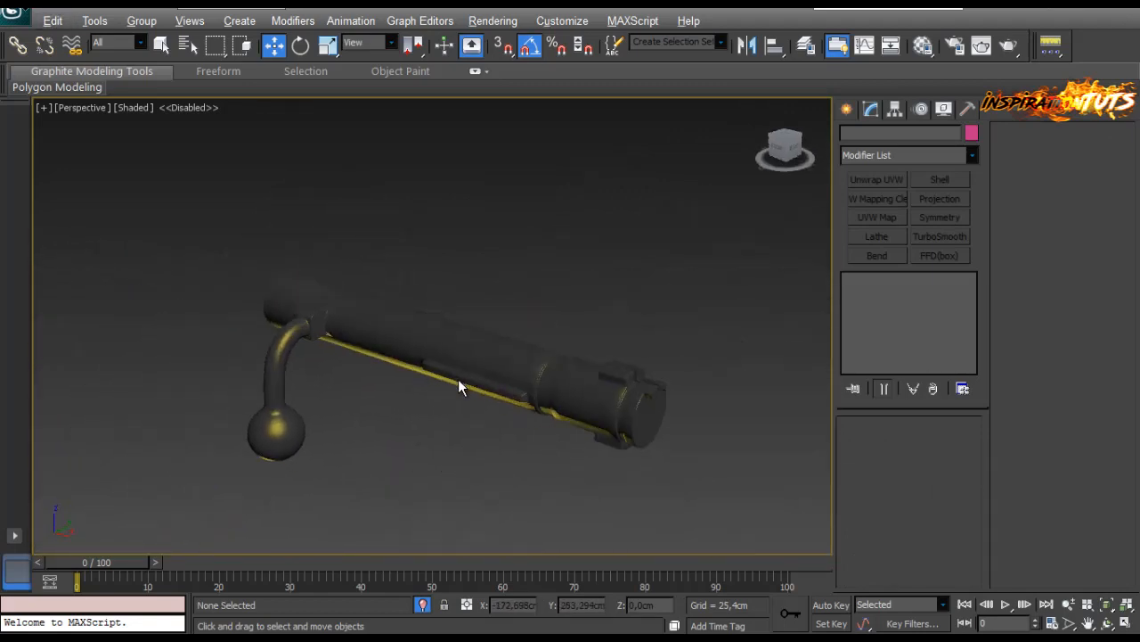
Show edged faces again, exit isolation and set the bolt's object color to dark grey like the other rifle parts.
key("F4")
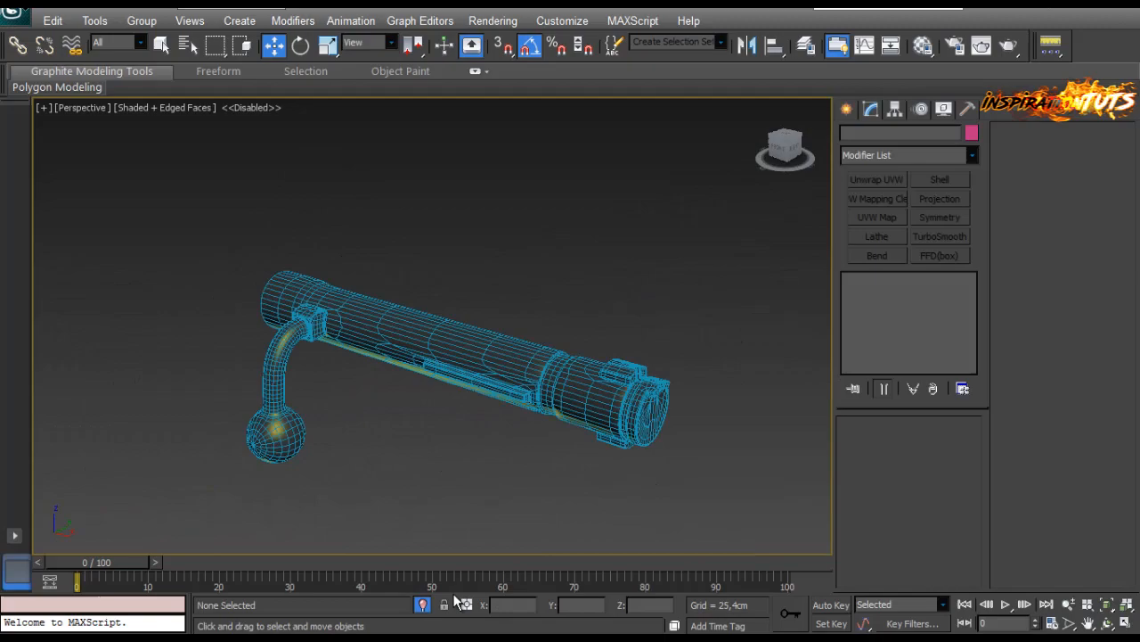
left_click(422, 605)
left_click(397, 343)
key("z")
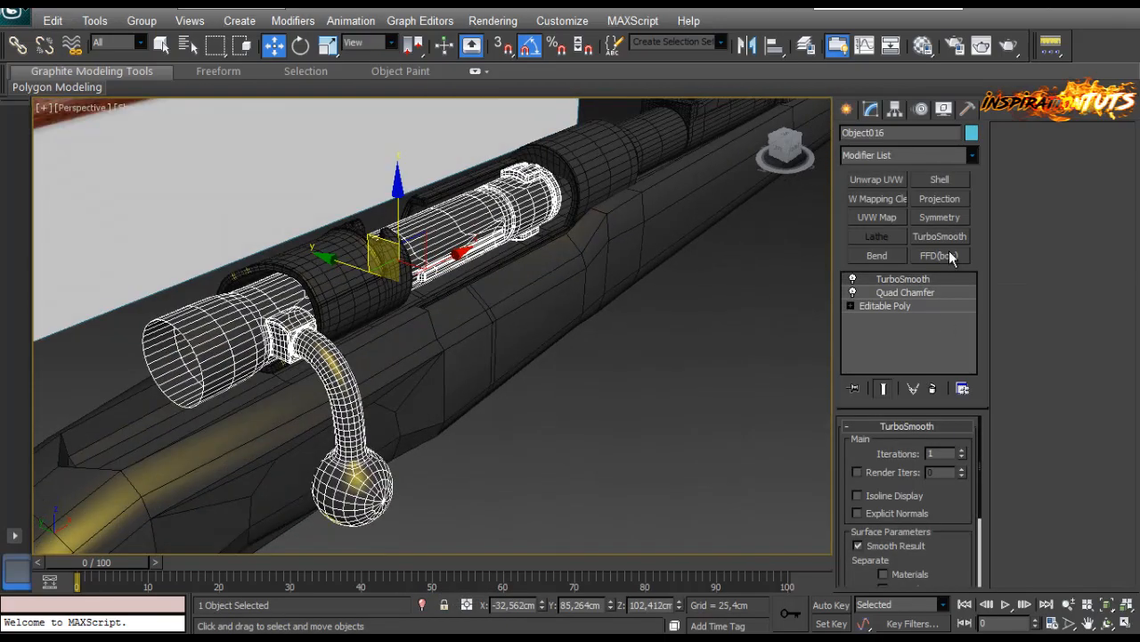
left_click(972, 133)
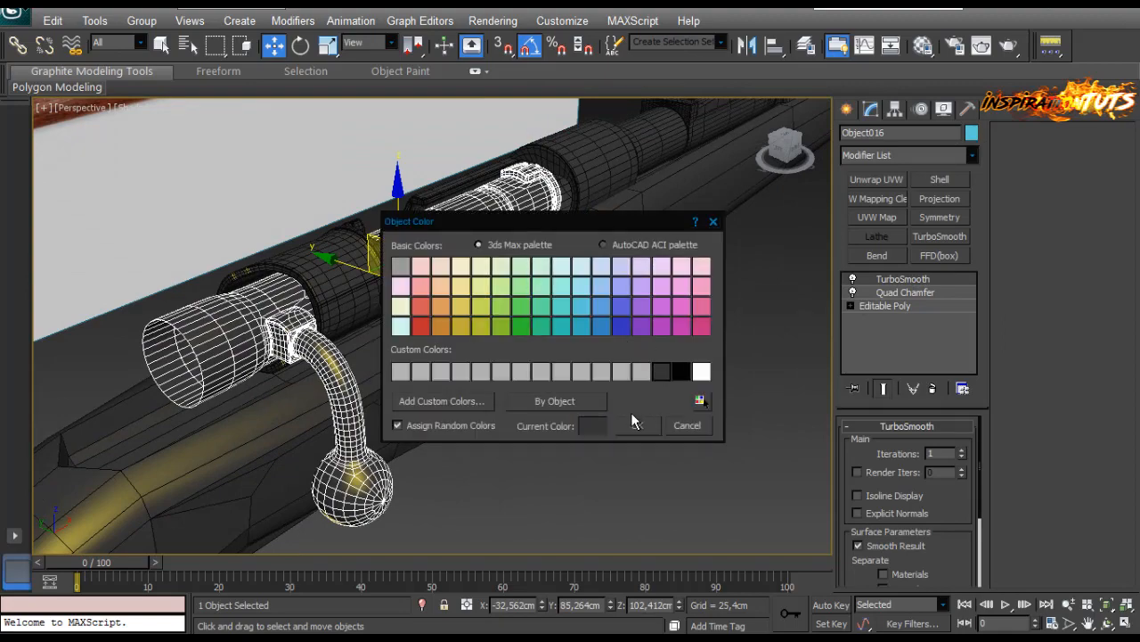
left_click(632, 422)
left_click(620, 470)
Compare the rifle model and its bolt with the reference image behind it.
scroll(532, 335, "down", 4)
mouse_move(532, 335)
middle_mouse_down("alt")
mouse_move(383, 311)
mouse_move(443, 311)
mouse_move(407, 298)
mouse_move(415, 323)
mouse_move(379, 358)
mouse_move(535, 326)
mouse_move(534, 384)
mouse_move(403, 360)
mouse_move(522, 374)
mouse_move(420, 397)
mouse_move(416, 336)
mouse_move(339, 341)
mouse_move(392, 362)
mouse_move(460, 313)
mouse_move(303, 323)
mouse_move(329, 428)
mouse_move(316, 398)
mouse_move(332, 350)
middle_mouse_up("alt")
key("F4")
scroll(339, 341, "up", 3)
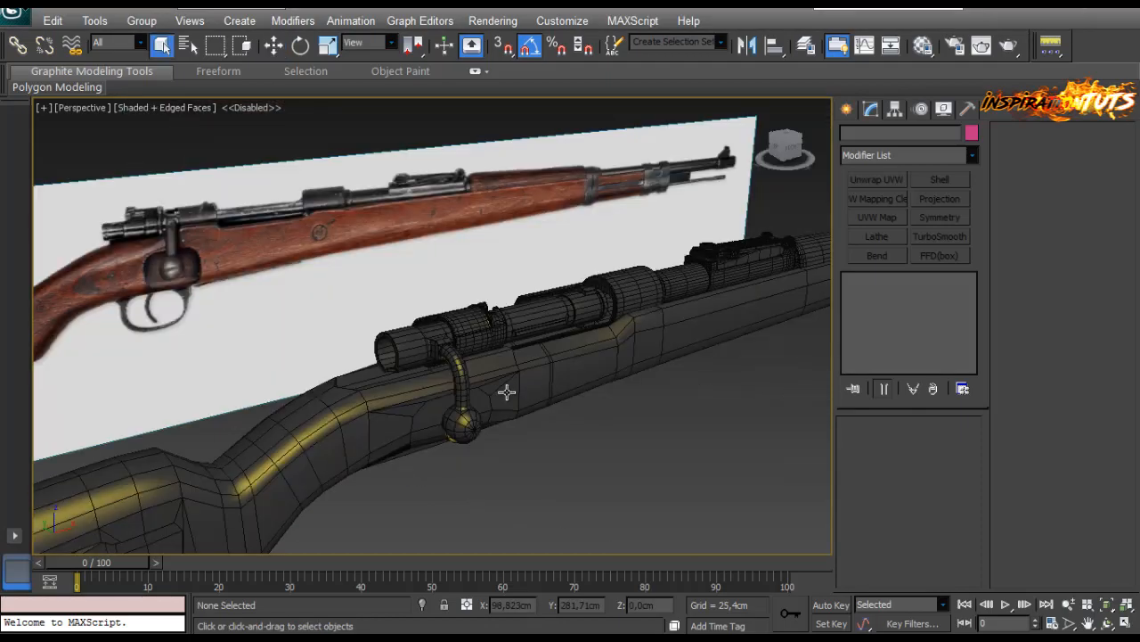
middle_click_drag(507, 393, 507, 392, "alt")
scroll(507, 392, "up", 5)
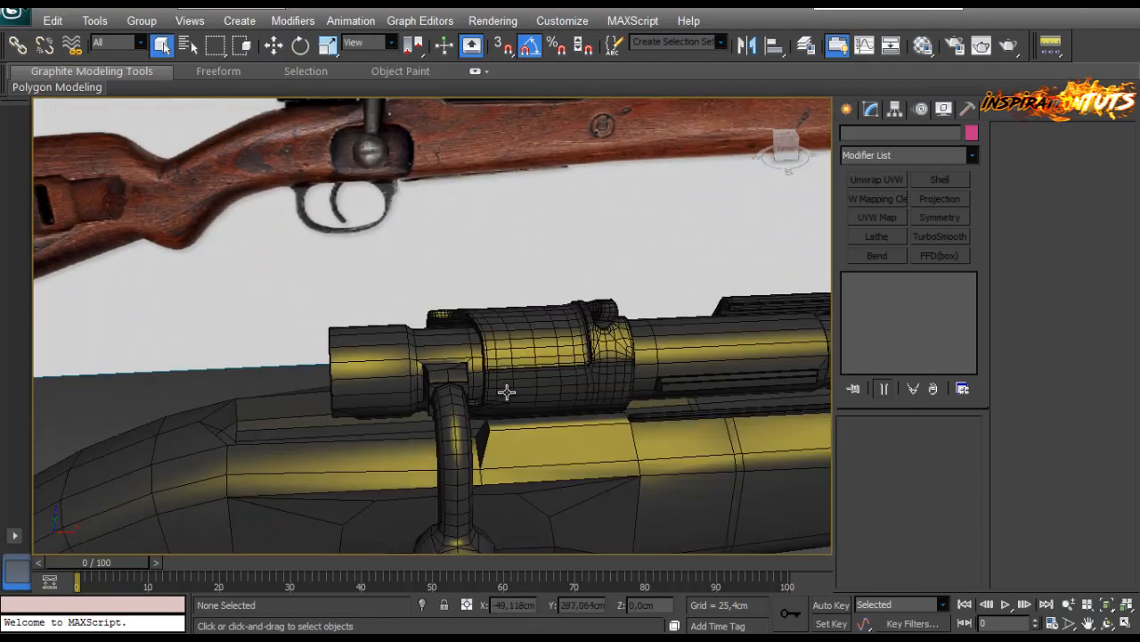
Clone the outer polygon band of the bolt's wide rear section into a separate object and select the copy for moving.
left_click(457, 406)
scroll(505, 392, "up", 2)
key("2")
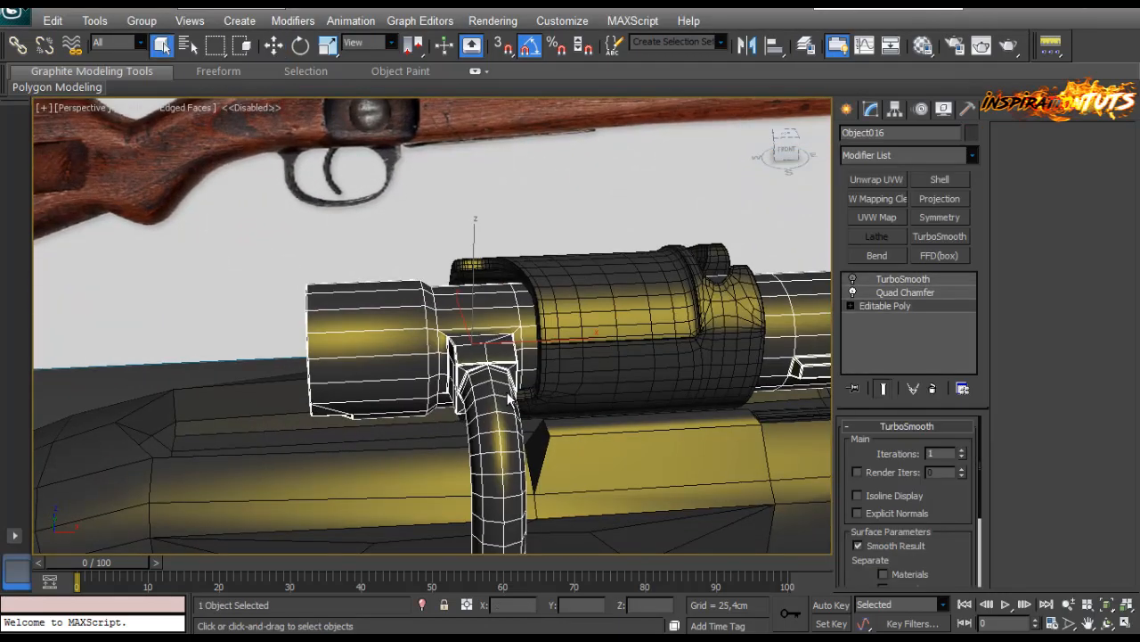
key("4")
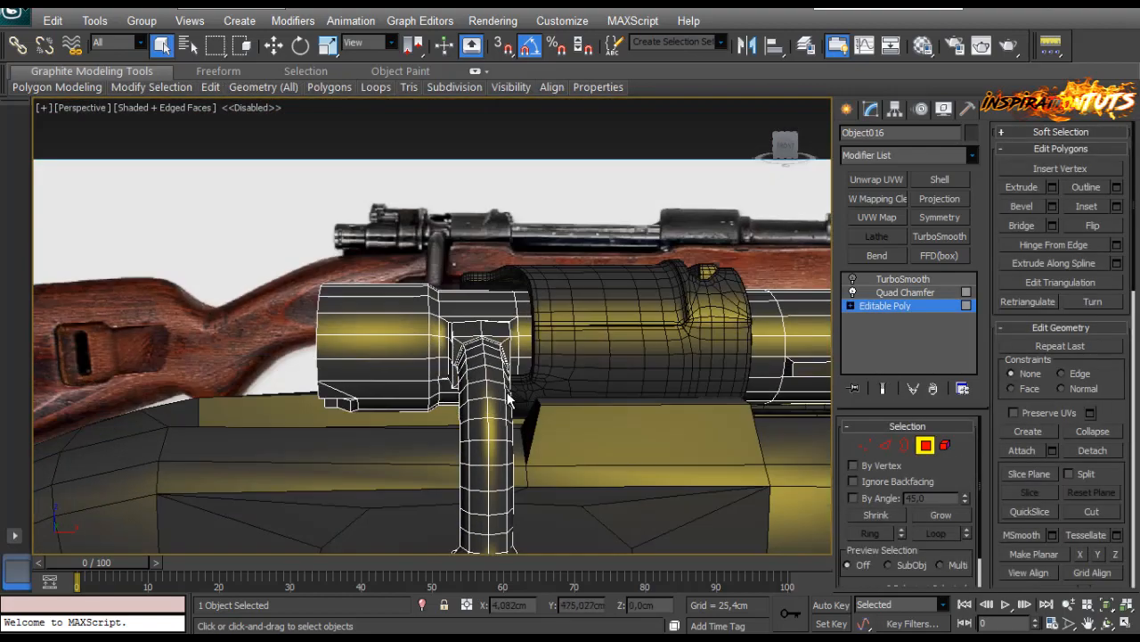
key("2")
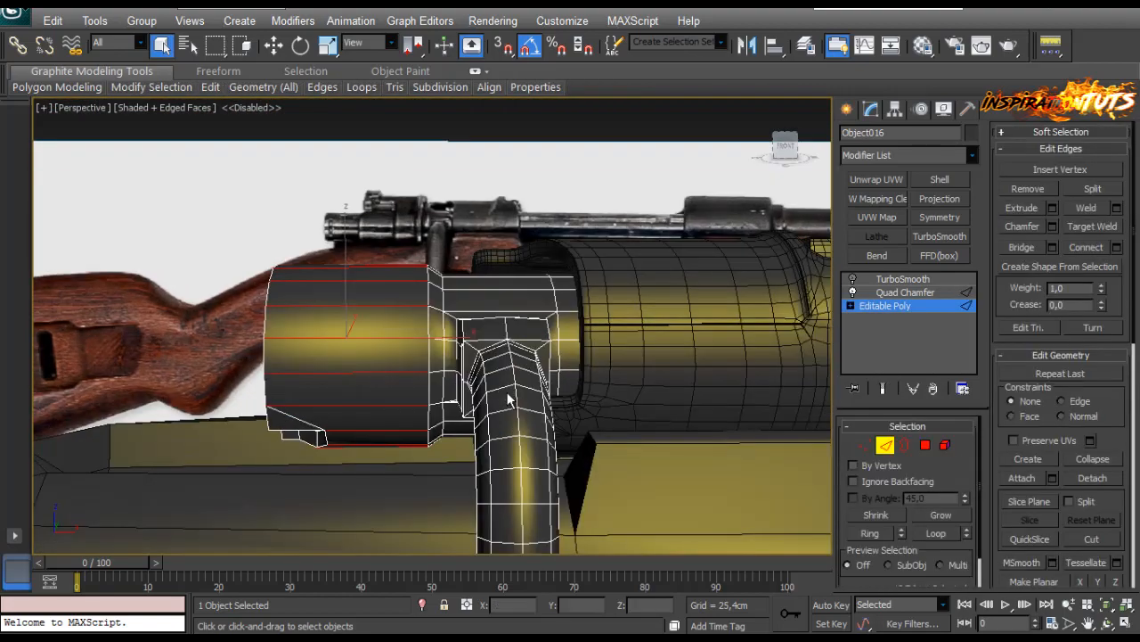
key("4")
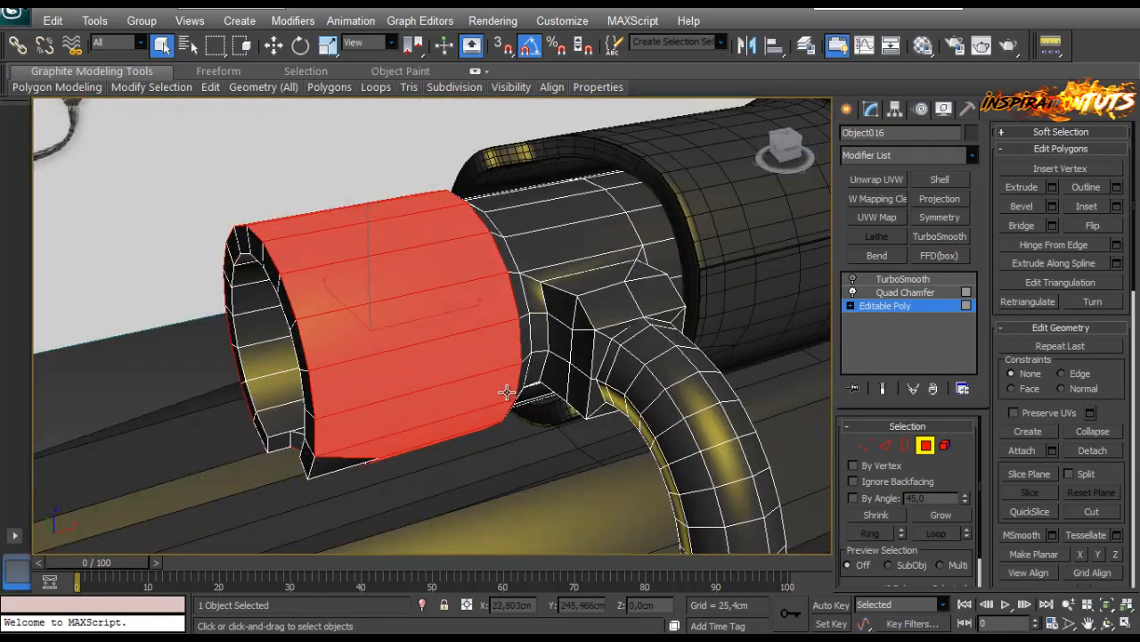
key("r")
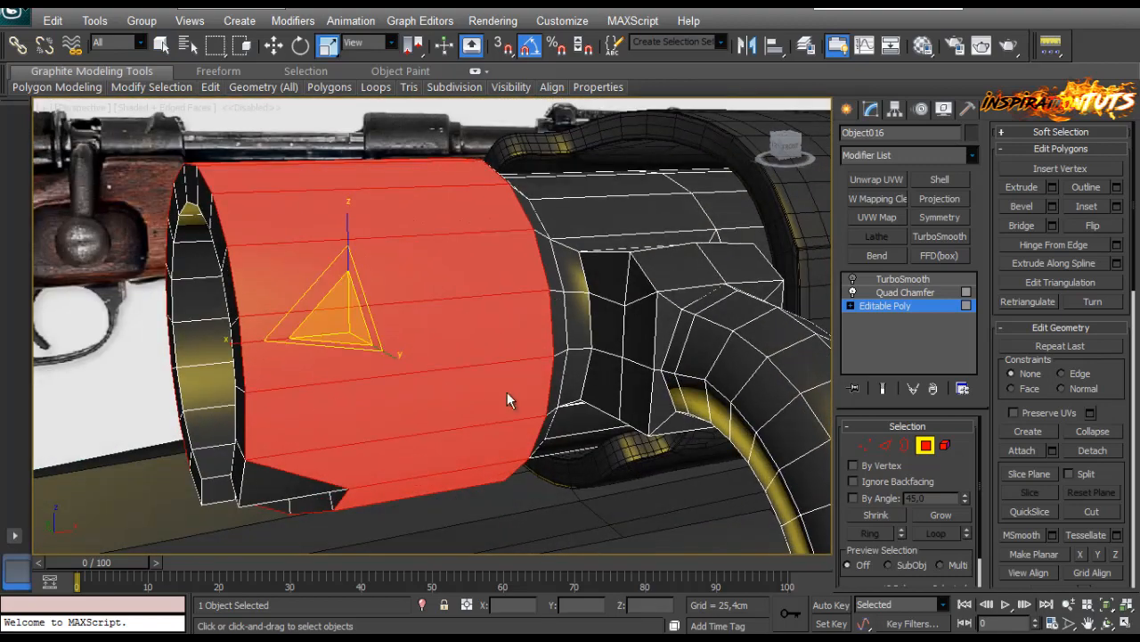
key("Return")
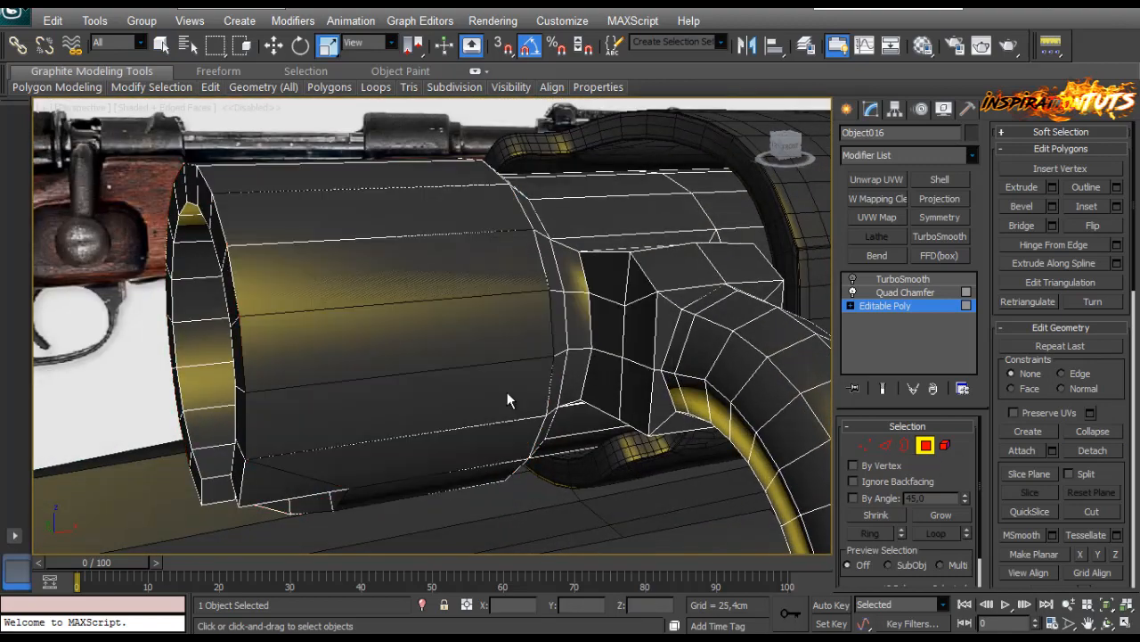
left_click(506, 390)
key("w")
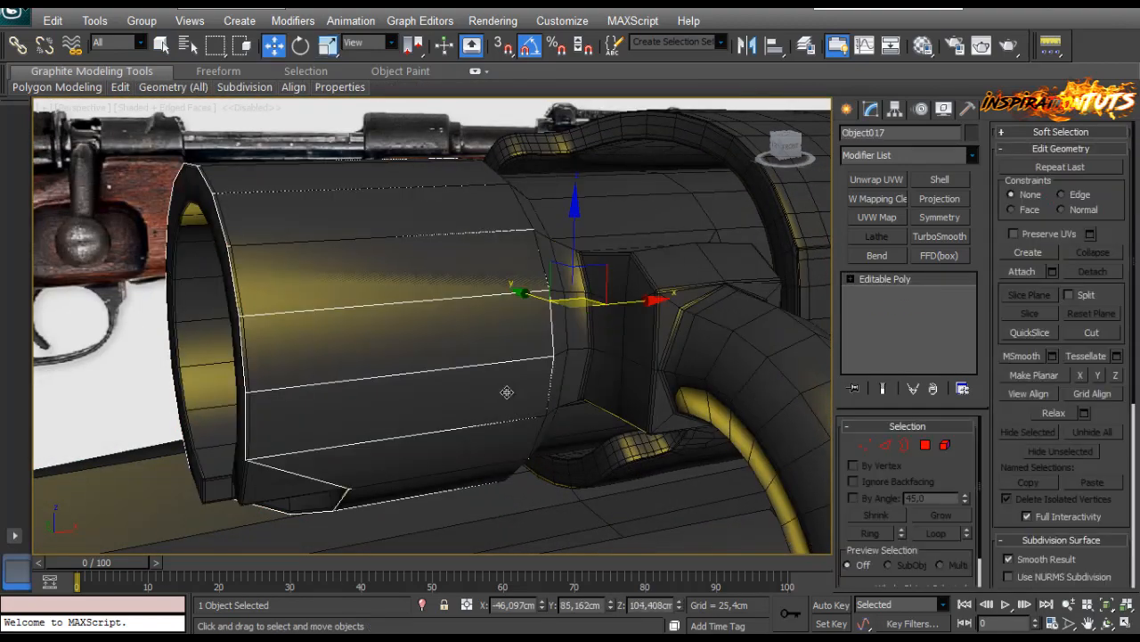
Narrow the copied bolt band into a short ring by moving its rear vertices toward the handle and scaling its front vertices.
key("1")
key("z")
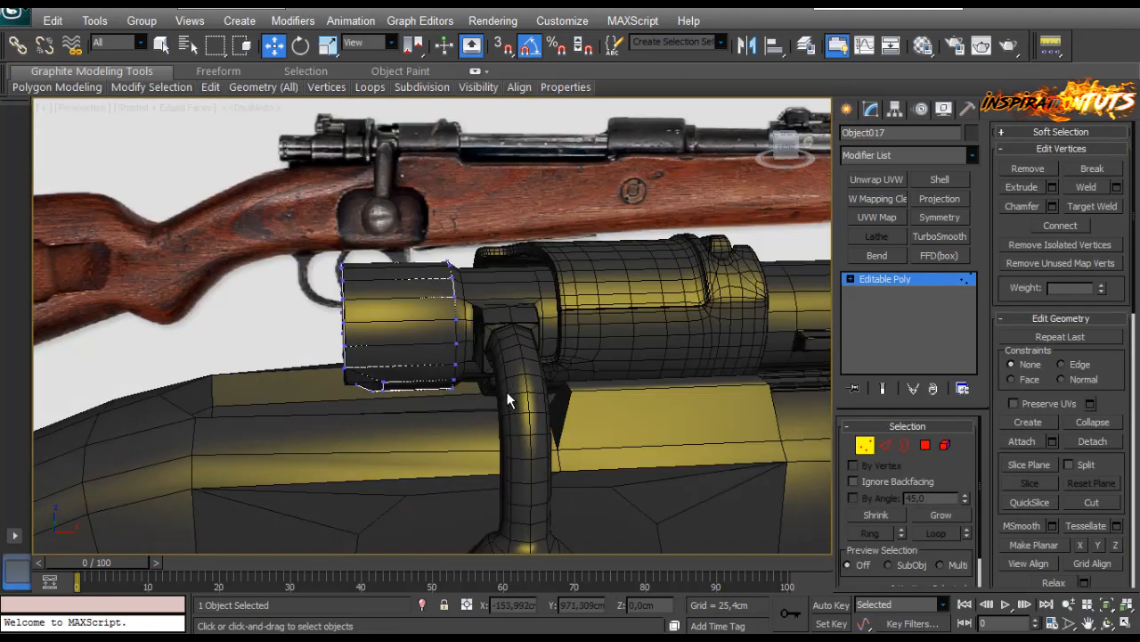
key("ctrl+a")
key("r")
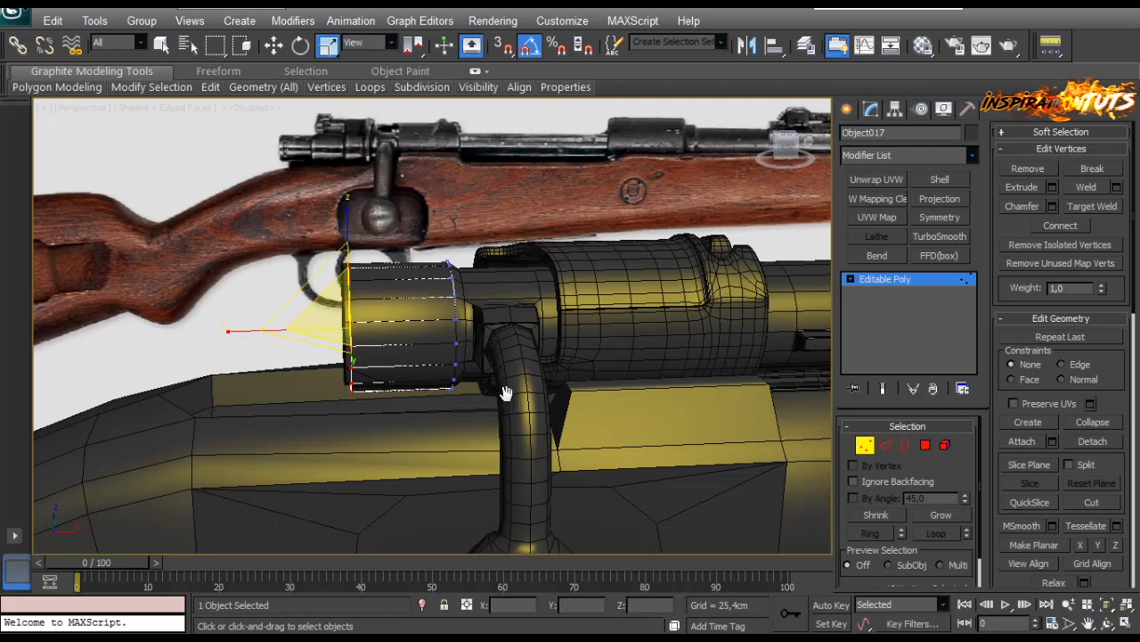
key("w")
left_click_drag(401, 326, 431, 325)
key("z")
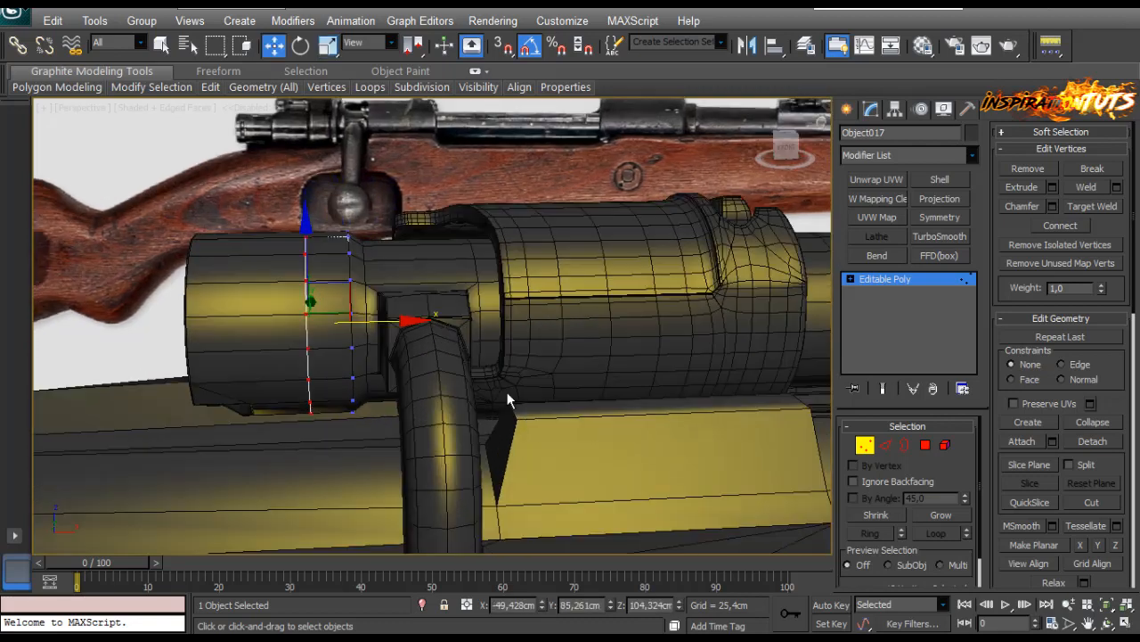
key("r")
key("r")
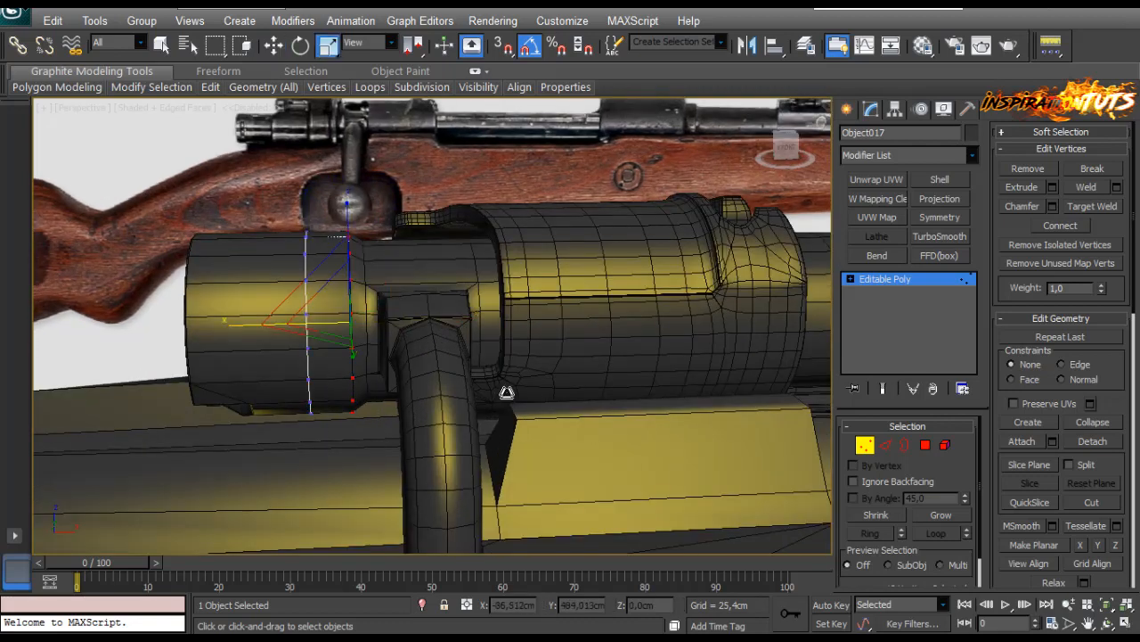
key("F8")
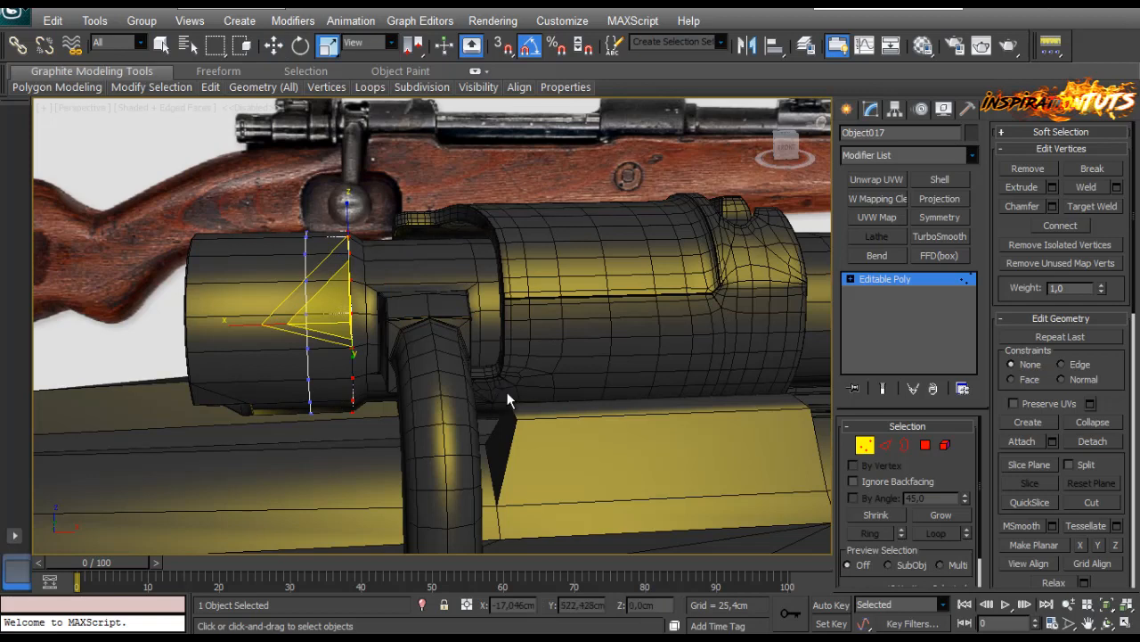
Extrude all polygons of the ring outward along local normals with a height of 0,225 cm.
scroll(507, 392, "up", 2)
key("4")
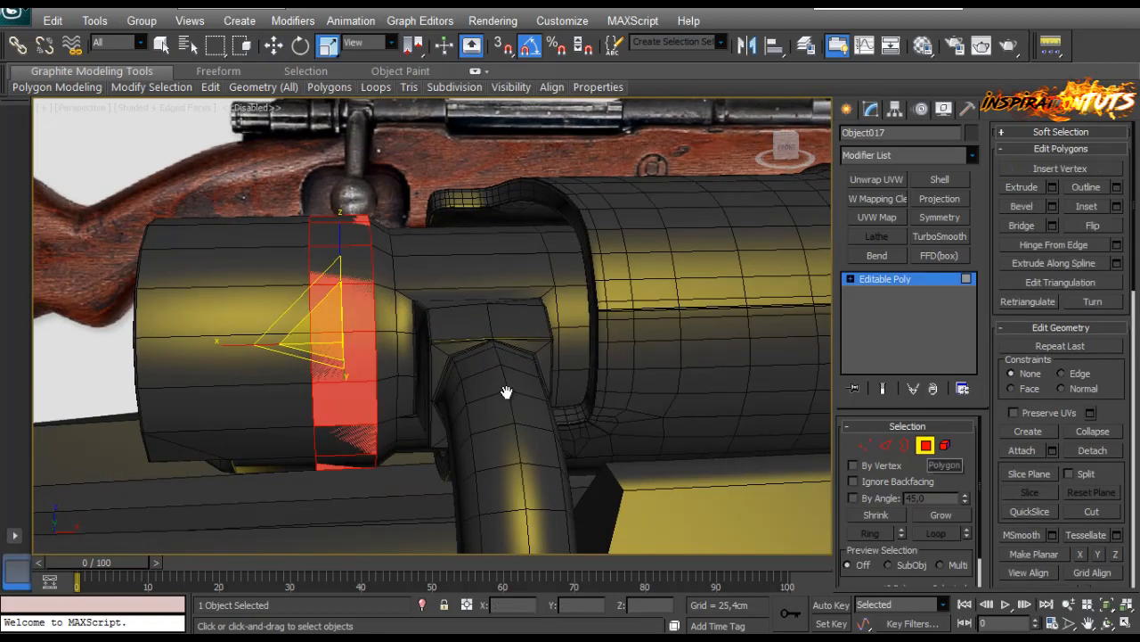
key("shift+e")
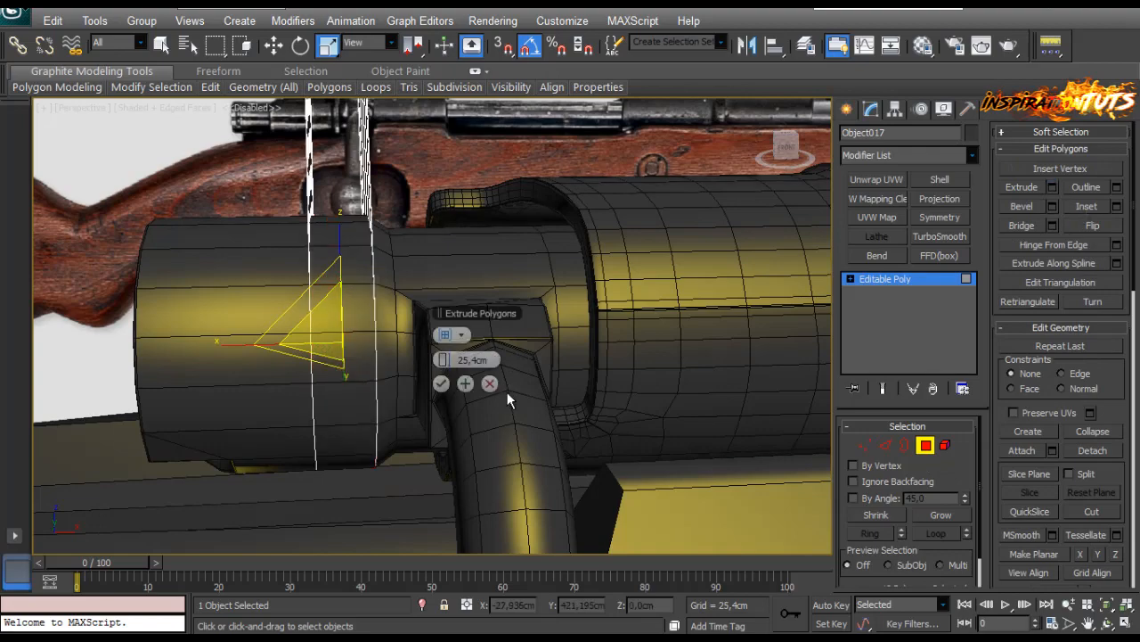
right_click(448, 360)
left_click_drag(448, 360, 459, 360)
middle_click_drag(507, 392, 506, 391, "alt")
left_click(453, 335)
left_click(486, 363)
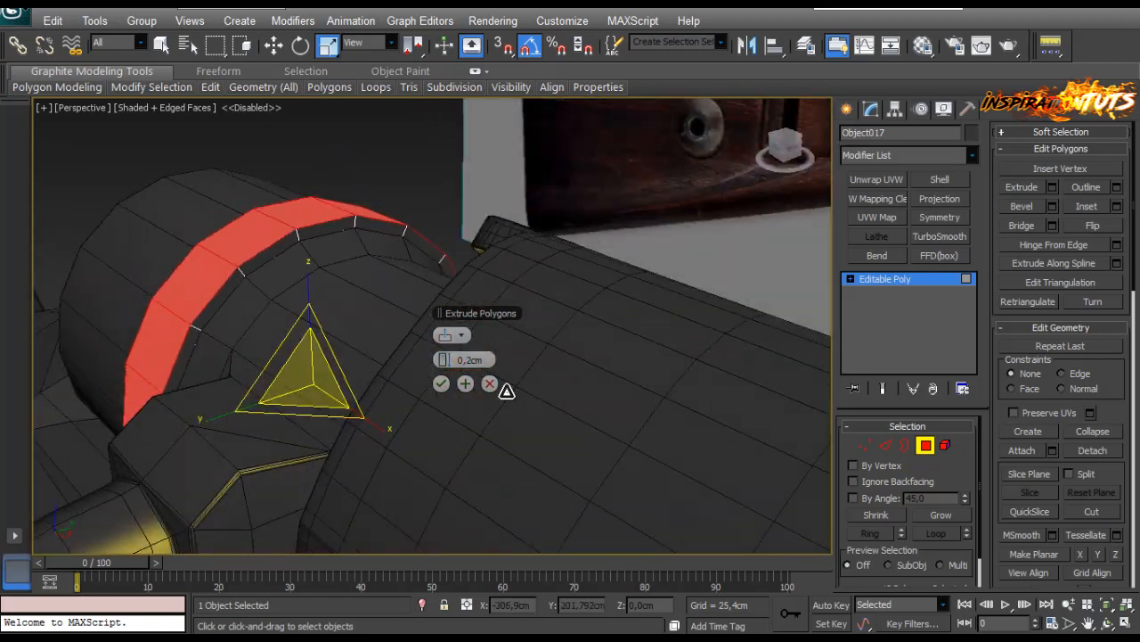
left_click(450, 360)
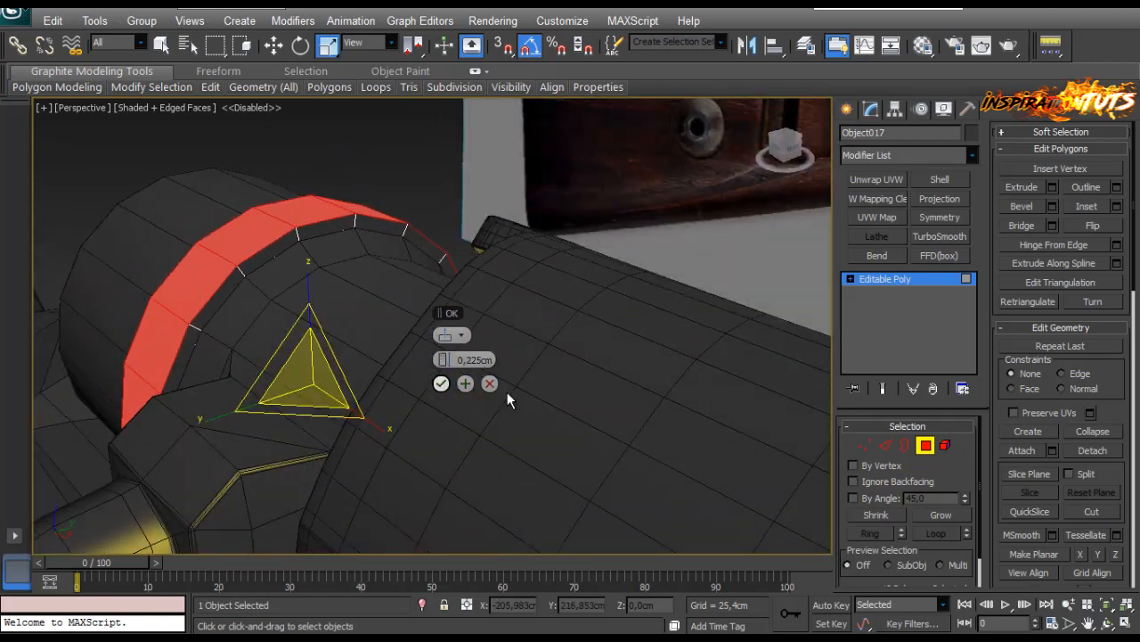
left_click(441, 383)
Move the ring's rear vertices slightly forward and connect its cross edges with one segment at slide 30.
middle_click_drag(507, 392, 507, 392, "alt")
key("1")
key("w")
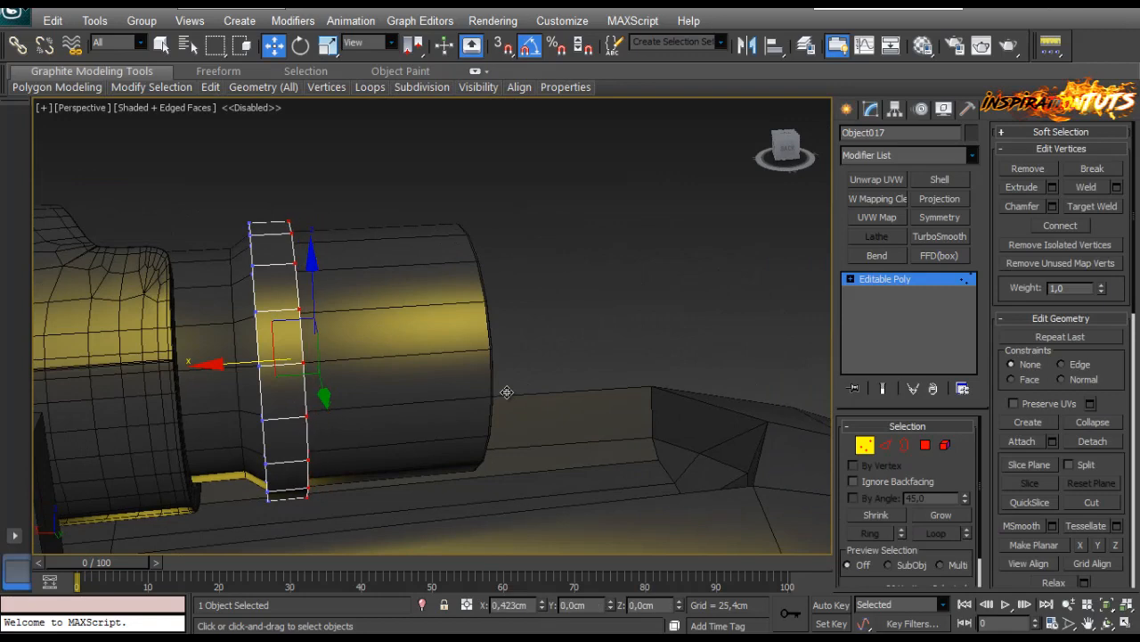
middle_click_drag(506, 392, 507, 393, "alt")
key("2")
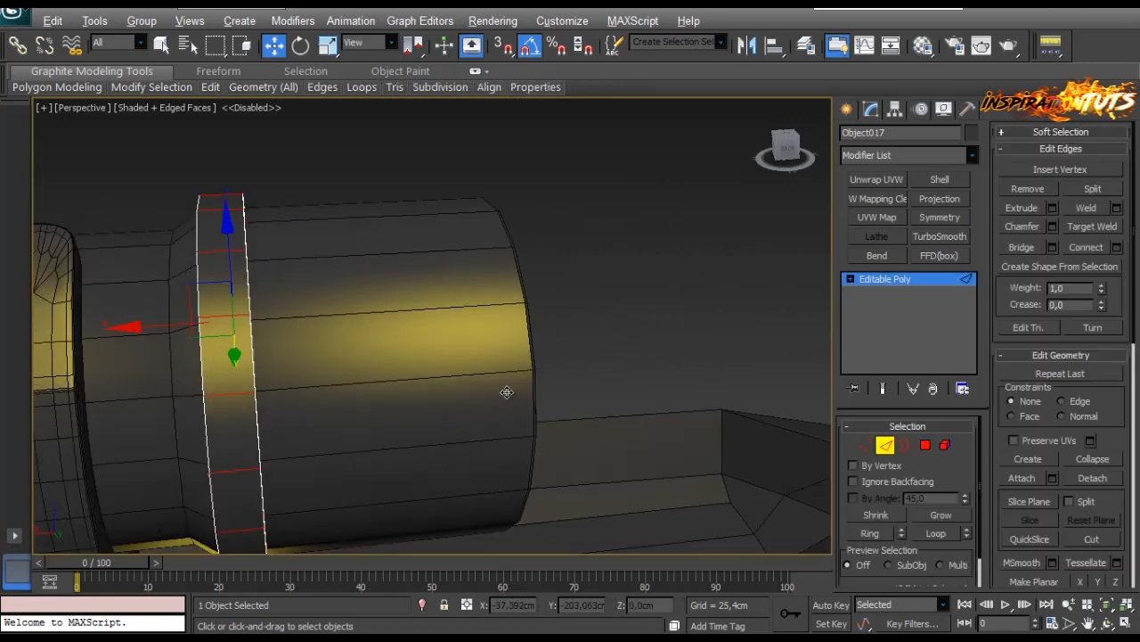
key("ctrl+shift+e")
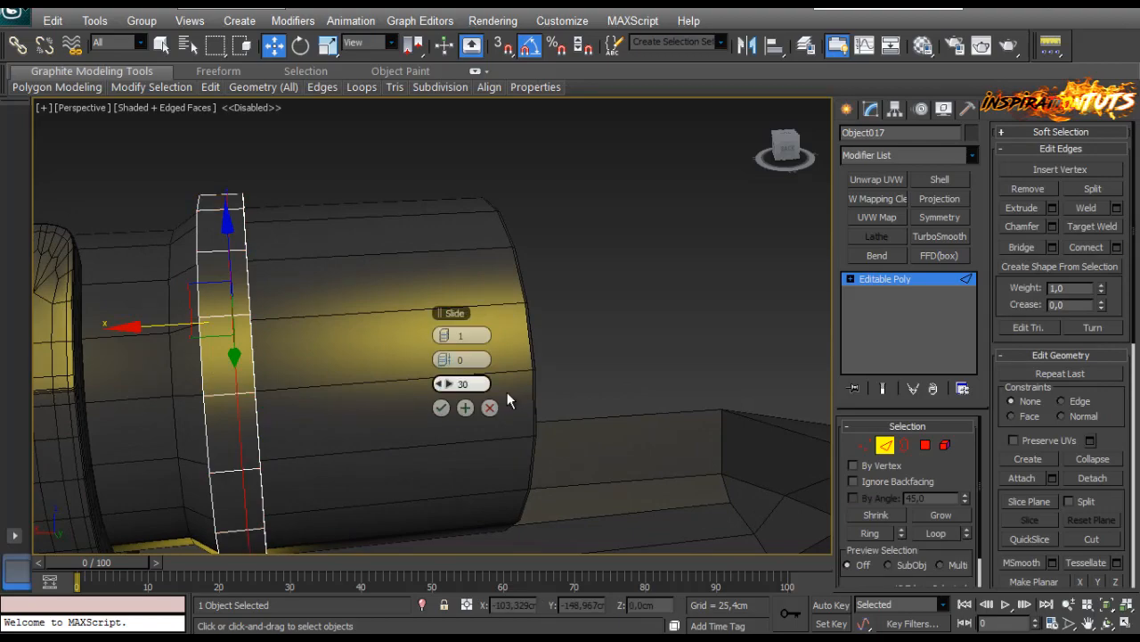
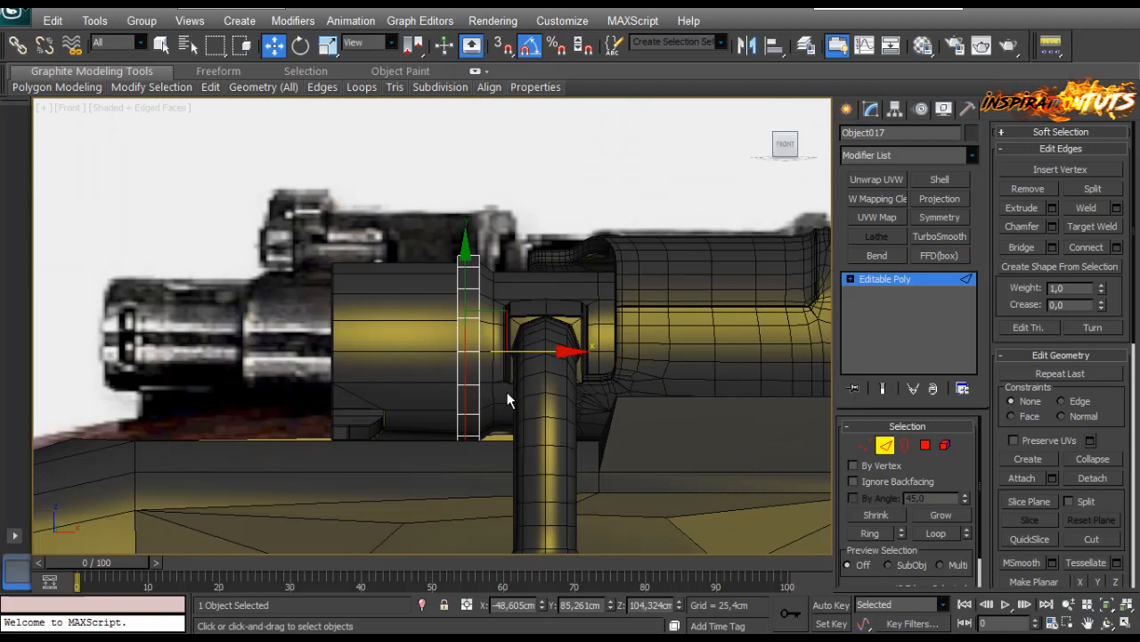
key("1")
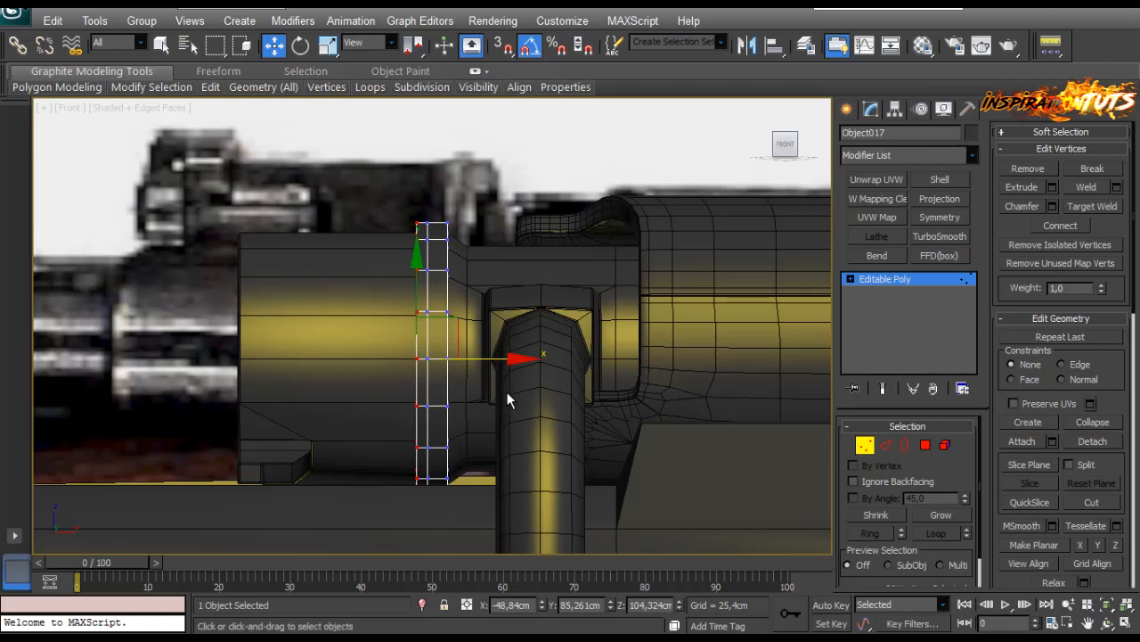
left_click(507, 392)
left_click(507, 392)
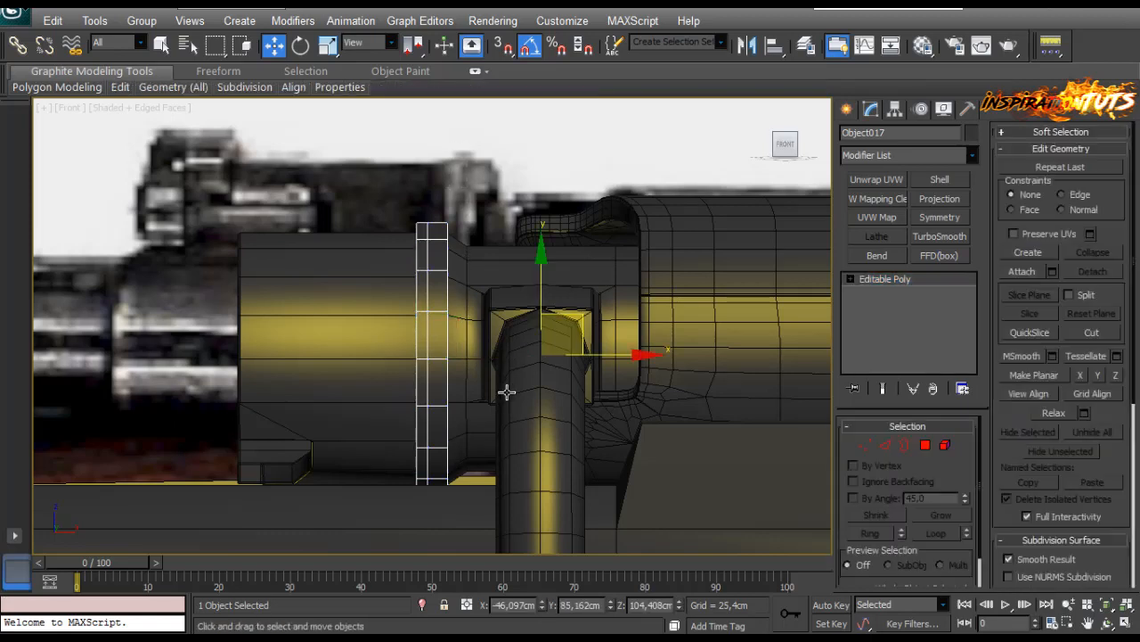
Move the bolt about 0.44 cm forward along X and shift its shoulder vertices about 0.44 cm rearward.
scroll(507, 392, "down", 3)
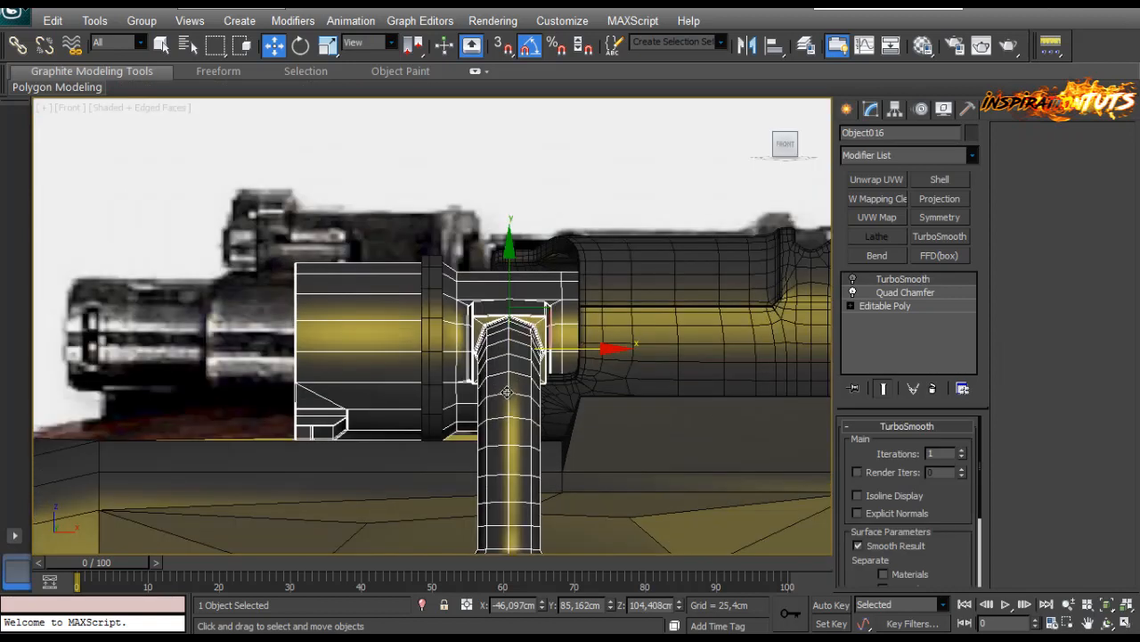
left_click_drag(507, 392, 521, 392)
key("1")
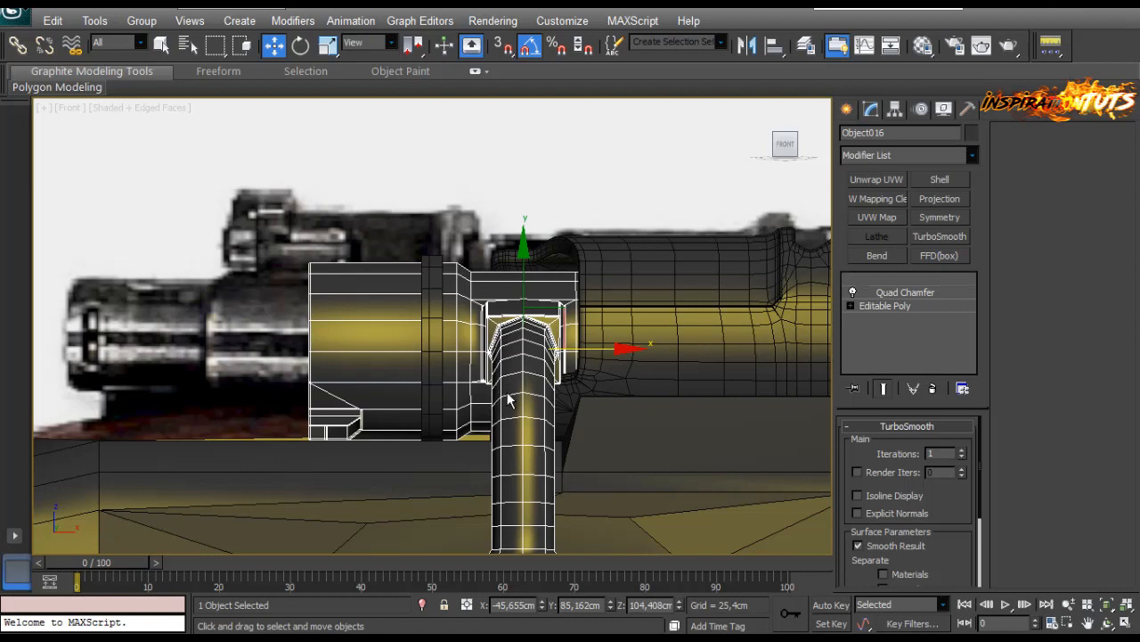
scroll(507, 393, "up", 2)
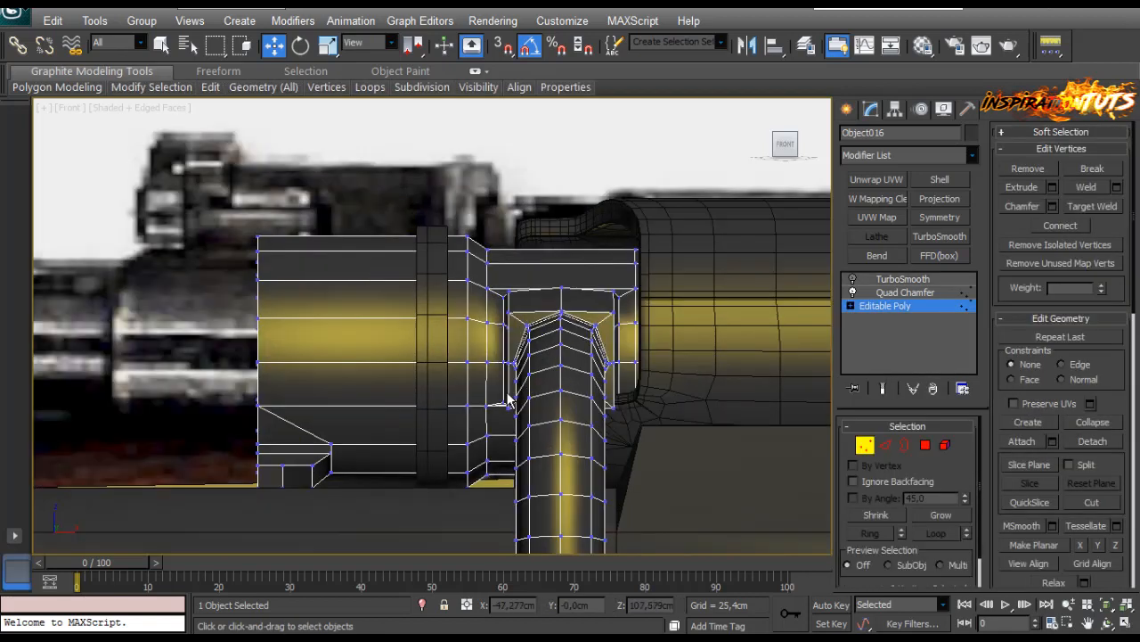
left_click_drag(404, 571, 404, 572)
left_click_drag(539, 361, 516, 362)
key("ctrl+z")
key("ctrl+z")
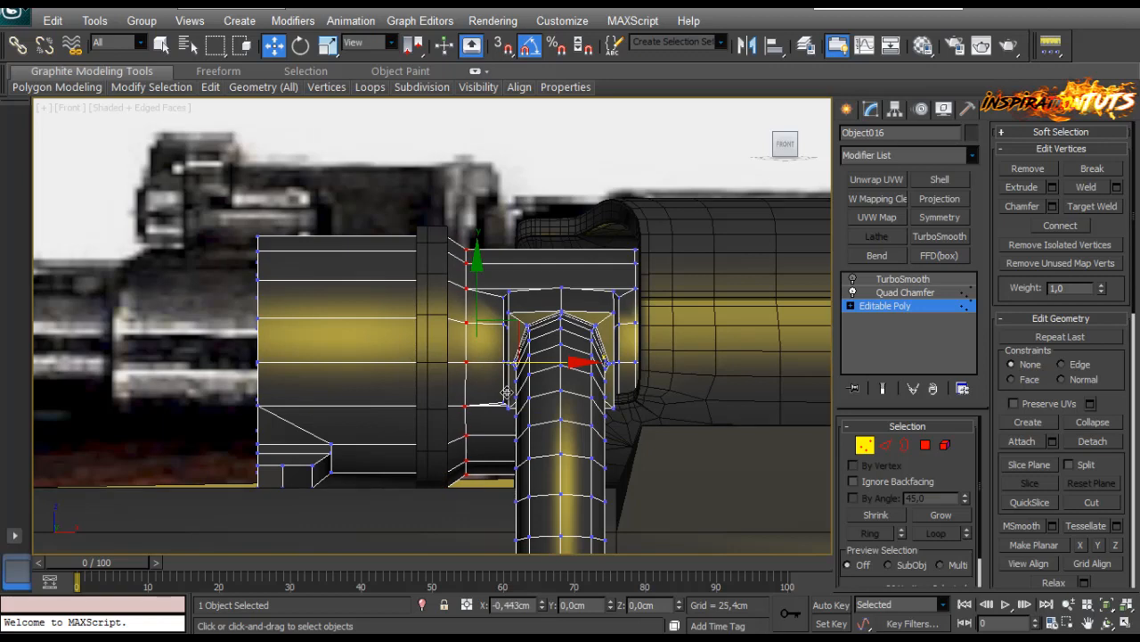
key("ctrl+z")
key("ctrl+z")
key("ctrl+z")
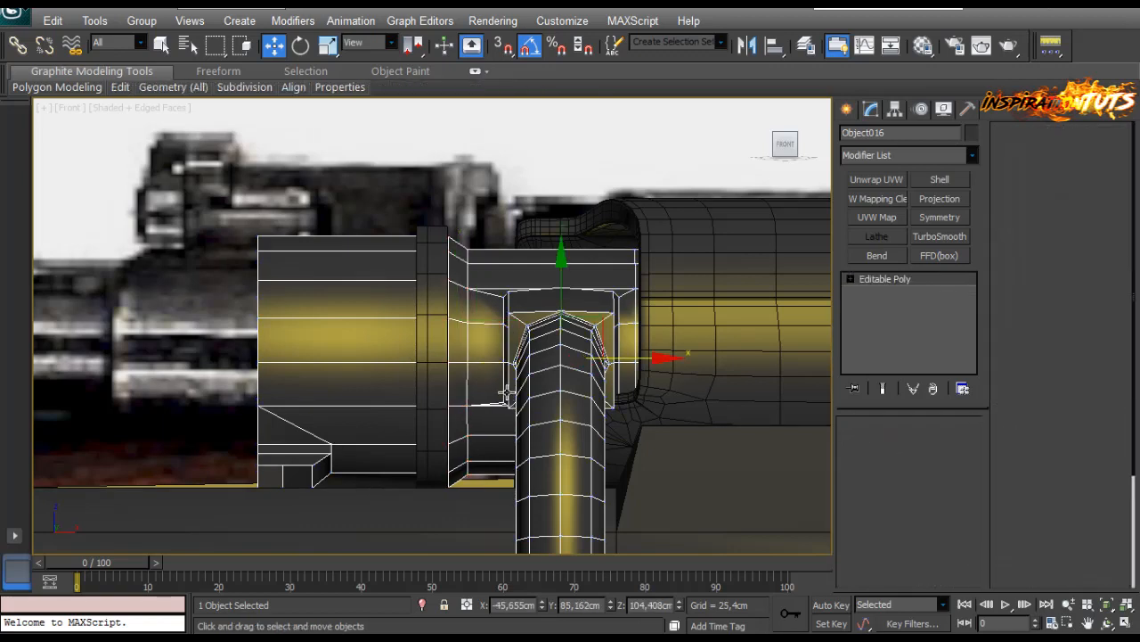
Move the ring about 0.7 cm forward along X over the bolt's shoulder and compare its position with the reference.
left_click_drag(506, 392, 506, 392)
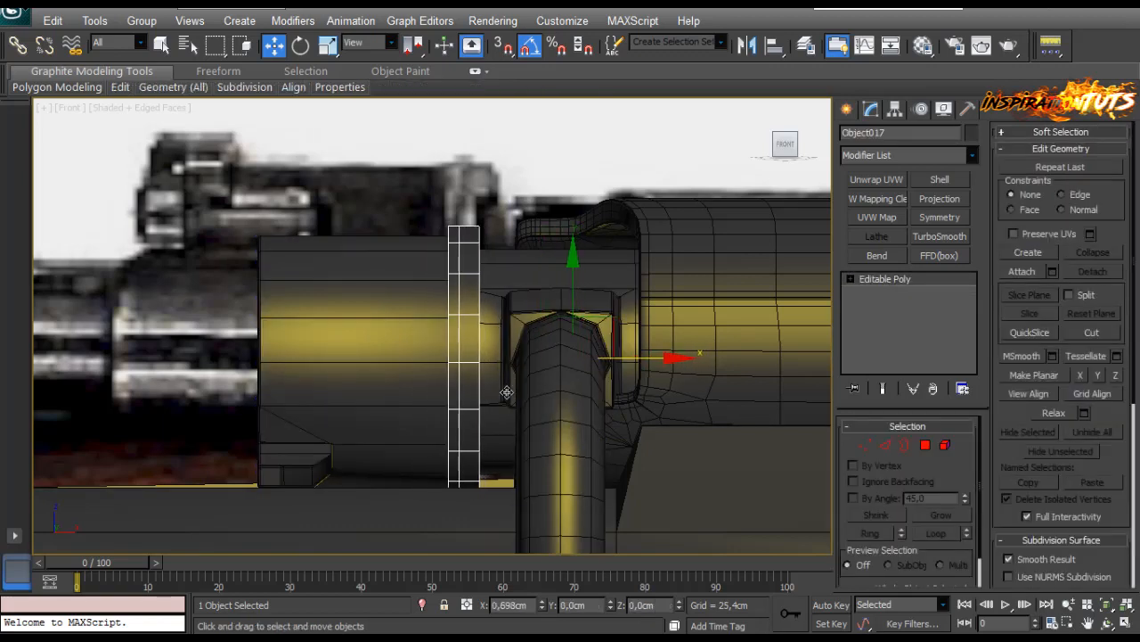
scroll(506, 392, "down", 4)
scroll(506, 392, "up", 4)
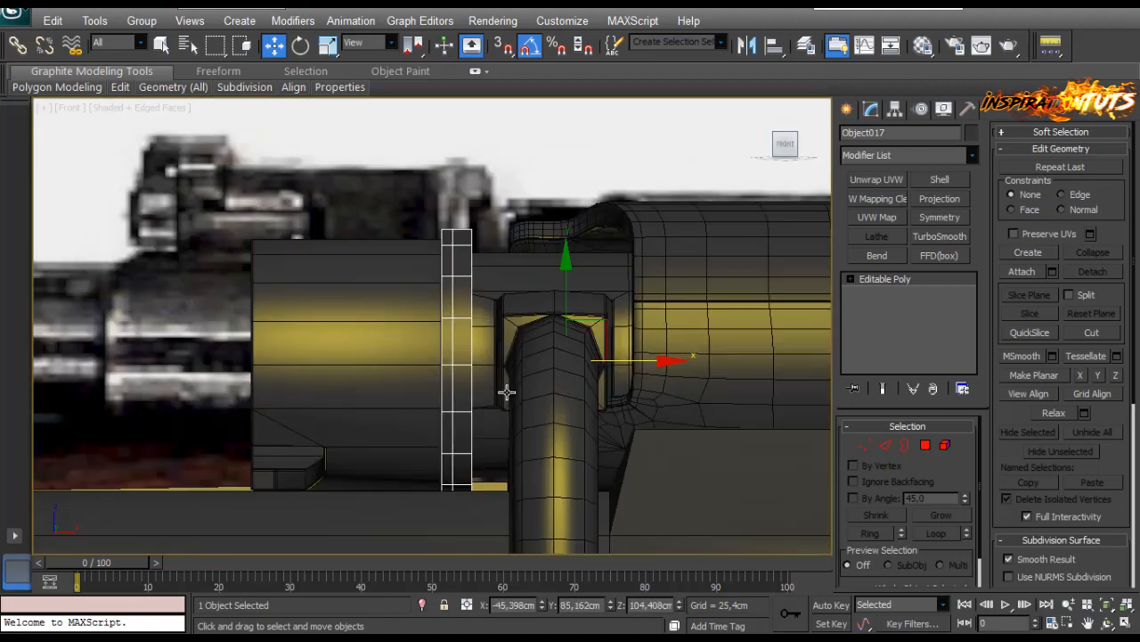
scroll(506, 392, "down", 3)
scroll(506, 392, "up", 3)
scroll(506, 392, "down", 3)
middle_click_drag(507, 392, 506, 392)
scroll(506, 392, "up", 2)
scroll(506, 392, "down", 4)
scroll(506, 393, "up", 2)
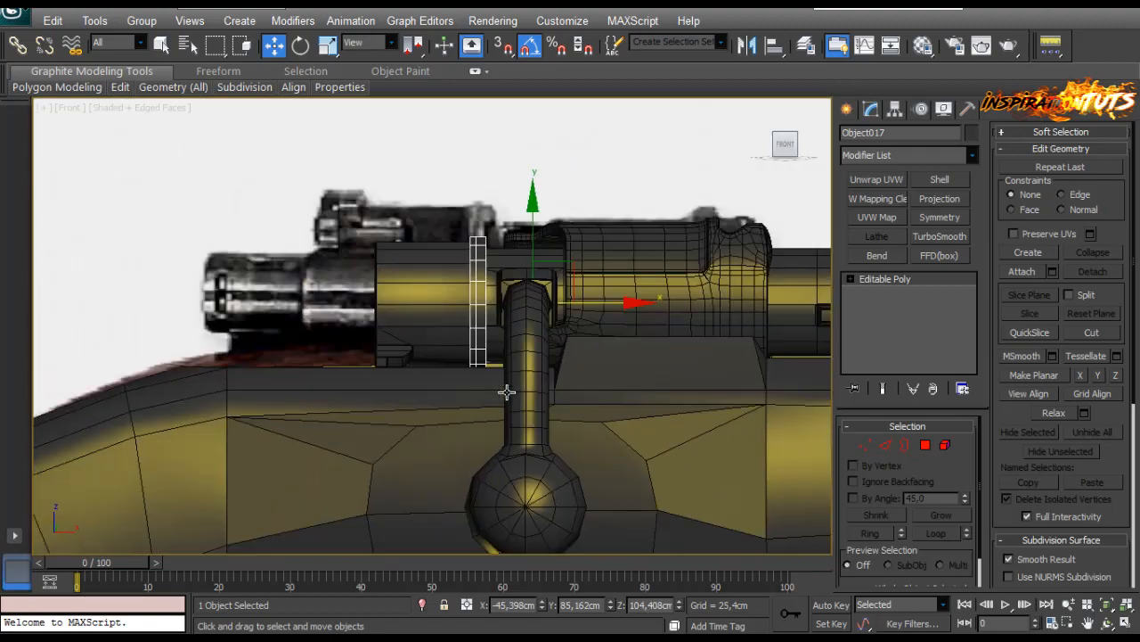
scroll(506, 392, "up", 3)
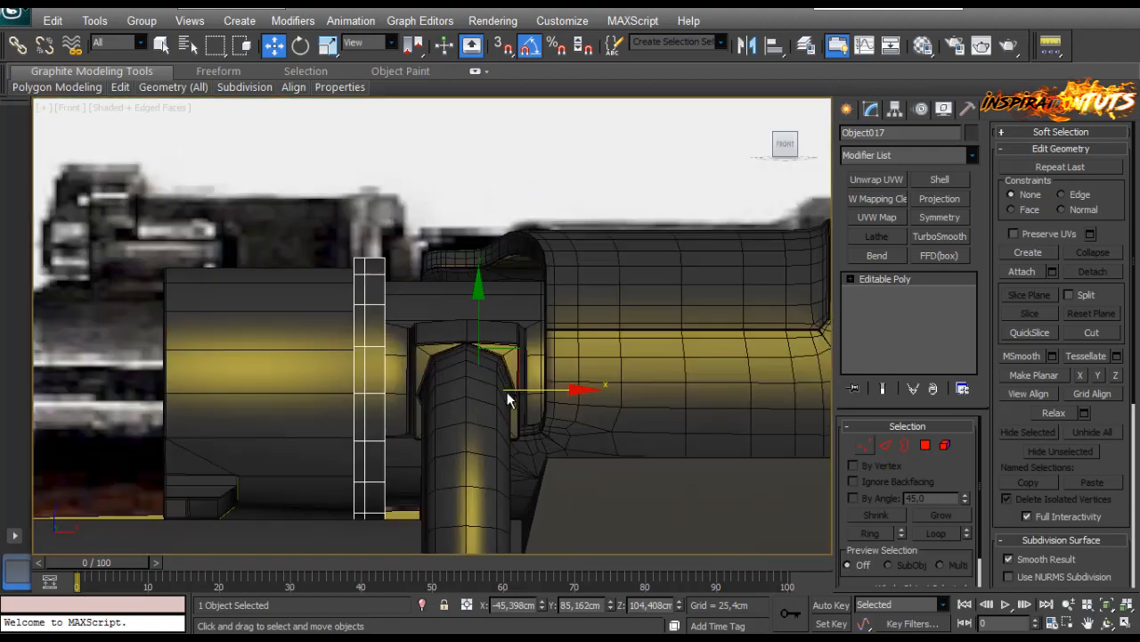
Extrude the ring's narrow rear polygon strip outward along local normals by about 0.66 cm.
key("2")
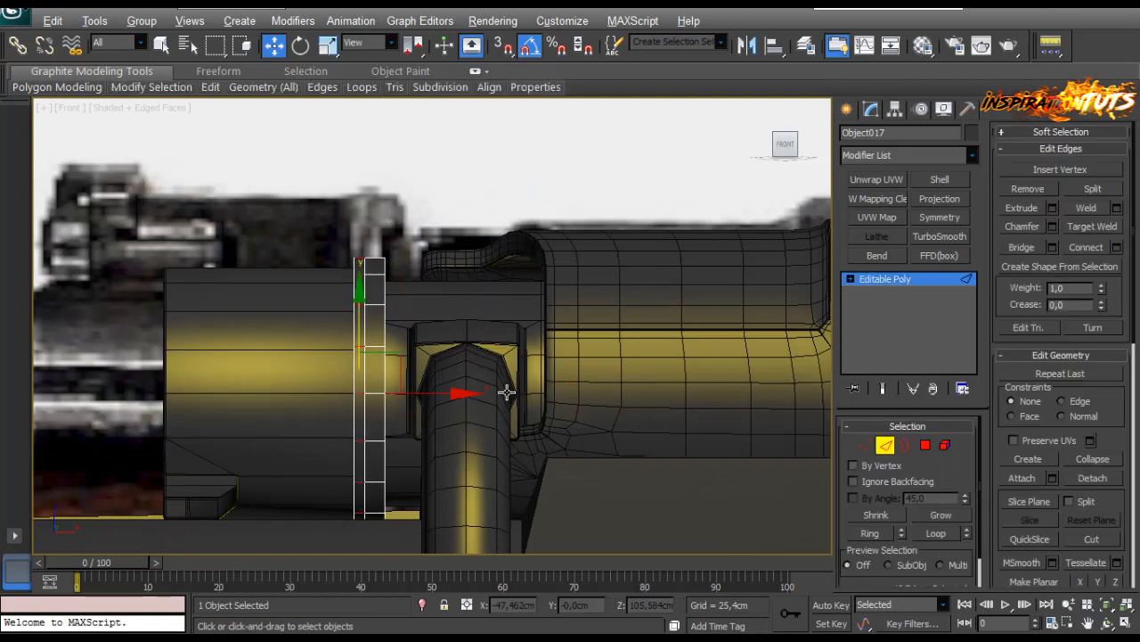
key("4")
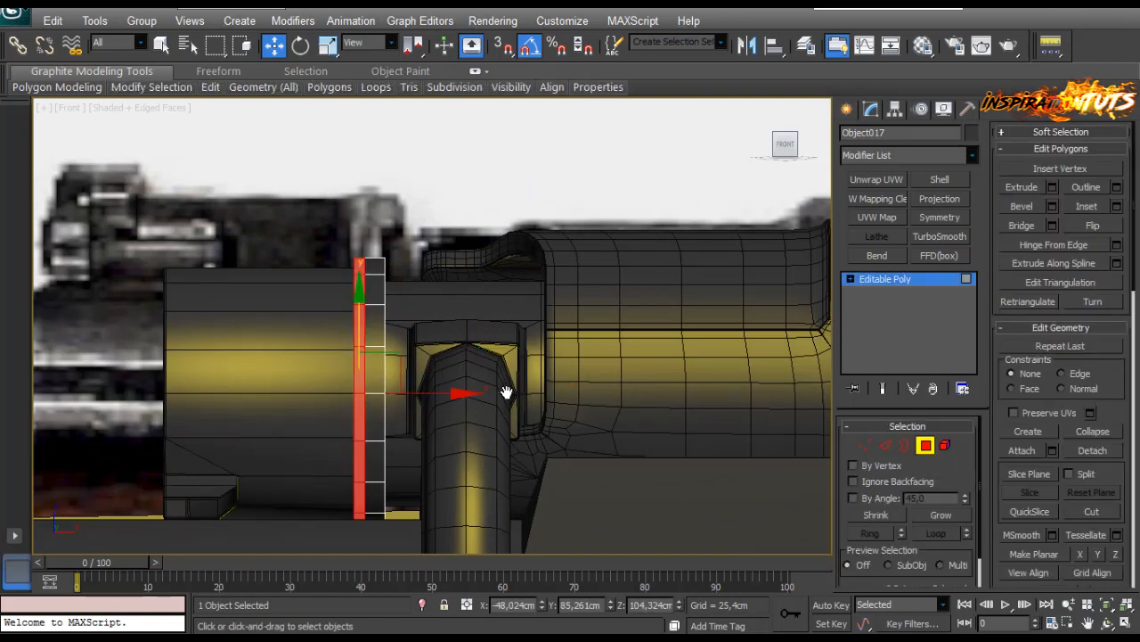
key("shift+e")
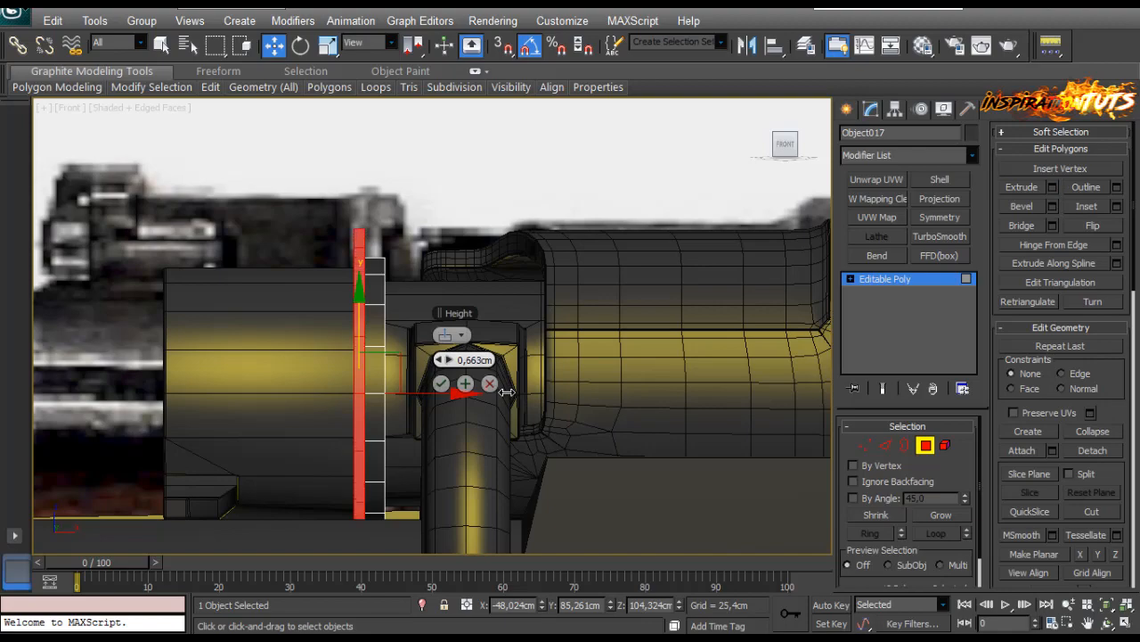
key("Return")
Select the polygons of the raised ring's rear-facing wall from its radial edges and delete them.
scroll(507, 392, "down", 3)
key("p")
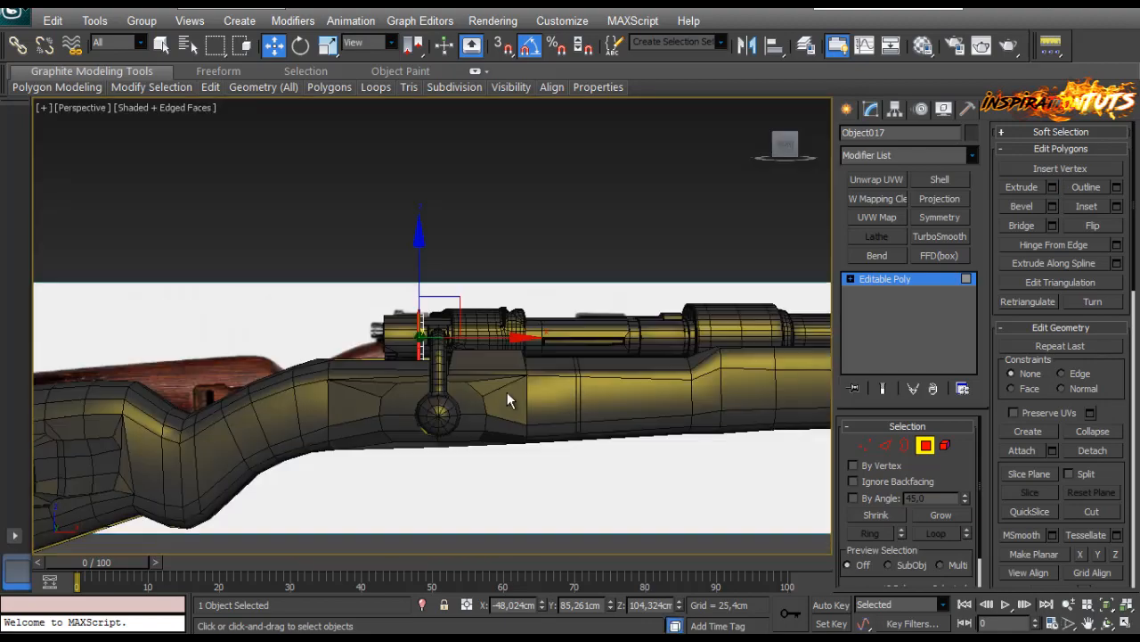
middle_click_drag(507, 392, 508, 393, "alt")
key("z")
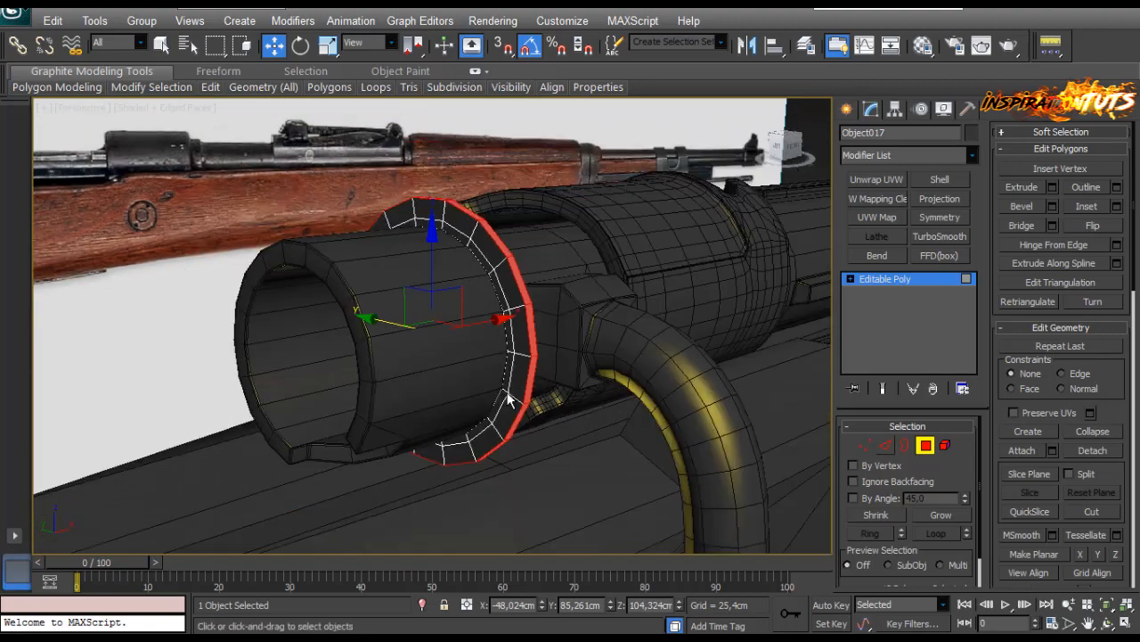
key("2")
scroll(507, 401, "up", 10)
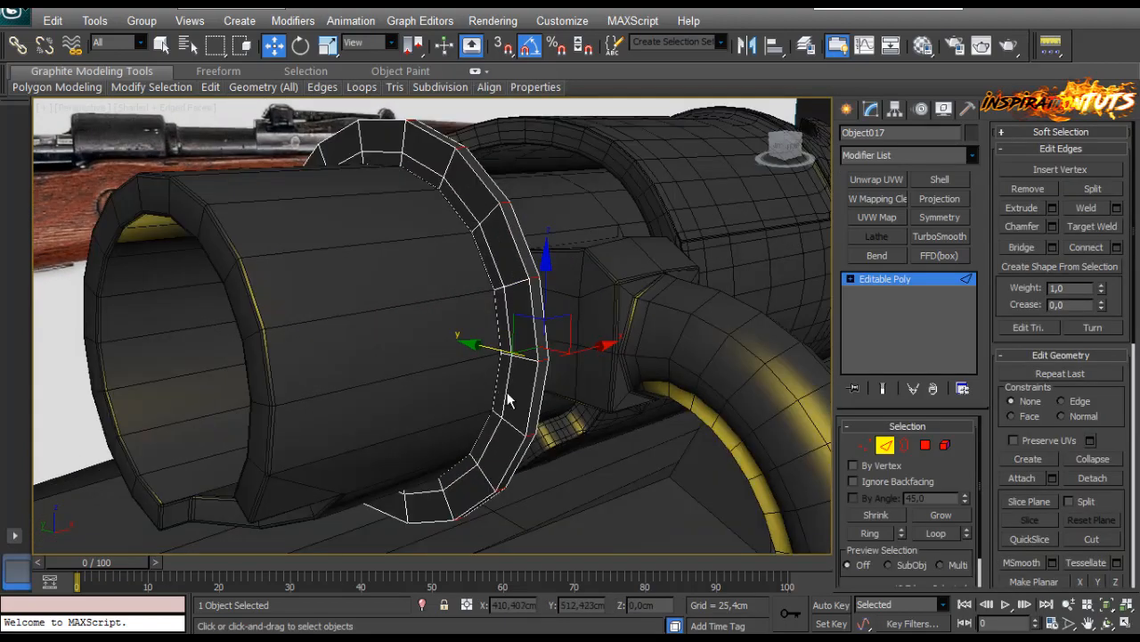
middle_click_drag(508, 393, 511, 393, "alt")
left_click(614, 221, "ctrl")
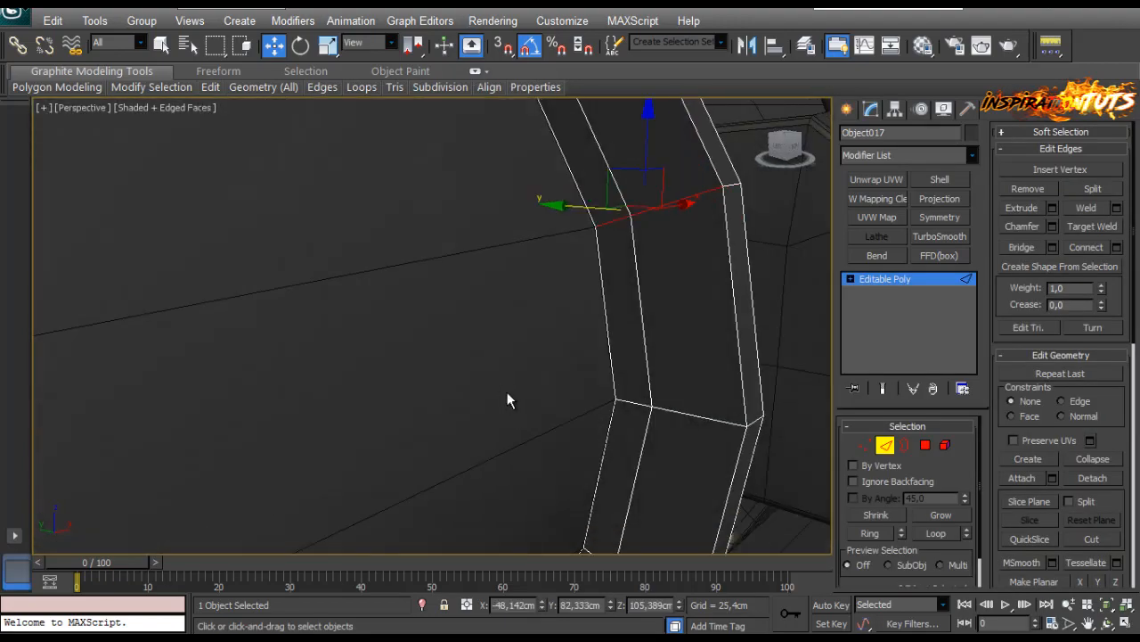
left_click(871, 533)
key("4")
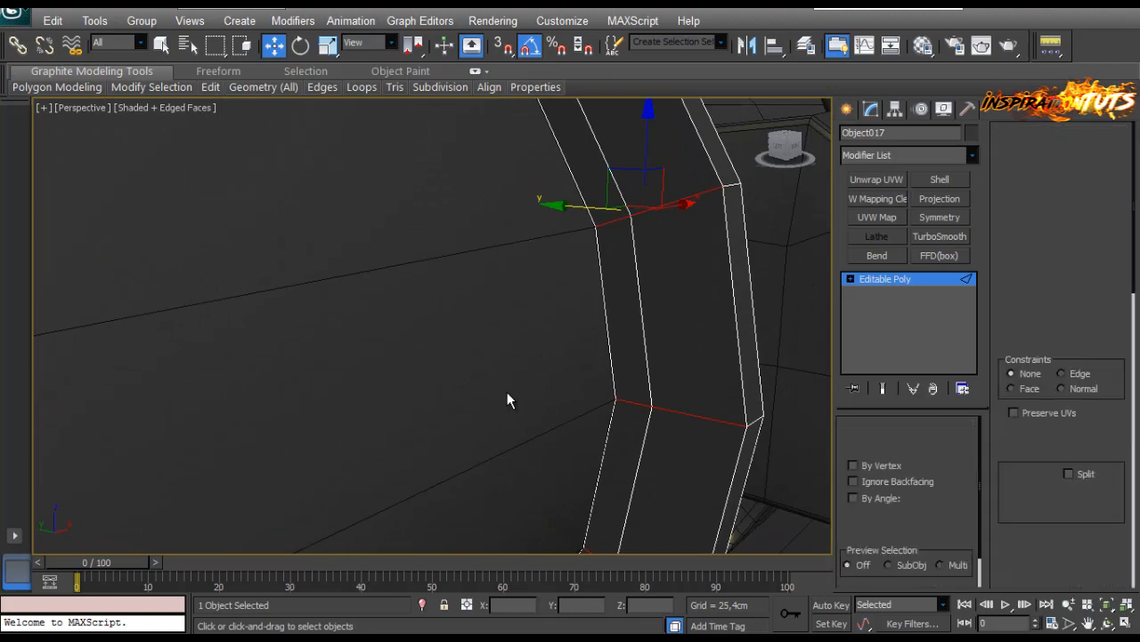
scroll(508, 401, "down", 5)
key("Delete")
scroll(508, 401, "down", 6)
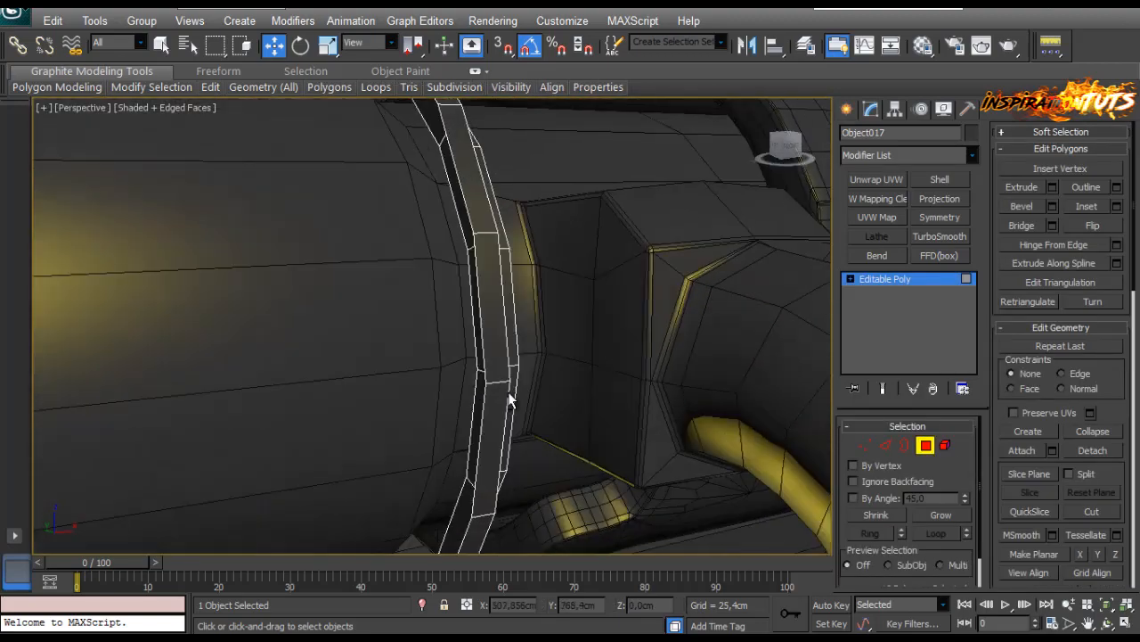
Extend the ring's open rear border inward with new polygons scaled to 86%, and shift it about 0.6 cm rearward.
key("3")
key("ctrl+a")
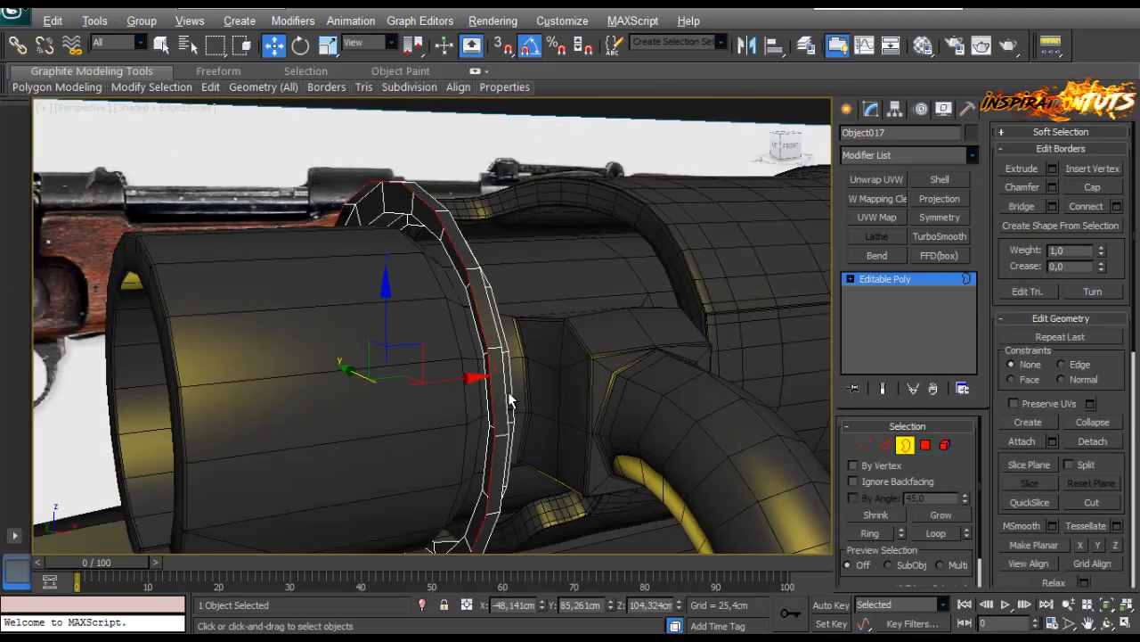
middle_click_drag(508, 399, 506, 392, "alt")
key("r")
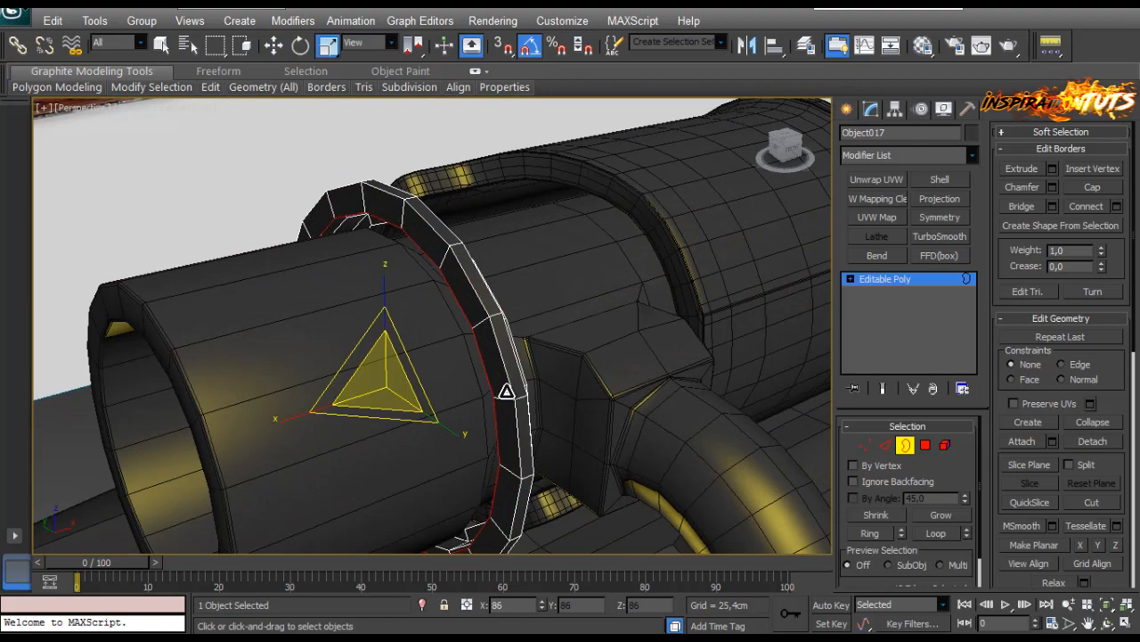
key("w")
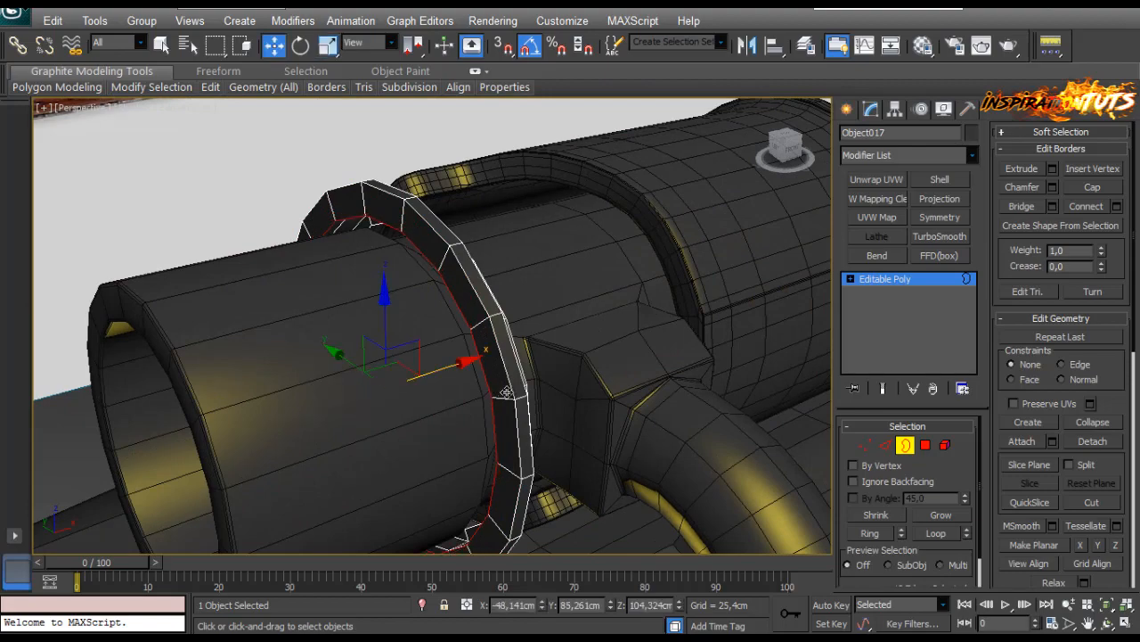
left_click_drag(506, 392, 506, 392, "shift")
middle_click_drag(506, 392, 509, 399, "alt")
key("f")
scroll(507, 400, "up", 3)
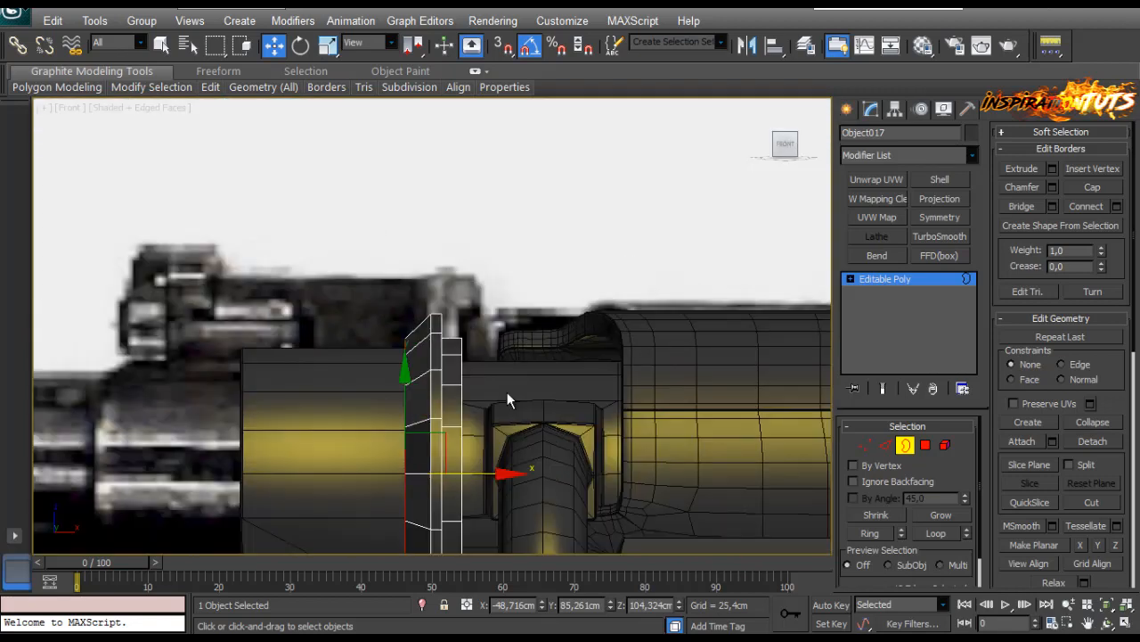
Extrude the ring's rear border about 4.8 cm rearward along X to form the rear sleeve against the reference.
scroll(507, 400, "down", 2)
key("r")
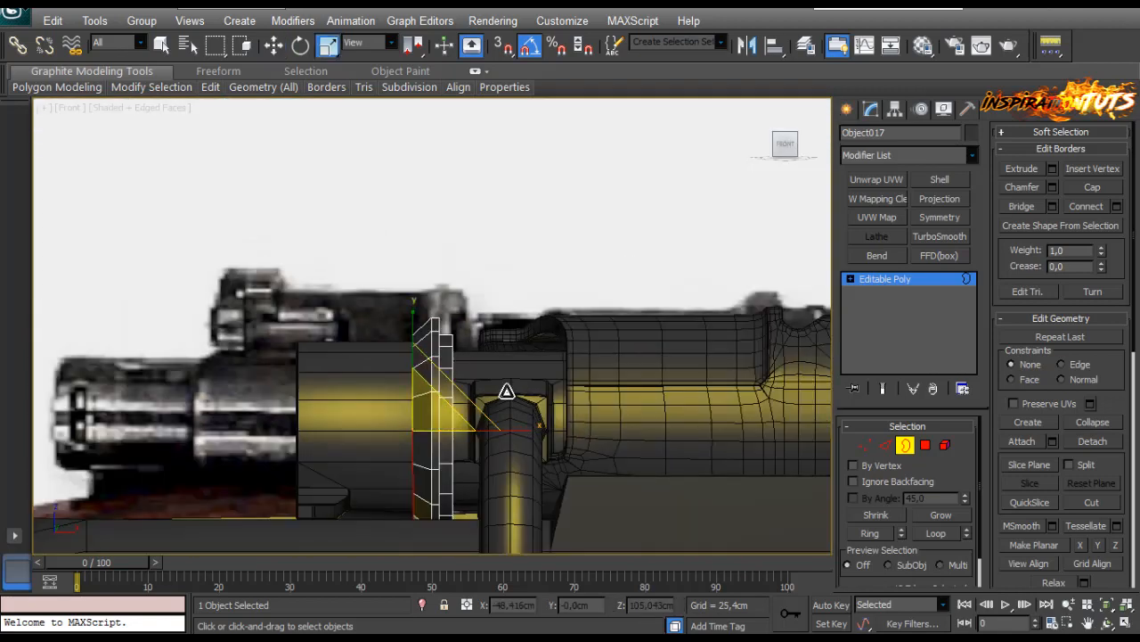
left_click_drag(507, 392, 335, 392)
key("w")
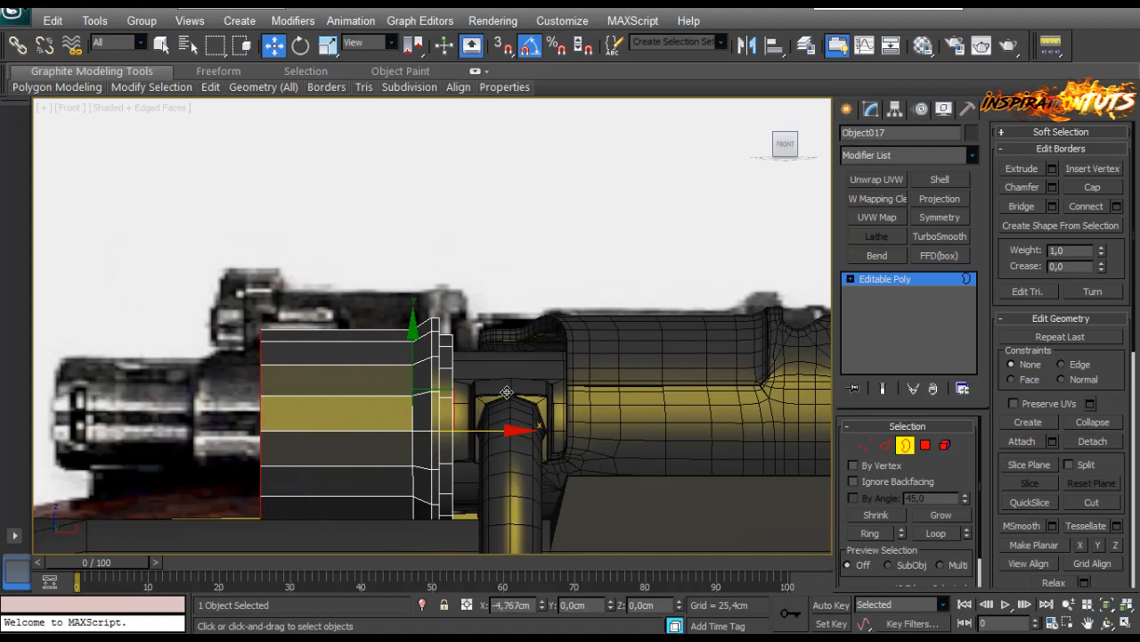
left_click_drag(507, 393, 507, 392, "shift")
key("p")
middle_click_drag(507, 392, 570, 423, "alt")
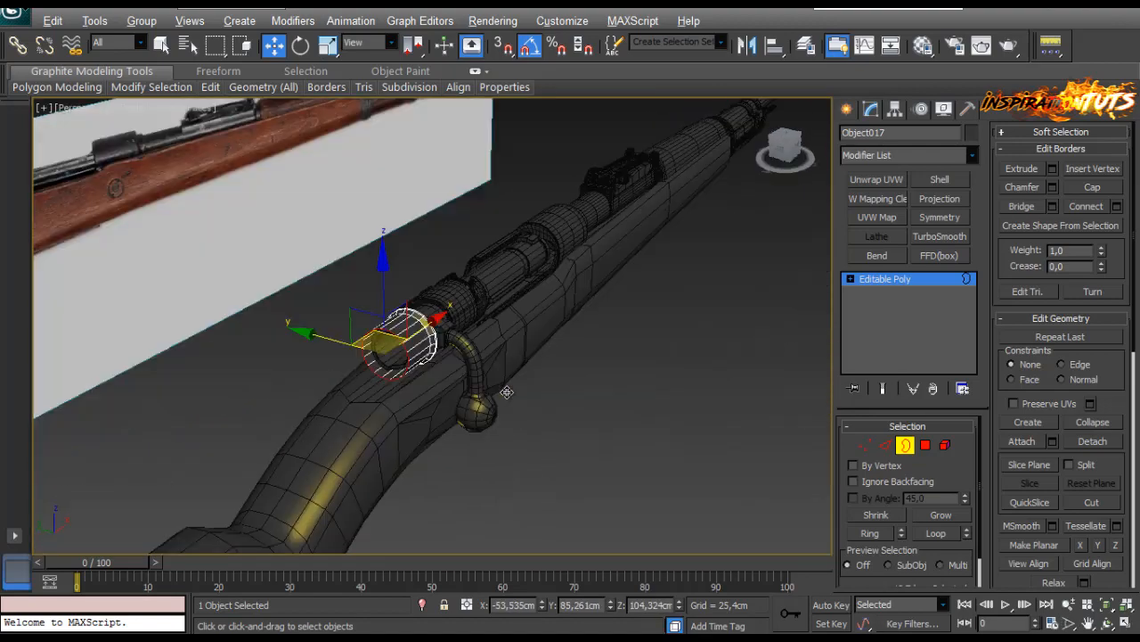
Isolate the bolt's ring part and select lengthwise edges on both upper sides and at the bottom of the sleeve.
key("3")
key("alt+q")
mouse_move(509, 401)
middle_mouse_down("alt")
mouse_move(501, 382)
mouse_move(508, 400)
middle_mouse_up("alt")
key("2")
key("ctrl+z")
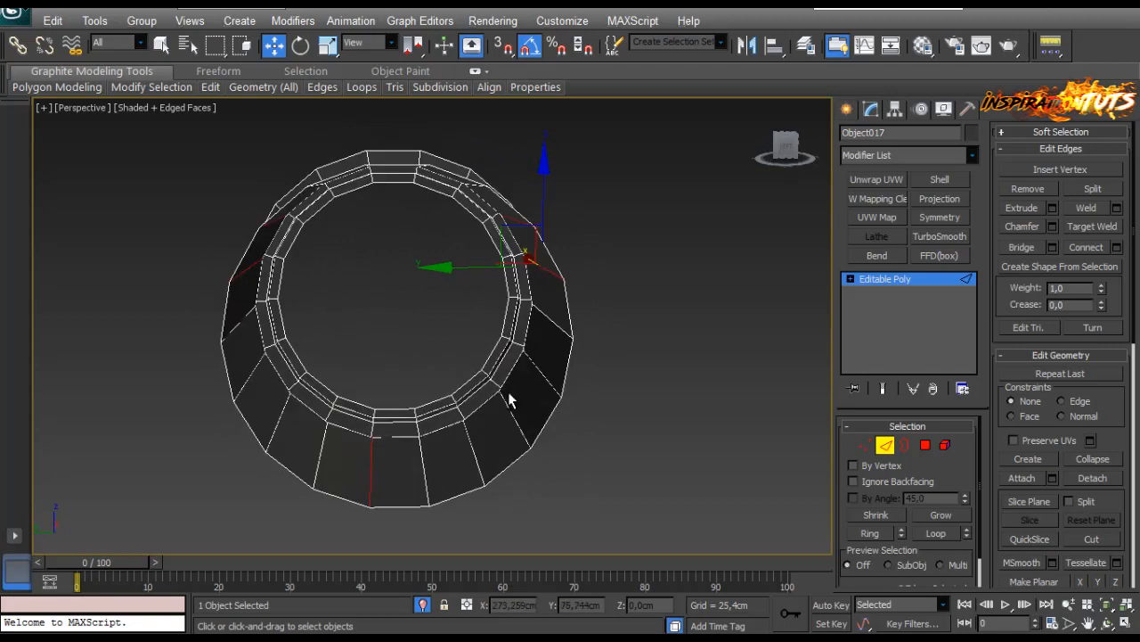
Scale and move the vertices of the sleeve's upper sides and bottom inward to give it a three-lobed profile.
key("1")
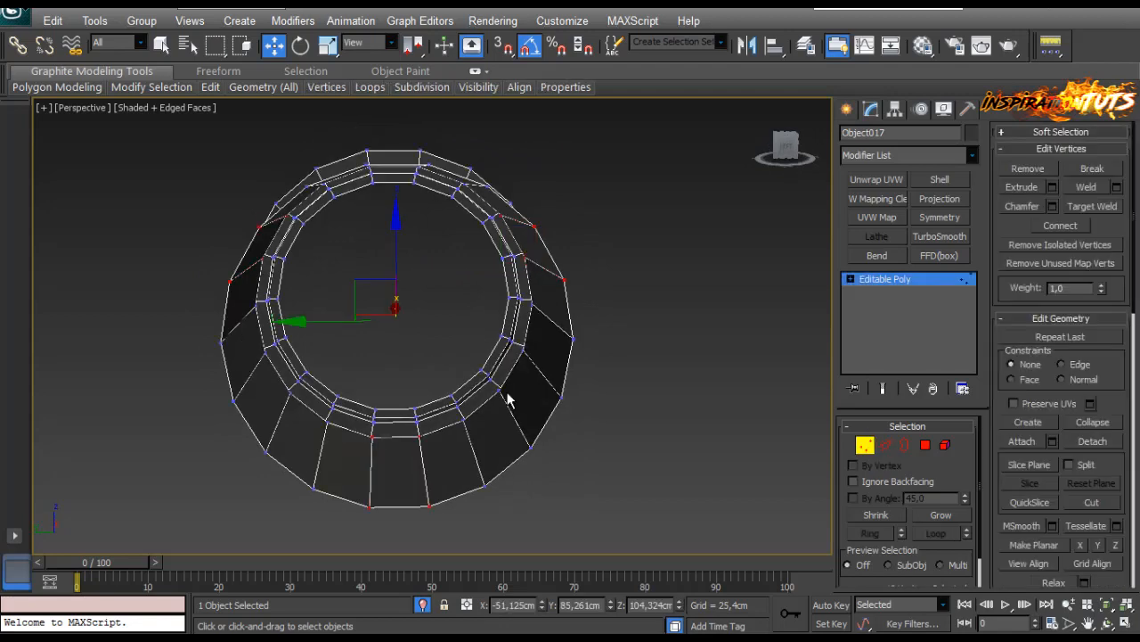
key("r")
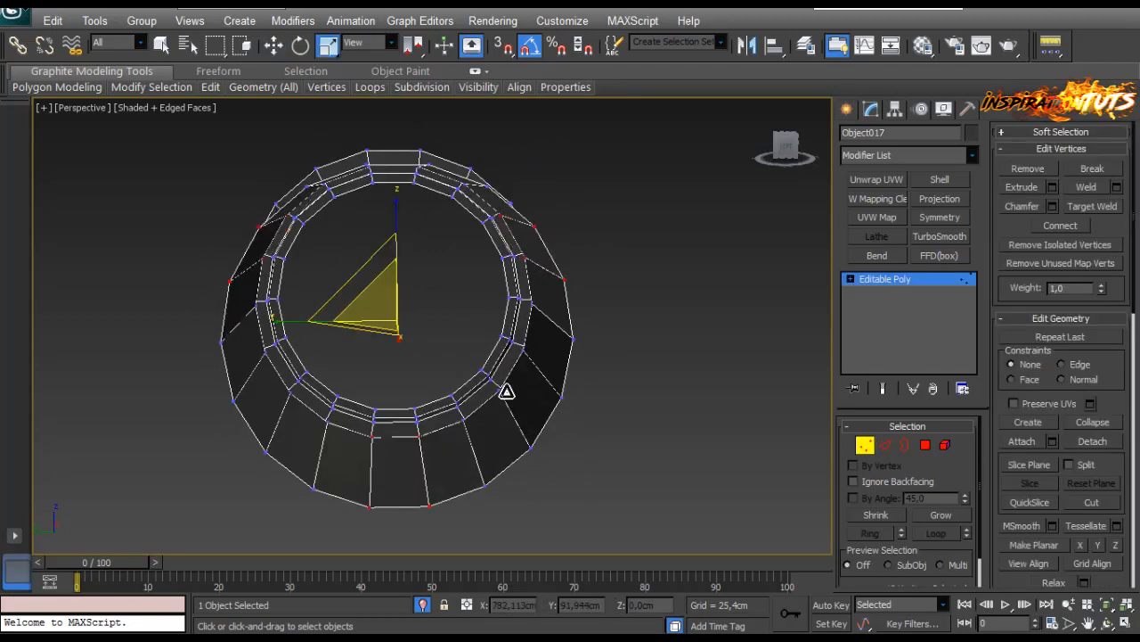
mouse_move(506, 393)
middle_mouse_down("alt")
mouse_move(507, 320)
mouse_move(510, 399)
middle_mouse_up("alt")
scroll(507, 398, "down", 4)
scroll(508, 401, "up", 6)
scroll(507, 400, "down", 5)
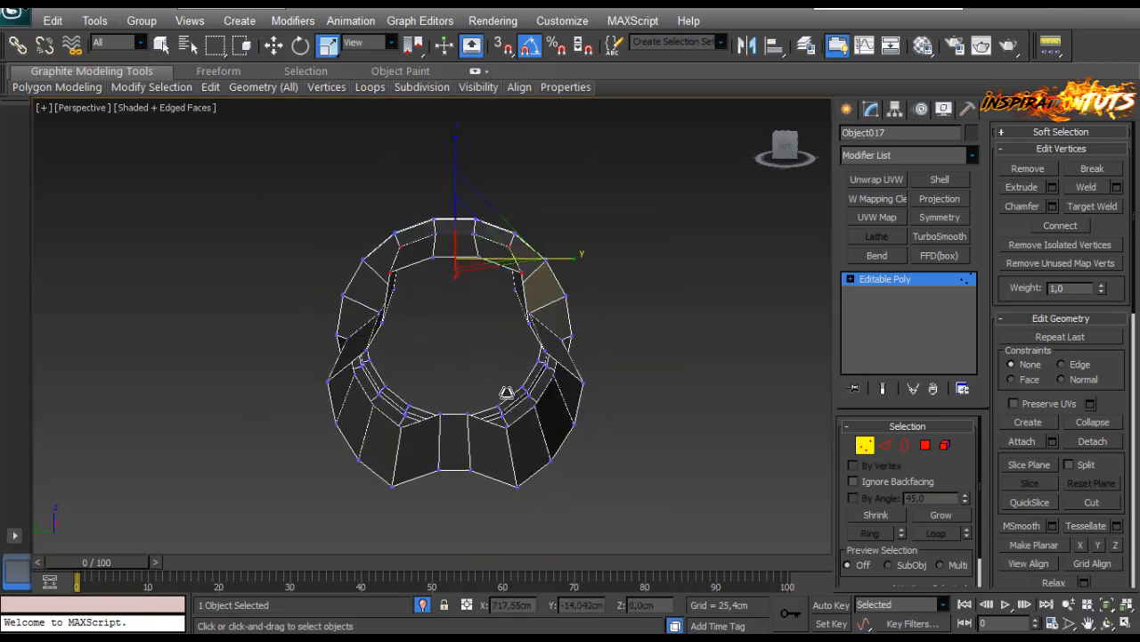
key("w")
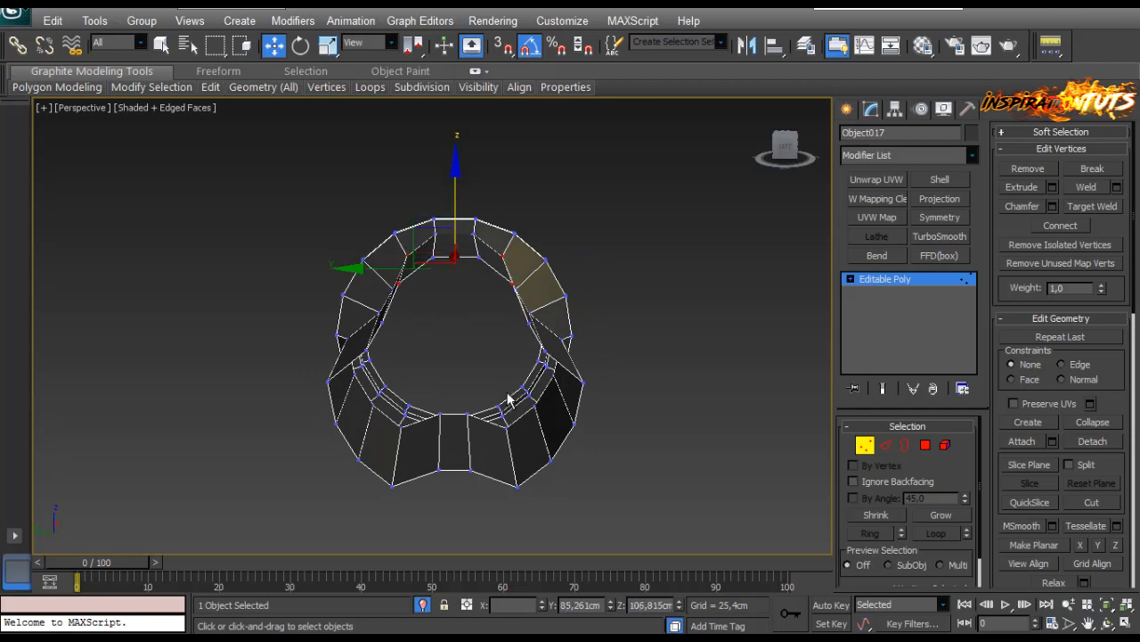
Try to narrow the sleeve's side vertices to 92% along Y.
middle_click_drag(510, 399, 506, 393, "alt")
key("r")
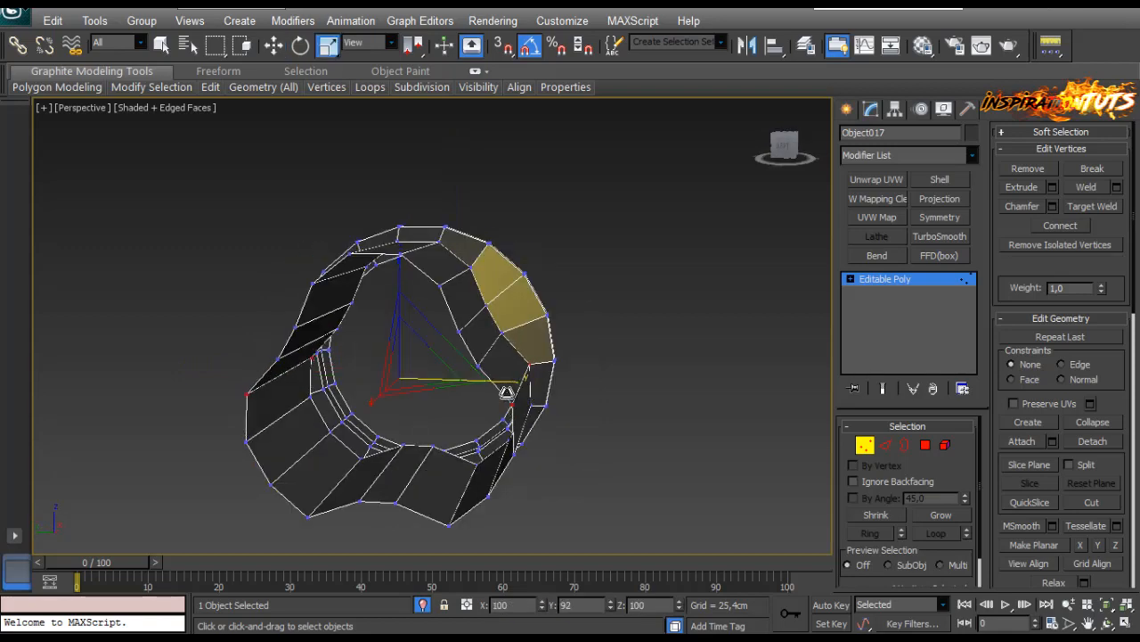
middle_click_drag(506, 392, 510, 401, "alt")
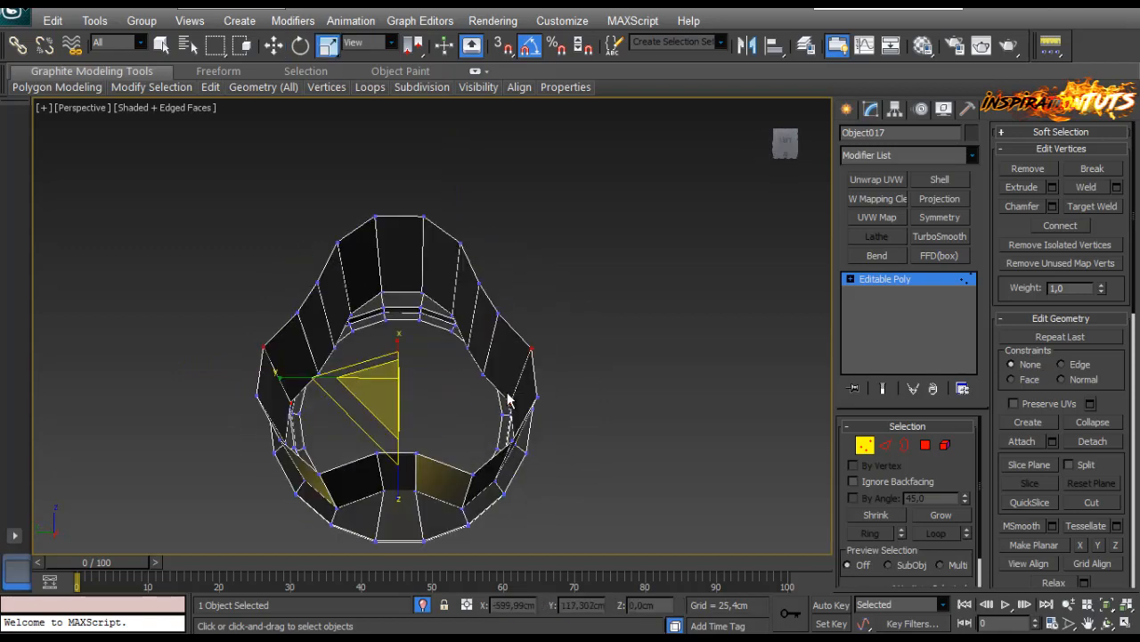
key("ctrl+z")
key("ctrl+z")
Select the rear border edges along one lower lobe of the sleeve and extrude them inward into a polygon strip.
scroll(506, 392, "up", 3)
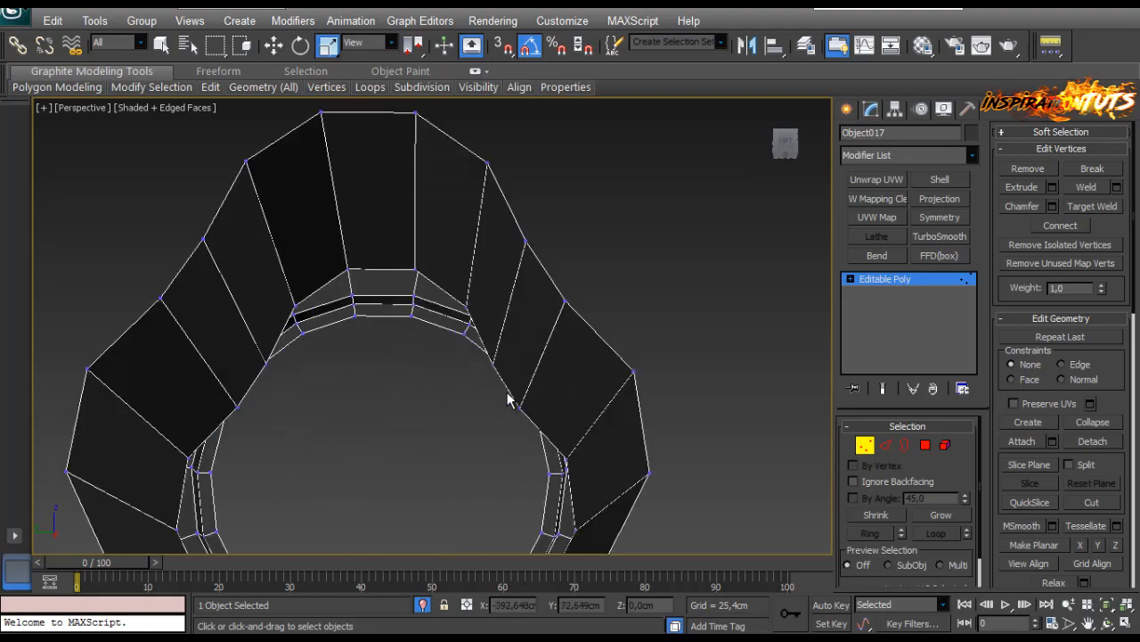
scroll(506, 392, "down", 6)
middle_click_drag(507, 392, 507, 394, "alt")
scroll(506, 392, "up", 3)
scroll(507, 400, "down", 5)
key("2")
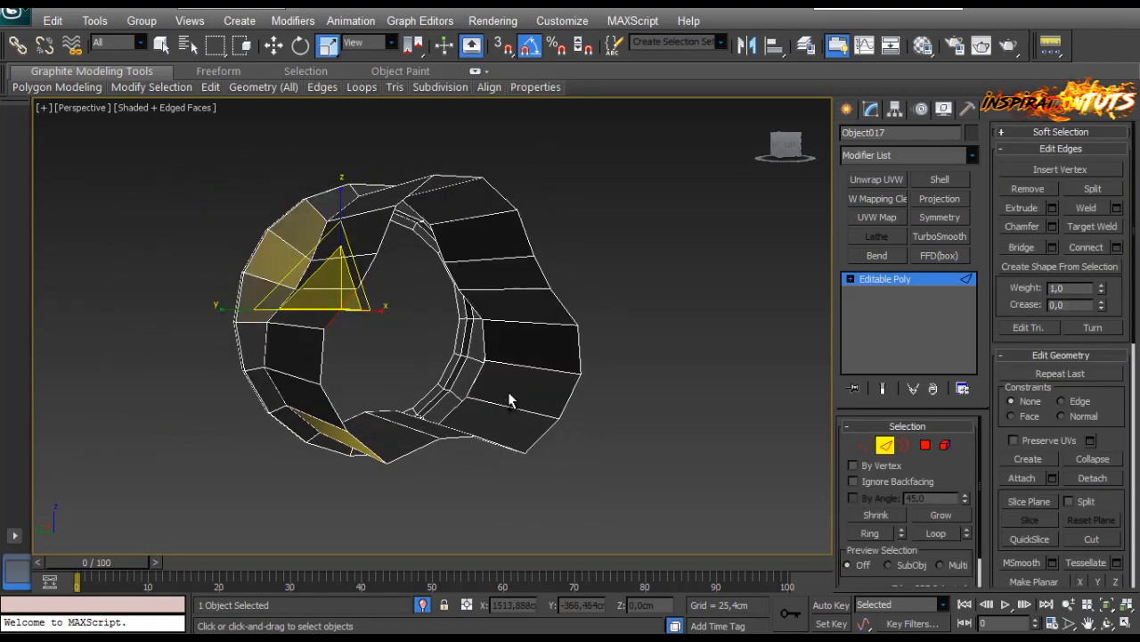
left_click(323, 355, "ctrl")
left_click(333, 403, "ctrl")
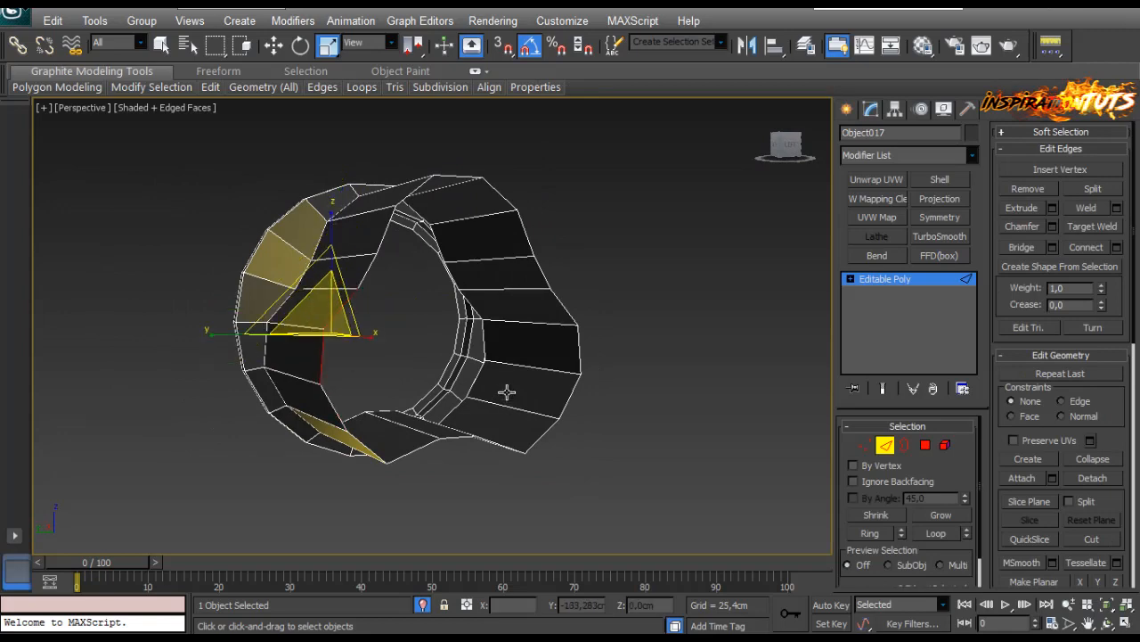
mouse_move(507, 392)
middle_mouse_down("alt")
mouse_move(510, 401)
mouse_move(506, 392)
middle_mouse_up("alt")
left_click_drag(399, 431, 399, 455, "shift")
key("w")
left_click_drag(333, 372, 338, 372)
key("ctrl+z")
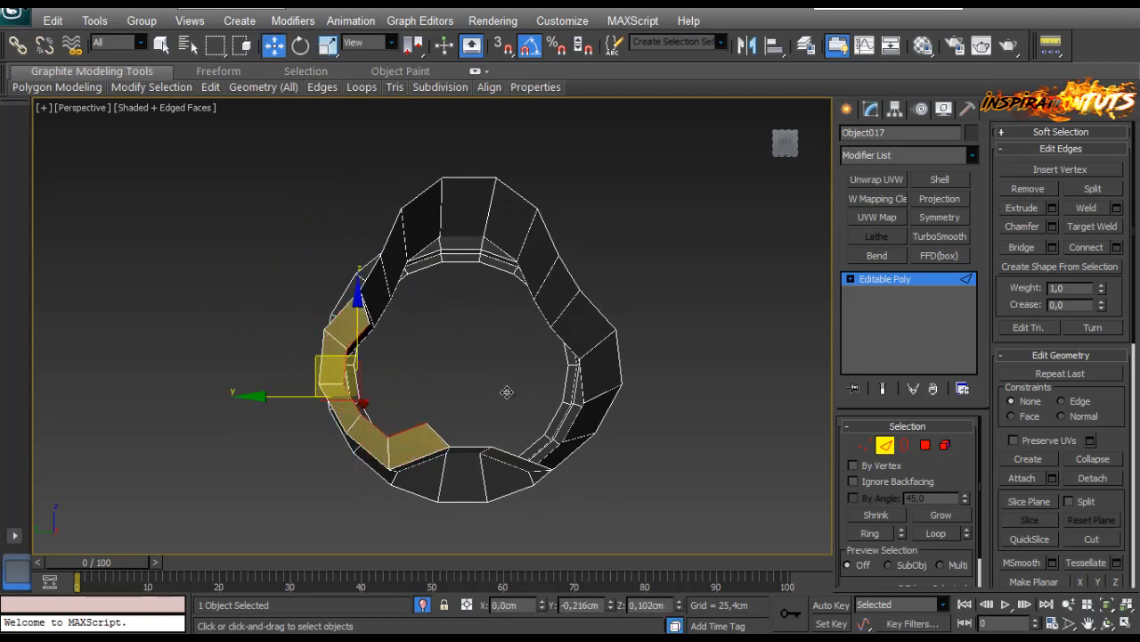
Reposition two vertices on the lower inner edge of the new strip to even out its width.
middle_click_drag(507, 392, 506, 392, "alt")
key("1")
left_click_drag(429, 408, 433, 405)
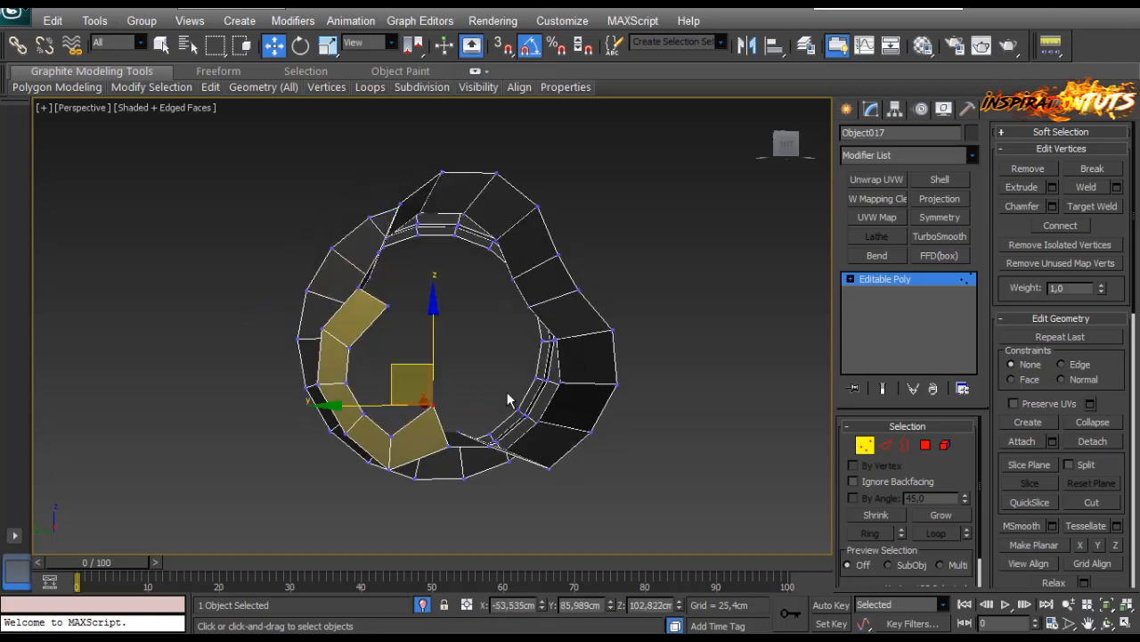
left_click(390, 436)
left_click_drag(391, 436, 392, 420)
Try to reposition the strip's inner vertices one by one in the left view.
middle_click_drag(506, 392, 524, 491, "alt")
key("f")
key("l")
key("z")
scroll(506, 392, "up", 5)
left_click_drag(472, 393, 534, 397)
left_click(506, 392)
left_click(444, 427)
left_click_drag(444, 427, 457, 427)
Undo the recent position changes of the strip's inner vertices.
key("ctrl+z")
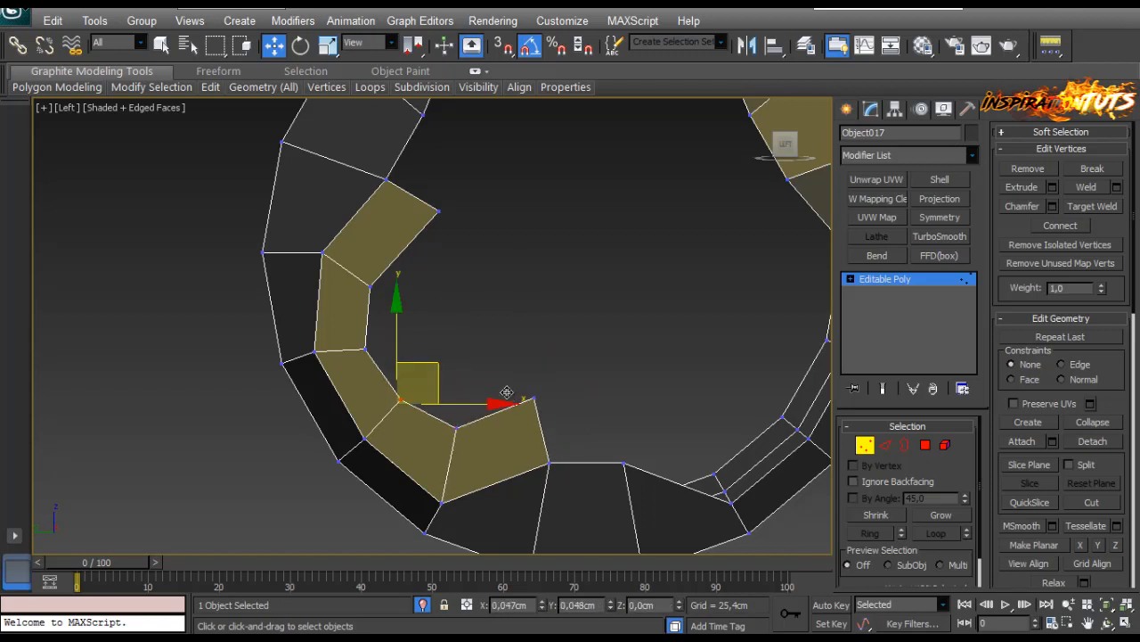
key("ctrl+z")
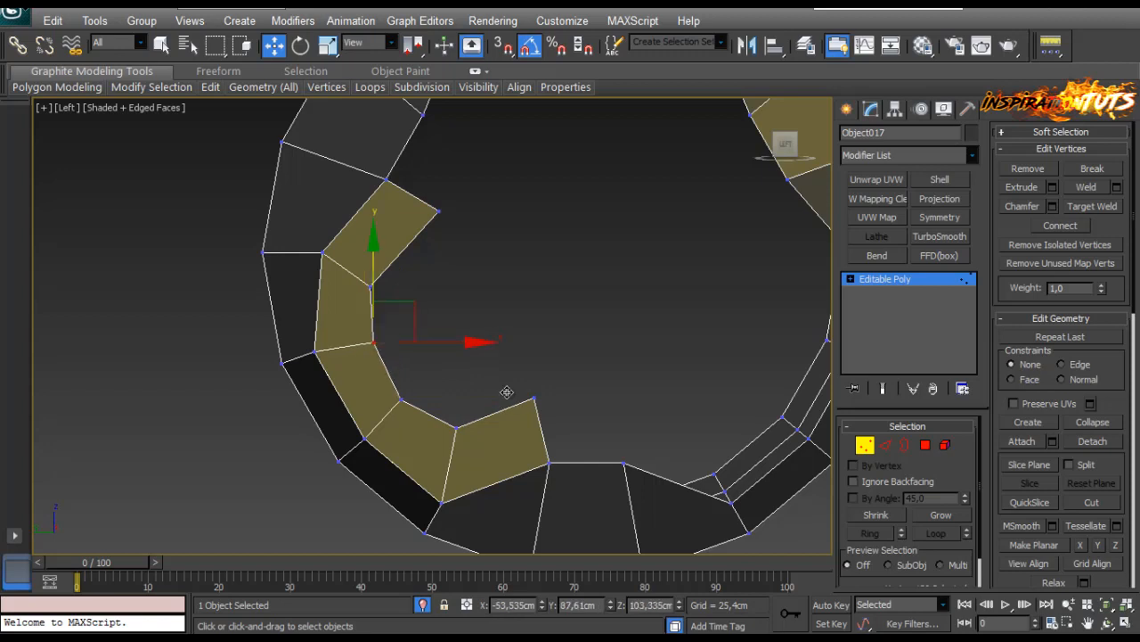
key("ctrl+z")
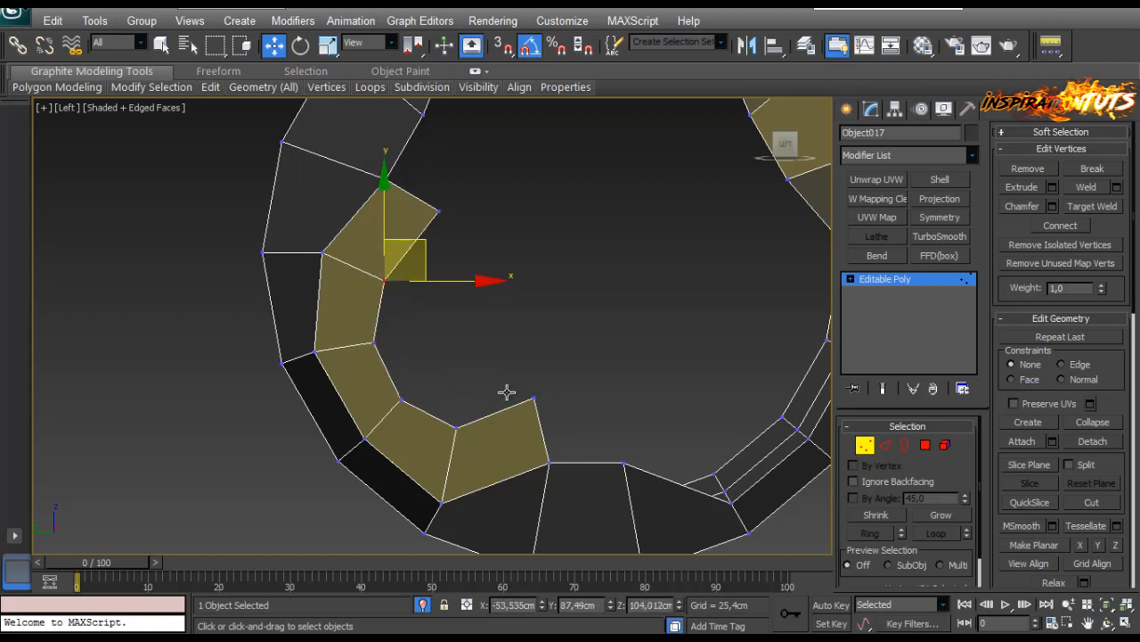
key("ctrl+z")
key("ctrl+z")
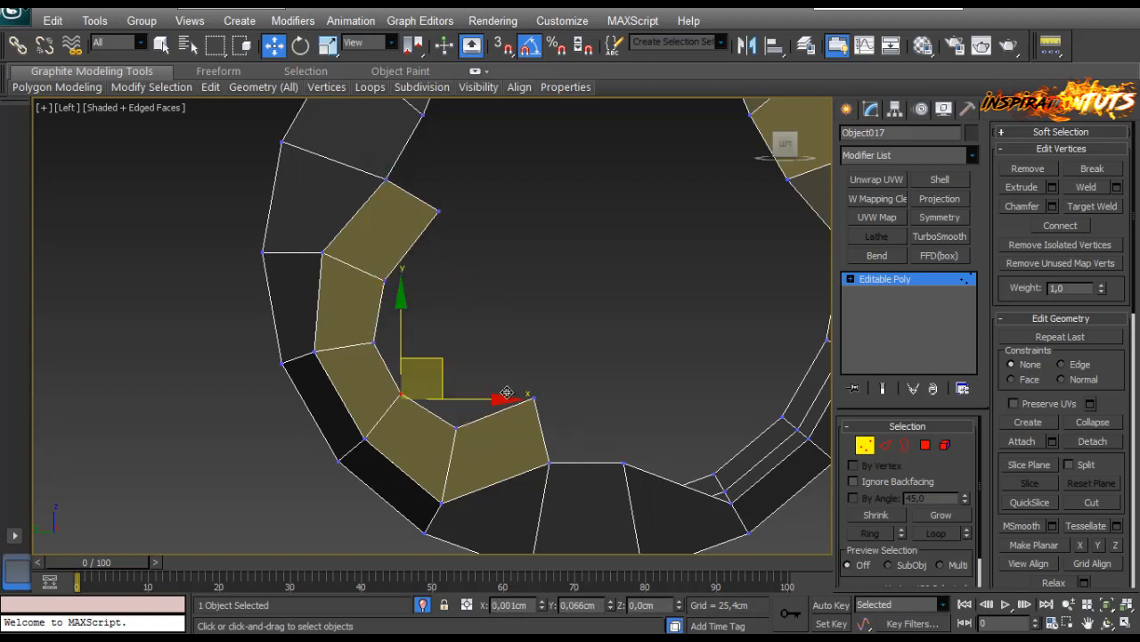
key("ctrl+z")
key("ctrl+z")
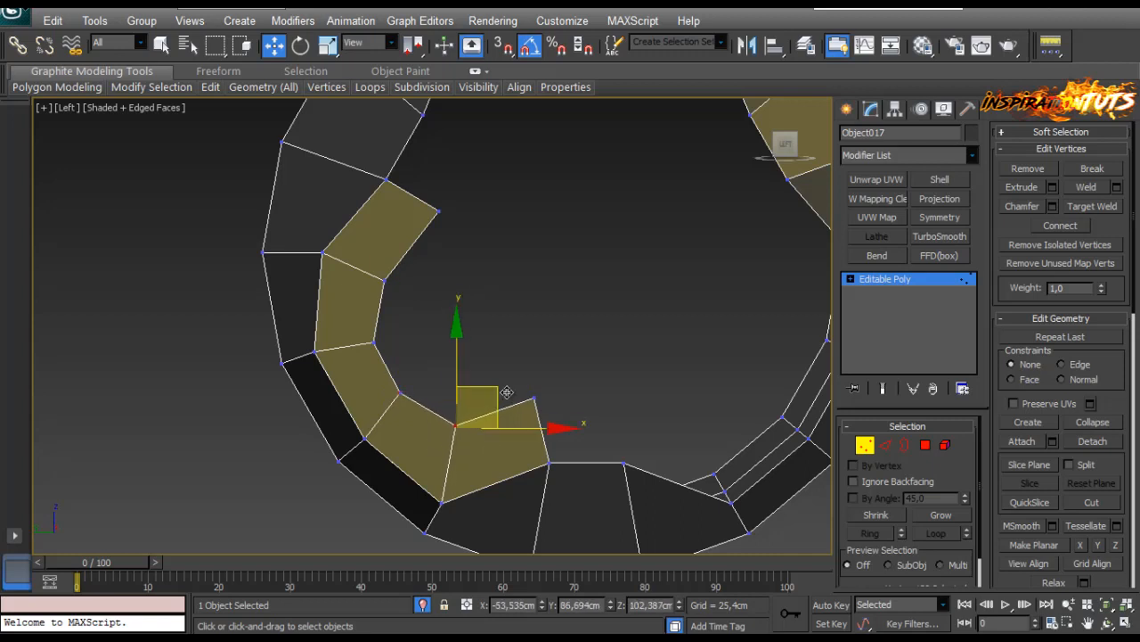
key("ctrl+z")
key("ctrl+z")
key("ctrl+z")
key("ctrl+z")
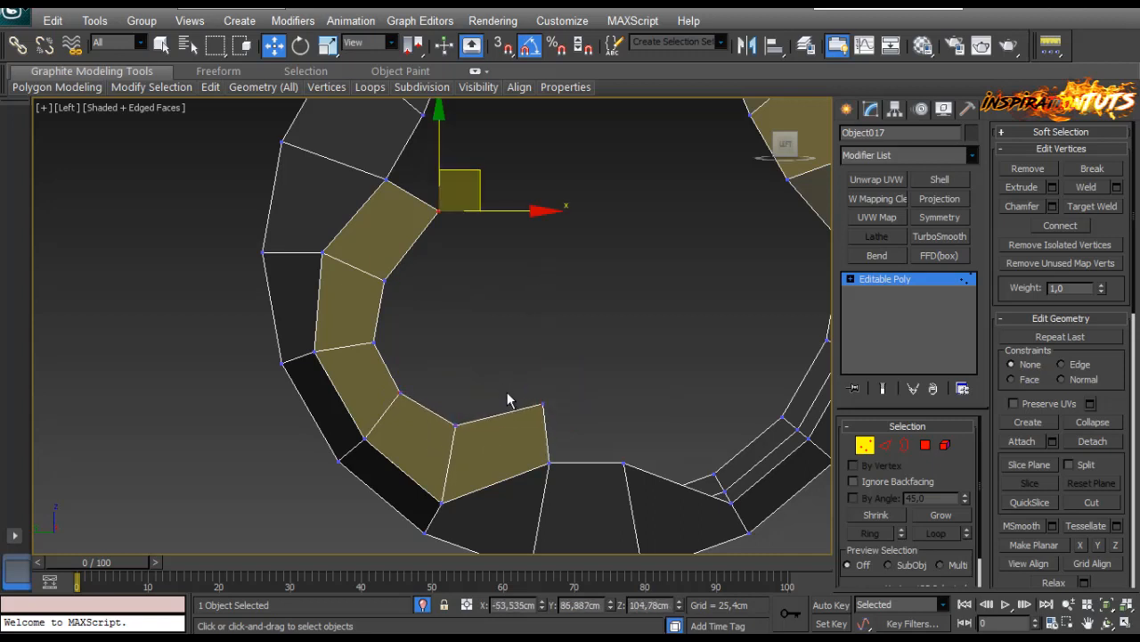
Lower the strip's upper end vertex about 0.14 cm and nudge the inner vertex beside its lower end.
left_click_drag(459, 190, 461, 203)
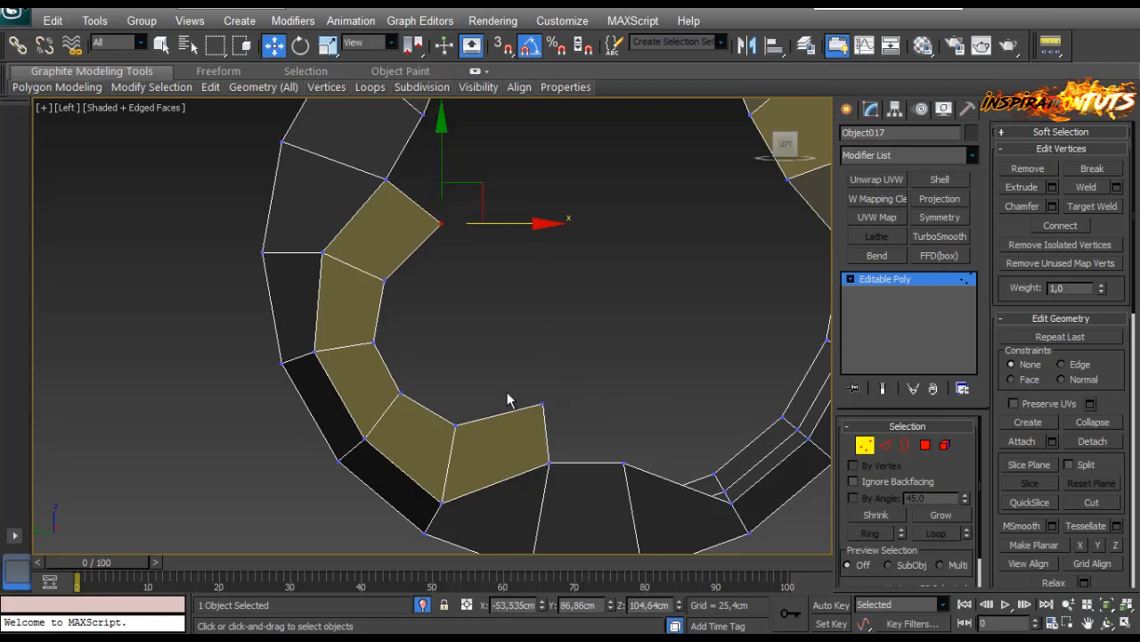
left_click(508, 395)
scroll(508, 395, "down", 3)
middle_click_drag(508, 395, 536, 401)
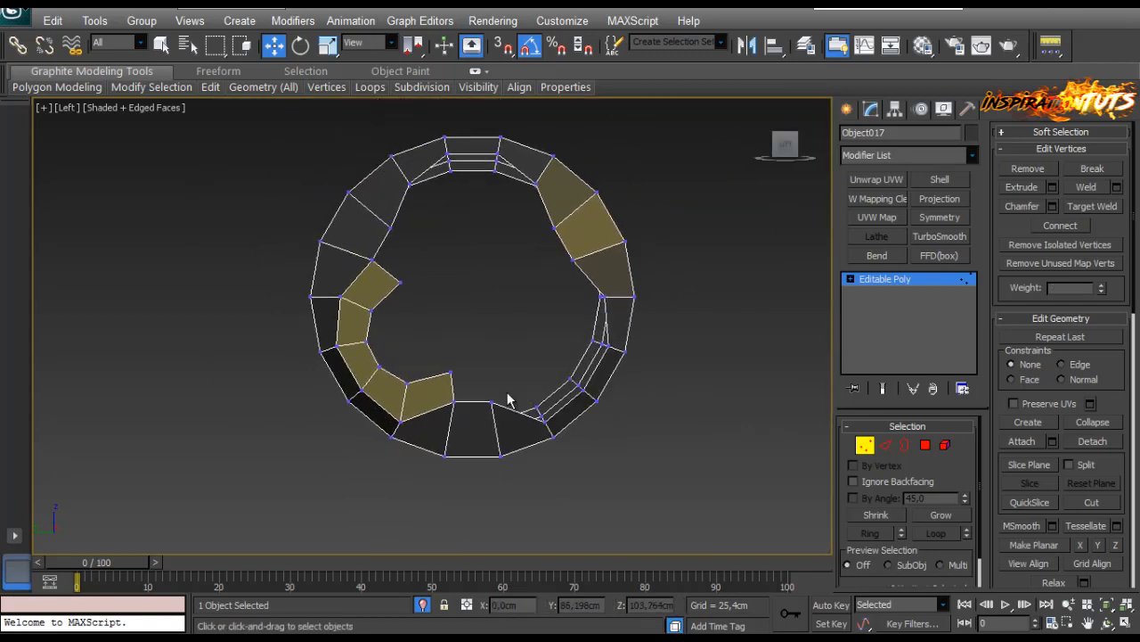
scroll(508, 395, "up", 2)
left_click_drag(375, 369, 419, 416)
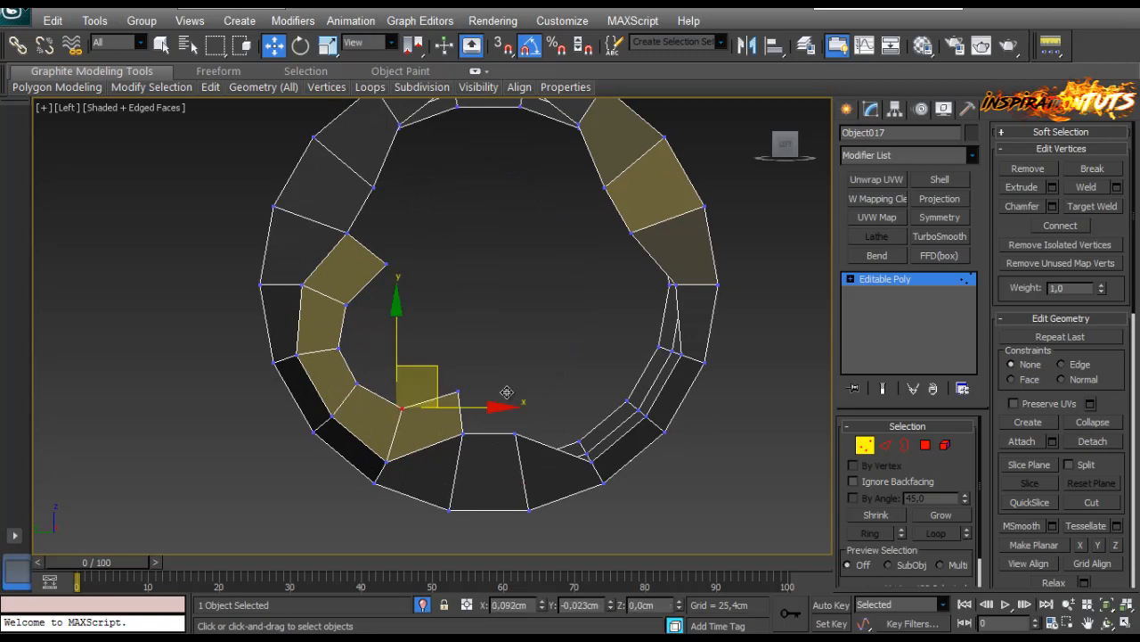
left_click_drag(507, 392, 508, 393)
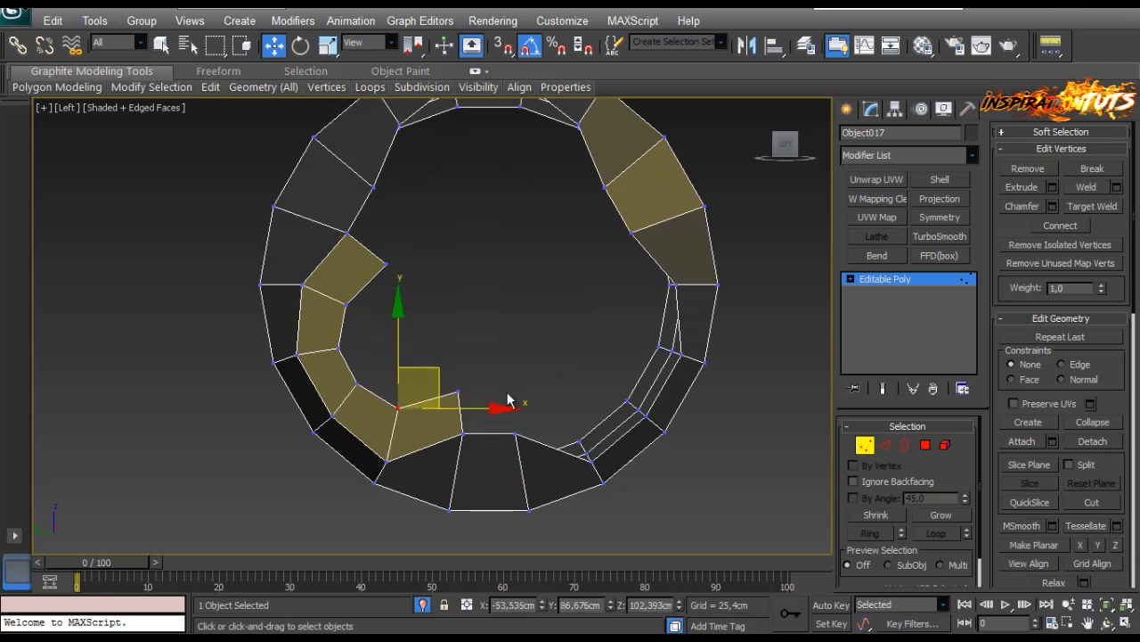
Raise the strip's lower end vertex about 0.09 cm and adjust the inner vertex next to it.
scroll(507, 401, "up", 2)
left_click(458, 392)
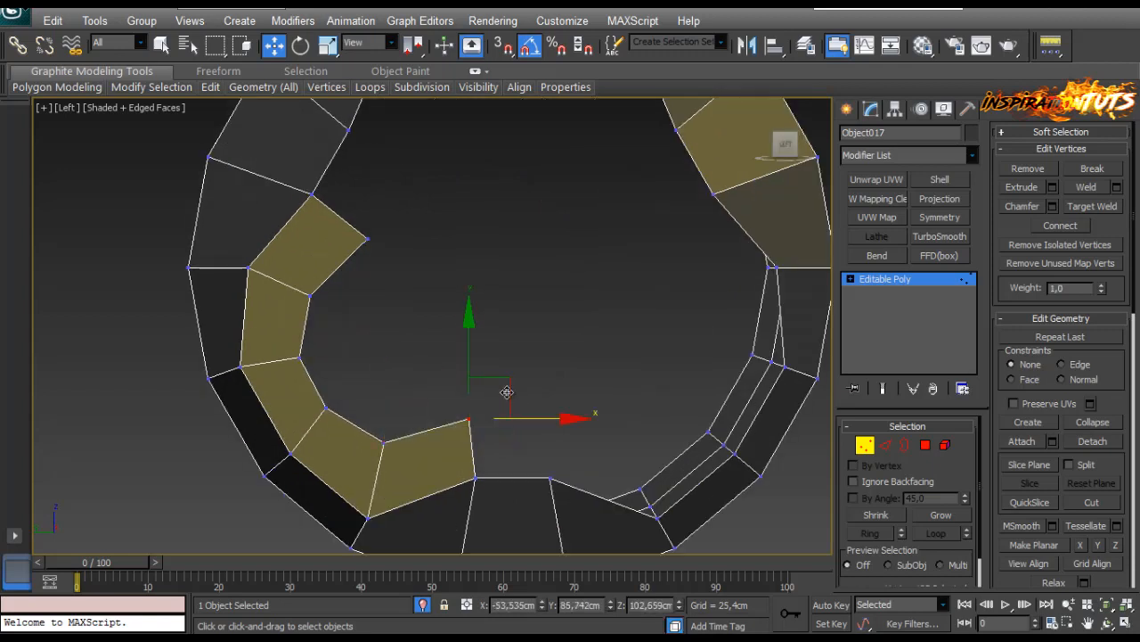
left_click_drag(506, 392, 509, 400)
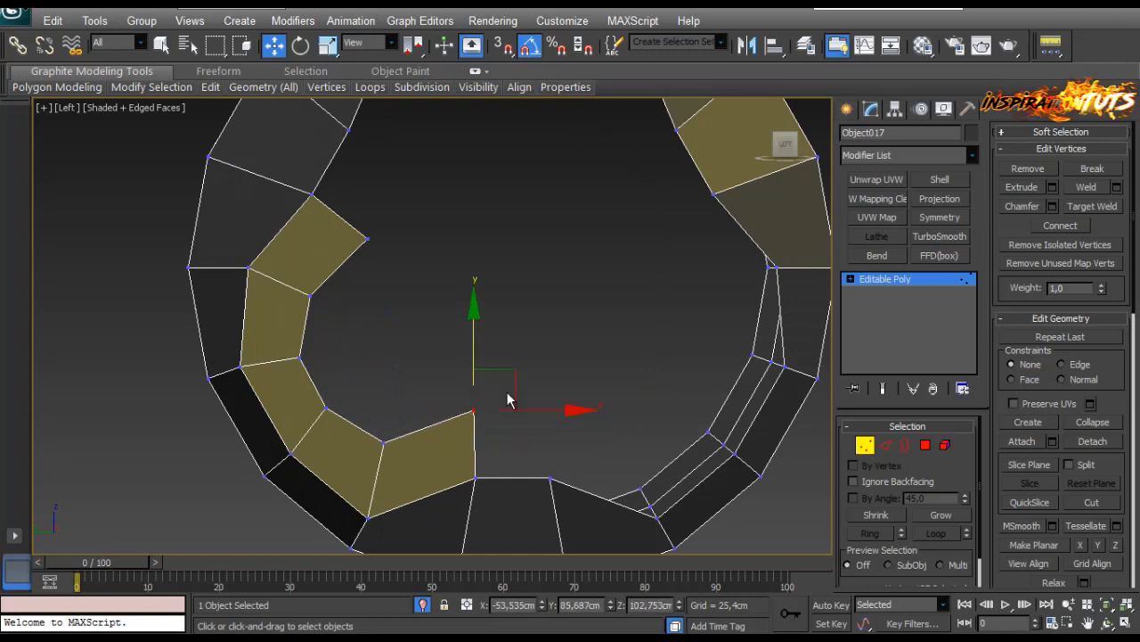
scroll(506, 392, "down", 4)
scroll(506, 392, "up", 2)
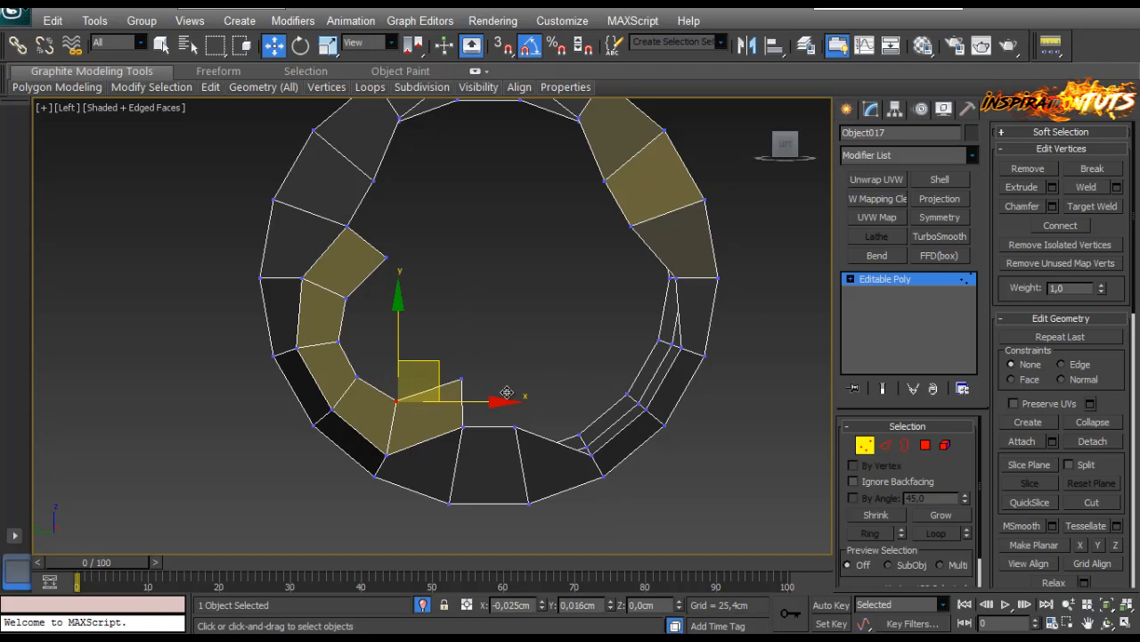
left_click(509, 400)
scroll(508, 400, "down", 3)
scroll(508, 400, "up", 2)
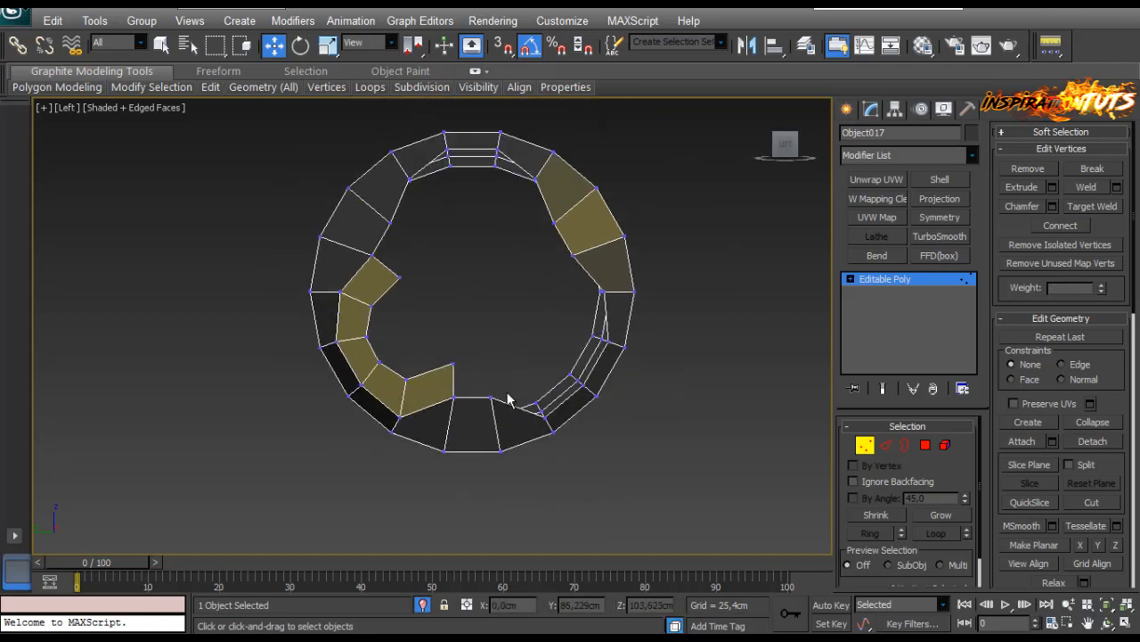
Move the strip's middle inner vertices about 0.57 cm in Y and 0.35 cm up, toward the sleeve's centre.
mouse_move(508, 400)
middle_mouse_down()
mouse_move(467, 400)
mouse_move(561, 400)
mouse_move(509, 400)
middle_mouse_up()
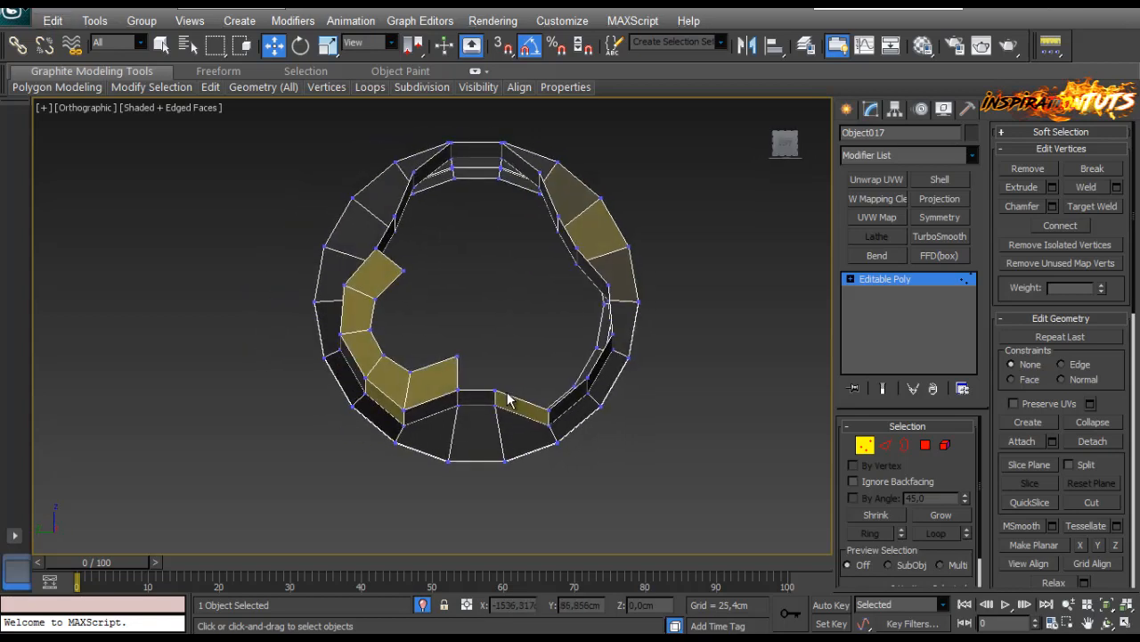
left_click_drag(361, 297, 406, 361)
left_click(409, 371, "ctrl")
middle_click_drag(508, 392, 509, 392, "alt")
left_click_drag(326, 339, 342, 338)
key("ctrl+z")
key("r")
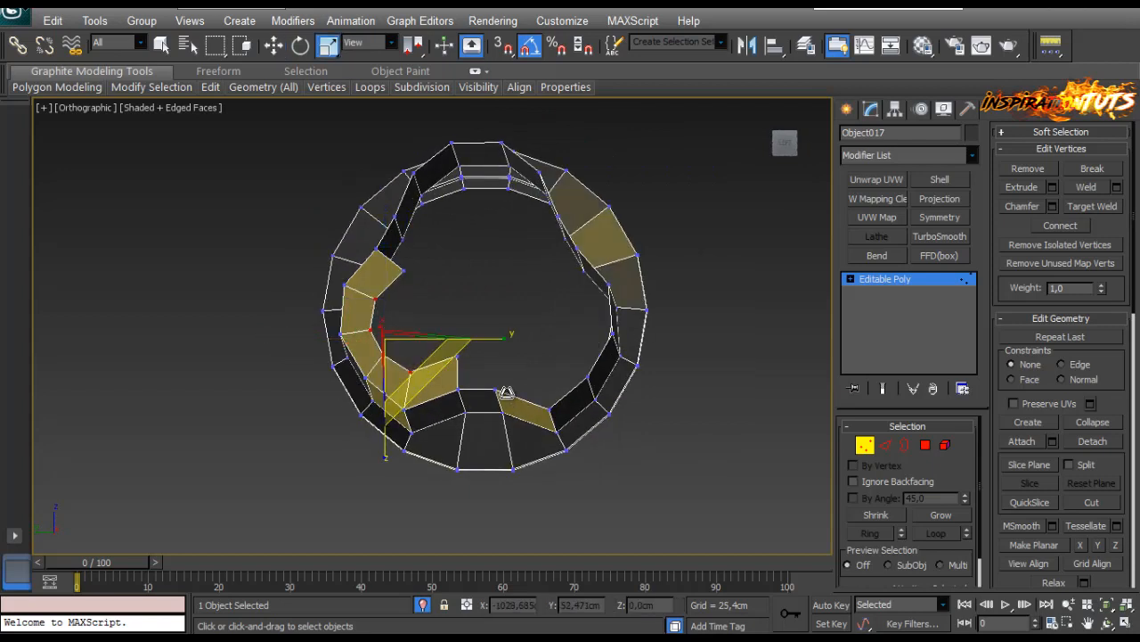
key("w")
left_click_drag(367, 317, 381, 302)
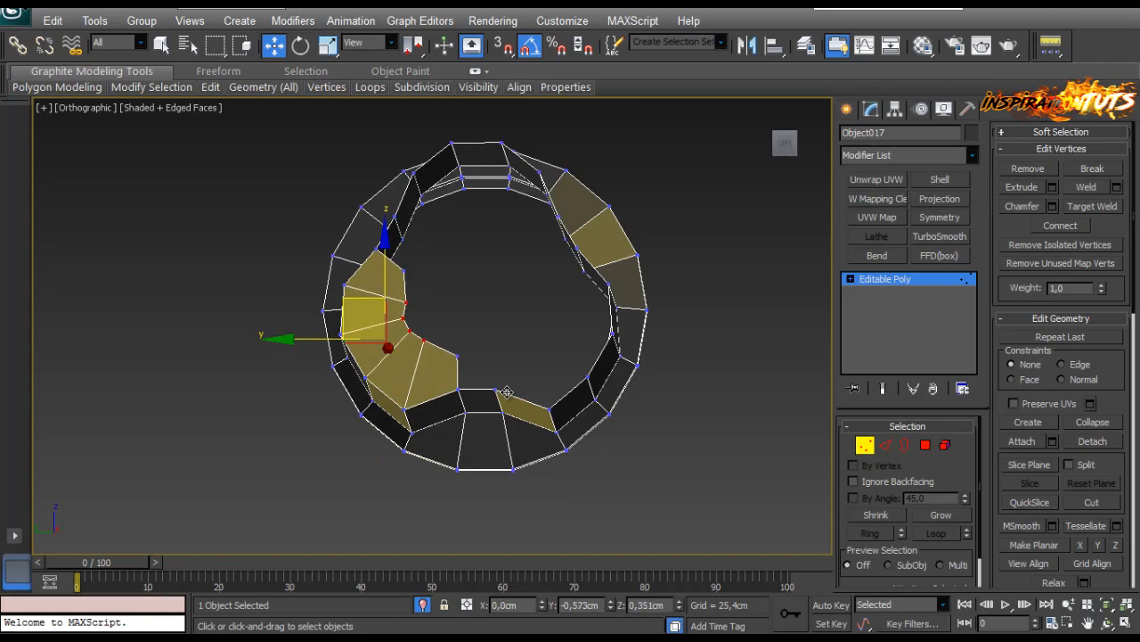
Reposition the inner vertices near the strip's lower end one by one to smooth the inner curve.
scroll(506, 392, "up", 5)
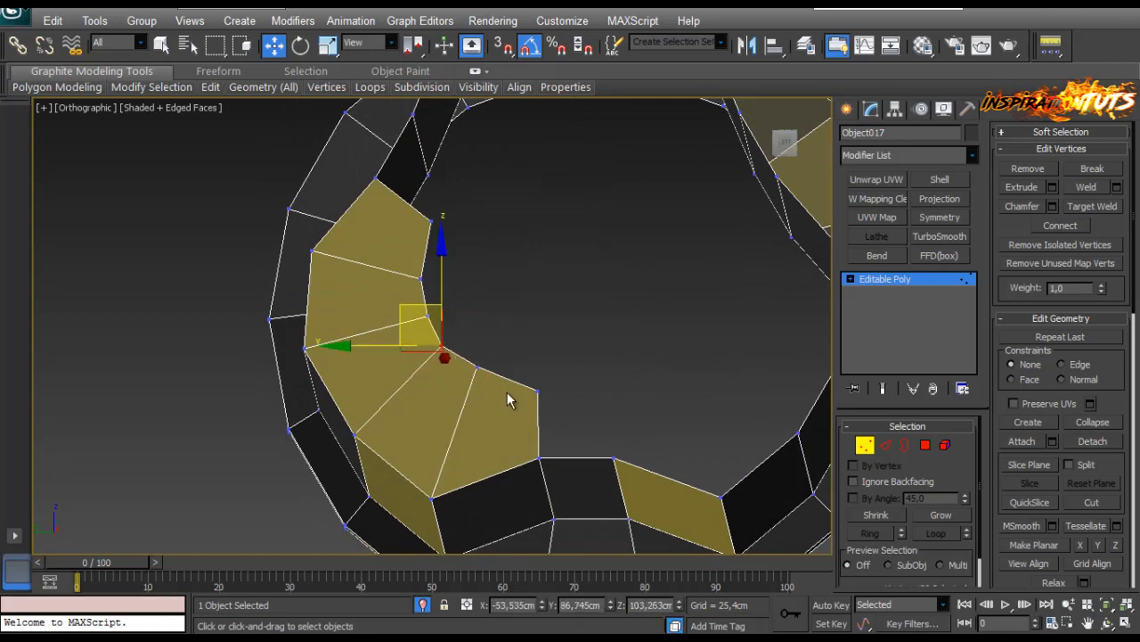
left_click(509, 393)
scroll(509, 393, "down", 5)
middle_click_drag(509, 393, 509, 400, "alt")
scroll(508, 396, "up", 3)
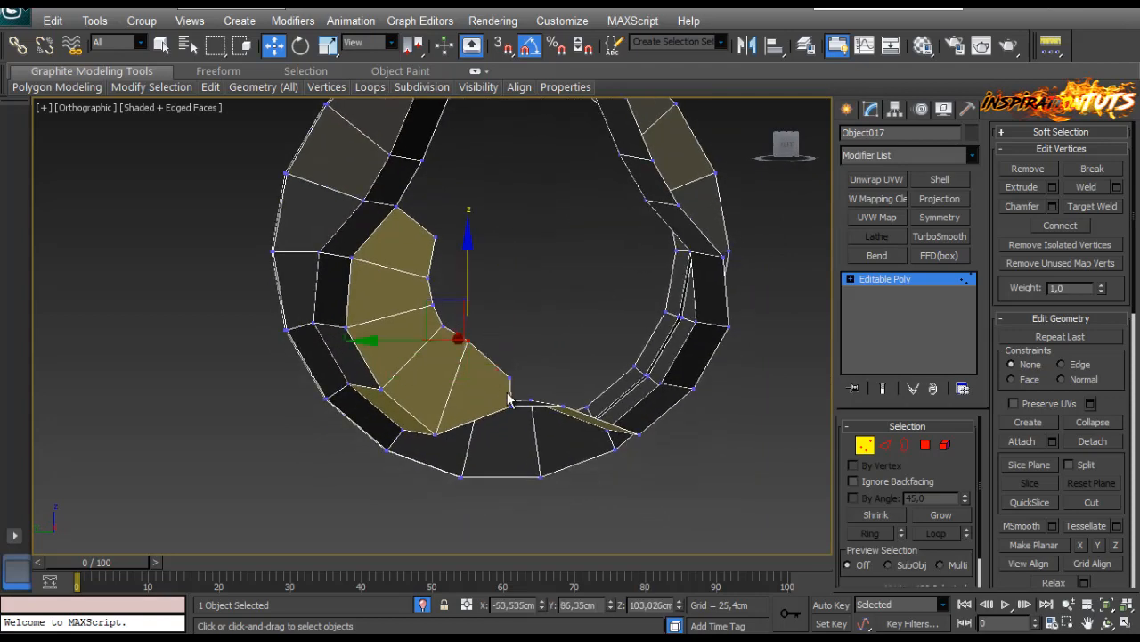
left_click_drag(509, 400, 507, 392)
middle_click_drag(507, 393, 510, 400, "alt")
left_click(507, 392)
Raise the strip's upper end vertex to about Z 104.86 cm and shift the inner vertices below it slightly outward.
left_click(460, 233)
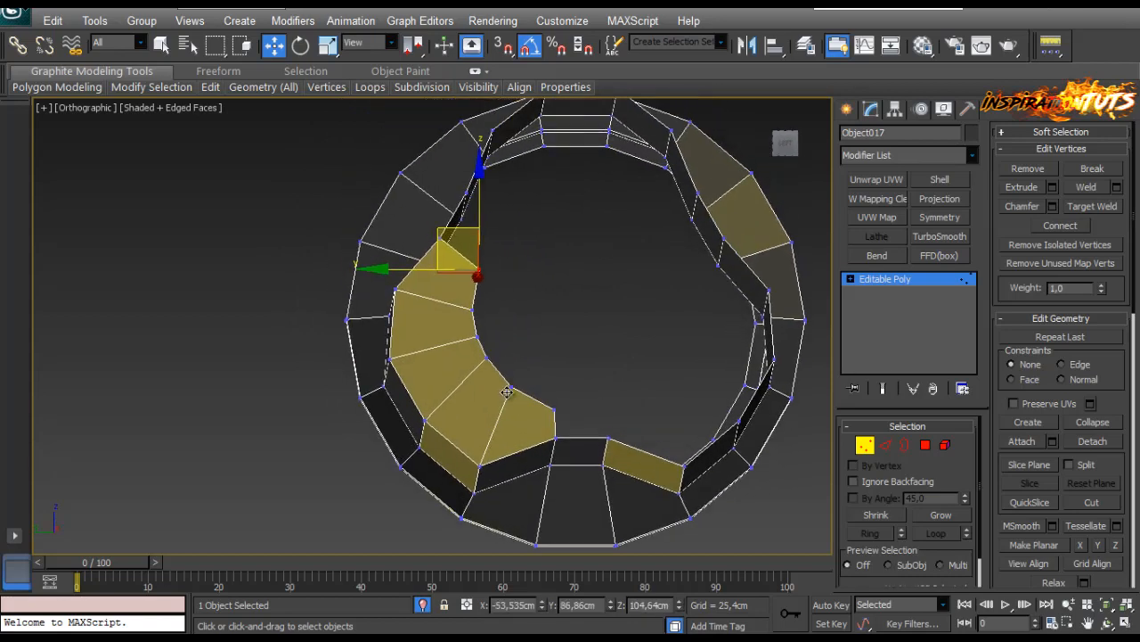
left_click_drag(507, 392, 509, 400)
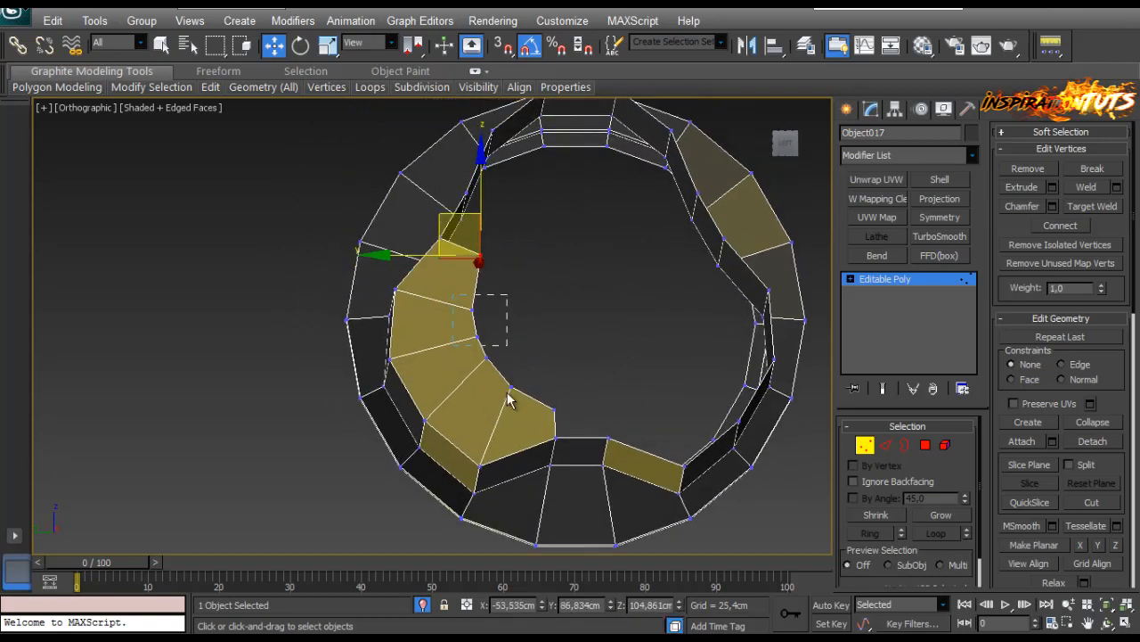
left_click_drag(453, 294, 507, 345)
left_click_drag(453, 304, 444, 304)
left_click(507, 392)
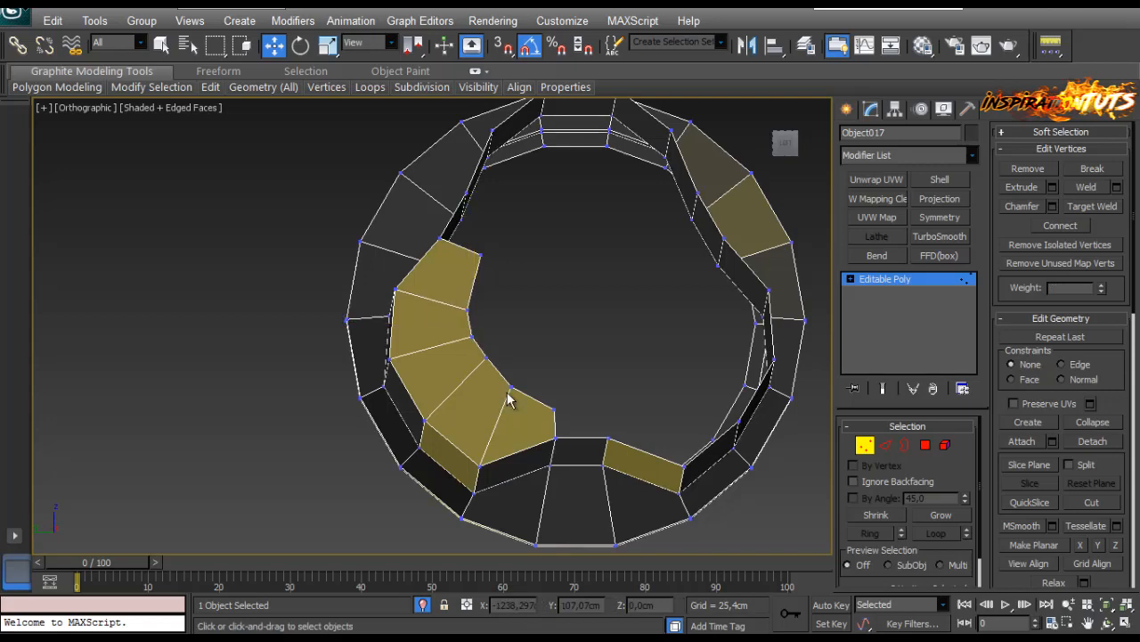
Fine-tune the strip's middle inner vertices so its inner edge follows an even arc.
middle_click_drag(507, 392, 499, 413, "alt")
left_click_drag(503, 356, 477, 404)
middle_click_drag(507, 392, 511, 388, "alt")
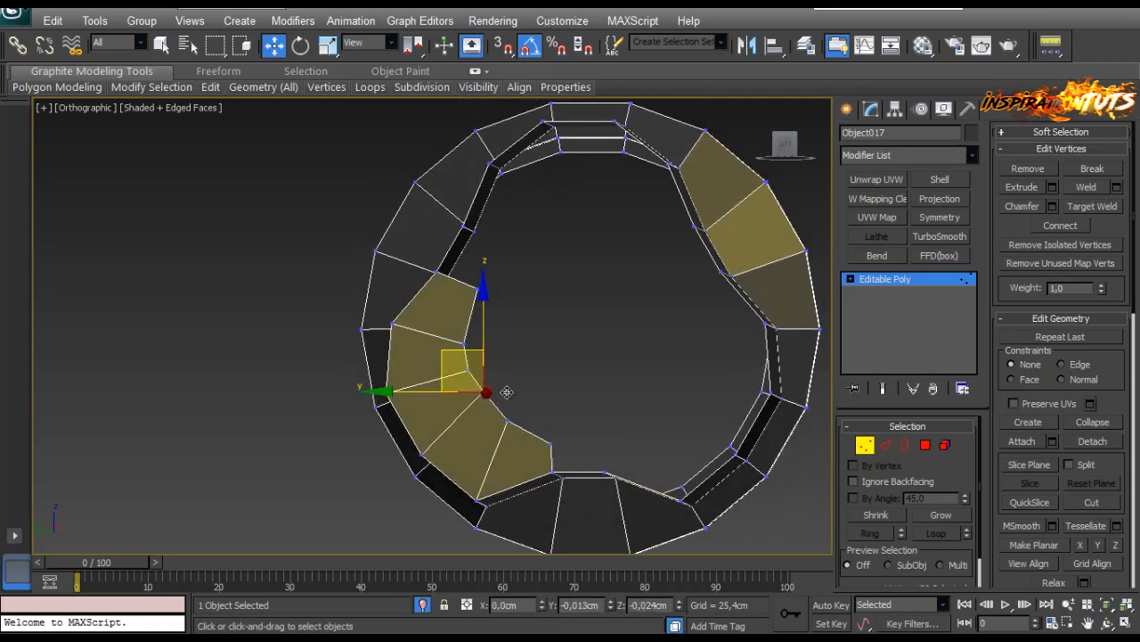
left_click_drag(507, 392, 508, 393)
left_click(508, 393)
middle_click_drag(509, 393, 512, 389, "alt")
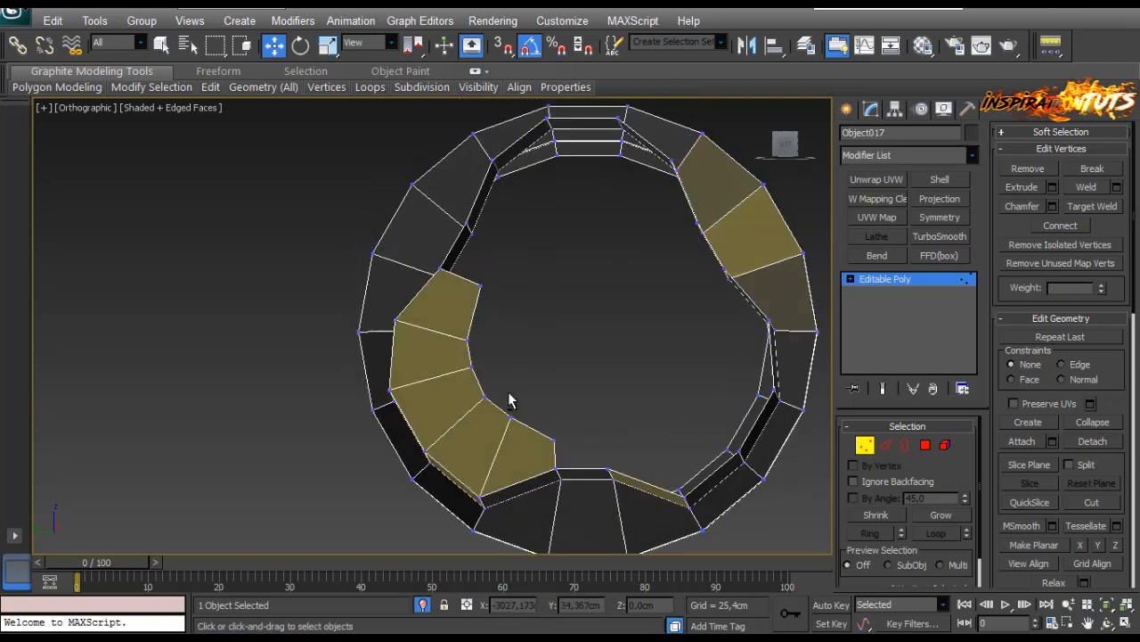
key("ctrl+z")
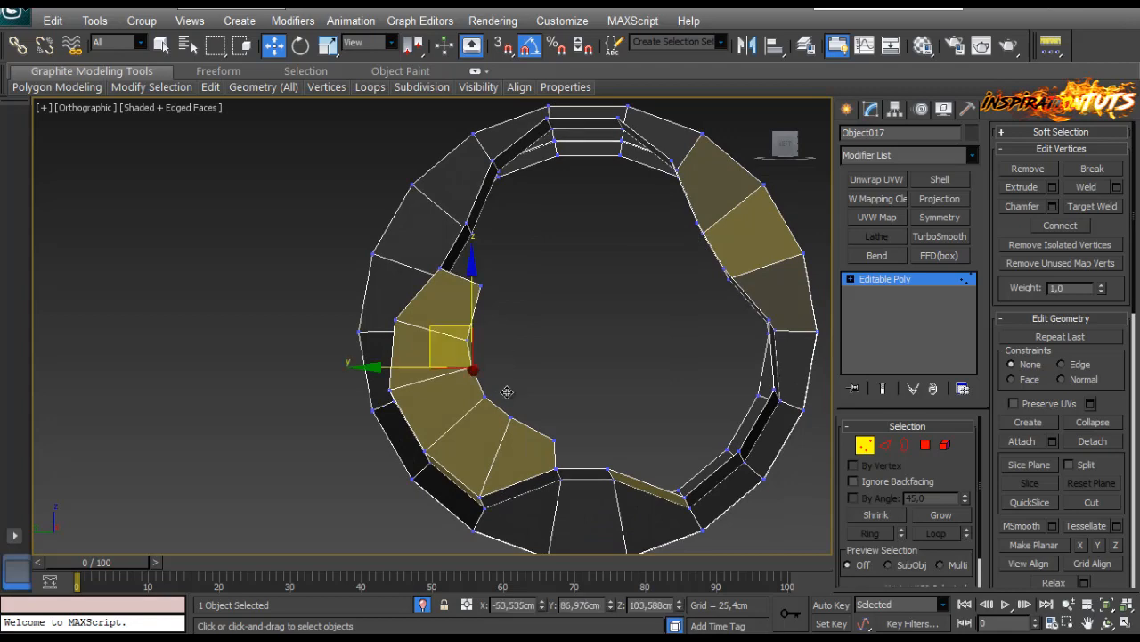
left_click(509, 400)
Select the polygons of the three-lobed sleeve together with the strip and adjust their scale.
middle_click_drag(509, 400, 506, 392, "alt")
key("3")
key("4")
key("r")
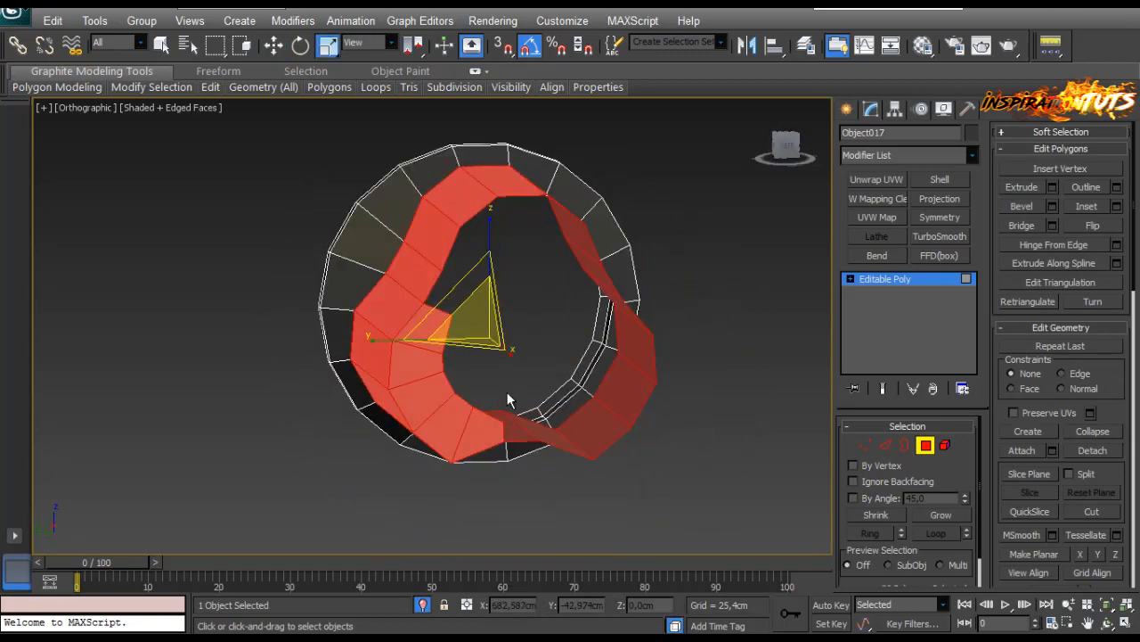
left_click_drag(506, 392, 507, 392)
middle_click_drag(506, 392, 507, 393, "alt")
Select the vertices at the strip's upper end and reposition them beside the notch between the lobes.
key("1")
scroll(507, 392, "up", 3)
left_click_drag(469, 300, 436, 280, "ctrl")
middle_click_drag(507, 393, 507, 392, "alt")
key("w")
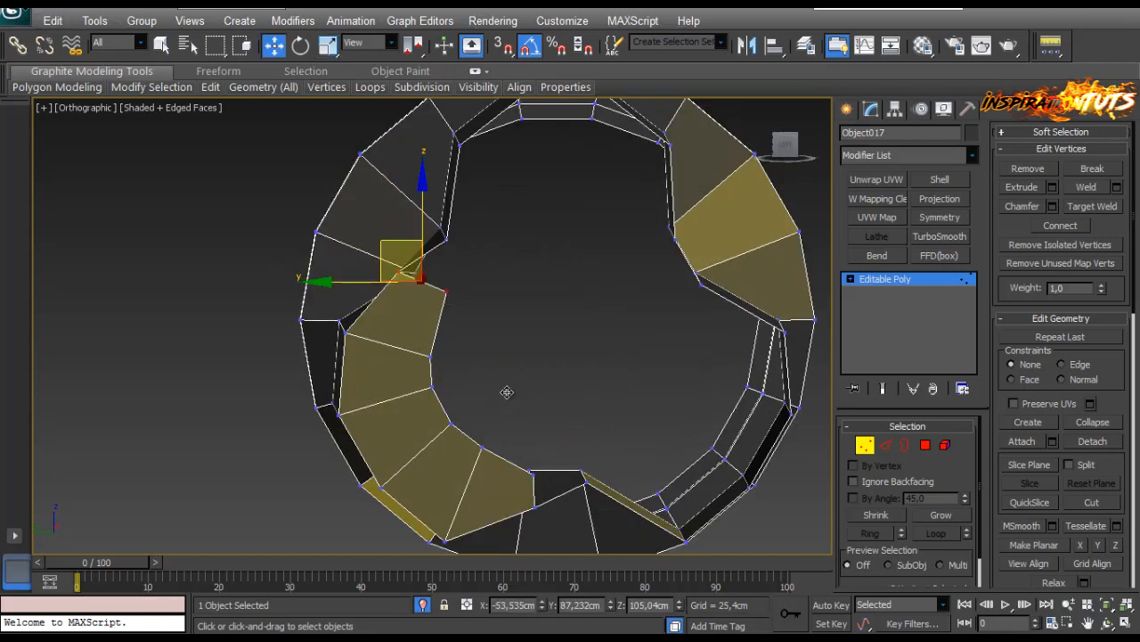
middle_click_drag(506, 392, 506, 392, "alt")
key("p")
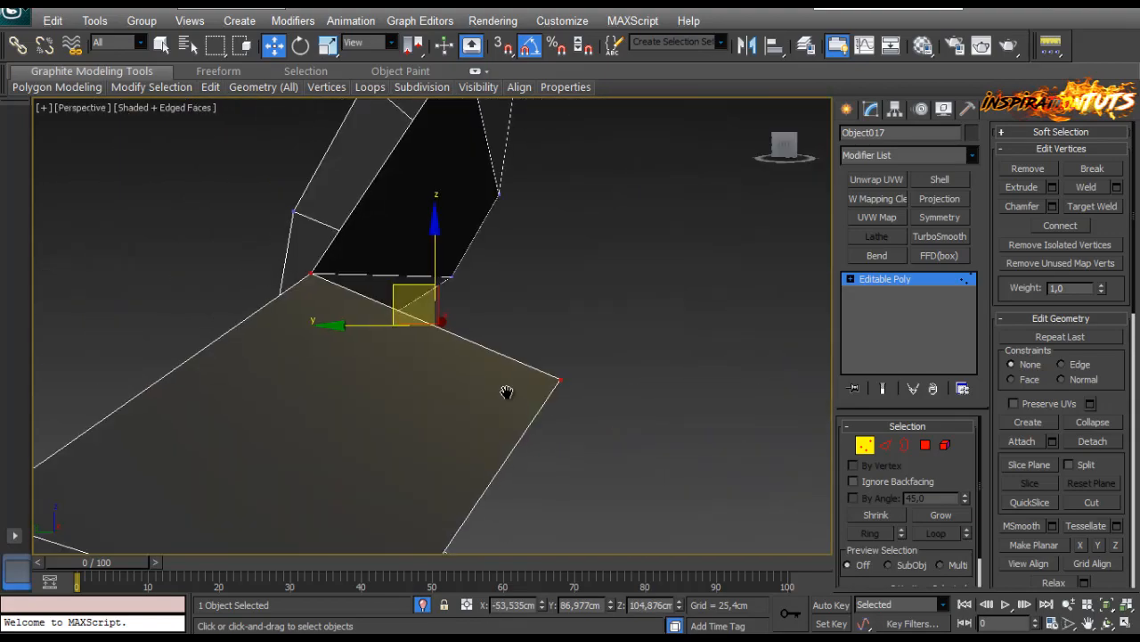
Delete the rear polygons that span the gap between the two lower lobes.
scroll(506, 393, "down", 5)
mouse_move(508, 398)
middle_mouse_down("alt")
mouse_move(509, 326)
mouse_move(508, 400)
middle_mouse_up("alt")
scroll(506, 392, "up", 3)
key("2")
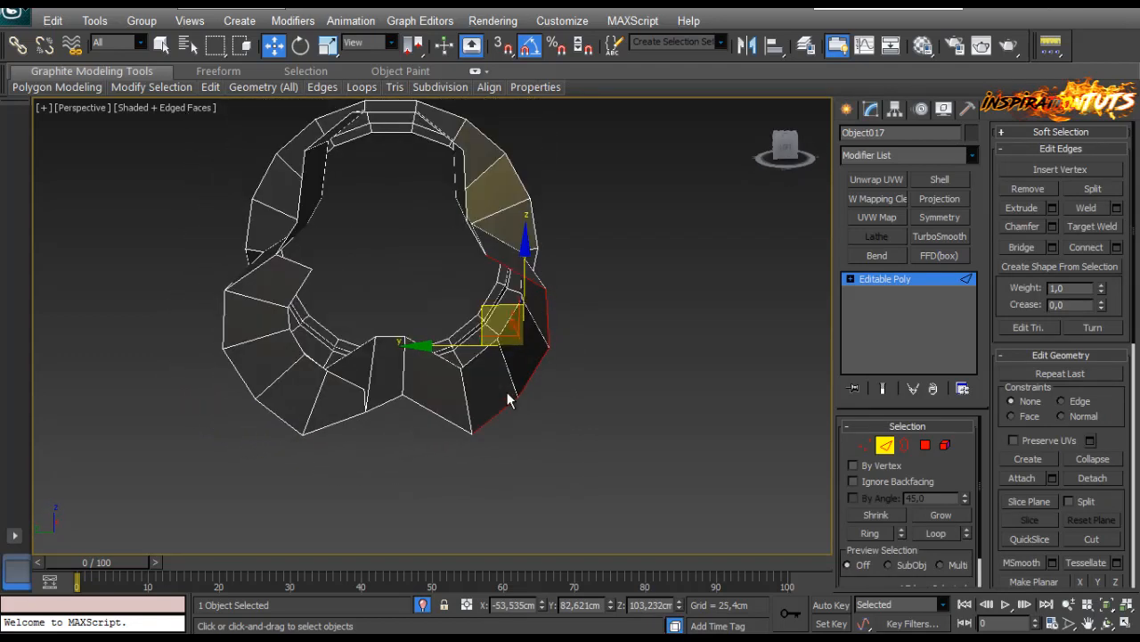
key("4")
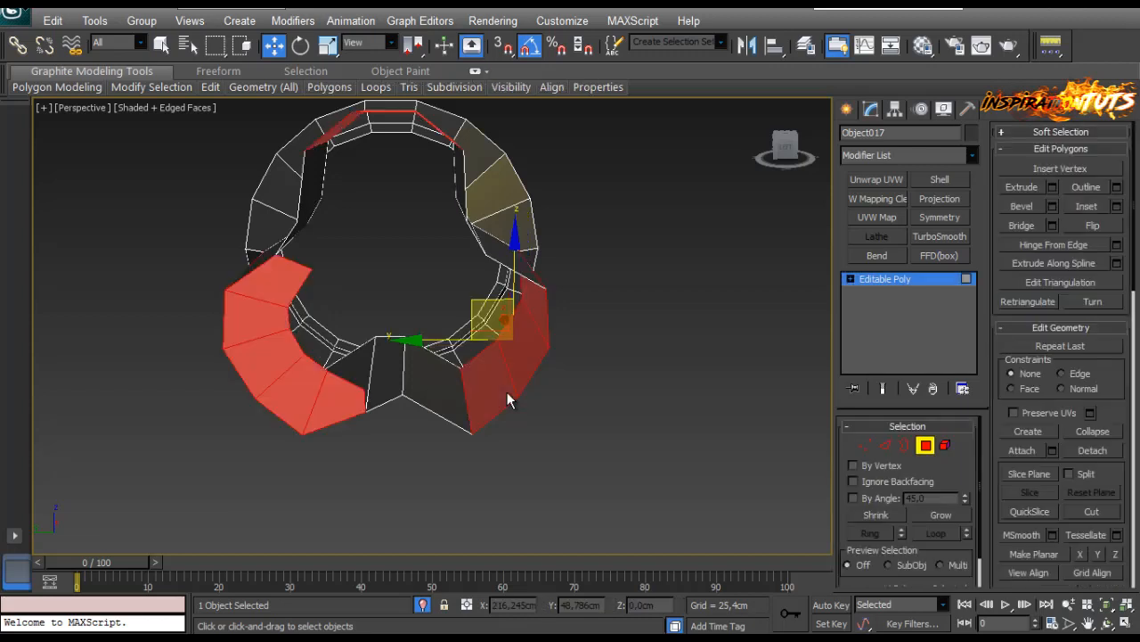
left_click(506, 392)
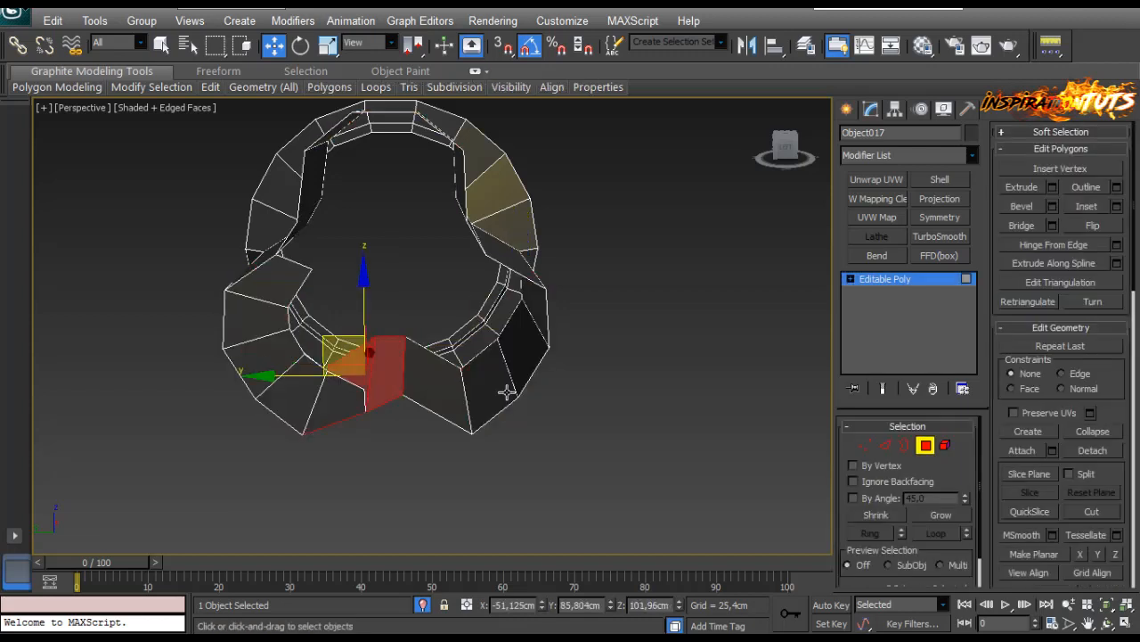
left_click(508, 400)
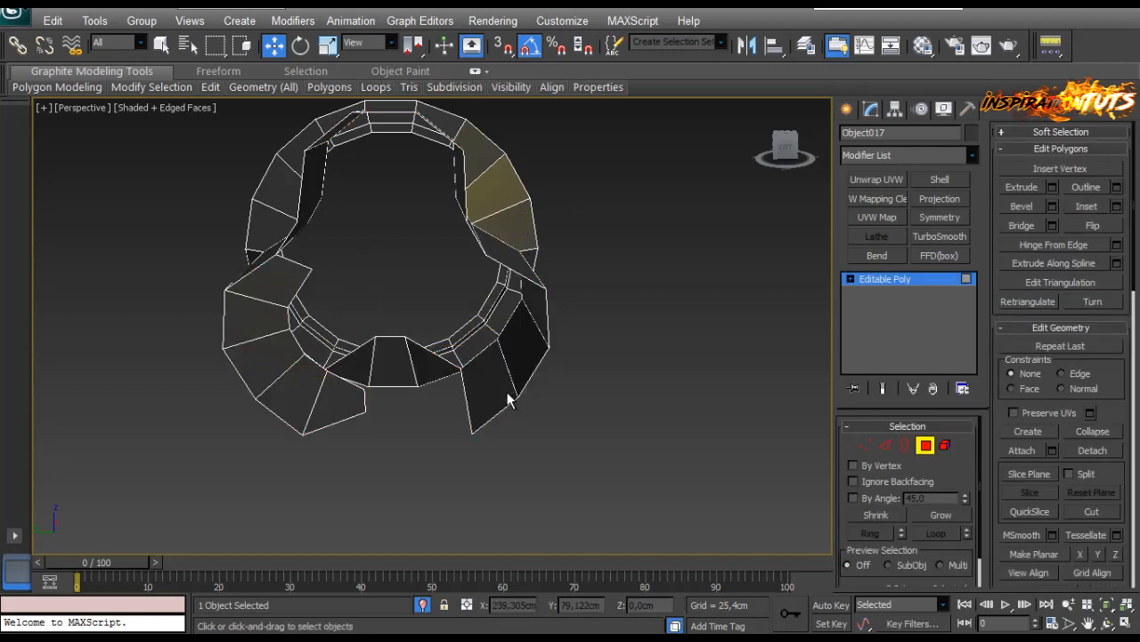
Connect the sleeve's lengthwise edges with one segment, pinch 0 and slide 70.
middle_click_drag(508, 400, 508, 400, "alt")
key("3")
left_click(508, 400)
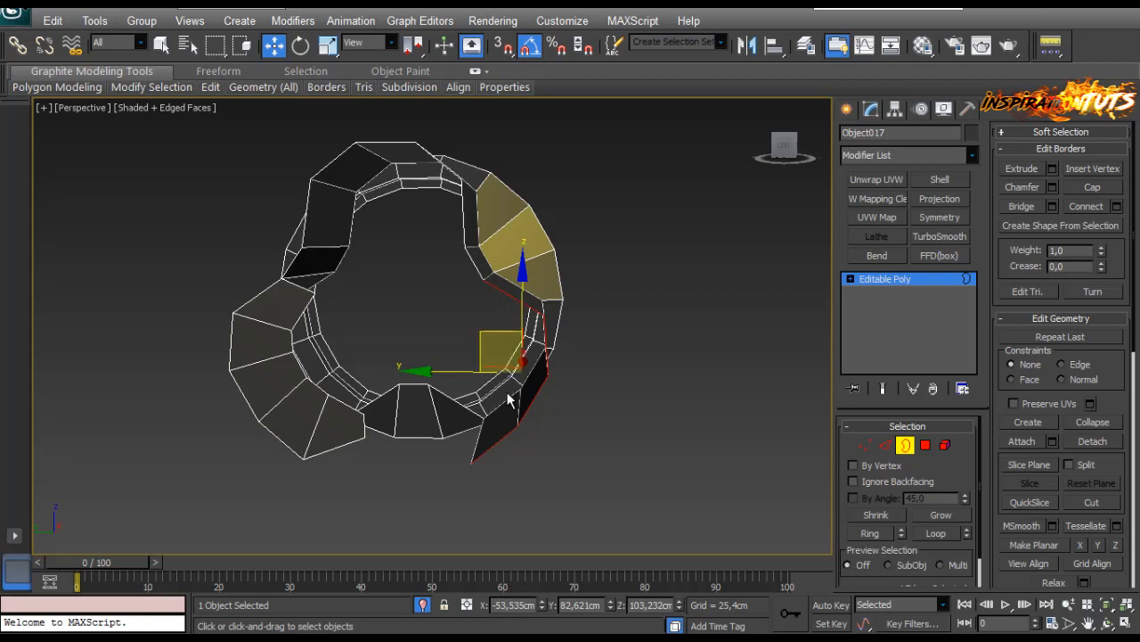
middle_click_drag(507, 400, 506, 392, "alt")
key("2")
key("alt+r")
scroll(507, 393, "down", 3)
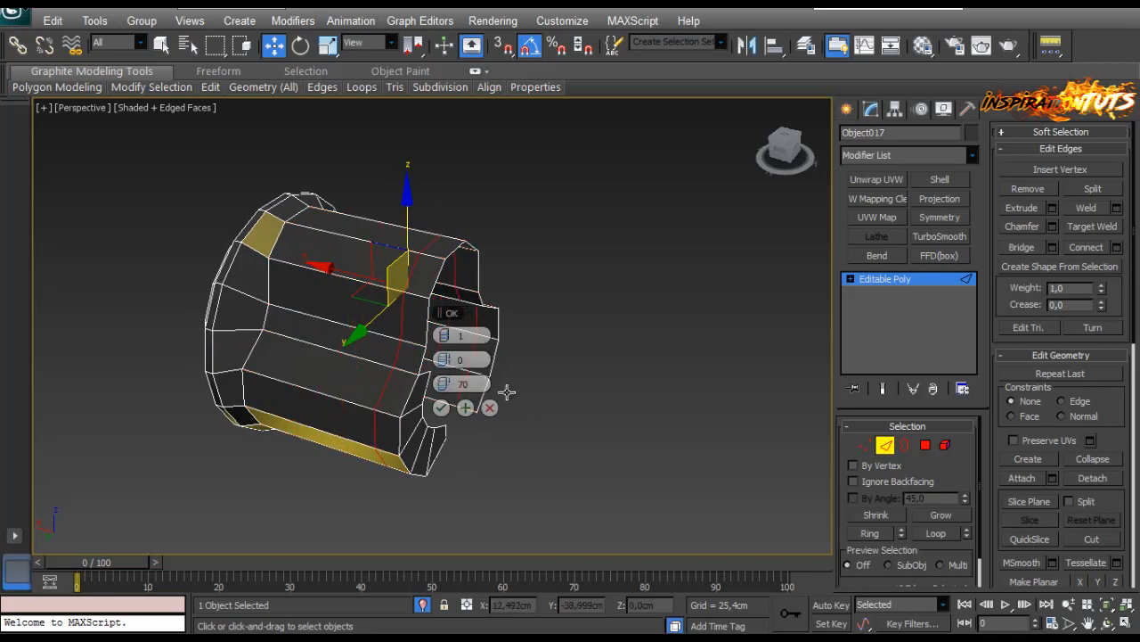
key("Return")
Select the rear band of polygons around the upper lobe and extrude it outward by 0.534 cm.
middle_click_drag(506, 392, 506, 391, "alt")
key("4")
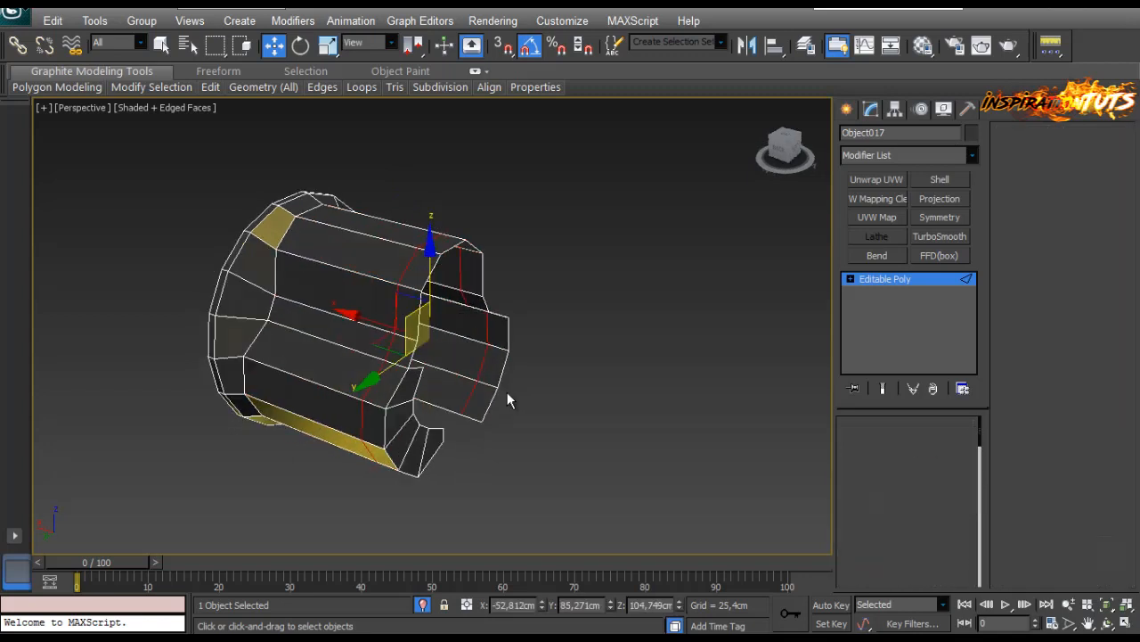
left_click(509, 400)
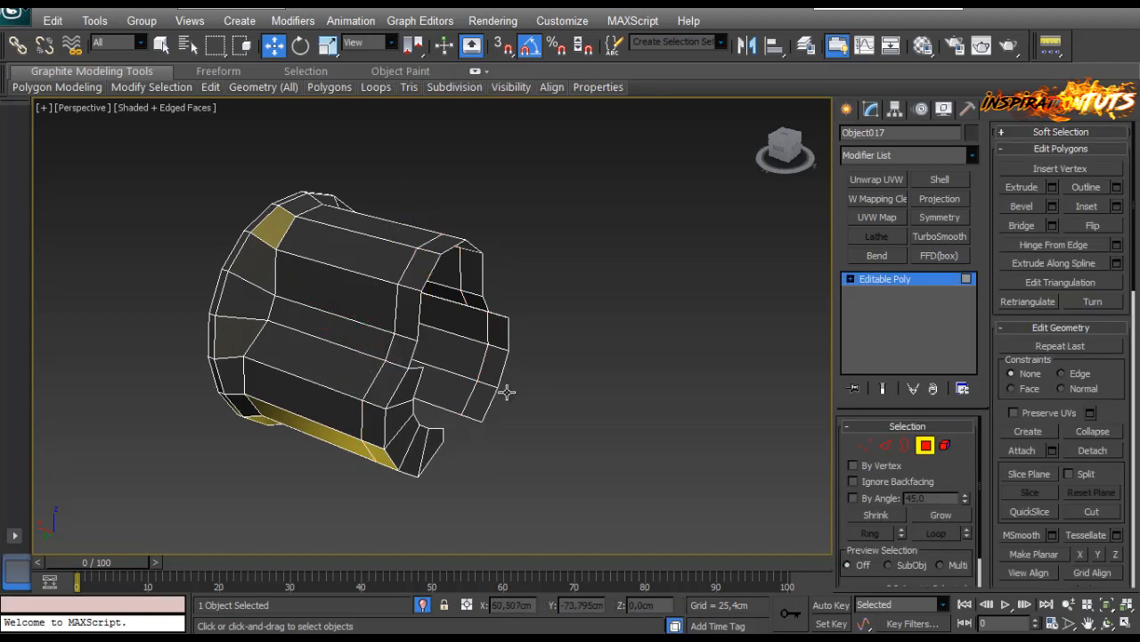
key("ctrl+z")
middle_click_drag(506, 391, 508, 397, "alt")
scroll(510, 400, "up", 3)
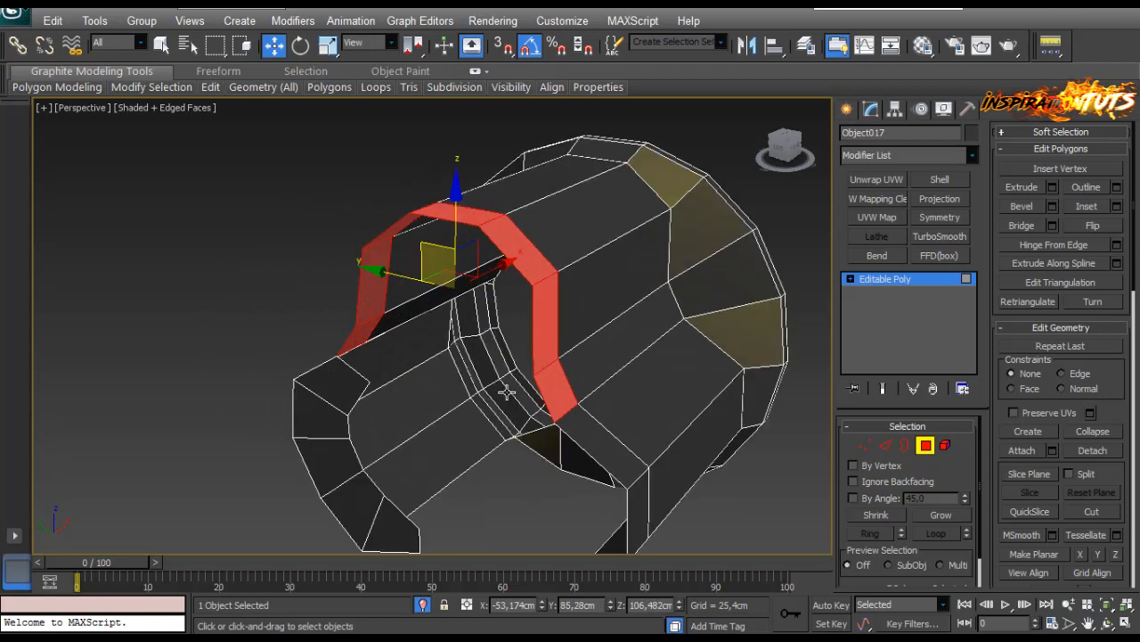
key("shift+e")
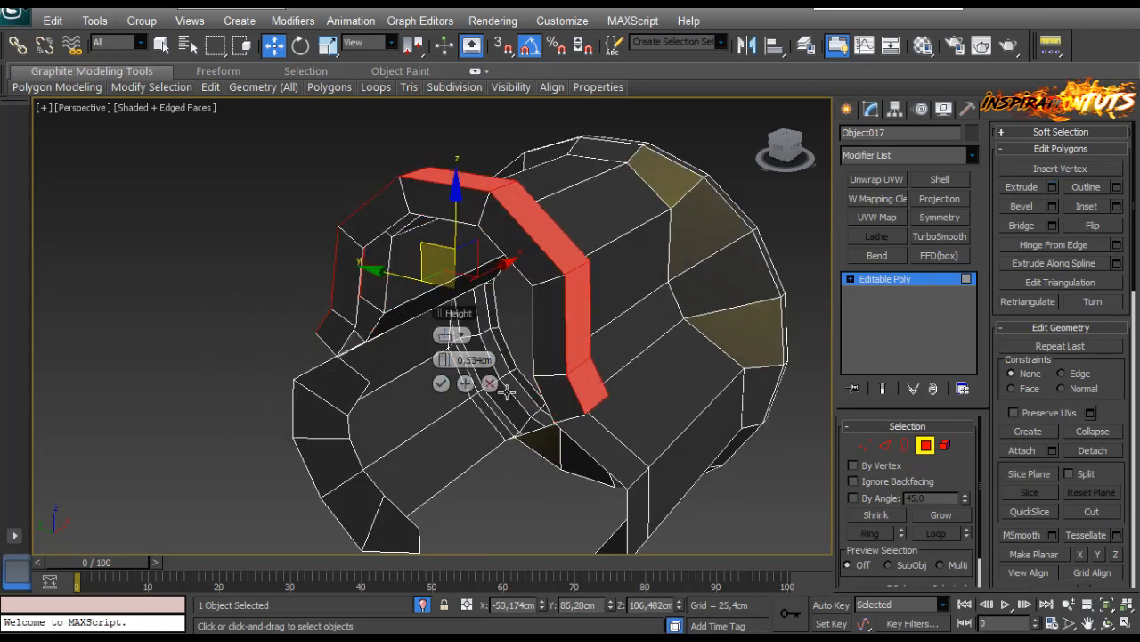
middle_click_drag(506, 392, 509, 401, "alt")
left_click(441, 383)
Target Weld the end vertices of the extruded upper band to the neighbouring sleeve vertices.
key("1")
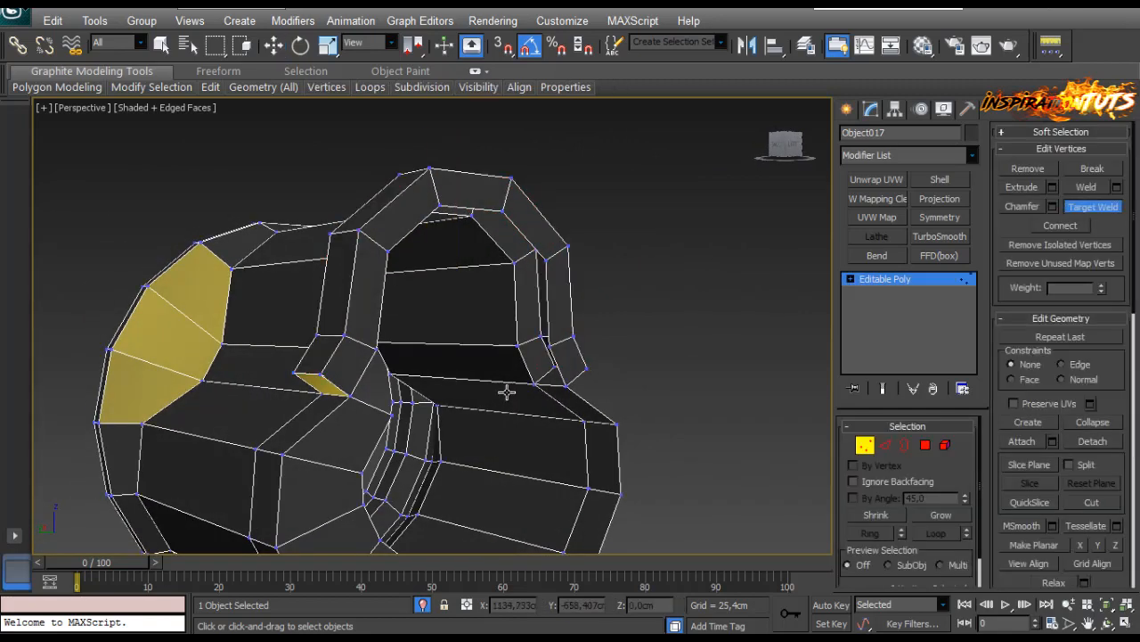
middle_click_drag(506, 391, 508, 400, "alt")
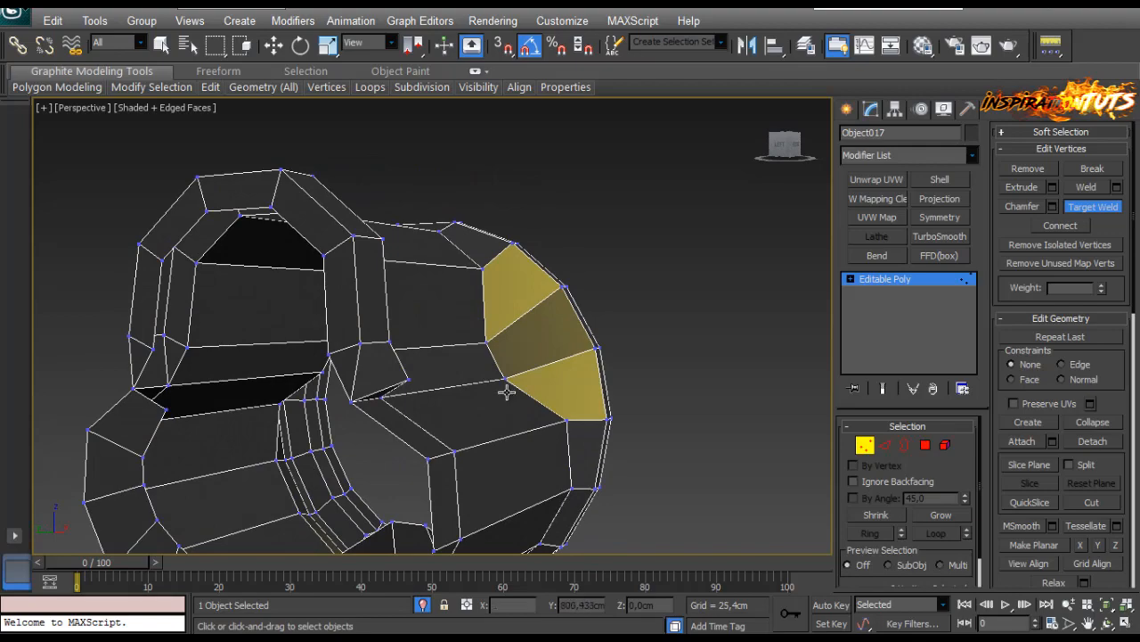
middle_click_drag(507, 400, 506, 392, "alt")
Select the strip's polygons on the rear of the lower lobe and extrude them, adjusting the height.
left_click(926, 445)
left_click(358, 391)
key("shift+e")
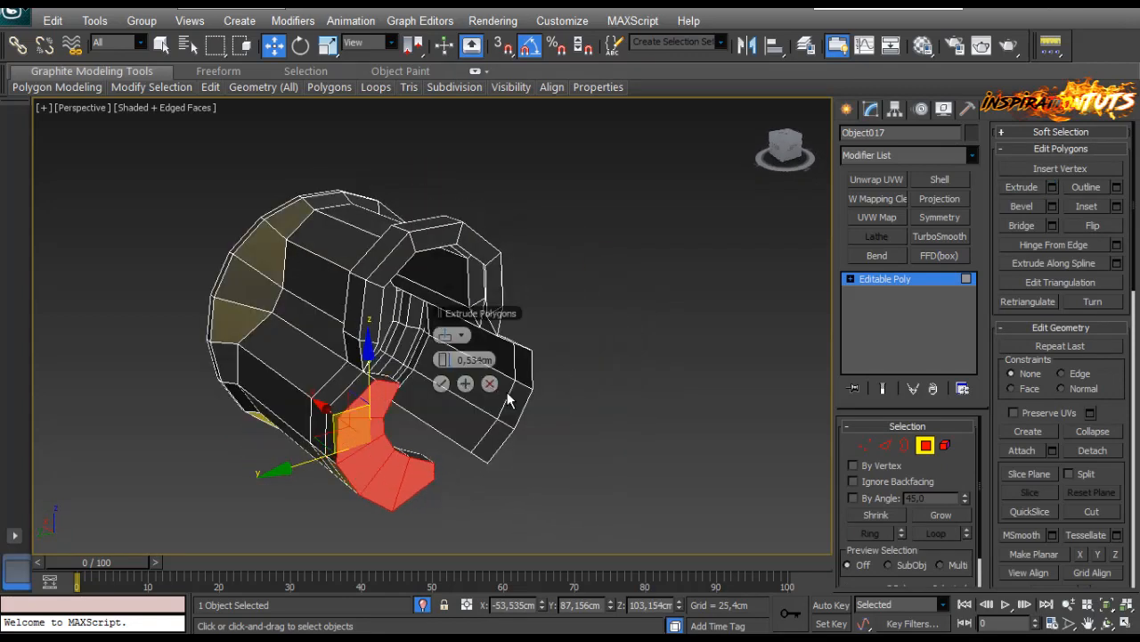
mouse_move(444, 360)
left_mouse_down()
mouse_move(444, 312)
mouse_move(445, 343)
left_mouse_up()
middle_click_drag(508, 400, 508, 396, "alt")
Select the open rear edges of the lower lobe opposite the strip.
scroll(506, 392, "up", 3)
key("2")
left_click(561, 346)
left_click(507, 392)
left_click(562, 379)
left_click(537, 297, "ctrl")
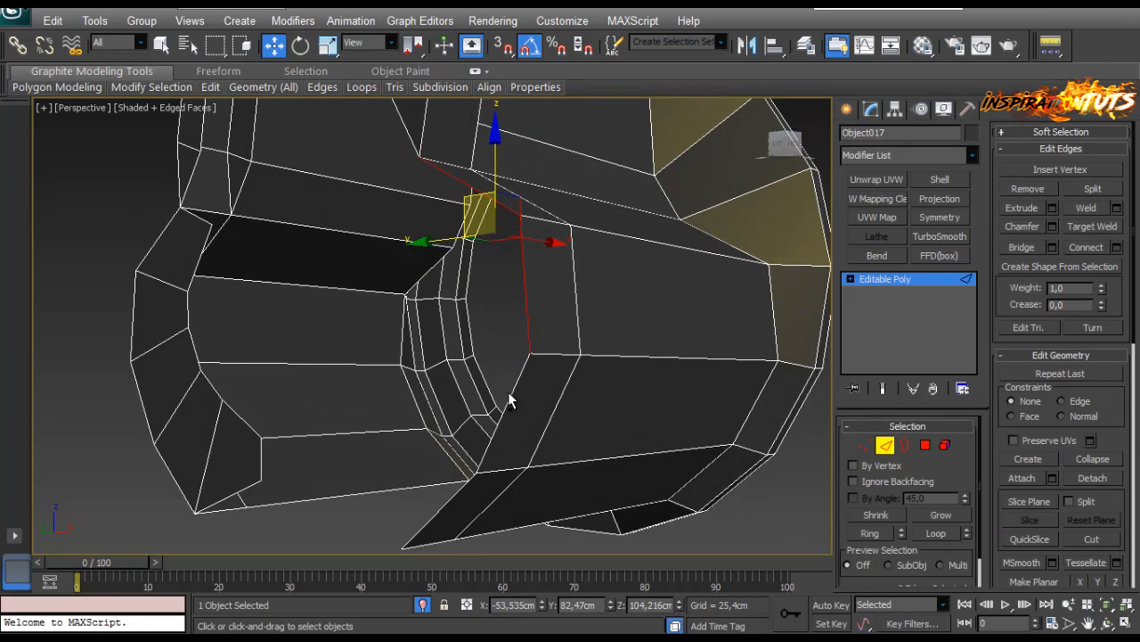
key("shift+z")
key("shift+z")
key("shift+z")
key("shift+z")
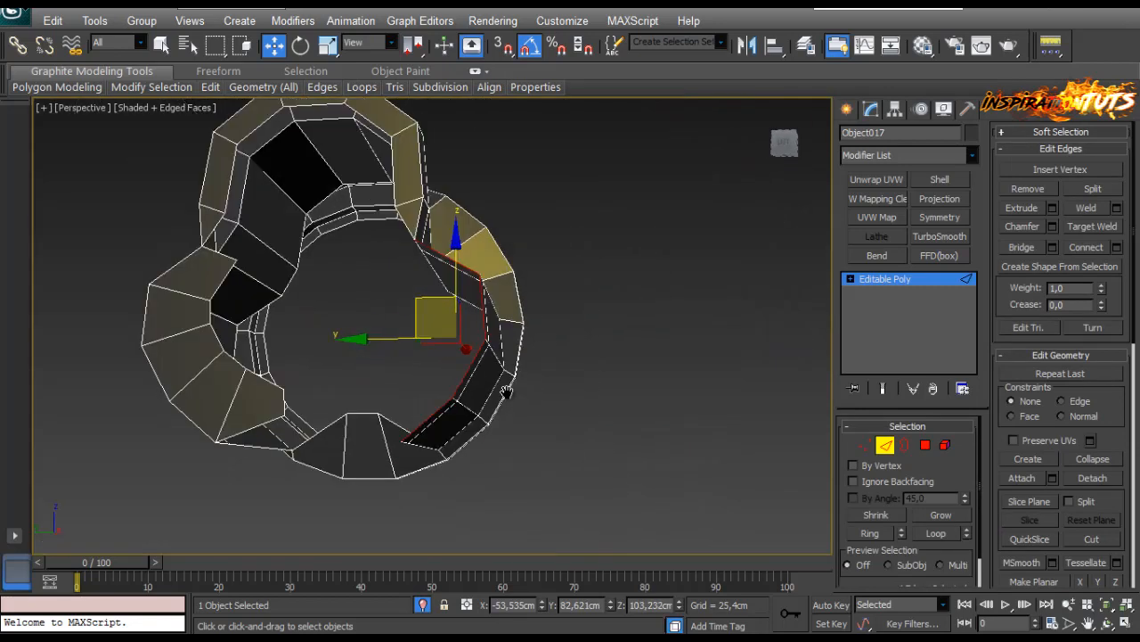
Try to clone the selected rear edges inward toward the sleeve's centre.
middle_click_drag(506, 392, 531, 401, "alt")
mouse_move(507, 392)
left_mouse_down("shift")
mouse_move(473, 402)
mouse_move(506, 392)
left_mouse_up("shift")
key("r")
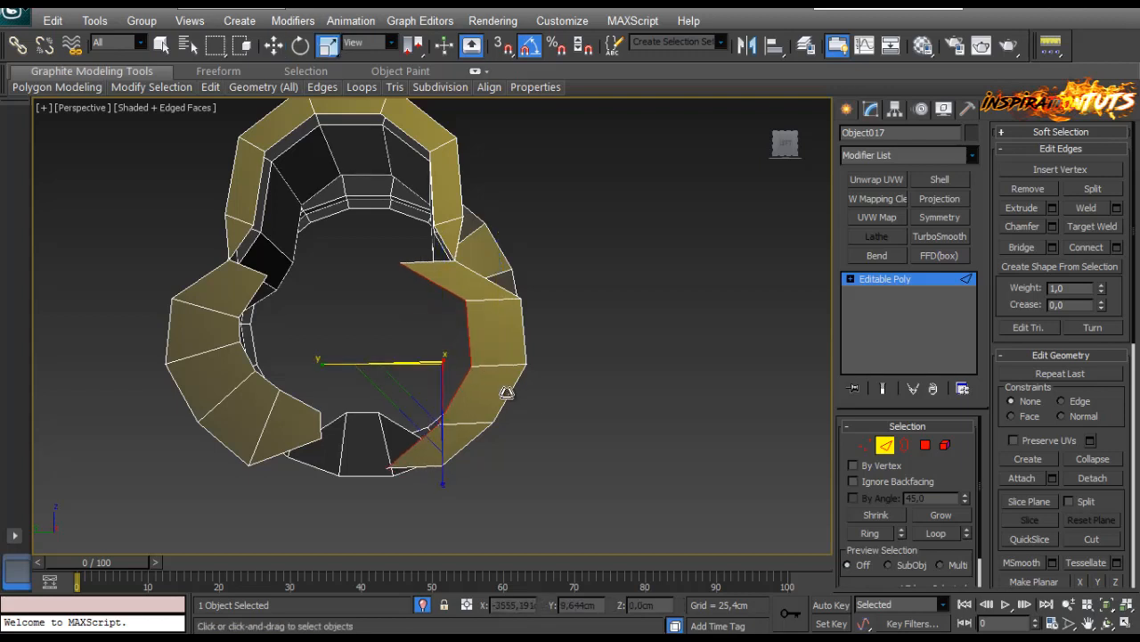
key("ctrl+z")
left_click(1052, 207)
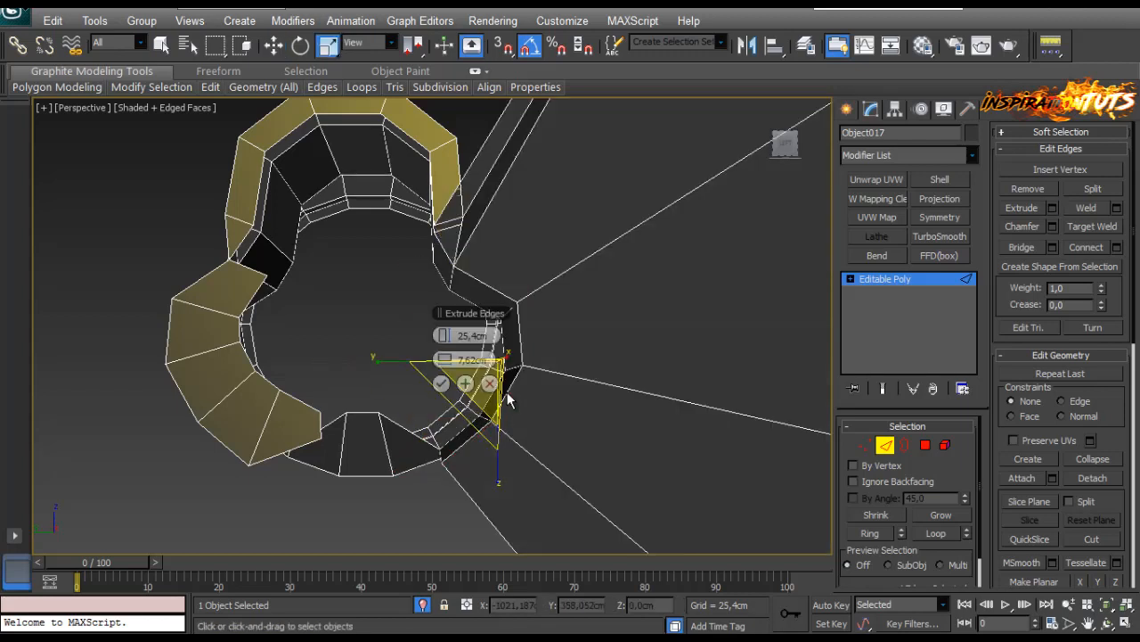
right_click(444, 360)
right_click(444, 336)
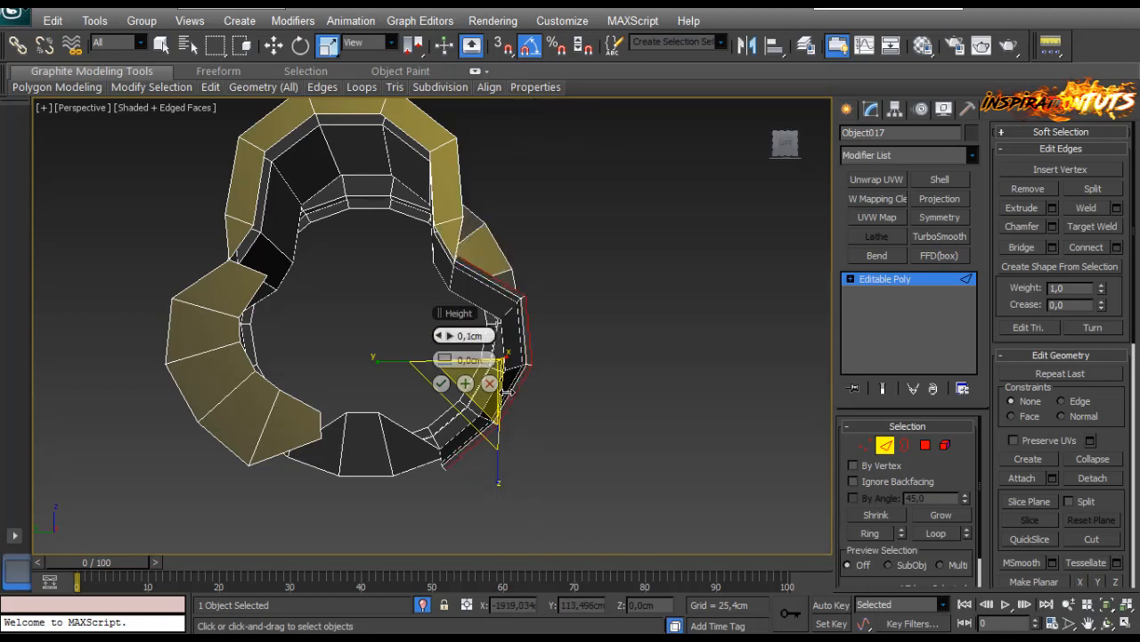
key("Tab")
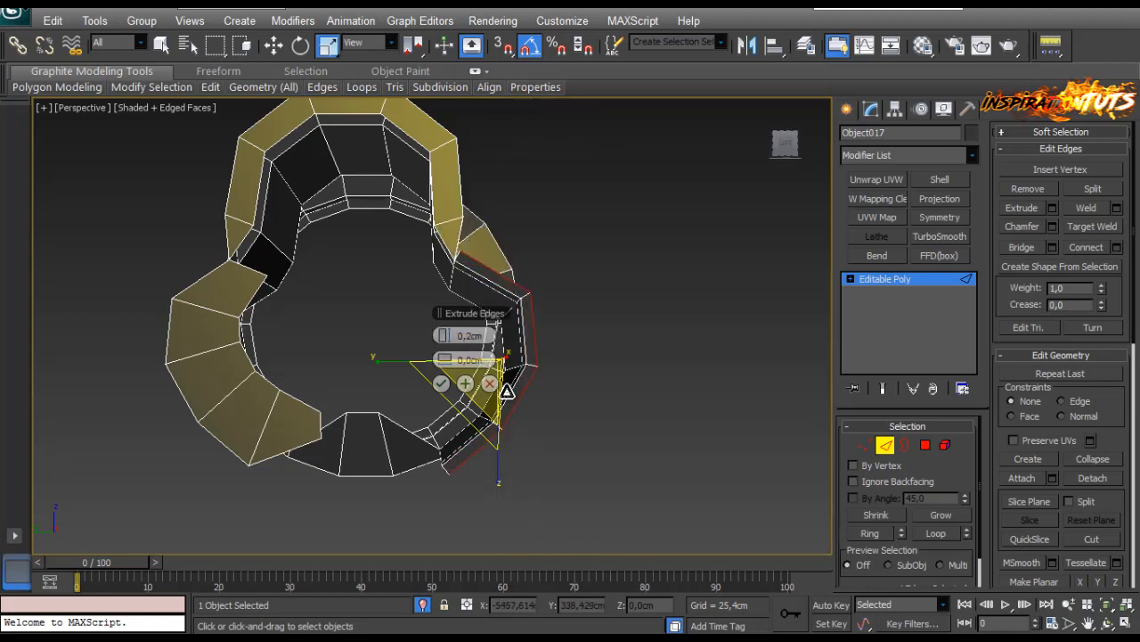
key("Escape")
Clone the selected rear edges inward by scaling, and move the new edges about 0.87 cm in Y toward the centre.
left_click_drag(506, 392, 506, 392, "shift")
key("shift+w")
key("shift+w")
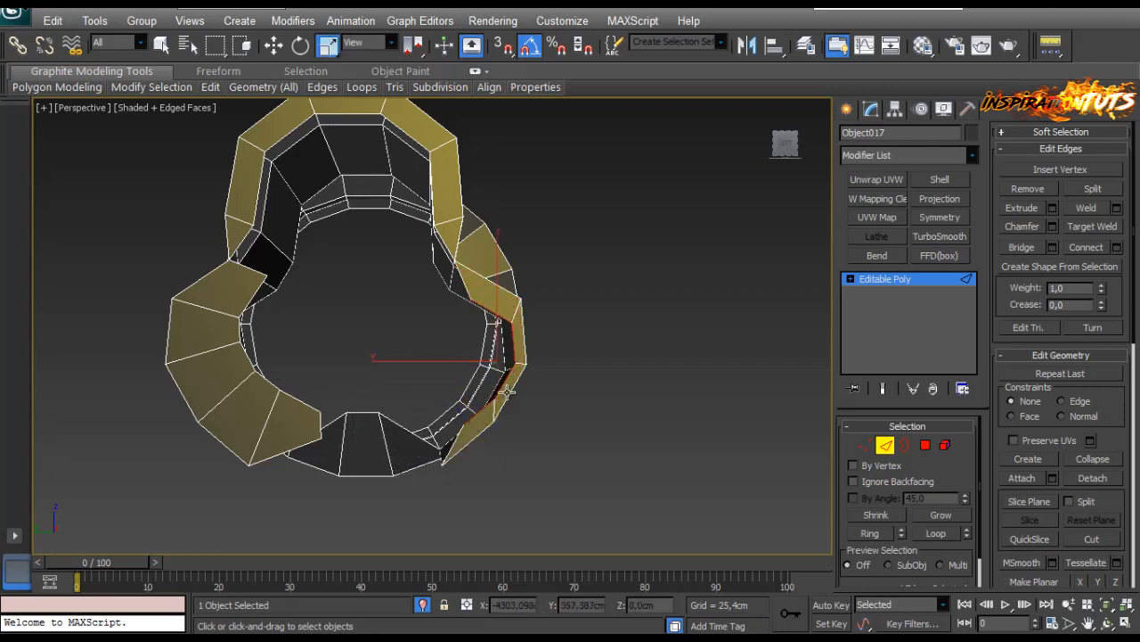
key("w")
left_click_drag(507, 392, 472, 392)
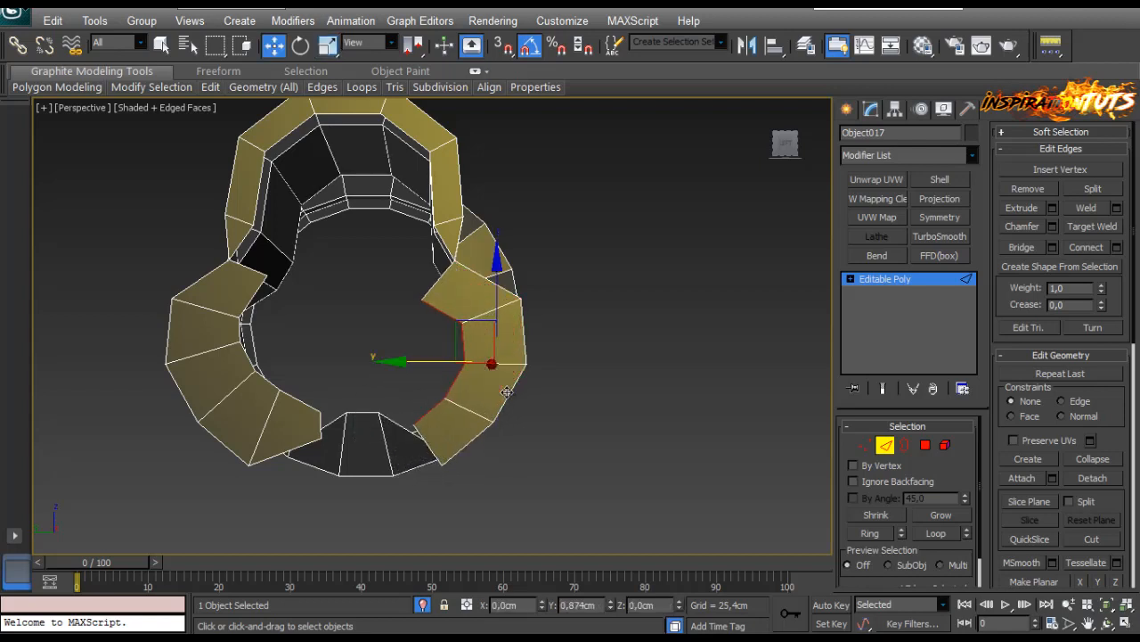
In the Left view, reposition the inner vertices of the newly cloned rear strip on the right lower lobe to smooth its curve.
key("1")
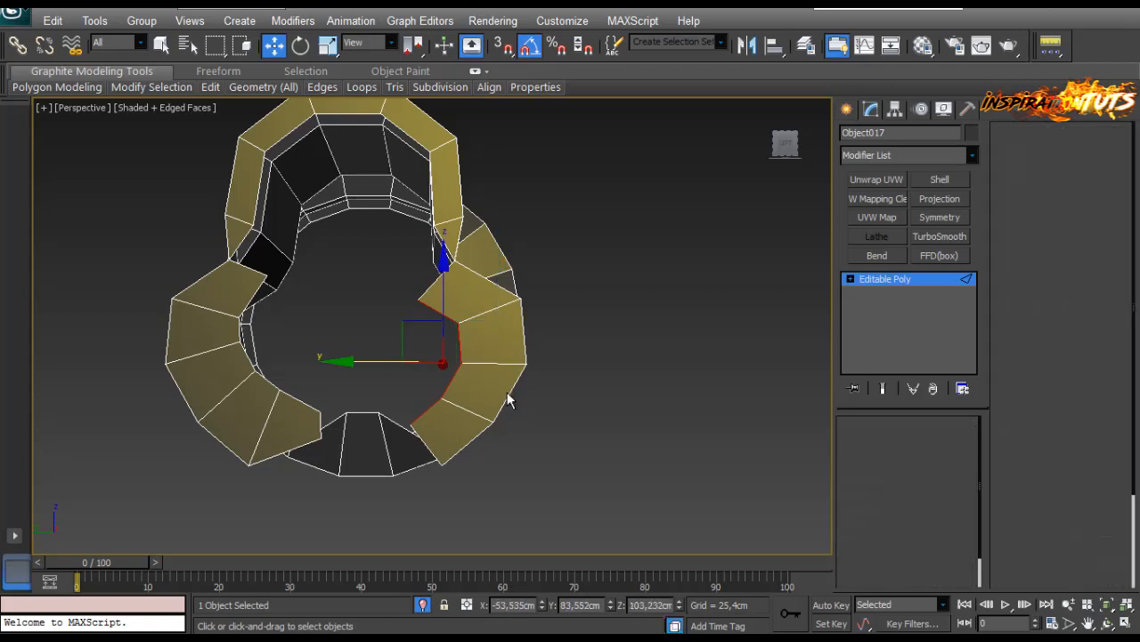
key("f")
key("l")
scroll(506, 401, "up", 8)
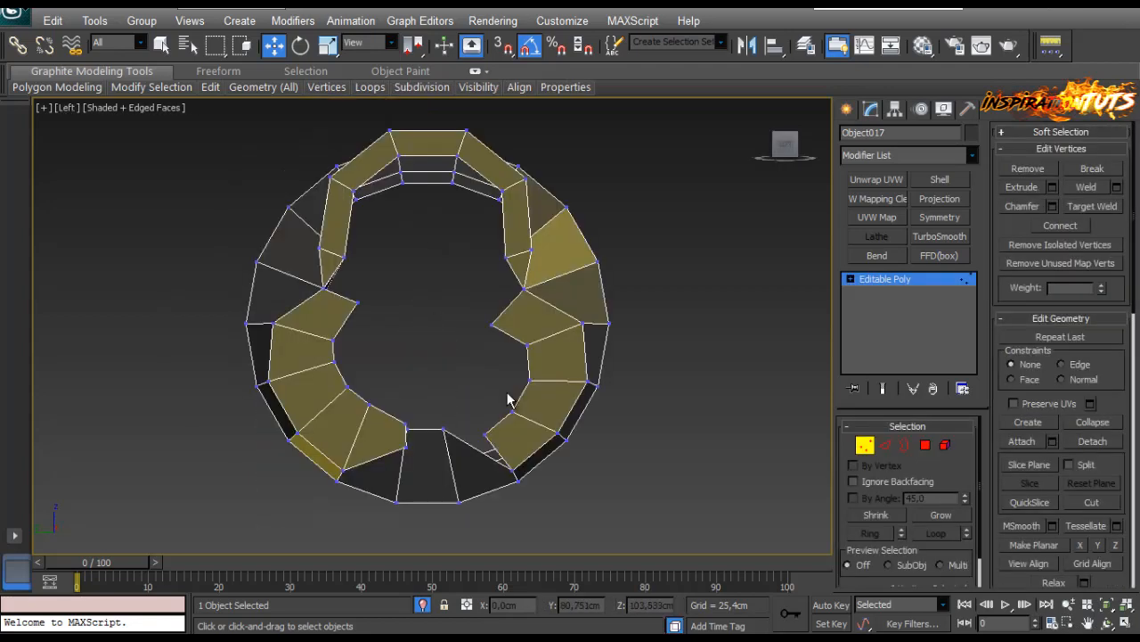
left_click(507, 400)
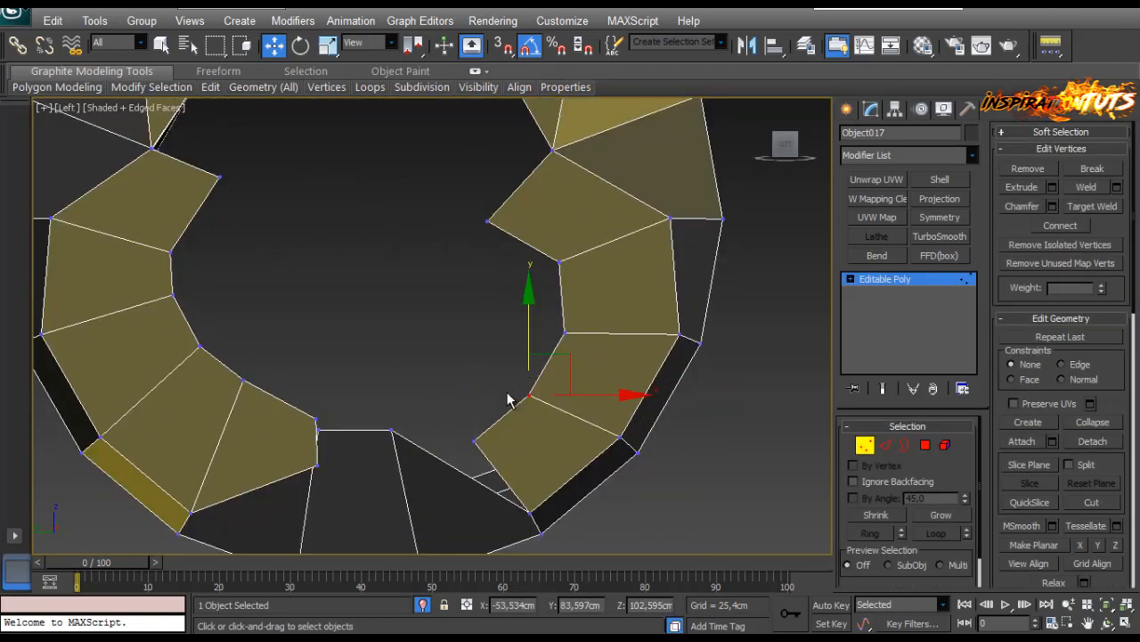
left_click_drag(524, 307, 584, 303)
left_click_drag(520, 244, 580, 232)
left_click_drag(476, 184, 517, 172)
Show the sleeve in wireframe and shift the lower inner vertices of the left lobe's rear strip slightly outward.
scroll(507, 392, "down", 2)
middle_click_drag(507, 392, 596, 352)
key("F3")
middle_click_drag(507, 399, 560, 381)
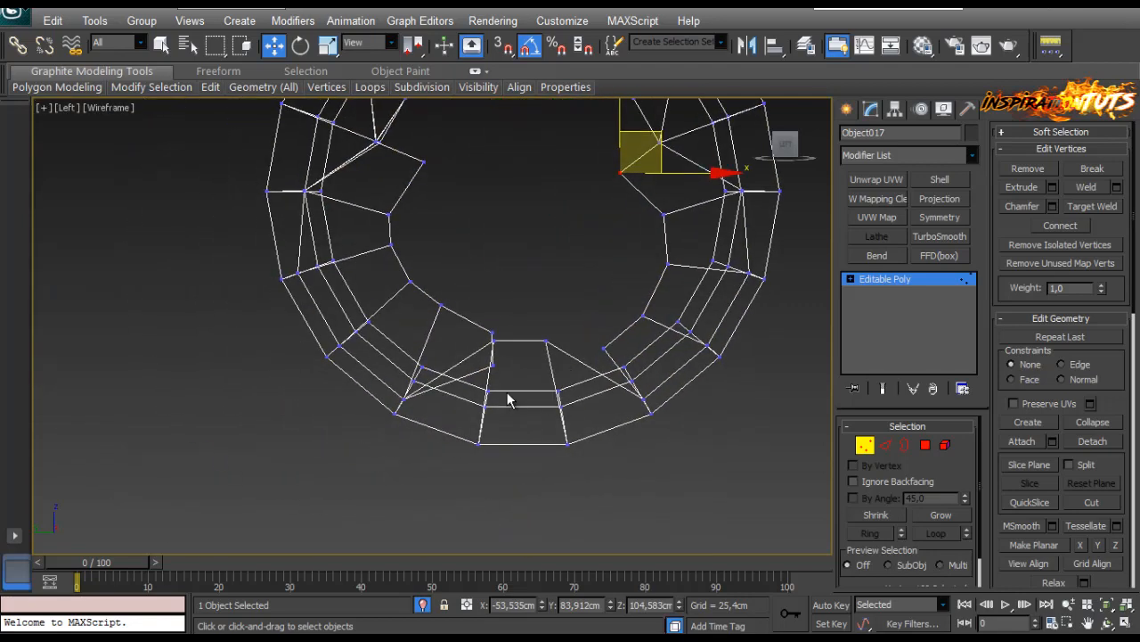
left_click(493, 332)
left_click(493, 365, "ctrl")
left_click_drag(513, 329, 508, 339)
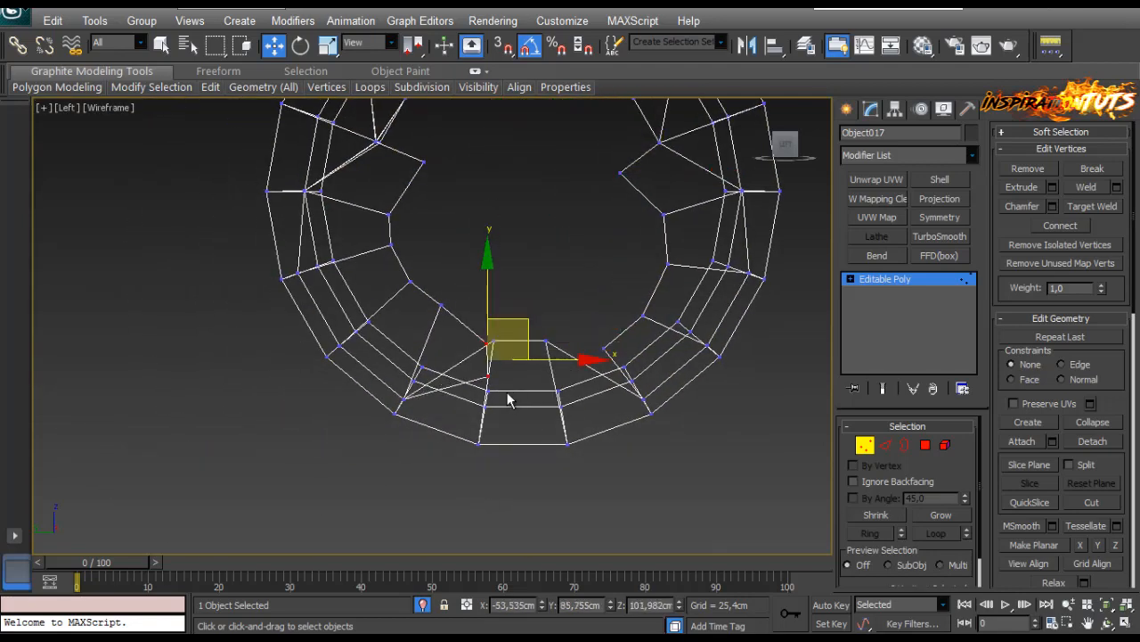
left_click(441, 305)
left_click_drag(461, 285, 458, 301)
Adjust the upper inner vertices of the left lobe's rear strip, moving the tip vertex about -0.06 cm in X and 0.16 cm in Y.
key("ctrl+z")
key("ctrl+z")
key("ctrl+z")
key("ctrl+z")
key("ctrl+z")
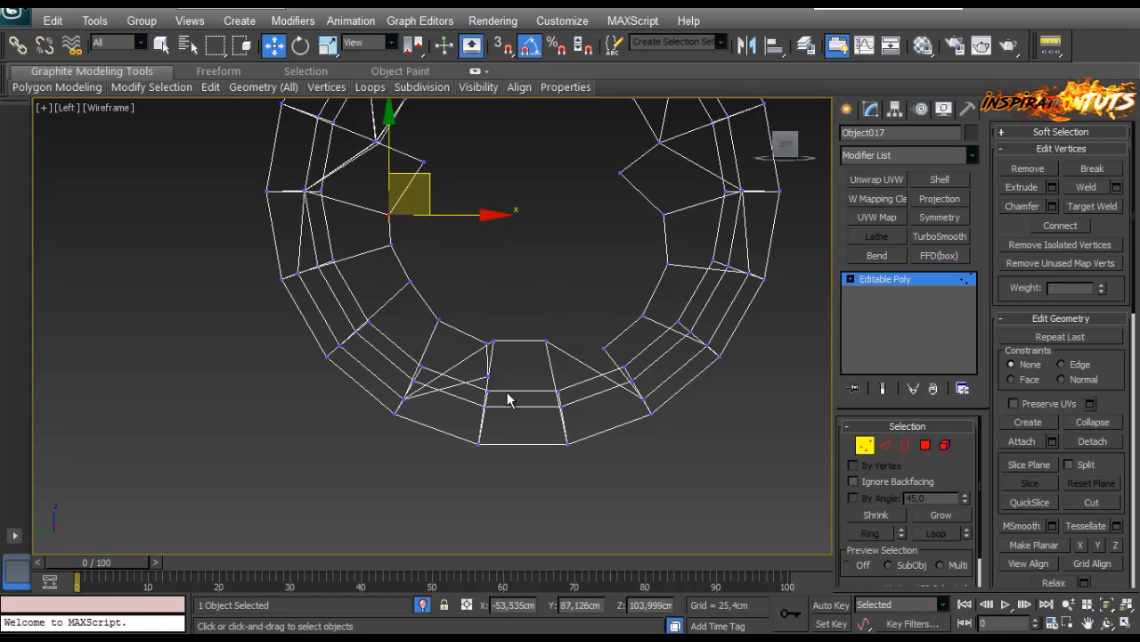
key("ctrl+z")
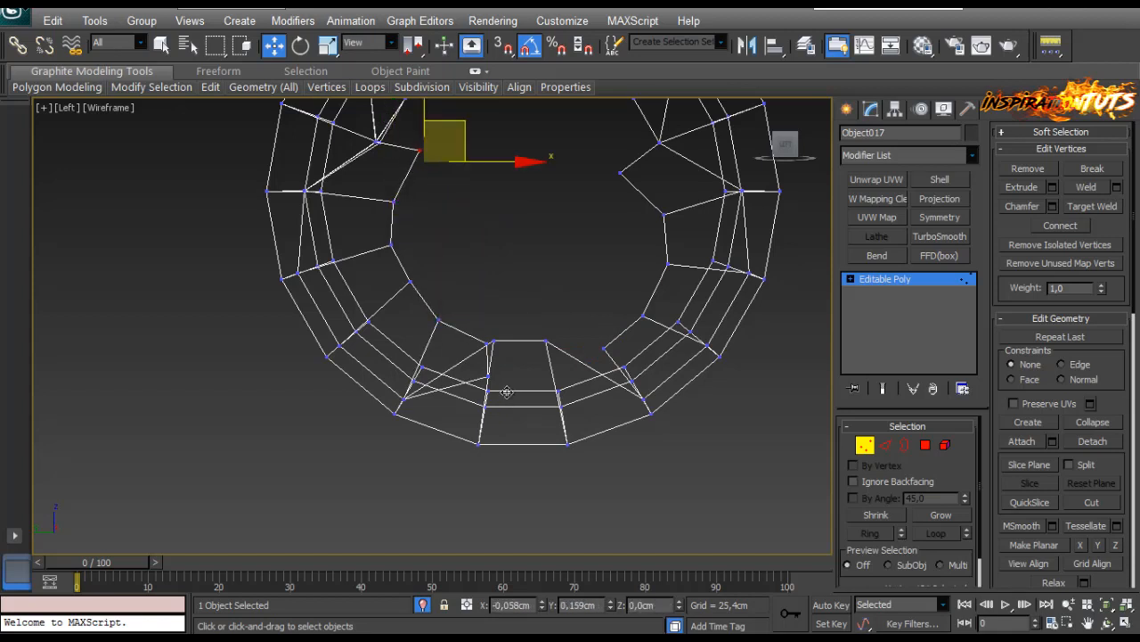
Adjust the upper inner vertices of the right lobe's rear strip, raising the tip vertex by about 0.23 cm in Y.
key("ctrl+z")
key("ctrl+z")
key("ctrl+z")
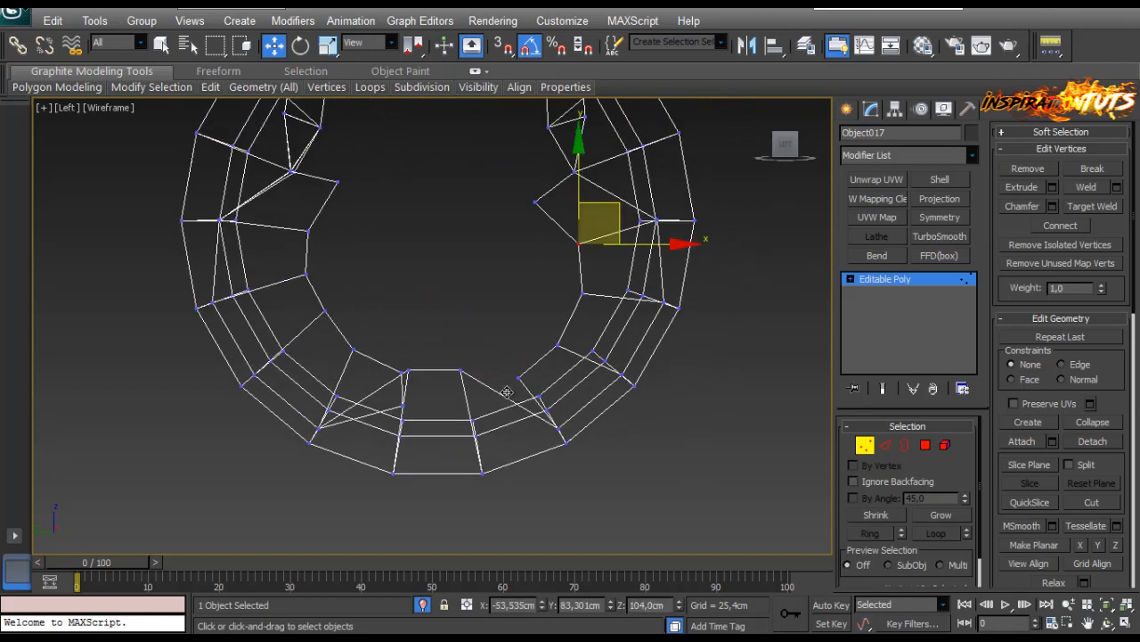
key("ctrl+z")
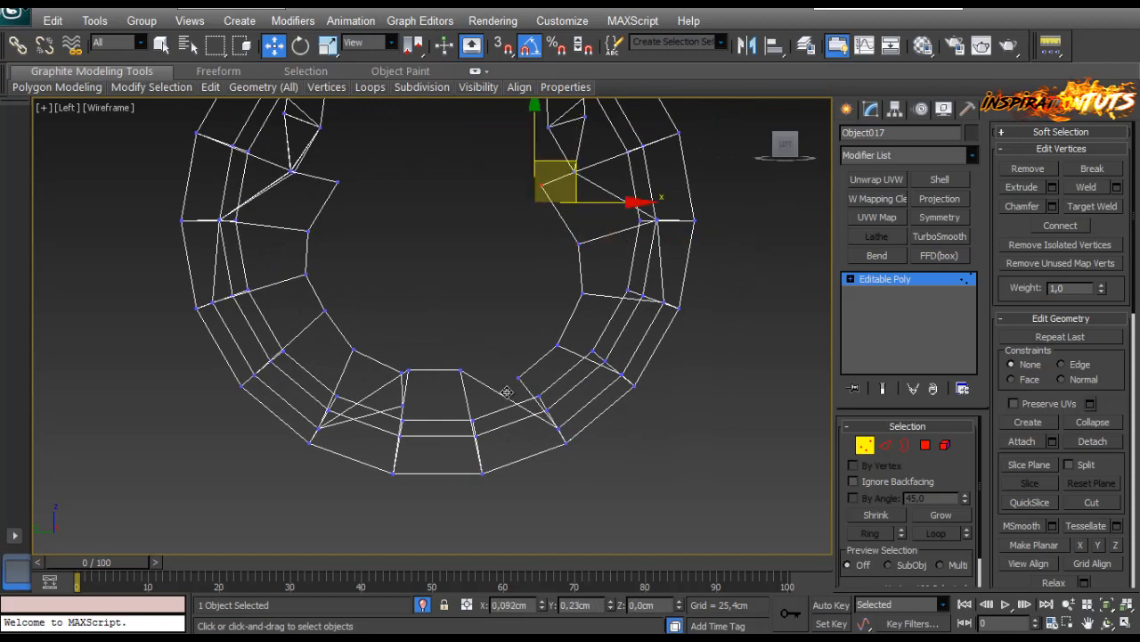
key("ctrl+z")
key("ctrl+z")
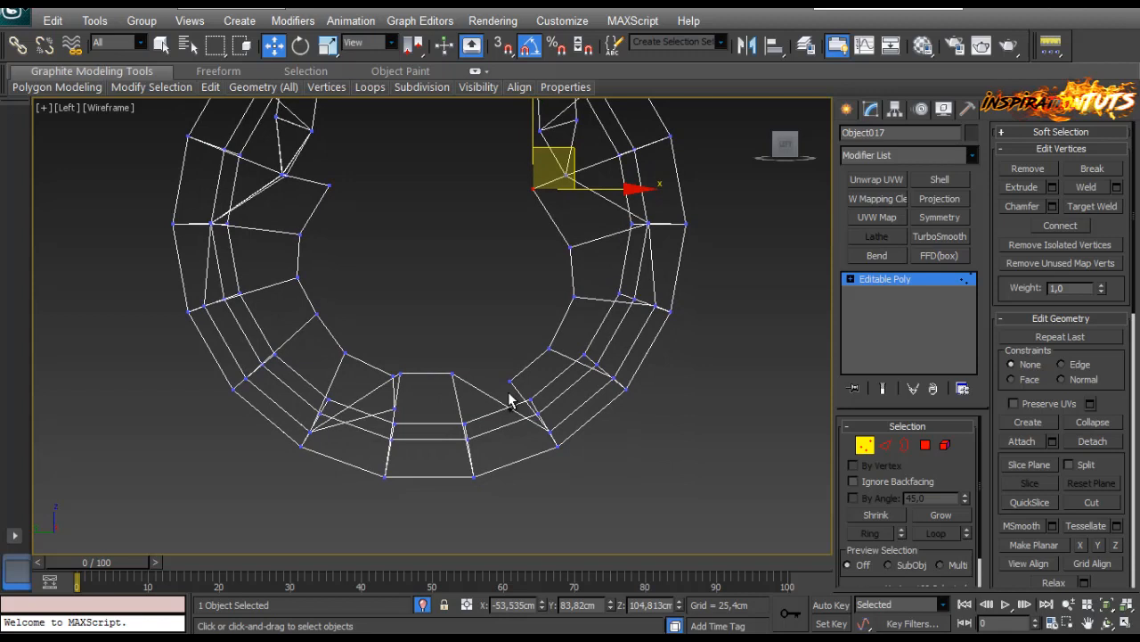
Move four inner vertices of the left lobe's rear strip 0.2 cm in X, and its tip vertex about 0.18 cm in X.
key("ctrl+z")
key("ctrl+z")
key("ctrl+z")
key("ctrl+z")
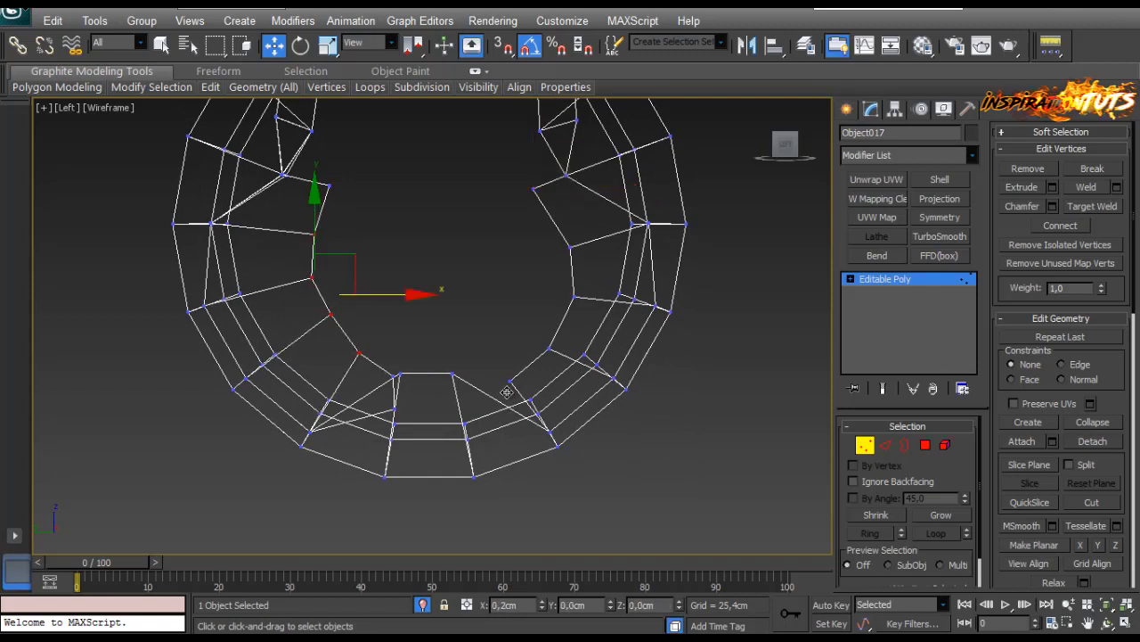
key("ctrl+z")
key("ctrl+z")
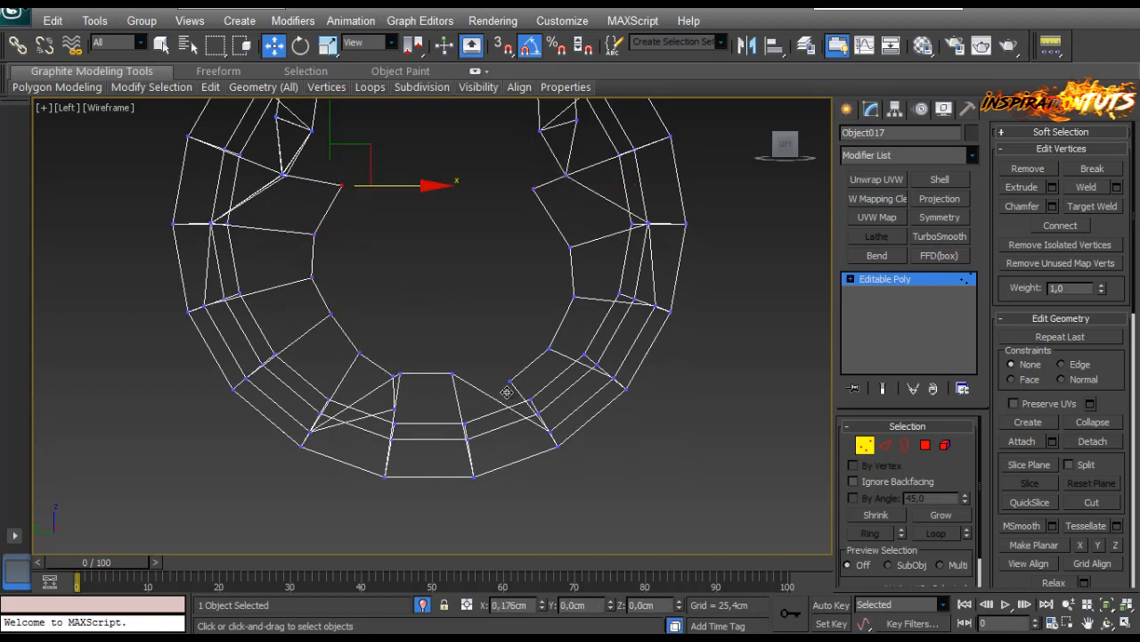
key("ctrl+z")
key("ctrl+z")
key("ctrl+z")
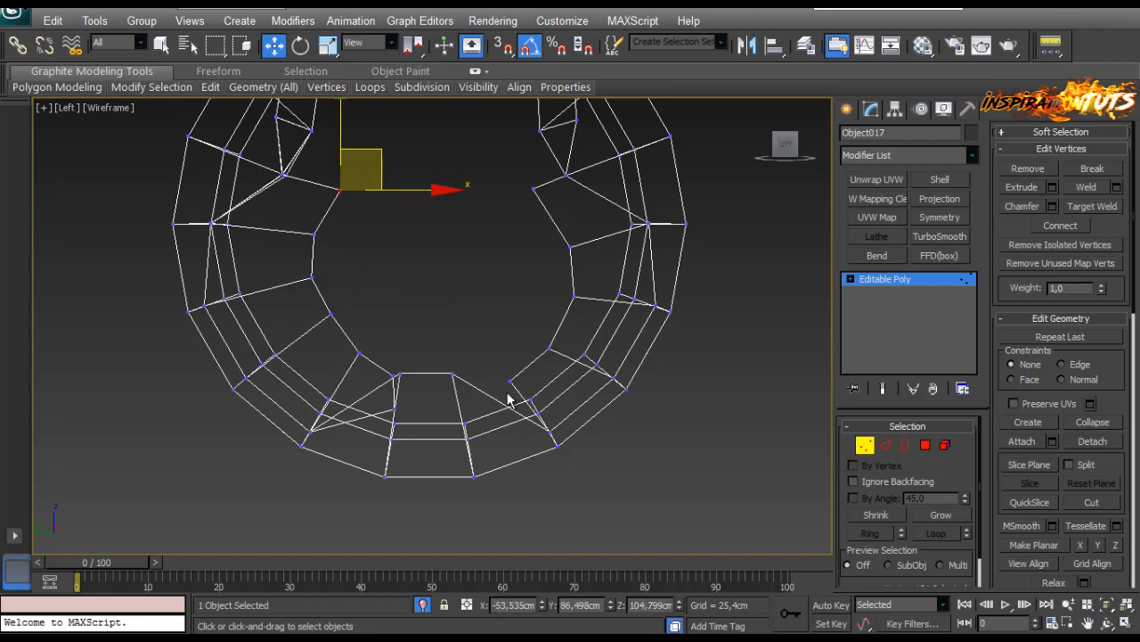
Raise the left strip's lower end vertices about 0.18 cm in Y and even out the neighbouring inner vertices along the curve.
key("ctrl+z")
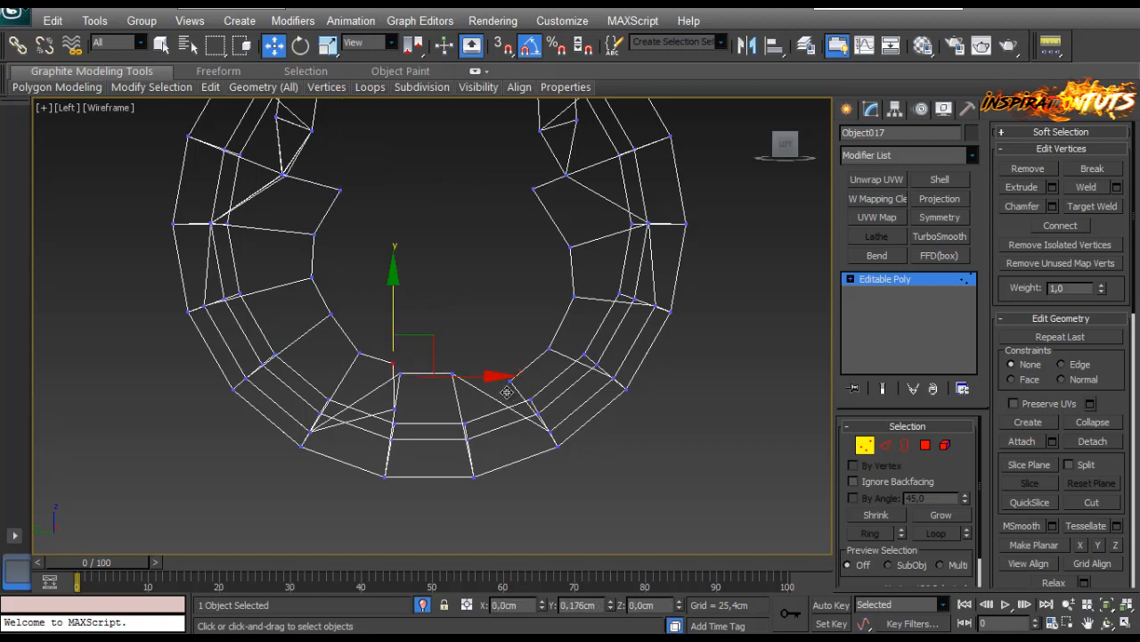
key("ctrl+z")
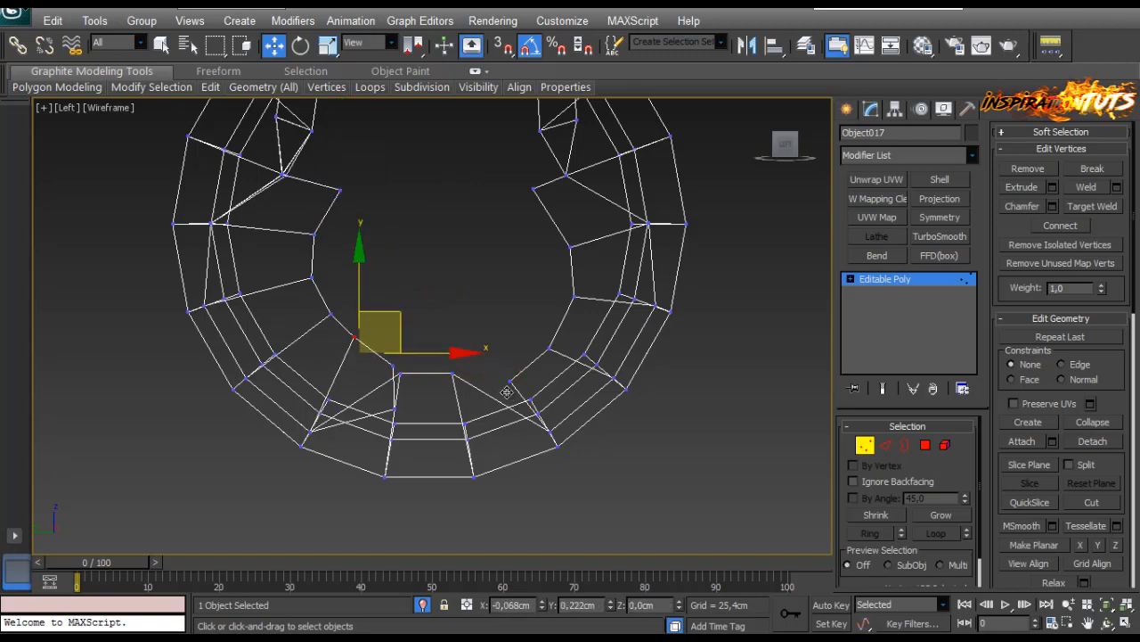
key("ctrl+z")
key("ctrl+z")
key("ctrl+z")
key("ctrl+z")
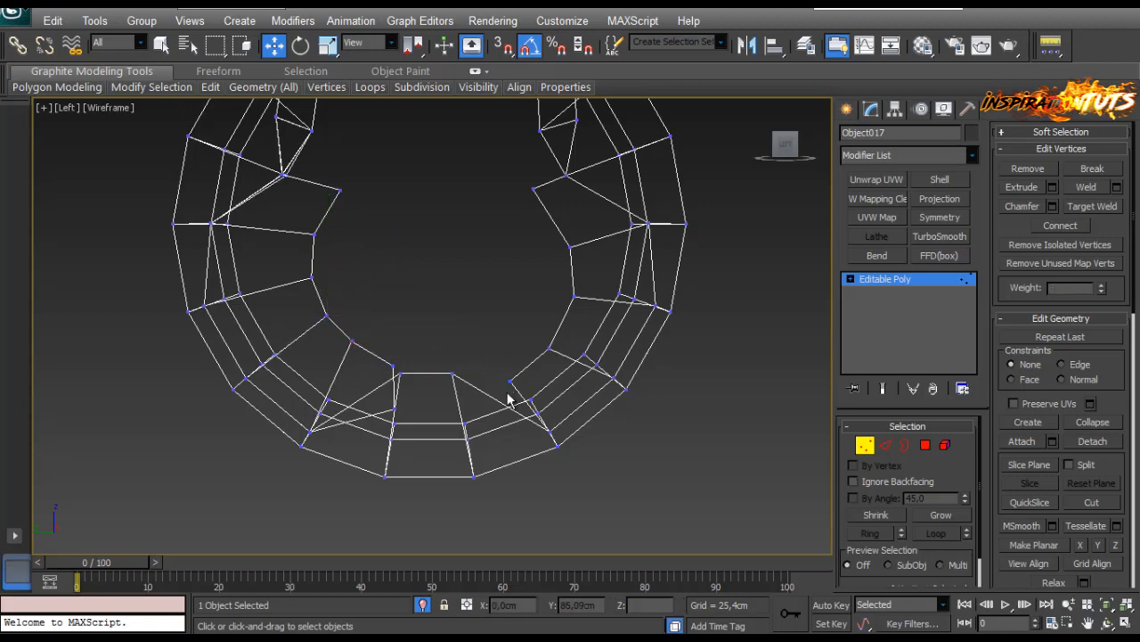
scroll(507, 393, "down", 2)
scroll(507, 393, "up", 2)
mouse_move(507, 393)
middle_mouse_down()
mouse_move(452, 399)
mouse_move(503, 408)
middle_mouse_up()
key("ctrl+z")
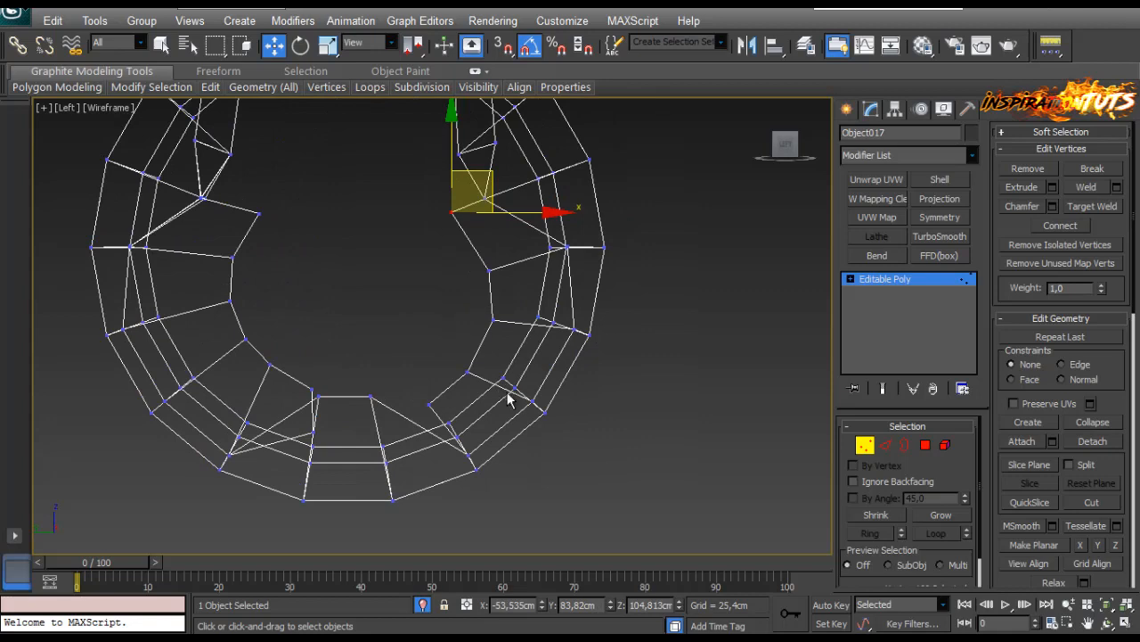
In the Perspective view, select the rear strip polygons on both lower lobes and extrude them.
key("p")
scroll(507, 401, "down", 6)
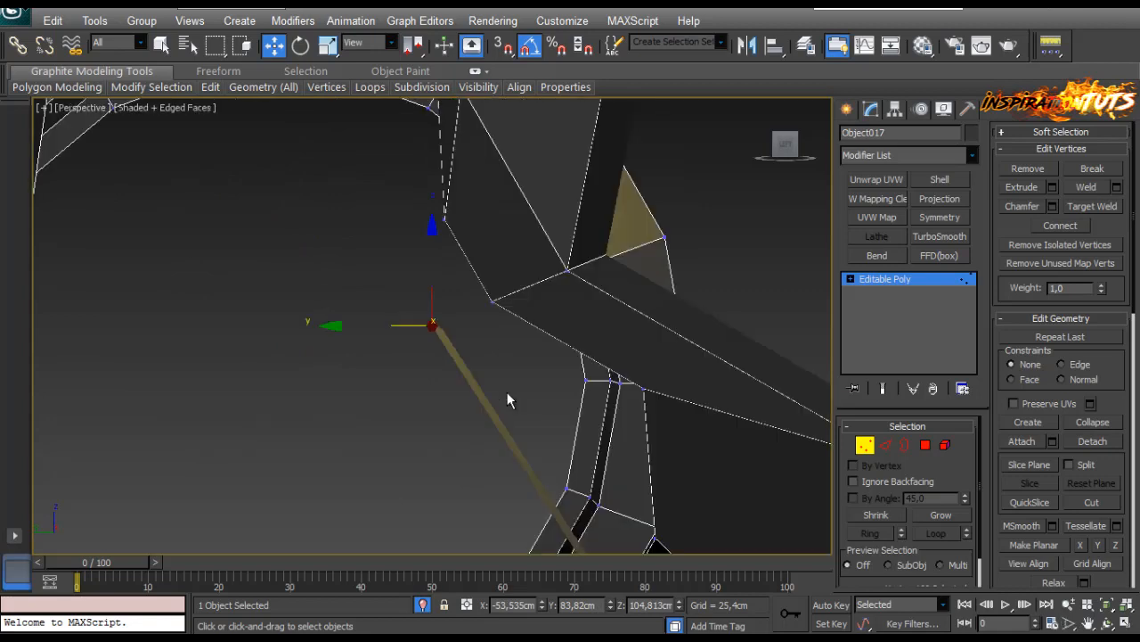
left_click(925, 444)
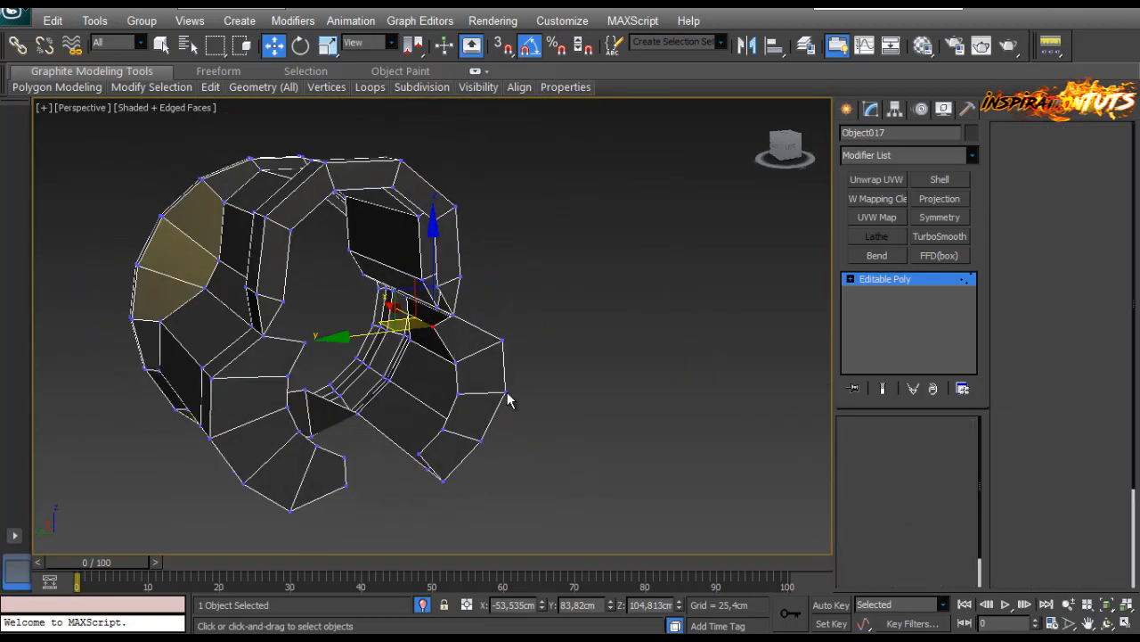
left_click(470, 340, "ctrl")
left_click(481, 370, "ctrl")
left_click(475, 413, "ctrl")
left_click(451, 452, "ctrl")
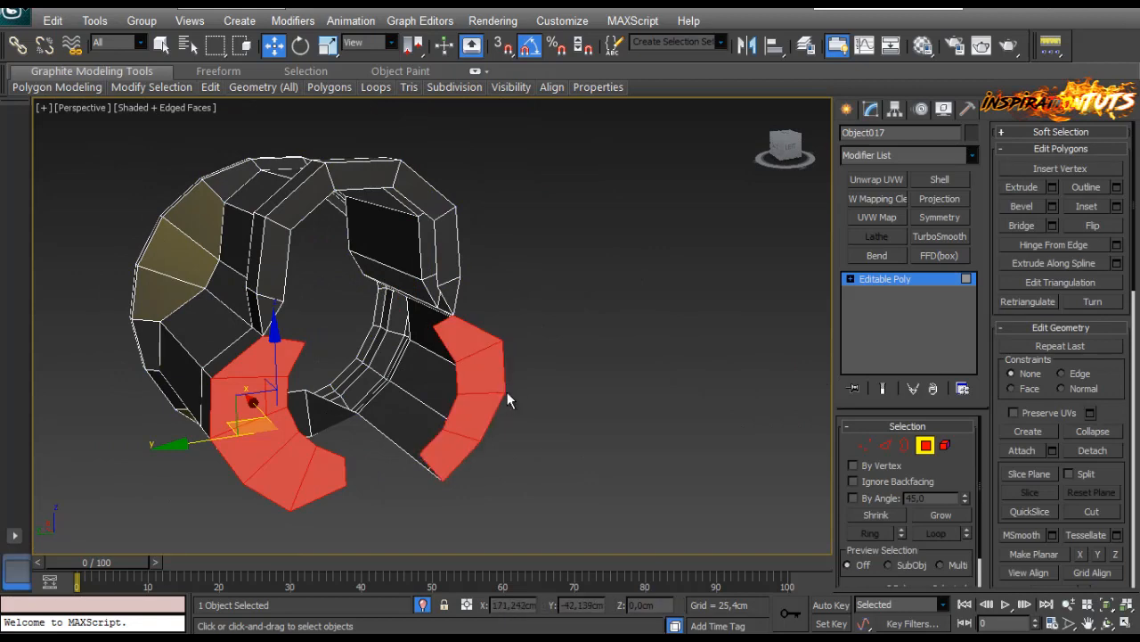
left_click(1052, 187)
left_click(442, 384)
Try to bridge the two open edges at the gap between the upper lobe's rear band and the left lower lobe.
mouse_move(507, 392)
middle_mouse_down("alt")
mouse_move(535, 432)
mouse_move(592, 401)
mouse_move(507, 390)
mouse_move(508, 400)
middle_mouse_up("alt")
scroll(507, 389, "up", 6)
key("2")
key("ctrl+z")
key("ctrl+z")
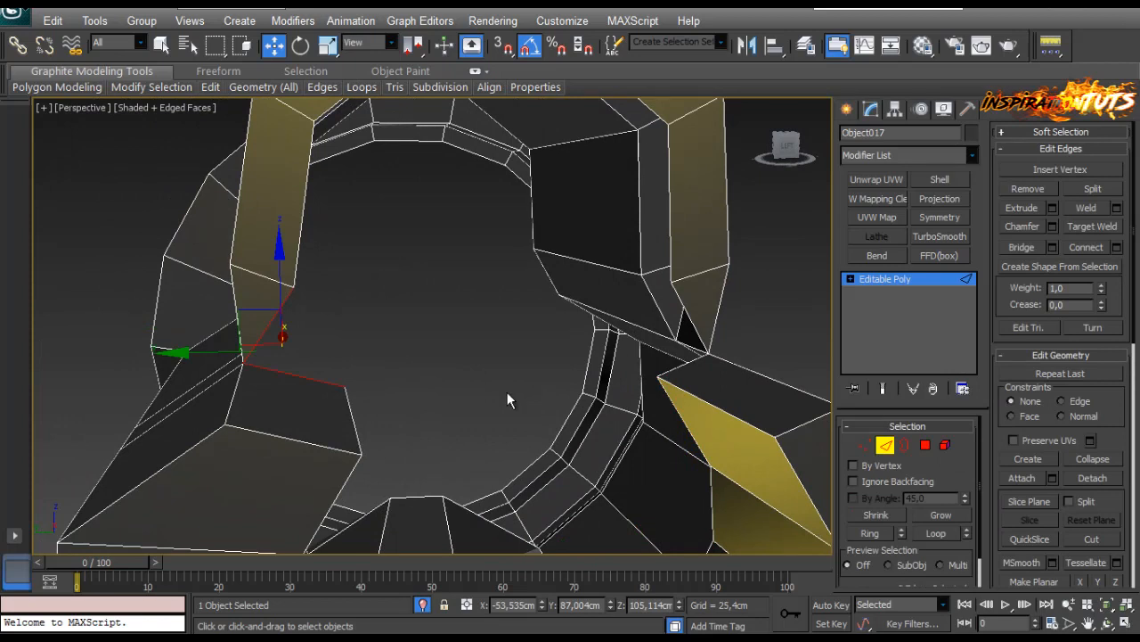
key("ctrl+shift+b")
key("w")
left_click(509, 398)
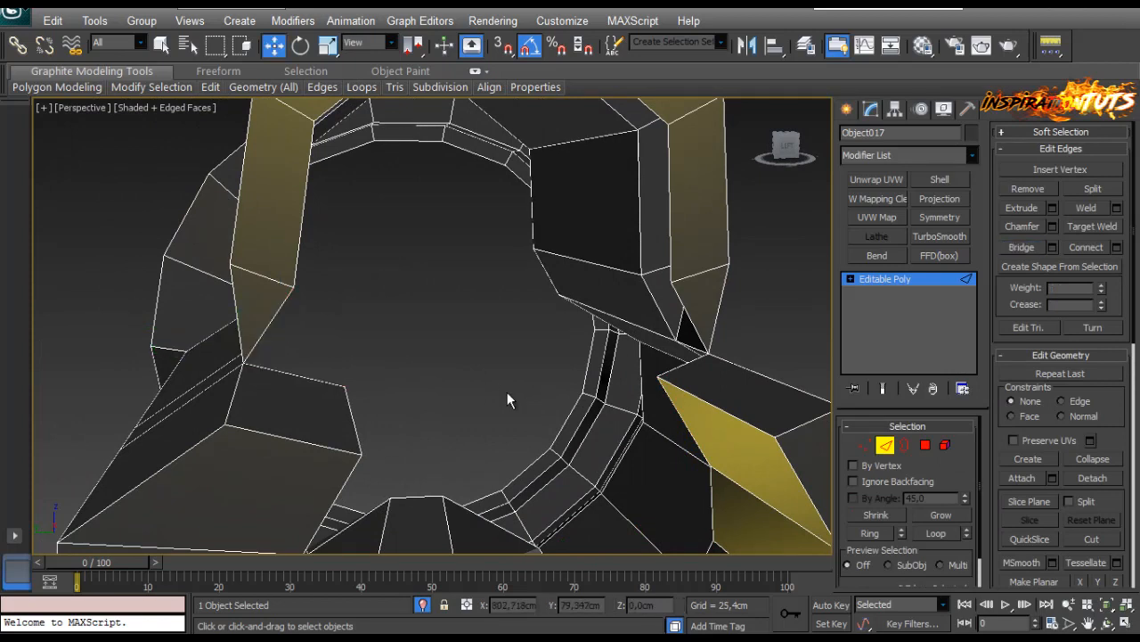
Clone the upper band's open end edge inward at the left gap and target weld its new vertices to close the corner.
left_click(269, 324)
left_click_drag(250, 306, 286, 315, "shift")
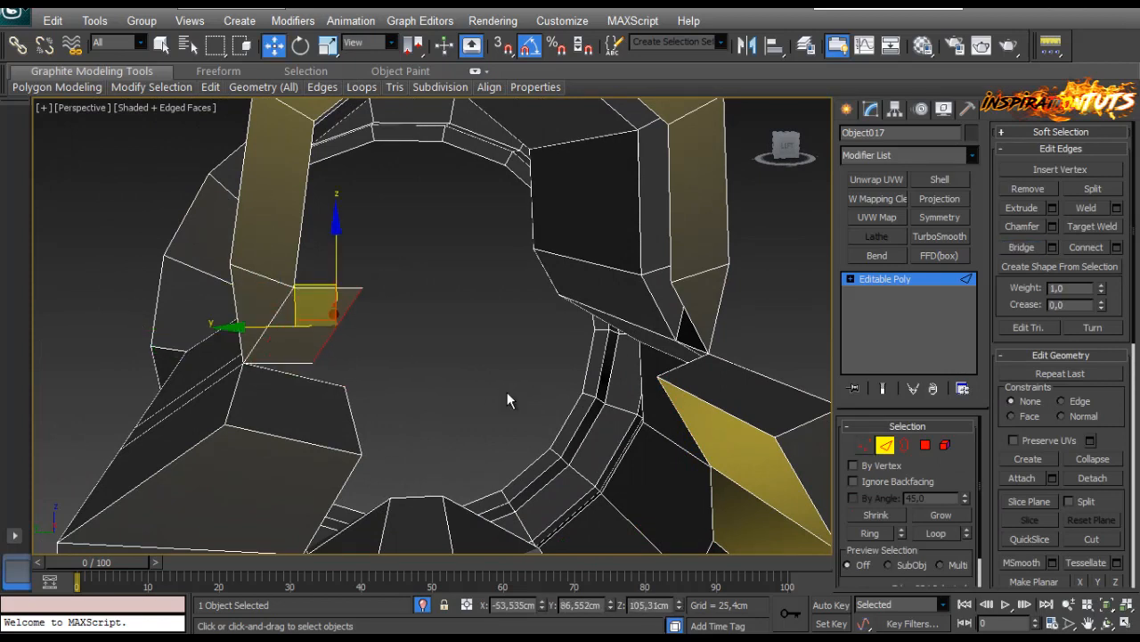
key("1")
key("ctrl+shift+w")
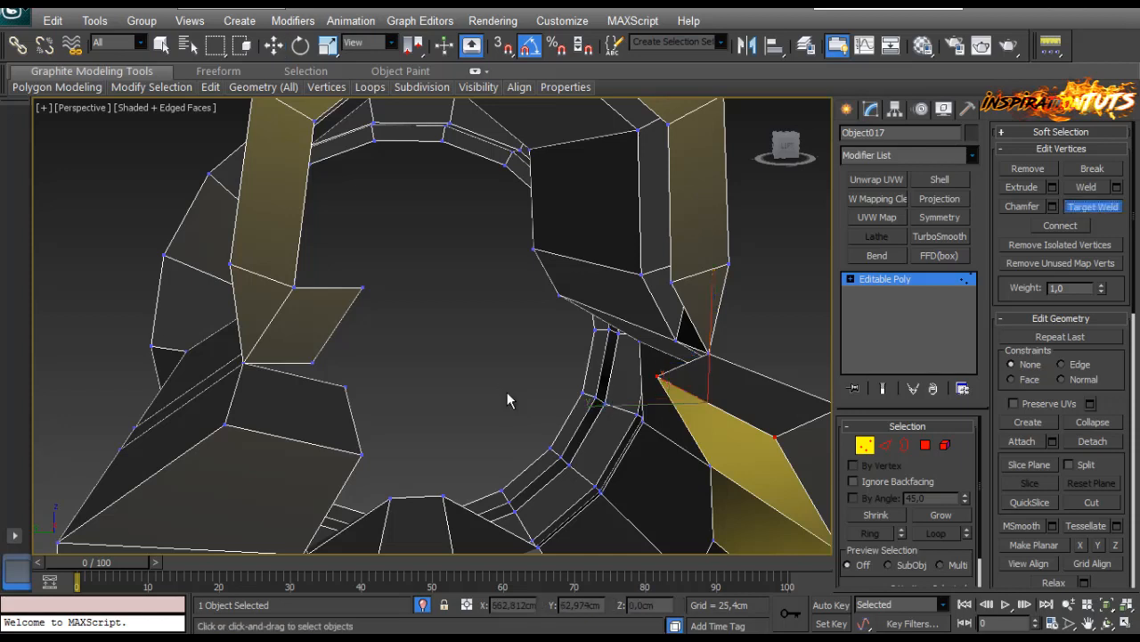
left_click(345, 386)
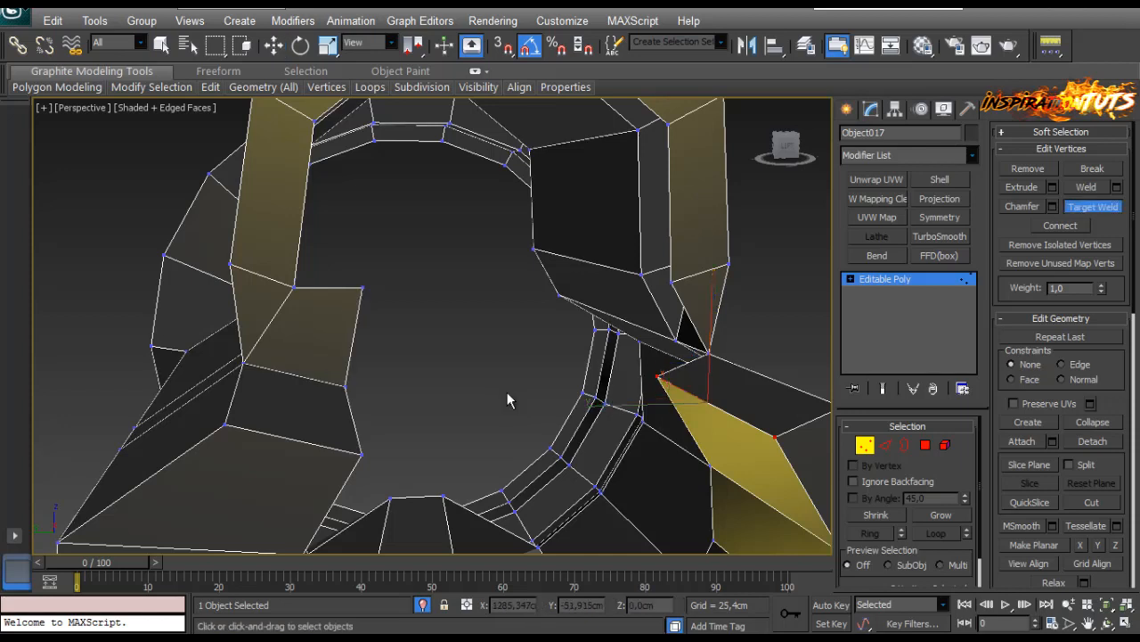
left_click(346, 386)
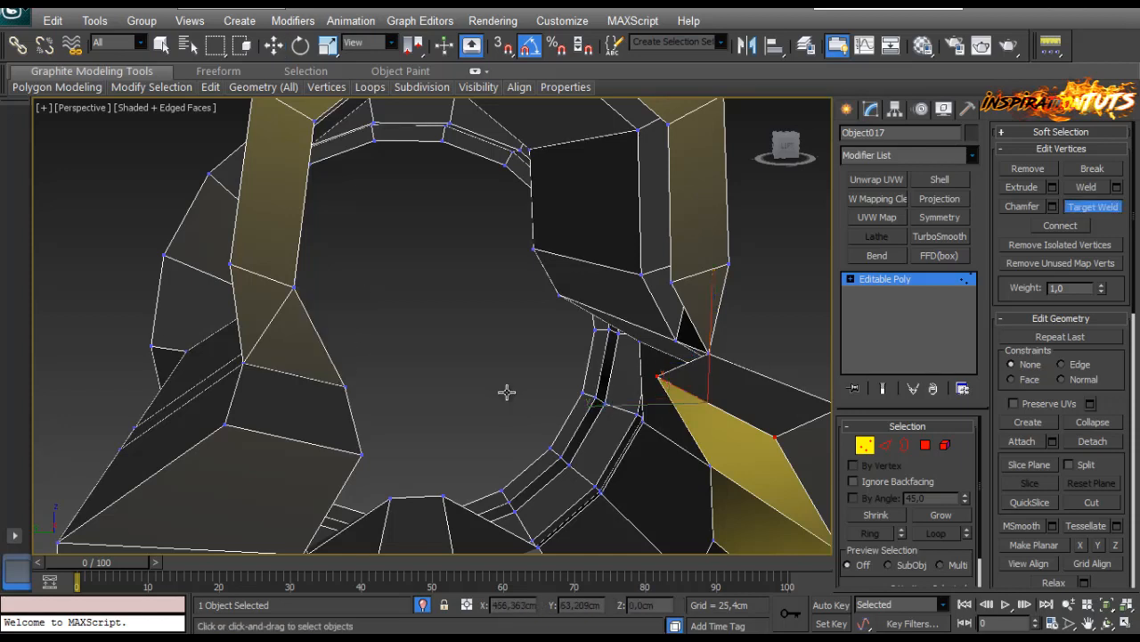
Clone the matching open edge at the opposite gap and target weld its new vertices to the adjoining lobe and band corners.
scroll(509, 400, "down", 3)
scroll(509, 400, "up", 3)
middle_click_drag(510, 400, 415, 400, "alt")
key("w")
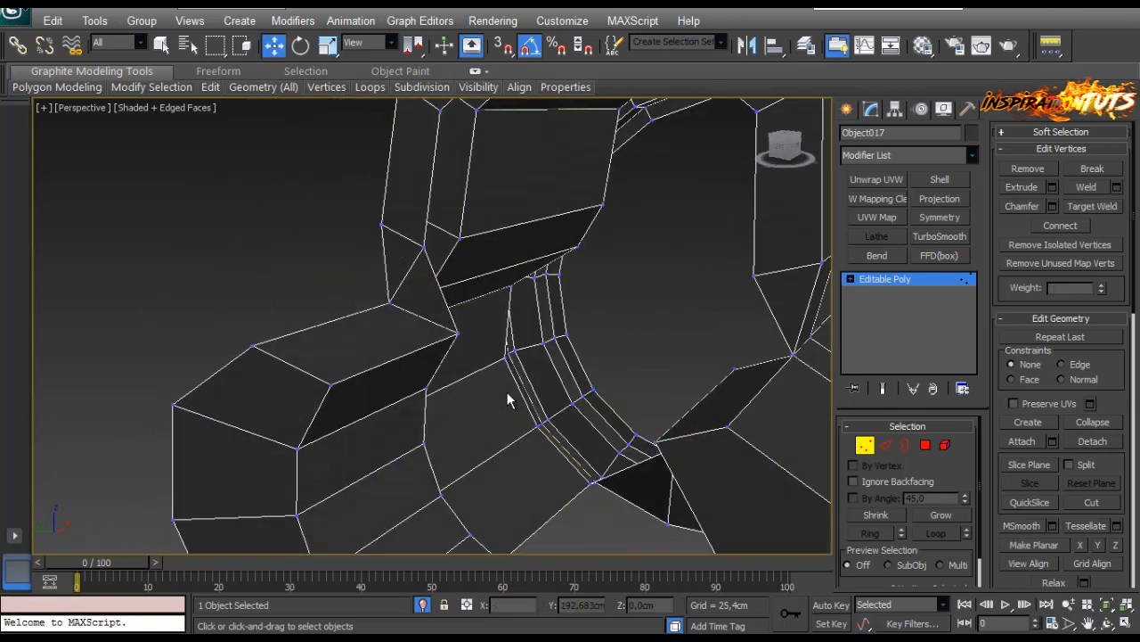
key("2")
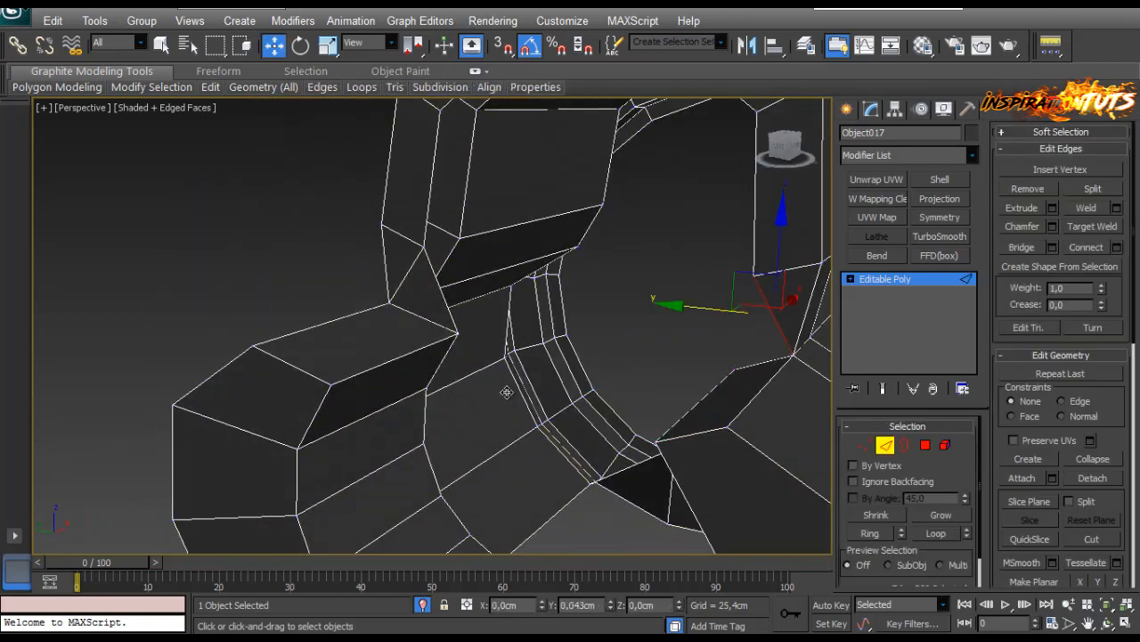
key("1")
key("ctrl+w")
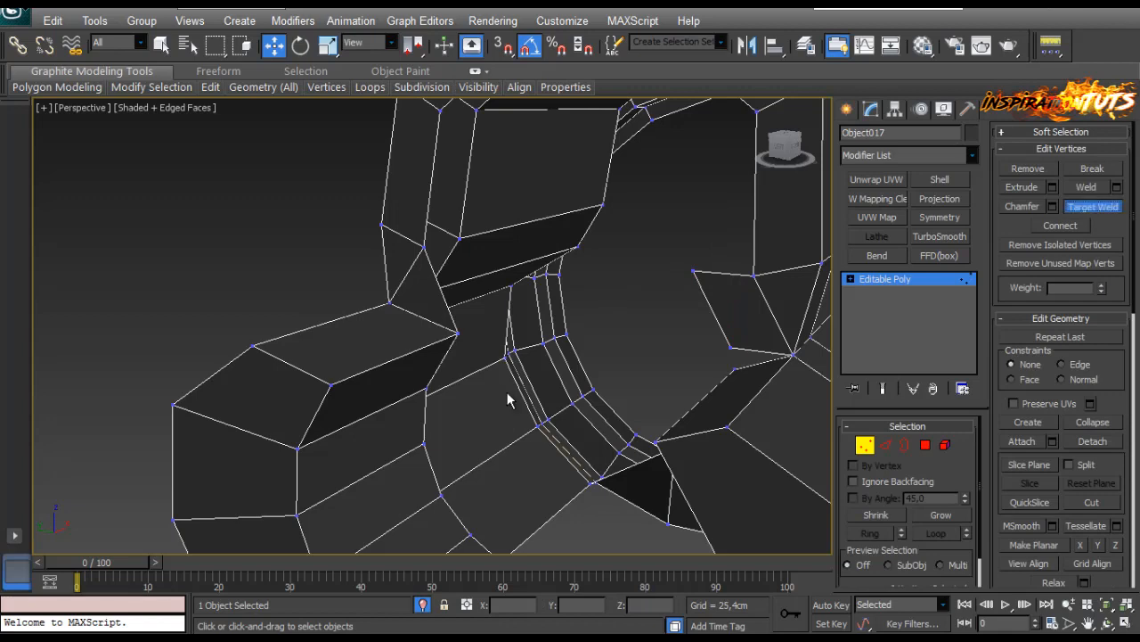
left_click(506, 392)
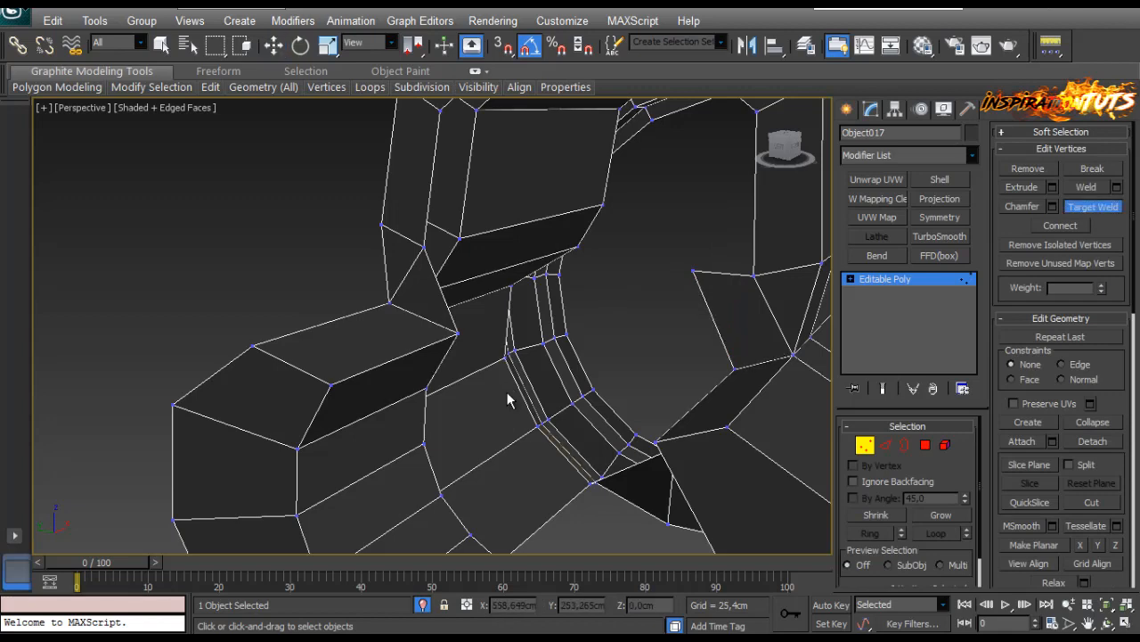
Select the two facing inner edges at the base of the upper lobe and bridge them across the opening.
scroll(508, 400, "down", 3)
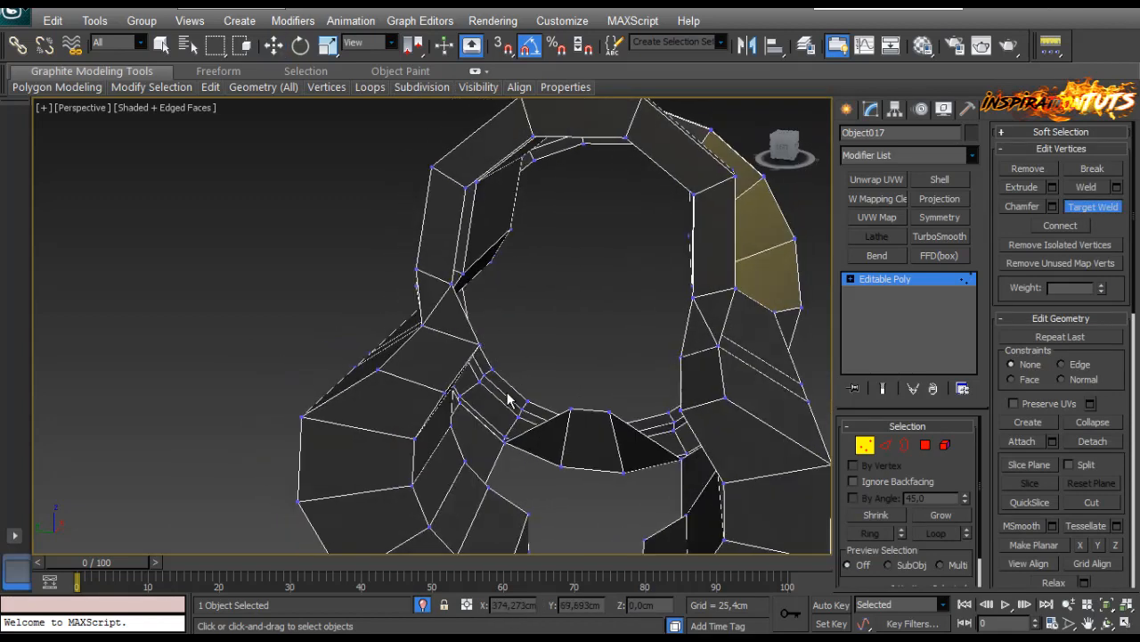
scroll(508, 400, "up", 3)
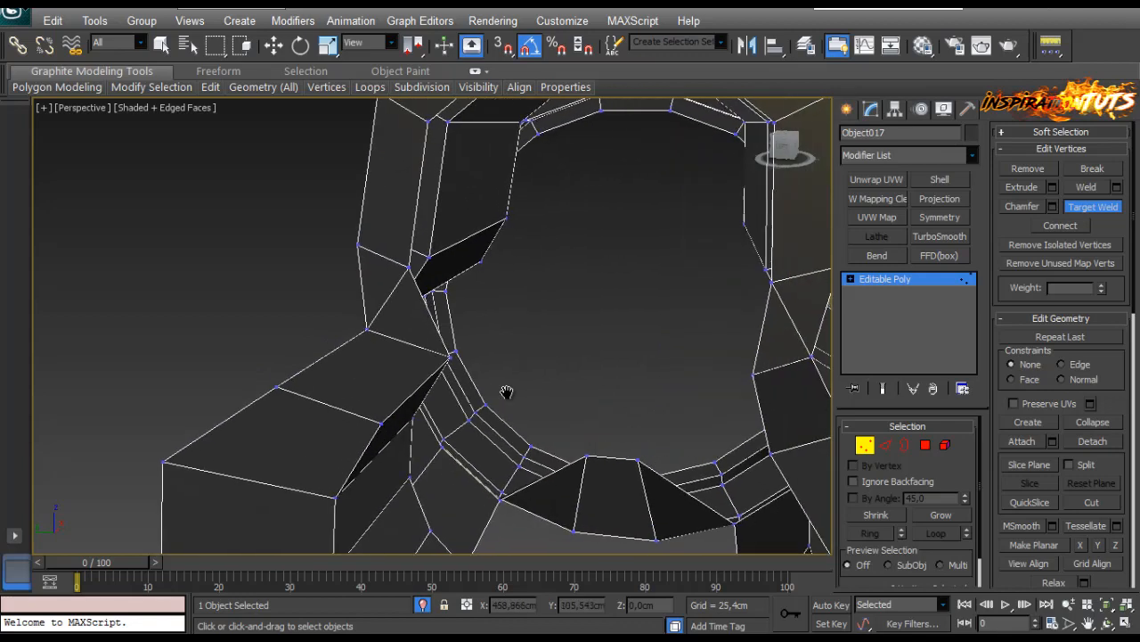
scroll(508, 400, "down", 3)
middle_click_drag(508, 400, 445, 400, "alt")
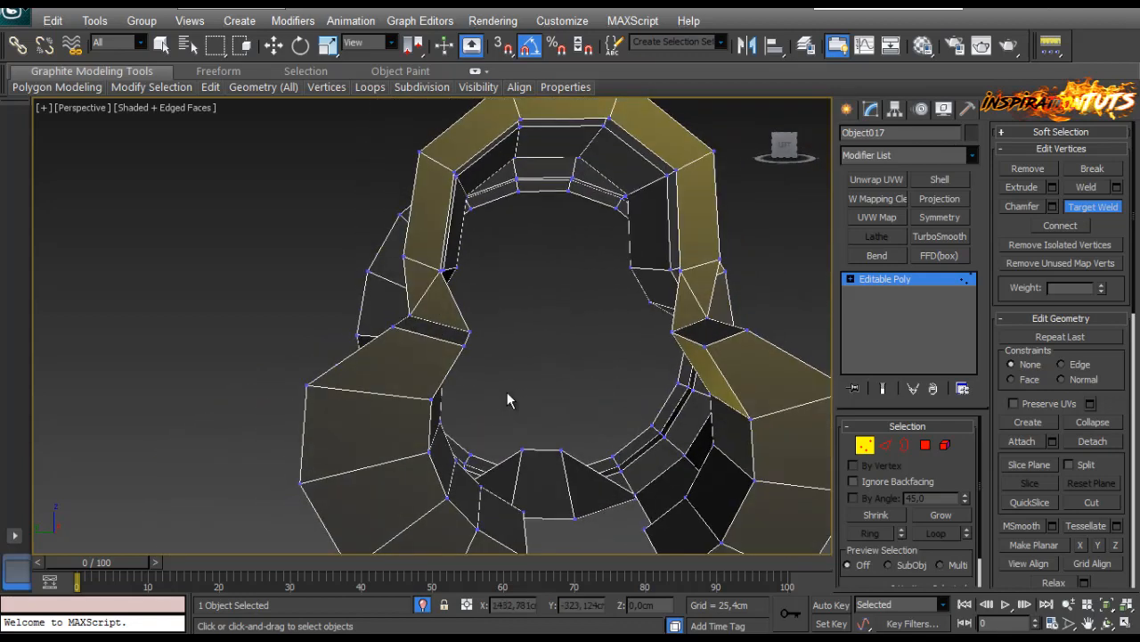
key("2")
key("w")
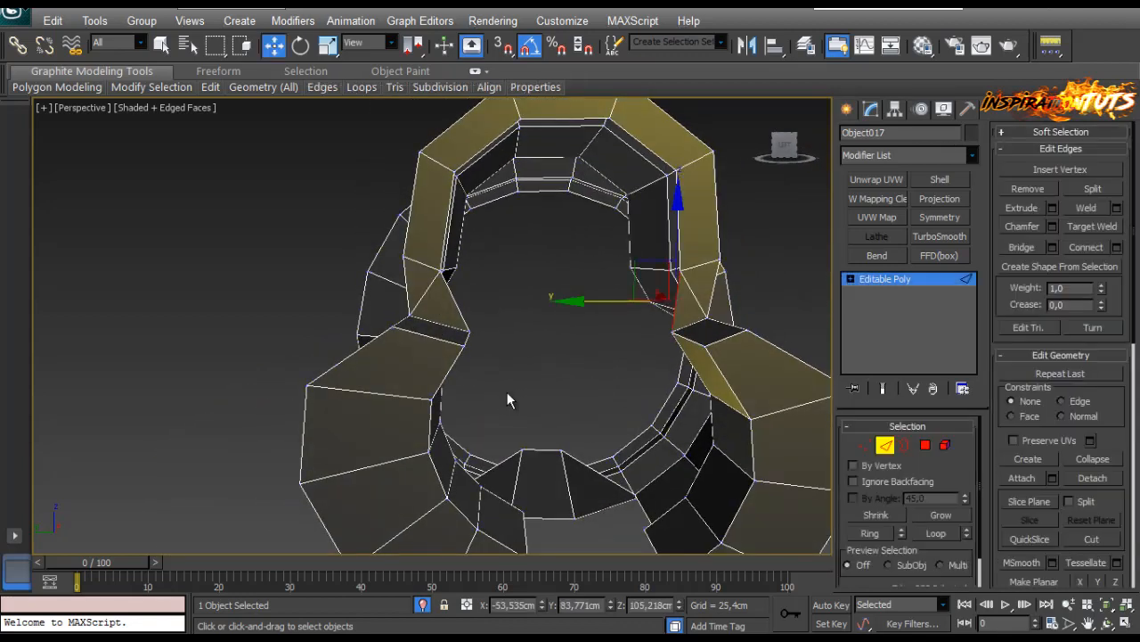
left_click(507, 392)
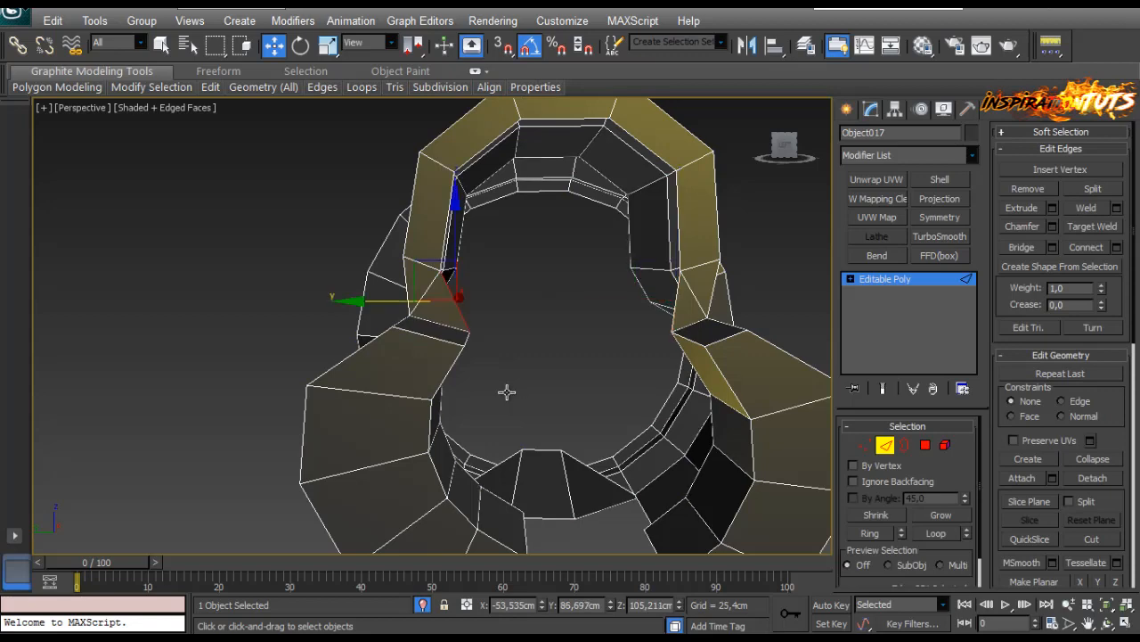
left_click(507, 392, "ctrl")
key("ctrl+shift+b")
left_click(508, 396)
middle_click_drag(508, 400, 445, 400, "alt")
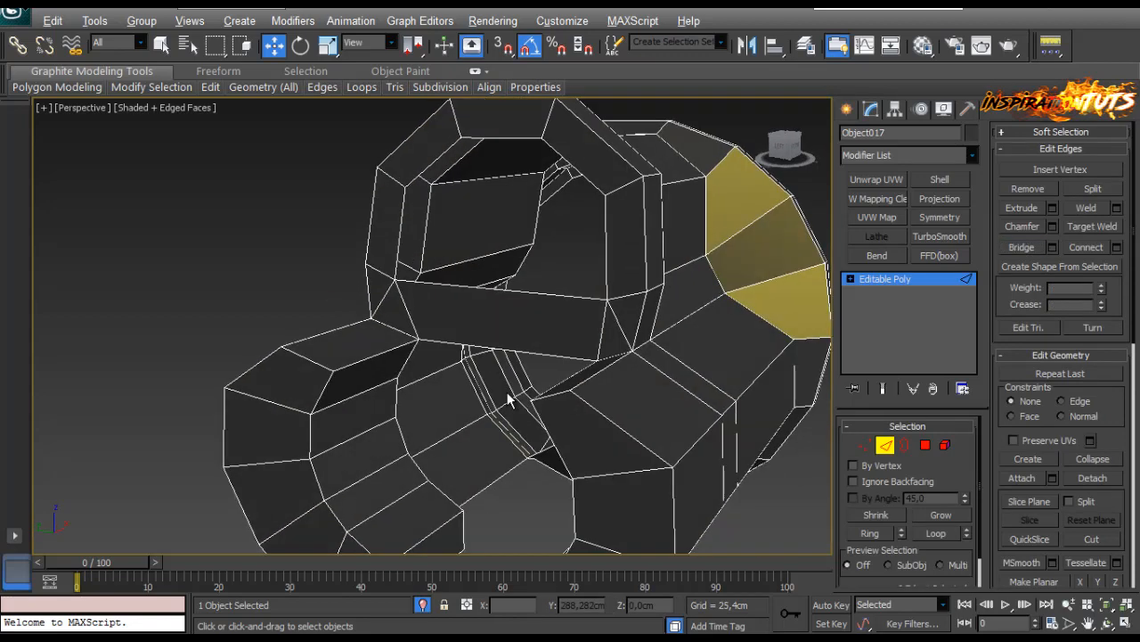
In the Left view, move the right junction's outer corner vertex outward and raise all four vertices of that junction slightly.
key("shift+z")
key("shift+z")
key("shift+z")
key("shift+z")
key("shift+z")
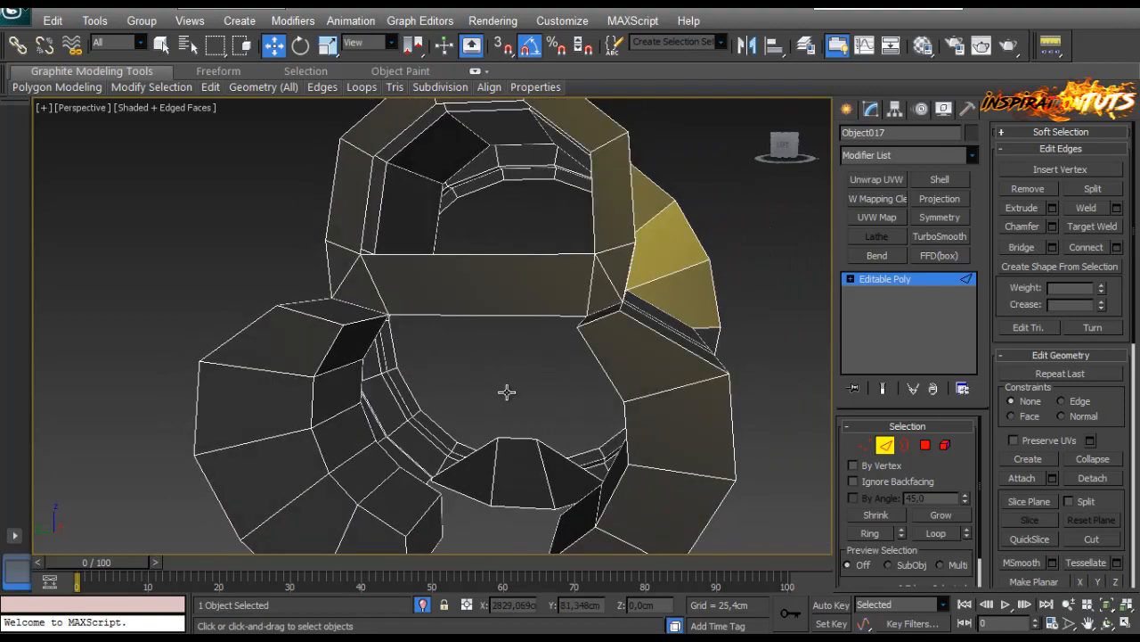
key("shift+z")
key("shift+z")
key("shift+z")
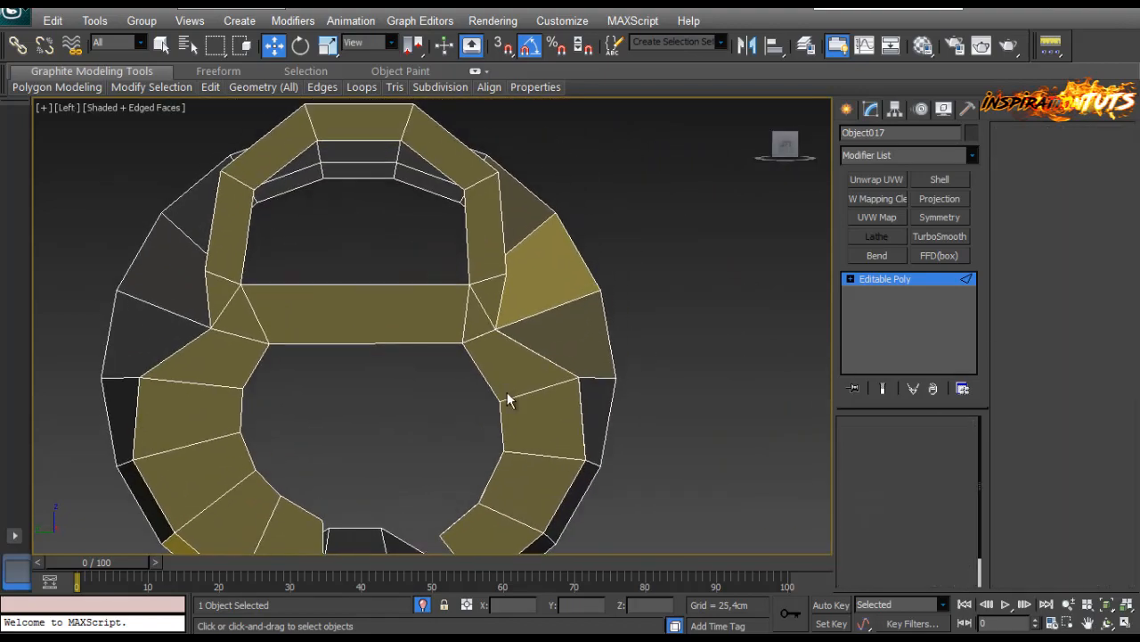
key("1")
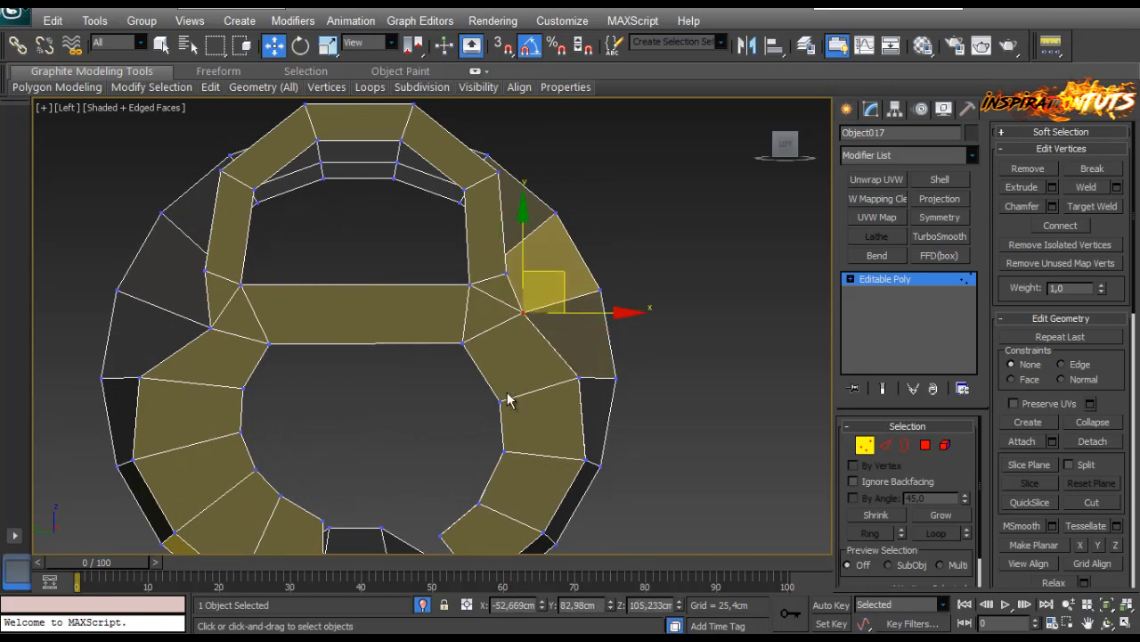
left_click_drag(507, 401, 508, 401)
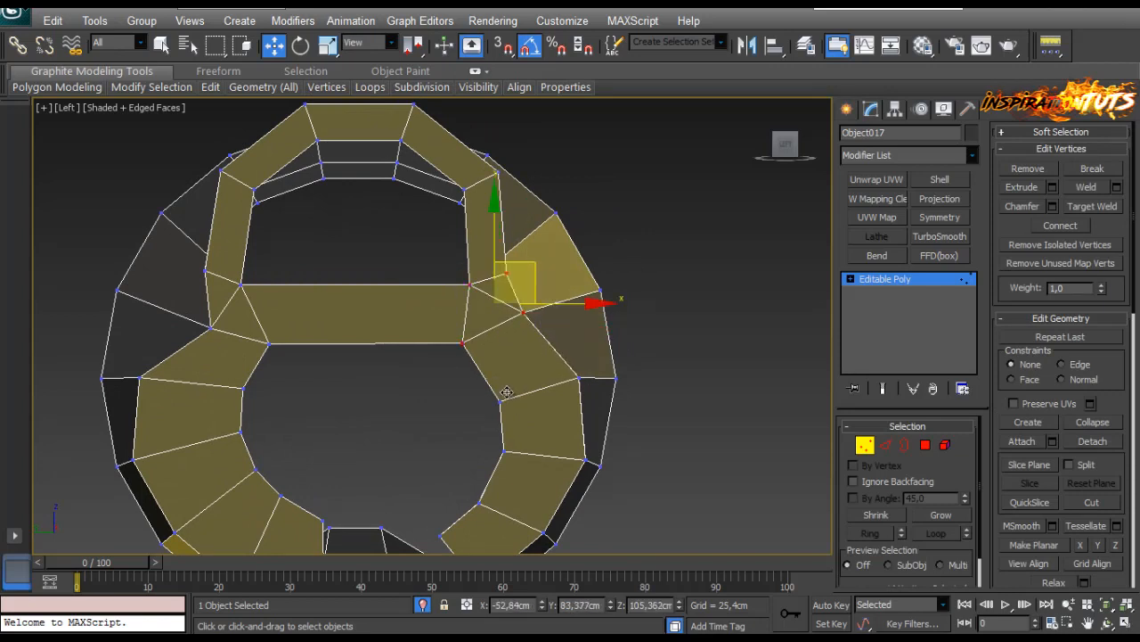
key("F3")
key("F3")
left_click_drag(517, 283, 520, 257)
left_click(507, 393)
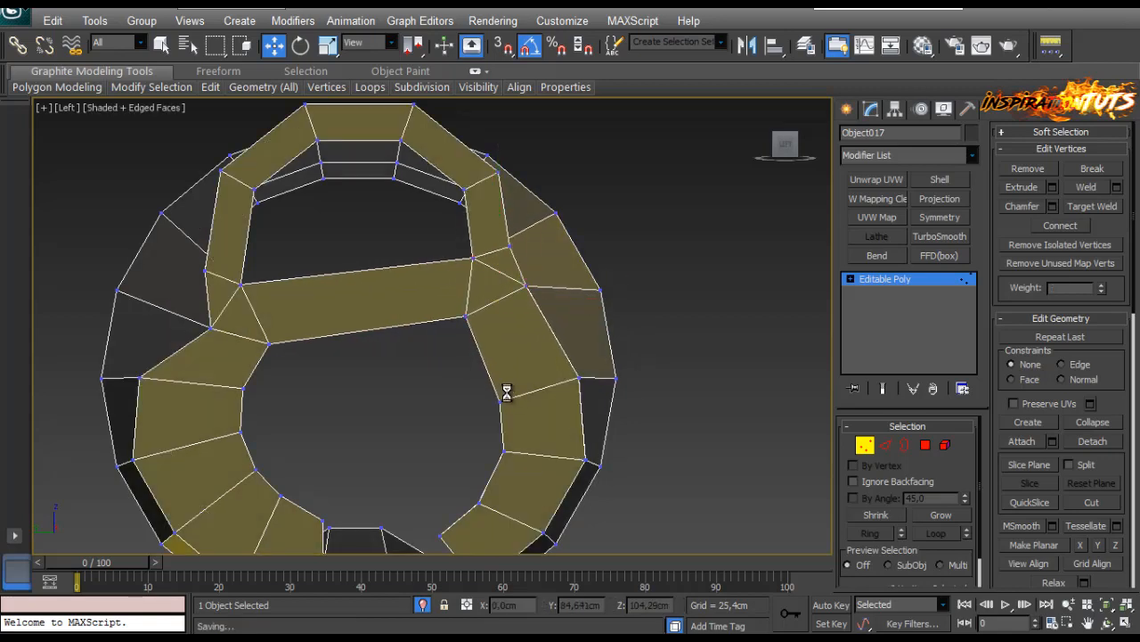
Move the outer corner vertex of the left junction between the upper and lower lobes slightly outward.
scroll(507, 393, "down", 2)
middle_click_drag(507, 393, 532, 364)
scroll(507, 393, "up", 2)
mouse_move(164, 325)
left_mouse_down()
mouse_move(185, 348)
mouse_move(174, 336)
left_mouse_up()
mouse_move(234, 275)
left_mouse_down()
mouse_move(254, 296)
mouse_move(235, 283)
left_mouse_up()
middle_click_drag(507, 393, 520, 435)
scroll(507, 393, "down", 2)
scroll(507, 400, "up", 2)
Connect the bridge's two long edges with two evenly spaced cross edges.
key("2")
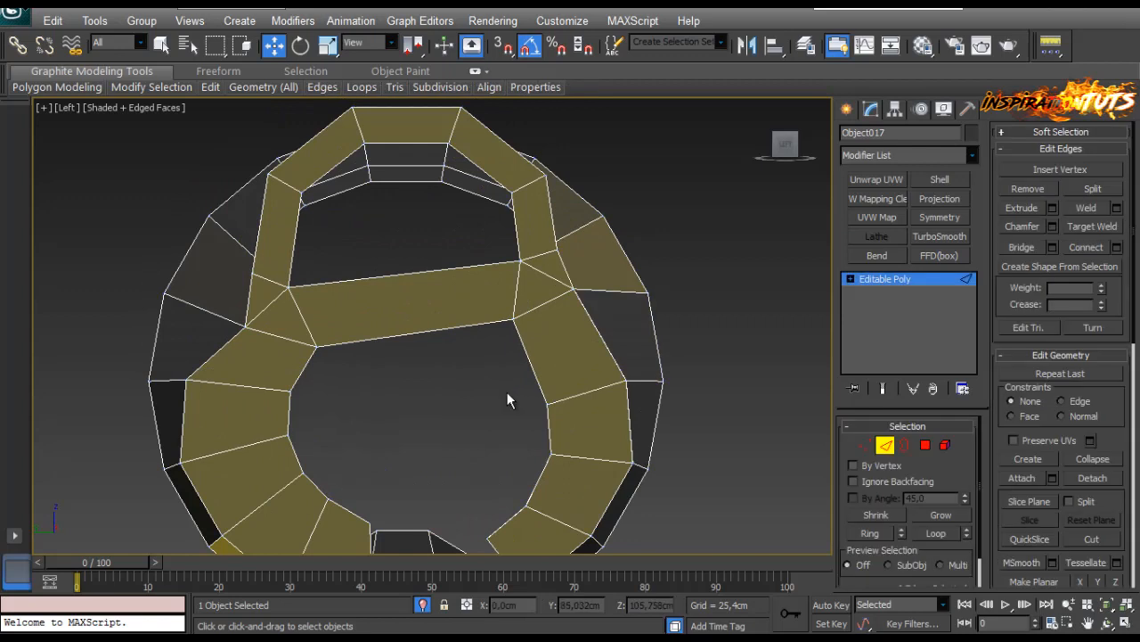
left_click(413, 274)
left_click_drag(443, 381, 375, 314, "ctrl")
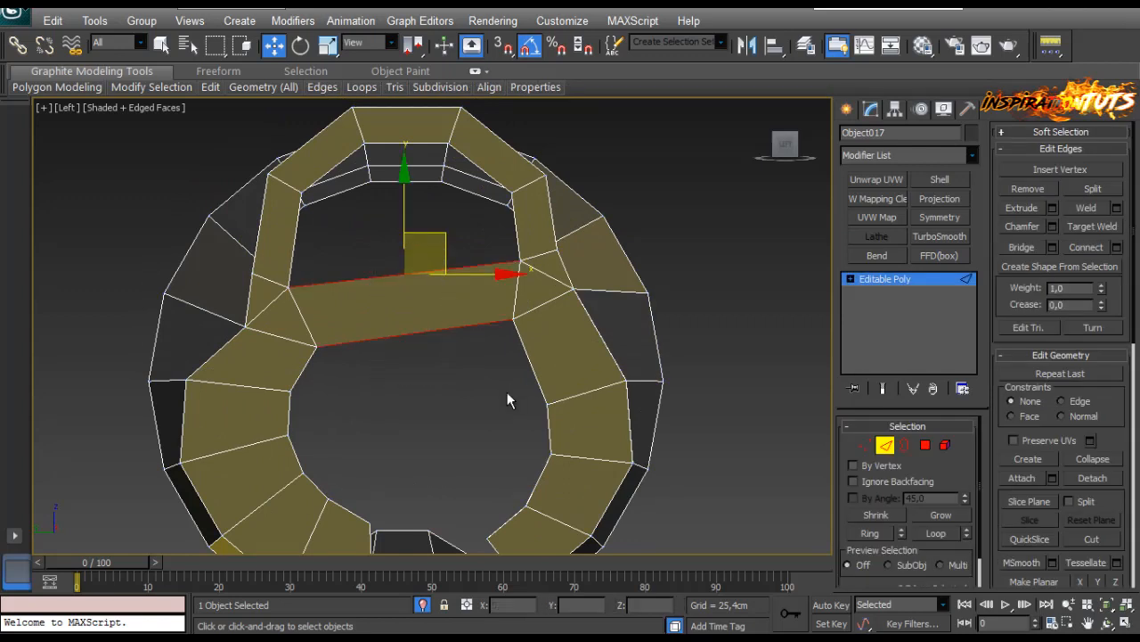
key("ctrl+shift+e")
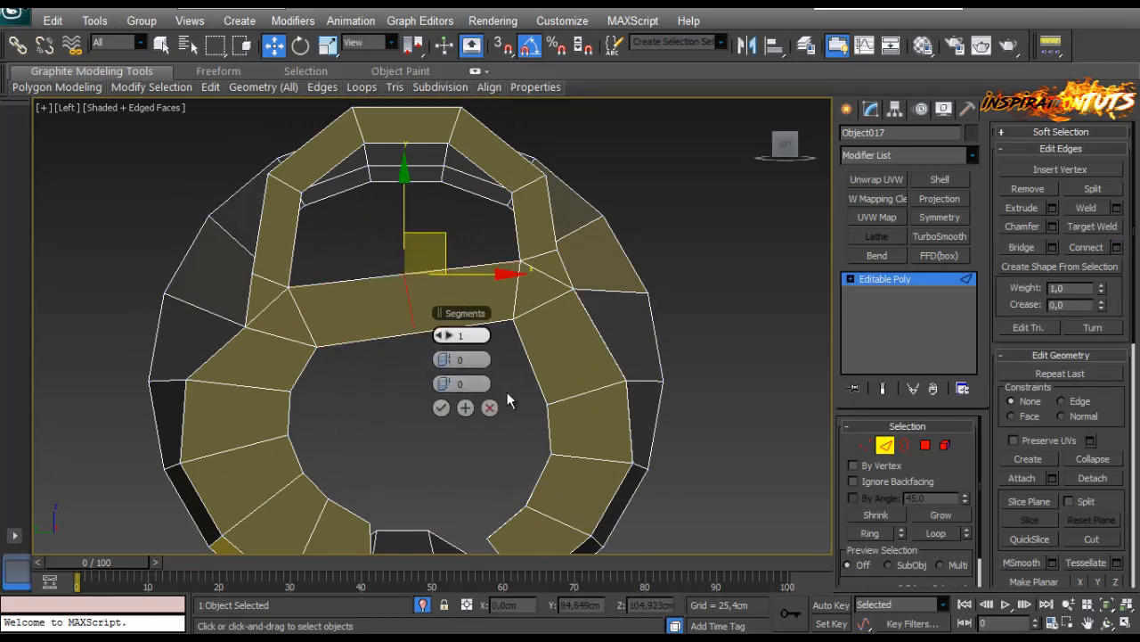
key("Return")
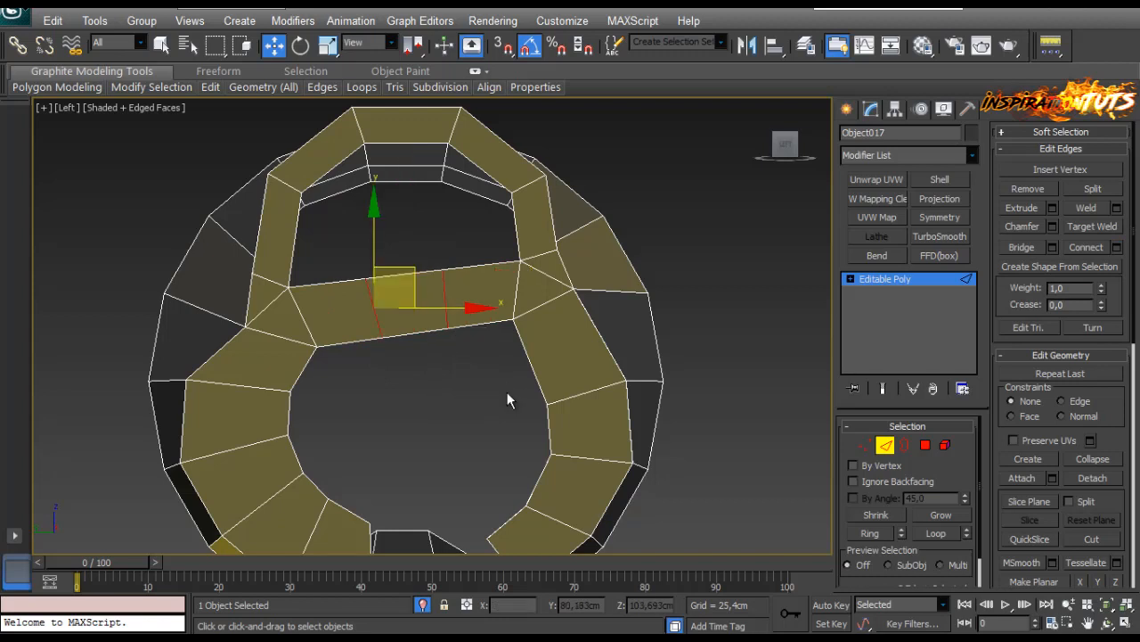
Raise the four middle vertices of the bridge so that it arches over the round lower opening.
key("1")
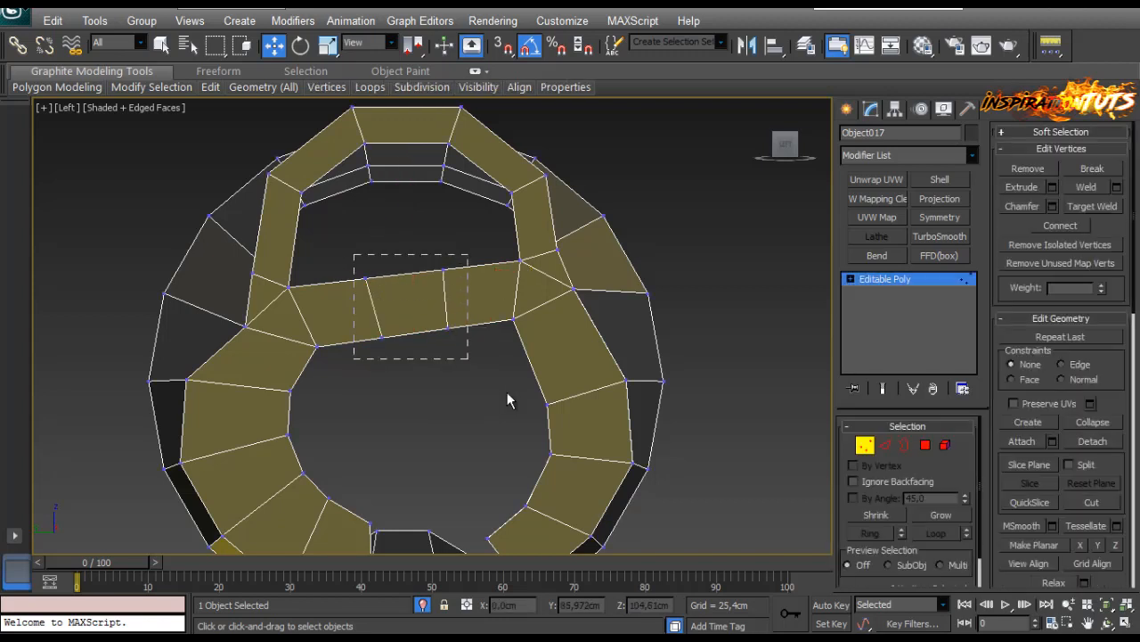
left_click_drag(468, 359, 353, 254)
left_click_drag(411, 228, 411, 214)
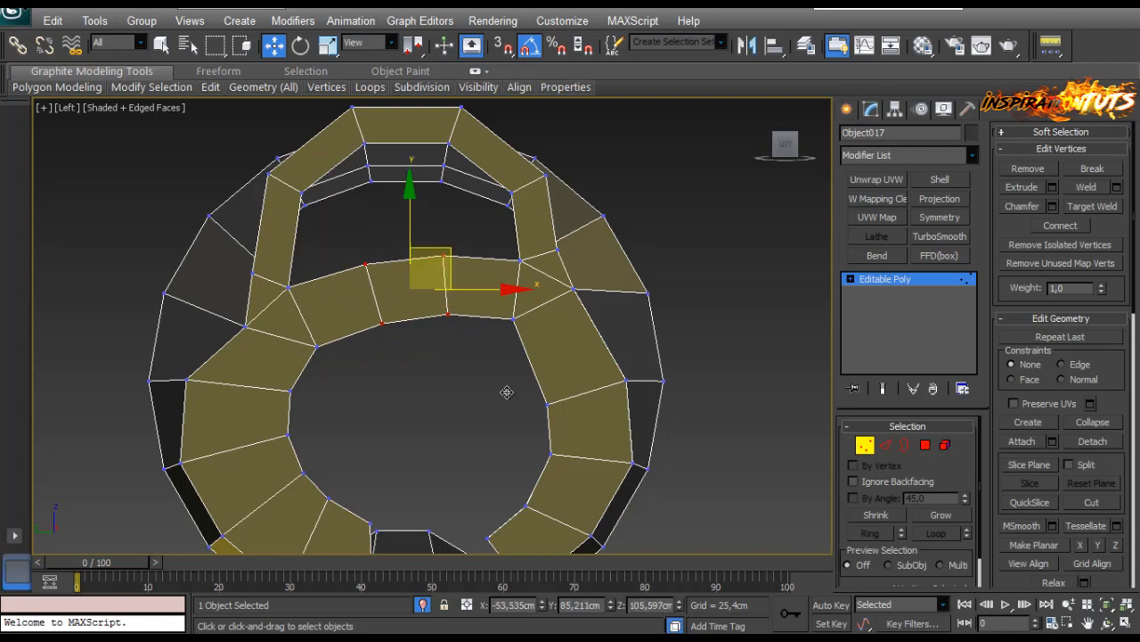
left_click_drag(431, 269, 424, 259)
middle_click_drag(507, 392, 503, 335)
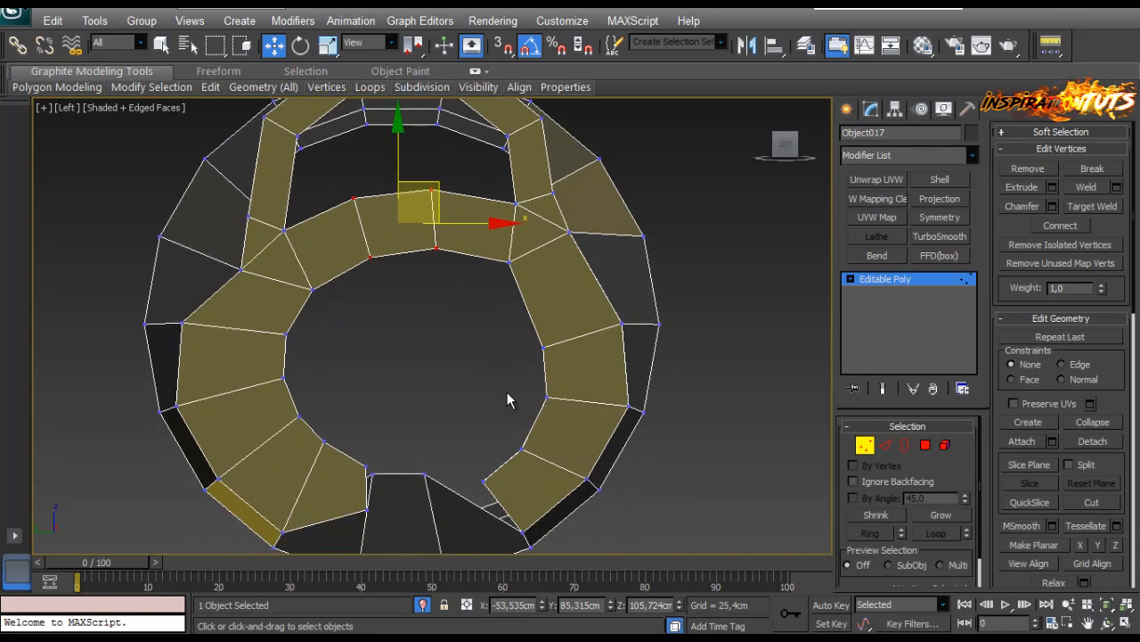
left_click(507, 400)
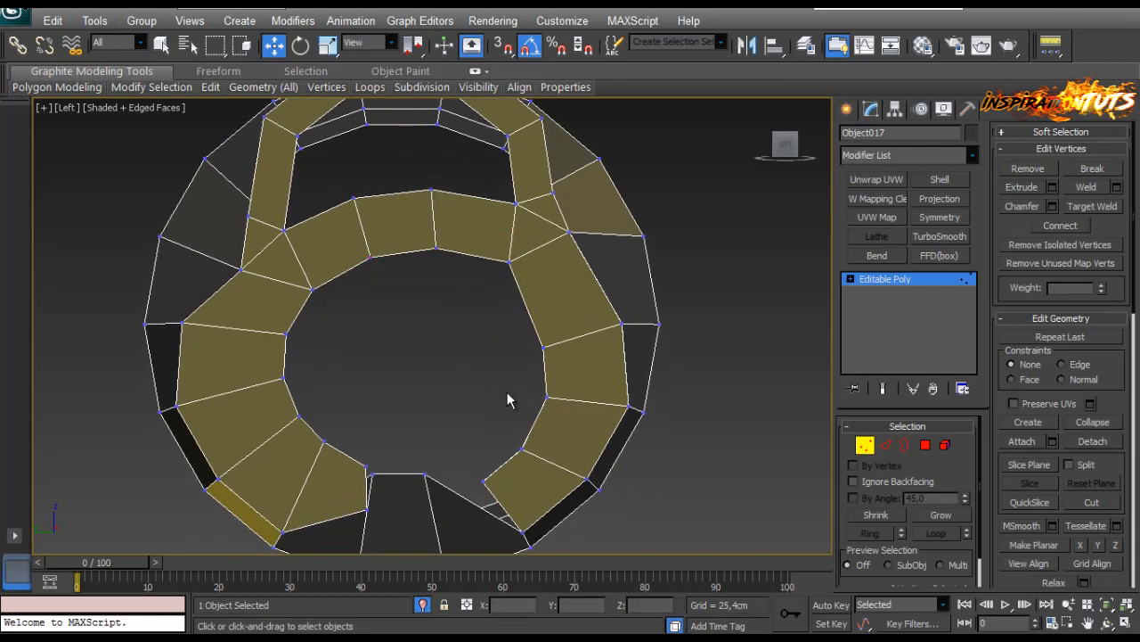
Select the border of the upper lobe's opening and cap it.
key("3")
key("alt+p")
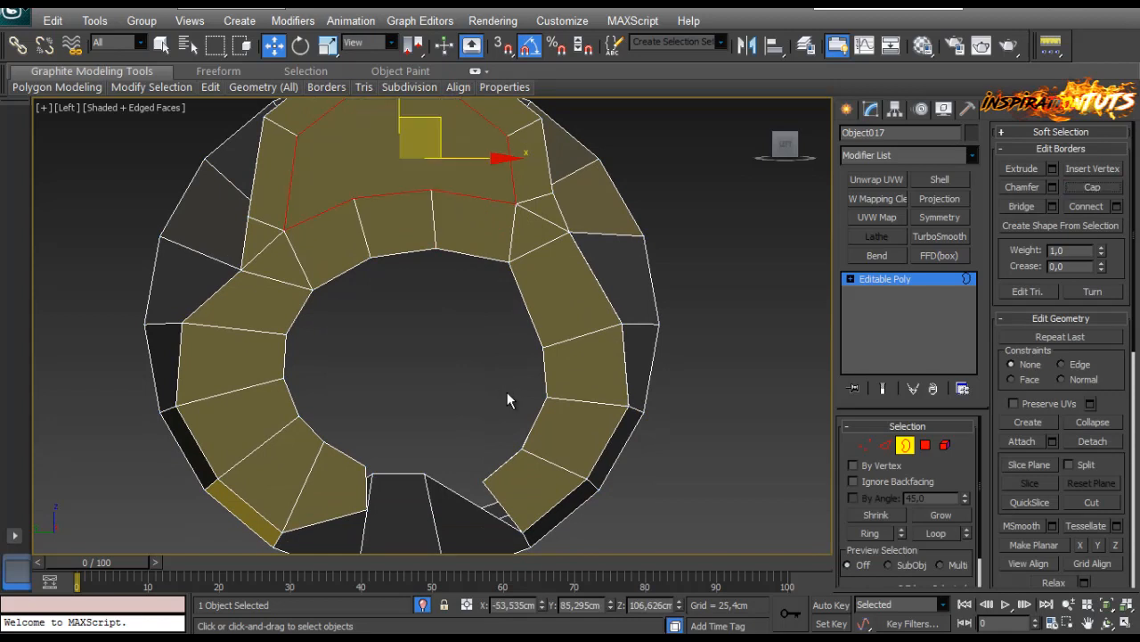
scroll(507, 393, "down", 2)
scroll(507, 393, "up", 1)
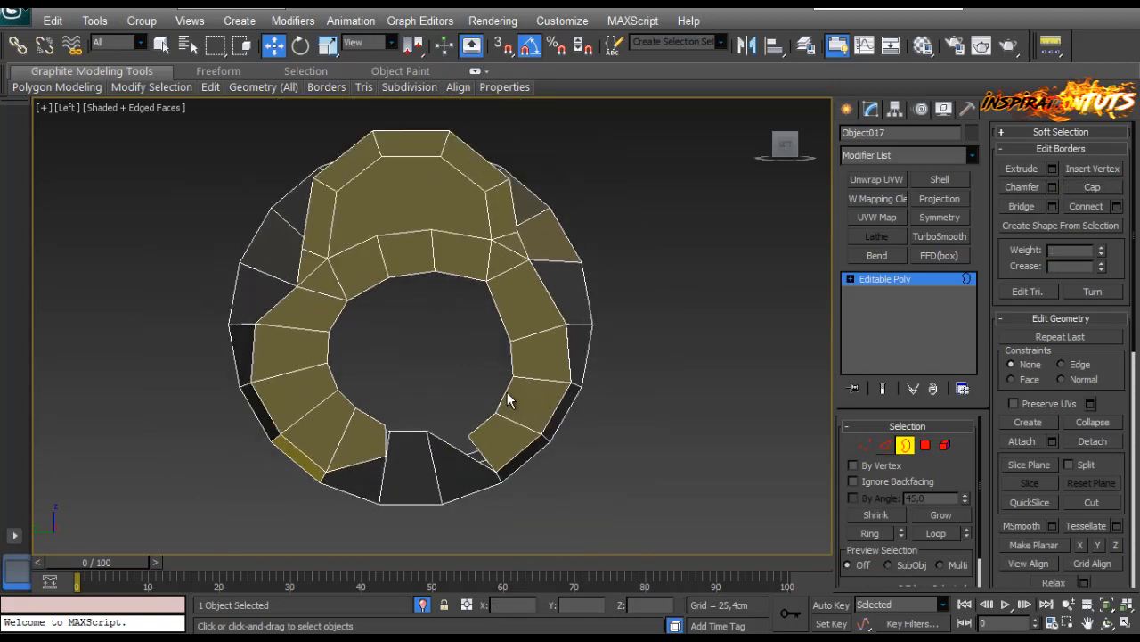
Connect the cap's two top inner vertices to the arched band's two middle vertices with vertical edges.
key("1")
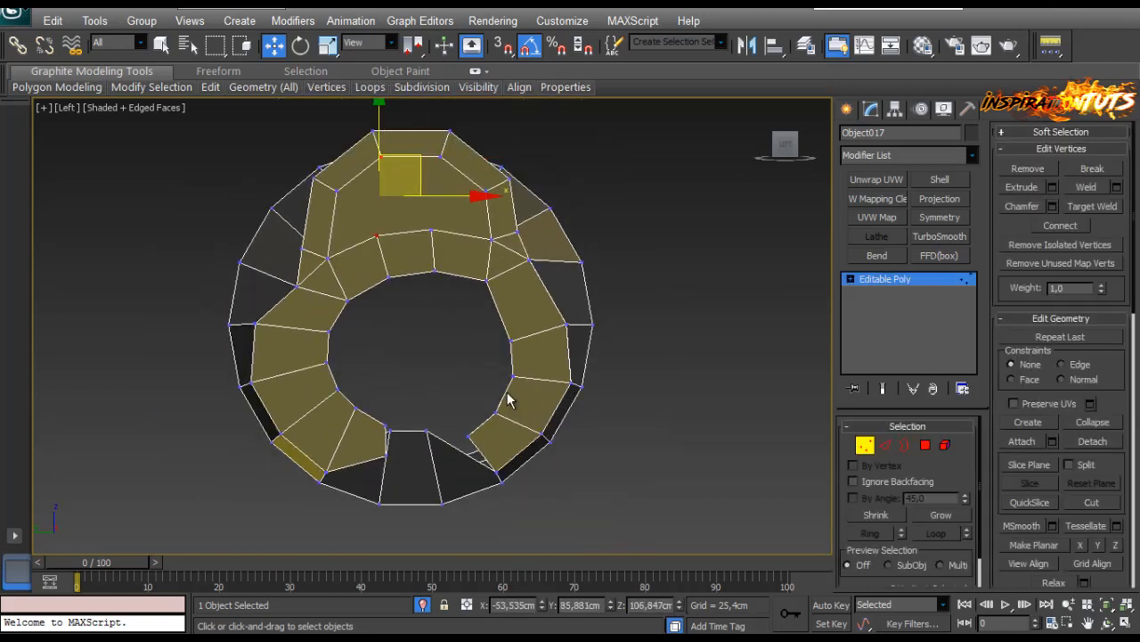
left_click(441, 157)
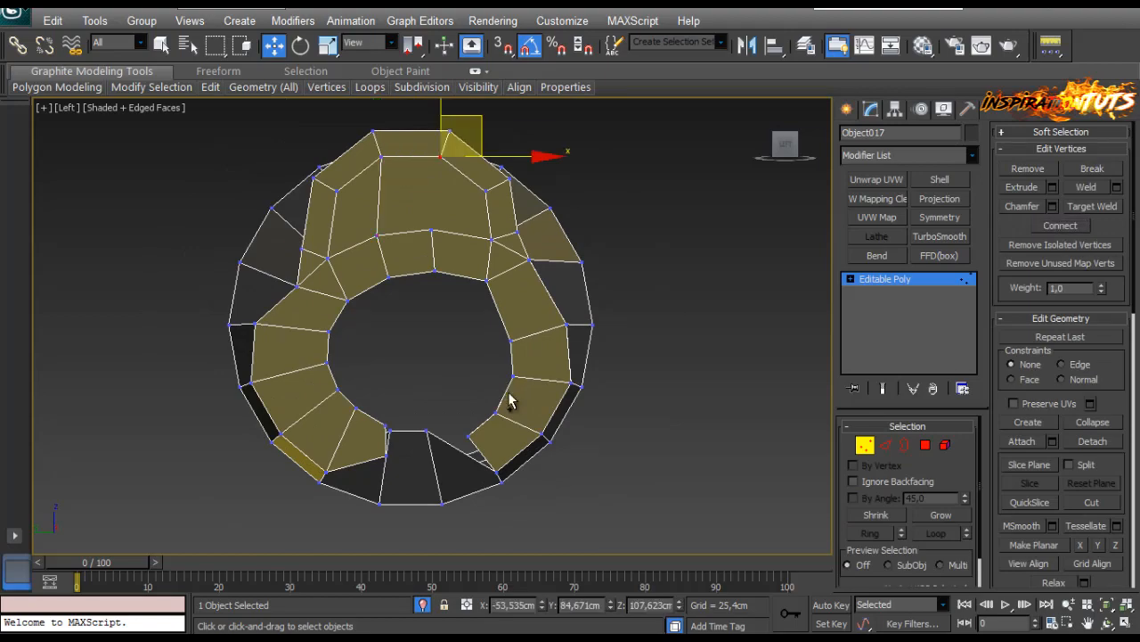
key("ctrl+y")
left_click(508, 399)
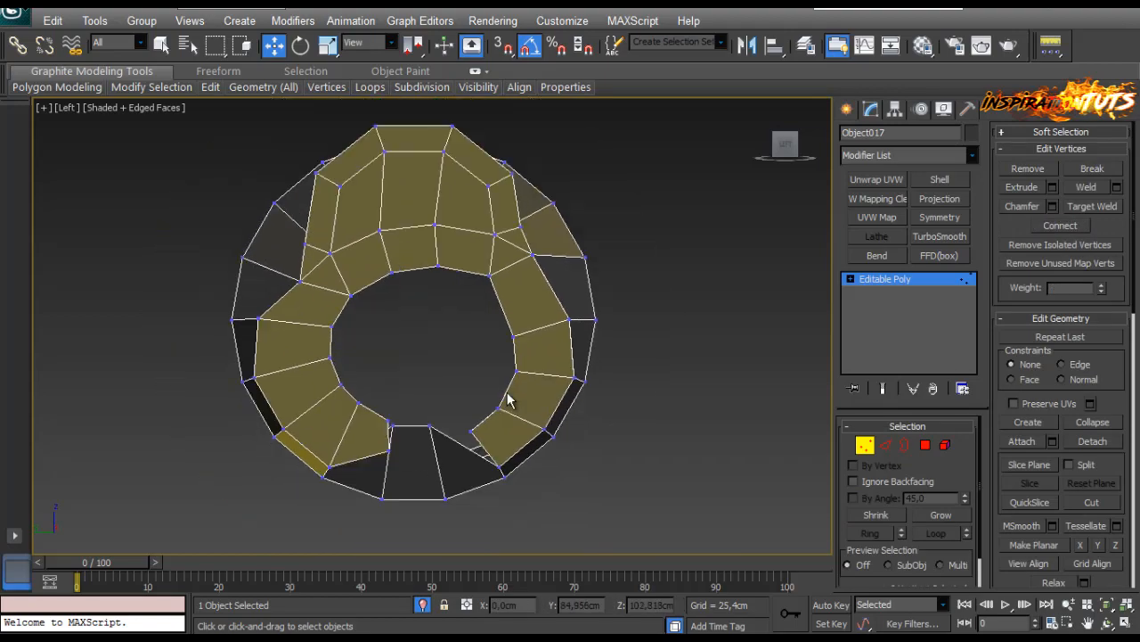
In the Perspective view, close the bottom gap between the two lower lobes' rear ends with polygons.
key("p")
key("z")
mouse_move(507, 399)
middle_mouse_down("alt")
mouse_move(517, 407)
mouse_move(508, 401)
middle_mouse_up("alt")
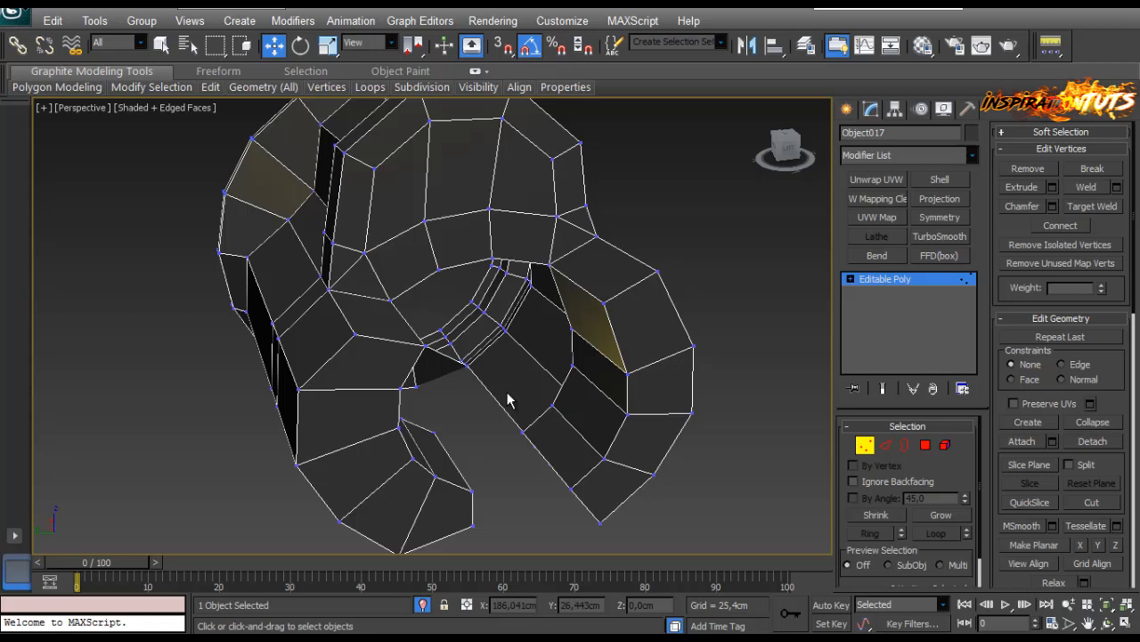
middle_click_drag(508, 401, 509, 400, "alt")
key("4")
key("1")
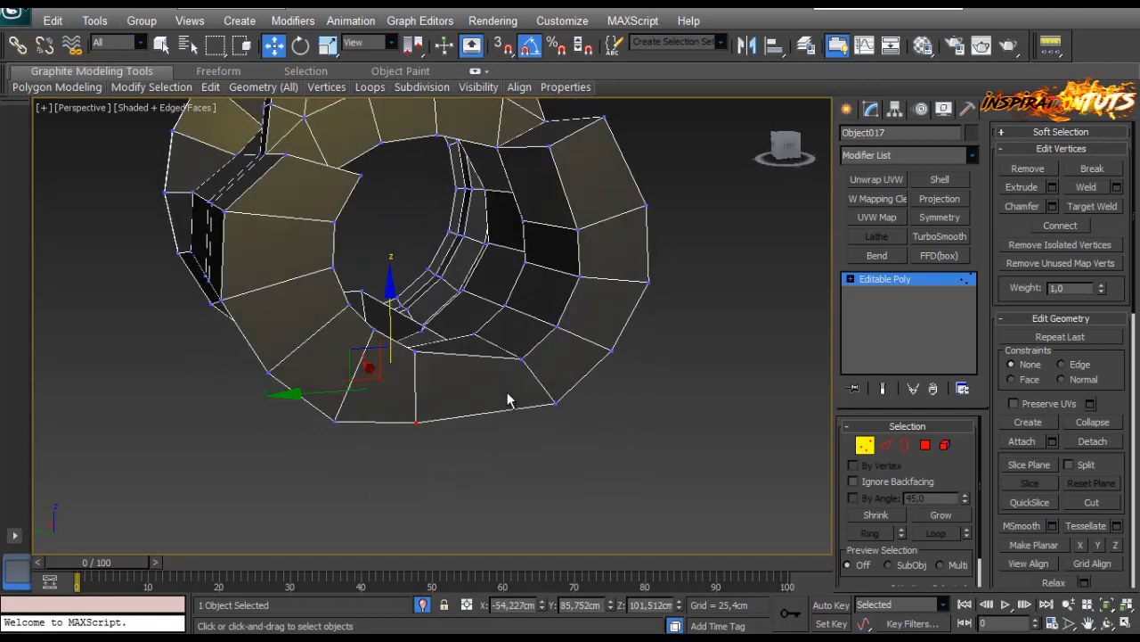
Select the polygons spanning the bottom gap and undo the last edits made there.
key("4")
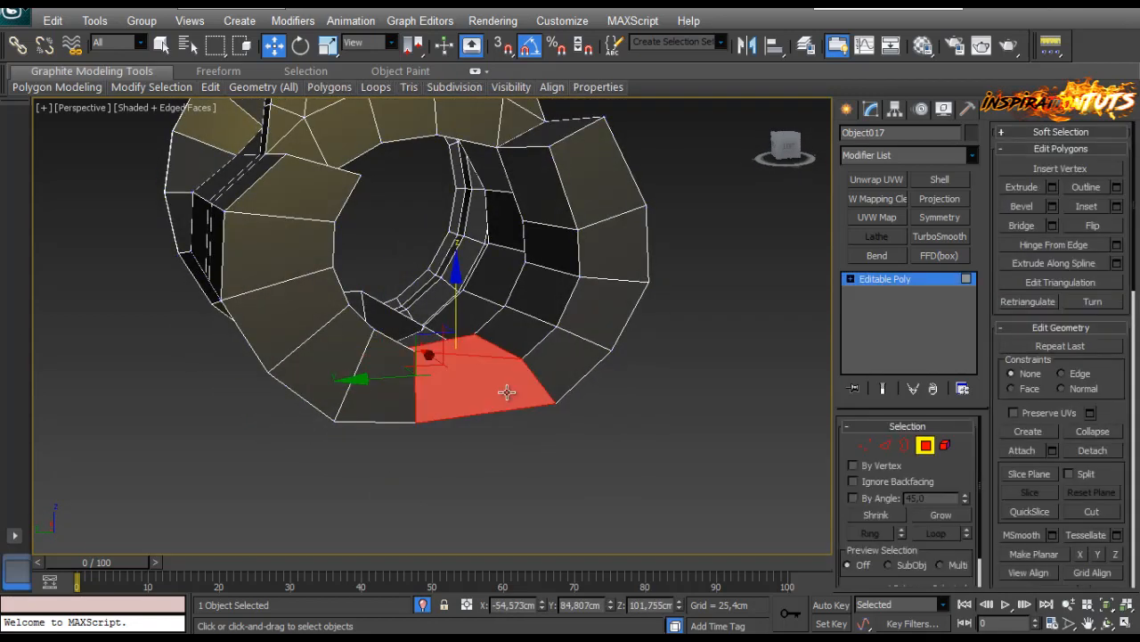
middle_click_drag(507, 392, 507, 399, "alt")
key("ctrl+z")
key("ctrl+z")
key("ctrl+z")
key("ctrl+z")
key("F3")
left_click(510, 400)
key("F3")
key("ctrl+z")
left_click(506, 392)
Select the two opposite upper side edges of the lower opening and bridge them just below the arched band.
scroll(506, 392, "down", 5)
scroll(506, 392, "up", 3)
key("3")
left_click(507, 399)
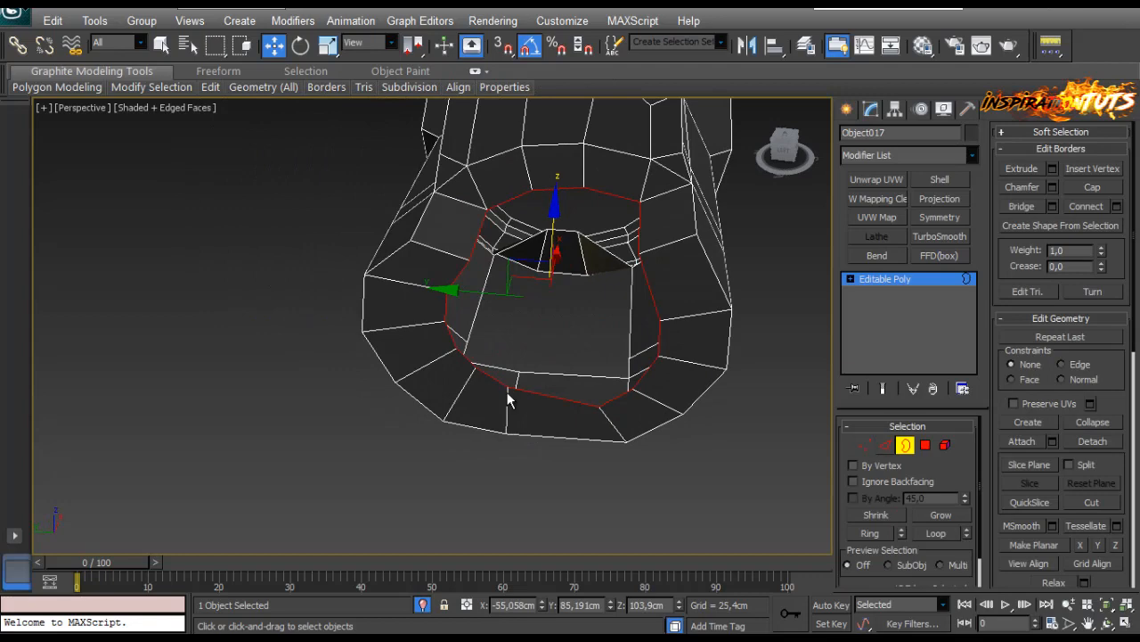
key("2")
left_click(640, 229, "ctrl")
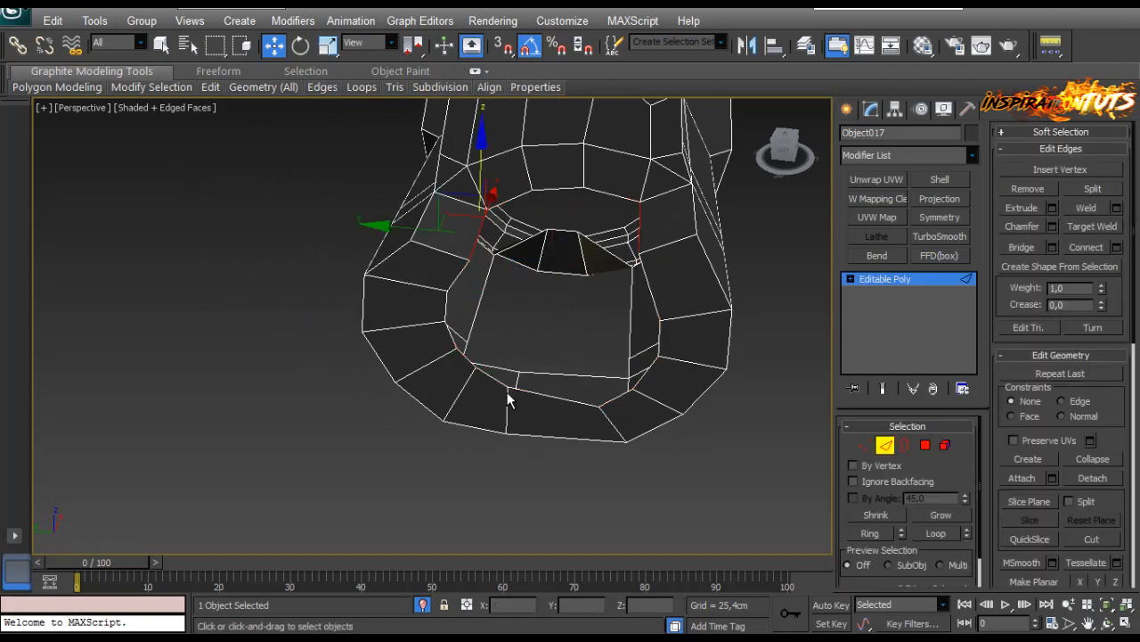
middle_click_drag(507, 400, 507, 399, "alt")
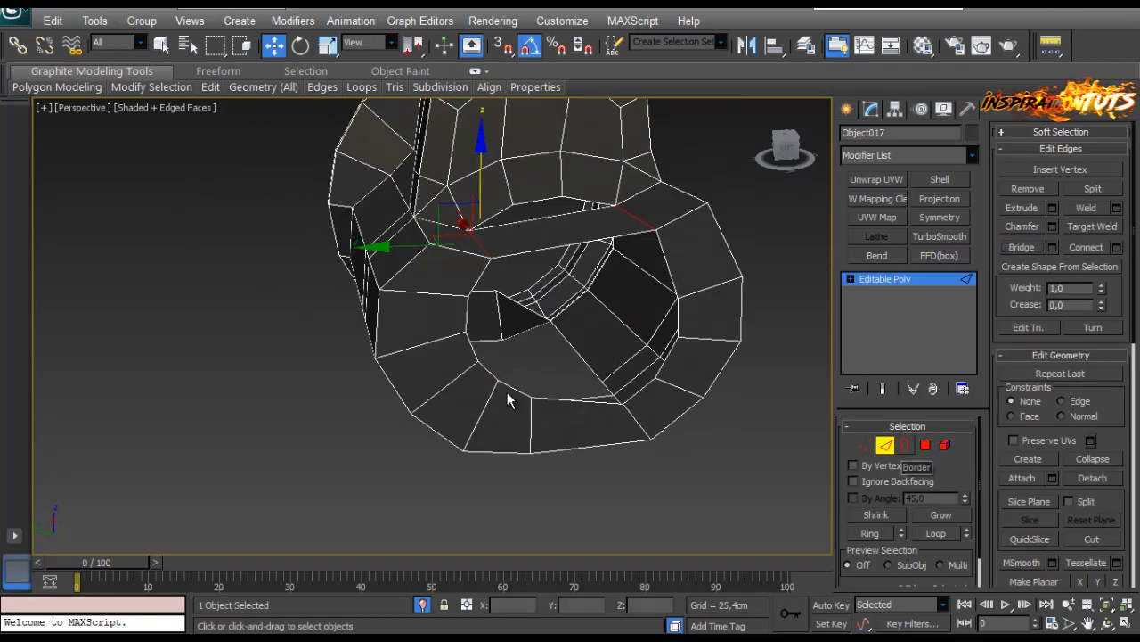
Select the border of the remaining round lower opening and cap it.
key("3")
key("alt+p")
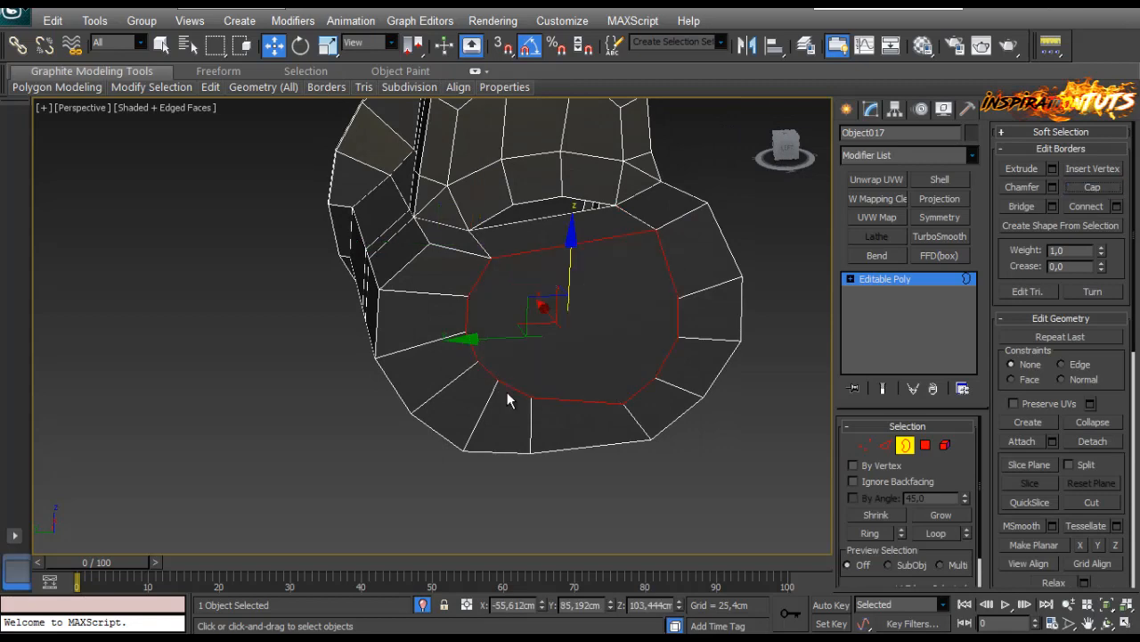
middle_click_drag(580, 265, 506, 390)
scroll(507, 390, "up", 5)
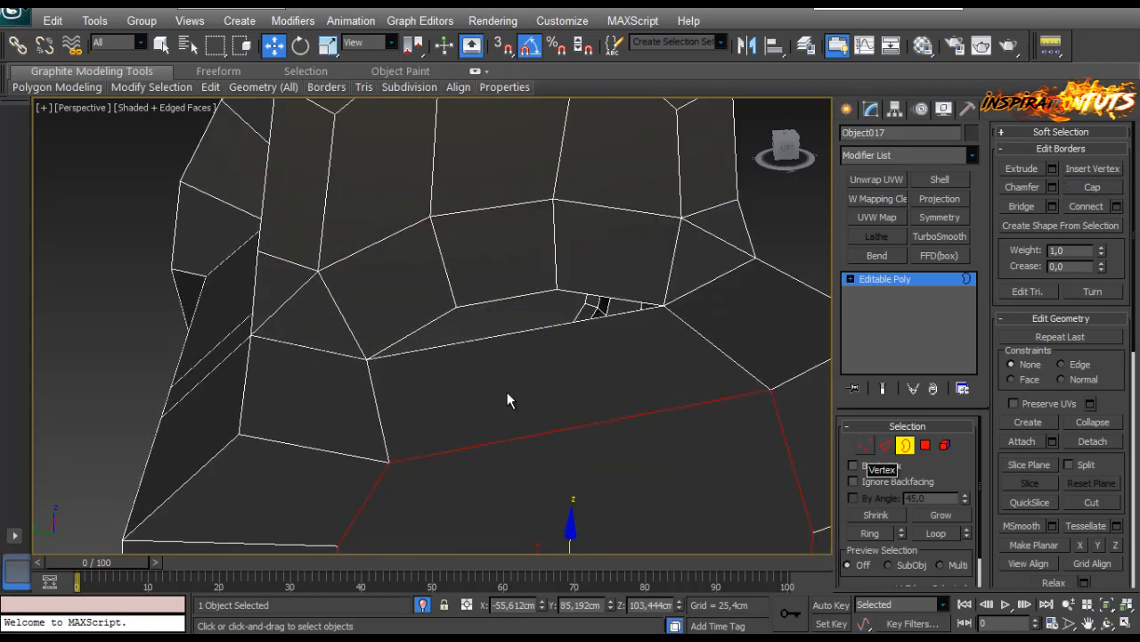
Target weld the arched band's two lower middle vertices to the adjacent corners of the new bridge, closing the slit.
key("1")
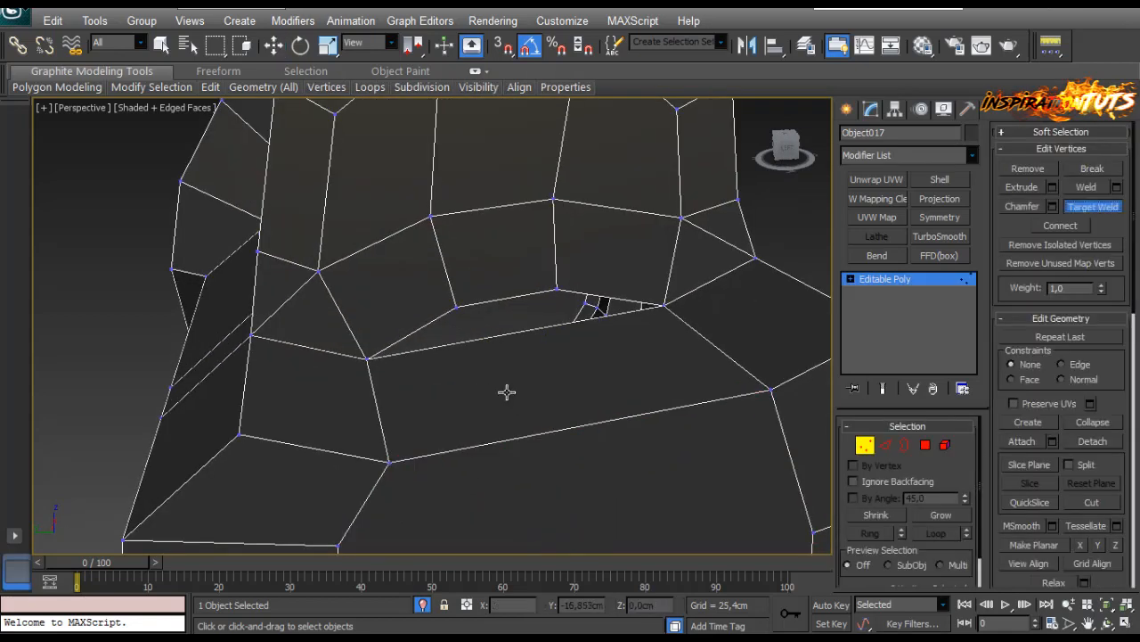
key("ctrl+z")
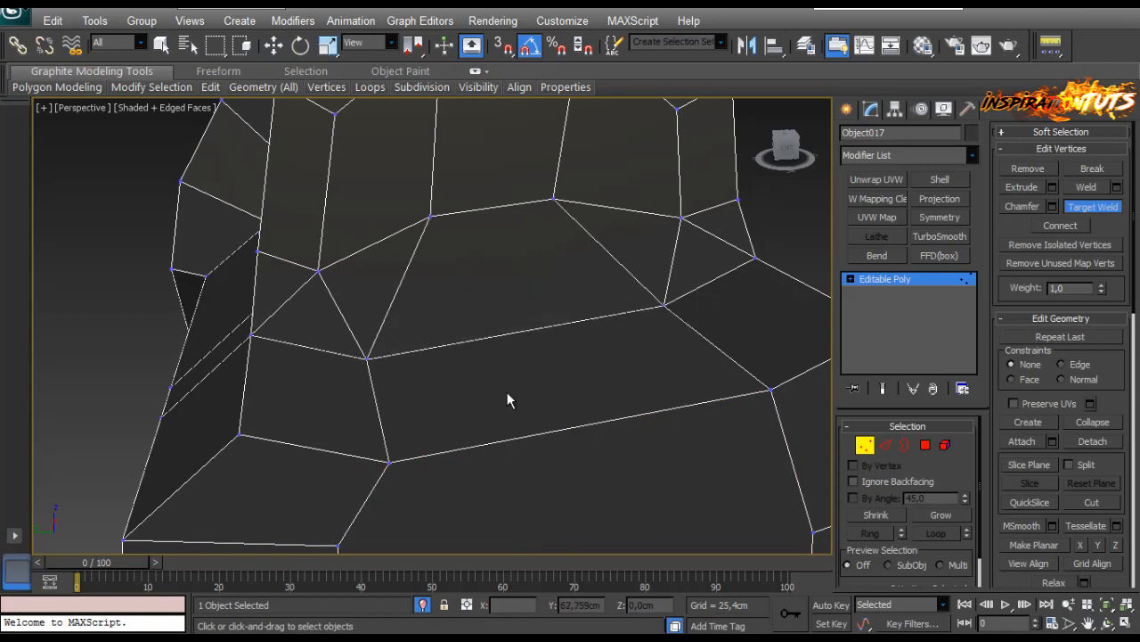
scroll(508, 393, "down", 5)
middle_click_drag(507, 390, 509, 395, "alt")
scroll(508, 393, "up", 3)
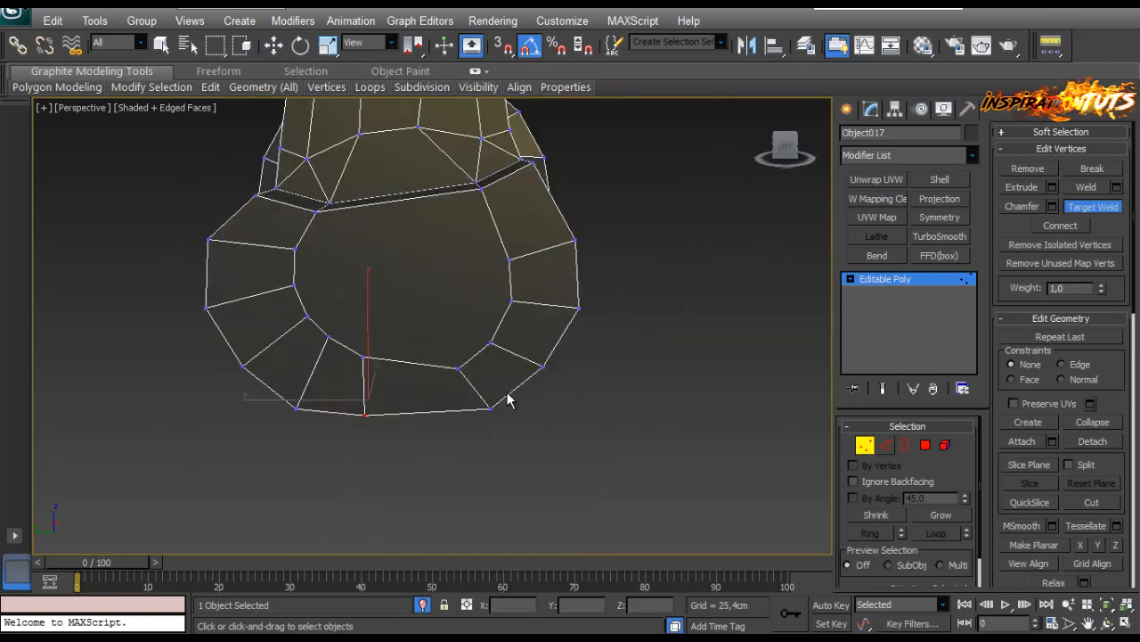
Create a cylinder with a radius of about 1,127 cm on the rear face of the sleeve's upper lobe.
key("1")
key("2")
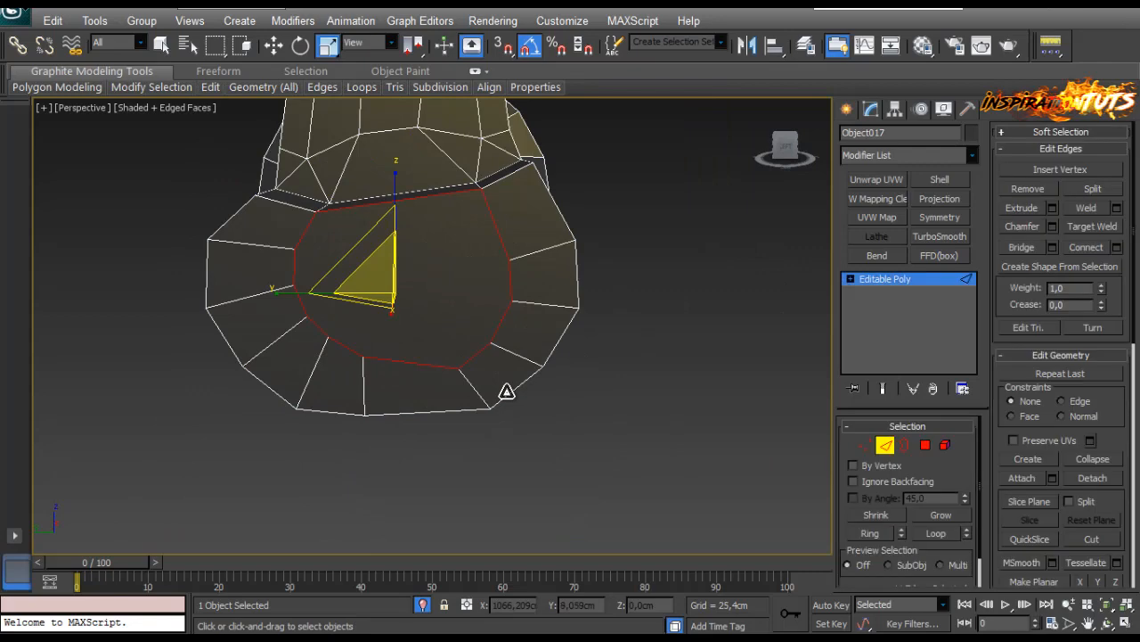
middle_click_drag(507, 392, 507, 392, "alt")
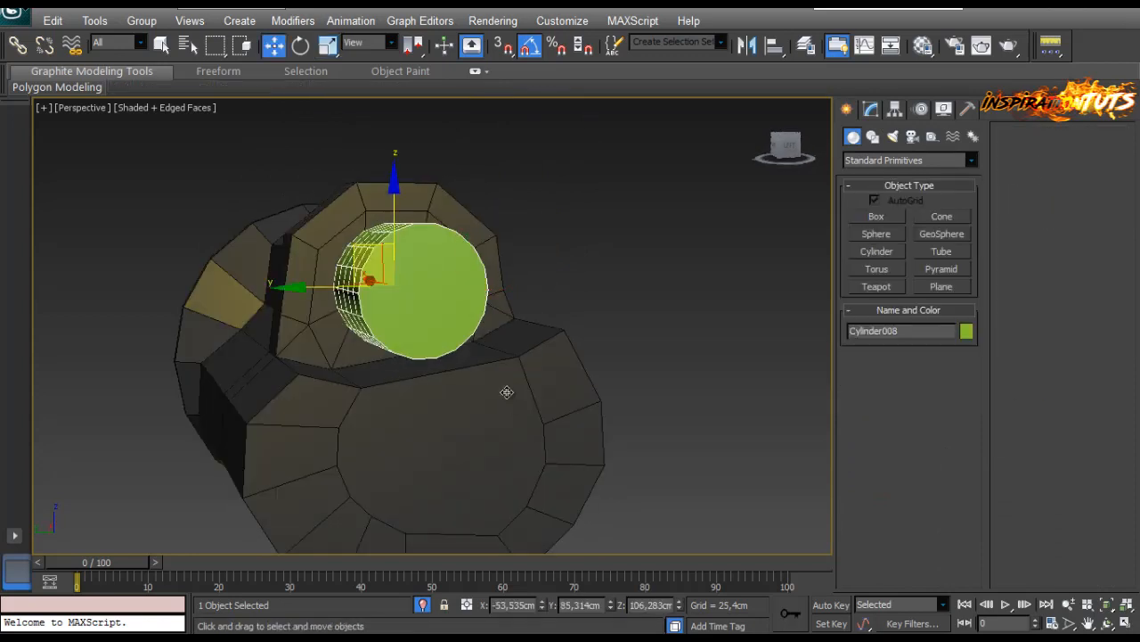
middle_click_drag(507, 392, 507, 392, "alt")
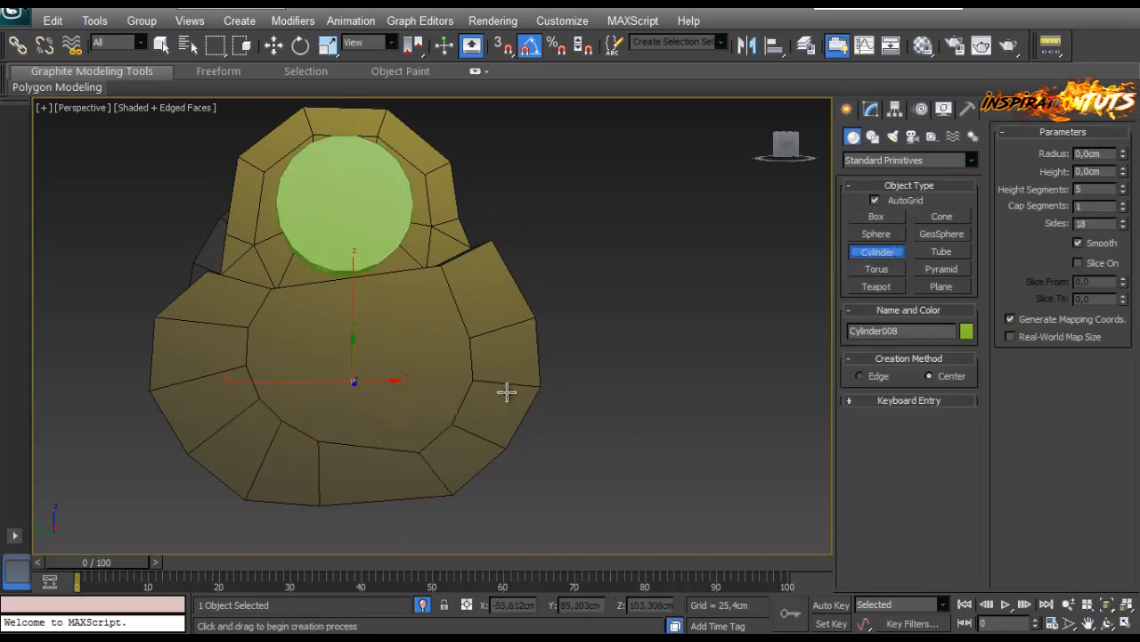
Add a second cylinder on the lower lobe's rear face, lower it slightly and set its radius to 1,919 cm.
key("w")
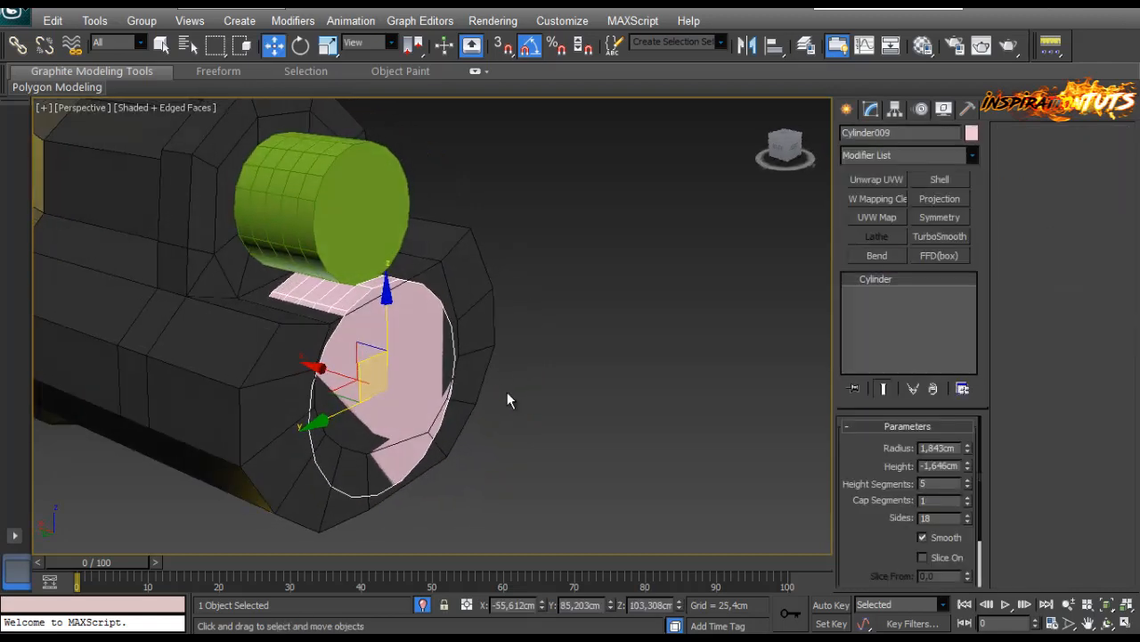
middle_click_drag(511, 399, 507, 393, "alt")
left_click_drag(507, 392, 517, 432)
mouse_move(507, 392)
middle_mouse_down("alt")
mouse_move(524, 377)
mouse_move(506, 392)
middle_mouse_up("alt")
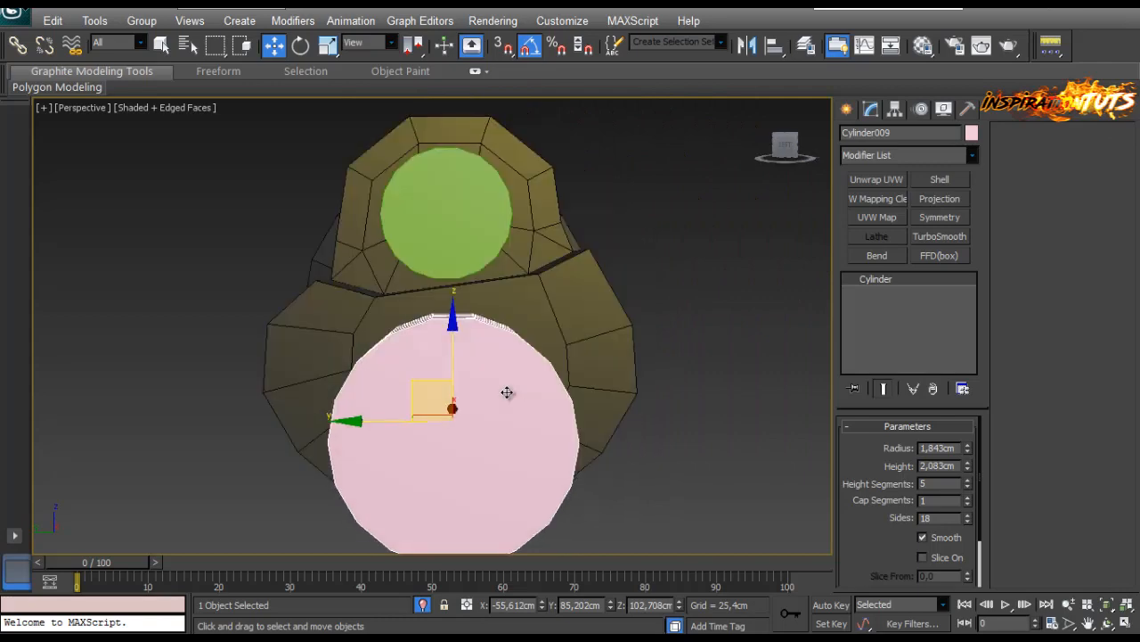
left_click_drag(968, 448, 968, 445)
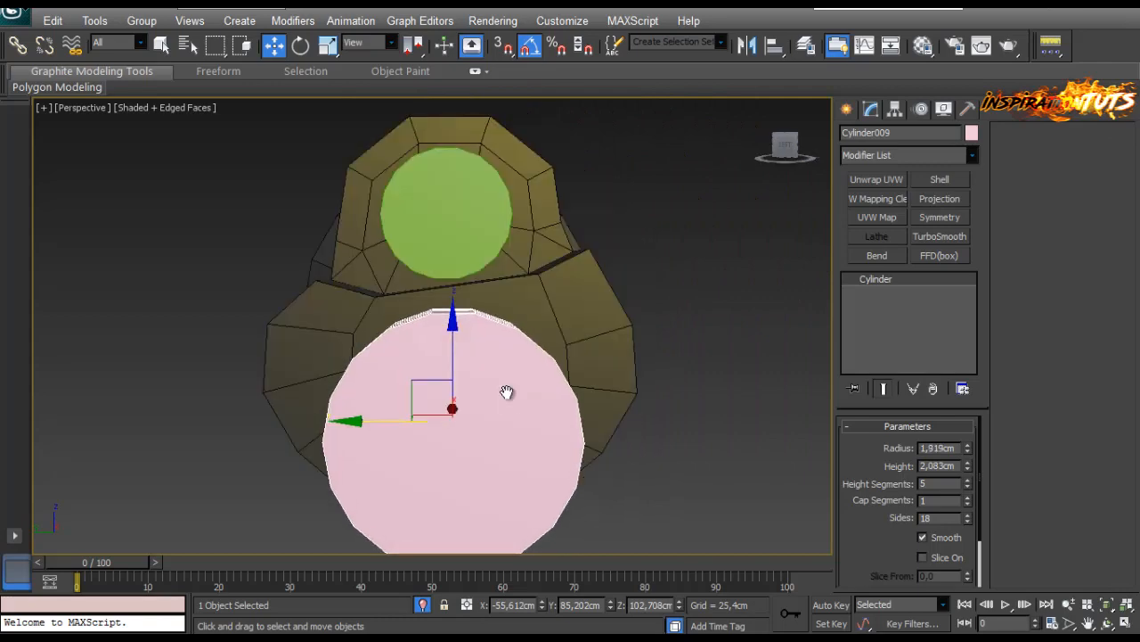
Move the cylinders along X so they sink partway into the sleeve's rear faces.
middle_click_drag(506, 392, 506, 392, "alt")
middle_click_drag(506, 392, 506, 392, "alt")
left_click(410, 298)
left_click_drag(238, 271, 181, 263)
middle_click_drag(506, 392, 508, 399, "alt")
scroll(506, 392, "down", 5)
scroll(506, 392, "up", 5)
Select the sleeve body and make it the base object of a ProBoolean subtraction.
left_click(506, 392)
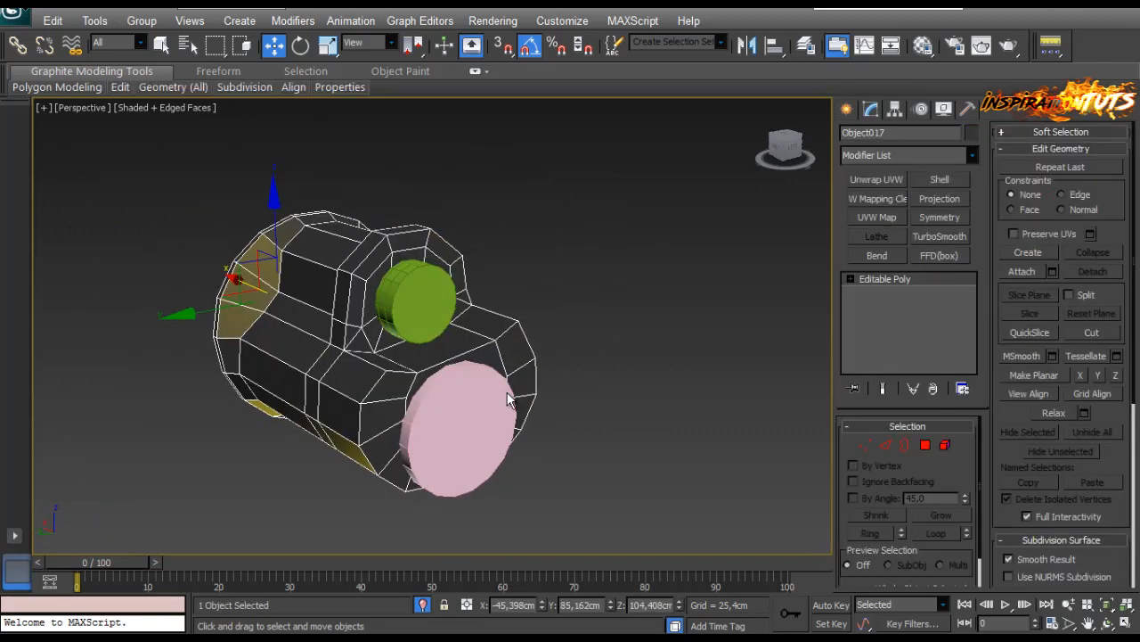
key("alt+q")
left_click(909, 160)
left_click(894, 195)
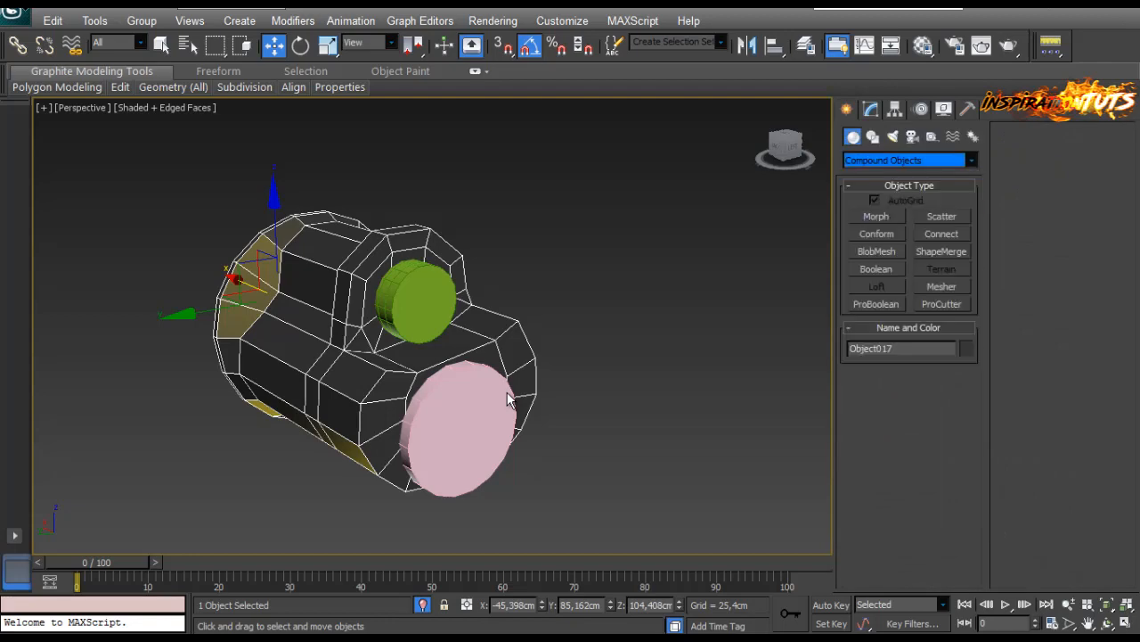
left_click(877, 305)
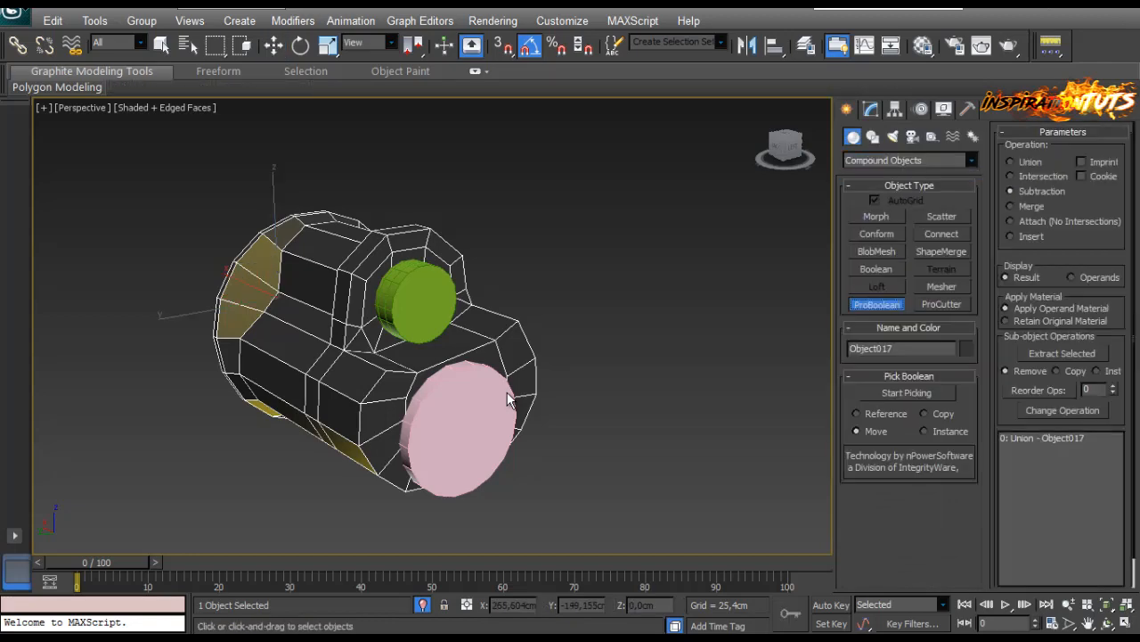
middle_click_drag(507, 399, 579, 437, "alt")
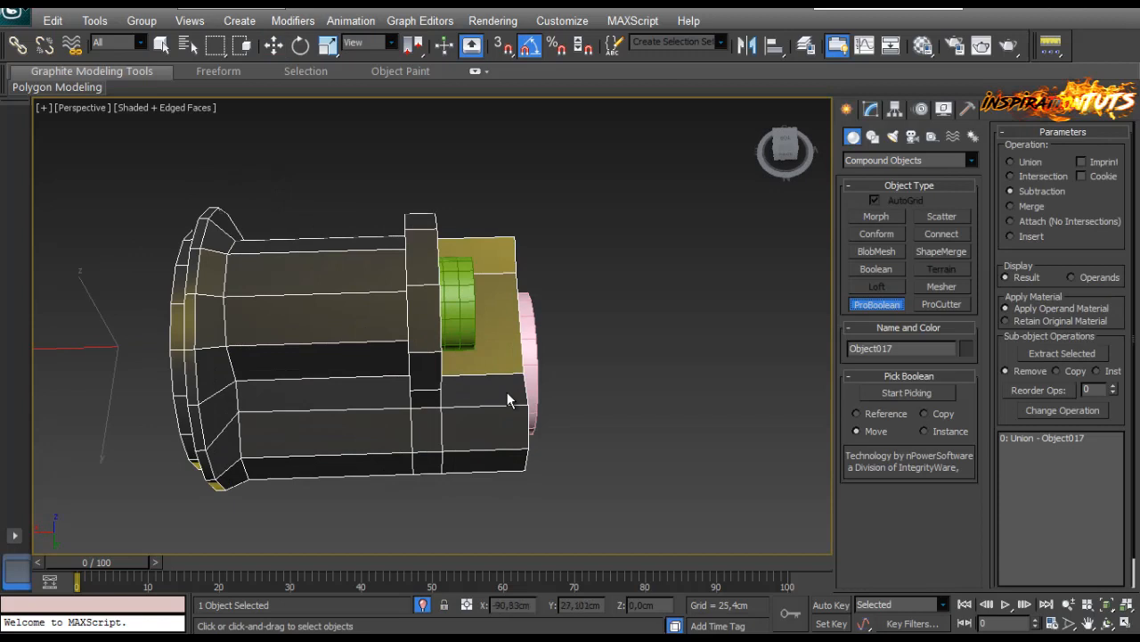
Convert the upper and lower cylinders to Editable Poly.
key("w")
left_click(570, 232)
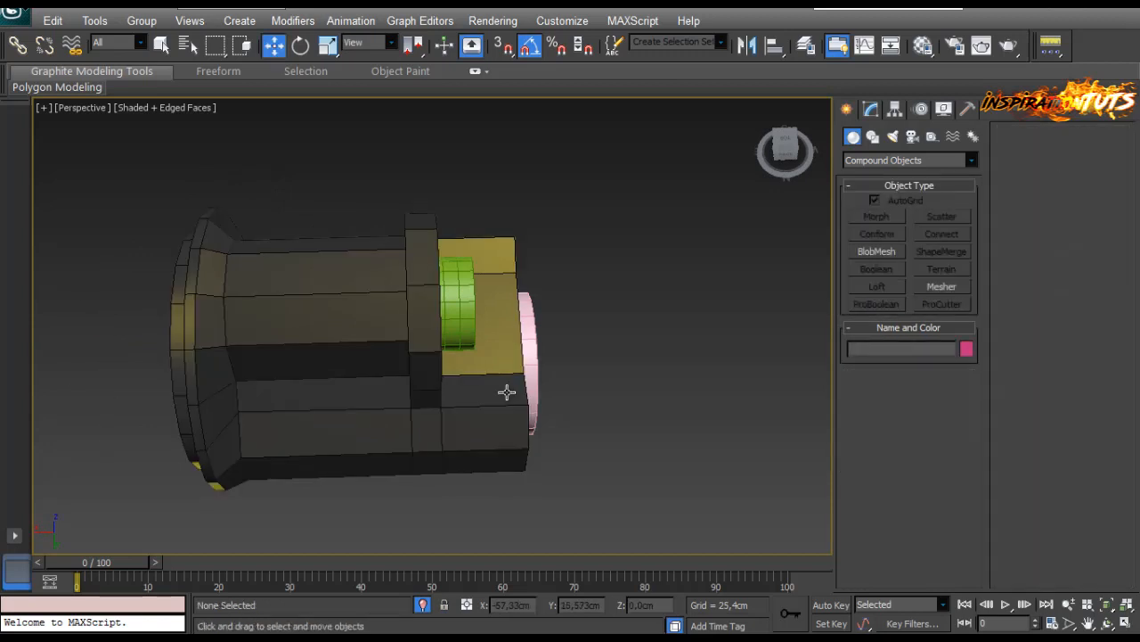
left_click(457, 290)
right_click(456, 284)
mouse_move(486, 440)
left_click(391, 454)
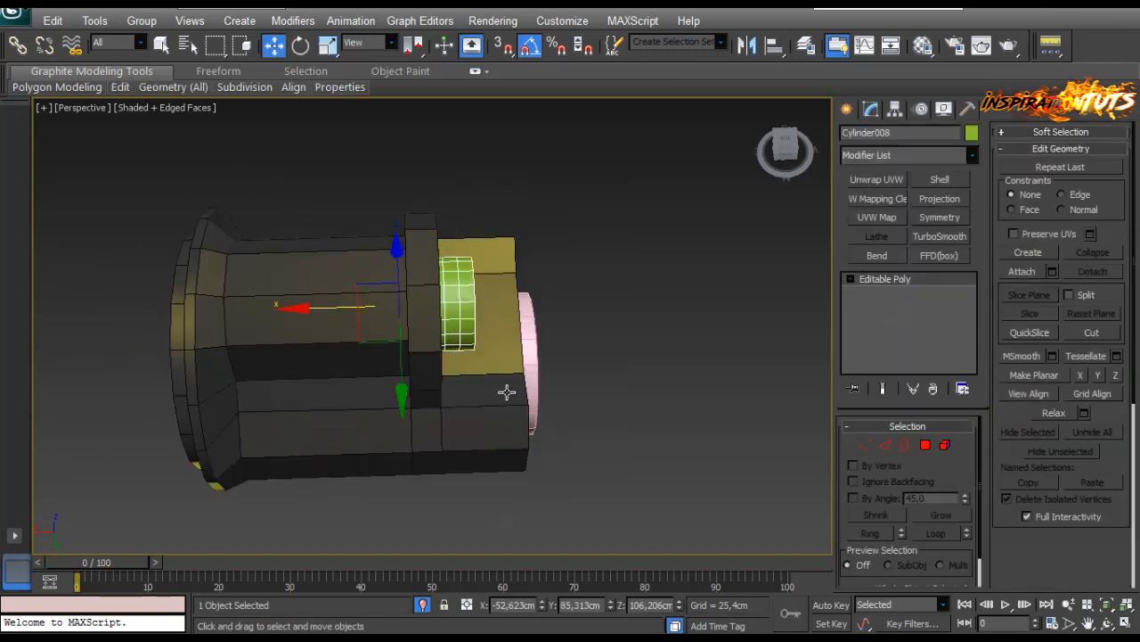
left_click(507, 399)
right_click(507, 399)
left_click(469, 523)
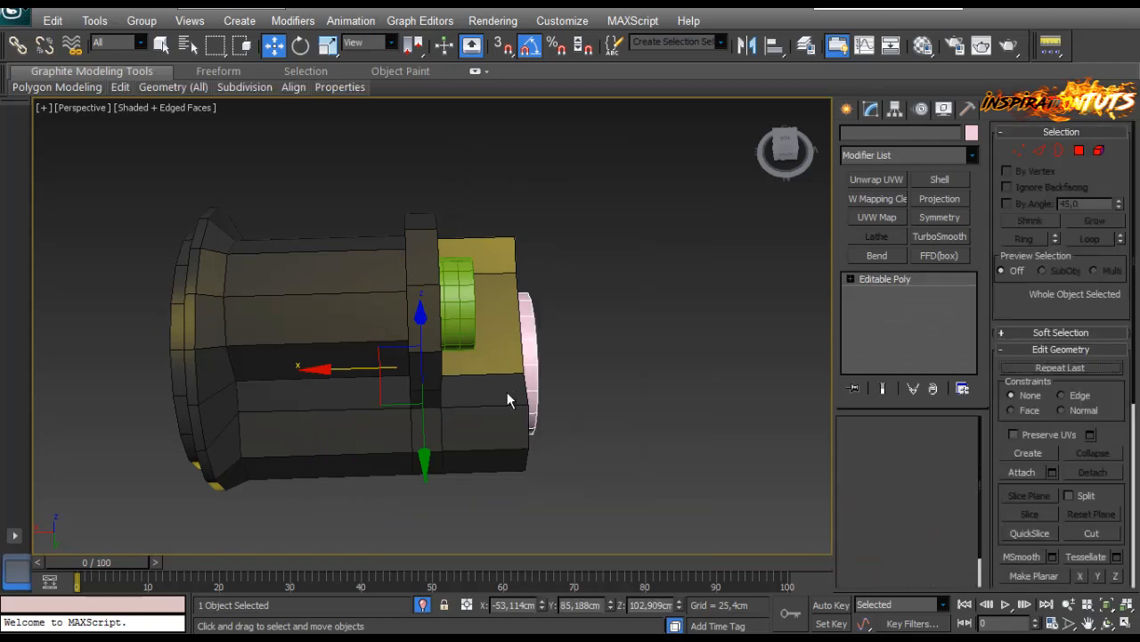
Select the sleeve and try to subtract the converted cylinders from it with ProBoolean.
left_click(606, 392)
left_click(506, 392)
mouse_move(506, 392)
middle_mouse_down("alt")
mouse_move(481, 394)
mouse_move(511, 401)
middle_mouse_up("alt")
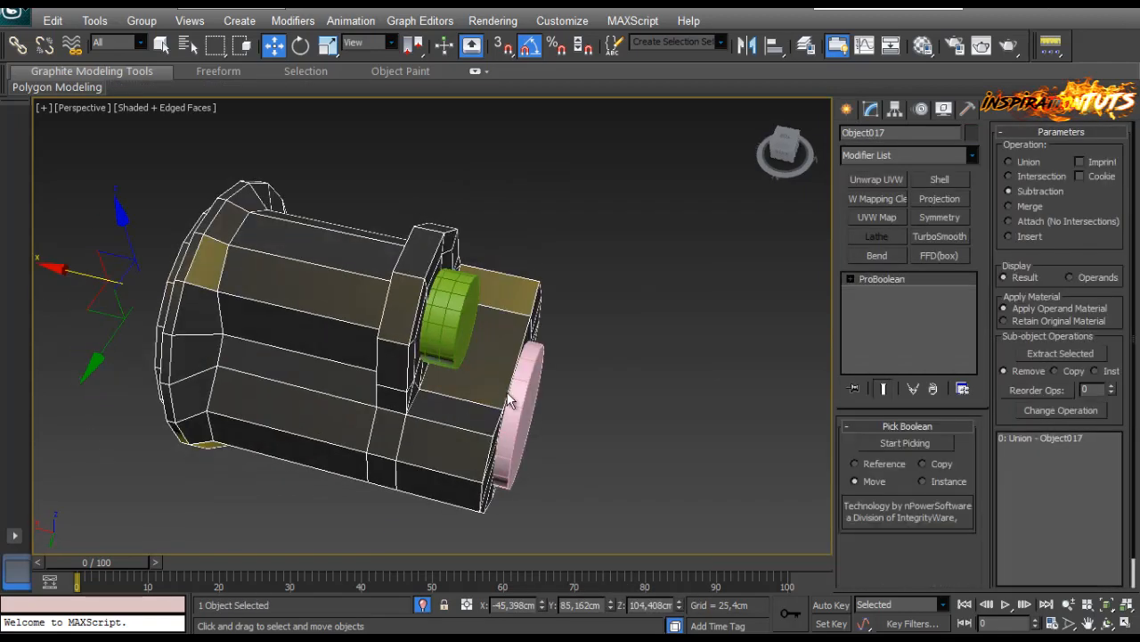
key("ctrl+z")
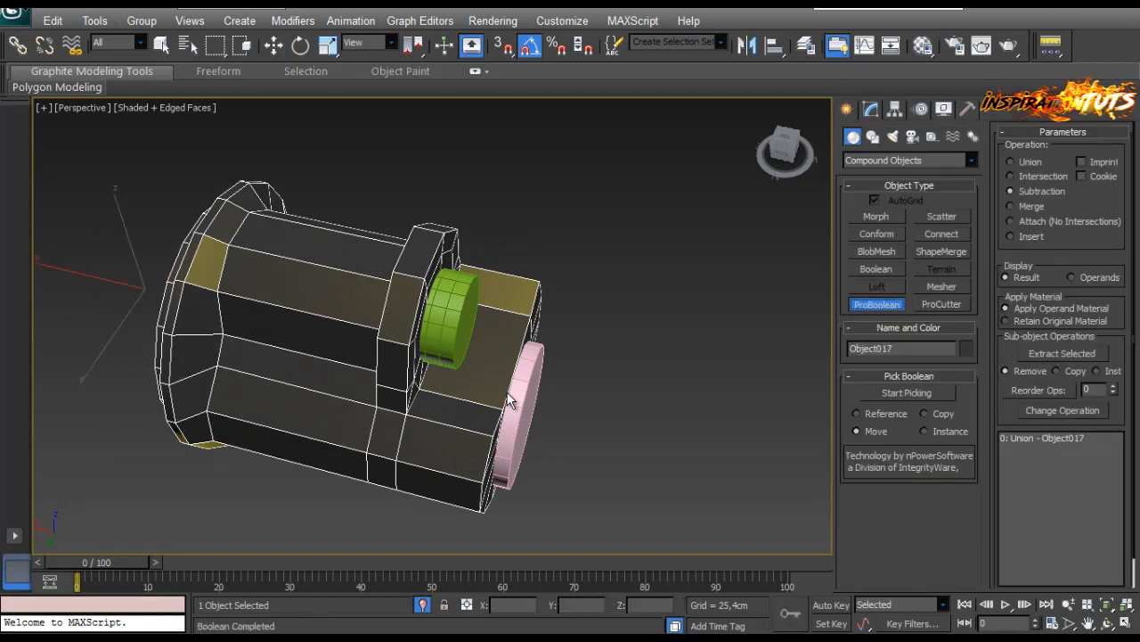
mouse_move(507, 392)
middle_mouse_down("alt")
mouse_move(509, 401)
mouse_move(506, 392)
middle_mouse_up("alt")
left_click(473, 271)
left_click(507, 392)
right_click(508, 398)
scroll(507, 393, "up", 4)
scroll(509, 399, "down", 4)
Undo the last subtraction attempts and the conversion of the cylinders to Editable Poly.
key("ctrl+z")
key("ctrl+z")
key("w")
key("ctrl+z")
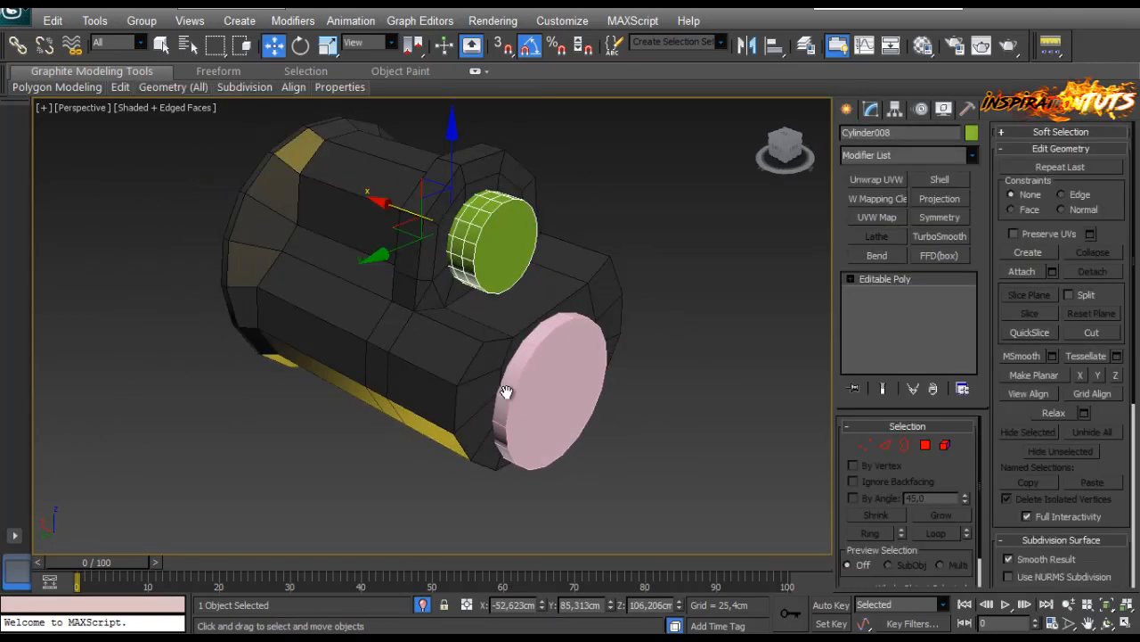
key("ctrl+z")
key("ctrl+z")
key("ctrl+z")
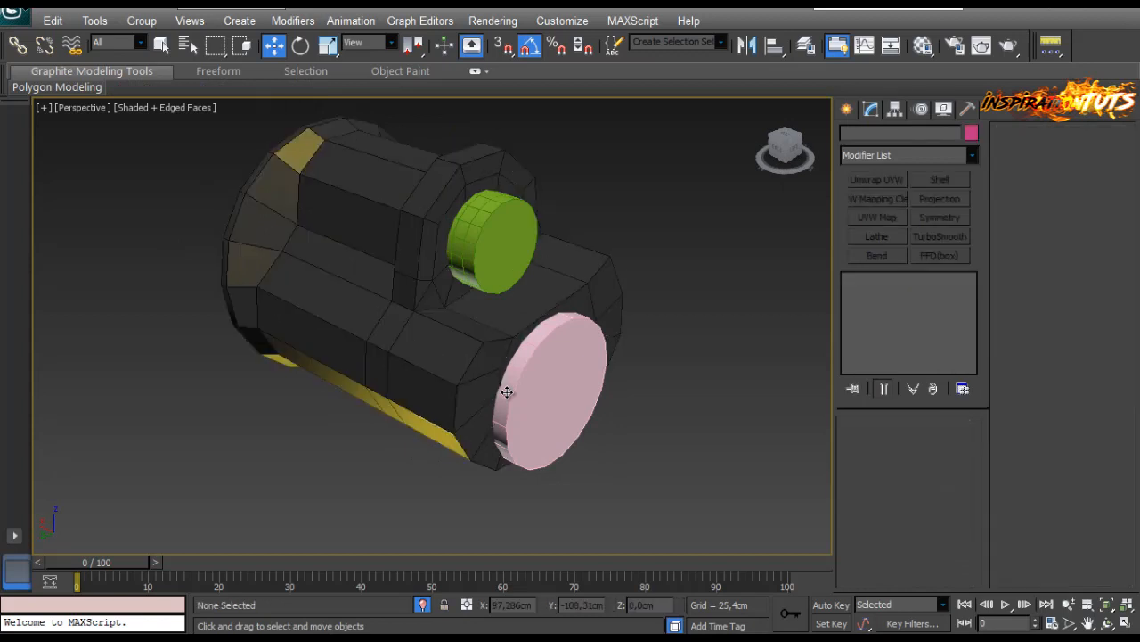
key("ctrl+z")
key("ctrl+z")
Set the upper cylinder to 12 sides and the lower cylinder to 15 sides.
key("ctrl+z")
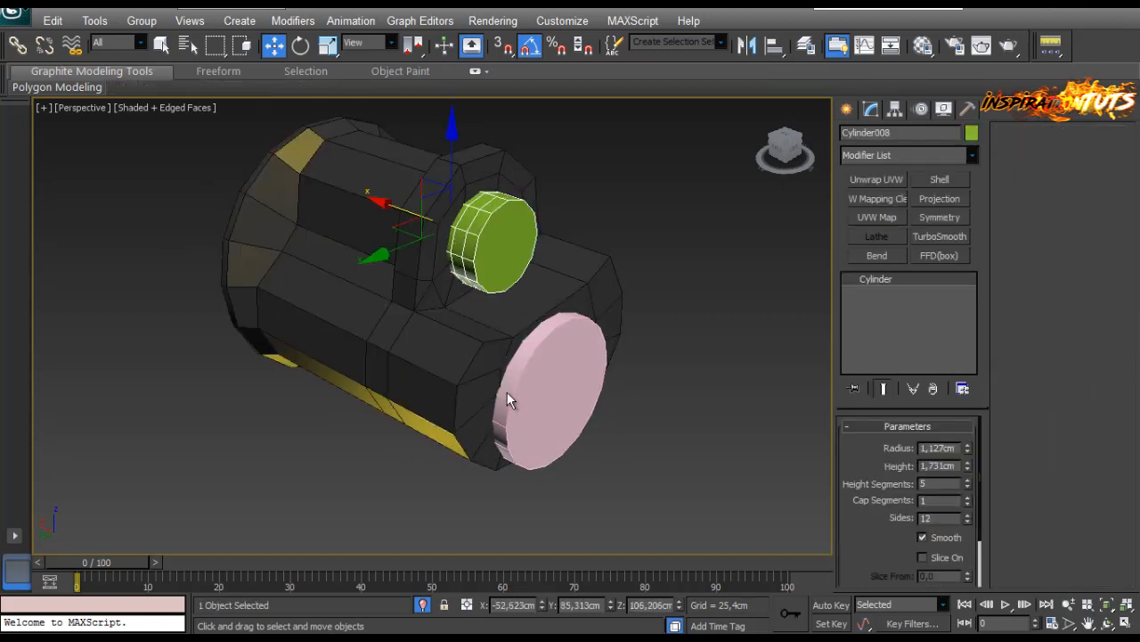
key("ctrl+z")
middle_click_drag(507, 393, 507, 392, "alt")
left_click(508, 393)
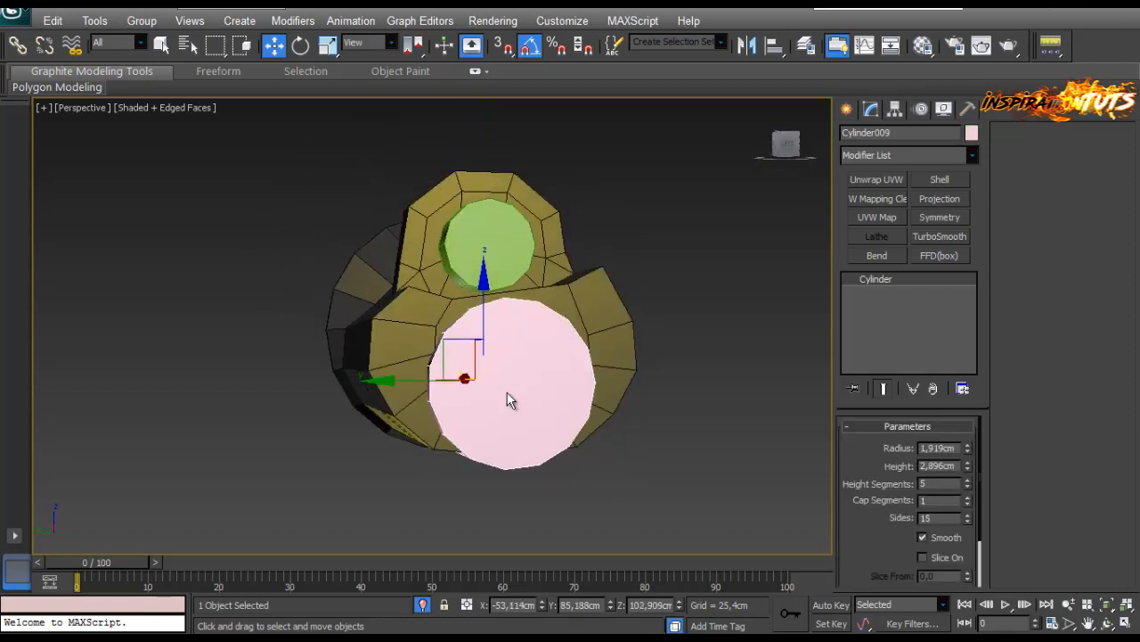
Subtract the upper and lower cylinders from the sleeve body with ProBoolean.
middle_click_drag(507, 393, 507, 392, "alt")
key("ctrl+z")
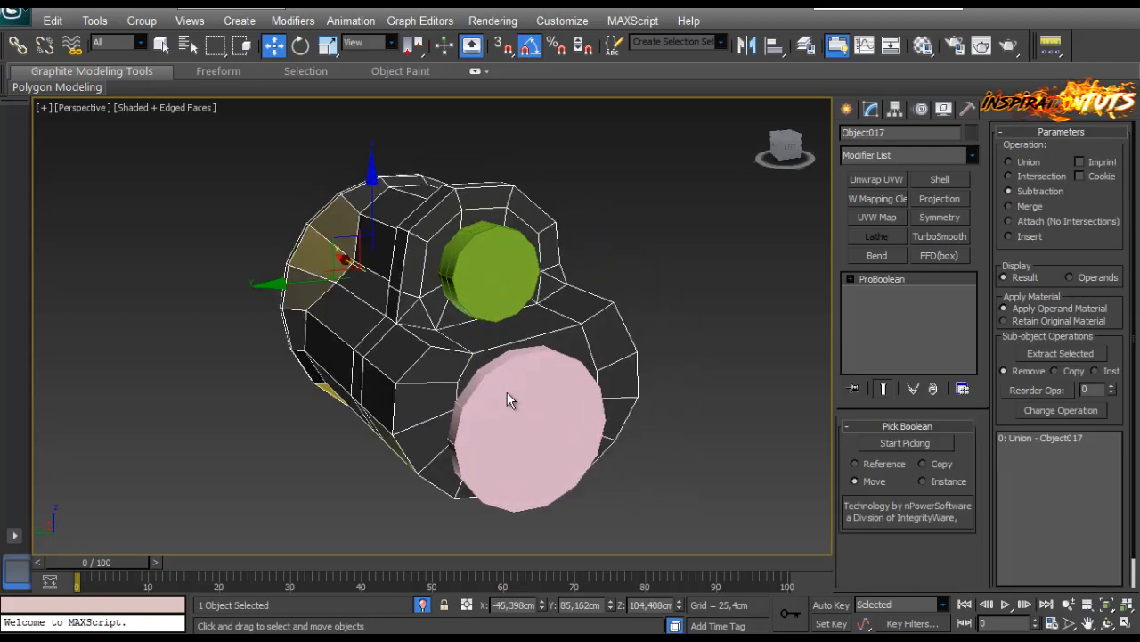
key("ctrl+y")
key("ctrl+y")
key("ctrl+y")
key("ctrl+y")
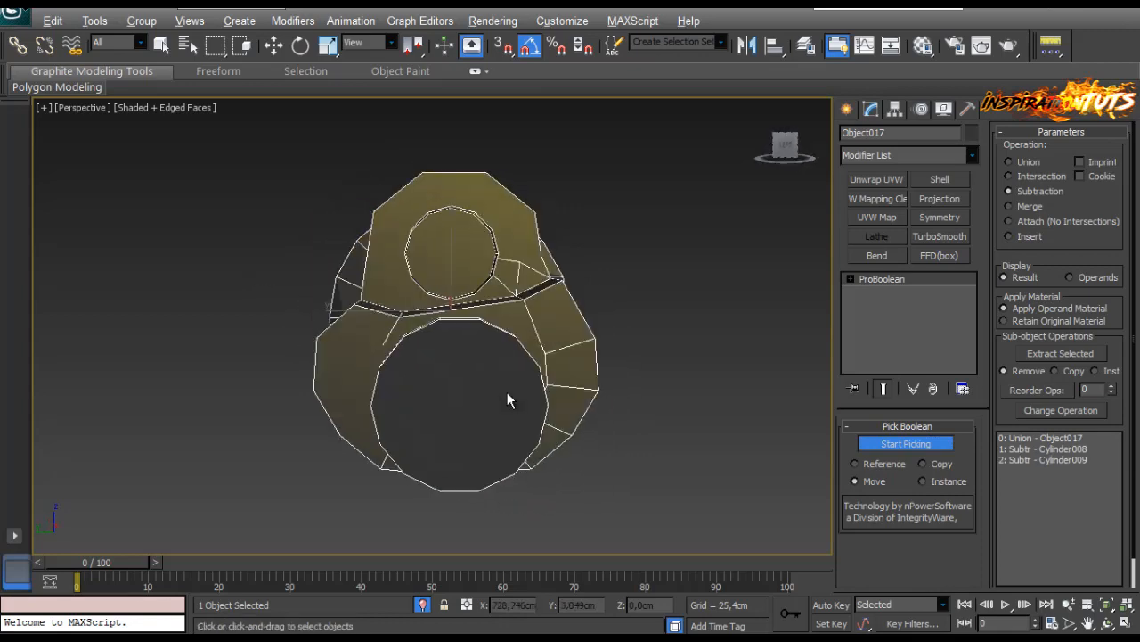
Undo the subtraction of the lower cylinder, keeping only the upper cylinder's cut.
key("ctrl+z")
middle_click_drag(507, 392, 468, 397, "alt")
left_click(507, 392)
key("ctrl+z")
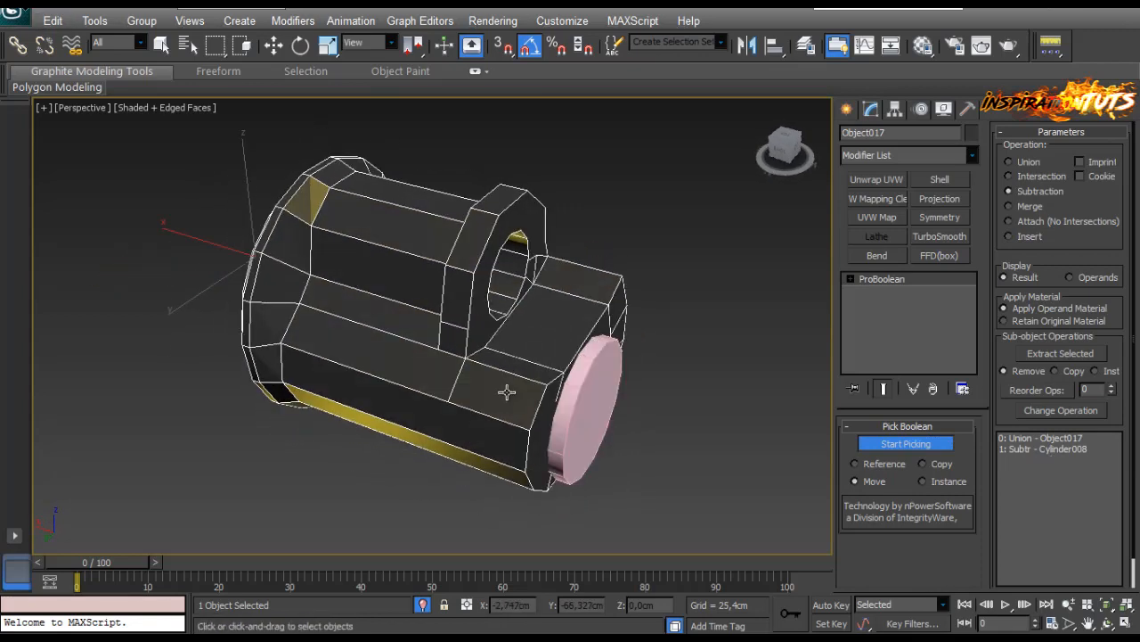
key("shift+z")
key("shift+z")
Select the sleeve with its upper hole and convert it to Editable Poly.
key("w")
left_click(651, 259)
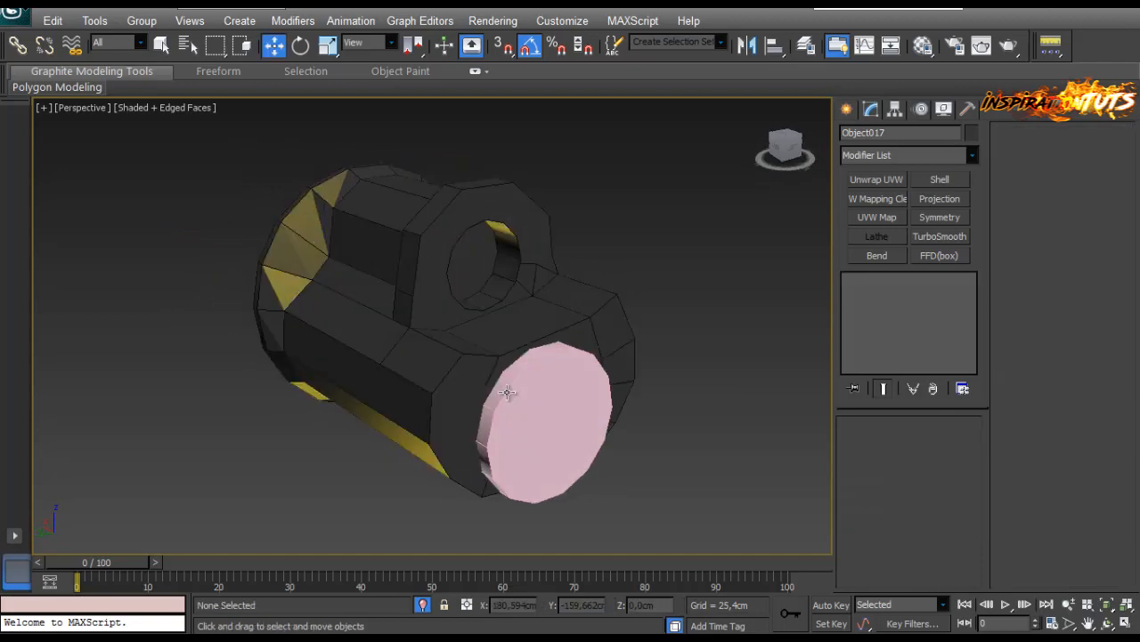
left_click(593, 296)
right_click(593, 296)
mouse_move(629, 452)
left_click(533, 465)
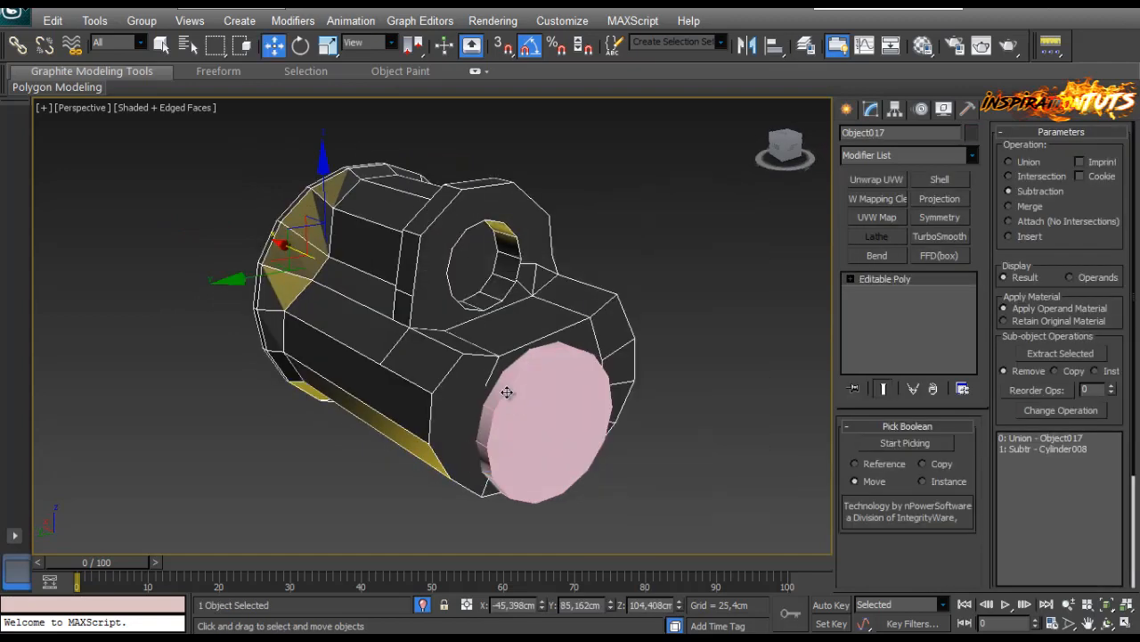
Subtract the remaining lower cylinder from the sleeve with a new ProBoolean operation.
left_click(847, 109)
left_click(971, 160)
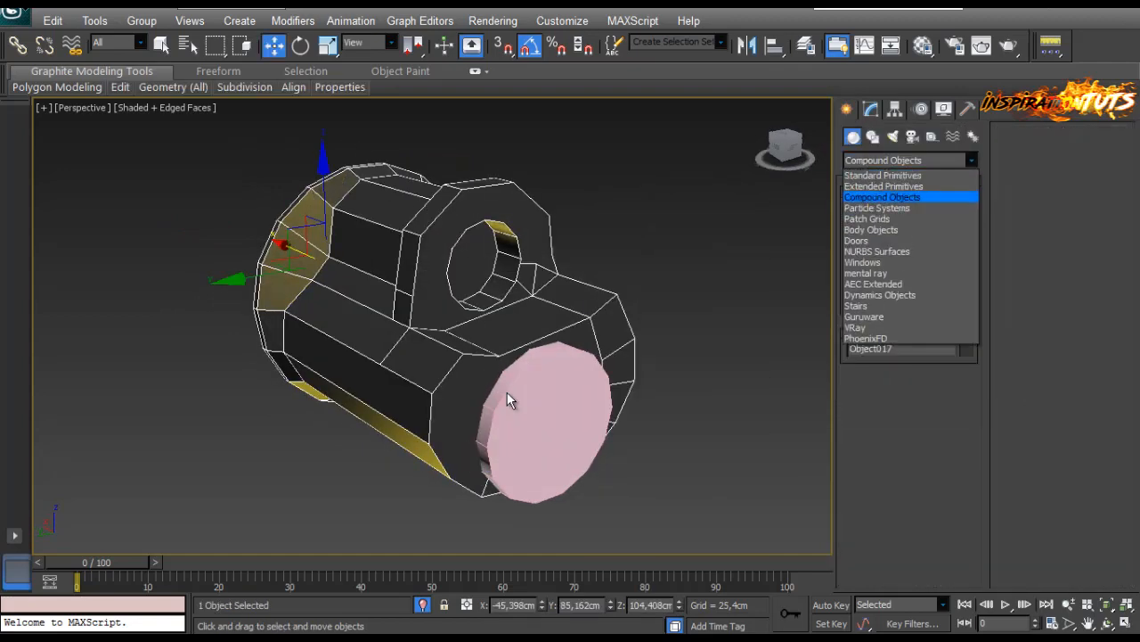
left_click(891, 197)
left_click(877, 304)
middle_click_drag(509, 395, 508, 393, "alt")
left_click(907, 393)
left_click(598, 393)
Convert the sleeve with both holes to Editable Poly.
key("w")
scroll(508, 393, "up", 4)
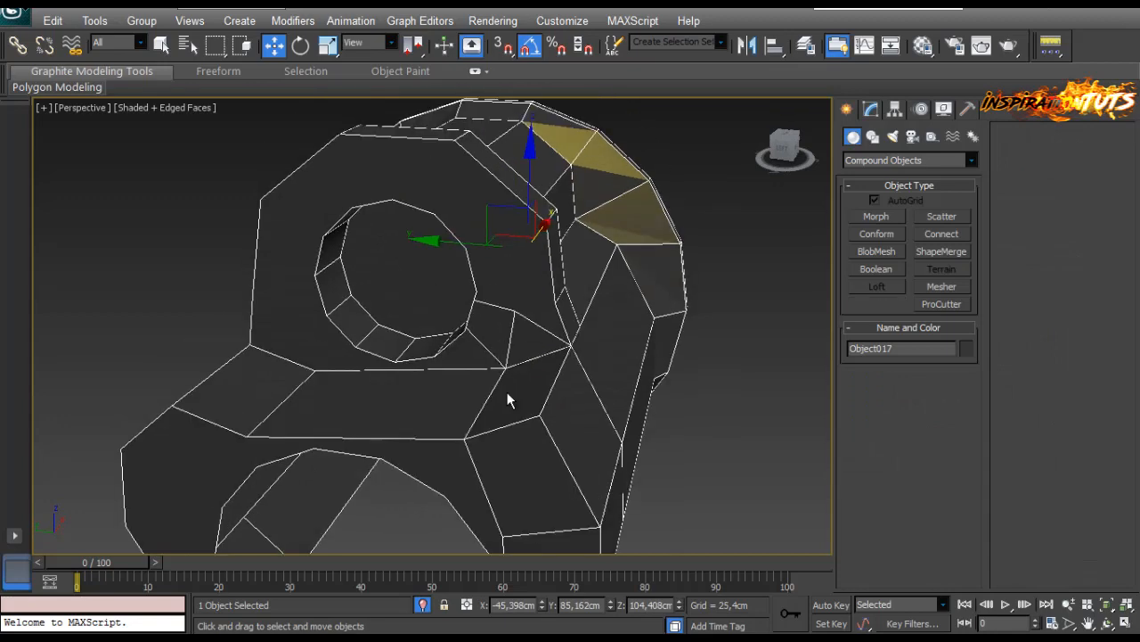
right_click(507, 392)
mouse_move(579, 380)
left_click(503, 380)
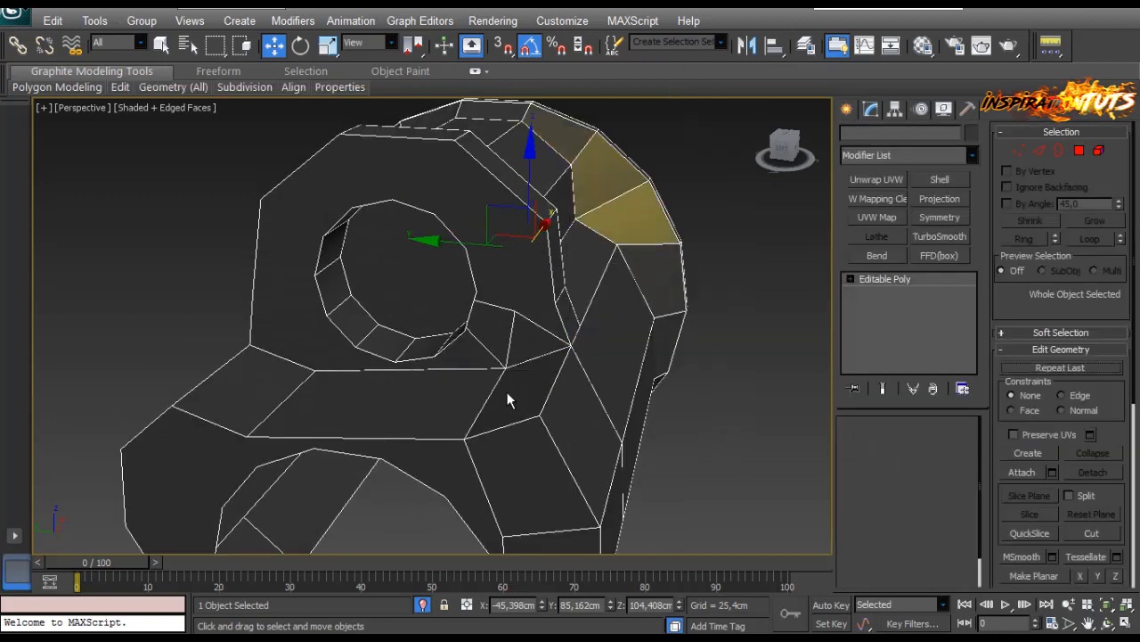
Connect the left upper corner vertex of the lower lobe's rear face to the nearest vertex on the round opening's rim.
key("1")
middle_click_drag(507, 393, 508, 400, "alt")
scroll(507, 393, "up", 3)
scroll(507, 393, "down", 3)
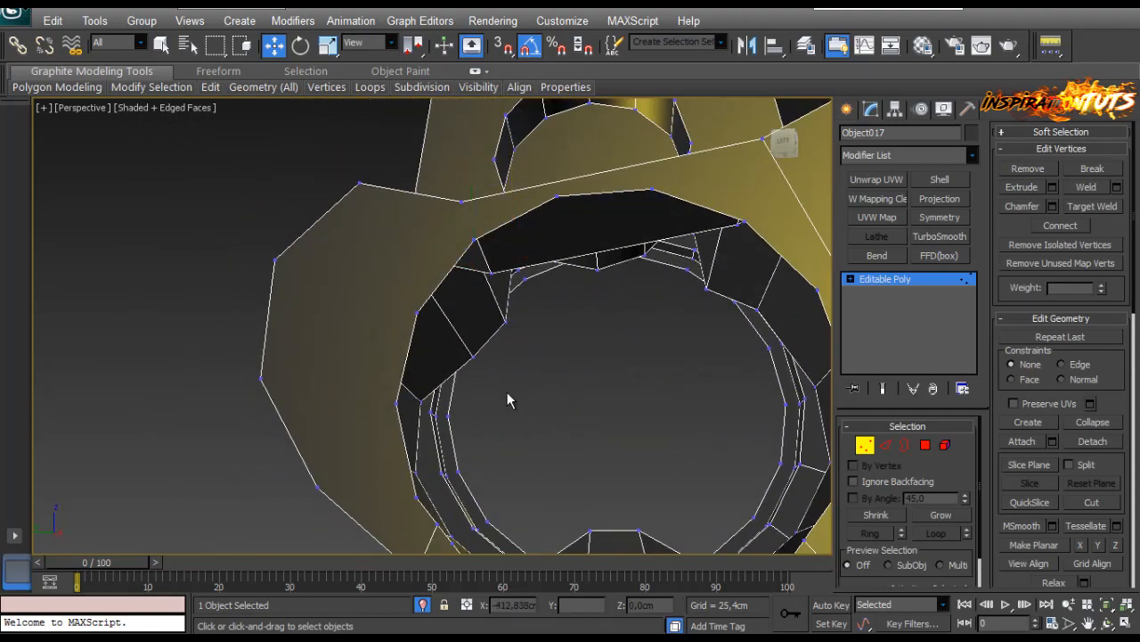
middle_click_drag(507, 400, 507, 400, "alt")
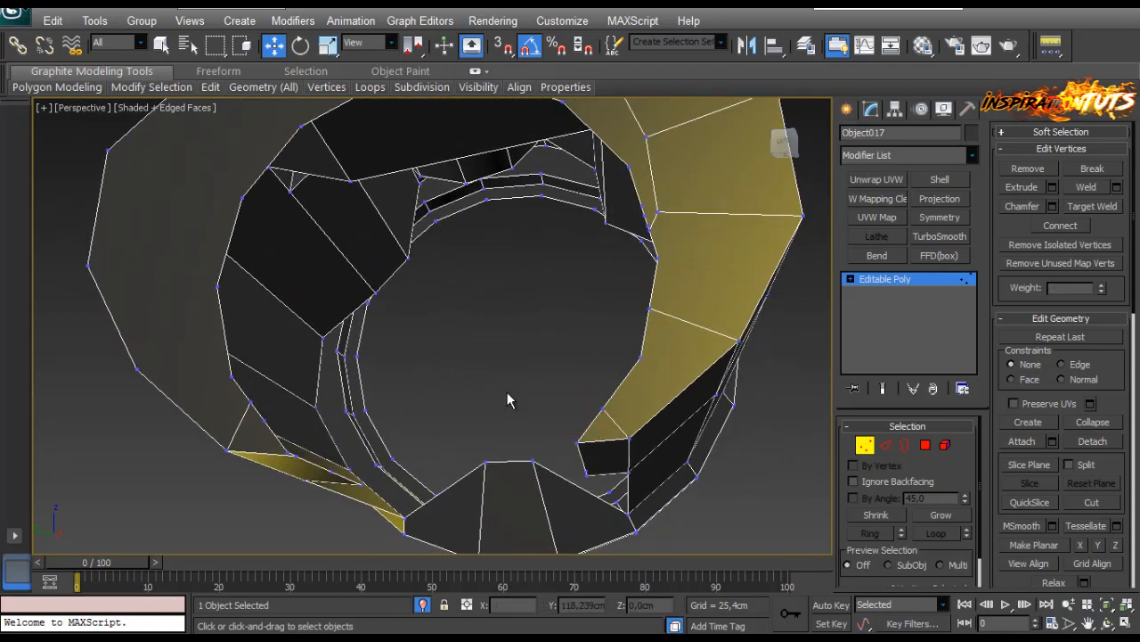
mouse_move(507, 400)
middle_mouse_down("alt")
mouse_move(504, 389)
mouse_move(508, 400)
middle_mouse_up("alt")
left_click(208, 409)
left_click(230, 443)
key("ctrl+z")
scroll(508, 400, "up", 3)
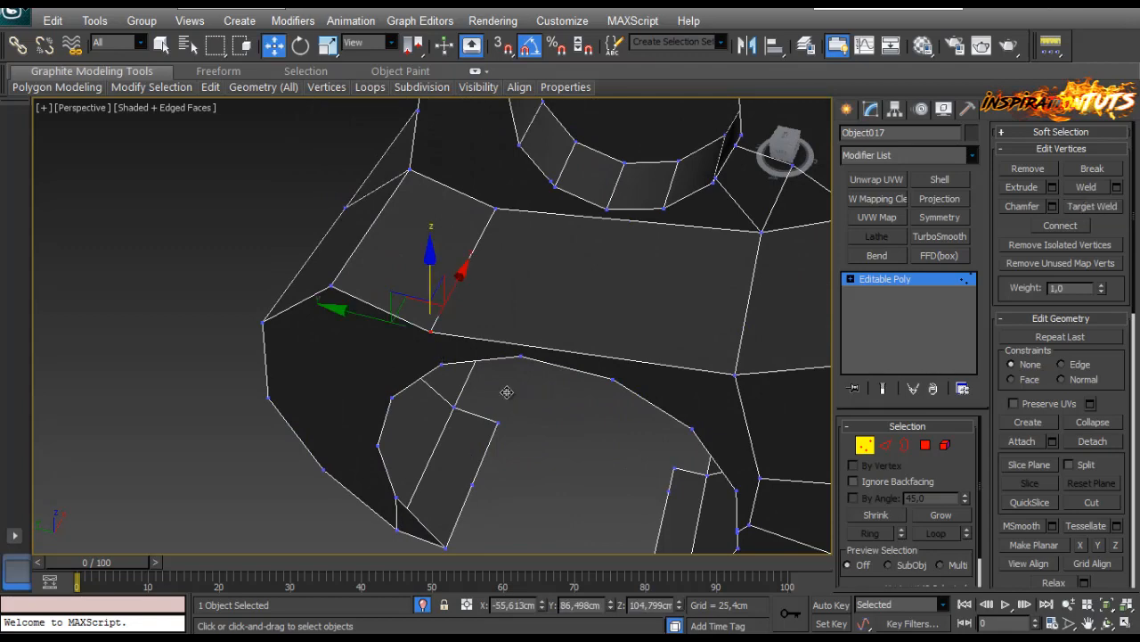
middle_click_drag(507, 400, 510, 401, "alt")
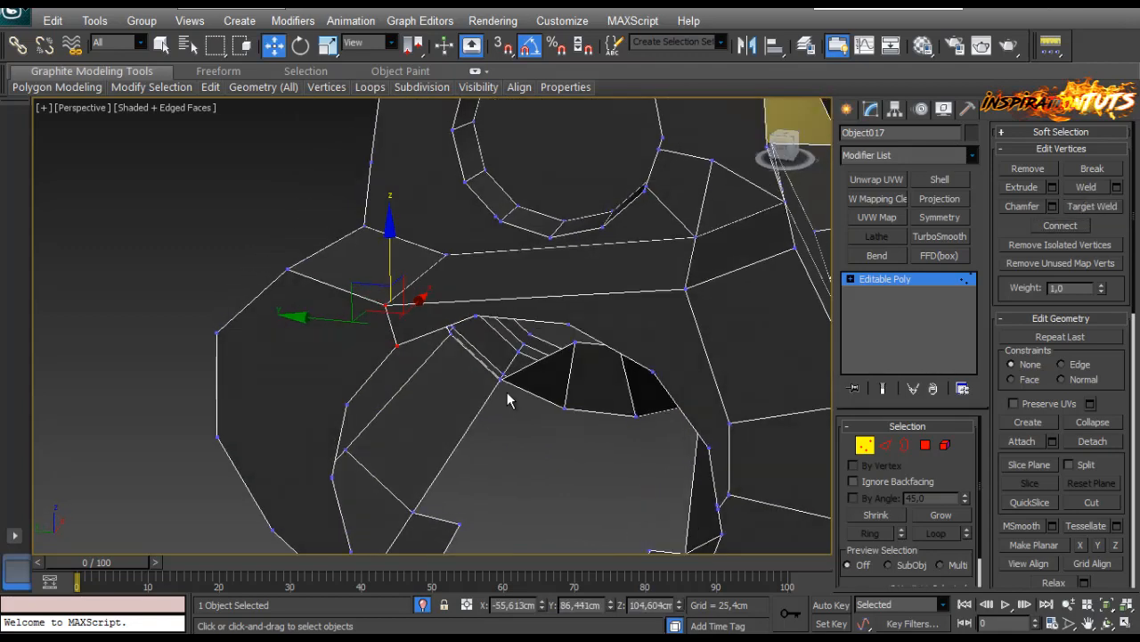
Connect the right upper corner vertex of the lower rear face to the nearest vertex on the opening's rim.
key("ctrl+z")
key("ctrl+z")
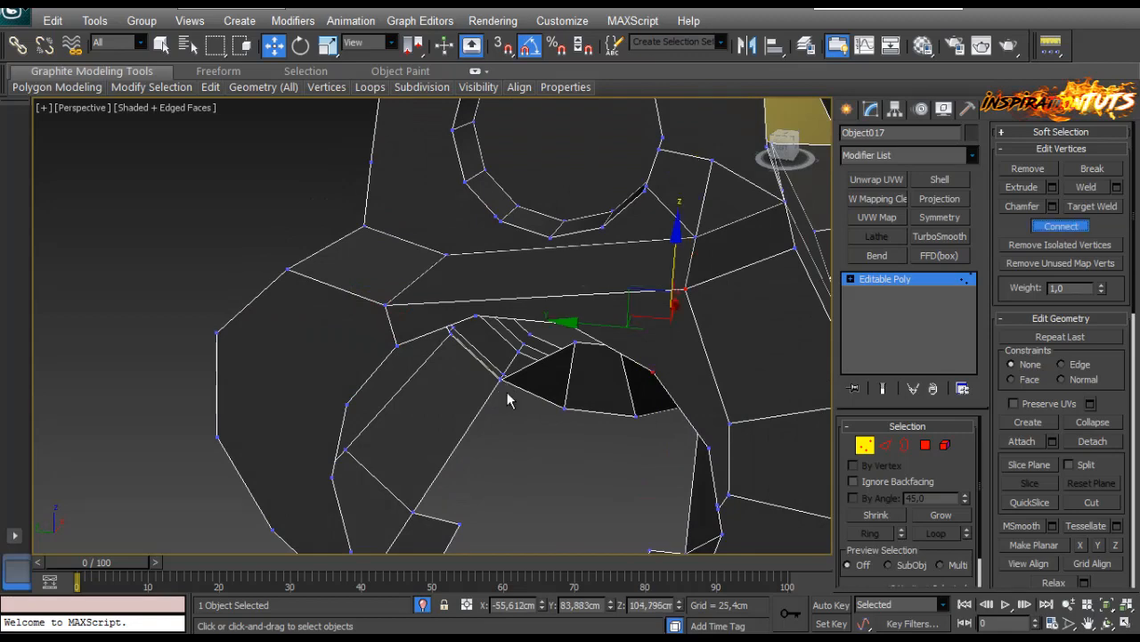
middle_click_drag(507, 400, 506, 392, "alt")
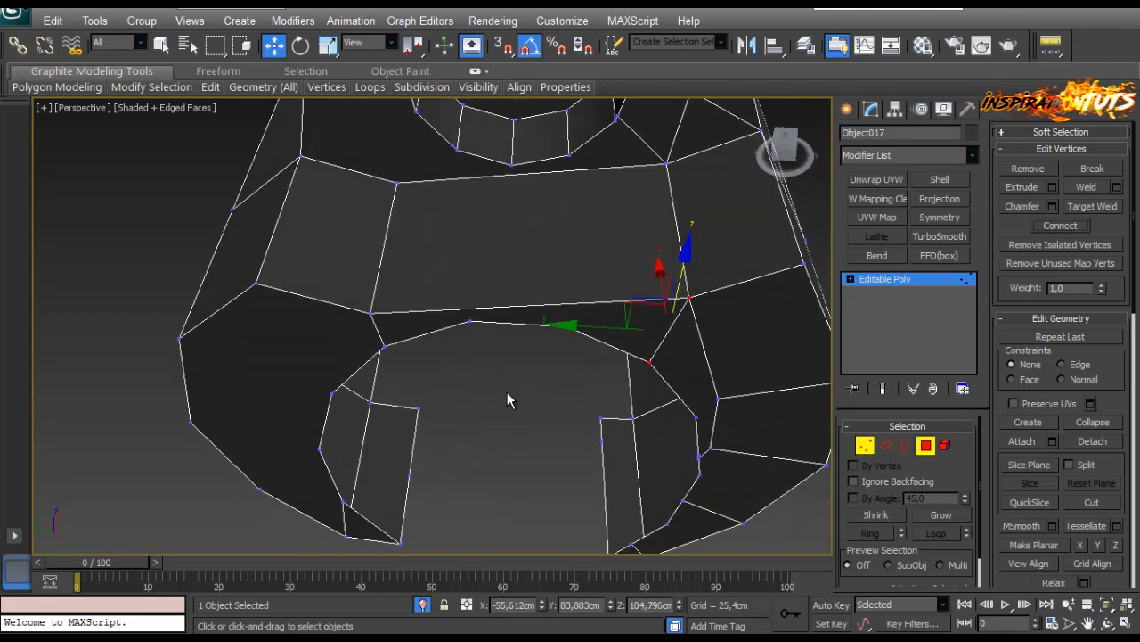
Delete the strip above the lower opening together with the adjoining flat top polygon and inner wall pieces between the lobes.
key("4")
key("Delete")
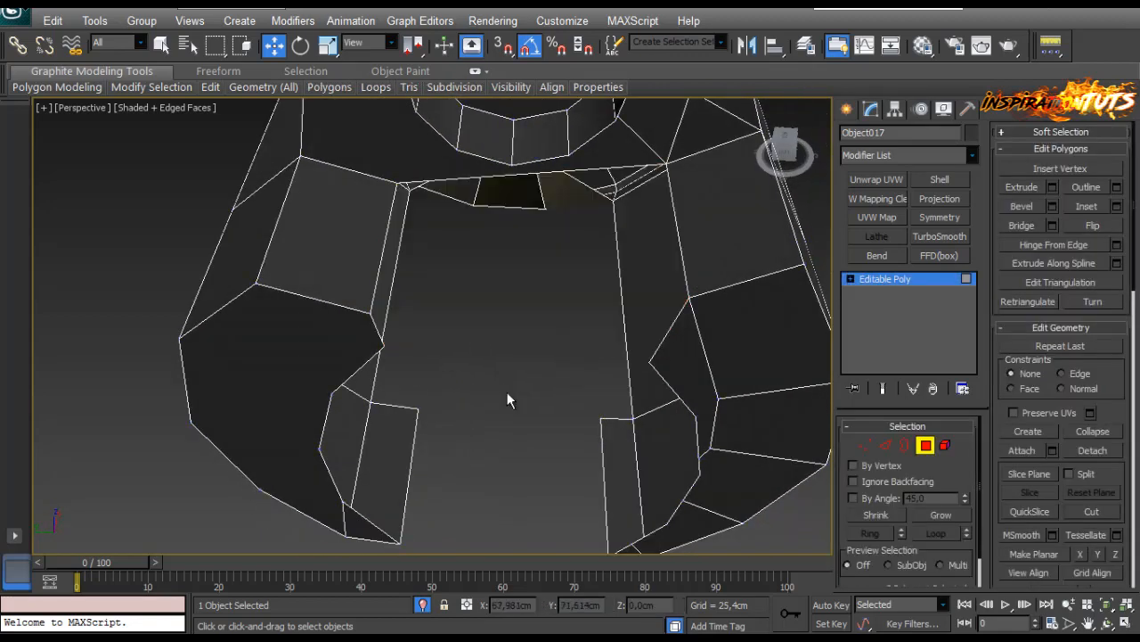
mouse_move(508, 399)
middle_mouse_down("alt")
mouse_move(506, 390)
mouse_move(508, 400)
middle_mouse_up("alt")
key("1")
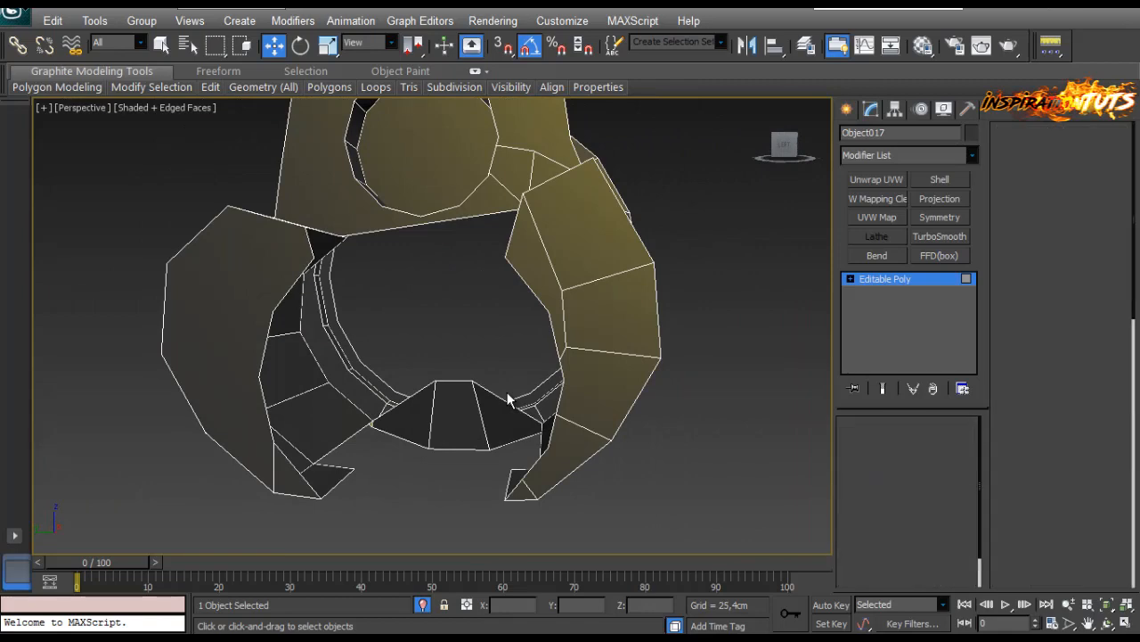
Undo the last vertex edits on the lower lobes.
scroll(506, 392, "up", 3)
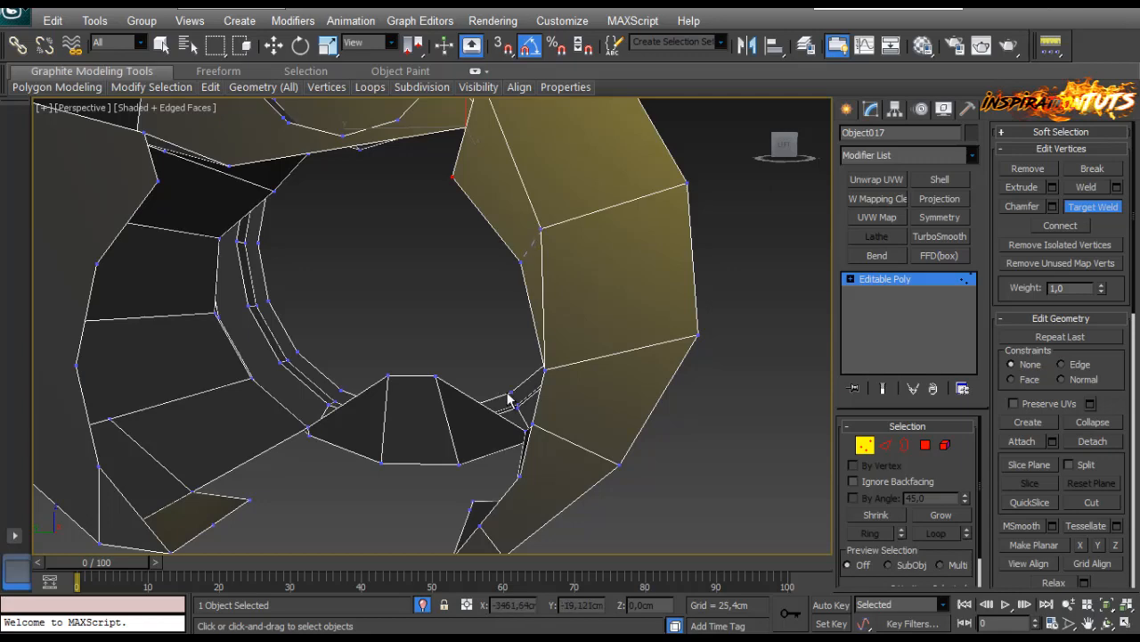
key("w")
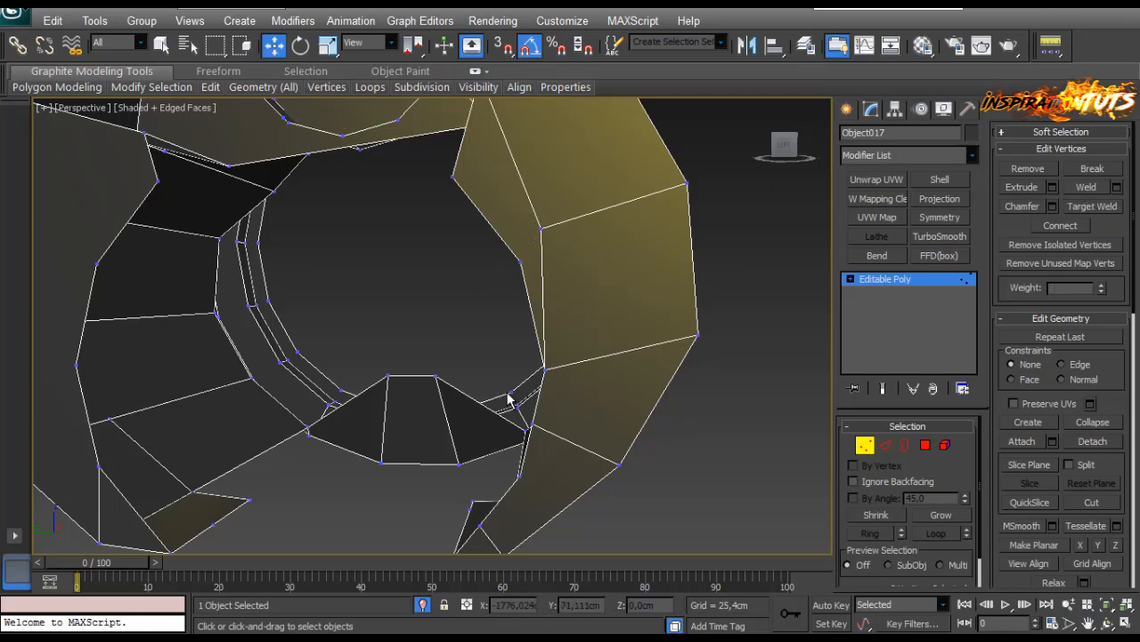
key("ctrl+z")
key("ctrl+z")
key("ctrl+z")
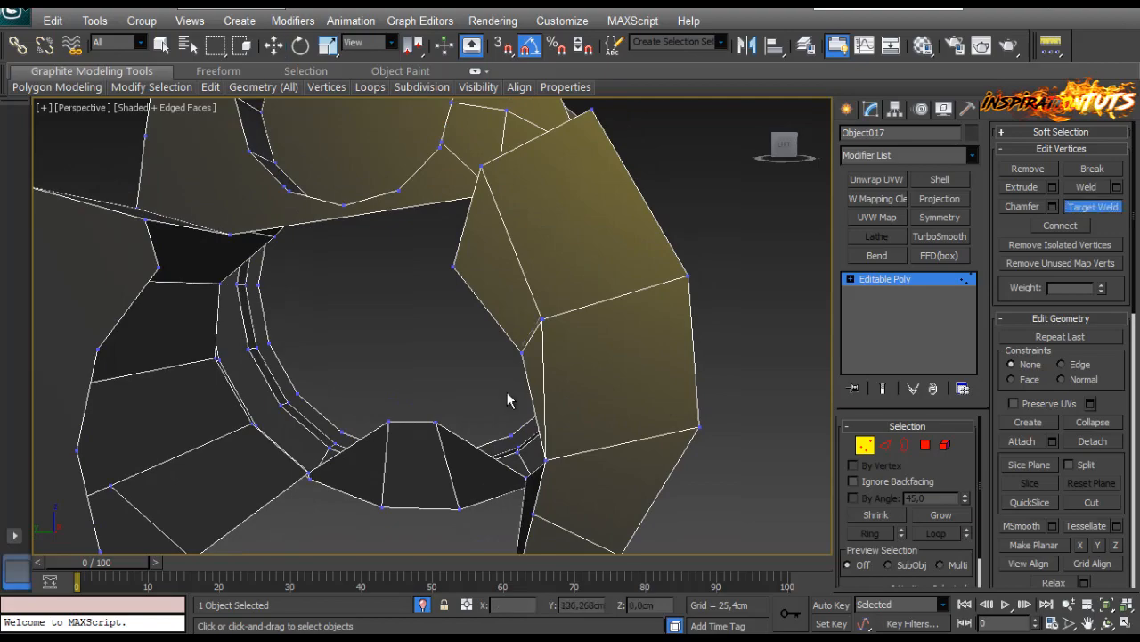
middle_click_drag(506, 392, 509, 400, "alt")
scroll(506, 392, "down", 10)
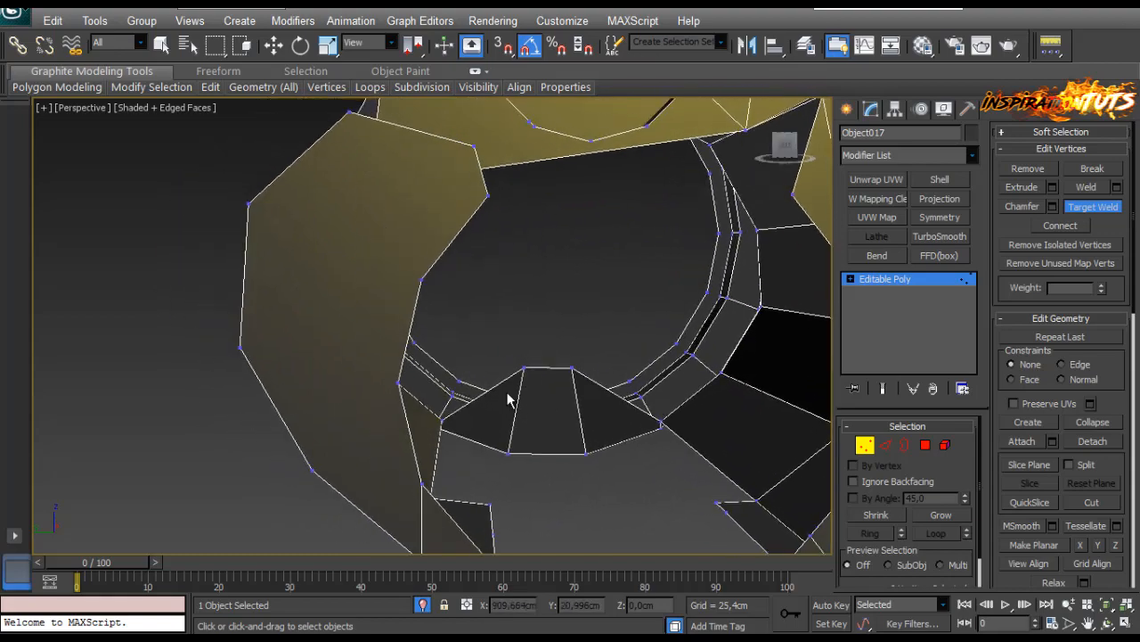
right_click(509, 397)
middle_click_drag(509, 398, 509, 398, "alt")
right_click(508, 398)
key("ctrl+z")
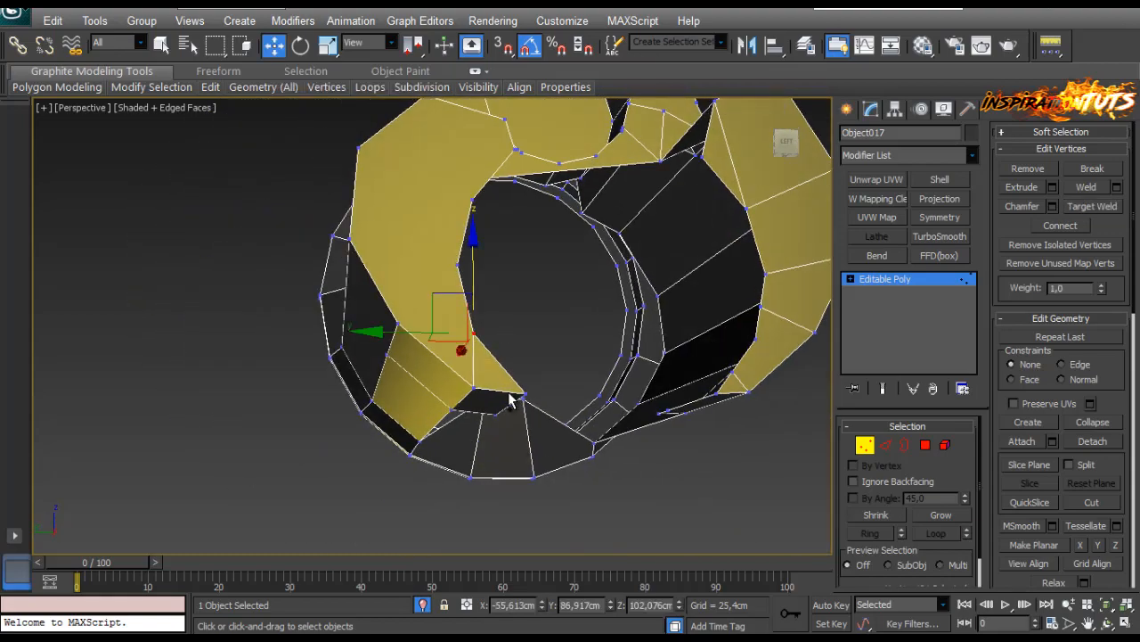
Connect opposite vertices across the left side lobe's rear face, adding three edges between its outer and inner outlines.
key("shift+z")
key("shift+z")
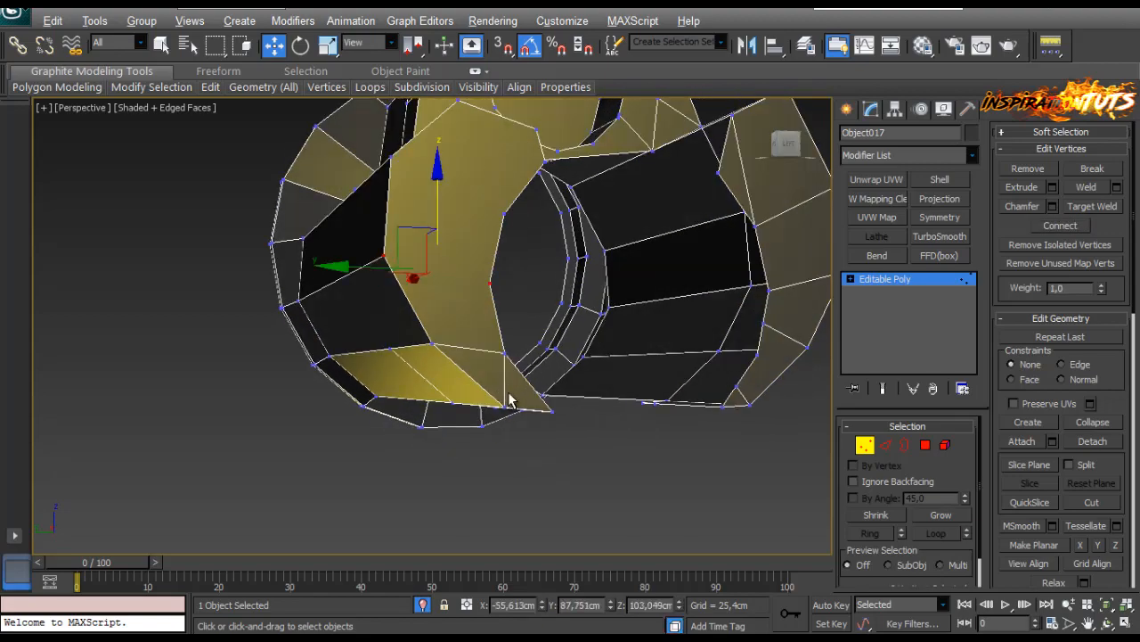
key("shift+z")
key("shift+z")
key("shift+z")
key("shift+z")
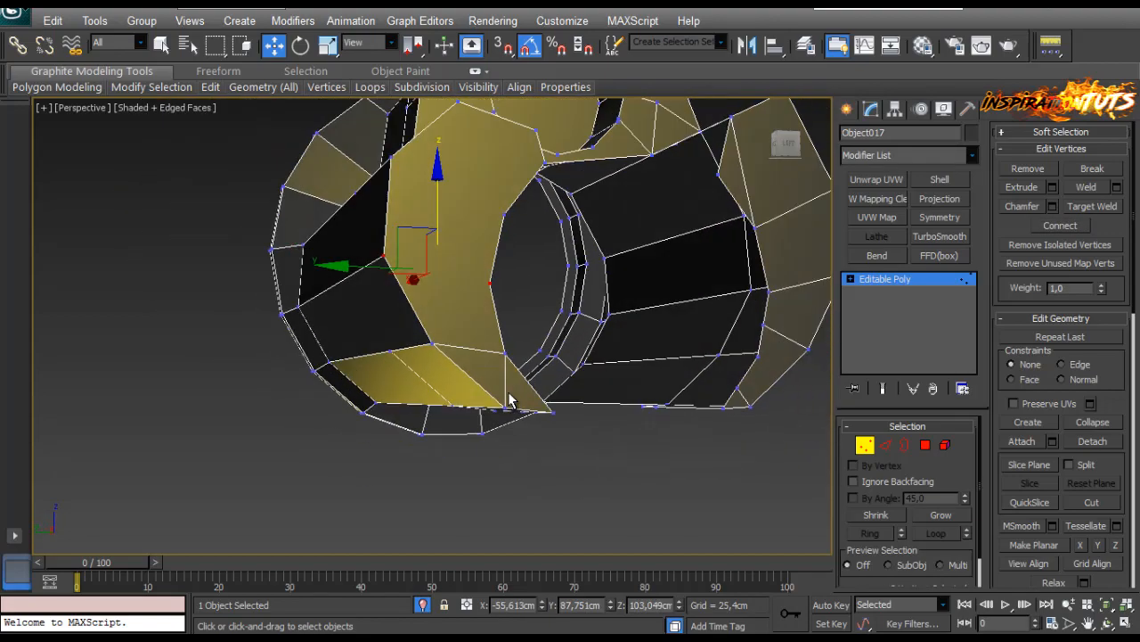
key("shift+z")
key("shift+z")
key("shift+z")
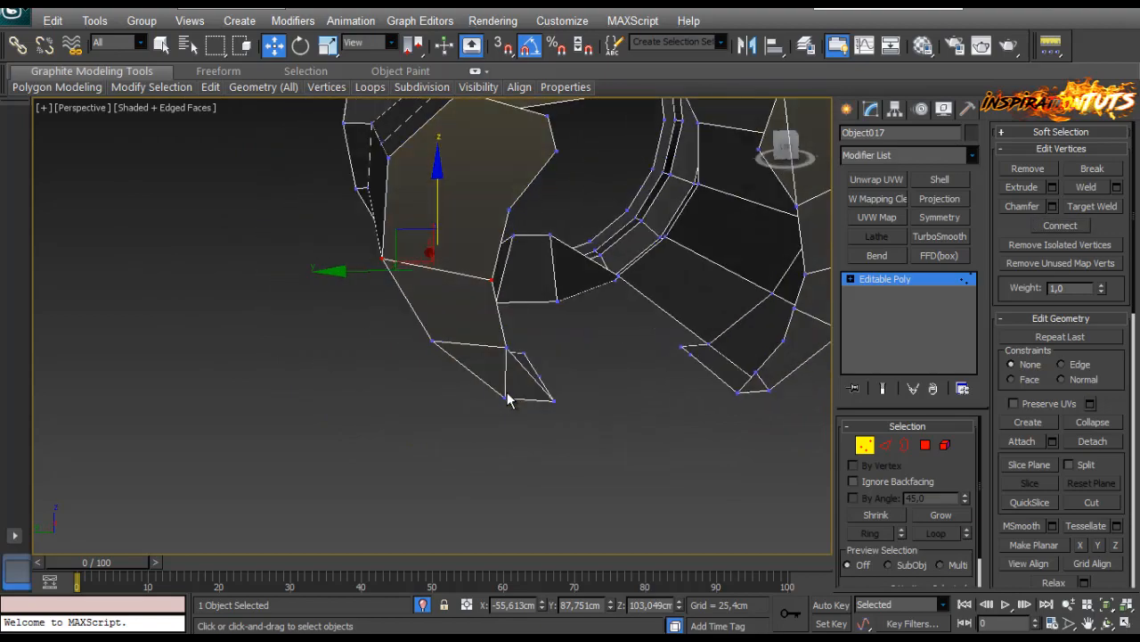
key("shift+z")
left_click_drag(387, 154, 414, 177, "ctrl")
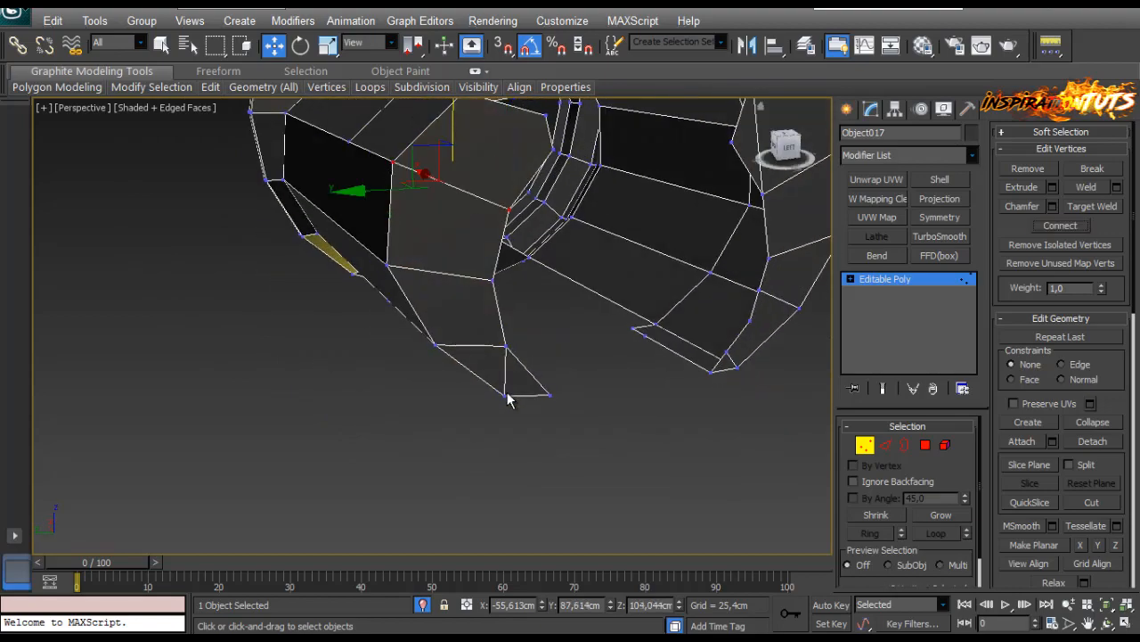
Cut new edges into the narrow side strip near the lobe's end.
middle_click_drag(508, 400, 508, 400, "alt")
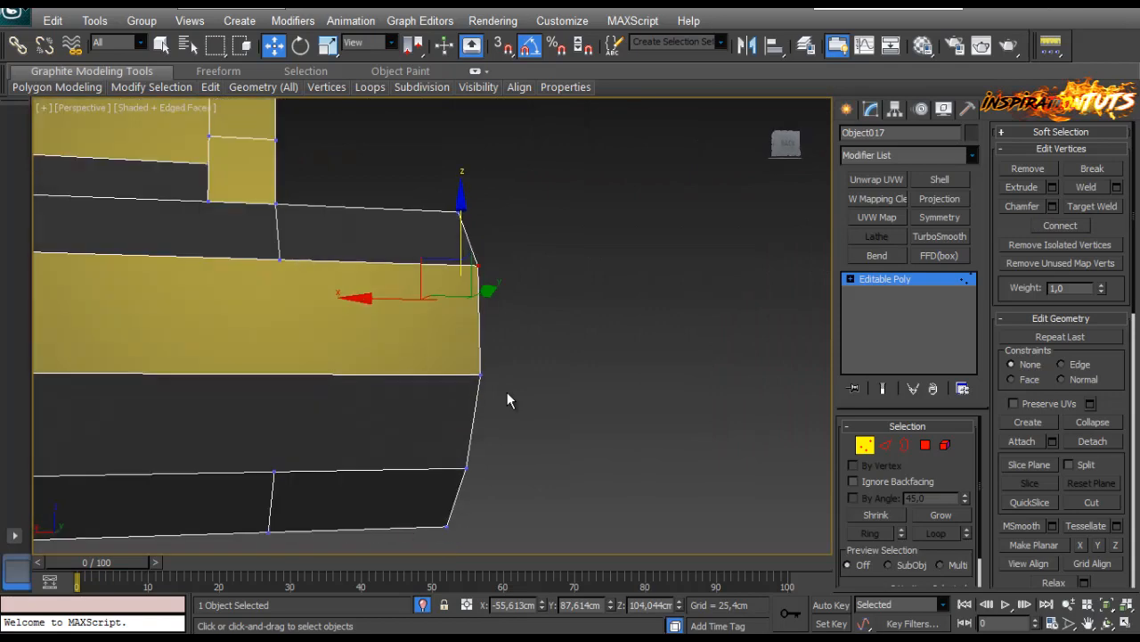
right_click(284, 318)
left_click(266, 164)
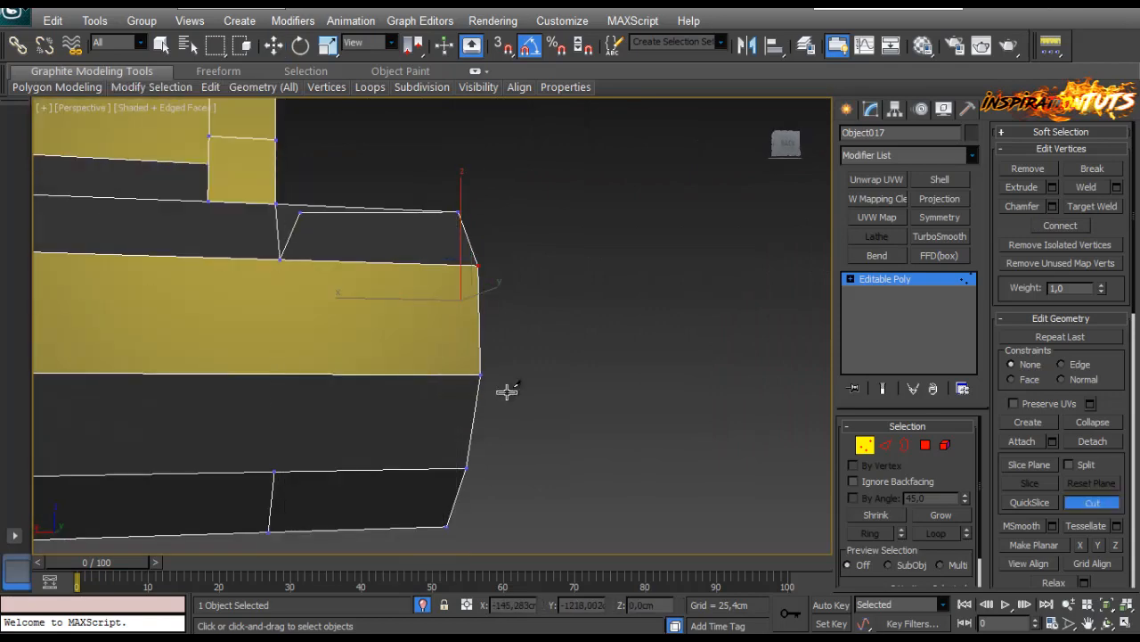
Finish the cut at the upper vertex of the short cross edge on the lower side face and exit Cut.
left_click(274, 471)
right_click(305, 488)
scroll(507, 392, "down", 6)
right_click(507, 392)
middle_click_drag(507, 392, 507, 402, "alt")
left_click(507, 392)
scroll(507, 400, "up", 8)
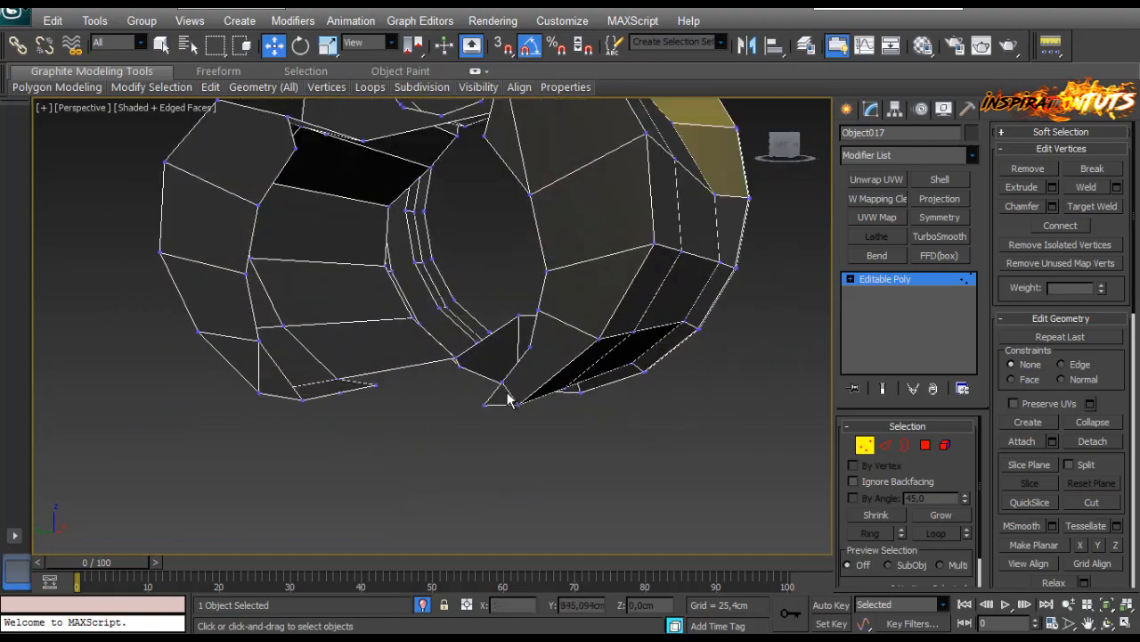
Examine the topology of the part's open prongs and their inner edges from several angles.
right_click(507, 400)
left_click(507, 400)
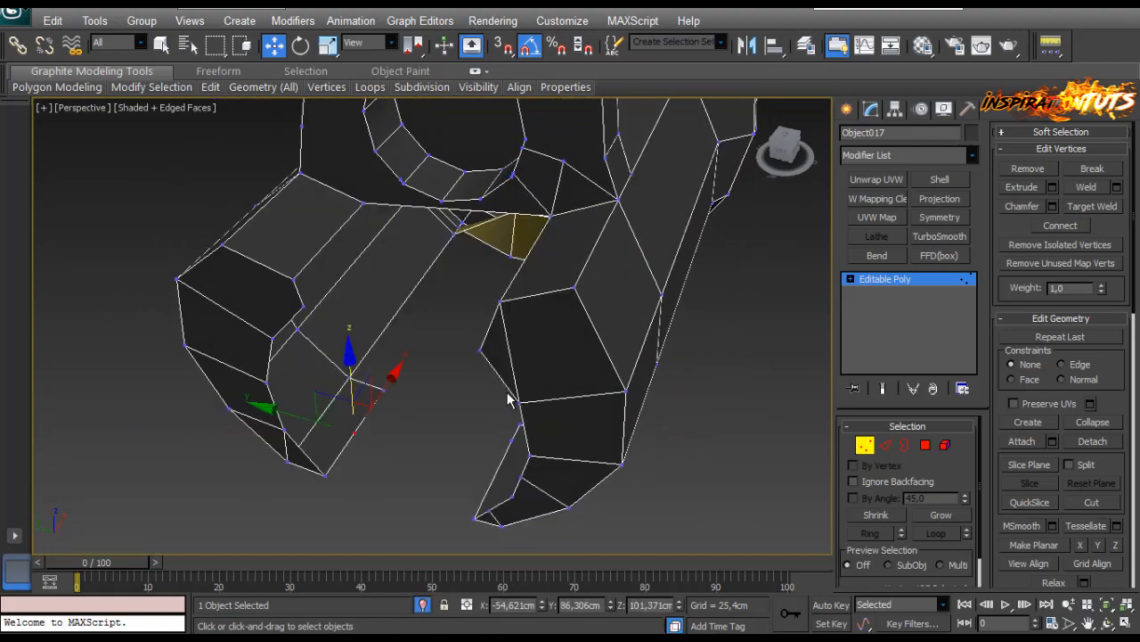
left_click(507, 392)
middle_click_drag(507, 392, 507, 392, "alt")
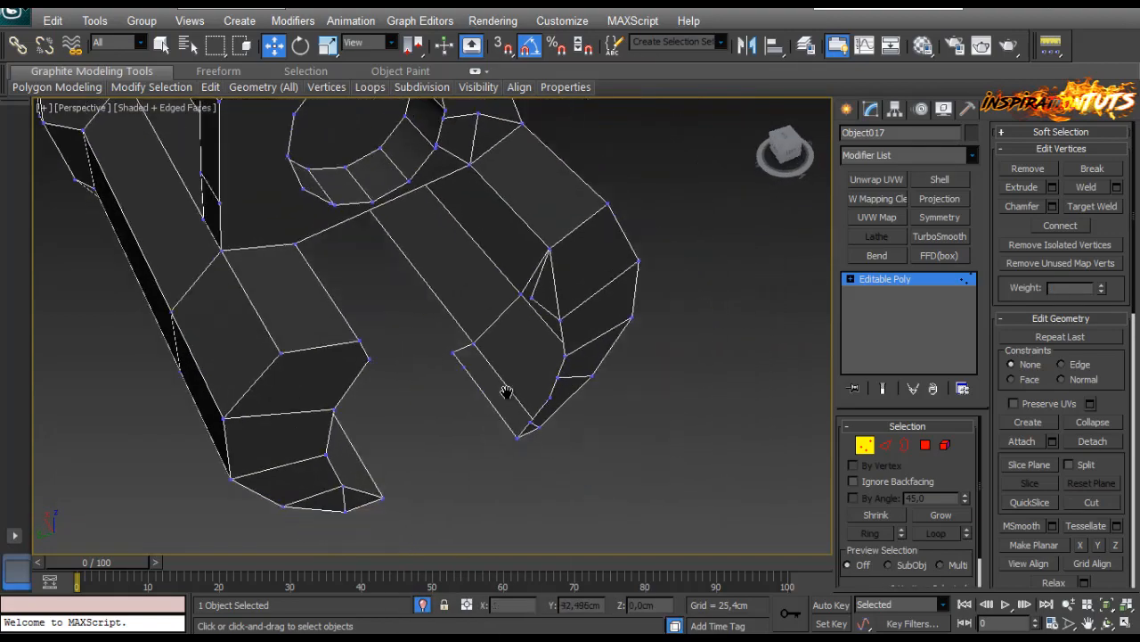
scroll(507, 392, "up", 4)
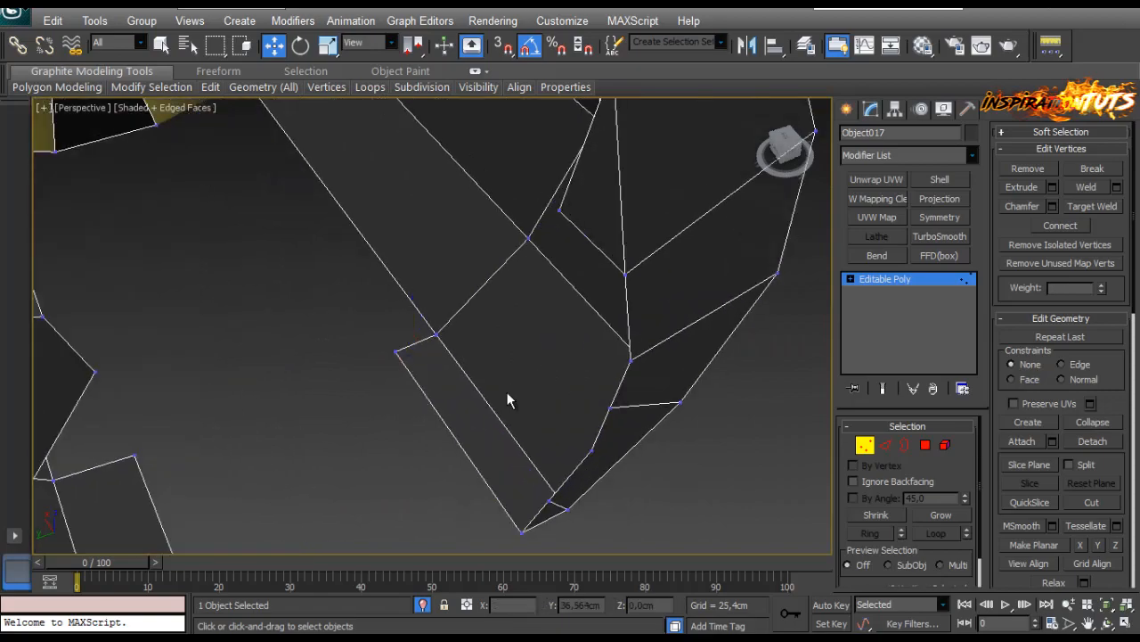
scroll(507, 400, "down", 10)
scroll(507, 400, "up", 10)
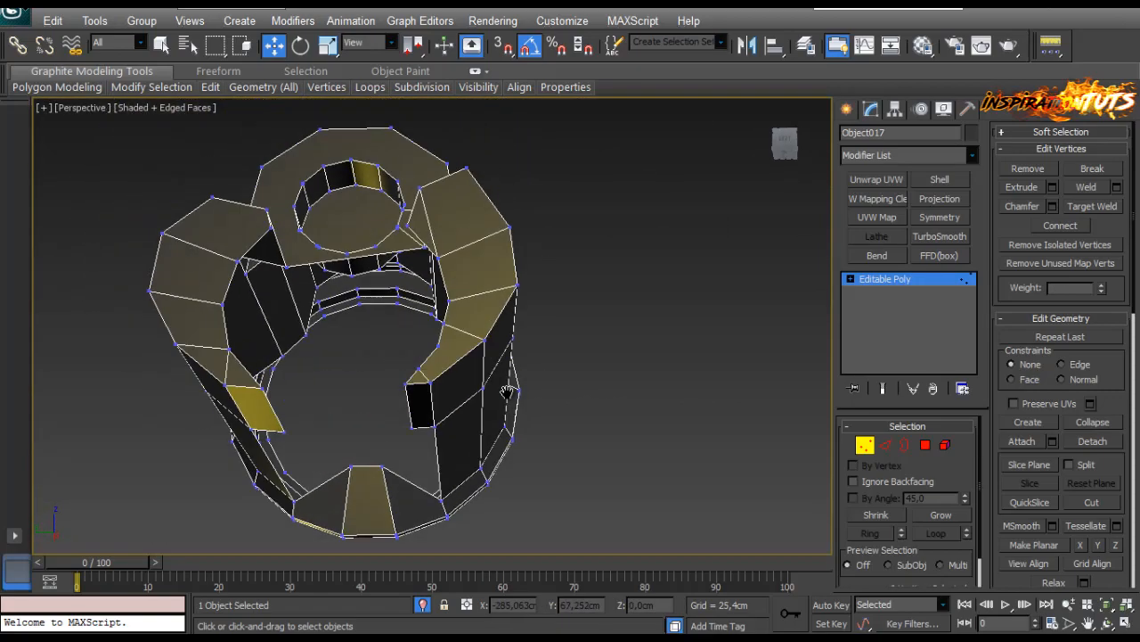
middle_click_drag(508, 392, 508, 395, "alt")
Connect two vertices on the lower left rim of the round recess to the neighbouring outer corners of its face.
key("ctrl+z")
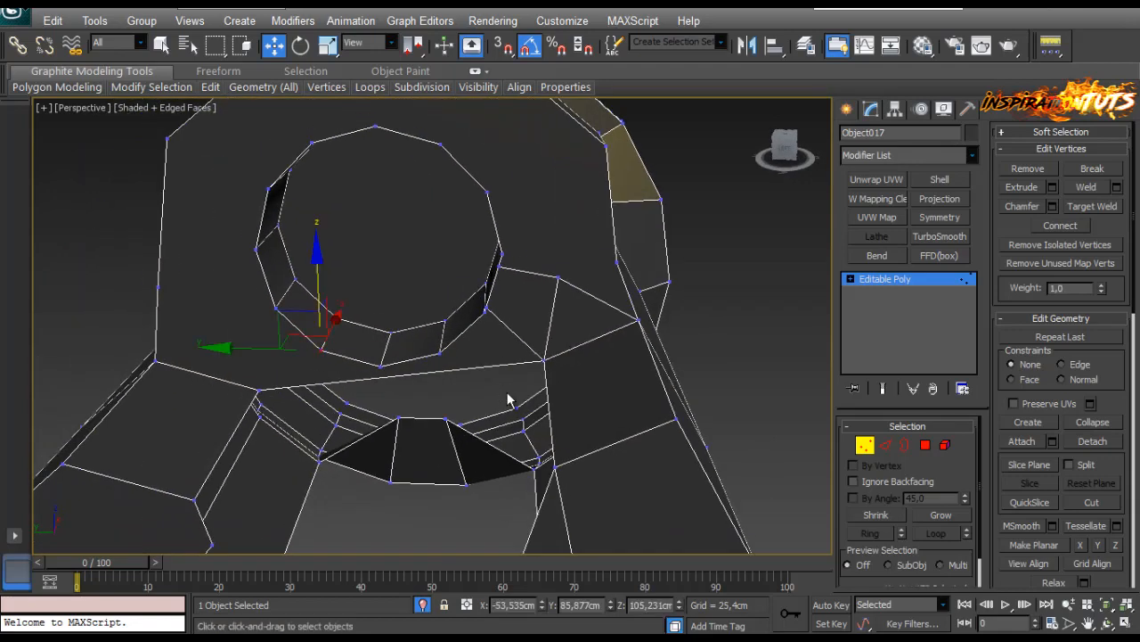
key("ctrl+z")
key("ctrl+z")
key("ctrl+z")
key("ctrl+z")
key("ctrl+z")
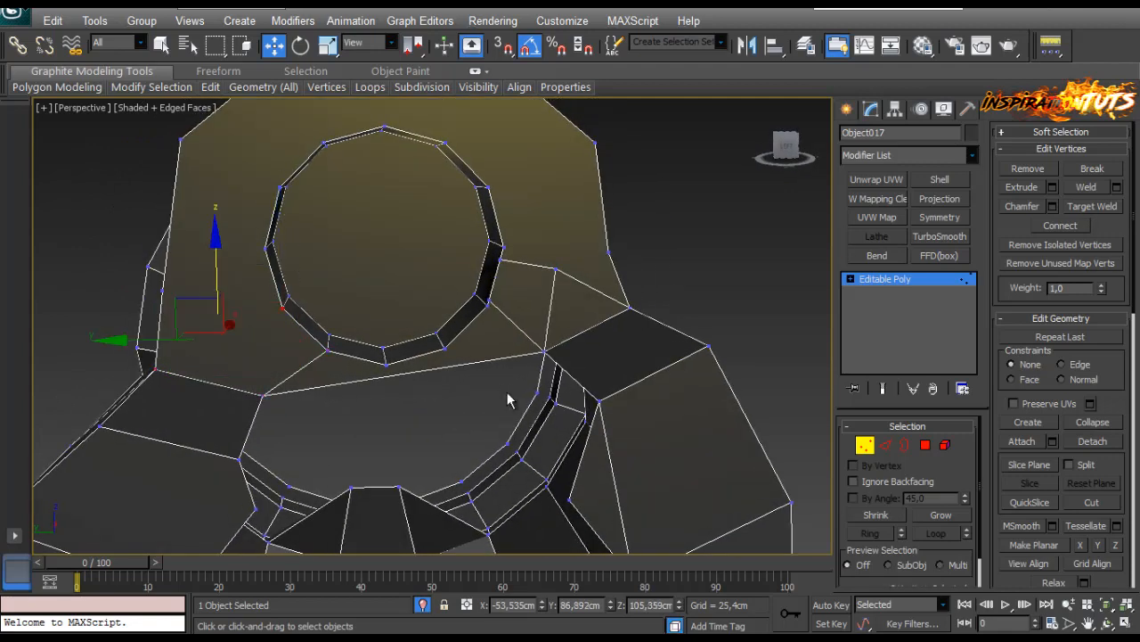
key("ctrl+shift+e")
Target-weld the extra vertices right of the round recess into the face's outer corner and the nearest recess rim vertex.
scroll(508, 399, "down", 5)
middle_click_drag(506, 392, 509, 399, "alt")
scroll(507, 392, "up", 2)
scroll(508, 399, "up", 3)
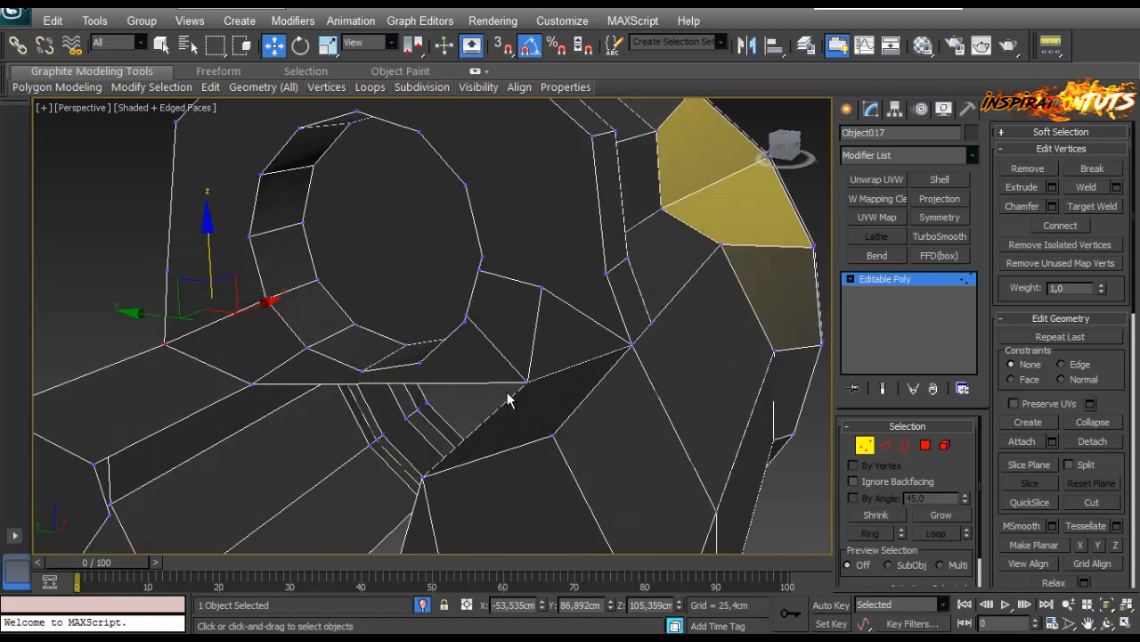
key("ctrl+shift+w")
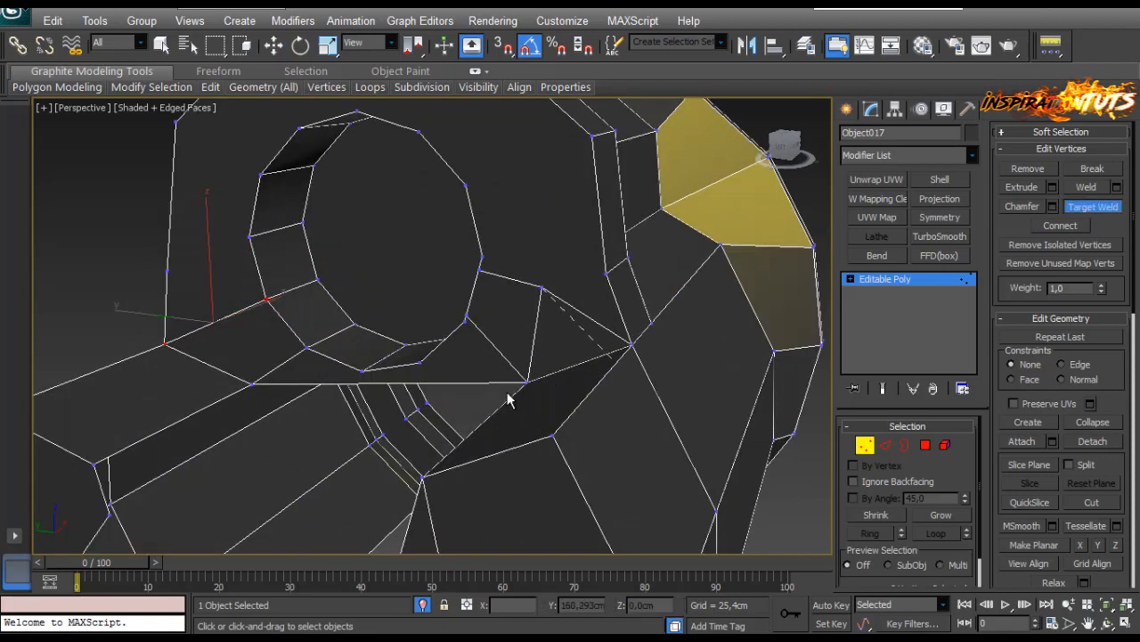
left_click(632, 344)
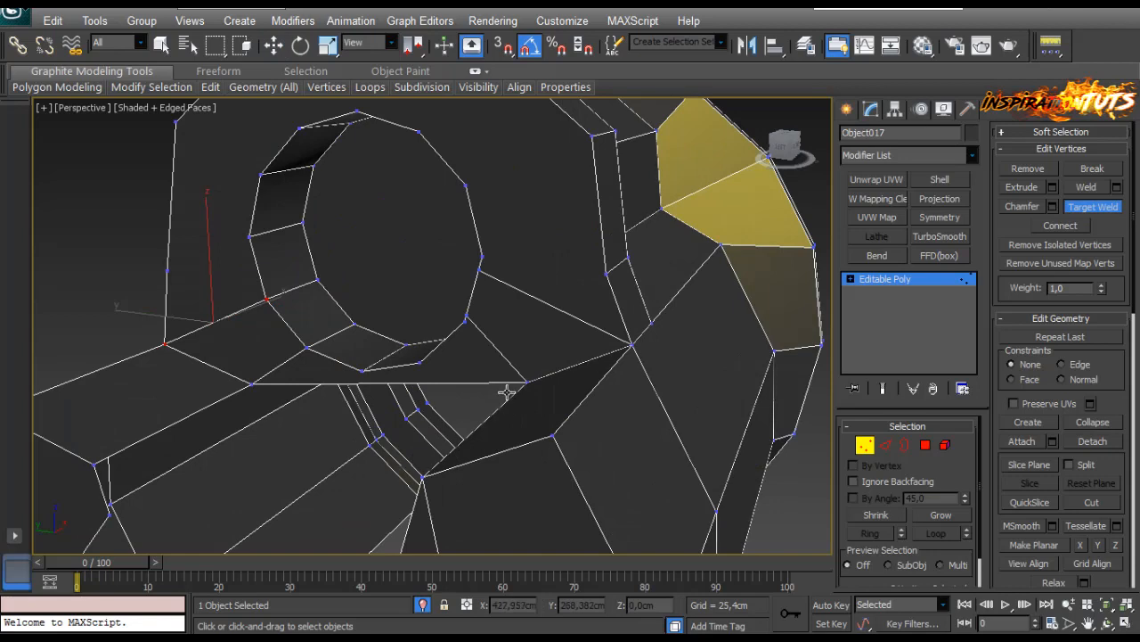
left_click(482, 257)
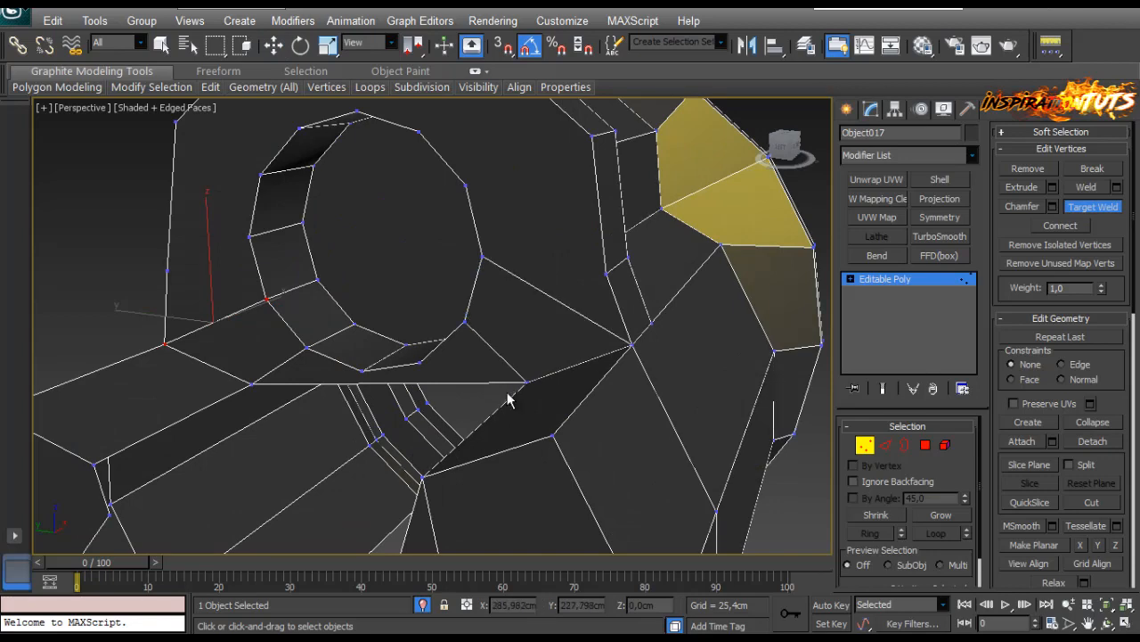
middle_click_drag(508, 393, 508, 400, "alt")
key("w")
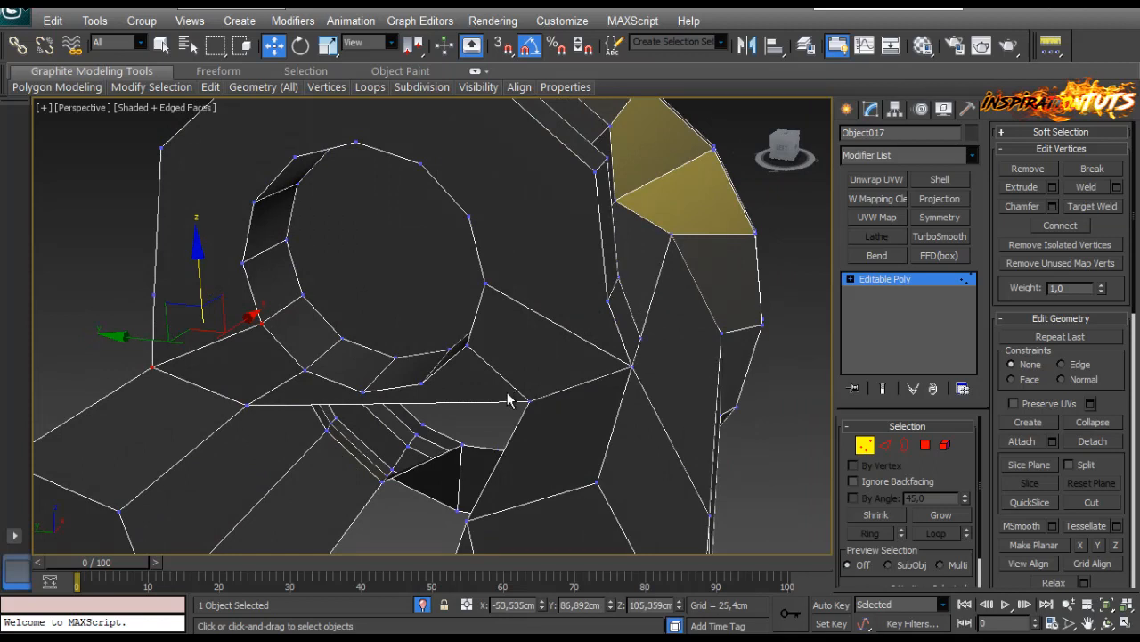
Connect two vertices on the right rim of the round recess to the adjacent vertices on the face's outer edge.
left_click(469, 215)
left_click(595, 170, "ctrl")
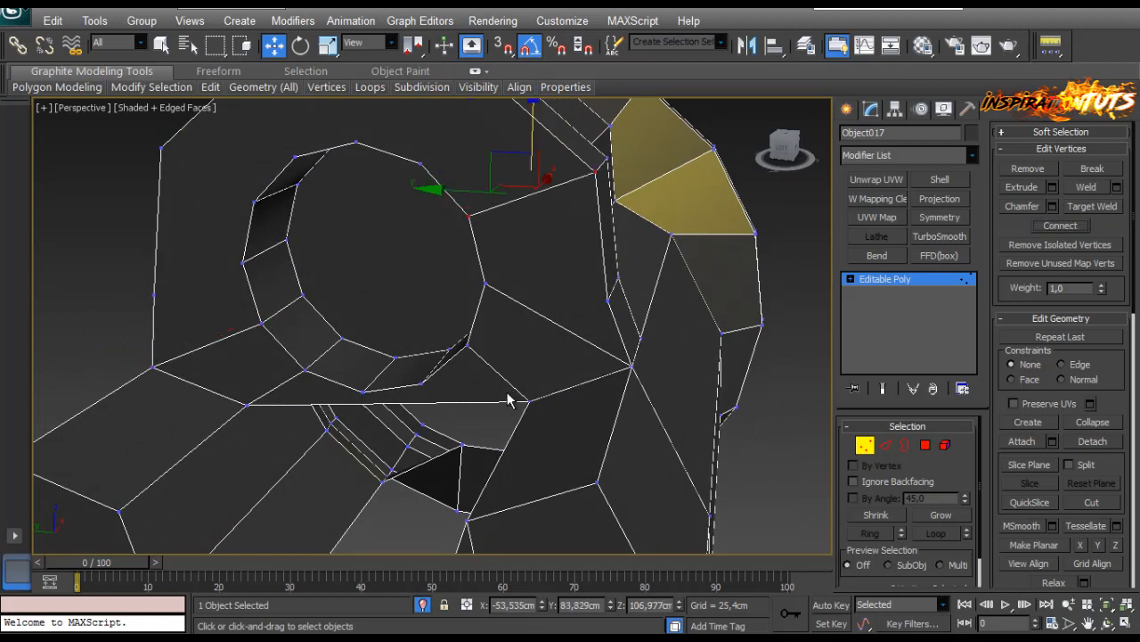
left_click(534, 254)
left_click(469, 216)
left_click(553, 268)
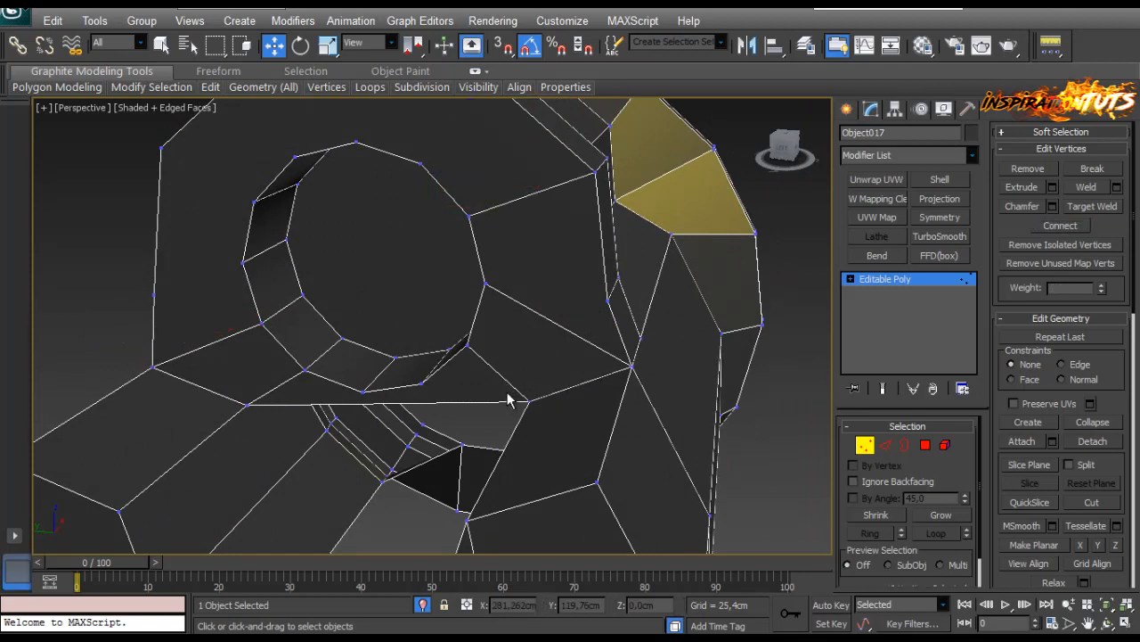
left_click(607, 300)
left_click(485, 283, "ctrl")
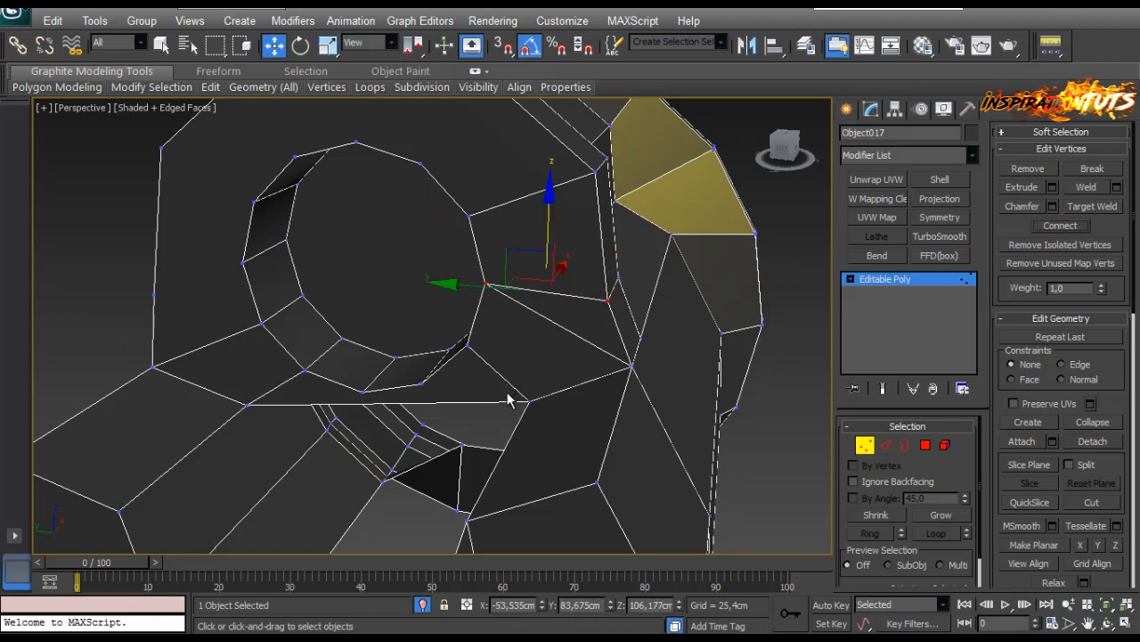
Connect the upper right and upper left rim vertices of the round recess to the face's two top corners.
middle_click_drag(508, 392, 628, 487)
left_click(544, 260)
left_click(580, 145, "ctrl")
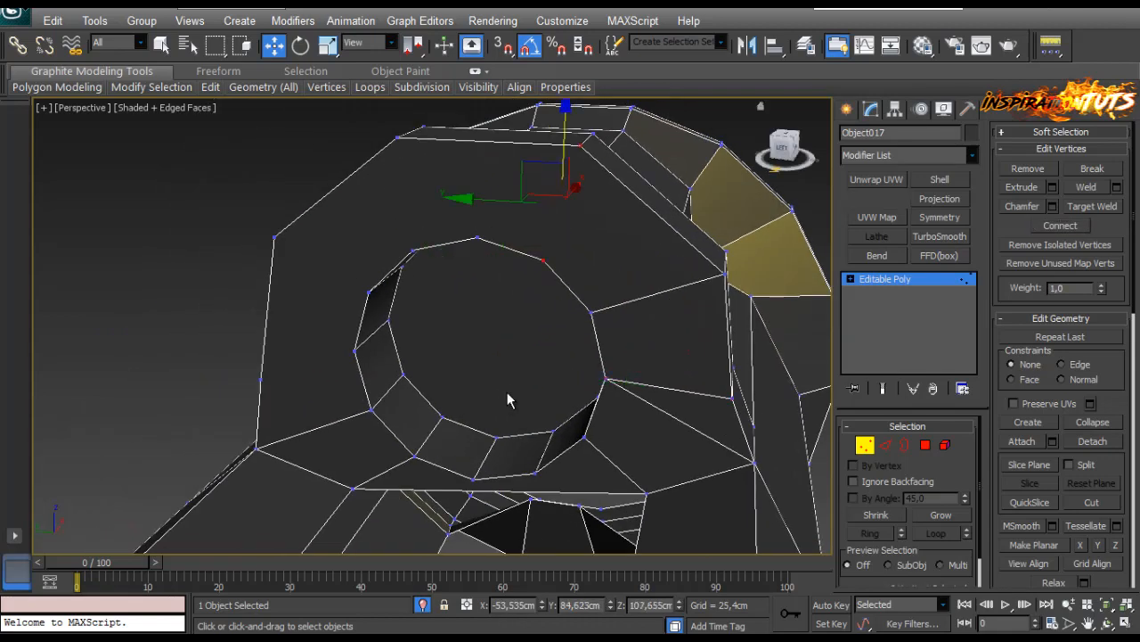
middle_click_drag(507, 400, 507, 400, "alt")
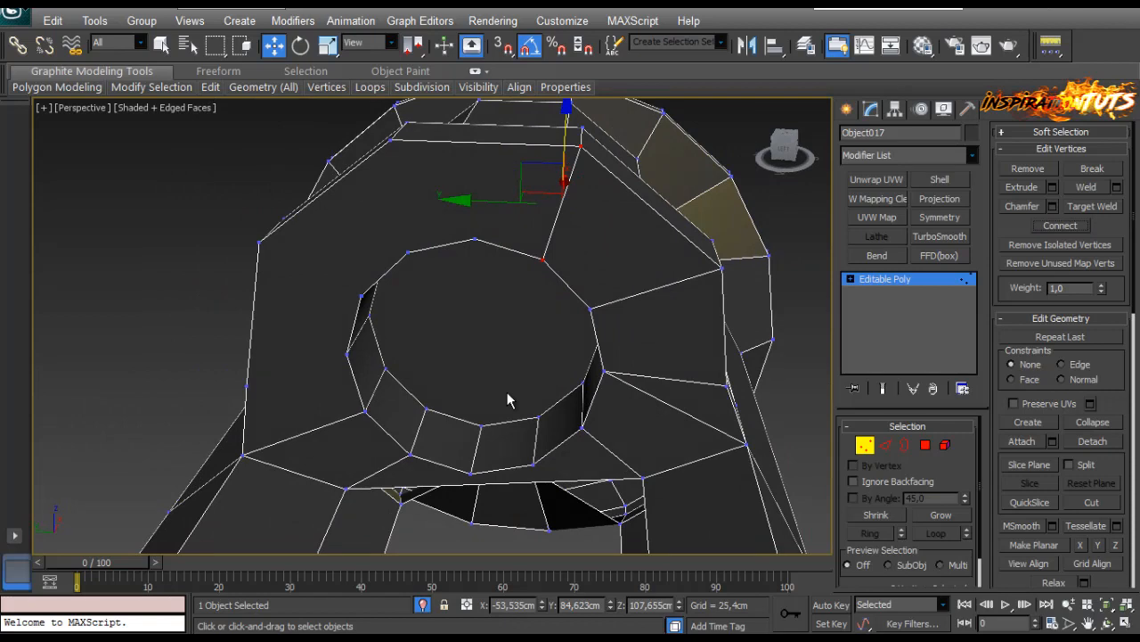
left_click(390, 139)
left_click(408, 252, "ctrl")
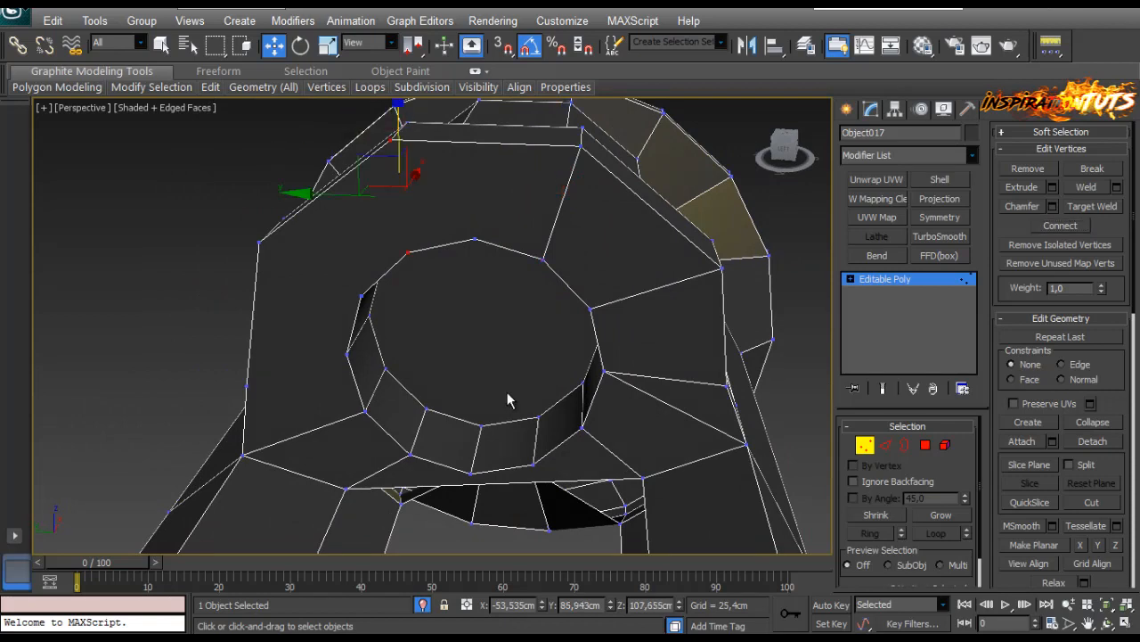
key("ctrl+shift+e")
Connect the left rim of the round recess to the vertex on the face's left outer edge.
left_click(507, 400)
mouse_move(507, 400)
middle_mouse_down("alt")
mouse_move(506, 389)
mouse_move(507, 400)
middle_mouse_up("alt")
left_click(507, 396)
left_click(301, 449, "ctrl")
scroll(508, 397, "up", 8)
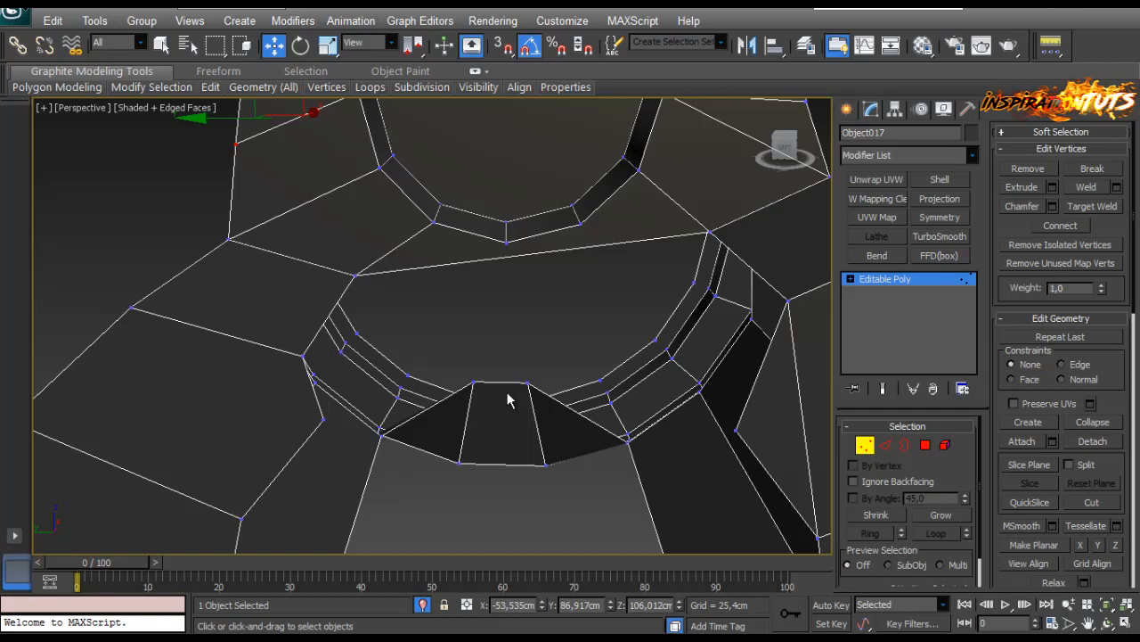
Connect the two remaining lower rim vertices of the round recess to the face's bottom left and bottom right corners.
left_click(507, 397)
left_click(506, 392)
key("ctrl+shift+e")
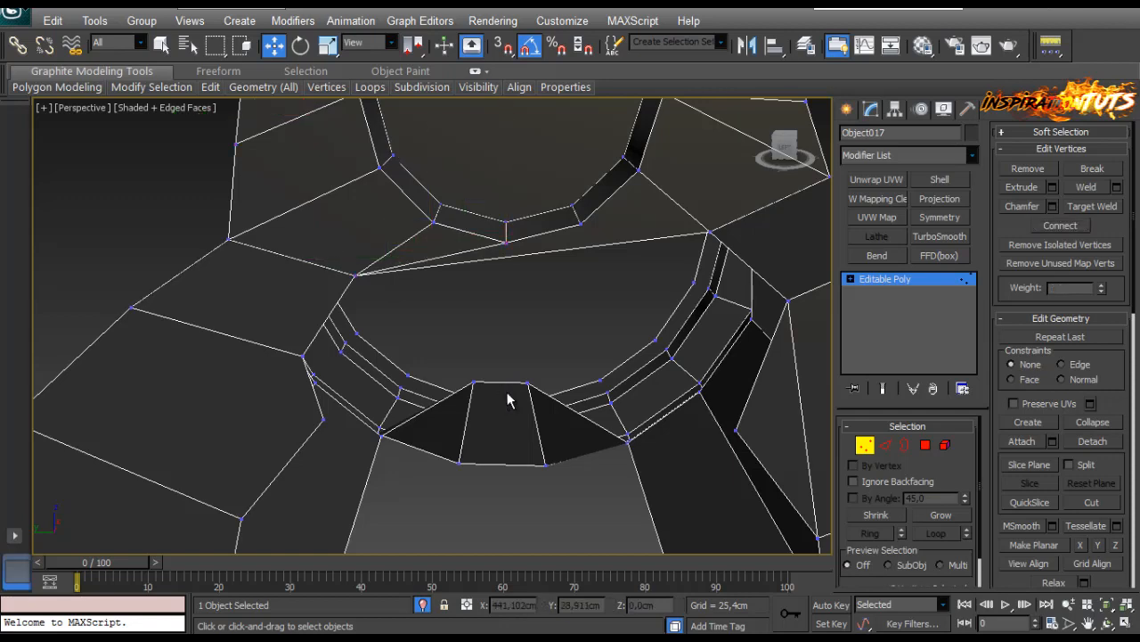
left_click(581, 223)
left_click(709, 232, "ctrl")
left_click(1060, 226)
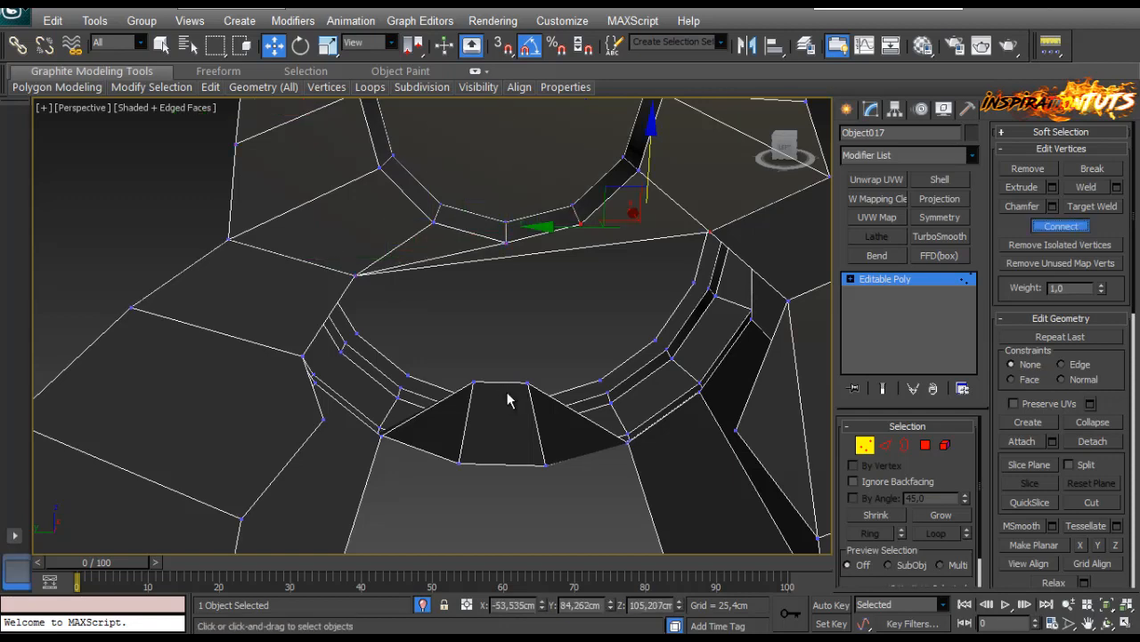
Push the circular floor polygon of the recess deeper into the part along X, to about -49.1 cm.
scroll(507, 397, "down", 5)
key("4")
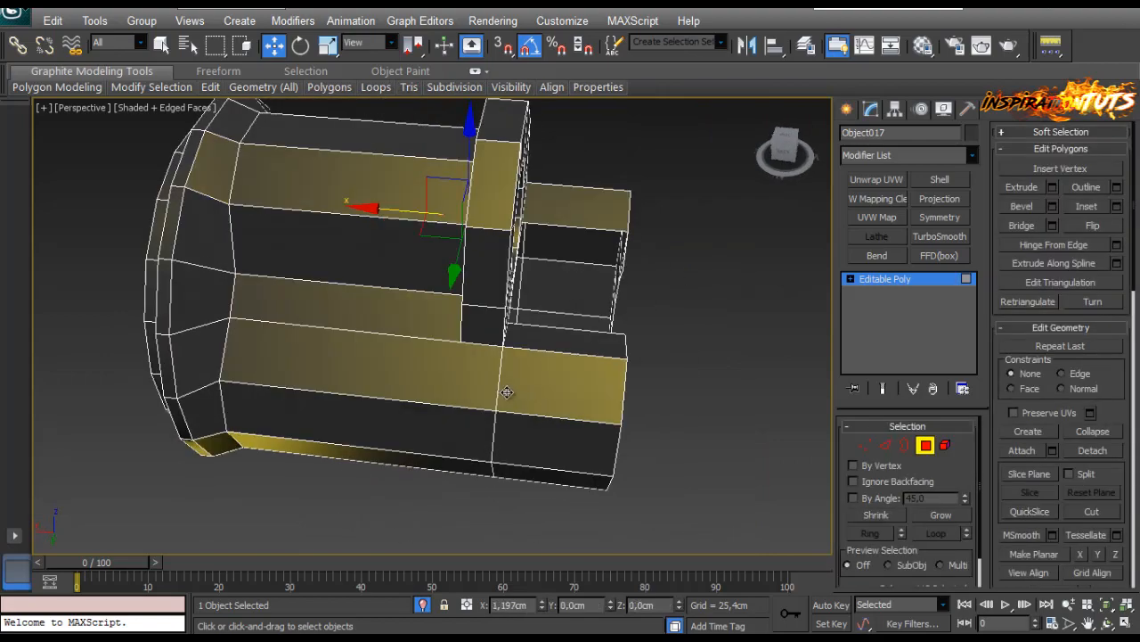
left_click_drag(337, 206, 276, 202)
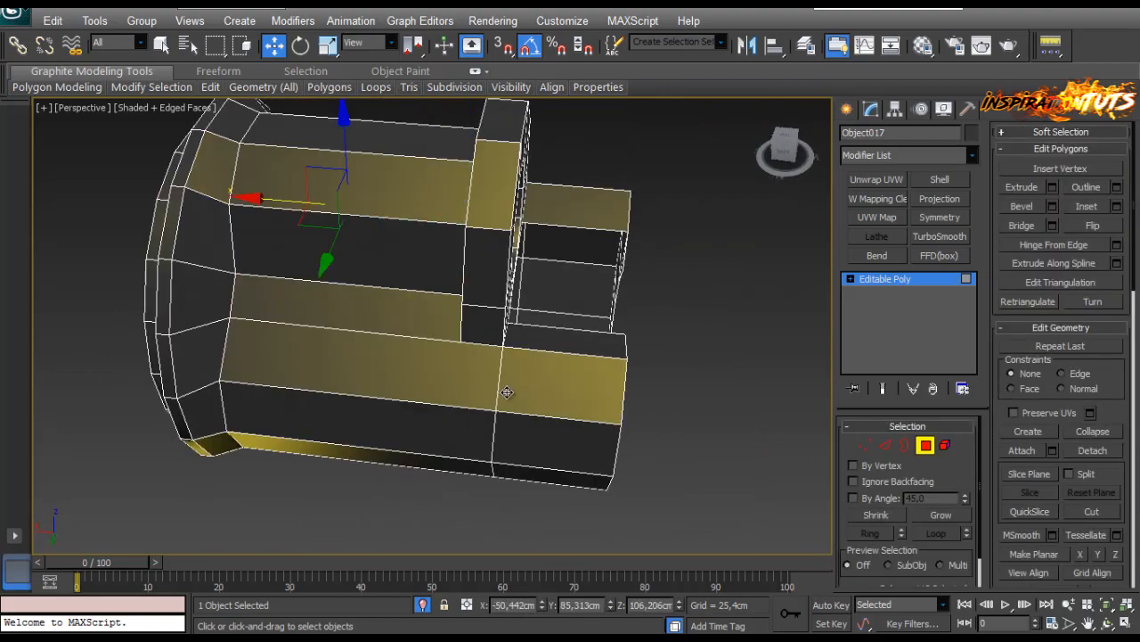
middle_click_drag(507, 392, 485, 383, "alt")
key("F3")
left_click_drag(290, 204, 220, 200)
mouse_move(507, 392)
middle_mouse_down("alt")
mouse_move(357, 396)
mouse_move(410, 387)
middle_mouse_up("alt")
key("F3")
scroll(506, 392, "down", 3)
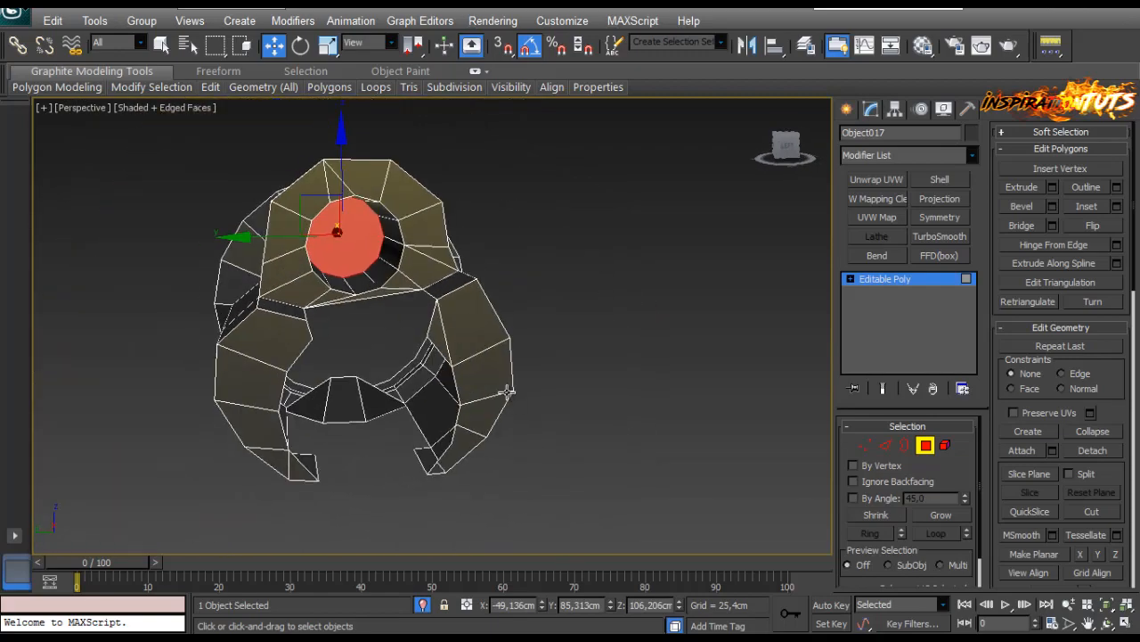
Target-weld the extra vertices at the upper inner corners of both prongs' end faces.
middle_click_drag(506, 392, 508, 400, "alt")
scroll(506, 392, "up", 3)
scroll(506, 392, "down", 3)
key("2")
key("2")
key("1")
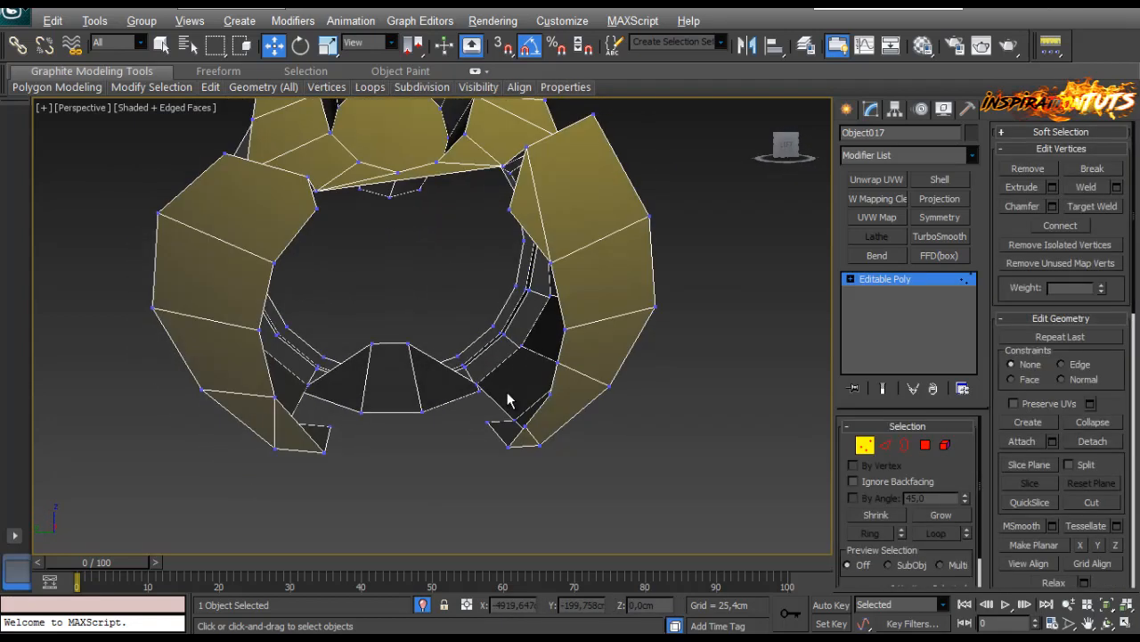
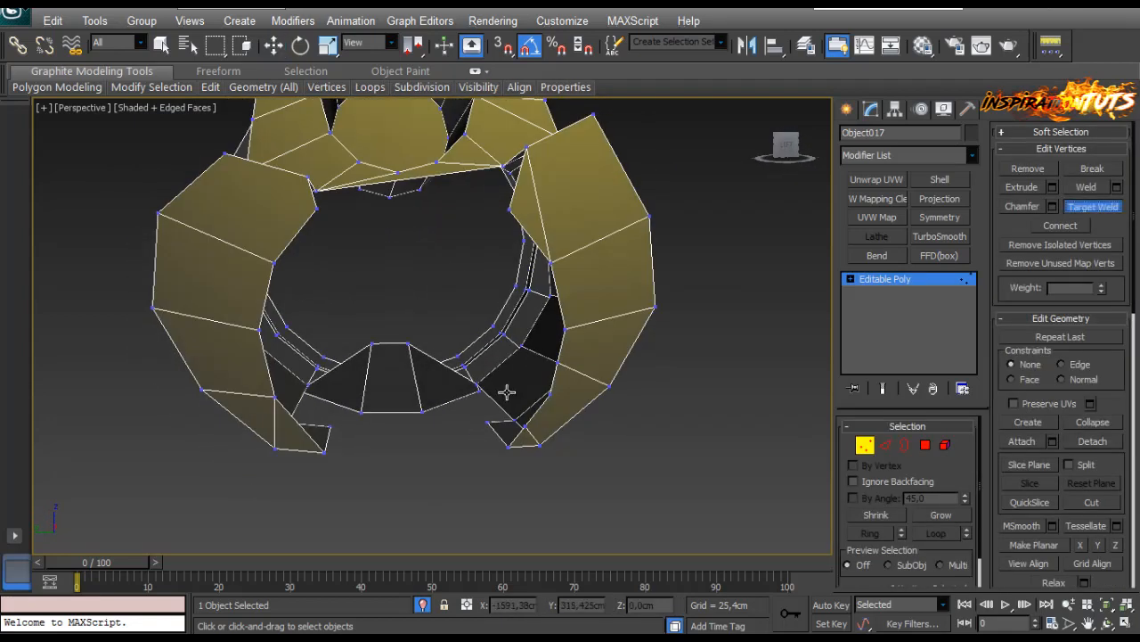
middle_click_drag(506, 392, 507, 393, "alt")
scroll(507, 393, "up", 4)
Lower the two bottom corner vertices of the recessed face toward the prongs' inner corners.
key("w")
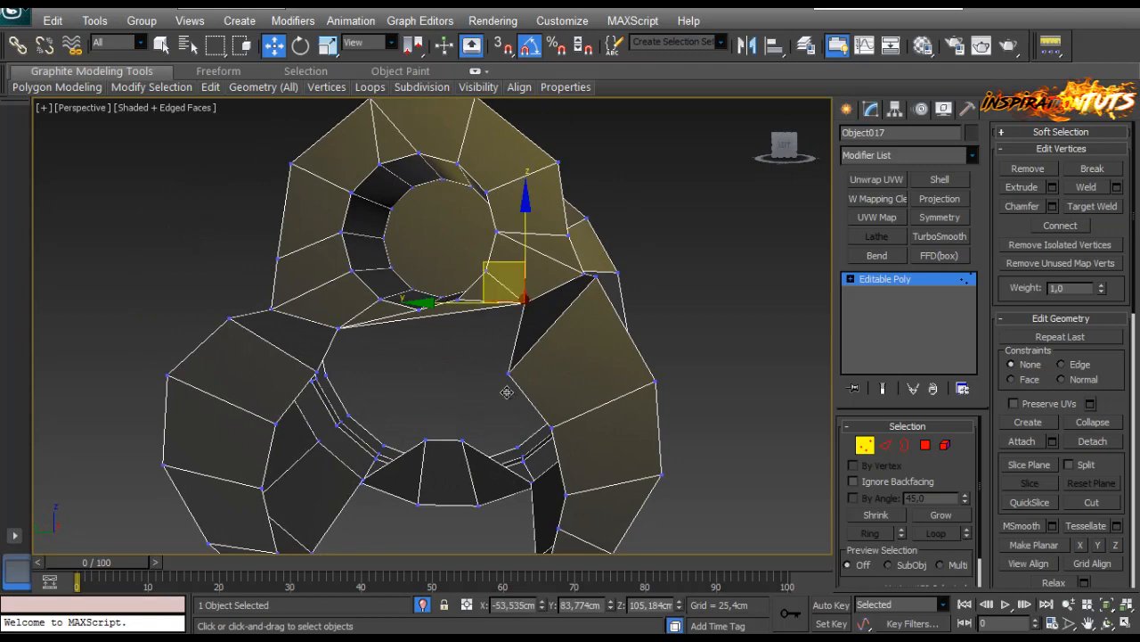
left_click_drag(505, 281, 495, 325)
left_click(338, 327)
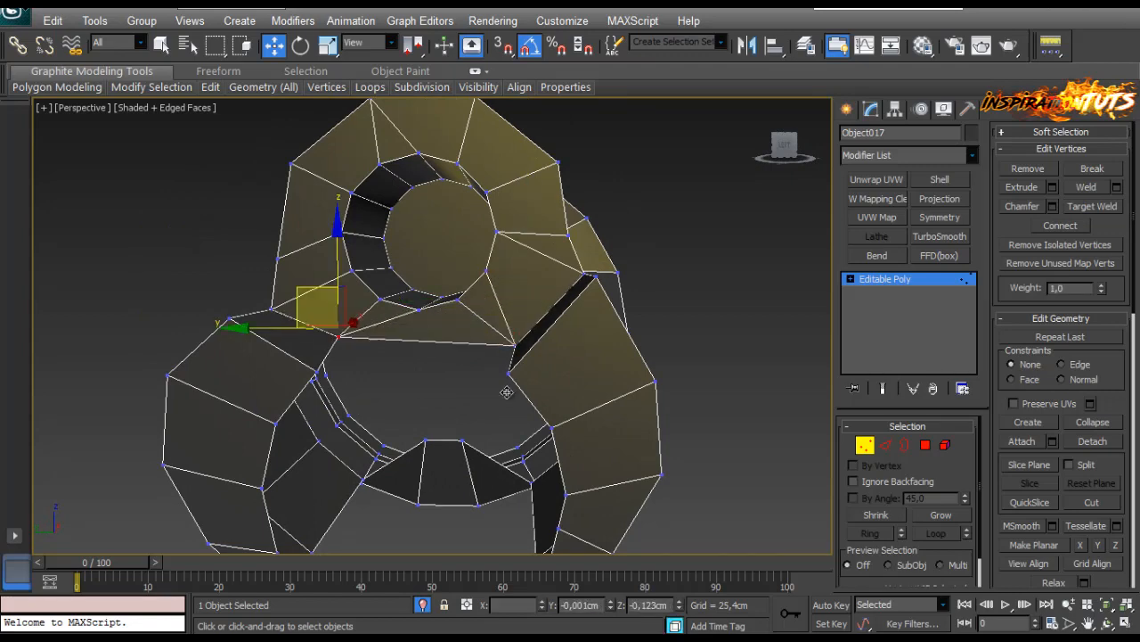
In the Left view, align the face's bottom right corner vertex with the prong's inner corner at about Z 104.4 cm.
key("l")
scroll(508, 398, "up", 8)
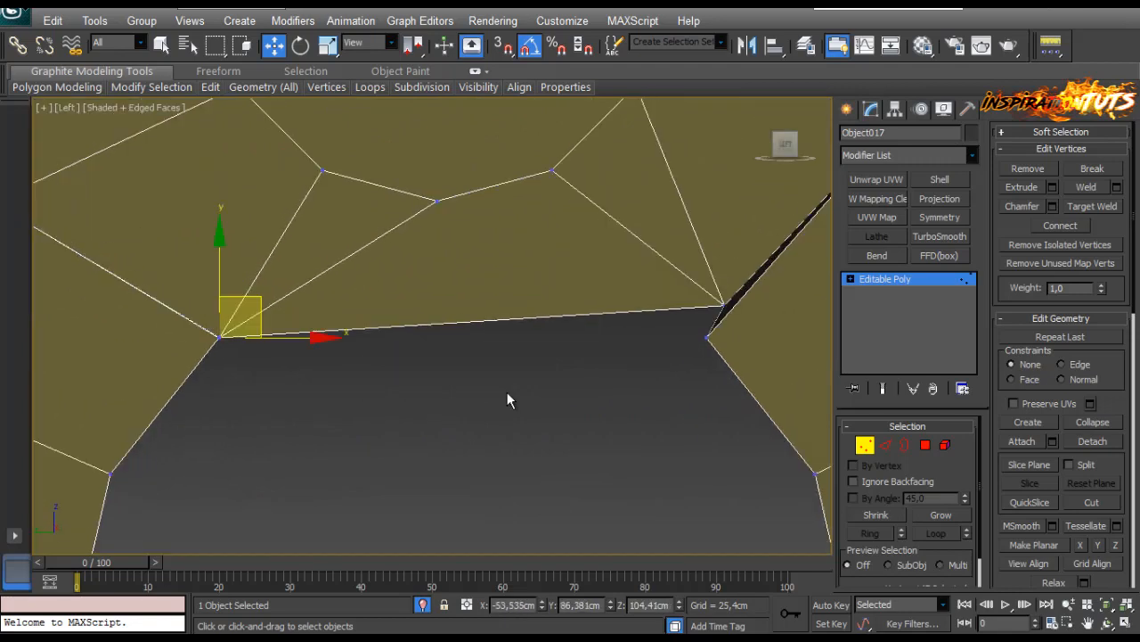
left_click(724, 306)
left_click_drag(725, 306, 707, 336)
scroll(508, 400, "down", 6)
key("p")
key("z")
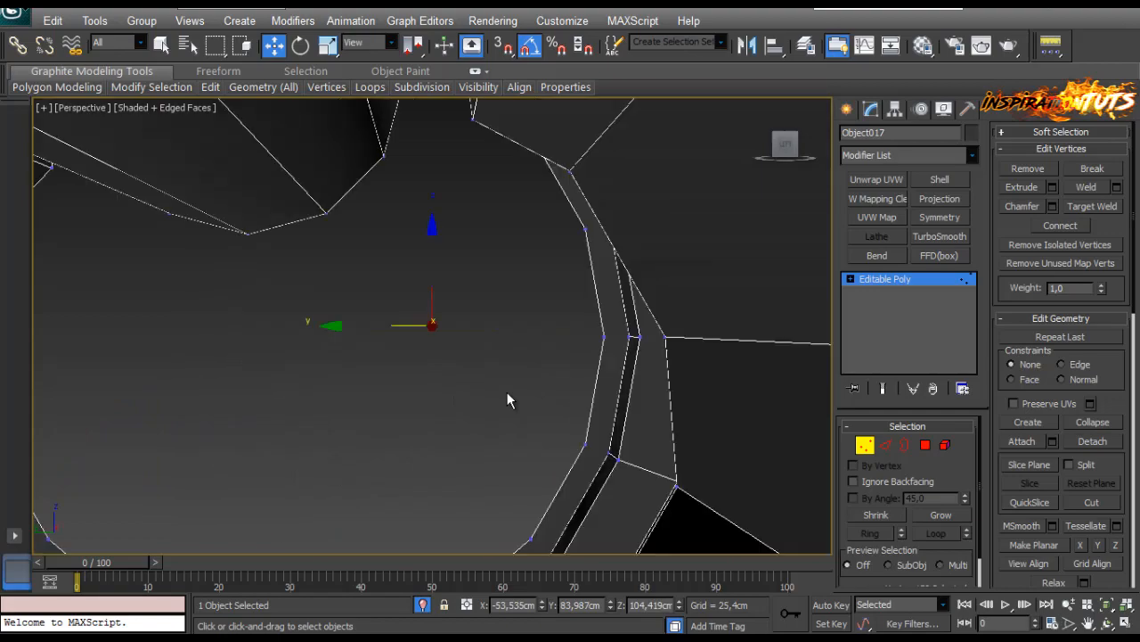
Select three consecutive edges along the right prong's inner contour and return to vertex editing.
scroll(508, 398, "down", 6)
middle_click_drag(508, 399, 507, 394, "alt")
key("2")
left_click(545, 285)
left_click(555, 319, "ctrl")
left_click(554, 353, "ctrl")
scroll(506, 392, "up", 5)
key("1")
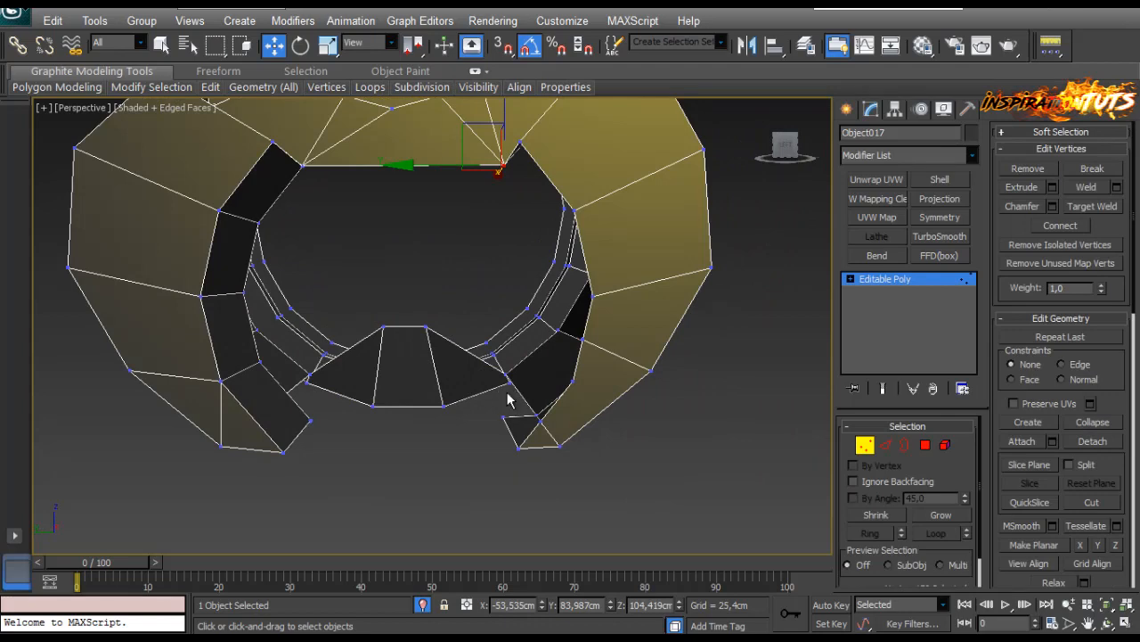
Target-weld the mismatched vertices along the inner contour of the prongs.
key("ctrl+w")
key("w")
key("2")
mouse_move(507, 400)
middle_mouse_down("alt")
mouse_move(505, 389)
mouse_move(506, 400)
middle_mouse_up("alt")
key("1")
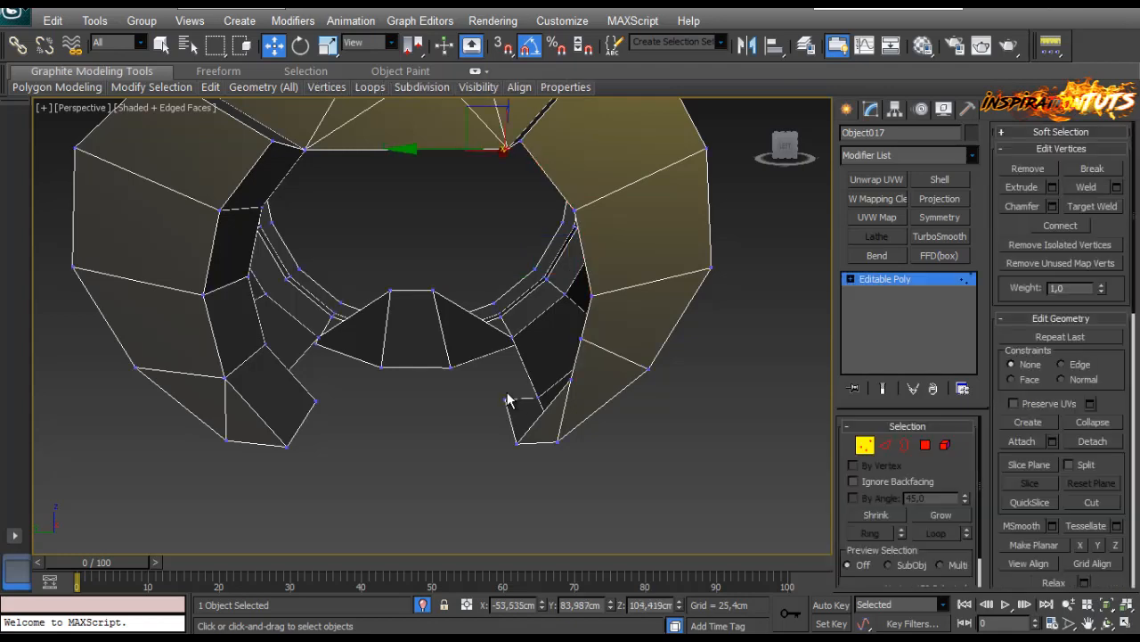
key("ctrl+w")
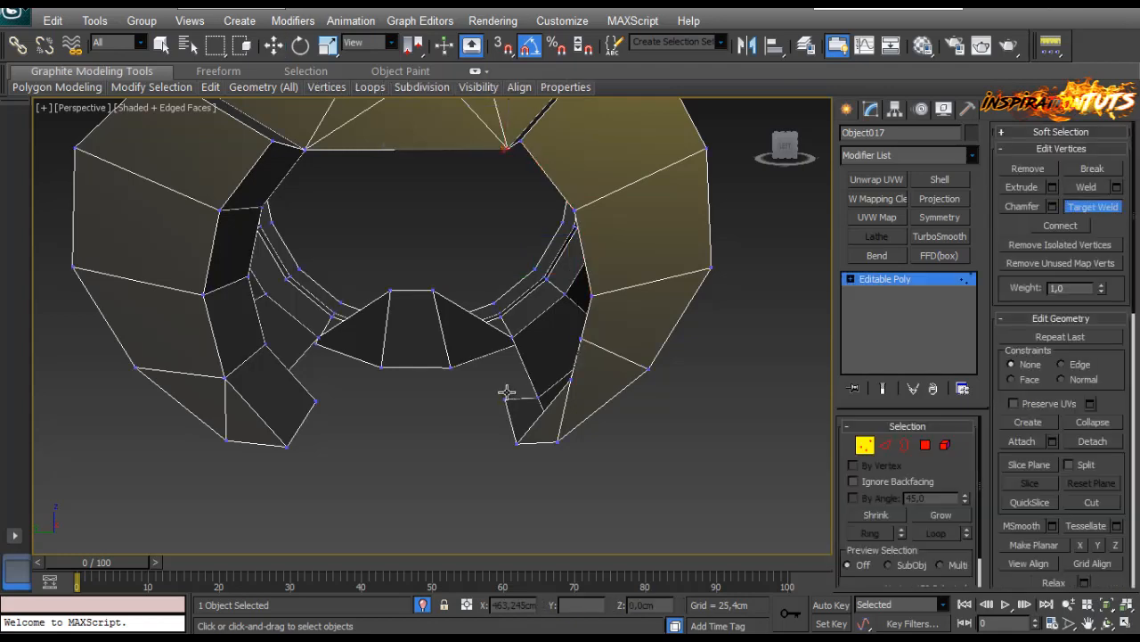
middle_click_drag(505, 392, 508, 400, "alt")
key("2")
key("1")
Finish welding the mismatched prong tip vertices in wireframe display, then restore the shaded display.
key("F3")
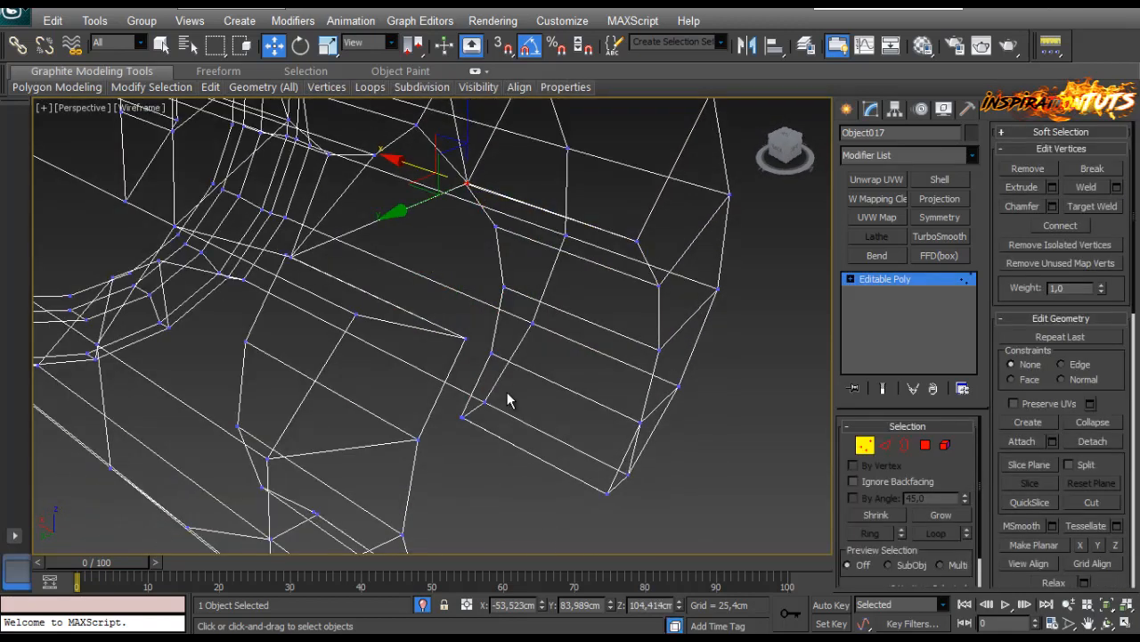
middle_click_drag(508, 400, 506, 392, "alt")
key("F3")
key("ctrl+a")
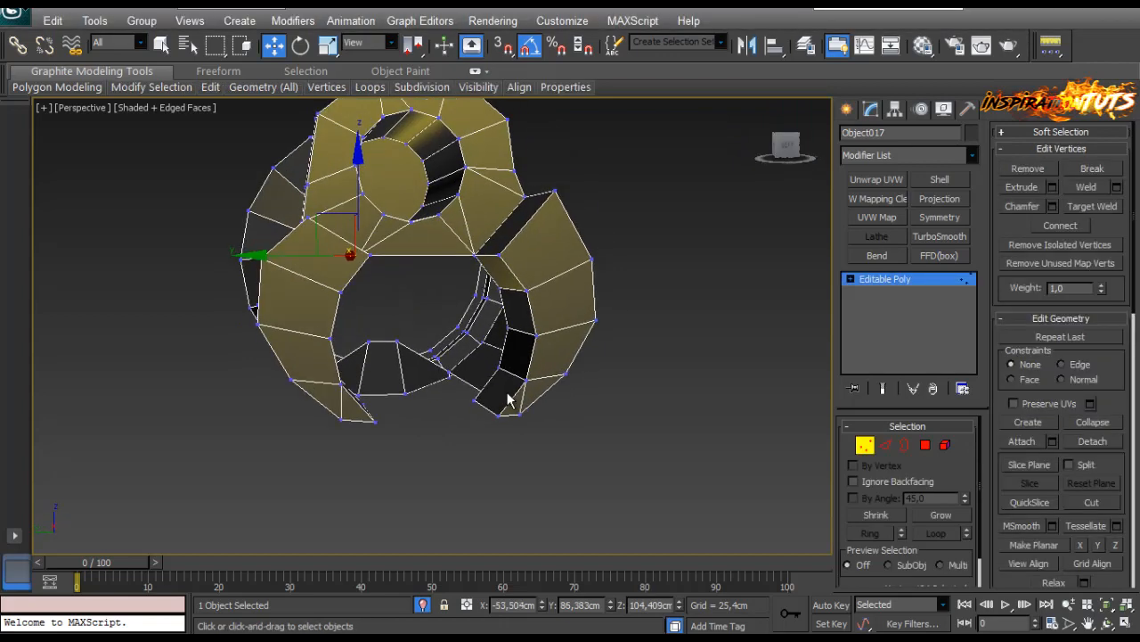
In the Left view, align the prong contour vertices, shifting the right prong's upper outer vertex slightly inward.
key("l")
scroll(506, 392, "up", 2)
left_click_drag(335, 321, 403, 281)
left_click_drag(349, 405, 404, 360)
middle_click_drag(403, 360, 261, 357)
left_click(660, 297)
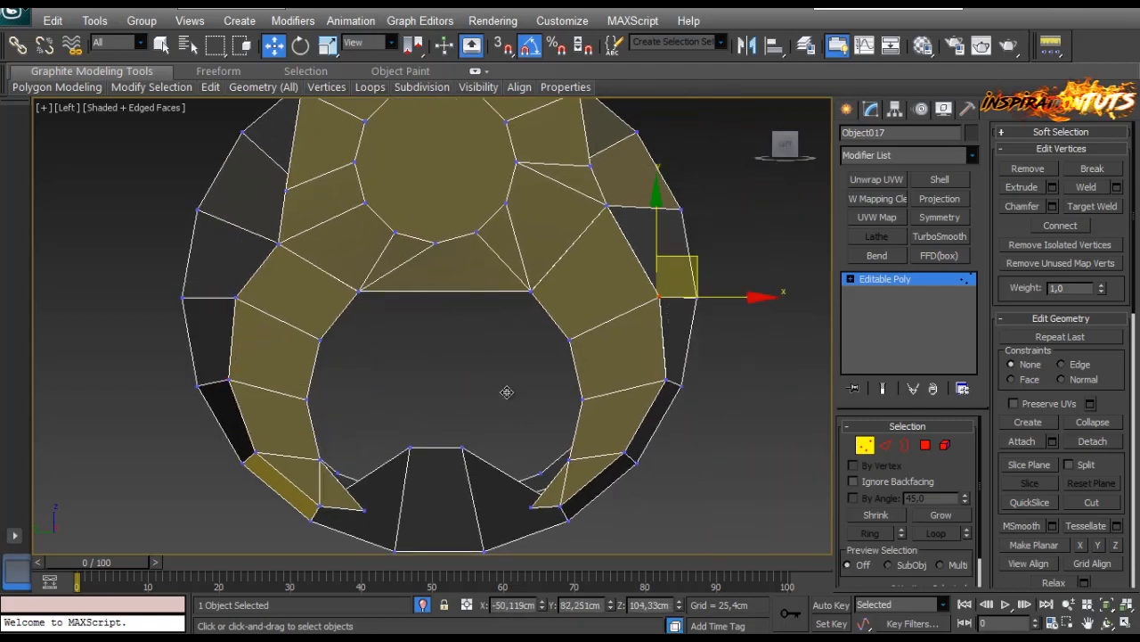
left_click(508, 400)
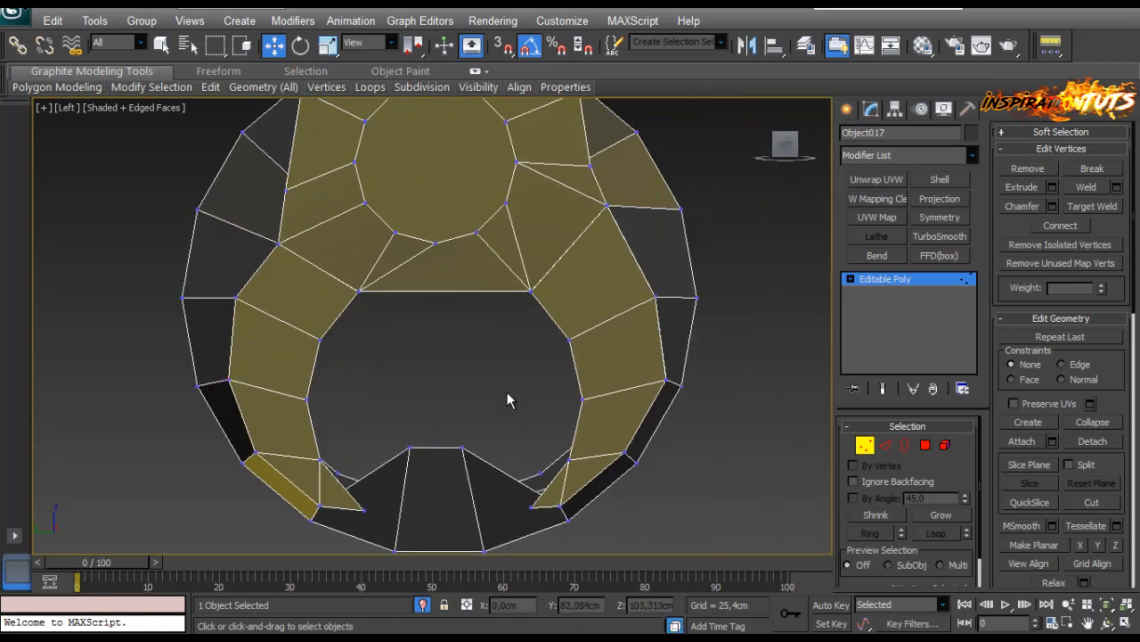
Connect the ring of lengthwise barrel edges with one segment, slid close to the collar.
key("p")
middle_click_drag(509, 399, 508, 400, "alt")
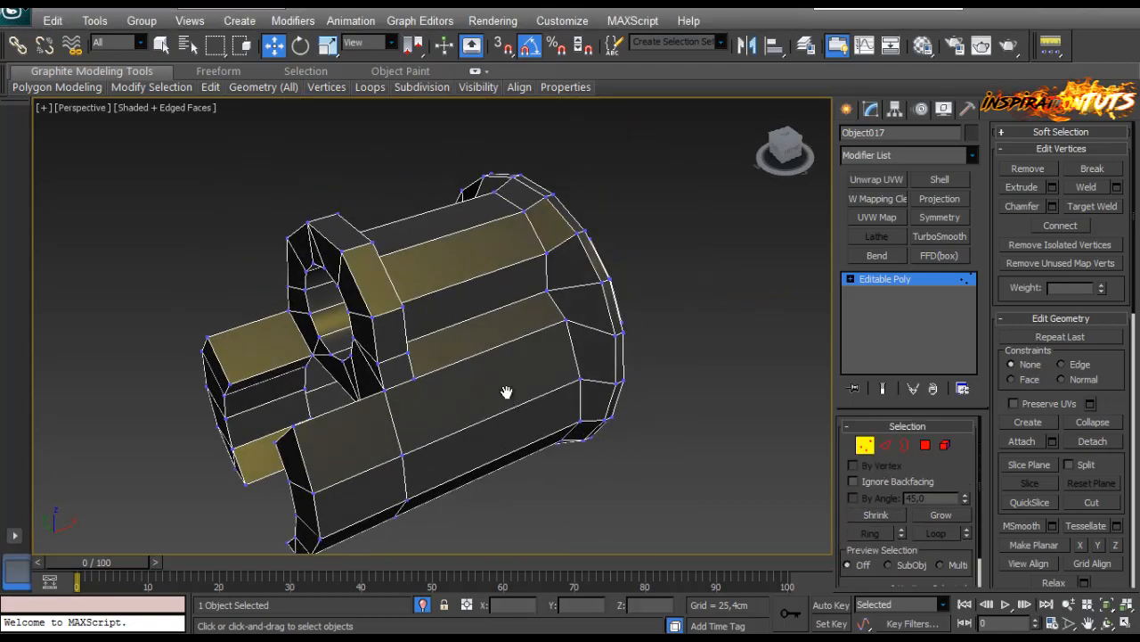
key("2")
left_click(506, 392)
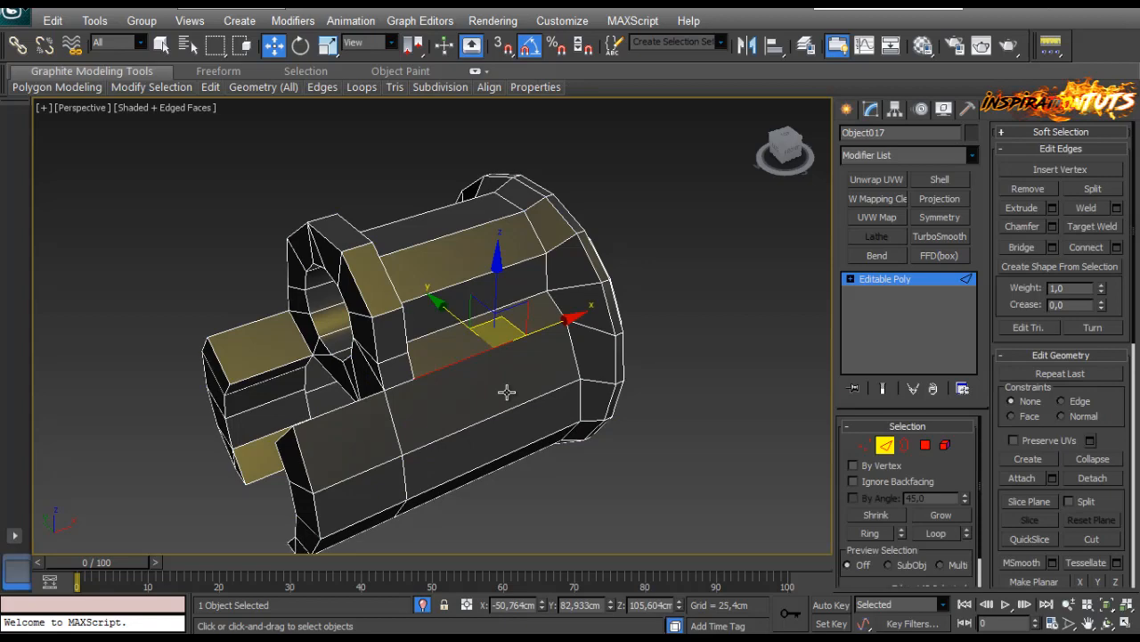
key("alt+r")
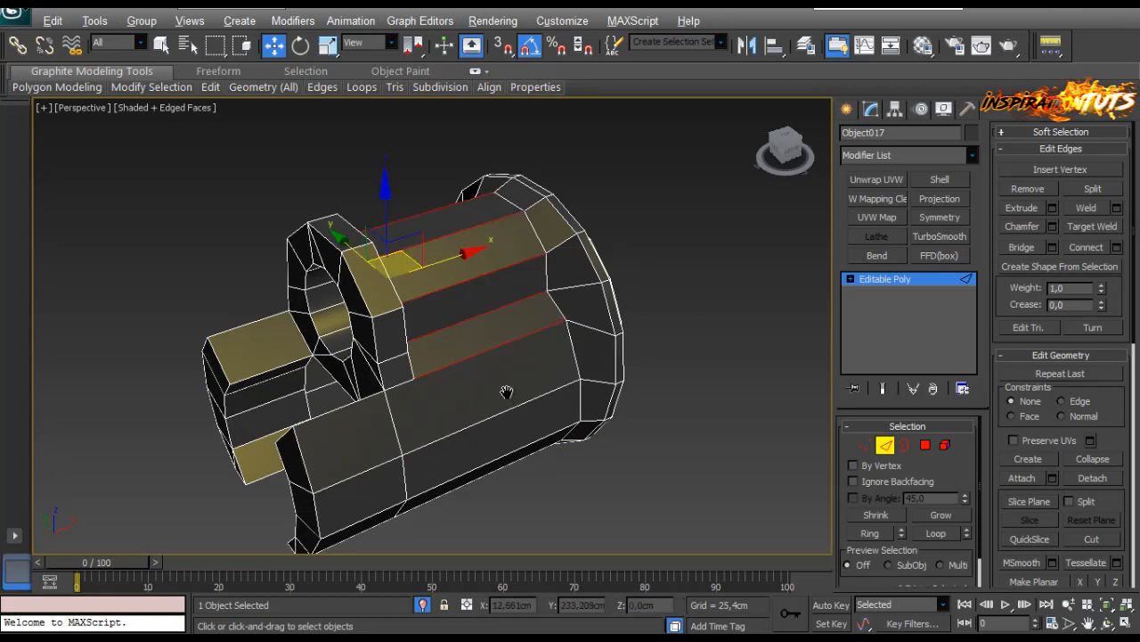
middle_click_drag(507, 392, 509, 400, "alt")
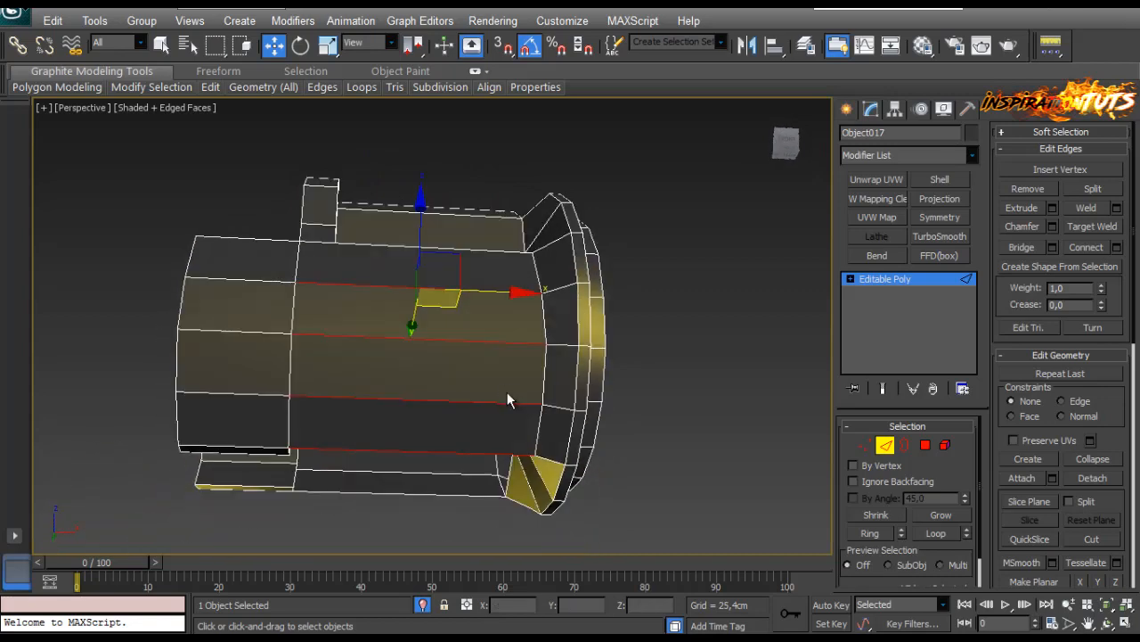
key("ctrl+shift+e")
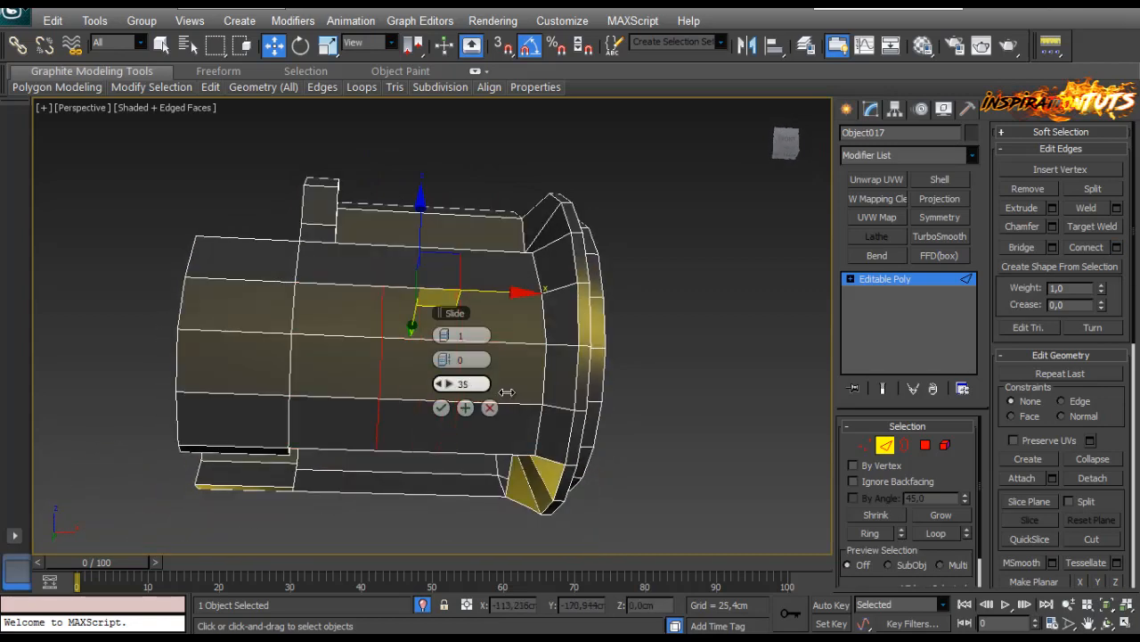
left_click(441, 407)
Connect the new loop's upper end vertex to the collar's base vertex across the open barrel face.
key("1")
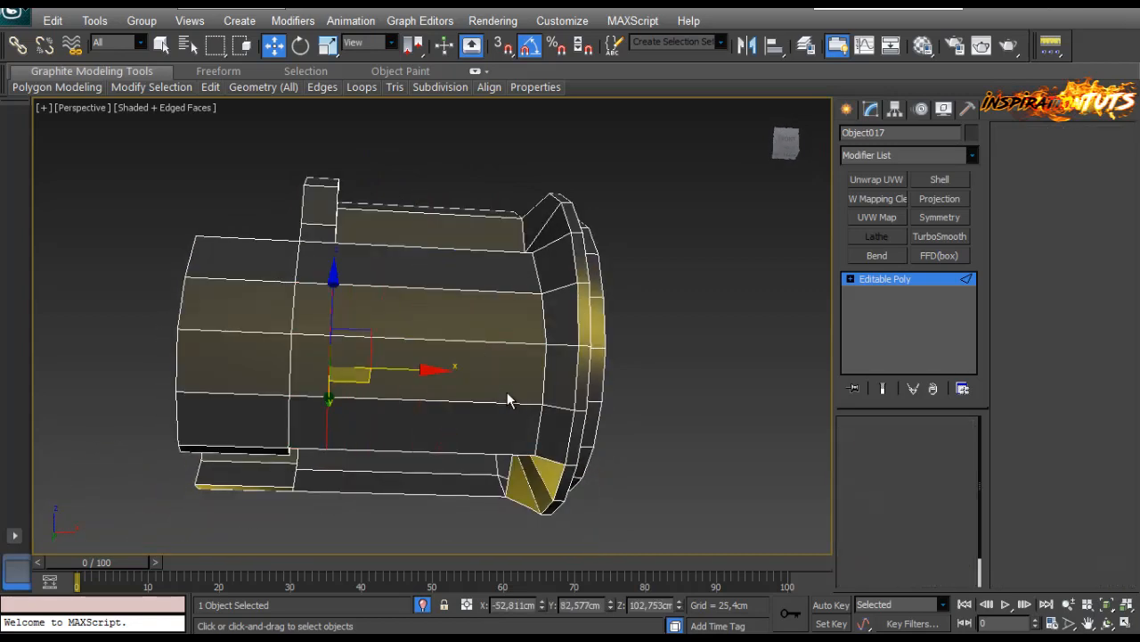
middle_click_drag(507, 392, 507, 392, "alt")
left_click(507, 392)
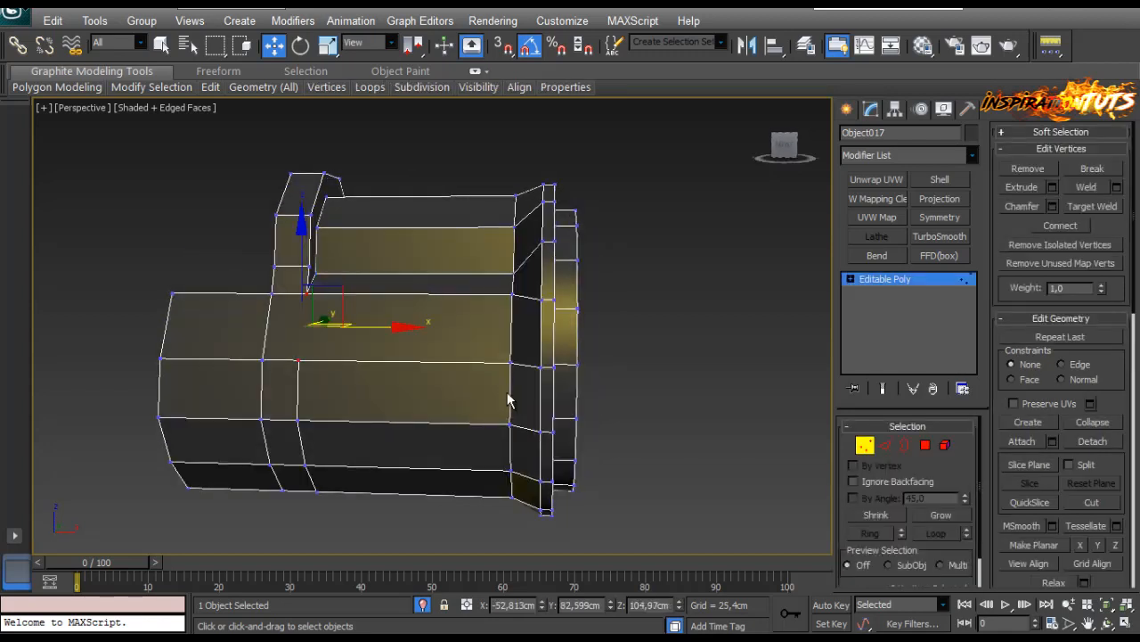
Connect the ring of edges between the new loop and the flange with one segment, pinch 0 and slide 27.
key("2")
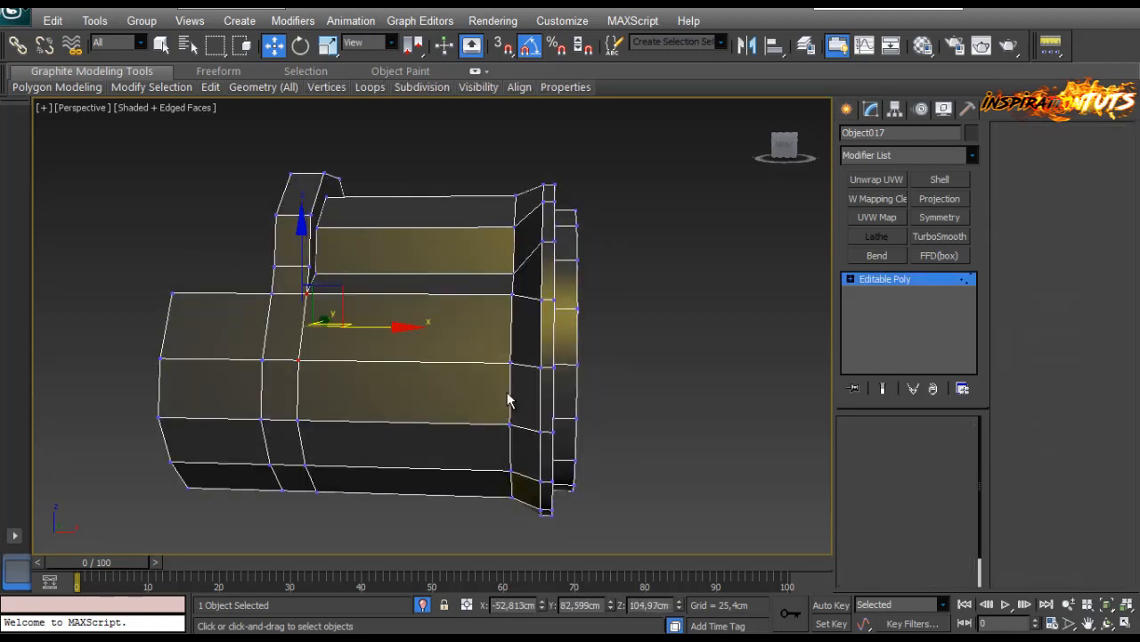
left_click(507, 392)
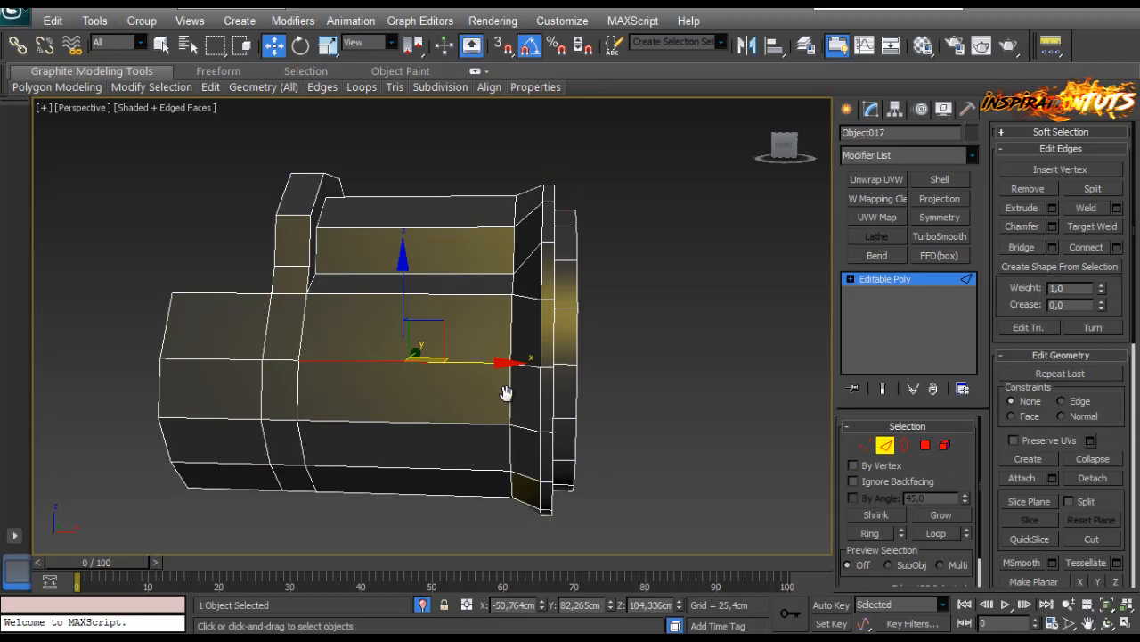
key("alt+r")
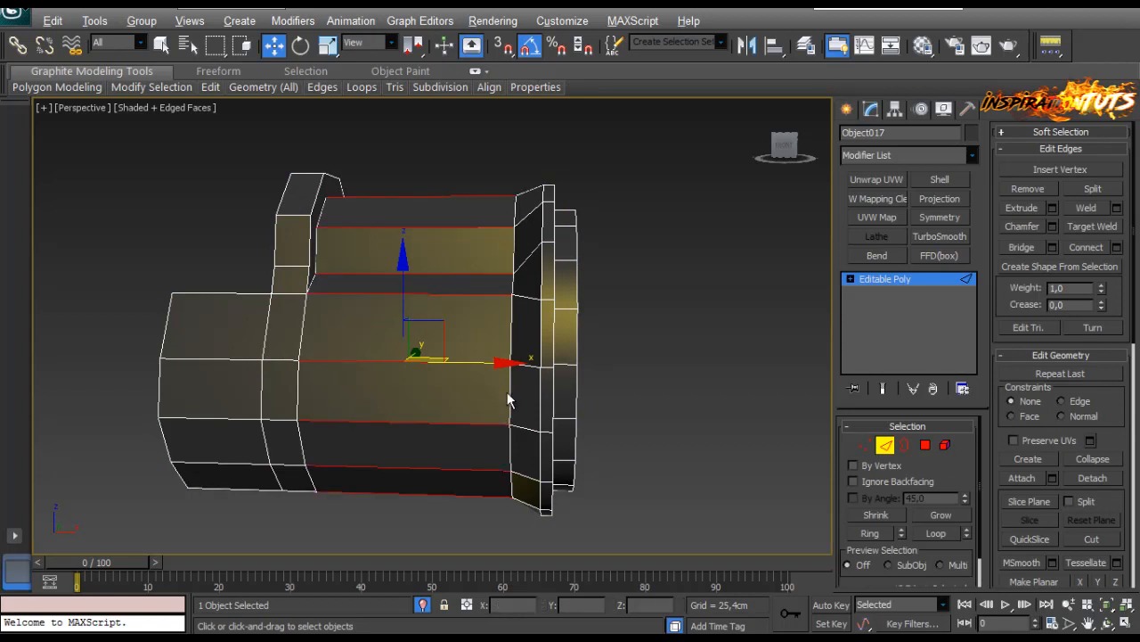
key("ctrl+shift+e")
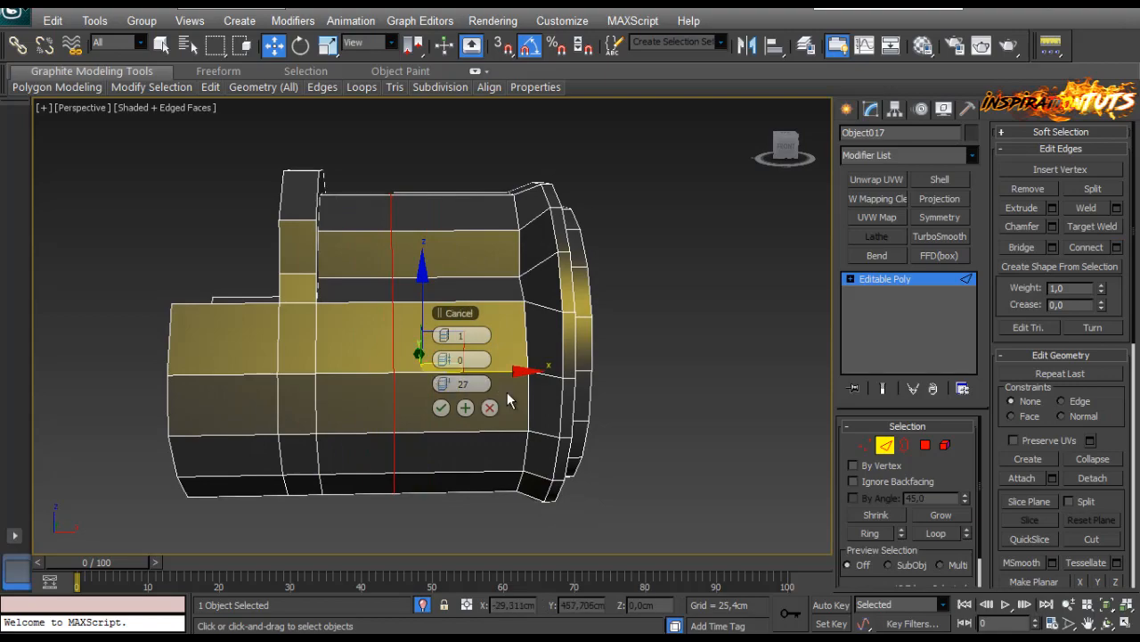
key("Return")
Extrude the barrel polygons between the second loop and the flange, plus the upper ones behind the collar, by 0.3 cm along local normals.
middle_click_drag(506, 392, 508, 399, "alt")
key("4")
left_click(235, 235, "ctrl")
key("shift+e")
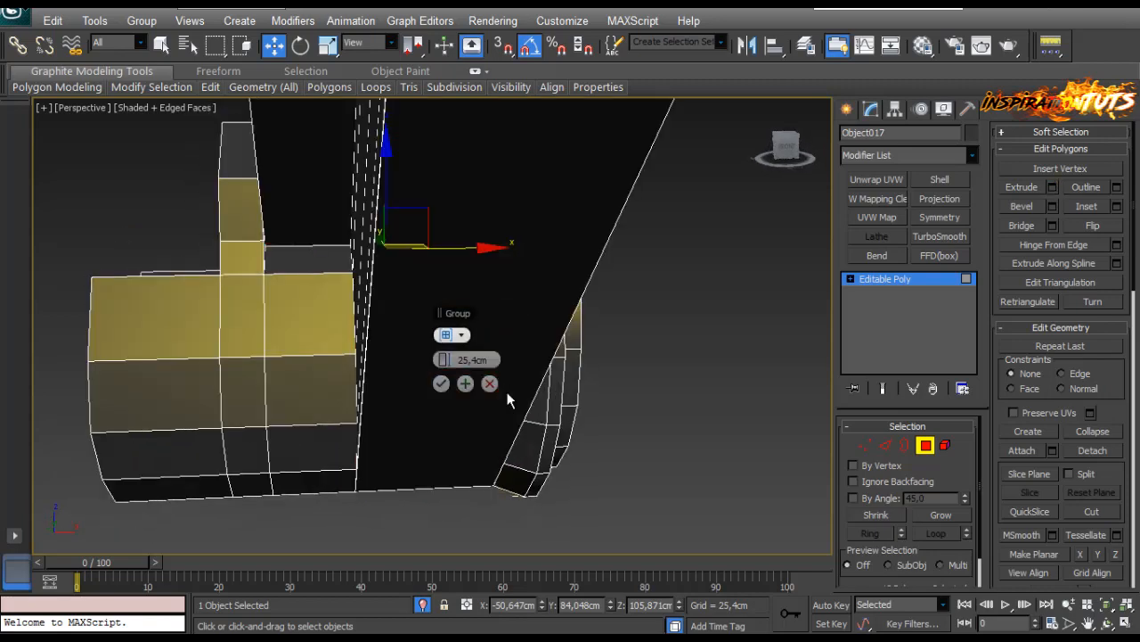
left_click(461, 335)
left_click(512, 369)
left_click_drag(444, 360, 456, 360)
left_click_drag(507, 392, 507, 391)
middle_click_drag(506, 392, 506, 392, "alt")
scroll(506, 392, "up", 10)
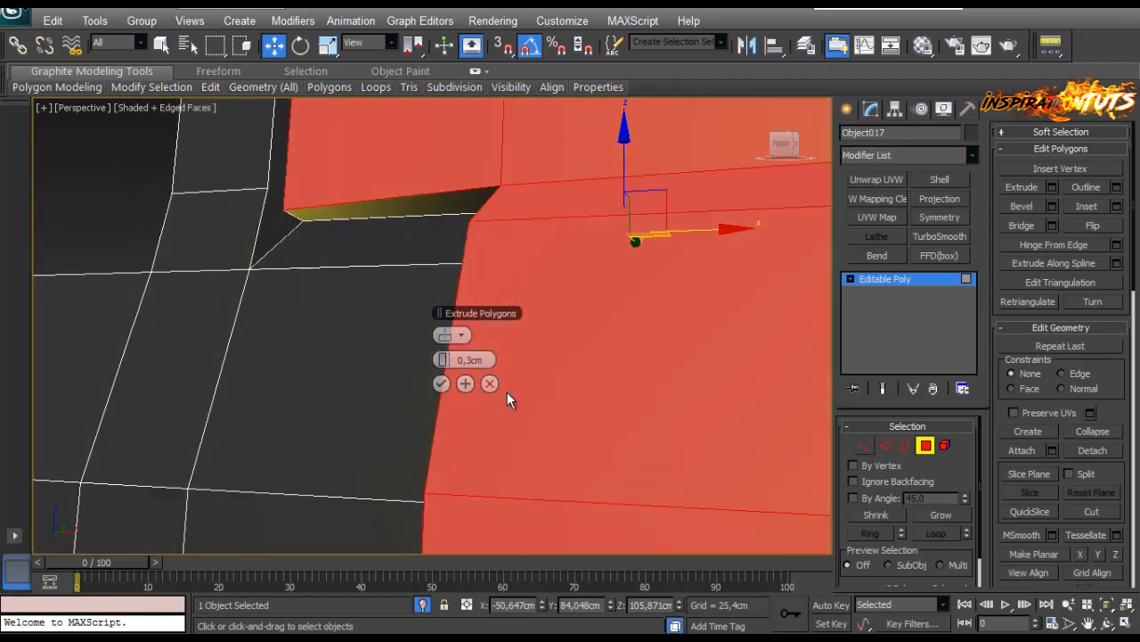
key("1")
key("4")
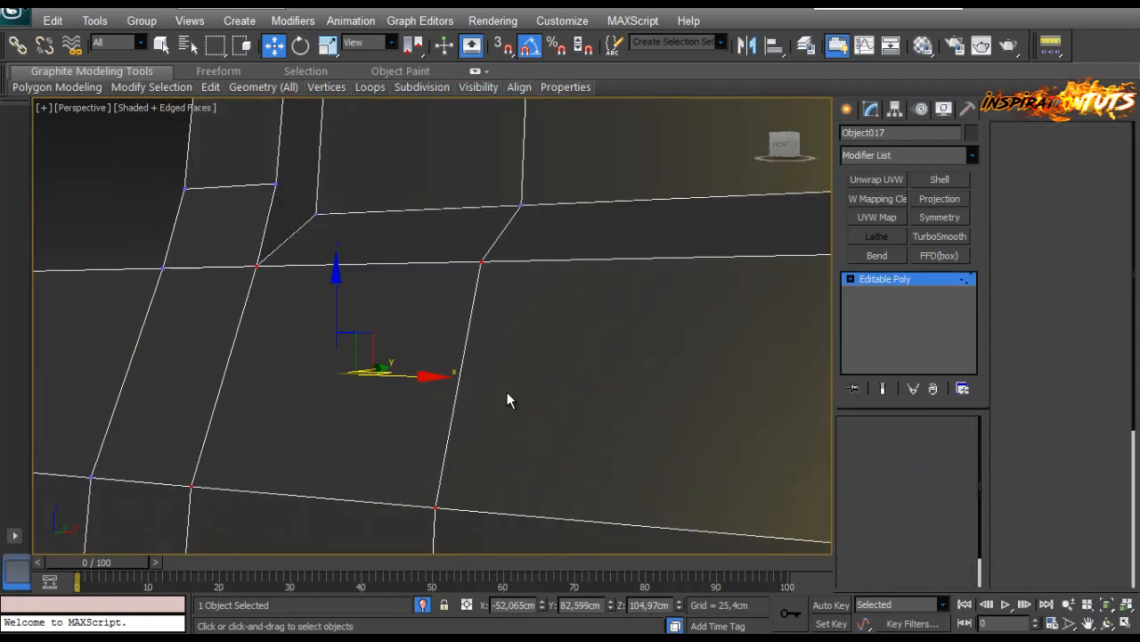
key("shift+e")
key("Return")
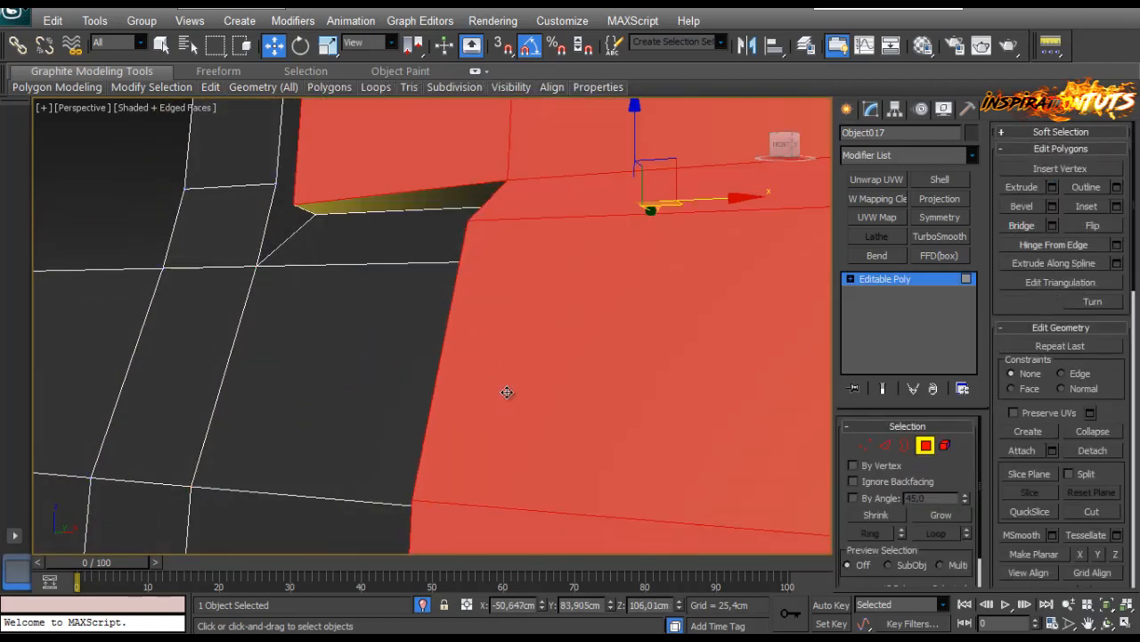
Target-weld the loose vertices at the collar's base and the extrusion's corner to the barrel loop's end vertex.
key("1")
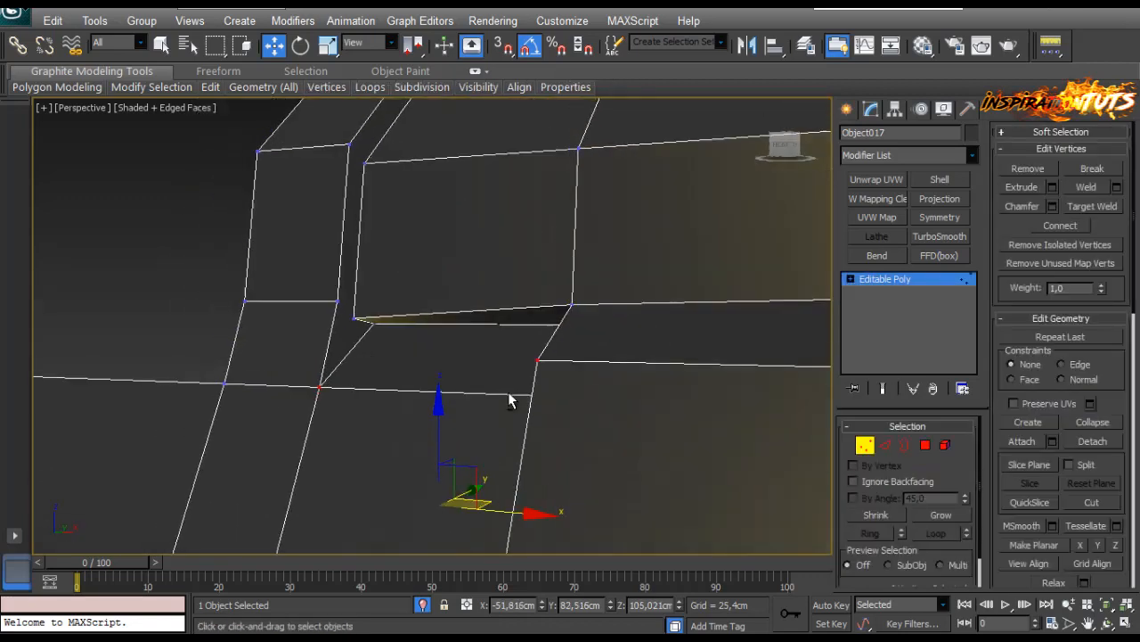
middle_click_drag(506, 392, 508, 400, "alt")
key("ctrl+shift+w")
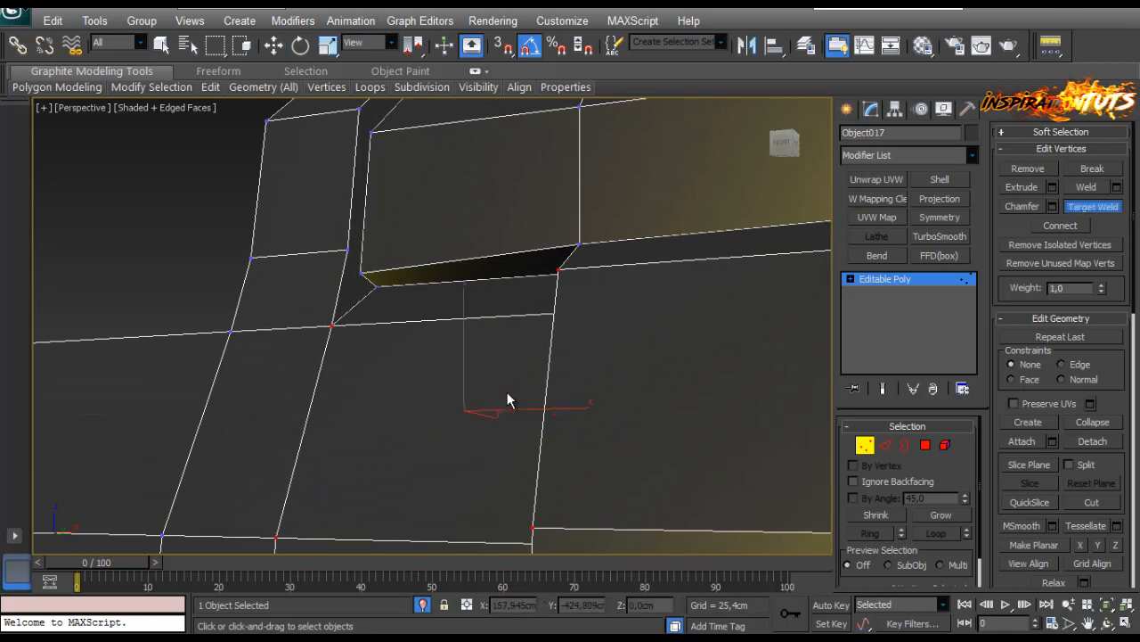
key("w")
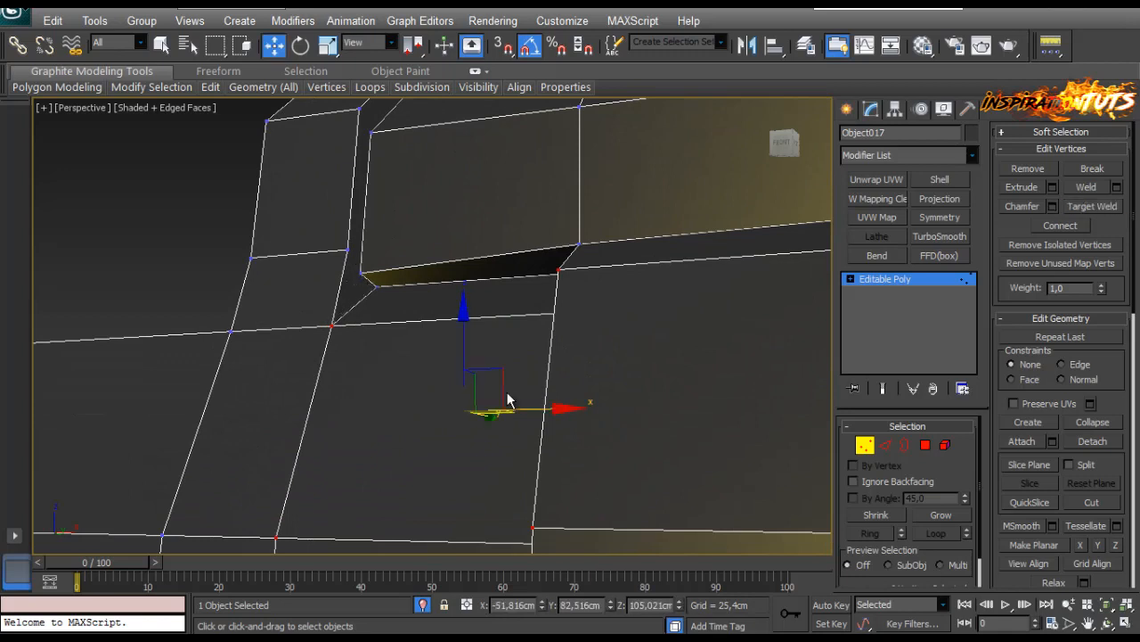
key("ctrl+shift+w")
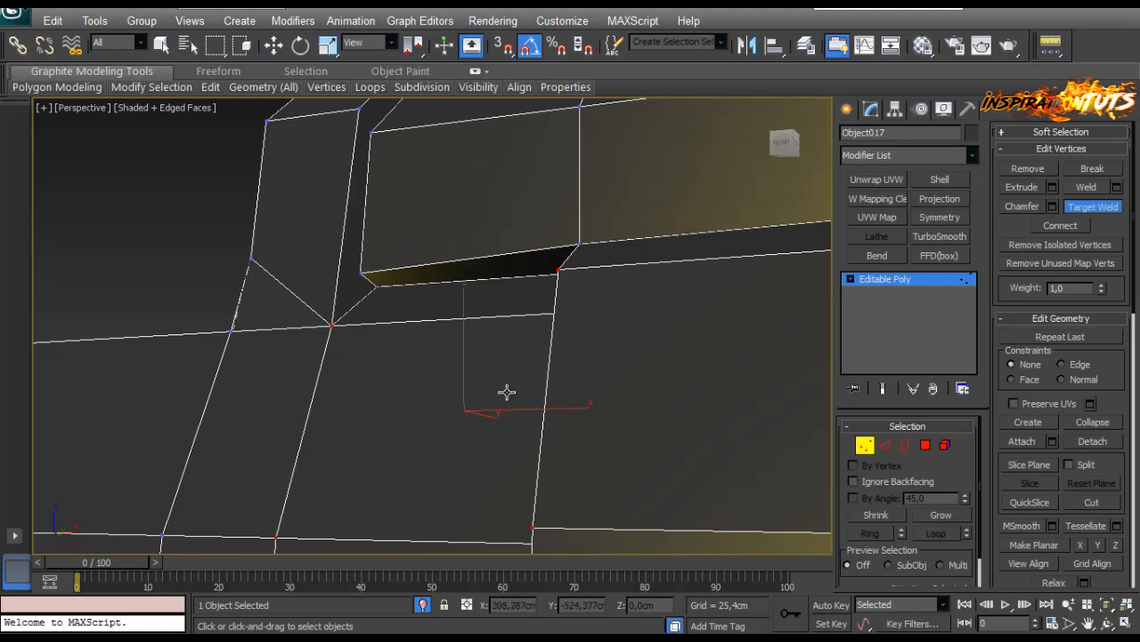
scroll(507, 392, "down", 10)
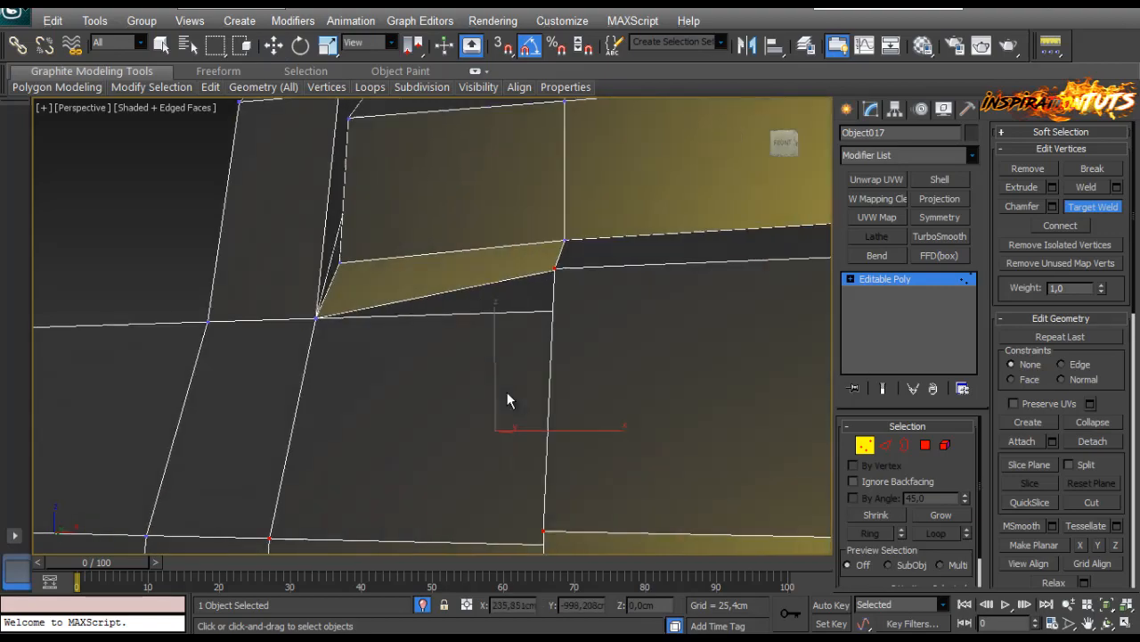
scroll(507, 398, "up", 10)
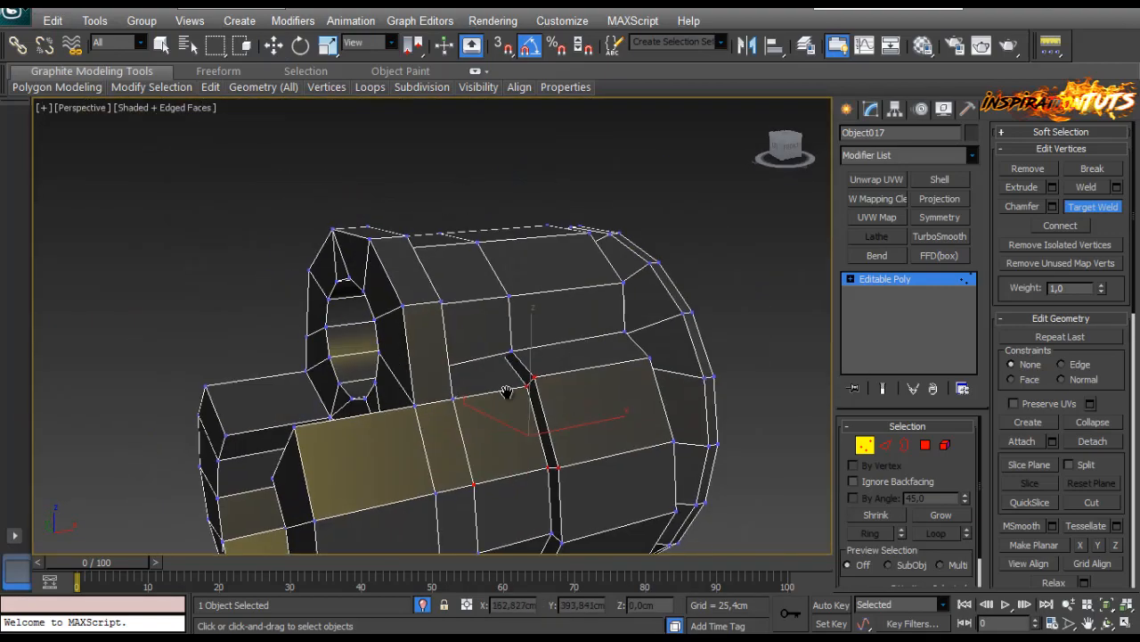
Clear the vertex selection and target-weld the loose step corner vertices around the extruded section on both sides.
right_click(507, 398)
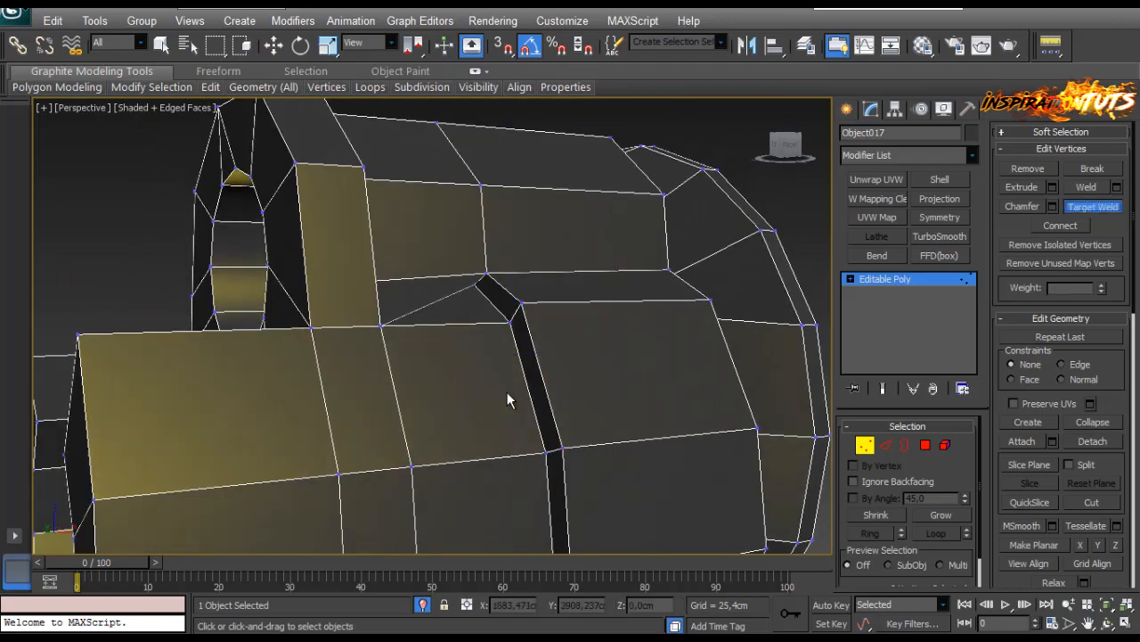
scroll(507, 392, "down", 4)
scroll(507, 392, "up", 4)
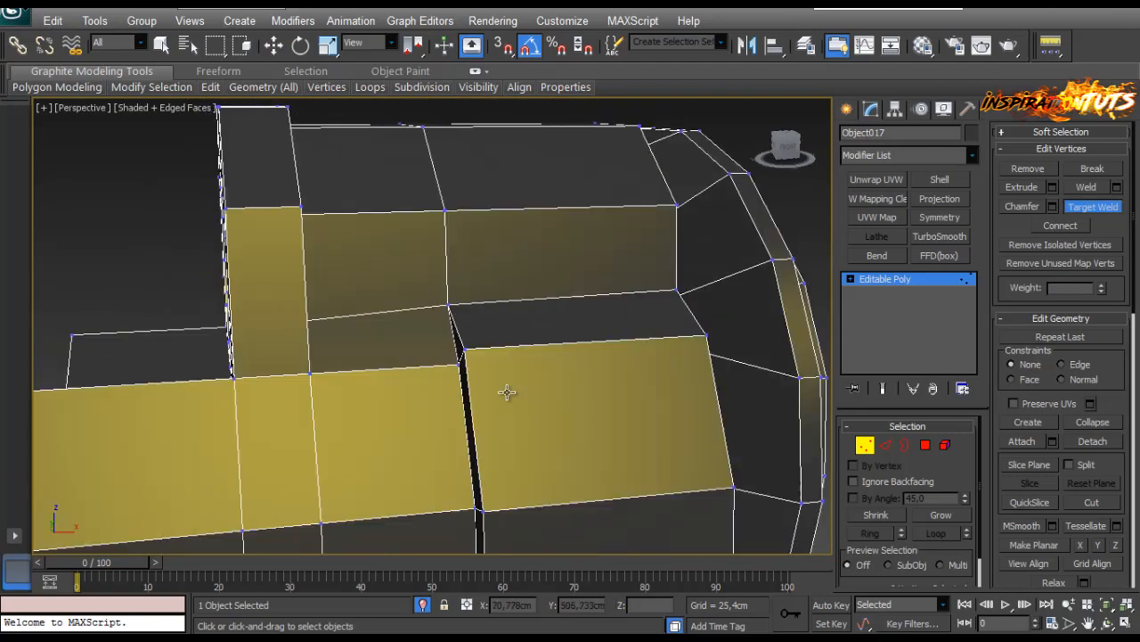
scroll(507, 392, "down", 4)
scroll(507, 392, "up", 4)
middle_click_drag(507, 392, 507, 392, "alt")
scroll(507, 392, "up", 3)
scroll(507, 397, "down", 4)
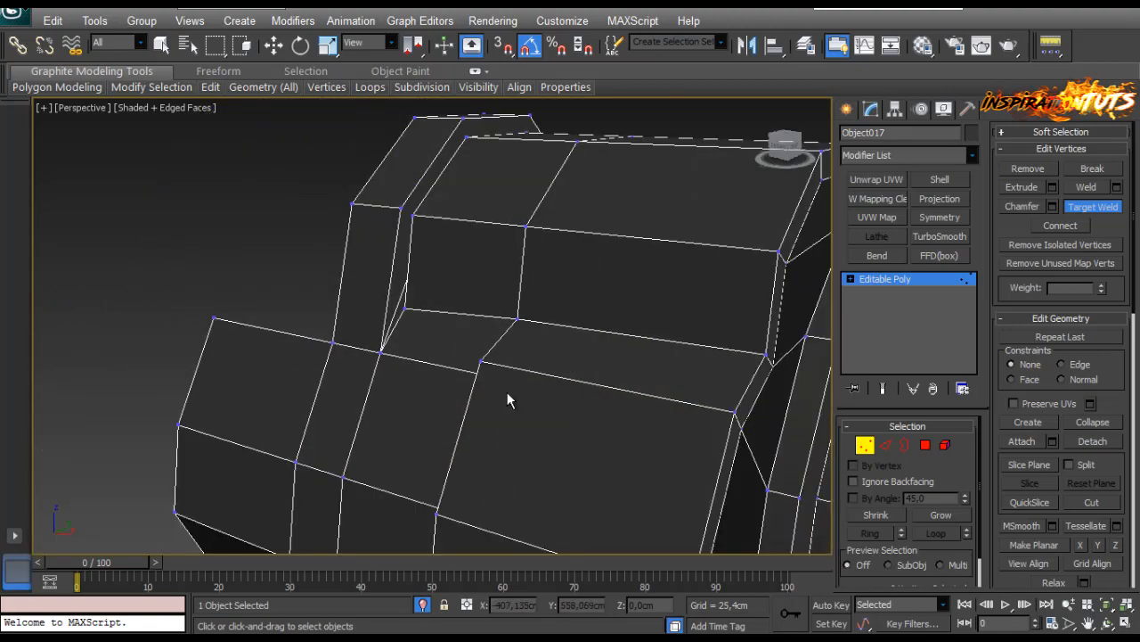
scroll(506, 392, "up", 3)
scroll(507, 400, "down", 4)
scroll(507, 400, "up", 3)
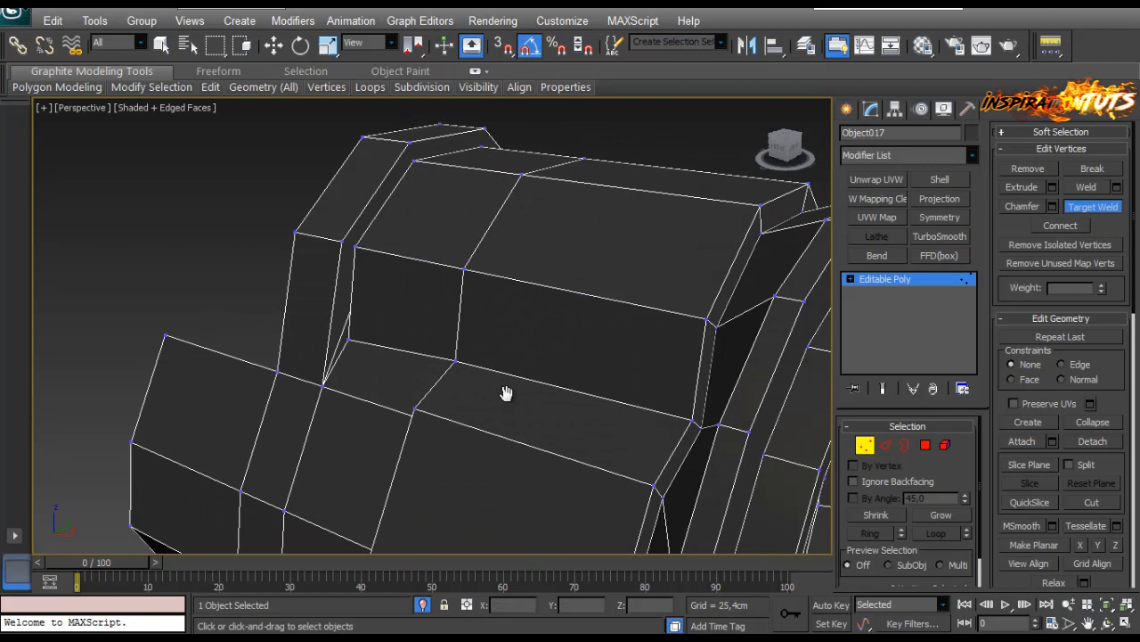
scroll(509, 396, "down", 4)
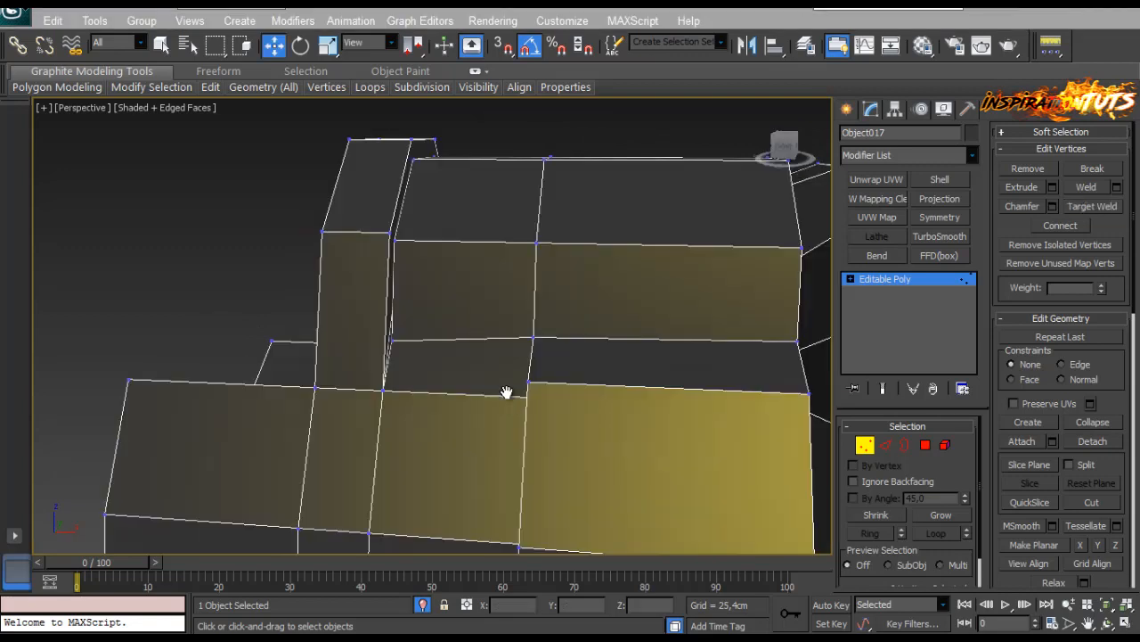
Select the extruded upper section's border edges facing the collar and adjust them along X.
key("2")
scroll(507, 392, "up", 3)
key("w")
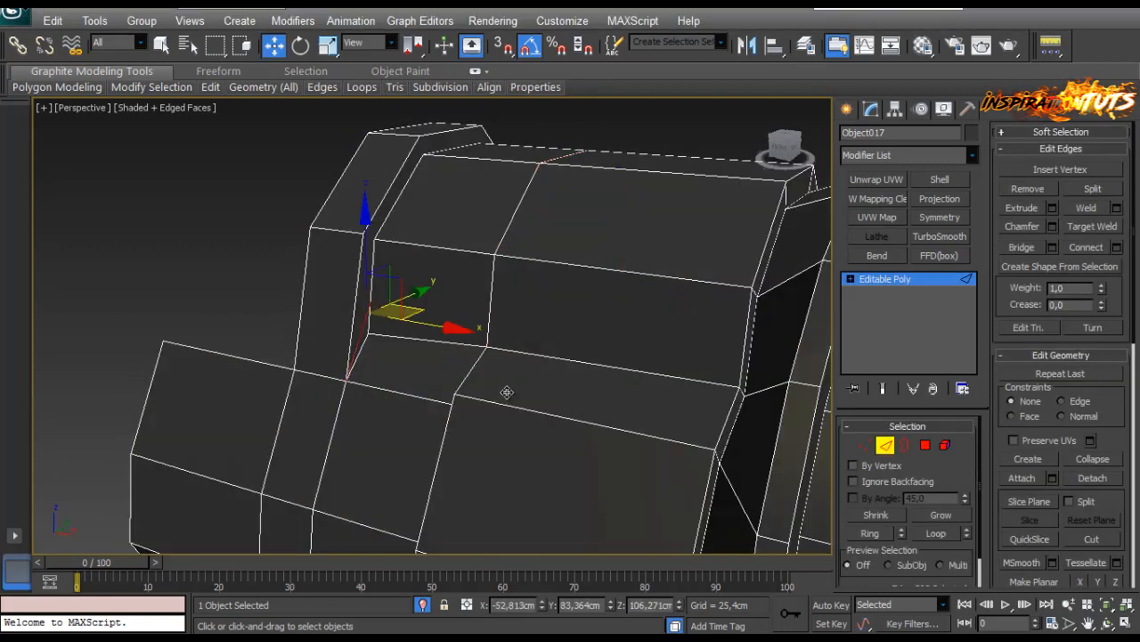
mouse_move(507, 392)
middle_mouse_down("alt")
mouse_move(509, 326)
mouse_move(506, 392)
middle_mouse_up("alt")
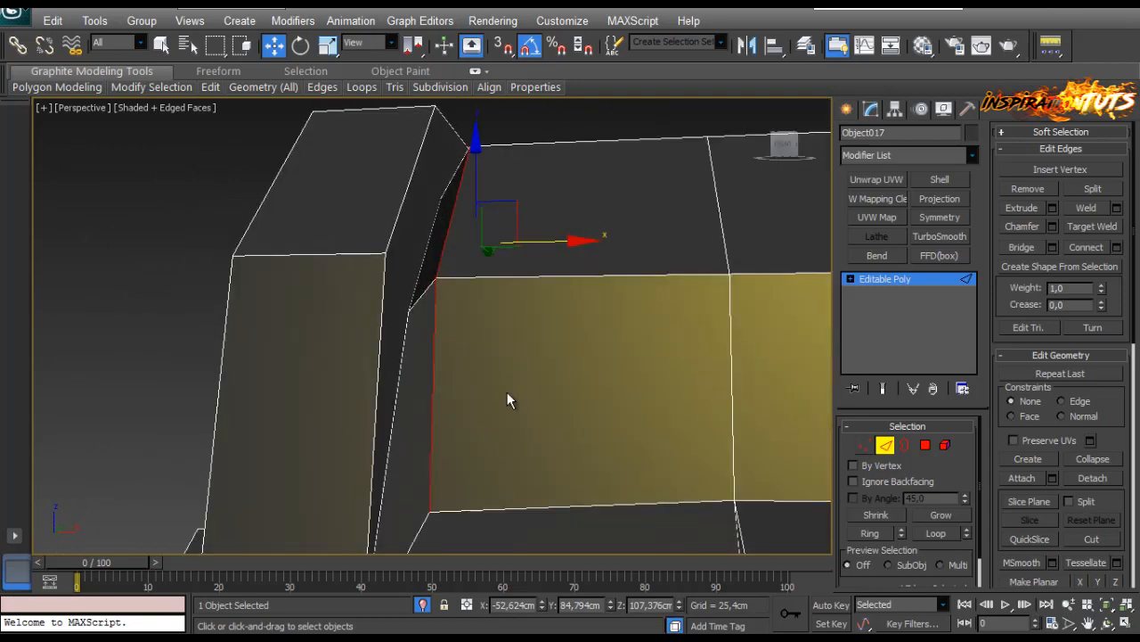
Try to reposition the corner vertices between the collar and the extruded section, and undo the last vertex edits.
key("1")
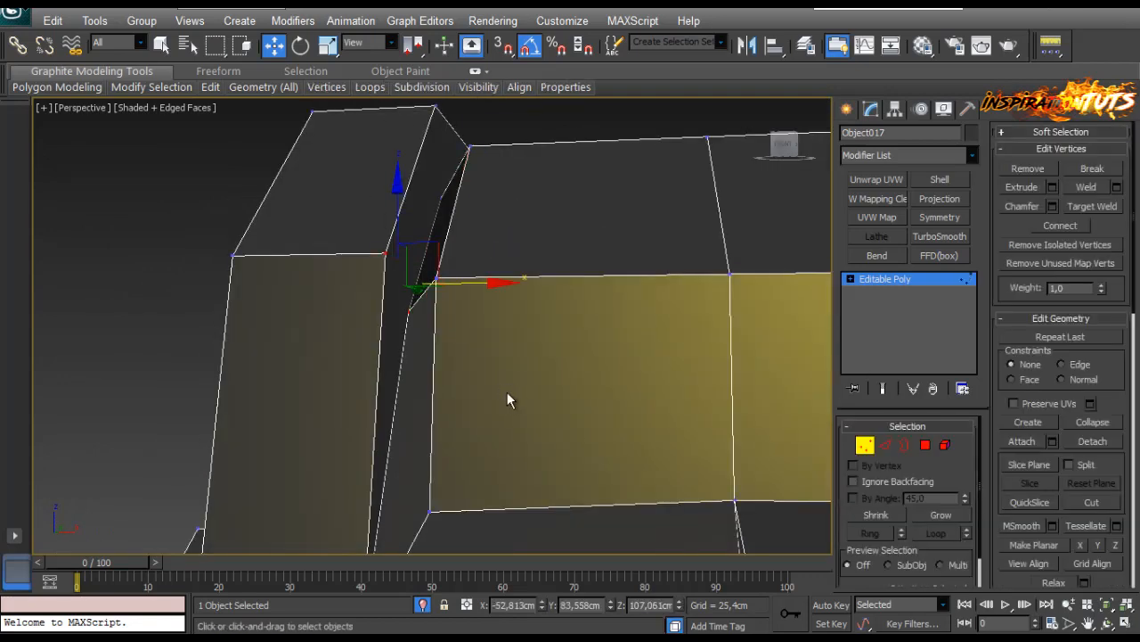
middle_click_drag(507, 393, 507, 400, "alt")
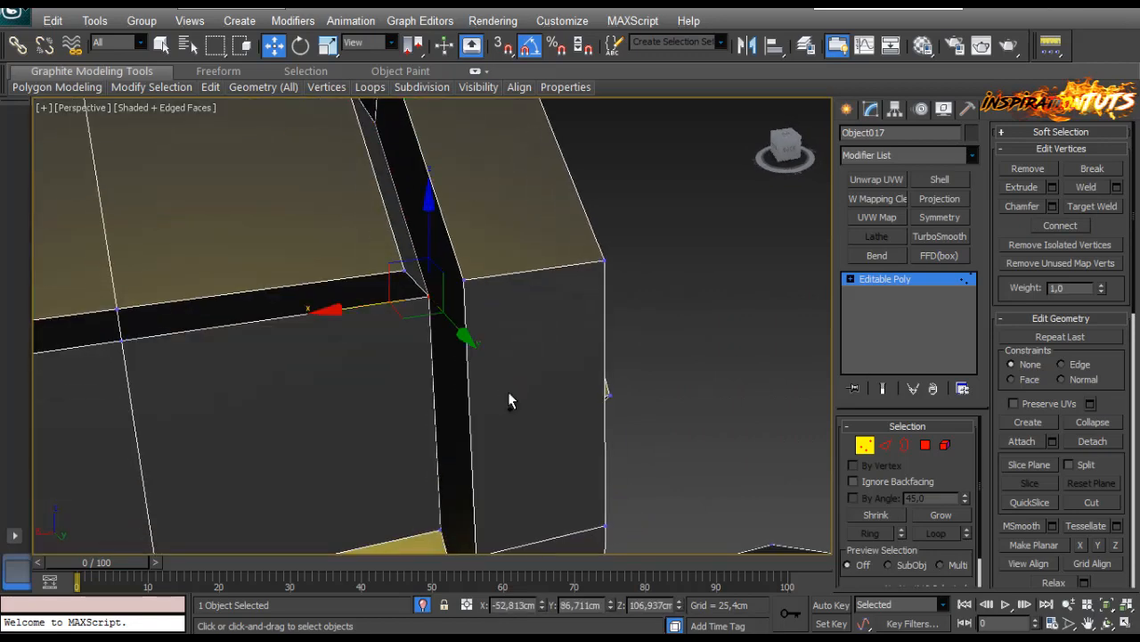
middle_click_drag(506, 392, 508, 400, "alt")
key("ctrl+z")
key("ctrl+z")
key("ctrl+z")
key("ctrl+z")
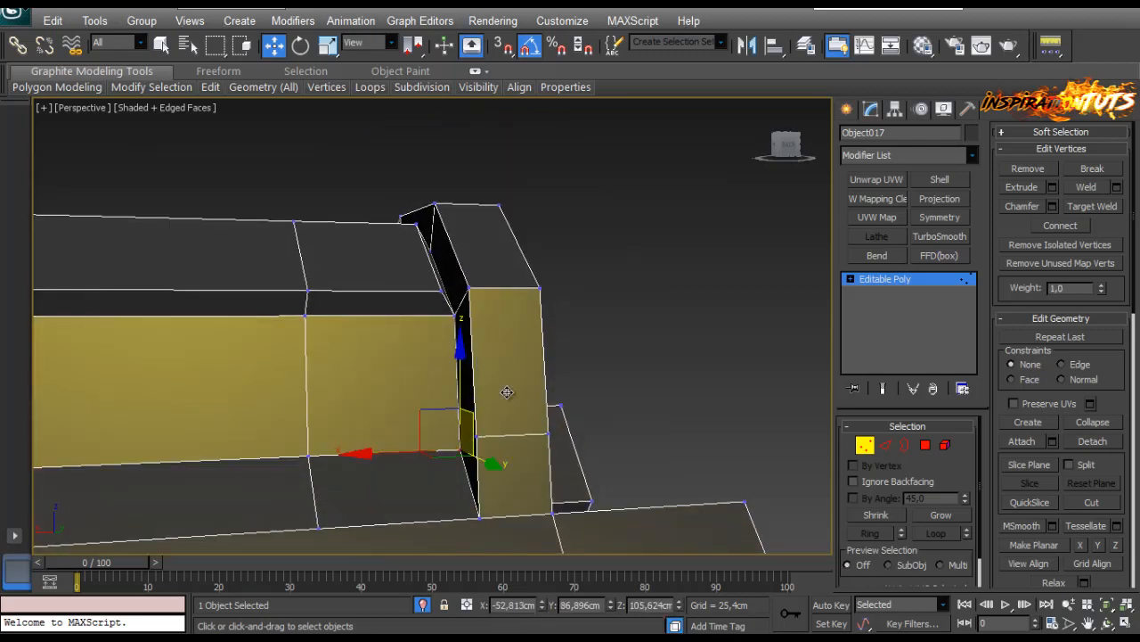
Undo the last vertex and edge edits around the gap between the collar and the extruded section.
key("ctrl+z")
middle_click_drag(508, 400, 506, 400, "alt")
key("2")
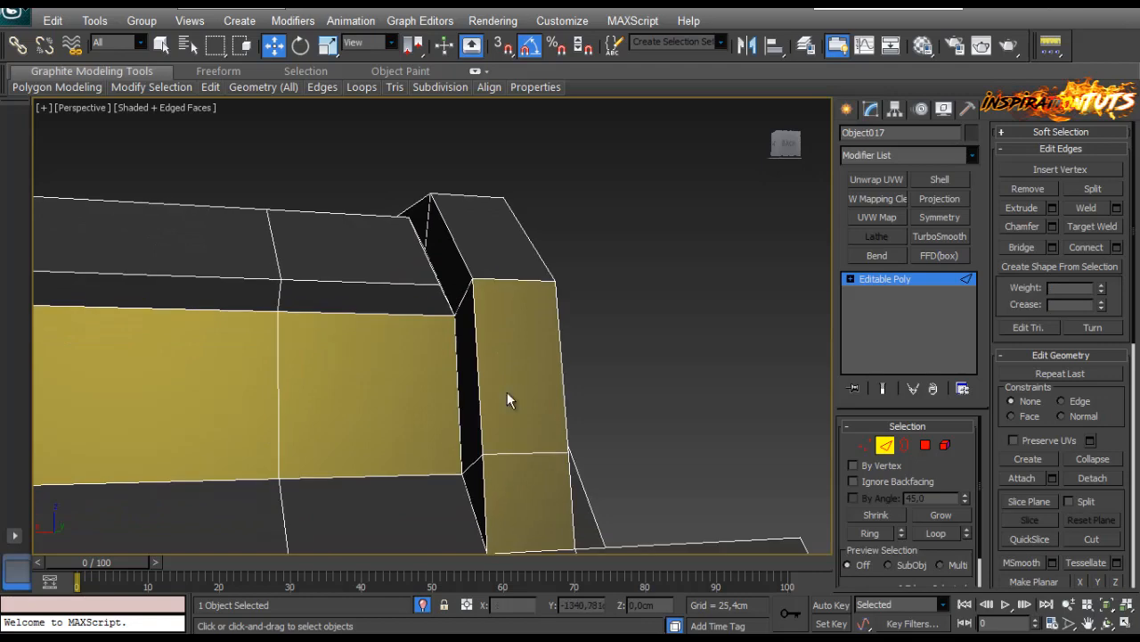
key("ctrl+z")
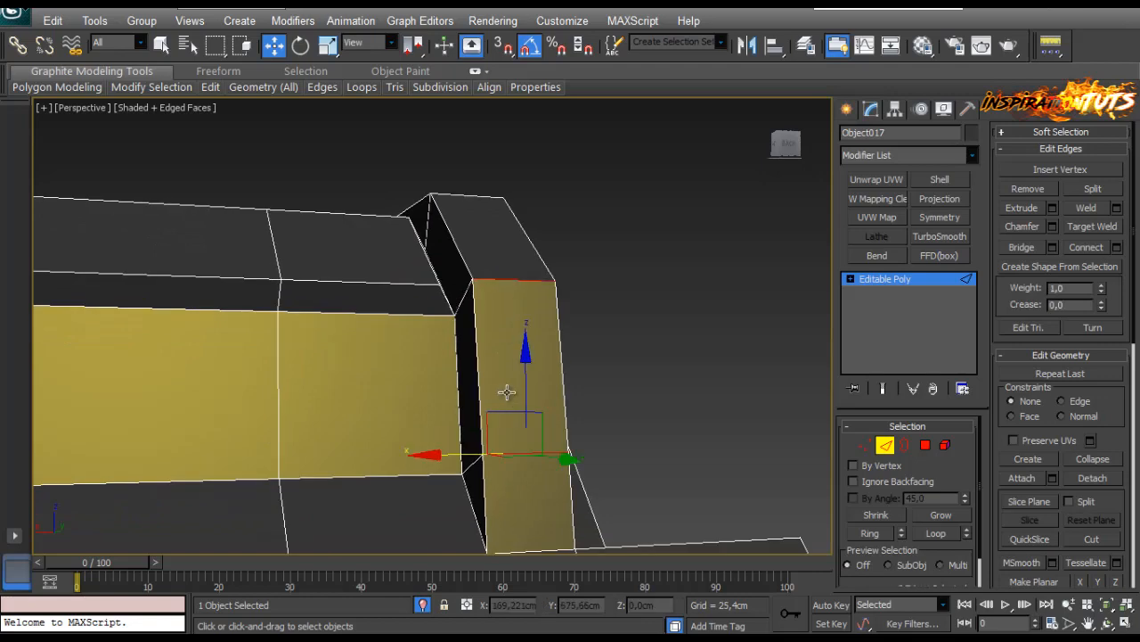
mouse_move(506, 392)
middle_mouse_down("alt")
mouse_move(511, 400)
mouse_move(506, 392)
middle_mouse_up("alt")
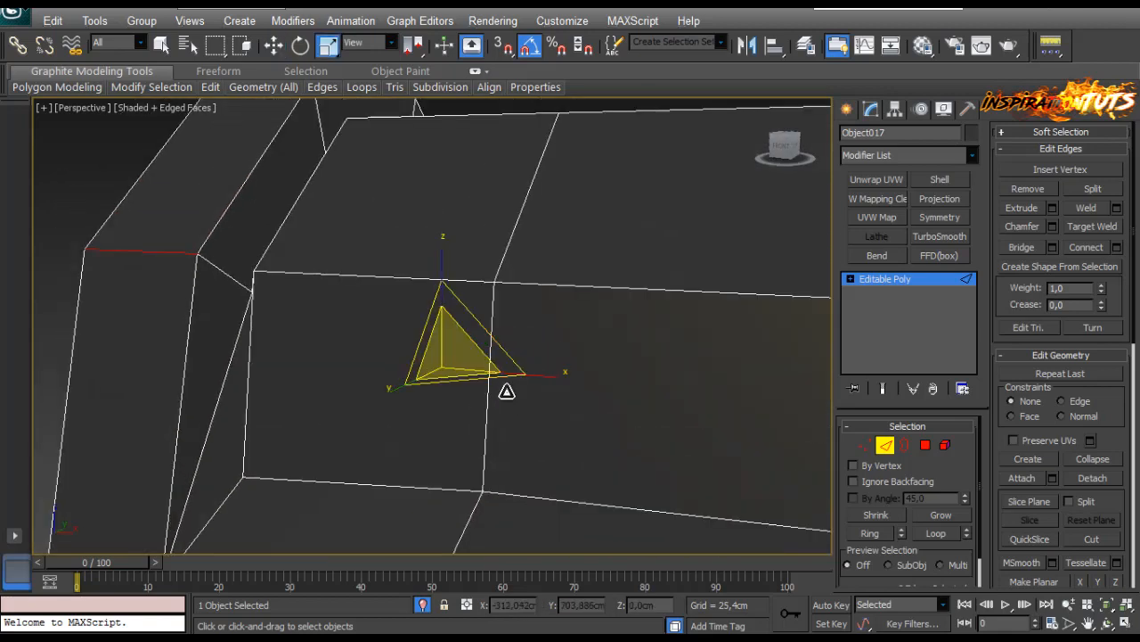
Target-weld the loose corner vertex at the end of the extruded section onto the collar's adjacent corner vertex.
key("1")
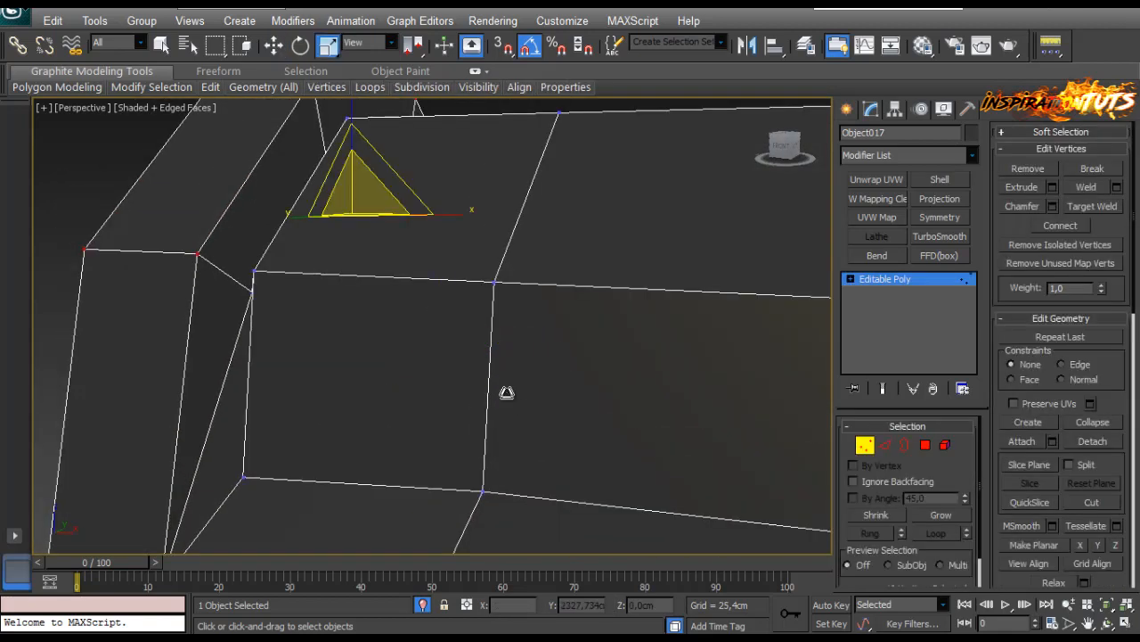
mouse_move(506, 392)
middle_mouse_down("alt")
mouse_move(512, 400)
mouse_move(512, 330)
middle_mouse_up("alt")
key("w")
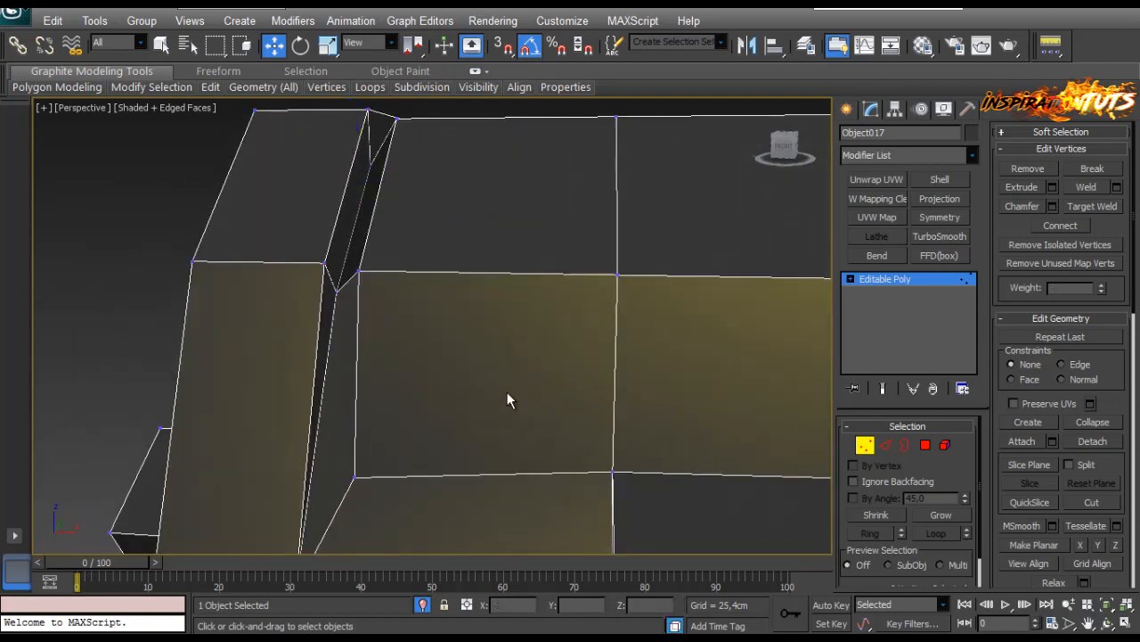
key("ctrl+w")
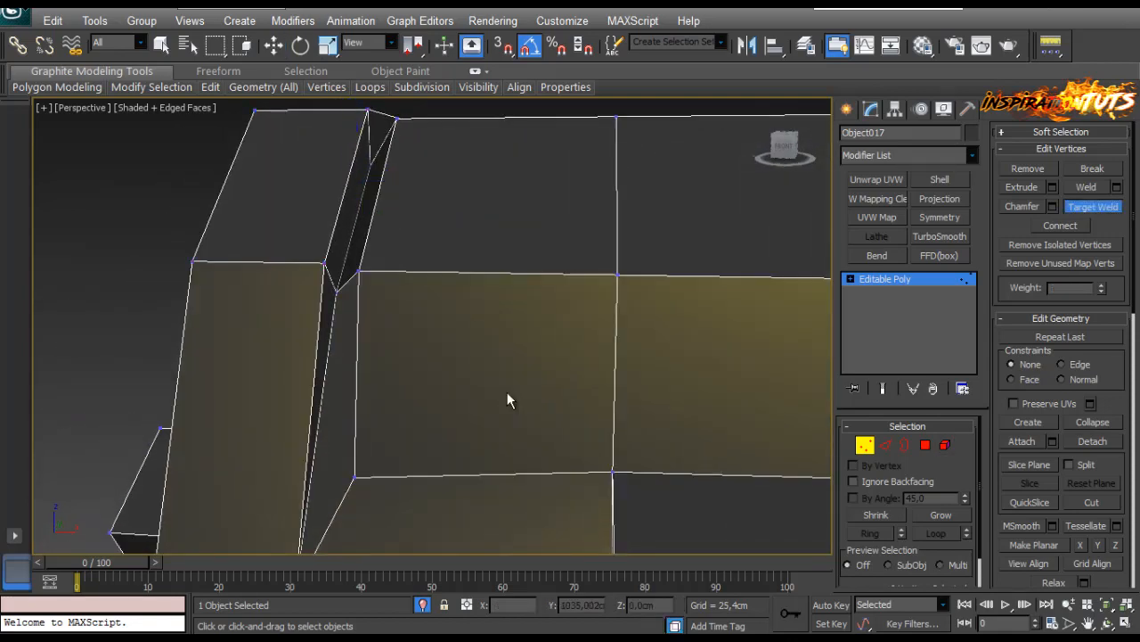
mouse_move(508, 401)
middle_mouse_down("alt")
mouse_move(505, 389)
mouse_move(508, 400)
middle_mouse_up("alt")
left_click(409, 421)
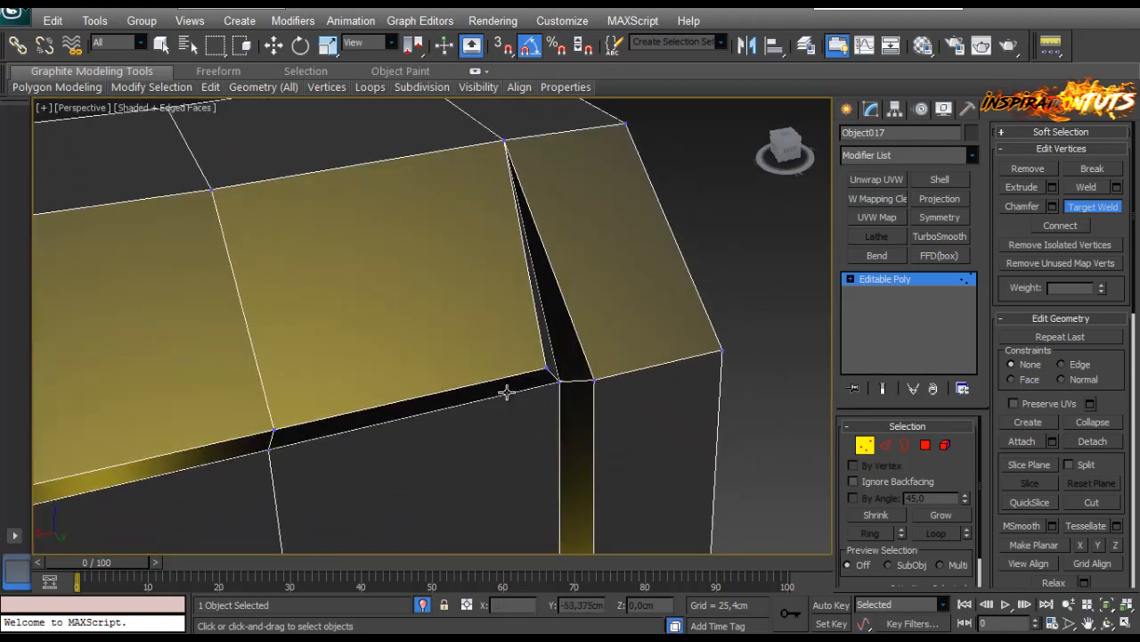
left_click(594, 379)
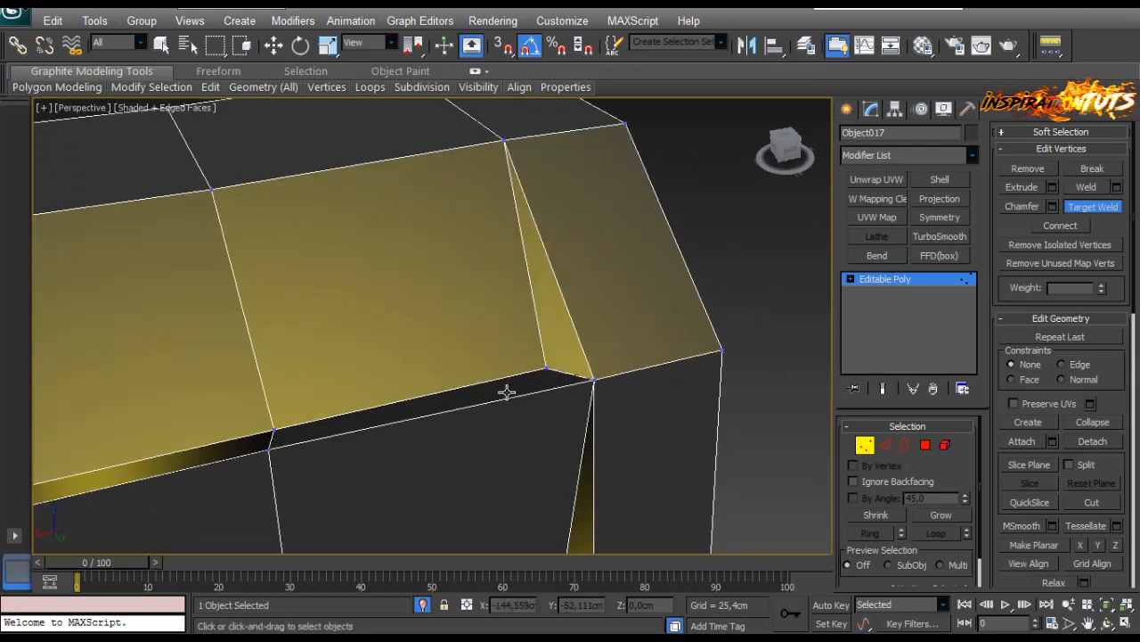
Select the polygons of the collar's outer band and extrude them 0.3 cm.
middle_click_drag(506, 392, 508, 397, "alt")
left_click(925, 445)
left_click(598, 460)
left_click(595, 368, "ctrl")
left_click(585, 282, "ctrl")
left_click(538, 261, "ctrl")
left_click(605, 389, "ctrl")
left_click(250, 437, "ctrl")
left_click(1052, 187)
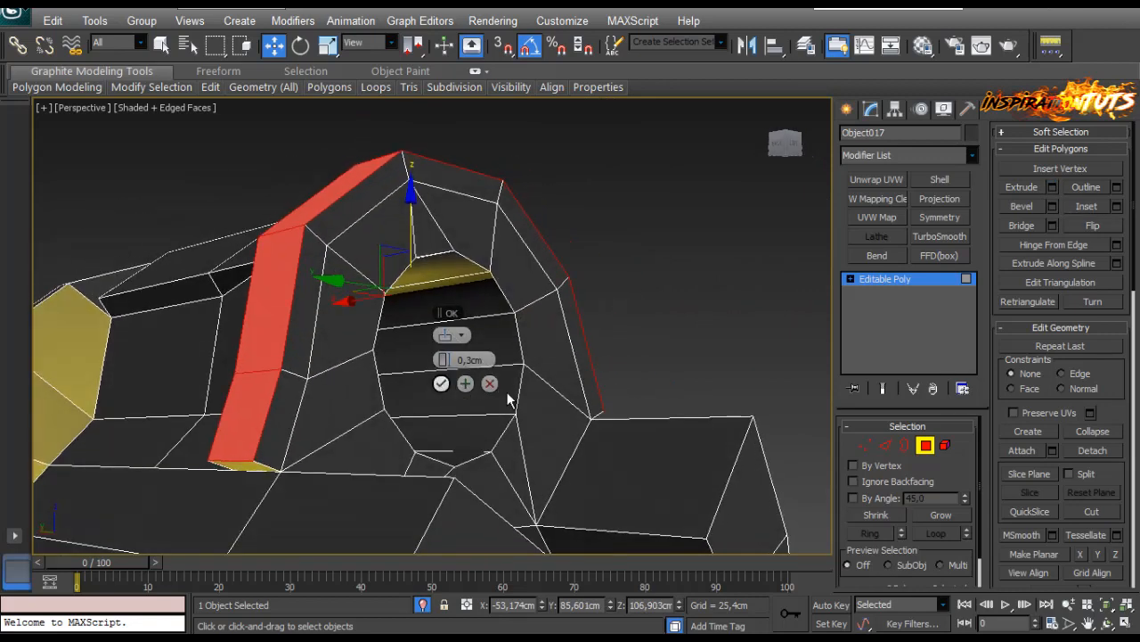
left_click(441, 382)
Target-weld the loose vertex at the base of the extruded collar to the barrel corner vertex beside it.
key("1")
key("ctrl+w")
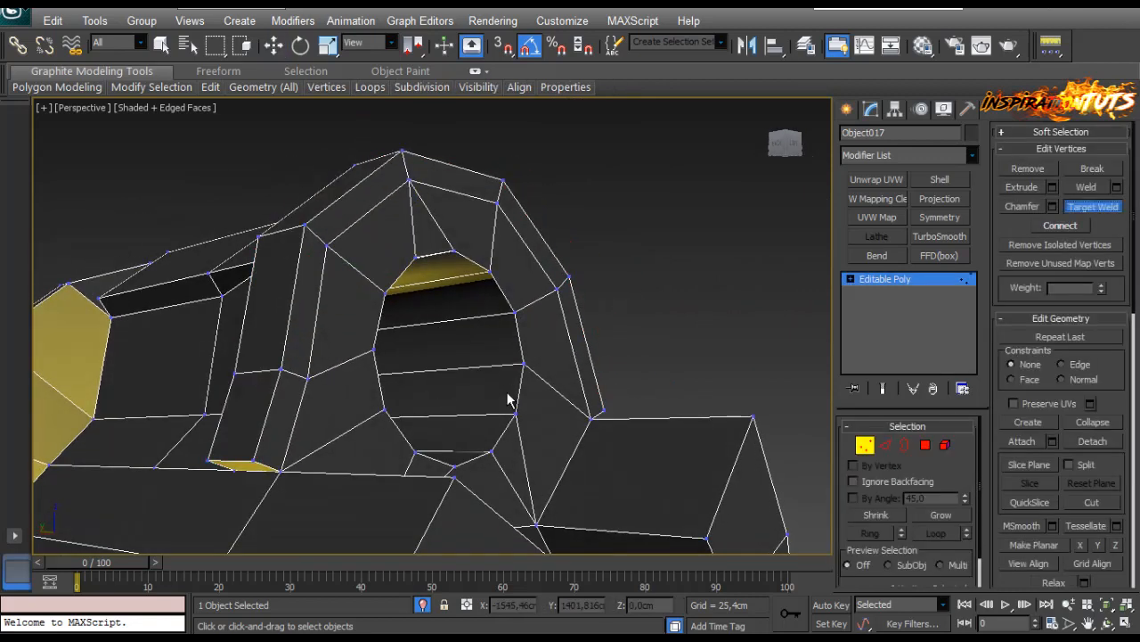
key("w")
middle_click_drag(508, 399, 509, 398, "alt")
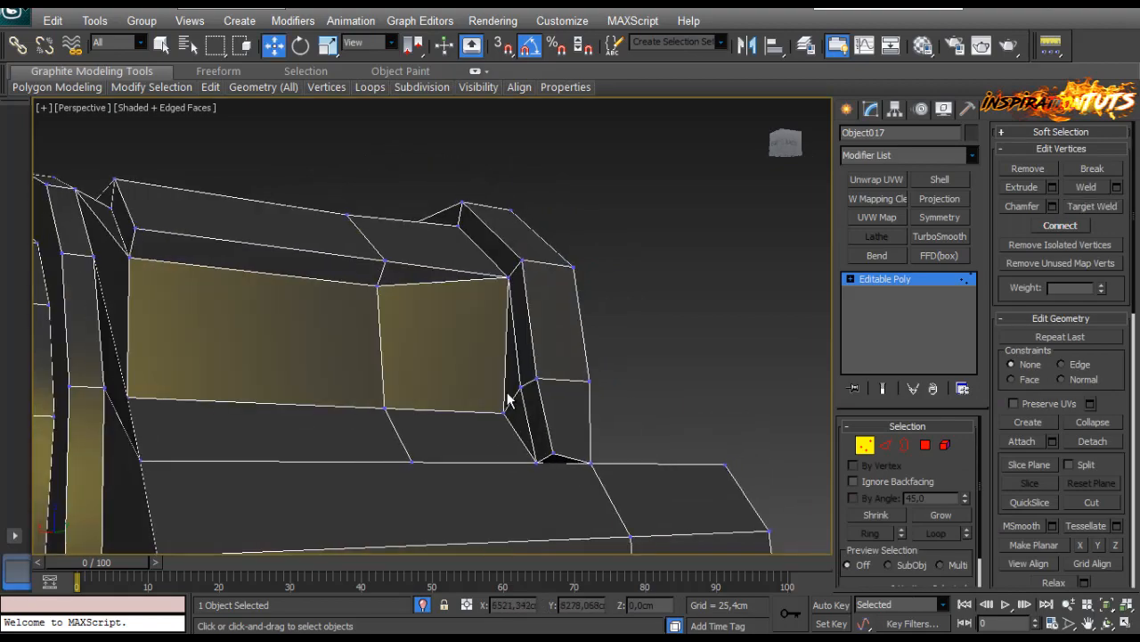
key("ctrl+w")
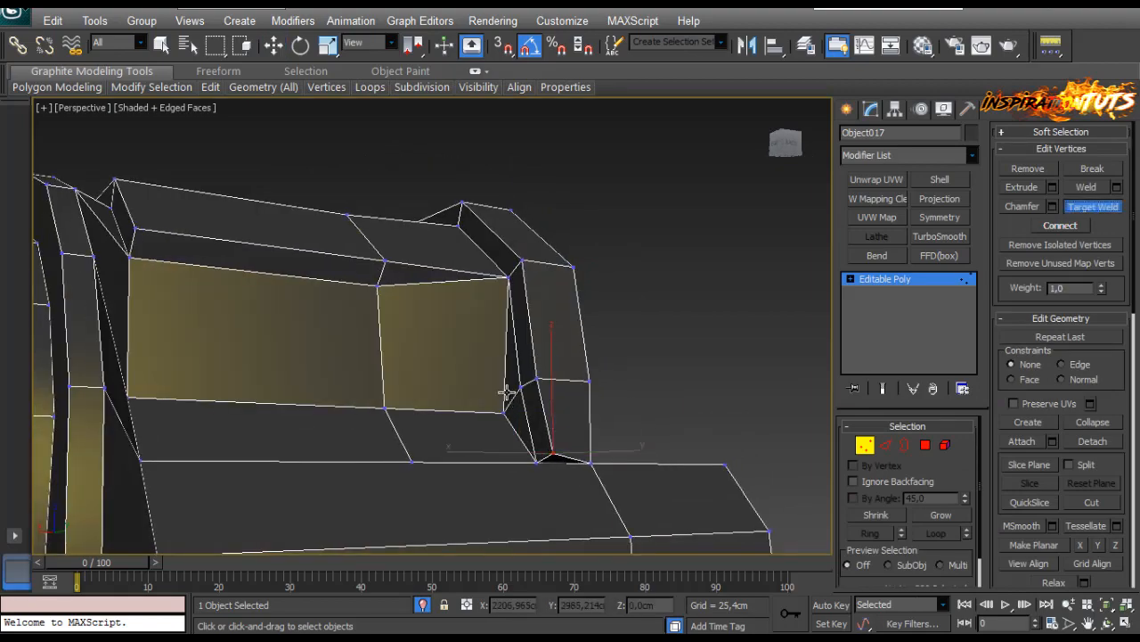
left_click(536, 462)
Examine the extruded collar and the raised barrel section from several angles.
mouse_move(506, 392)
middle_mouse_down("alt")
mouse_move(508, 401)
mouse_move(506, 392)
middle_mouse_up("alt")
key("w")
key("1")
key("ctrl+d")
scroll(507, 392, "up", 3)
left_click(507, 392)
scroll(506, 392, "down", 4)
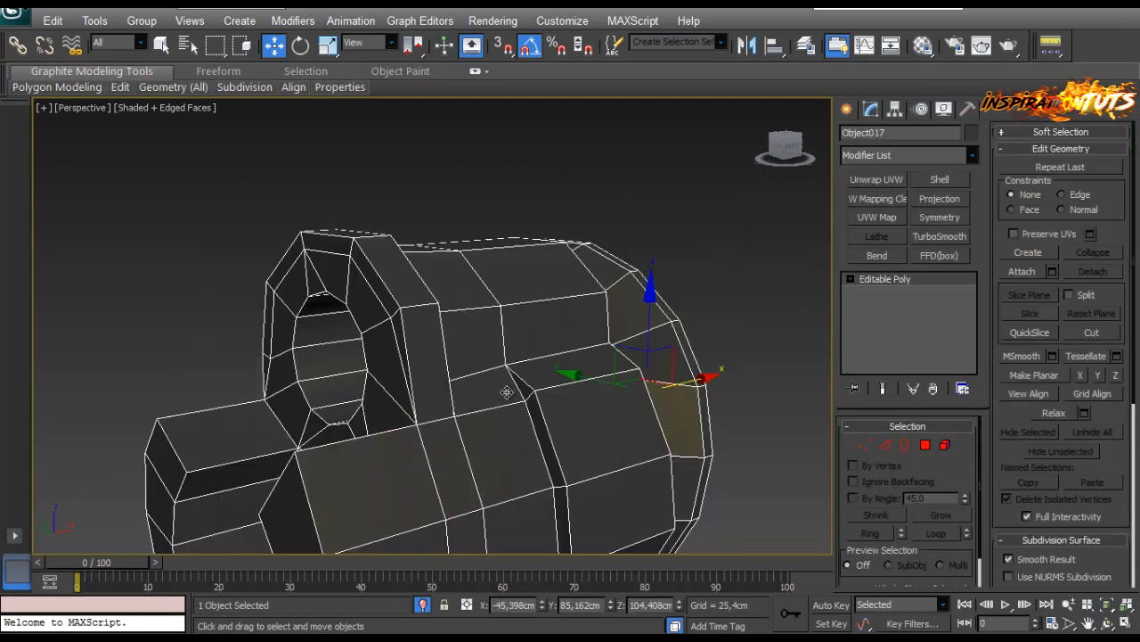
middle_click_drag(507, 392, 507, 392, "alt")
scroll(507, 392, "up", 2)
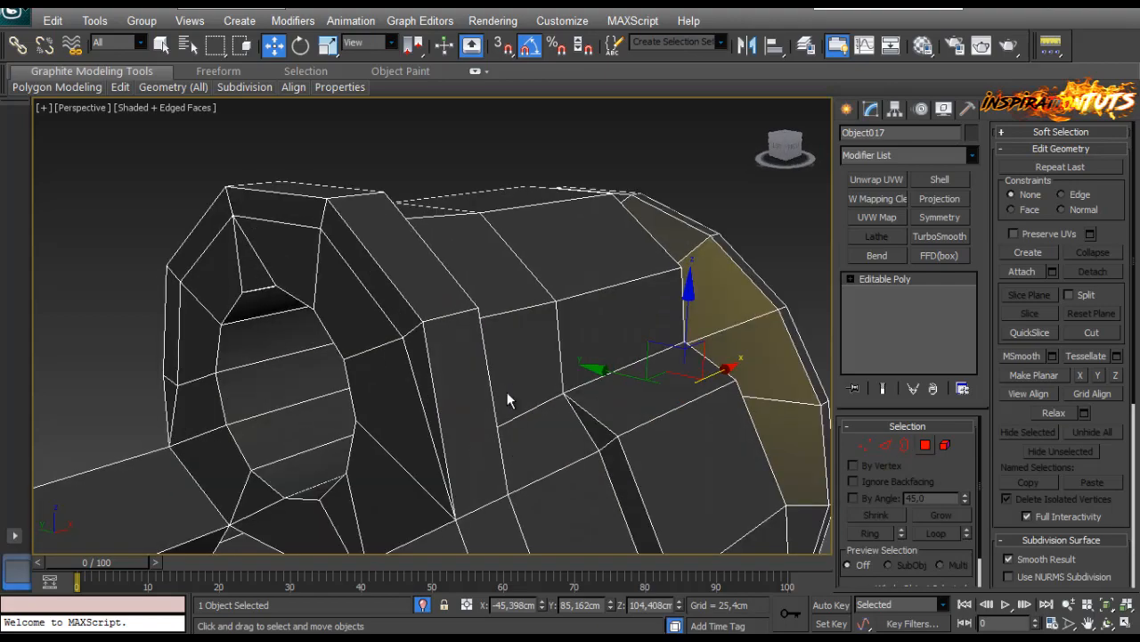
key("4")
scroll(506, 392, "down", 5)
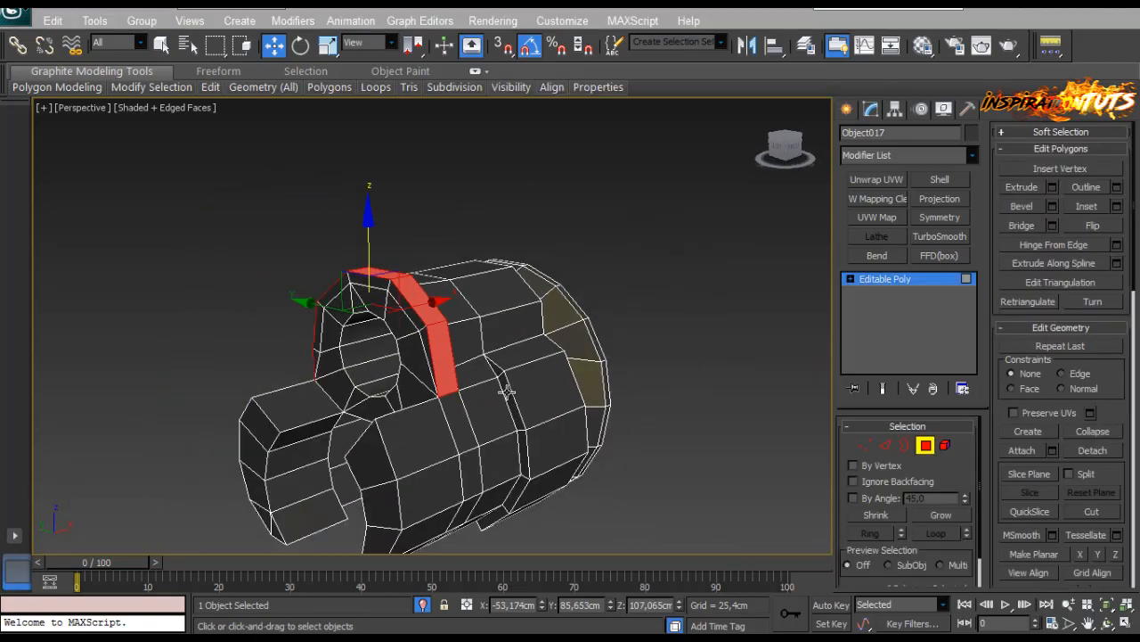
scroll(508, 399, "up", 4)
Try to chamfer the inner corner vertex of the barrel's side step and weld the resulting vertices.
key("1")
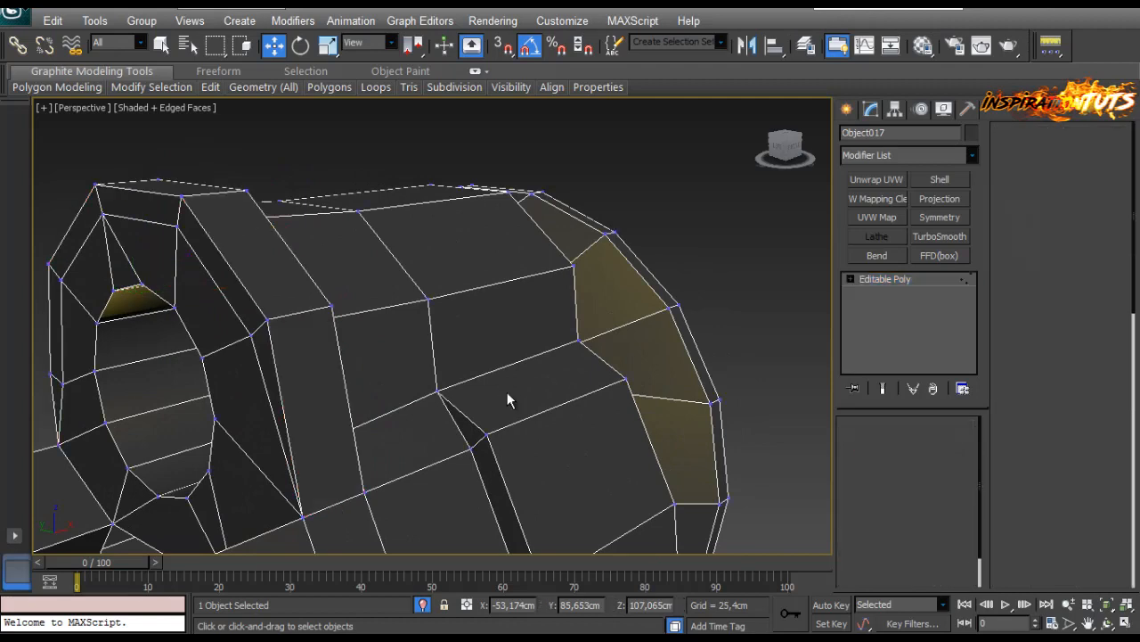
key("ctrl+shift+c")
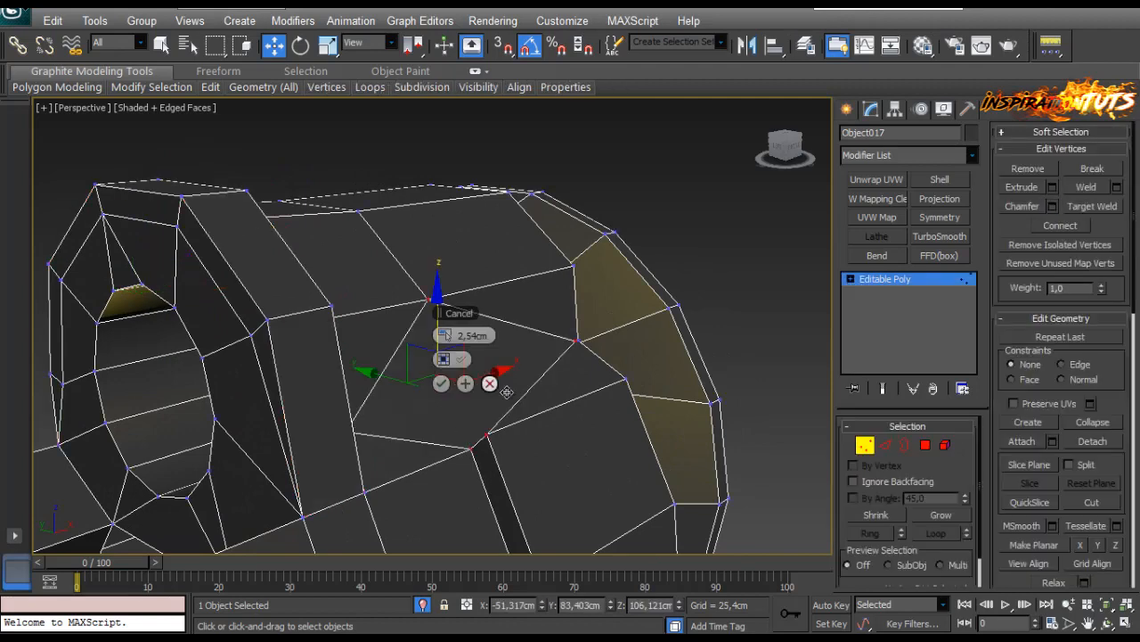
key("Return")
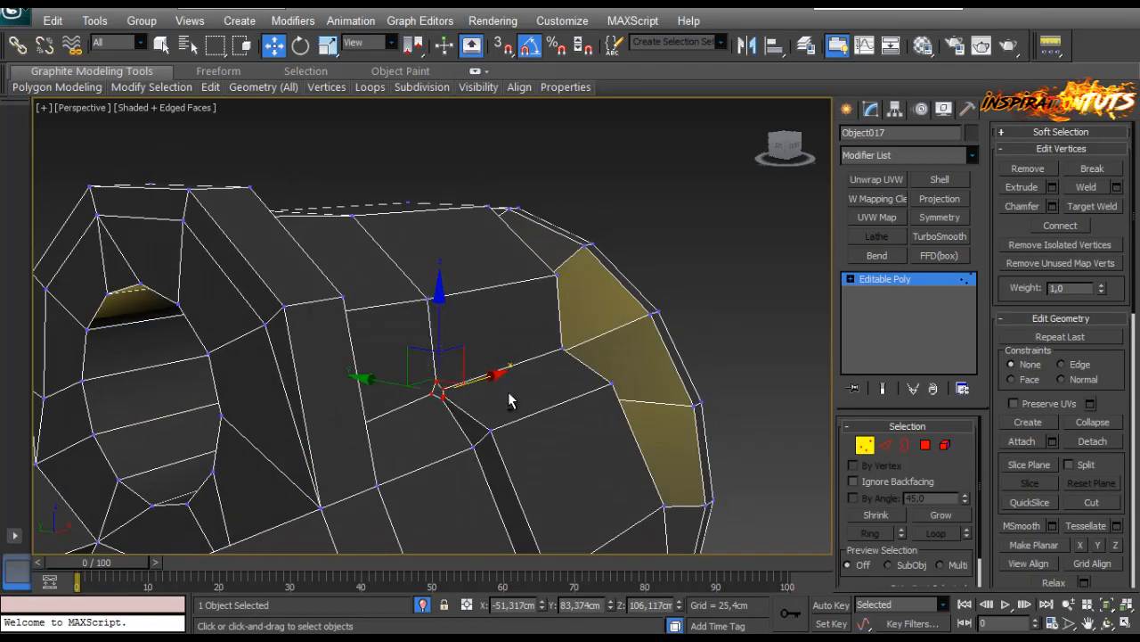
left_click(507, 393)
middle_click_drag(507, 393, 507, 393, "alt")
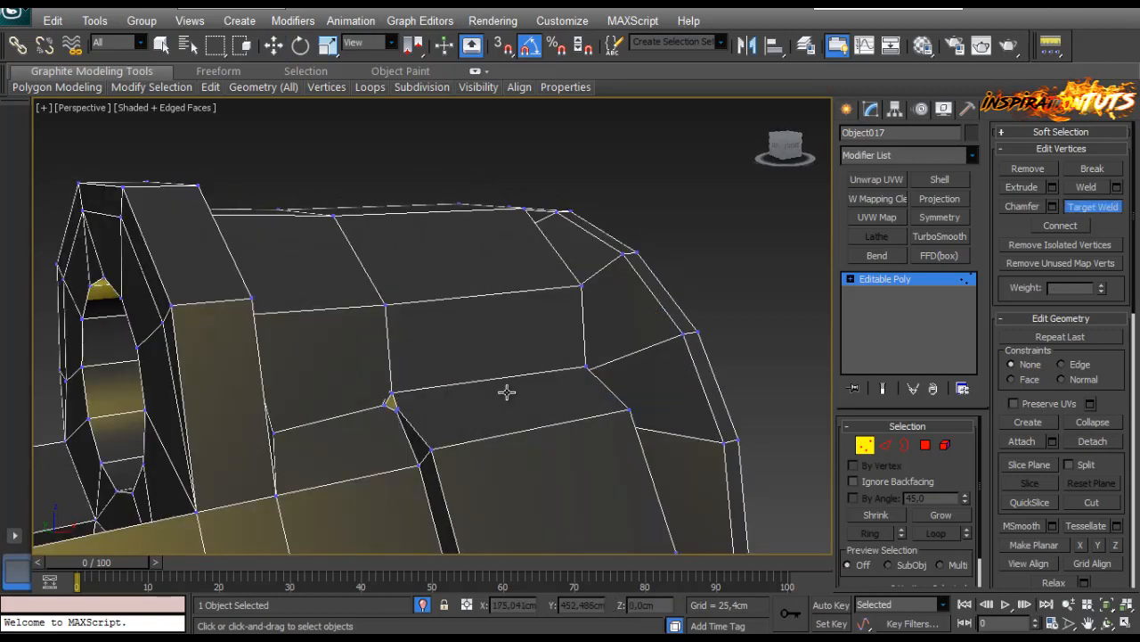
scroll(507, 400, "up", 3)
key("ctrl+z")
Try to weld and reposition the chamfered corner vertices of the side step, and undo the chamfer edits.
middle_click_drag(507, 392, 508, 400, "alt")
key("F3")
key("ctrl+shift+w")
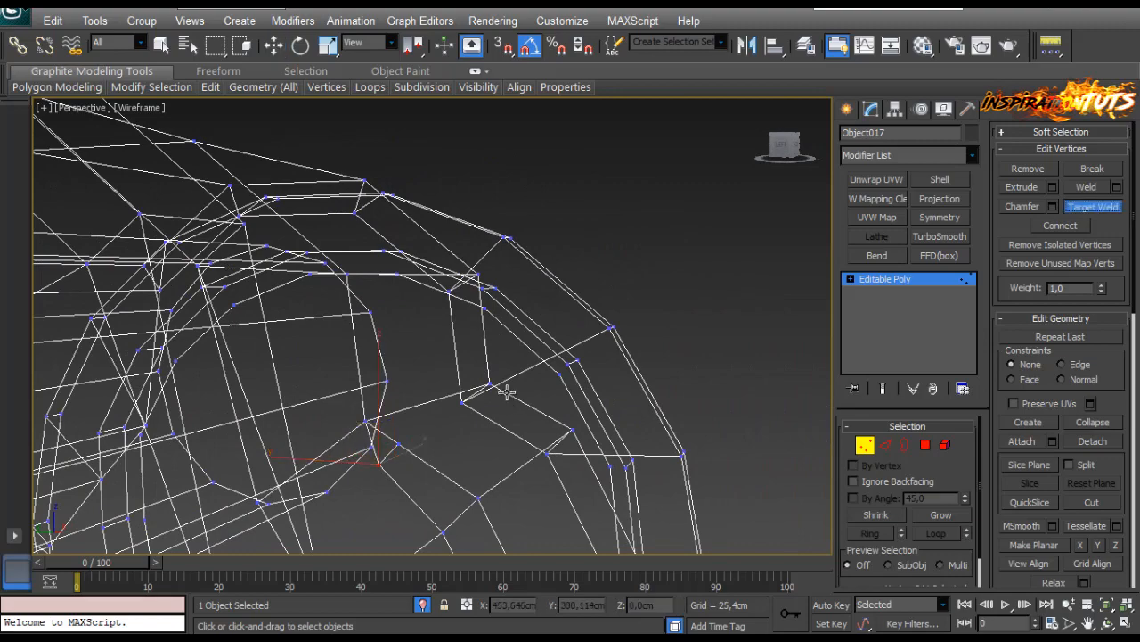
key("w")
middle_click_drag(509, 401, 507, 392, "alt")
key("F3")
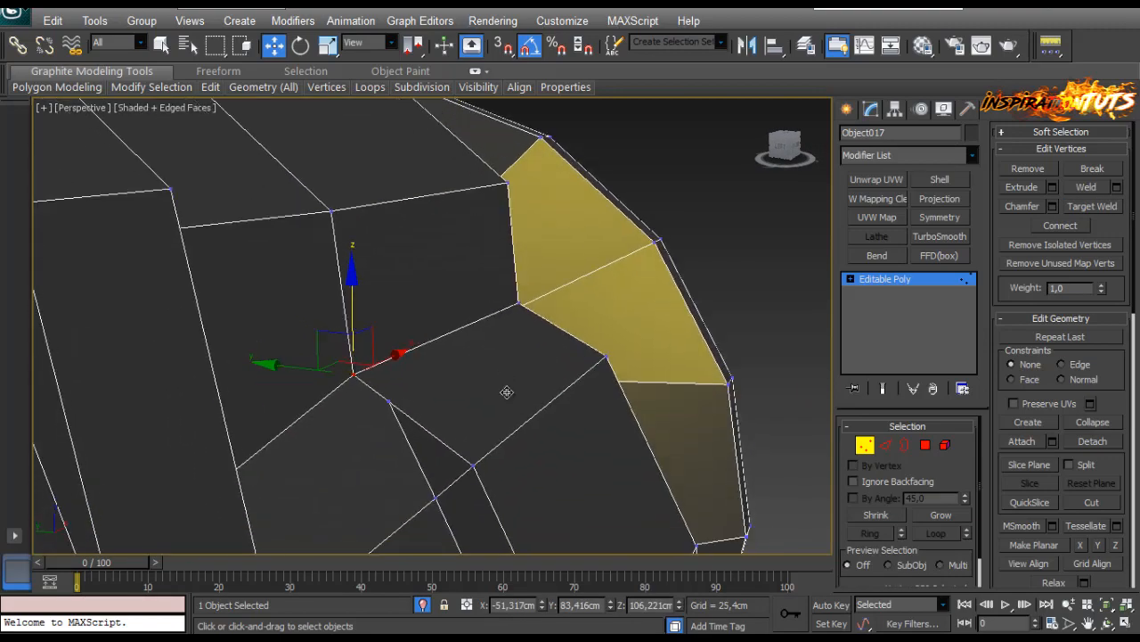
mouse_move(335, 352)
left_mouse_down()
mouse_move(364, 350)
mouse_move(405, 373)
left_mouse_up()
key("ctrl+z")
key("ctrl+z")
middle_click_drag(507, 392, 508, 400, "alt")
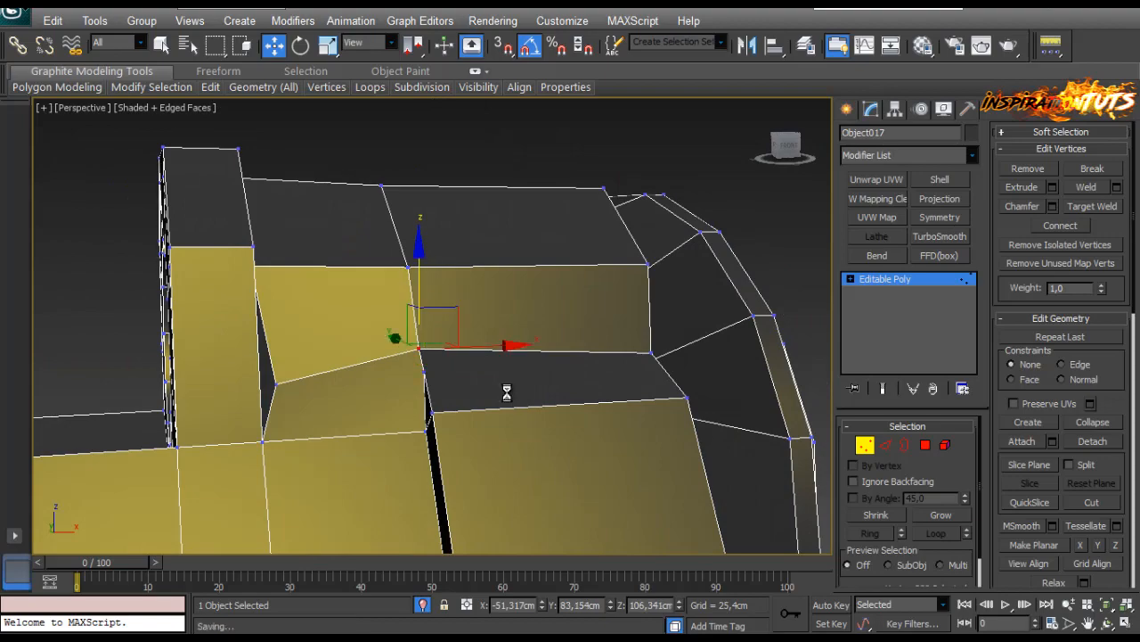
left_click_drag(506, 392, 507, 393)
middle_click_drag(507, 393, 508, 393, "alt")
left_click_drag(509, 393, 508, 392)
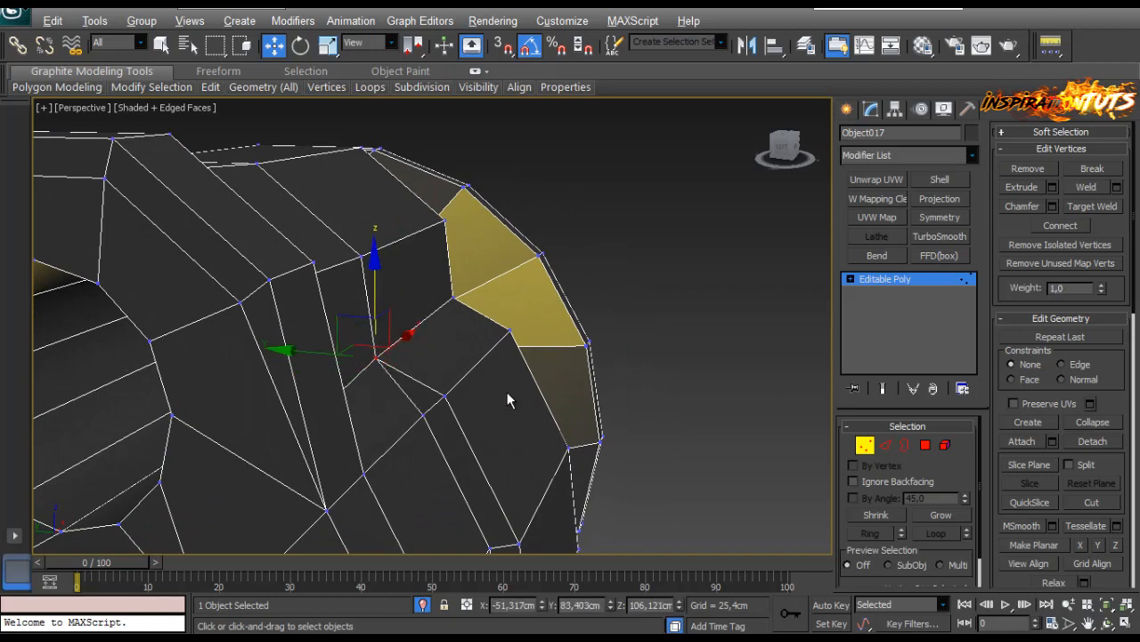
Delete the side-step polygon and the polygon directly above it behind the collar.
middle_click_drag(507, 393, 507, 392, "alt")
left_click(507, 392)
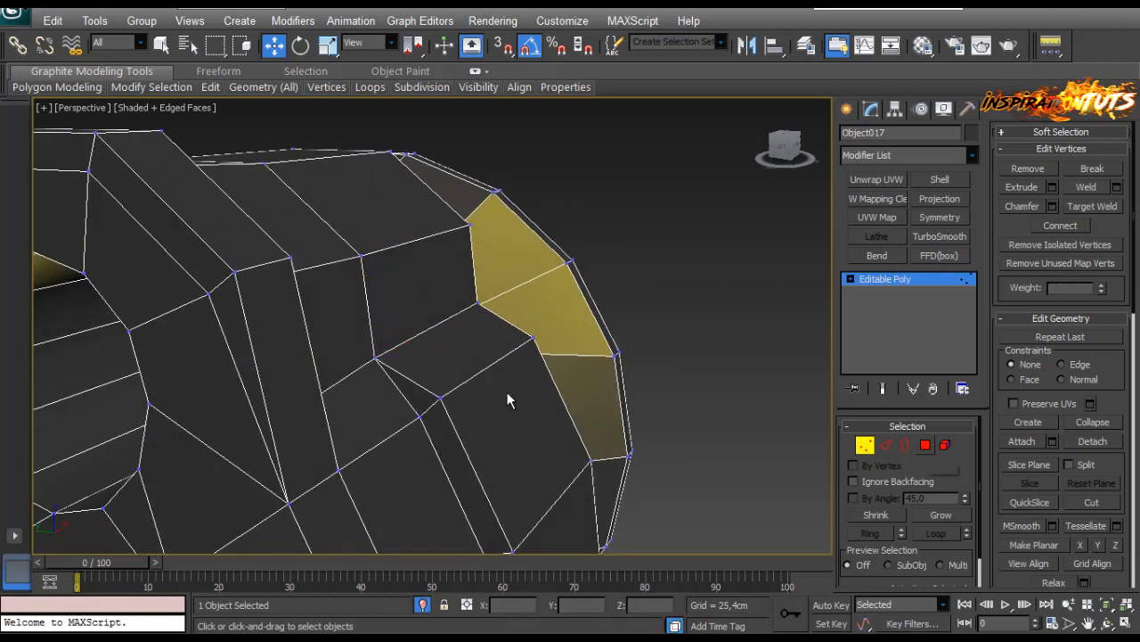
key("4")
key("Delete")
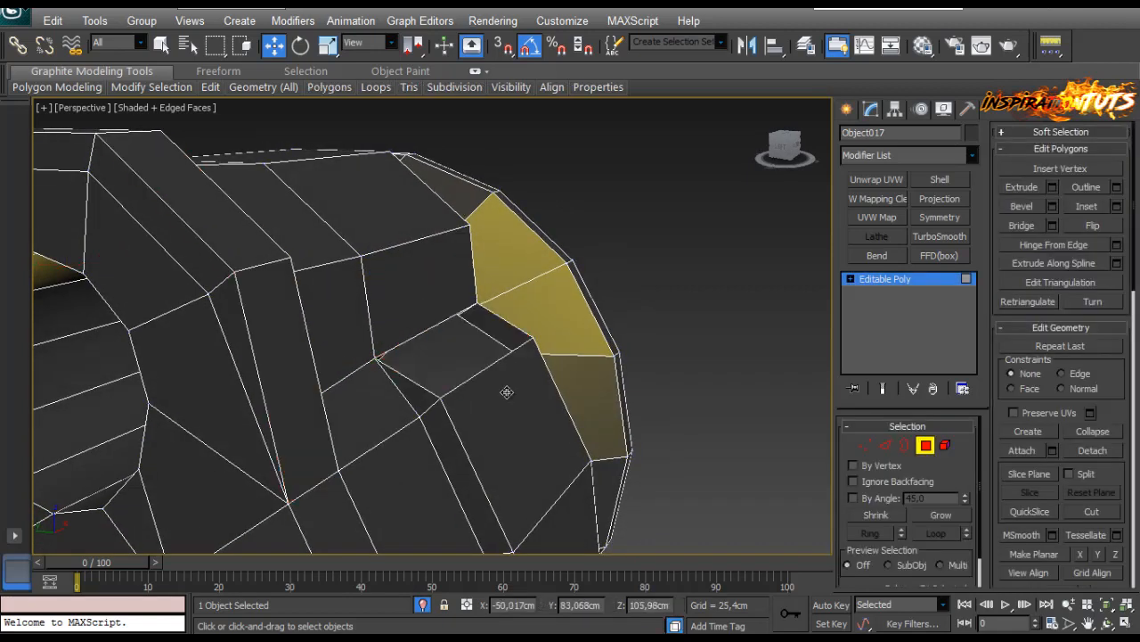
key("ctrl+z")
key("Delete")
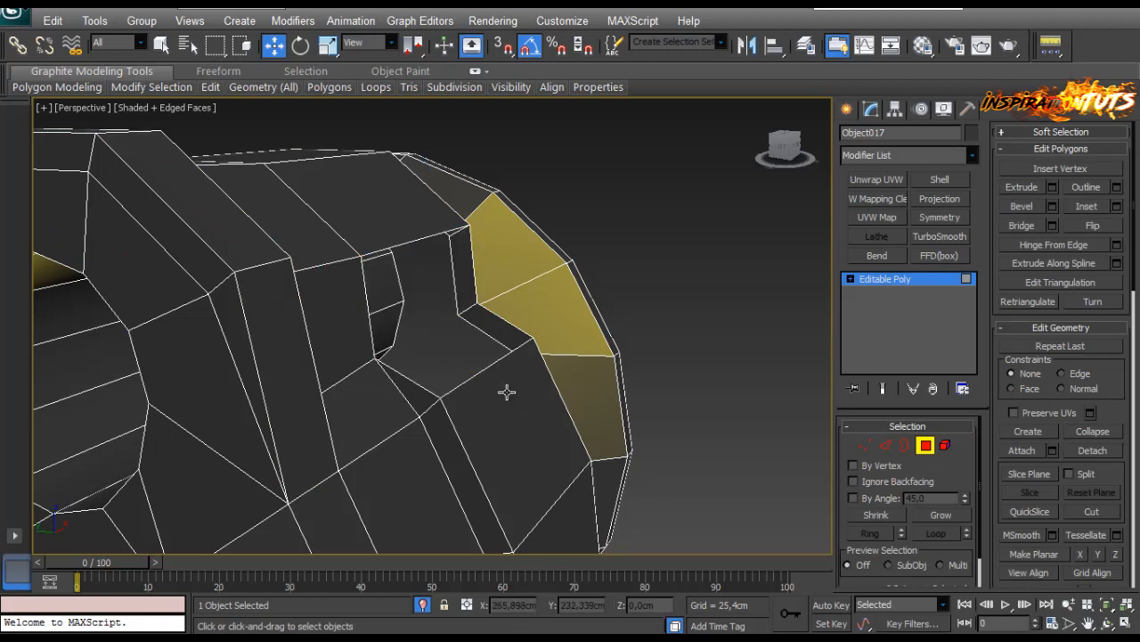
Extend the opening's collar-side border edges in the YZ plane into a narrow strip and target-weld its loose lower end.
key("2")
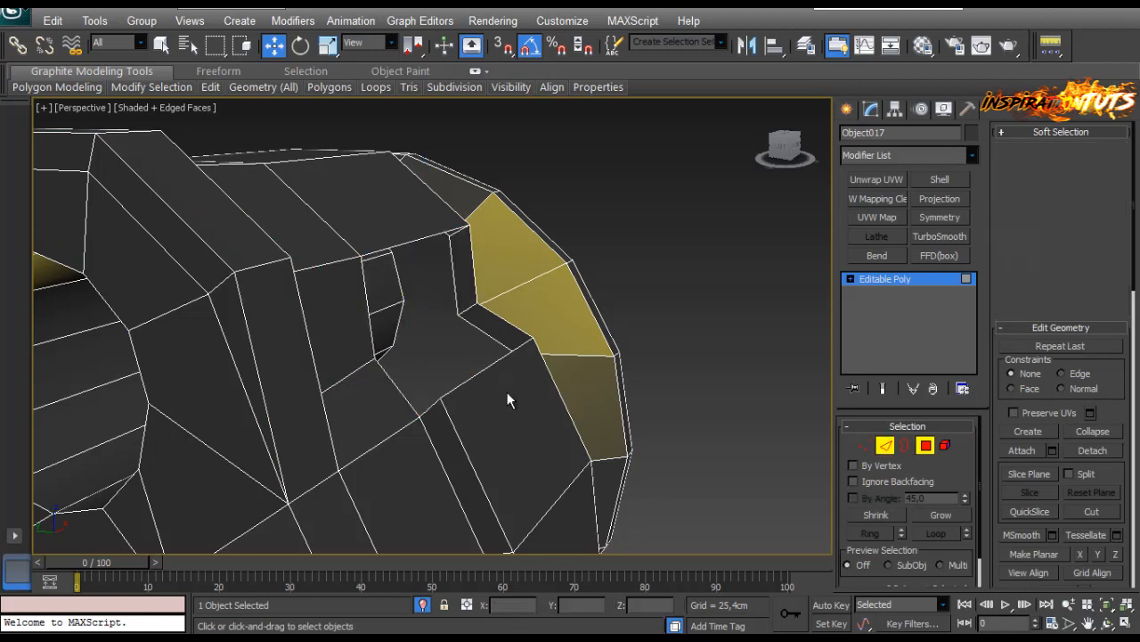
middle_click_drag(509, 400, 506, 392, "alt")
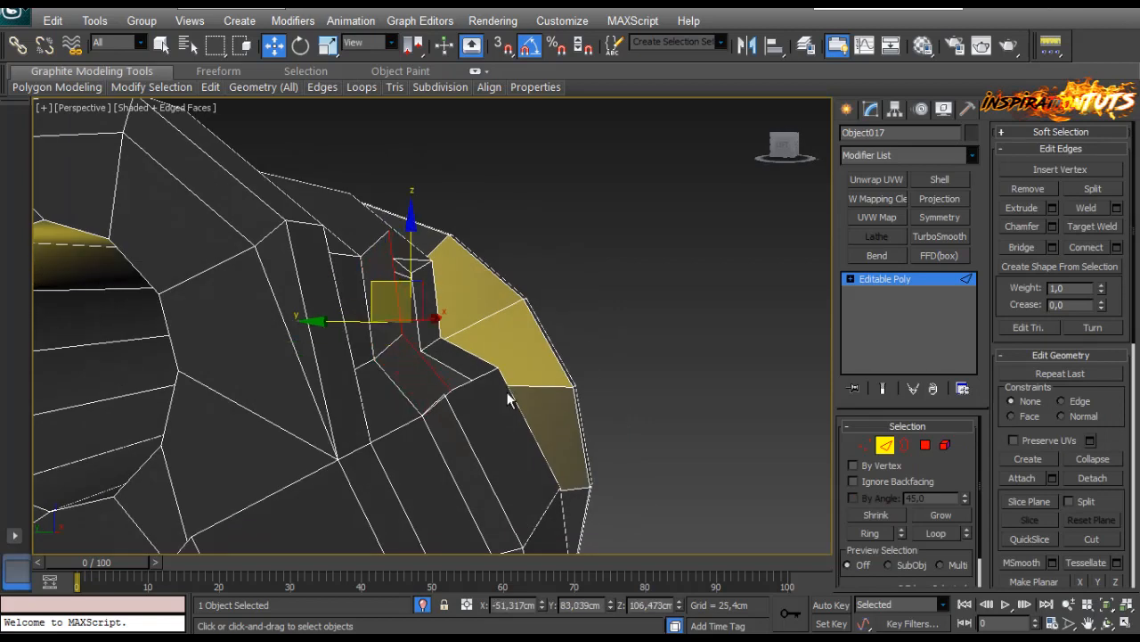
key("1")
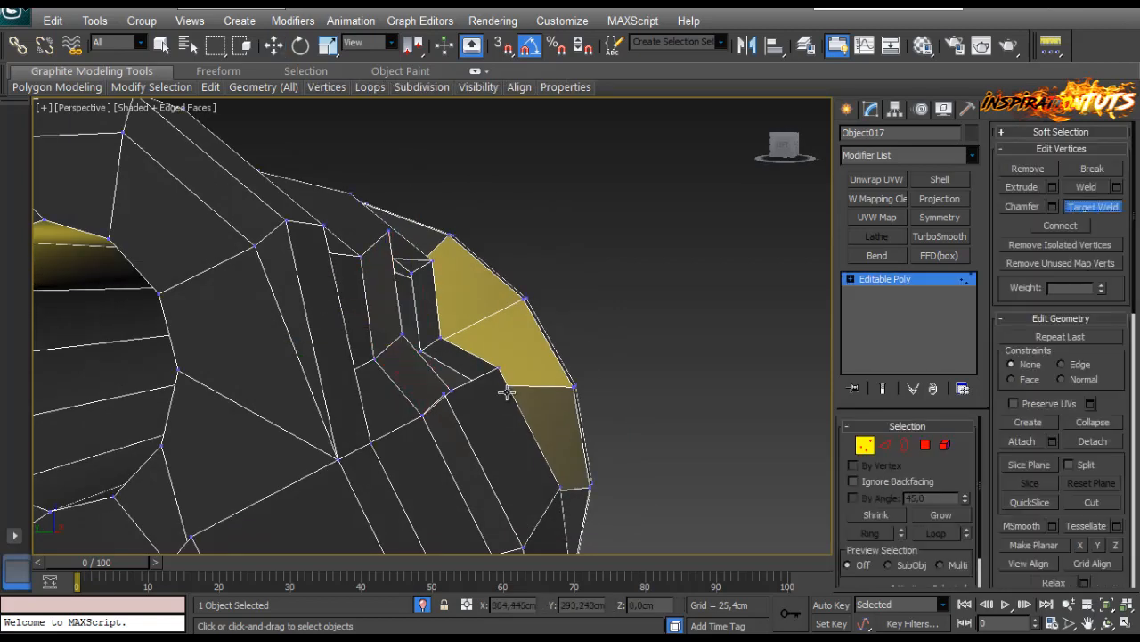
middle_click_drag(507, 392, 508, 400, "alt")
key("4")
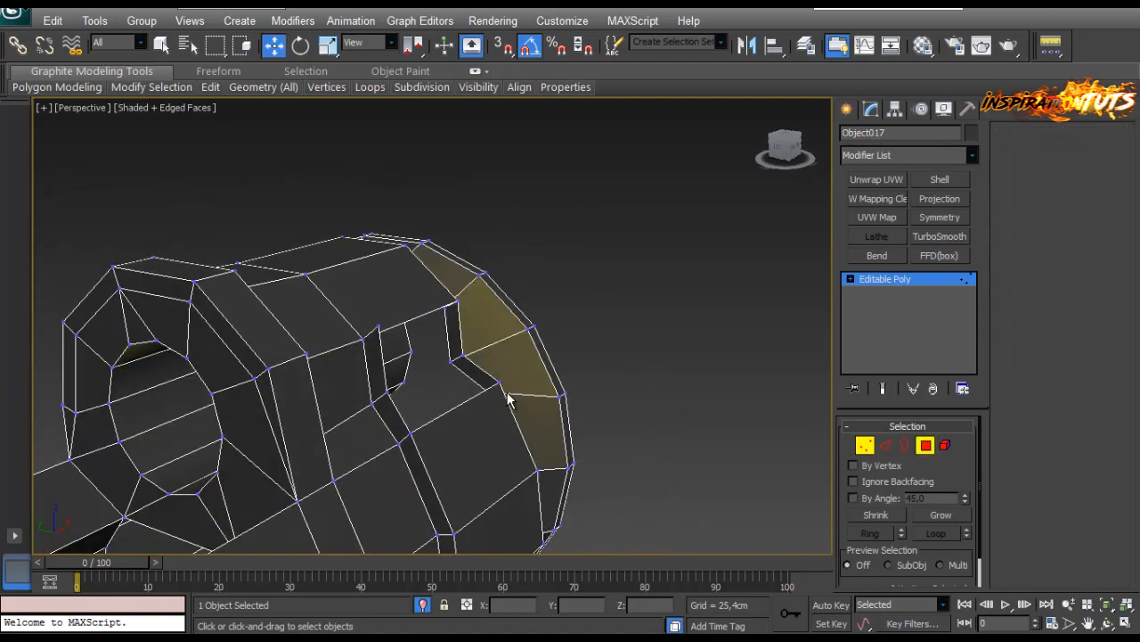
mouse_move(507, 399)
middle_mouse_down("alt")
mouse_move(507, 390)
mouse_move(508, 400)
middle_mouse_up("alt")
key("1")
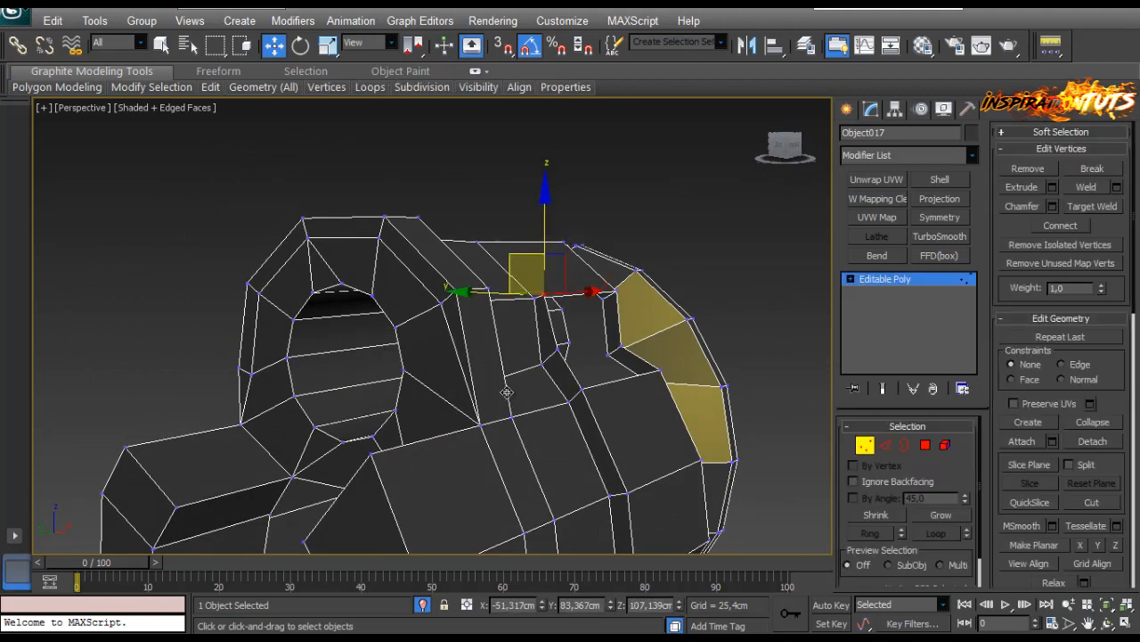
Adjust the new strip's vertices around the opening, using target weld on its loose upper end.
middle_click_drag(506, 392, 509, 398, "alt")
key("ctrl+shift+w")
scroll(508, 399, "up", 3)
key("w")
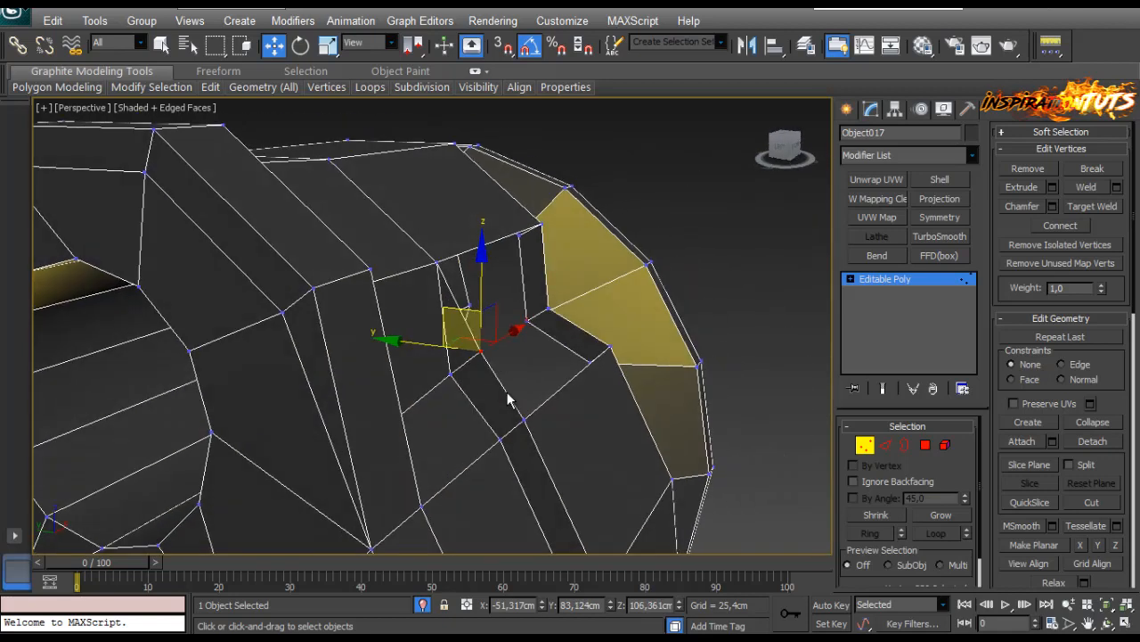
Select the two inner-corner vertices at the opening's far end and move them slightly in the YZ plane.
left_click(451, 374)
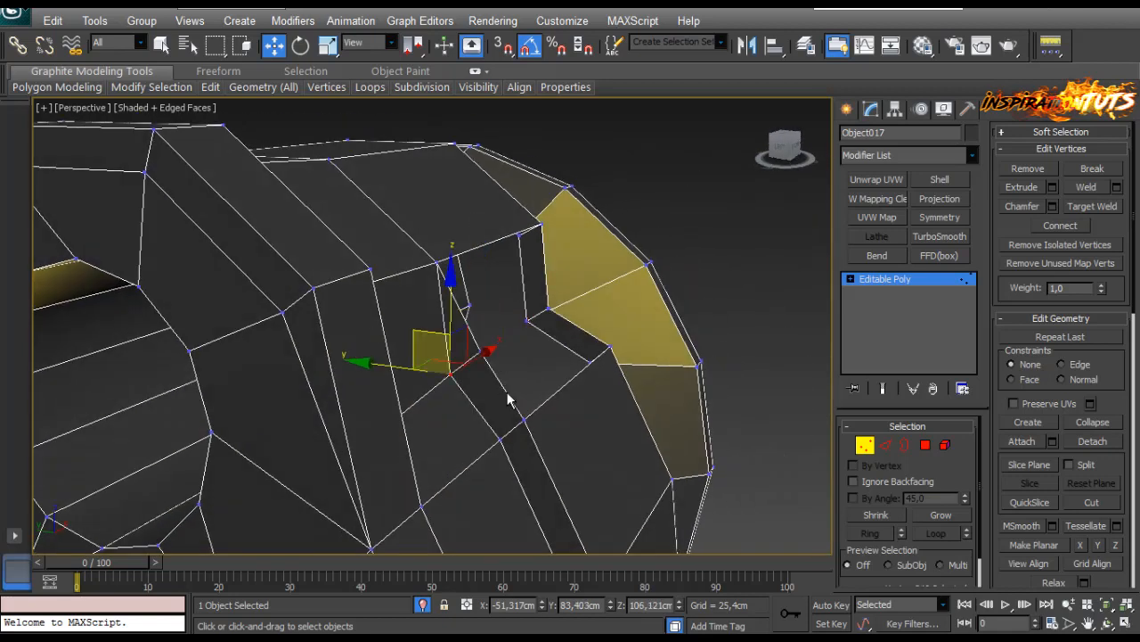
key("ctrl+y")
left_click(527, 320, "ctrl")
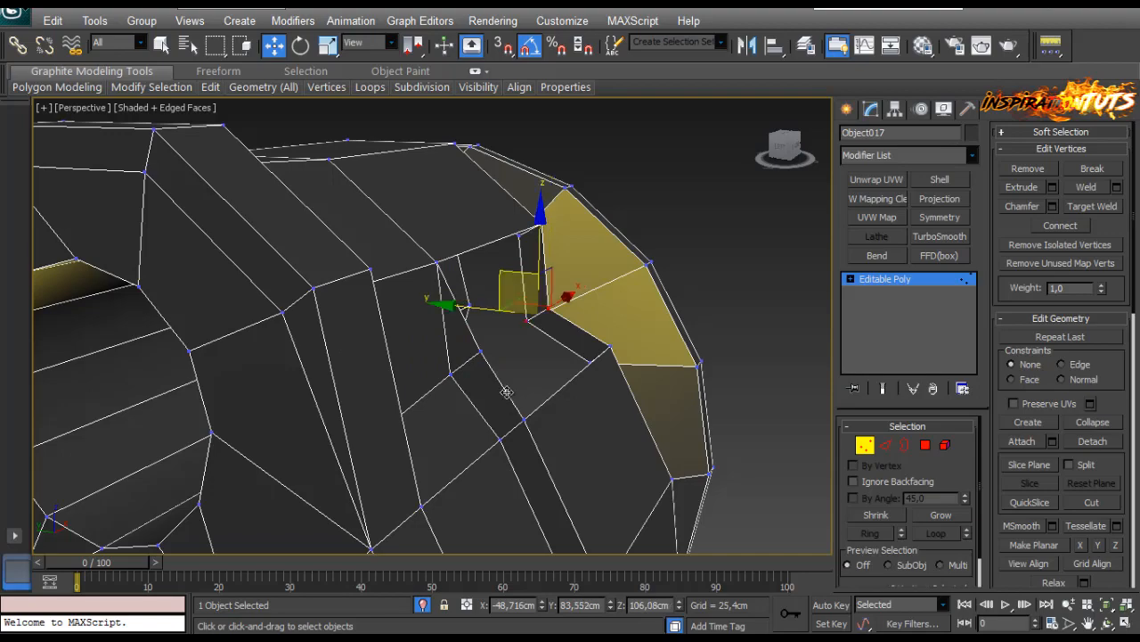
left_click_drag(518, 291, 527, 288)
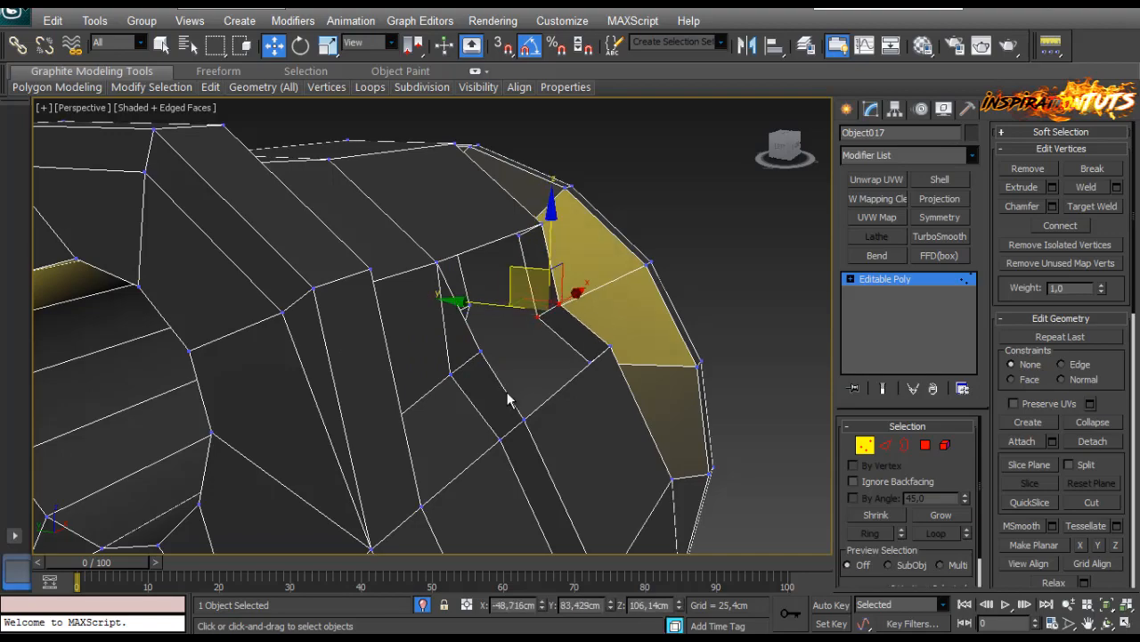
Select the border of the opening behind the collar and cap it with a polygon.
mouse_move(507, 392)
middle_mouse_down("alt")
mouse_move(606, 394)
mouse_move(512, 399)
mouse_move(508, 410)
middle_mouse_up("alt")
left_click(508, 393)
key("3")
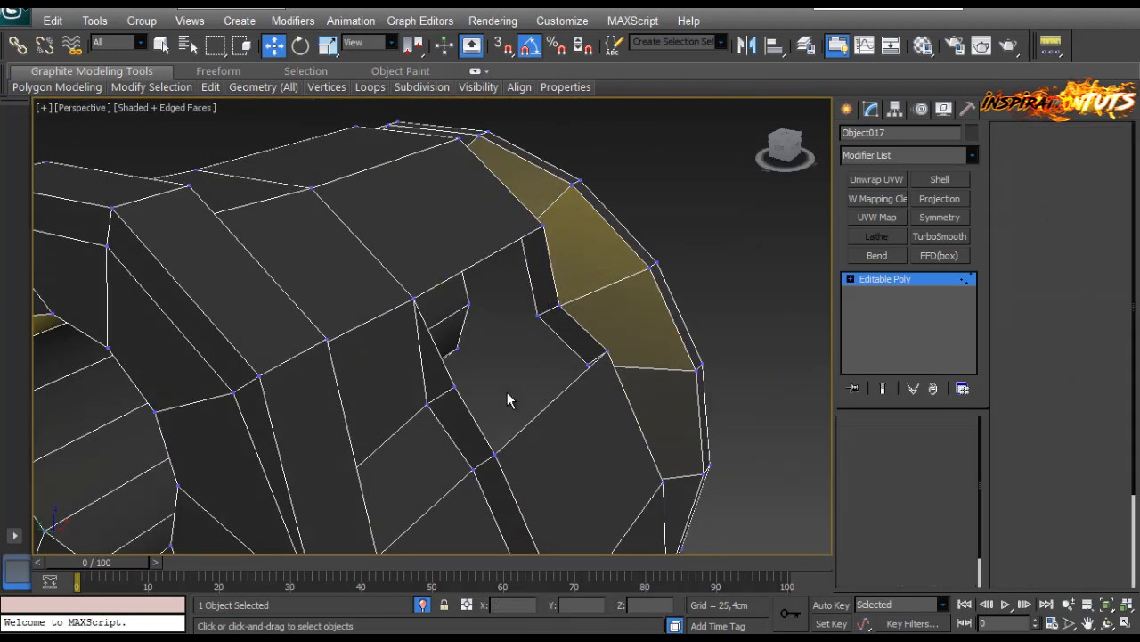
left_click(508, 401)
Select the two opposite vertices on the new cap's collar-side and far-side edges and connect them across the cap.
key("1")
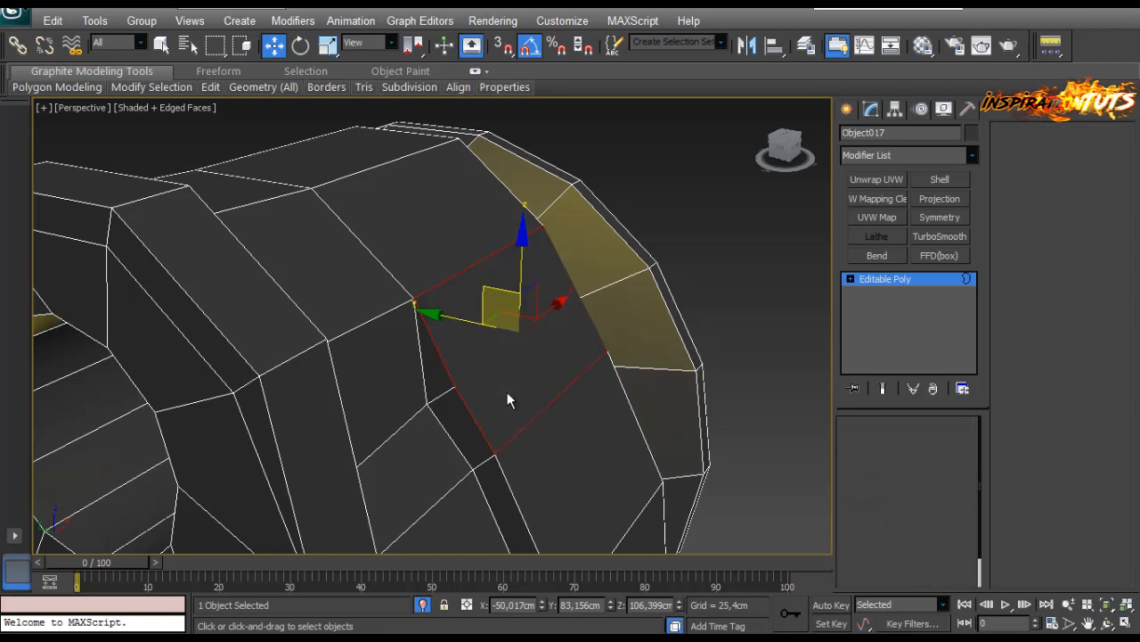
key("F3")
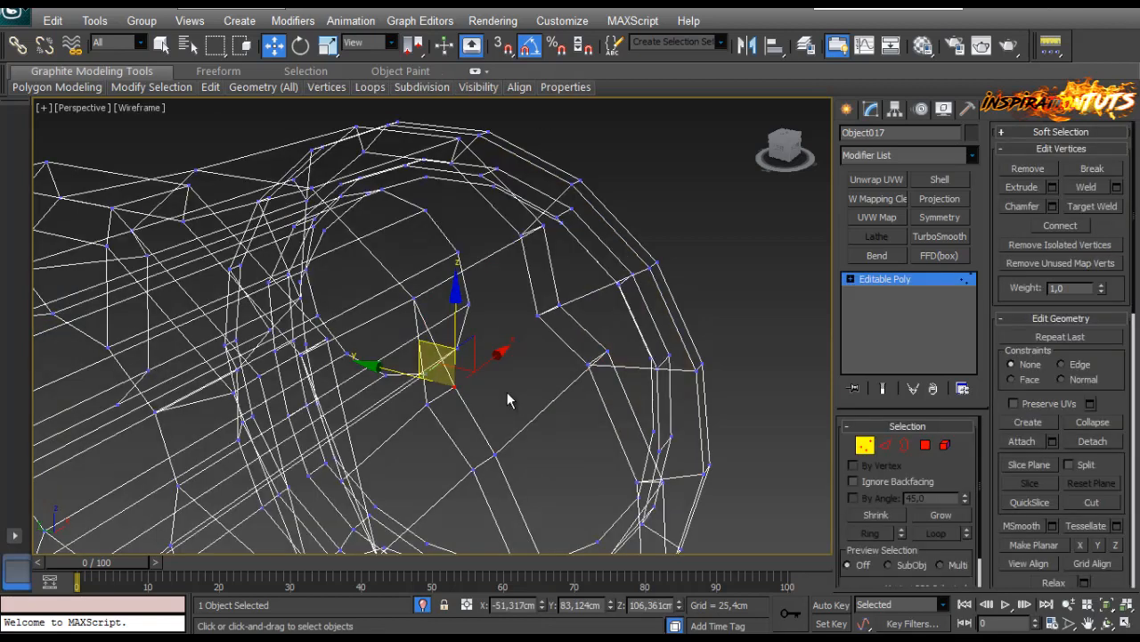
left_click(558, 307, "ctrl")
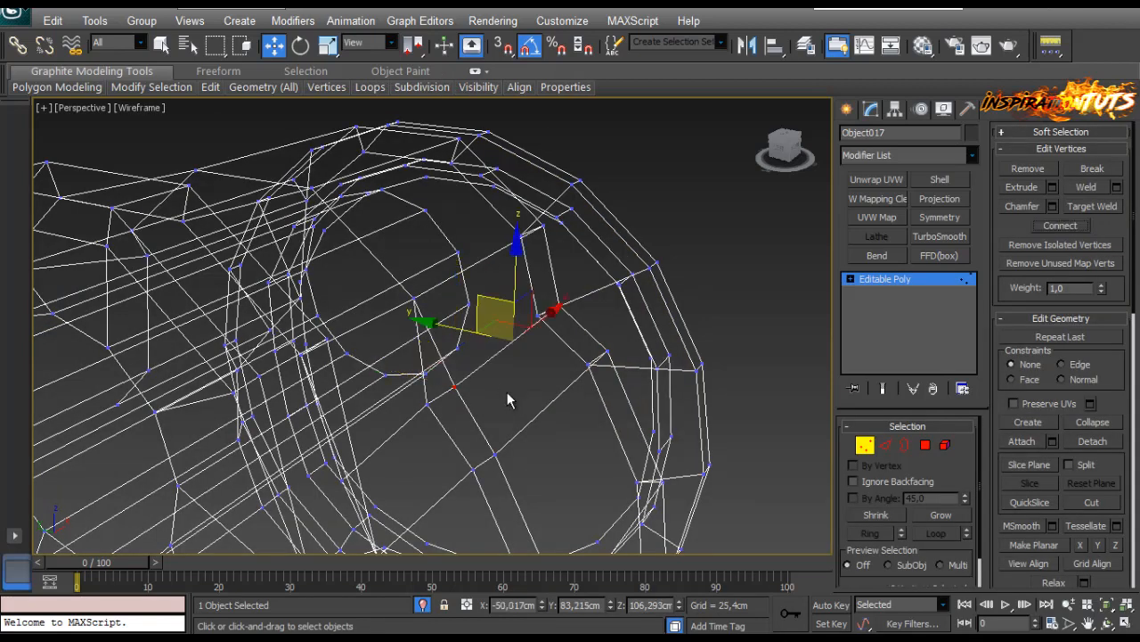
left_click(506, 399)
key("F3")
scroll(508, 401, "down", 6)
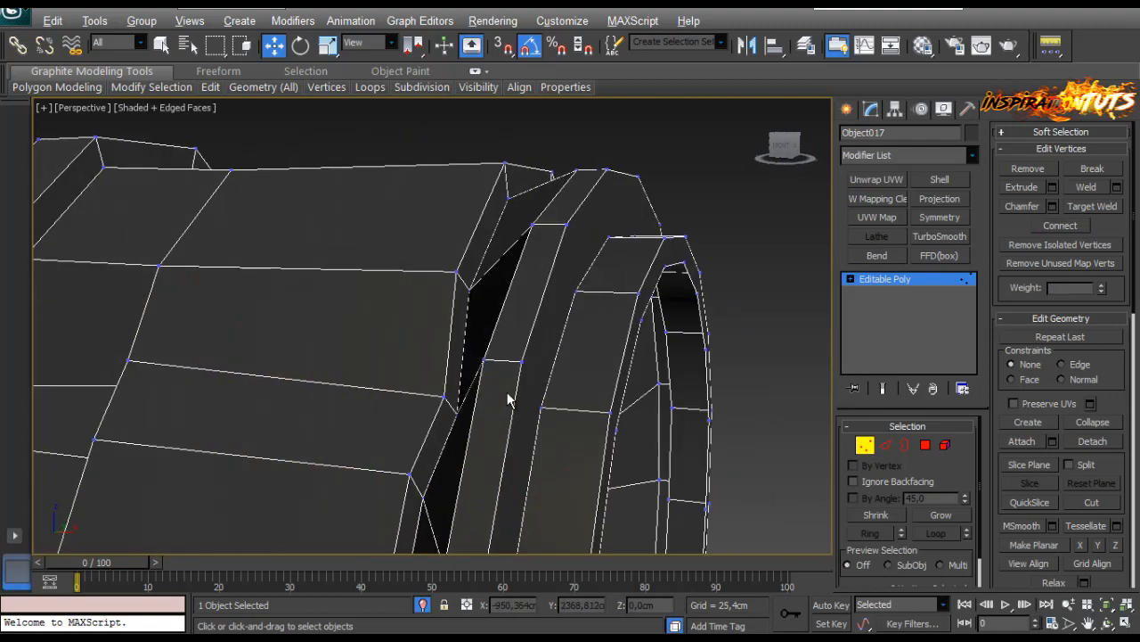
Auto-smooth the entire pronged part with a 45-degree threshold.
middle_click_drag(508, 393, 506, 392, "alt")
scroll(509, 393, "down", 3)
scroll(509, 393, "up", 3)
key("1")
key("5")
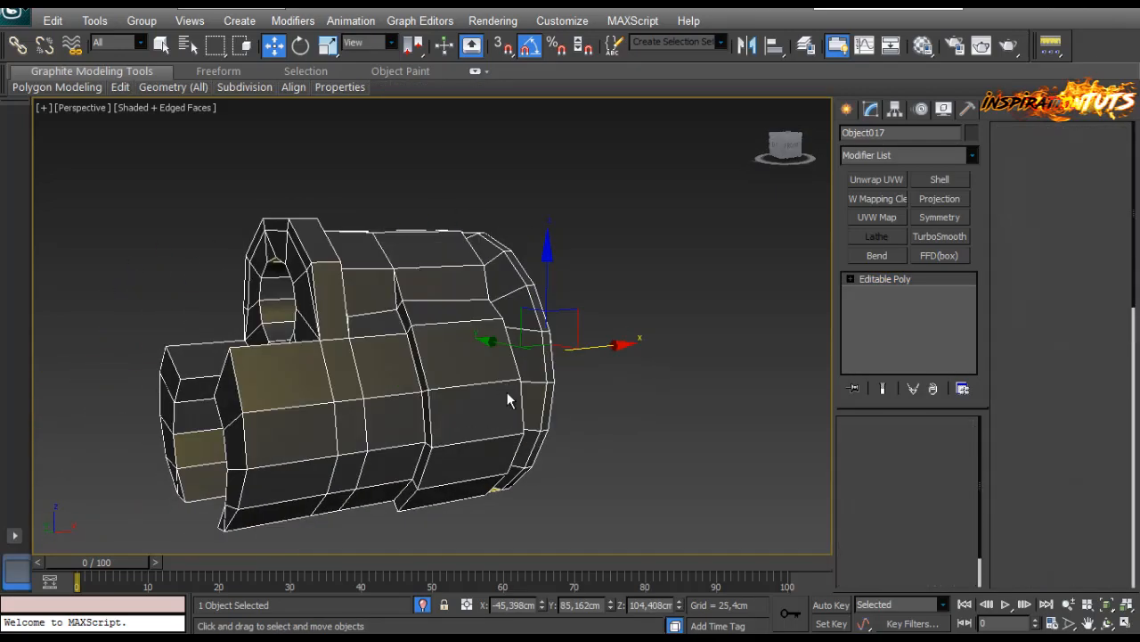
left_click(506, 392)
scroll(1060, 356, "down", 5)
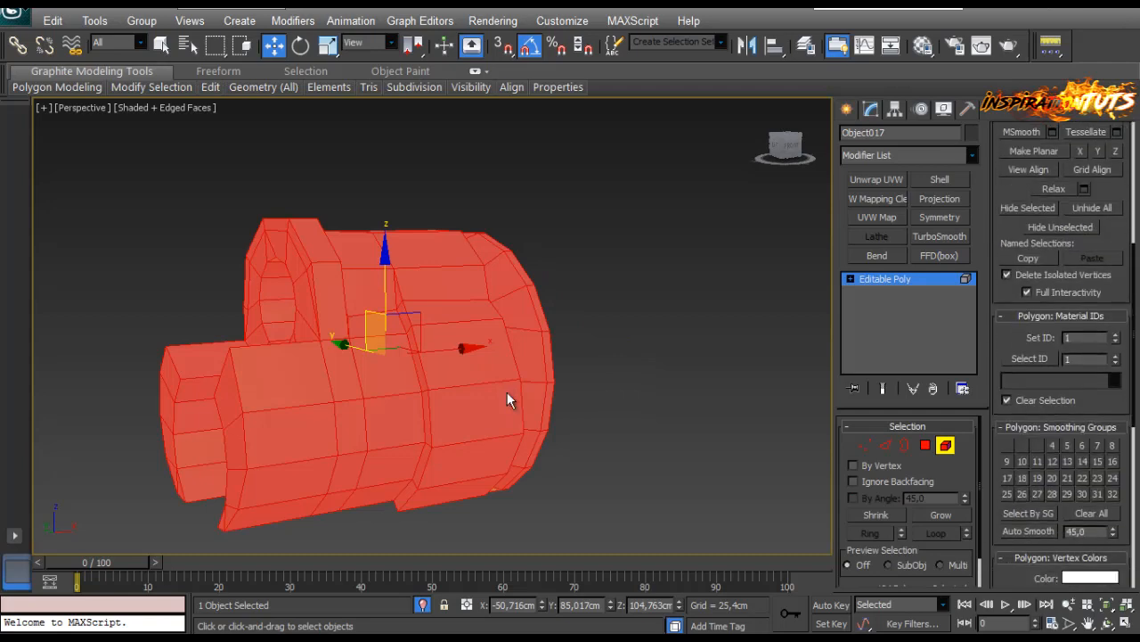
key("5")
key("ctrl+d")
Check the pronged part's shading without edges and exit isolation to bring back the full rifle.
middle_click_drag(506, 392, 506, 390, "alt")
key("F4")
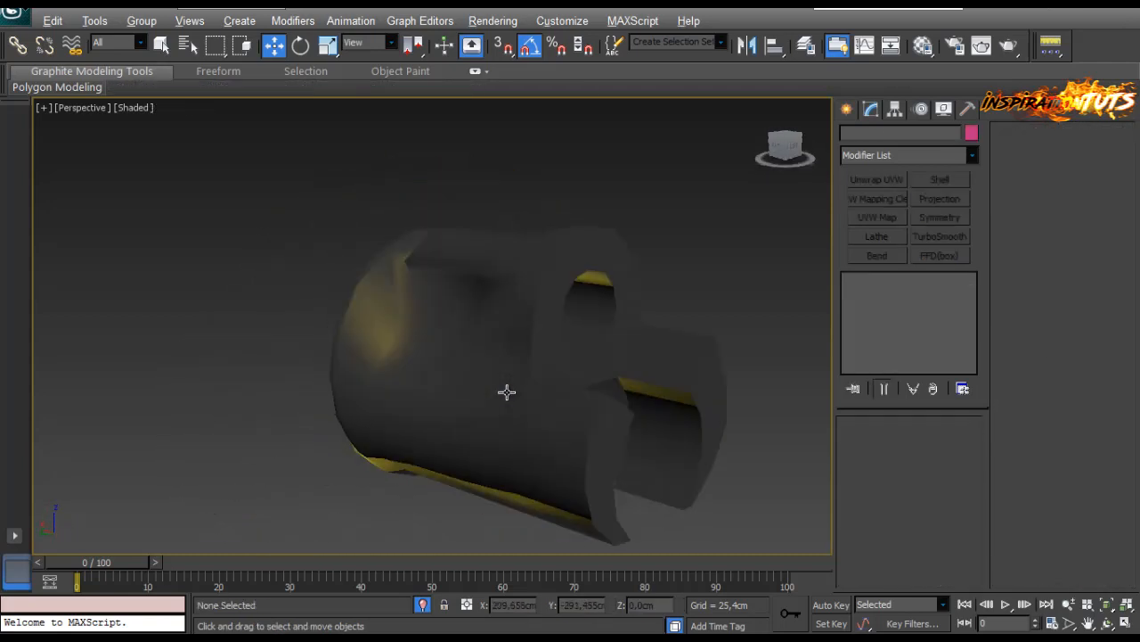
left_click(506, 390)
key("alt+q")
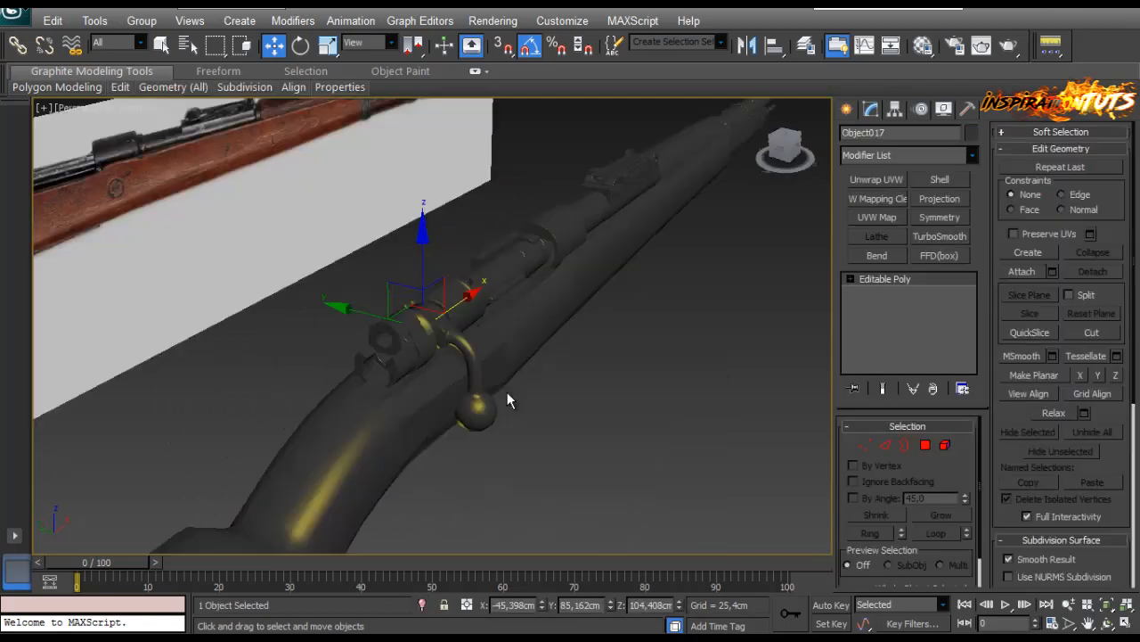
key("F4")
Copy the Quad Chamfer modifier from the cylindrical receiver sleeve in front of the bolt handle.
middle_click_drag(506, 392, 506, 392, "alt")
scroll(506, 392, "up", 4)
left_click(507, 392)
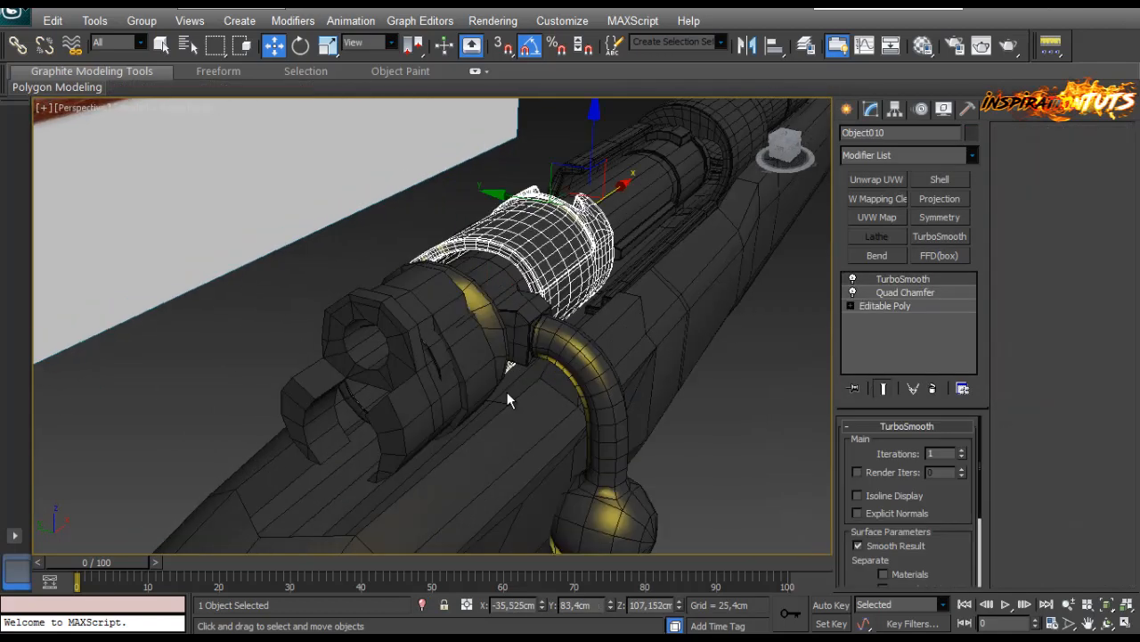
left_click(904, 292)
right_click(889, 292)
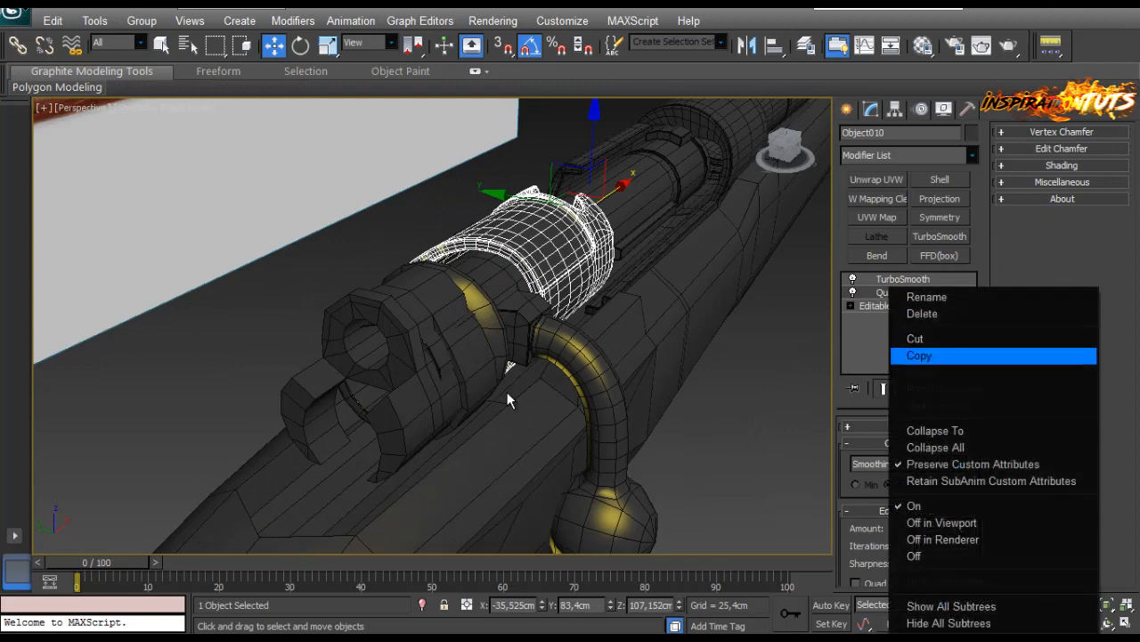
left_click(923, 356)
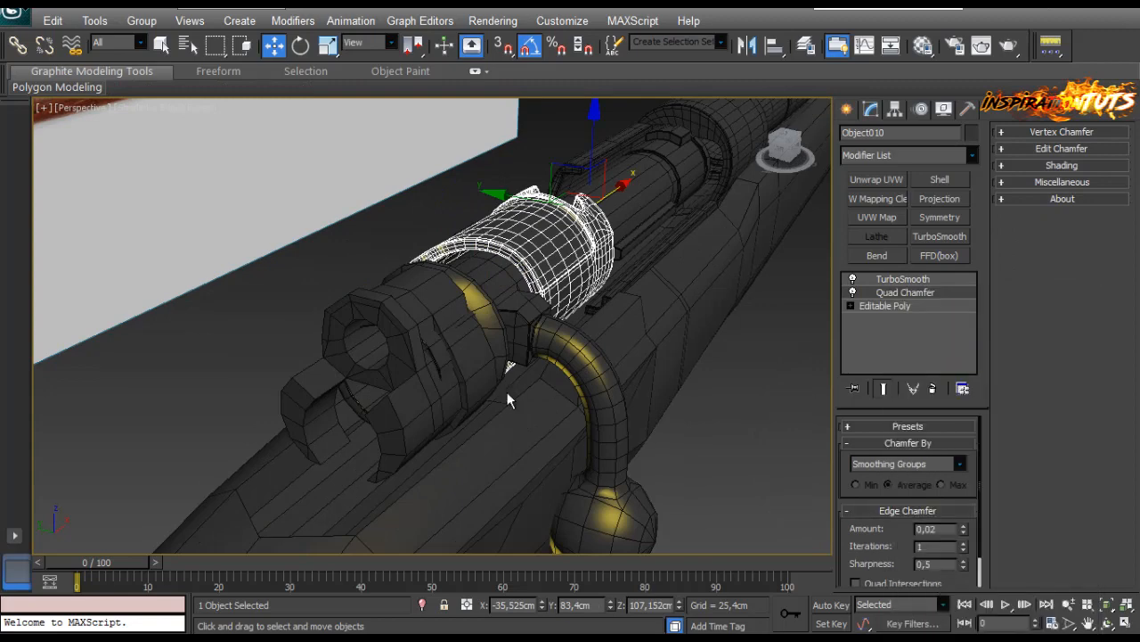
Paste the Quad Chamfer modifier onto the pronged part with an amount of 0.01 and add TurboSmooth with 1 iteration.
left_click(485, 370)
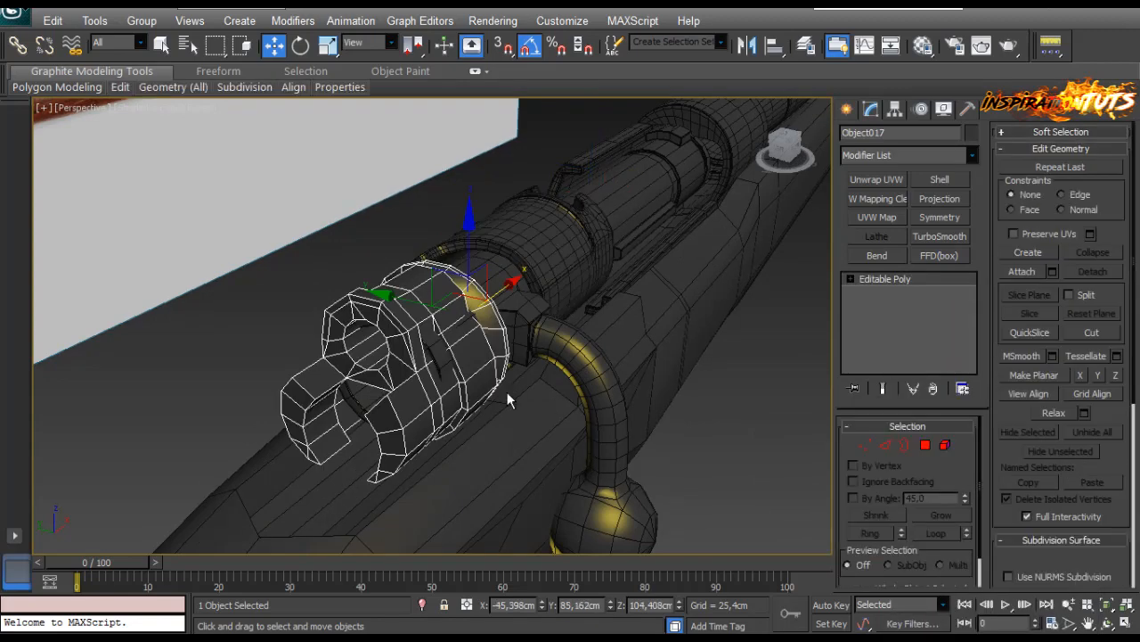
right_click(863, 305)
left_click(893, 316)
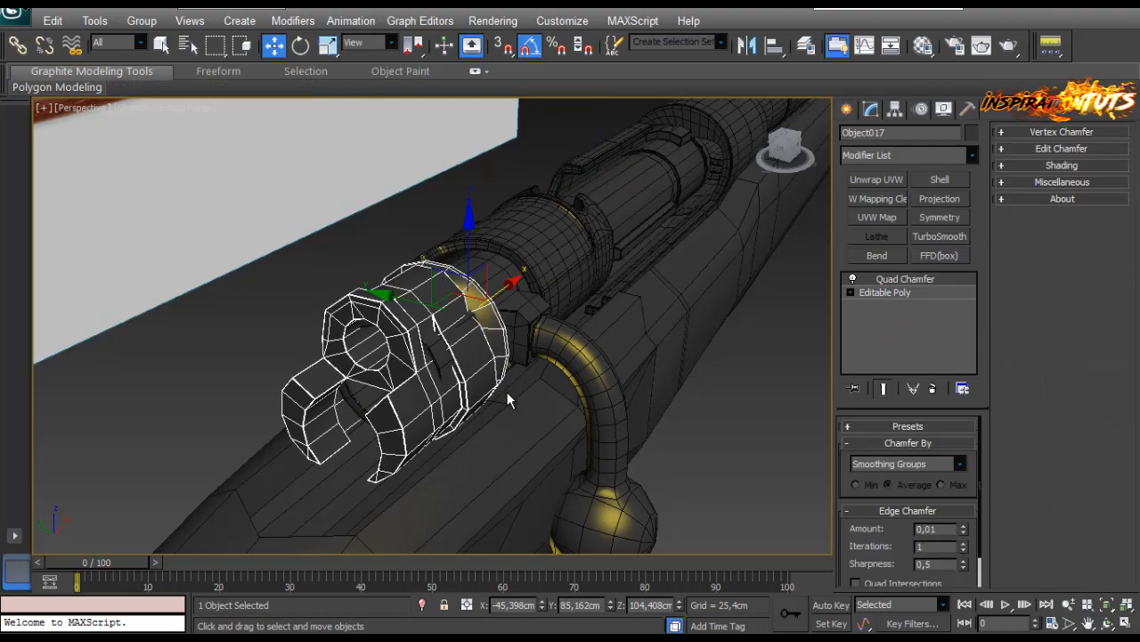
left_click(507, 392)
left_click(495, 381)
scroll(507, 392, "up", 5)
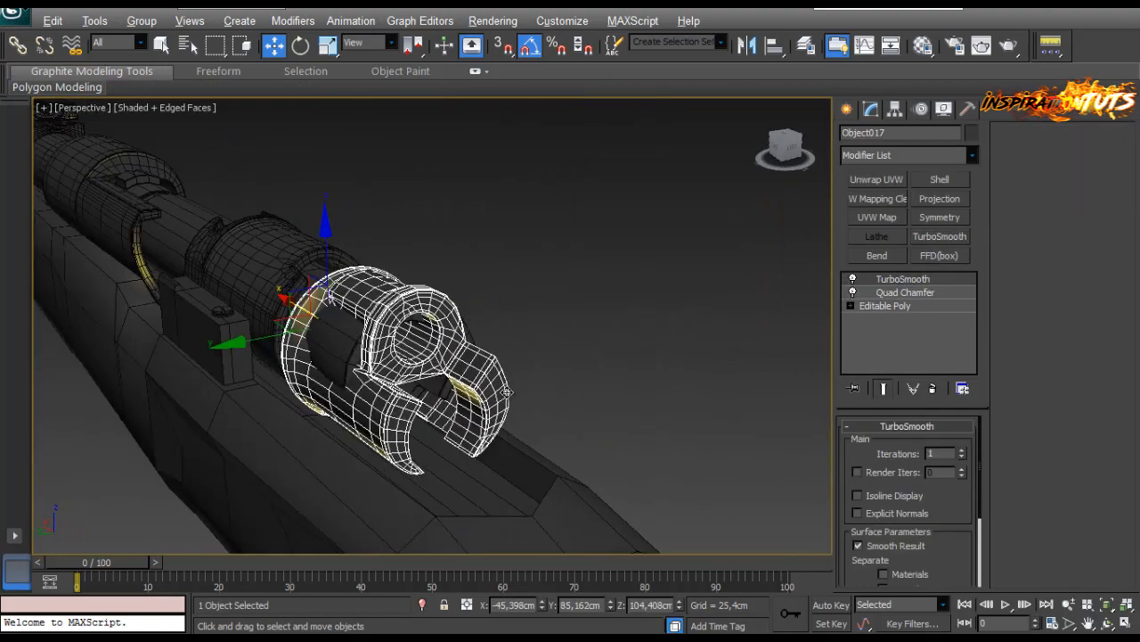
key("ctrl+d")
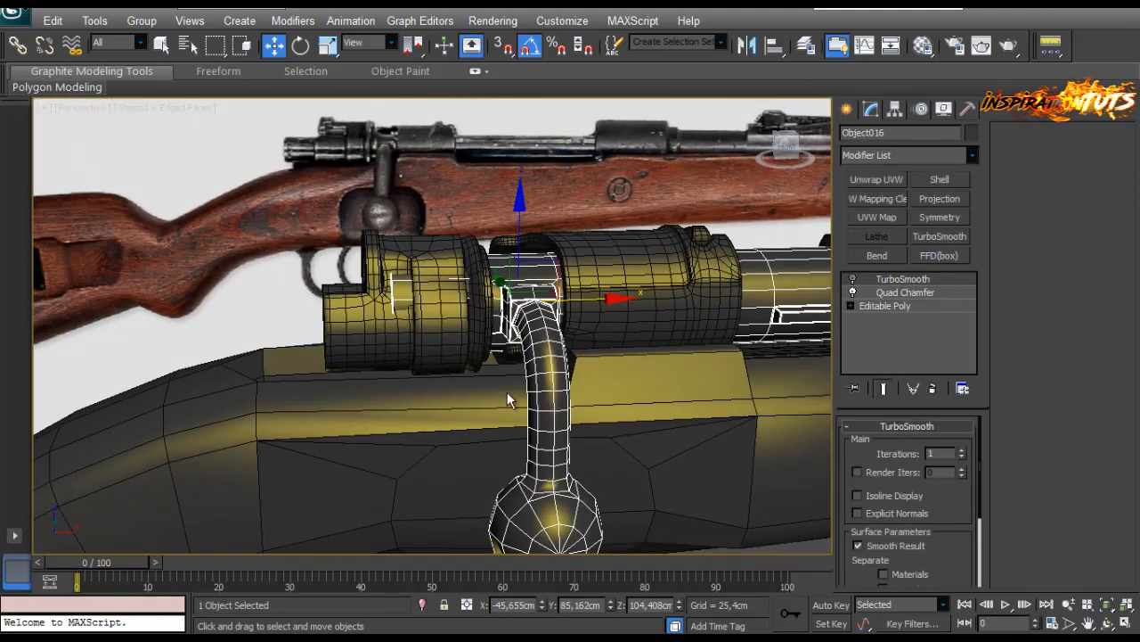
Move the bolt's rear-end vertices along X toward the handle so the end sits deeper inside the pronged part.
left_click(885, 306)
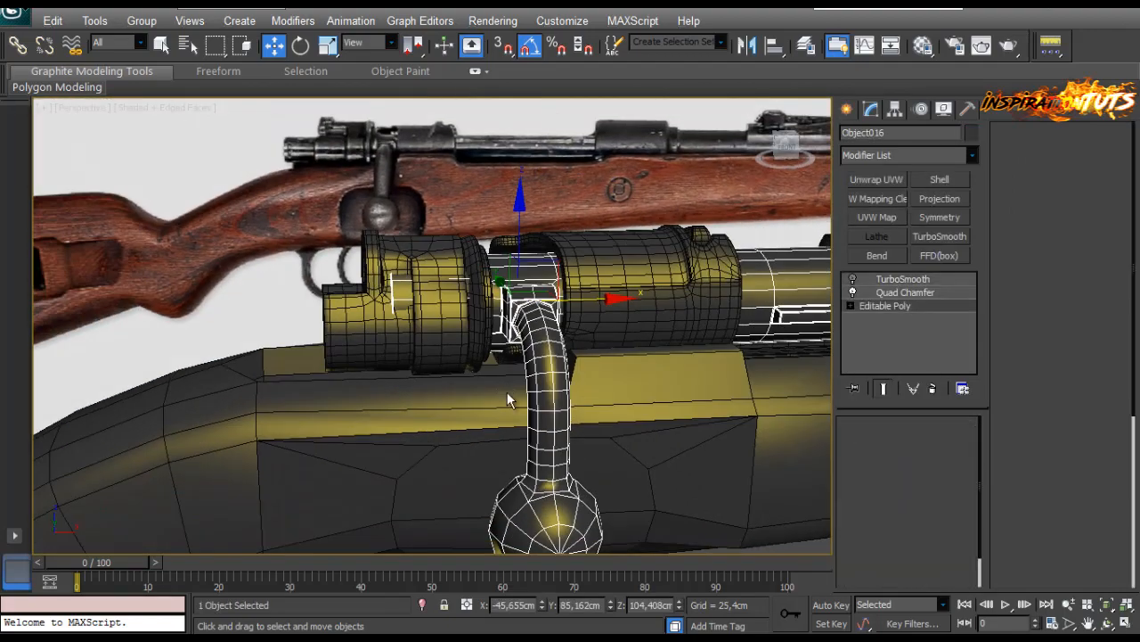
key("1")
left_click_drag(283, 186, 448, 502)
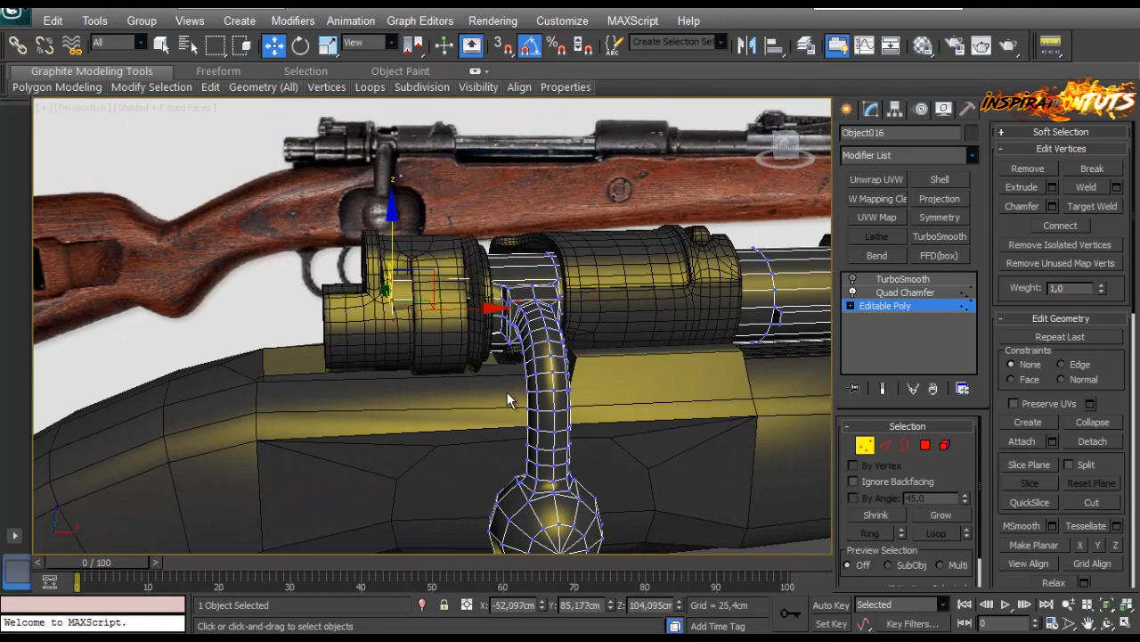
key("F3")
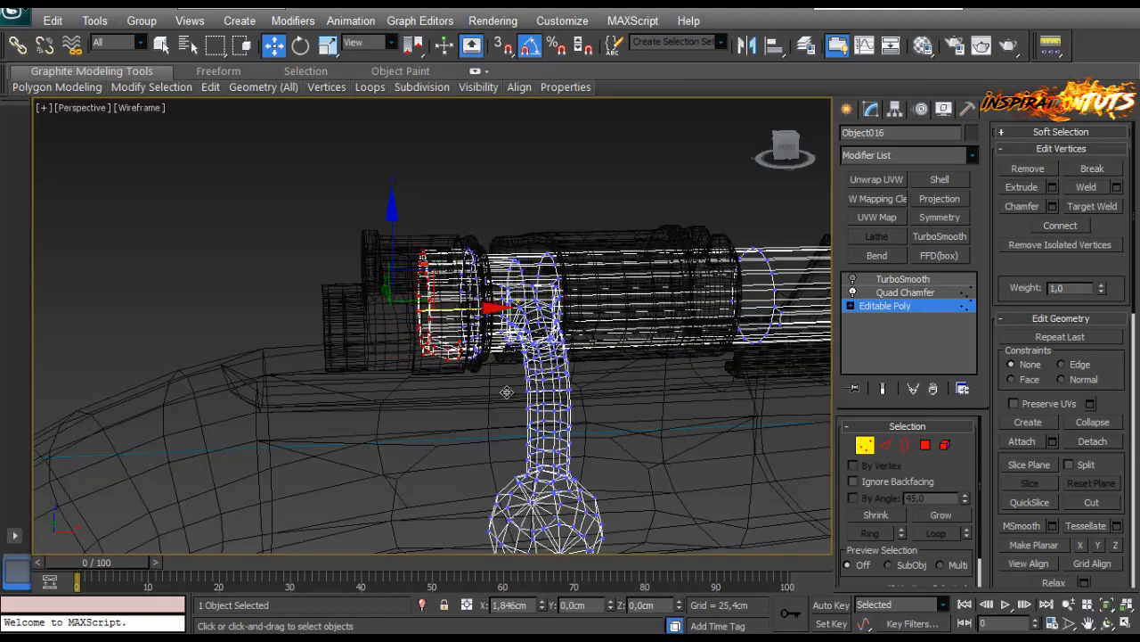
key("1")
key("F3")
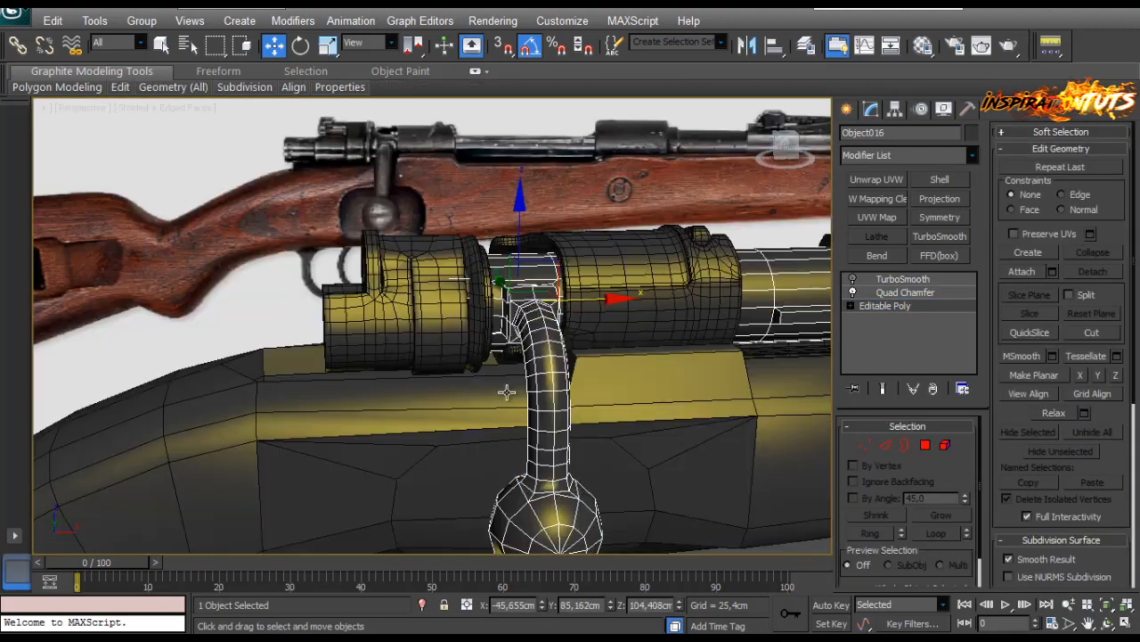
Examine the shaded bolt assembly from several angles, checking whether the bolt end protrudes from the pronged part.
middle_click_drag(508, 399, 597, 446, "alt")
scroll(508, 399, "down", 4)
left_click(507, 392)
mouse_move(507, 392)
middle_mouse_down("alt")
mouse_move(624, 424)
mouse_move(446, 379)
mouse_move(507, 419)
mouse_move(503, 357)
mouse_move(401, 360)
middle_mouse_up("alt")
scroll(507, 392, "up", 3)
key("F4")
scroll(507, 392, "up", 4)
key("shift+z")
key("shift+z")
key("shift+z")
key("shift+z")
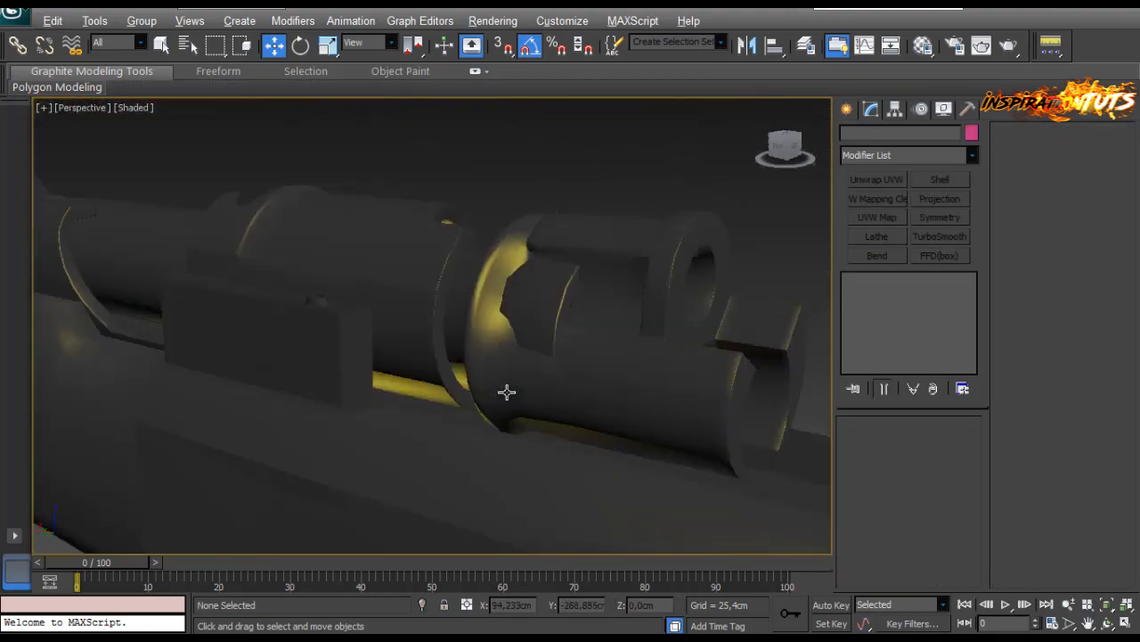
key("shift+z")
key("shift+z")
key("shift+z")
key("shift+z")
key("shift+z")
key("shift+z")
key("shift+z")
key("shift+z")
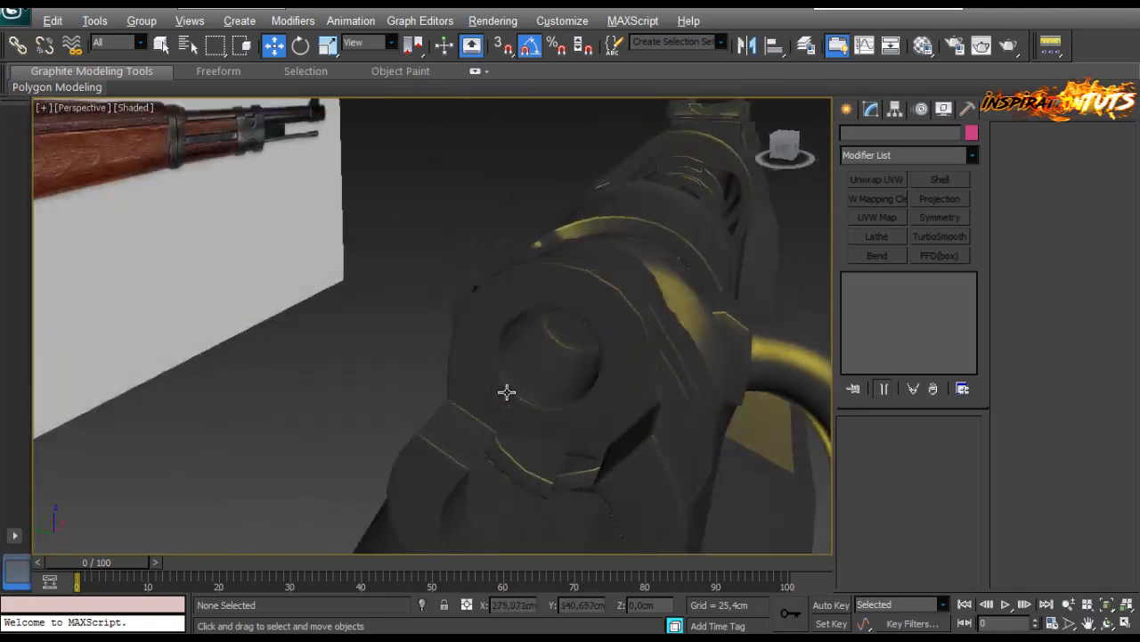
middle_click_drag(507, 392, 570, 361, "alt")
Restore the selection of the bolt's rear-end vertices and move them farther along X toward the handle.
left_click(507, 392)
key("ctrl+z")
key("ctrl+z")
key("ctrl+z")
key("ctrl+z")
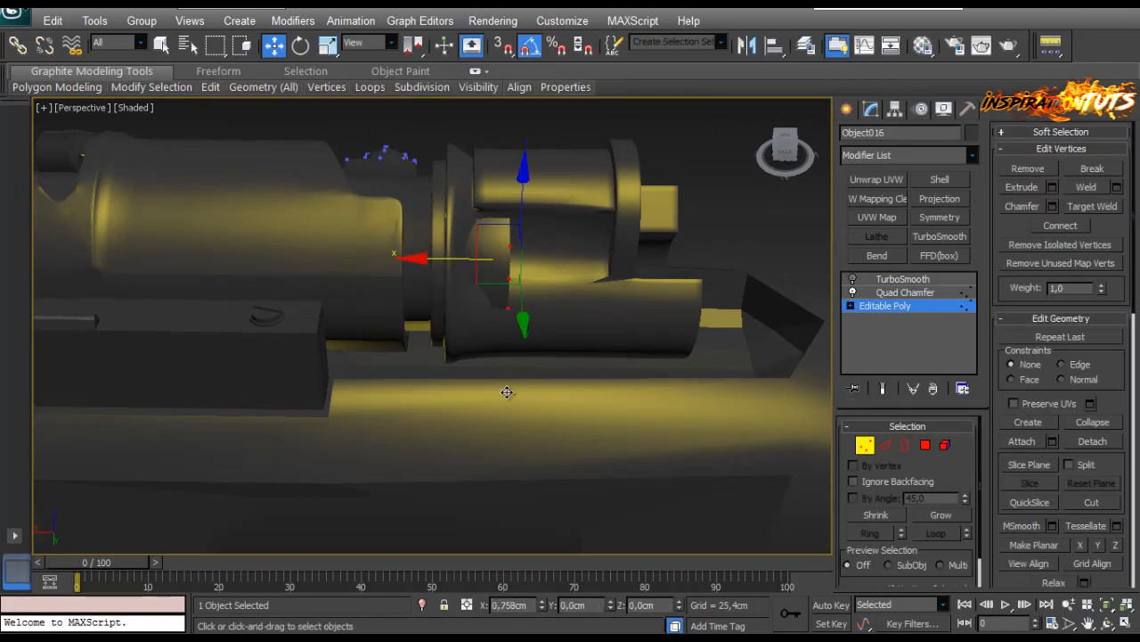
key("shift+z")
key("shift+z")
key("shift+z")
key("shift+z")
key("shift+z")
key("shift+z")
key("shift+z")
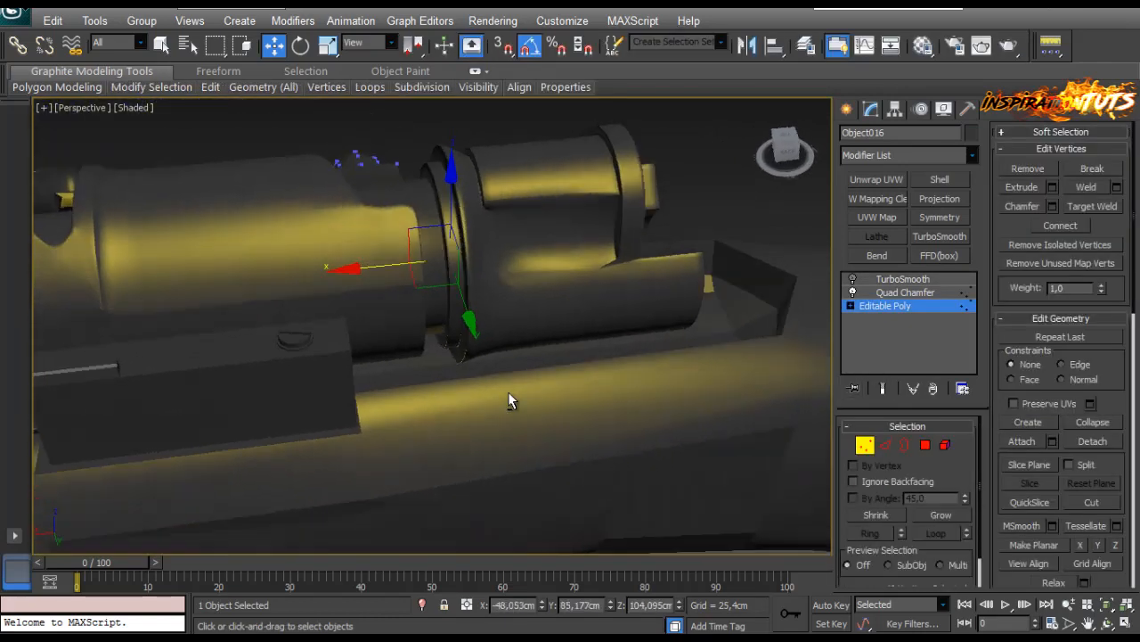
key("F4")
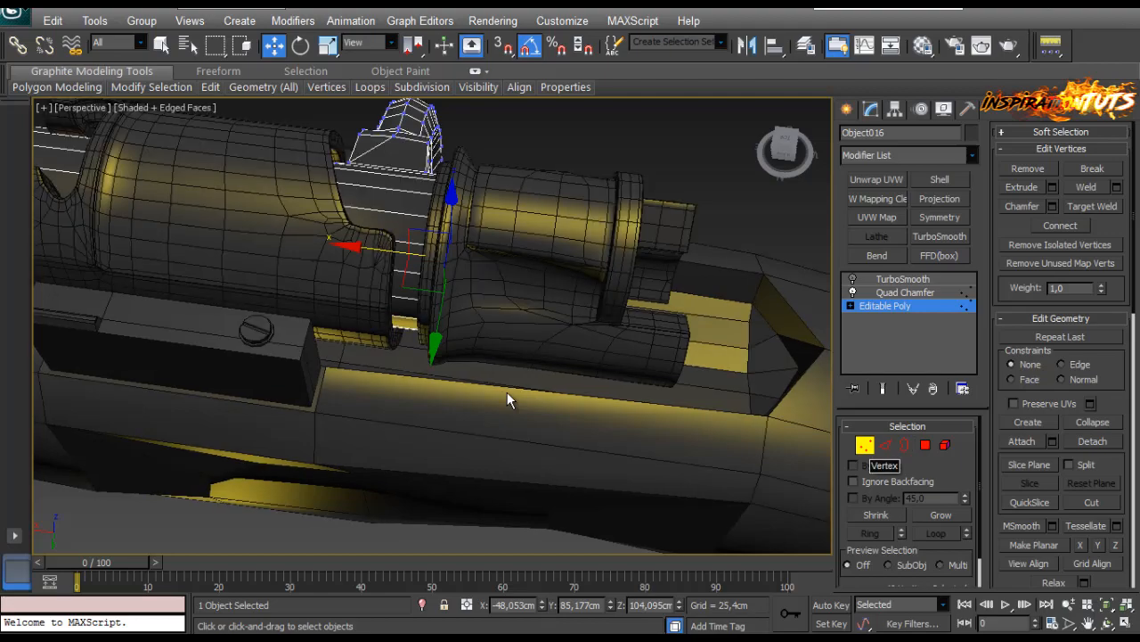
key("1")
key("ctrl+d")
Inspect the fit and smoothed shading of the bolt and pronged part from above, the side and behind.
middle_click_drag(507, 392, 507, 392, "alt")
key("shift+z")
key("shift+z")
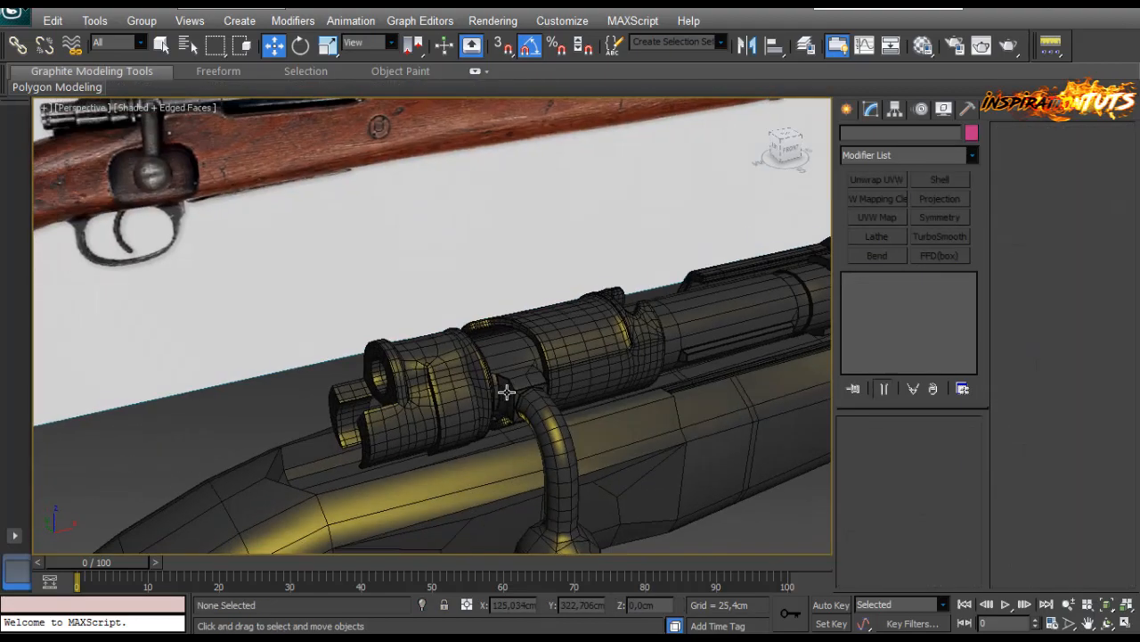
key("F4")
key("shift+z")
key("shift+z")
key("shift+z")
key("shift+z")
key("shift+z")
key("shift+z")
key("shift+z")
key("shift+z")
key("shift+z")
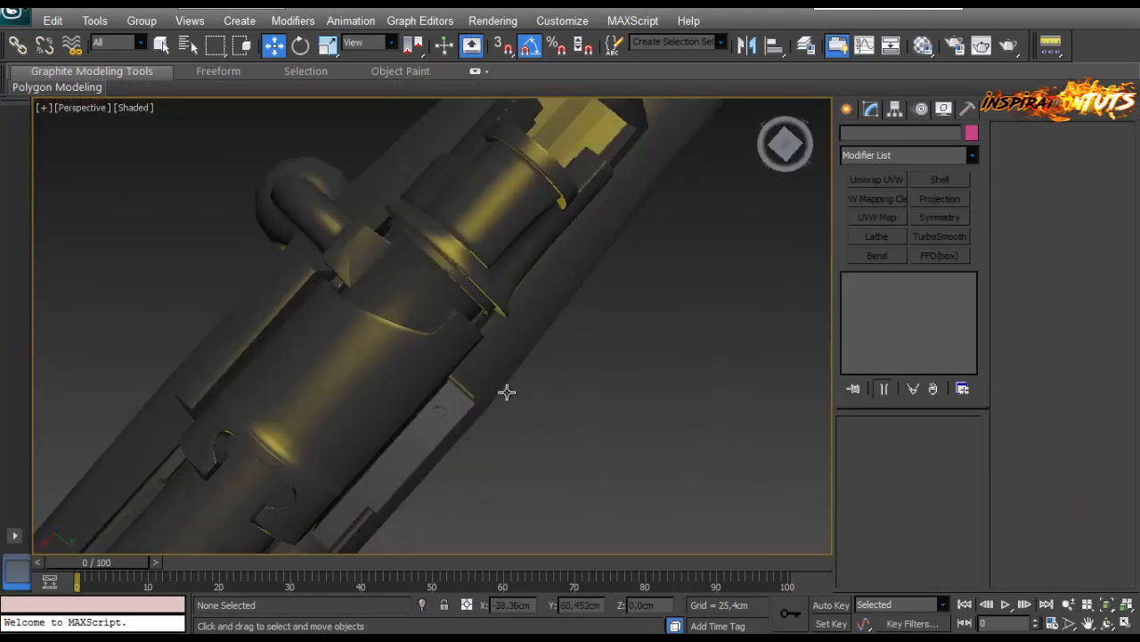
key("shift+z")
key("shift+z")
key("shift+z")
key("shift+z")
key("shift+z")
key("shift+z")
key("shift+z")
key("shift+z")
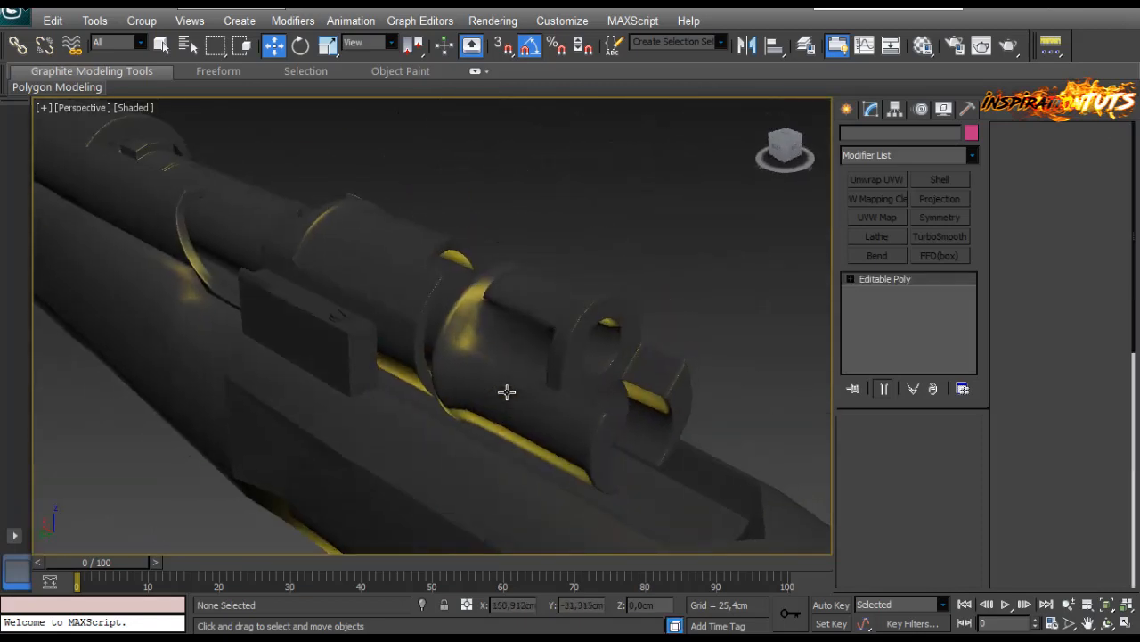
Paste the Quad Chamfer modifier onto the rectangular block beside the receiver and add TurboSmooth with 1 iteration.
key("ctrl+z")
key("F4")
right_click(895, 338)
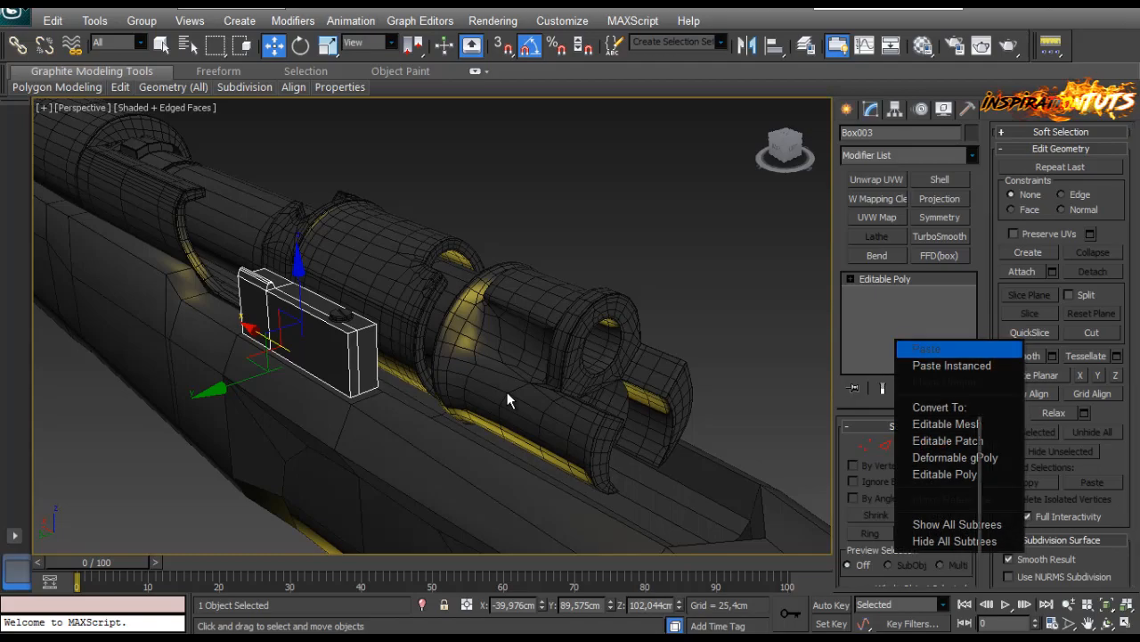
left_click(928, 348)
left_click(940, 236)
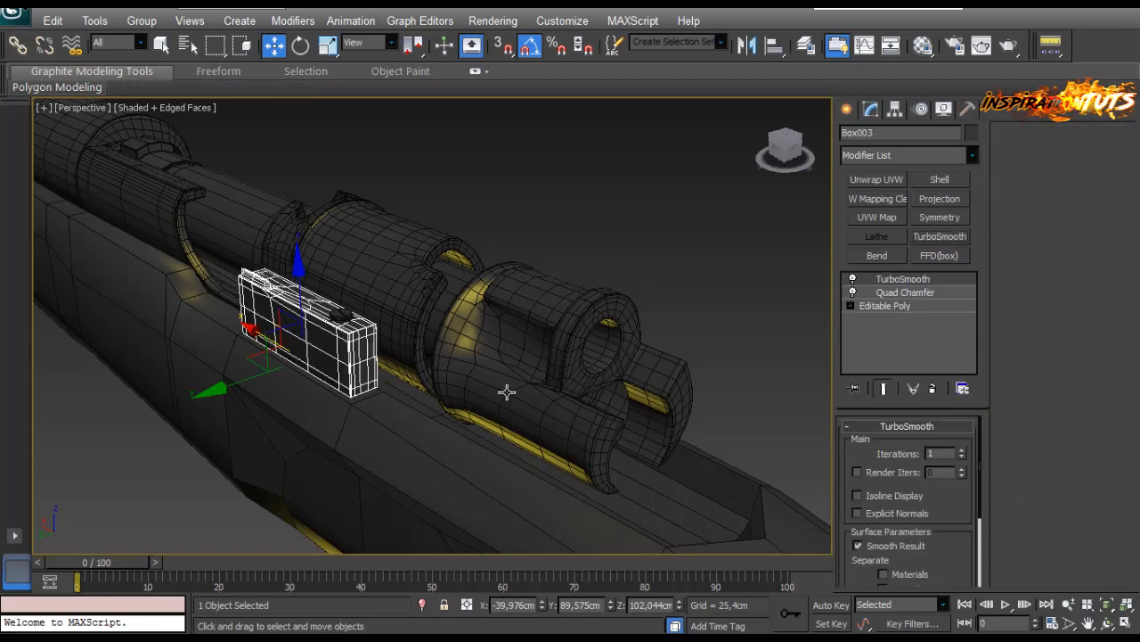
Select the side block's entire base mesh and clear all of its smoothing groups.
mouse_move(510, 399)
middle_mouse_down("alt")
mouse_move(669, 392)
mouse_move(543, 399)
middle_mouse_up("alt")
scroll(509, 399, "up", 4)
left_click(642, 401)
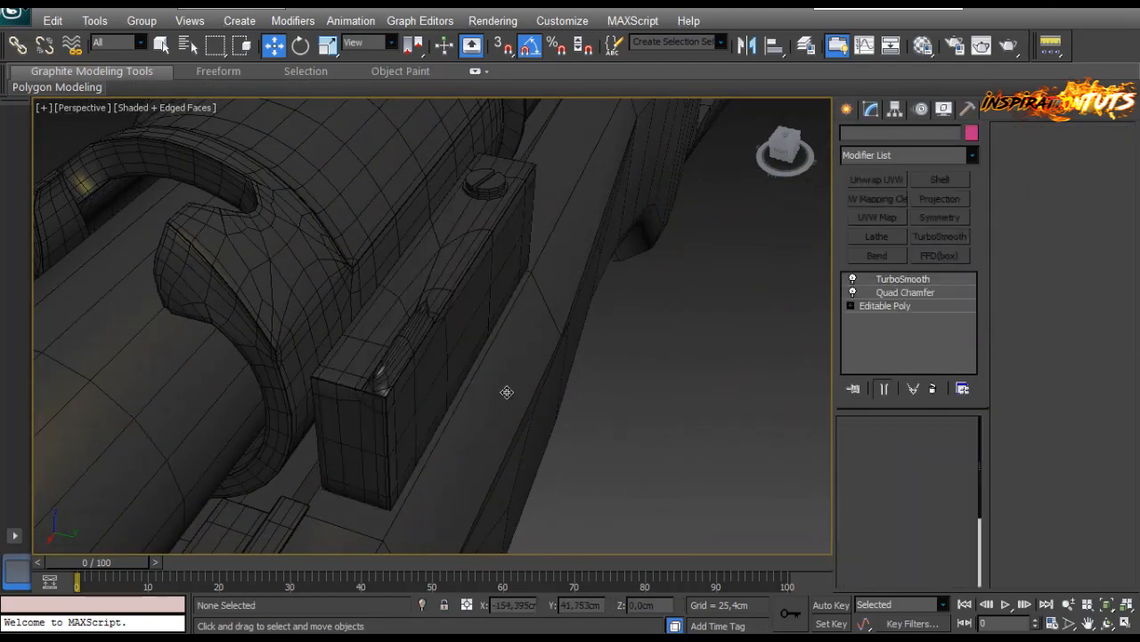
left_click(428, 357)
left_click(885, 305)
key("5")
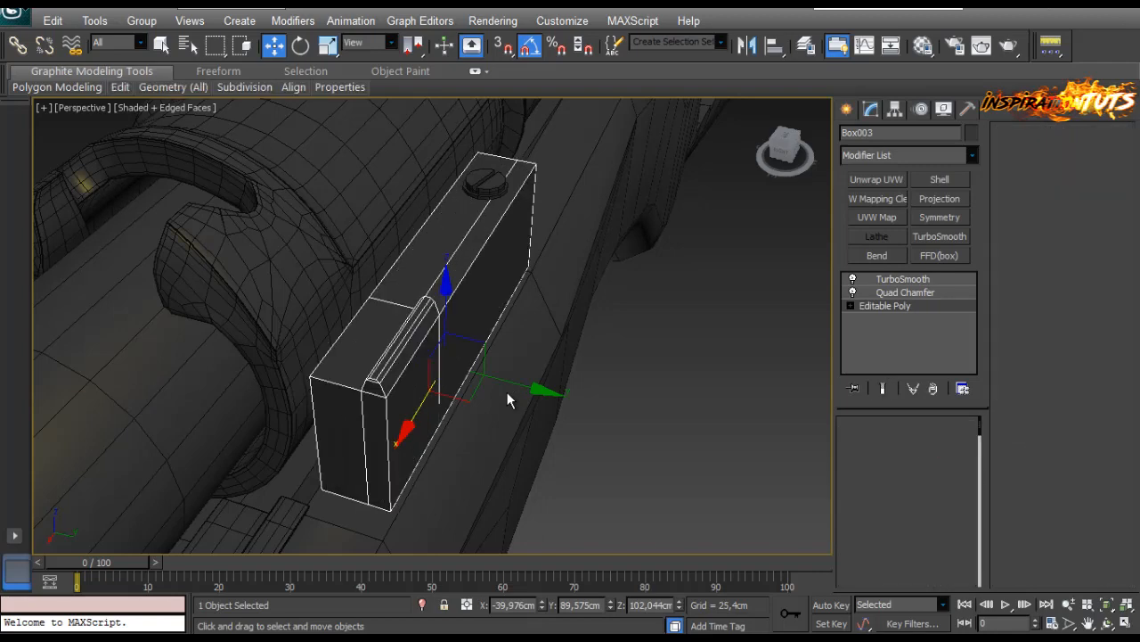
key("ctrl+a")
scroll(1041, 431, "down", 4)
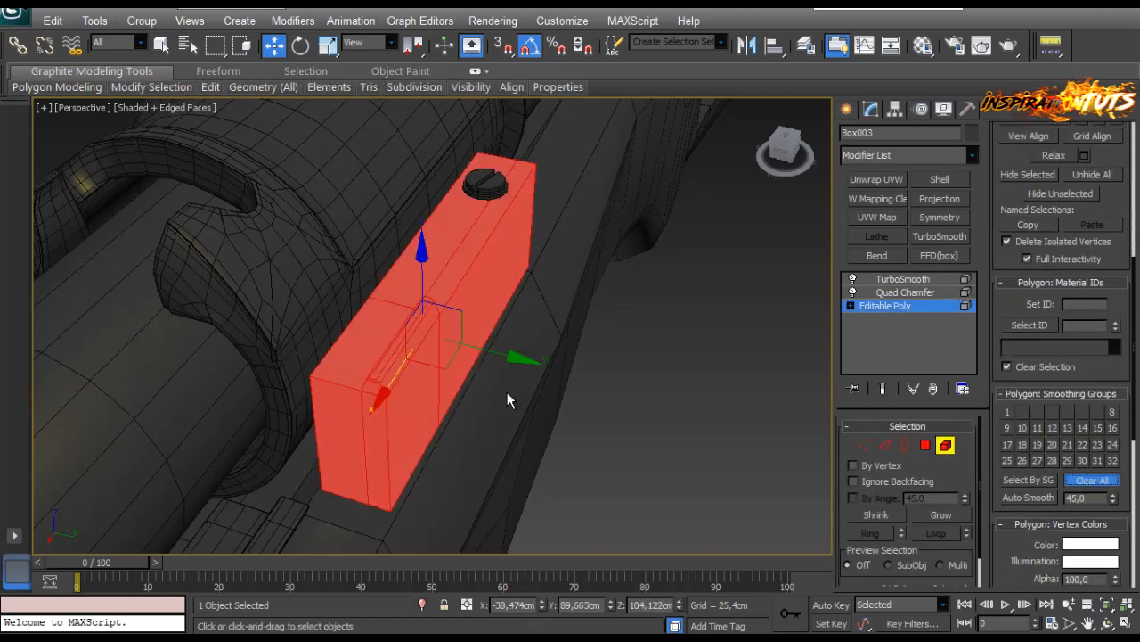
left_click(507, 400)
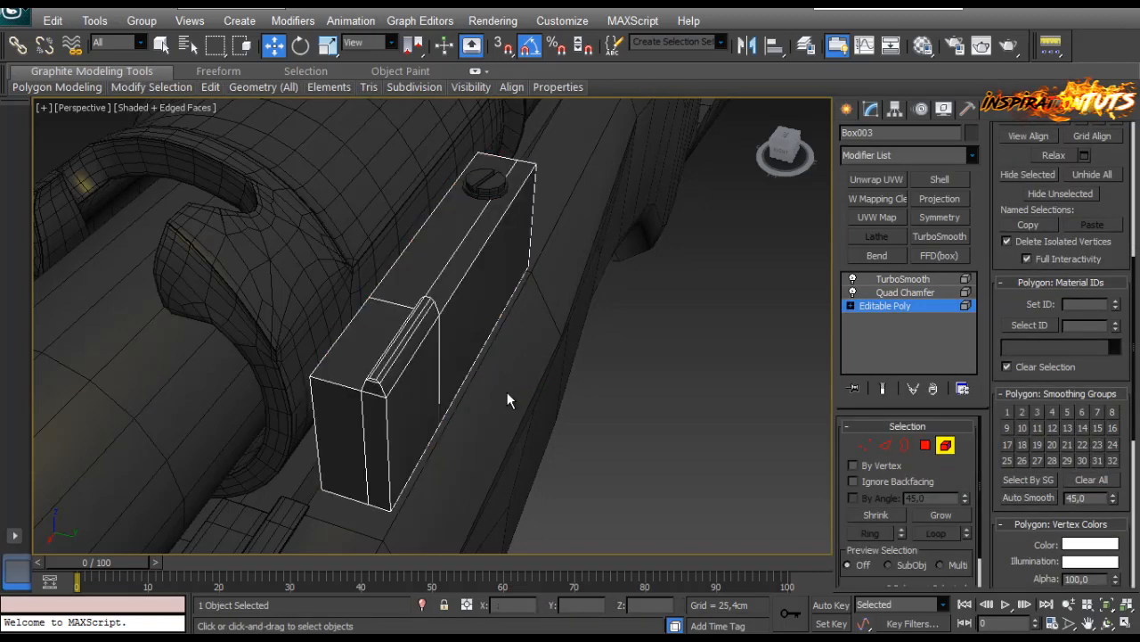
key("5")
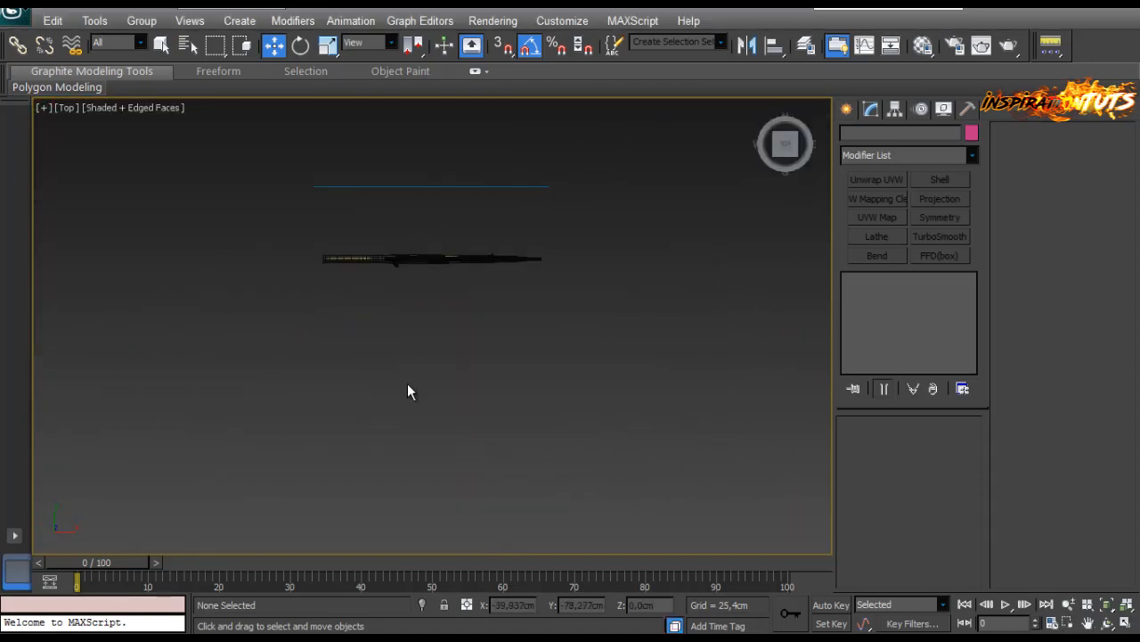
Create a plane about 7.15 cm long and 5.88 cm wide beside the rear of the receiver, with 1 length and 1 width segment.
key("e")
scroll(410, 392, "up", 10)
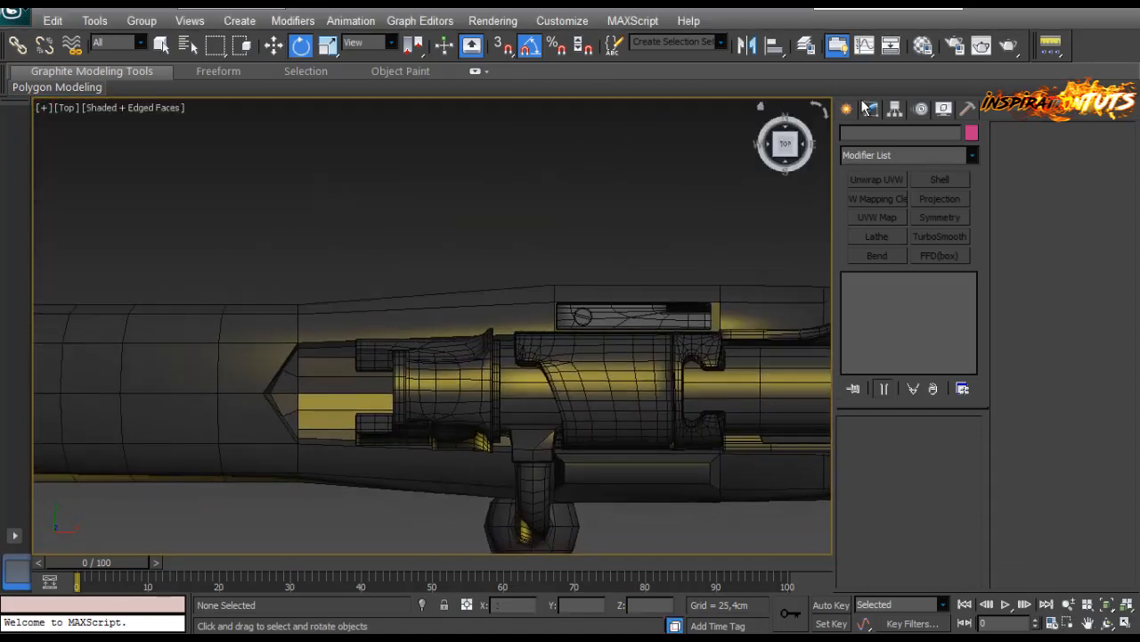
left_click(848, 109)
middle_click_drag(495, 353, 542, 298)
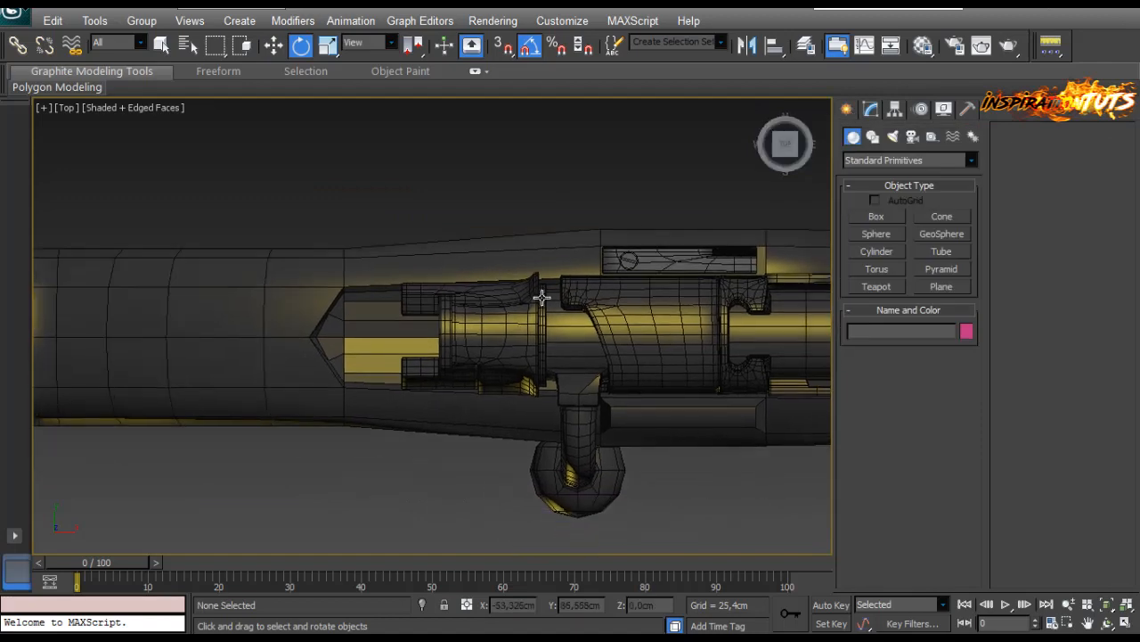
left_click(937, 285)
middle_click_drag(329, 247, 351, 290)
left_click_drag(504, 177, 403, 292)
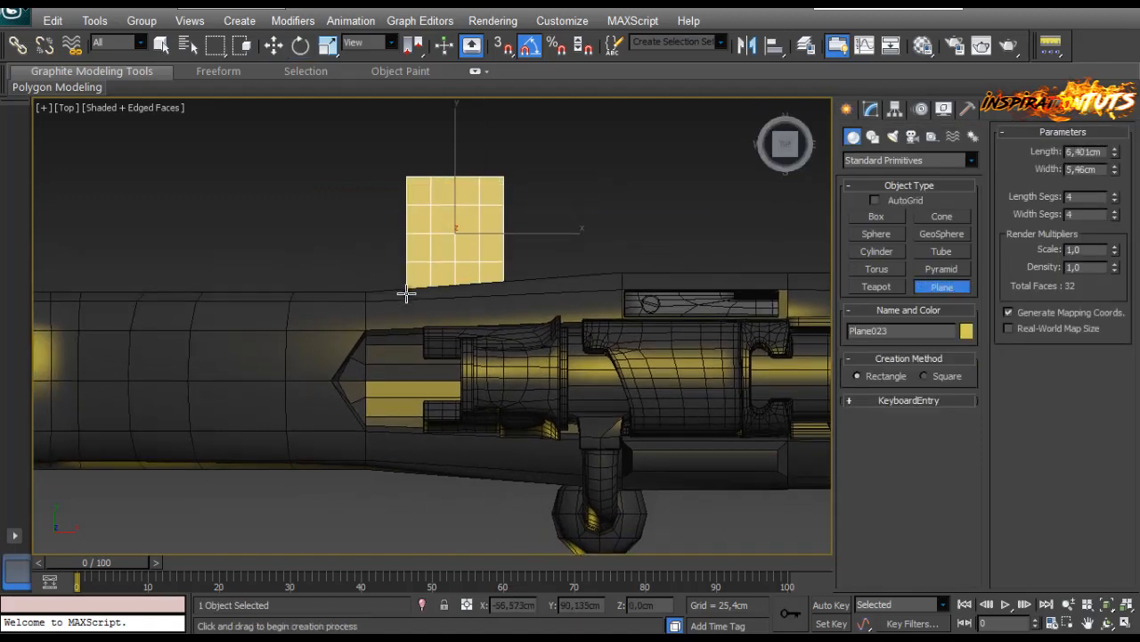
key("w")
left_click(871, 108)
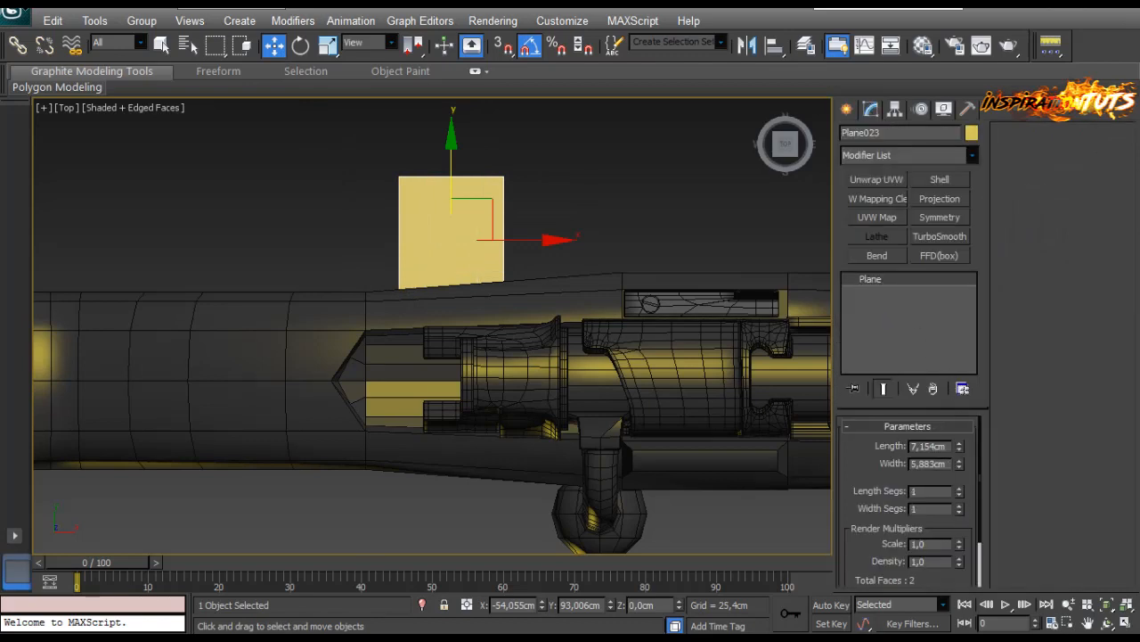
Move the plane slightly in the top view and raise it along Z to about 106.7 cm, at the rifle's height.
middle_click_drag(442, 236, 446, 252)
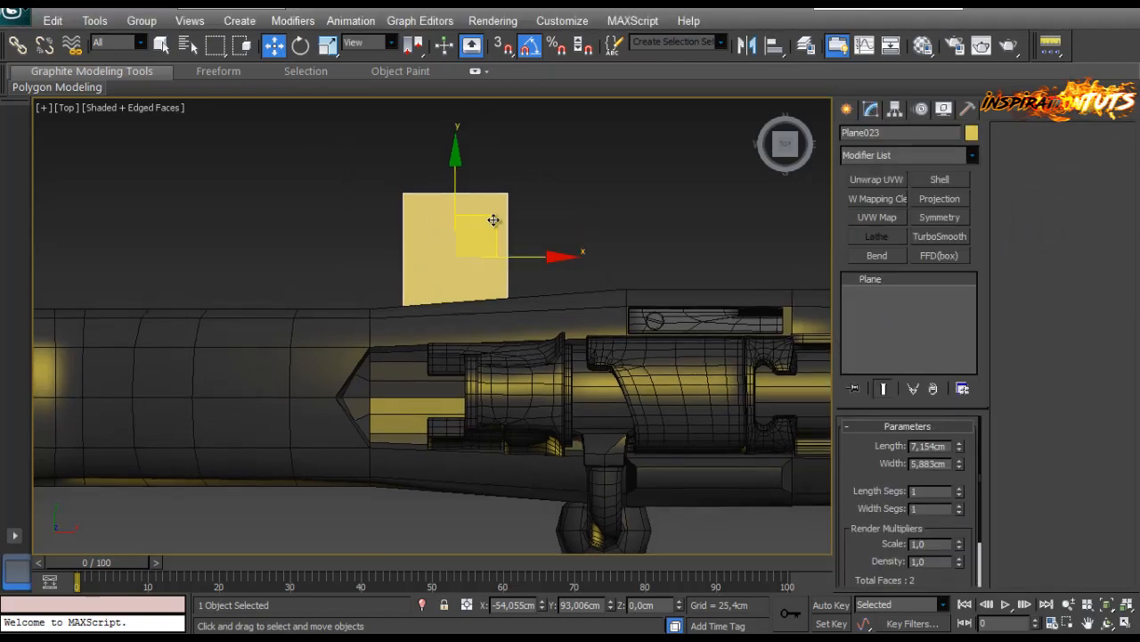
left_click_drag(493, 220, 459, 204)
middle_click_drag(329, 341, 423, 356, "alt")
key("z")
scroll(417, 374, "down", 6)
left_click_drag(421, 406, 418, 108)
key("z")
scroll(499, 308, "down", 5)
middle_click_drag(490, 327, 474, 289, "alt")
left_click_drag(437, 270, 437, 219)
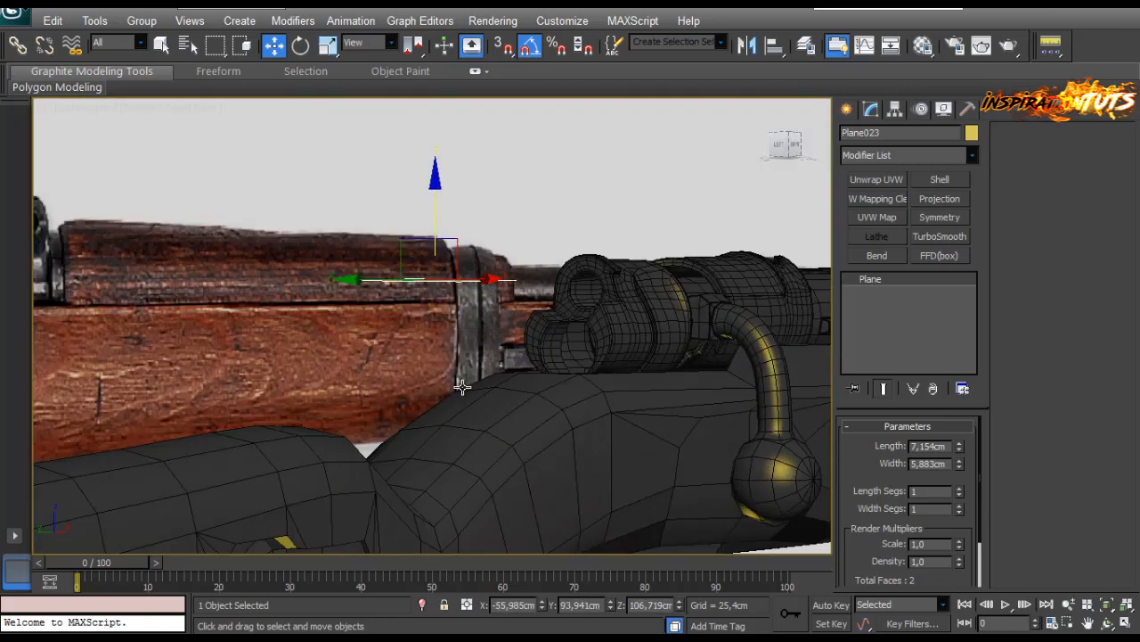
Align the plane along X with the open area behind the bolt, leaving it clear of the stock along Y.
key("t")
key("z")
scroll(459, 318, "down", 4)
left_click_drag(434, 272, 434, 335)
scroll(441, 346, "up", 2)
middle_click_drag(447, 364, 456, 235)
left_click_drag(511, 279, 493, 278)
scroll(500, 291, "up", 2)
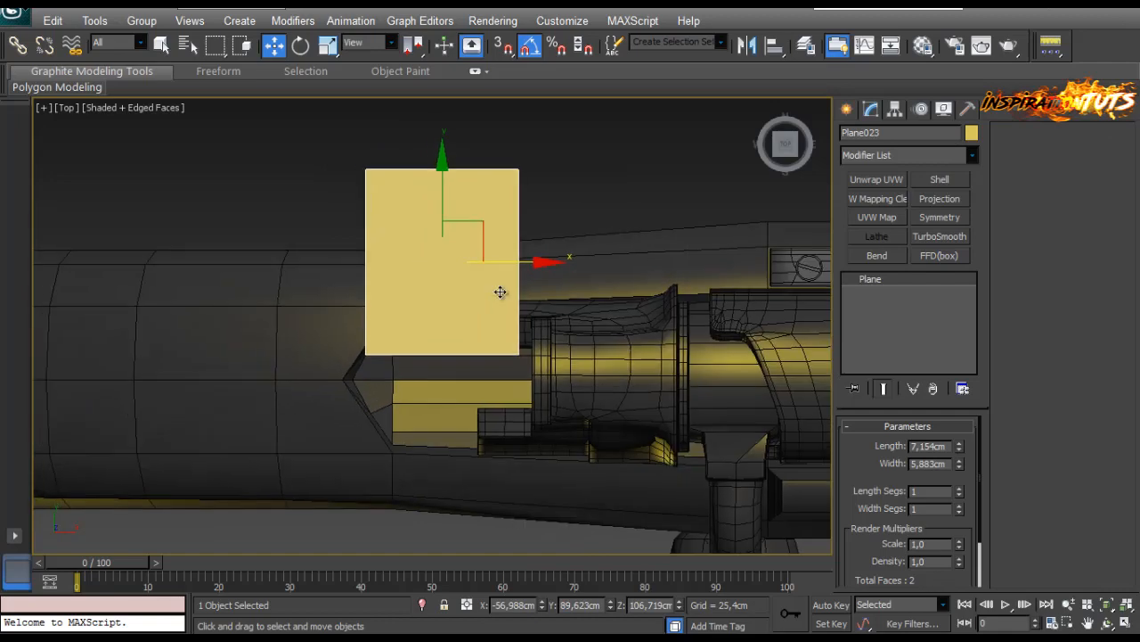
middle_click_drag(458, 318, 453, 341)
left_click_drag(436, 232, 410, 101)
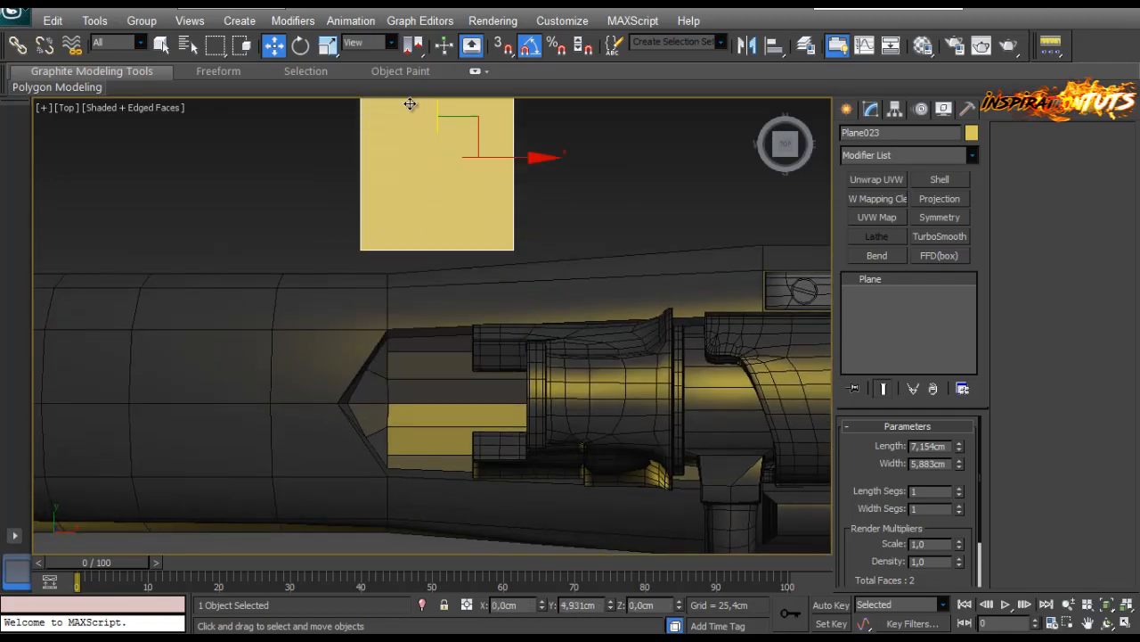
middle_click_drag(410, 102, 427, 229)
Convert the plane to Editable Poly and change its object colour to black.
right_click(438, 281)
mouse_move(478, 436)
left_click(396, 449)
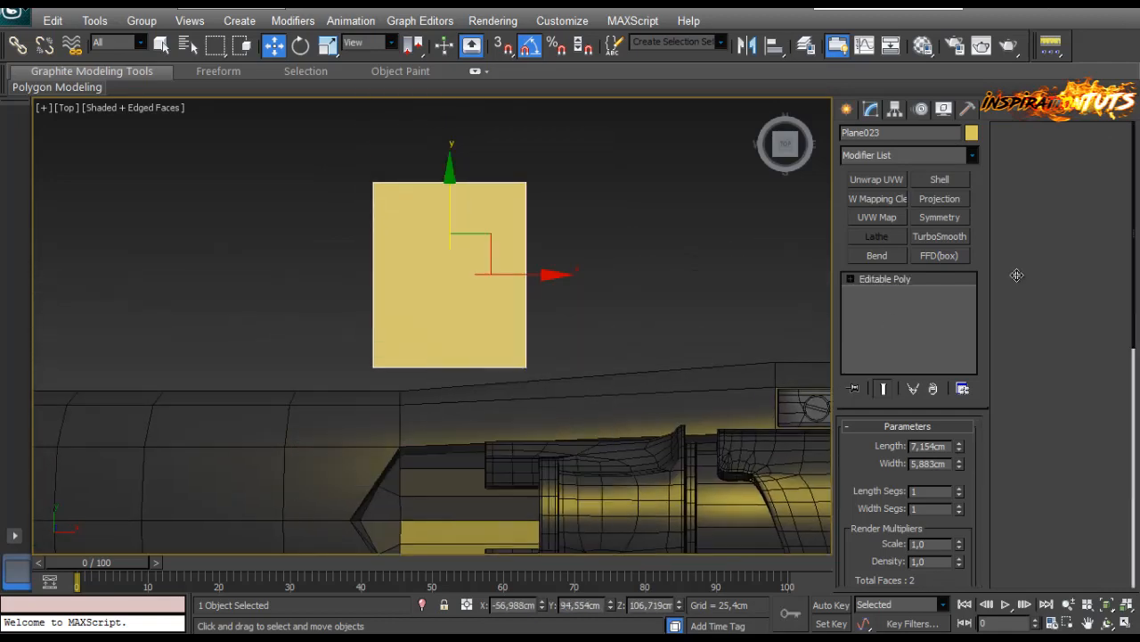
left_click(971, 132)
left_click(639, 425)
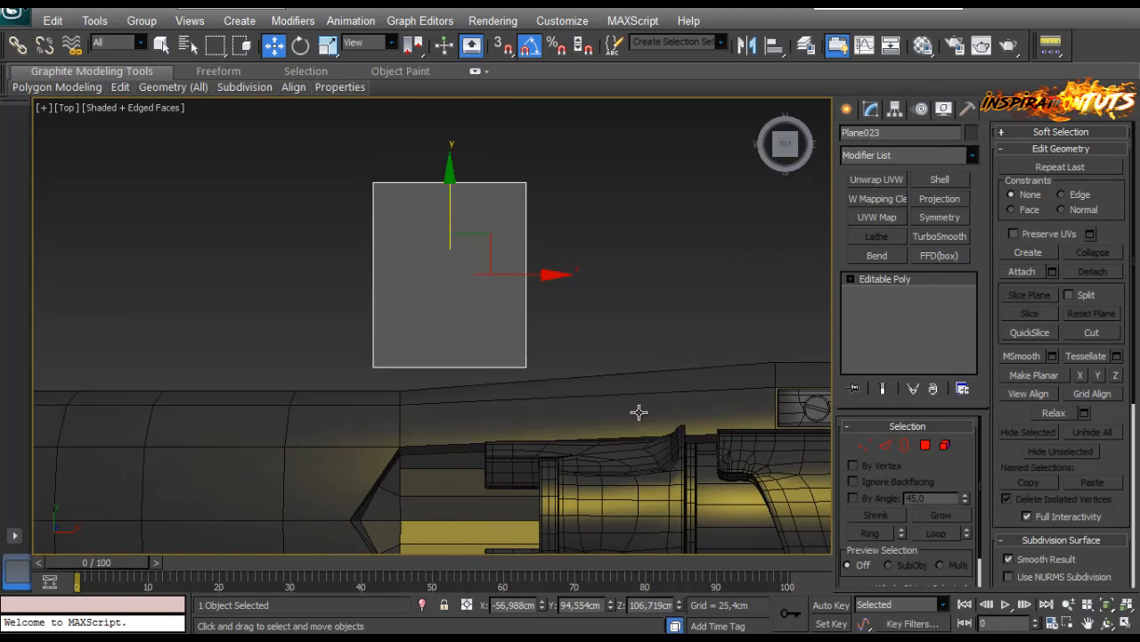
Shorten the plane by moving the two vertices farthest from the stock inward along Y.
scroll(524, 344, "up", 2)
middle_click_drag(470, 307, 541, 384)
scroll(533, 369, "down", 2)
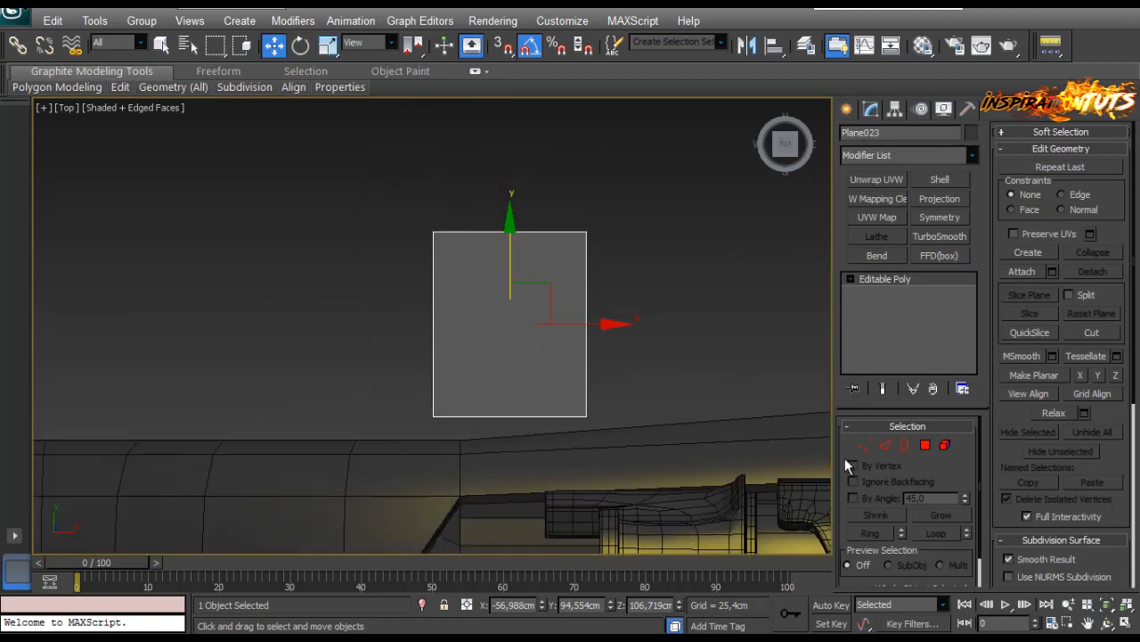
left_click(864, 445)
left_click_drag(643, 371, 403, 438)
left_click_drag(624, 268, 406, 200)
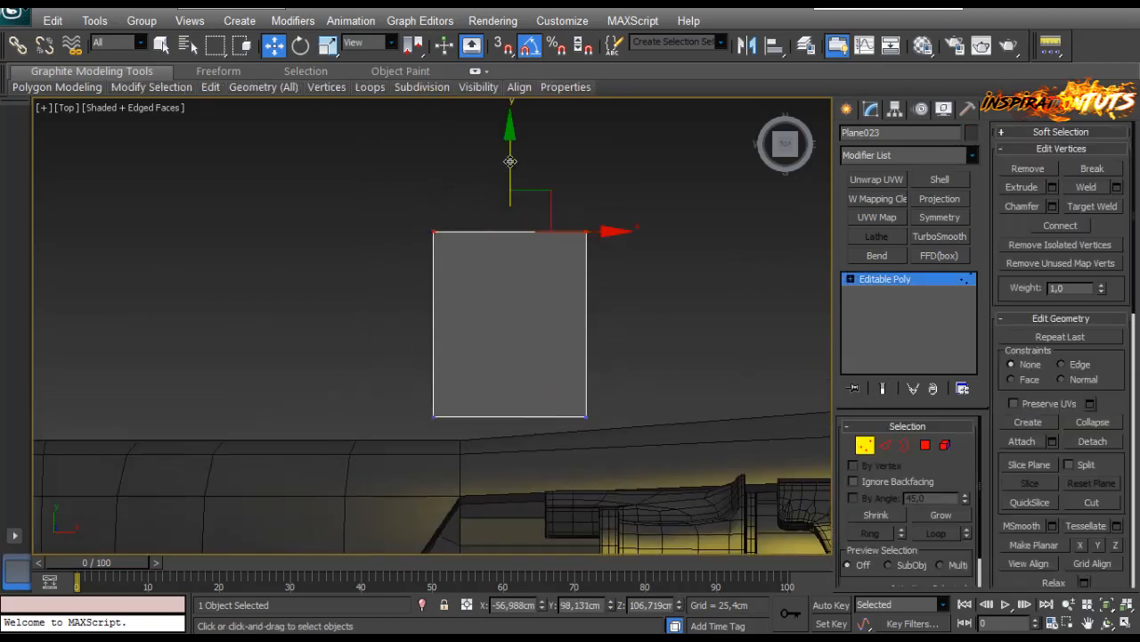
left_click_drag(510, 161, 509, 212)
Connect the plane's two side edges with 2 segments and a pinch of 35.
left_click(885, 446)
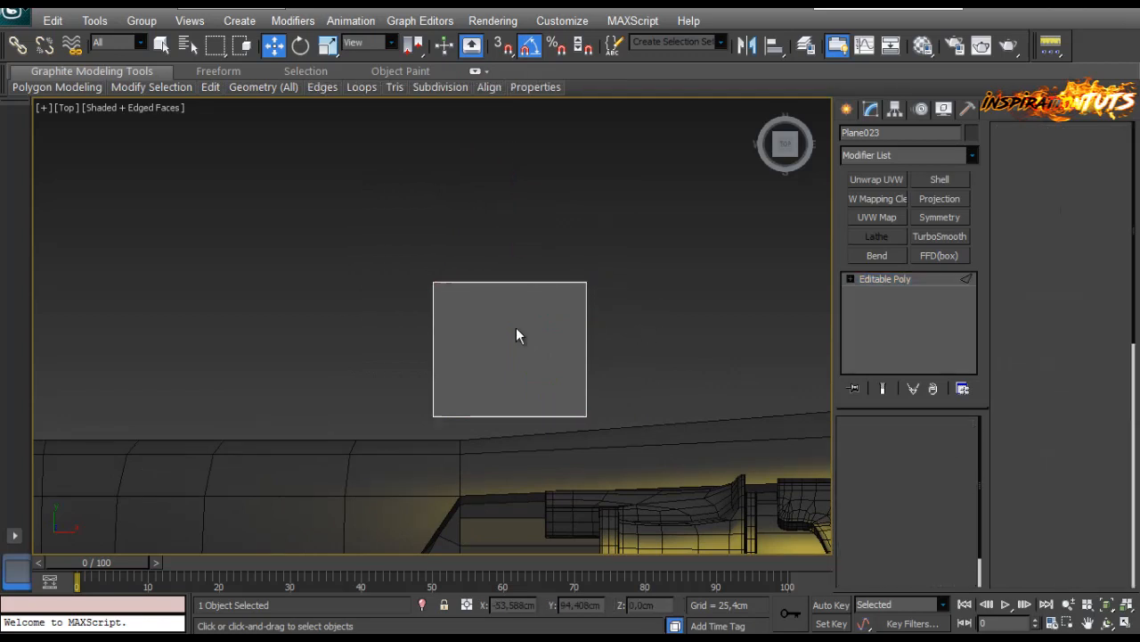
left_click(1118, 248)
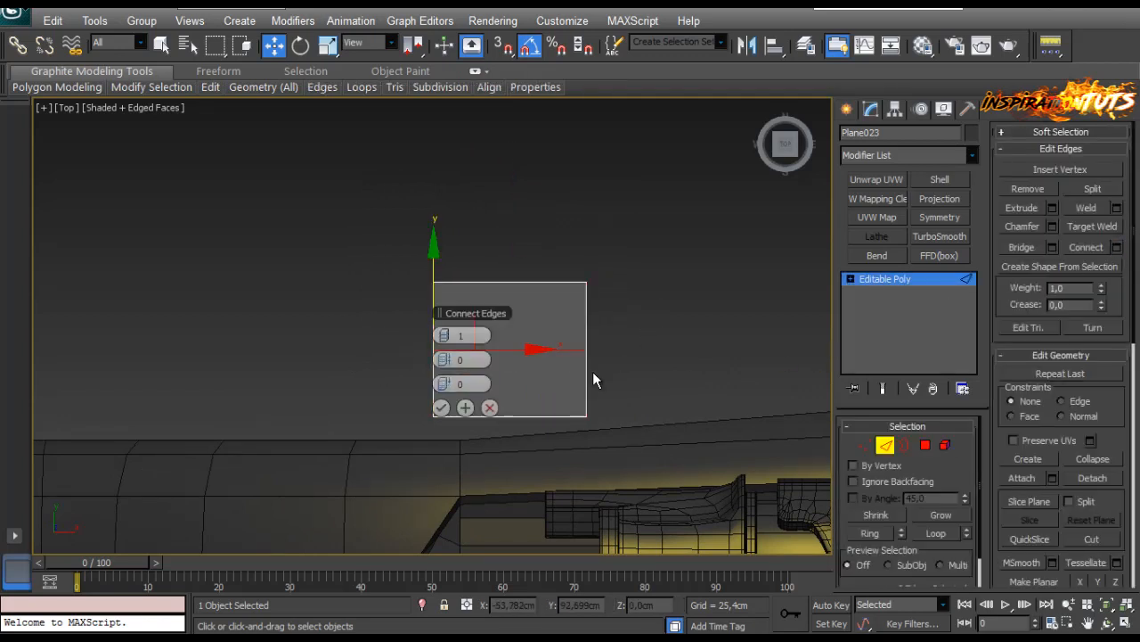
left_click(452, 335)
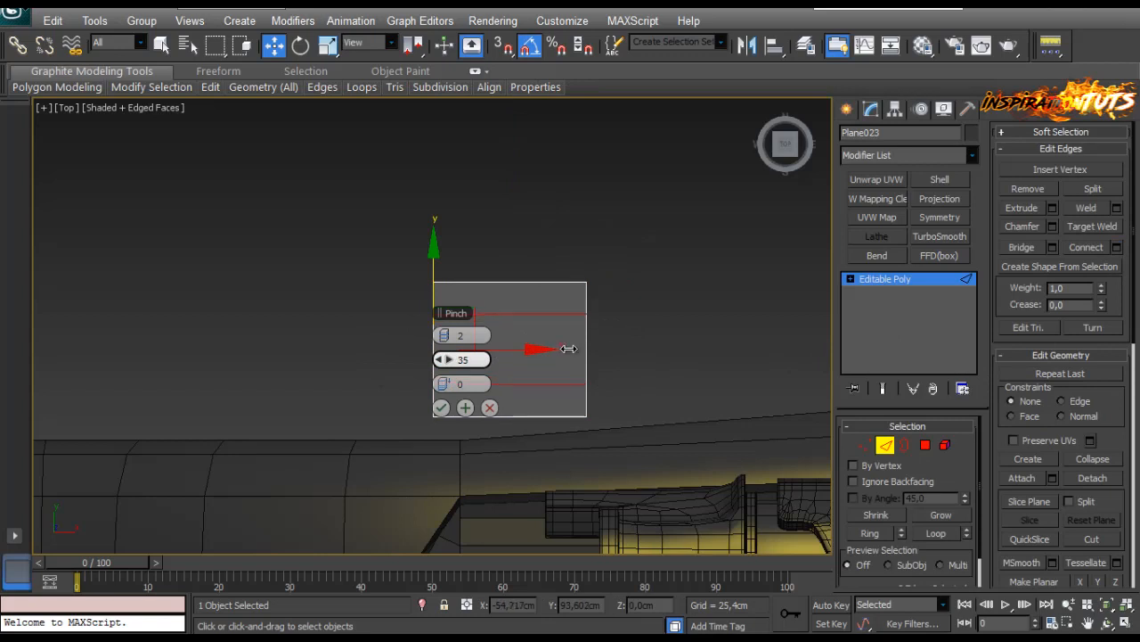
left_click(441, 408)
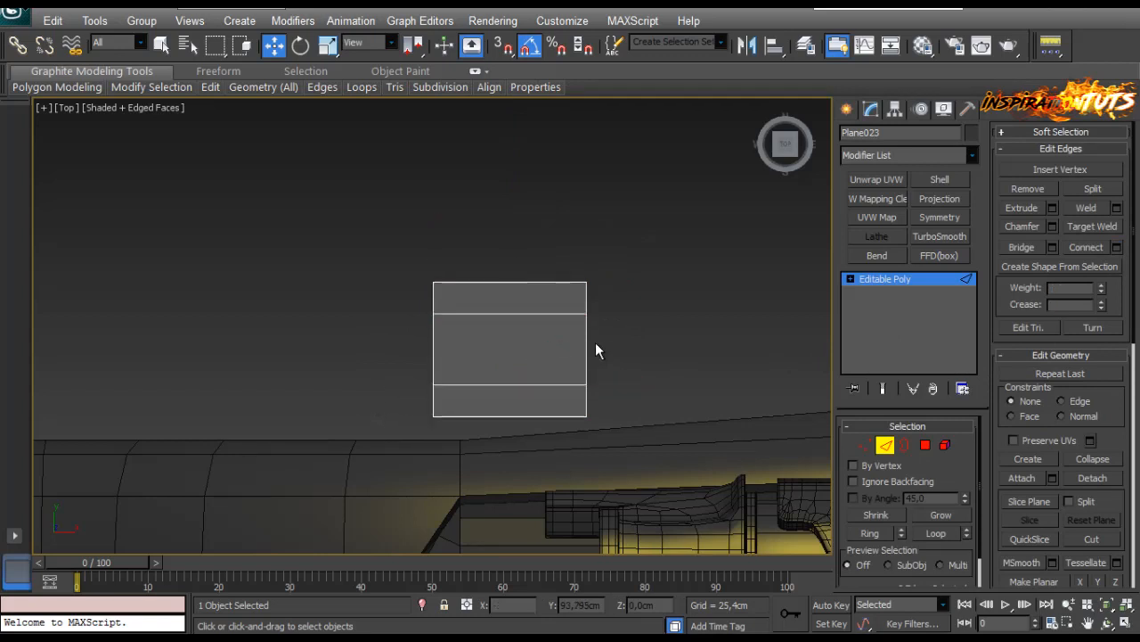
Connect the plane's lengthwise edges with 1 segment, pinch 0 and slide 47, adding a crosswise edge near the rear end.
middle_click_drag(519, 425, 529, 381)
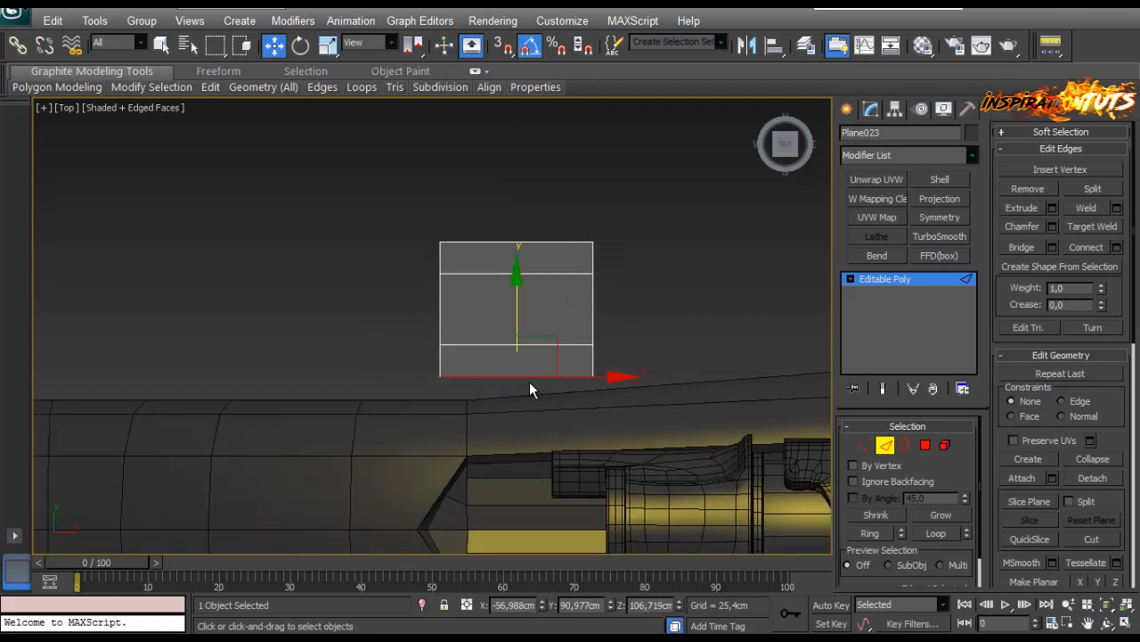
key("alt+r")
left_click(1117, 250)
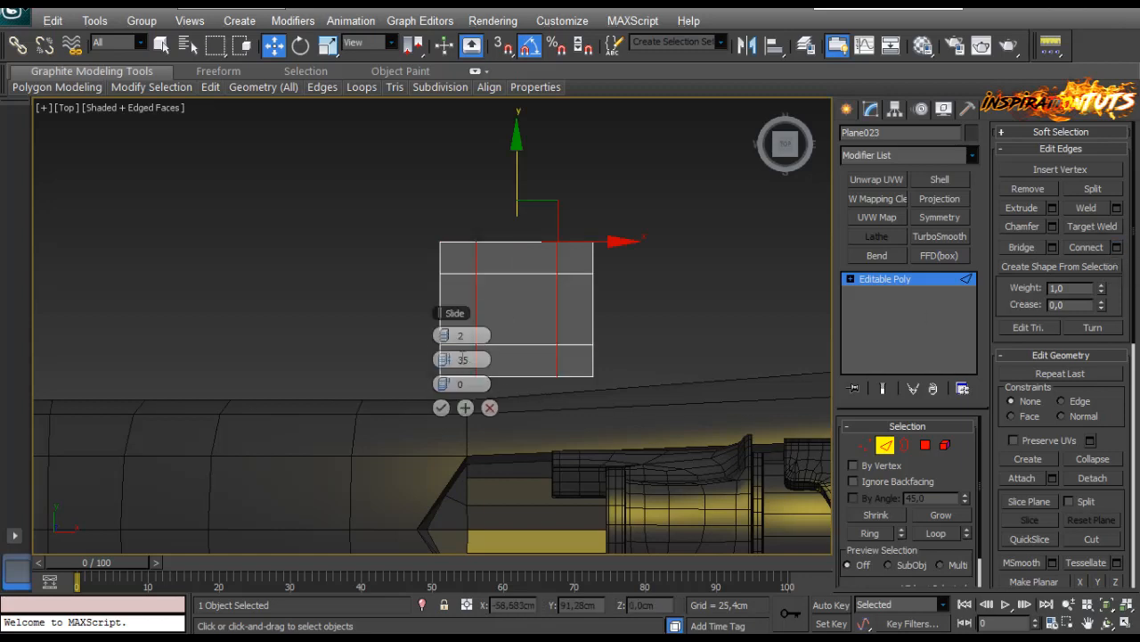
right_click(448, 359)
left_click_drag(474, 317, 323, 297)
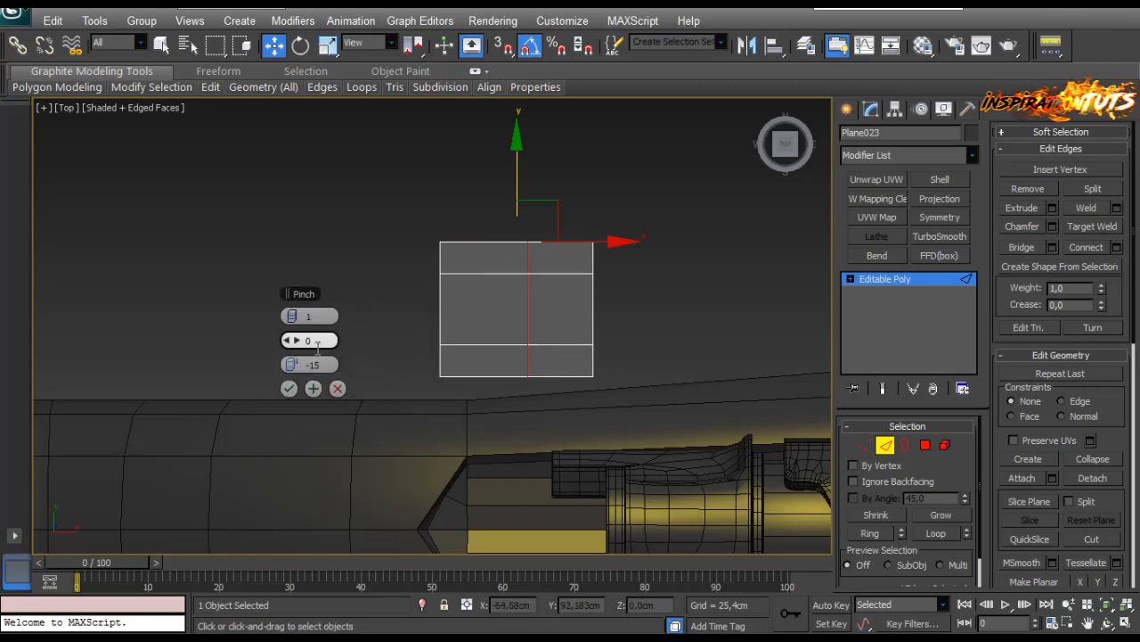
left_click_drag(298, 365, 454, 364)
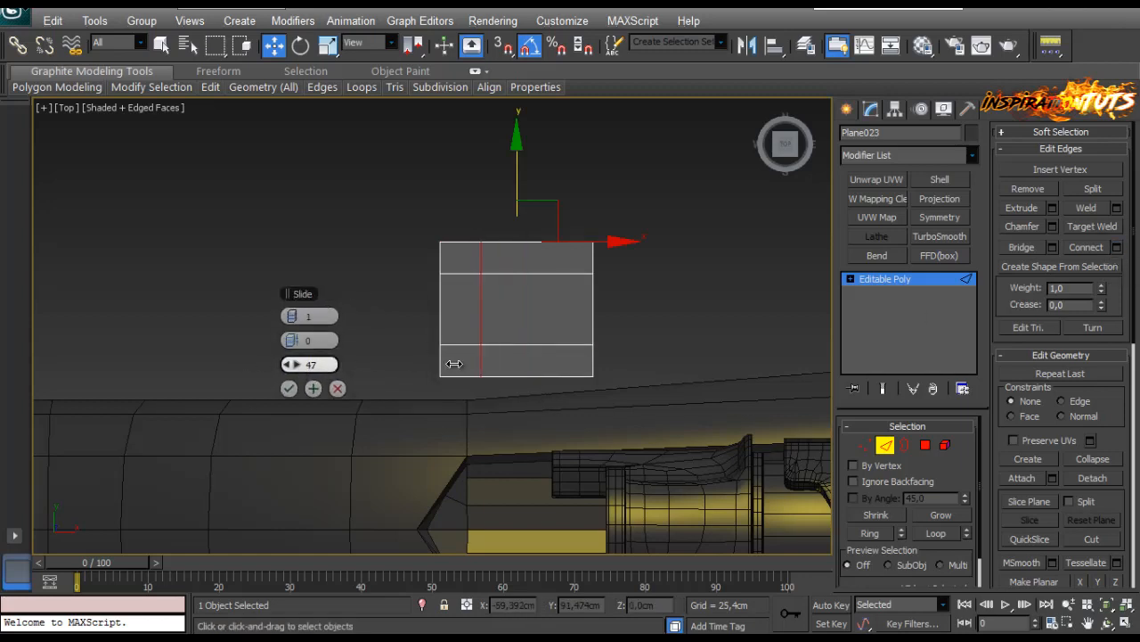
left_click(287, 388)
scroll(555, 317, "up", 2)
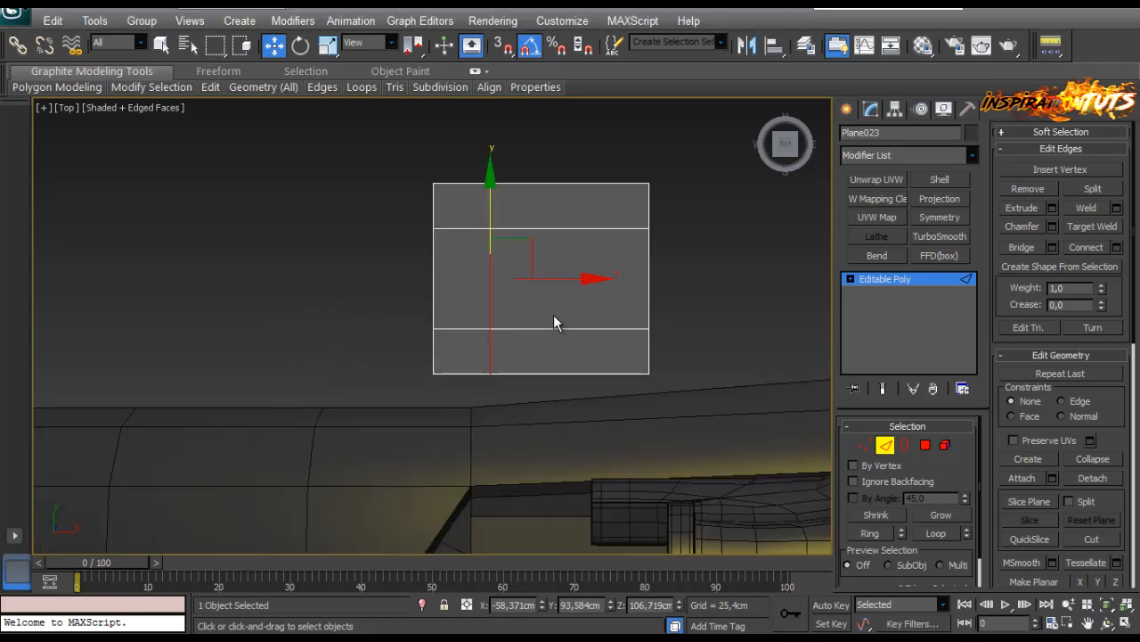
scroll(492, 341, "down", 2)
Thicken the plane with a Shell modifier of 1.118 cm outer amount and convert the result to Editable Poly.
key("p")
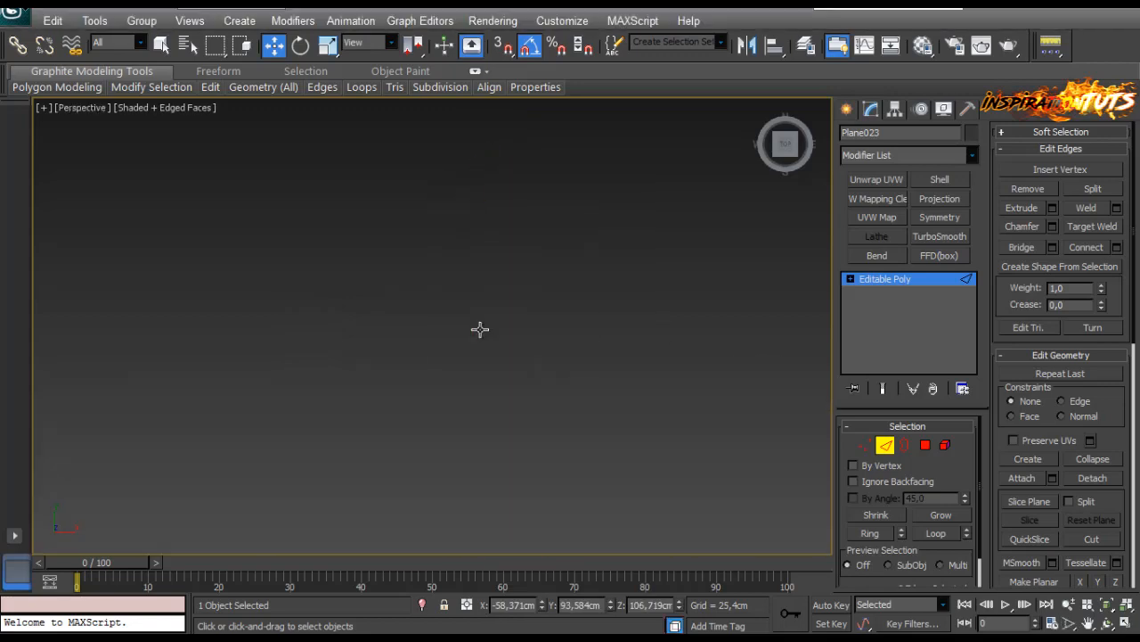
key("z")
middle_click_drag(464, 326, 525, 255, "alt")
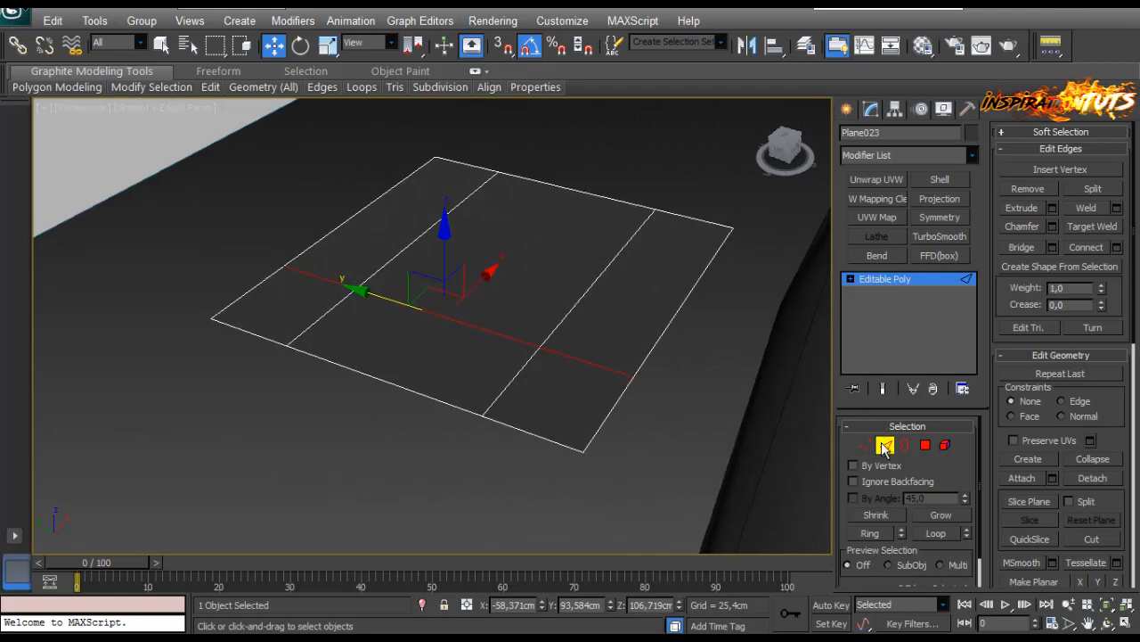
left_click(883, 444)
left_click(944, 178)
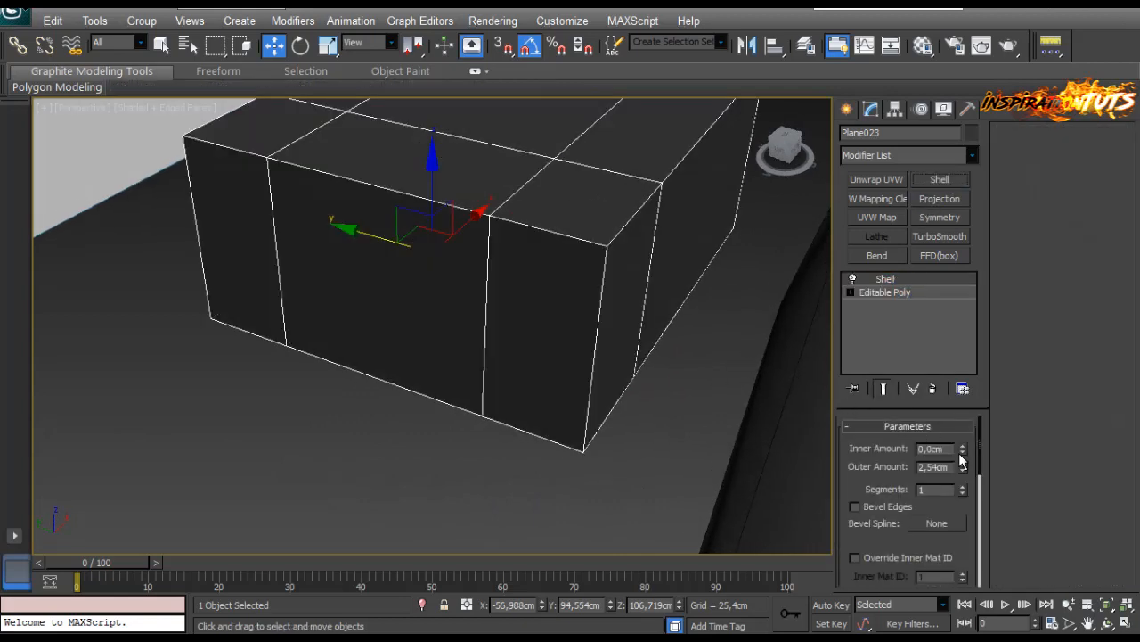
right_click(964, 466)
left_click_drag(964, 466, 964, 427)
scroll(554, 337, "down", 3)
mouse_move(554, 337)
middle_mouse_down("alt")
mouse_move(580, 341)
mouse_move(569, 327)
middle_mouse_up("alt")
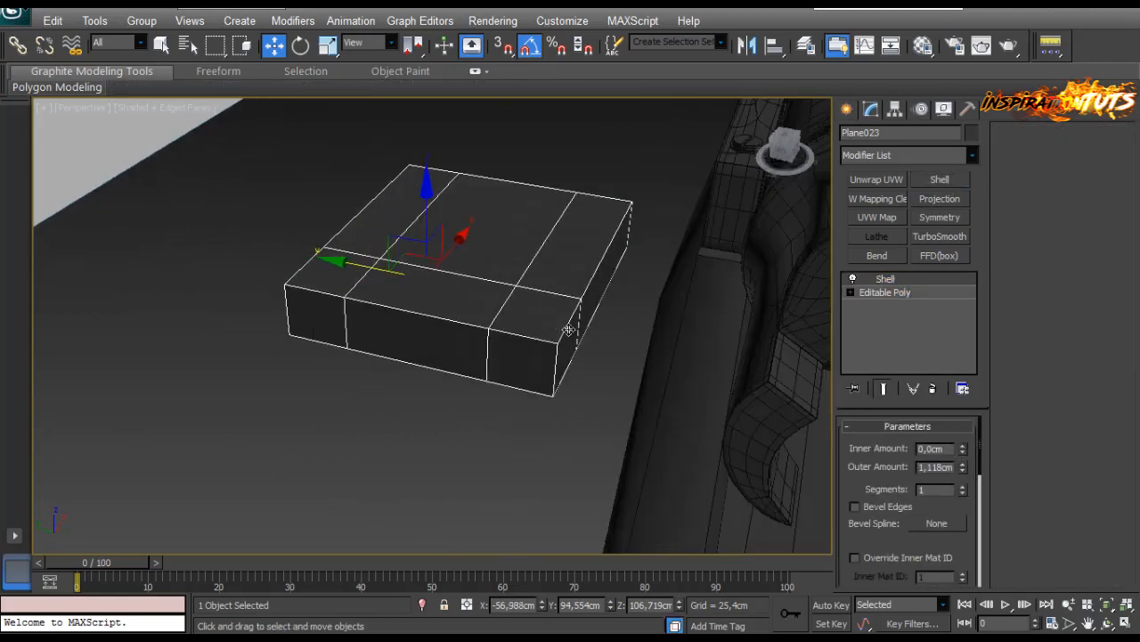
right_click(502, 310)
mouse_move(548, 466)
left_click(428, 479)
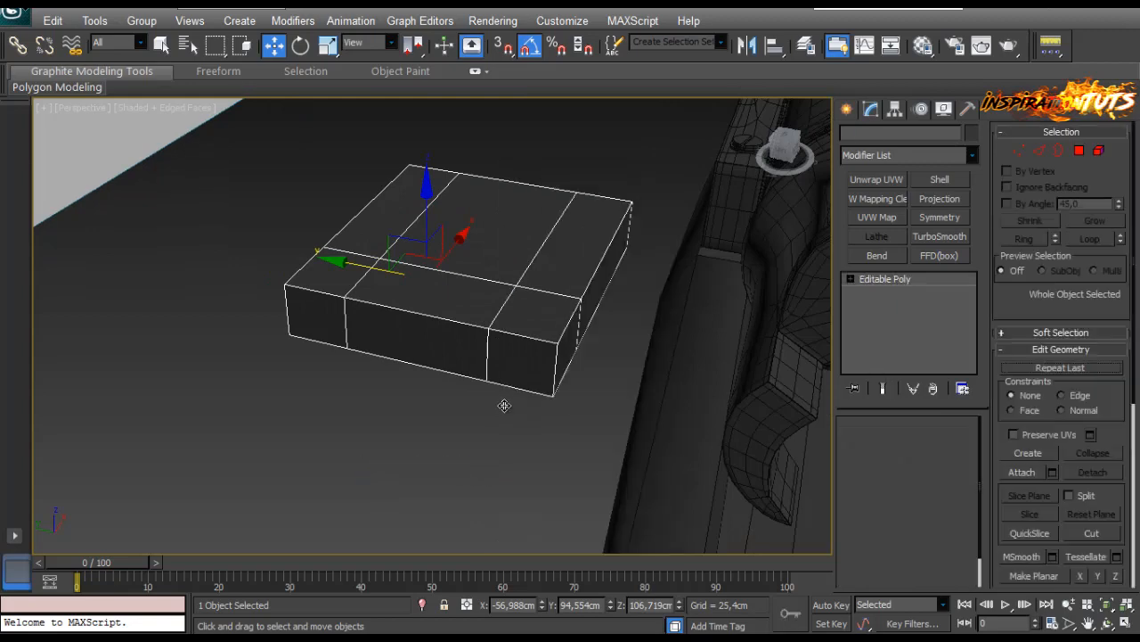
Extrude the two outer strips of top polygons by 0.25 cm to form raised sides on the block.
middle_click_drag(502, 402, 491, 365, "alt")
left_click(925, 445)
left_click(379, 234)
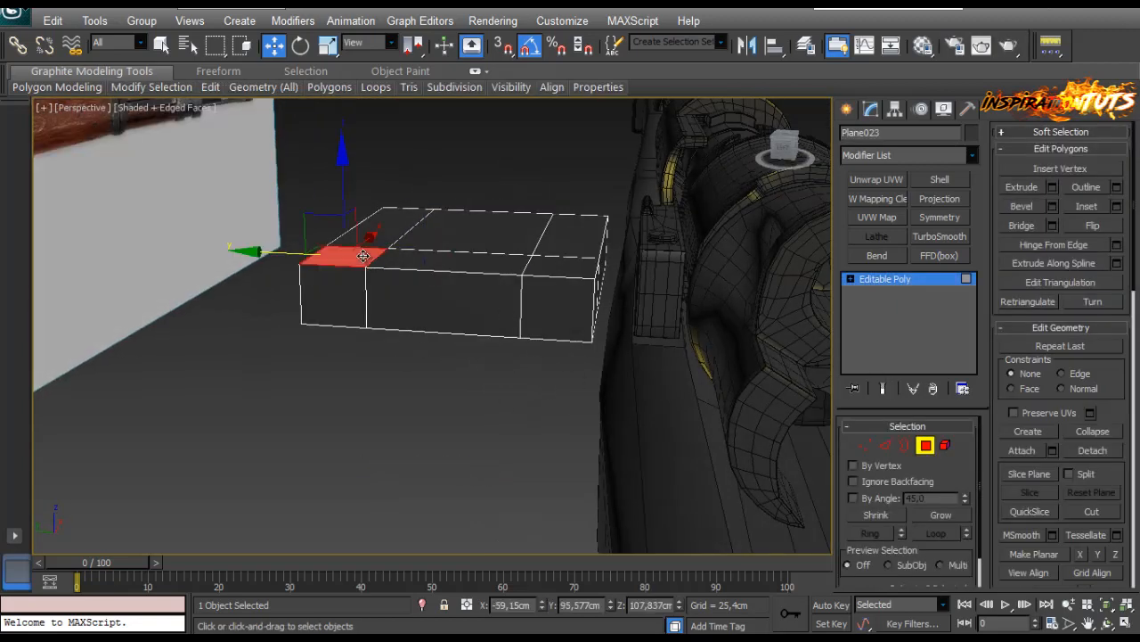
left_click(554, 271, "ctrl")
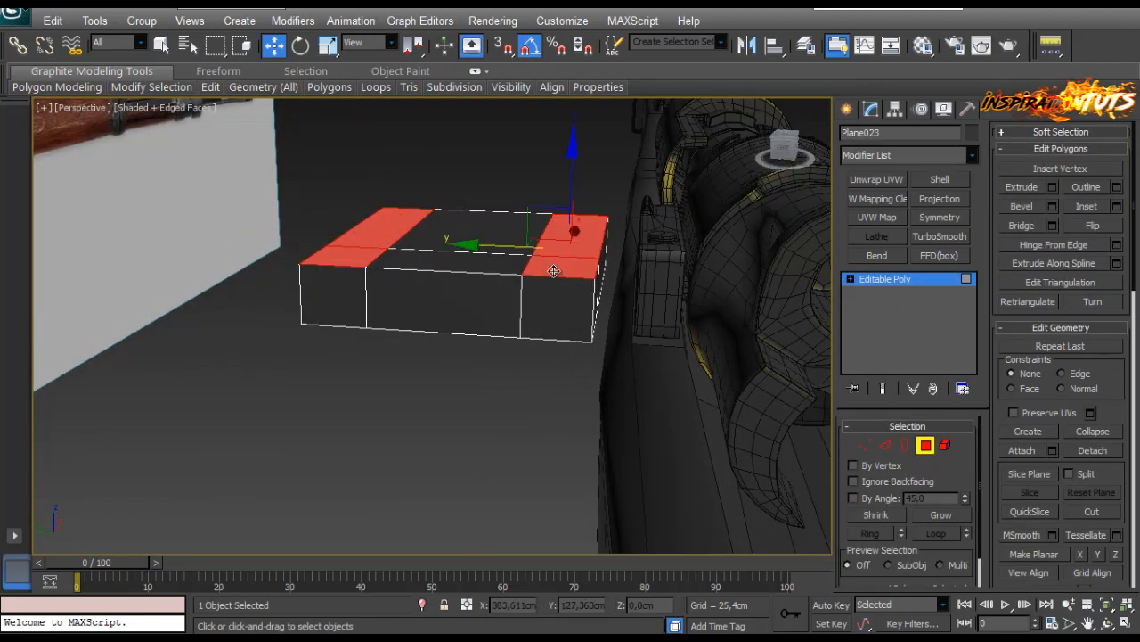
left_click(1053, 188)
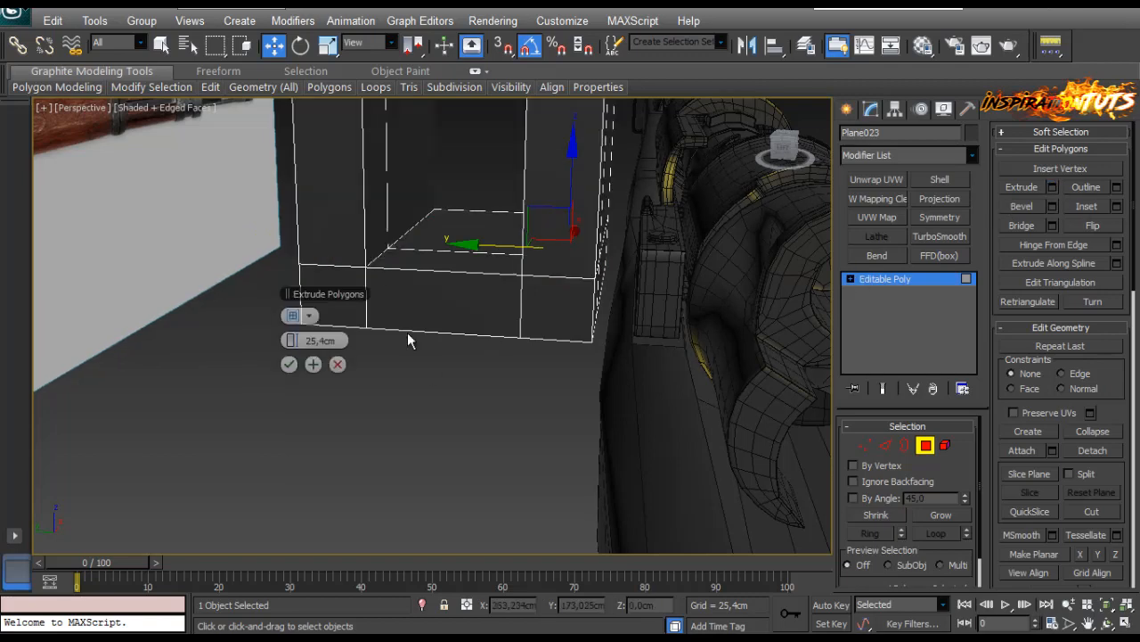
mouse_move(297, 342)
left_mouse_down()
mouse_move(297, 365)
mouse_move(297, 341)
left_mouse_up()
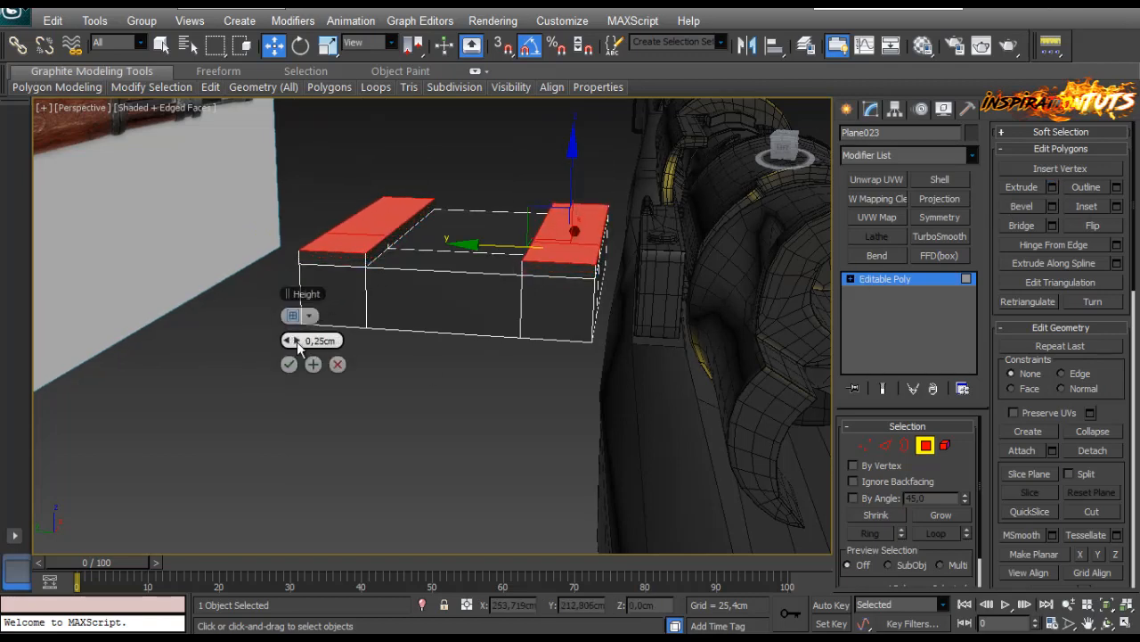
left_click(289, 363)
Connect the edges across the block's middle section with 2 segments, pinched apart toward the raised sides.
middle_click_drag(289, 363, 730, 408, "alt")
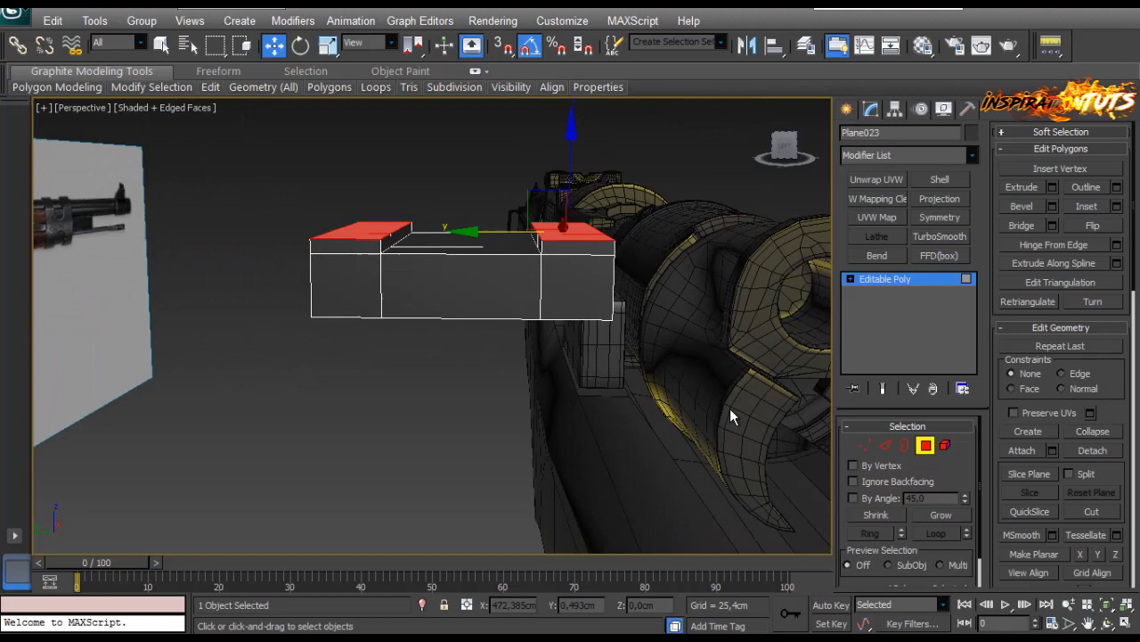
left_click(870, 443)
middle_click_drag(442, 206, 460, 305, "alt")
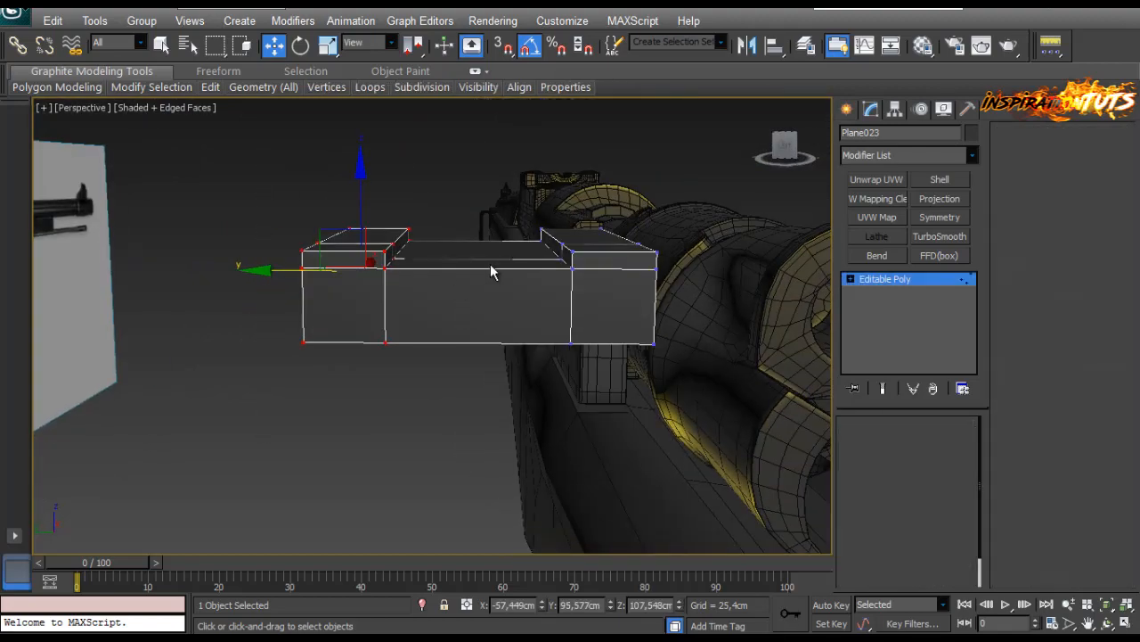
key("2")
left_click(486, 269)
key("alt+r")
left_click(1117, 248)
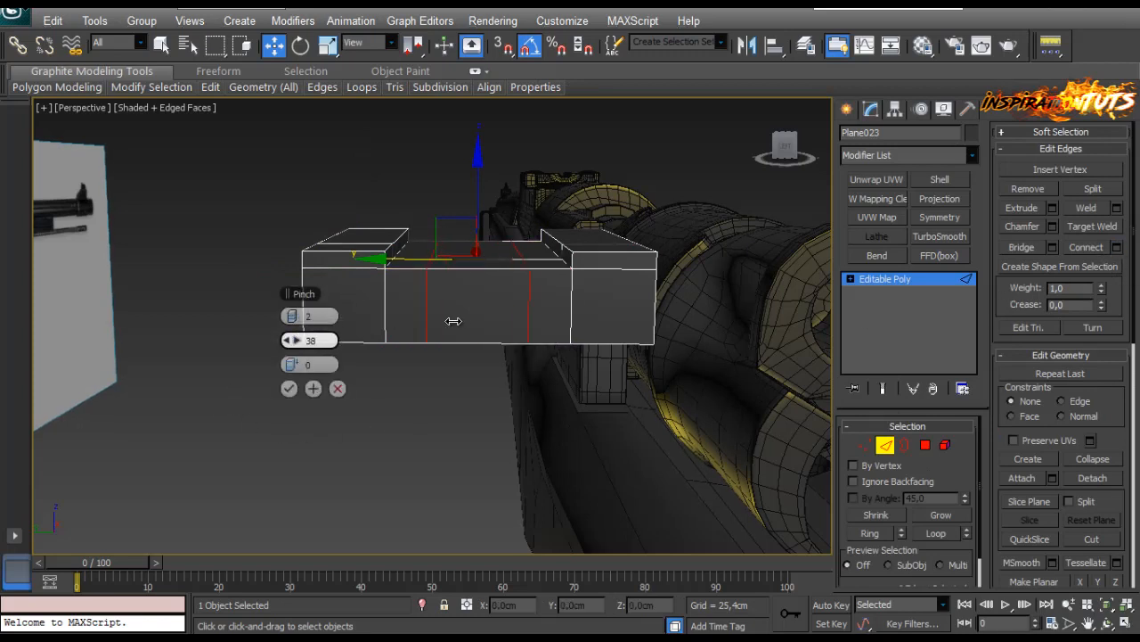
left_click(289, 388)
Lower the vertices along the block's middle section by about 0.22 cm to form a recessed groove with sloped sides.
middle_click_drag(447, 391, 449, 380, "alt")
left_click(864, 445)
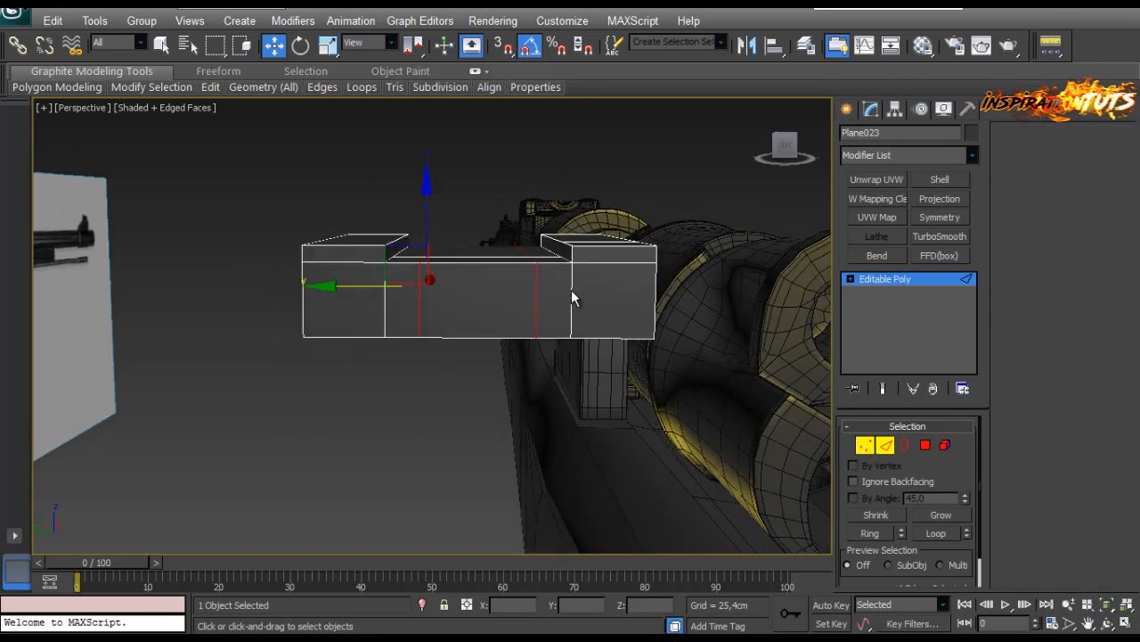
middle_click_drag(533, 243, 419, 276, "alt")
left_click(533, 256)
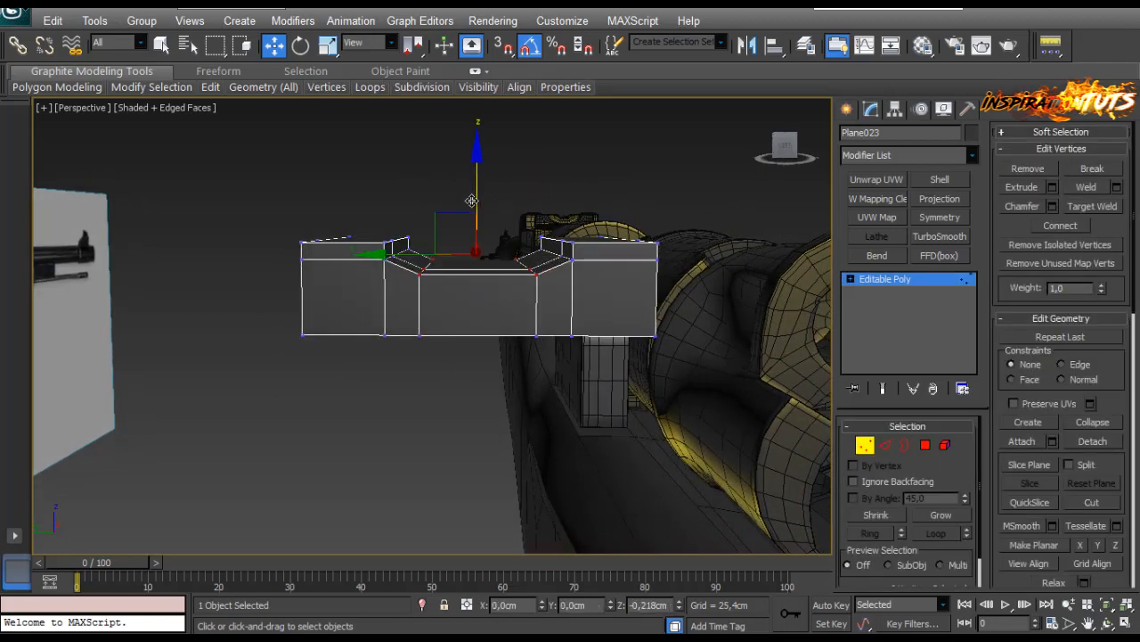
middle_click_drag(477, 214, 421, 360, "alt")
middle_click_drag(535, 369, 713, 372, "alt")
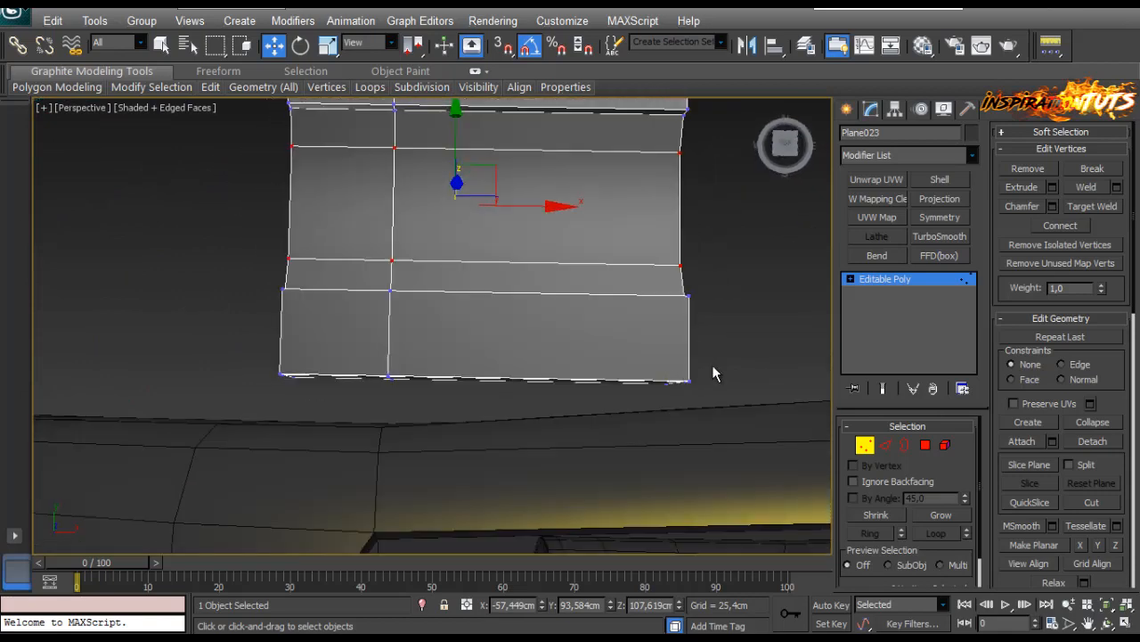
left_click_drag(242, 424, 240, 425, "ctrl")
middle_click_drag(254, 421, 423, 340, "alt")
left_click_drag(384, 358, 437, 373)
middle_click_drag(468, 381, 506, 474, "alt")
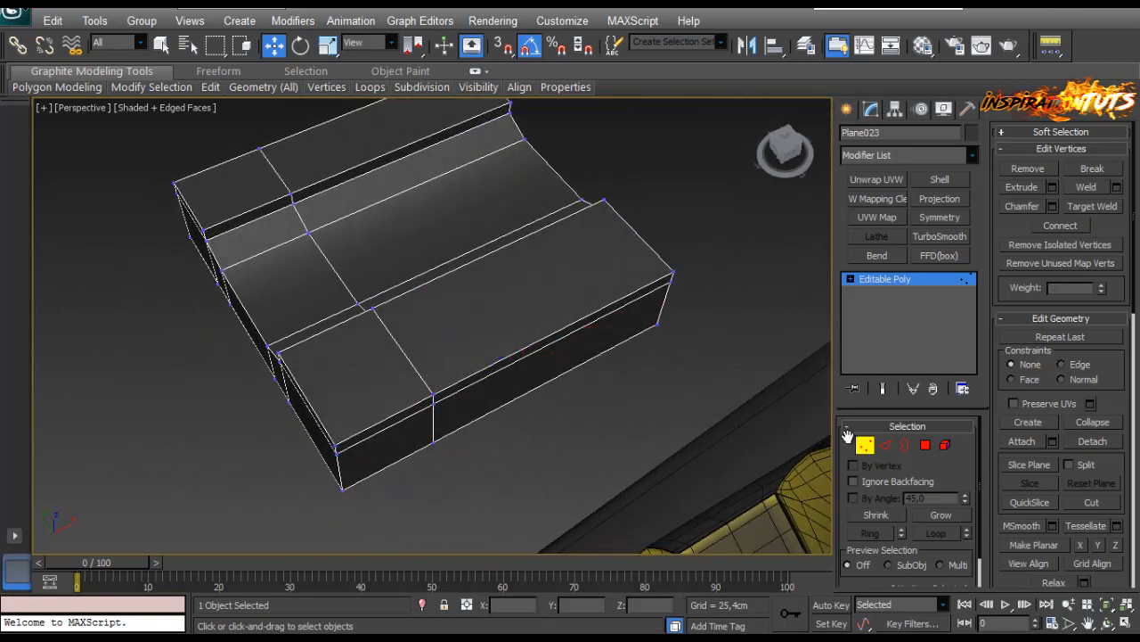
Create a cylinder with AutoGrid on the block's raised side strip, about 0.944 cm in radius and 0.755 cm high.
left_click(846, 108)
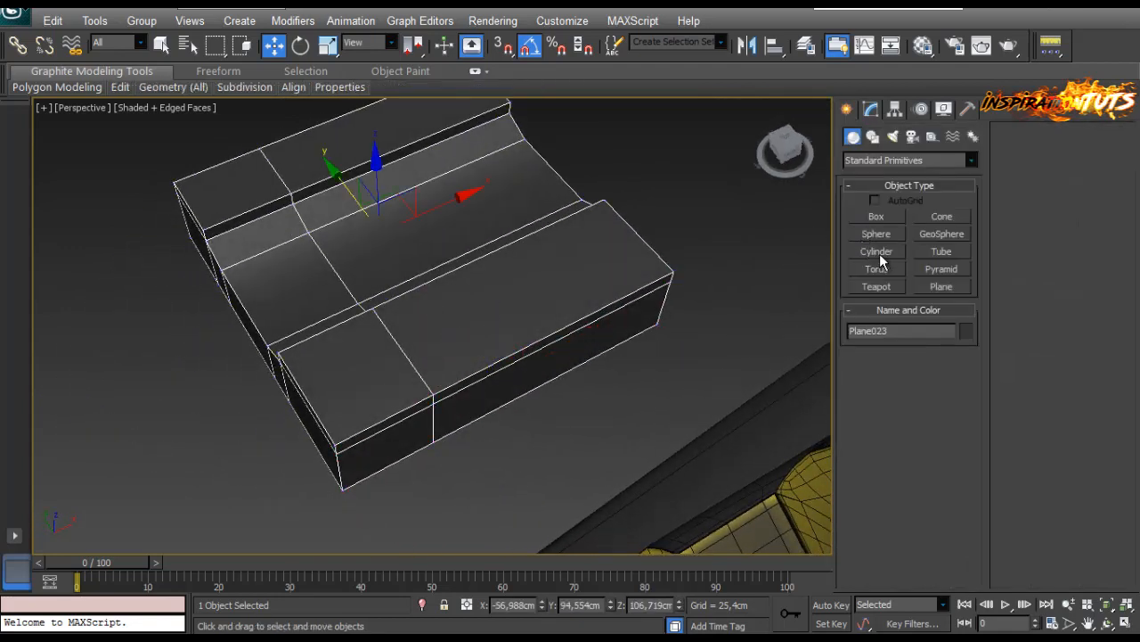
left_click(877, 252)
left_click(874, 201)
middle_click_drag(521, 318, 454, 359, "alt")
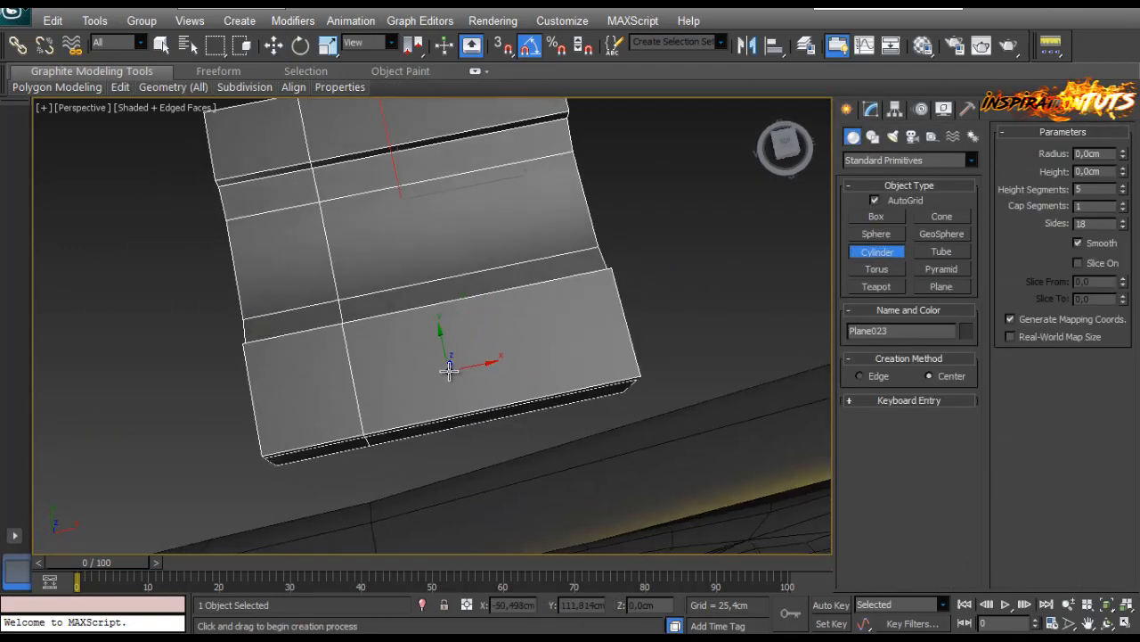
left_click_drag(450, 366, 459, 310)
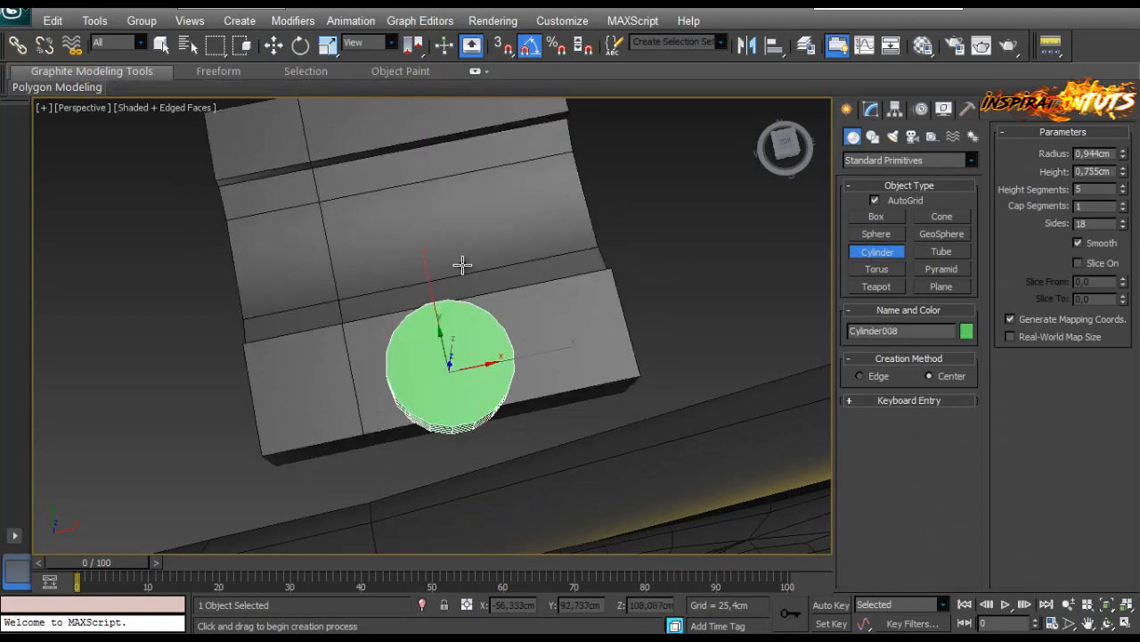
left_click(463, 262)
Set the cylinder to 1 height segment and 12 sides, and shift it along the strip toward the crosswise edge.
middle_click_drag(467, 260, 553, 196, "alt")
left_click(873, 109)
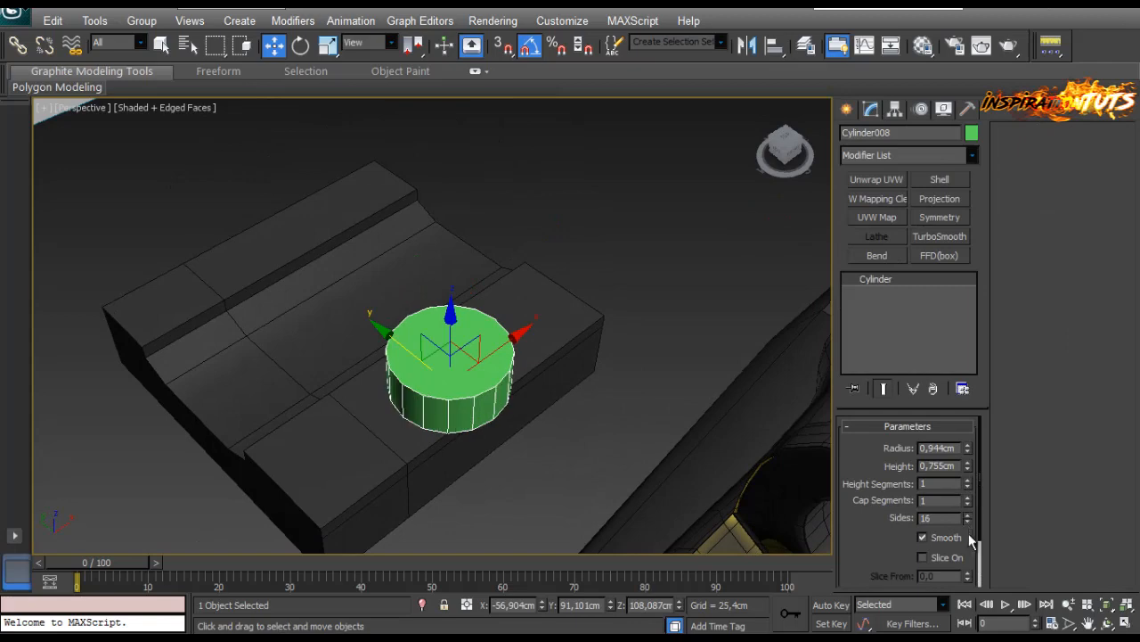
left_click(967, 515)
middle_click_drag(375, 499, 410, 357, "alt")
left_click_drag(412, 331, 408, 336)
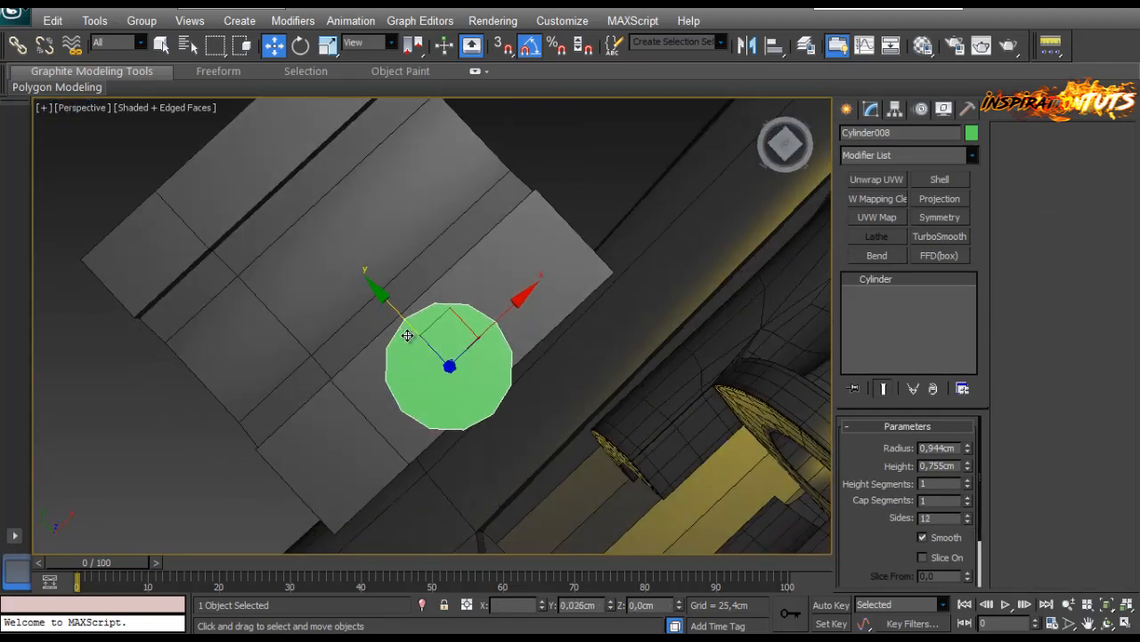
middle_click_drag(408, 336, 379, 345, "alt")
left_click_drag(507, 357, 487, 366)
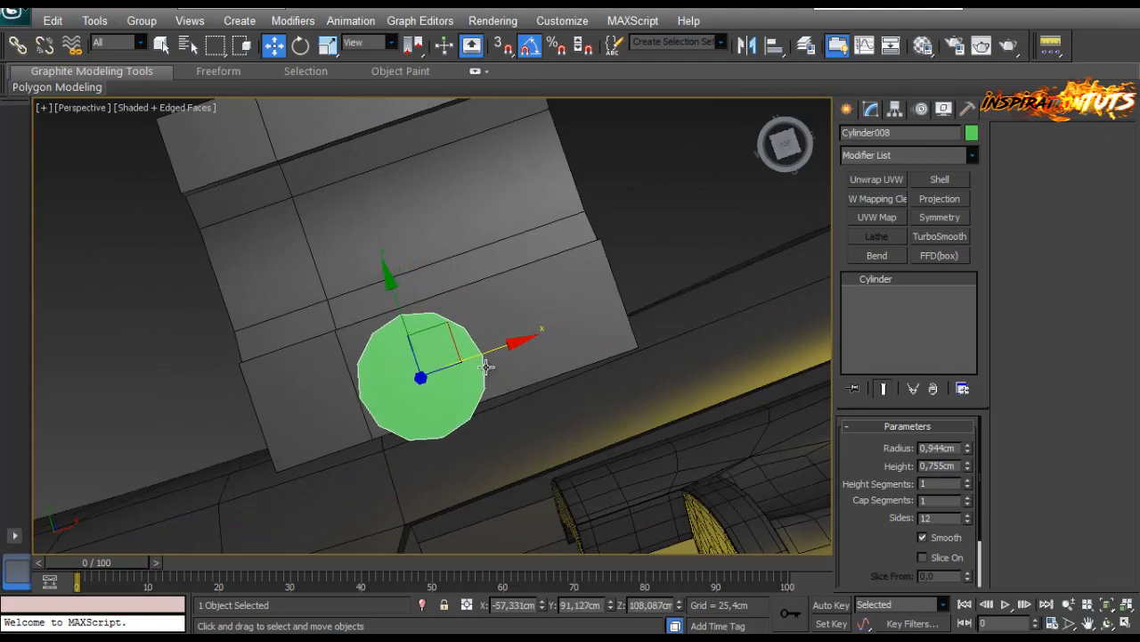
middle_click_drag(486, 367, 453, 368, "alt")
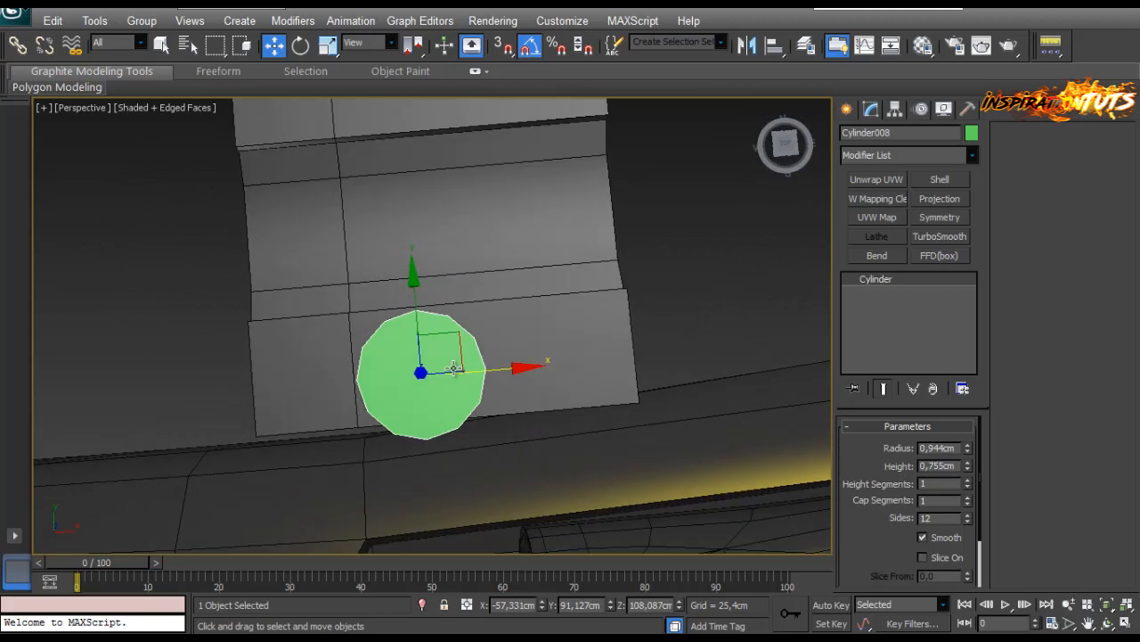
Move the block's outer side vertices slightly outward to widen the strip under the cylinder.
left_click(560, 338)
left_click(864, 445)
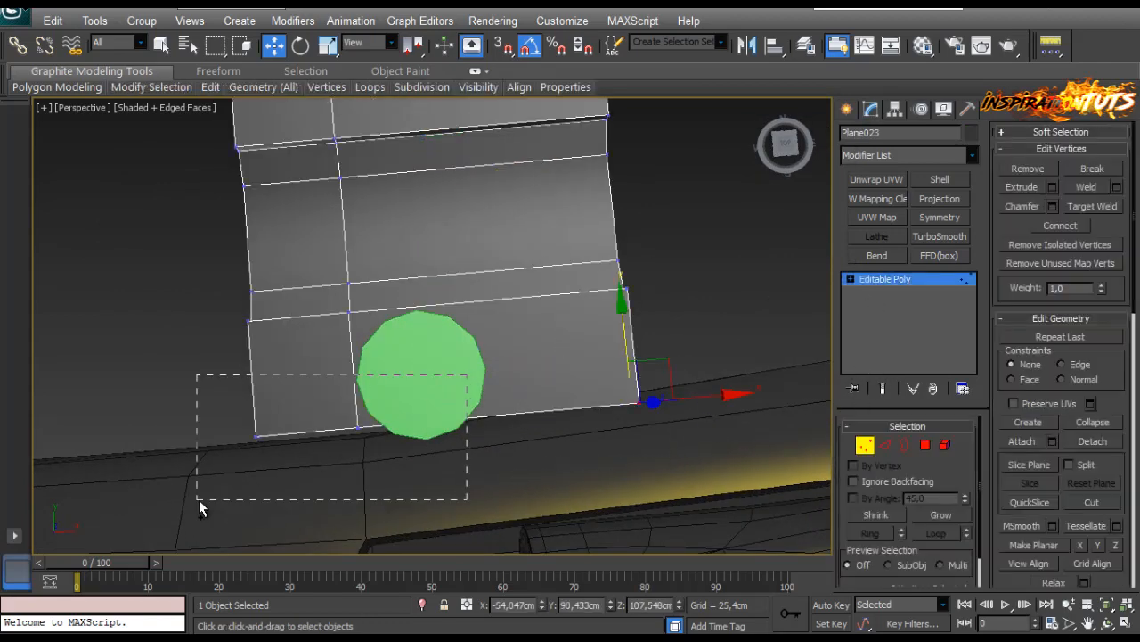
left_click_drag(411, 341, 412, 361)
left_click(859, 450)
Enlarge the cylinder's radius to 1.122 cm and reposition it so it overhangs the block's outer side.
left_click(465, 396)
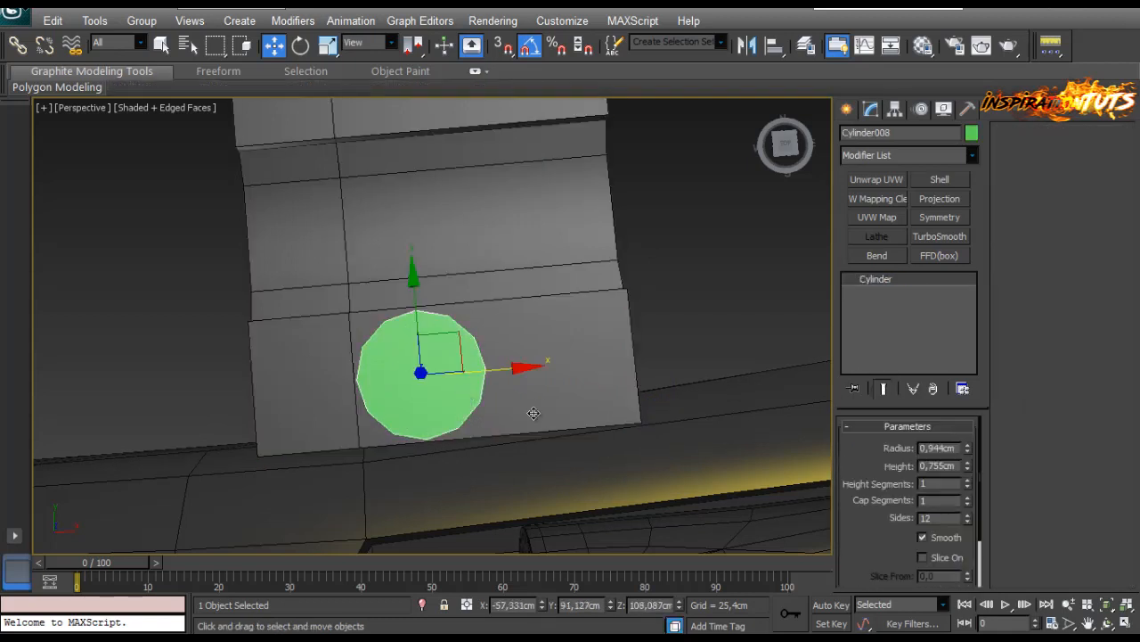
left_click(967, 445)
left_click_drag(458, 330, 474, 341)
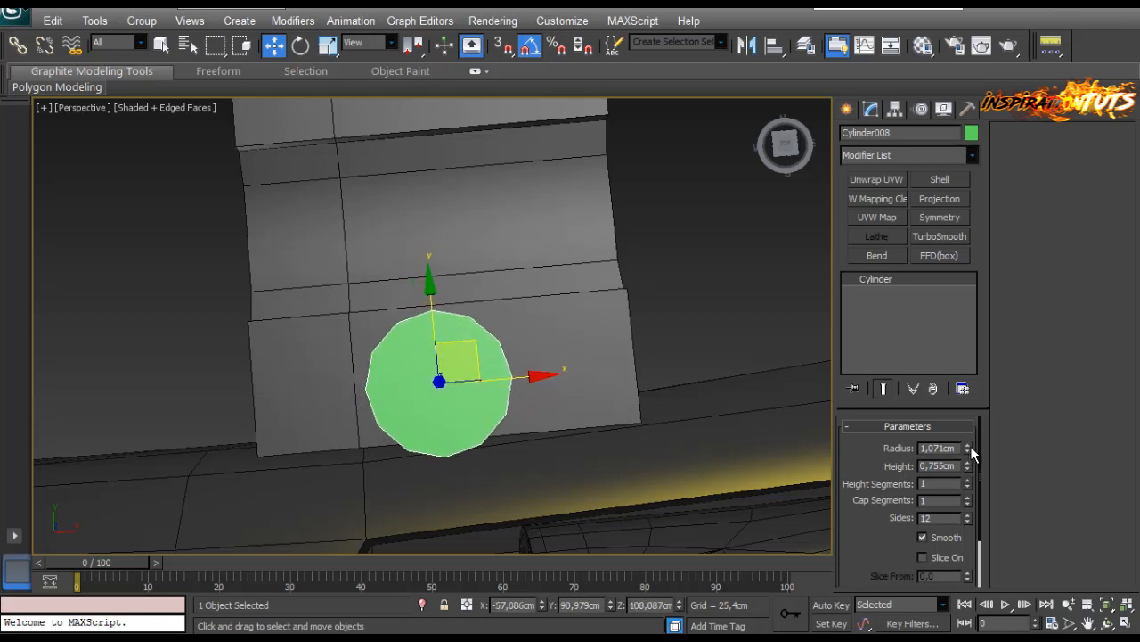
left_click_drag(968, 445, 969, 444)
left_click_drag(464, 350, 466, 351)
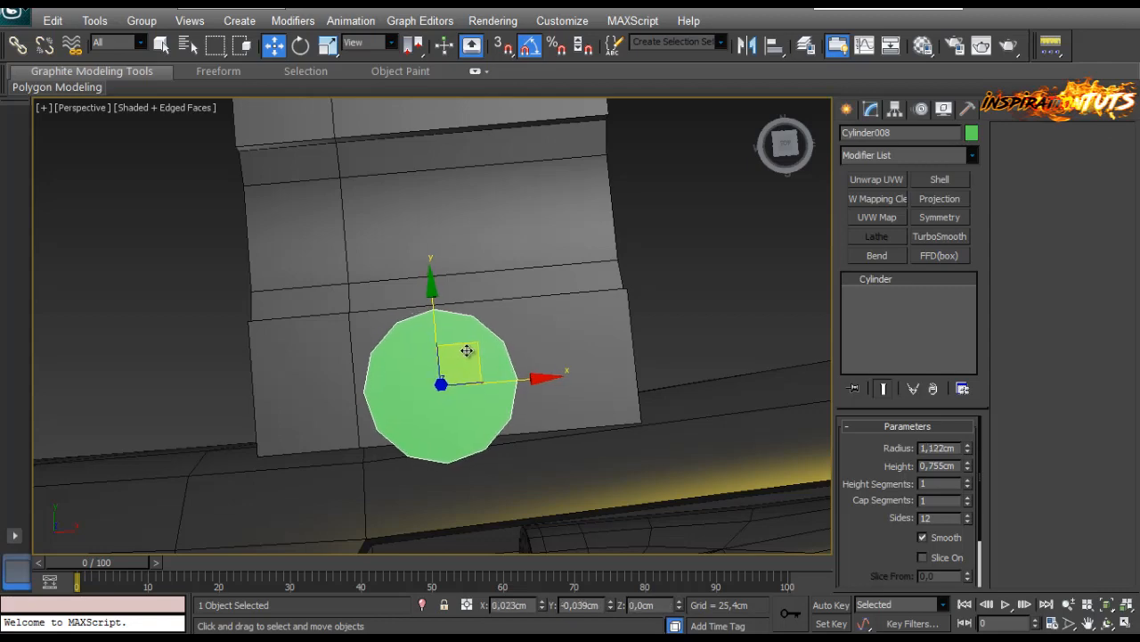
Set the cylinder's height to 2.228 cm and lower it so it passes completely through the block.
middle_click_drag(466, 351, 563, 258, "alt")
left_click_drag(438, 331, 440, 367)
middle_click_drag(484, 412, 491, 368)
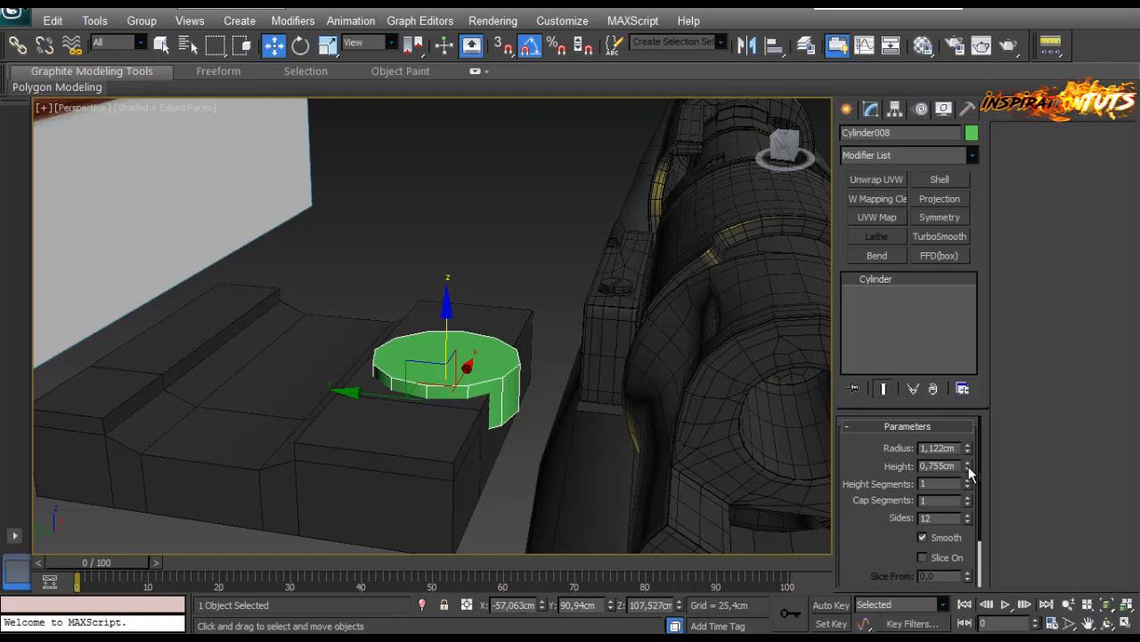
left_click_drag(969, 466, 964, 415)
left_click_drag(424, 332, 424, 409)
middle_click_drag(424, 409, 347, 416, "alt")
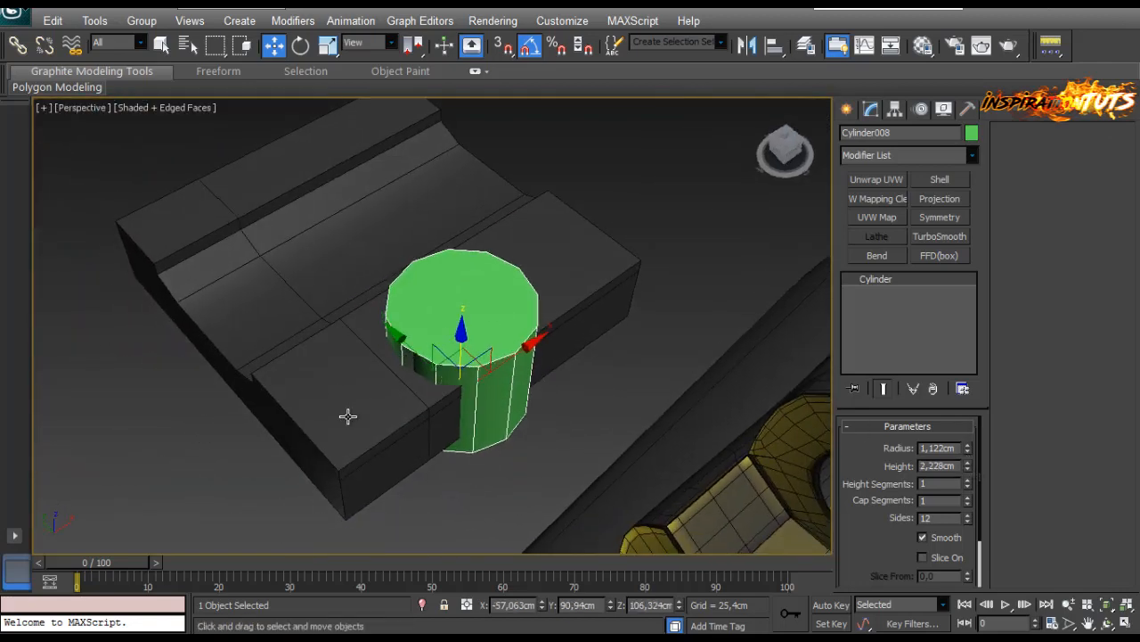
Subtract the cylinder from the block with ProBoolean to cut a round notch in its side.
left_click(348, 416)
left_click(847, 108)
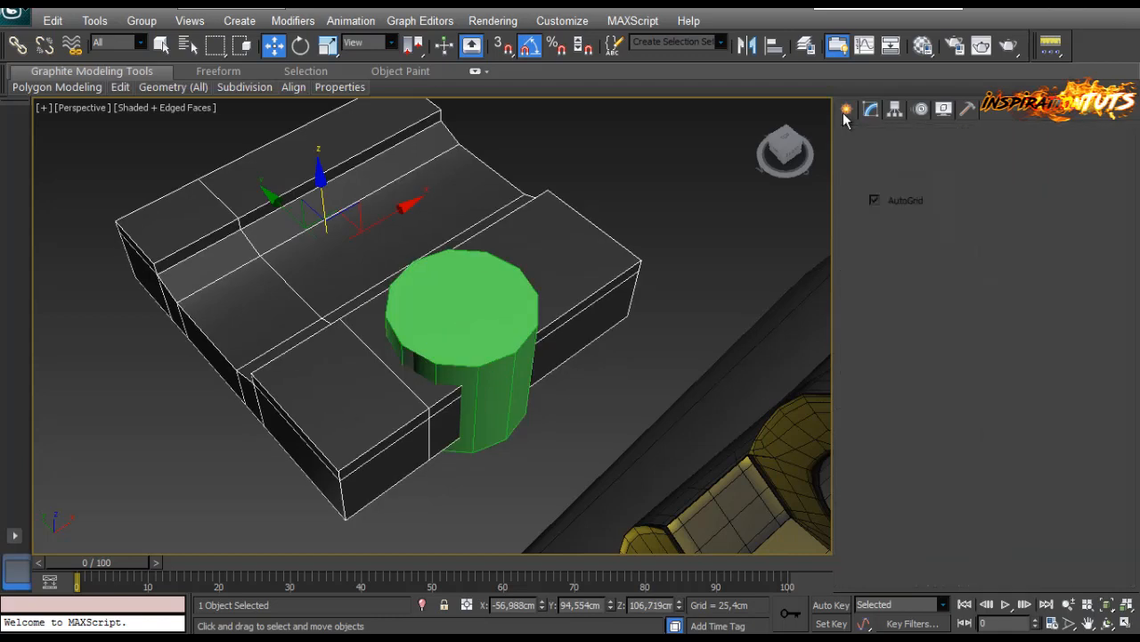
left_click(909, 159)
left_click(900, 194)
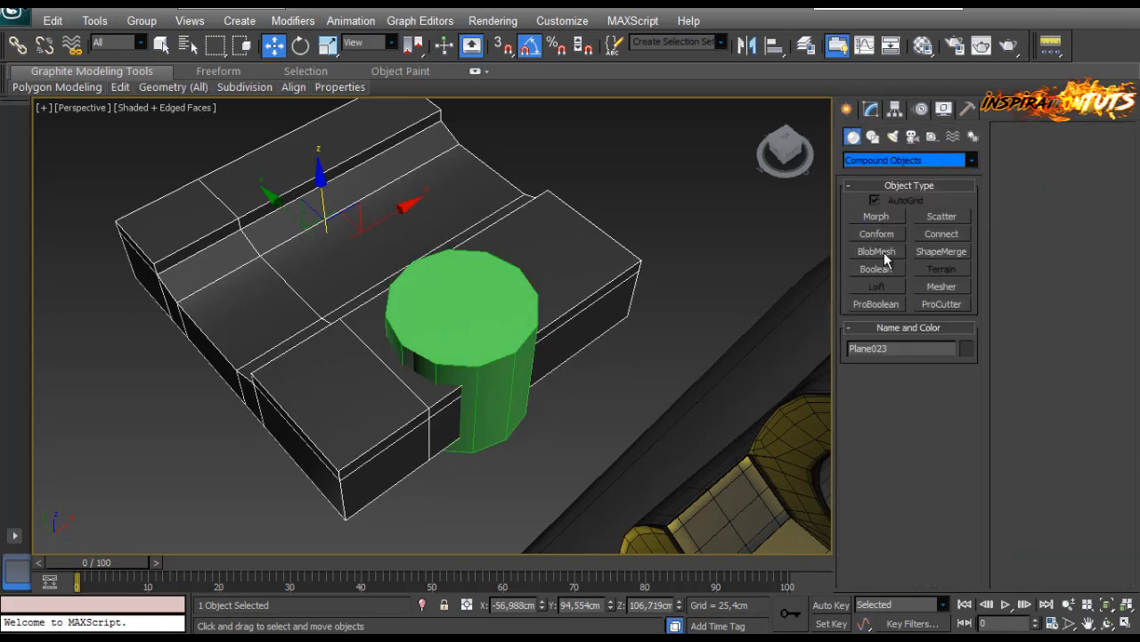
left_click(874, 305)
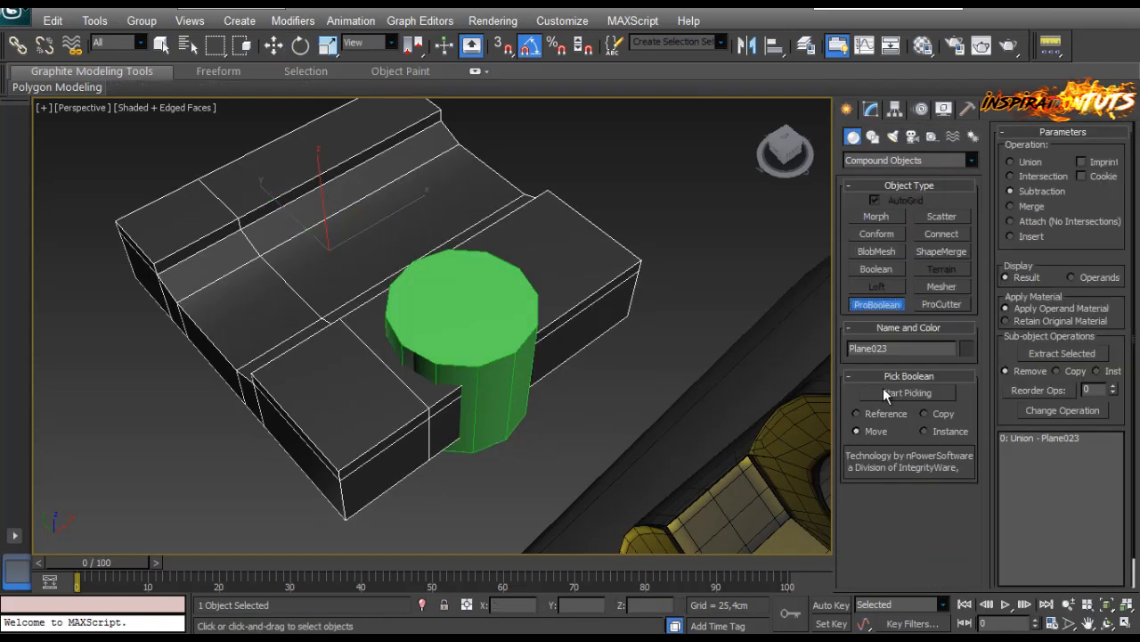
left_click(883, 392)
left_click(487, 442)
middle_click_drag(508, 405, 558, 392, "alt")
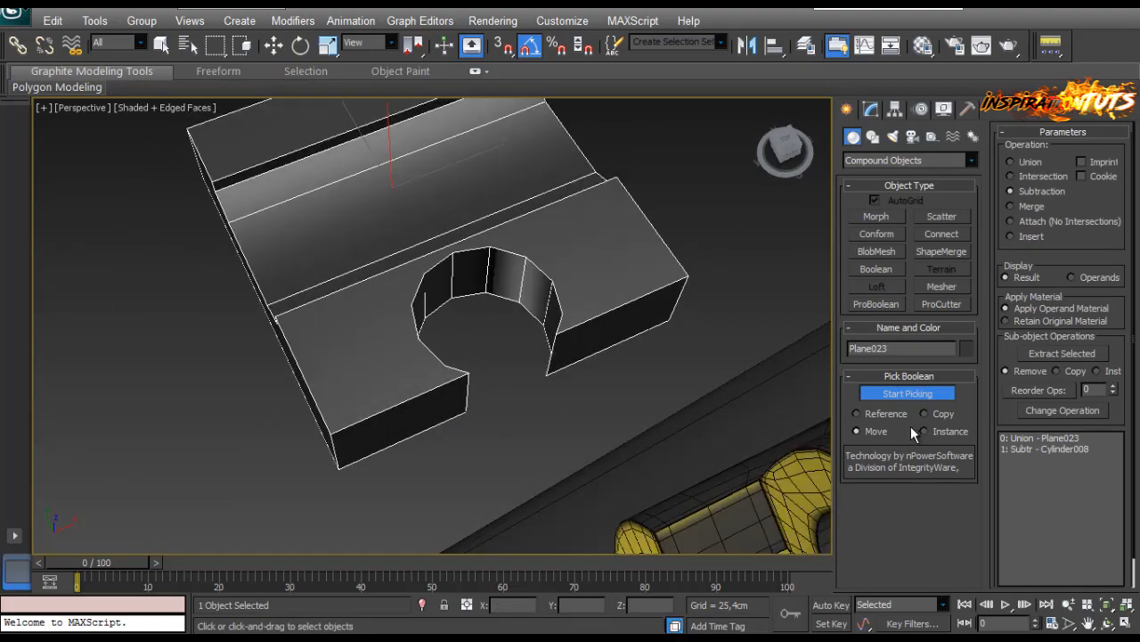
left_click(909, 394)
Convert the notched block to Editable Poly and deselect it.
key("w")
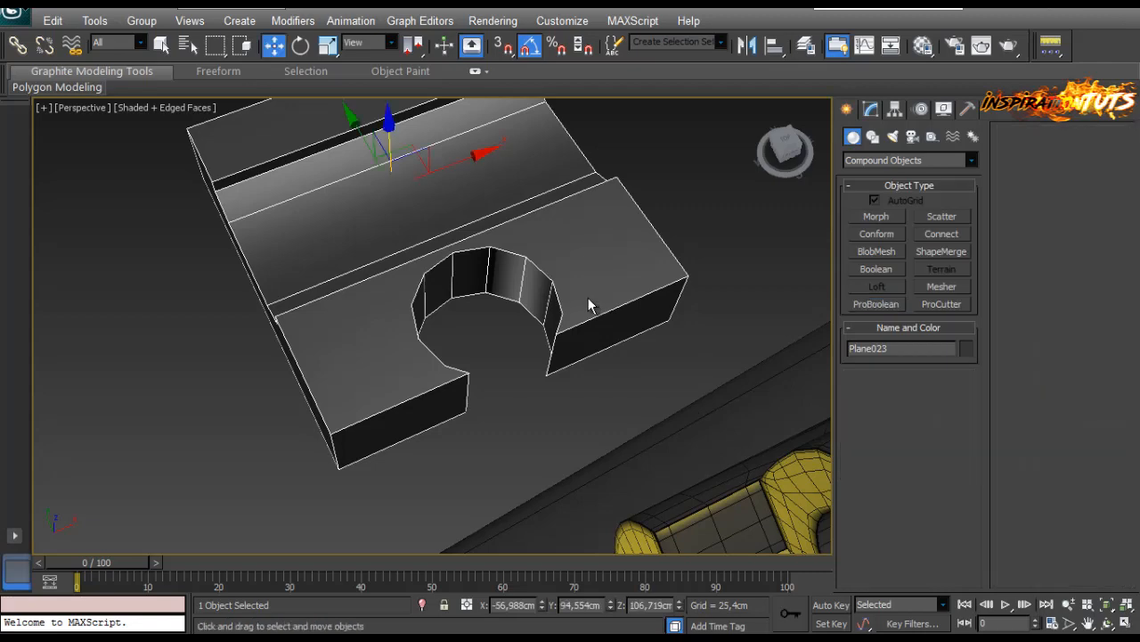
right_click(588, 298)
mouse_move(624, 449)
left_click(553, 463)
left_click(545, 386)
Create a new cylinder beside the notched block, about 2.74 cm in radius and 1.01 cm high.
scroll(562, 297, "down", 4)
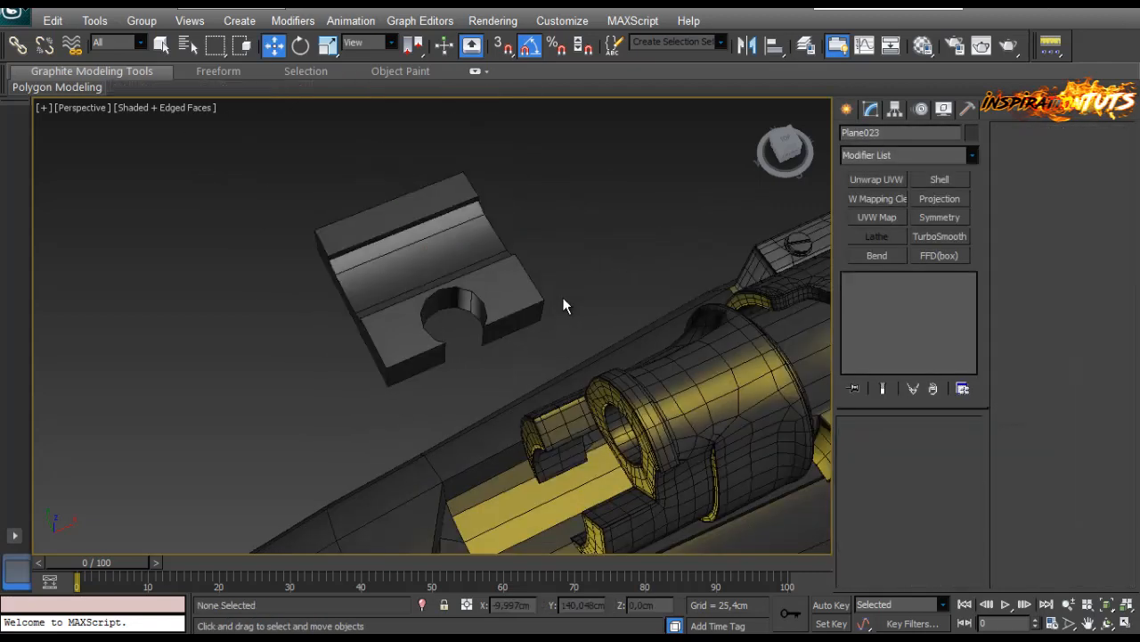
middle_click_drag(562, 296, 778, 438, "alt")
scroll(395, 303, "up", 4)
scroll(634, 400, "down", 4)
scroll(633, 400, "up", 2)
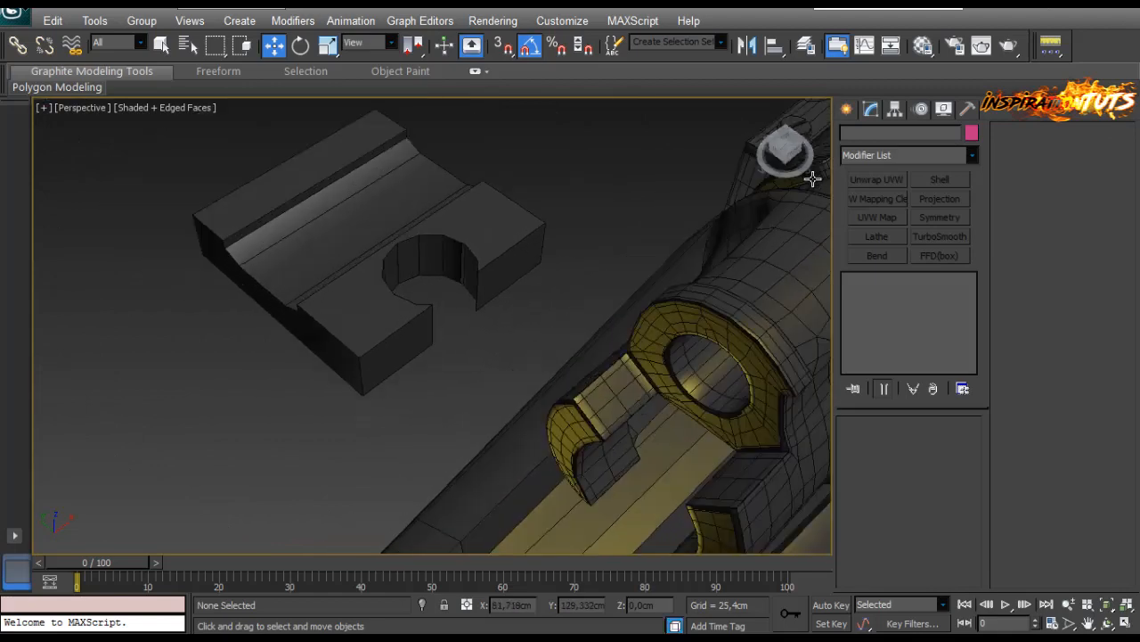
left_click(846, 109)
left_click(907, 160)
left_click(891, 172)
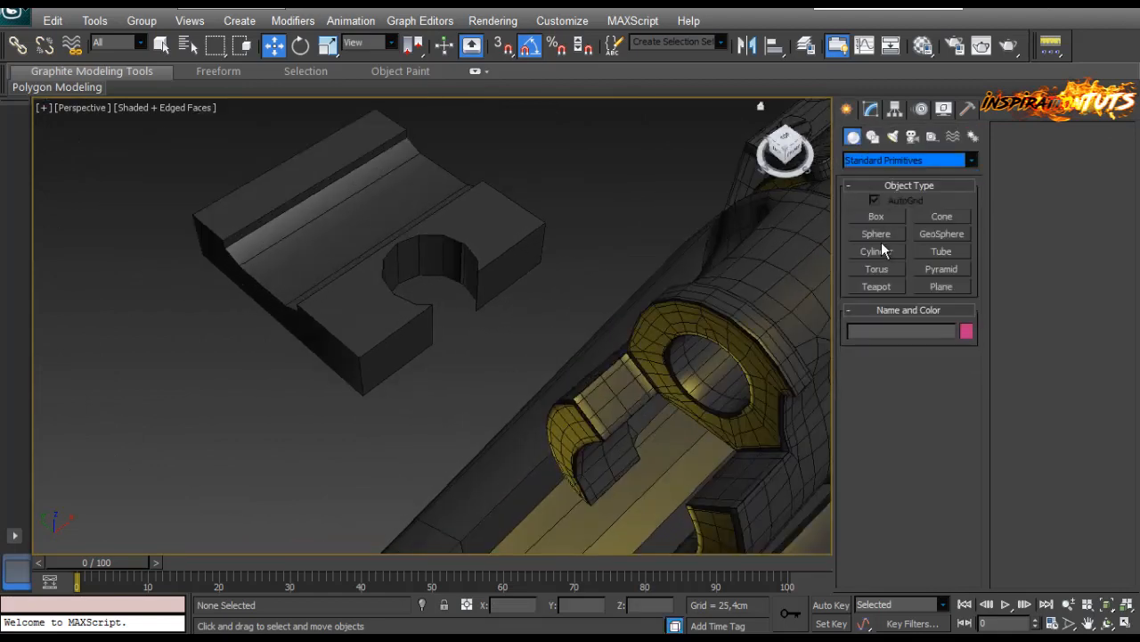
left_click(878, 252)
left_click_drag(359, 310, 366, 227)
left_click(303, 180)
left_click(279, 46)
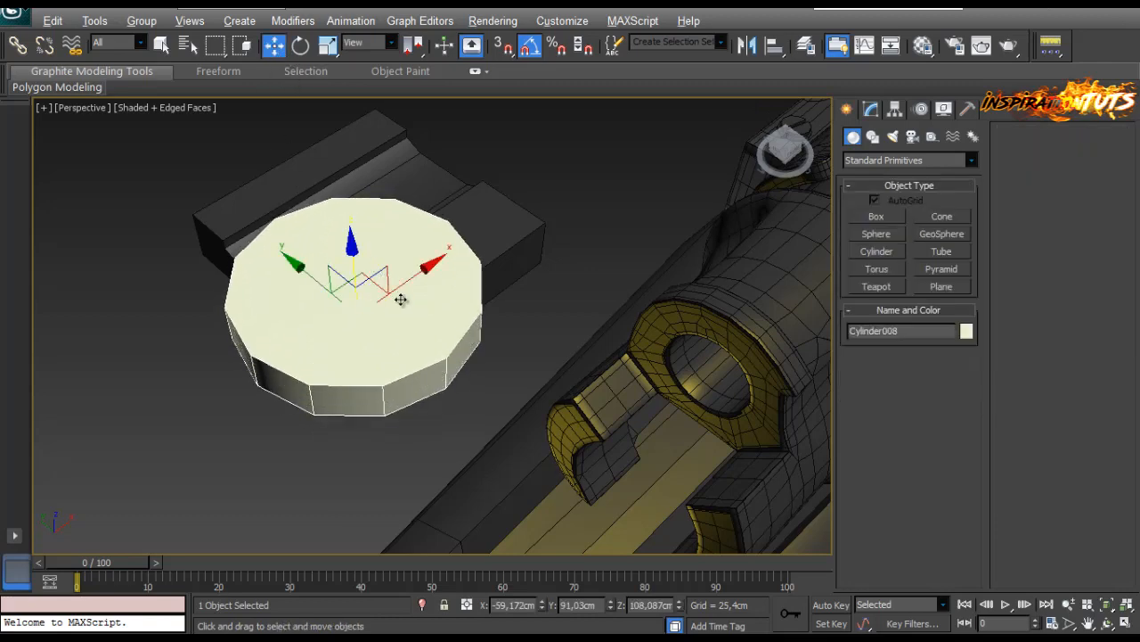
Rotate the new cylinder -90° about the Y axis to face along the rifle and give it a dark object color.
middle_click_drag(400, 300, 580, 420, "alt")
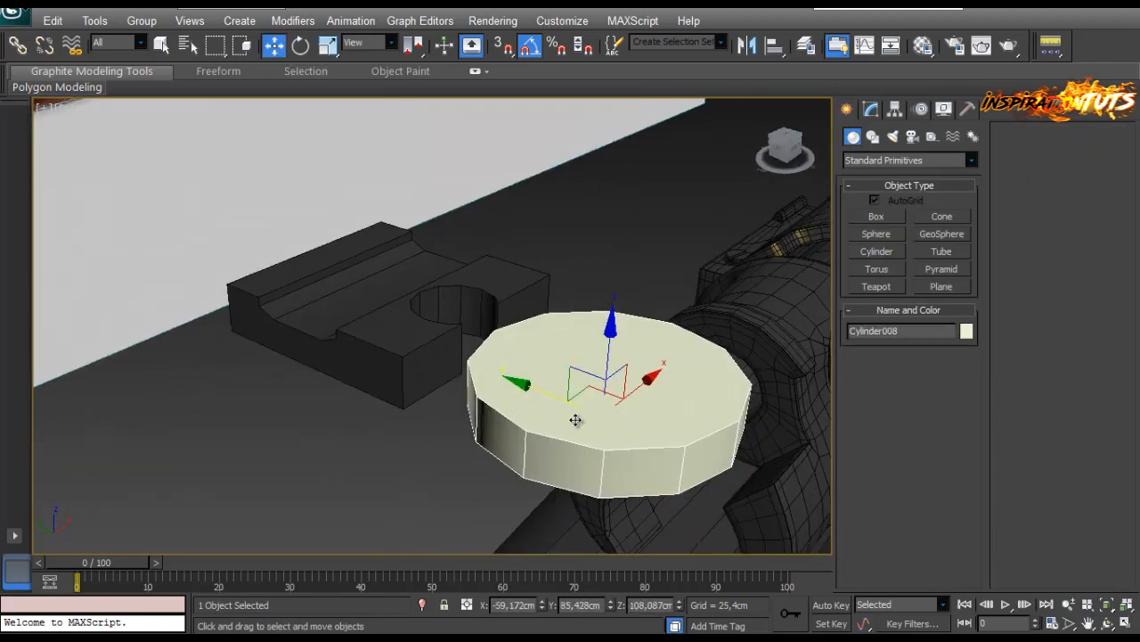
key("e")
left_click_drag(598, 346, 579, 439)
left_click(871, 109)
left_click(971, 132)
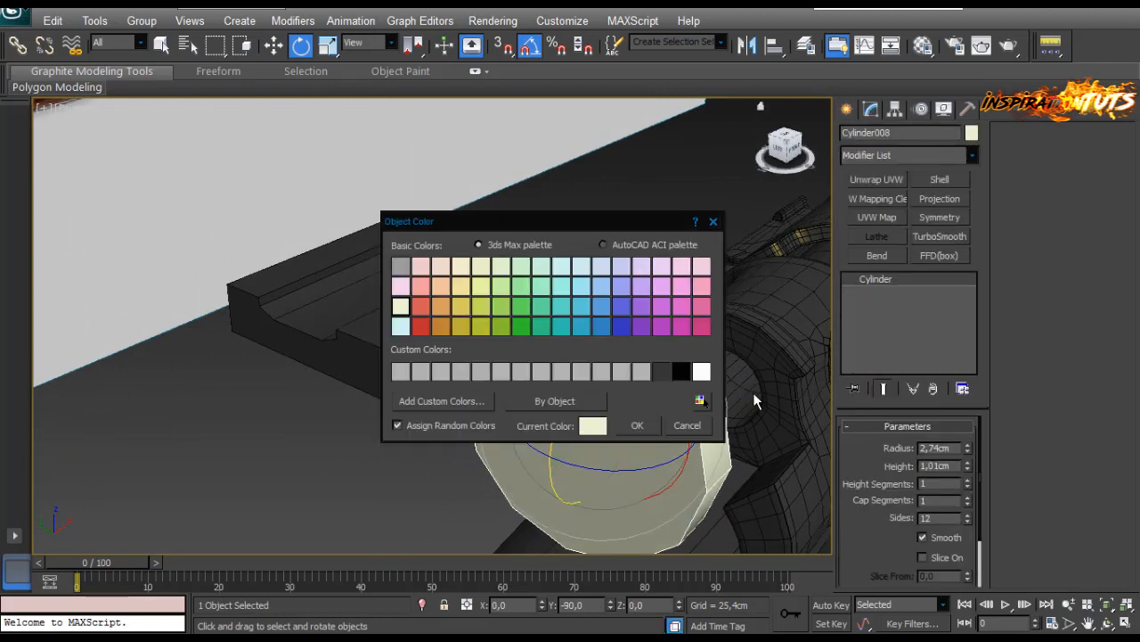
left_click(637, 425)
Centre the cylinder on the bolt's axis in the left wireframe view and set its cap segments to 2.
middle_click_drag(635, 435, 668, 405, "alt")
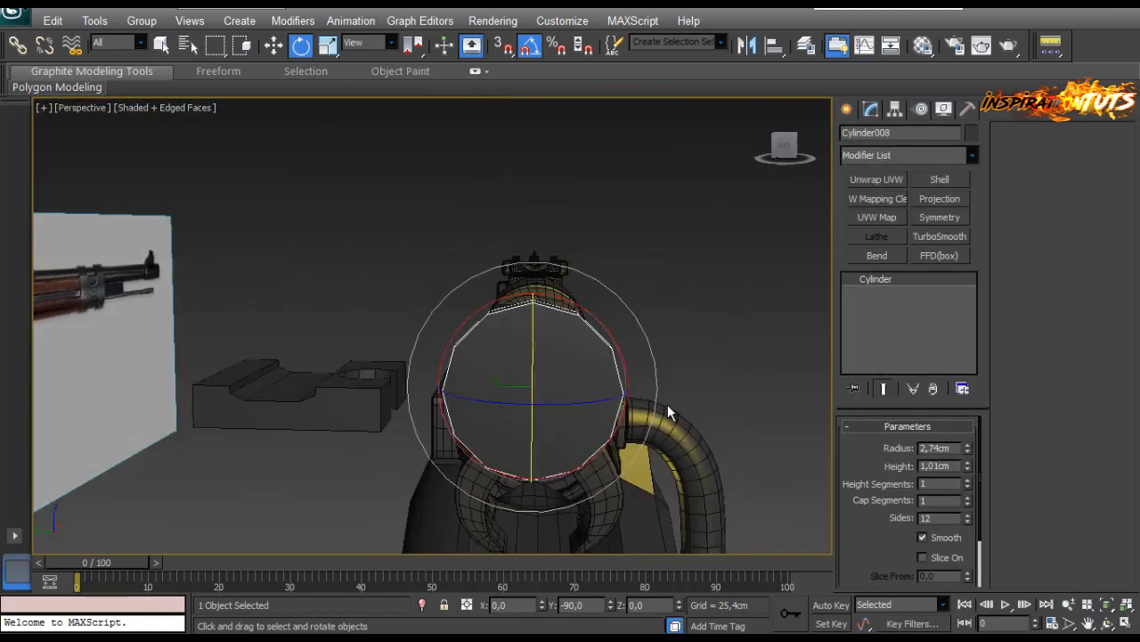
key("l")
key("z")
middle_click_drag(429, 179, 487, 250)
scroll(487, 249, "down", 3)
middle_click_drag(464, 287, 510, 240, "alt")
key("l")
key("z")
scroll(446, 214, "down", 2)
key("F3")
key("w")
scroll(522, 306, "up", 4)
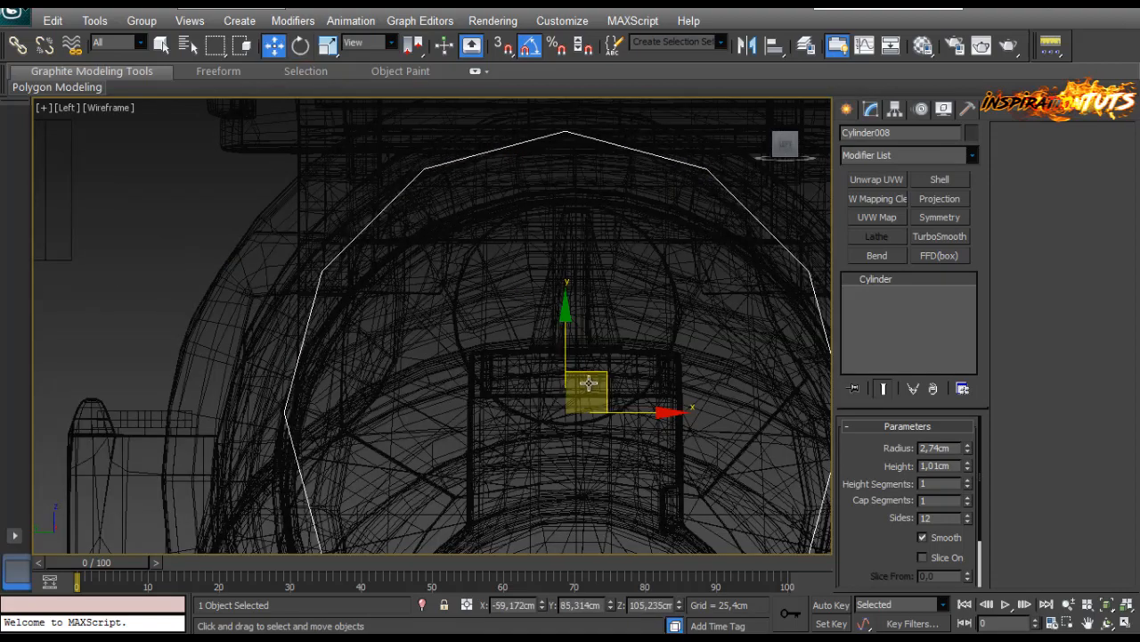
left_click_drag(597, 365, 598, 272)
left_click(967, 496)
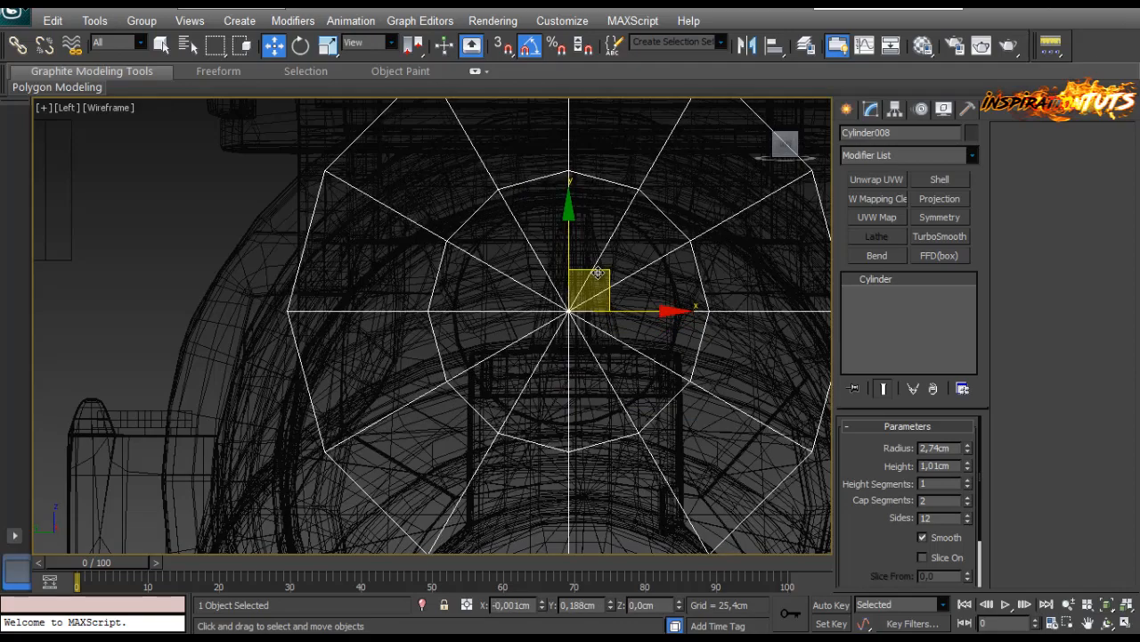
Return to the shaded perspective view and slide the cylinder lengthwise toward the rear end of the bolt.
scroll(590, 298, "down", 5)
key("p")
scroll(495, 315, "down", 3)
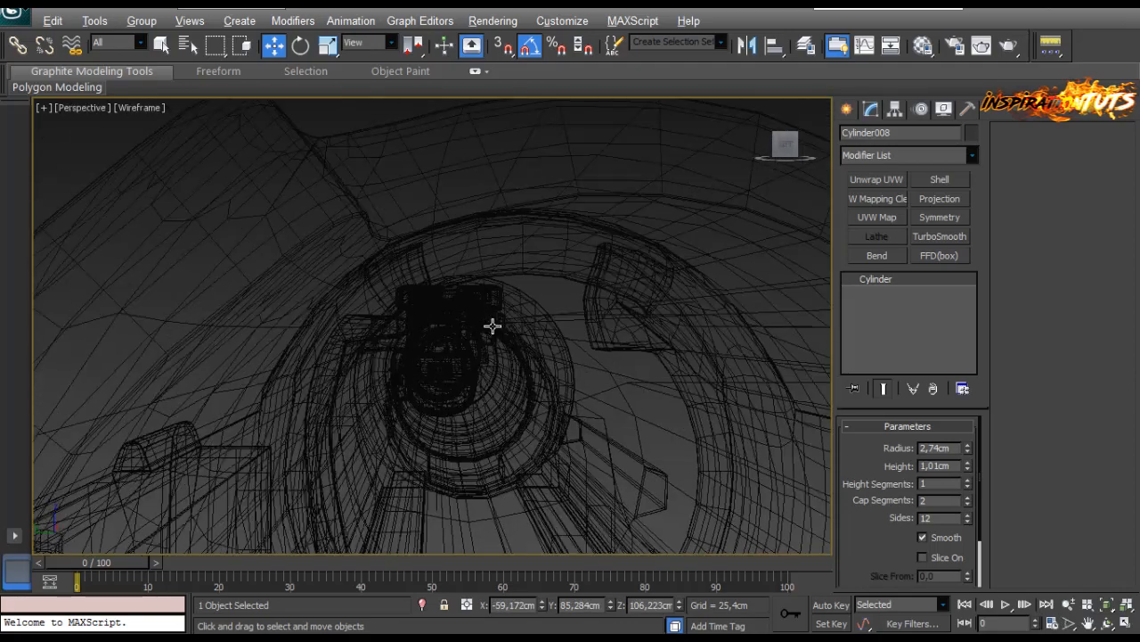
scroll(492, 326, "down", 5)
middle_click_drag(492, 326, 441, 367, "alt")
key("z")
scroll(443, 364, "down", 6)
key("F3")
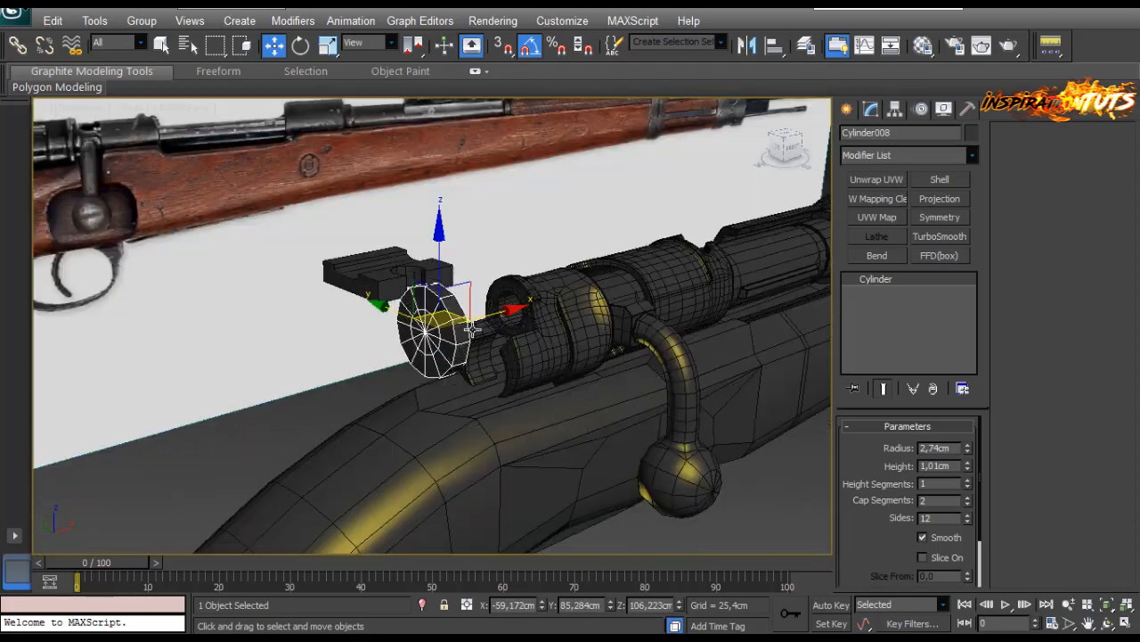
scroll(472, 329, "up", 5)
middle_click_drag(472, 329, 423, 386, "alt")
left_click_drag(529, 321, 576, 316)
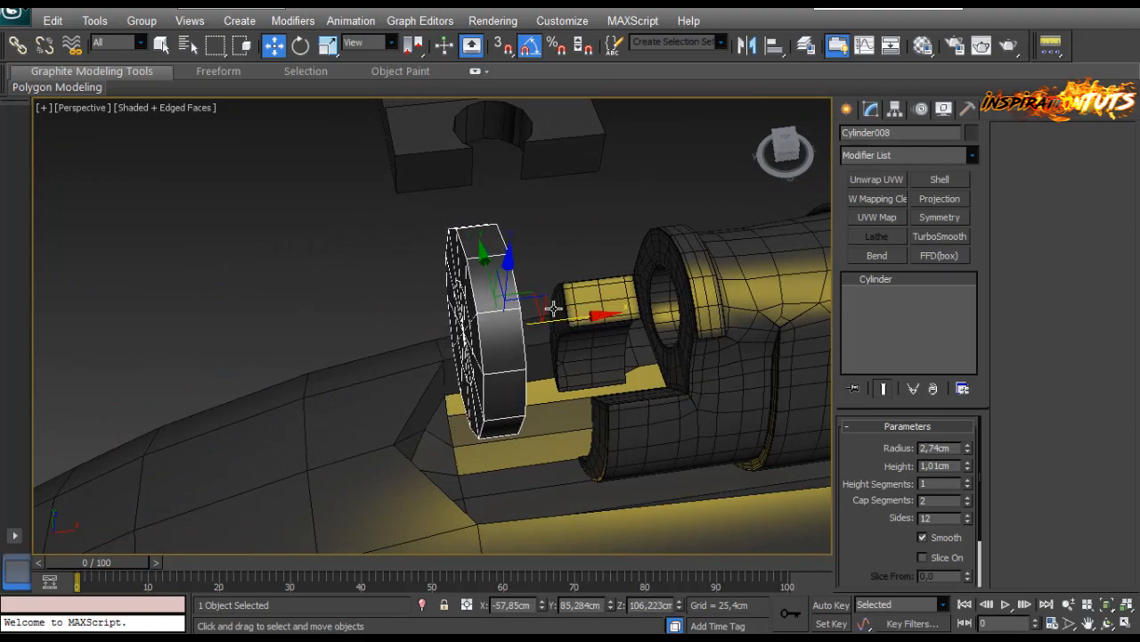
middle_click_drag(552, 308, 573, 331, "alt")
left_click_drag(571, 327, 662, 323)
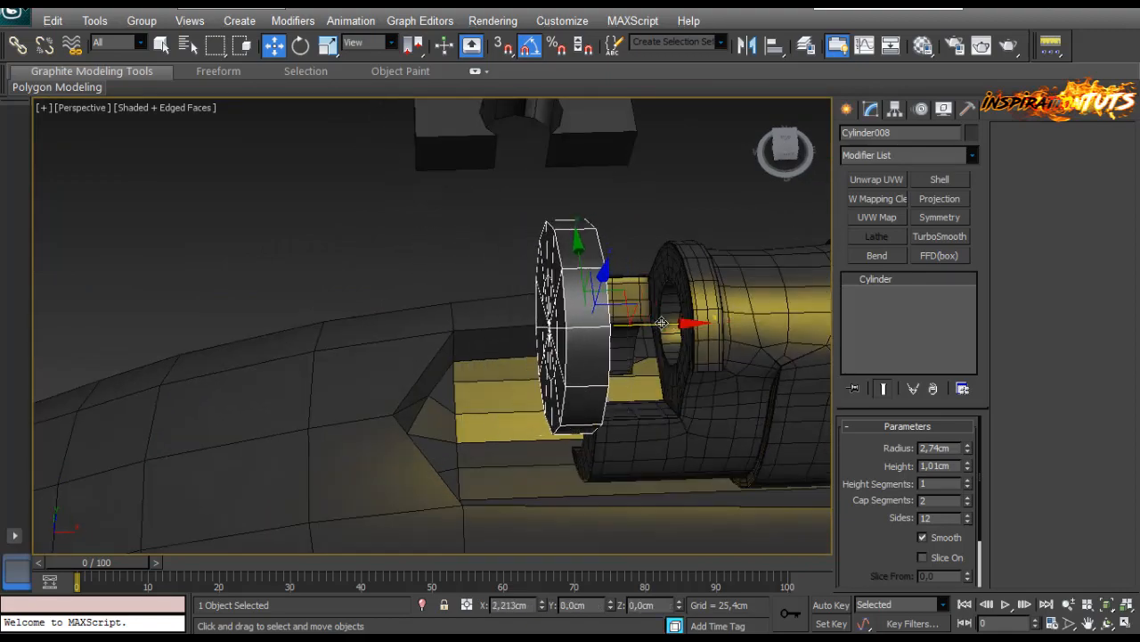
Reduce the cylinder's radius to about 1.918 cm and its cap segments to 1.
middle_click_drag(125, 376, 526, 358, "alt")
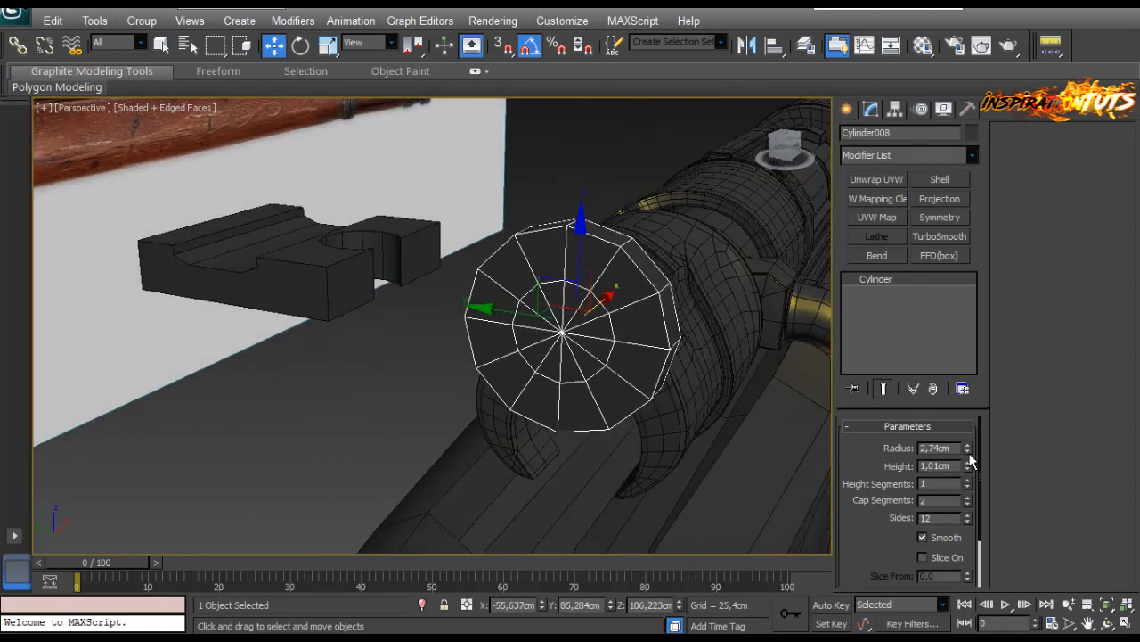
left_click_drag(969, 453, 962, 473)
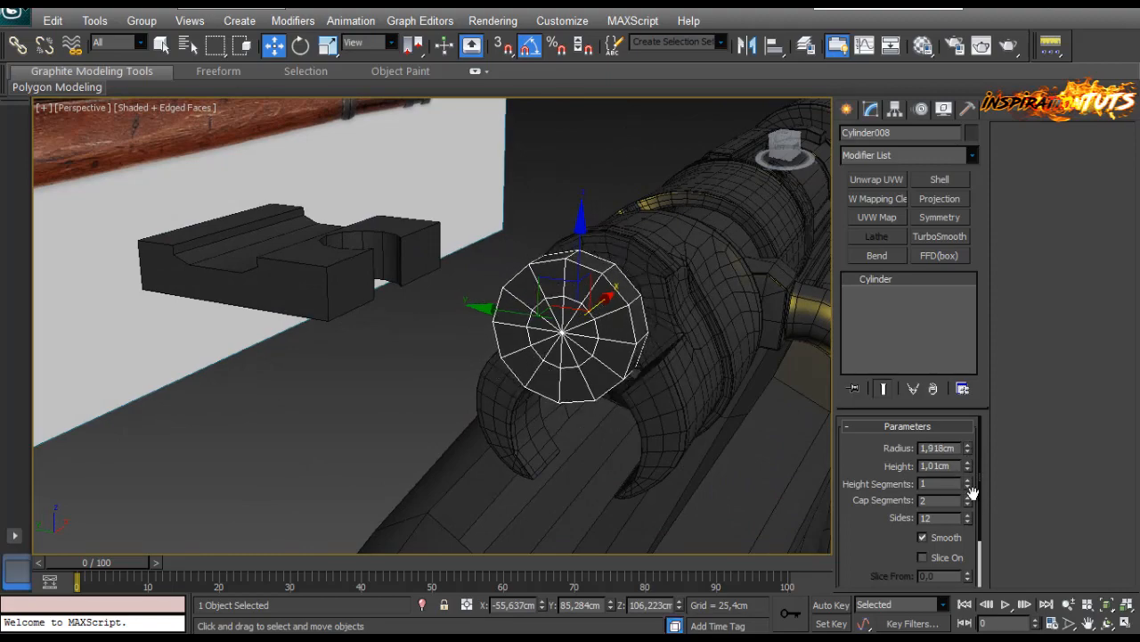
left_click(969, 504)
Slide the cylinder along X against the bolt's rear end and enlarge its radius to about 2.02 cm.
mouse_move(541, 307)
middle_mouse_down("alt")
mouse_move(525, 310)
mouse_move(633, 362)
mouse_move(553, 301)
mouse_move(611, 315)
mouse_move(563, 313)
middle_mouse_up("alt")
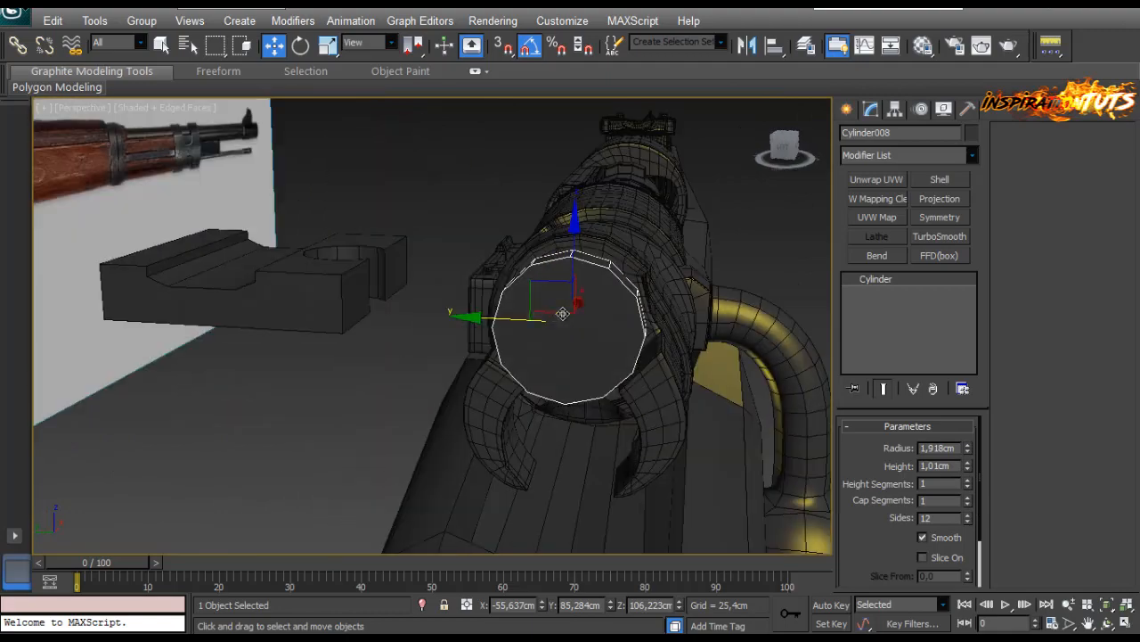
middle_click_drag(657, 397, 665, 337, "alt")
left_click_drag(680, 319, 751, 308)
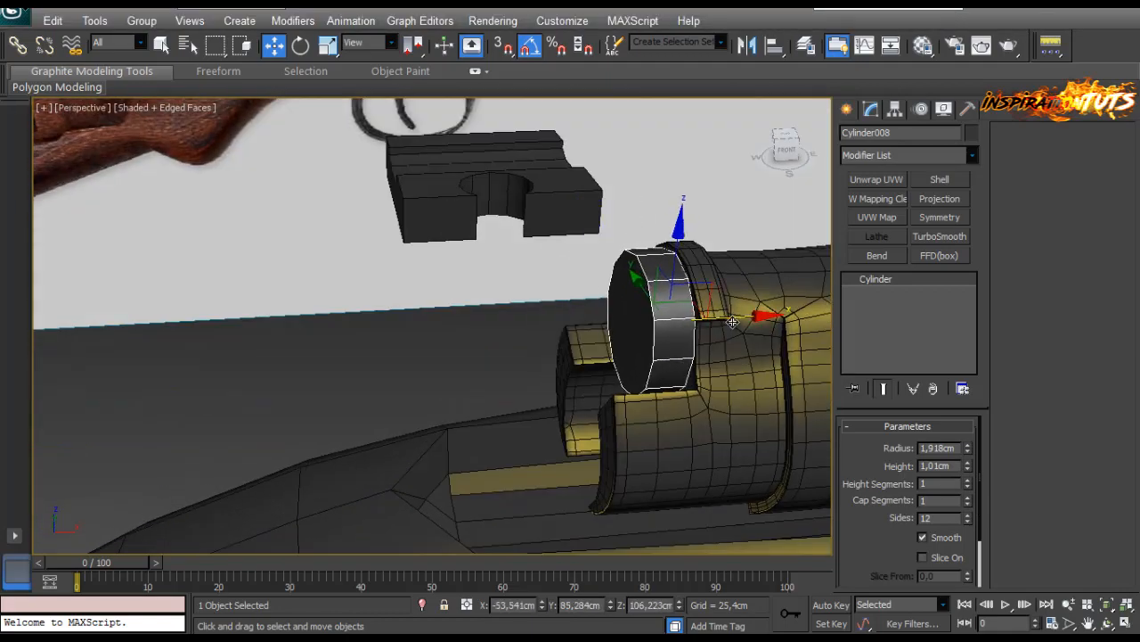
middle_click_drag(731, 321, 692, 328, "alt")
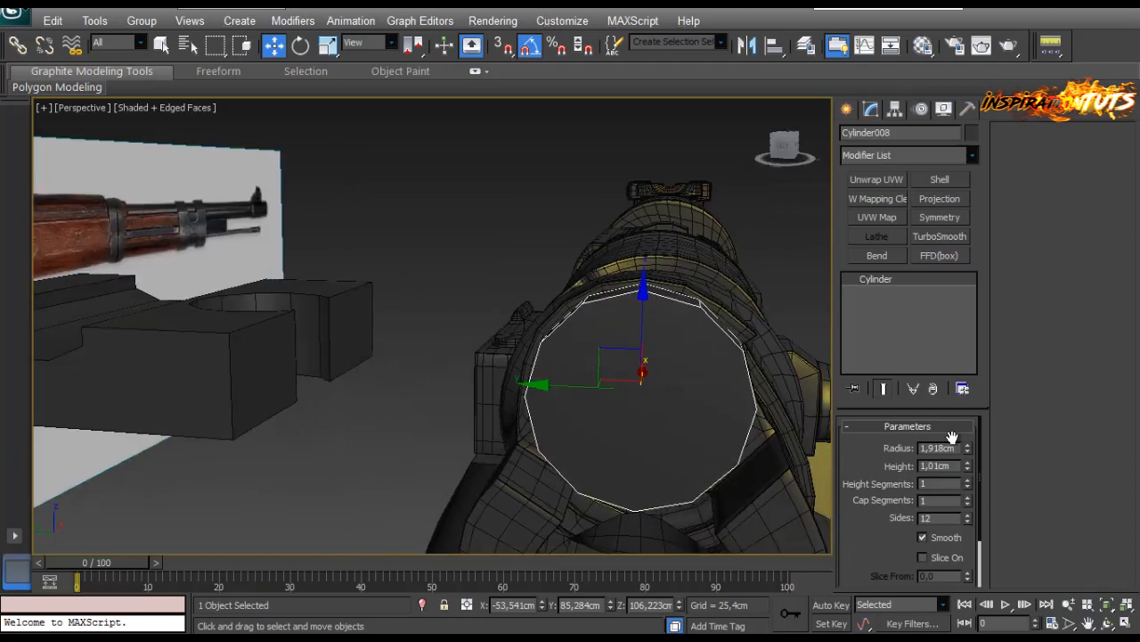
left_click_drag(969, 453, 969, 445)
middle_click_drag(757, 374, 656, 390, "alt")
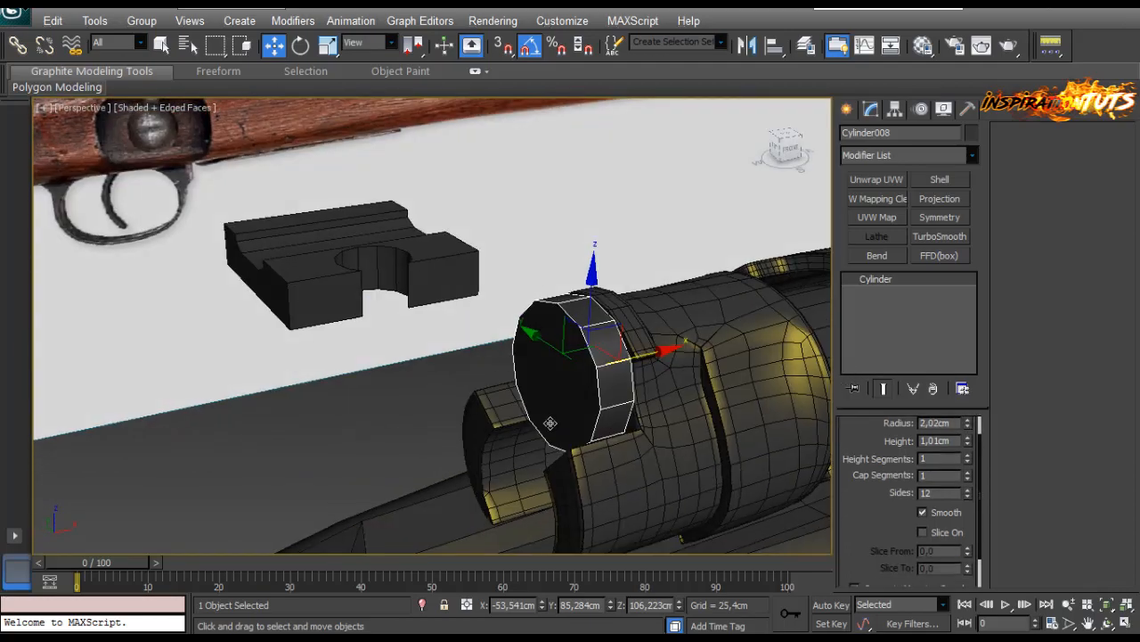
Move the notched block lengthwise along the rifle and sideways along Y so it sits beside the cylinder.
left_click(396, 266)
key("z")
middle_click_drag(383, 225, 540, 230, "alt")
middle_click_drag(642, 289, 383, 269, "alt")
left_click_drag(369, 258, 470, 256)
middle_click_drag(530, 234, 524, 172, "alt")
left_click_drag(518, 209, 518, 210)
mouse_move(457, 290)
left_mouse_down()
mouse_move(436, 294)
mouse_move(447, 295)
left_mouse_up()
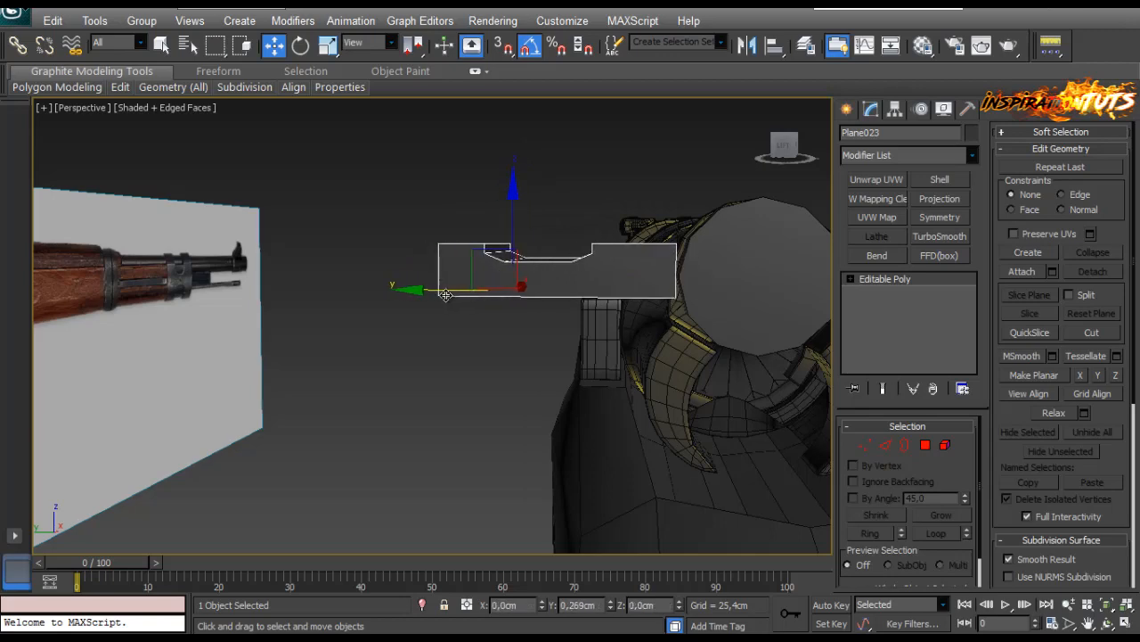
Rotate the cylinder slightly about its own axis so that one of its flat facets faces the block.
scroll(681, 269, "up", 3)
middle_click_drag(682, 269, 545, 285)
left_click(536, 265)
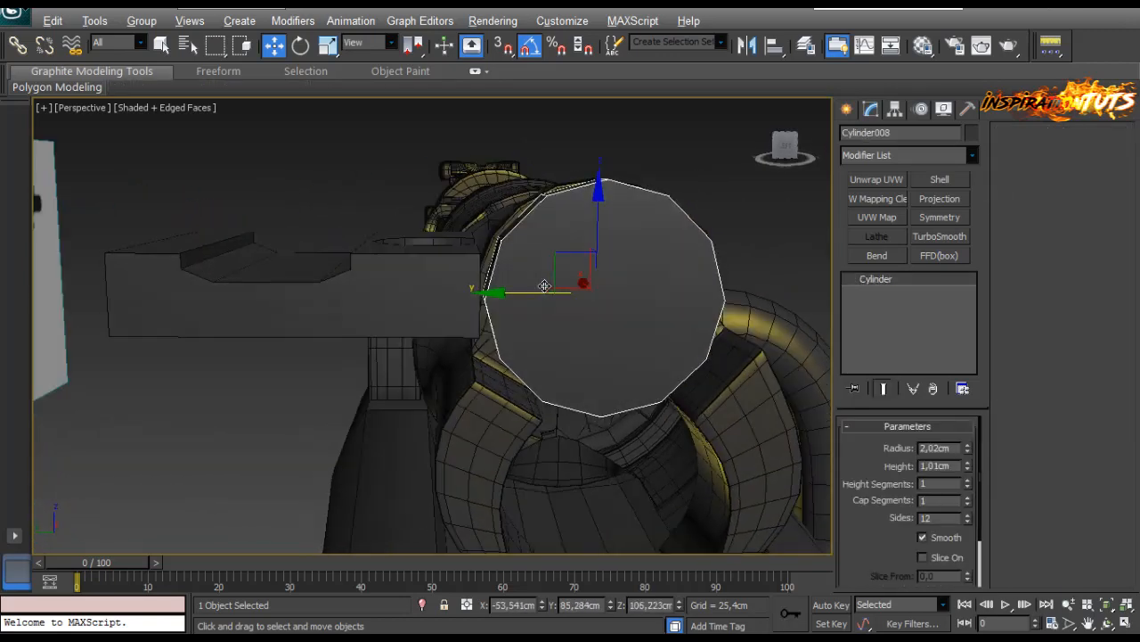
key("e")
left_click_drag(566, 210, 539, 219)
middle_click_drag(540, 223, 559, 272, "alt")
key("w")
key("w")
Lower the notched block slightly along Z to fit the height of the cylinder's side facet.
left_click(433, 243)
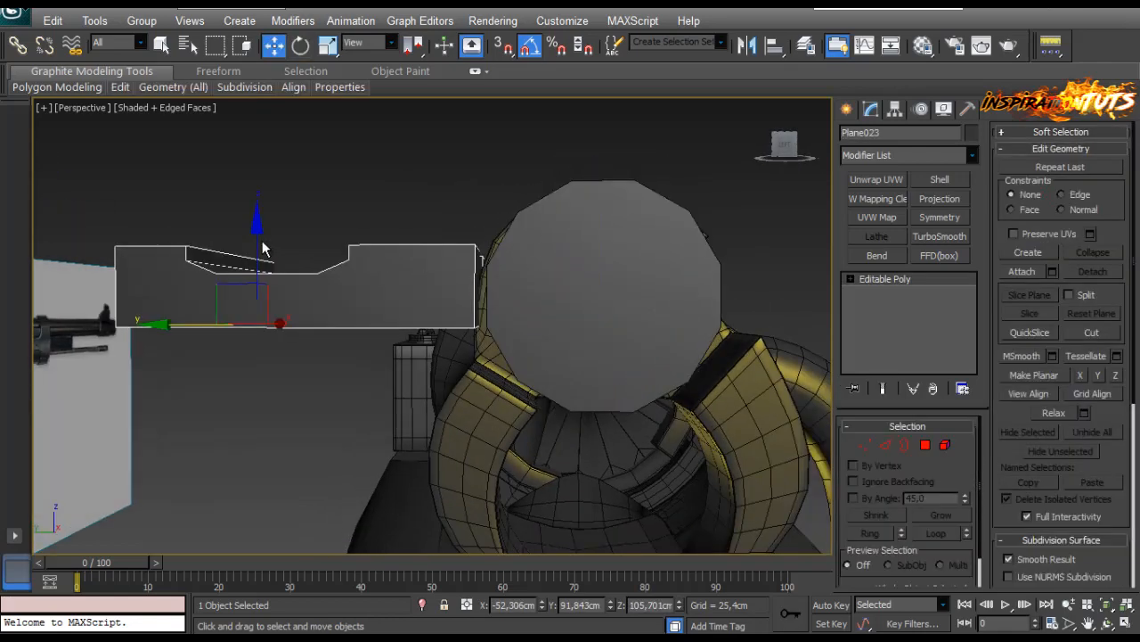
left_click_drag(257, 240, 247, 249)
middle_click_drag(503, 252, 601, 395, "alt")
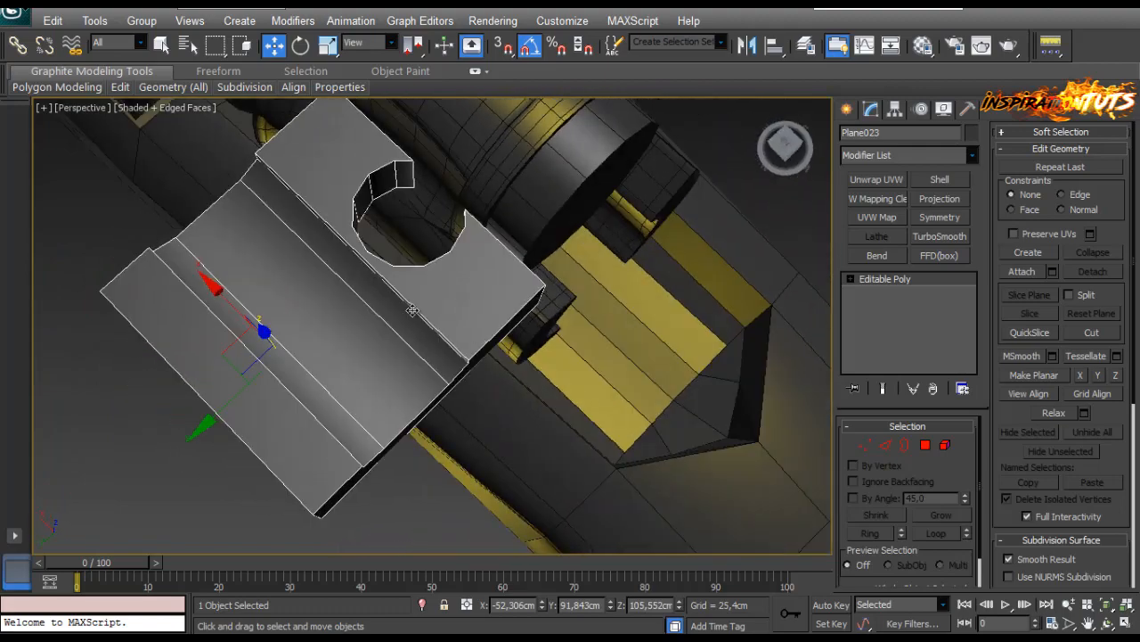
middle_click_drag(411, 309, 482, 354, "alt")
Scale the notched block down uniformly to about 87.3%.
key("1")
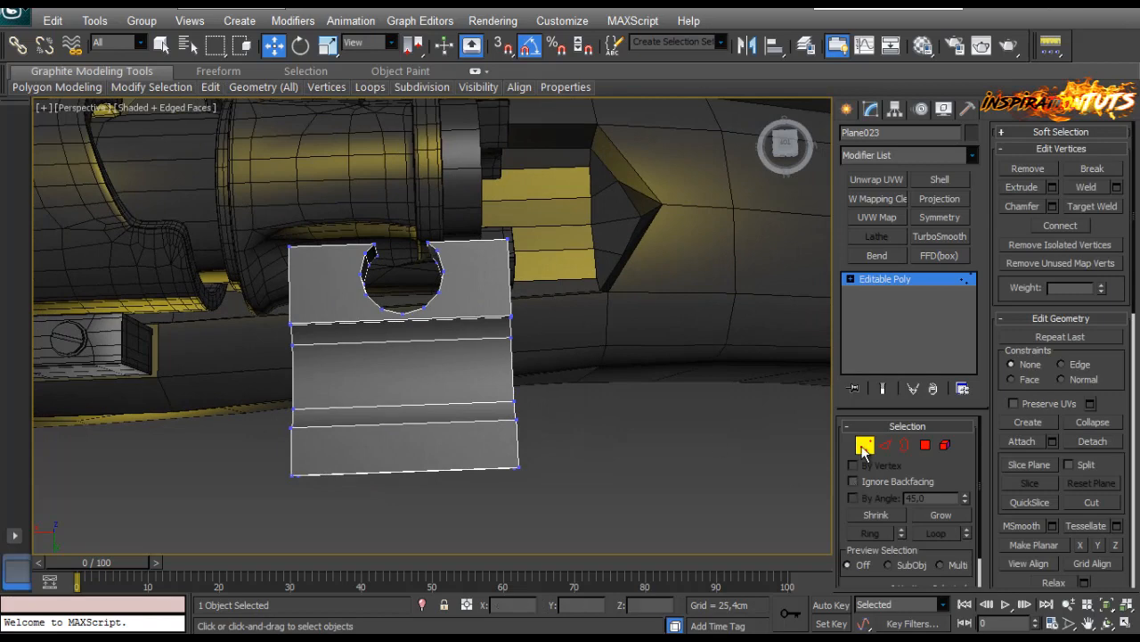
key("1")
middle_click_drag(404, 354, 406, 355)
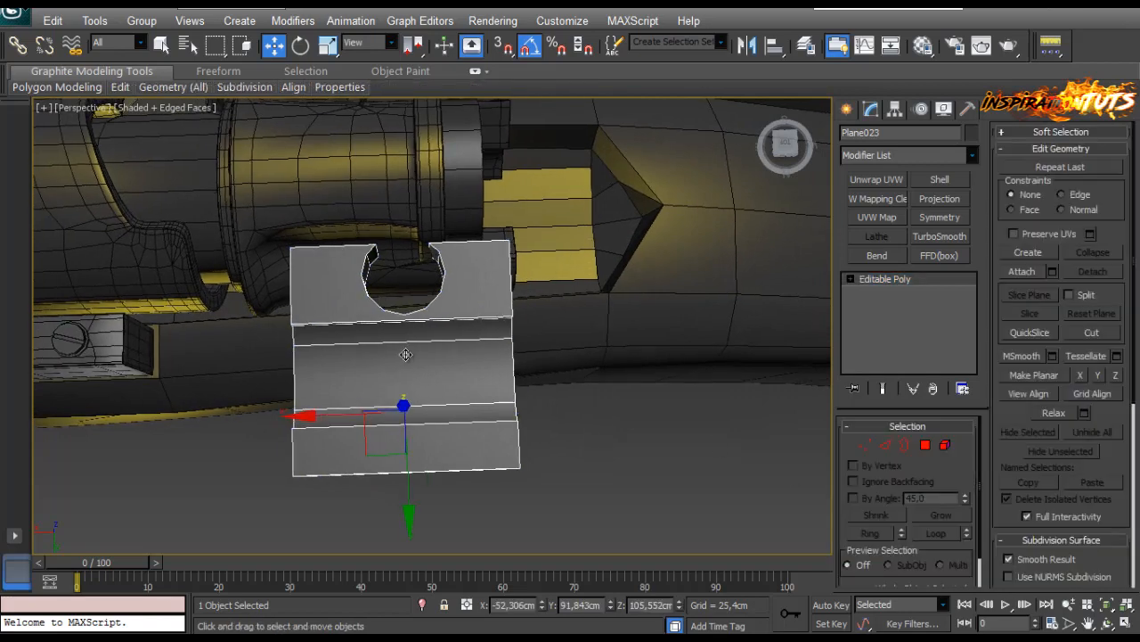
key("r")
left_click_drag(390, 426, 383, 440)
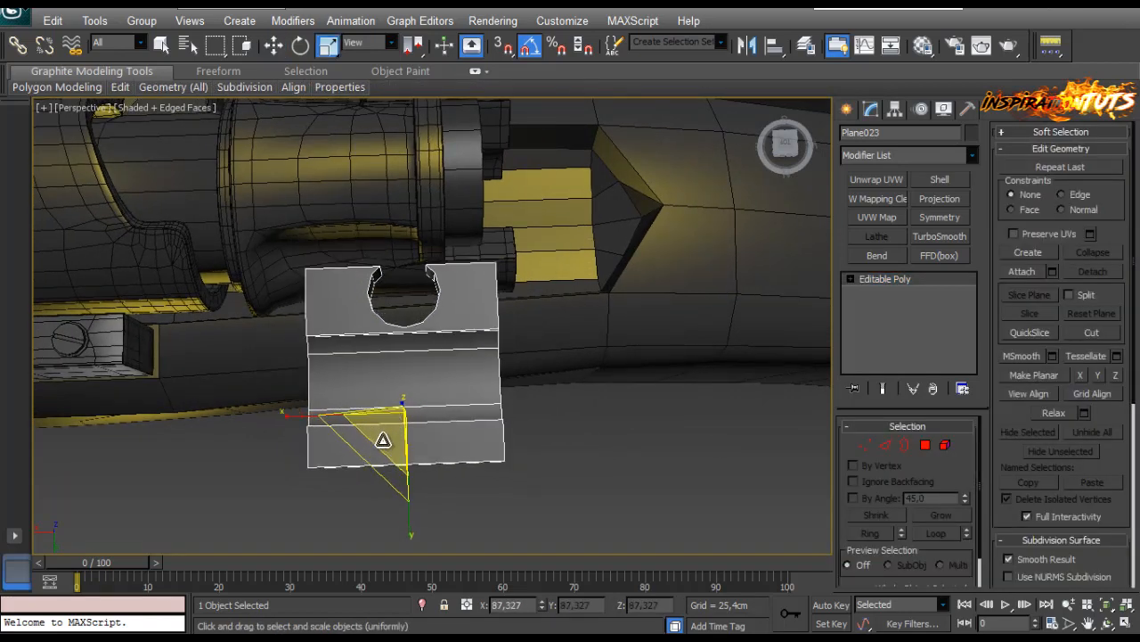
key("w")
Shorten the notched block by moving its rear-end vertices forward along X.
middle_click_drag(468, 394, 629, 339, "alt")
left_click(629, 339)
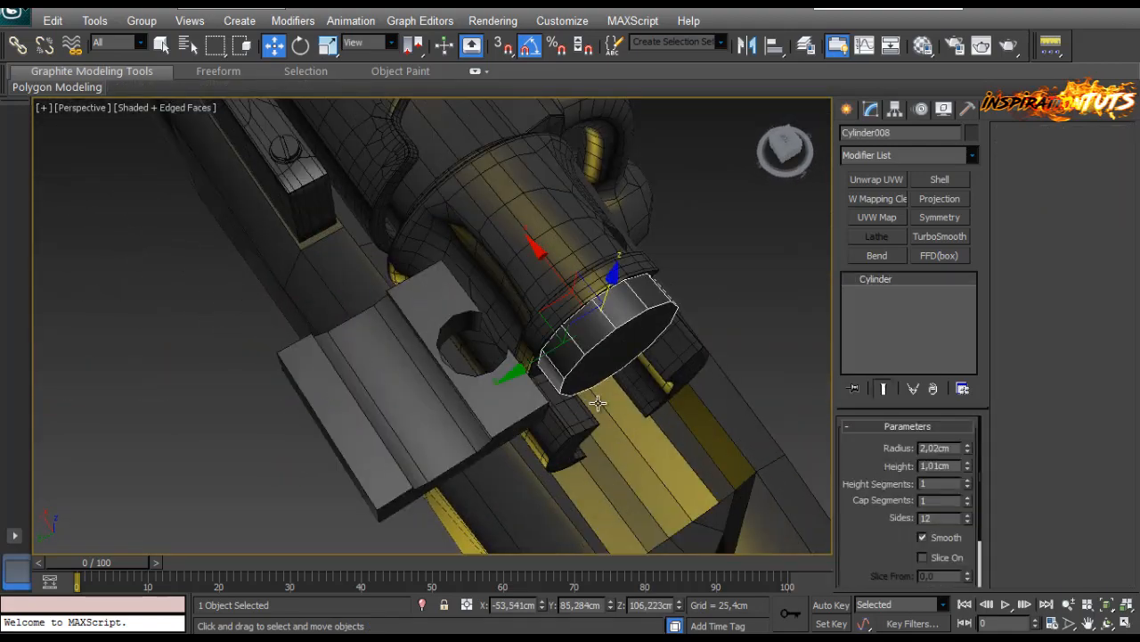
middle_click_drag(598, 403, 824, 449, "alt")
left_click(503, 390)
key("1")
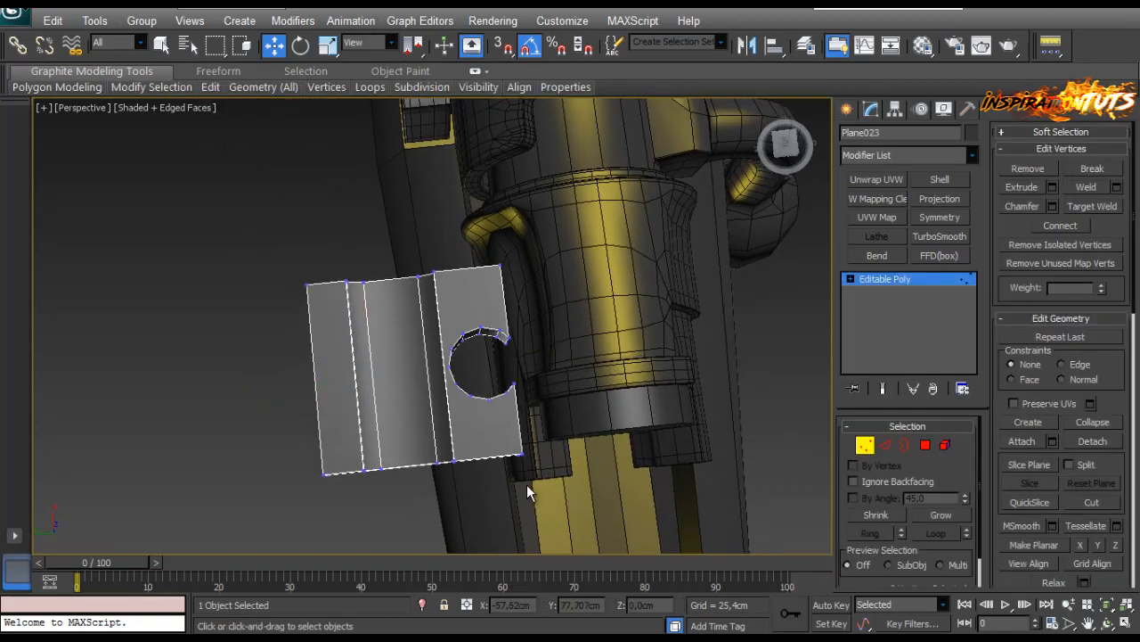
left_click_drag(245, 434, 244, 433)
left_click_drag(405, 409, 393, 382)
Widen the mouth of the round notch by moving its rear opening vertices rearward along X.
scroll(482, 380, "up", 5)
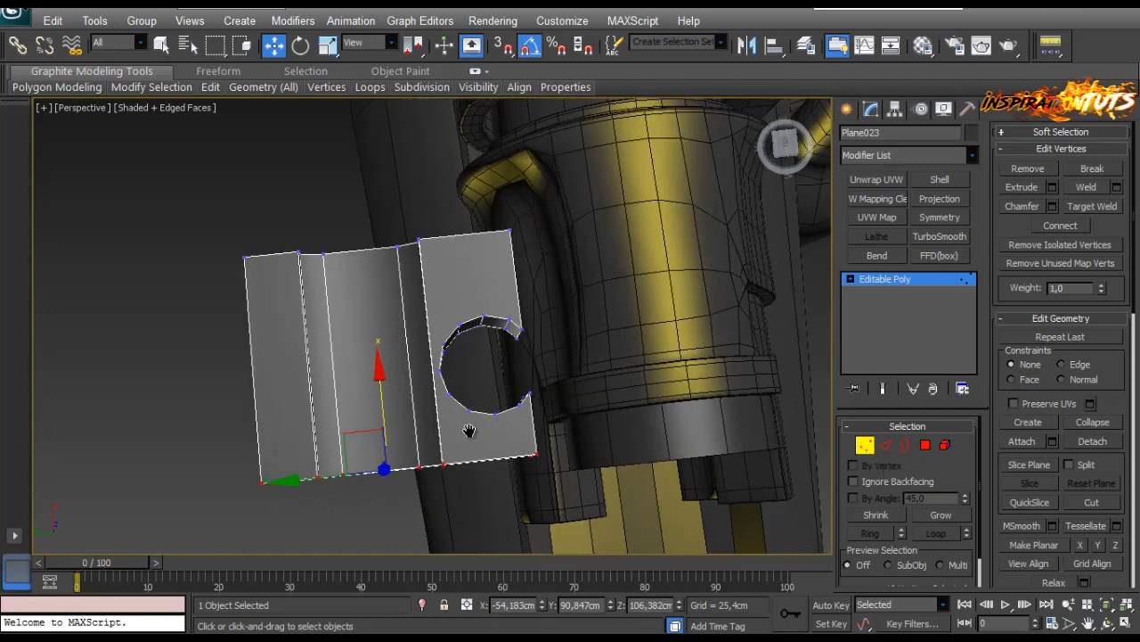
left_click_drag(445, 434, 445, 434)
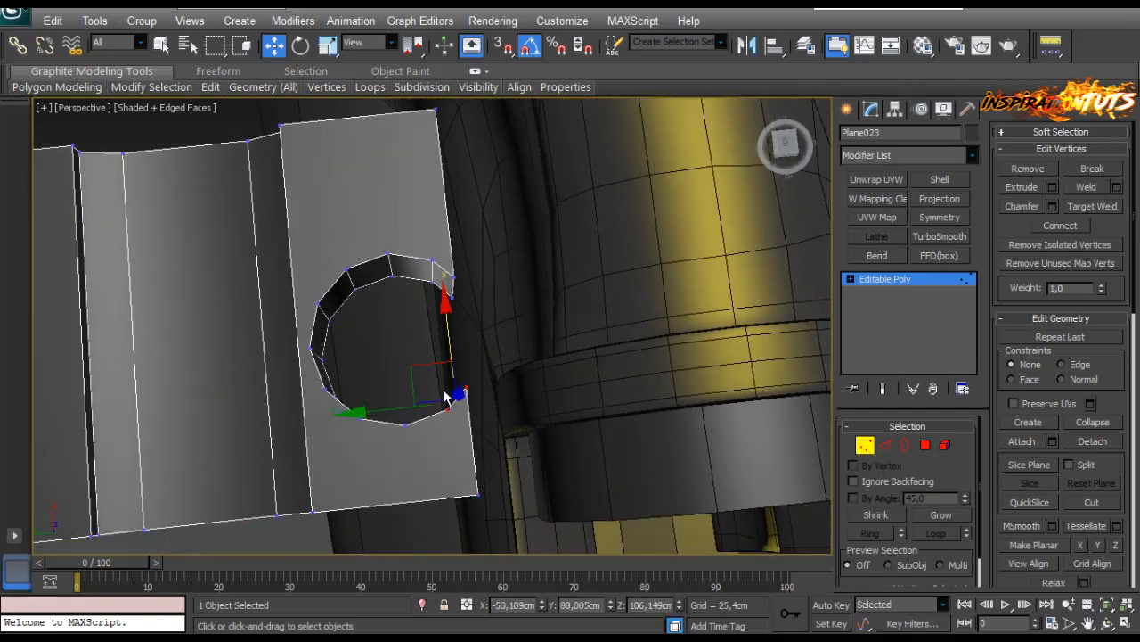
left_click_drag(451, 337, 454, 355)
Straighten the rear side of the notch in the top view by scaling its vertices flat along X.
left_click_drag(519, 393, 419, 450)
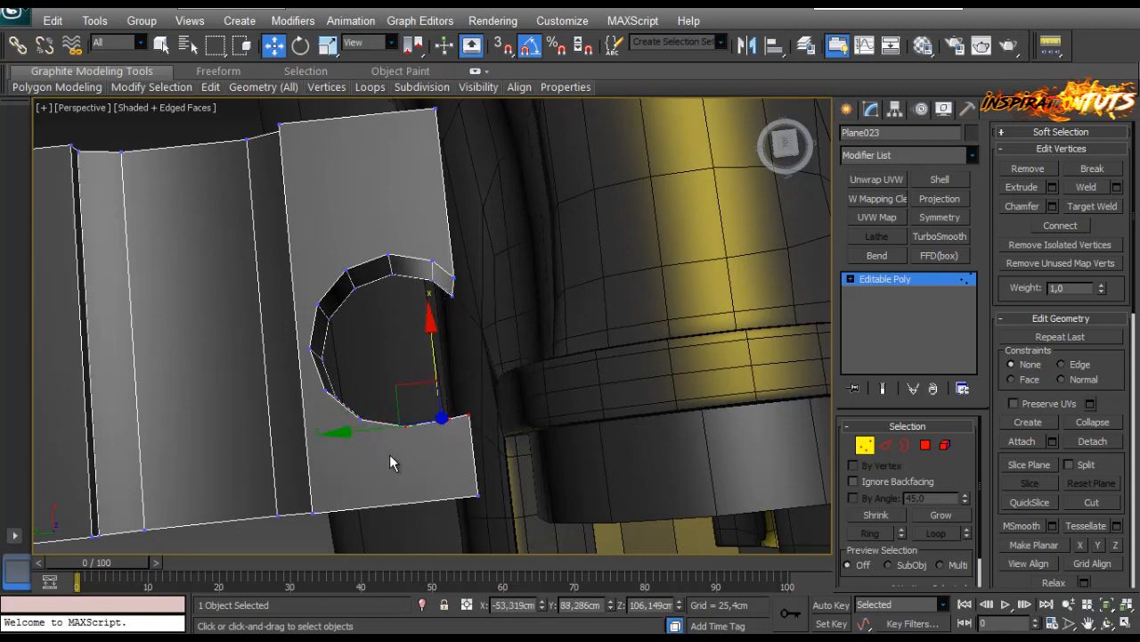
key("t")
middle_click_drag(617, 422, 479, 375)
scroll(476, 384, "up", 5)
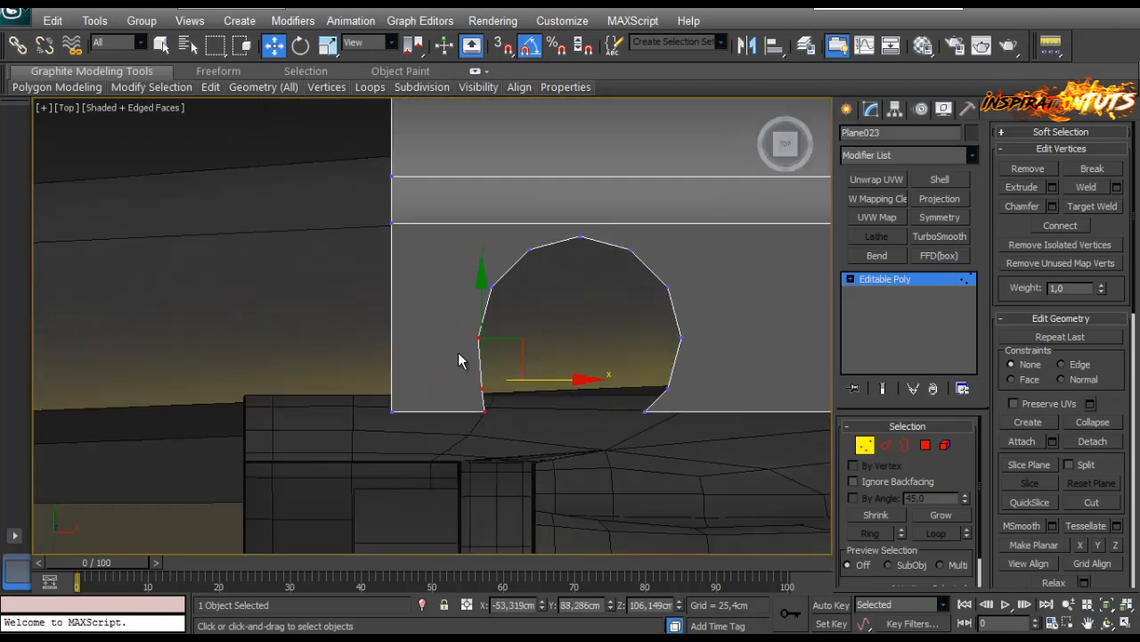
key("r")
scroll(431, 319, "down", 4)
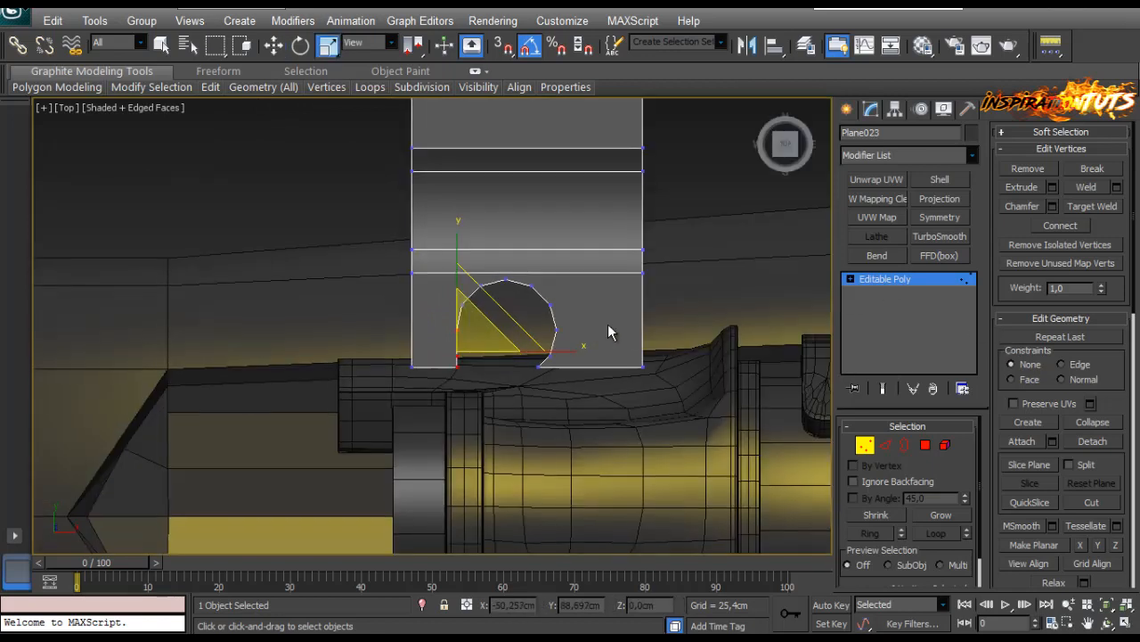
Move the whole notched block in the top view closer to the cylinder and toward the rear.
key("4")
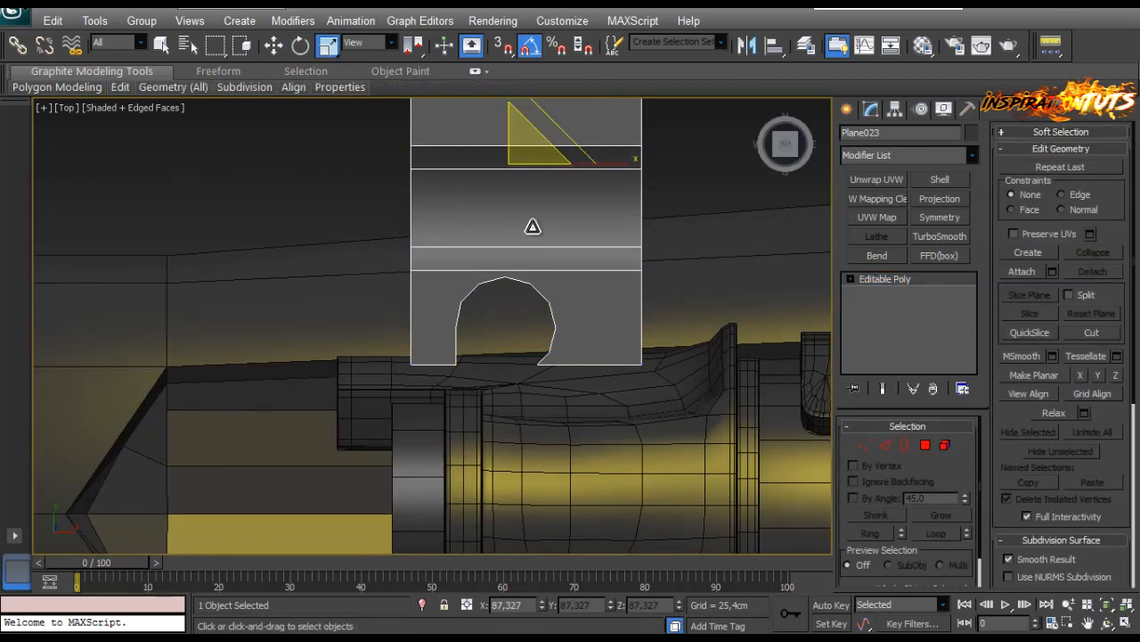
key("w")
left_click_drag(545, 125, 521, 148)
Align the block's rear-edge vertices with the cylinder's rear face along X.
left_click(864, 446)
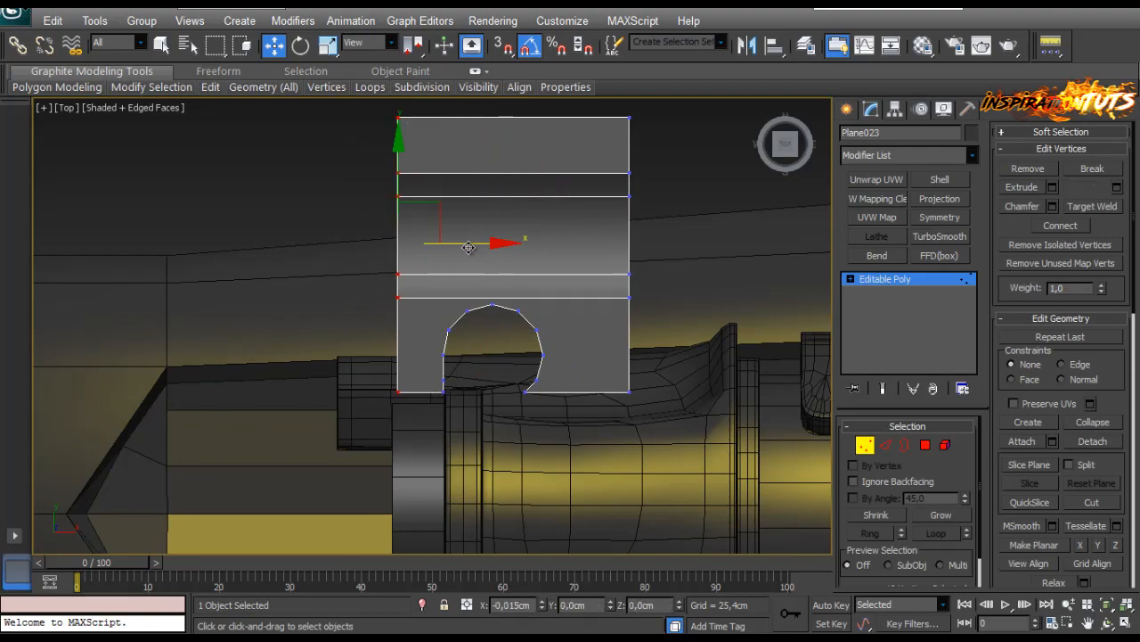
key("p")
key("z")
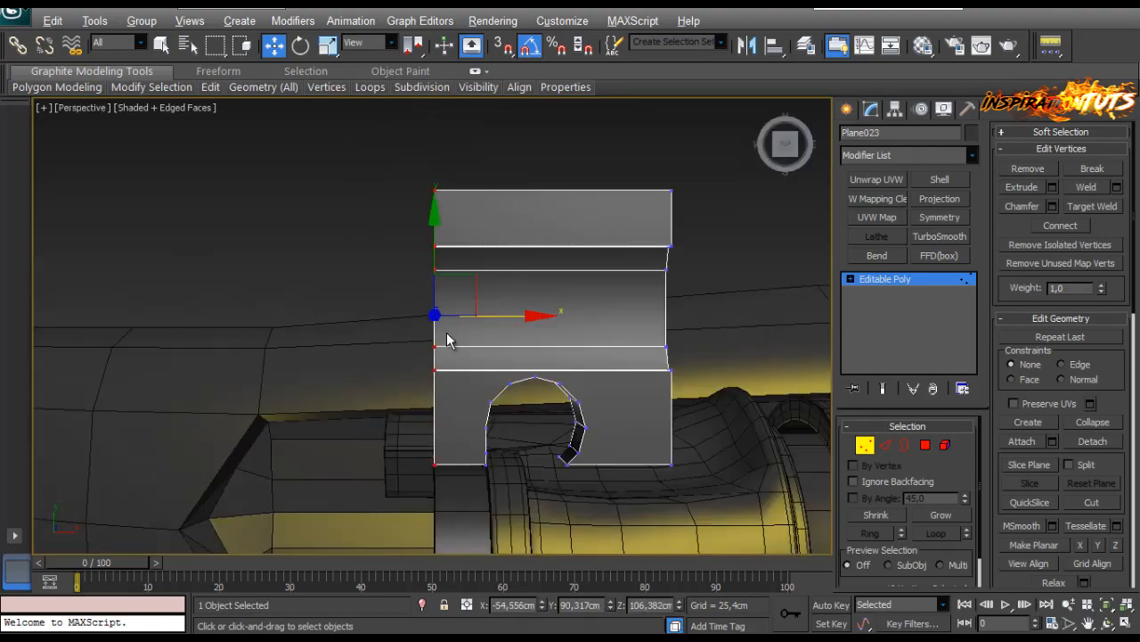
middle_click_drag(448, 339, 499, 304, "alt")
left_click(864, 445)
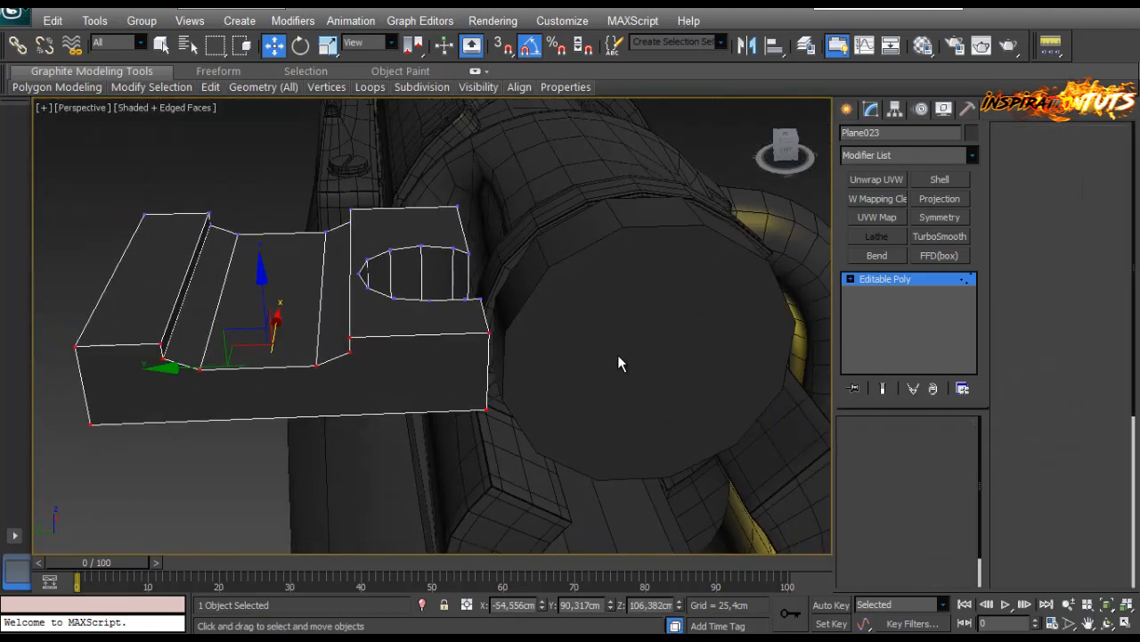
Select all of the block's vertices and raise them slightly along Z beside the cylinder's side facet.
middle_click_drag(617, 354, 579, 318, "alt")
scroll(501, 322, "up", 3)
scroll(577, 318, "down", 3)
middle_click_drag(470, 312, 501, 297, "alt")
left_click(865, 447)
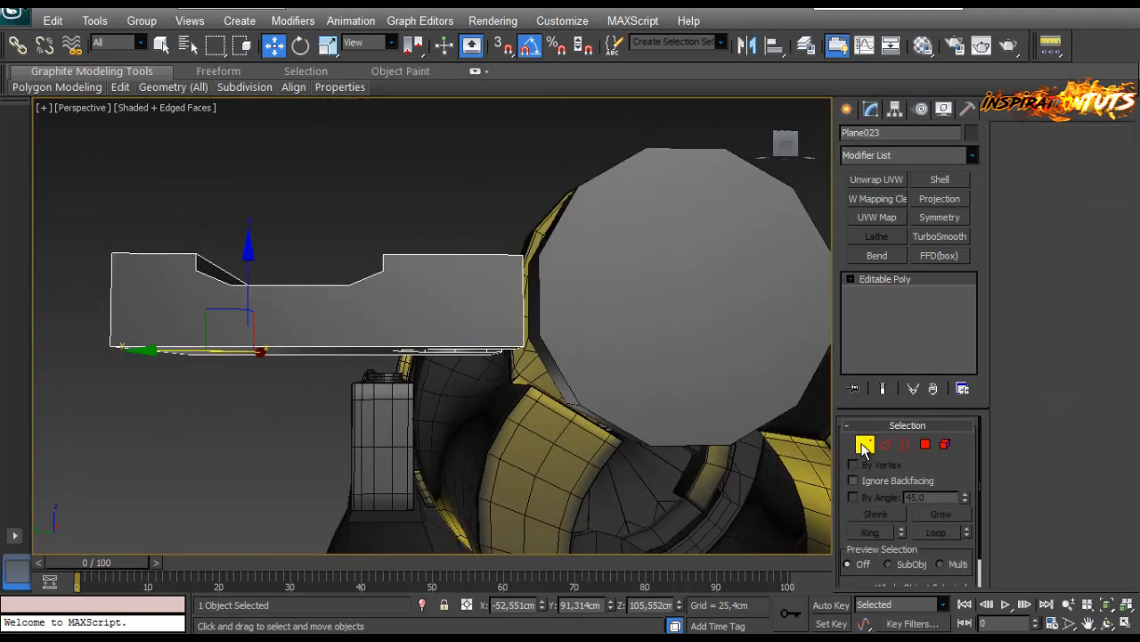
middle_click_drag(617, 343, 595, 350, "alt")
left_click_drag(578, 207, 70, 507)
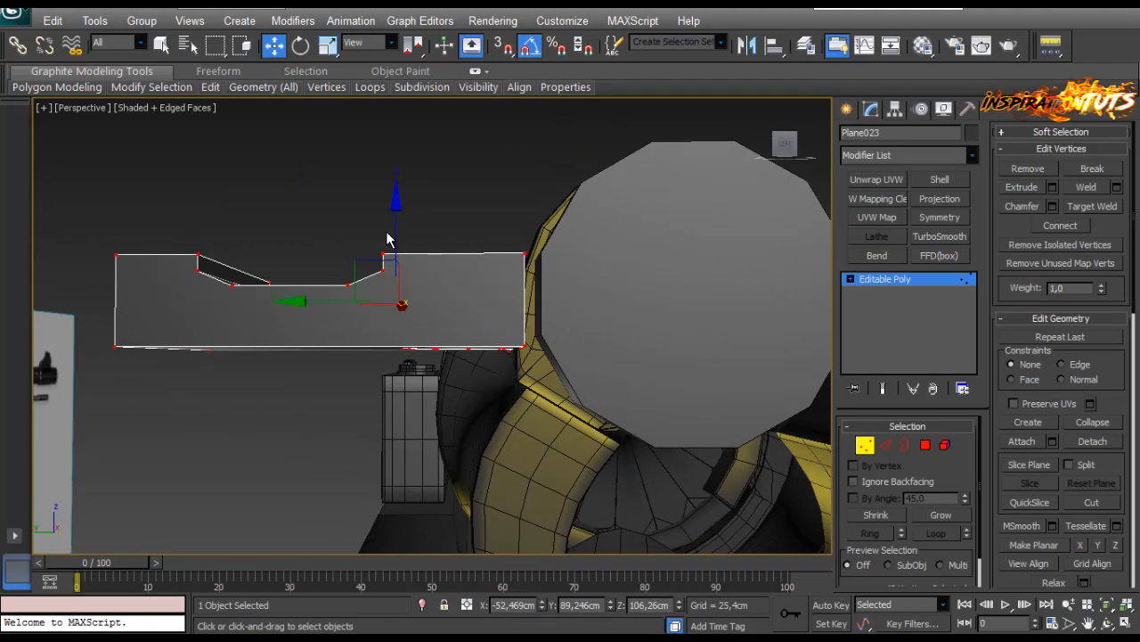
left_click_drag(389, 229, 390, 225)
middle_click_drag(592, 345, 587, 328, "alt")
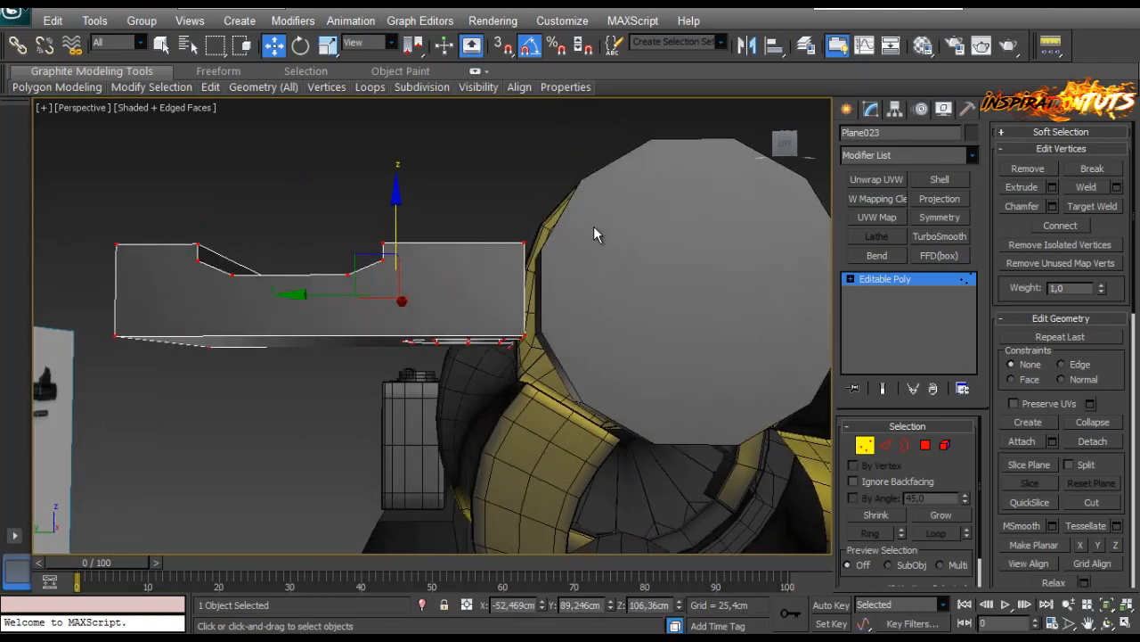
Thin the block to the height of the cylinder's facet by lowering its top vertices and raising its bottom vertices.
middle_click_drag(173, 309, 339, 349, "alt")
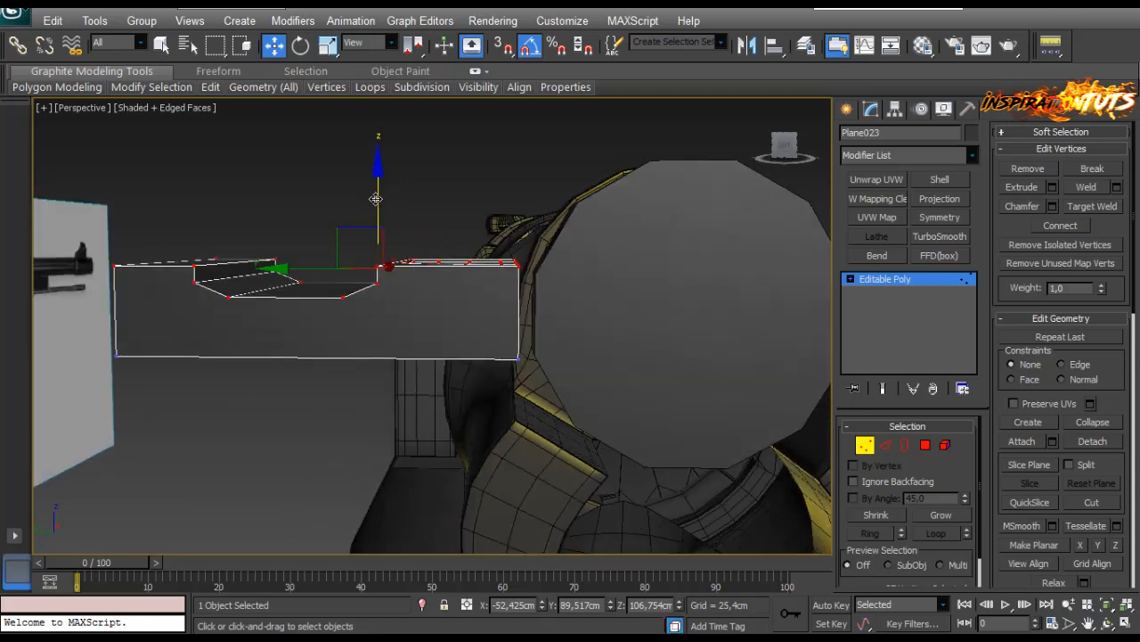
left_click_drag(376, 199, 371, 208)
middle_click_drag(435, 254, 441, 235, "alt")
left_click_drag(555, 313, 20, 478)
middle_click_drag(150, 422, 393, 285, "alt")
left_click_drag(425, 280, 426, 275)
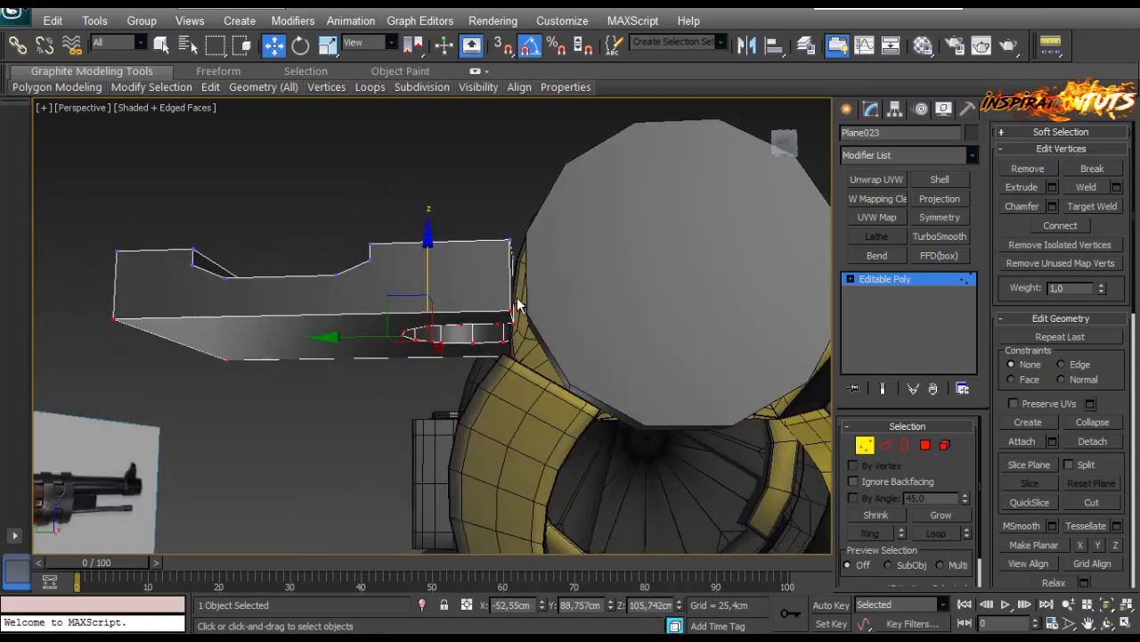
Attach the cylinder to the notched block as one editable poly object.
middle_click_drag(520, 306, 581, 415, "alt")
scroll(581, 415, "up", 3)
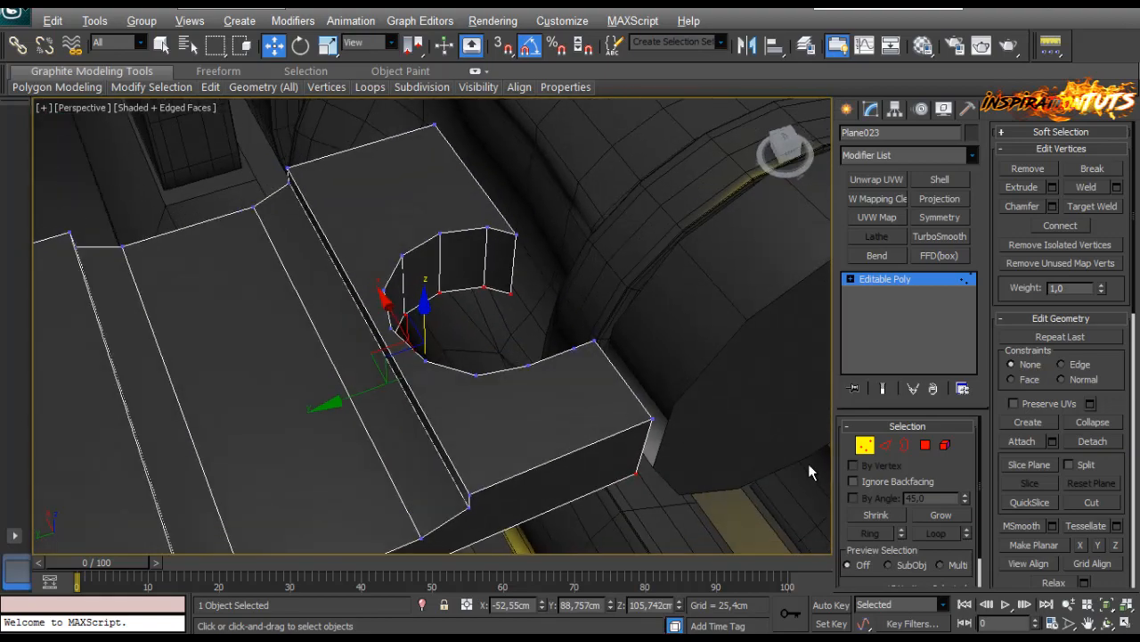
left_click(1022, 441)
left_click(741, 357)
middle_click_drag(672, 320, 556, 257)
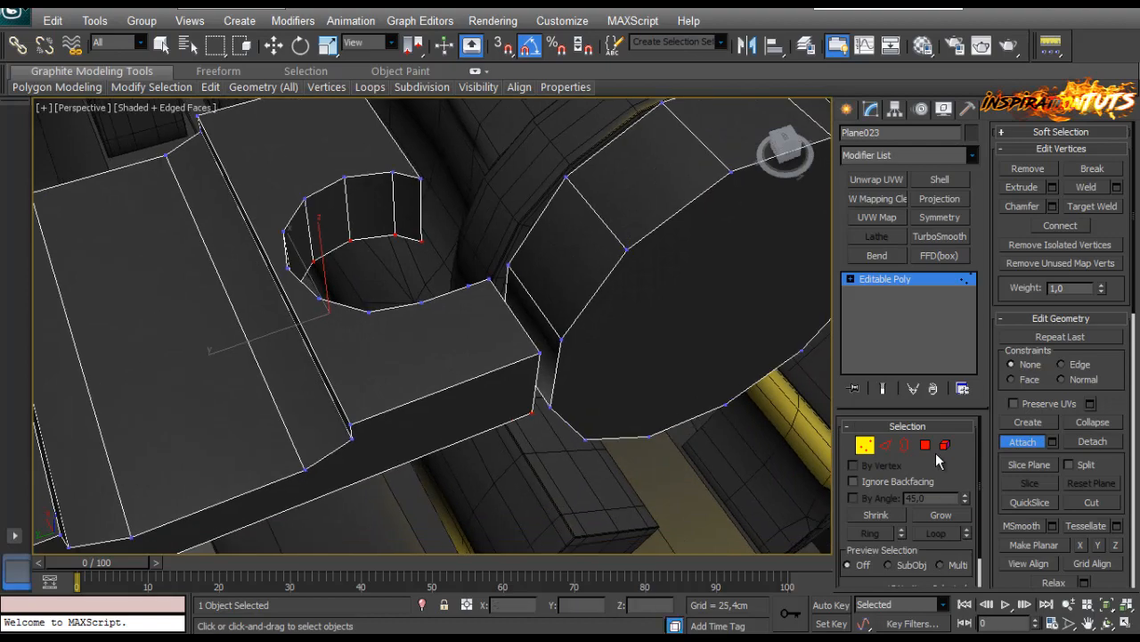
Delete the facing polygons between the cylinder's side and the rear part of the block beside the notch.
left_click(925, 446)
left_click(554, 345)
middle_click_drag(562, 337, 521, 315, "alt")
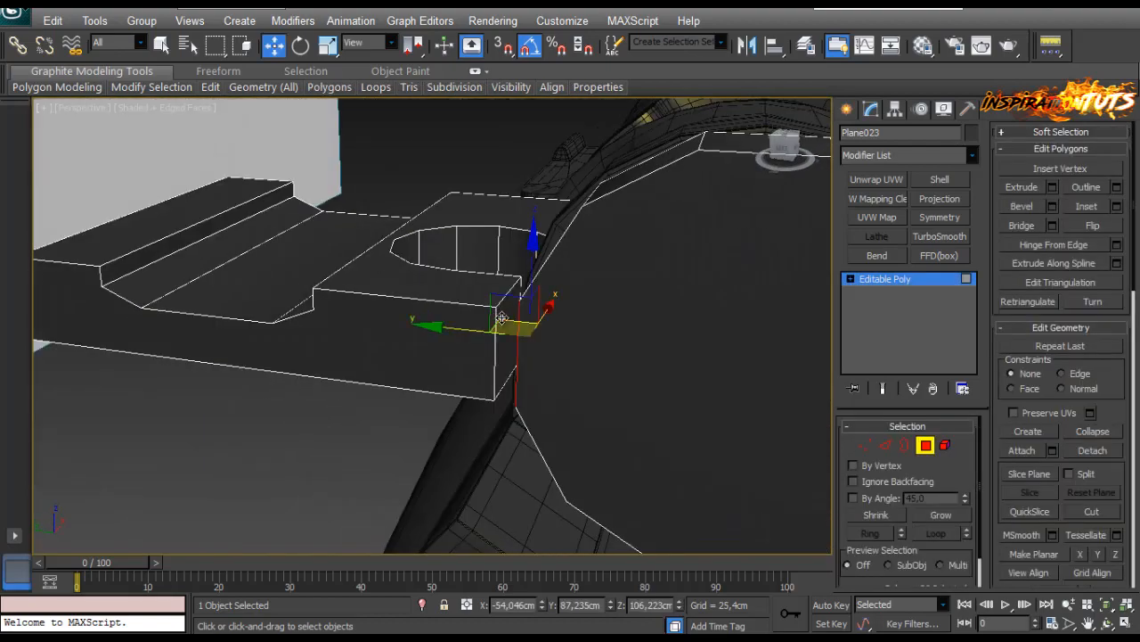
left_click(508, 341, "ctrl")
key("Delete")
Bridge the open borders of the block and the cylinder to connect them.
left_click(901, 446)
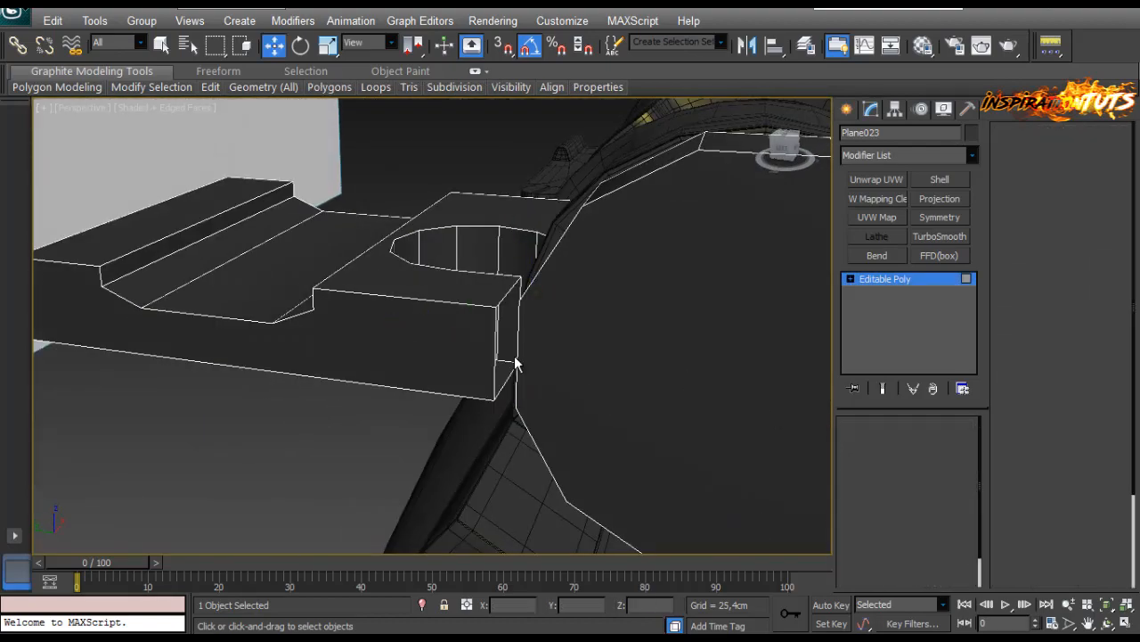
left_click(517, 356)
middle_click_drag(517, 356, 555, 321, "alt")
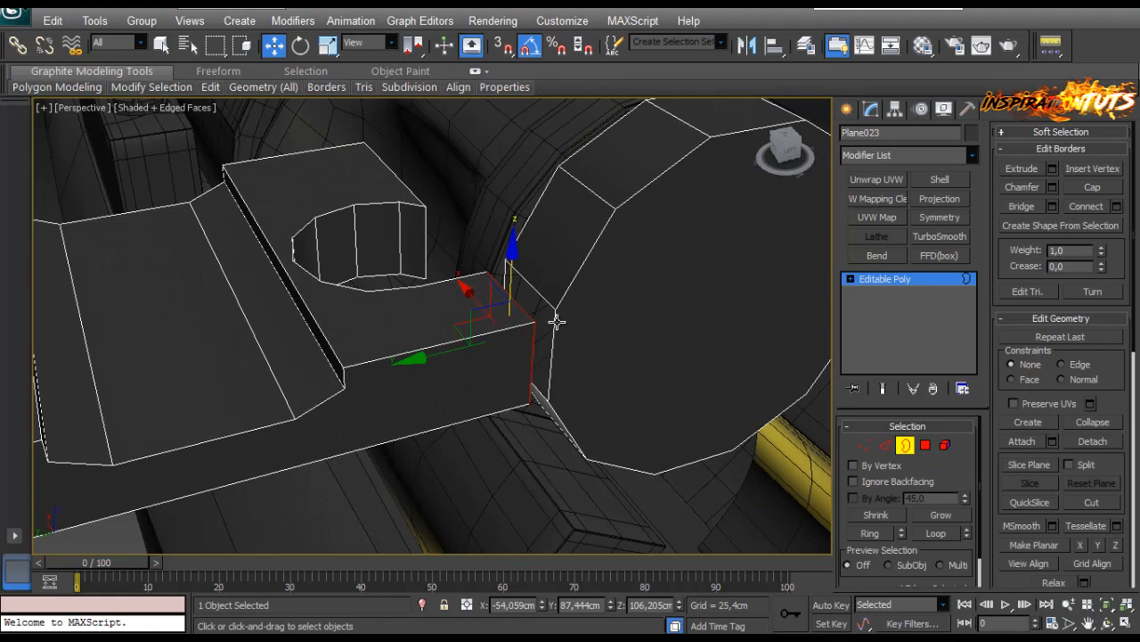
left_click(1022, 206)
middle_click_drag(636, 313, 399, 401, "alt")
scroll(343, 374, "up", 3)
Connect the notch-rim vertex nearest the cylinder bridge to the block's outer top corner beside the bridge.
left_click(864, 444)
middle_click_drag(544, 431, 467, 386, "alt")
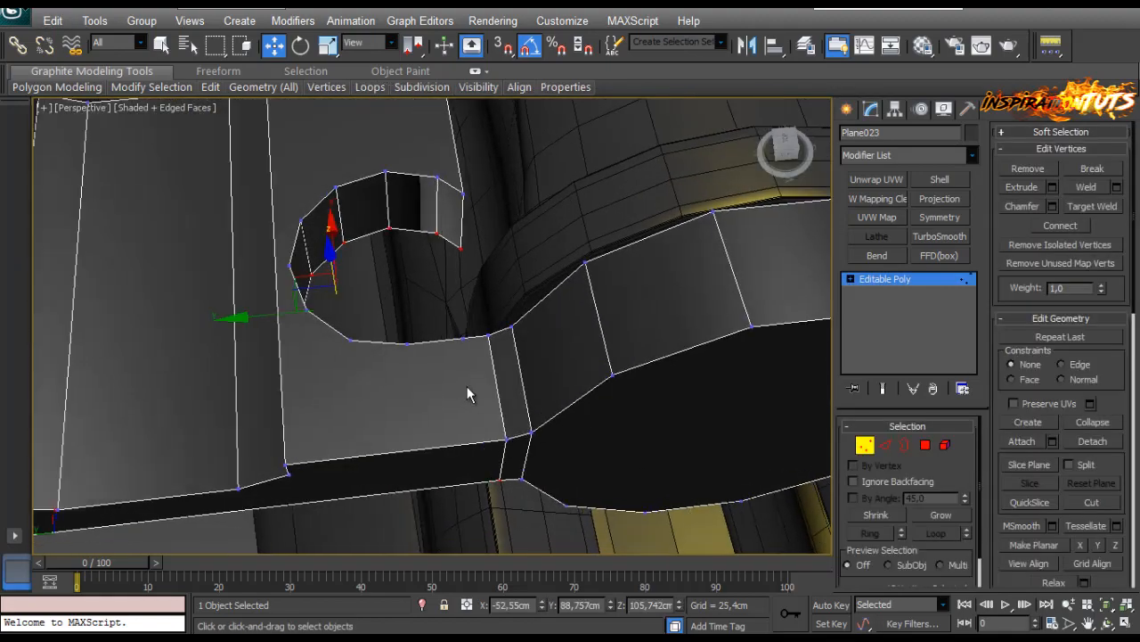
left_click(464, 338)
left_click(507, 441, "ctrl")
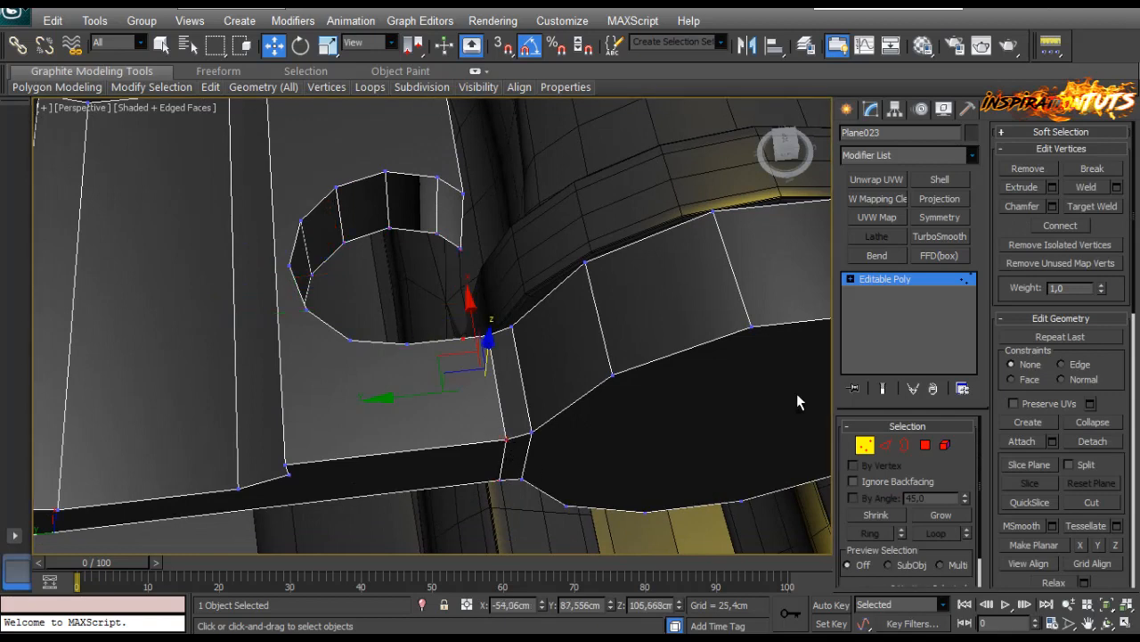
left_click(1060, 226)
scroll(483, 398, "up", 3)
middle_click_drag(483, 398, 451, 405, "alt")
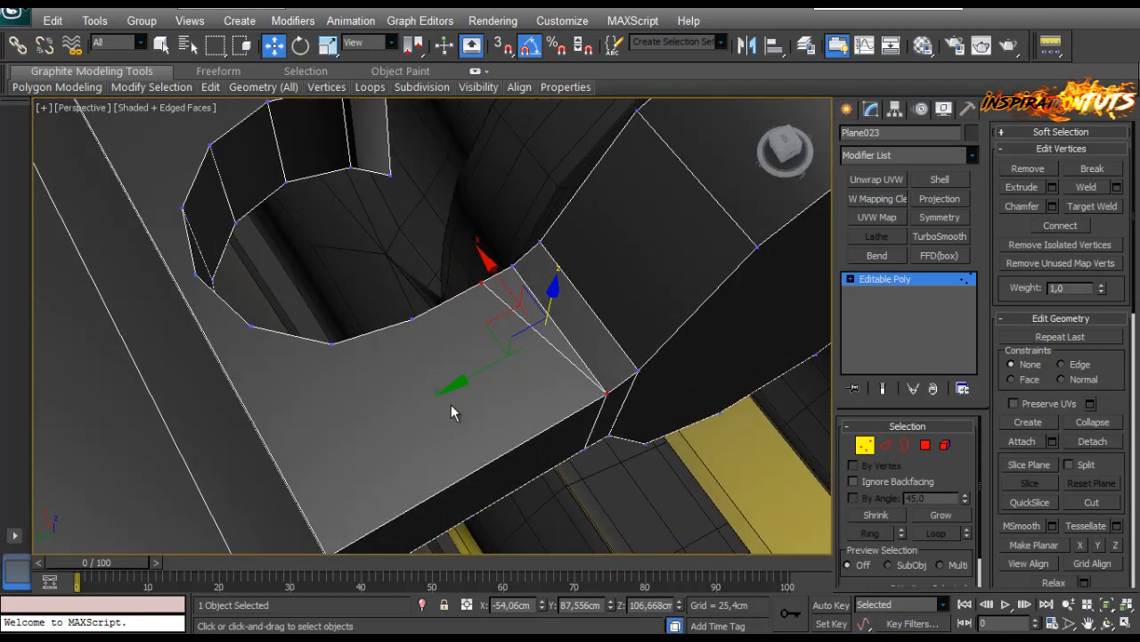
Connect the ring of edges running along the block's groove with 3 segments, pinch 0 and slide 32.
left_click(410, 319)
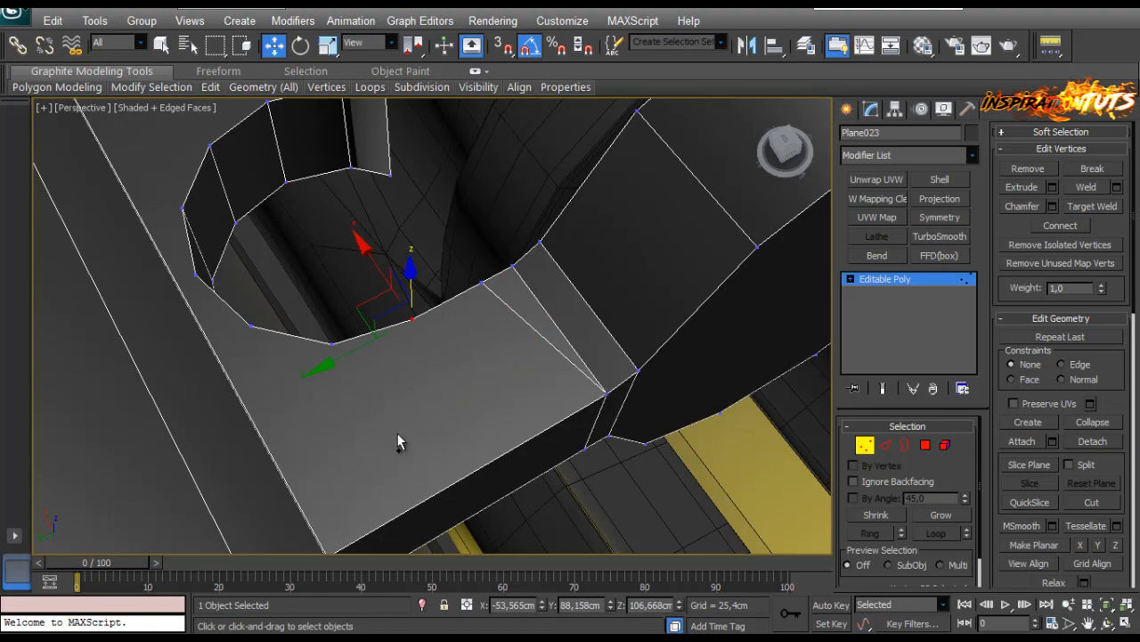
middle_click_drag(398, 441, 499, 347, "alt")
key("2")
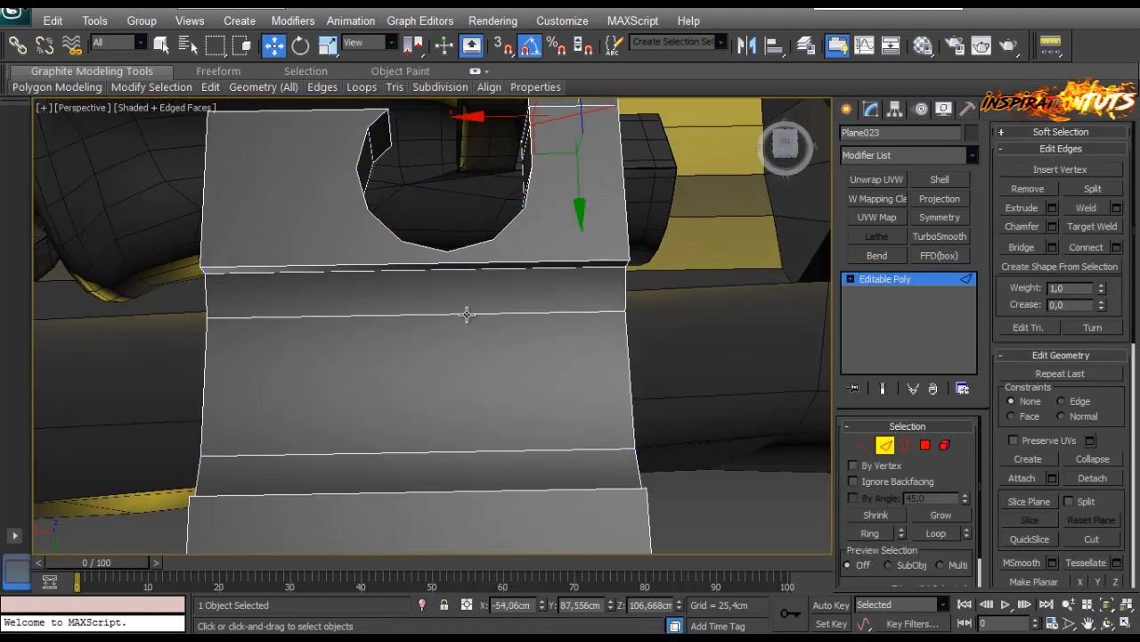
left_click(466, 314)
key("alt+r")
left_click(1118, 248)
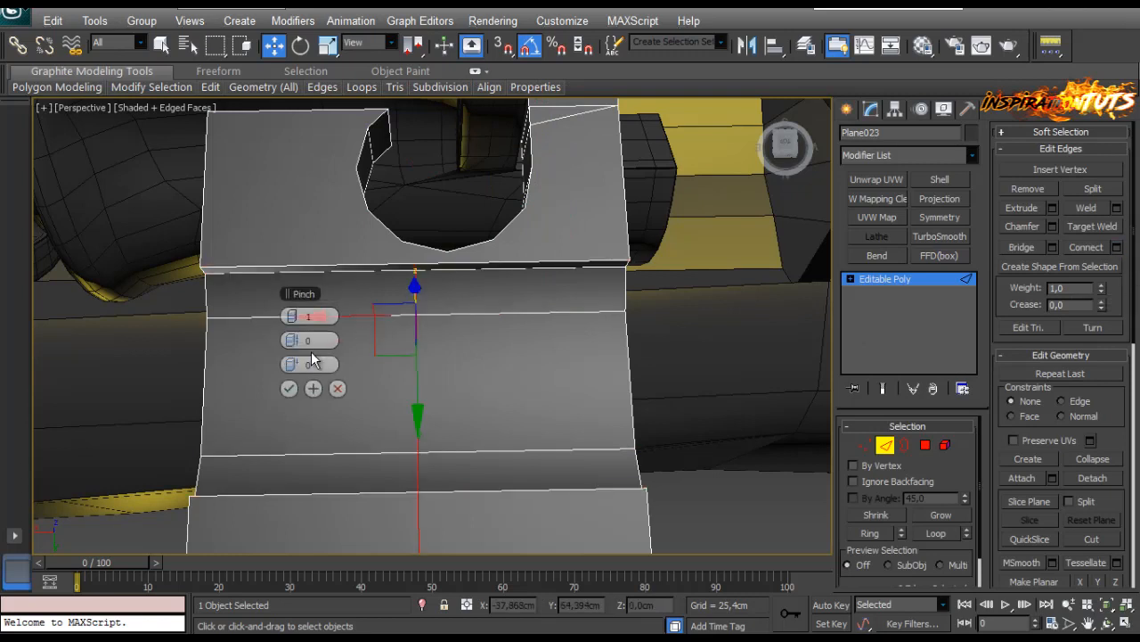
left_click_drag(295, 362, 349, 363)
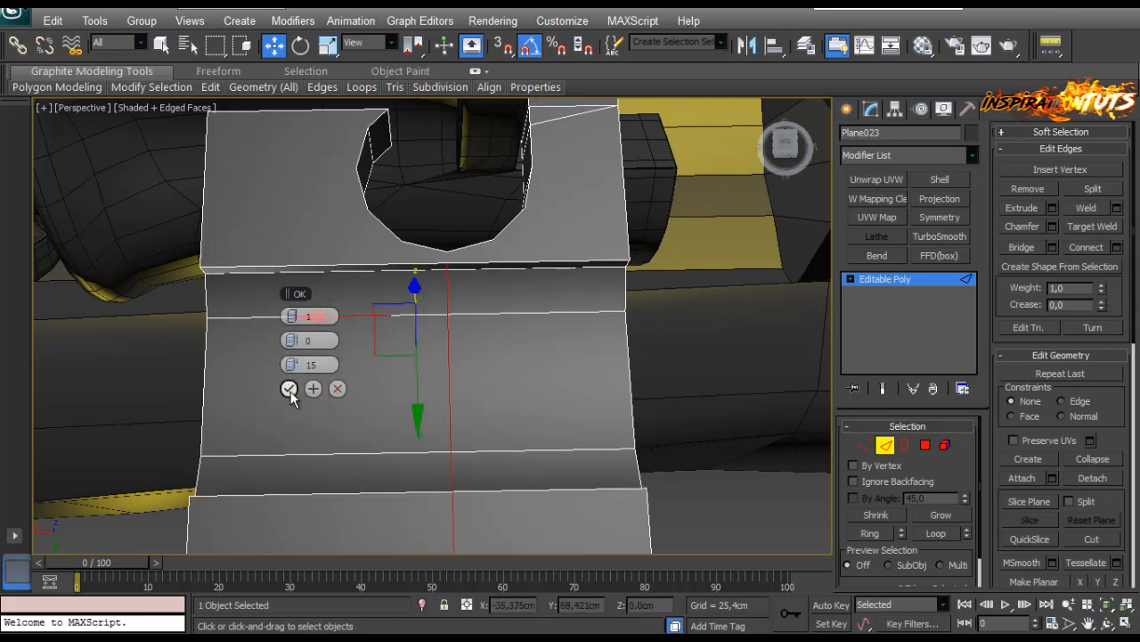
left_click(297, 316)
left_click(297, 317)
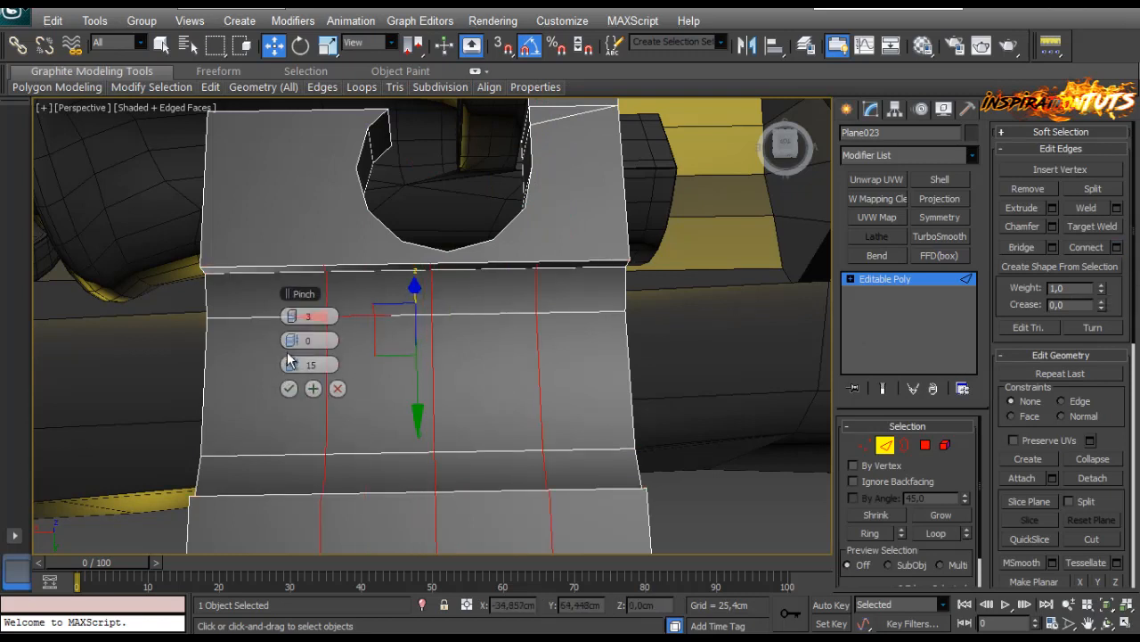
left_click_drag(299, 363, 357, 370)
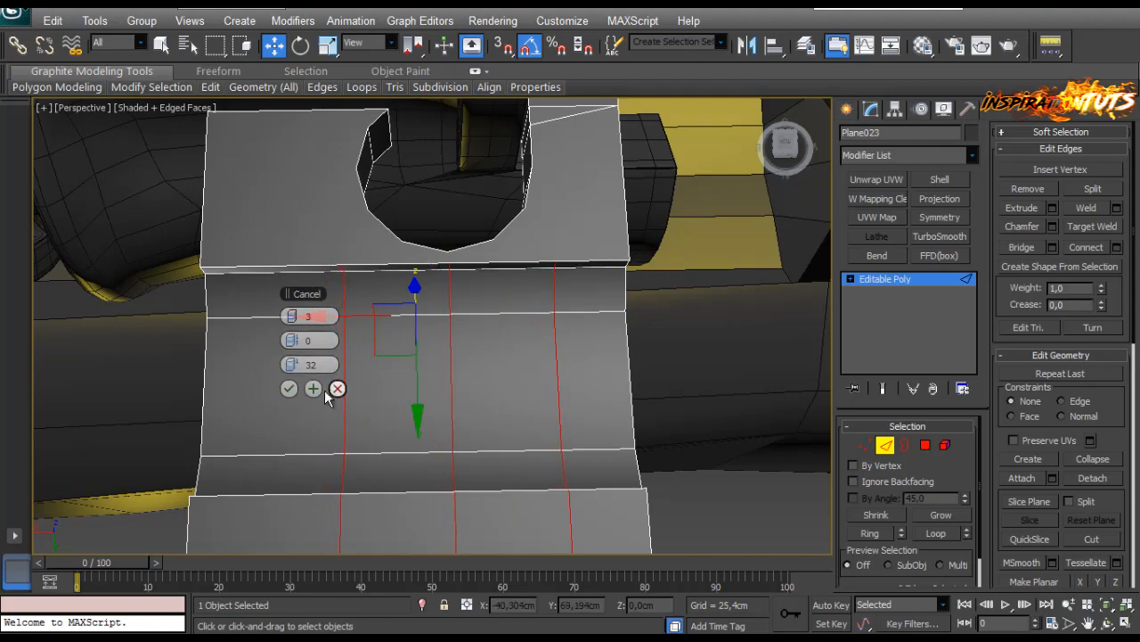
left_click(288, 389)
On the top face's cylinder side, connect two notch-rim vertices to the groove edge's outer corner and its nearest new loop vertex.
middle_click_drag(478, 370, 374, 224, "alt")
scroll(359, 275, "down", 3)
scroll(375, 224, "up", 4)
middle_click_drag(481, 245, 534, 267)
left_click(865, 445)
left_click(597, 218)
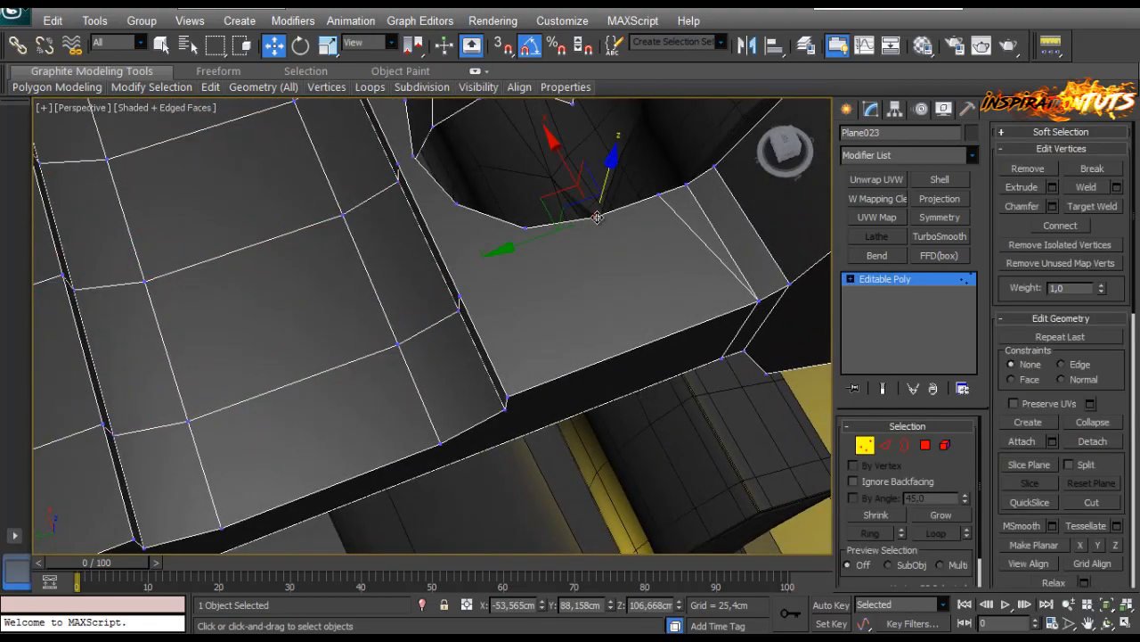
left_click(504, 396, "ctrl")
middle_click_drag(469, 322, 466, 306, "alt")
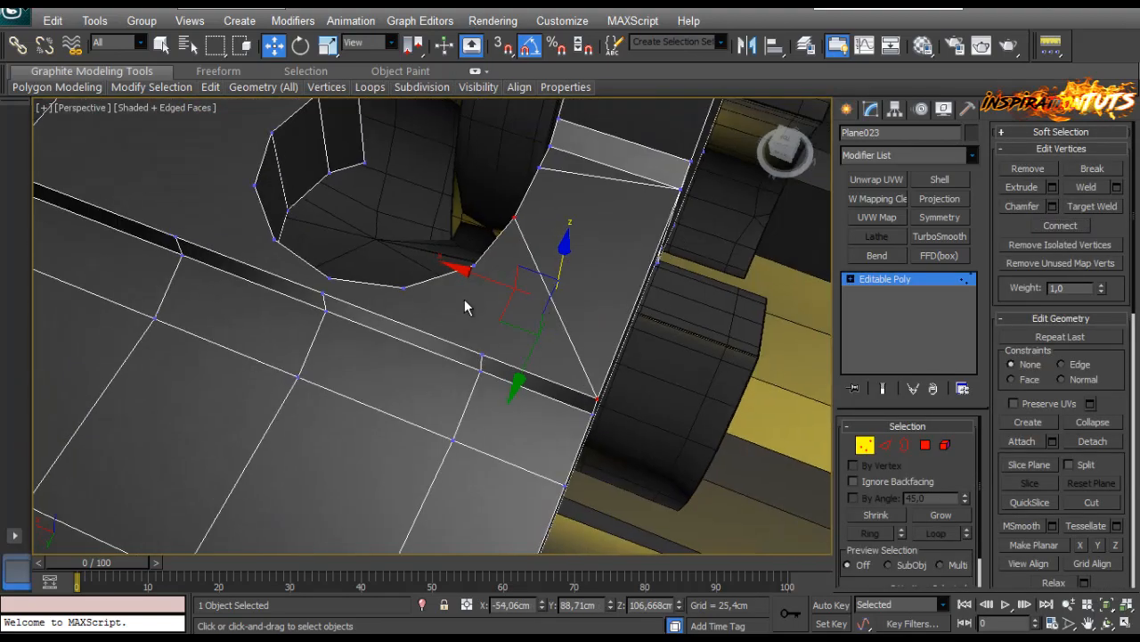
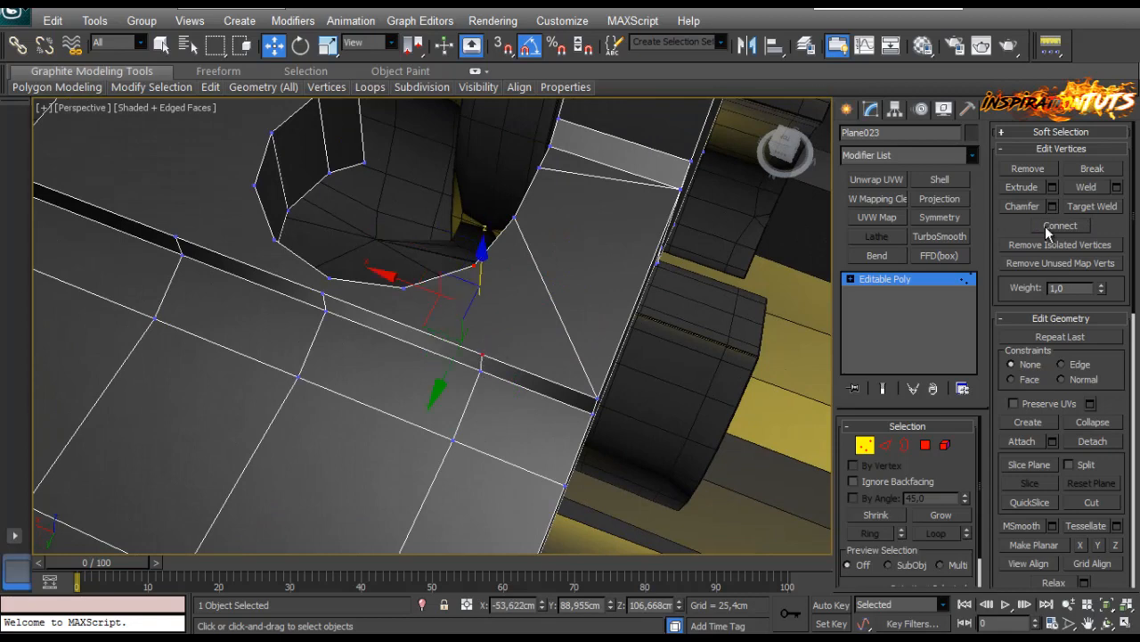
middle_click_drag(481, 355, 421, 355, "alt")
Connect the following notch-rim vertex to the same loop vertex on the groove edge.
left_click(384, 392)
left_click(387, 367)
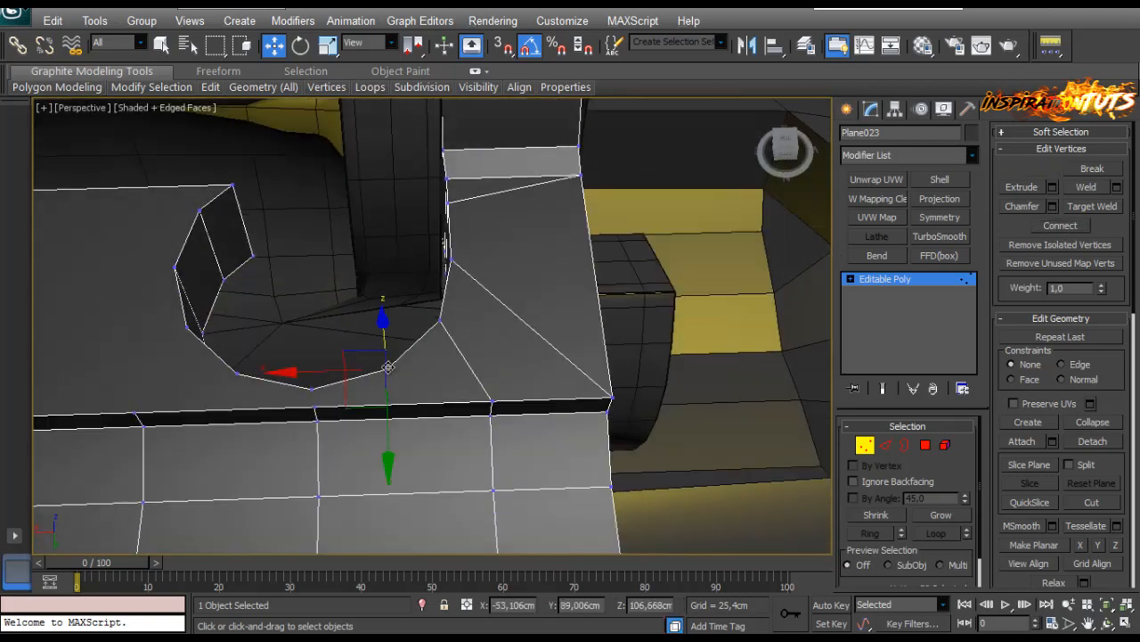
left_click(492, 397, "ctrl")
left_click(1063, 228)
middle_click_drag(499, 390, 620, 342)
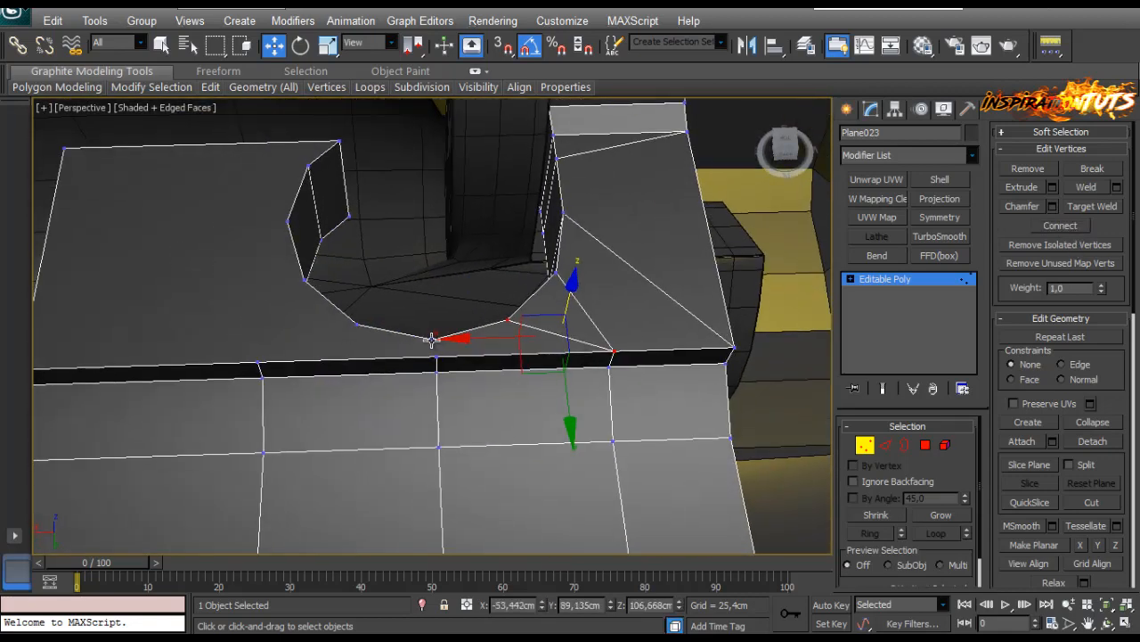
Connect the notch's innermost top vertex and the next rim vertex beyond it to the middle and far loop vertices on the groove edge.
left_click(434, 338)
left_click(437, 358, "ctrl")
left_click(1039, 225)
middle_click_drag(249, 391, 384, 375)
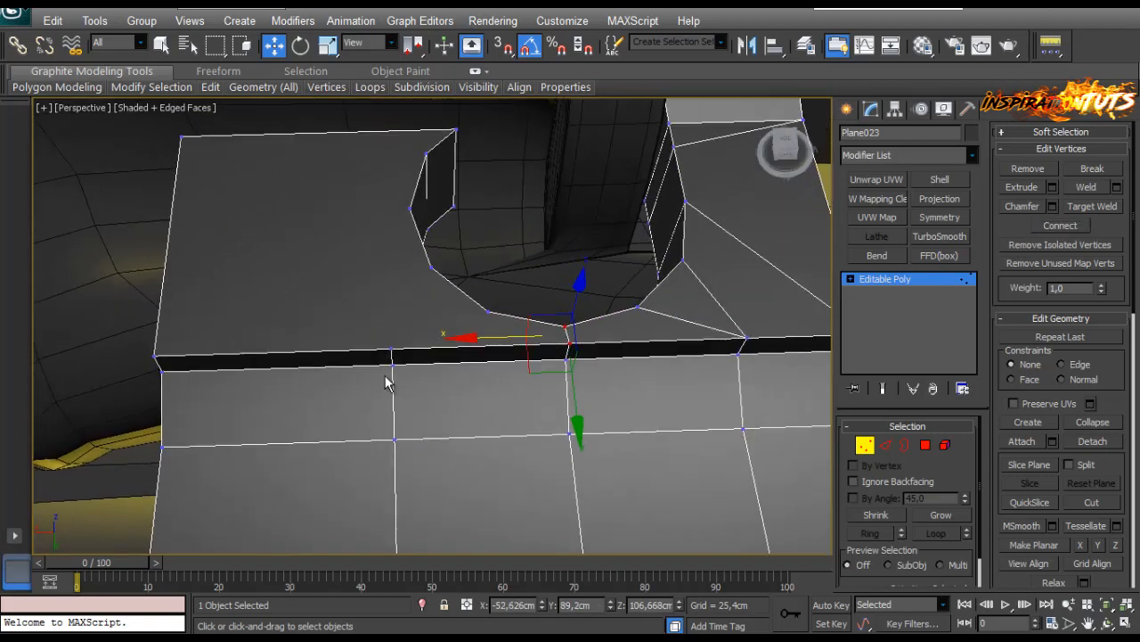
left_click(396, 349)
left_click(392, 348)
left_click(487, 312, "ctrl")
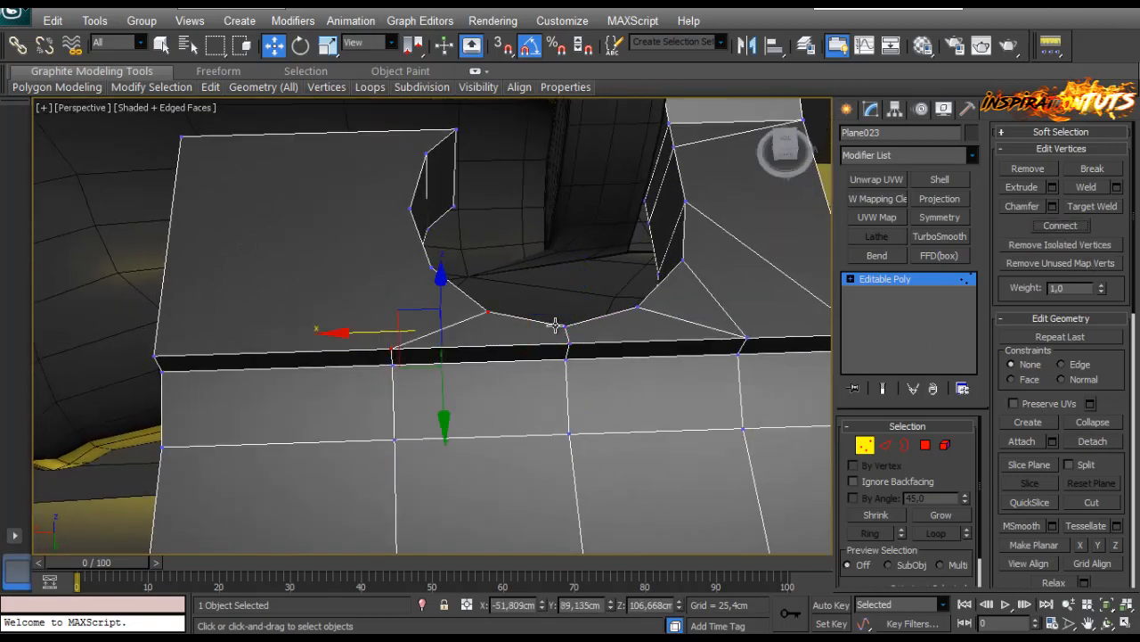
middle_click_drag(555, 325, 515, 300, "alt")
Connect the next two top rim vertices on the notch's far side to the block's outer corner at the groove edge.
left_click(523, 288)
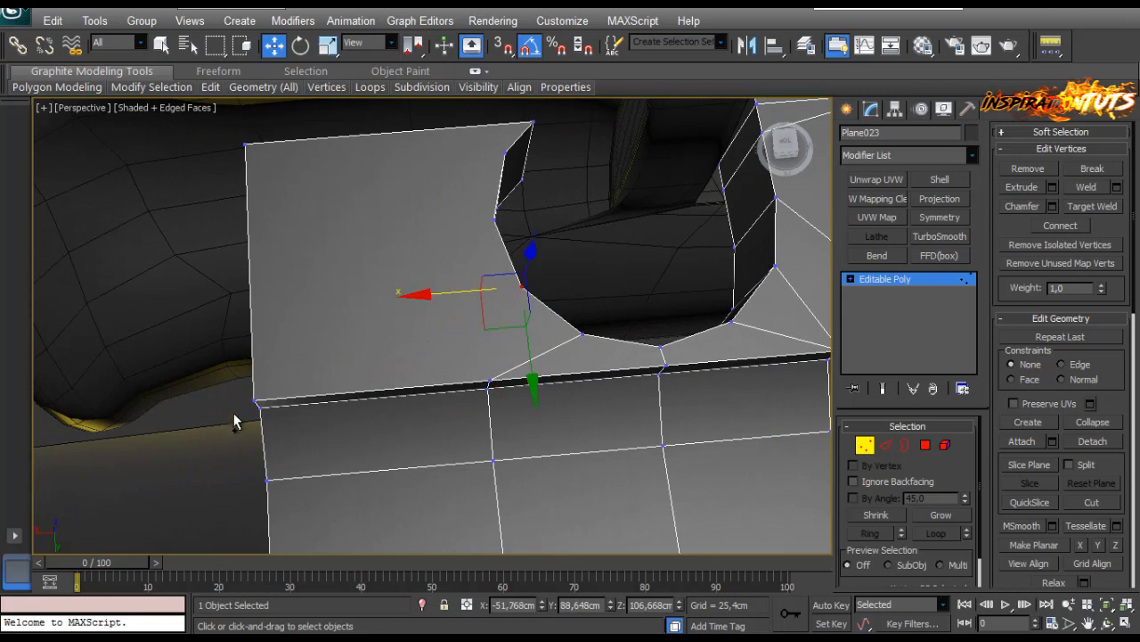
left_click(253, 402, "ctrl")
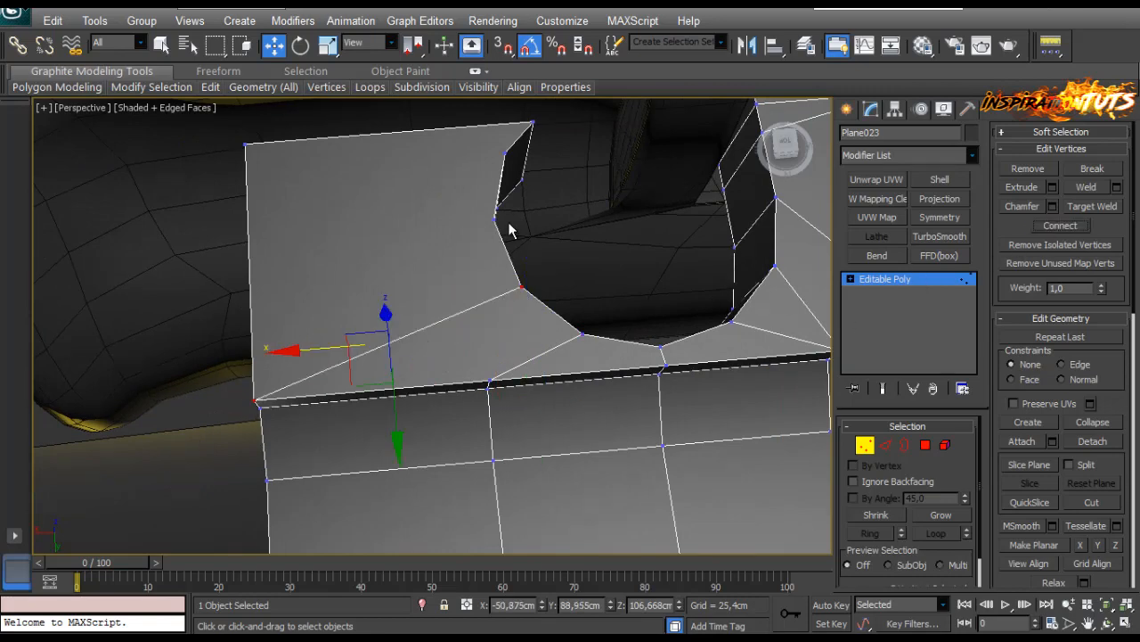
middle_click_drag(509, 224, 563, 366, "alt")
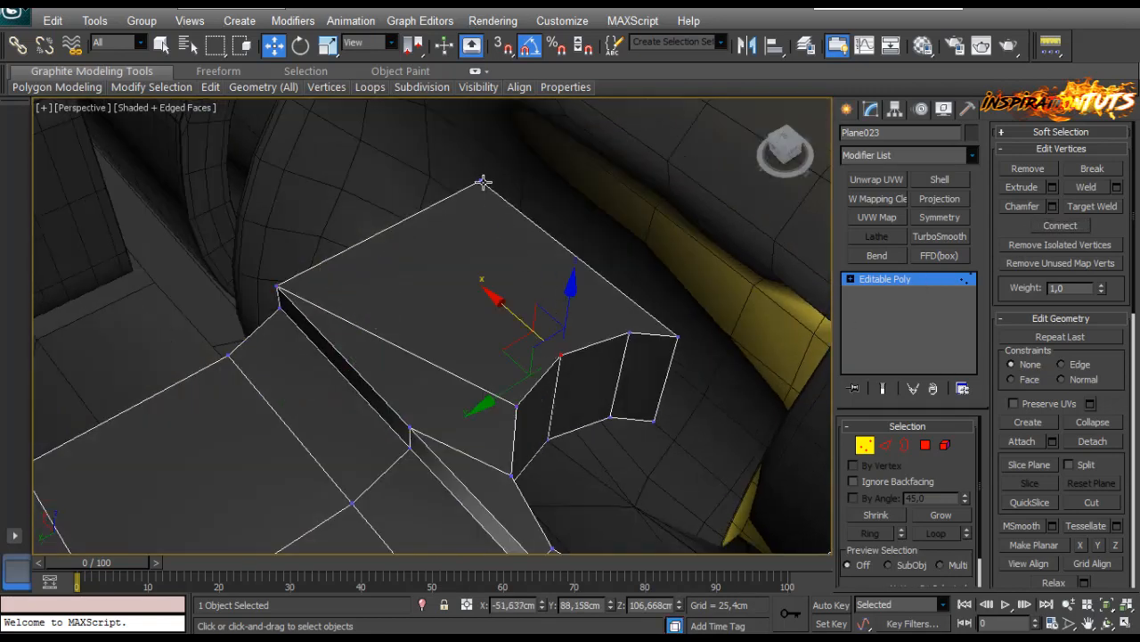
left_click(277, 288, "ctrl")
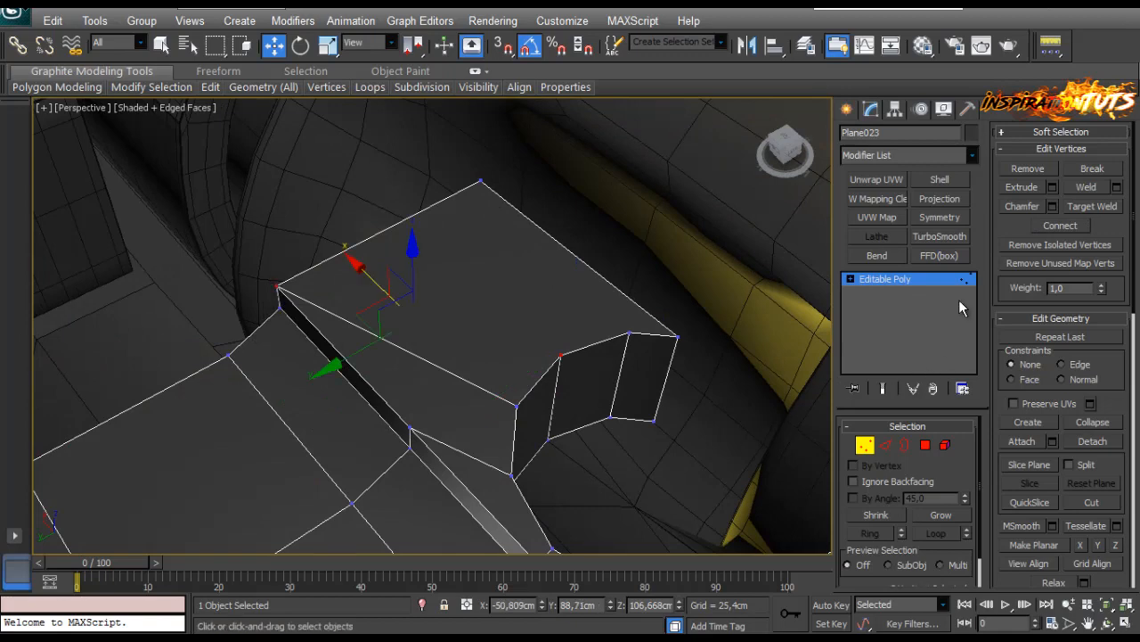
left_click(1047, 231)
Connect the top rim vertex near the notch opening to the block's outer end corner.
middle_click_drag(659, 294, 640, 284, "alt")
left_click(628, 358)
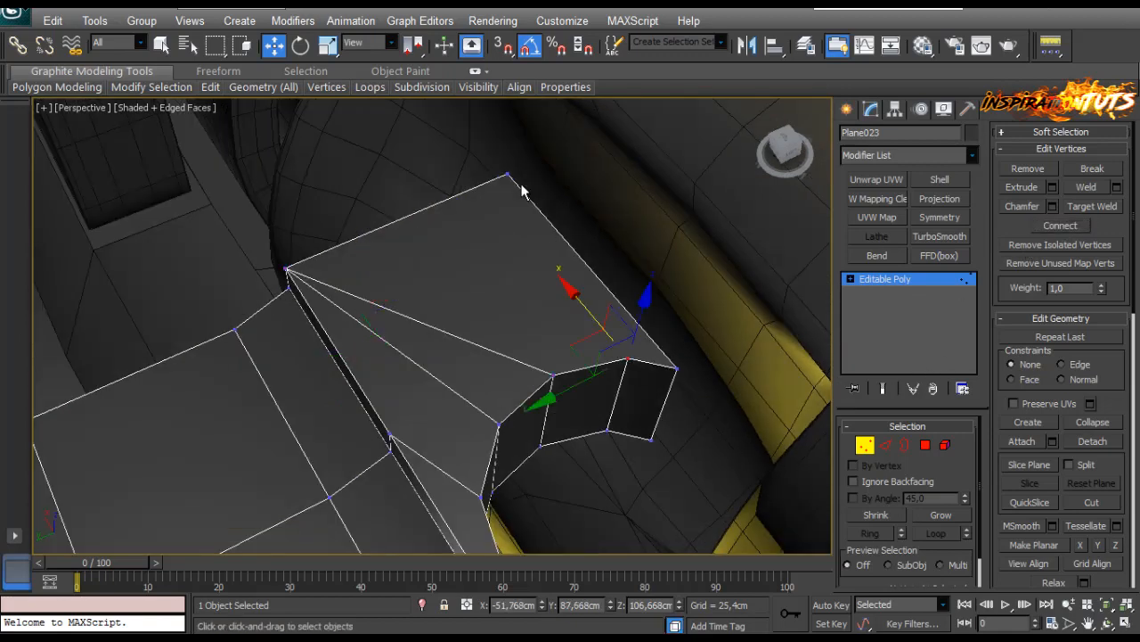
left_click(507, 174, "ctrl")
left_click(1046, 228)
Isolate the joined part and connect the notch's innermost underside vertex to the middle loop vertex on the block's opposite edge.
middle_click_drag(710, 437, 586, 333, "alt")
scroll(472, 323, "down", 4)
key("1")
key("z")
key("1")
scroll(458, 235, "up", 3)
left_click(580, 324)
scroll(615, 321, "up", 2)
scroll(615, 322, "down", 3)
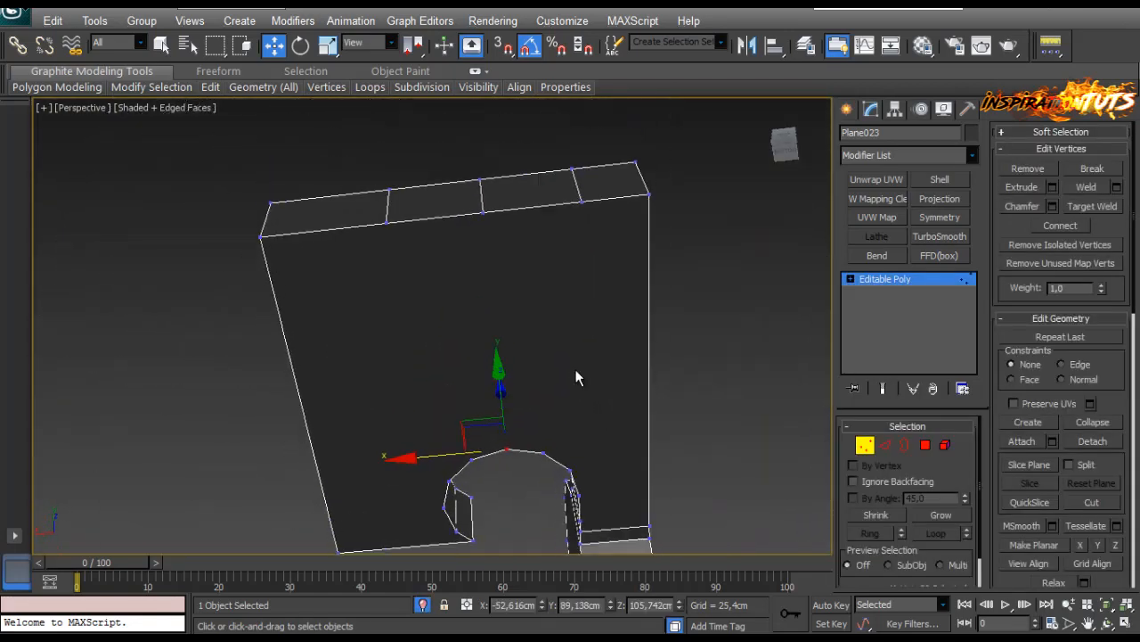
left_click(478, 191, "ctrl")
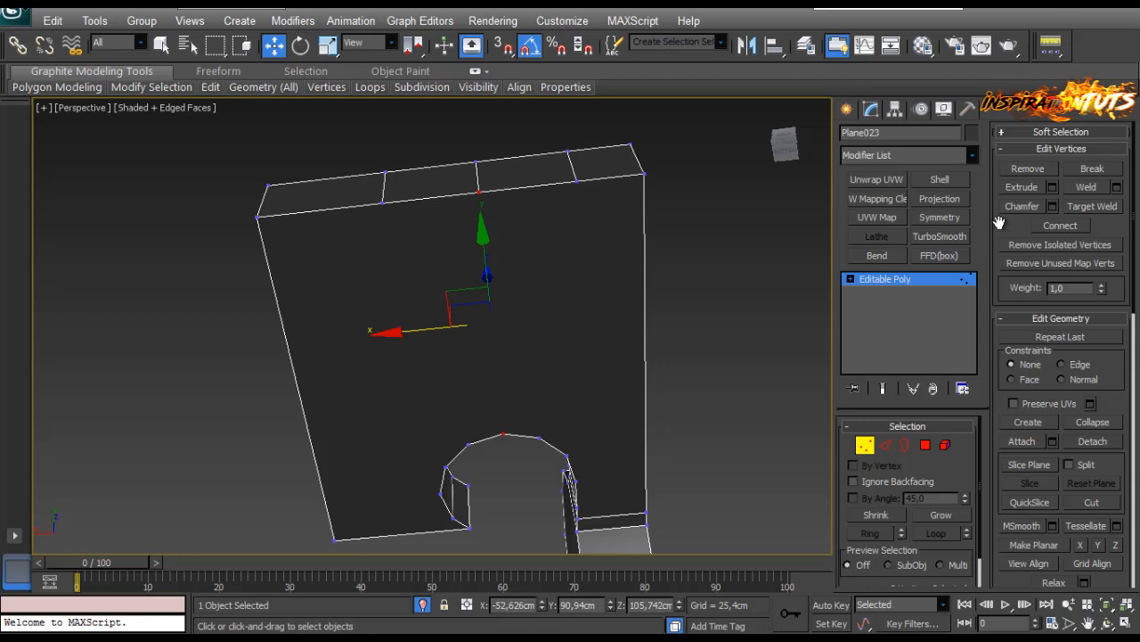
On the underside, connect a vertex on each side of the notch curve to the matching outer loop vertex on the opposite edge.
left_click(567, 458)
left_click(577, 180, "ctrl")
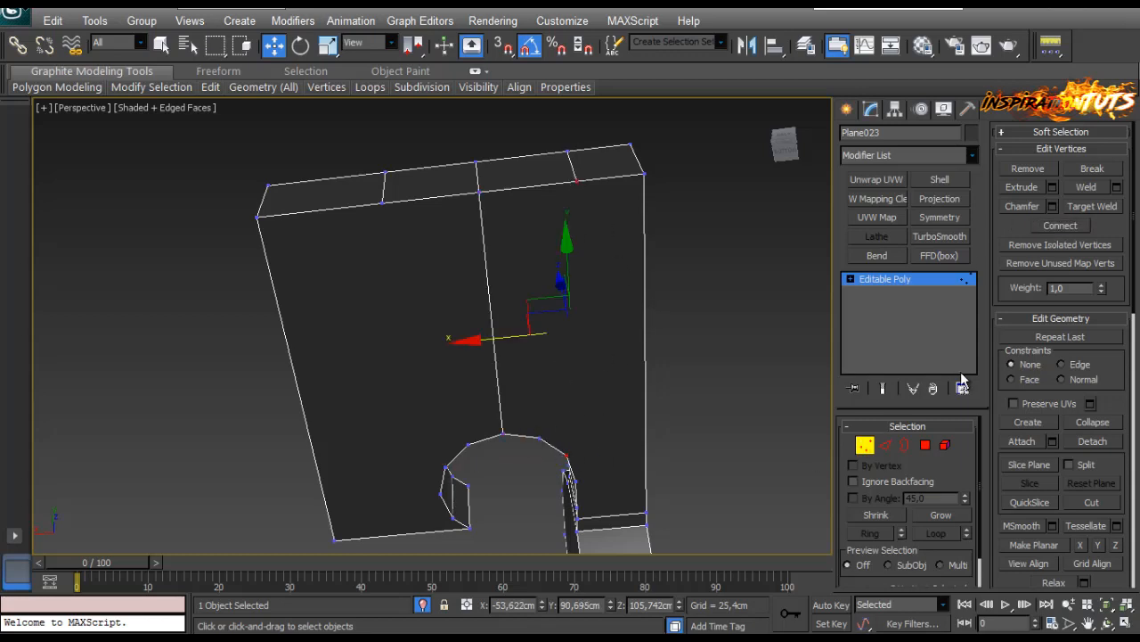
left_click(1050, 230)
middle_click_drag(383, 201, 448, 495, "alt")
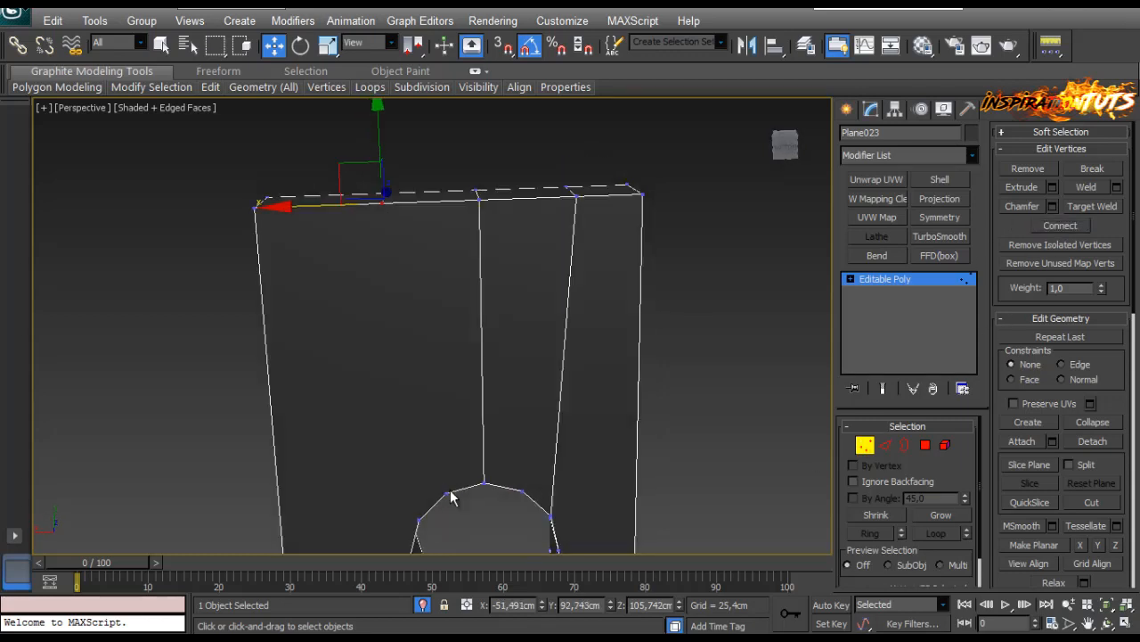
middle_click_drag(743, 327, 777, 258)
left_click(447, 452)
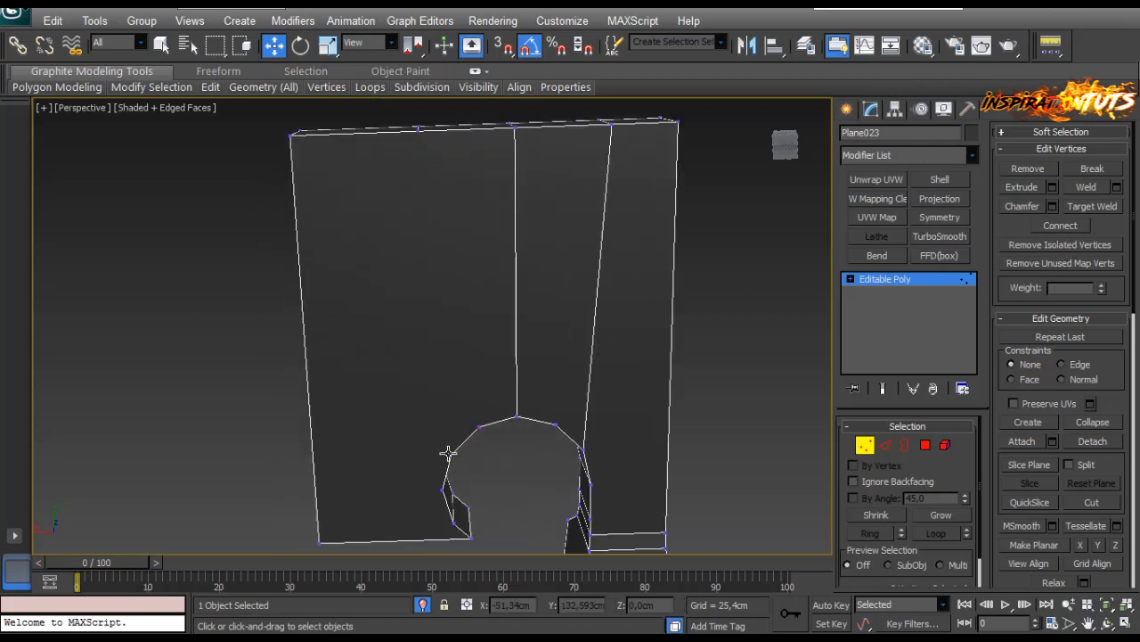
left_click(449, 454)
left_click(417, 131, "ctrl")
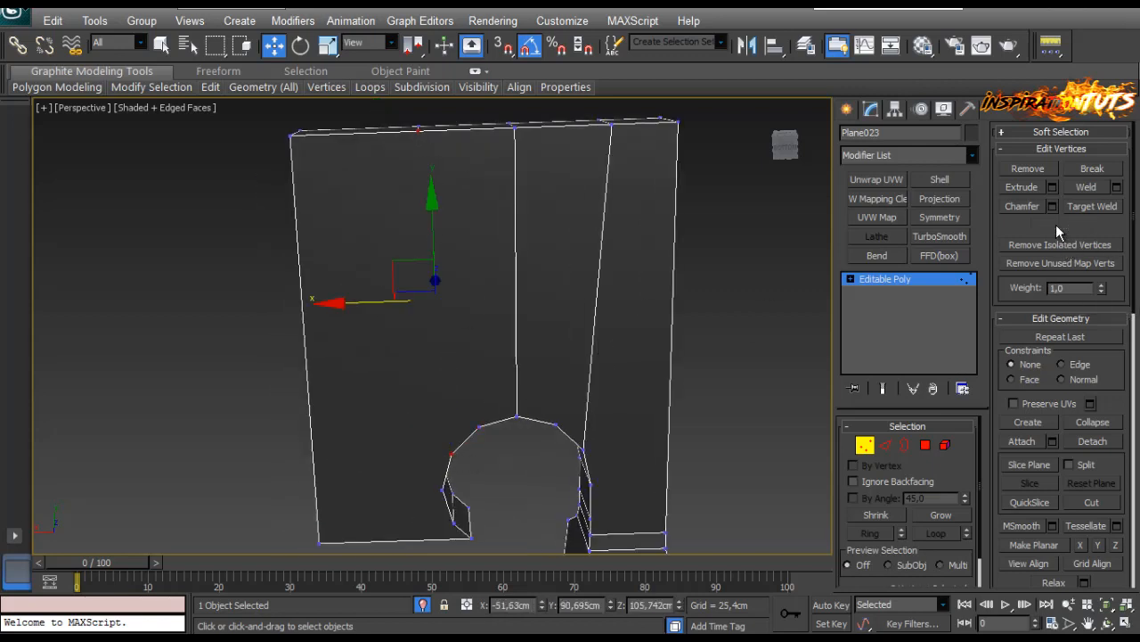
left_click(1058, 228)
Connect the remaining underside curve vertex on the notch's open-ended side to that side's loop vertex on the opposite edge.
middle_click_drag(526, 471, 501, 390)
left_click(450, 343)
middle_click_drag(461, 318, 457, 484)
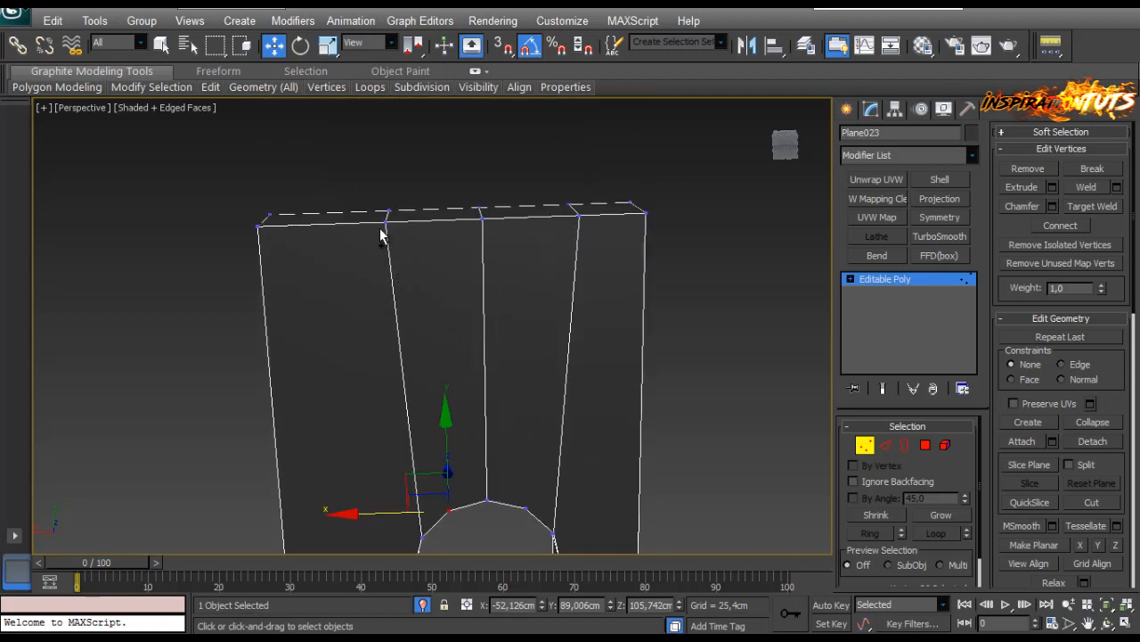
left_click(383, 220, "ctrl")
left_click(1079, 229)
Connect the remaining underside curve vertex on the notch's cylinder side to the loop vertex on the opposite edge.
scroll(499, 462, "up", 2)
scroll(481, 435, "down", 4)
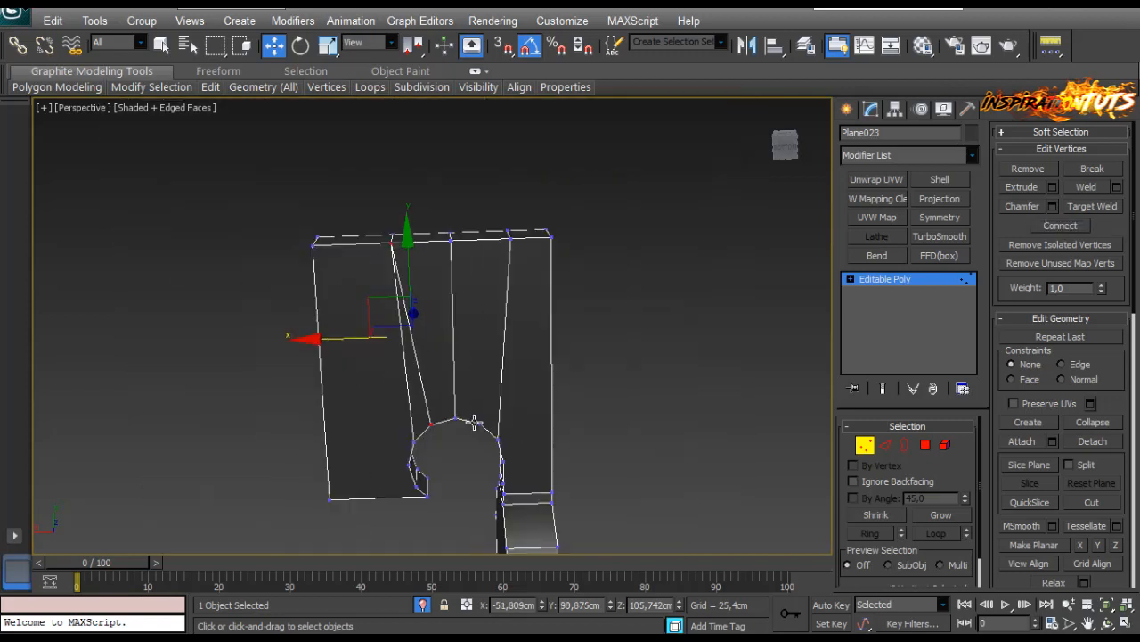
left_click(480, 424)
left_click(508, 236, "ctrl")
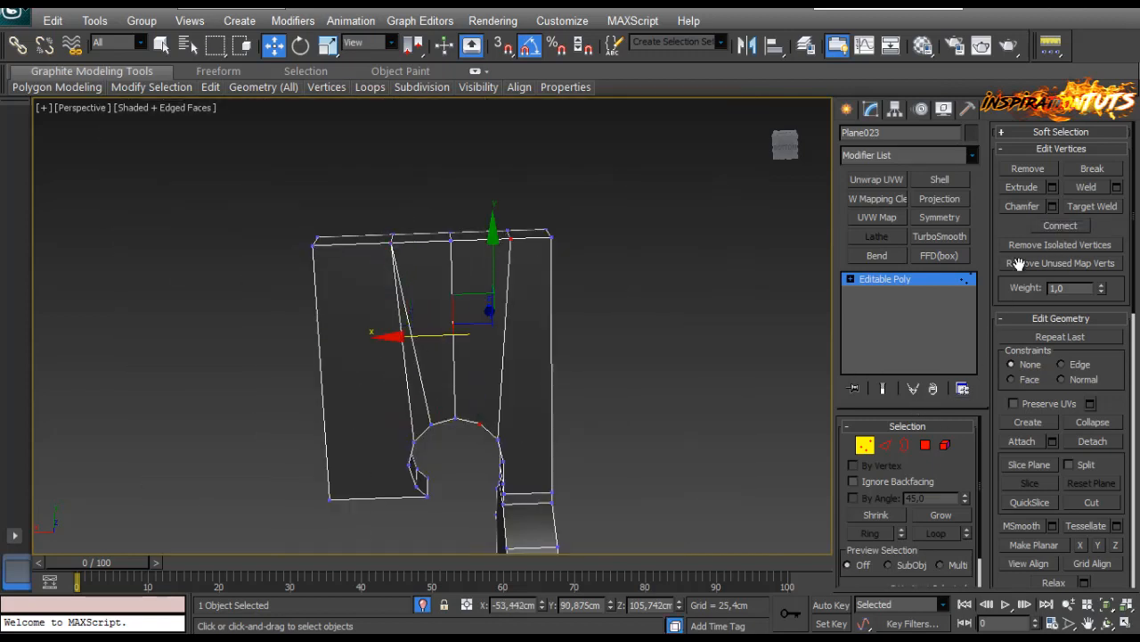
Connect two underside notch-rim vertices near the cylinder bridge to the block's outer corner beside the bridge.
scroll(556, 368, "up", 2)
middle_click_drag(526, 413, 488, 298, "alt")
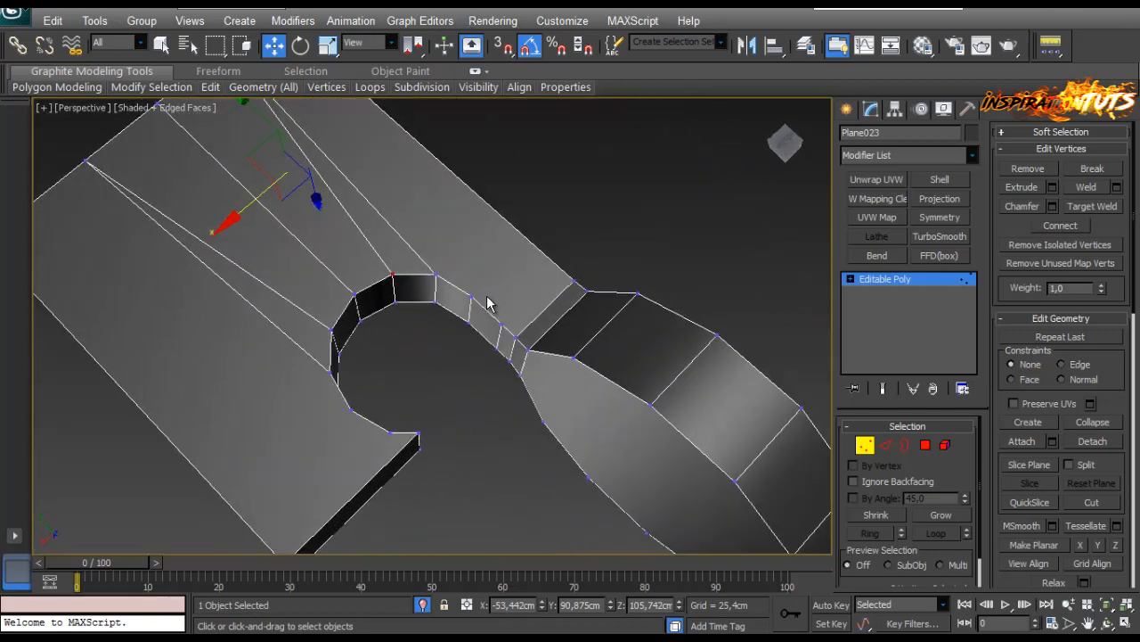
scroll(526, 316, "up", 3)
left_click(498, 276)
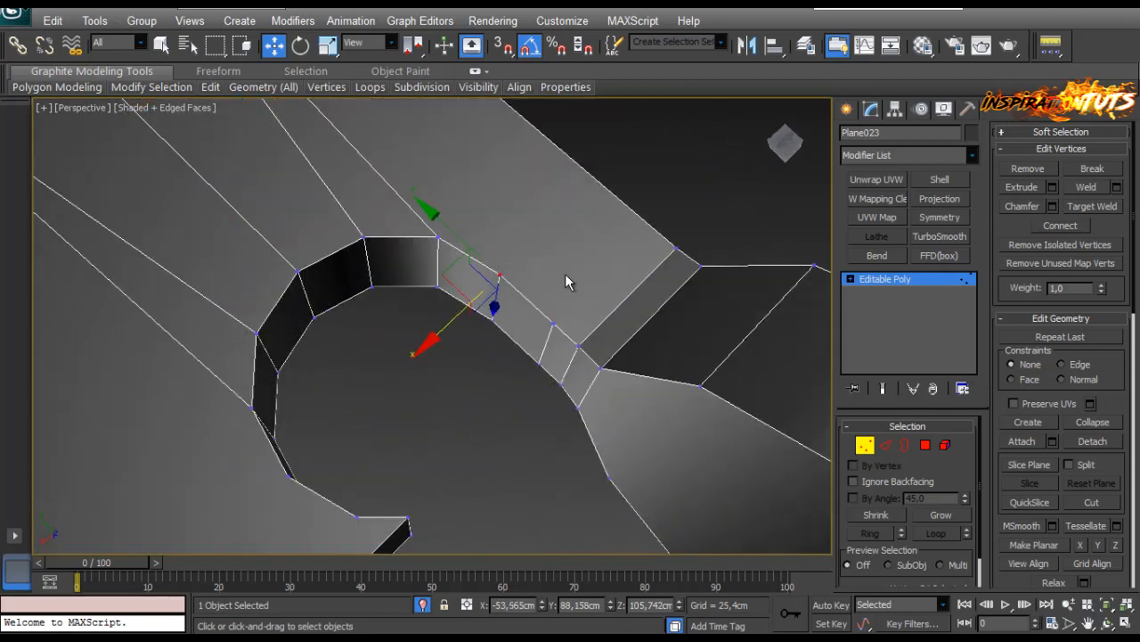
left_click(674, 246, "ctrl")
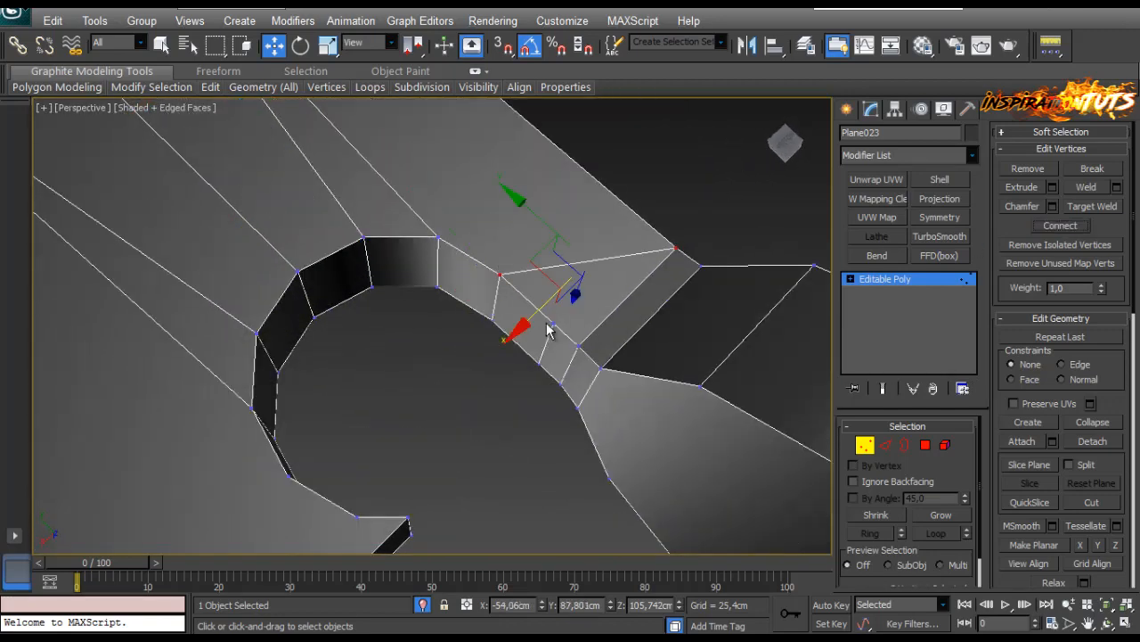
left_click(551, 326, "ctrl")
left_click(674, 249, "ctrl")
left_click(1048, 228)
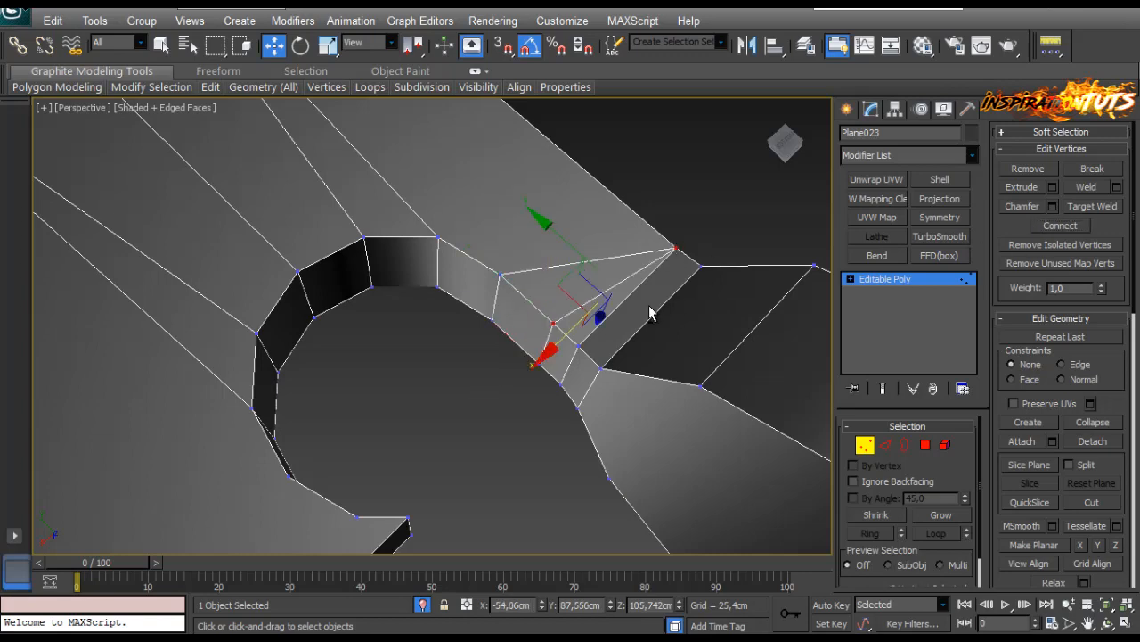
middle_click_drag(649, 309, 644, 335, "alt")
scroll(535, 324, "down", 5)
scroll(426, 318, "up", 2)
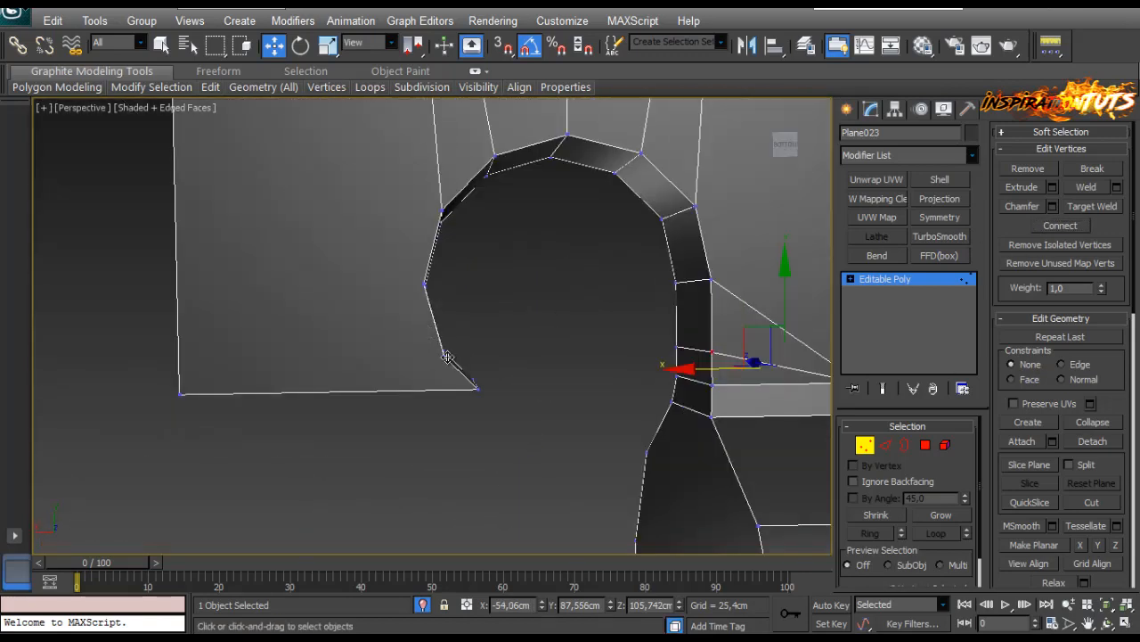
On the underside, connect the notch-rim vertex nearest the open-end tip to the block's outer corner on that end.
left_click(447, 354)
middle_click_drag(448, 356, 372, 379, "alt")
middle_click_drag(287, 542, 329, 479)
left_click(326, 486, "ctrl")
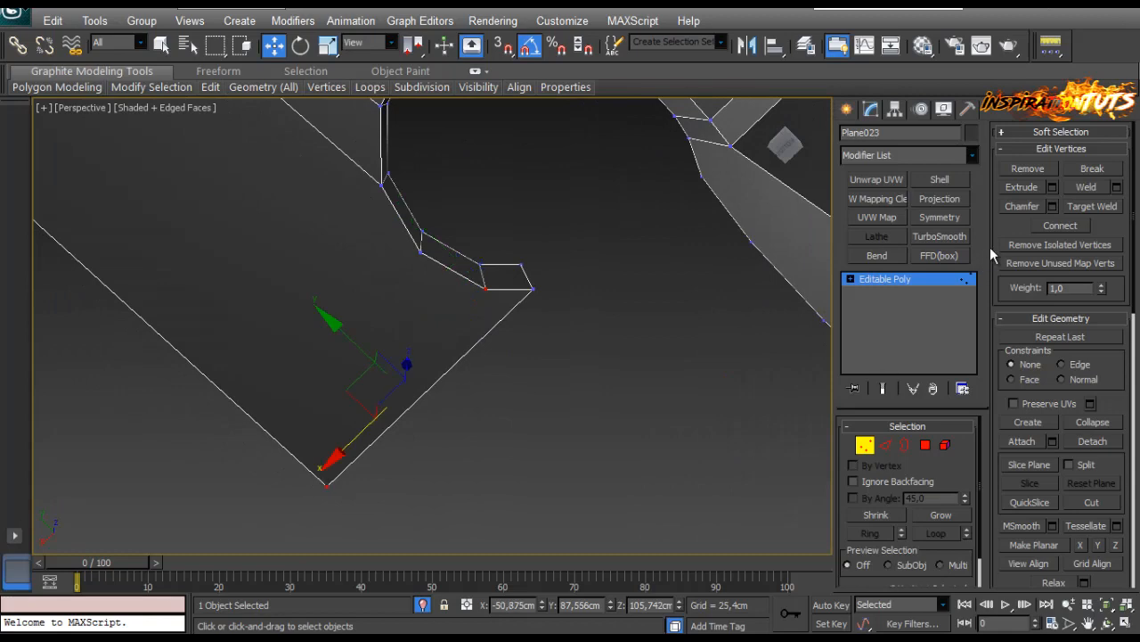
left_click(1058, 227)
Connect the next notch-rim vertex along the curve to the same outer corner of the block's underside.
left_click(420, 252)
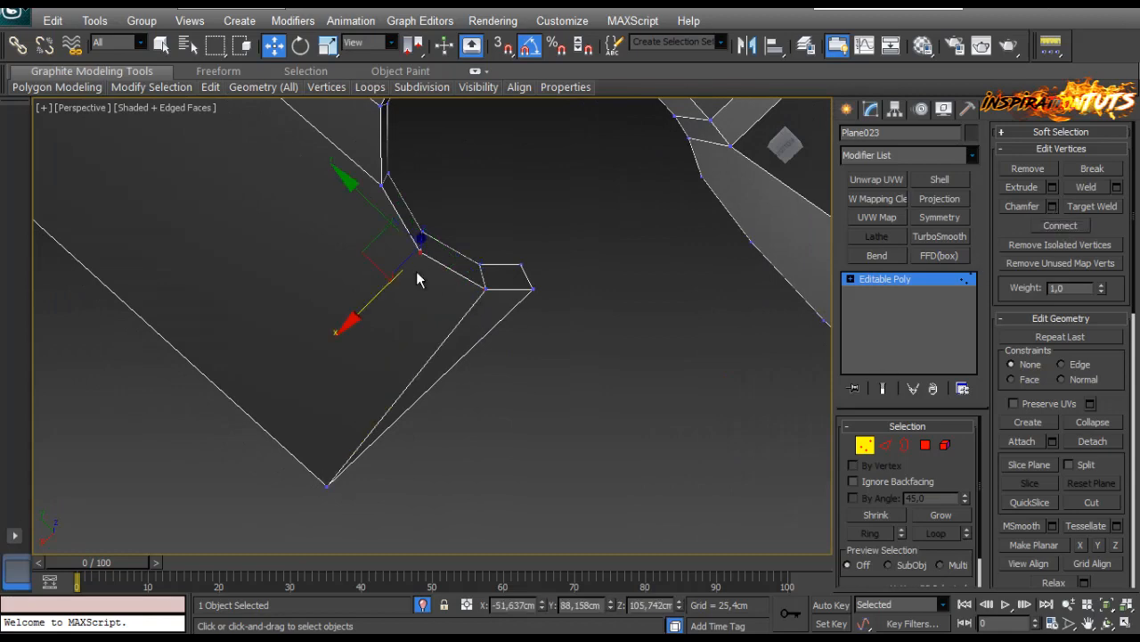
left_click(327, 486, "ctrl")
scroll(327, 450, "down", 5)
middle_click_drag(309, 400, 331, 456)
scroll(330, 456, "up", 3)
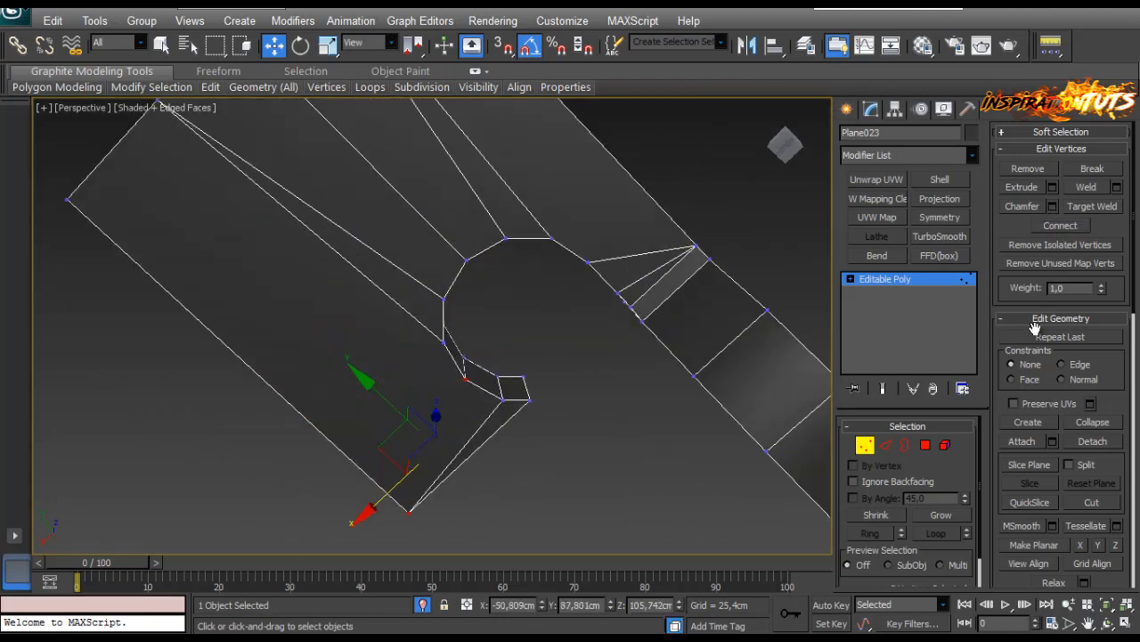
left_click(1054, 227)
left_click(552, 363)
scroll(552, 363, "down", 4)
middle_click_drag(552, 363, 508, 518, "alt")
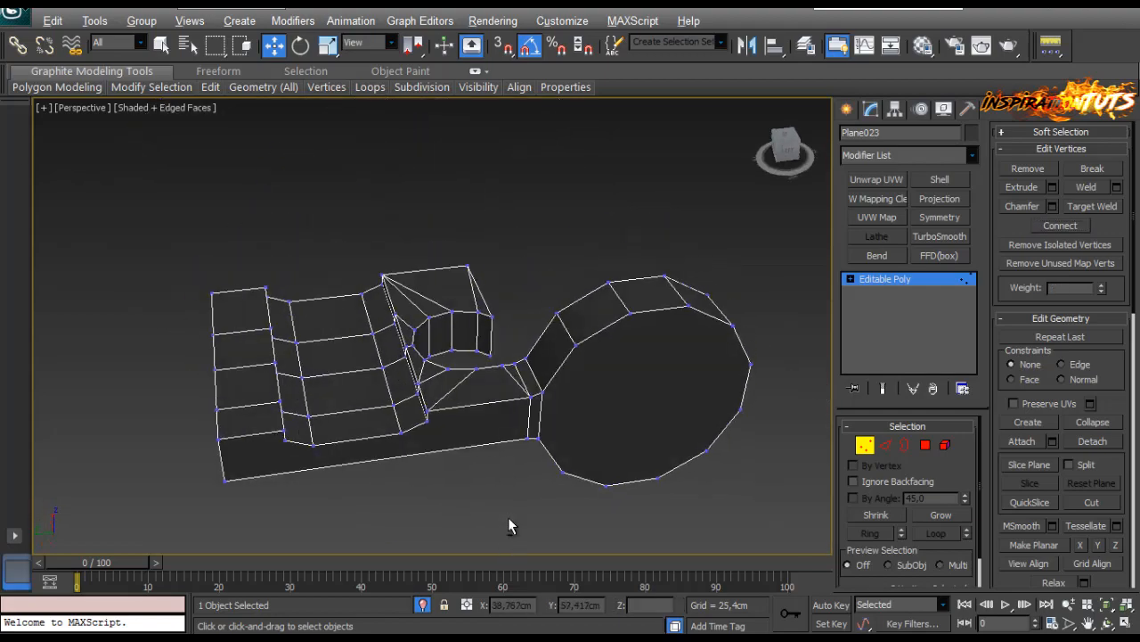
Connect the upper and lower bridge vertices straight across the cylinder's end face to the matching vertices on the far rim.
left_click(866, 447)
middle_click_drag(669, 404, 331, 376, "alt")
left_click(866, 445)
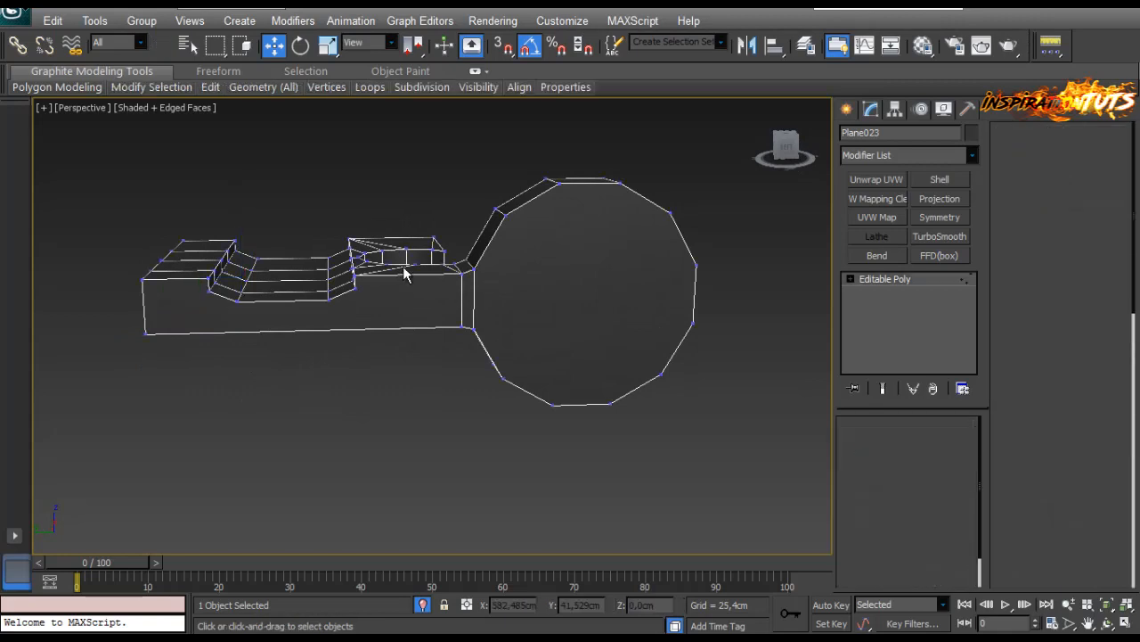
scroll(400, 306, "up", 4)
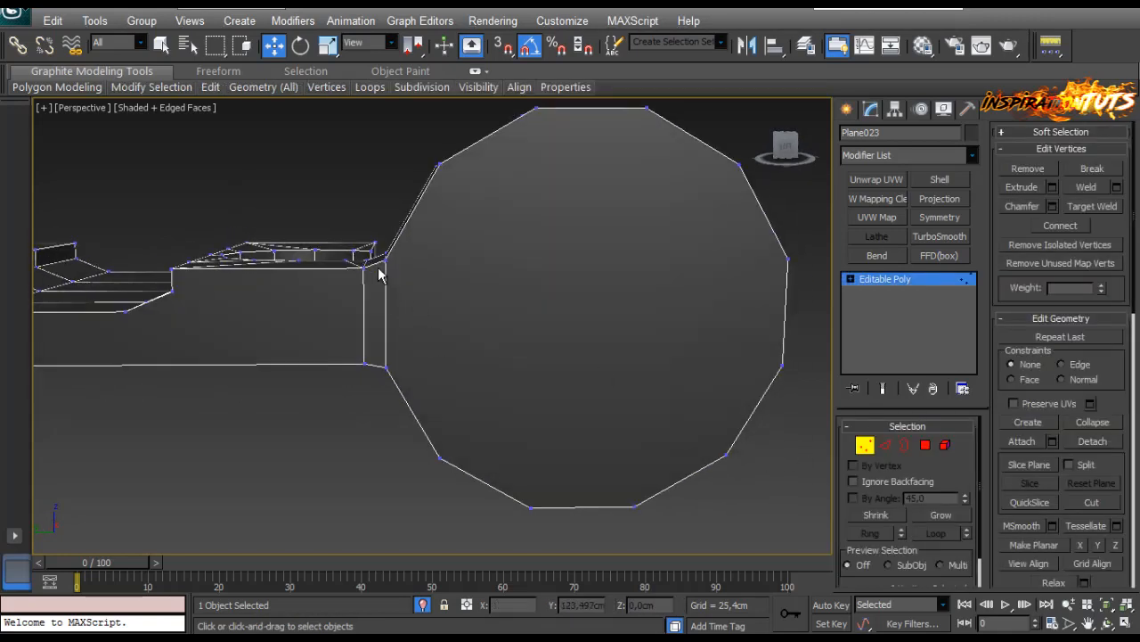
left_click(385, 259)
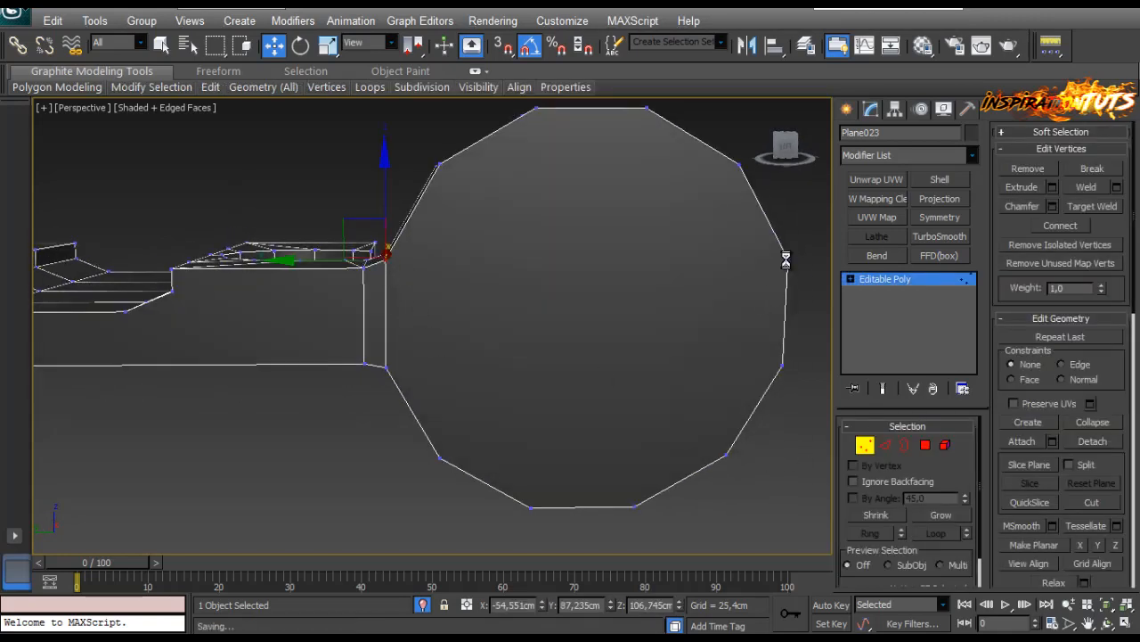
left_click(788, 259, "ctrl")
left_click(1060, 226)
left_click(386, 364)
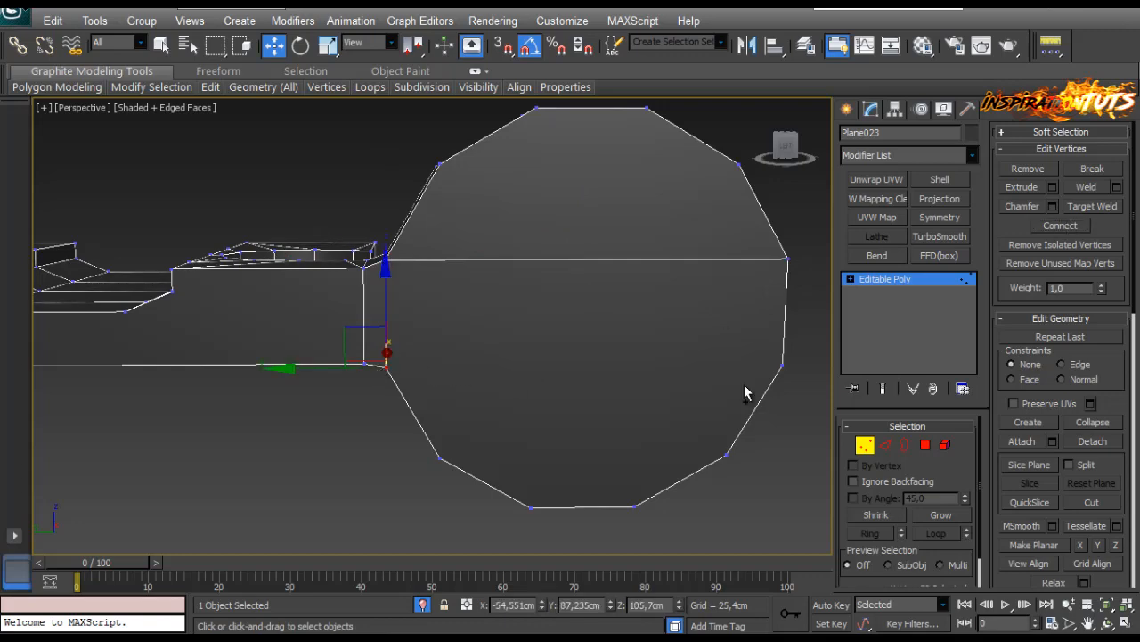
left_click(784, 367, "ctrl")
left_click(1078, 229)
middle_click_drag(525, 313, 532, 147, "alt")
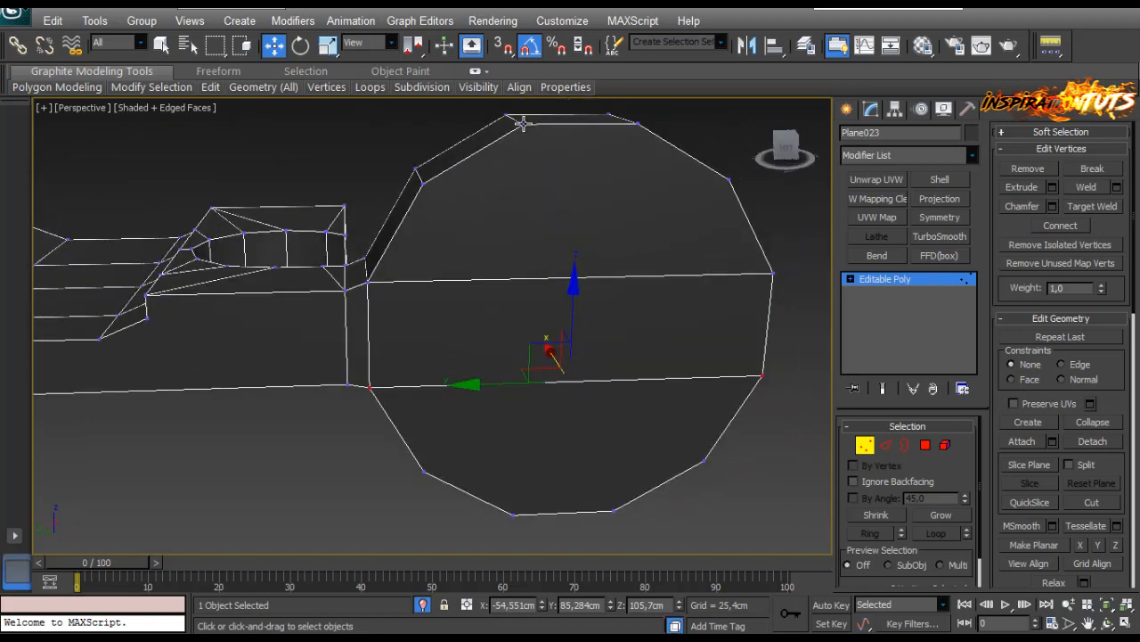
Select the ring of short vertical edges around the cylinder's middle band and bridge, and connect it with 2 segments.
left_click(885, 445)
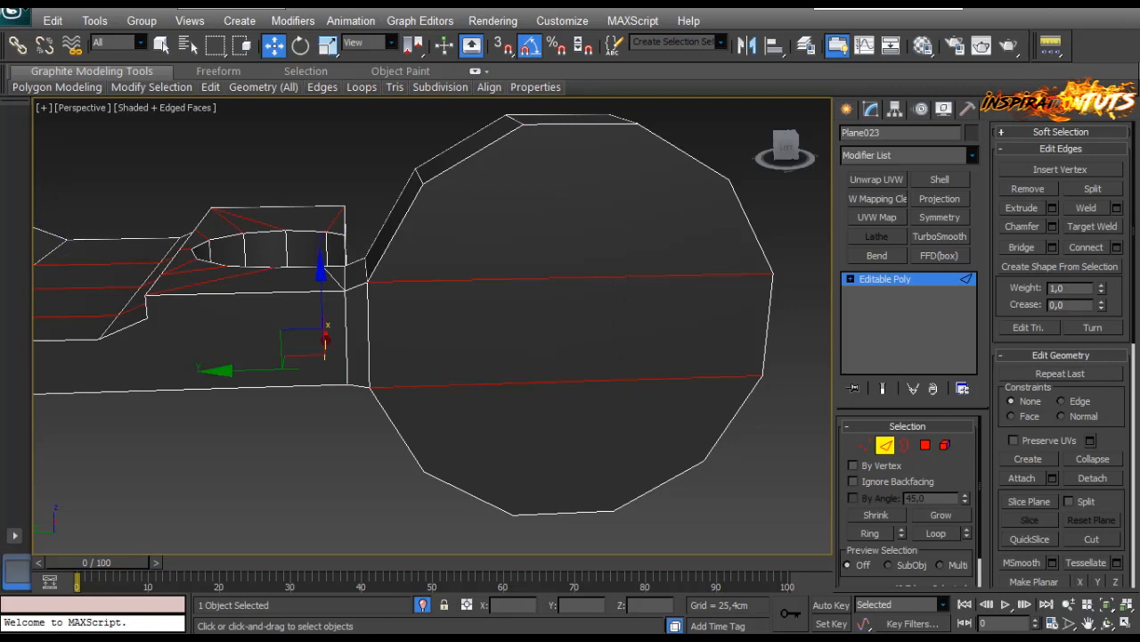
left_click(388, 334)
left_click(371, 331)
key("alt+r")
middle_click_drag(563, 341, 292, 303, "alt")
middle_click_drag(594, 316, 533, 316)
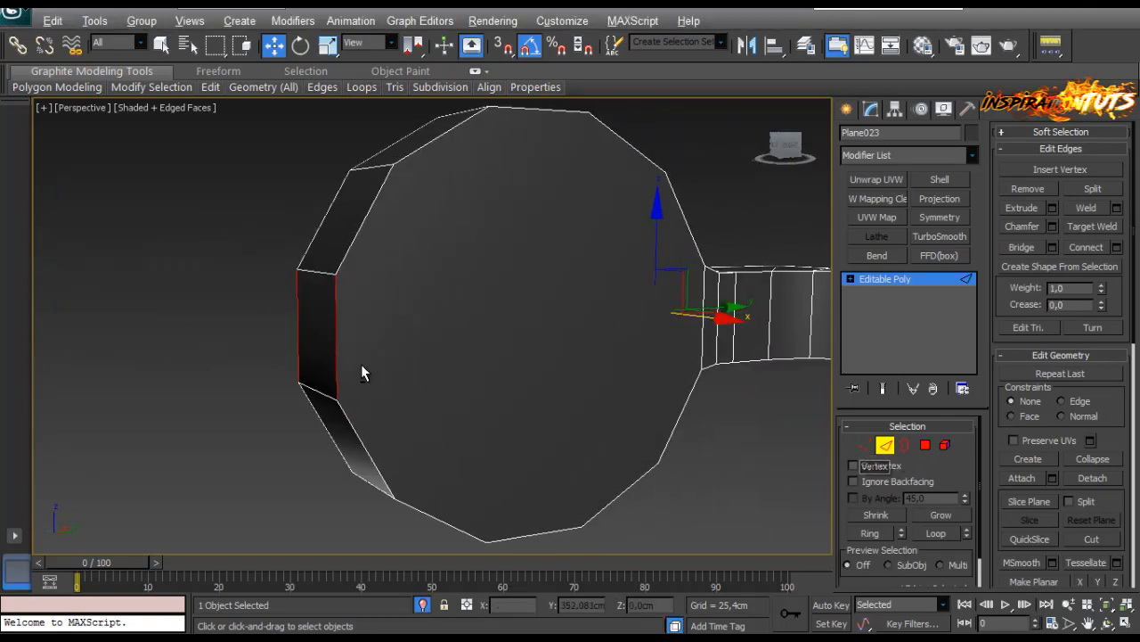
middle_click_drag(362, 372, 585, 373, "alt")
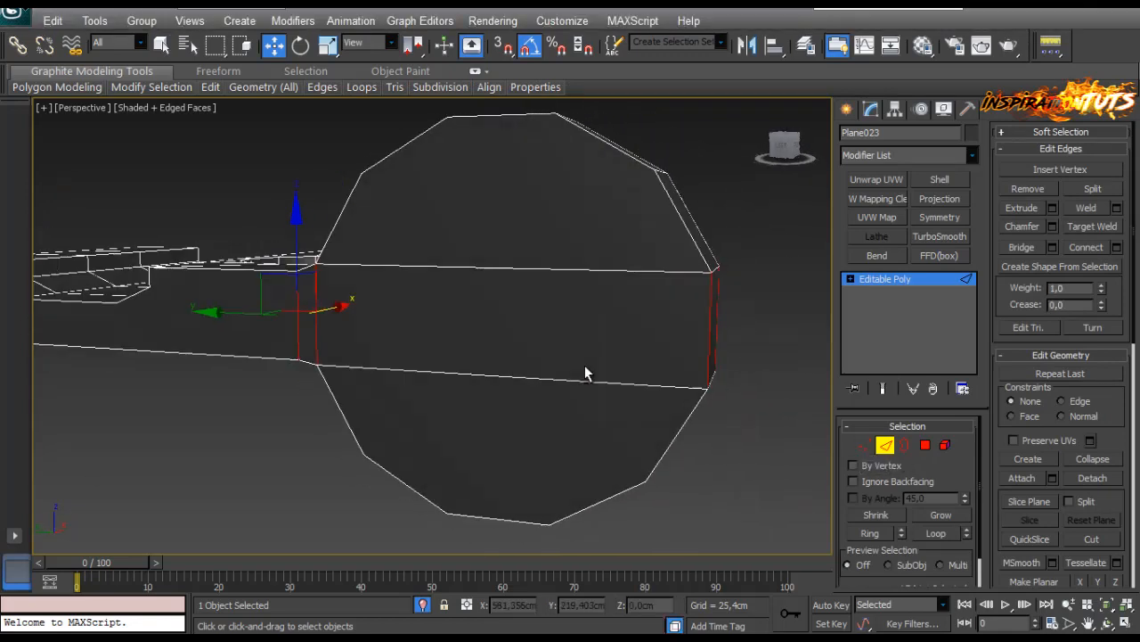
left_click(1118, 248)
middle_click_drag(545, 301, 397, 303, "alt")
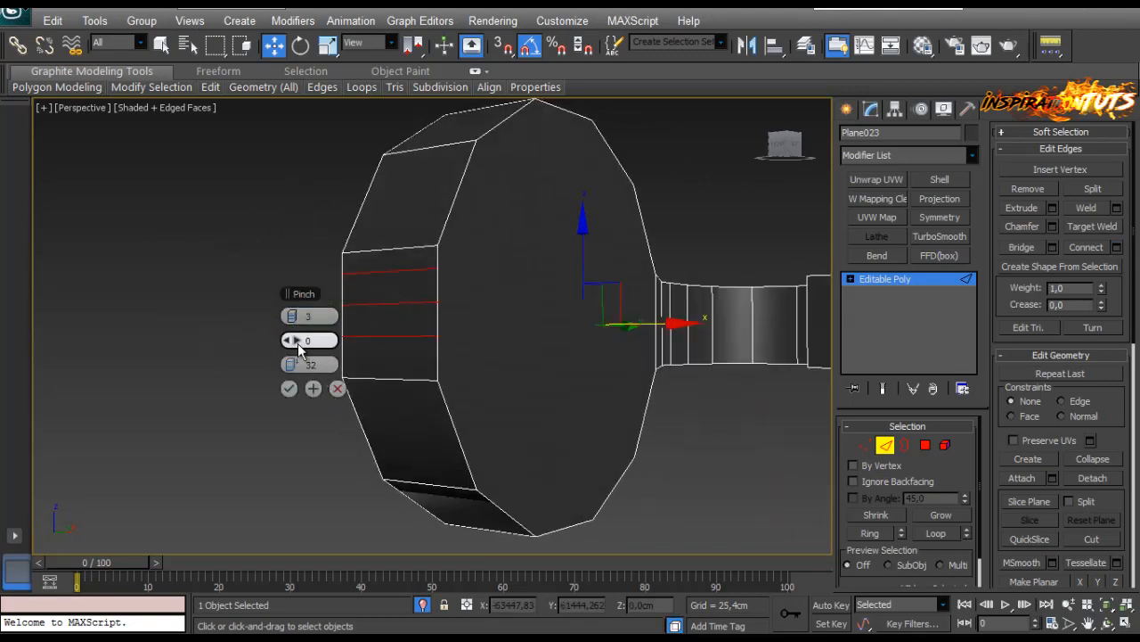
middle_click_drag(339, 364, 358, 390, "alt")
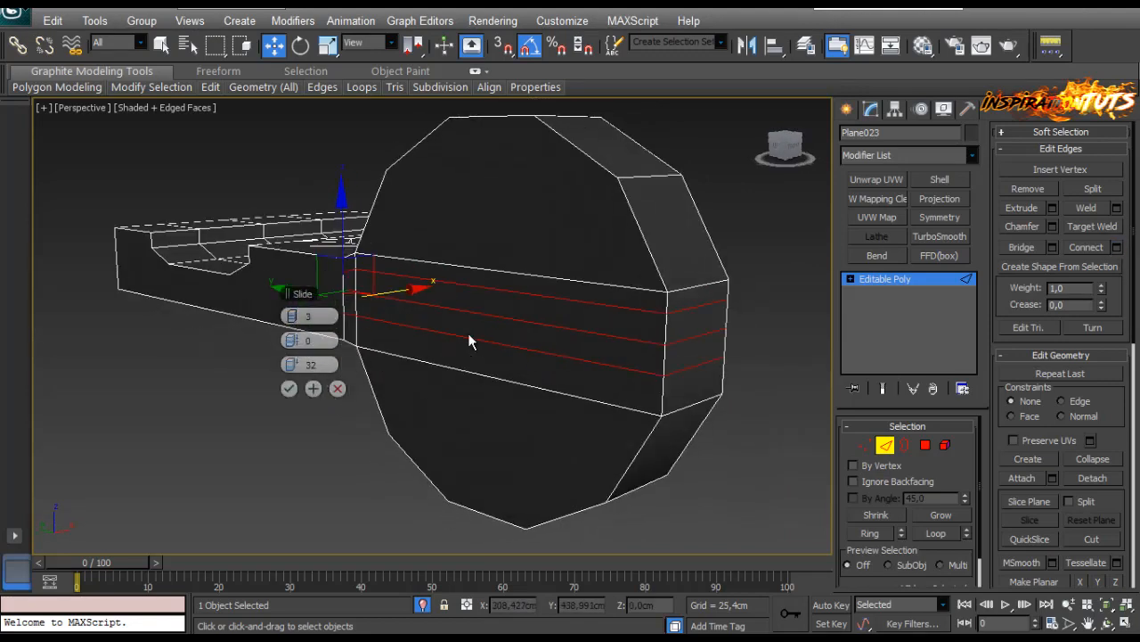
middle_click_drag(469, 339, 548, 328, "alt")
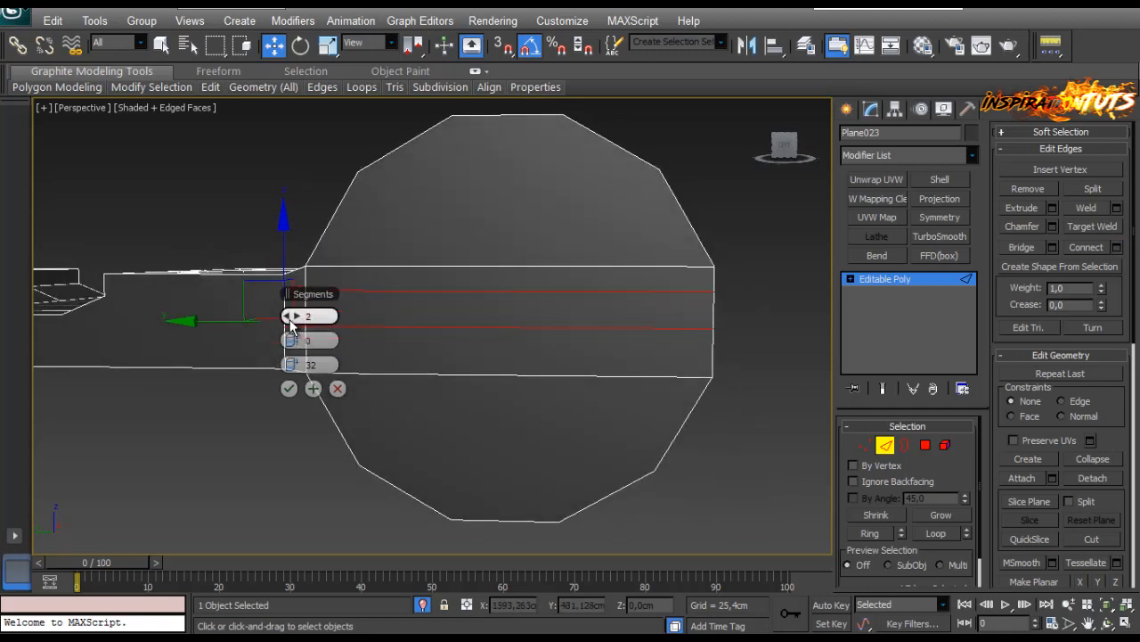
left_click(289, 388)
left_click(616, 446)
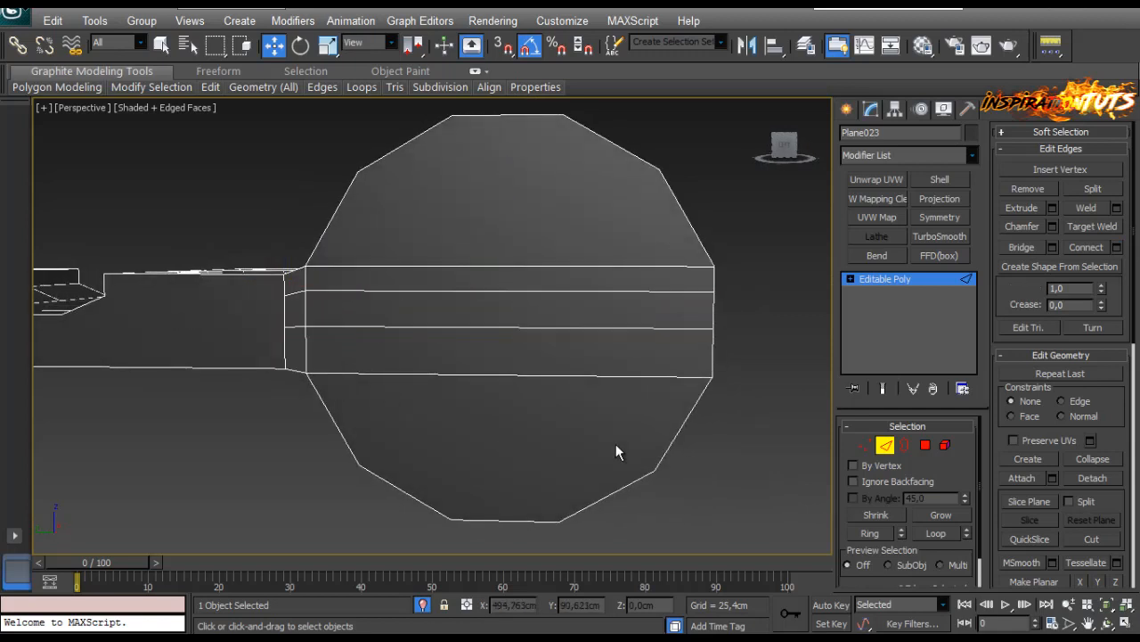
Cut a vertical line across the cylinder's end face between the far-side vertices of its upper and lower flat edges.
left_click(864, 444)
middle_click_drag(469, 364, 520, 352, "alt")
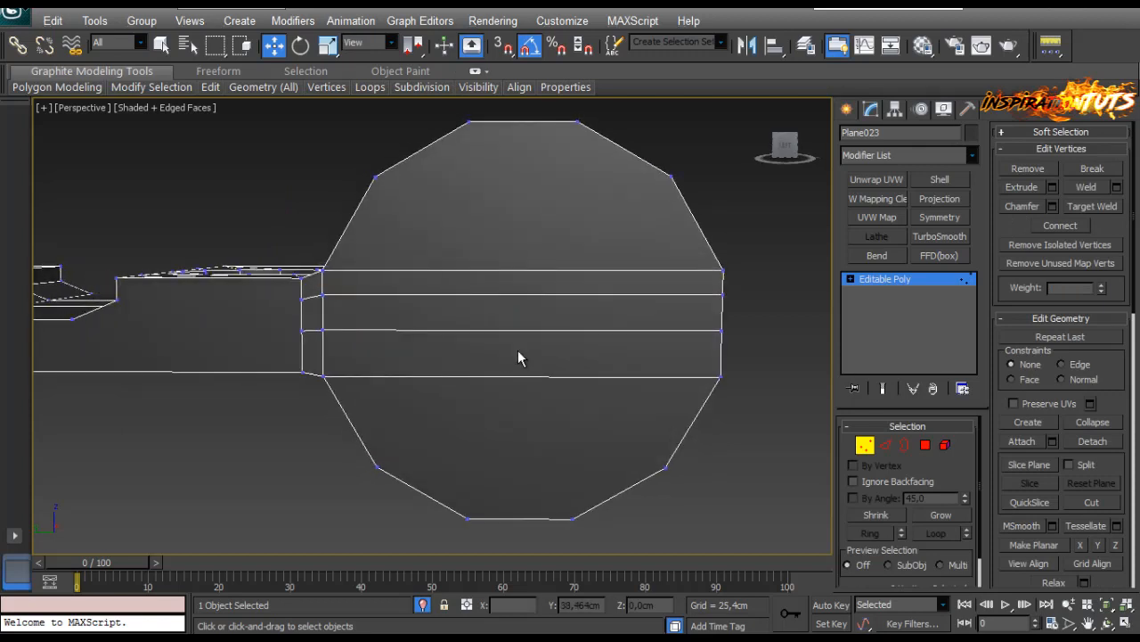
right_click(524, 351)
left_click(490, 187)
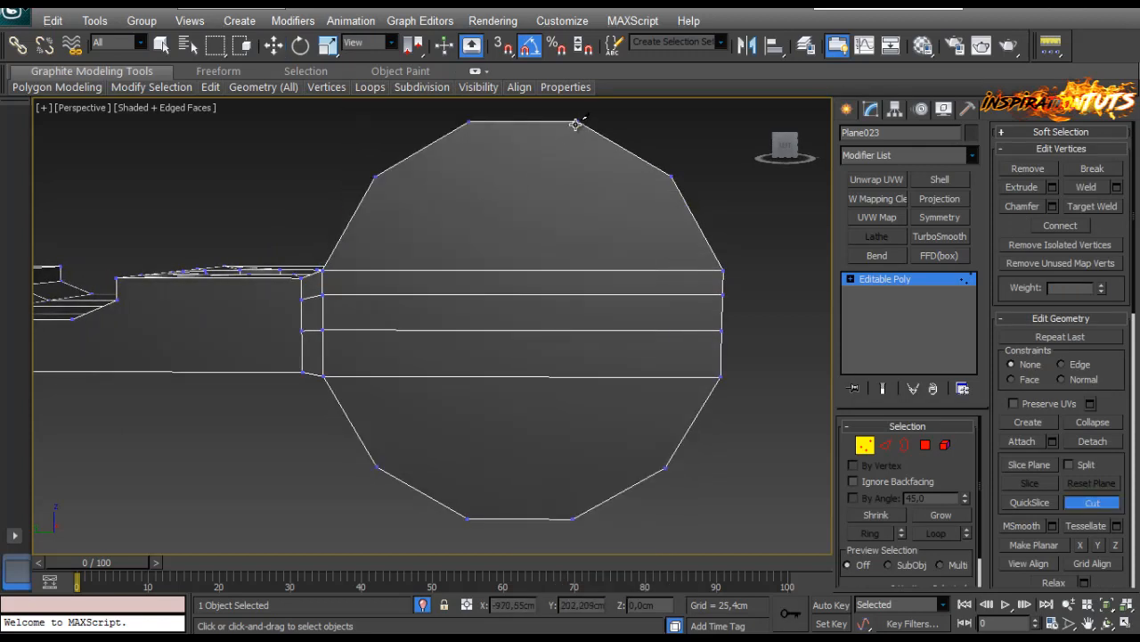
left_click(577, 122)
left_click(572, 518)
right_click(729, 458)
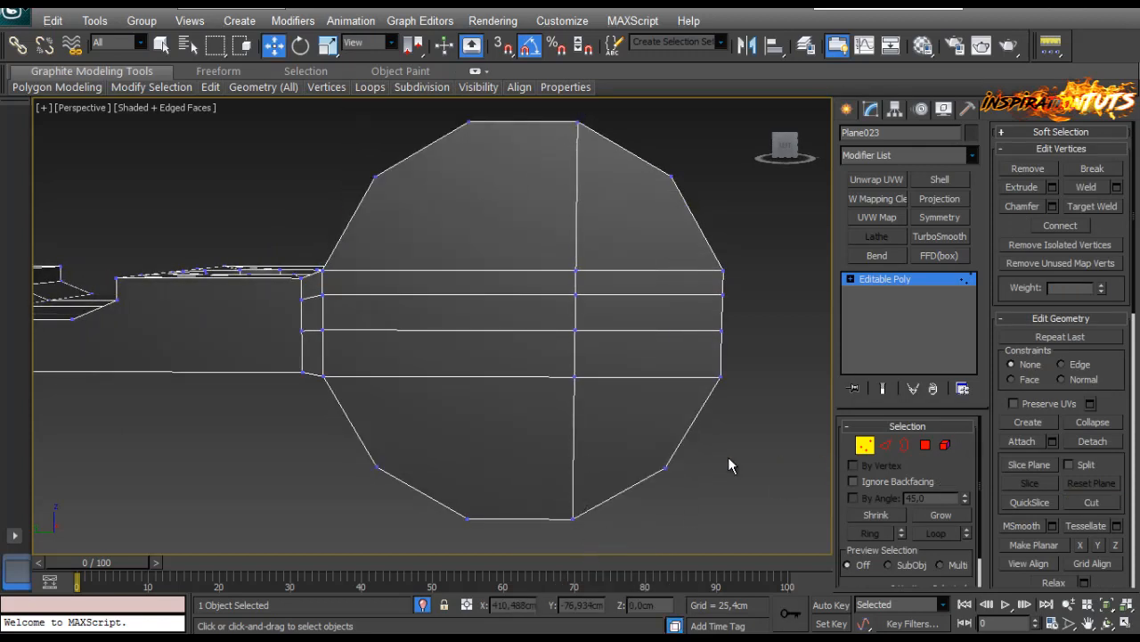
Select only the vertices of the band's two inner lines and move them about -0.1 cm in Z to even the spacing.
middle_click_drag(675, 392, 677, 395, "alt")
key("1")
left_click_drag(740, 293, 686, 351)
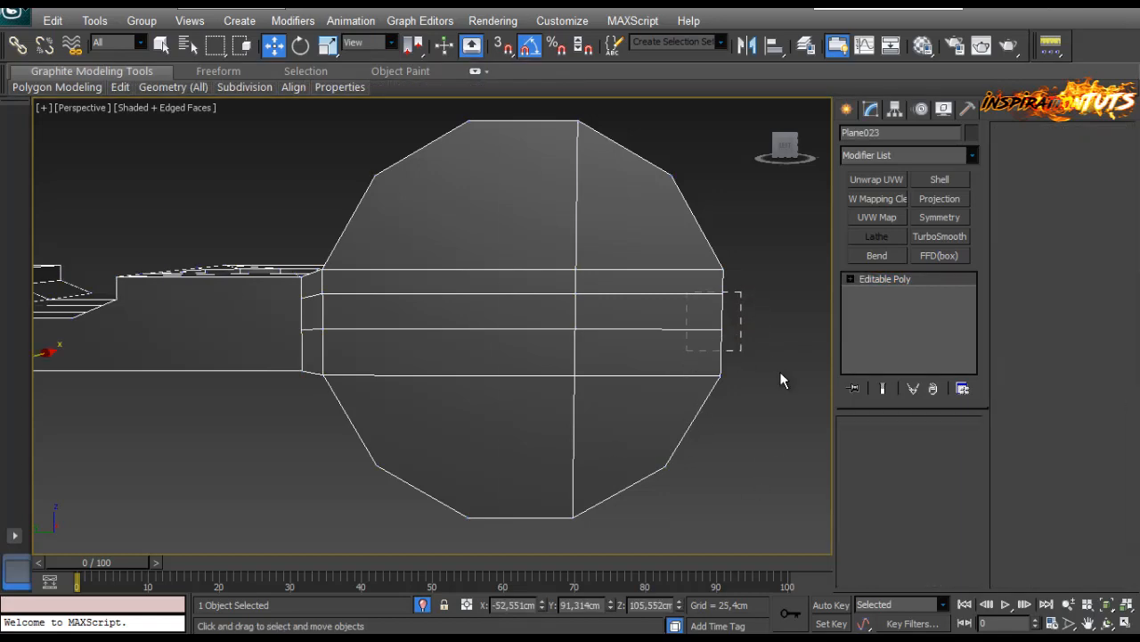
left_click(862, 443)
left_click_drag(751, 284, 552, 342)
middle_click_drag(557, 331, 399, 424, "alt")
scroll(398, 423, "down", 5)
left_click_drag(269, 286, 324, 250, "alt")
middle_click_drag(344, 346, 344, 356, "alt")
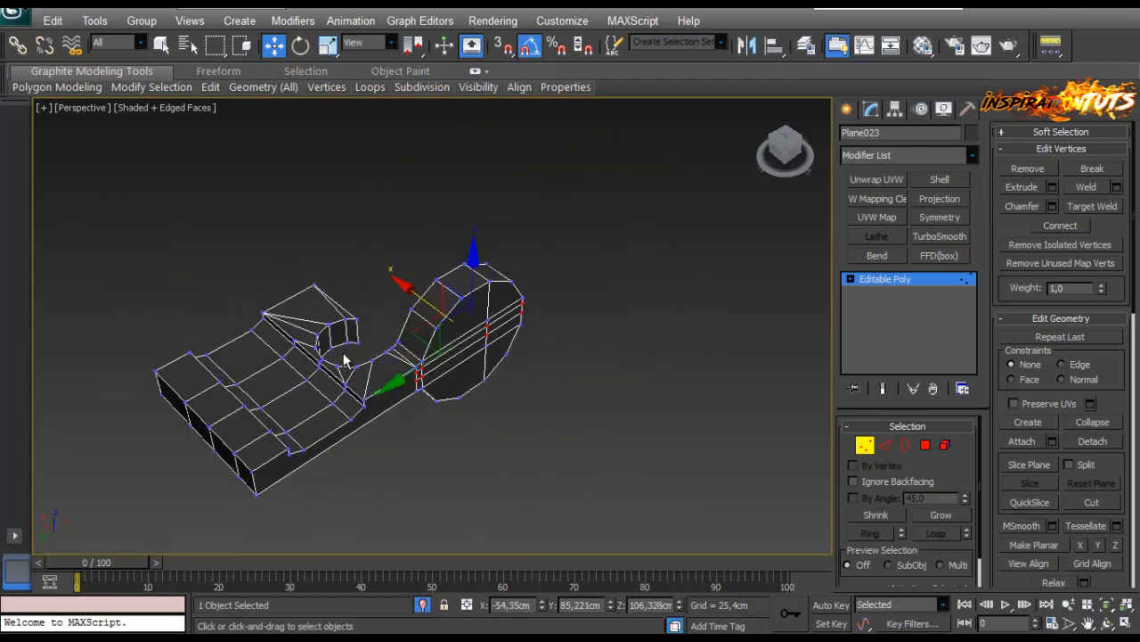
key("F3")
key("F3")
middle_click_drag(473, 388, 437, 267, "alt")
scroll(458, 258, "up", 5)
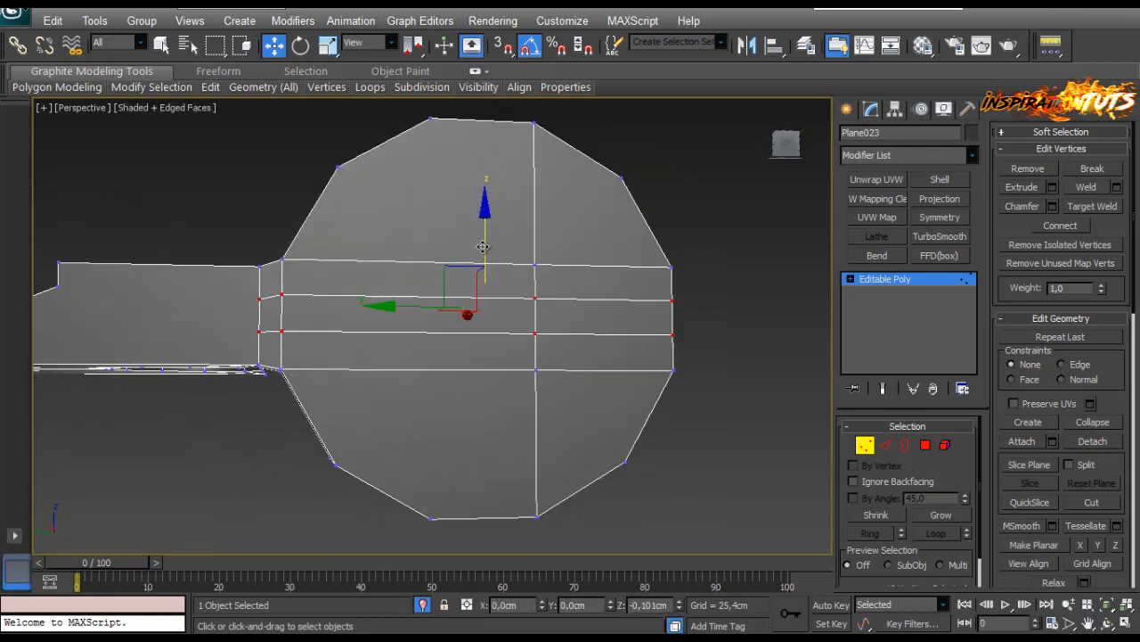
Move the two inner vertices of the vertical cut along Y away from the block to form an angled band end.
left_click_drag(554, 294, 496, 318)
mouse_move(587, 345)
middle_mouse_down("alt")
mouse_move(607, 333)
mouse_move(599, 340)
middle_mouse_up("alt")
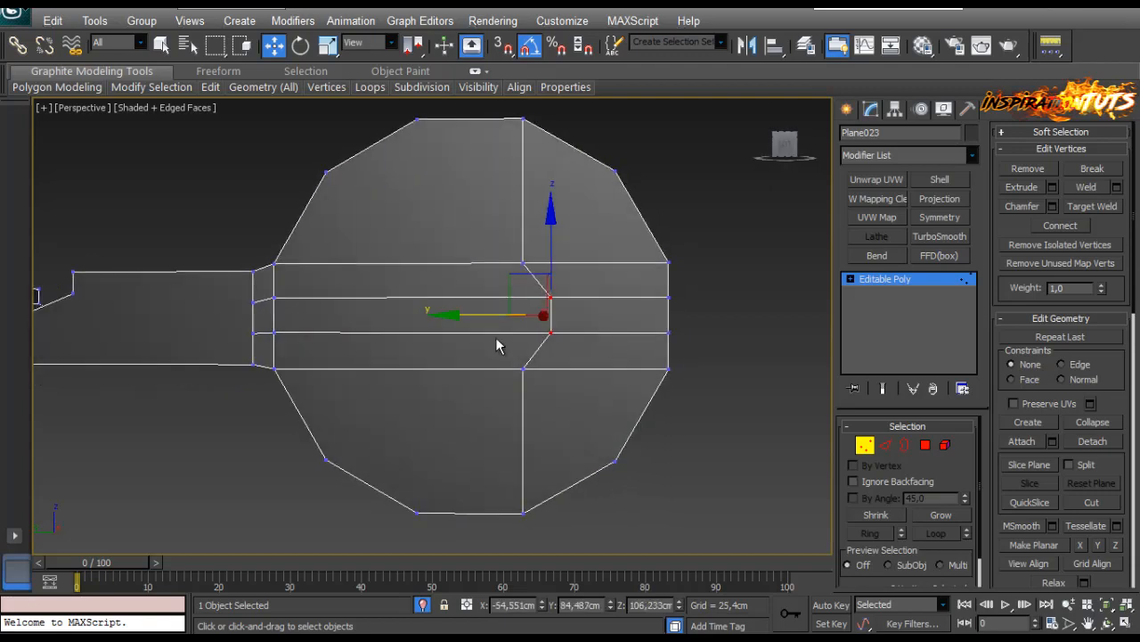
Target-weld the two inner vertices on the bridge's block-side edge to the bridge corners directly above and below them.
middle_click_drag(463, 339, 631, 335)
middle_click_drag(395, 334, 416, 348, "alt")
scroll(416, 348, "up", 4)
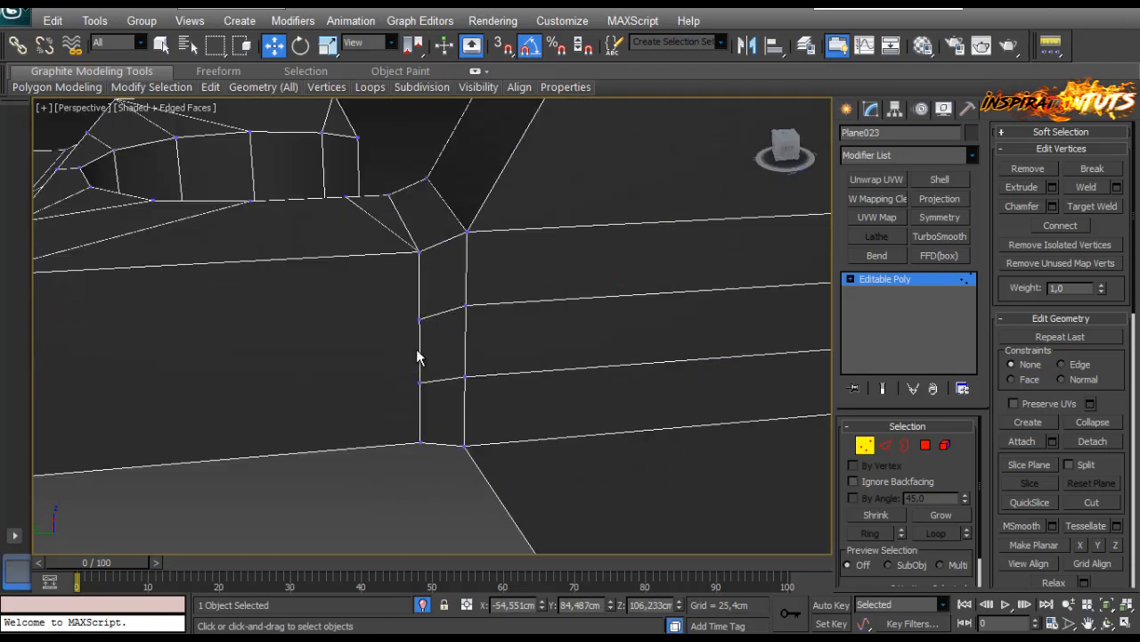
scroll(504, 345, "down", 5)
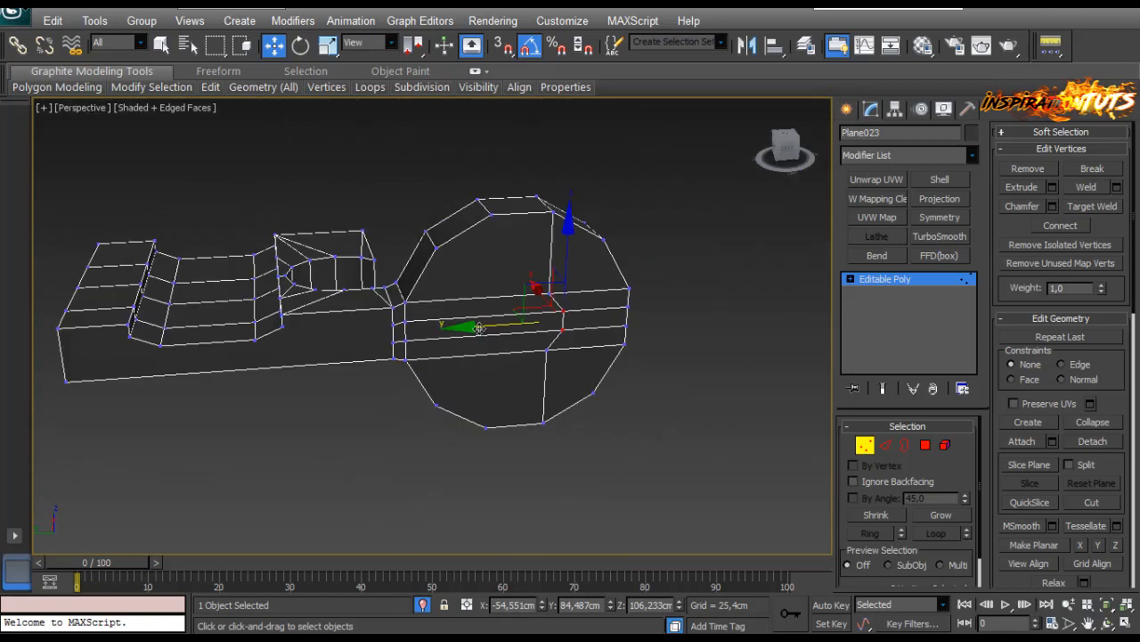
scroll(788, 361, "up", 2)
key("q")
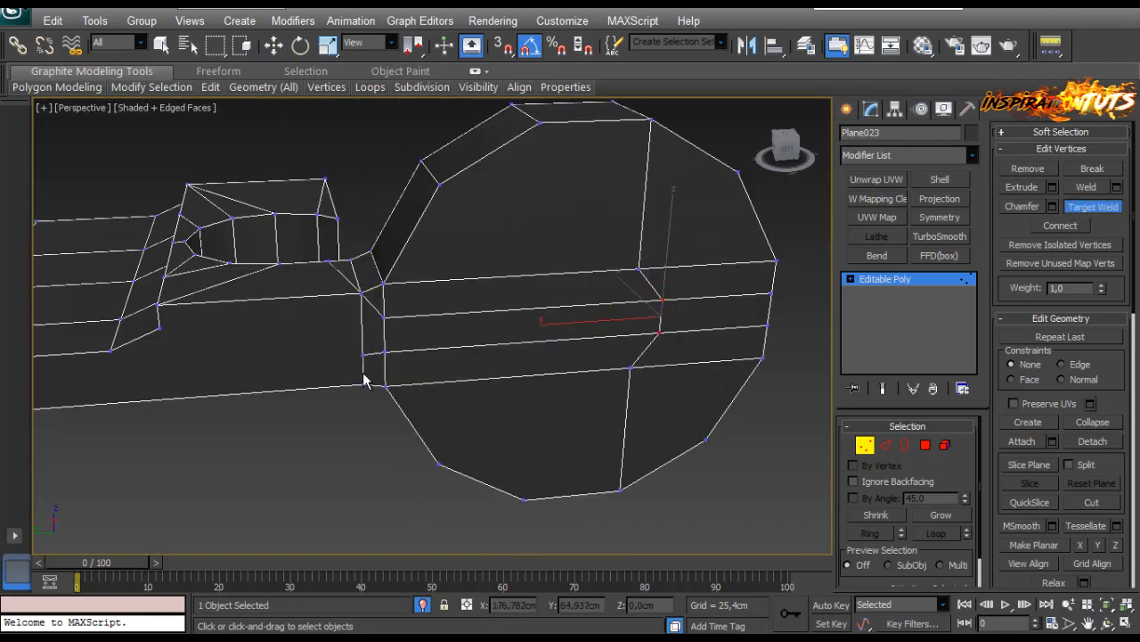
Select the polygons of the angled band on the cylinder's end face, the adjoining bridge faces and the block's side face.
left_click(925, 445)
left_click(558, 283)
key("w")
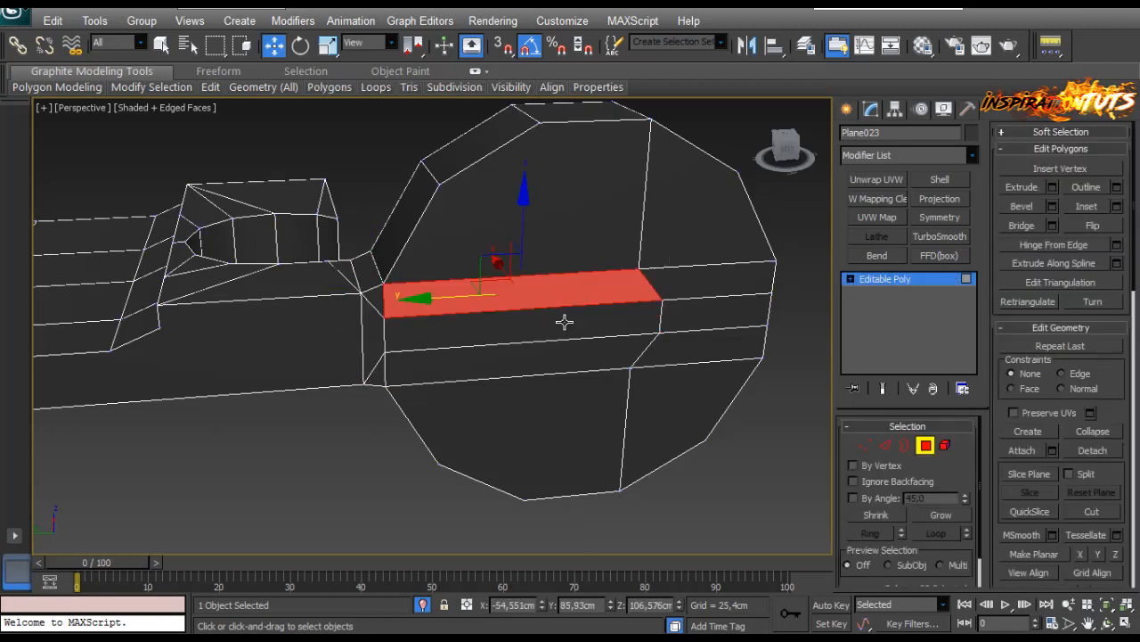
left_click(565, 321, "ctrl")
left_click(522, 354, "ctrl")
left_click(376, 337, "ctrl")
left_click(385, 361, "ctrl")
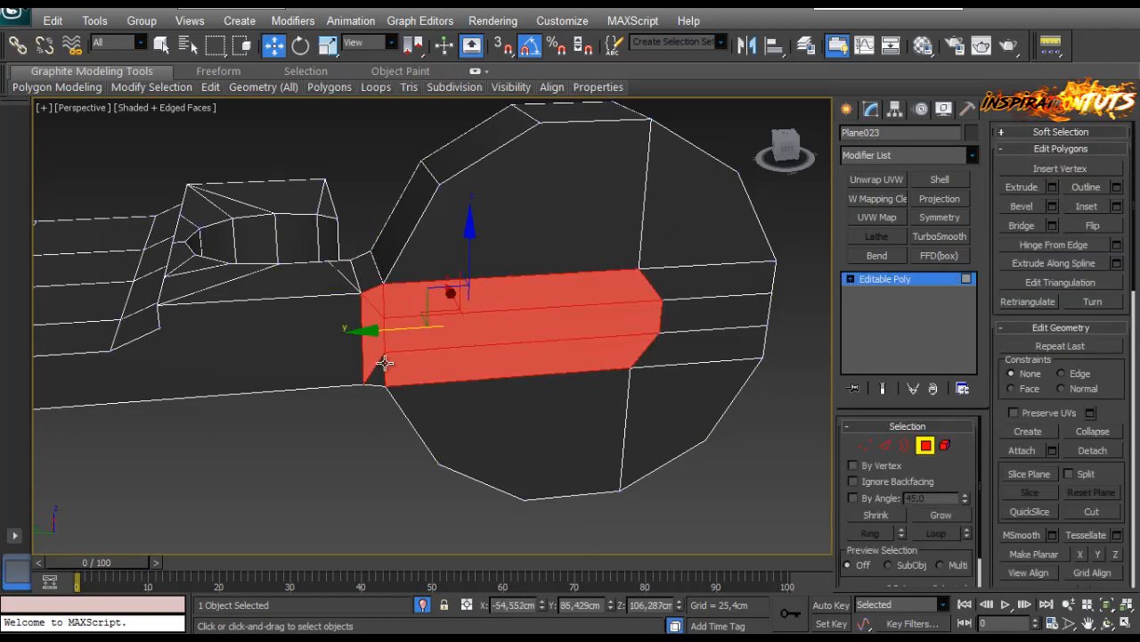
left_click(314, 359, "ctrl")
left_click(377, 375, "ctrl")
middle_click_drag(120, 352, 444, 318)
scroll(472, 316, "down", 4)
scroll(375, 315, "up", 4)
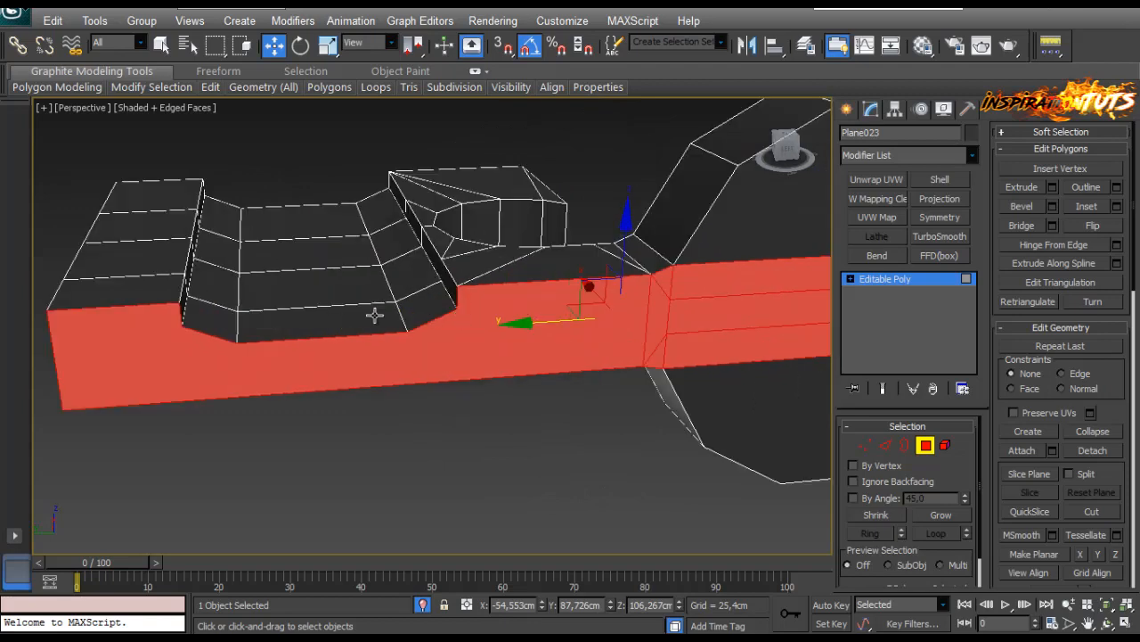
middle_click_drag(375, 316, 392, 274, "alt")
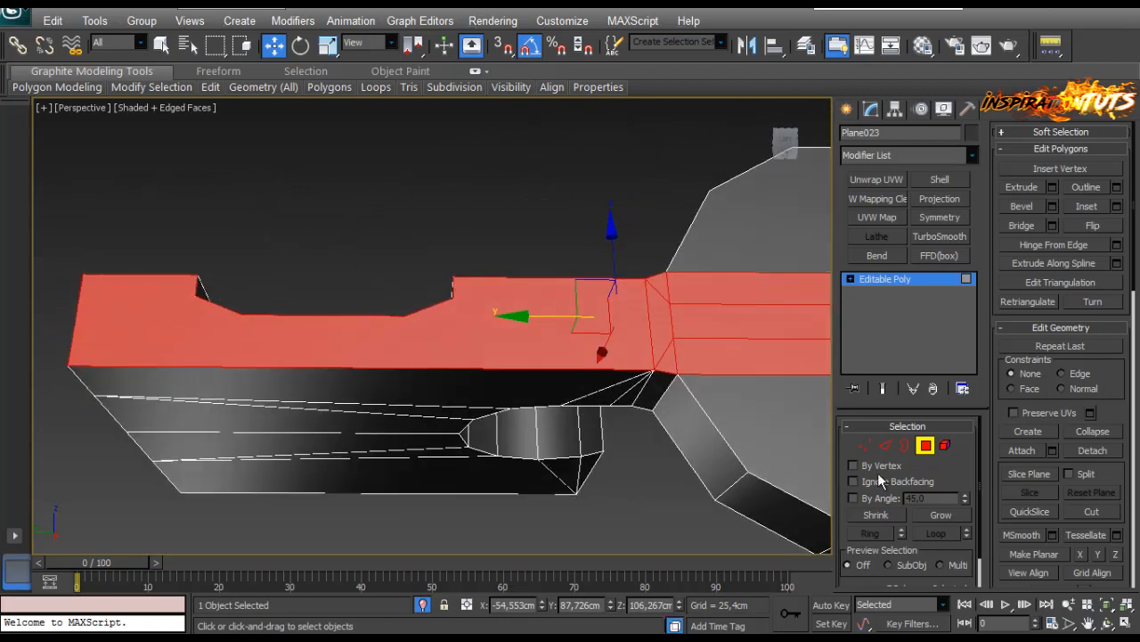
On the block's side face, connect the two lower groove vertices nearest the cylinder to the bridge's lower corner vertex.
key("2")
double_click(361, 365)
middle_click_drag(402, 377, 827, 486, "alt")
left_click(863, 445)
left_click(446, 290)
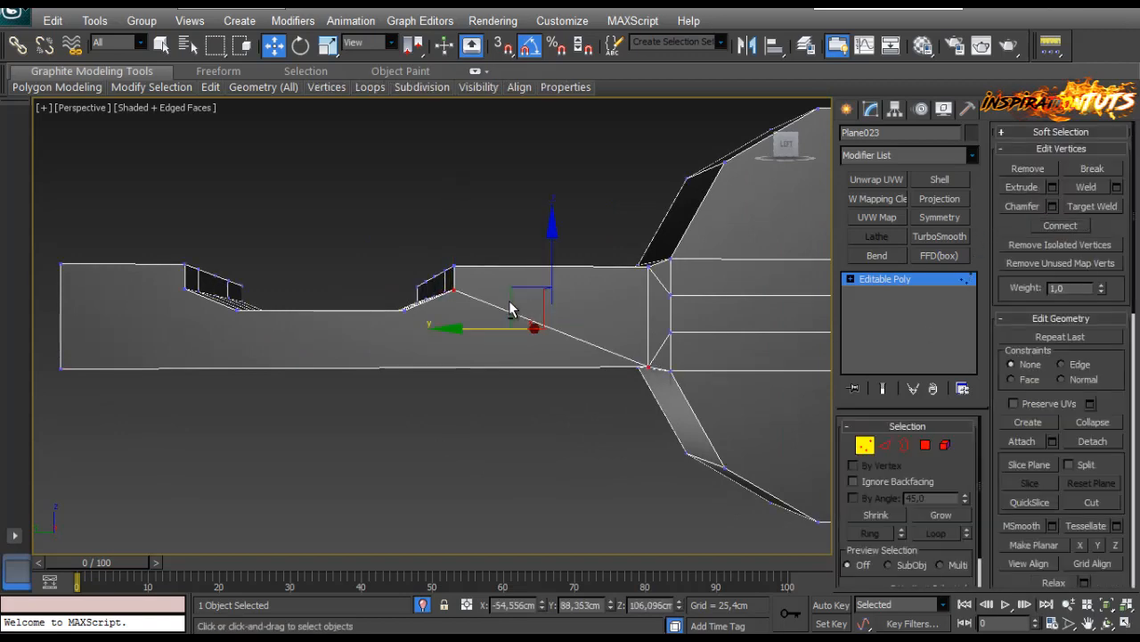
middle_click_drag(509, 306, 415, 356, "alt")
left_click(405, 319)
left_click(640, 362, "ctrl")
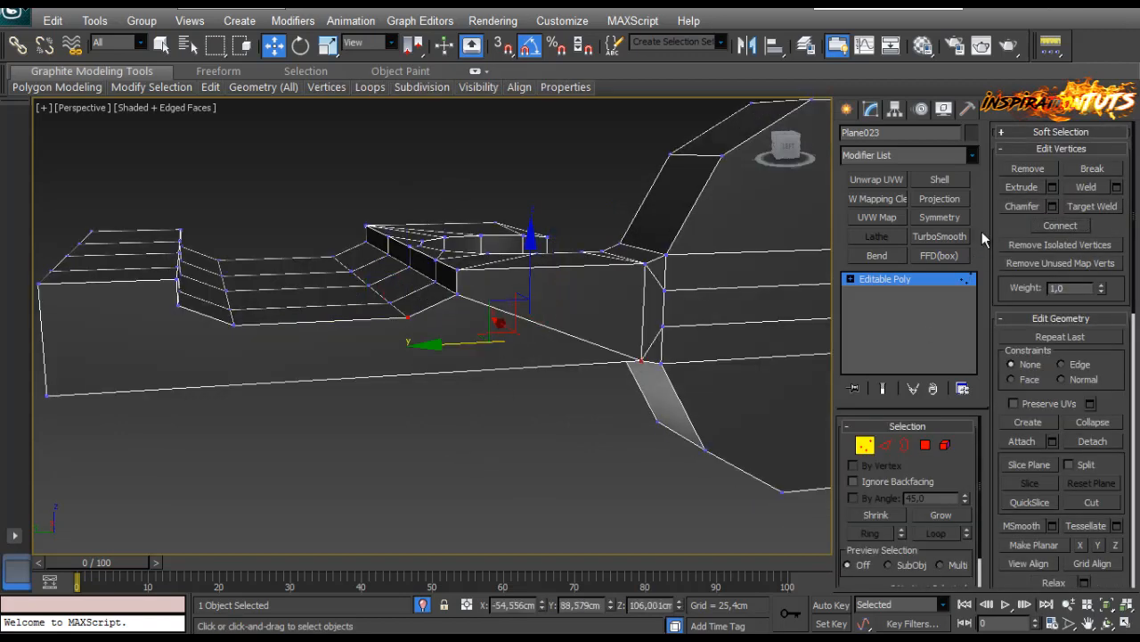
left_click(1060, 225)
On the block's side face, connect the two groove vertices farthest from the cylinder to the block's outer lower corner vertex.
left_click(327, 372)
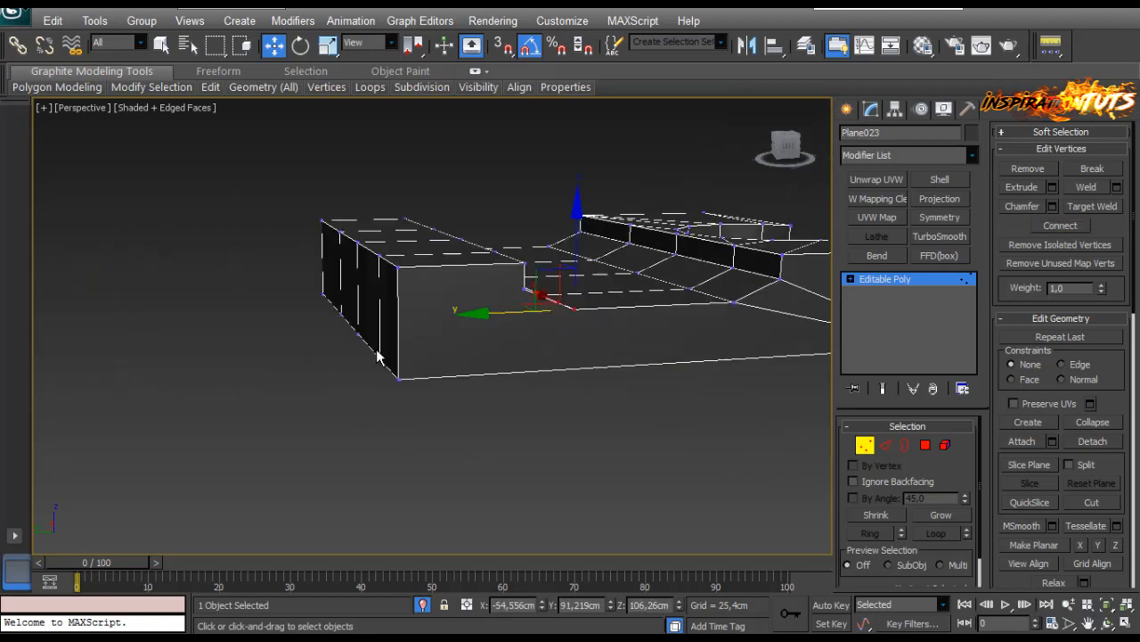
left_click(400, 379, "ctrl")
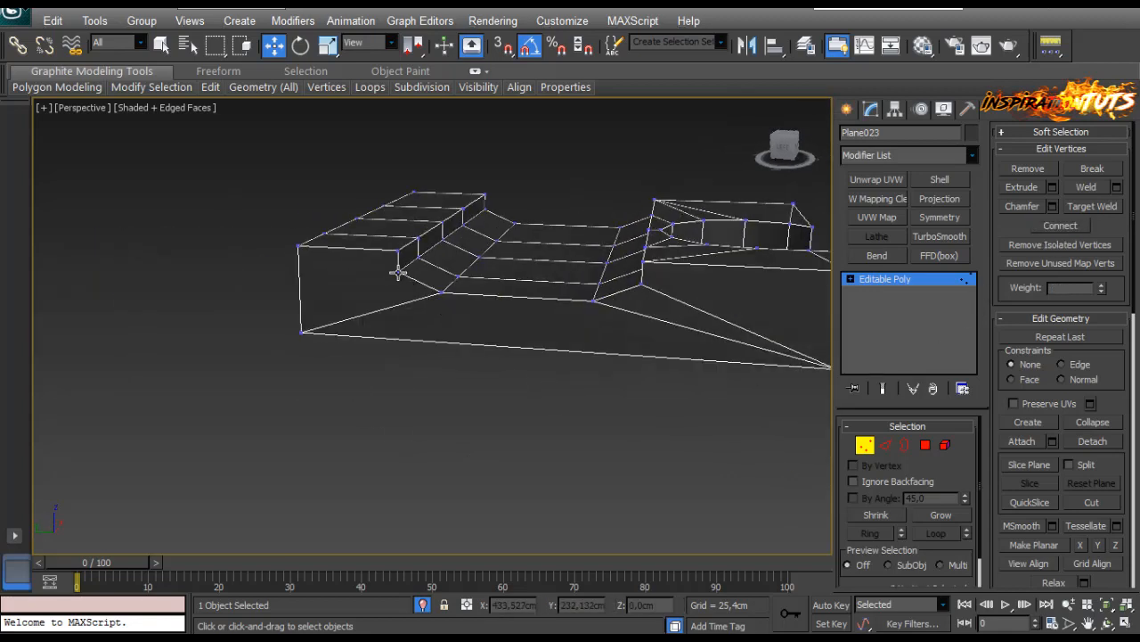
left_click(398, 272)
left_click(306, 337, "ctrl")
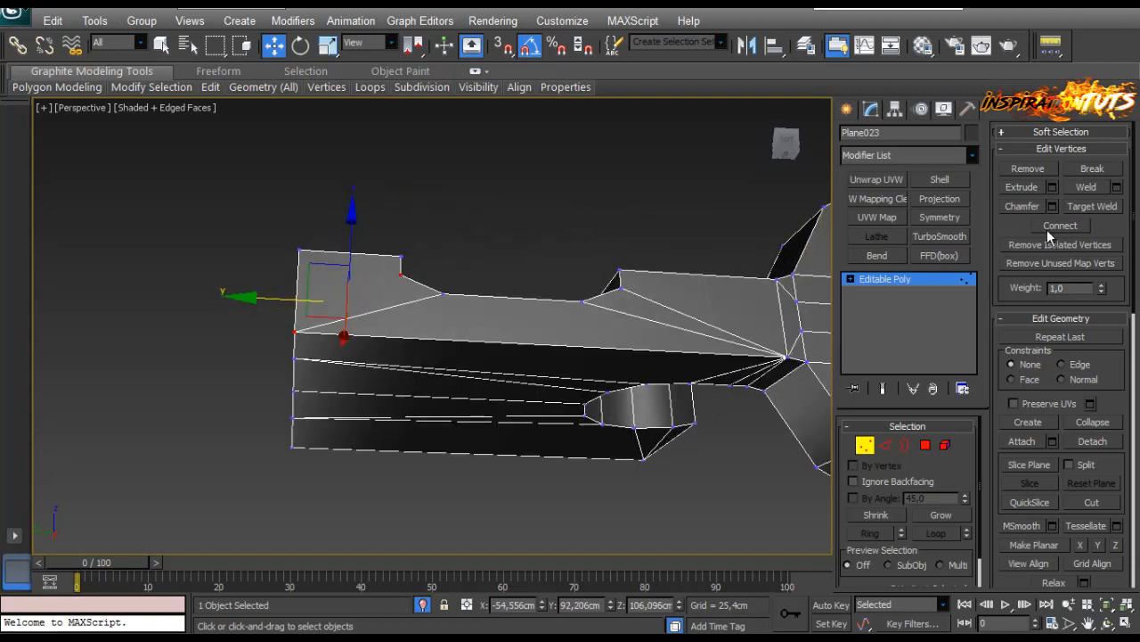
left_click(1048, 229)
left_click(477, 174)
middle_click_drag(481, 183, 612, 323, "alt")
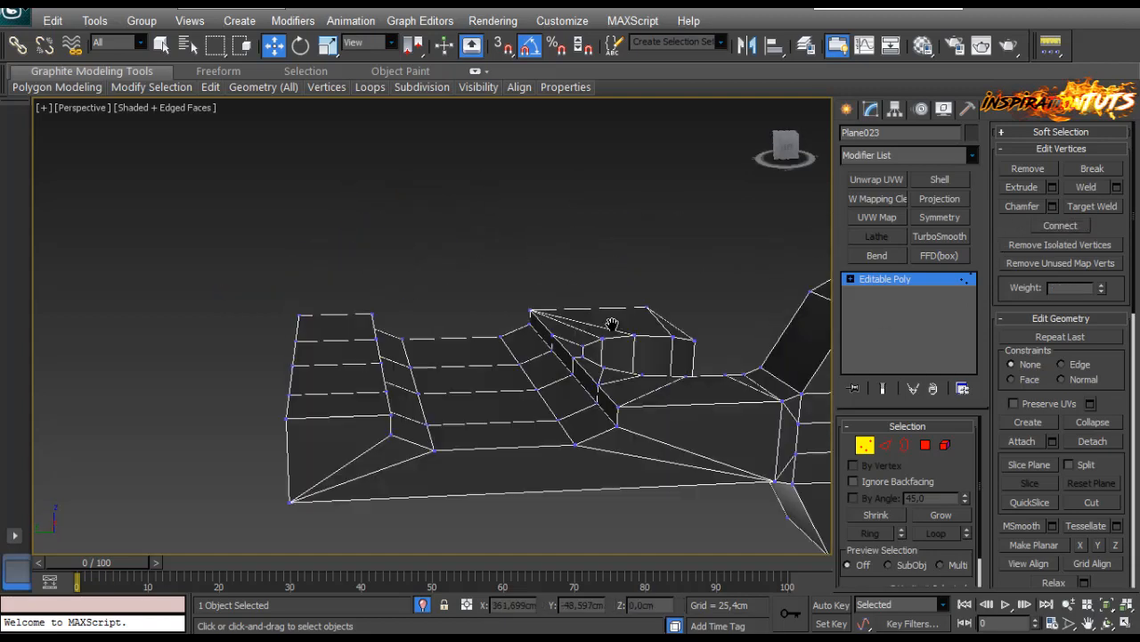
scroll(534, 317, "down", 3)
middle_click_drag(507, 312, 405, 304)
Extrude the selected side-face, bridge and angled band polygons by 0.2 cm.
left_click(925, 444)
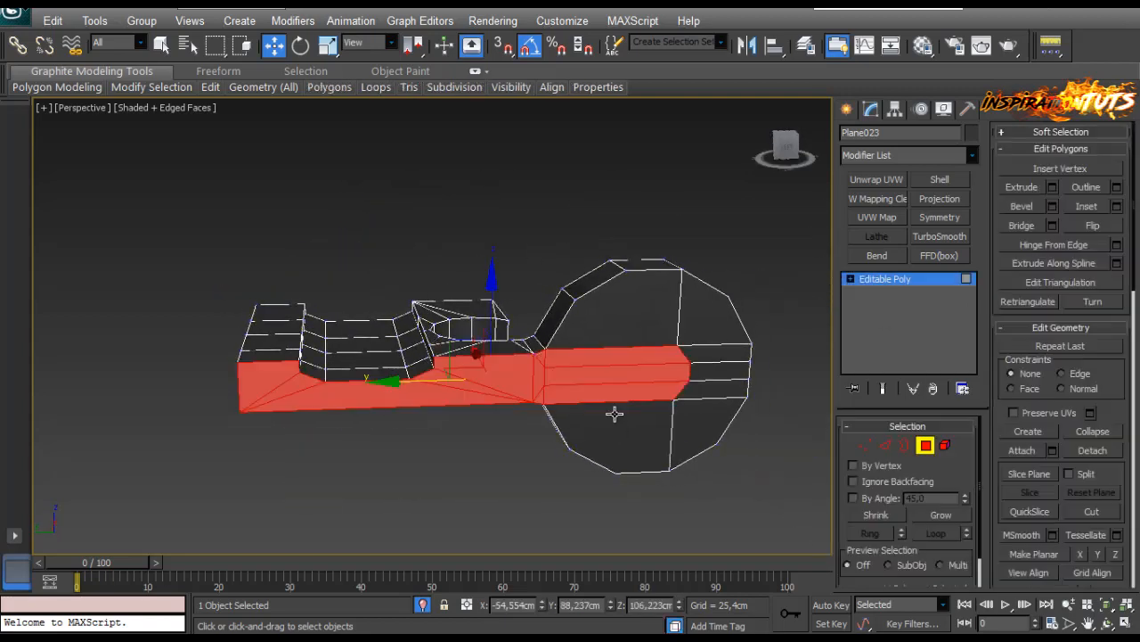
middle_click_drag(574, 375, 592, 388, "alt")
scroll(609, 400, "up", 3)
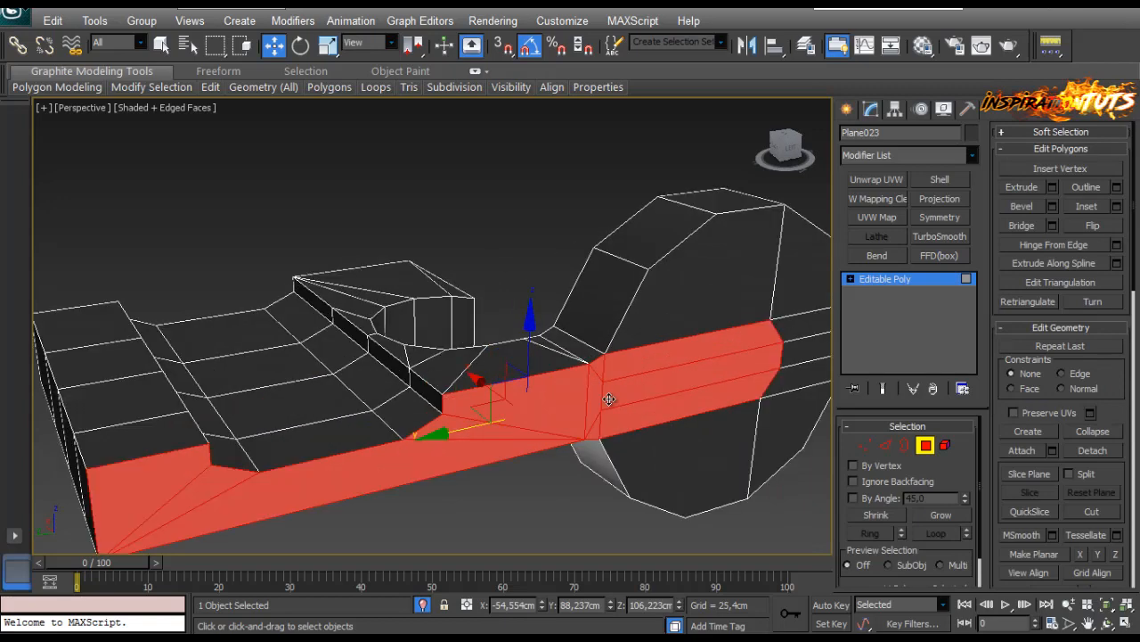
left_click(1052, 188)
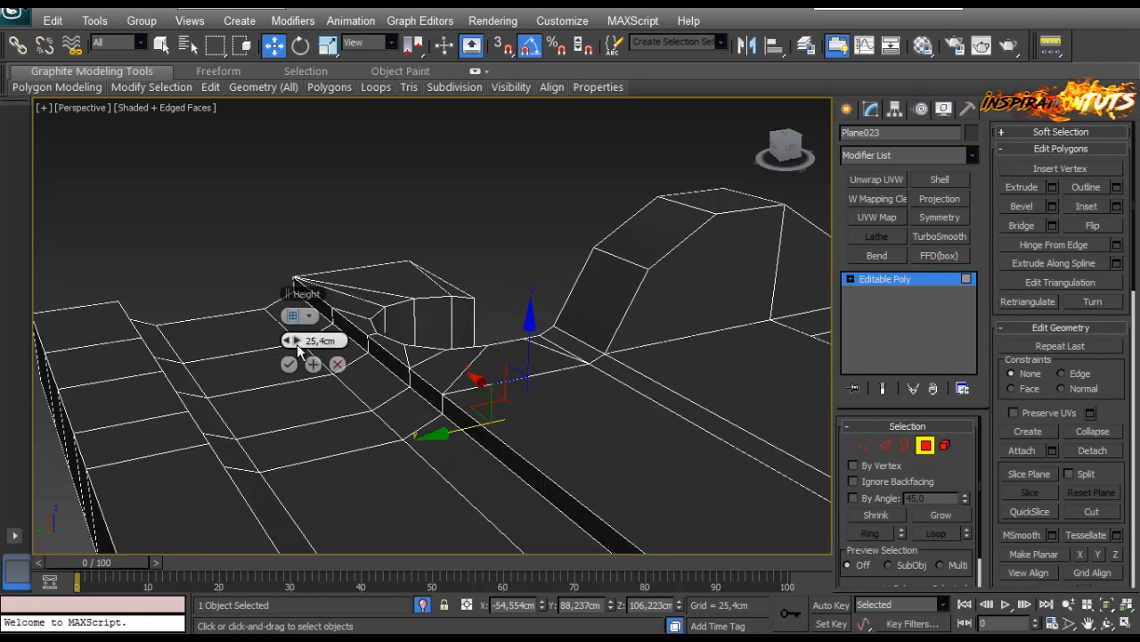
mouse_move(295, 340)
left_mouse_down()
mouse_move(295, 330)
mouse_move(297, 343)
left_mouse_up()
middle_click_drag(539, 399, 357, 424, "alt")
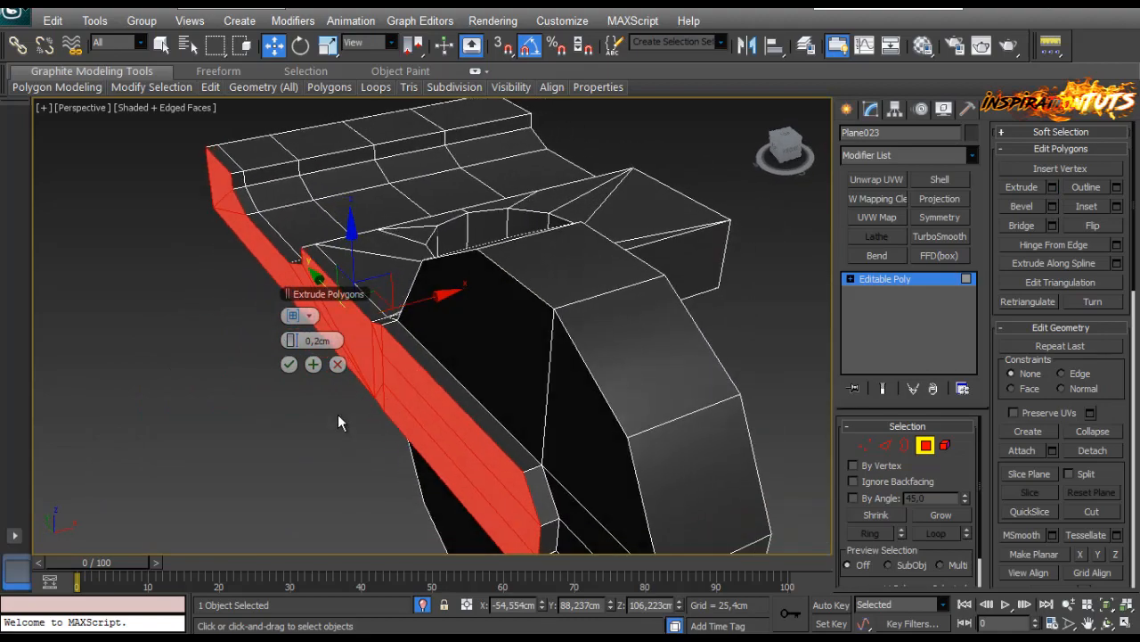
left_click(289, 363)
middle_click_drag(351, 383, 521, 371, "alt")
scroll(520, 372, "down", 4)
scroll(713, 466, "up", 3)
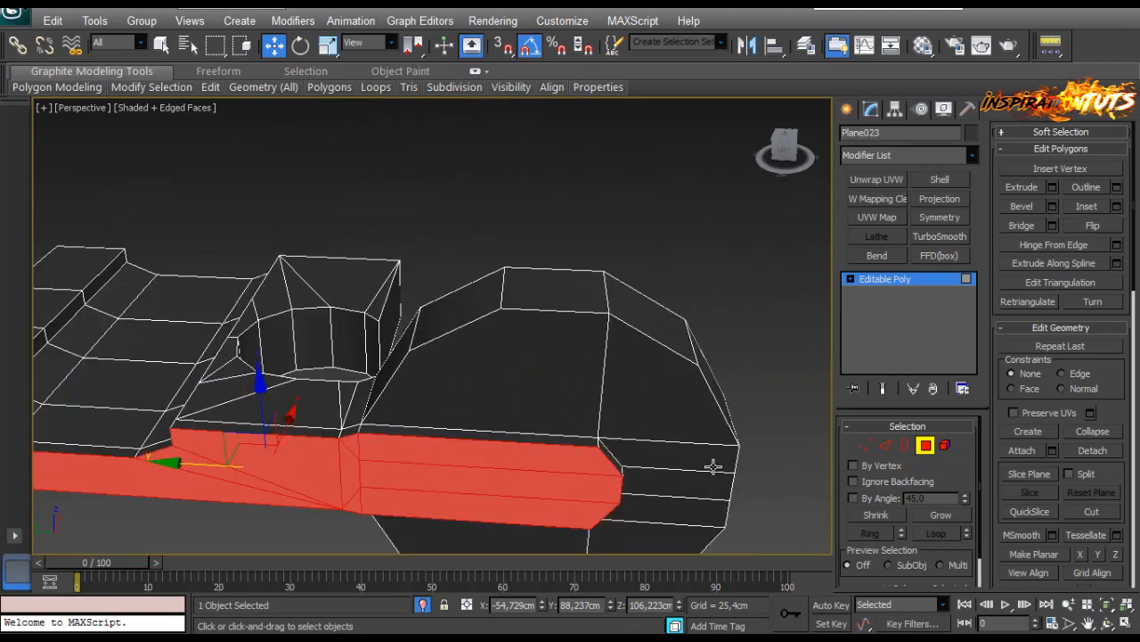
left_click(929, 446)
Create a cylinder with a radius of about 1.42 cm and a height of about 0.68 cm on the disc's flat face.
left_click(845, 108)
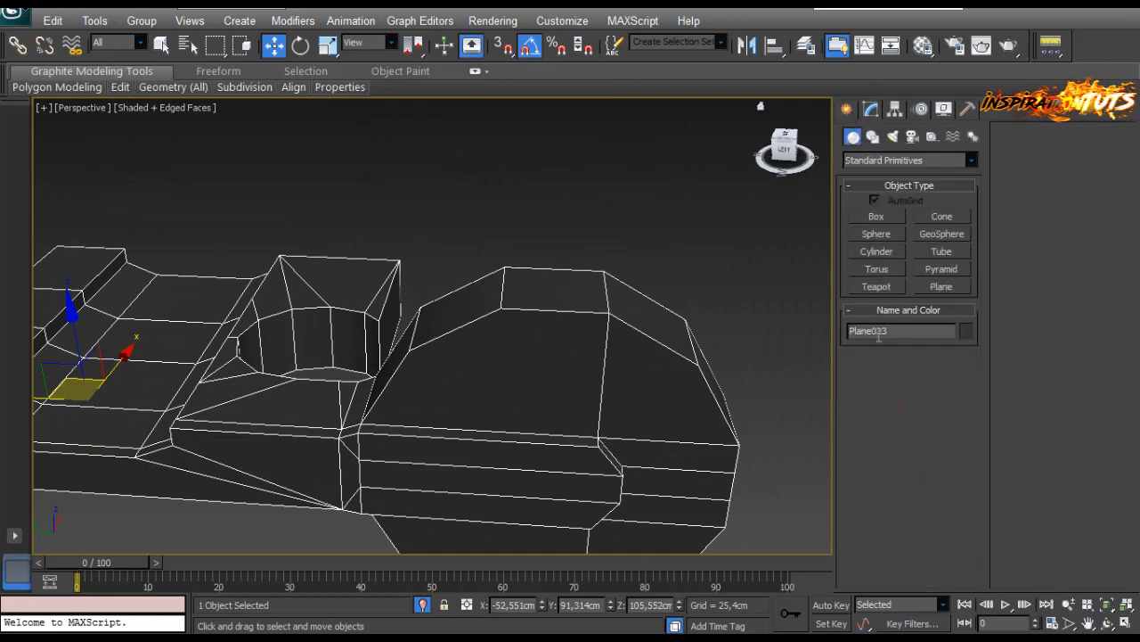
left_click(875, 253)
left_click_drag(550, 357, 582, 229)
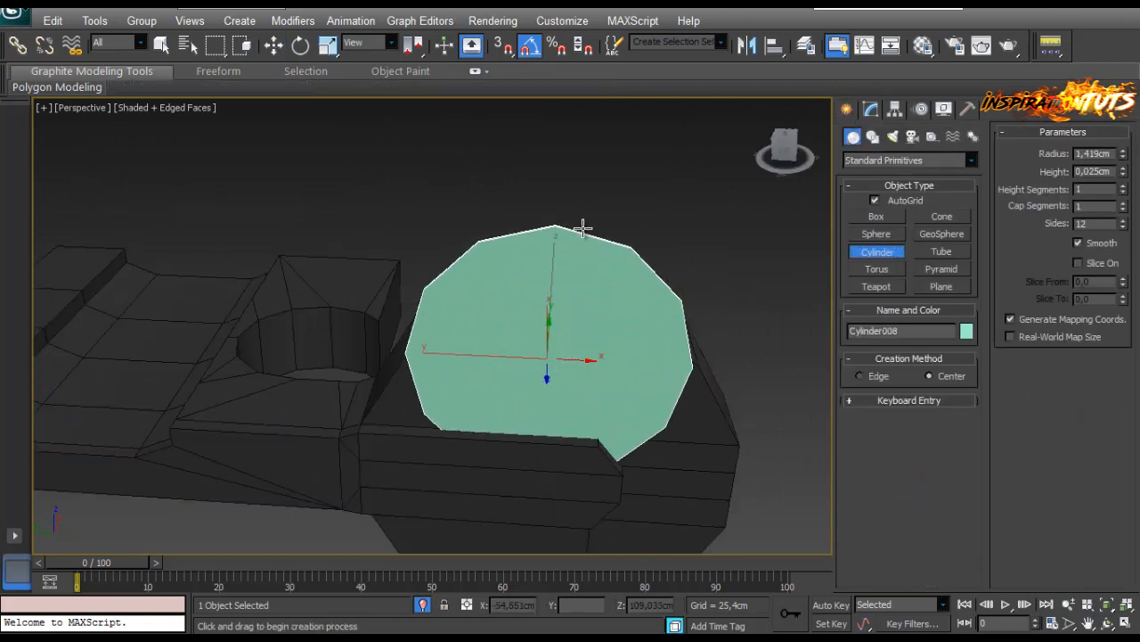
left_click(587, 307)
Move the new cylinder up so that it overlaps the top edge of the disc.
middle_click_drag(588, 307, 637, 285, "alt")
key("w")
left_click_drag(522, 278, 495, 163)
middle_click_drag(489, 249, 470, 246, "alt")
left_click_drag(499, 222, 478, 198)
mouse_move(546, 261)
middle_mouse_down("alt")
mouse_move(517, 230)
mouse_move(541, 254)
middle_mouse_up("alt")
left_click_drag(507, 207, 532, 228)
Set the new cylinder's side count to 16.
left_click(871, 109)
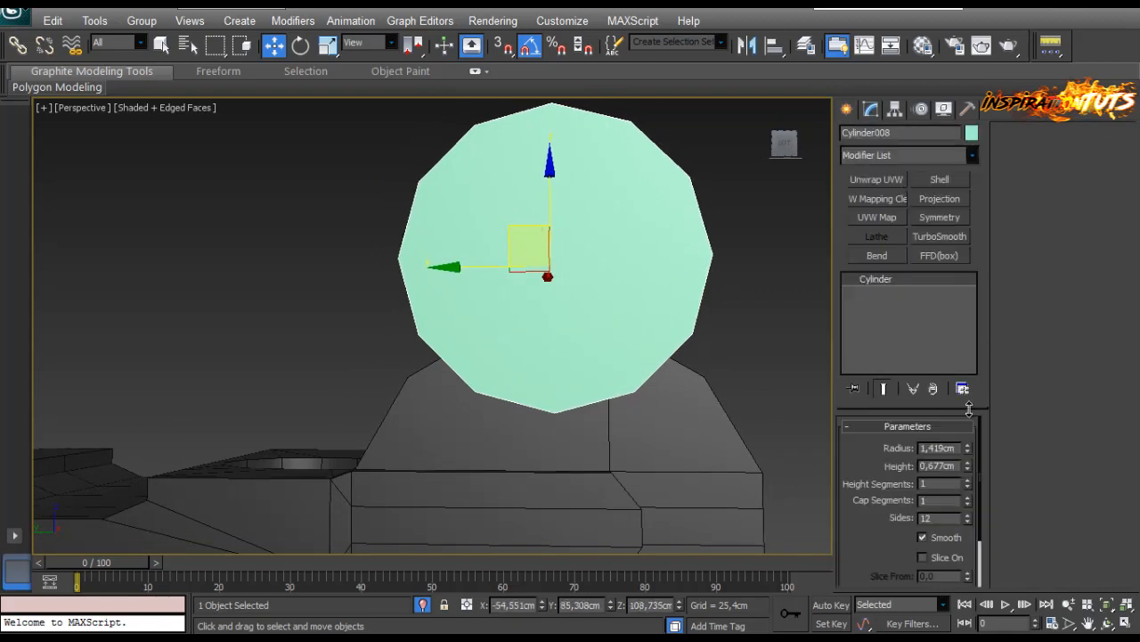
left_click(967, 514)
left_click(967, 514)
left_click(967, 514)
left_click(968, 514)
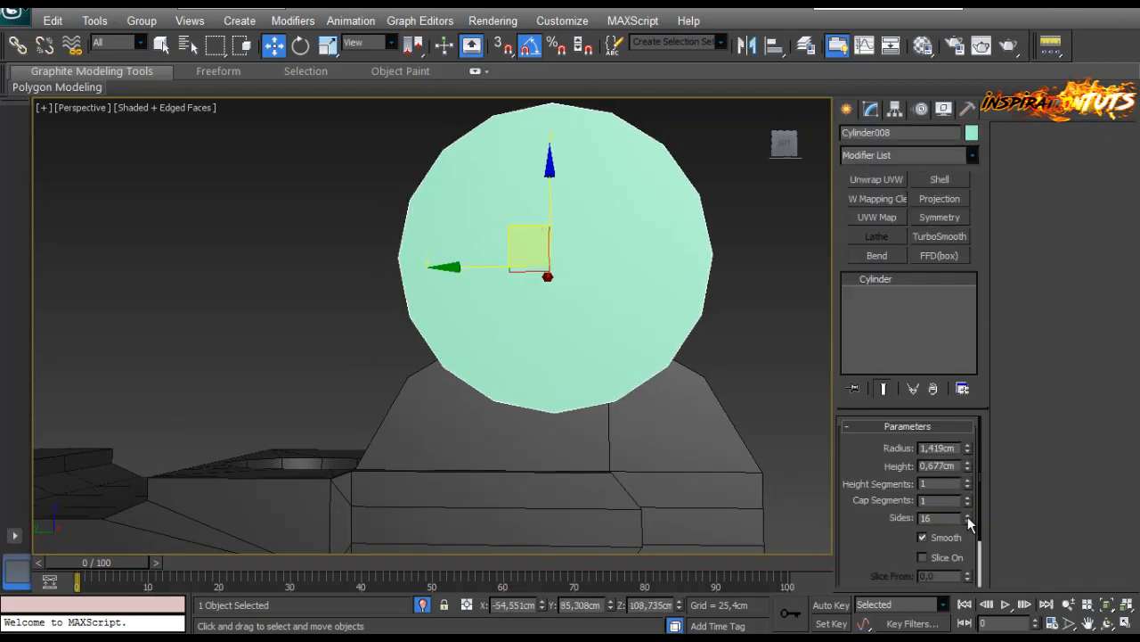
Copy the cylinder to overlap the disc's edge opposite the bridge and fine-tune the copy's position.
middle_click_drag(742, 487, 640, 419)
mouse_move(434, 157)
left_mouse_down("shift")
mouse_move(713, 382)
mouse_move(735, 419)
left_mouse_up("shift")
left_click(571, 392)
middle_click_drag(644, 482, 532, 371)
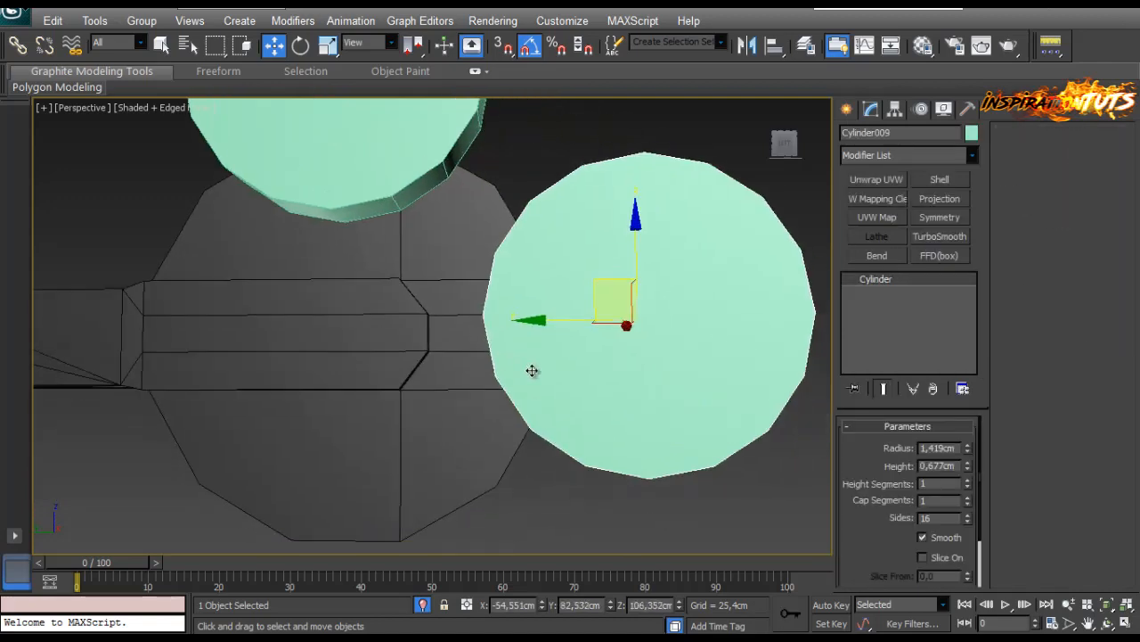
mouse_move(604, 278)
left_mouse_down()
mouse_move(618, 287)
mouse_move(607, 288)
left_mouse_up()
Select both cylinders and shift them along X so they reach only partway into the disc's thickness.
mouse_move(546, 314)
middle_mouse_down("alt")
mouse_move(501, 336)
mouse_move(440, 451)
mouse_move(554, 305)
middle_mouse_up("alt")
scroll(473, 400, "down", 3)
left_click(417, 264, "ctrl")
middle_click_drag(421, 268, 449, 307, "alt")
left_click_drag(472, 341, 529, 343)
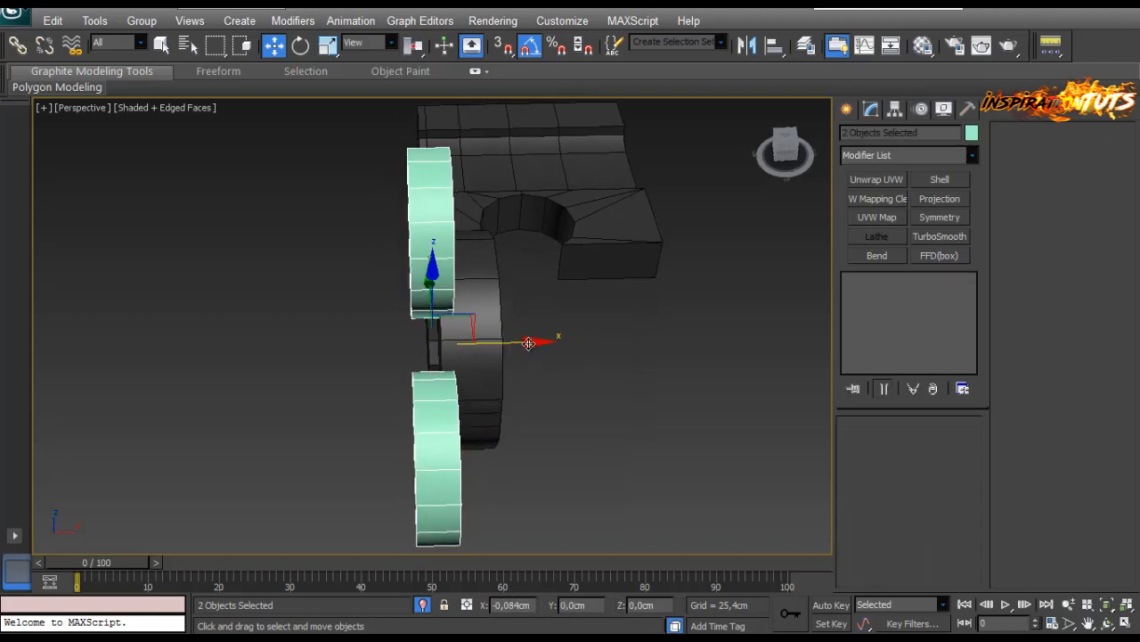
Subtract both cylinders from the block-and-disc mesh with a ProBoolean.
middle_click_drag(458, 358, 491, 336, "alt")
left_click(497, 347)
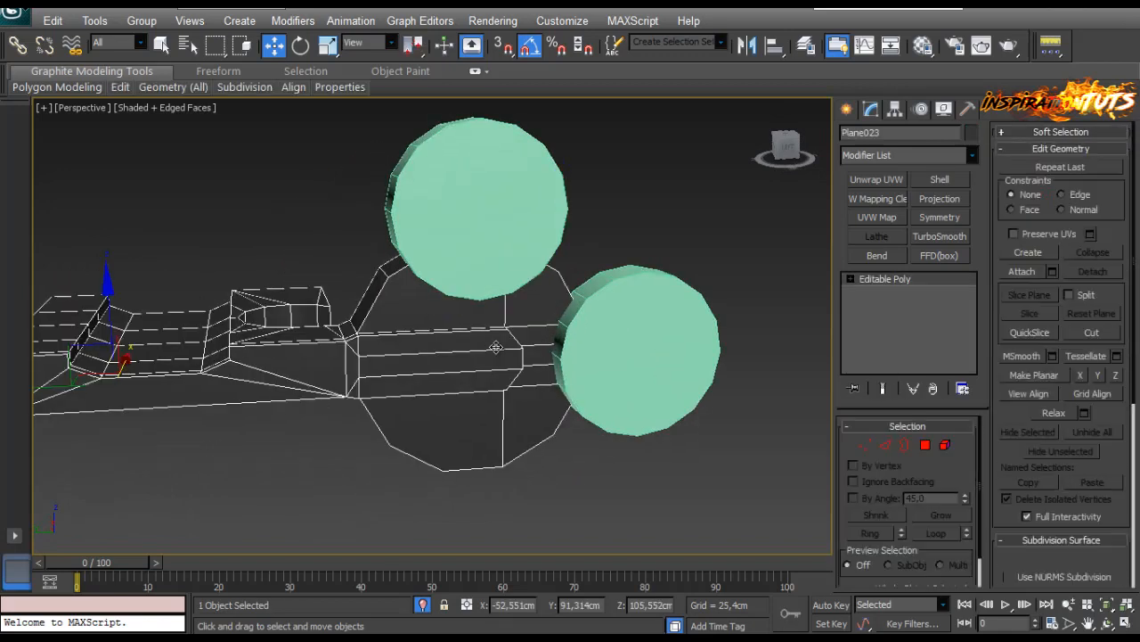
left_click(846, 110)
left_click(886, 160)
left_click(887, 198)
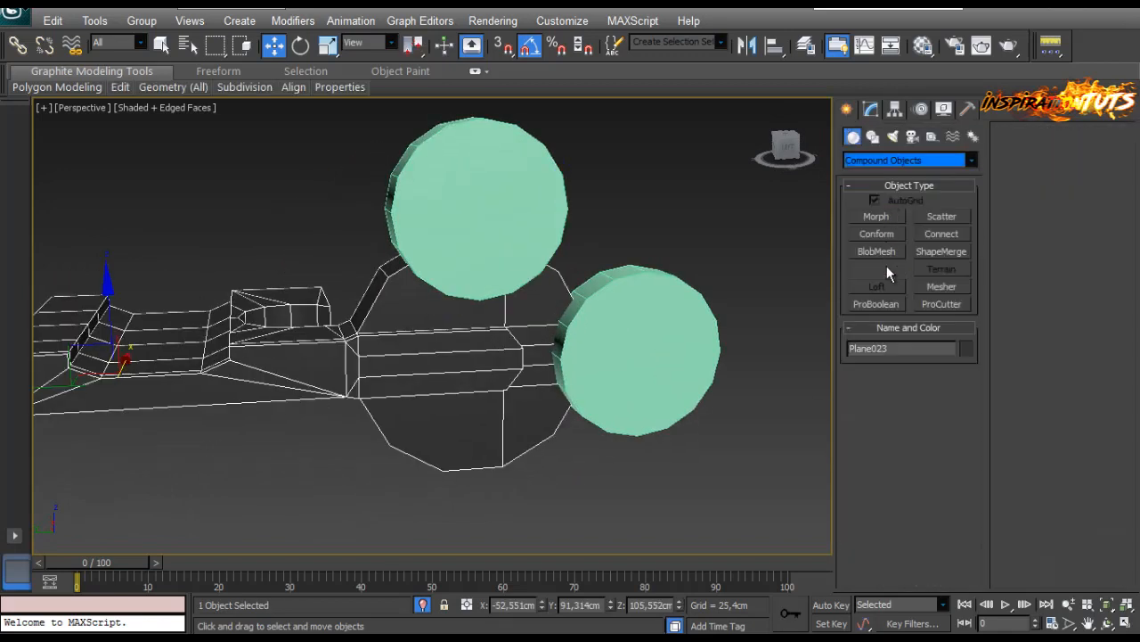
left_click(885, 303)
left_click(515, 218)
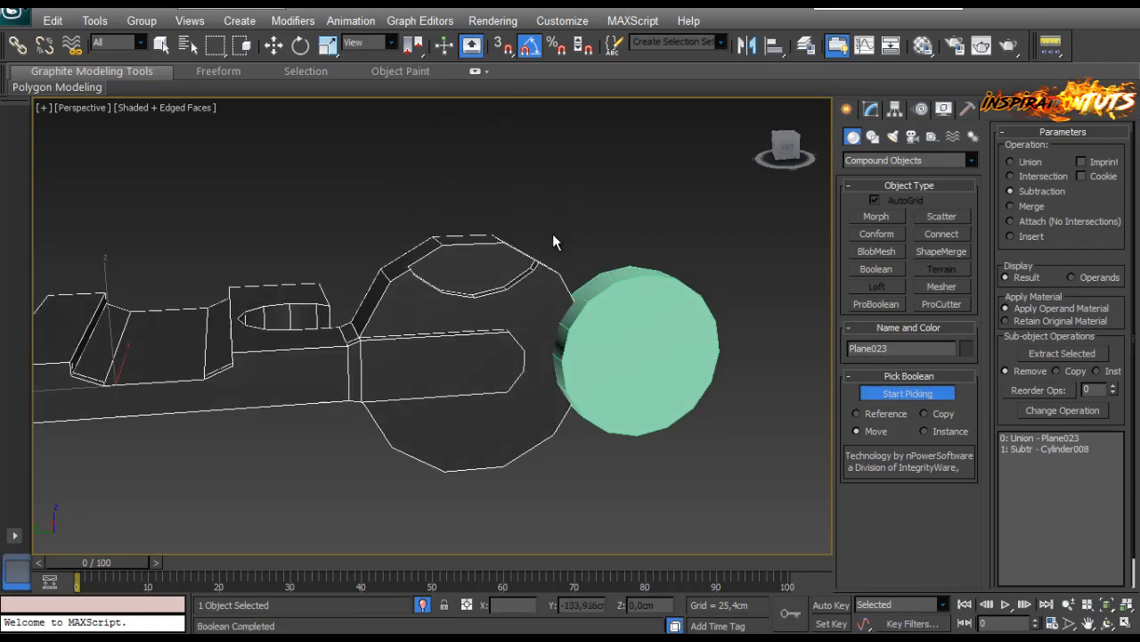
middle_click_drag(553, 235, 524, 269, "alt")
left_click(619, 283)
middle_click_drag(617, 285, 808, 425, "alt")
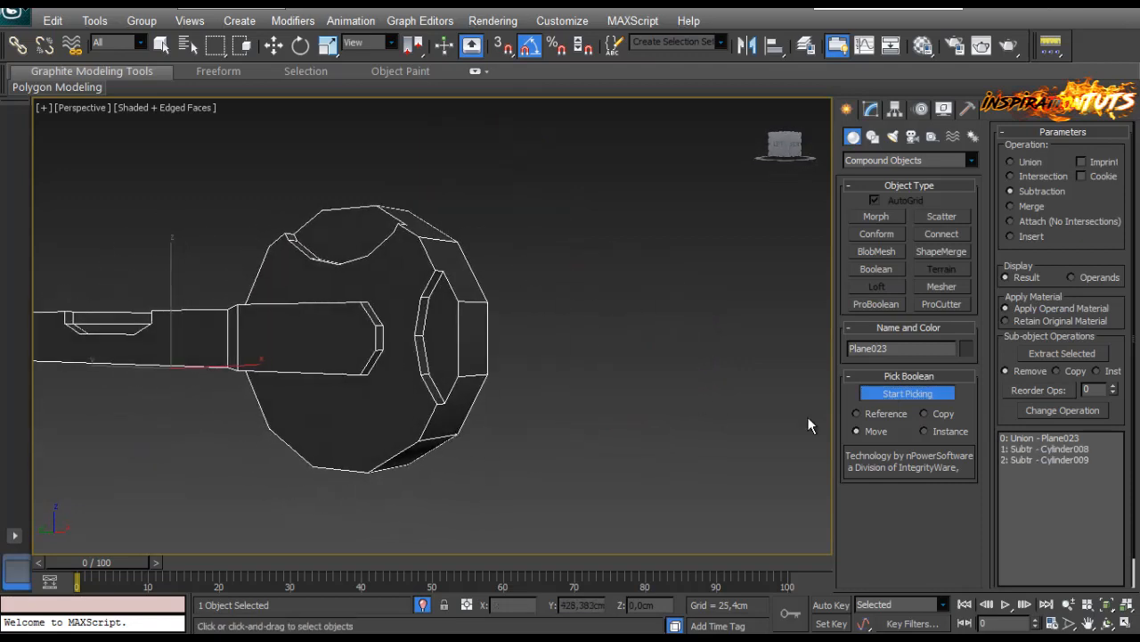
Convert the boolean result to an Editable Poly.
left_click(871, 111)
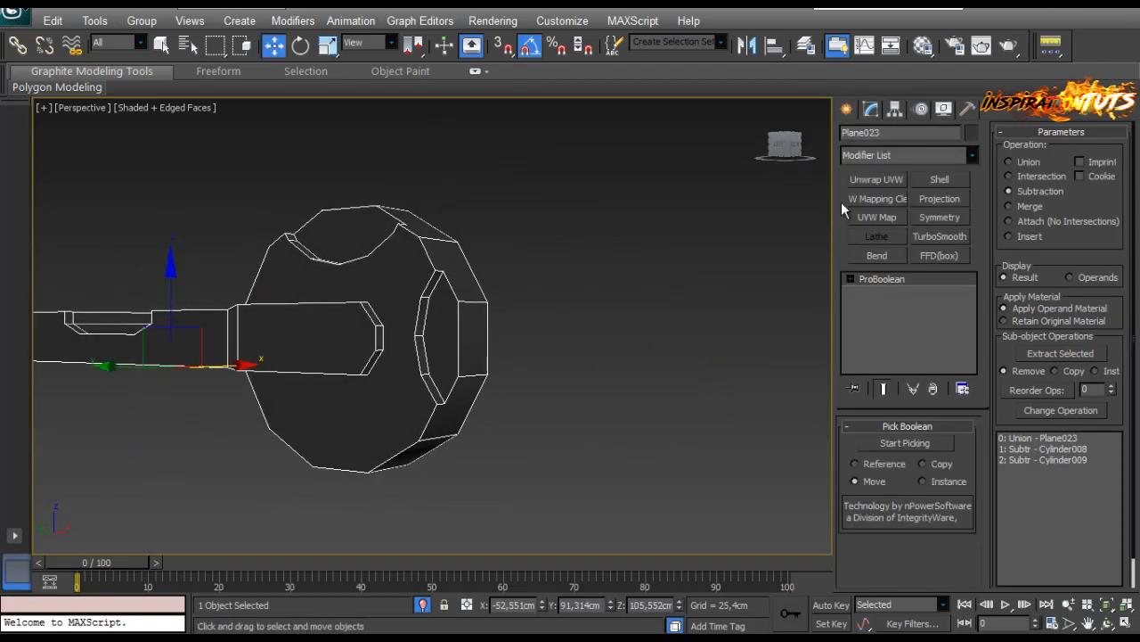
right_click(368, 295)
mouse_move(419, 437)
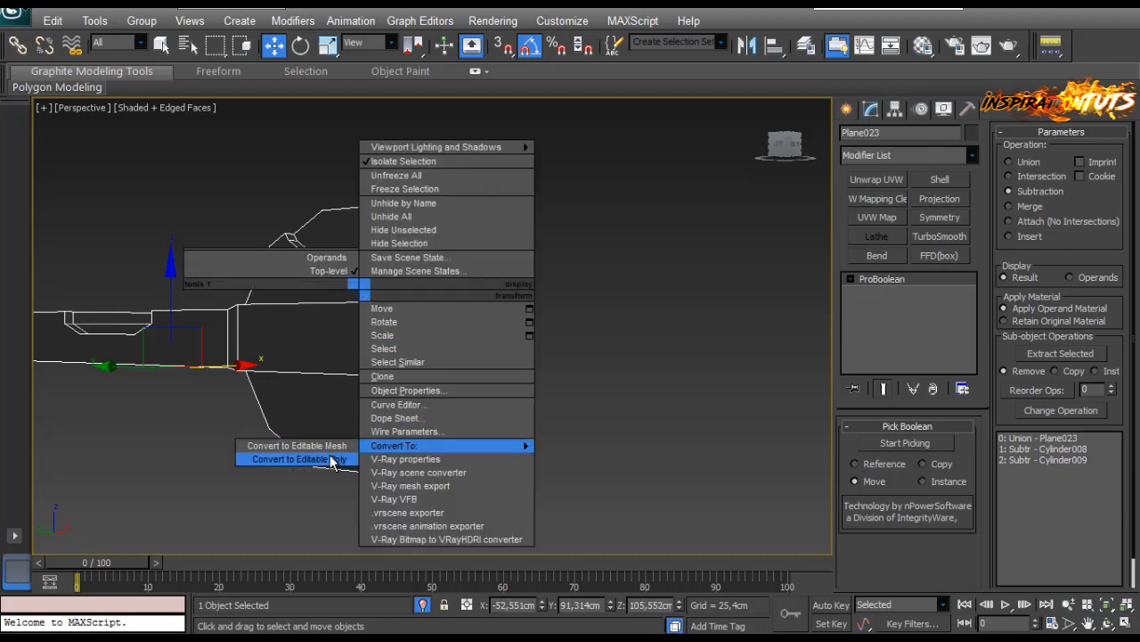
left_click(299, 456)
middle_click_drag(217, 348, 311, 288, "alt")
middle_click_drag(374, 356, 402, 377, "alt")
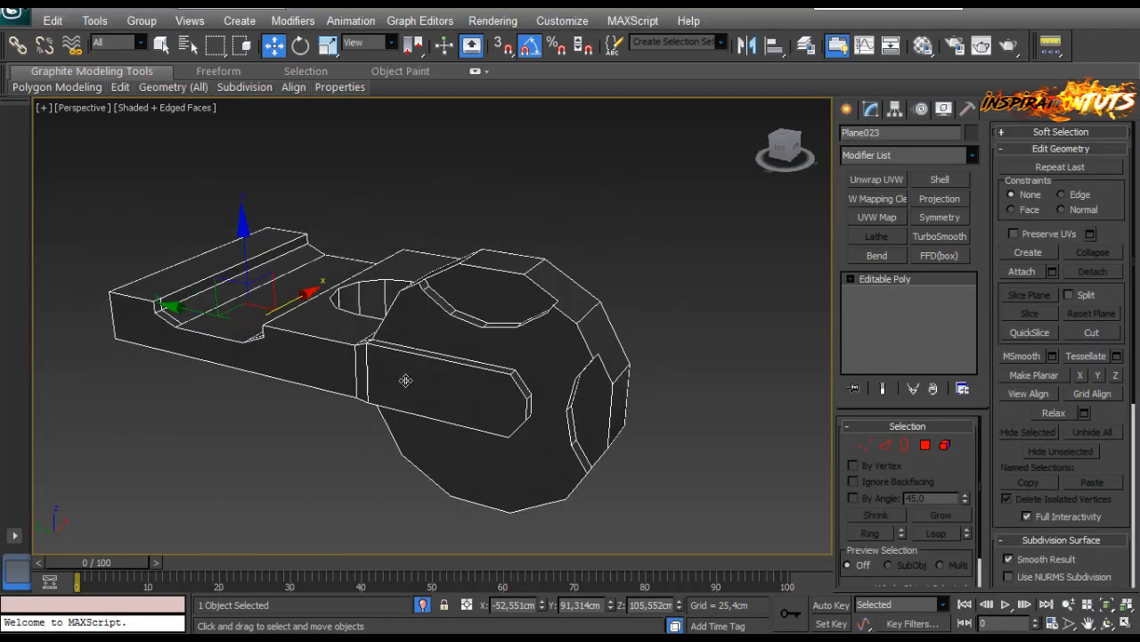
Cut edges along the disc's rim between the inner corners of the two notches and from the top notch to the bridge.
key("1")
scroll(462, 314, "up", 5)
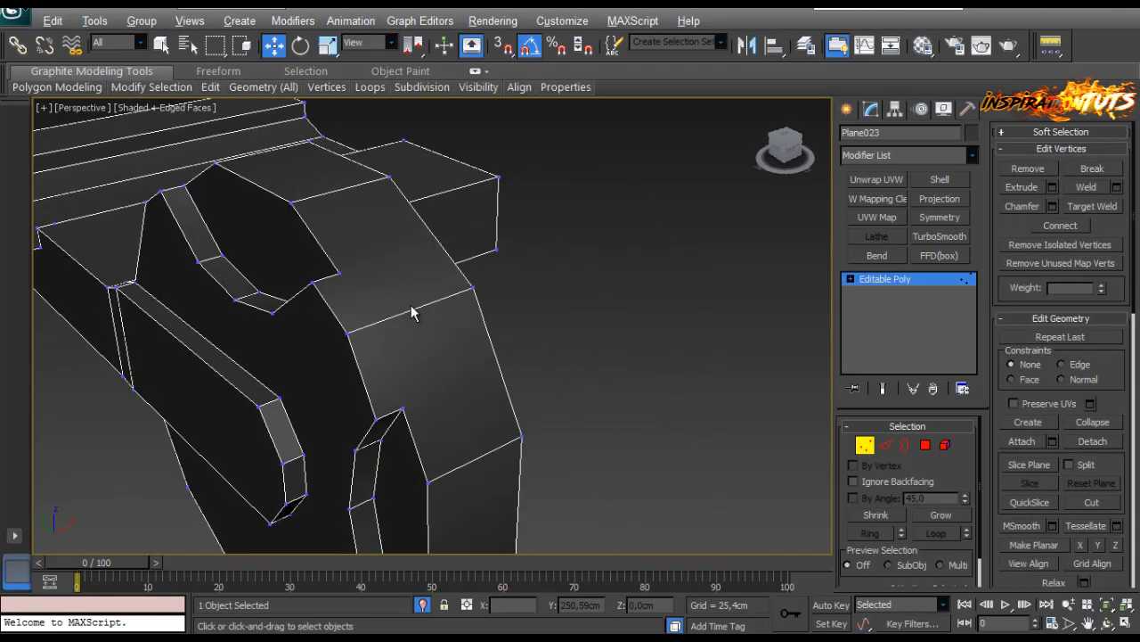
right_click(535, 313)
left_click(499, 180)
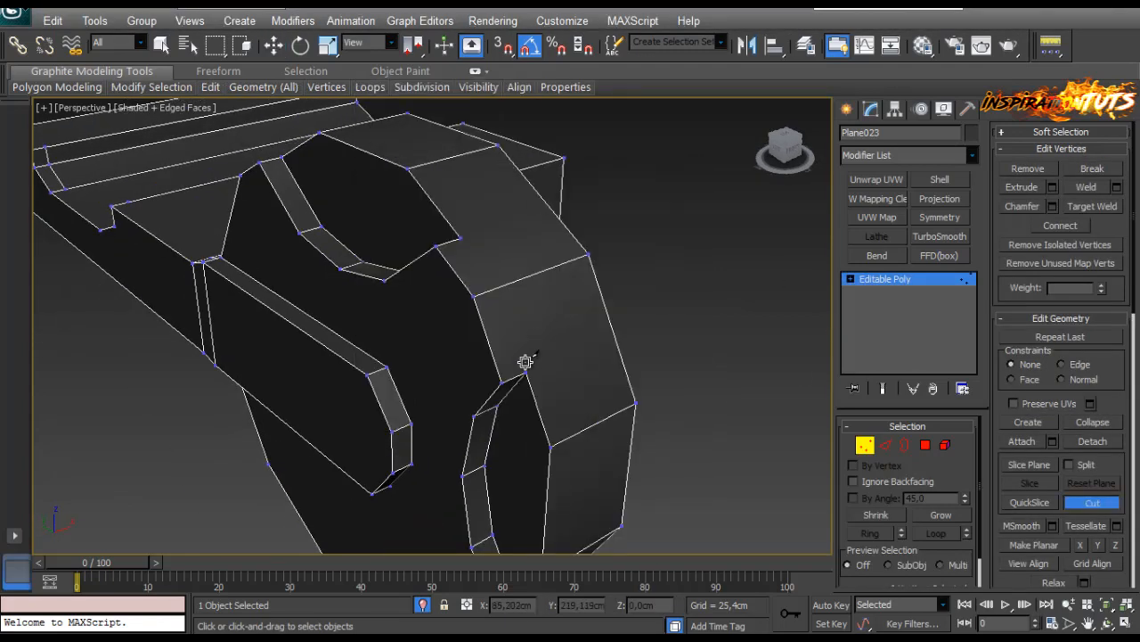
middle_click_drag(524, 307, 452, 301, "alt")
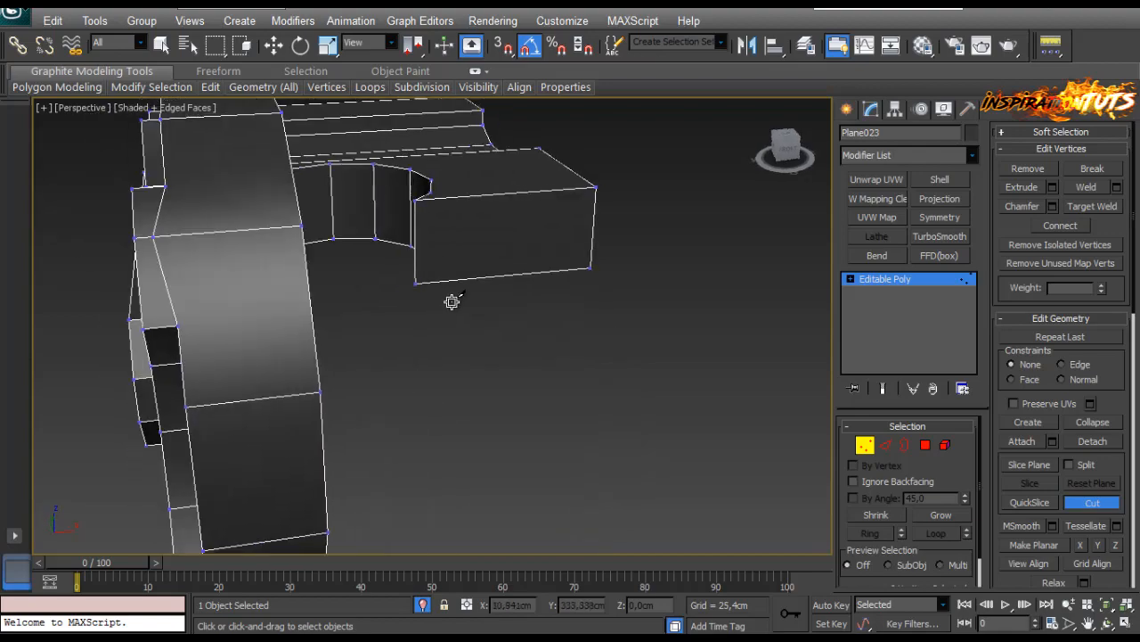
right_click(180, 324)
left_click(143, 189)
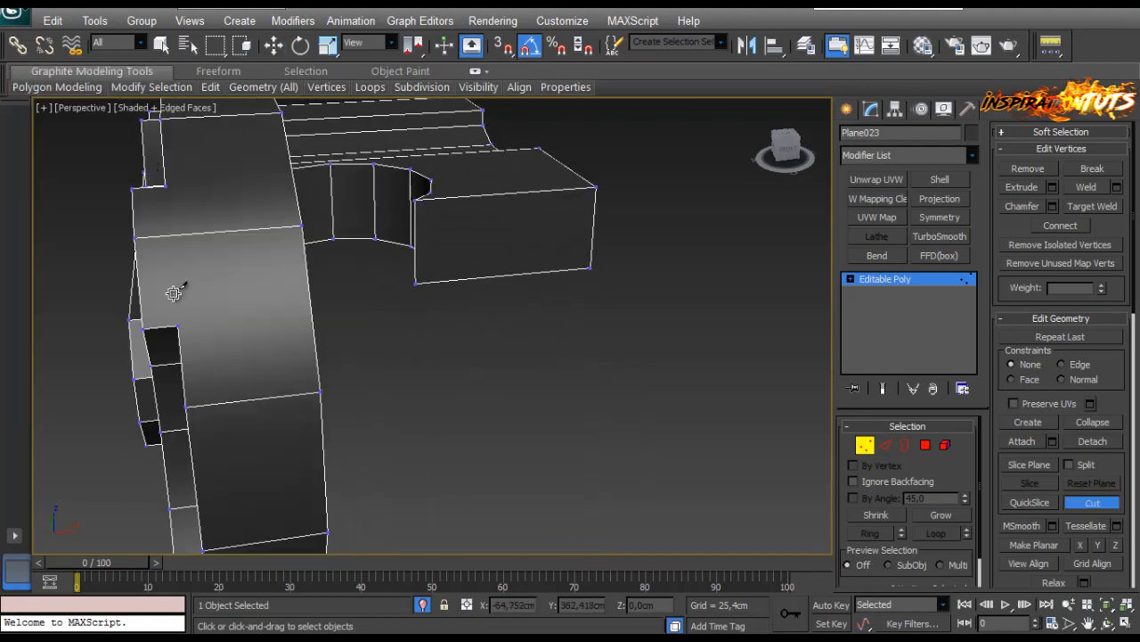
middle_click_drag(169, 189, 510, 357, "alt")
middle_click_drag(509, 356, 463, 303)
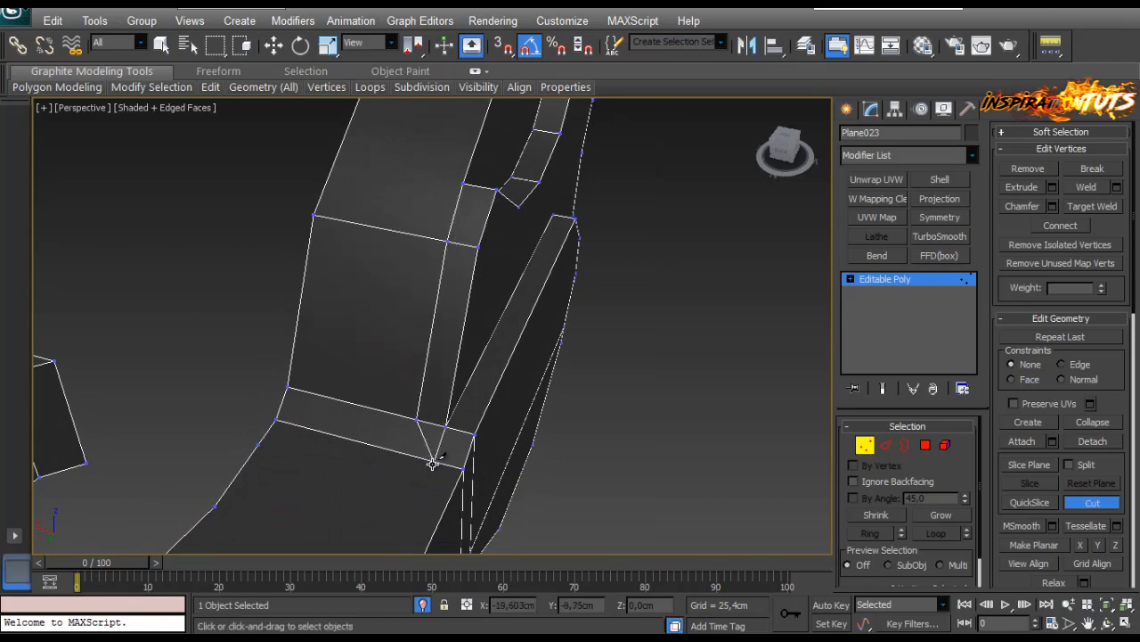
scroll(379, 495, "down", 5)
middle_click_drag(369, 489, 402, 357, "alt")
right_click(430, 408)
Remove the leftover short edges across the groove's sloped walls beside the block's side face.
scroll(440, 389, "up", 4)
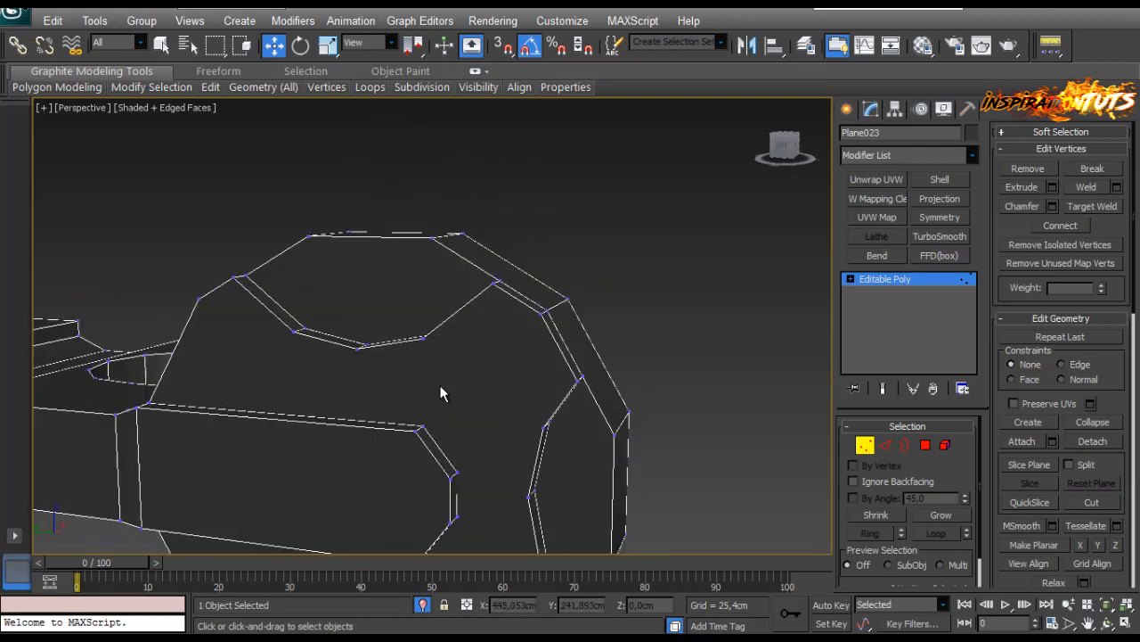
scroll(440, 393, "down", 3)
middle_click_drag(508, 389, 335, 376, "alt")
scroll(312, 452, "up", 4)
right_click(335, 376)
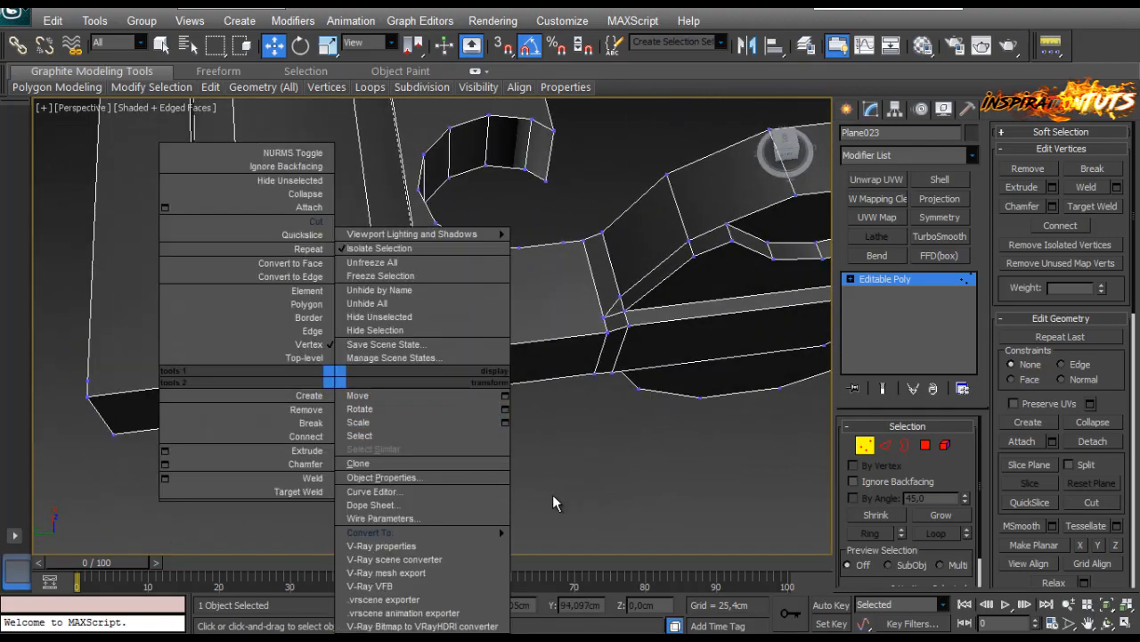
left_click(312, 330)
left_click(411, 360)
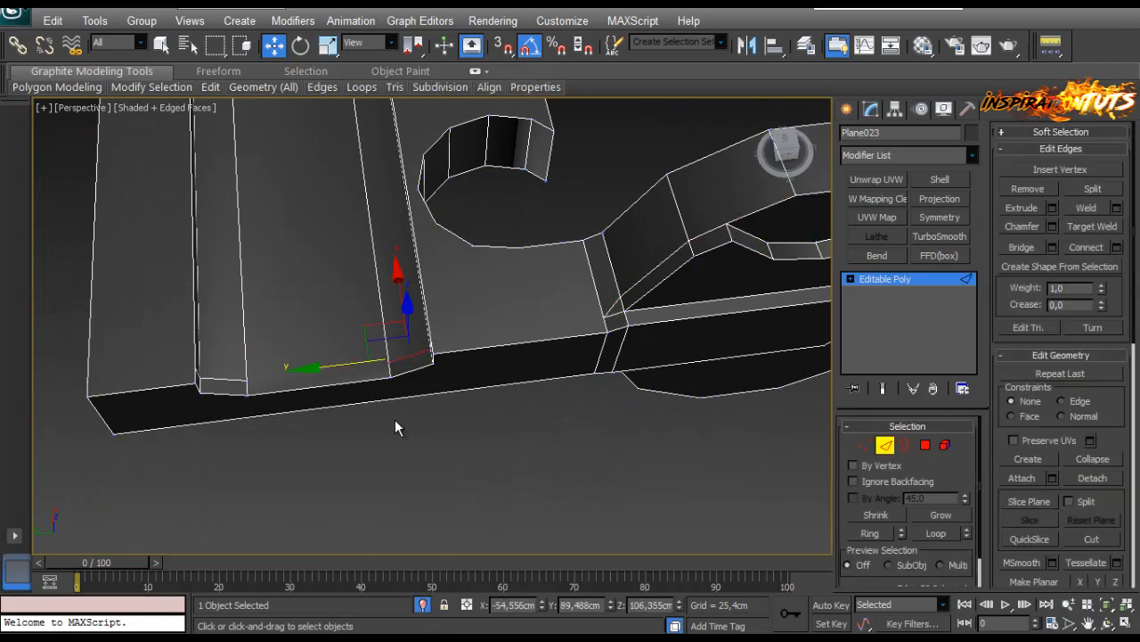
left_click(864, 444)
middle_click_drag(570, 384, 682, 384, "alt")
left_click(632, 527)
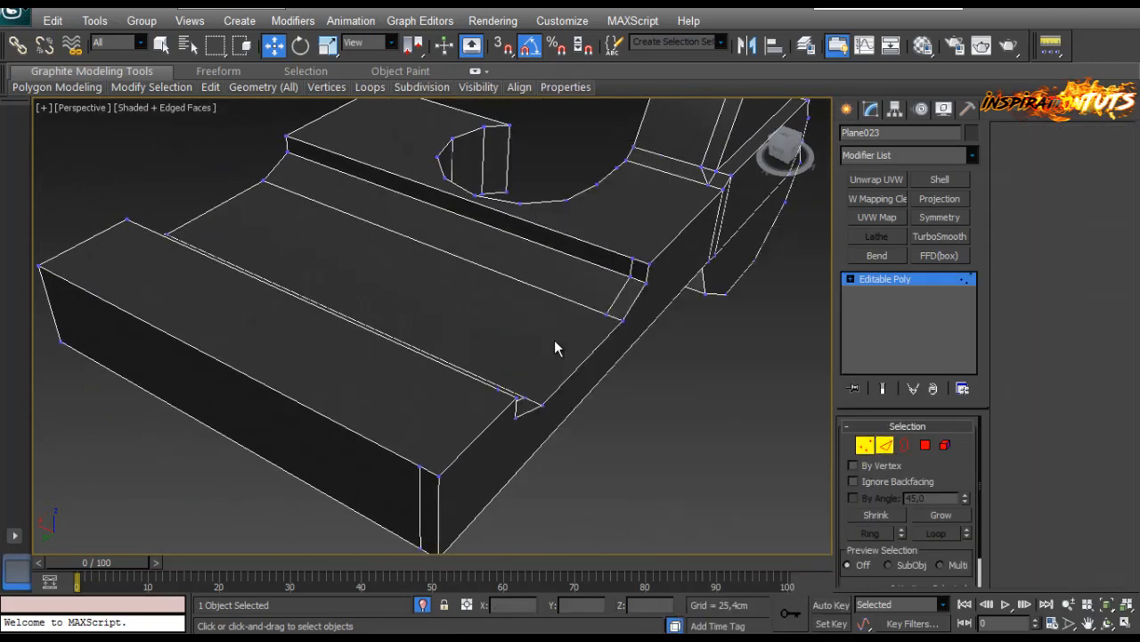
double_click(630, 270)
middle_click_drag(630, 270, 478, 172, "alt")
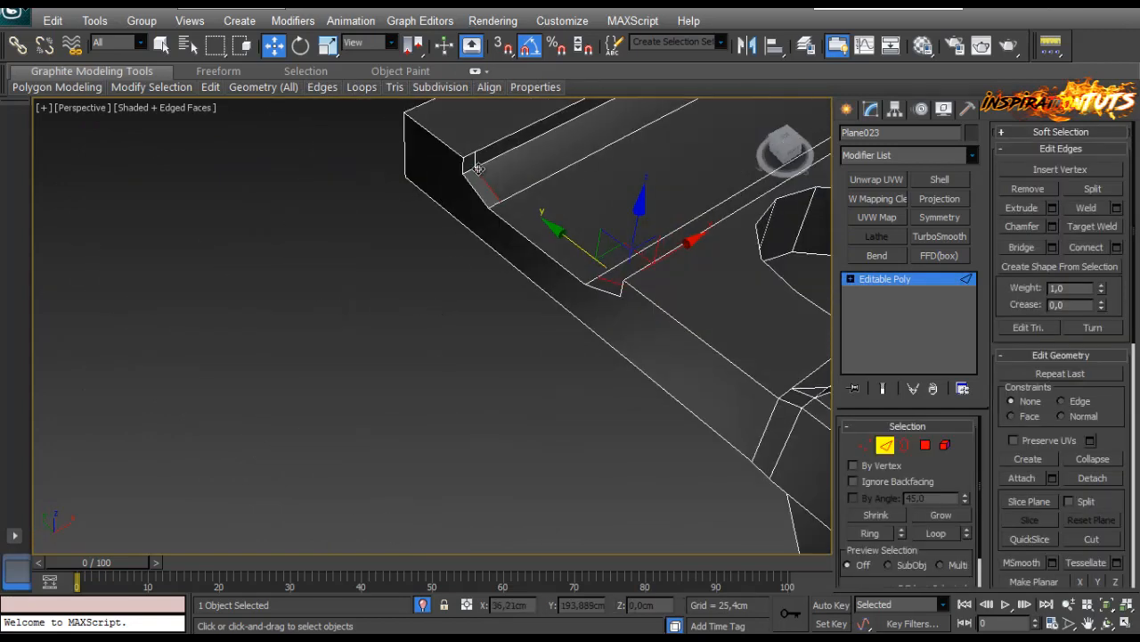
middle_click_drag(511, 222, 580, 388, "alt")
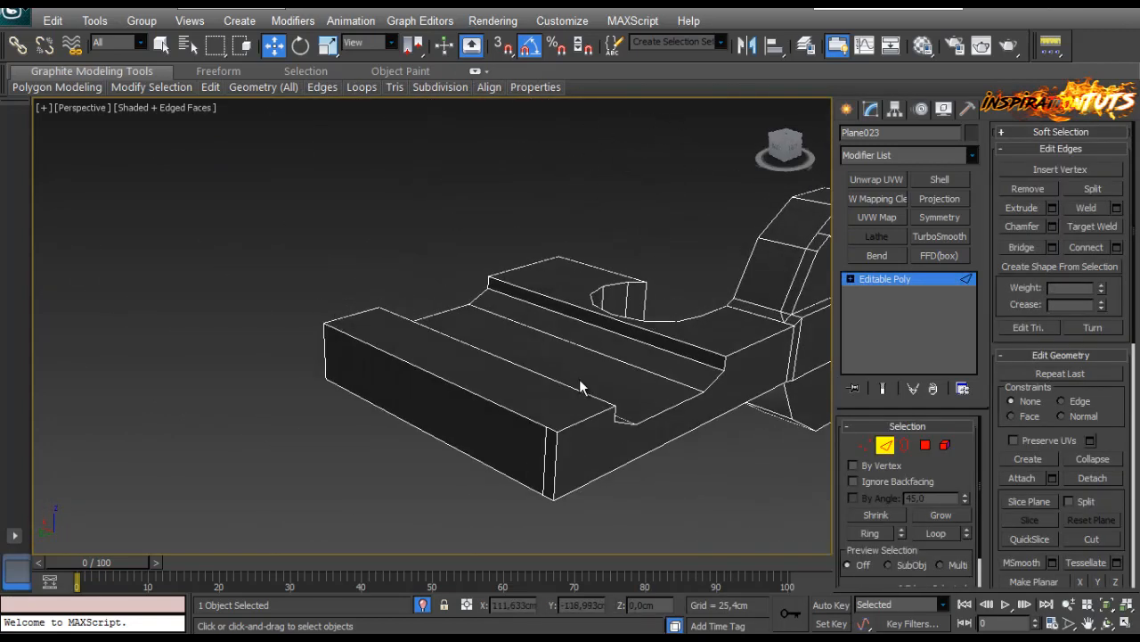
left_click(580, 464)
Connect the top notch's inner floor vertex farthest from the block to the nearest corner of the disc's rim.
middle_click_drag(377, 275, 526, 329, "alt")
scroll(587, 404, "down", 5)
scroll(537, 372, "up", 2)
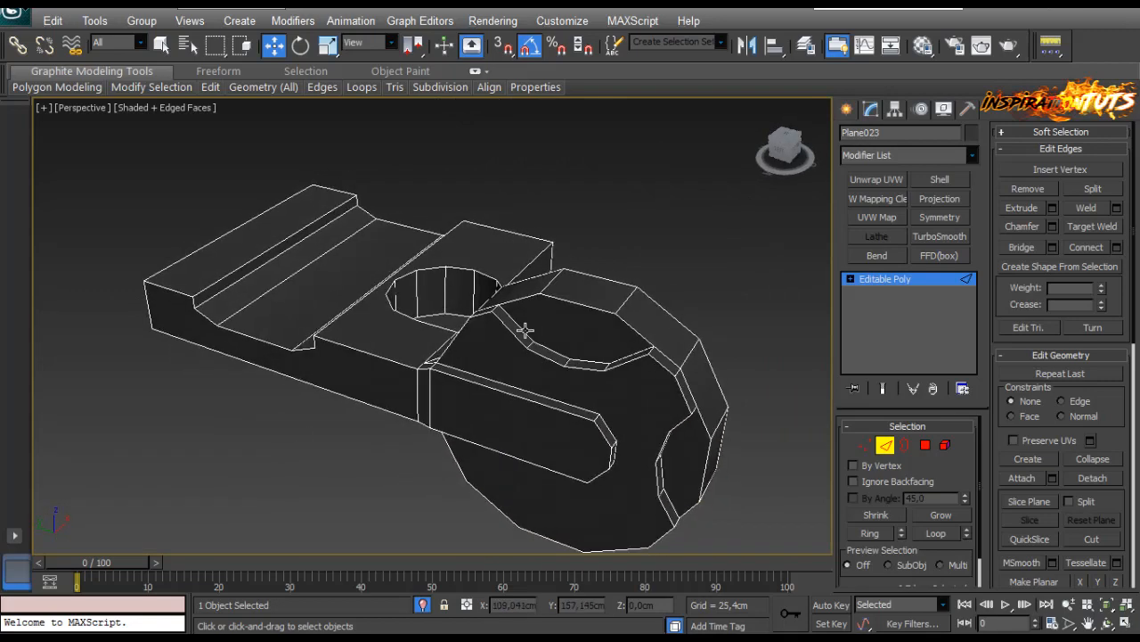
key("1")
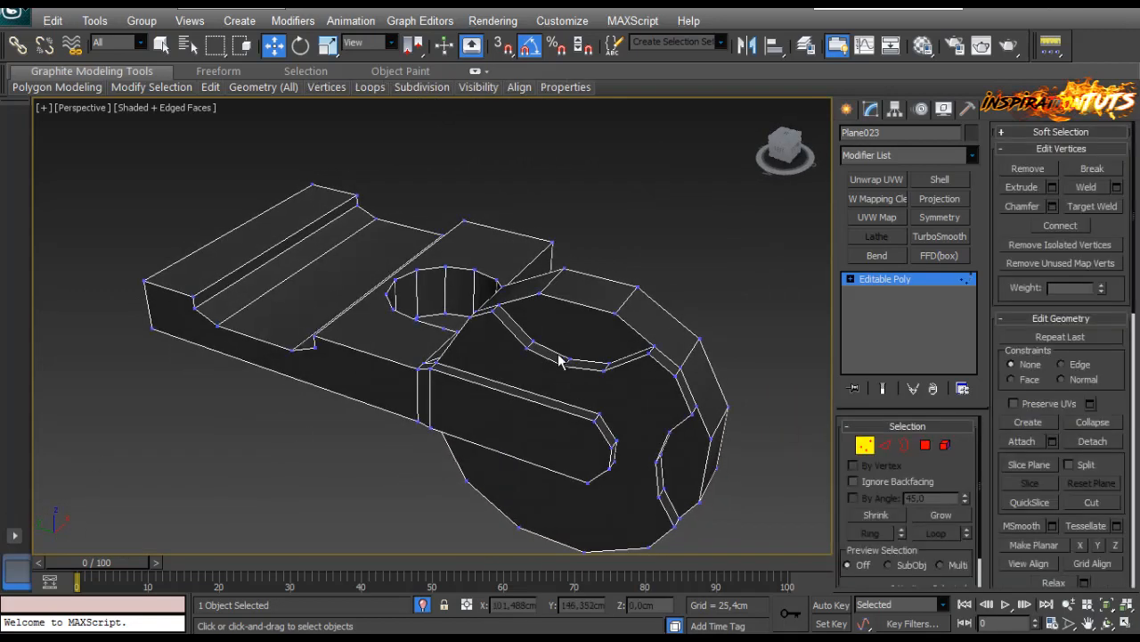
middle_click_drag(596, 382, 629, 331, "alt")
left_click(1052, 228)
scroll(561, 338, "up", 3)
scroll(629, 330, "down", 3)
scroll(524, 334, "up", 3)
middle_click_drag(523, 333, 492, 328)
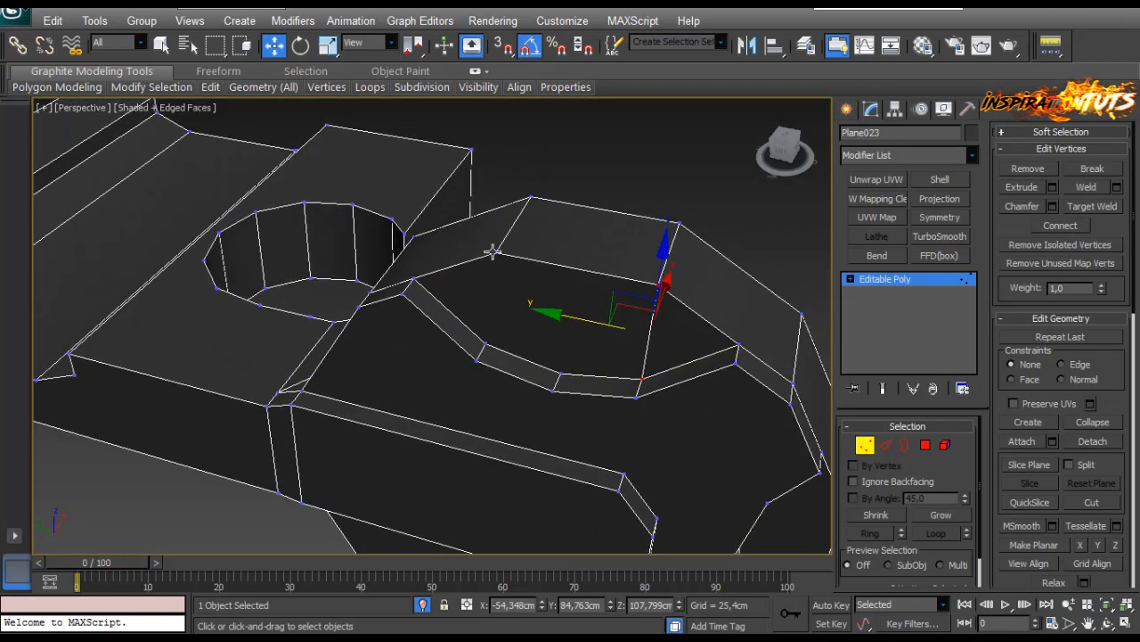
Connect the top notch's rim corner nearest the block to the notch's adjacent inner vertex and its middle one.
left_click(495, 253)
left_click(482, 343, "ctrl")
middle_click_drag(599, 329, 667, 325, "alt")
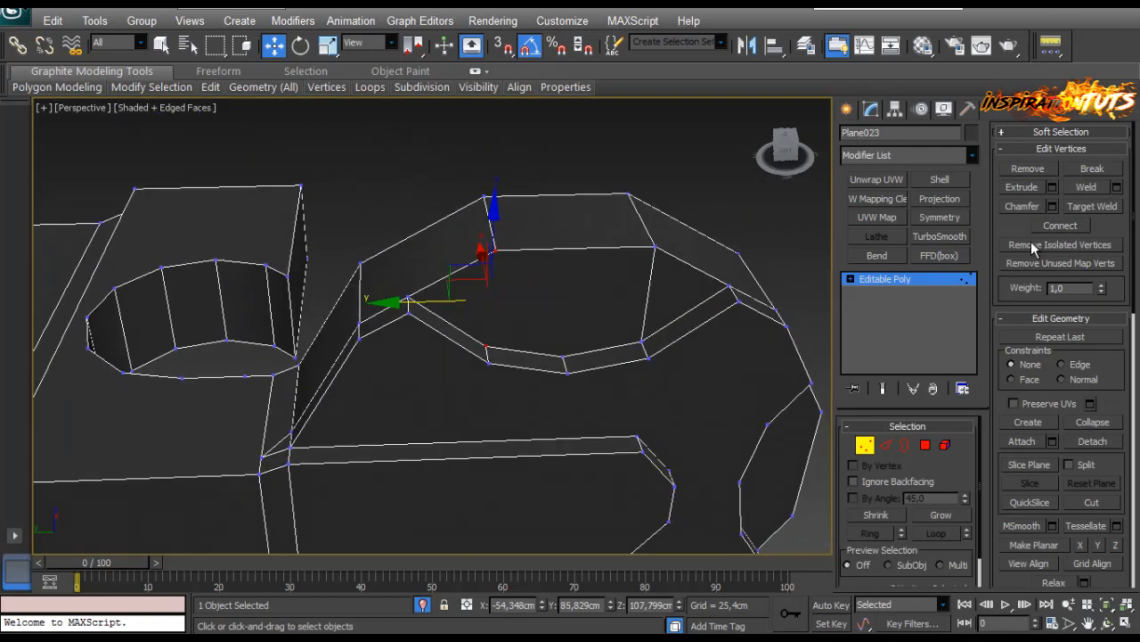
left_click(563, 356)
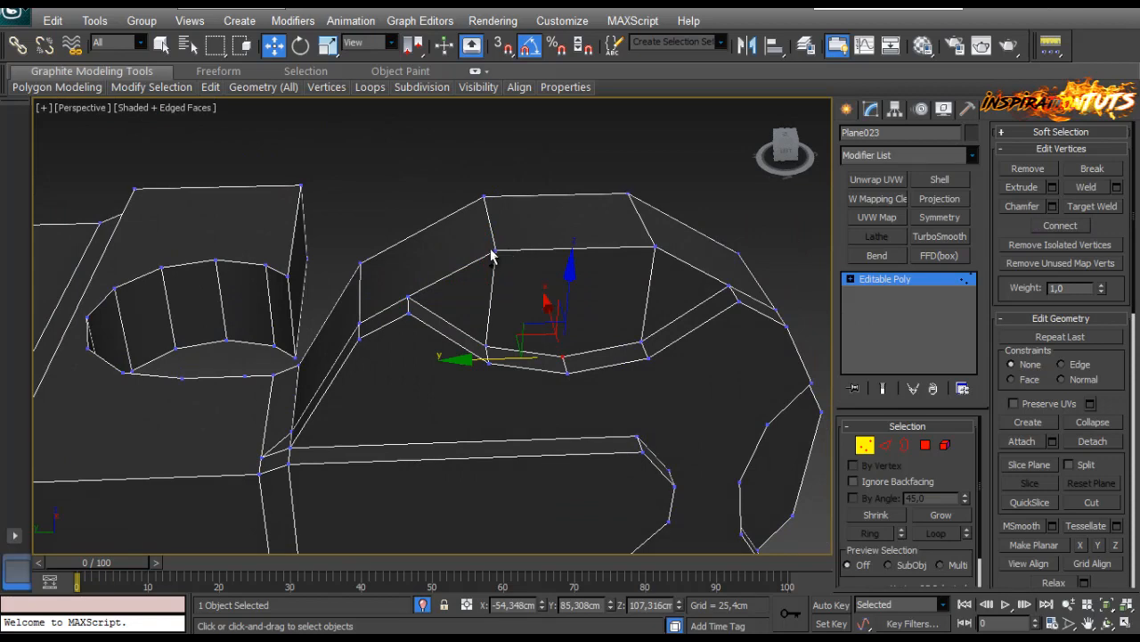
left_click(494, 253, "ctrl")
Connect the side notch's upper and middle inner vertices to its upper rim corner, and the lower inner vertex to the lower rim corner.
middle_click_drag(648, 261, 476, 234, "alt")
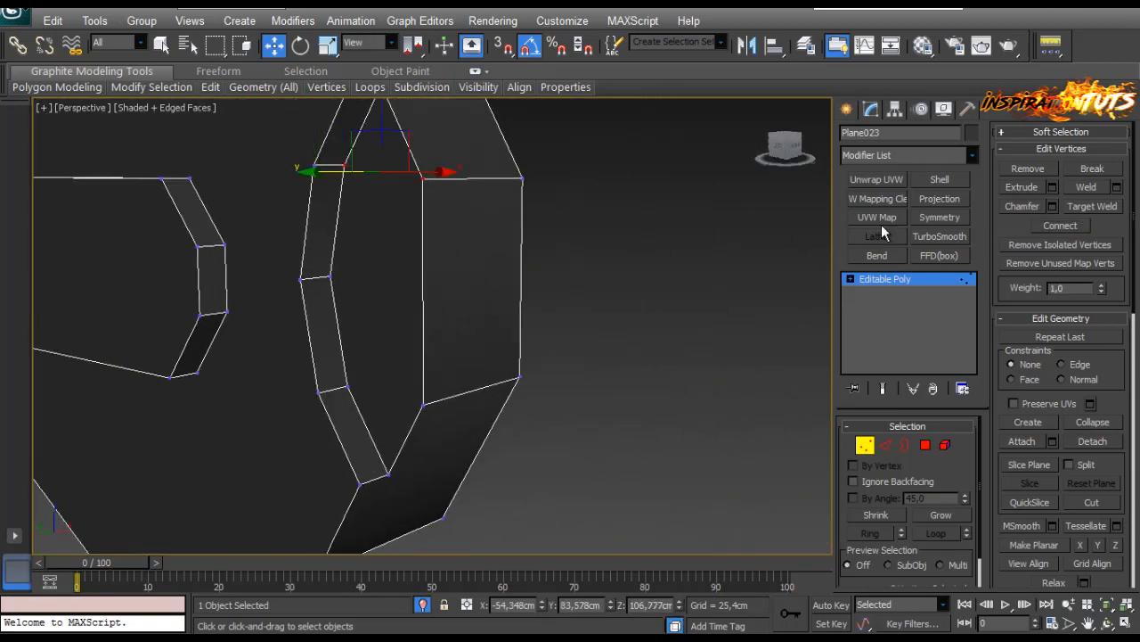
left_click(1058, 226)
left_click(331, 277)
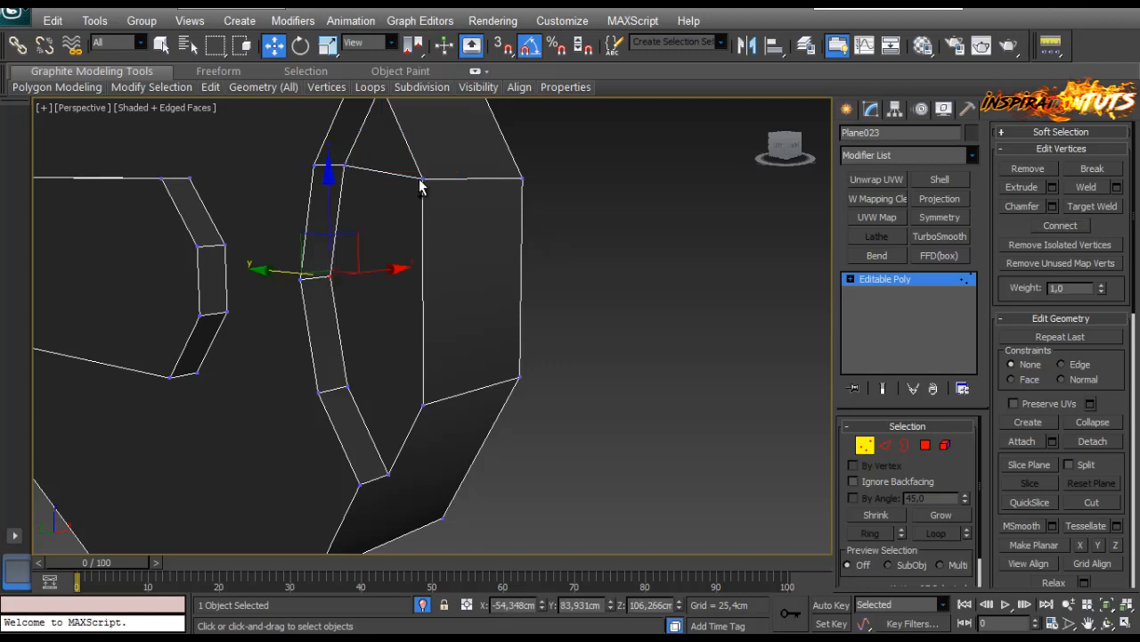
left_click(1061, 227)
left_click(347, 388)
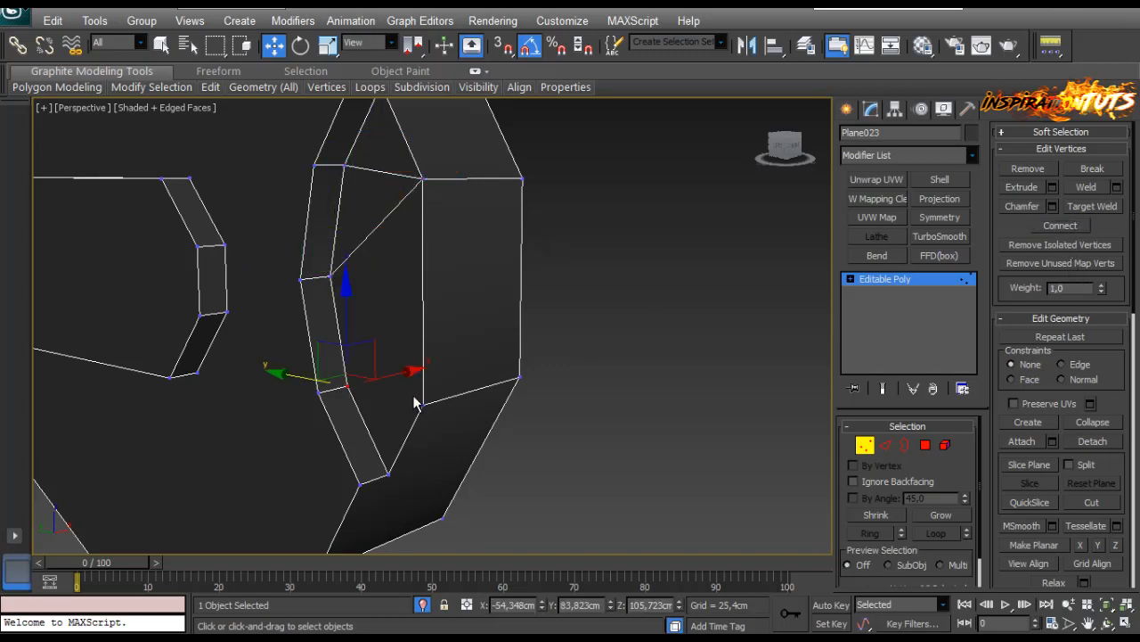
left_click(1055, 229)
scroll(469, 348, "down", 4)
scroll(423, 289, "up", 4)
Select the upper vertex at the base of the side band's rounded end, facing the side notch.
left_click(421, 268)
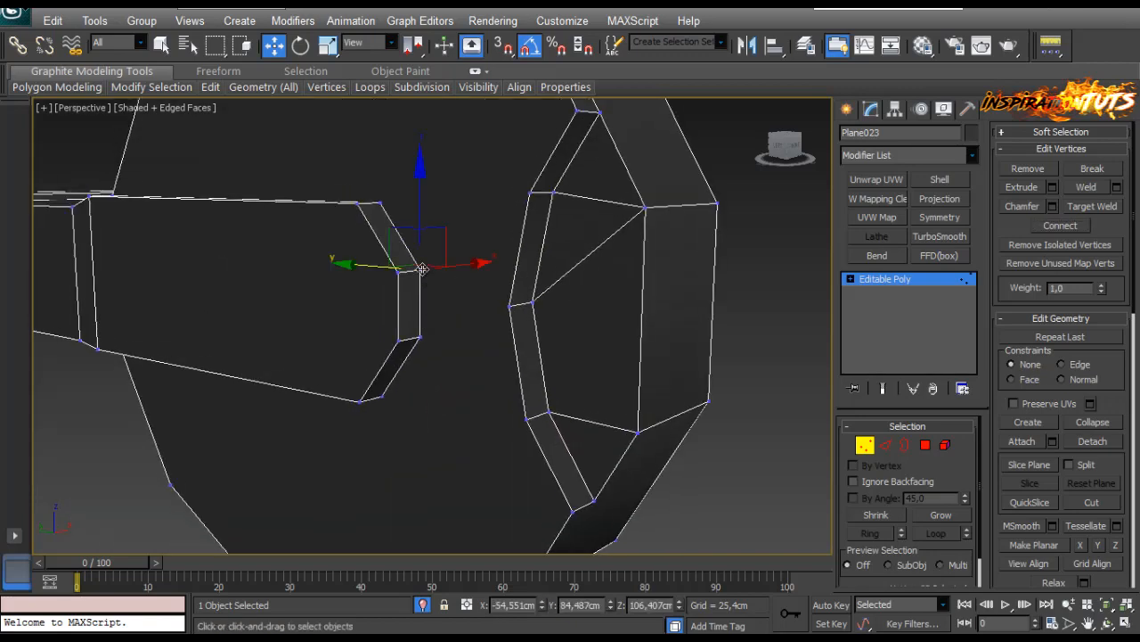
middle_click_drag(422, 269, 515, 306, "alt")
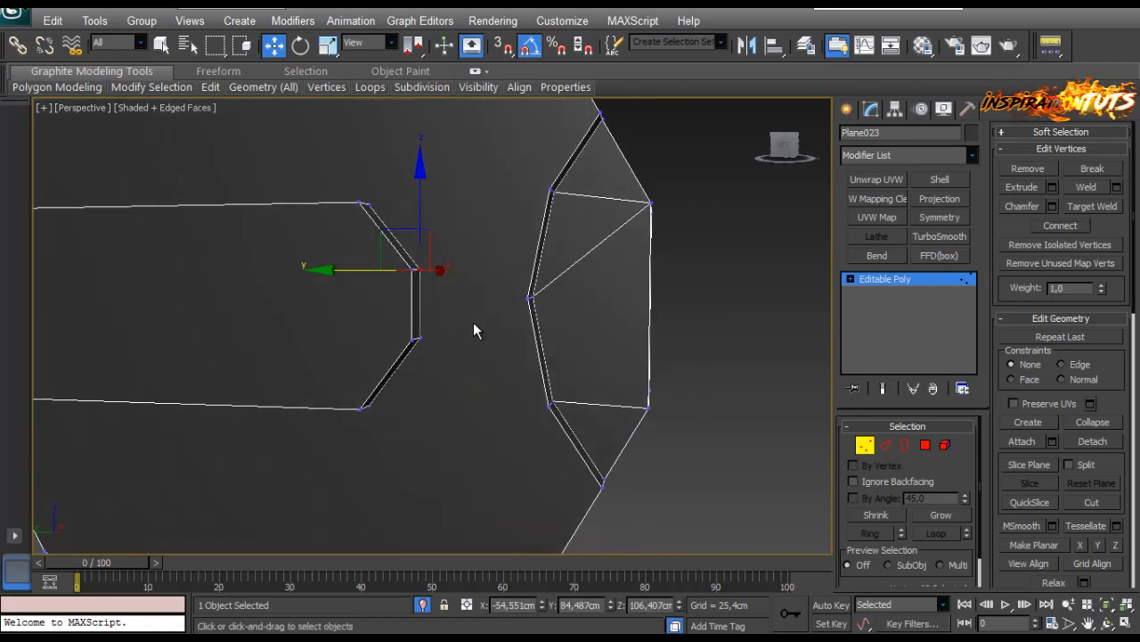
Connect the two end vertices of the disc's central bar to the facing vertices of the side recess with three edges.
left_click(548, 189, "ctrl")
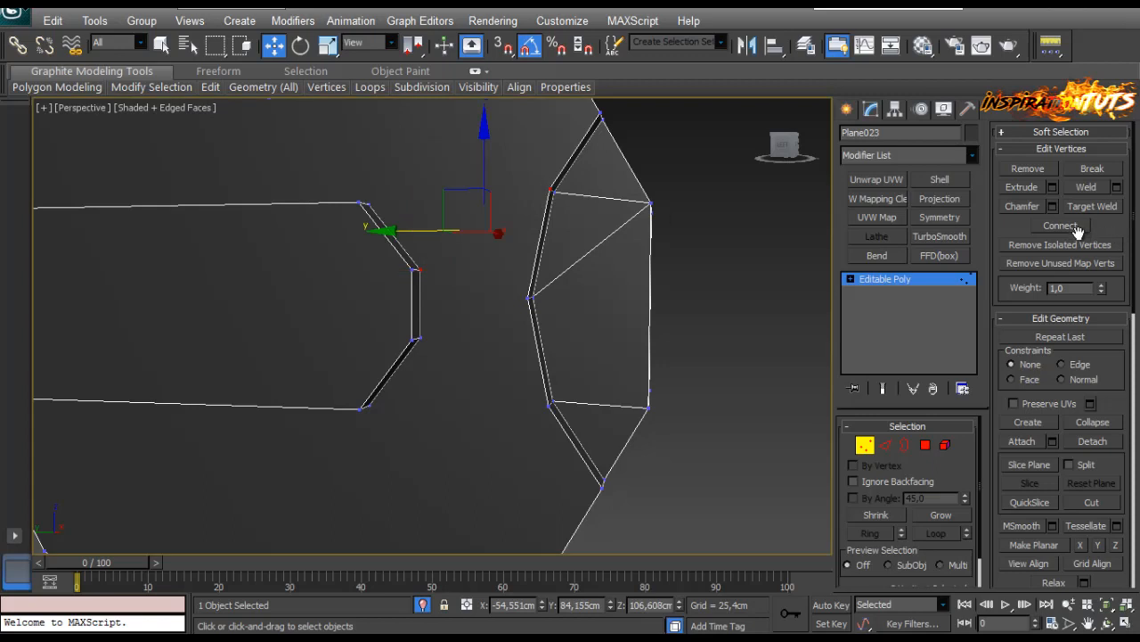
left_click(421, 339)
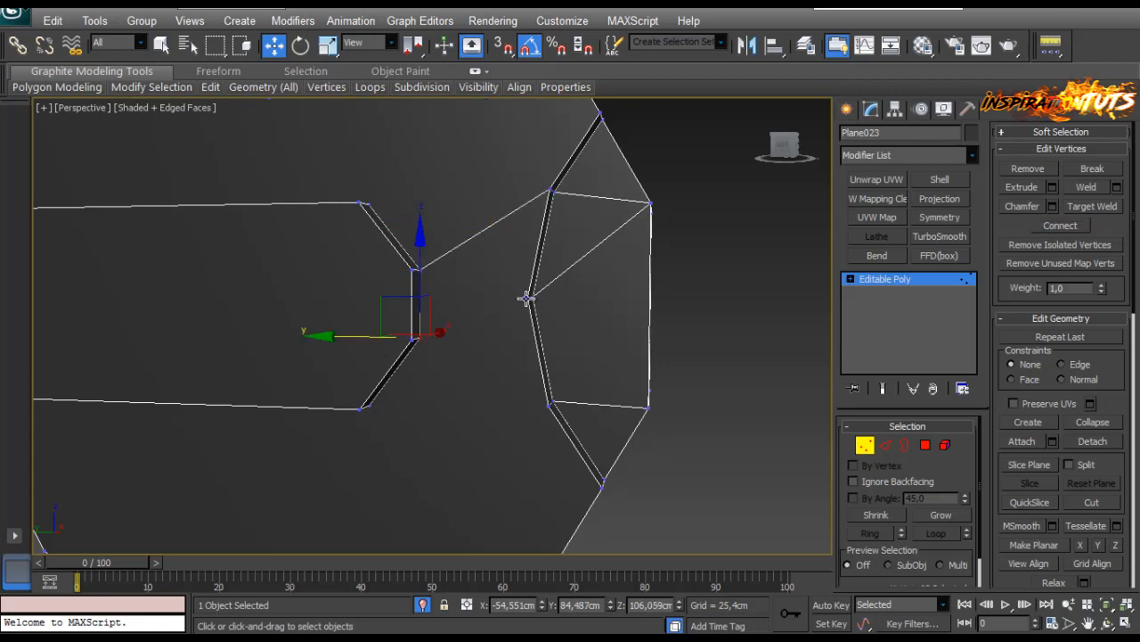
left_click(527, 298, "ctrl")
left_click(426, 354)
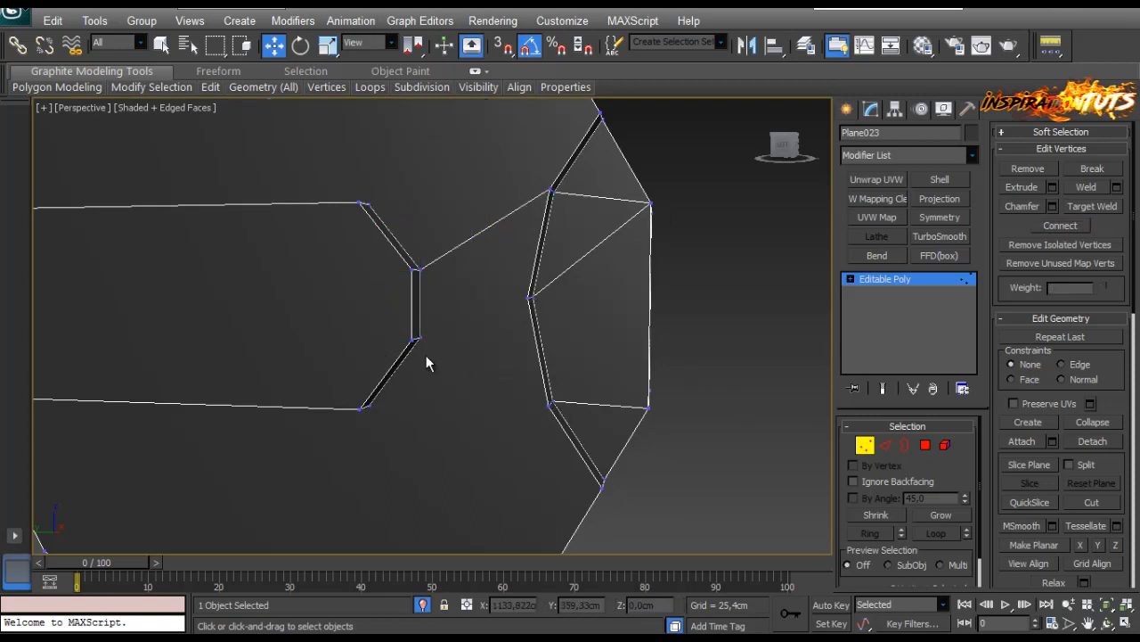
left_click(421, 340)
left_click(548, 405, "ctrl")
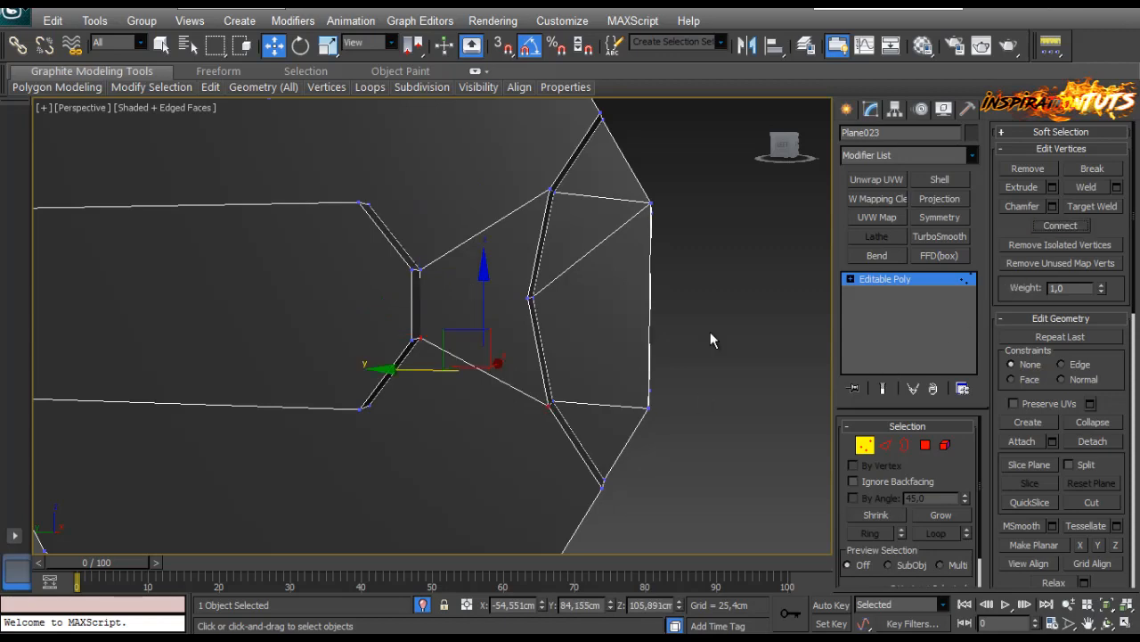
left_click(529, 297)
left_click(417, 268, "ctrl")
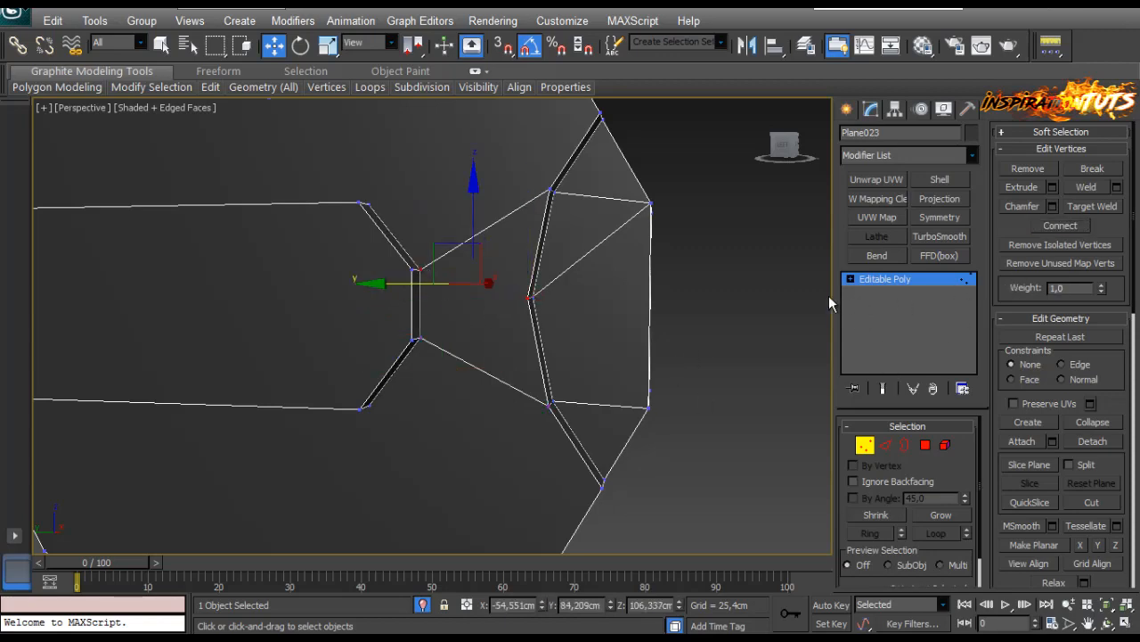
left_click(693, 321)
Connect the lower corner vertex at the bar's rounded end to two vertices on the disc's lower rim.
middle_click_drag(693, 321, 394, 331, "alt")
scroll(650, 333, "down", 4)
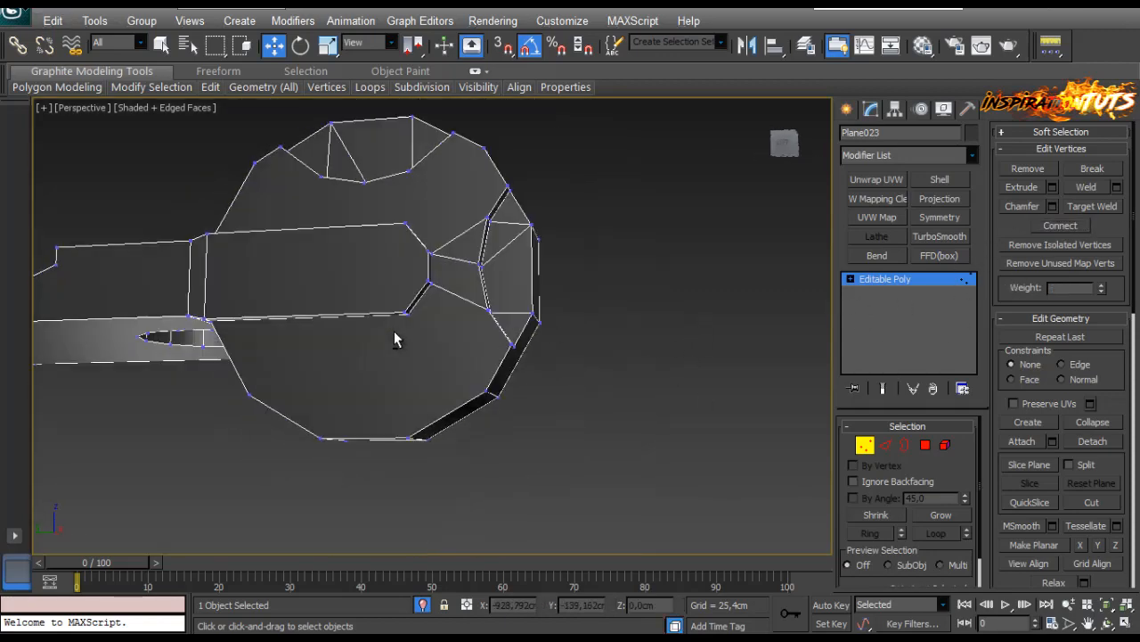
left_click(407, 314)
scroll(419, 346, "up", 5)
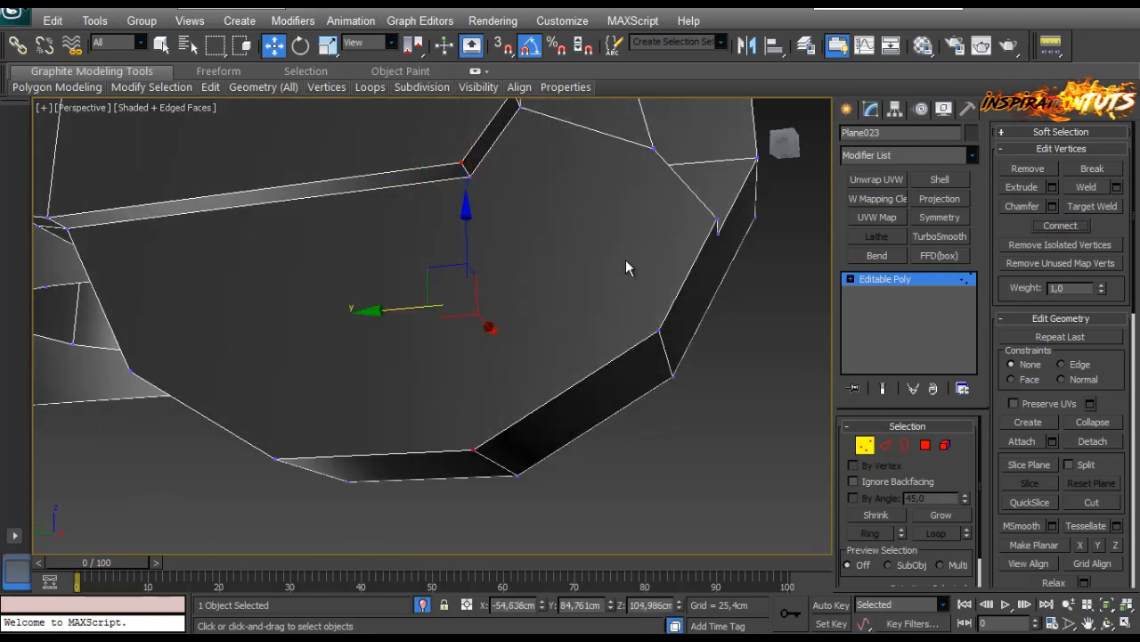
middle_click_drag(625, 259, 580, 347, "alt")
left_click(521, 223)
left_click(471, 177)
left_click(1053, 225)
left_click(602, 270)
left_click(1047, 227)
Connect the upper corner vertex at the bar's rounded end to the rim vertex diagonally above it.
scroll(535, 329, "down", 5)
middle_click_drag(499, 303, 437, 333, "alt")
scroll(437, 333, "up", 4)
middle_click_drag(609, 340, 633, 246, "alt")
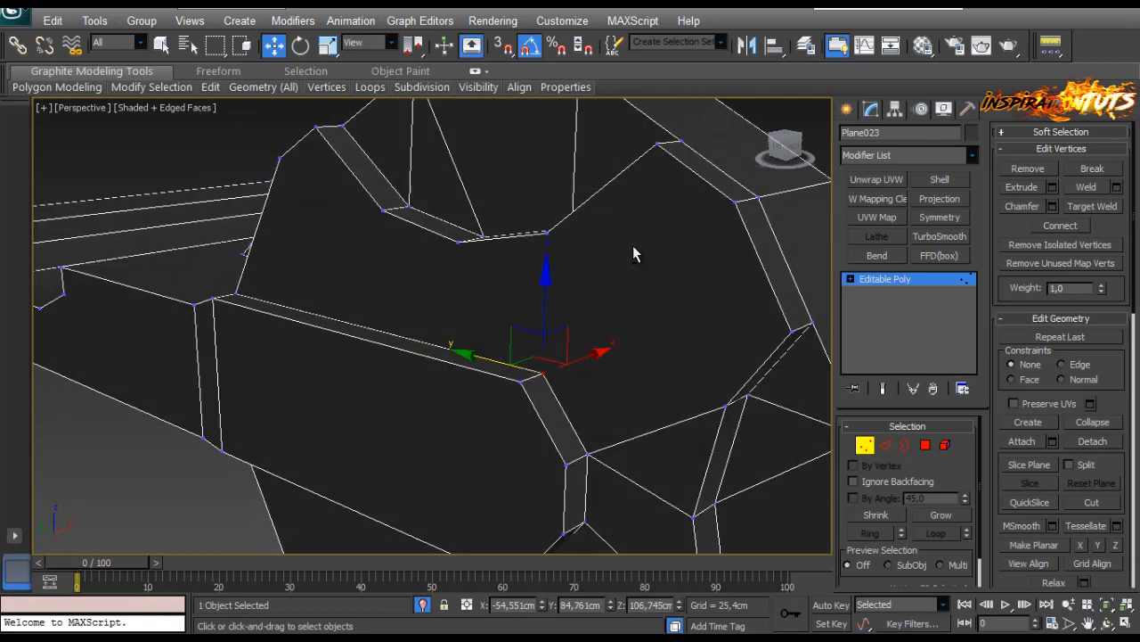
left_click(731, 201, "ctrl")
middle_click_drag(700, 254, 675, 268, "alt")
scroll(675, 268, "down", 5)
scroll(580, 278, "up", 3)
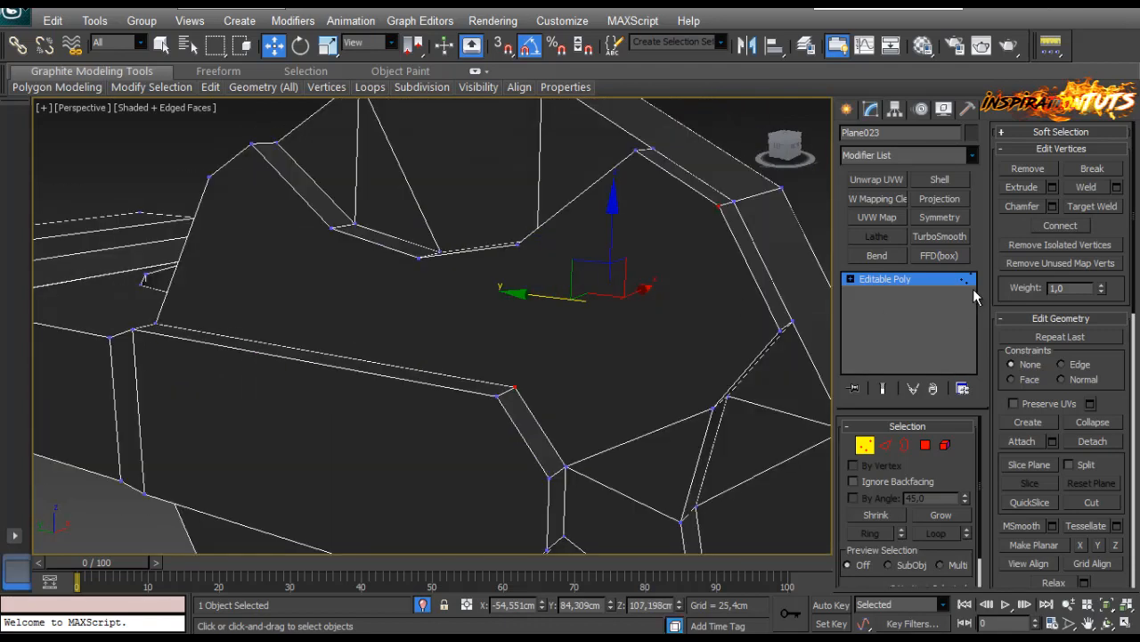
left_click(1049, 229)
middle_click_drag(515, 303, 574, 289, "alt")
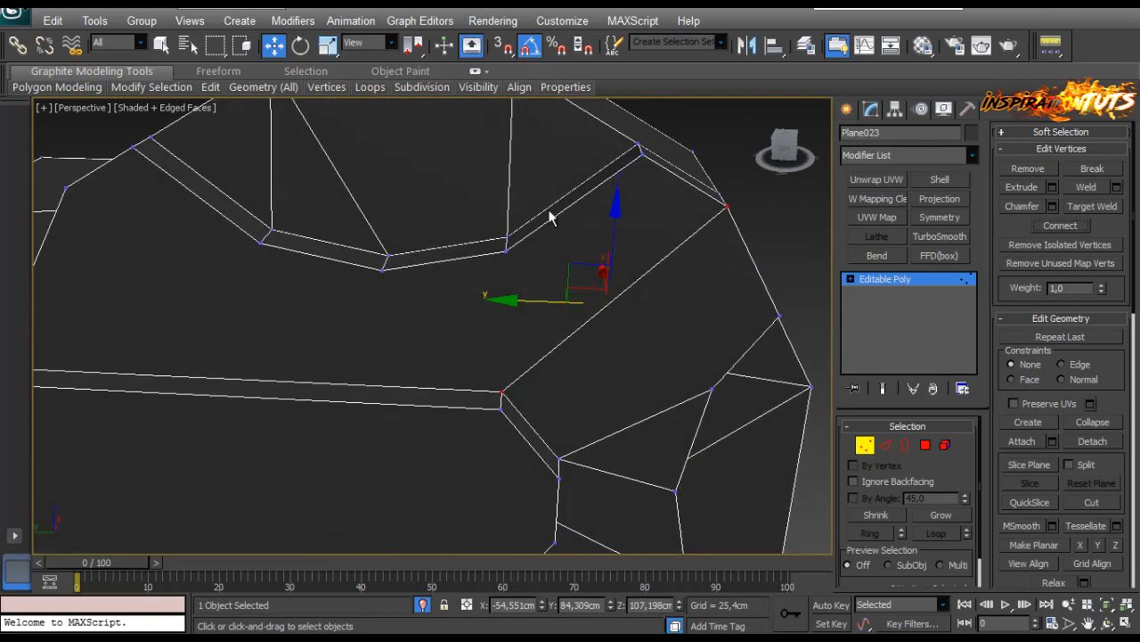
Connect the bar's upper corner vertex to the two nearest lower vertices of the upper recess.
left_click(506, 248)
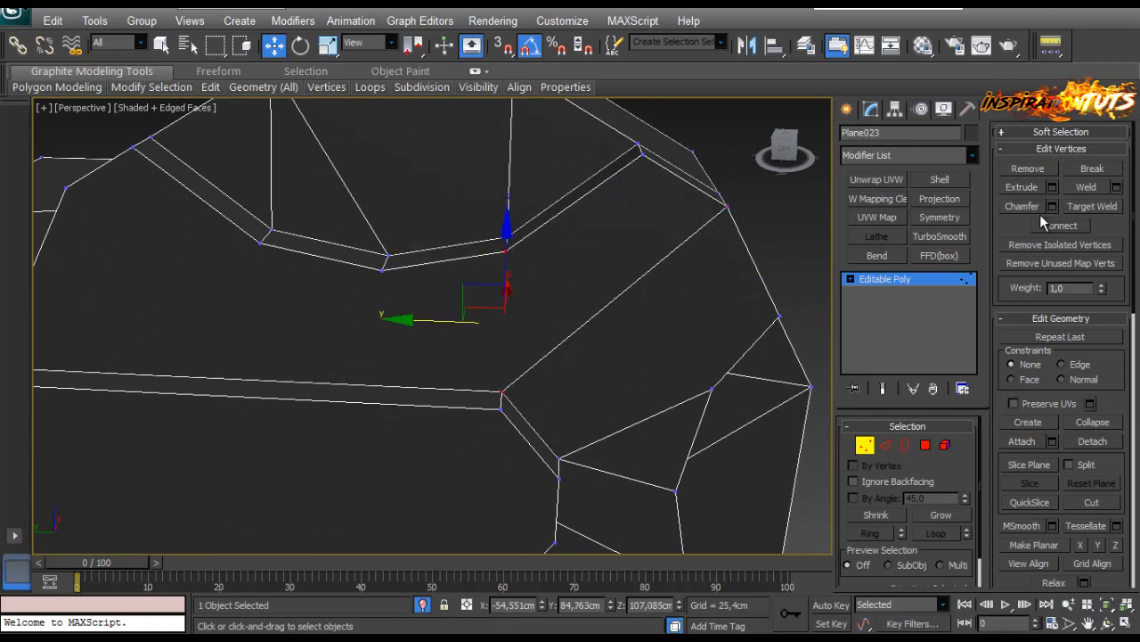
scroll(400, 369, "down", 4)
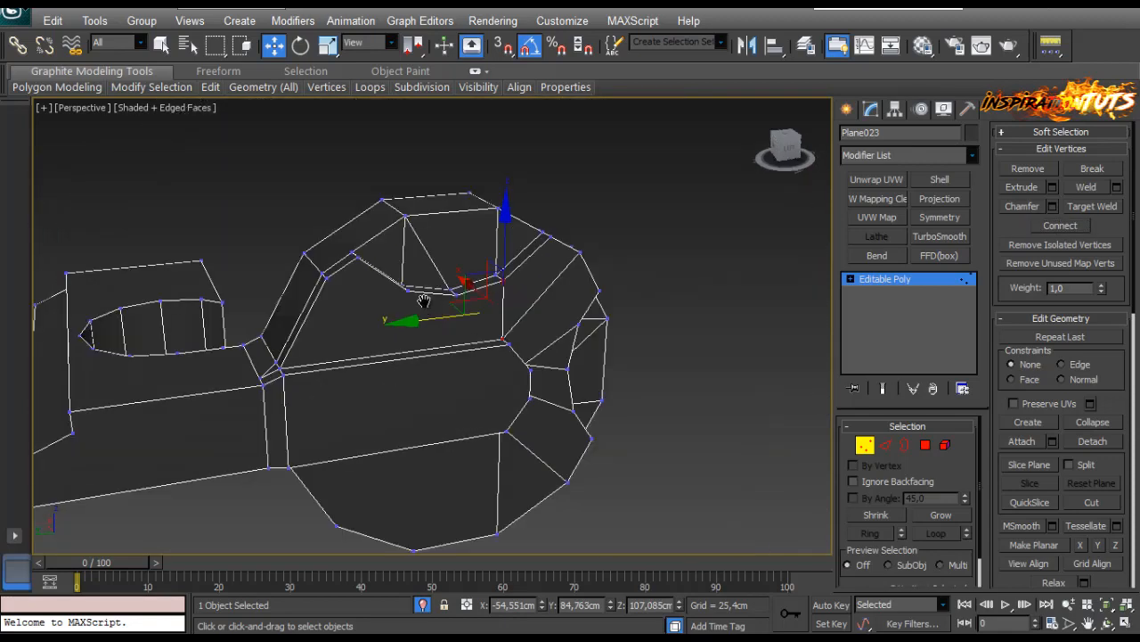
scroll(424, 302, "up", 4)
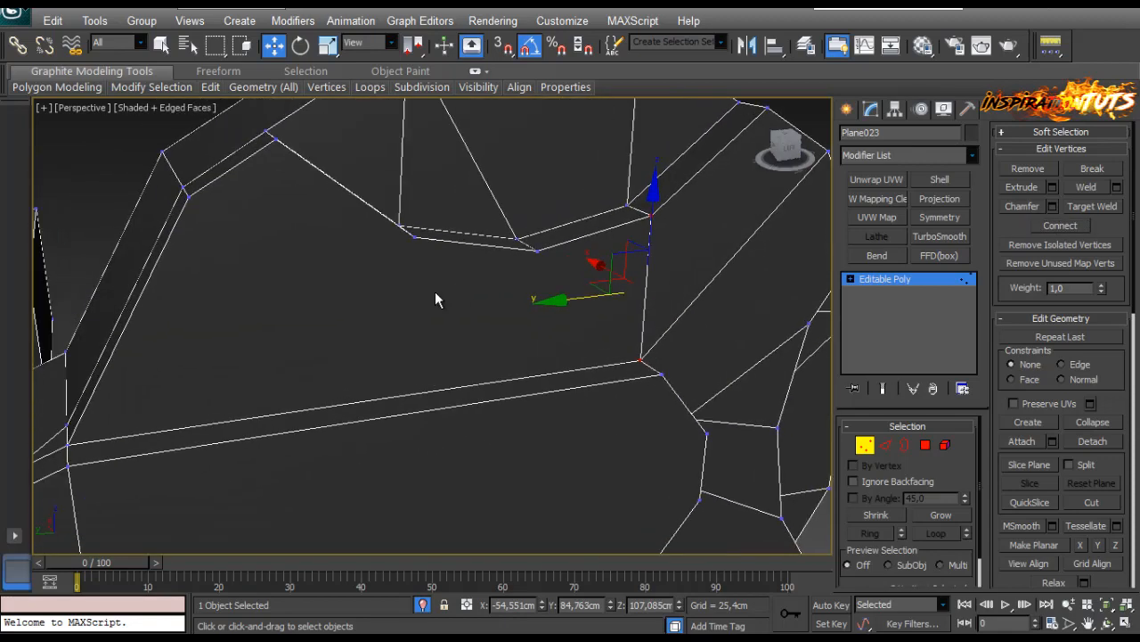
left_click(642, 355, "ctrl")
left_click(1038, 226)
scroll(514, 381, "down", 5)
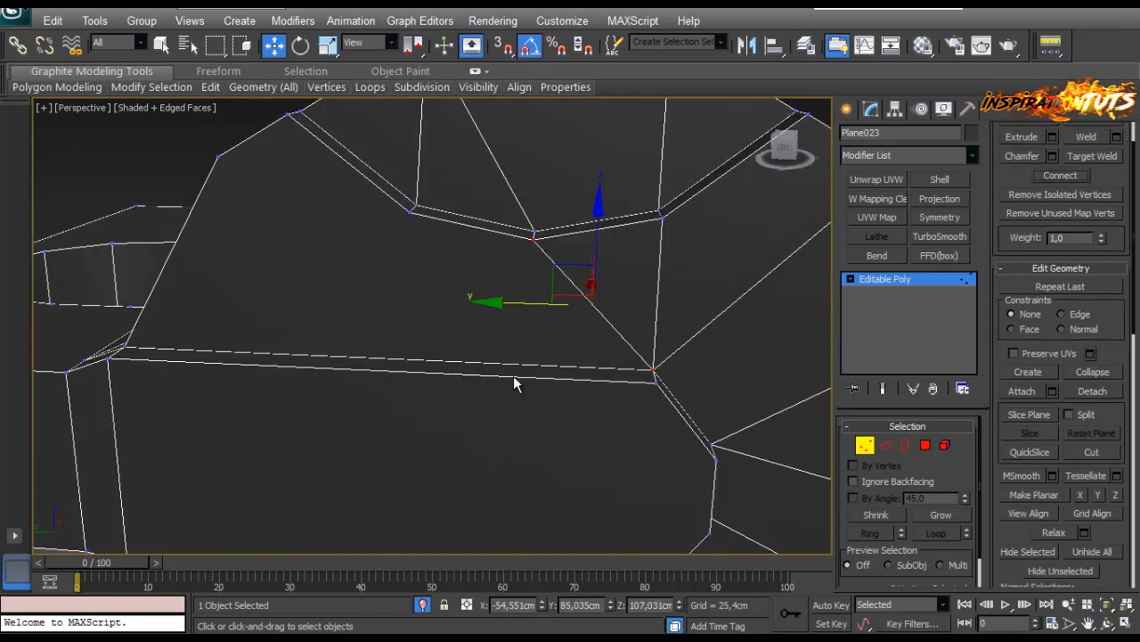
scroll(357, 360, "up", 6)
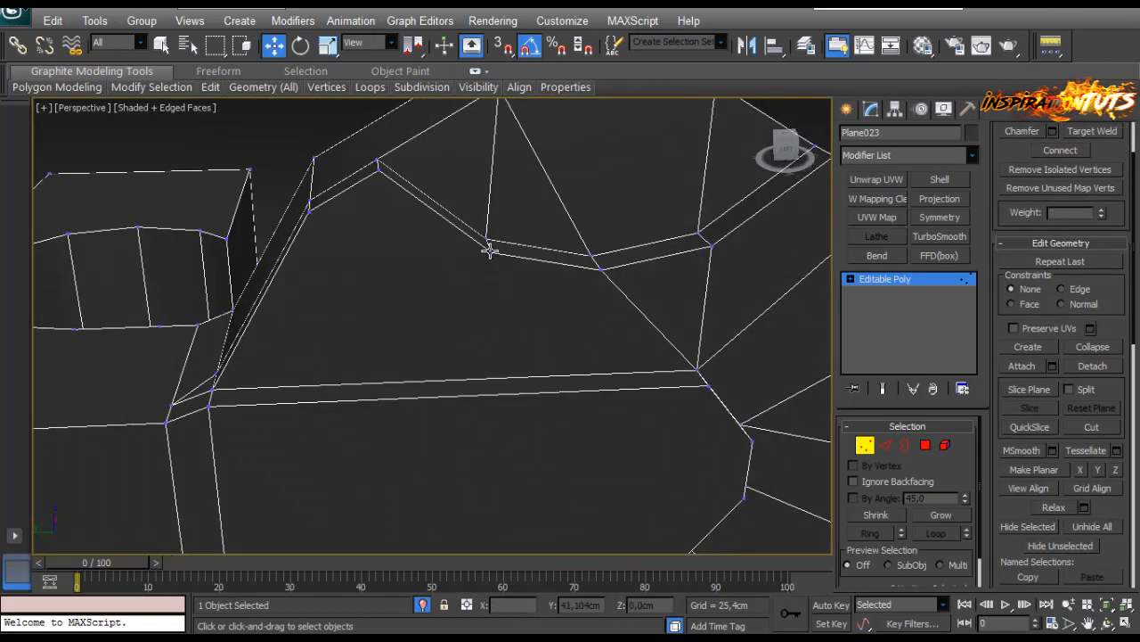
left_click(489, 248)
left_click(210, 390, "ctrl")
mouse_move(314, 357)
middle_mouse_down("alt")
mouse_move(352, 355)
mouse_move(333, 347)
middle_mouse_up("alt")
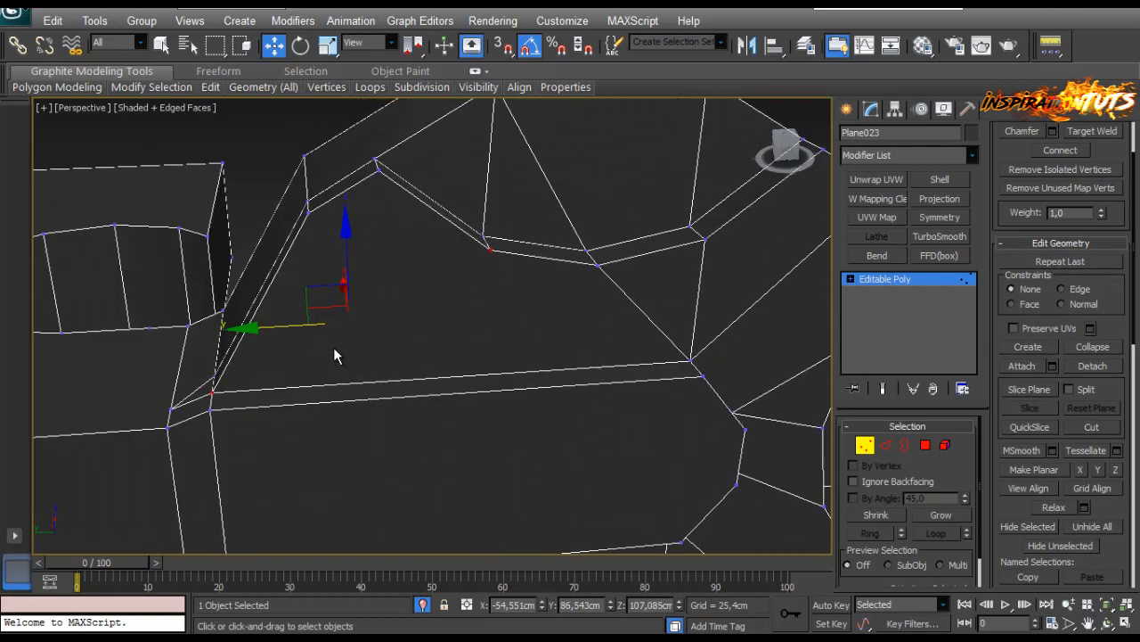
scroll(334, 347, "down", 5)
scroll(416, 342, "up", 3)
middle_click_drag(415, 342, 413, 289, "alt")
left_click(447, 436)
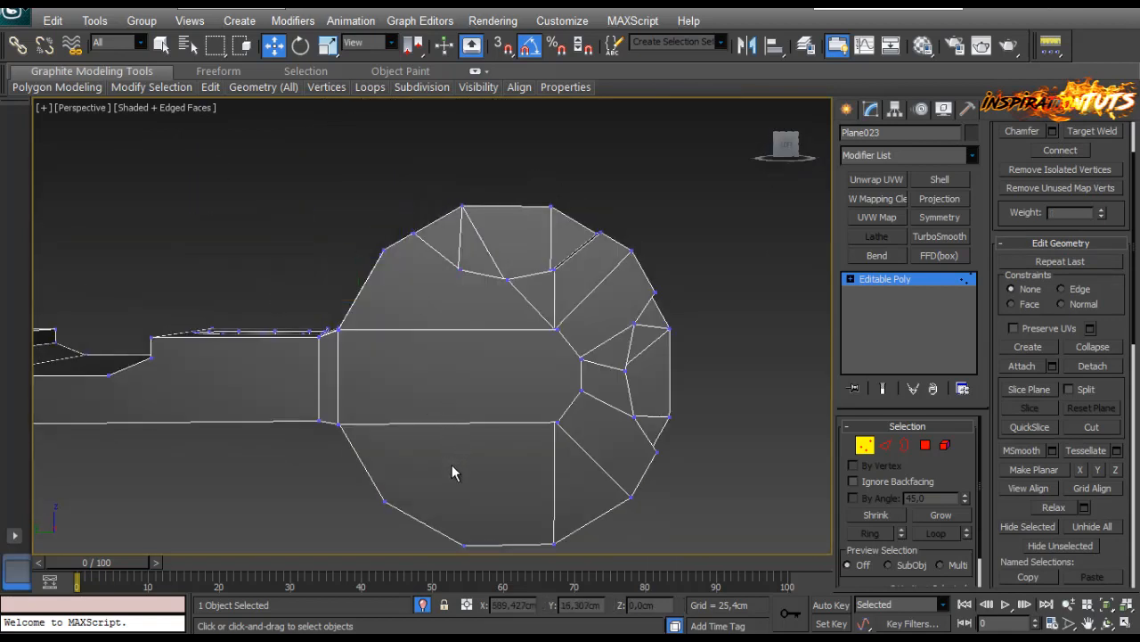
Cut an edge from the upper recess's remaining lower corner straight down across the central bar.
right_click(452, 465)
left_click(430, 222)
left_click(460, 269)
middle_click_drag(459, 438, 429, 335)
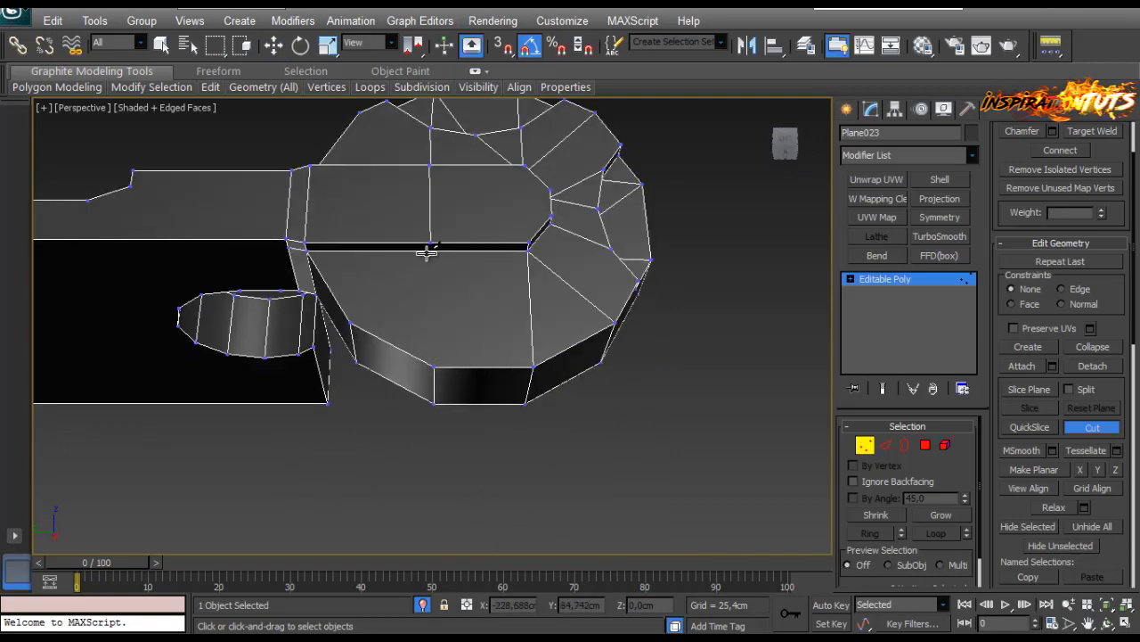
scroll(426, 253, "up", 3)
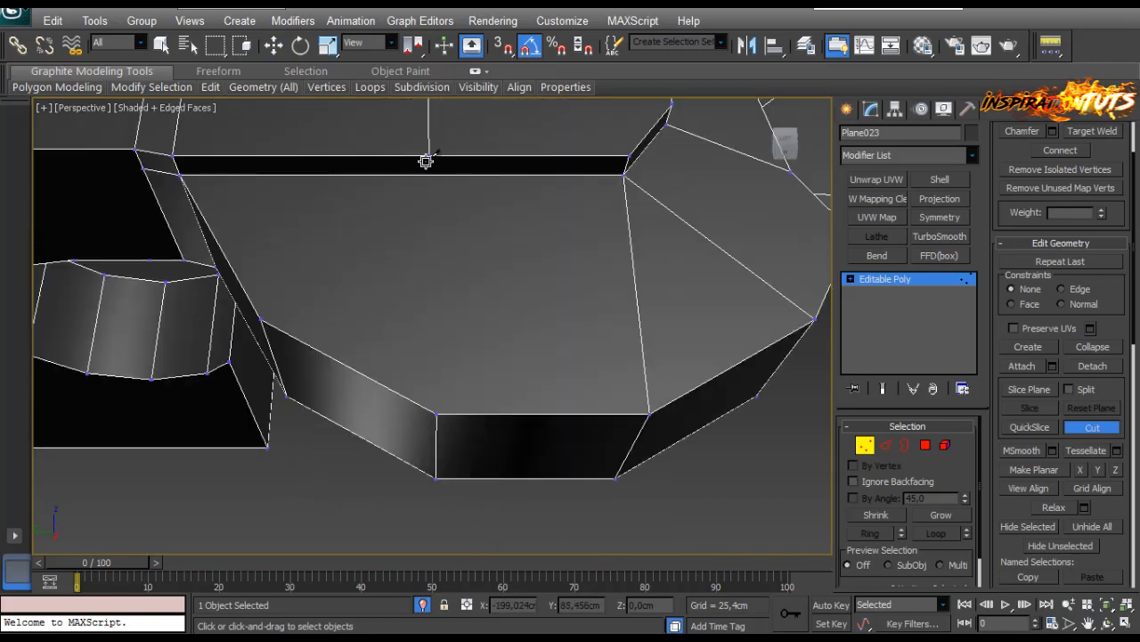
middle_click_drag(420, 428, 443, 429)
right_click(444, 428)
scroll(437, 410, "down", 3)
middle_click_drag(426, 386, 437, 385, "alt")
Connect the upper rim vertex near the arm to the new cut vertex on the central bar's upper edge.
right_click(431, 374)
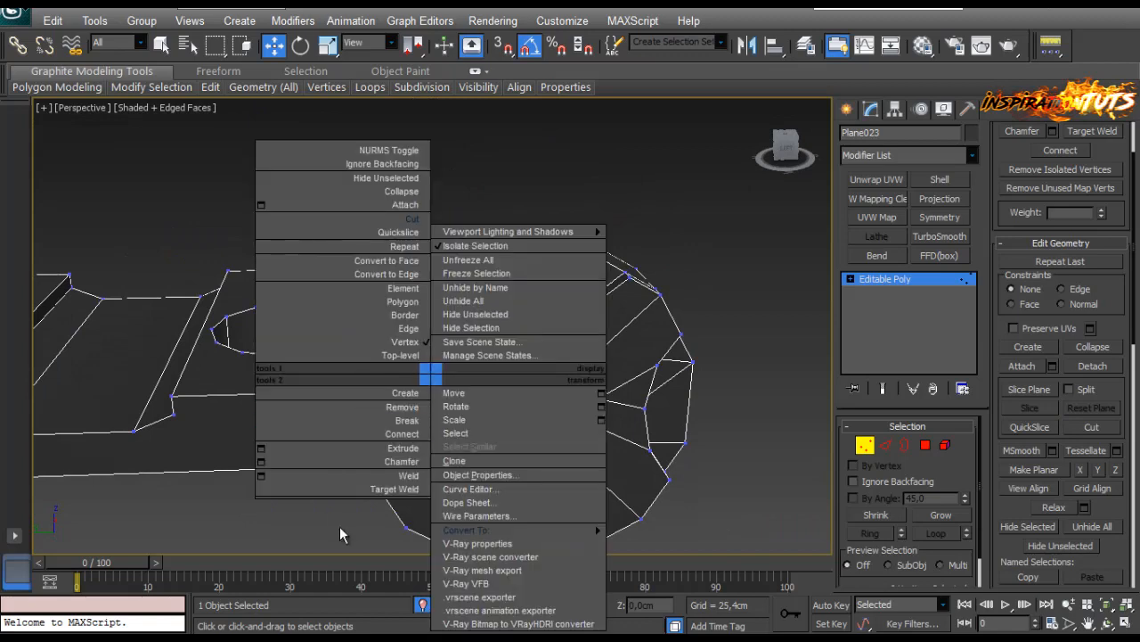
scroll(382, 433, "up", 8)
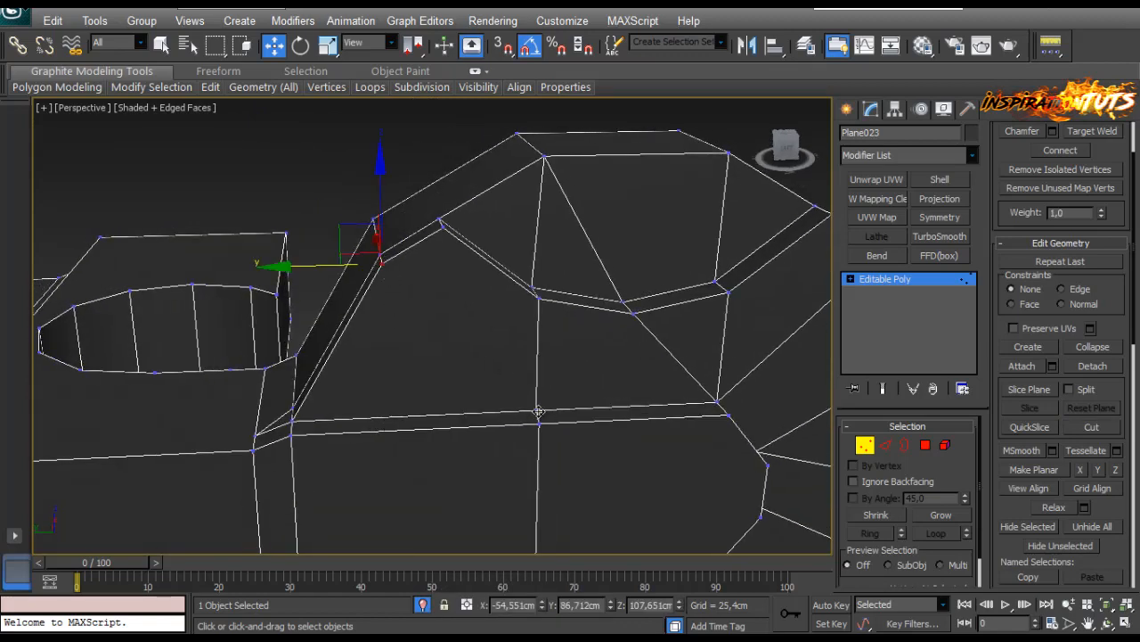
left_click(1058, 149)
left_click_drag(1003, 254, 1001, 335)
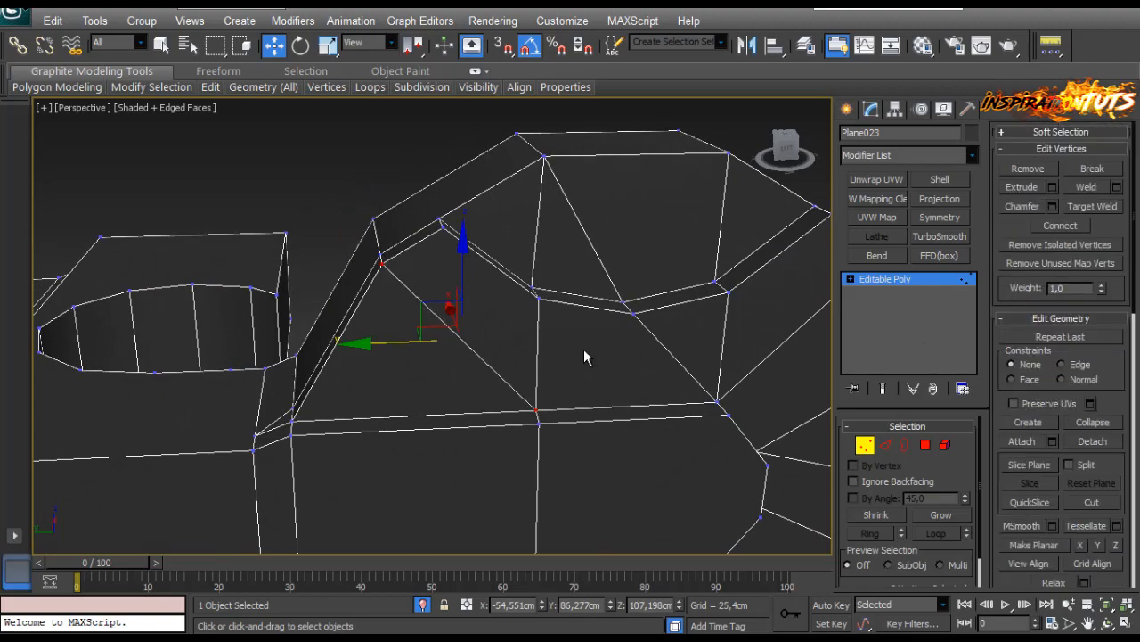
left_click(583, 349)
mouse_move(488, 348)
middle_mouse_down("alt")
mouse_move(440, 356)
mouse_move(433, 311)
mouse_move(450, 366)
mouse_move(511, 367)
mouse_move(477, 356)
middle_mouse_up("alt")
scroll(440, 350, "down", 4)
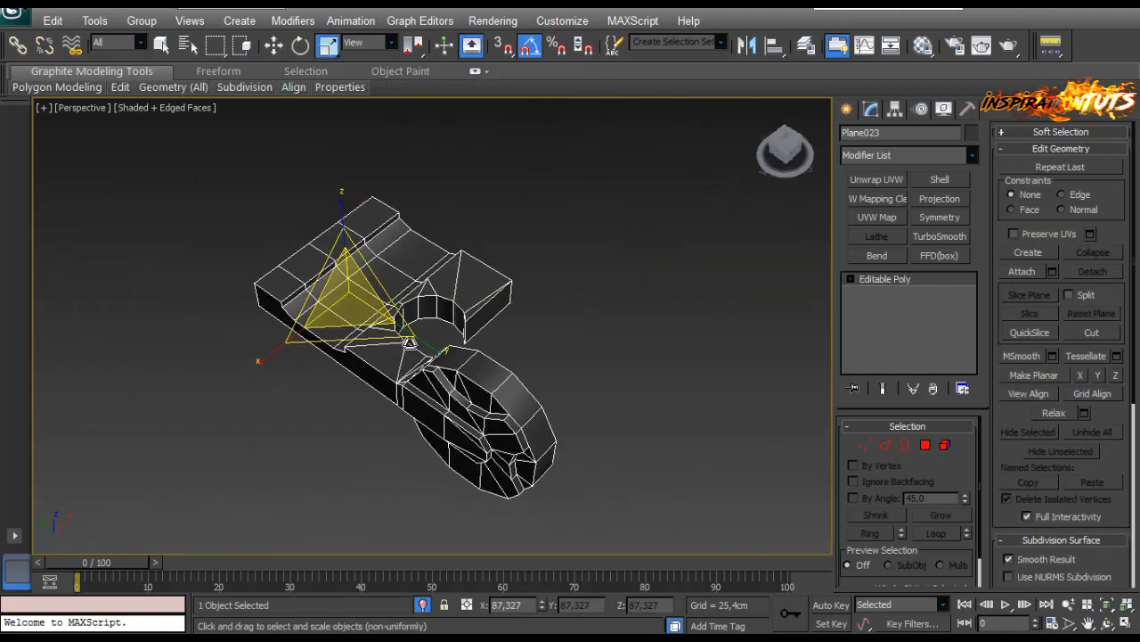
Select the whole part as an element, auto-smooth it with a 45 threshold, and exit isolation.
scroll(407, 339, "up", 4)
middle_click_drag(407, 340, 650, 381, "alt")
scroll(433, 317, "down", 2)
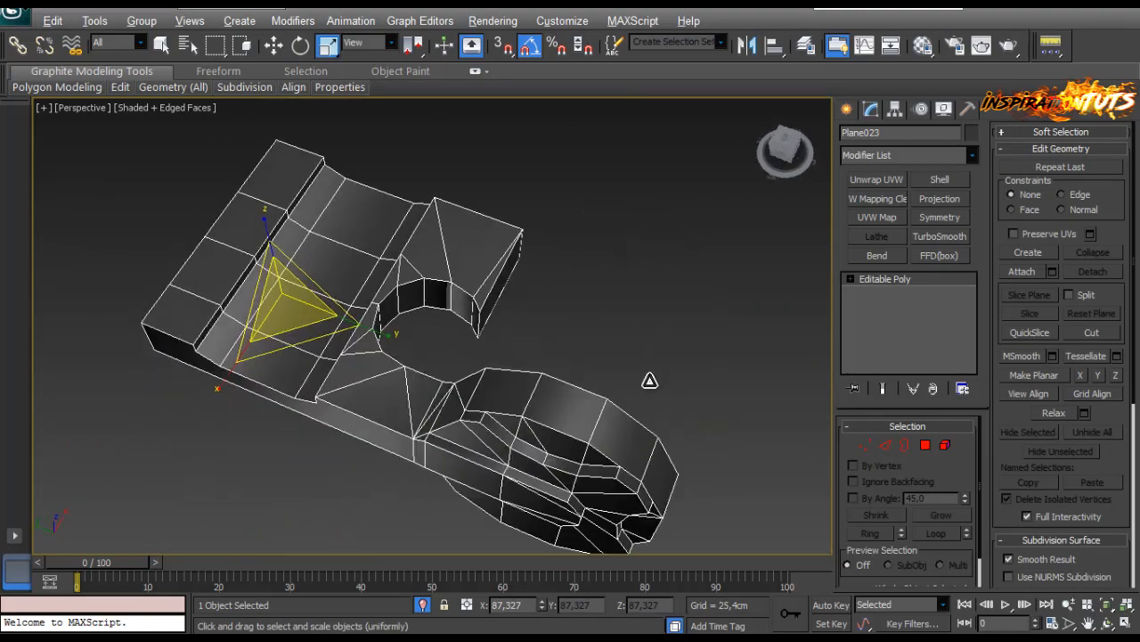
left_click(945, 445)
left_click(542, 454)
middle_click_drag(542, 454, 752, 486, "alt")
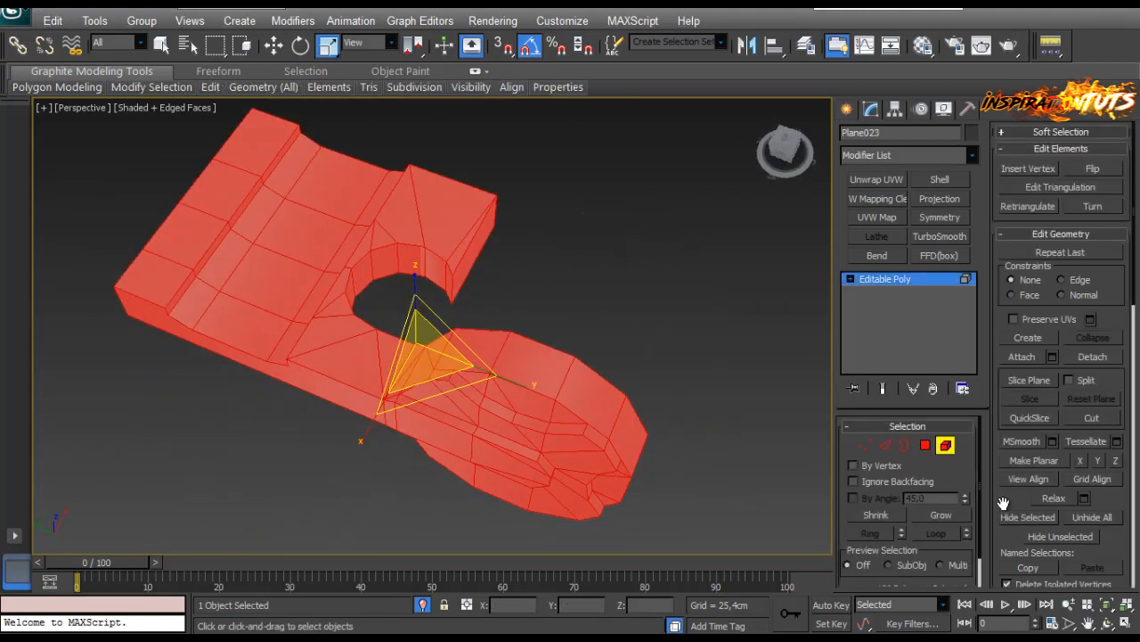
scroll(1004, 505, "down", 5)
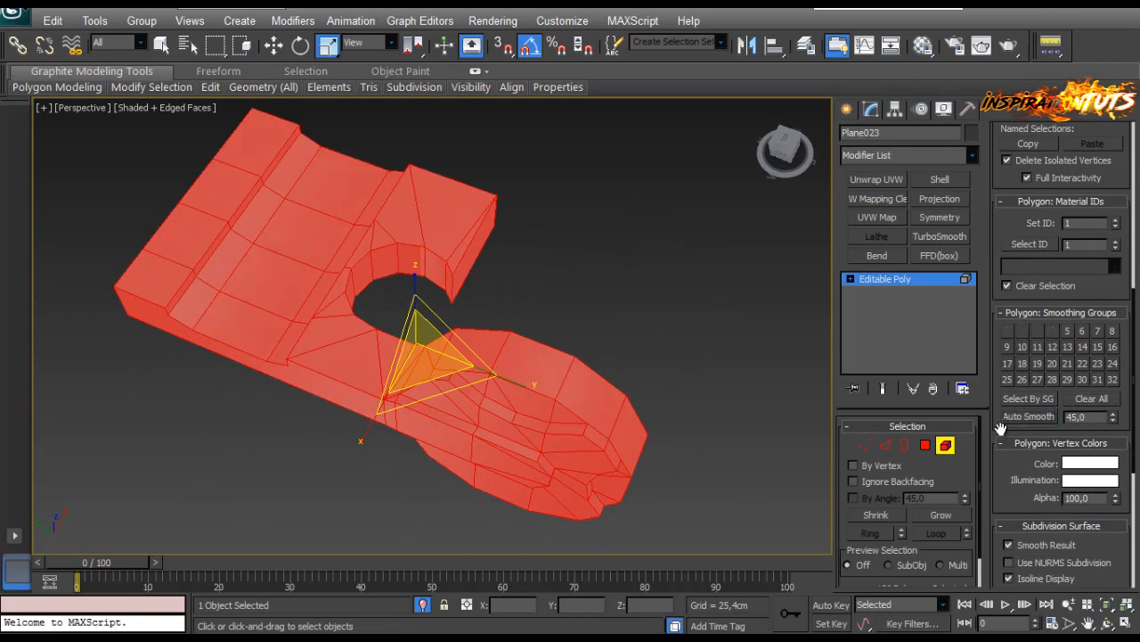
key("5")
left_click(421, 605)
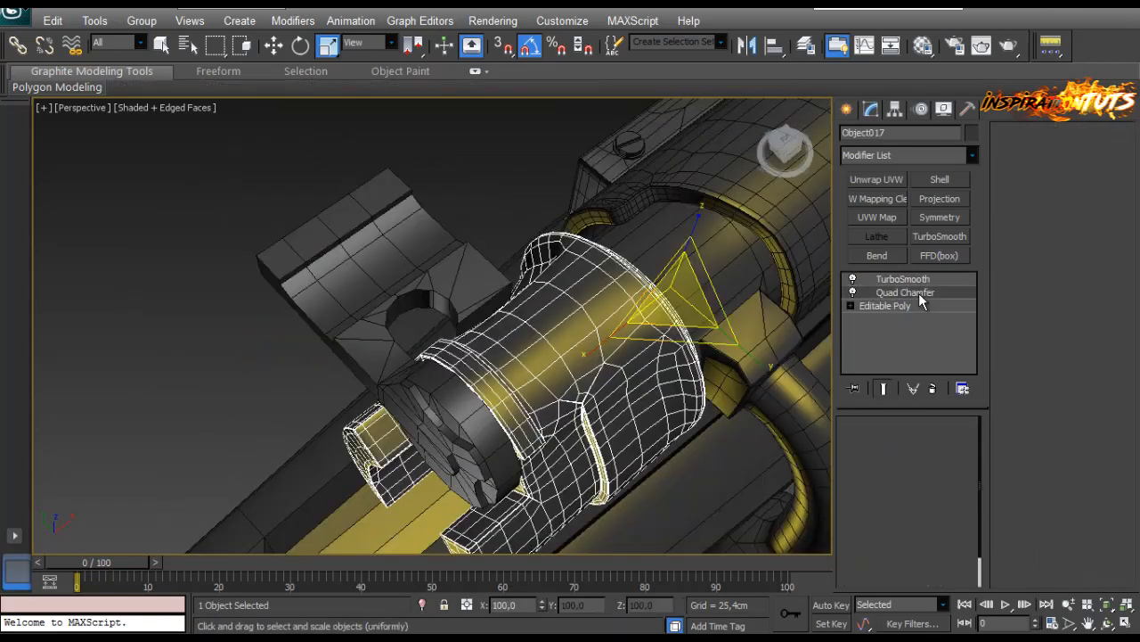
Copy the Quad Chamfer modifier from the neighbouring cylindrical body and paste it onto the Plane023 part.
right_click(922, 301)
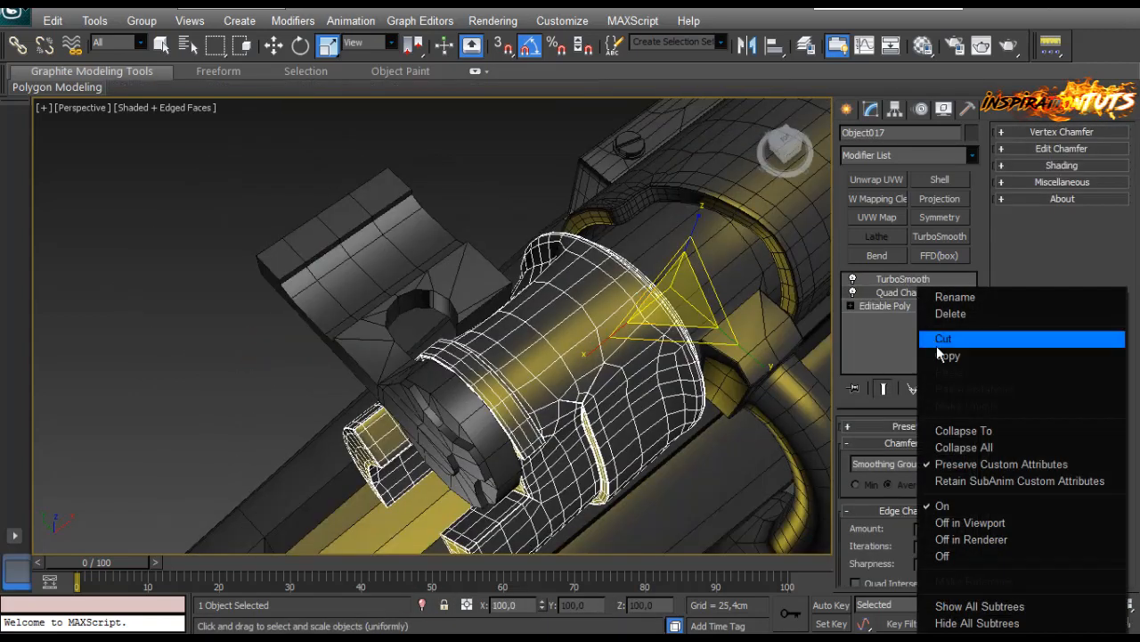
left_click(926, 335)
left_click(330, 258)
right_click(888, 333)
left_click(900, 344)
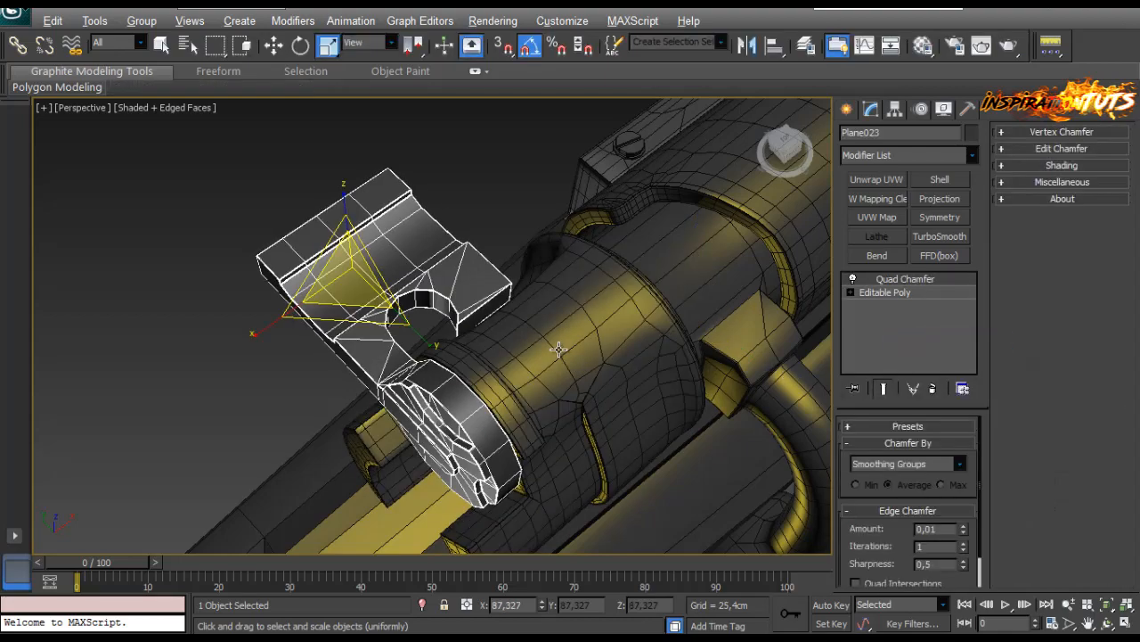
middle_click_drag(559, 351, 722, 418, "alt")
middle_click_drag(591, 482, 623, 404, "alt")
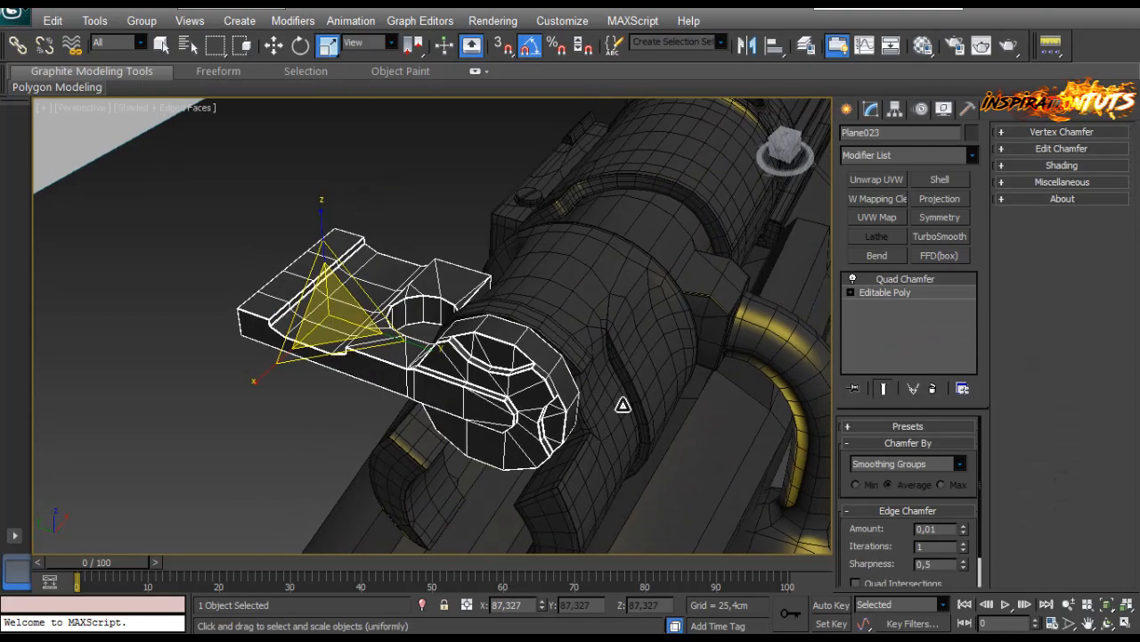
Add a TurboSmooth modifier to the Plane023 part and inspect the smoothed surface without edged faces.
left_click(947, 238)
left_click(414, 214)
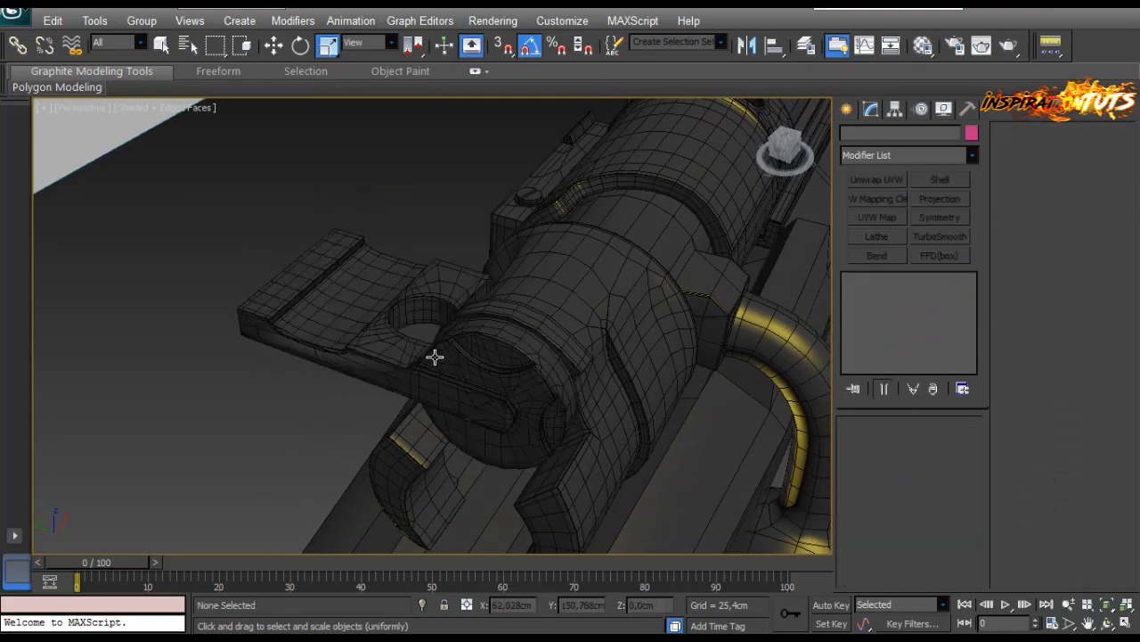
left_click(371, 367)
key("F4")
middle_click_drag(369, 382, 295, 281, "alt")
key("F4")
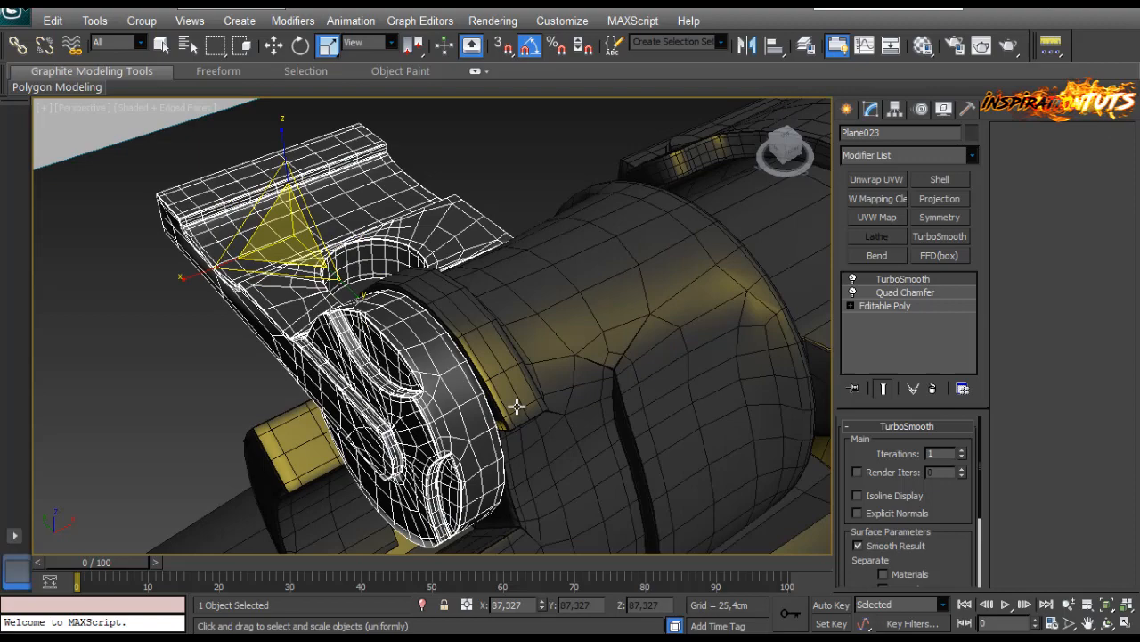
Select the vertices of the arm's notched end plate in the base mesh and scale them down uniformly.
left_click(882, 306)
left_click(867, 444)
middle_click_drag(423, 306, 386, 340, "alt")
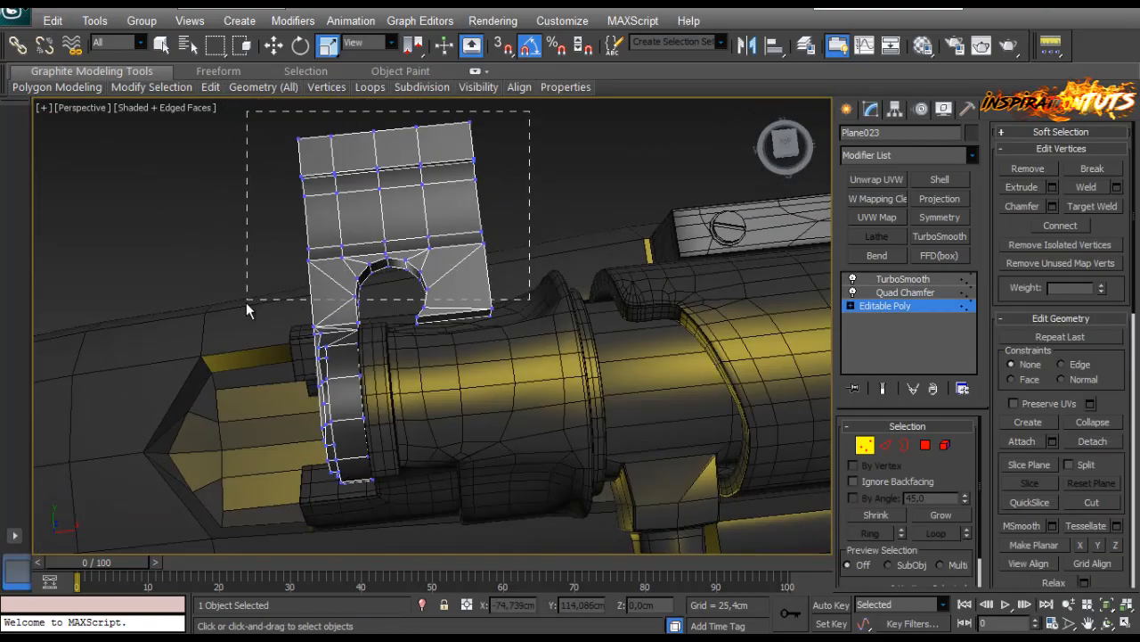
left_click_drag(245, 302, 246, 302)
middle_click_drag(394, 193, 488, 304, "alt")
scroll(487, 304, "up", 3)
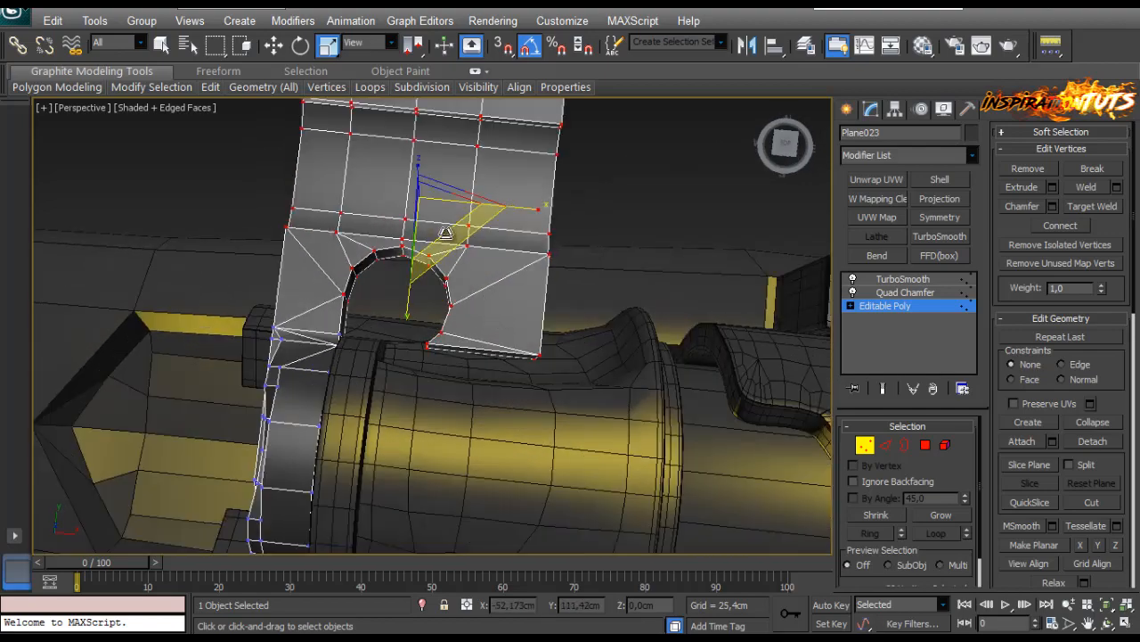
left_click_drag(445, 232, 407, 253)
Shift the scaled plate vertices along X to line up the plate's outer edge with the disc's outer side in Top view.
key("w")
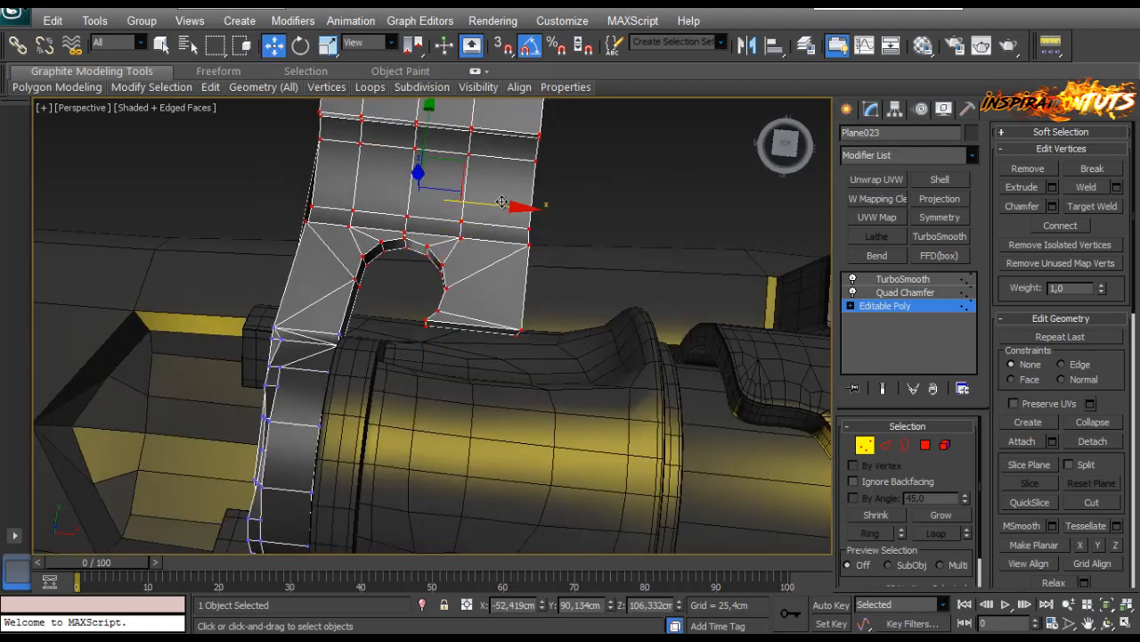
left_click_drag(504, 204, 495, 204)
key("t")
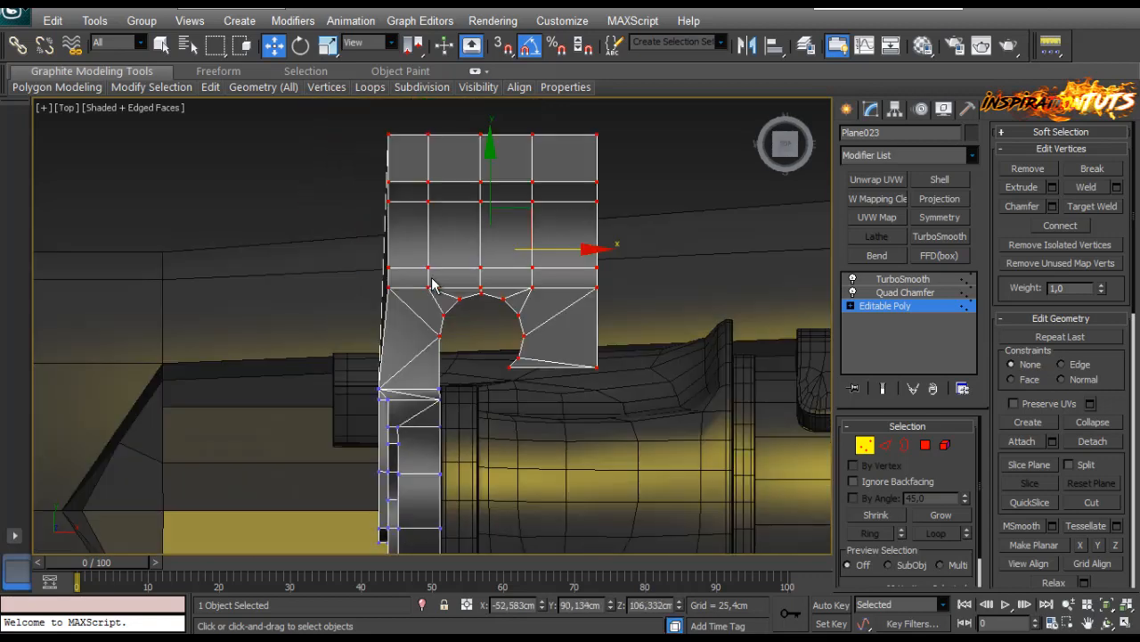
left_click_drag(500, 262, 497, 262)
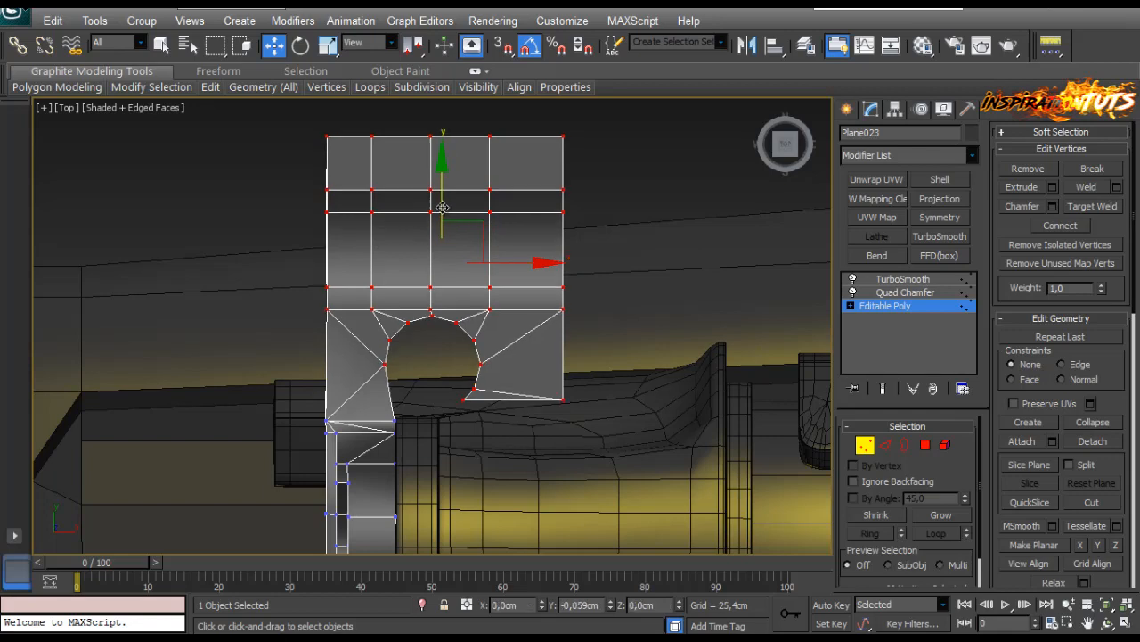
scroll(462, 279, "down", 5)
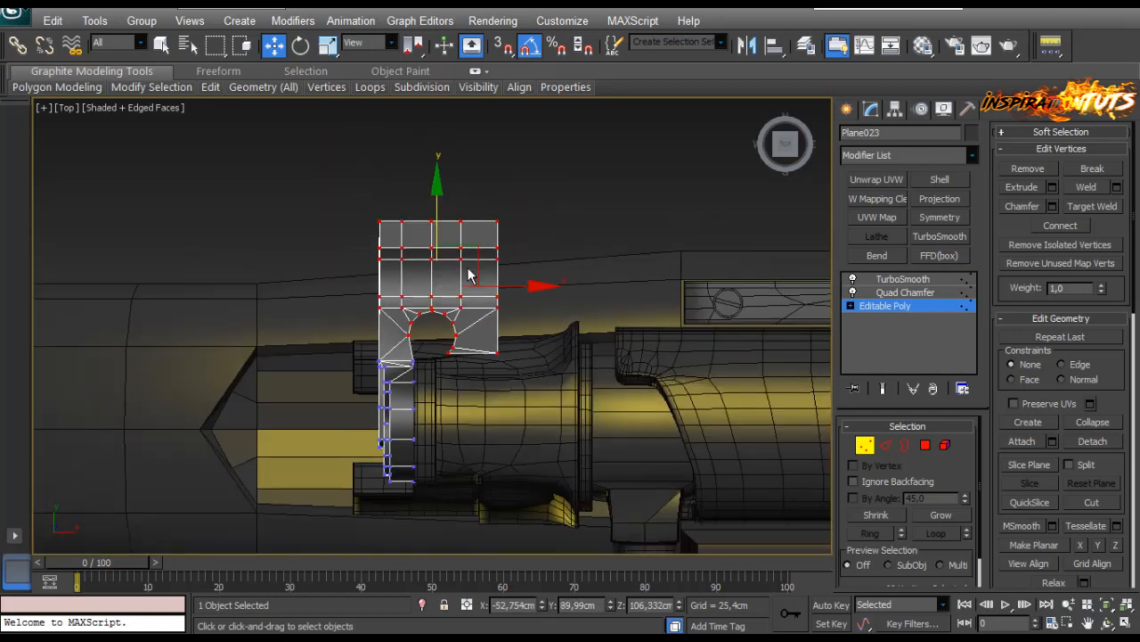
Scale the plate vertices down further, realign them with the disc's outer side along X, and move them closer to the disc along Y.
key("r")
left_click_drag(504, 270, 500, 287)
key("w")
middle_click_drag(433, 304, 434, 294)
scroll(434, 294, "up", 2)
left_click_drag(496, 271, 481, 274)
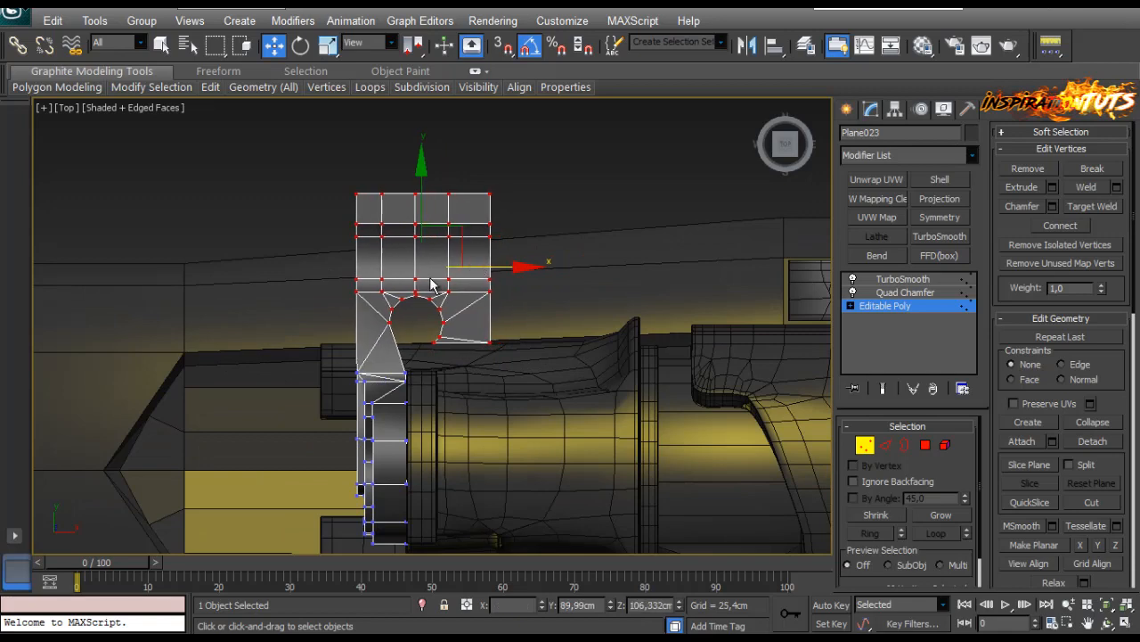
left_click_drag(423, 205, 418, 223)
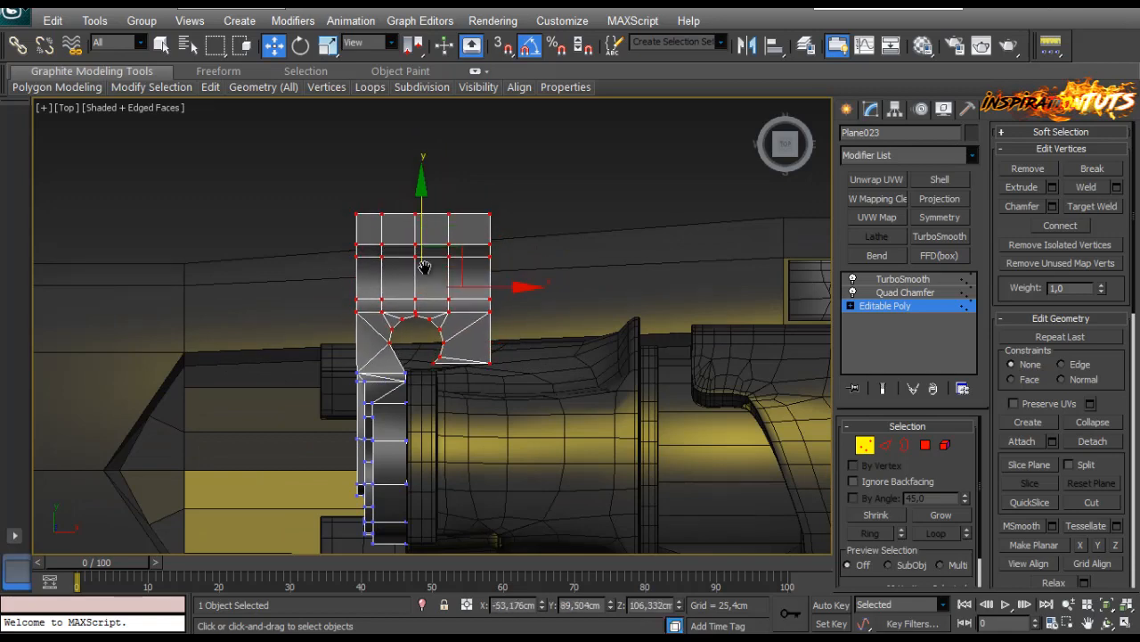
Widen the end plate by moving all its vertices except the outermost column along X, away from the outer edge.
middle_click_drag(424, 267, 522, 300)
scroll(522, 300, "up", 3)
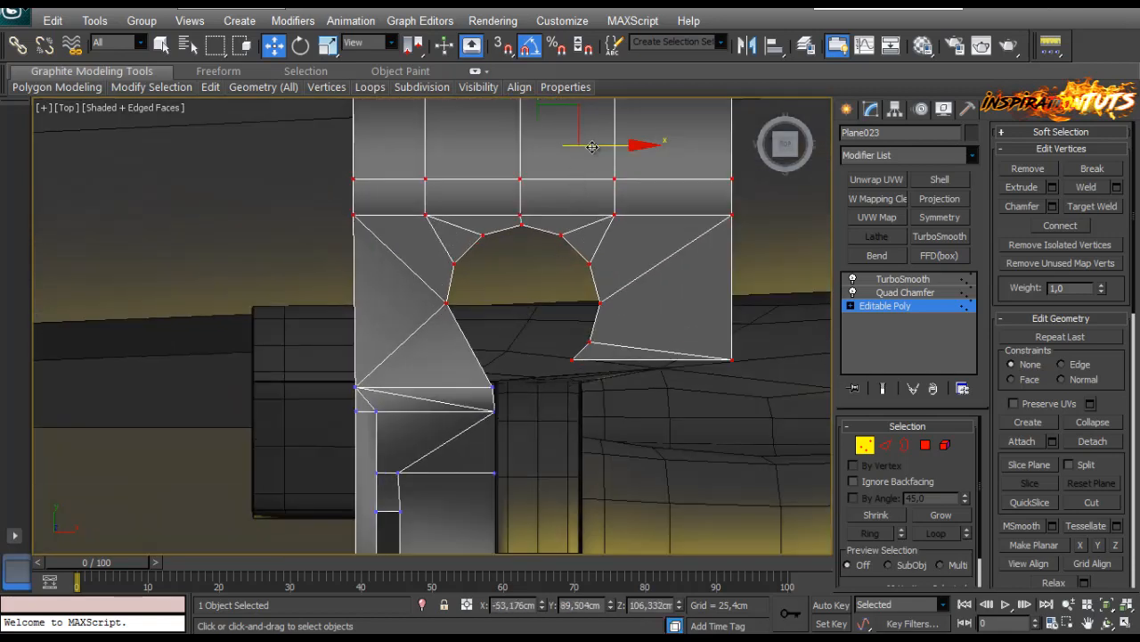
scroll(592, 147, "down", 4)
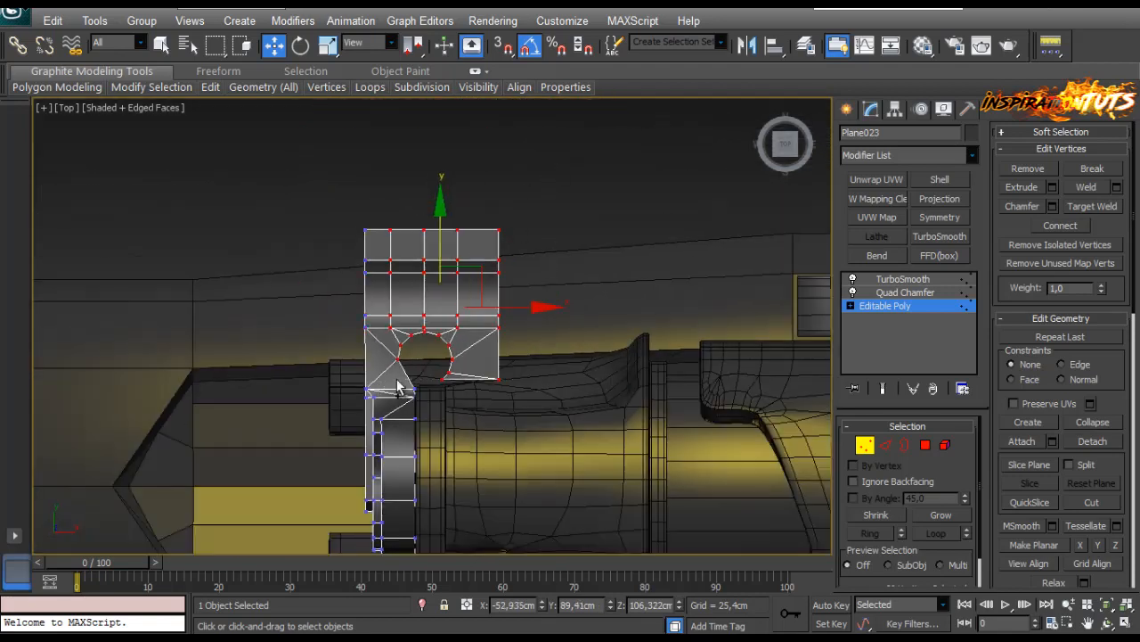
scroll(450, 358, "up", 2)
left_click_drag(499, 301, 517, 310)
left_click(424, 373)
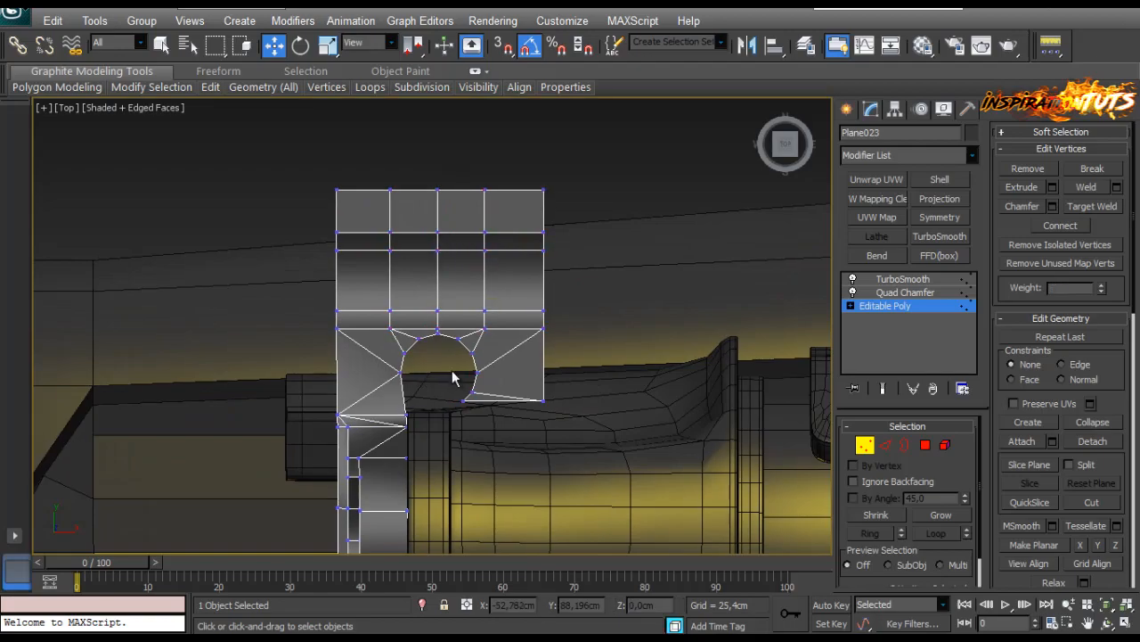
Reselect the whole end plate's vertices and scale the plate down, fine-tuning its size in the XY plane from Top view.
key("p")
key("z")
middle_click_drag(444, 366, 456, 443, "alt")
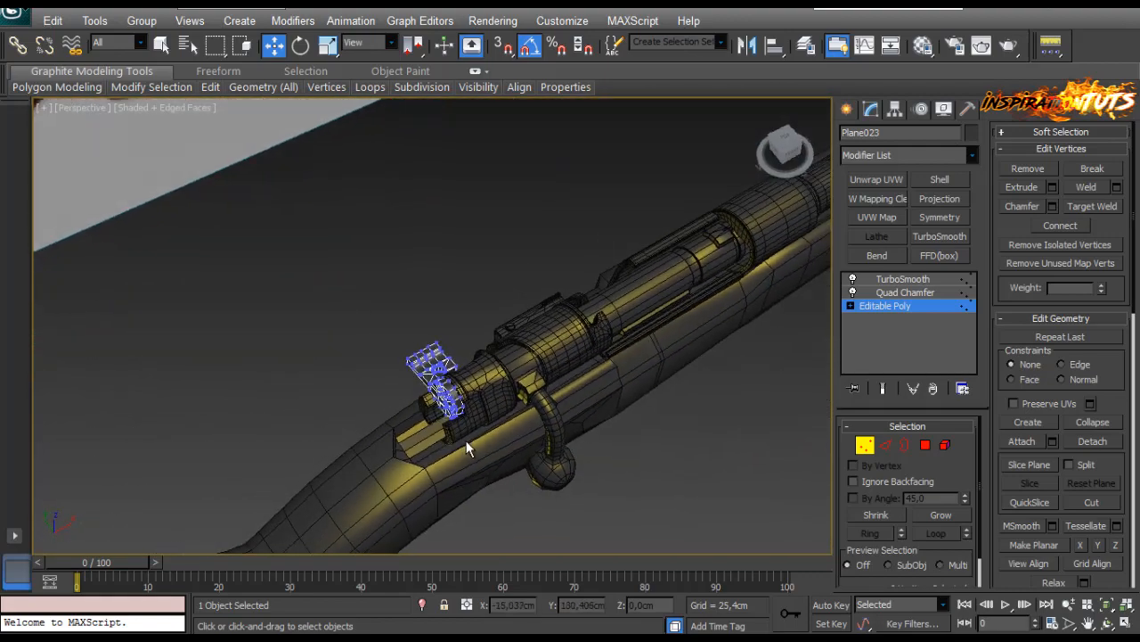
key("z")
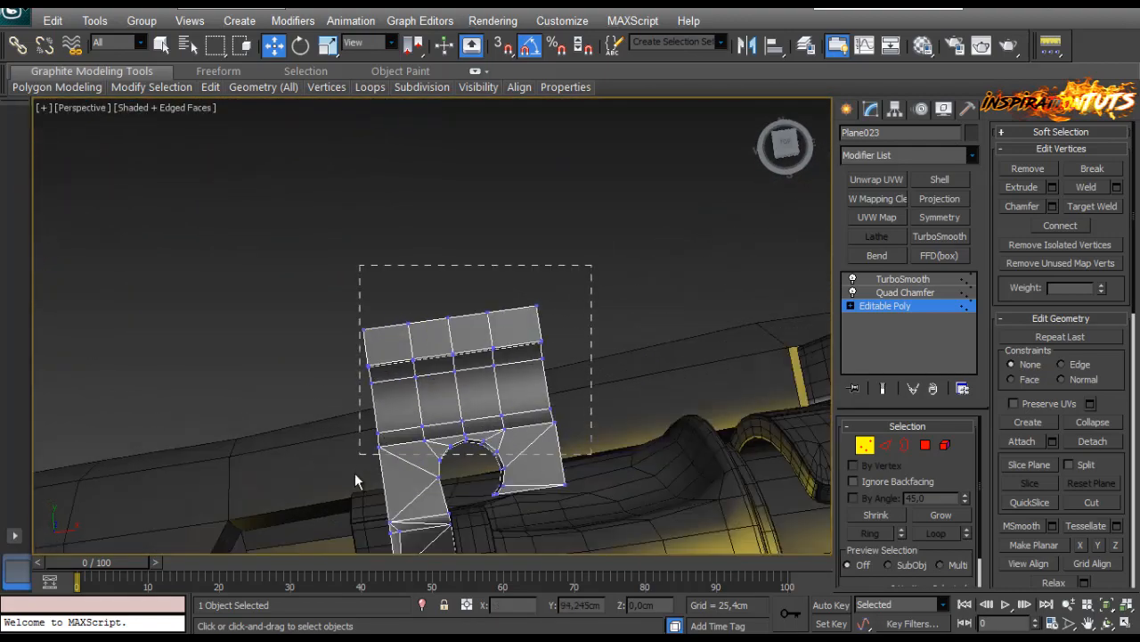
middle_click_drag(439, 491, 456, 416)
key("r")
key("t")
scroll(472, 383, "up", 7)
scroll(497, 334, "down", 9)
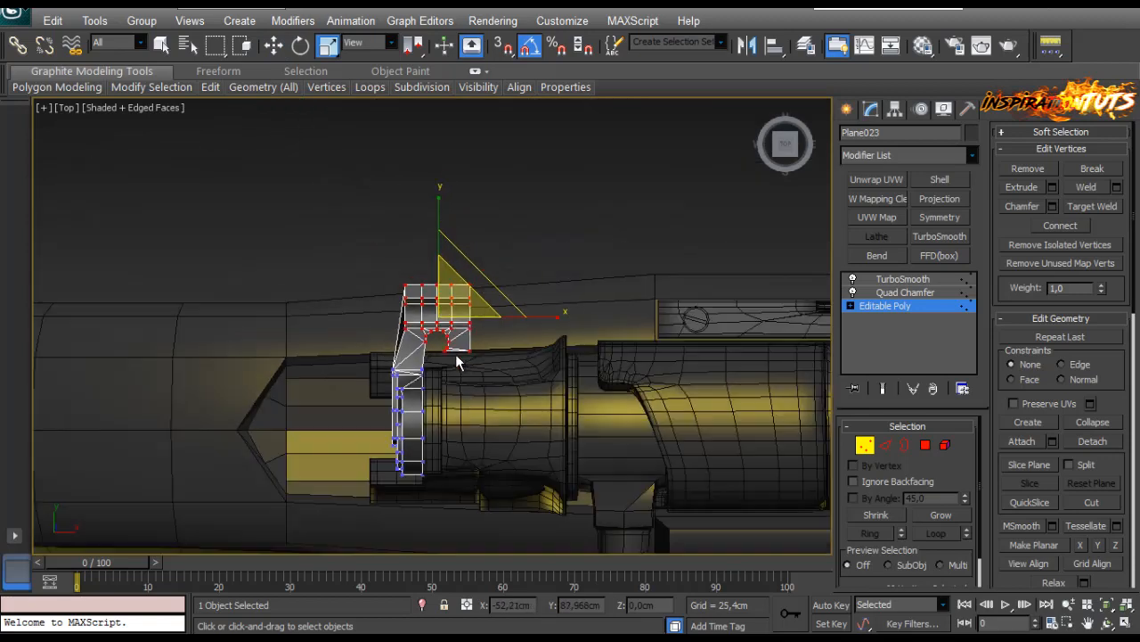
scroll(454, 355, "up", 2)
middle_click_drag(459, 330, 462, 289)
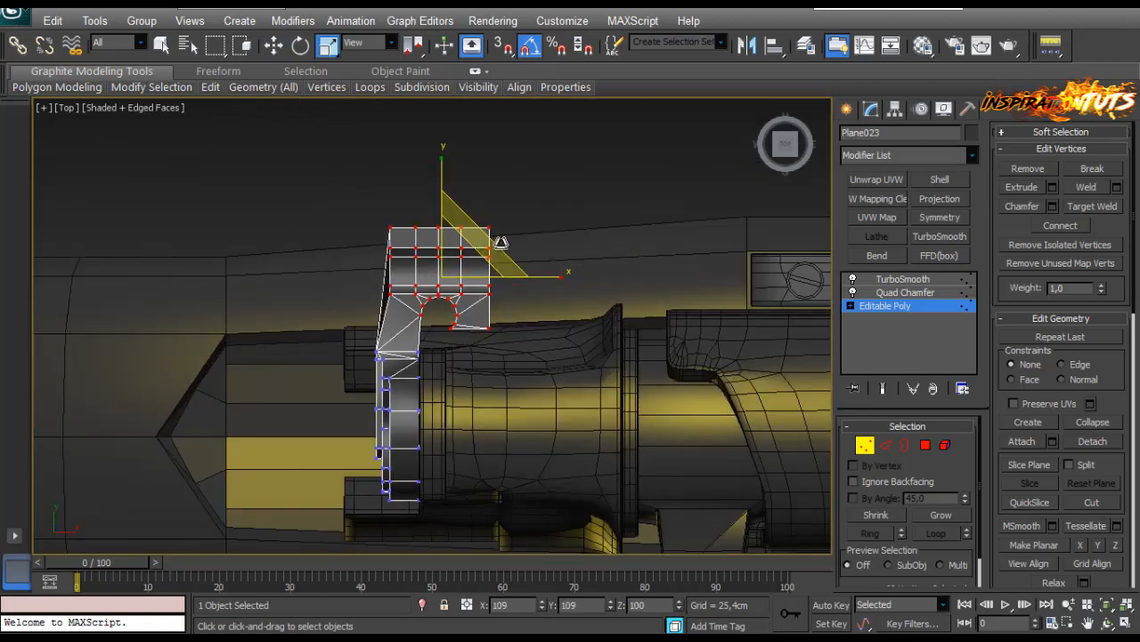
Realign the plate's outer edge with the disc's side, widen the plate by shifting its other vertex columns along X, and nudge them toward the disc.
key("w")
scroll(436, 312, "up", 5)
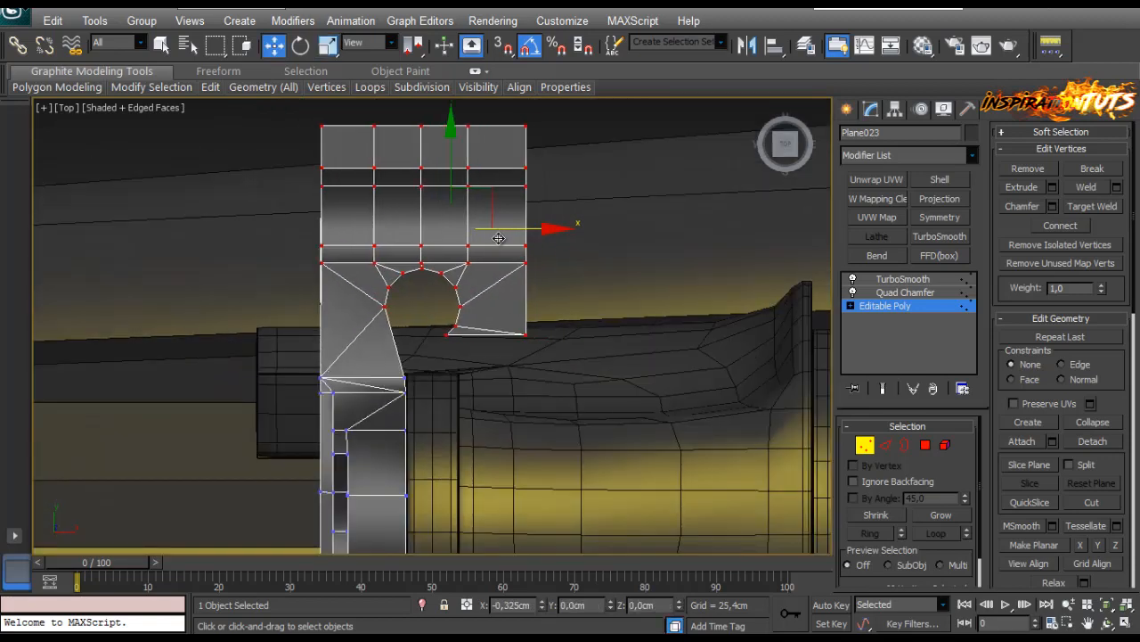
scroll(464, 306, "down", 3)
scroll(573, 169, "up", 2)
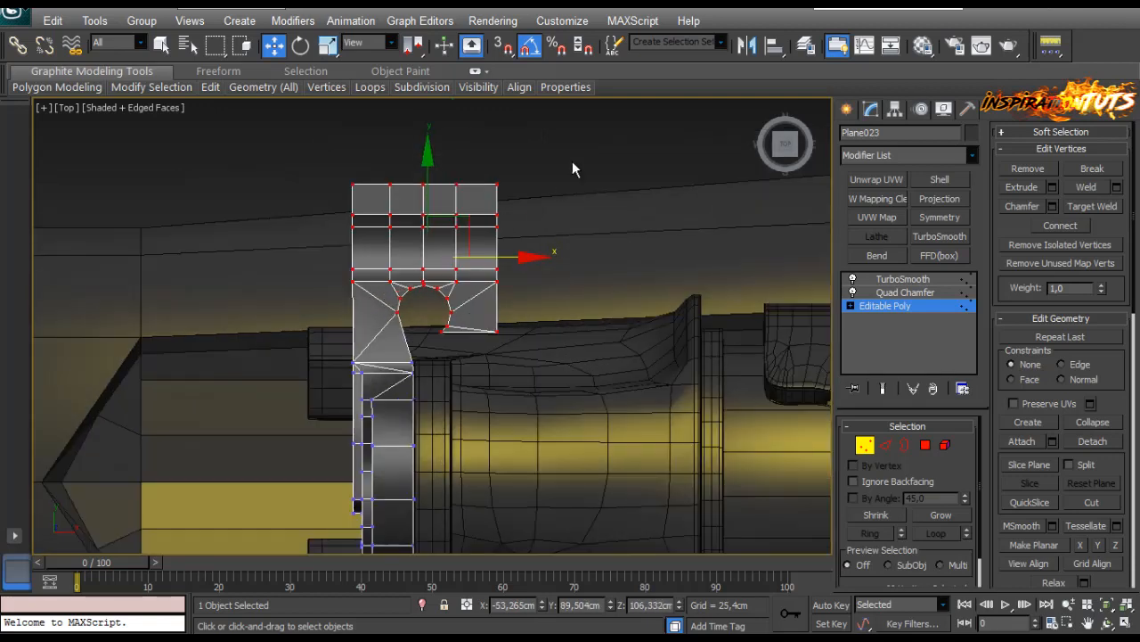
left_click_drag(497, 263, 511, 268)
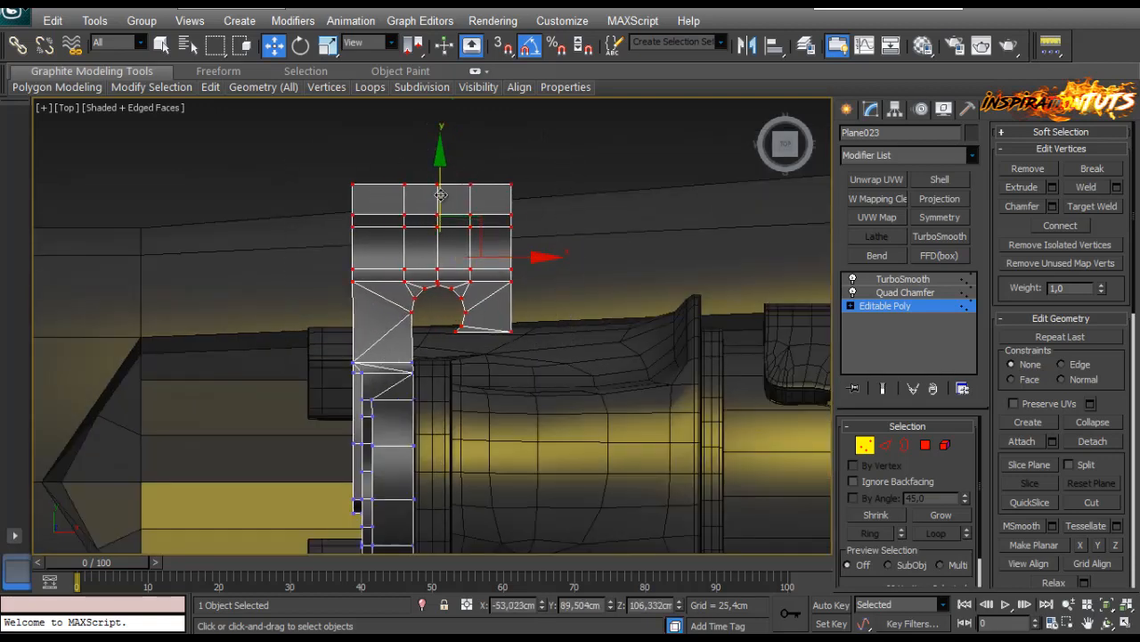
scroll(452, 385, "down", 4)
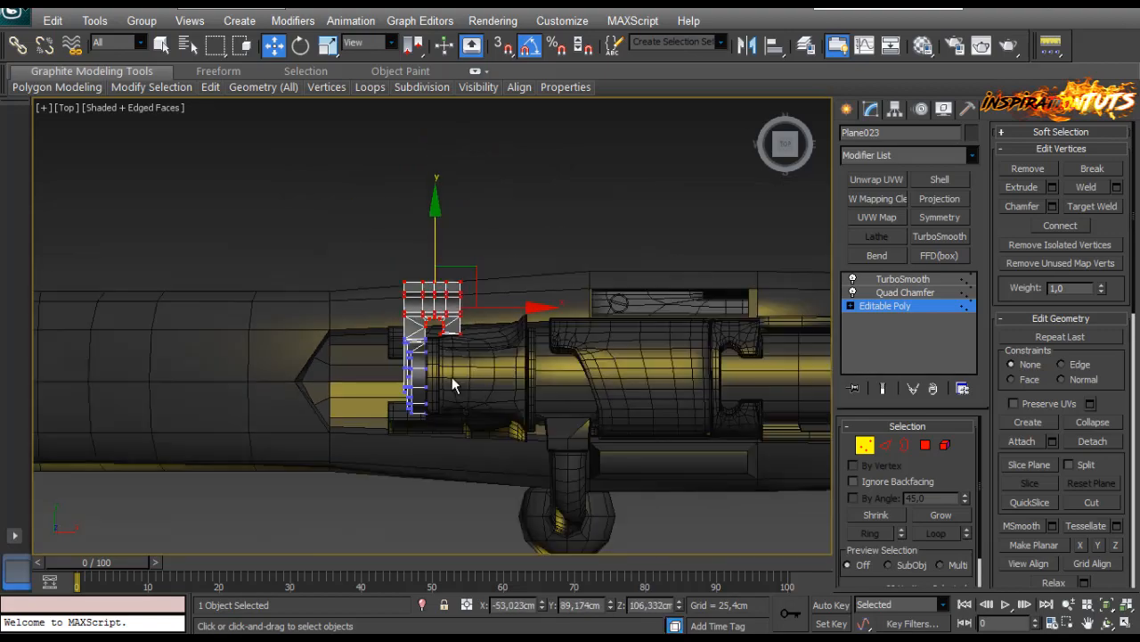
Leave vertex editing and examine the resized lever's smoothed surface in perspective, with edged faces hidden.
key("p")
key("z")
middle_click_drag(436, 392, 666, 390, "alt")
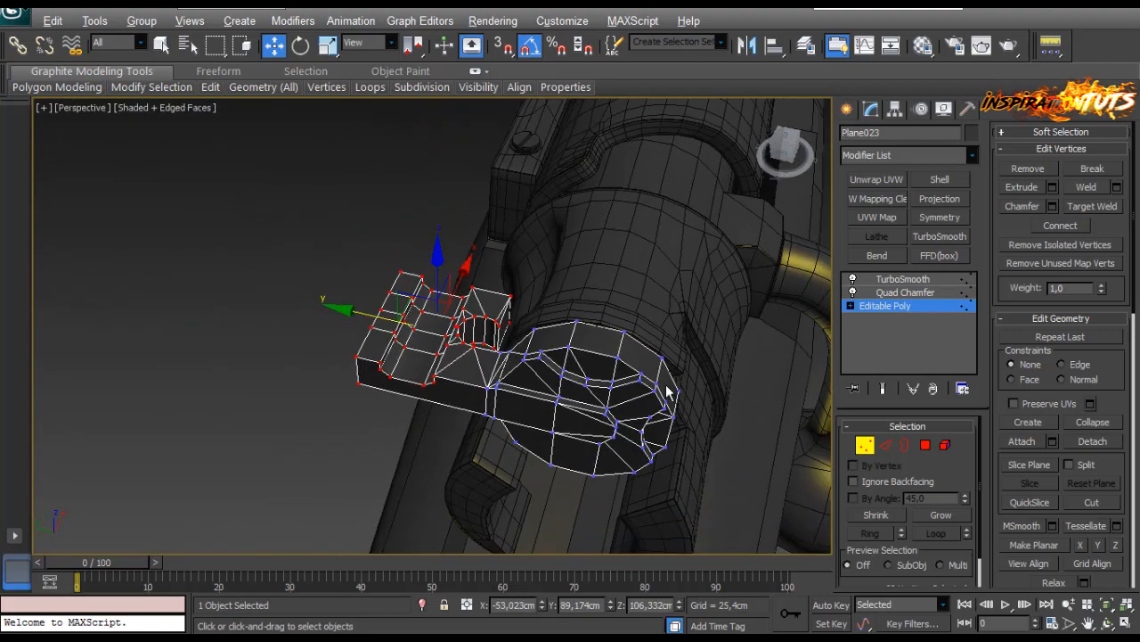
left_click(853, 448)
left_click(292, 386)
middle_click_drag(291, 386, 381, 350, "alt")
left_click_drag(382, 350, 359, 374)
key("F4")
scroll(437, 359, "up", 3)
mouse_move(437, 359)
middle_mouse_down("alt")
mouse_move(525, 401)
mouse_move(423, 364)
mouse_move(427, 416)
mouse_move(365, 391)
middle_mouse_up("alt")
scroll(524, 402, "up", 3)
left_click(428, 415)
Connect the lower outer corner vertex on the arm's side face to the two nearest vertices of the notch profile.
left_click(885, 306)
key("F4")
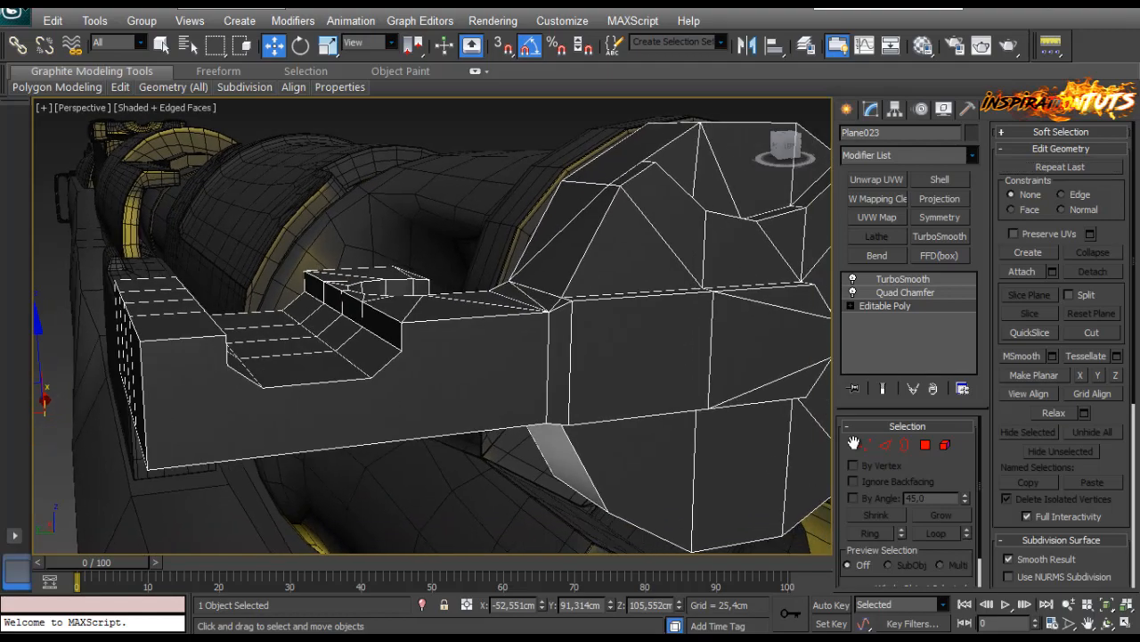
left_click(856, 443)
key("1")
middle_click_drag(538, 407, 239, 383, "alt")
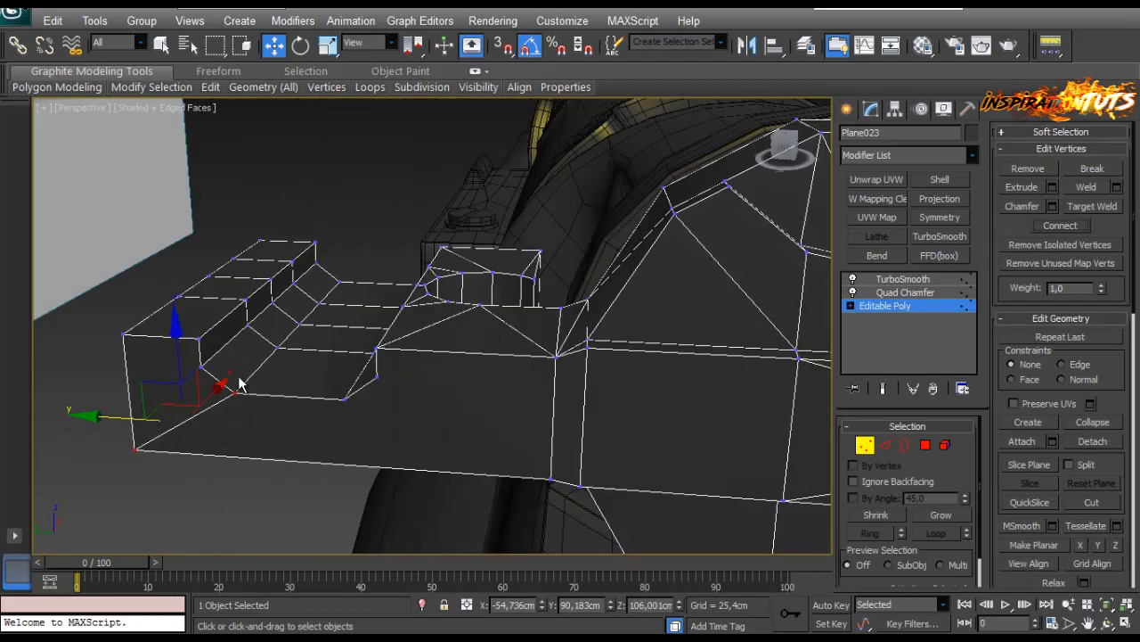
left_click(202, 365)
left_click_drag(98, 416, 178, 491, "ctrl")
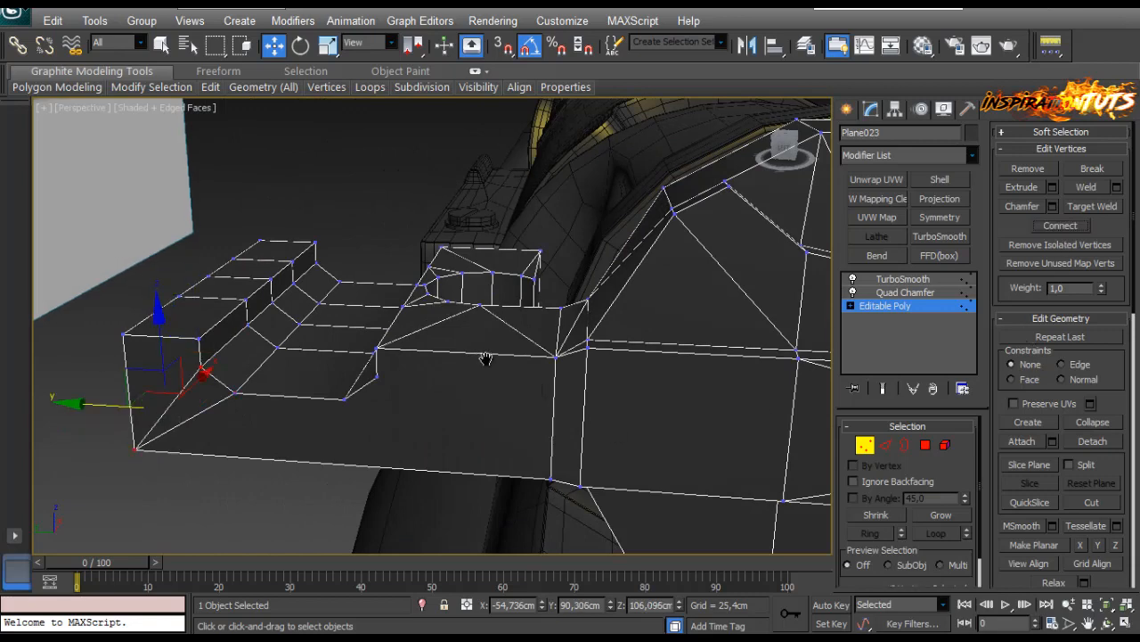
Connect the lower vertex where the arm meets the disc to the two nearest notch vertices, and return to the smoothed result.
middle_click_drag(486, 359, 264, 339)
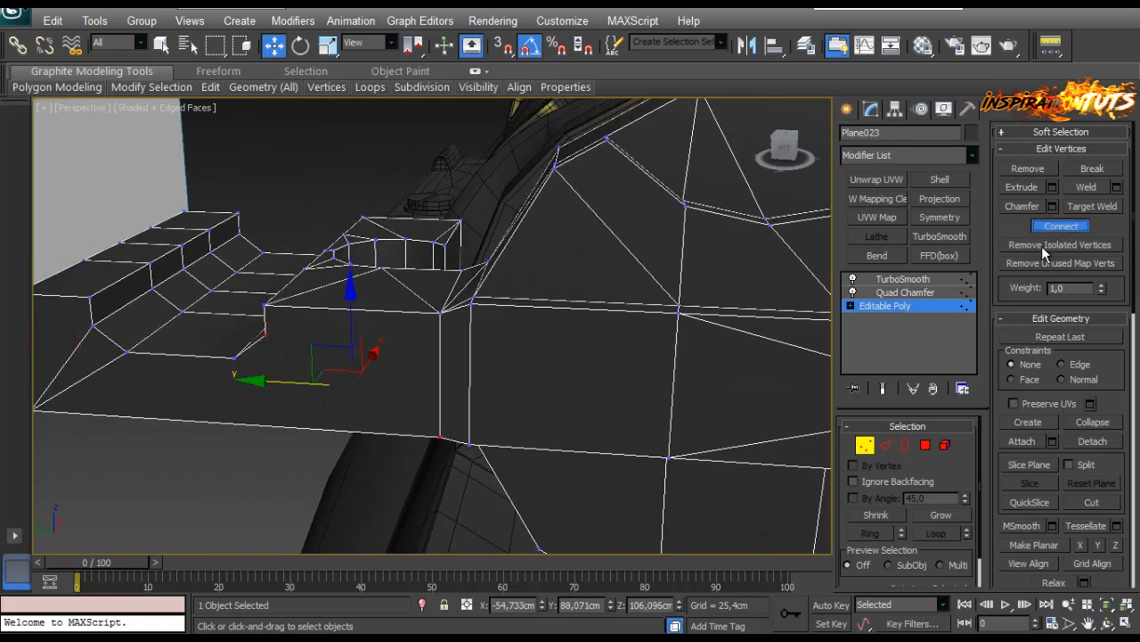
left_click(239, 360)
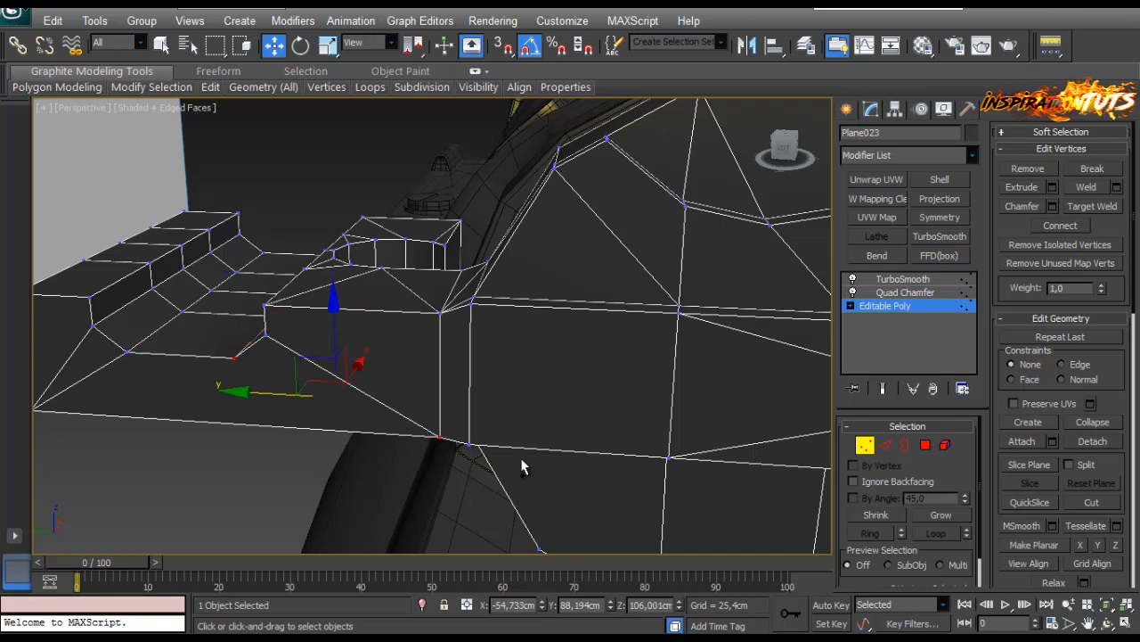
left_click(865, 445)
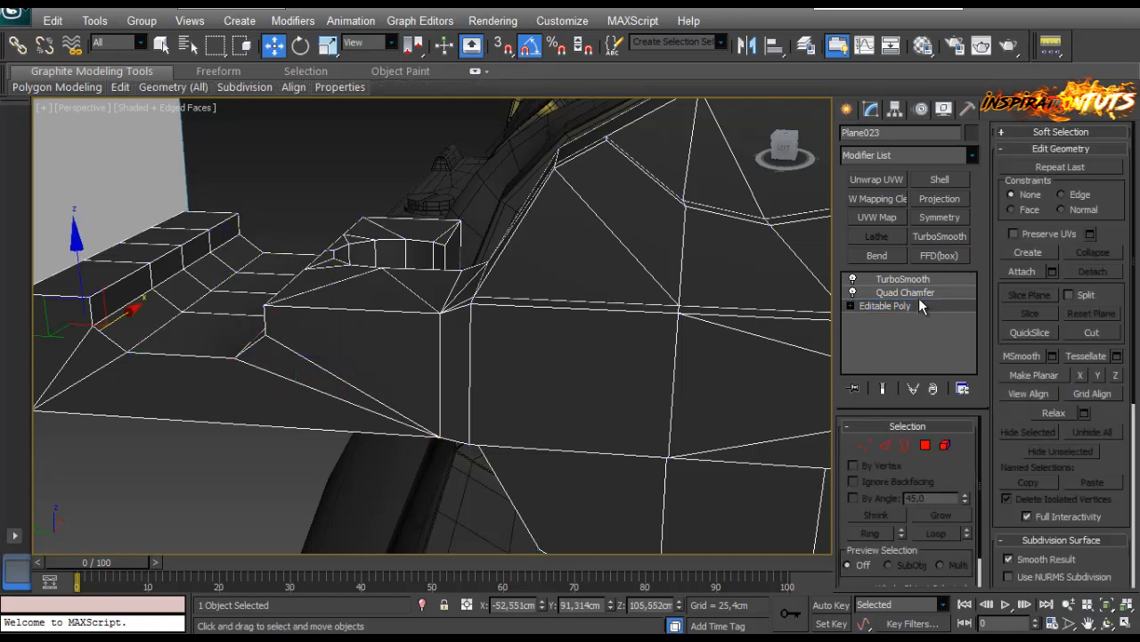
left_click(919, 298)
Examine the smoothed disc face around the central bar's rounded end and compare it with the base mesh topology.
left_click(261, 450)
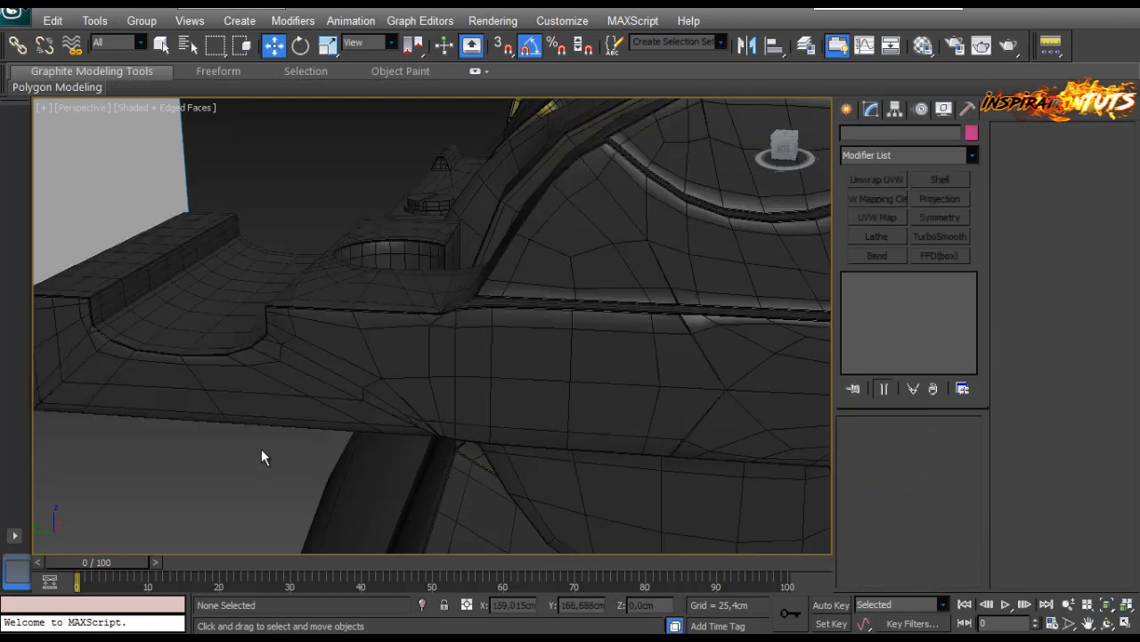
scroll(456, 389, "down", 4)
mouse_move(455, 389)
middle_mouse_down("alt")
mouse_move(577, 390)
mouse_move(520, 377)
mouse_move(654, 442)
mouse_move(550, 387)
mouse_move(535, 367)
mouse_move(543, 338)
mouse_move(473, 374)
mouse_move(499, 407)
mouse_move(489, 406)
mouse_move(476, 349)
mouse_move(452, 335)
middle_mouse_up("alt")
key("F4")
scroll(476, 375, "up", 3)
left_click(471, 383)
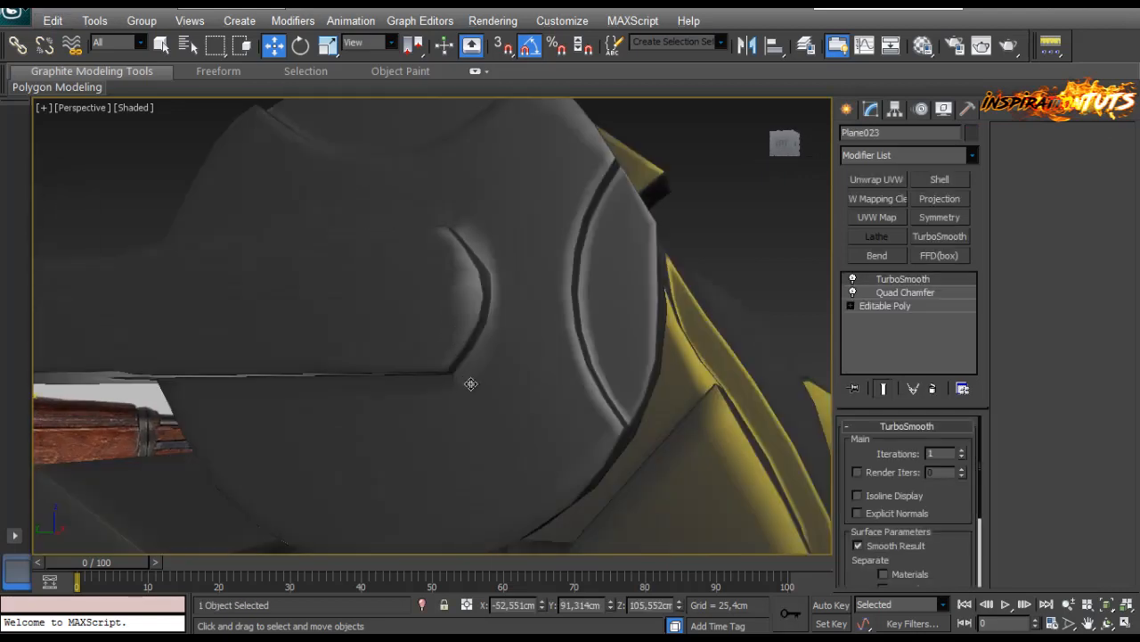
key("F4")
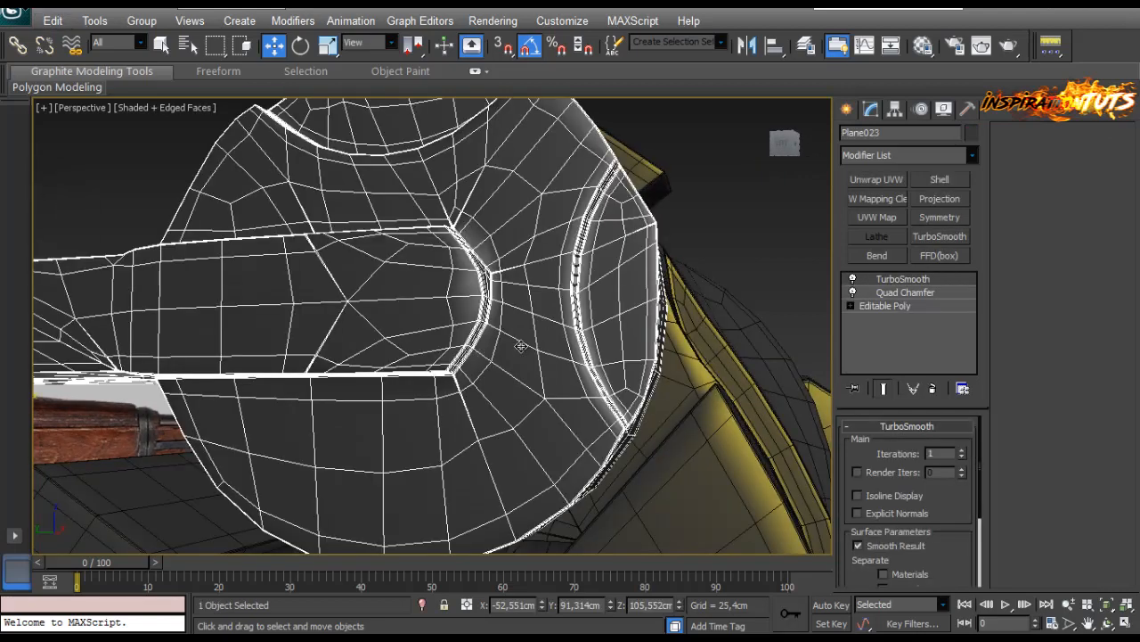
left_click(902, 310)
middle_click_drag(545, 309, 163, 490, "alt")
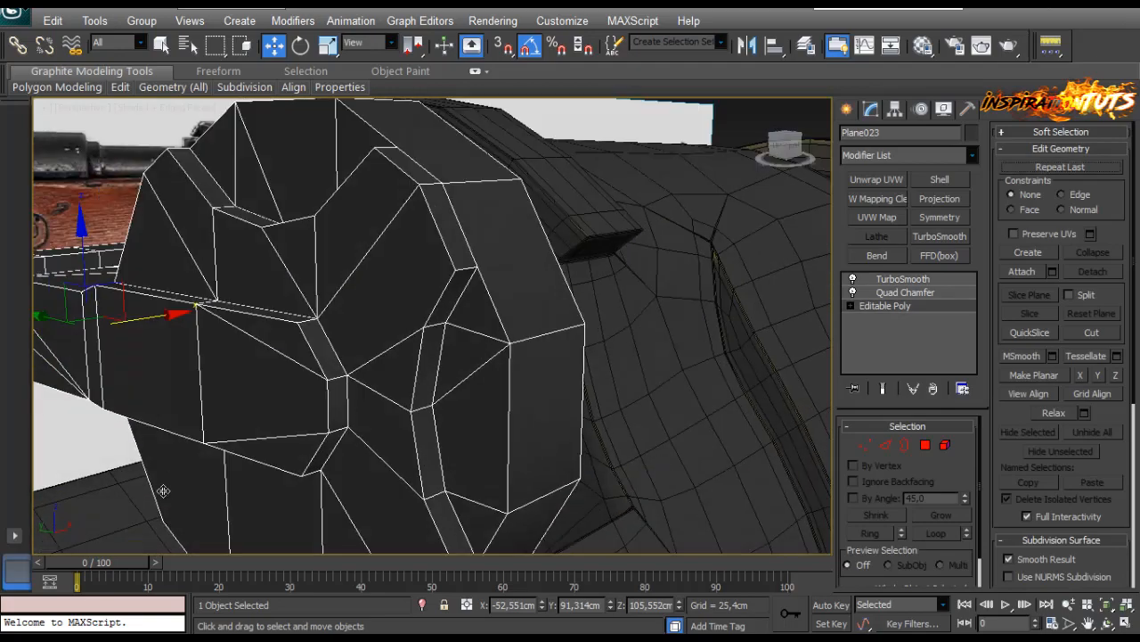
middle_click_drag(405, 423, 491, 427, "alt")
scroll(323, 431, "down", 3)
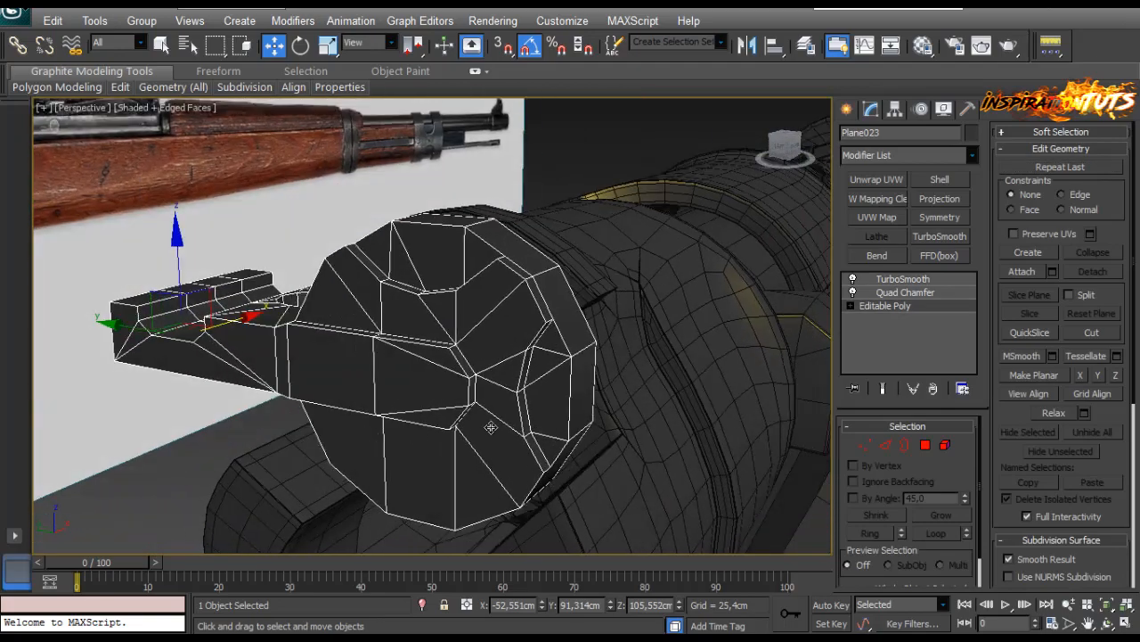
Turn off the TurboSmooth modifier's effect and inspect the Quad Chamfer edges around the central bar's rounded end.
left_click(905, 292)
scroll(459, 354, "up", 5)
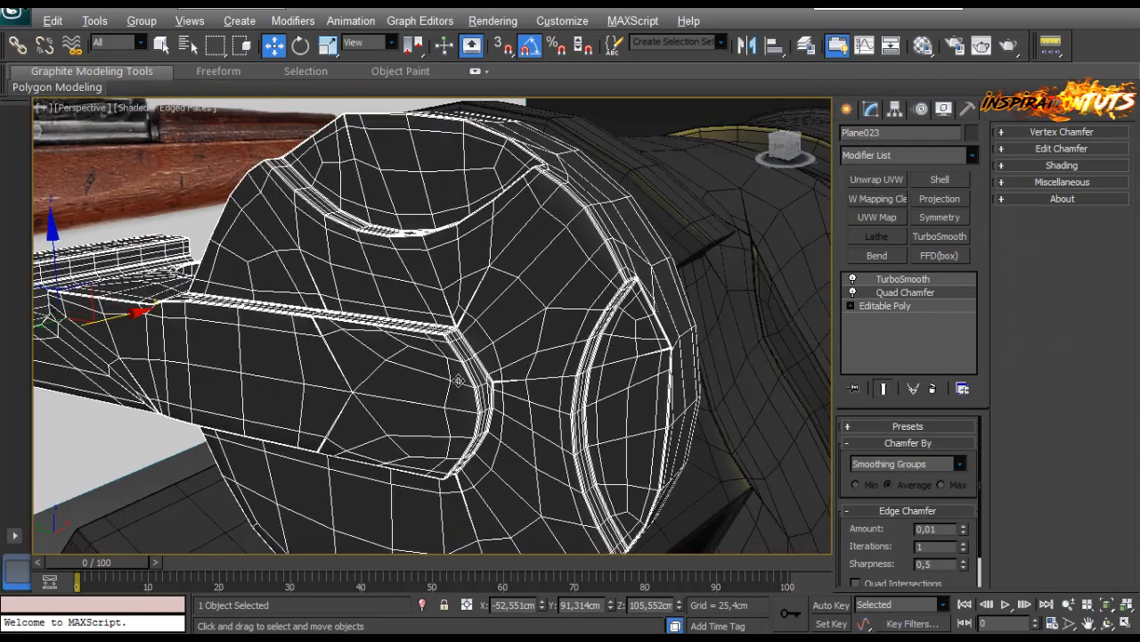
scroll(459, 354, "up", 4)
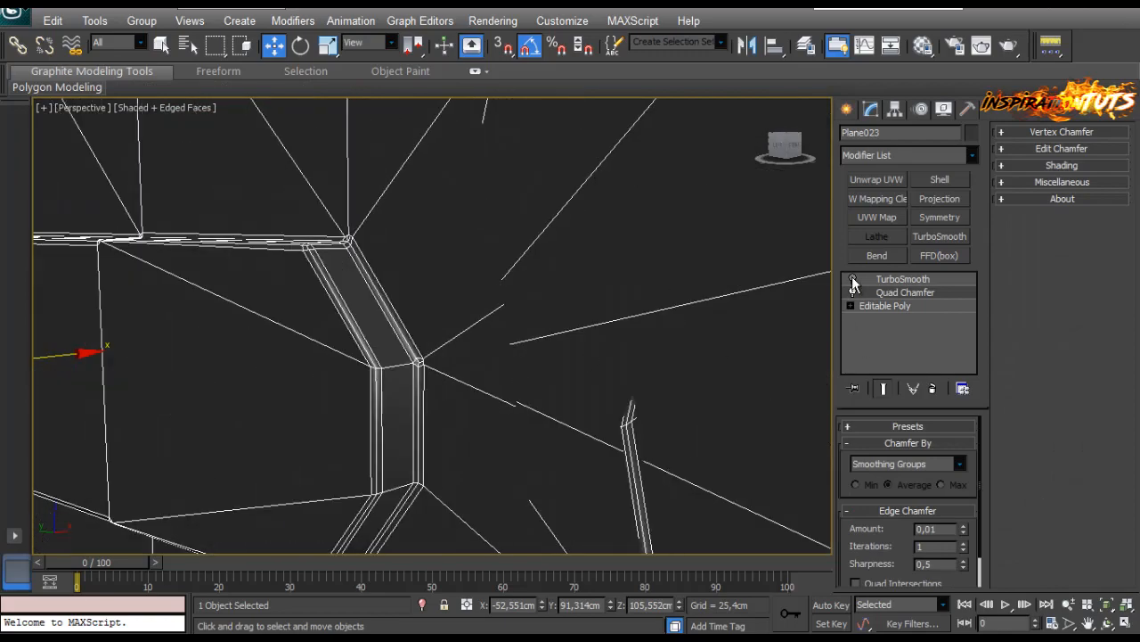
scroll(459, 343, "down", 5)
scroll(440, 364, "up", 5)
scroll(441, 364, "down", 6)
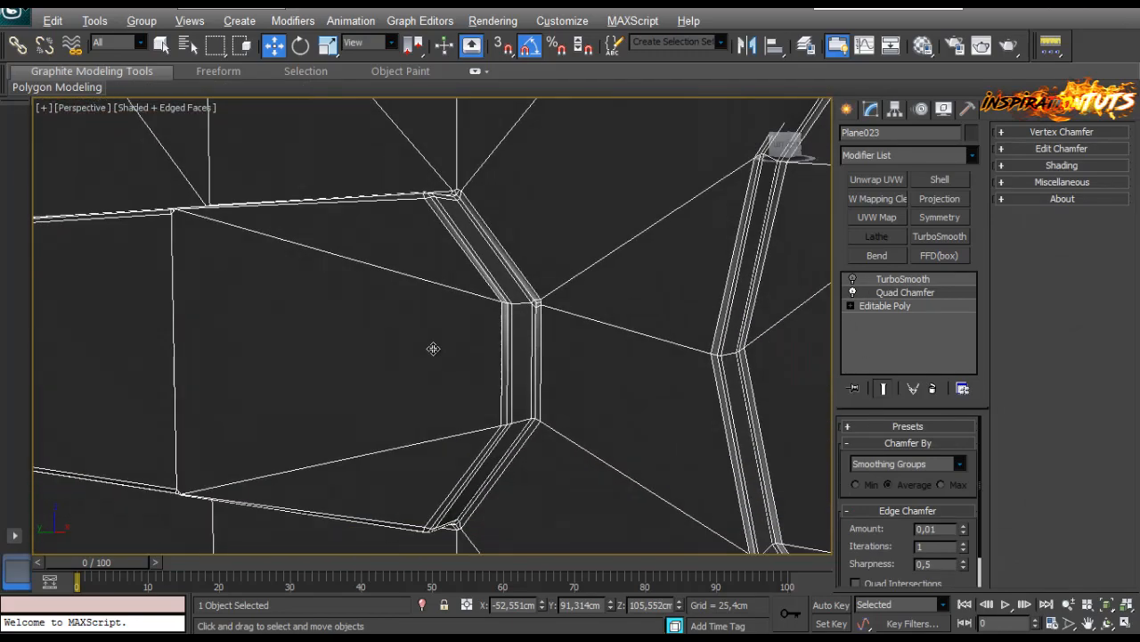
middle_click_drag(420, 347, 890, 312, "alt")
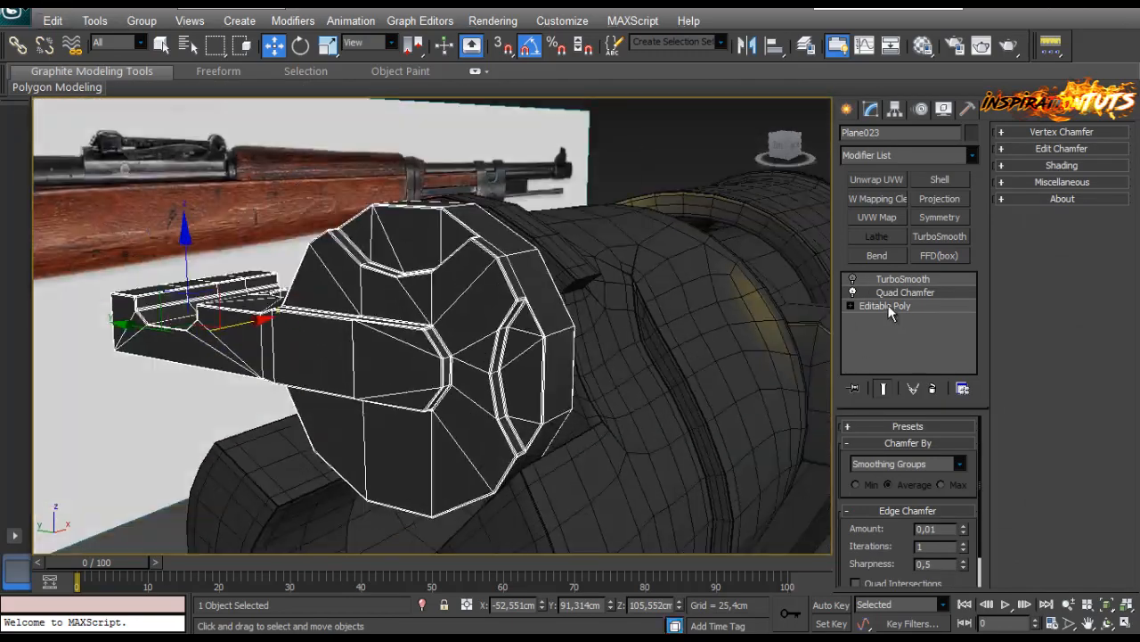
Turn the lever's TurboSmooth effect back on, deselect the lever and check it against the surrounding rifle parts.
left_click(853, 278)
left_click(681, 164)
middle_click_drag(535, 258, 603, 353, "alt")
key("F4")
scroll(603, 353, "down", 5)
mouse_move(529, 336)
middle_mouse_down("alt")
mouse_move(489, 347)
mouse_move(456, 336)
mouse_move(511, 428)
mouse_move(547, 386)
mouse_move(476, 389)
middle_mouse_up("alt")
scroll(472, 348, "up", 3)
key("F4")
key("q")
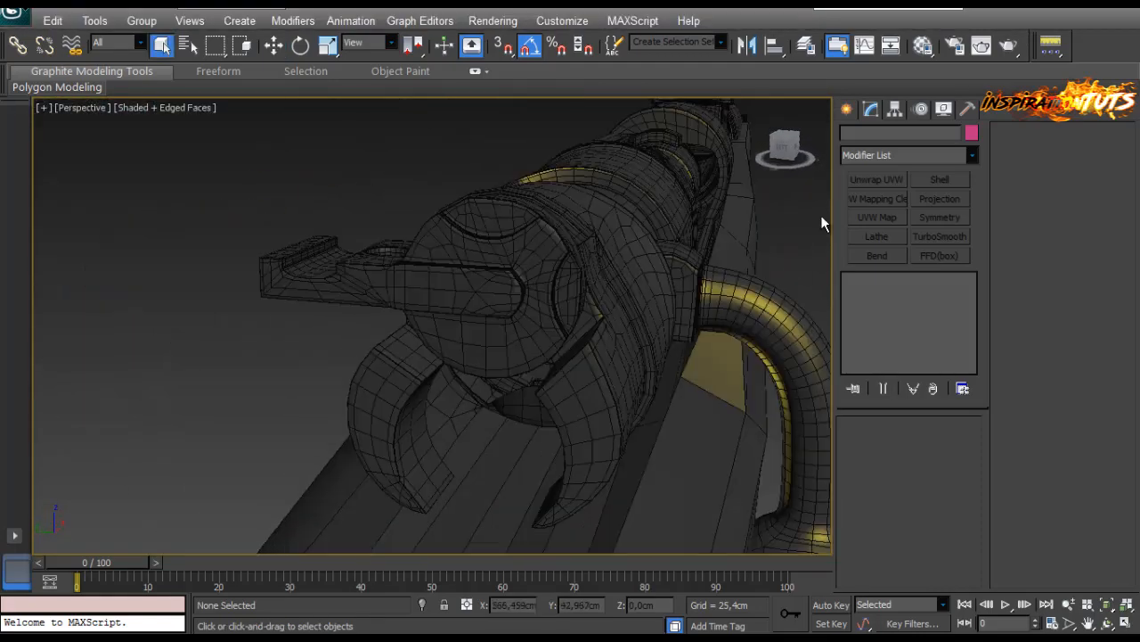
Create a standard primitive cylinder about 1.79 cm in radius on the lever's disc face and set its height to about 1.5 cm.
left_click(847, 109)
left_click(867, 161)
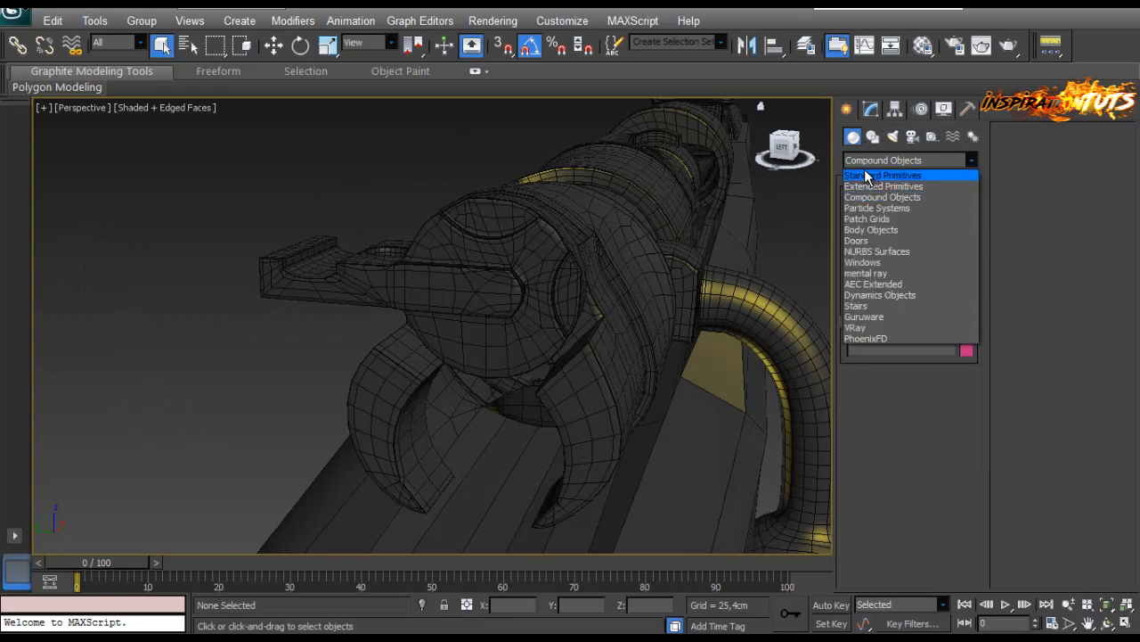
left_click(871, 183)
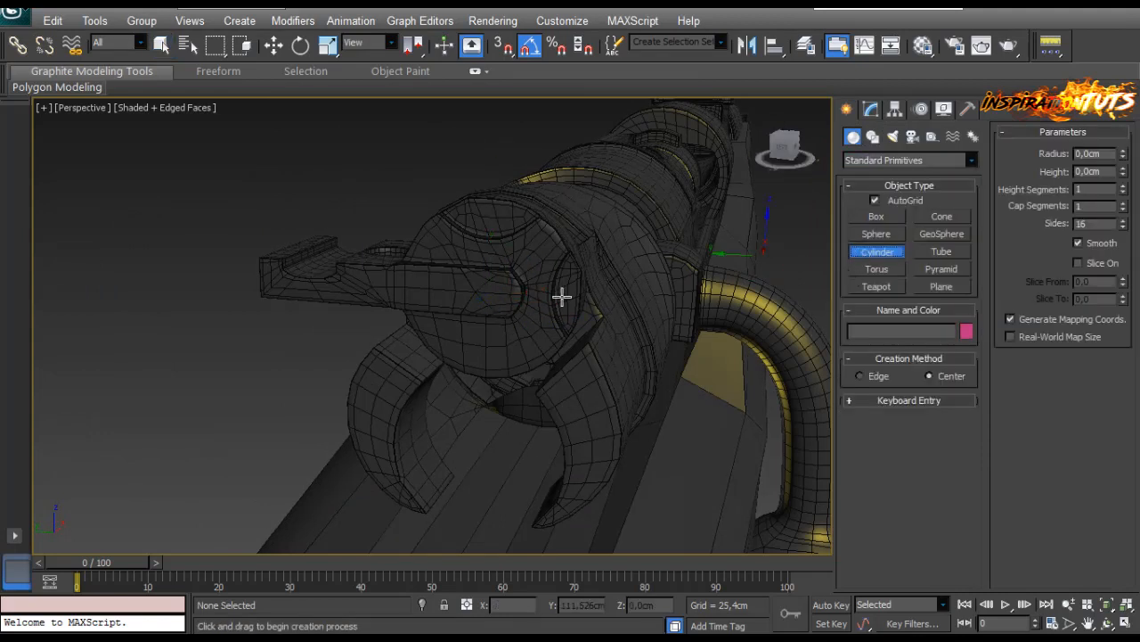
middle_click_drag(483, 296, 532, 335, "alt")
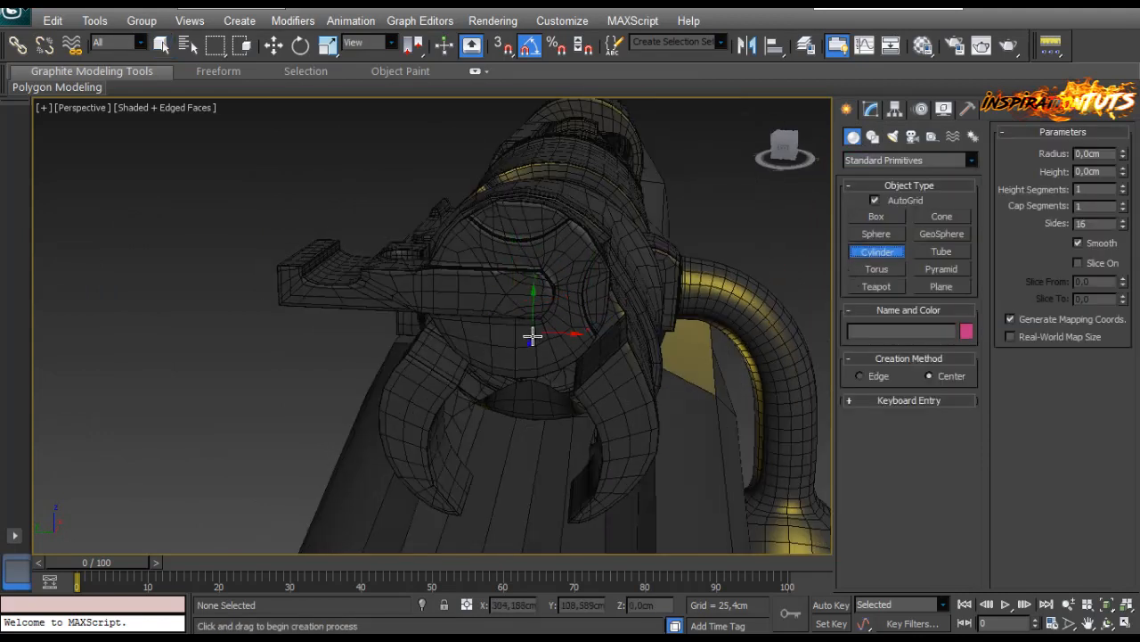
left_click_drag(516, 347, 467, 291)
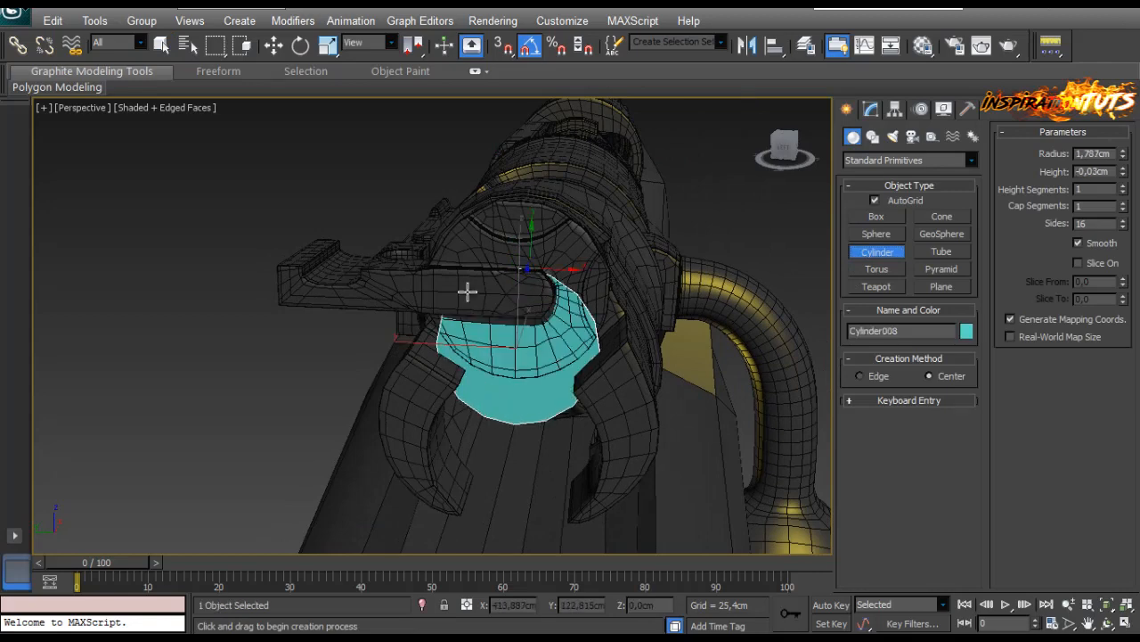
left_click(871, 109)
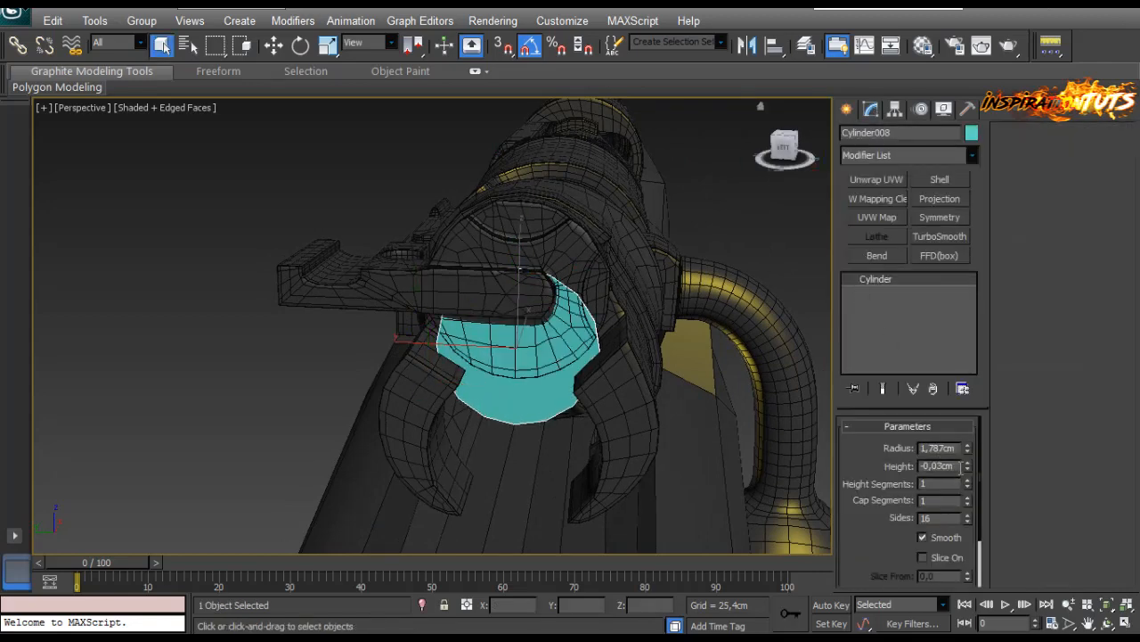
left_click_drag(969, 470, 966, 421)
middle_click_drag(504, 424, 511, 293, "alt")
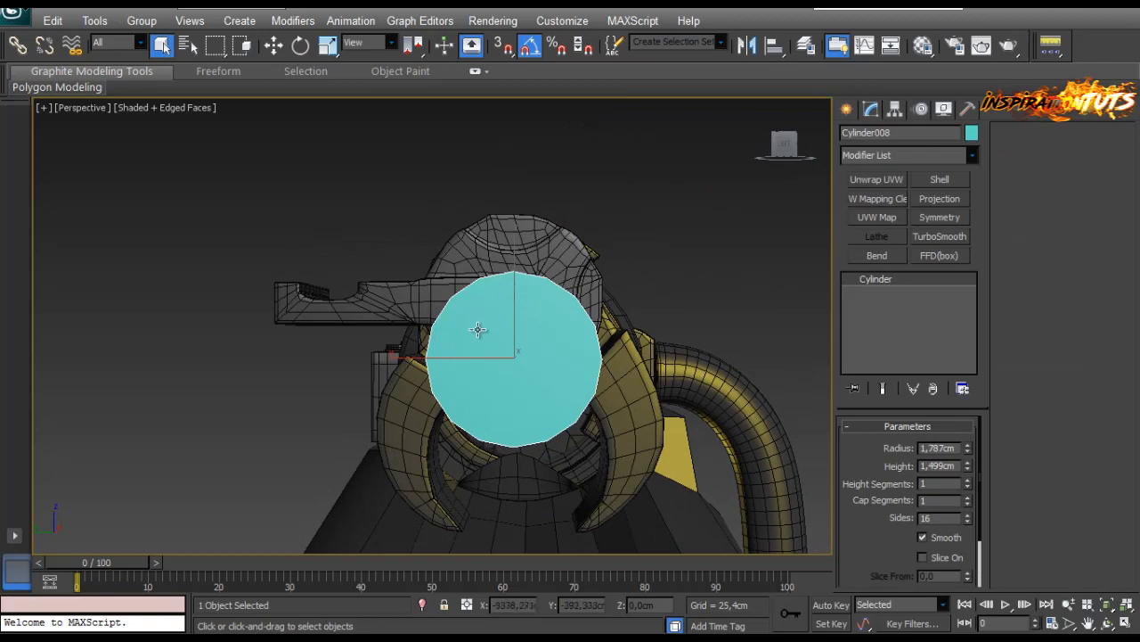
Move the cylinder down about 2.13 cm so it sits below the lever's disc, between the two curved arms.
key("w")
left_click_drag(514, 295, 523, 395)
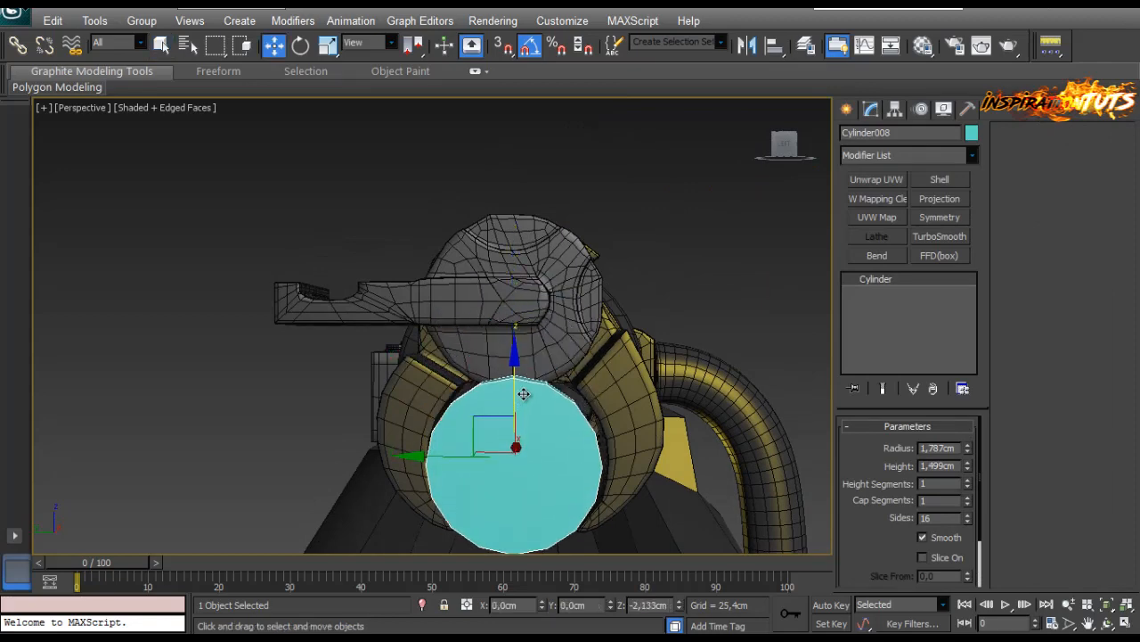
middle_click_drag(522, 395, 491, 408, "alt")
left_click_drag(491, 408, 489, 408)
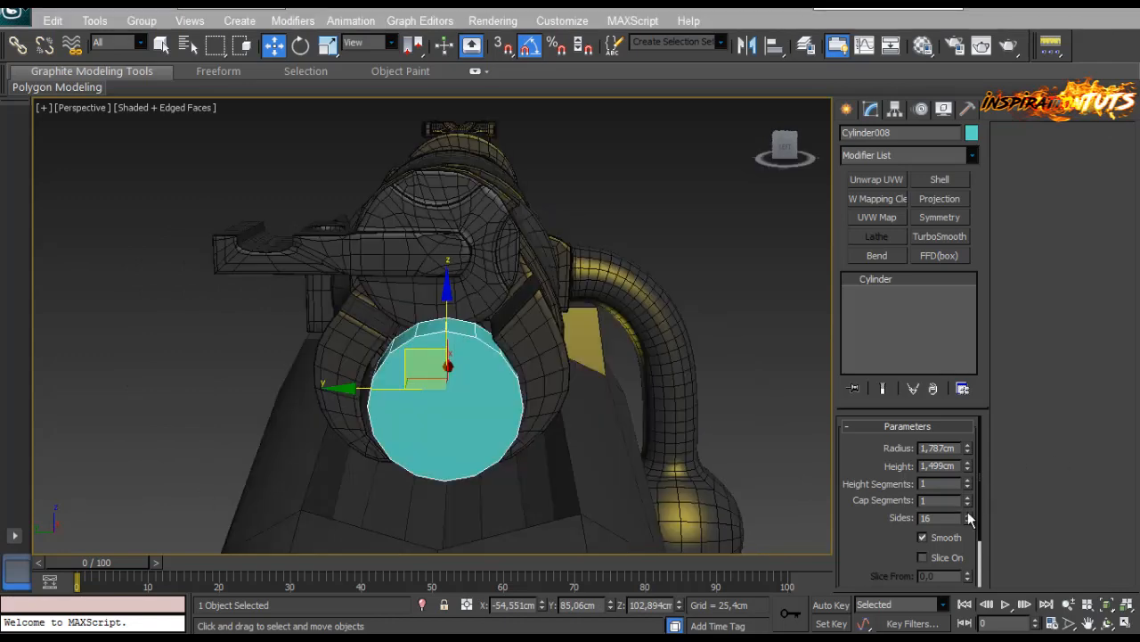
Set the cylinder's sides to 18 and fine-tune its position between the two curved arms.
left_click(968, 514)
left_click(969, 515)
middle_click_drag(461, 428, 375, 383, "alt")
left_click_drag(375, 400, 369, 400)
middle_click_drag(369, 400, 440, 330, "alt")
scroll(461, 349, "up", 3)
left_click_drag(371, 340, 361, 336)
middle_click_drag(362, 336, 273, 409, "alt")
scroll(354, 380, "down", 2)
Isolate the cylinder and convert it to an Editable Poly.
key("alt+q")
scroll(399, 383, "down", 4)
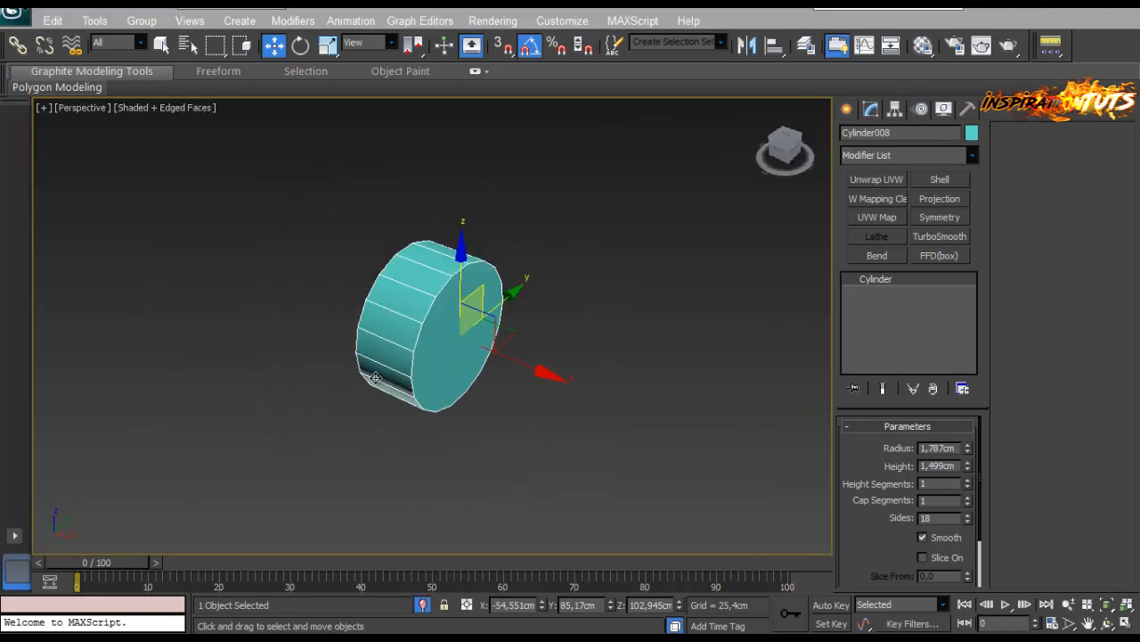
mouse_move(491, 367)
middle_mouse_down("alt")
mouse_move(351, 362)
mouse_move(488, 349)
middle_mouse_up("alt")
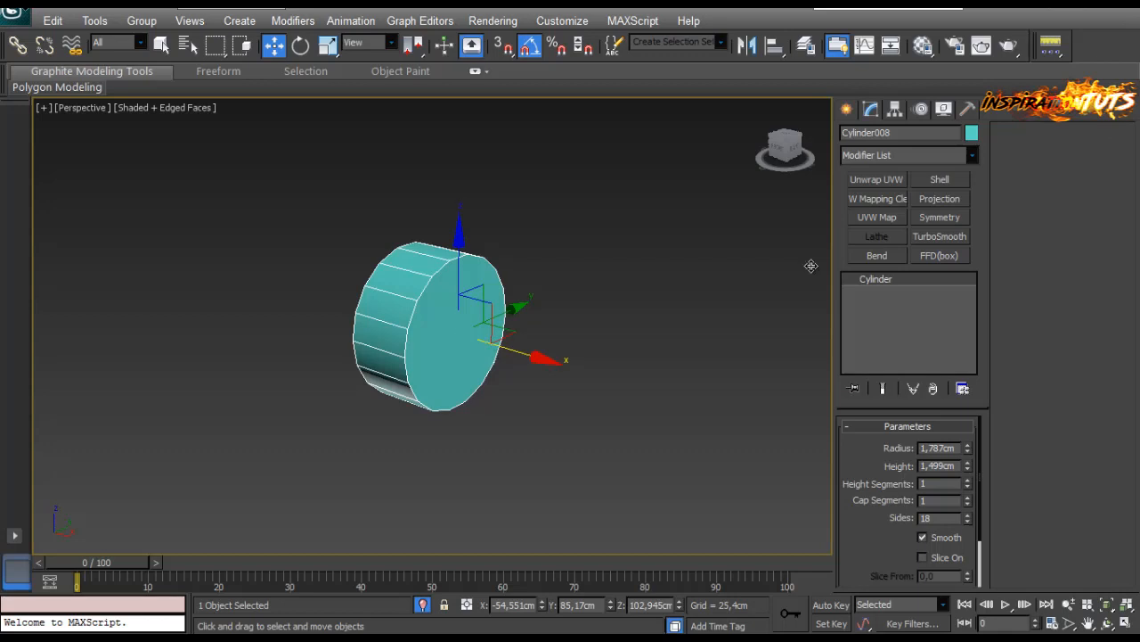
right_click(442, 292)
left_click(401, 455)
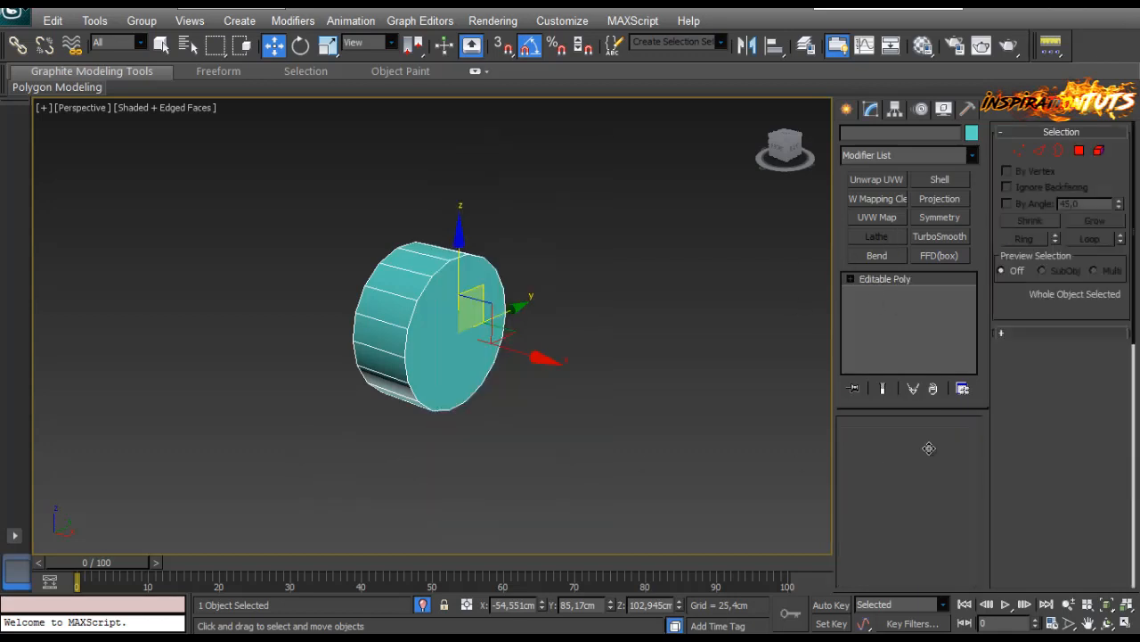
Inset both end caps of the cylinder evenly and bridge the inner faces into a through hole.
left_click(931, 449)
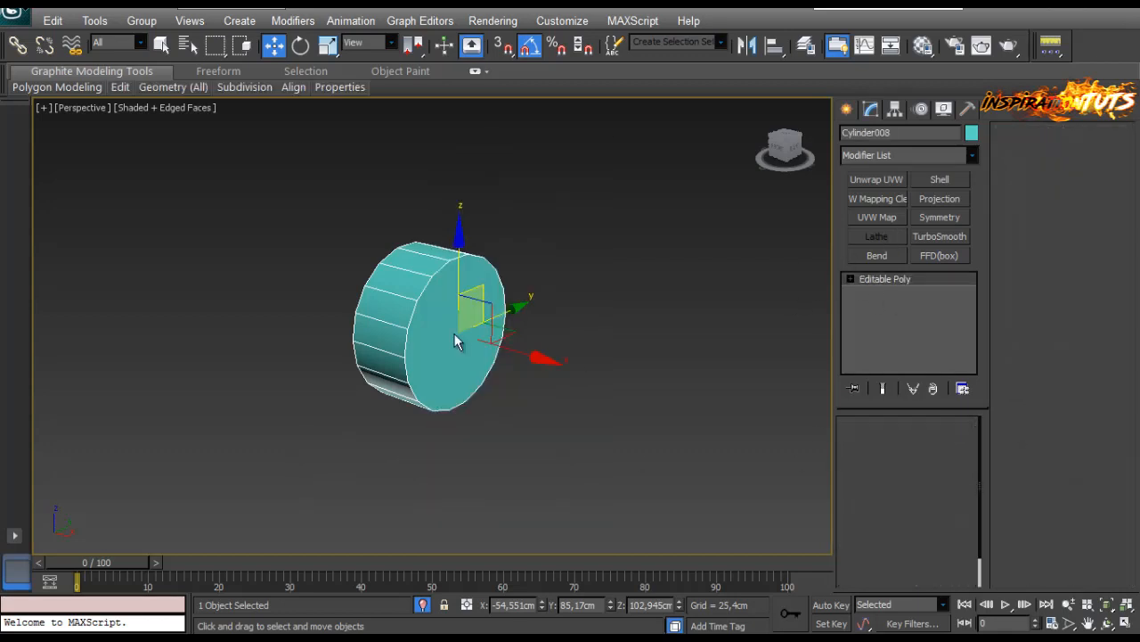
left_click(459, 327)
middle_click_drag(503, 354, 374, 358, "alt")
left_click(405, 347, "ctrl")
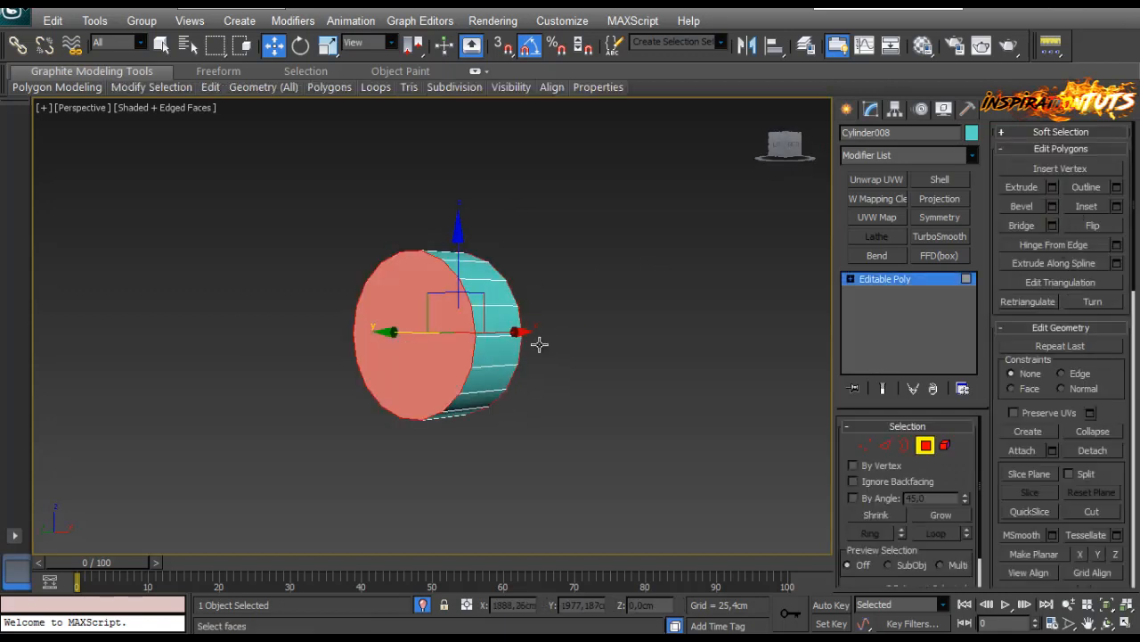
left_click(1116, 205)
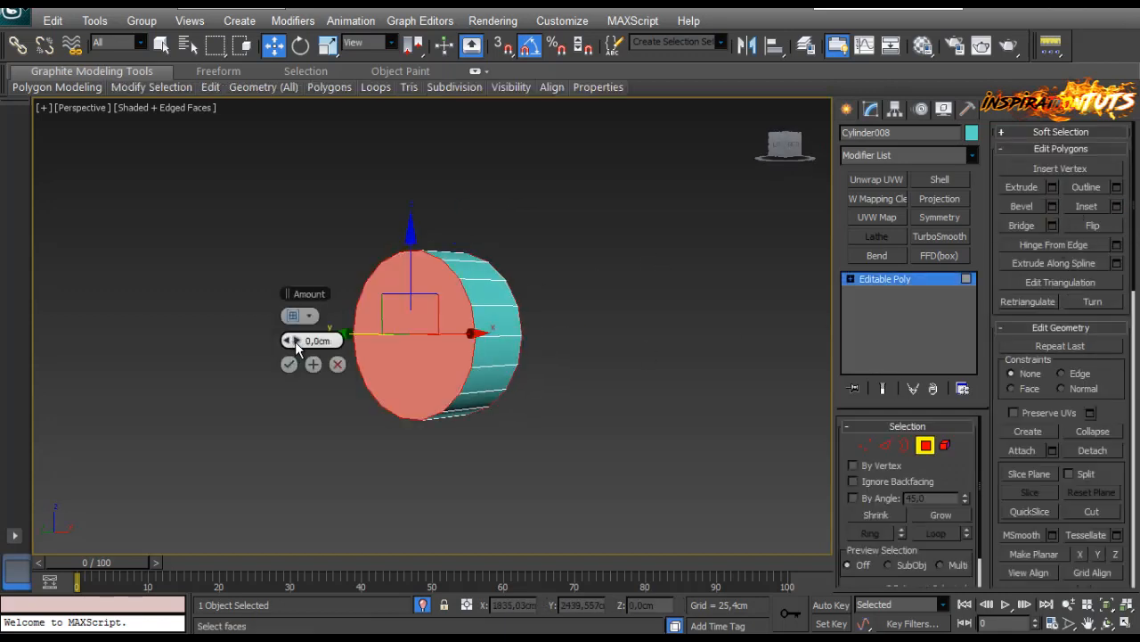
left_click_drag(294, 341, 296, 348)
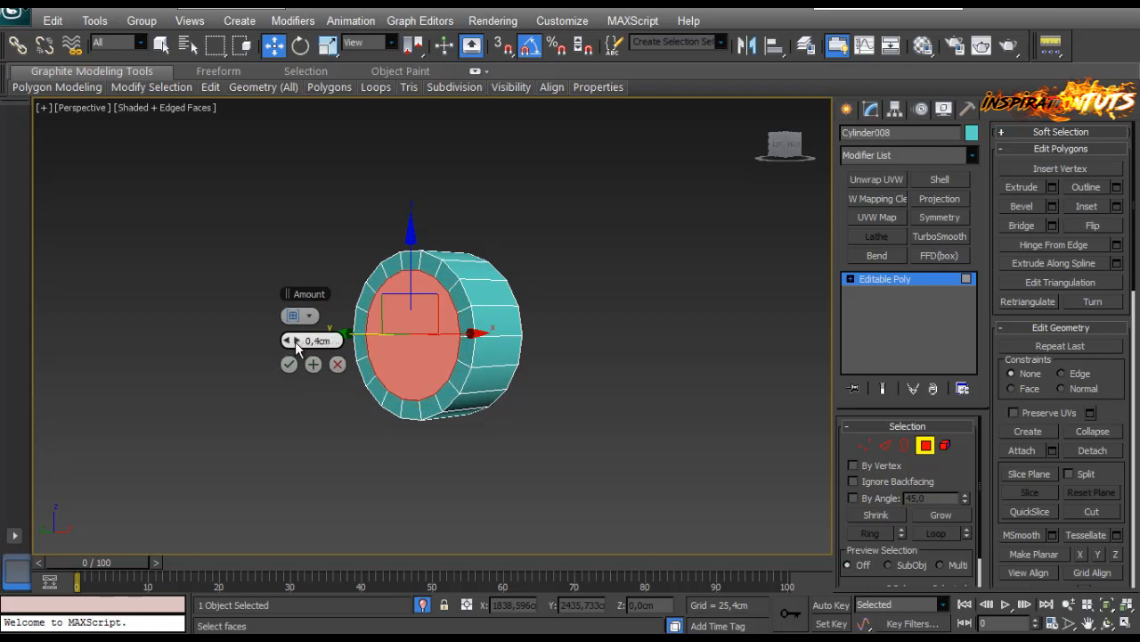
left_click(289, 364)
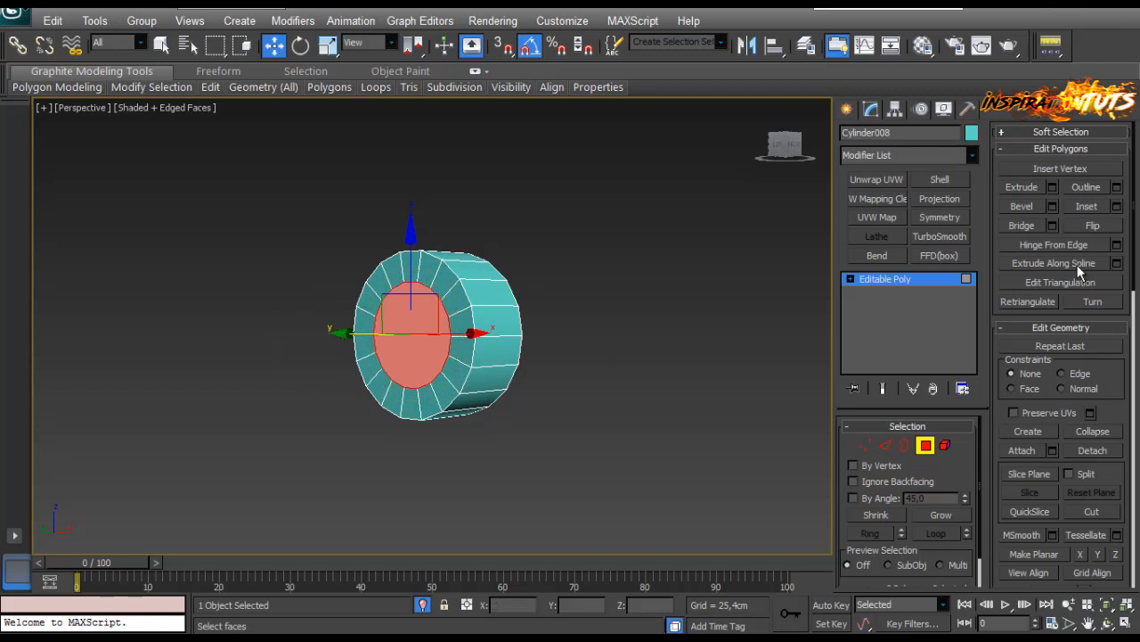
middle_click_drag(361, 287, 434, 281, "alt")
left_click(575, 467)
Extrude the three lowest polygons on the ring's outer wall to form a base block.
middle_click_drag(508, 392, 740, 496, "alt")
scroll(471, 382, "up", 3)
left_click(345, 426)
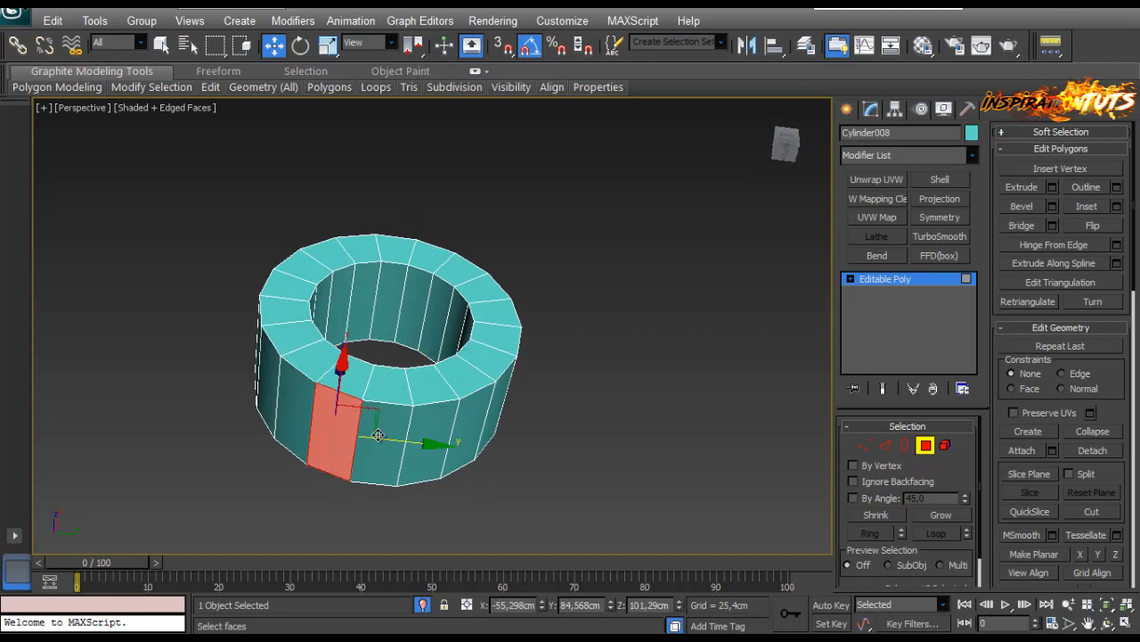
left_click(385, 433, "ctrl")
left_click(432, 439, "ctrl")
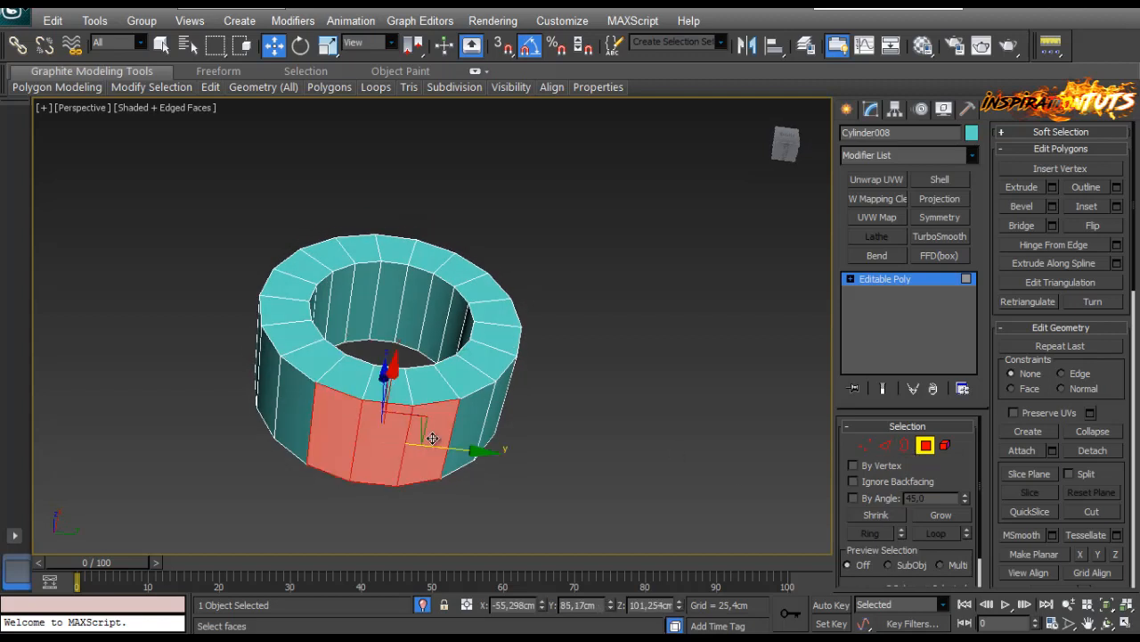
left_click(1048, 189)
right_click(292, 340)
left_click_drag(291, 340, 292, 332)
left_click(289, 365)
Lower the base block's bottom faces about 0.32 cm and fit them against the stock surface with the full model shown.
middle_click_drag(289, 365, 421, 425, "alt")
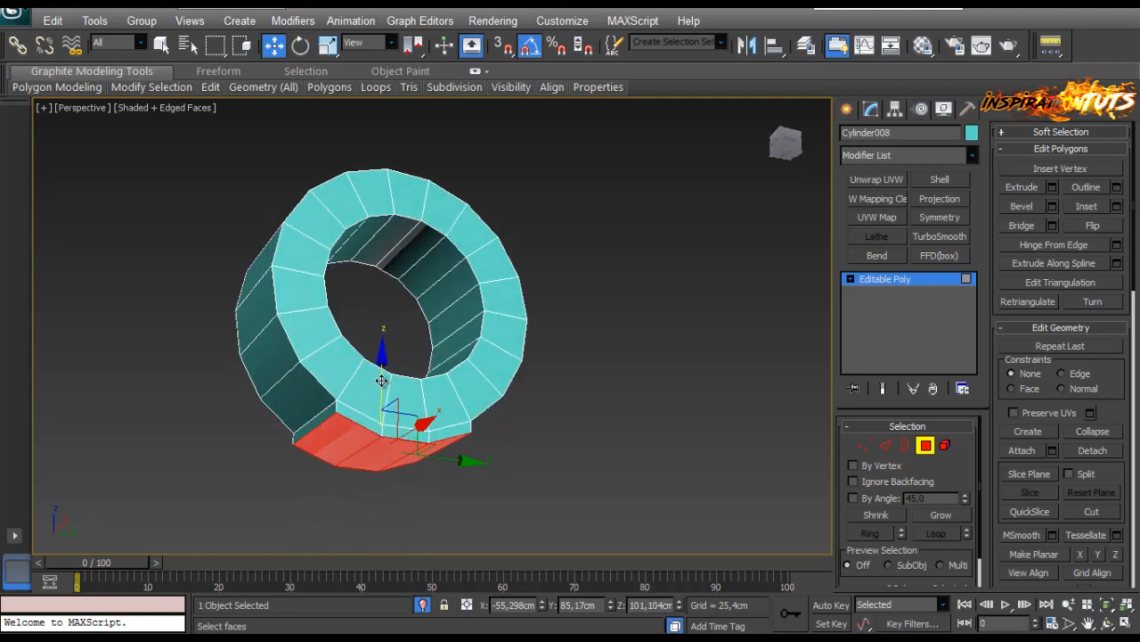
left_click_drag(381, 381, 381, 406)
left_click(424, 606)
scroll(378, 459, "up", 5)
middle_click_drag(379, 448, 409, 422, "alt")
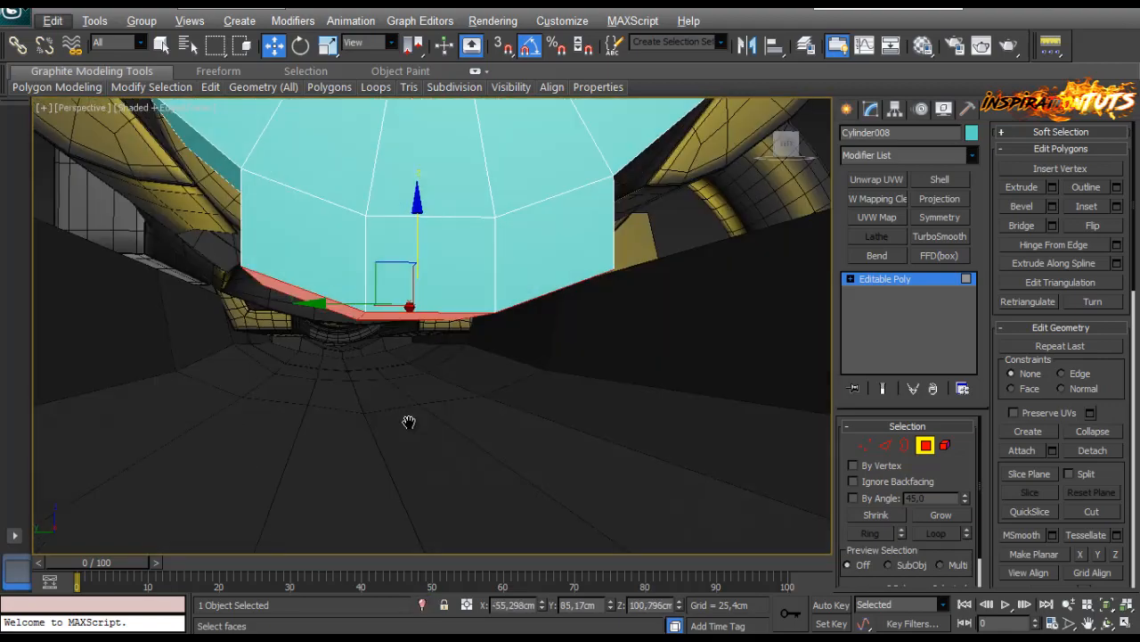
scroll(402, 413, "down", 5)
middle_click_drag(433, 339, 469, 394, "alt")
scroll(469, 395, "up", 3)
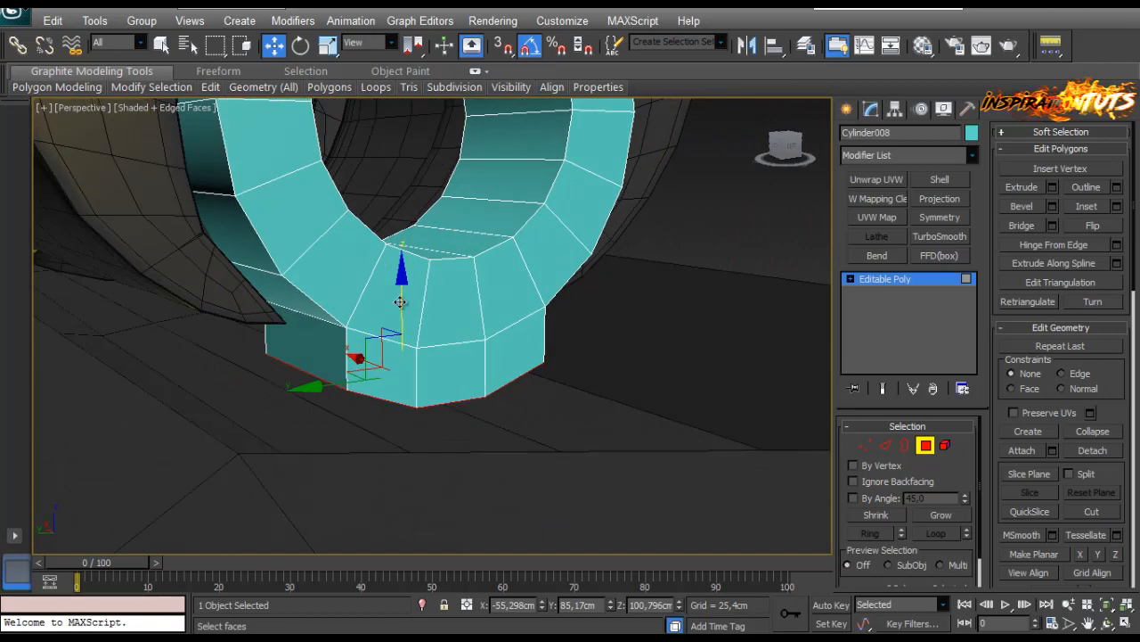
mouse_move(400, 302)
left_mouse_down()
mouse_move(405, 321)
mouse_move(402, 303)
left_mouse_up()
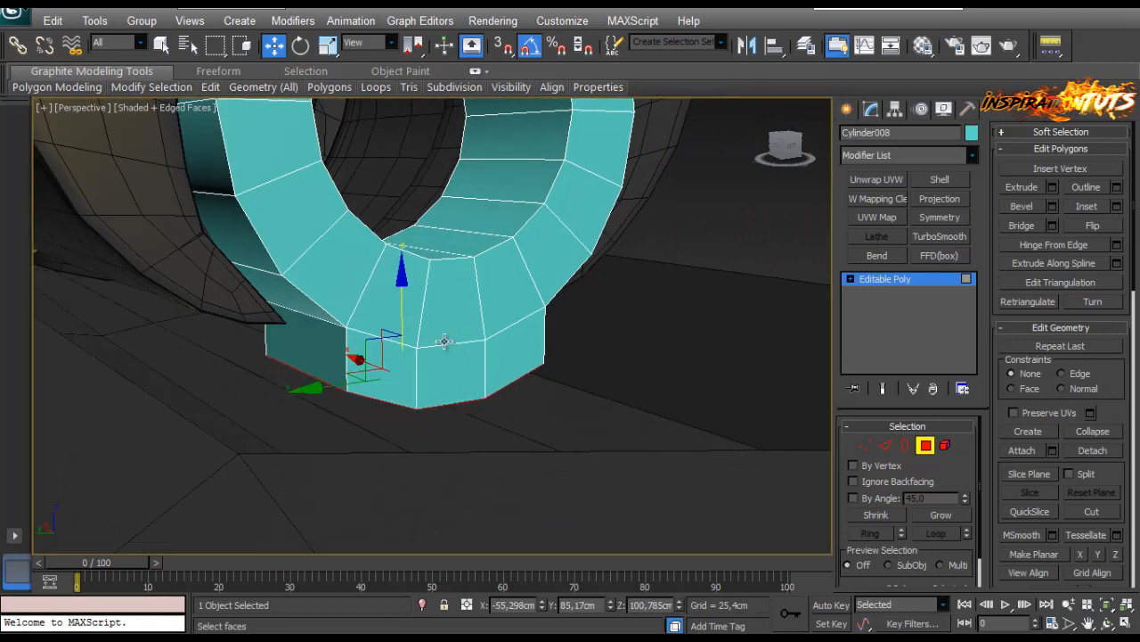
Isolate the ring again and extrude the three end faces of its base block about 2.8 cm outward along X.
middle_click_drag(444, 342, 487, 380, "alt")
scroll(442, 348, "down", 4)
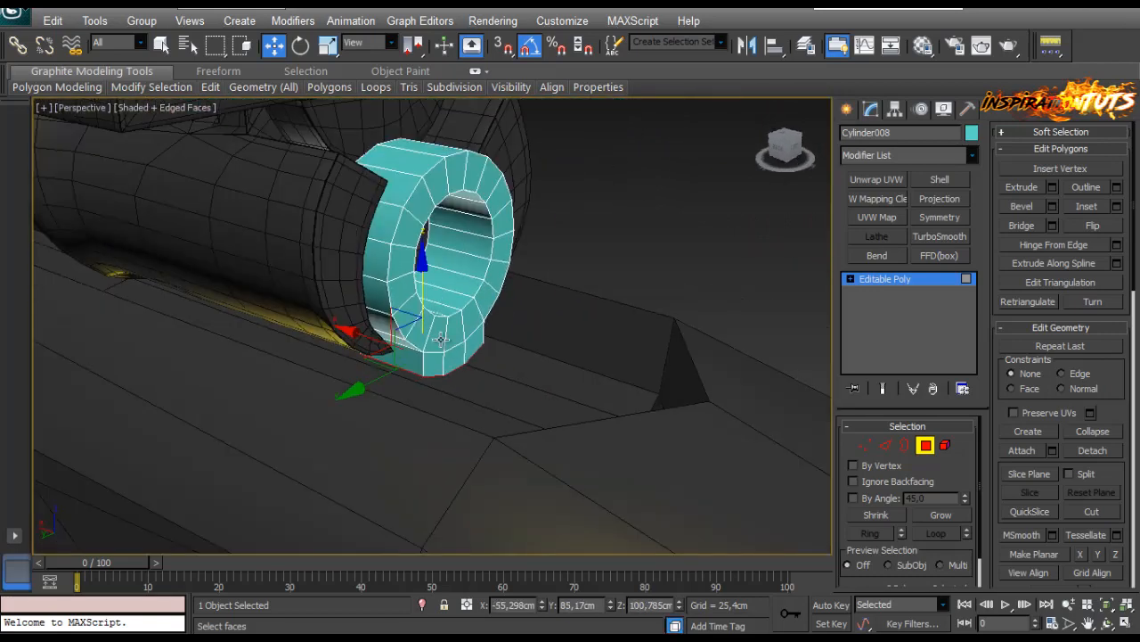
middle_click_drag(433, 332, 412, 422, "alt")
key("alt+q")
left_click(407, 475)
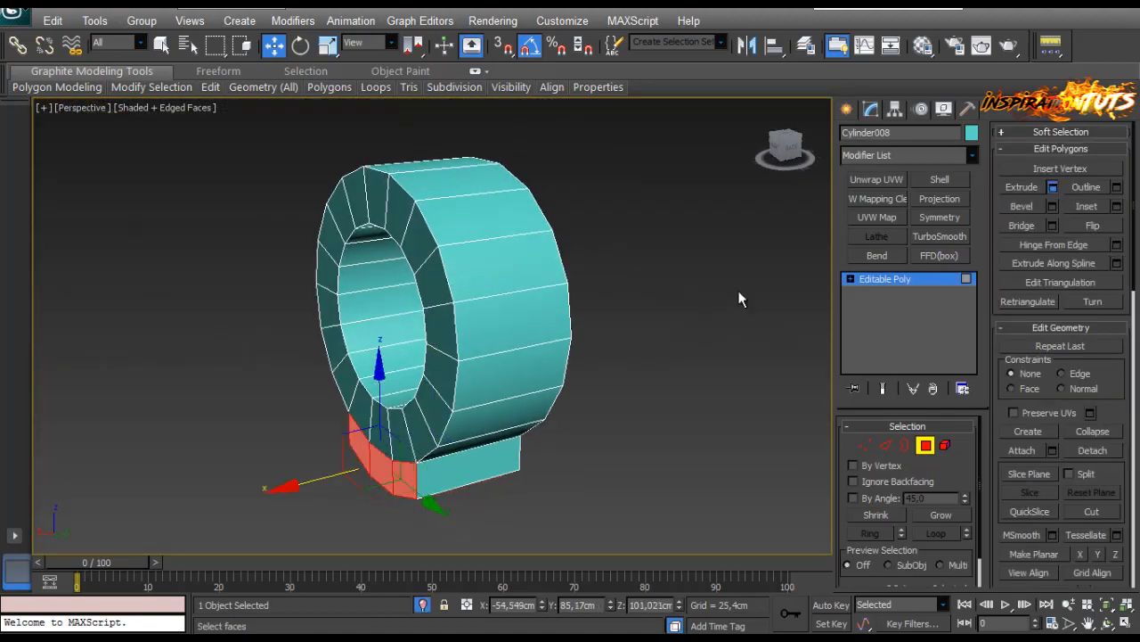
left_click(289, 368)
left_click_drag(306, 481, 184, 519)
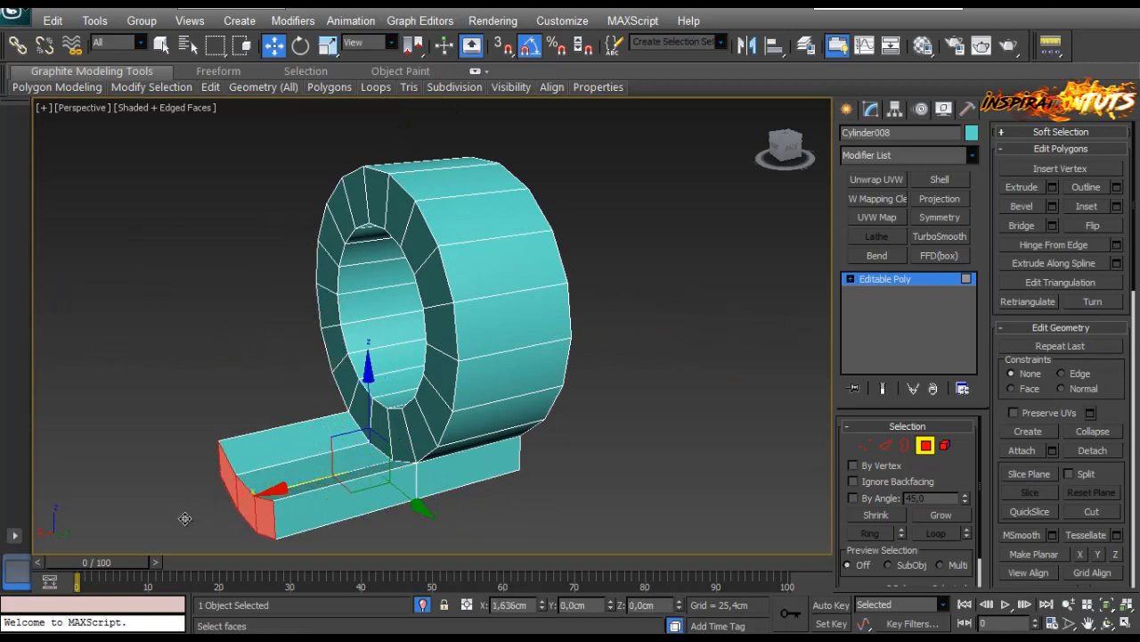
middle_click_drag(185, 518, 419, 401, "alt")
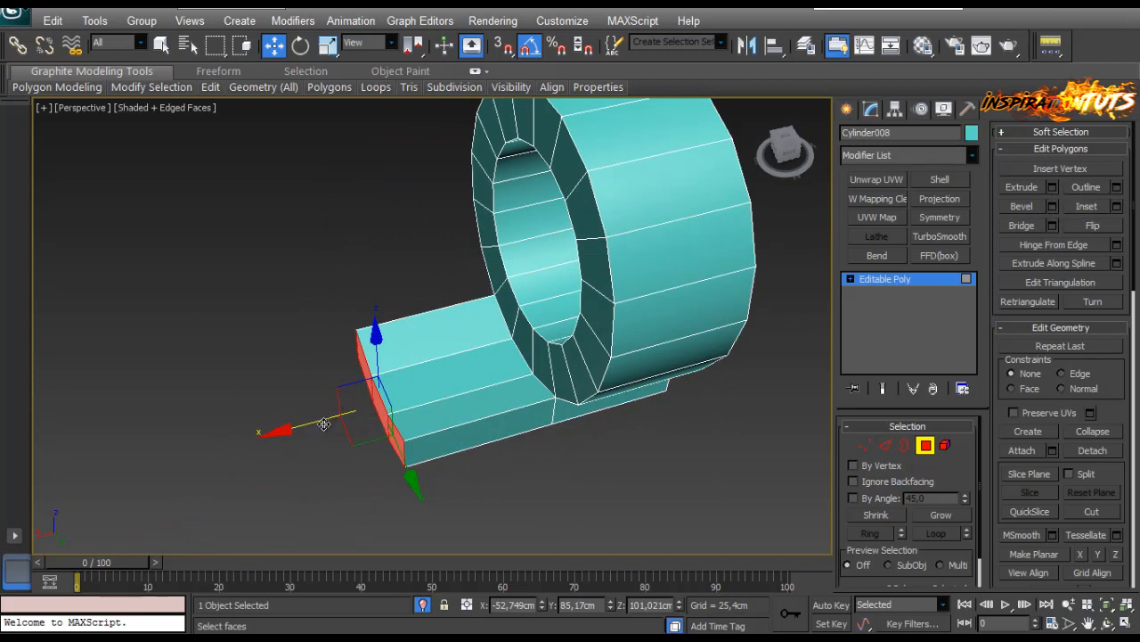
left_click_drag(322, 424, 238, 446)
Connect the long edges of the extended base with one edge loop, slid towards its free end.
left_click(886, 445)
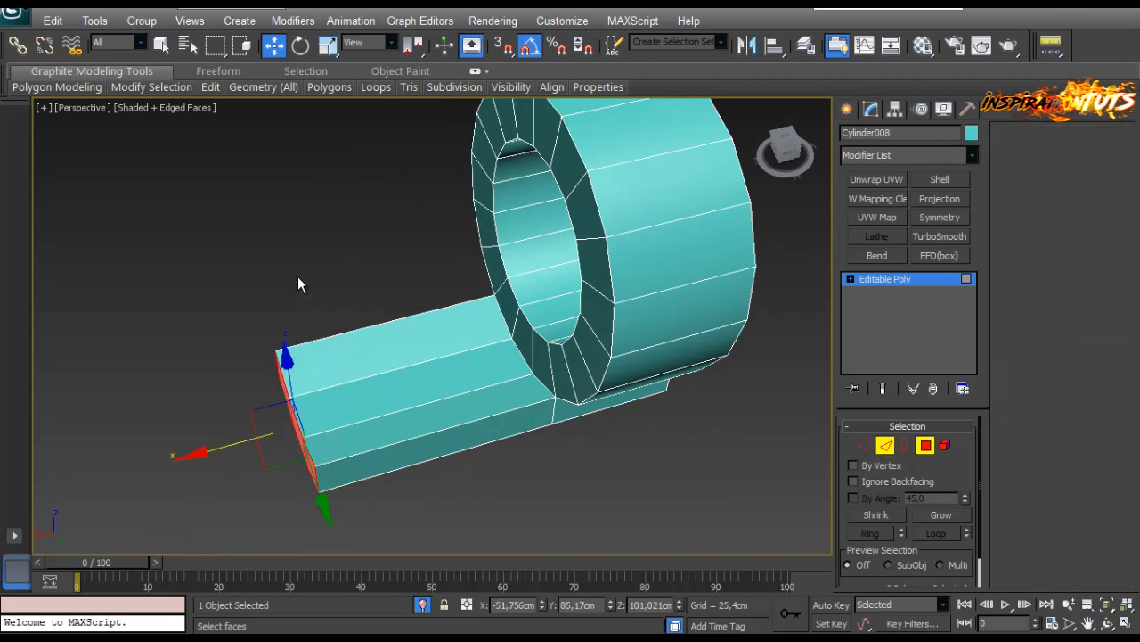
left_click_drag(385, 282, 468, 505)
left_click(1118, 249)
middle_click_drag(565, 382, 519, 374, "alt")
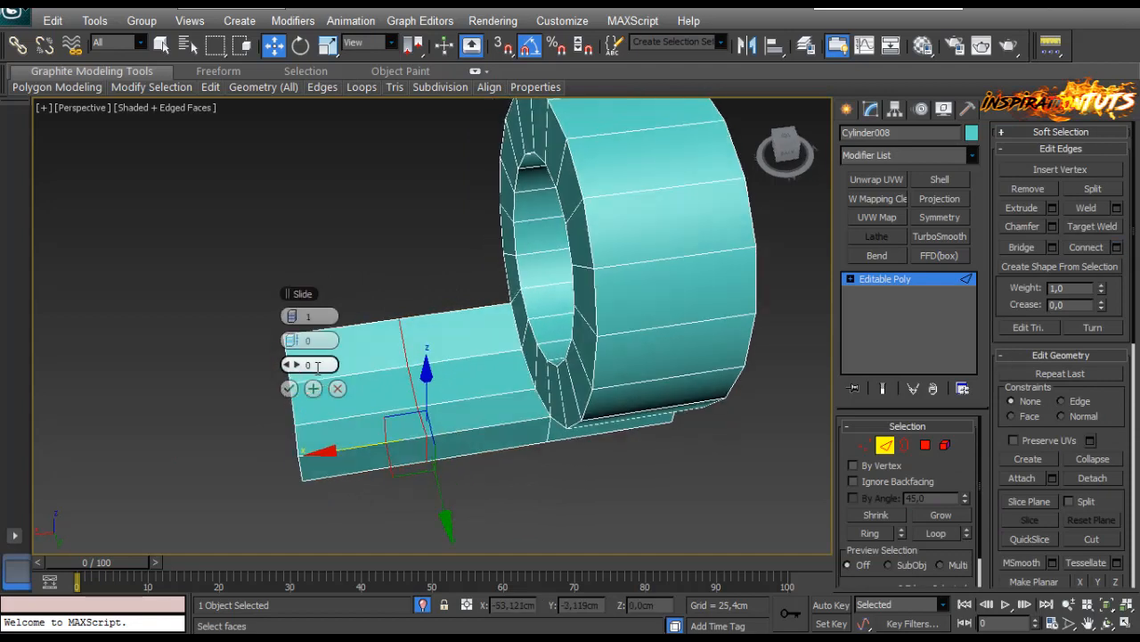
left_click(290, 389)
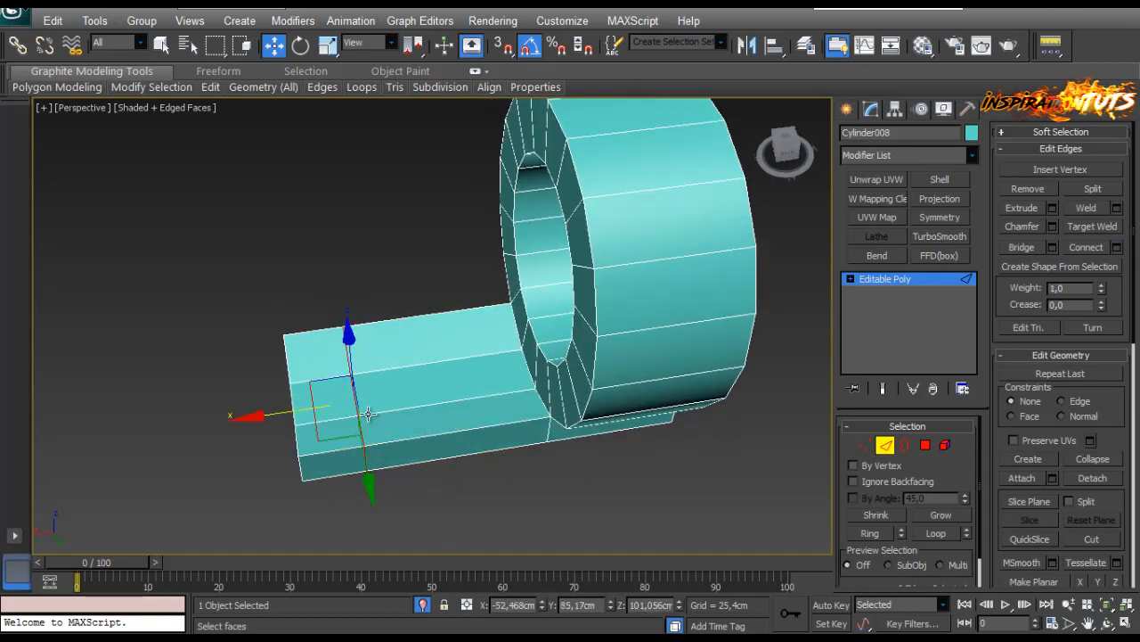
Taper the base's free end by scaling its end vertices narrower along Y and moving them outward about 0.37 cm.
key("1")
left_click_drag(265, 316, 327, 509)
middle_click_drag(327, 508, 378, 477, "alt")
key("r")
left_click_drag(403, 428, 331, 438)
middle_click_drag(331, 437, 402, 412, "alt")
key("w")
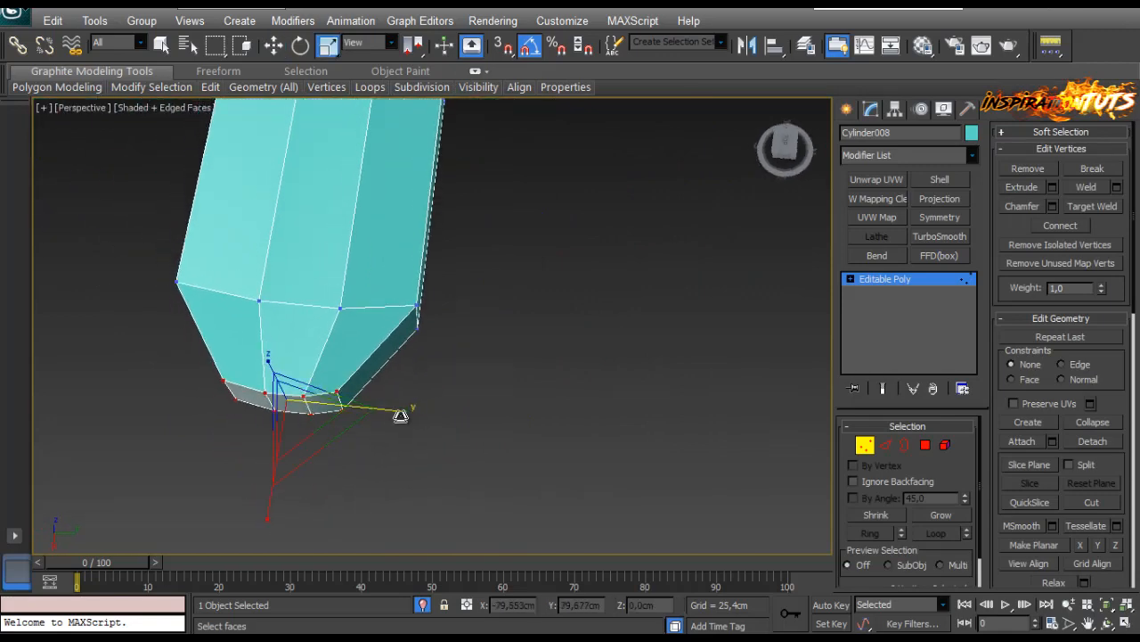
left_click_drag(276, 473, 266, 522)
Examine how the ring's tapered base fits among the surrounding rifle parts, and return to the isolated ring.
scroll(303, 436, "down", 5)
middle_click_drag(303, 427, 184, 336, "alt")
scroll(414, 370, "up", 2)
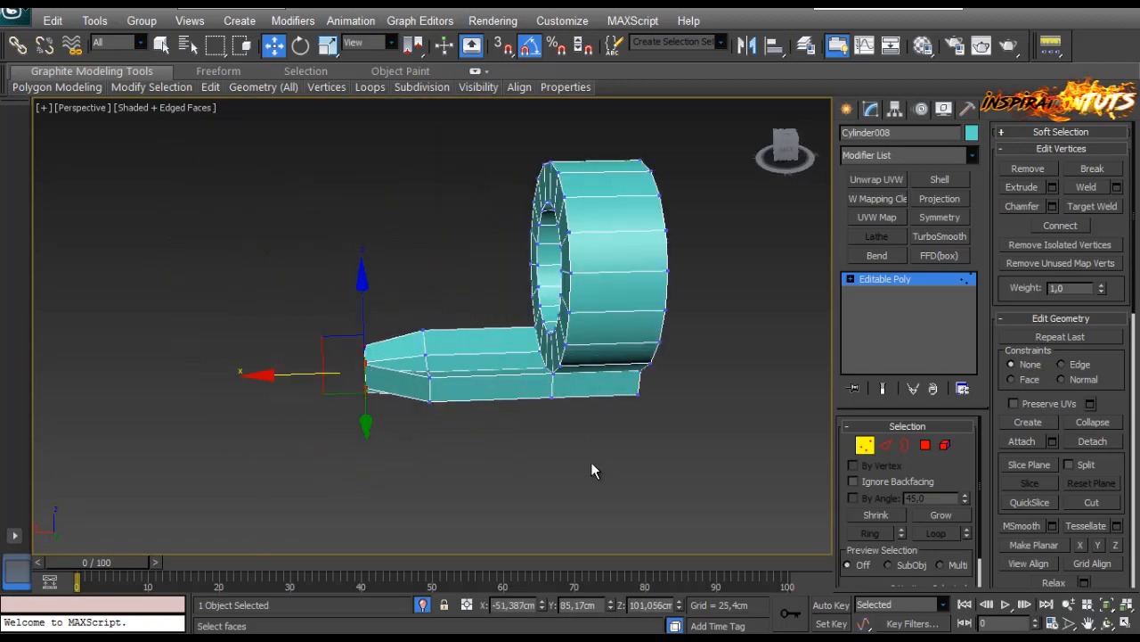
left_click(425, 604)
middle_click_drag(334, 358, 280, 374, "alt")
key("alt+q")
middle_click_drag(203, 296, 218, 238, "alt")
middle_click_drag(269, 372, 330, 403, "alt")
Lengthen the ring and its base by moving the vertices of the ring's back end about 2.2 cm outward along X.
middle_click_drag(403, 364, 389, 345, "alt")
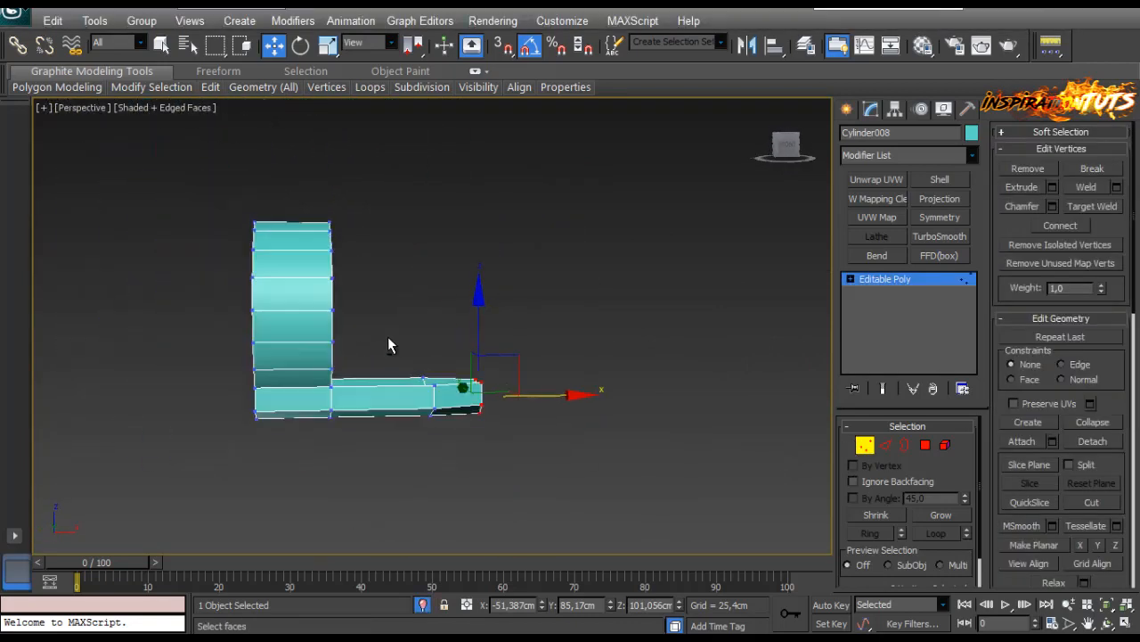
middle_click_drag(344, 376, 303, 323, "alt")
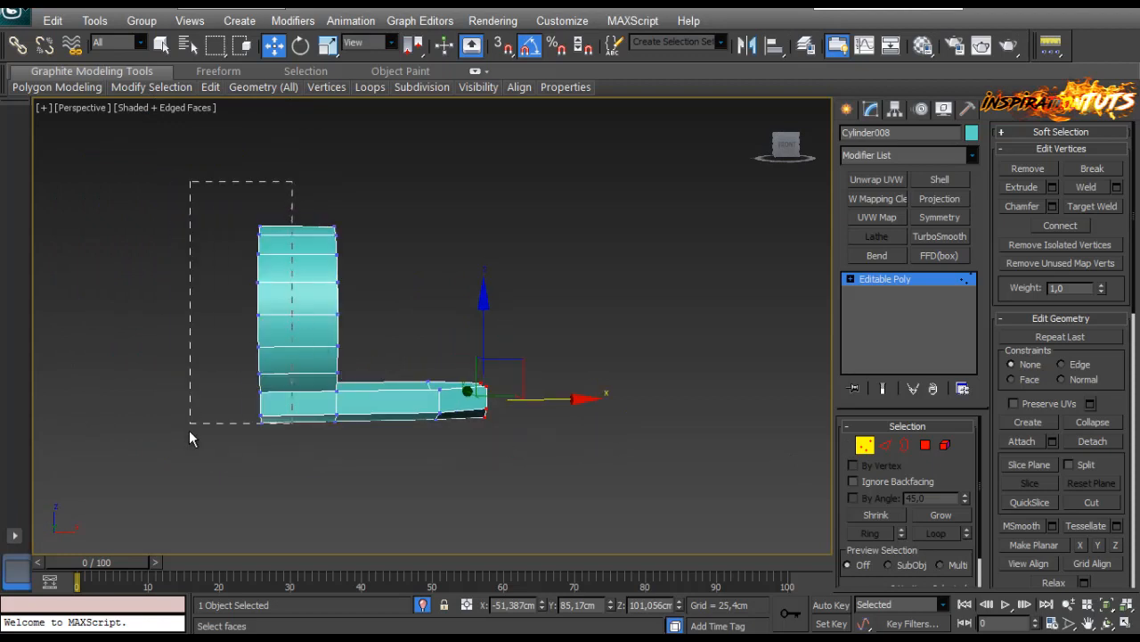
left_click_drag(189, 431, 191, 434)
middle_click_drag(190, 433, 318, 321, "alt")
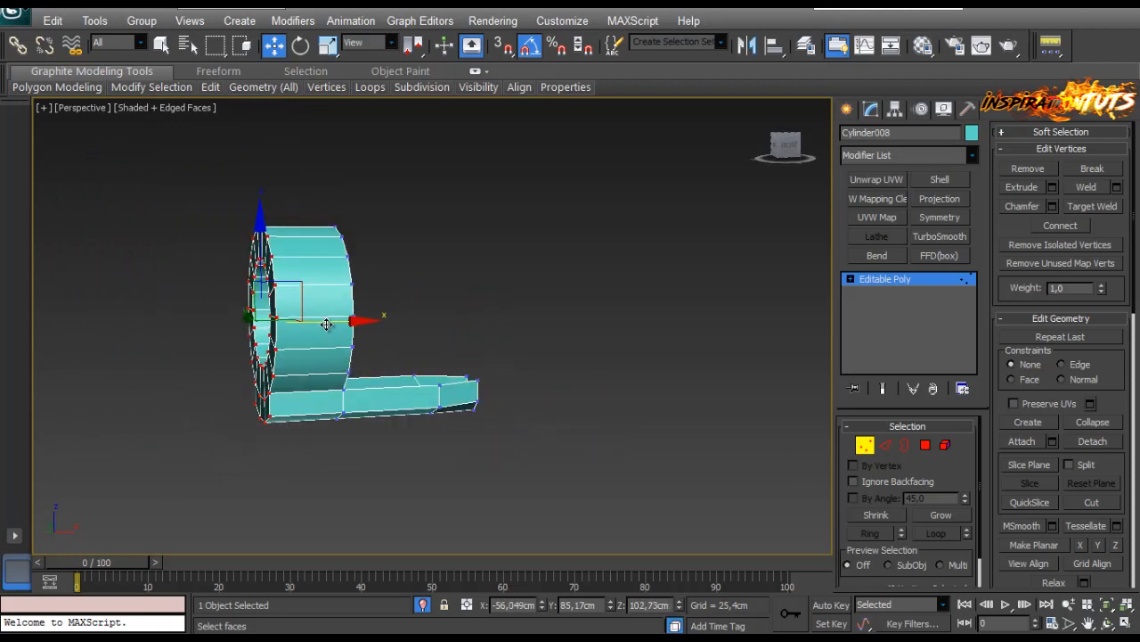
left_click_drag(326, 324, 214, 359)
Extrude the ring's annular end faces outward without the base block, and adjust the extruded end slightly back along X.
left_click(924, 446)
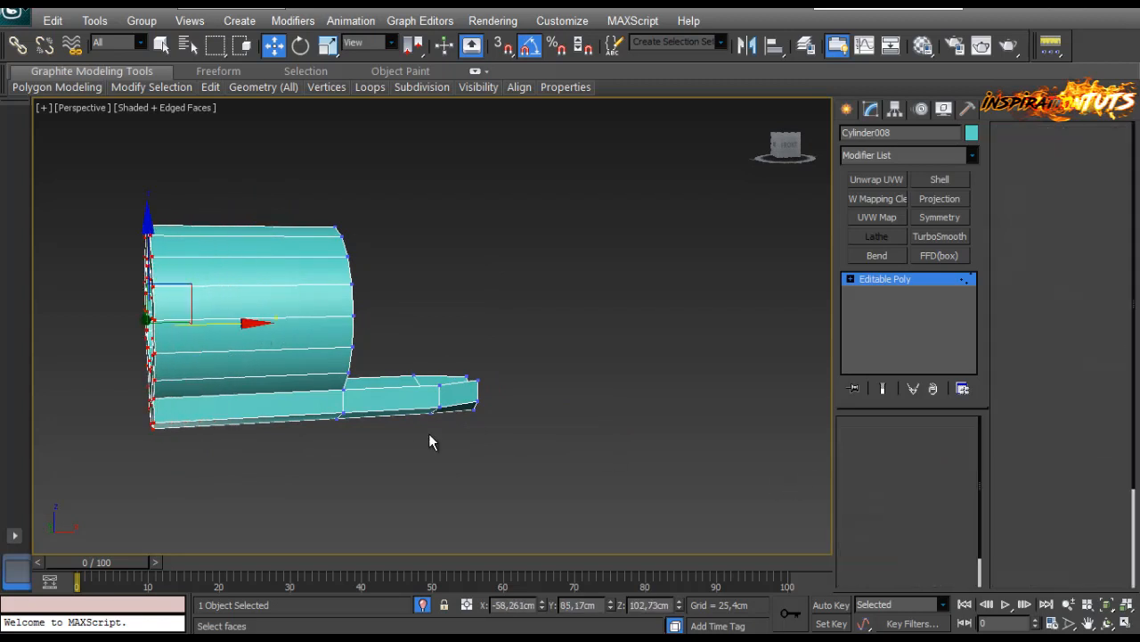
middle_click_drag(275, 415, 371, 422, "alt")
left_click(885, 445)
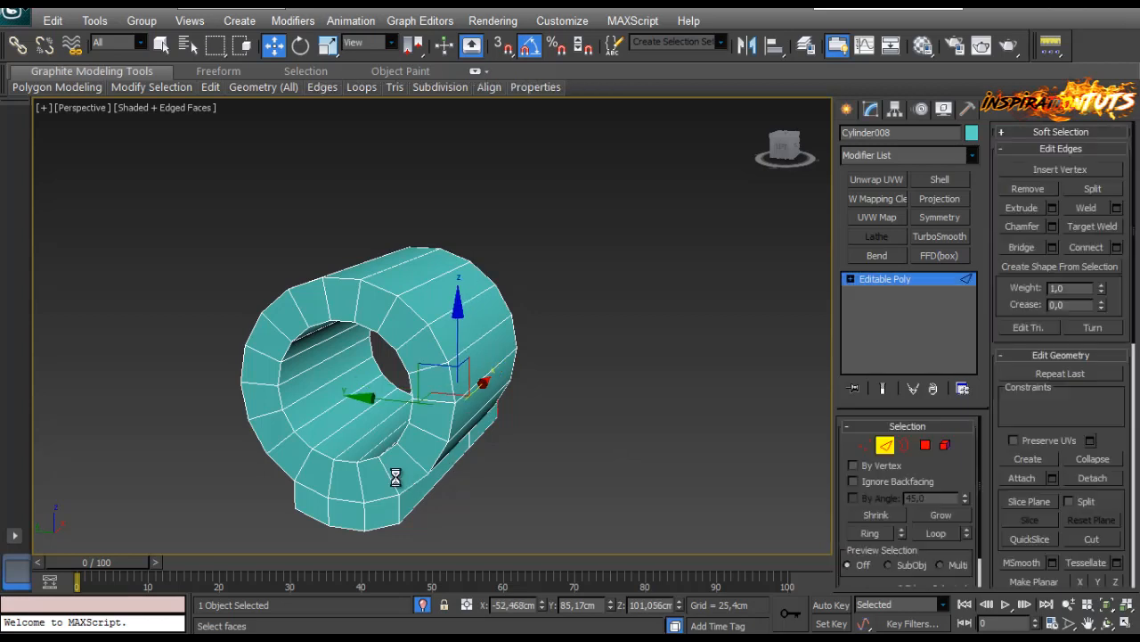
middle_click_drag(390, 477, 428, 472, "alt")
left_click(925, 444)
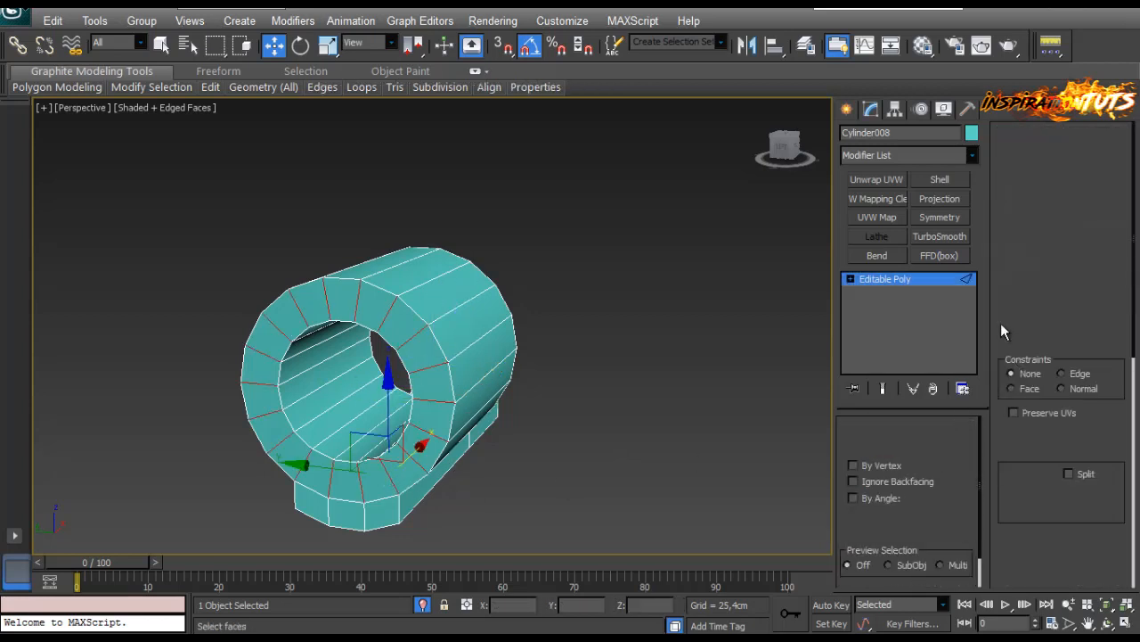
left_click(1053, 187)
left_click_drag(292, 341, 297, 299)
left_click(291, 365)
middle_click_drag(351, 385, 265, 337, "alt")
scroll(264, 337, "down", 4)
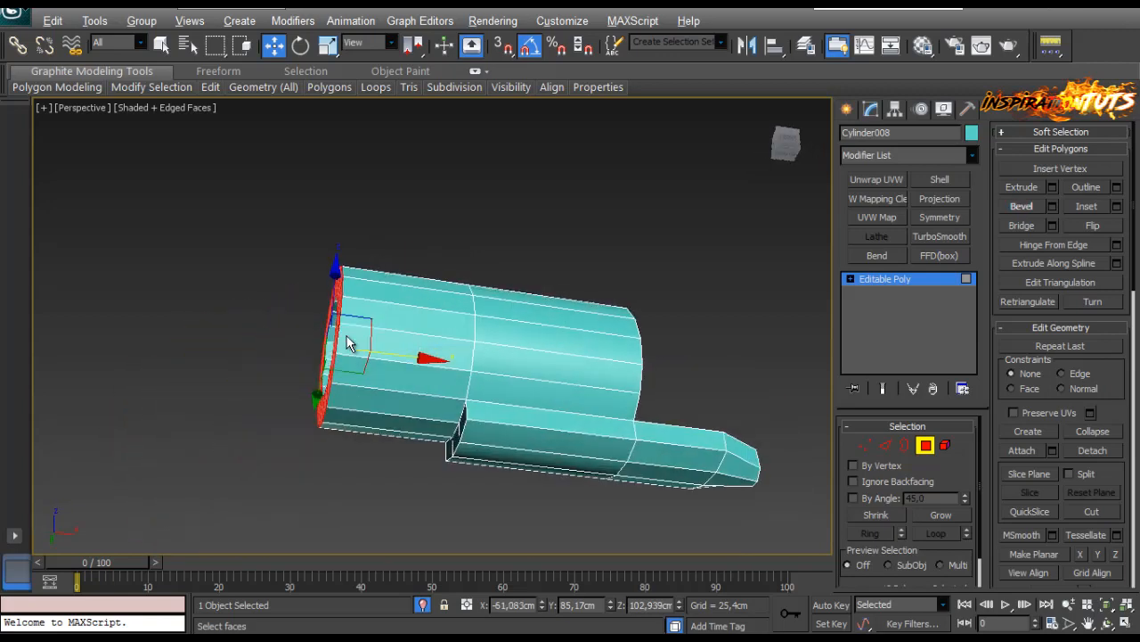
middle_click_drag(348, 344, 335, 340, "alt")
left_click_drag(416, 357, 465, 380)
Connect the long edges of the ring section above the base with one edge loop, slid towards the extruded end section.
mouse_move(534, 345)
middle_mouse_down("alt")
mouse_move(479, 369)
mouse_move(526, 361)
middle_mouse_up("alt")
scroll(481, 369, "up", 4)
left_click(922, 447)
key("2")
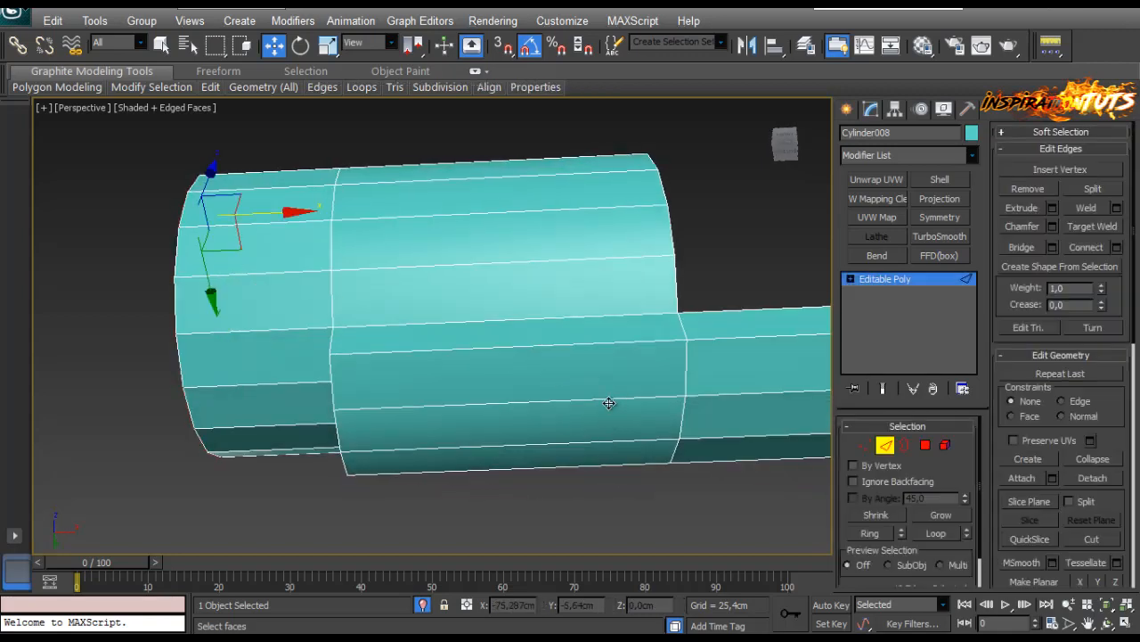
middle_click_drag(608, 403, 562, 393)
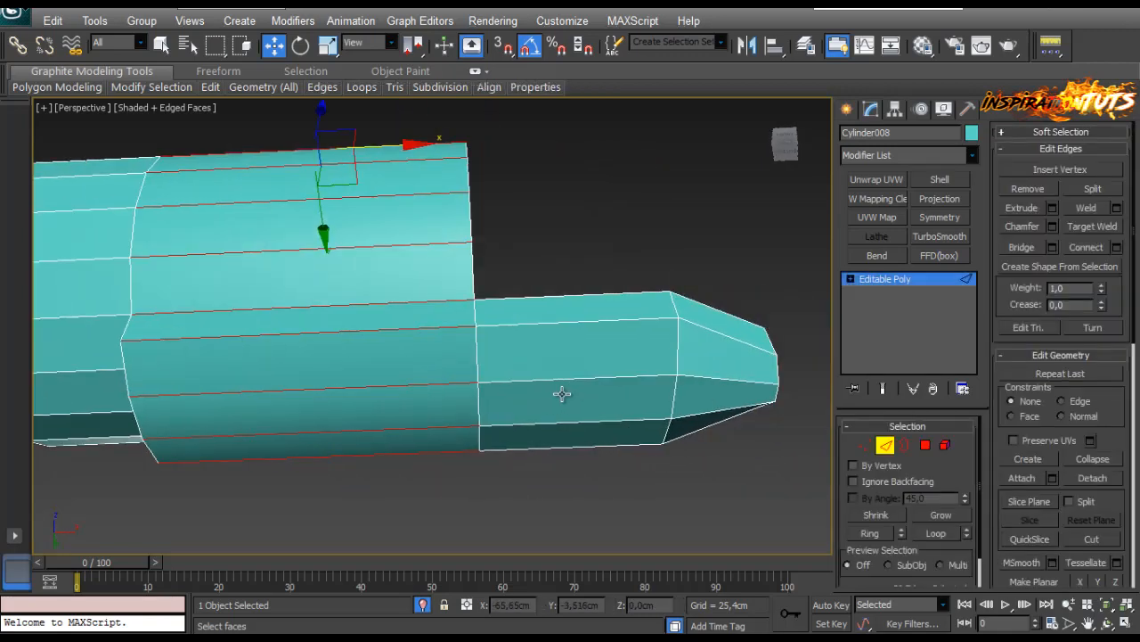
left_click(1117, 249)
middle_click_drag(343, 363, 359, 366, "alt")
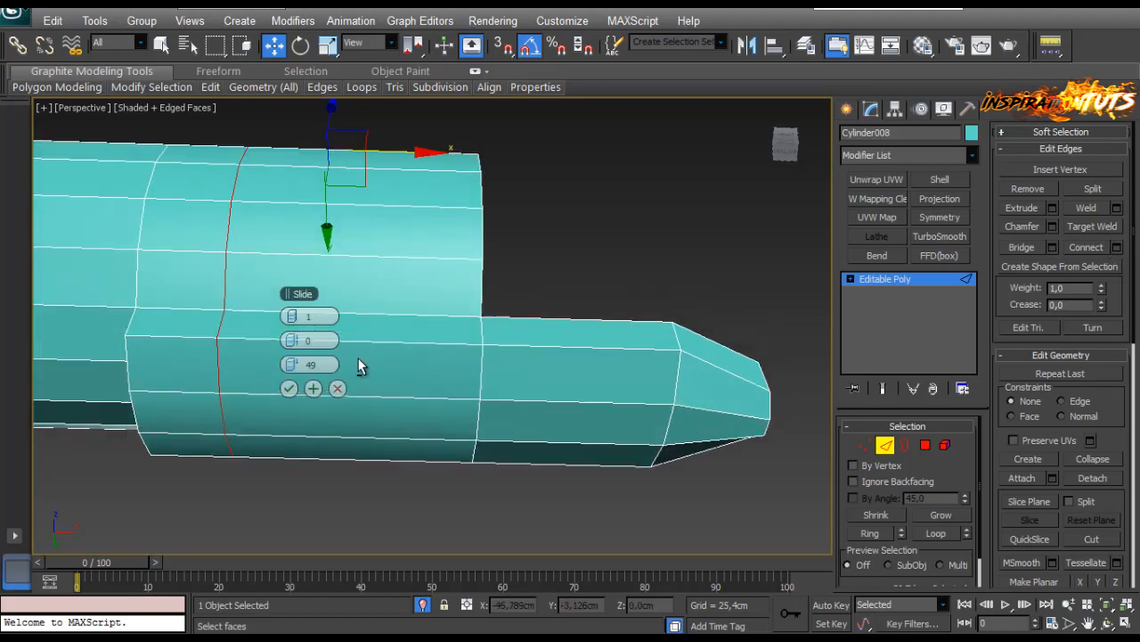
left_click_drag(299, 366, 112, 364)
middle_click_drag(113, 364, 141, 371, "alt")
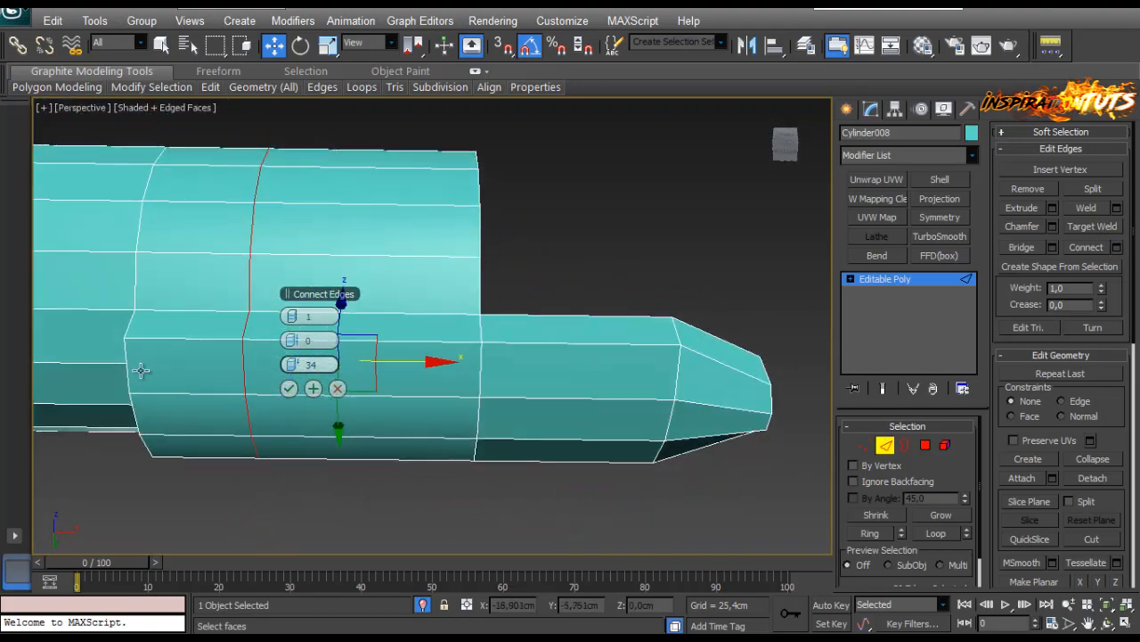
left_click_drag(287, 357, 310, 367)
left_click(289, 387)
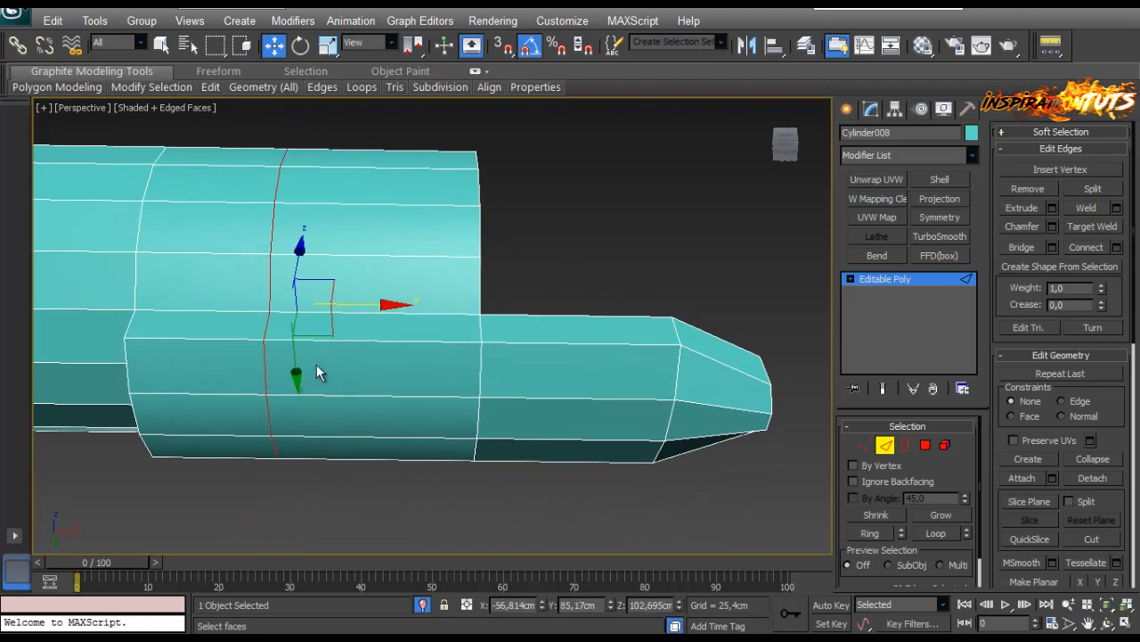
Connect the long edges of the base's straight extension with one edge loop, using a slide of -36.
middle_click_drag(289, 387, 497, 369, "alt")
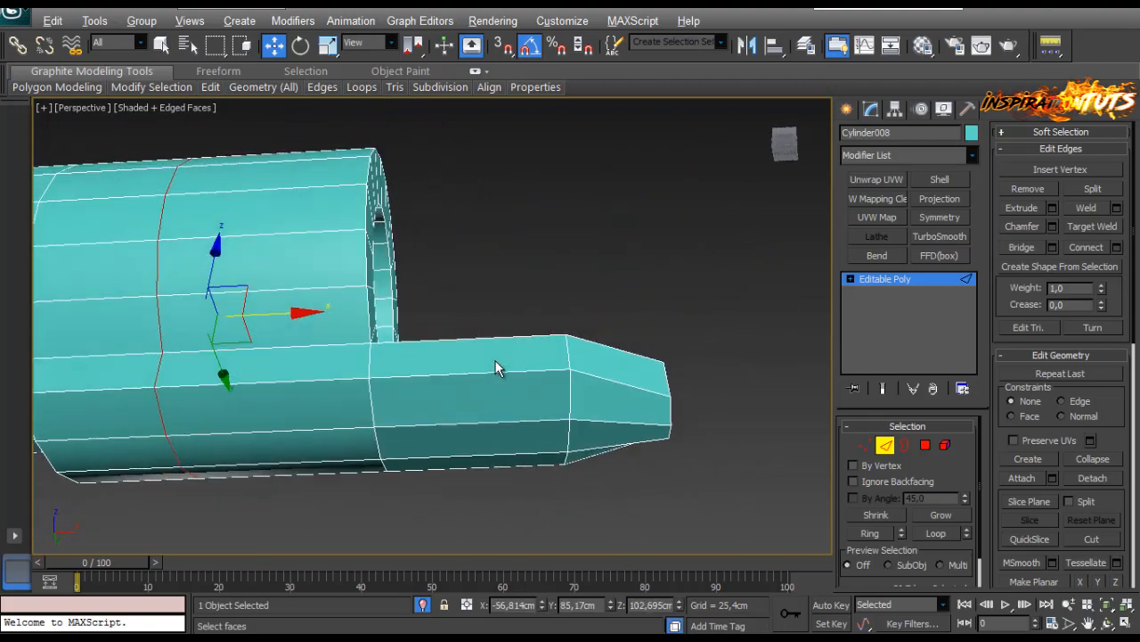
left_click(482, 422)
key("alt+r")
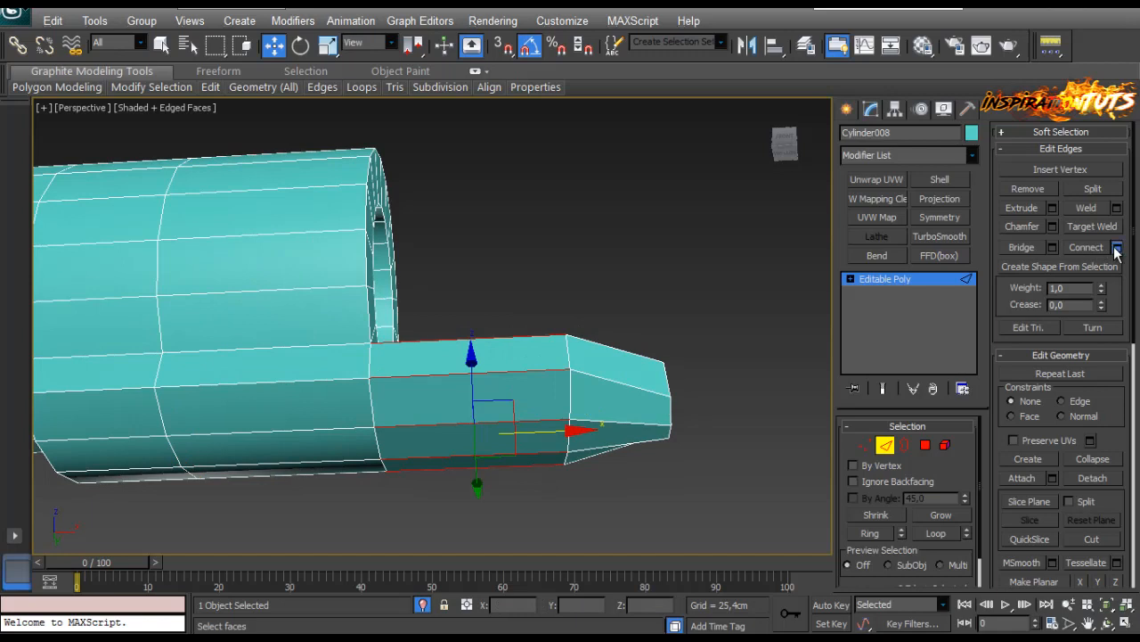
left_click(1118, 252)
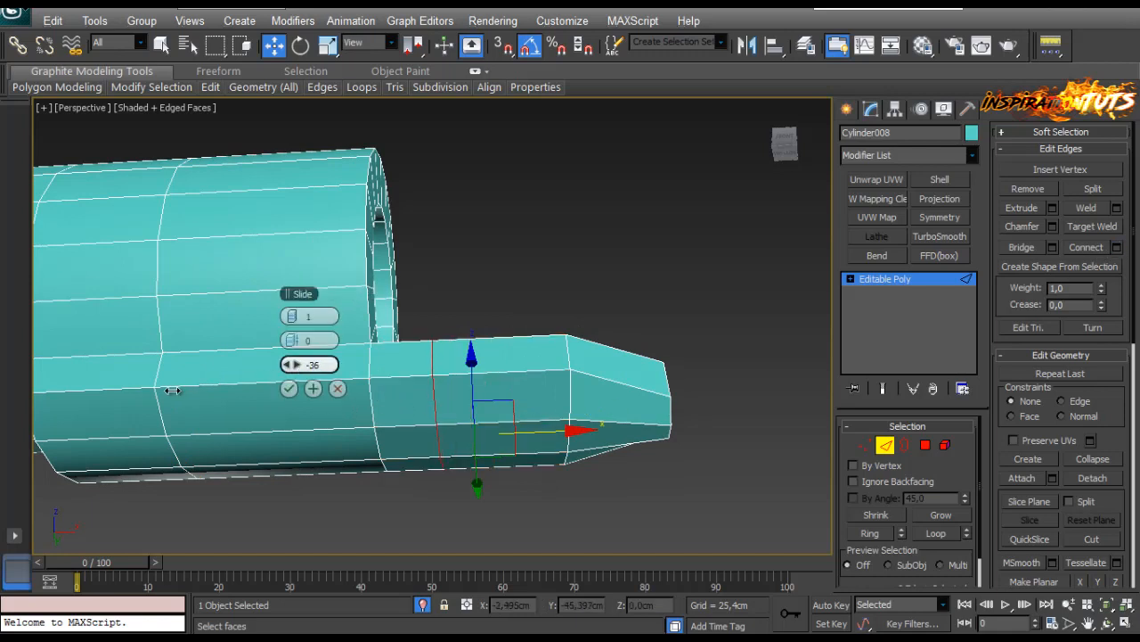
left_click(289, 391)
middle_click_drag(294, 393, 331, 351, "alt")
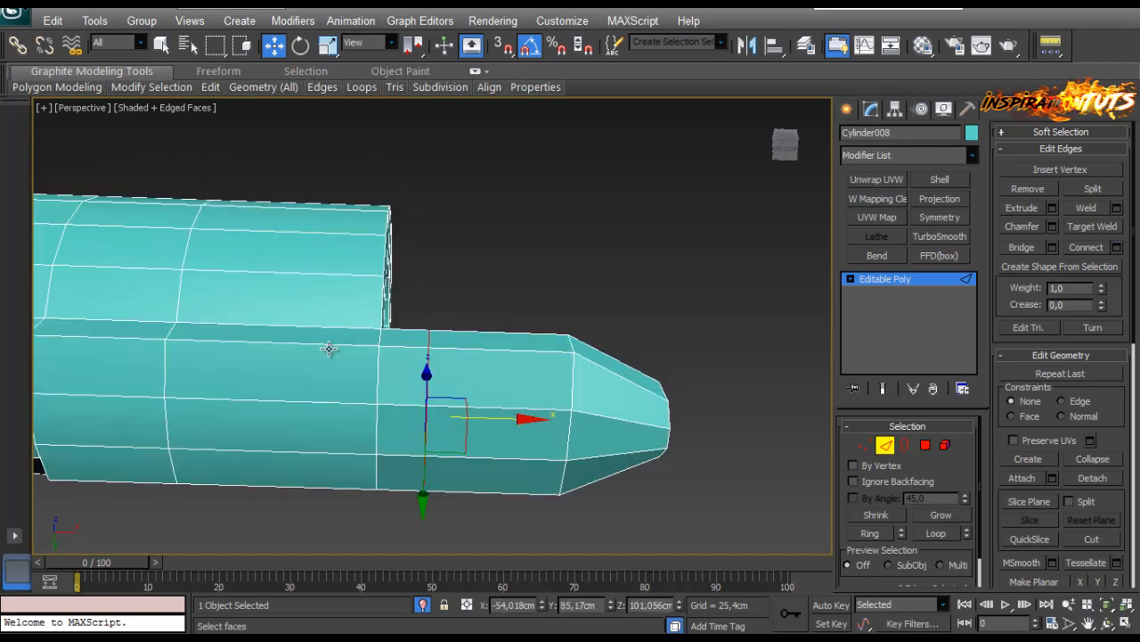
Add a second edge loop across the ring section, slid slightly towards the side where the base extends out.
left_click(331, 351)
key("alt+r")
middle_click_drag(360, 401, 423, 429)
left_click(436, 413)
key("alt+r")
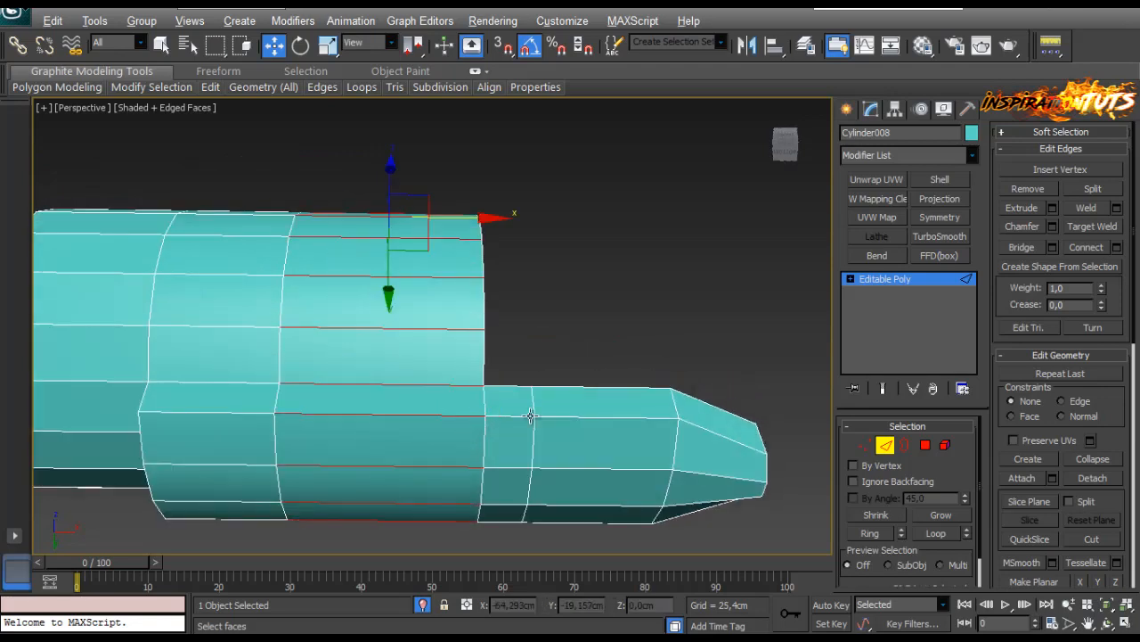
left_click(1117, 252)
left_click(312, 389)
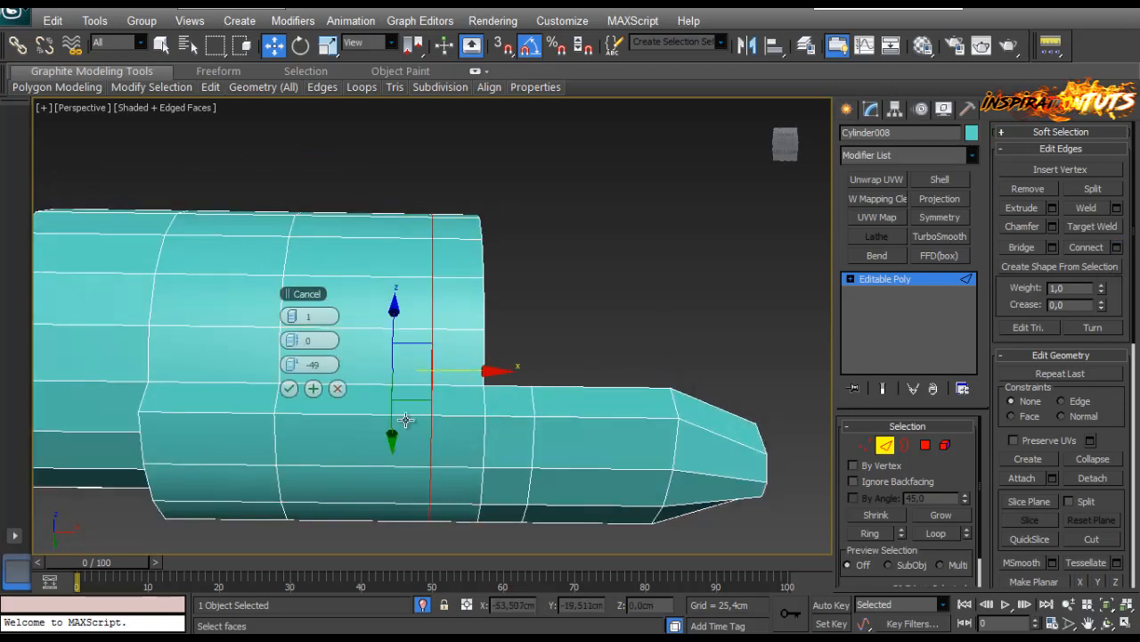
middle_click_drag(336, 389, 354, 381, "alt")
left_click_drag(297, 366, 255, 377)
left_click(288, 388)
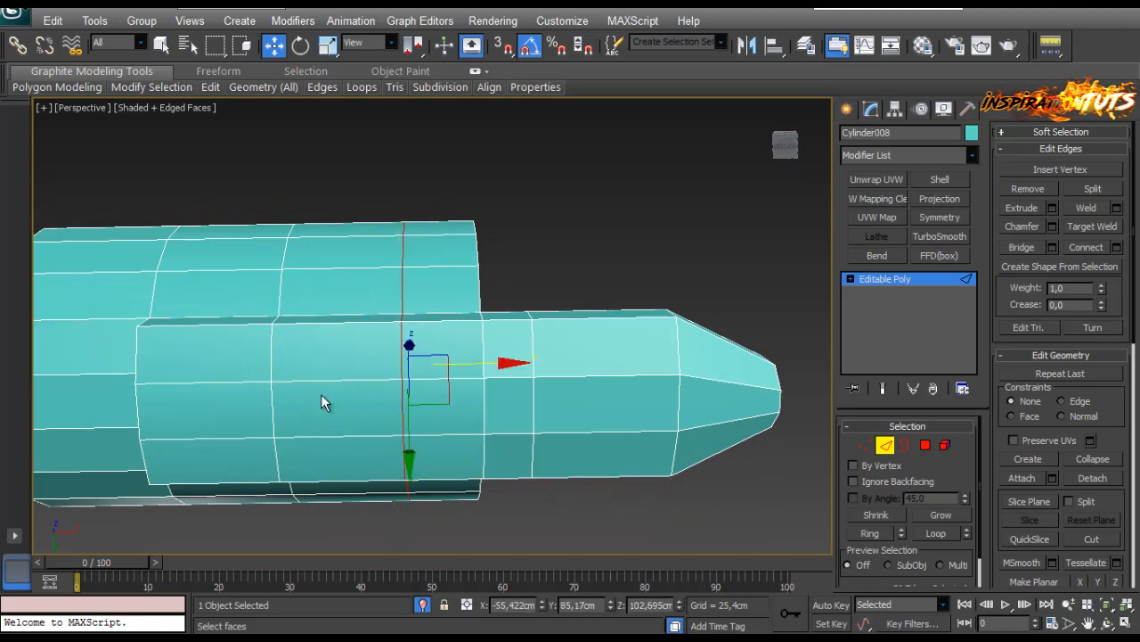
Connect the cross edges of the base's two outer face strips lengthwise with 2 segments and a pinch of 4.
left_click(484, 363)
key("alt+r")
left_click(483, 457, "ctrl")
key("alt+r")
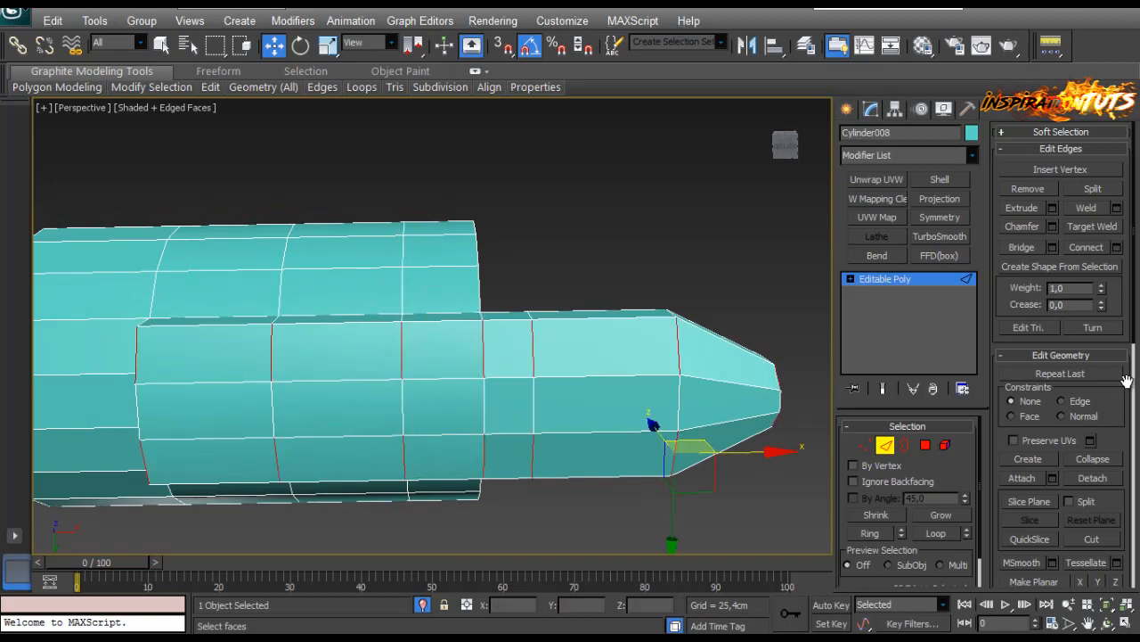
left_click(1115, 248)
right_click(309, 363)
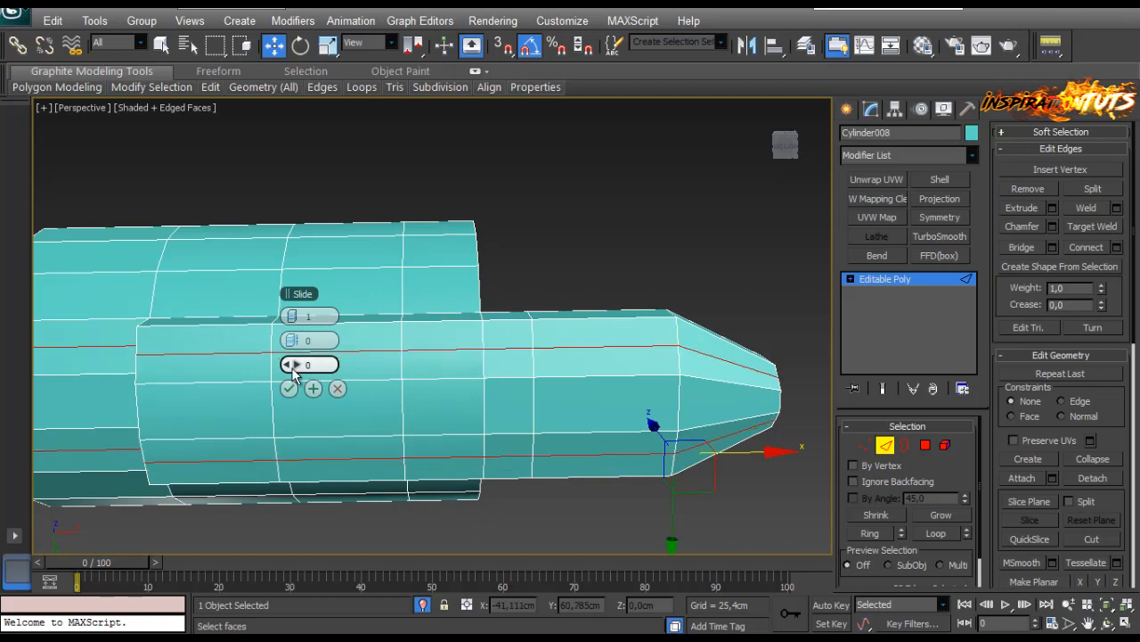
left_click(297, 315)
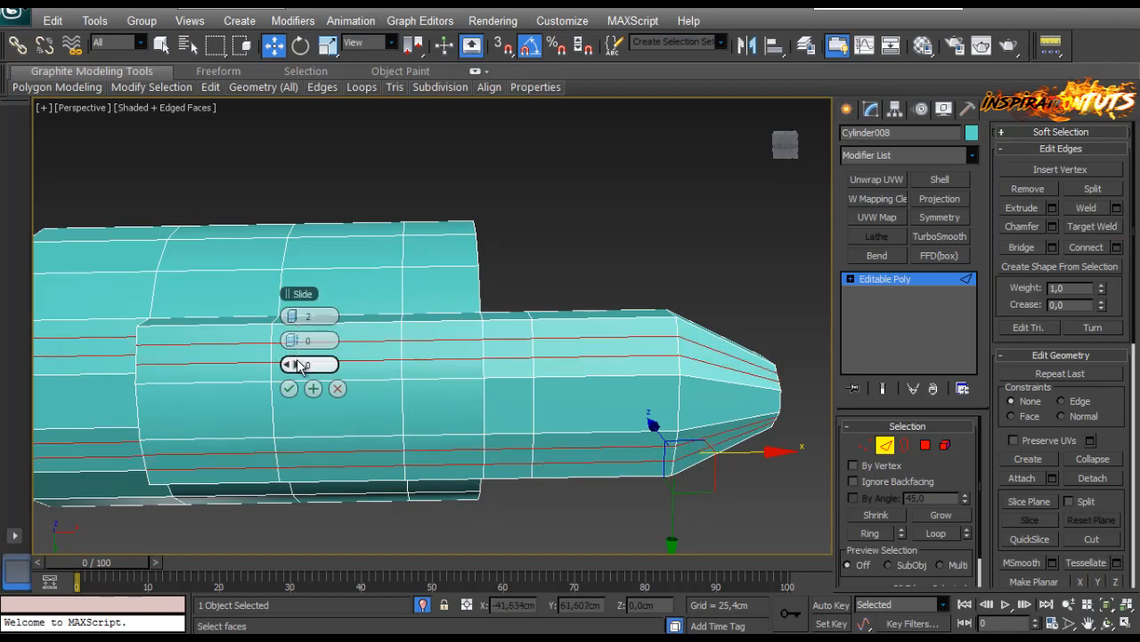
mouse_move(297, 340)
left_mouse_down()
mouse_move(332, 337)
mouse_move(310, 339)
left_mouse_up()
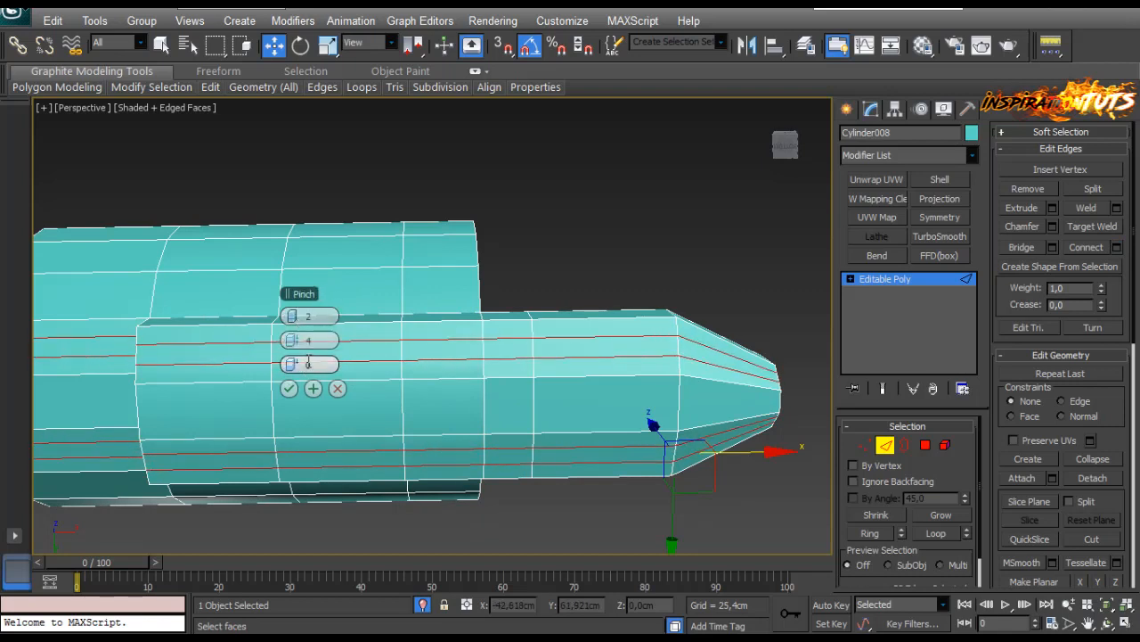
left_click(288, 387)
Remove the inner edge loop of each new lengthwise pair, keeping one loop near each long side of the base.
left_click(318, 362)
left_click(315, 450)
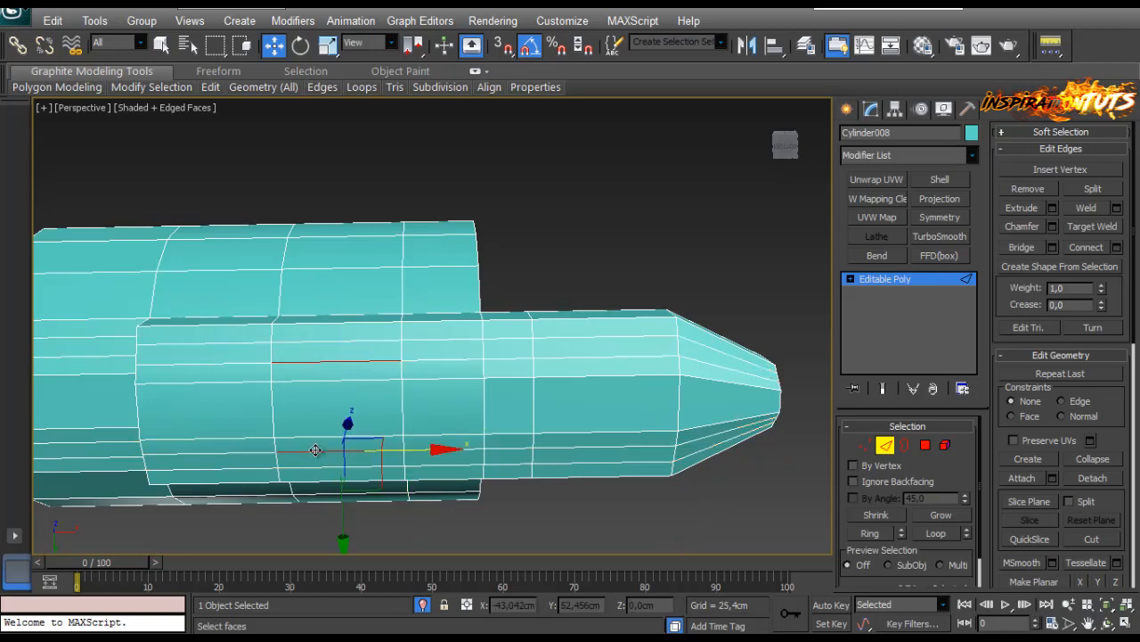
key("alt+l")
key("ctrl+BackSpace")
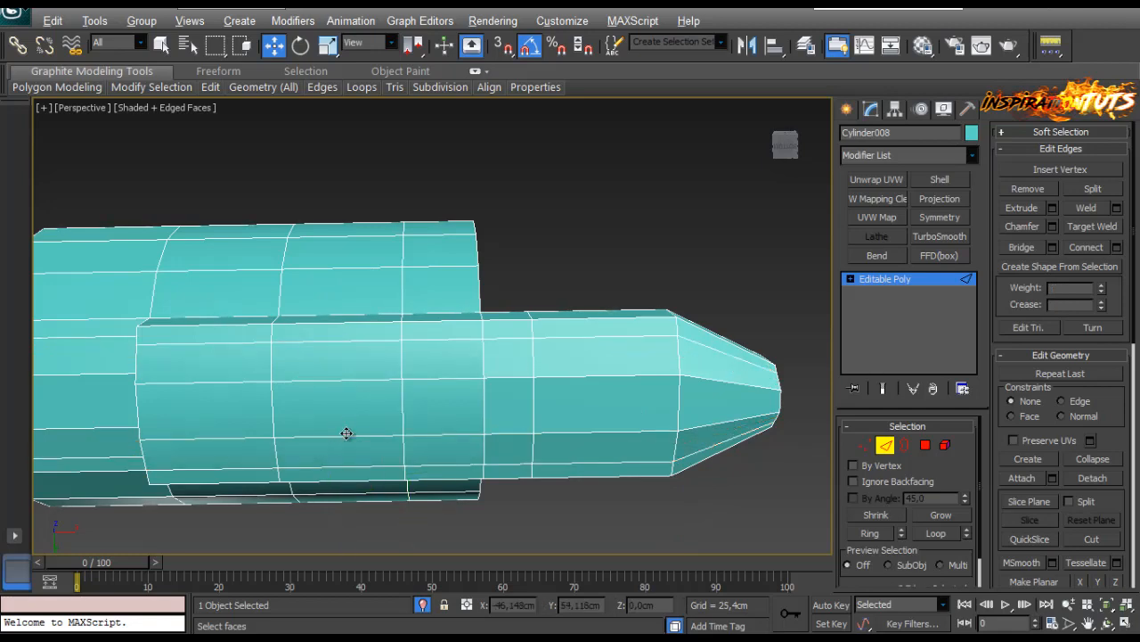
Bevel two separate groups of faces on the base's underside into feet with 0.791 cm height and -0.2 cm outline.
middle_click_drag(287, 412, 795, 459, "alt")
key("4")
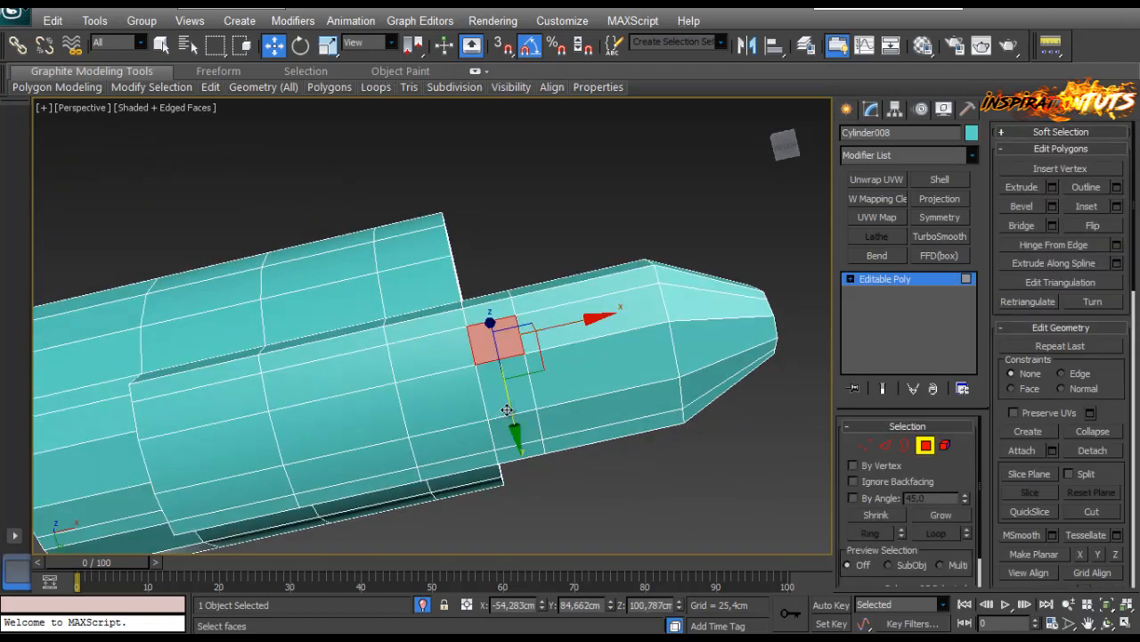
left_click(445, 399, "ctrl")
left_click(433, 356, "ctrl")
middle_click_drag(254, 396, 387, 344)
left_click(382, 348, "ctrl")
left_click(370, 391, "ctrl")
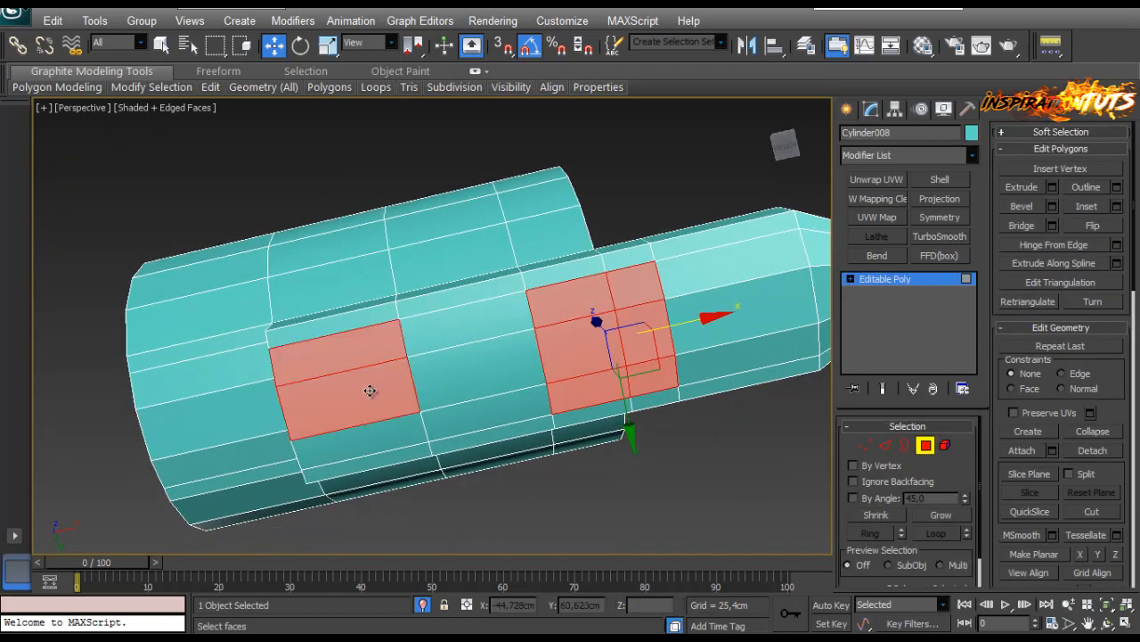
left_click(1052, 205)
right_click(295, 343)
right_click(294, 364)
mouse_move(296, 341)
left_mouse_down()
mouse_move(297, 306)
mouse_move(299, 325)
left_mouse_up()
middle_click_drag(439, 318, 383, 356, "alt")
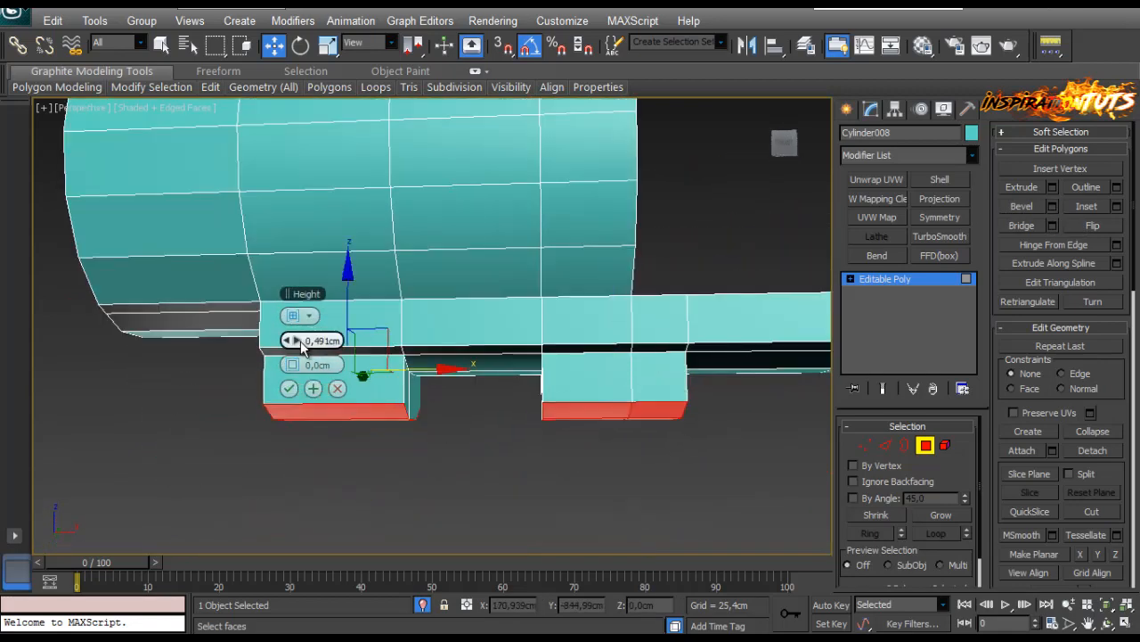
left_click_drag(298, 342, 290, 374)
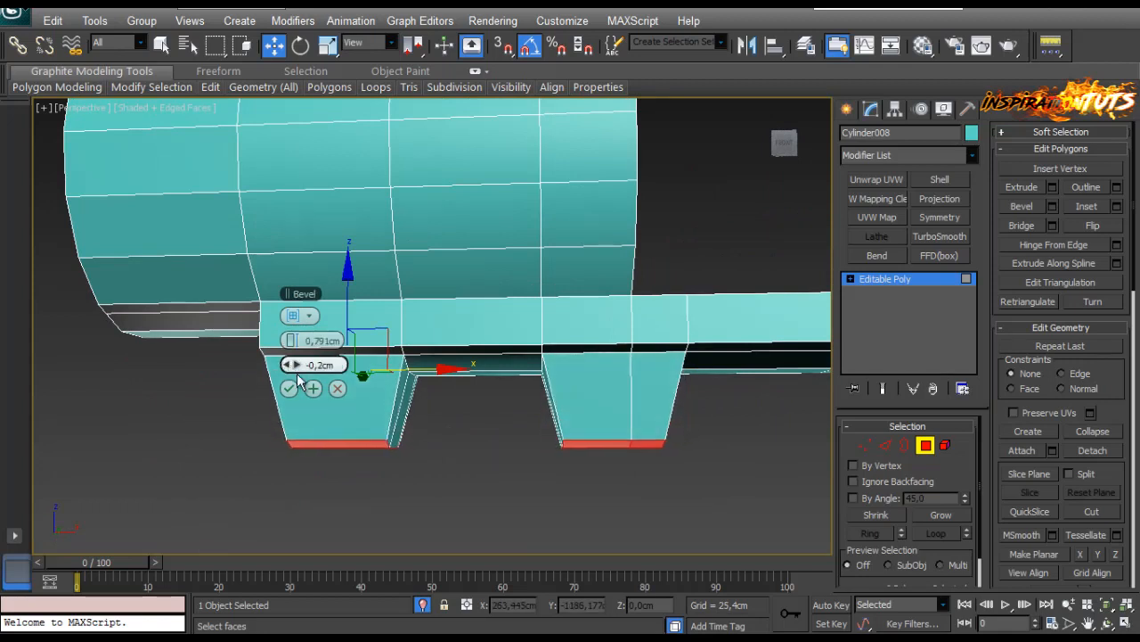
left_click(288, 387)
Shift the end faces of the two beveled feet slightly away from each other along X.
middle_click_drag(428, 458, 374, 428, "alt")
left_click(361, 419)
left_click(366, 438)
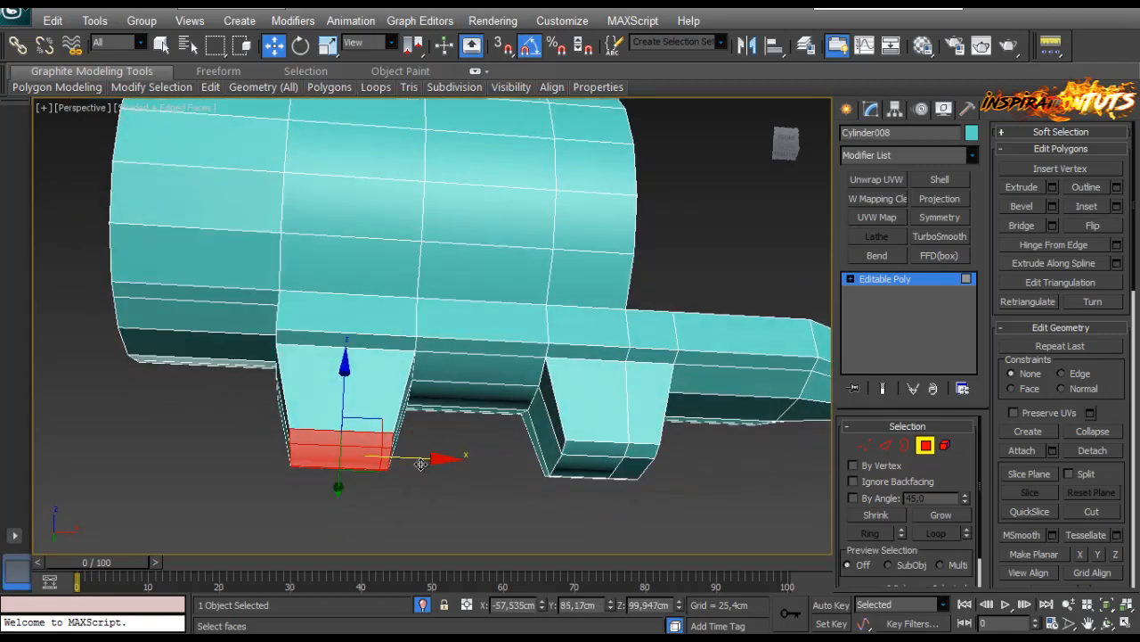
left_click_drag(421, 463, 405, 466)
middle_click_drag(460, 437, 440, 398, "alt")
left_click(429, 434)
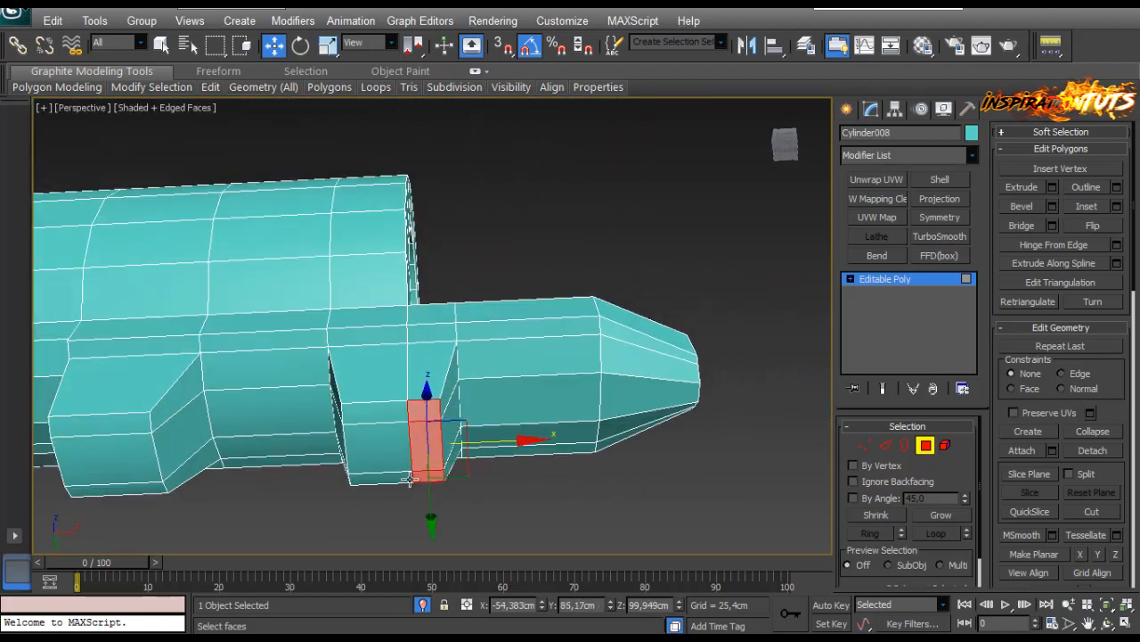
middle_click_drag(409, 480, 465, 501, "alt")
left_click_drag(473, 451, 492, 460)
scroll(384, 410, "down", 5)
scroll(463, 334, "up", 5)
Target-weld the closely spaced vertices at the front tip of the base's tapered nose.
middle_click_drag(428, 348, 326, 356, "alt")
key("1")
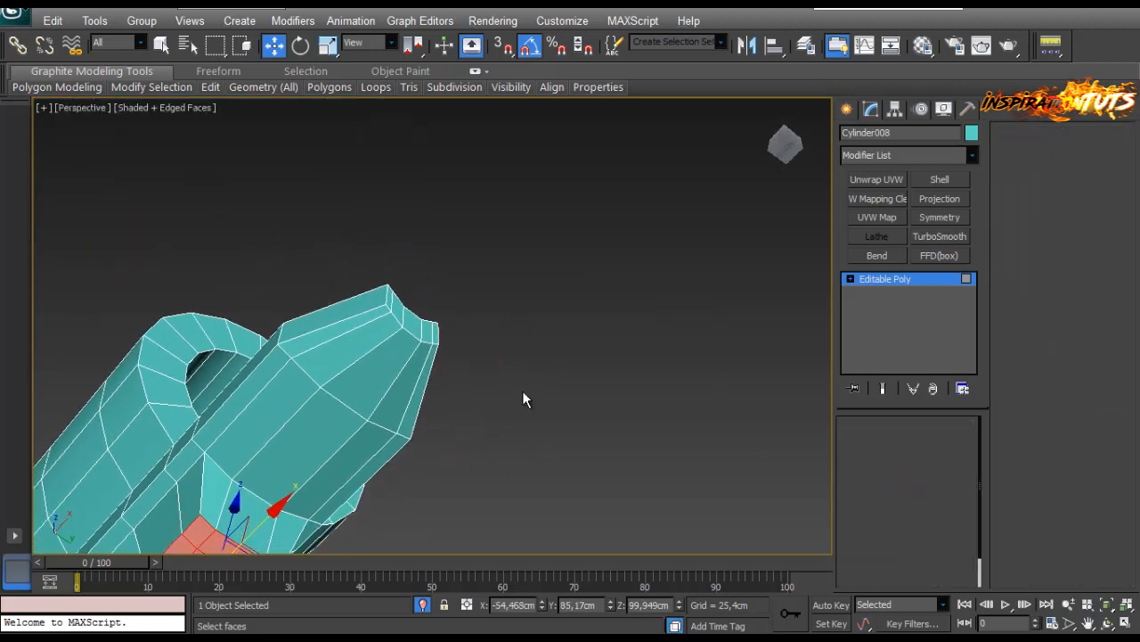
left_click(296, 395)
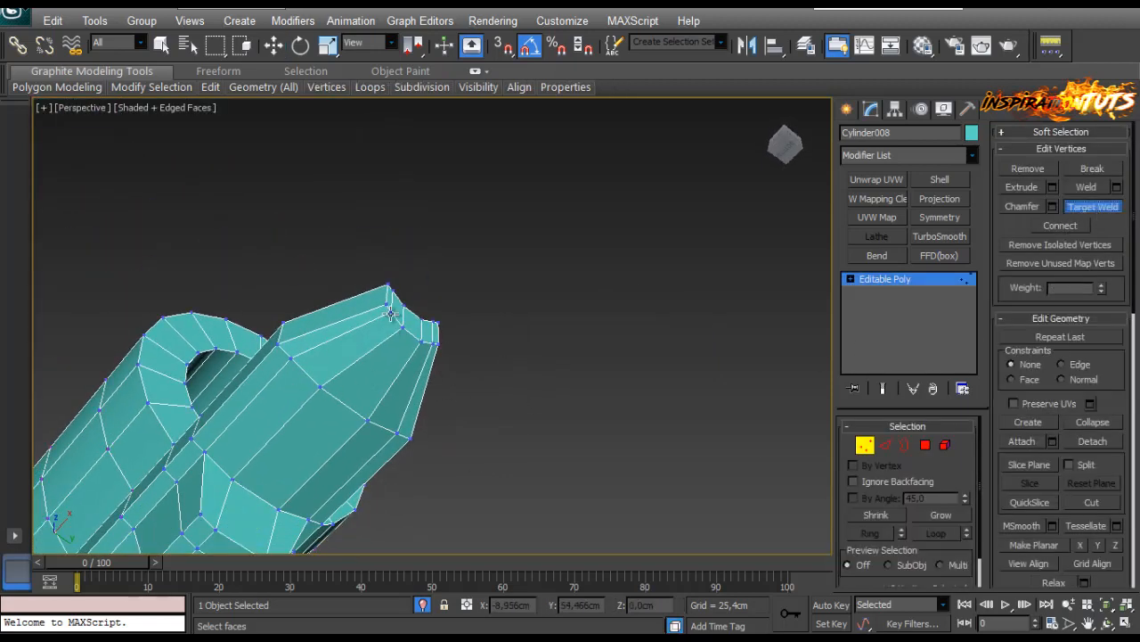
middle_click_drag(388, 305, 310, 333, "alt")
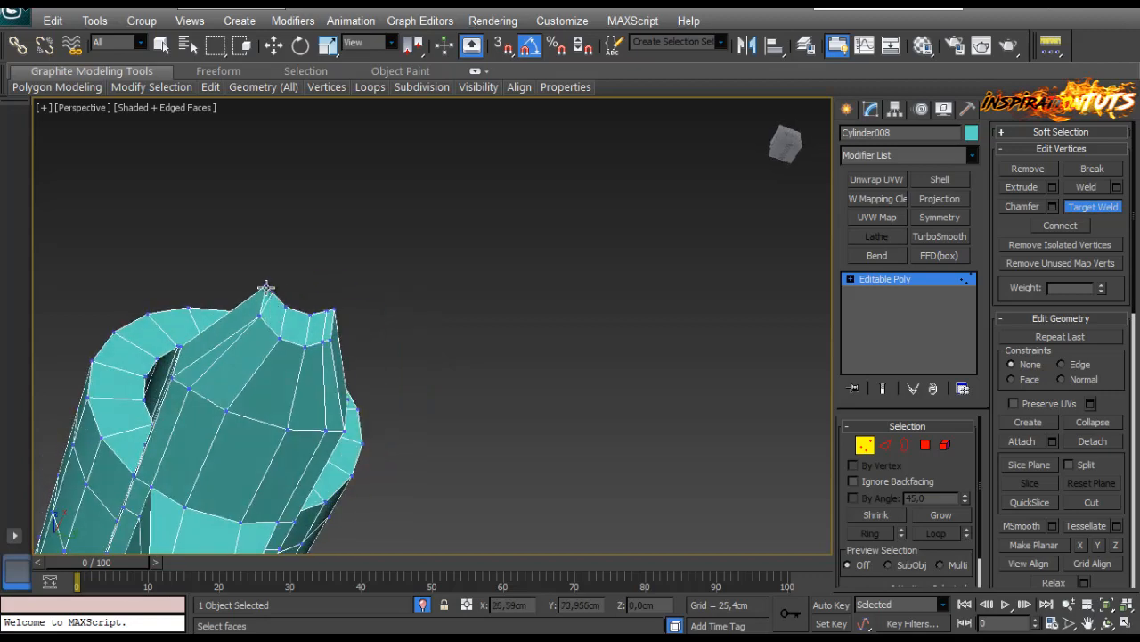
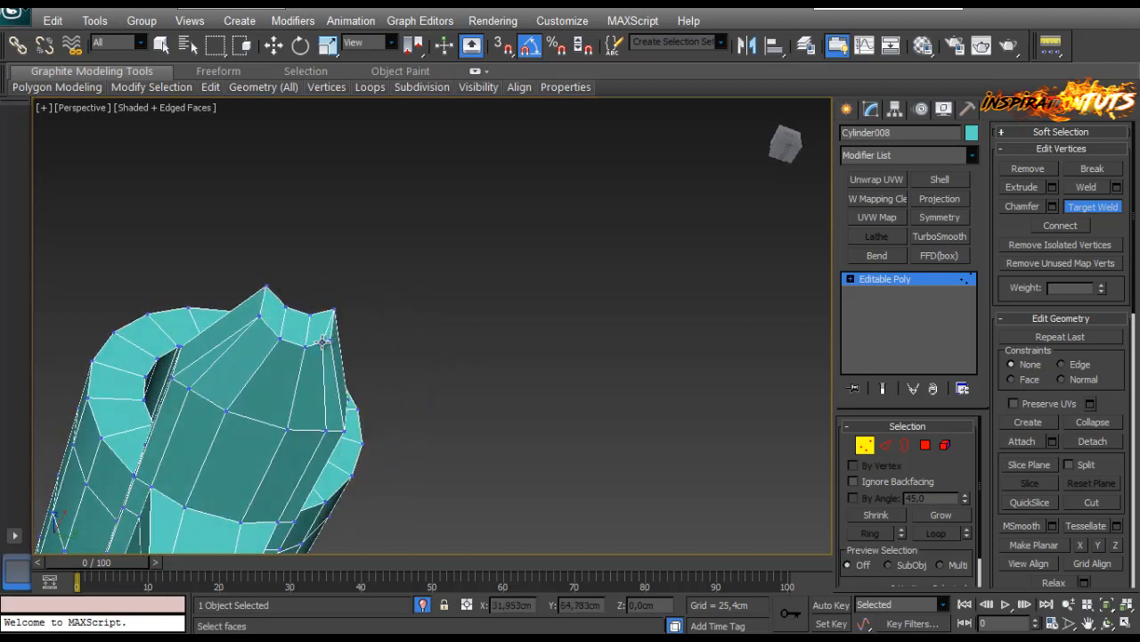
middle_click_drag(339, 377, 497, 356, "alt")
scroll(550, 286, "up", 3)
middle_click_drag(543, 274, 567, 366)
right_click(568, 366)
left_click(886, 445)
left_click(543, 334)
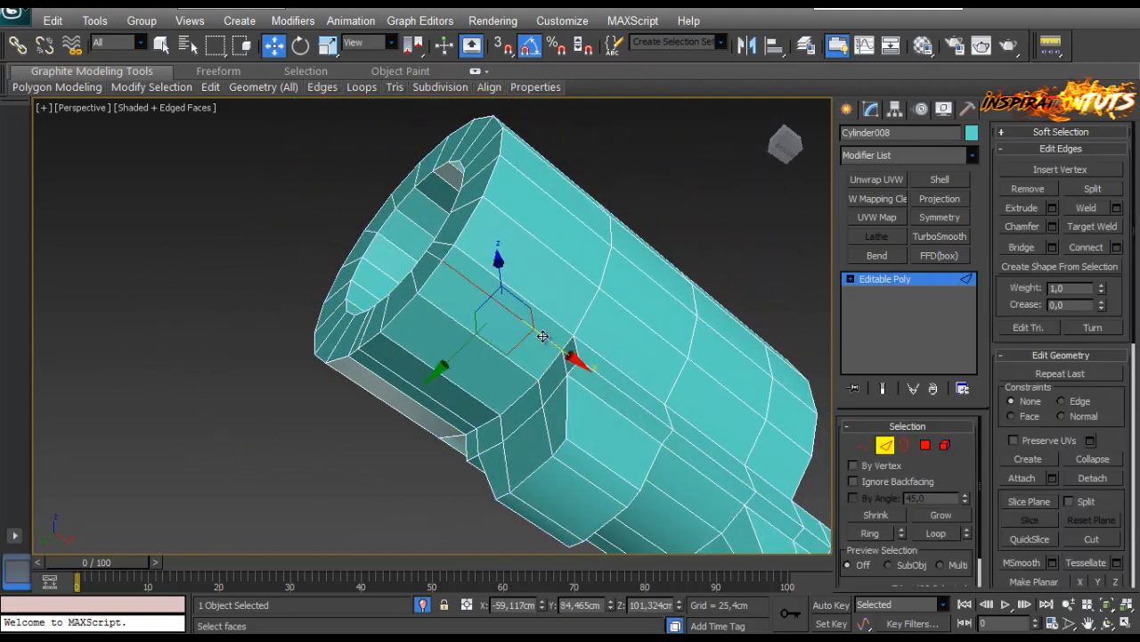
middle_click_drag(458, 339, 290, 351, "alt")
scroll(437, 288, "up", 3)
scroll(290, 351, "down", 5)
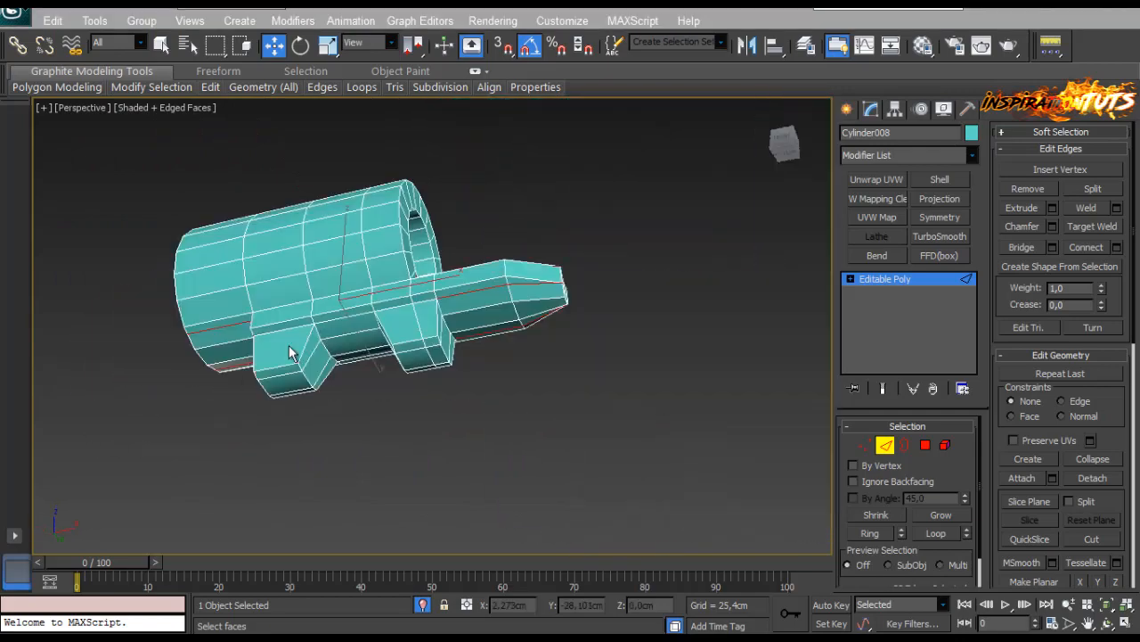
scroll(383, 345, "up", 5)
middle_click_drag(390, 351, 466, 383, "alt")
scroll(466, 383, "down", 5)
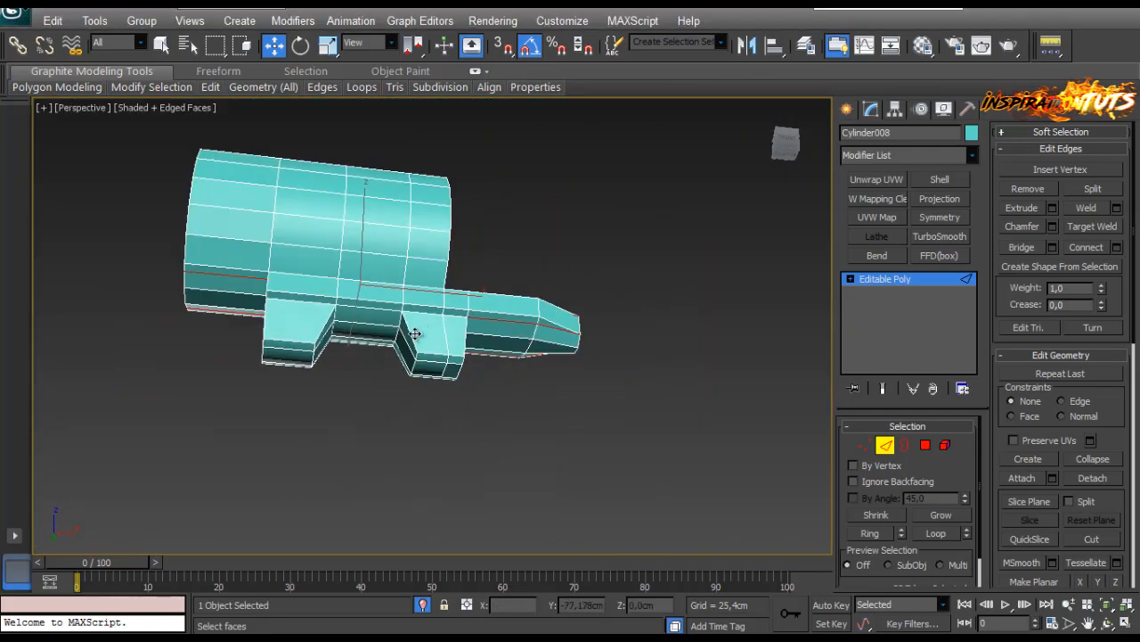
Connect the upright edges around both feet with 1 segment, pinch 0 and a slide of about -59.
scroll(415, 345, "up", 5)
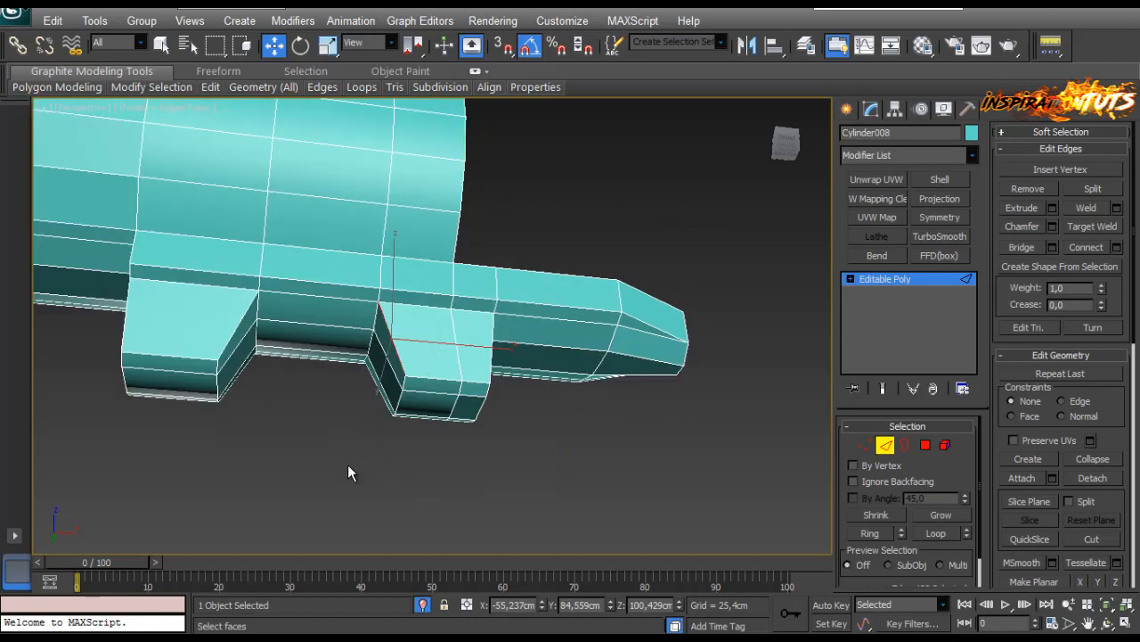
left_click(398, 395, "shift")
middle_click_drag(392, 392, 377, 378, "alt")
left_click(241, 335, "ctrl")
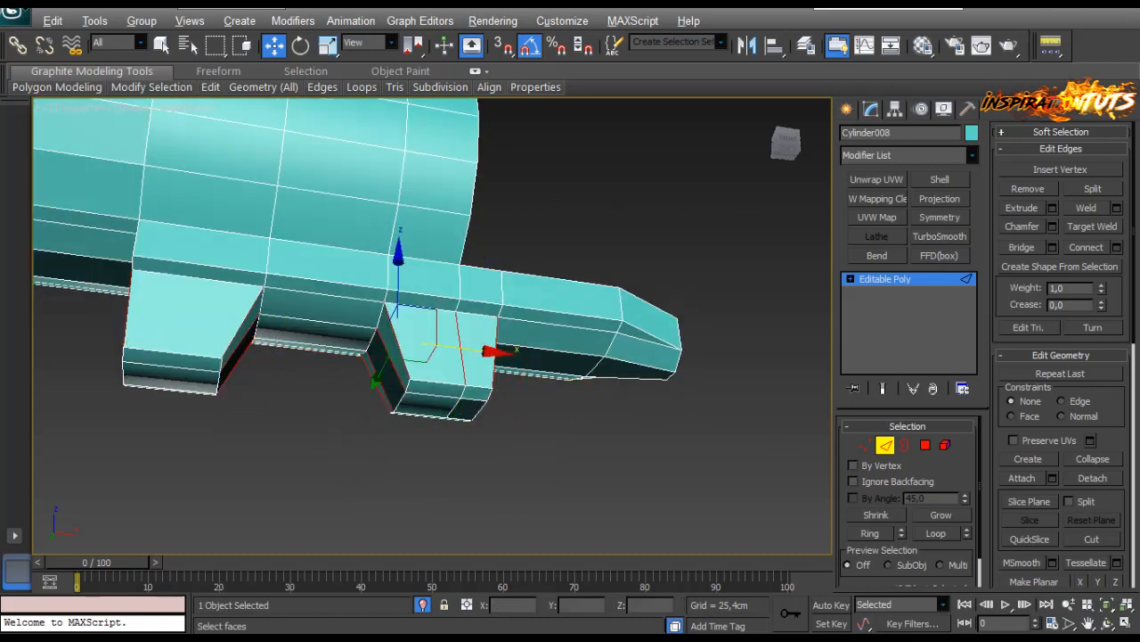
left_click(1116, 247)
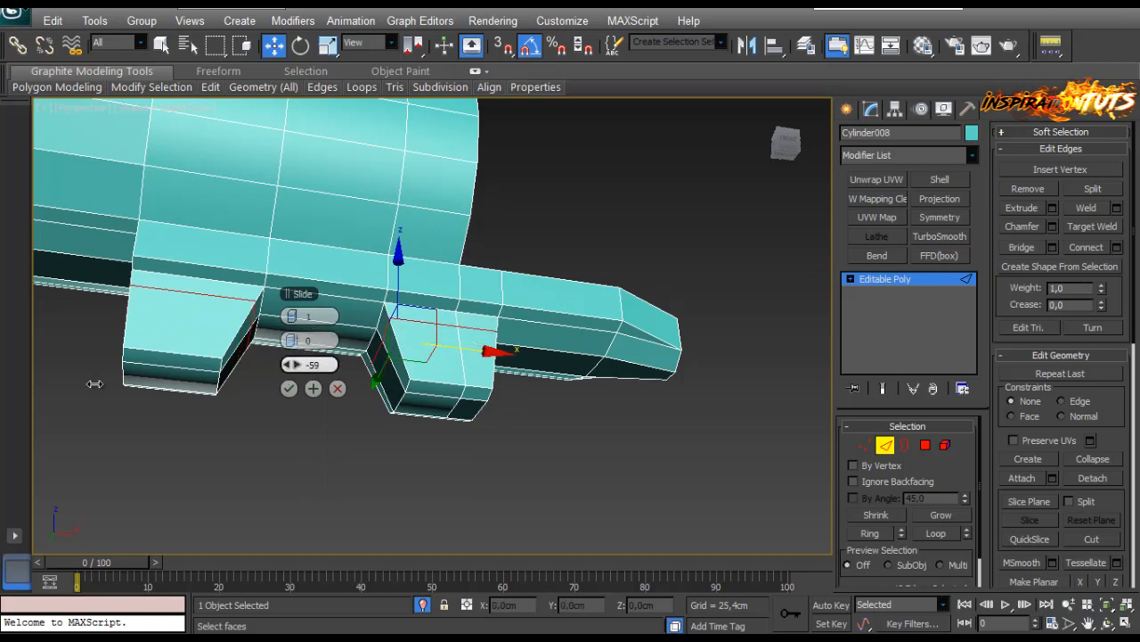
left_click(288, 388)
Delete the base's underside faces between the two feet and set the object's colour to black.
scroll(289, 388, "up", 4)
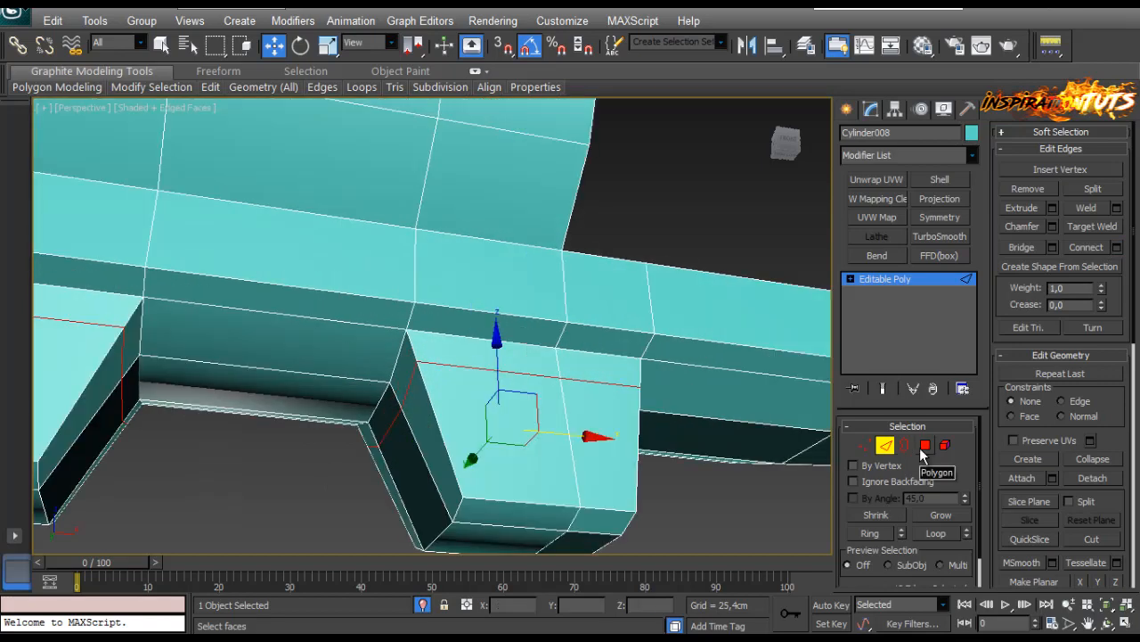
left_click(925, 445)
left_click(323, 392)
middle_click_drag(323, 392, 356, 374, "alt")
key("Delete")
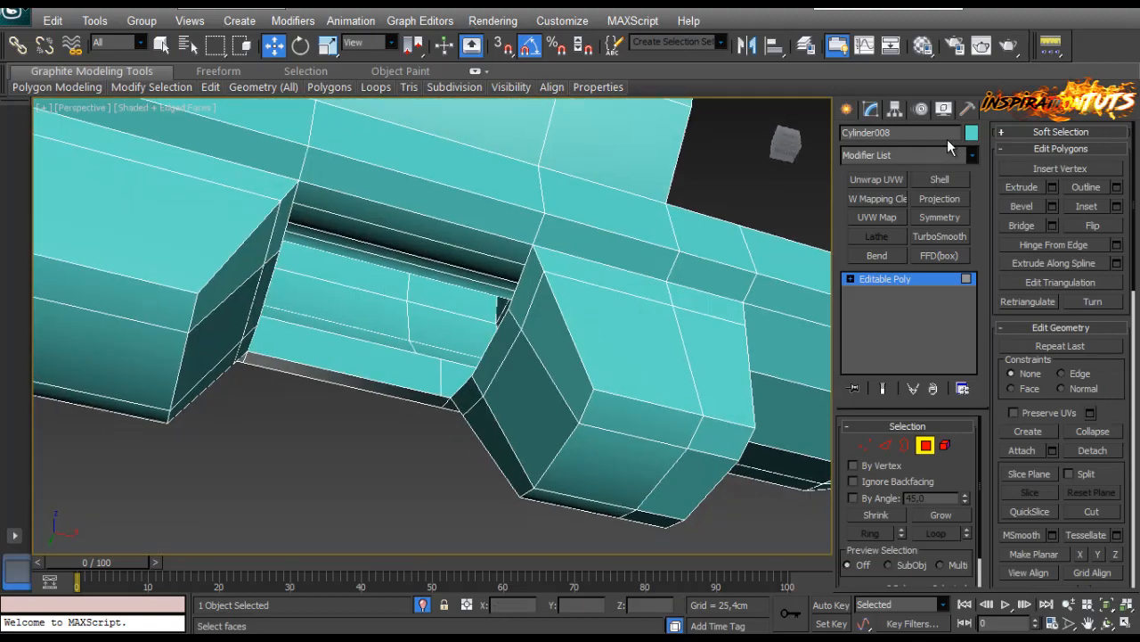
left_click(971, 132)
left_click(638, 423)
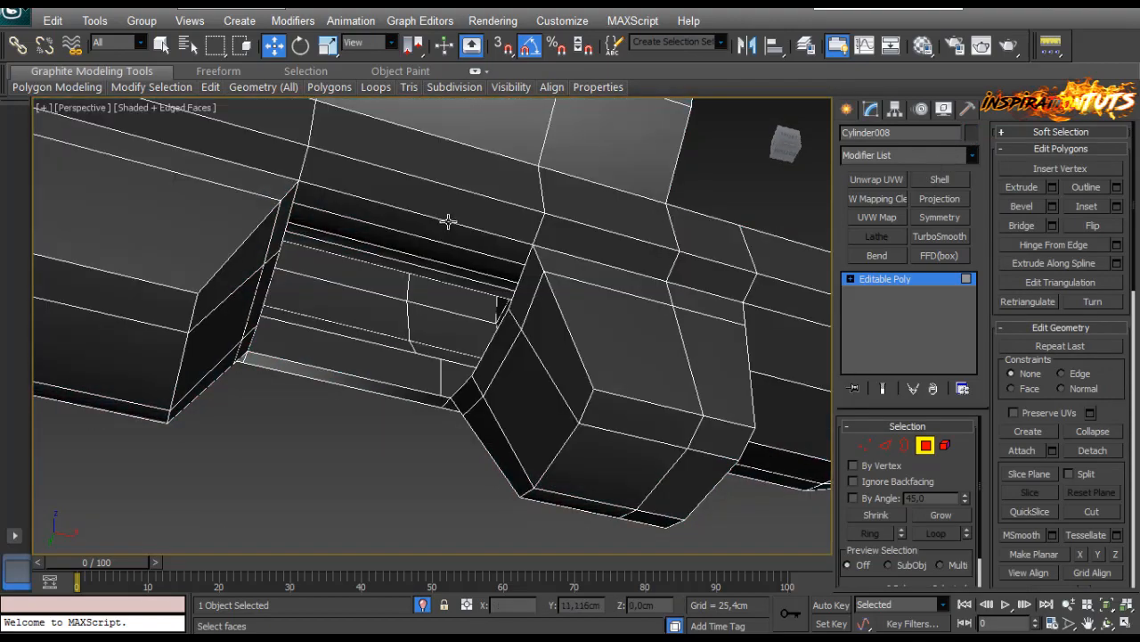
Delete the narrow upper faces on the facing inner sides of both feet.
middle_click_drag(448, 221, 516, 312, "alt")
middle_click_drag(581, 344, 554, 342, "alt")
left_click(513, 299)
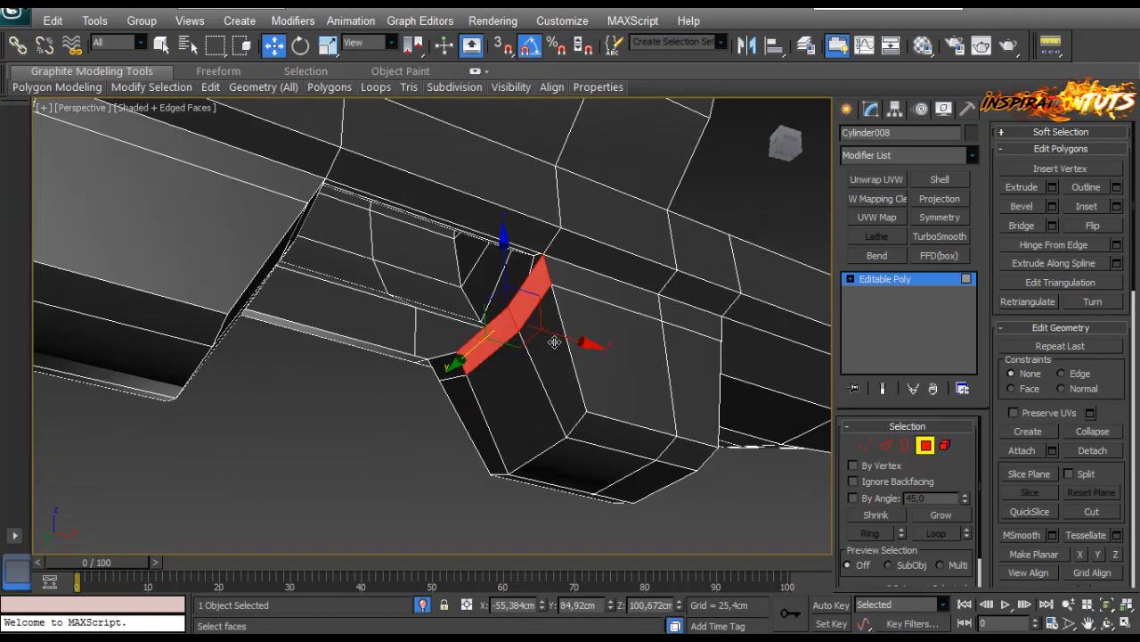
left_click(450, 364, "ctrl")
middle_click_drag(450, 365, 277, 315, "alt")
left_click(191, 313, "ctrl")
key("ctrl+z")
left_click(181, 314, "ctrl")
left_click(217, 390, "ctrl")
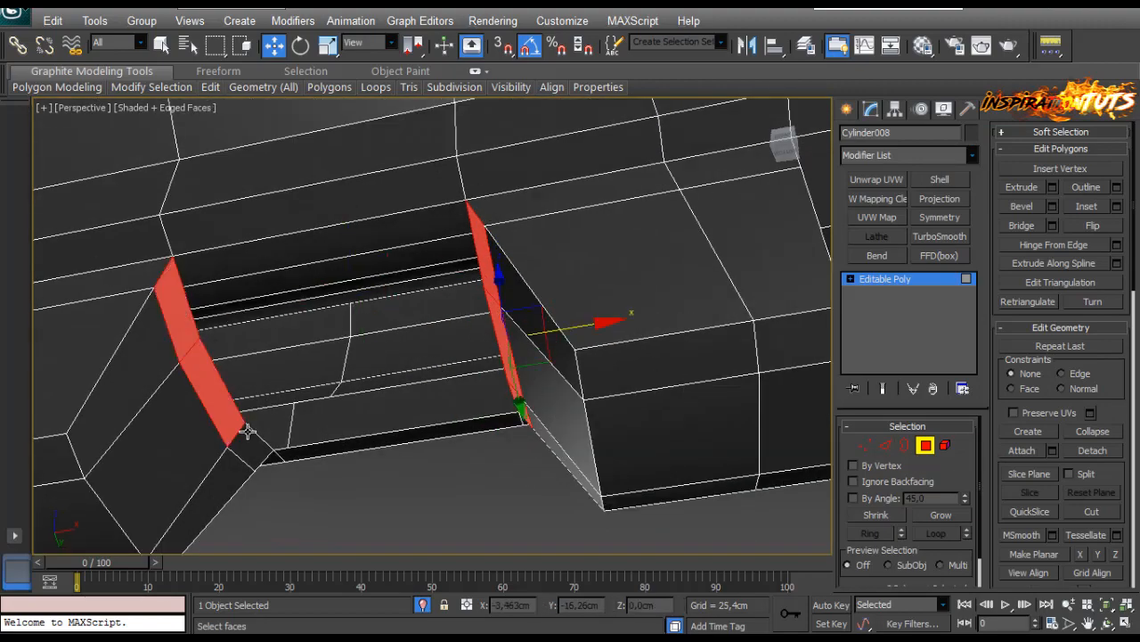
key("Delete")
Bridge the open inner side edges of the two feet to close the gap between them on the underside.
left_click(903, 445)
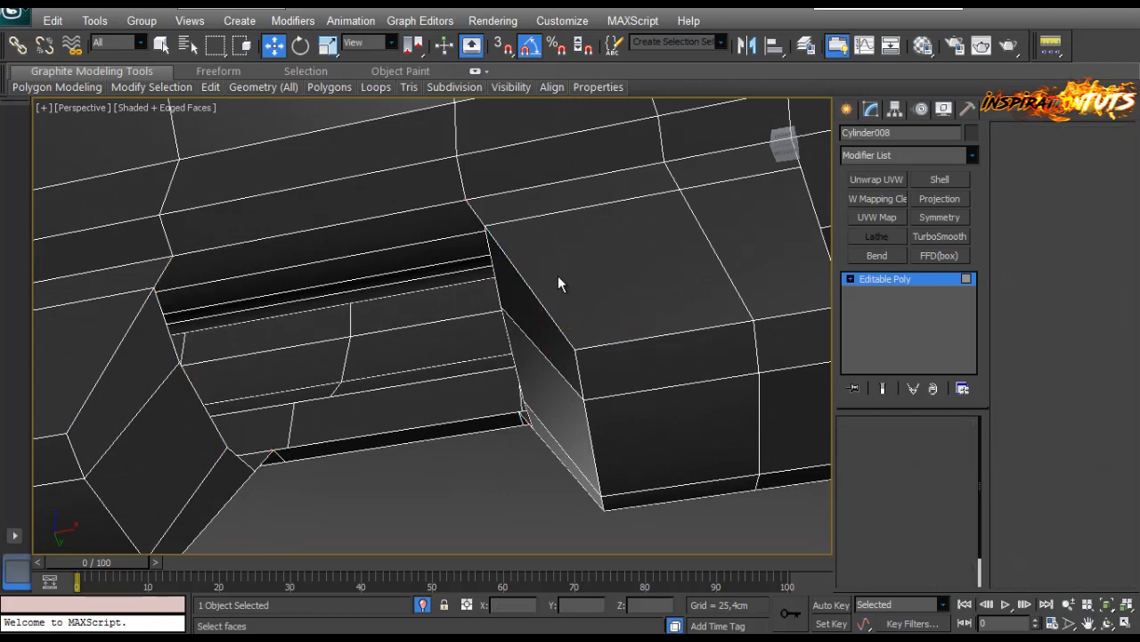
left_click(476, 215)
middle_click_drag(475, 215, 512, 253, "alt")
left_click(885, 445)
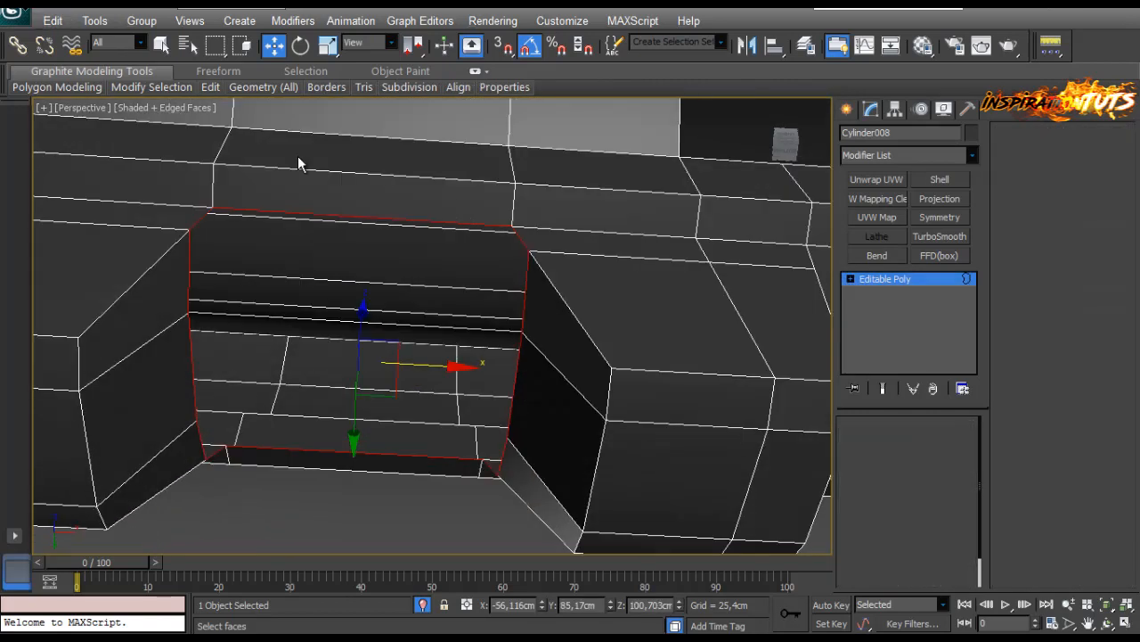
left_click(331, 454, "alt")
middle_click_drag(331, 471, 346, 526, "alt")
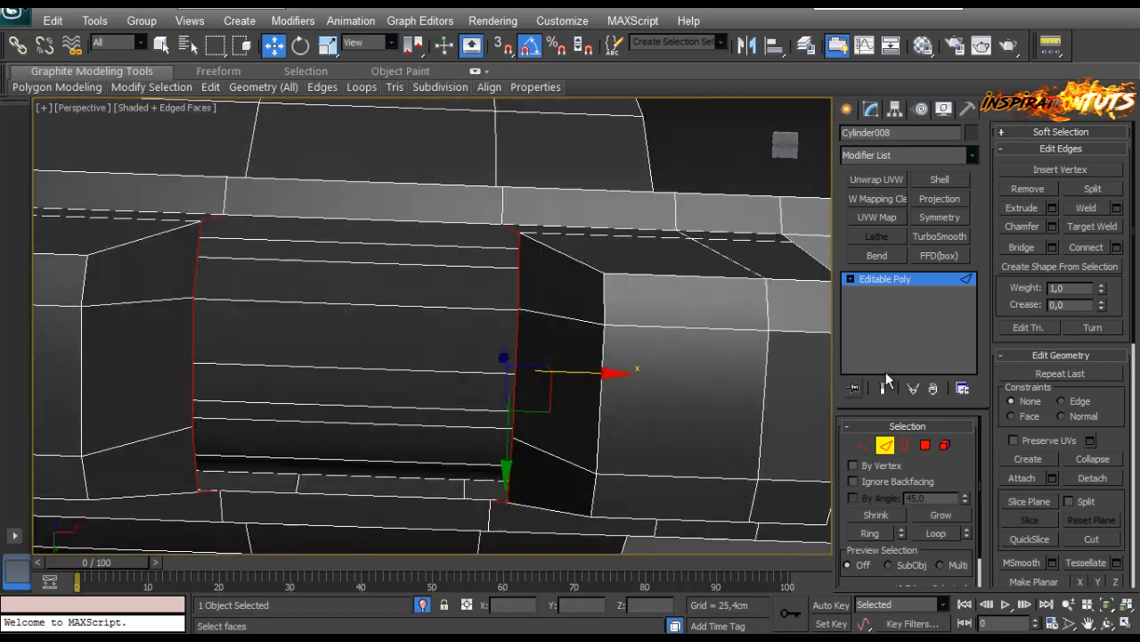
left_click(1016, 247)
scroll(480, 366, "down", 5)
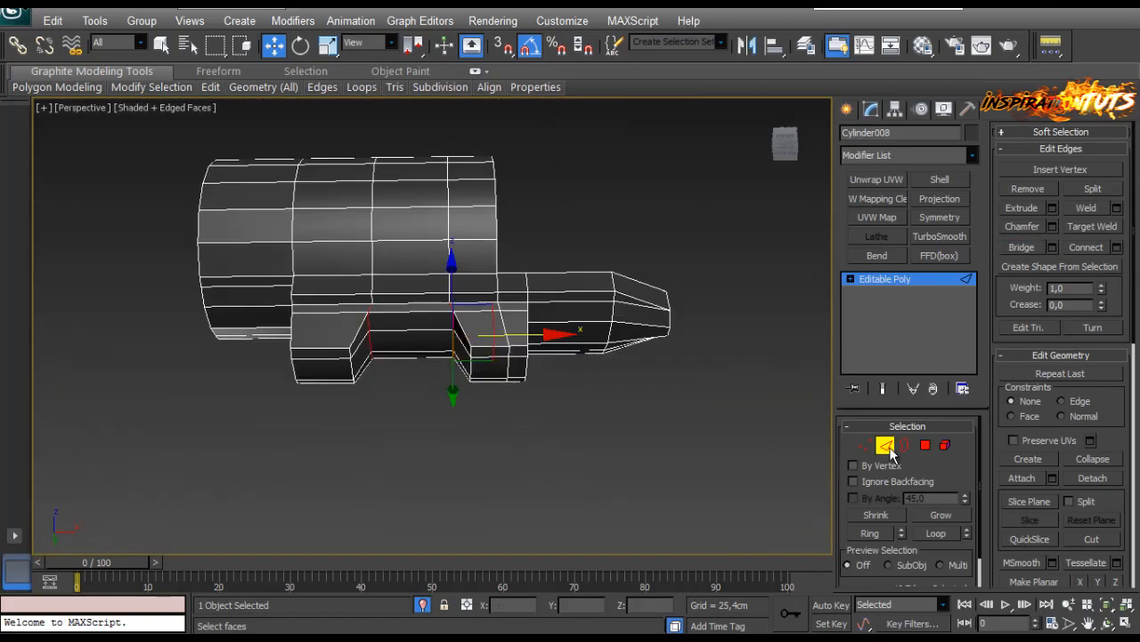
left_click(889, 448)
left_click(416, 417)
Remove the lengthwise edge loops running along both lower sides of the base, from the ring section to the nose.
scroll(415, 417, "up", 4)
middle_click_drag(416, 417, 384, 324, "alt")
left_click(331, 278)
middle_click_drag(333, 280, 369, 341, "alt")
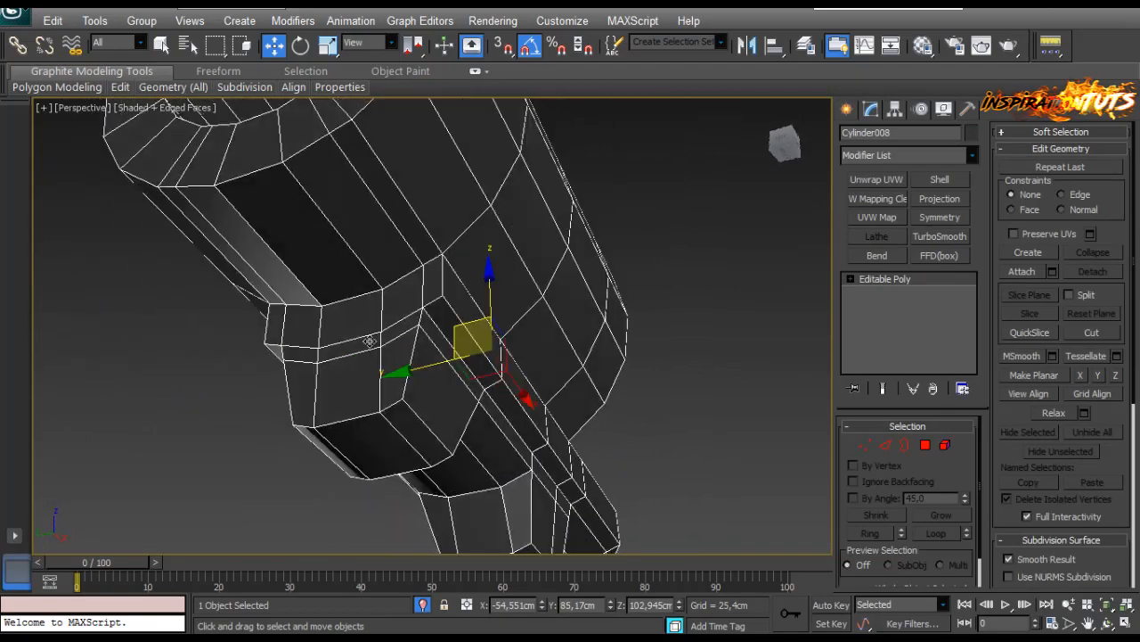
left_click(884, 446)
left_click(356, 175)
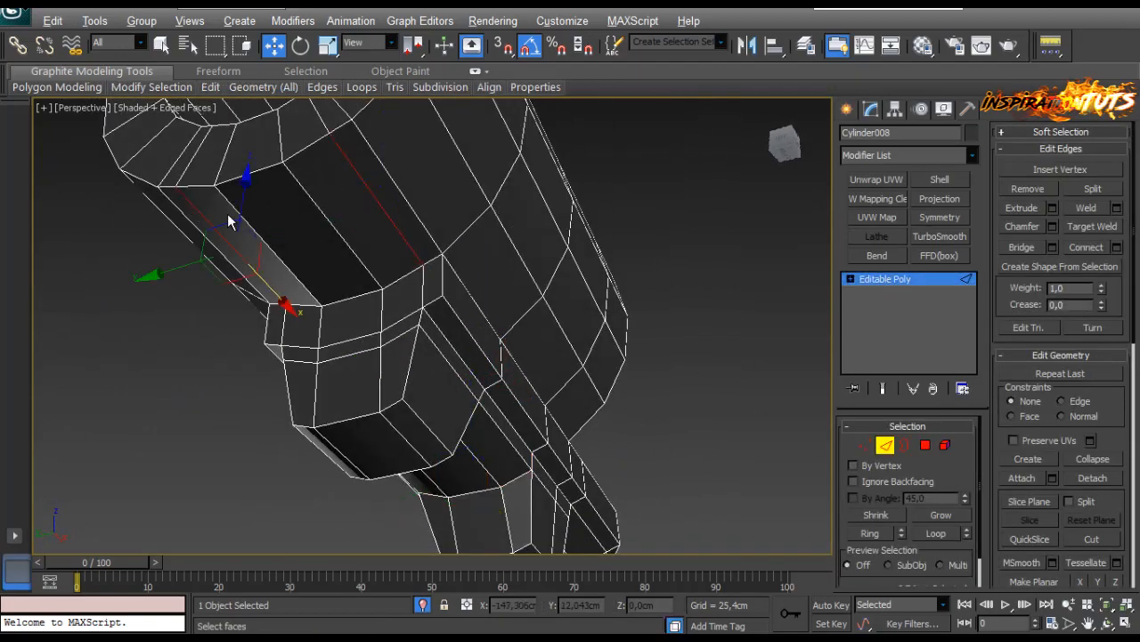
middle_click_drag(226, 167, 300, 290, "alt")
scroll(361, 260, "down", 5)
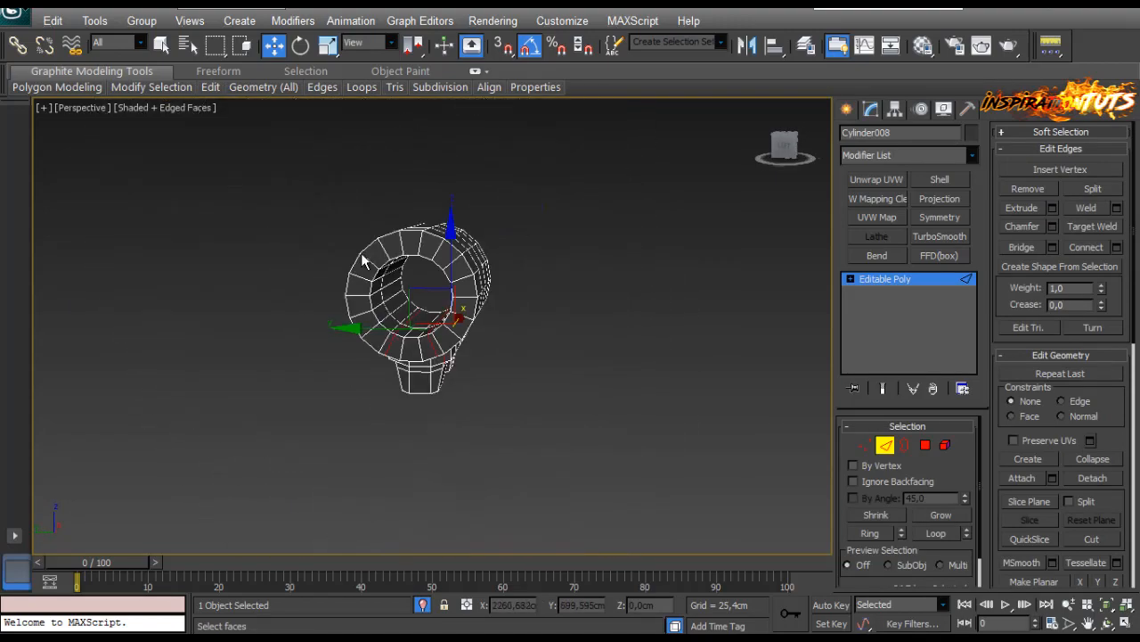
scroll(300, 223, "up", 5)
middle_click_drag(361, 259, 361, 227, "alt")
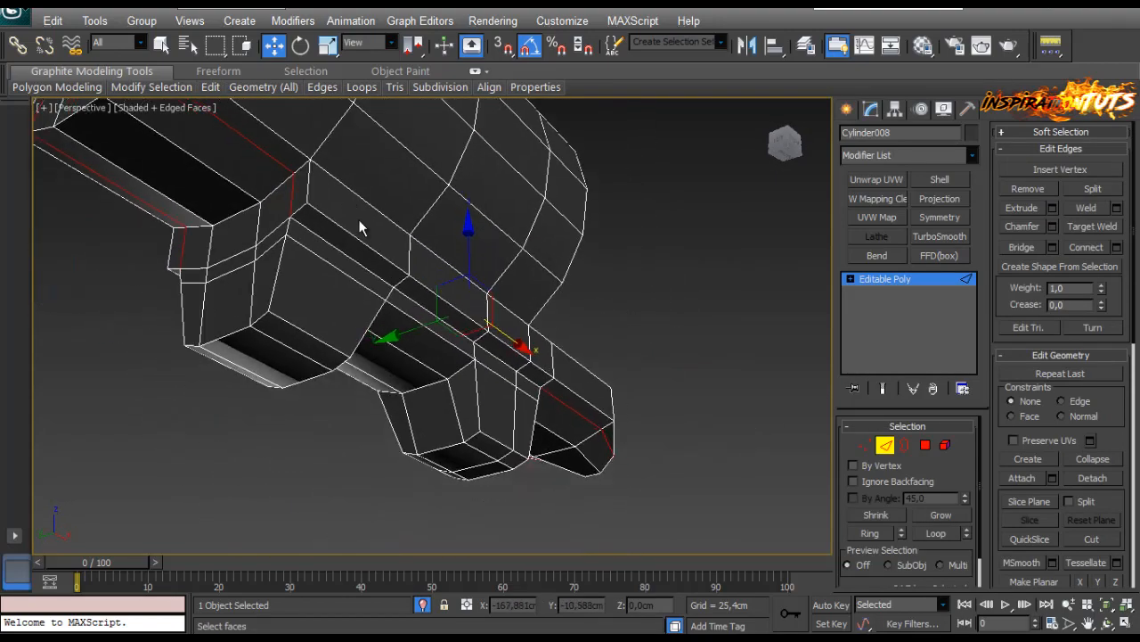
middle_click_drag(267, 236, 287, 171, "alt")
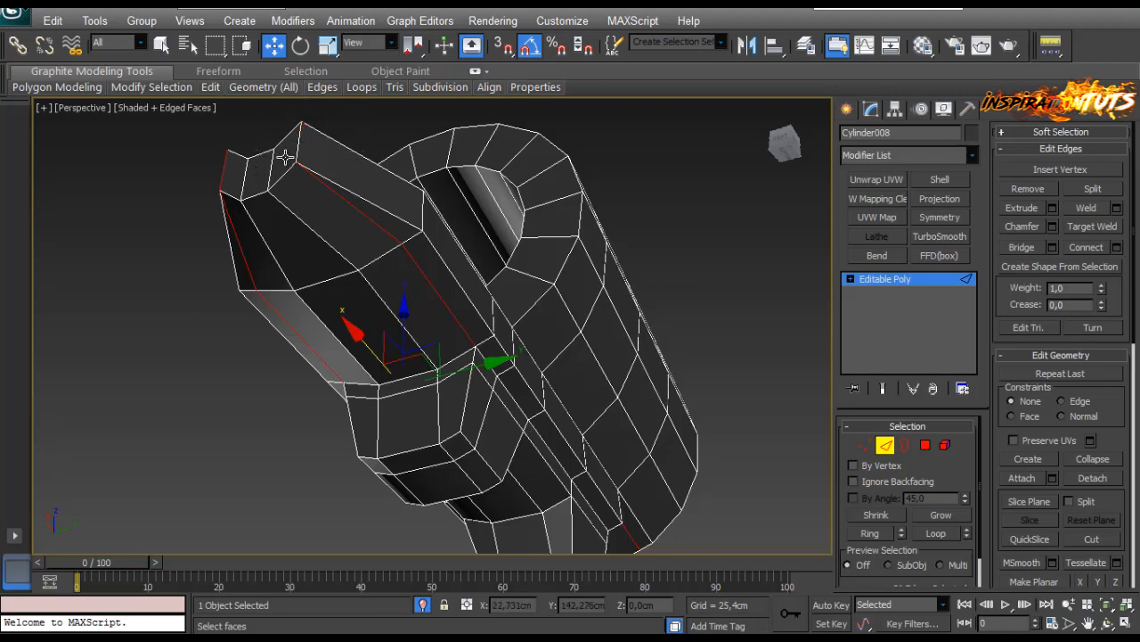
middle_click_drag(227, 178, 415, 392, "alt")
Connect the nose's shoulder vertex to the front foot's upper corner vertex on both sides of the base.
left_click(863, 446)
middle_click_drag(569, 331, 556, 325)
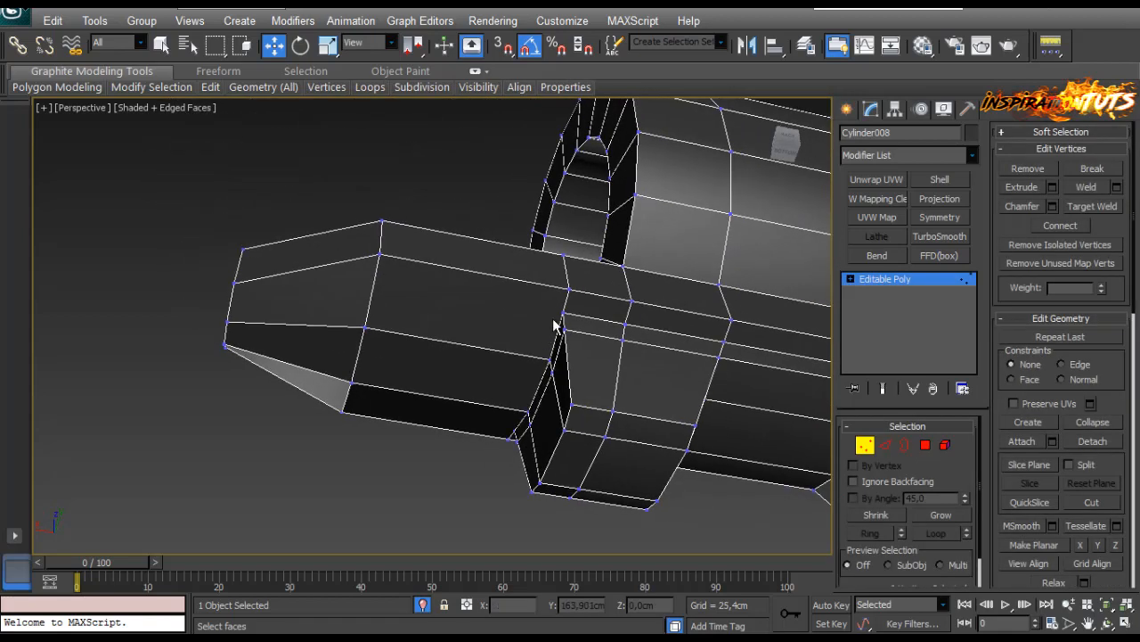
left_click(379, 254)
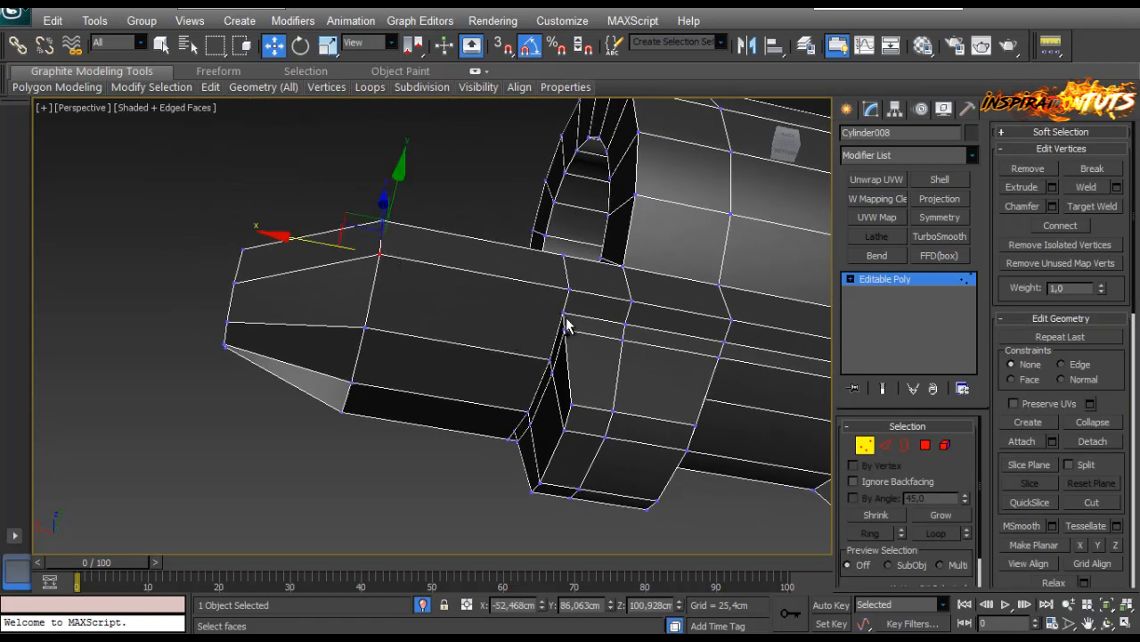
left_click(563, 314, "ctrl")
middle_click_drag(571, 356, 624, 365, "alt")
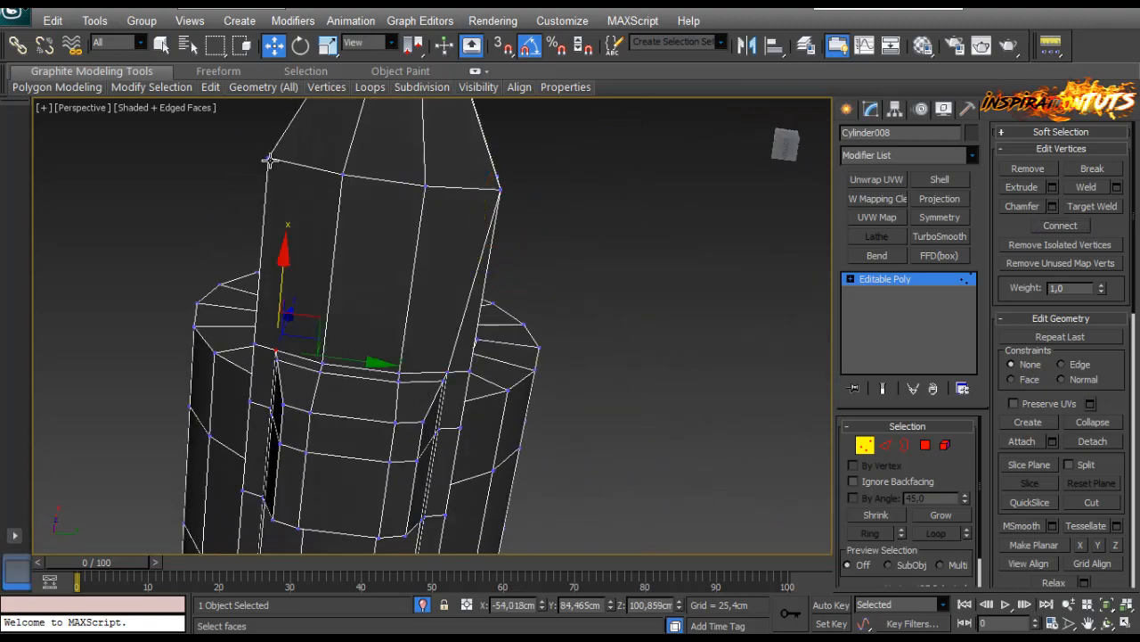
middle_click_drag(697, 380, 311, 263, "alt")
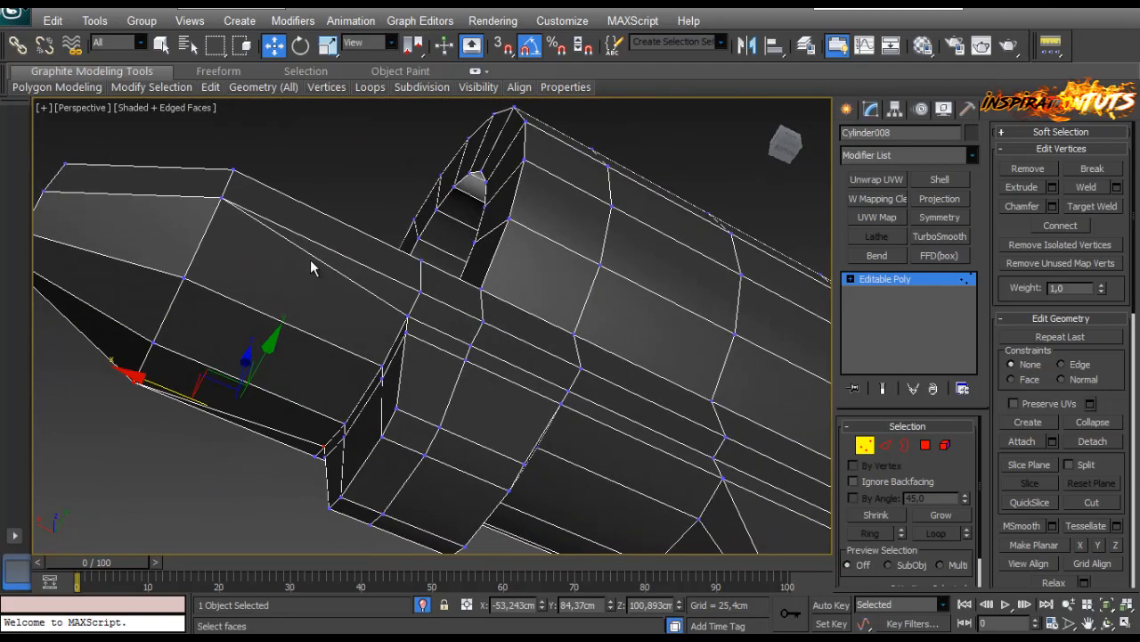
Target-weld the two leftover vertices where the base meets the ring onto their neighbouring vertices.
scroll(400, 342, "down", 4)
scroll(260, 260, "up", 4)
middle_click_drag(400, 342, 255, 401)
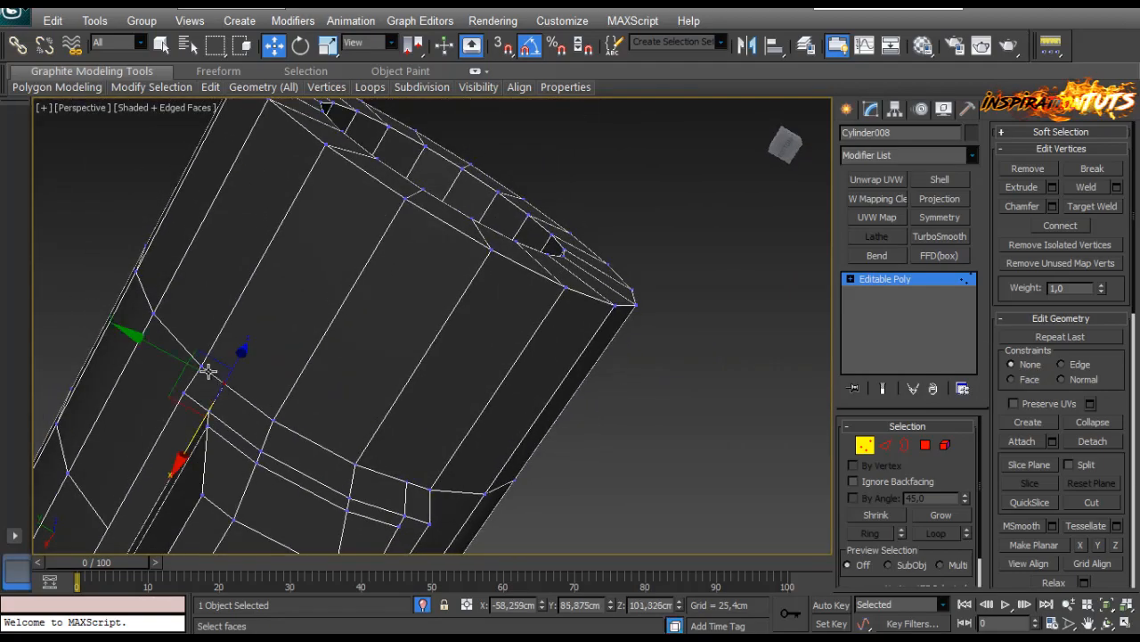
left_click(326, 145, "ctrl")
middle_click_drag(475, 275, 368, 402, "alt")
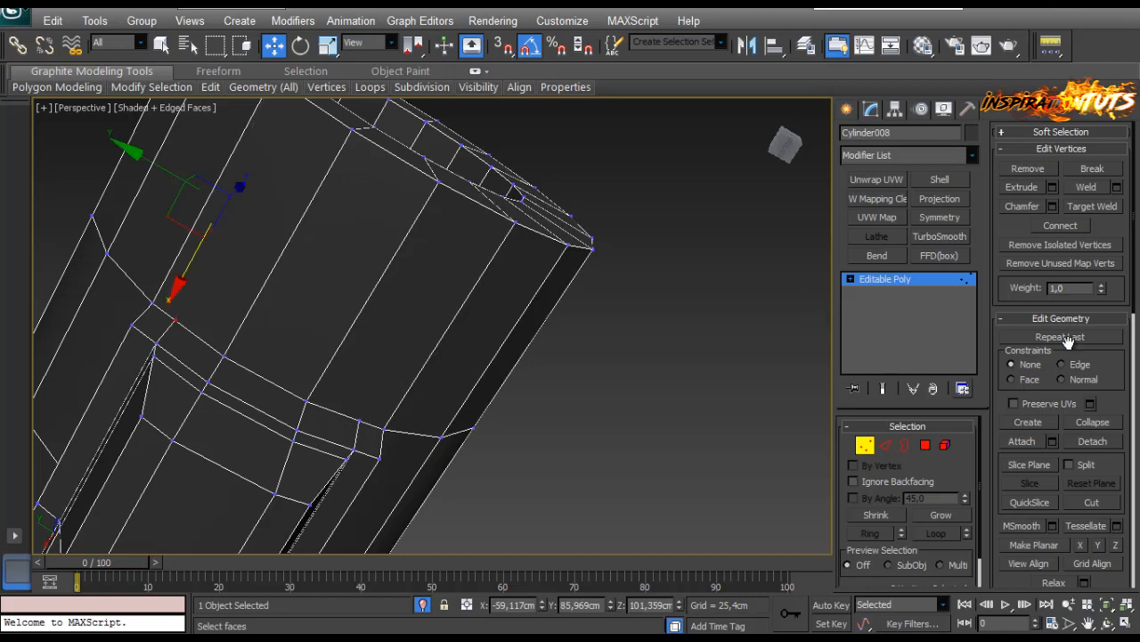
left_click(1095, 206)
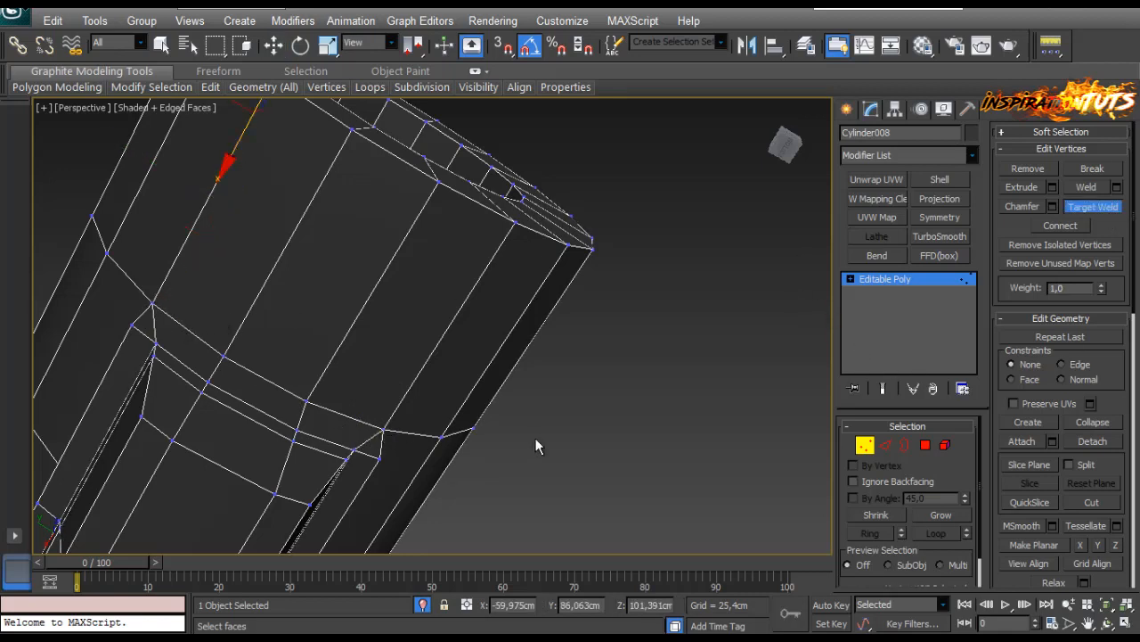
left_click(864, 448)
scroll(561, 322, "down", 2)
scroll(562, 323, "down", 5)
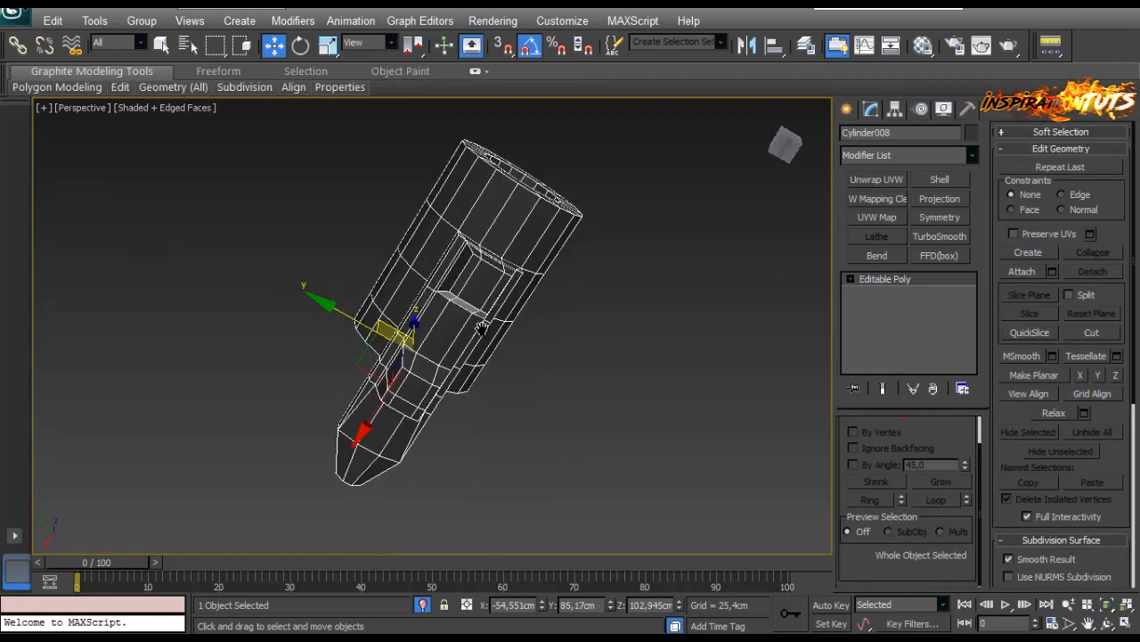
Select the ring of polygons lining the cylinder's bore and scale them down to narrow the opening.
middle_click_drag(561, 325, 460, 347, "alt")
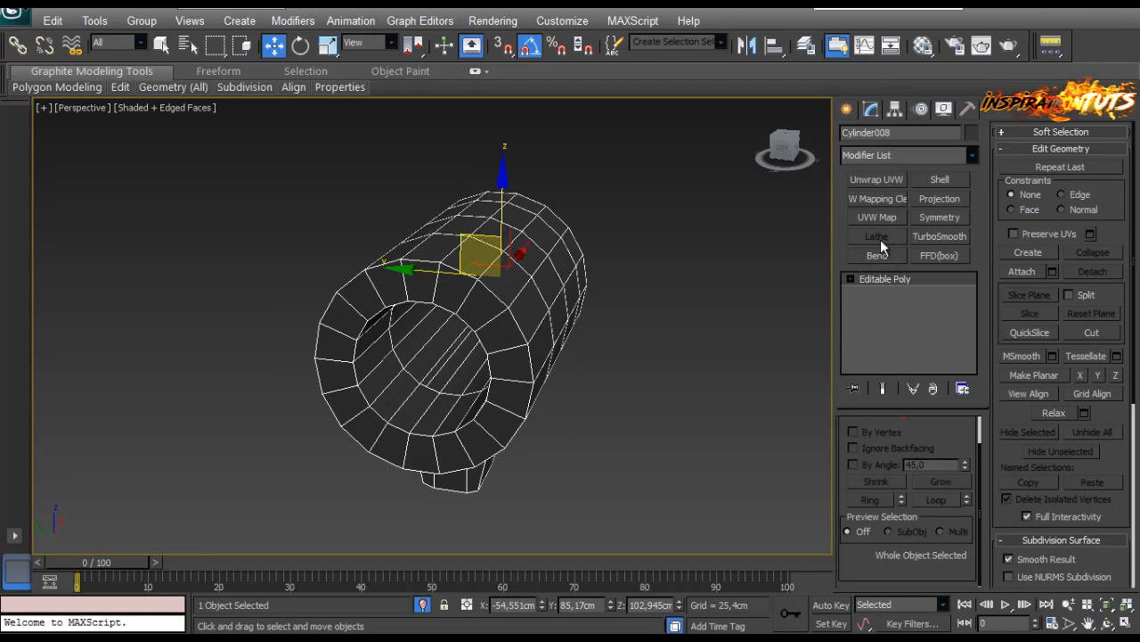
scroll(899, 459, "up", 1)
left_click(884, 445)
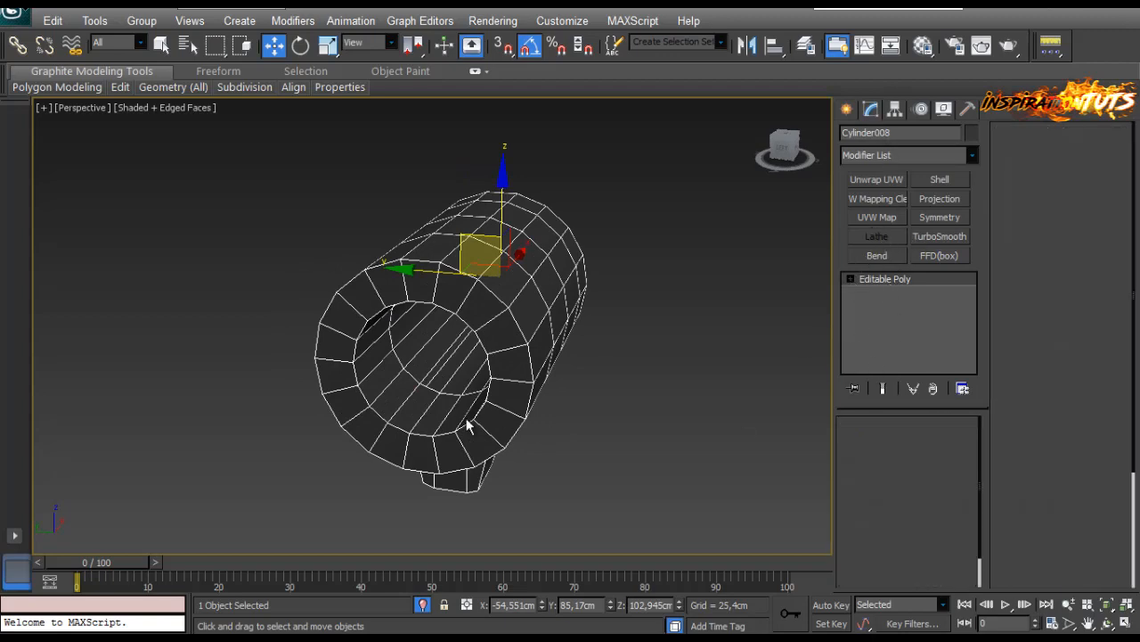
scroll(438, 389, "up", 3)
middle_click_drag(438, 389, 472, 356, "alt")
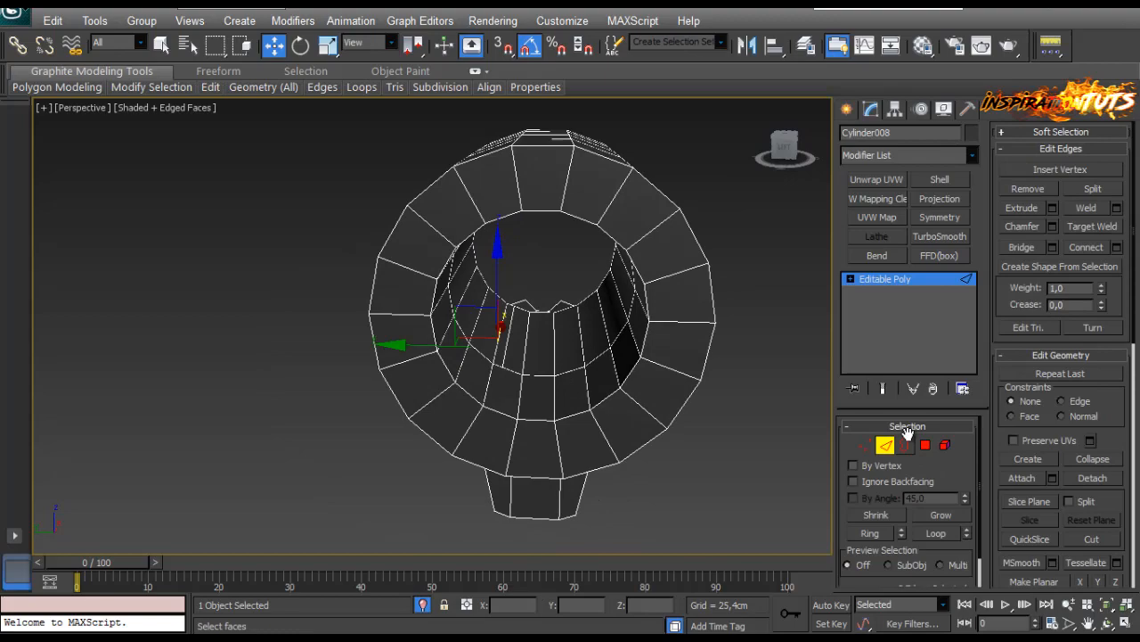
left_click(527, 356)
middle_click_drag(585, 386, 532, 243, "alt")
left_click(532, 243)
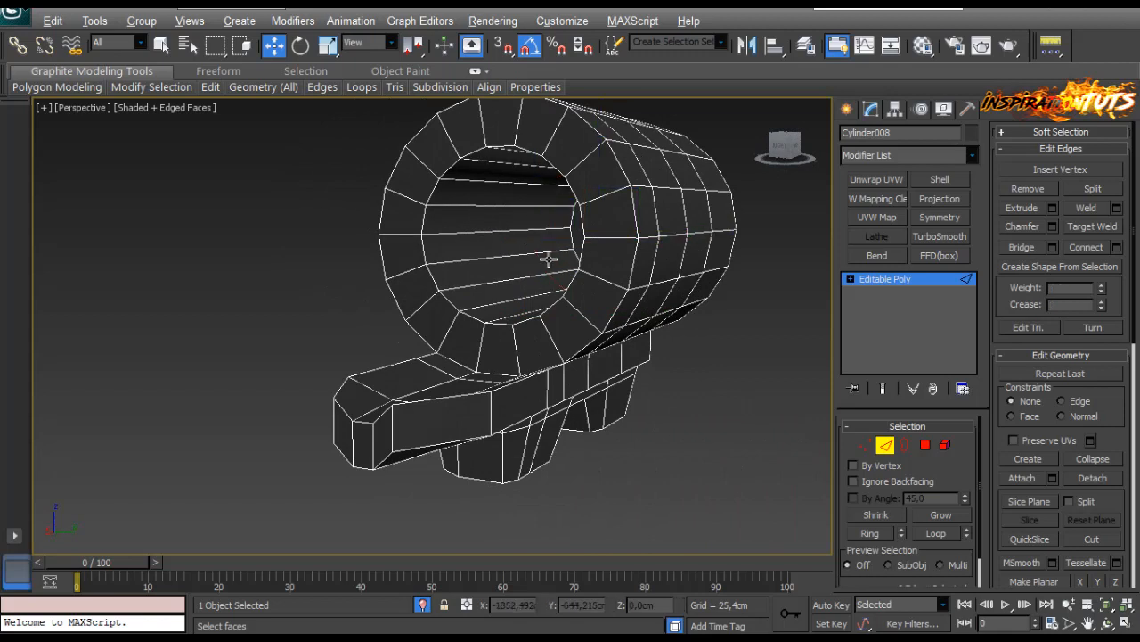
left_click(541, 251)
key("alt+r")
left_click(925, 445, "ctrl")
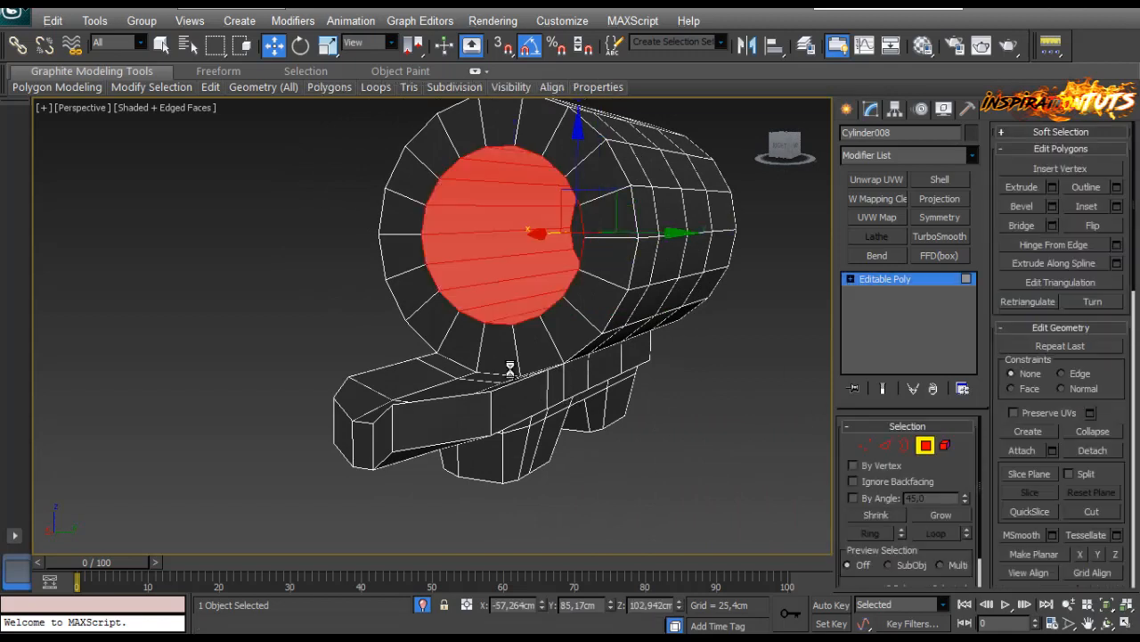
key("r")
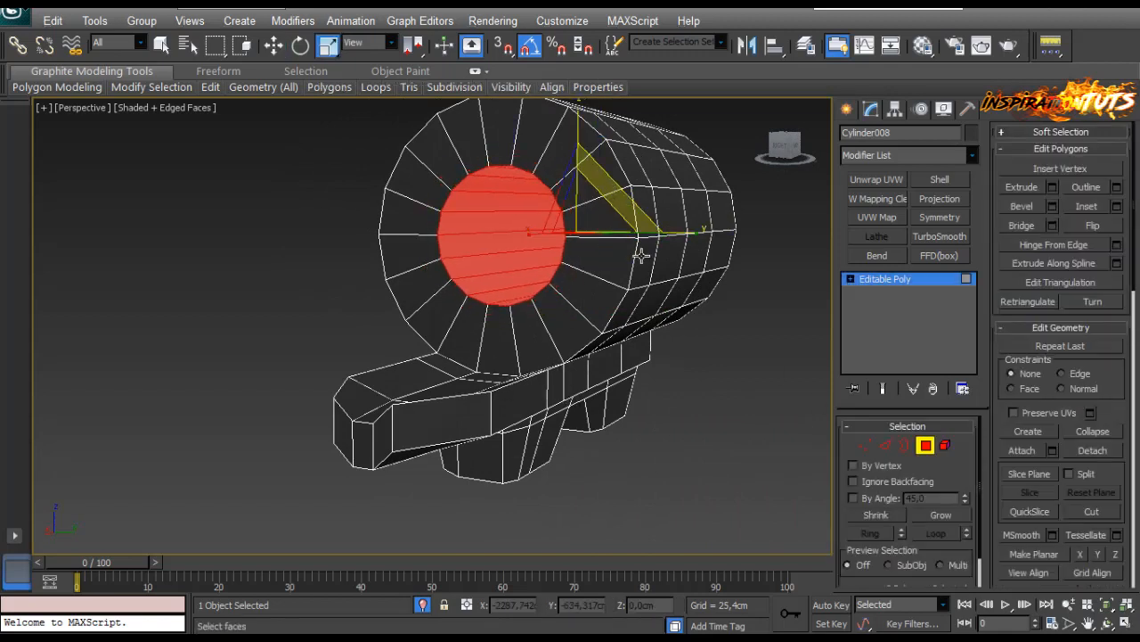
Delete the selected inner wall polygons of the bore.
middle_click_drag(615, 190, 549, 281, "alt")
key("Delete")
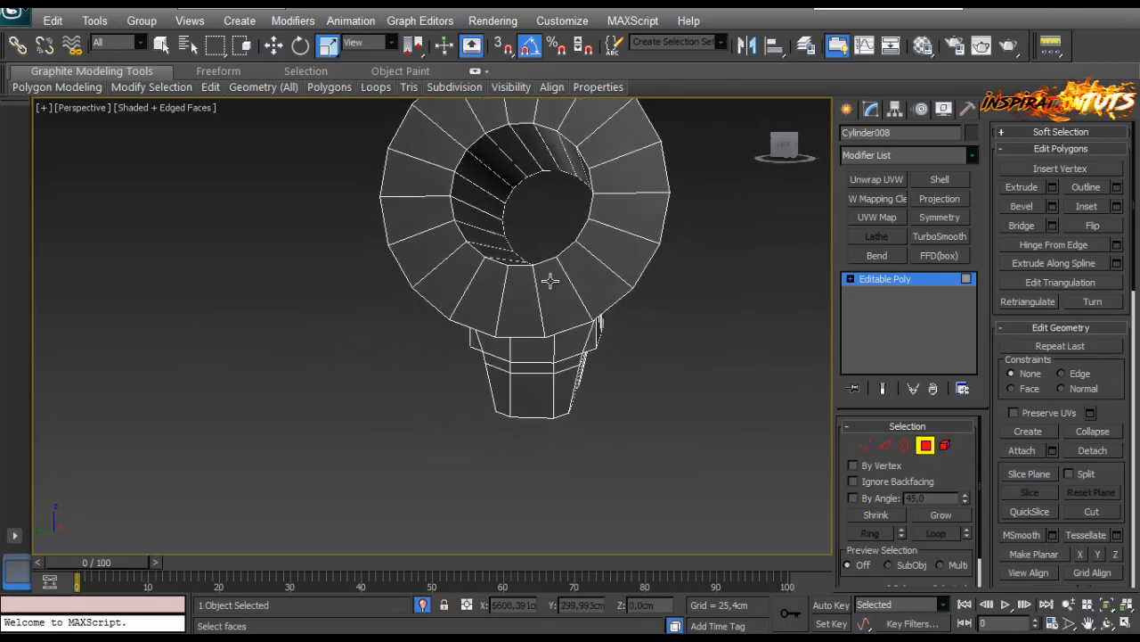
left_click(927, 447)
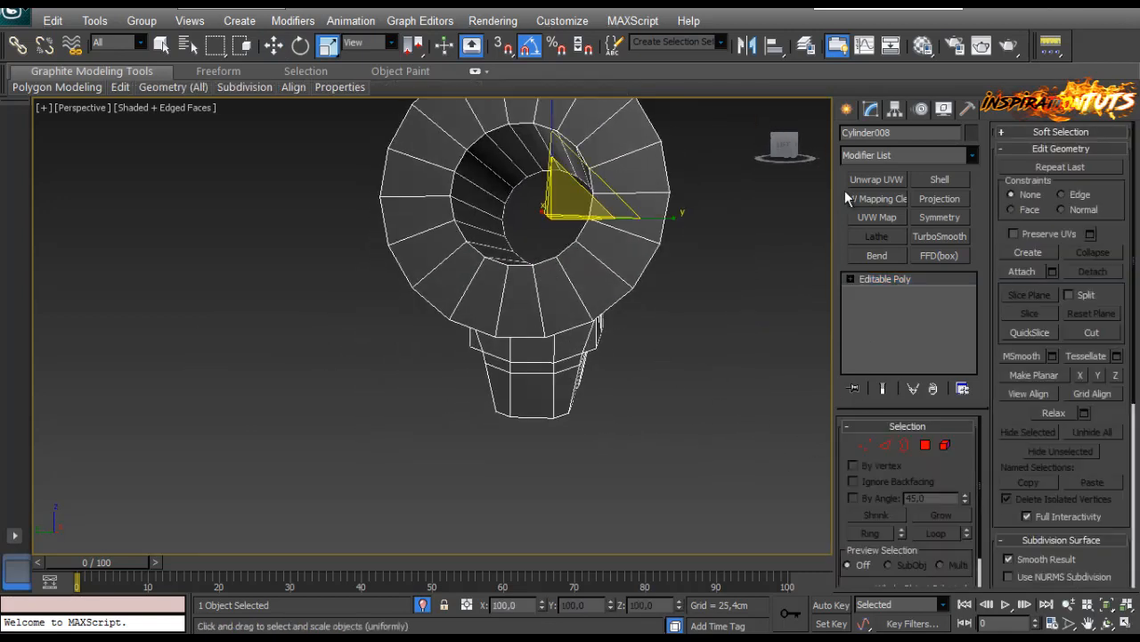
Create an 18-sided cylinder on the tube's front end face and move it up over the bore opening.
left_click(847, 109)
left_click(876, 251)
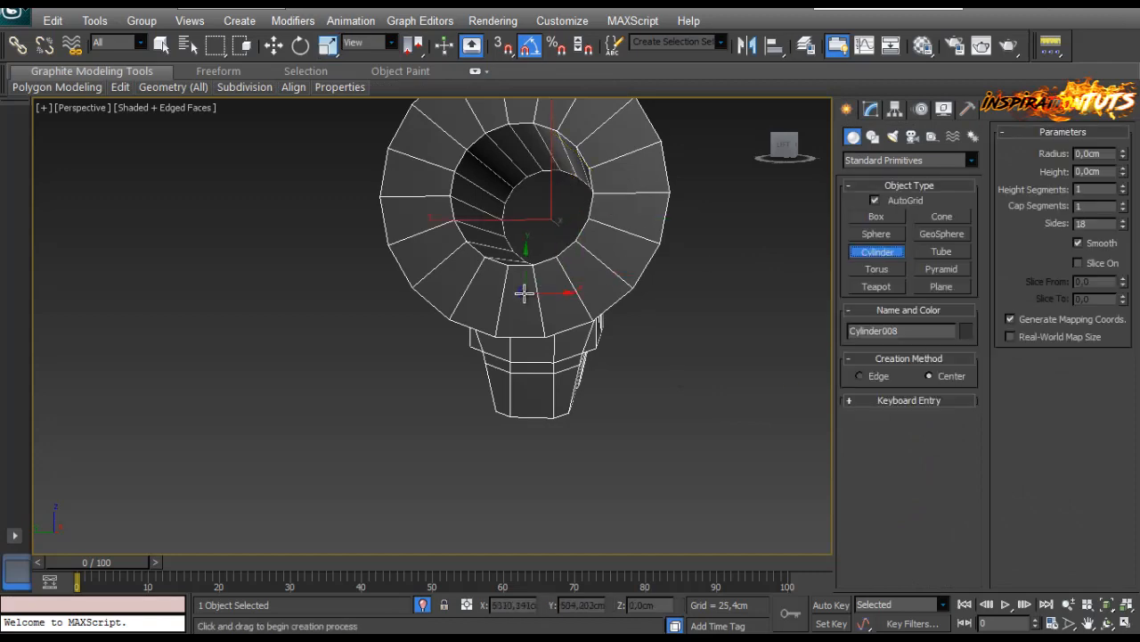
left_click_drag(522, 293, 448, 301)
key("w")
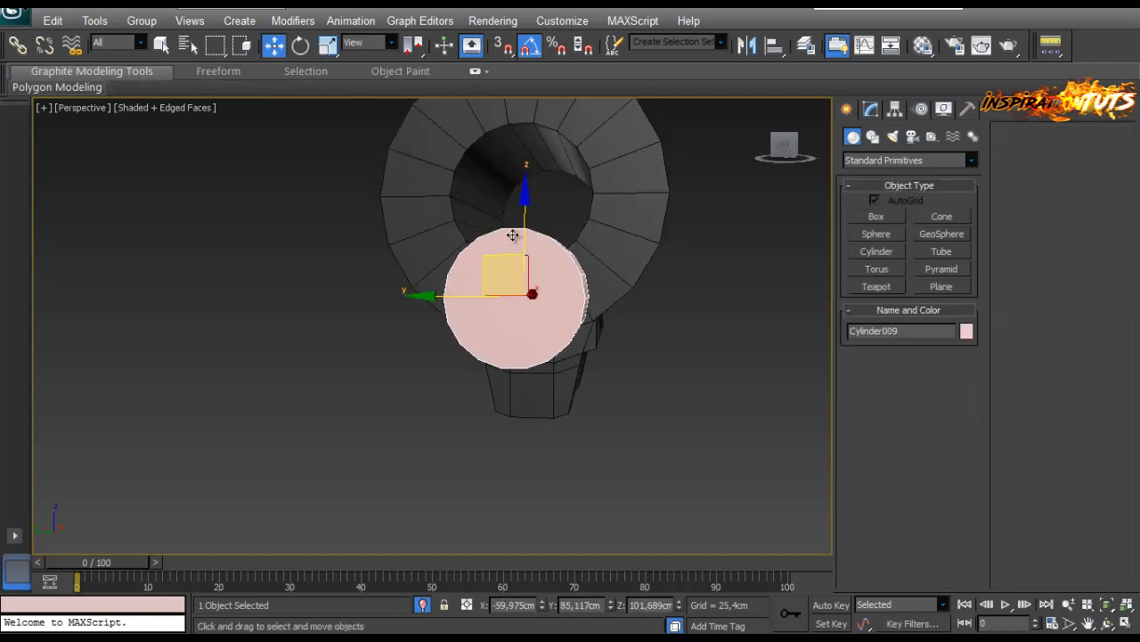
left_click_drag(532, 214, 527, 128)
middle_click_drag(547, 184, 615, 209, "alt")
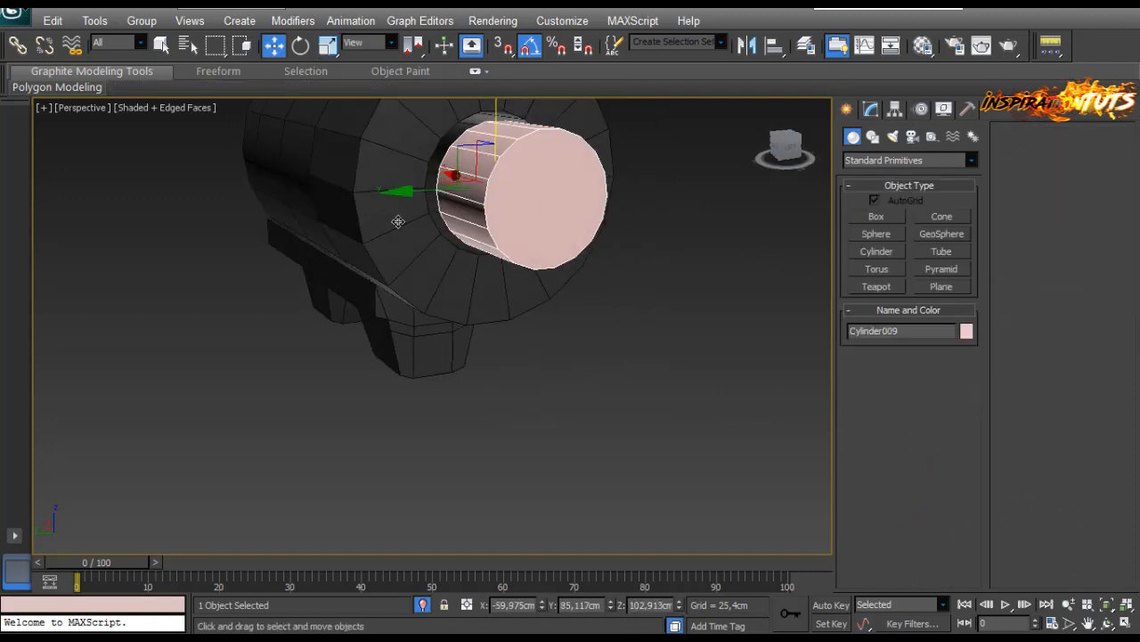
Align the new cylinder to the tube in X, Y and Z position, pivot point to pivot point.
left_click(397, 223)
middle_click_drag(430, 285, 639, 213)
left_click(590, 255)
left_click(895, 108)
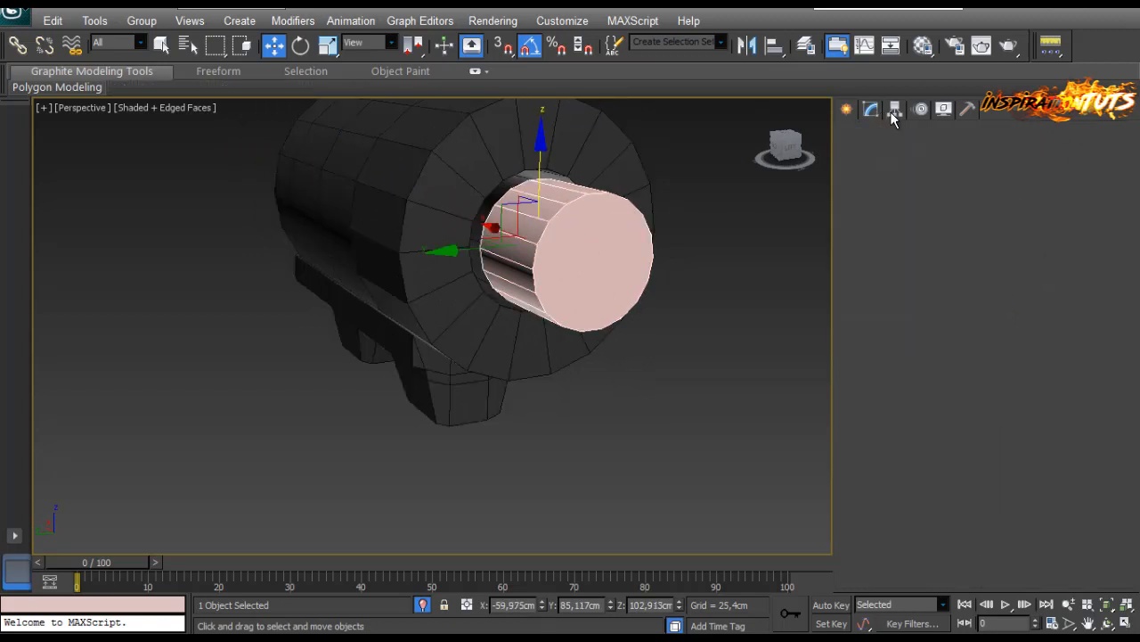
left_click(771, 46)
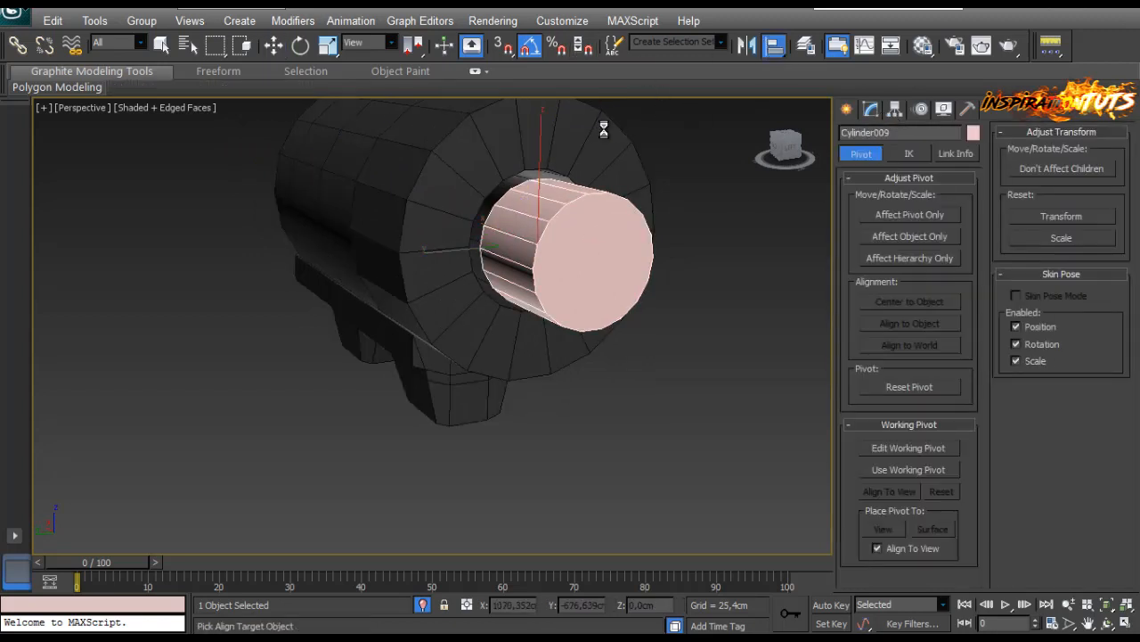
left_click(568, 170)
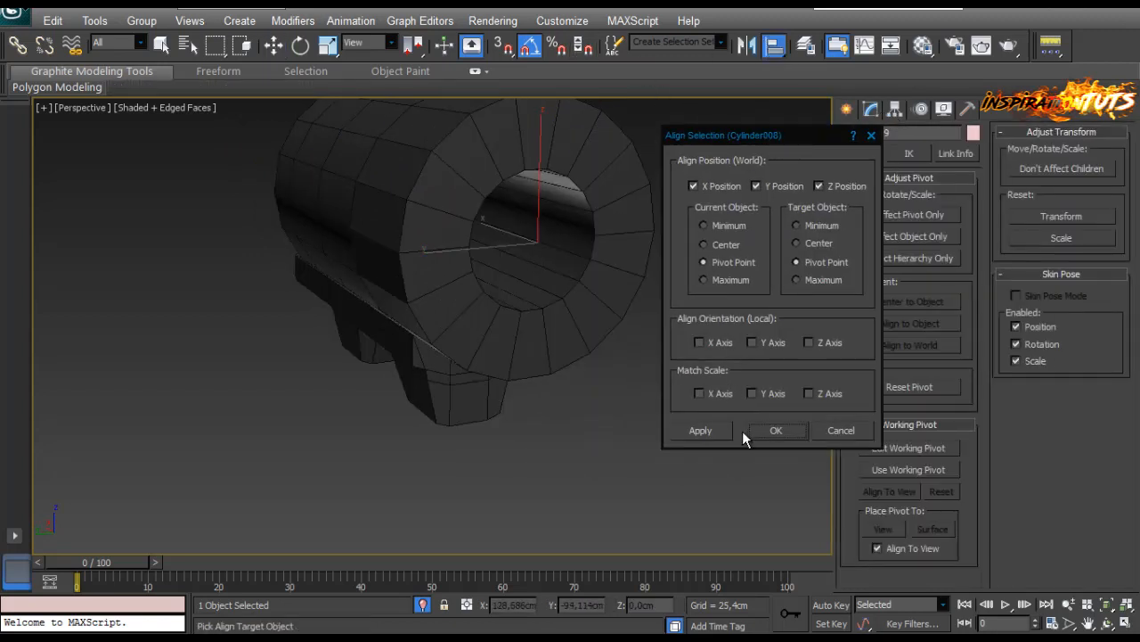
left_click(752, 431)
Move the new cylinder along X to about -59,128 cm so it protrudes from the tube's end face.
middle_click_drag(689, 360, 648, 339, "alt")
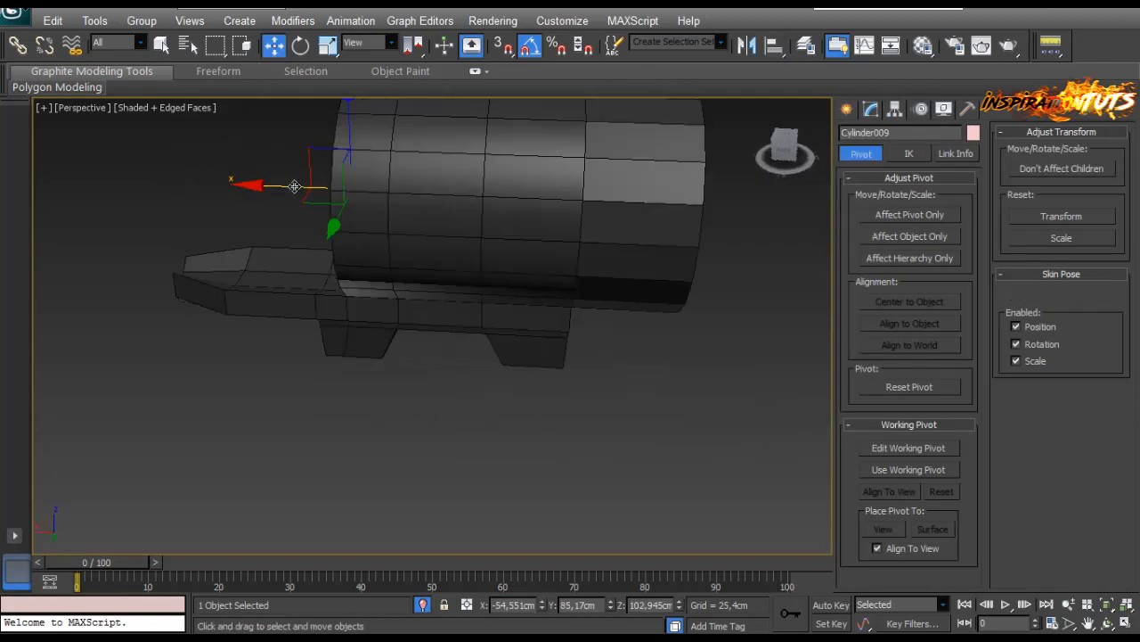
middle_click_drag(295, 186, 497, 311, "alt")
left_click_drag(473, 286, 450, 287)
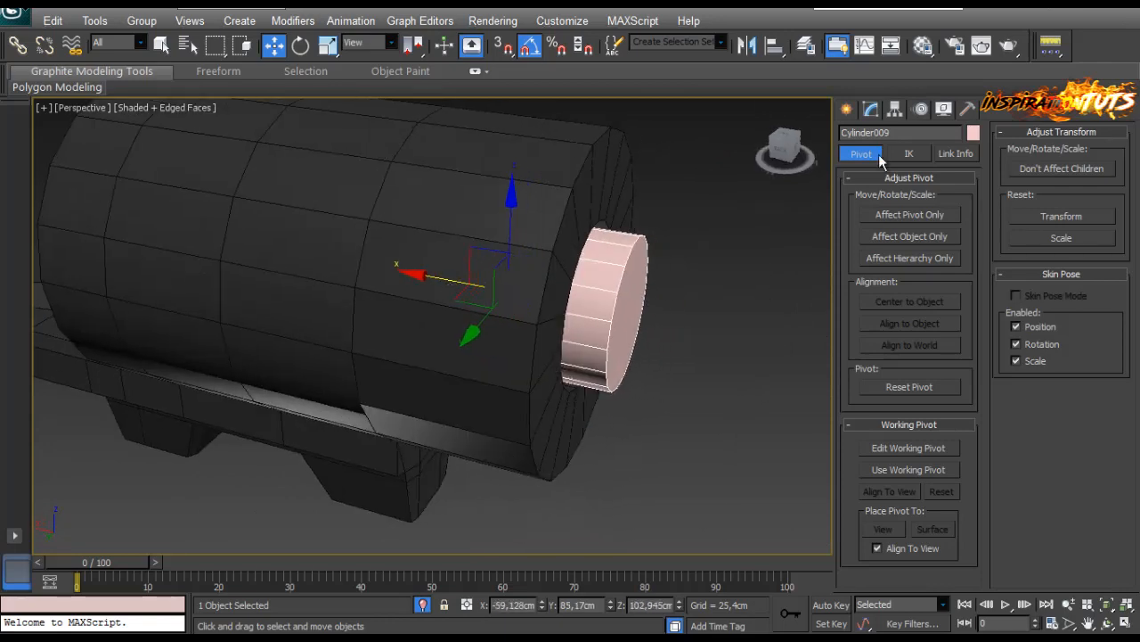
Set the new cylinder's radius to 0,813 cm and scale it to about 105,86 in X and Y to fill the bore.
left_click(871, 109)
left_click_drag(968, 456, 968, 451)
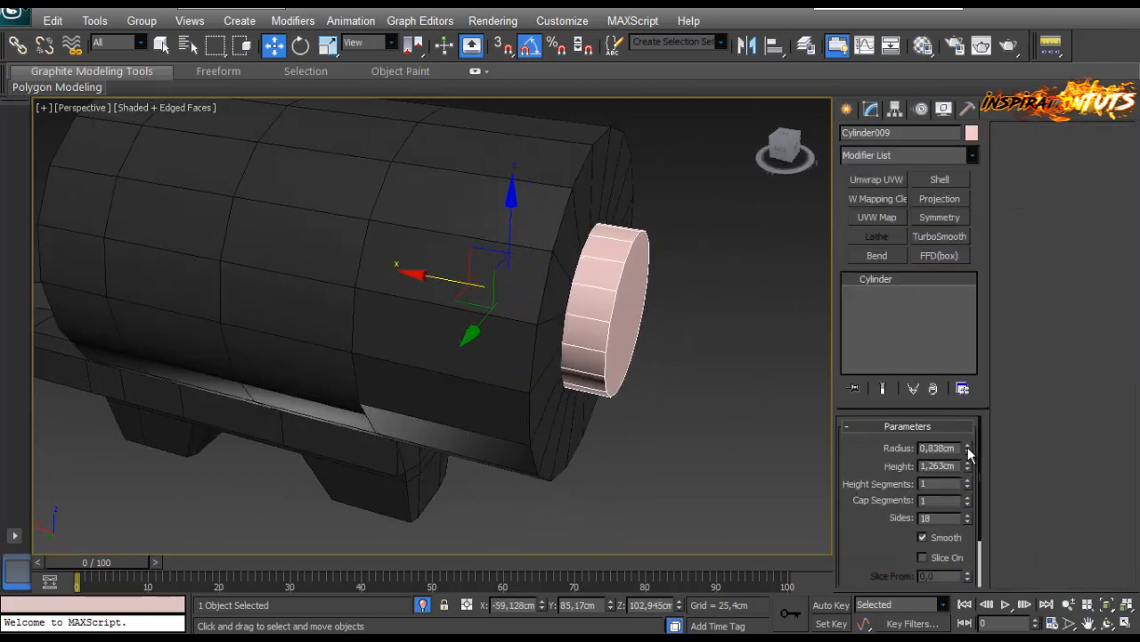
middle_click_drag(507, 260, 598, 317, "alt")
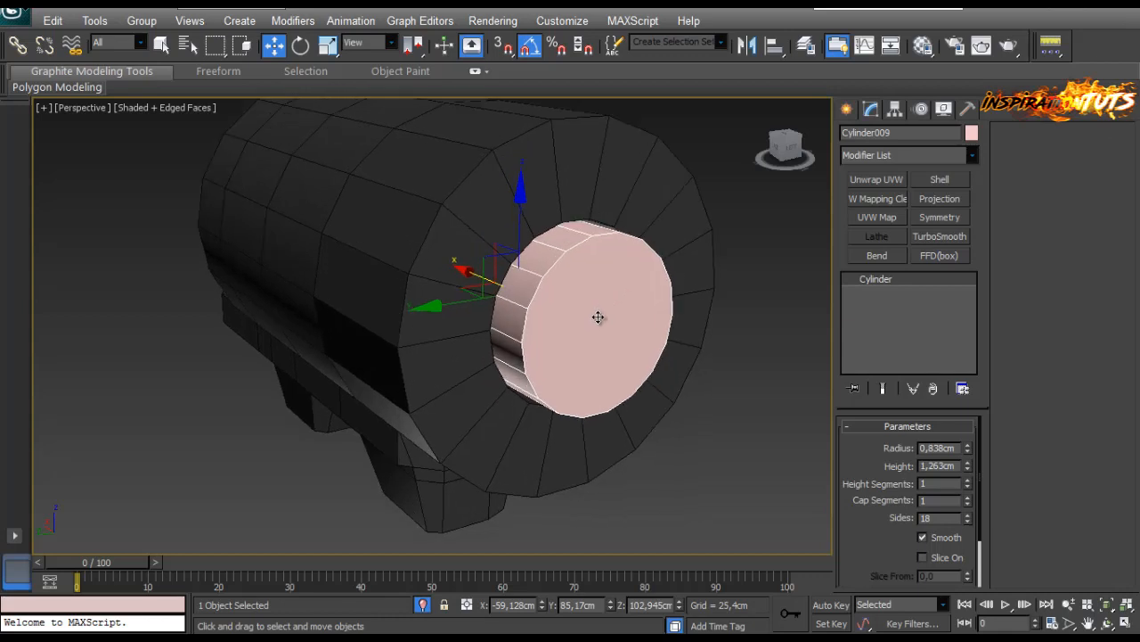
left_click(969, 452)
middle_click_drag(509, 270, 446, 271, "alt")
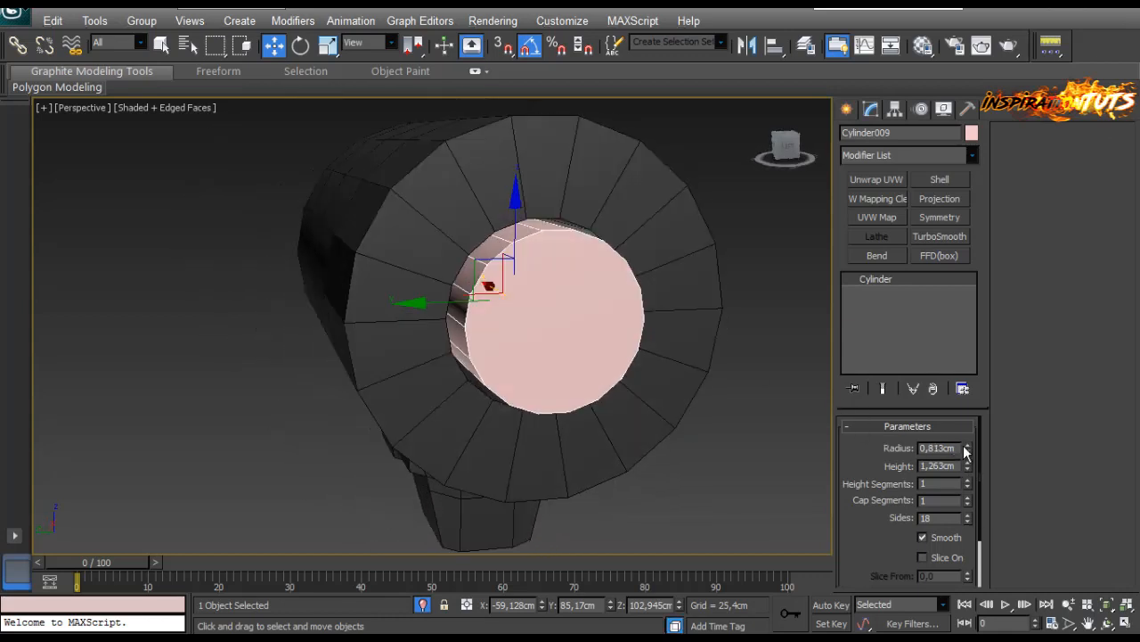
key("r")
left_click_drag(540, 286, 627, 263)
middle_click_drag(642, 265, 583, 270, "alt")
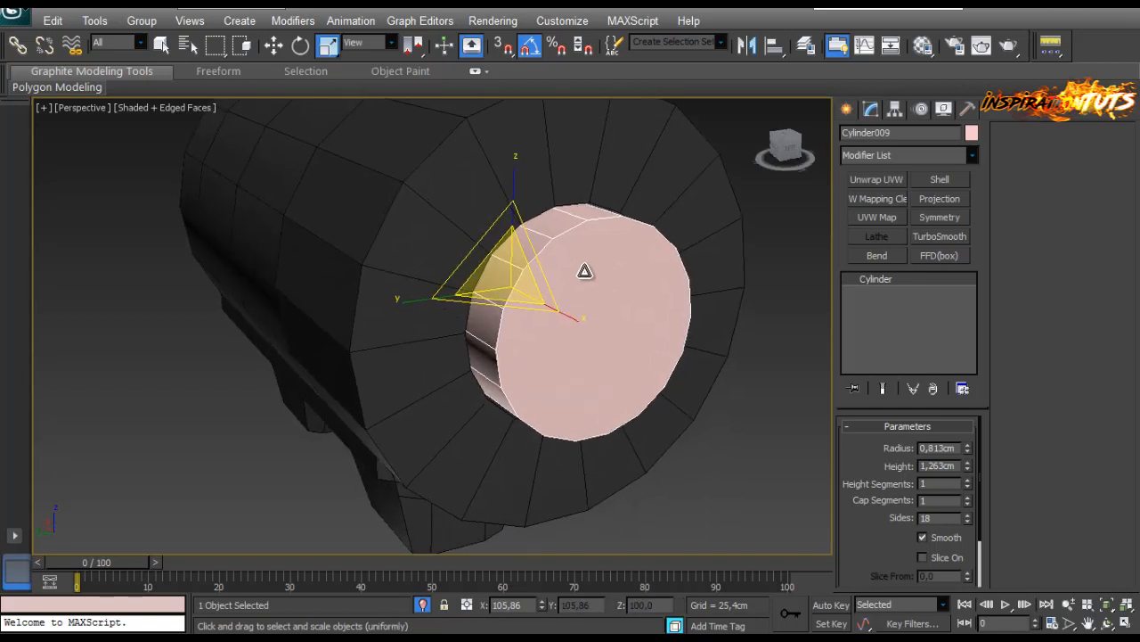
Set the new cylinder's cap segments to 2 and convert it to an Editable Poly.
right_click(583, 270)
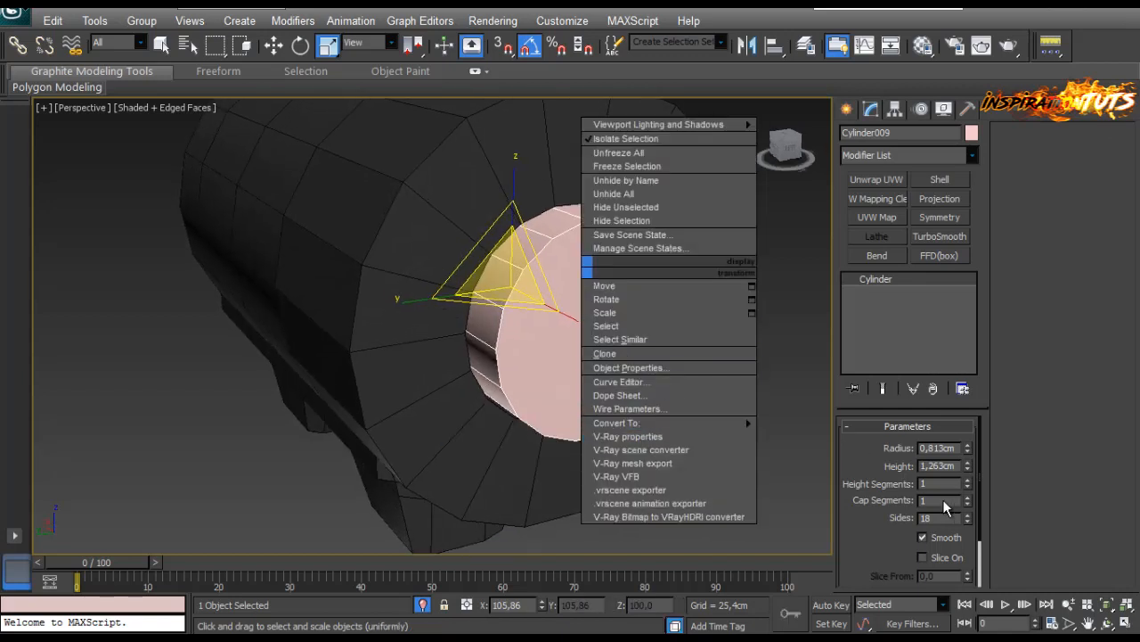
left_click(970, 498)
left_click(969, 497)
right_click(567, 266)
mouse_move(603, 423)
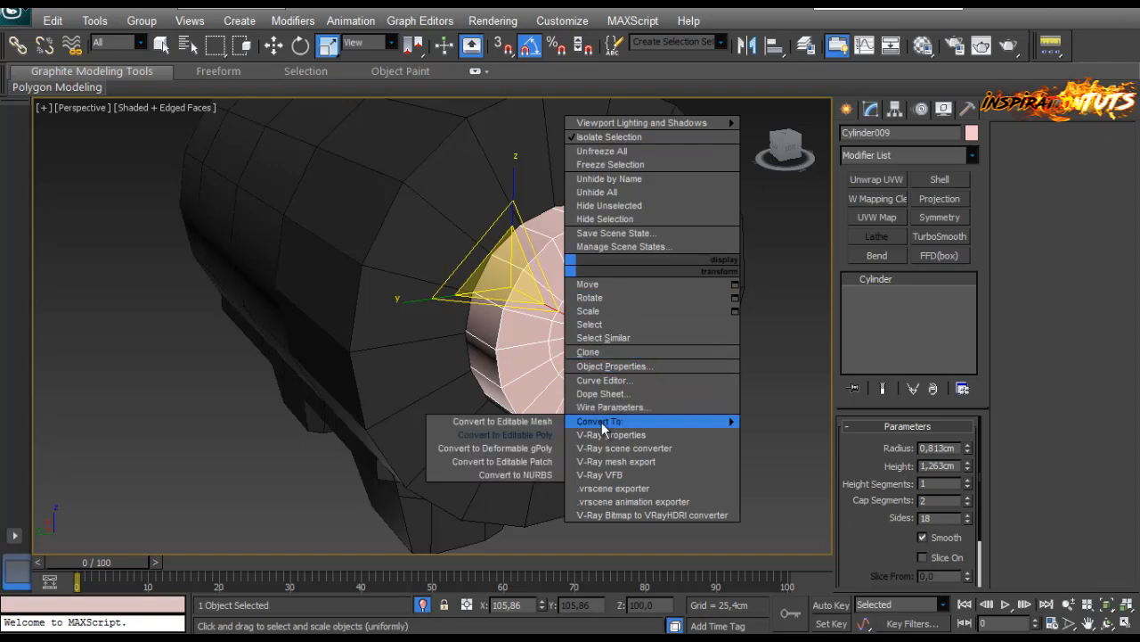
left_click(540, 435)
Select the centre polygons of the cylinder's front cap and move them outward to dome the cap slightly.
left_click(865, 445)
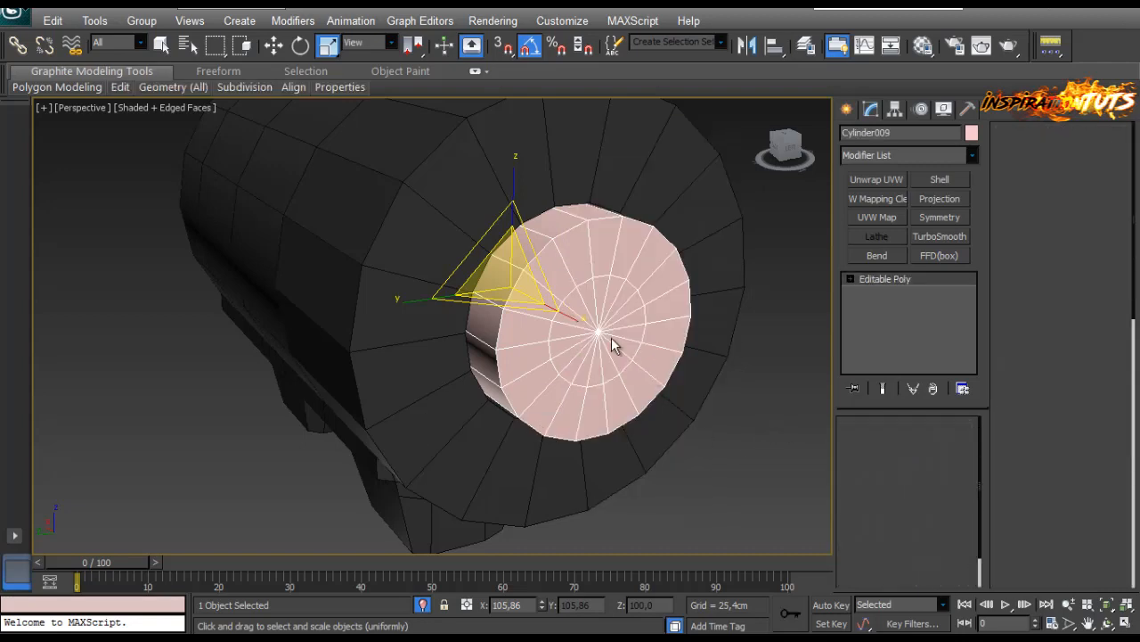
left_click(926, 445)
left_click(581, 296)
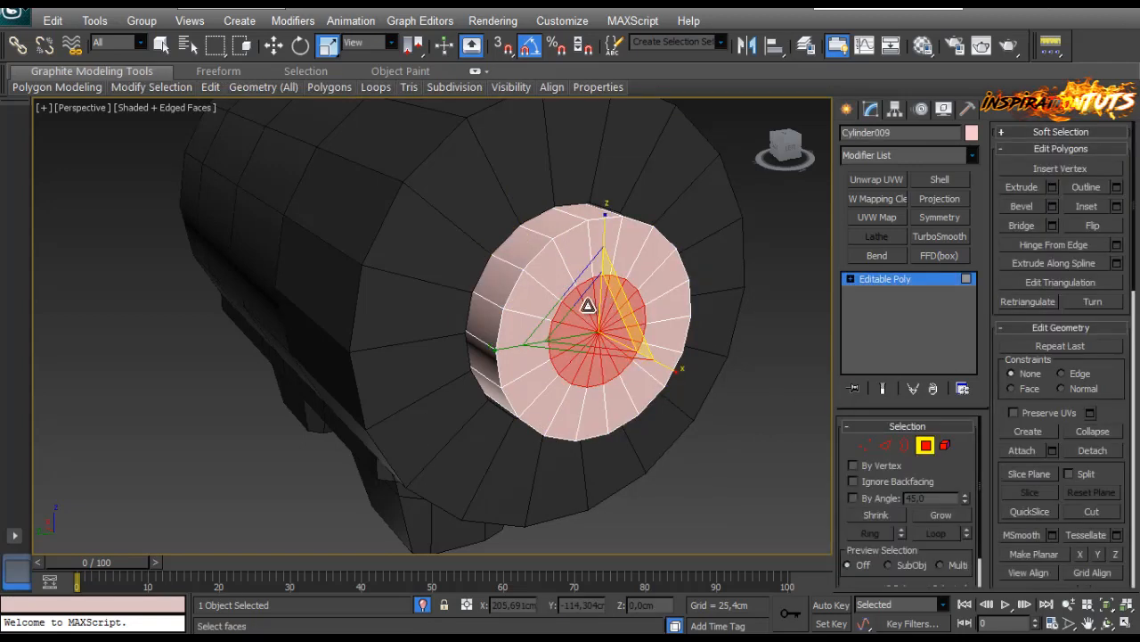
mouse_move(581, 295)
middle_mouse_down("alt")
mouse_move(598, 298)
mouse_move(584, 294)
middle_mouse_up("alt")
left_click_drag(584, 295, 564, 314)
key("w")
Chamfer the outer edge loop around the cylinder's front cap.
left_click(885, 444)
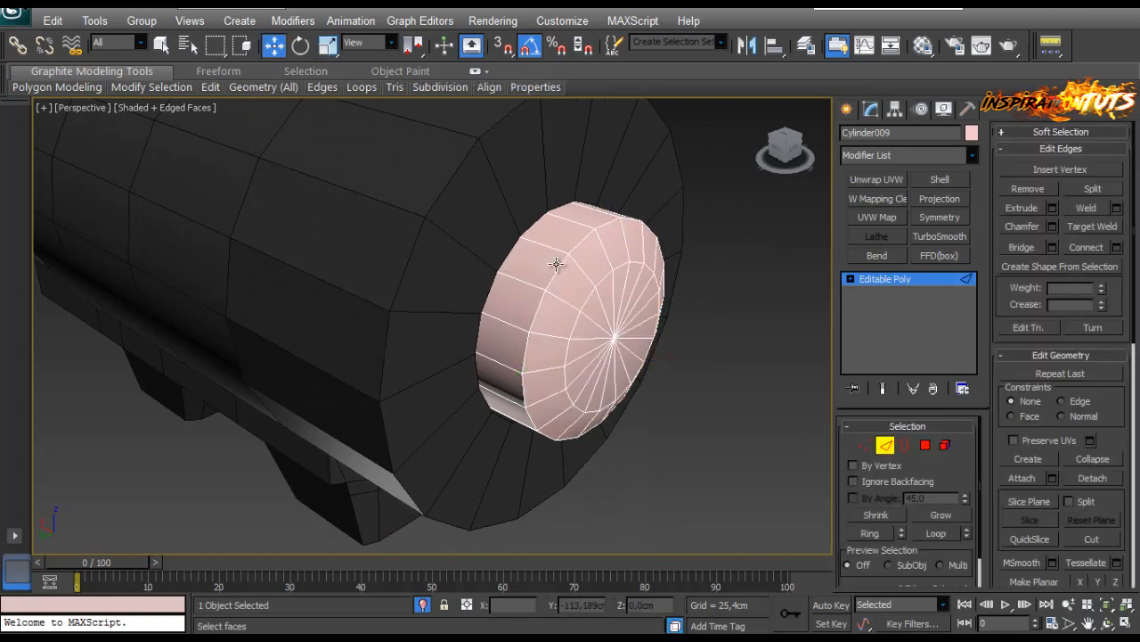
left_click(942, 538)
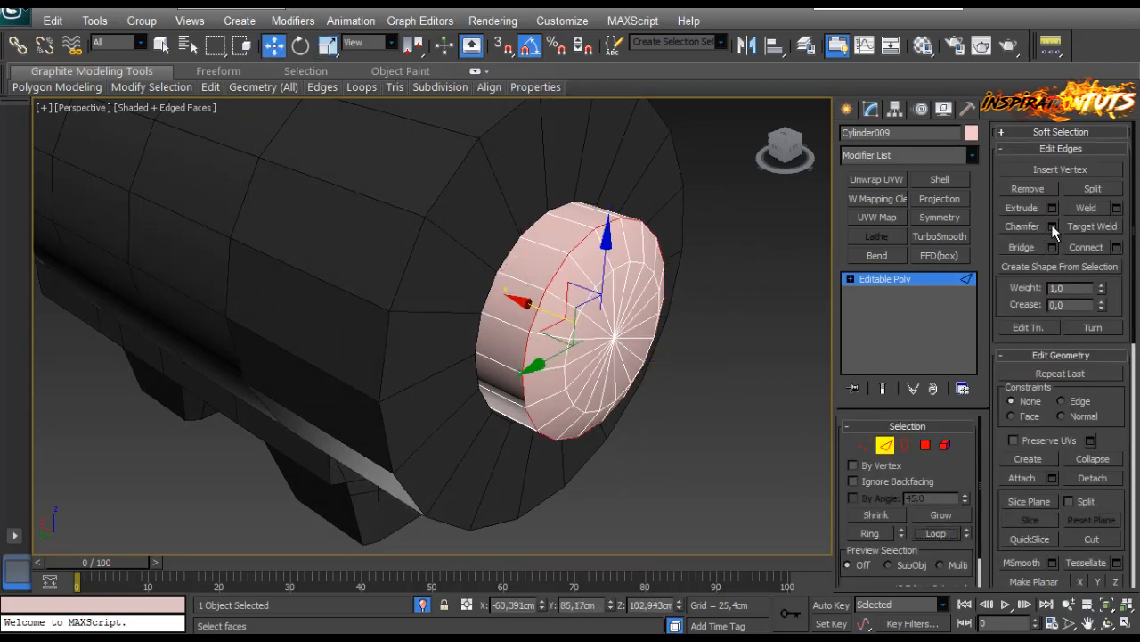
right_click(296, 316)
left_click_drag(297, 316, 297, 308)
left_click(289, 388)
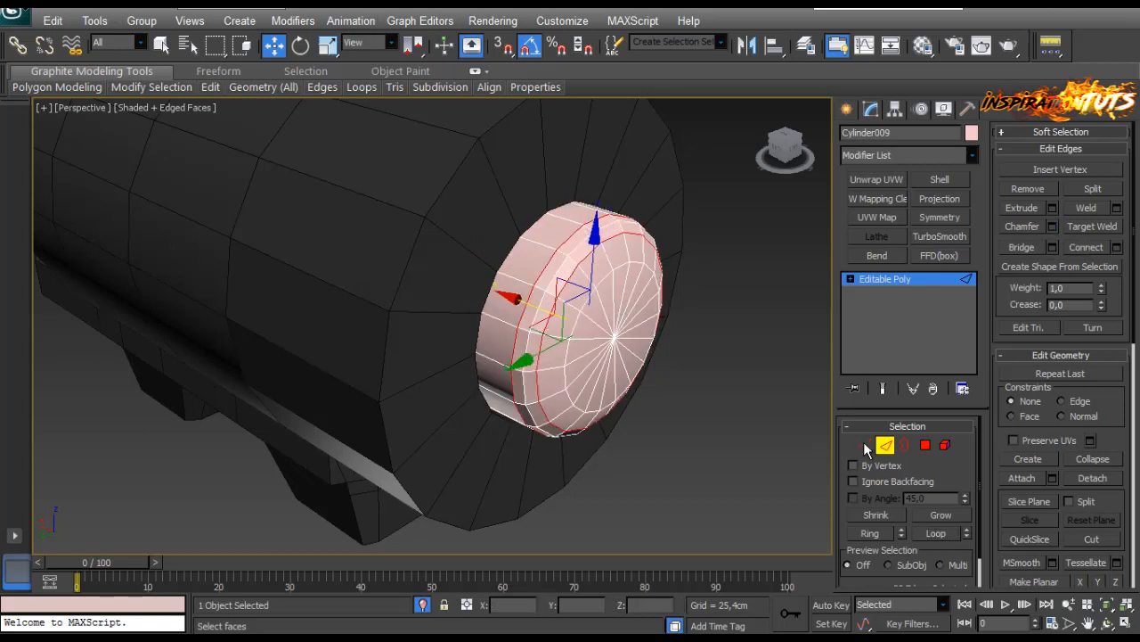
Move the domed cylinder deeper into the tube along X to about -58,952 cm.
key("2")
middle_click_drag(490, 306, 514, 307, "alt")
left_click_drag(406, 269, 387, 266)
left_click(762, 418)
left_click(576, 316)
Change the domed cylinder's object color to the dark grey custom color.
left_click(971, 134)
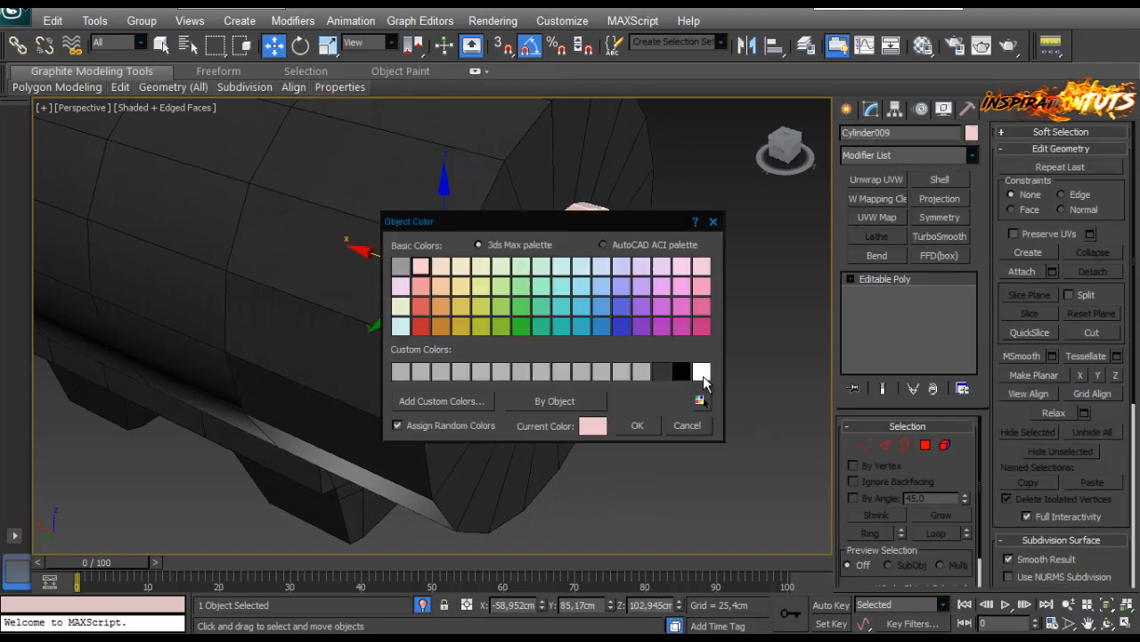
left_click(661, 371)
left_click(643, 419)
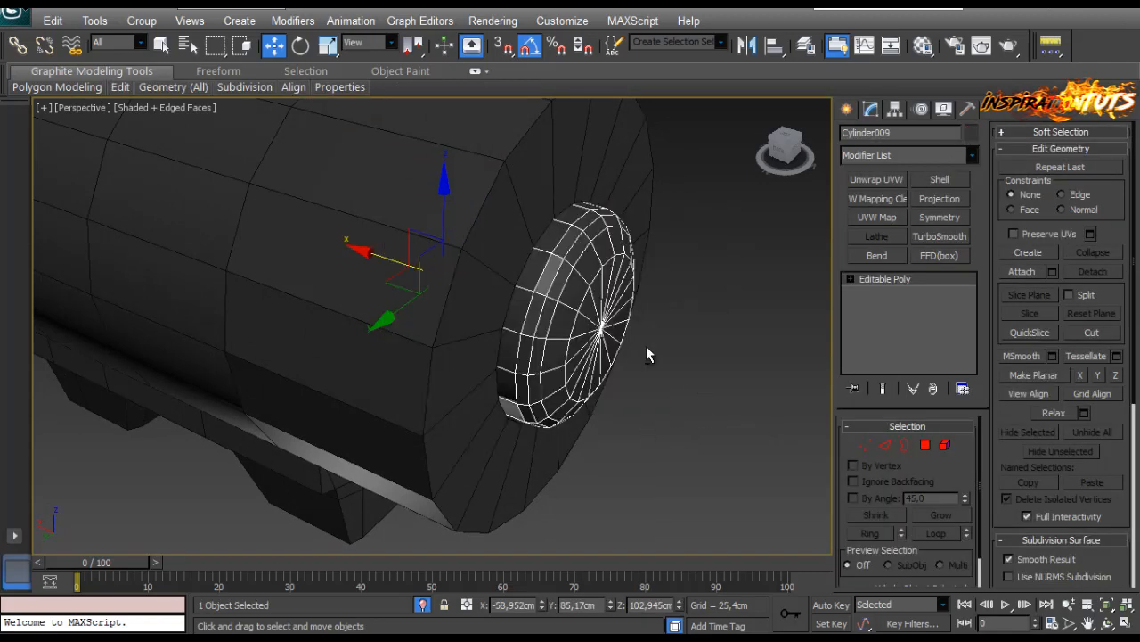
Delete the domed cylinder's hidden rear cap polygons in isolation, and bring the rest of the rifle back into view.
key("alt+q")
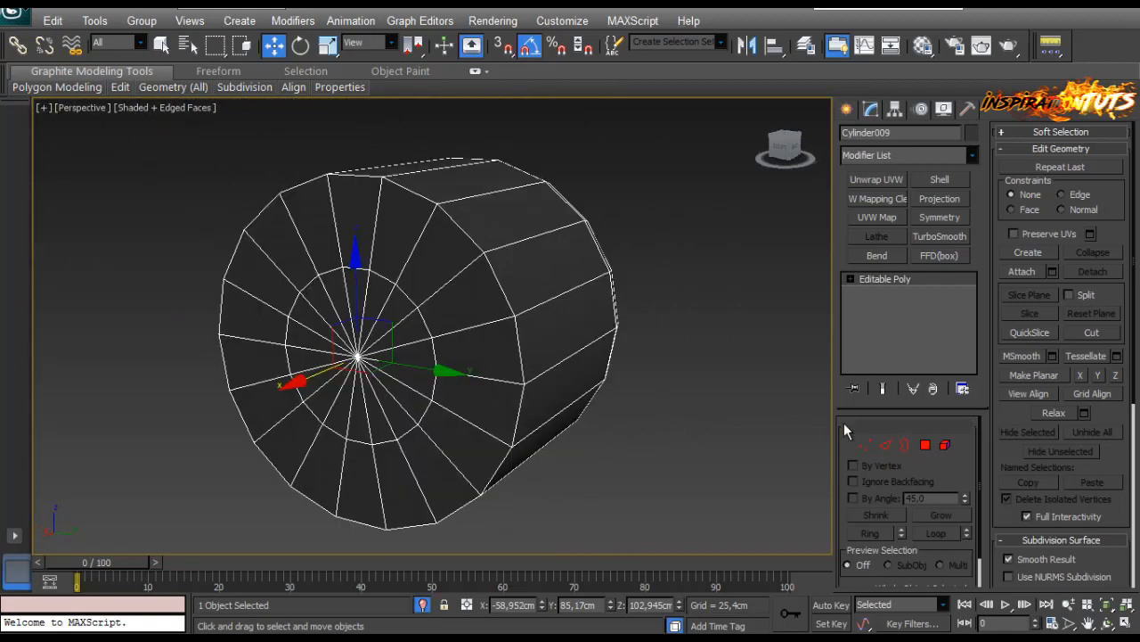
key("1")
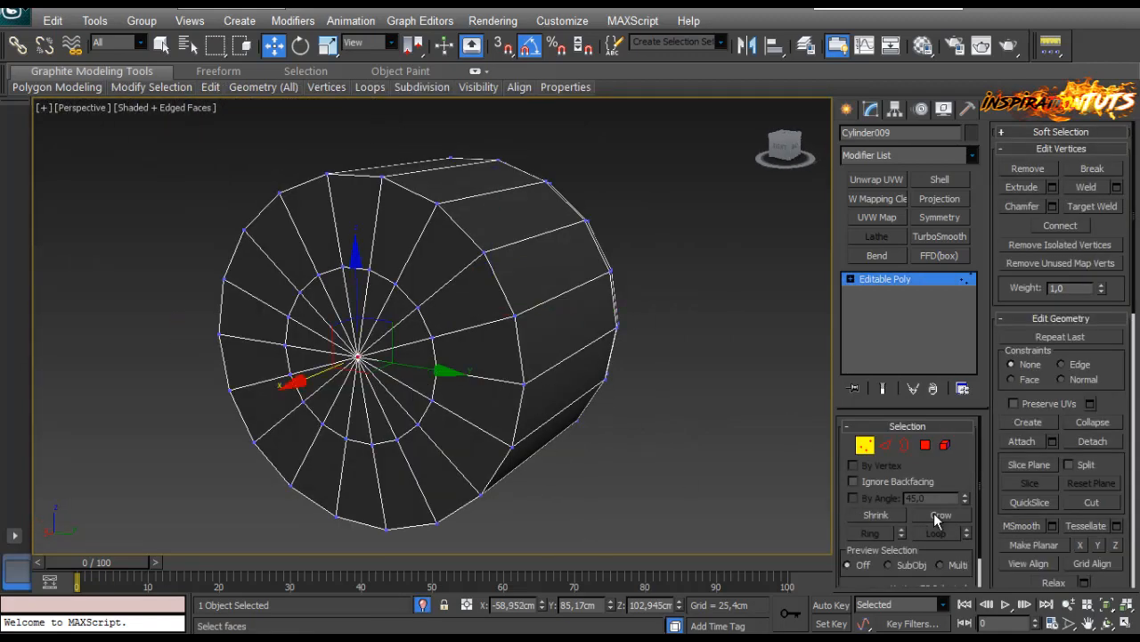
left_click(927, 445, "ctrl")
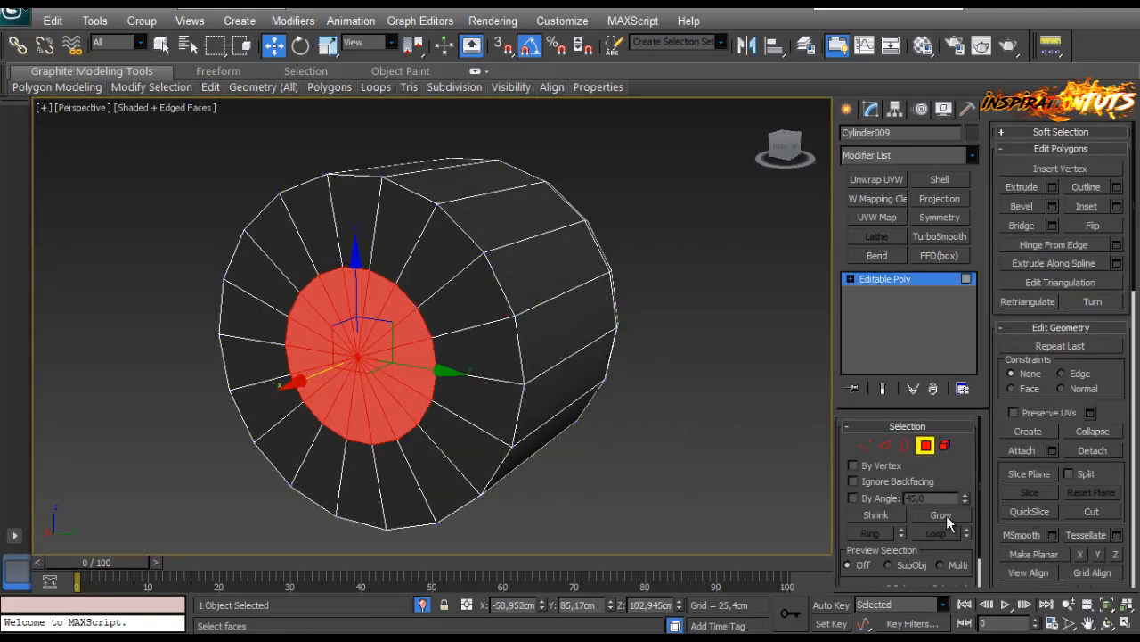
left_click(947, 515)
key("ctrl+d")
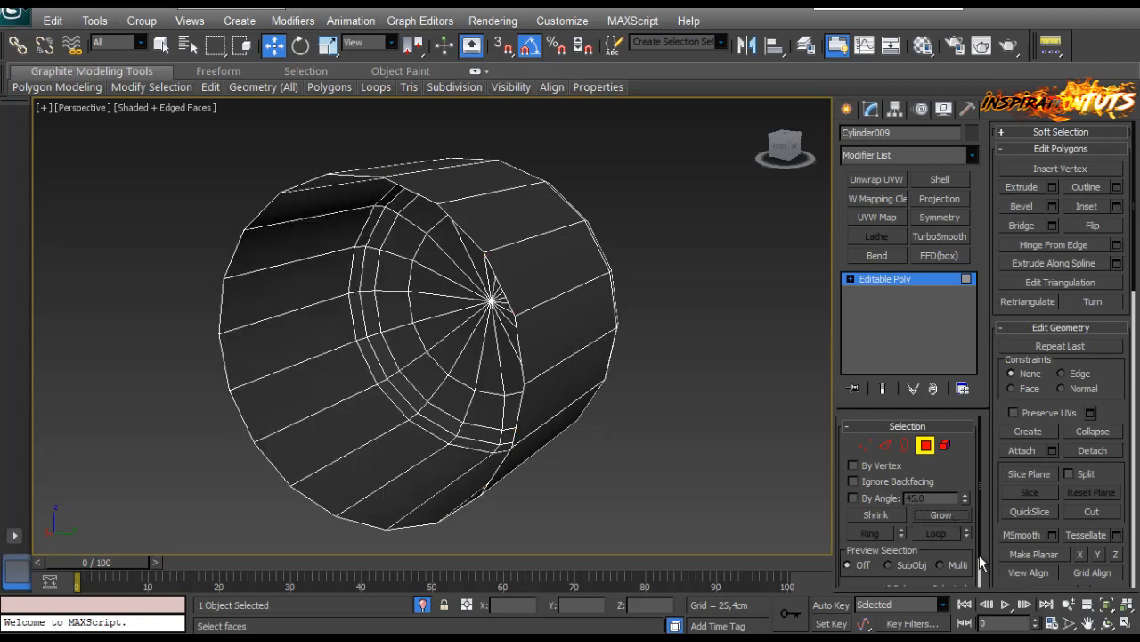
left_click(927, 446)
middle_click_drag(540, 351, 875, 313, "alt")
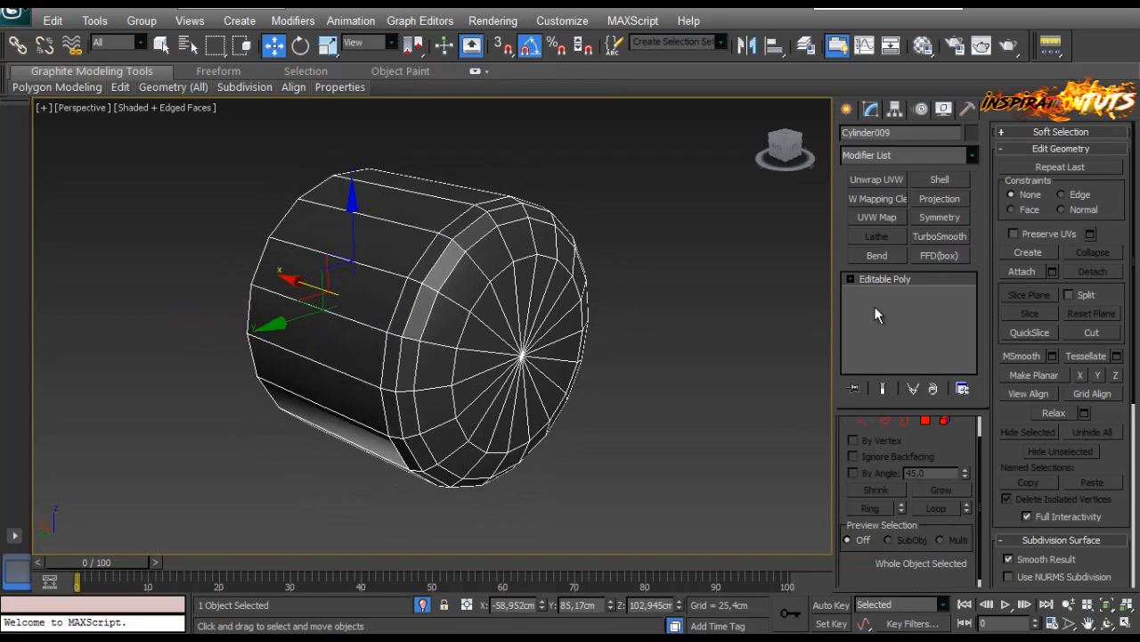
left_click(422, 611)
scroll(252, 385, "down", 3)
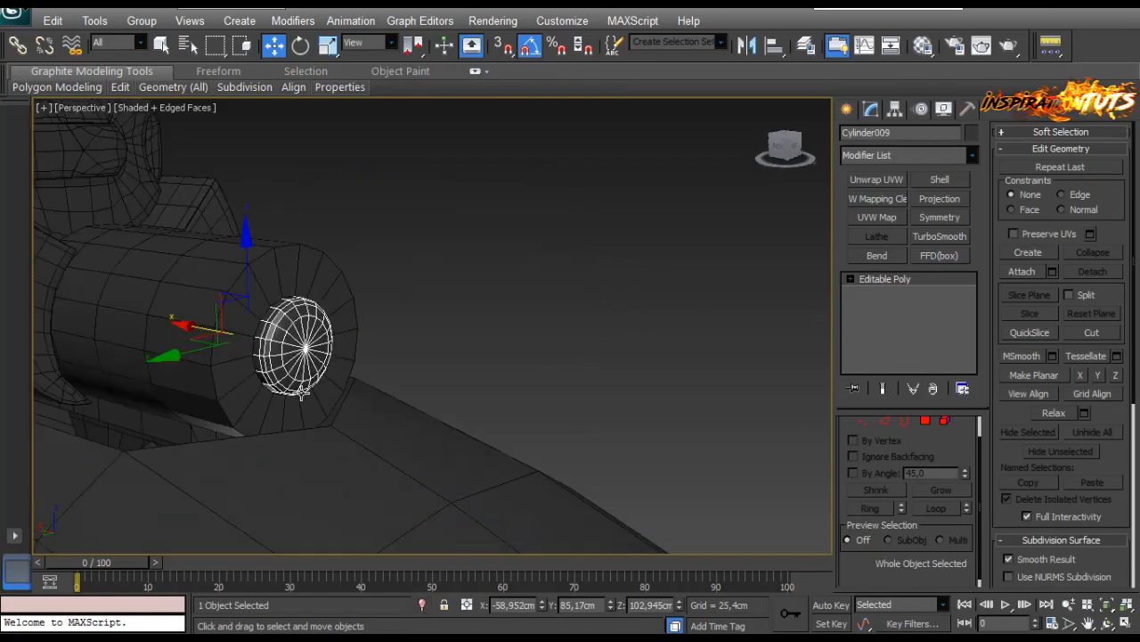
Move the tube and its domed end plug together along X into the bolt housing, placing the tube at about -50,544 cm.
left_click(323, 295)
middle_click_drag(322, 295, 351, 339, "alt")
scroll(351, 339, "down", 4)
scroll(351, 338, "up", 3)
middle_click_drag(423, 305, 461, 331, "alt")
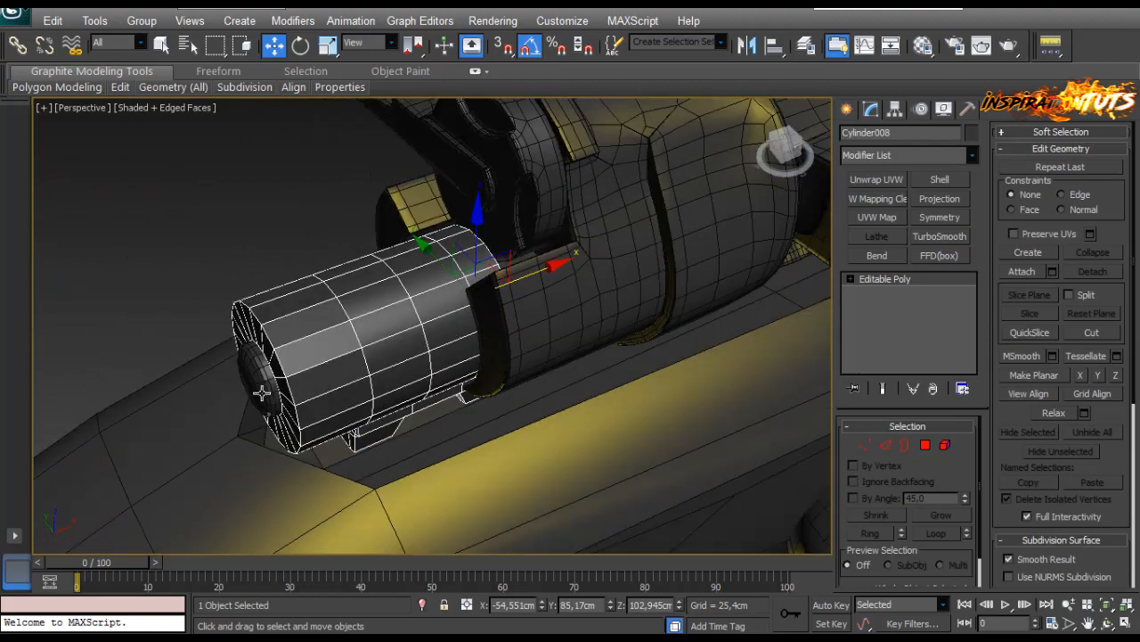
left_click(266, 392, "ctrl")
left_click_drag(442, 320, 474, 312)
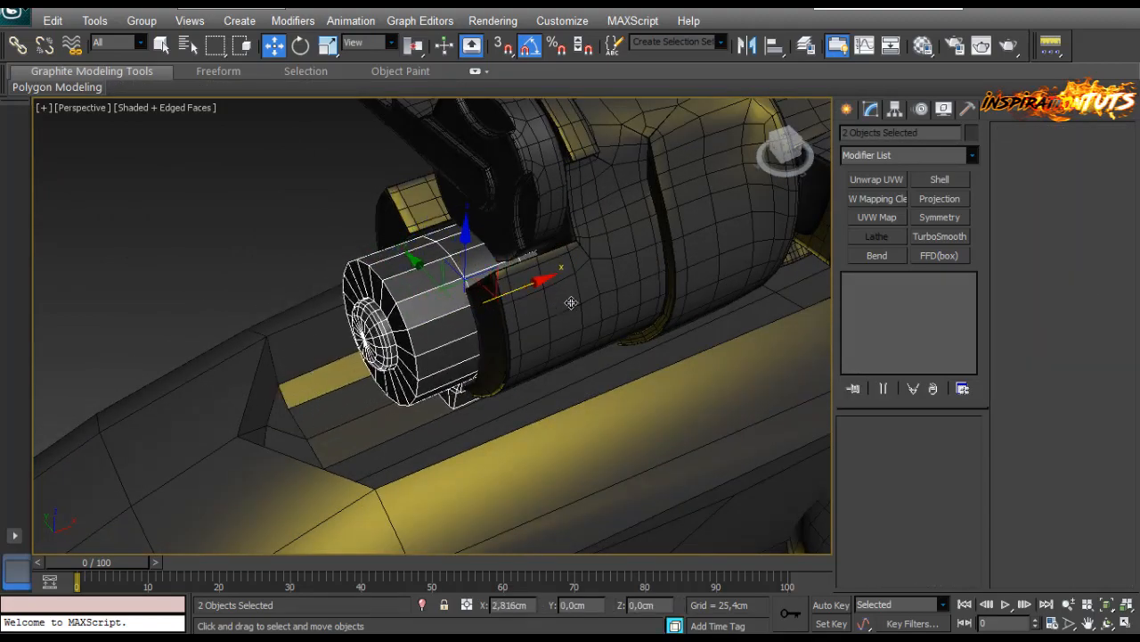
left_click_drag(571, 303, 619, 302)
Auto-smooth the whole tube with its feet at 45 and paste the copied Quad Chamfer modifier onto it, chamfering by smoothing groups.
middle_click_drag(474, 328, 630, 332, "alt")
left_click(608, 280)
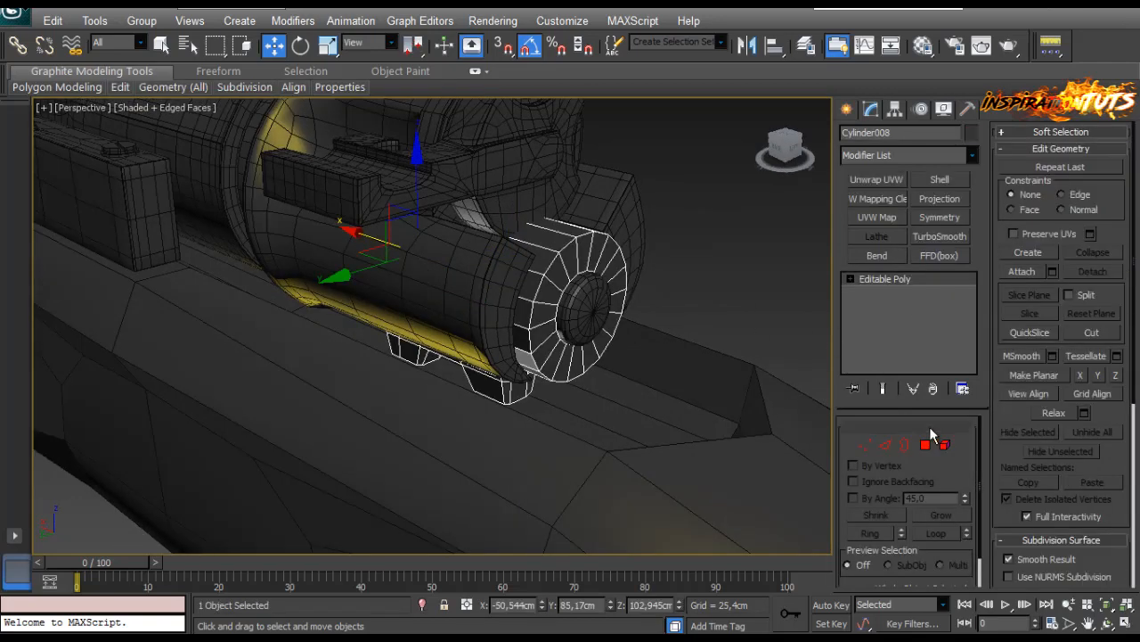
left_click(946, 445)
scroll(1072, 475, "down", 5)
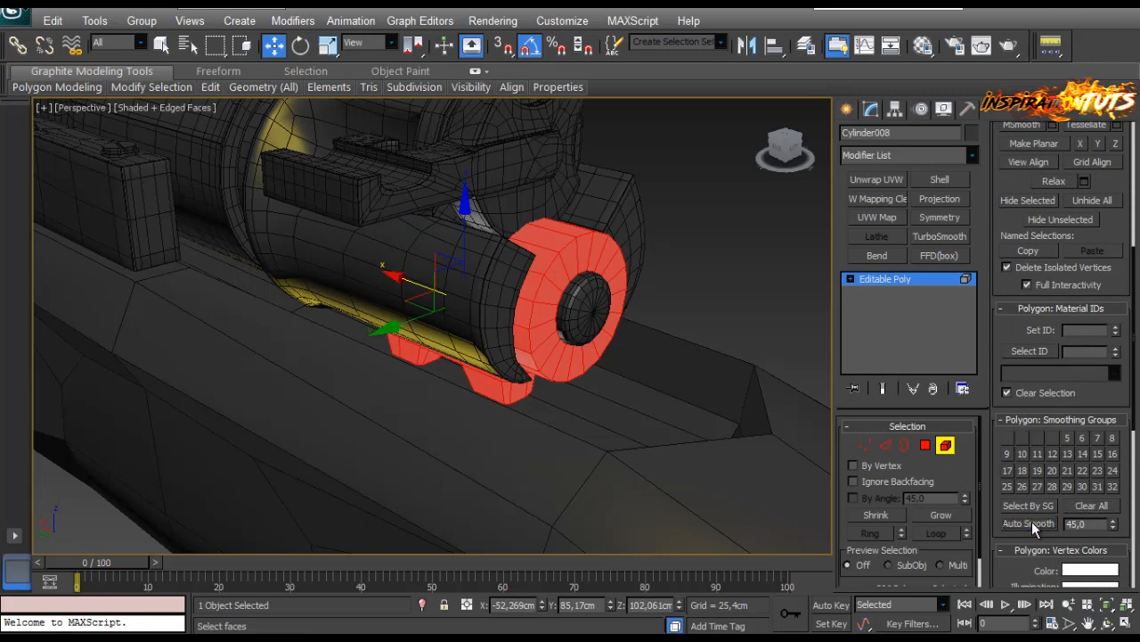
left_click(946, 445)
right_click(920, 325)
left_click(929, 334)
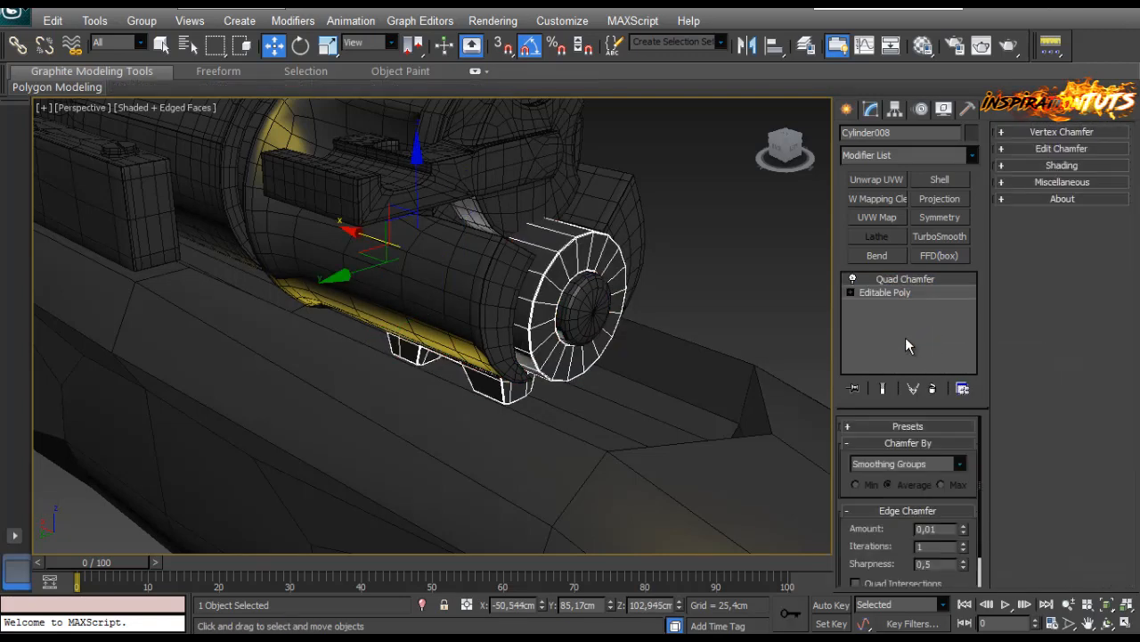
left_click(872, 516)
left_click(709, 279)
Try the copied Quad Chamfer on the domed end plug, and replace it with a TurboSmooth of 1 iteration.
left_click(607, 311)
right_click(903, 320)
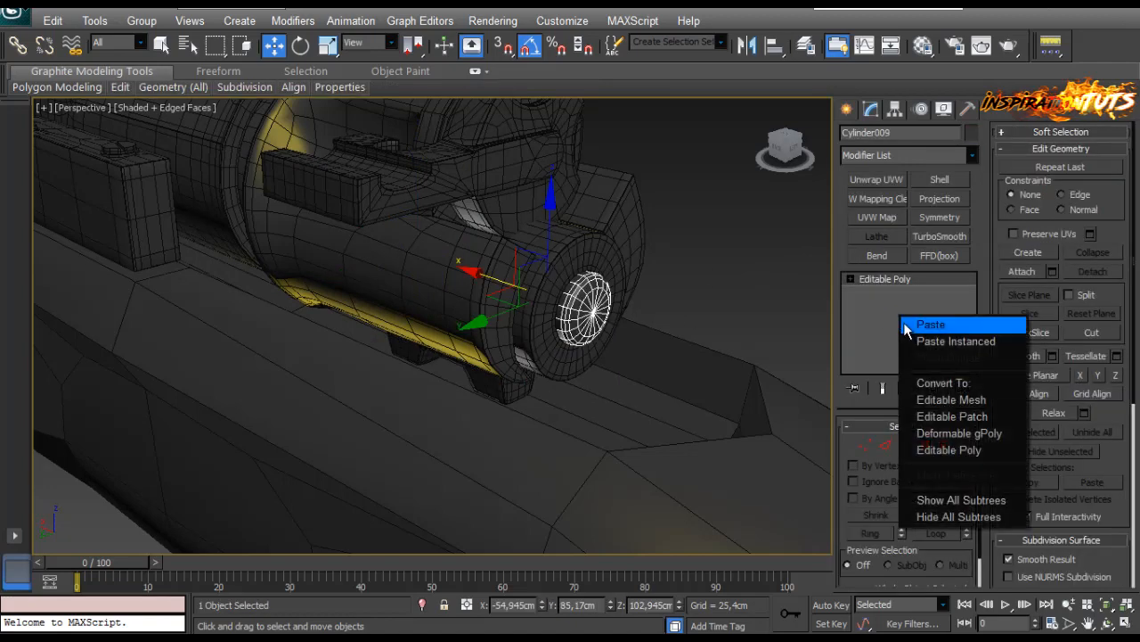
scroll(686, 316, "up", 5)
middle_click_drag(711, 303, 462, 350)
scroll(482, 352, "up", 3)
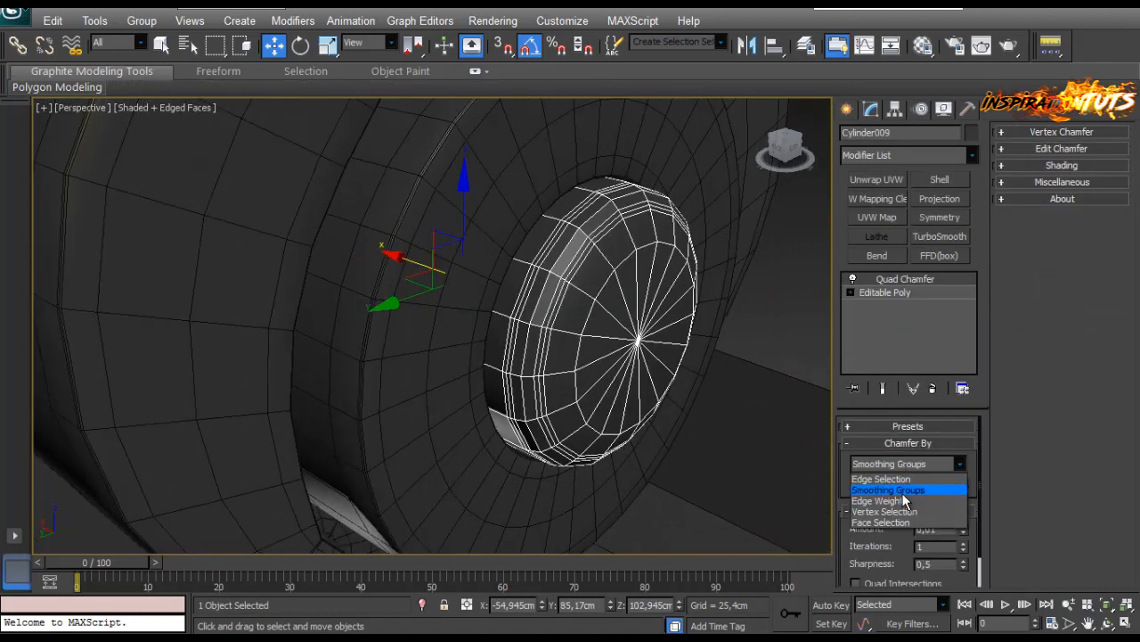
right_click(919, 279)
left_click(943, 294)
left_click(940, 237)
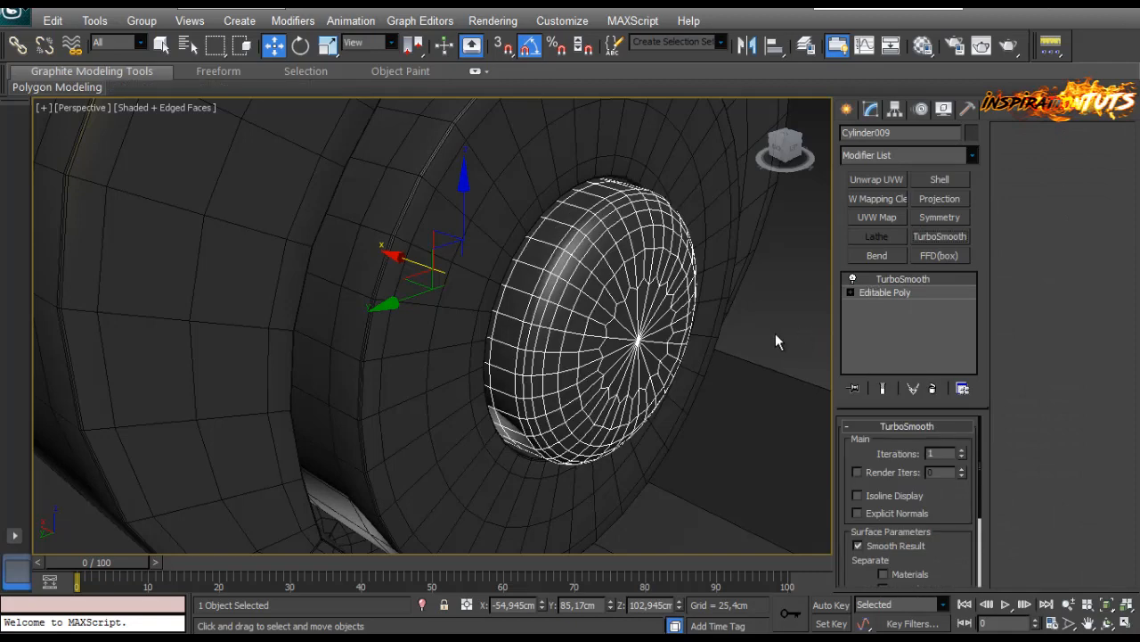
left_click(775, 335)
Examine the finished bolt end and handle in shaded display without edges, and restore the edge display.
scroll(758, 331, "down", 7)
middle_click_drag(757, 330, 430, 280, "alt")
key("F4")
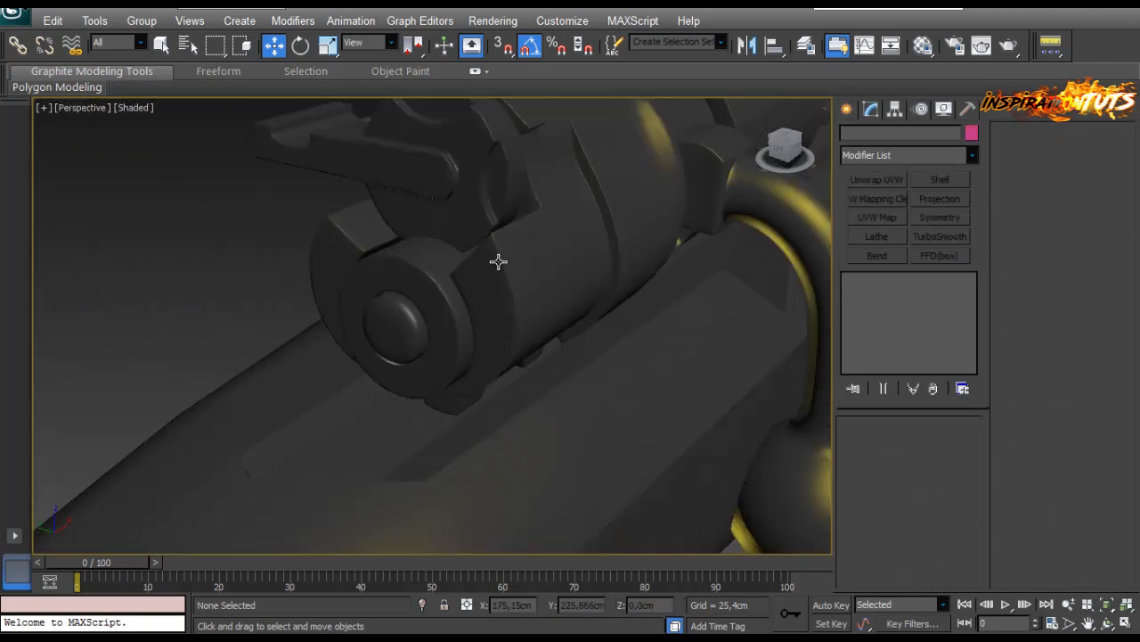
scroll(550, 348, "down", 7)
middle_click_drag(499, 261, 517, 368)
scroll(507, 313, "up", 4)
scroll(517, 339, "up", 5)
scroll(423, 287, "down", 5)
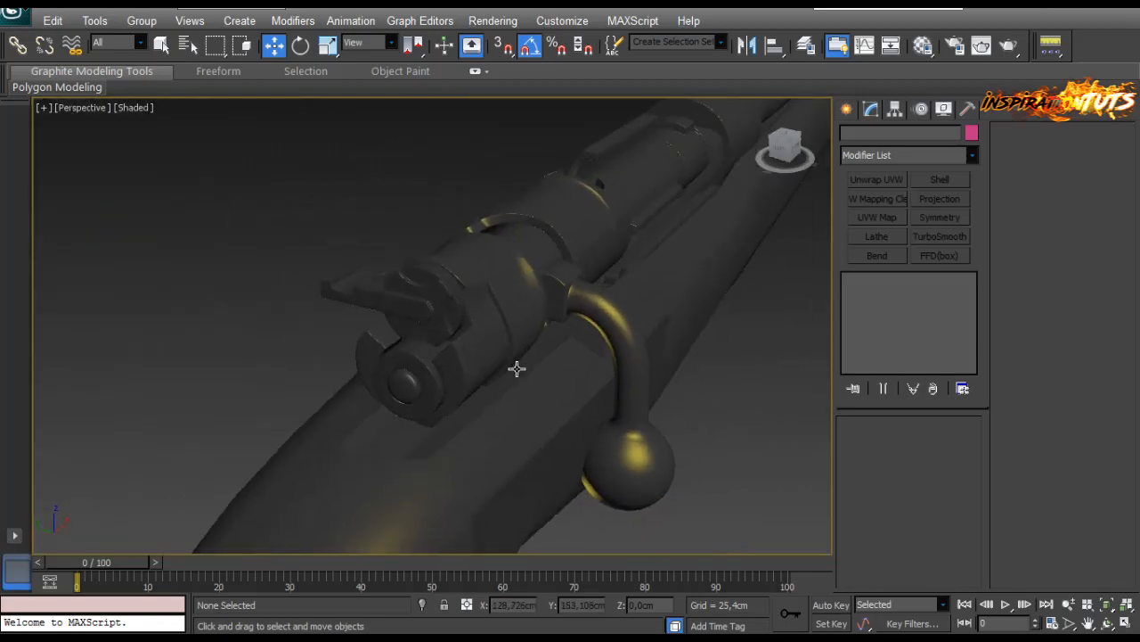
key("F4")
Try rotating the five bolt objects, including the handle and end pieces, by -90 degrees about X.
left_click(594, 369)
left_click(424, 295, "ctrl")
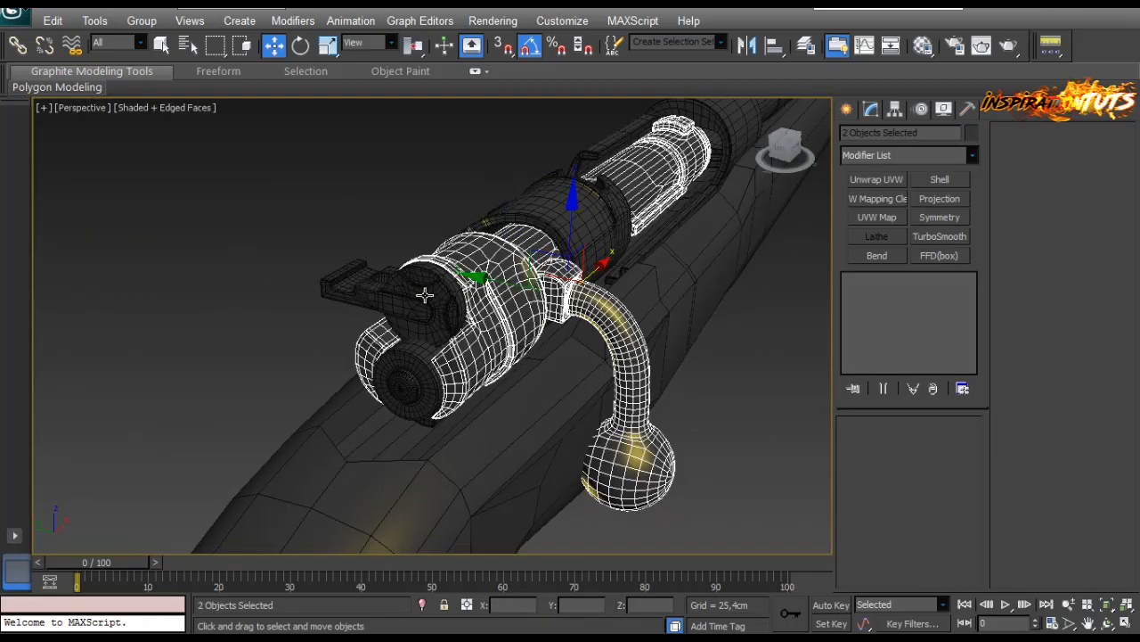
middle_click_drag(604, 272, 504, 318, "alt")
key("e")
left_click_drag(504, 310, 428, 273)
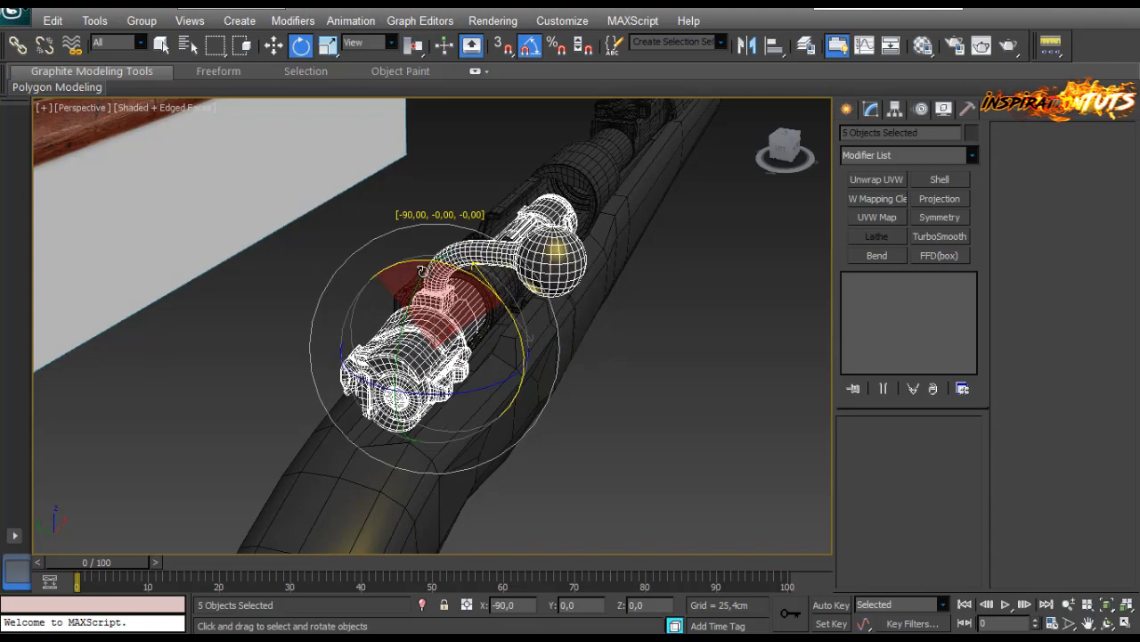
key("w")
Try sliding the rotated bolt assembly along X and view it in shaded display without edges.
middle_click_drag(472, 273, 548, 245, "alt")
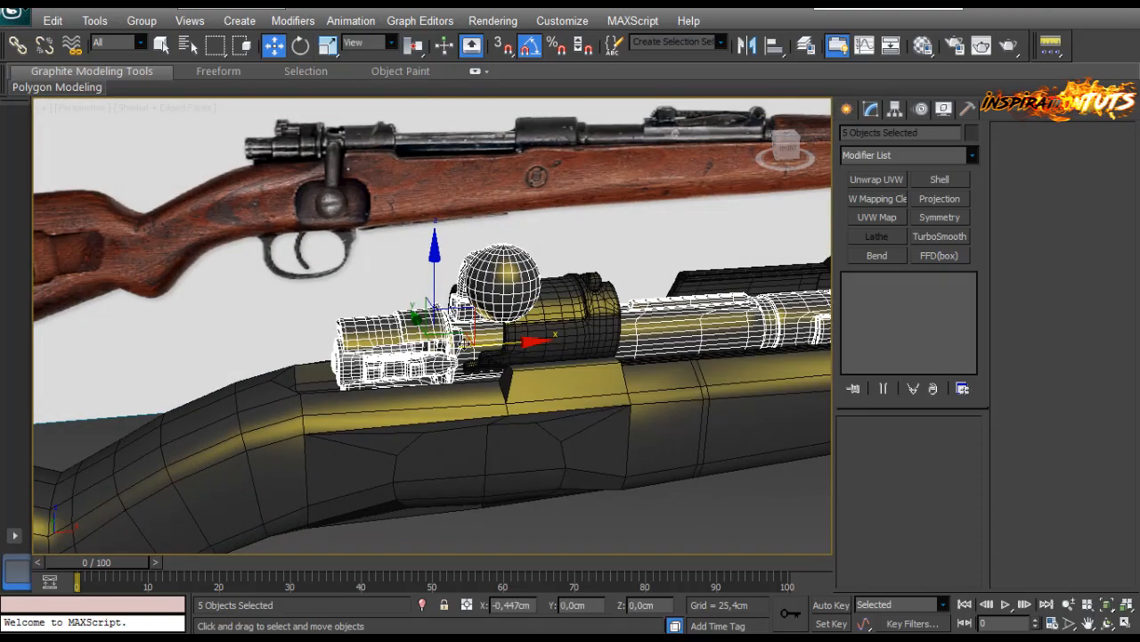
middle_click_drag(489, 348, 410, 361, "alt")
left_click(404, 431)
middle_click_drag(363, 401, 466, 374)
key("F4")
middle_click_drag(466, 328, 646, 326, "alt")
Undo the bolt assembly's trial rotation and sliding, and show the edges again.
key("ctrl+z")
key("ctrl+z")
key("ctrl+z")
scroll(559, 286, "up", 4)
mouse_move(559, 286)
middle_mouse_down()
mouse_move(664, 304)
mouse_move(677, 295)
mouse_move(618, 300)
mouse_move(635, 381)
mouse_move(560, 311)
mouse_move(683, 267)
mouse_move(561, 285)
mouse_move(499, 332)
middle_mouse_up()
key("F4")
Isolate the receiver sleeve around the bolt together with the rifle stock.
left_click(636, 382)
middle_click_drag(356, 365, 252, 415, "alt")
scroll(252, 415, "down", 4)
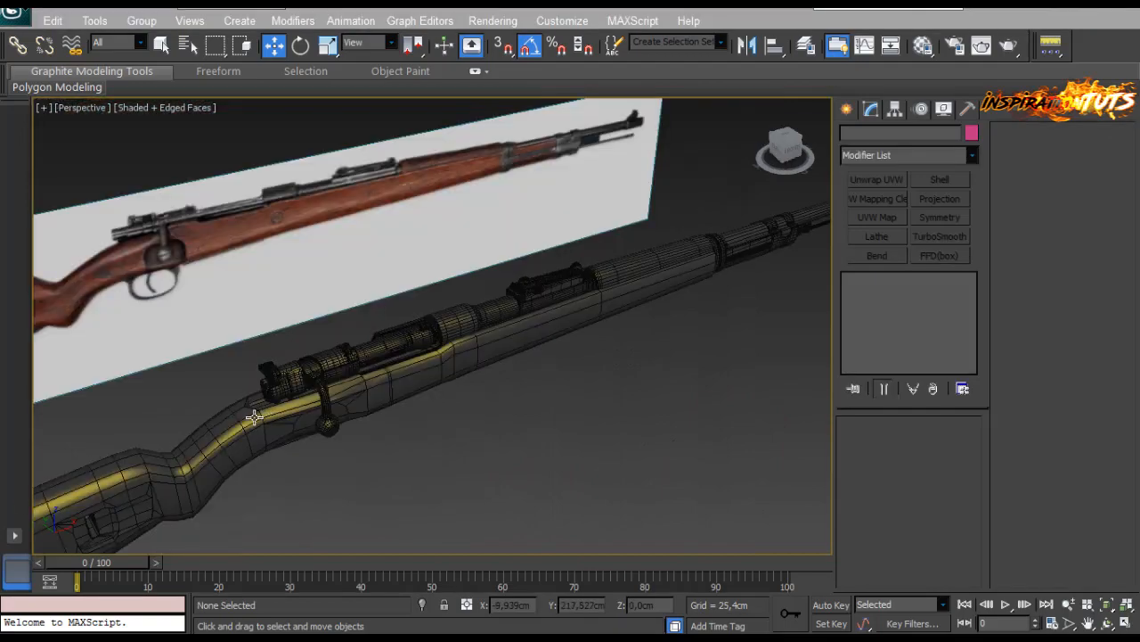
scroll(308, 379, "up", 5)
middle_click_drag(356, 371, 413, 349, "alt")
scroll(428, 348, "down", 3)
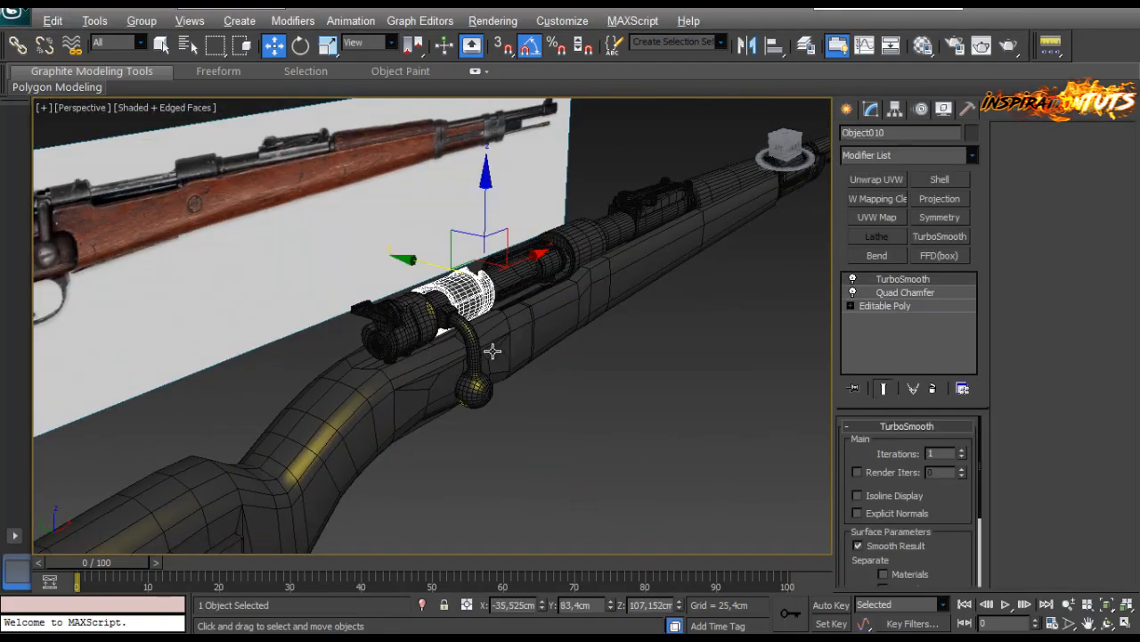
key("alt+q")
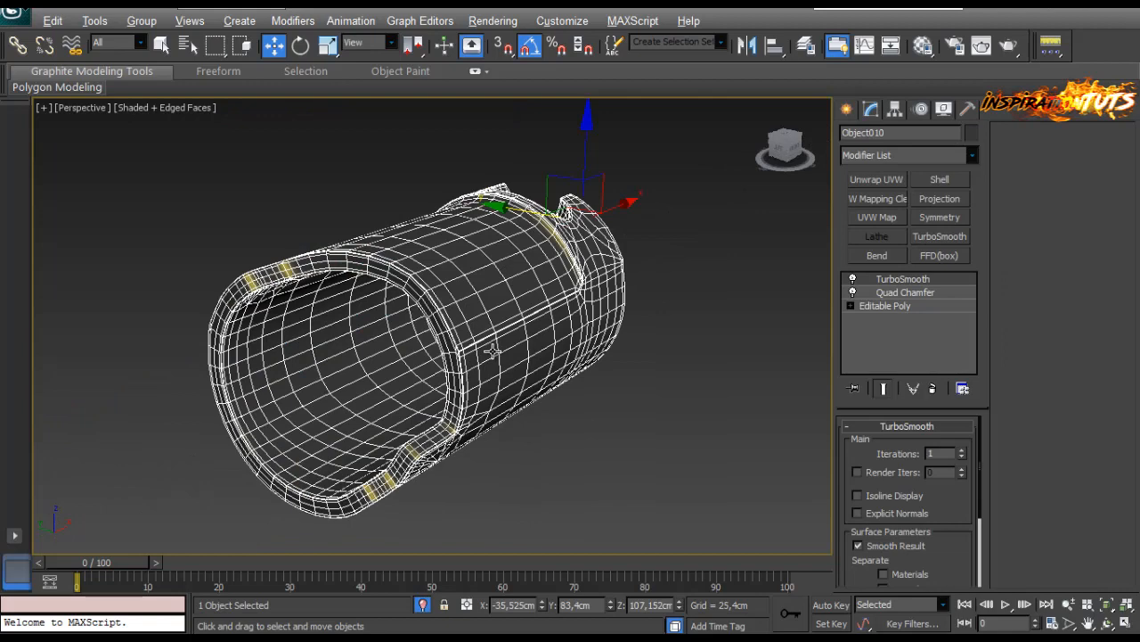
left_click(423, 608)
left_click(360, 384, "ctrl")
key("alt+q")
middle_click_drag(408, 334, 435, 383, "alt")
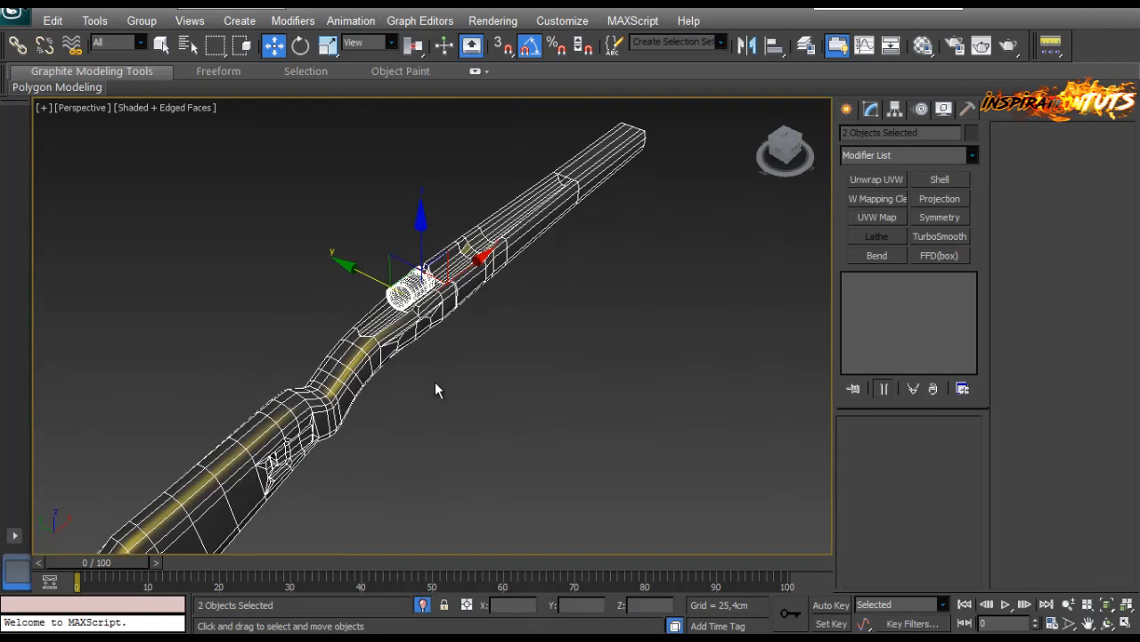
Examine how the receiver sleeve sits over the channel in the stock, and bring the rest of the rifle back into view.
left_click(435, 383)
scroll(396, 344, "up", 5)
middle_click_drag(395, 344, 510, 376, "alt")
left_click(490, 299)
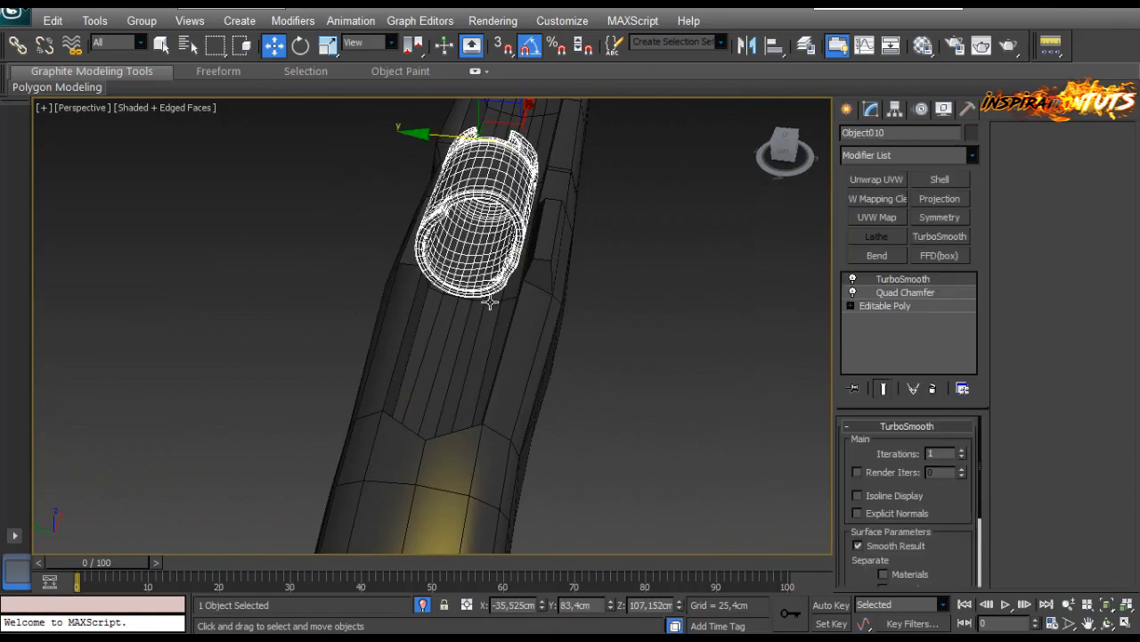
scroll(493, 308, "up", 4)
mouse_move(493, 309)
middle_mouse_down("alt")
mouse_move(504, 282)
mouse_move(474, 363)
mouse_move(523, 308)
mouse_move(501, 335)
mouse_move(430, 326)
mouse_move(499, 330)
middle_mouse_up("alt")
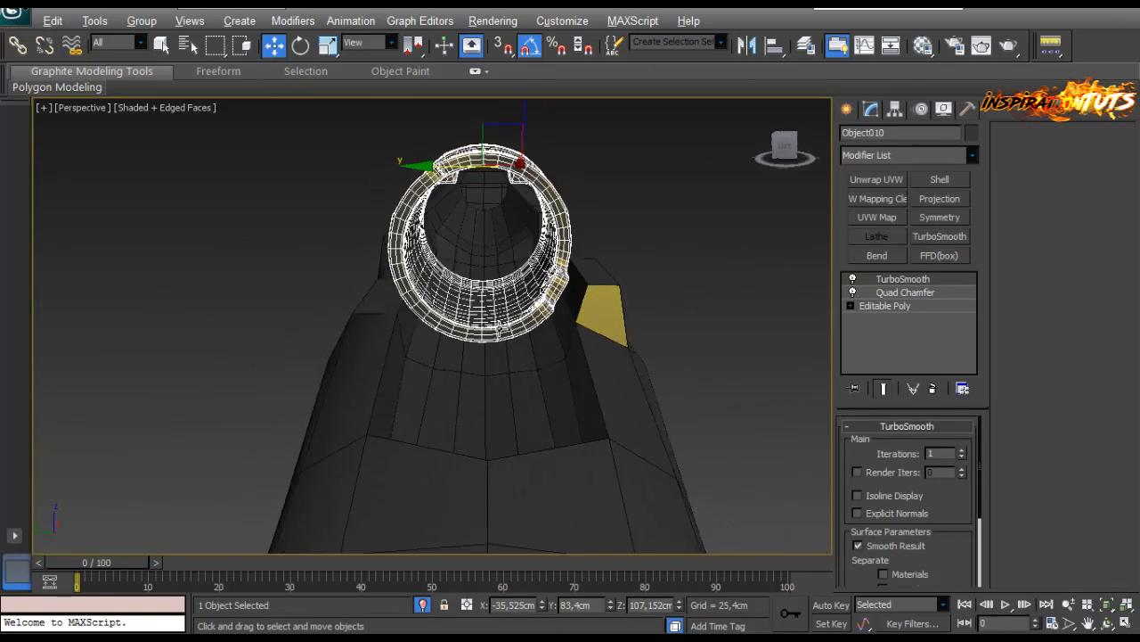
middle_click_drag(486, 250, 526, 268, "alt")
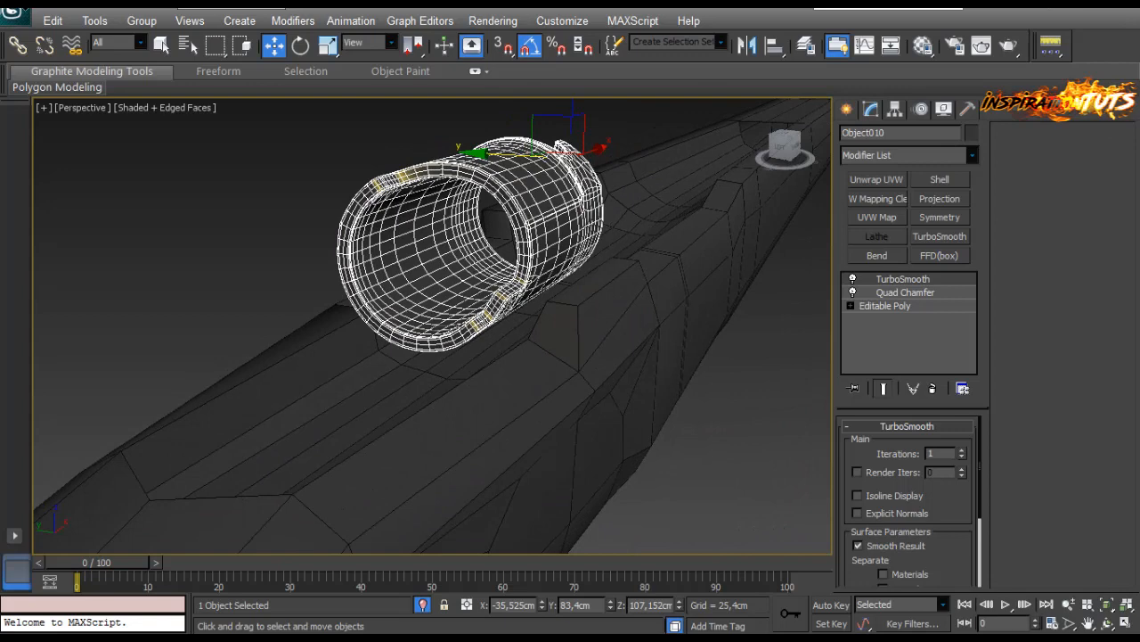
left_click(424, 606)
Select the stock and examine from the side, rear and above how the bolt sits in its channel.
middle_click_drag(521, 294, 455, 280, "alt")
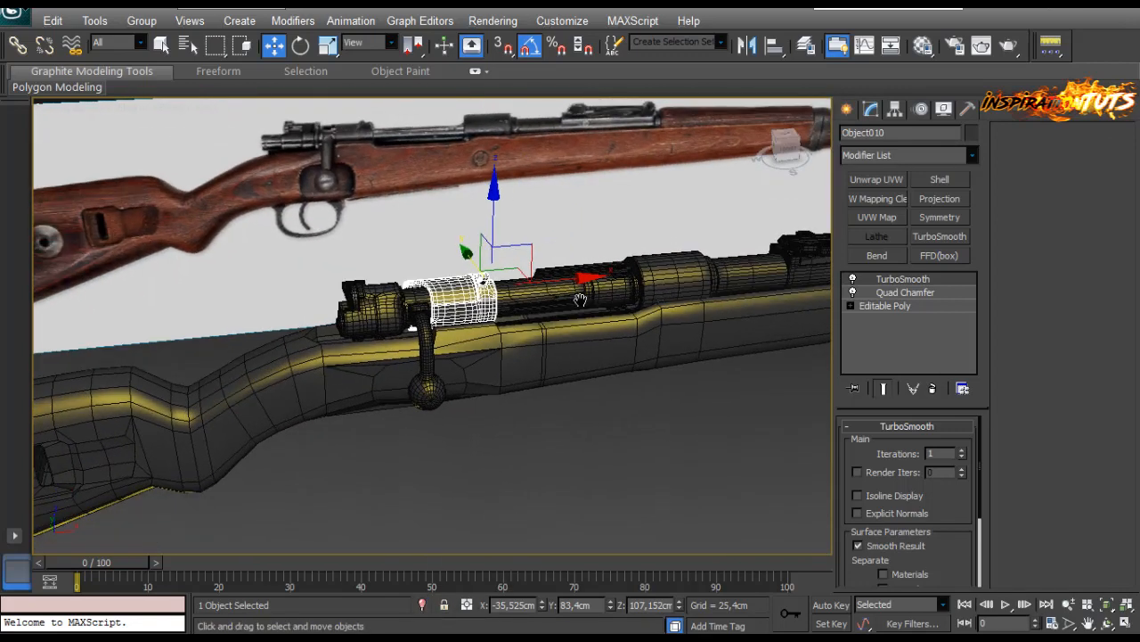
middle_click_drag(580, 298, 493, 368)
left_click(374, 385)
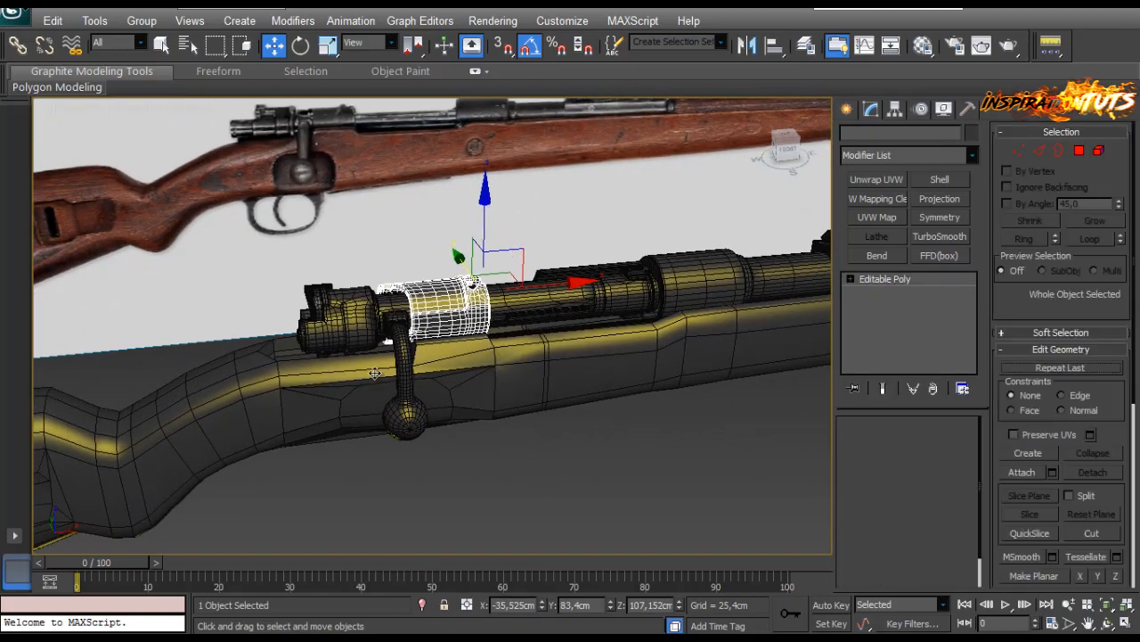
scroll(374, 369, "down", 5)
scroll(357, 392, "up", 5)
middle_click_drag(309, 422, 374, 374, "alt")
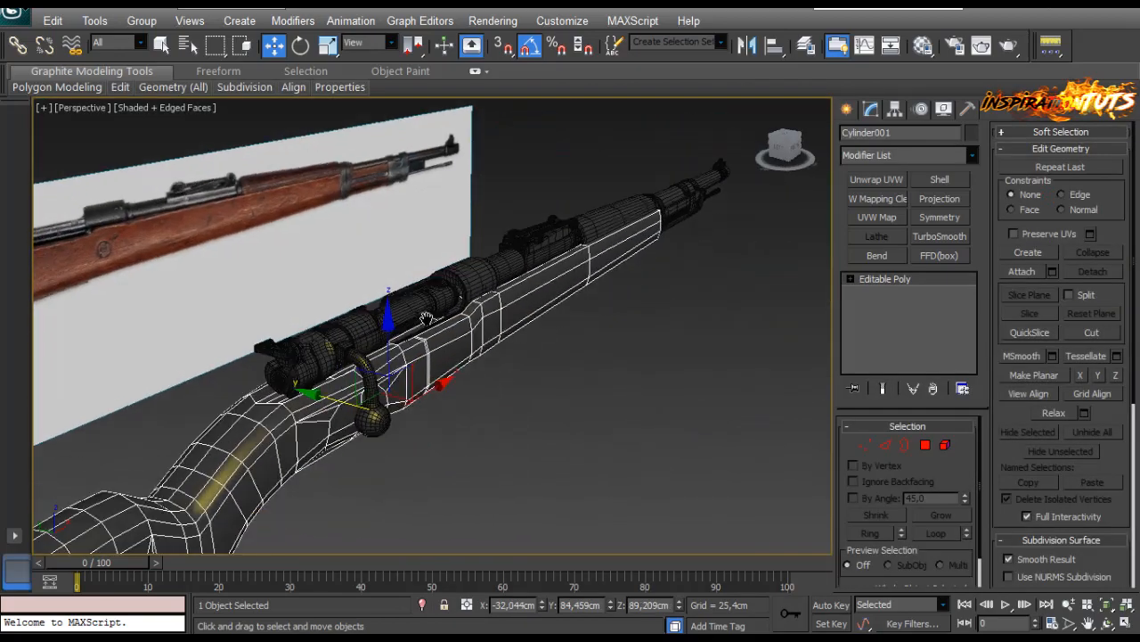
scroll(375, 369, "up", 6)
middle_click_drag(537, 262, 579, 256, "alt")
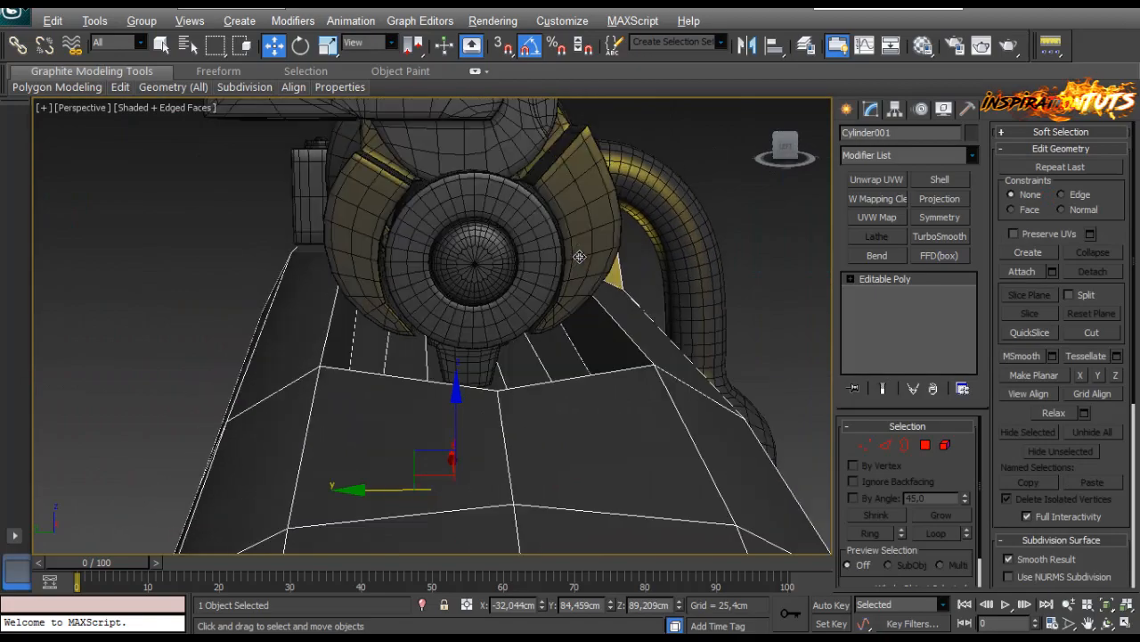
middle_click_drag(551, 300, 454, 502, "alt")
middle_click_drag(517, 232, 463, 427)
scroll(474, 366, "down", 4)
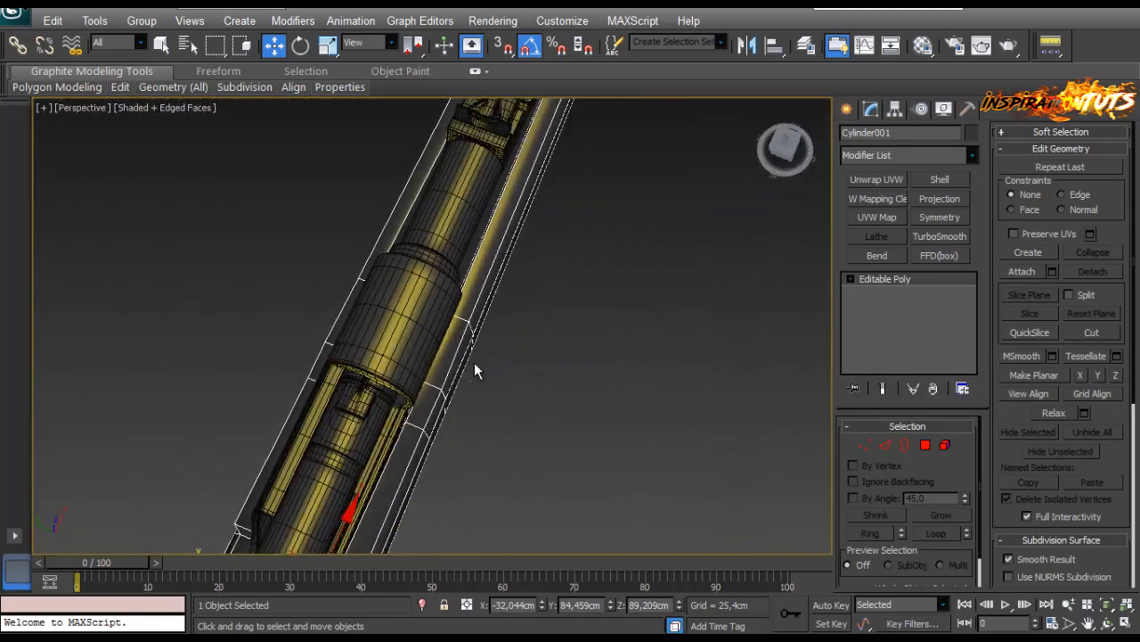
Examine the fit between the receiver parts and the stock along the rifle's length.
middle_click_drag(474, 365, 229, 469, "alt")
scroll(392, 308, "up", 5)
middle_click_drag(392, 308, 449, 215, "alt")
middle_click_drag(347, 392, 679, 247)
scroll(659, 259, "down", 5)
middle_click_drag(623, 280, 561, 284, "alt")
scroll(489, 341, "up", 5)
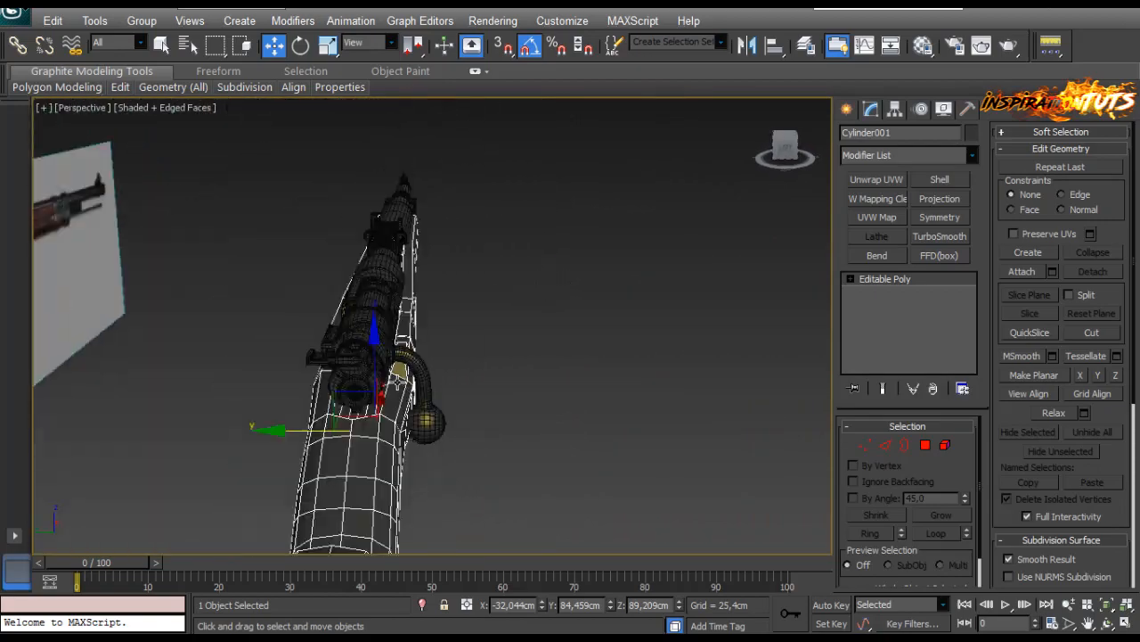
Lower the receiver sleeve slightly along Z to about 106,978 cm.
scroll(398, 383, "up", 5)
middle_click_drag(398, 383, 204, 252, "alt")
left_click(291, 307)
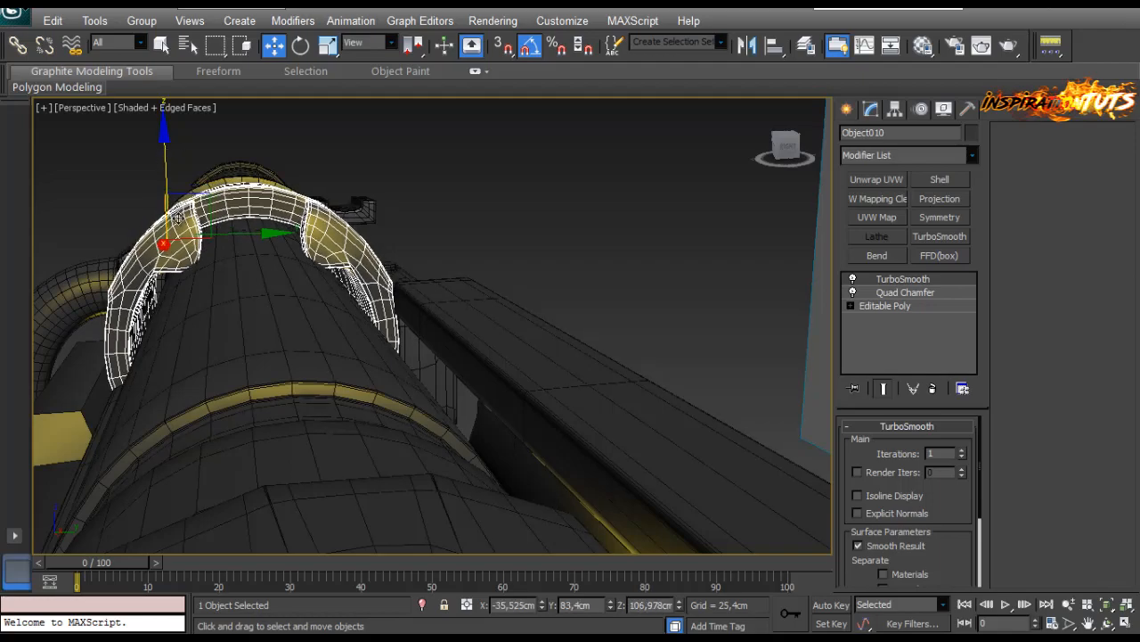
middle_click_drag(178, 217, 163, 394, "alt")
Isolate the stock and the receiver sleeve to work on the rear part of the stock's channel.
left_click(161, 410)
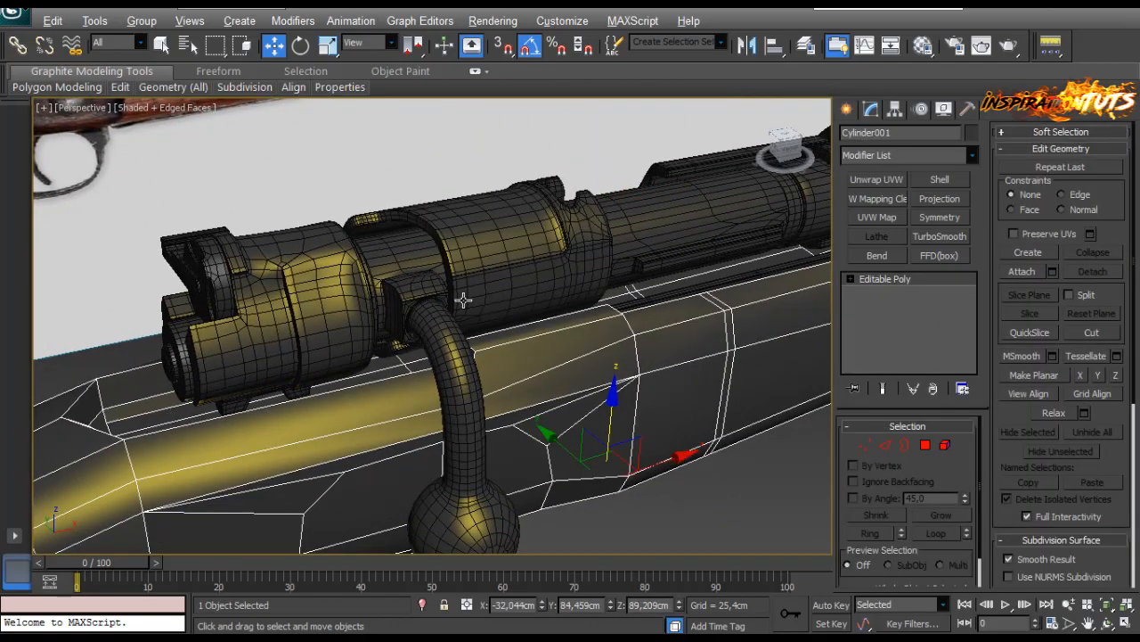
left_click(472, 294, "ctrl")
key("alt+q")
scroll(481, 293, "up", 7)
middle_click_drag(401, 290, 556, 411)
scroll(556, 411, "up", 2)
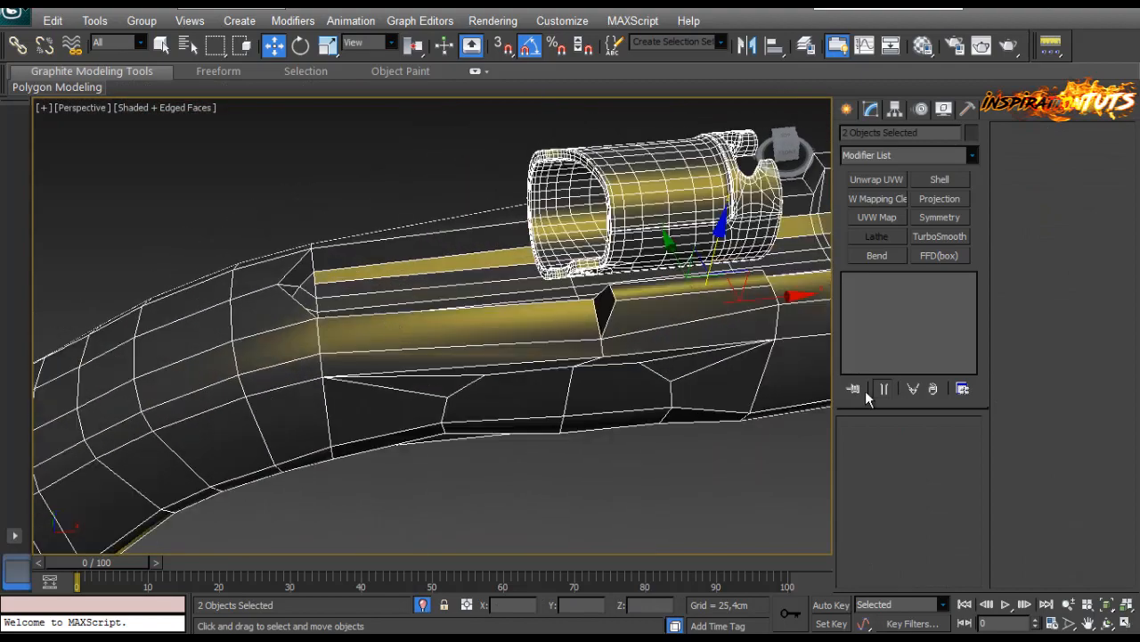
Move the vertices at the rear end of the stock's channel along X to about -58,553 cm, checking them in the Front view.
left_click(377, 346)
left_click(864, 444)
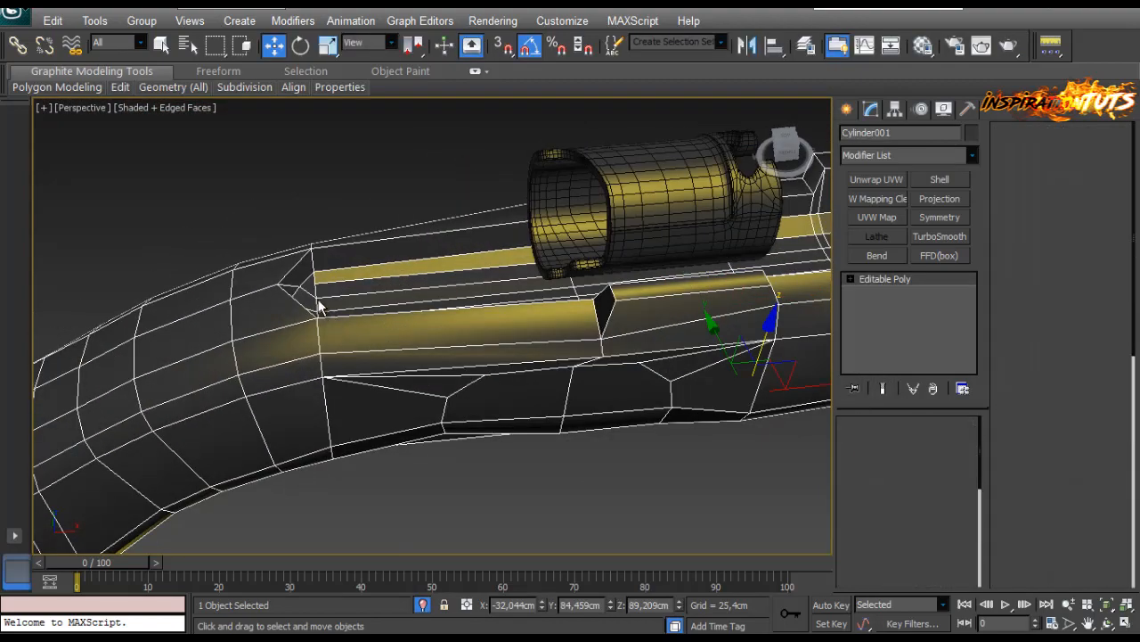
middle_click_drag(315, 297, 312, 327, "alt")
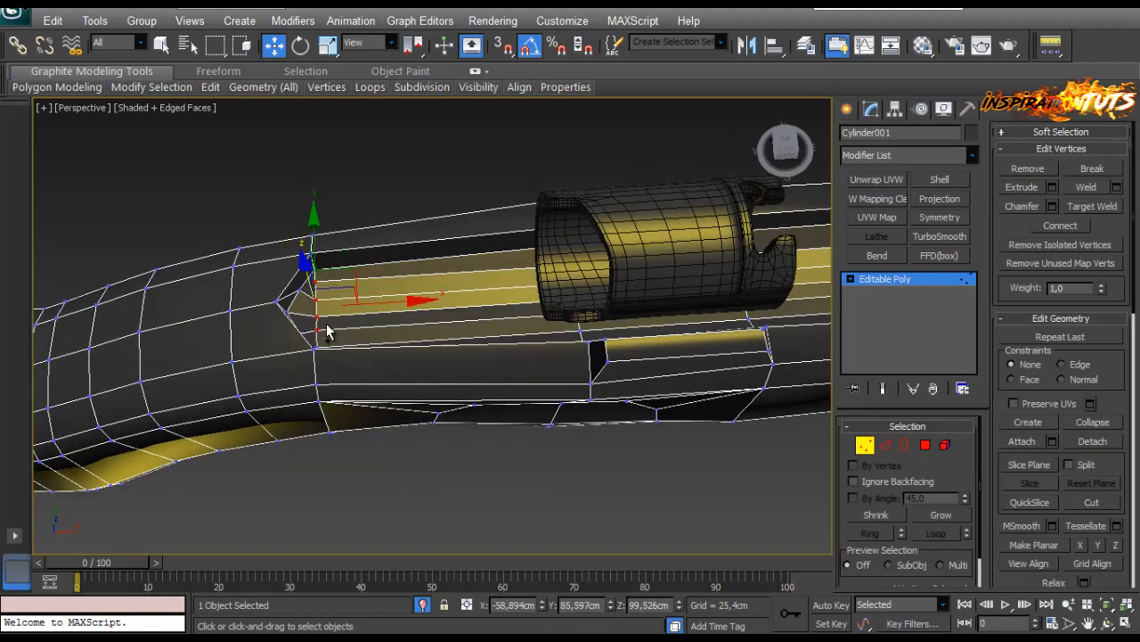
key("z")
scroll(384, 316, "down", 5)
middle_click_drag(415, 315, 403, 216, "alt")
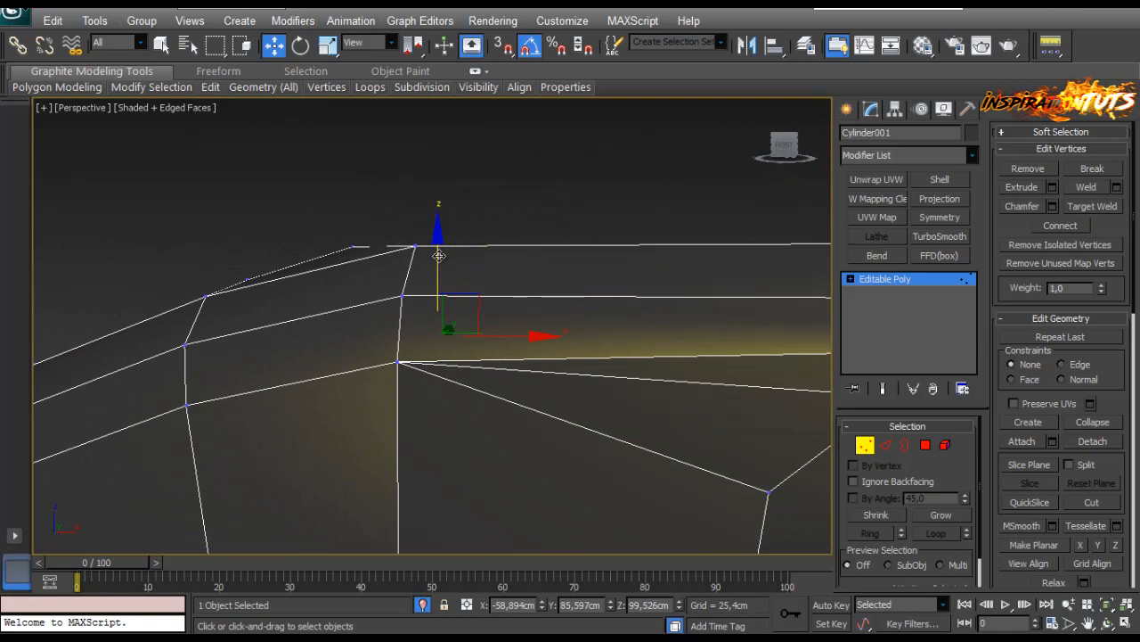
key("f")
scroll(435, 285, "up", 10)
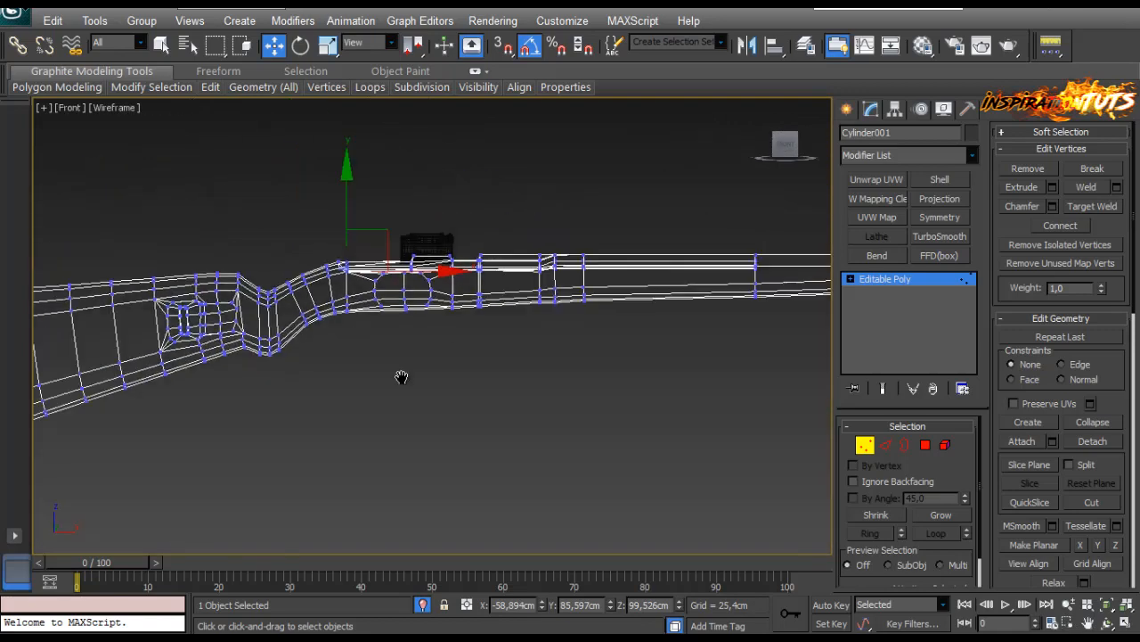
middle_click_drag(418, 286, 377, 322)
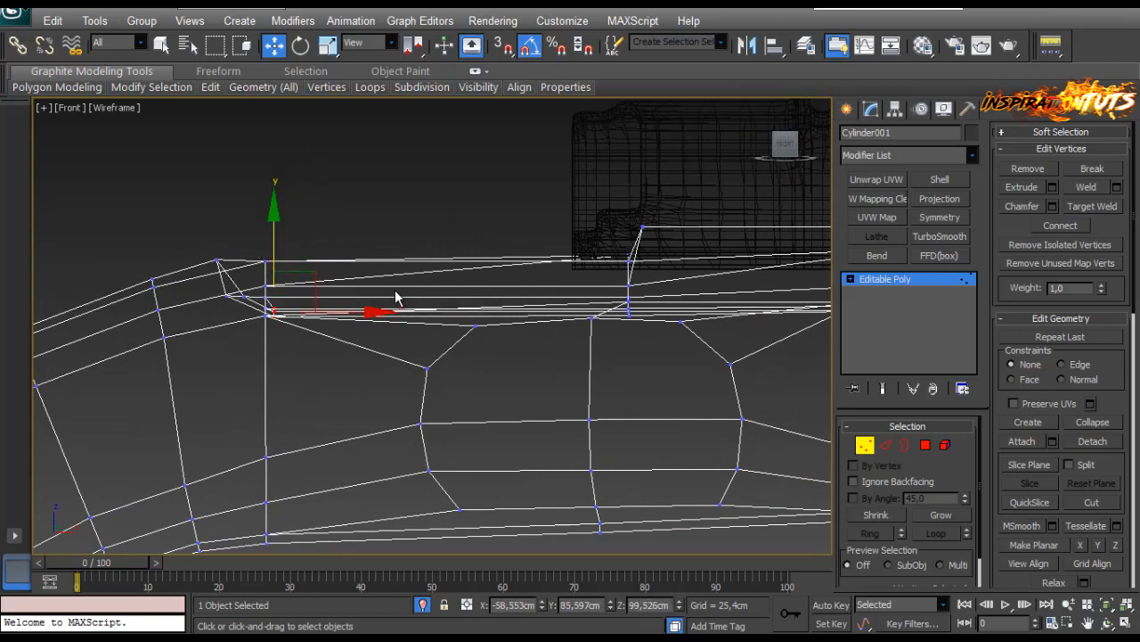
key("p")
key("F3")
key("z")
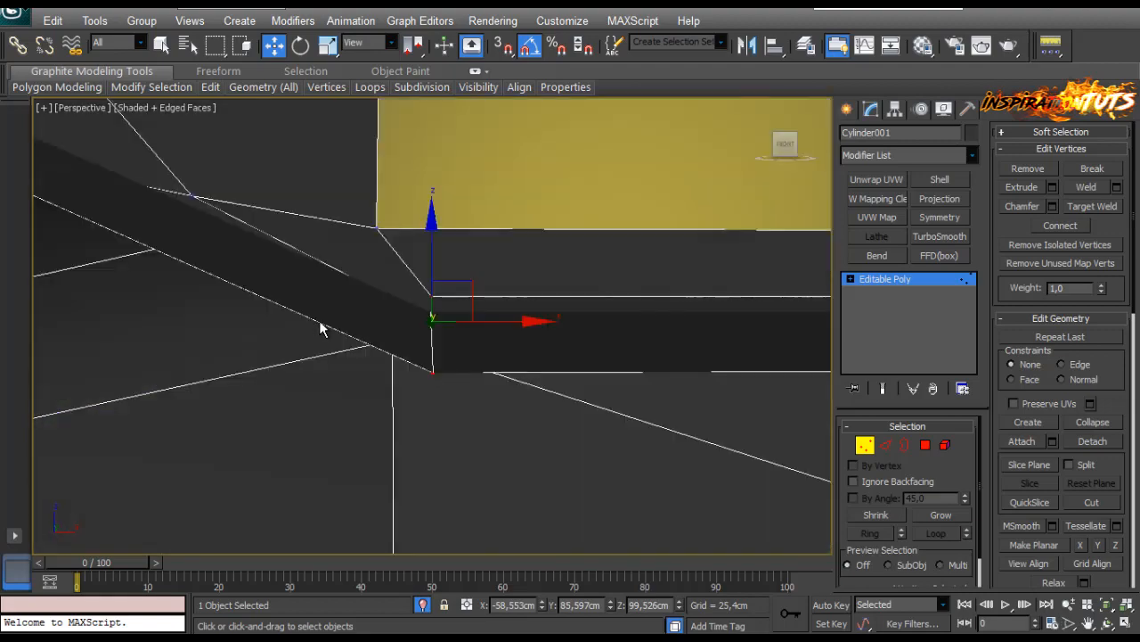
Raise the lower middle vertices at the rear end of the stock's channel along Z to about 99,808 cm.
middle_click_drag(321, 326, 160, 330, "alt")
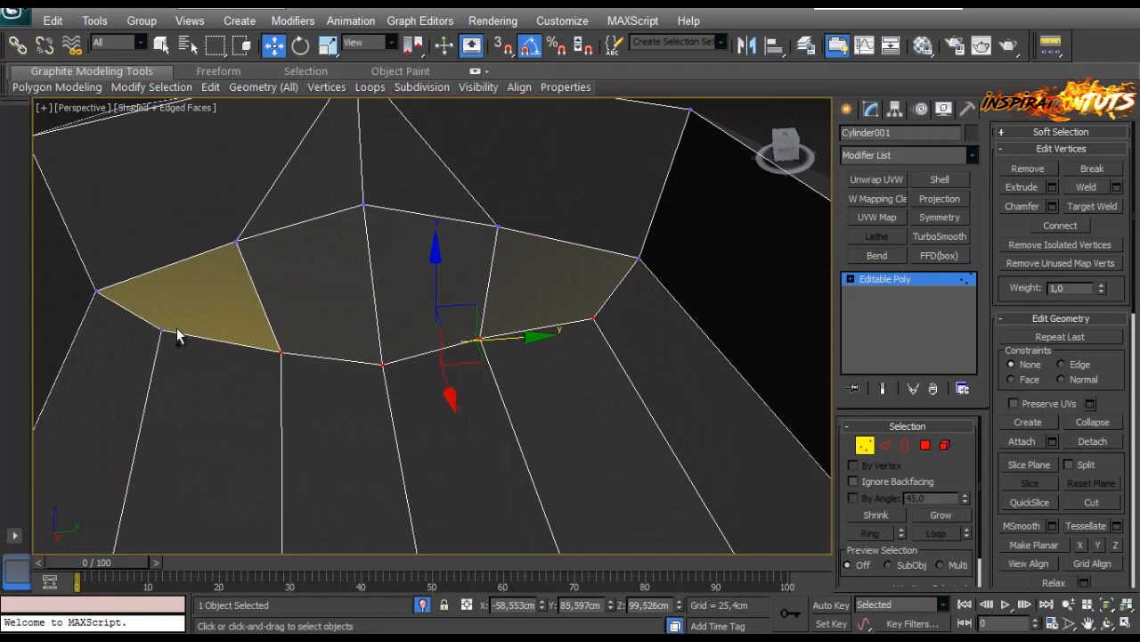
middle_click_drag(438, 308, 384, 294, "alt")
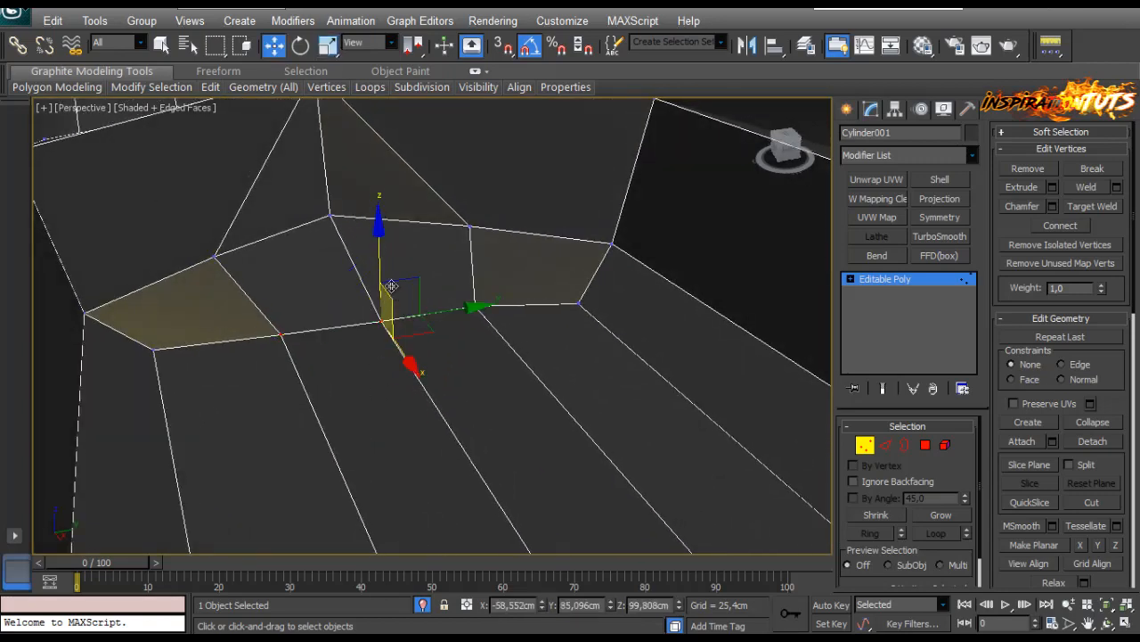
middle_click_drag(367, 242, 411, 254, "alt")
Shift the stock vertices on the channel's edge beside the sleeve along Y to about 81,63 cm.
middle_click_drag(524, 328, 482, 340, "alt")
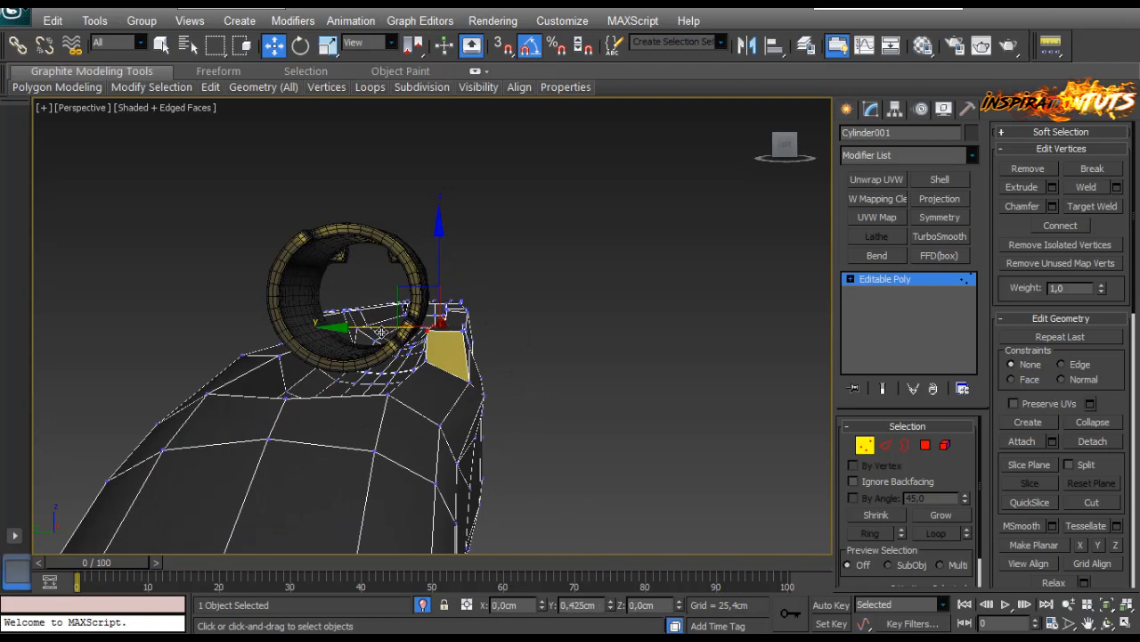
middle_click_drag(380, 333, 437, 361, "alt")
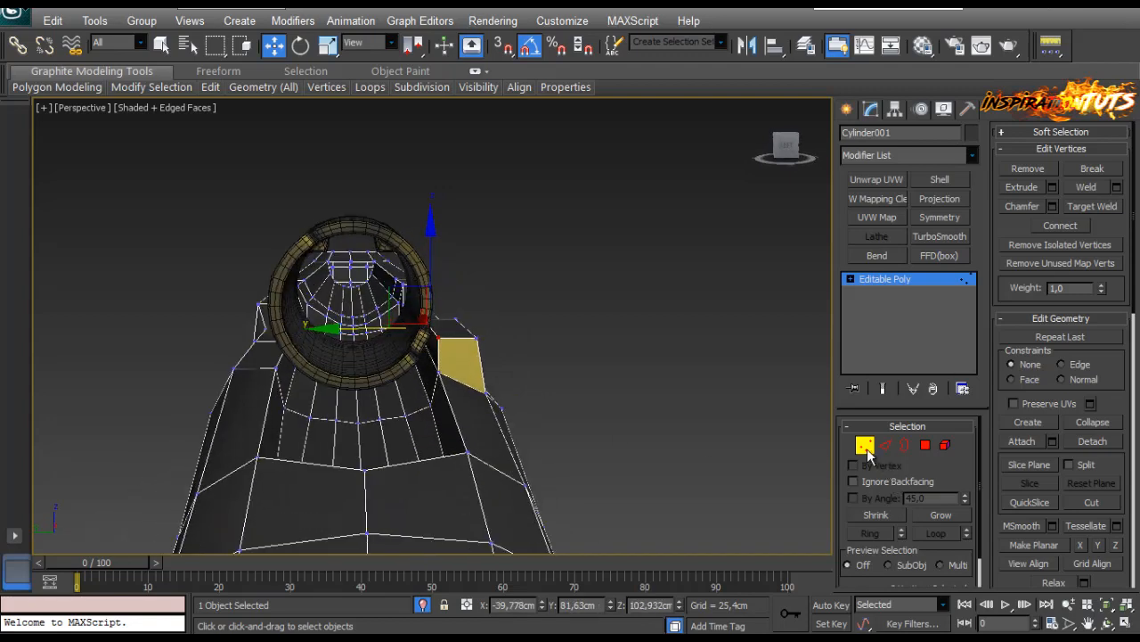
left_click(867, 450)
Select the five lower faces on the receiver sleeve's rear rim in its base Editable Poly.
middle_click_drag(509, 319, 451, 325, "alt")
left_click(311, 271)
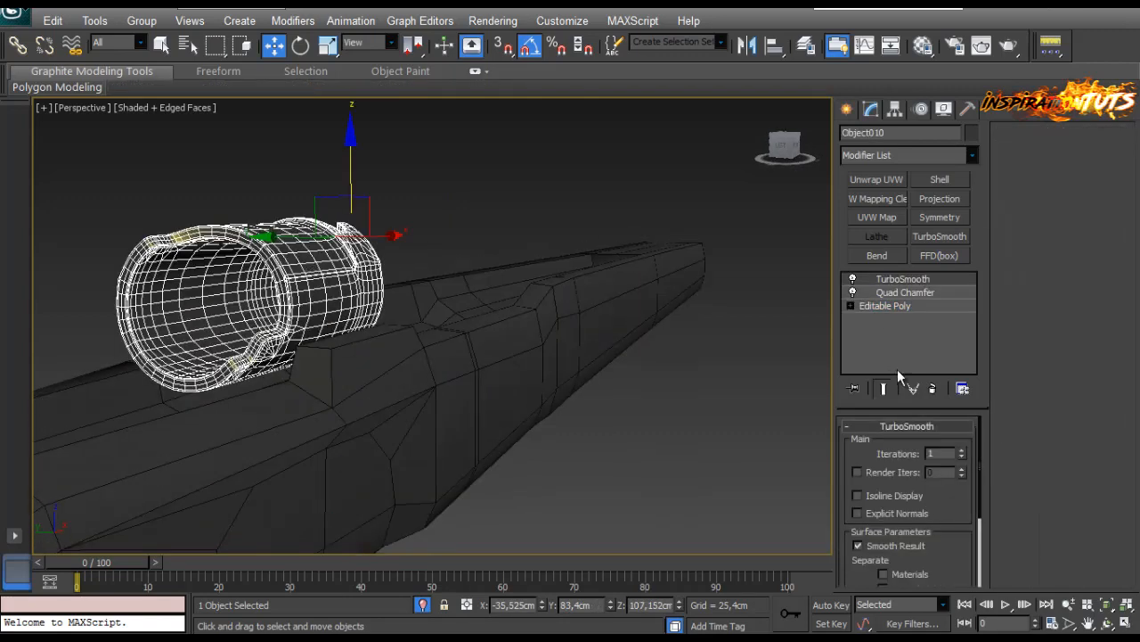
left_click(871, 303)
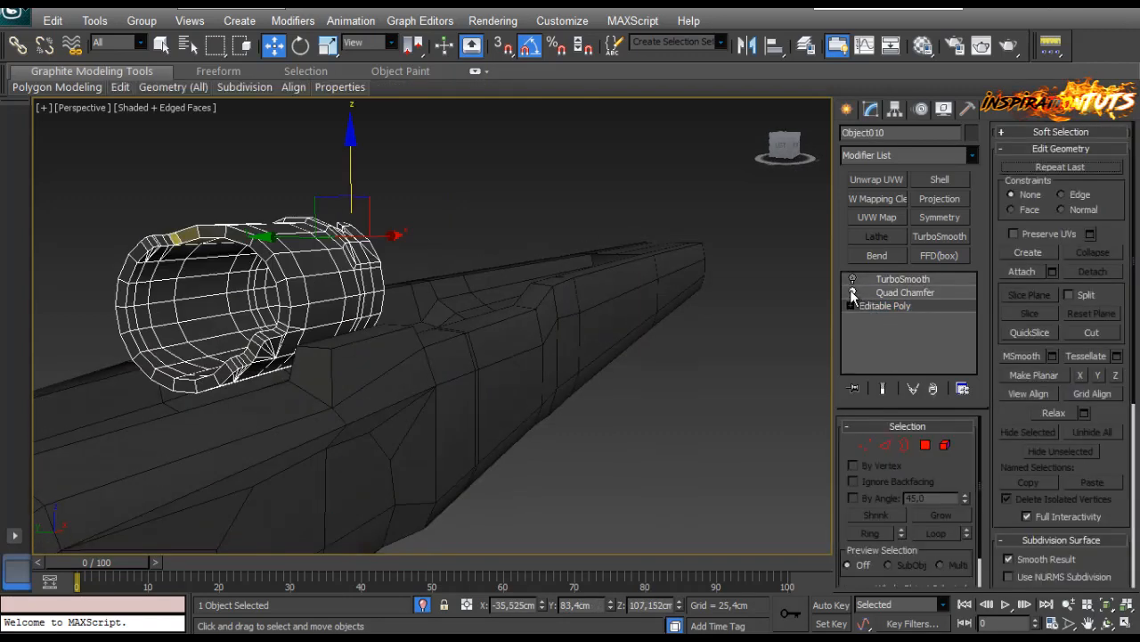
left_click(924, 446)
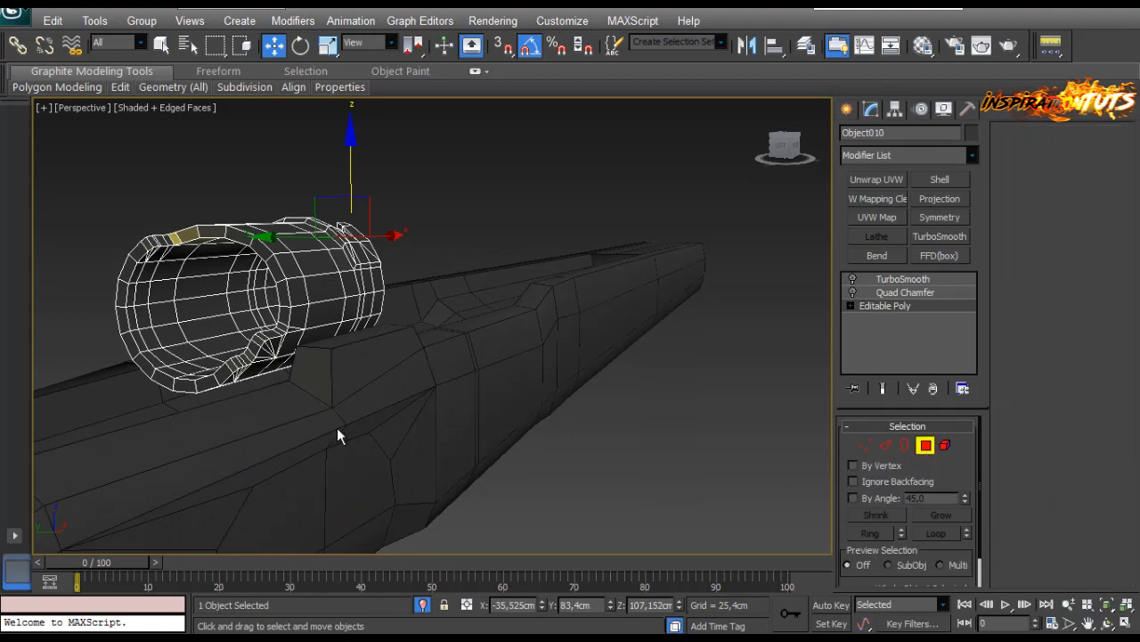
left_click(323, 328)
middle_click_drag(322, 328, 465, 379, "alt")
left_click(473, 376)
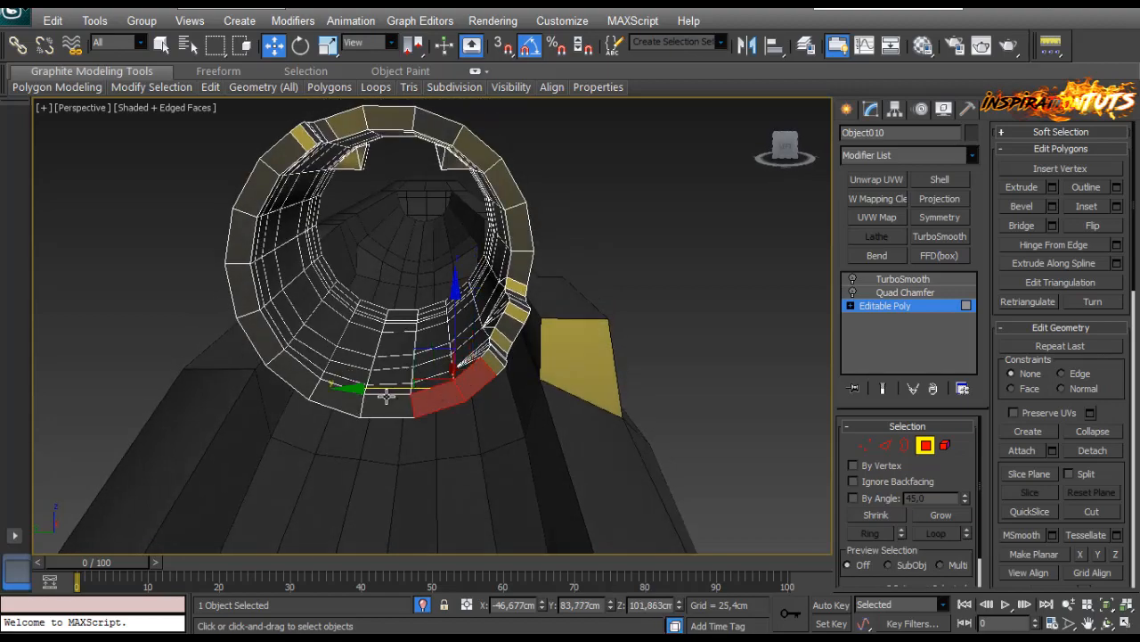
mouse_move(288, 377)
middle_mouse_down("alt")
mouse_move(298, 349)
mouse_move(313, 354)
mouse_move(287, 379)
mouse_move(300, 366)
middle_mouse_up("alt")
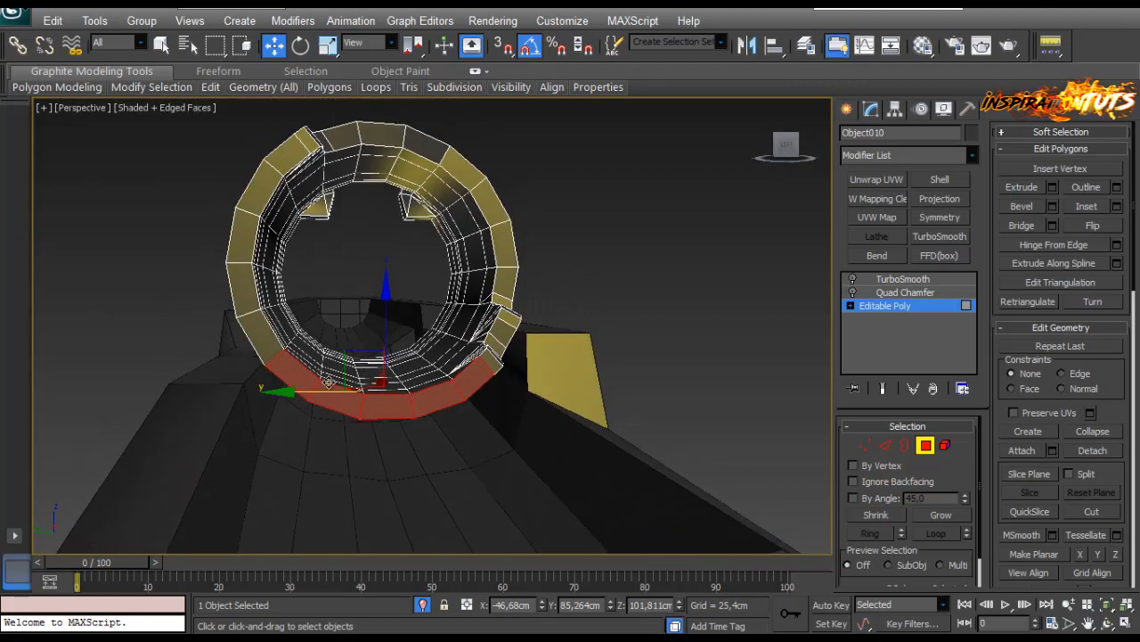
middle_click_drag(381, 407, 445, 393, "alt")
left_click(887, 445)
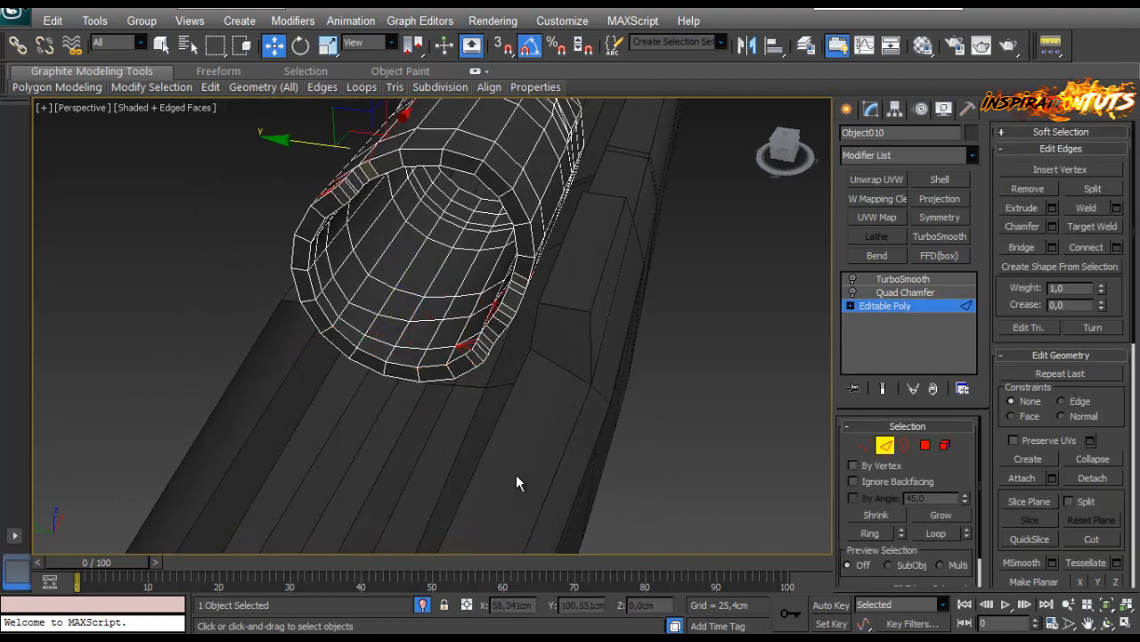
left_click(961, 310)
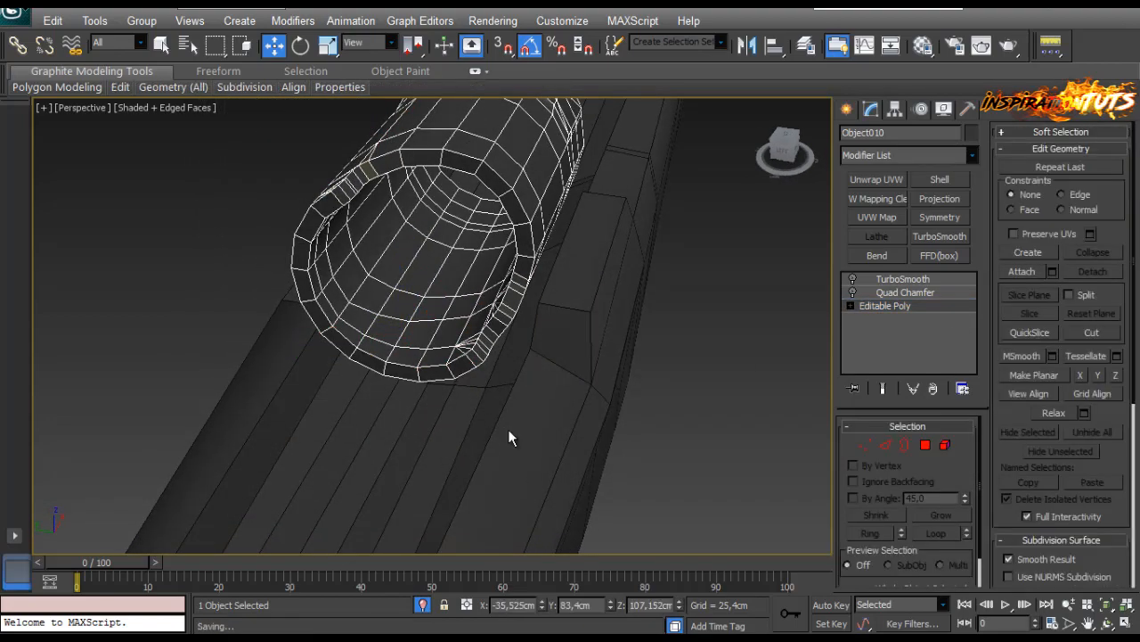
Connect the ring of lengthwise edges along the stock's rear channel with one segment, slid toward the sleeve.
left_click(506, 430)
middle_click_drag(474, 449, 788, 455, "alt")
left_click(898, 444)
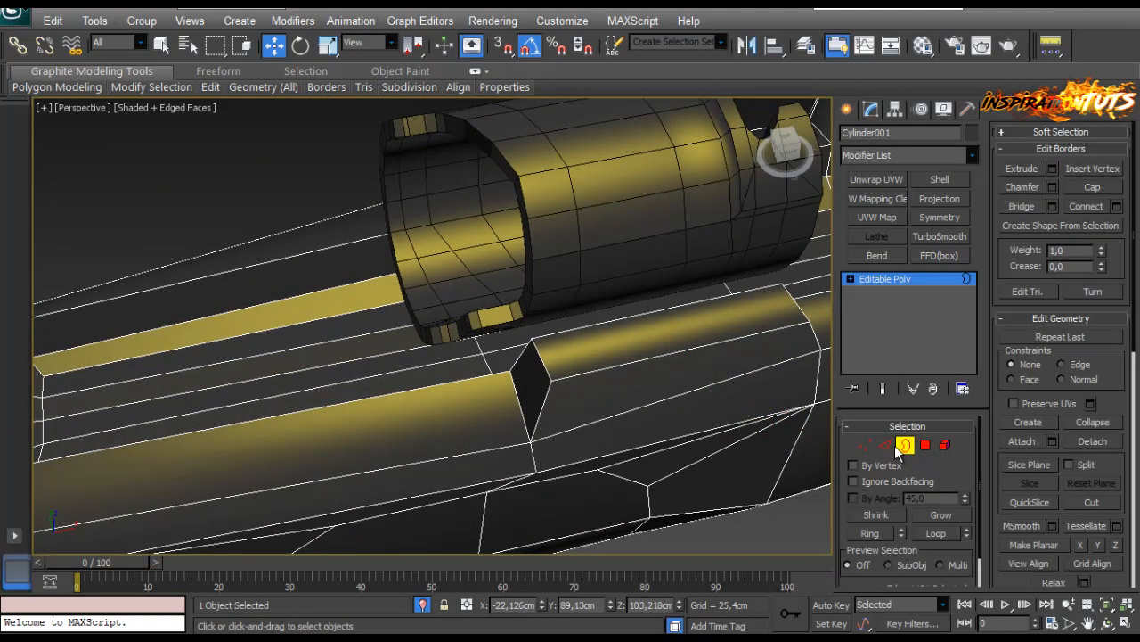
left_click(889, 445)
left_click(435, 385)
key("alt+r")
scroll(443, 405, "down", 4)
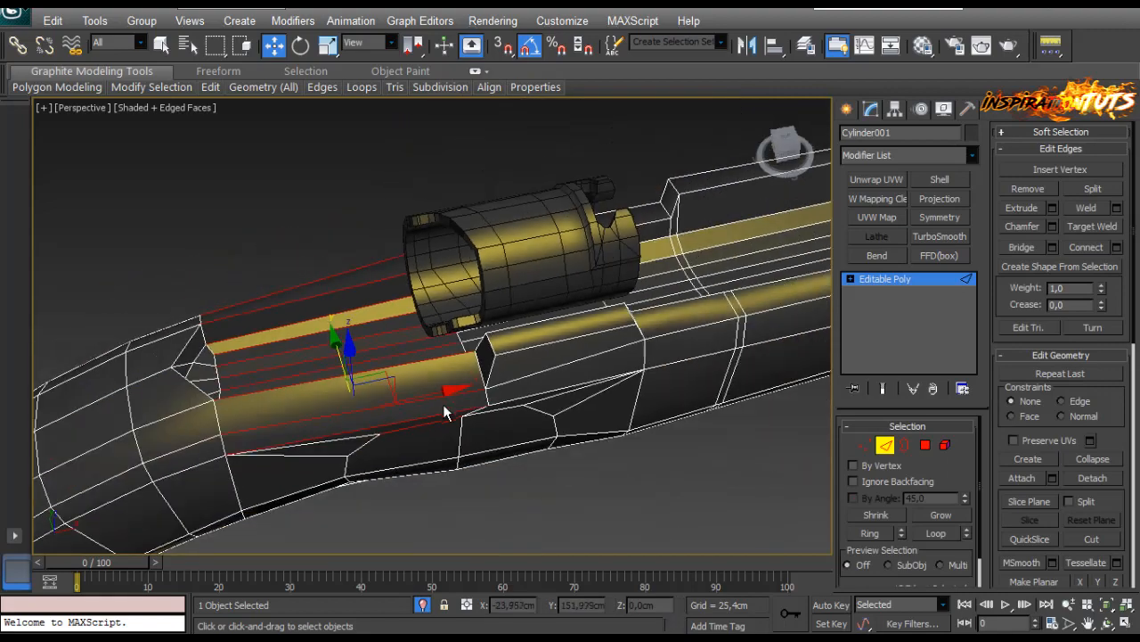
middle_click_drag(444, 407, 479, 381, "alt")
scroll(419, 361, "up", 2)
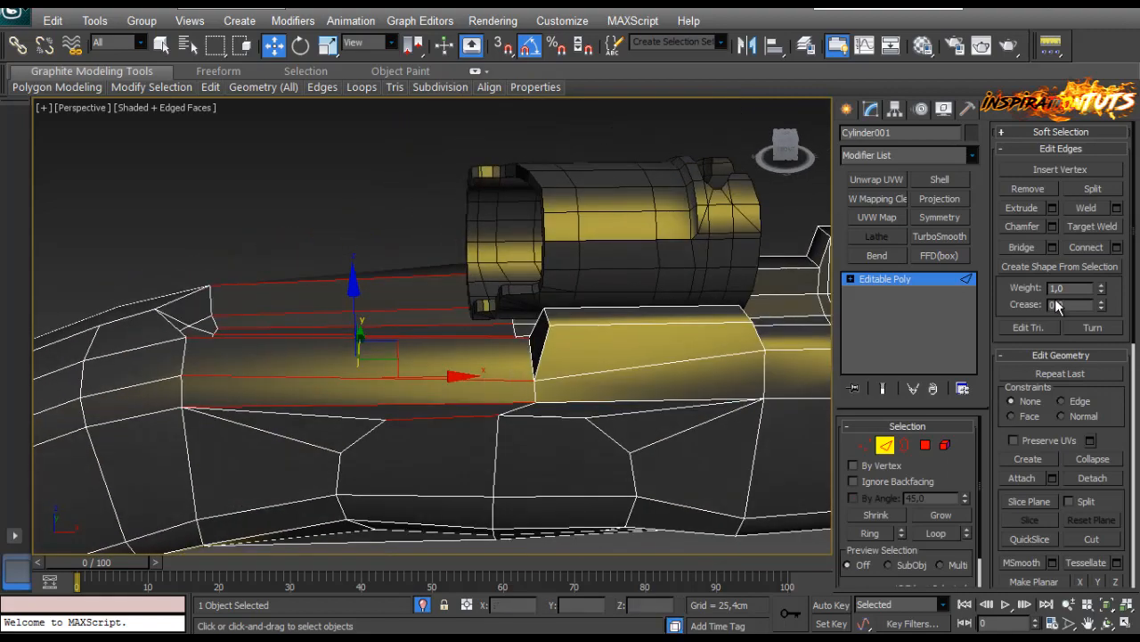
left_click(1117, 249)
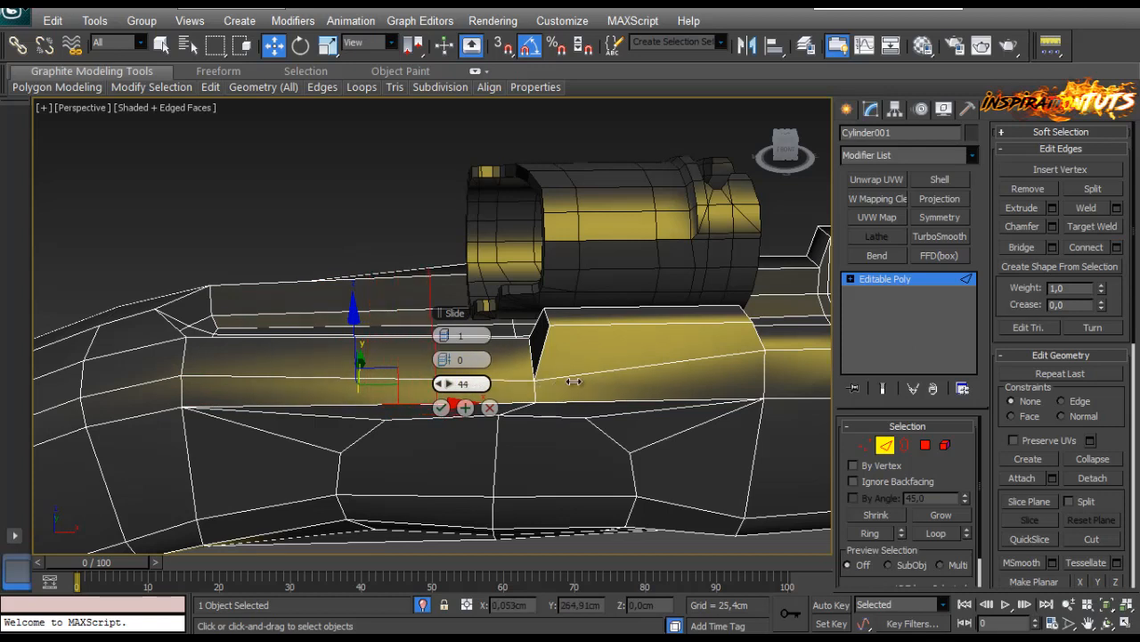
left_click(441, 407)
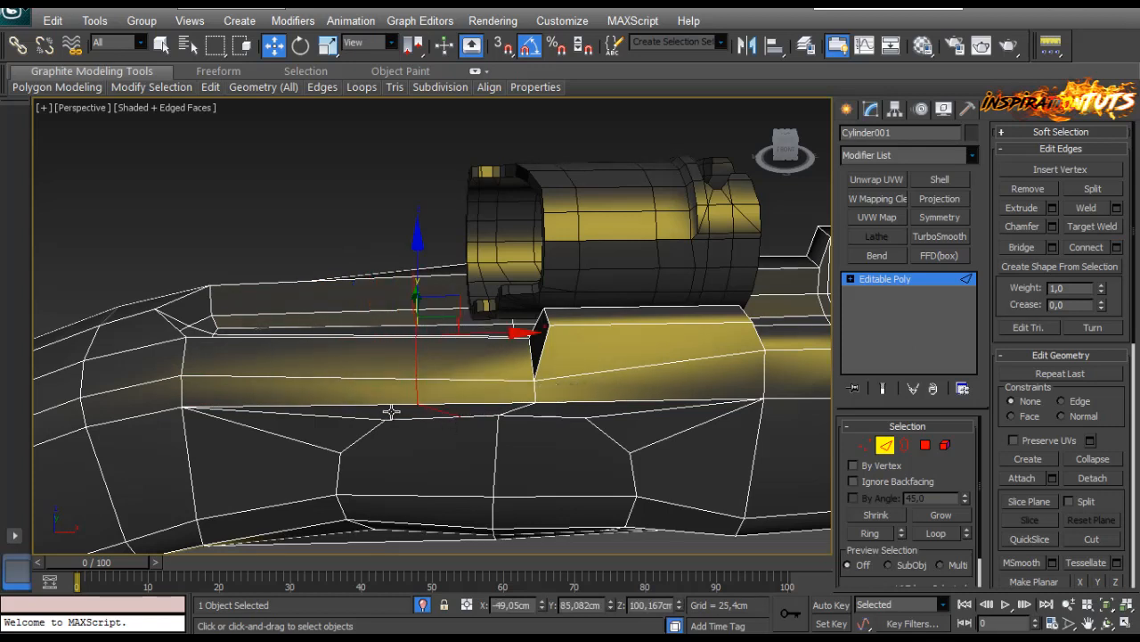
Move the new edge loop along X to about -46,707 cm with the Edge constraint, just behind the sleeve.
key("r")
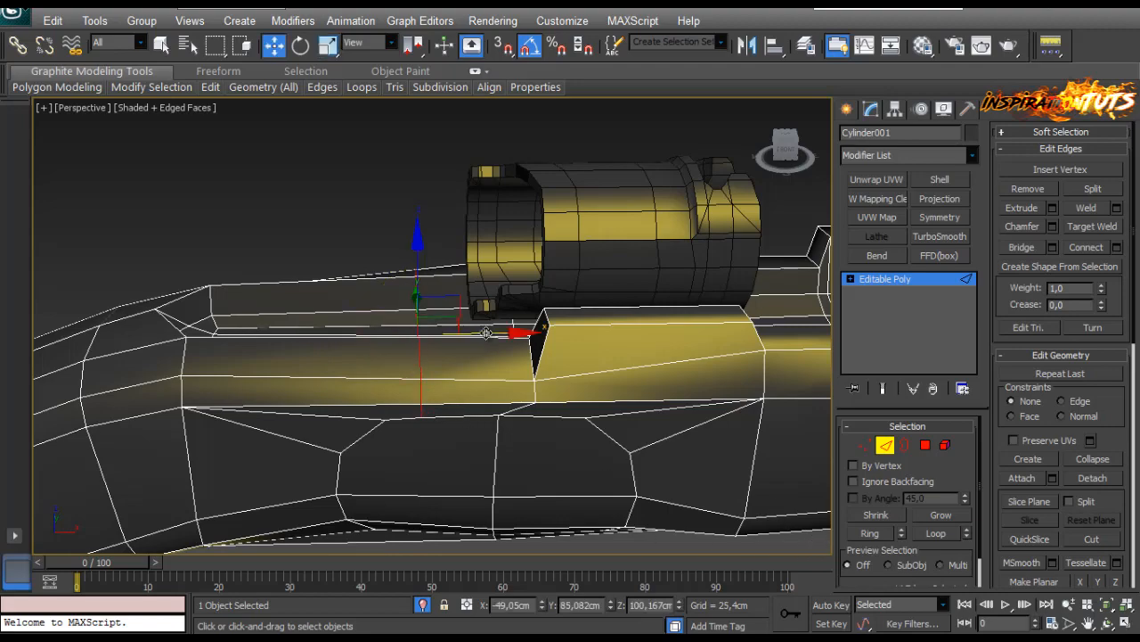
middle_click_drag(517, 337, 545, 401, "alt")
key("ctrl+z")
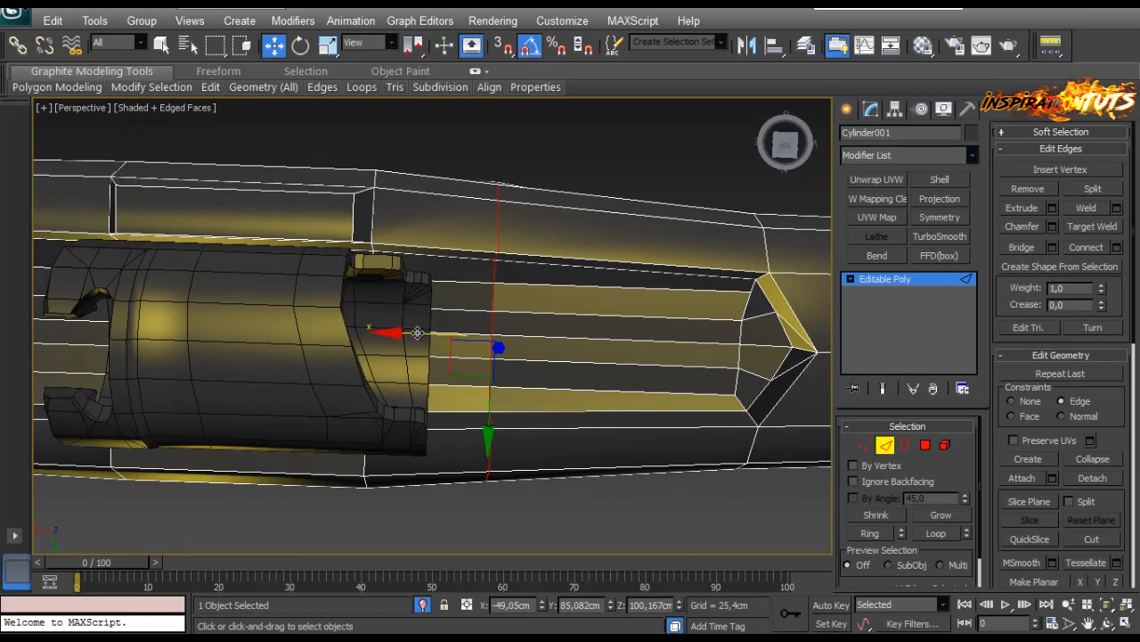
left_click_drag(419, 339, 385, 338)
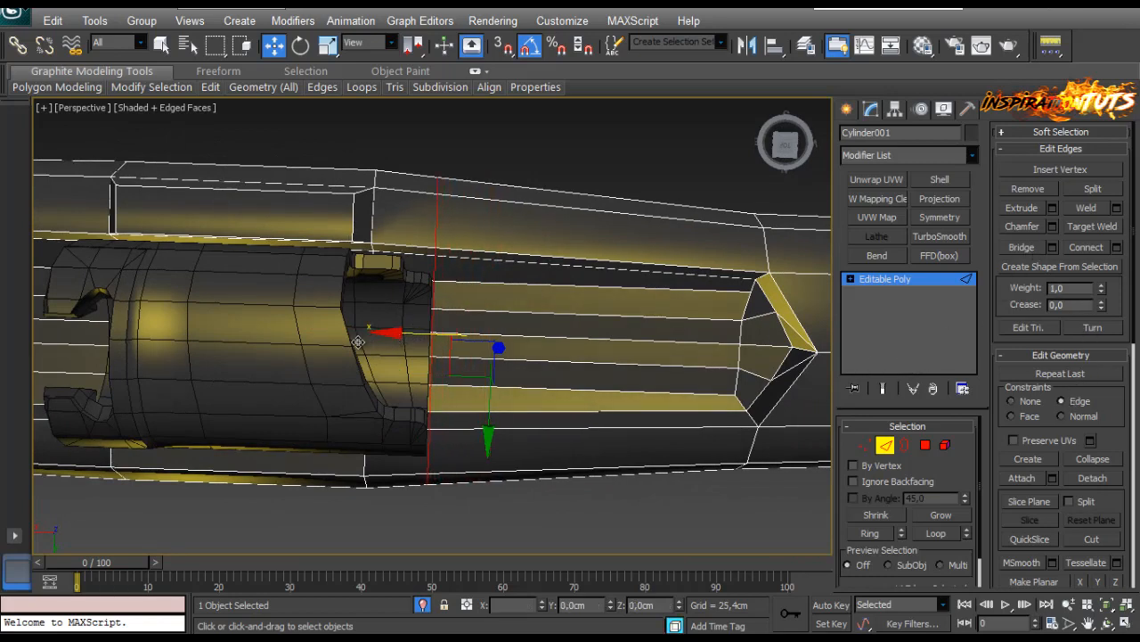
middle_click_drag(357, 342, 392, 236, "alt")
middle_click_drag(632, 348, 579, 372, "alt")
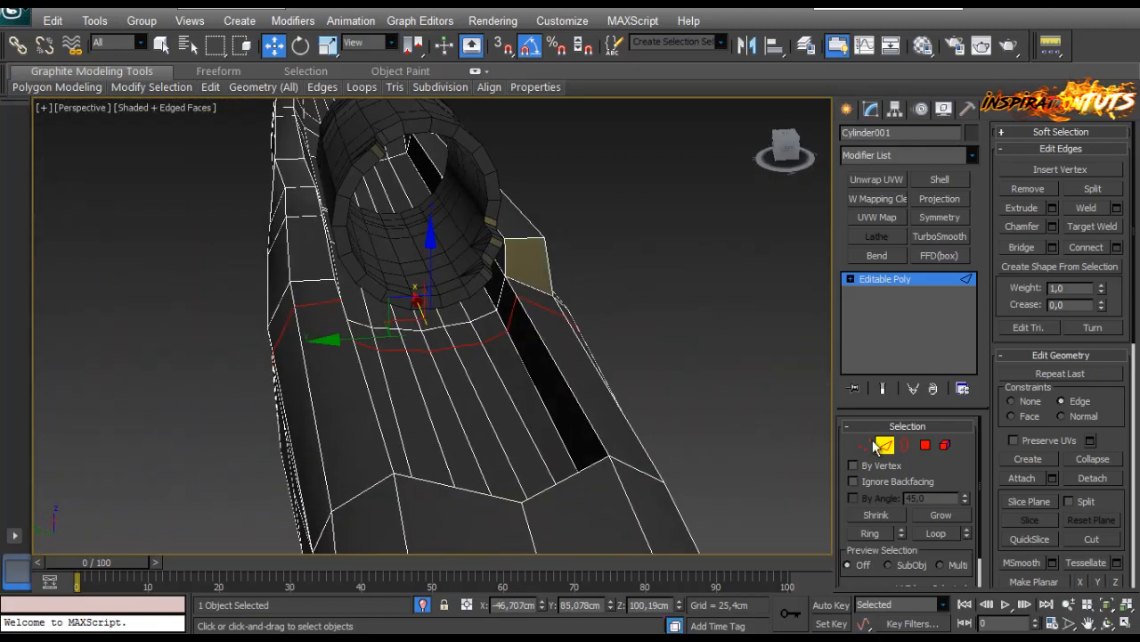
Scale the vertices of the rear channel's two side-wall faces to 71% along Y with no constraint, narrowing the channel behind the sleeve.
left_click(925, 444)
left_click(310, 232)
middle_click_drag(310, 232, 543, 376, "alt")
left_click(369, 359, "ctrl")
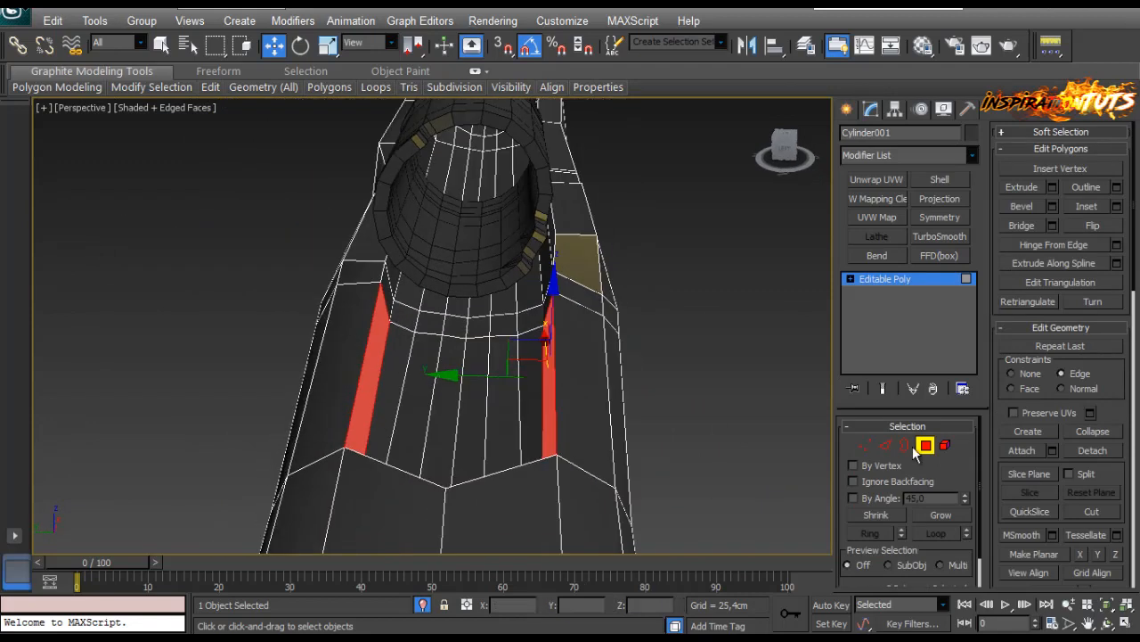
left_click(865, 444, "ctrl")
key("r")
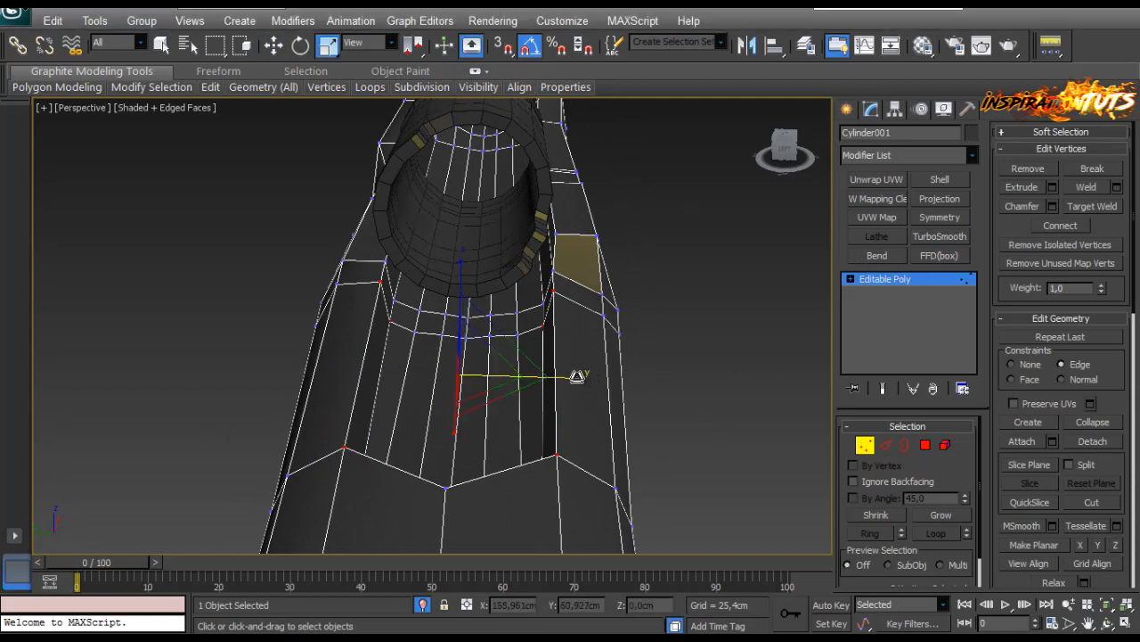
left_click_drag(581, 378, 568, 379)
key("ctrl+z")
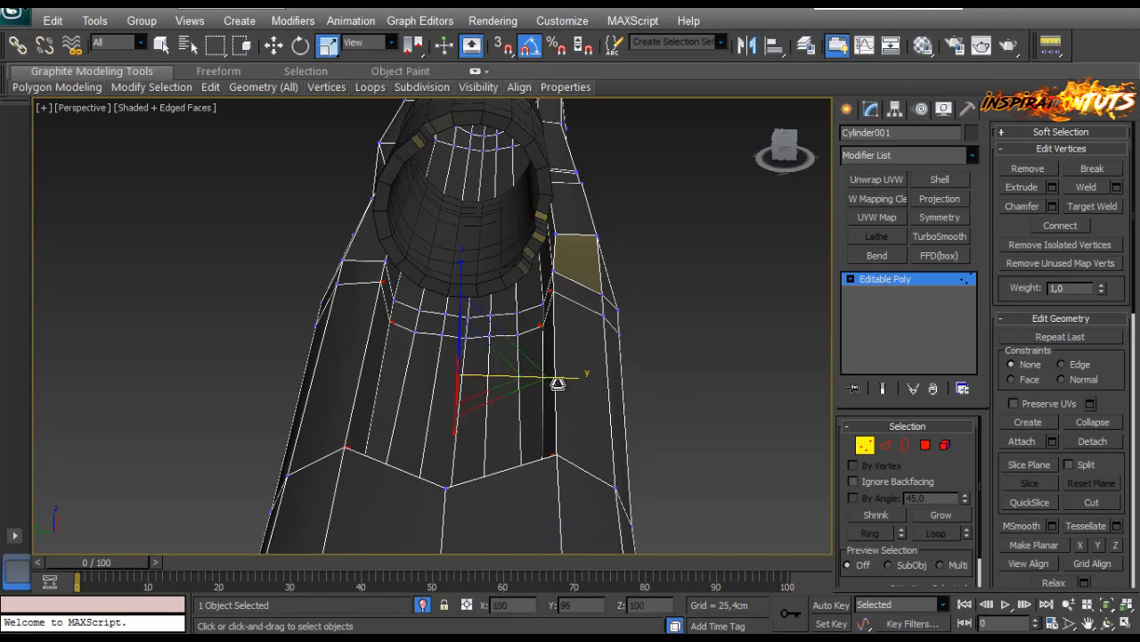
left_click_drag(556, 383, 535, 391)
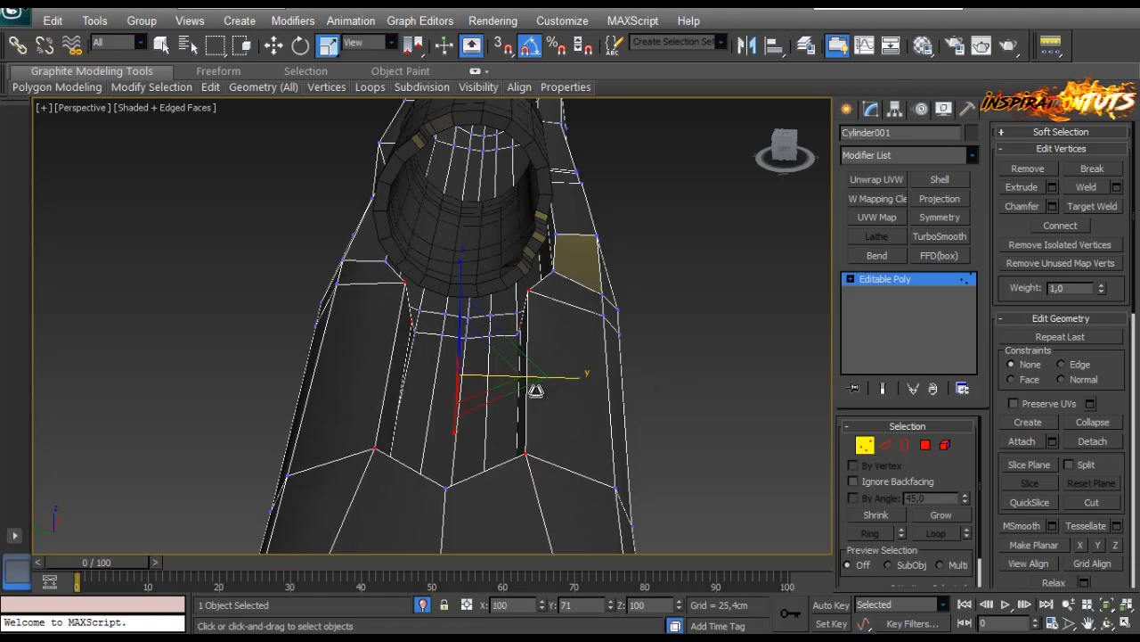
Move the centre vertex at the upper rear tip of the channel along X to about -60,458 cm.
middle_click_drag(536, 391, 422, 261, "alt")
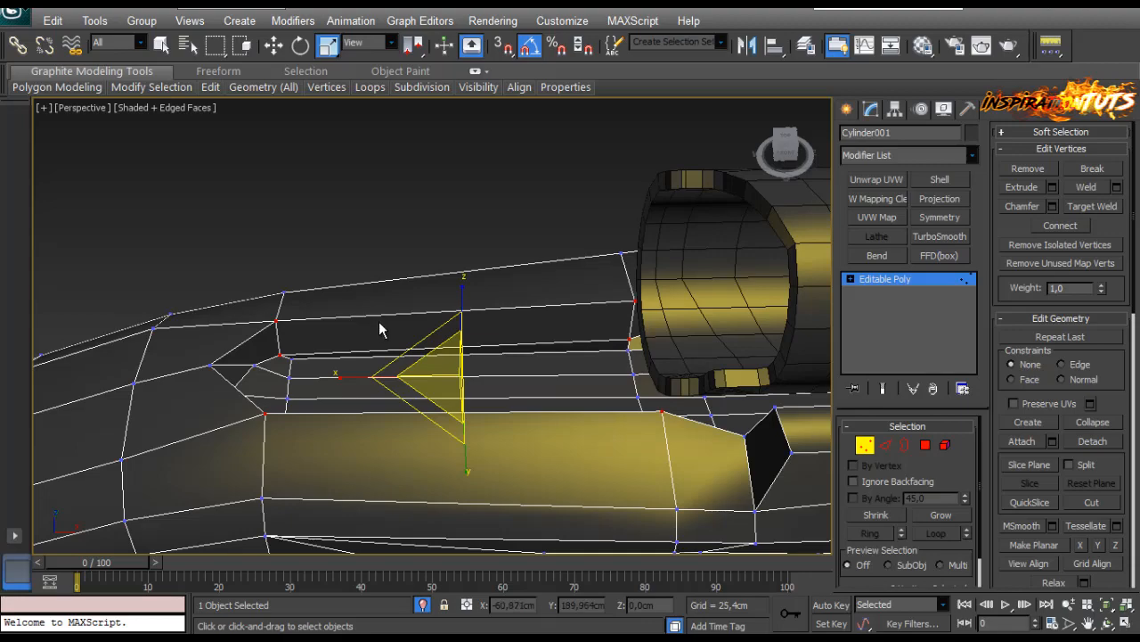
middle_click_drag(378, 320, 548, 369, "alt")
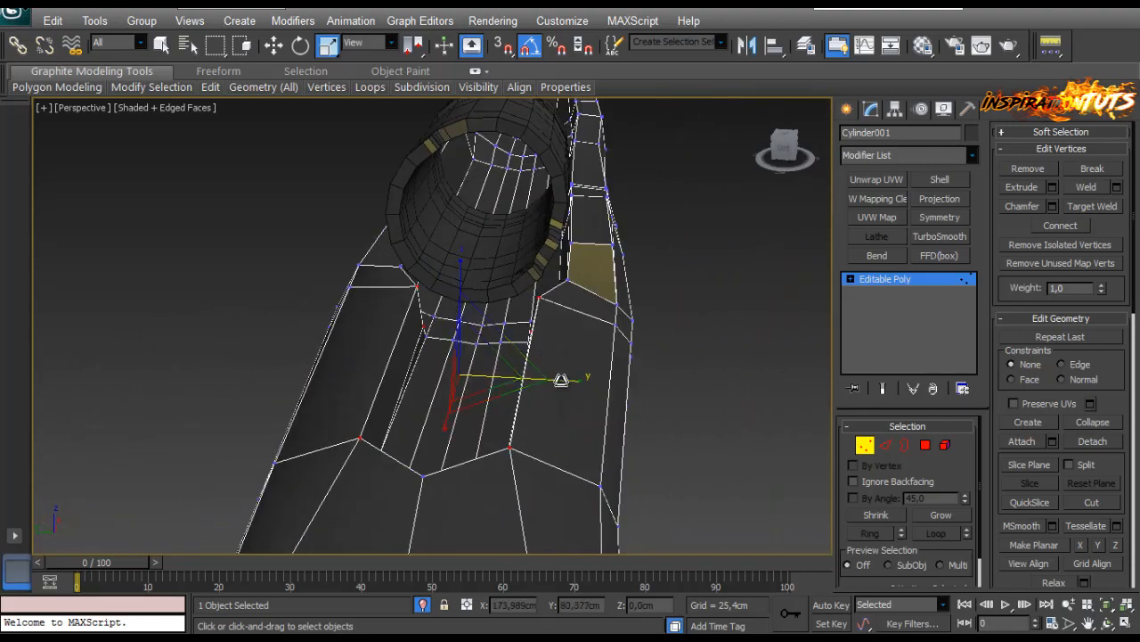
middle_click_drag(553, 421, 283, 365, "alt")
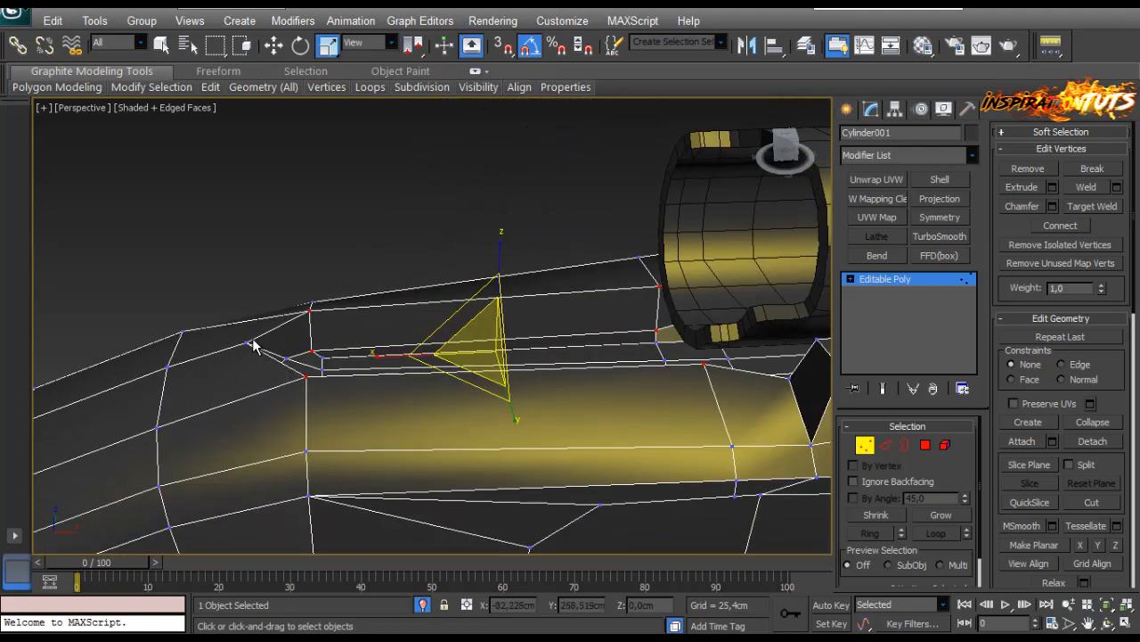
left_click(248, 344)
key("w")
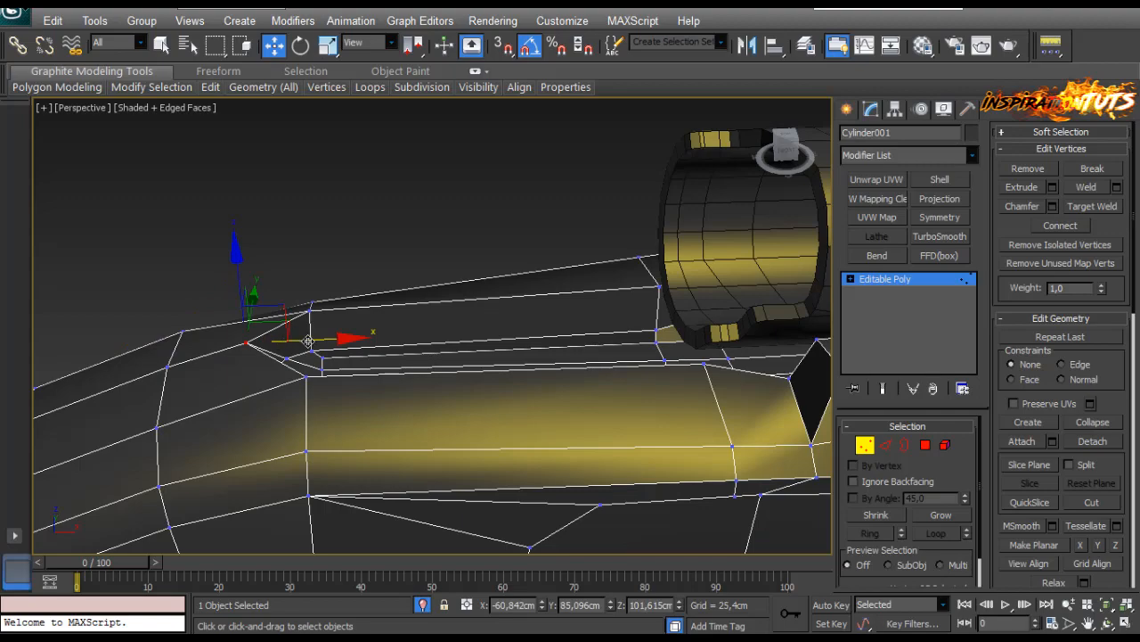
middle_click_drag(319, 352, 498, 290, "alt")
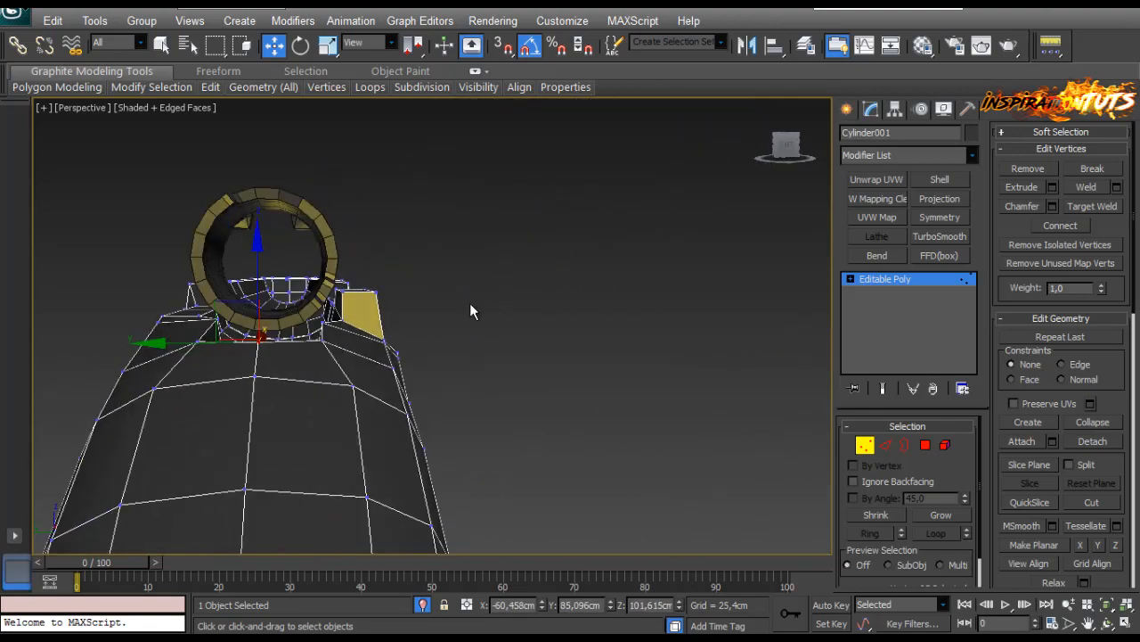
middle_click_drag(464, 308, 345, 307, "alt")
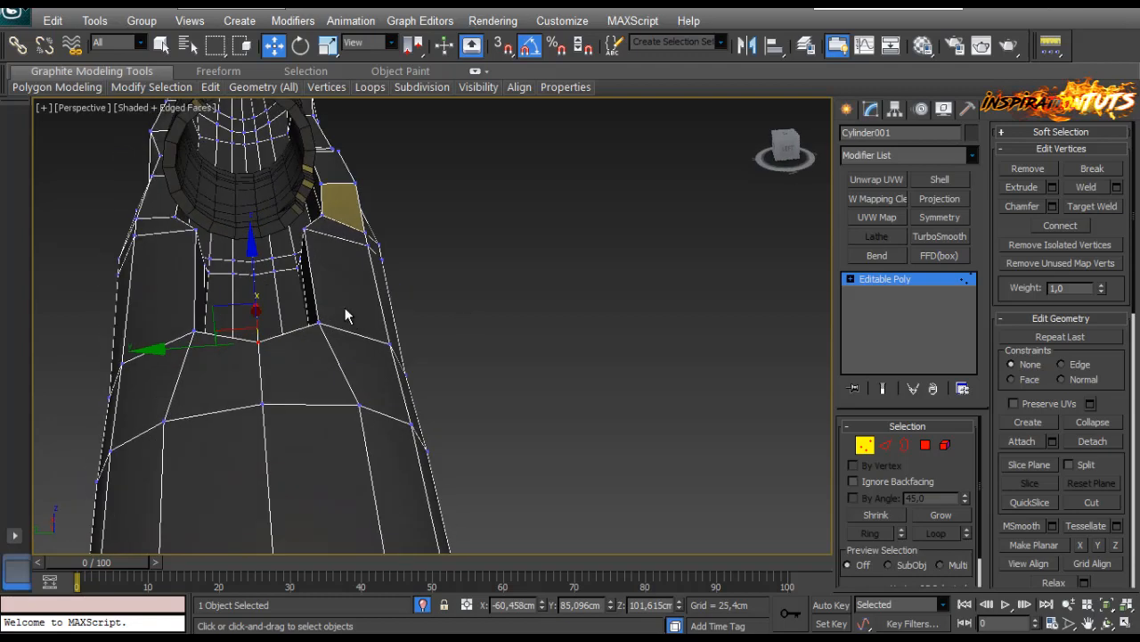
left_click(865, 447)
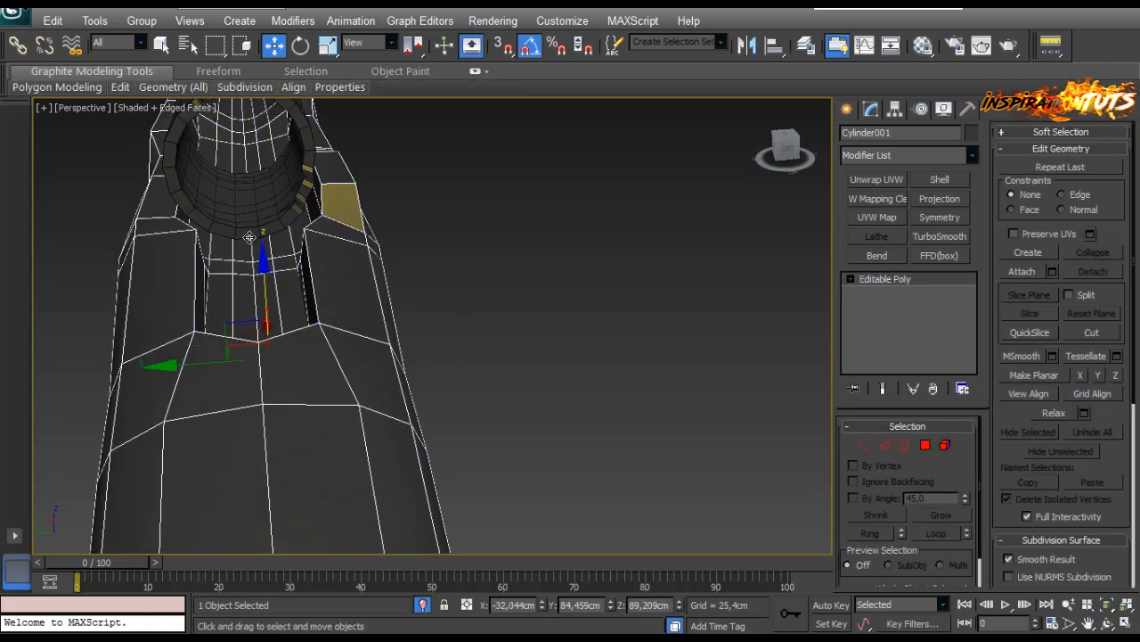
Try extruding the five lower faces of the receiver sleeve's rear rim by 12,336 cm, back over the stock's channel.
left_click(252, 232)
left_click(905, 306)
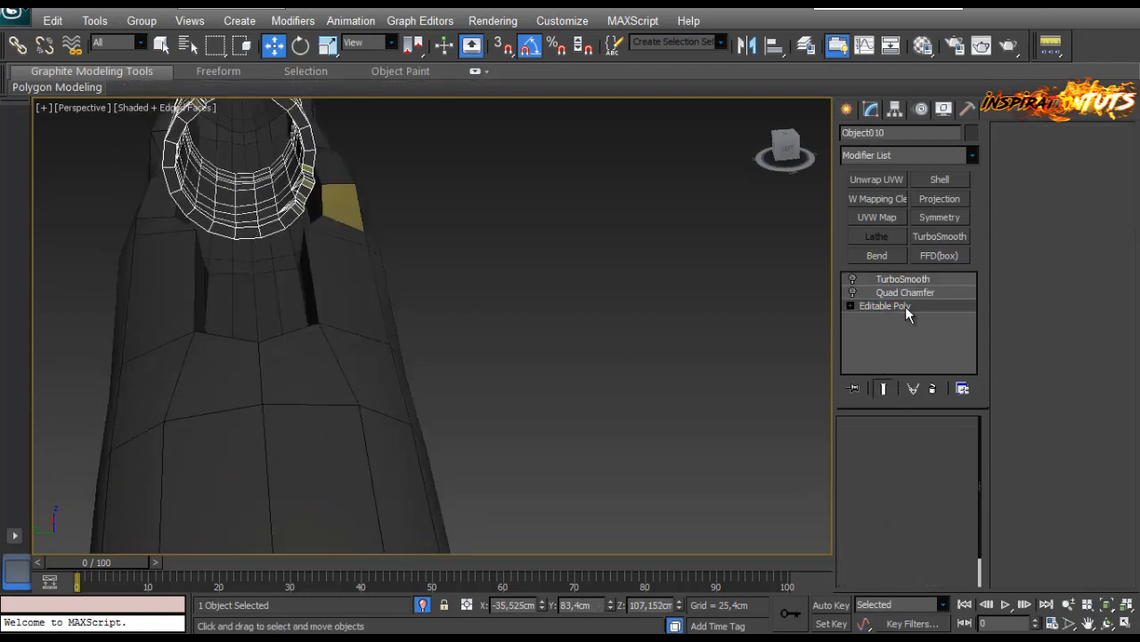
middle_click_drag(310, 267, 365, 312)
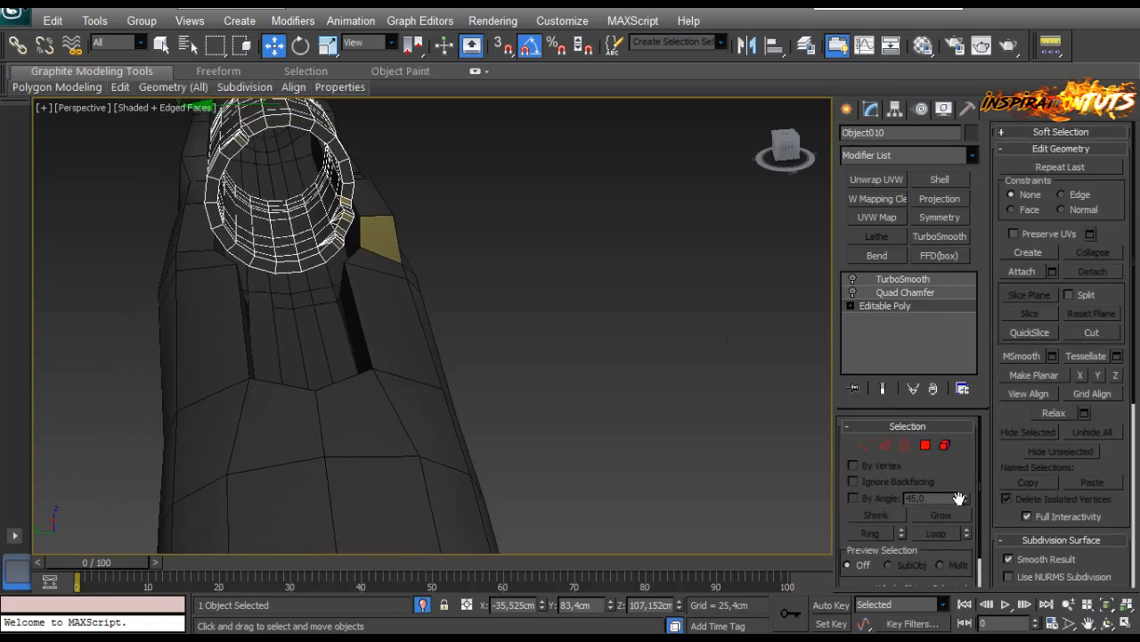
left_click(926, 445)
scroll(384, 265, "up", 3)
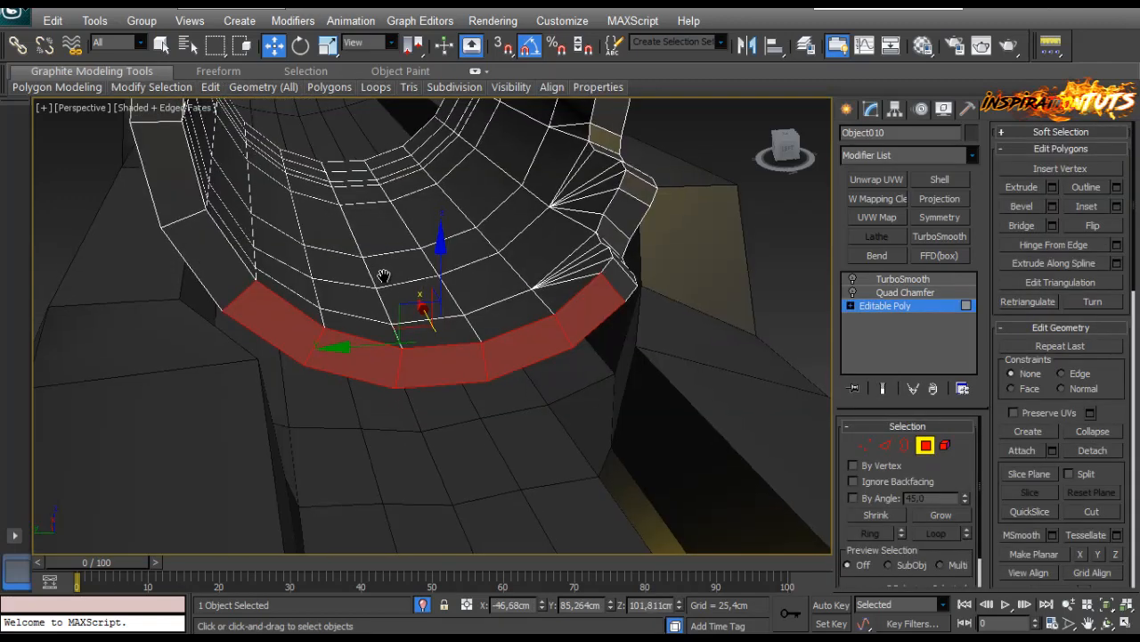
middle_click_drag(384, 277, 356, 265, "alt")
middle_click_drag(517, 352, 472, 333)
scroll(473, 326, "down", 2)
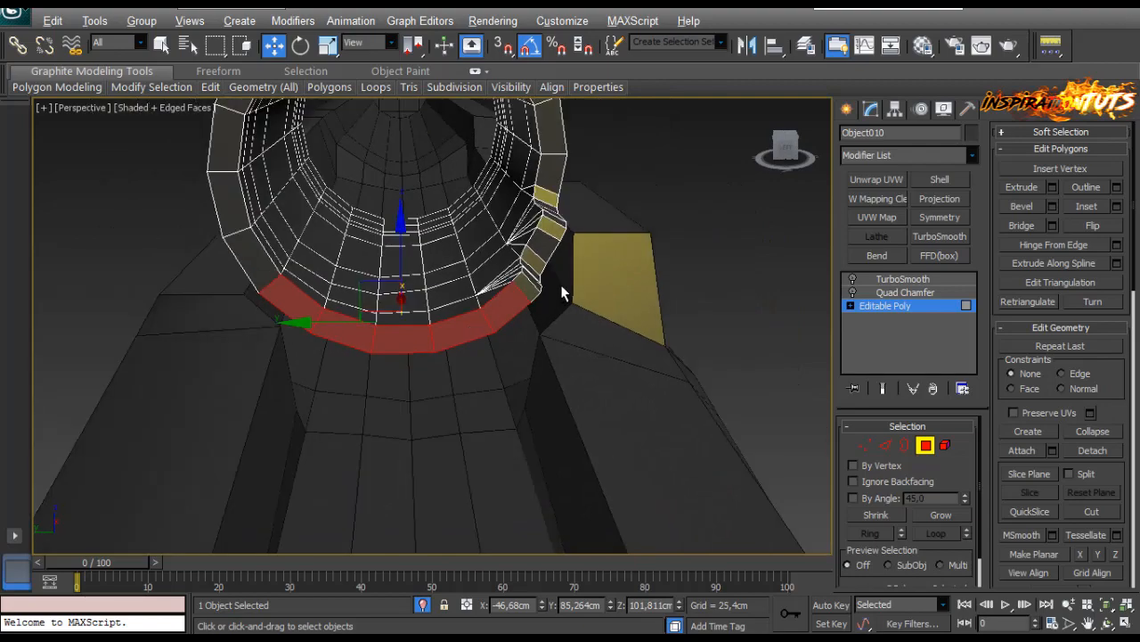
left_click_drag(256, 329, 255, 330, "alt")
middle_click_drag(256, 330, 278, 342, "alt")
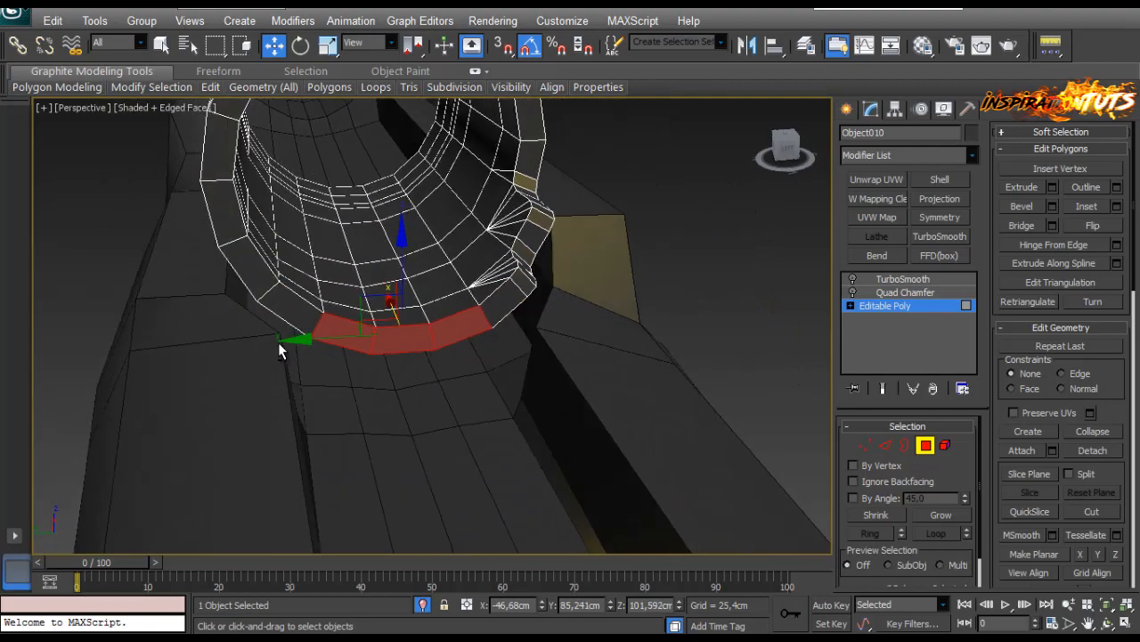
middle_click_drag(340, 370, 331, 285)
scroll(318, 330, "down", 2)
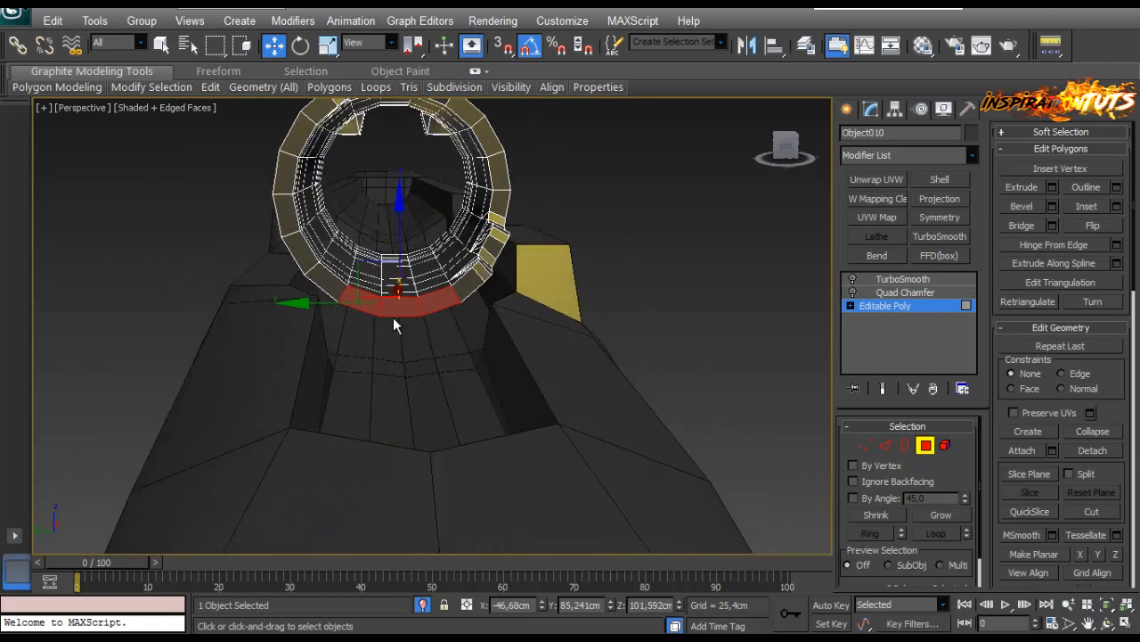
left_click(336, 289, "ctrl")
left_click(469, 284, "ctrl")
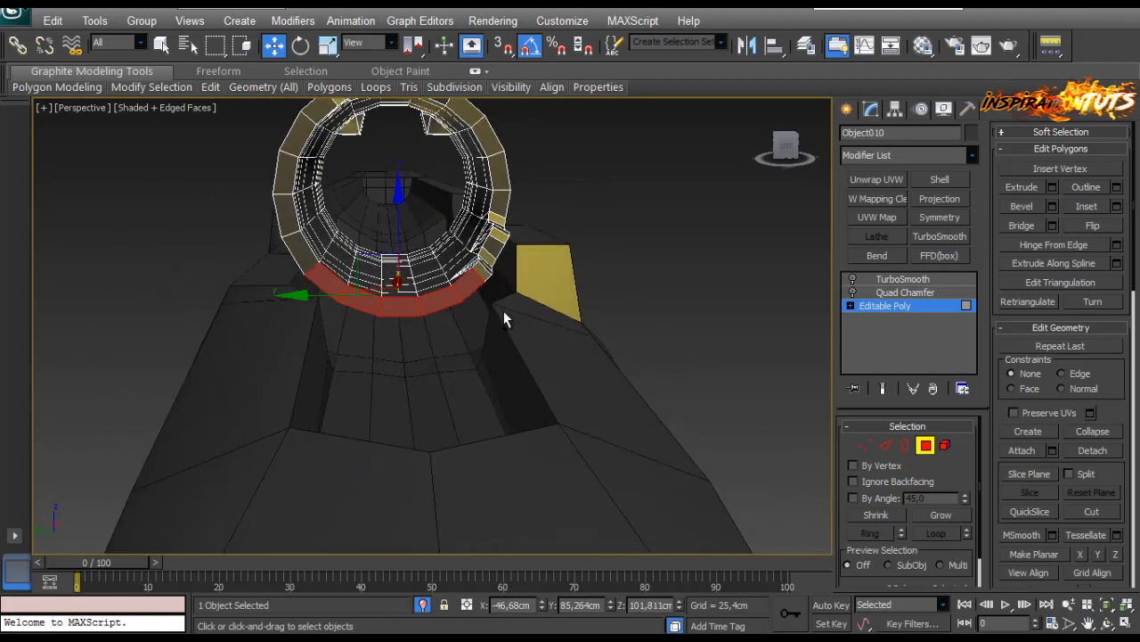
left_click(1052, 188)
left_click_drag(451, 360, 552, 360)
middle_click_drag(570, 355, 538, 368, "alt")
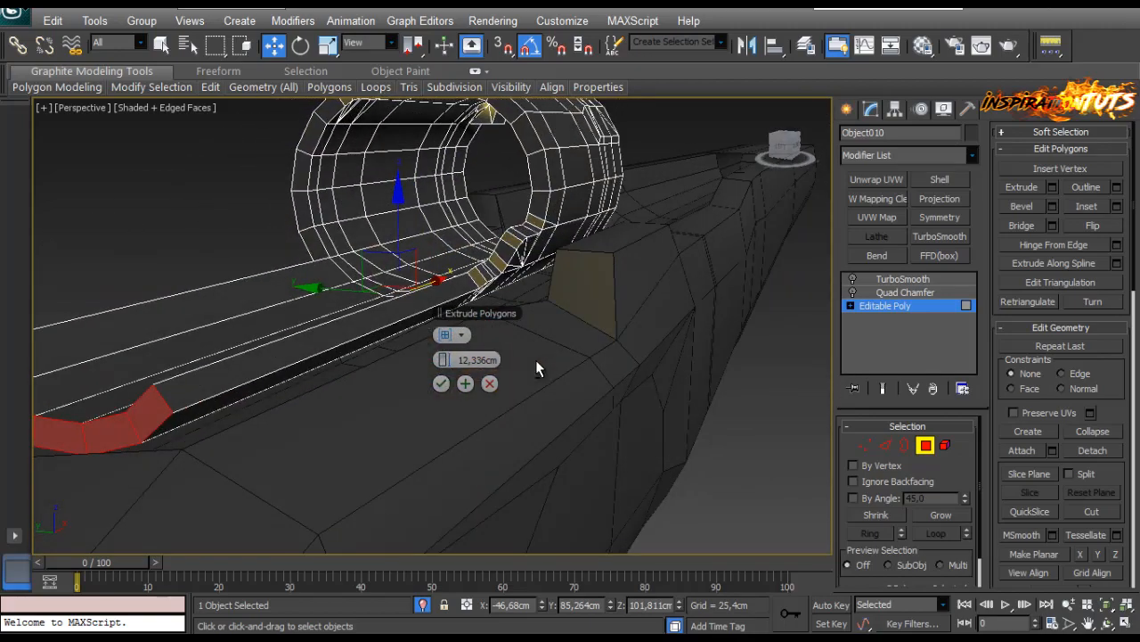
left_click(441, 384)
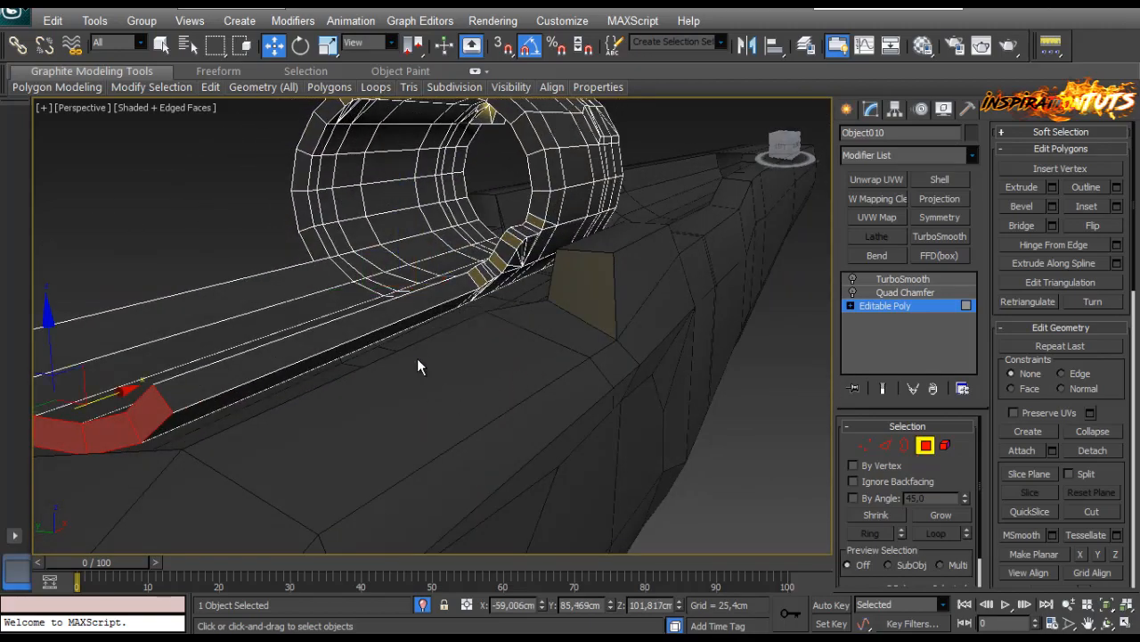
Lower the sleeve's extruded end faces along Z to about 100,931 cm, toward the stock's channel.
middle_click_drag(417, 364, 493, 294, "alt")
scroll(265, 348, "up", 3)
middle_click_drag(547, 374, 693, 357, "alt")
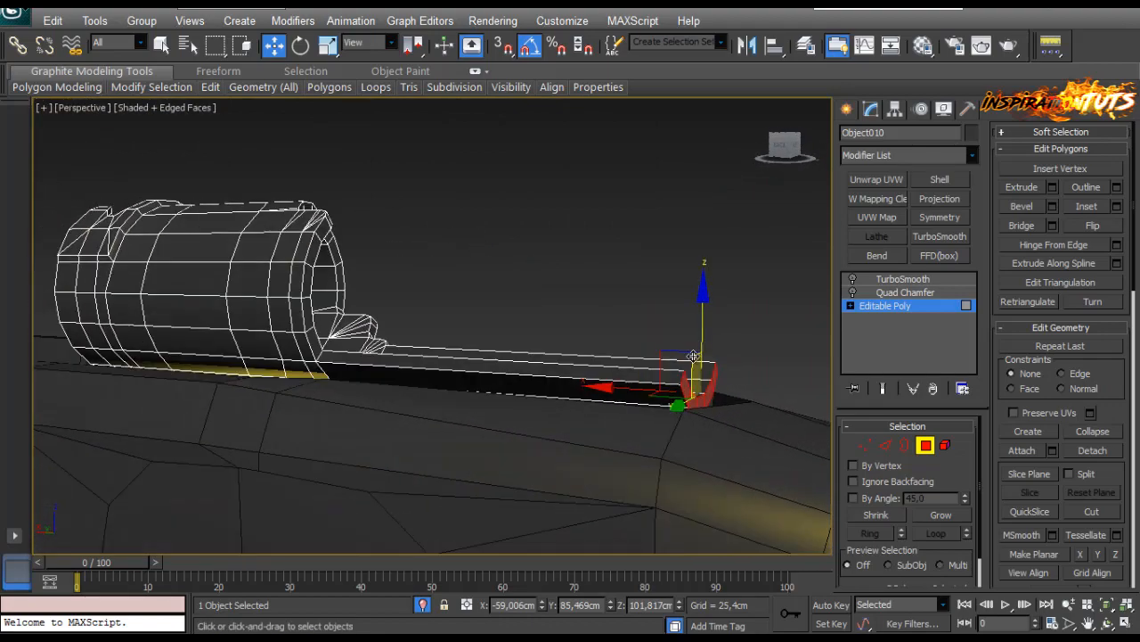
left_click_drag(703, 328, 702, 356)
Move the sleeve's extruded end faces along Y to about 85,008 cm in the top view, following the stock's channel.
middle_click_drag(702, 357, 444, 419, "alt")
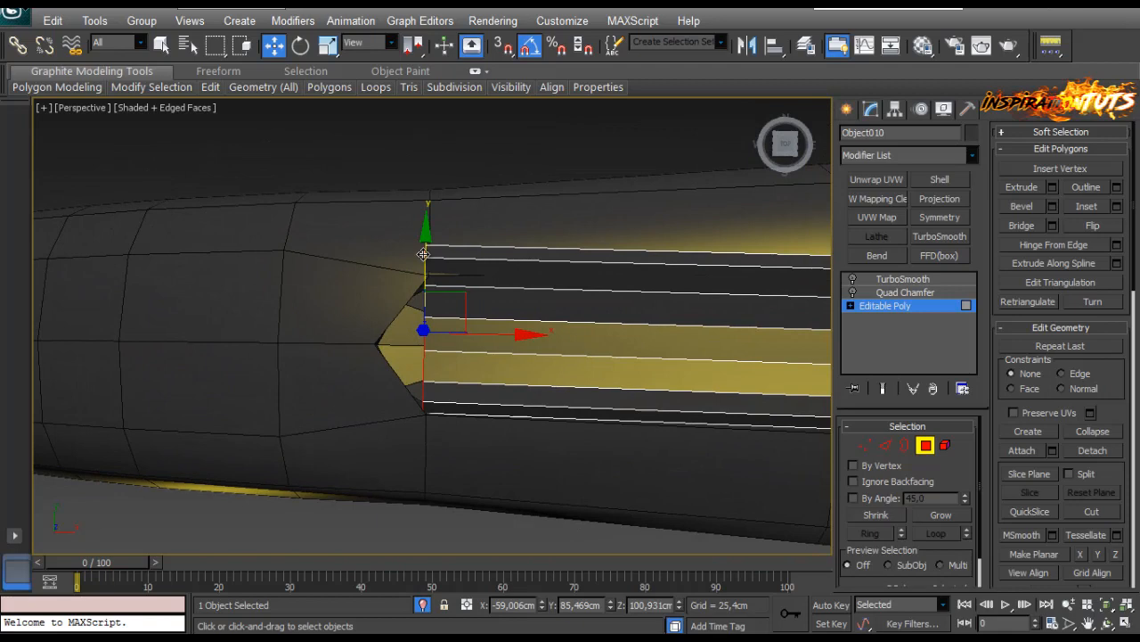
middle_click_drag(528, 333, 400, 312)
scroll(398, 312, "down", 3)
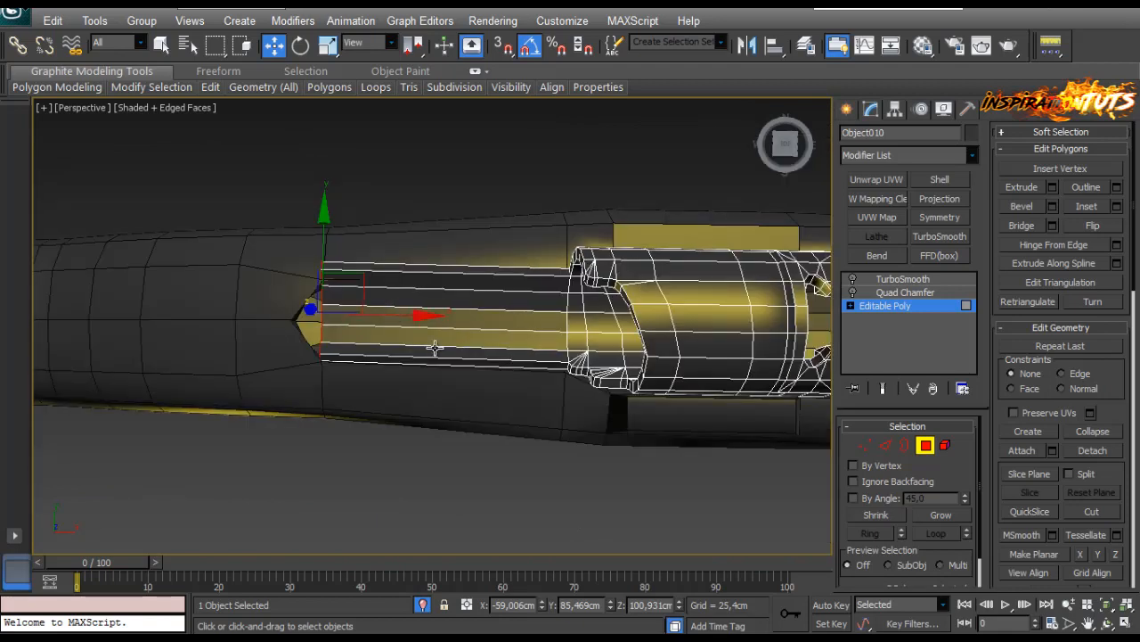
key("t")
key("z")
scroll(409, 285, "up", 3)
scroll(412, 286, "down", 3)
middle_click_drag(512, 301, 405, 279)
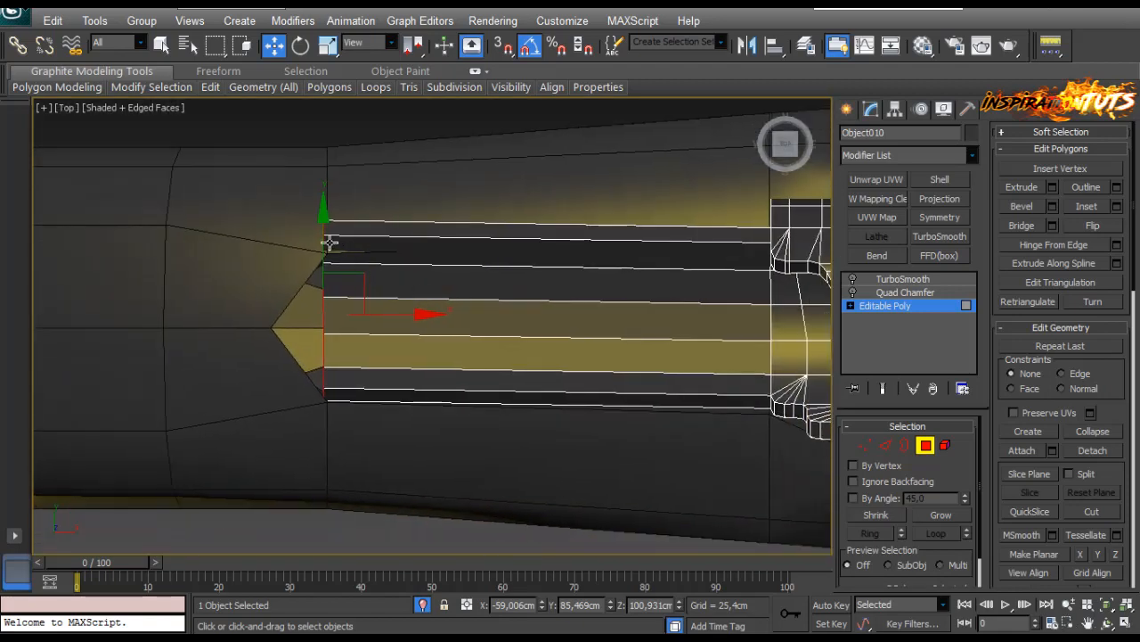
left_click_drag(325, 242, 332, 259)
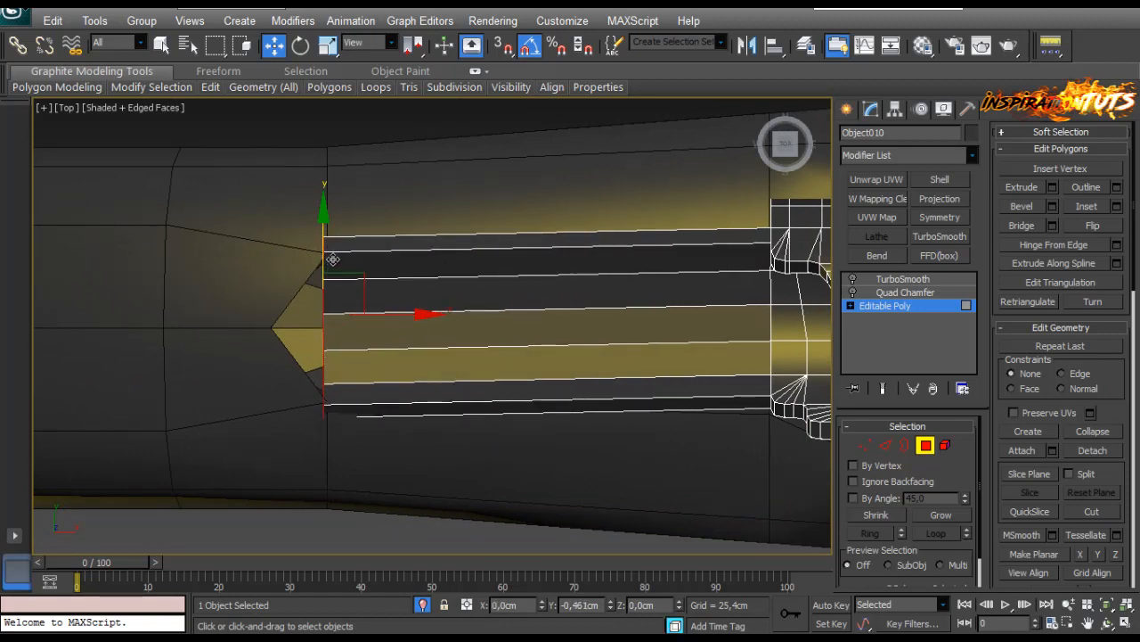
Examine how the sleeve's extruded strip sits in the stock's channel from above, in perspective and from the side.
middle_click_drag(601, 363, 483, 320)
scroll(641, 378, "down", 4)
scroll(572, 346, "up", 2)
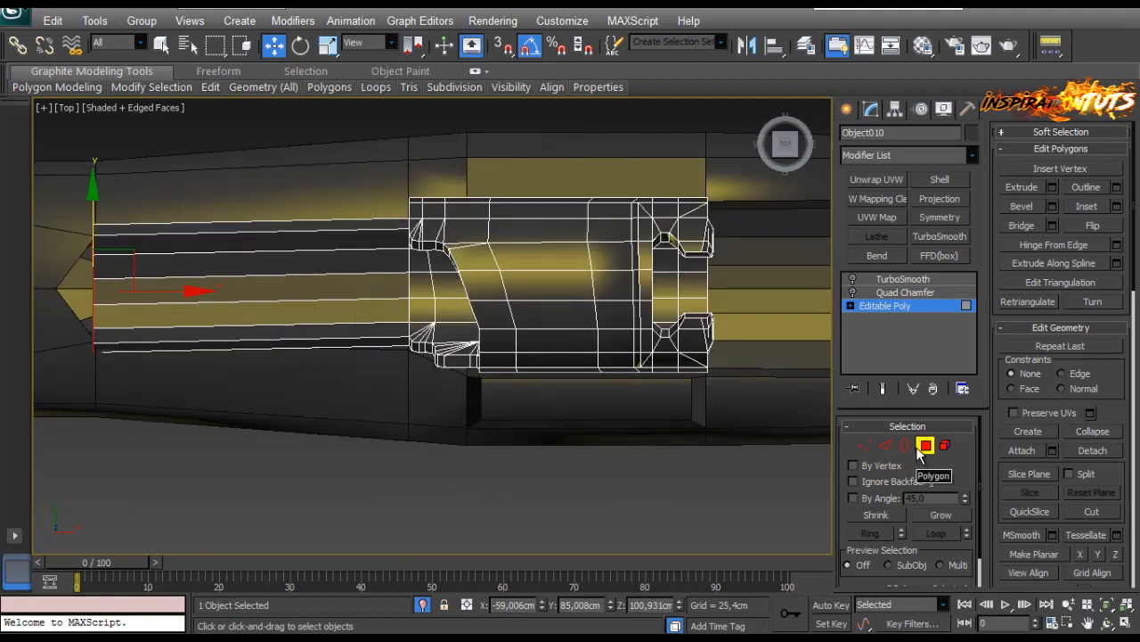
middle_click_drag(303, 364, 27, 461, "alt")
key("p")
key("z")
scroll(400, 372, "down", 4)
scroll(401, 383, "down", 4)
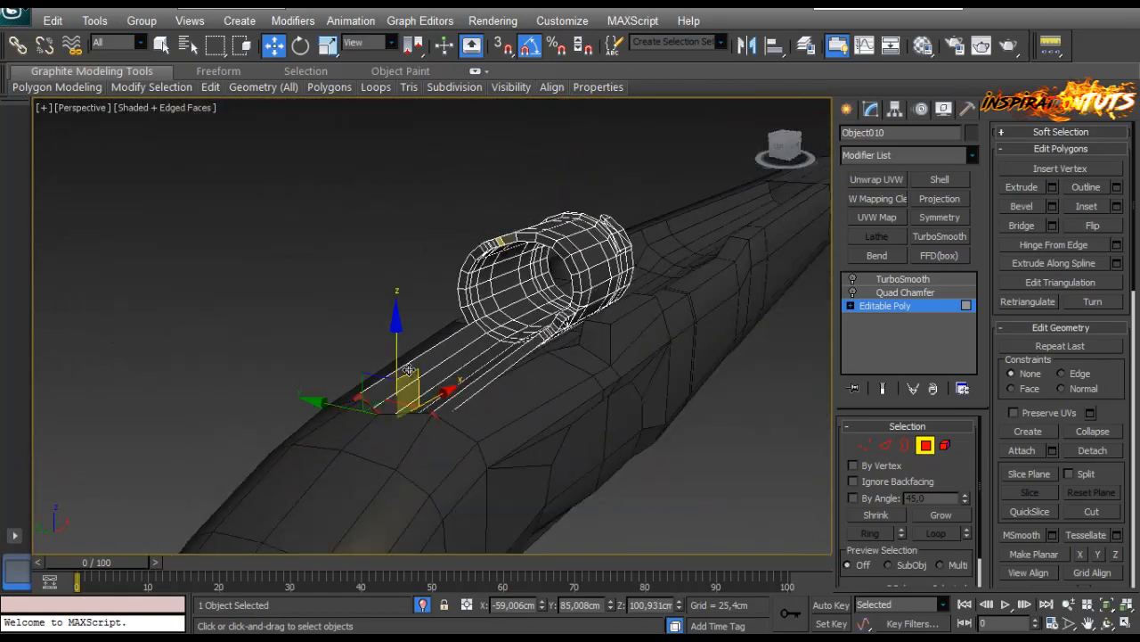
scroll(381, 394, "up", 3)
middle_click_drag(586, 367, 336, 390)
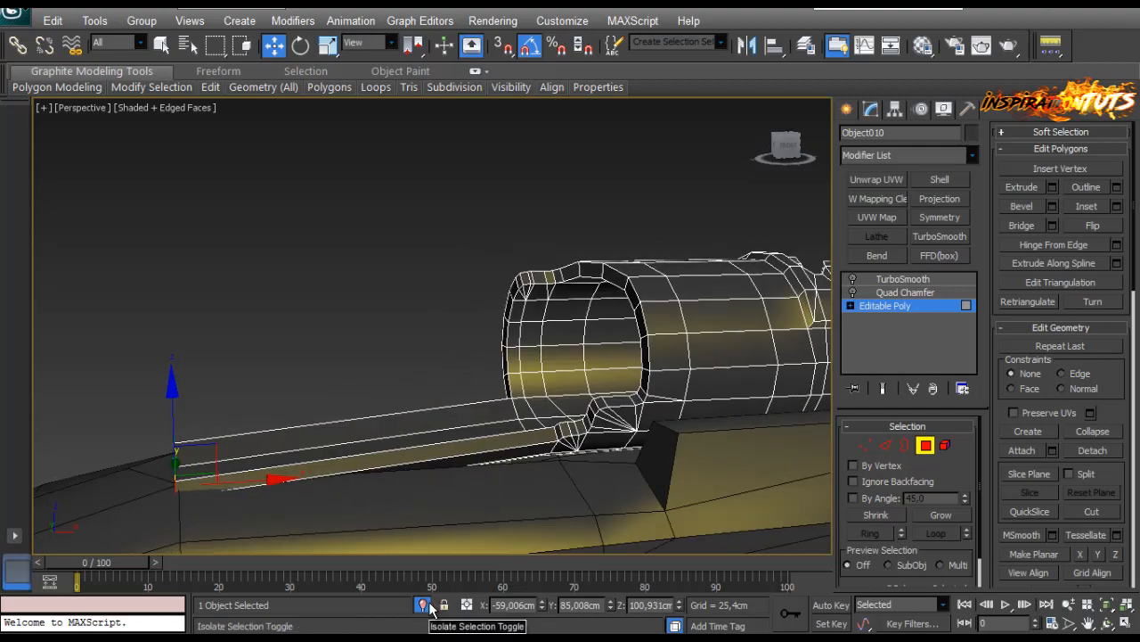
middle_click_drag(580, 465, 445, 315, "alt")
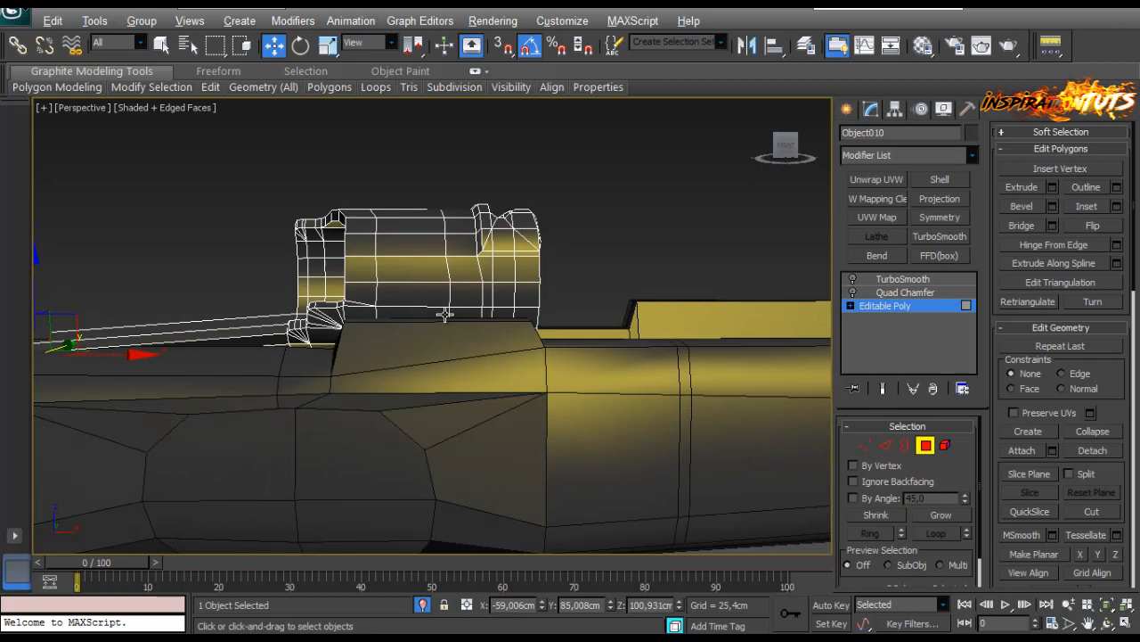
Leave face editing on the sleeve and undo the rear strip's extrusion and moves.
left_click(927, 445)
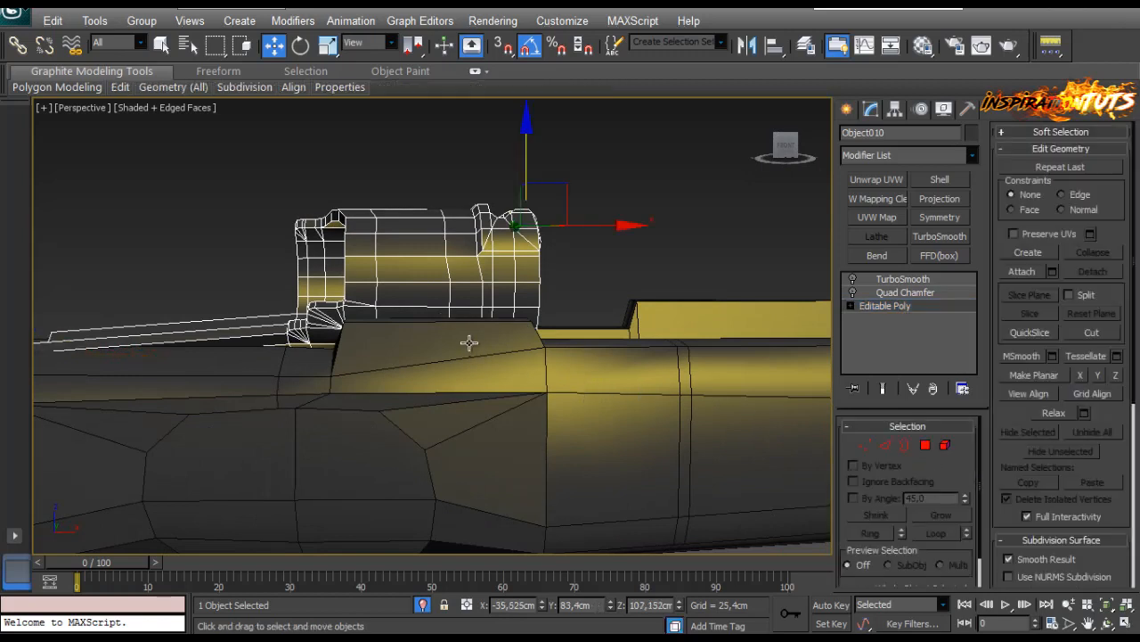
key("ctrl+z")
key("ctrl+z")
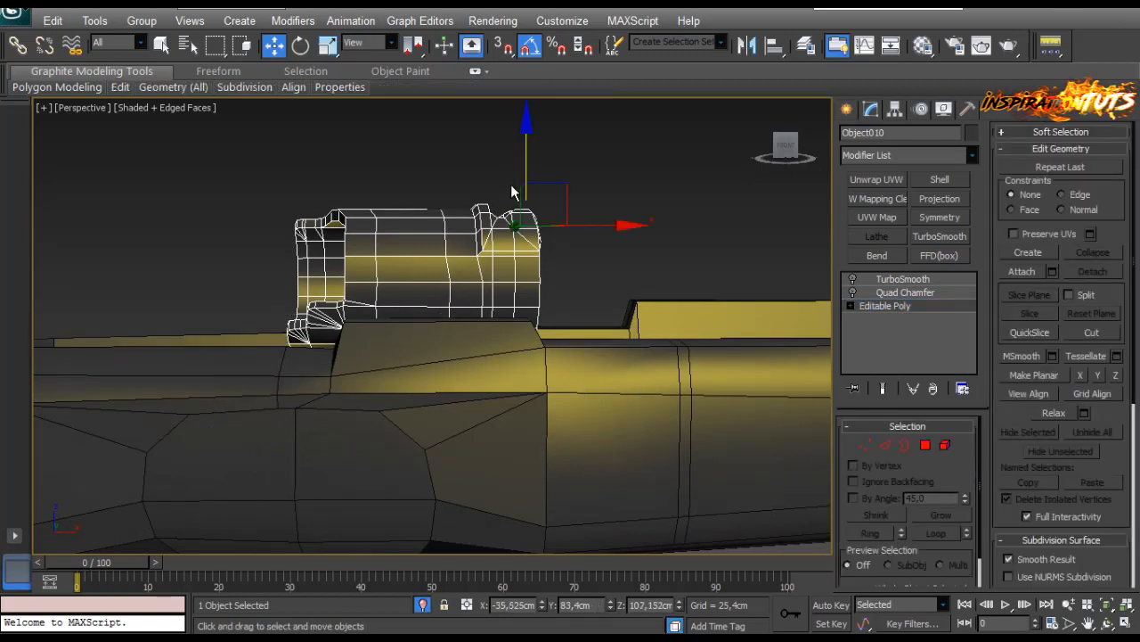
Exit isolation to show the whole rifle and lower the receiver sleeve along Z to about 106,827 cm.
left_click_drag(527, 165, 528, 176)
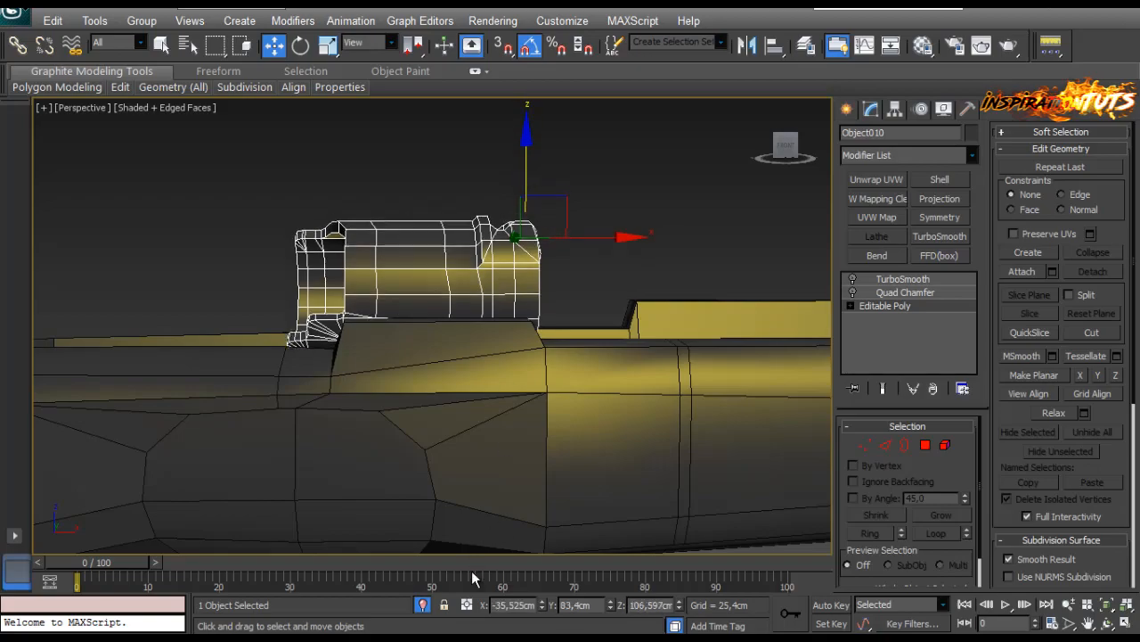
left_click(426, 604)
scroll(430, 375, "up", 3)
middle_click_drag(431, 375, 487, 195, "alt")
scroll(515, 346, "up", 5)
left_click_drag(504, 163, 500, 168)
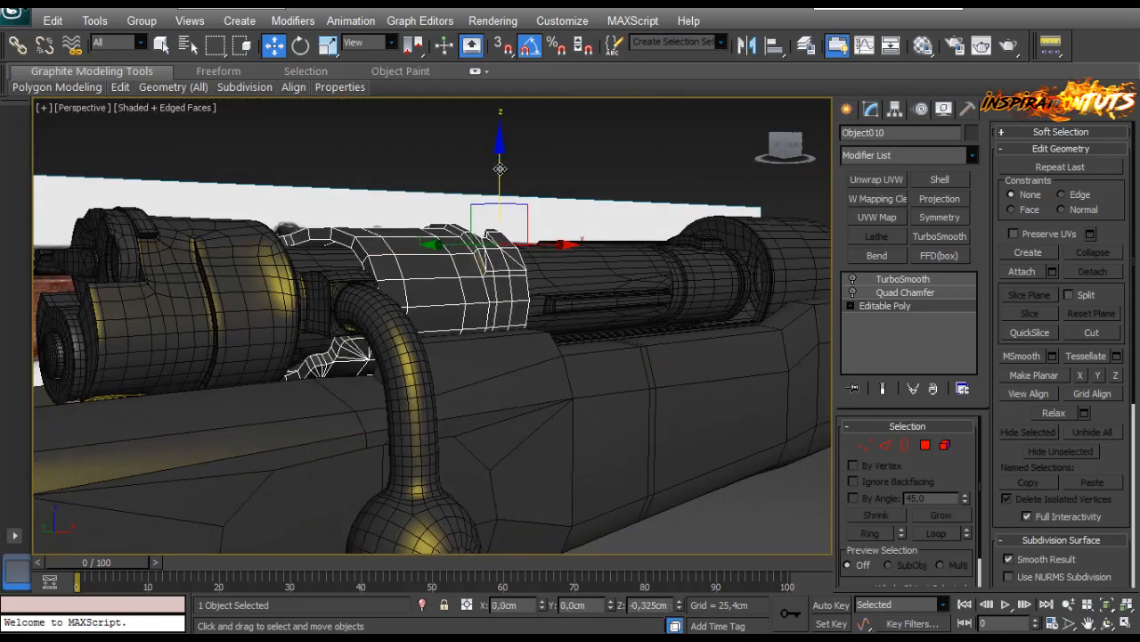
Isolate the receiver sleeve together with the stock and save the scene.
middle_click_drag(420, 259, 459, 298, "alt")
left_click(398, 450, "ctrl")
key("alt+q")
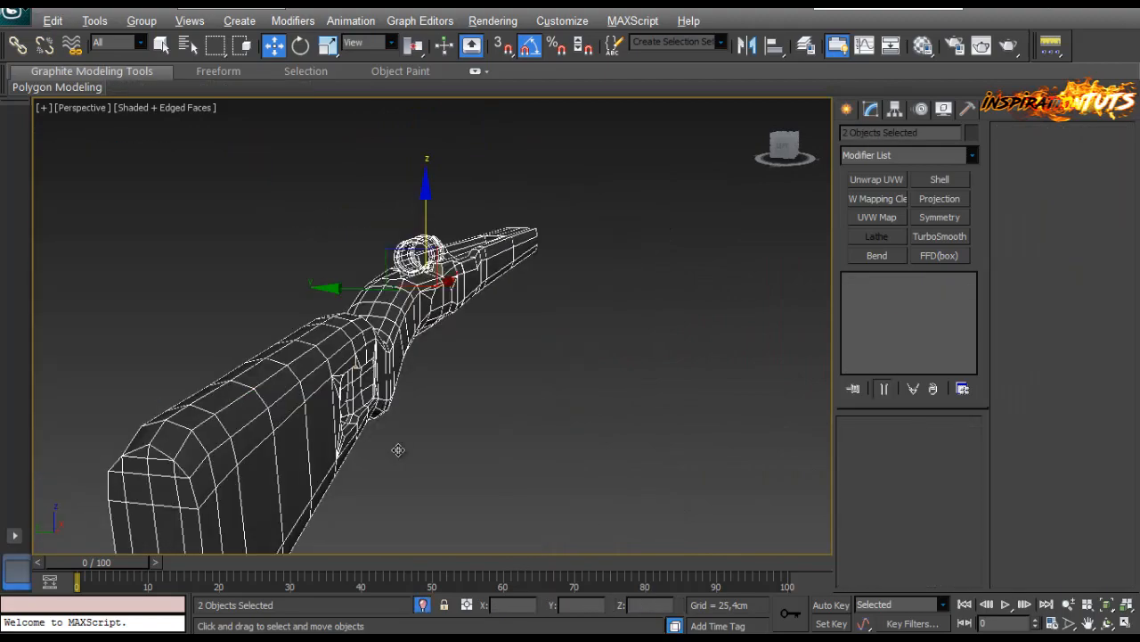
middle_click_drag(401, 422, 490, 386)
key("ctrl+s")
scroll(324, 307, "up", 2)
scroll(491, 387, "up", 2)
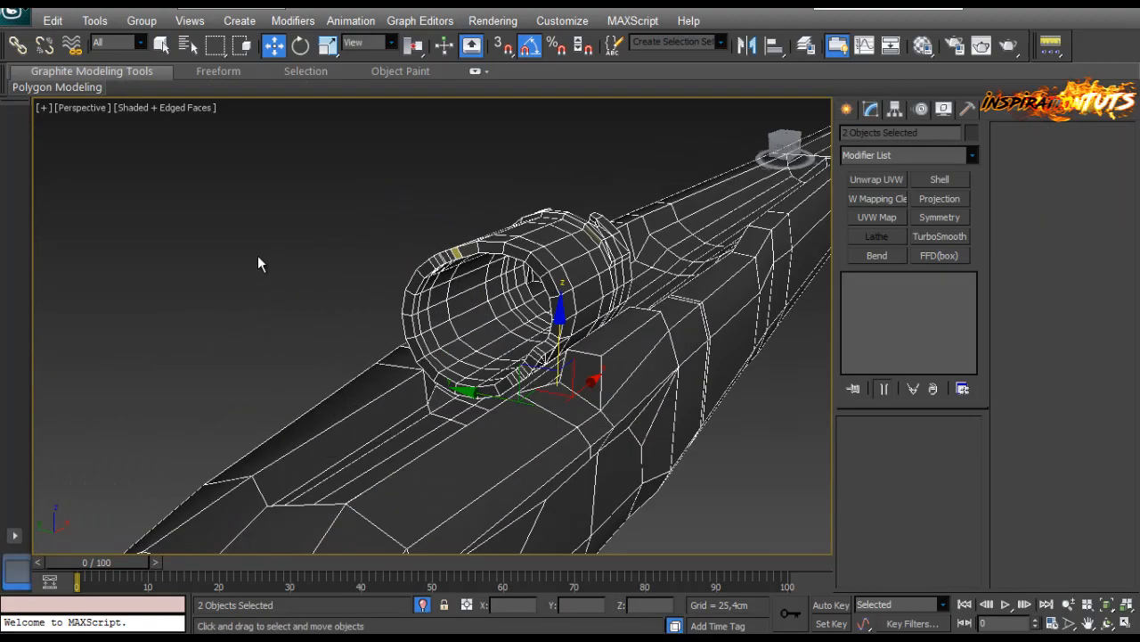
Examine the sleeve's lower rear rim faces and vertices against the opening of the stock's rear channel.
left_click(257, 258)
middle_click_drag(258, 259, 395, 297, "alt")
scroll(466, 321, "up", 5)
left_click(466, 321)
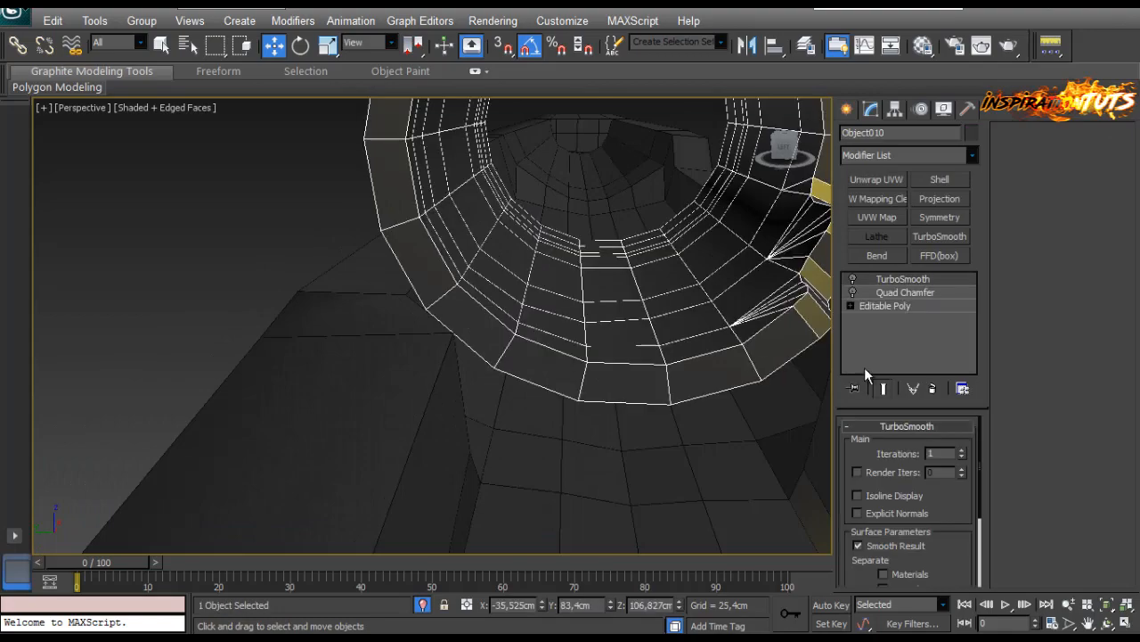
left_click(880, 310)
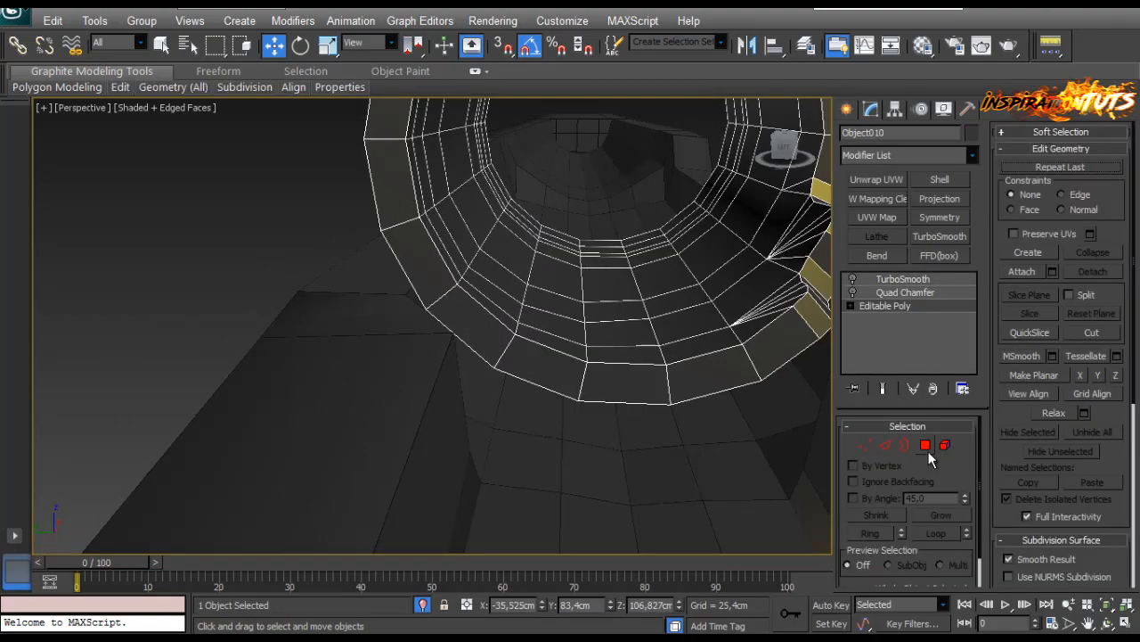
key("4")
scroll(535, 415, "down", 5)
mouse_move(535, 415)
middle_mouse_down("alt")
mouse_move(511, 404)
mouse_move(450, 433)
mouse_move(541, 422)
mouse_move(533, 402)
middle_mouse_up("alt")
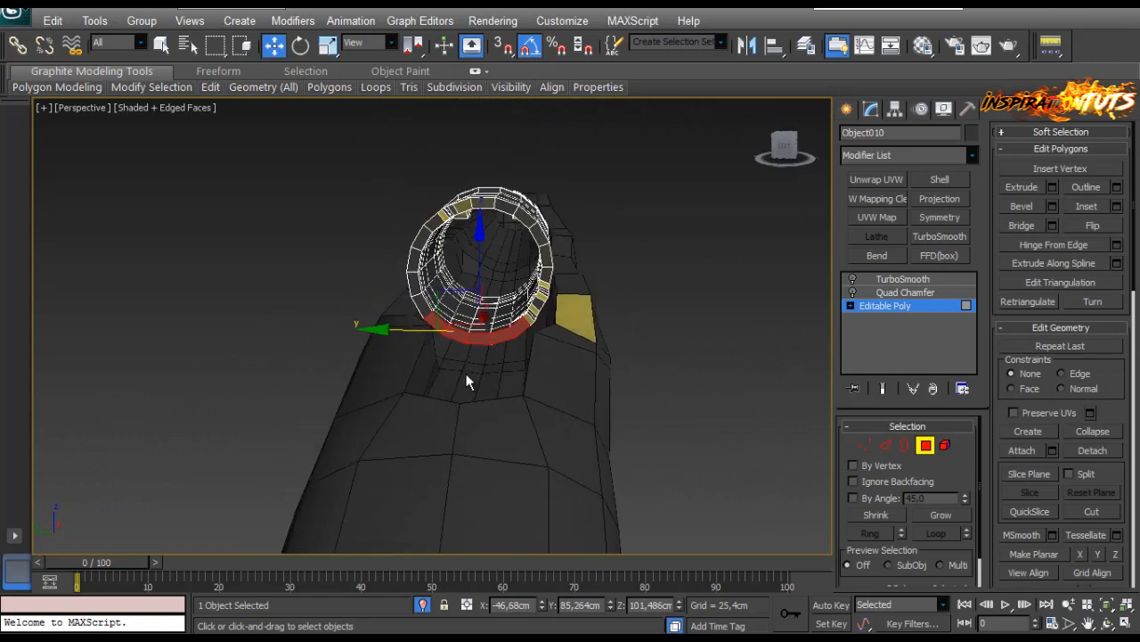
scroll(486, 356, "up", 4)
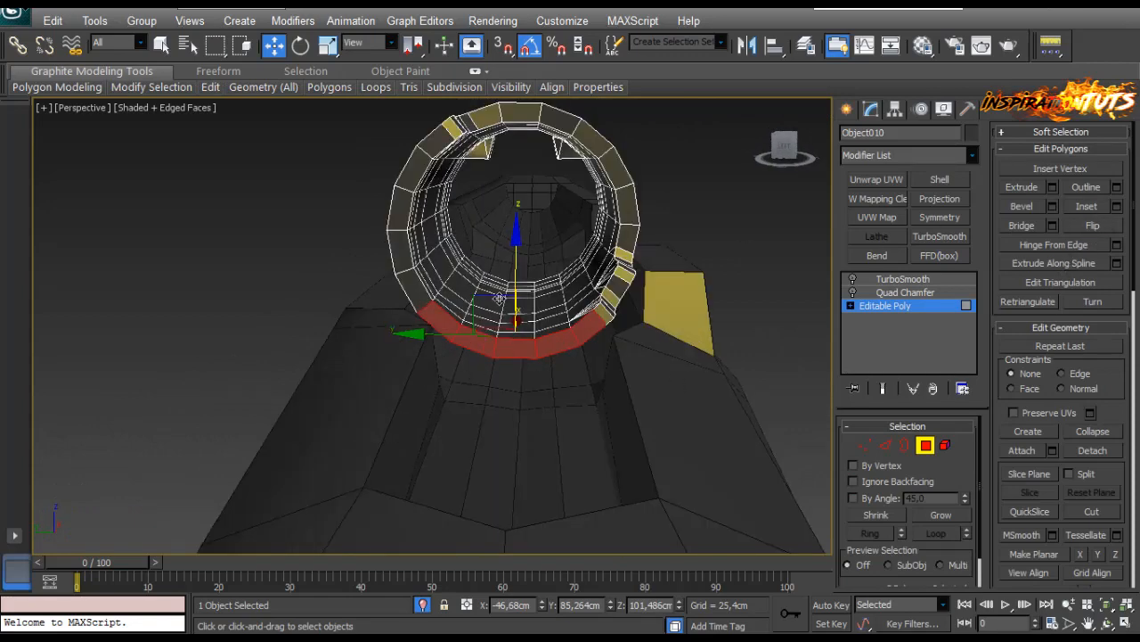
scroll(451, 344, "up", 5)
scroll(450, 347, "down", 3)
middle_click_drag(450, 350, 587, 377, "alt")
left_click(860, 445)
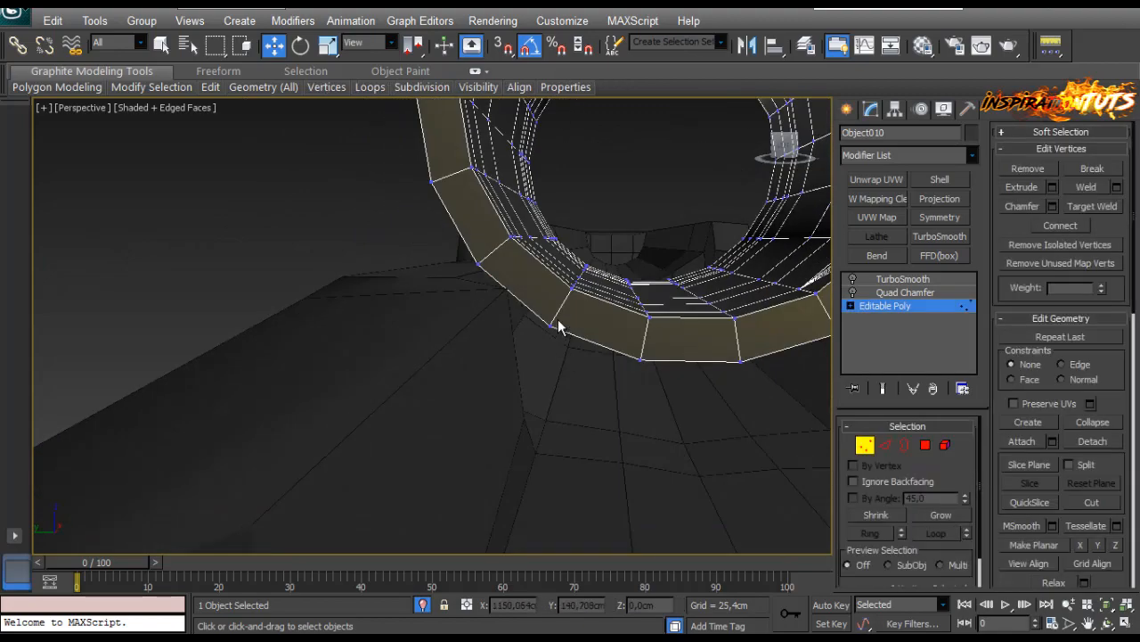
middle_click_drag(562, 326, 512, 351)
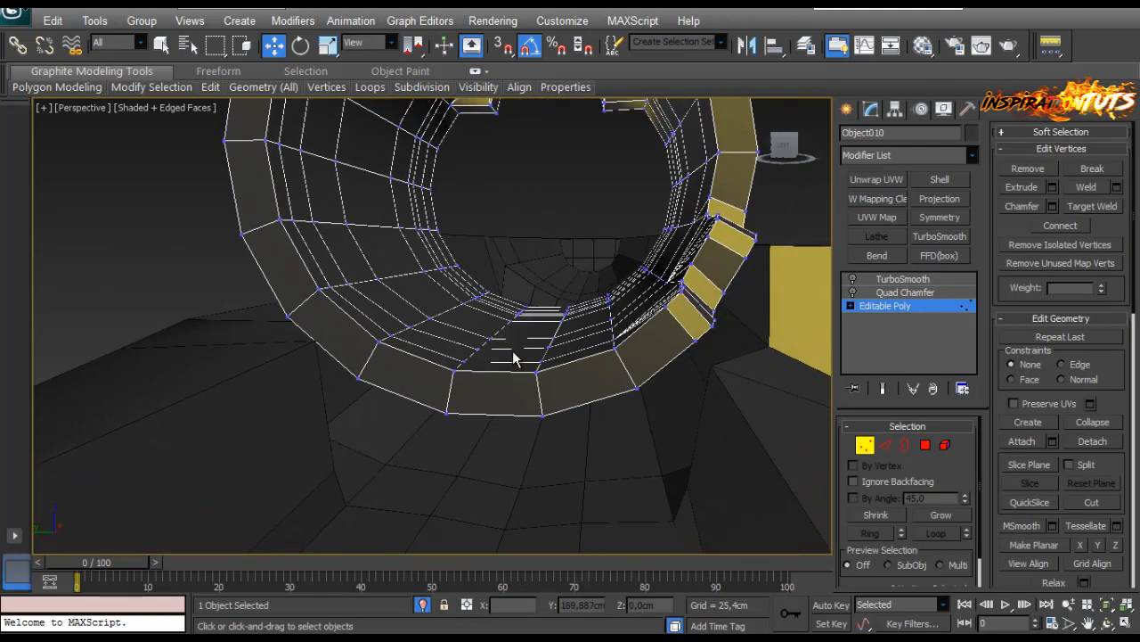
left_click(864, 445)
middle_click_drag(534, 420, 475, 421, "alt")
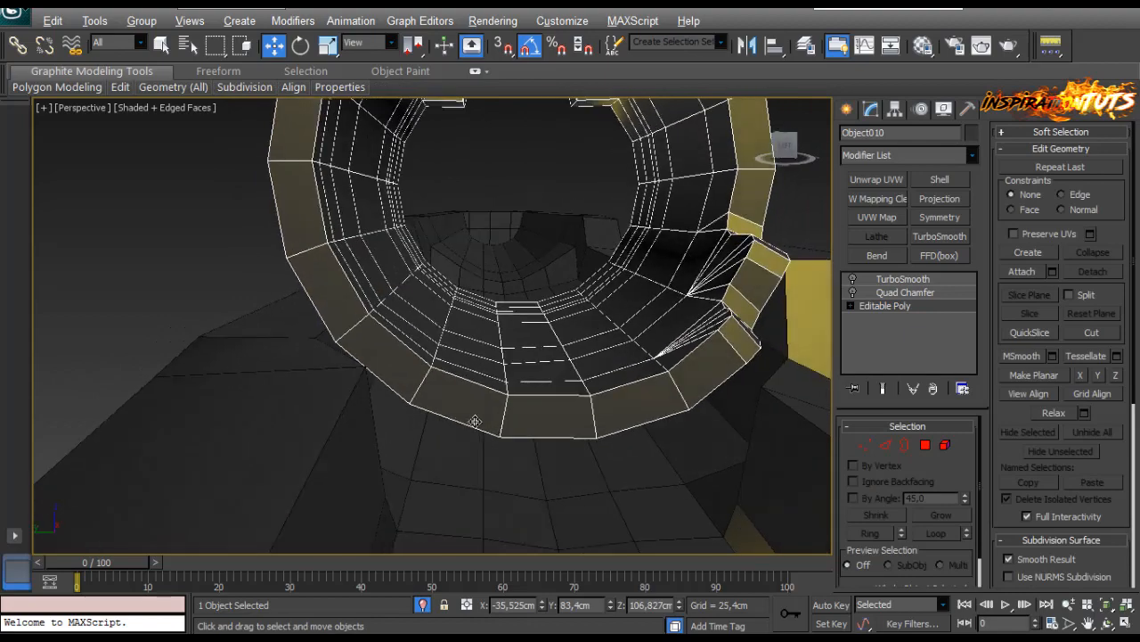
scroll(465, 442, "down", 3)
Shift the corner vertices along one upper edge of the stock's rear channel slightly along Y to meet the sleeve's rim.
left_click(381, 437)
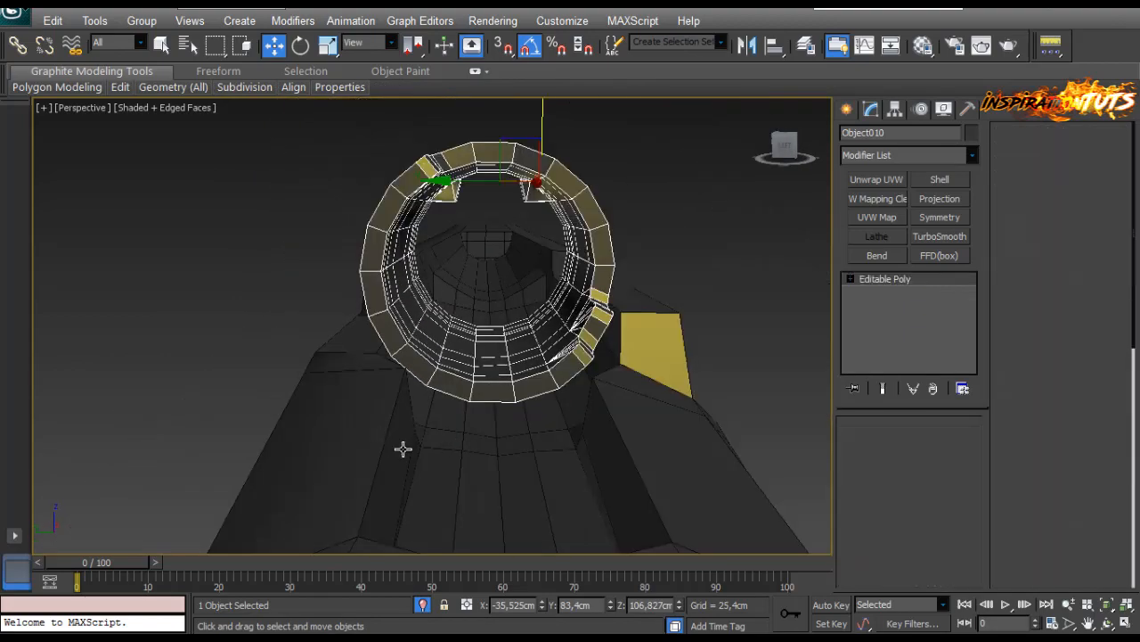
middle_click_drag(402, 448, 430, 437)
left_click(866, 446)
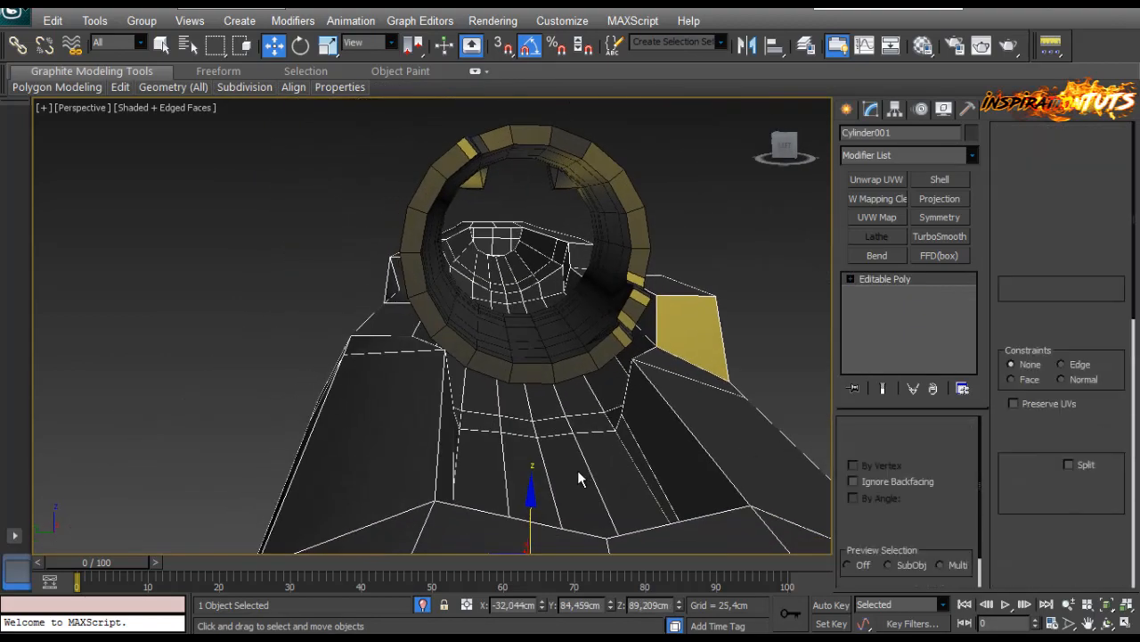
scroll(578, 470, "up", 3)
left_click(440, 466)
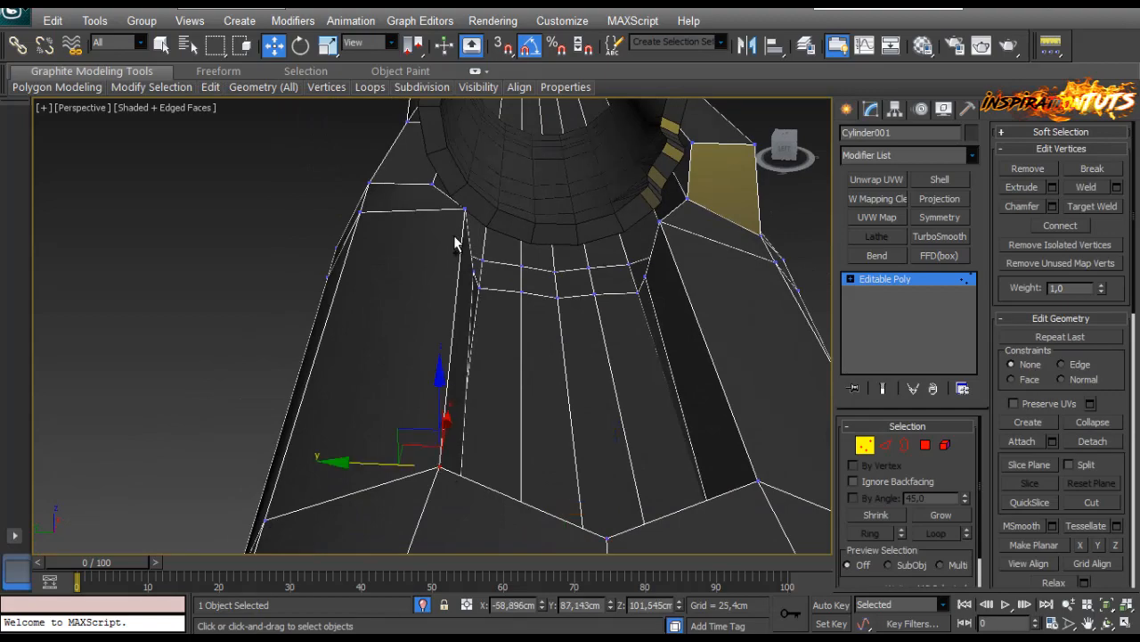
left_click(463, 210, "ctrl")
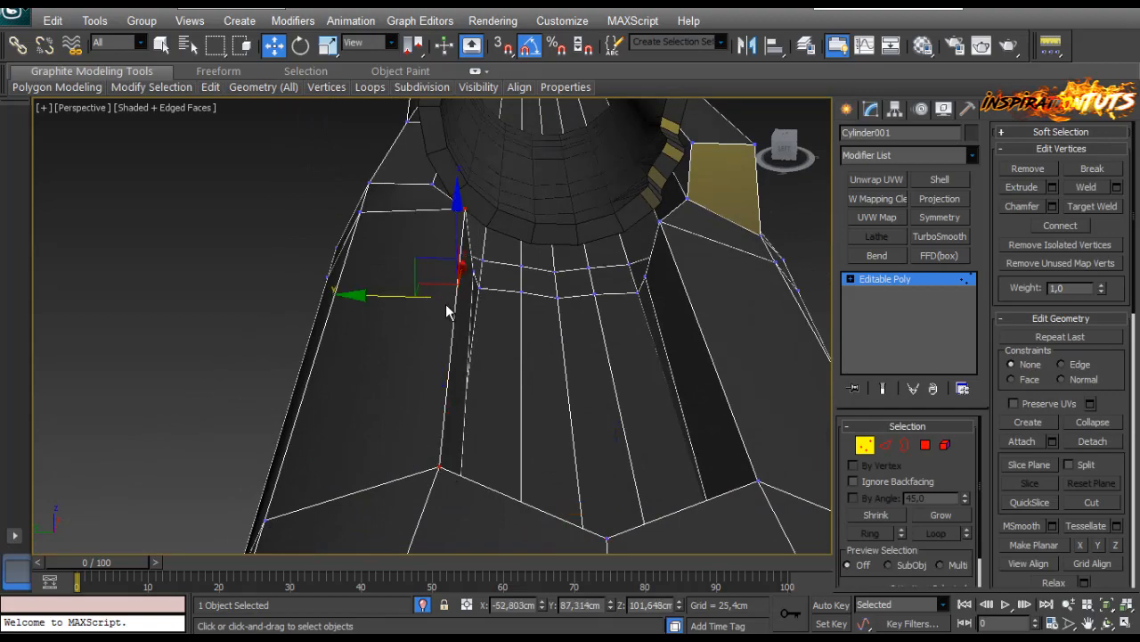
mouse_move(472, 296)
middle_mouse_down("alt")
mouse_move(446, 300)
mouse_move(489, 288)
mouse_move(481, 316)
middle_mouse_up("alt")
left_click(138, 404, "ctrl")
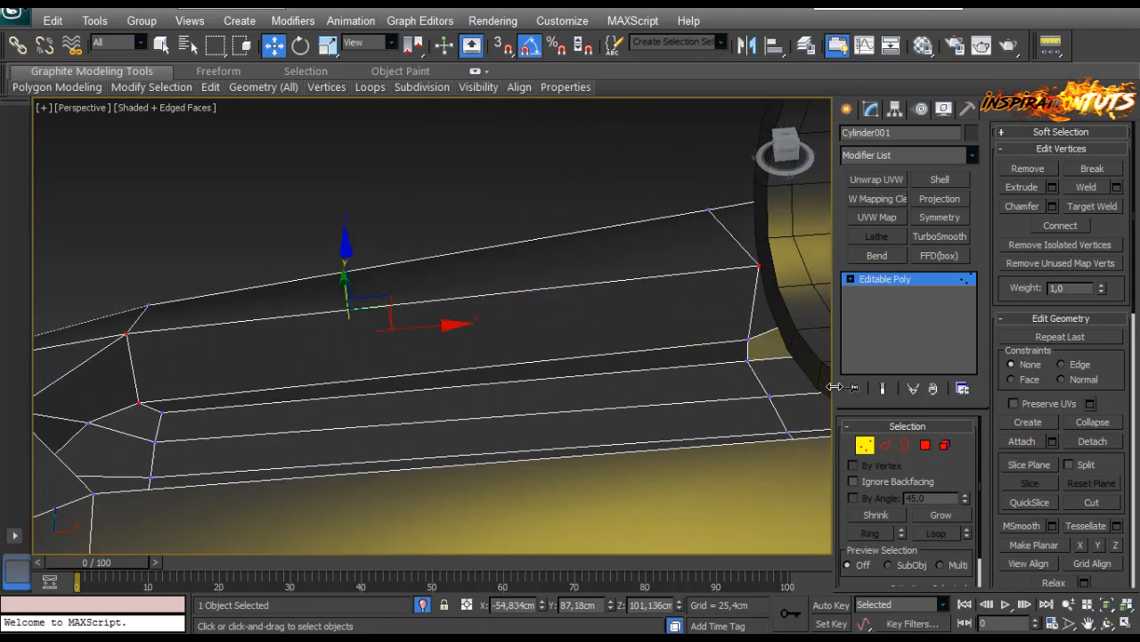
middle_click_drag(535, 369, 563, 339, "alt")
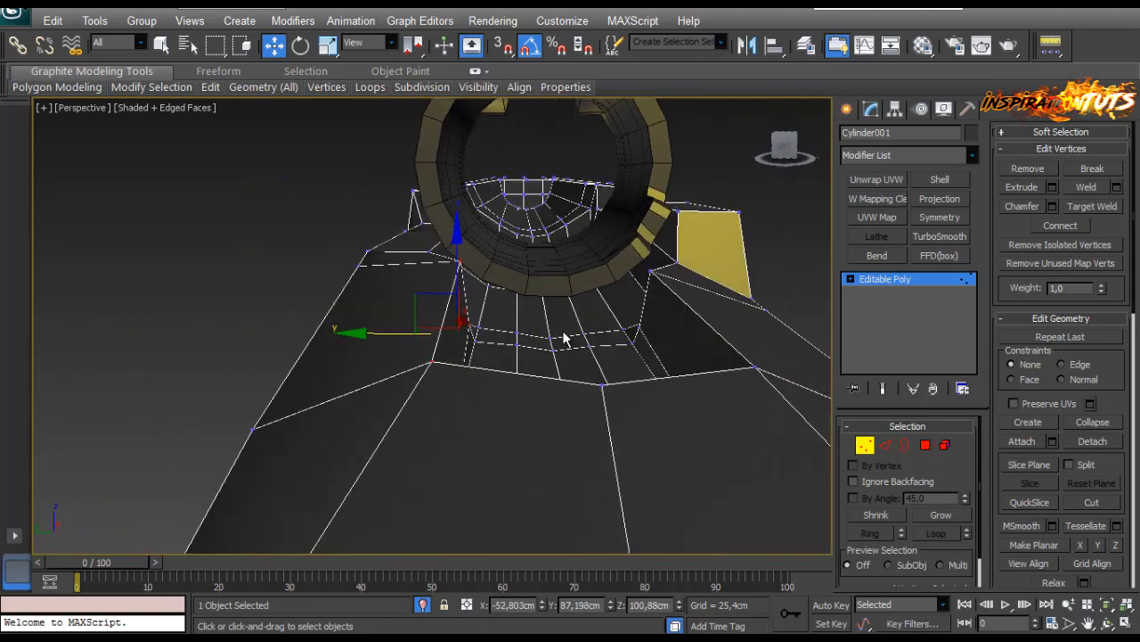
left_click_drag(383, 330, 377, 340)
middle_click_drag(713, 360, 727, 412, "alt")
scroll(703, 401, "down", 4)
left_click(863, 444)
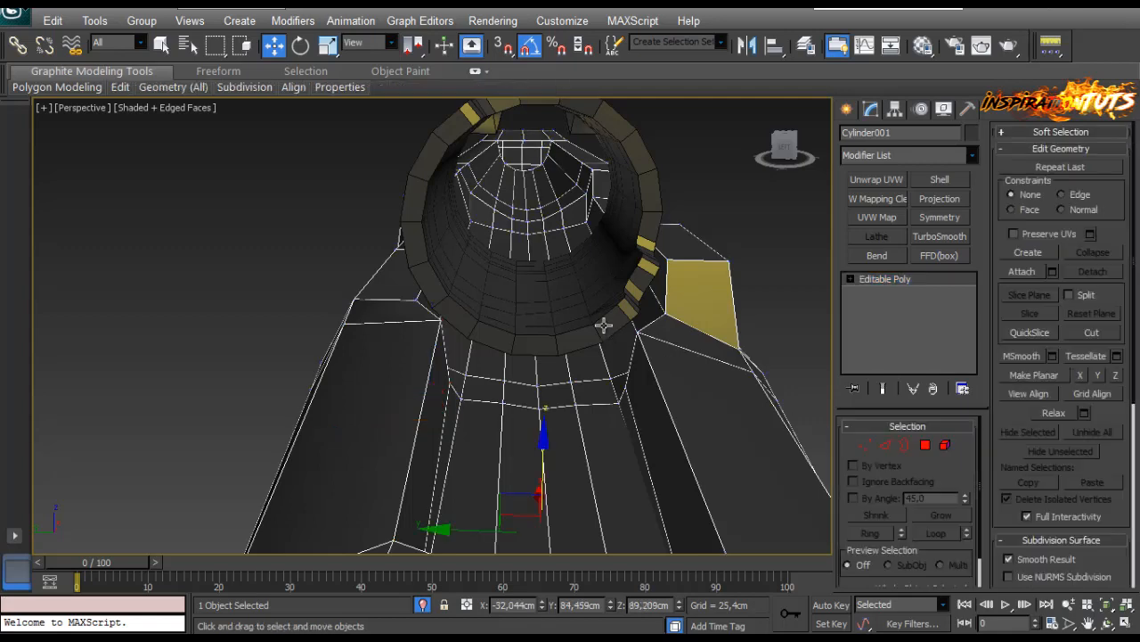
Cut the receiver sleeve's lower rear rim face where it meets the corner of the stock's rear channel.
left_click(604, 326)
left_click(923, 304)
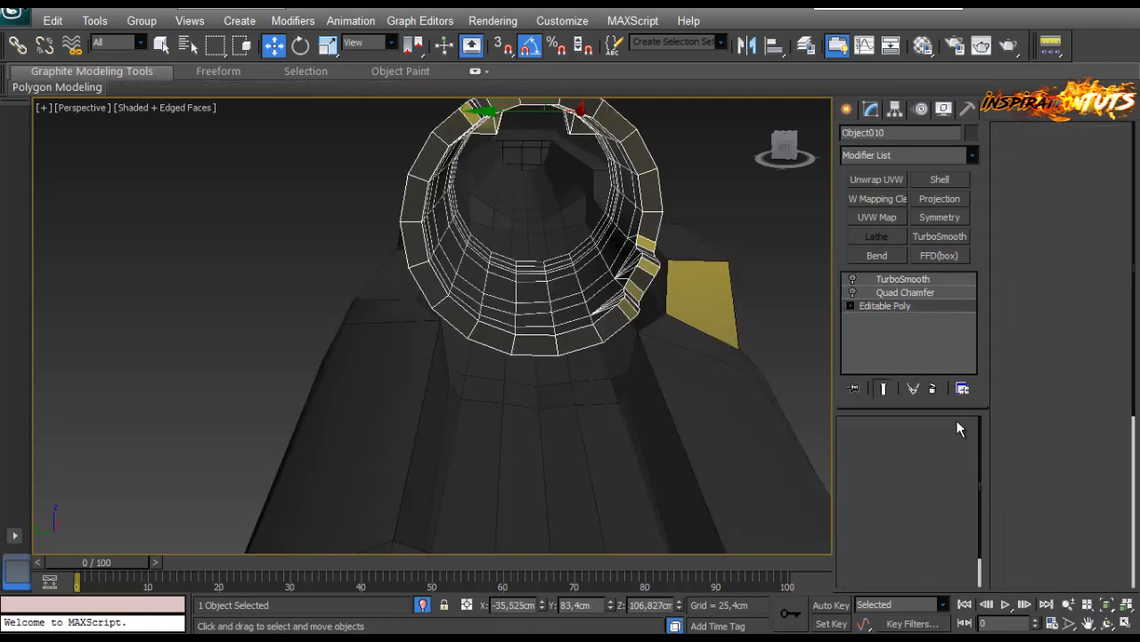
left_click(932, 443)
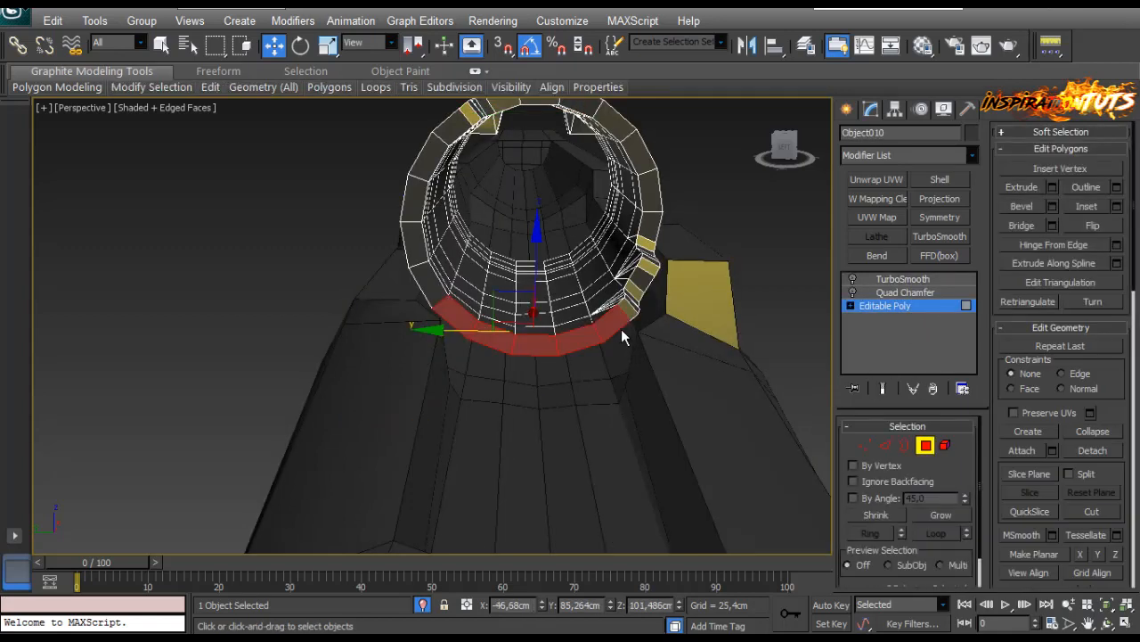
middle_click_drag(622, 331, 611, 316, "alt")
scroll(607, 315, "up", 4)
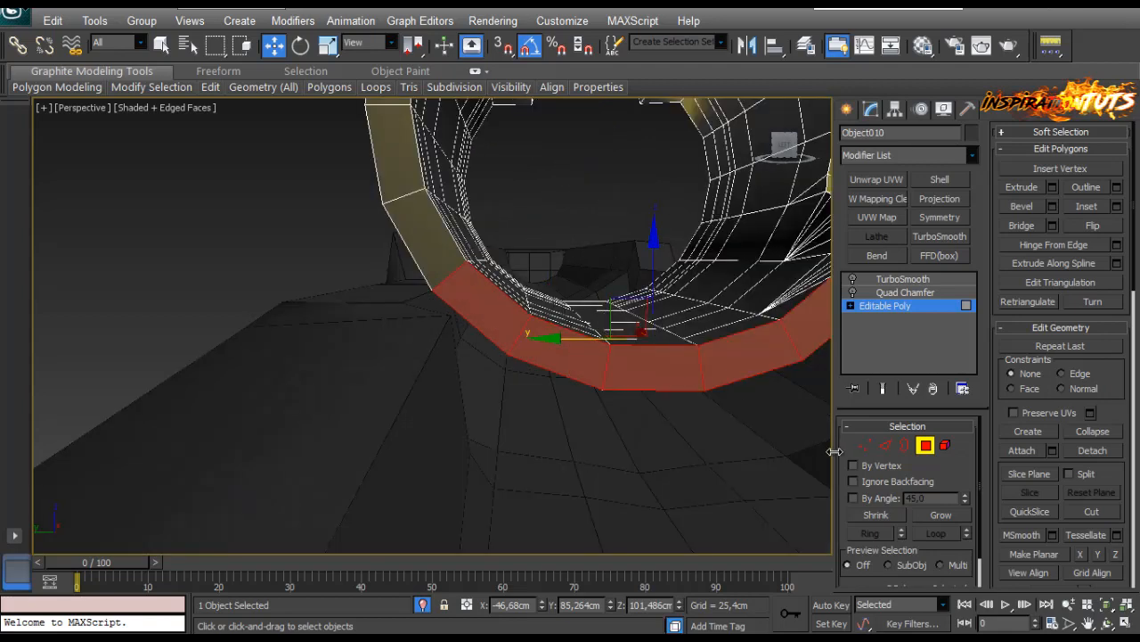
key("1")
right_click(483, 308)
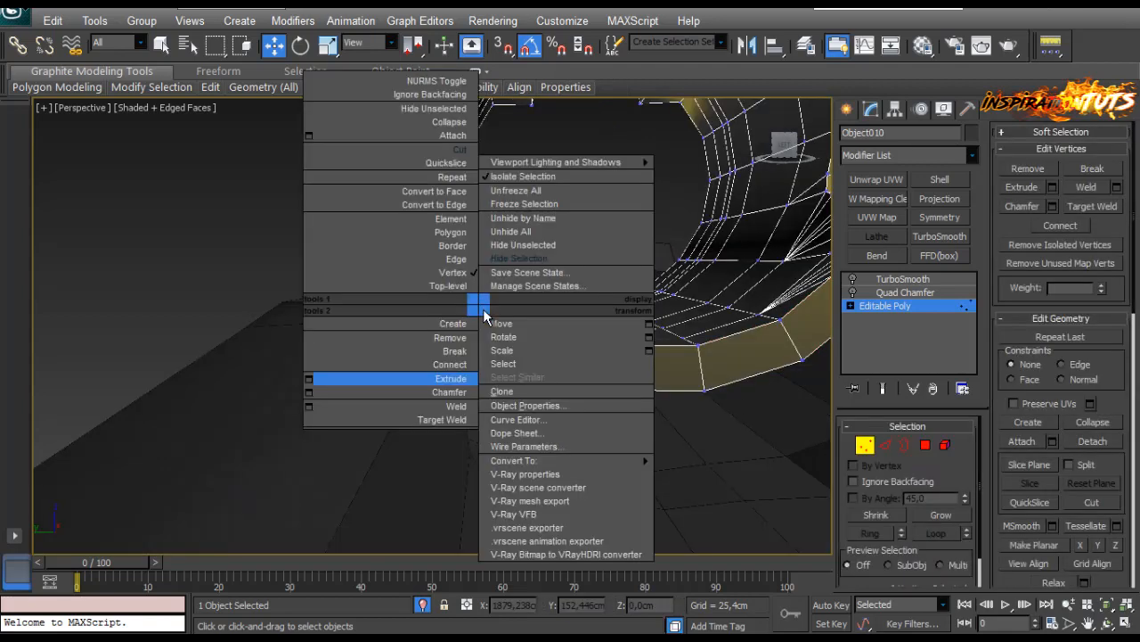
left_click(445, 162)
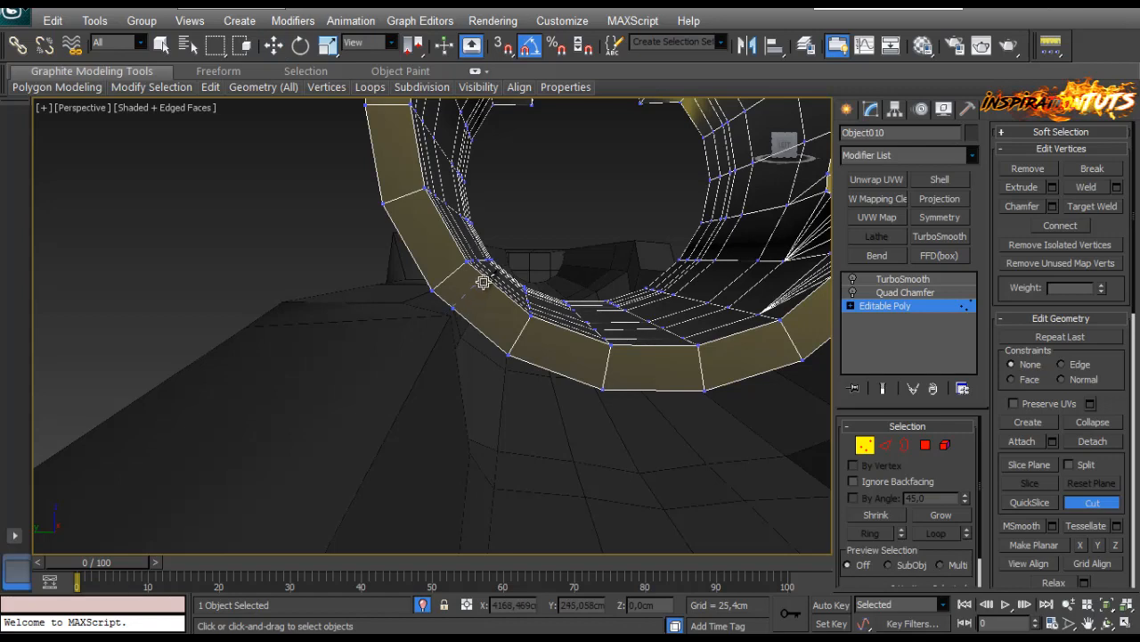
Select the sleeve's lower rim faces without the part outside the channel and extrude them about 12,336 cm along the stock.
left_click(926, 444)
left_click(647, 369)
middle_click_drag(647, 369, 610, 386)
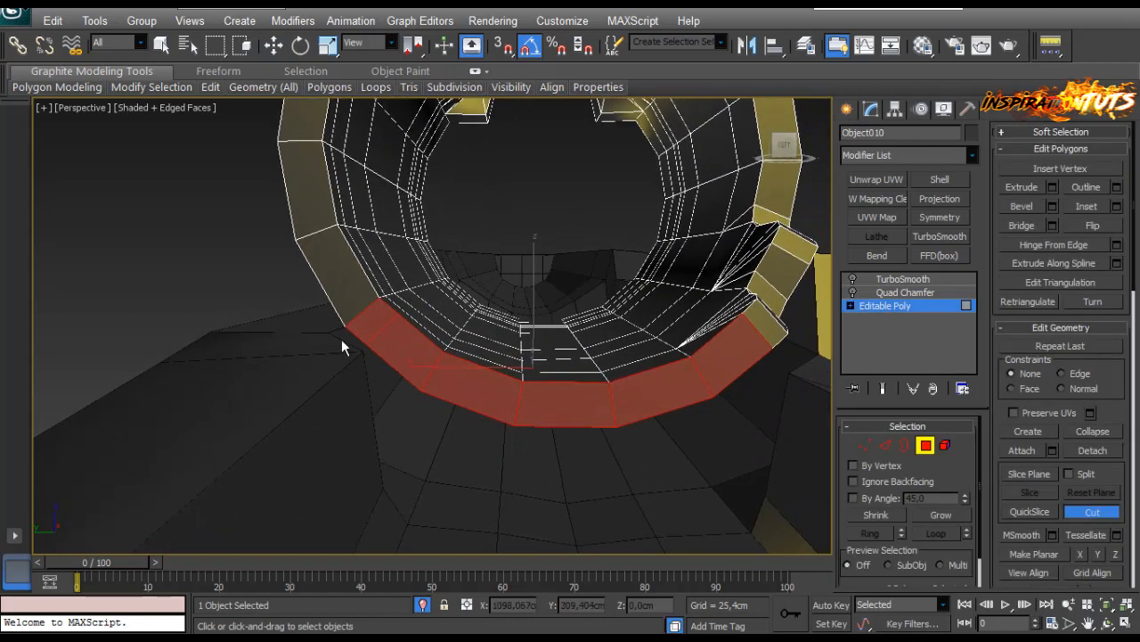
right_click(324, 288)
key("w")
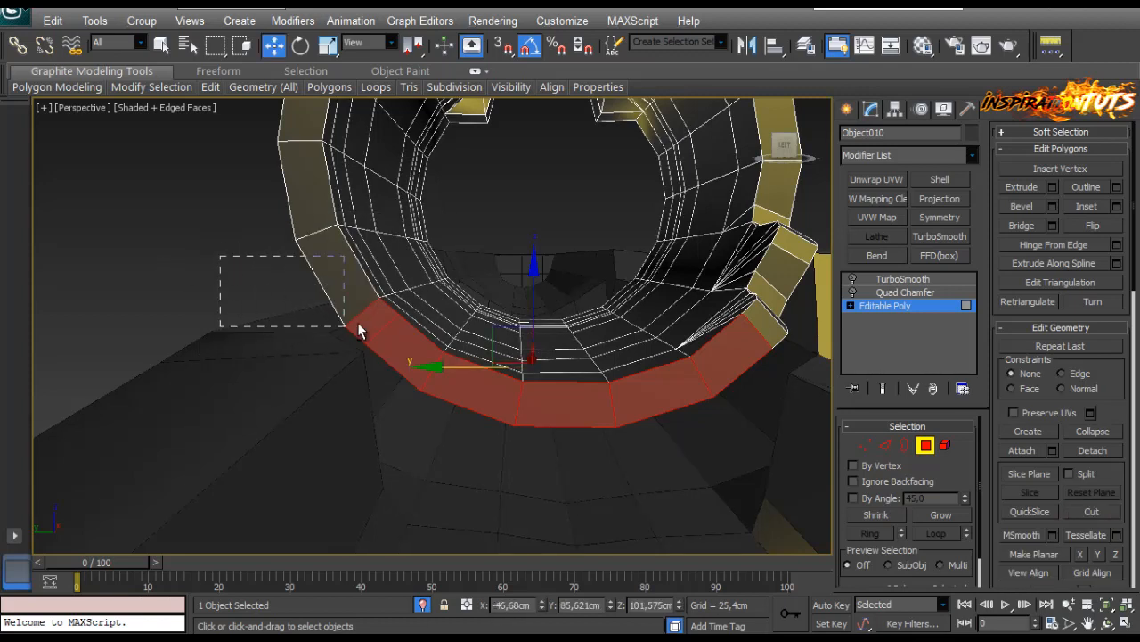
left_click_drag(358, 330, 362, 322, "alt")
middle_click_drag(471, 349, 551, 364, "alt")
scroll(472, 359, "down", 3)
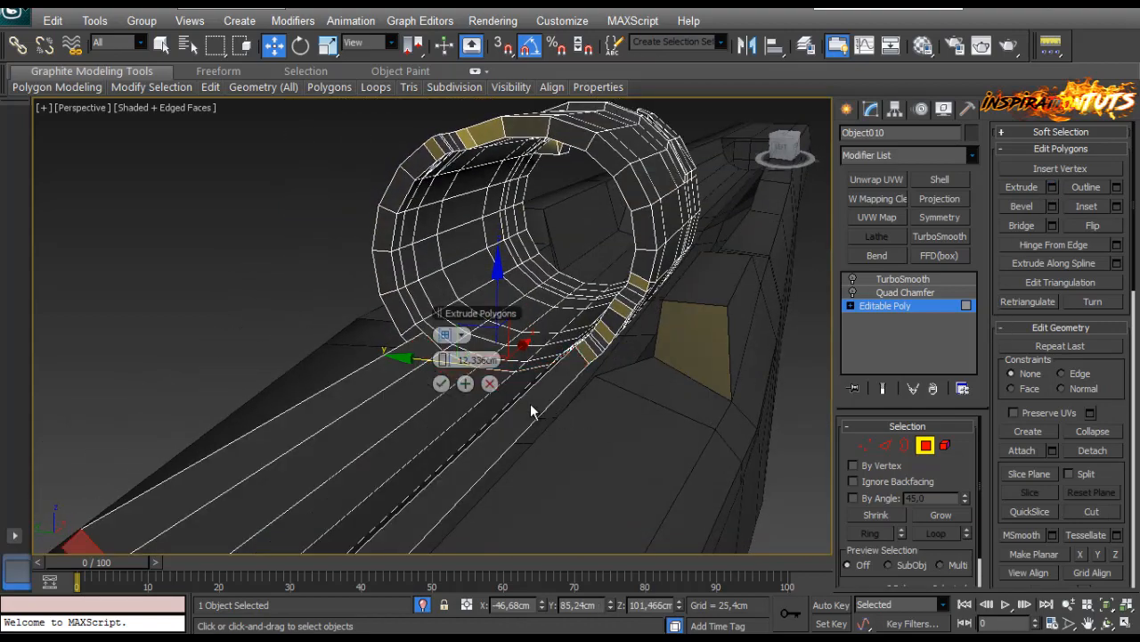
mouse_move(532, 407)
middle_mouse_down("alt")
mouse_move(547, 392)
mouse_move(540, 415)
middle_mouse_up("alt")
left_click(443, 385)
Align the extruded strip's end faces with the channel at about Y 85,042 cm and lower them to about Z 101,411 cm.
middle_click_drag(444, 390, 460, 363, "alt")
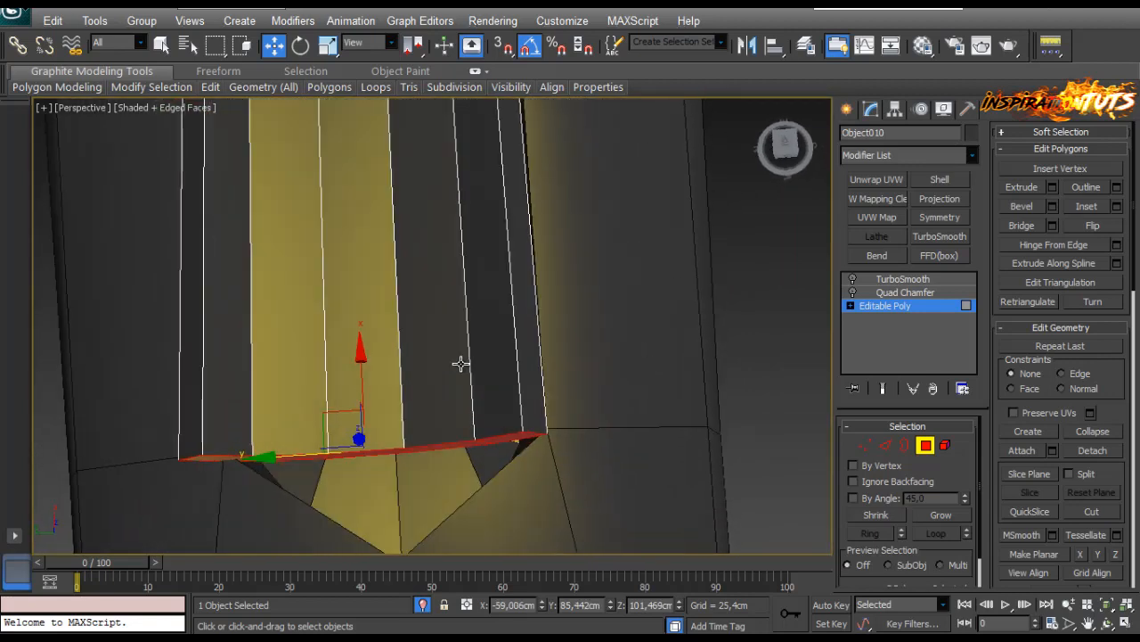
key("t")
scroll(489, 377, "down", 4)
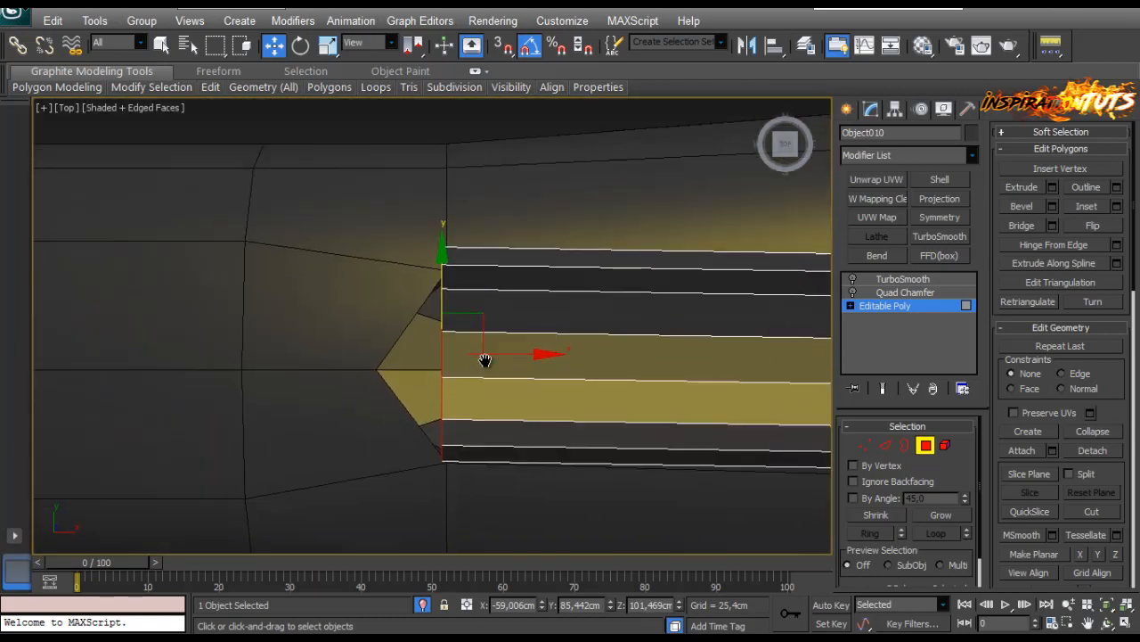
scroll(483, 359, "up", 2)
left_click_drag(434, 272, 434, 292)
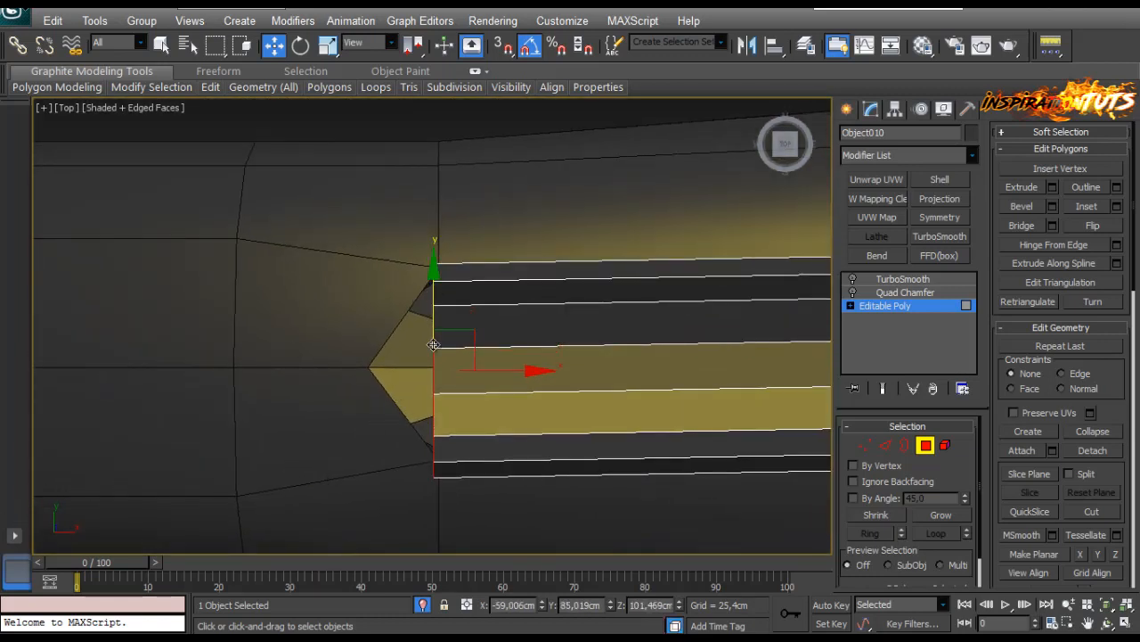
left_click_drag(432, 310, 432, 307)
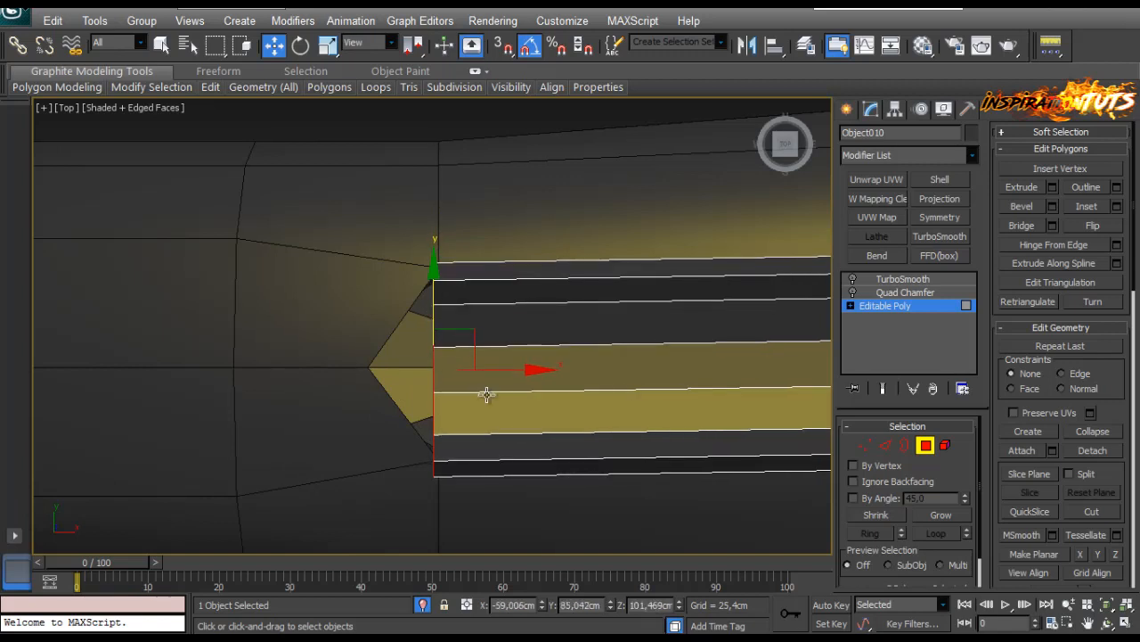
middle_click_drag(484, 392, 446, 292)
key("p")
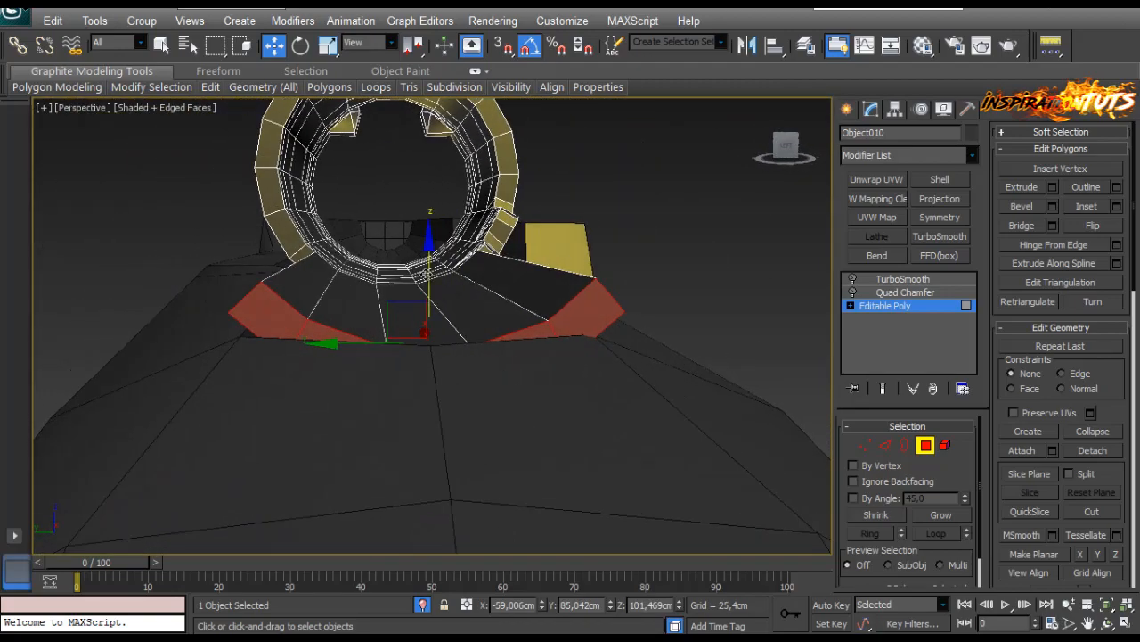
left_click_drag(420, 277, 417, 285)
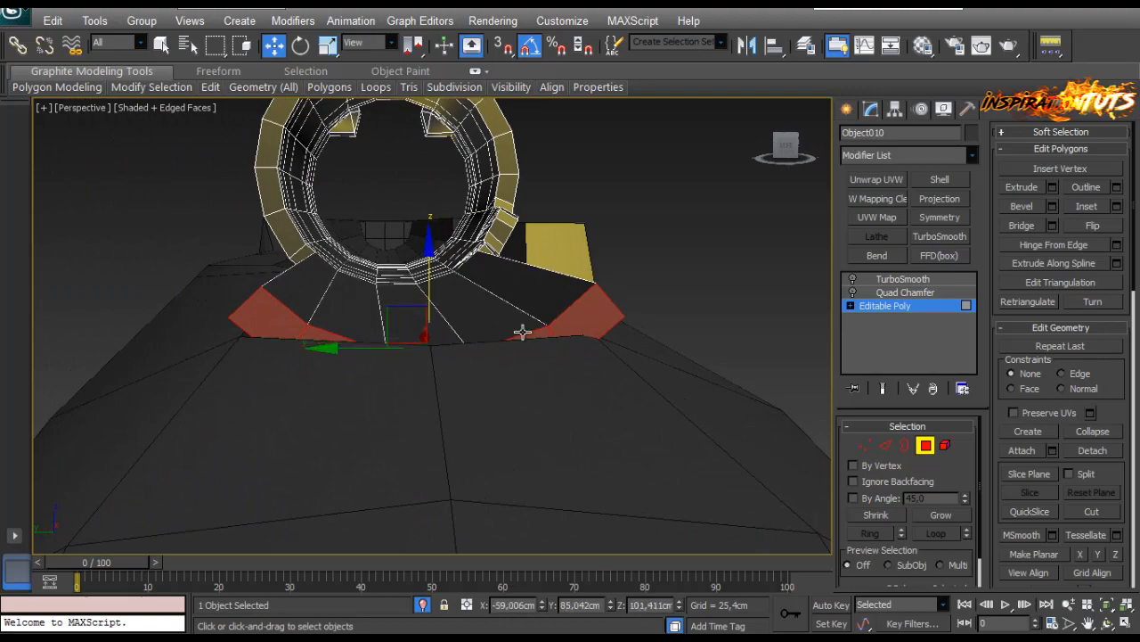
Examine how the extruded strip's end meets the pointed rear tip of the stock's channel.
middle_click_drag(511, 261, 366, 446, "alt")
left_click(865, 445)
scroll(434, 363, "up", 4)
scroll(434, 364, "down", 2)
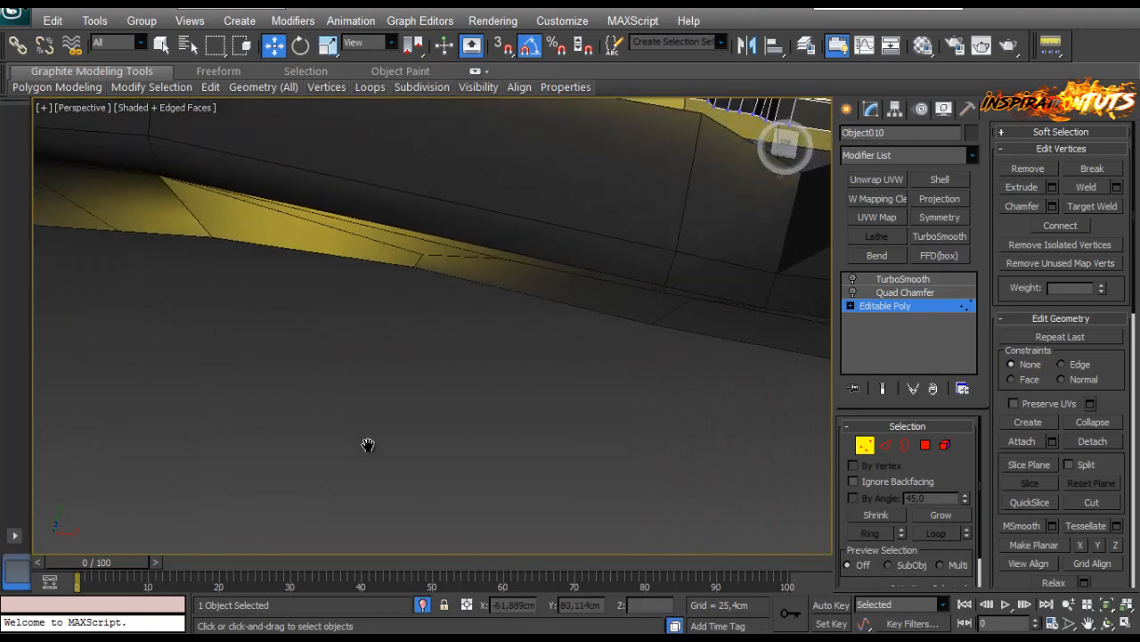
scroll(209, 316, "down", 4)
scroll(282, 400, "up", 6)
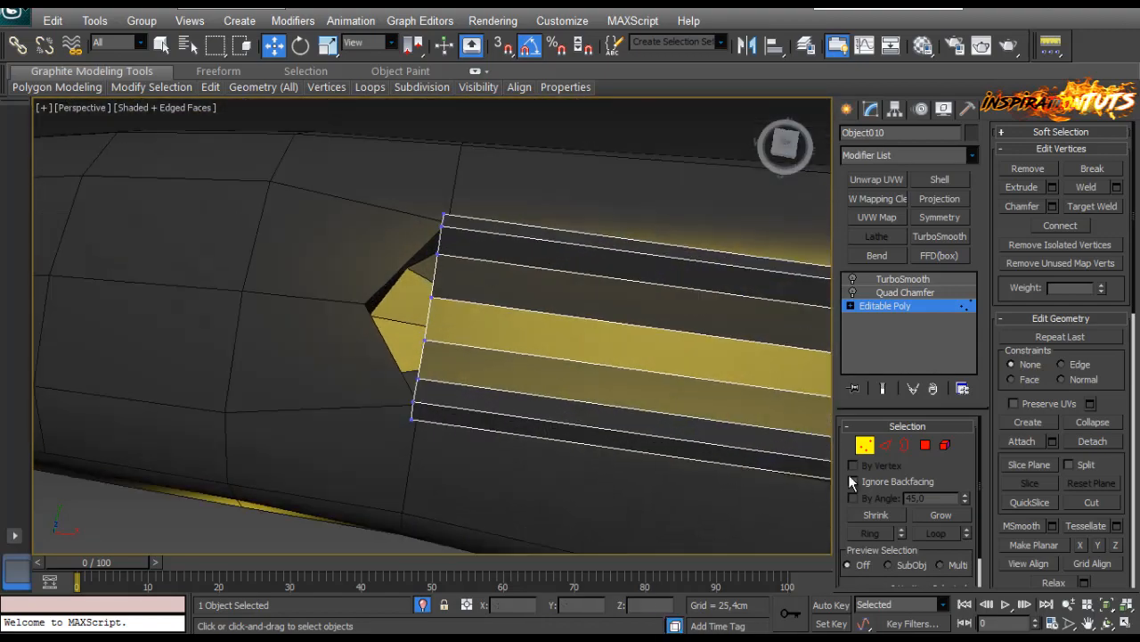
left_click(861, 449)
Chamfer the two centre edges at the rear tip of the stock's channel by about 0,65 cm.
left_click(377, 319)
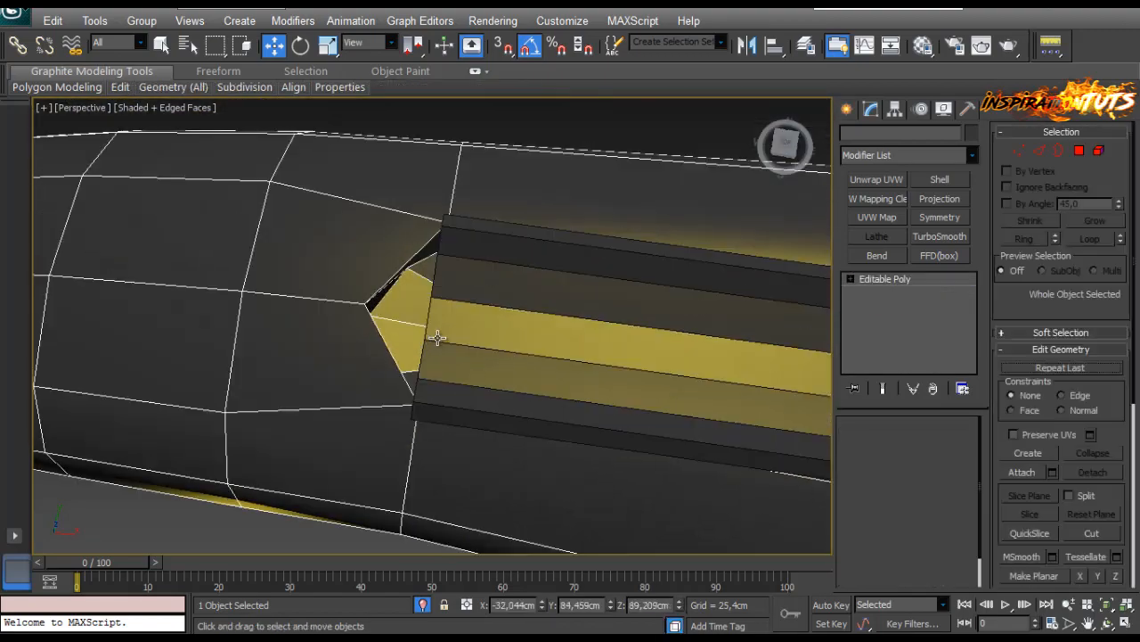
middle_click_drag(438, 338, 401, 321, "alt")
scroll(530, 240, "down", 3)
middle_click_drag(529, 239, 365, 413)
scroll(351, 212, "up", 2)
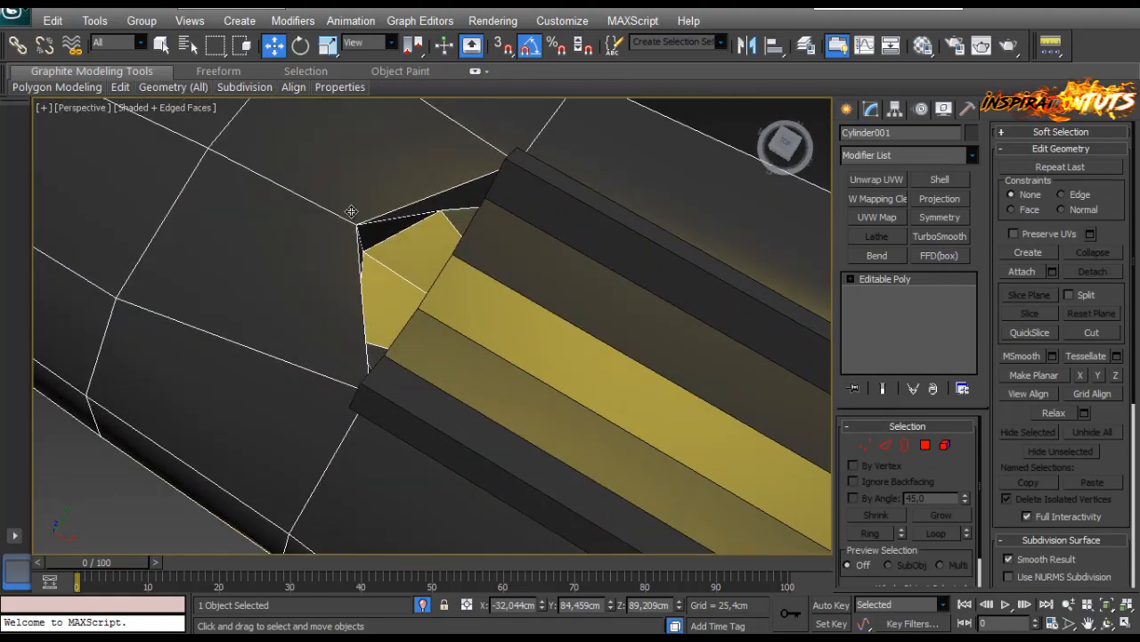
left_click(882, 445)
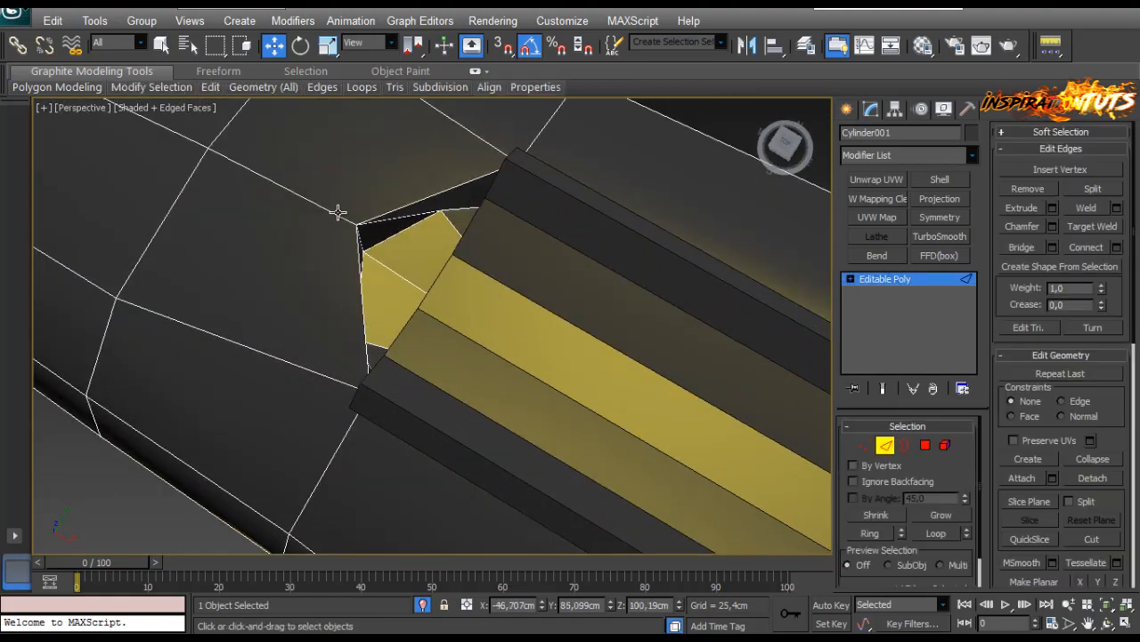
left_click(339, 215)
mouse_move(339, 215)
middle_mouse_down("alt")
mouse_move(333, 197)
mouse_move(297, 257)
middle_mouse_up("alt")
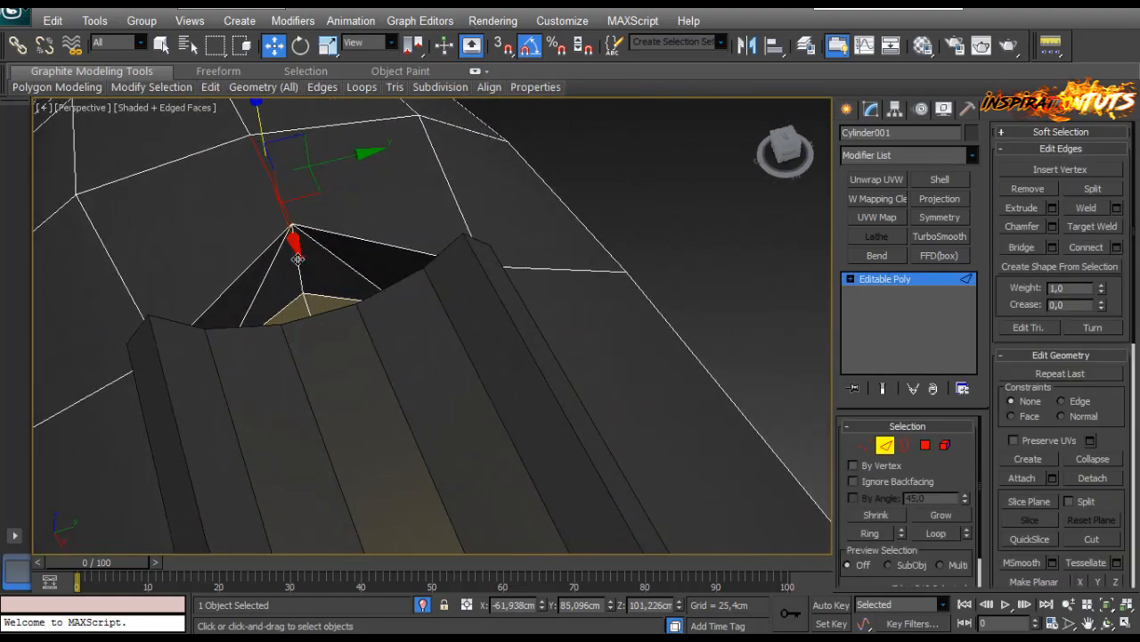
left_click(303, 267)
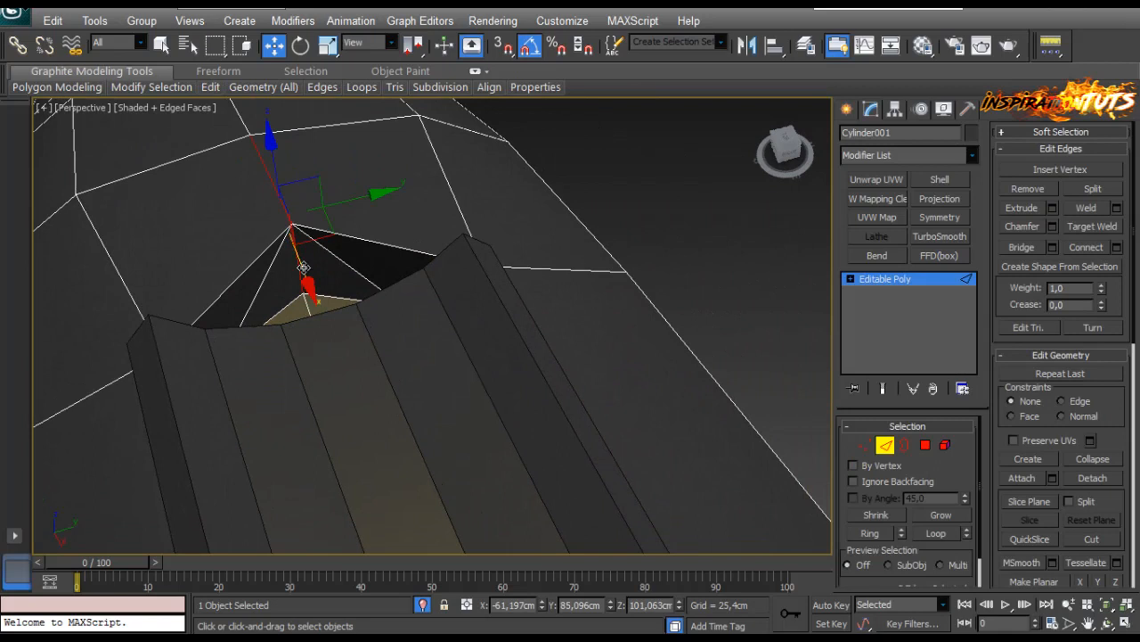
left_click(1053, 228)
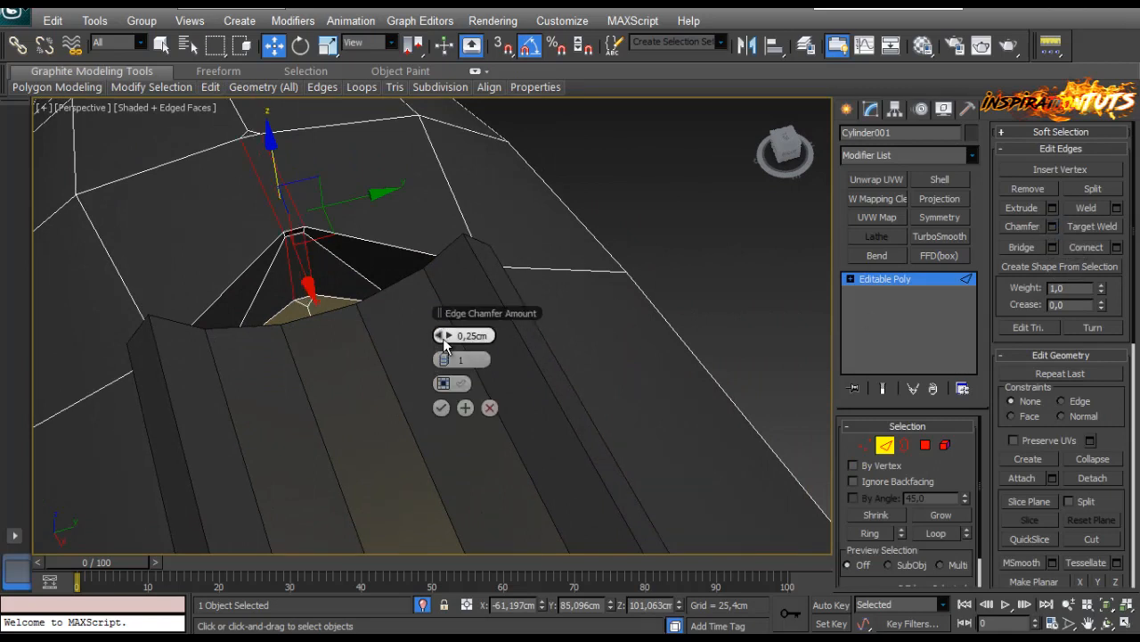
left_click_drag(443, 337, 446, 333)
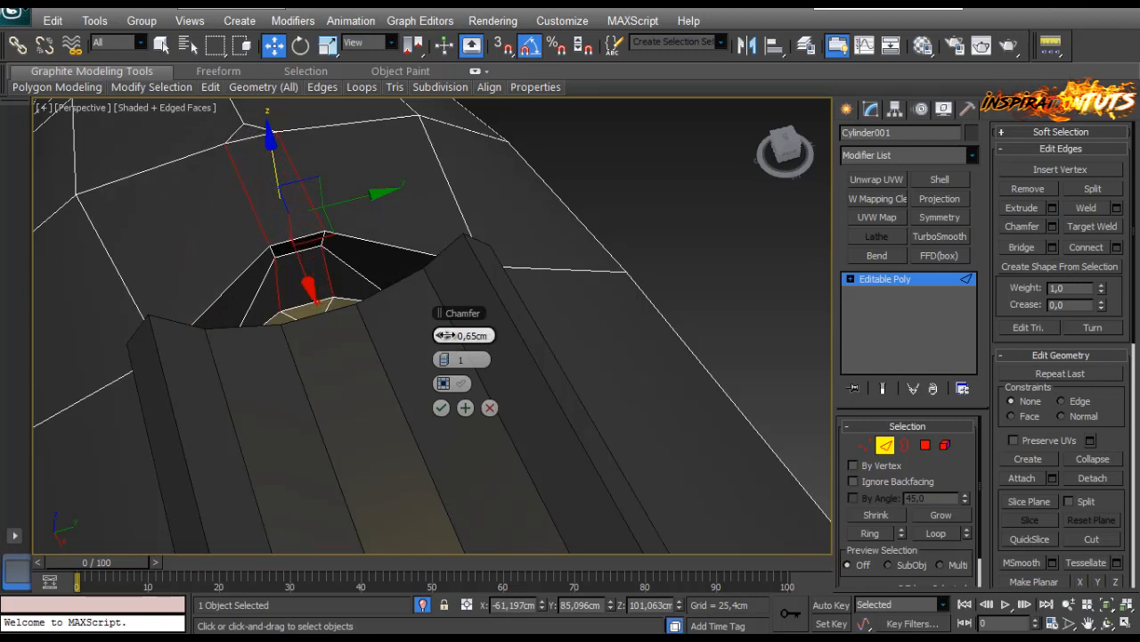
left_click_drag(446, 335, 448, 336)
middle_click_drag(368, 241, 436, 281, "alt")
left_click(441, 409)
middle_click_drag(443, 410, 487, 398, "alt")
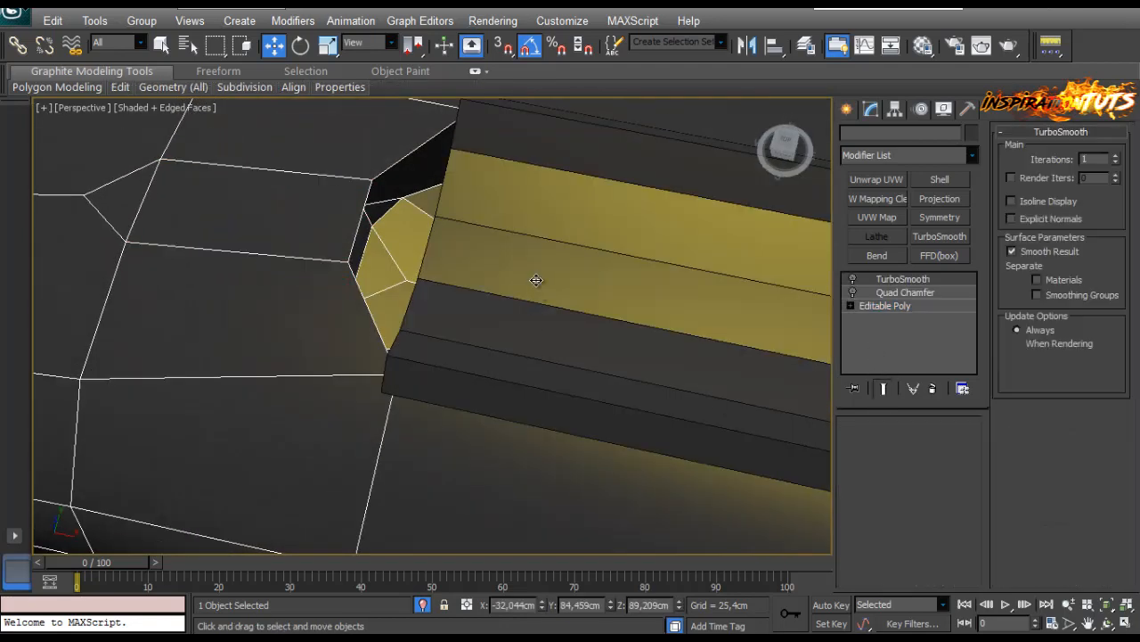
Pull the two centre pairs of vertices at the sleeve strip's rear end back to the tip of the stock's channel.
left_click(860, 305)
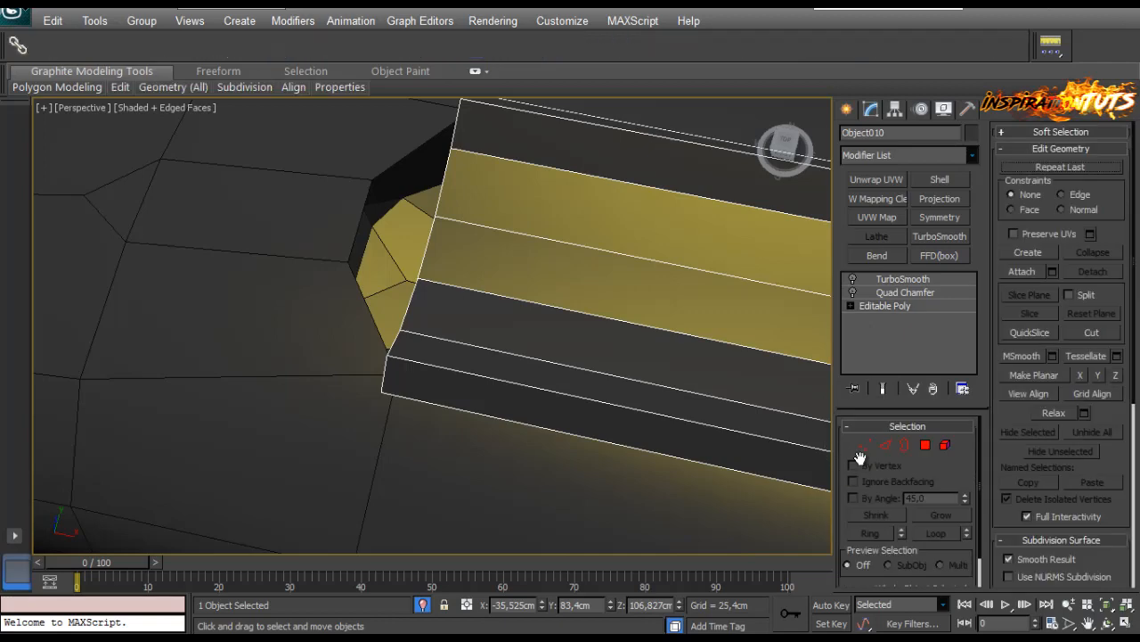
middle_click_drag(457, 316, 548, 328, "alt")
scroll(583, 364, "down", 5)
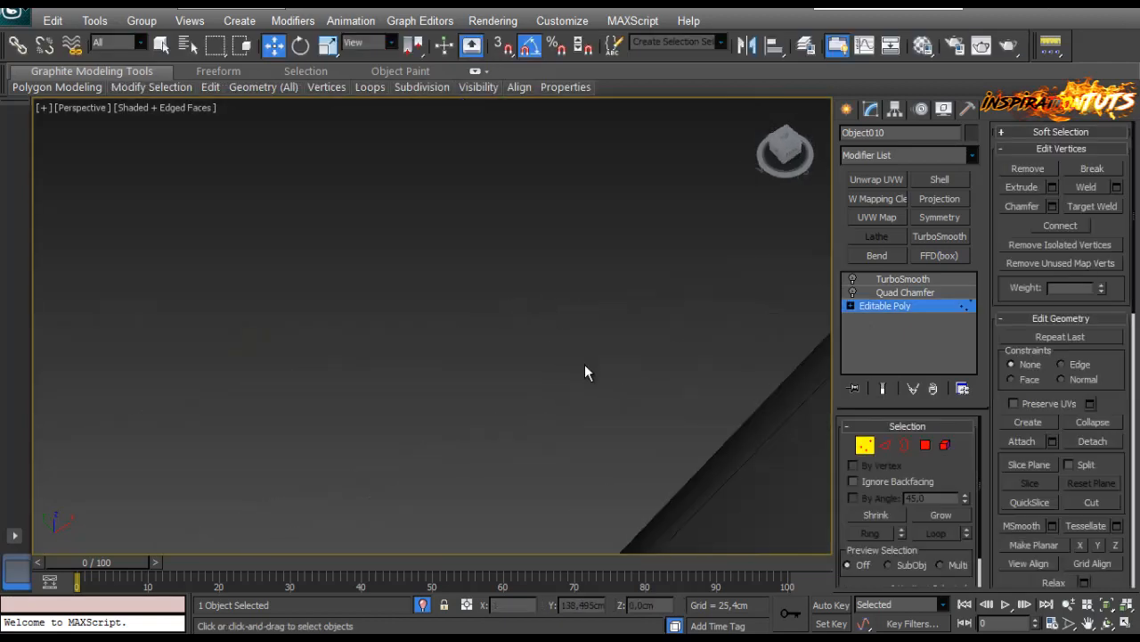
middle_click_drag(584, 364, 573, 303, "alt")
left_click_drag(516, 494, 521, 502)
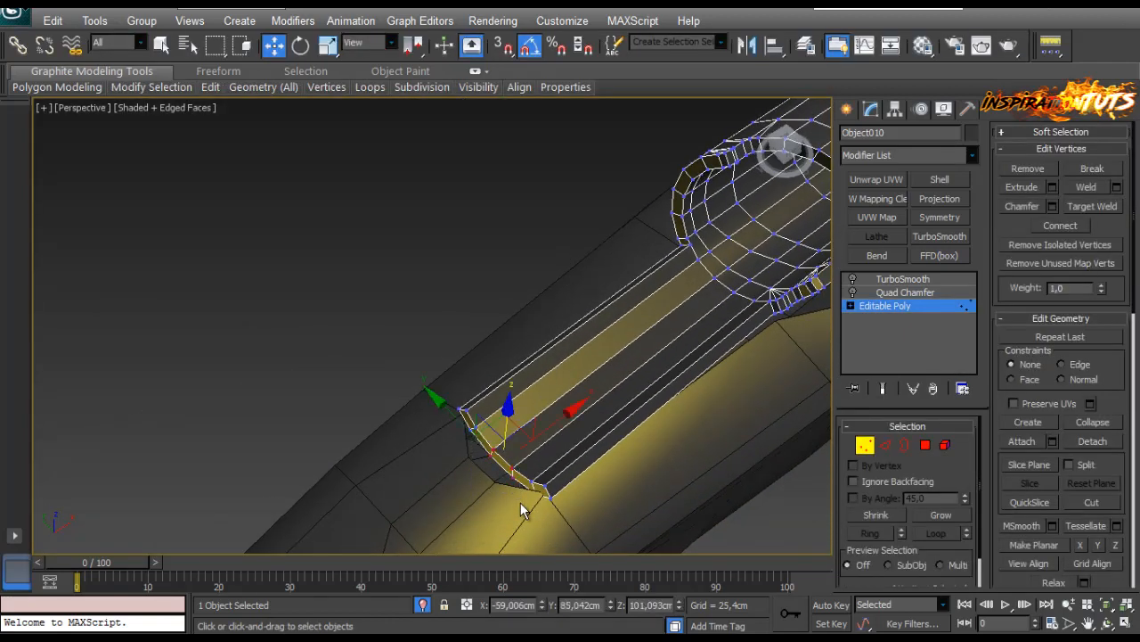
key("z")
middle_click_drag(521, 503, 578, 449, "alt")
scroll(575, 445, "down", 5)
middle_click_drag(459, 348, 448, 386, "alt")
left_click_drag(421, 269, 394, 380)
Move the vertex pairs on both sides of the strip's centre back to about X -59,228 cm, along the channel's slanted edges.
left_click_drag(255, 379, 255, 379)
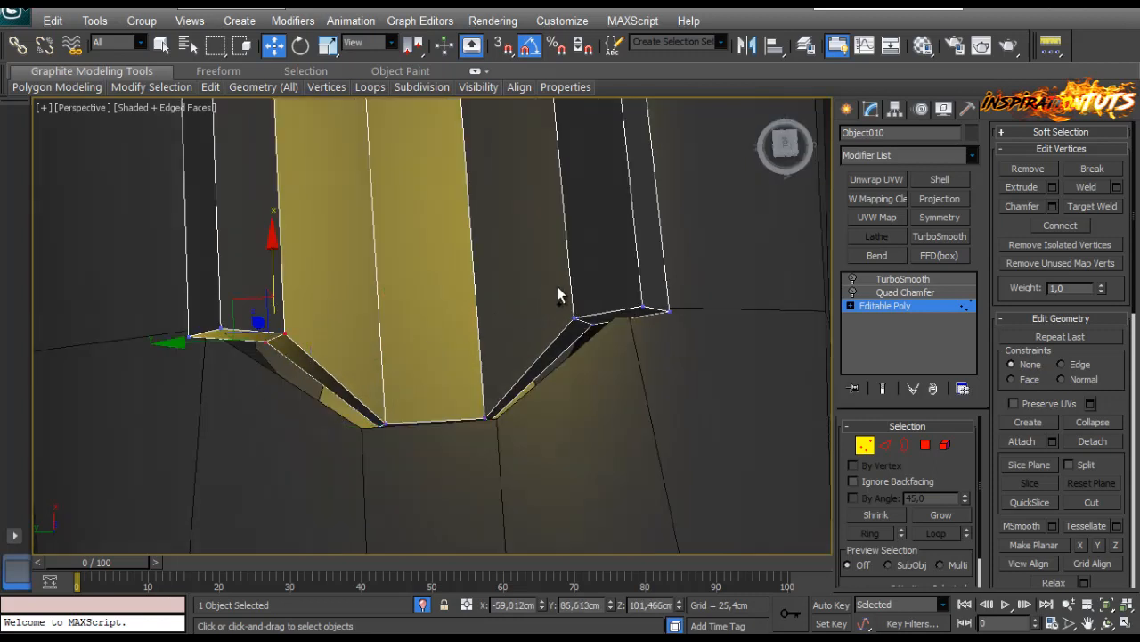
left_click_drag(614, 355, 613, 354, "ctrl")
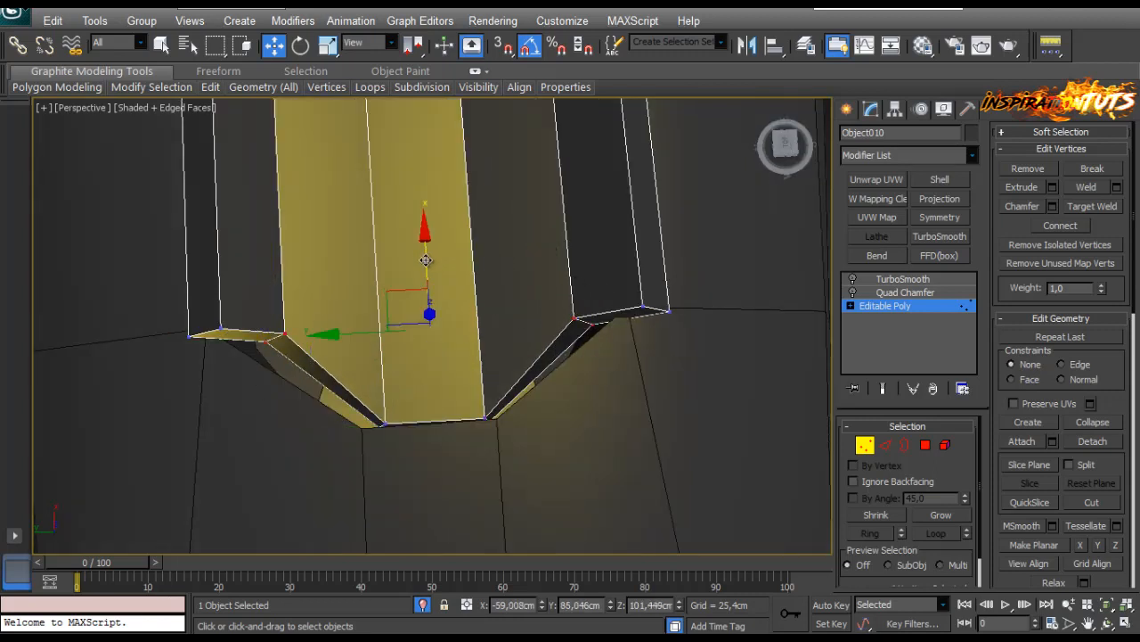
mouse_move(426, 259)
left_mouse_down()
mouse_move(420, 282)
mouse_move(422, 266)
left_mouse_up()
Move the outermost vertices at both sides of the strip's end forward to about X -58,547 cm and lower them to about Z 101,418 cm.
left_click_drag(685, 279, 634, 341)
left_click_drag(208, 341, 233, 361, "ctrl")
left_click_drag(422, 249, 419, 197)
middle_click_drag(531, 255, 432, 209, "alt")
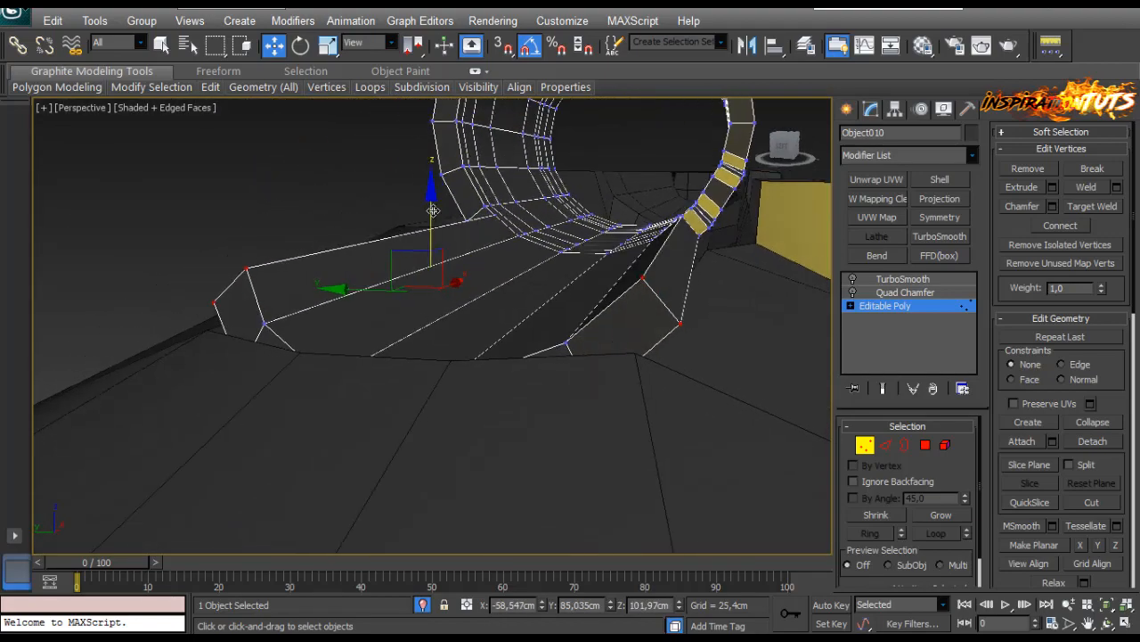
left_click_drag(435, 213, 450, 281)
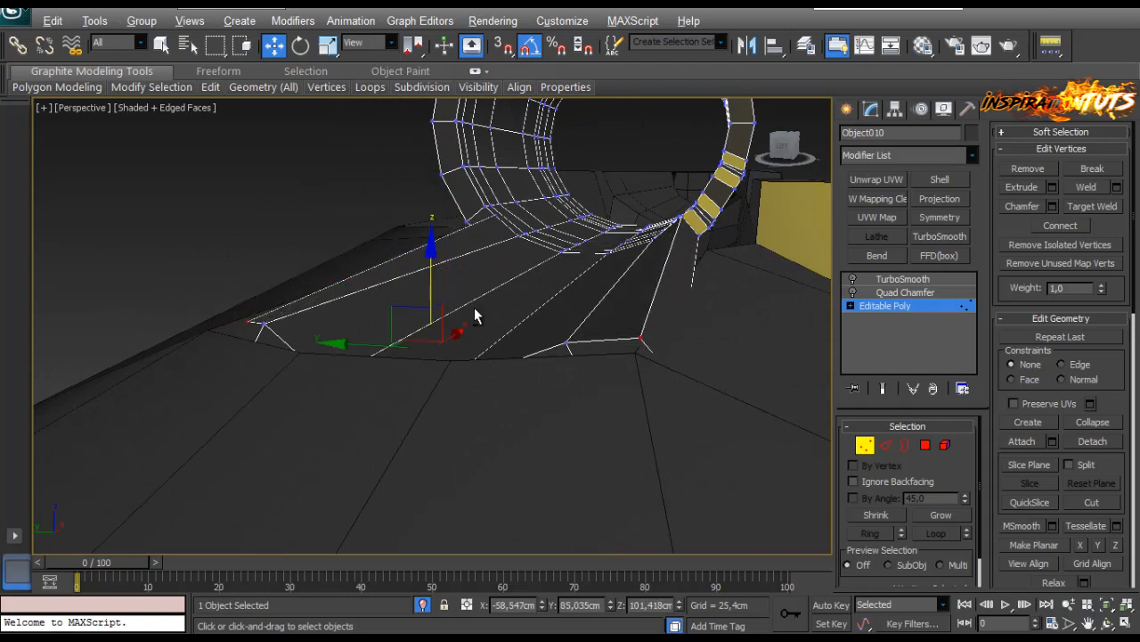
Lower the vertex pairs between the strip's centre and its outer corners to about Z 101,244 cm.
mouse_move(474, 307)
middle_mouse_down("alt")
mouse_move(497, 306)
mouse_move(632, 386)
mouse_move(585, 366)
middle_mouse_up("alt")
left_click(587, 335)
key("F3")
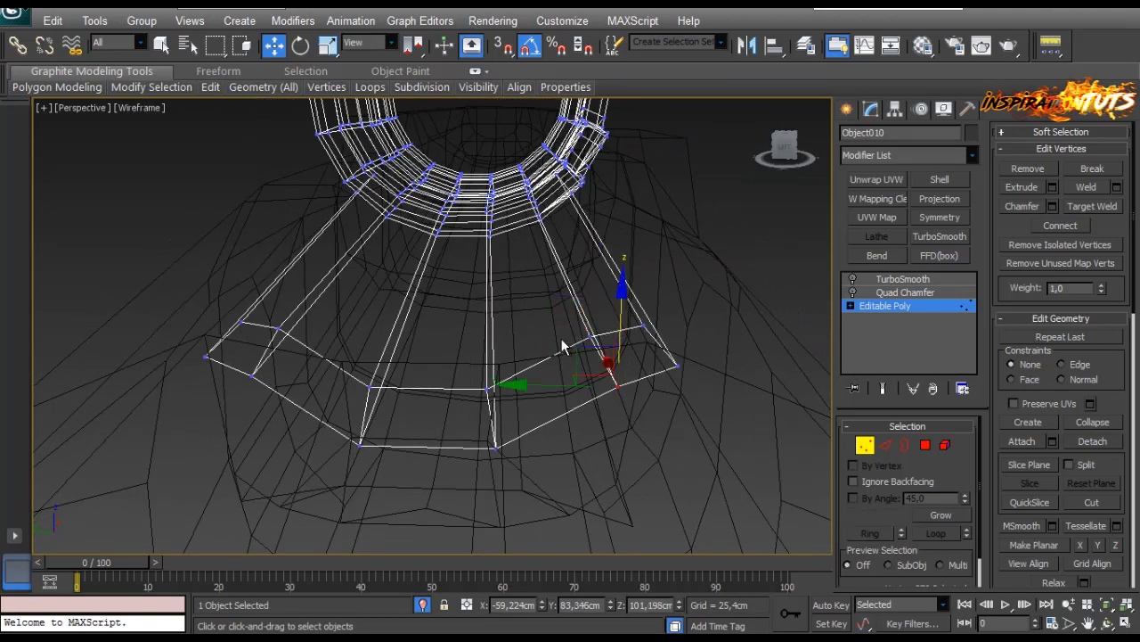
left_click_drag(634, 433, 635, 433)
middle_click_drag(371, 406, 285, 323, "alt")
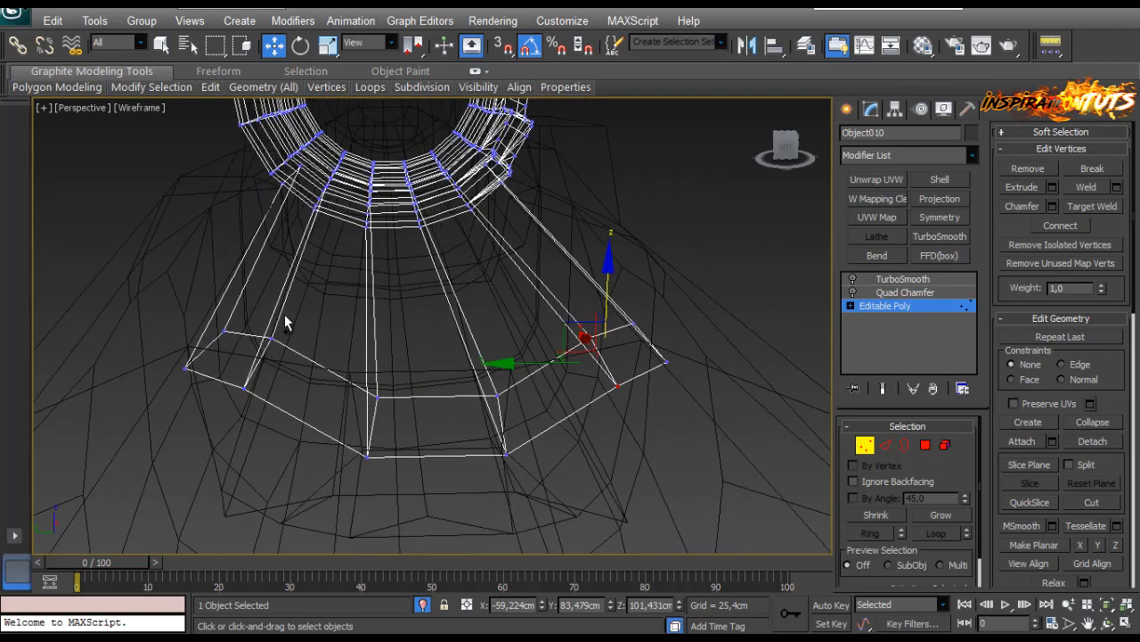
left_click_drag(255, 421, 250, 422, "ctrl")
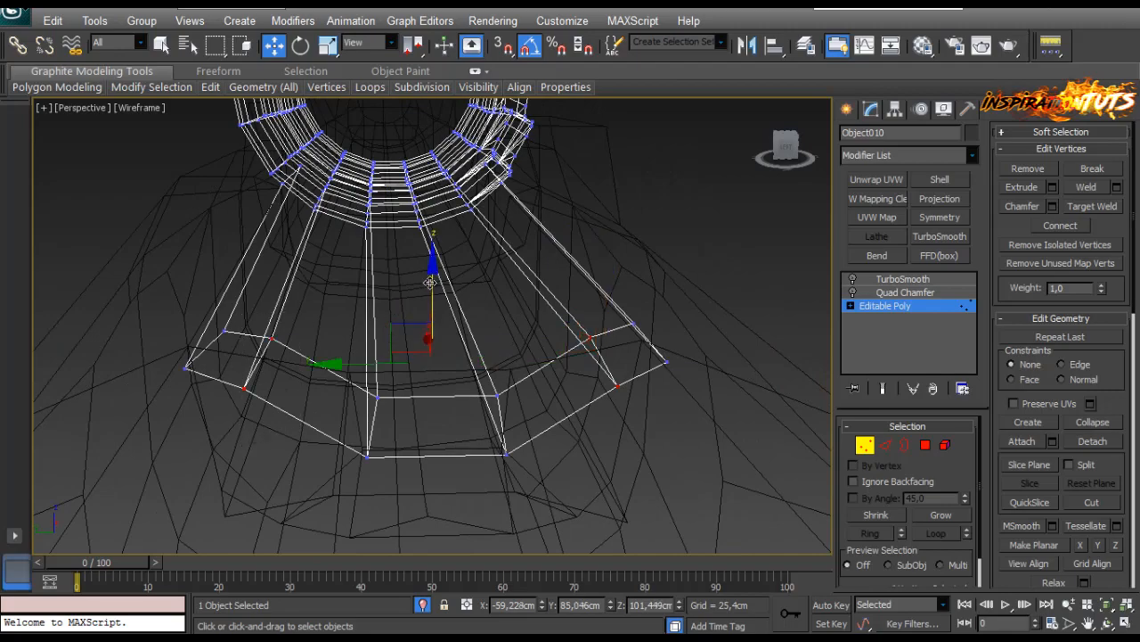
left_click_drag(430, 281, 437, 305)
middle_click_drag(436, 306, 368, 274, "alt")
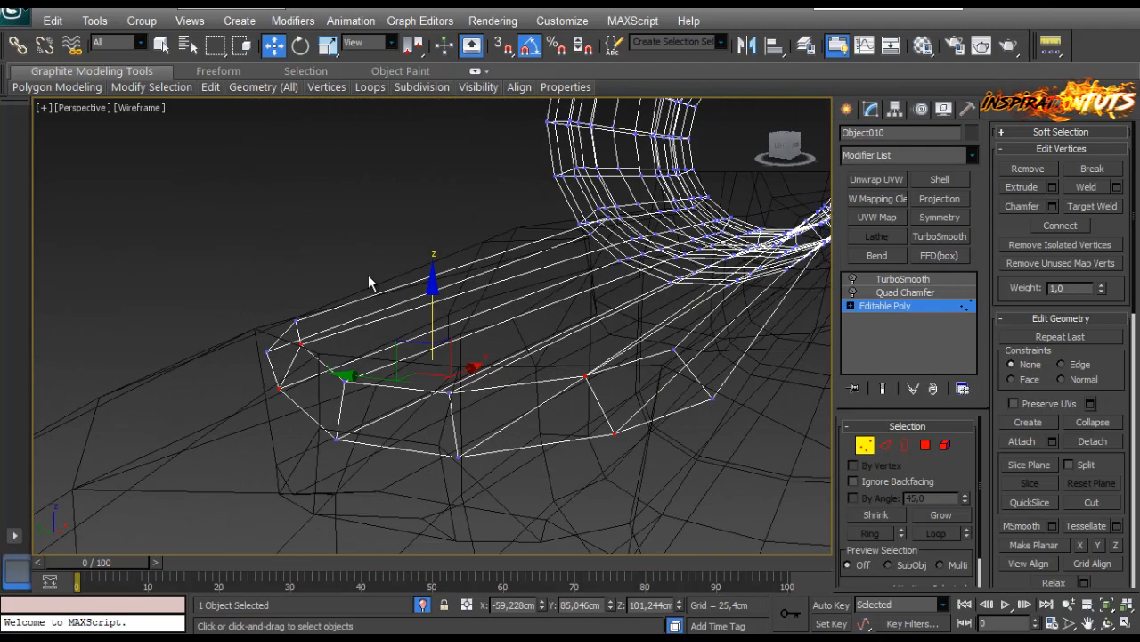
Connect the strip's lengthwise edges with 2 segments at slide -91, and remove the rear loop, keeping only the one beside the sleeve.
key("F3")
mouse_move(566, 318)
middle_mouse_down("alt")
mouse_move(596, 326)
mouse_move(572, 406)
mouse_move(458, 370)
mouse_move(460, 396)
middle_mouse_up("alt")
scroll(573, 403, "down", 3)
scroll(459, 396, "down", 3)
middle_click_drag(457, 129, 469, 334)
scroll(468, 328, "up", 4)
left_click(884, 445)
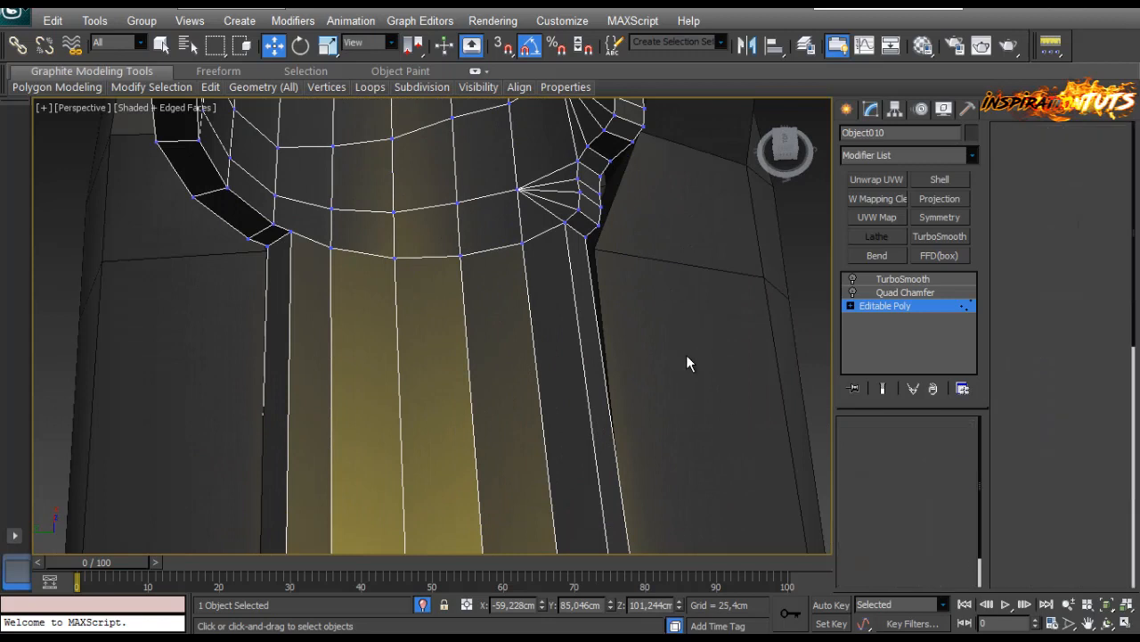
left_click_drag(687, 361, 149, 460)
left_click(1117, 248)
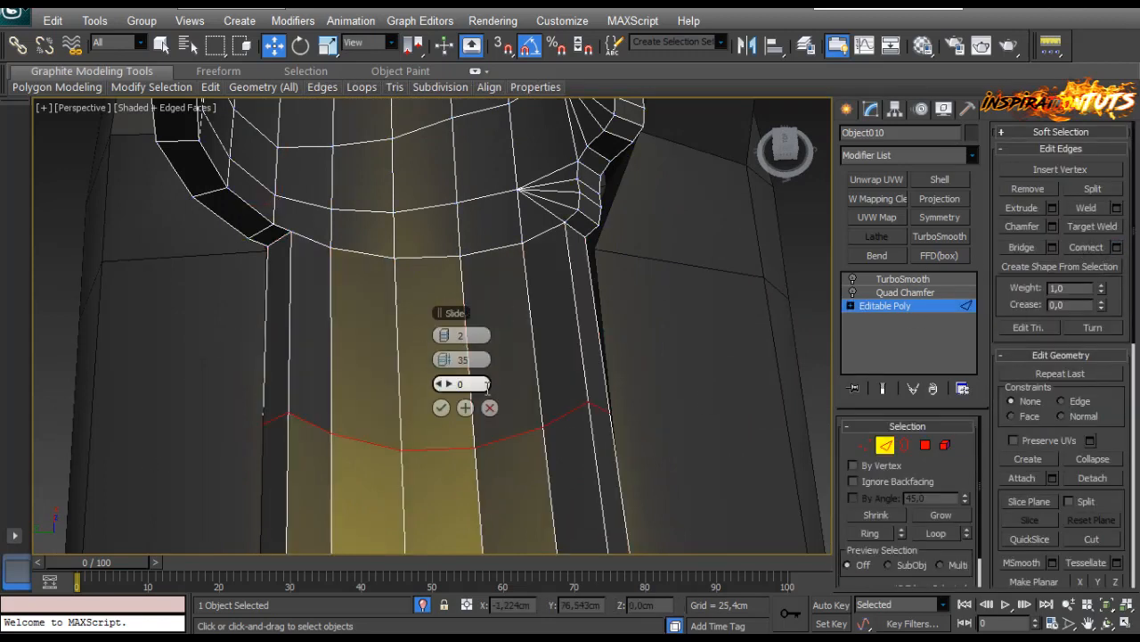
right_click(446, 362)
left_click_drag(442, 383, 159, 416)
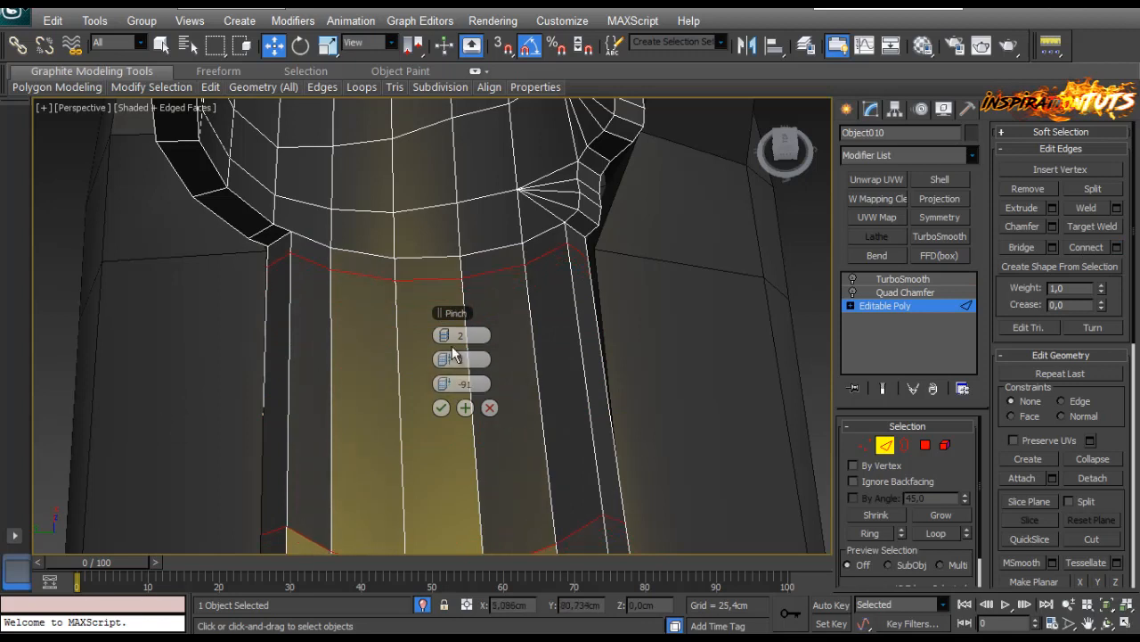
left_click(441, 408)
left_click(574, 532)
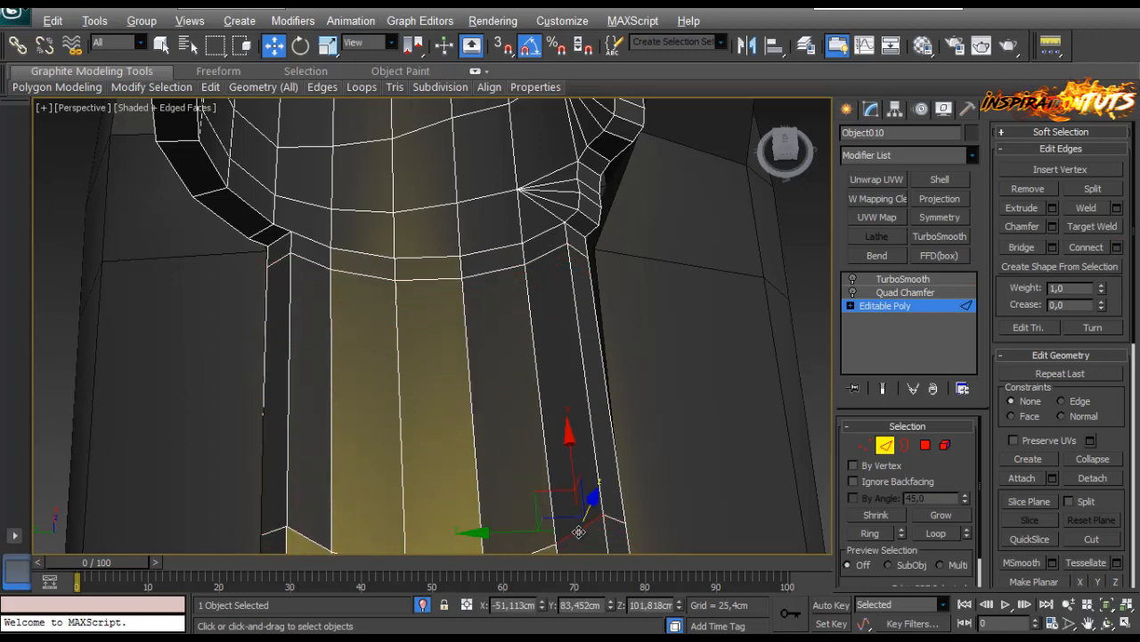
left_click(579, 532)
Select the new loop's vertices beside the sleeve and scale them to about 93% along Y.
left_click(864, 445)
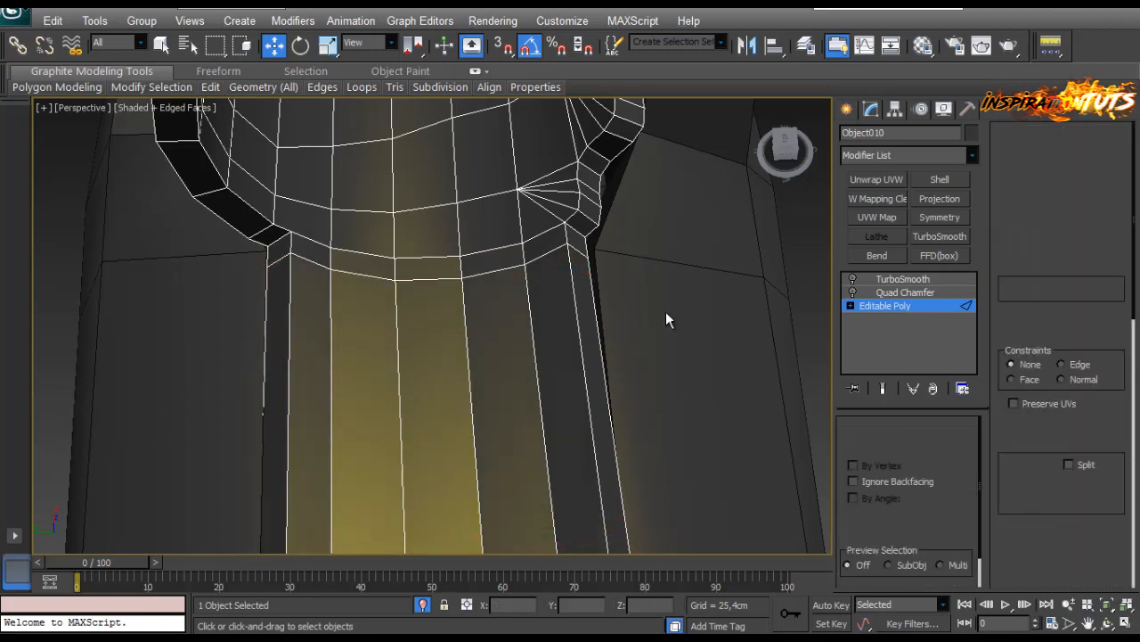
middle_click_drag(665, 311, 585, 336, "alt")
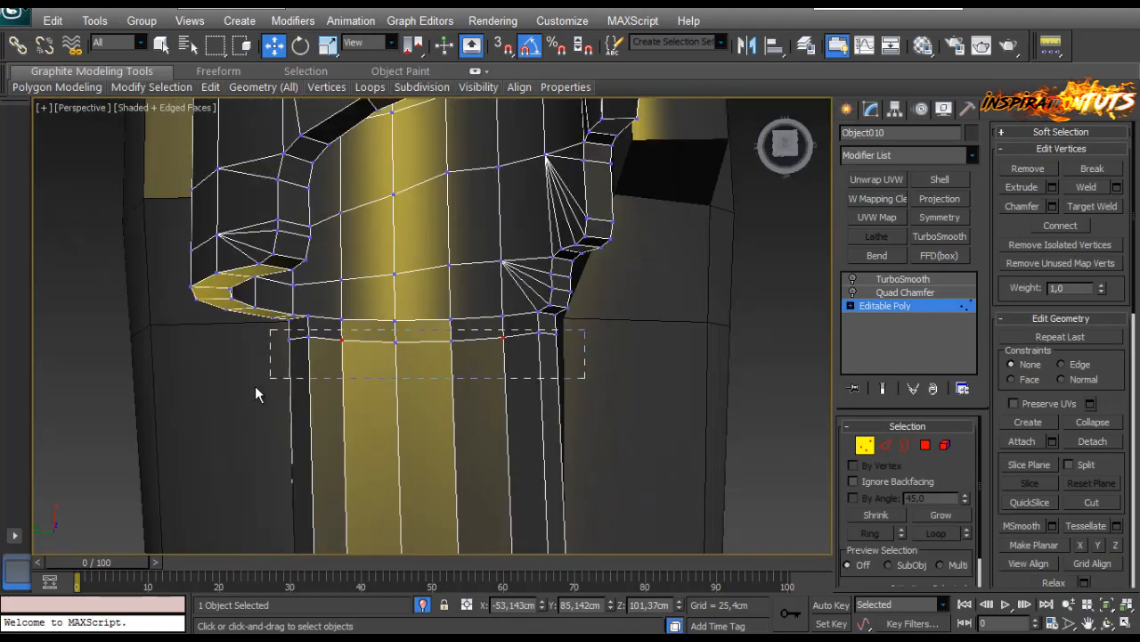
left_click_drag(255, 387, 253, 389)
middle_click_drag(290, 390, 266, 383, "alt")
key("e")
key("r")
left_click_drag(180, 412, 186, 416)
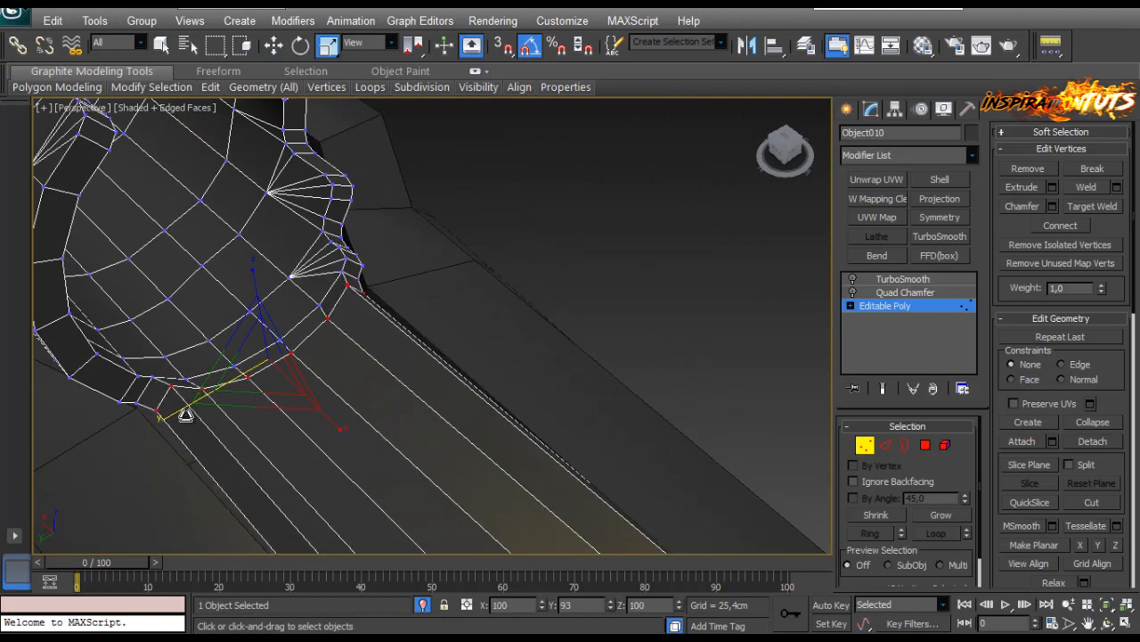
middle_click_drag(186, 414, 374, 233, "alt")
Lower the loop's vertices beside the sleeve to about Z 100,924 cm so the strip sinks into the channel.
key("w")
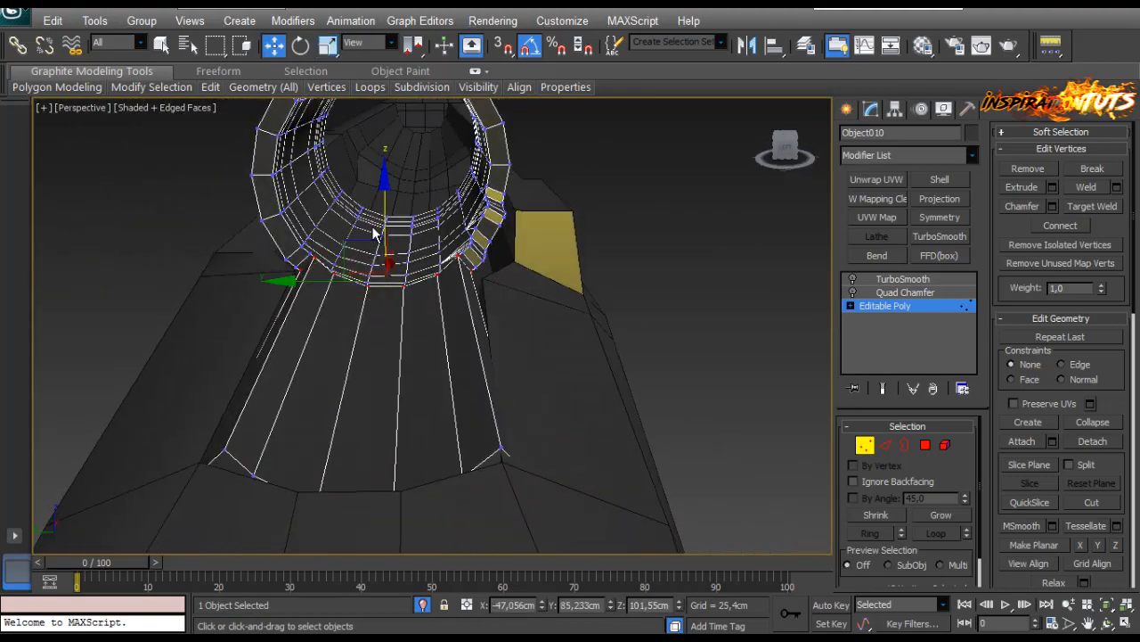
left_click_drag(384, 207, 384, 232)
middle_click_drag(421, 278, 309, 297, "alt")
key("f")
key("F3")
scroll(557, 314, "up", 2)
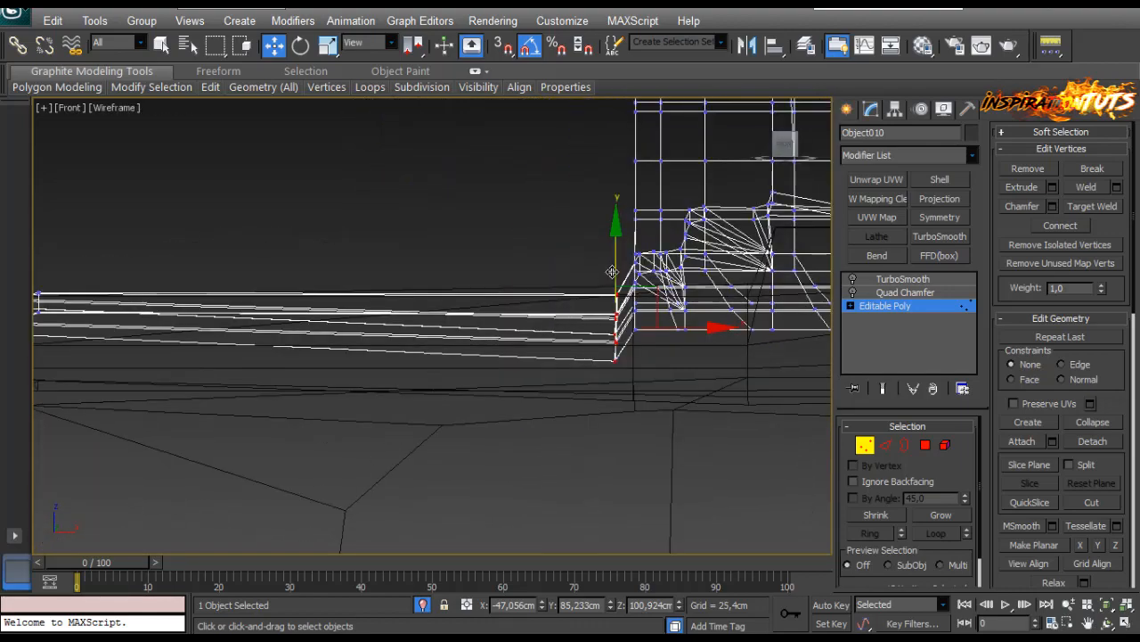
left_click_drag(612, 271, 609, 267)
Lower all vertices at the strip's rear end to about Z 100,819 cm.
middle_click_drag(175, 244, 540, 255)
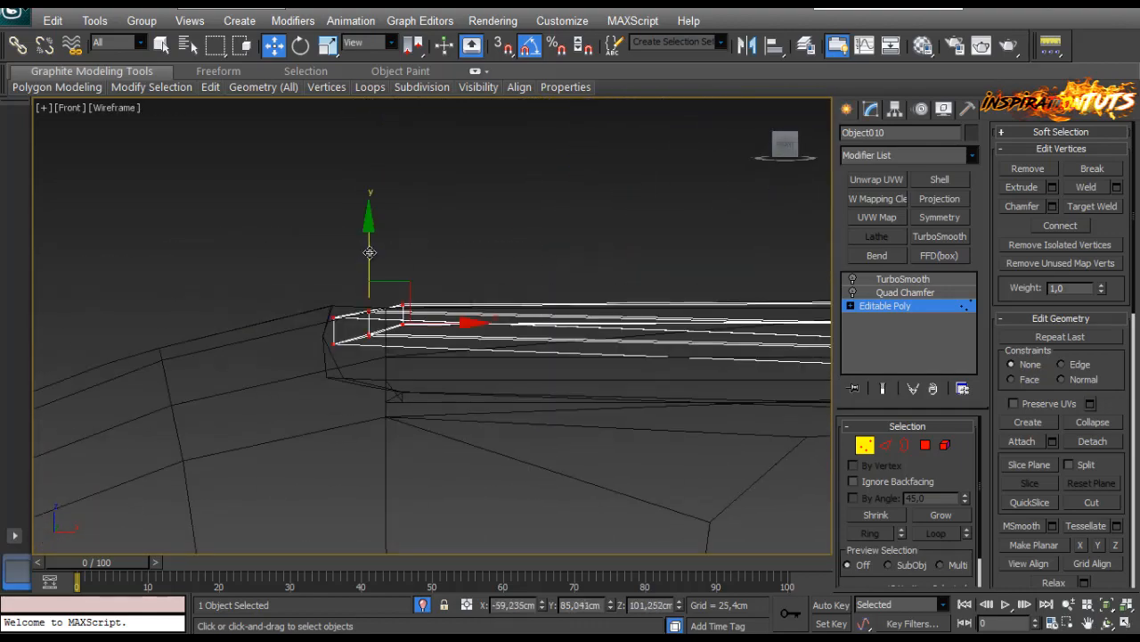
middle_click_drag(370, 253, 330, 296)
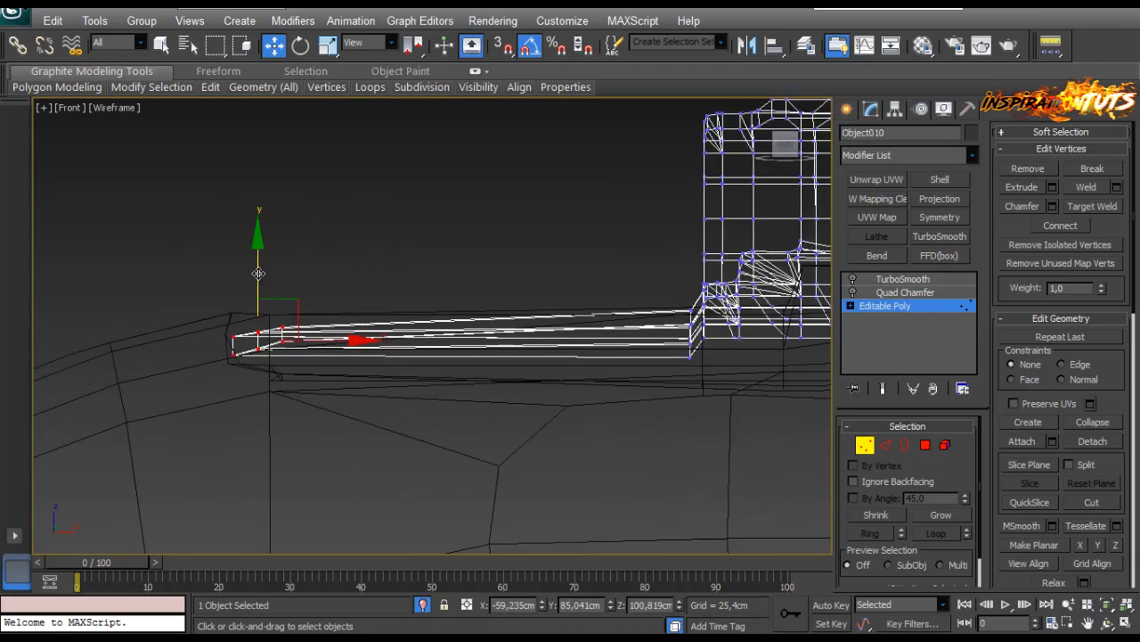
left_click_drag(259, 273, 255, 270)
Raise the strip's rearmost tip vertices by about 0,225 cm and the adjacent vertex pairs to about Z 101,002 cm.
scroll(278, 299, "up", 3)
left_click_drag(255, 322, 326, 426)
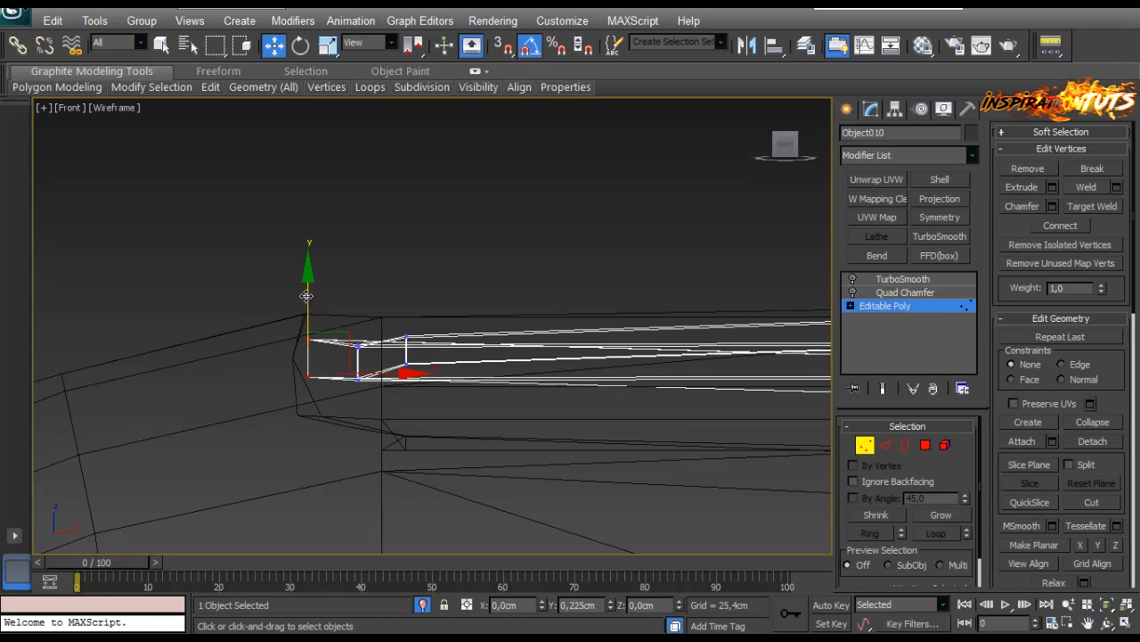
left_click_drag(358, 292, 348, 285)
middle_click_drag(497, 382, 479, 390)
key("p")
key("F3")
key("z")
middle_click_drag(547, 413, 391, 383, "alt")
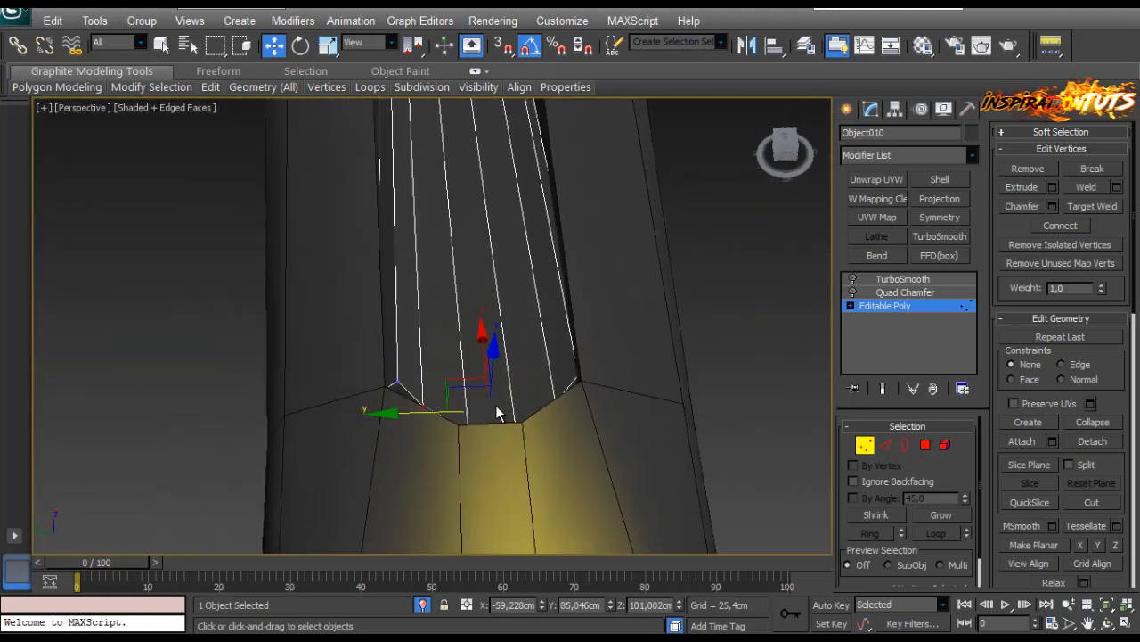
left_click(925, 444)
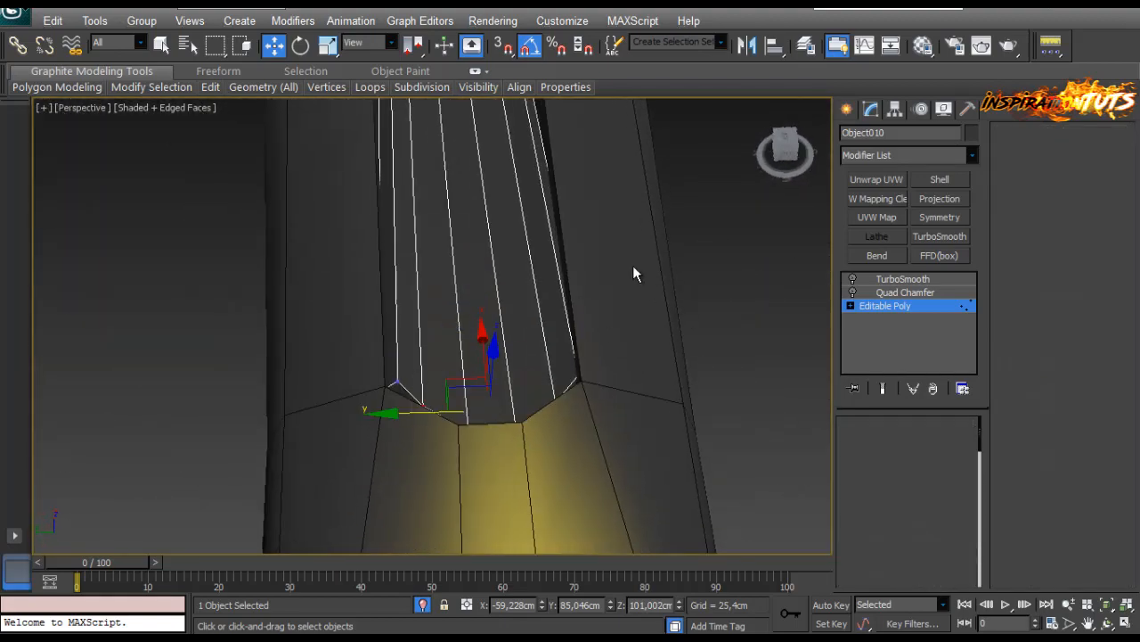
Select the narrow side polygon of the rail below the ring and flatten it along the Y axis.
middle_click_drag(421, 369, 458, 358, "alt")
left_click(418, 344)
middle_click_drag(458, 358, 542, 384)
left_click(867, 445)
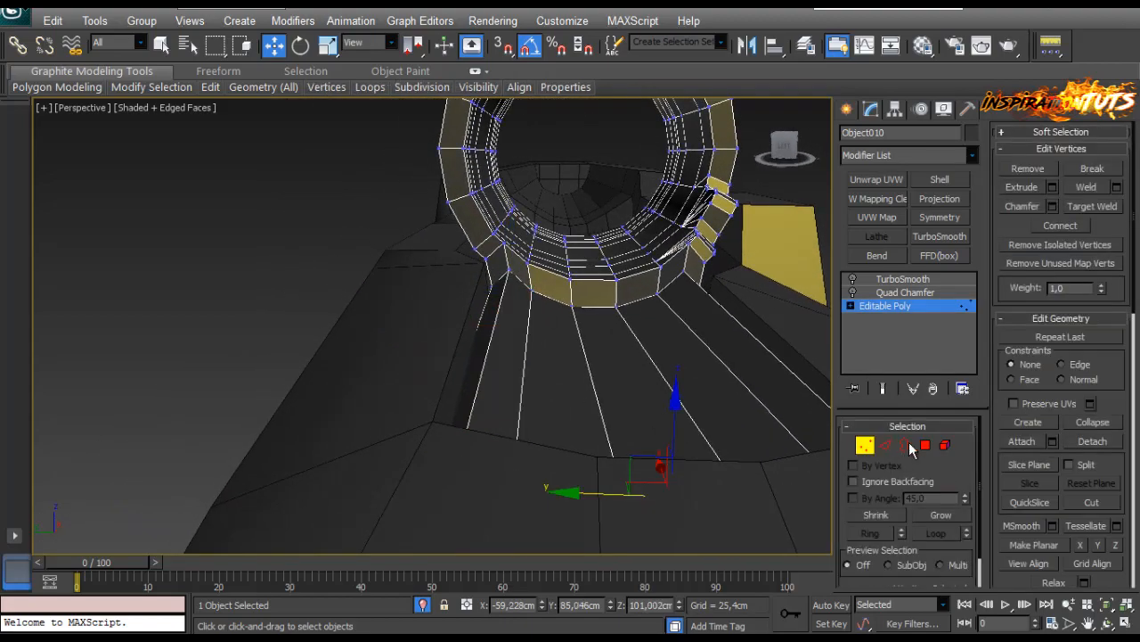
left_click(925, 444)
left_click_drag(482, 330, 573, 369)
key("r")
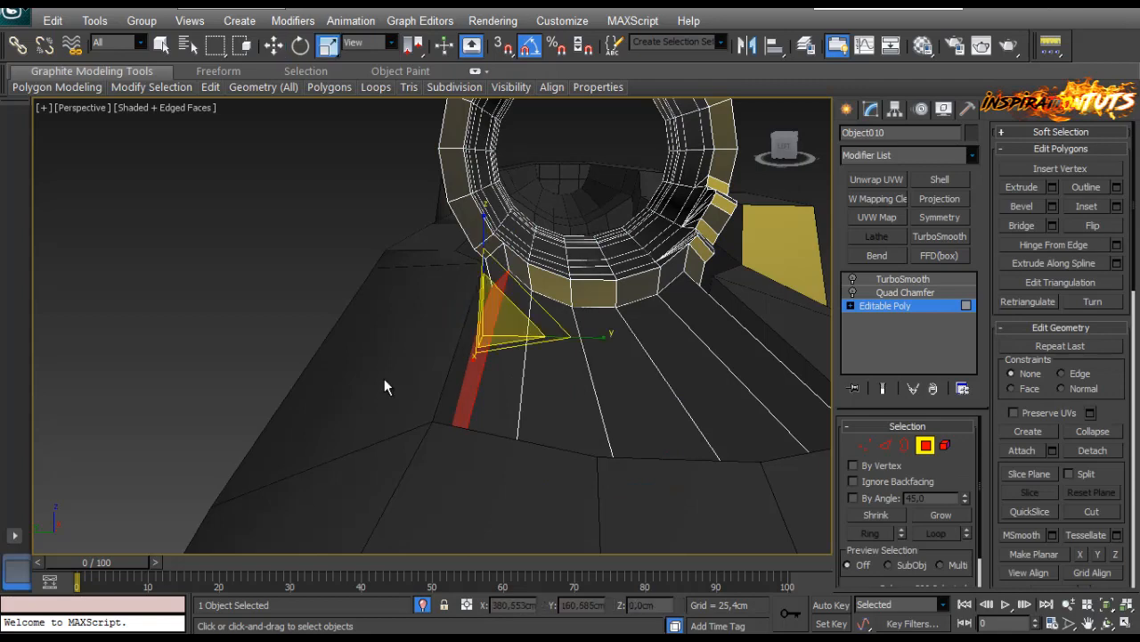
key("w")
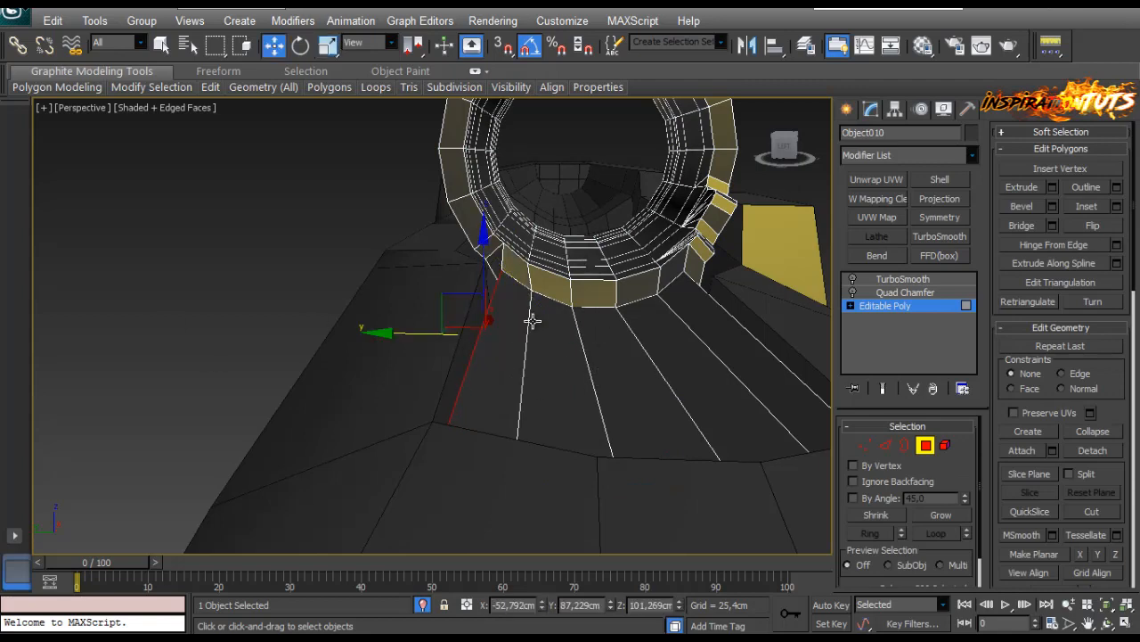
Flatten the narrow polygon on the opposite side of the rail along the Y axis and check its corner vertices.
middle_click_drag(487, 351, 664, 270, "alt")
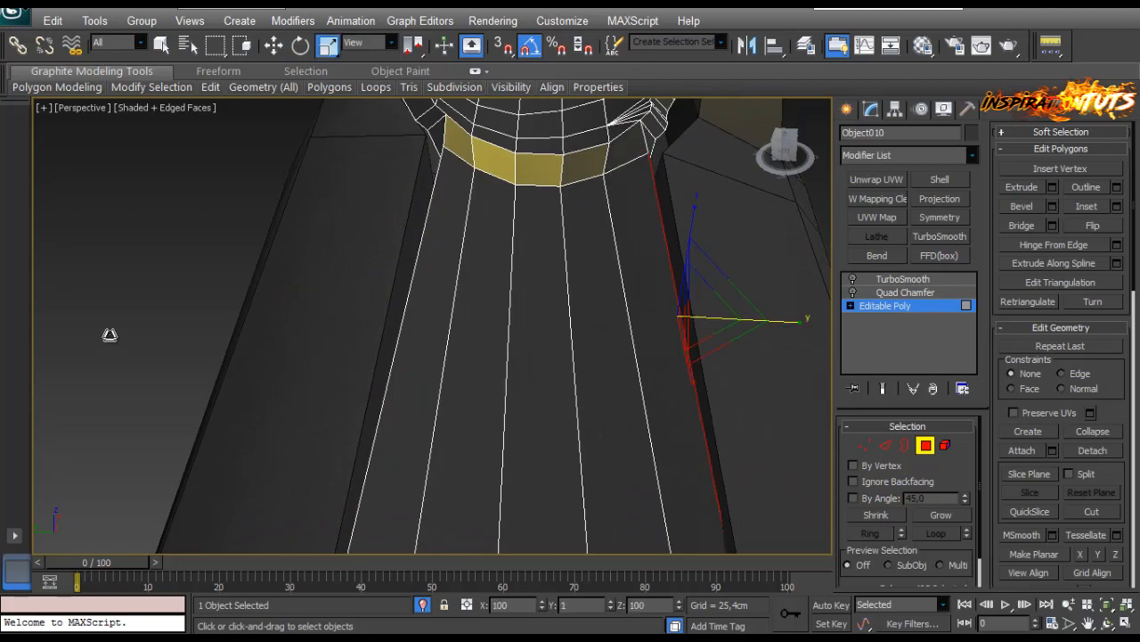
middle_click_drag(420, 196, 595, 428, "alt")
middle_click_drag(535, 319, 178, 306, "alt")
scroll(178, 306, "up", 1)
scroll(561, 414, "up", 1)
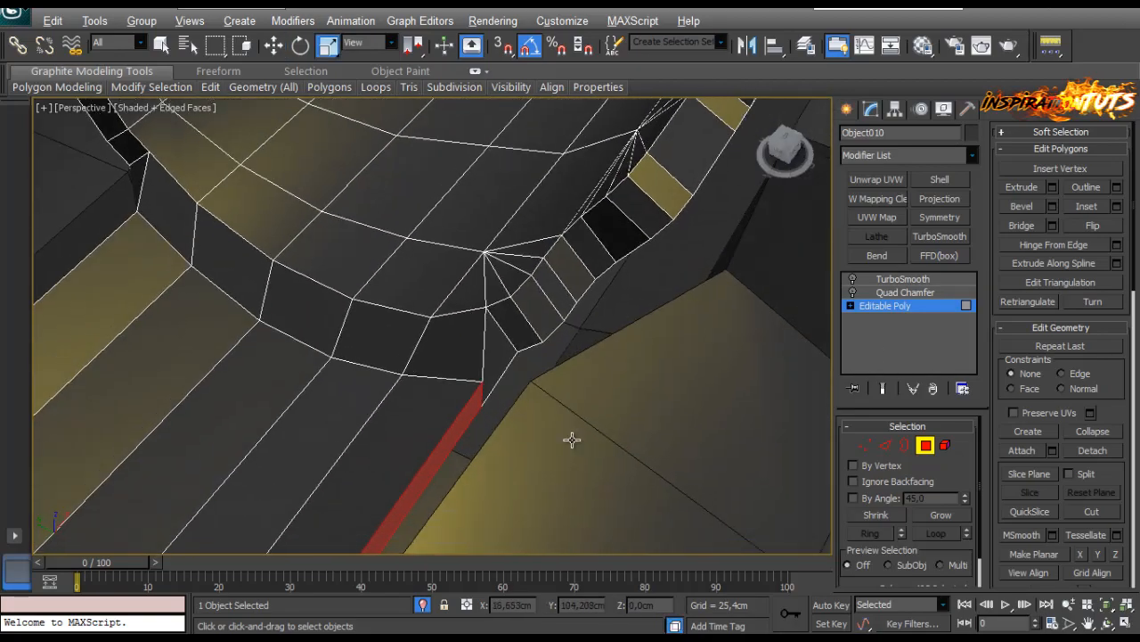
middle_click_drag(573, 440, 755, 522, "alt")
middle_click_drag(642, 445, 550, 363, "alt")
left_click(847, 445)
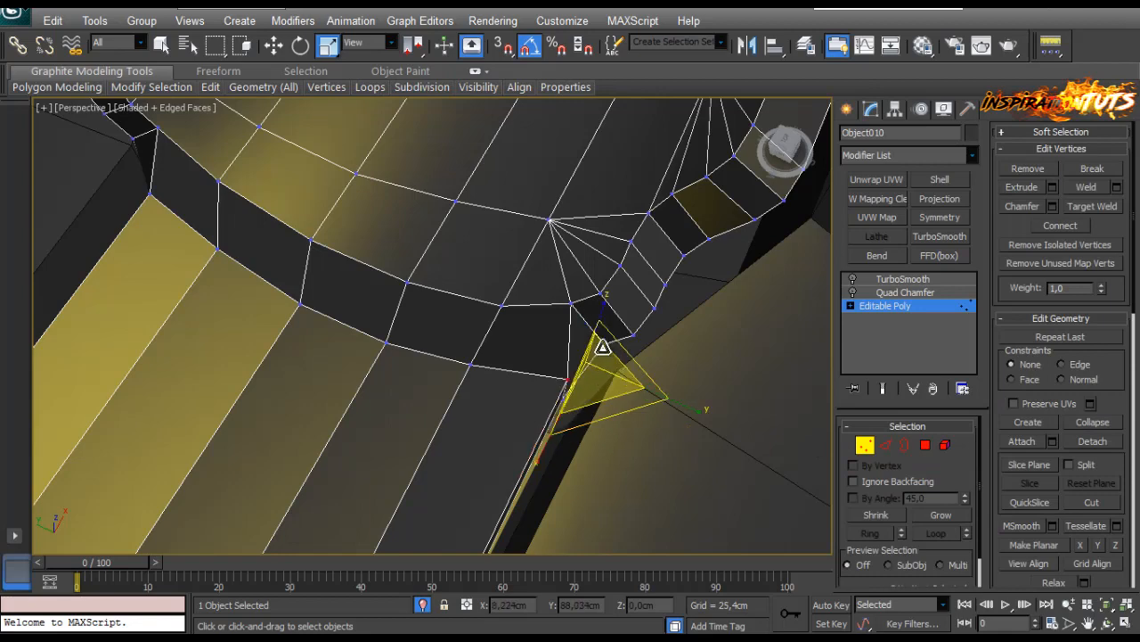
middle_click_drag(479, 373, 378, 328, "alt")
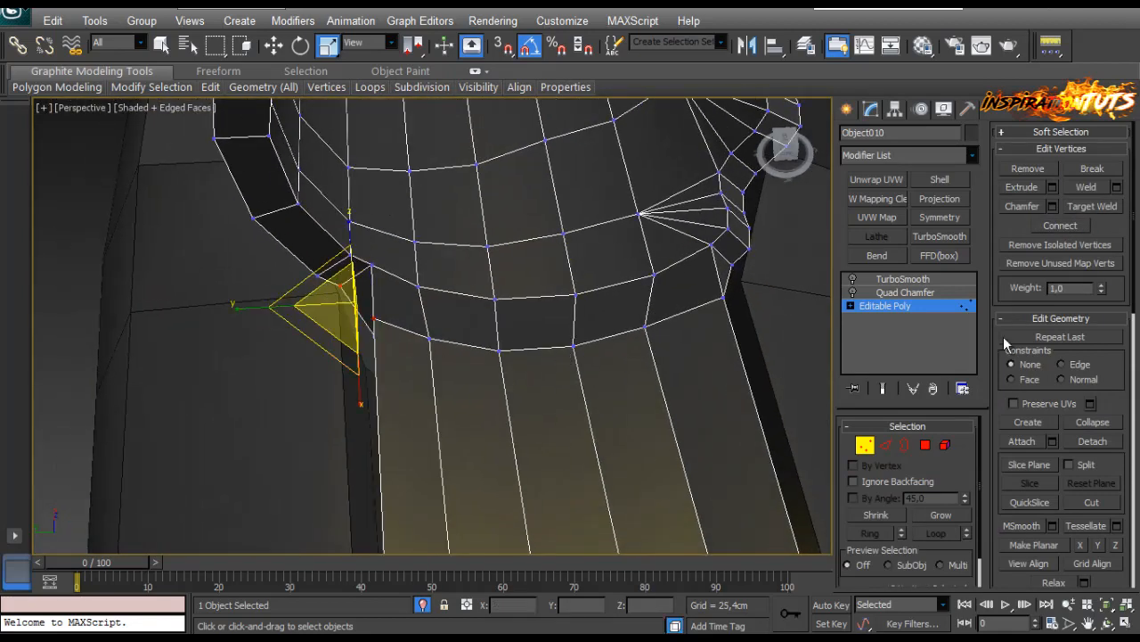
left_click(942, 447)
left_click(930, 447)
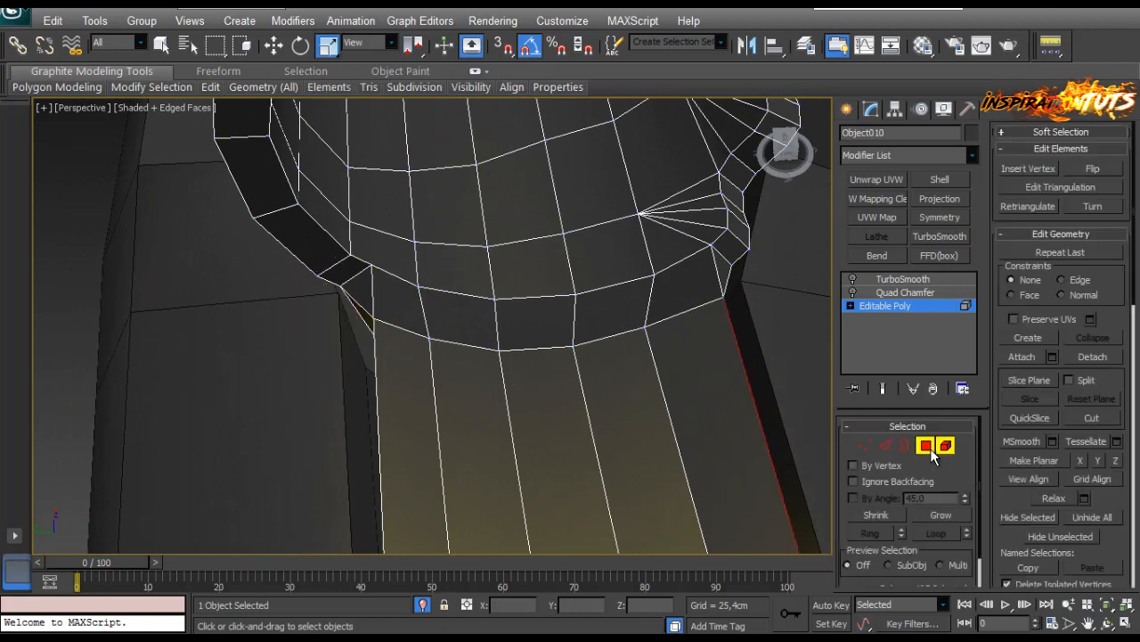
middle_click_drag(671, 413, 106, 214, "alt")
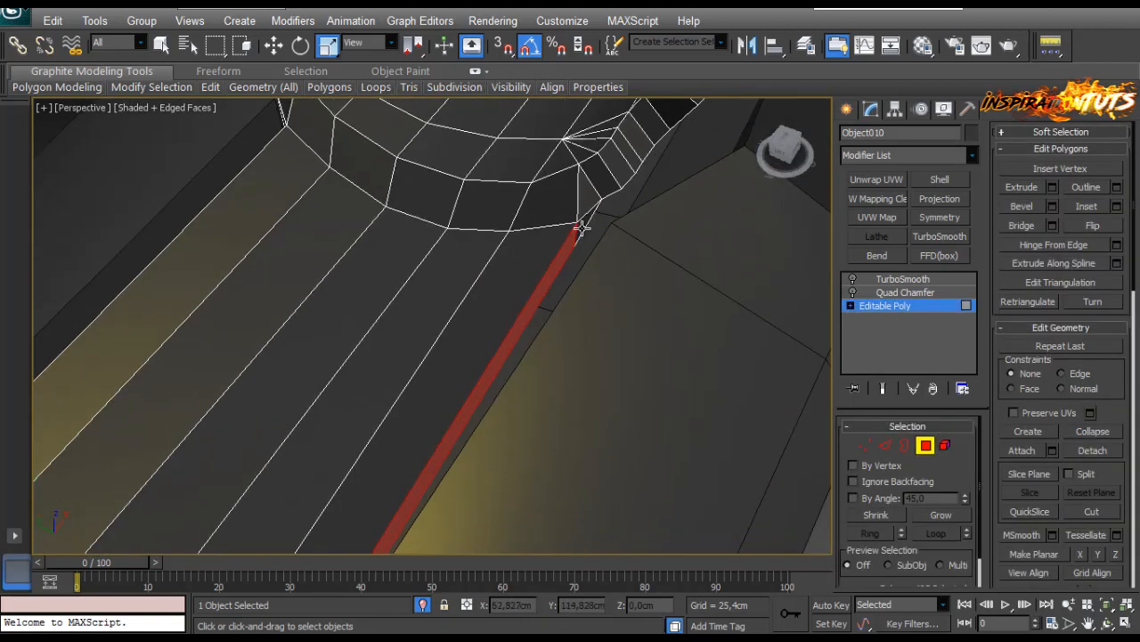
Select the rail's narrow side polygon and add the adjoining corner triangle beside the ring to the selection for scaling.
key("w")
middle_click_drag(738, 317, 590, 385, "alt")
middle_click_drag(420, 332, 461, 334, "alt")
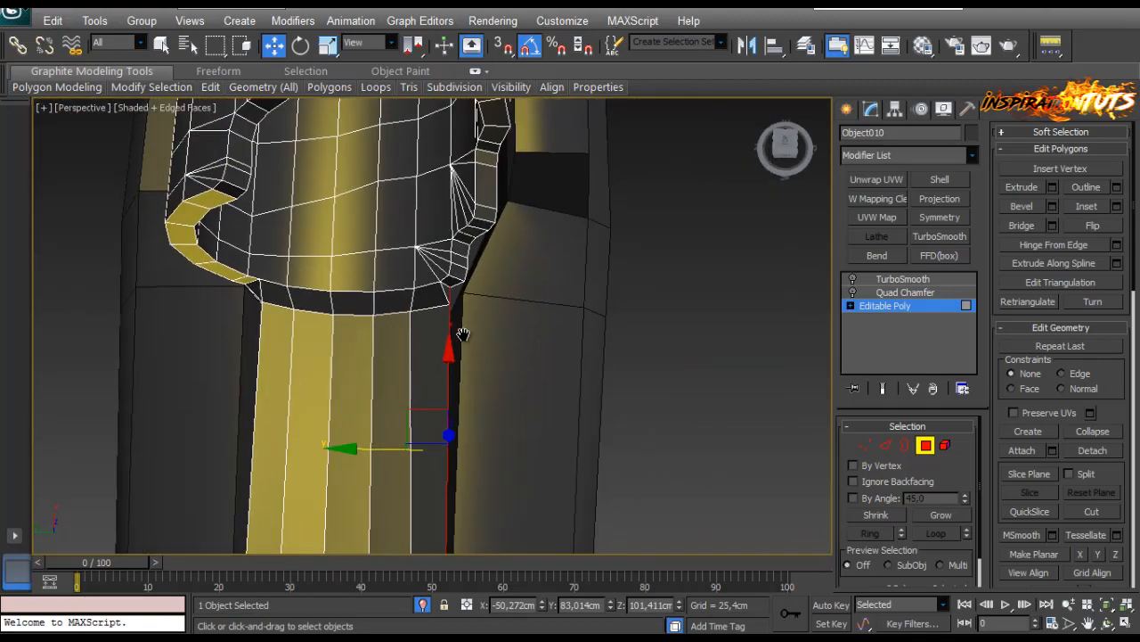
scroll(461, 333, "up", 3)
middle_click_drag(738, 315, 515, 314, "alt")
left_click(308, 363, "ctrl")
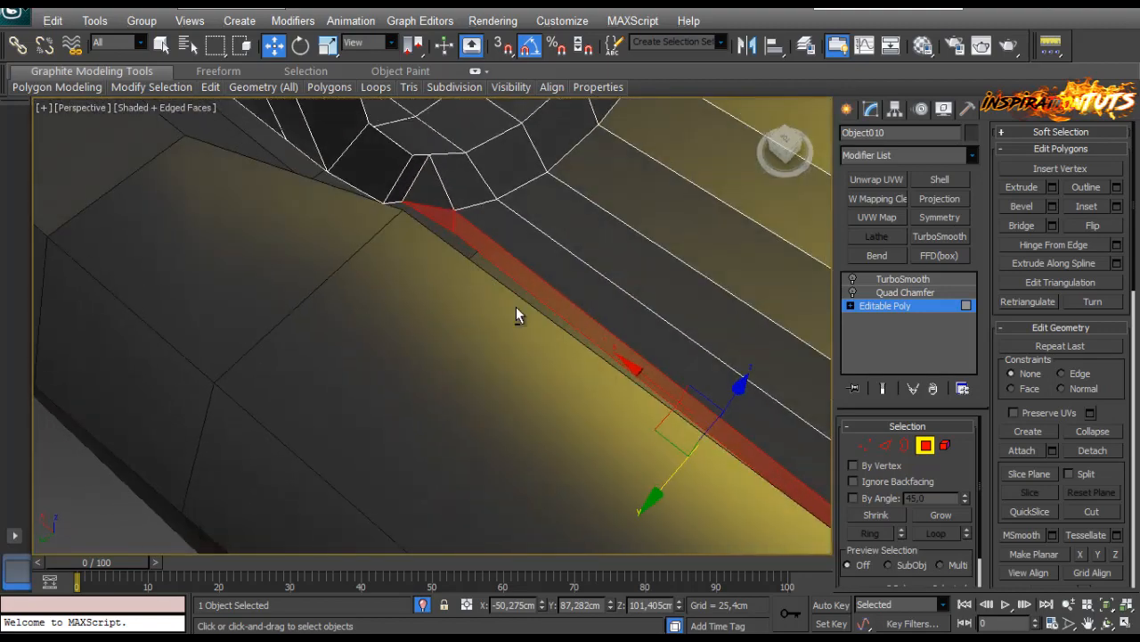
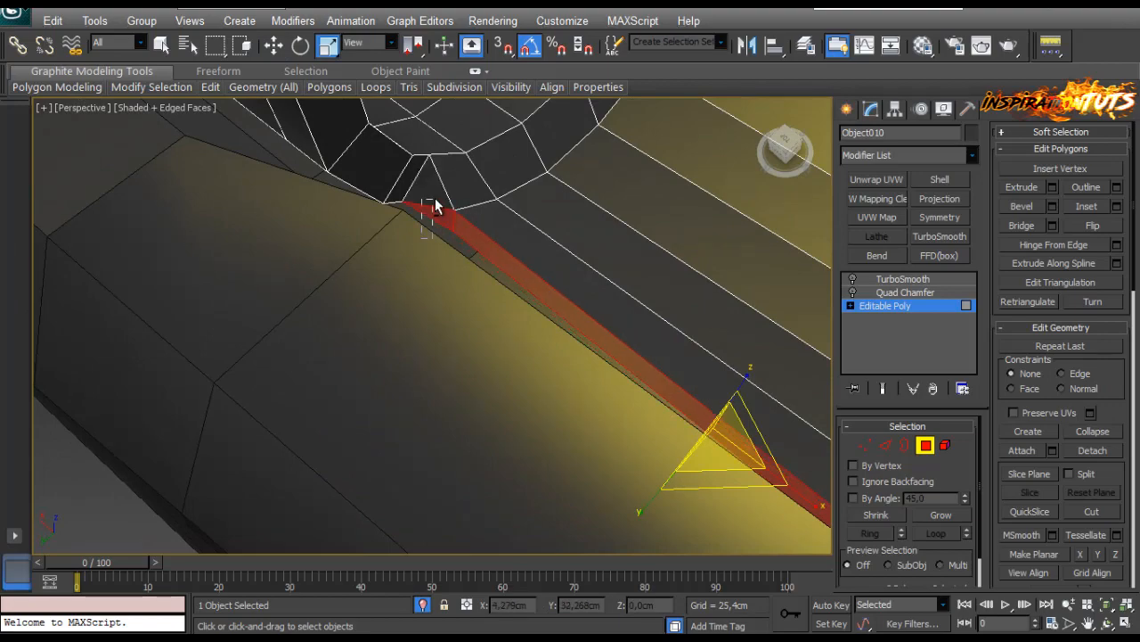
middle_click_drag(700, 433, 441, 437, "alt")
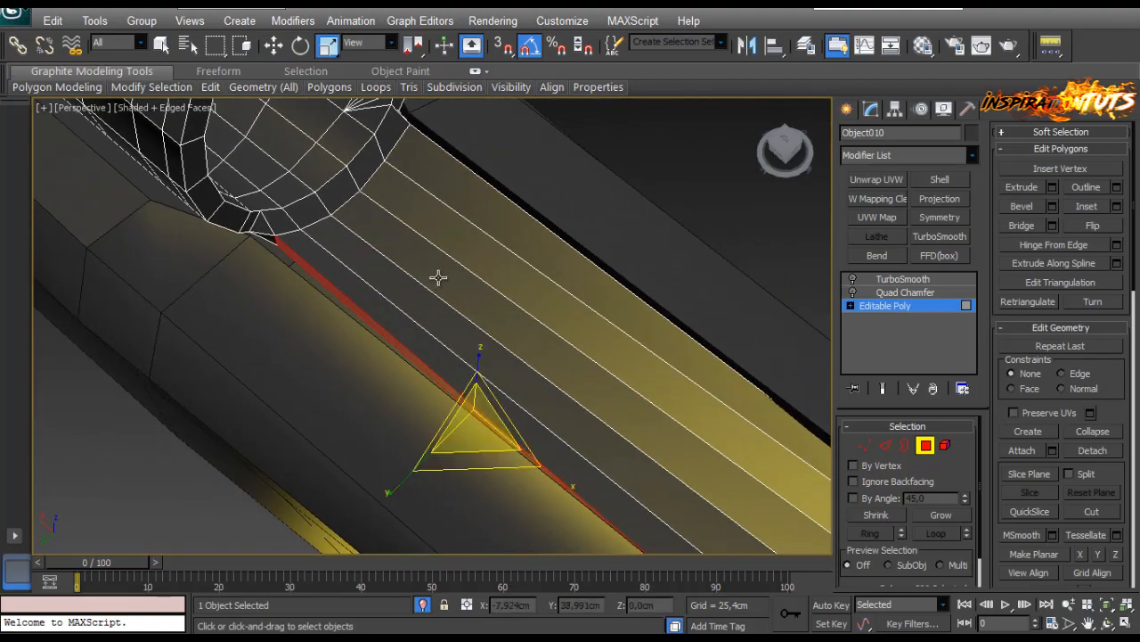
middle_click_drag(438, 277, 525, 356, "alt")
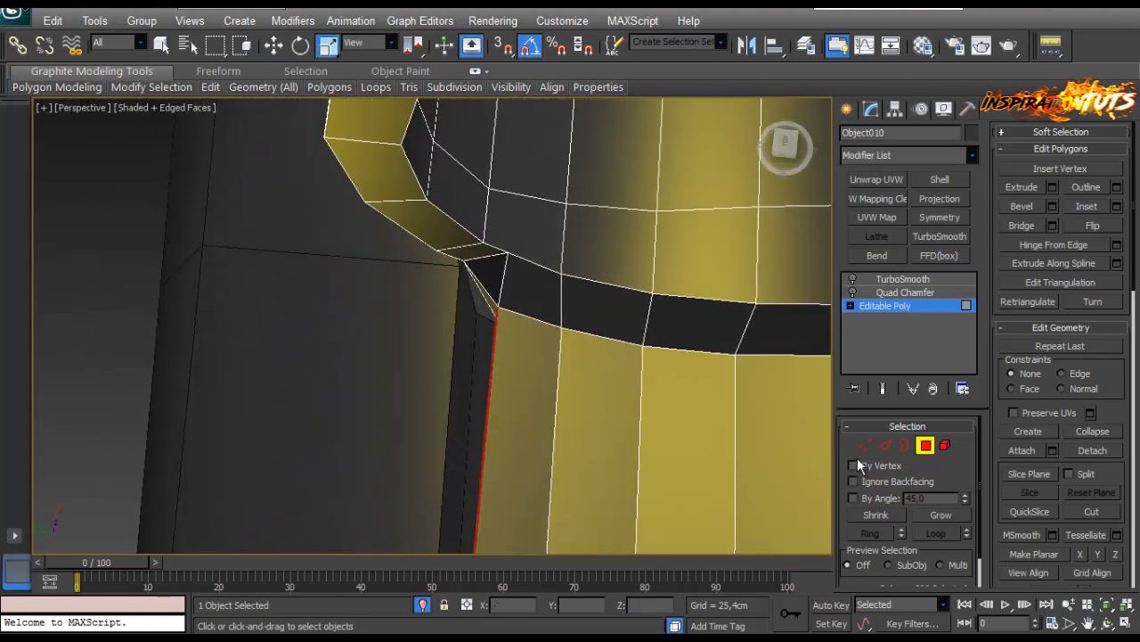
Reposition the corner vertices on both sides where the rail's side walls meet the ring.
left_click(864, 444)
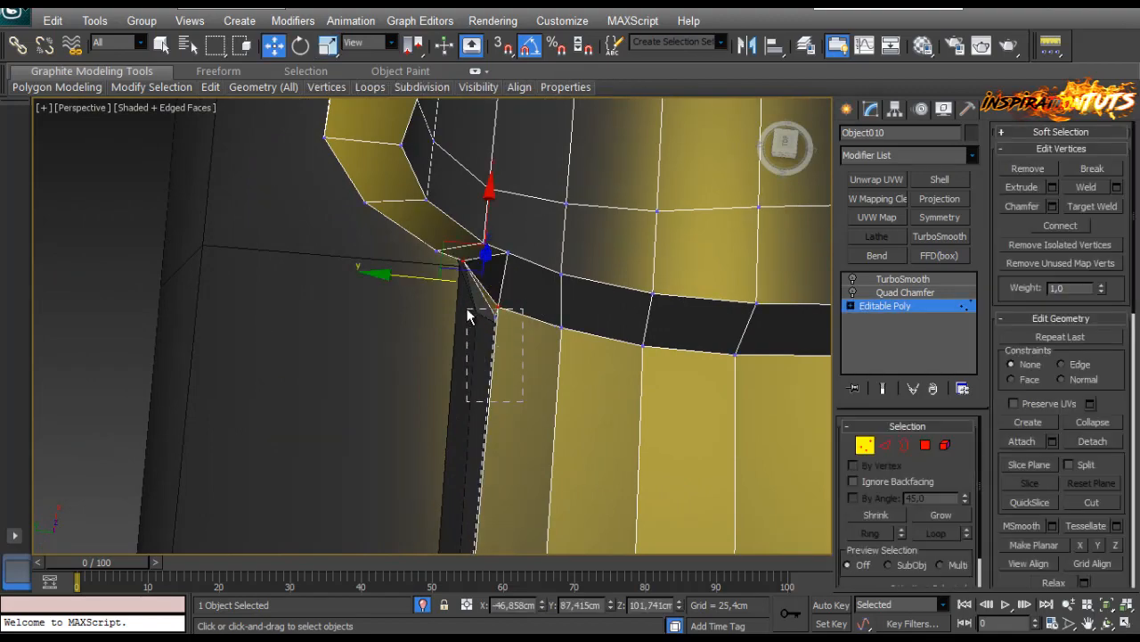
middle_click_drag(419, 314, 525, 283, "alt")
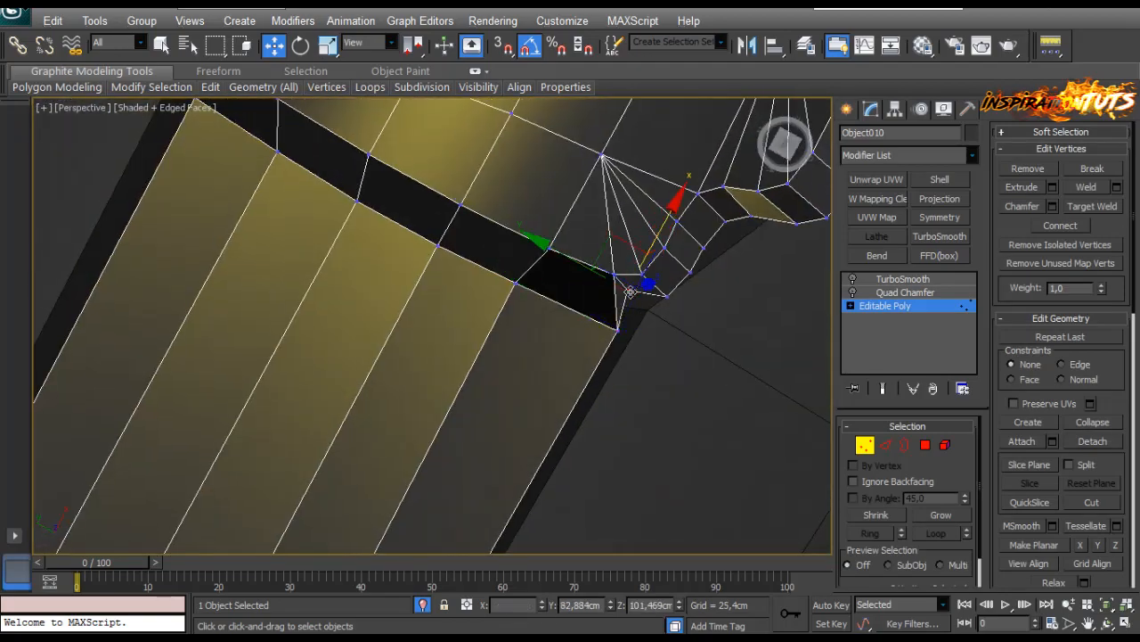
middle_click_drag(673, 318, 571, 432, "alt")
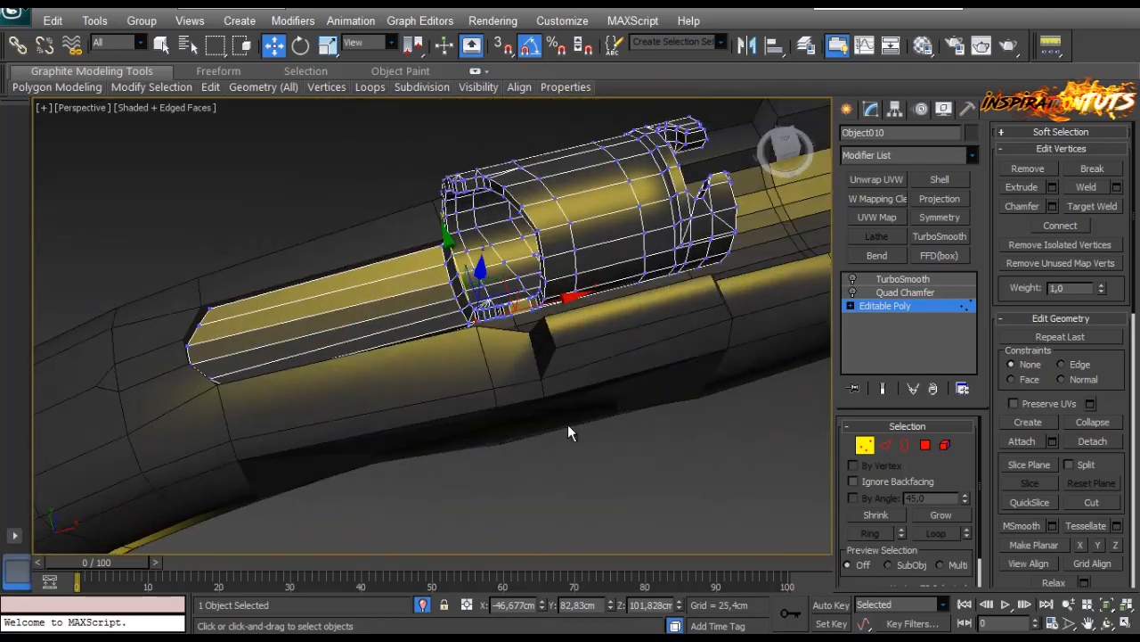
Move the outer vertices on the ring's lower rim outward along Y to even out the spacing of the rail's strips.
left_click(928, 444)
middle_click_drag(414, 388, 398, 266, "alt")
left_click(480, 307)
scroll(527, 340, "up", 3)
scroll(397, 266, "up", 3)
left_click(864, 444)
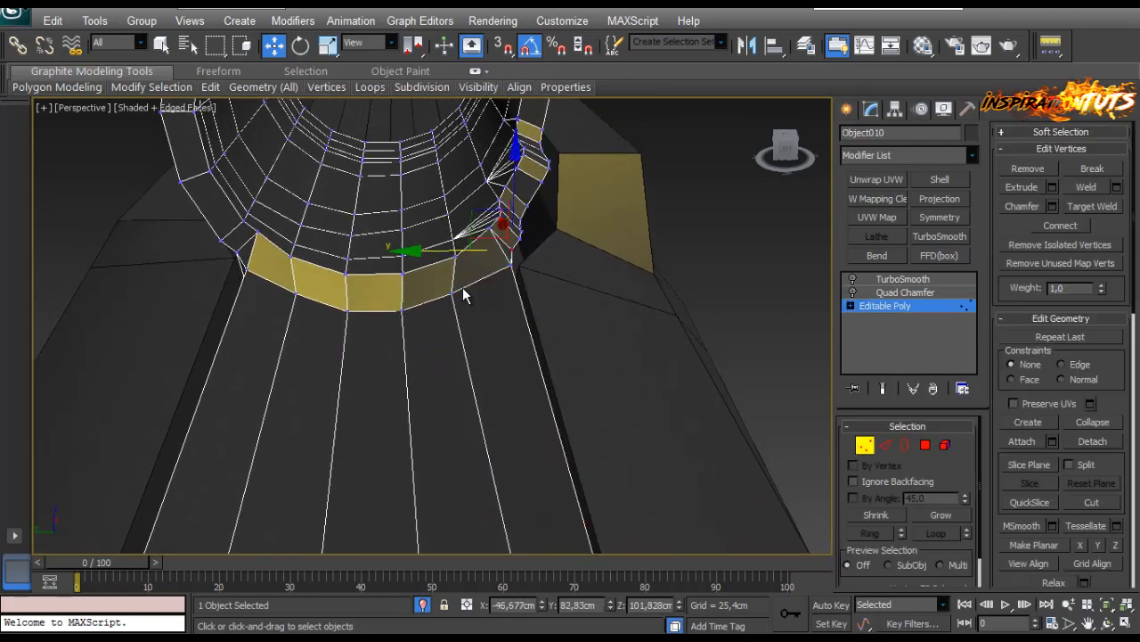
middle_click_drag(453, 295, 420, 287, "alt")
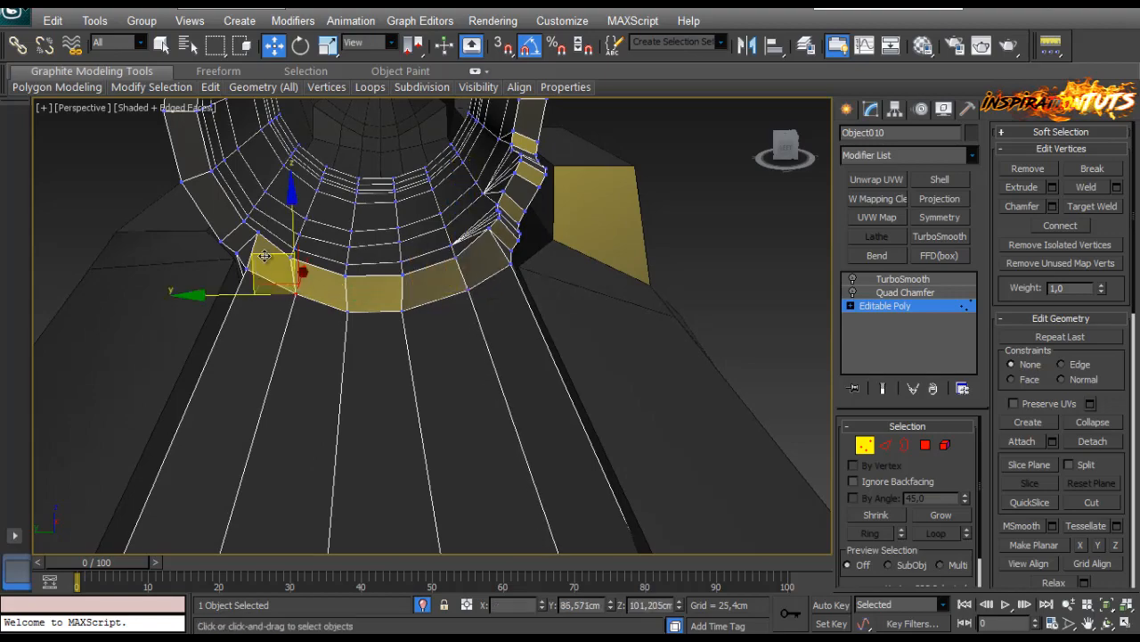
middle_click_drag(291, 294, 545, 317, "alt")
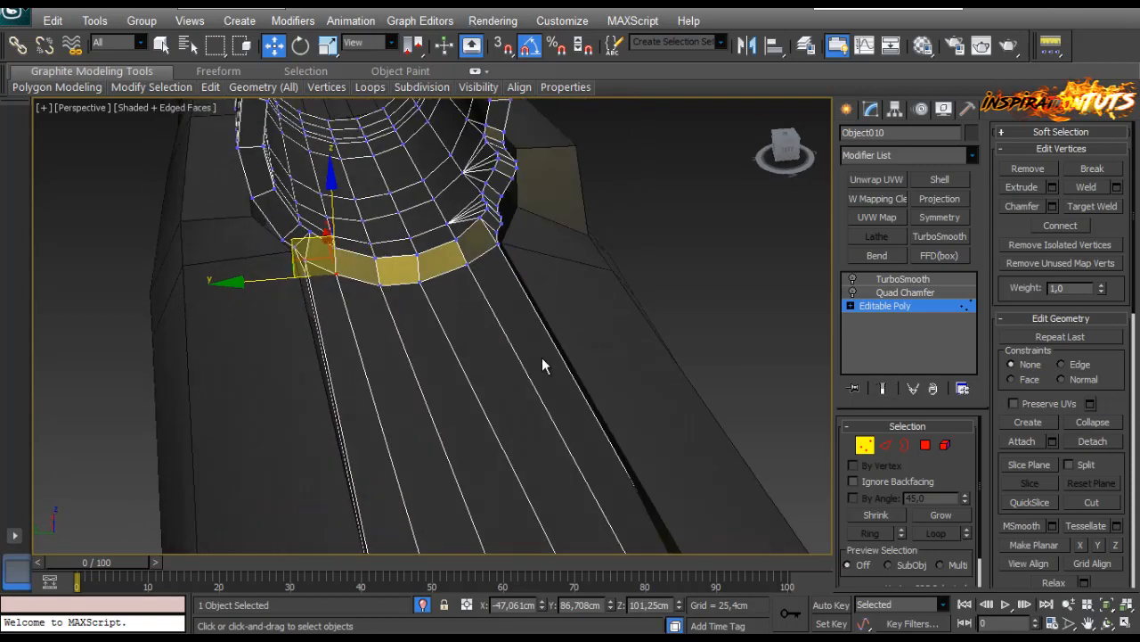
Select the two outermost long polygons on top of the rail and extrude them by 0.275 cm.
key("4")
left_click(580, 383)
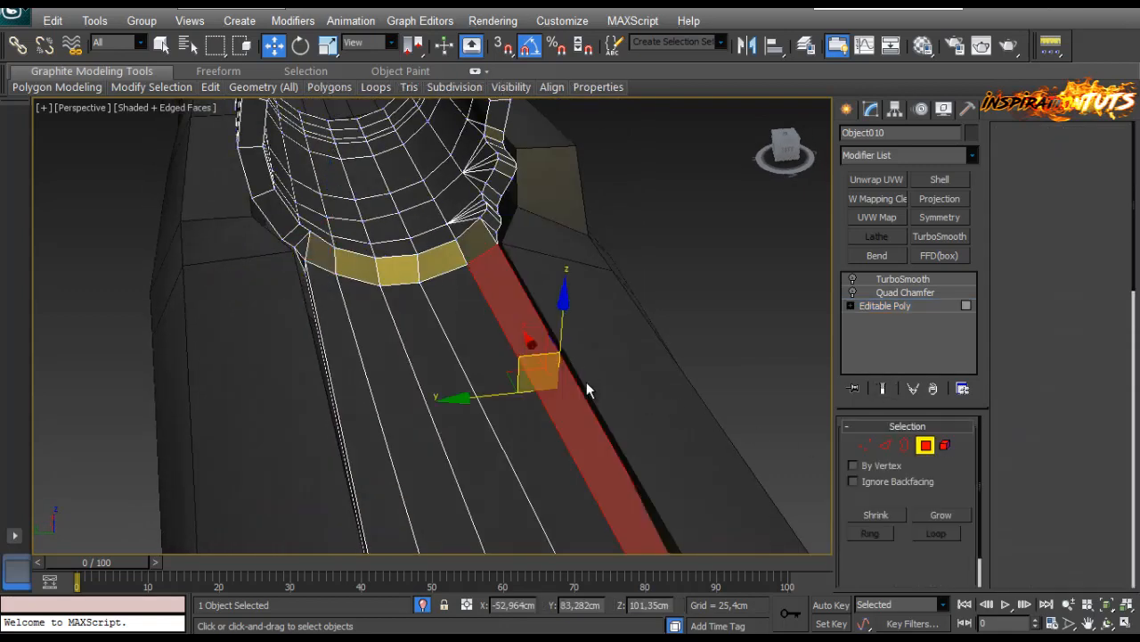
left_click(331, 407, "ctrl")
middle_click_drag(485, 421, 428, 337)
scroll(429, 378, "down", 4)
scroll(425, 420, "up", 3)
scroll(428, 337, "up", 2)
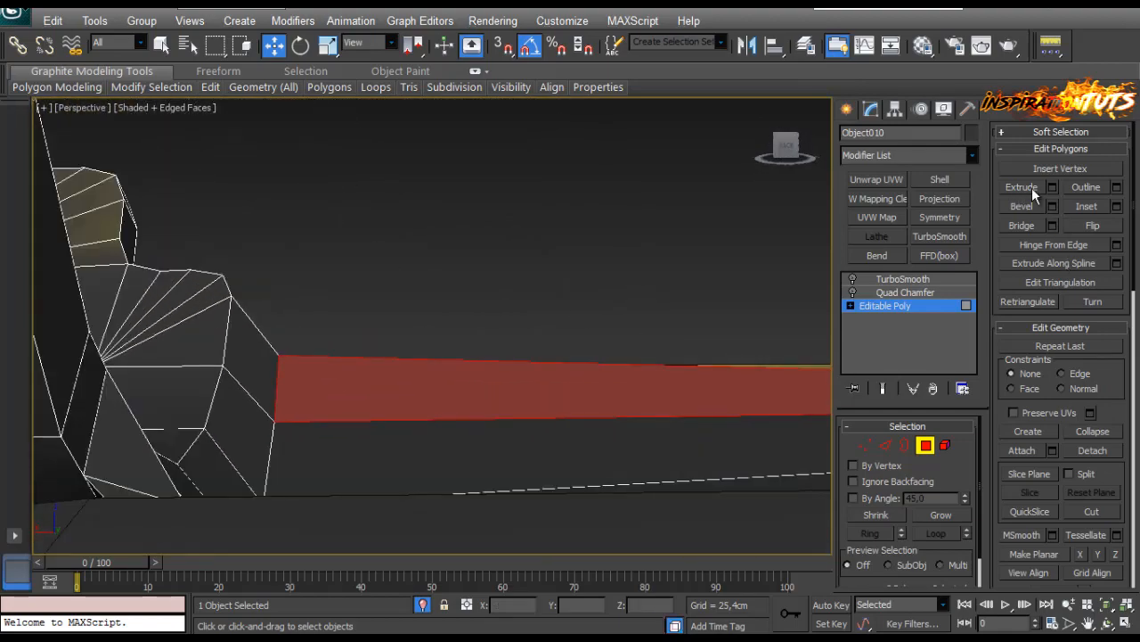
left_click(1053, 187)
left_click_drag(457, 359, 457, 359)
middle_click_drag(426, 331, 561, 327, "alt")
left_click_drag(455, 359, 453, 355)
mouse_move(453, 354)
middle_mouse_down("alt")
mouse_move(569, 386)
mouse_move(549, 338)
mouse_move(552, 357)
mouse_move(783, 349)
mouse_move(275, 349)
mouse_move(295, 374)
mouse_move(311, 372)
mouse_move(308, 397)
mouse_move(313, 384)
mouse_move(434, 367)
middle_mouse_up("alt")
left_click_drag(441, 360, 444, 358)
middle_click_drag(381, 378, 475, 390, "alt")
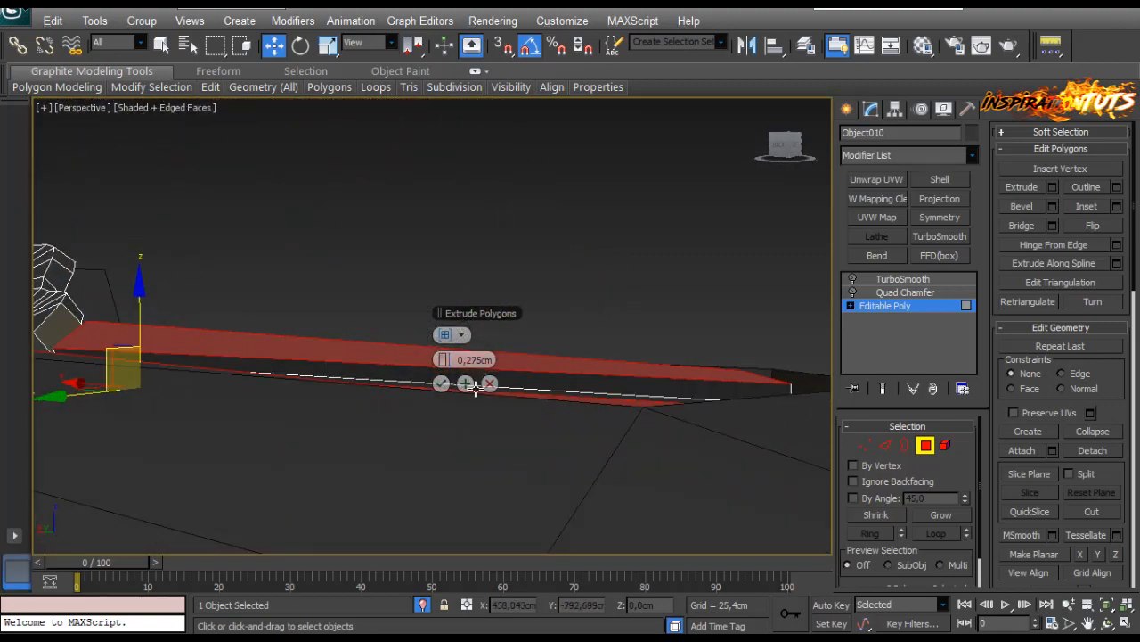
middle_click_drag(546, 396, 660, 443, "alt")
Select the vertices at the far end of the extruded strips and adjust their height along Z.
left_click(866, 443)
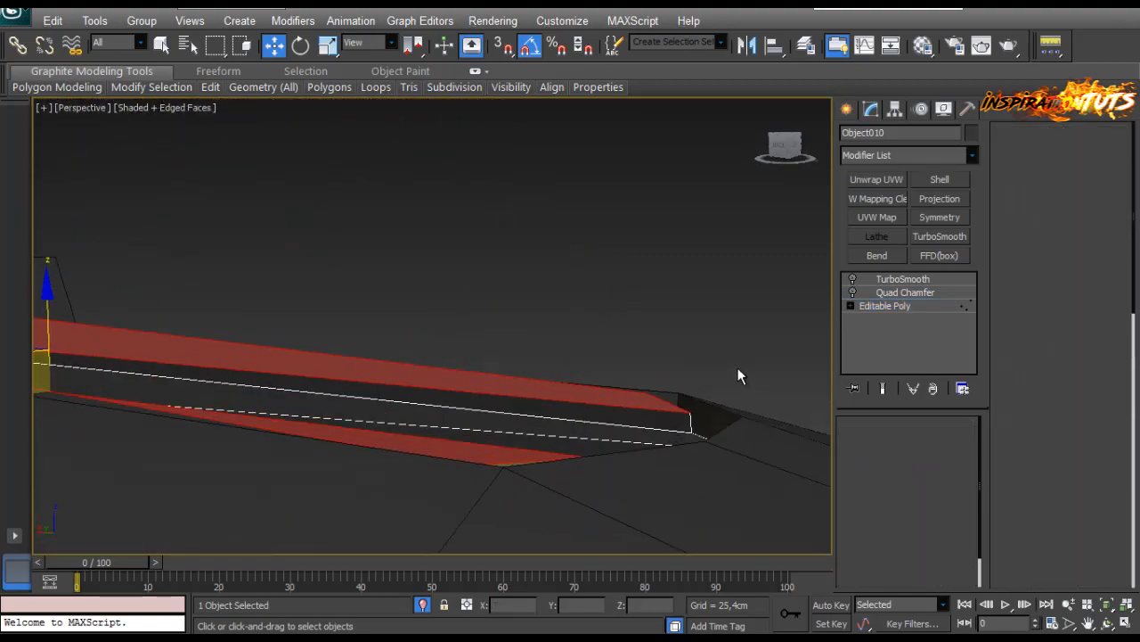
left_click_drag(738, 368, 639, 426)
middle_click_drag(640, 426, 562, 385, "alt")
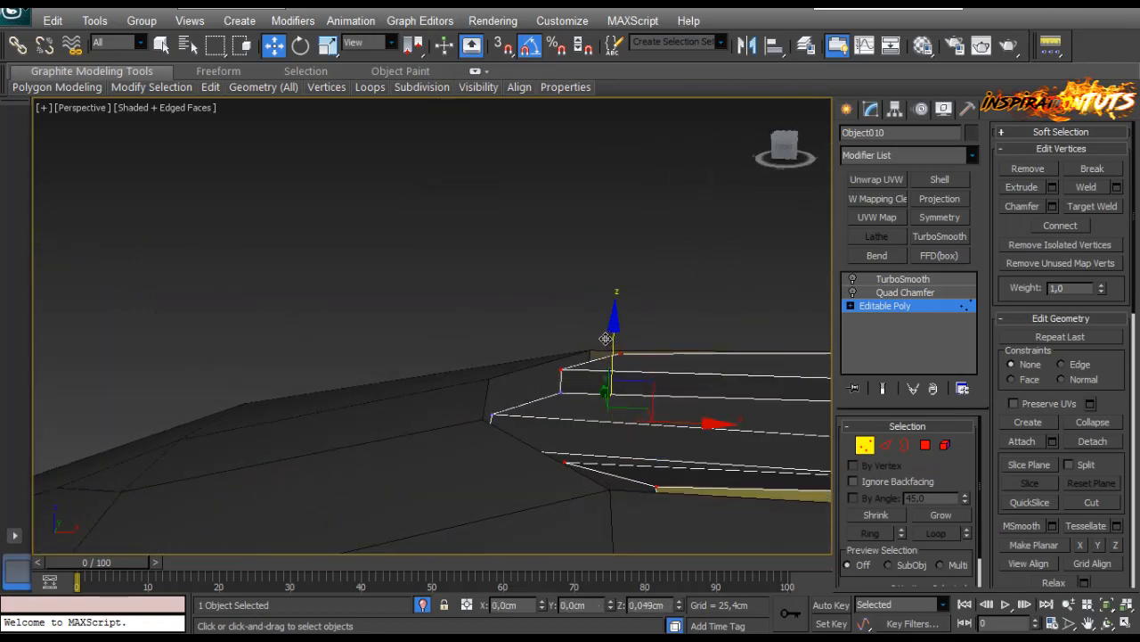
middle_click_drag(603, 337, 389, 282, "alt")
Target-weld the extruded strips' end vertices onto the rail's corner vertices beside the ring, then leave vertex editing.
scroll(390, 273, "up", 3)
left_click(335, 173)
key("z")
scroll(344, 199, "down", 4)
middle_click_drag(344, 200, 427, 299, "alt")
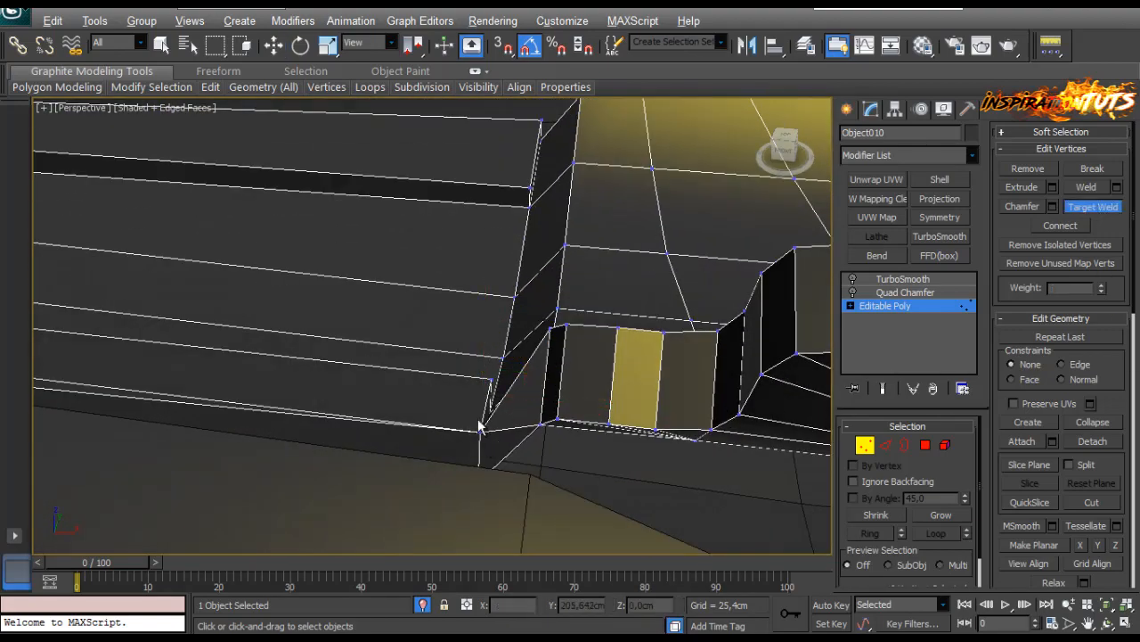
middle_click_drag(480, 427, 579, 332, "alt")
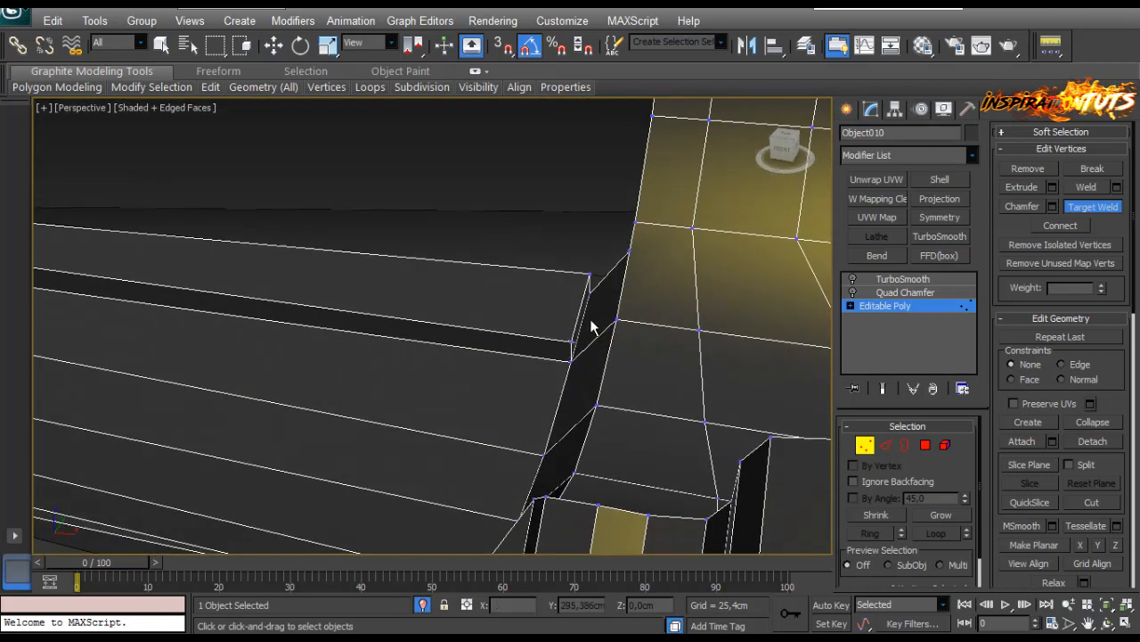
left_click(574, 365)
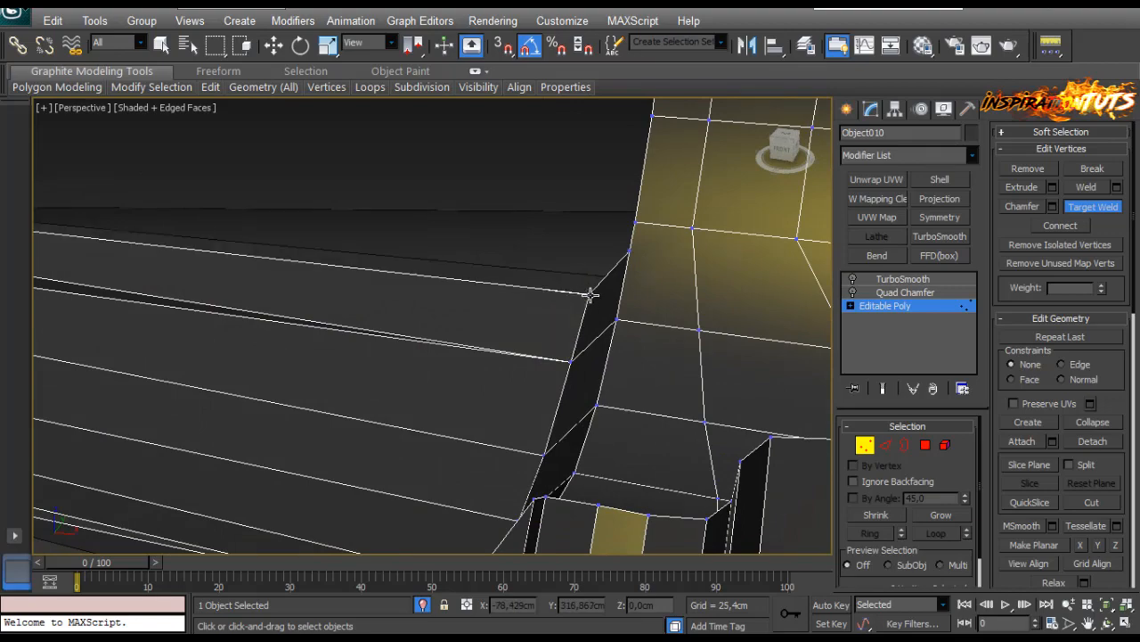
left_click(864, 447)
left_click(477, 140)
scroll(431, 291, "down", 5)
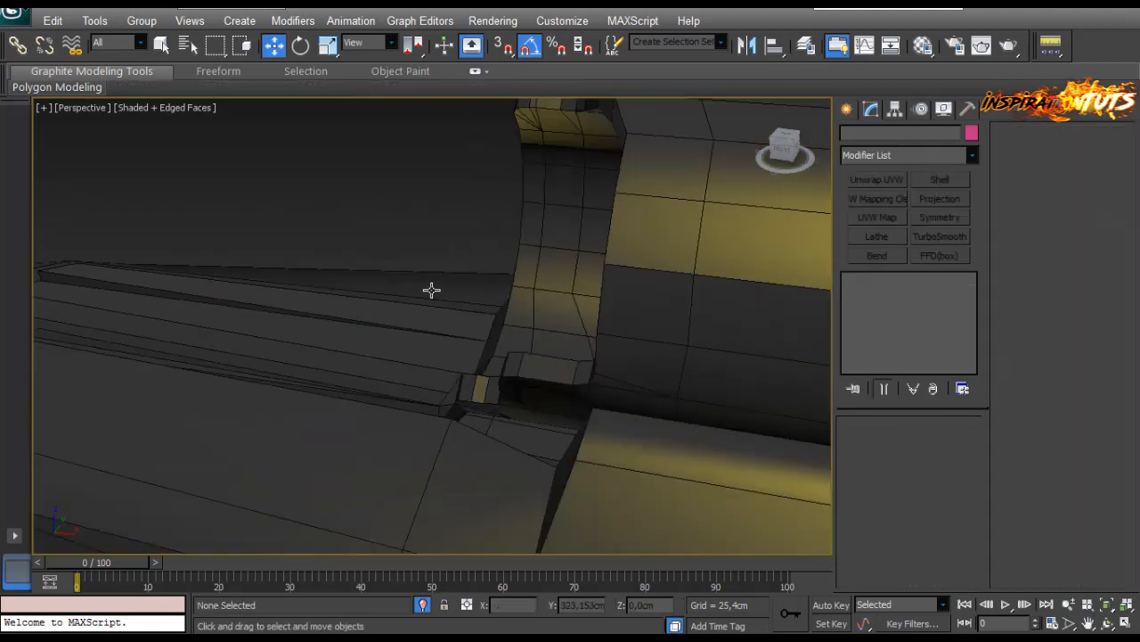
Reselect the ring-and-rail object, isolate it, and open its base mesh for polygon editing.
middle_click_drag(430, 291, 791, 314, "alt")
left_click(413, 357)
left_click(891, 312)
middle_click_drag(552, 379, 594, 345, "alt")
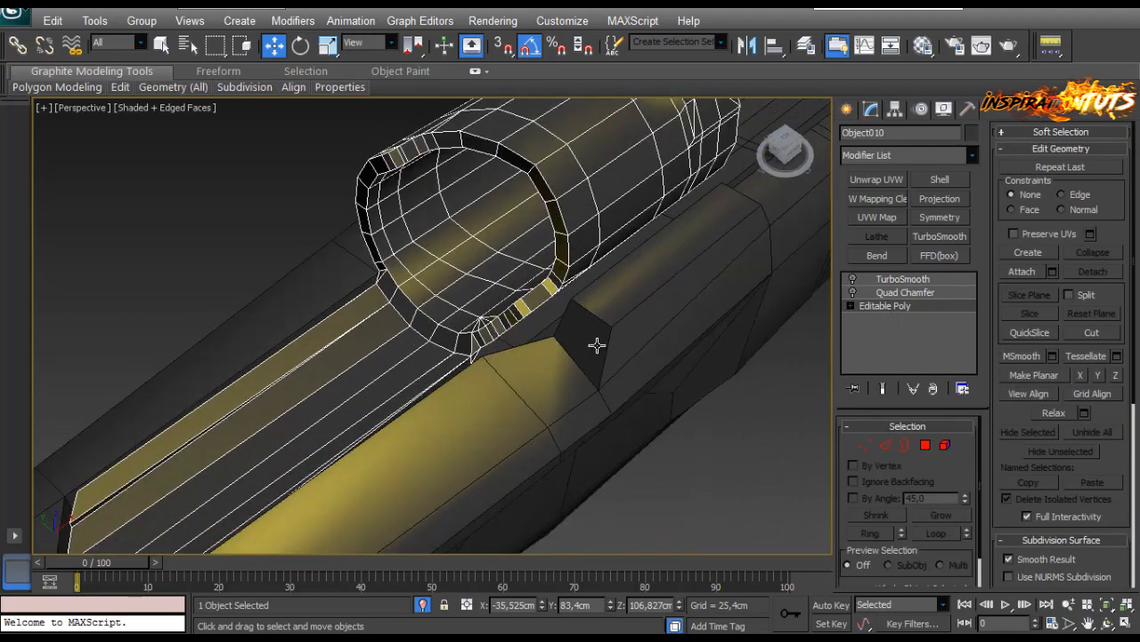
middle_click_drag(556, 417, 167, 456, "alt")
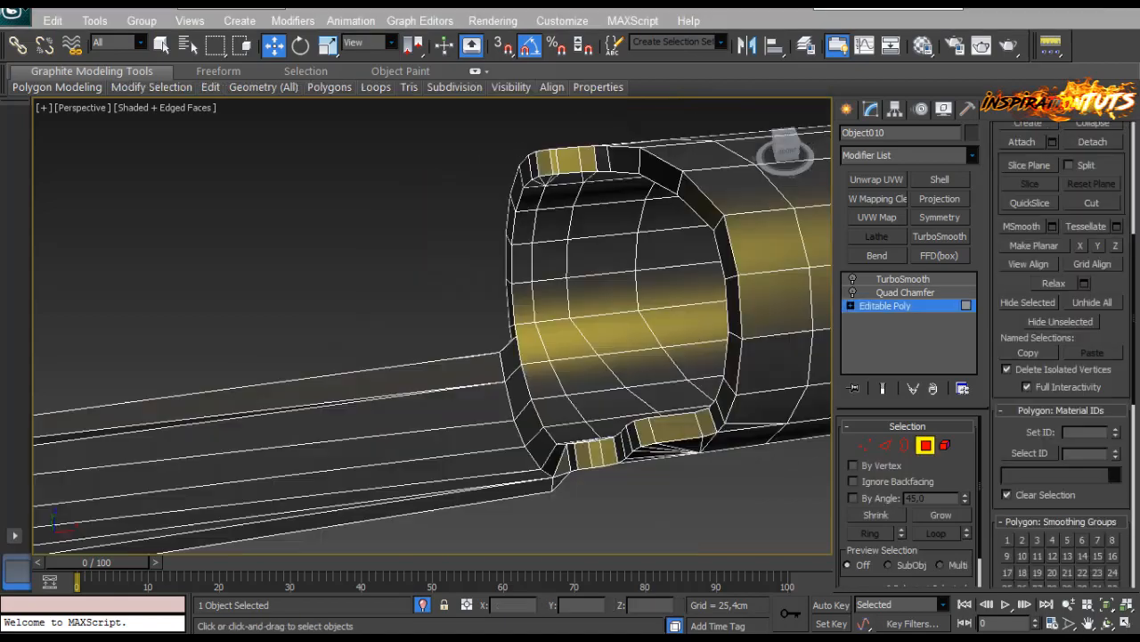
middle_click_drag(543, 436, 522, 335, "alt")
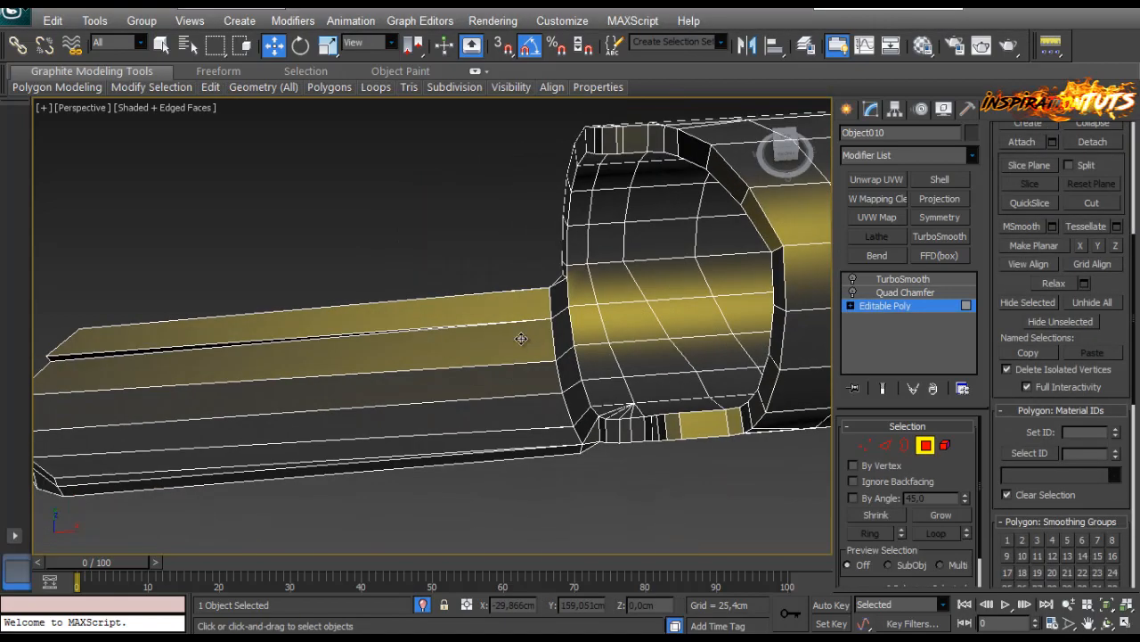
Select the middle lengthwise polygons on top of the rail and assign them to smoothing group 7.
left_click(522, 335)
left_click(491, 384, "ctrl")
middle_click_drag(480, 406, 586, 420, "alt")
scroll(1018, 440, "down", 3)
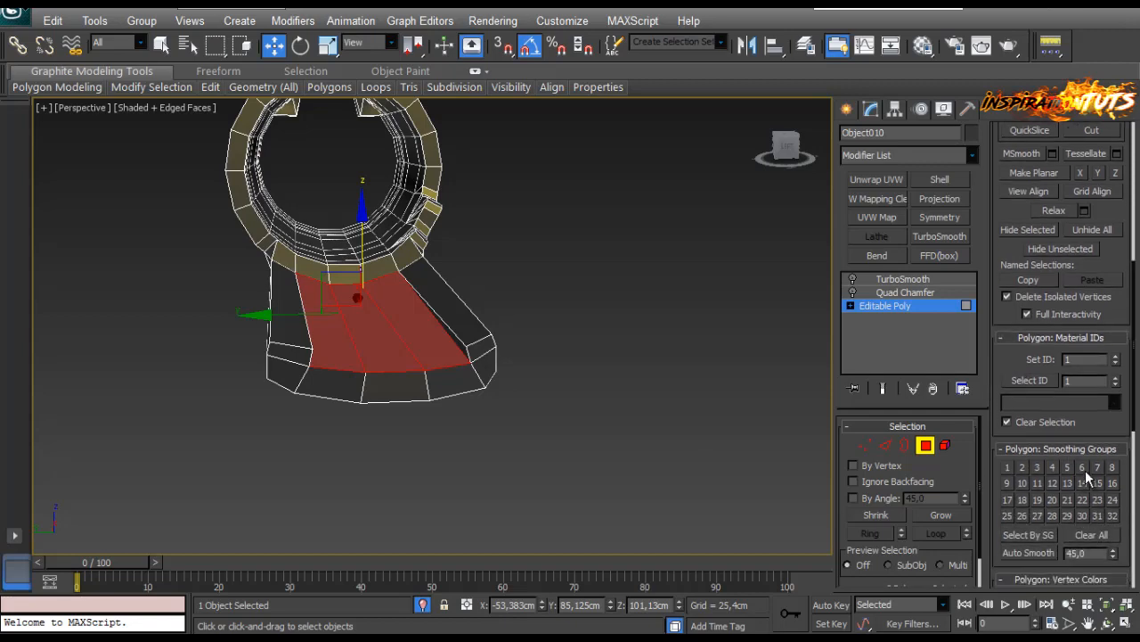
left_click(538, 373)
middle_click_drag(538, 373, 559, 406, "alt")
key("ctrl+z")
key("ctrl+z")
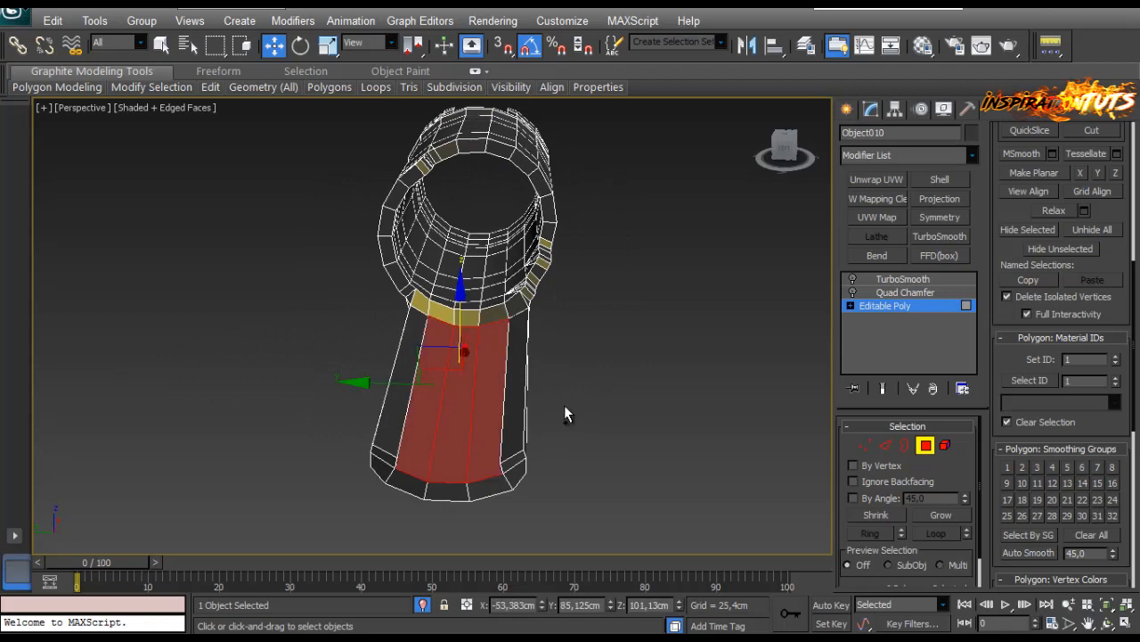
left_click(1097, 467)
middle_click_drag(606, 505, 446, 353, "alt")
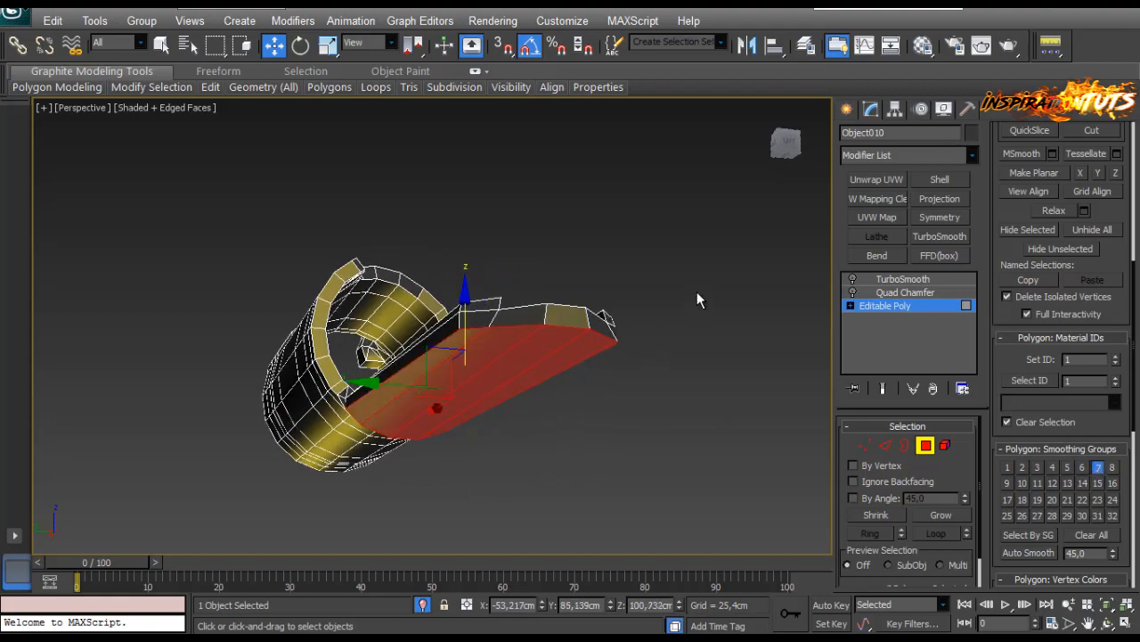
Select the outer side polygons around the rail's long edges and far end and assign them to smoothing group 8.
left_click(697, 292)
middle_click_drag(696, 292, 499, 305, "alt")
scroll(440, 216, "up", 2)
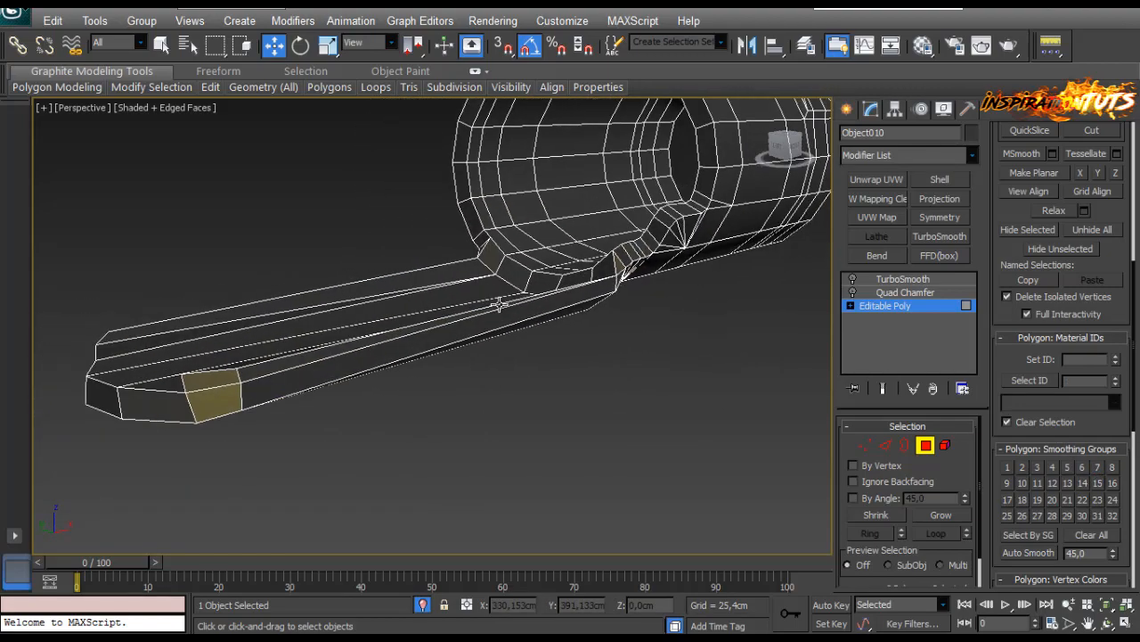
left_click(437, 330)
middle_click_drag(436, 330, 319, 356, "alt")
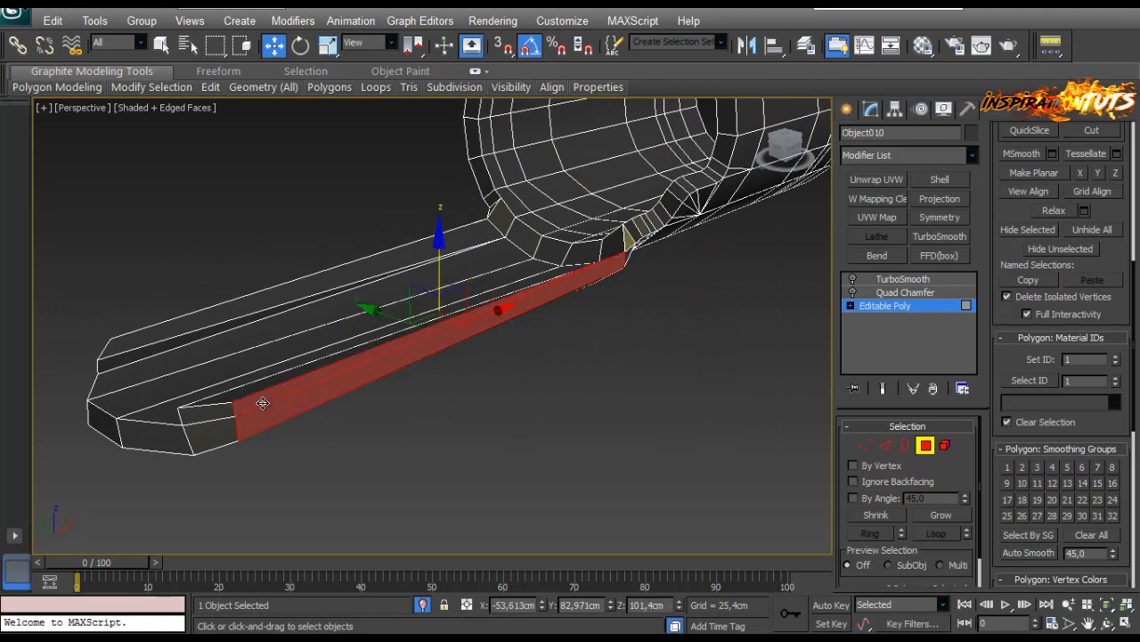
middle_click_drag(212, 430, 525, 384, "alt")
left_click(169, 439, "ctrl")
left_click(198, 436, "ctrl")
left_click(191, 455, "ctrl")
middle_click_drag(223, 379, 373, 379)
scroll(373, 379, "up", 2)
middle_click_drag(331, 421, 530, 390, "alt")
scroll(258, 435, "down", 3)
scroll(527, 386, "up", 3)
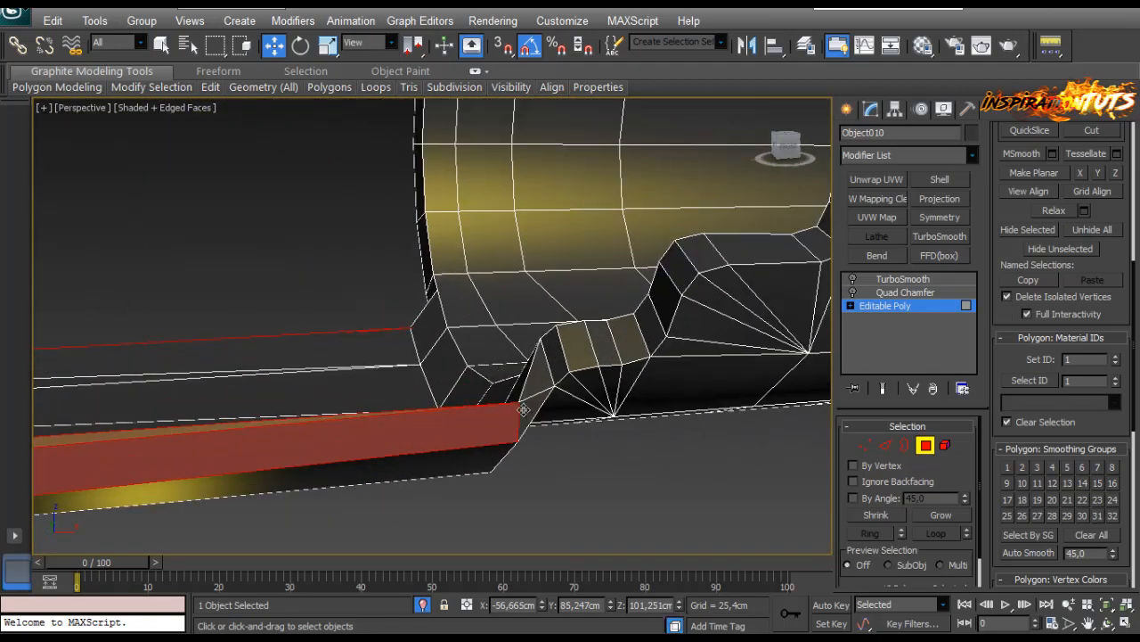
scroll(511, 435, "down", 5)
middle_click_drag(356, 379, 404, 407, "alt")
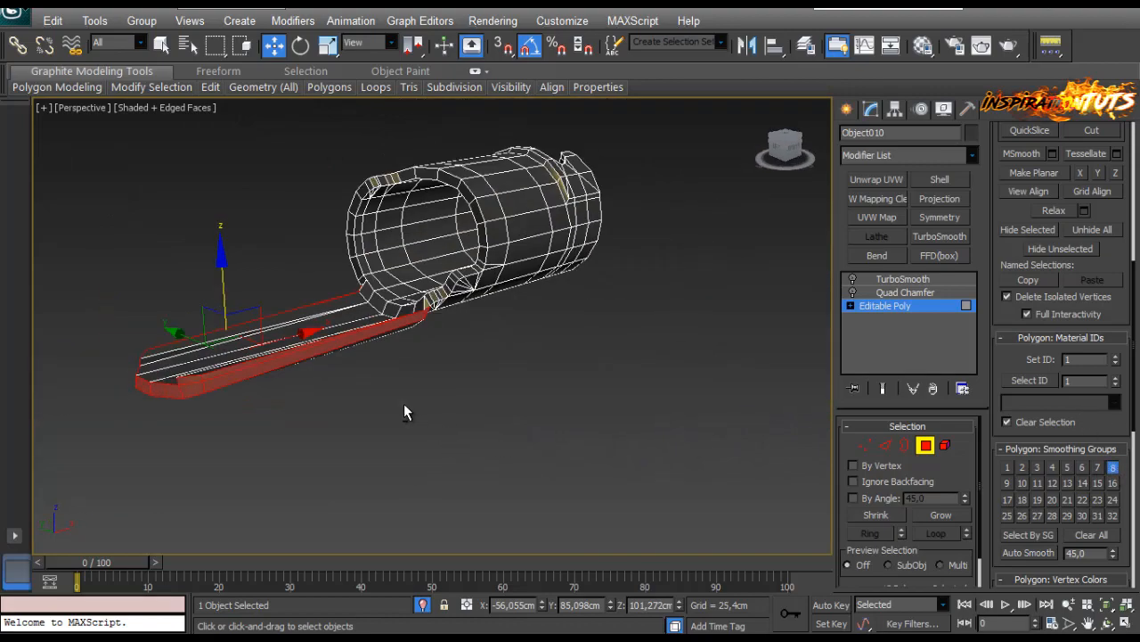
Assign the narrow inner side polygons of the raised rail strips to smoothing group 9, then clear the selection.
middle_click_drag(191, 390, 294, 366, "alt")
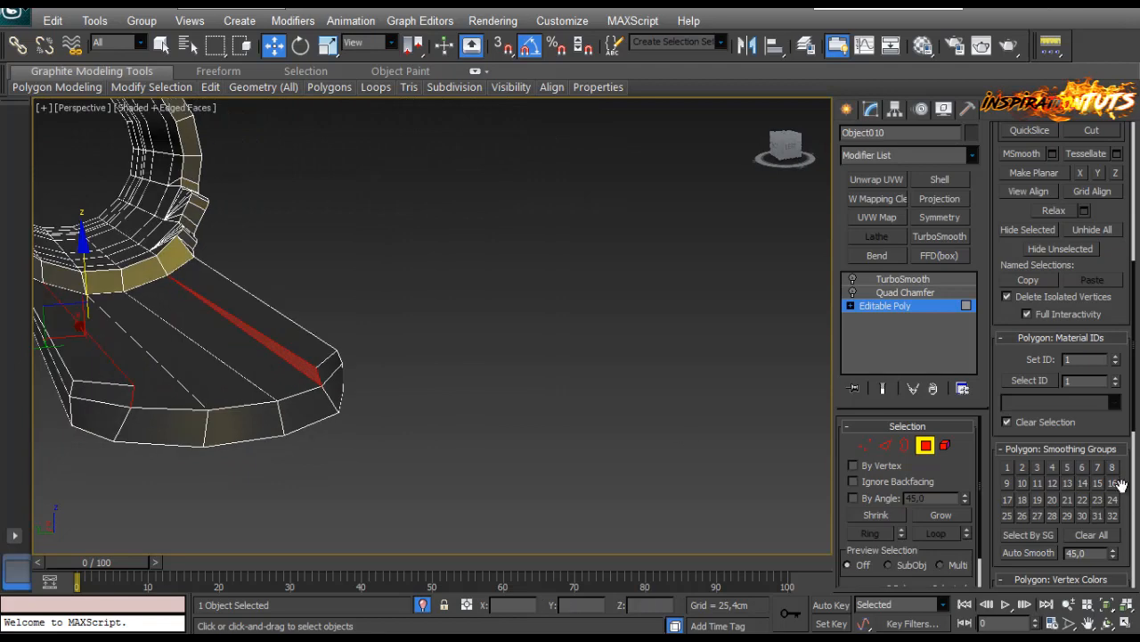
left_click(1012, 479)
key("ctrl+d")
middle_click_drag(517, 359, 526, 402)
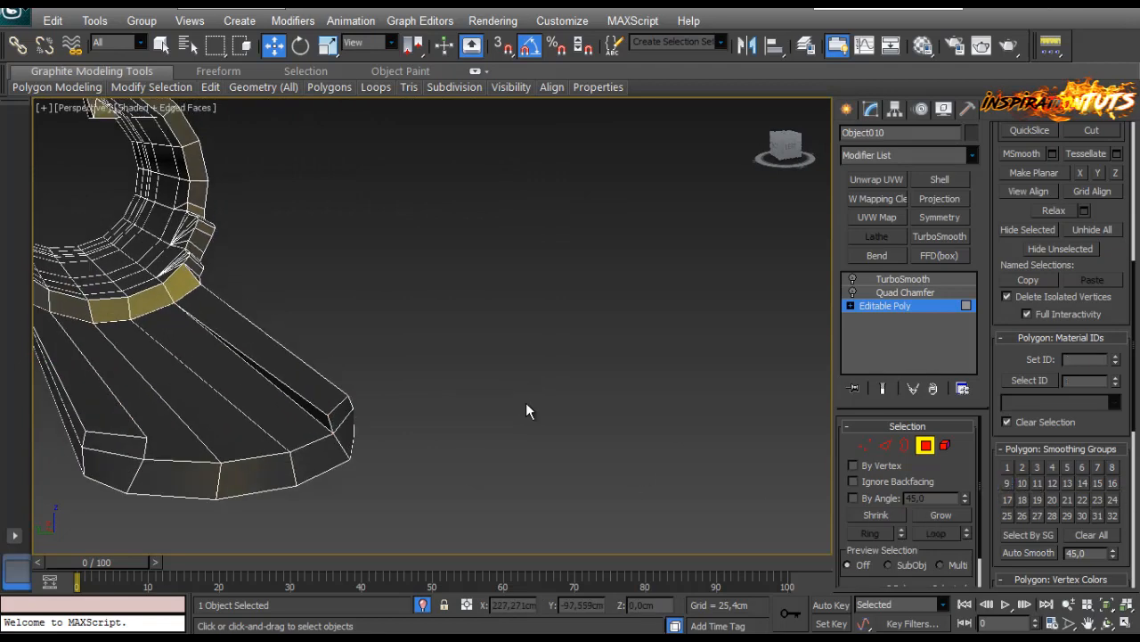
key("F4")
middle_click_drag(423, 343, 540, 277, "alt")
scroll(501, 319, "down", 10)
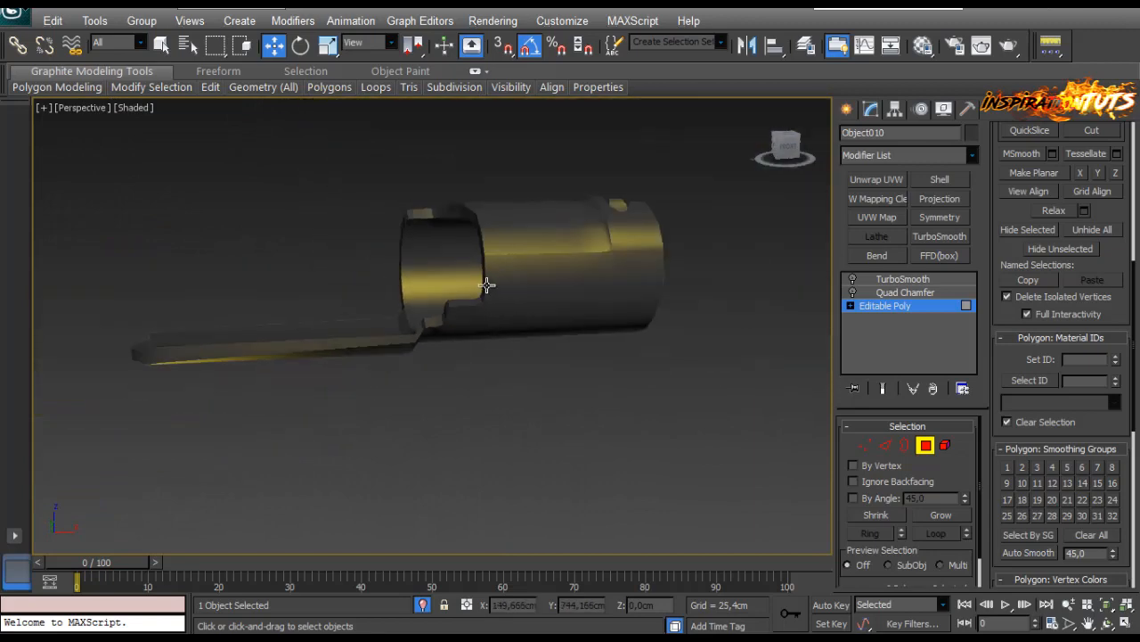
Select all end-face polygons of the ring on the rail side and assign them to smoothing group 10.
scroll(487, 285, "up", 5)
left_click(504, 303)
middle_click_drag(653, 412, 675, 373, "alt")
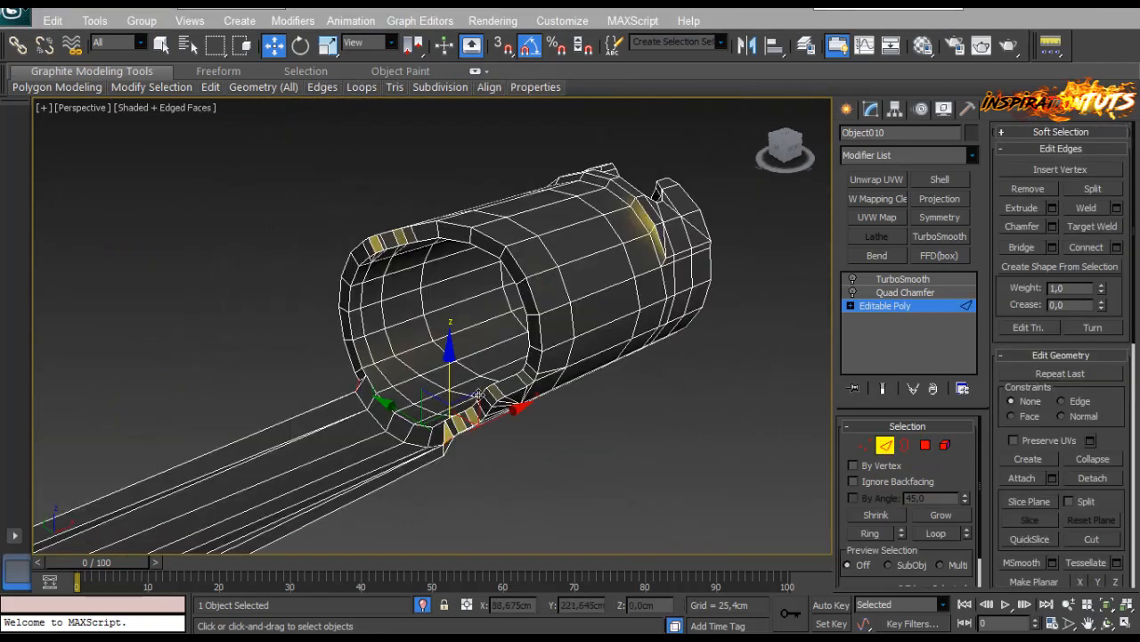
scroll(583, 456, "up", 5)
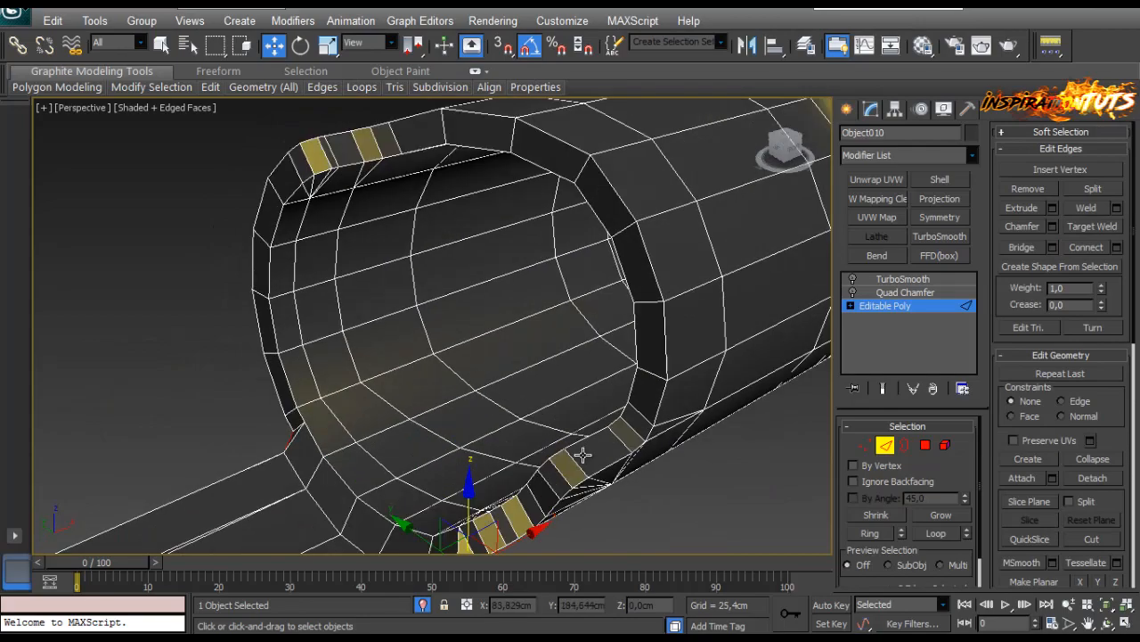
left_click(928, 445, "ctrl")
middle_click_drag(585, 438, 533, 419, "alt")
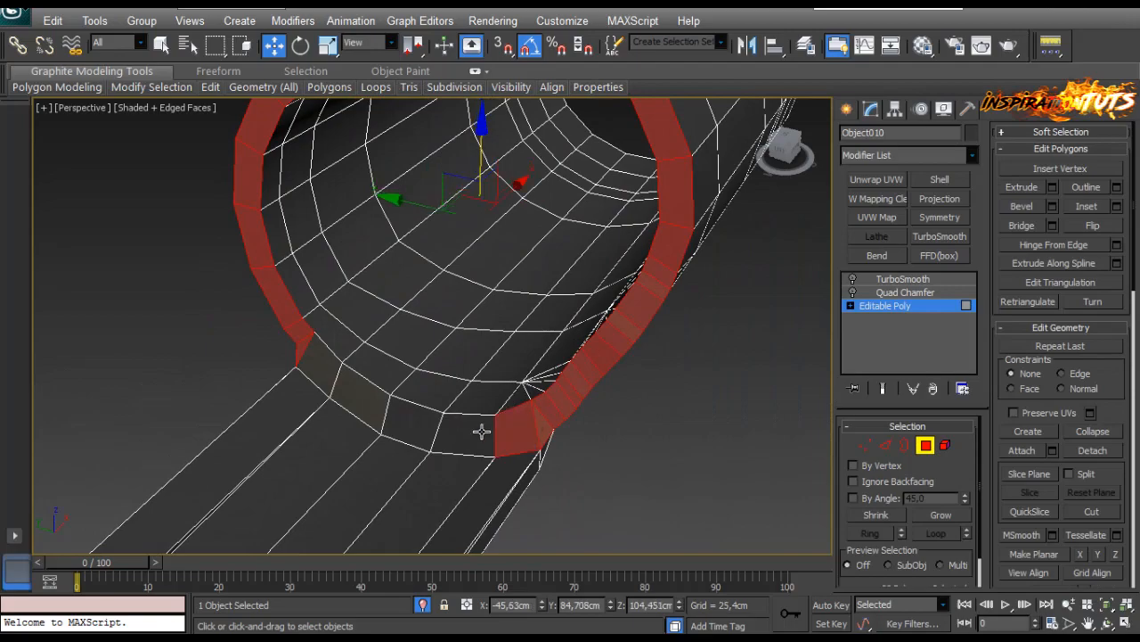
middle_click_drag(322, 379, 677, 418, "alt")
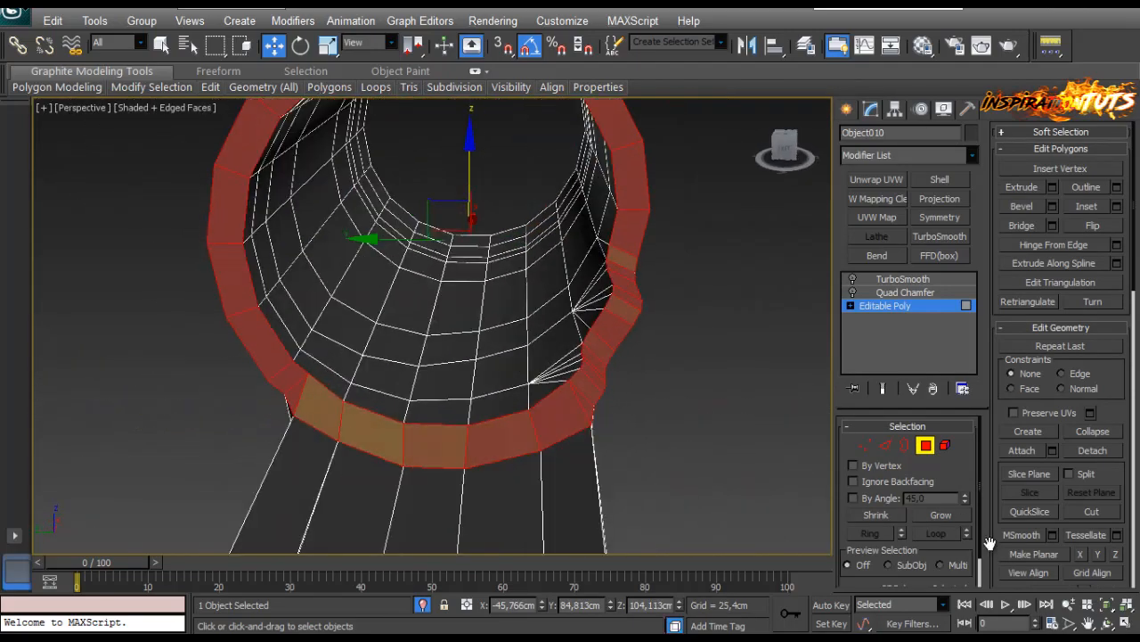
scroll(989, 544, "down", 5)
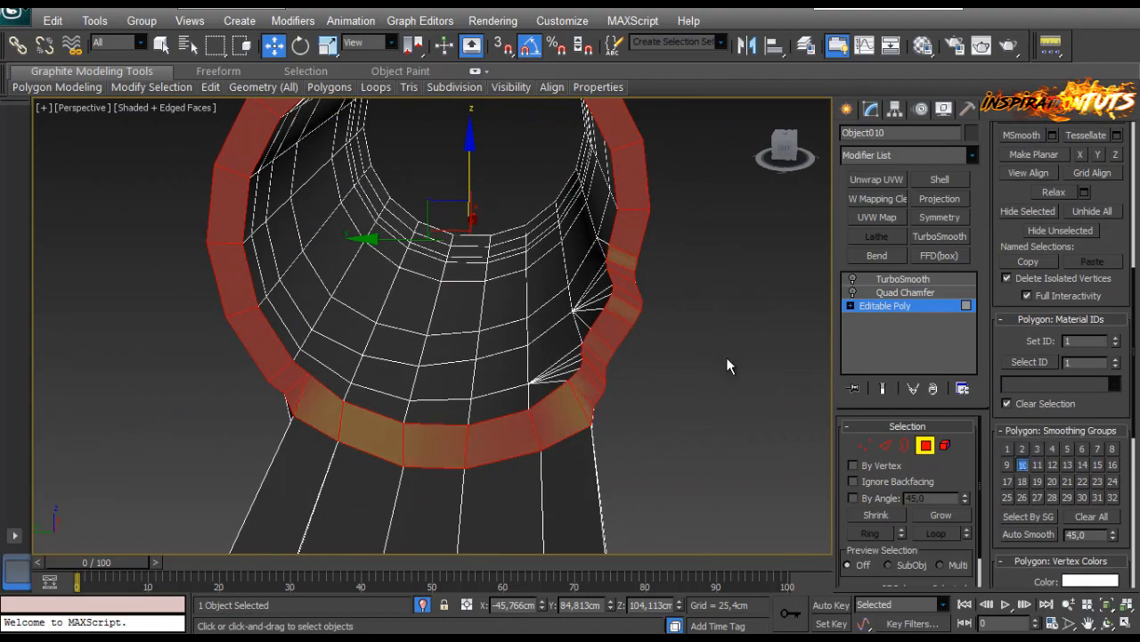
left_click(726, 357)
middle_click_drag(718, 355, 622, 301, "alt")
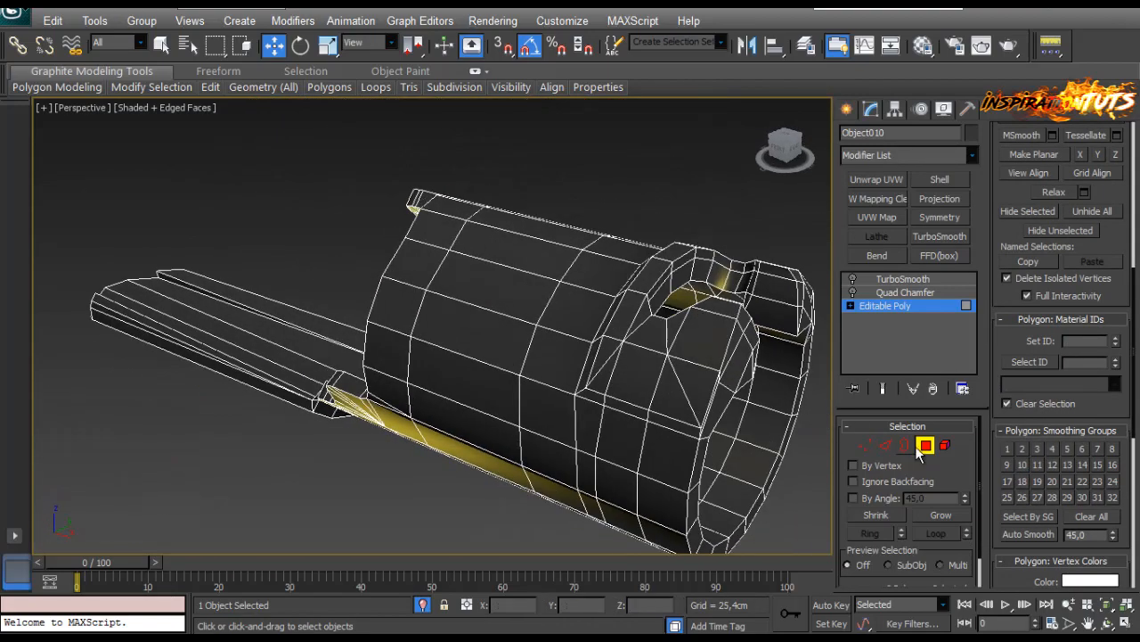
Assign the end-face polygons at the ring's opposite, notched end to smoothing group 10, then leave polygon editing and deselect the object.
left_click(920, 447)
key("F4")
middle_click_drag(723, 357, 462, 282, "alt")
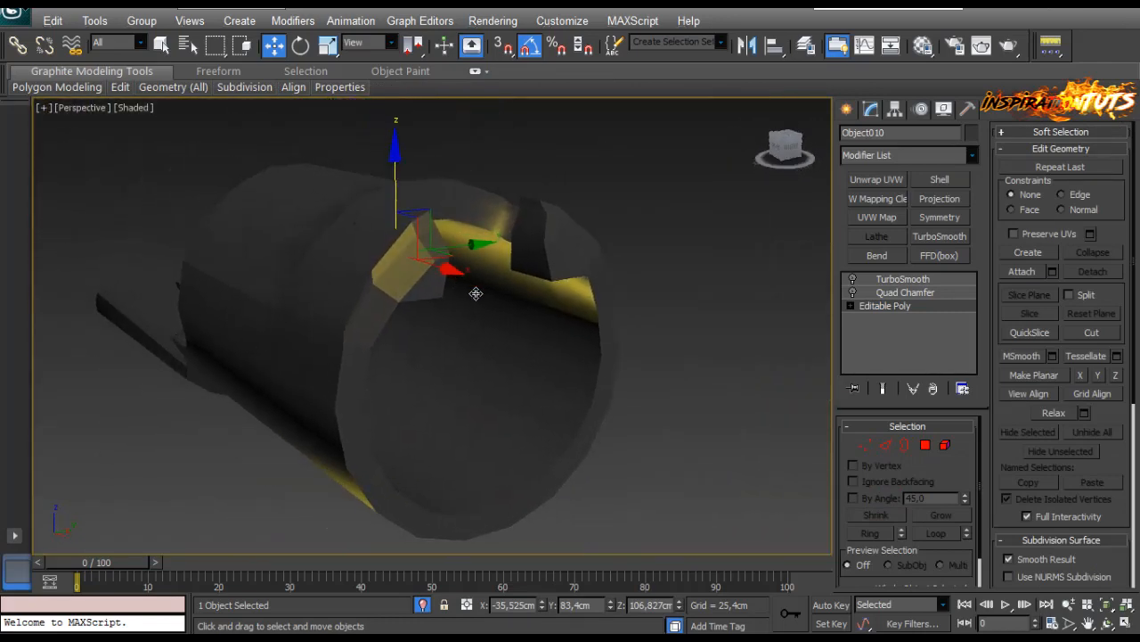
key("F4")
left_click(927, 444)
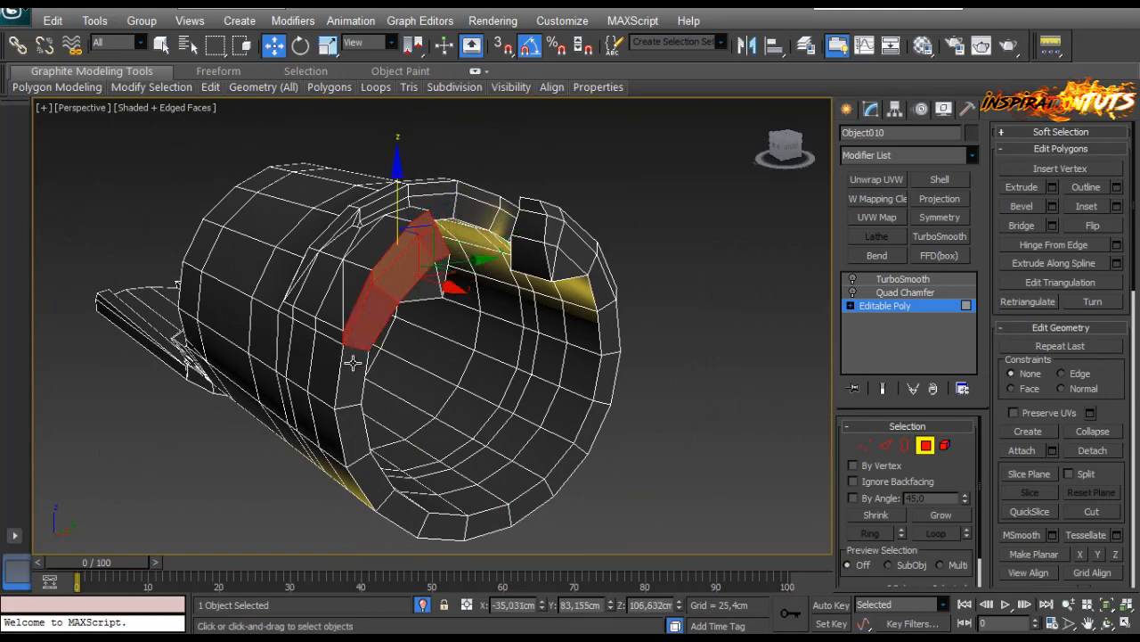
middle_click_drag(357, 428, 420, 294, "alt")
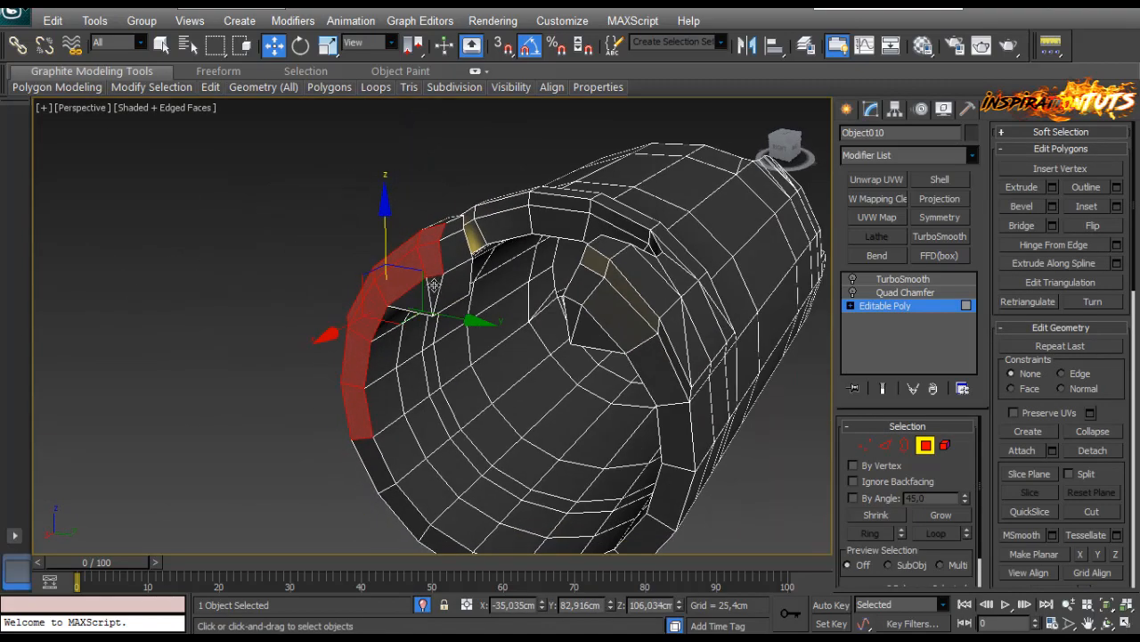
middle_click_drag(380, 396, 347, 354, "alt")
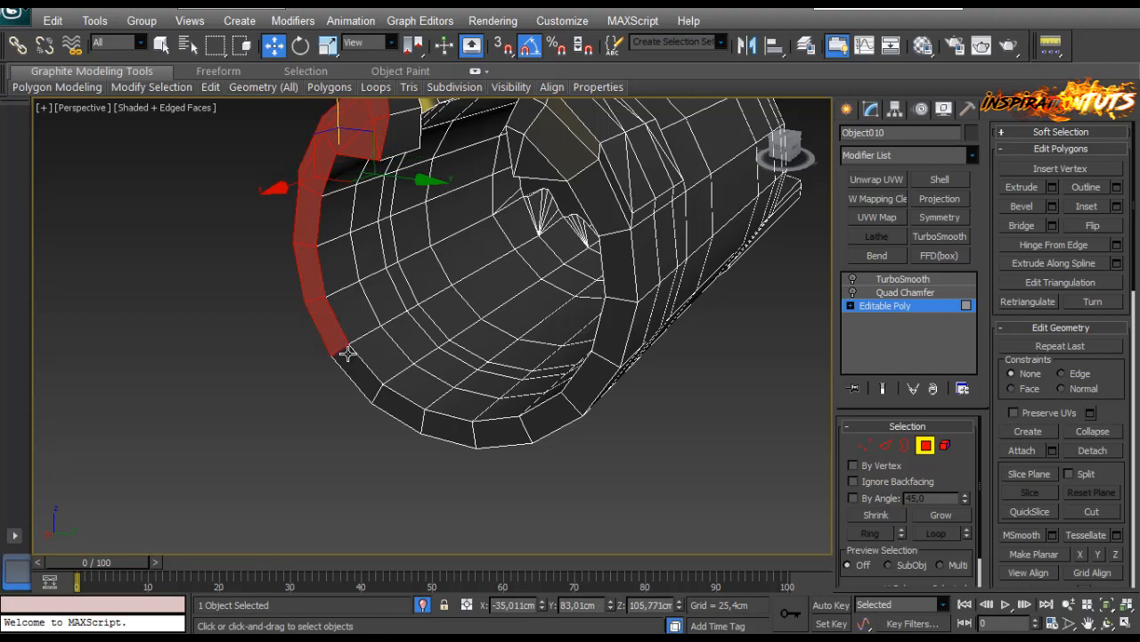
left_click(504, 430, "ctrl")
left_click(551, 415, "ctrl")
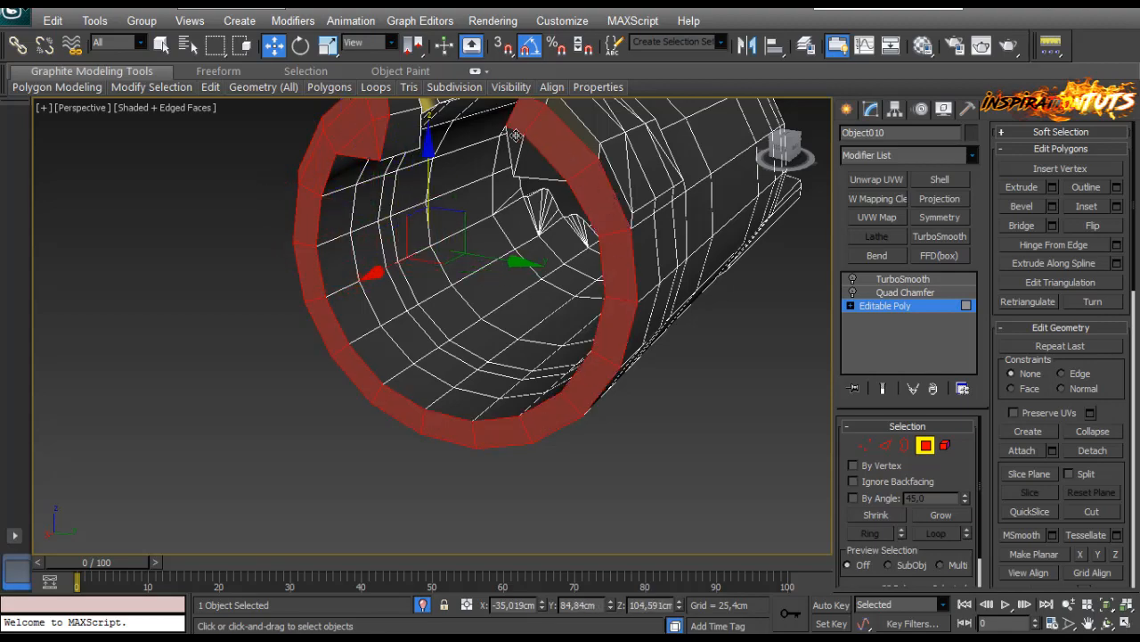
middle_click_drag(542, 169, 561, 314, "alt")
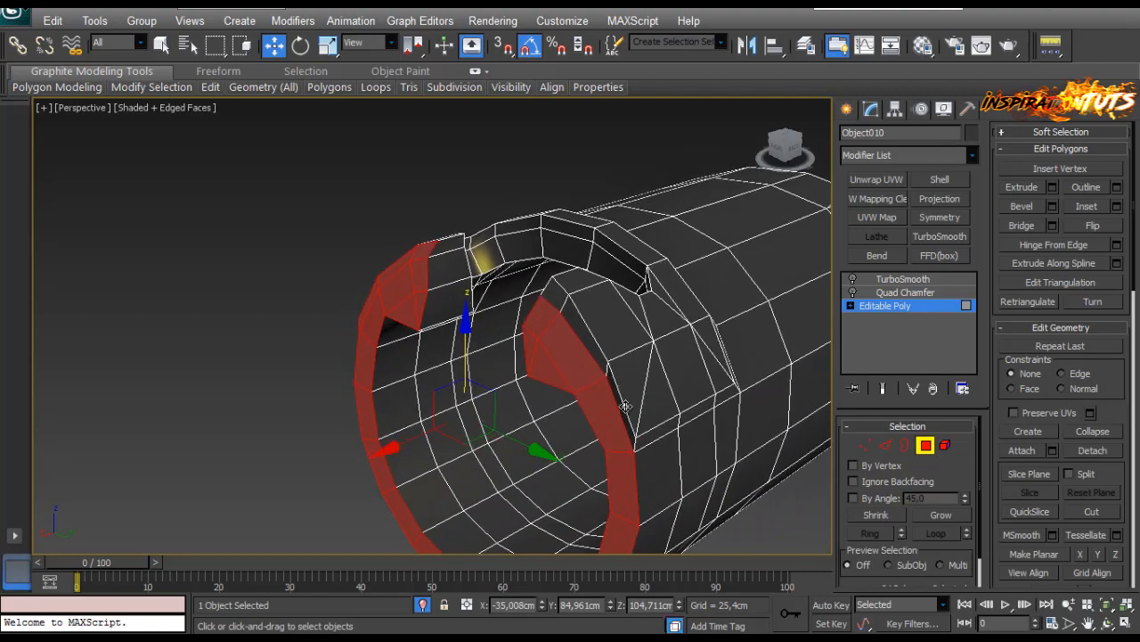
middle_click_drag(549, 305, 725, 288, "alt")
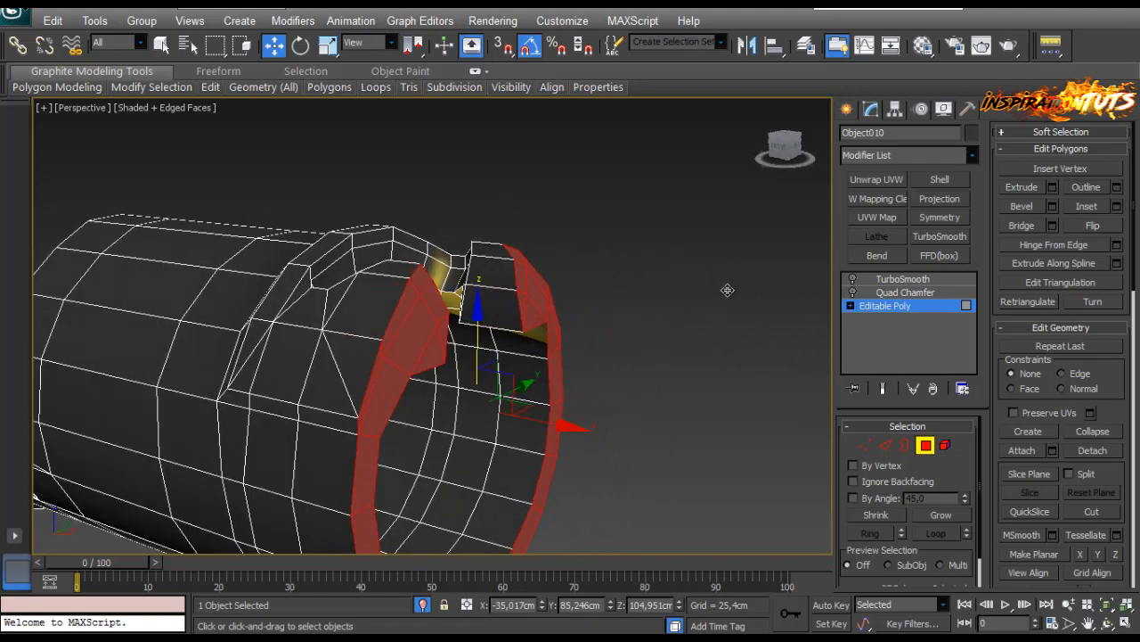
scroll(574, 360, "up", 6)
scroll(634, 360, "down", 6)
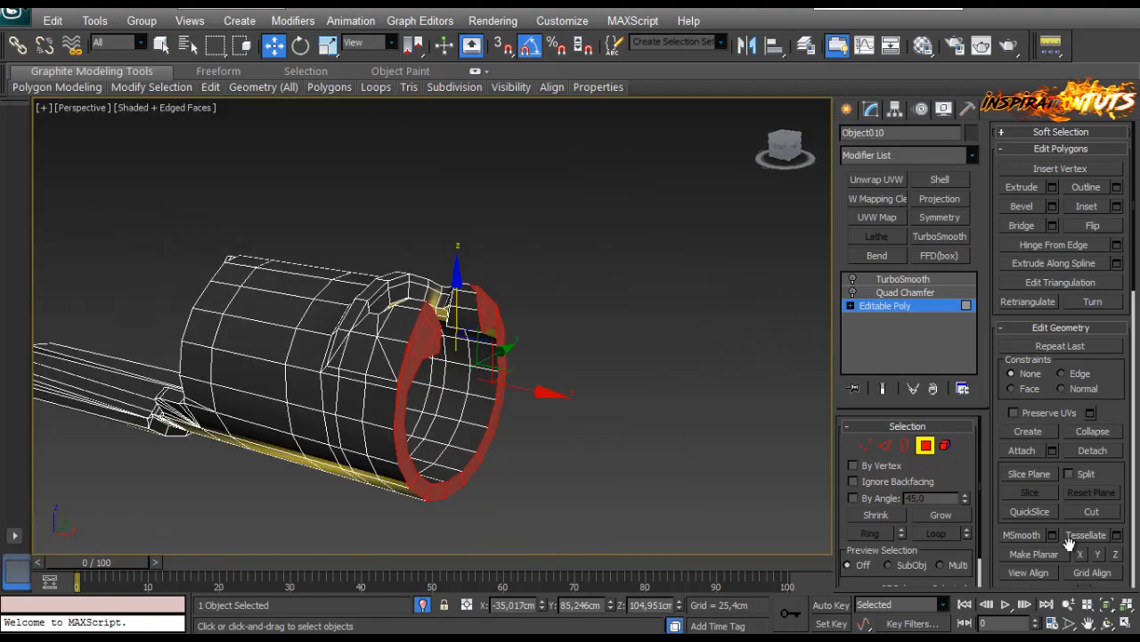
scroll(990, 508, "down", 5)
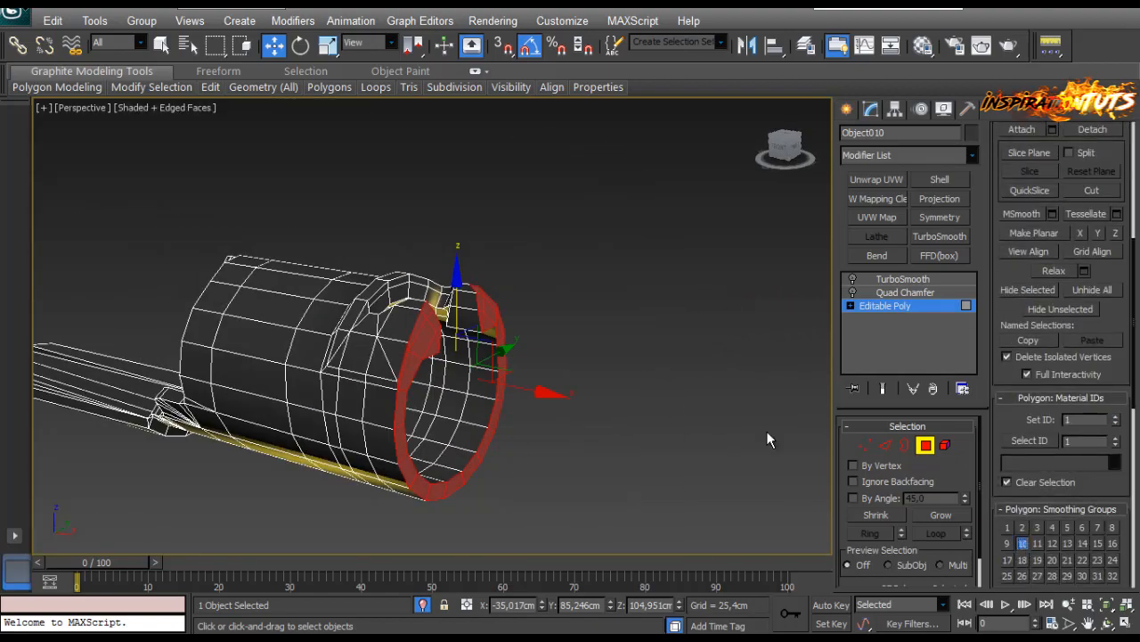
left_click(930, 453)
left_click(594, 431)
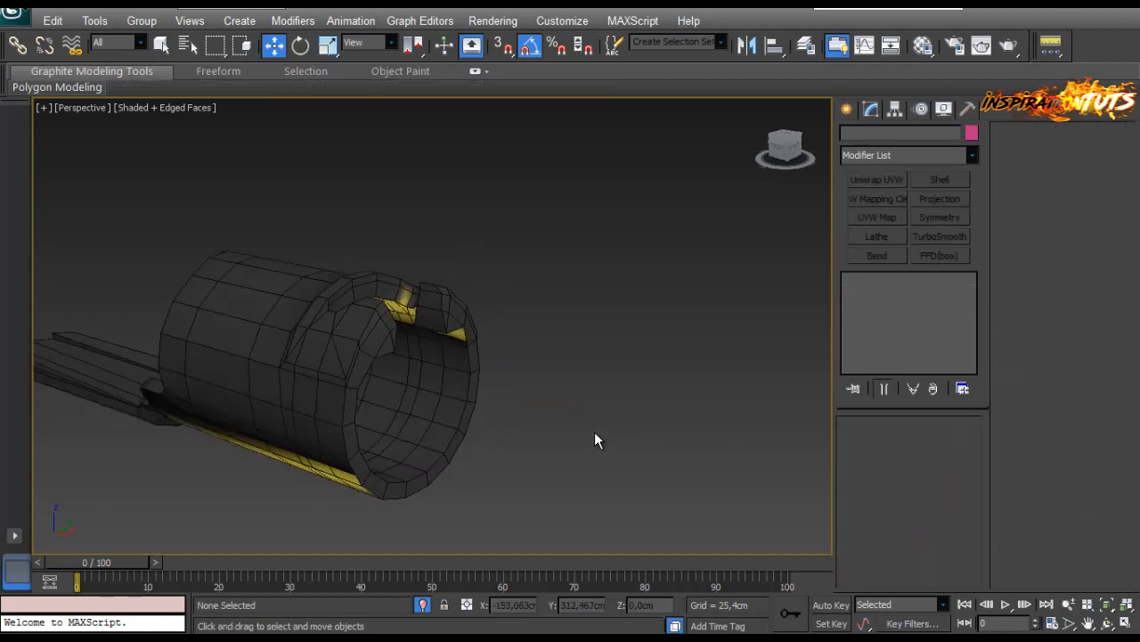
Reselect the ring-and-rail object and turn its Quad Chamfer and TurboSmooth modifiers back on.
key("F4")
scroll(526, 366, "up", 5)
middle_click_drag(503, 373, 519, 303, "alt")
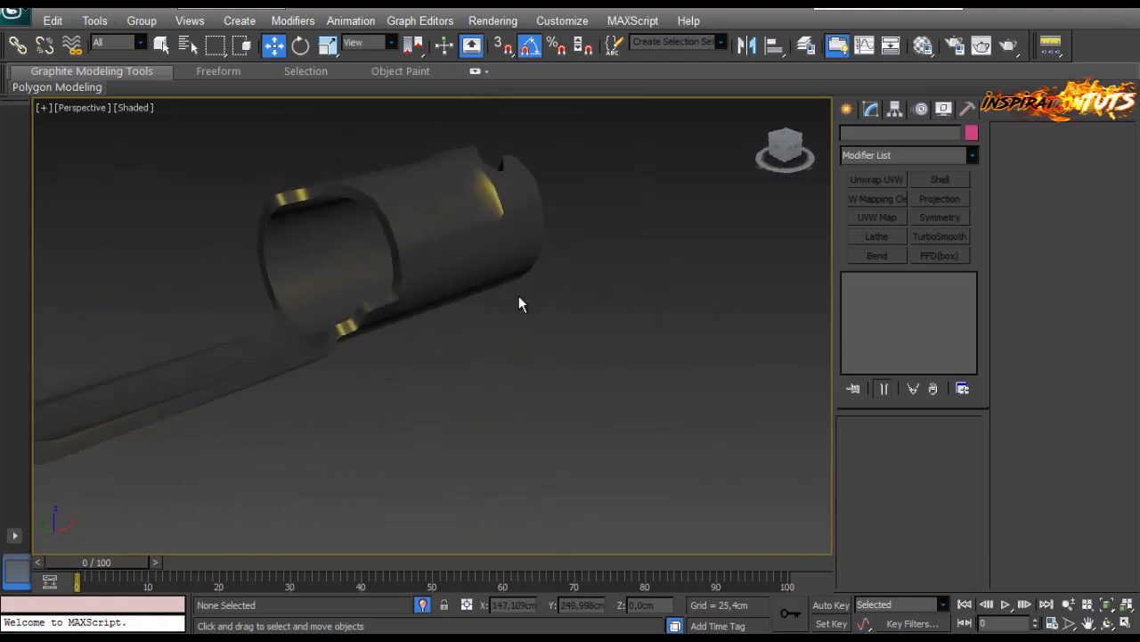
left_click(518, 296)
left_click(877, 295)
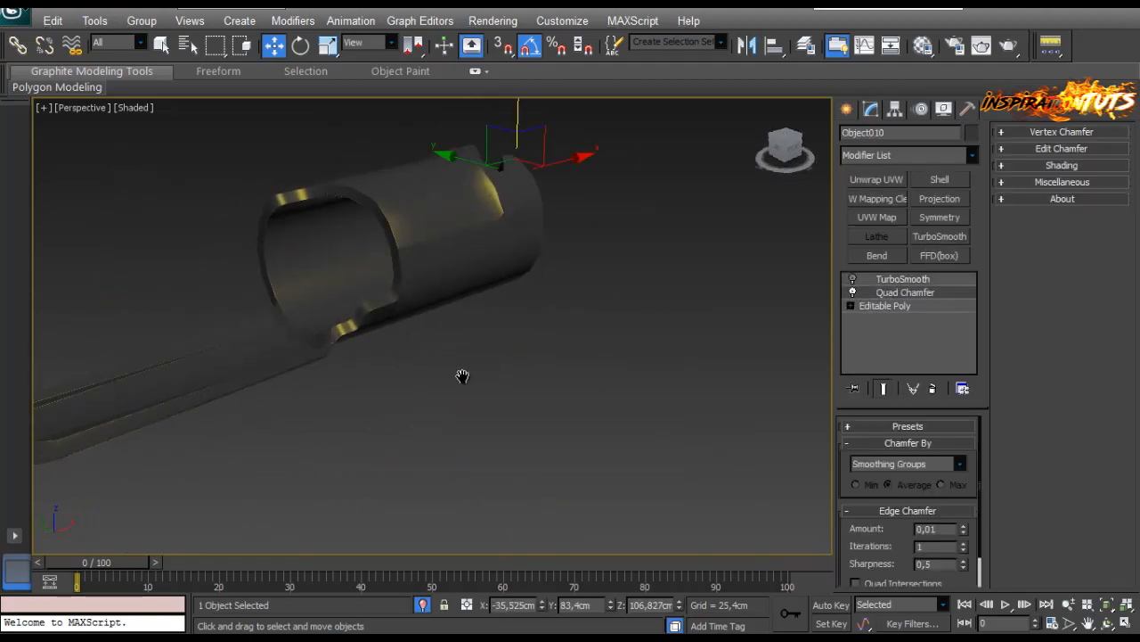
scroll(501, 434, "up", 4)
middle_click_drag(463, 377, 539, 311)
key("F4")
scroll(517, 344, "up", 3)
scroll(527, 285, "down", 5)
left_click(854, 279)
left_click(550, 298)
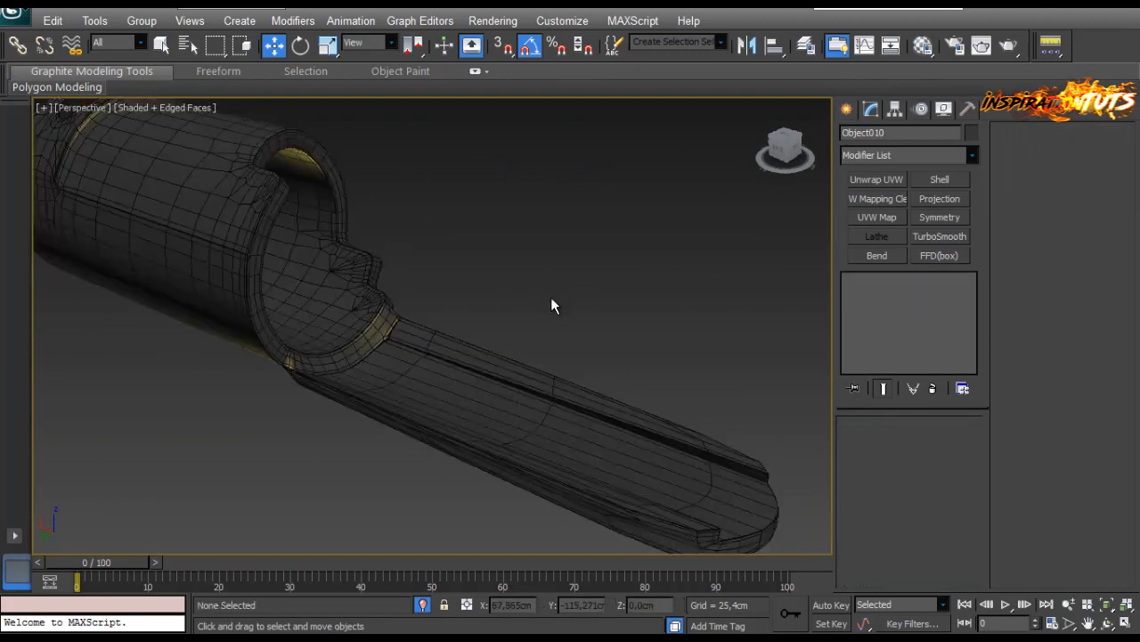
key("F4")
middle_click_drag(555, 373, 365, 535, "alt")
End isolation and examine how the ring-and-rail part fits among the rifle's bolt parts.
left_click(423, 605)
scroll(419, 387, "down", 5)
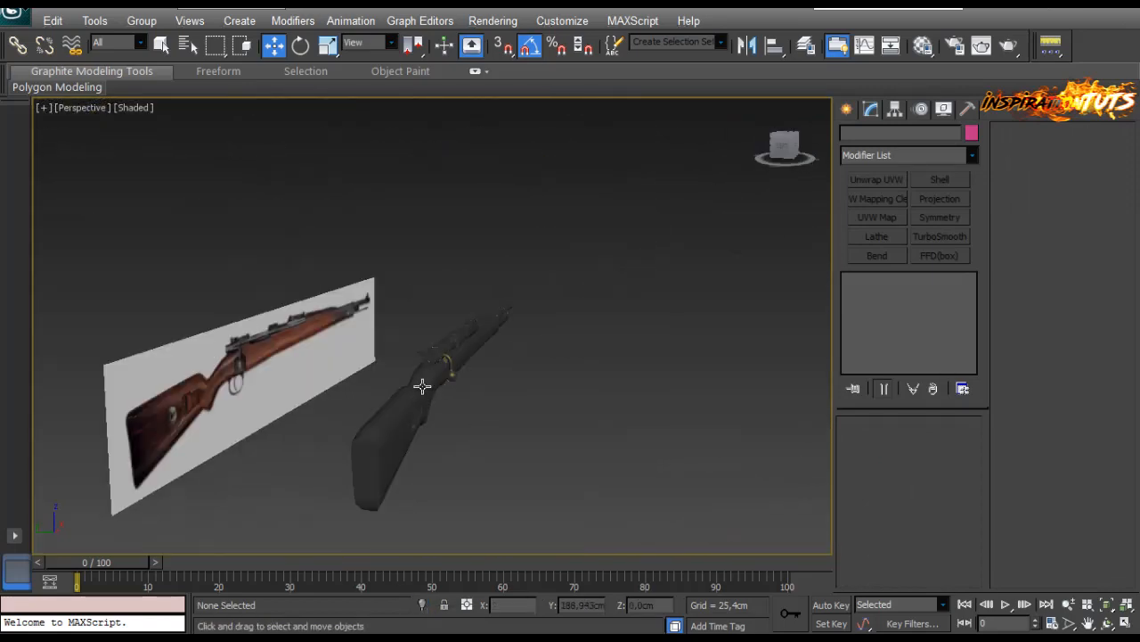
left_click(469, 389)
scroll(389, 436, "up", 10)
scroll(388, 429, "down", 7)
key("F4")
middle_click_drag(388, 429, 409, 240, "alt")
left_click(301, 275)
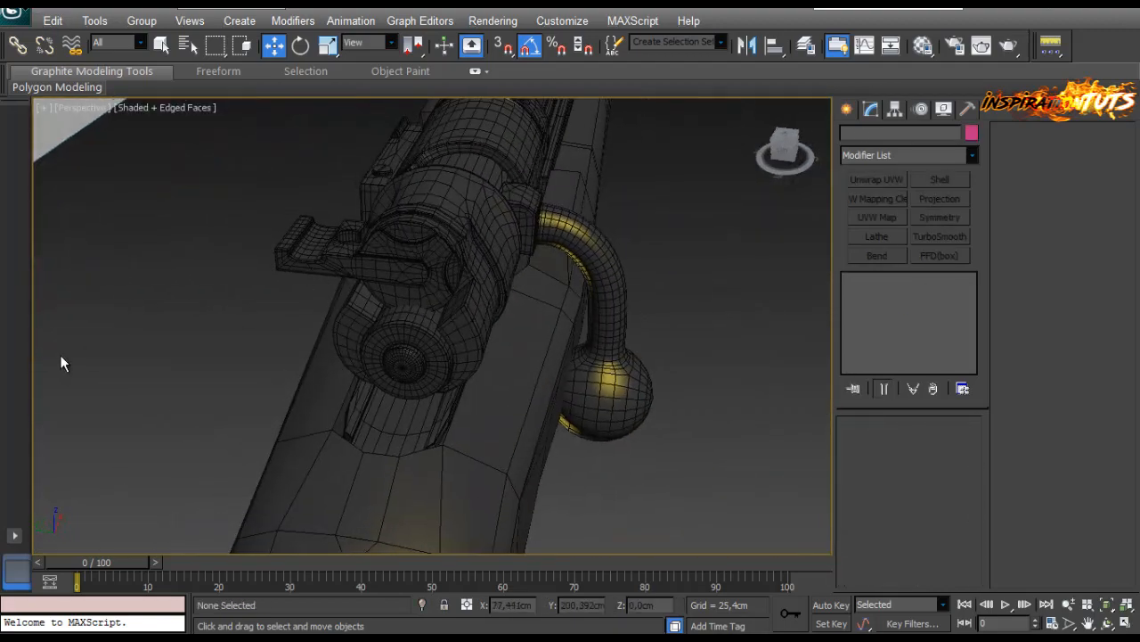
Select and isolate the ring-and-rail object again and turn off its TurboSmooth modifier.
middle_click_drag(199, 428, 420, 323, "alt")
left_click(545, 389)
scroll(557, 395, "up", 4)
scroll(420, 323, "up", 2)
key("alt+q")
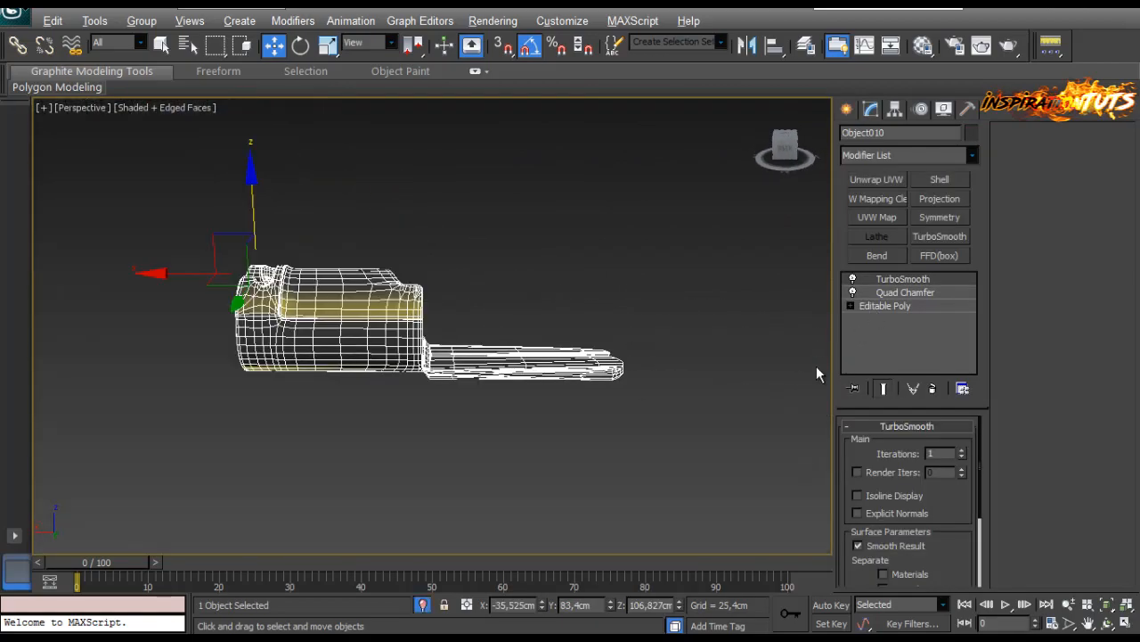
middle_click_drag(482, 290, 405, 327, "alt")
scroll(410, 331, "up", 4)
middle_click_drag(530, 392, 824, 376, "alt")
left_click(853, 280)
scroll(468, 334, "up", 5)
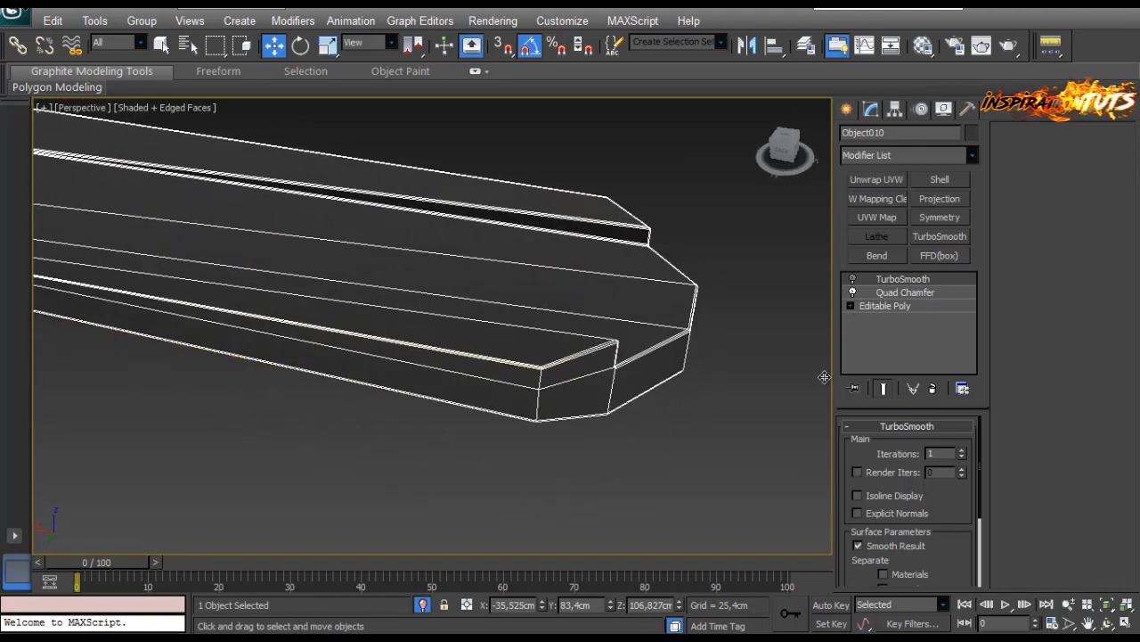
Select the top vertices at the far end of the raised rail strips, end isolation, and adjust their height along Z against the stock.
left_click(891, 305)
left_click(887, 445)
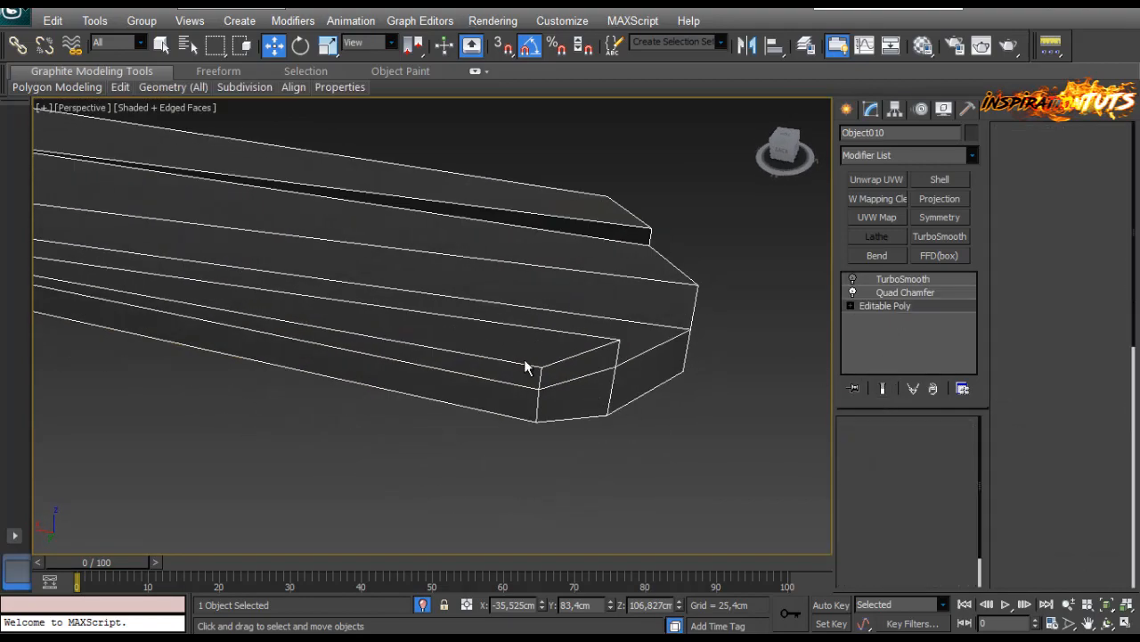
left_click(523, 362)
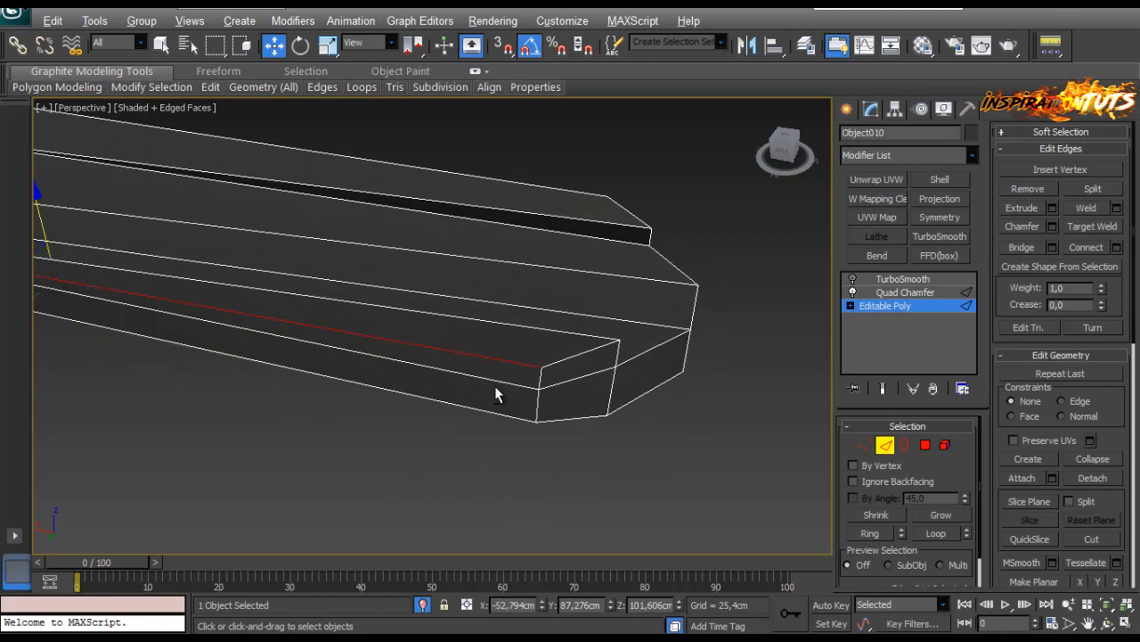
left_click(864, 445)
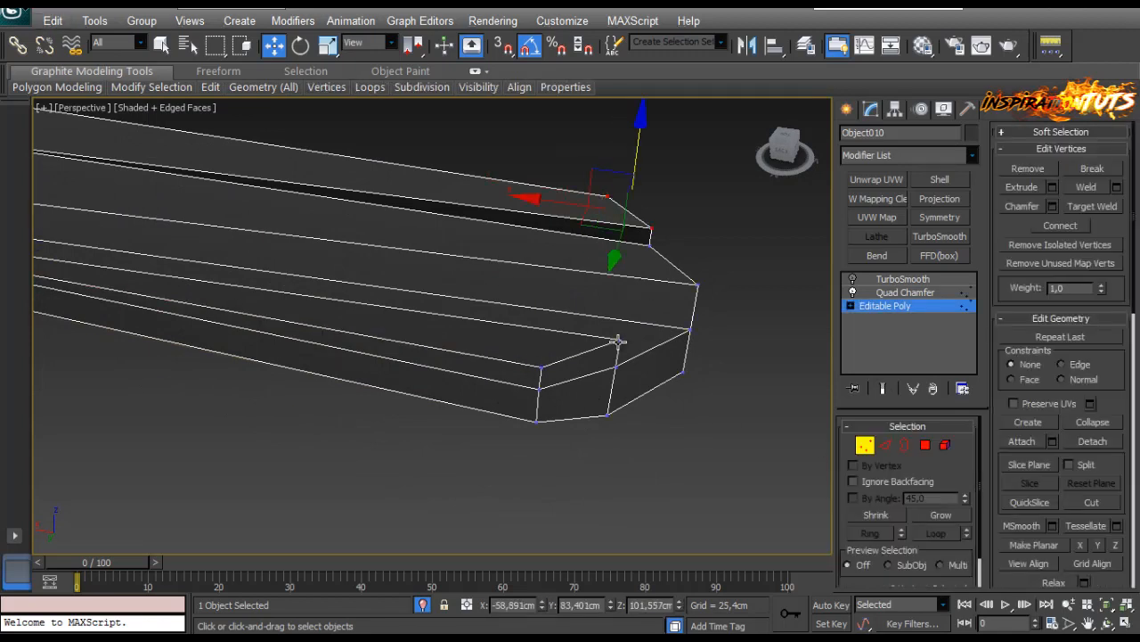
left_click(422, 608)
middle_click_drag(424, 437, 523, 352, "alt")
scroll(450, 343, "down", 4)
scroll(445, 354, "up", 2)
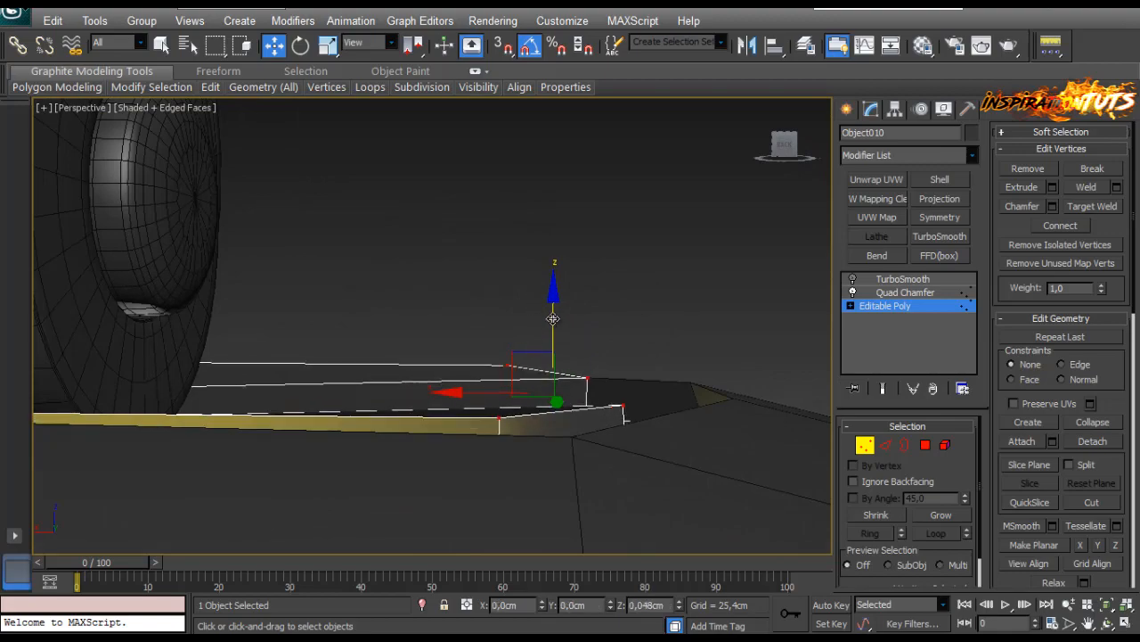
left_click(864, 445)
left_click(901, 297)
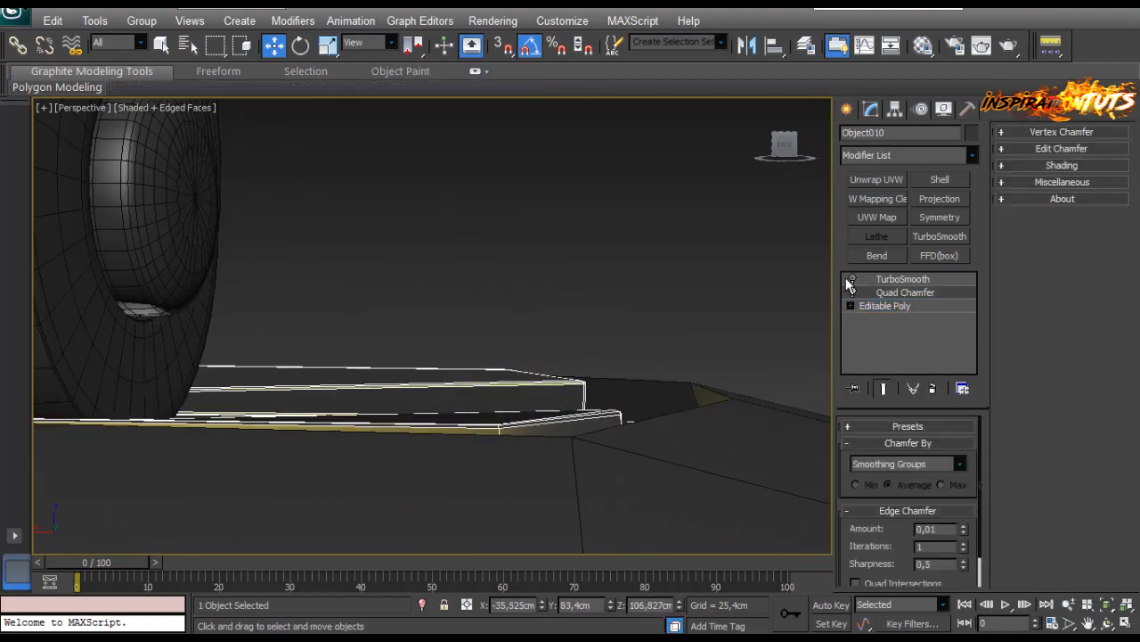
Turn the ring-and-rail object's TurboSmooth back on and check the rail ends against the stock.
left_click(852, 280)
left_click(881, 279)
middle_click_drag(739, 336, 632, 292, "alt")
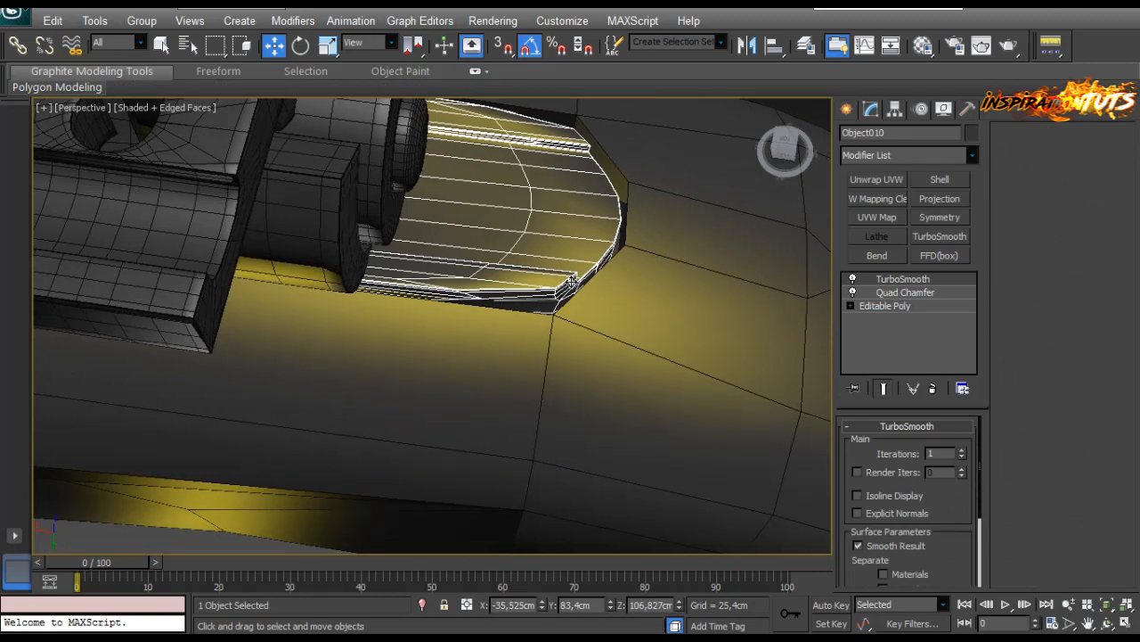
Isolate the ring-and-rail object and turn its TurboSmooth modifier off.
key("alt+q")
left_click(853, 280)
scroll(557, 327, "up", 3)
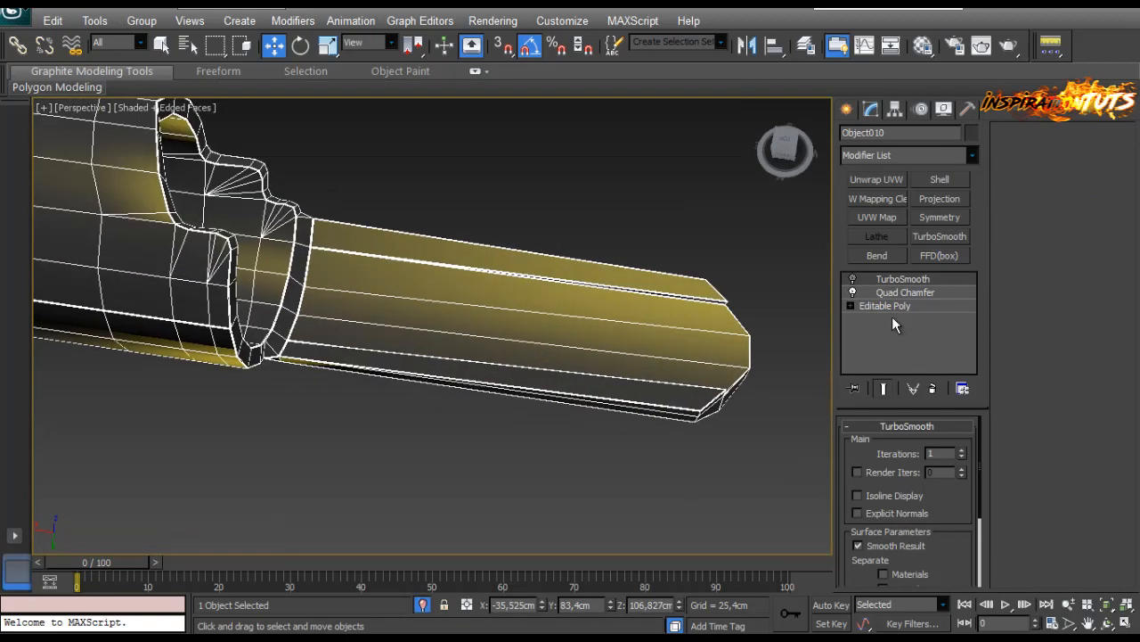
Connect the rail's lengthwise edges with 1 segment and a slide of 91, adding a loop near the far end.
left_click(885, 446)
left_click(554, 252)
left_click(871, 532)
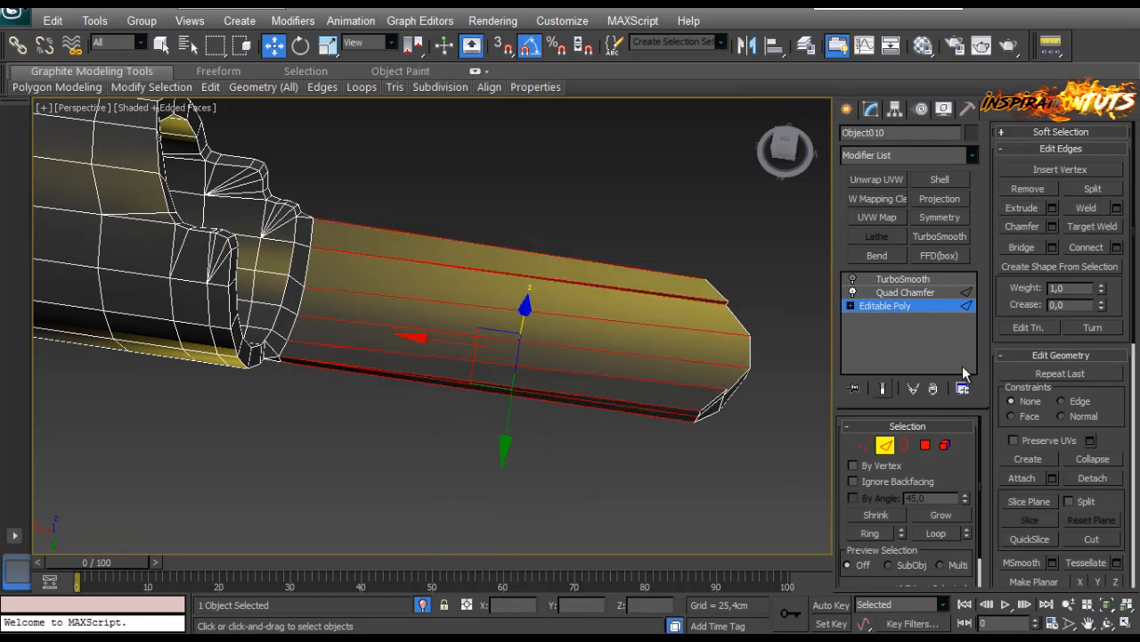
left_click(1119, 249)
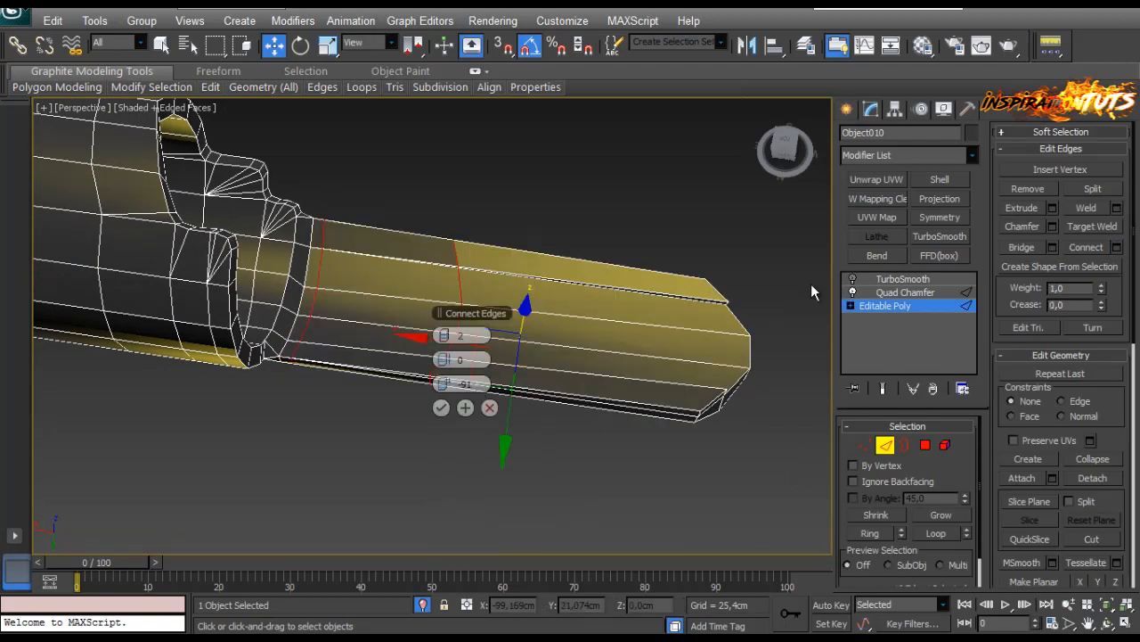
right_click(448, 382)
right_click(450, 338)
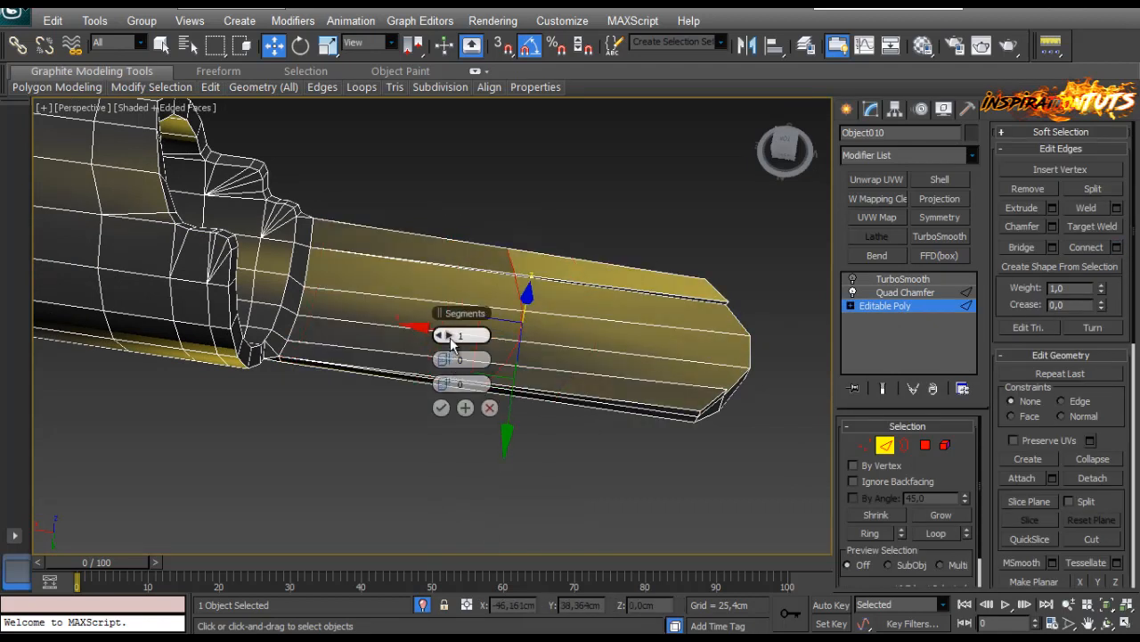
left_click_drag(448, 383, 729, 389)
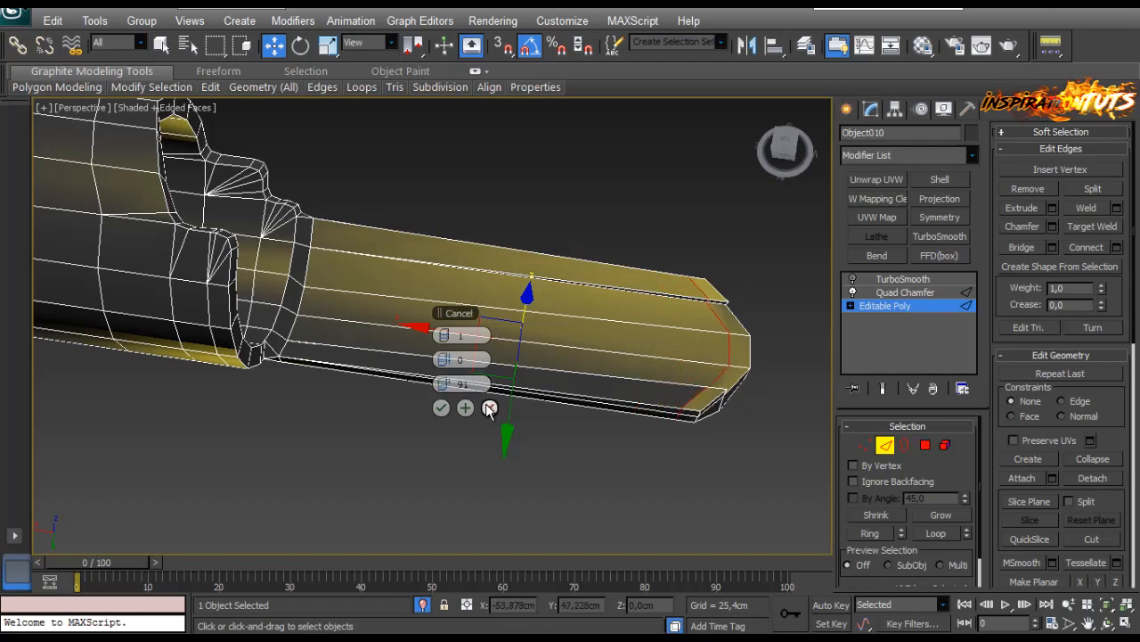
left_click(885, 447)
Turn TurboSmooth back on and examine the smoothed ring-and-rail part without edged faces.
left_click(902, 279)
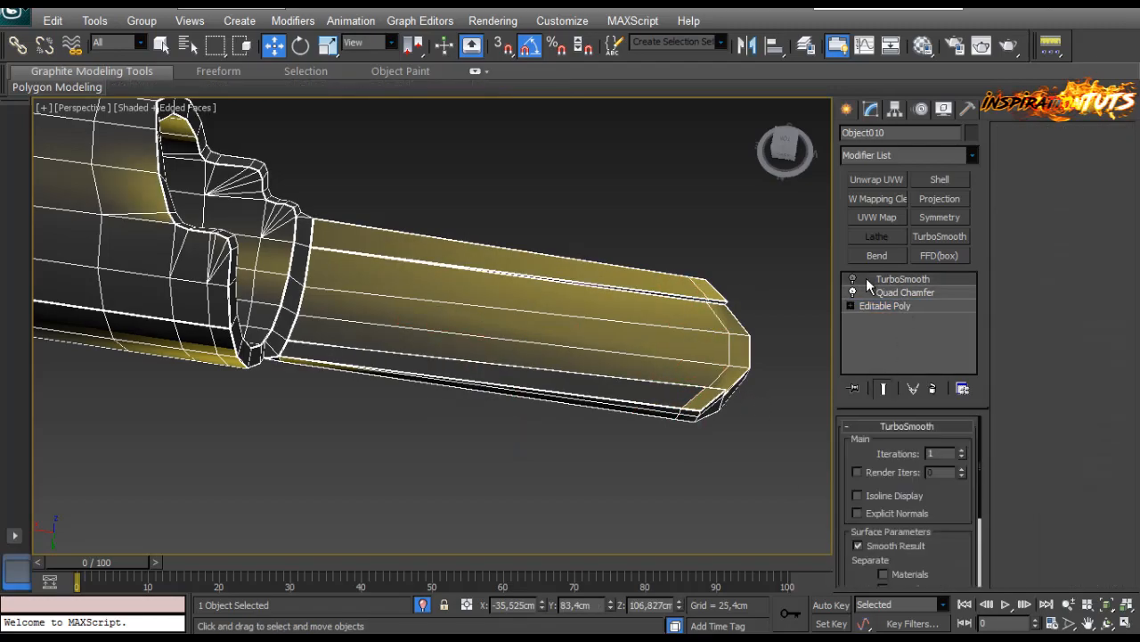
mouse_move(744, 277)
middle_mouse_down("alt")
mouse_move(609, 255)
mouse_move(598, 237)
mouse_move(606, 283)
mouse_move(743, 265)
mouse_move(656, 285)
mouse_move(540, 285)
mouse_move(630, 438)
mouse_move(673, 443)
mouse_move(640, 455)
mouse_move(461, 431)
middle_mouse_up("alt")
key("F4")
scroll(540, 285, "down", 4)
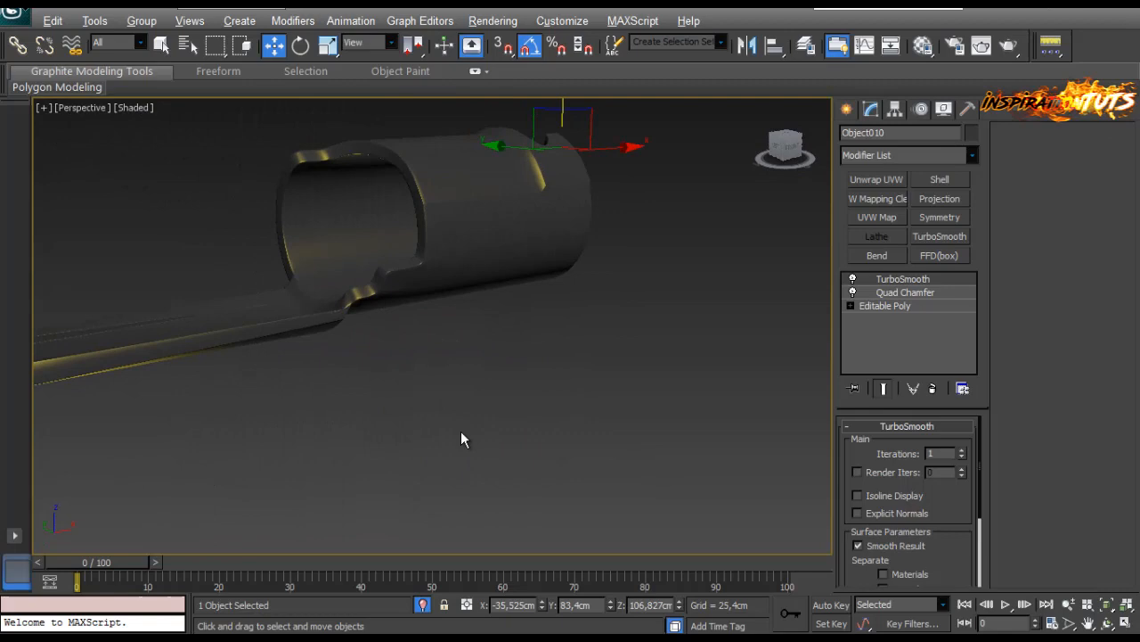
End isolation, show edged faces again and clear the selection.
left_click(423, 606)
middle_click_drag(321, 320, 451, 333, "alt")
key("F4")
left_click(652, 393)
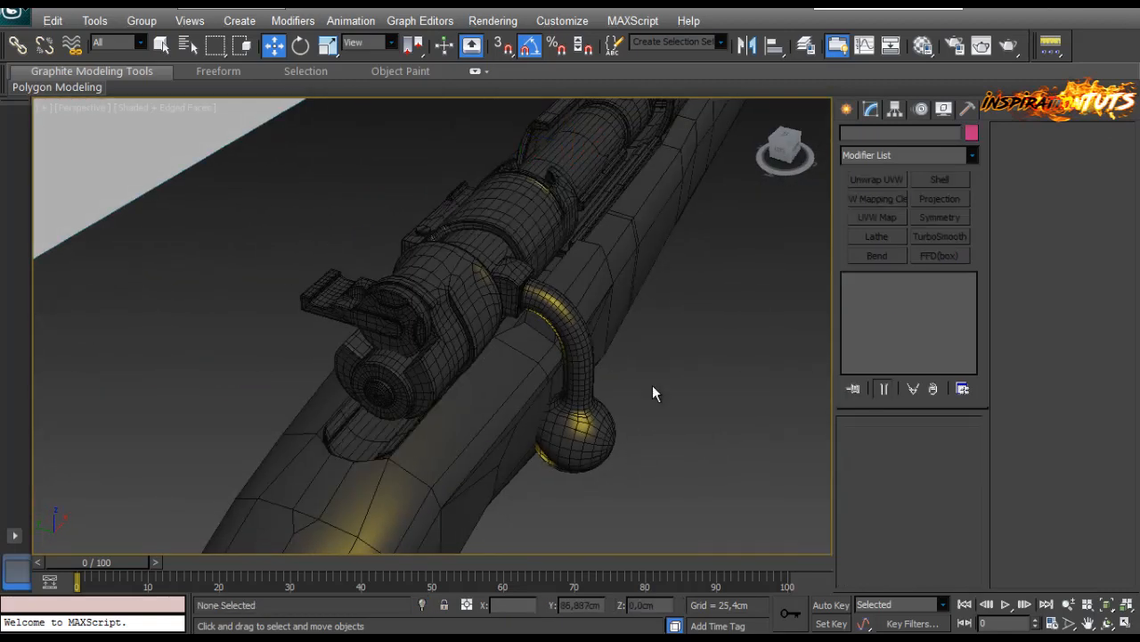
Select the rifle stock behind the bolt and isolate it.
middle_click_drag(652, 393, 535, 378, "alt")
left_click(330, 446)
scroll(380, 431, "down", 2)
scroll(382, 433, "up", 3)
middle_click_drag(382, 433, 812, 425, "alt")
key("alt+q")
Target-weld the centre vertex on the floor of the stock's rounded recess end to the middle vertex of the adjacent row.
scroll(375, 257, "up", 5)
scroll(405, 324, "up", 2)
scroll(458, 323, "up", 2)
key("1")
left_click(267, 255)
scroll(227, 245, "up", 3)
middle_click_drag(228, 245, 332, 265)
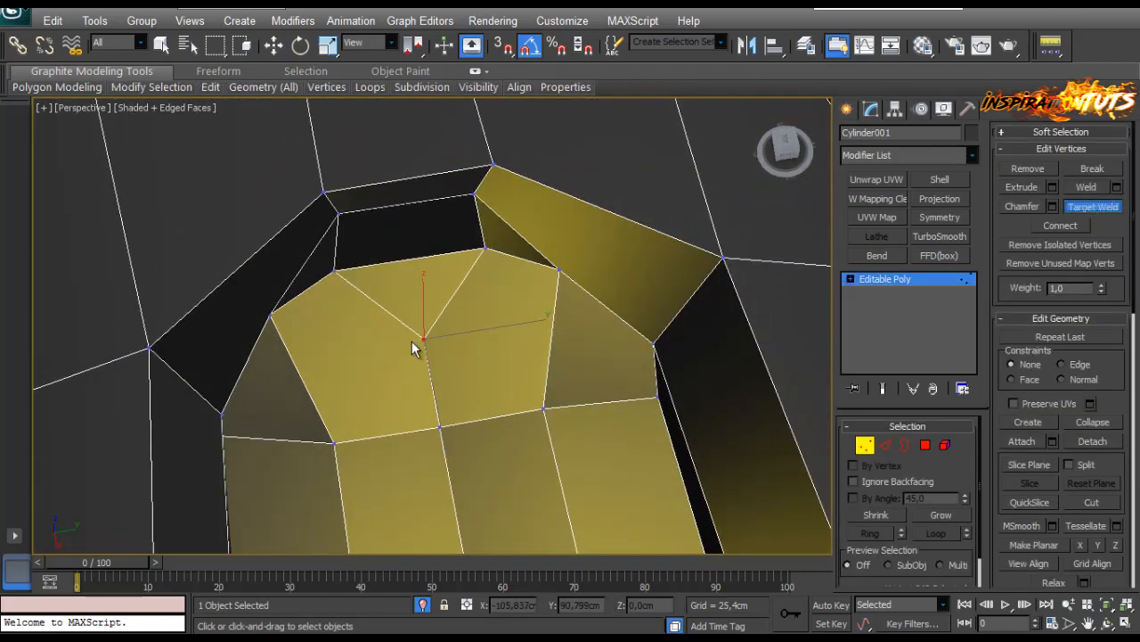
scroll(441, 430, "down", 3)
middle_click_drag(441, 429, 360, 342, "alt")
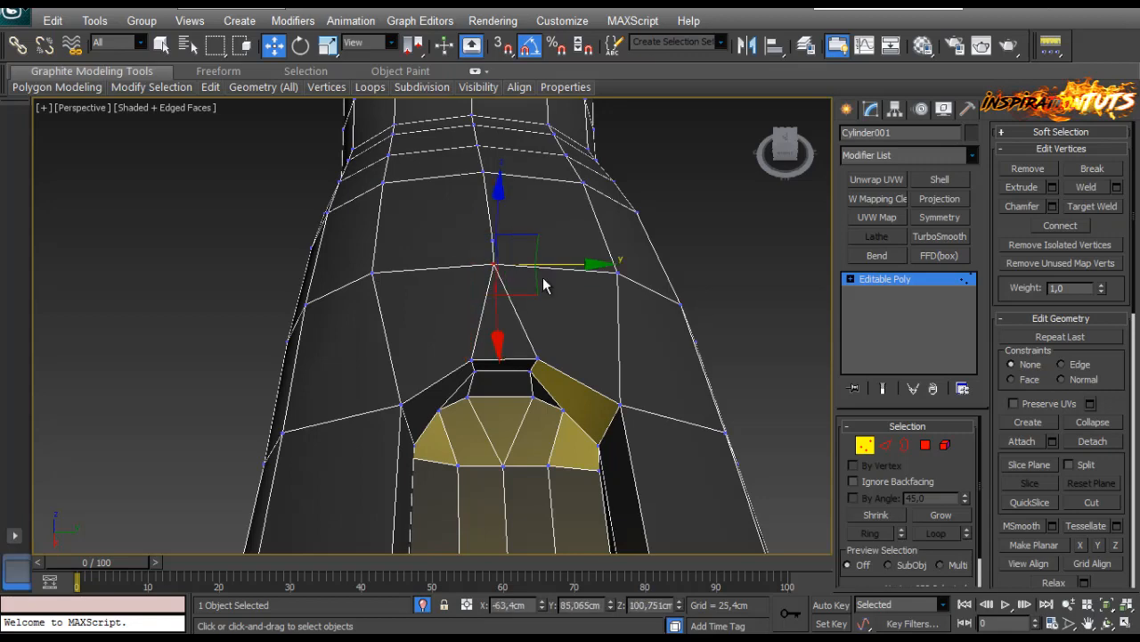
Connect the rim corner vertices to the floor vertices at the rounded end of the stock's recess.
left_click(512, 282)
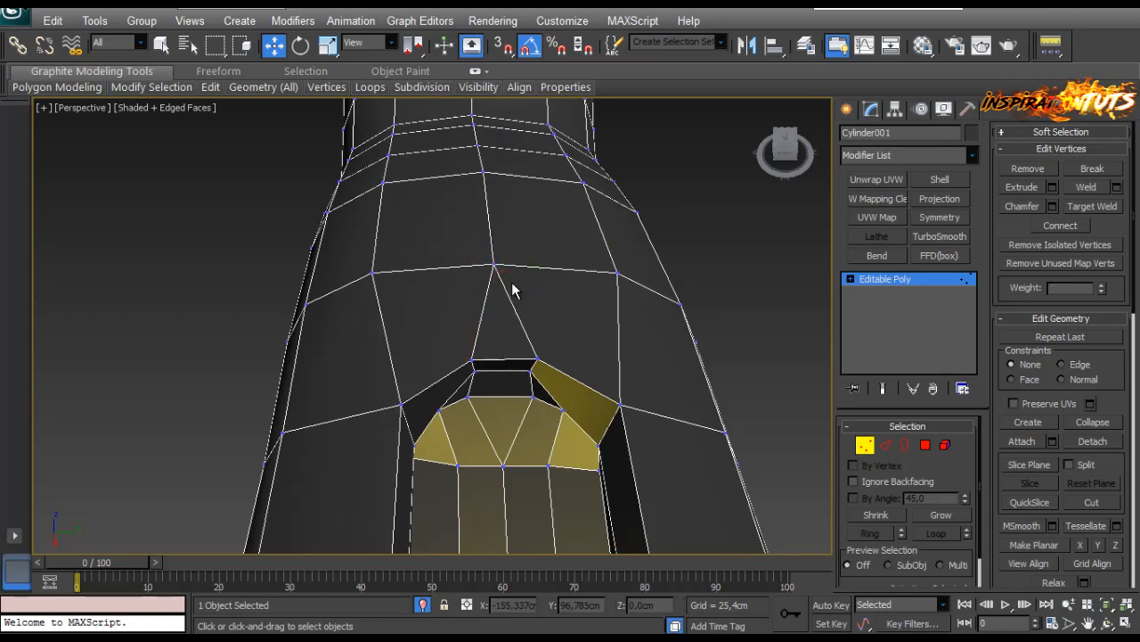
middle_click_drag(516, 319, 450, 307, "alt")
scroll(450, 306, "down", 3)
scroll(441, 306, "up", 5)
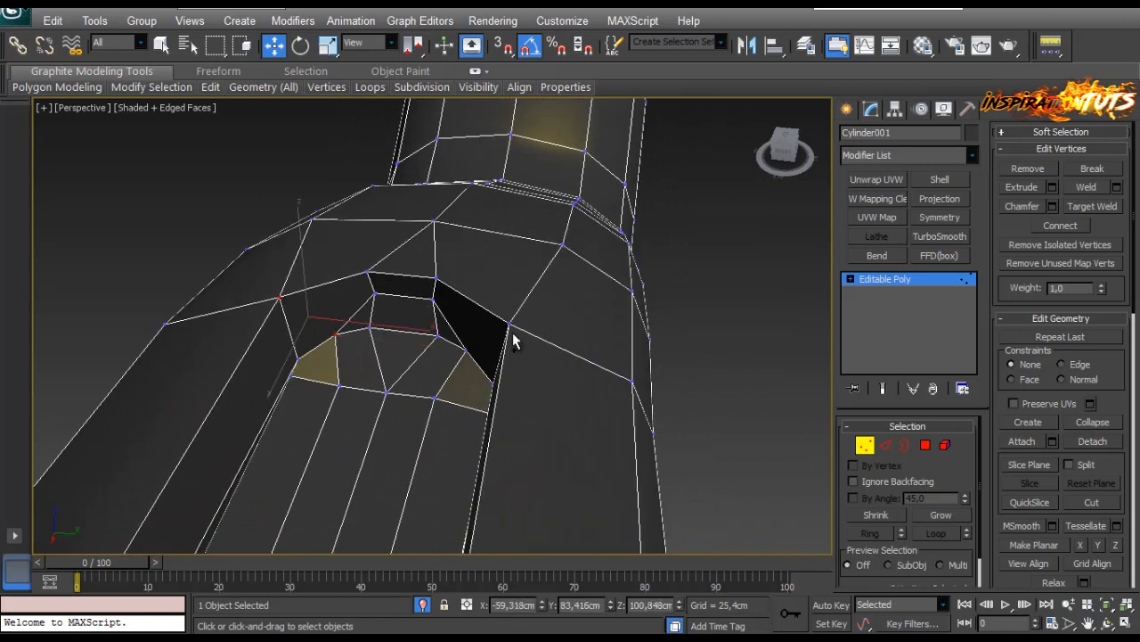
left_click(1069, 230)
middle_click_drag(349, 405, 423, 352, "alt")
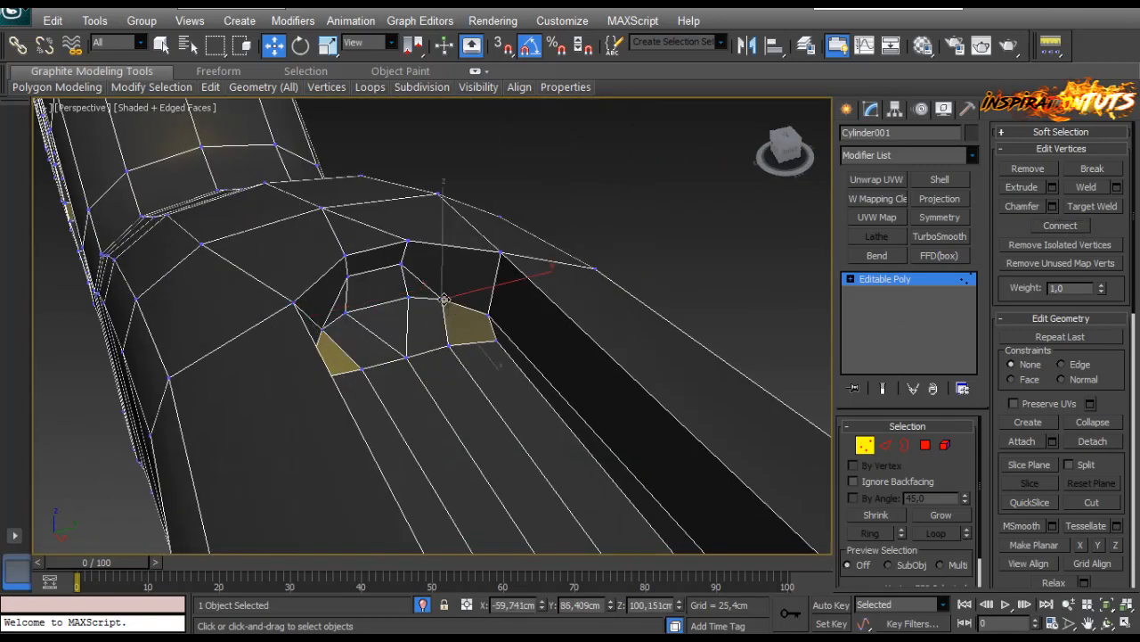
left_click(660, 244)
middle_click_drag(660, 244, 410, 182, "alt")
scroll(530, 416, "down", 2)
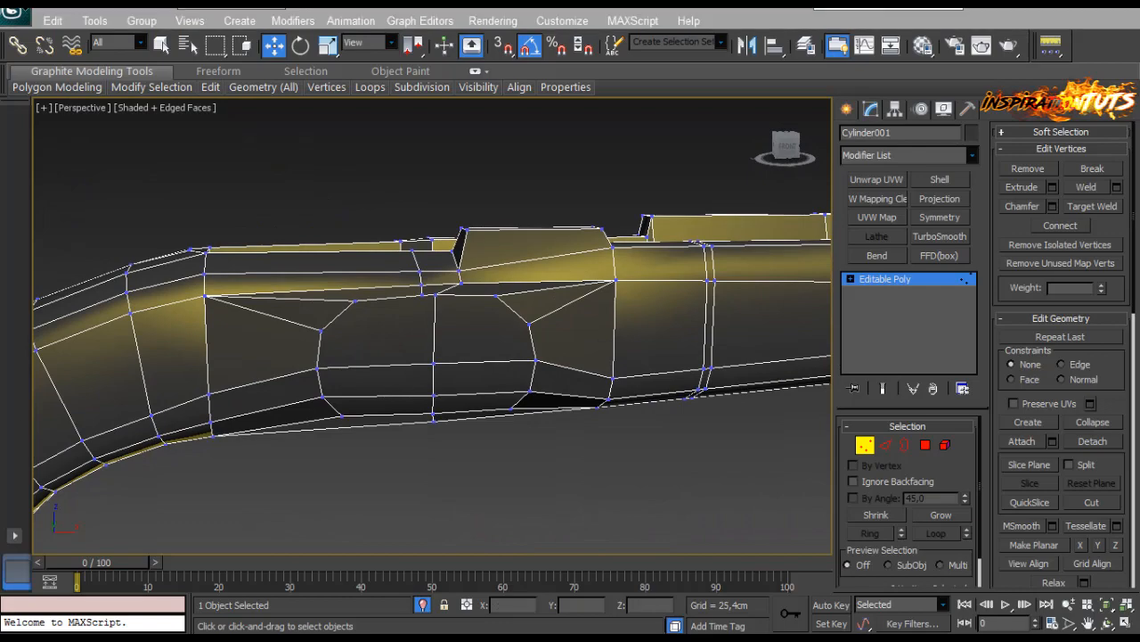
Select all polygons of the octagonal panel on the side of the stock beneath the bolt handle.
middle_click_drag(320, 339, 479, 376, "alt")
left_click(503, 381)
left_click(554, 357, "ctrl")
left_click(548, 398, "ctrl")
middle_click_drag(545, 397, 486, 378, "alt")
left_click(465, 416, "ctrl")
left_click(469, 443, "ctrl")
left_click(572, 443, "ctrl")
End isolation and compare the selected panel with the bolt knob and reference image in front and perspective views.
key("f")
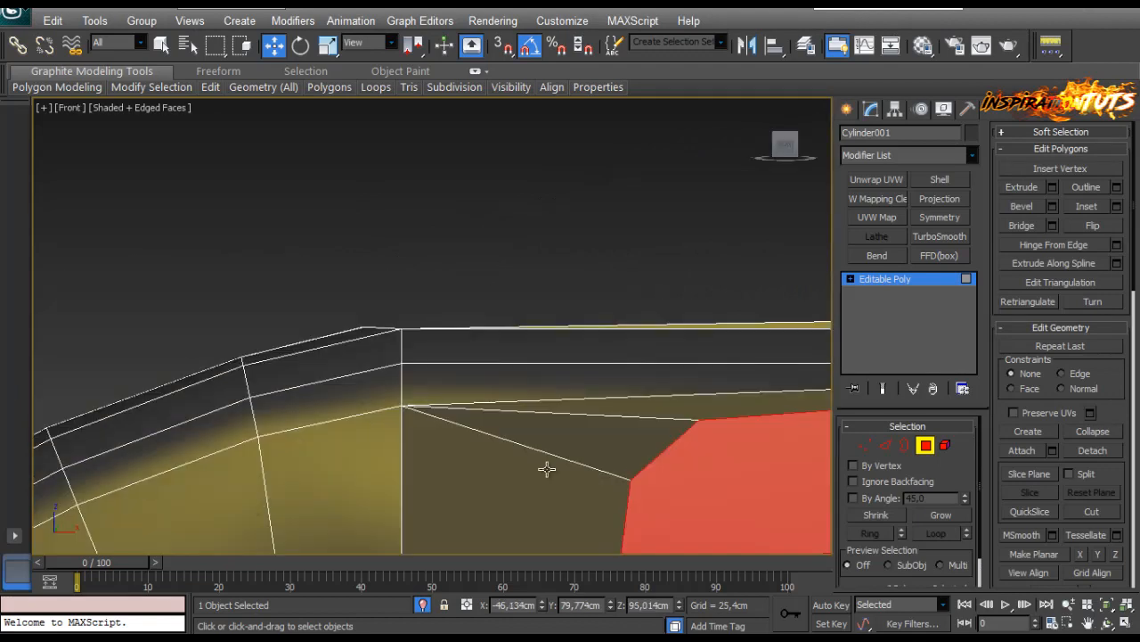
scroll(547, 468, "down", 5)
middle_click_drag(545, 411, 486, 348)
scroll(486, 348, "down", 5)
left_click(424, 607)
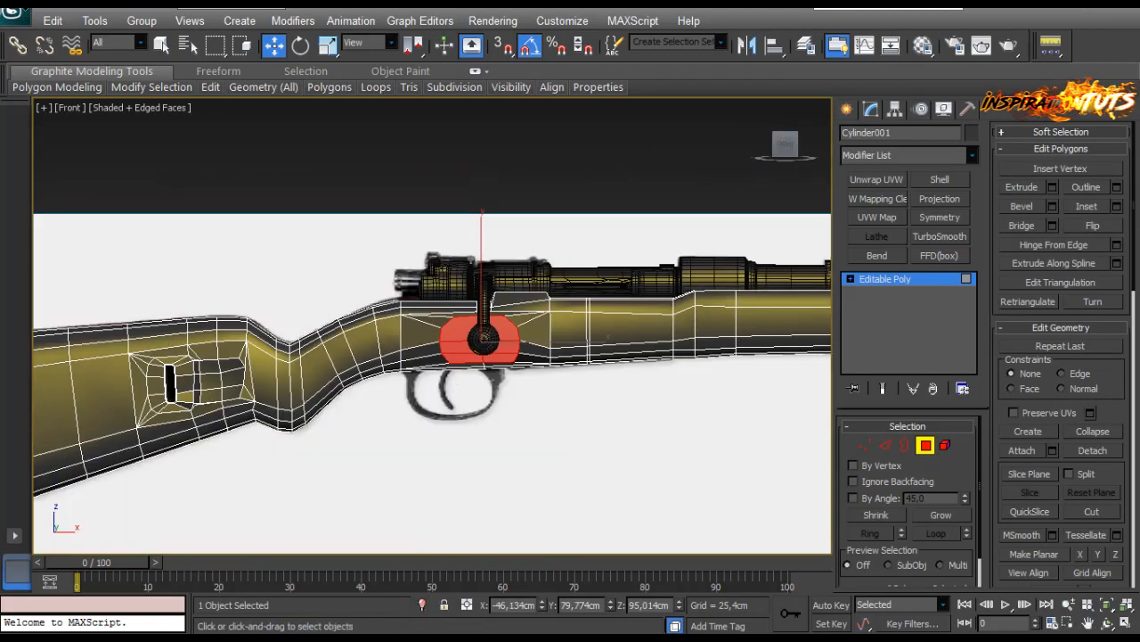
scroll(420, 347, "up", 5)
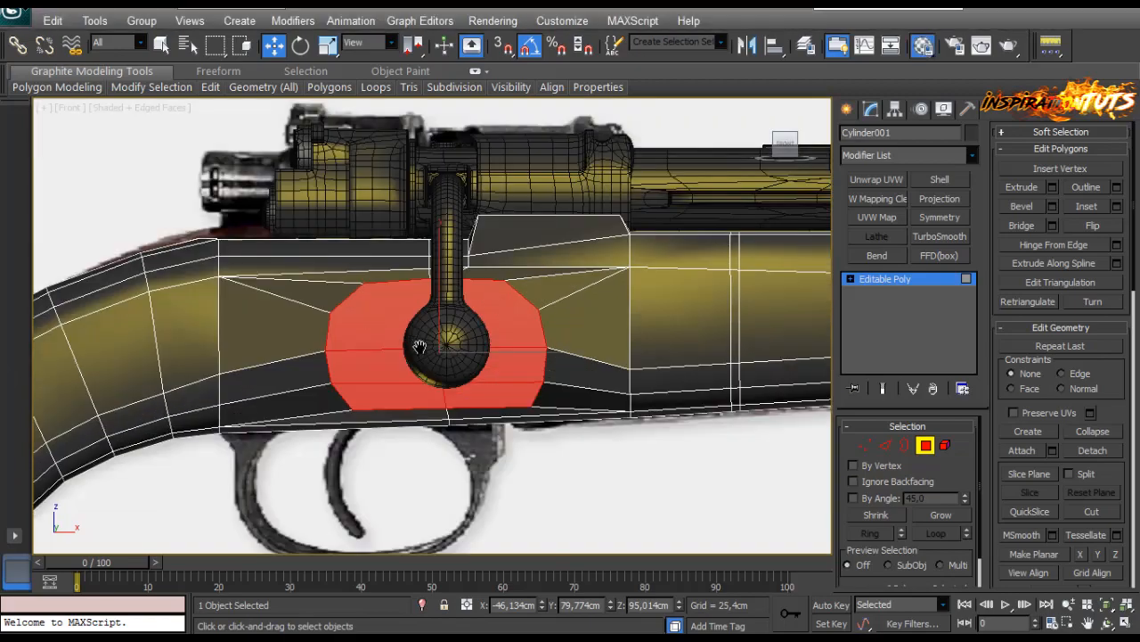
key("p")
middle_click_drag(420, 347, 560, 369)
key("z")
scroll(562, 361, "down", 5)
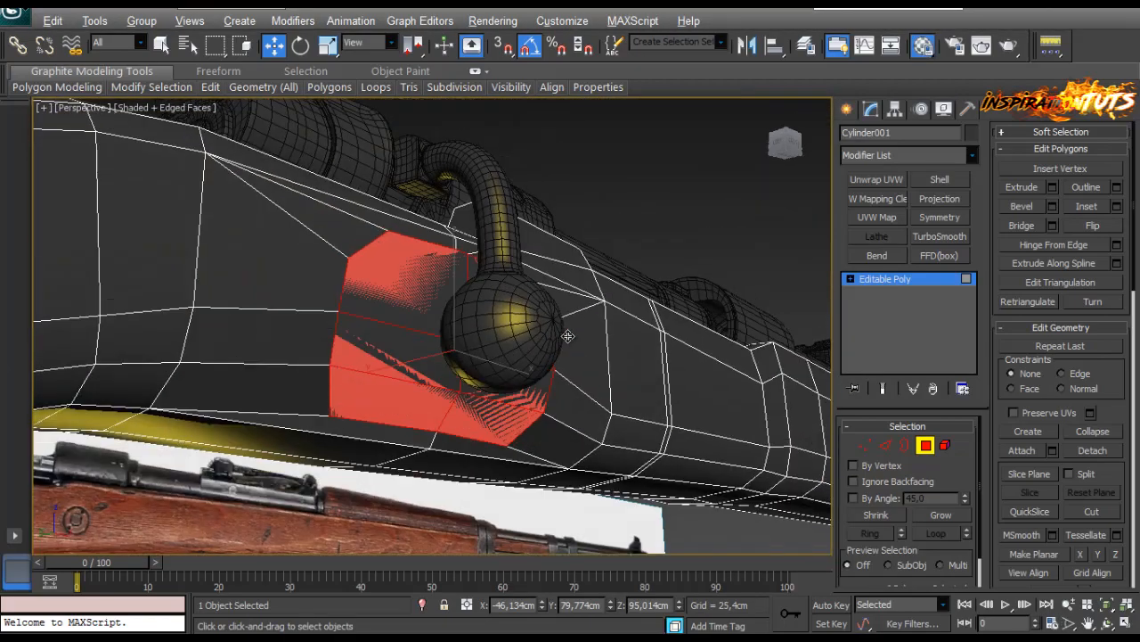
middle_click_drag(479, 337, 497, 358, "alt")
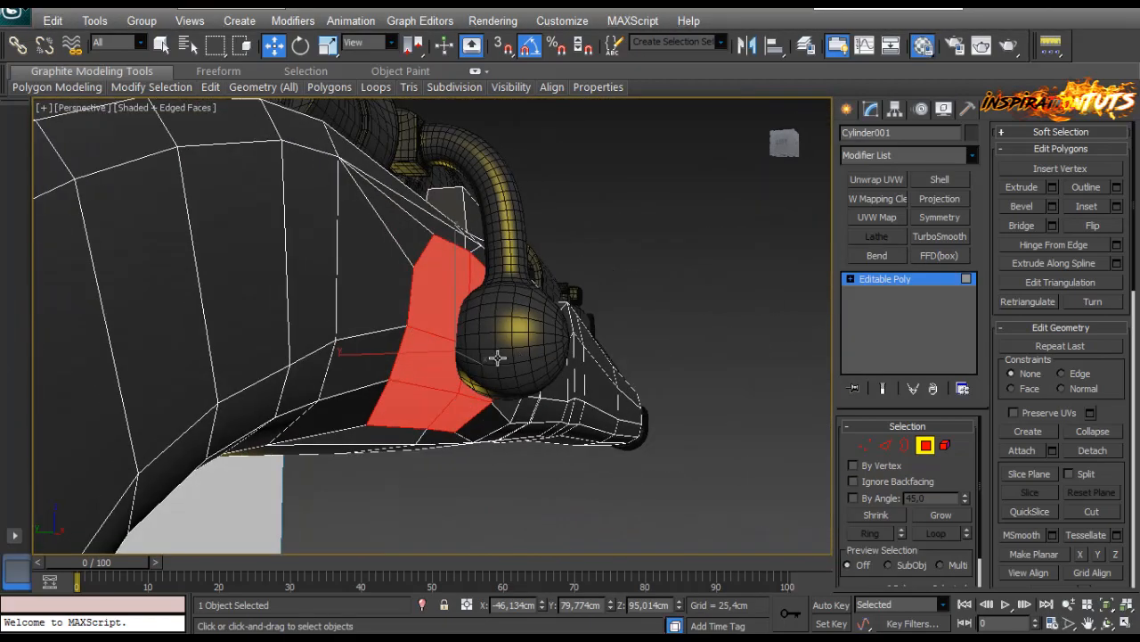
Try moving the selected panel polygons sideways into the stock, and undo it.
left_click_drag(373, 353, 419, 359)
key("ctrl+z")
key("ctrl+z")
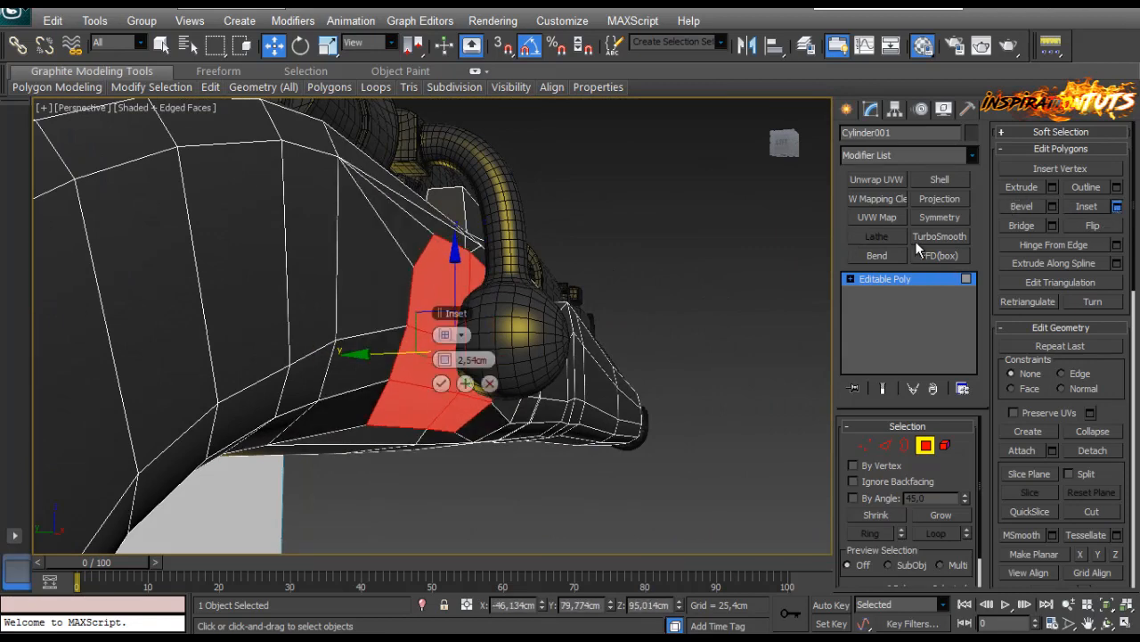
Inset the selected panel polygons by 0,125 cm and move them into the stock along Y.
left_click_drag(444, 360, 445, 358)
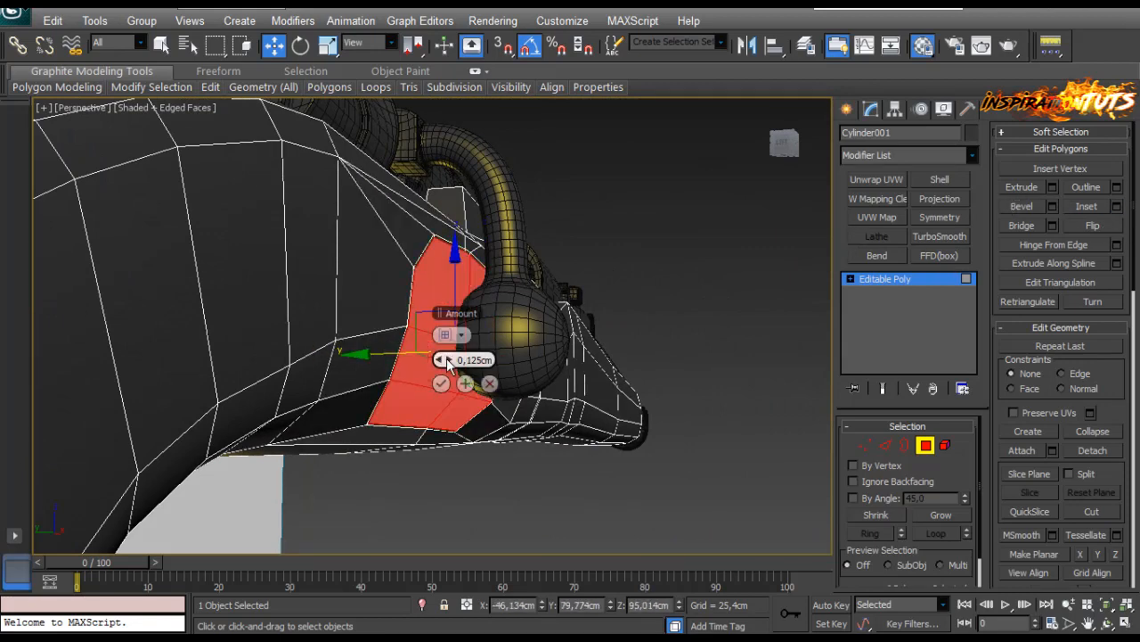
middle_click_drag(448, 356, 389, 352, "alt")
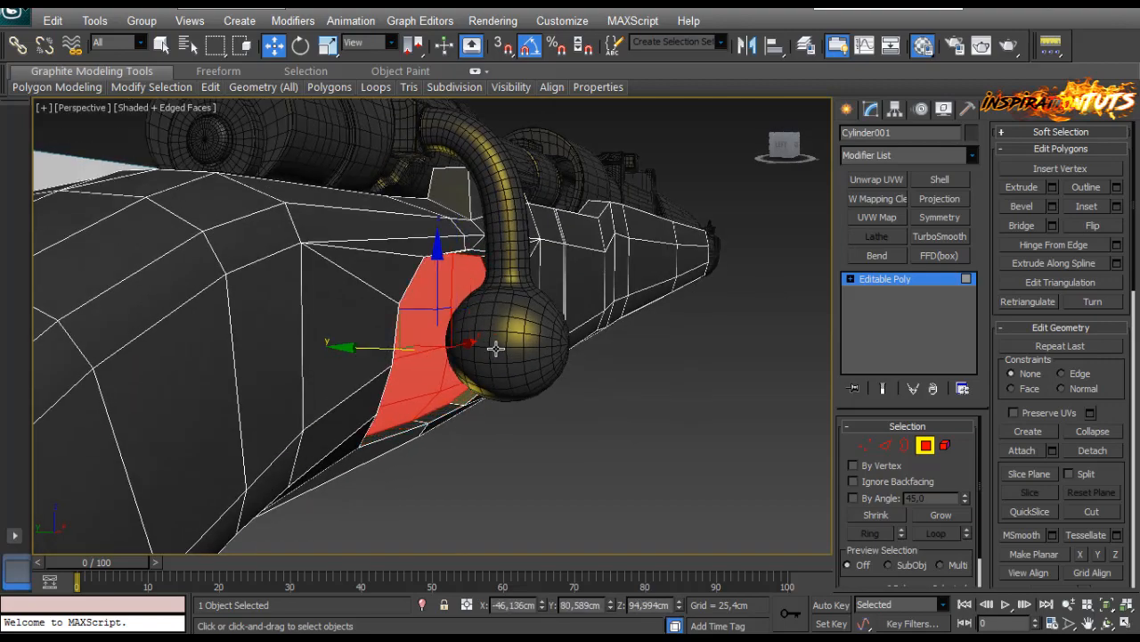
middle_click_drag(496, 347, 471, 313, "alt")
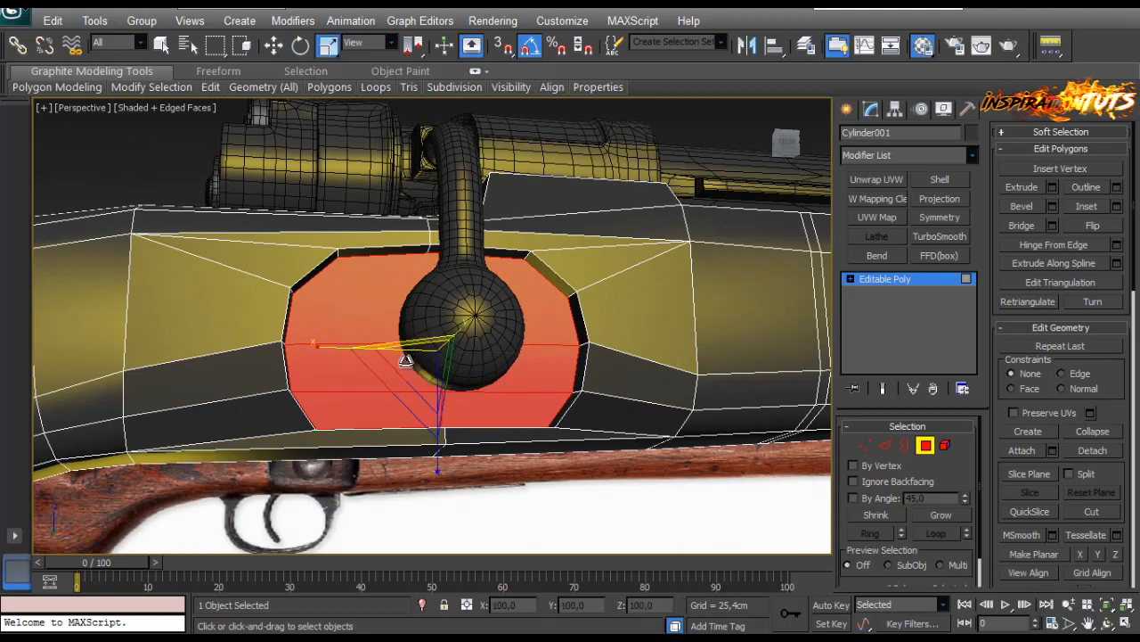
Scale the recessed panel polygons down uniformly to slope the border around them.
left_click_drag(394, 380, 363, 391)
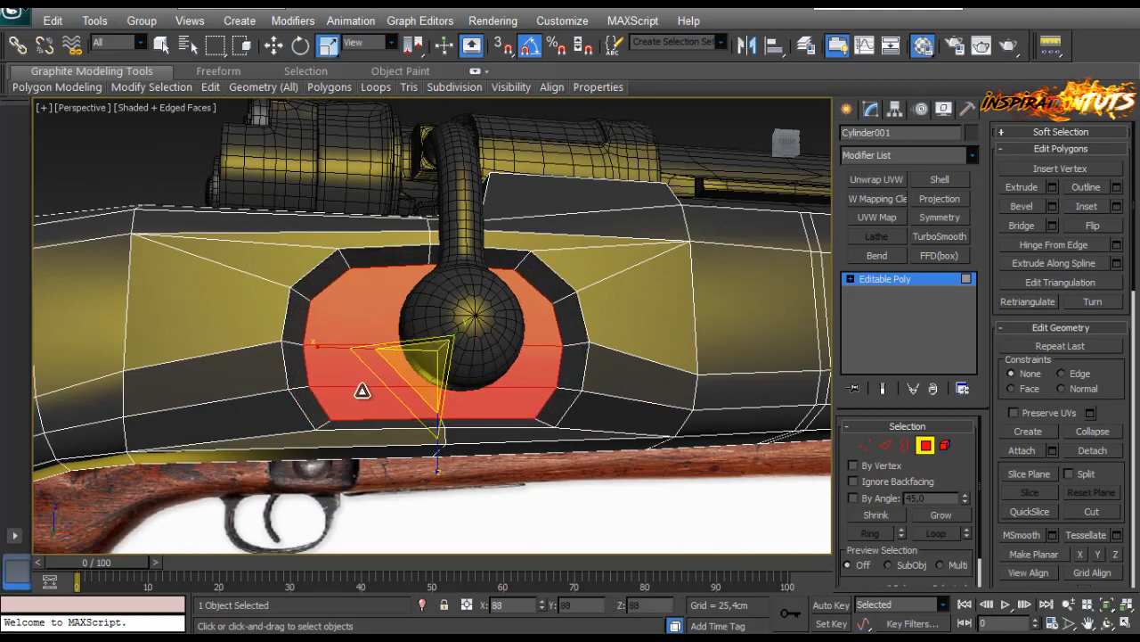
scroll(379, 323, "up", 2)
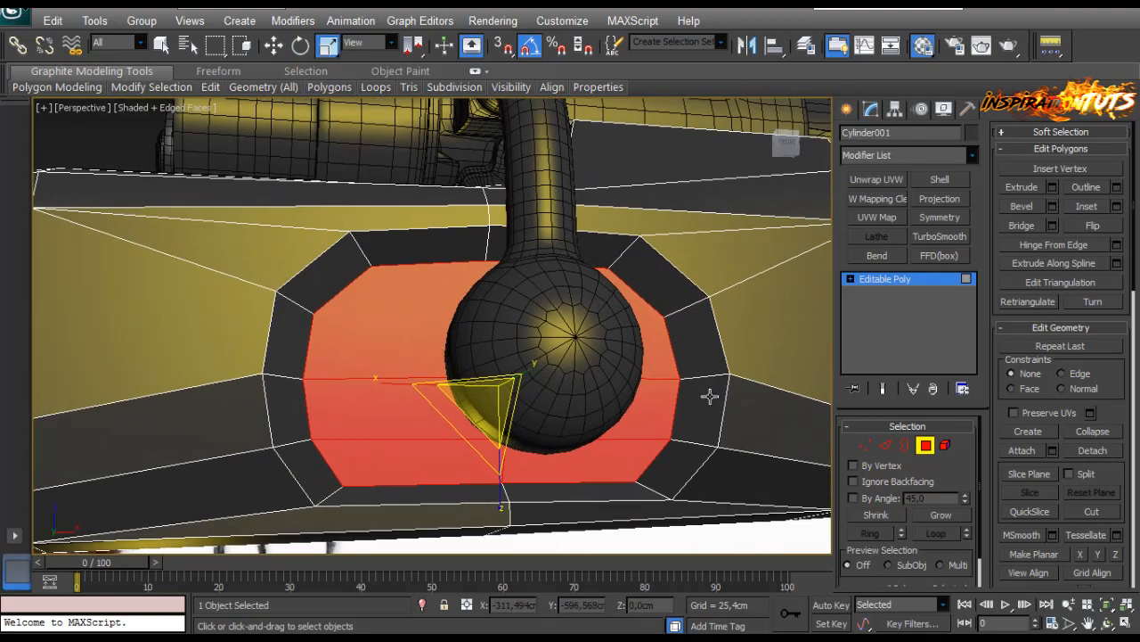
Connect the ring of recess wall edges with a new loop and scale it outward along X and Z to 107%.
left_click(891, 443)
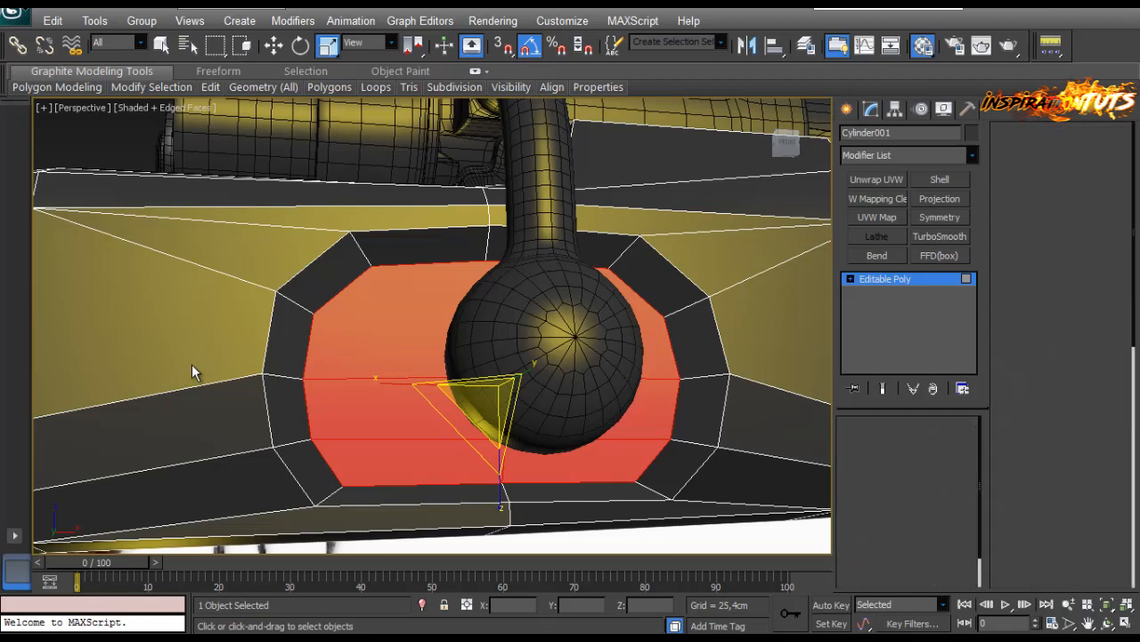
key("alt+r")
middle_click_drag(349, 347, 411, 352, "alt")
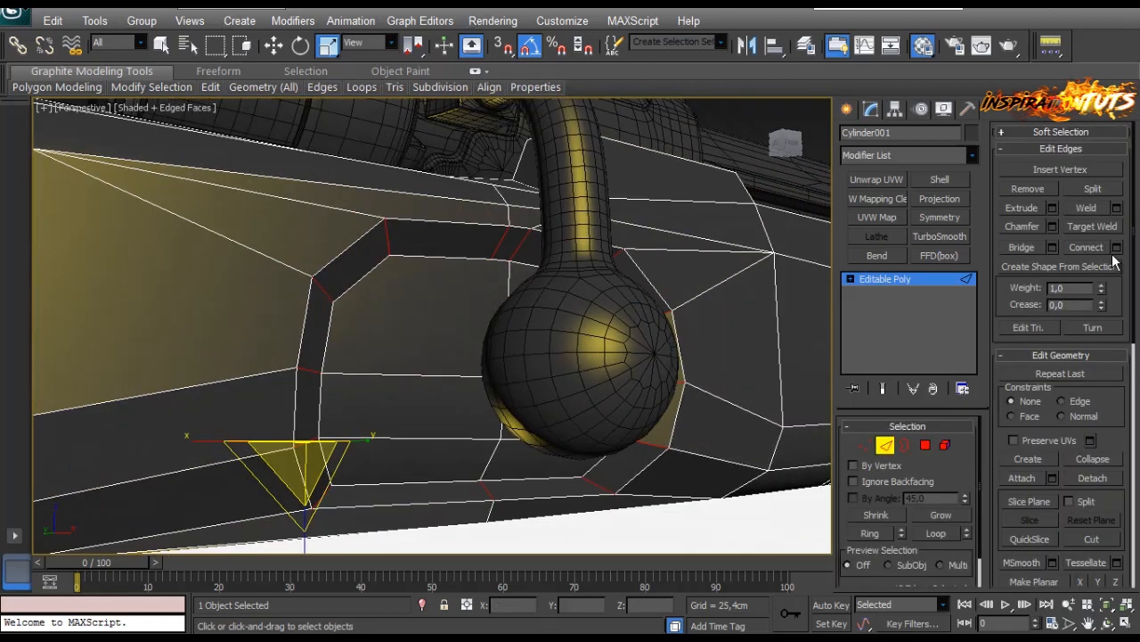
left_click(441, 407)
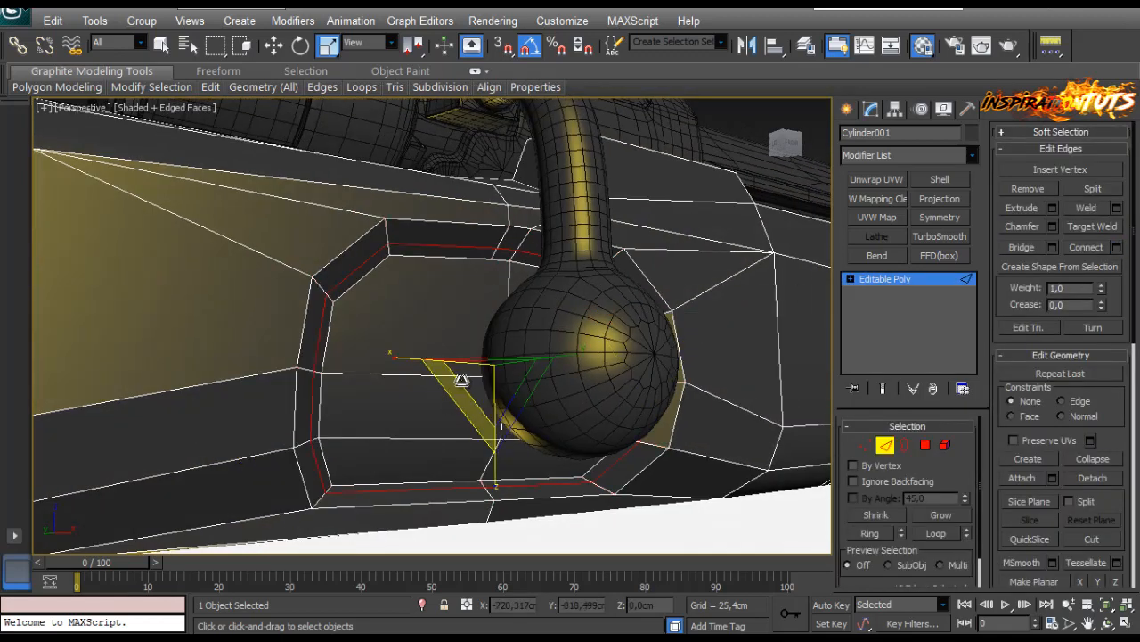
left_click_drag(454, 385, 451, 390)
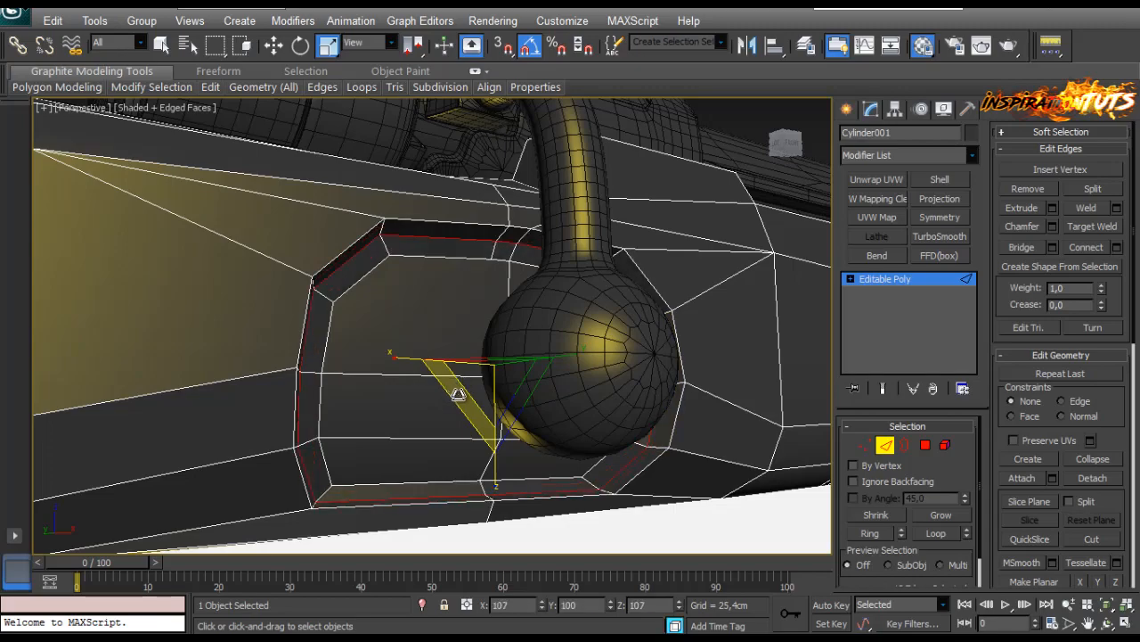
Adjust the new loop's depth in the recess wall and nudge the vertices at its lower middle.
middle_click_drag(457, 394, 387, 337, "alt")
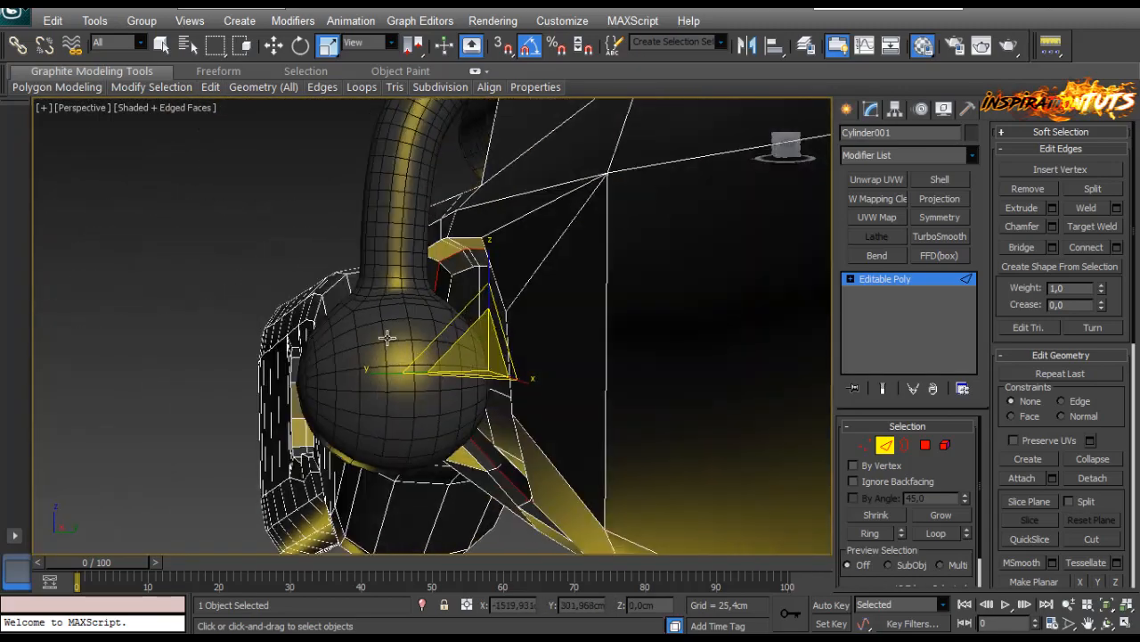
middle_click_drag(540, 350, 607, 309, "alt")
middle_click_drag(645, 392, 643, 317)
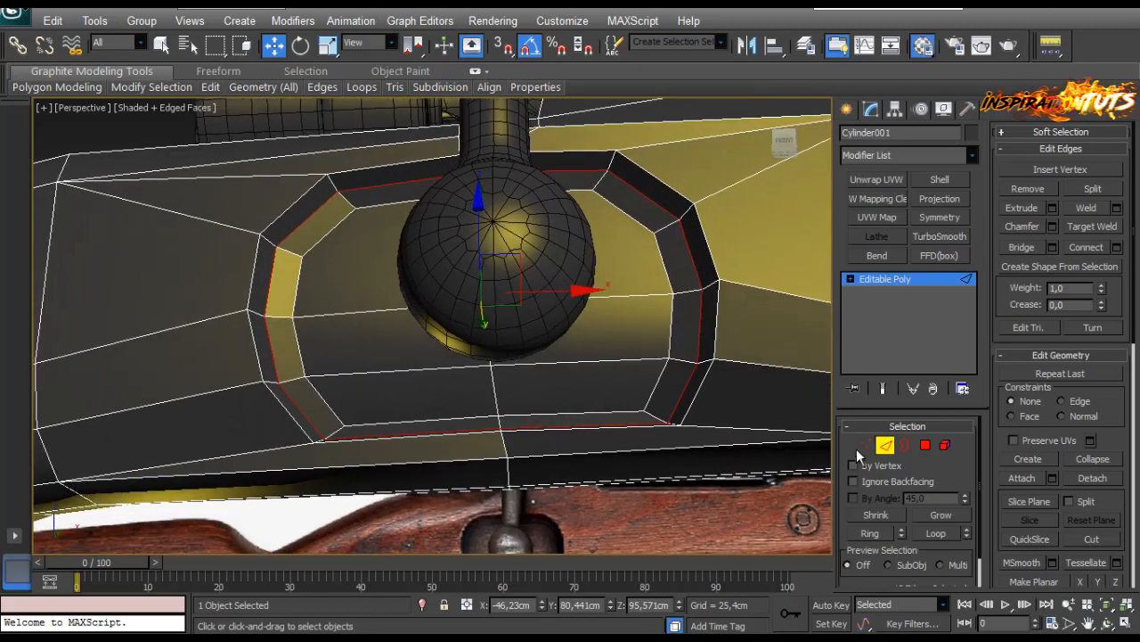
key("1")
left_click_drag(479, 437, 478, 440)
middle_click_drag(499, 437, 650, 427, "alt")
scroll(408, 402, "down", 4)
middle_click_drag(409, 409, 643, 421, "alt")
left_click(886, 445)
left_click(626, 291)
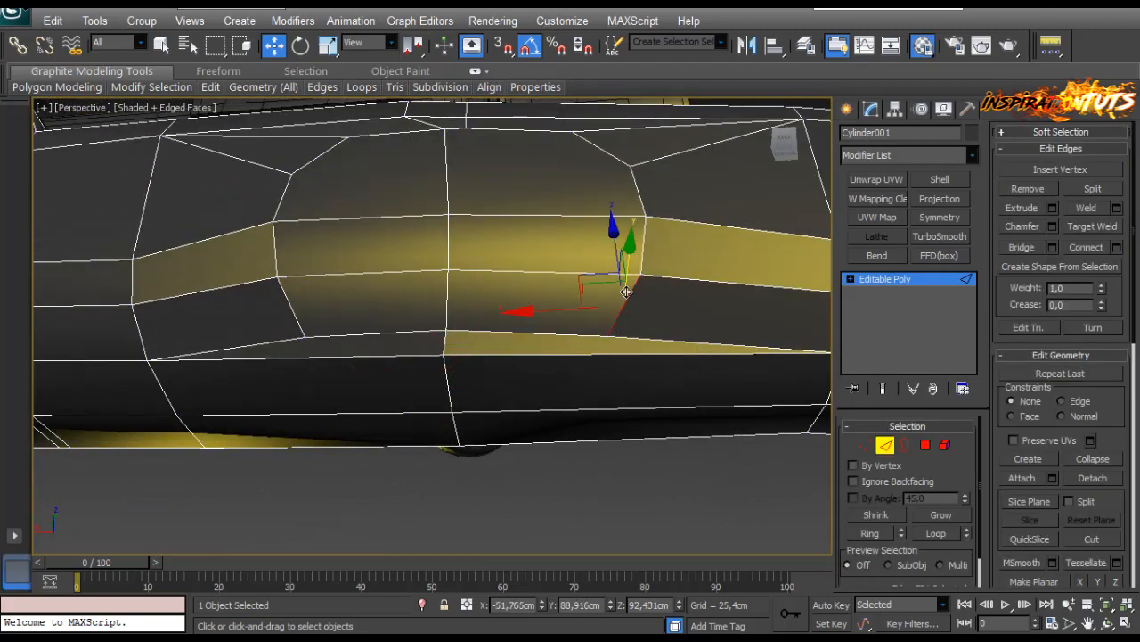
left_click(643, 255, "ctrl")
middle_click_drag(643, 255, 575, 410, "alt")
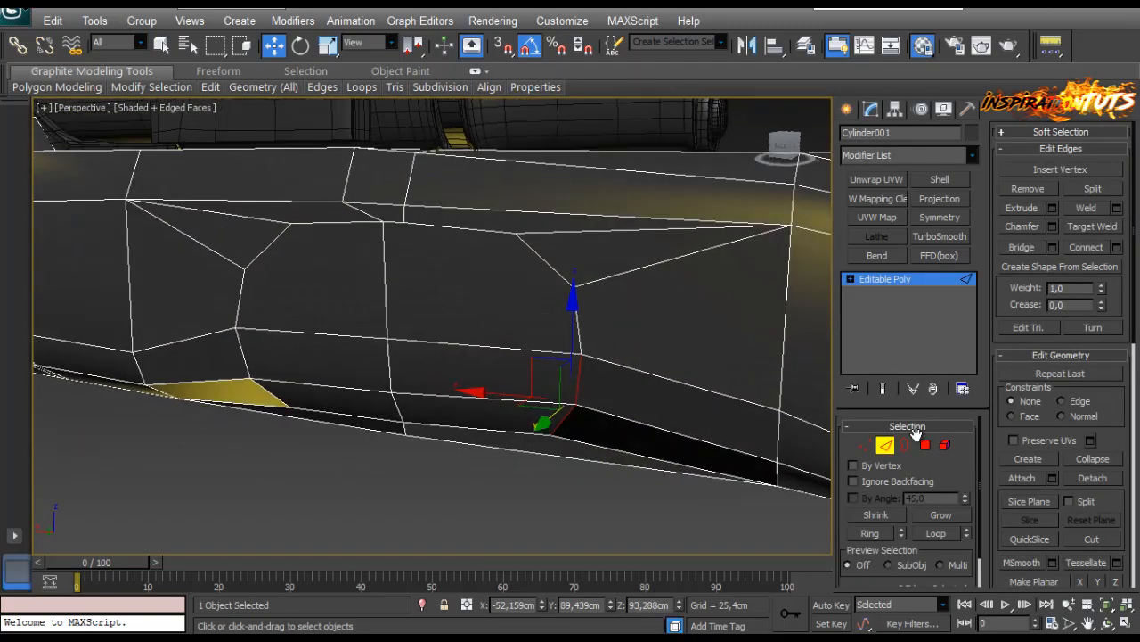
Delete the faceted polygons surrounding and filling the oval outline on the stock's opposite side.
left_click(925, 445)
middle_click_drag(657, 414, 603, 339, "alt")
middle_click_drag(603, 339, 525, 345)
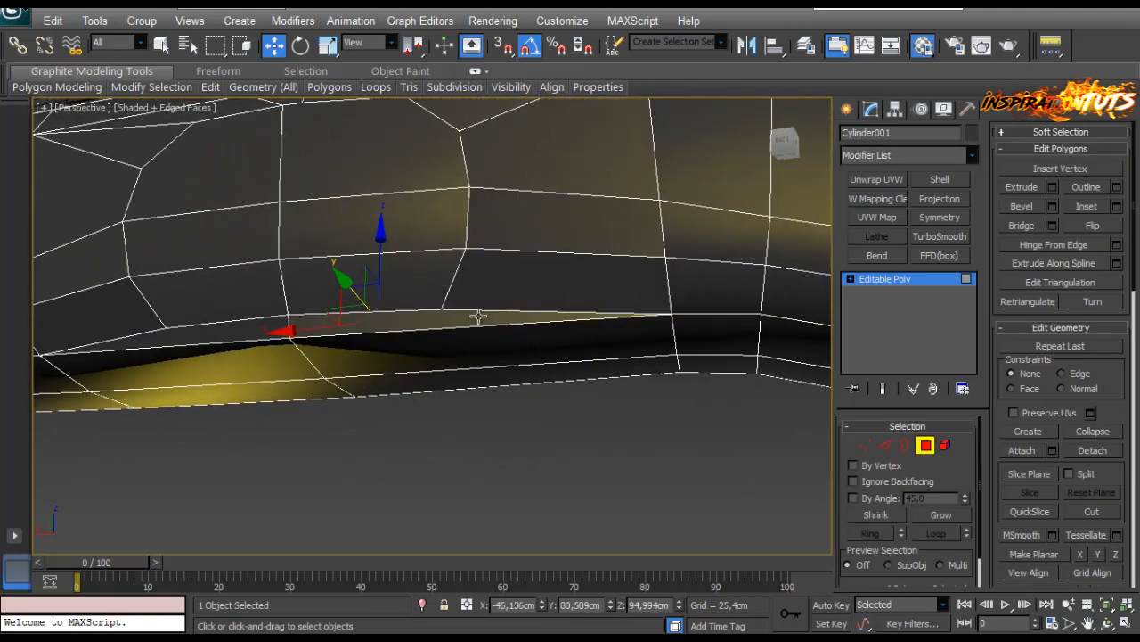
middle_click_drag(512, 222, 268, 198, "alt")
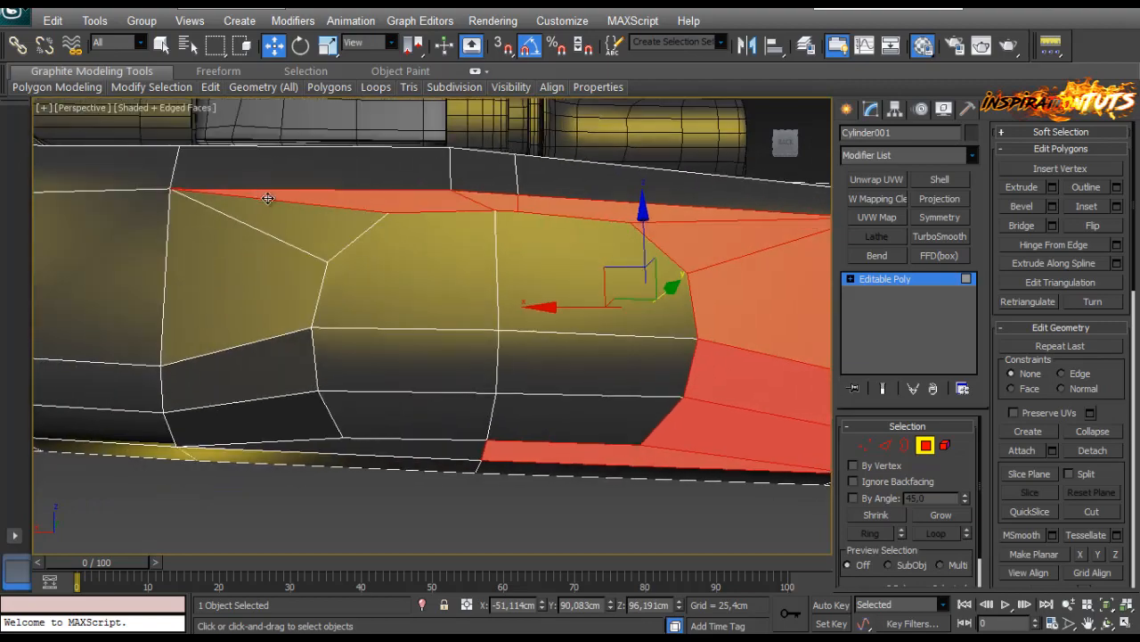
middle_click_drag(265, 417, 400, 433, "alt")
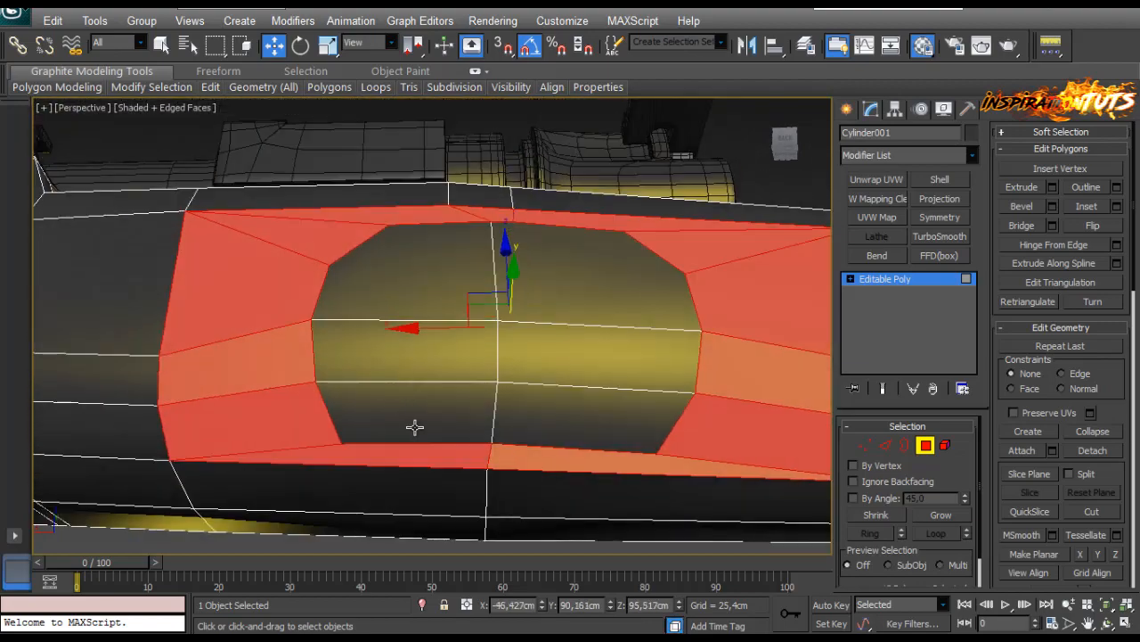
middle_click_drag(437, 305, 392, 410, "alt")
key("Delete")
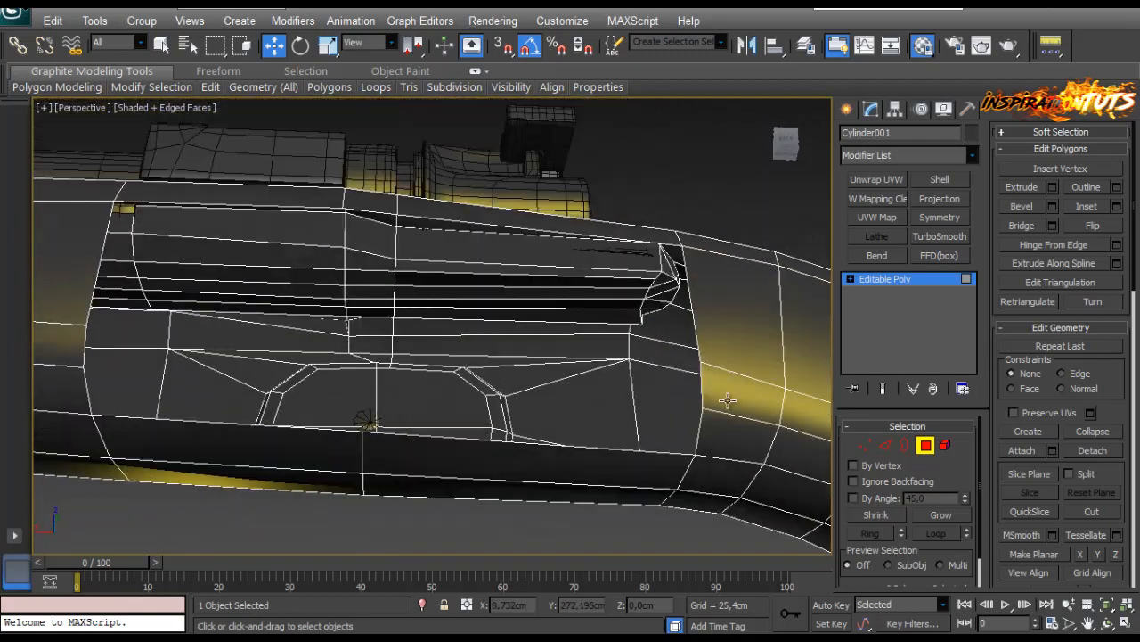
Cap the open border left on the stock's opposite side.
left_click(905, 445)
left_click(701, 446)
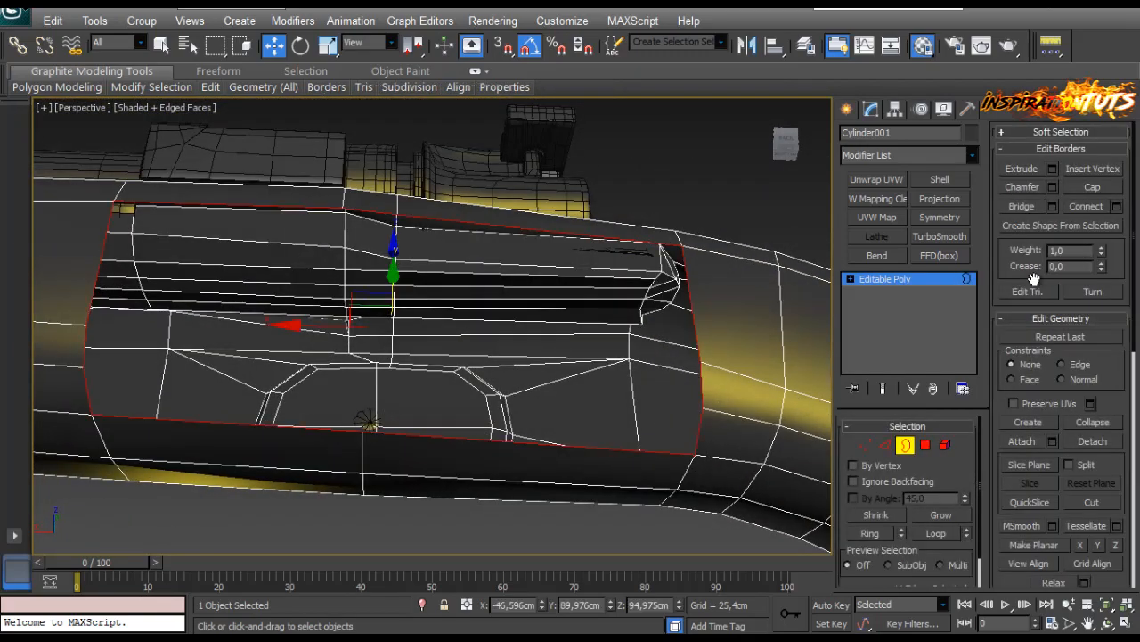
left_click(1068, 192)
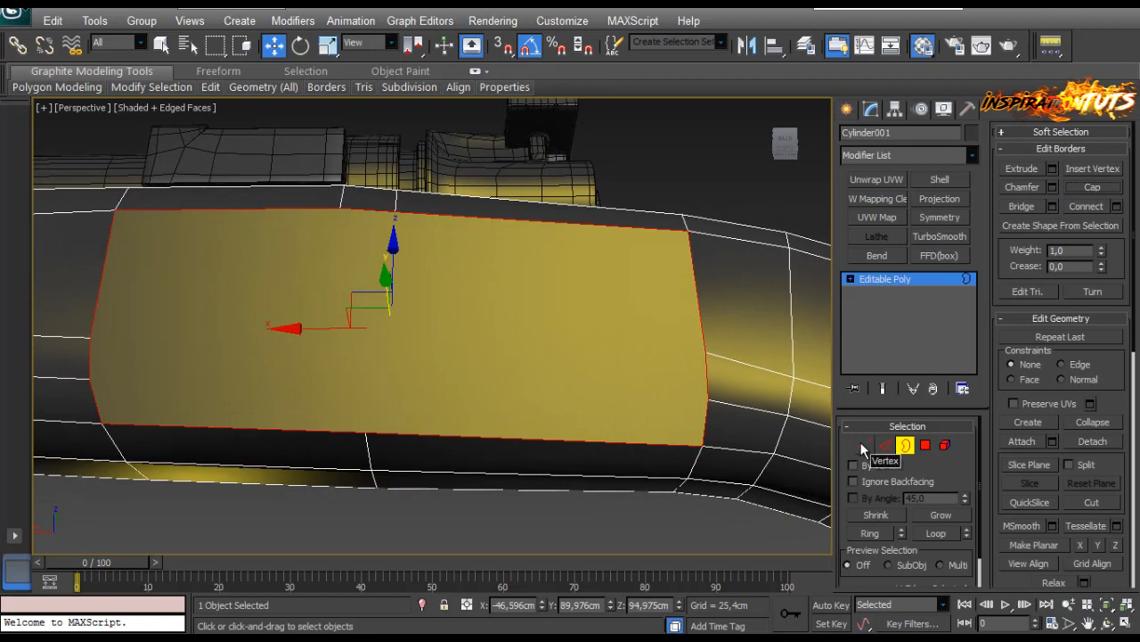
Connect the facing end vertices across the cap to restore its two lengthwise edge lines.
left_click(905, 446)
key("1")
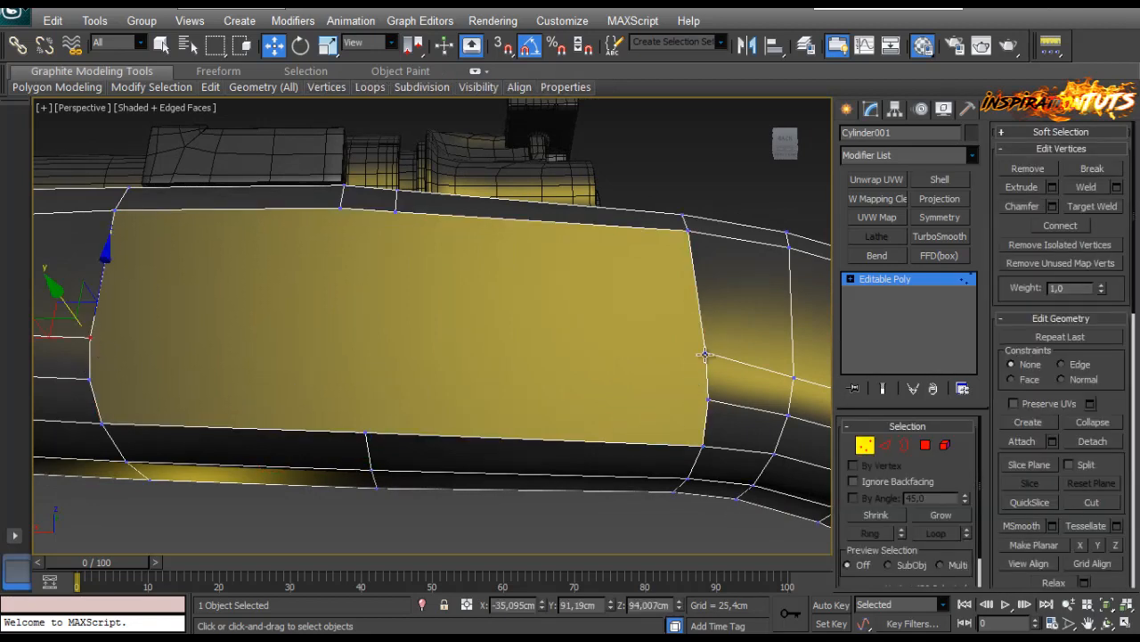
left_click(1062, 227)
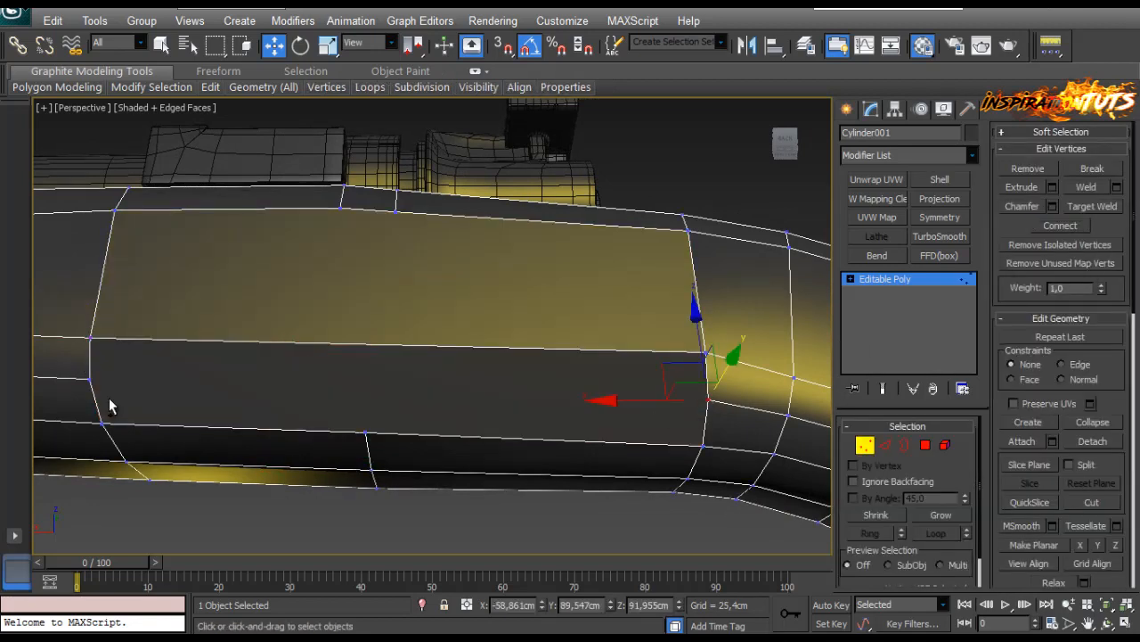
left_click(1052, 226)
left_click(501, 249)
middle_click_drag(501, 248, 554, 439, "alt")
Isolate the stock from the other rifle parts.
key("alt+q")
scroll(479, 372, "up", 5)
scroll(453, 313, "up", 6)
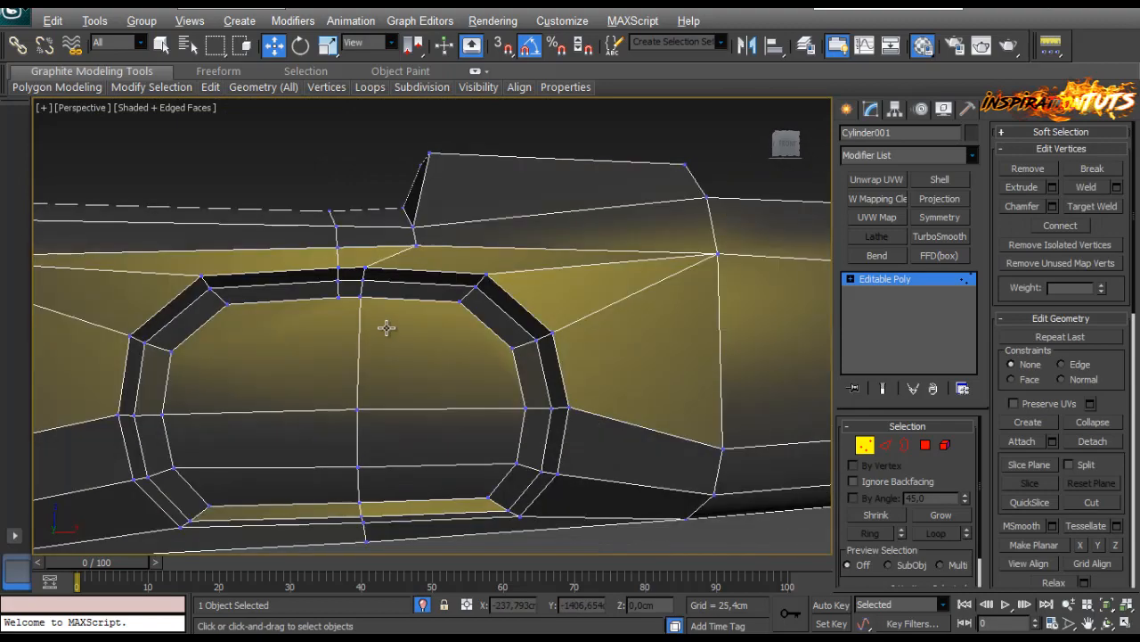
Try to target weld the extra vertices at the recess's upper rim onto the neighbouring centre vertices.
middle_click_drag(387, 326, 474, 370)
scroll(395, 255, "up", 2)
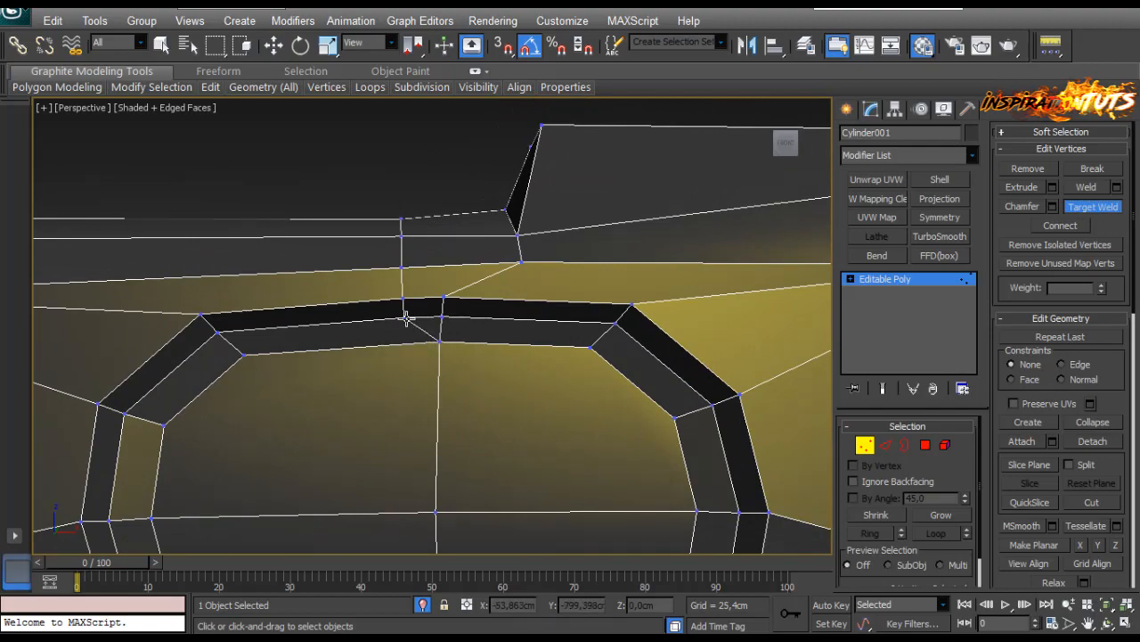
middle_click_drag(441, 299, 471, 330, "alt")
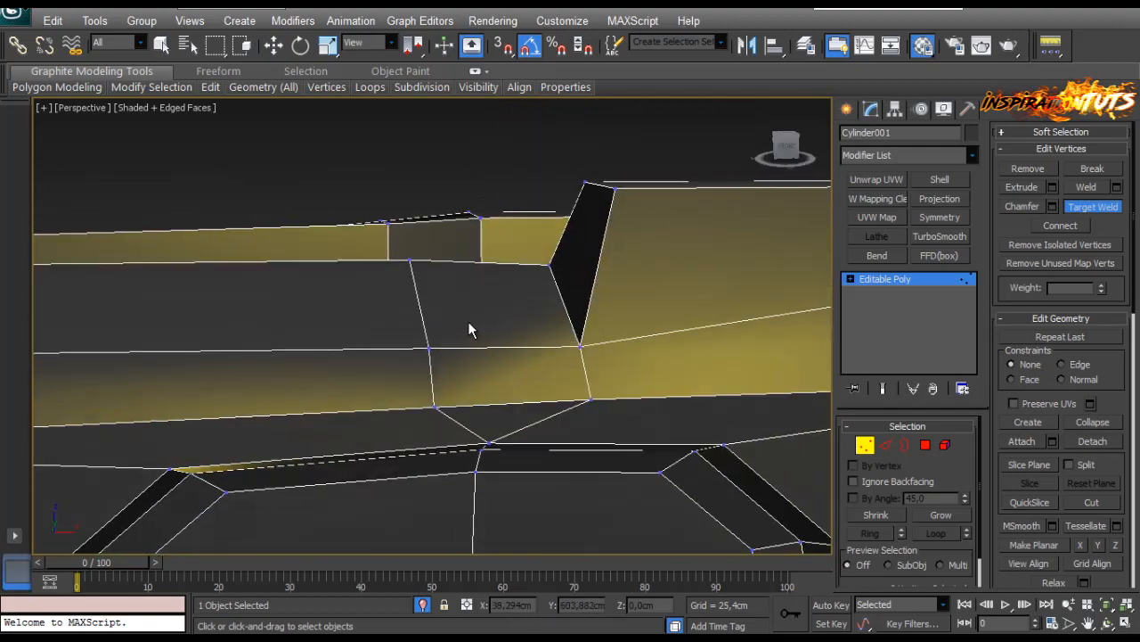
middle_click_drag(456, 416, 430, 276, "alt")
scroll(449, 413, "down", 5)
scroll(442, 328, "up", 2)
middle_click_drag(429, 276, 675, 488)
scroll(408, 385, "down", 3)
scroll(424, 325, "up", 2)
scroll(455, 336, "down", 2)
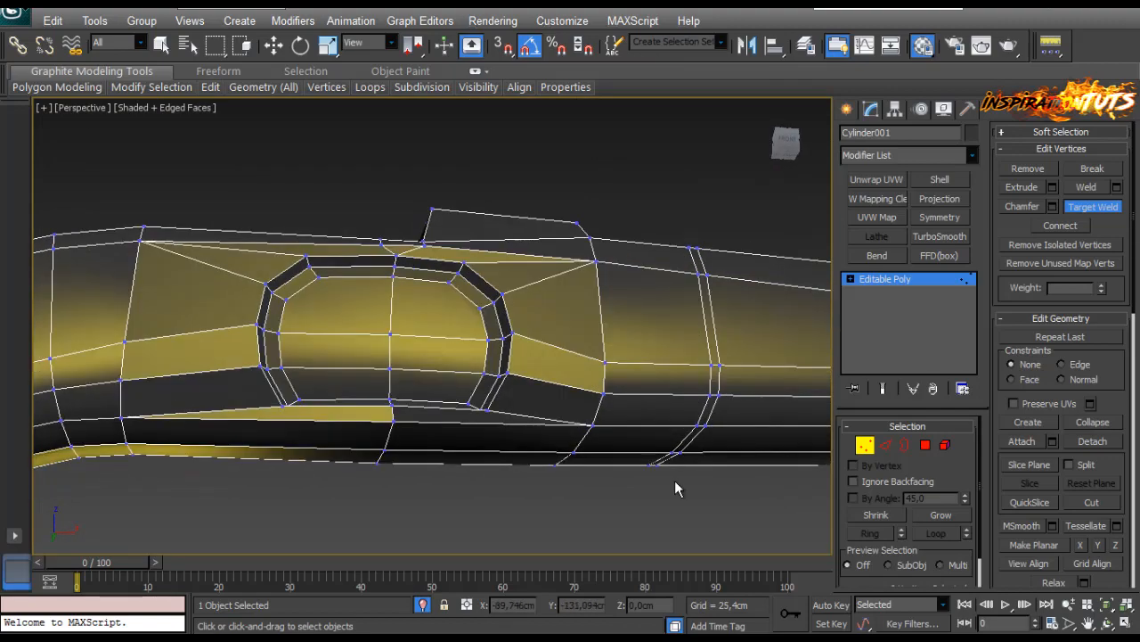
Connect the lengthwise edges beside the recess's centre with one segment at slide 34, and move the new loop along X under the Edge constraint.
left_click(887, 444)
key("w")
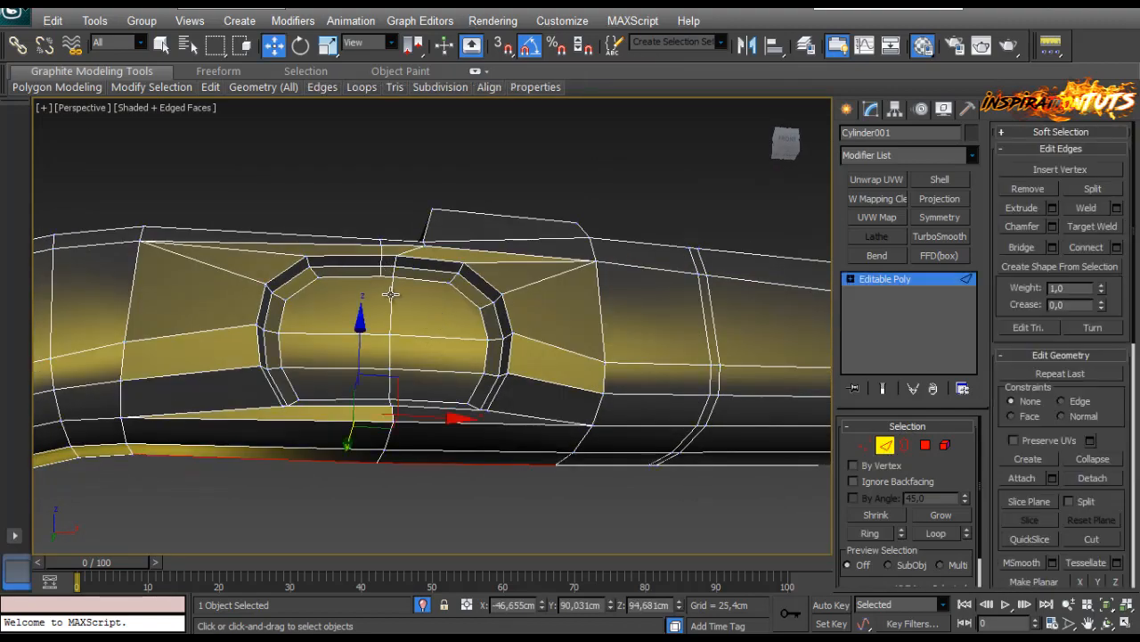
scroll(415, 334, "up", 2)
left_click(416, 327)
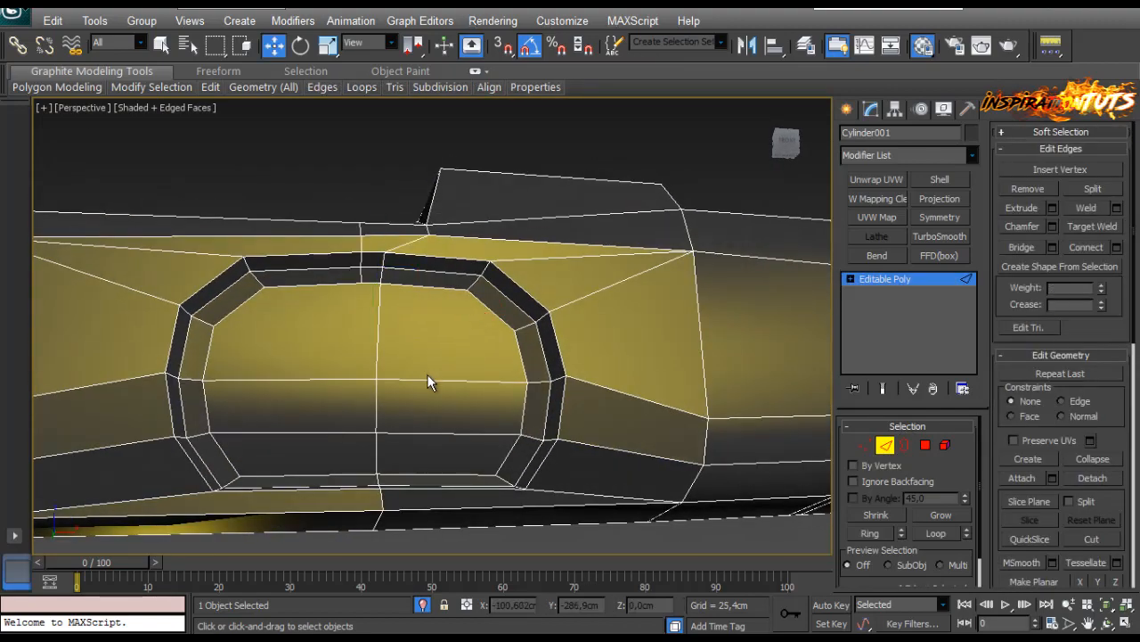
middle_click_drag(433, 311, 388, 407, "alt")
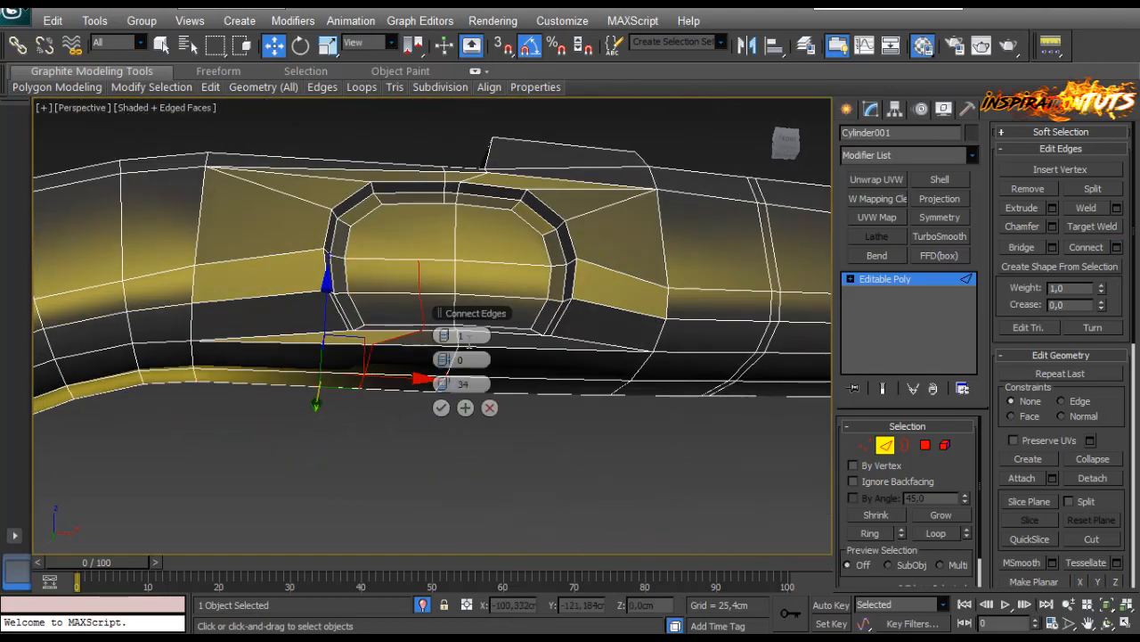
left_click(441, 408)
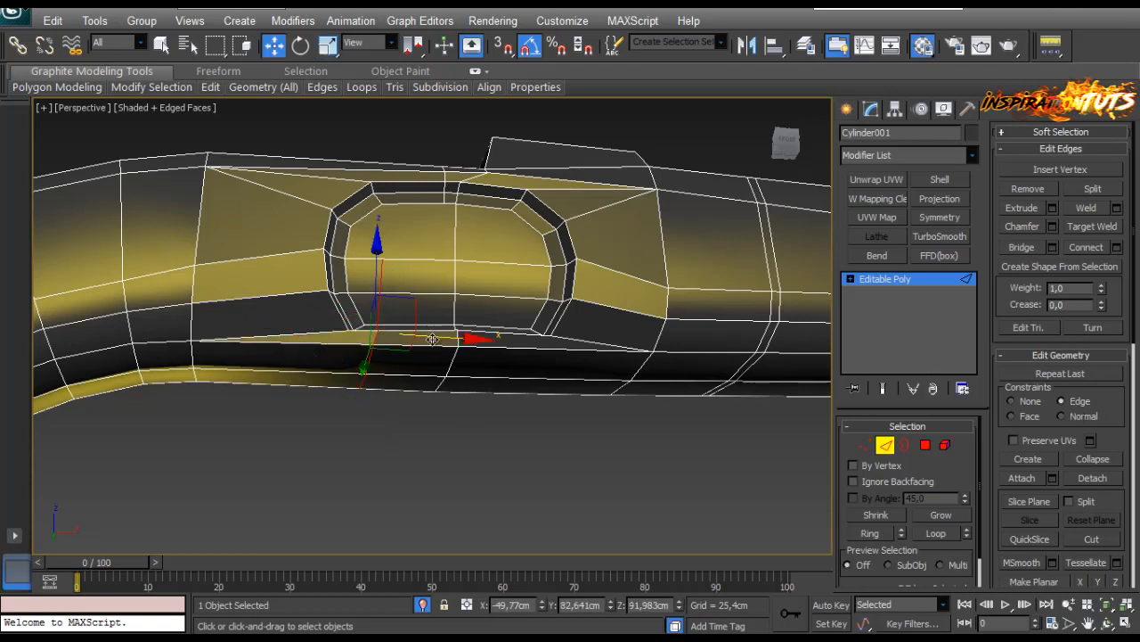
middle_click_drag(467, 256, 470, 299, "alt")
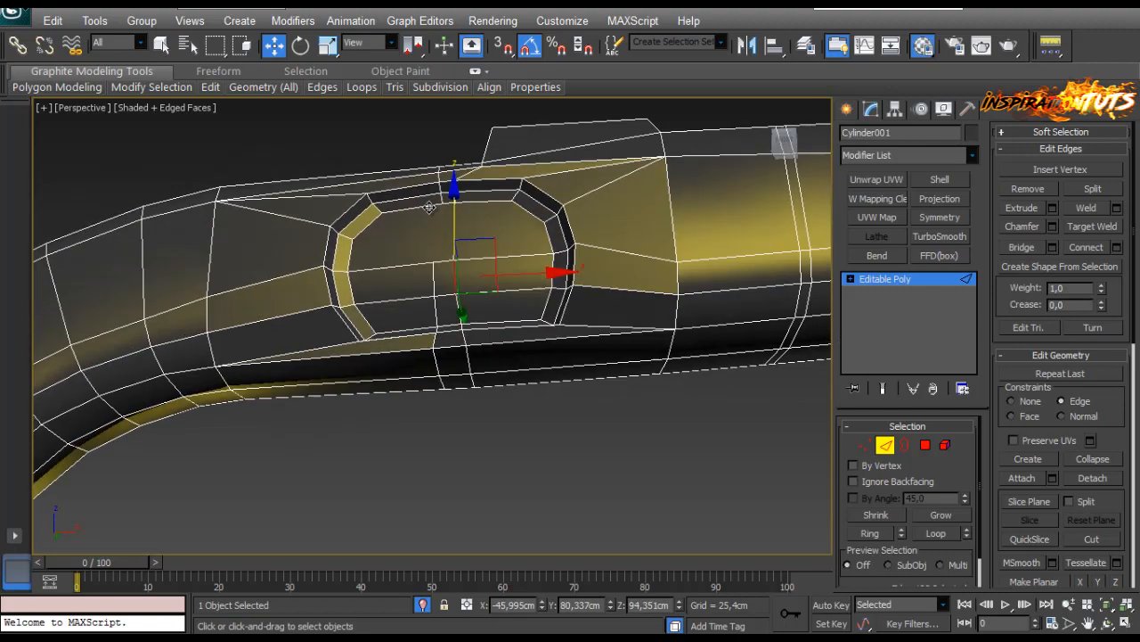
Select the recess's vertical centre edges down to the stock's underside and slide them along X away from the new loop.
left_click(456, 226, "ctrl")
middle_click_drag(455, 234, 489, 402, "alt")
scroll(499, 287, "up", 4)
left_click(496, 323, "ctrl")
scroll(513, 321, "up", 4)
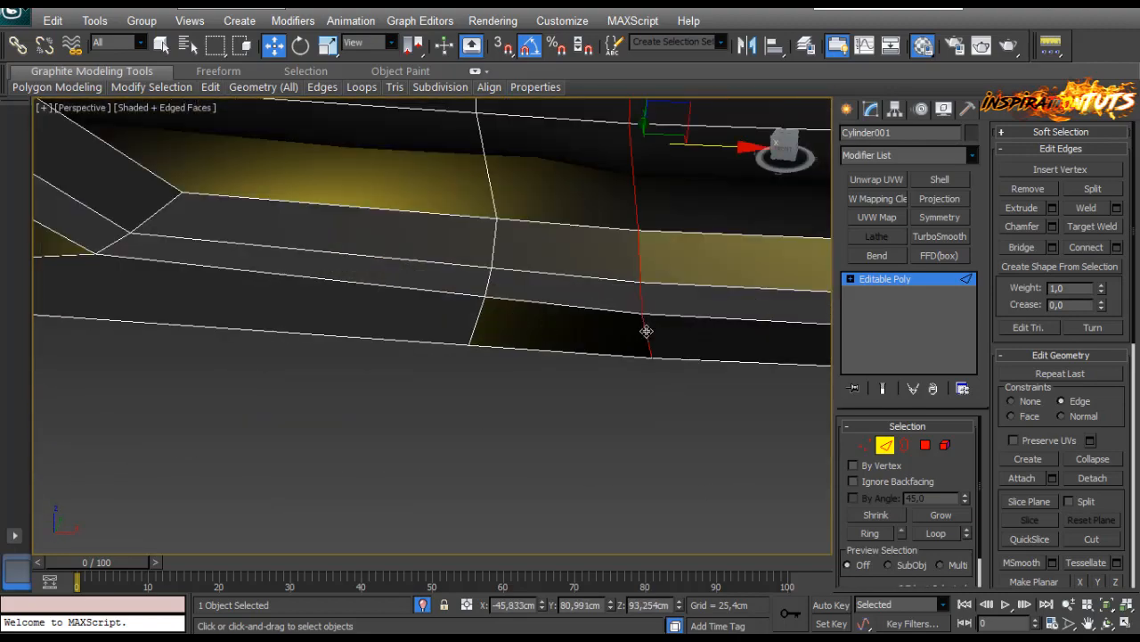
middle_click_drag(646, 331, 464, 340, "alt")
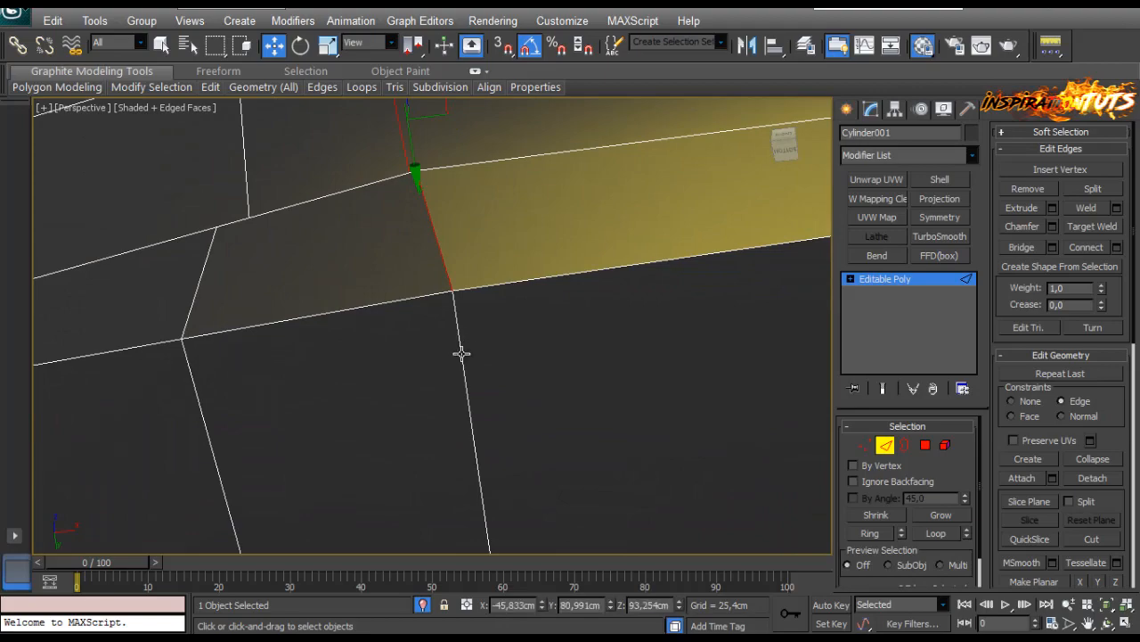
left_click(461, 353, "ctrl")
scroll(451, 351, "down", 5)
middle_click_drag(412, 288, 337, 356, "alt")
scroll(372, 334, "down", 5)
scroll(382, 423, "up", 5)
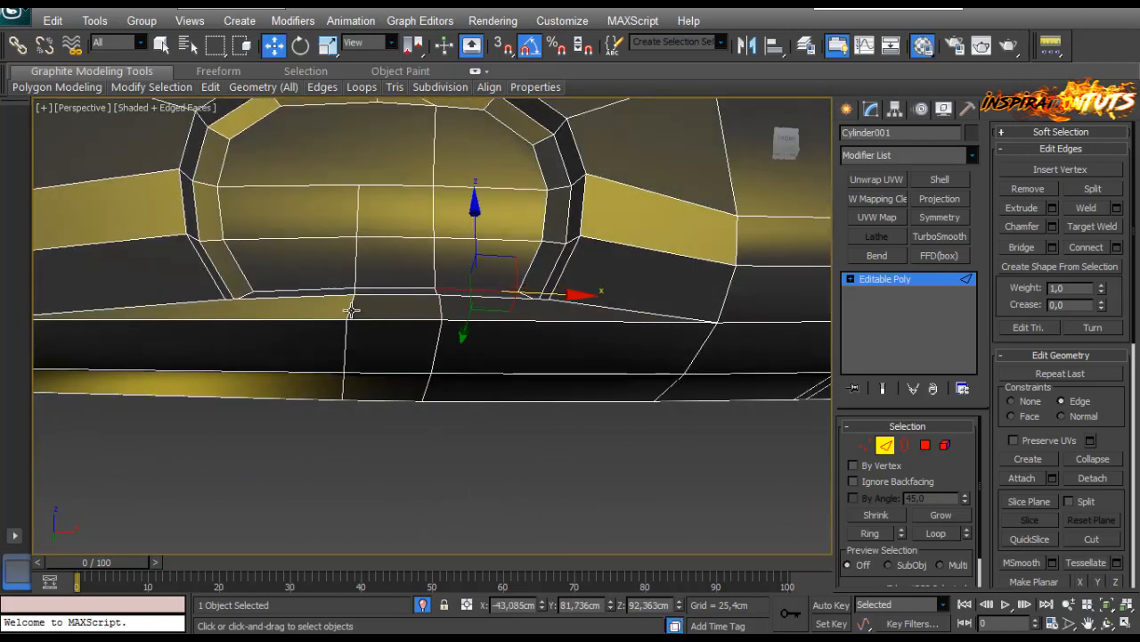
Select the new loop below the recess and slide it along X away from the centre edges.
left_click(351, 310)
middle_click_drag(351, 310, 350, 306, "alt")
key("alt+l")
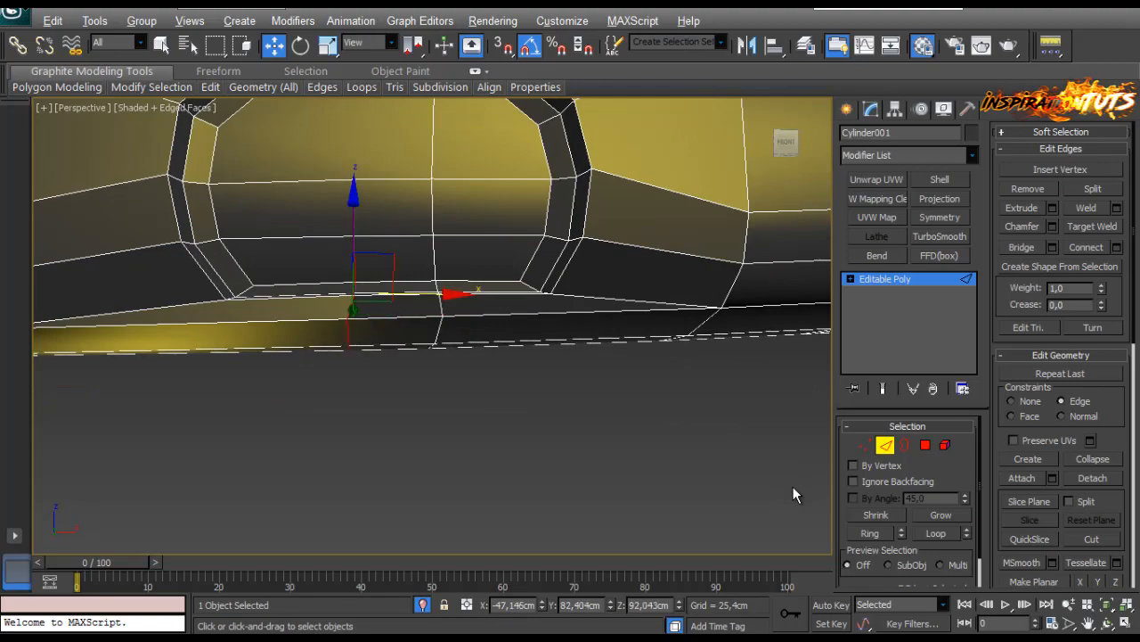
Slide the short centre edge in the recess's upper rim along X toward the vertical centre edges.
middle_click_drag(381, 325, 445, 356, "alt")
scroll(455, 440, "up", 3)
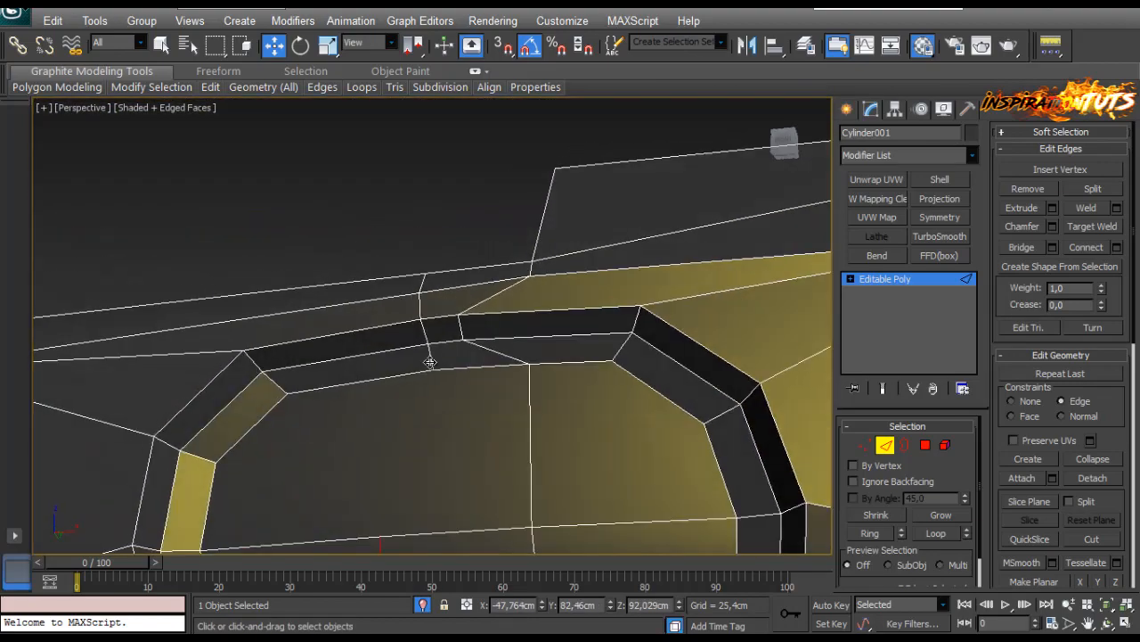
middle_click_drag(424, 318, 492, 360, "alt")
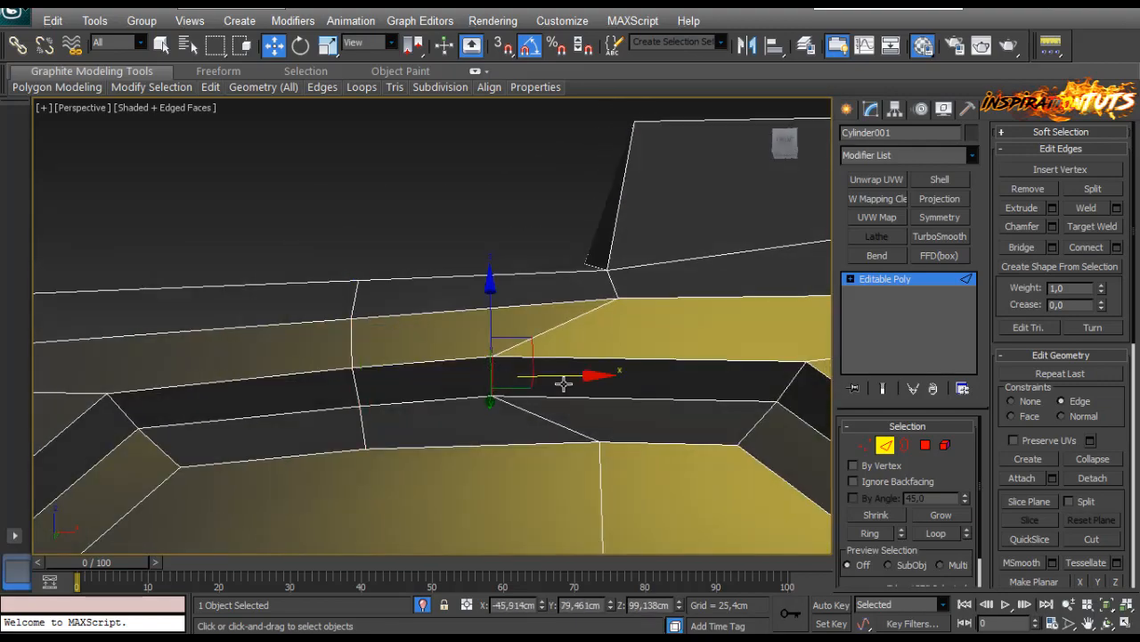
middle_click_drag(555, 417, 520, 348, "alt")
Cut an edge down the capped side between the unmatched vertices on its upper and lower outline.
left_click(864, 445)
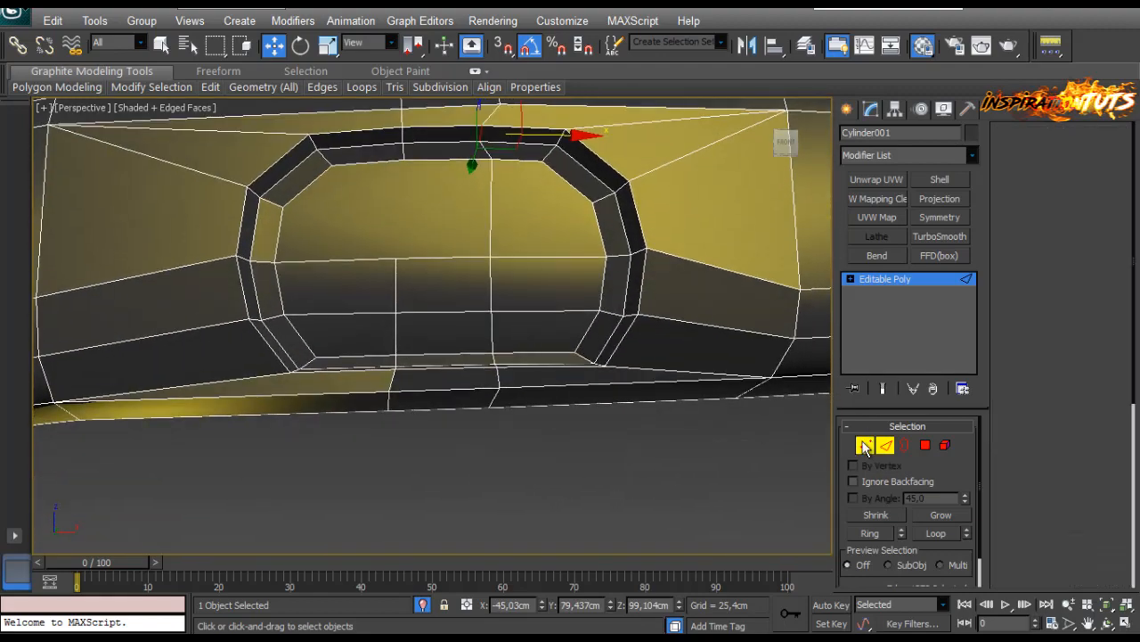
key("F3")
key("F3")
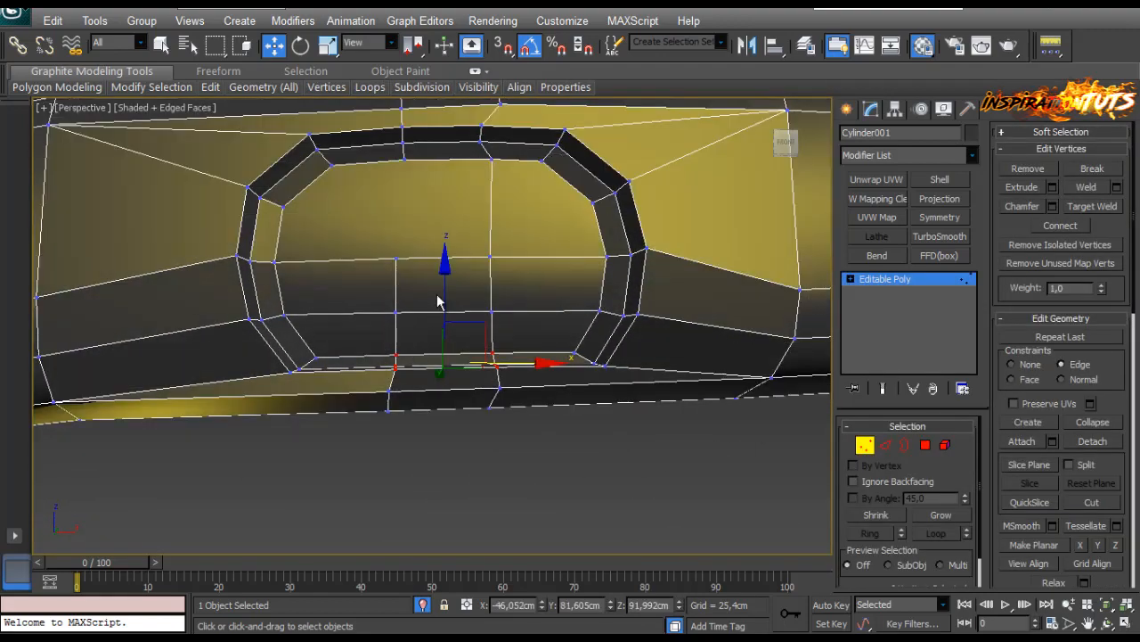
middle_click_drag(436, 305, 453, 347, "alt")
left_click(488, 483)
right_click(452, 347)
left_click(367, 205)
middle_click_drag(410, 186, 401, 221, "alt")
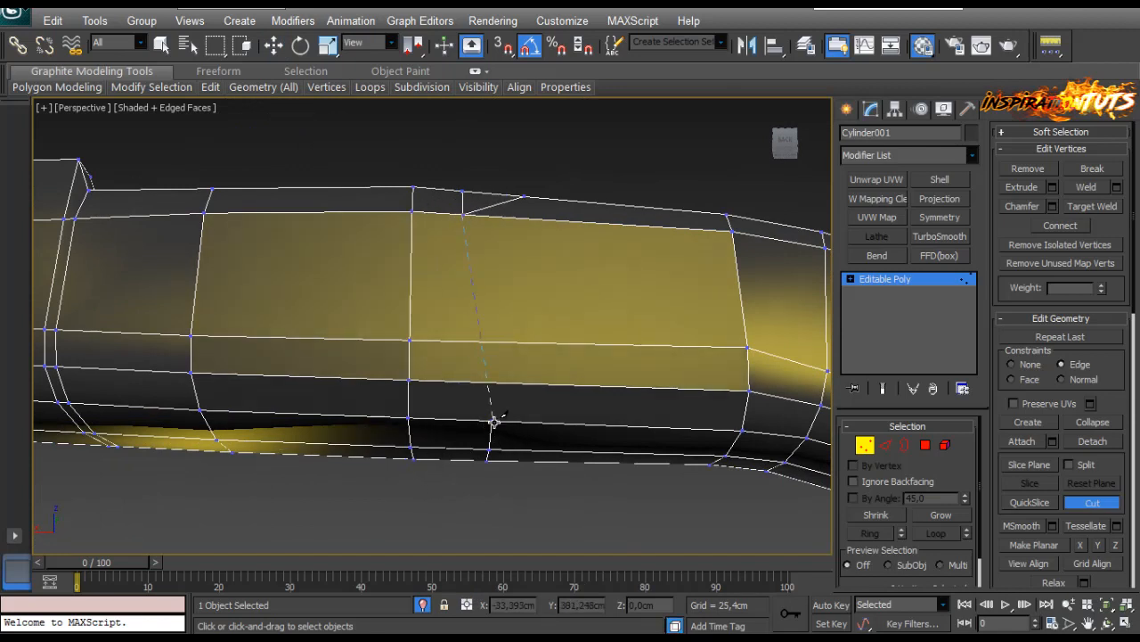
middle_click_drag(492, 424, 437, 430, "alt")
right_click(438, 430)
Inspect the edited mesh on both sides of the stock and over its full length.
scroll(438, 430, "down", 5)
middle_click_drag(432, 379, 598, 359, "alt")
scroll(336, 379, "up", 5)
middle_click_drag(336, 379, 392, 400, "alt")
left_click(864, 446)
scroll(324, 445, "down", 5)
middle_click_drag(323, 445, 366, 276, "alt")
scroll(246, 308, "up", 2)
scroll(244, 303, "up", 2)
middle_click_drag(365, 276, 750, 324)
scroll(750, 325, "down", 3)
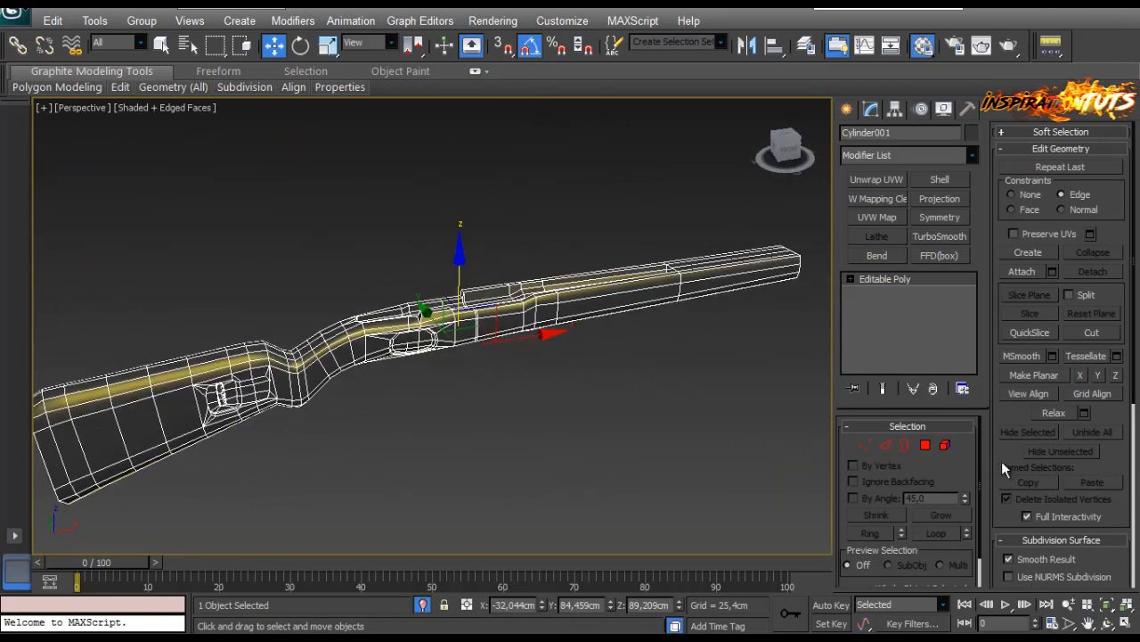
Select the whole stock element and auto-smooth it with a threshold of 45,0.
left_click(946, 445)
left_click(560, 316)
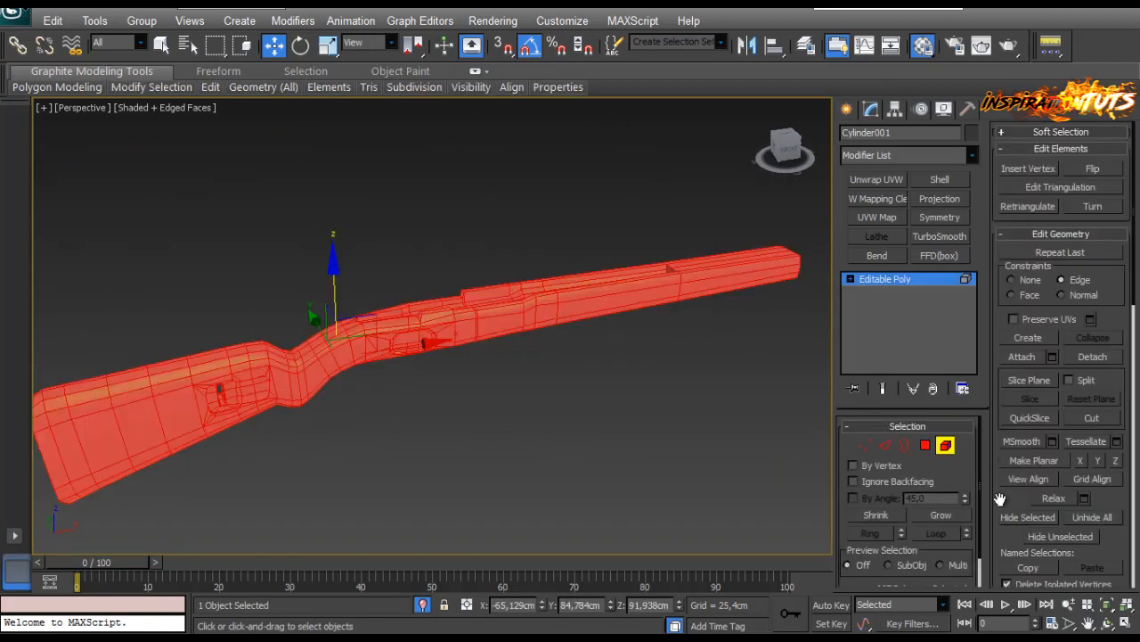
scroll(999, 499, "down", 10)
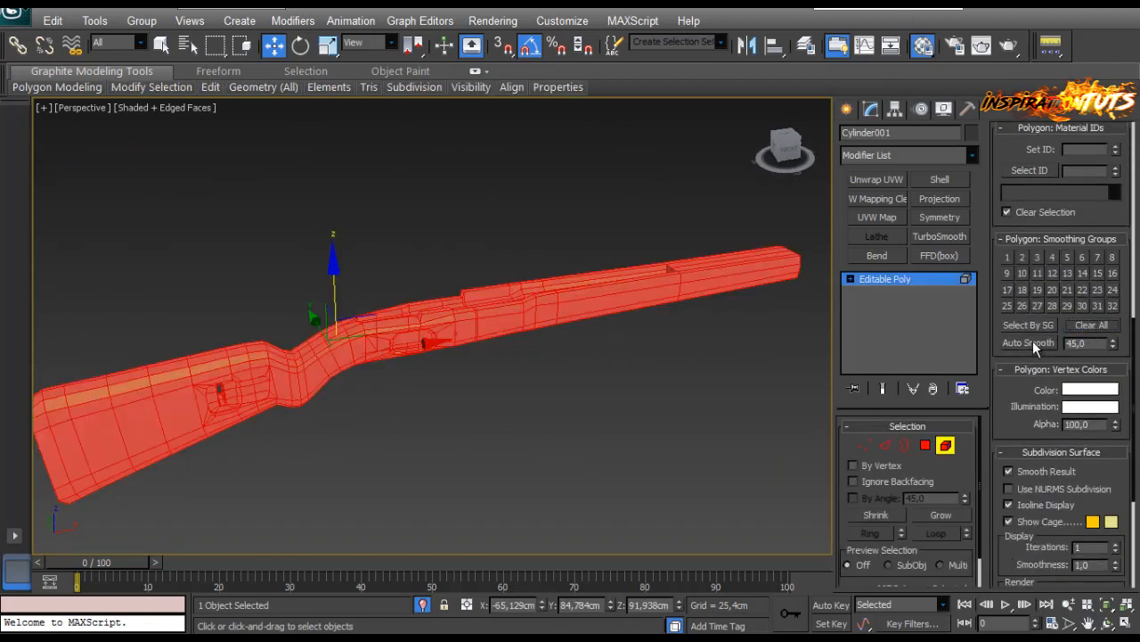
left_click(1029, 342)
scroll(576, 369, "up", 3)
left_click(948, 451)
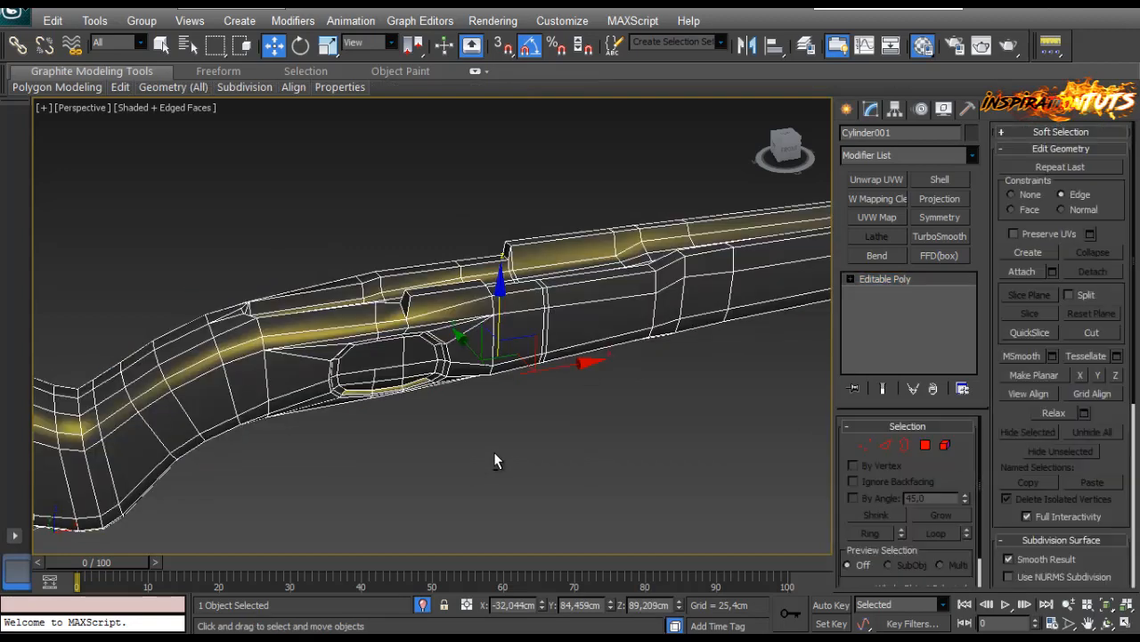
Examine the smoothed shading around the recessed side panel with and without edges displayed.
middle_click_drag(495, 458, 517, 466, "alt")
left_click(517, 466)
key("F4")
middle_click_drag(494, 398, 489, 454, "alt")
scroll(497, 357, "up", 2)
scroll(563, 325, "up", 3)
left_click(763, 434)
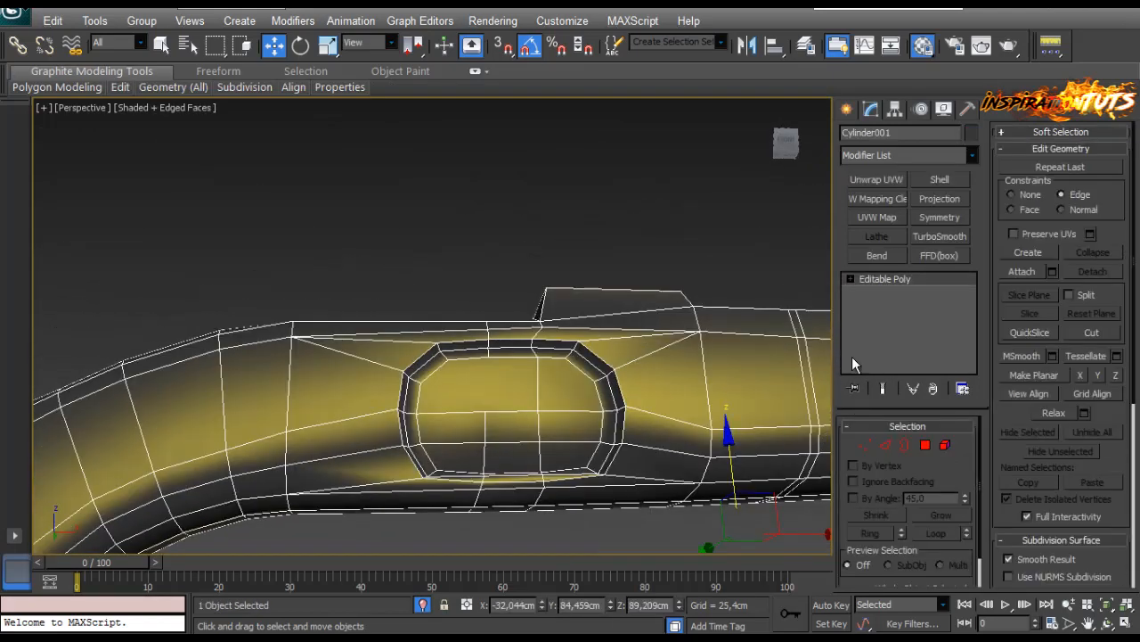
Connect the new loop's upper end to the recess floor's upper edge and cut a horizontal edge row across the floor.
left_click(865, 445)
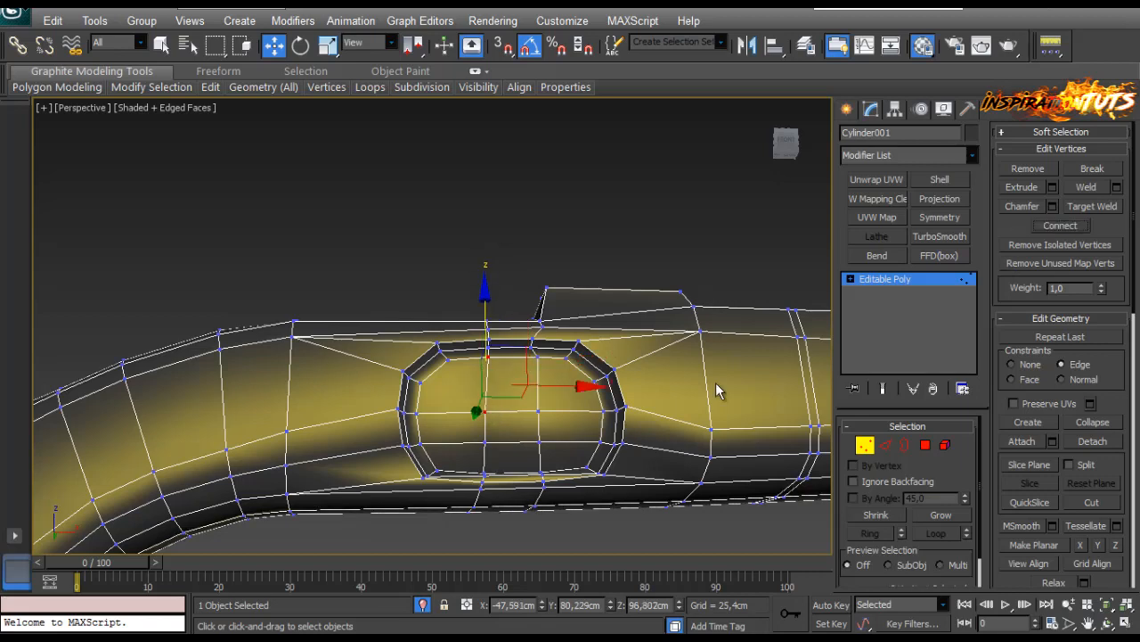
scroll(407, 374, "up", 3)
right_click(380, 298)
left_click(348, 366)
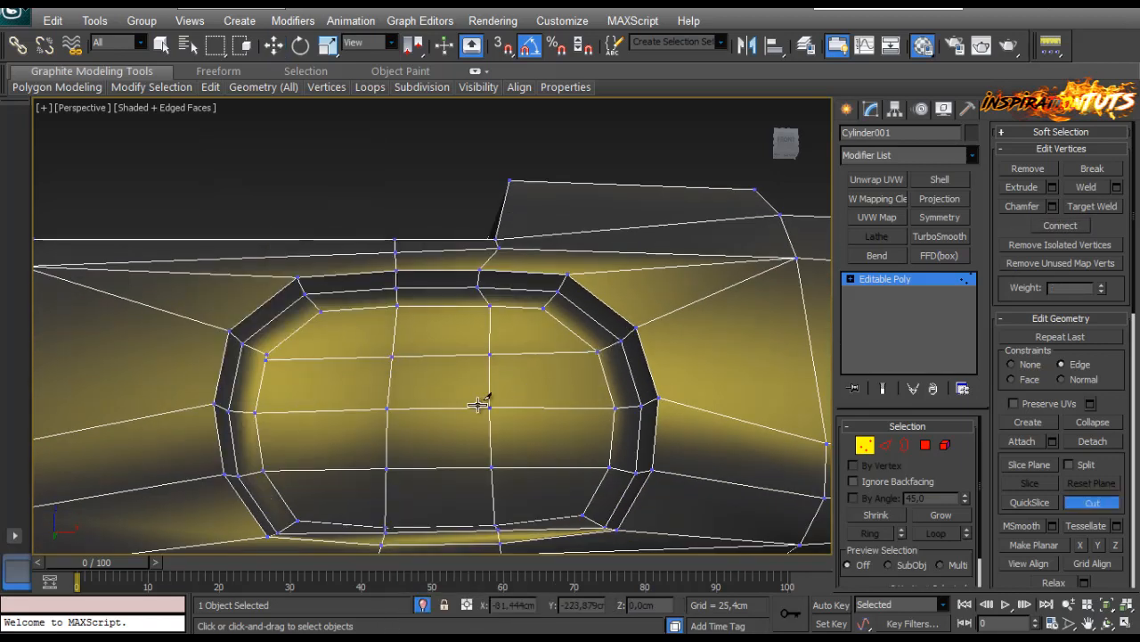
Examine the new edge rows across the recess floor and the surrounding stock mesh.
middle_click_drag(570, 443, 365, 383, "alt")
scroll(559, 427, "down", 3)
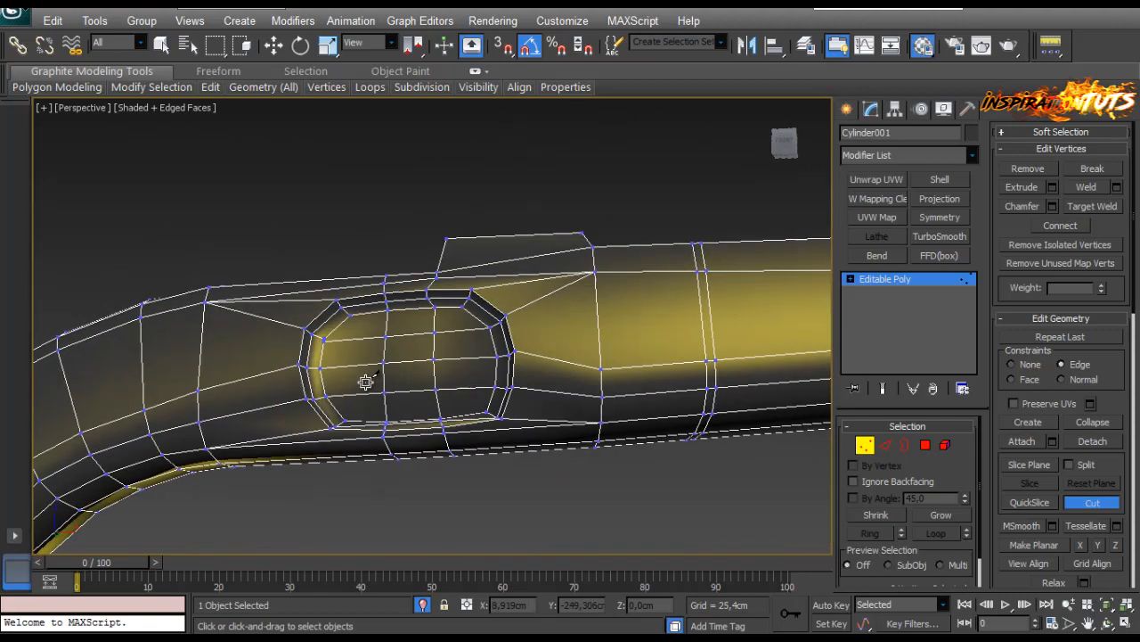
scroll(365, 382, "up", 5)
key("w")
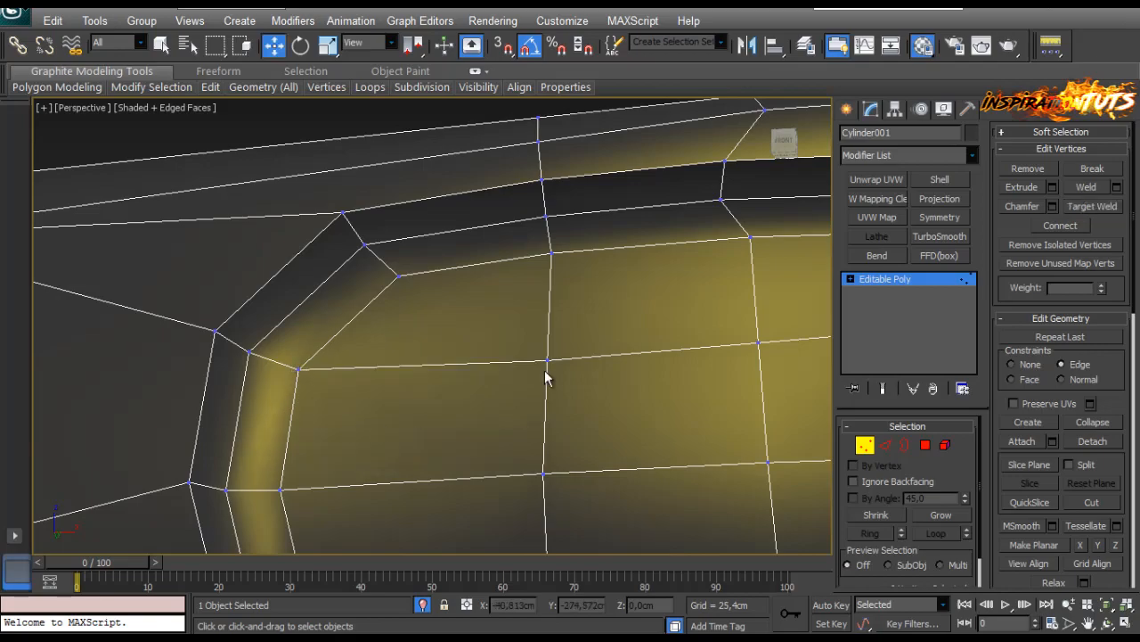
middle_click_drag(545, 370, 729, 472, "alt")
scroll(400, 359, "down", 3)
scroll(458, 375, "down", 4)
Copy the Quad Chamfer modifier from the bolt handle and paste it onto the stock.
left_click(864, 448)
middle_click_drag(431, 442, 606, 401, "alt")
right_click(882, 297)
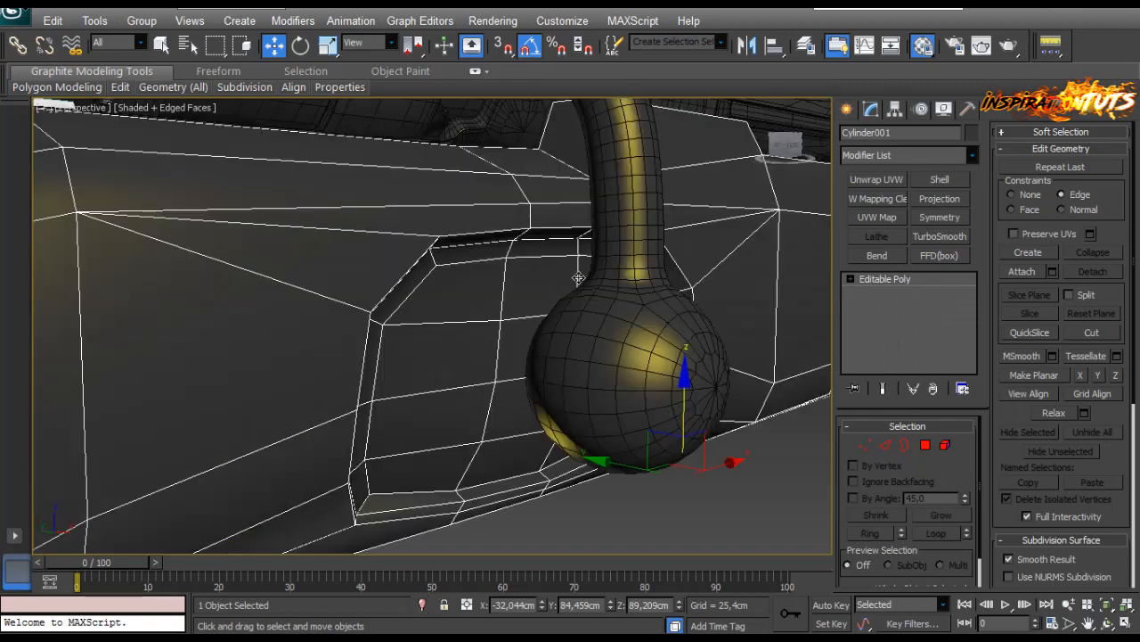
left_click(902, 279)
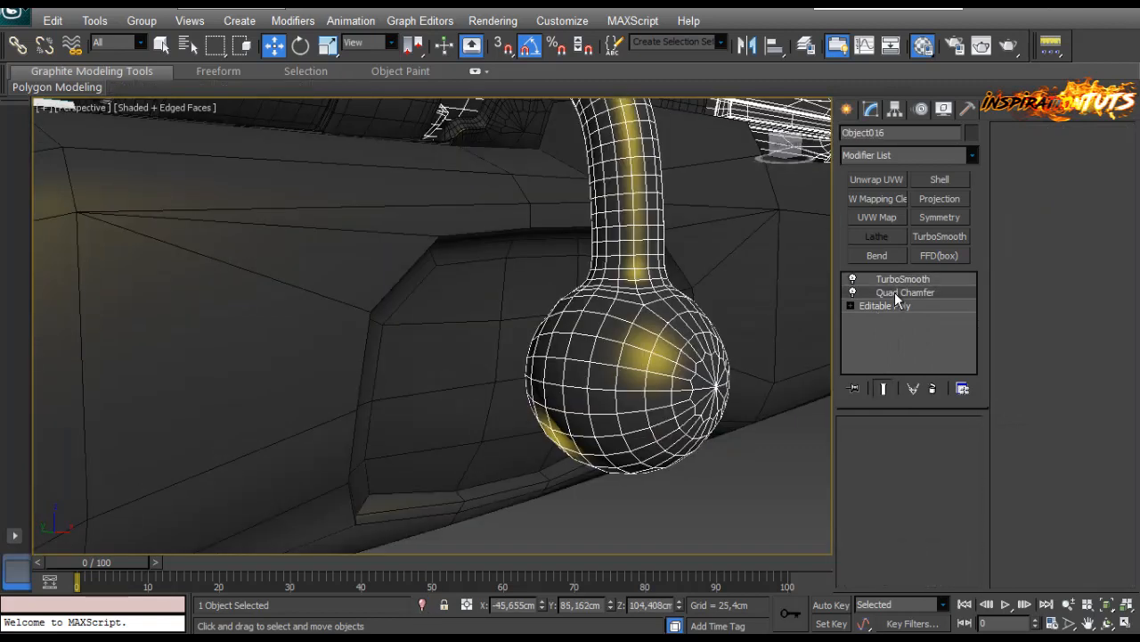
right_click(897, 299)
left_click(909, 381)
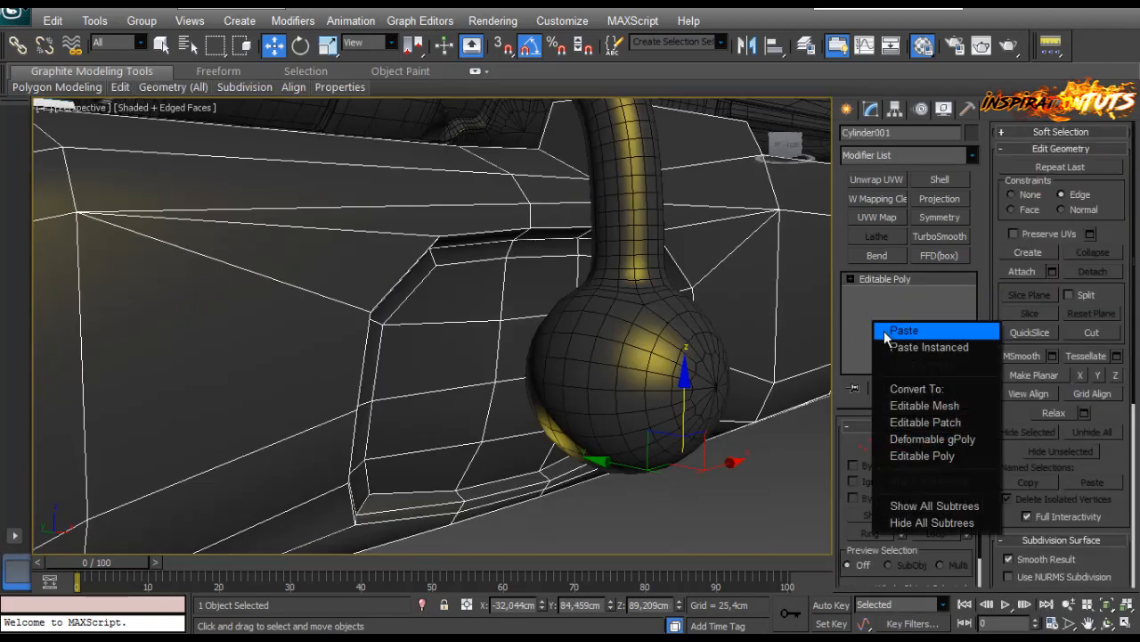
left_click(897, 329)
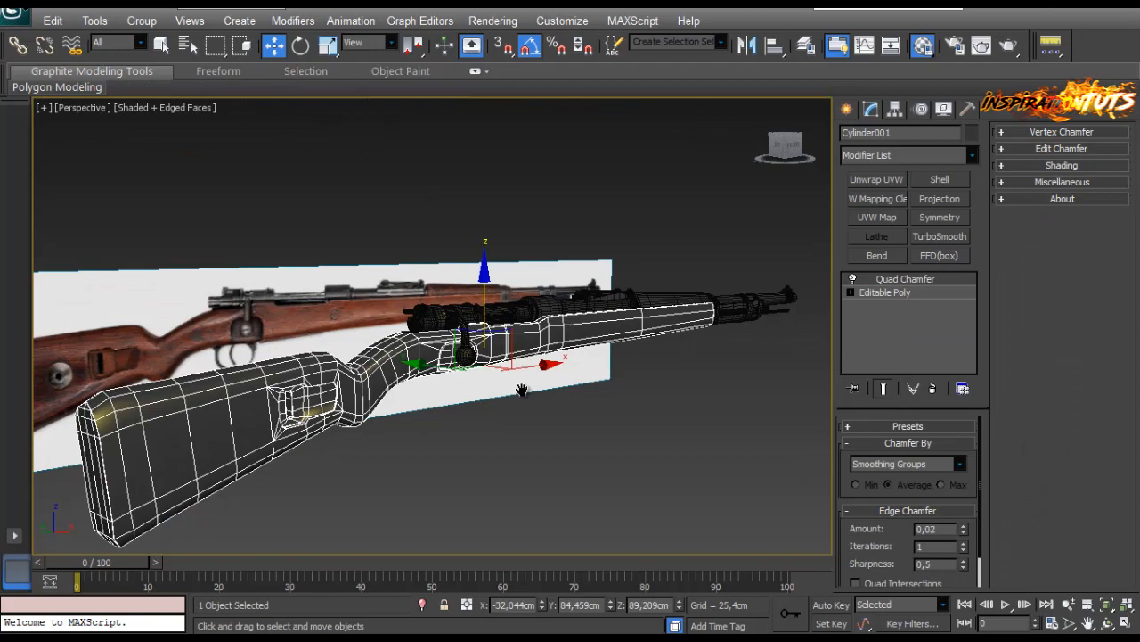
Add a TurboSmooth modifier above Quad Chamfer on the stock.
scroll(520, 382, "down", 3)
middle_click_drag(522, 391, 410, 330)
scroll(558, 407, "up", 4)
scroll(558, 407, "up", 4)
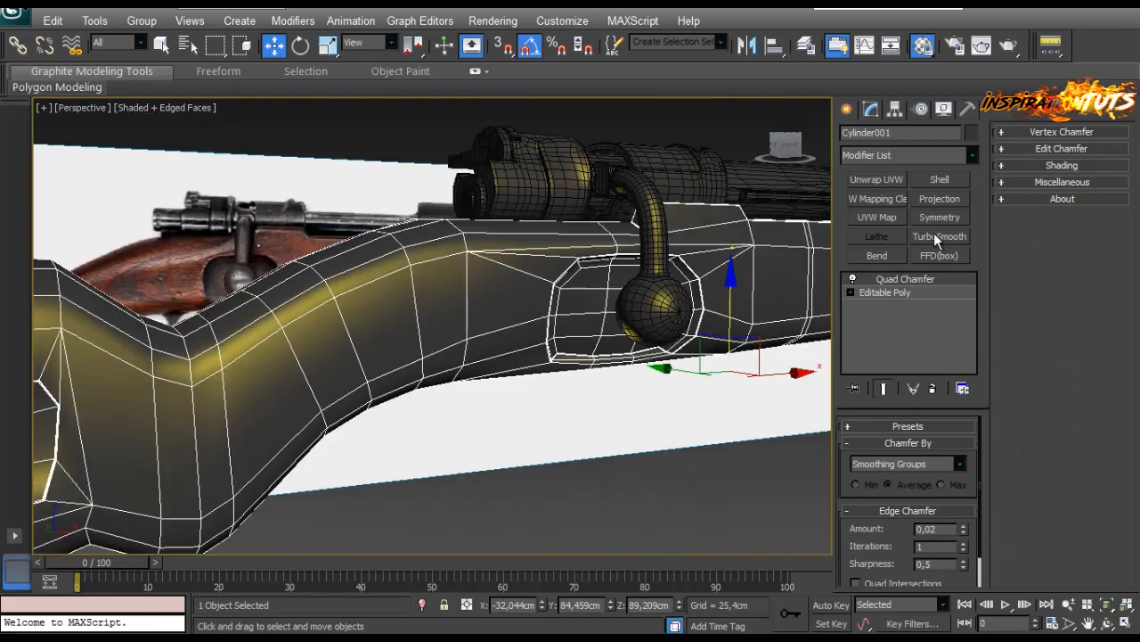
left_click(934, 236)
Examine the smoothed stock and the bolt handle recess with and without edges displayed.
scroll(566, 377, "down", 4)
middle_click_drag(566, 377, 499, 387, "alt")
left_click(349, 421)
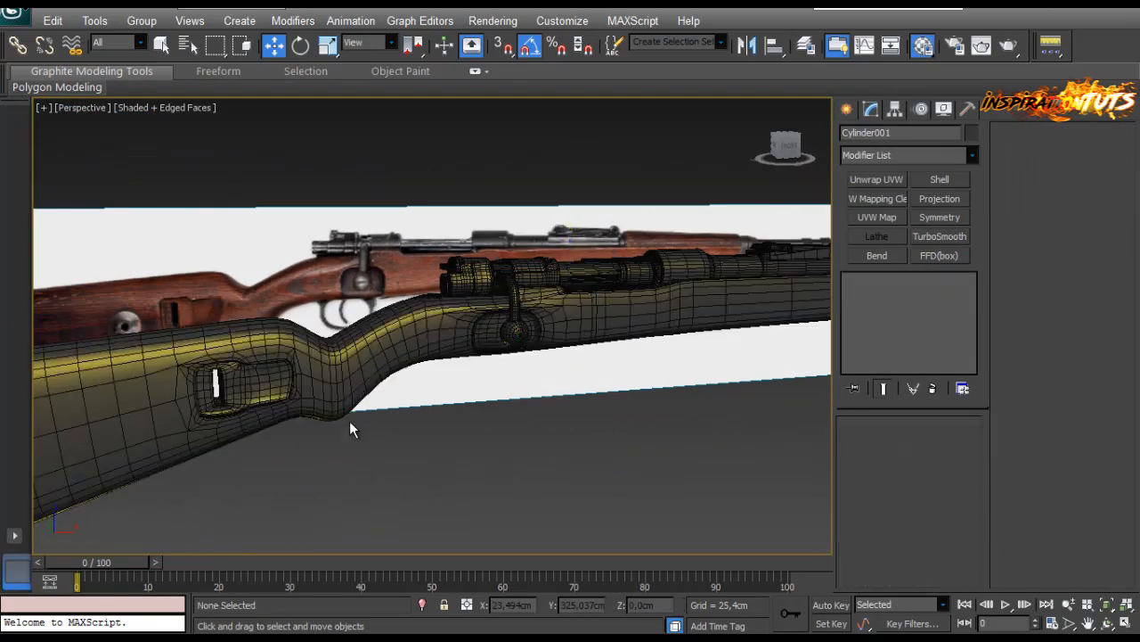
middle_click_drag(349, 420, 386, 420, "alt")
key("F4")
middle_click_drag(433, 358, 291, 344, "alt")
scroll(453, 336, "up", 4)
middle_click_drag(588, 365, 477, 328)
middle_click_drag(610, 292, 465, 325, "alt")
left_click(642, 295)
key("F4")
scroll(649, 293, "up", 3)
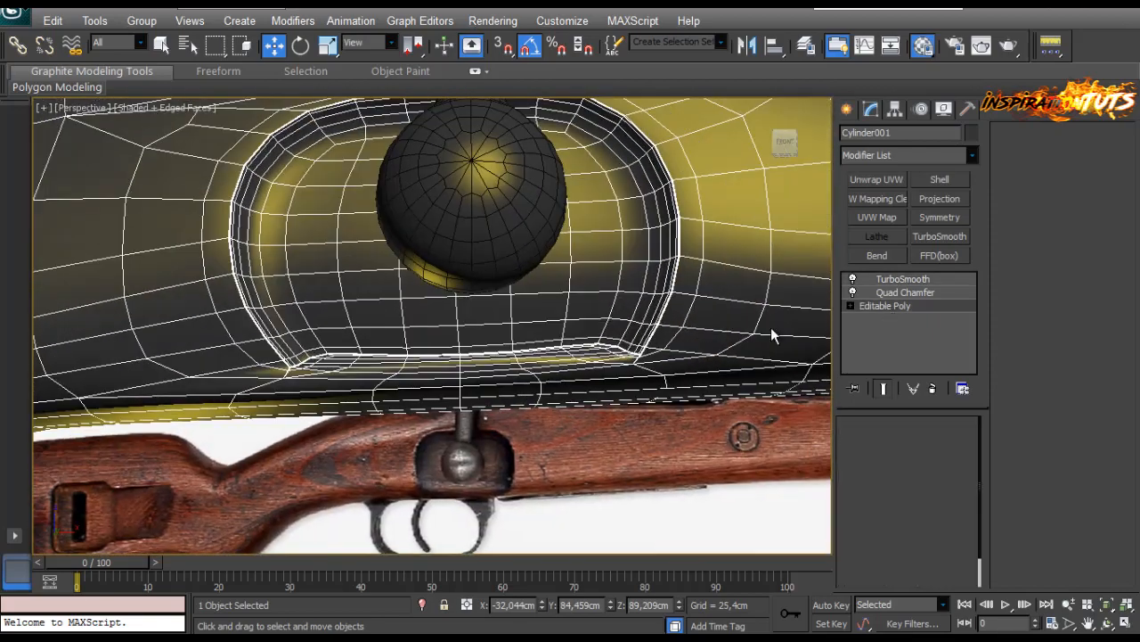
middle_click_drag(768, 332, 647, 349, "alt")
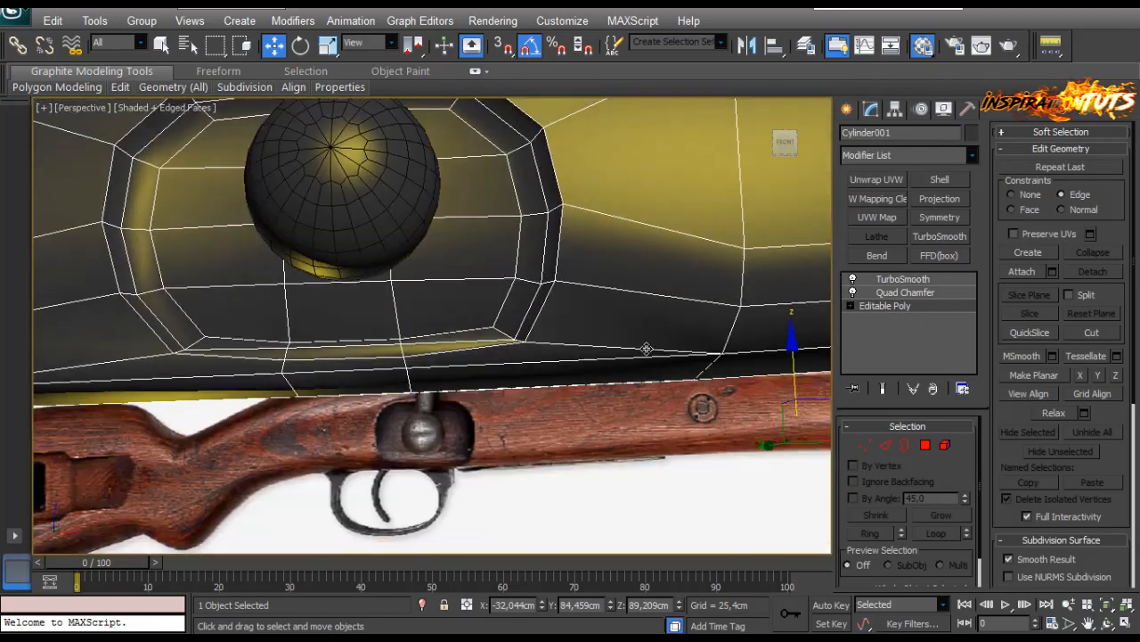
Set the movement constraint to None and nudge the recess's muzzle-side lower corner vertex vertically.
scroll(646, 349, "up", 5)
key("1")
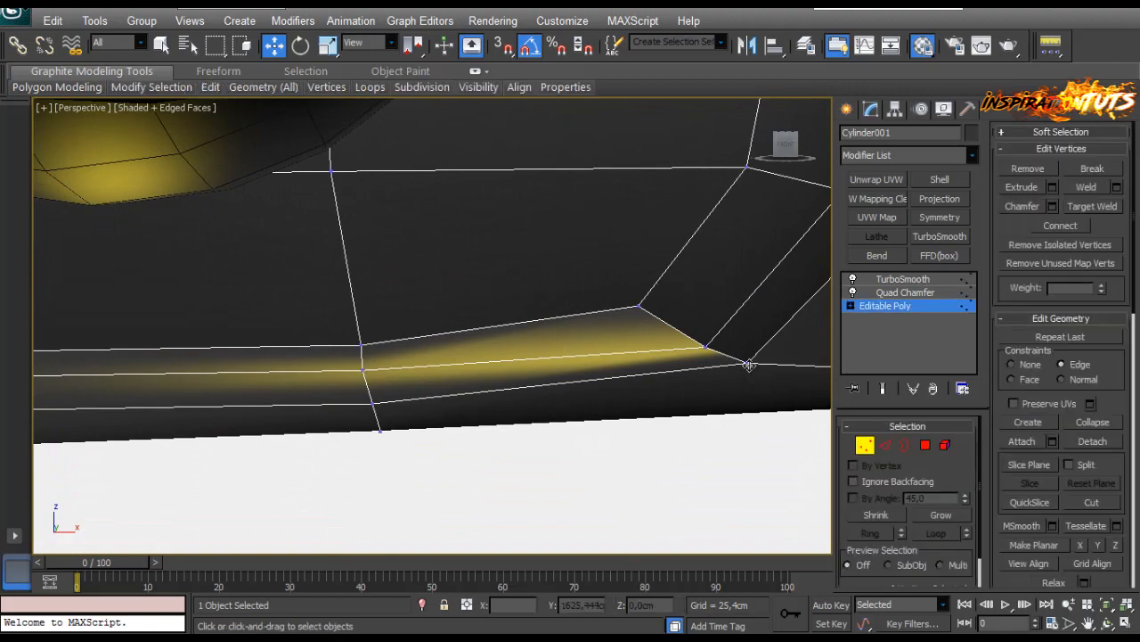
left_click(748, 366)
middle_click_drag(748, 365, 754, 346, "alt")
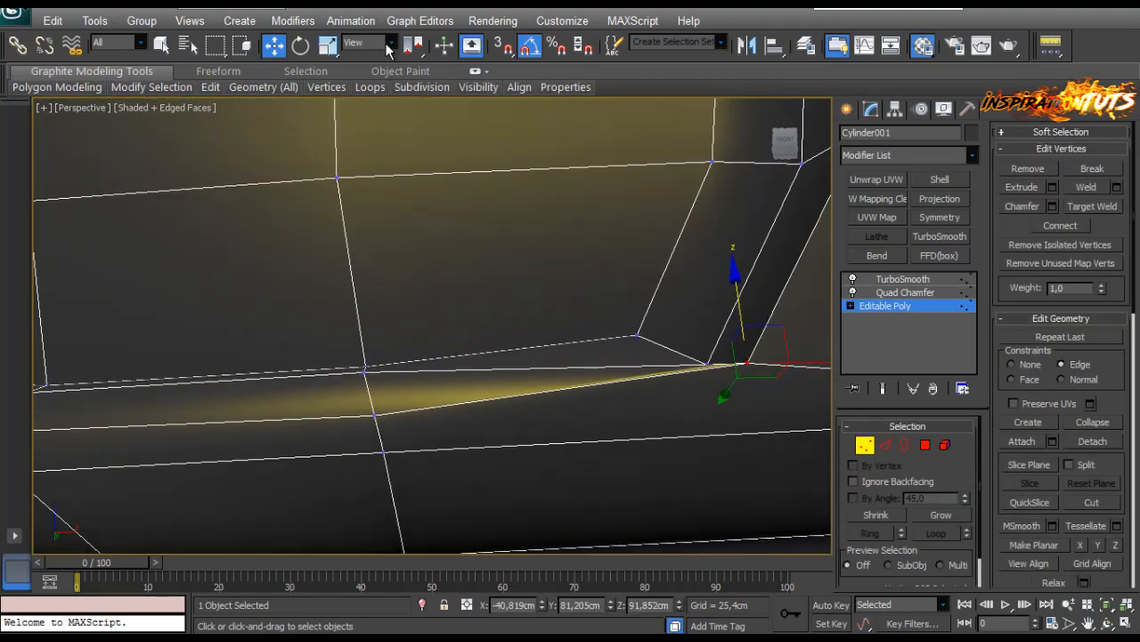
middle_click_drag(764, 322, 753, 315, "alt")
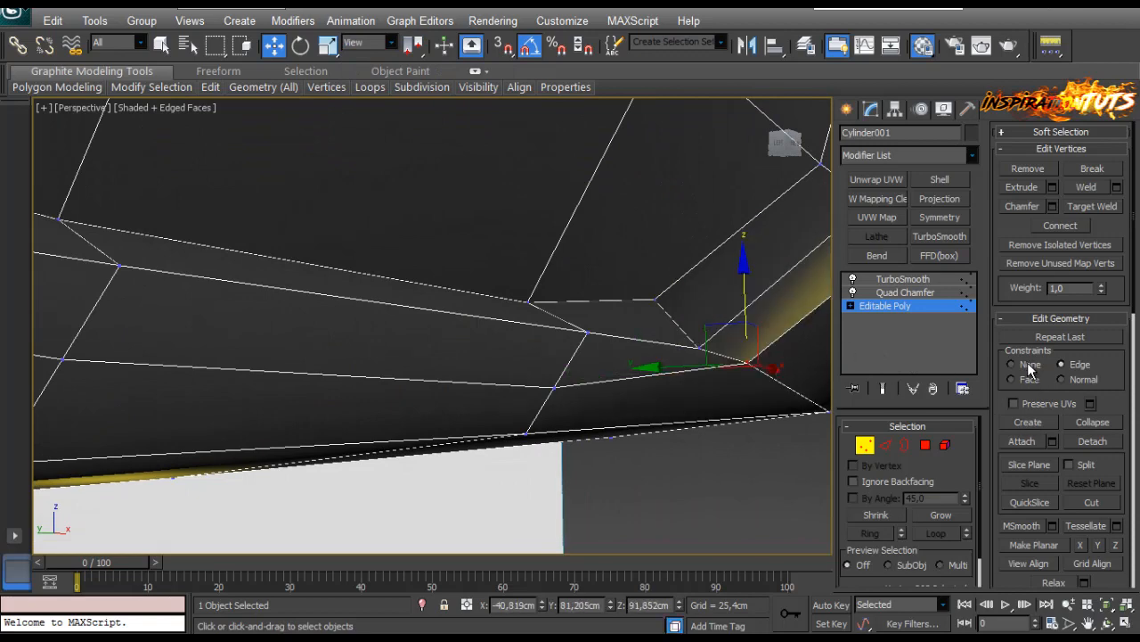
left_click_drag(741, 323, 741, 325)
Shift the two middle vertices of the recess's lower rim slightly along the Y axis.
middle_click_drag(741, 326, 393, 381, "alt")
scroll(719, 339, "down", 3)
scroll(667, 355, "up", 3)
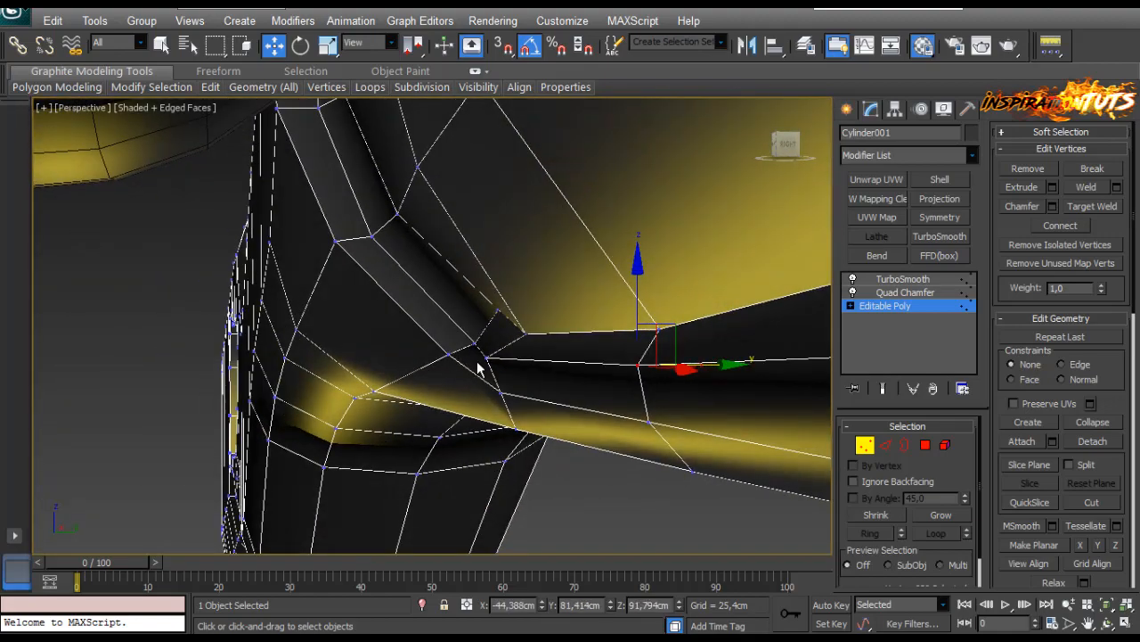
left_click(488, 359)
left_click_drag(570, 361, 601, 362)
left_click(638, 365)
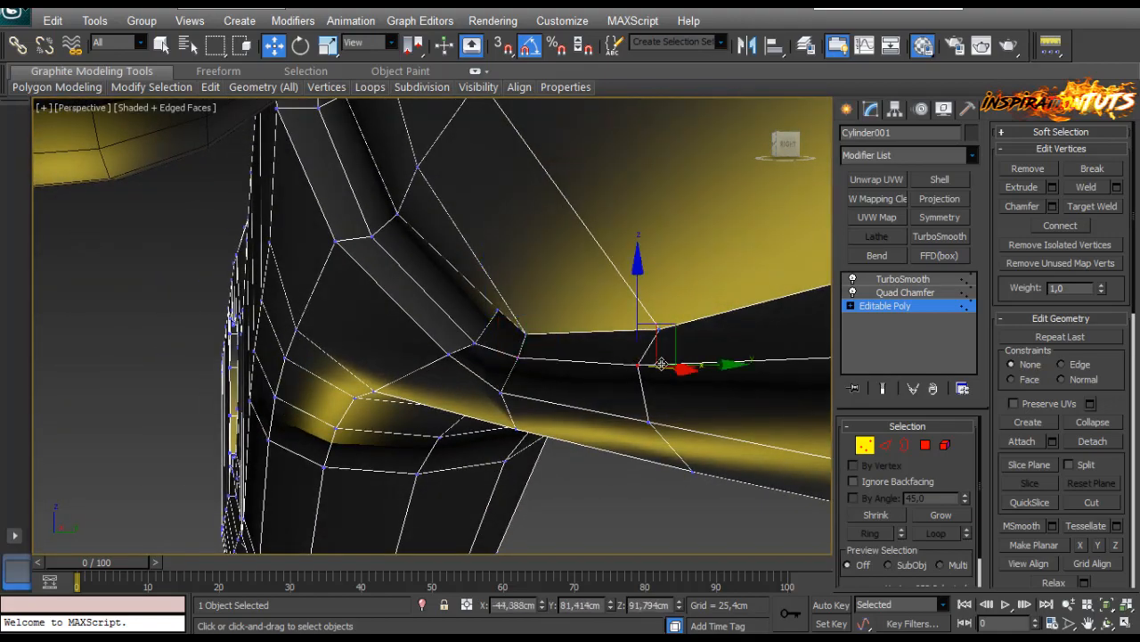
left_click_drag(703, 364, 716, 364)
In the front view, raise the vertices at both lower corners of the recess slightly.
middle_click_drag(716, 364, 508, 411, "alt")
scroll(666, 313, "down", 5)
key("f")
middle_click_drag(524, 330, 535, 263)
scroll(520, 401, "up", 3)
middle_click_drag(520, 400, 517, 376)
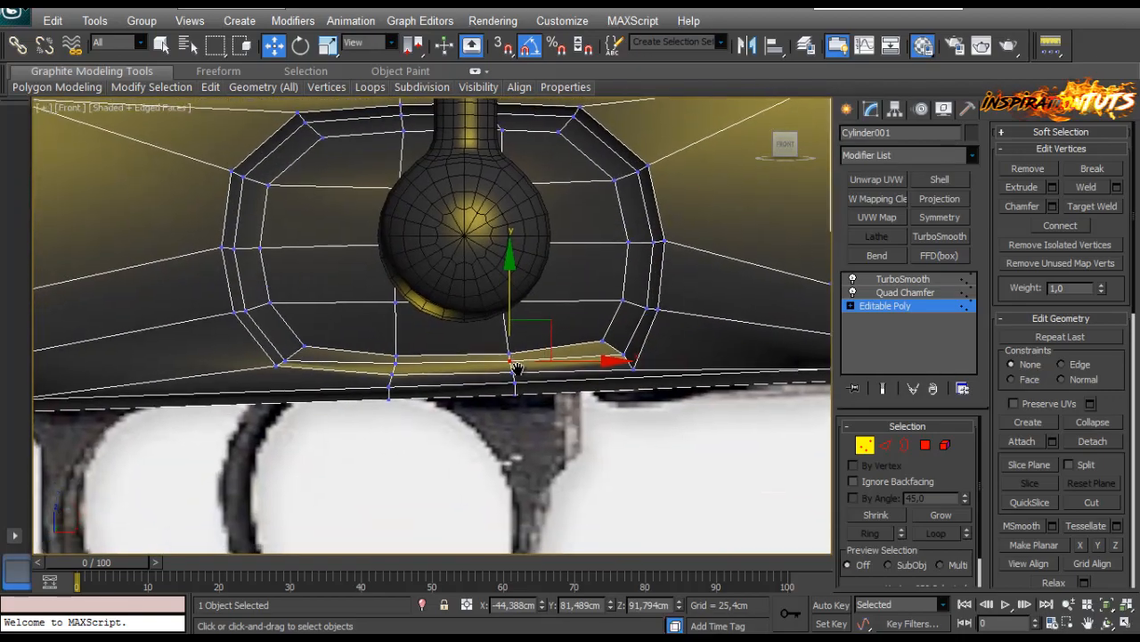
left_click_drag(622, 381, 597, 374)
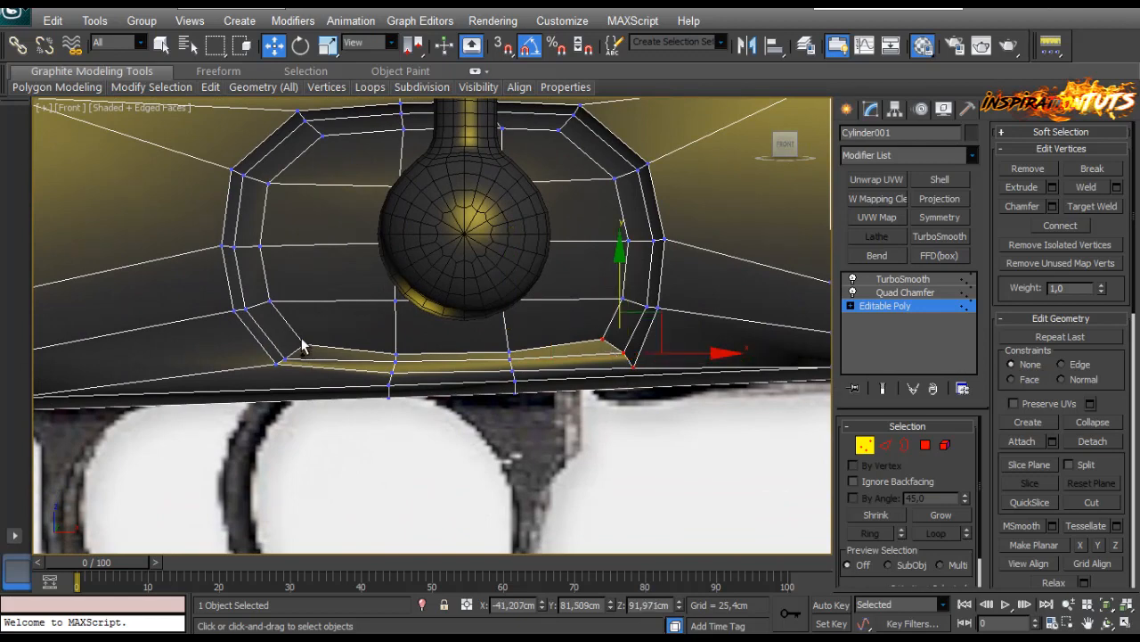
left_click_drag(259, 383, 270, 386, "ctrl")
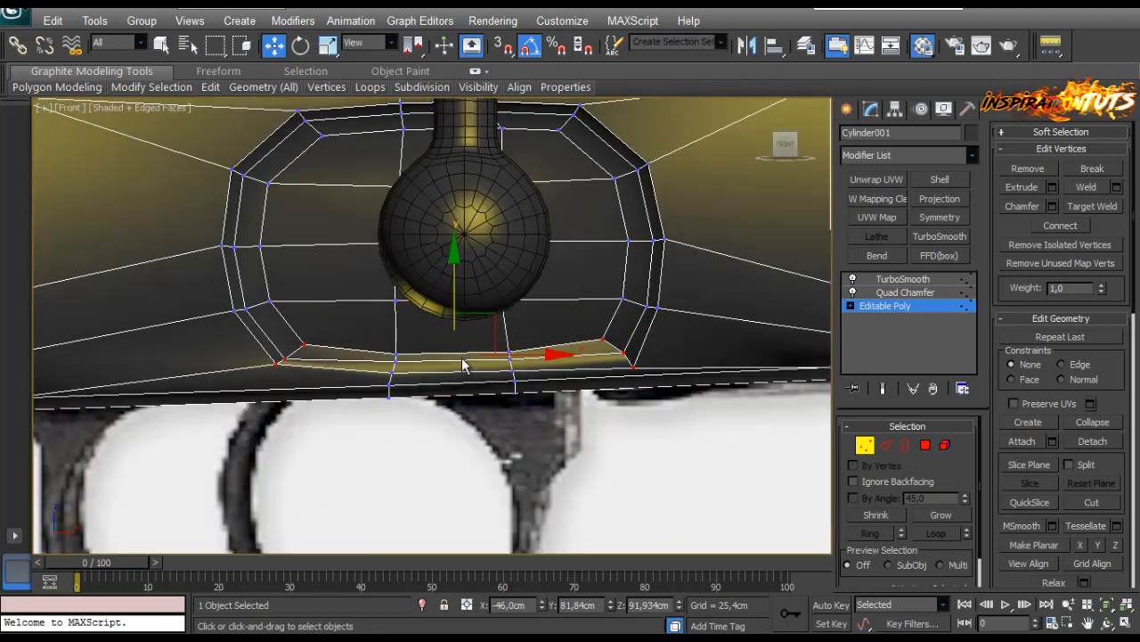
left_click_drag(455, 291, 453, 284)
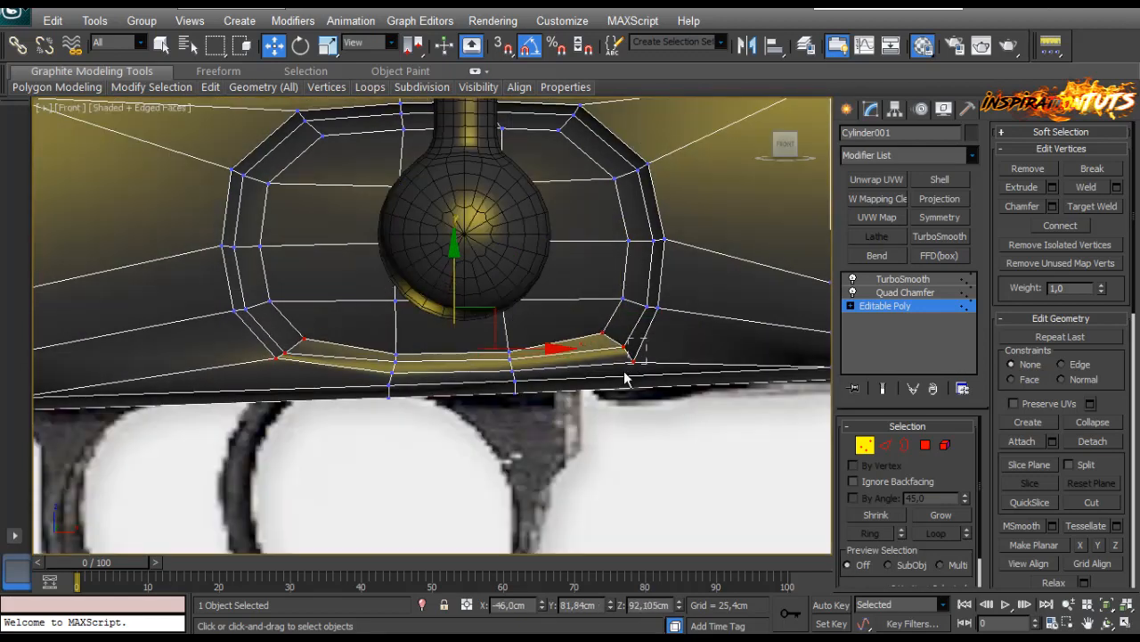
Move the outer rim vertices at the recess's muzzle-side lower corner slightly inward.
left_click_drag(625, 371, 623, 375)
left_click_drag(659, 315, 644, 308)
left_click(450, 383)
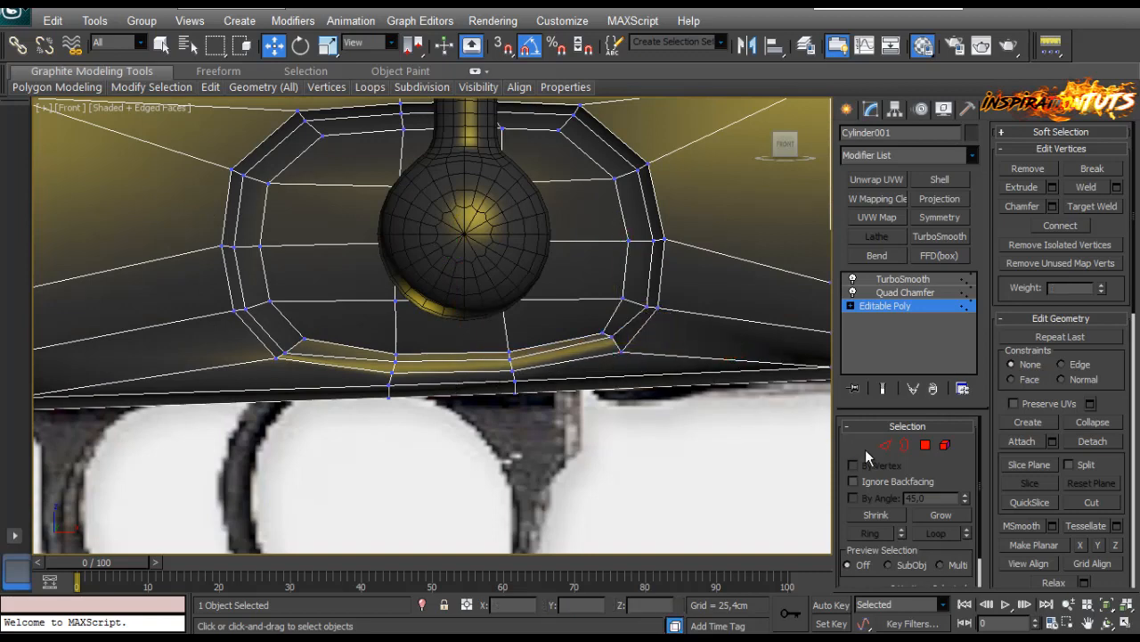
Check the chamfered, smoothed lower rim of the recess against its base mesh from the front and below.
key("1")
left_click(914, 294)
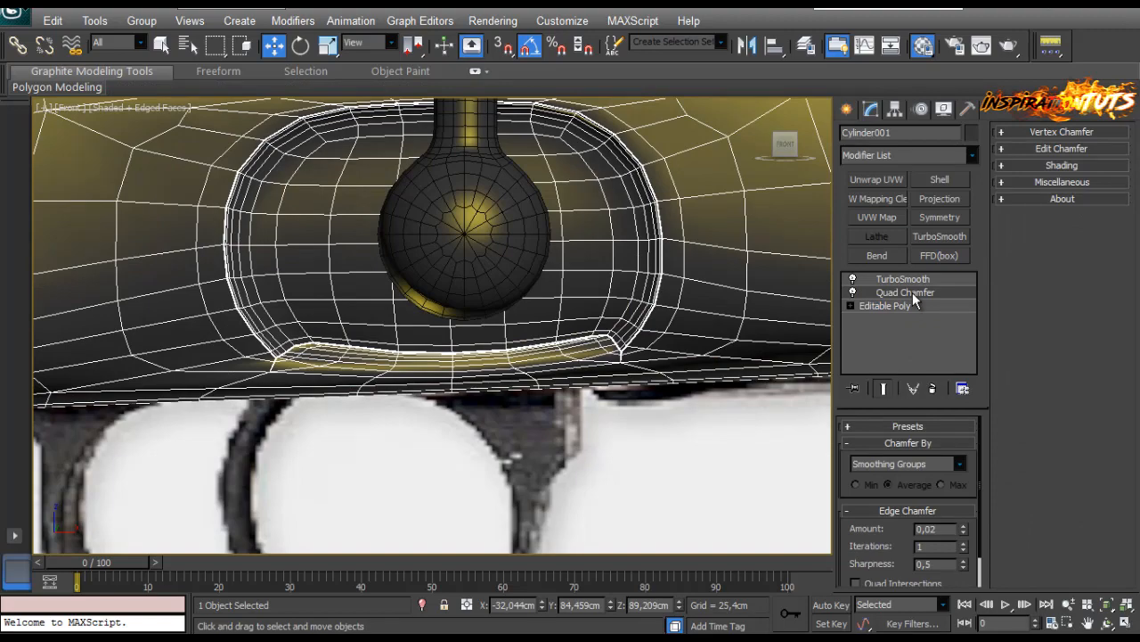
scroll(593, 350, "up", 2)
left_click(891, 305)
scroll(650, 419, "up", 2)
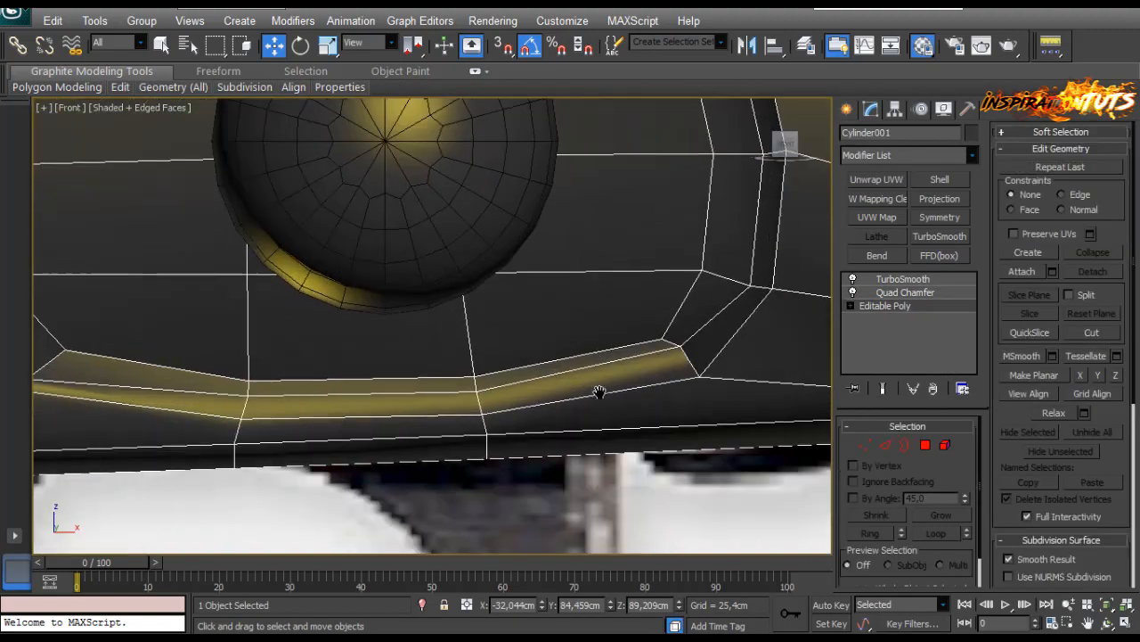
key("1")
scroll(613, 414, "down", 2)
middle_click_drag(524, 410, 397, 402)
middle_click_drag(641, 397, 458, 365)
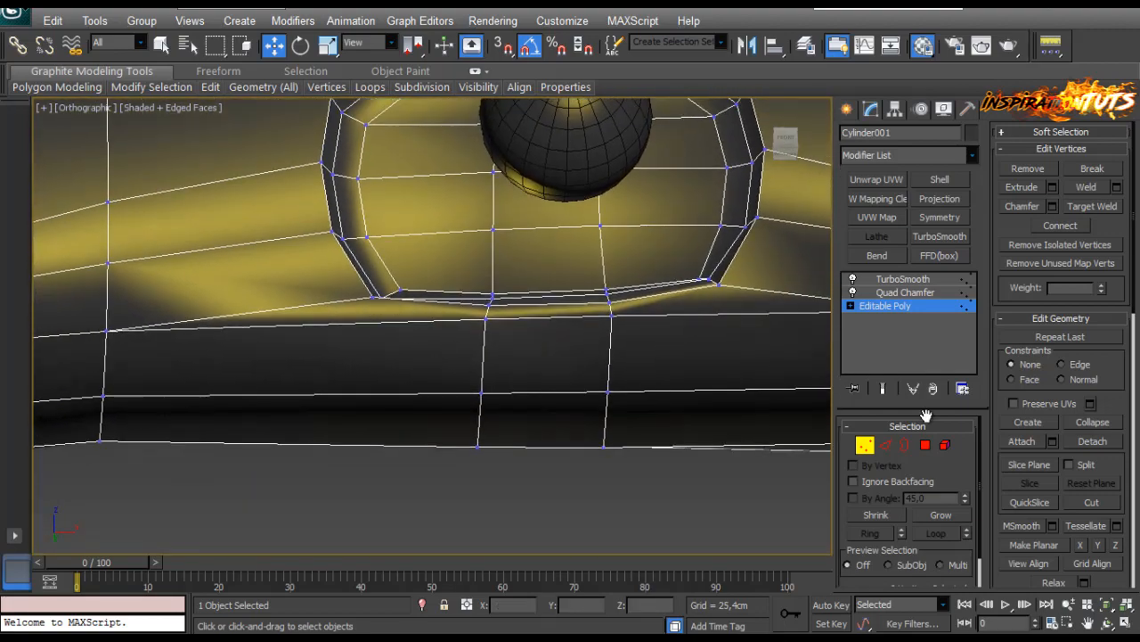
left_click(437, 322)
key("alt+r")
middle_click_drag(454, 349, 425, 378)
scroll(425, 378, "up", 1)
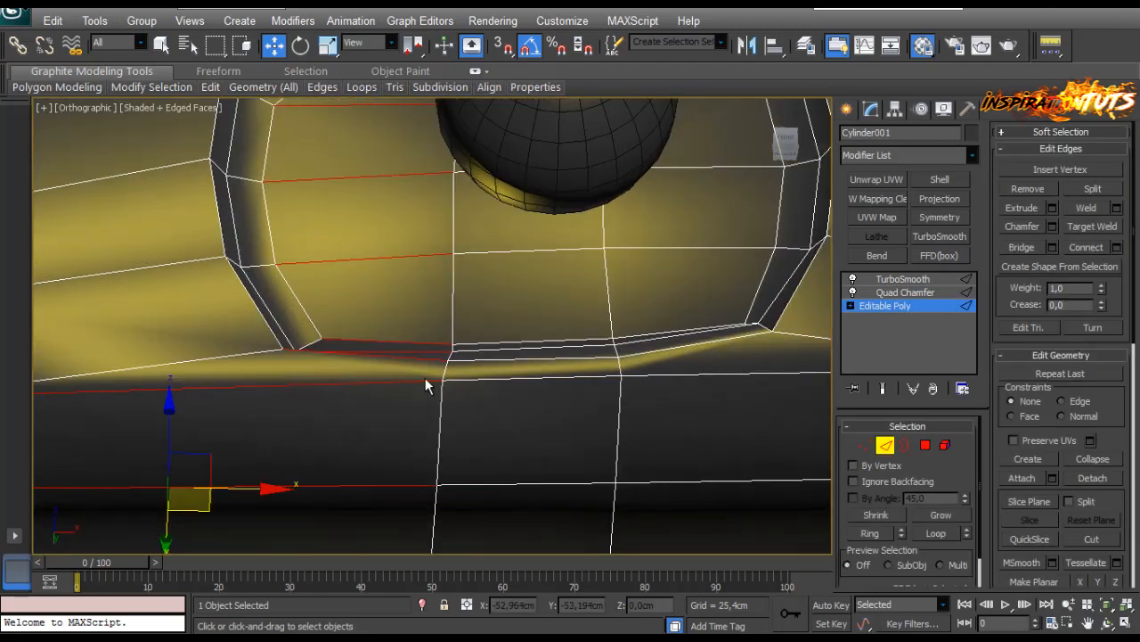
scroll(425, 378, "down", 1)
middle_click_drag(384, 440, 369, 337, "alt")
Cut an edge from the recess's butt-side lower corner down to the edge row just below it.
left_click(863, 445)
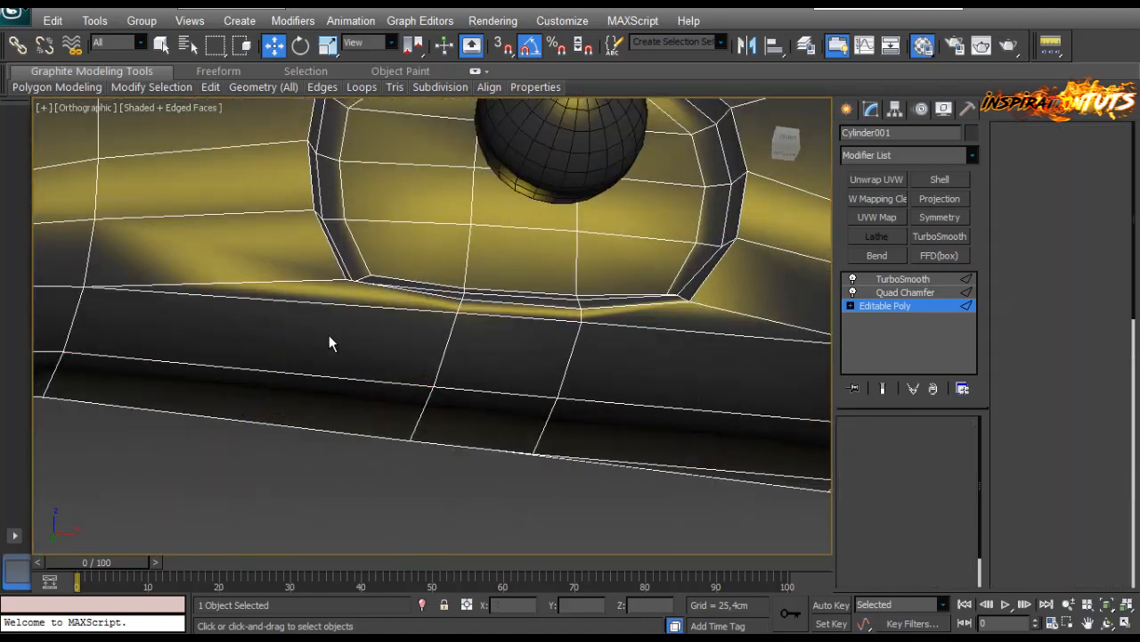
right_click(329, 335)
left_click(290, 179)
middle_click_drag(339, 272, 287, 299, "alt")
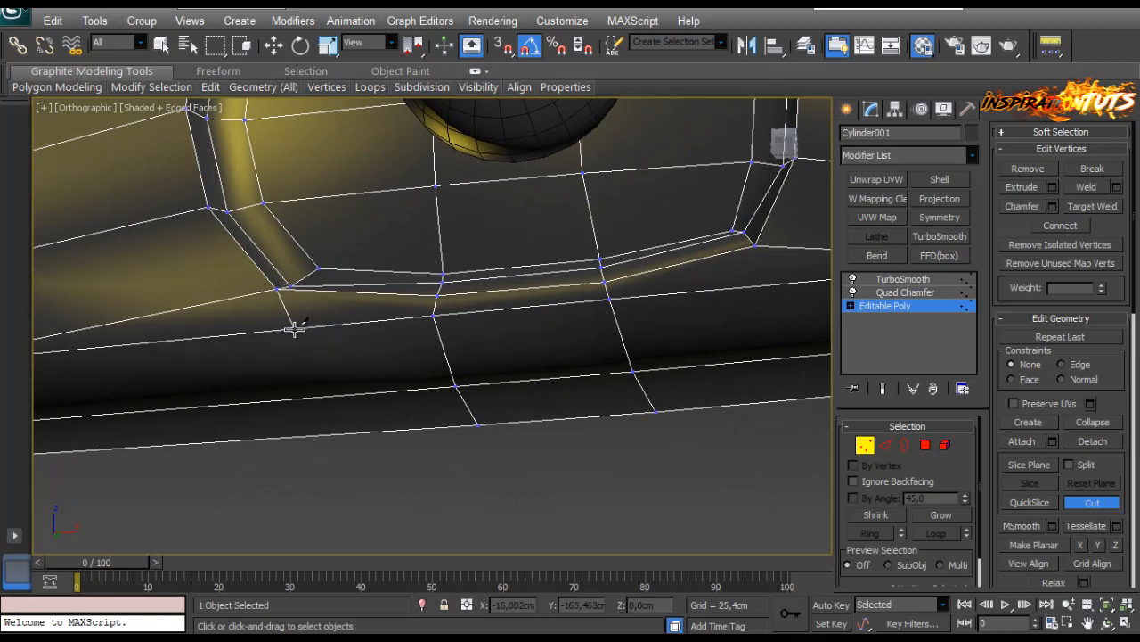
left_click(301, 327)
Cut a diagonal edge from the butt-side cut's lower end to the nearest intersection vertex one row down.
right_click(577, 410)
middle_click_drag(591, 363, 636, 351, "alt")
scroll(455, 348, "up", 6)
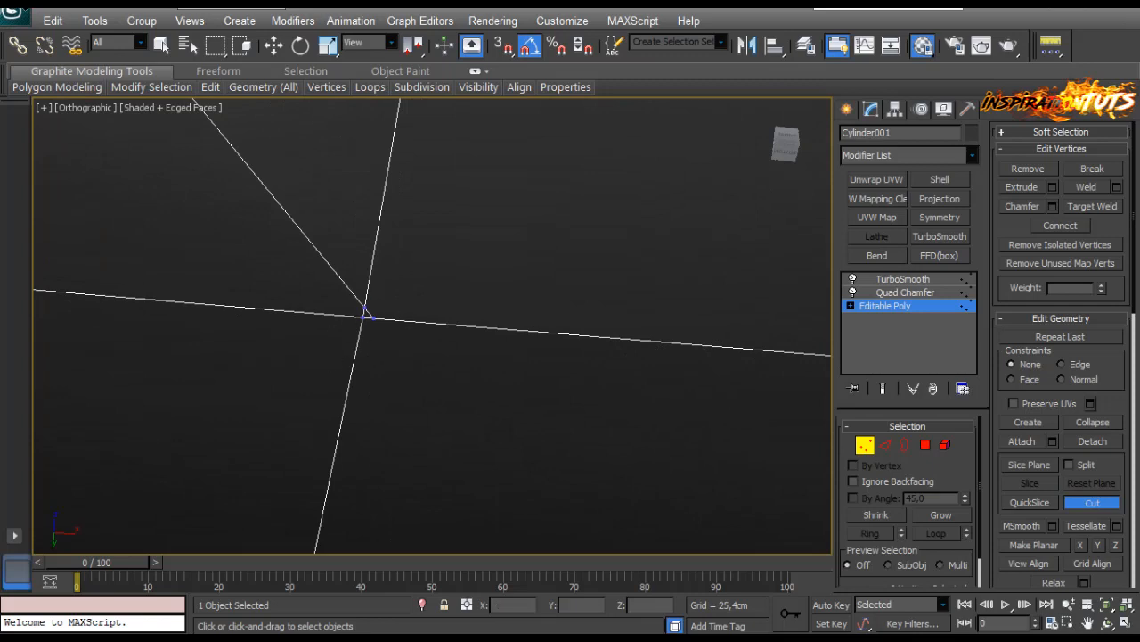
scroll(357, 362, "down", 6)
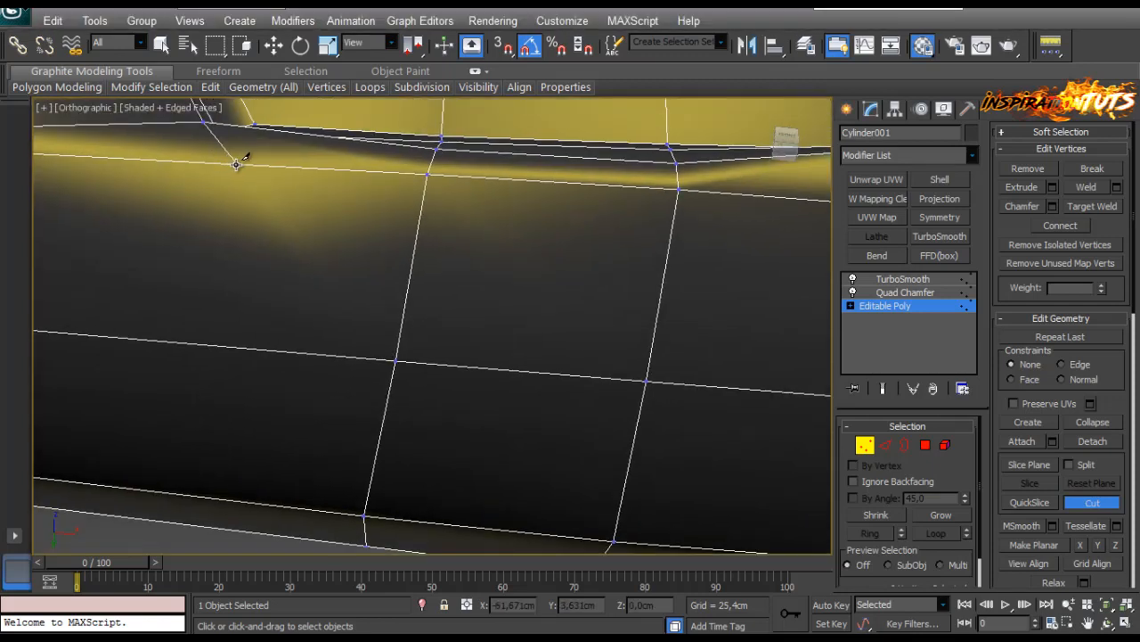
left_click(236, 164)
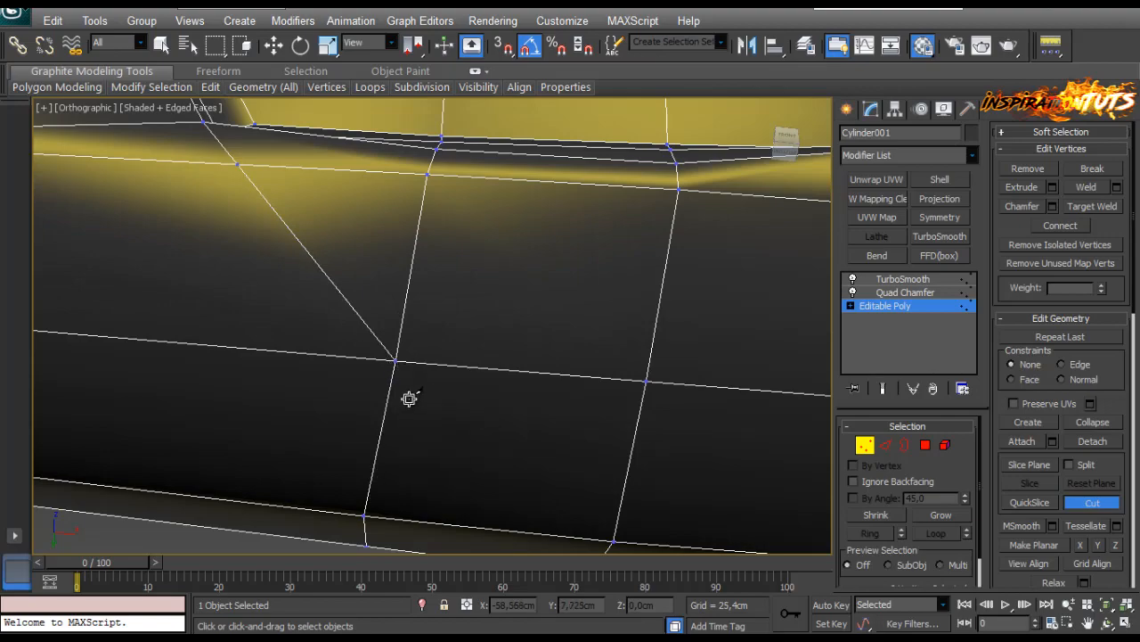
scroll(438, 380, "up", 3)
scroll(650, 362, "down", 5)
Cut a matching edge from the recess's muzzle-side lower corner through the row below to the nearest intersection vertex.
middle_click_drag(438, 380, 561, 324, "alt")
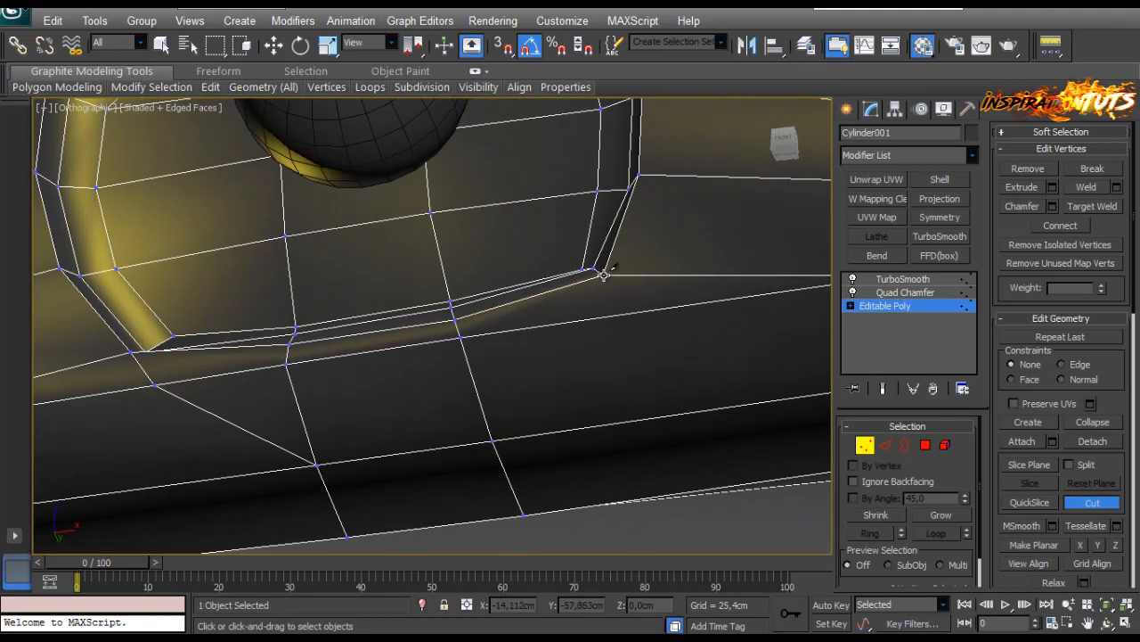
left_click(571, 319)
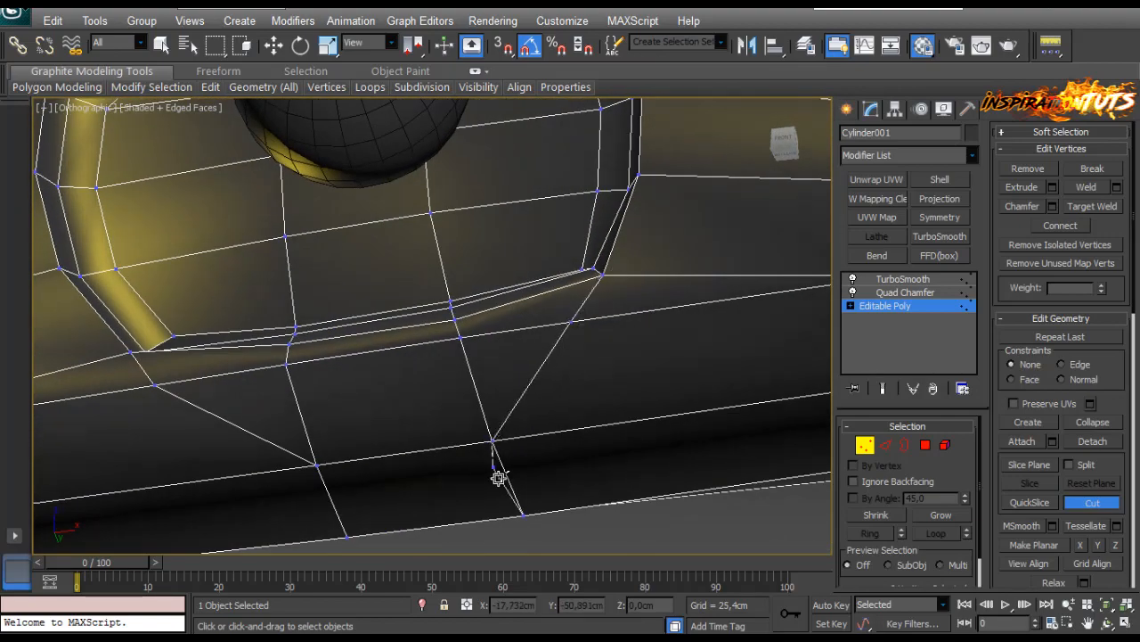
right_click(499, 478)
scroll(502, 371, "up", 3)
middle_click_drag(501, 372, 460, 318)
scroll(460, 318, "up", 3)
scroll(466, 333, "down", 6)
right_click(751, 417)
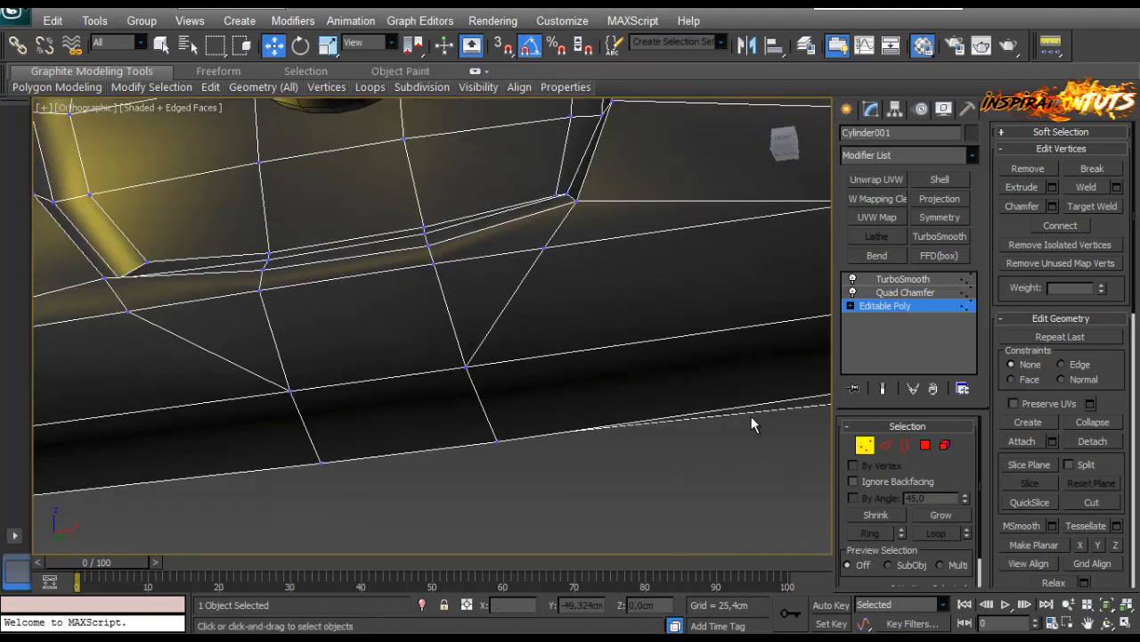
Return to the stock's TurboSmooth level and examine the smoothed recess and whole rifle without edges displayed.
left_click(864, 446)
left_click(901, 293)
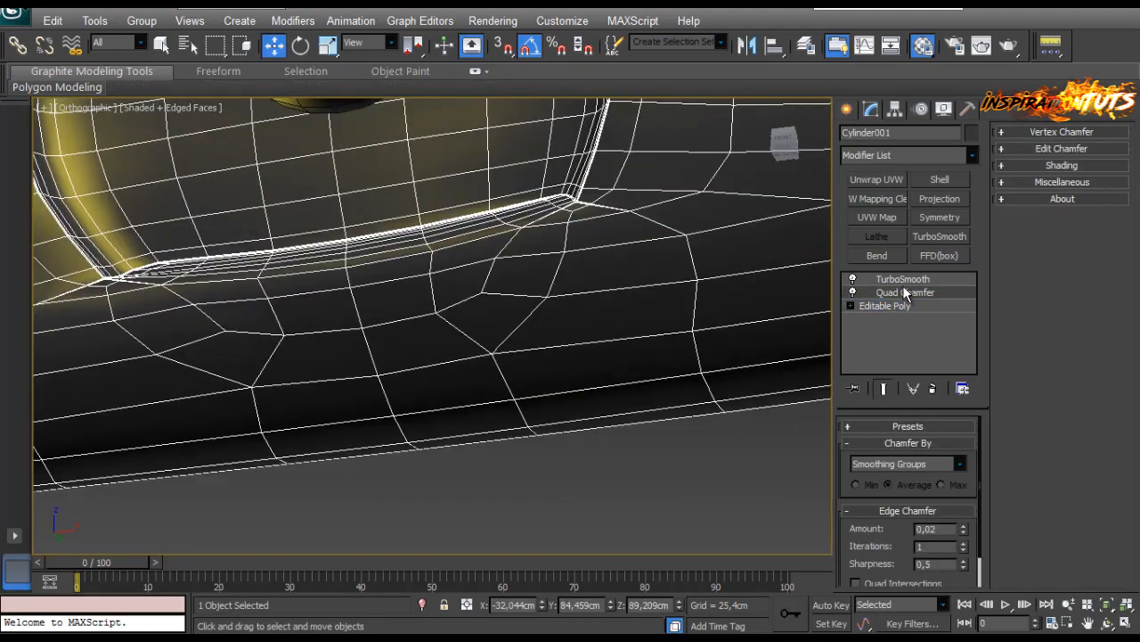
left_click(903, 279)
scroll(580, 395, "down", 5)
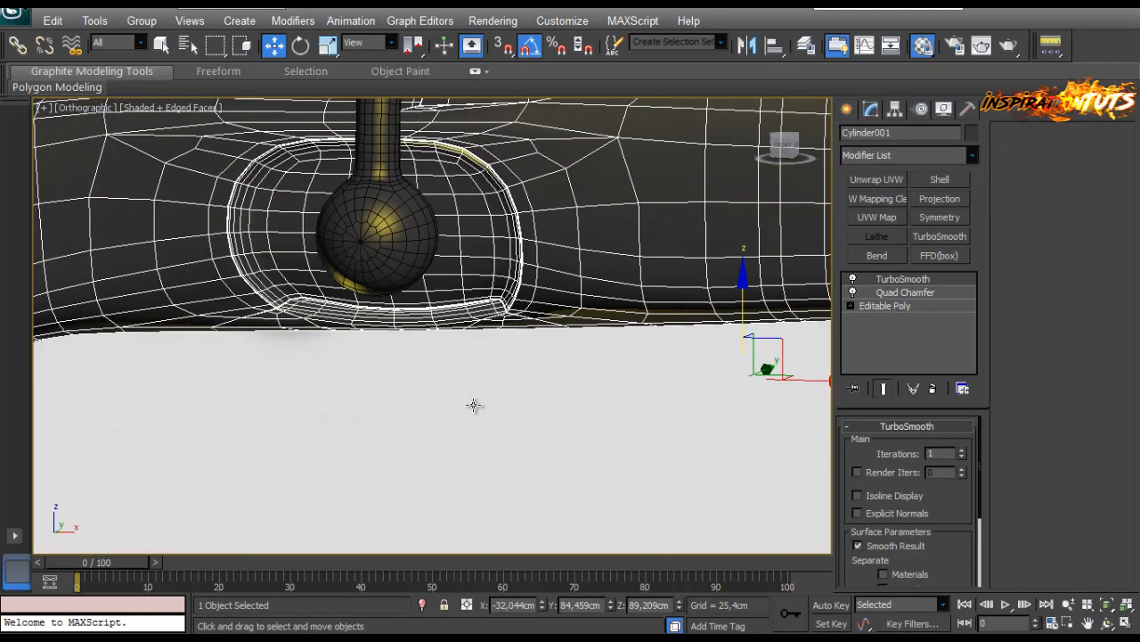
key("F4")
mouse_move(474, 406)
middle_mouse_down("alt")
mouse_move(491, 275)
mouse_move(519, 395)
mouse_move(395, 393)
mouse_move(69, 575)
middle_mouse_up("alt")
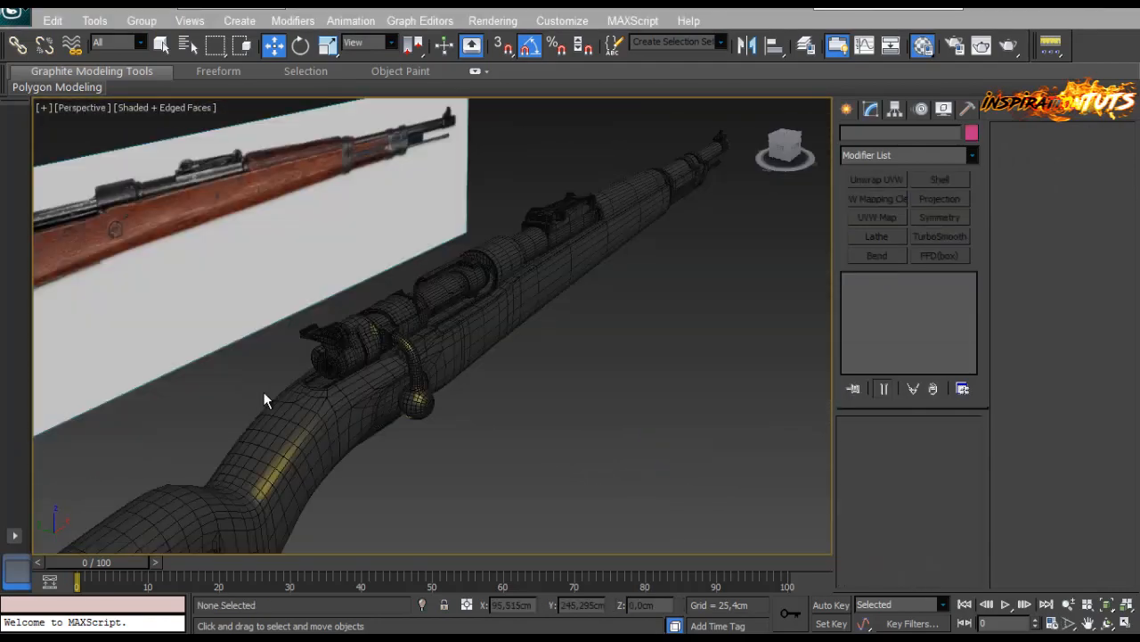
Examine the bolt area, the recess in the butt and the whole rifle, with and without edges displayed.
scroll(433, 397, "up", 5)
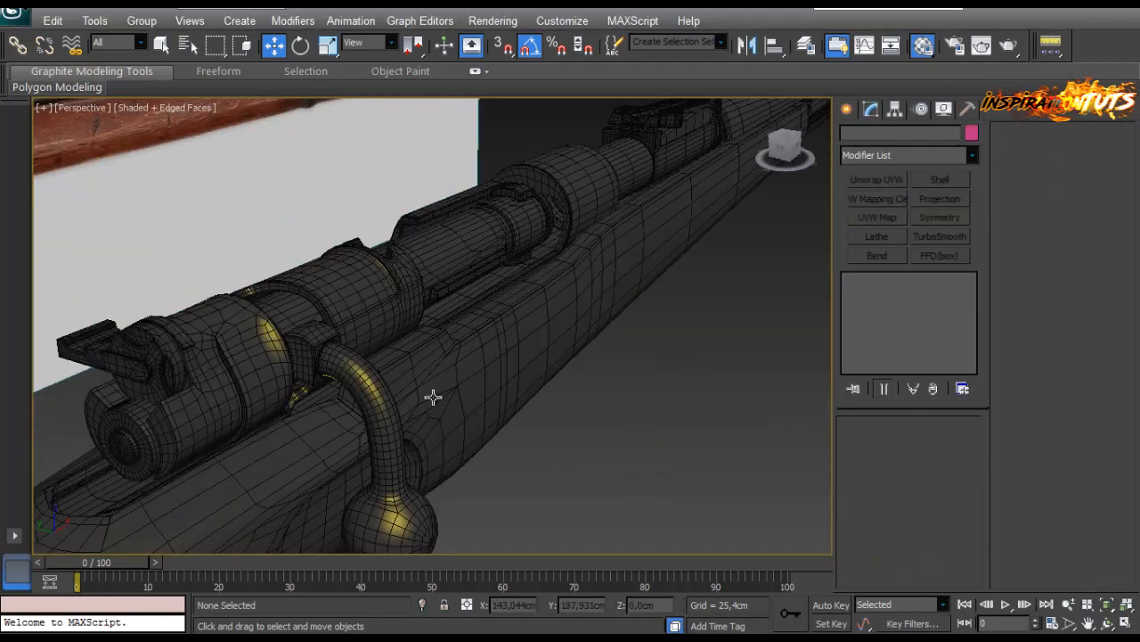
middle_click_drag(433, 398, 407, 377, "alt")
key("ctrl+d")
middle_click_drag(357, 252, 566, 406, "alt")
scroll(323, 284, "down", 4)
scroll(533, 271, "up", 5)
left_click(539, 285)
left_click(567, 407)
key("F4")
middle_click_drag(499, 328, 456, 330, "alt")
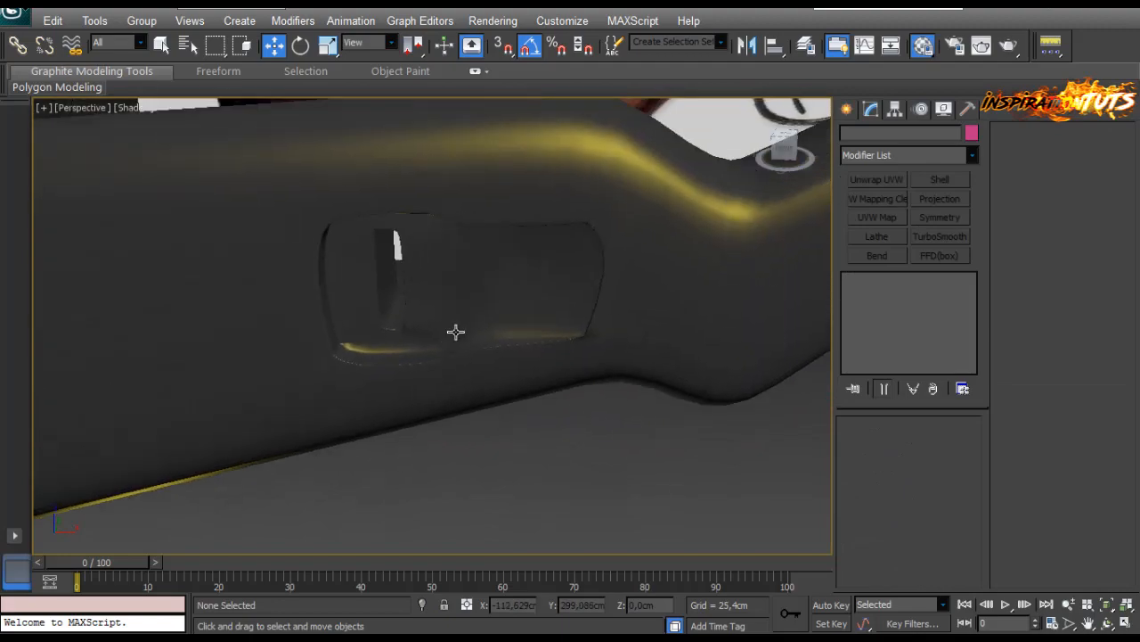
key("F4")
scroll(644, 264, "down", 5)
middle_click_drag(644, 265, 597, 374, "alt")
scroll(433, 364, "up", 3)
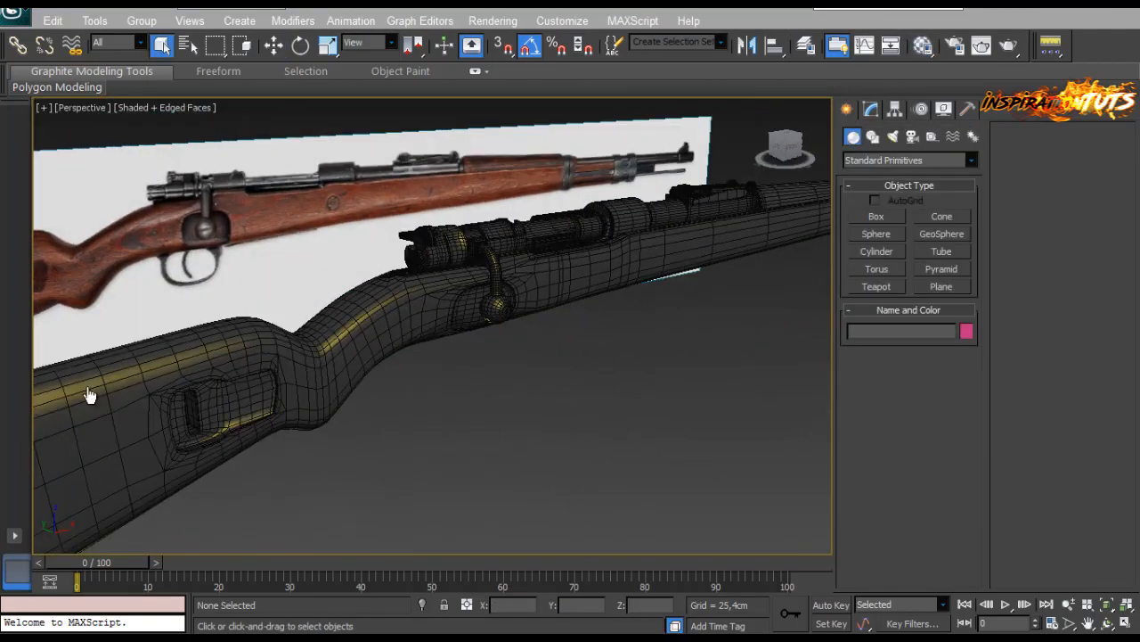
middle_click_drag(609, 358, 596, 355, "alt")
Frame the reference trigger guard in the front view and set the 01 - Default material's opacity to 10.
key("f")
scroll(490, 285, "up", 6)
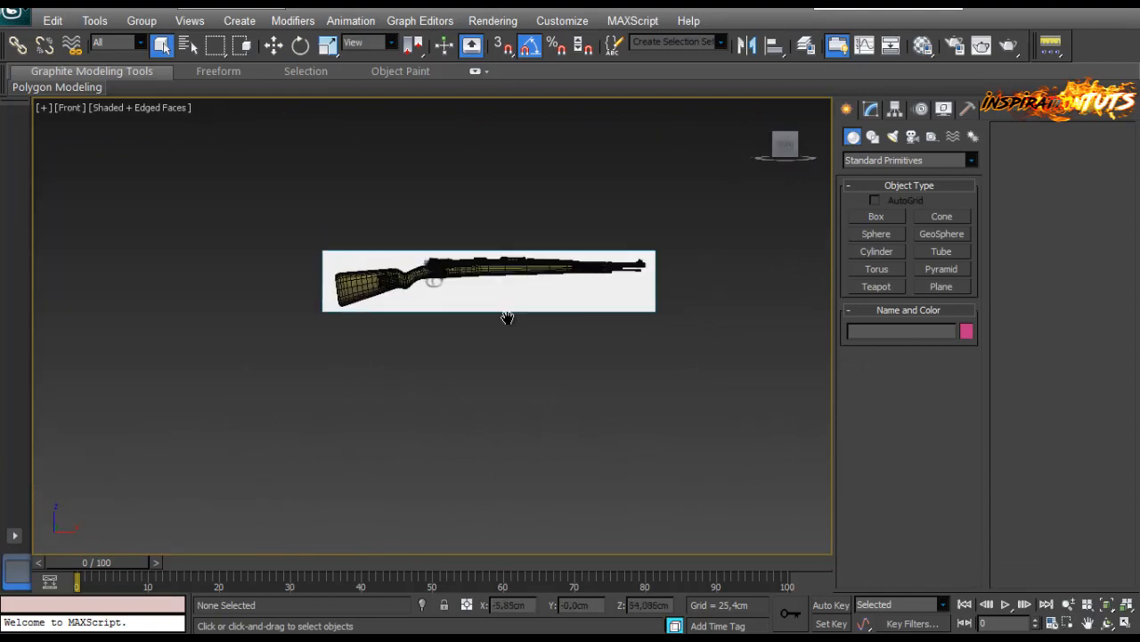
scroll(529, 326, "up", 6)
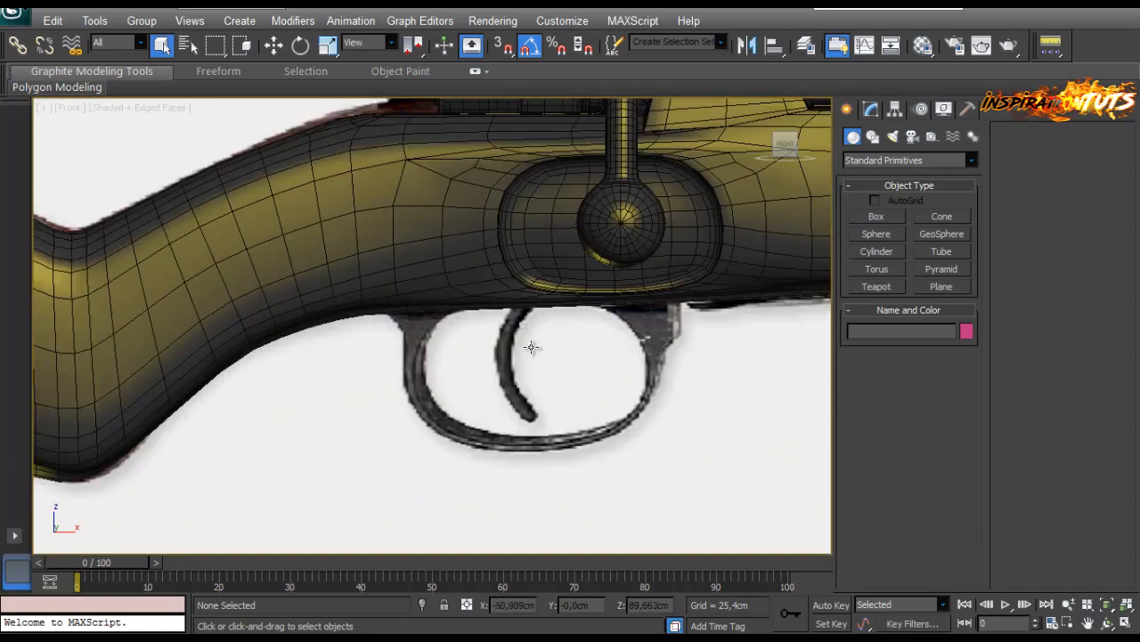
key("m")
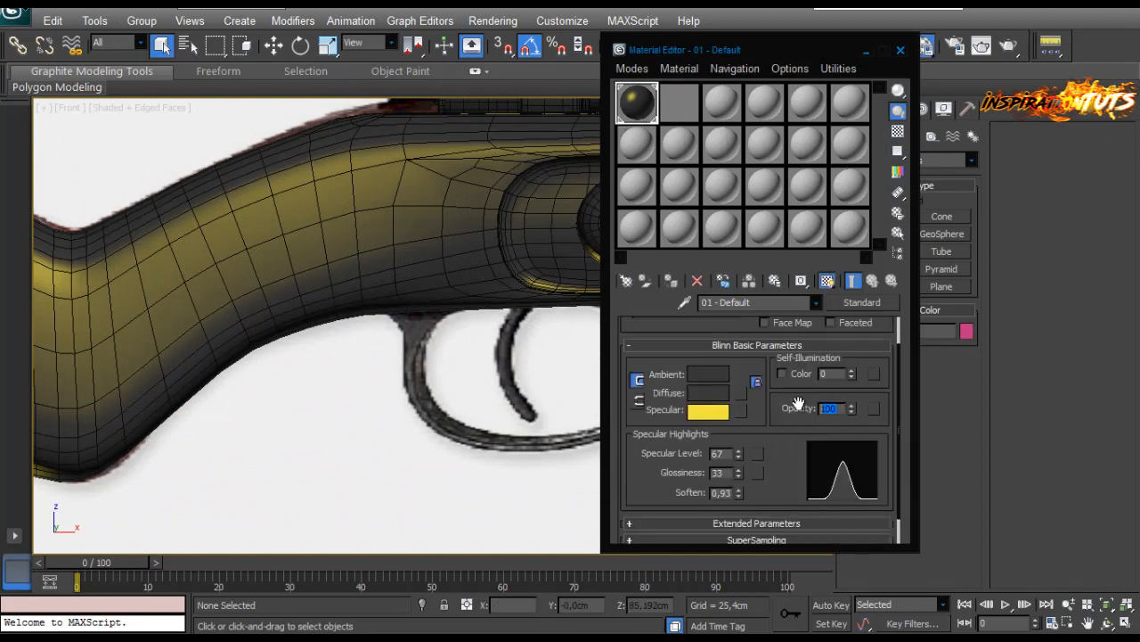
key("Return")
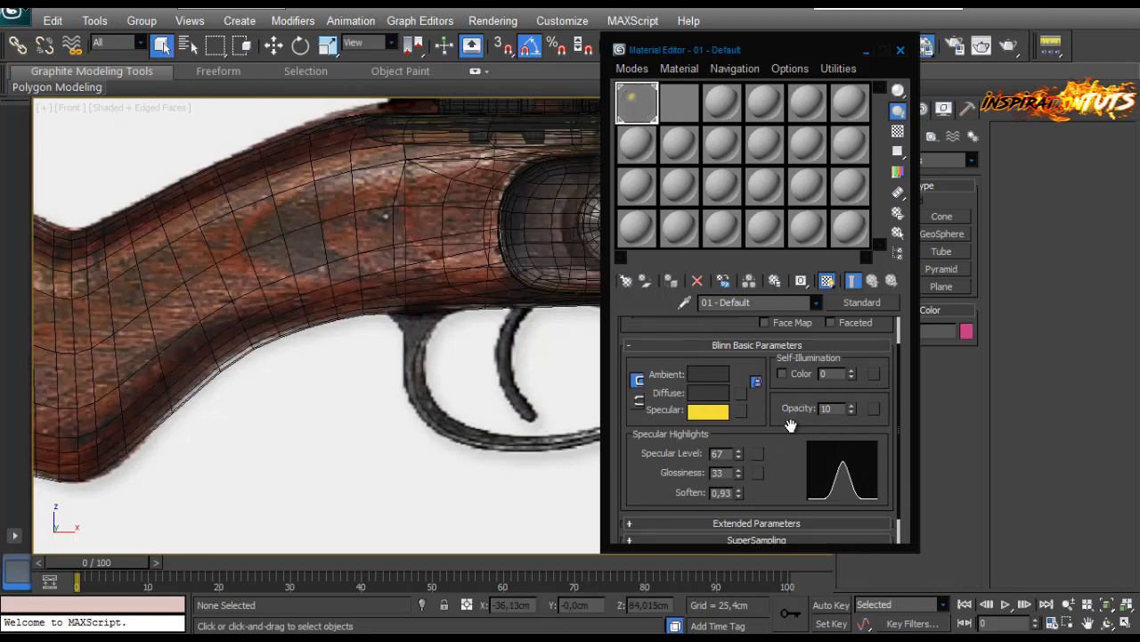
left_click(900, 50)
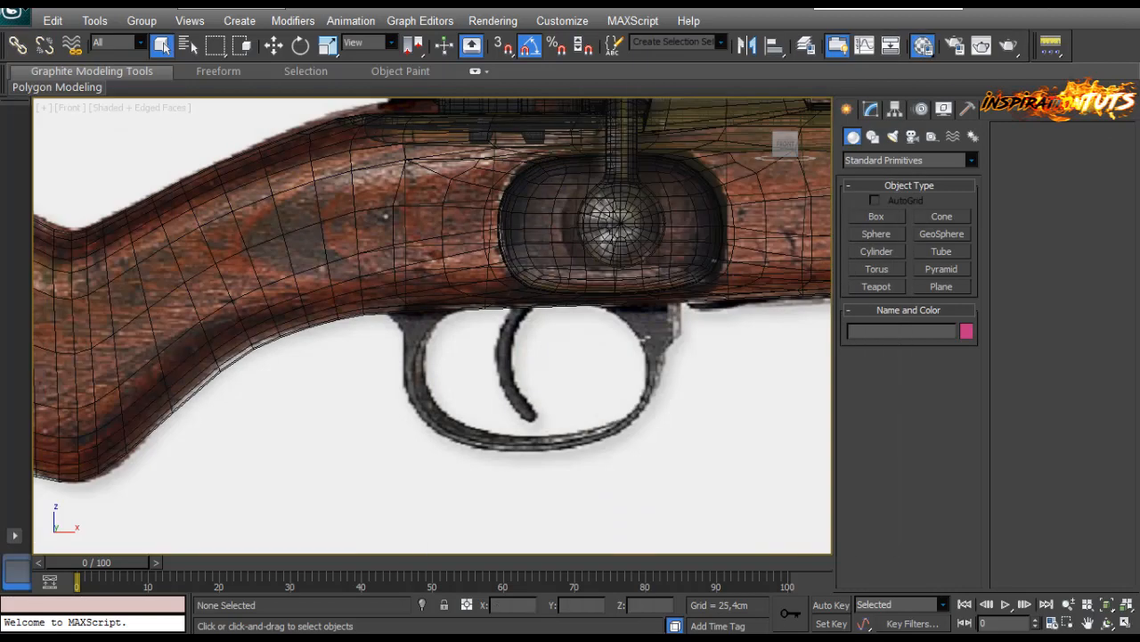
key("m")
left_click(513, 55)
Create a plane about 2 cm by 3.1 cm over the trigger guard's muzzle-side mount, with 3 length segments and 1 width segment.
left_click(942, 286)
scroll(469, 313, "up", 3)
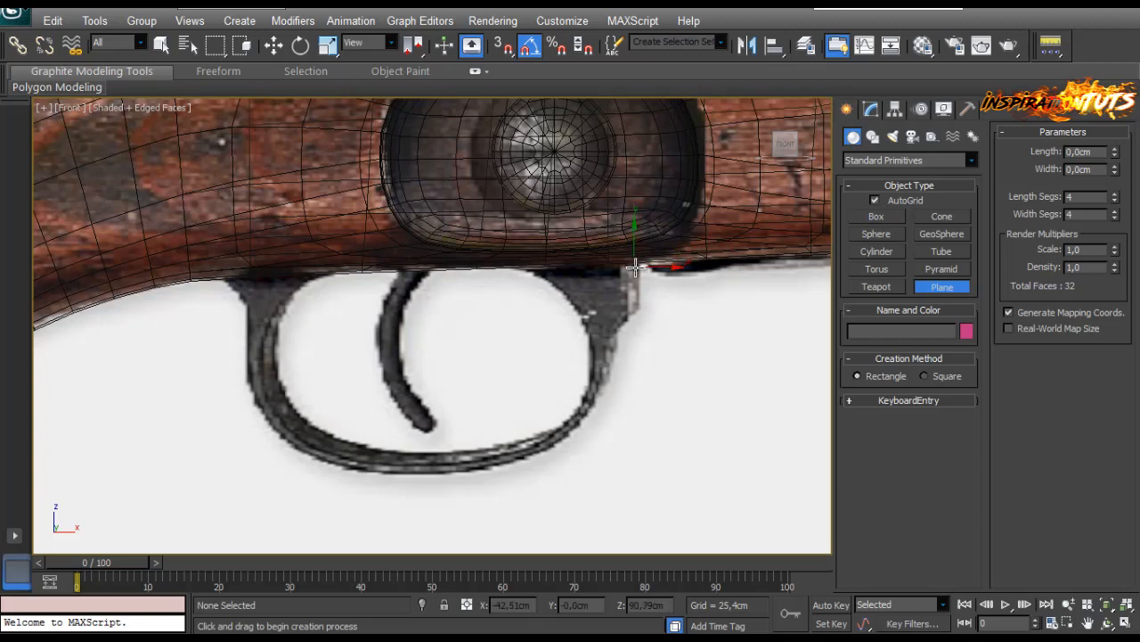
left_click_drag(640, 264, 562, 313)
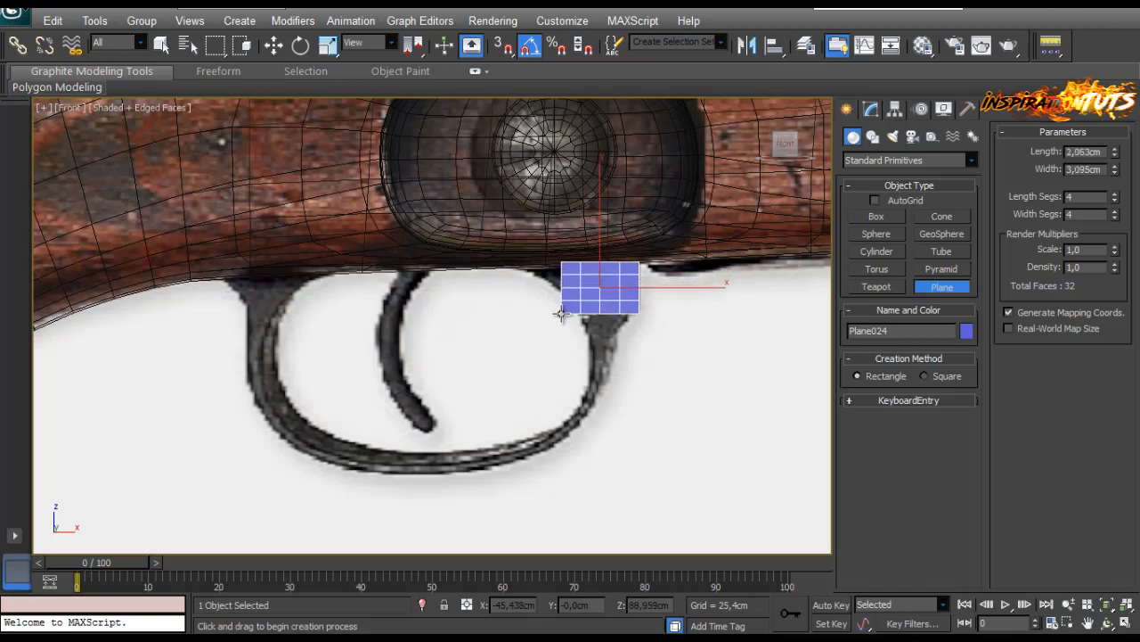
left_click(870, 109)
left_click(958, 495)
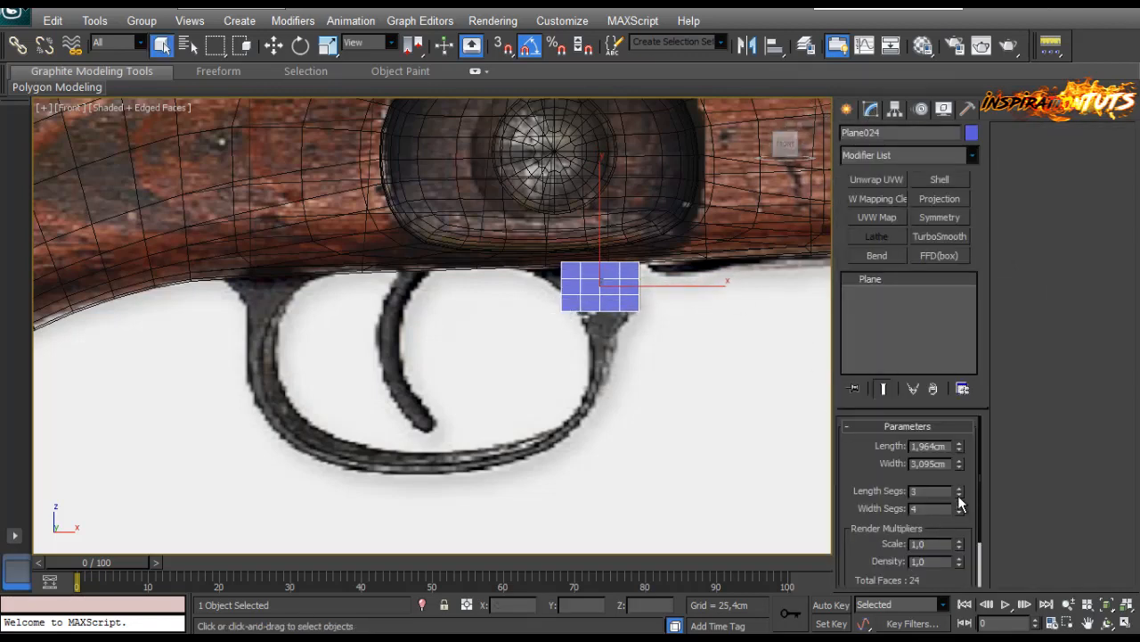
left_click_drag(958, 504, 959, 509)
Convert the plane to Editable Poly and assign the 01 - Default material to it.
right_click(623, 290)
mouse_move(717, 443)
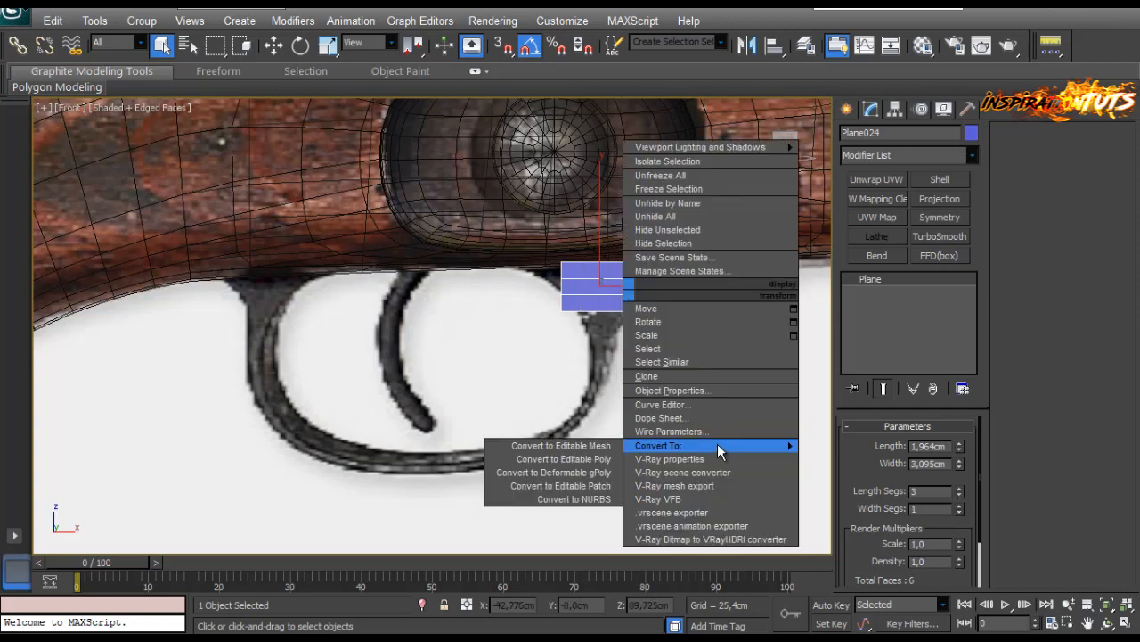
left_click(564, 459)
key("m")
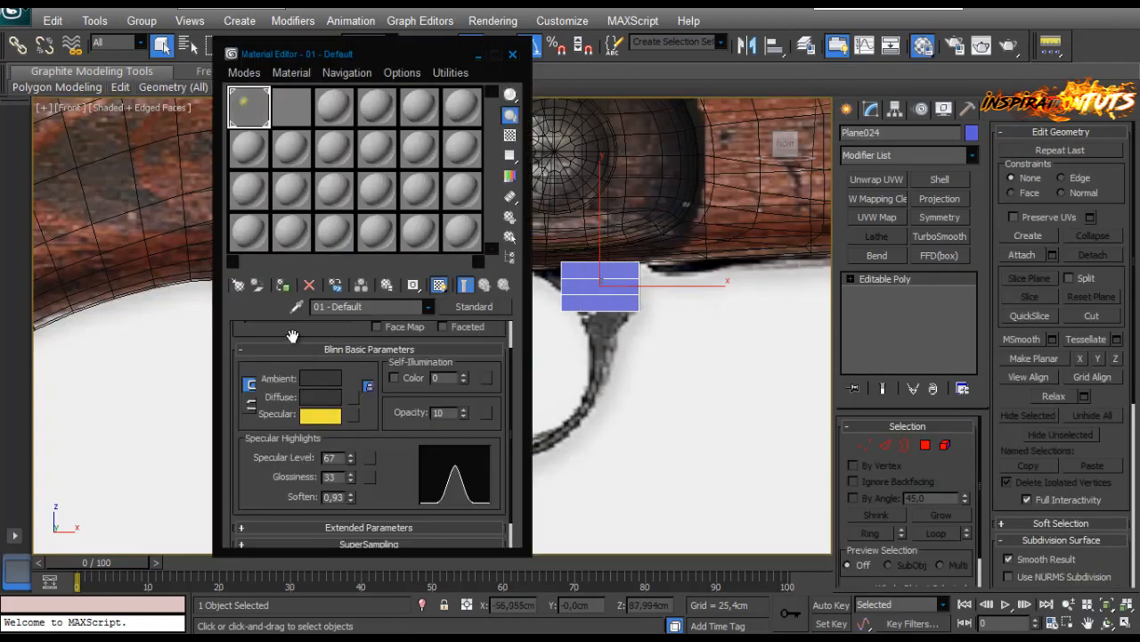
left_click(283, 285)
left_click(513, 54)
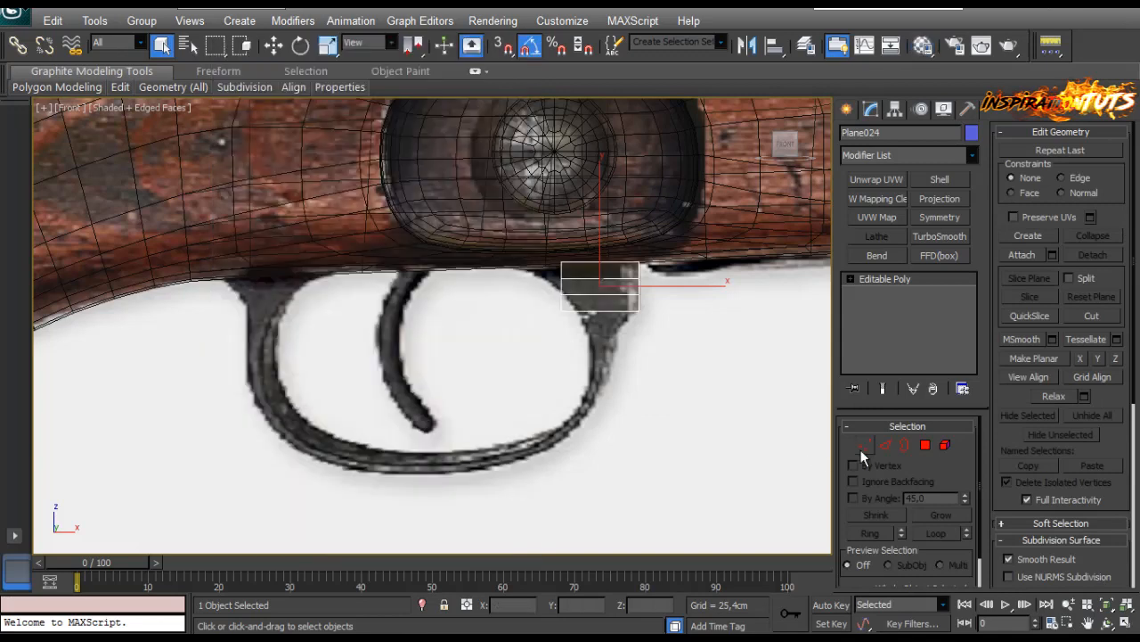
Move the plane's butt-side column of vertices about 1.5 cm toward the butt, to where the guard's inner curve starts.
key("1")
scroll(649, 323, "up", 2)
middle_click_drag(653, 304, 619, 365)
scroll(619, 366, "up", 2)
key("w")
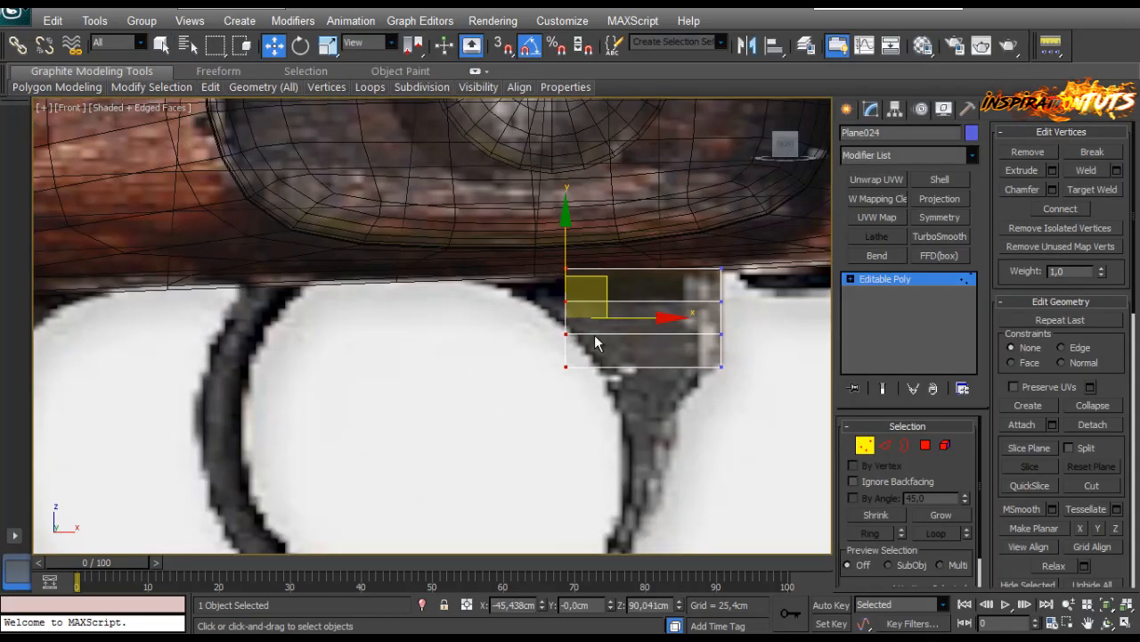
left_click_drag(643, 318, 592, 335)
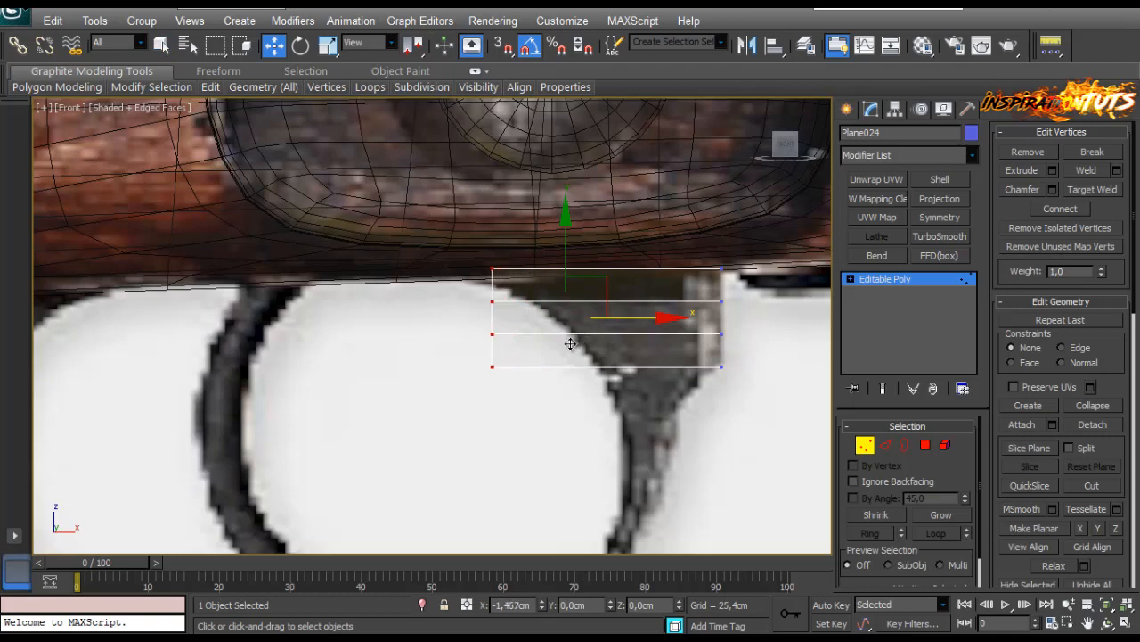
Shift the lower butt-side vertices row by row toward the muzzle to follow the guard's curved inner outline.
left_click_drag(446, 293, 522, 400)
left_click_drag(544, 334, 592, 344)
left_click_drag(490, 332, 608, 413)
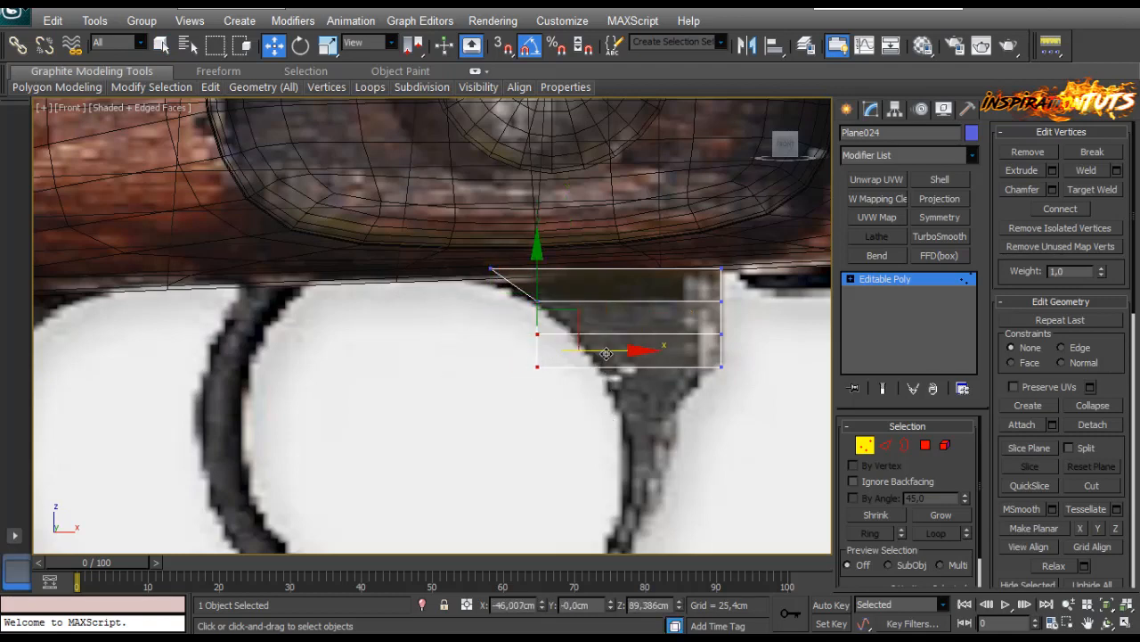
left_click_drag(606, 353, 648, 367)
left_click_drag(557, 359, 661, 378)
left_click_drag(705, 421, 704, 419)
Extend the plane's lowest edge down by one segment and fit its two end vertices to the narrowing mount.
scroll(659, 388, "up", 2)
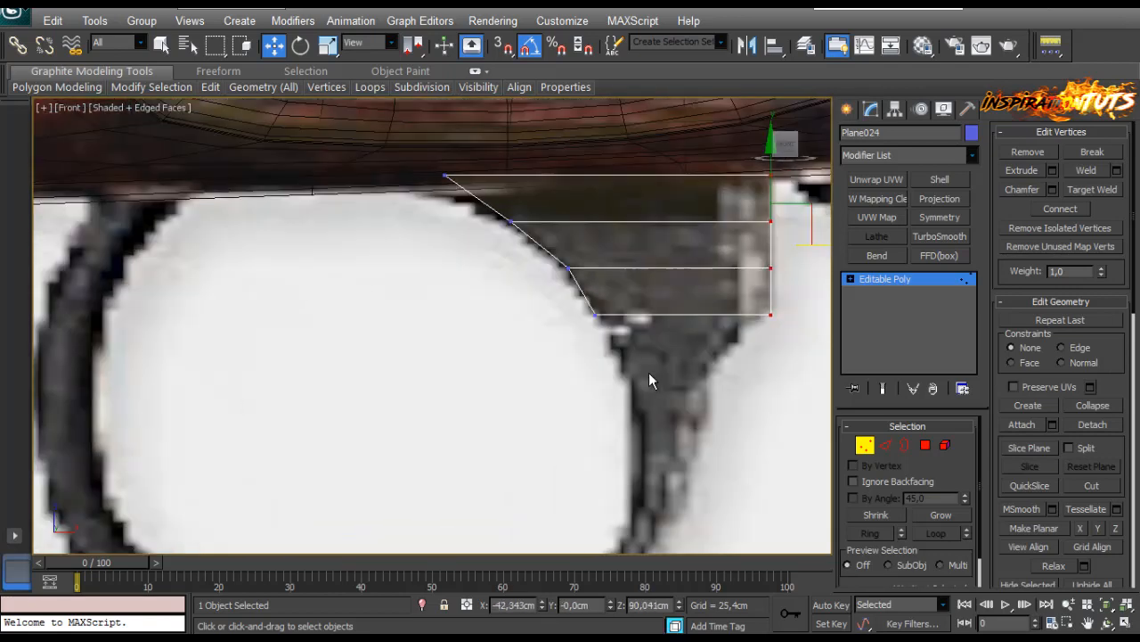
key("2")
left_click(683, 316)
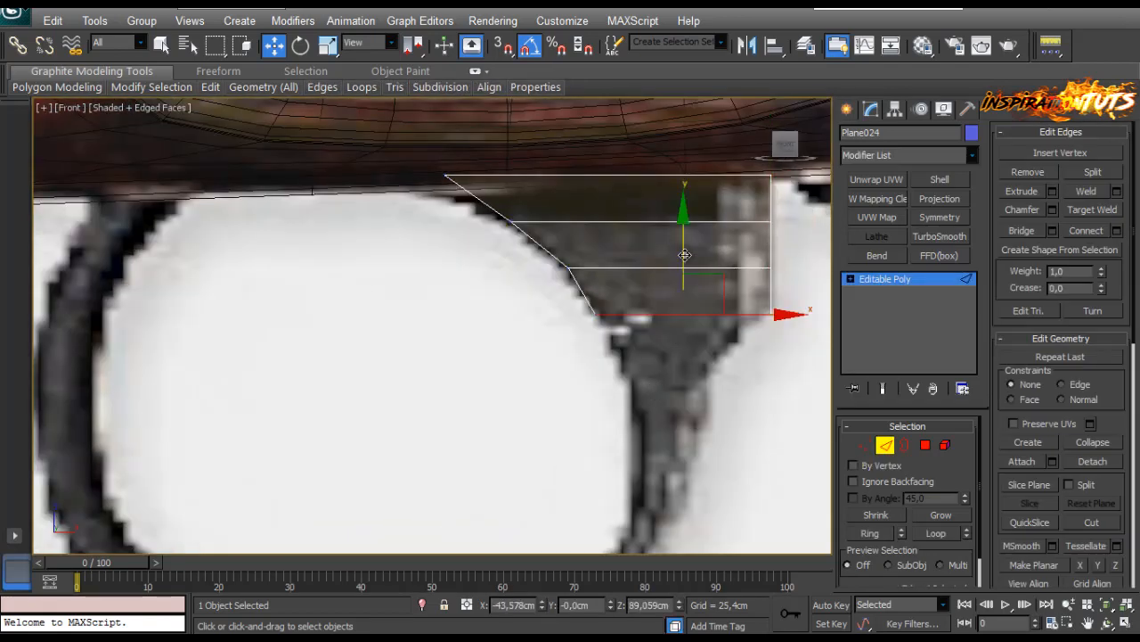
left_click_drag(683, 256, 673, 309, "shift")
key("1")
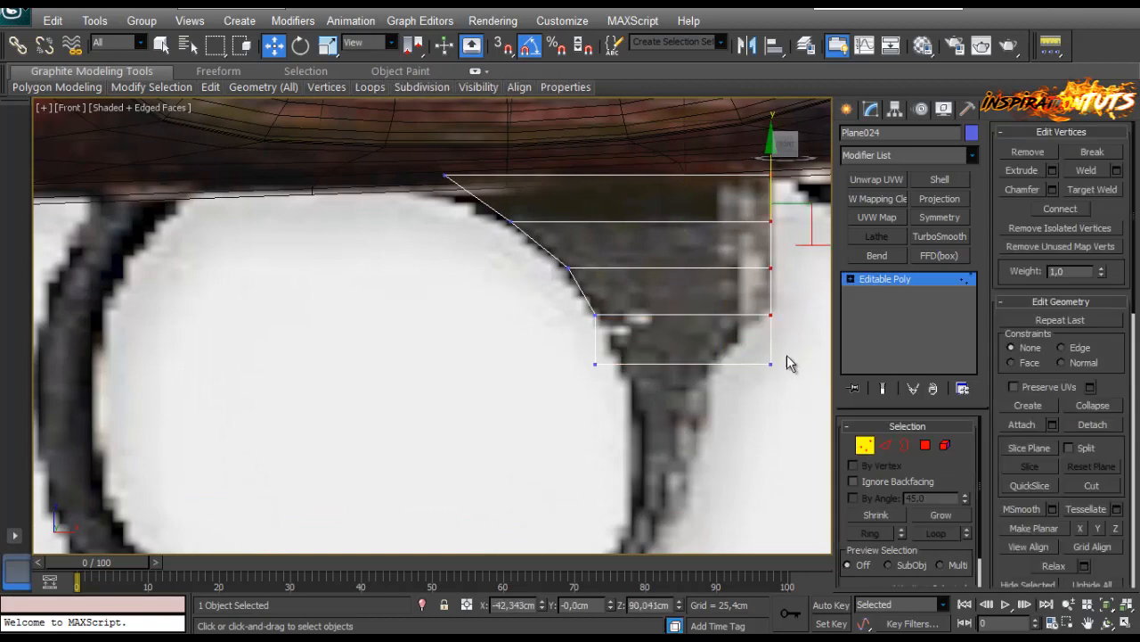
left_click(772, 364)
left_click_drag(631, 331, 535, 387)
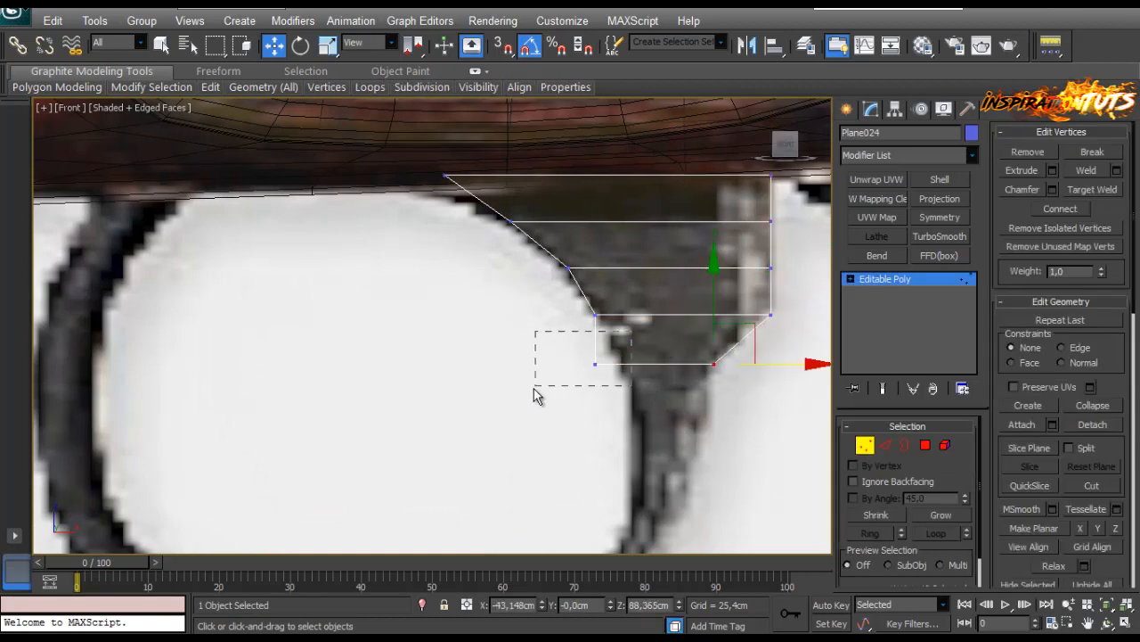
scroll(674, 377, "down", 6)
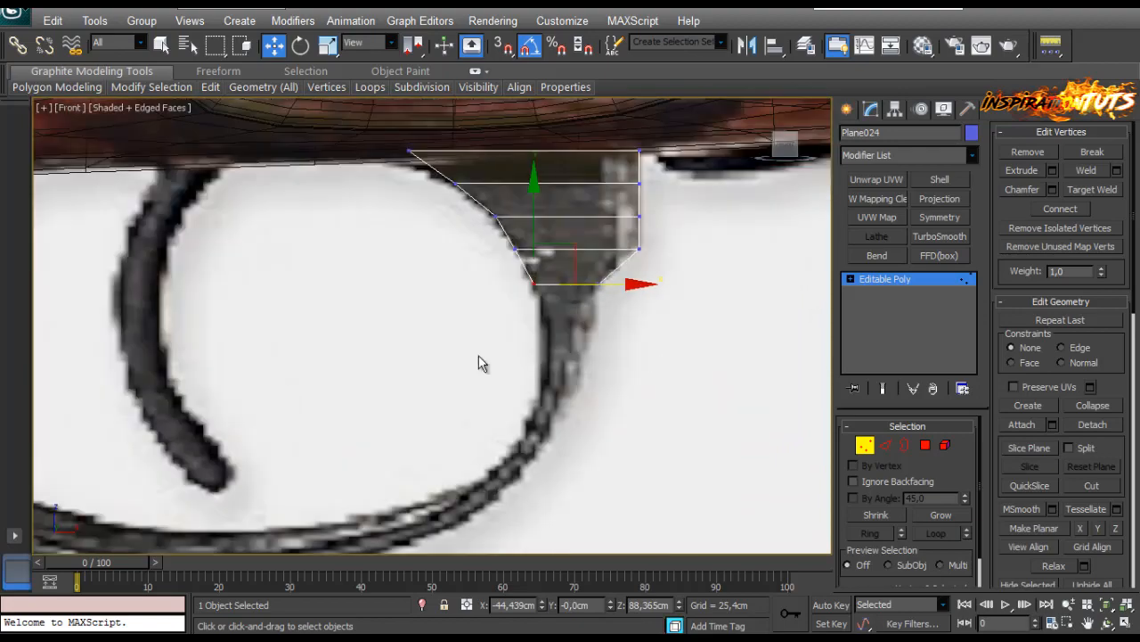
scroll(550, 361, "up", 2)
Extend the lowest edge about 2.2 cm down the guard's neck, rotate it 20 degrees and fit its vertices to the outline.
key("2")
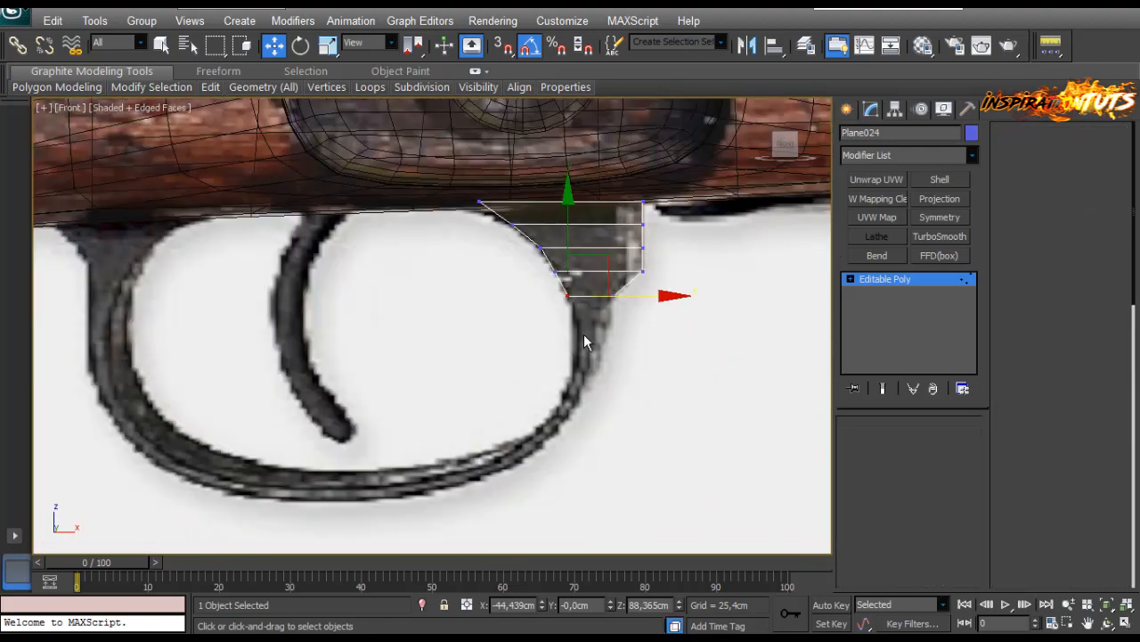
scroll(637, 379, "up", 2)
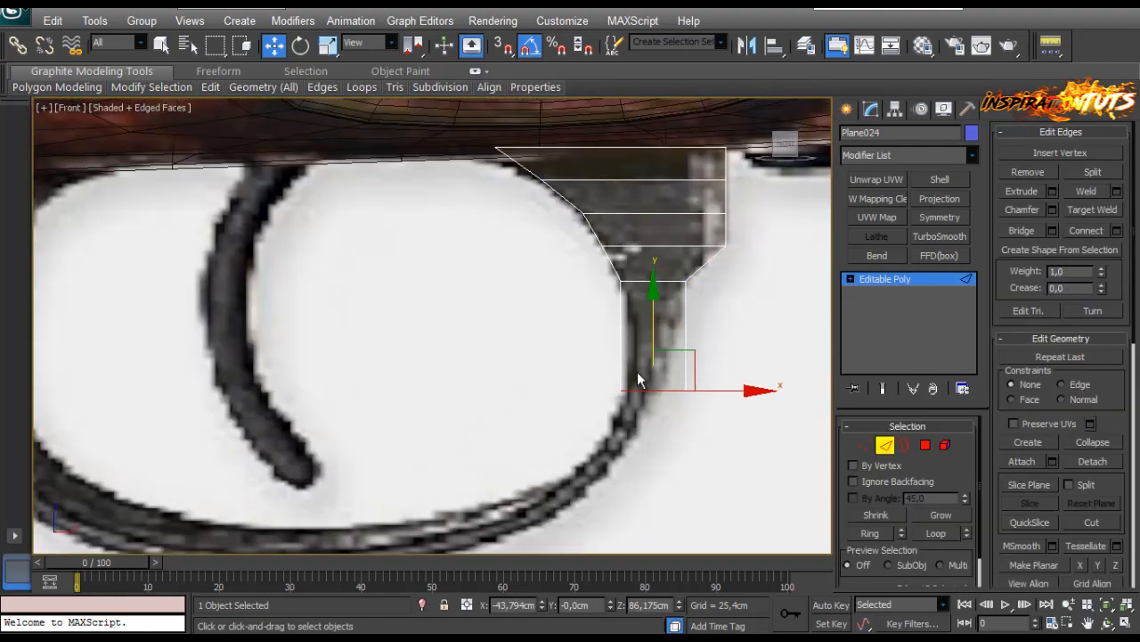
key("e")
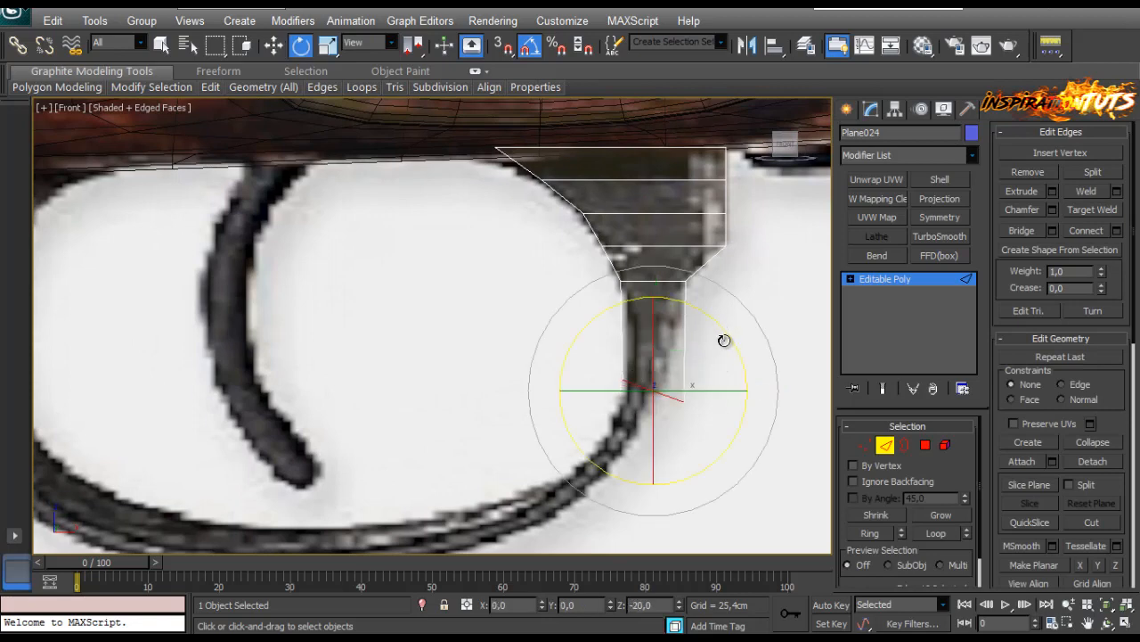
key("w")
scroll(704, 365, "up", 4)
key("1")
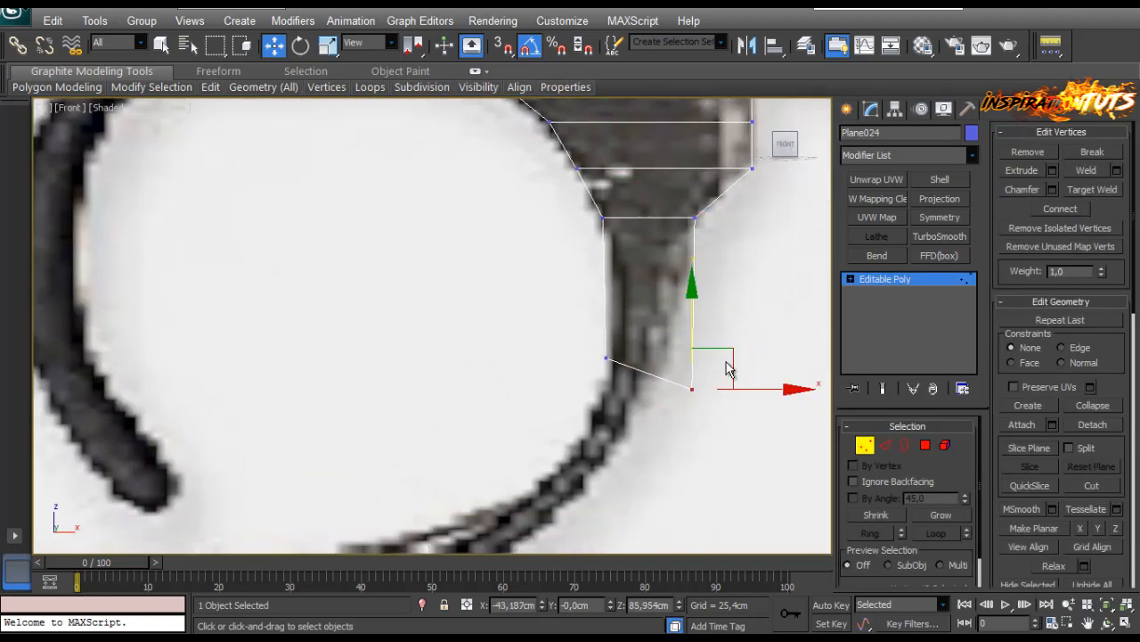
left_click_drag(728, 368, 697, 332)
left_click_drag(626, 340, 575, 380)
left_click_drag(648, 320, 652, 324)
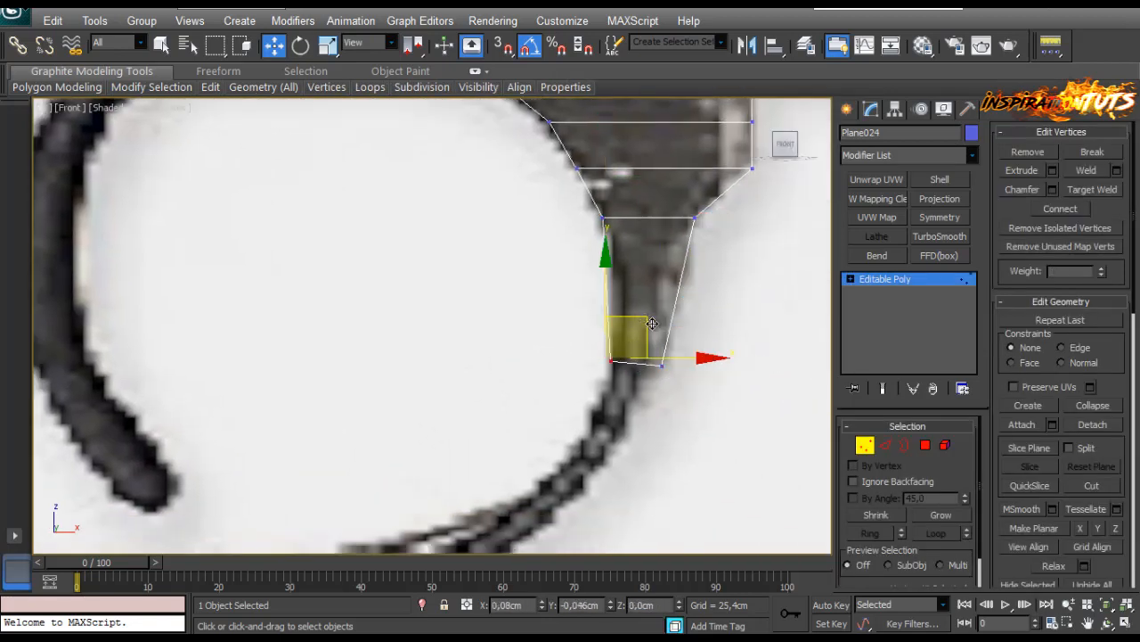
Extend the end edge around the guard's muzzle-side bend and fit its two vertices to the thin band.
key("2")
middle_click_drag(643, 394, 693, 346)
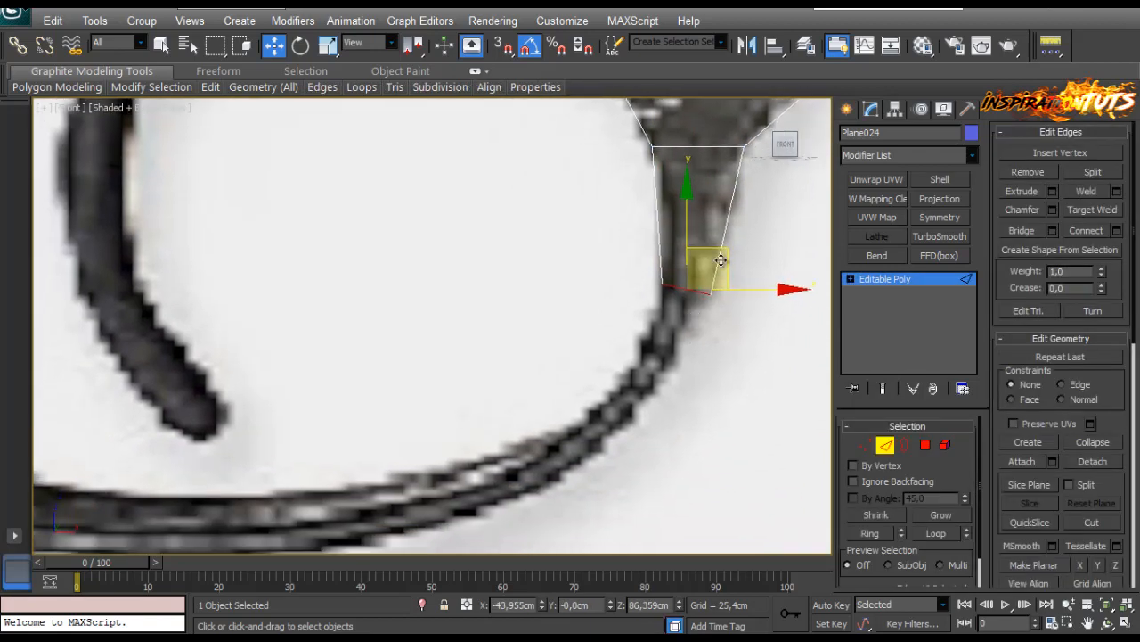
left_click_drag(711, 284, 616, 405, "shift")
key("1")
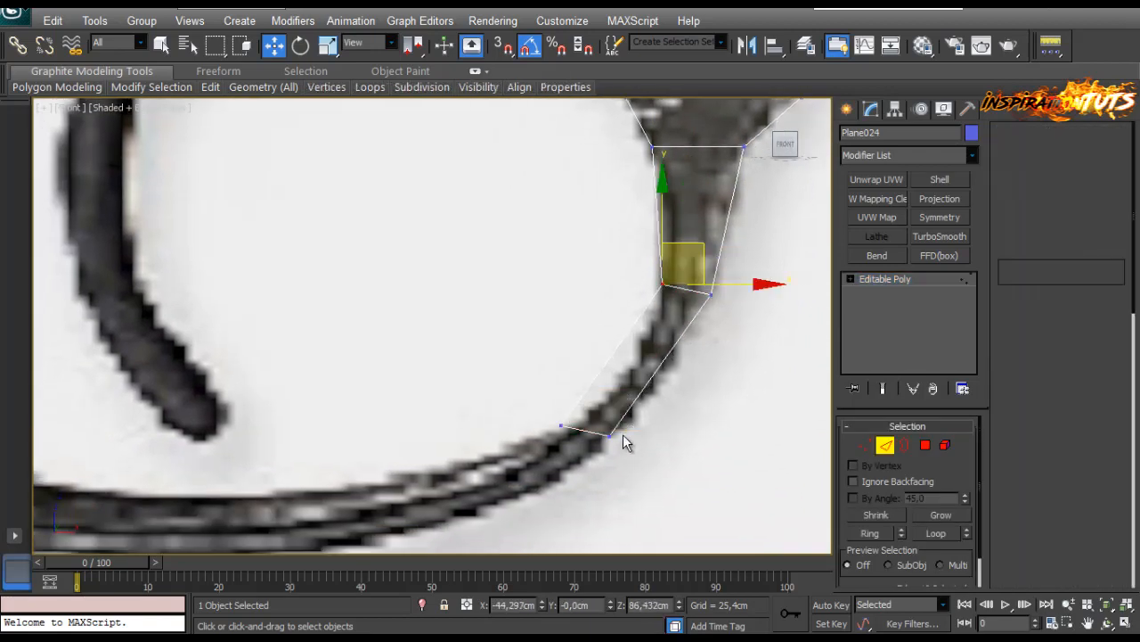
scroll(624, 437, "up", 2)
middle_click_drag(624, 437, 564, 395)
scroll(563, 401, "down", 2)
left_click(566, 405)
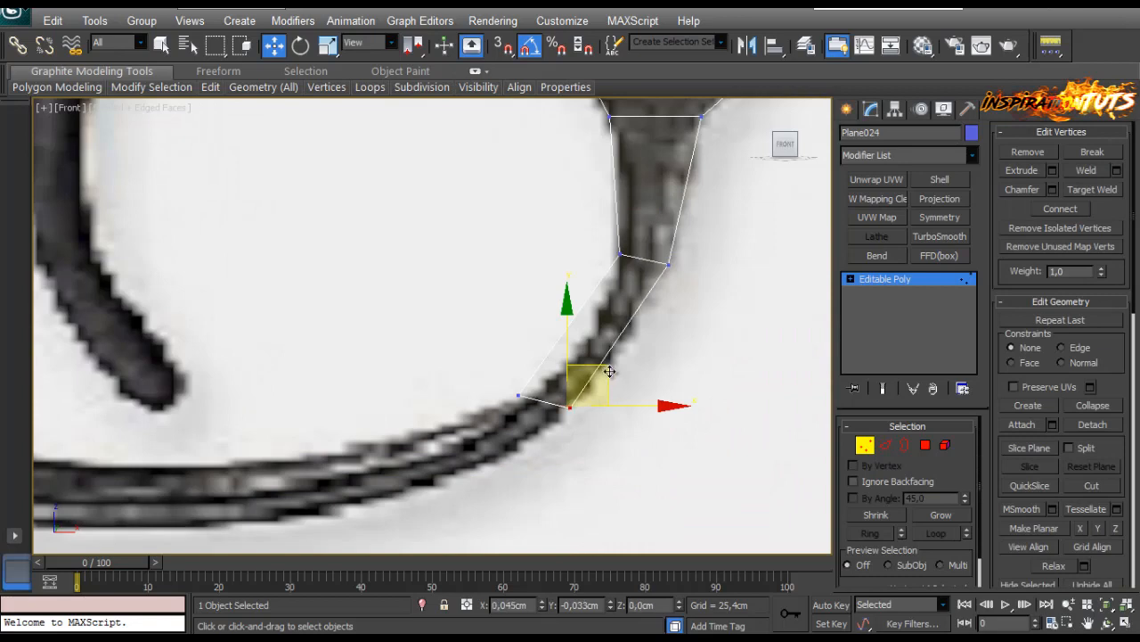
left_click(519, 394)
left_click_drag(550, 354, 581, 341)
Extend the strip from the bend to the start of the guard's flatter lower bow and align its end vertices with the band.
scroll(578, 357, "down", 3)
middle_click_drag(566, 383, 593, 375)
key("2")
middle_click_drag(509, 391, 559, 356)
scroll(615, 307, "up", 1)
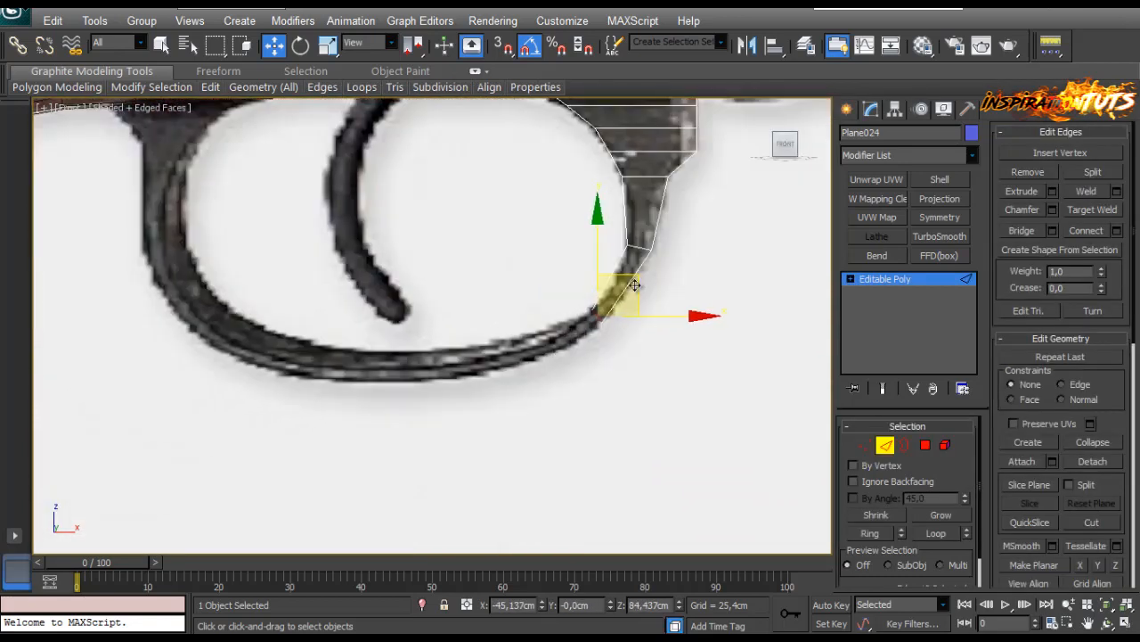
left_click_drag(547, 321, 540, 327, "shift")
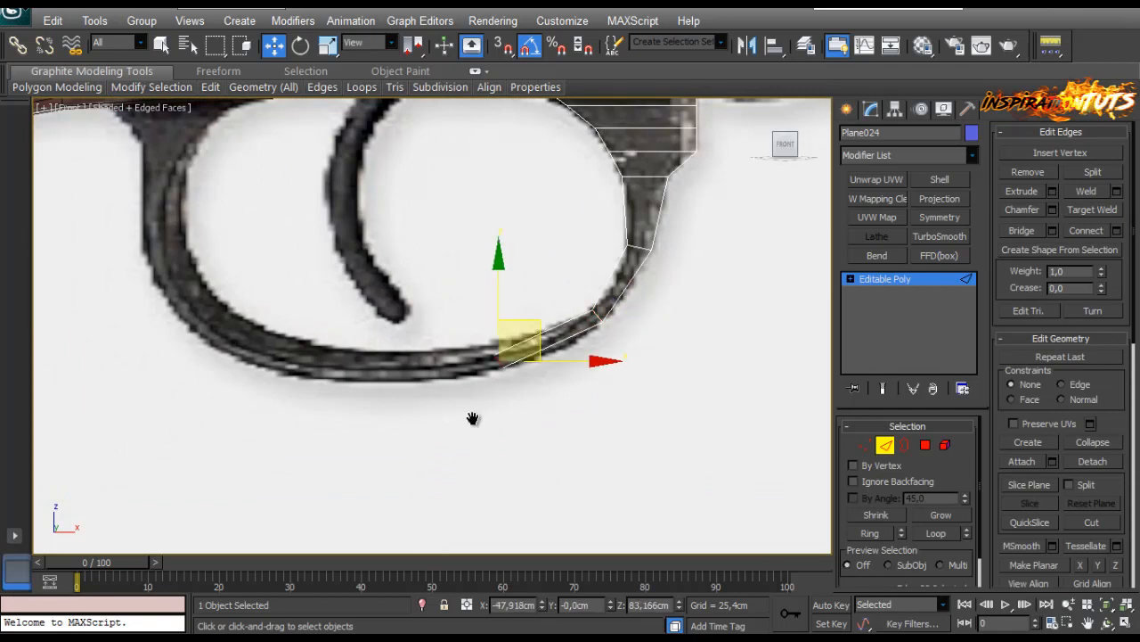
middle_click_drag(473, 418, 481, 403)
scroll(486, 404, "up", 1)
key("1")
scroll(553, 390, "up", 1)
left_click_drag(578, 399, 577, 399)
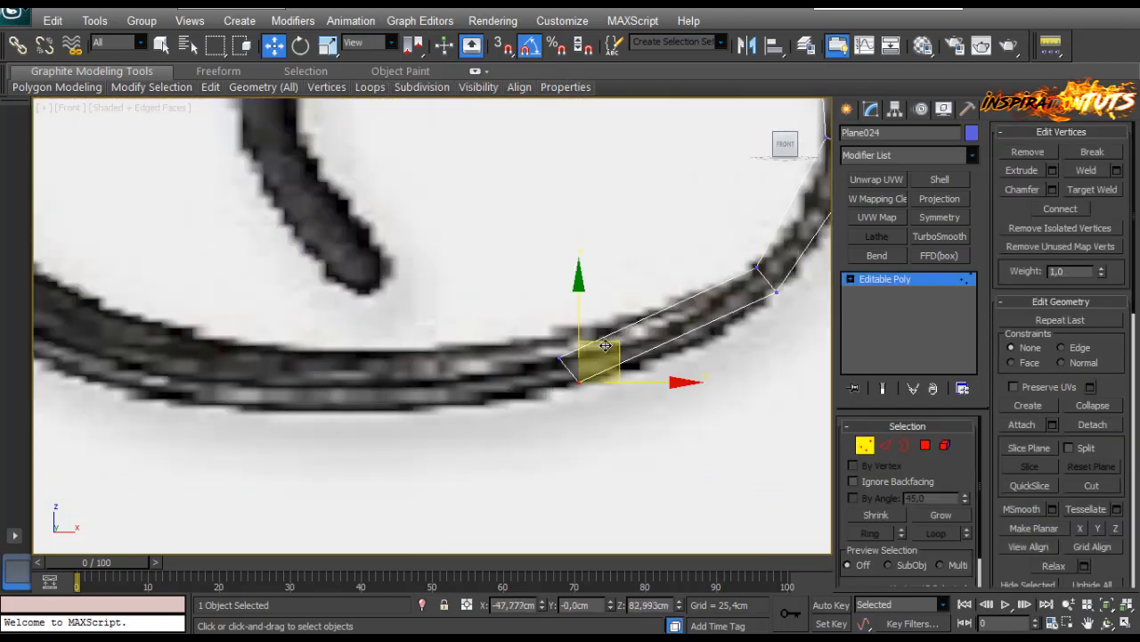
left_click_drag(606, 346, 551, 350)
left_click_drag(593, 318, 604, 319)
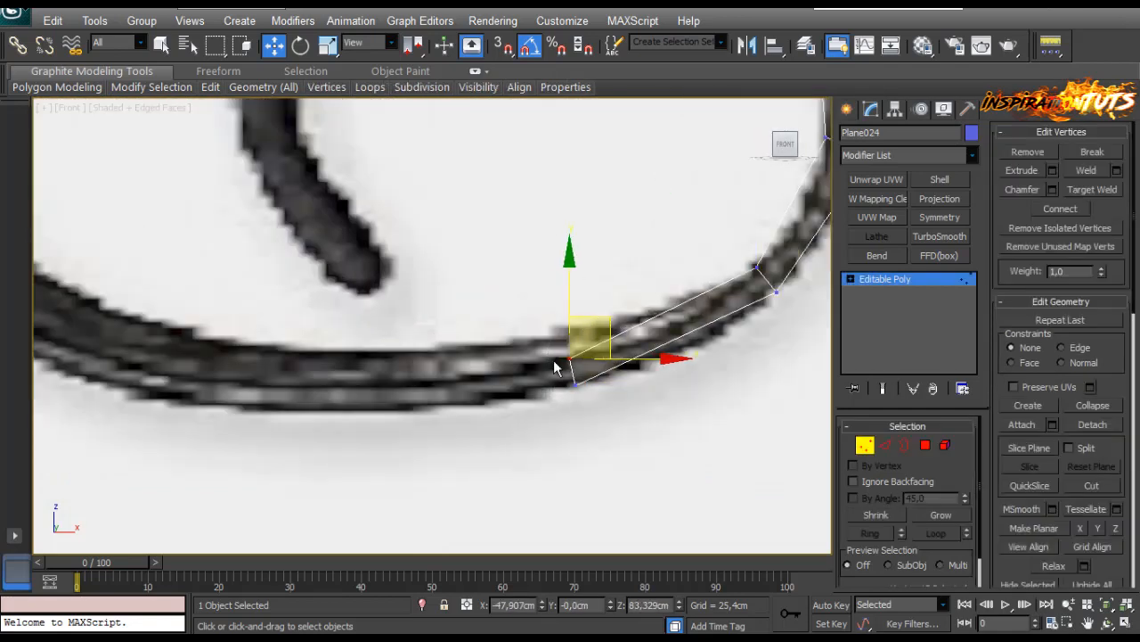
Extend the end edge by another segment toward the butt along the guard's lower bow.
key("2")
middle_click_drag(540, 427, 565, 401)
left_click(598, 346)
left_click_drag(637, 304, 495, 331, "shift")
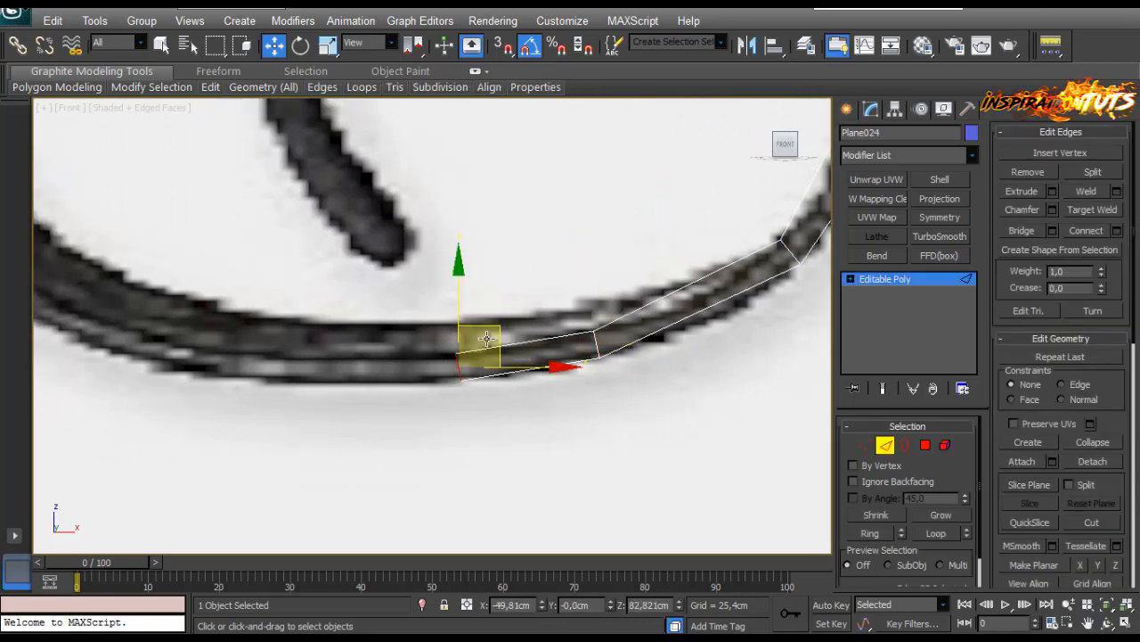
middle_click_drag(471, 377, 569, 374)
left_click_drag(617, 365, 544, 365, "shift")
left_click(577, 407)
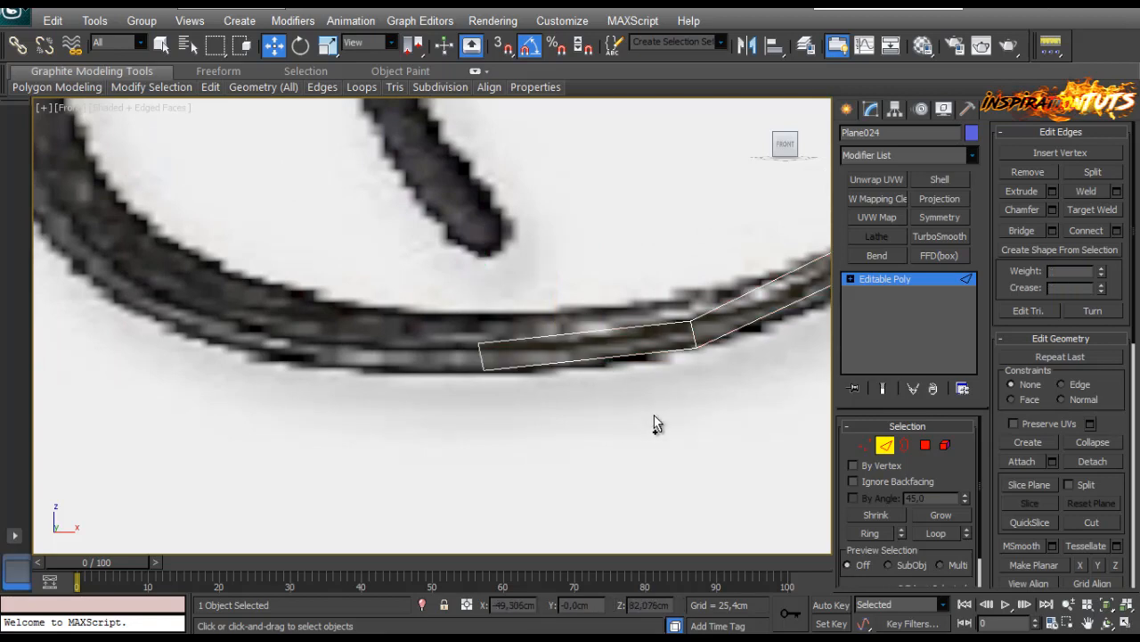
key("ctrl+z")
key("ctrl+z")
key("ctrl+z")
Extend the strip's end edge by a short horizontal segment toward the butt and scale the new edge flat until it stands vertical.
left_click_drag(632, 360, 545, 362, "shift")
scroll(545, 368, "down", 6)
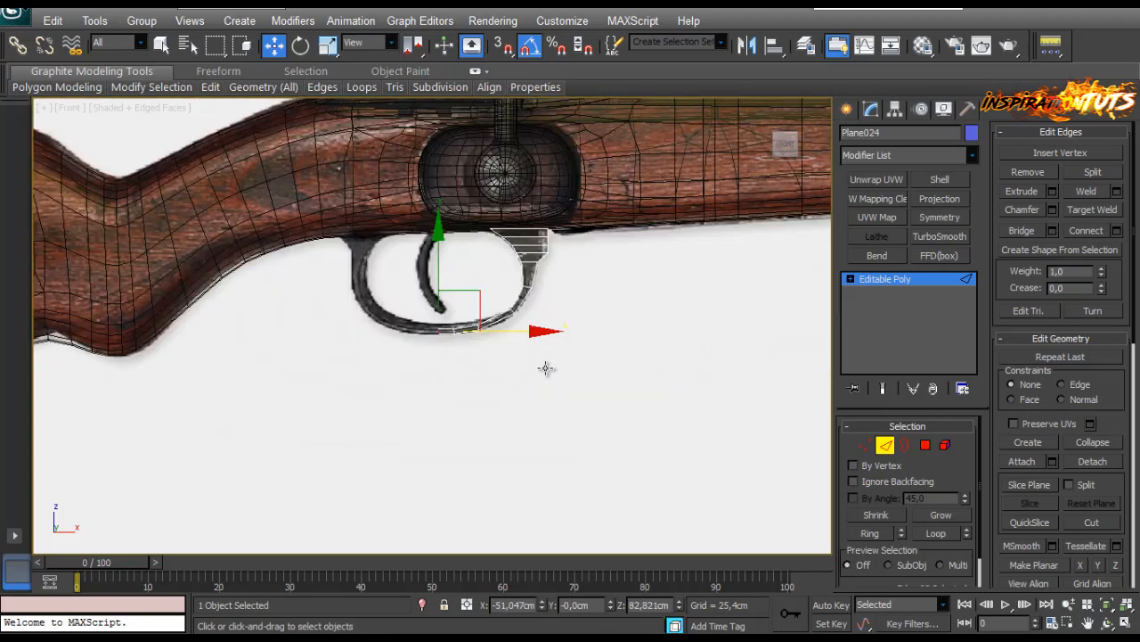
scroll(509, 370, "up", 7)
key("r")
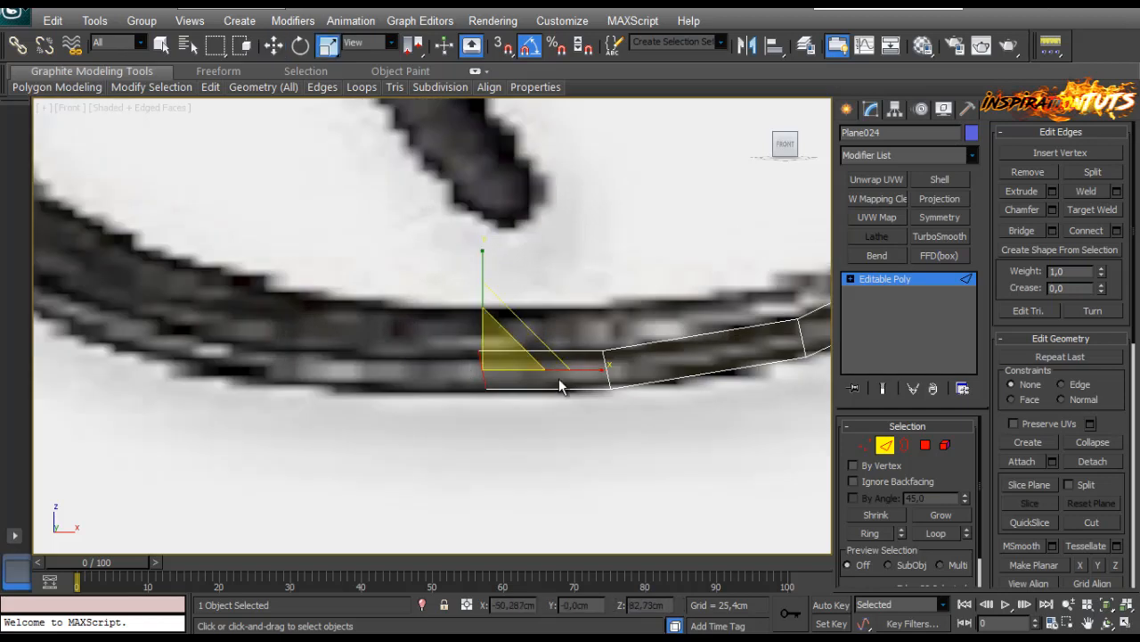
key("1")
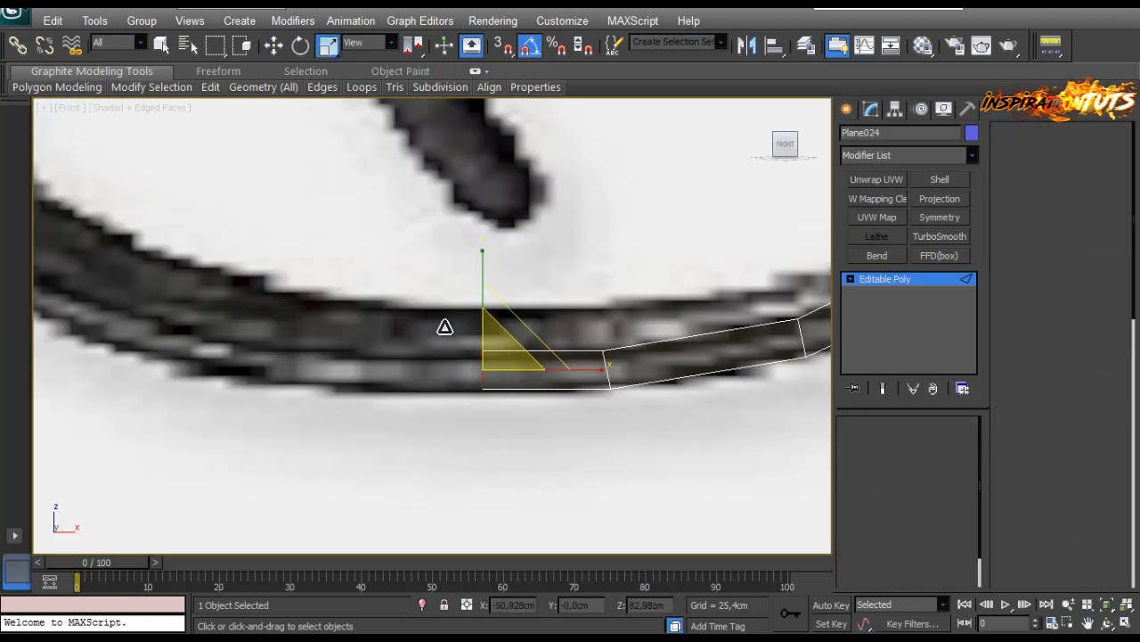
Adjust the strip's upper vertices along the lower bow and muzzle-side bend so its inner edge follows the guard's thin band.
left_click_drag(473, 339, 521, 385)
key("w")
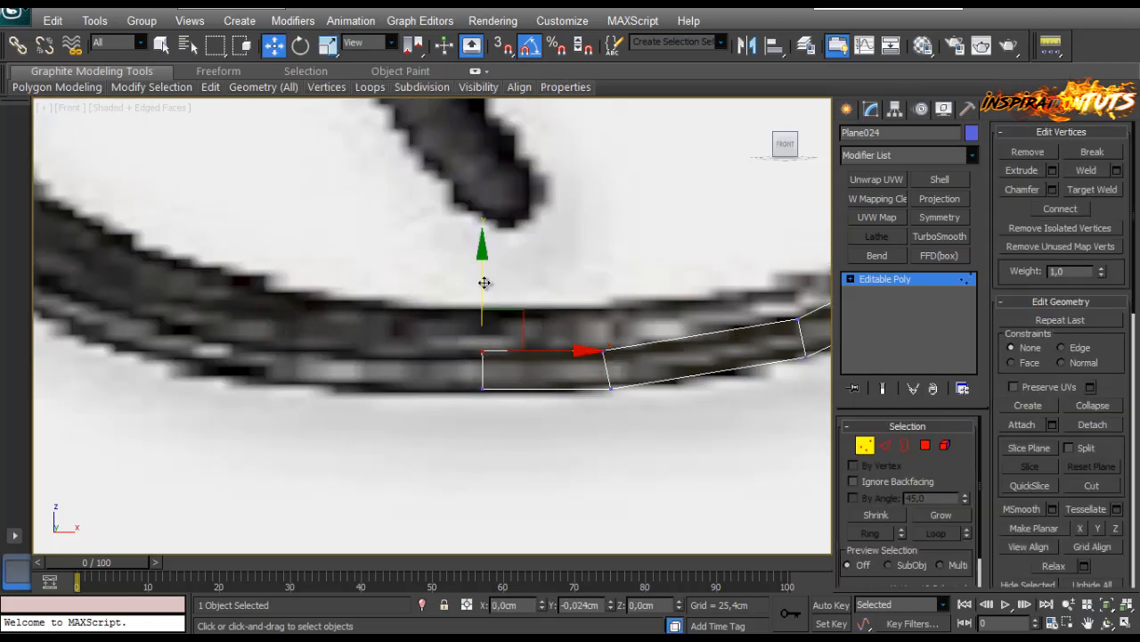
left_click(608, 351)
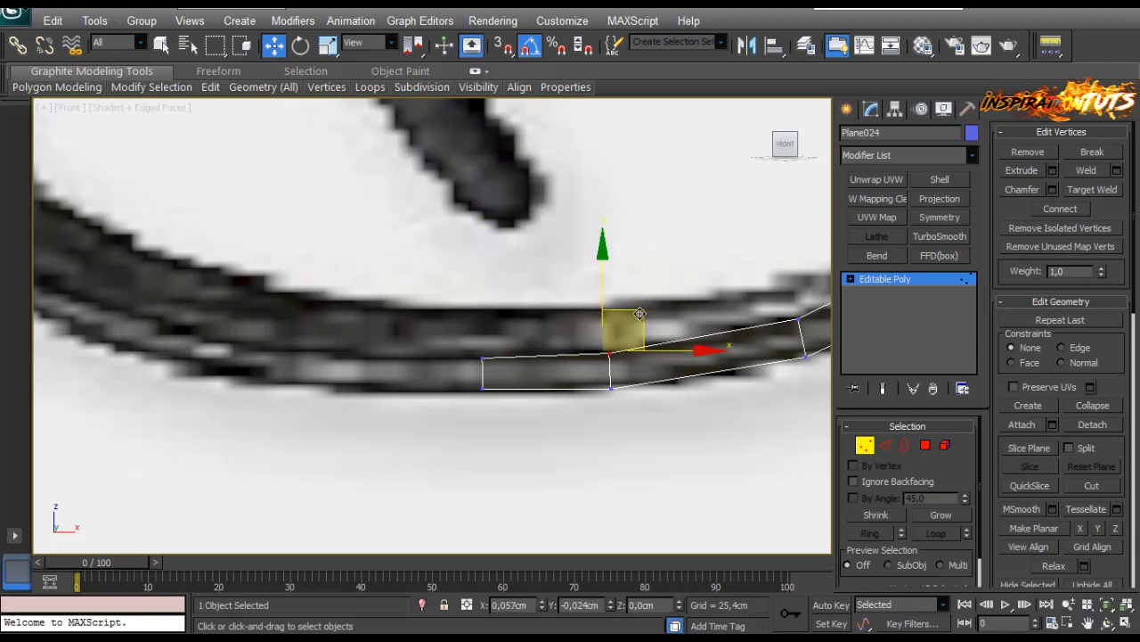
middle_click_drag(623, 323, 393, 344)
mouse_move(597, 304)
left_mouse_down()
mouse_move(528, 358)
mouse_move(581, 310)
left_mouse_up()
middle_click_drag(696, 296, 508, 399)
left_click_drag(654, 304, 613, 330)
scroll(626, 332, "down", 4)
middle_click_drag(587, 336, 552, 395)
scroll(552, 389, "up", 2)
left_click(547, 358)
scroll(542, 353, "up", 1)
scroll(509, 389, "down", 2)
scroll(497, 381, "down", 2)
middle_click_drag(97, 308, 258, 302)
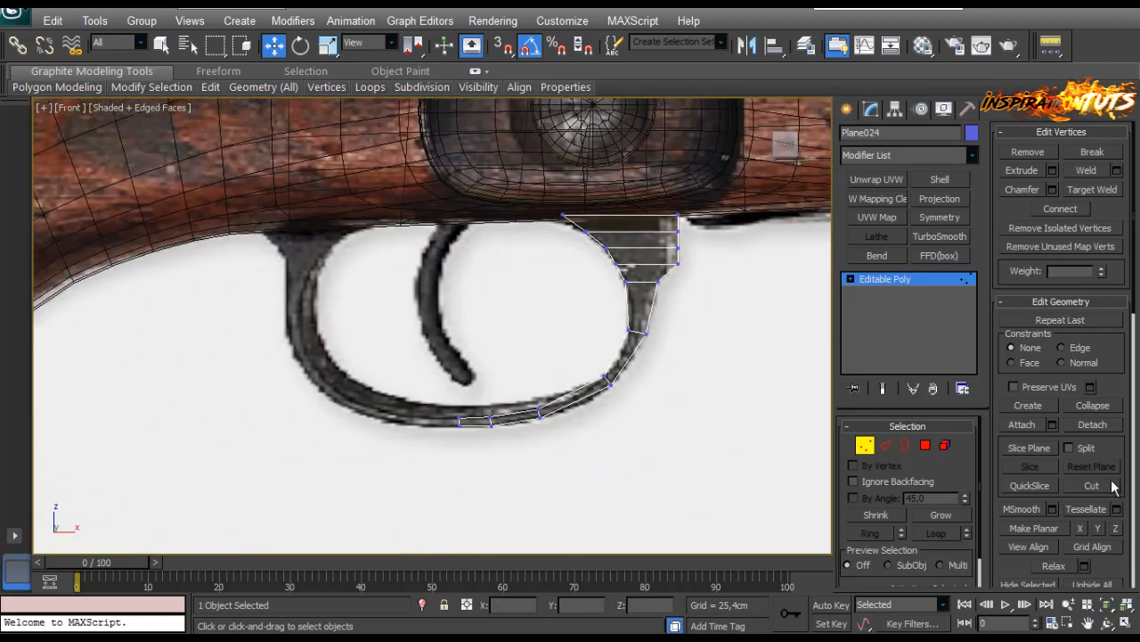
Copy the strip's polygons from the neck down to the lower bow about 5.9 cm toward the butt.
left_click(926, 445)
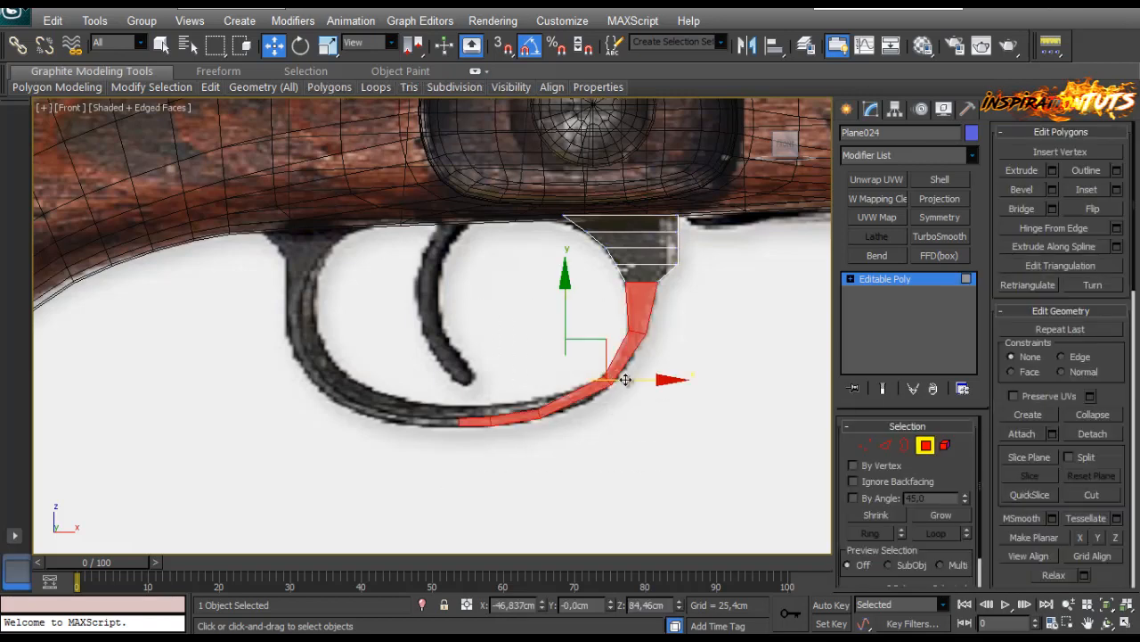
left_click_drag(626, 380, 476, 380, "shift")
left_click(643, 332)
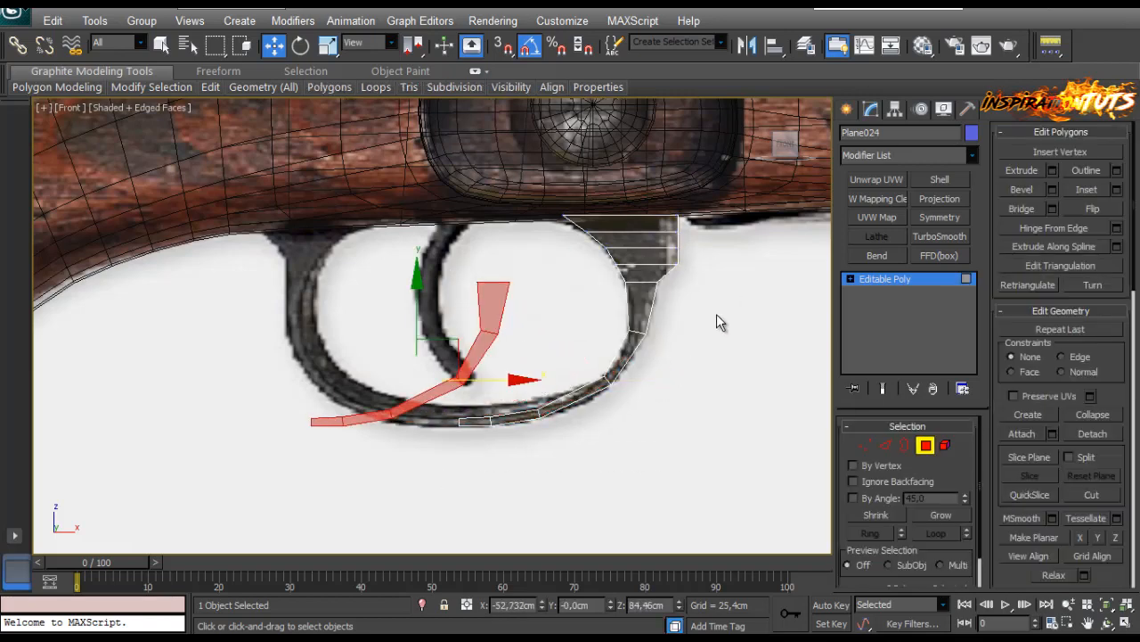
key("e")
left_click_drag(485, 382, 535, 376)
key("ctrl+z")
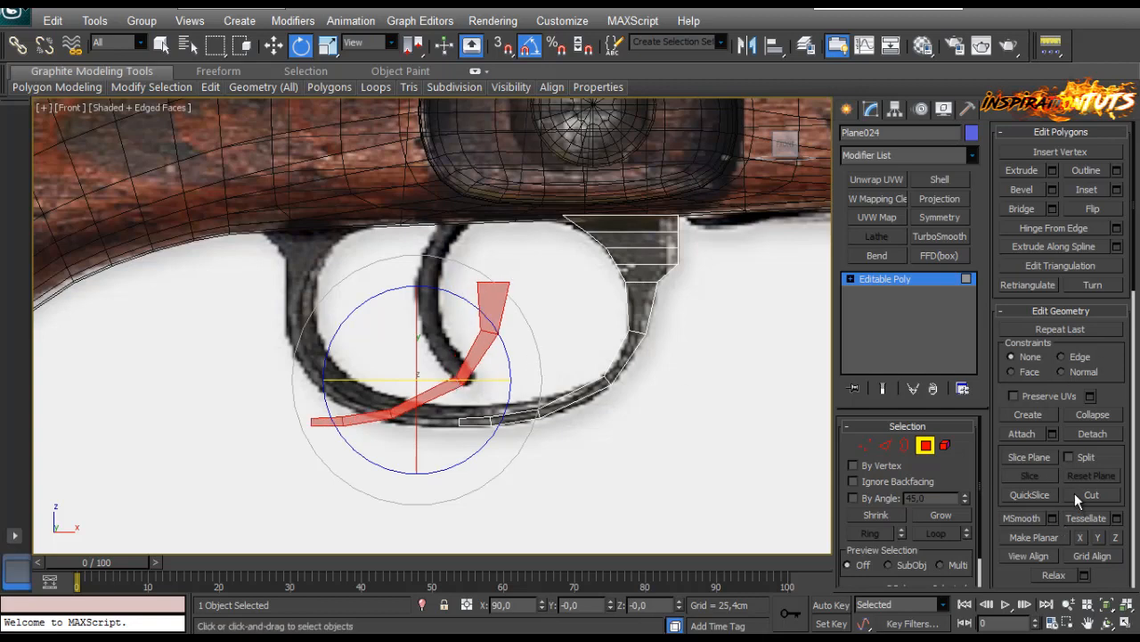
Detach the copied guard polygons as a separate object and select that object.
left_click(1070, 437)
left_click(616, 343)
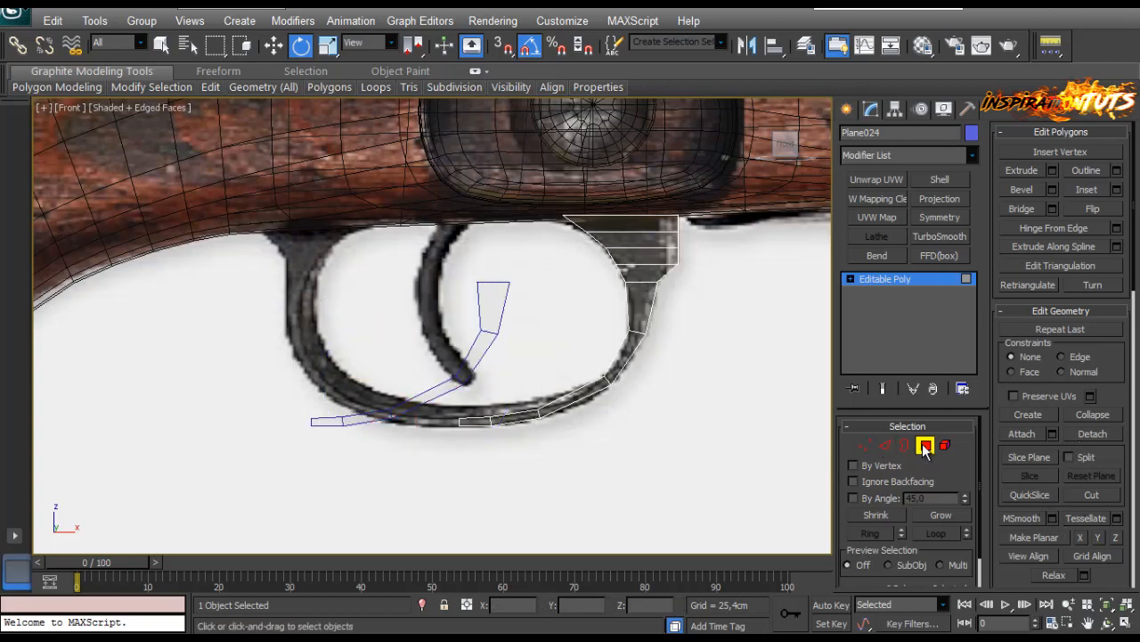
left_click(926, 444)
left_click(474, 360)
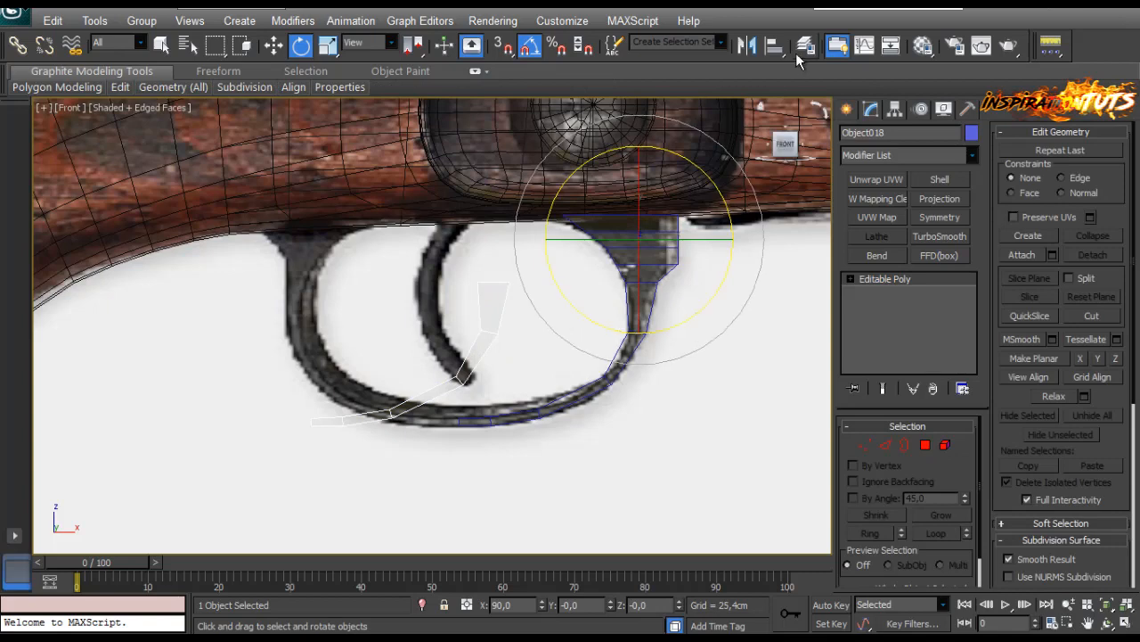
Mirror the detached strip across the X axis with No Clone and zero offset.
left_click(324, 50)
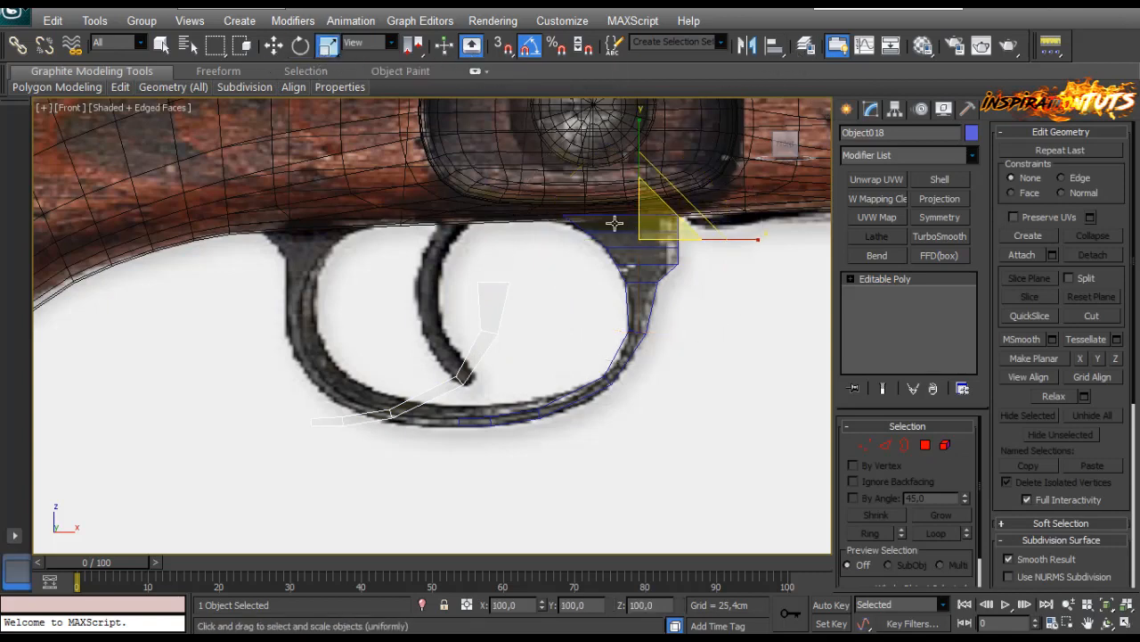
left_click(749, 52)
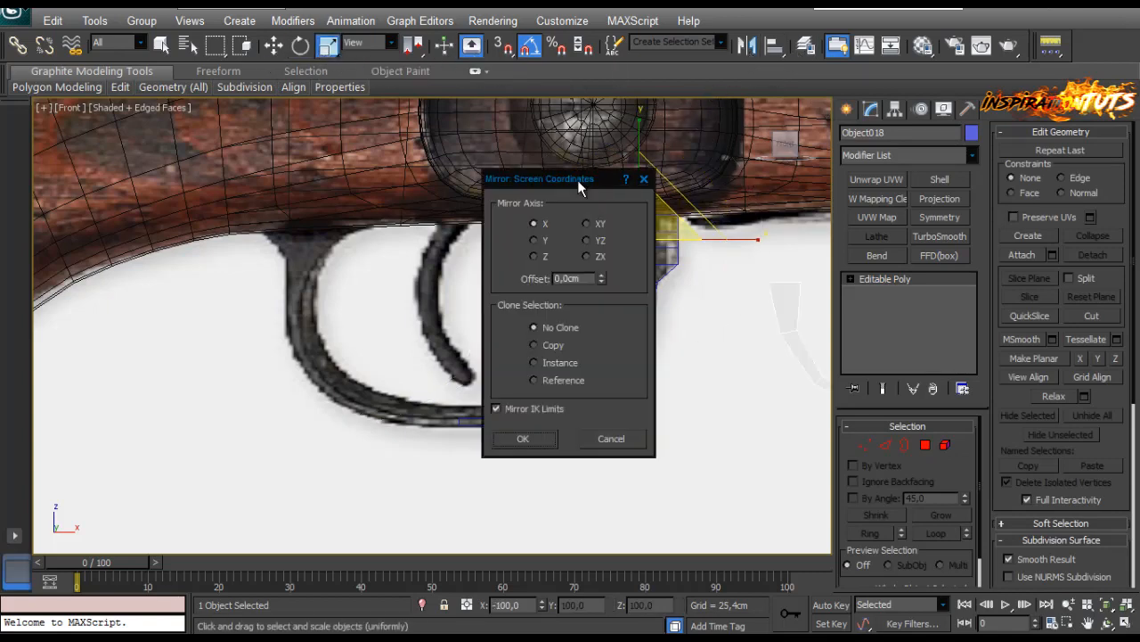
left_click_drag(577, 180, 256, 225)
left_click(213, 285)
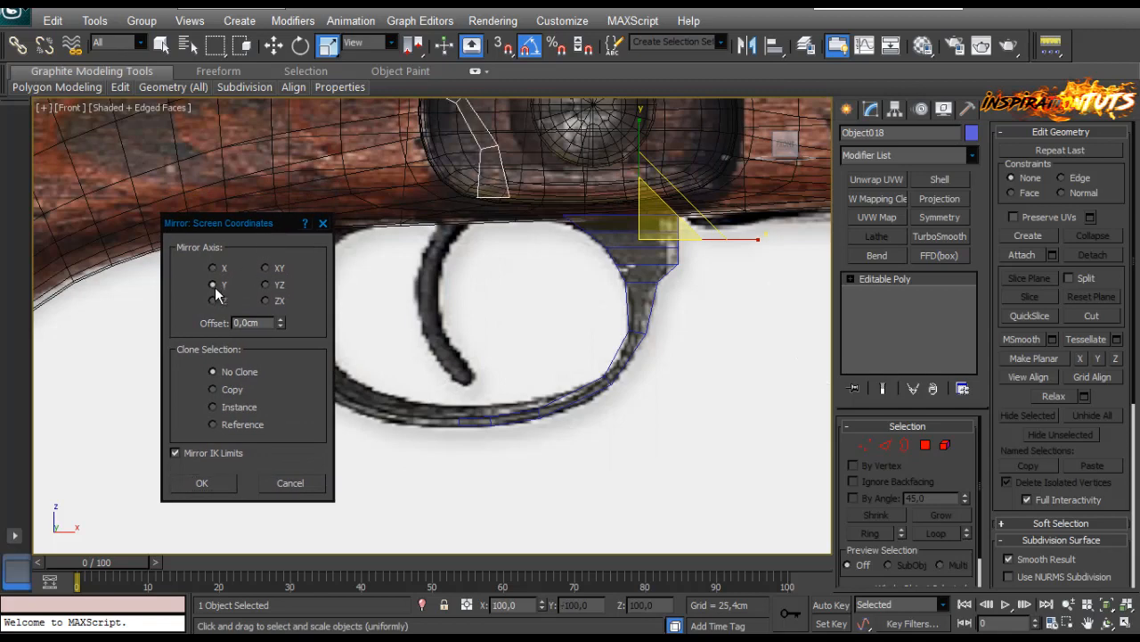
left_click(214, 299)
left_click(213, 268)
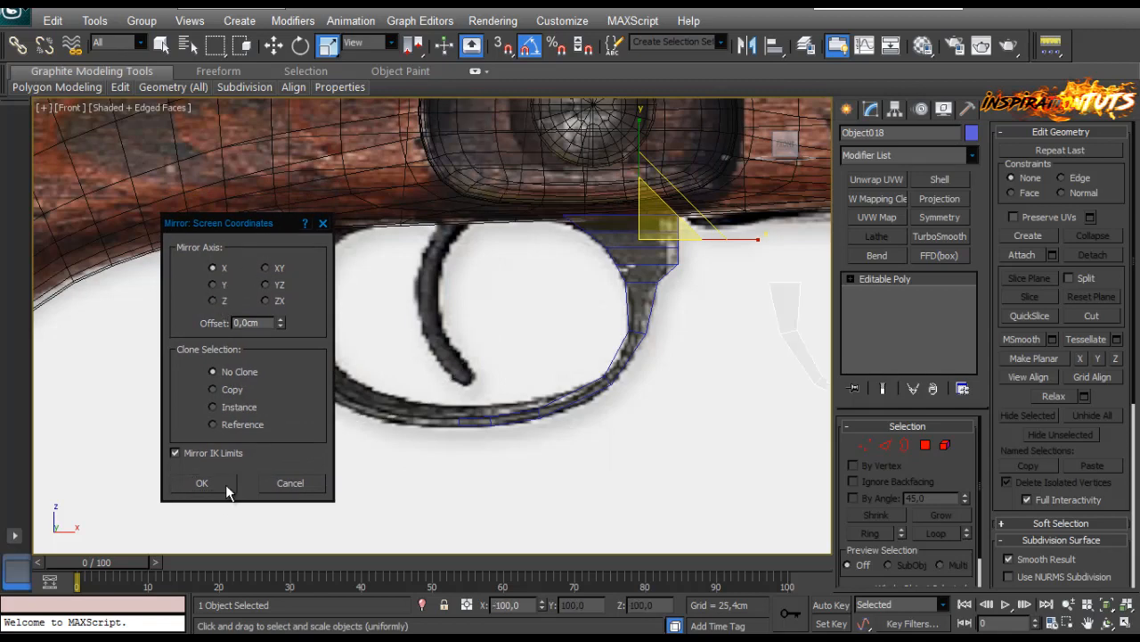
left_click(203, 483)
Move the mirrored strip about 19.6 cm toward the butt so it lies over the guard's butt-side curve.
key("w")
scroll(522, 338, "down", 3)
scroll(519, 337, "up", 3)
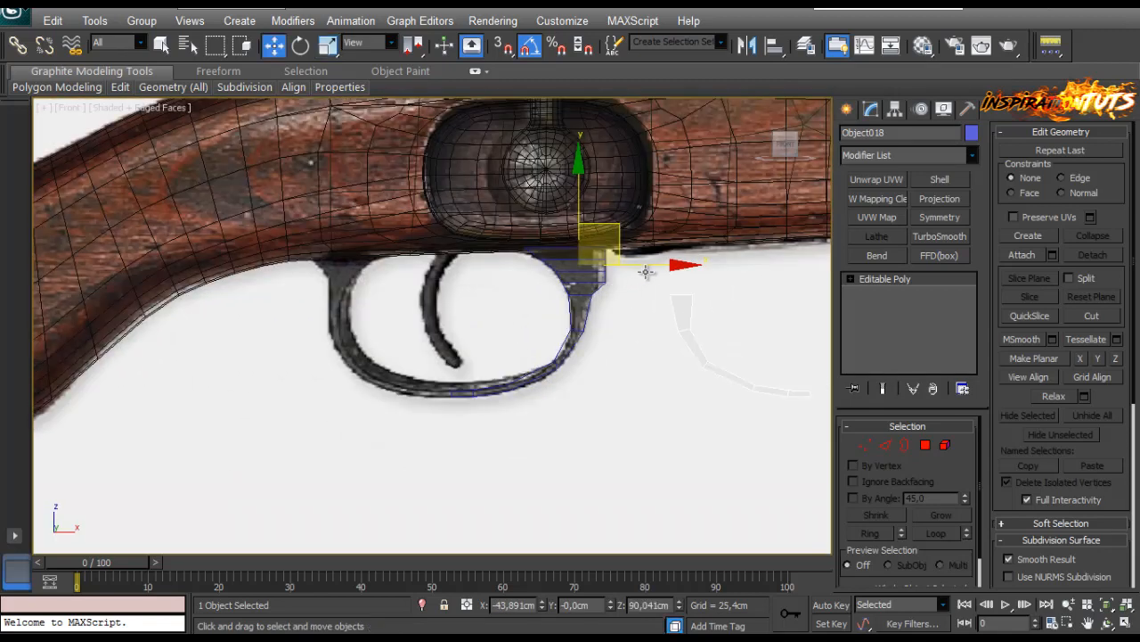
left_click_drag(646, 271, 299, 292)
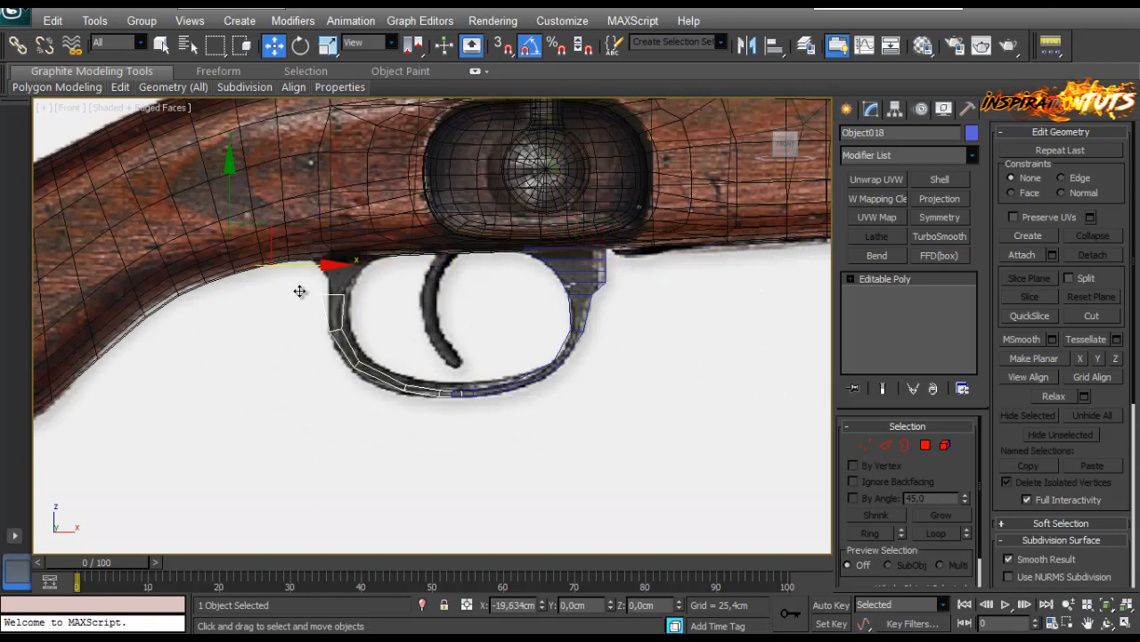
scroll(390, 315, "up", 3)
scroll(358, 359, "down", 1)
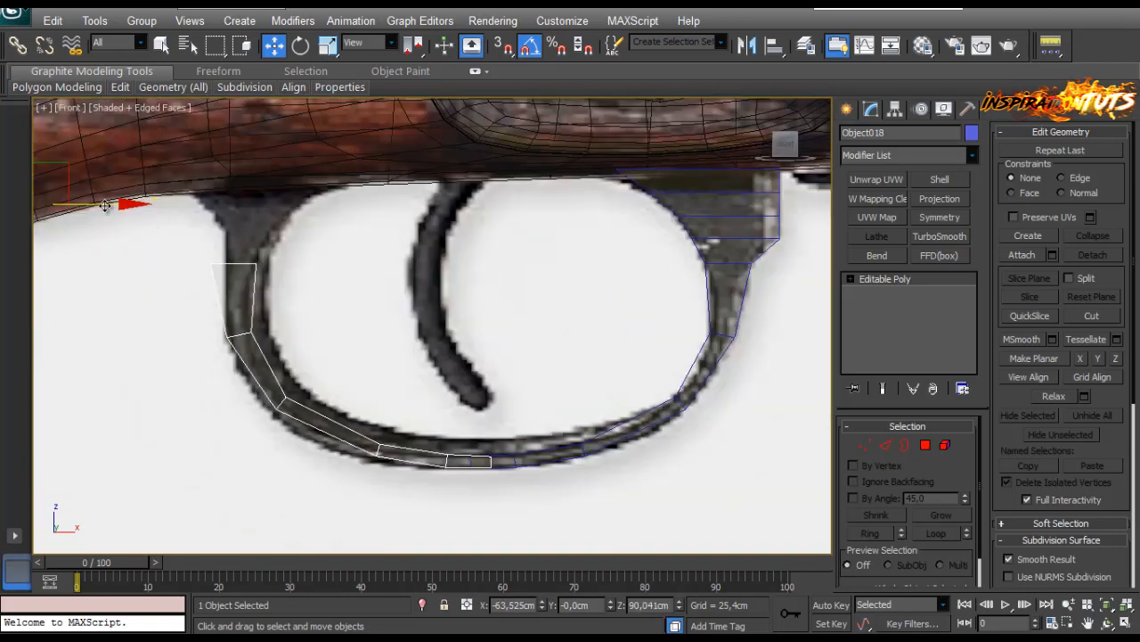
mouse_move(105, 205)
left_mouse_down()
mouse_move(117, 209)
mouse_move(100, 216)
left_mouse_up()
Shift the mirrored strip's two lower end vertices about 0.42 cm toward the butt to meet the original strip's end.
scroll(437, 521, "up", 2)
left_click(863, 443)
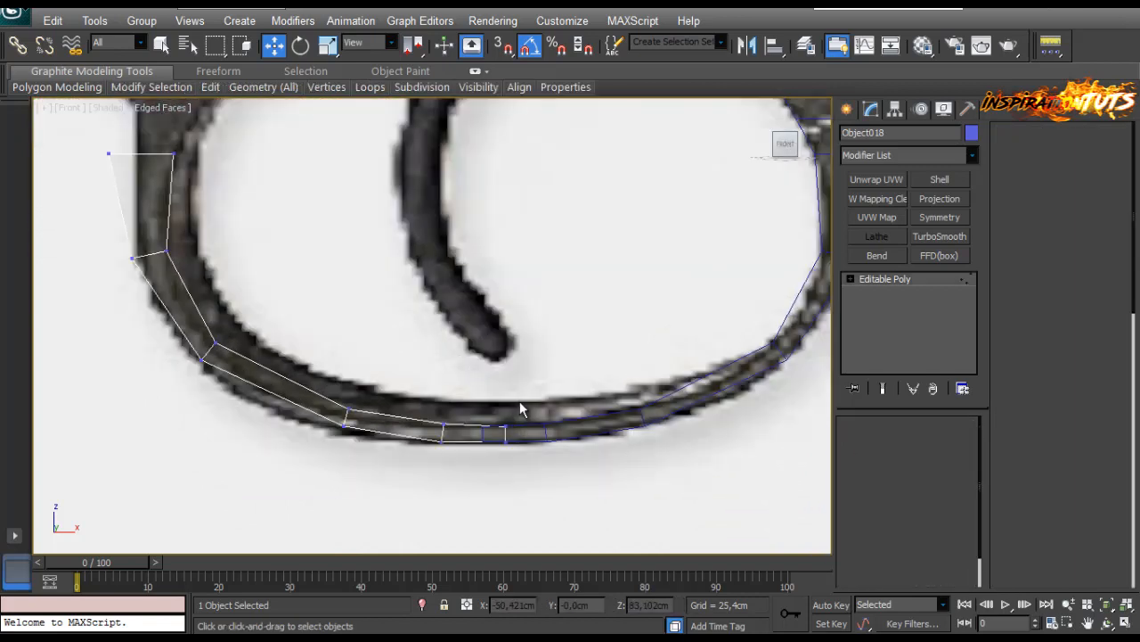
left_click_drag(522, 407, 498, 460)
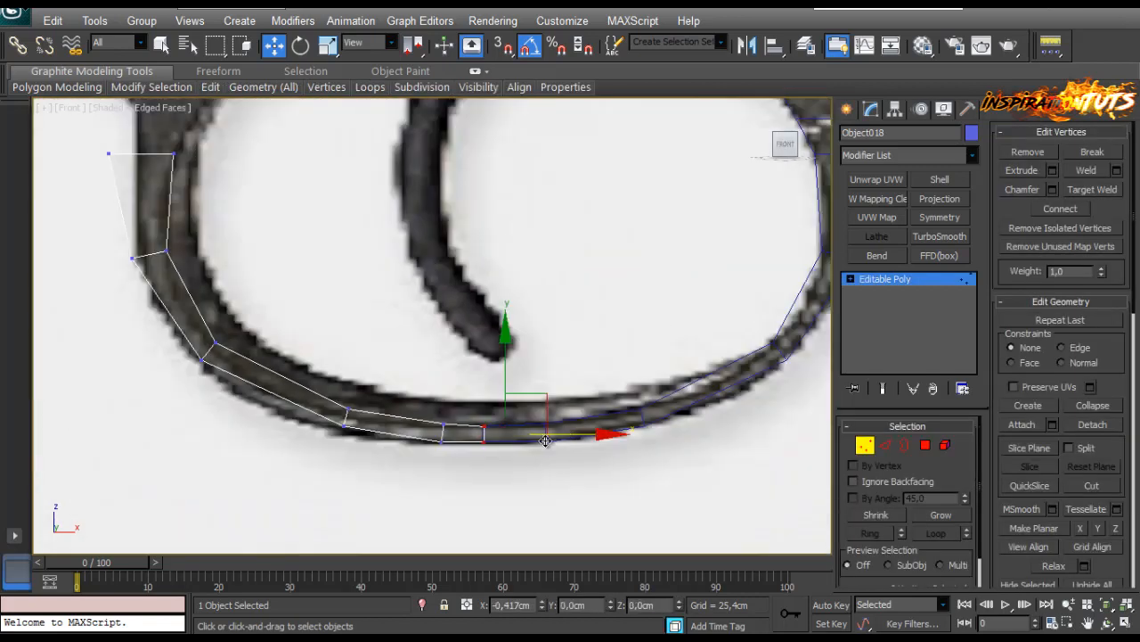
Fit the mirrored strip's upper vertices to the outer edge of the guard's butt-side neck.
scroll(539, 450, "down", 4)
scroll(445, 294, "up", 4)
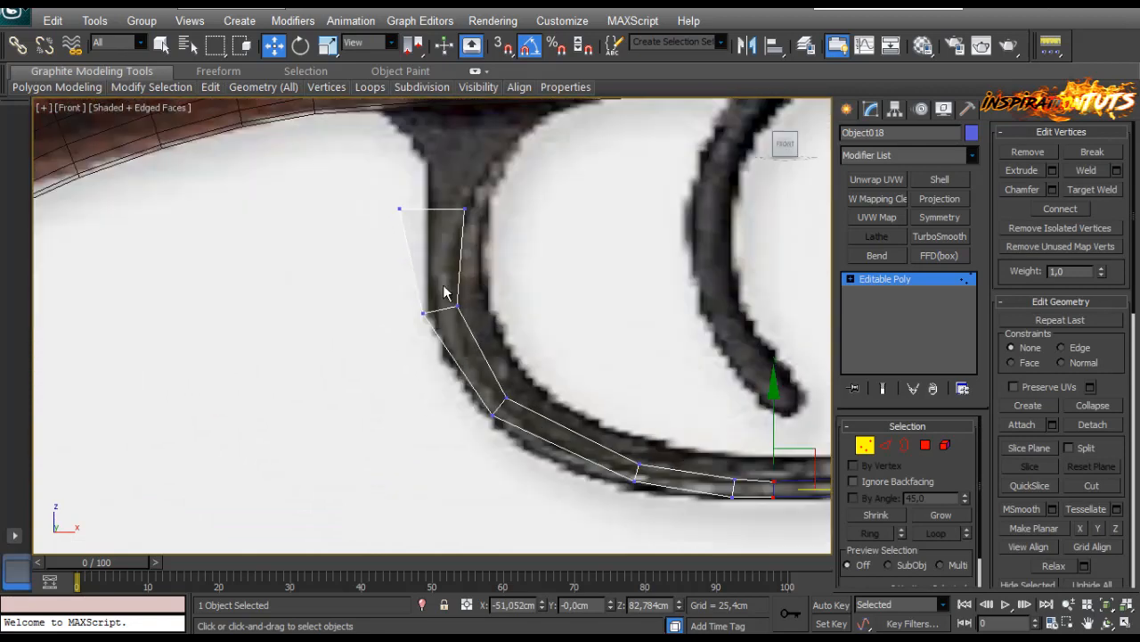
left_click_drag(381, 352, 381, 351)
left_click_drag(462, 260, 471, 260)
left_click_drag(374, 193, 494, 216)
Reposition the mirrored strip's vertex pairs along the butt-side bend and lower bow to follow the guard's outer edge.
scroll(467, 312, "down", 2)
middle_click_drag(534, 336, 380, 245)
scroll(445, 307, "up", 2)
left_click_drag(456, 300, 396, 369)
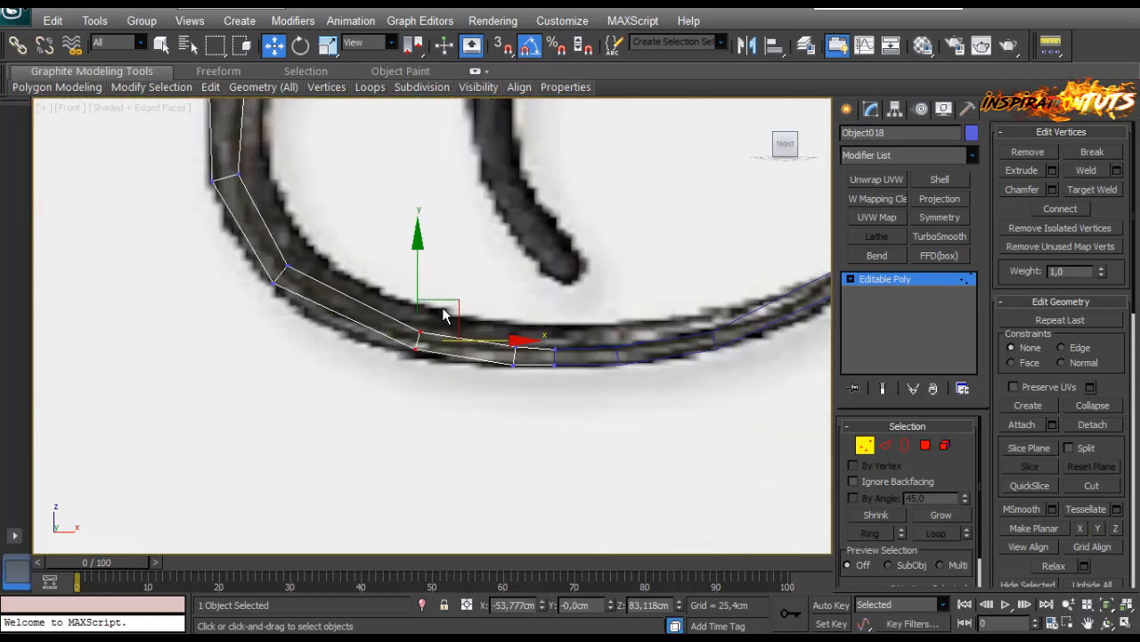
left_click_drag(443, 313, 317, 248)
mouse_move(279, 143)
left_mouse_down()
mouse_move(178, 208)
mouse_move(270, 144)
left_mouse_up()
left_click(382, 198)
scroll(382, 198, "down", 3)
middle_click_drag(382, 198, 378, 259)
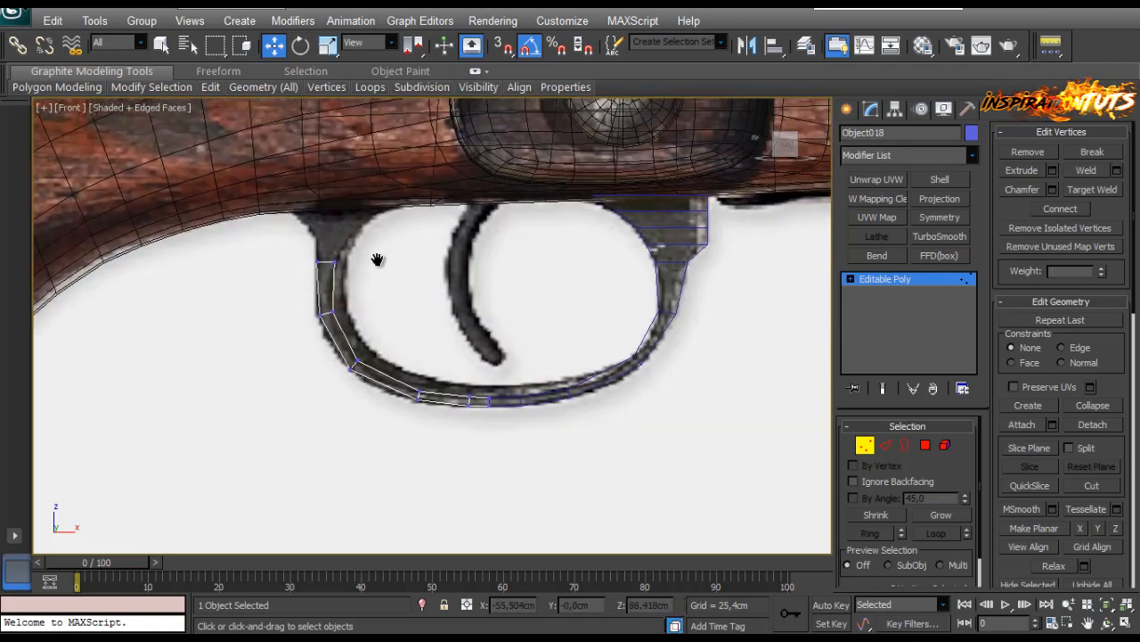
Attach the original muzzle-side guard strip to the mirrored strip.
scroll(405, 333, "up", 2)
scroll(691, 412, "up", 2)
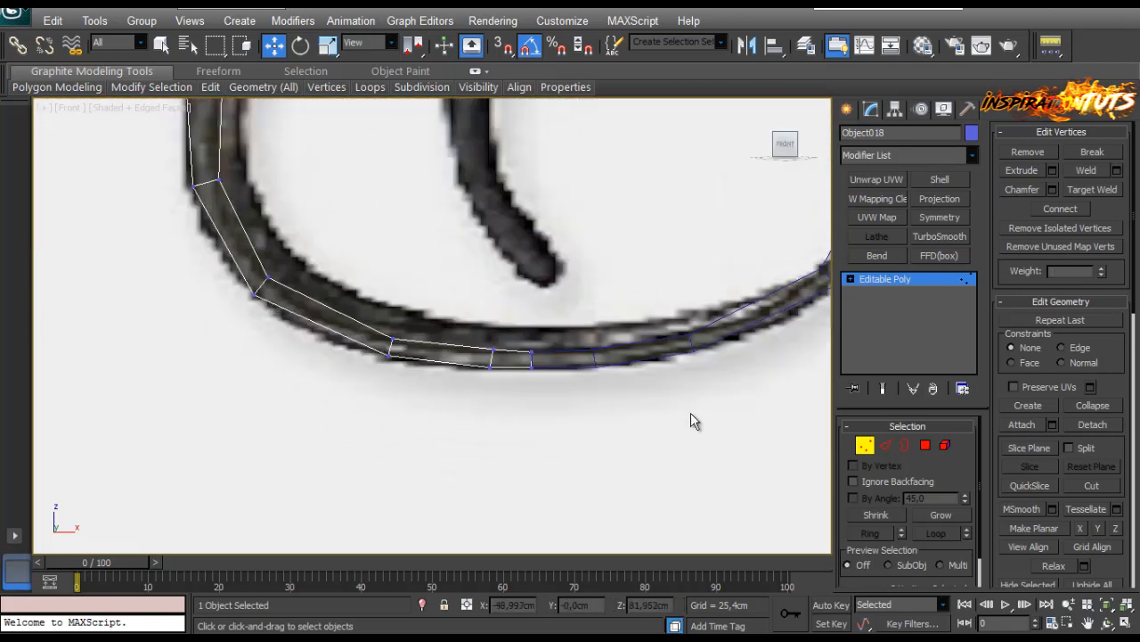
left_click(1020, 425)
left_click(584, 357)
scroll(516, 311, "up", 2)
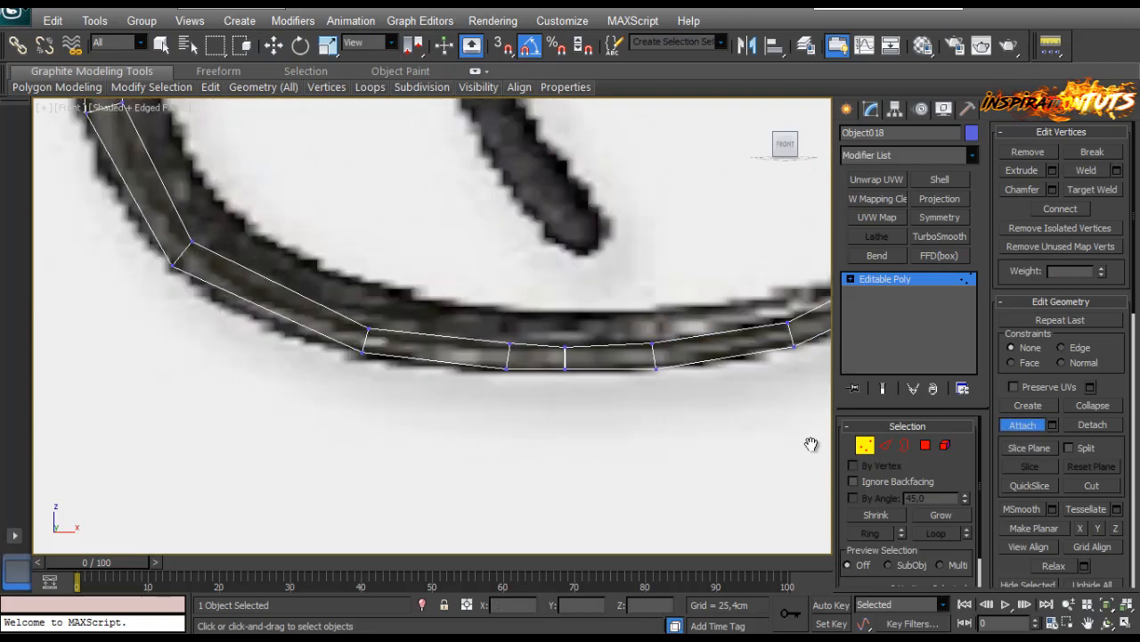
right_click(554, 303)
Weld the overlapping seam vertices on the lower bow with a 0.254 cm threshold and remove the merged vertex pair.
left_click_drag(553, 303, 564, 394)
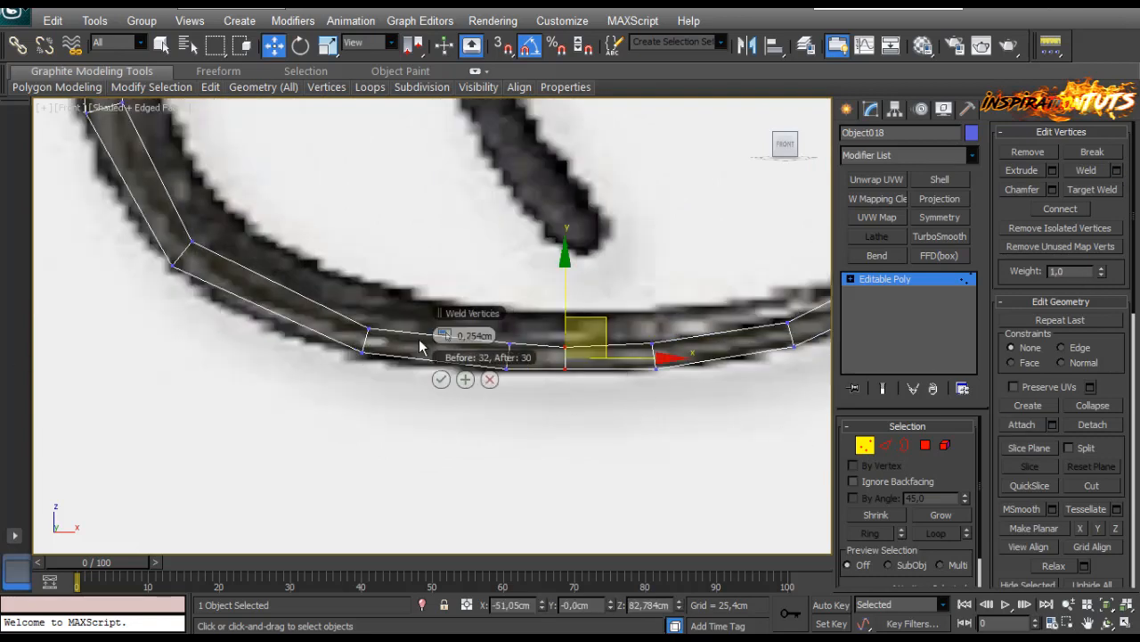
left_click_drag(439, 312, 617, 212)
left_click(622, 277)
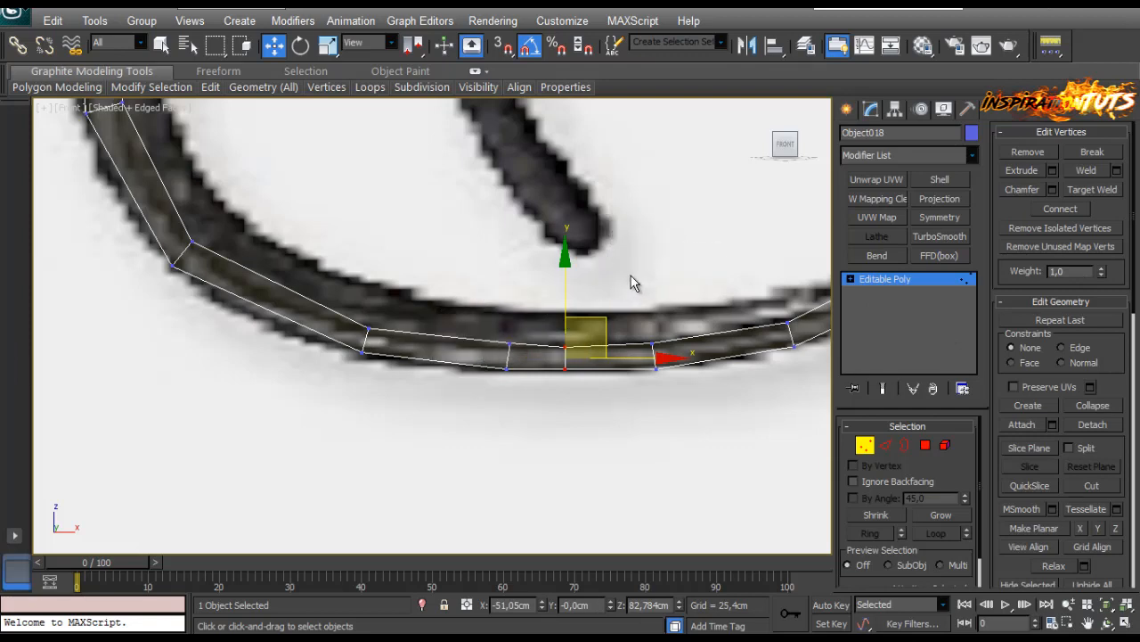
key("BackSpace")
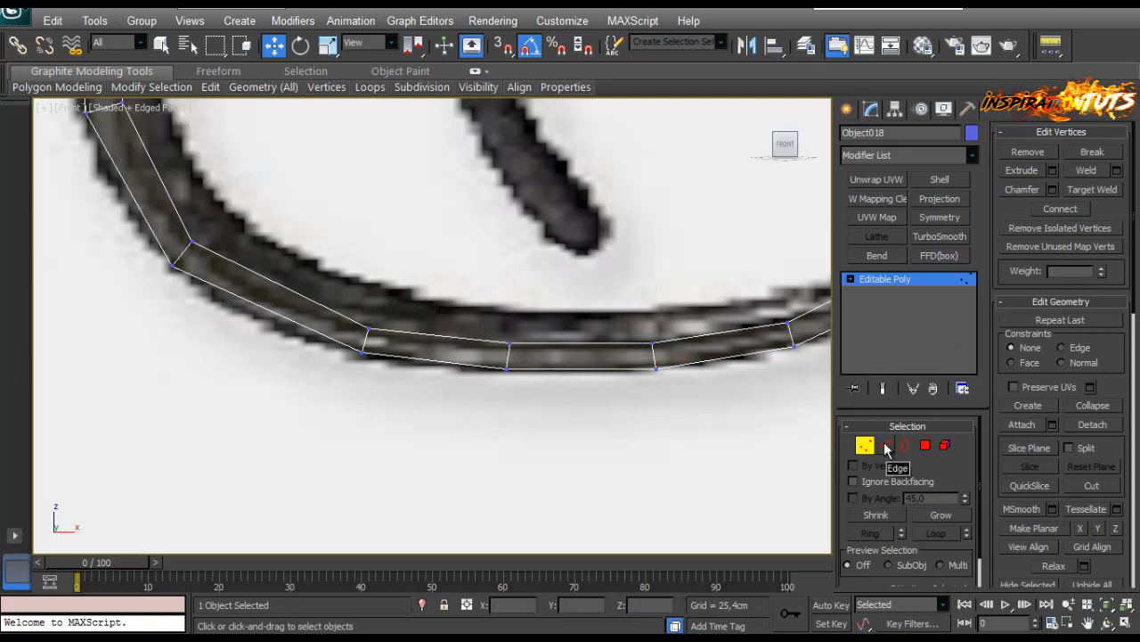
Raise the strip's butt-side end edge about 0.84 cm up the neck and move its inner vertex about 0.44 cm toward the muzzle.
middle_click_drag(178, 110, 350, 223)
scroll(355, 168, "down", 6)
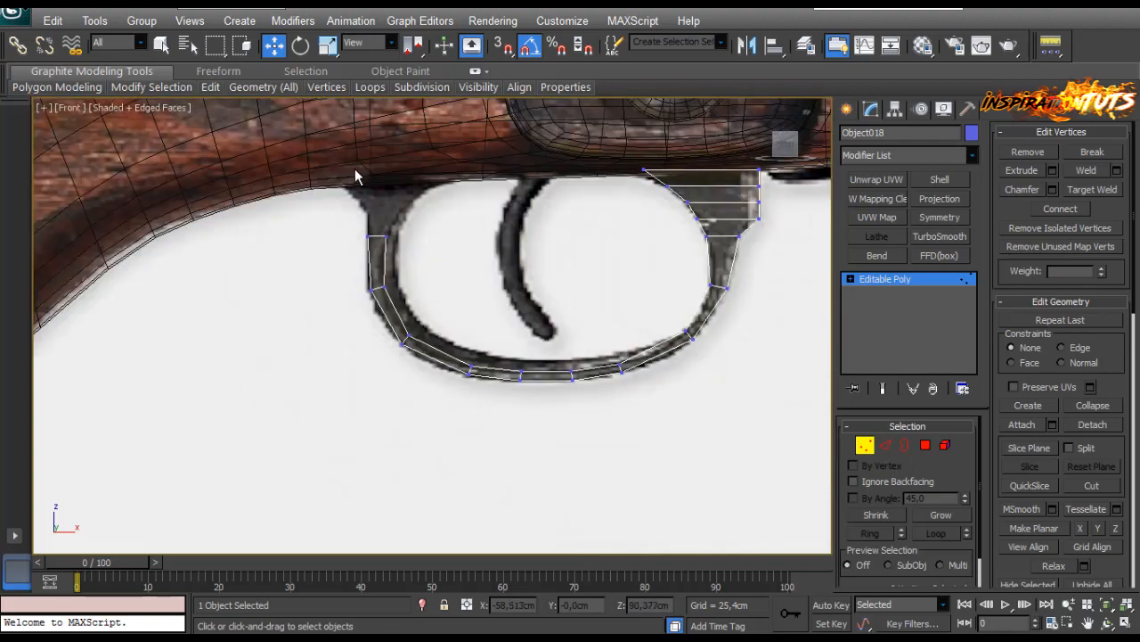
middle_click_drag(355, 168, 363, 196)
scroll(364, 196, "up", 4)
scroll(366, 201, "up", 2)
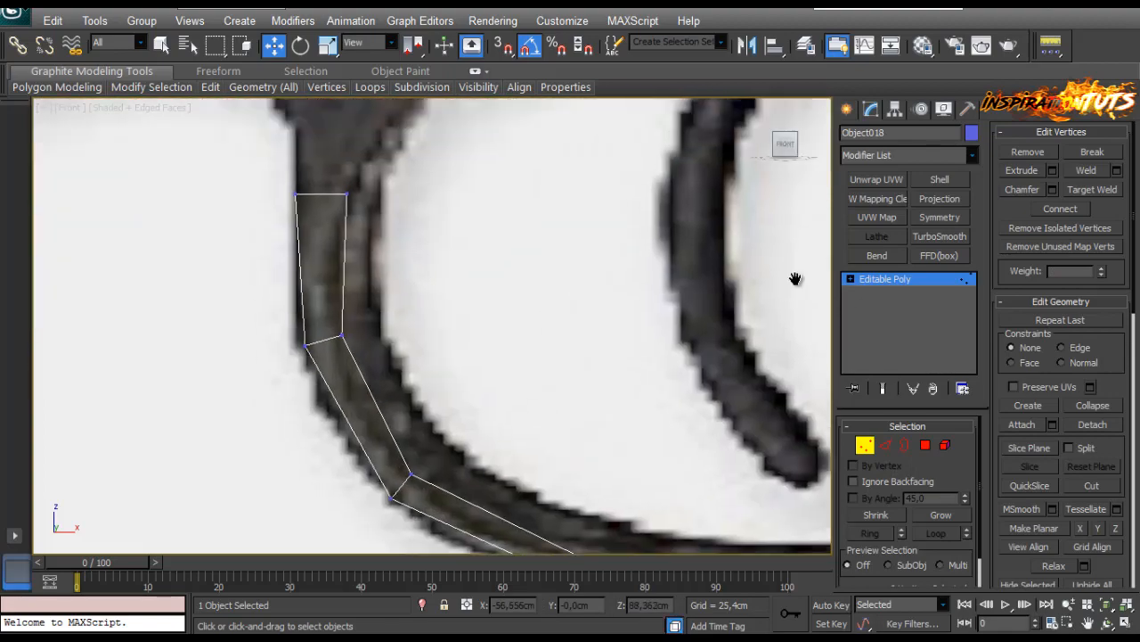
scroll(464, 271, "down", 2)
left_click_drag(391, 216, 329, 255)
middle_click_drag(323, 178, 359, 298)
scroll(359, 298, "up", 2)
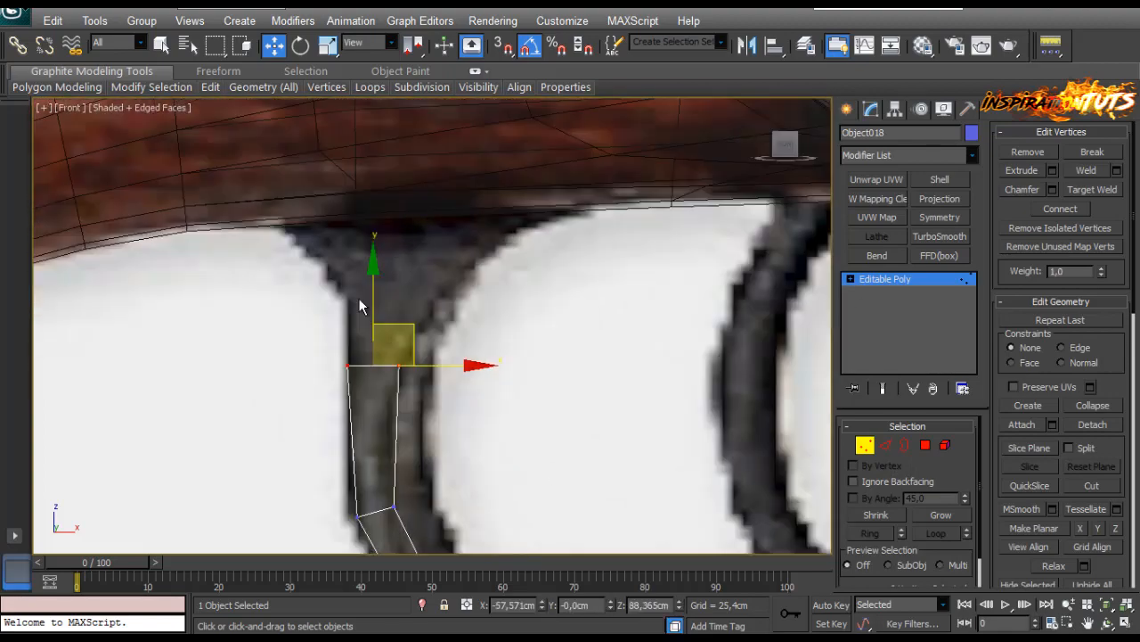
left_click_drag(373, 297, 375, 237)
left_click_drag(443, 265, 352, 349)
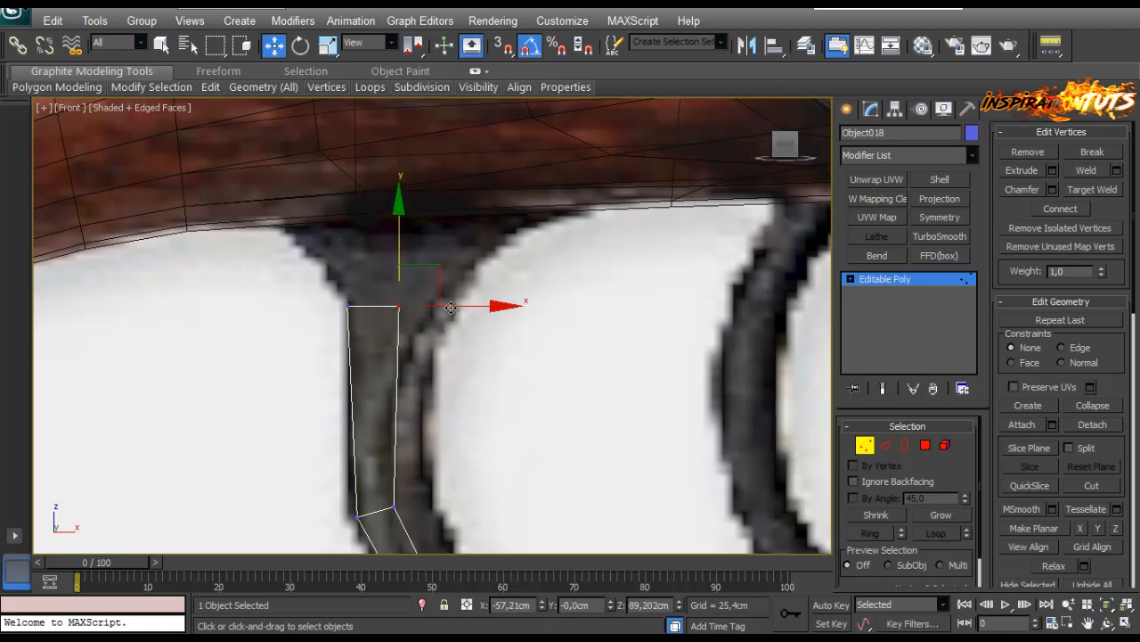
left_click_drag(450, 307, 504, 333)
Lower the vertex pair on the butt-side lower bow about 0.07 cm to follow the guard's outer edge.
scroll(521, 245, "down", 2)
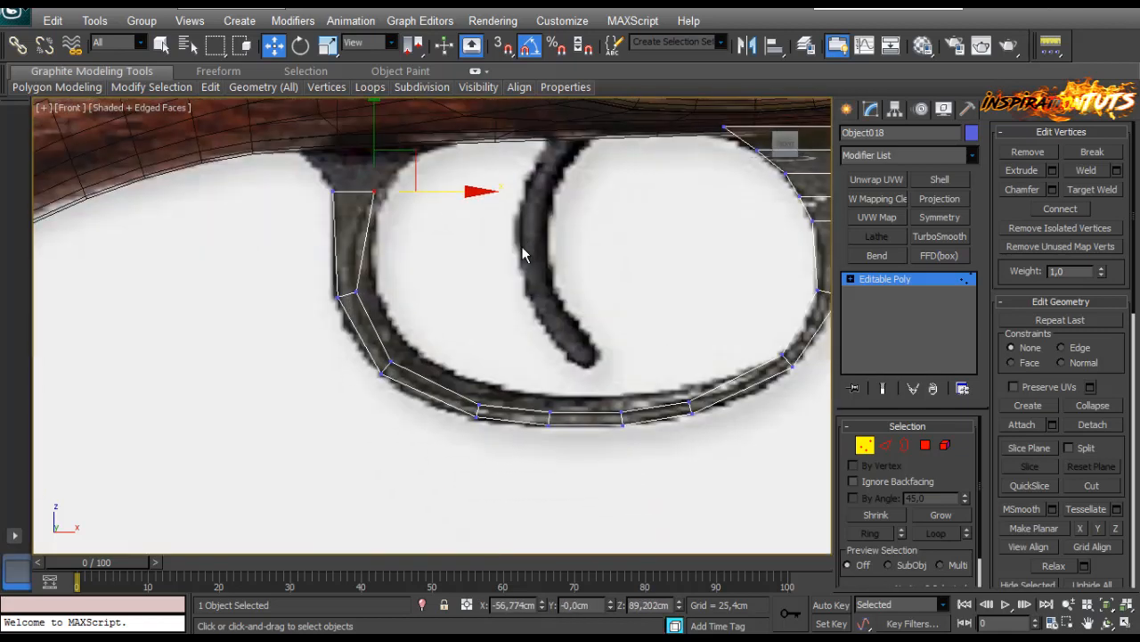
scroll(504, 355, "up", 2)
left_click(494, 357)
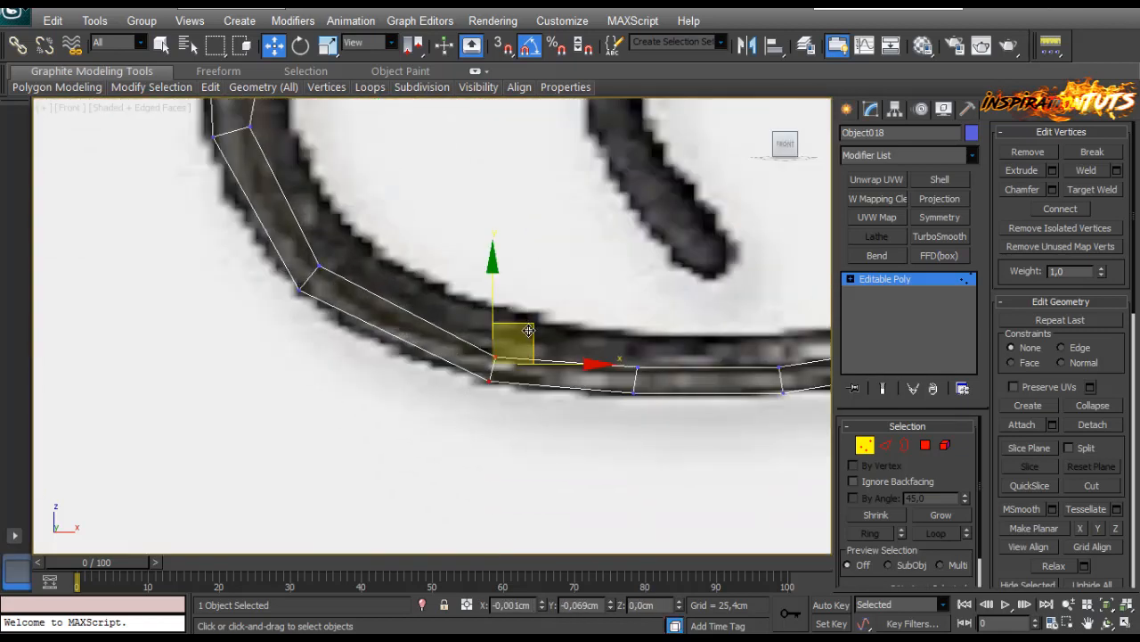
left_click_drag(529, 330, 528, 333)
Connect the two long edges of the upper butt-side strip segment with one new cross edge.
middle_click_drag(321, 224, 370, 454)
middle_click_drag(360, 243, 337, 296)
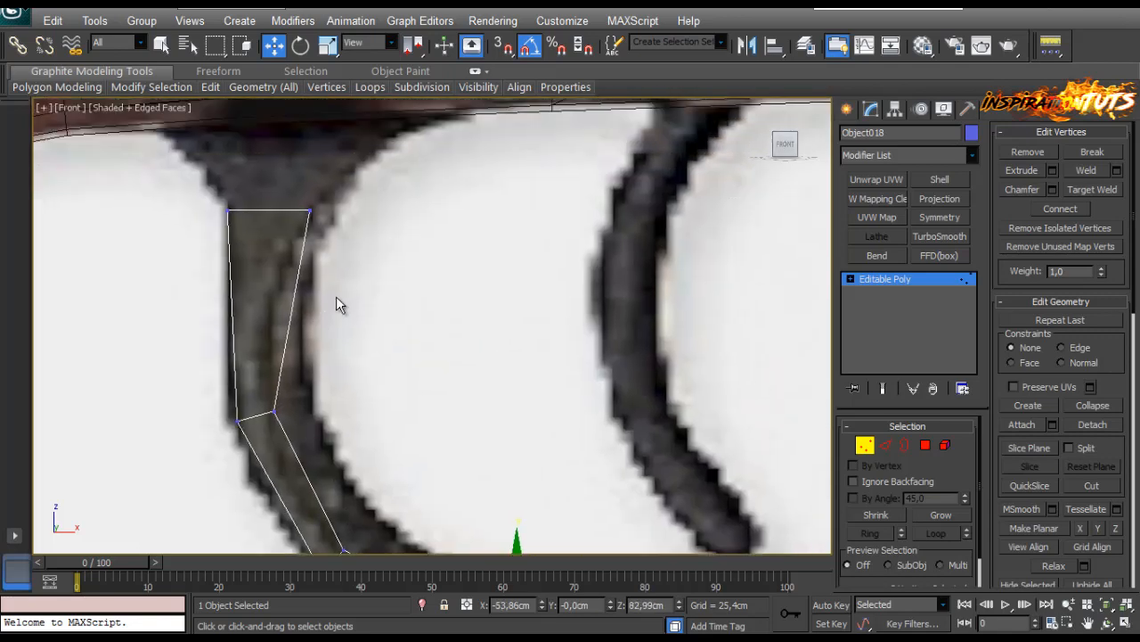
key("2")
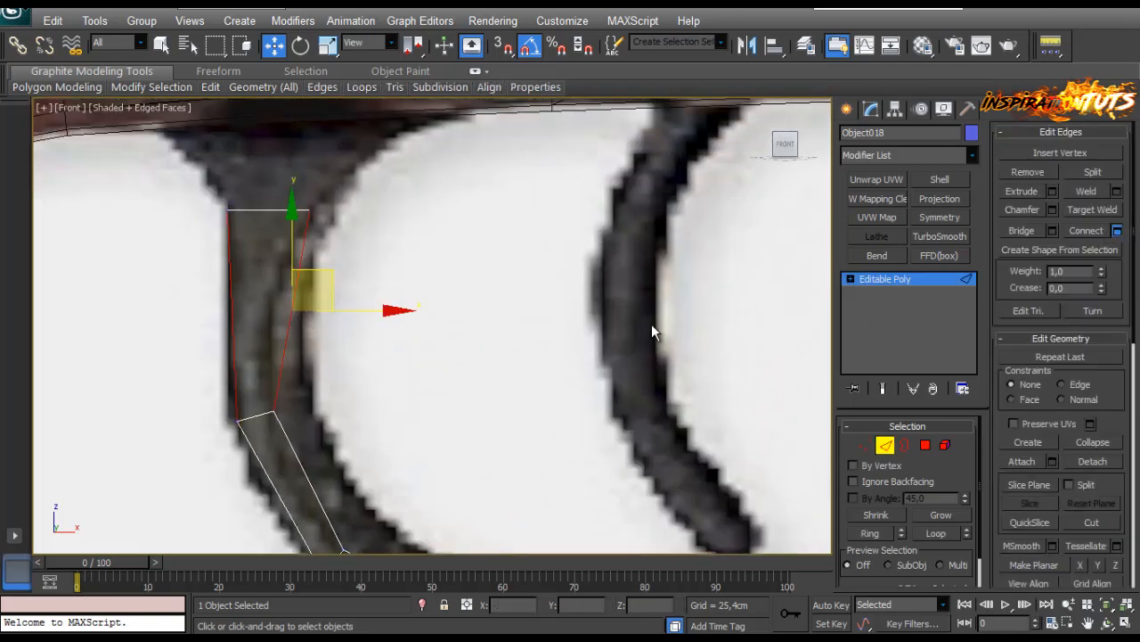
left_click(628, 302)
middle_click_drag(300, 311, 342, 344)
Shift the new cross edge's inner vertex toward the butt and its outer vertex about 0.1 cm the same way.
key("1")
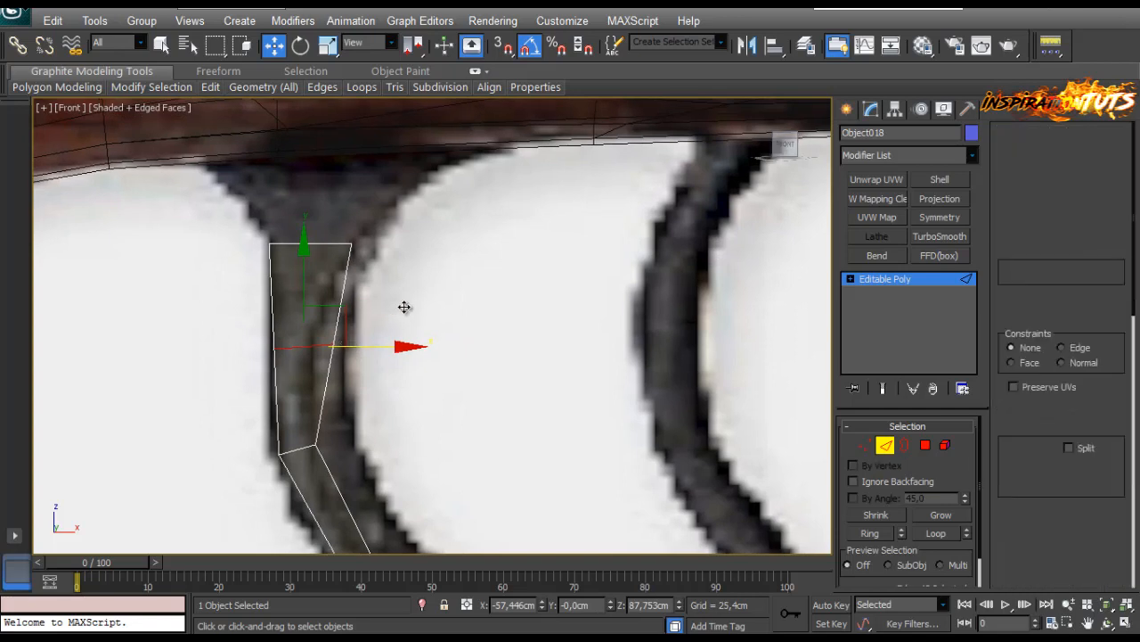
left_click_drag(393, 318, 314, 385)
left_click_drag(402, 348, 360, 350)
left_click(274, 350)
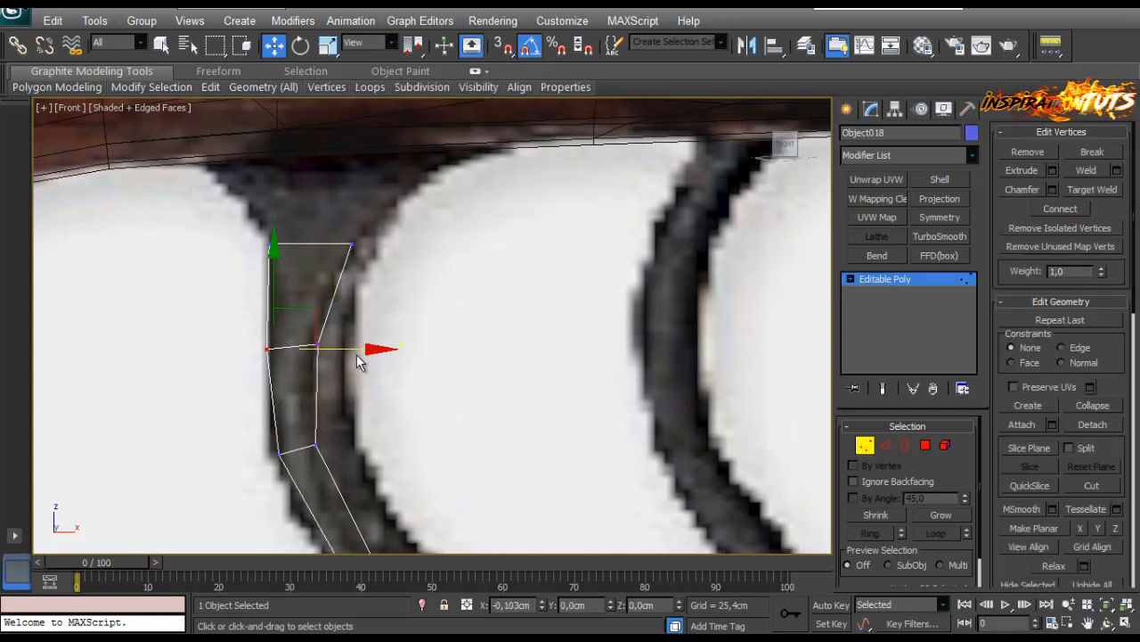
left_click(362, 393)
Connect the long edge pairs of the muzzle-side neck, bend and lower bow and the butt-side bend and lower bow with 1 segment each.
scroll(364, 395, "down", 3)
middle_click_drag(397, 394, 365, 286)
middle_click_drag(563, 282, 419, 341)
scroll(420, 341, "up", 1)
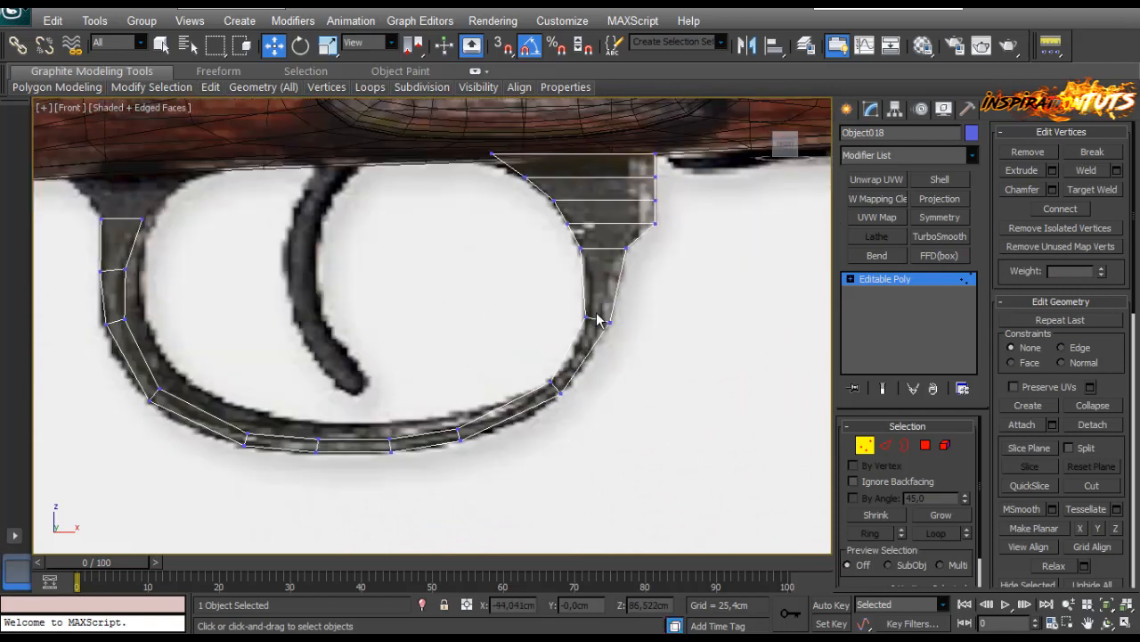
key("2")
left_click_drag(553, 270, 638, 303)
left_click_drag(561, 344, 588, 362, "ctrl")
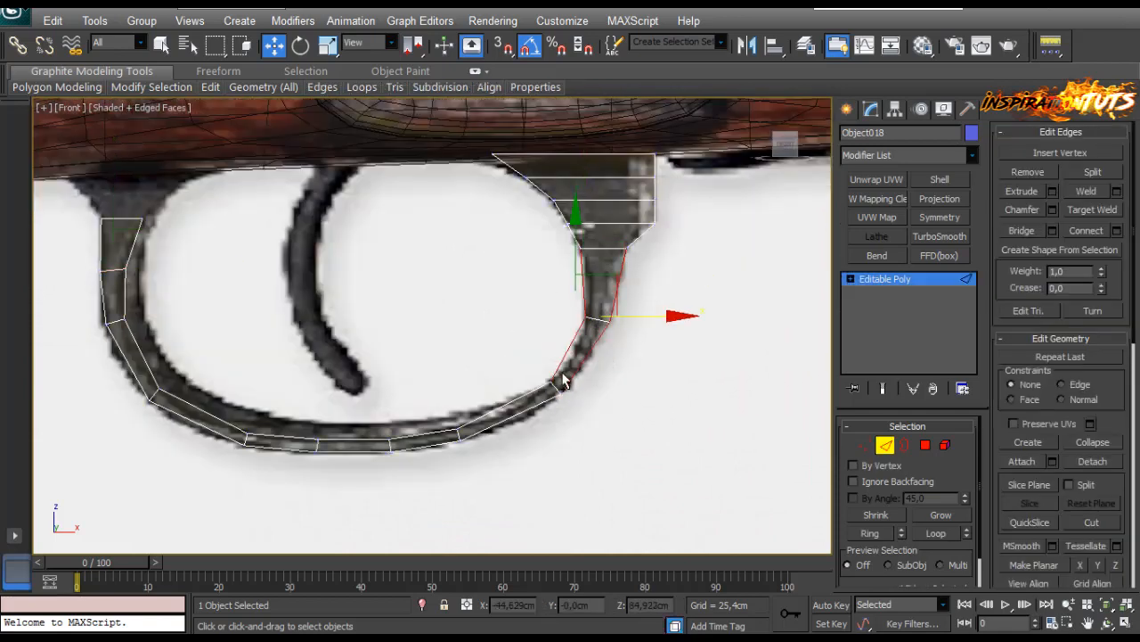
left_click_drag(508, 394, 479, 448, "ctrl")
left_click_drag(227, 389, 194, 435, "ctrl")
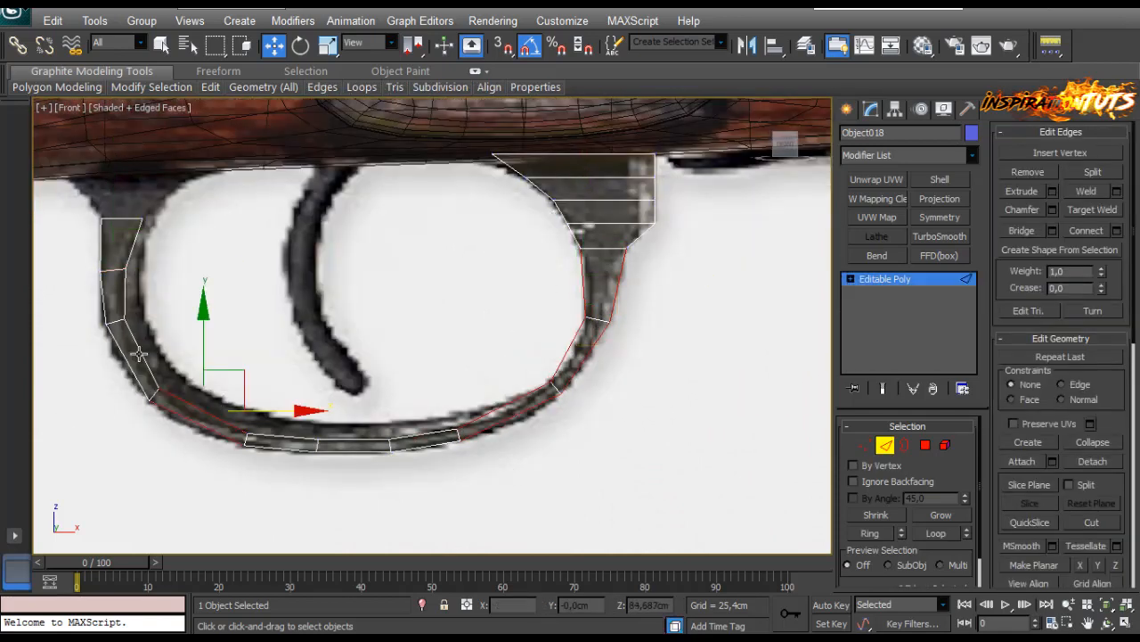
left_click(125, 376, "ctrl")
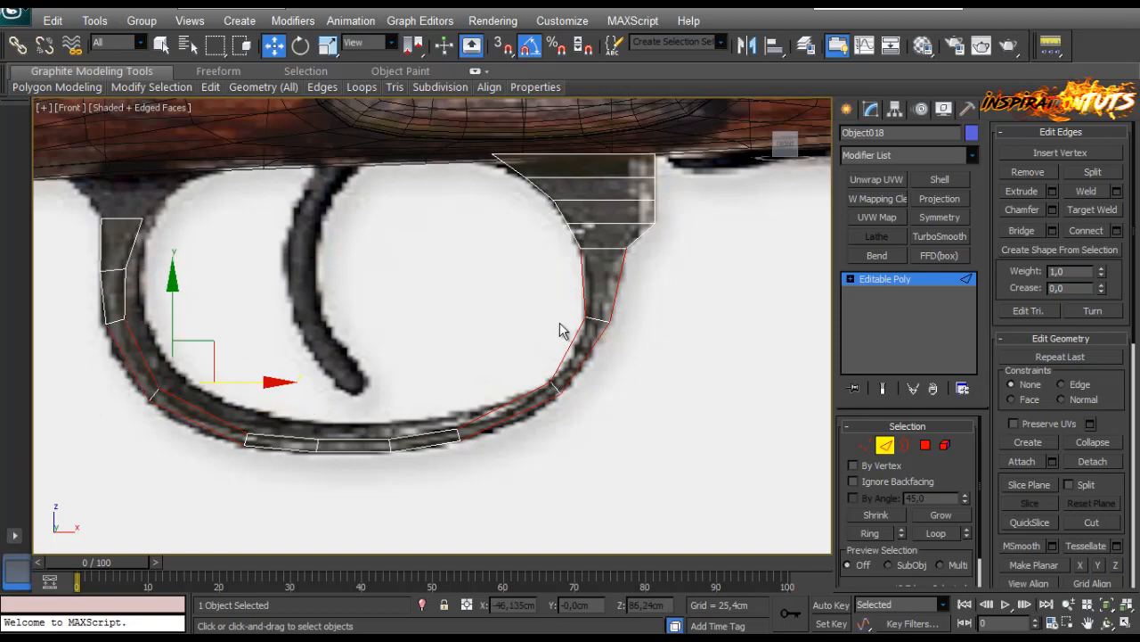
left_click(1117, 230)
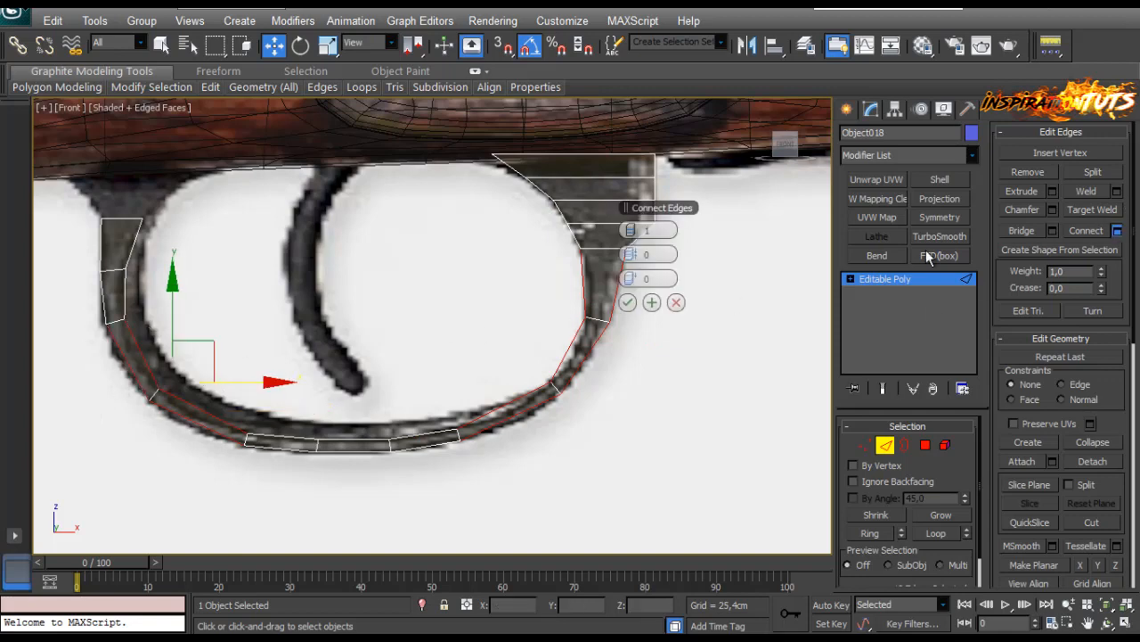
left_click(627, 302)
Nudge the new vertex pair on the muzzle-side neck slightly toward the muzzle to match the outline.
scroll(535, 294, "up", 4)
key("1")
left_click_drag(565, 254, 464, 293)
scroll(561, 265, "up", 2)
left_click_drag(620, 251, 624, 251)
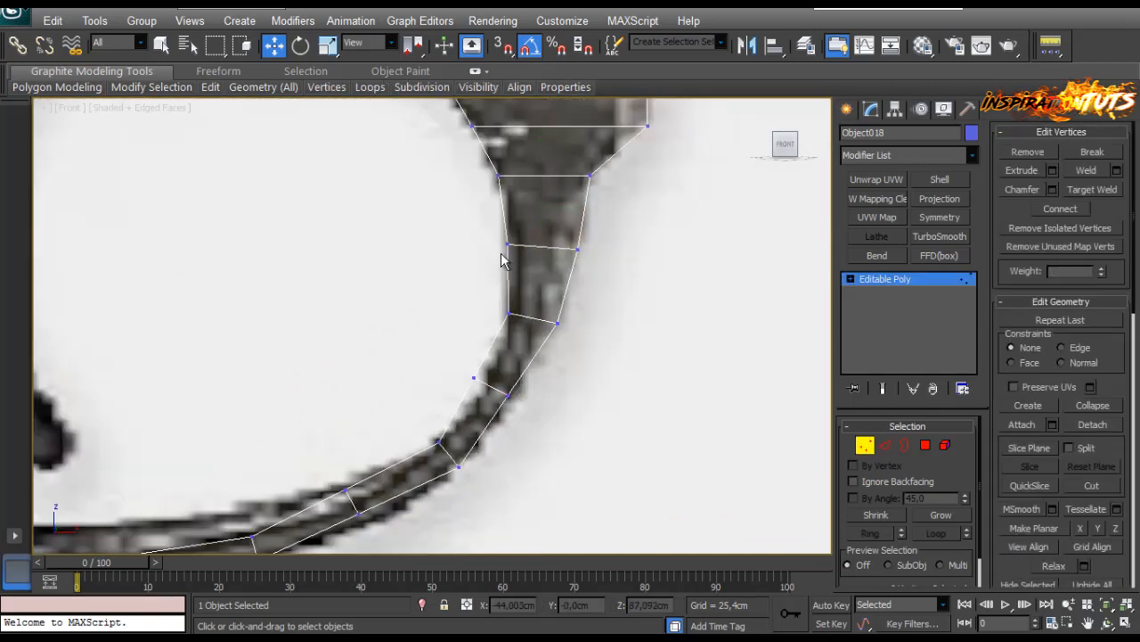
left_click_drag(490, 234, 574, 244)
Move the new vertex pair on the muzzle-side bend outward and down, and adjust its inner vertex to the guard's curve.
middle_click_drag(431, 427, 410, 385)
scroll(409, 383, "up", 2)
left_click_drag(423, 298, 533, 373)
left_click_drag(565, 338, 572, 350)
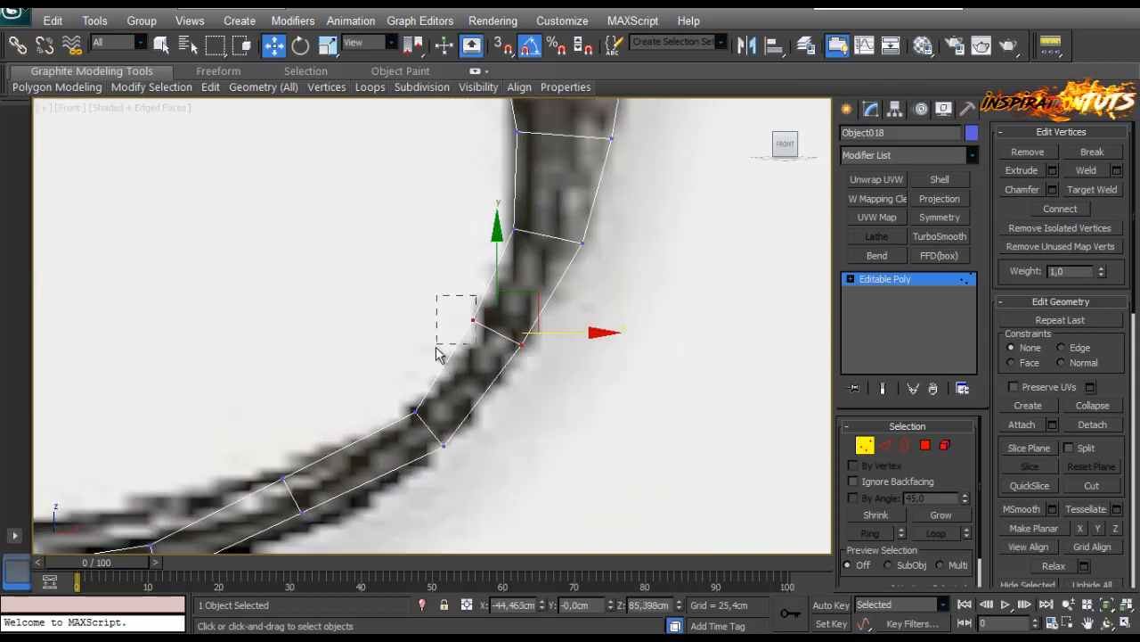
left_click_drag(436, 349, 435, 351)
left_click_drag(504, 284, 511, 296)
left_click(359, 361)
Move the new vertex pair on the muzzle-side lower bow down and toward the muzzle onto the outer edge.
middle_click_drag(326, 452, 554, 267)
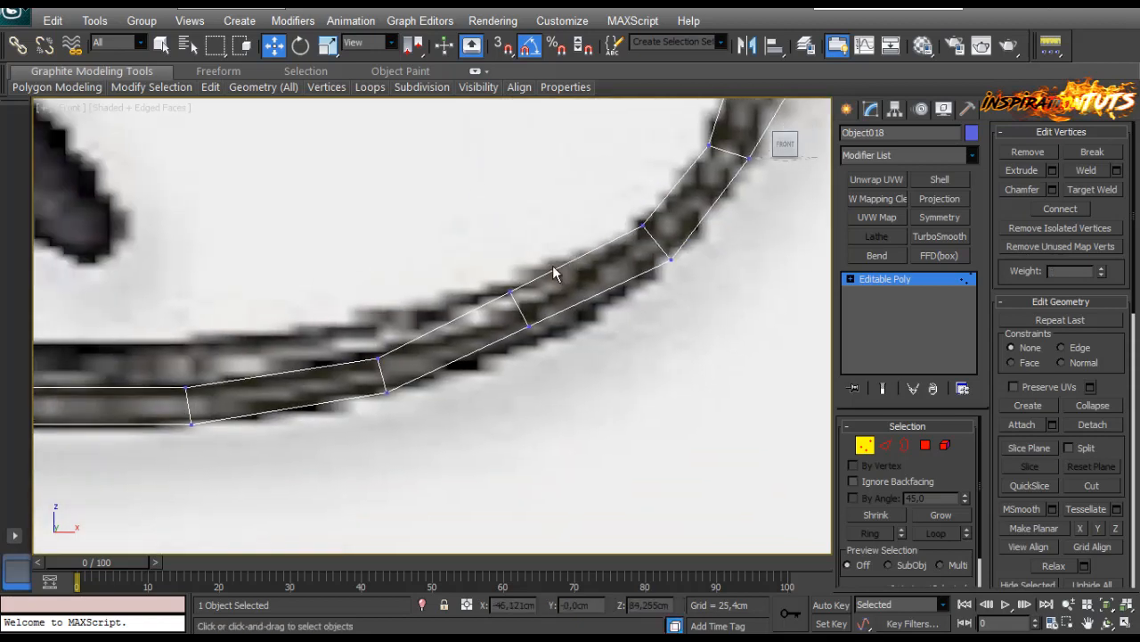
left_click_drag(554, 273, 486, 355)
left_click_drag(556, 270, 567, 286)
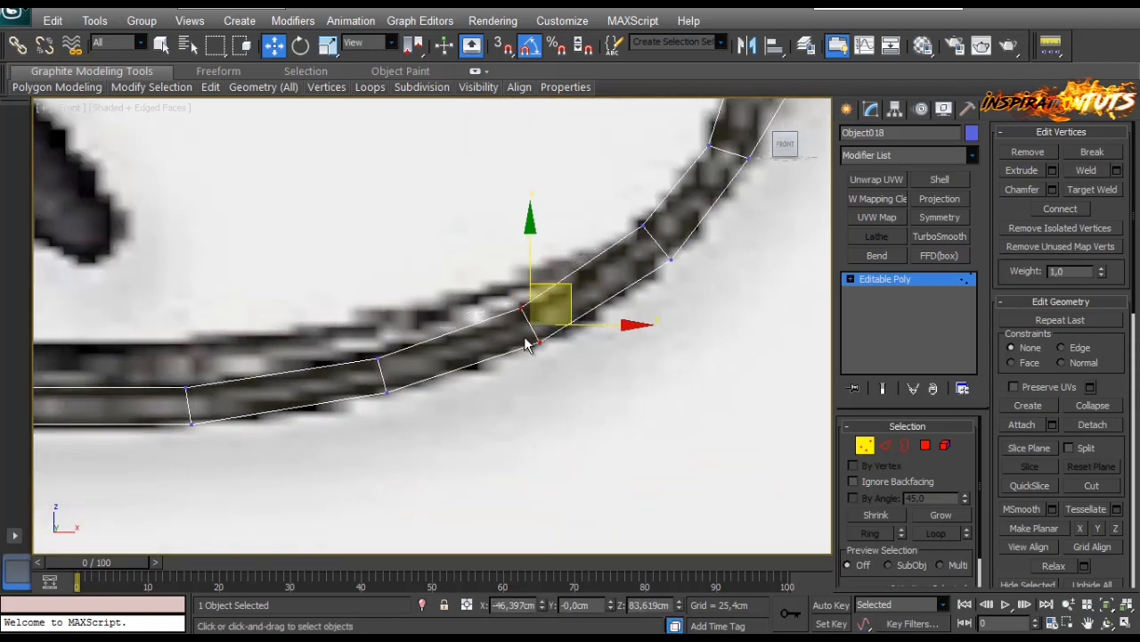
left_click(517, 359)
Move the new vertex pair on the butt-side lower bow down and toward the butt onto the guard's outer edge.
middle_click_drag(147, 342, 556, 283)
scroll(245, 343, "down", 3)
middle_click_drag(262, 308, 434, 304)
scroll(445, 285, "up", 3)
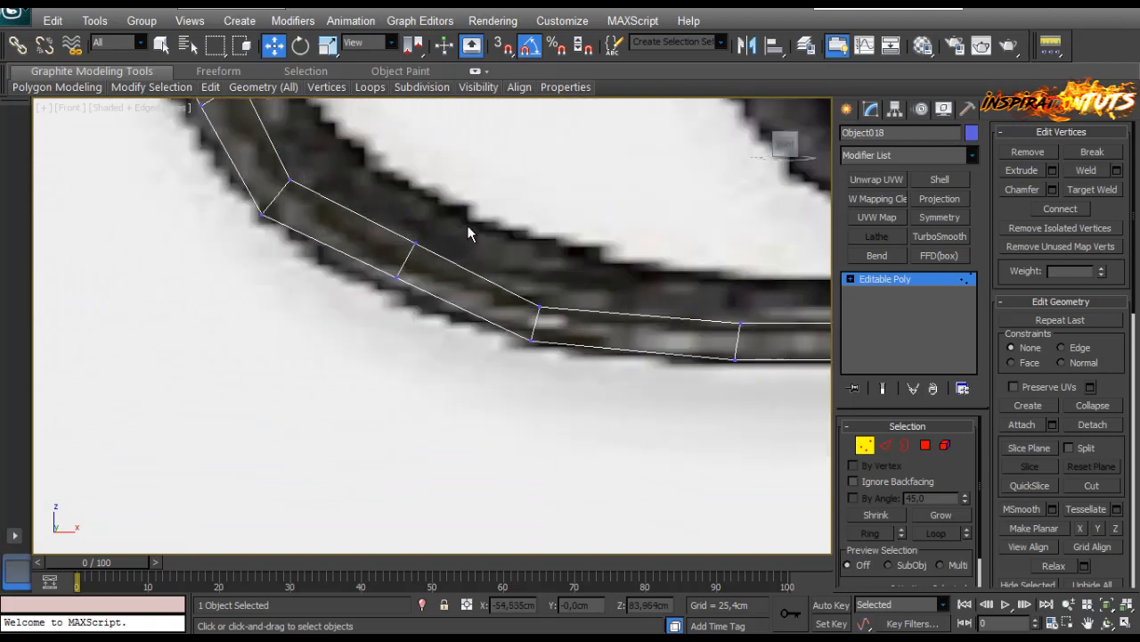
left_click_drag(467, 226, 437, 230)
scroll(326, 309, "down", 2)
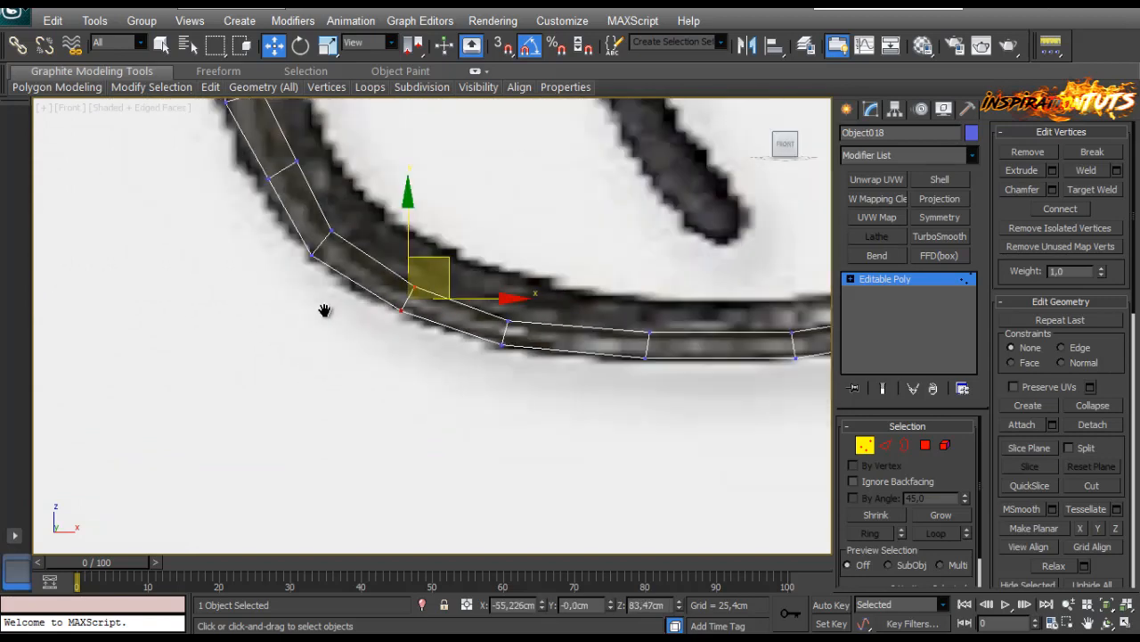
Move the new vertex pair on the butt-side bend outward to round the strip along the reference.
middle_click_drag(323, 311, 383, 387)
scroll(380, 384, "up", 2)
left_click_drag(303, 379, 299, 384)
left_click_drag(376, 309, 359, 317)
left_click(496, 300)
Extend a new polygon from the strip's butt-side end edge about 1.3 cm up to the stock.
scroll(496, 300, "down", 2)
middle_click_drag(497, 300, 499, 440)
scroll(529, 398, "down", 4)
middle_click_drag(558, 357, 588, 398)
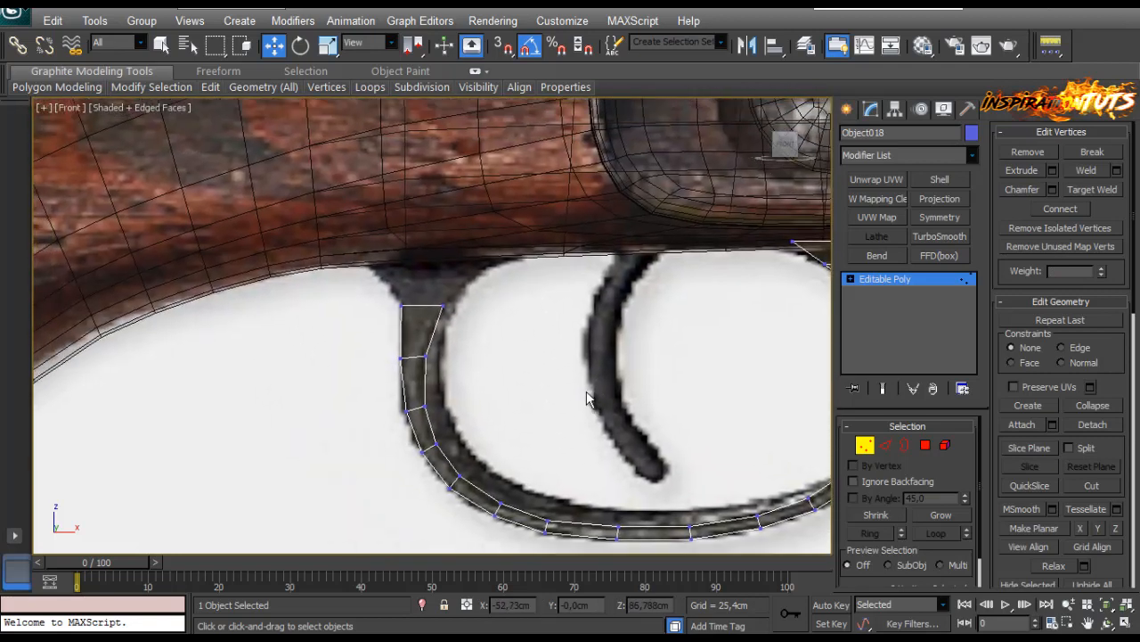
scroll(575, 398, "up", 2)
key("2")
key("2")
left_click(415, 298)
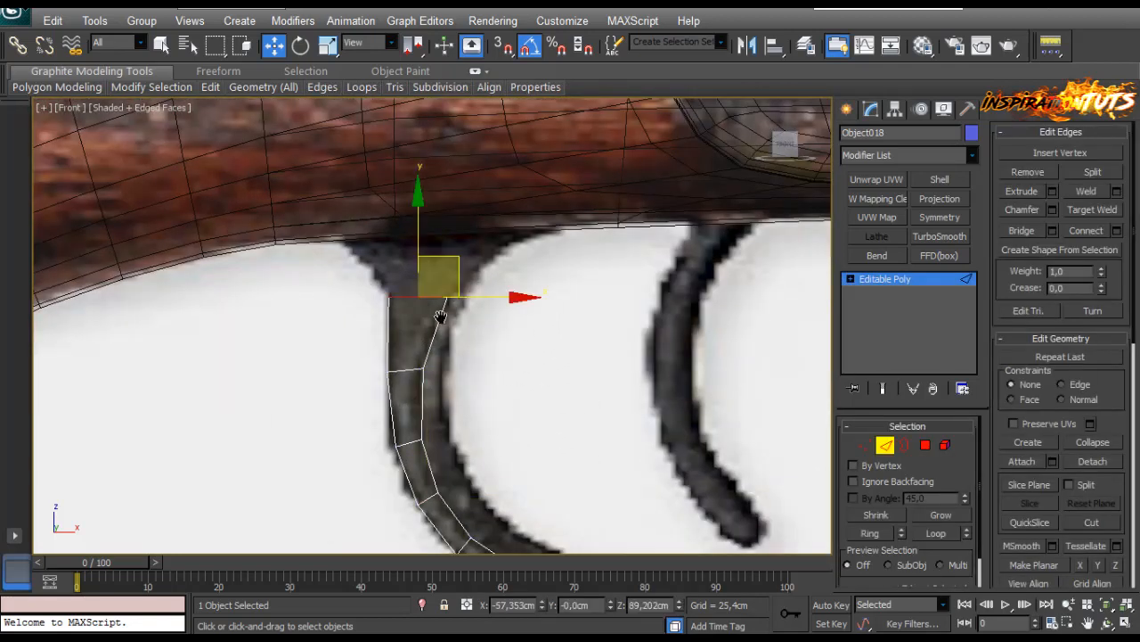
scroll(389, 245, "up", 3)
left_click_drag(443, 267, 426, 182)
Widen the new top edge by moving its muzzle-side vertex about 2 cm toward the muzzle and the other about 1.08 cm toward the butt.
key("1")
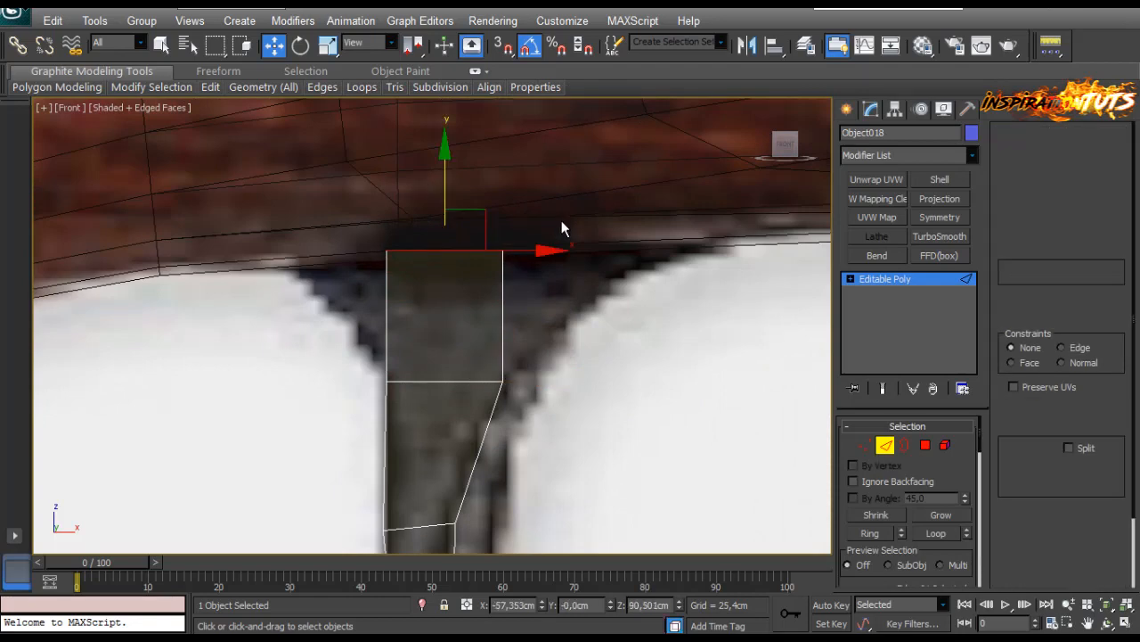
left_click_drag(561, 220, 486, 294)
left_click_drag(580, 251, 779, 250)
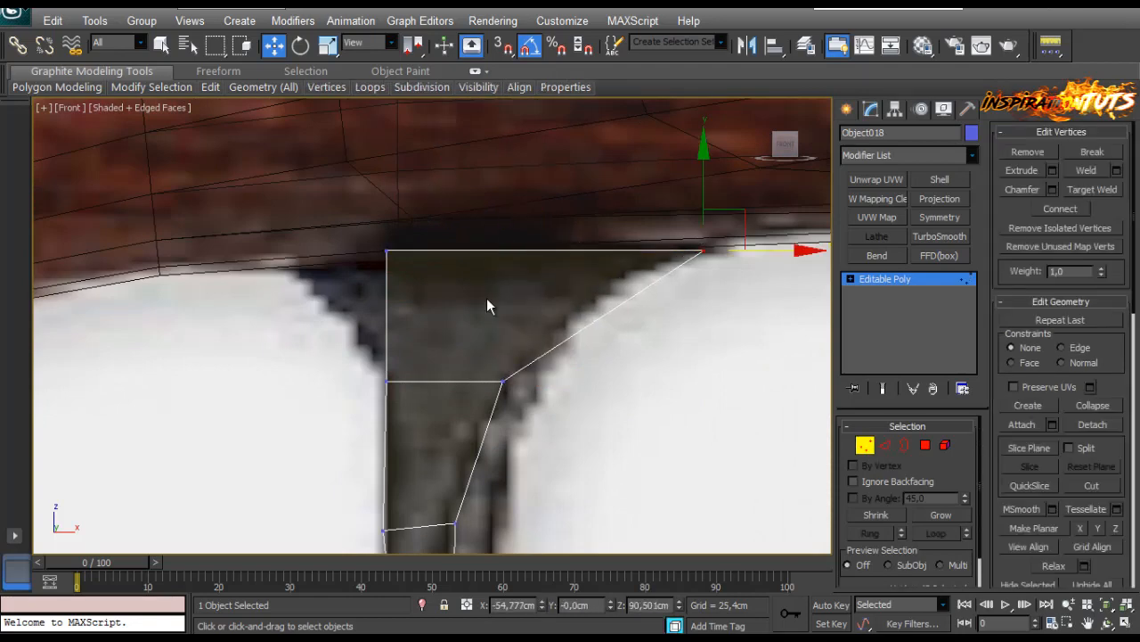
left_click(386, 251)
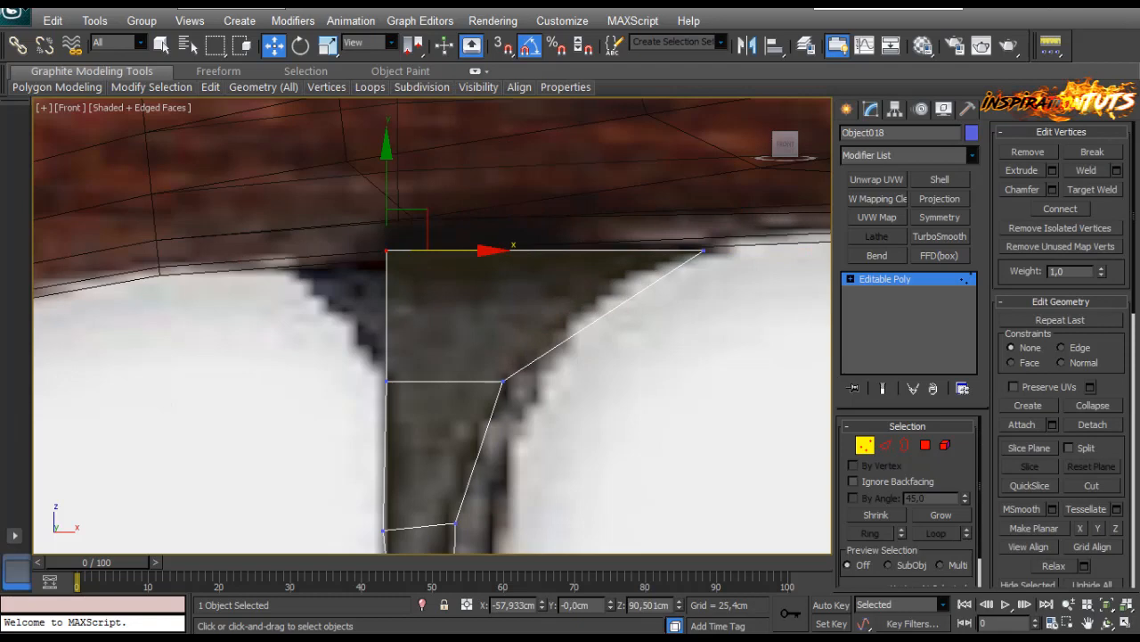
left_click_drag(428, 250, 320, 250)
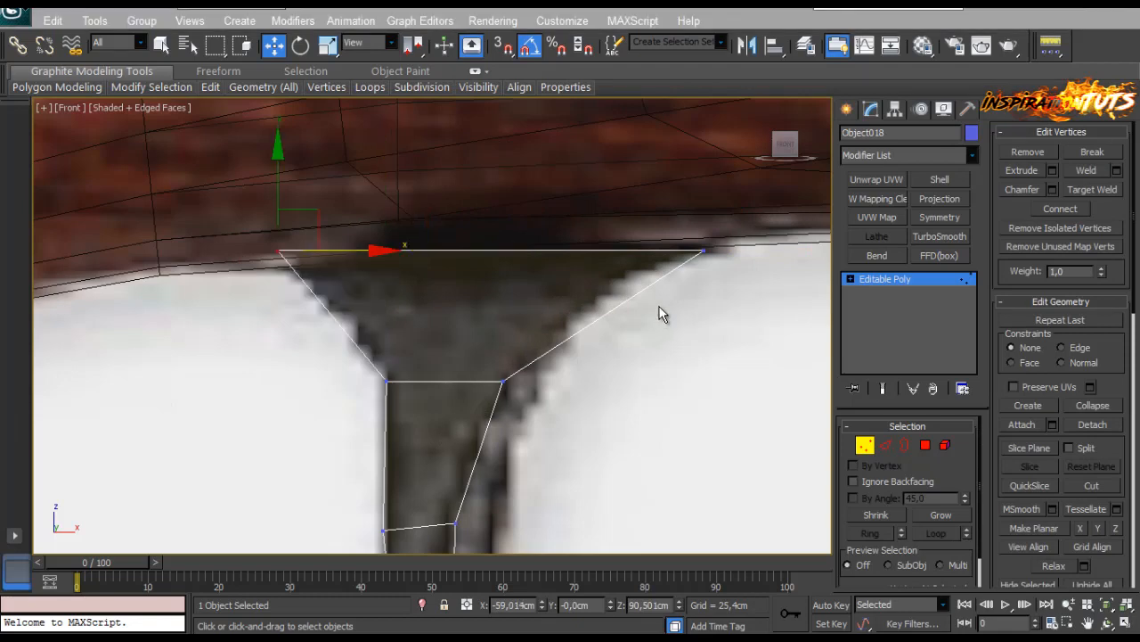
left_click(319, 346)
Connect the two slanted side edges of the butt-side flare with 2 segments.
key("2")
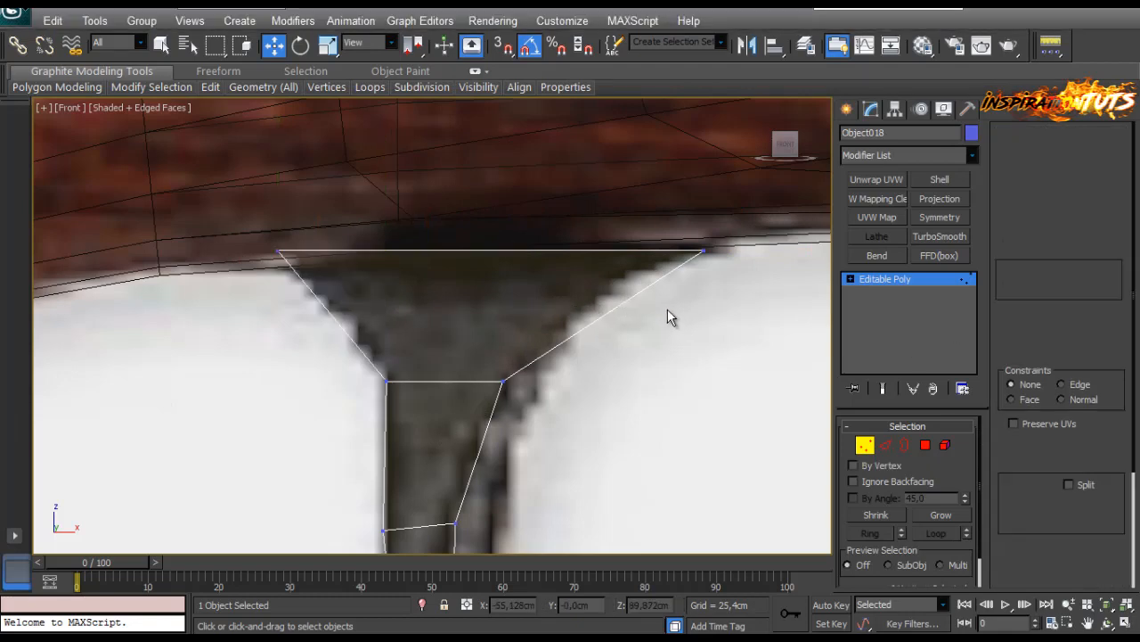
left_click_drag(668, 287, 348, 349)
left_click(1116, 230)
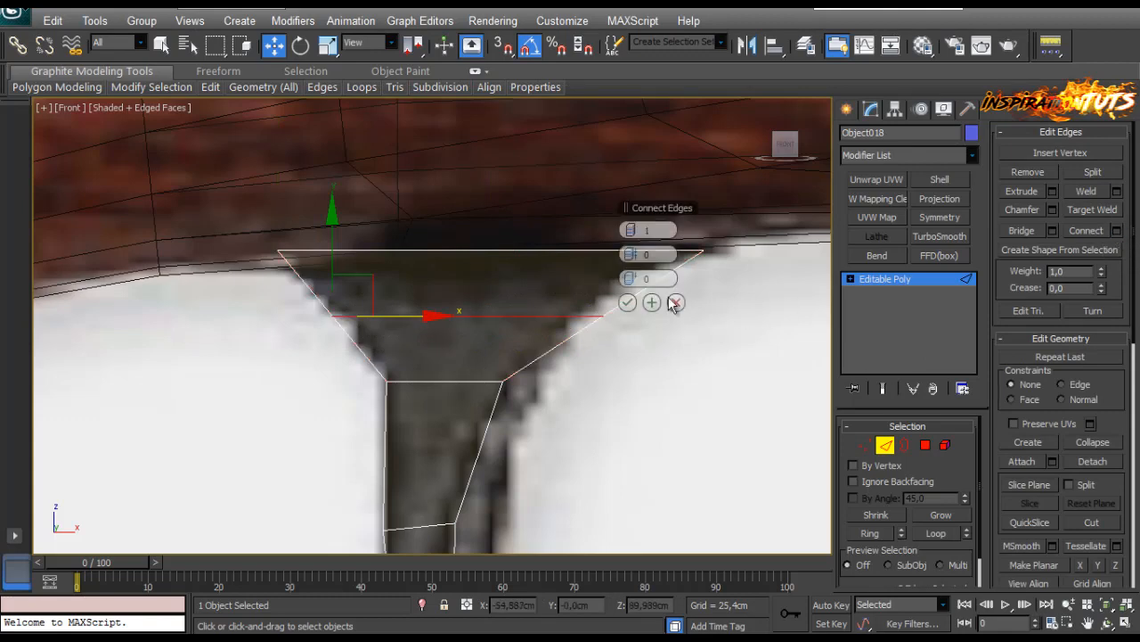
left_click(628, 306)
Scale the flare's four new vertices inward horizontally to curve both sides along the reference.
key("1")
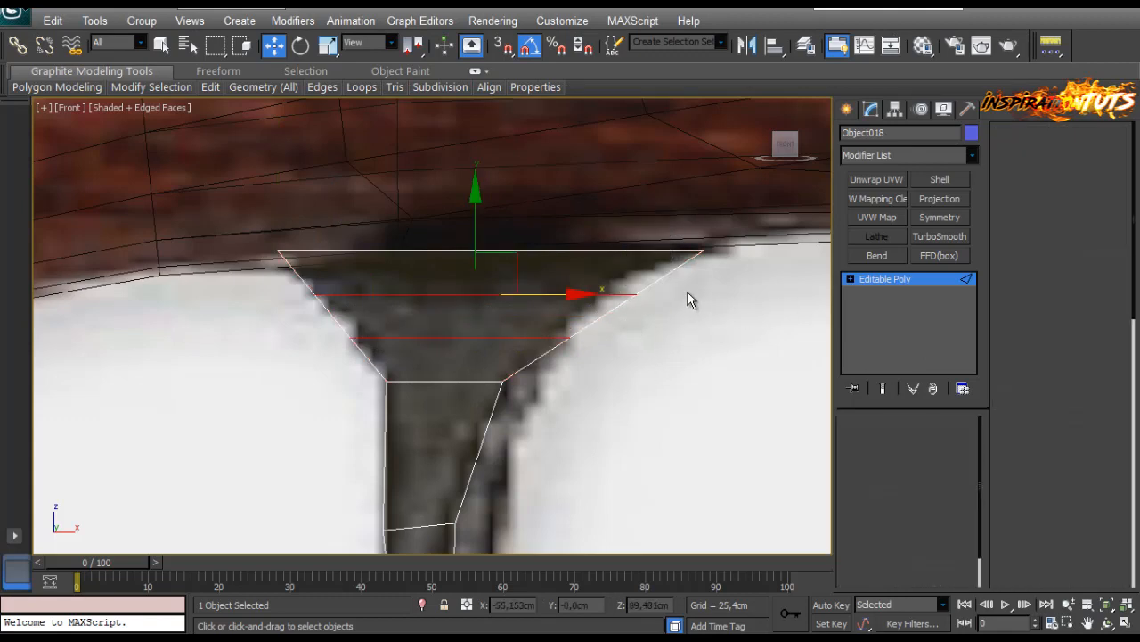
left_click_drag(687, 287, 290, 359)
key("r")
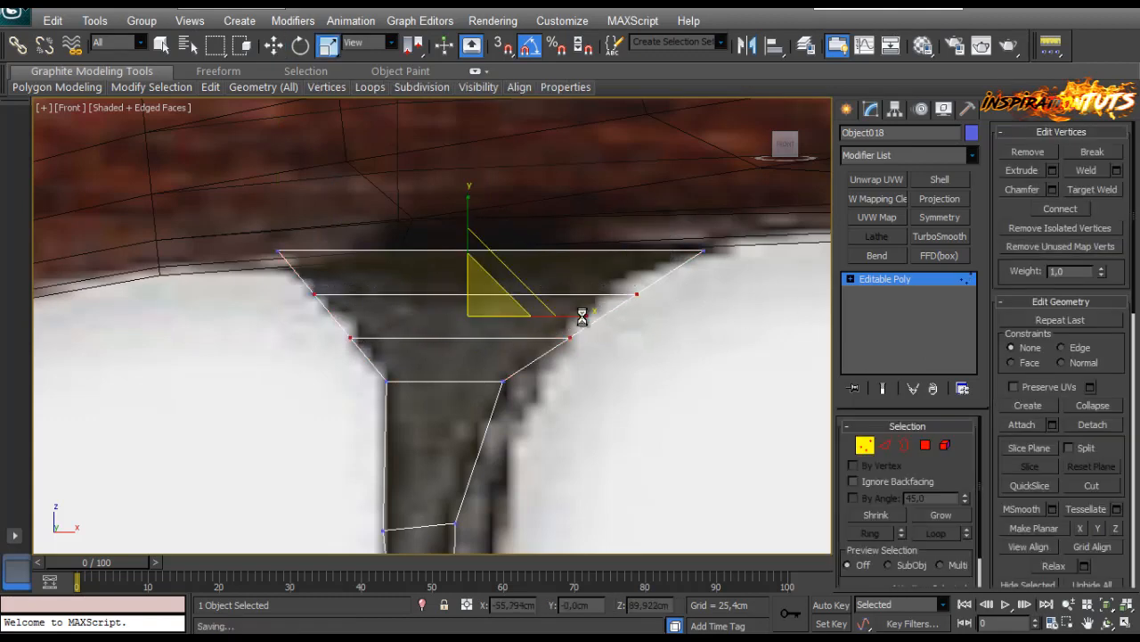
left_click_drag(573, 315, 559, 318)
Move the flare's two butt-side intermediate vertices about 0.14 cm toward the butt, and the upper one slightly further.
left_click_drag(385, 283, 342, 357)
key("w")
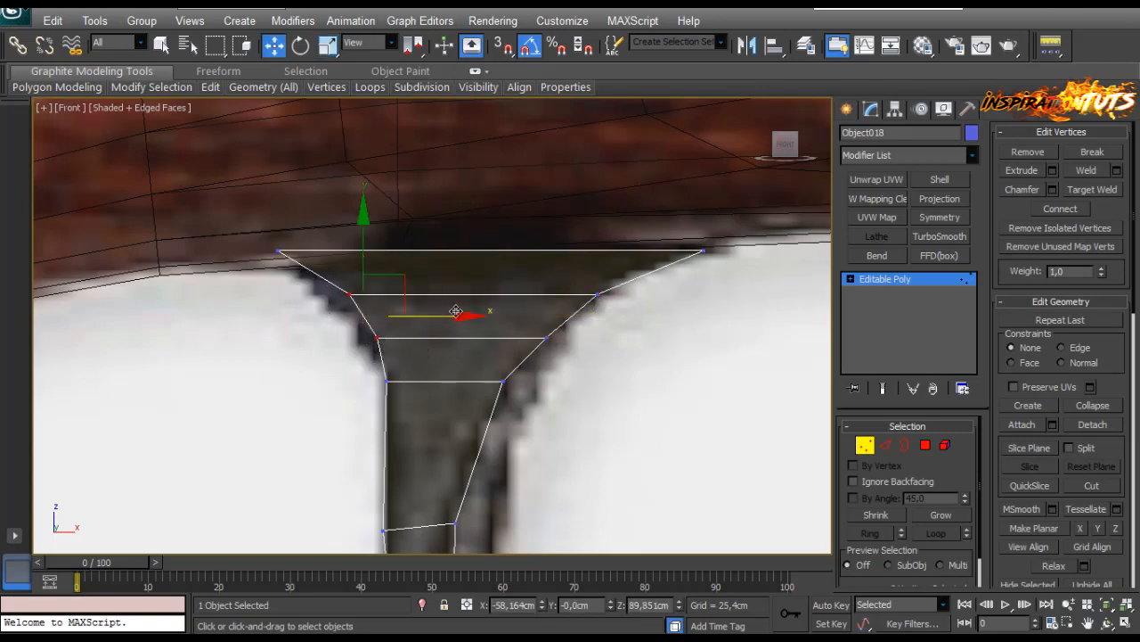
left_click_drag(457, 314, 438, 324)
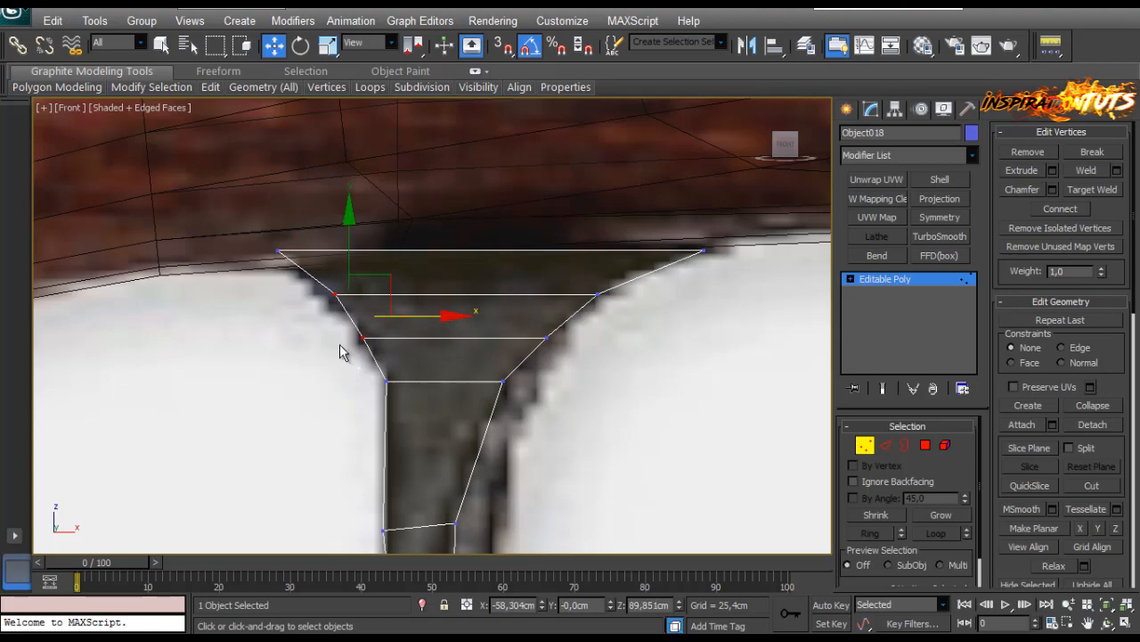
left_click_drag(319, 310, 386, 297)
left_click(586, 323)
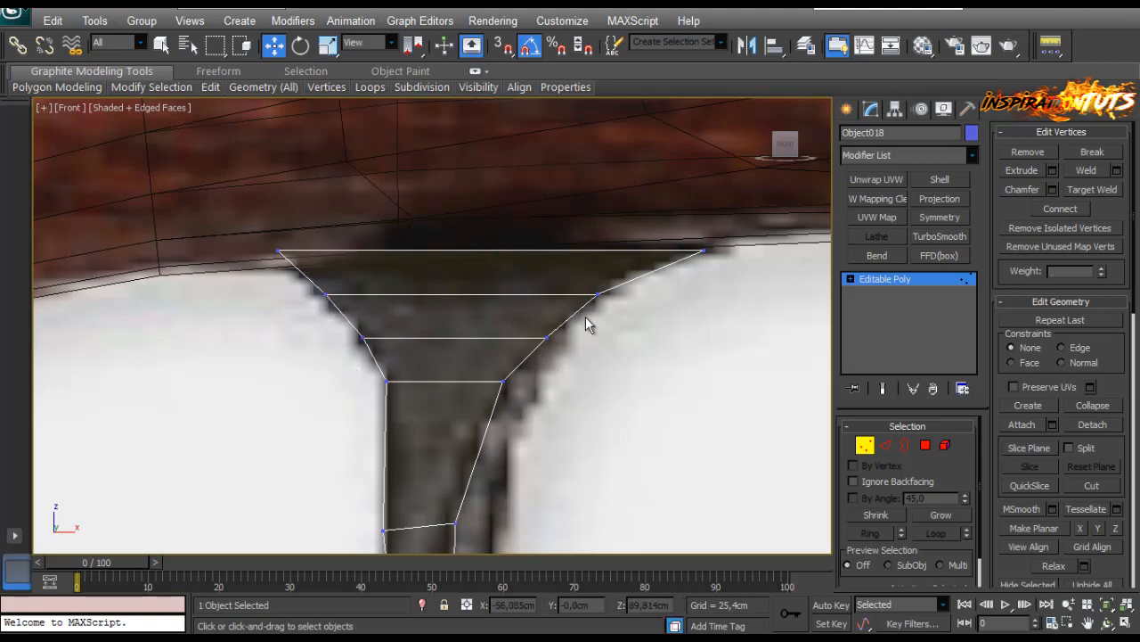
Select the top edges of both trigger guard flares and scale their vertices vertically to about 14% to level them.
scroll(630, 331, "down", 5)
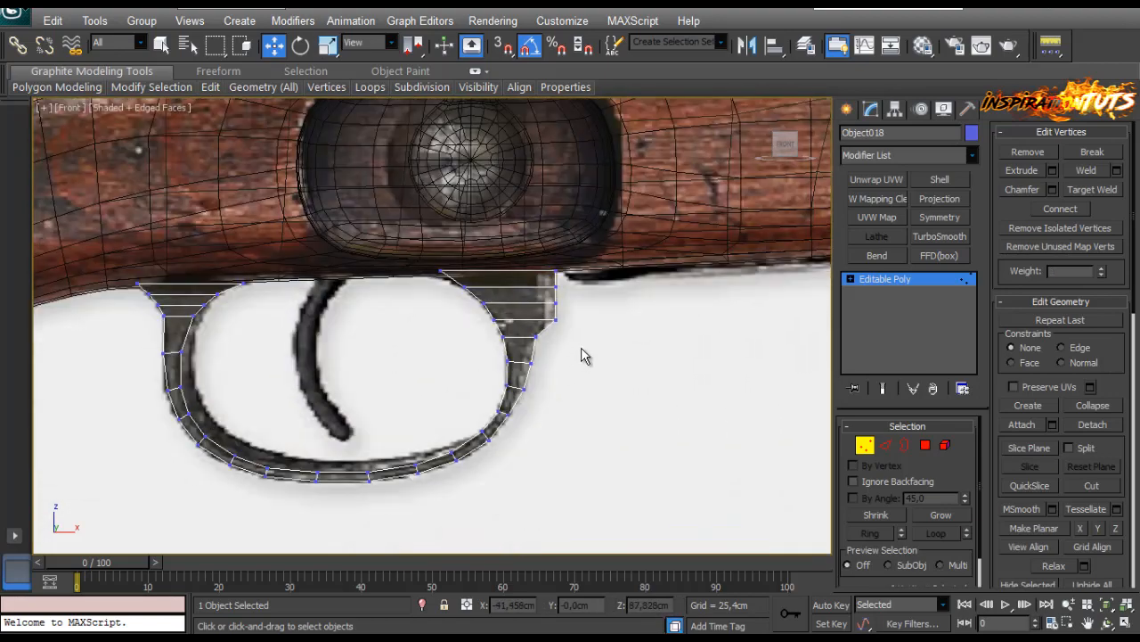
scroll(580, 355, "up", 3)
scroll(581, 356, "down", 1)
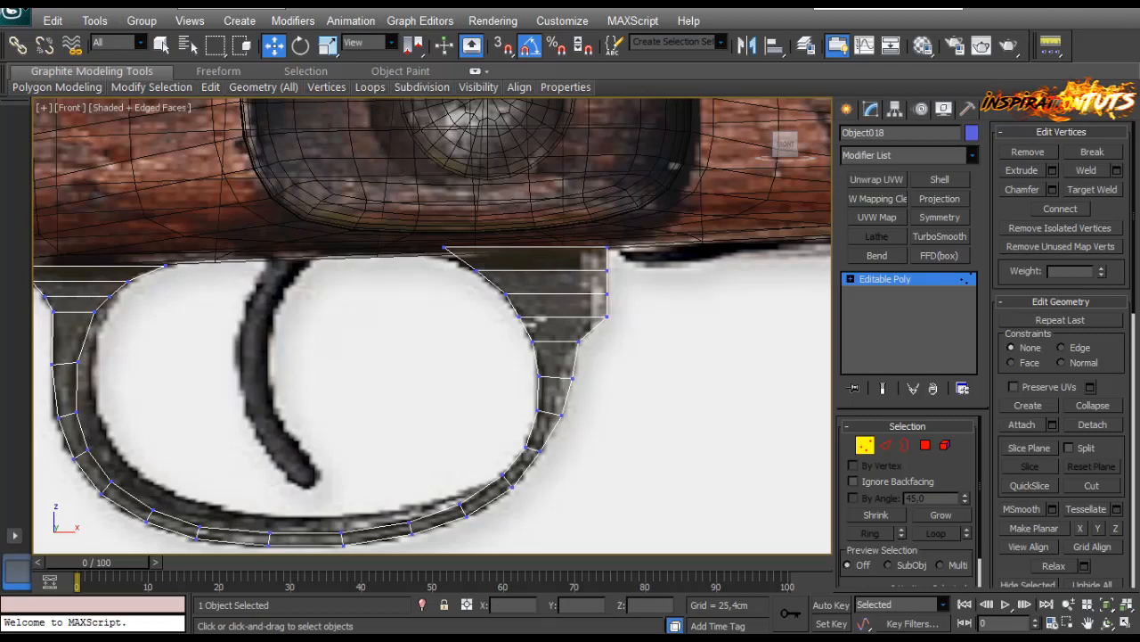
middle_click_drag(557, 321, 604, 369)
left_click(885, 445)
left_click(576, 295)
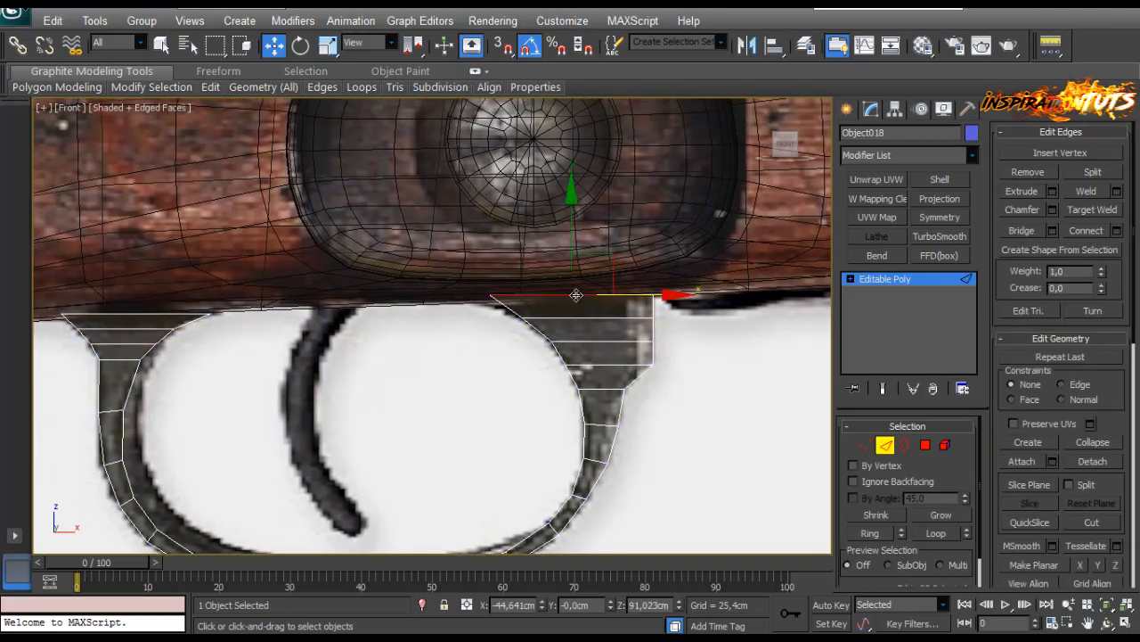
left_click(130, 314)
key("r")
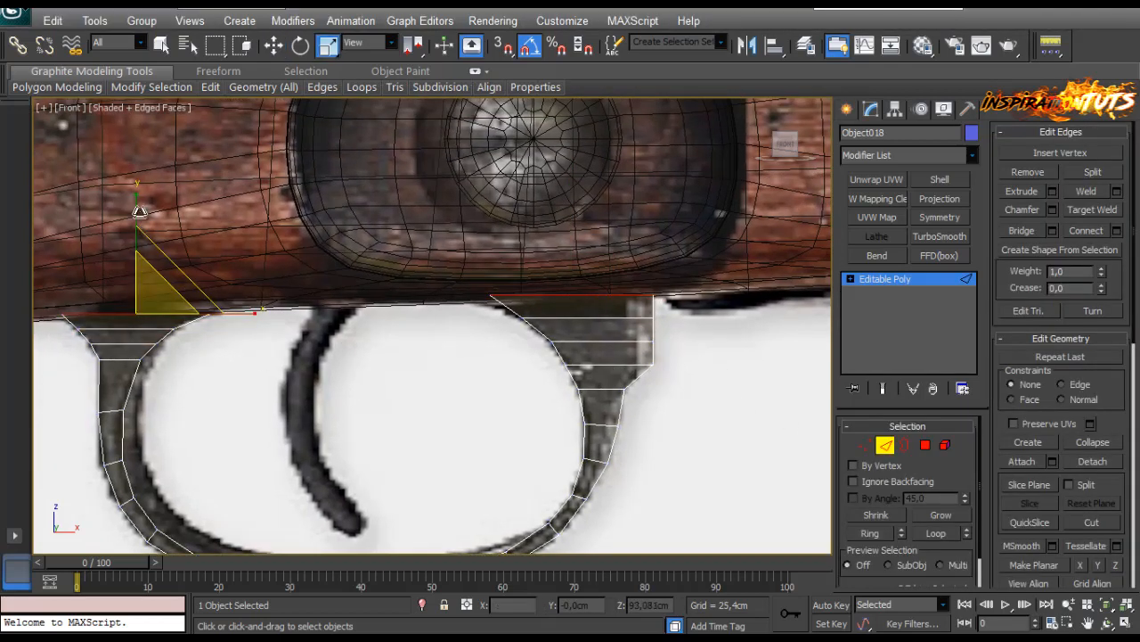
key("1")
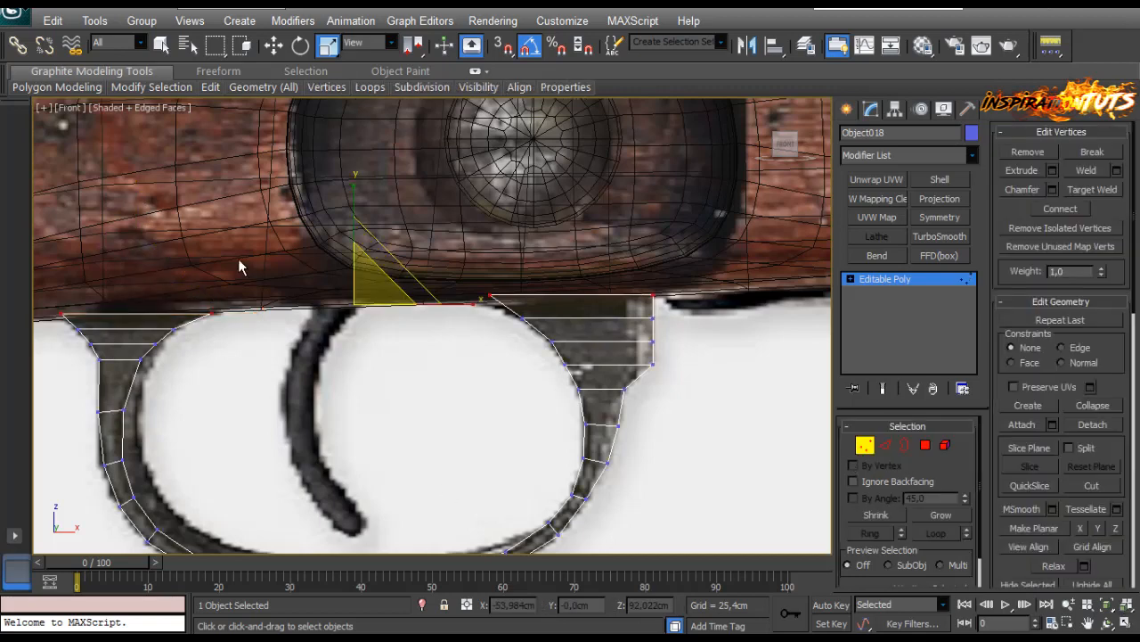
left_click_drag(336, 205, 259, 74)
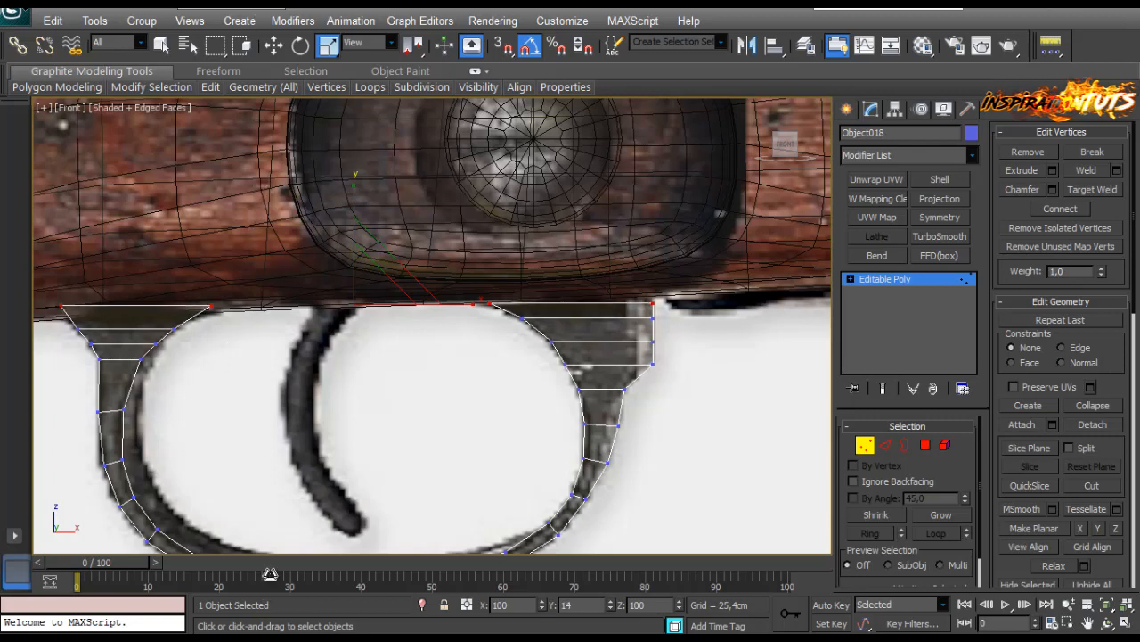
Flatten the muzzle-side flare's top edge vertically, and scale all four top vertices of both flares vertically to about 17%.
left_click_drag(671, 282, 469, 309)
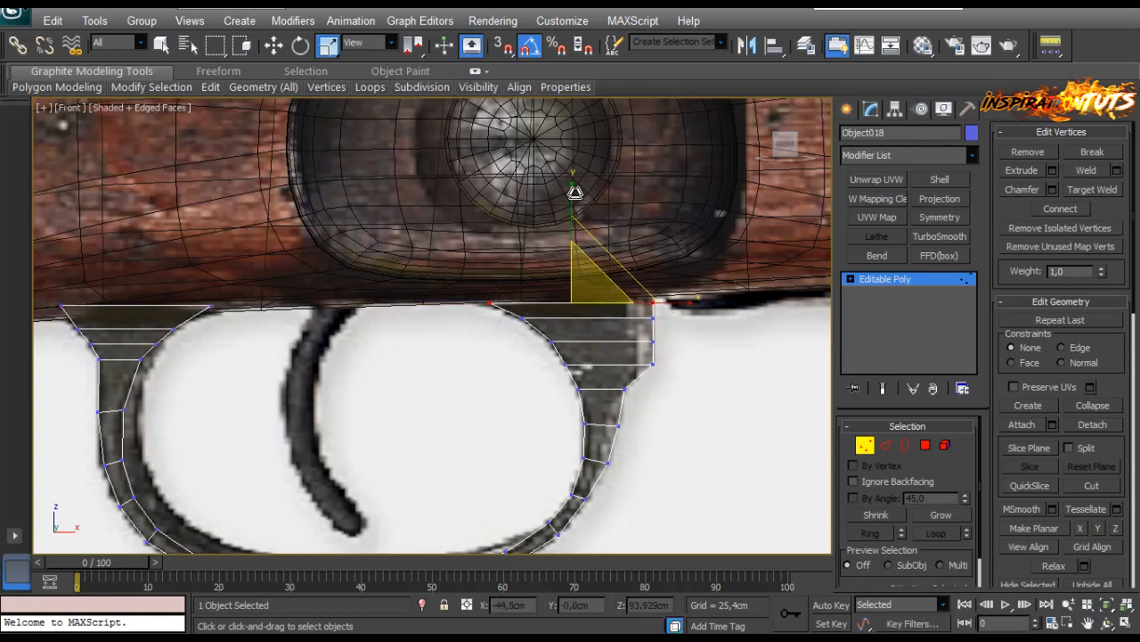
left_click_drag(575, 217, 451, 20)
left_click_drag(56, 325, 57, 321)
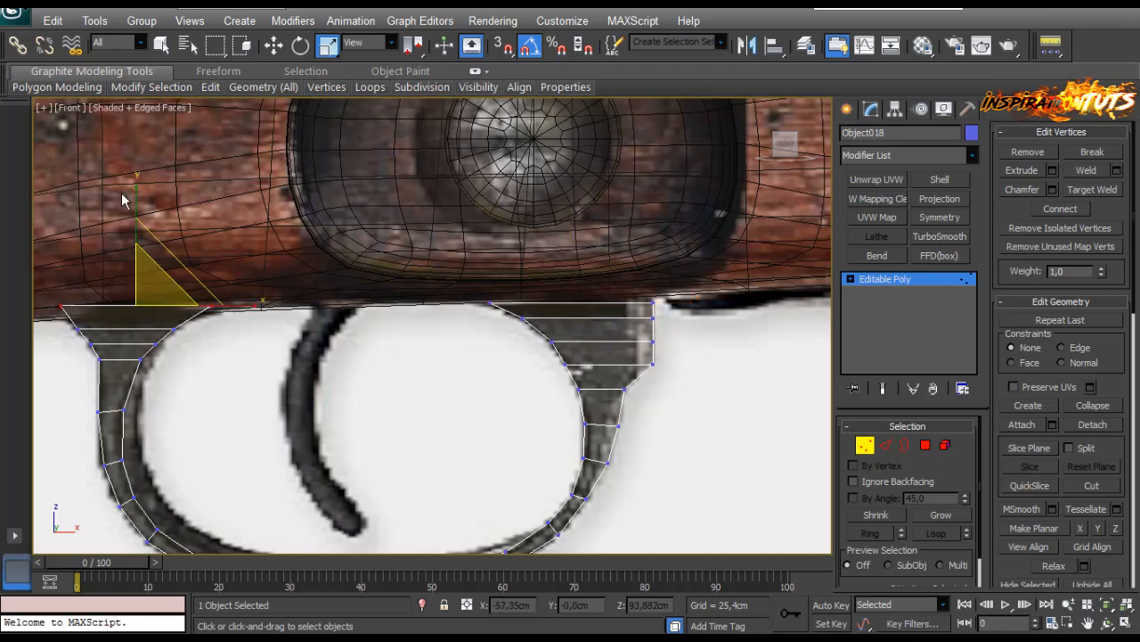
scroll(693, 219, "up", 2)
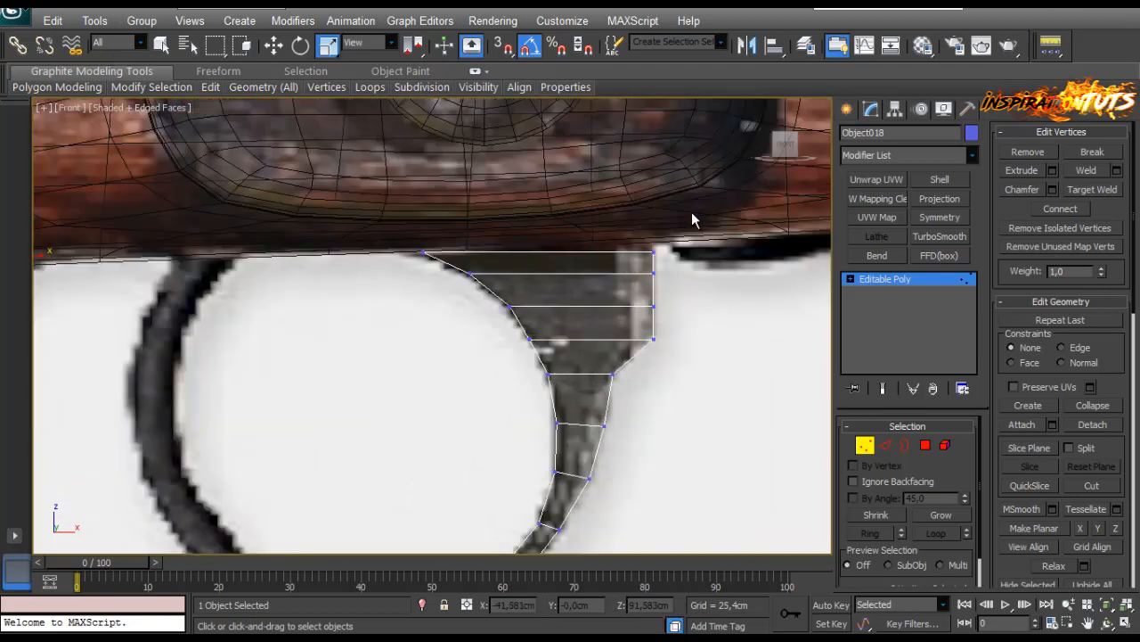
left_click_drag(396, 260, 392, 263)
scroll(390, 265, "down", 3)
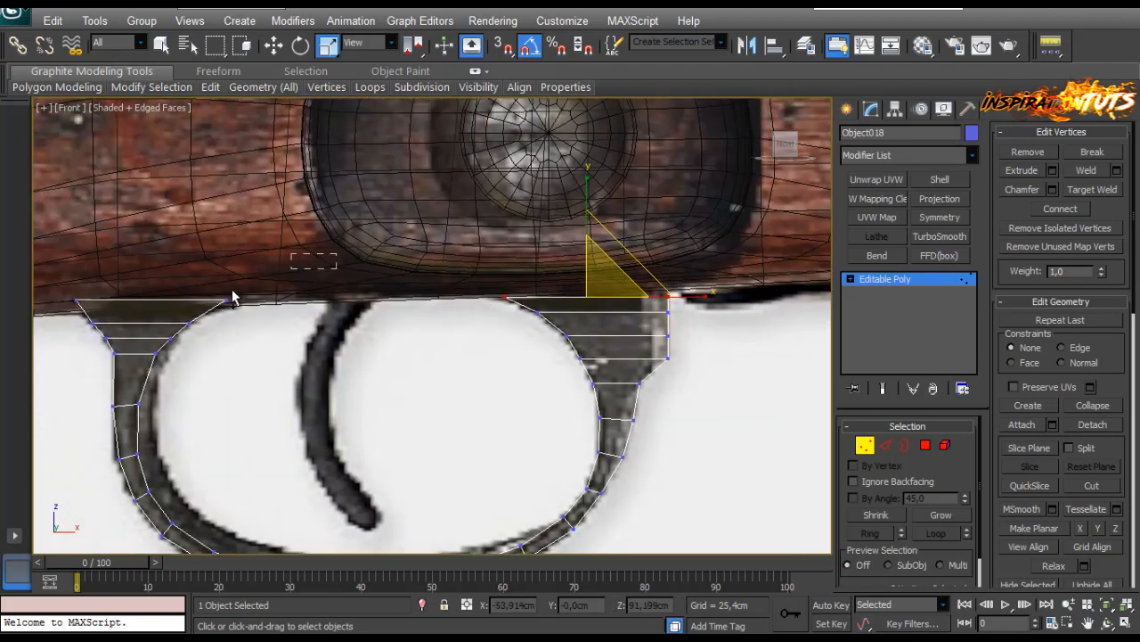
left_click_drag(56, 321, 56, 319, "ctrl")
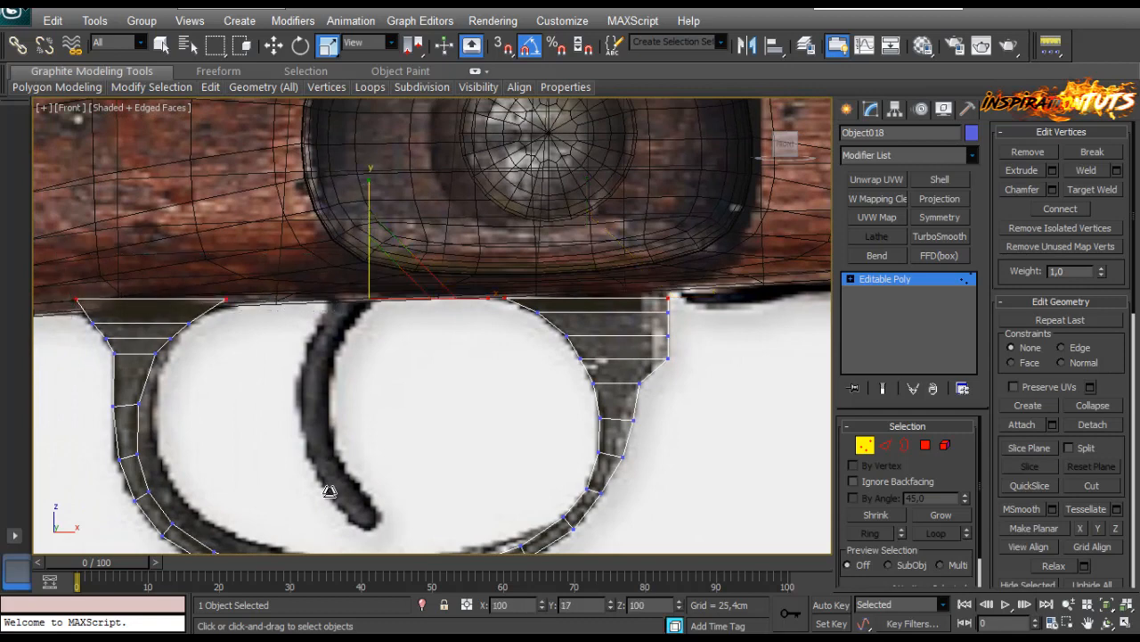
Raise only the muzzle-side flare's two top vertices by about 0.26 cm.
key("w")
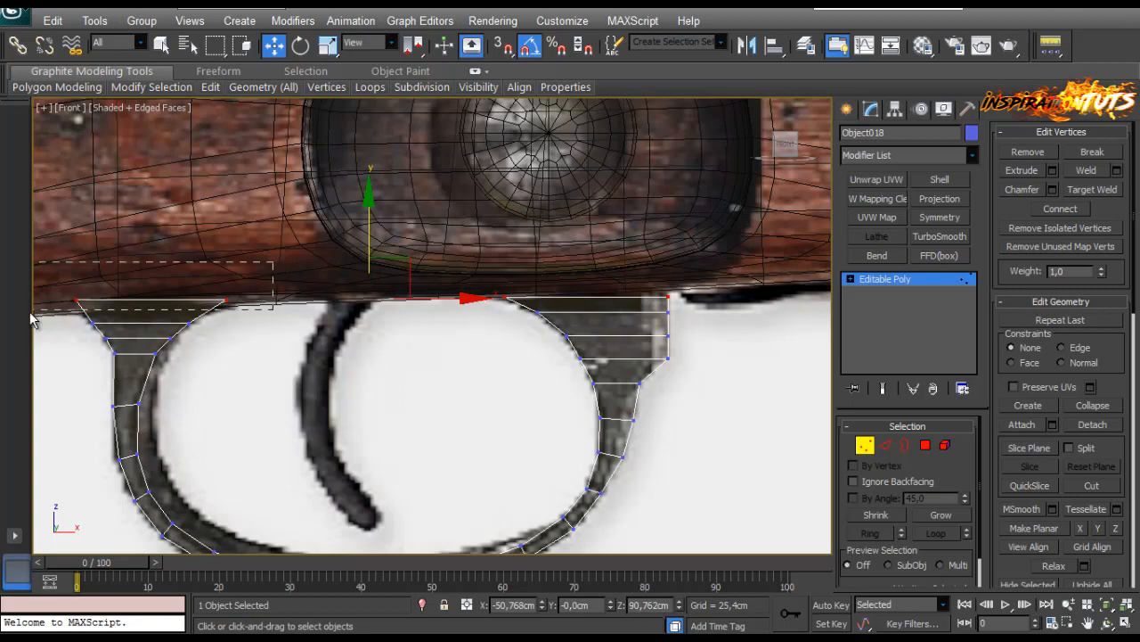
left_click_drag(31, 319, 32, 317, "alt")
left_click_drag(583, 239, 573, 220)
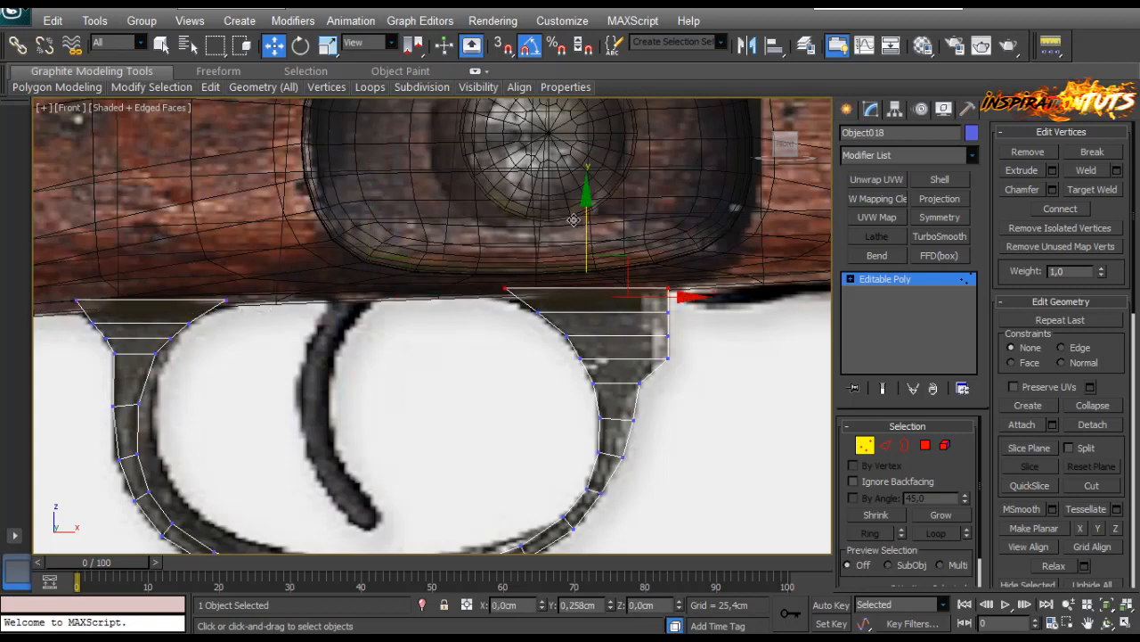
Extrude the top edges of both flares slightly upward to add a thin strip above each.
left_click(486, 321)
left_click(893, 446)
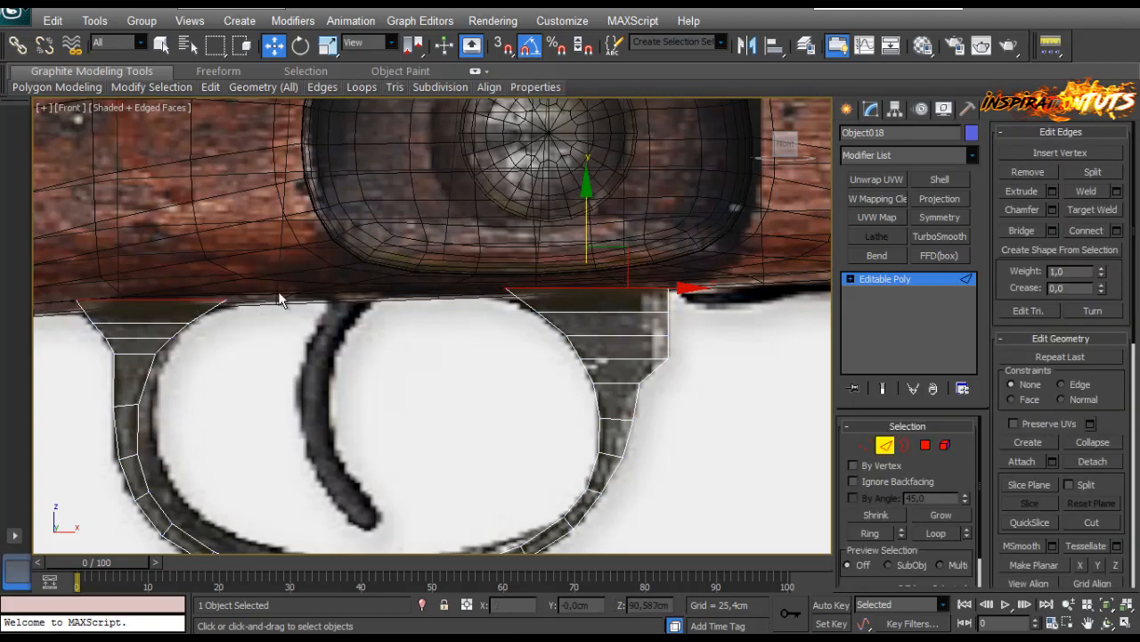
left_click_drag(586, 224, 575, 217, "shift")
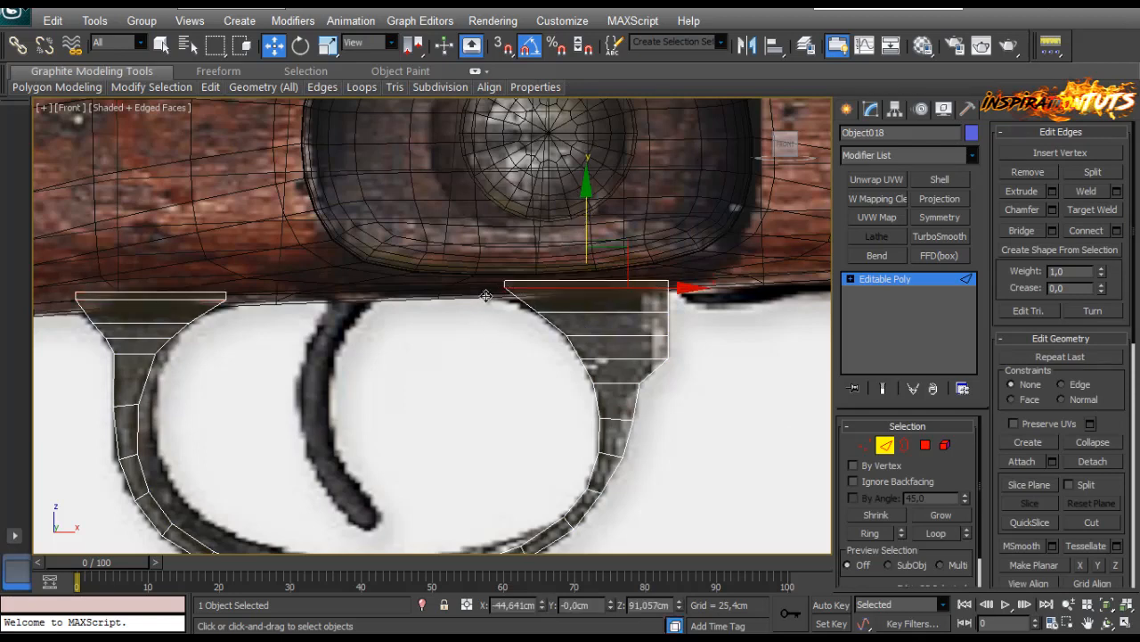
left_click(471, 300)
Bridge the facing short edges of the two thin top strips across the trigger opening.
scroll(471, 299, "up", 2)
left_click(533, 267)
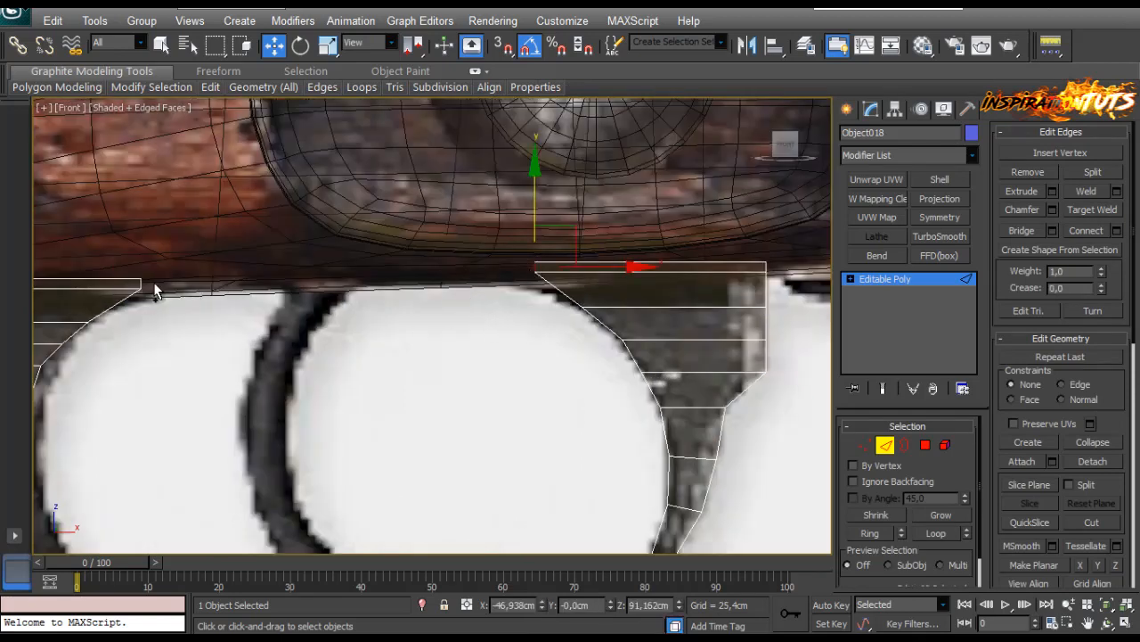
left_click(172, 301)
scroll(134, 290, "up", 3)
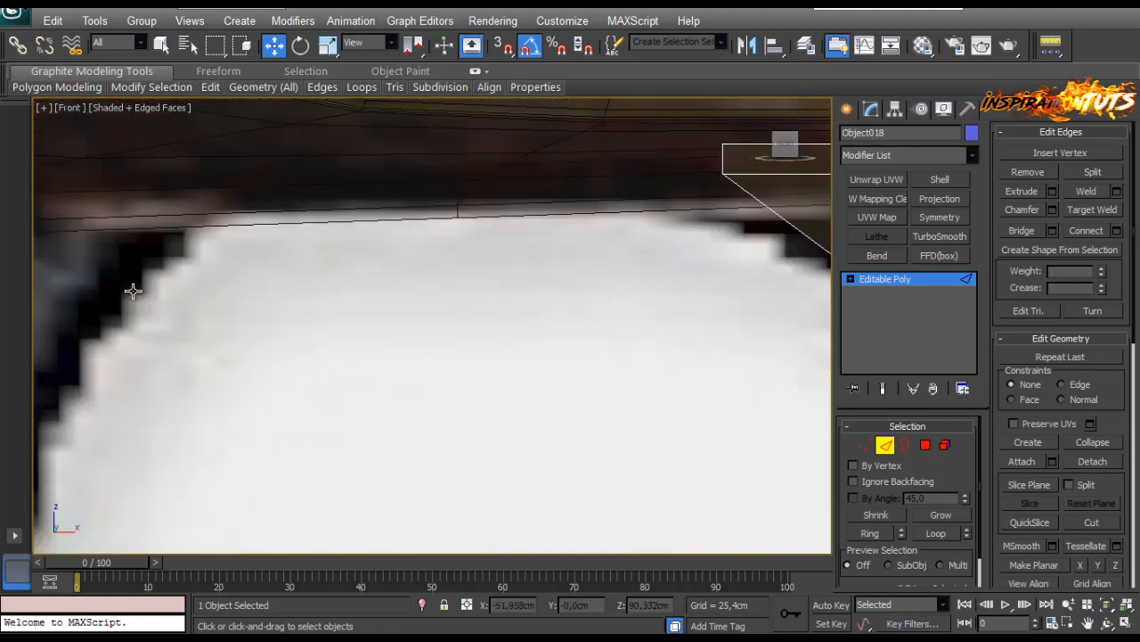
scroll(133, 291, "down", 2)
middle_click_drag(195, 303, 332, 339)
scroll(358, 321, "up", 2)
left_click(311, 303)
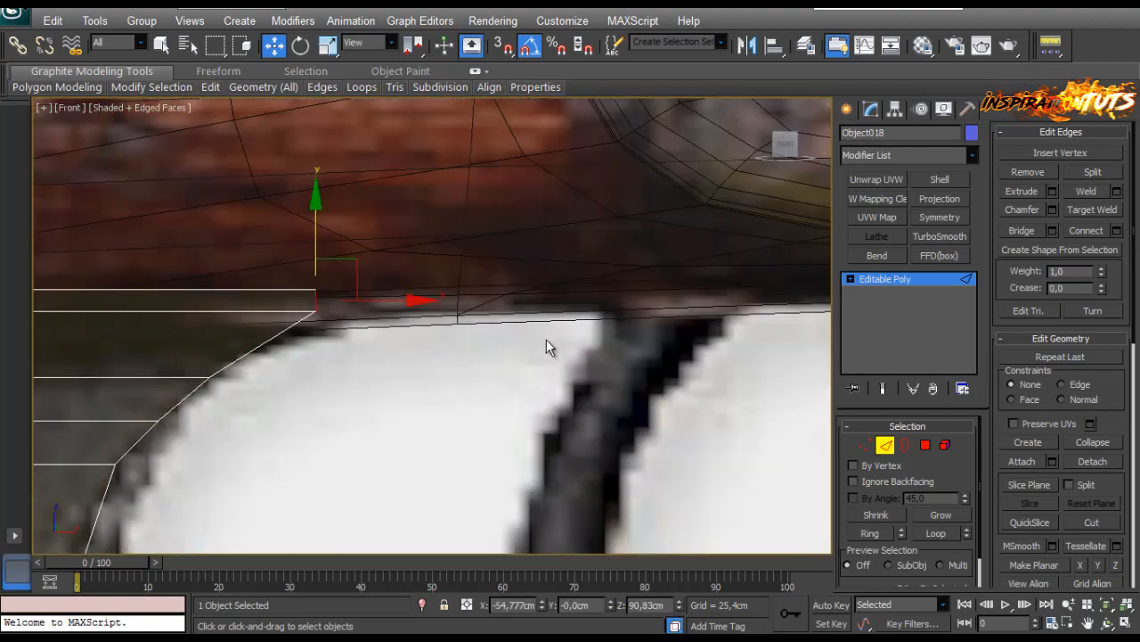
scroll(624, 325, "down", 2)
middle_click_drag(695, 318, 308, 335)
scroll(443, 333, "up", 1)
left_click(430, 322)
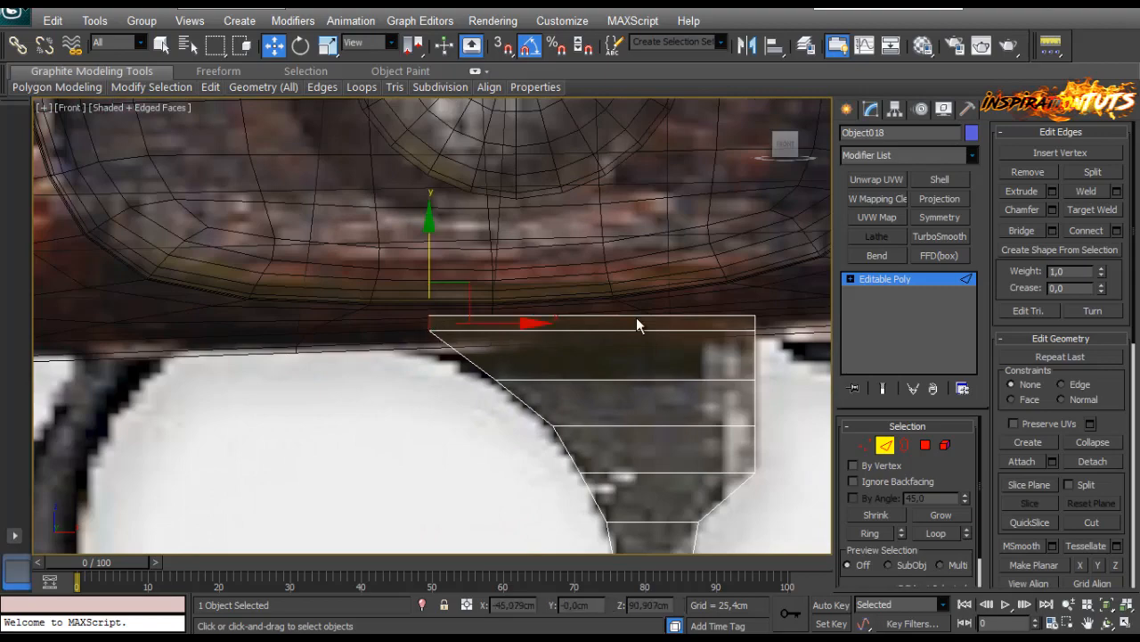
left_click(1014, 231)
left_click(496, 421)
scroll(495, 421, "down", 3)
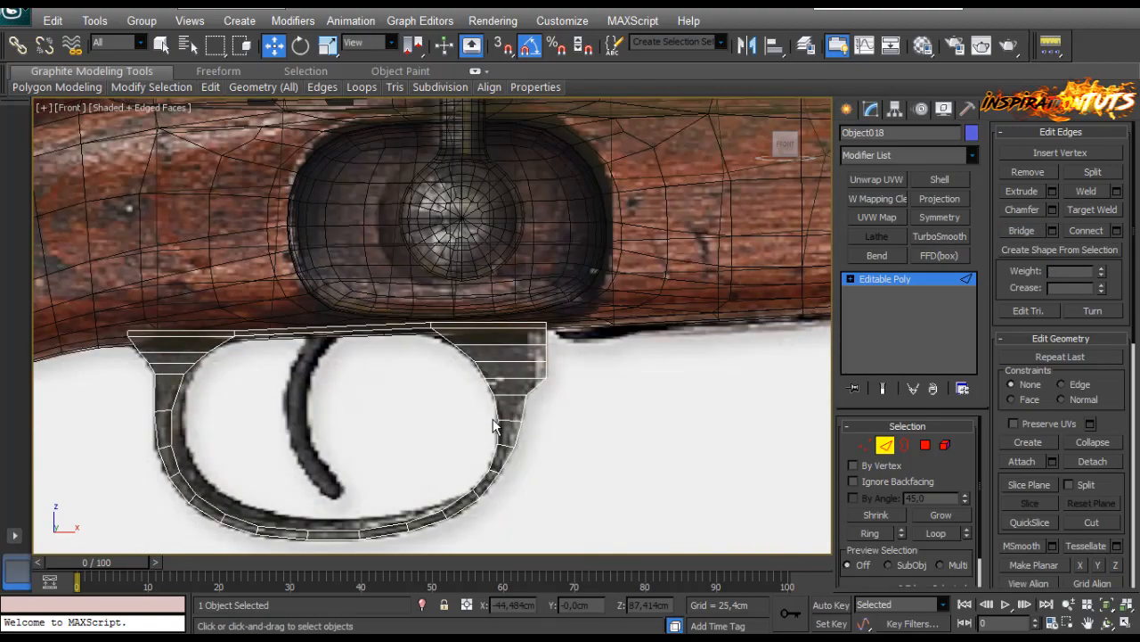
Lower the inner and outer vertex pairs of the muzzle-side top strip to follow the stock's lower edge.
scroll(495, 421, "up", 1)
left_click(865, 445)
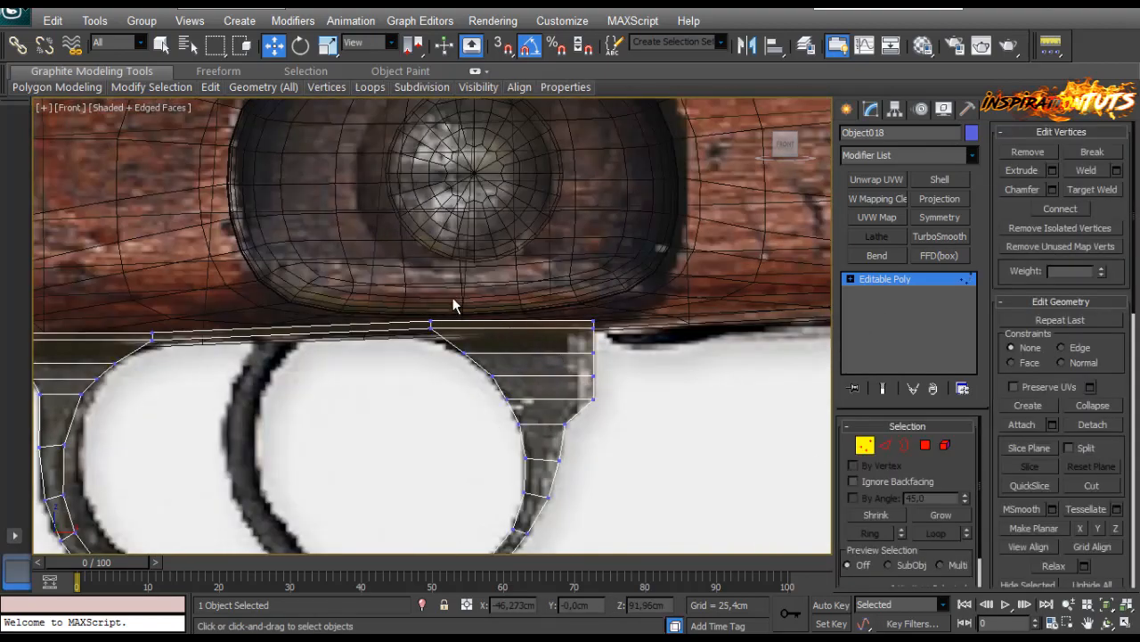
middle_click_drag(159, 364, 293, 336)
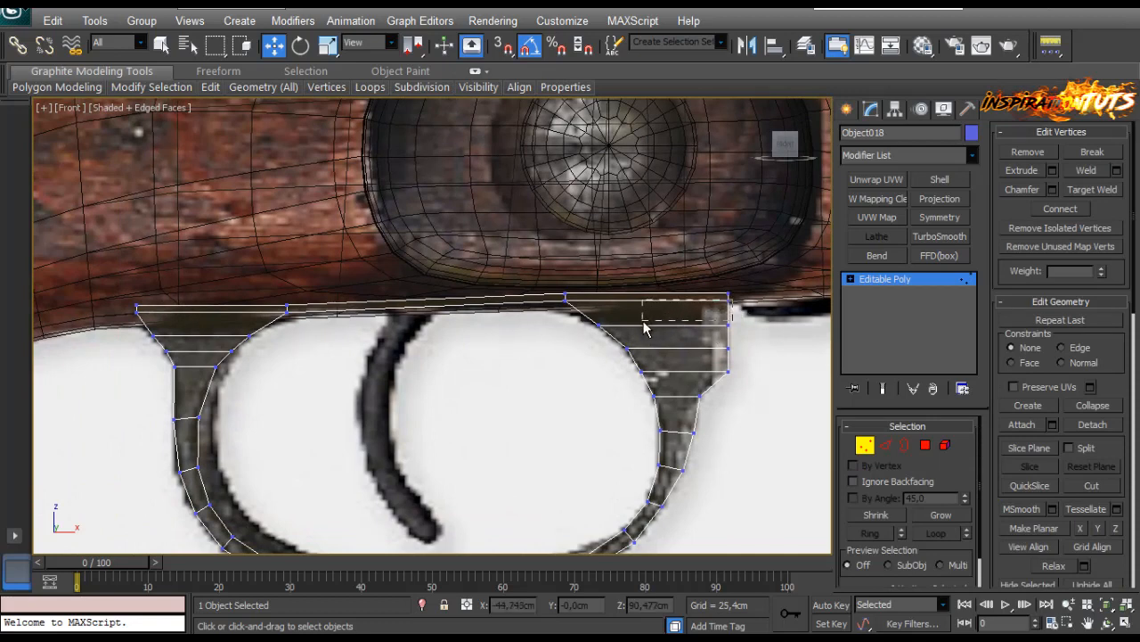
left_click_drag(684, 337, 682, 318)
scroll(690, 294, "up", 5)
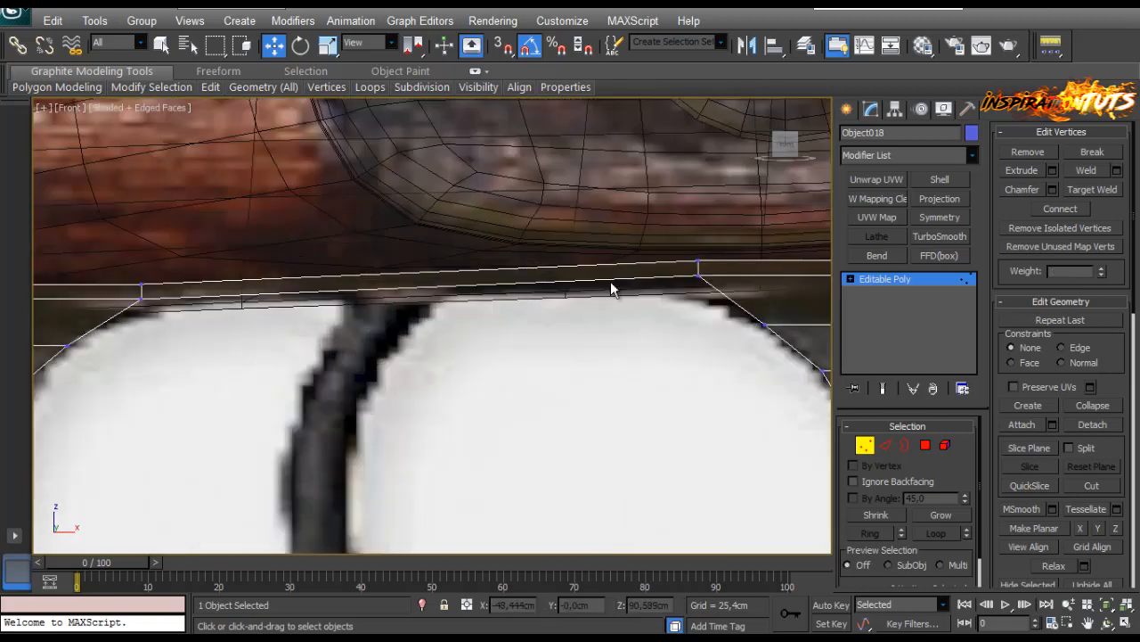
left_click_drag(700, 209, 701, 225)
middle_click_drag(648, 326, 309, 331)
left_click(687, 266)
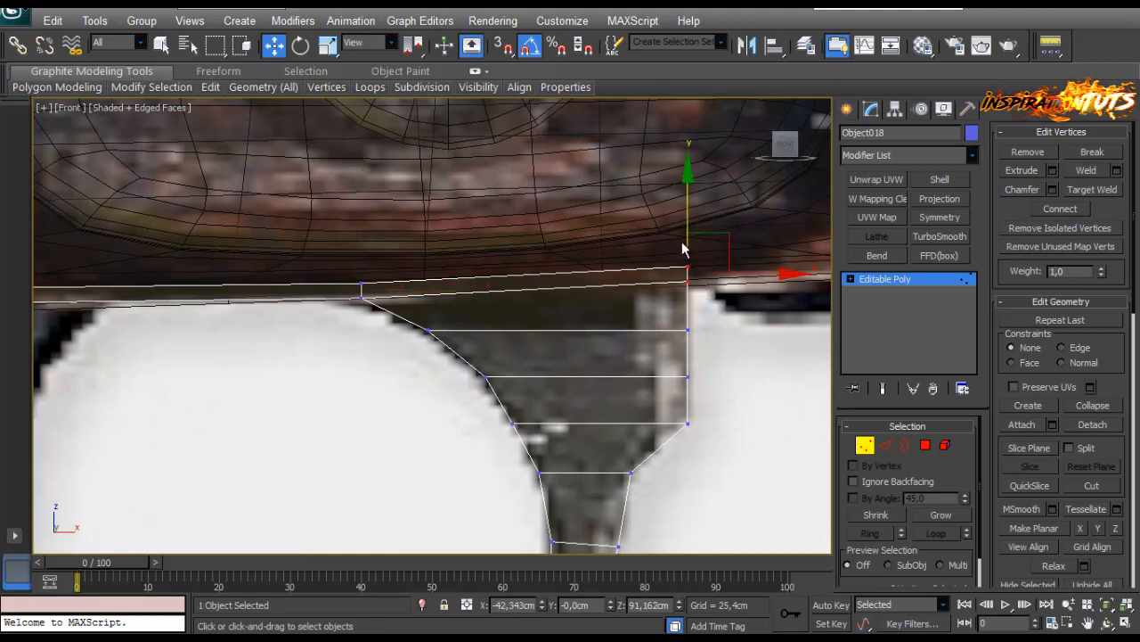
left_click_drag(688, 218, 686, 237)
scroll(535, 302, "down", 5)
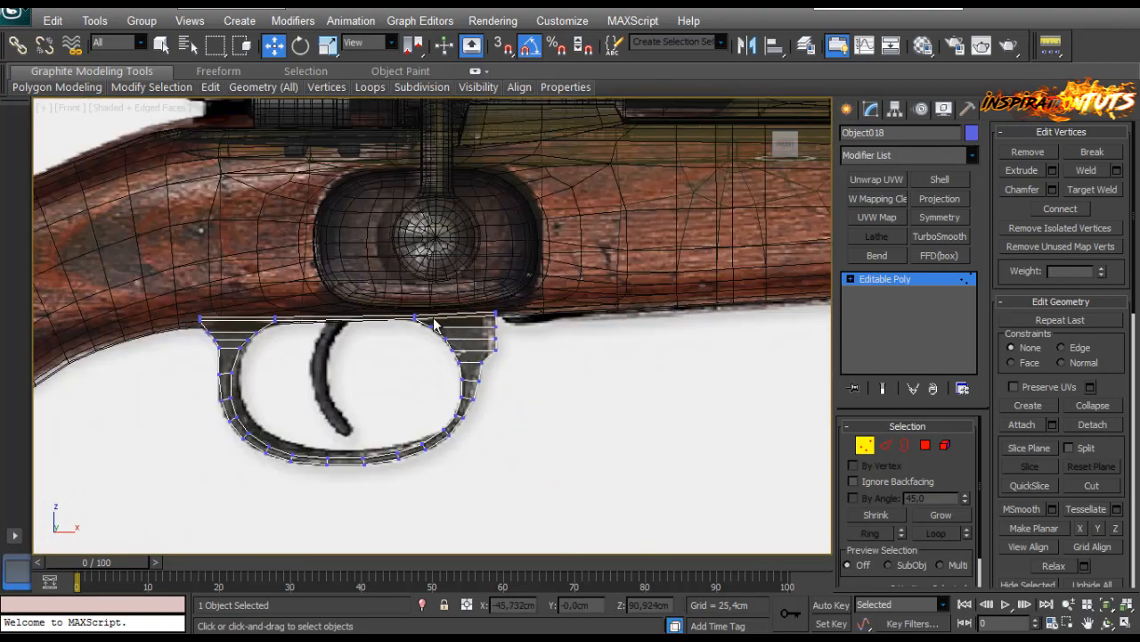
Show the trigger guard in a perspective view and give it thickness with the Shell modifier.
middle_click_drag(327, 346, 505, 268)
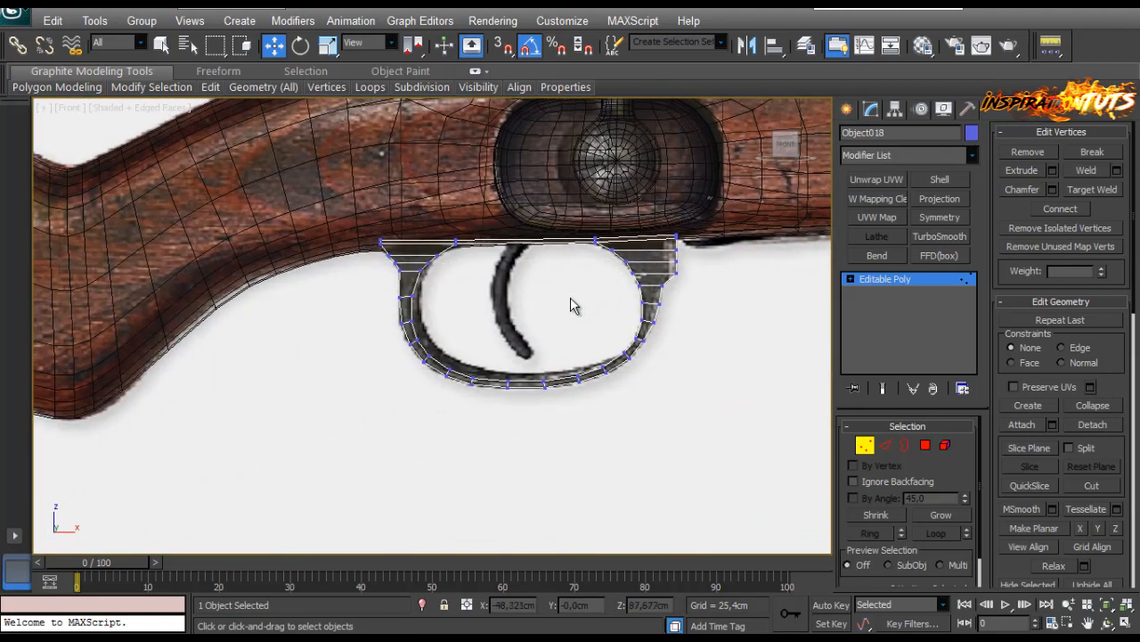
key("p")
scroll(537, 318, "down", 3)
middle_click_drag(534, 317, 540, 359, "alt")
scroll(475, 307, "up", 5)
scroll(627, 274, "up", 3)
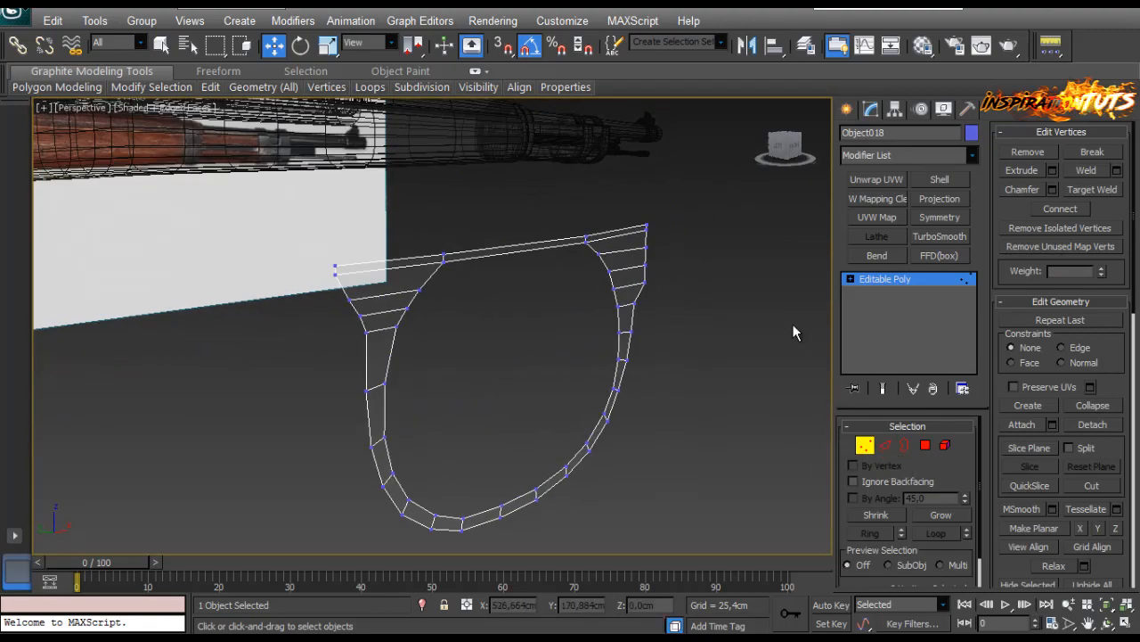
left_click(940, 179)
mouse_move(627, 361)
middle_mouse_down("alt")
mouse_move(657, 323)
mouse_move(627, 359)
mouse_move(642, 348)
middle_mouse_up("alt")
Center the trigger guard's pivot on the object and convert the guard to Editable Poly.
left_click(896, 108)
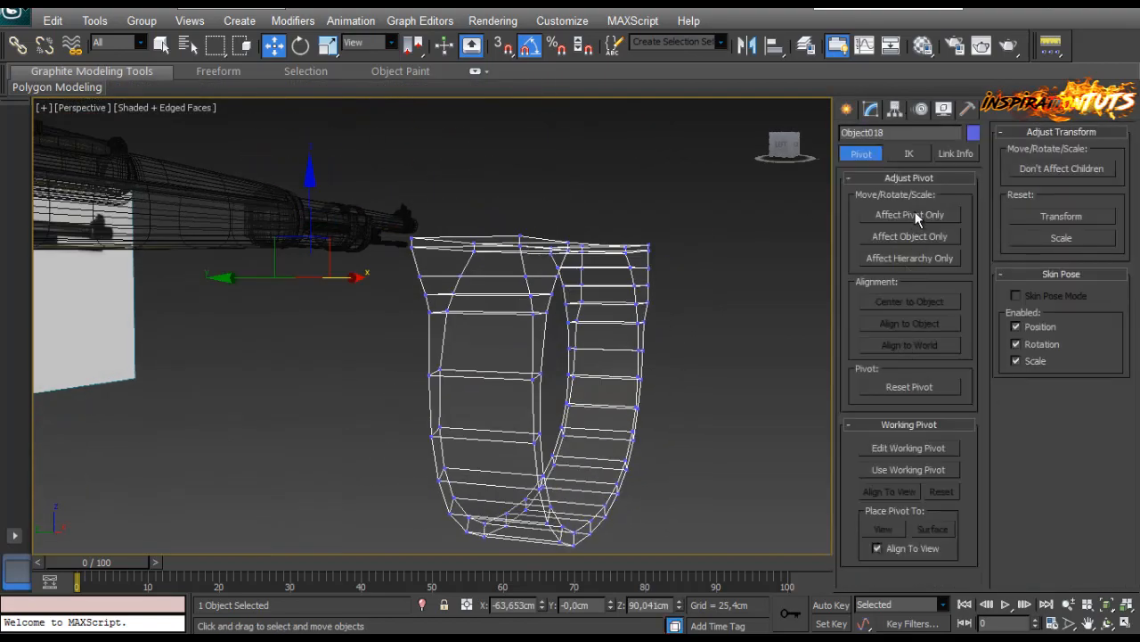
left_click(915, 215)
left_click(909, 302)
left_click(908, 215)
right_click(538, 264)
mouse_move(568, 421)
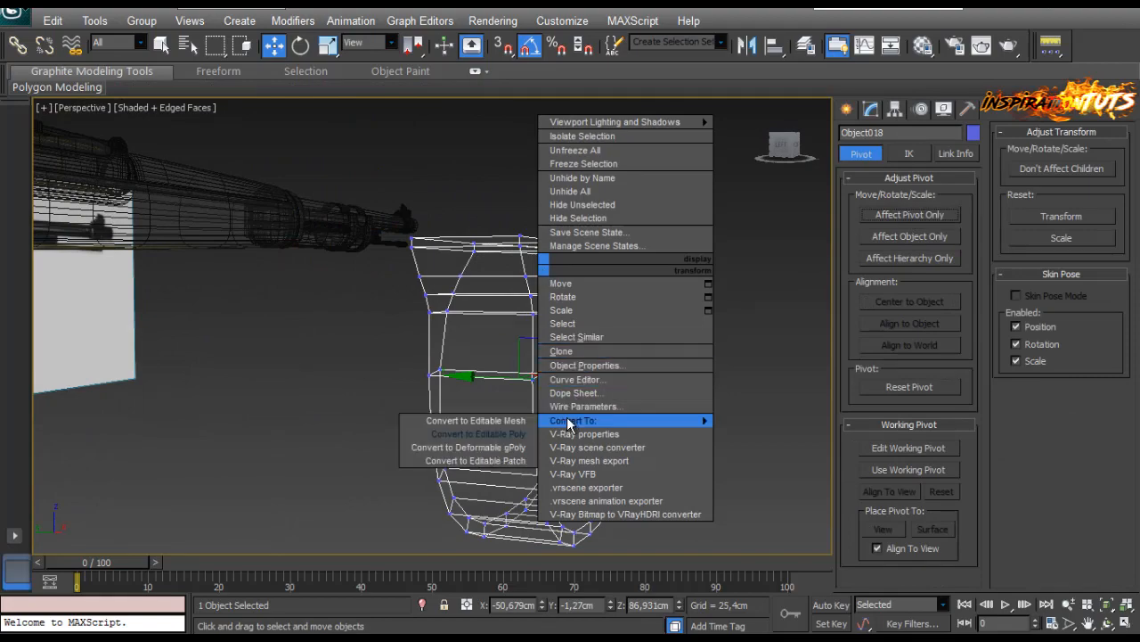
left_click(478, 433)
Move the trigger guard along the Y axis to about 85.08 cm, placing it centrally under the rifle stock.
middle_click_drag(499, 360, 513, 349, "alt")
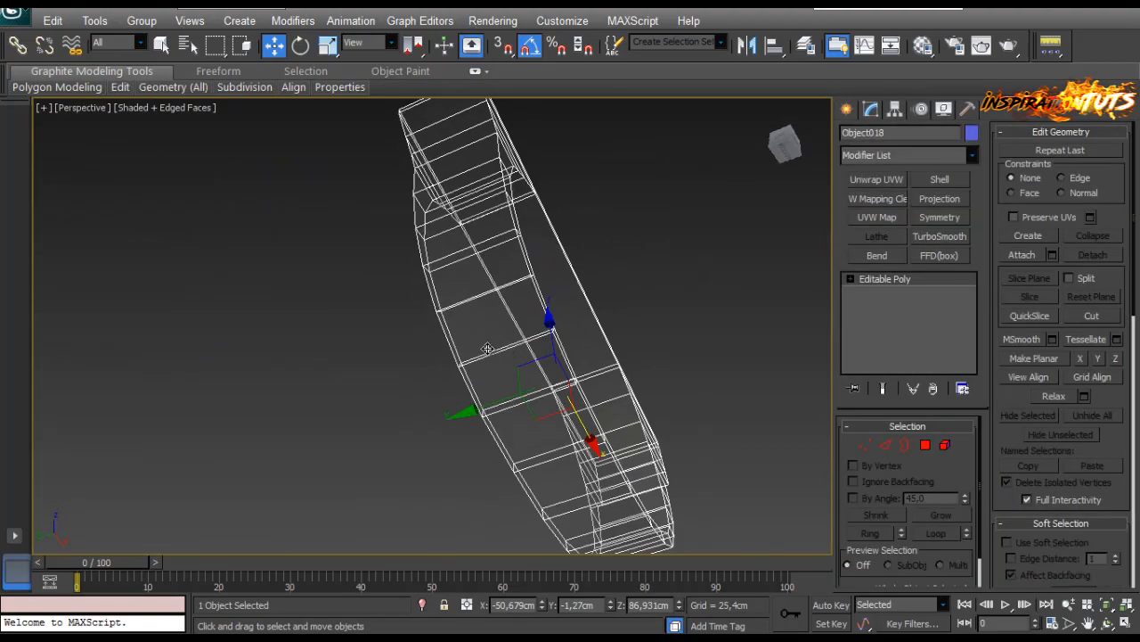
left_click_drag(491, 404, 319, 438)
scroll(319, 436, "down", 6)
middle_click_drag(330, 414, 462, 370)
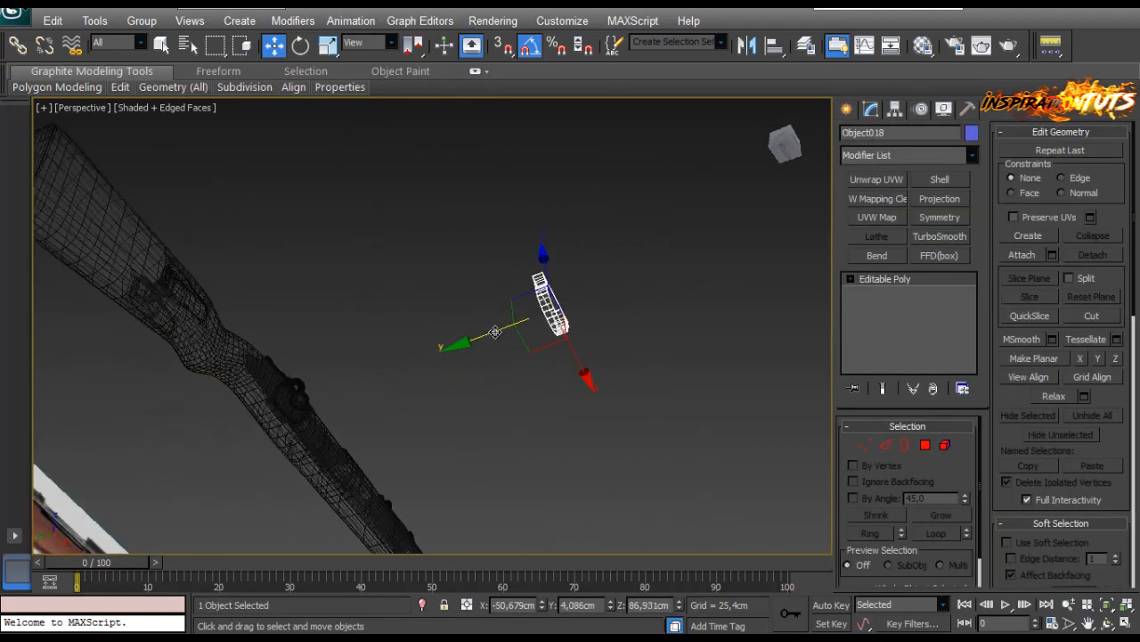
left_click_drag(495, 332, 241, 442)
scroll(386, 376, "up", 5)
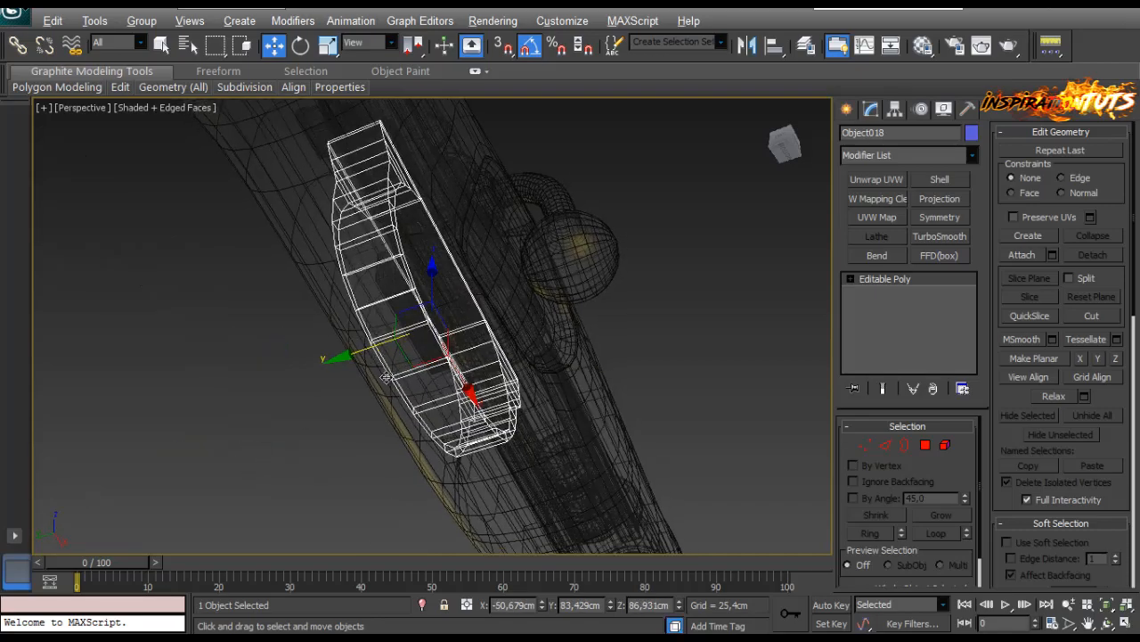
middle_click_drag(386, 376, 325, 358, "alt")
left_click_drag(350, 325, 303, 339)
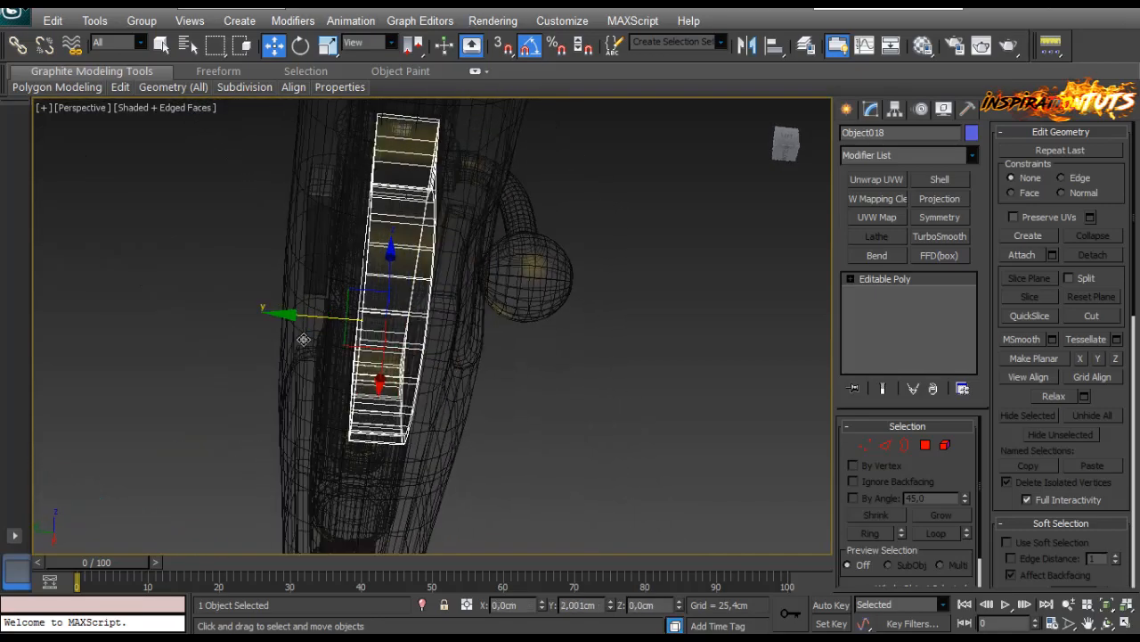
middle_click_drag(431, 210, 397, 332, "alt")
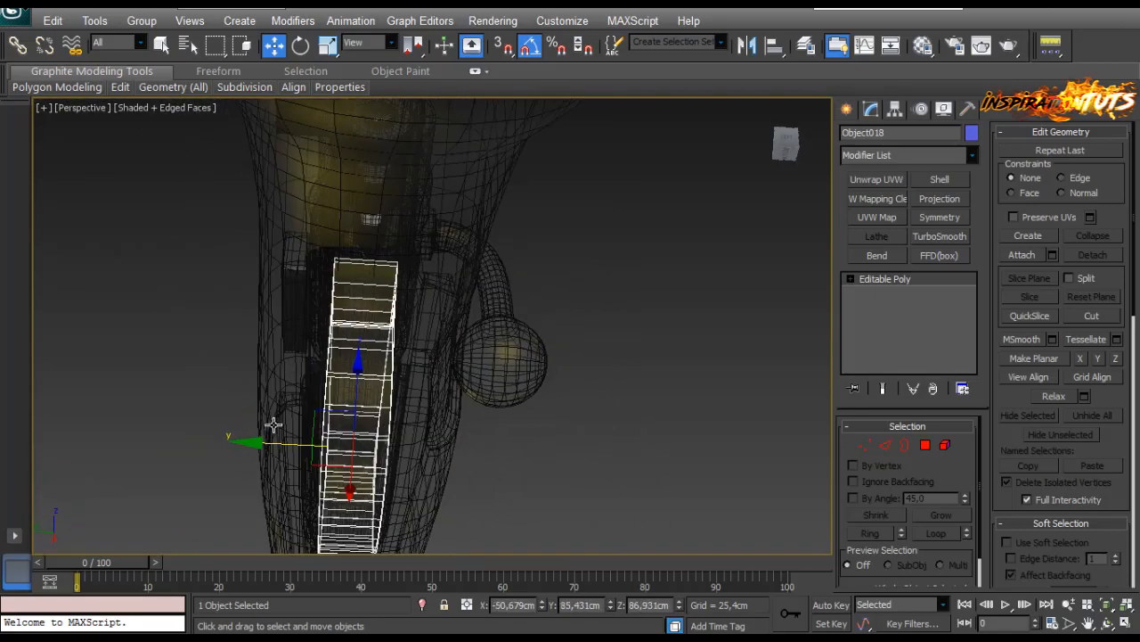
left_click_drag(274, 445, 282, 445)
middle_click_drag(541, 329, 532, 339, "alt")
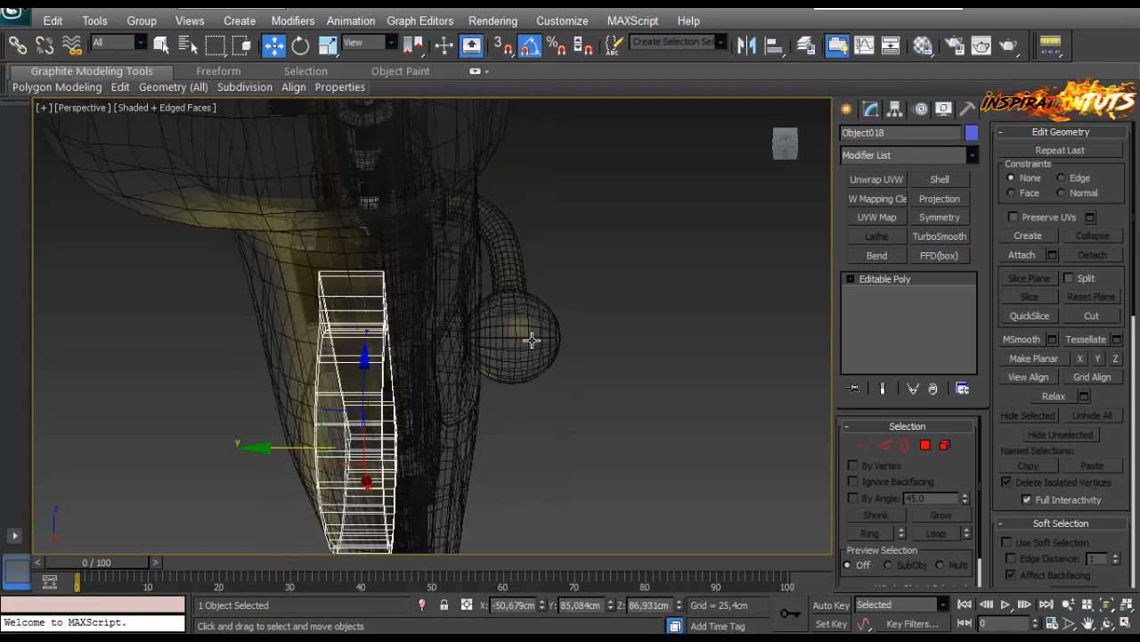
Widen the trigger guard along the Y axis to about 148%.
middle_click_drag(472, 360, 454, 364, "alt")
key("r")
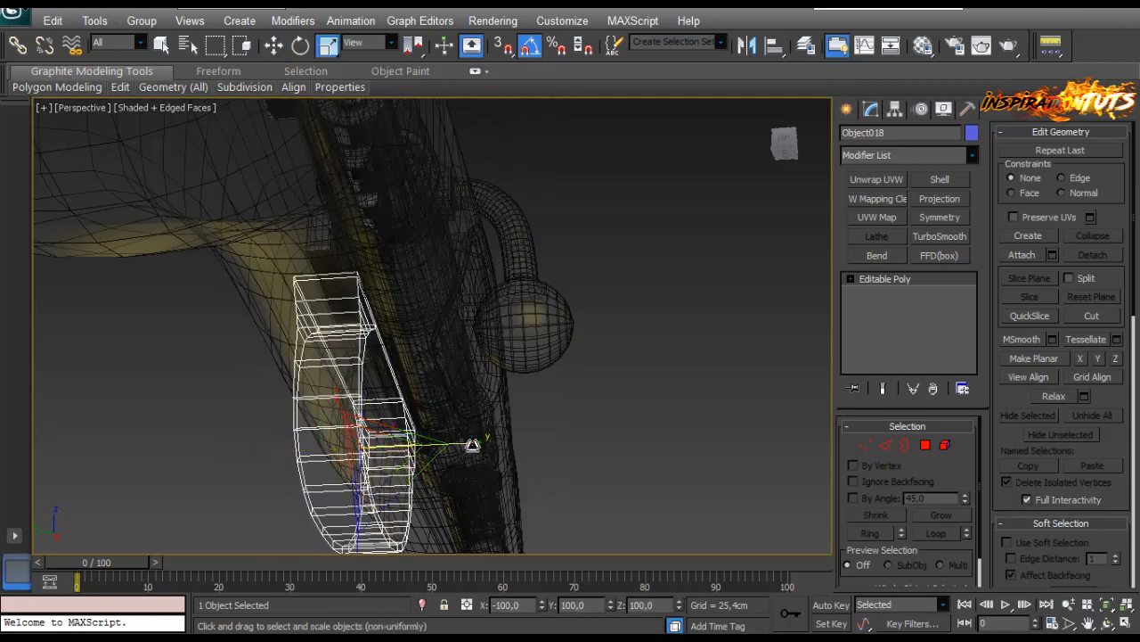
left_click_drag(471, 448, 502, 451)
middle_click_drag(437, 452, 395, 456, "alt")
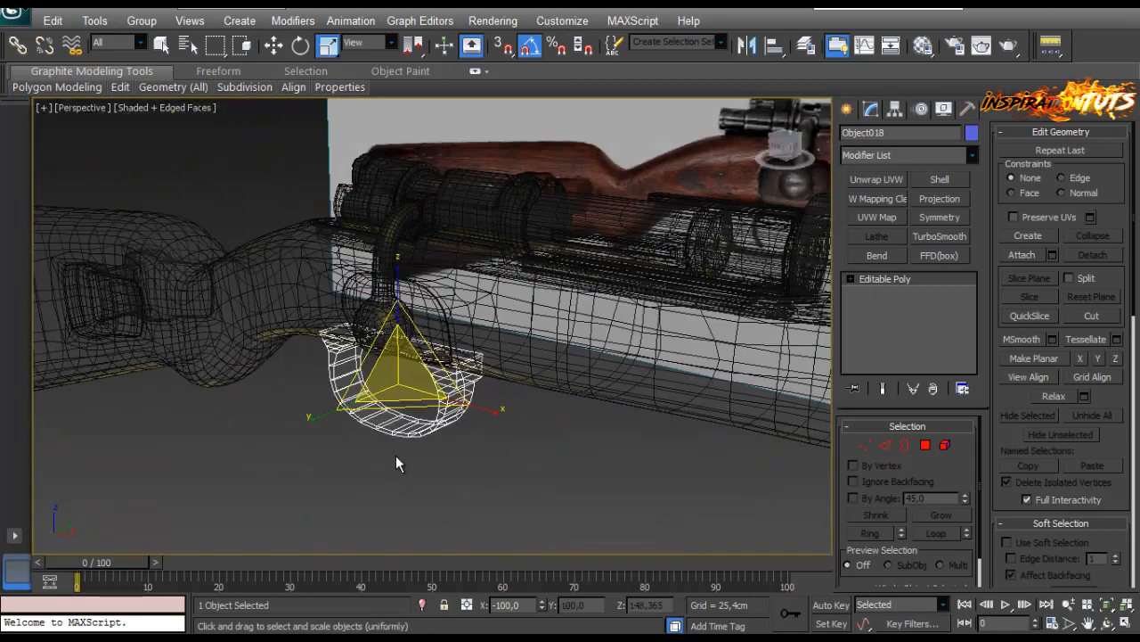
Assign the 01 - Default material to the trigger guard and display the rifle parts opaque.
key("m")
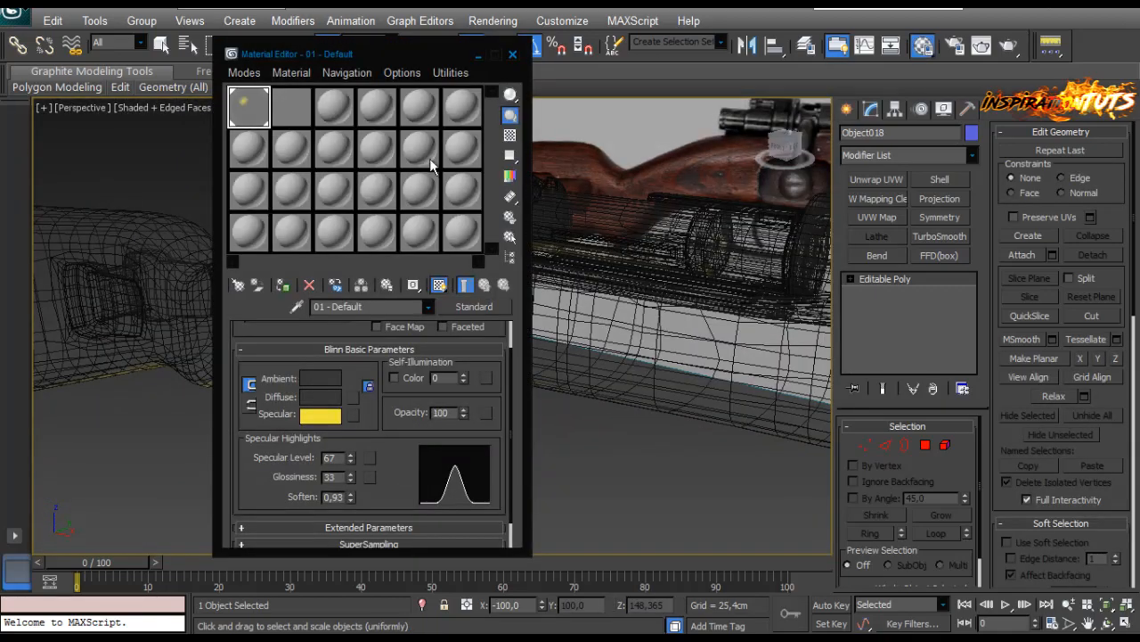
key("m")
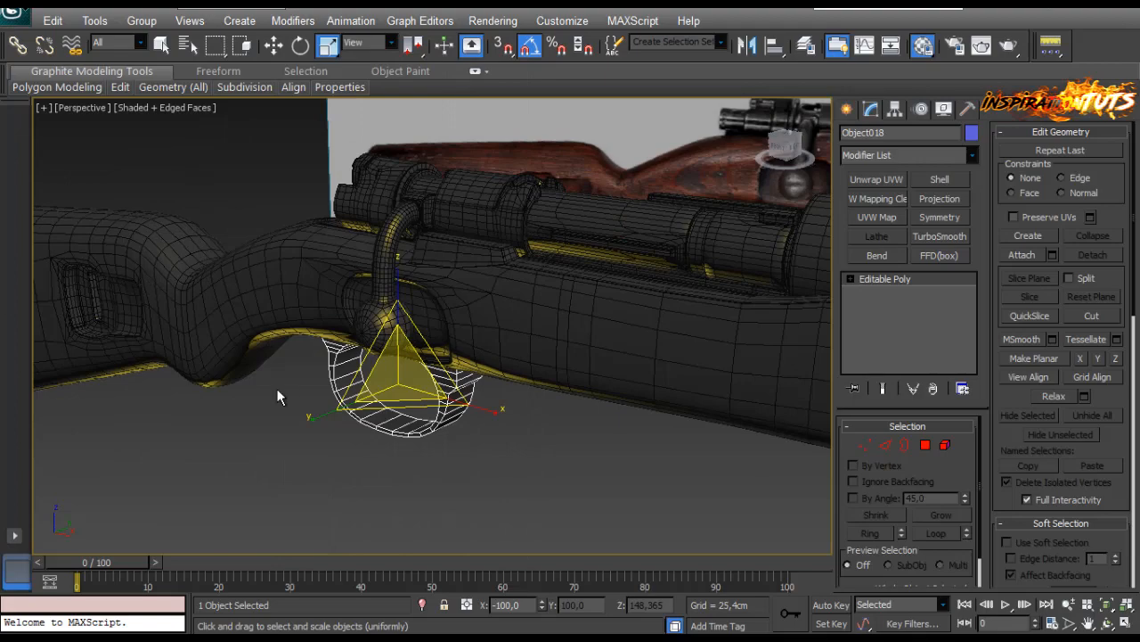
middle_click_drag(277, 388, 292, 458, "alt")
left_click(294, 458)
scroll(367, 395, "up", 5)
middle_click_drag(366, 395, 687, 283, "alt")
scroll(307, 266, "down", 4)
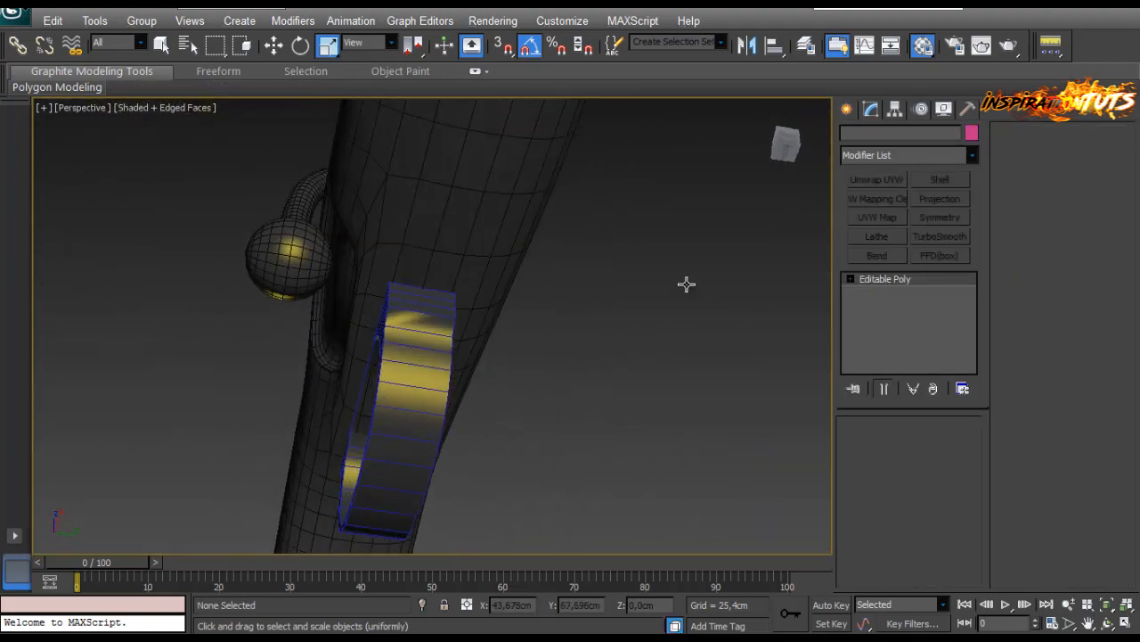
Set the trigger guard's object color to the dark gray custom color.
left_click(415, 374)
left_click(662, 372)
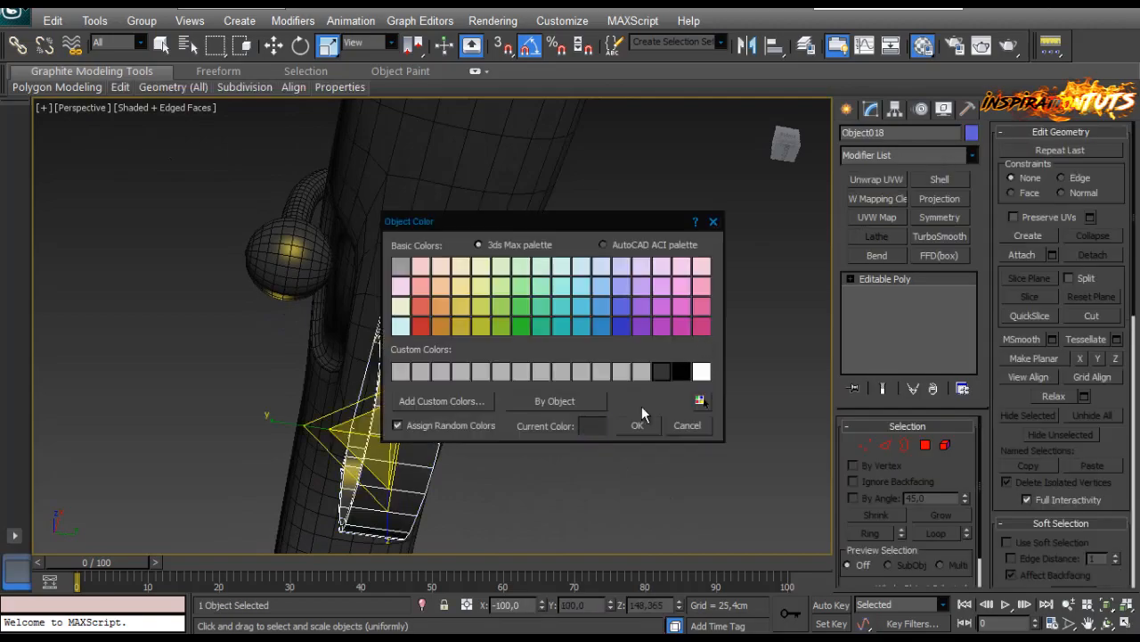
left_click(637, 425)
left_click(604, 458)
Isolate the trigger guard for editing.
middle_click_drag(604, 458, 547, 447, "alt")
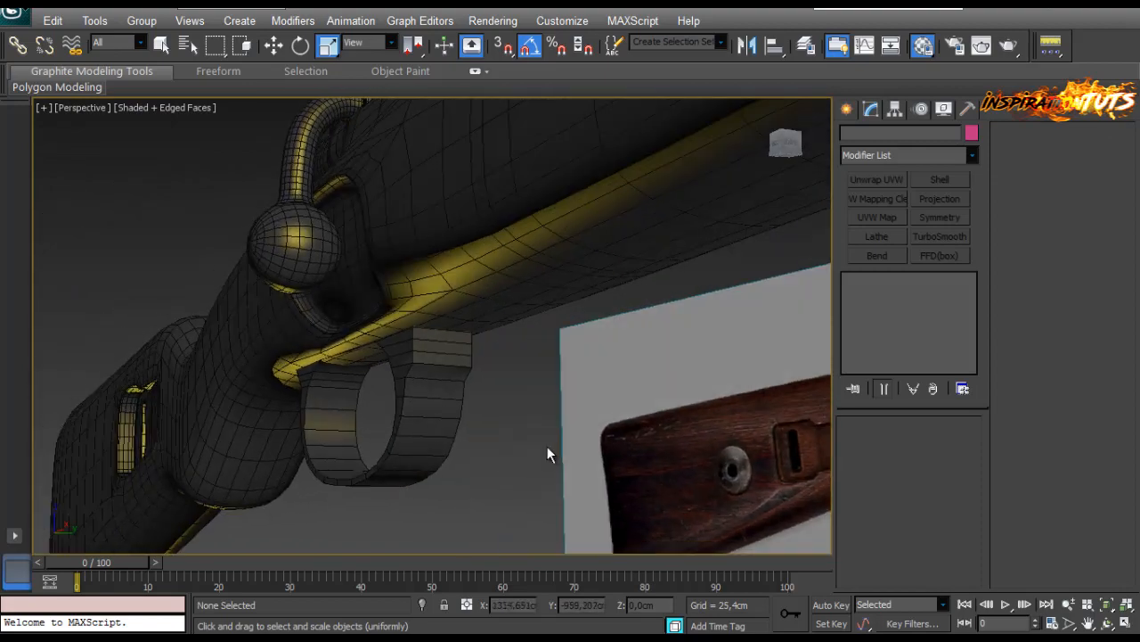
middle_click_drag(460, 410, 453, 366, "alt")
left_click(385, 345)
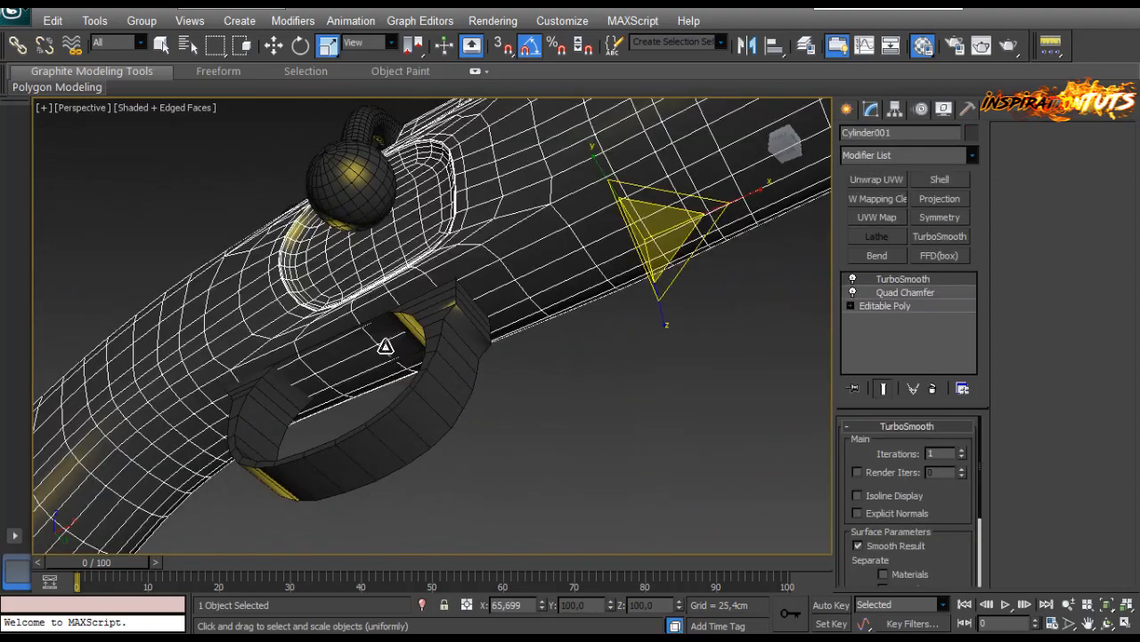
left_click(446, 357)
left_click(446, 356)
right_click(382, 375)
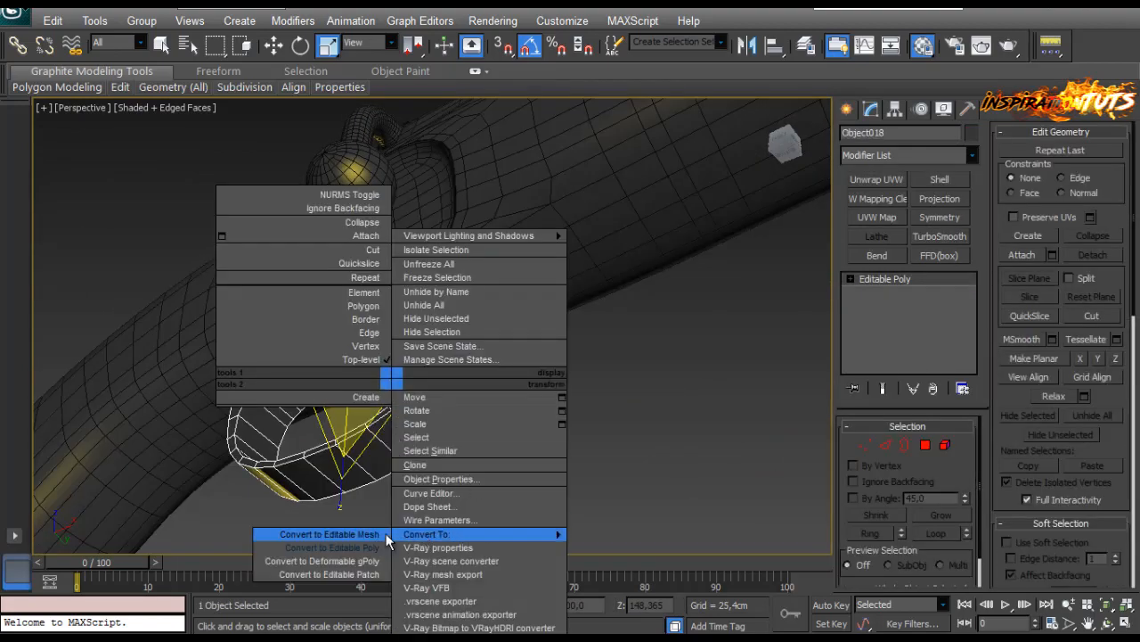
left_click(366, 540)
key("alt+q")
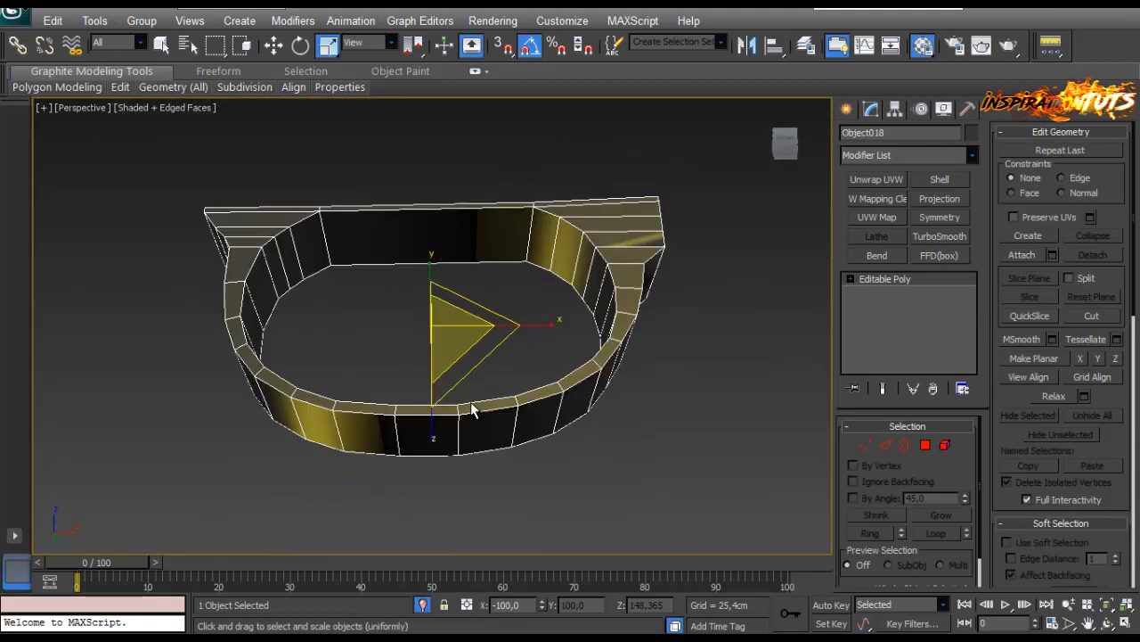
Connect the lengthwise edges of the guard's top bar with 2 segments and a pinch of 48.
middle_click_drag(506, 379, 818, 406, "alt")
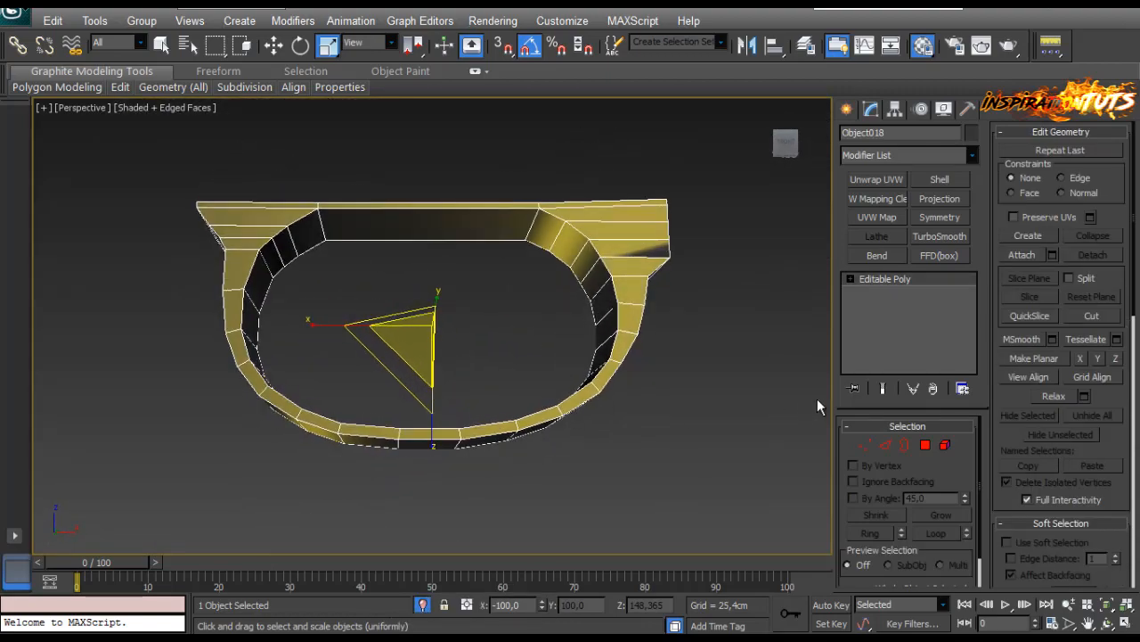
left_click(890, 445)
left_click_drag(395, 193, 405, 264)
left_click(1117, 231)
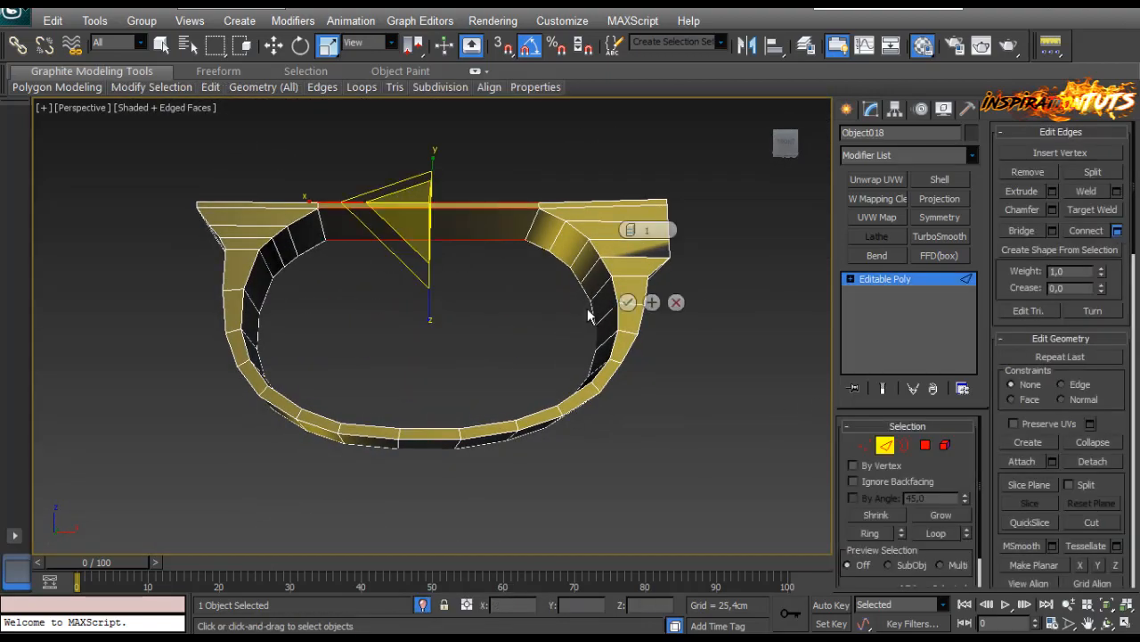
left_click(636, 230)
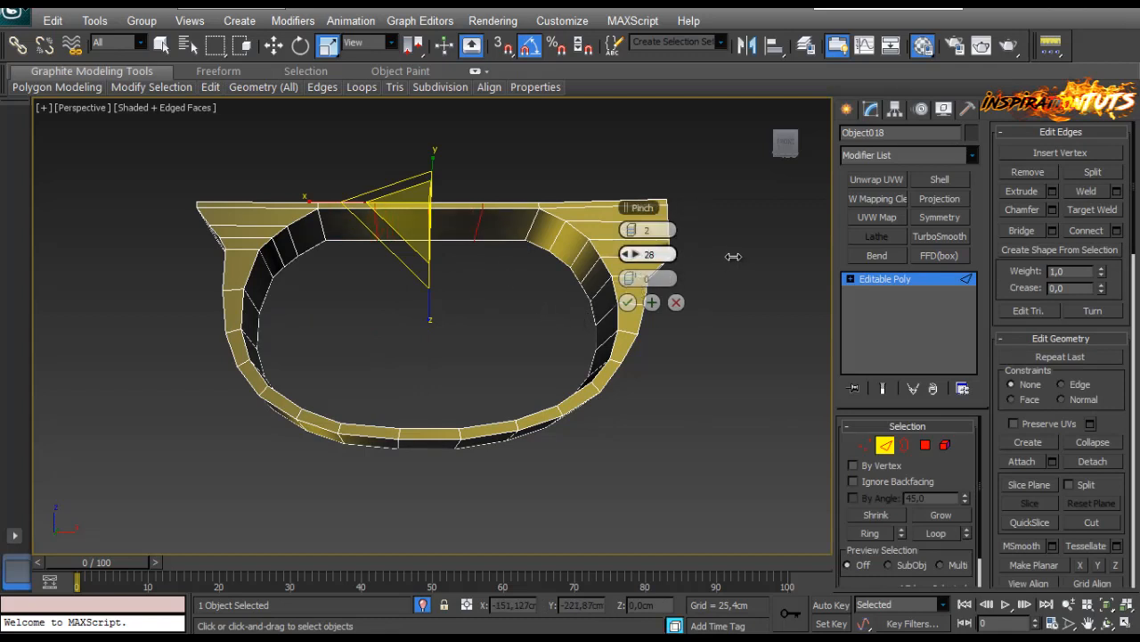
left_click(629, 304)
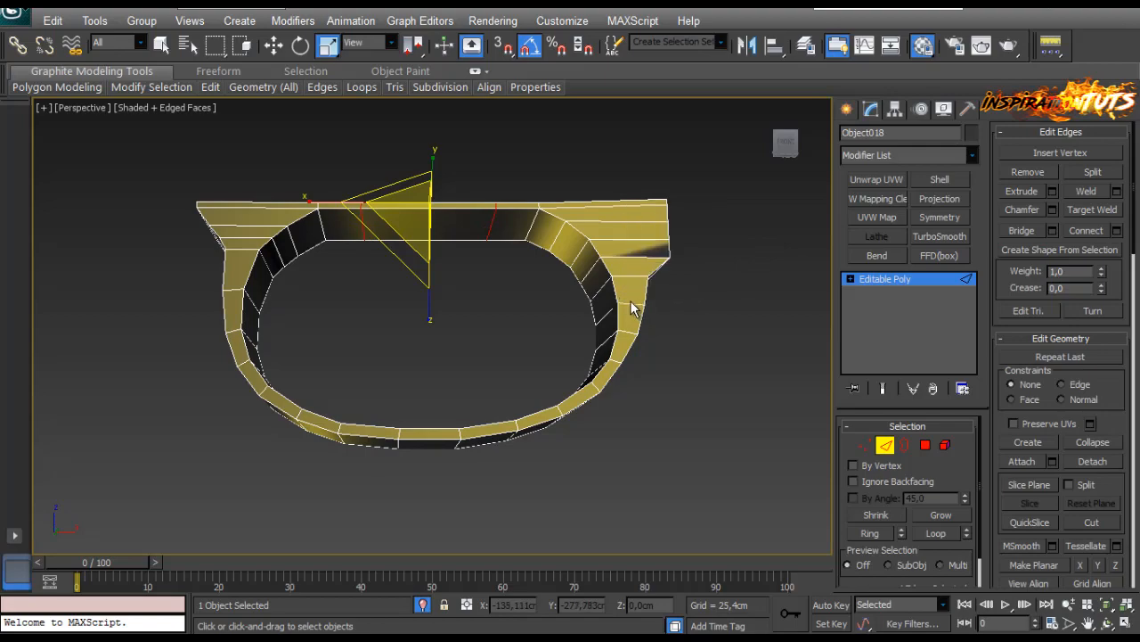
Ring-select the guard's inner crosswise edges and connect them with two lengthwise segments, using a reduced pinch.
middle_click_drag(631, 309, 575, 210, "alt")
left_click(541, 309)
key("alt+r")
scroll(472, 279, "up", 3)
left_click(1118, 231)
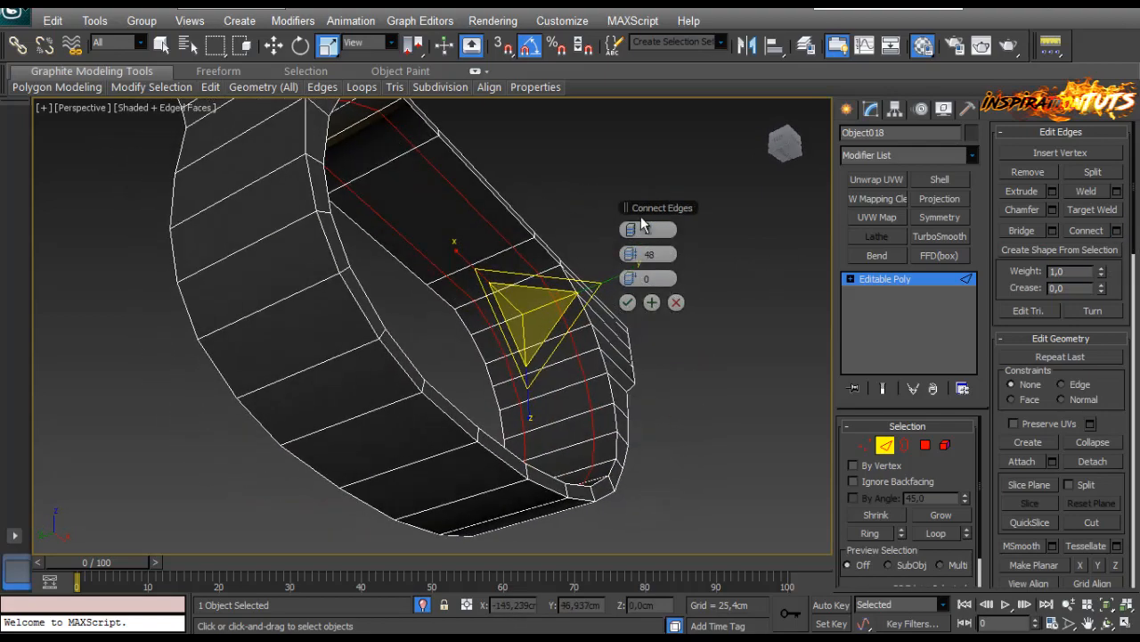
left_click_drag(634, 255, 542, 264)
left_click(627, 302)
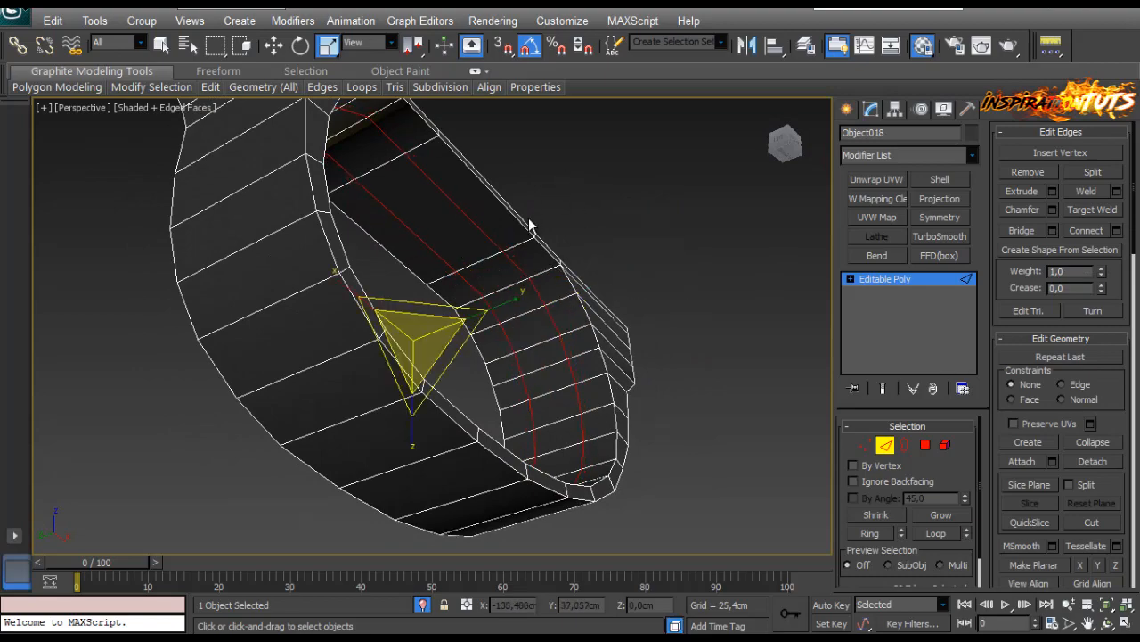
Connect the crosswise edge ring around the guard's outer side with the same two-segment settings.
middle_click_drag(529, 225, 495, 270, "alt")
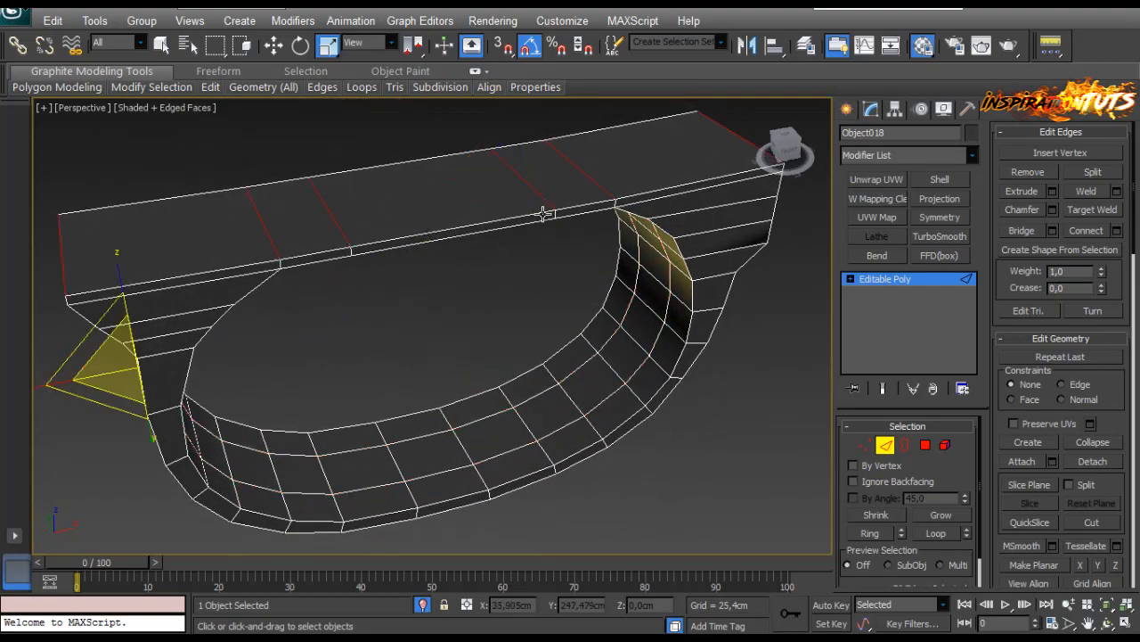
middle_click_drag(544, 214, 594, 162, "alt")
left_click(1118, 234)
left_click(627, 302)
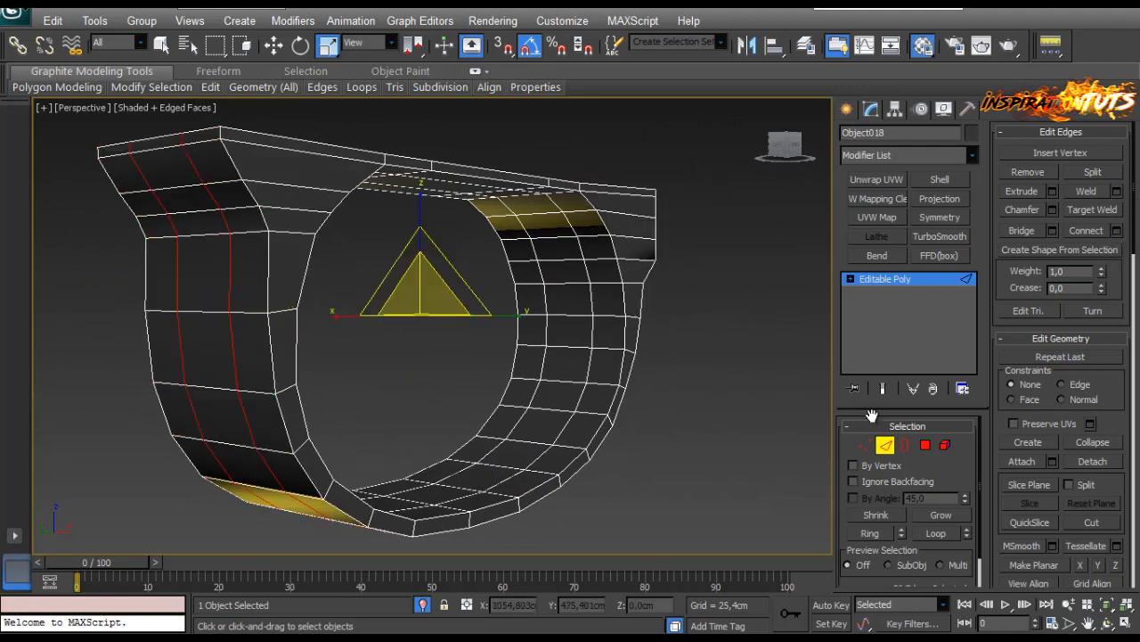
Open a slot through the middle of the guard's top bar at its central inner and outer polygons.
left_click(925, 446)
middle_click_drag(556, 246, 450, 205, "alt")
left_click(450, 205)
middle_click_drag(715, 381, 540, 258, "alt")
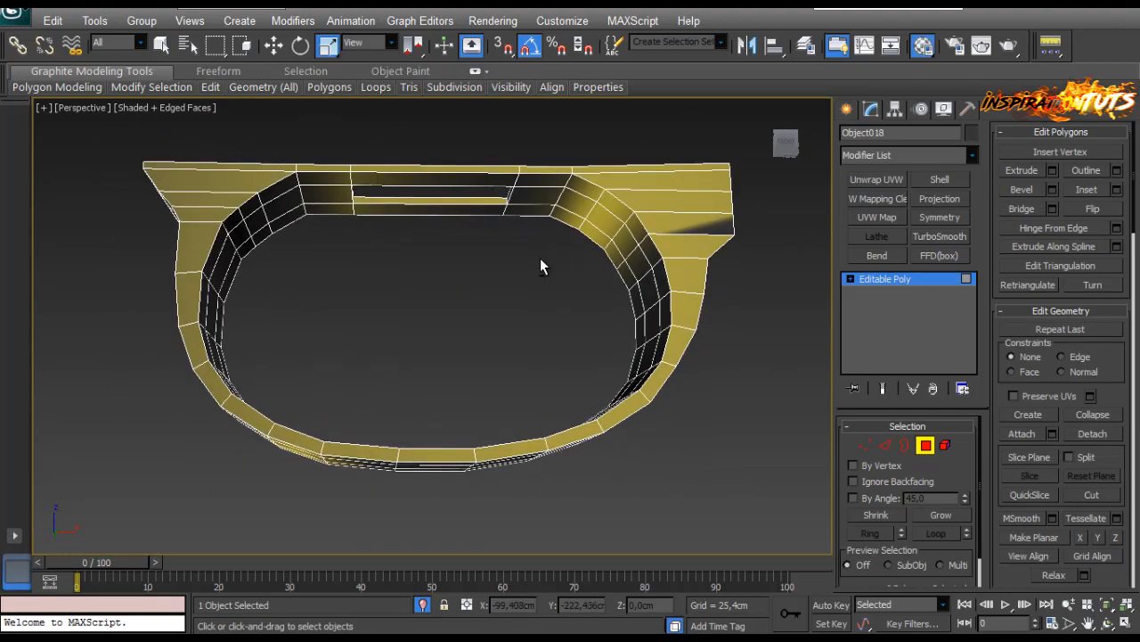
Show the front view, end the guard's isolation and leave polygon editing to work over the trigger reference.
key("f")
left_click(425, 605)
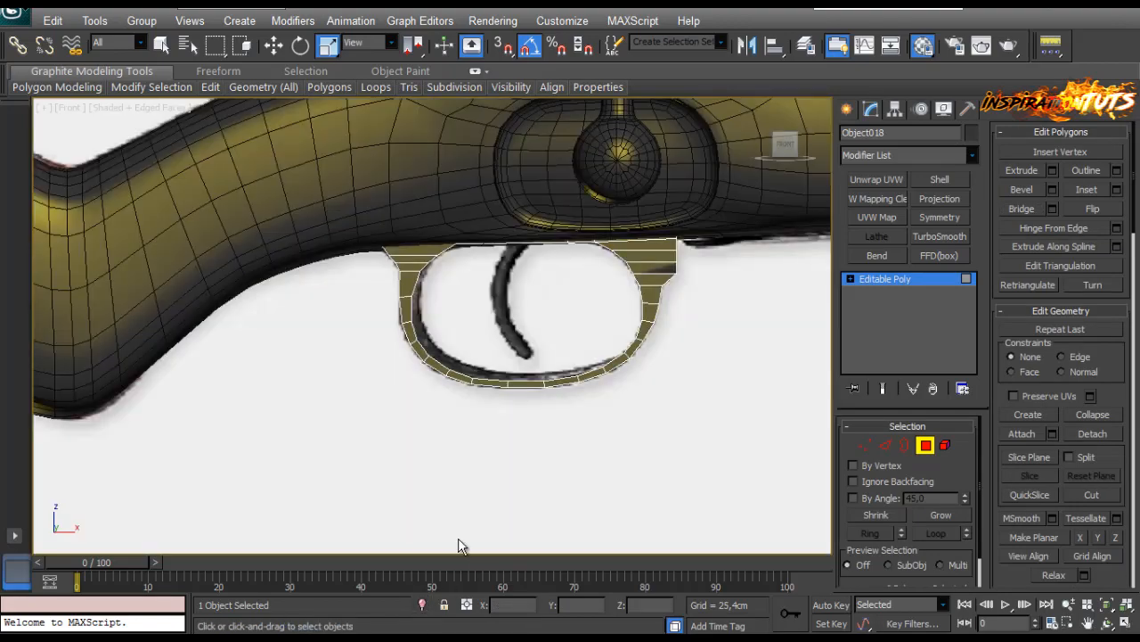
left_click(926, 446)
scroll(527, 306, "up", 5)
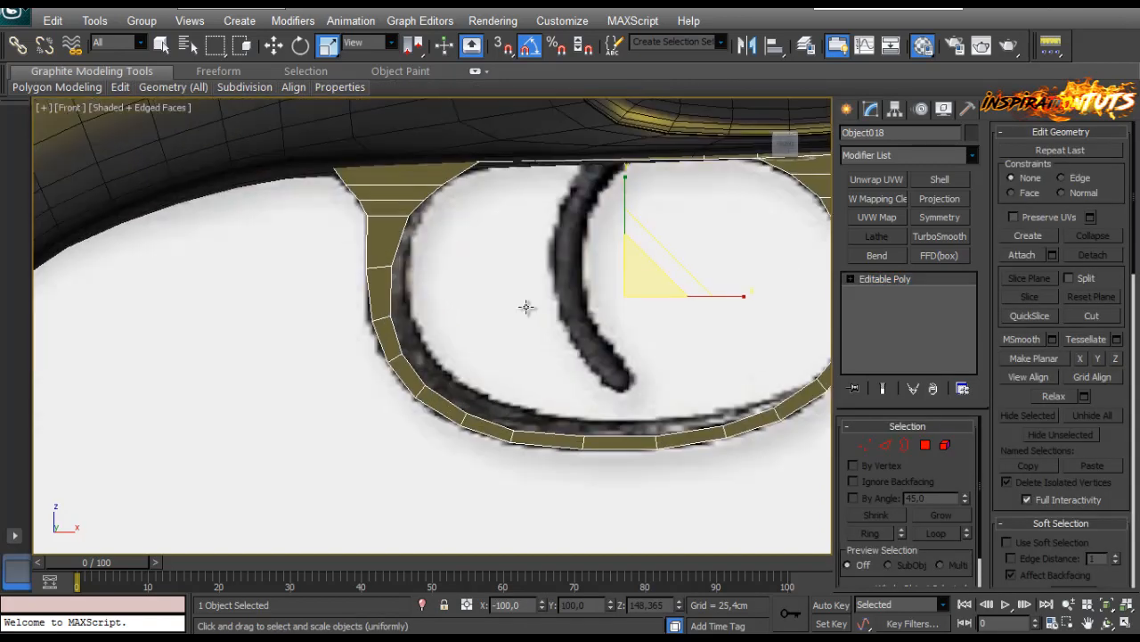
scroll(564, 361, "up", 2)
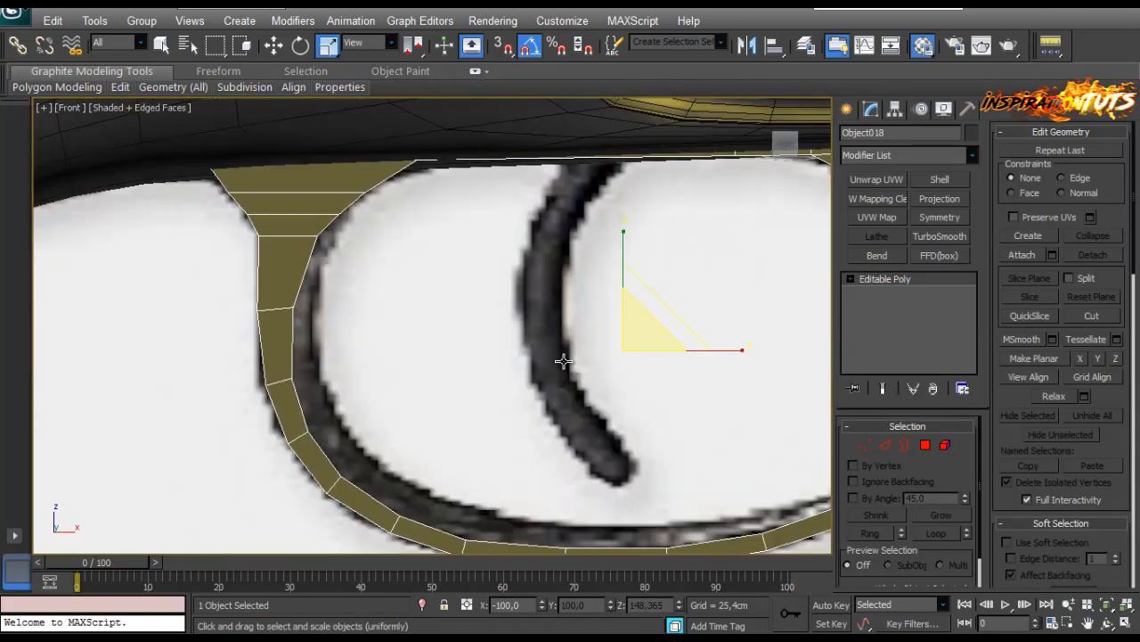
Draw a plane about 1.06 cm wide and 0.24 cm long at the trigger's upper end, with 1 length segment.
left_click(846, 110)
left_click(926, 286)
scroll(635, 210, "up", 3)
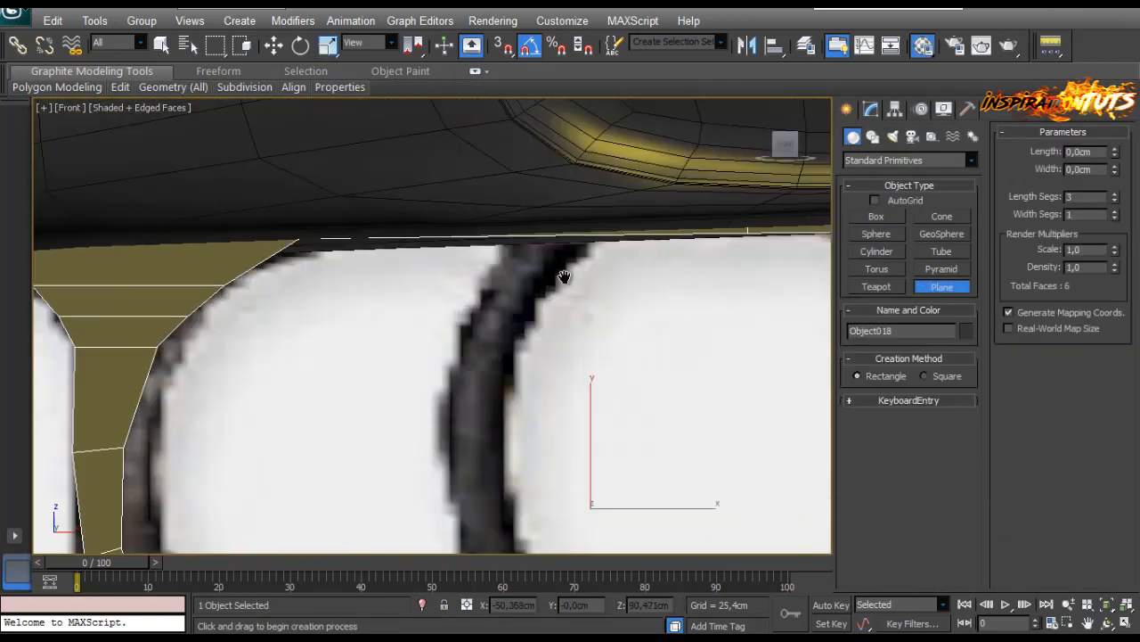
left_click_drag(647, 208, 542, 232)
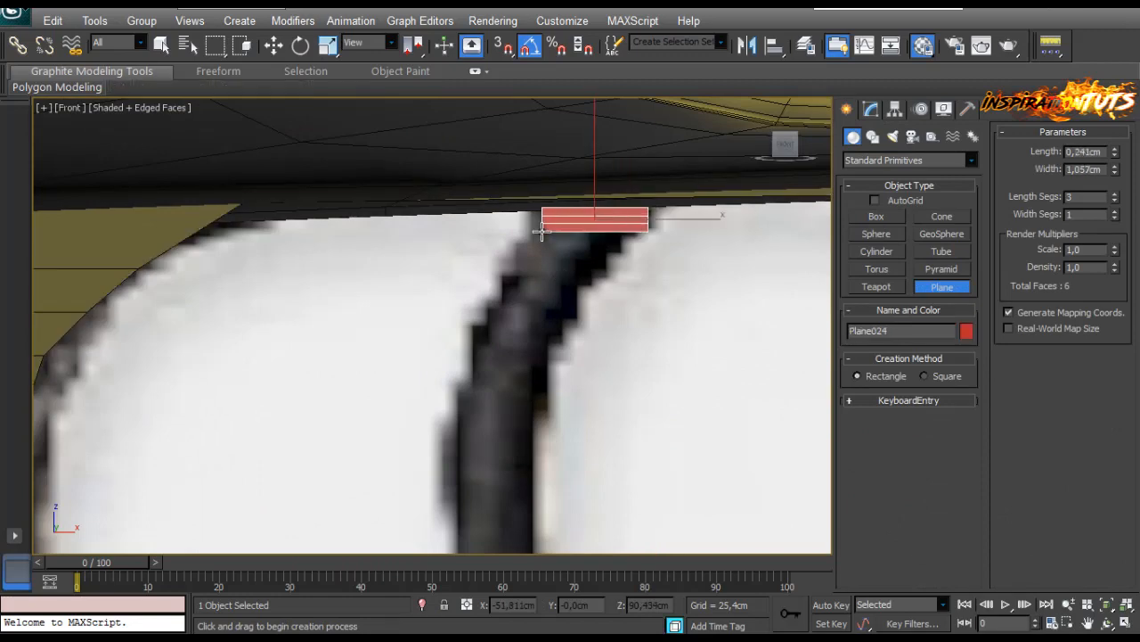
left_click(871, 108)
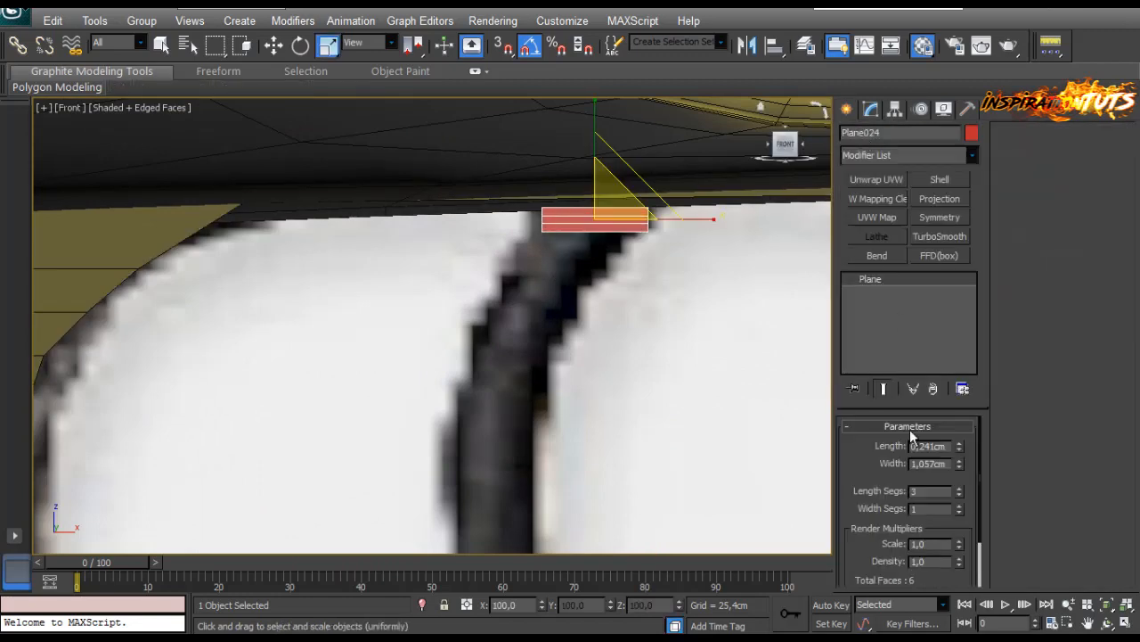
right_click(962, 489)
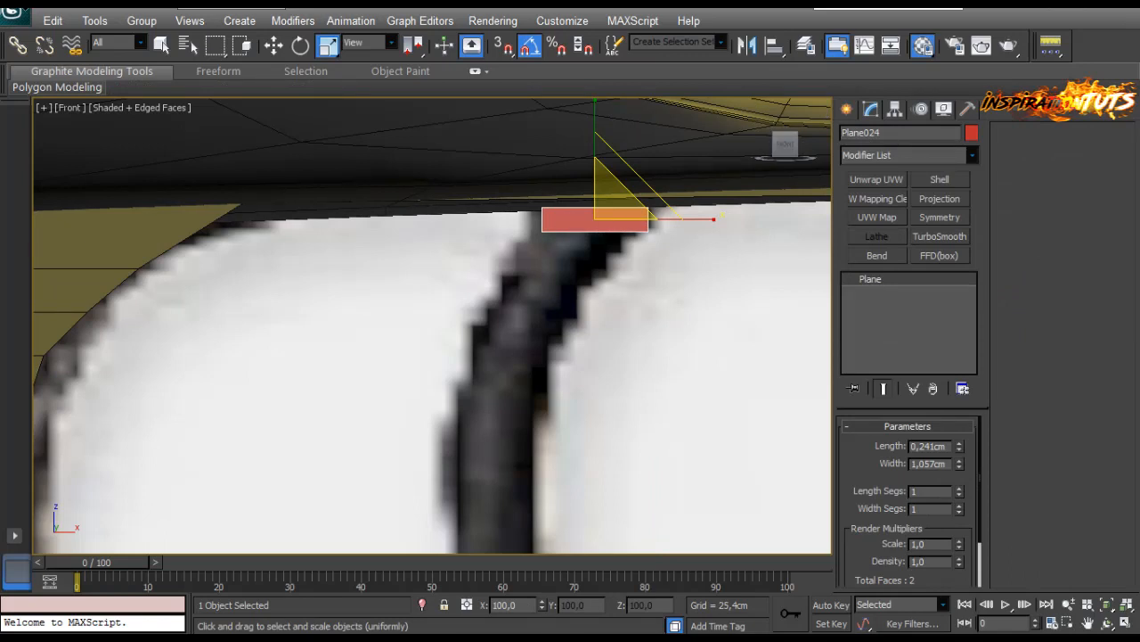
Make the model see-through and convert the new plane, with the rifle's material, to Editable Poly.
key("alt+x")
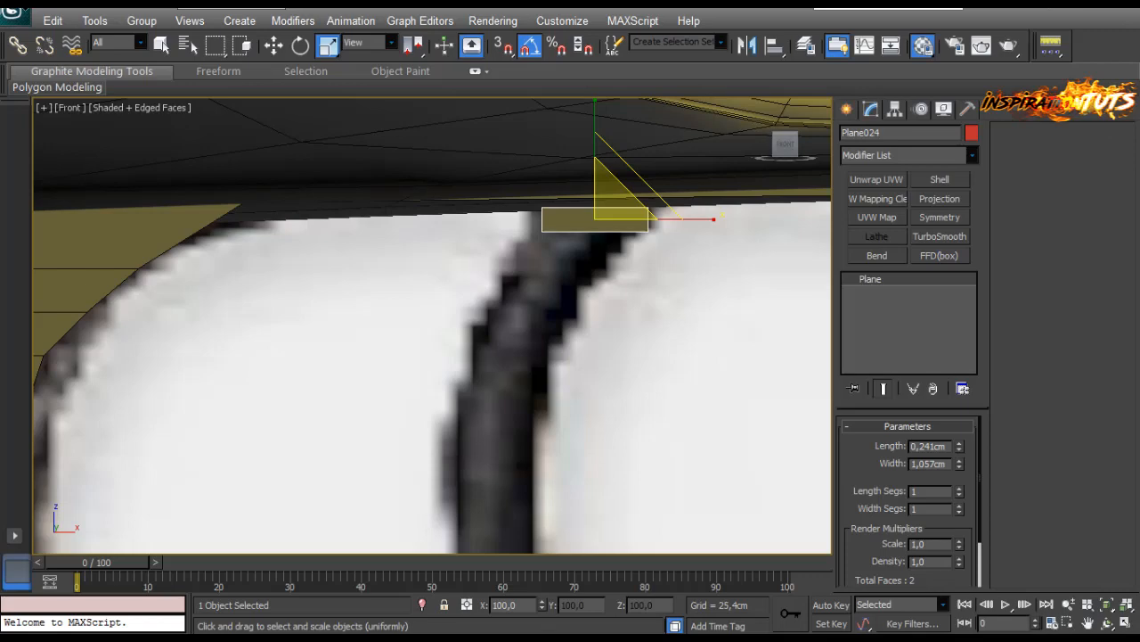
key("F3")
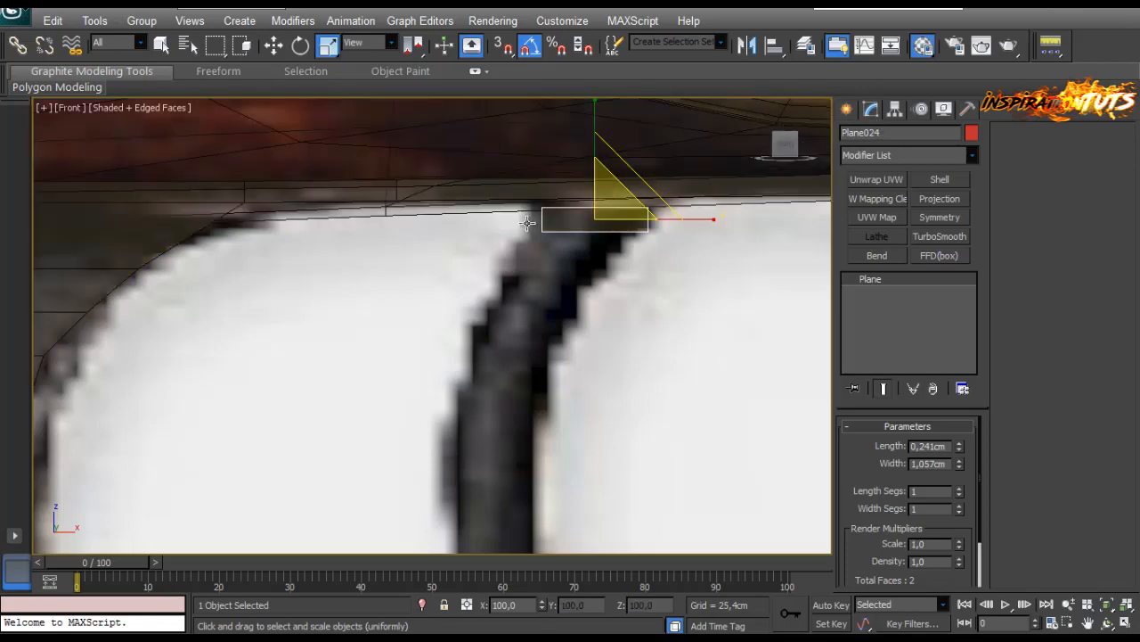
right_click(577, 215)
mouse_move(589, 370)
left_click(517, 384)
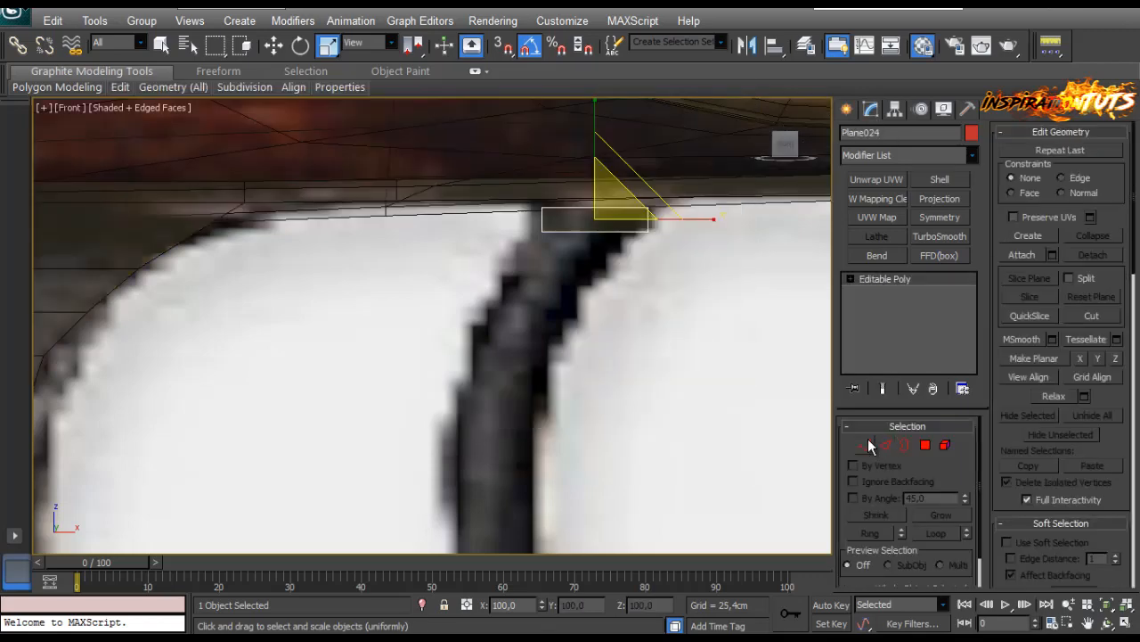
Move the plane's corner vertices to fit the outline of the trigger's upper end in the reference image.
left_click(543, 210)
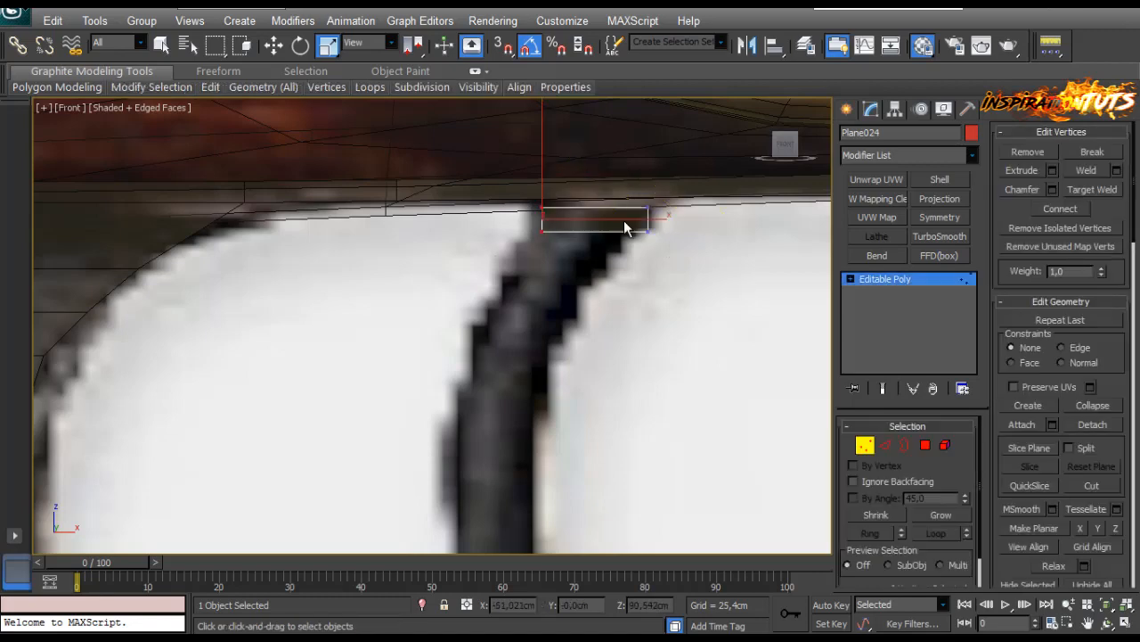
key("c")
left_click(610, 375)
key("w")
left_click_drag(610, 224, 632, 248)
left_click_drag(691, 191, 641, 216)
left_click_drag(492, 253, 557, 200)
left_click_drag(574, 289, 575, 287)
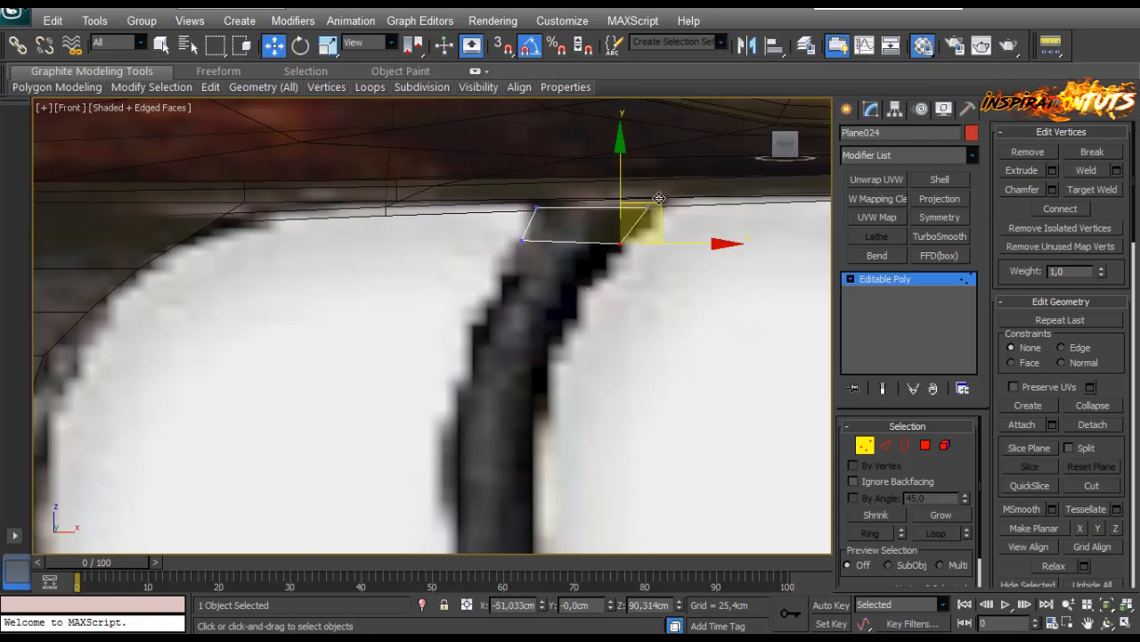
left_click_drag(647, 207, 638, 220)
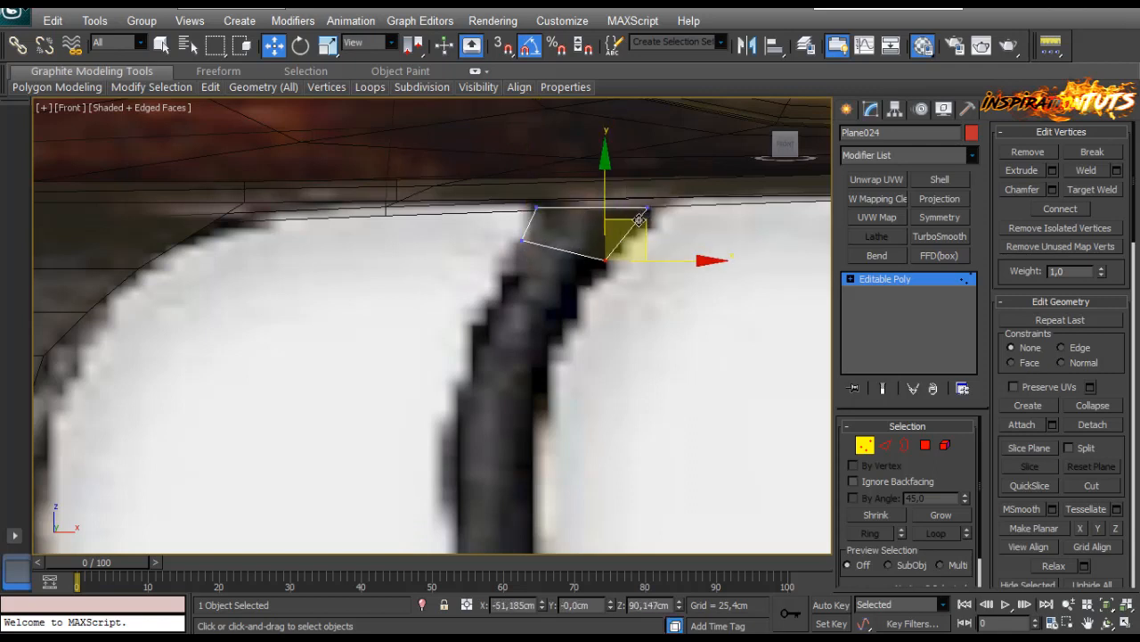
Extend the trigger plane's lower edge down the reference as a new segment, narrow that end edge and fit it to the outline.
key("2")
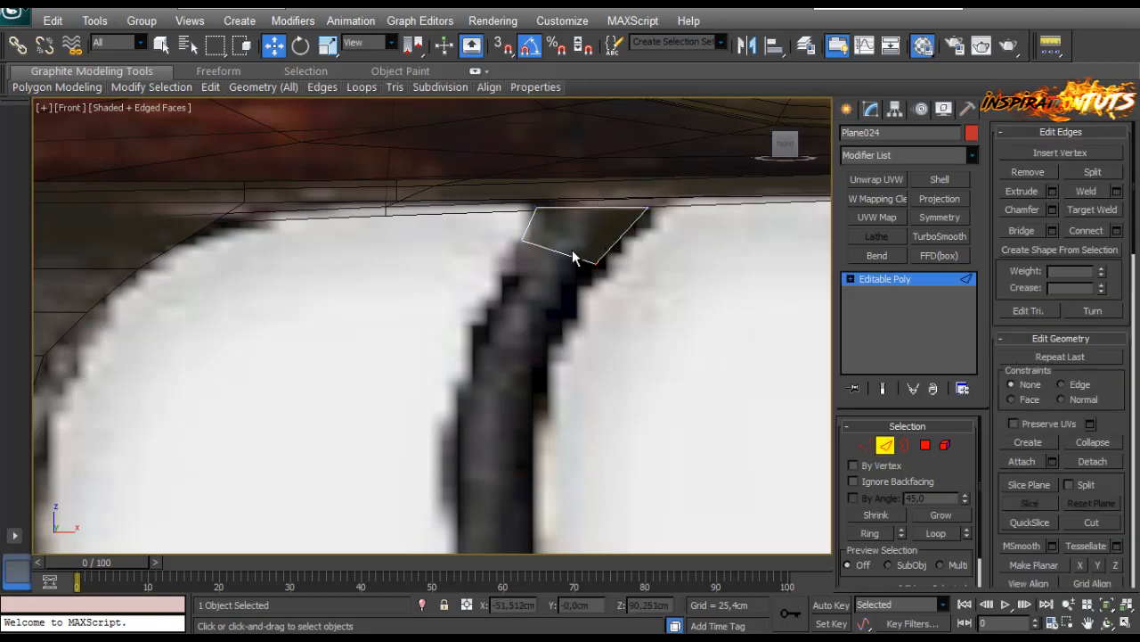
left_click(570, 255)
left_click_drag(587, 207, 538, 307, "shift")
scroll(541, 300, "down", 2)
scroll(541, 299, "up", 4)
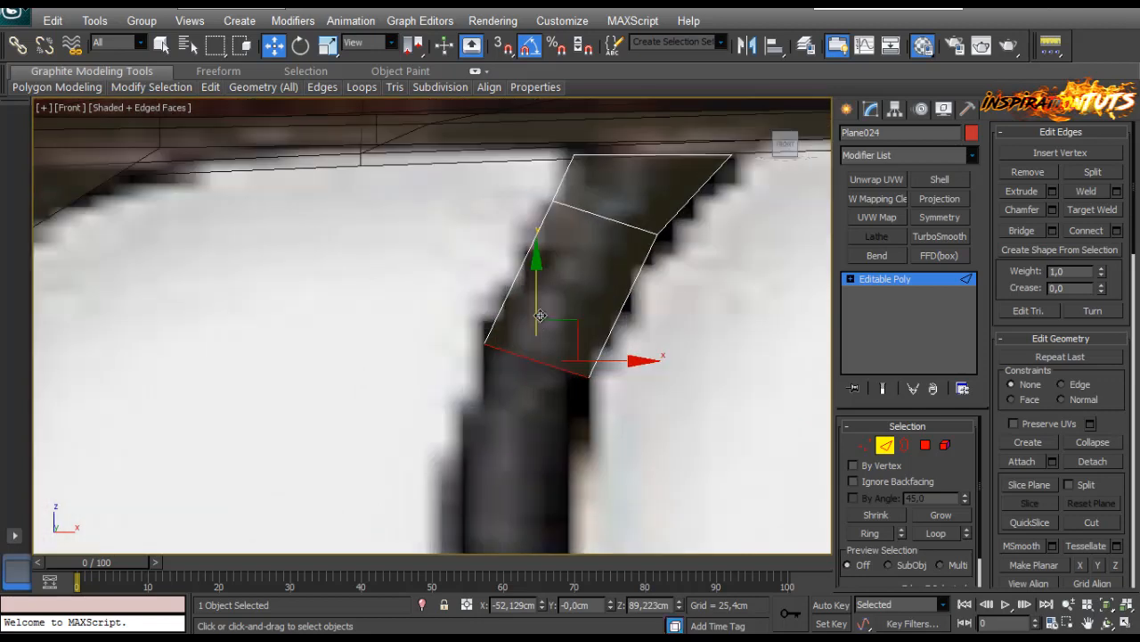
key("r")
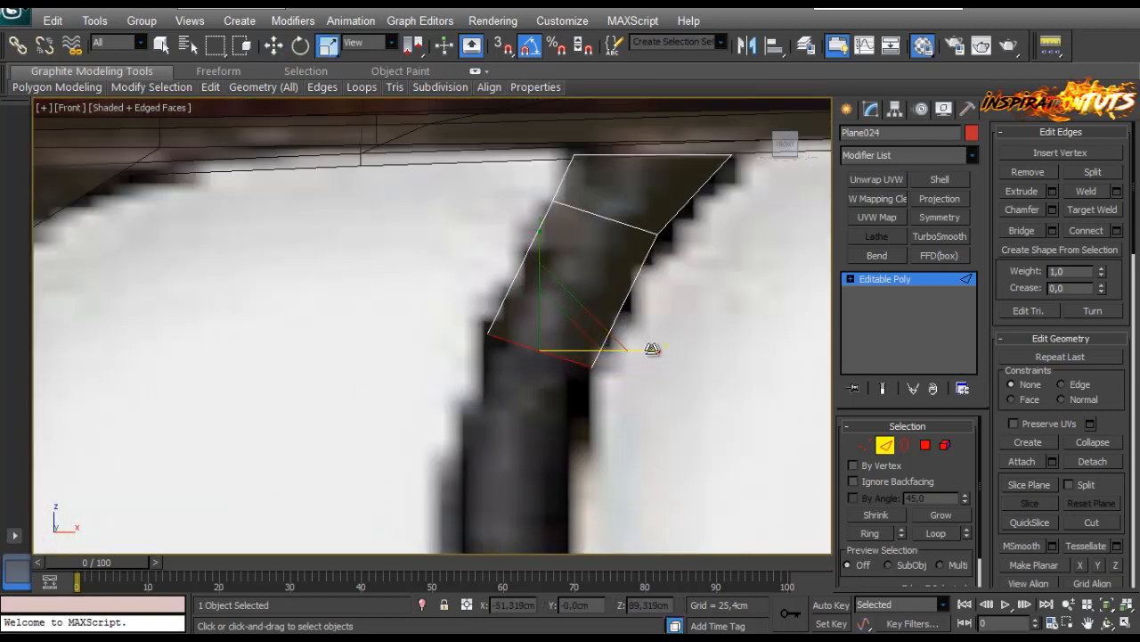
left_click_drag(655, 349, 630, 354)
key("w")
left_click_drag(579, 313, 577, 304)
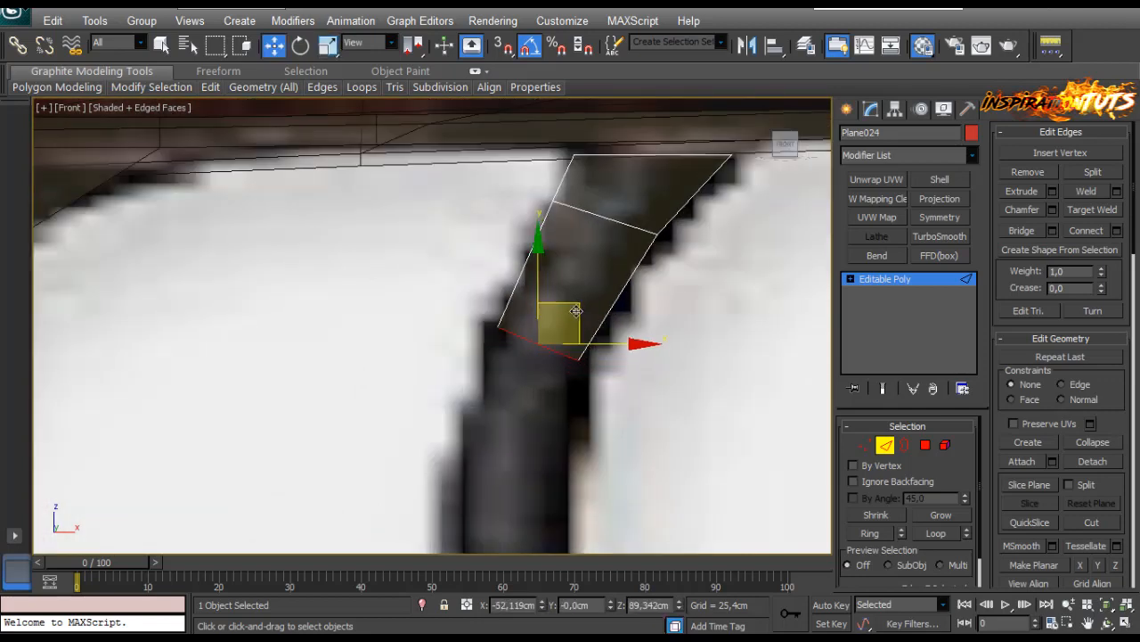
Extend a second segment down the trigger from the end edge, shift it to follow the curve and flatten its end edge horizontally.
scroll(451, 326, "down", 6)
scroll(464, 314, "up", 4)
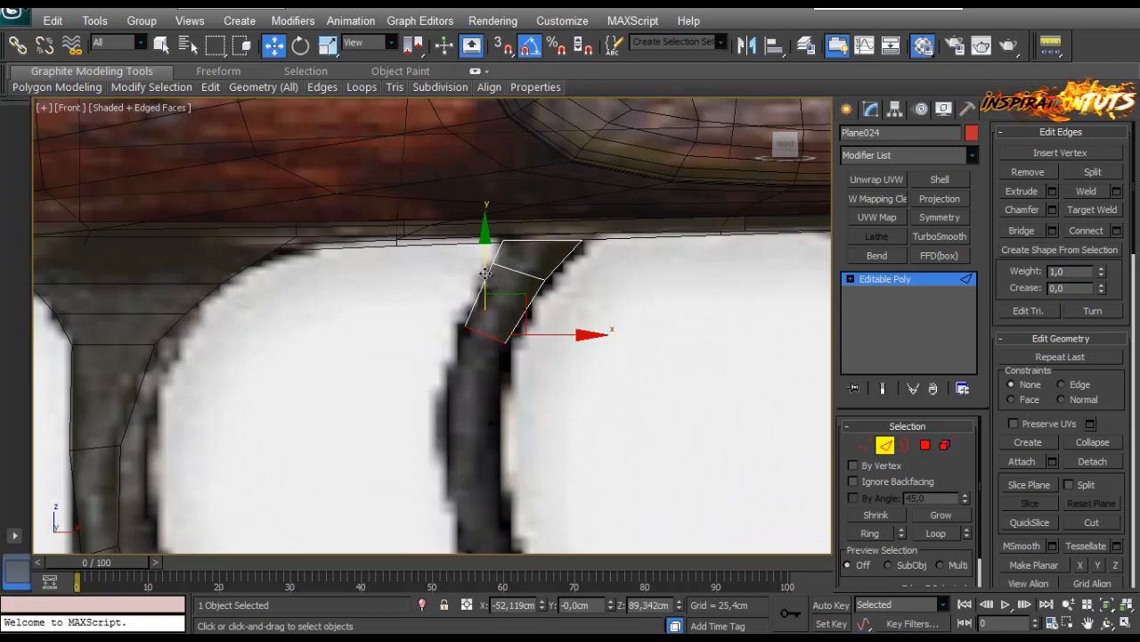
left_click_drag(473, 303, 473, 362, "shift")
scroll(549, 418, "up", 2)
left_click_drag(570, 440, 556, 438)
key("r")
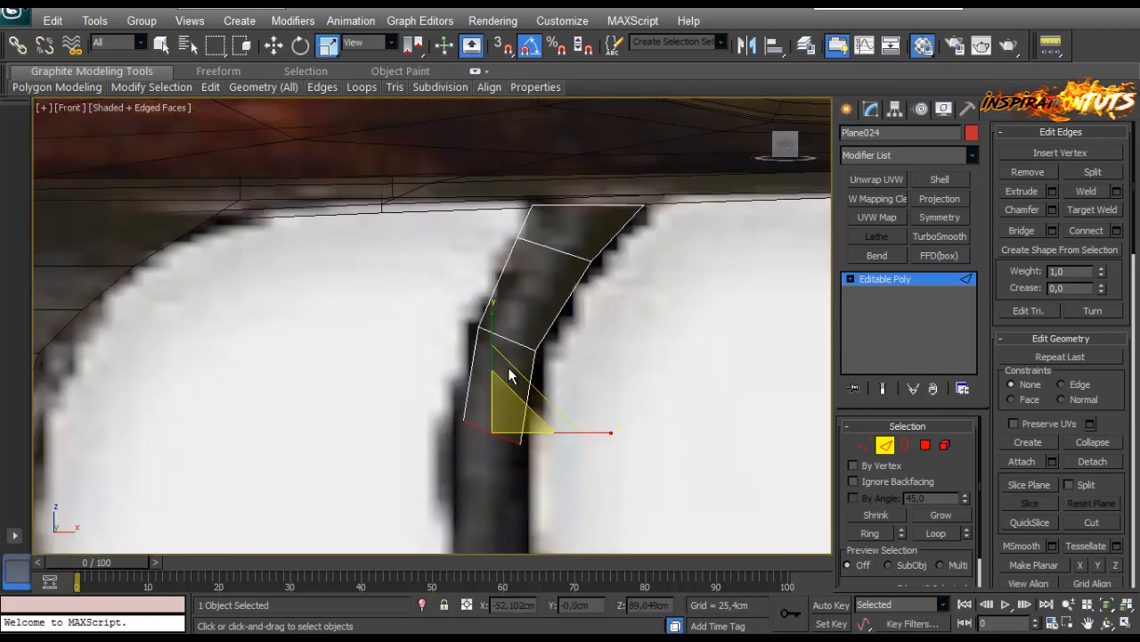
scroll(422, 395, "down", 3)
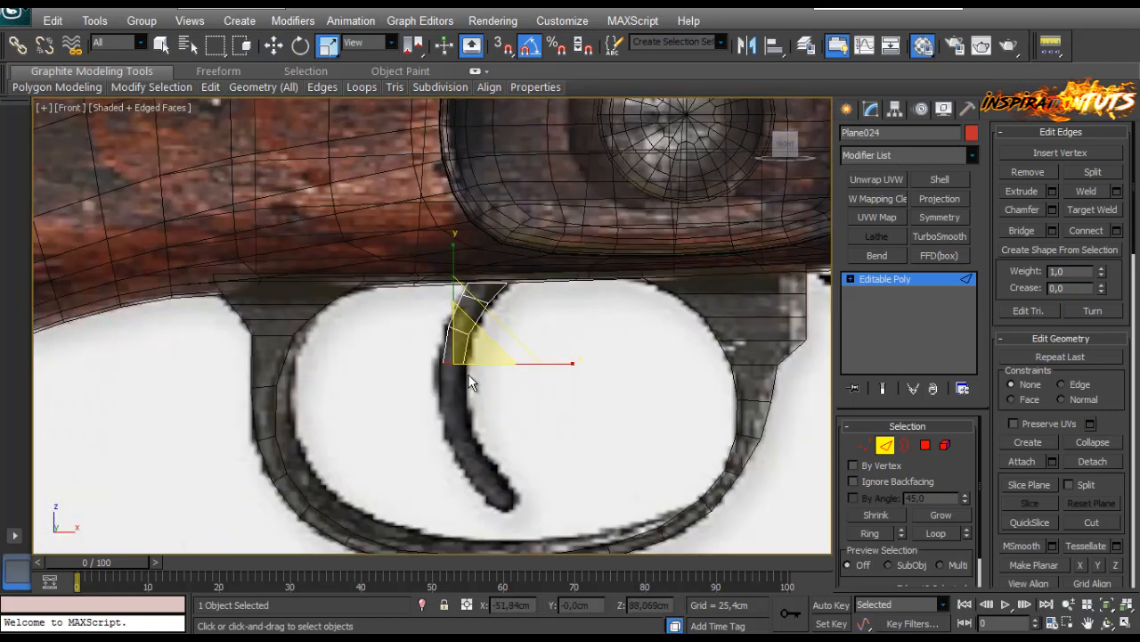
scroll(445, 300, "up", 3)
middle_click_drag(445, 301, 406, 542)
Move the right vertex of the upper cross edge and both vertices of the middle cross edge outward to match the trigger's outline.
key("1")
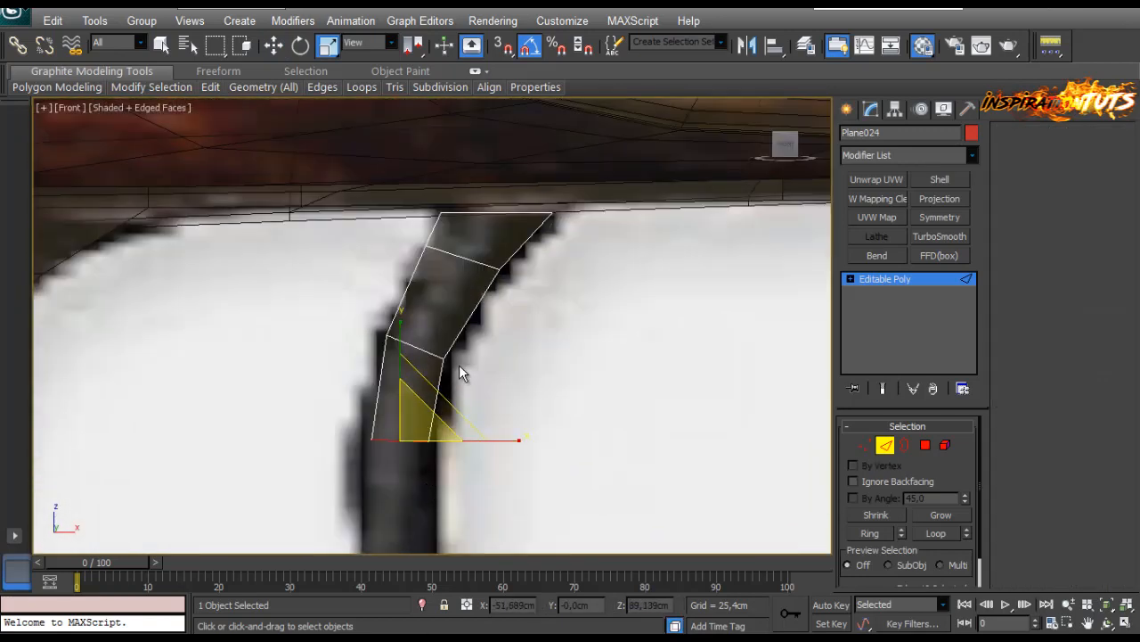
scroll(478, 299, "up", 2)
middle_click_drag(477, 225, 418, 309)
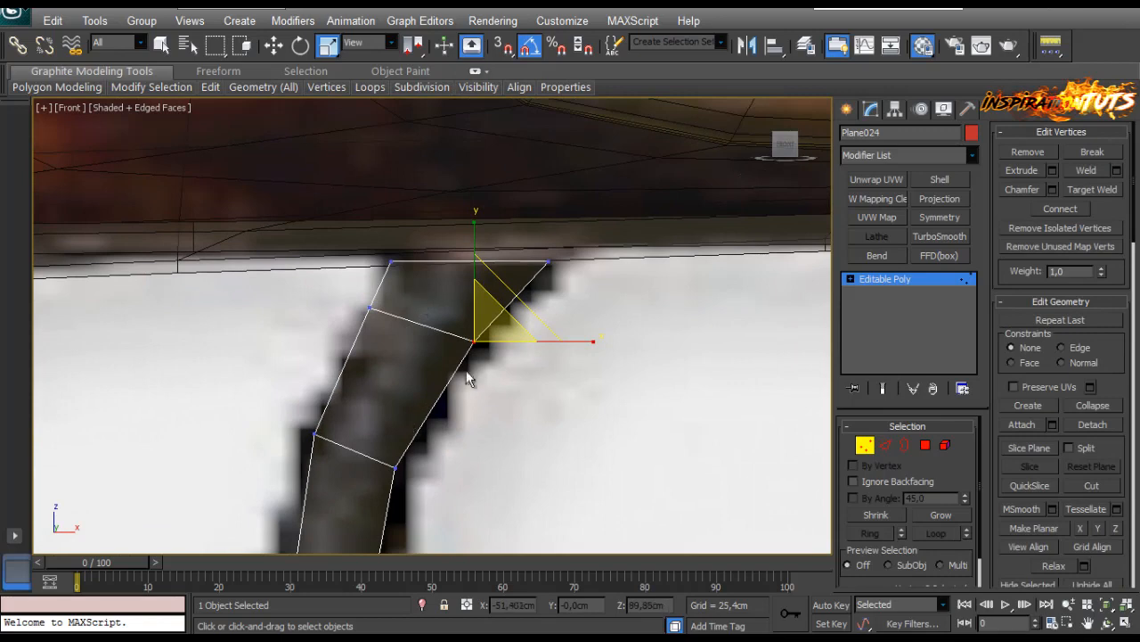
key("w")
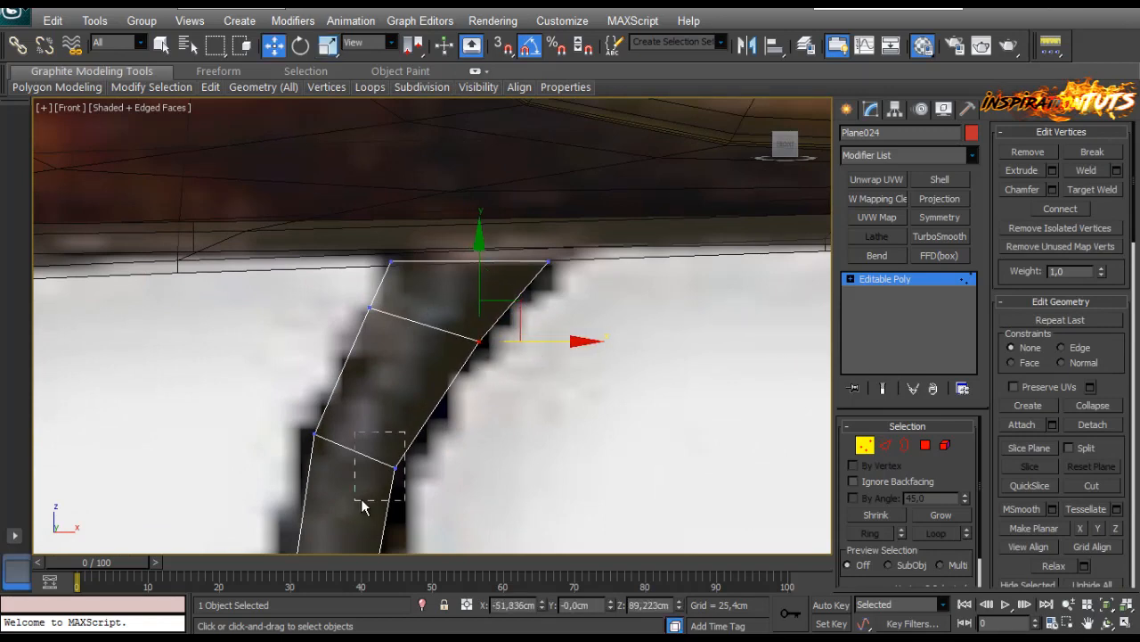
left_click(395, 466)
left_click_drag(437, 471, 445, 471)
left_click_drag(369, 414, 273, 454)
left_click_drag(381, 435, 376, 437)
left_click(439, 478)
Widen the strip's lower end by moving its two end vertices outward to the trigger's sides in the reference.
middle_click_drag(441, 477, 456, 289)
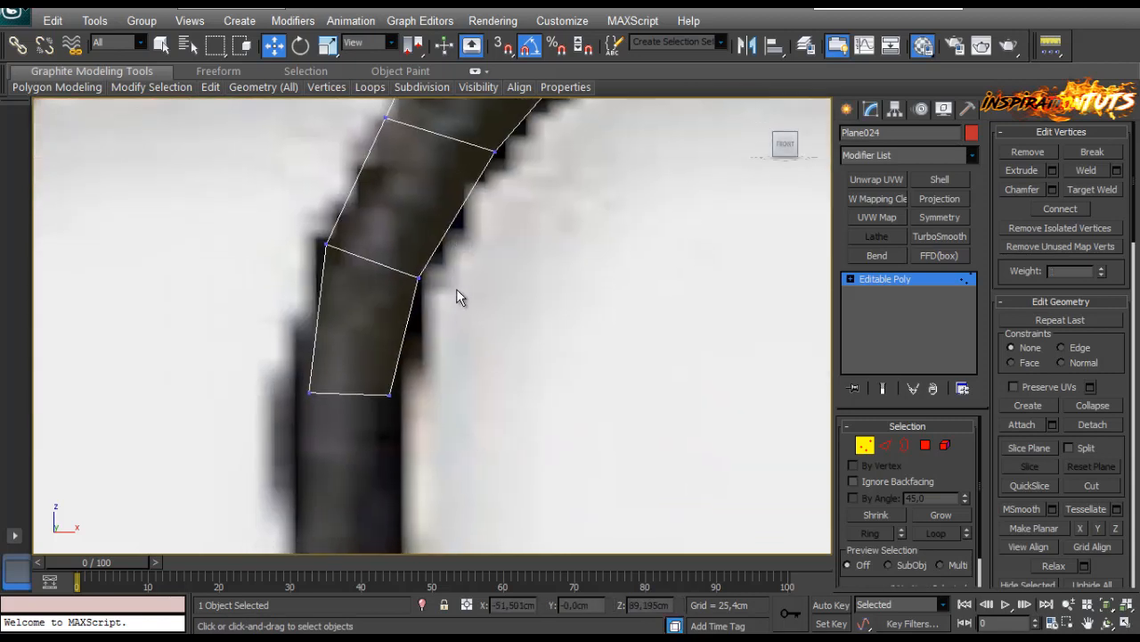
left_click(389, 395)
left_click_drag(433, 395, 444, 394)
left_click(309, 393)
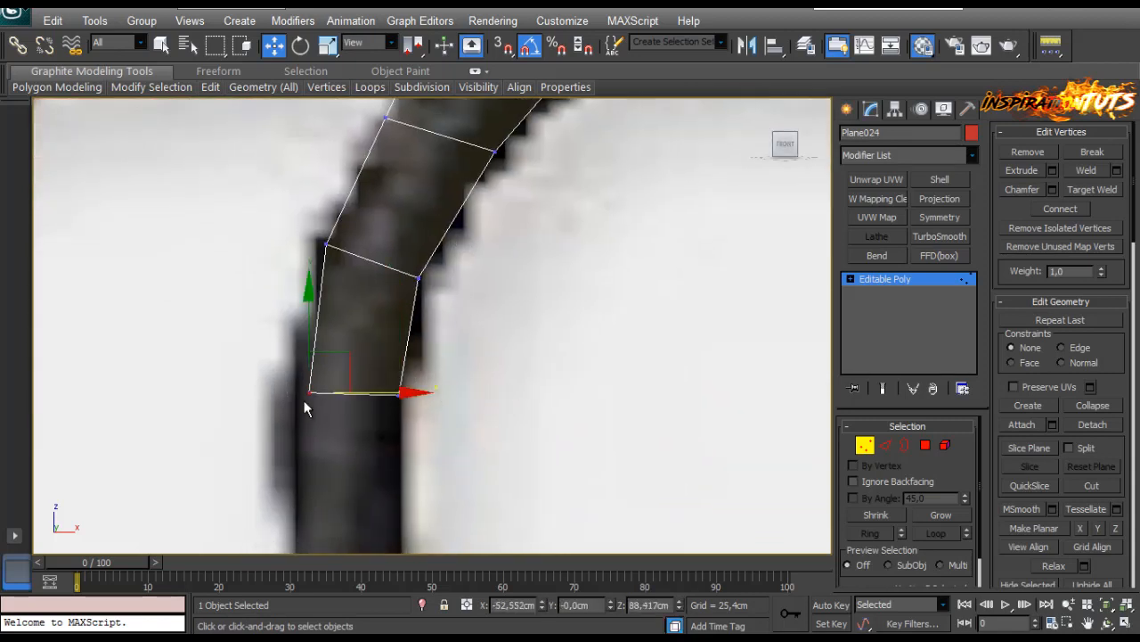
left_click_drag(371, 392, 366, 391)
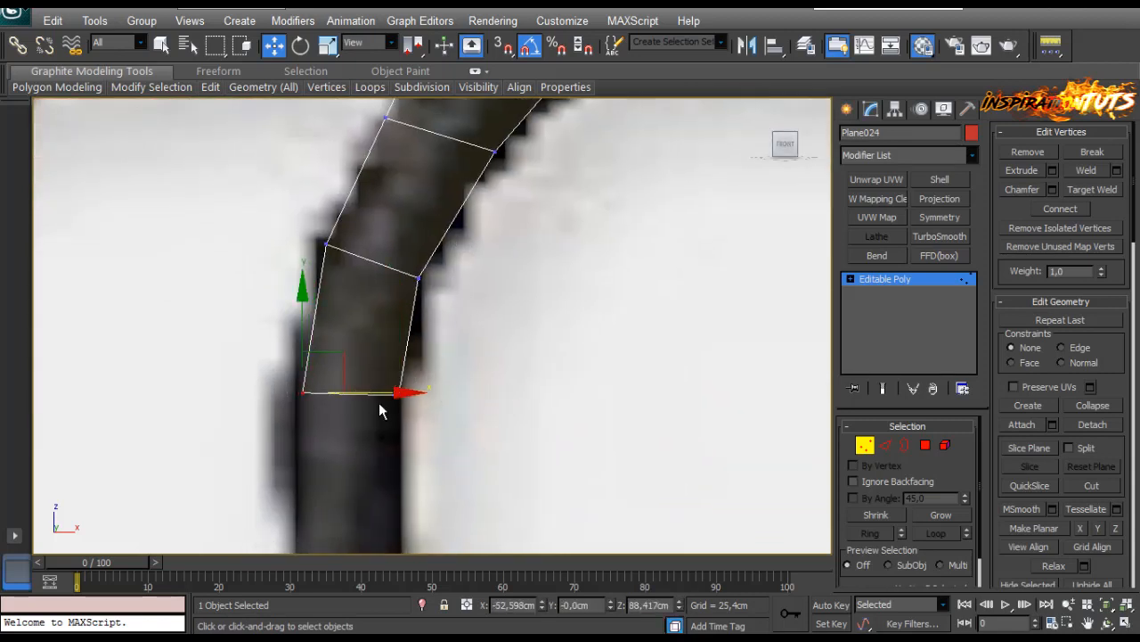
Extend another segment down the trigger from the strip's lower end edge, following the reference image.
scroll(378, 402, "down", 5)
middle_click_drag(379, 399, 387, 278)
scroll(387, 310, "up", 3)
key("2")
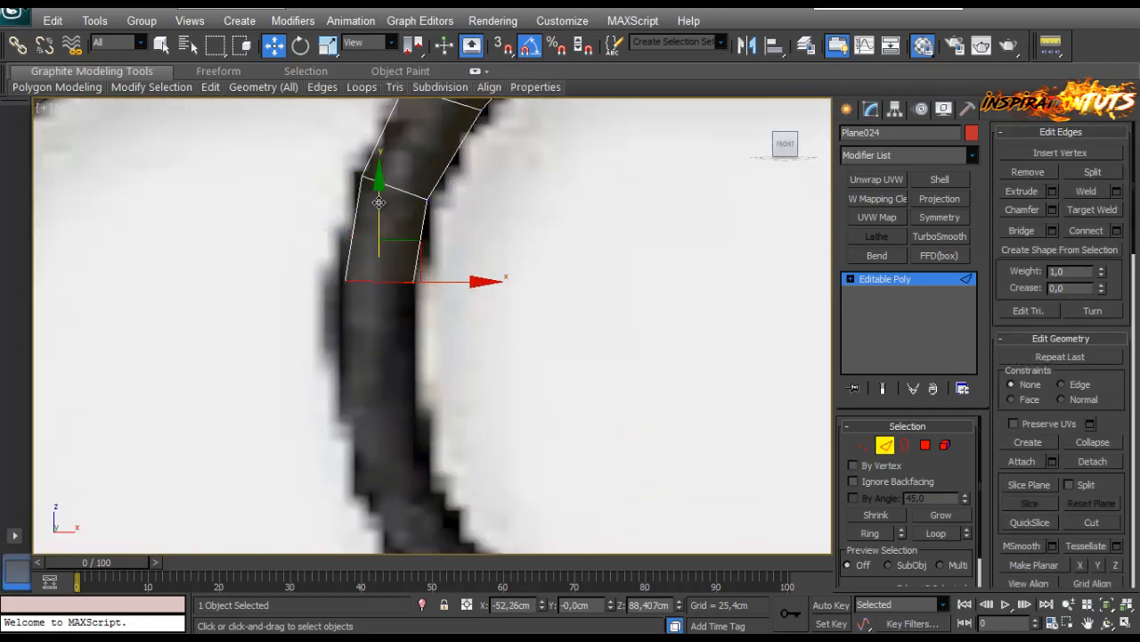
Extend the trigger strip one segment downward by duplicating its lower edge along the reference image.
left_click_drag(378, 204, 371, 347, "shift")
middle_click_drag(458, 392, 443, 288)
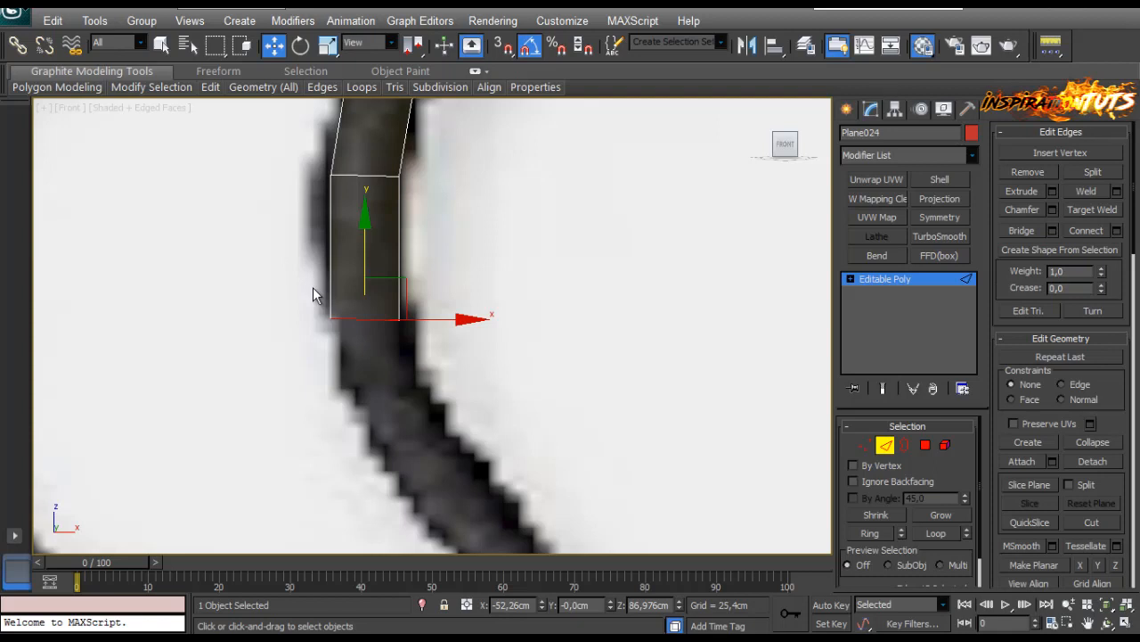
key("r")
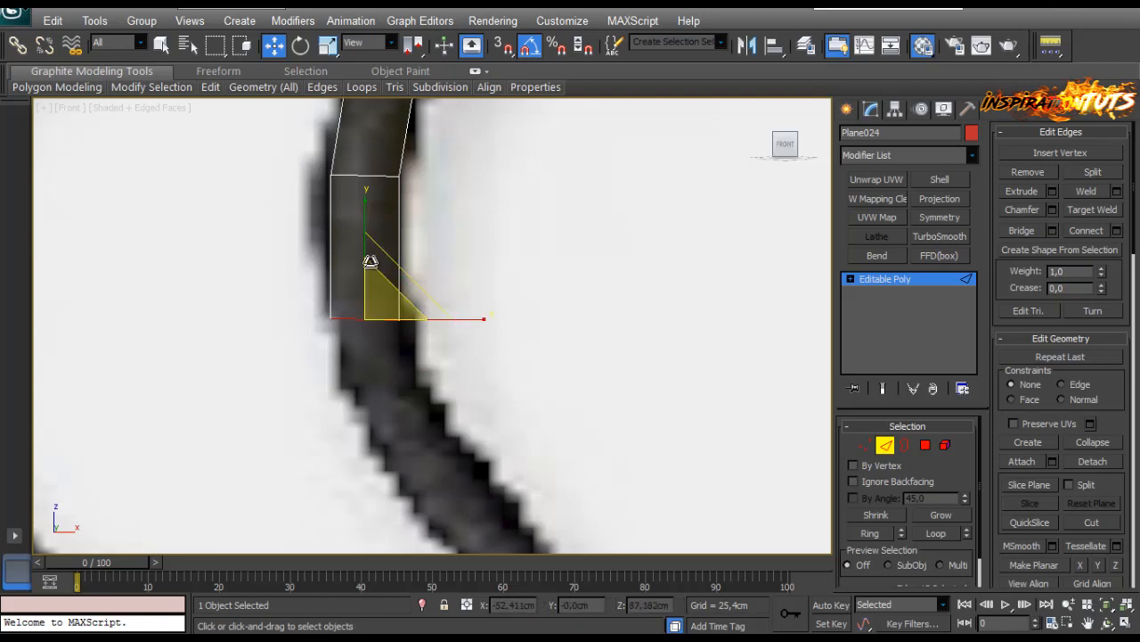
scroll(367, 392, "down", 5)
scroll(398, 314, "up", 5)
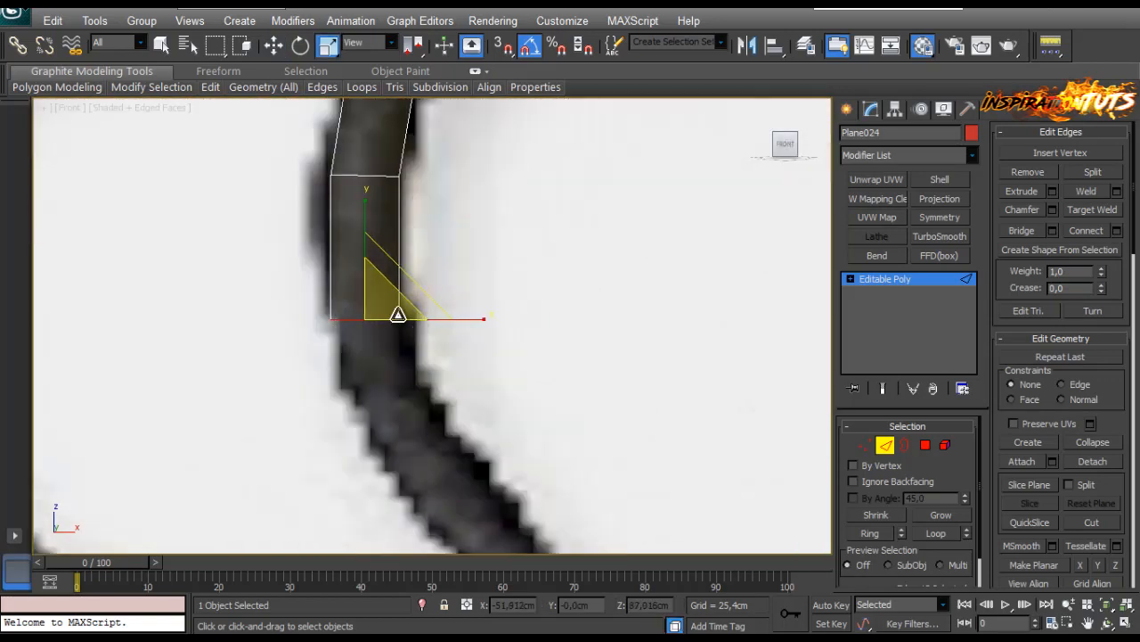
Extend the trigger strip another segment down the curve and adjust its end vertices to follow the reference outline.
key("w")
left_click_drag(392, 289, 445, 393)
key("e")
key("1")
left_click_drag(440, 312, 288, 355)
left_click_drag(437, 262, 406, 270)
key("w")
left_click_drag(465, 382, 464, 352)
key("e")
key("w")
left_click_drag(446, 397, 445, 388)
Extend the strip's lower edge to the trigger tip and rotate the end edge to match the reference.
scroll(450, 399, "down", 4)
middle_click_drag(456, 401, 390, 358)
scroll(390, 356, "up", 2)
key("2")
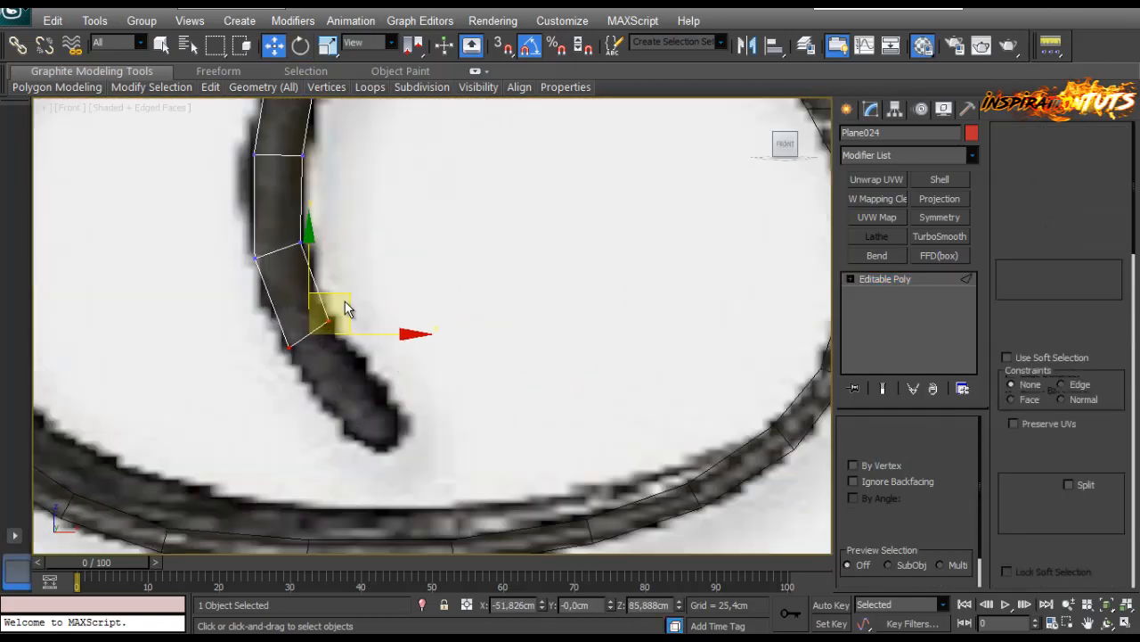
left_click_drag(357, 318, 417, 384, "shift")
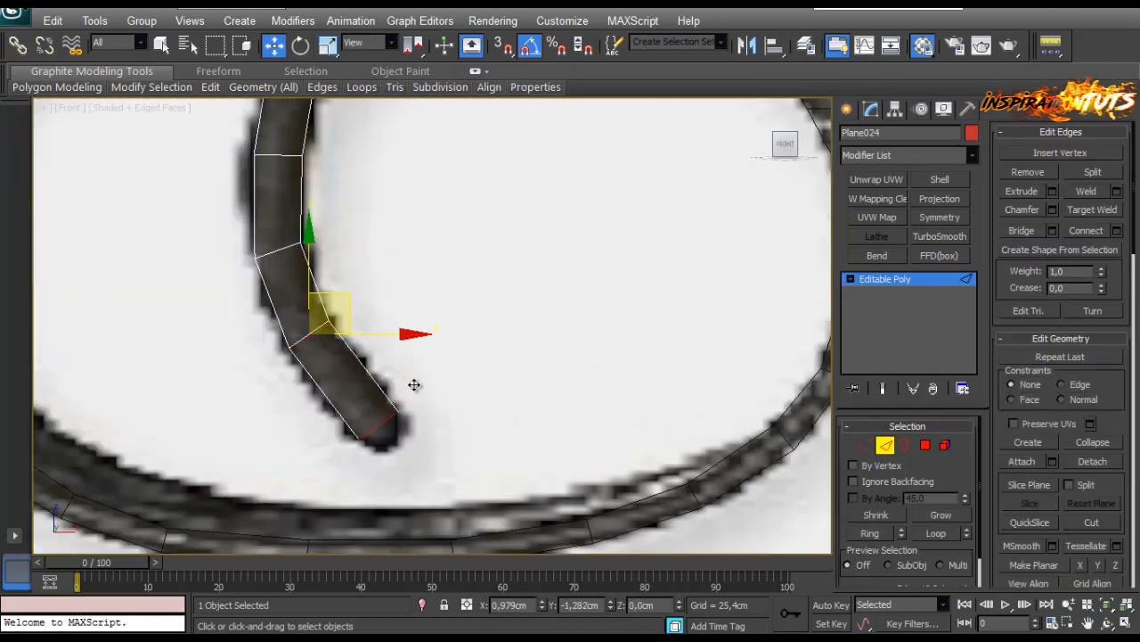
scroll(414, 384, "up", 3)
key("e")
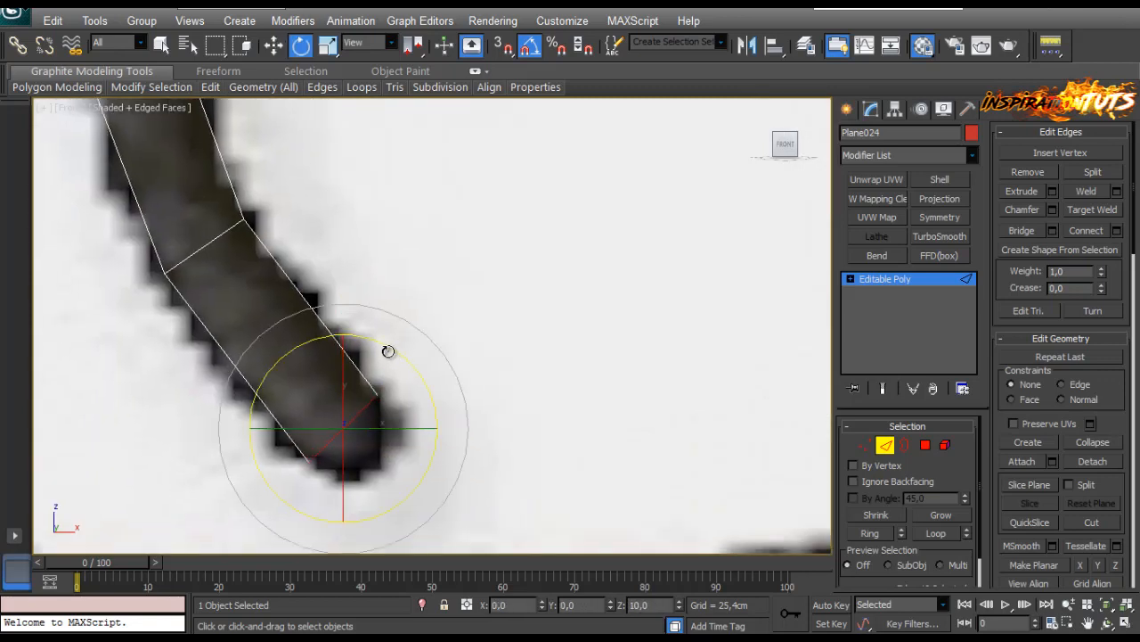
key("w")
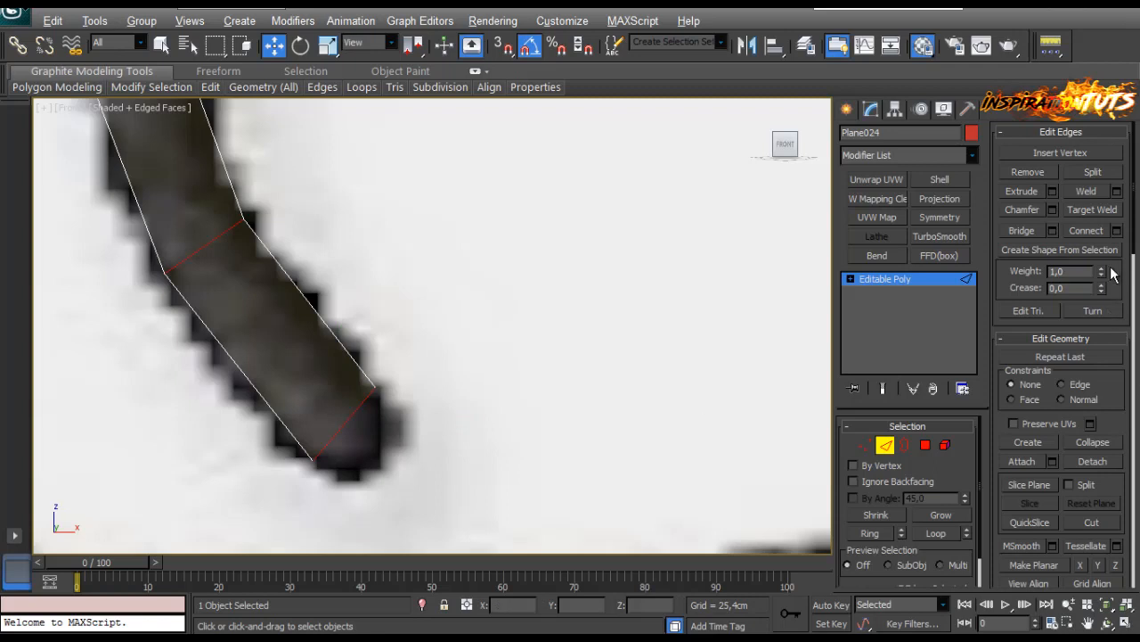
Connect the strip's cross edges with 2 segments and pull the middle end vertices outward to round the trigger tip.
left_click(1117, 230)
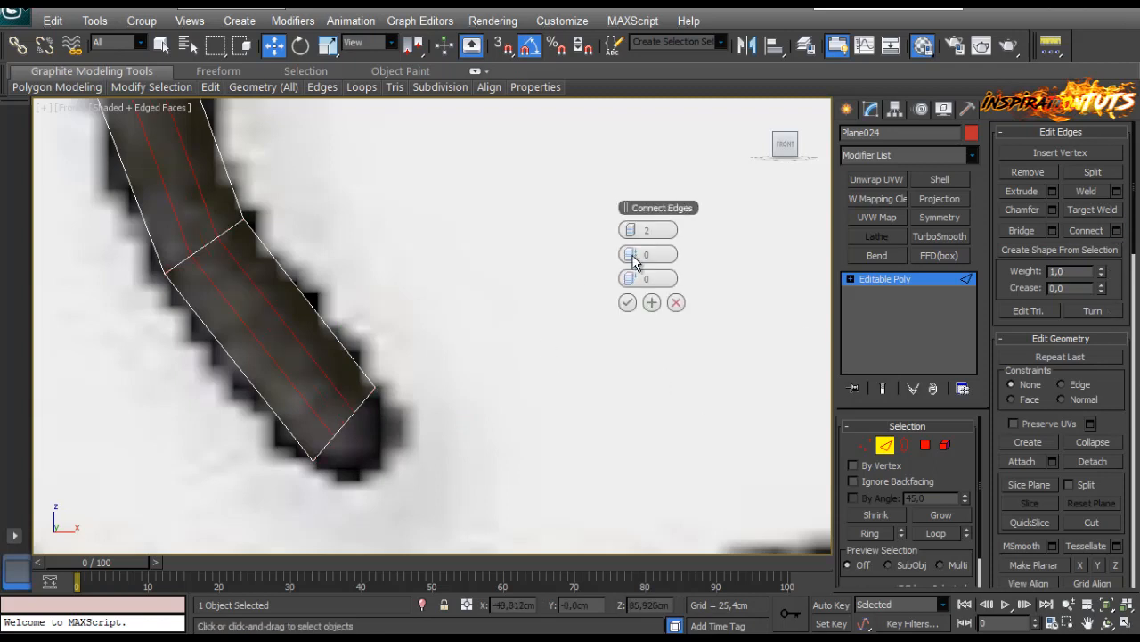
left_click(628, 303)
key("1")
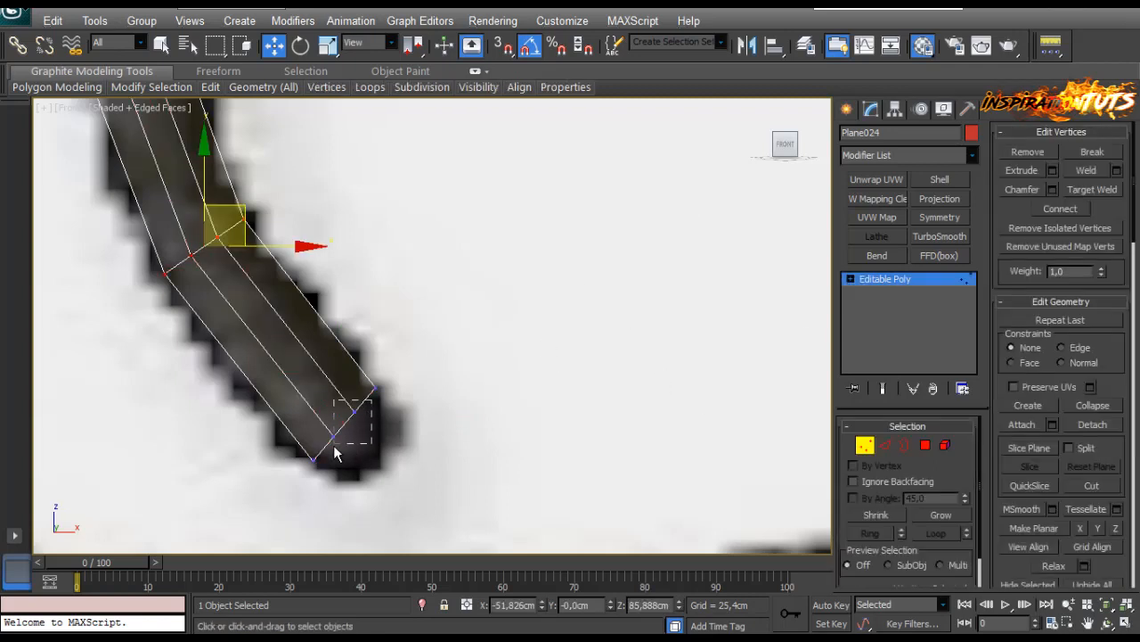
left_click_drag(330, 453, 371, 383)
left_click(453, 280)
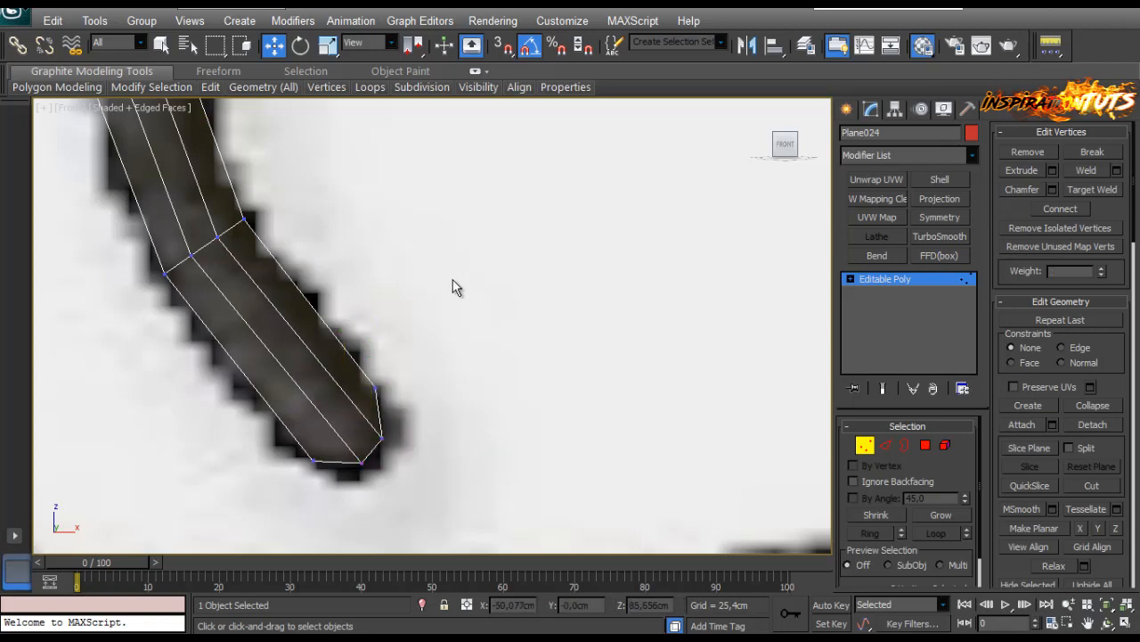
Widen the top end of the trigger strip by moving its two outer corner vertices apart.
scroll(445, 292, "down", 4)
scroll(443, 286, "down", 3)
middle_click_drag(431, 240, 414, 383)
scroll(415, 383, "up", 3)
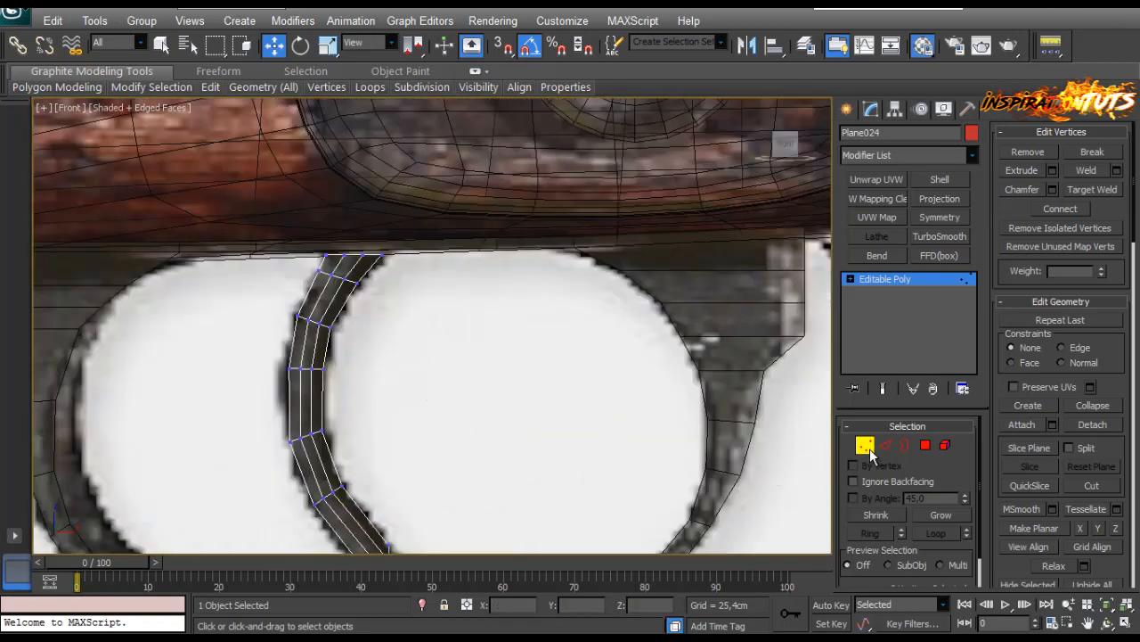
scroll(365, 330, "up", 4)
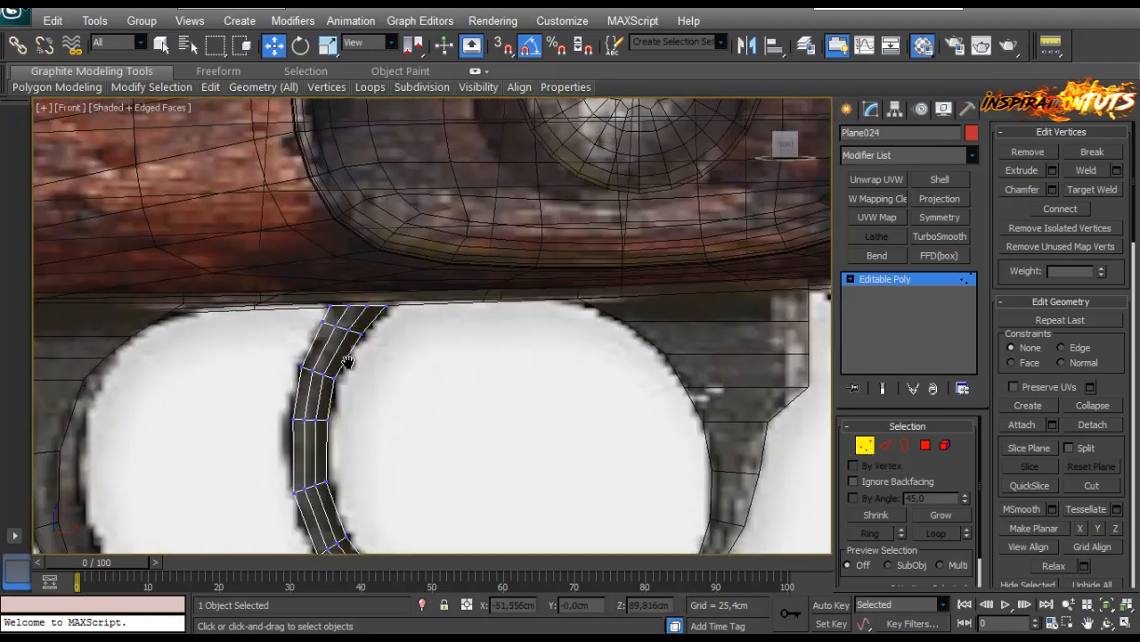
left_click(345, 322)
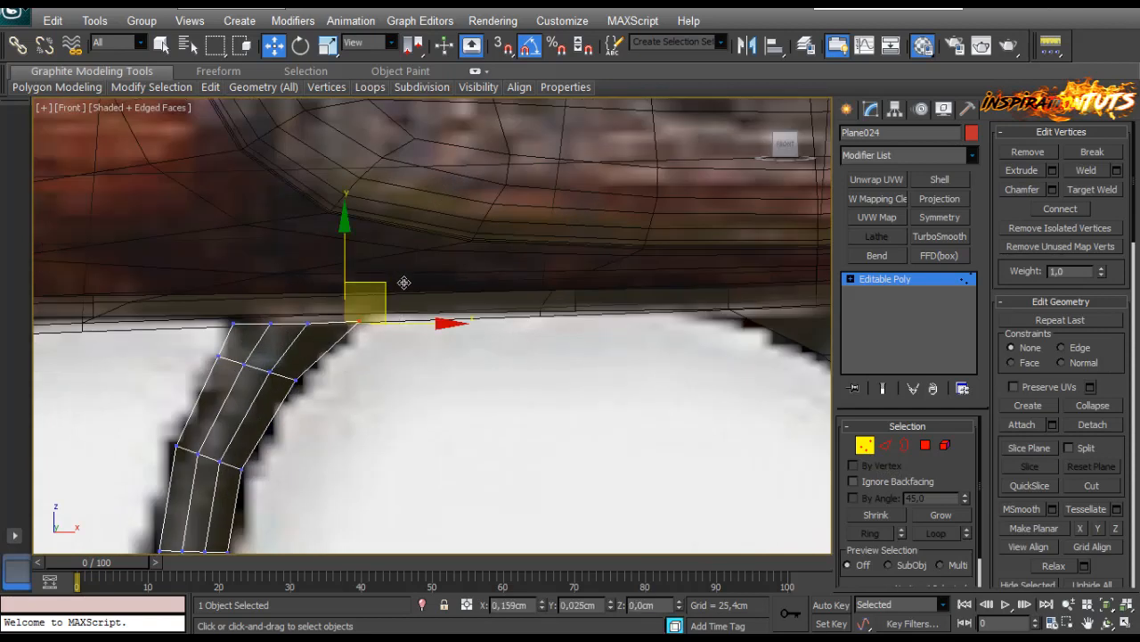
left_click_drag(422, 279, 420, 280)
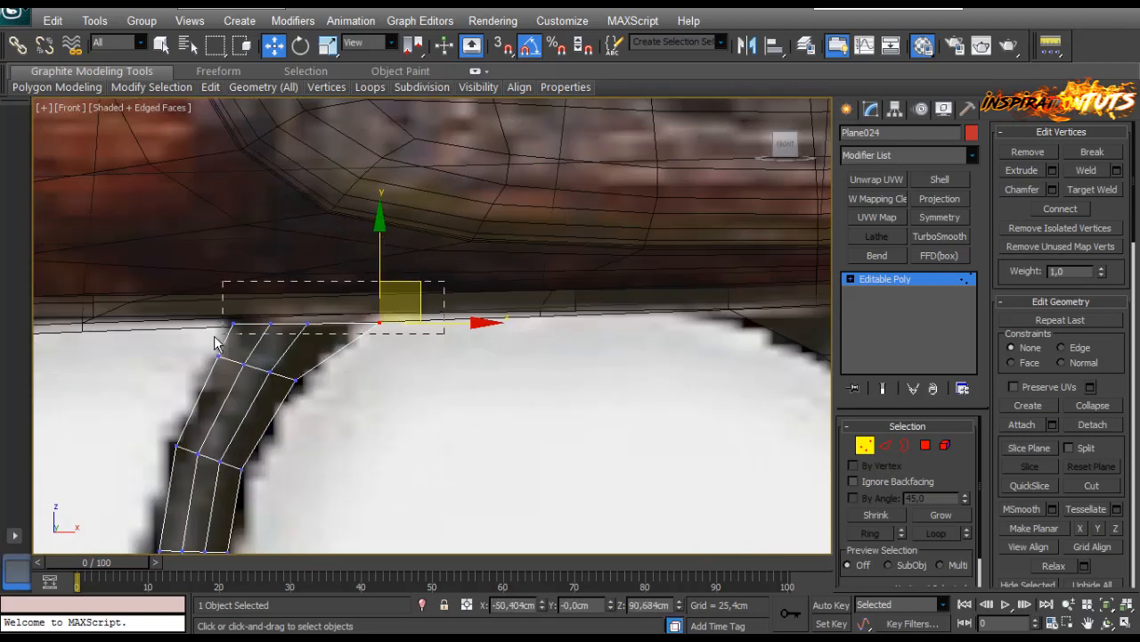
left_click_drag(214, 336, 215, 331)
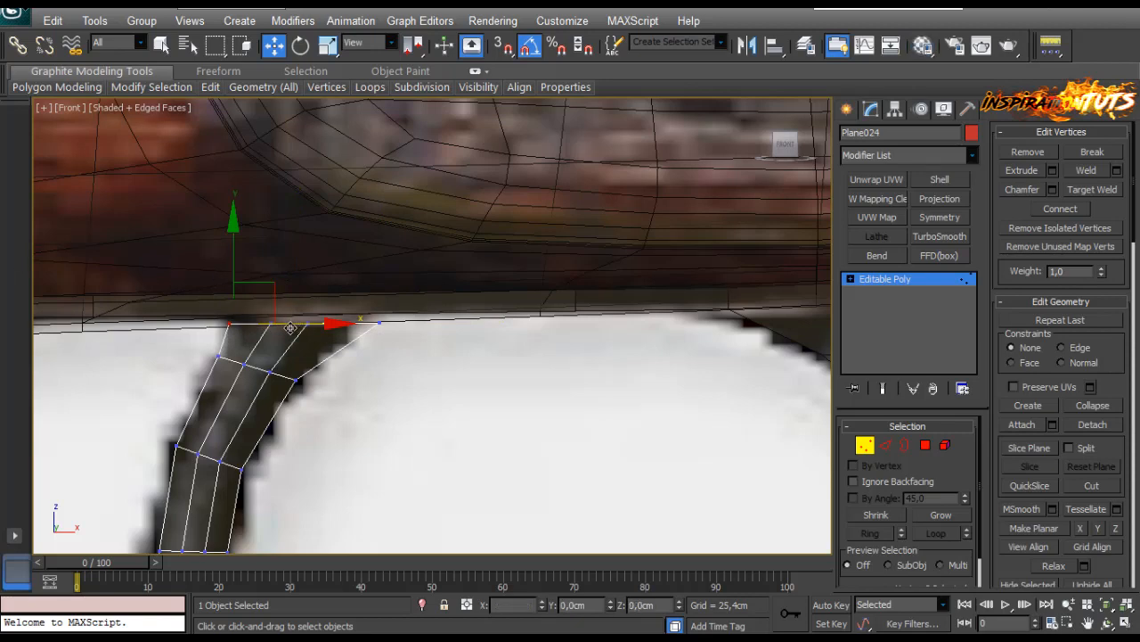
Extrude the trigger's top border edges straight upward into the stock.
left_click(885, 445)
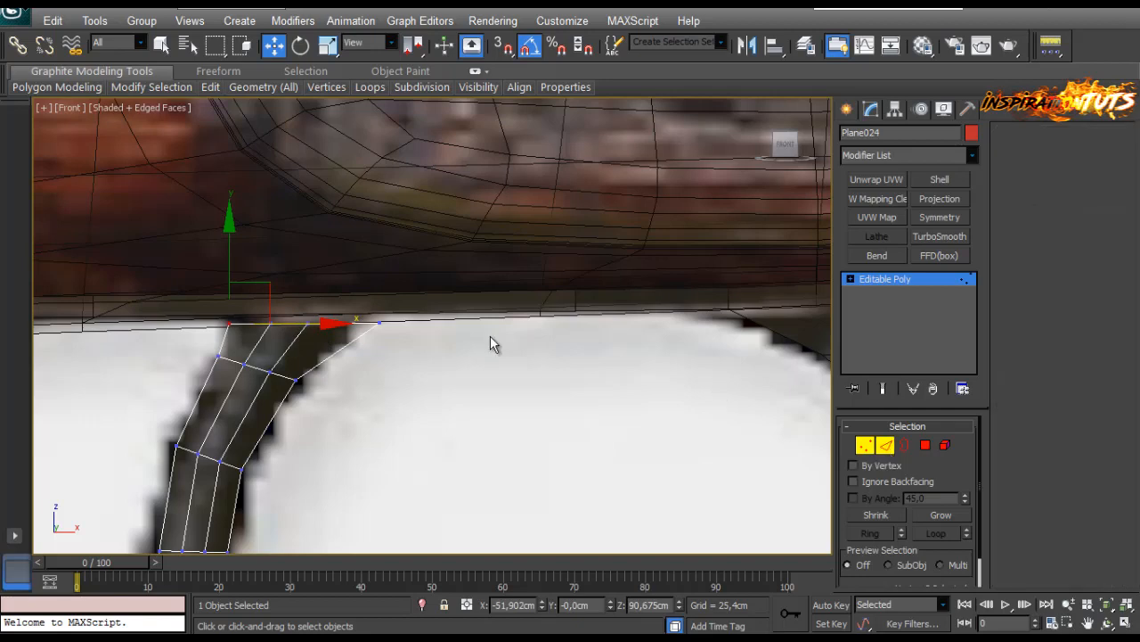
left_click(341, 326)
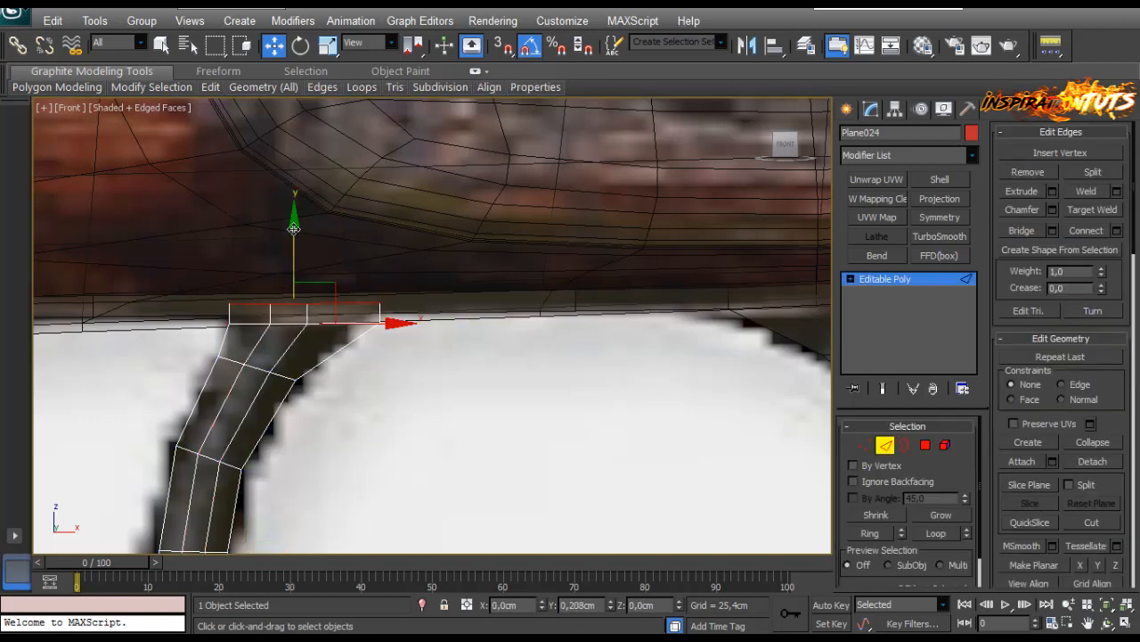
left_click_drag(294, 212, 294, 211, "shift")
Spread the new top row of vertices horizontally so the trigger flares out, extending furthest toward the right.
left_click(863, 445)
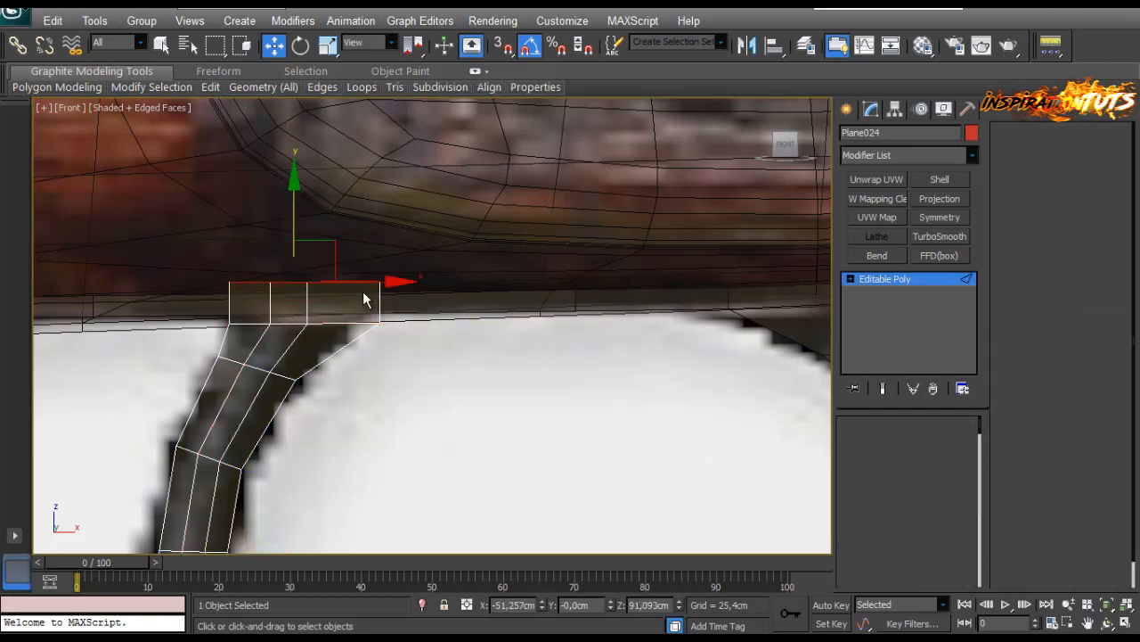
left_click_drag(453, 247, 331, 299)
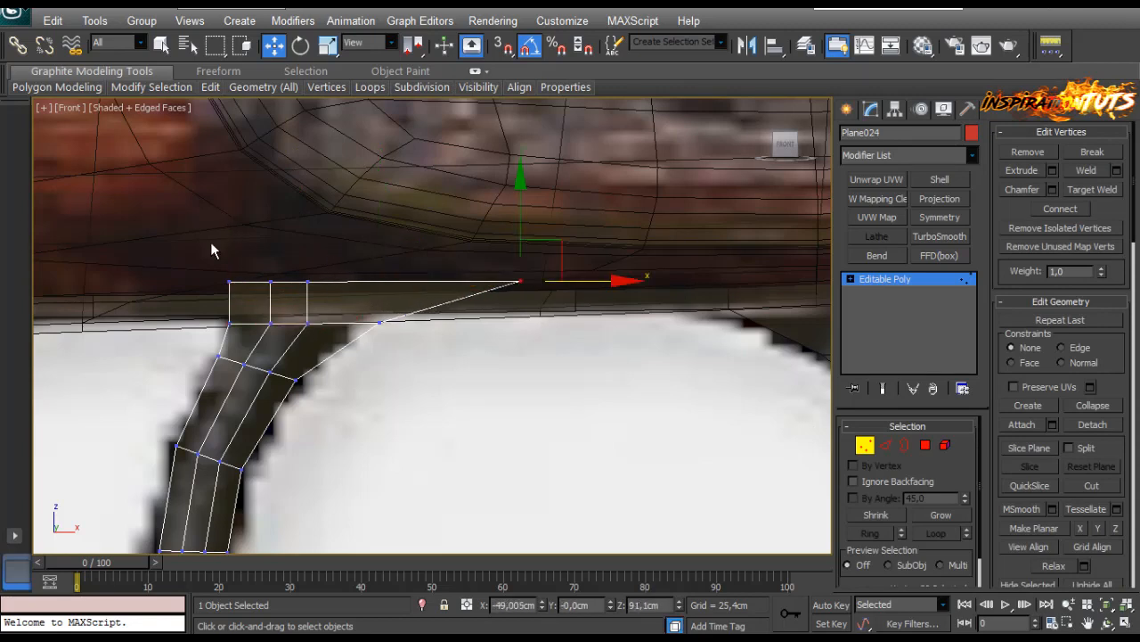
left_click_drag(208, 303, 207, 303)
left_click_drag(267, 282, 259, 282)
left_click_drag(322, 244, 236, 319)
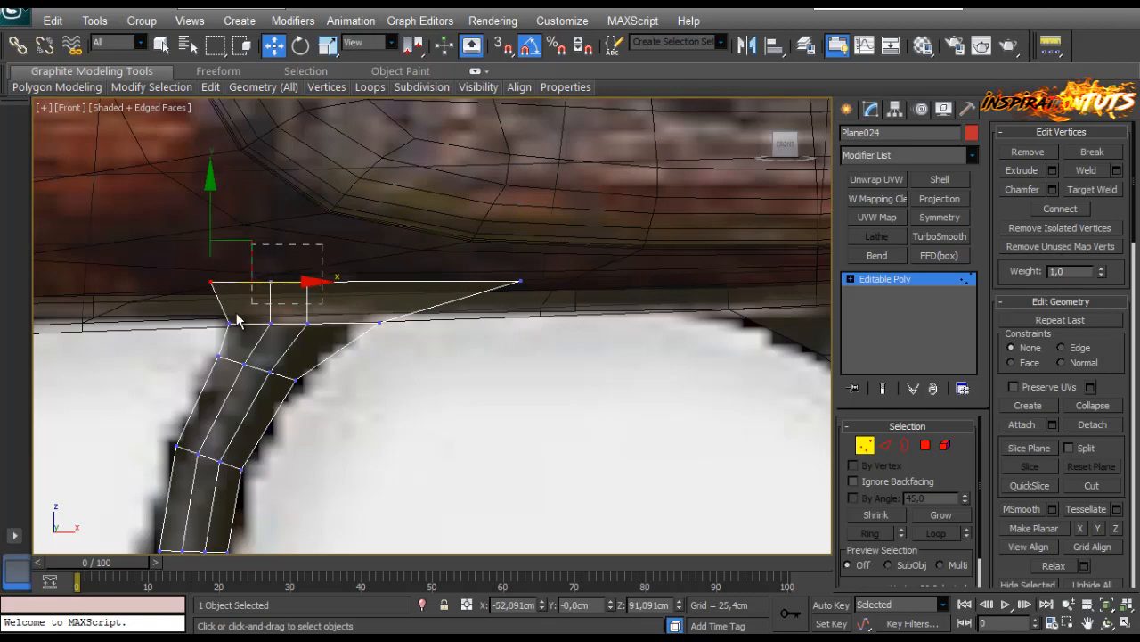
left_click(323, 301)
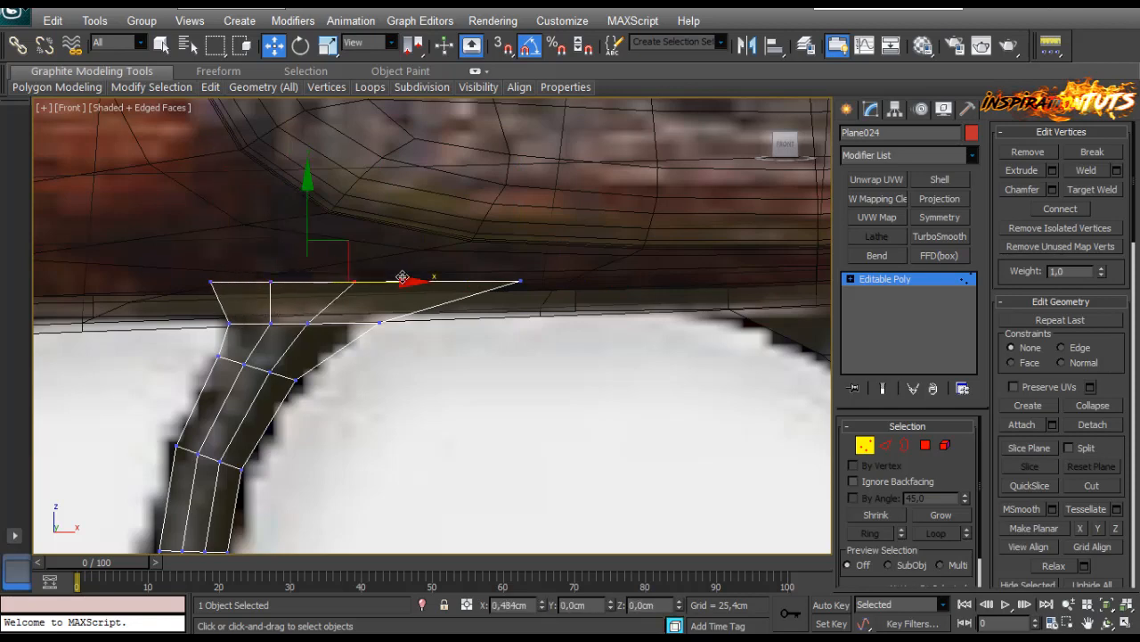
left_click_drag(403, 277, 400, 277)
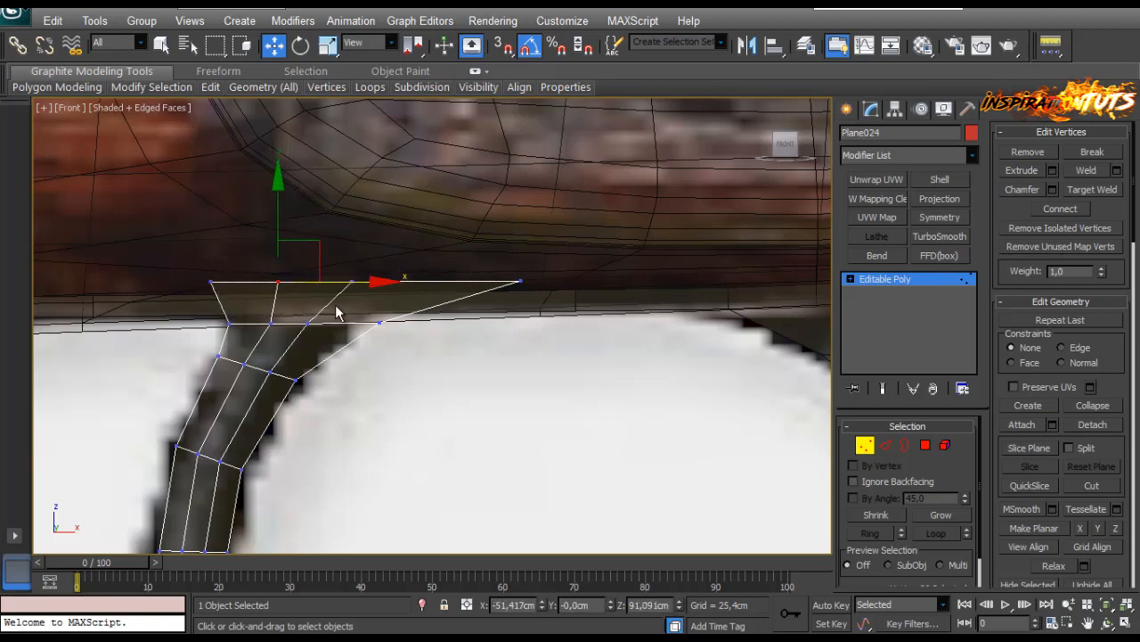
Apply a Shell modifier to the trigger in the perspective view with an outer amount of 1,143 cm.
key("p")
scroll(426, 314, "down", 2)
scroll(468, 331, "down", 4)
middle_click_drag(426, 315, 481, 327, "alt")
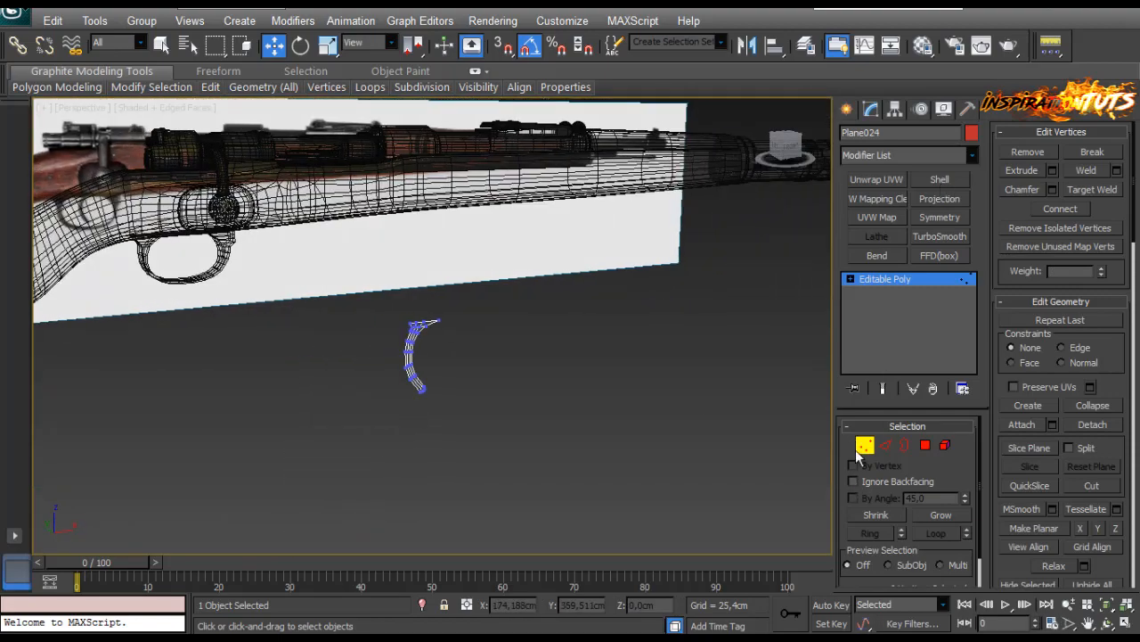
left_click(863, 446)
left_click(865, 443)
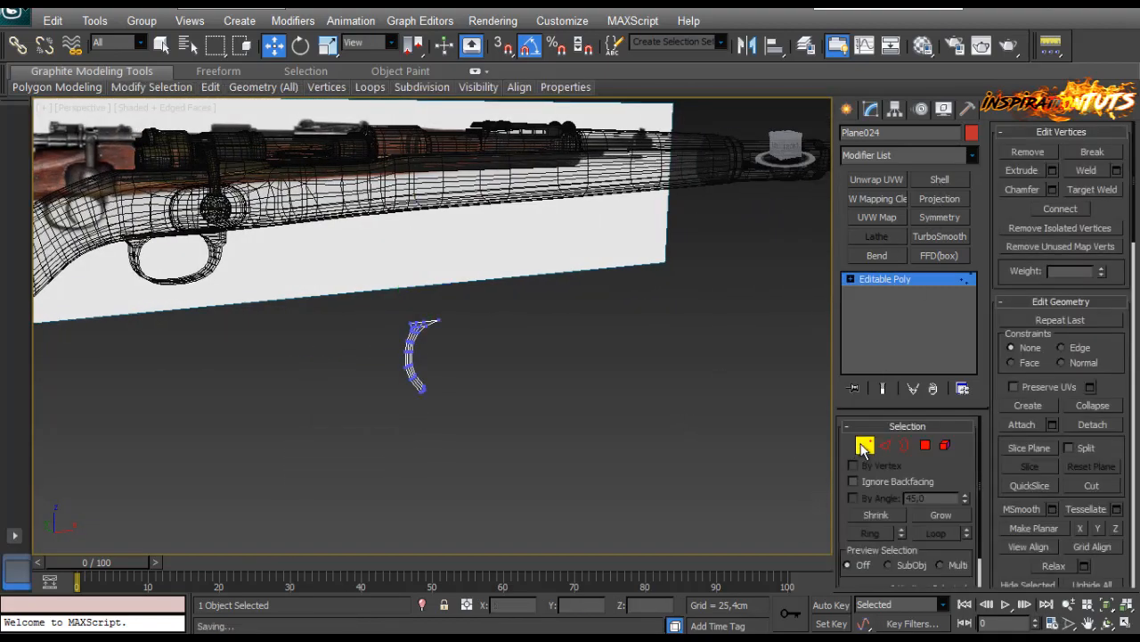
left_click(864, 445)
left_click(940, 179)
middle_click_drag(529, 372, 546, 359, "alt")
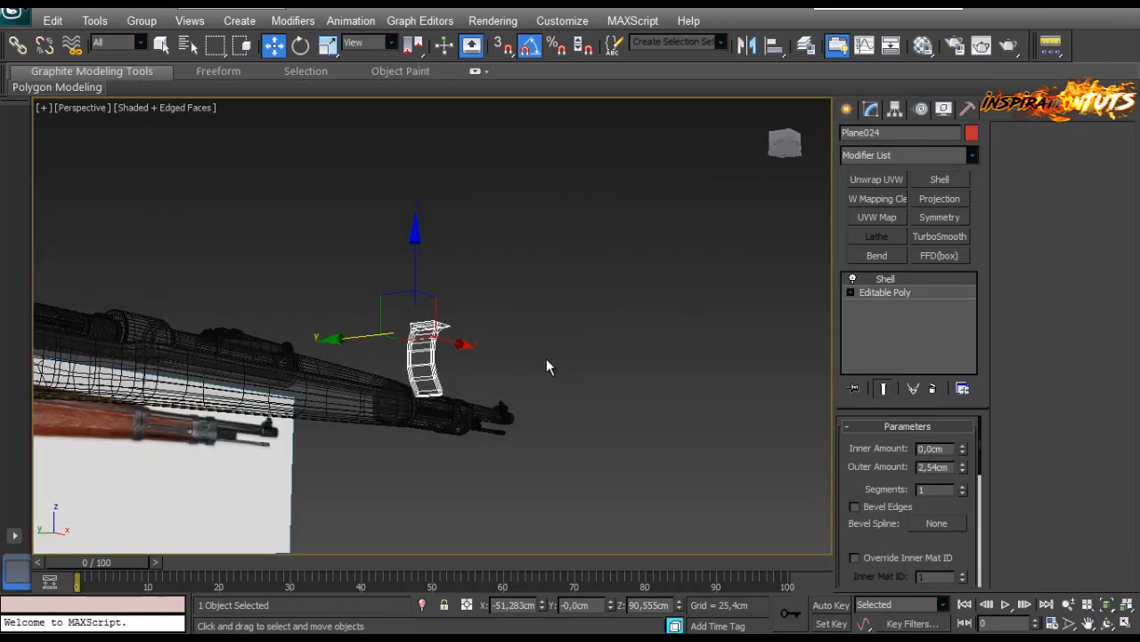
scroll(531, 370, "up", 3)
left_click_drag(962, 466, 955, 516)
Move the trigger along the Y axis to 85,21 cm so it sits at the trigger guard.
scroll(160, 472, "down", 5)
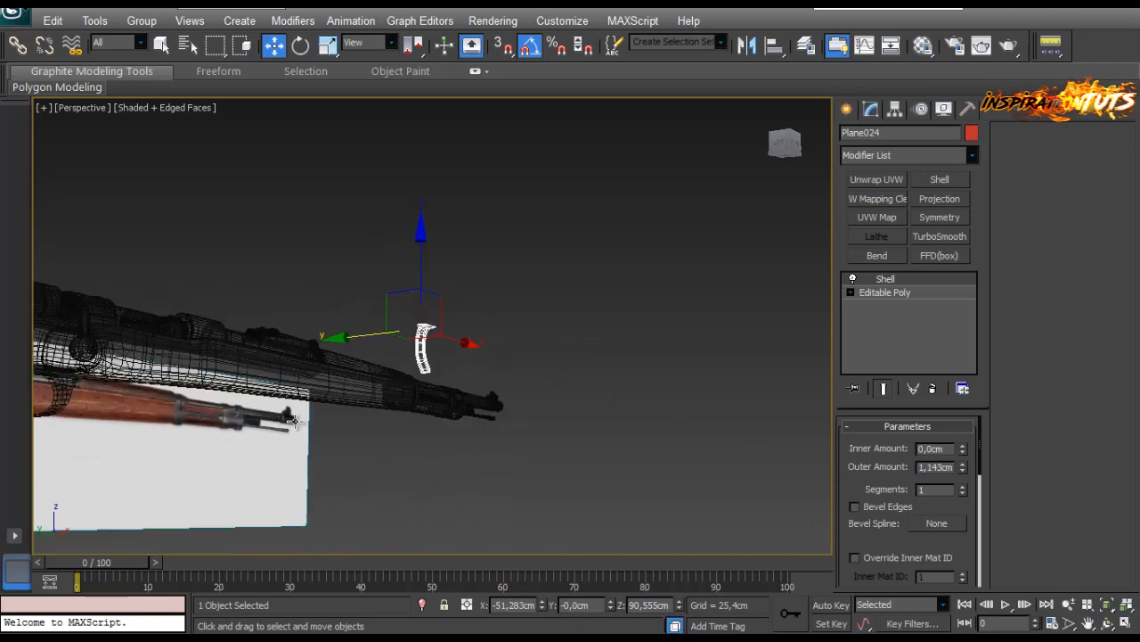
middle_click_drag(89, 463, 160, 472)
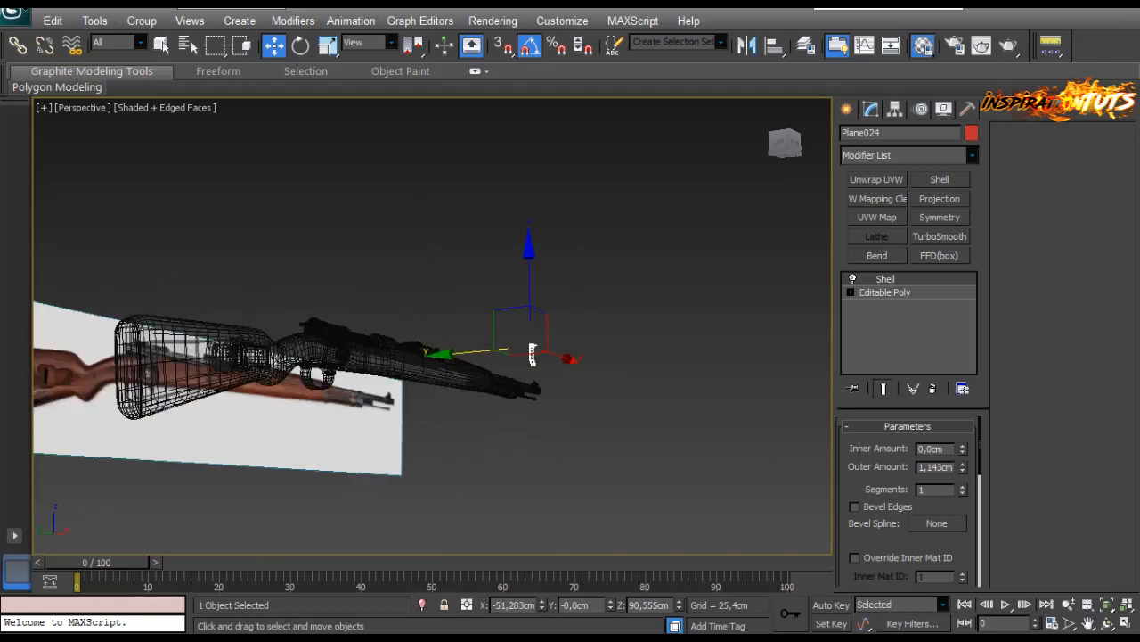
middle_click_drag(414, 393, 455, 364, "alt")
left_click_drag(456, 363, 229, 414)
key("z")
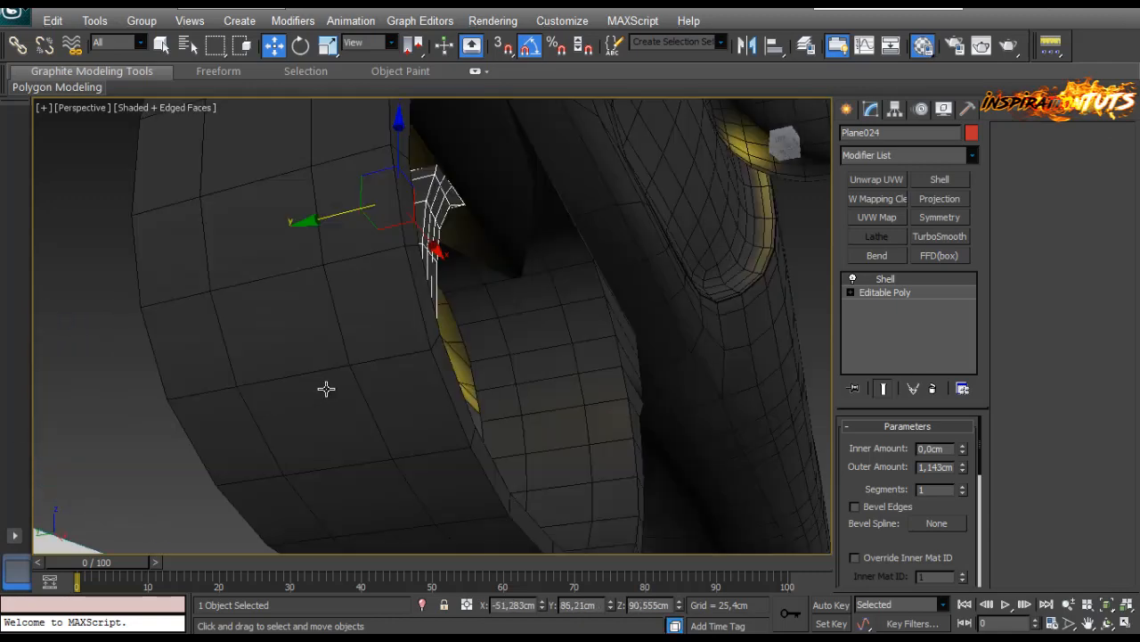
Select the trigger guard together with the trigger and isolate both objects.
scroll(326, 390, "down", 3)
middle_click_drag(329, 388, 513, 354, "alt")
scroll(460, 336, "up", 2)
left_click(546, 436, "ctrl")
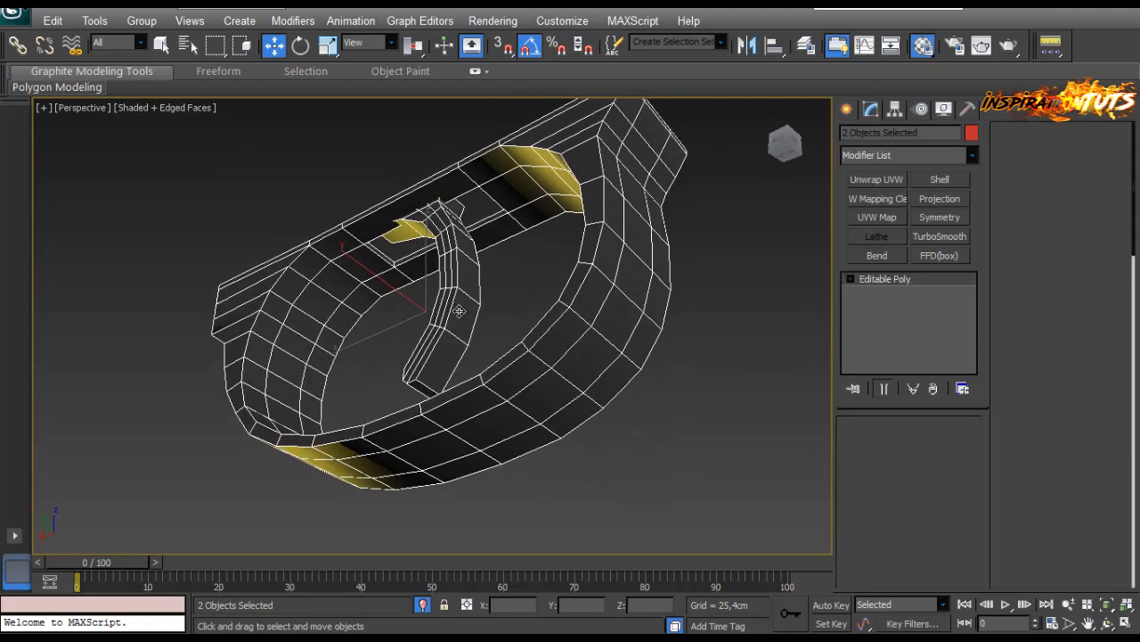
Select only the trigger and shift it along the Y axis to 85,683 cm inside the guard.
left_click(465, 287)
scroll(498, 301, "up", 3)
middle_click_drag(499, 300, 360, 282, "alt")
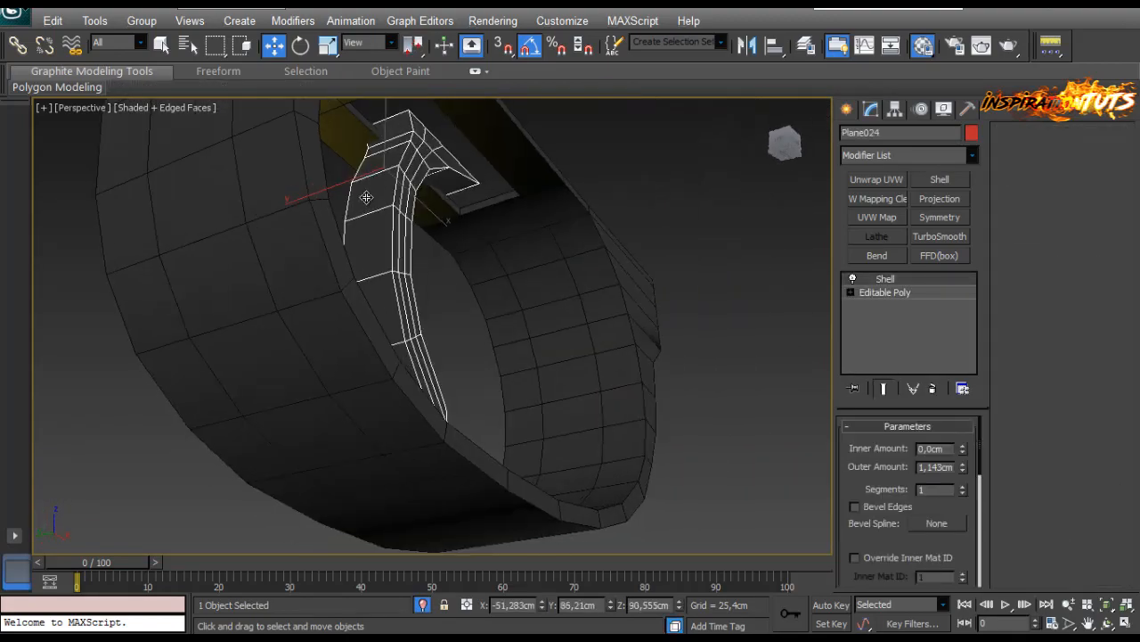
middle_click_drag(318, 188, 444, 326, "alt")
scroll(440, 293, "up", 3)
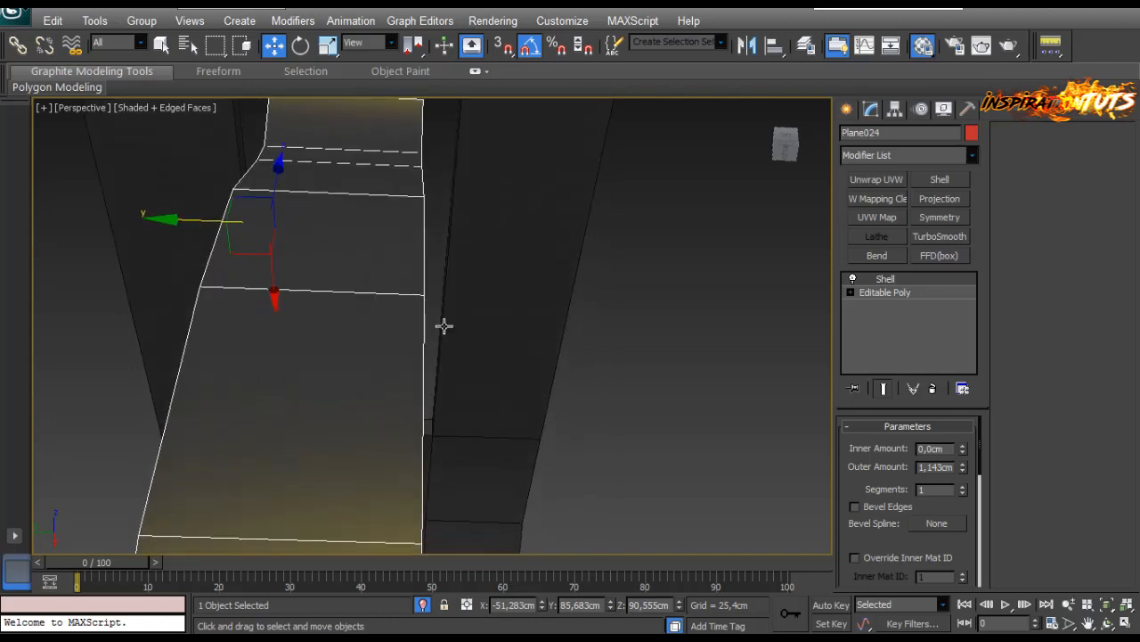
Set the Shell outer amount to 1,473 cm and move the trigger along Y to 85,816 cm to center it.
left_click_drag(963, 465, 958, 458)
middle_click_drag(199, 224, 183, 295, "alt")
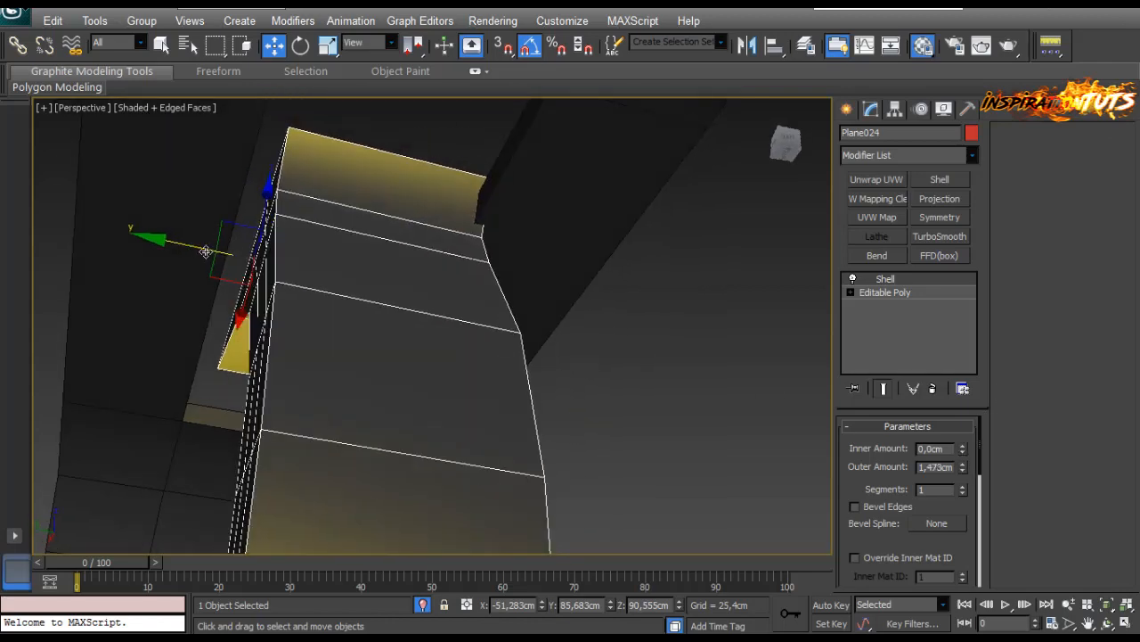
middle_click_drag(206, 252, 261, 357, "alt")
Examine the trigger's fit inside the guard from several angles and in the front view, leaving nothing selected.
middle_click_drag(252, 442, 422, 359, "alt")
left_click(453, 410)
middle_click_drag(453, 410, 400, 387, "alt")
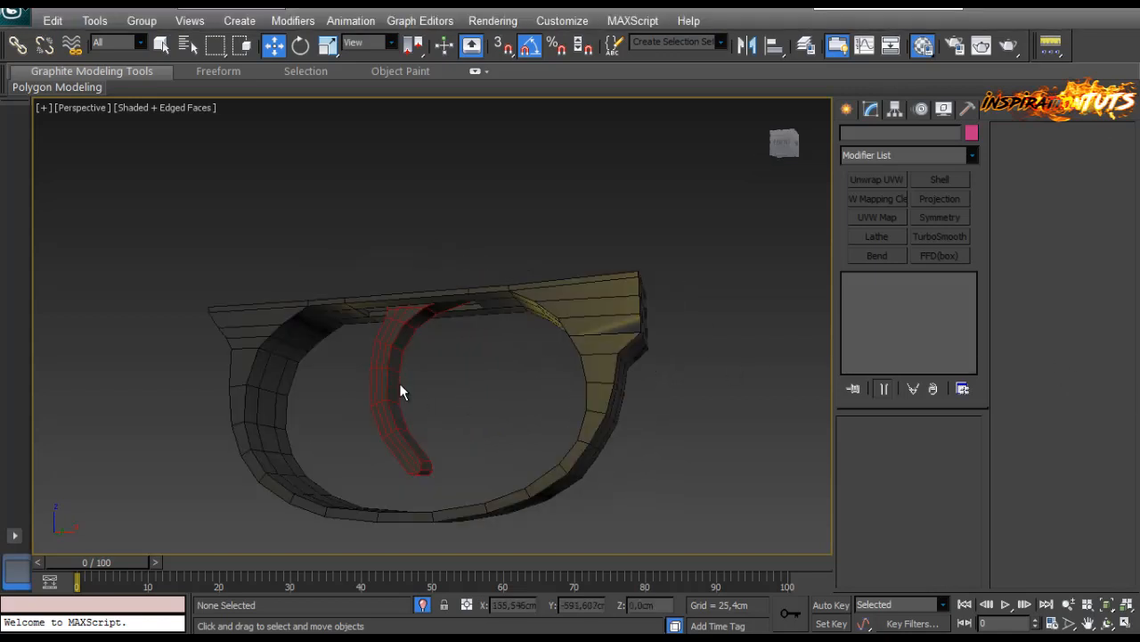
left_click(400, 387)
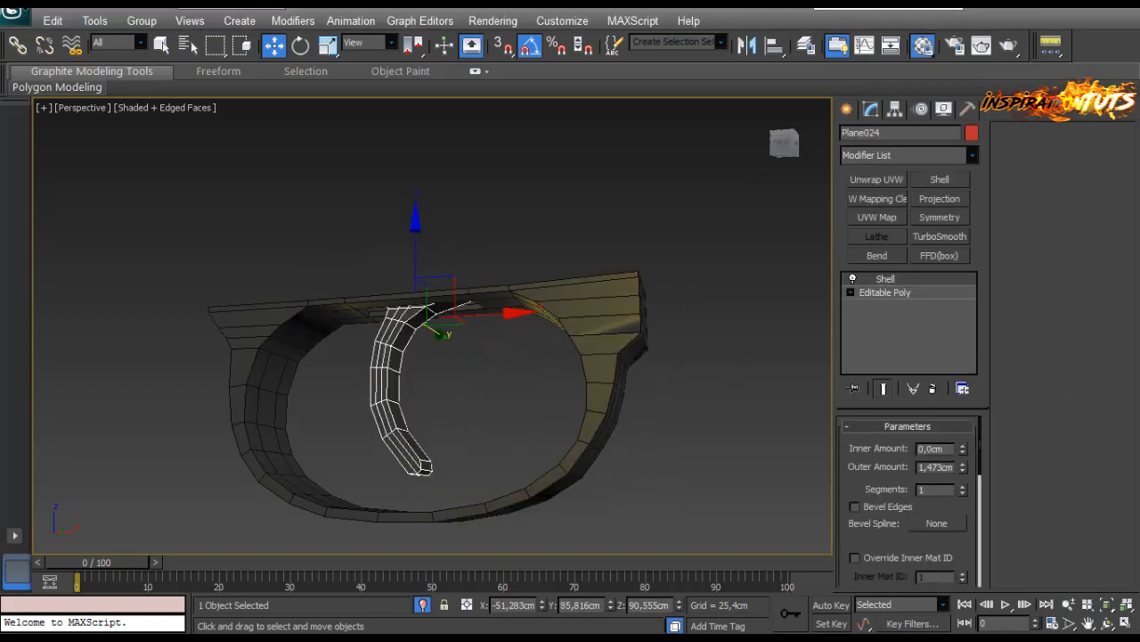
left_click(472, 414)
key("f")
scroll(481, 347, "down", 5)
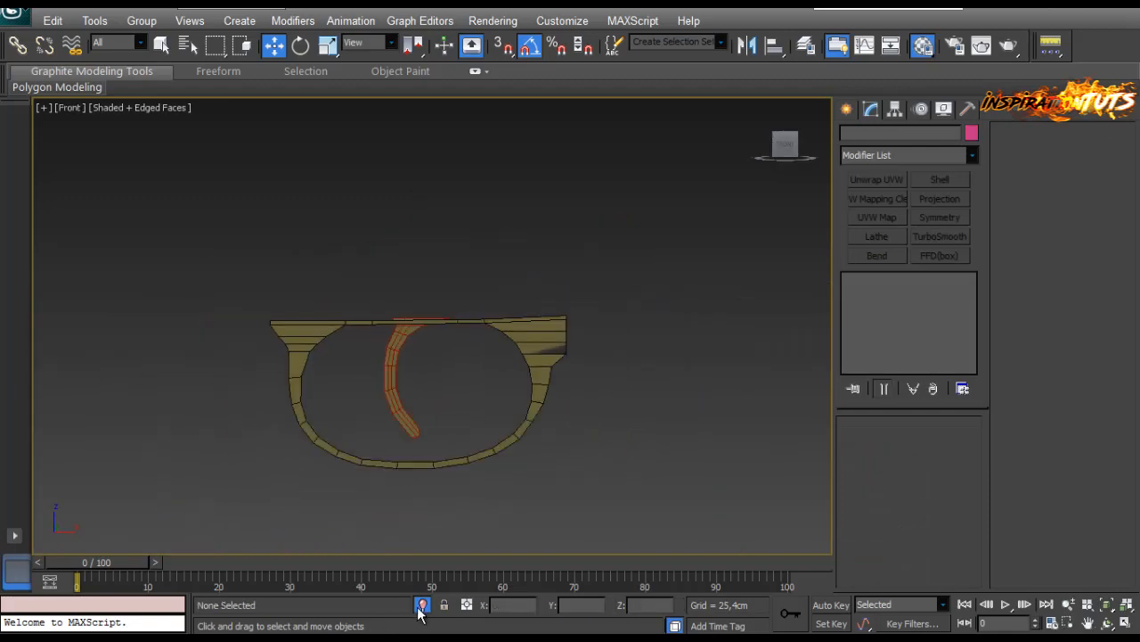
End the isolation to bring back the whole rifle and reference image, and view the rifle in perspective.
left_click(423, 606)
middle_click_drag(575, 354, 326, 347)
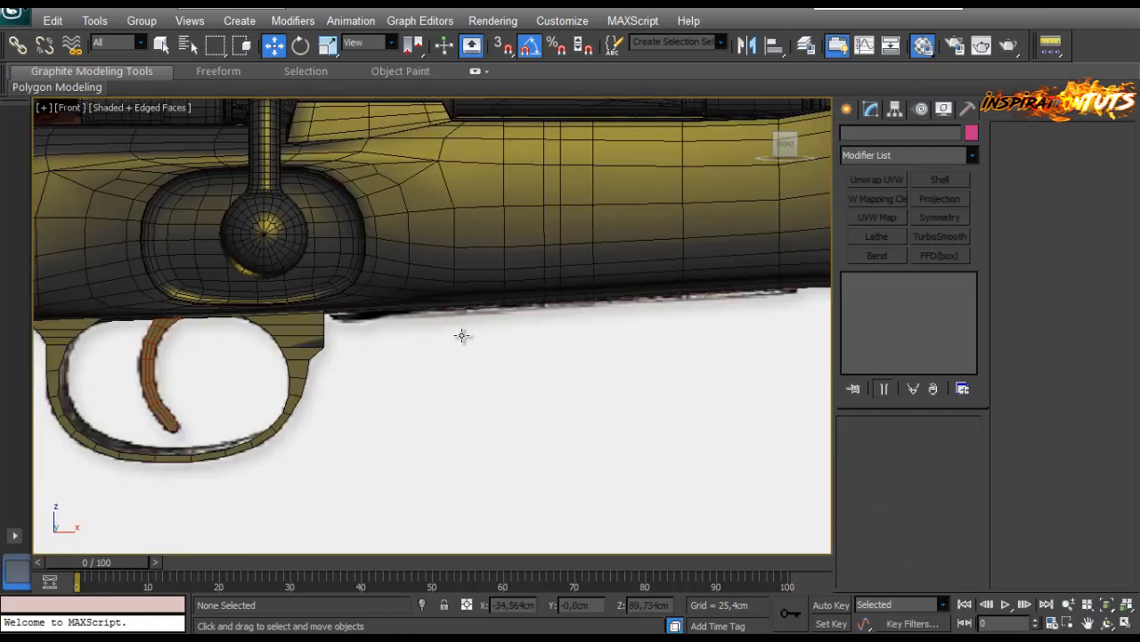
scroll(462, 335, "up", 2)
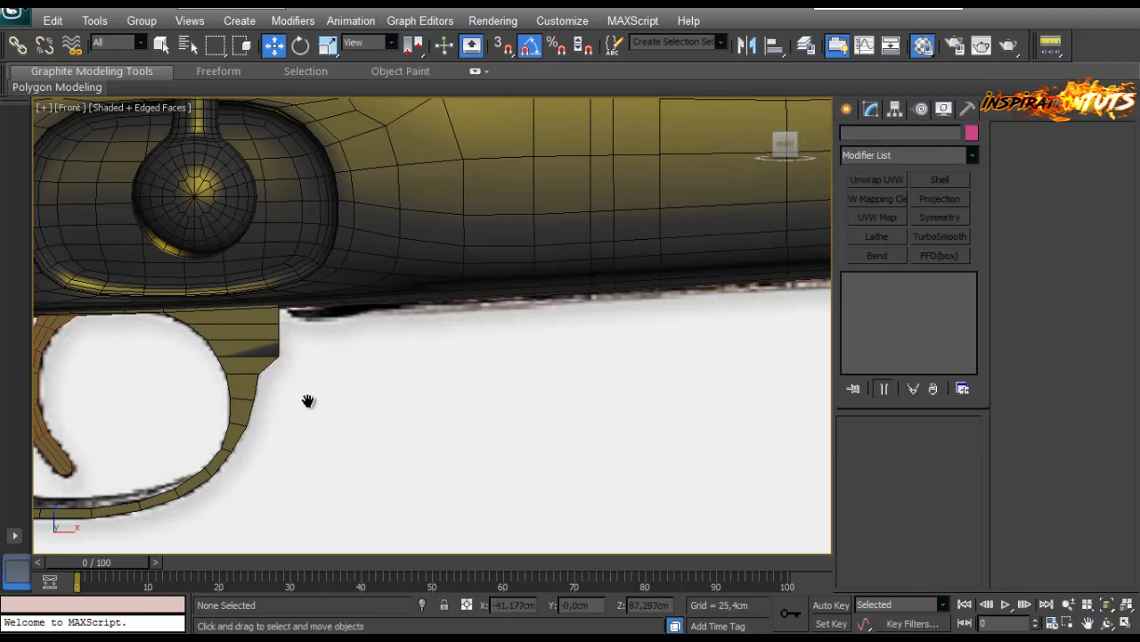
key("p")
scroll(326, 351, "down", 1)
scroll(326, 351, "up", 2)
middle_click_drag(326, 351, 303, 116, "alt")
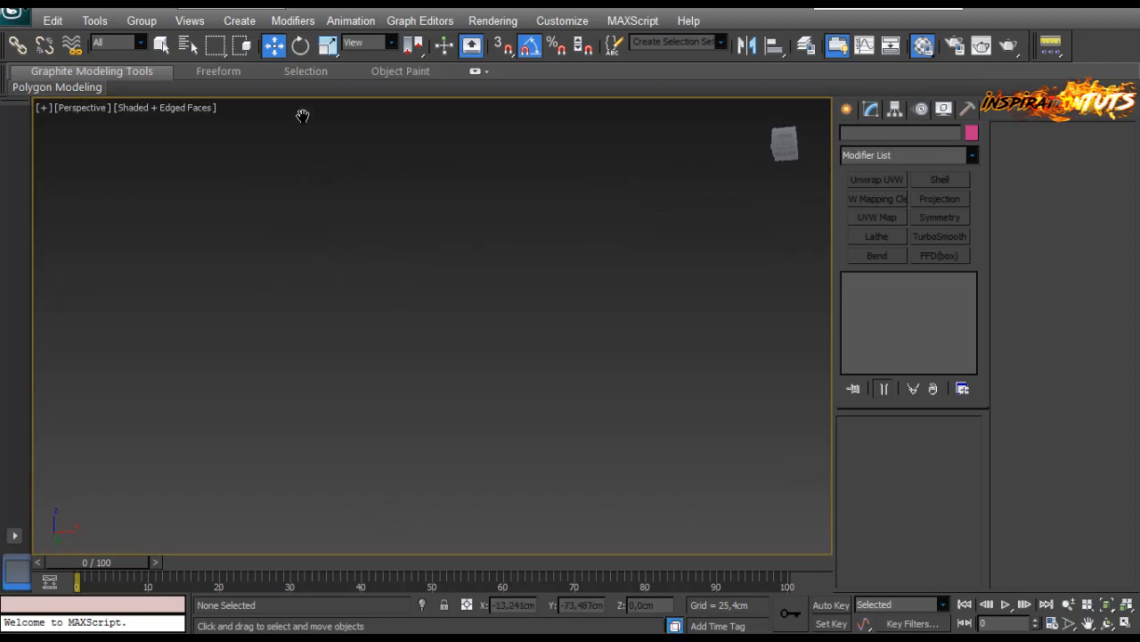
middle_click_drag(403, 472, 431, 314)
Select the trigger, inspect it up close, and return to the front view ahead of the trigger guard.
left_click(405, 408)
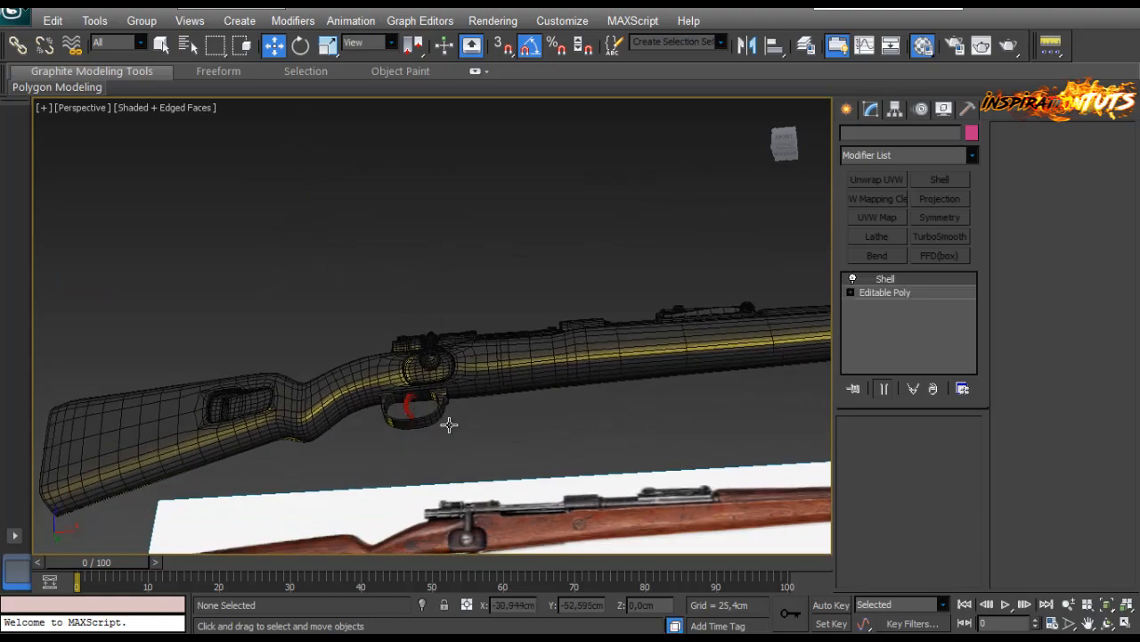
key("z")
scroll(476, 420, "down", 5)
middle_click_drag(517, 344, 548, 339, "alt")
key("f")
scroll(387, 344, "up", 5)
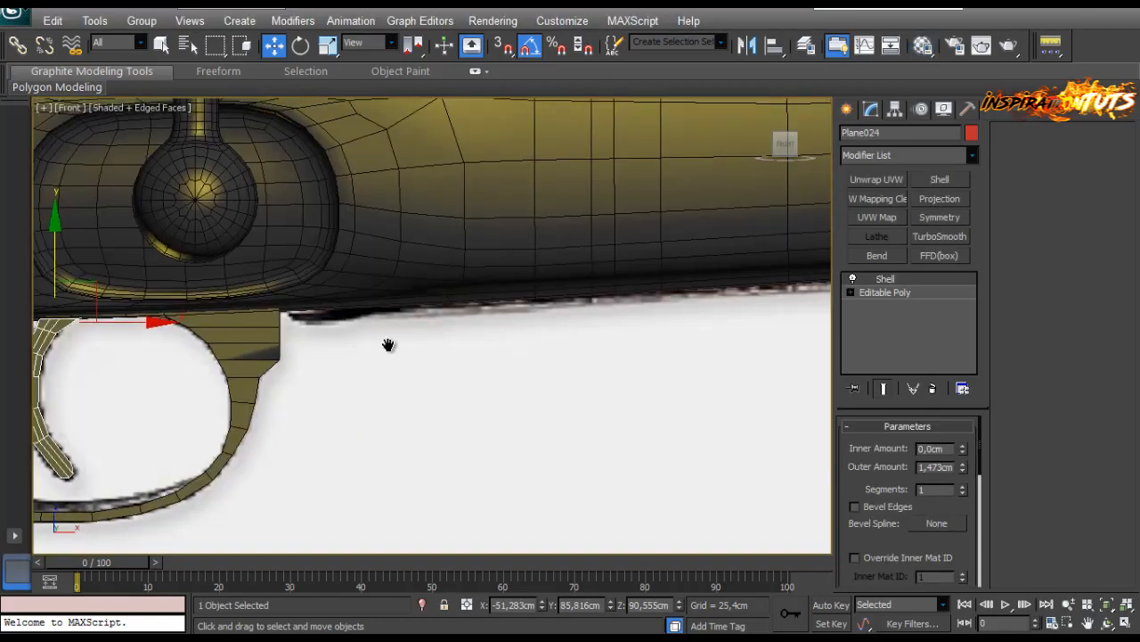
Draw a plane about 8,966 cm wide and 0,188 cm long under the stock, starting at the trigger guard's front end.
left_click(847, 110)
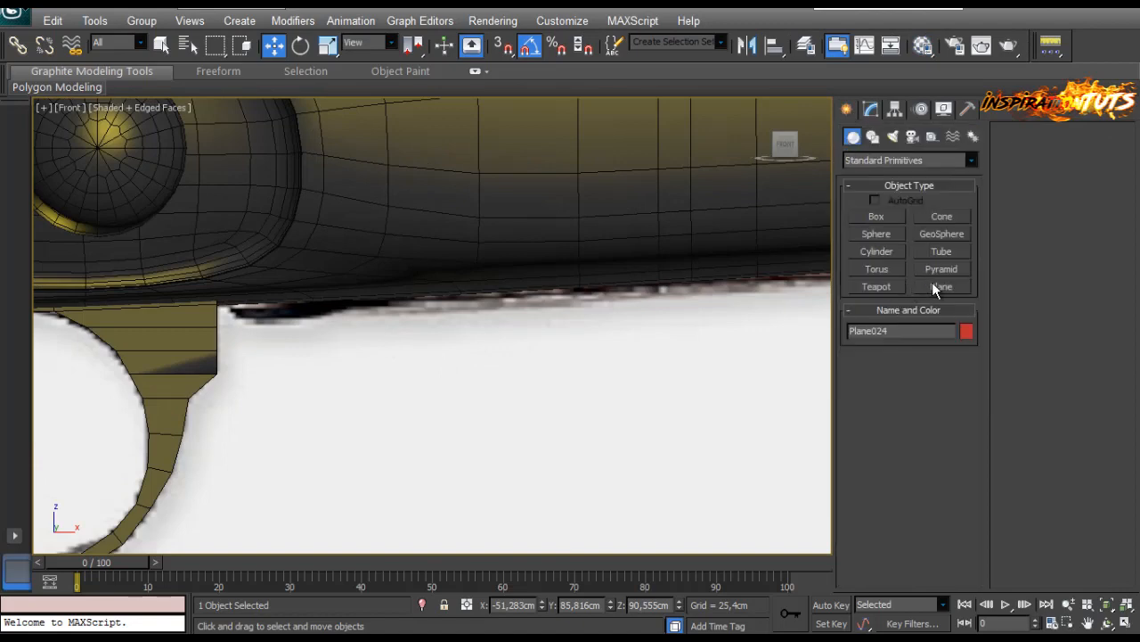
left_click(934, 287)
scroll(259, 331, "up", 3)
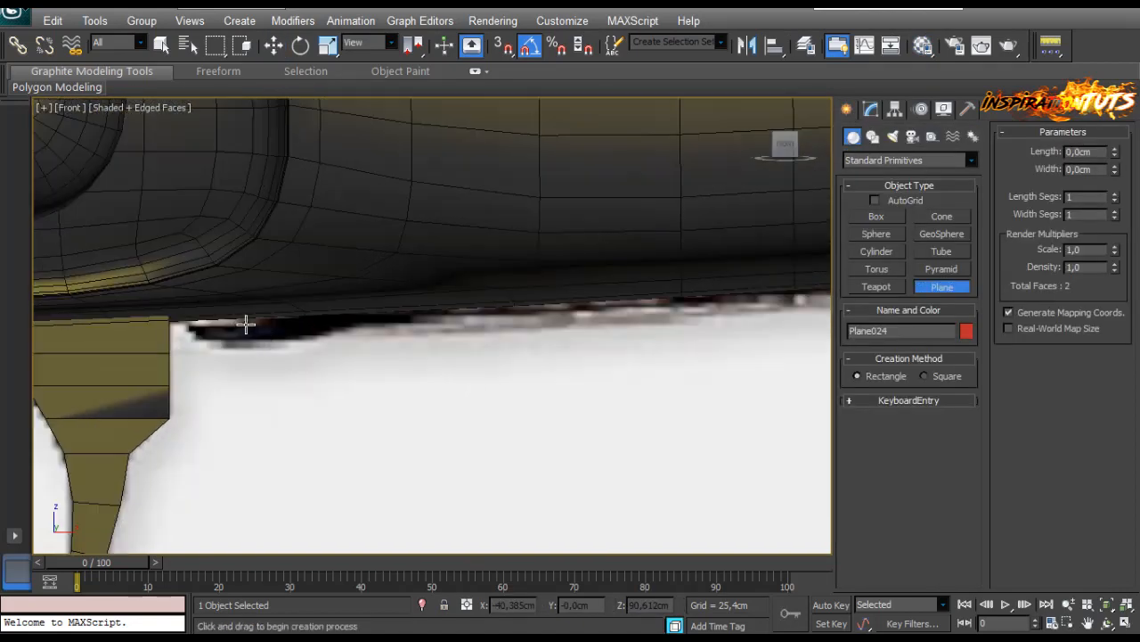
key("F3")
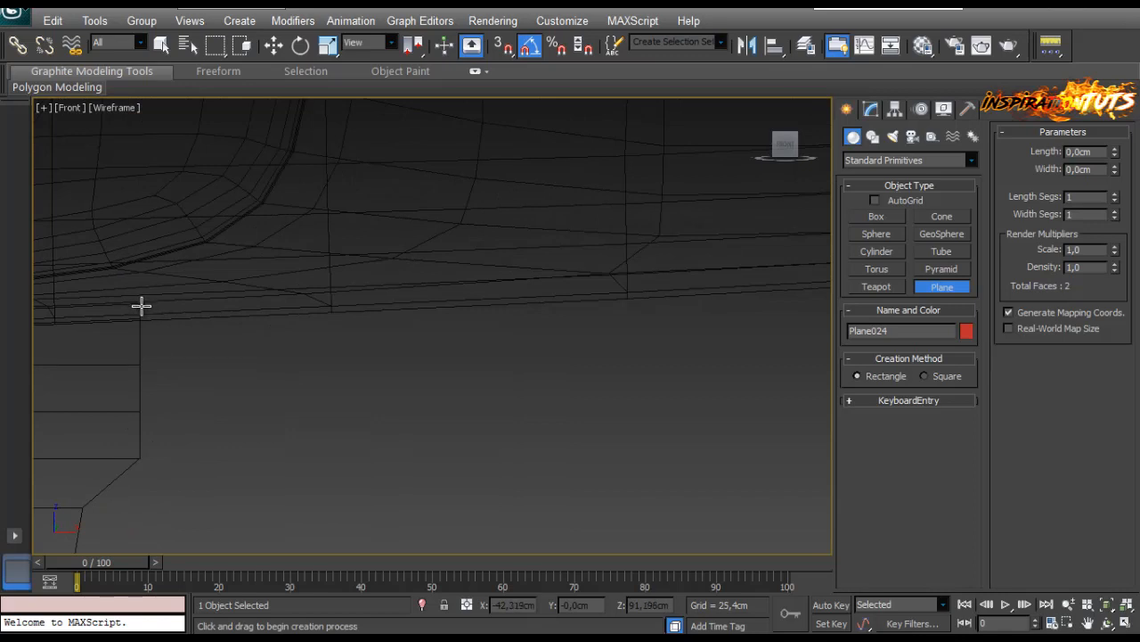
left_click_drag(142, 303, 779, 316)
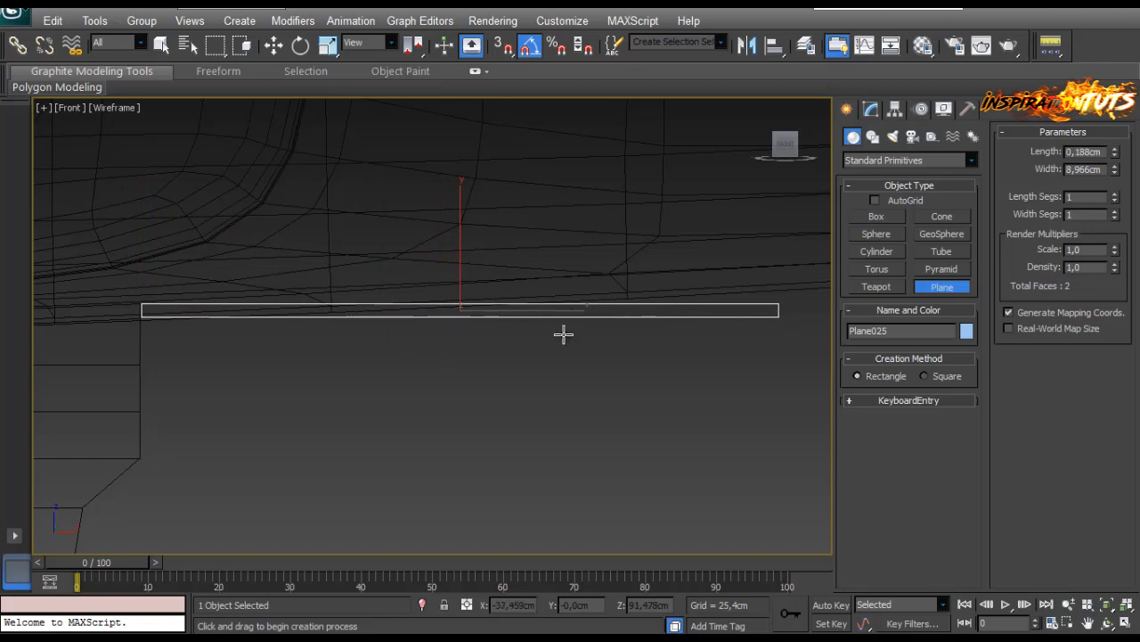
key("F3")
scroll(704, 322, "down", 5)
middle_click_drag(756, 325, 538, 344)
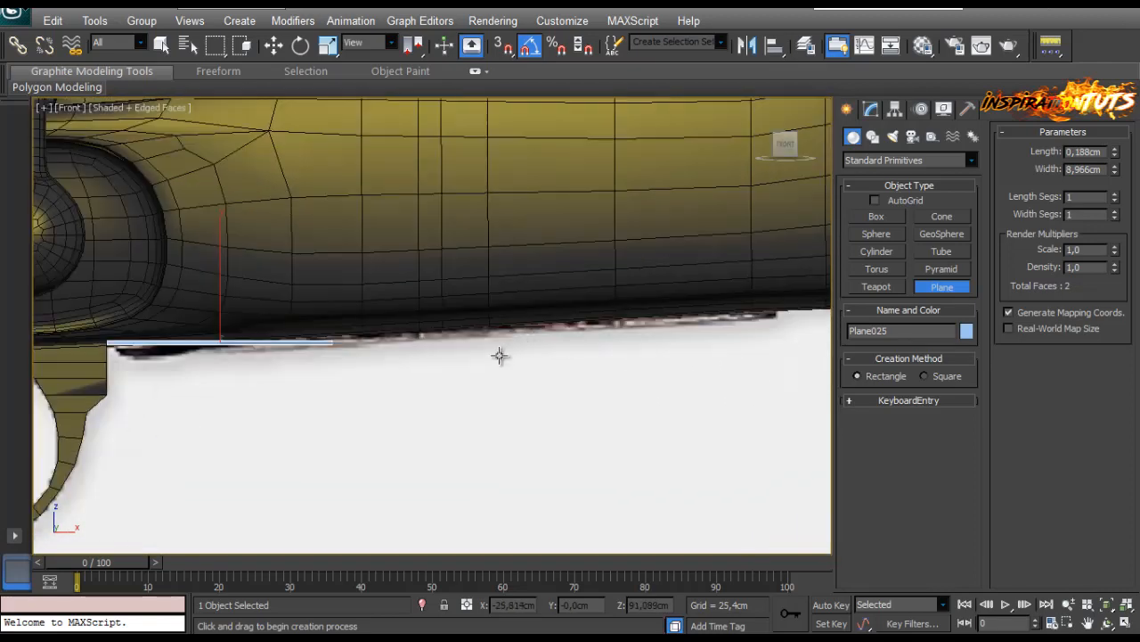
Convert the new plane under the stock to an Editable Poly.
key("w")
scroll(357, 358, "up", 5)
right_click(143, 375)
mouse_move(163, 528)
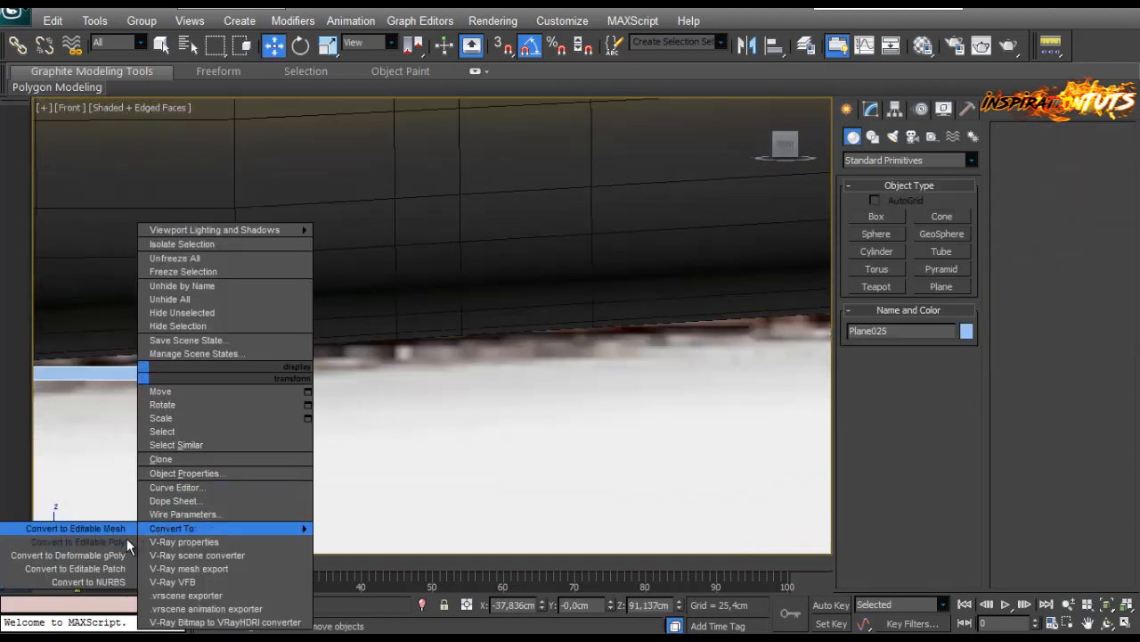
left_click(126, 541)
Raise the plane's front end vertices slightly and pull them back toward the trigger guard to match the stock's underside.
key("1")
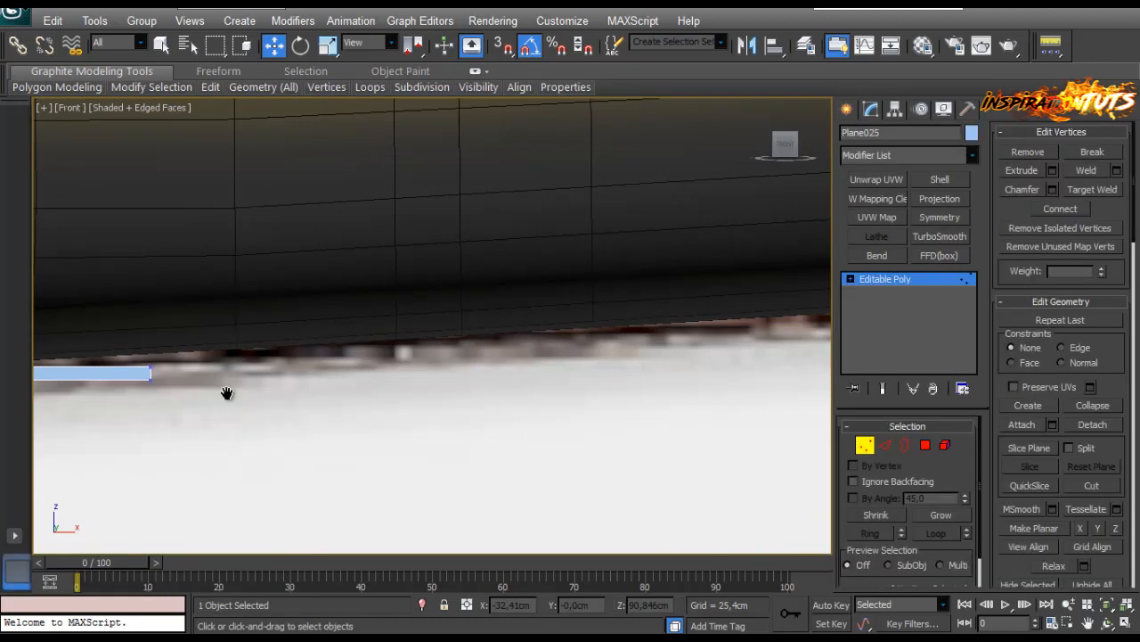
middle_click_drag(227, 393, 529, 359)
left_click(459, 338)
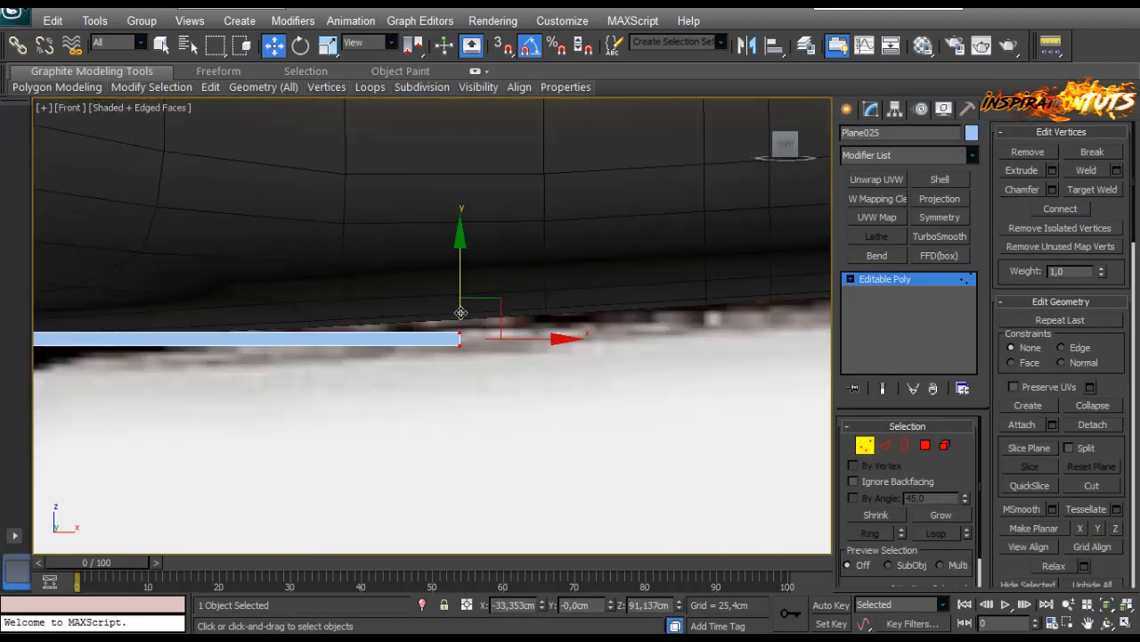
left_click_drag(461, 282, 460, 278)
scroll(475, 306, "down", 3)
scroll(472, 303, "up", 2)
left_click_drag(502, 332, 419, 358)
Extend the plane's front edge into a new sloped segment along the stock's underside, up to the reference strip's front end.
key("2")
scroll(348, 336, "up", 3)
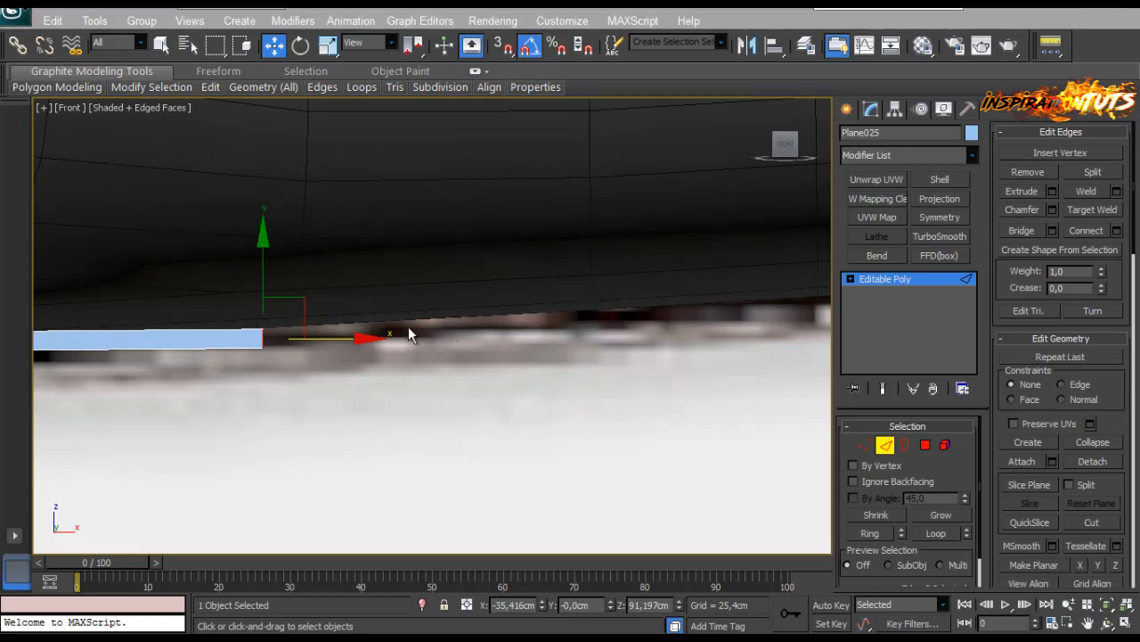
left_click_drag(326, 342, 432, 321)
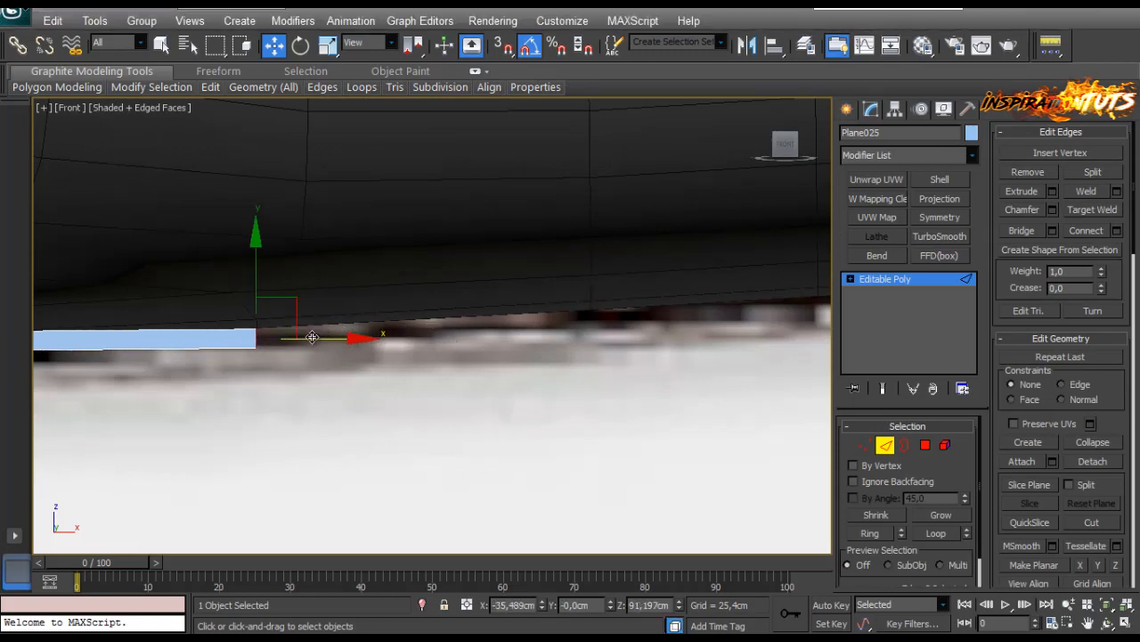
left_click_drag(291, 297, 615, 283)
scroll(613, 290, "down", 6)
middle_click_drag(601, 303, 454, 312)
scroll(356, 318, "up", 3)
left_click_drag(232, 291, 822, 257)
middle_click_drag(781, 303, 580, 280)
scroll(486, 288, "up", 4)
Examine the strip against the reference in the front view and from several angles in perspective.
key("r")
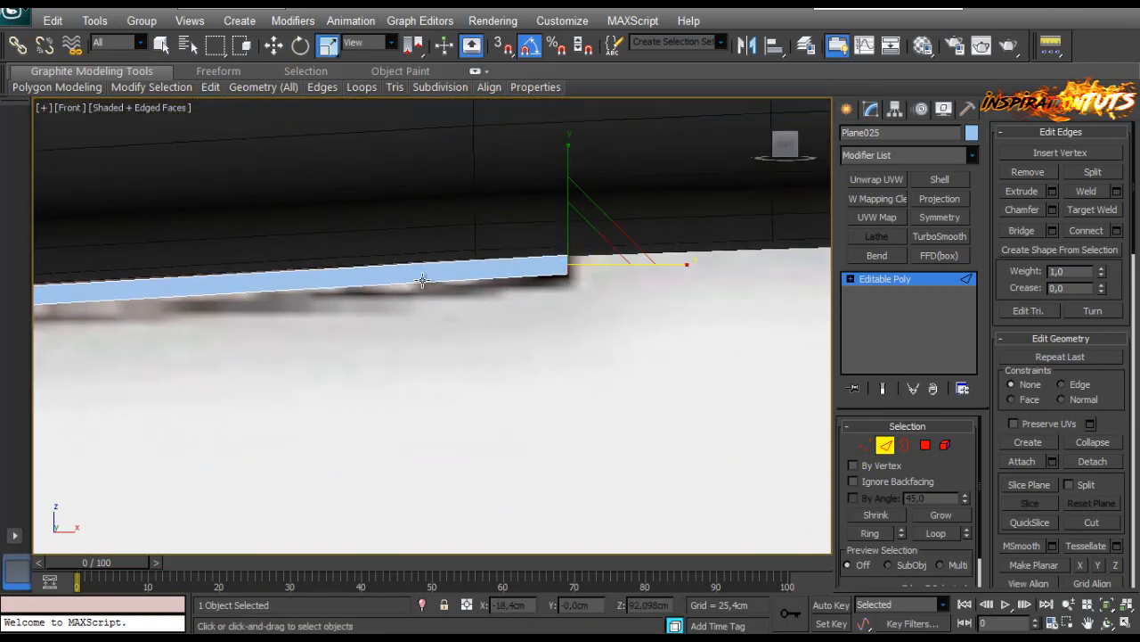
scroll(484, 280, "down", 4)
middle_click_drag(356, 325, 721, 265)
middle_click_drag(348, 293, 457, 295)
scroll(458, 295, "down", 4)
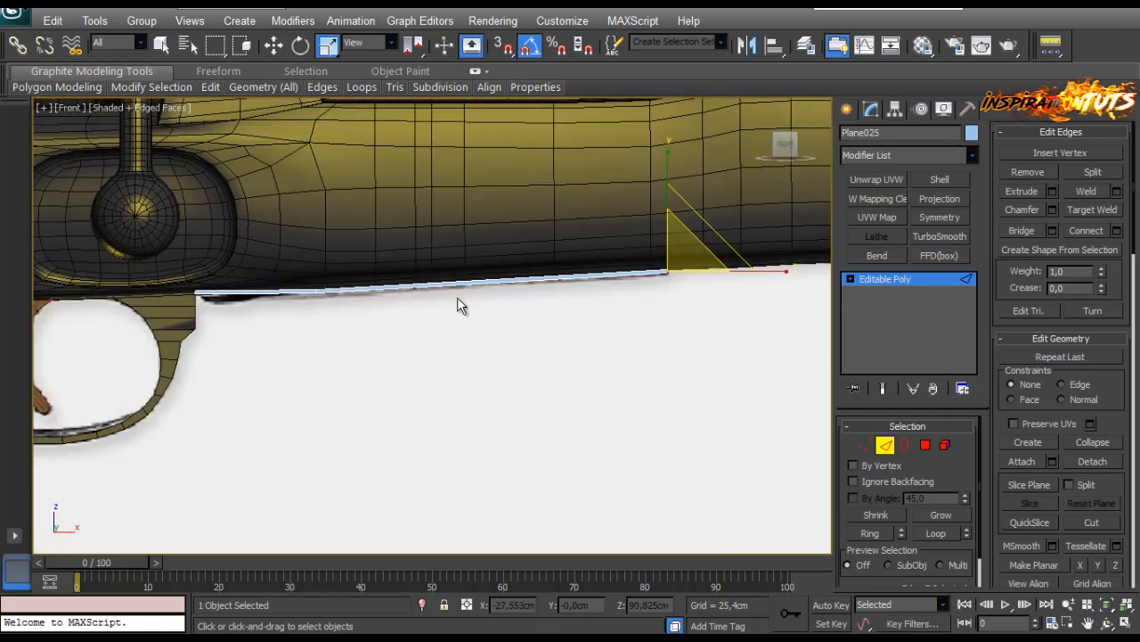
scroll(276, 315, "up", 2)
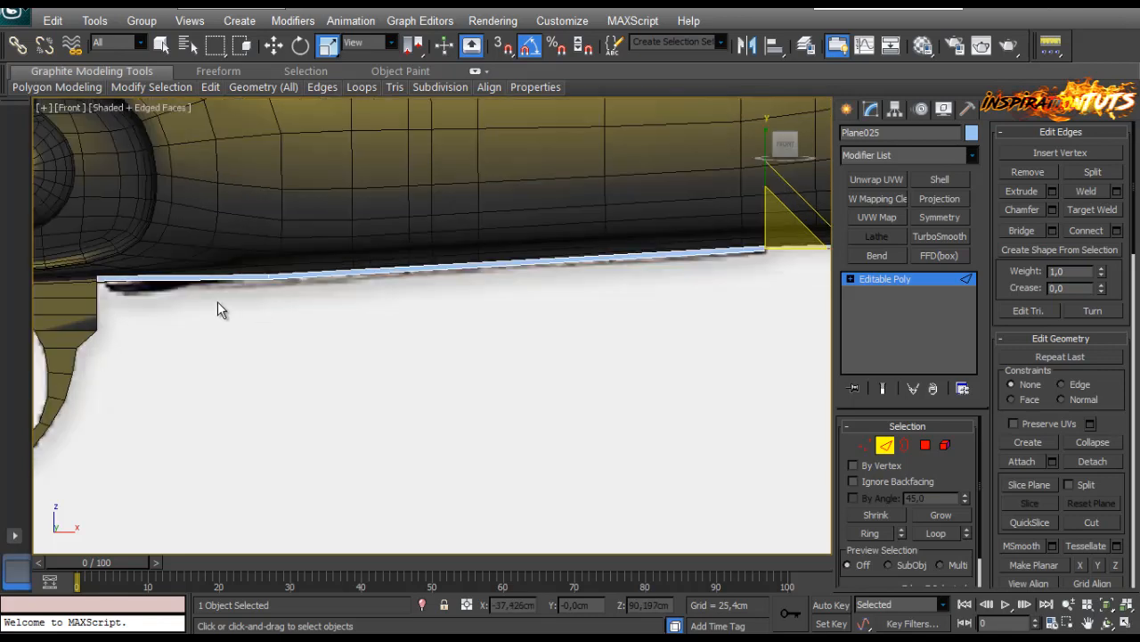
key("p")
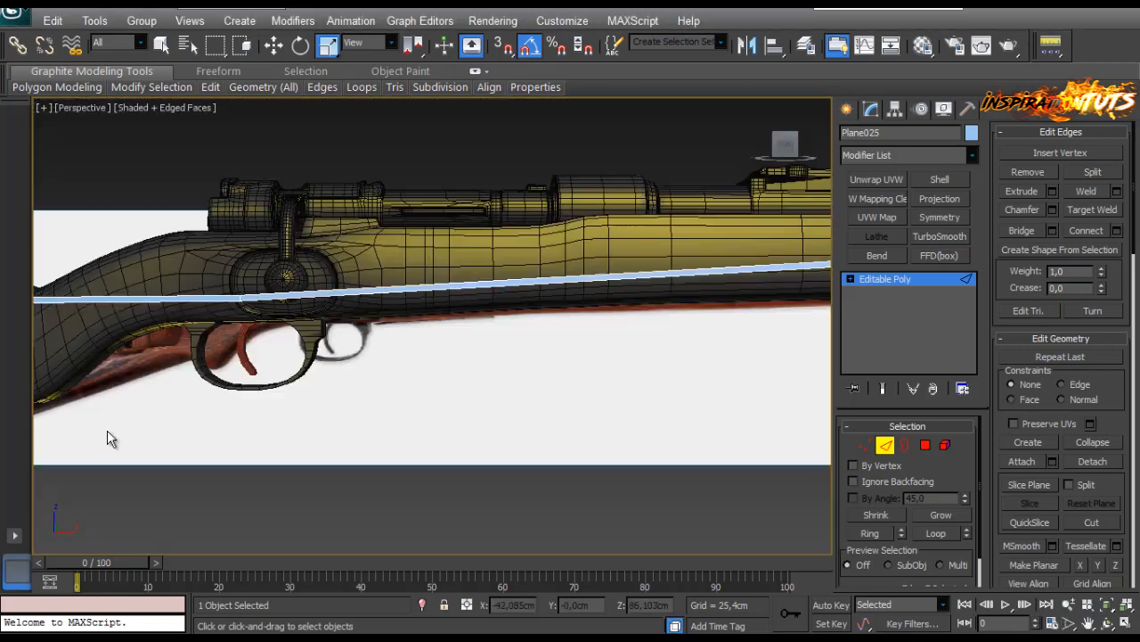
scroll(469, 283, "down", 3)
middle_click_drag(469, 284, 578, 339, "alt")
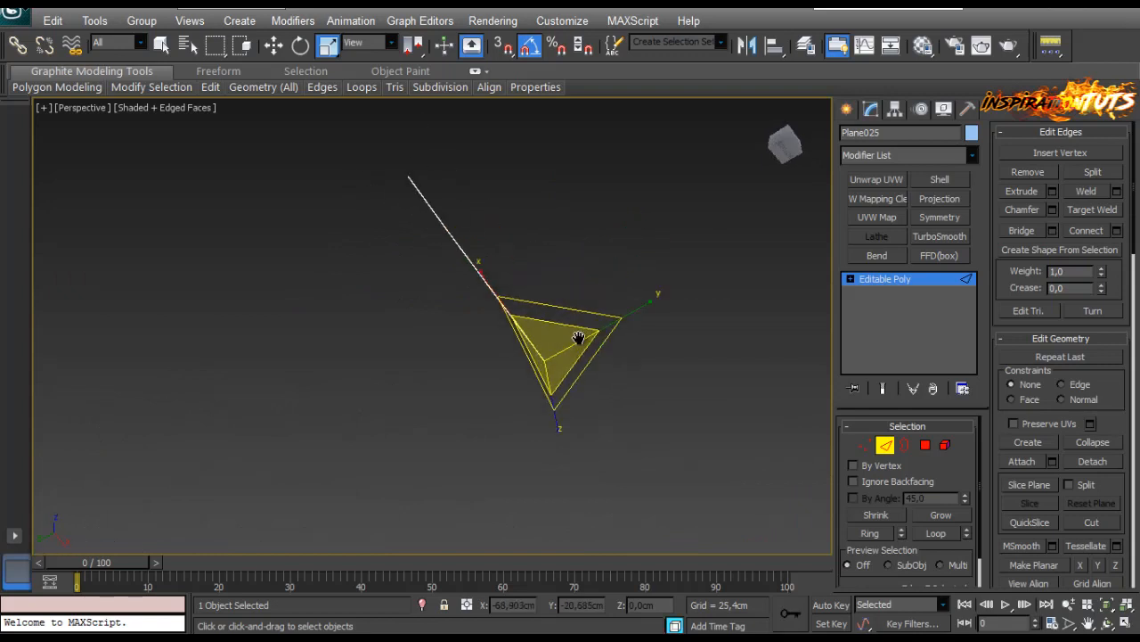
Give the strip thickness with a Shell of 1,473 cm outer amount and convert the result to an Editable Poly.
left_click(864, 445)
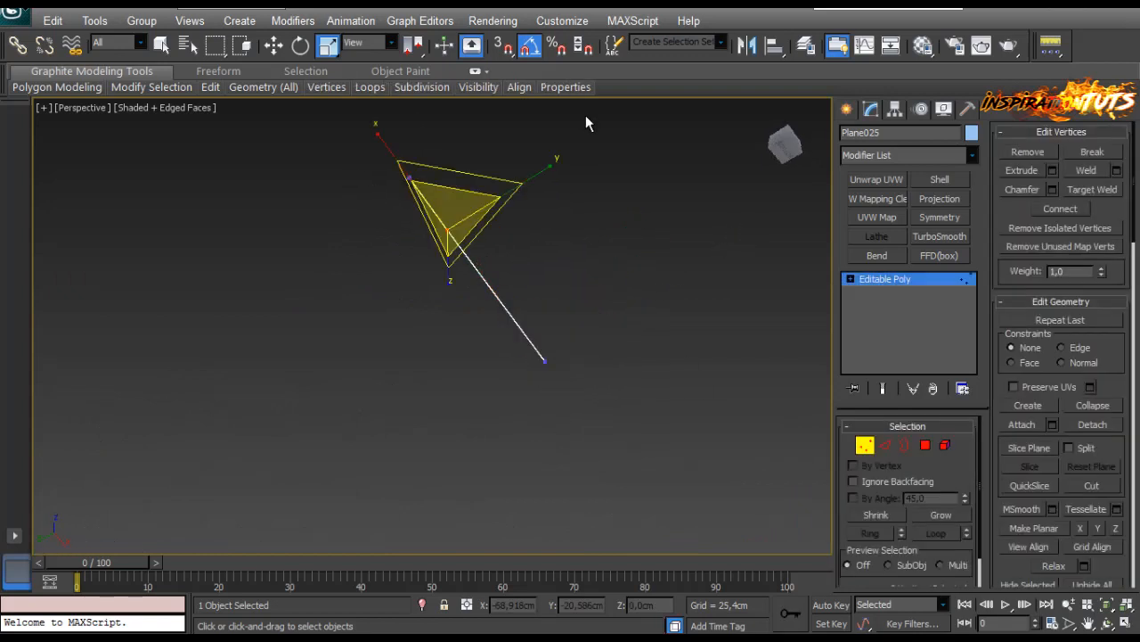
left_click_drag(334, 480, 333, 479)
middle_click_drag(658, 150, 499, 383, "alt")
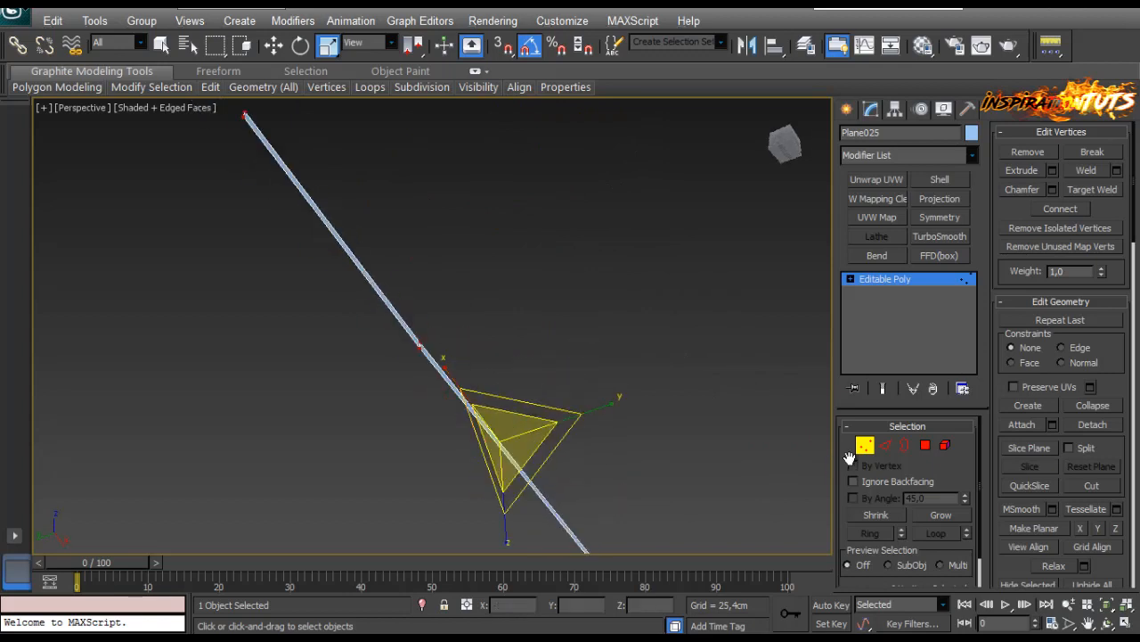
left_click(866, 446)
left_click(940, 180)
right_click(416, 261)
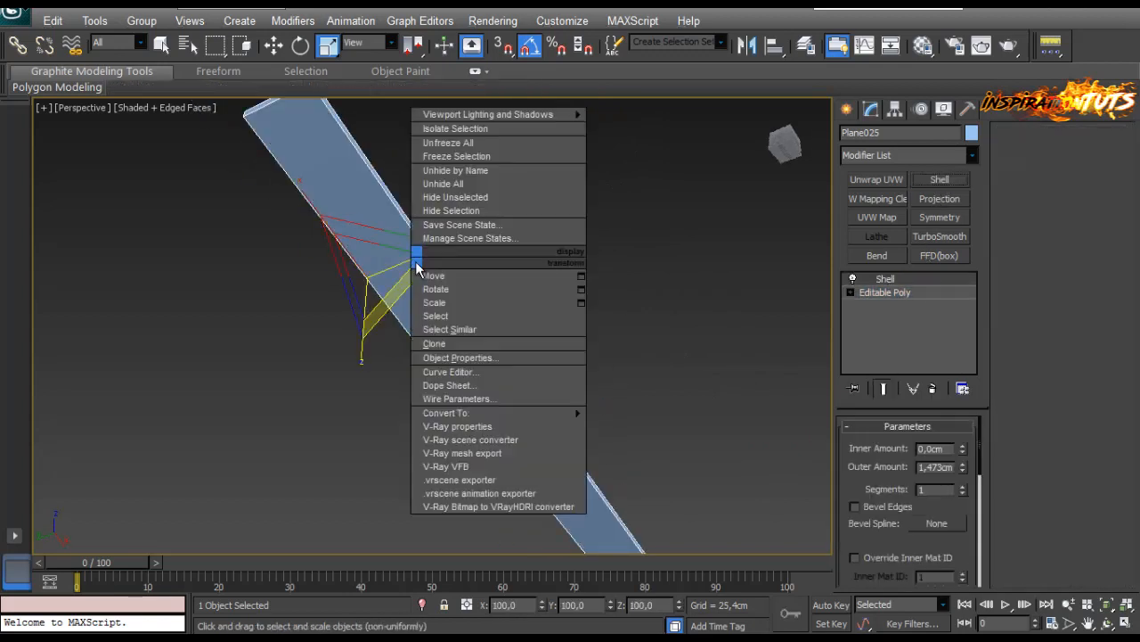
mouse_move(494, 412)
left_click(393, 429)
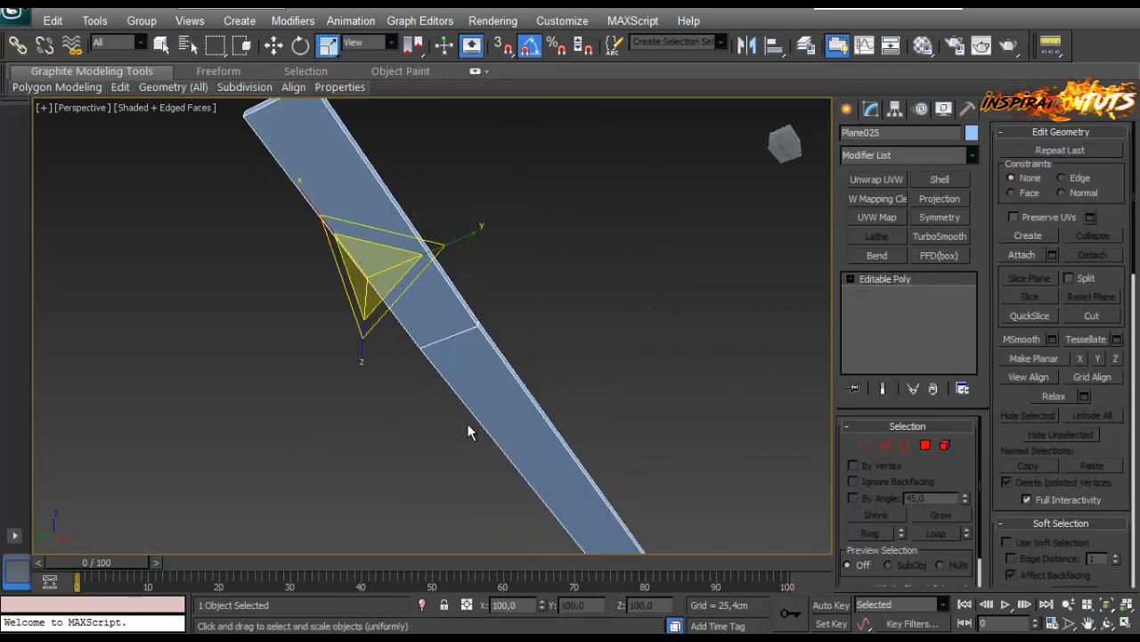
Move the strip along the Y axis to 85,829 cm, under the rifle stock in front of the trigger guard.
scroll(469, 426, "down", 6)
key("w")
left_click_drag(497, 271, 38, 445)
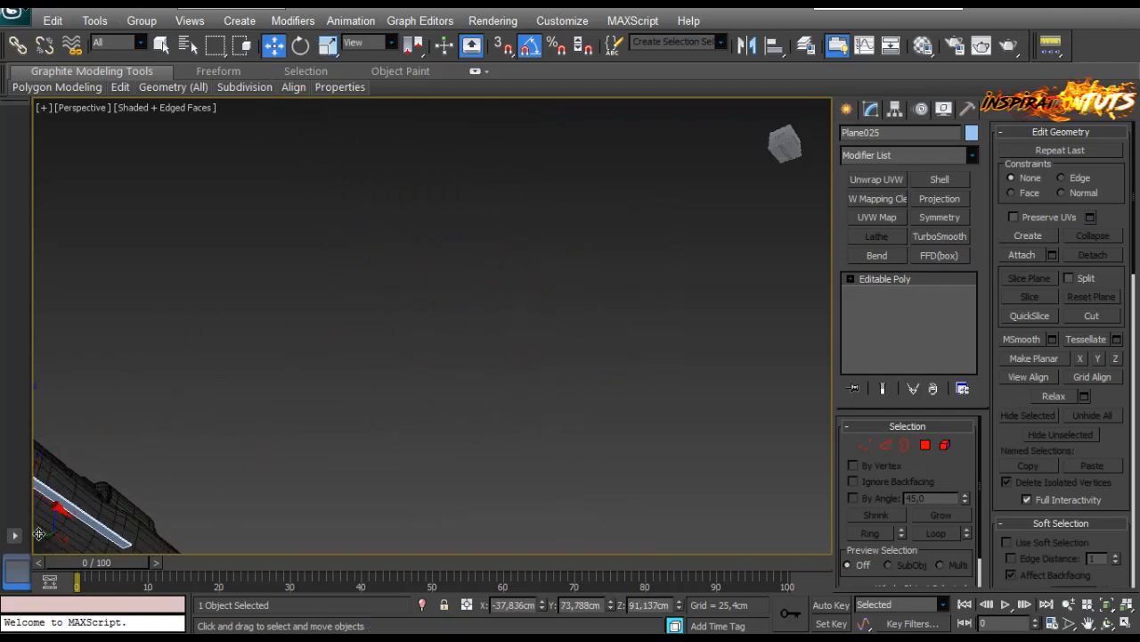
middle_click_drag(40, 446, 367, 303)
left_click_drag(364, 304, 294, 359)
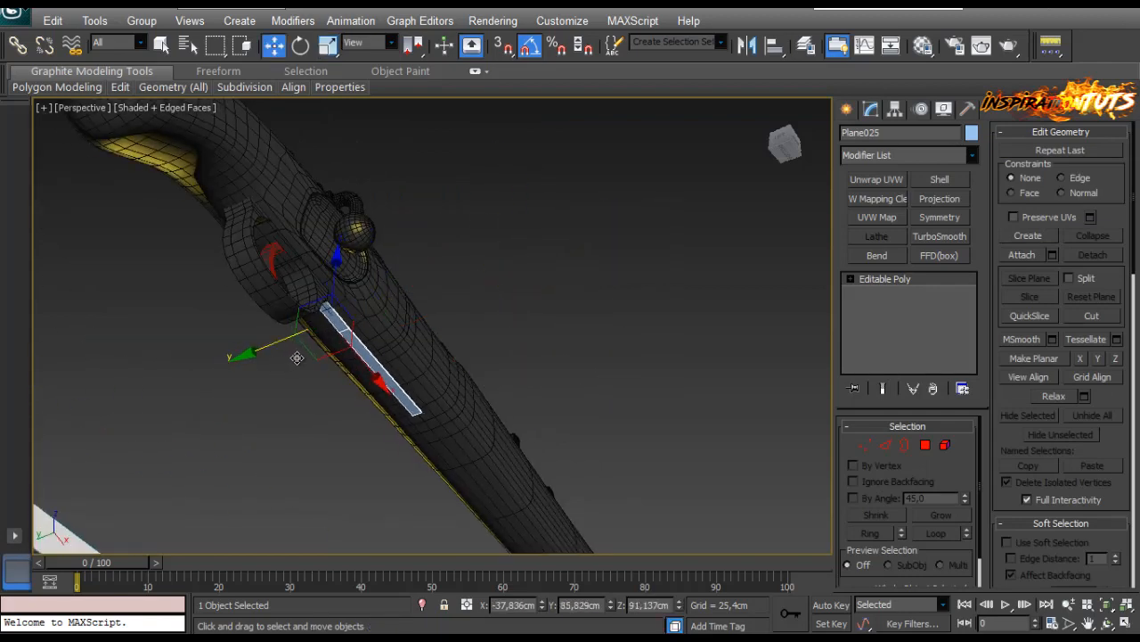
Widen the strip along its Y axis to cover more of the stock's underside.
scroll(295, 356, "up", 5)
middle_click_drag(295, 357, 415, 361, "alt")
scroll(415, 360, "up", 2)
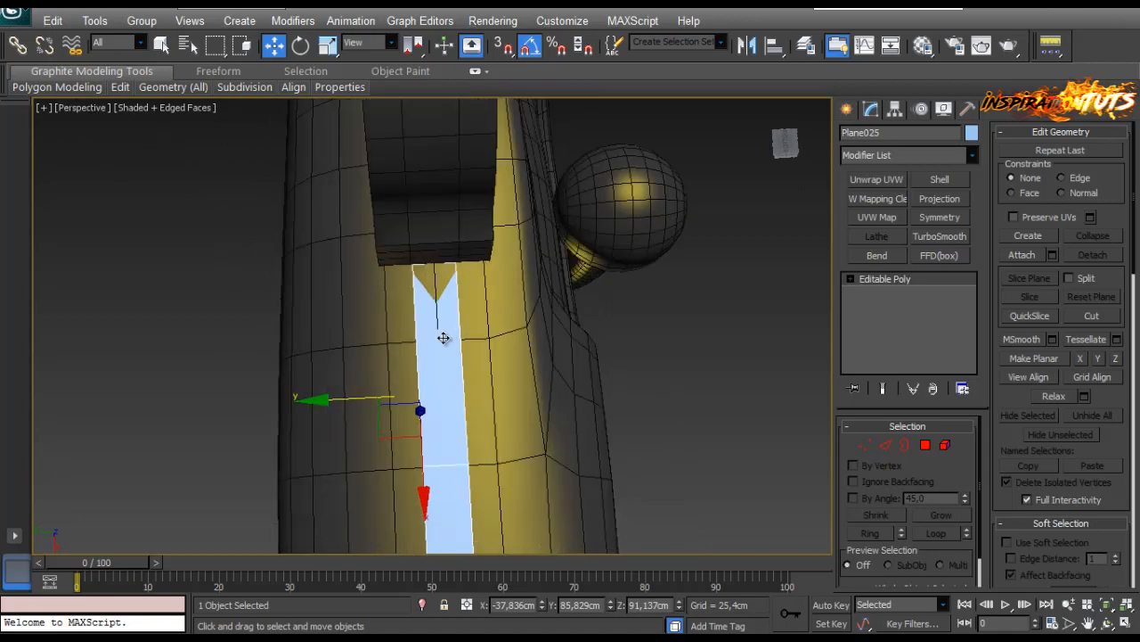
key("r")
left_click_drag(324, 400, 264, 399)
Shift the widened strip along Y to 86,94 cm to center it in front of the trigger guard.
key("w")
scroll(400, 400, "up", 3)
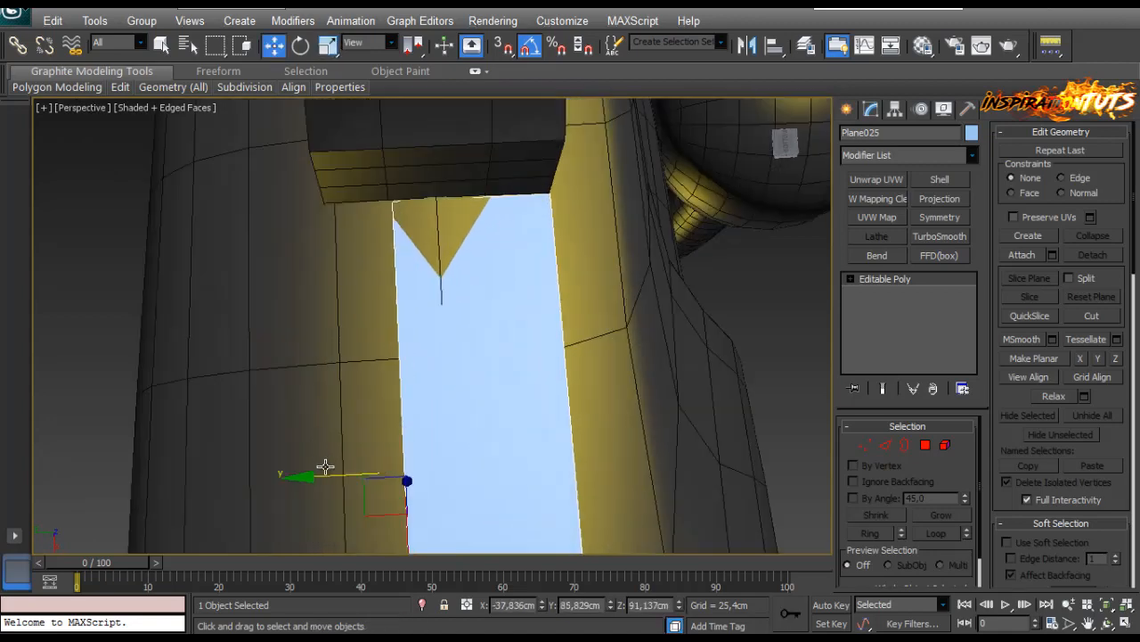
left_click_drag(311, 478, 250, 485)
middle_click_drag(313, 362, 485, 227, "alt")
scroll(476, 164, "down", 3)
scroll(445, 253, "up", 3)
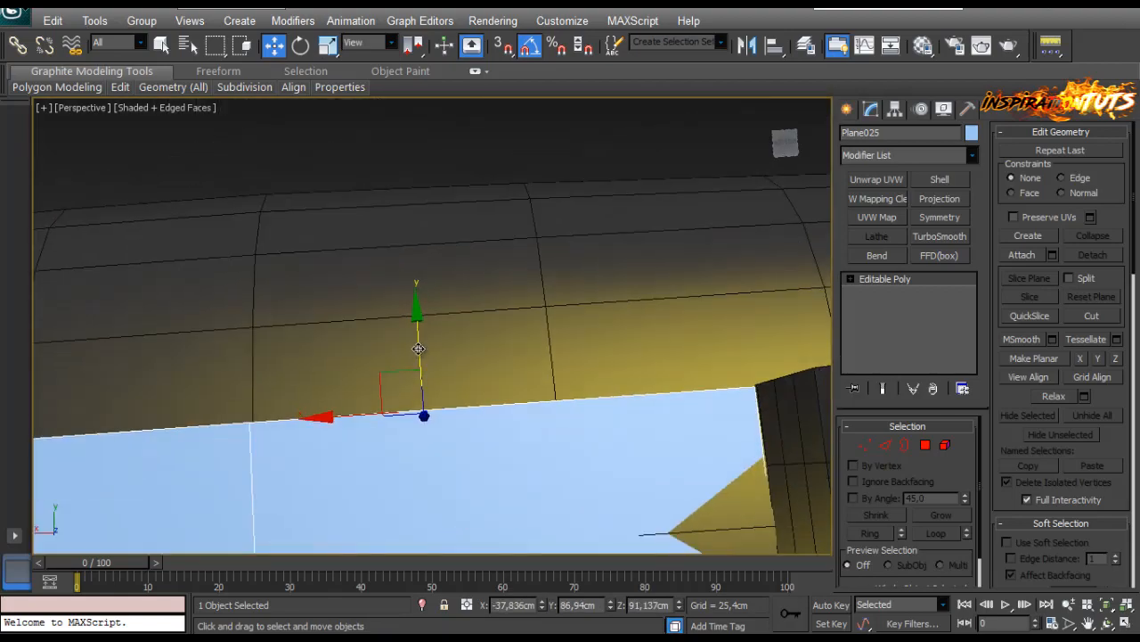
Widen the strip further along Y to a scale of 255,902 so it approaches the trigger guard's width.
middle_click_drag(418, 348, 832, 436, "alt")
key("r")
left_click_drag(387, 407, 316, 414)
scroll(466, 476, "up", 5)
middle_click_drag(466, 475, 496, 259)
left_click_drag(495, 269, 490, 272)
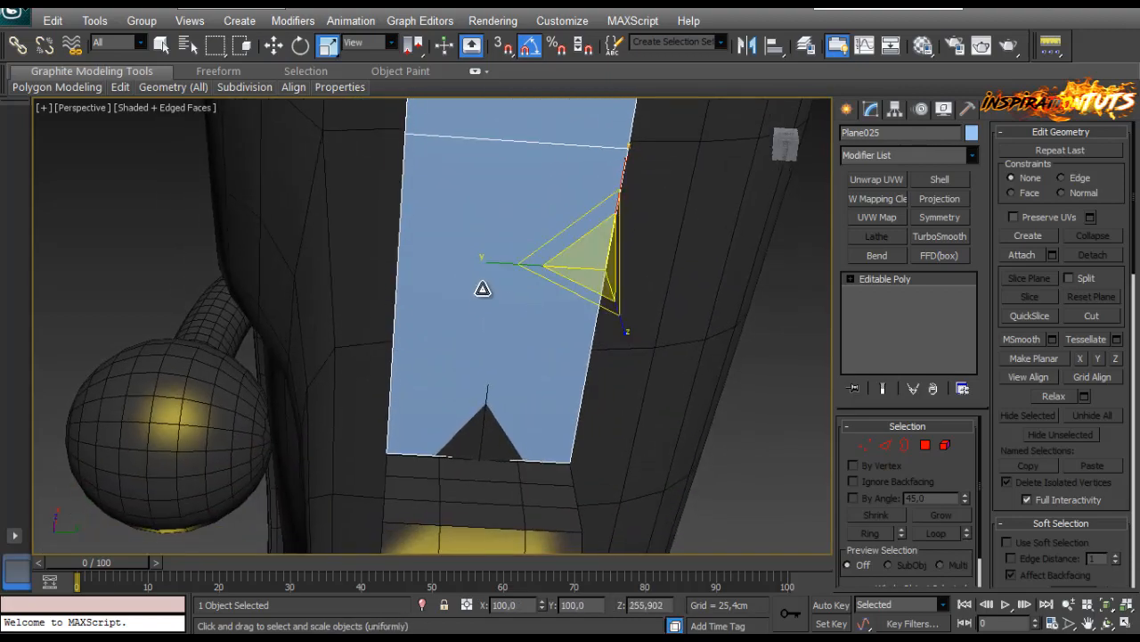
Examine how the strip lines up with the trigger guard and the stock's underside from several angles.
scroll(479, 318, "down", 5)
middle_click_drag(479, 275, 341, 253, "alt")
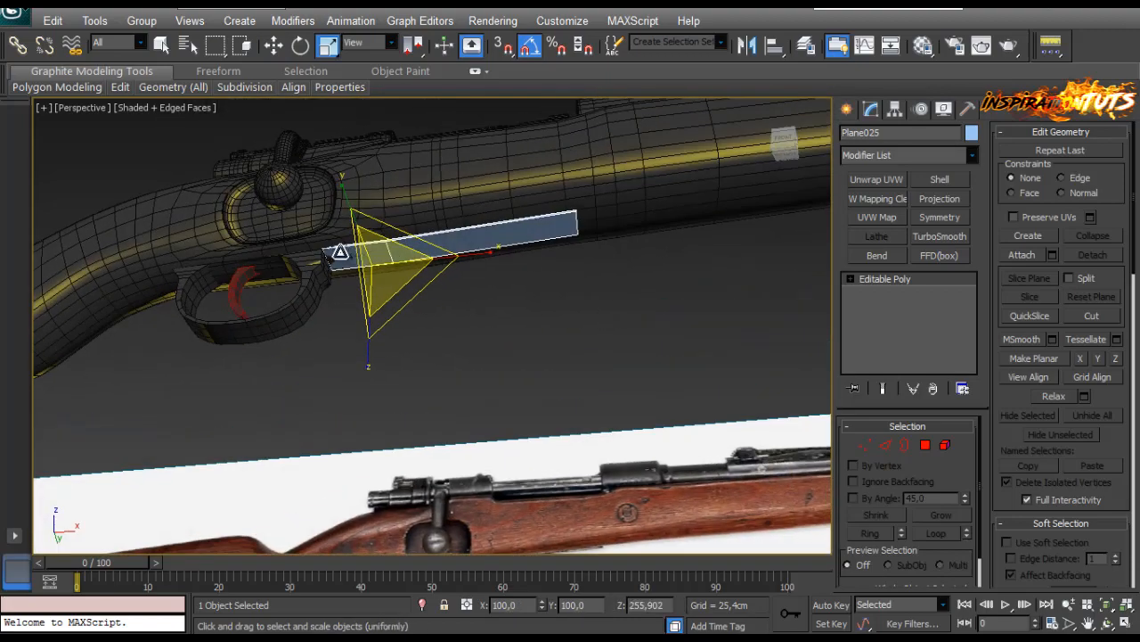
scroll(198, 218, "up", 5)
middle_click_drag(197, 217, 308, 594)
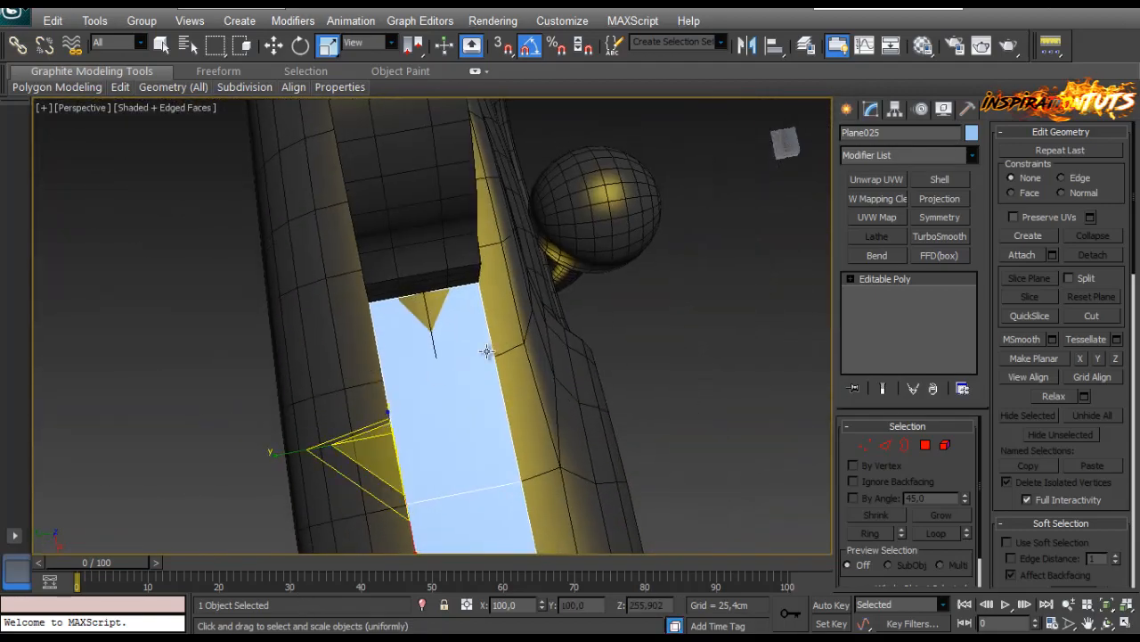
middle_click_drag(489, 351, 272, 495, "alt")
scroll(272, 490, "up", 3)
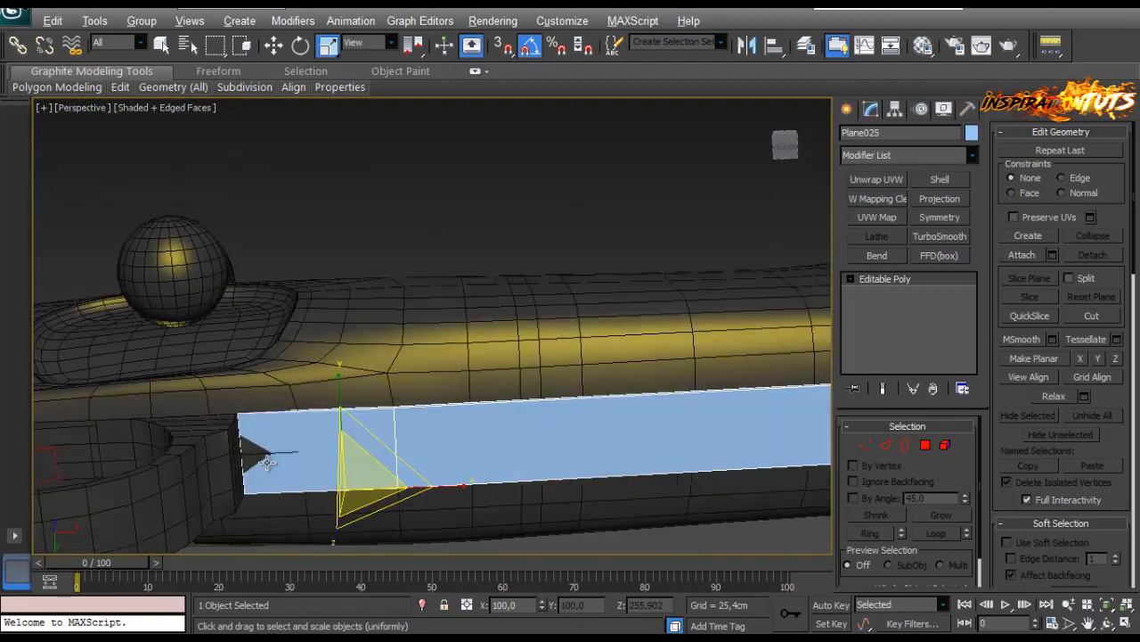
middle_click_drag(294, 451, 497, 392, "alt")
scroll(379, 393, "up", 2)
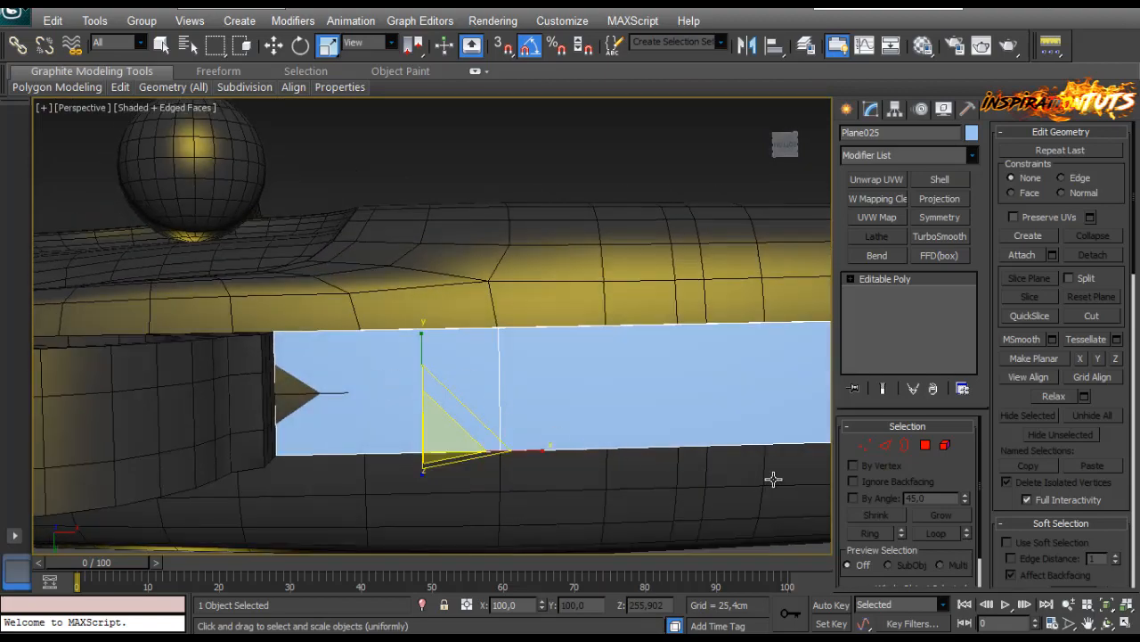
Connect the long edges of the strip's section nearest the trigger guard with one loop, slid slightly toward the guard.
left_click(885, 446)
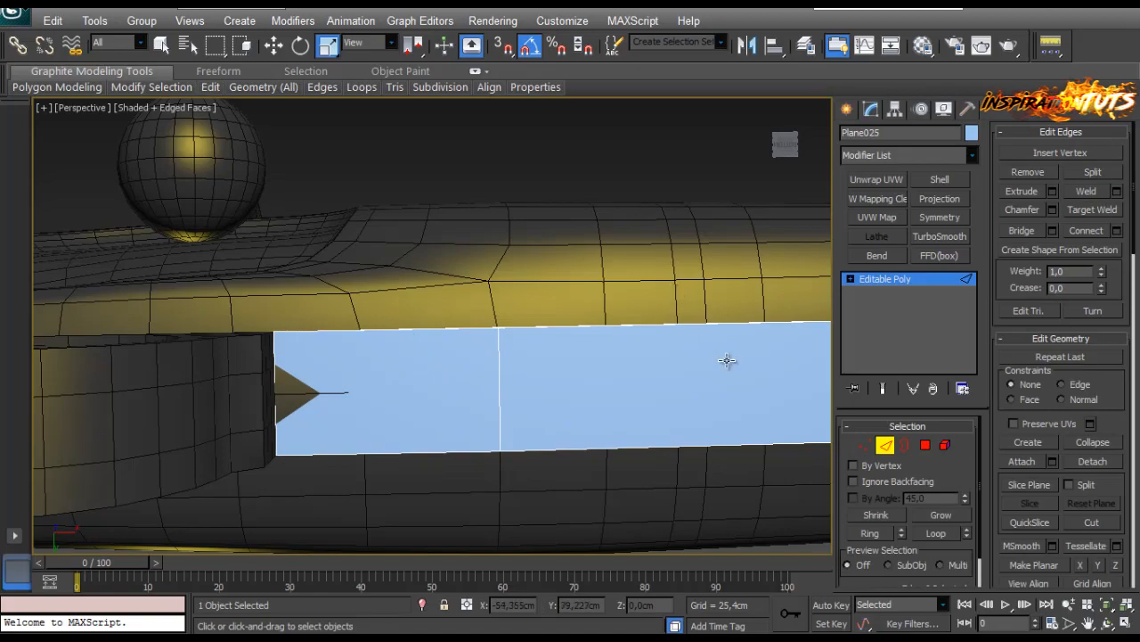
left_click(865, 447)
left_click_drag(554, 295, 433, 538)
middle_click_drag(484, 519, 507, 404, "alt")
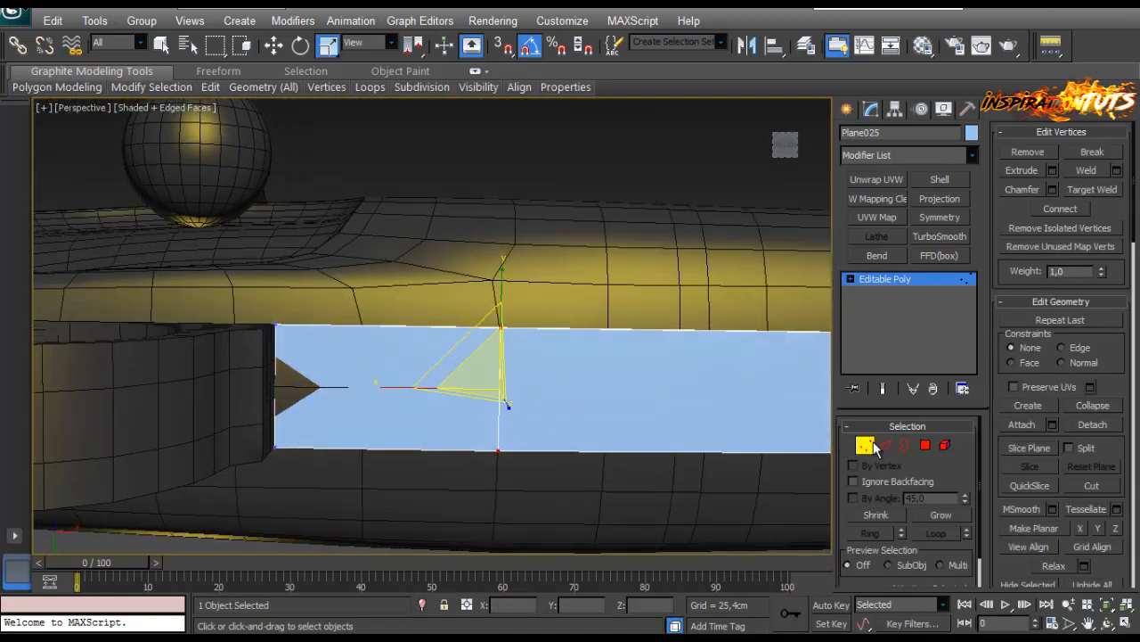
key("2")
left_click(434, 449)
key("alt+r")
left_click(1120, 232)
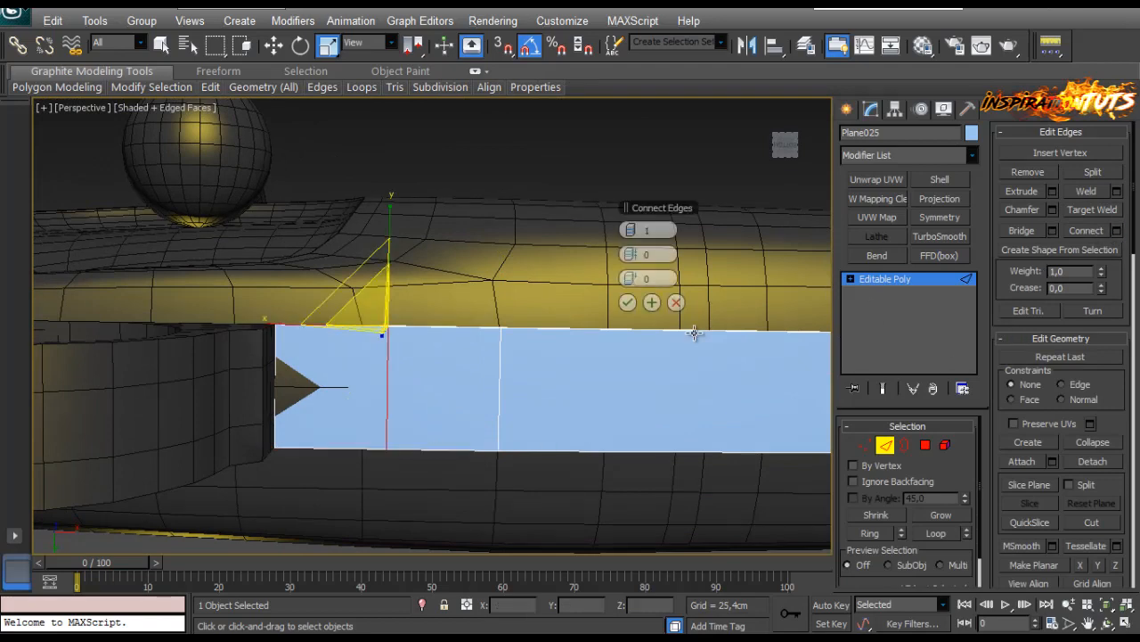
left_click_drag(633, 281, 611, 310)
left_click(627, 302)
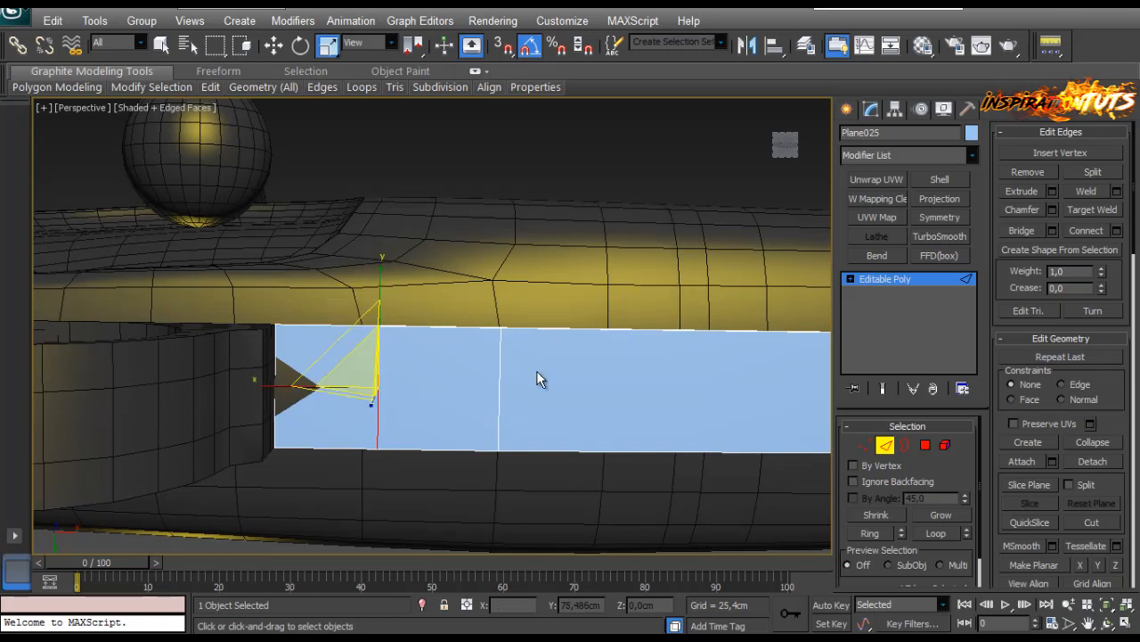
Connect the long edges between the new loop and the next loop ahead with one segment at slide -7.
left_click_drag(417, 485, 417, 483)
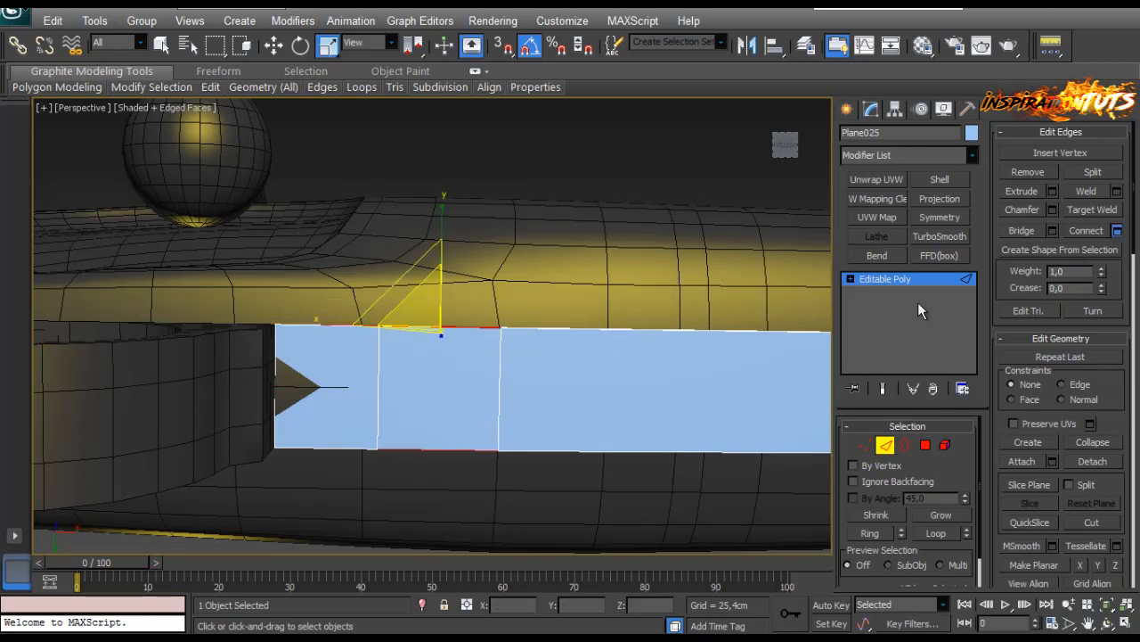
mouse_move(628, 279)
left_mouse_down()
mouse_move(683, 279)
mouse_move(645, 283)
left_mouse_up()
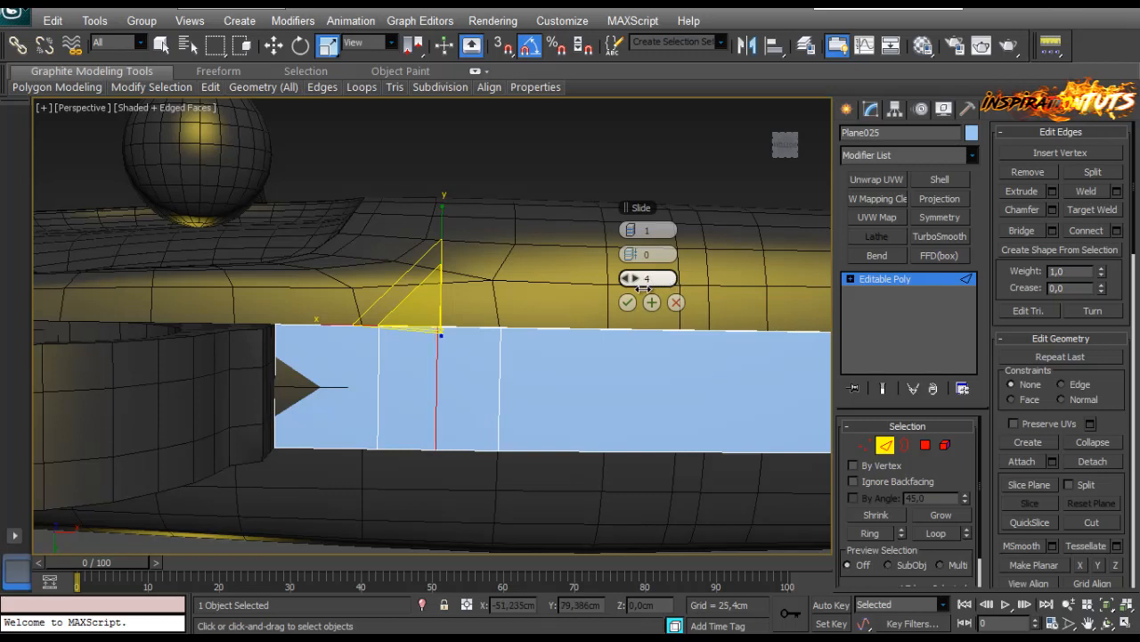
left_click_drag(638, 288, 595, 304)
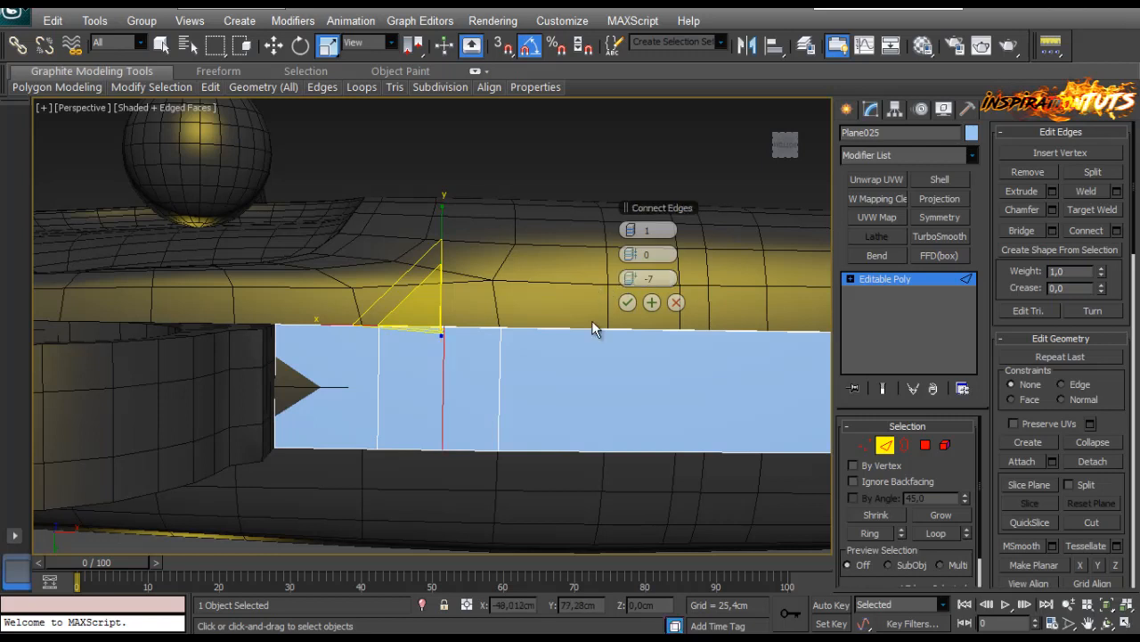
left_click(864, 444)
left_click(894, 442)
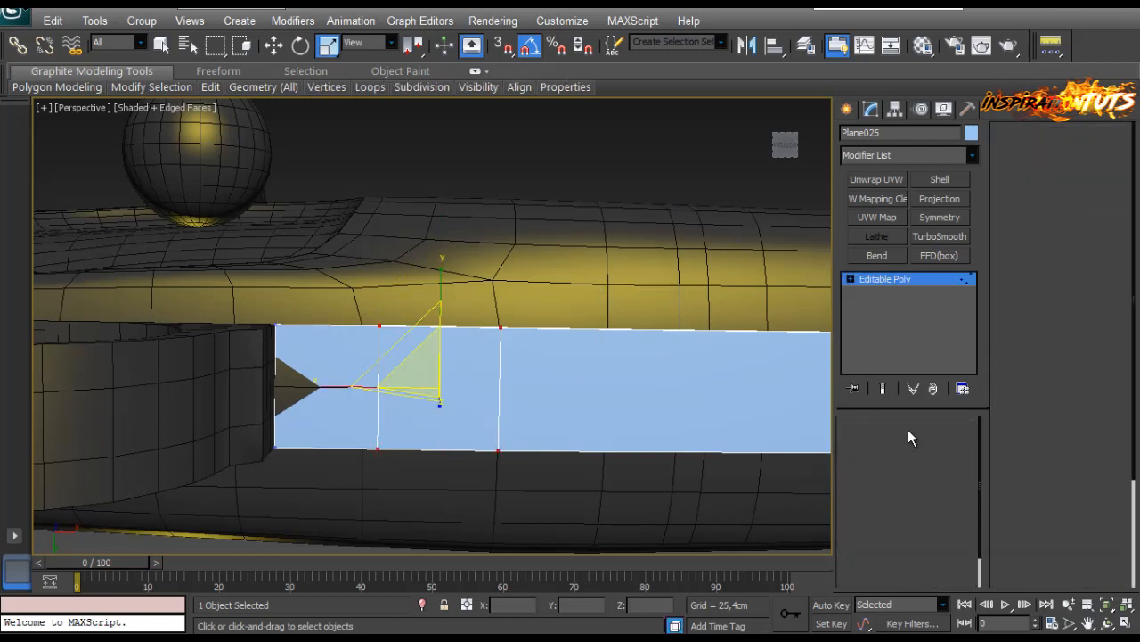
left_click(1116, 230)
left_click(628, 303)
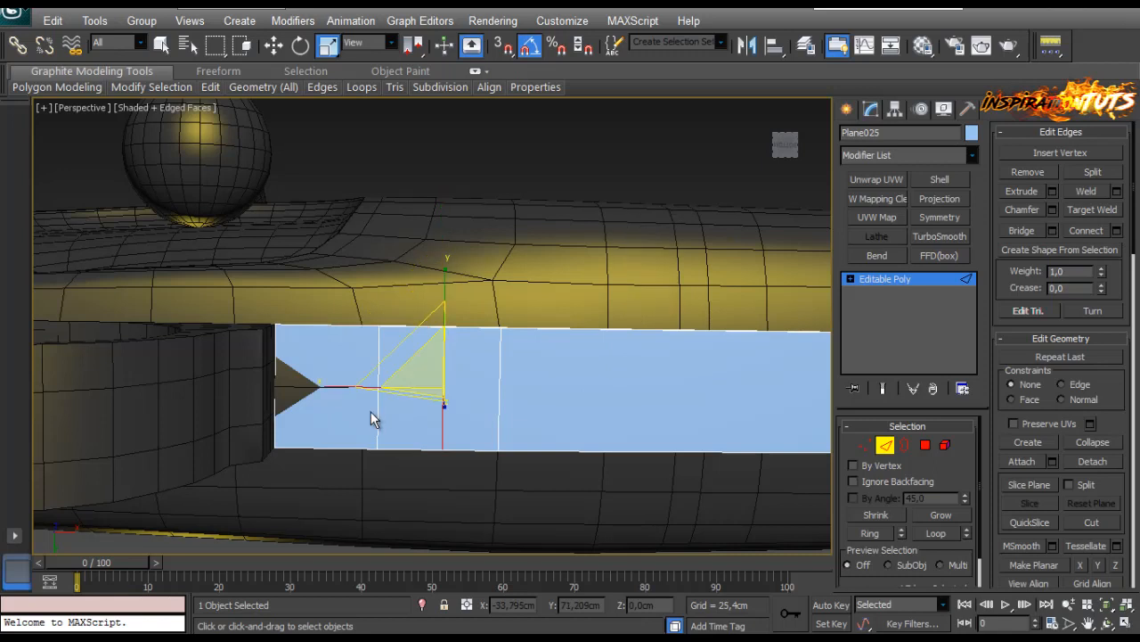
Scale the middle loop's vertices outward along Y to form a pointed bulge on both sides of the strip.
key("1")
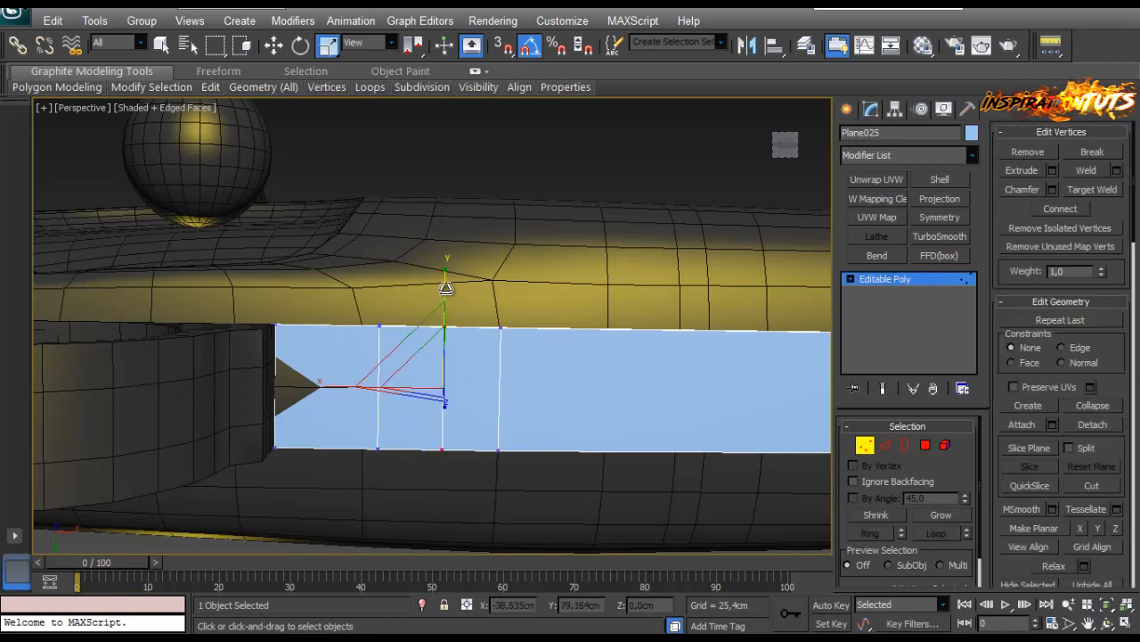
left_click_drag(445, 288, 441, 263)
middle_click_drag(441, 263, 614, 402, "alt")
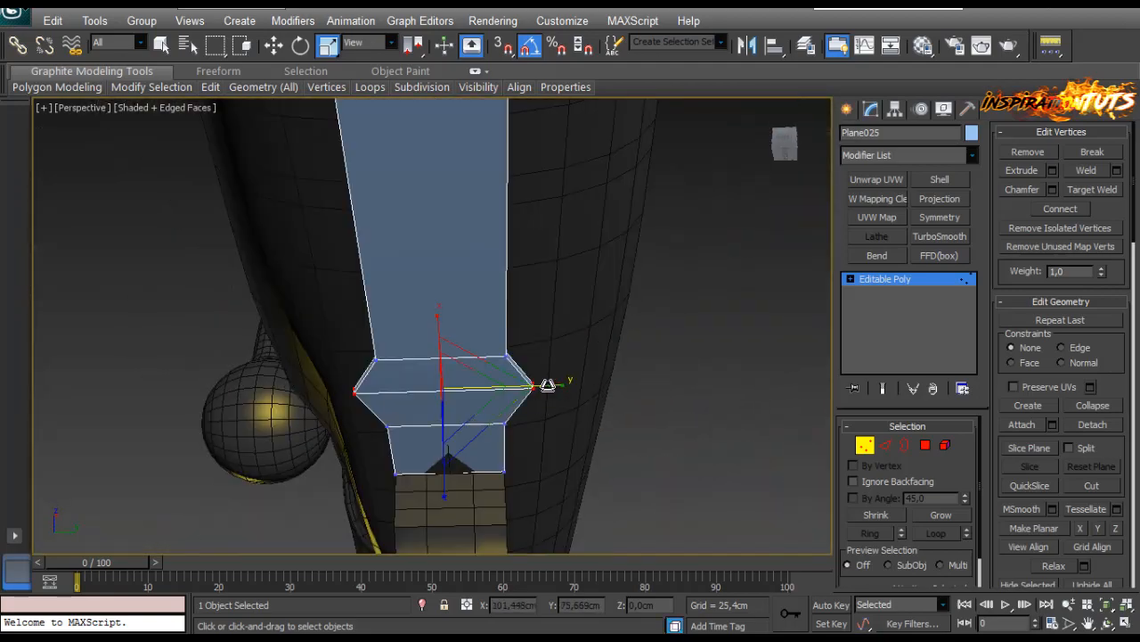
left_click_drag(542, 382, 552, 384)
middle_click_drag(553, 385, 407, 345, "alt")
scroll(407, 346, "down", 4)
scroll(407, 346, "up", 2)
middle_click_drag(565, 364, 564, 398)
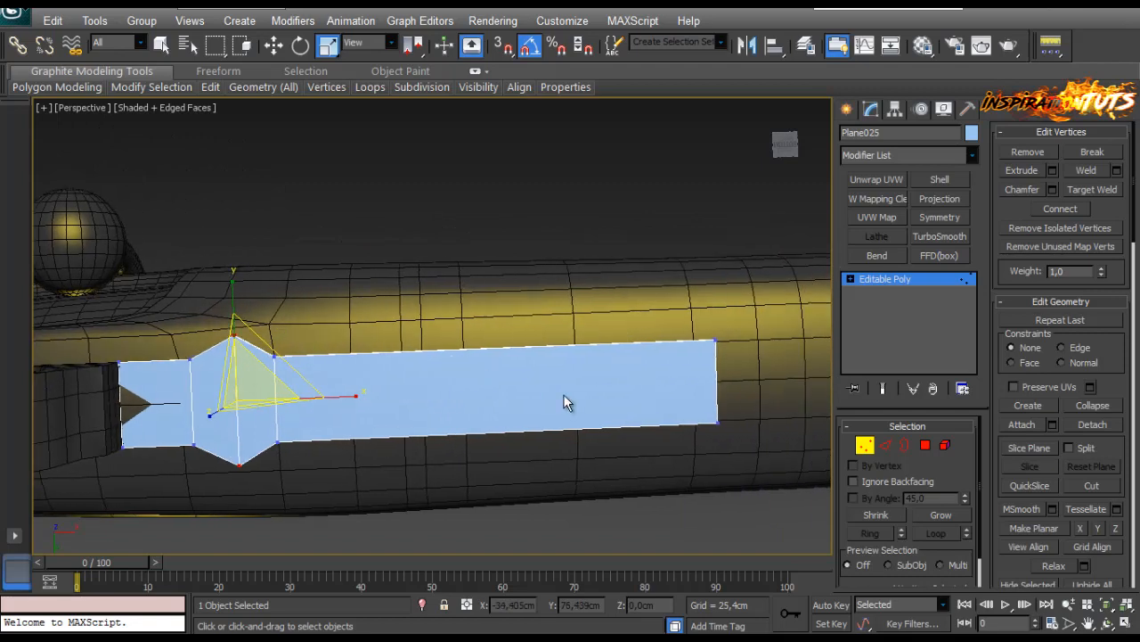
Connect the long edges of the strip section ahead of the bulge with one segment at slide 27.
left_click(885, 445)
left_click_drag(538, 274, 482, 509)
middle_click_drag(573, 354, 530, 353)
left_click(1117, 230)
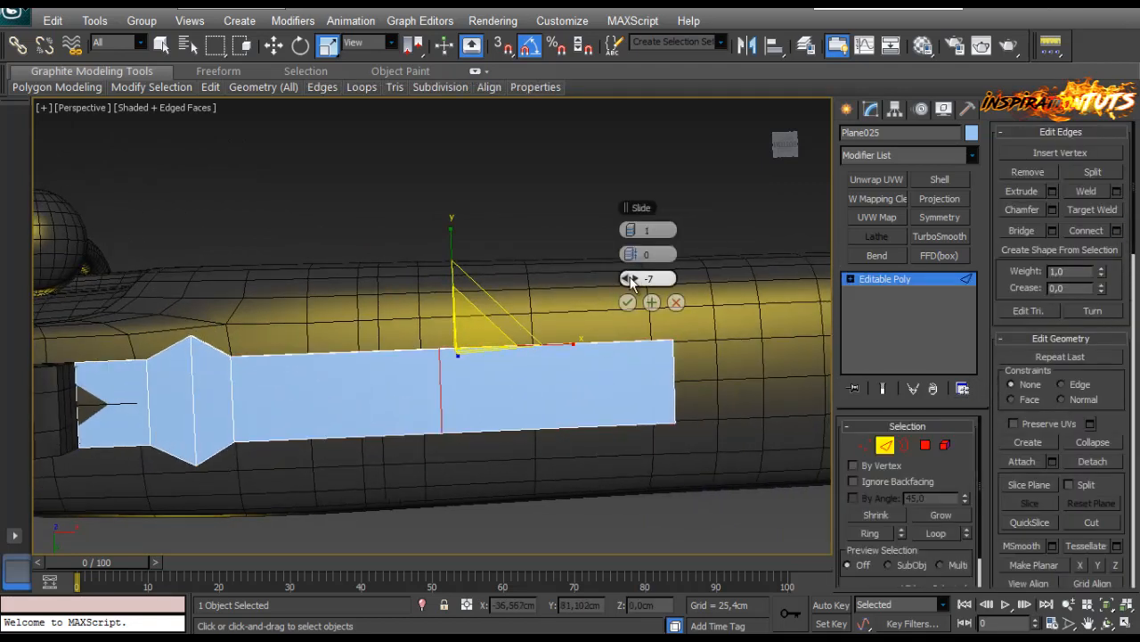
left_click_drag(672, 279, 722, 279)
left_click(628, 302)
Add another loop in the strip's end section with one segment at slide 76, close to the previous loop.
middle_click_drag(595, 342, 524, 332)
left_click_drag(558, 309, 575, 438)
left_click(1116, 230)
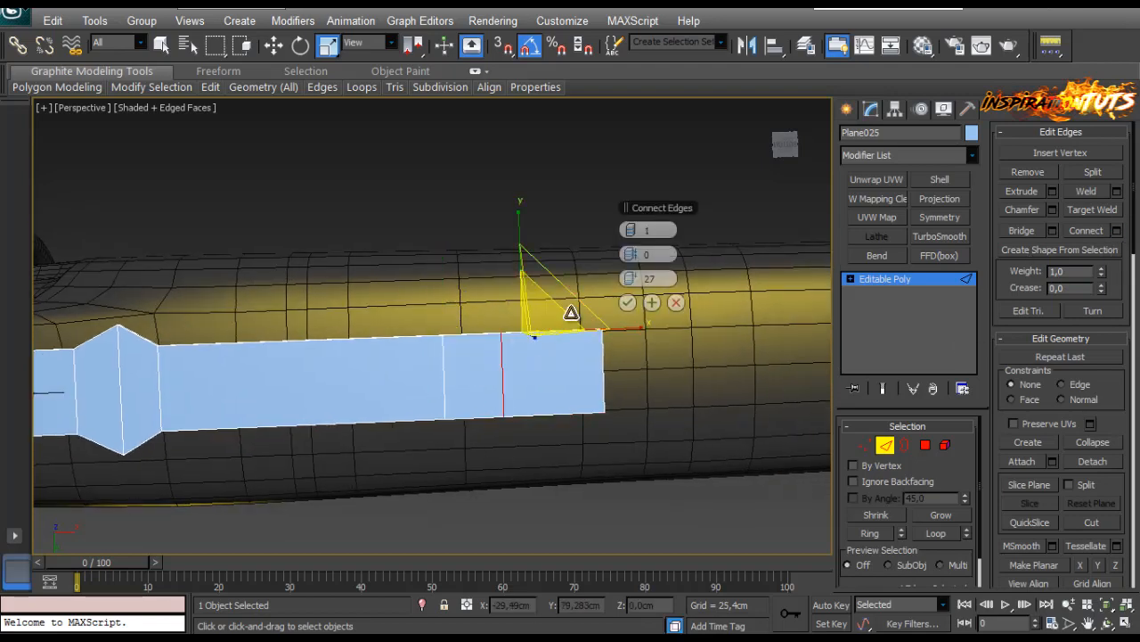
left_click_drag(634, 279, 882, 217)
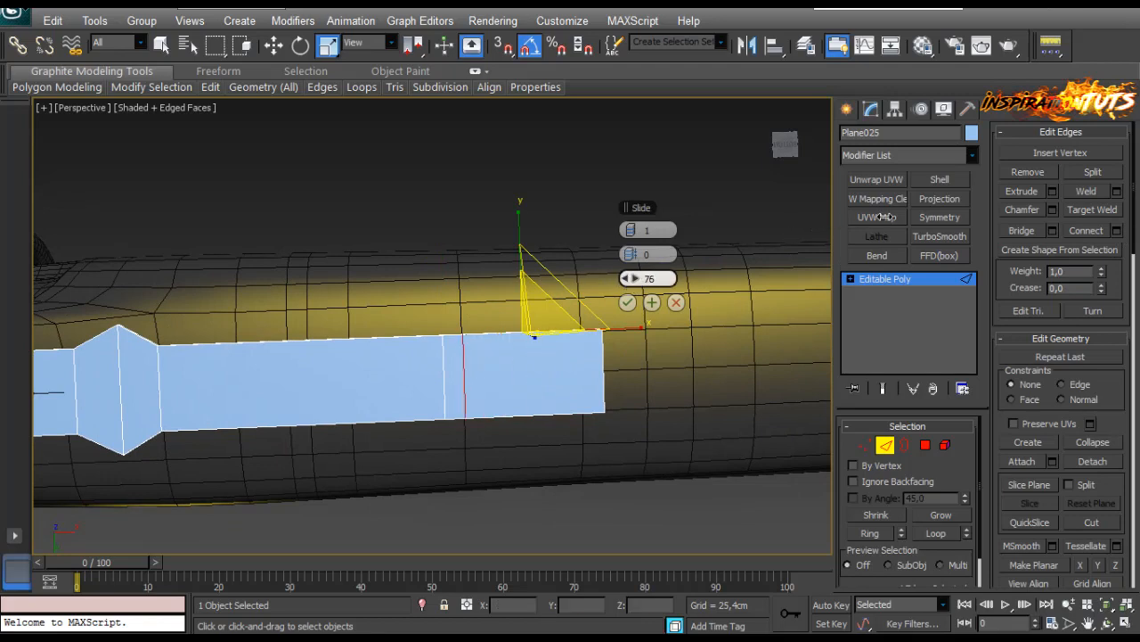
left_click(627, 302)
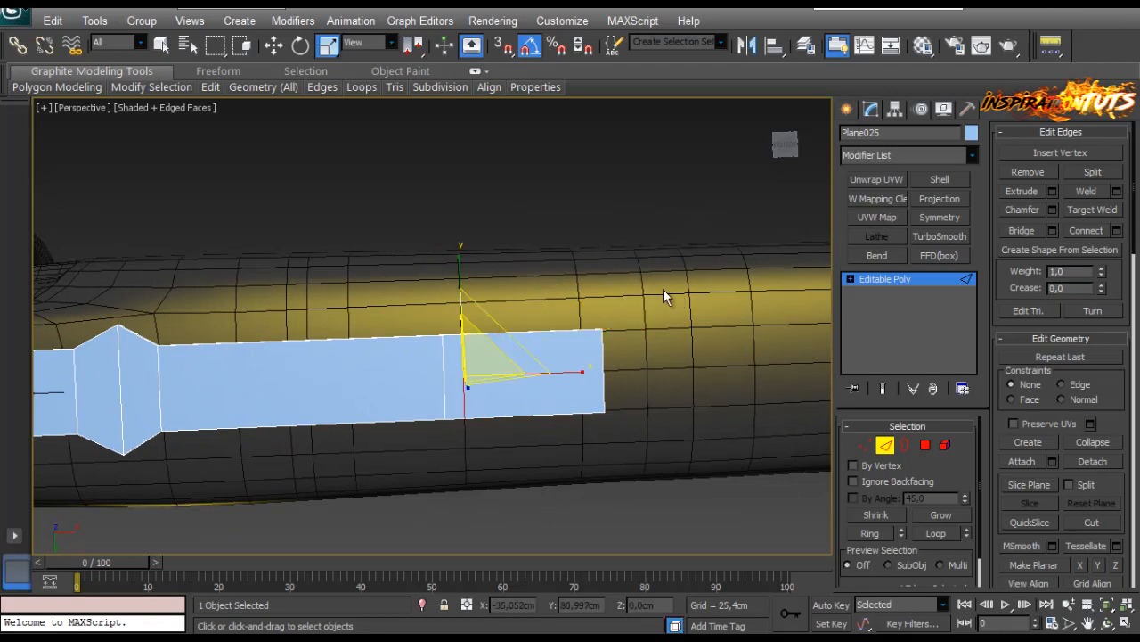
Narrow the strip's end section by scaling its four vertices inward along Y.
key("2")
left_click_drag(657, 276, 463, 478)
key("2")
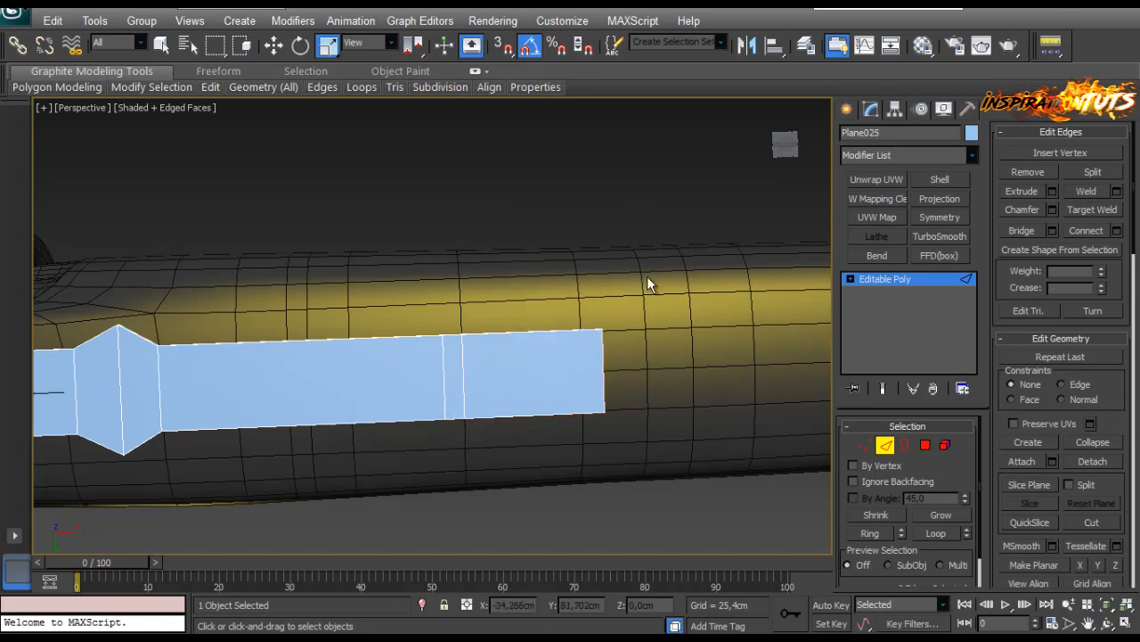
key("1")
left_click_drag(648, 280, 453, 507)
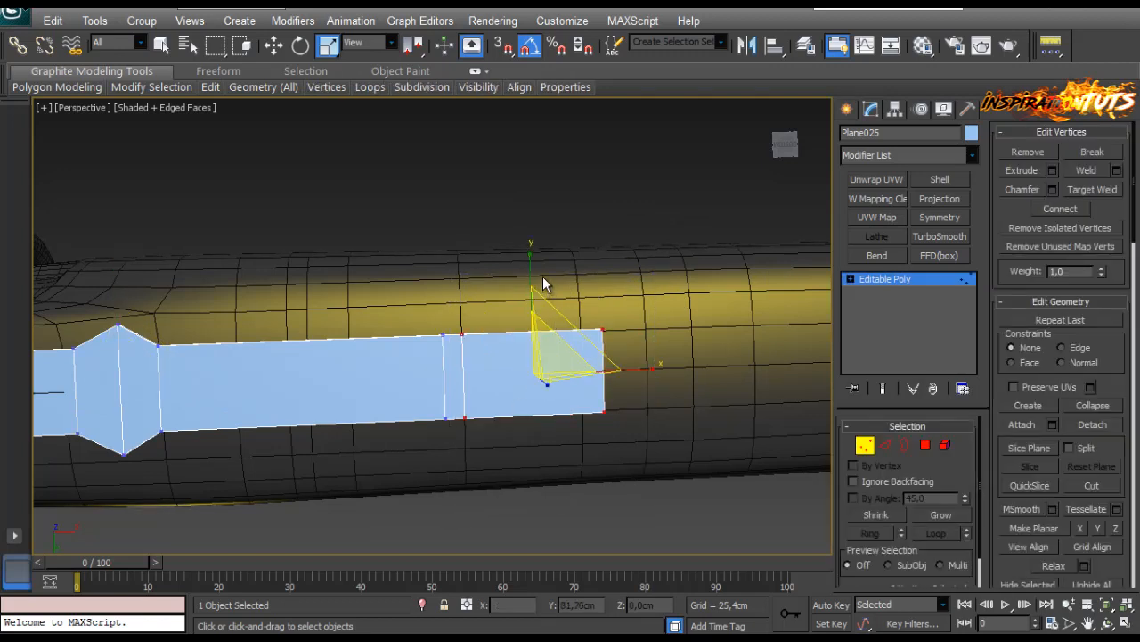
left_click_drag(529, 279, 529, 281)
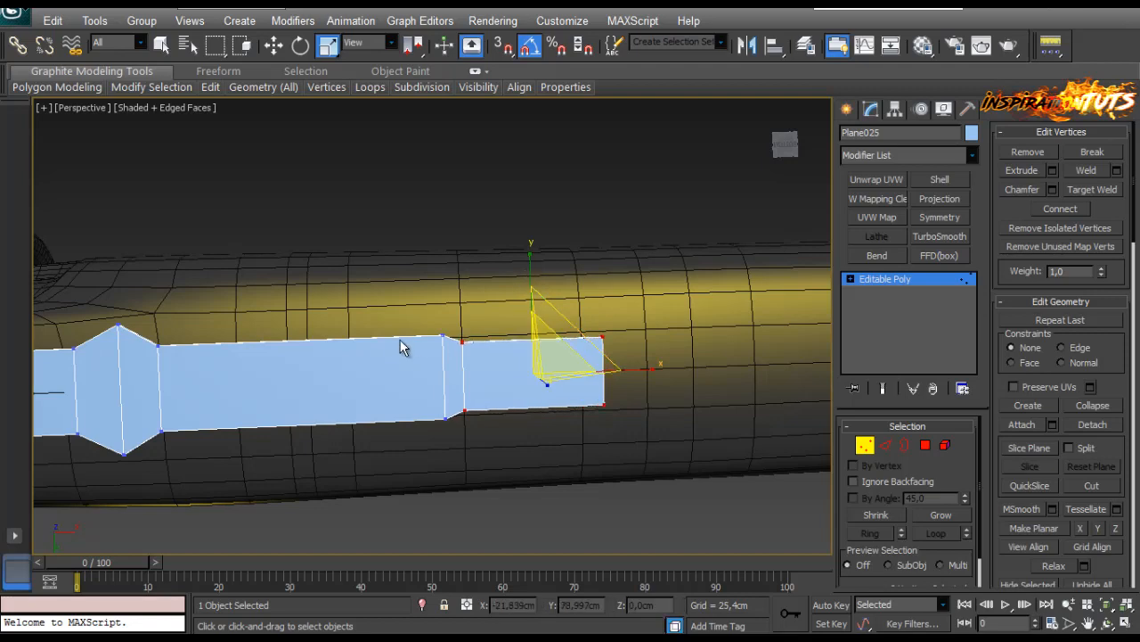
Widen the loop just behind the narrowed end section slightly along Y to form a step in the outline.
scroll(372, 355, "down", 4)
scroll(265, 355, "up", 5)
middle_click_drag(265, 356, 469, 298)
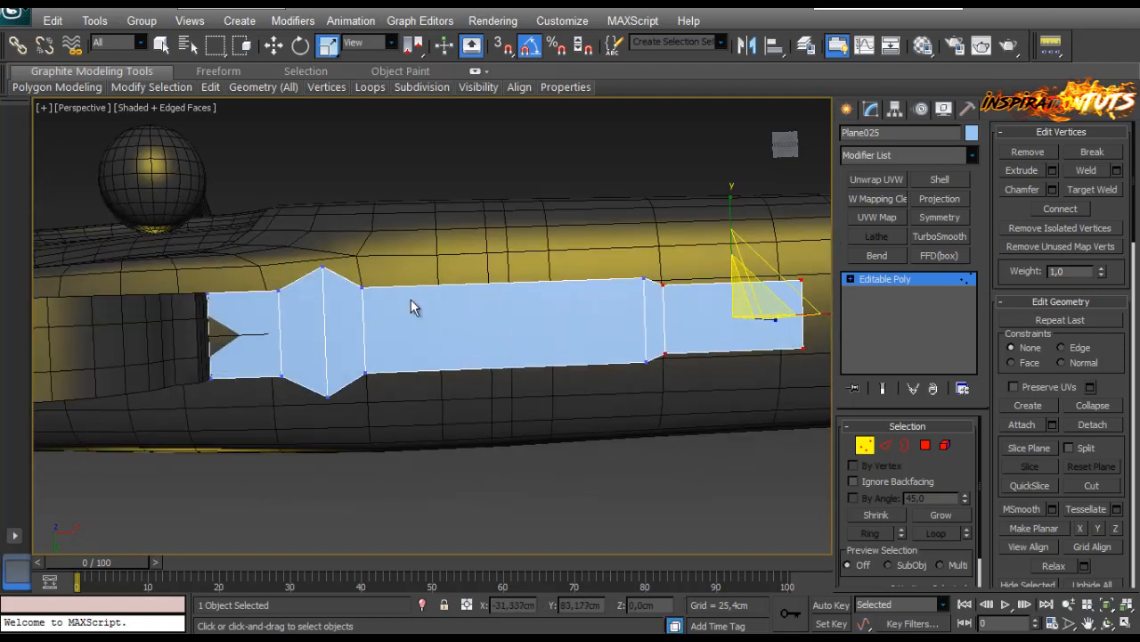
middle_click_drag(334, 320, 411, 283)
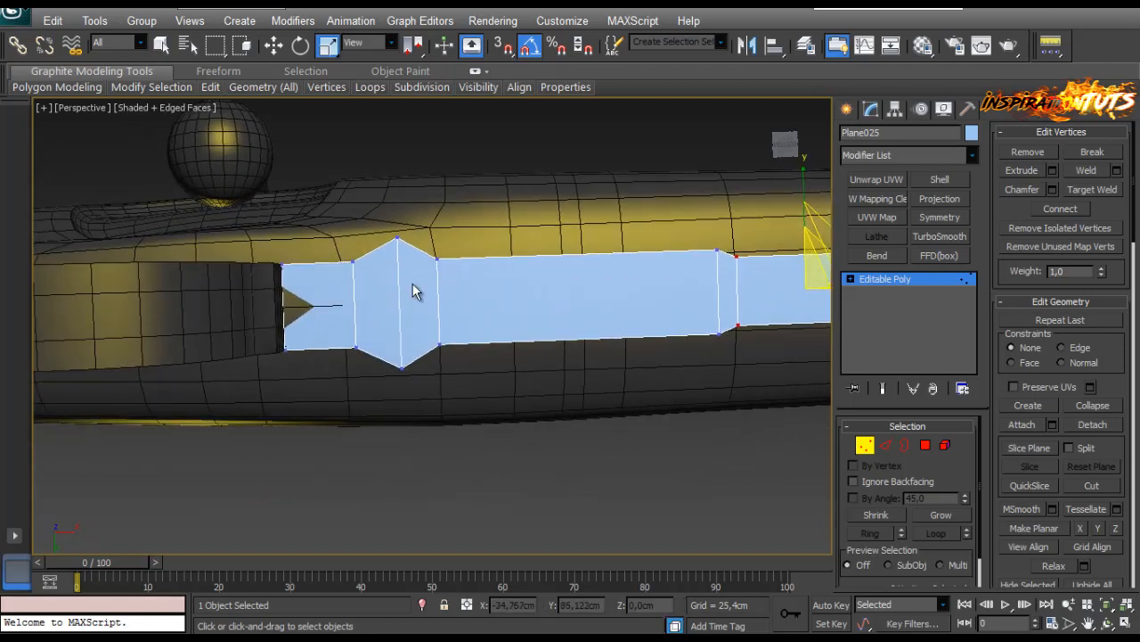
middle_click_drag(573, 314, 413, 327)
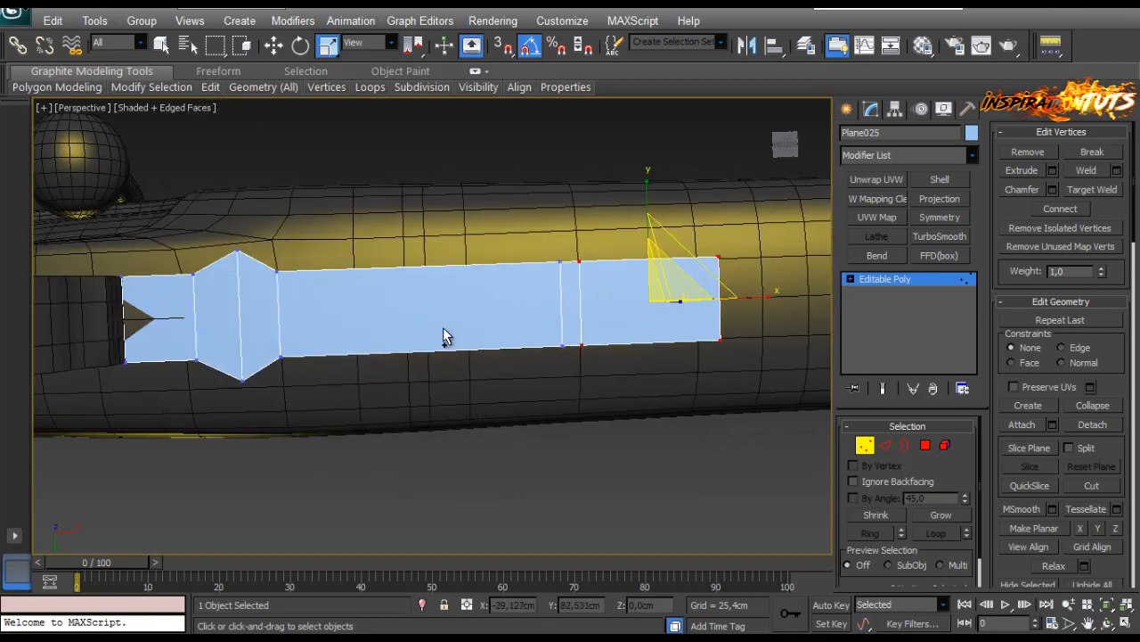
left_click_drag(538, 394, 540, 392)
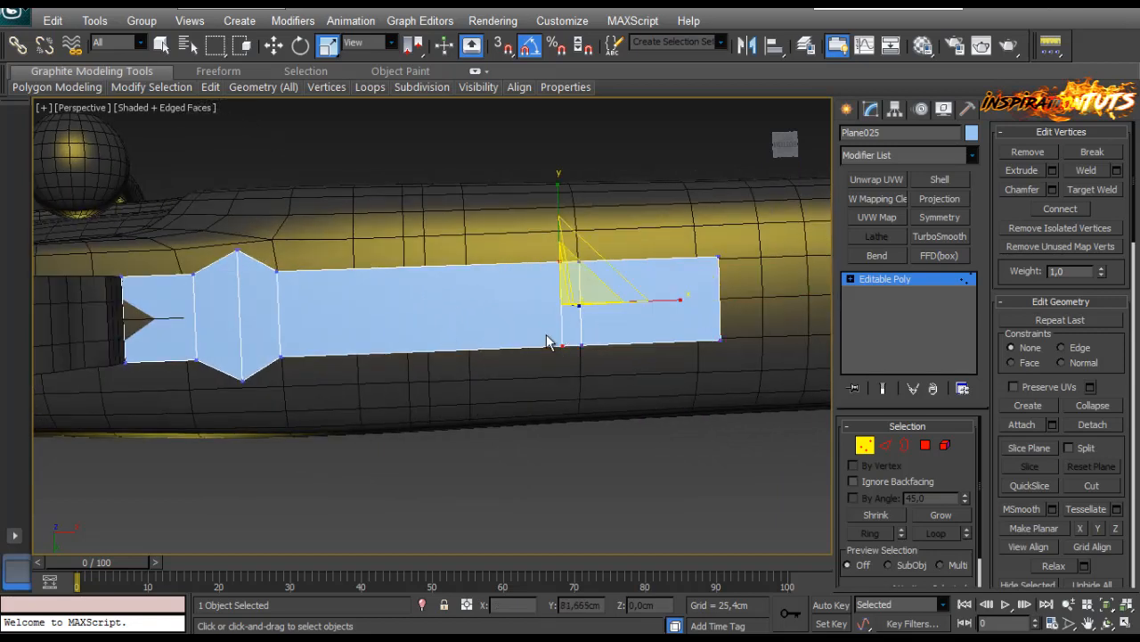
left_click_drag(555, 190, 552, 184)
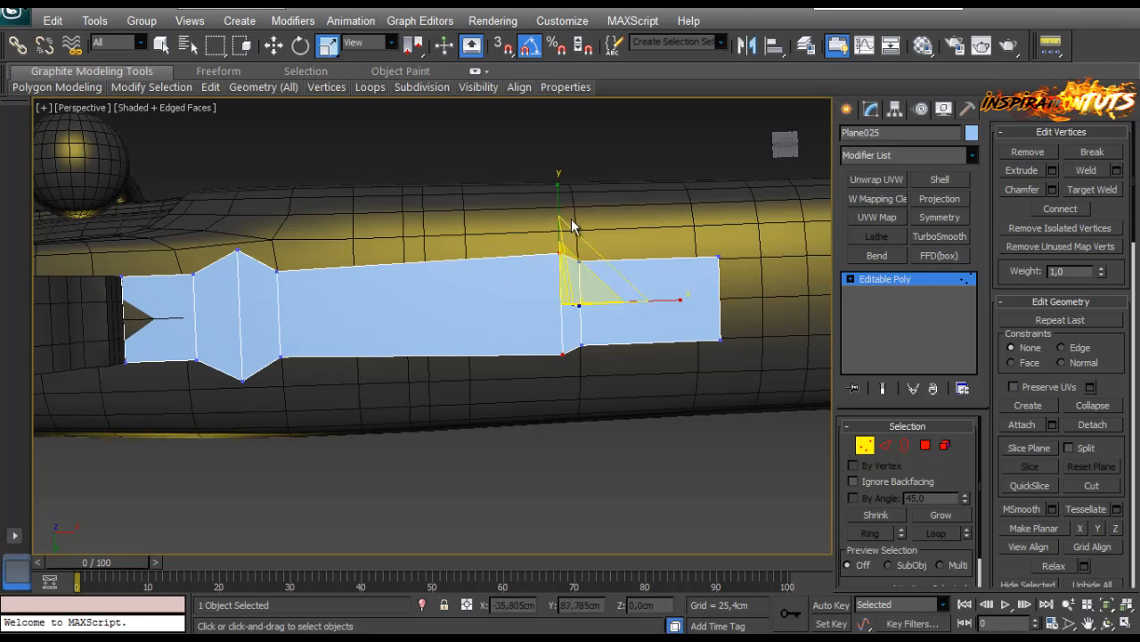
left_click_drag(554, 194, 554, 199)
Widen the loop just ahead of the bulge to about the bulge's width, and move the bulge's peak vertices along X to -38,012 cm.
left_click_drag(316, 245, 268, 375)
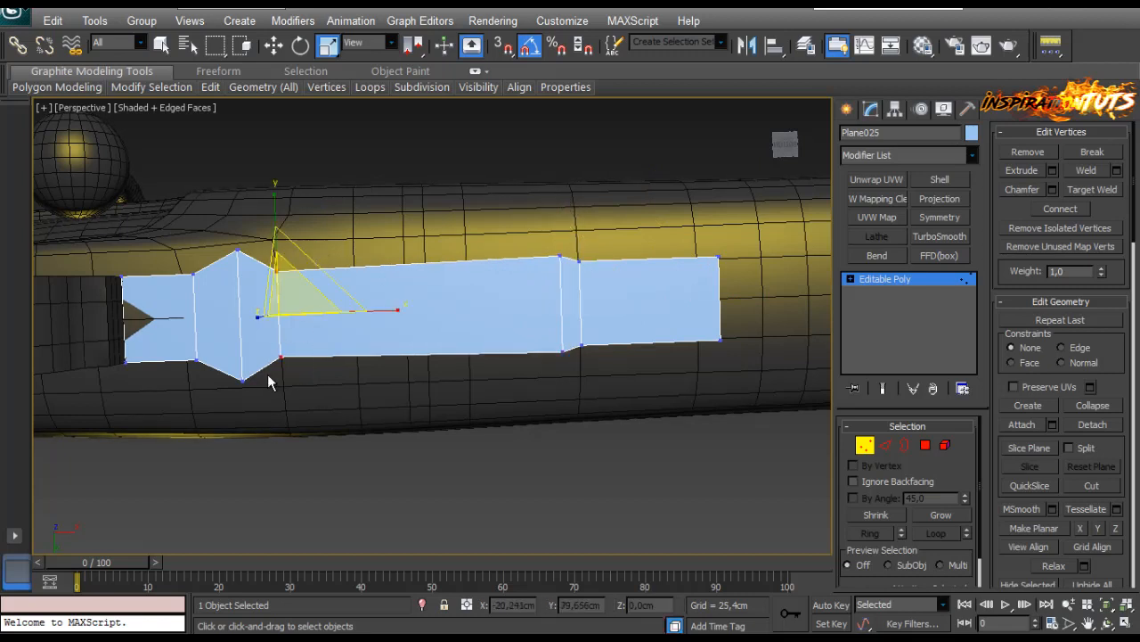
left_click_drag(276, 214, 256, 182)
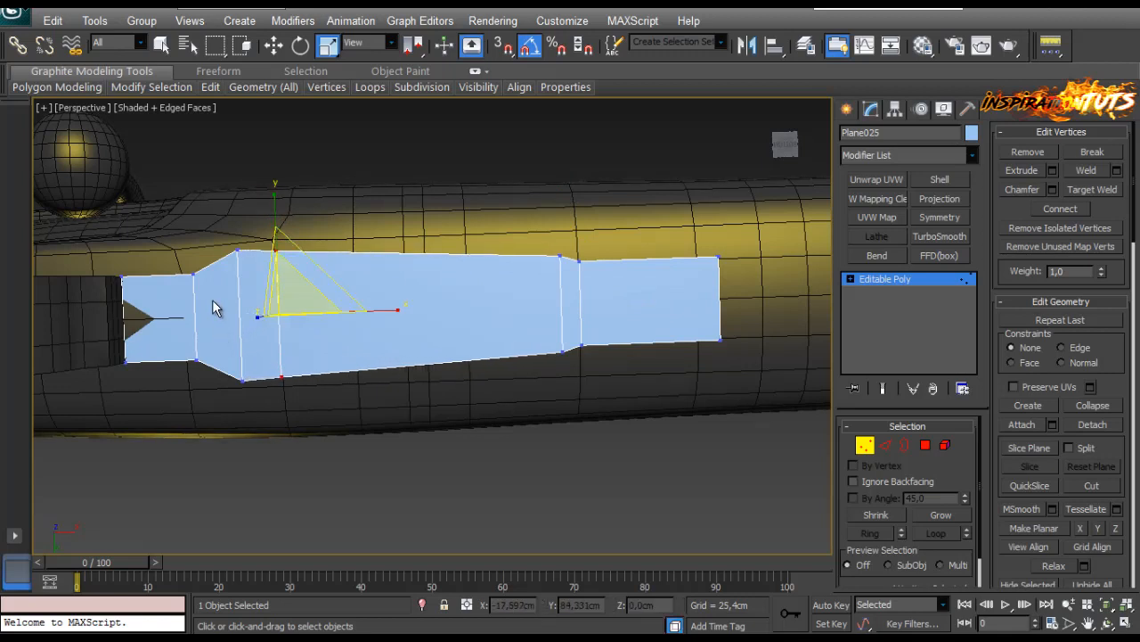
left_click_drag(254, 229, 209, 441)
key("w")
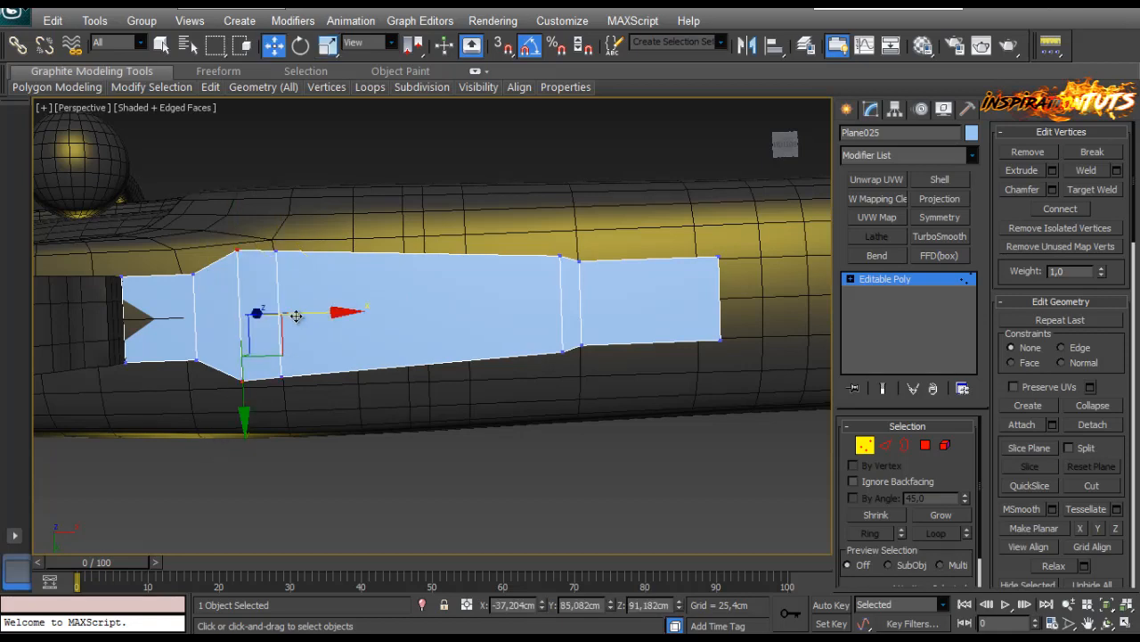
left_click_drag(296, 315, 265, 408)
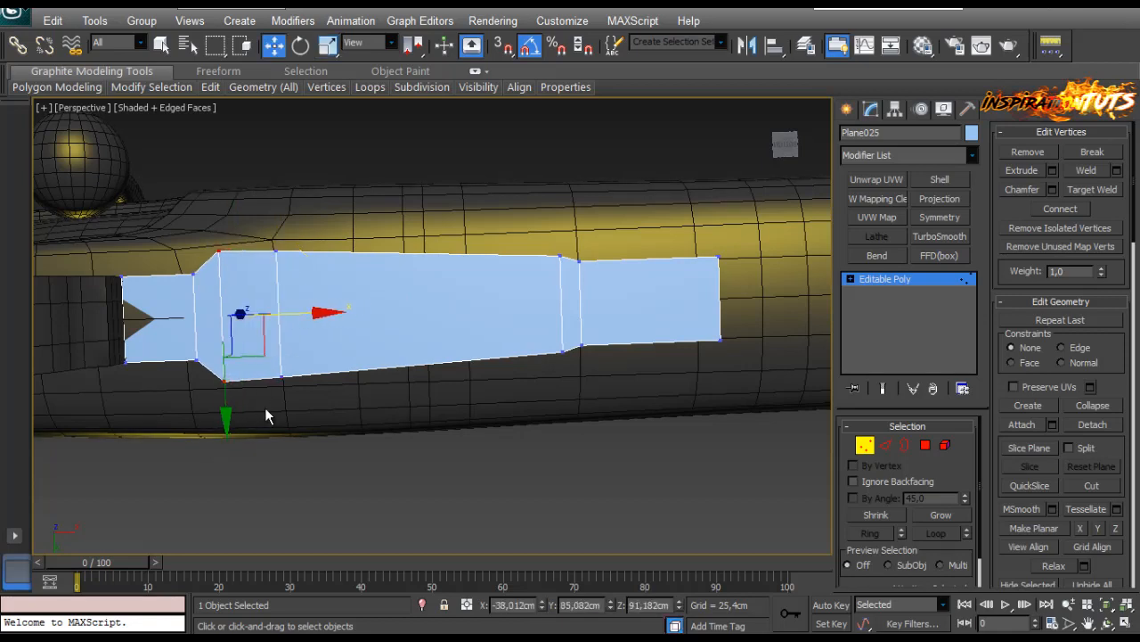
left_click(266, 409)
Connect the two slanted edges behind the bulge's peak with one segment at slide 0.
middle_click_drag(282, 418, 483, 402)
scroll(433, 402, "up", 4)
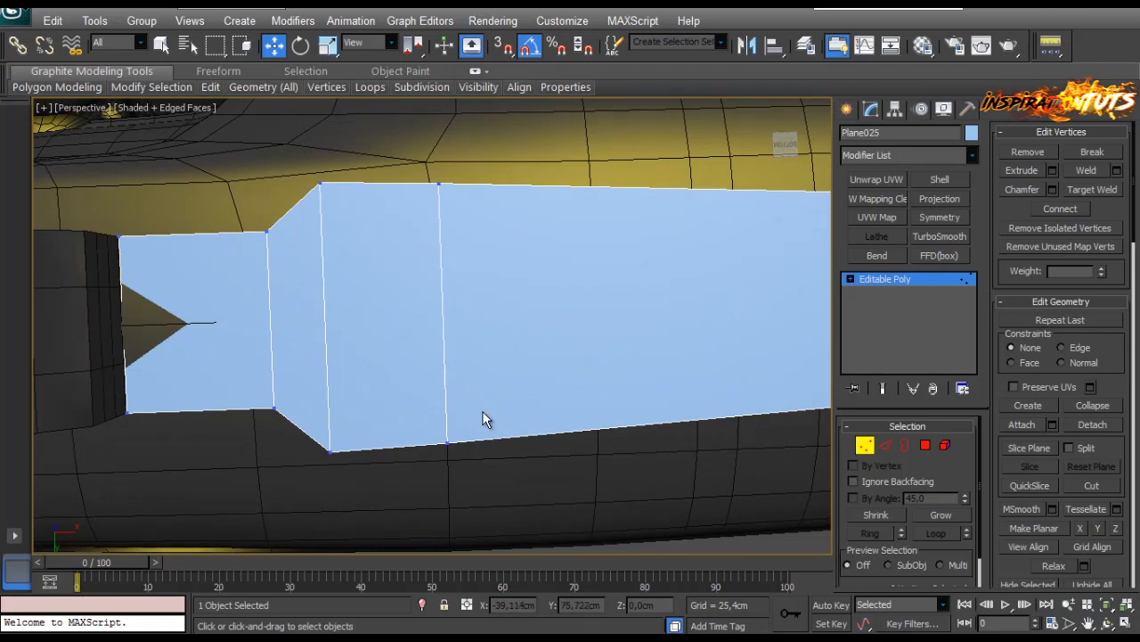
scroll(486, 418, "down", 3)
scroll(339, 375, "up", 2)
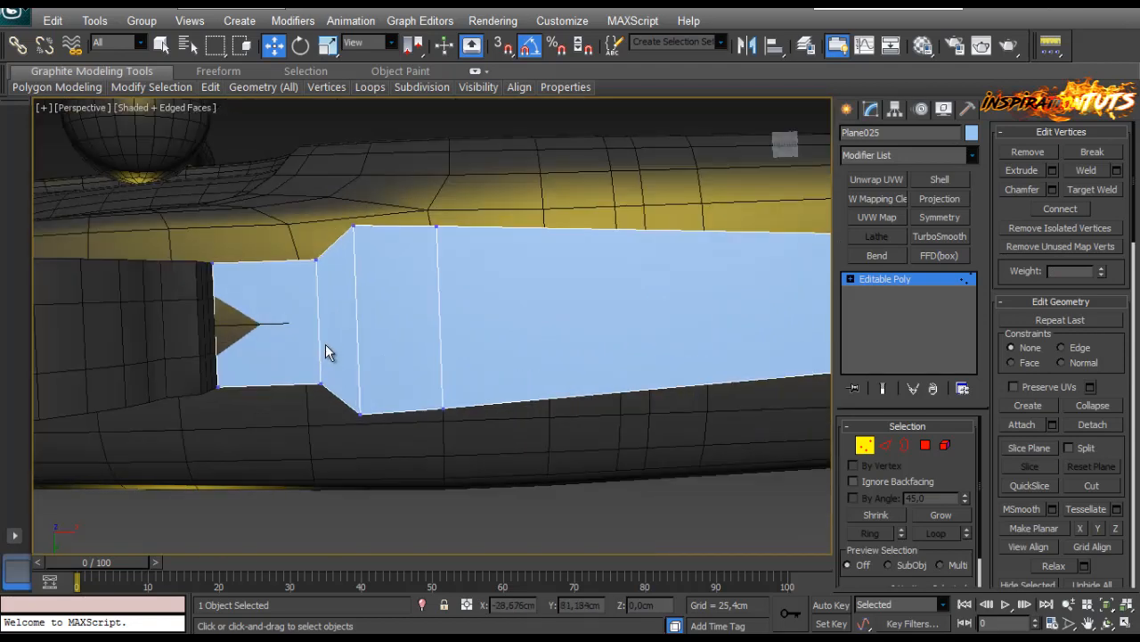
left_click(885, 446)
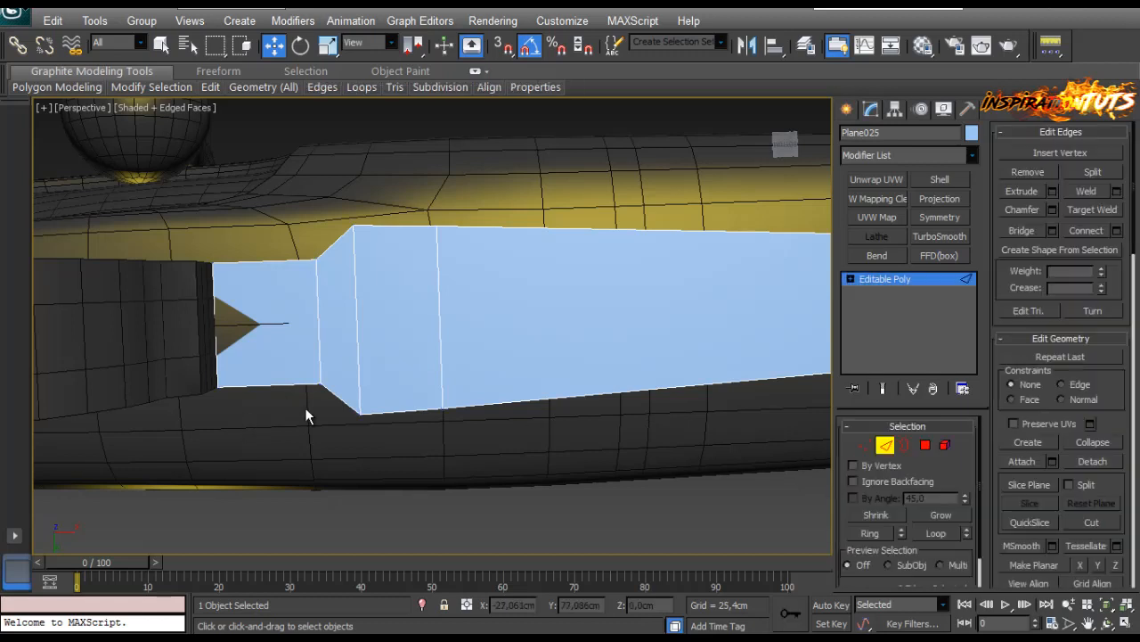
left_click(341, 398)
left_click(336, 244)
left_click(1116, 231)
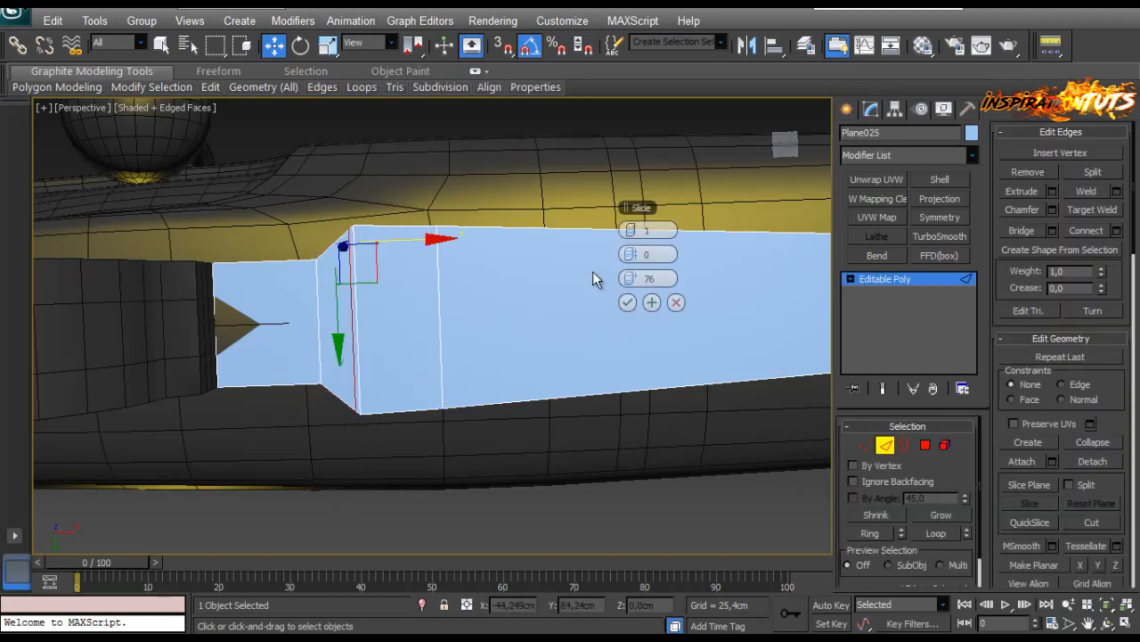
scroll(335, 305, "up", 2)
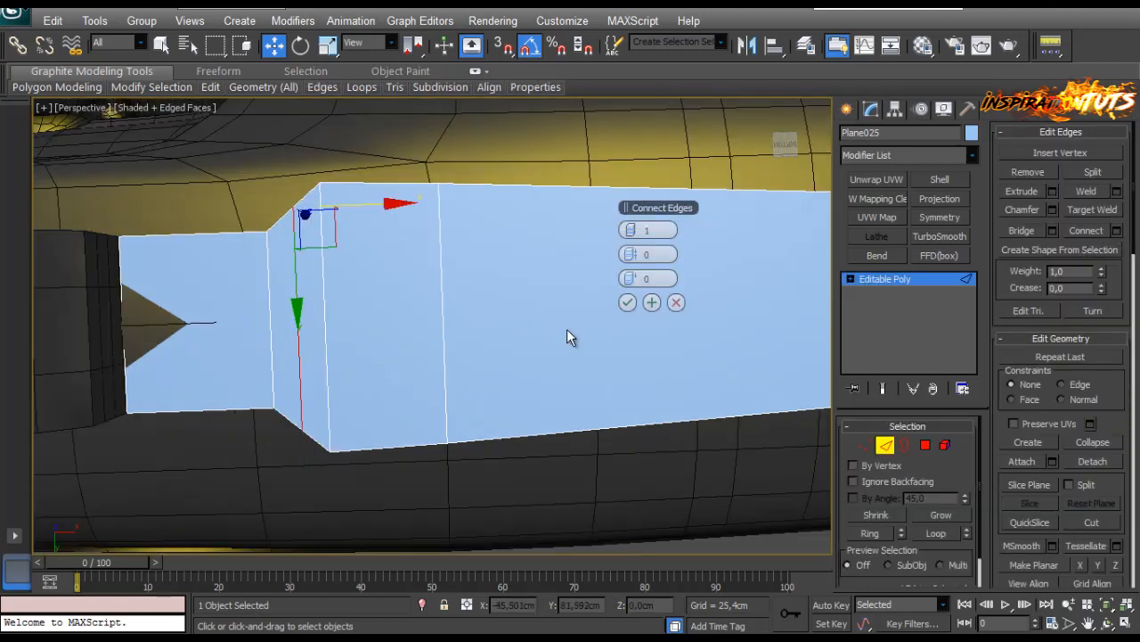
left_click(628, 302)
Scale the vertices of the slanted section's middle loop outward along Y to round the bulge's shoulders.
left_click(865, 446)
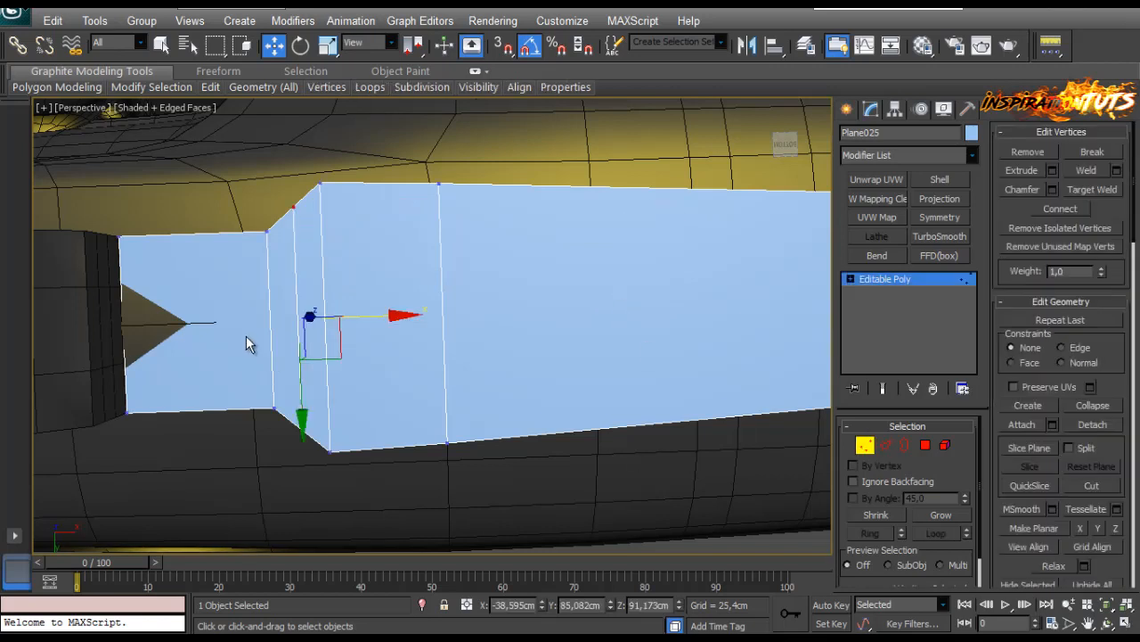
key("r")
left_click_drag(295, 209, 273, 193)
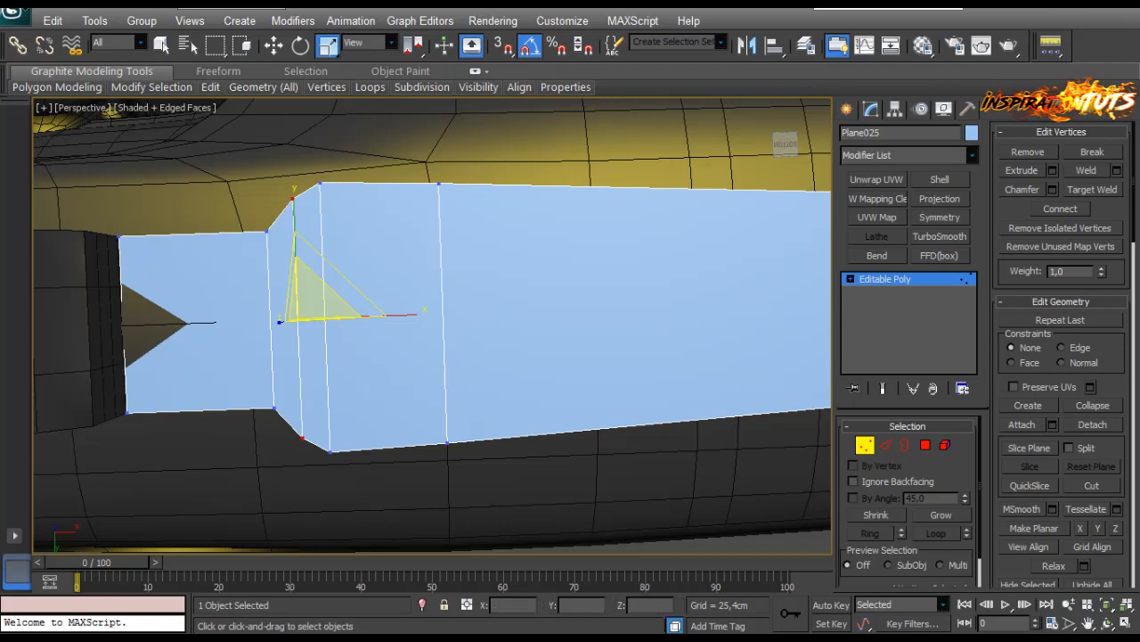
scroll(341, 255, "down", 3)
middle_click_drag(499, 271, 374, 268)
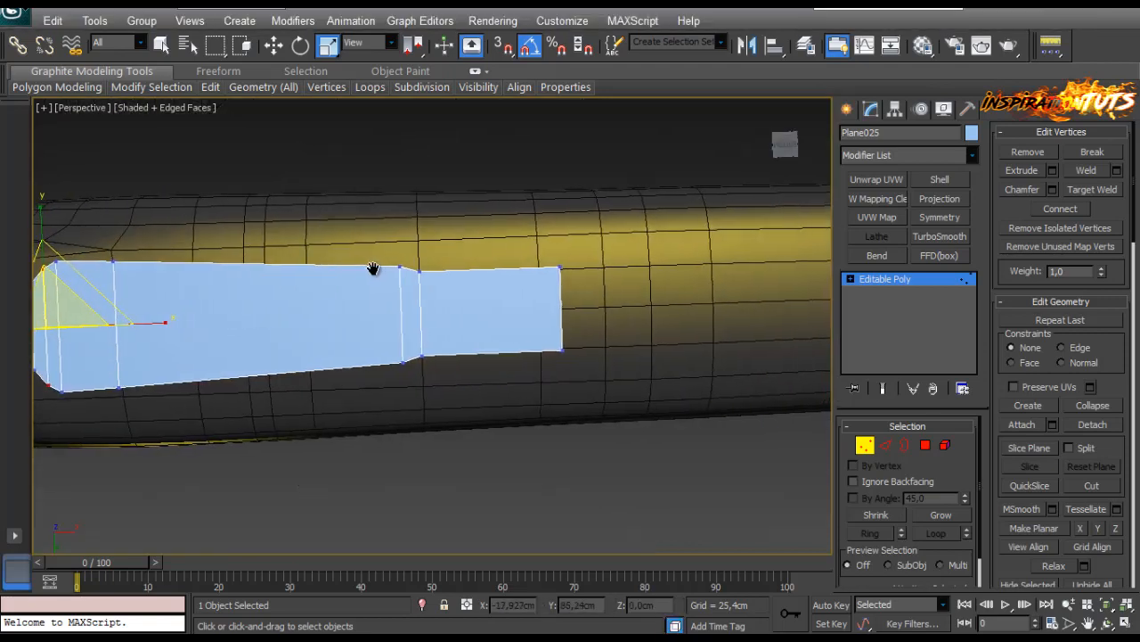
scroll(371, 269, "up", 3)
scroll(447, 311, "down", 3)
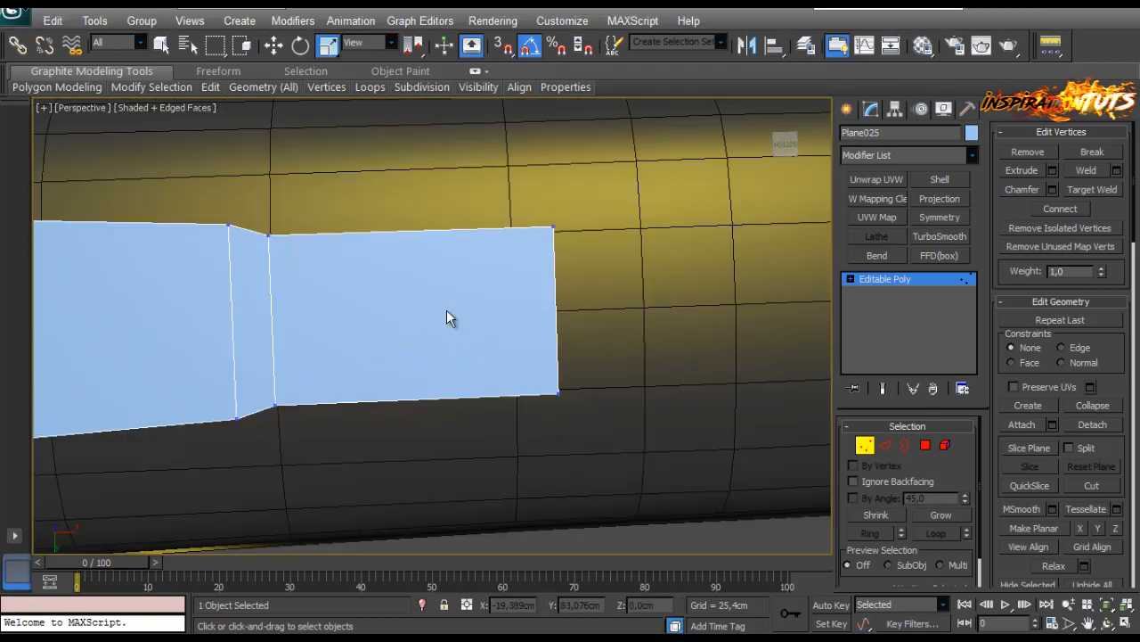
scroll(497, 311, "up", 3)
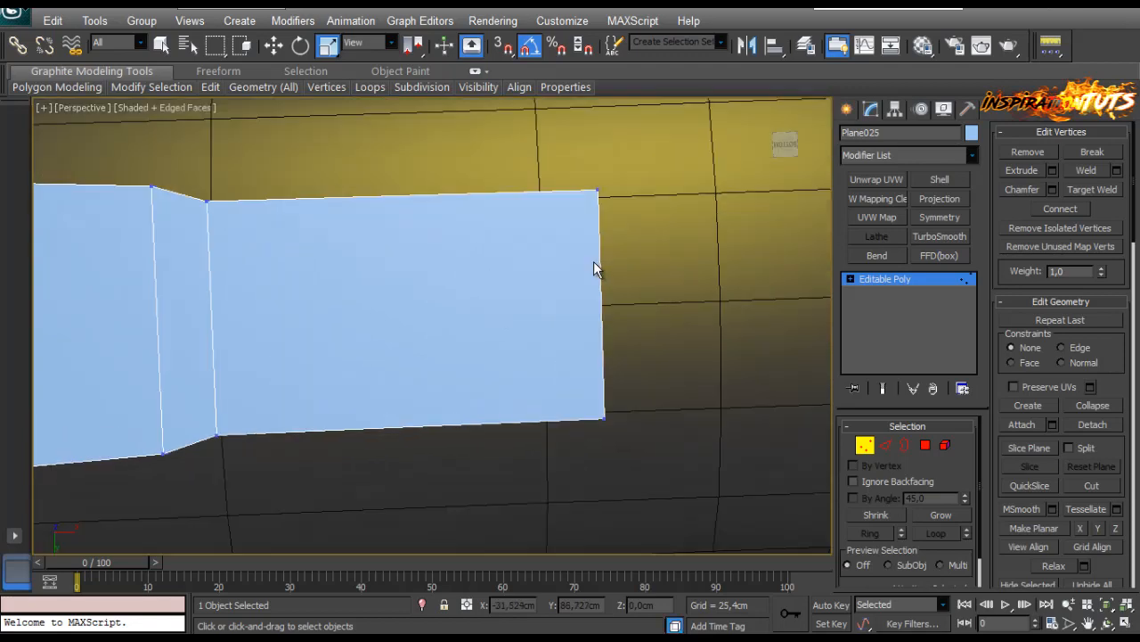
left_click(882, 450)
left_click(856, 446)
left_click_drag(575, 150, 682, 450)
left_click(1053, 190)
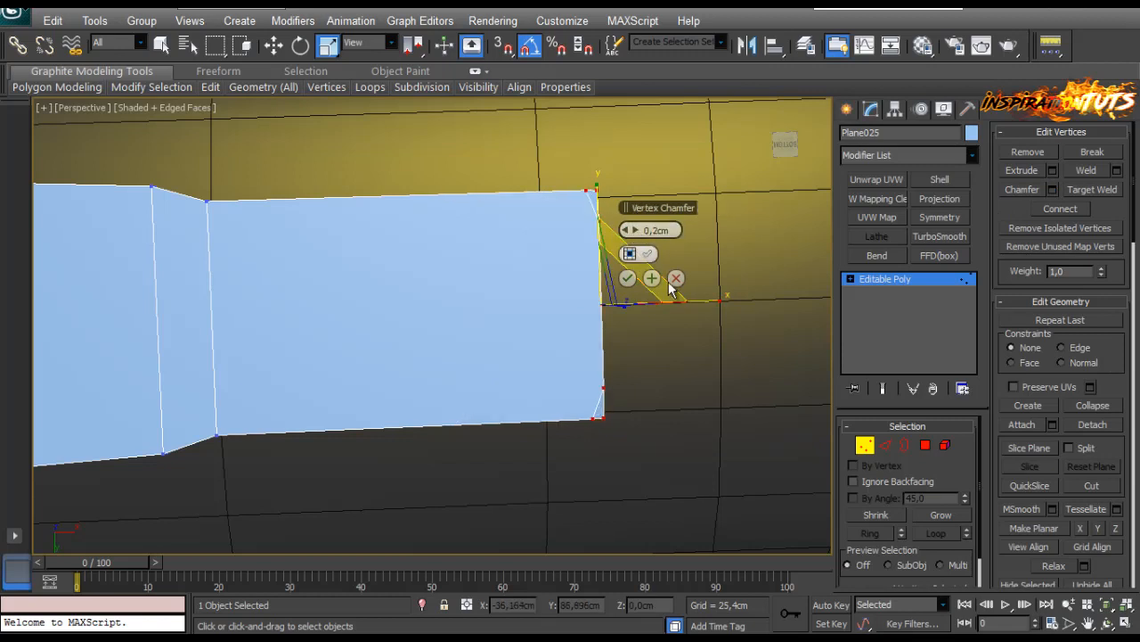
left_click(677, 279)
Switch the strip to polygon editing and isolate it so that its upper faces are accessible.
left_click(924, 445)
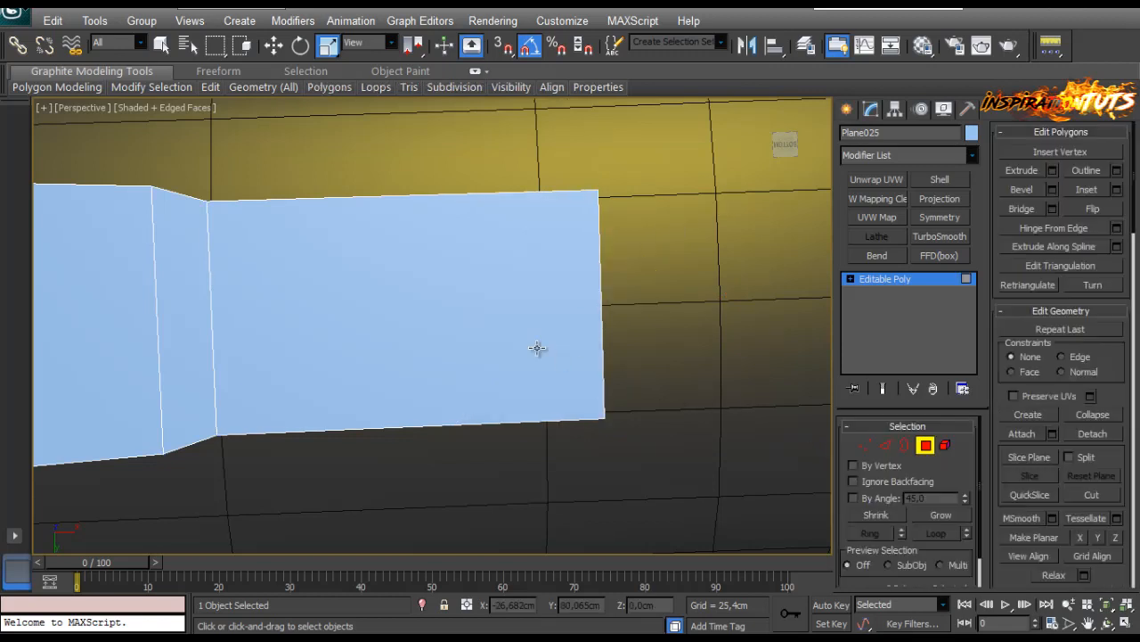
key("alt+q")
middle_click_drag(533, 349, 508, 552, "alt")
scroll(430, 360, "up", 3)
middle_click_drag(430, 361, 457, 358)
scroll(457, 357, "down", 3)
Select all the strip's upper faces, grow the selection to the side faces, and delete them, leaving only the underside layer.
left_click(203, 383)
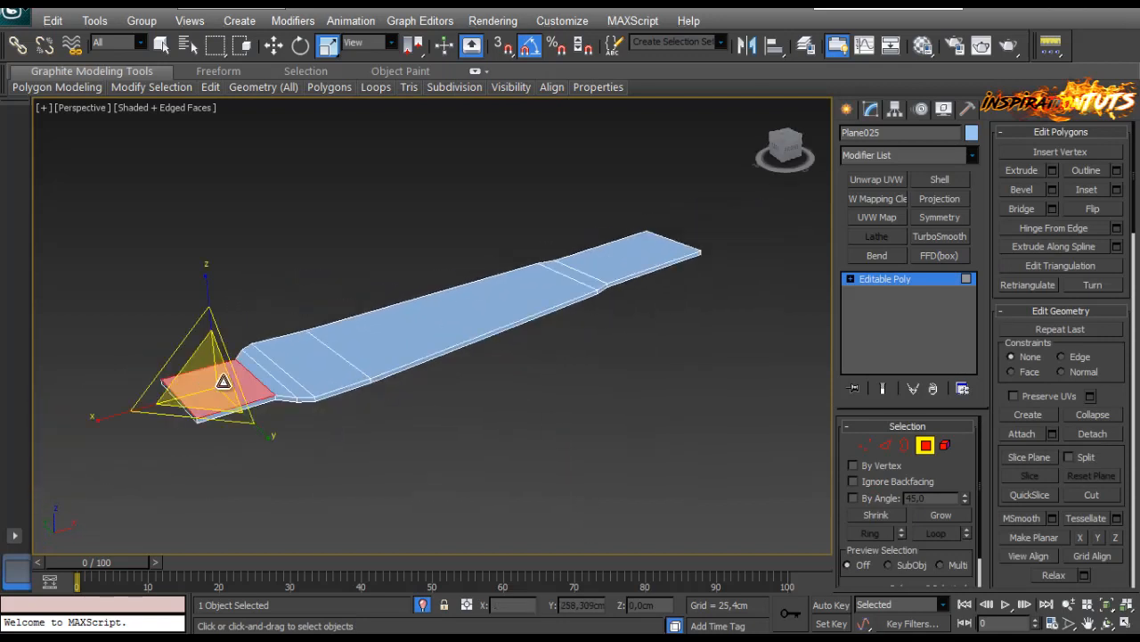
left_click(277, 390, "ctrl")
left_click(292, 385, "ctrl")
left_click(308, 377, "ctrl")
left_click(542, 301, "ctrl")
left_click(609, 270, "ctrl")
left_click(594, 280, "ctrl")
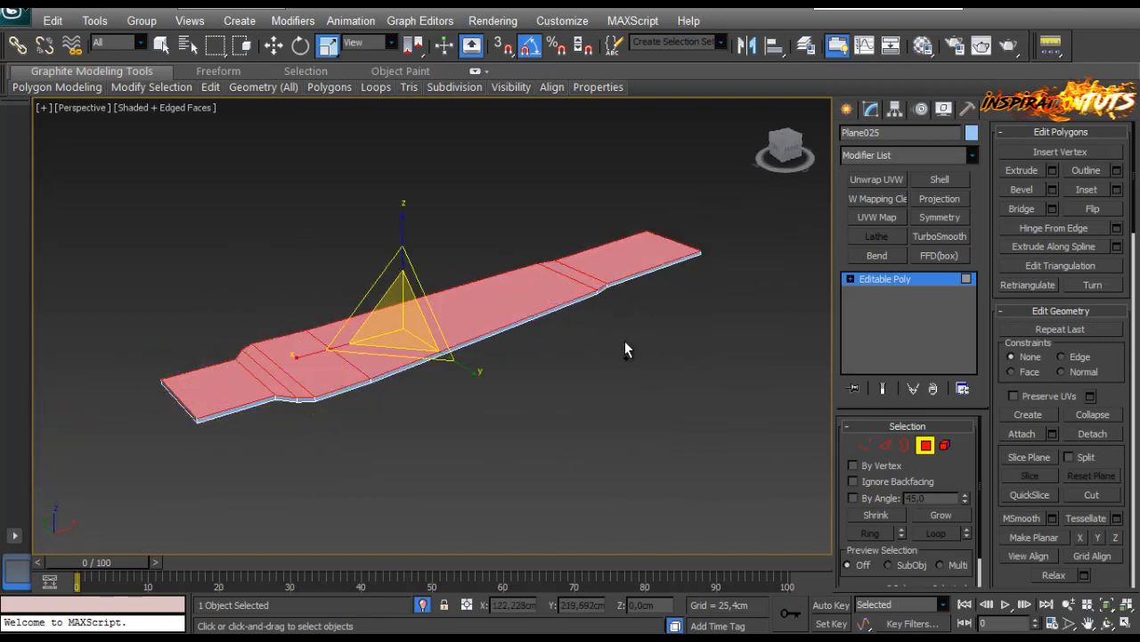
middle_click_drag(625, 340, 550, 374, "alt")
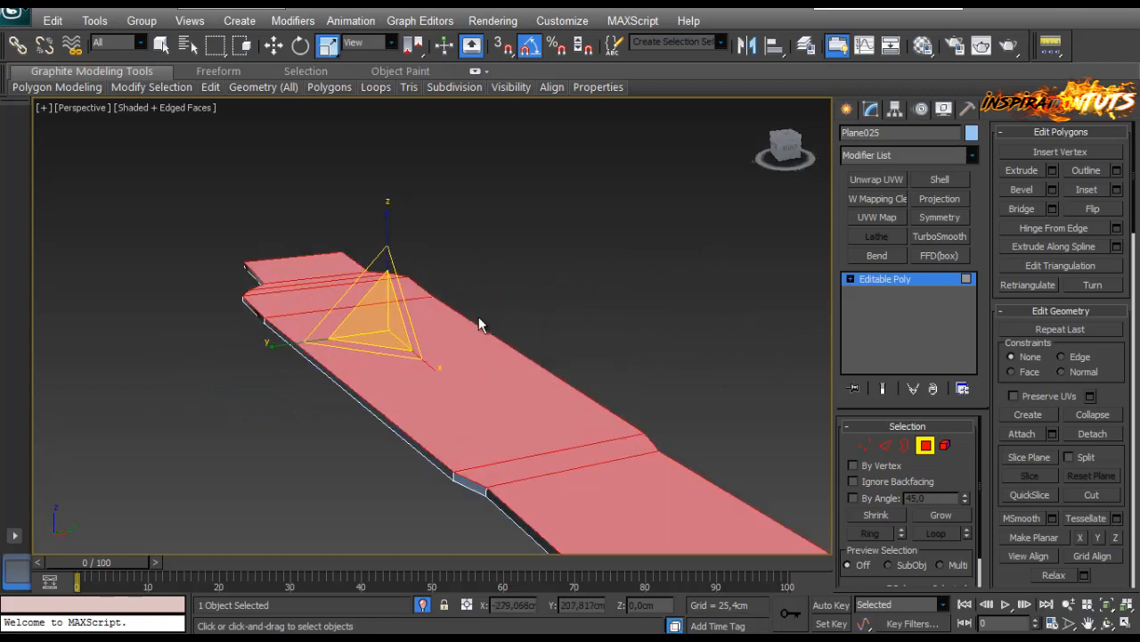
middle_click_drag(479, 323, 486, 294, "alt")
left_click(941, 514)
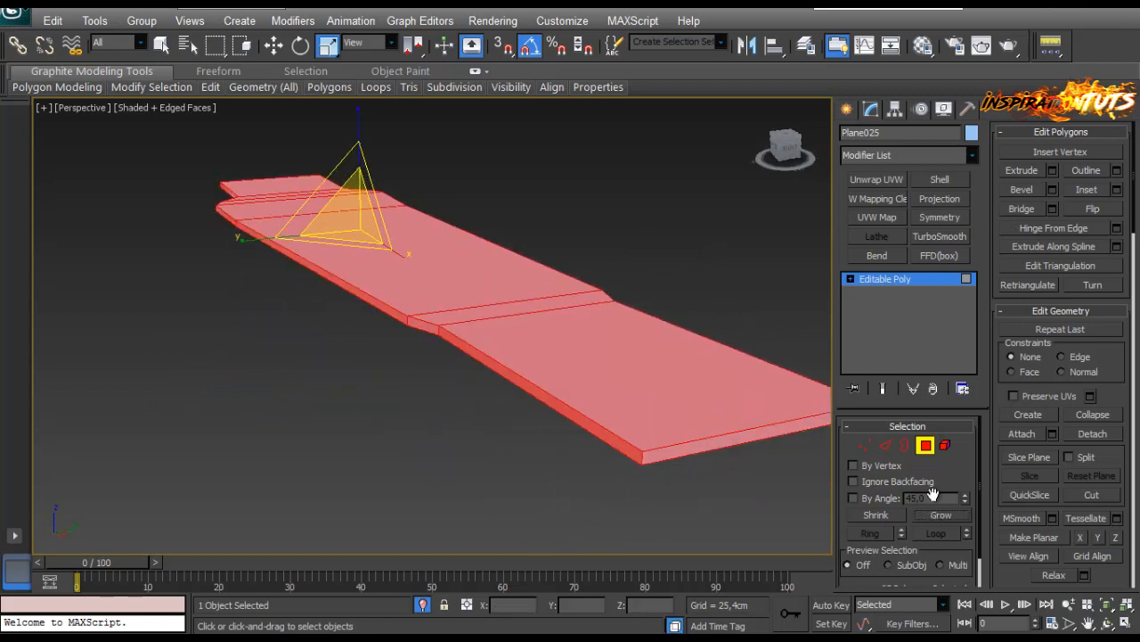
key("Delete")
Return the strip to vertex editing with its far end vertices selected, and end isolation to show the rest of the rifle.
left_click(866, 445)
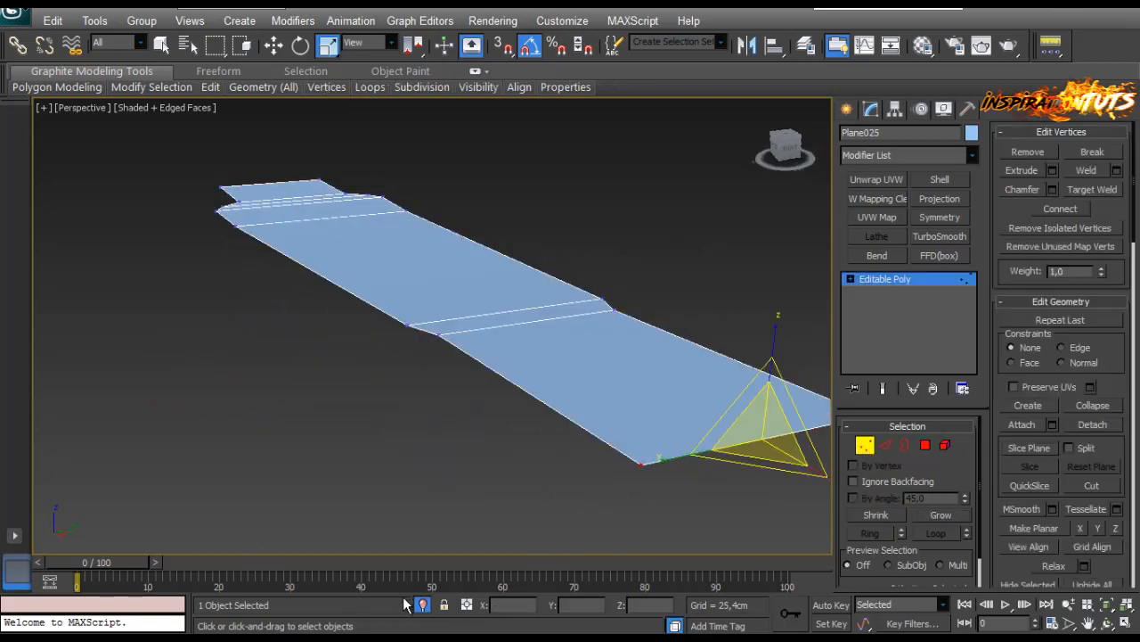
left_click(422, 605)
middle_click_drag(536, 289, 527, 379, "alt")
key("e")
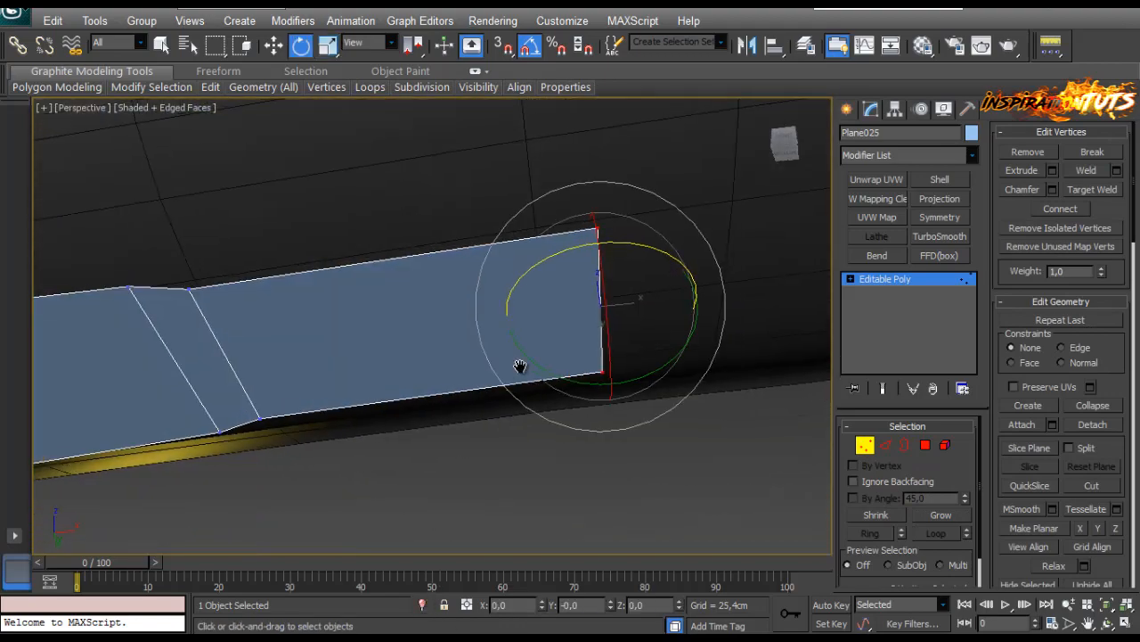
scroll(519, 365, "down", 5)
scroll(322, 360, "up", 3)
middle_click_drag(321, 360, 382, 289, "alt")
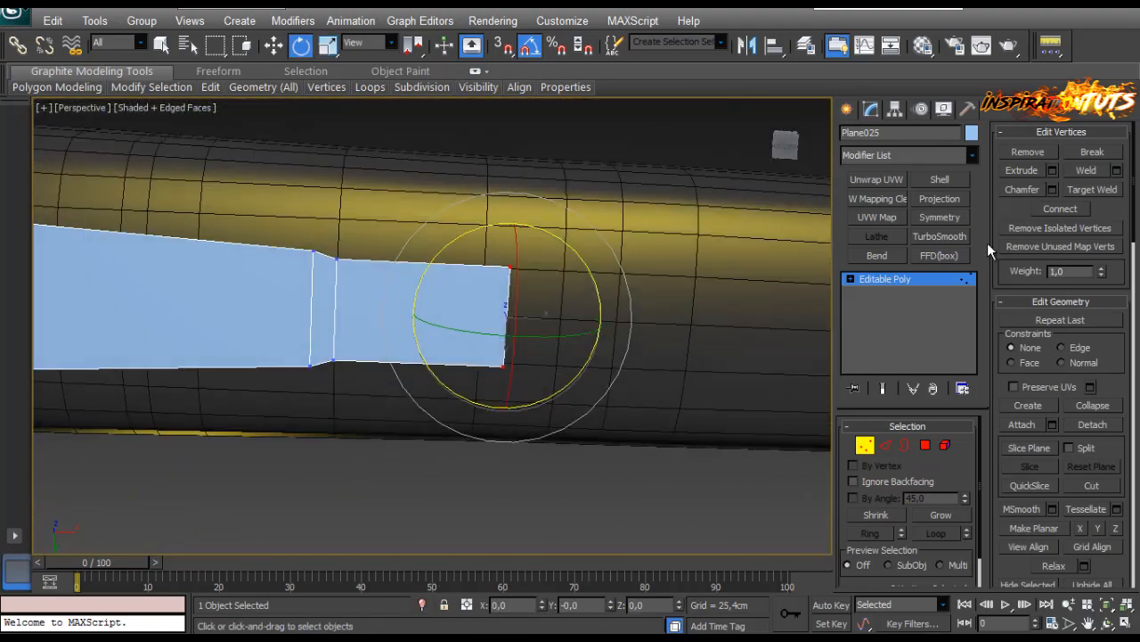
Chamfer the two corner vertices at the strip's far end by 0,45cm.
left_click(1050, 190)
scroll(538, 263, "up", 2)
middle_click_drag(537, 263, 490, 222, "alt")
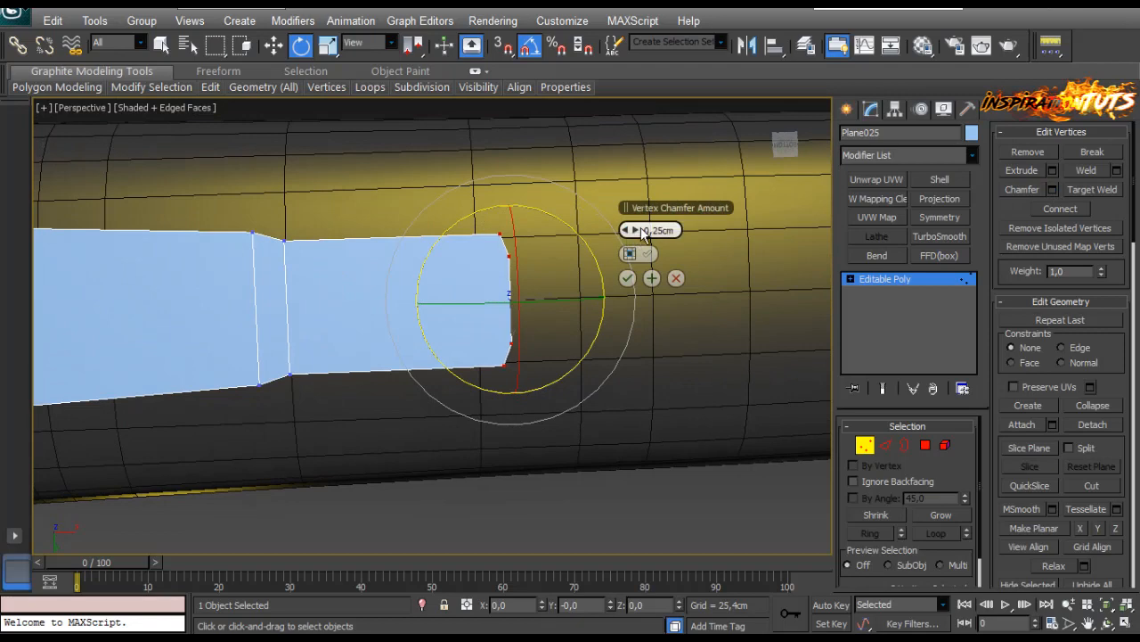
left_click_drag(643, 232, 629, 233)
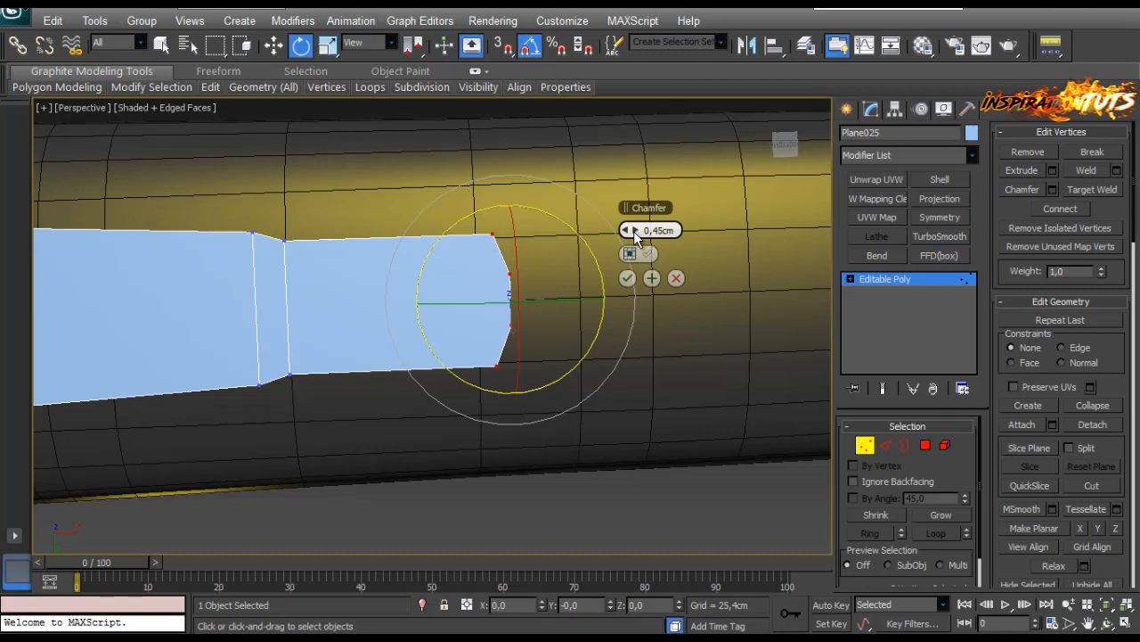
left_click(627, 278)
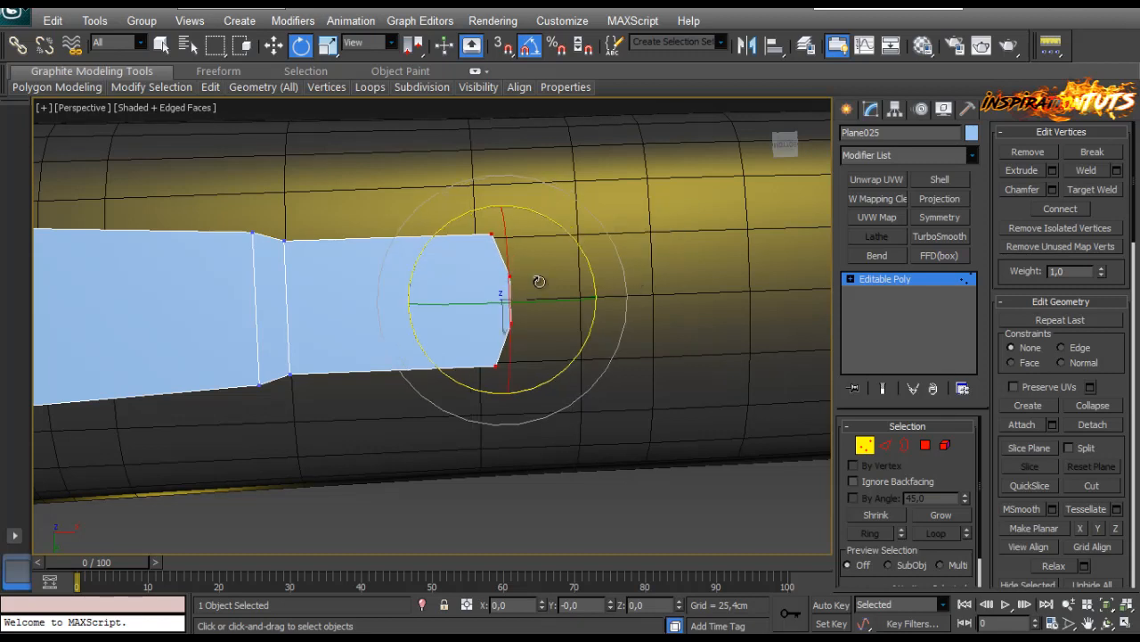
left_click_drag(498, 245, 498, 246)
left_click_drag(466, 359, 548, 404, "ctrl")
key("w")
left_click(1052, 190)
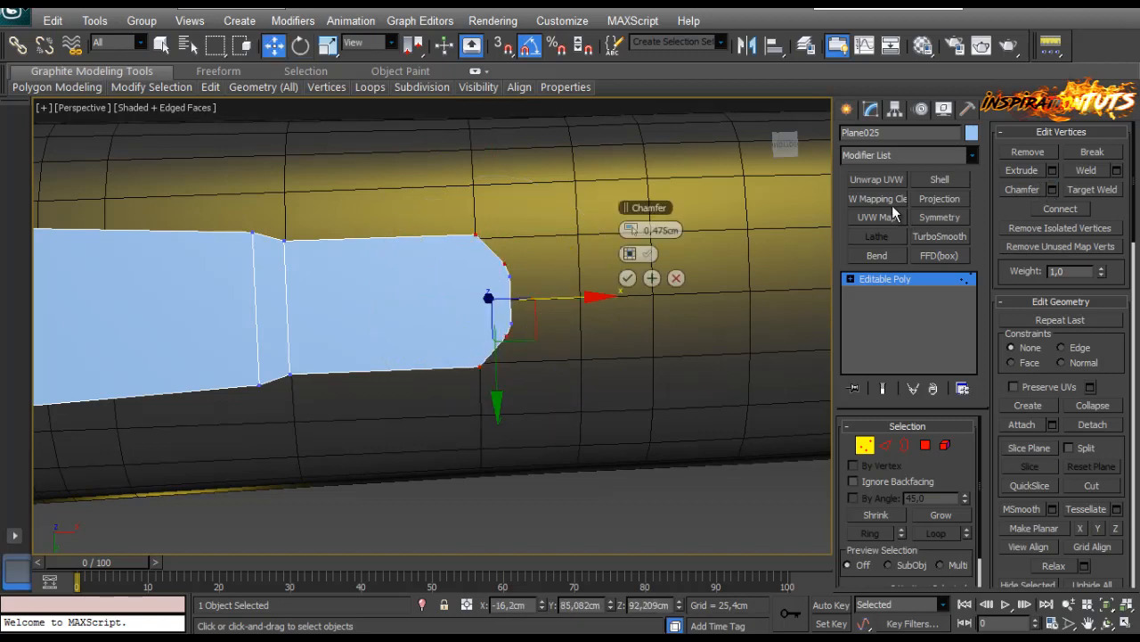
right_click(632, 232)
left_click(675, 278)
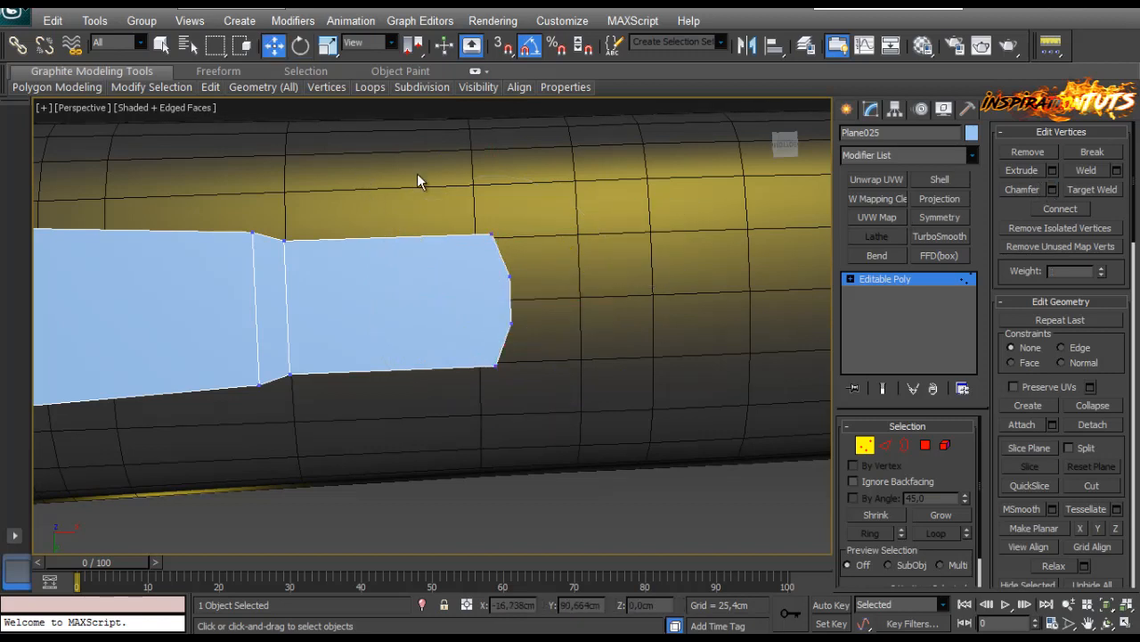
Move the two outer vertices of the chamfered end back along X to -16,634cm to lengthen the bevels.
left_click(489, 234)
left_click(482, 373, "ctrl")
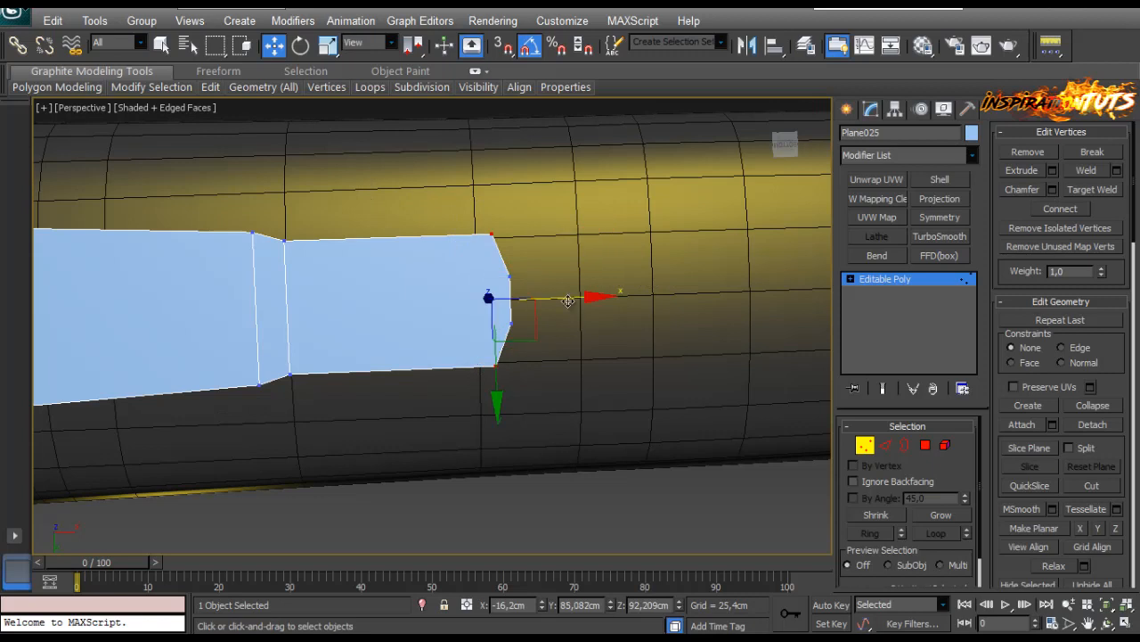
left_click_drag(546, 303, 533, 300)
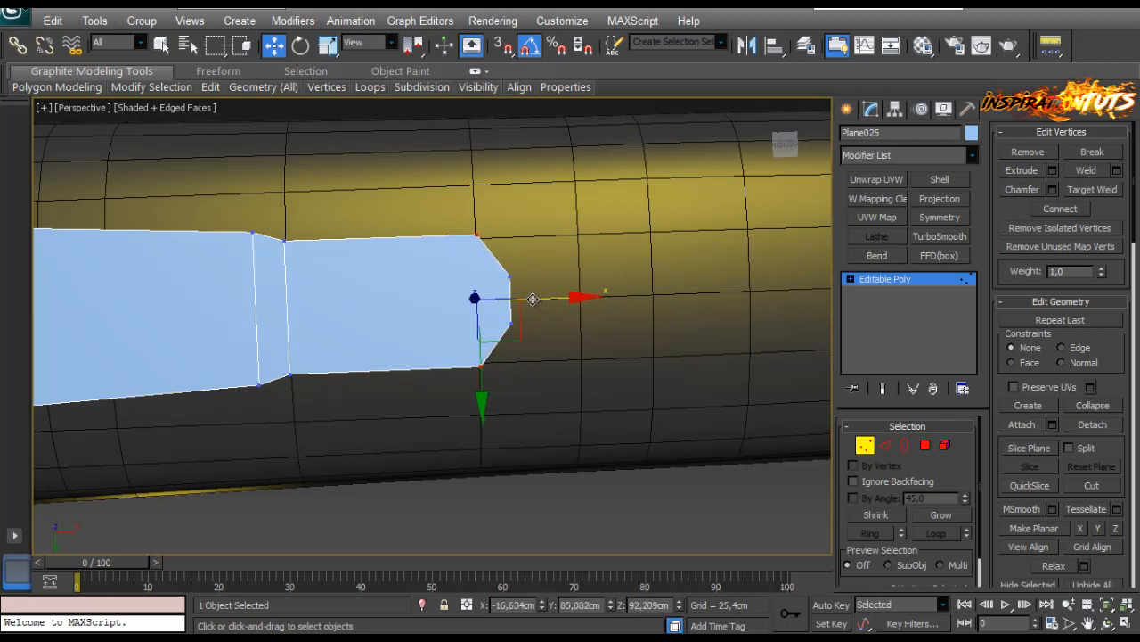
Scale the two tip vertices of the chamfered end apart along Y to 170%.
left_click_drag(534, 258, 491, 345)
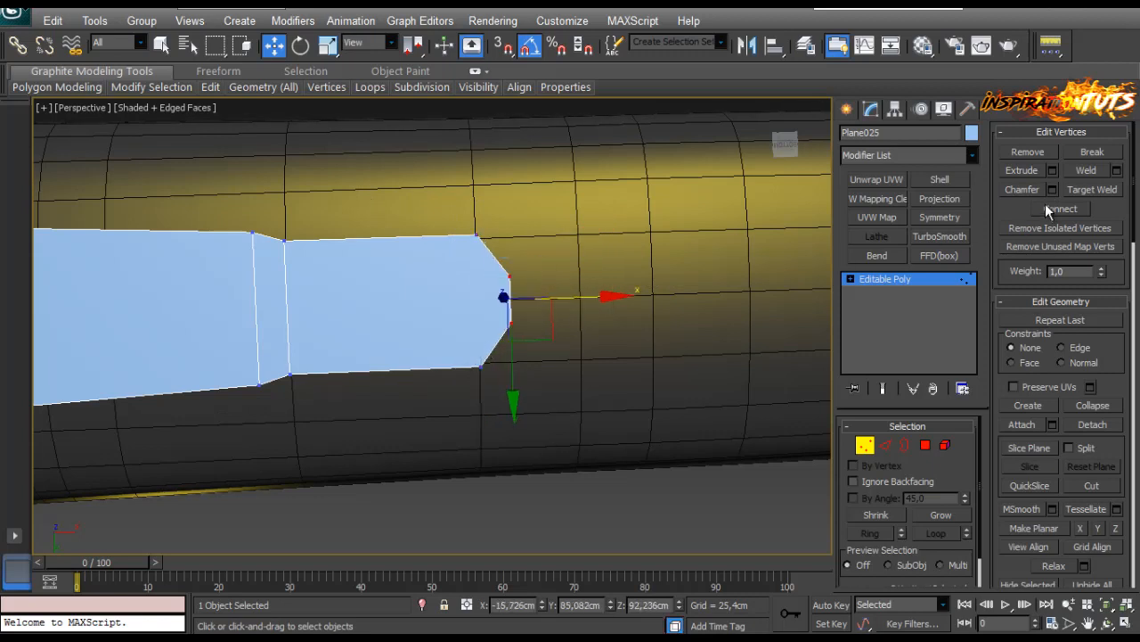
left_click(1053, 190)
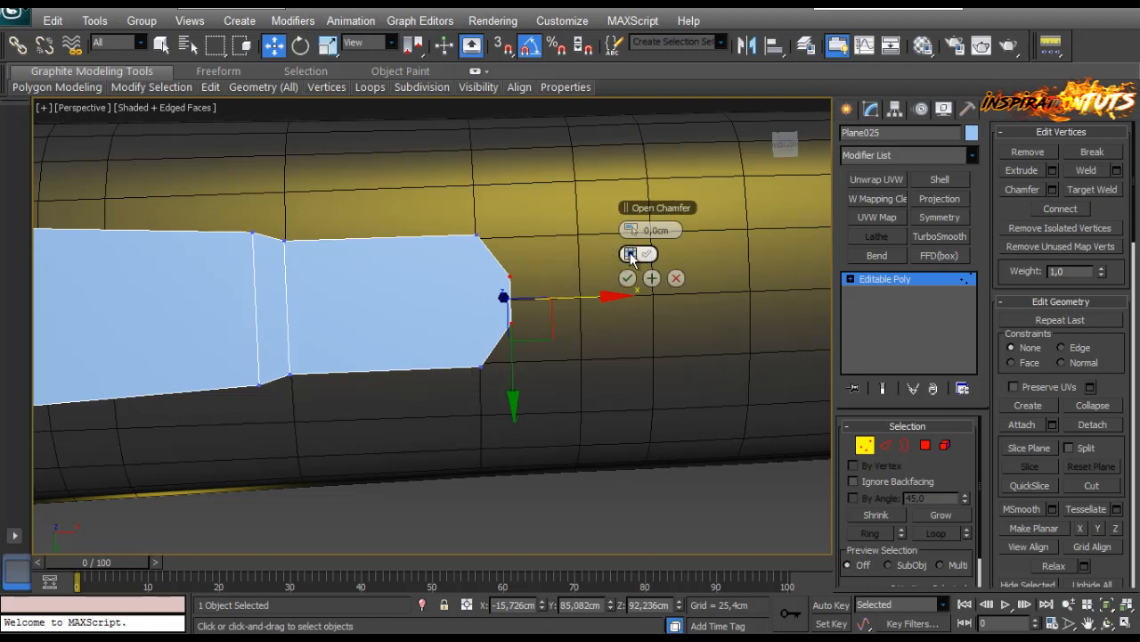
left_click(675, 279)
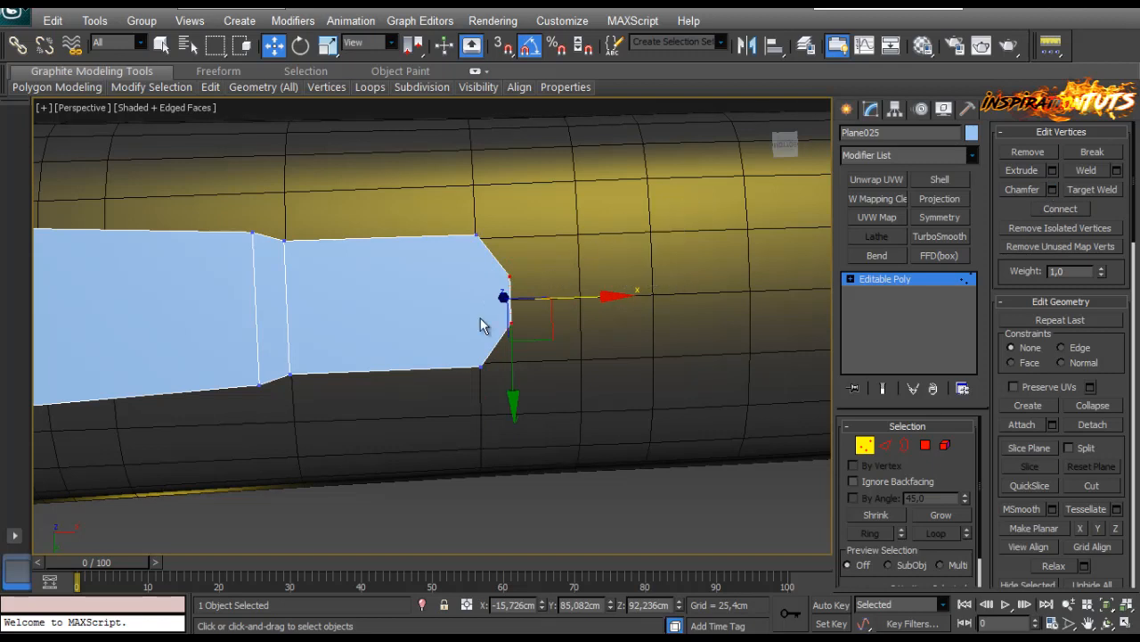
key("r")
left_click_drag(510, 191, 510, 147)
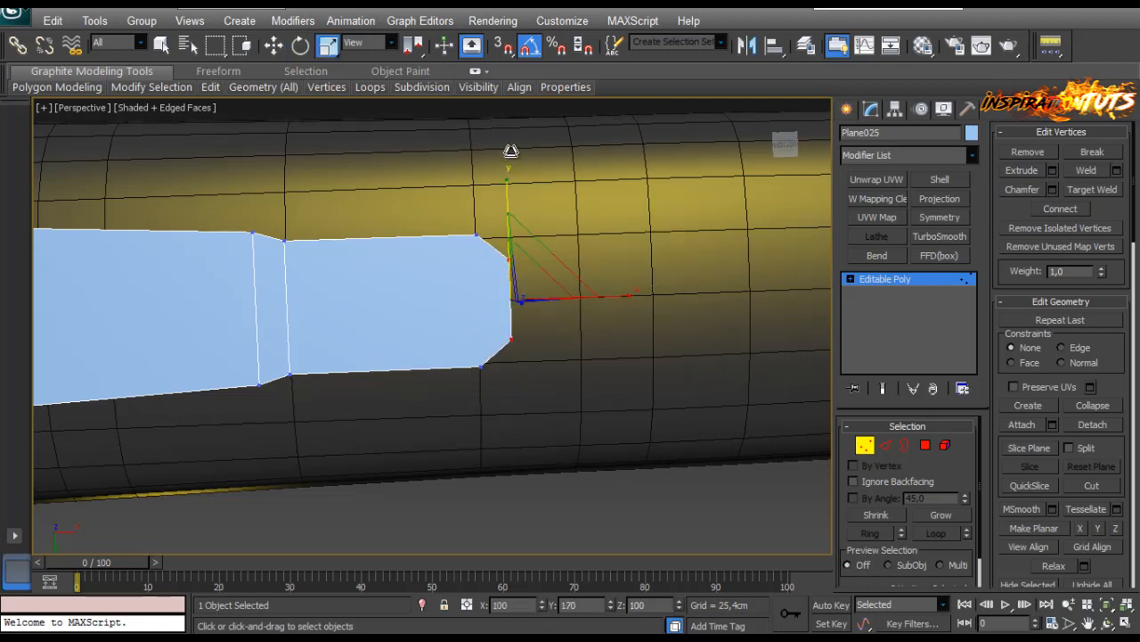
left_click(1053, 190)
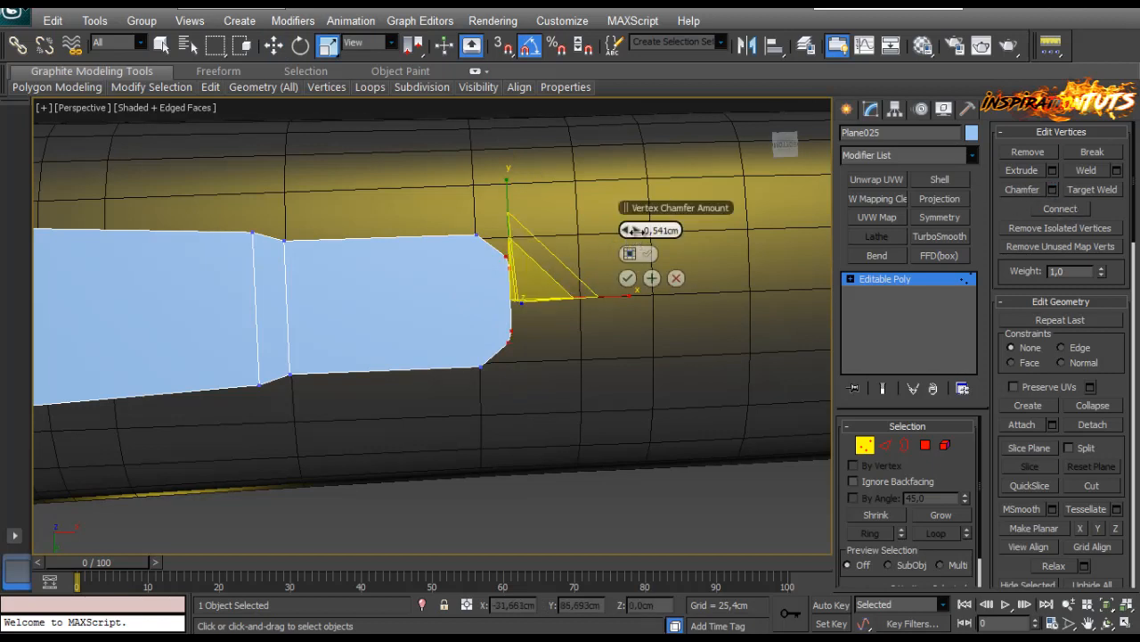
left_click_drag(631, 230, 636, 233)
left_click(628, 278)
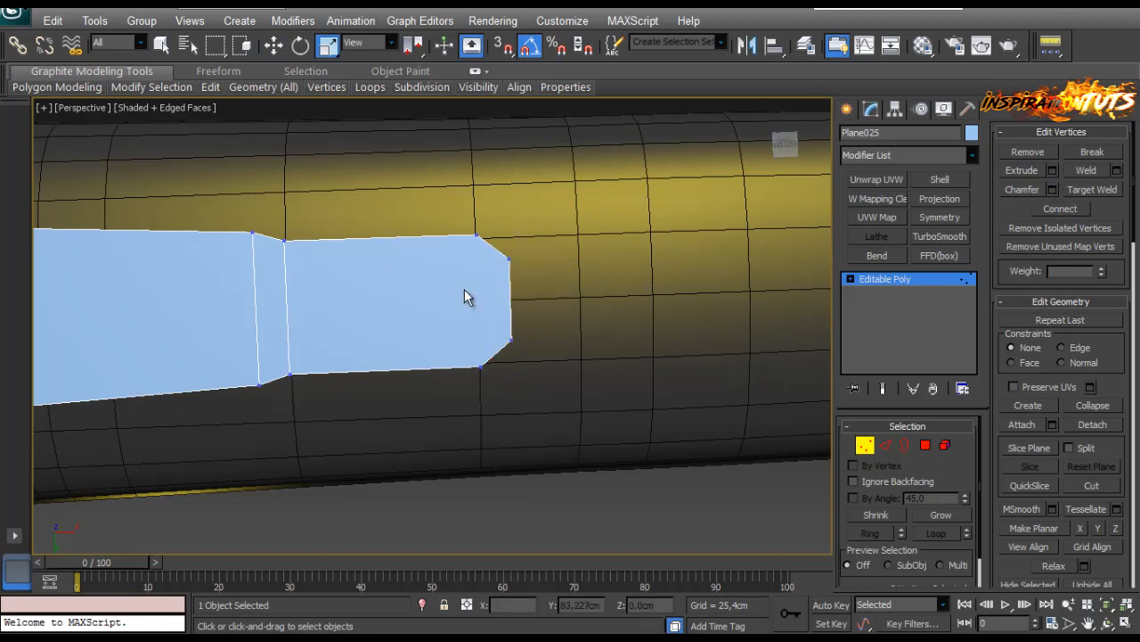
Scale the two tip vertices of the strip's end slightly closer together along Y.
left_click_drag(555, 245, 494, 389)
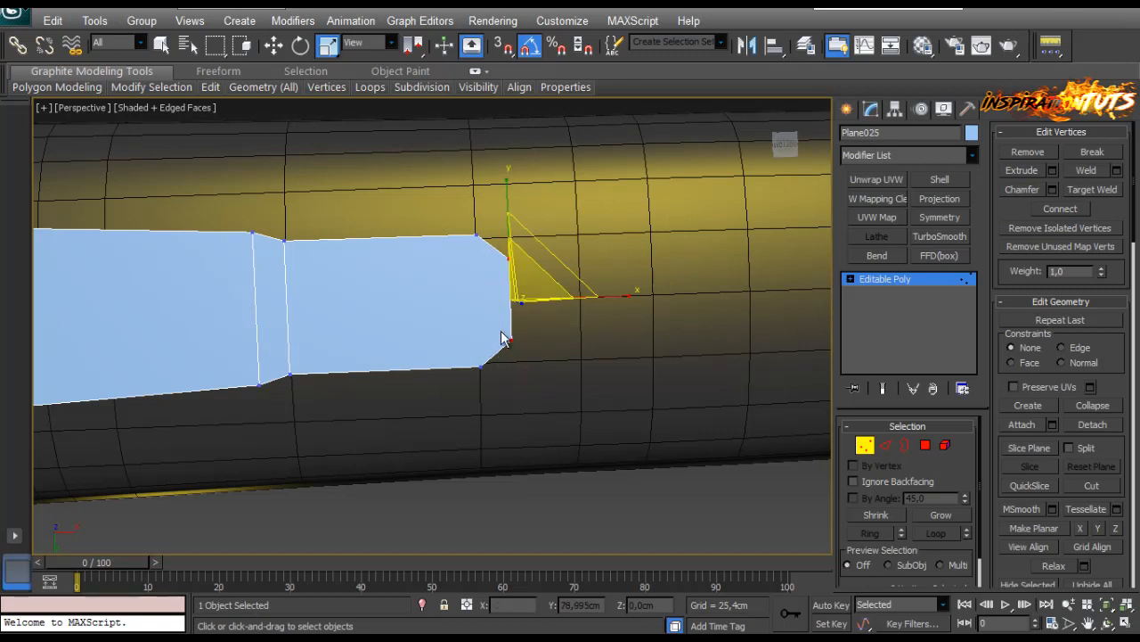
left_click(556, 259)
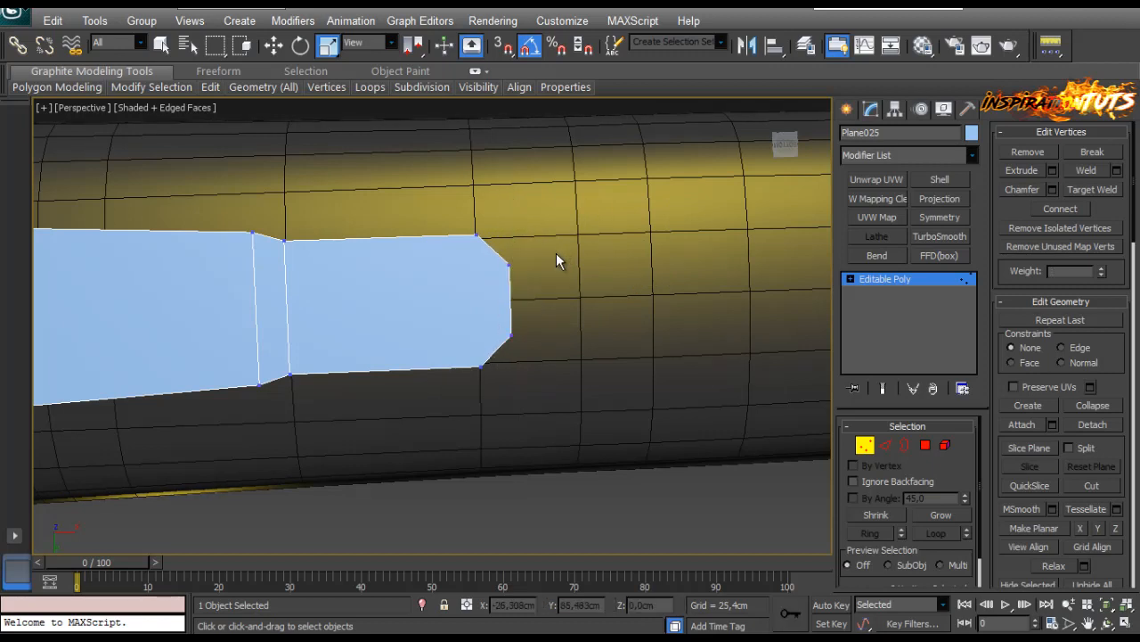
Scale the two vertices of the slanted section's middle loop behind the bulge slightly inward along Y.
scroll(261, 385, "down", 2)
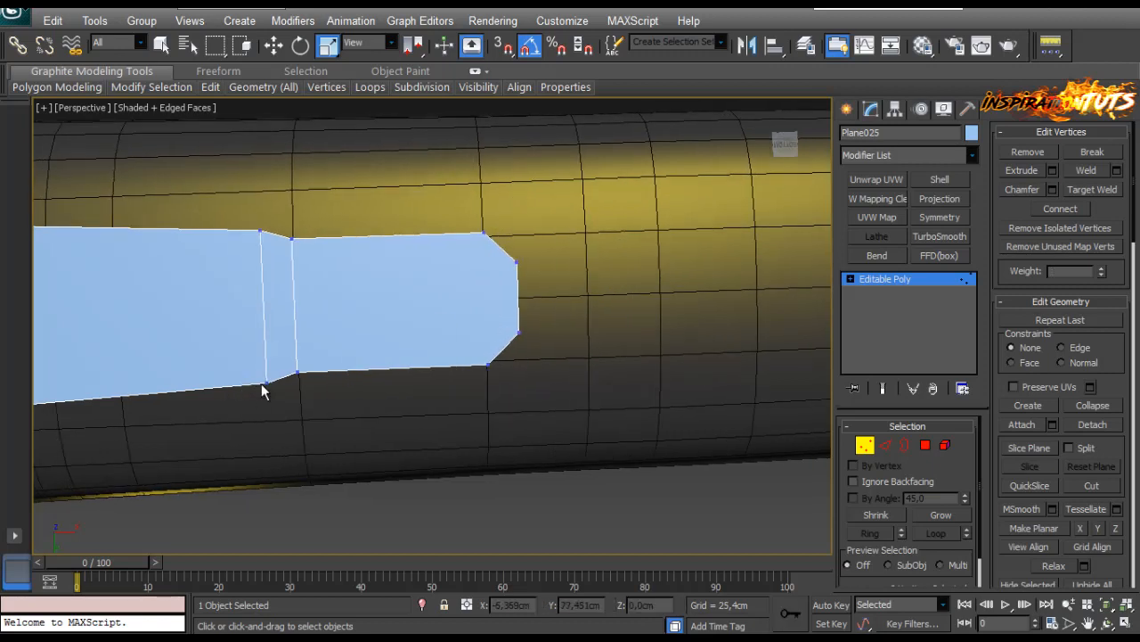
scroll(262, 384, "down", 2)
scroll(306, 365, "up", 4)
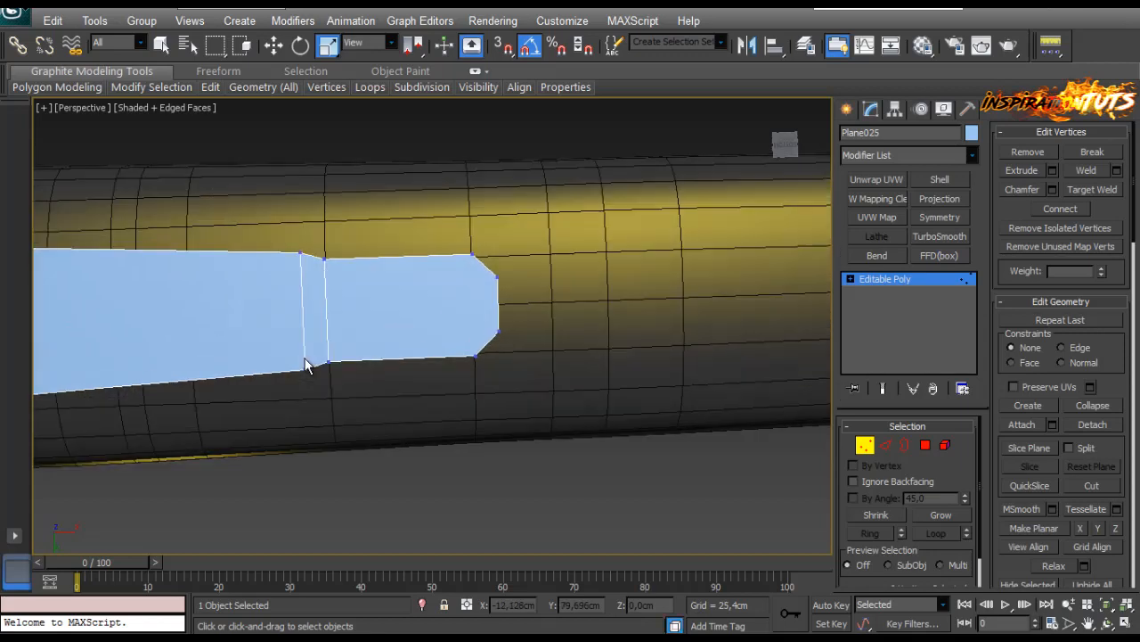
middle_click_drag(305, 364, 549, 337)
scroll(550, 337, "down", 2)
middle_click_drag(195, 349, 397, 354)
scroll(397, 354, "up", 1)
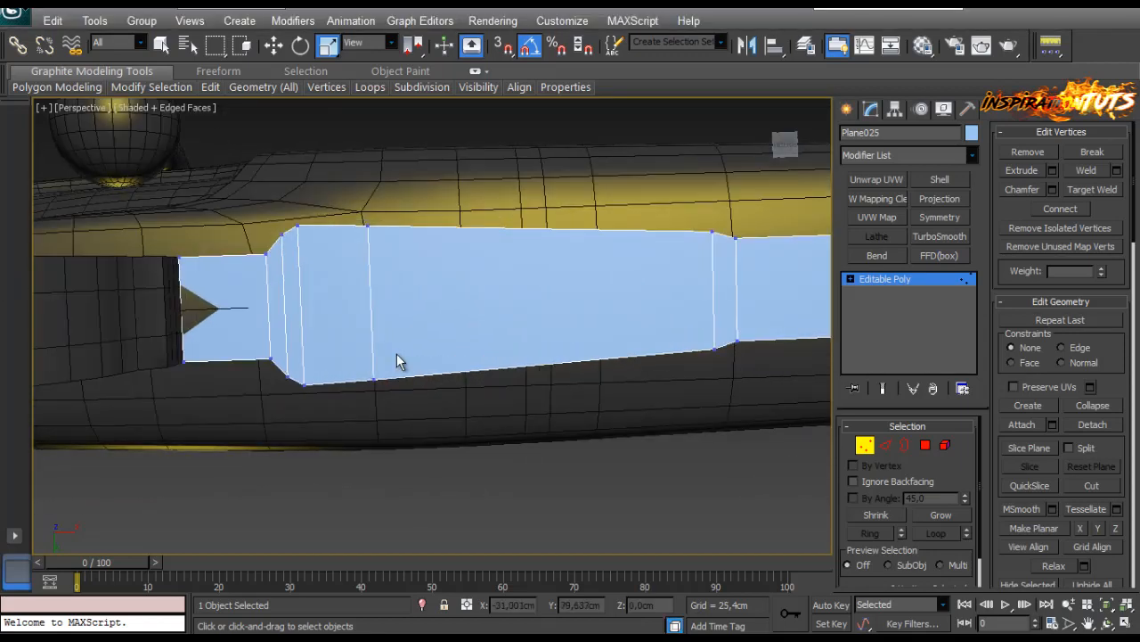
left_click_drag(287, 228, 273, 245)
left_click_drag(293, 374, 276, 401, "ctrl")
key("w")
key("r")
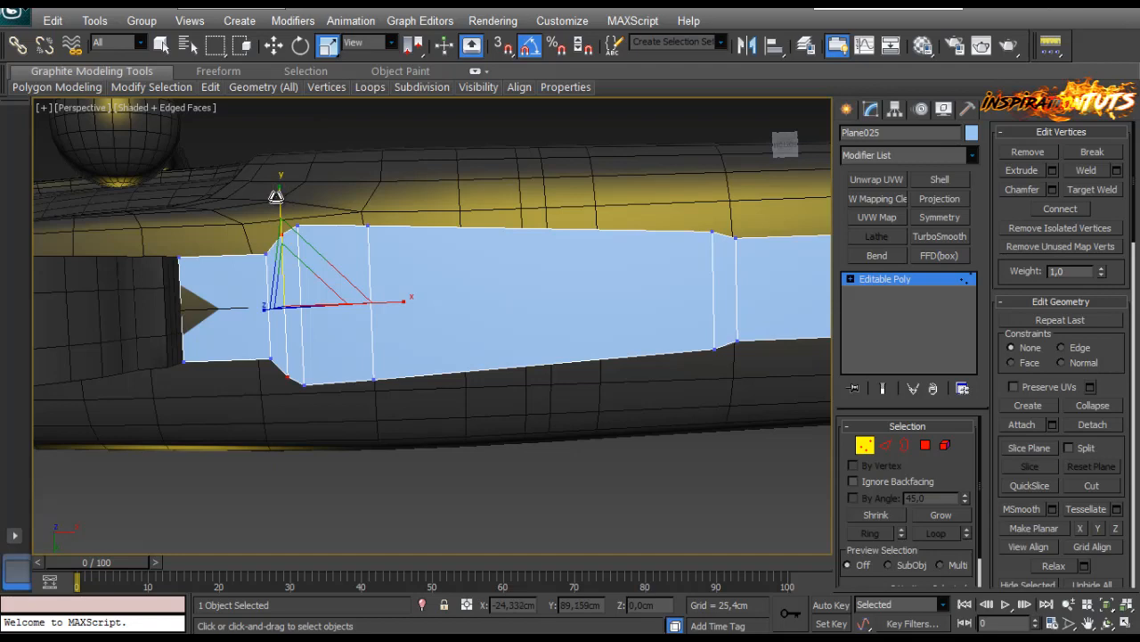
left_click(306, 218)
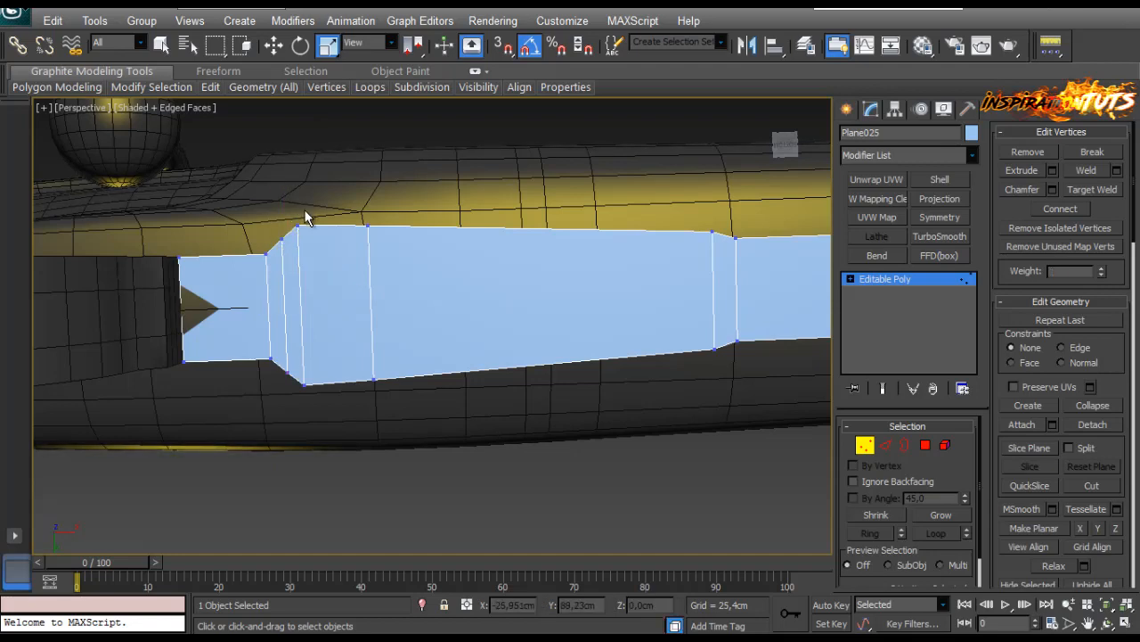
Examine the strip's edges along its whole length and from an angle below the stock.
middle_click_drag(498, 321, 293, 351)
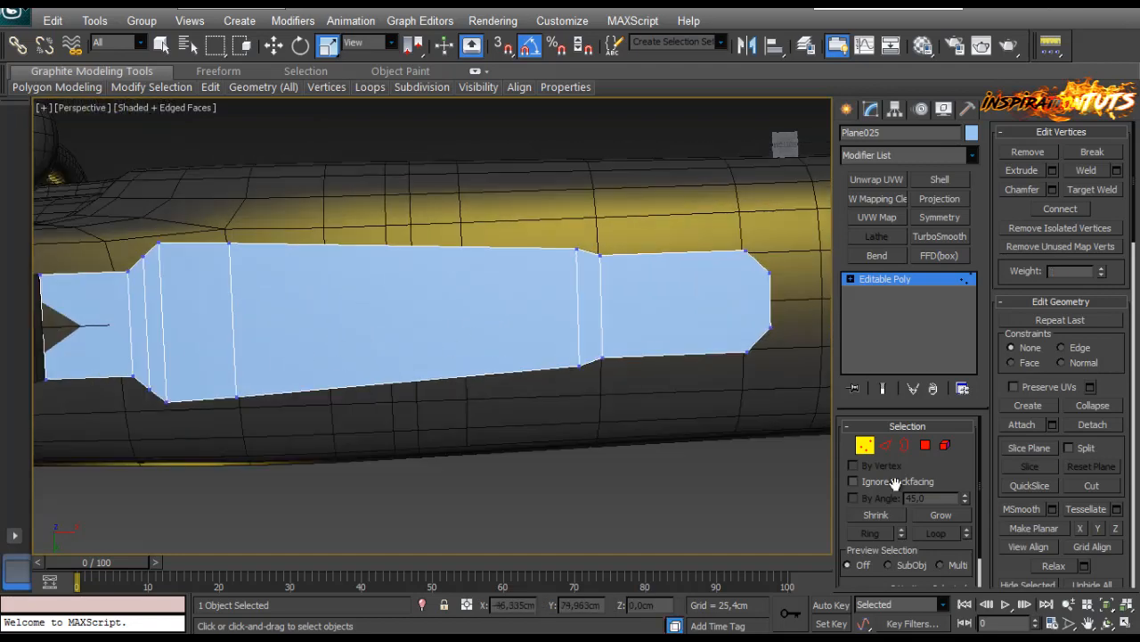
left_click(887, 446)
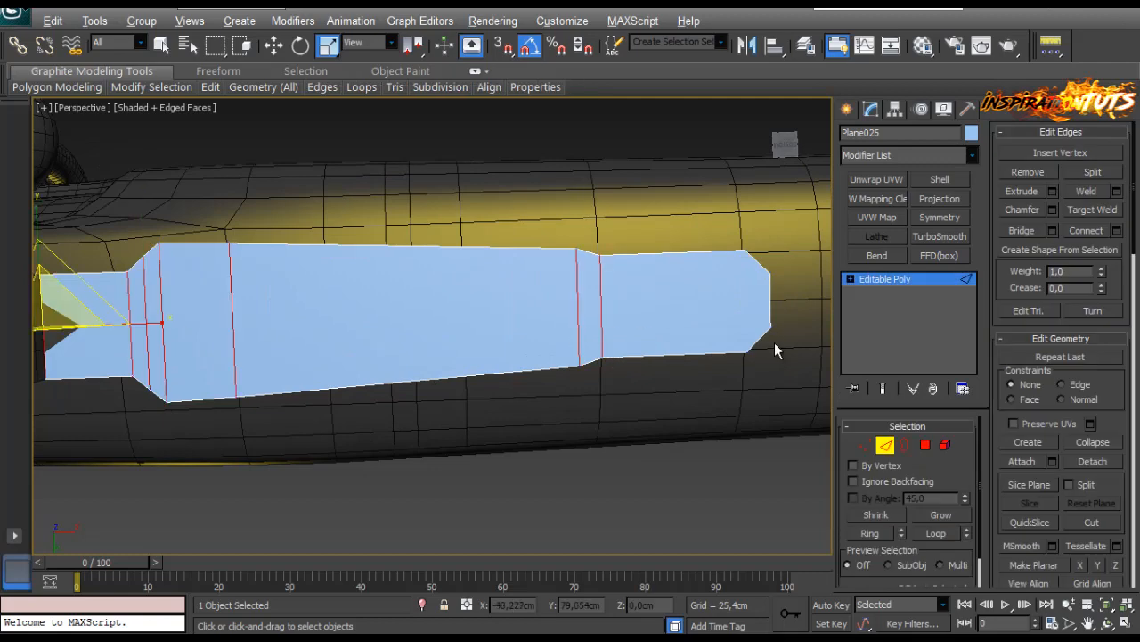
left_click(661, 405)
middle_click_drag(192, 377, 430, 365)
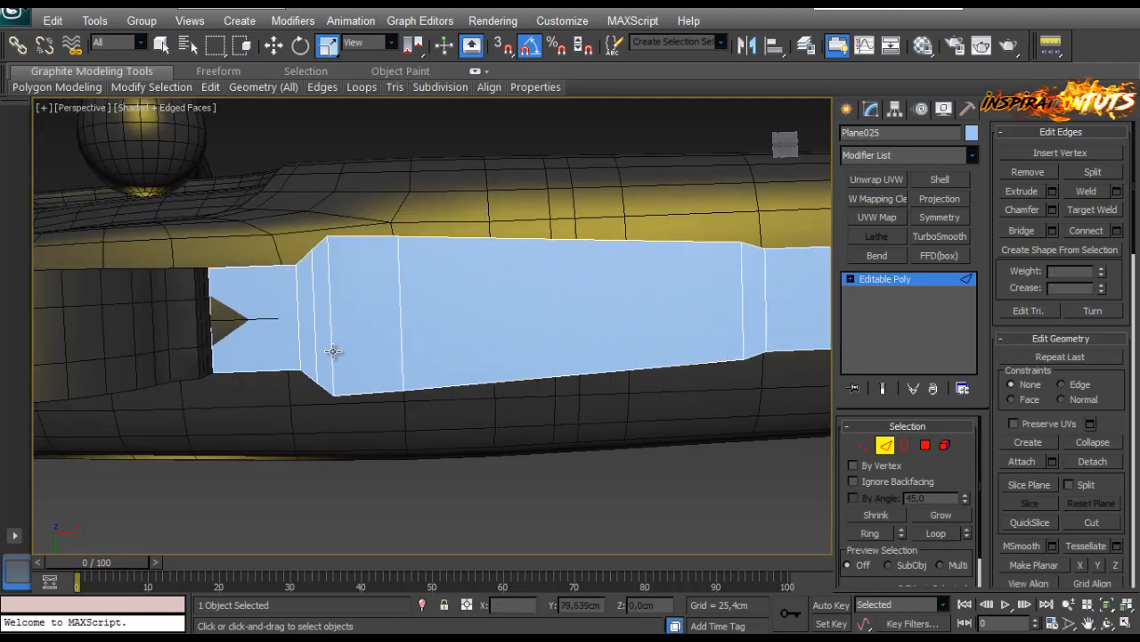
middle_click_drag(335, 353, 352, 361)
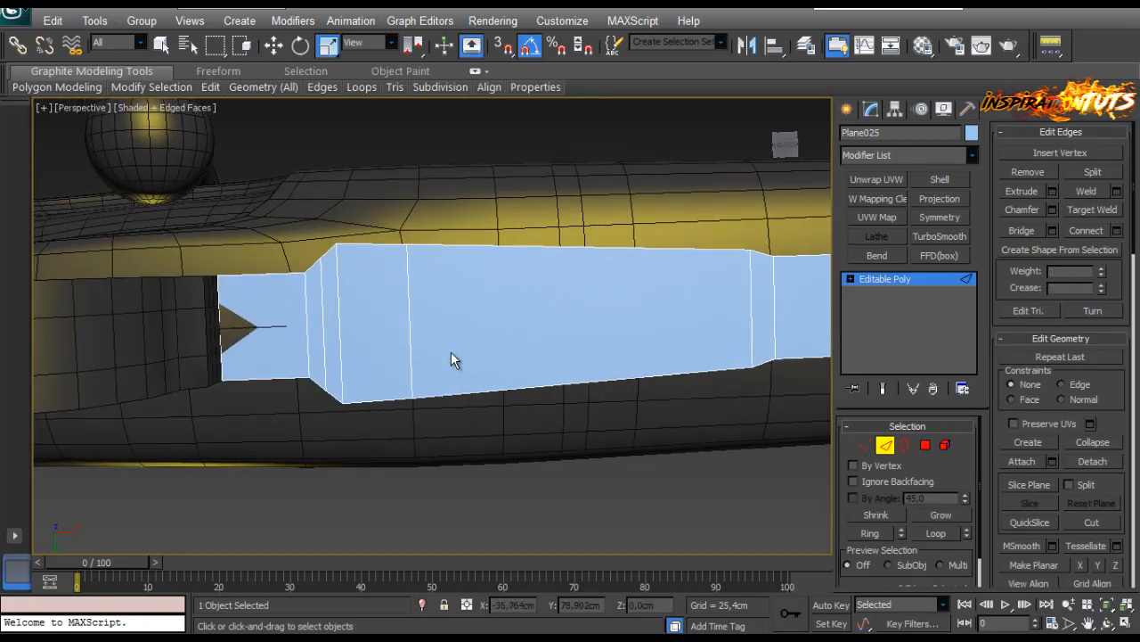
middle_click_drag(439, 275, 439, 281)
scroll(439, 282, "down", 2)
middle_click_drag(615, 317, 417, 404)
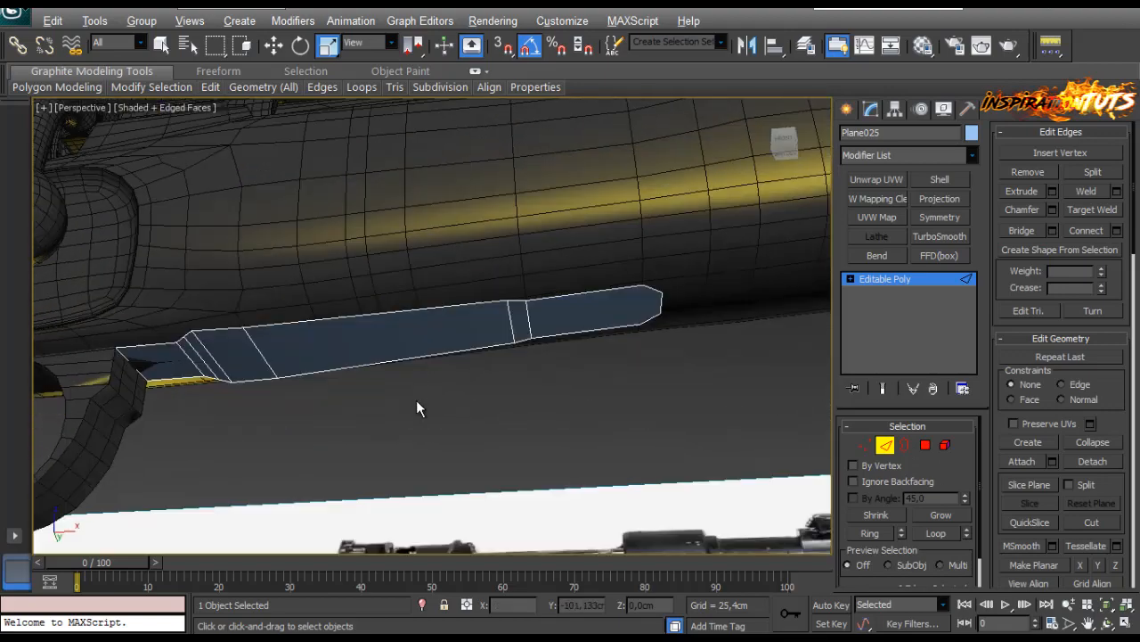
middle_click_drag(531, 332, 545, 390, "alt")
Thicken the strip with a Shell modifier using 0,254cm inner and 0,0cm outer amount, and convert it to an editable poly.
left_click(887, 447)
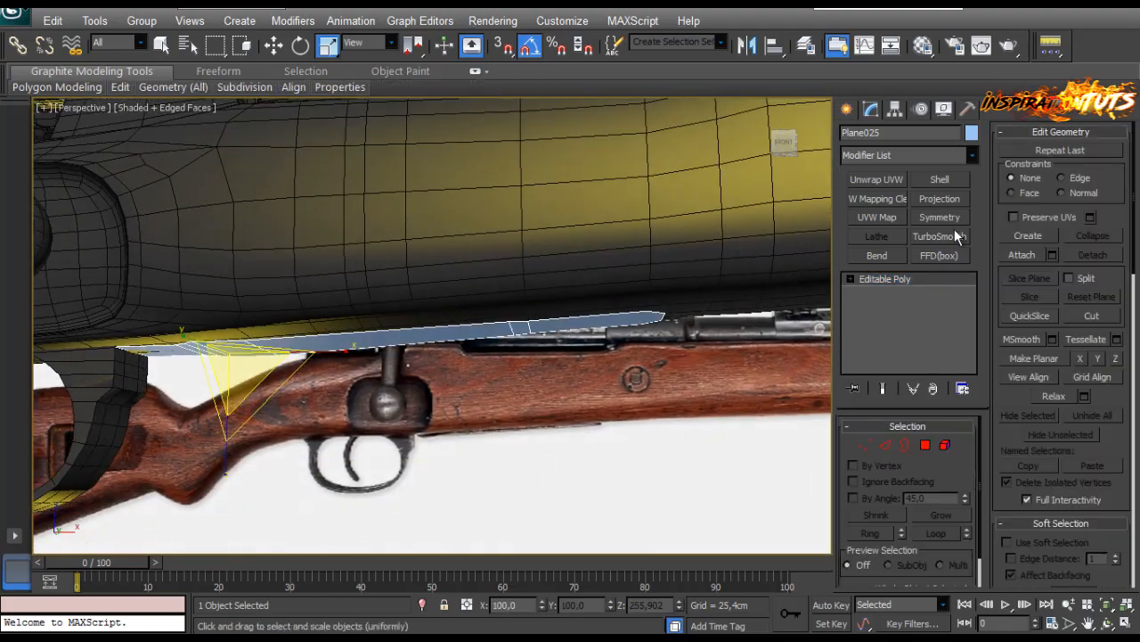
left_click(937, 179)
middle_click_drag(496, 318, 554, 323, "alt")
right_click(963, 465)
left_click_drag(963, 450, 963, 449)
middle_click_drag(660, 374, 537, 271, "alt")
scroll(496, 337, "down", 4)
scroll(549, 272, "up", 3)
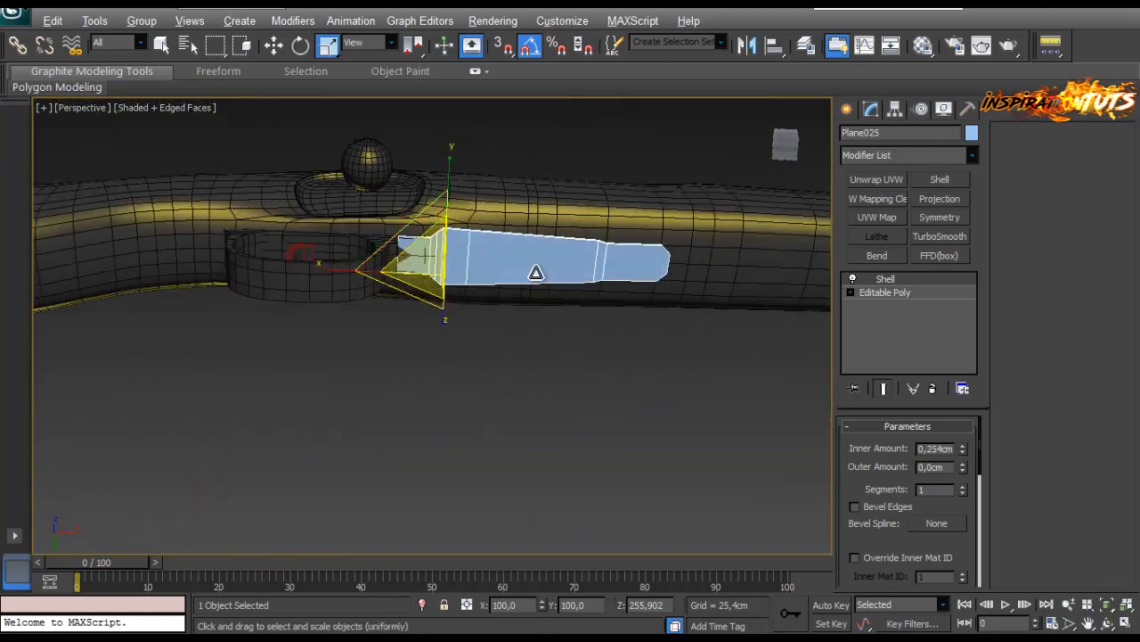
scroll(536, 271, "up", 3)
middle_click_drag(469, 280, 394, 389)
scroll(394, 388, "up", 3)
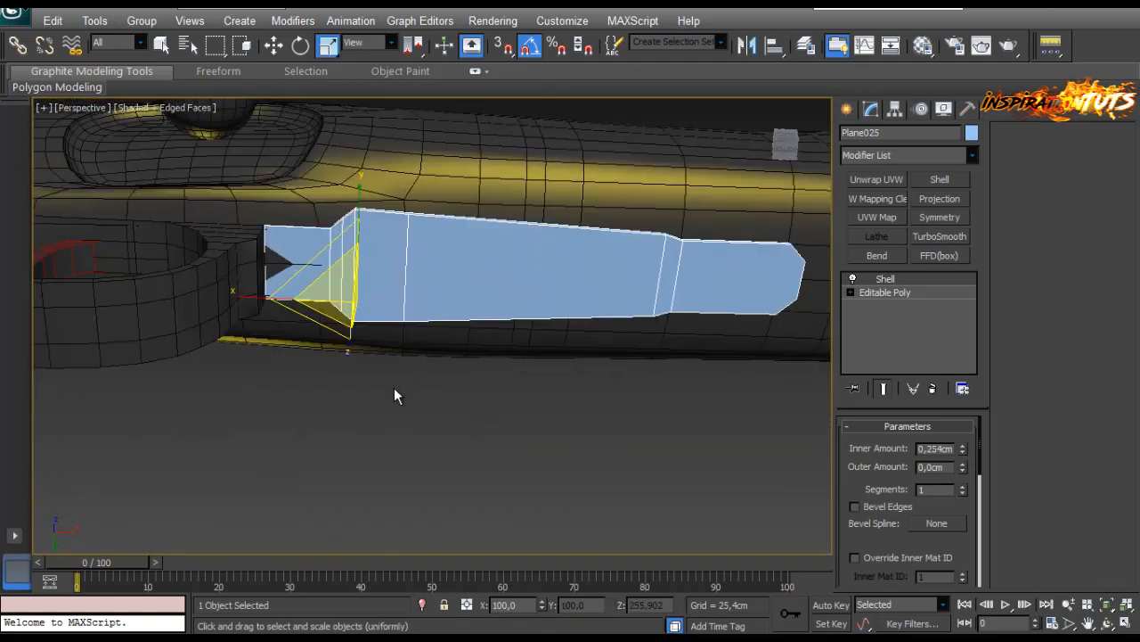
right_click(594, 273)
mouse_move(677, 423)
left_click(525, 441)
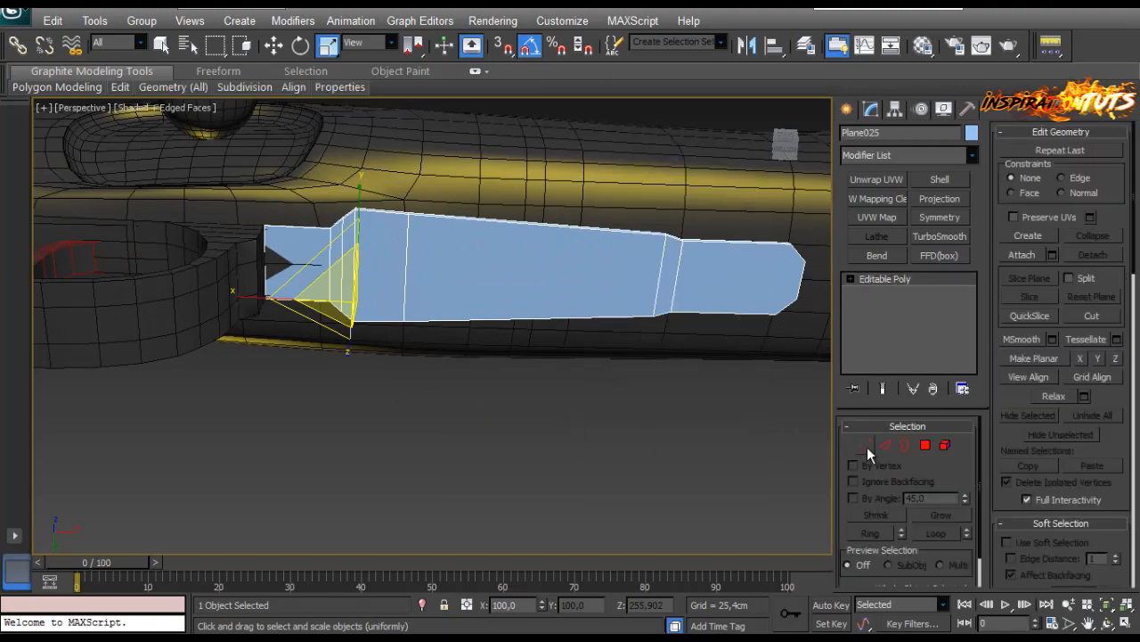
Scale the vertices of the strip's narrow chamfered end section slightly closer together along Y.
middle_click_drag(678, 342, 540, 363, "alt")
scroll(502, 323, "up", 4)
scroll(481, 319, "up", 2)
middle_click_drag(502, 323, 506, 275)
scroll(506, 274, "up", 2)
left_click(864, 445)
scroll(690, 377, "down", 4)
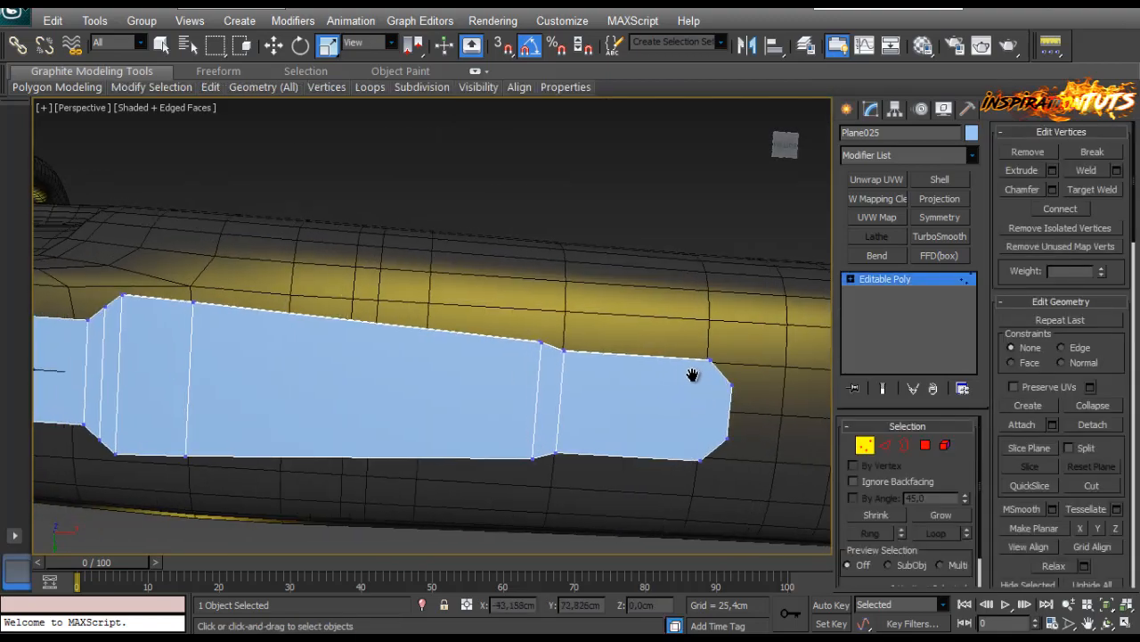
middle_click_drag(437, 363, 573, 358, "alt")
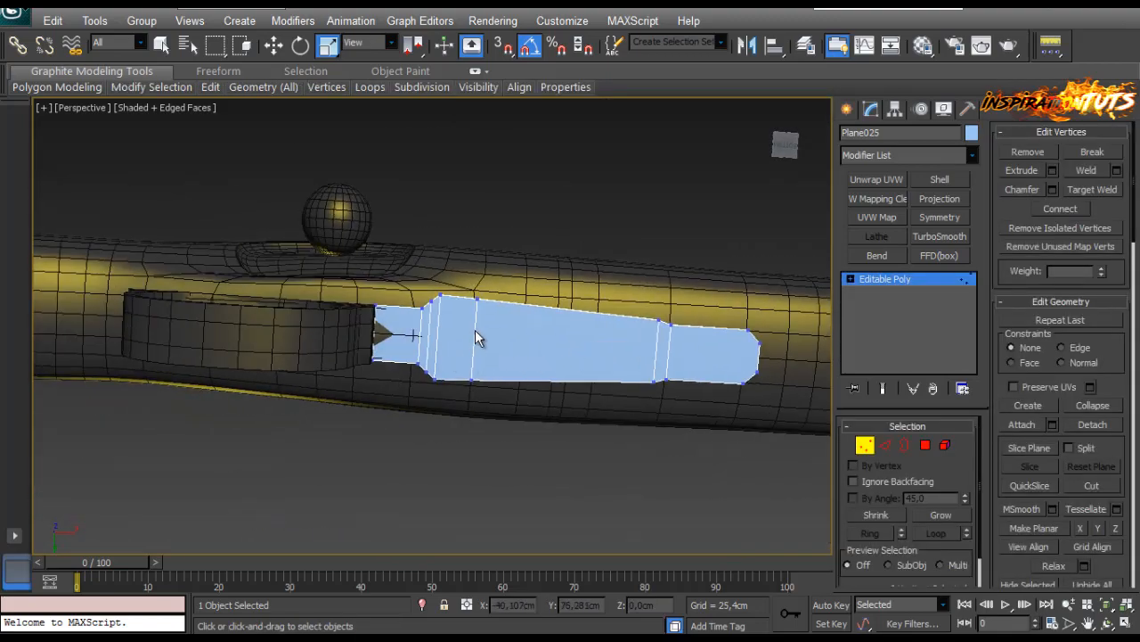
scroll(453, 329, "up", 2)
middle_click_drag(454, 328, 239, 307)
left_click_drag(561, 417, 542, 431)
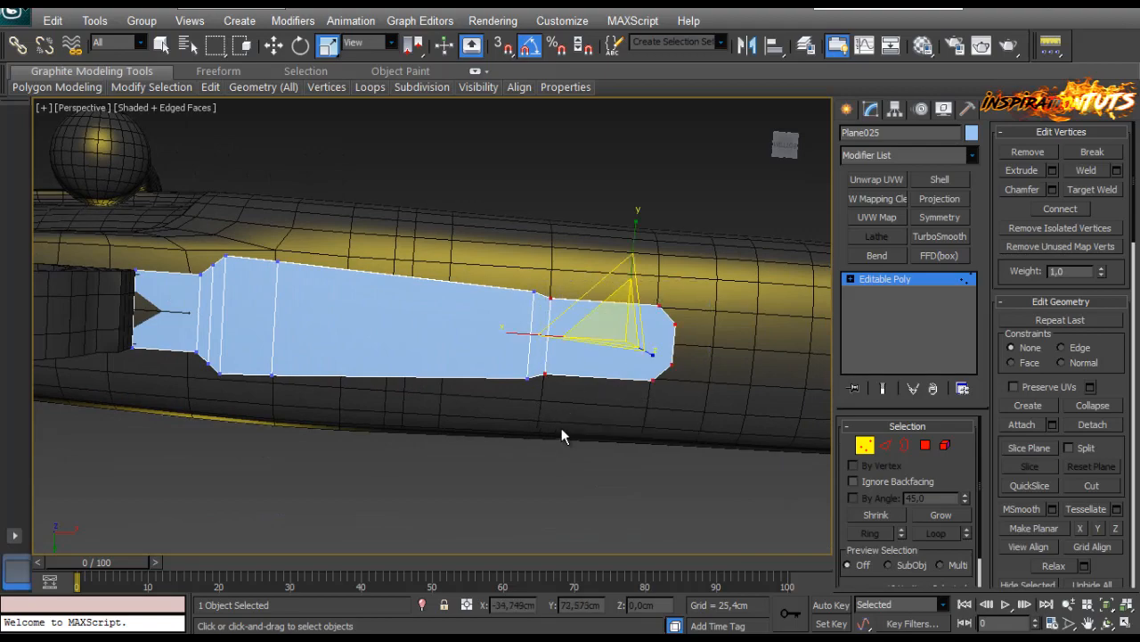
left_click_drag(633, 238, 633, 246)
Examine the thickened strip and its junction with the trigger guard from several angles.
middle_click_drag(502, 302, 369, 426, "alt")
left_click(865, 445)
left_click(370, 426)
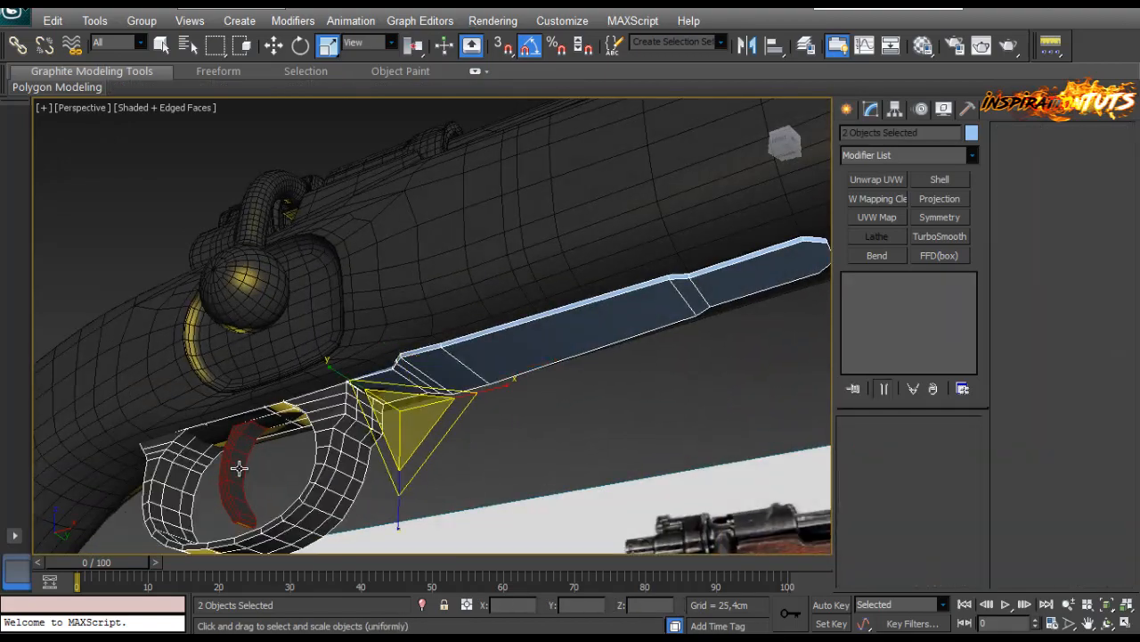
middle_click_drag(270, 406, 372, 429, "alt")
left_click(463, 445)
scroll(372, 429, "down", 2)
middle_click_drag(374, 296, 385, 363)
middle_click_drag(570, 271, 238, 341)
scroll(308, 415, "up", 2)
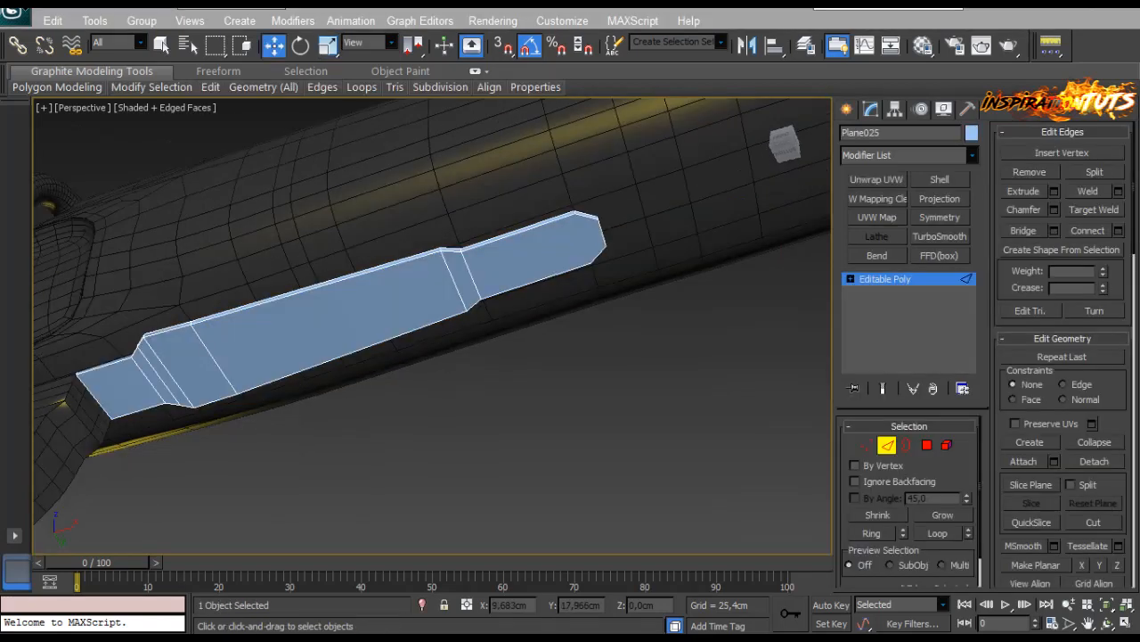
middle_click_drag(427, 356, 410, 334, "alt")
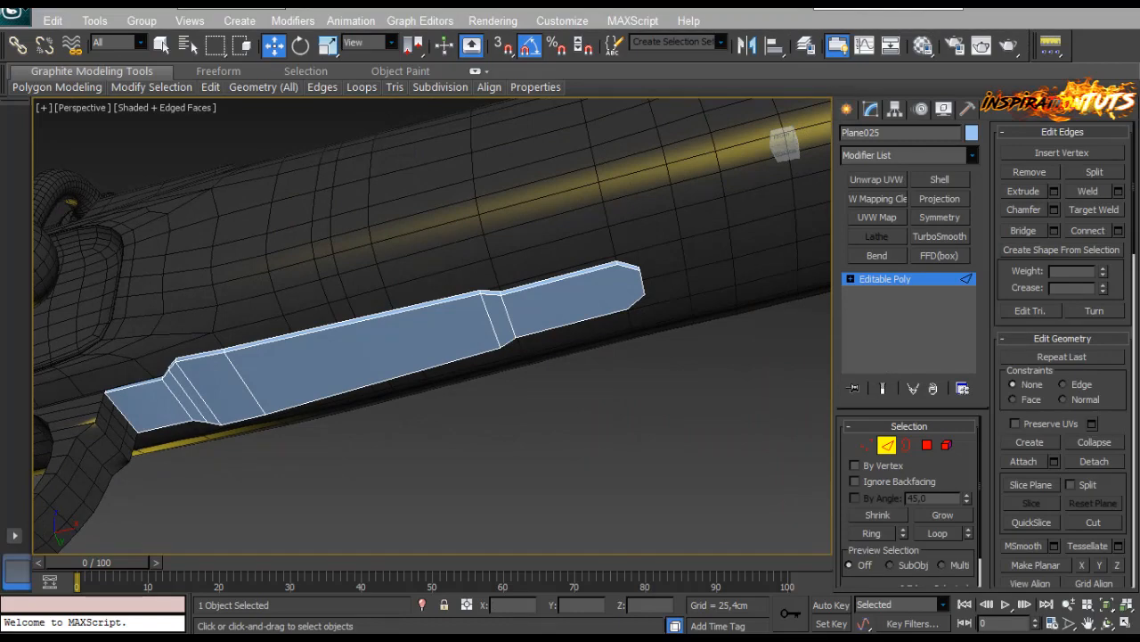
Detach the strip's underside polygons from the slanted section to the trigger guard to an element, leaving out the chamfered end section.
key("4")
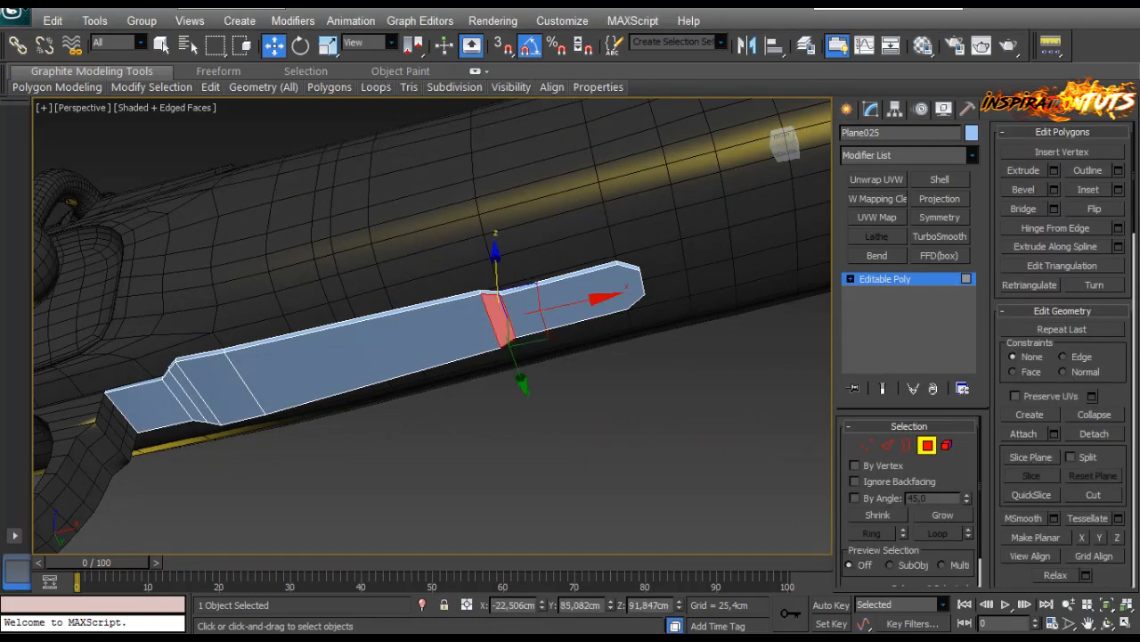
middle_click_drag(357, 356, 436, 349, "alt")
scroll(357, 346, "up", 3)
scroll(357, 346, "down", 3)
middle_click_drag(267, 347, 481, 352)
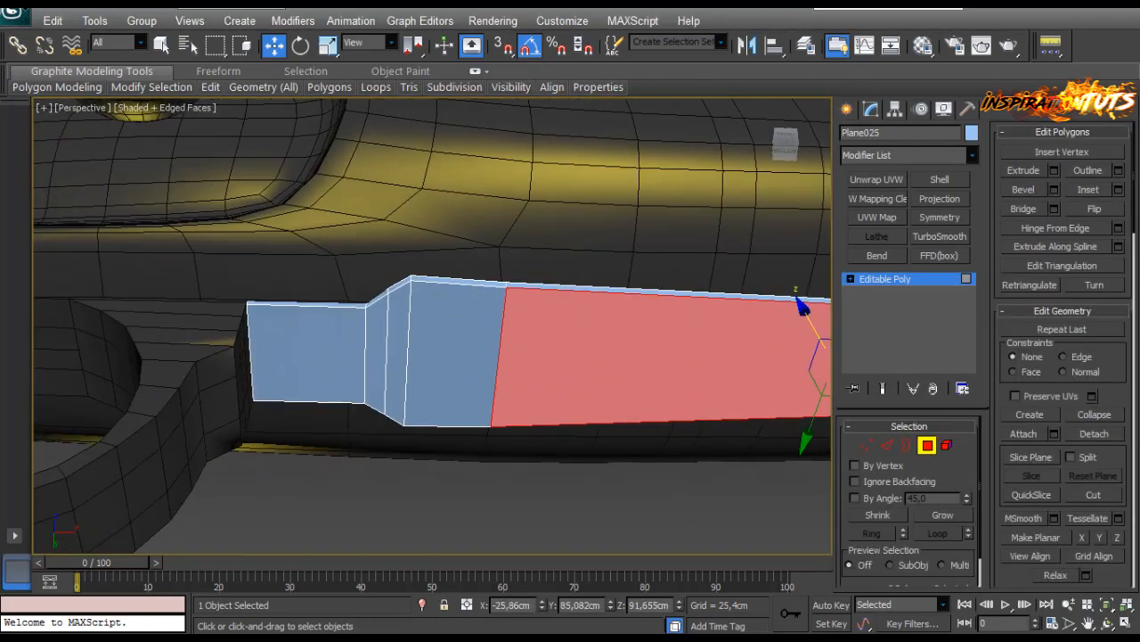
left_click(454, 357, "ctrl")
left_click(398, 356, "ctrl")
left_click(376, 356, "ctrl")
left_click(321, 356, "ctrl")
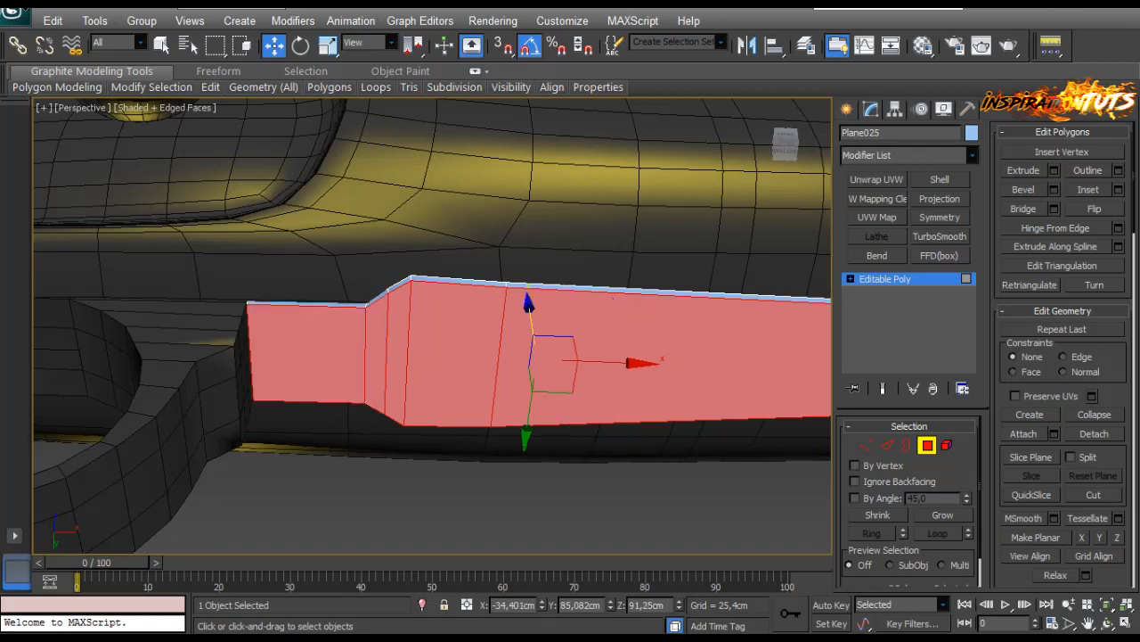
middle_click_drag(615, 361, 276, 267)
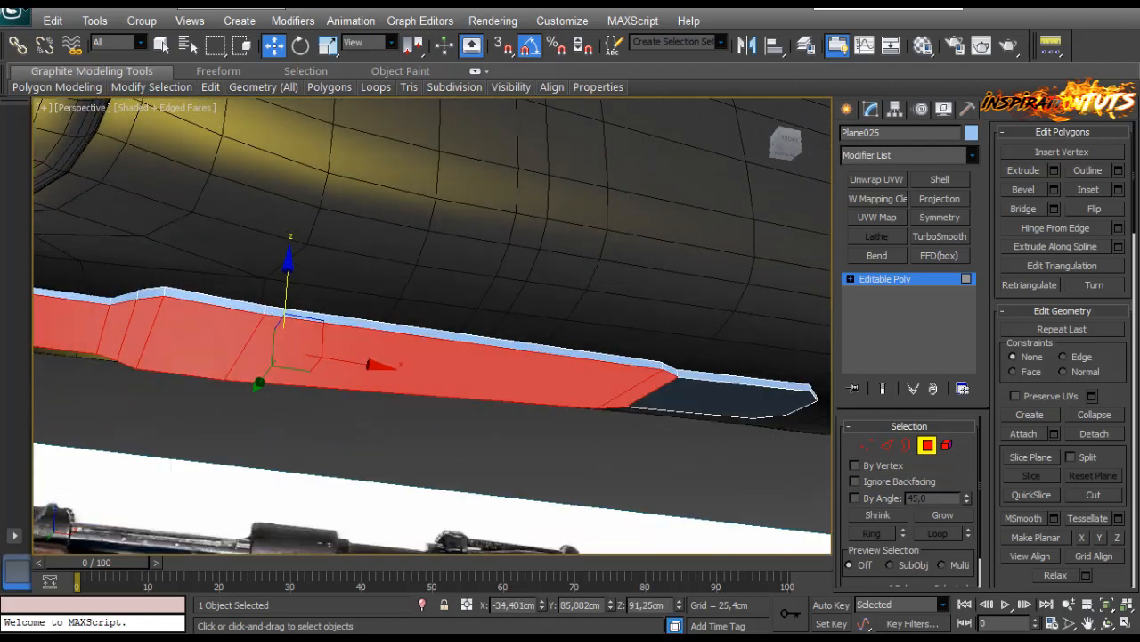
left_click(1094, 433)
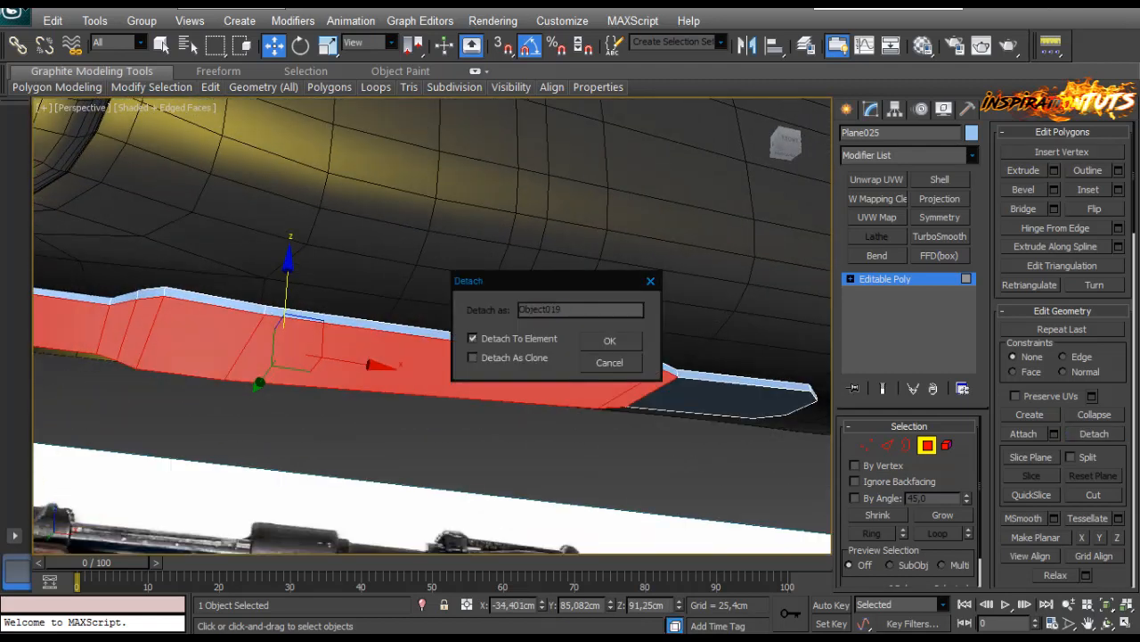
left_click(609, 341)
key("4")
left_click(303, 432)
left_click(303, 357)
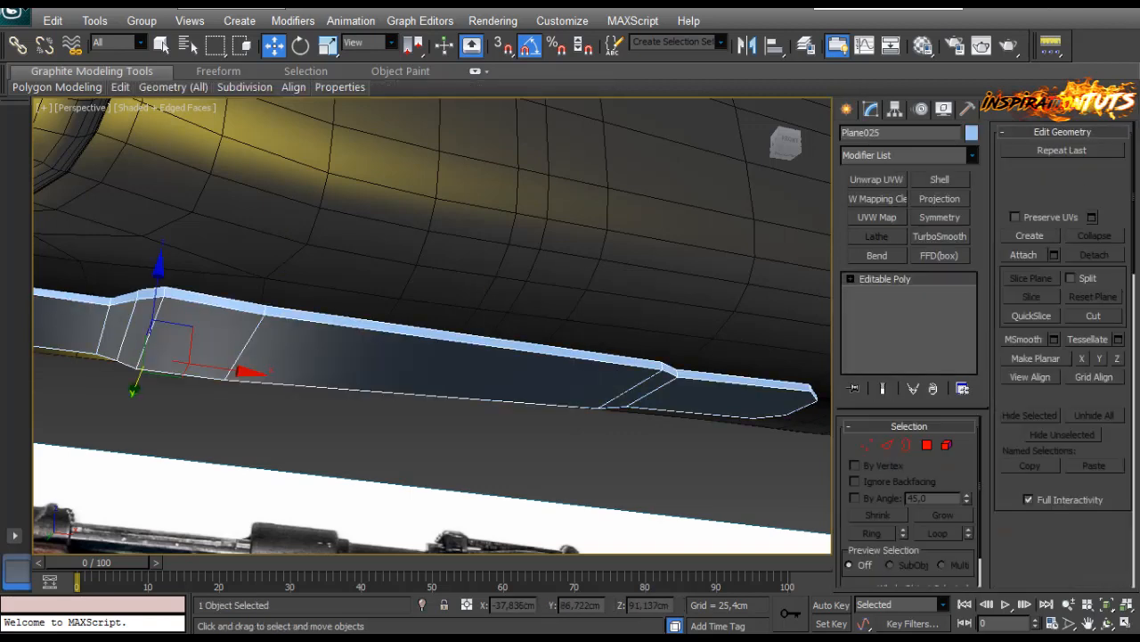
left_click(410, 276)
left_click(392, 361)
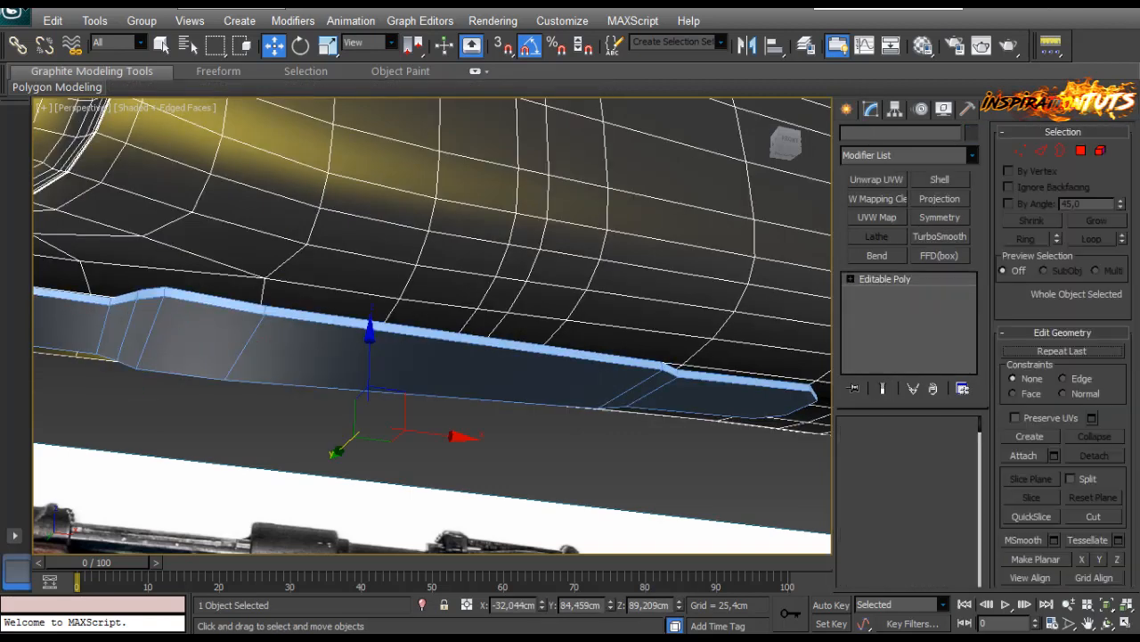
key("ctrl+z")
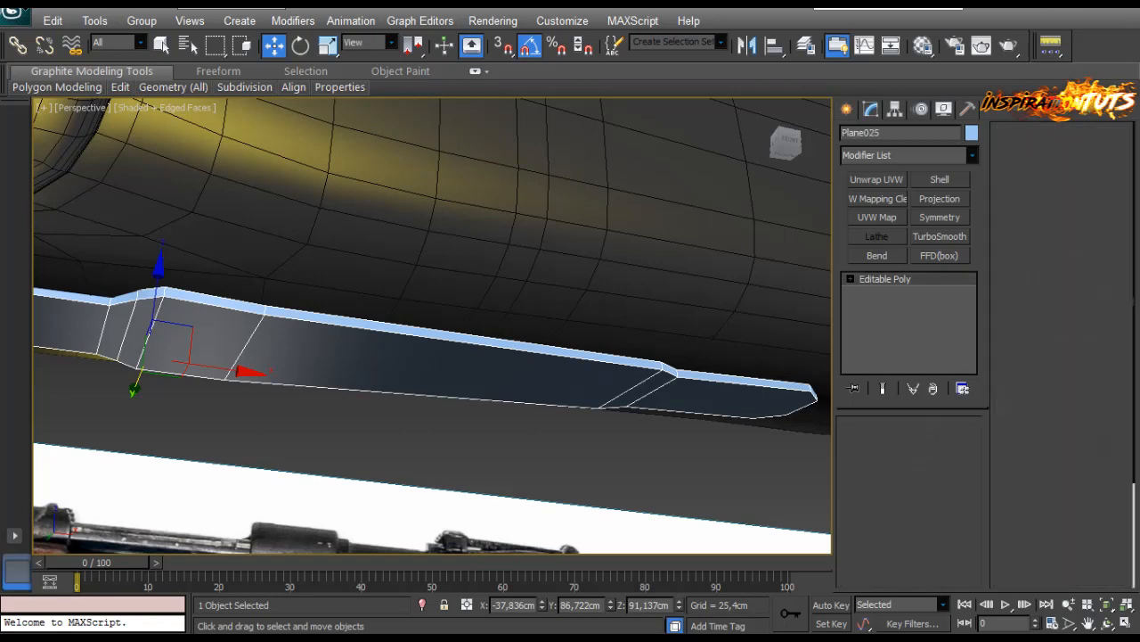
Try to move the detached underside element slightly down along Z.
right_click(704, 378)
left_click(745, 333)
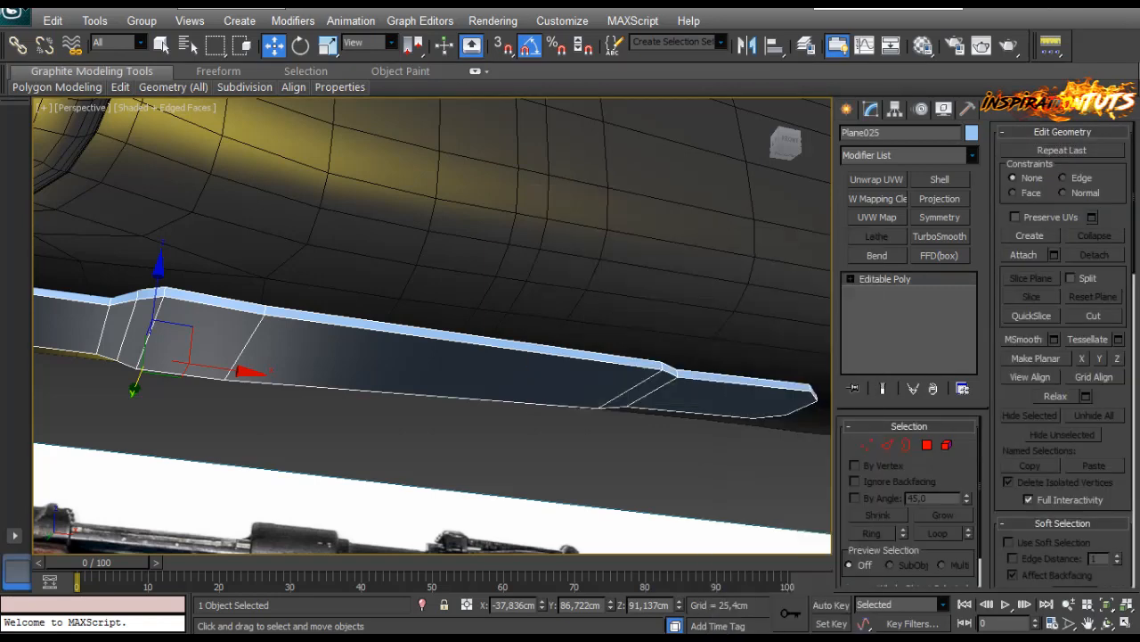
left_click(947, 444)
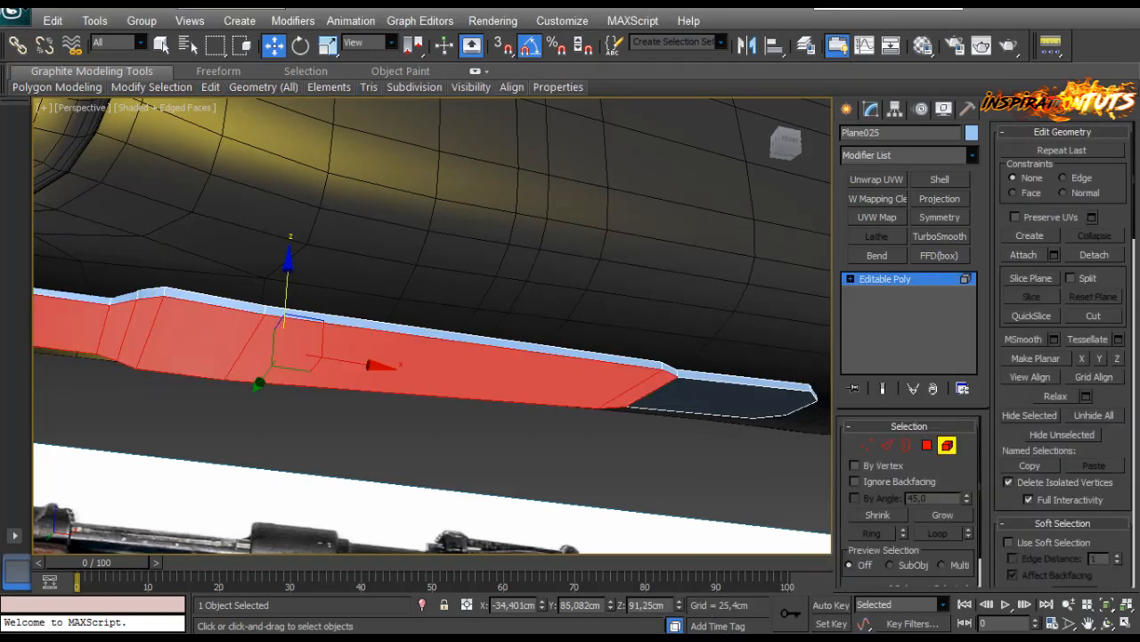
middle_click_drag(428, 356, 569, 310)
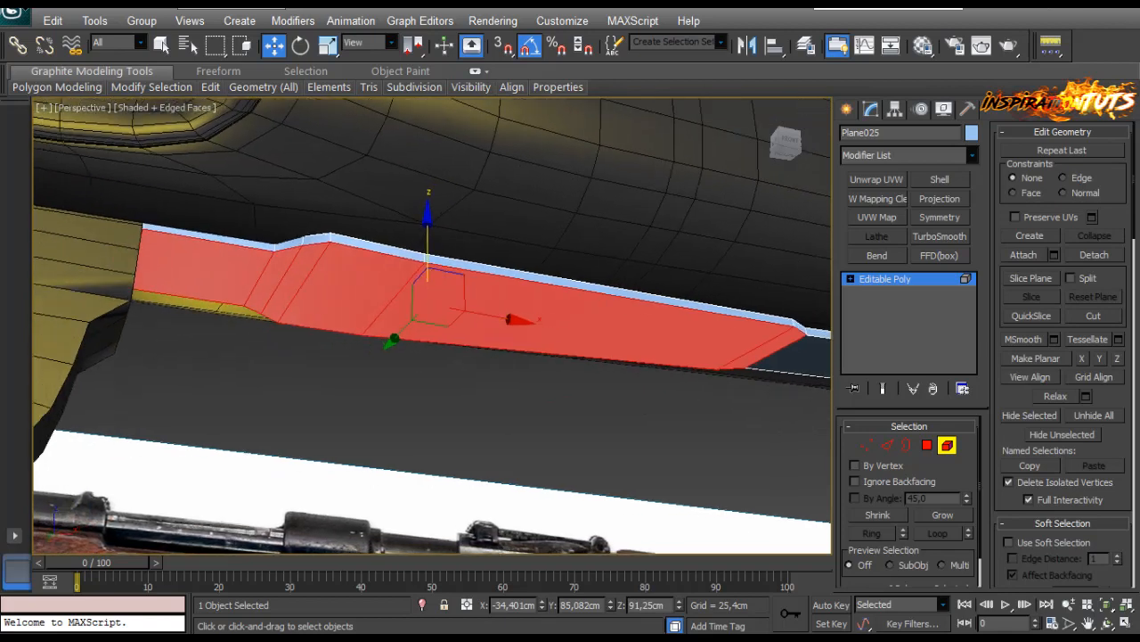
left_click_drag(428, 235, 428, 250)
Undo the move of the detached element and the changes made just before it.
key("ctrl+z")
key("ctrl+z")
key("ctrl+z")
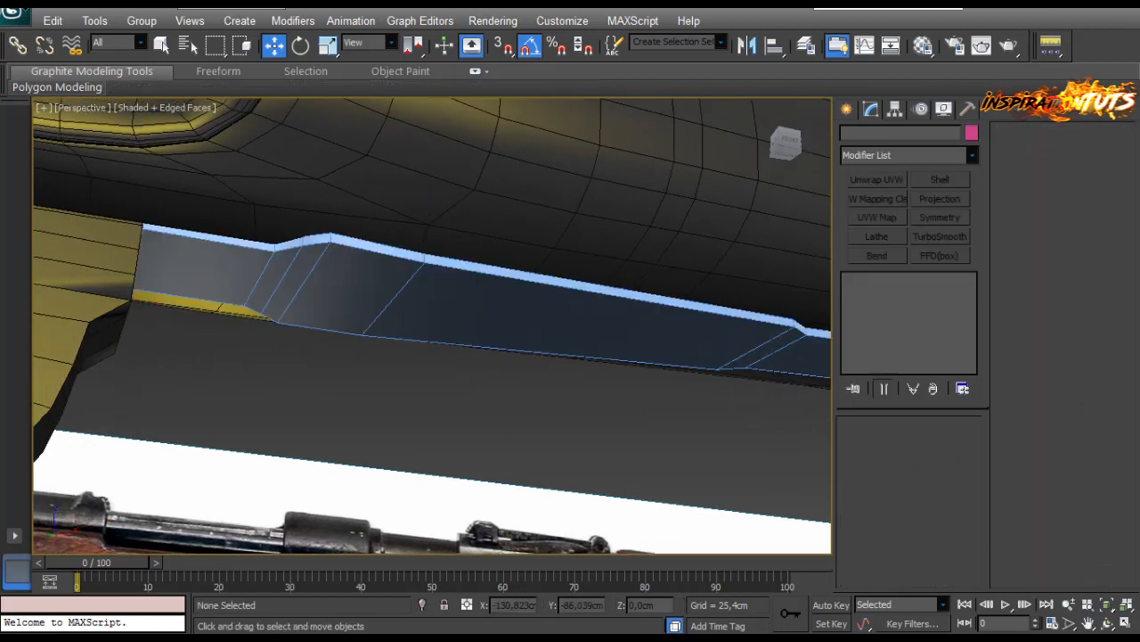
key("ctrl+z")
key("ctrl+z")
key("ctrl+z")
key("ctrl+z")
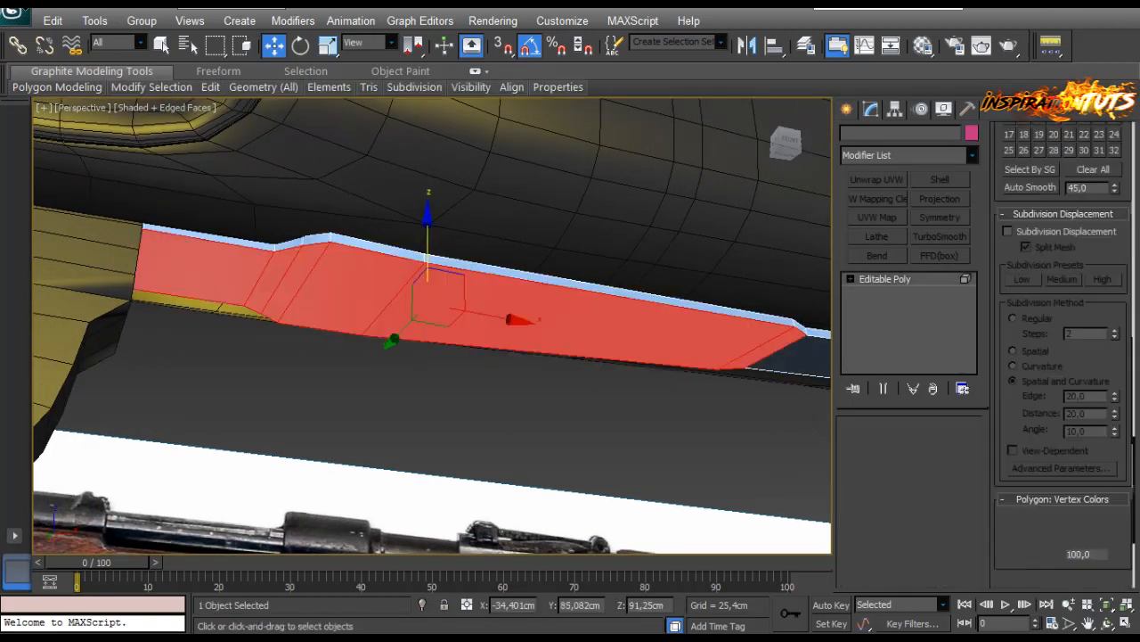
key("ctrl+z")
key("ctrl+z")
key("ctrl+z")
key("ctrl+z")
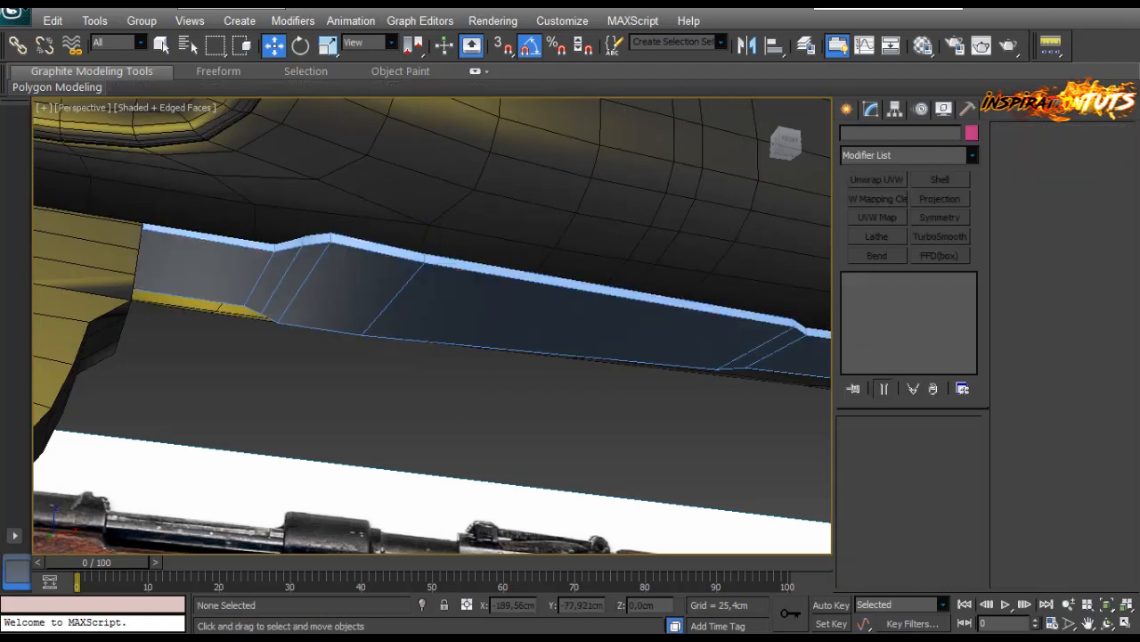
key("ctrl+z")
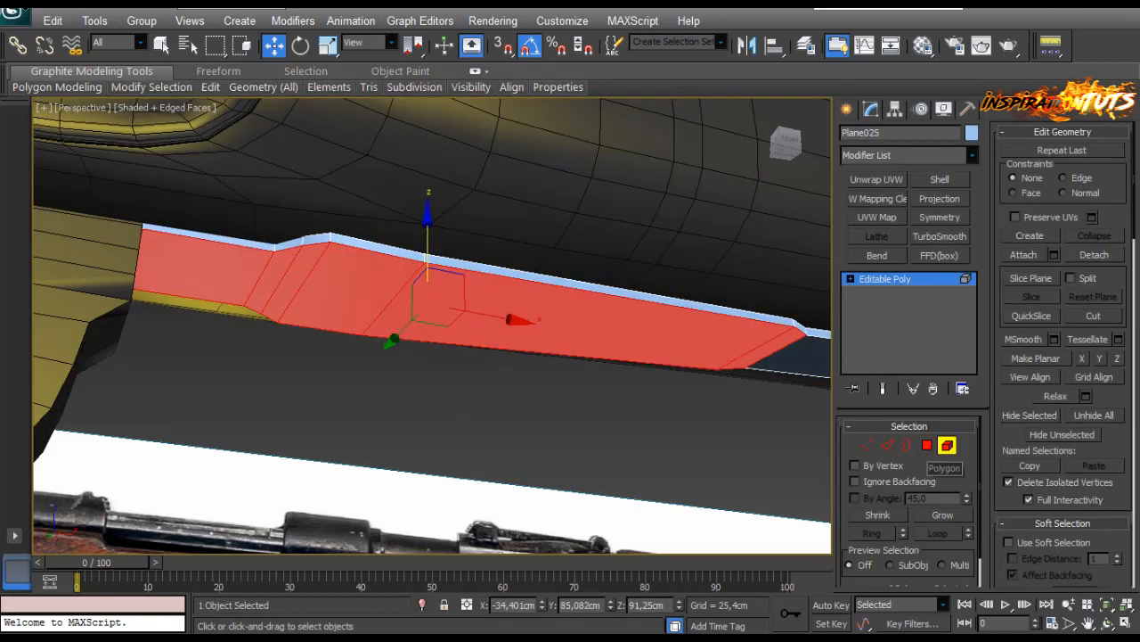
Detach the underside faces as a separate object and select that object.
key("ctrl+z")
key("ctrl+y")
key("ctrl+z")
key("ctrl+y")
key("ctrl+z")
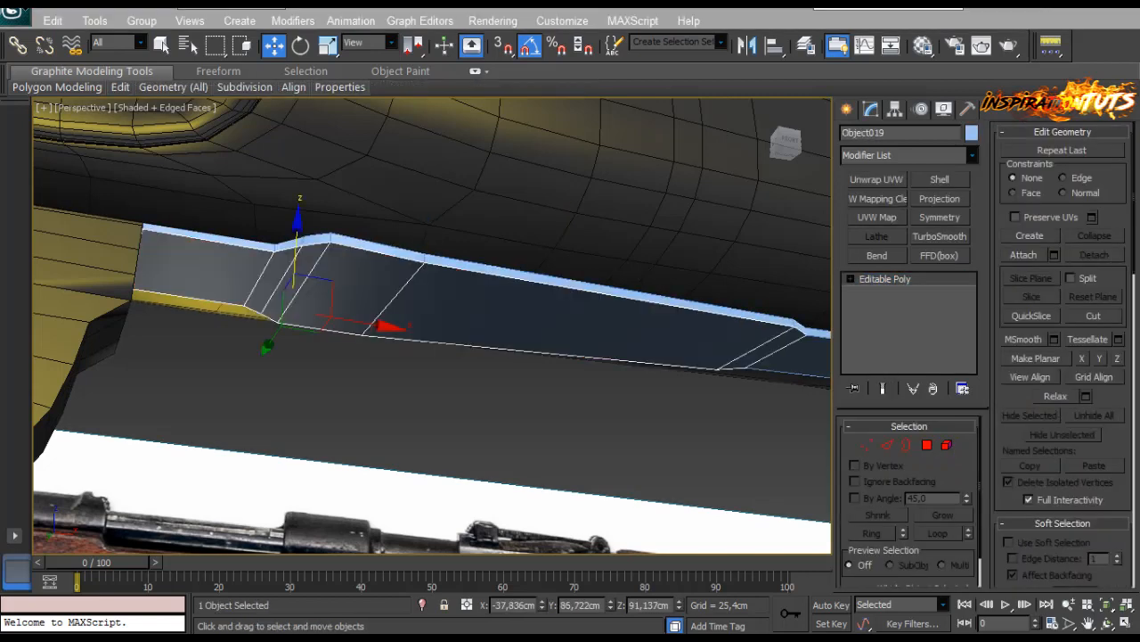
Thicken the detached piece with a Shell modifier using 0,0cm inner and 0,178cm outer amount, and convert it to an editable poly.
left_click(940, 179)
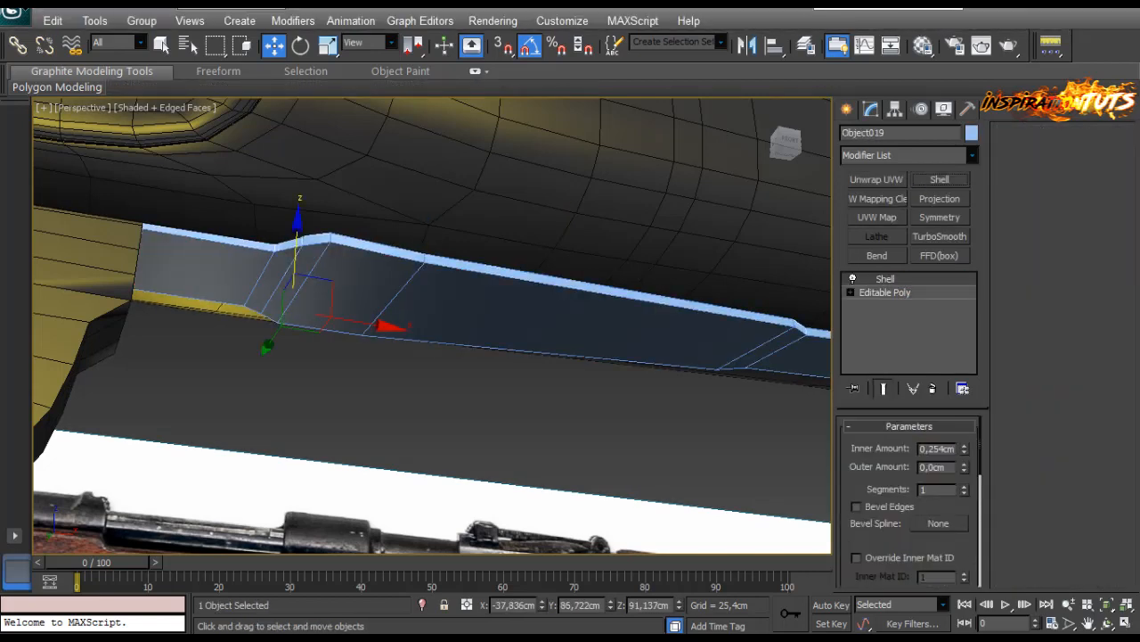
right_click(965, 449)
left_click_drag(964, 467, 964, 457)
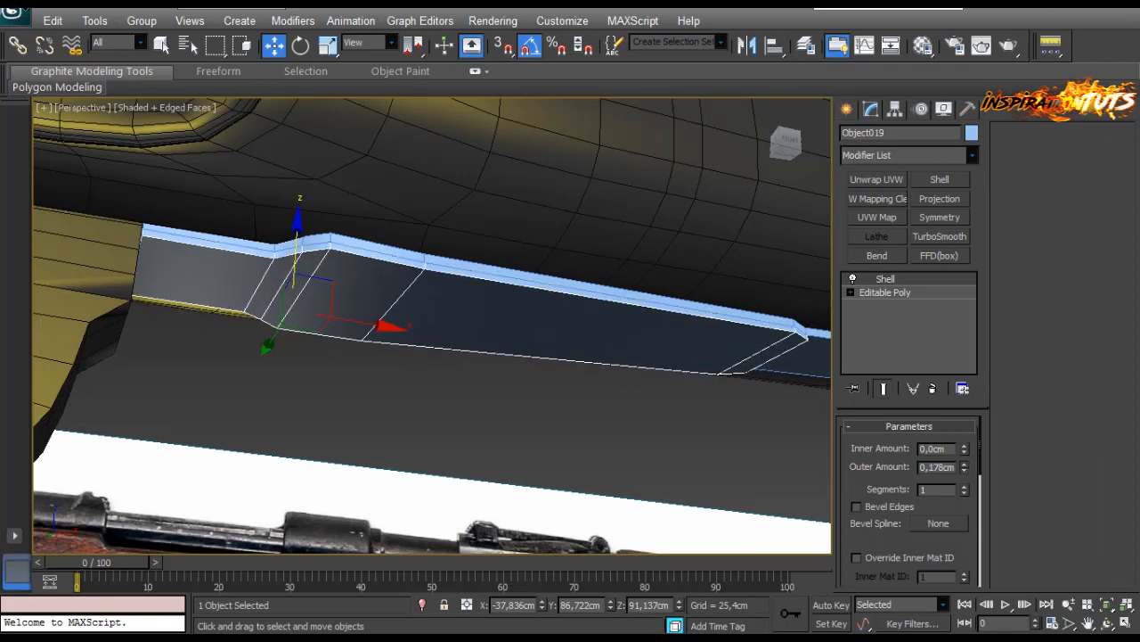
middle_click_drag(535, 232, 481, 308, "alt")
right_click(529, 318)
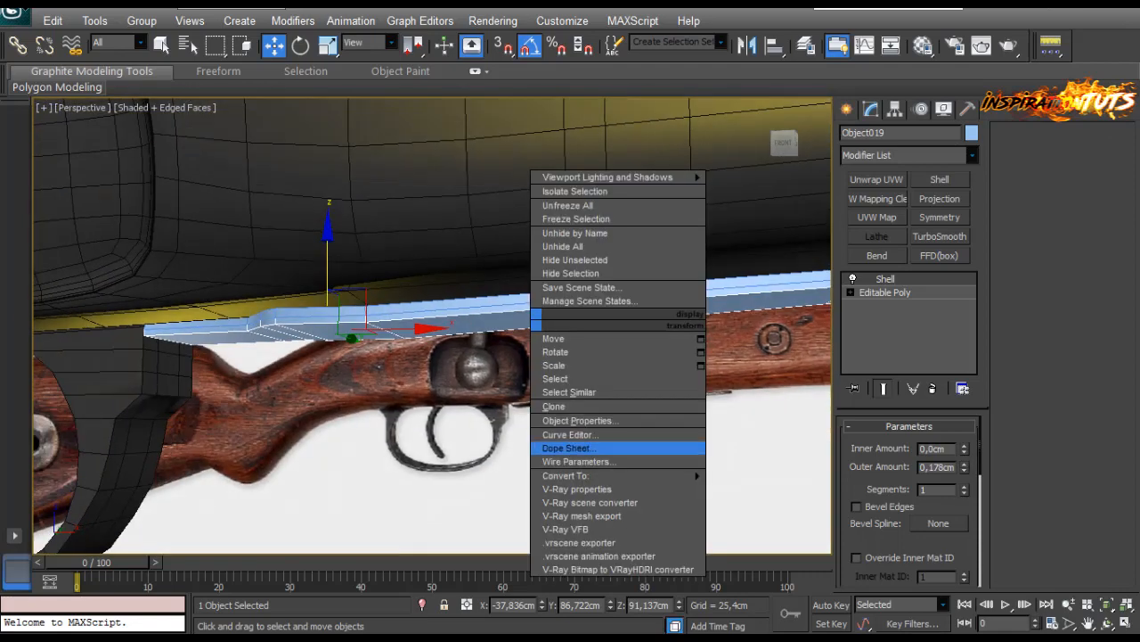
mouse_move(579, 473)
left_click(459, 489)
Move the detached piece's outer end vertices beside the trigger guard about 1.1 cm along X, away from the guard.
scroll(330, 320, "up", 5)
left_click(867, 445)
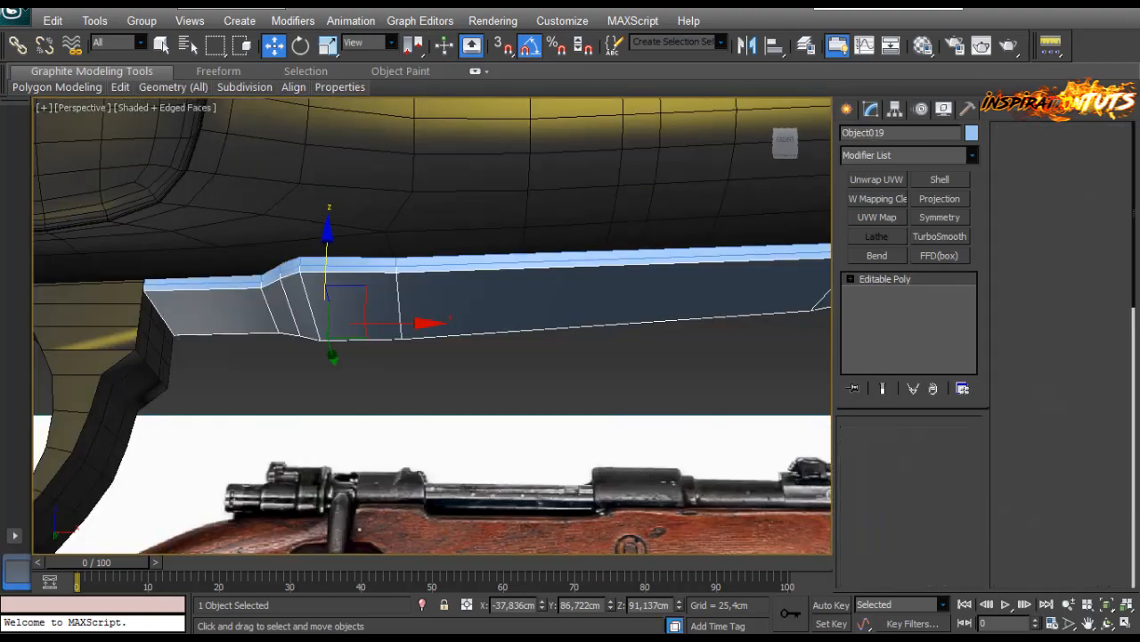
left_click_drag(224, 240, 120, 357)
middle_click_drag(125, 356, 165, 325, "alt")
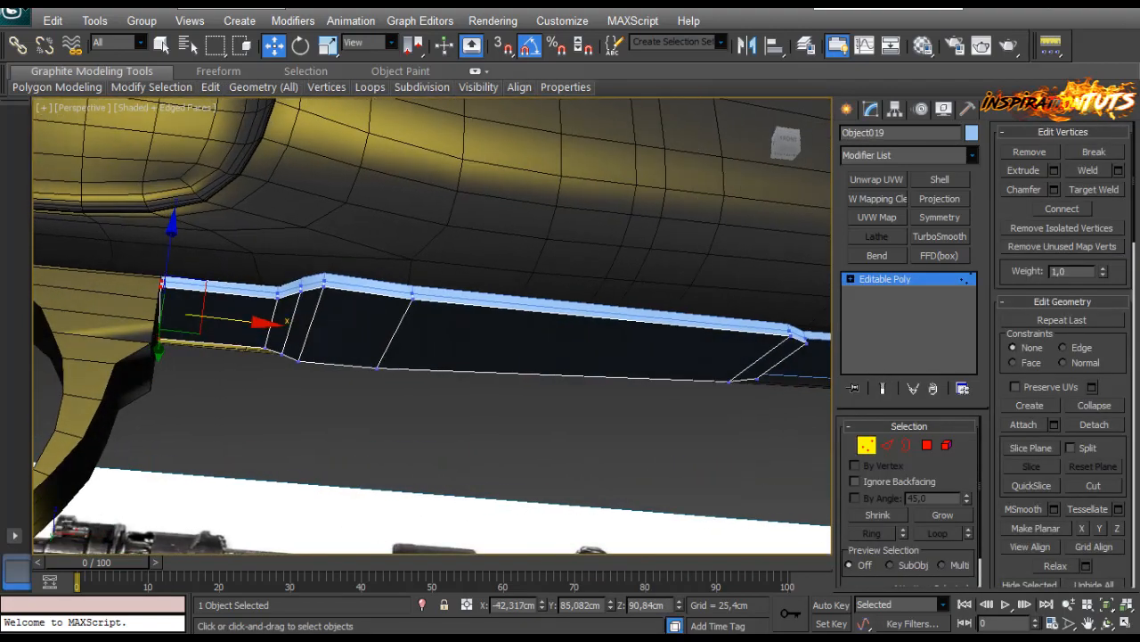
mouse_move(230, 320)
left_mouse_down()
mouse_move(256, 323)
mouse_move(207, 322)
left_mouse_up()
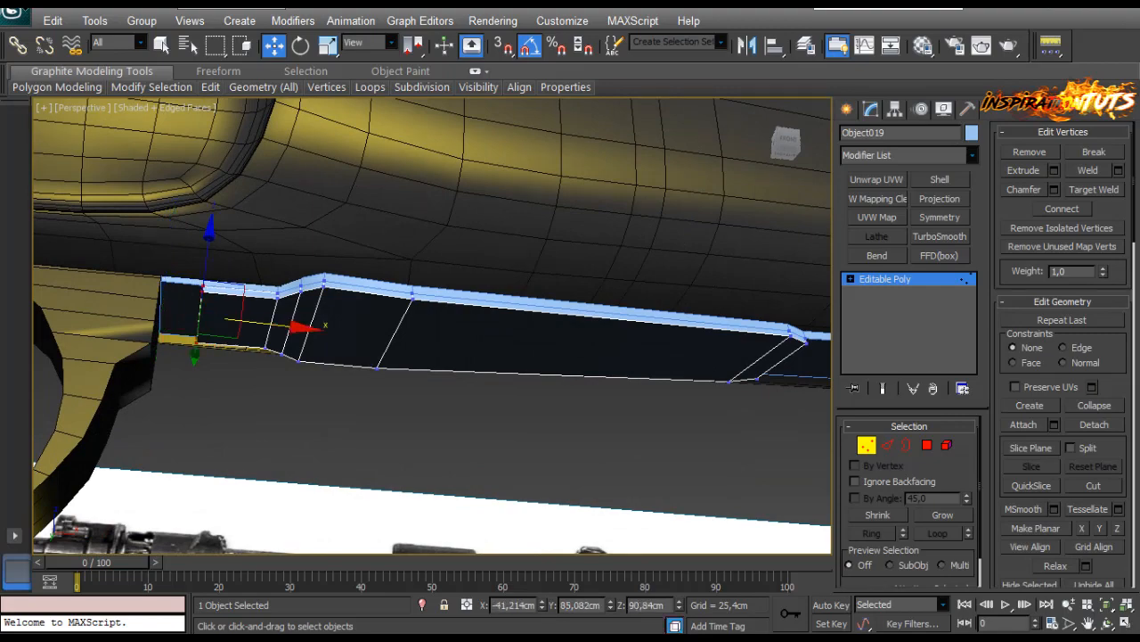
middle_click_drag(207, 322, 392, 330, "alt")
scroll(392, 329, "up", 4)
left_click_drag(398, 183, 398, 179)
scroll(401, 214, "down", 5)
middle_click_drag(410, 339, 375, 214, "alt")
middle_click_drag(428, 294, 414, 365)
scroll(452, 332, "up", 4)
middle_click_drag(452, 331, 356, 375)
left_click(927, 445)
middle_click_drag(535, 366, 535, 376, "alt")
scroll(446, 312, "down", 5)
middle_click_drag(445, 311, 427, 240, "alt")
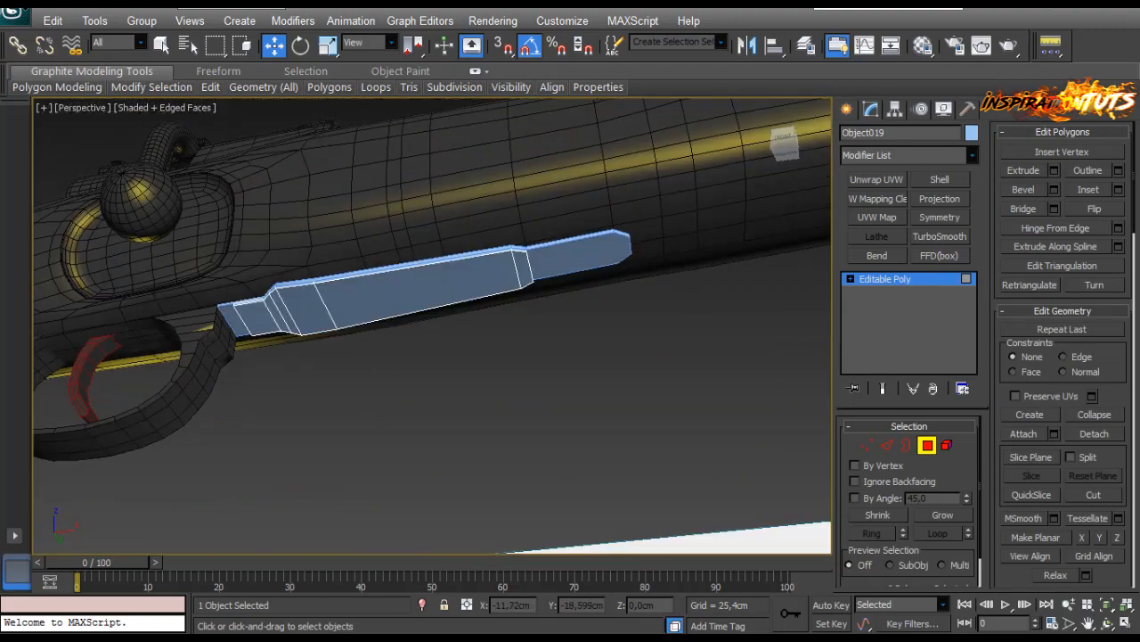
left_click(524, 267)
left_click(446, 287, "ctrl")
middle_click_drag(427, 289, 525, 284)
scroll(445, 285, "up", 6)
left_click(395, 258, "ctrl")
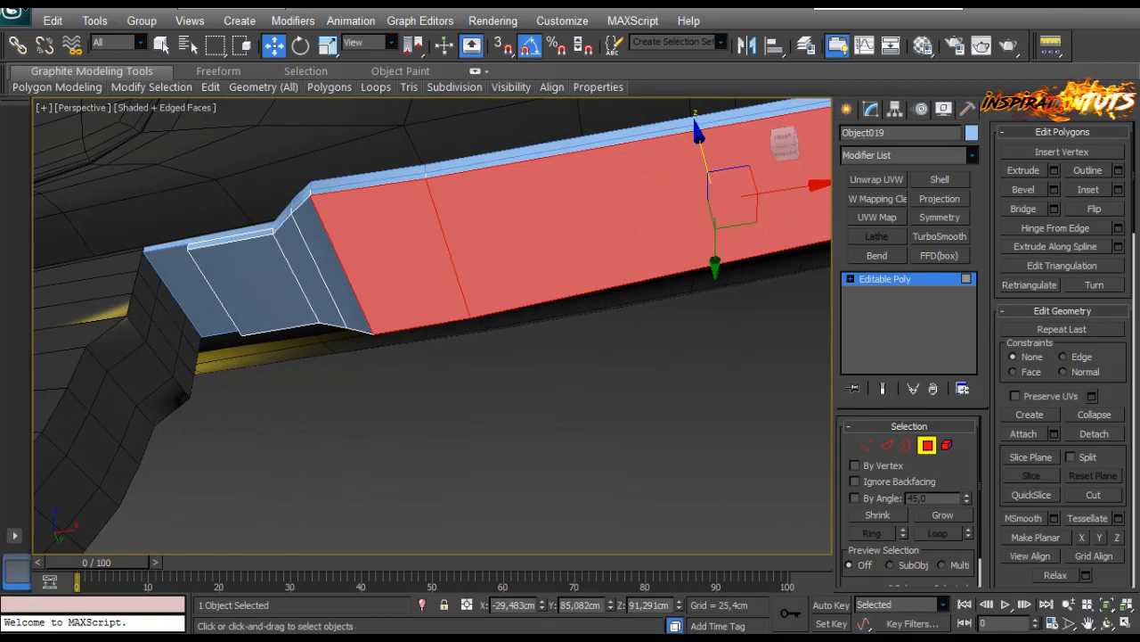
middle_click_drag(396, 259, 446, 245, "alt")
middle_click_drag(396, 205, 408, 285)
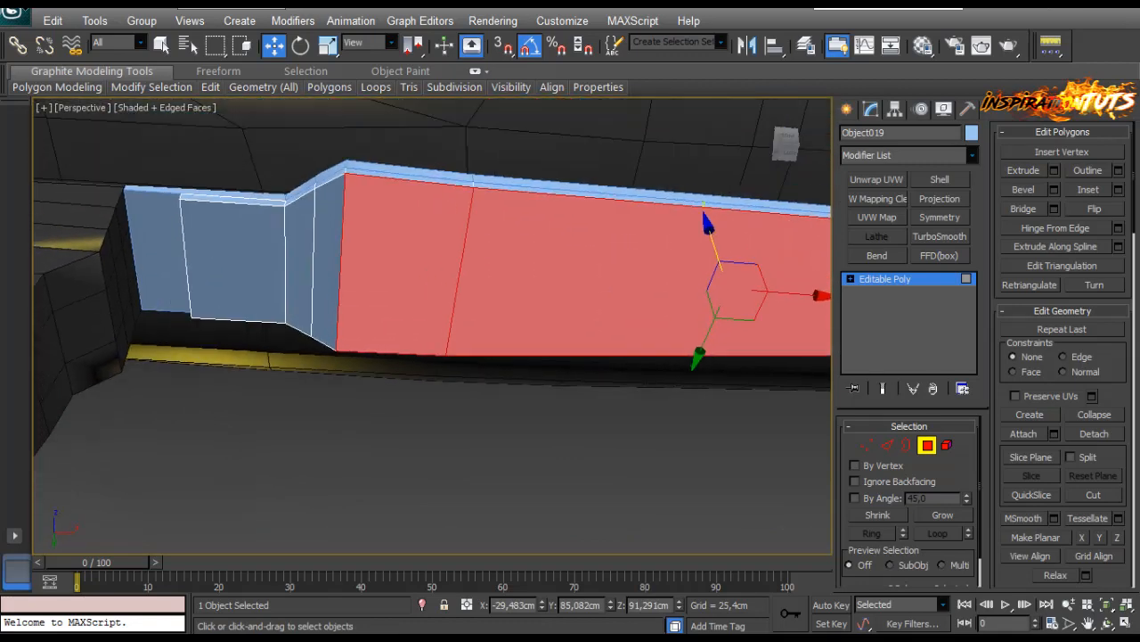
left_click(406, 278)
Connect the crosswise edges of the piece's underside with 1 centred lengthwise segment, pinch 0 and slide 0.
key("2")
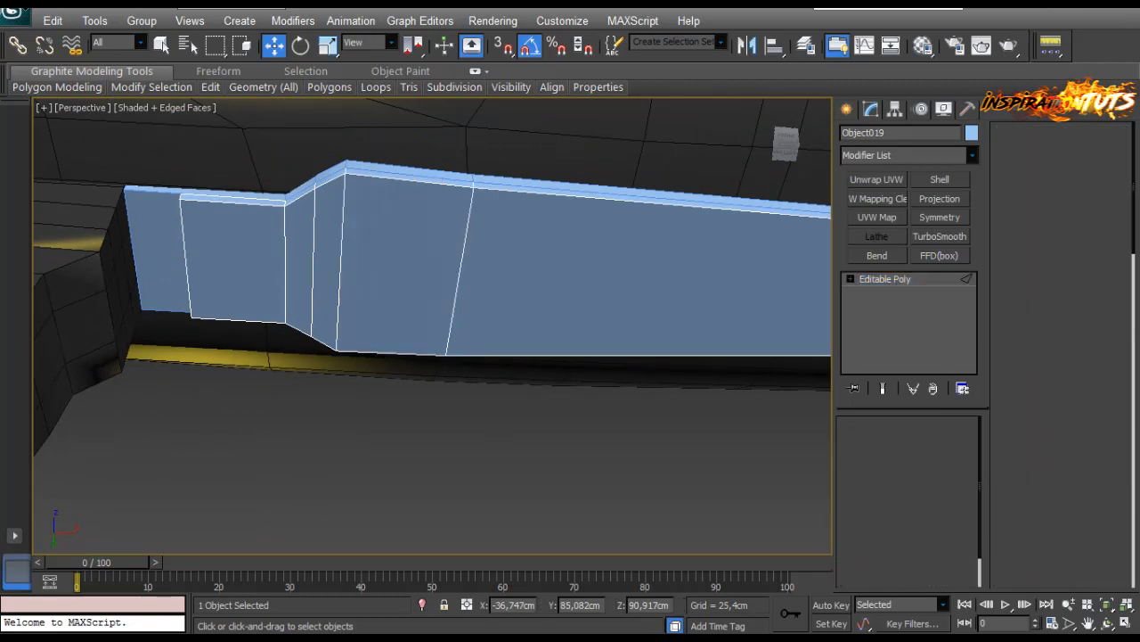
left_click(1118, 230)
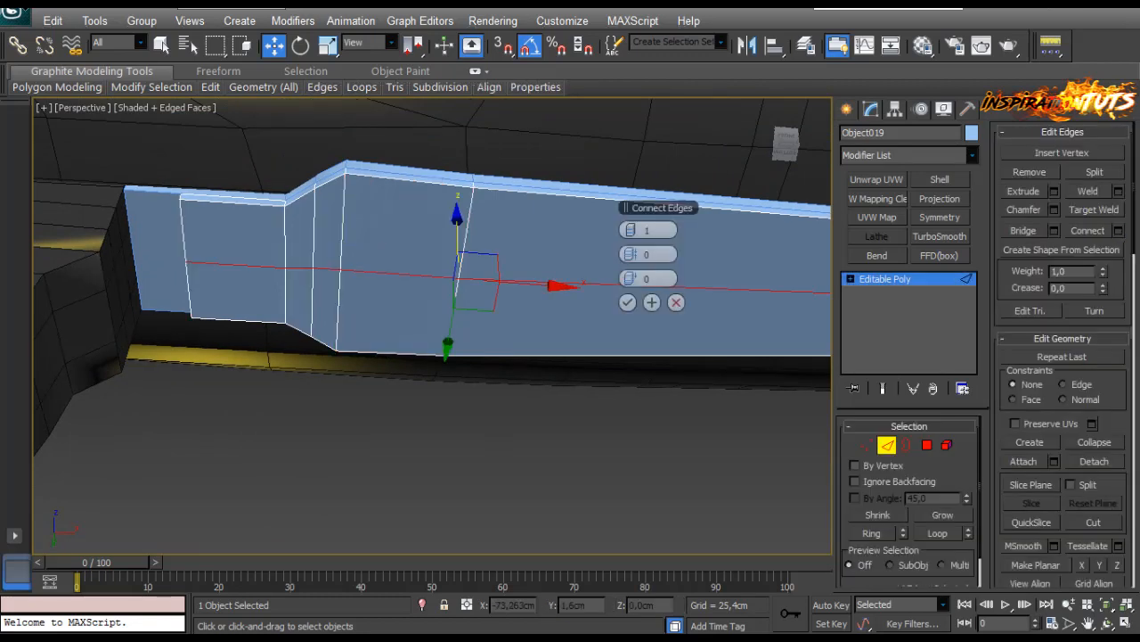
left_click(627, 303)
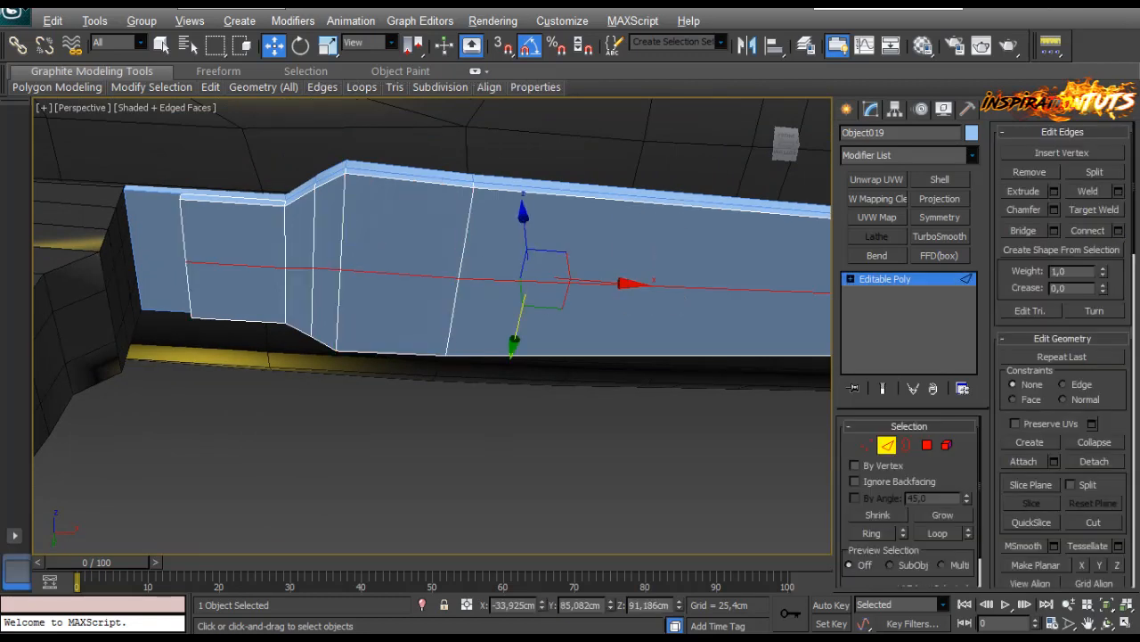
Move the centre vertex at the piece's wide shoulder about 1.1 cm along X, away from the trigger guard.
middle_click_drag(584, 290, 569, 305, "alt")
key("1")
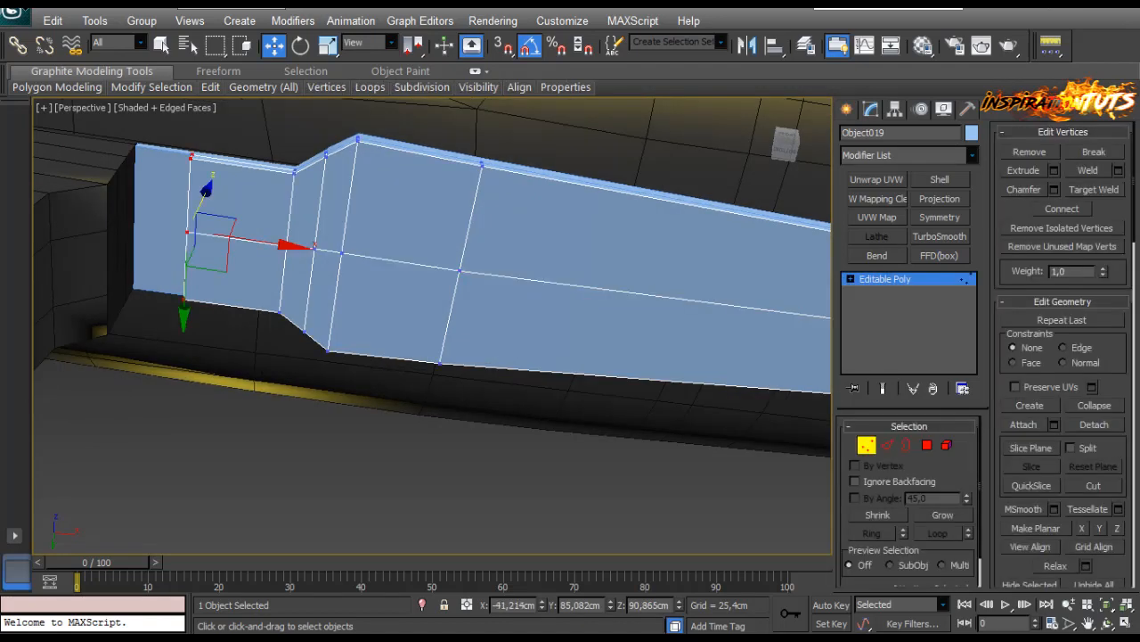
left_click(342, 253)
left_click_drag(401, 262, 450, 269)
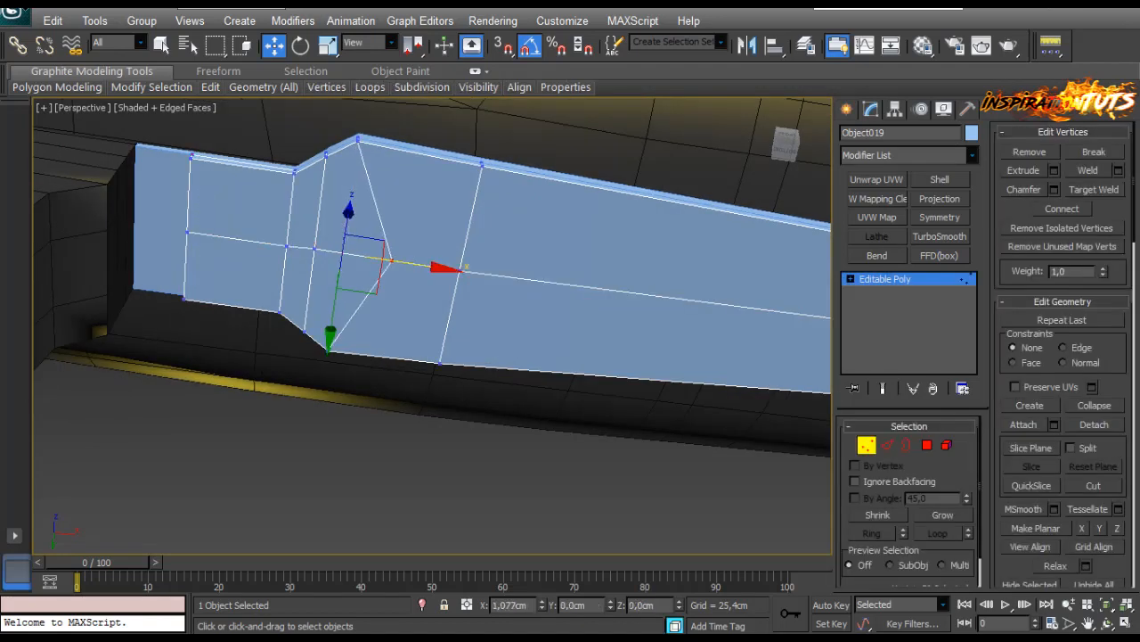
Select the centre-line vertices along the wide section of the underside and lower them slightly along Z.
middle_click_drag(458, 270, 298, 254, "alt")
left_click_drag(287, 195, 311, 194)
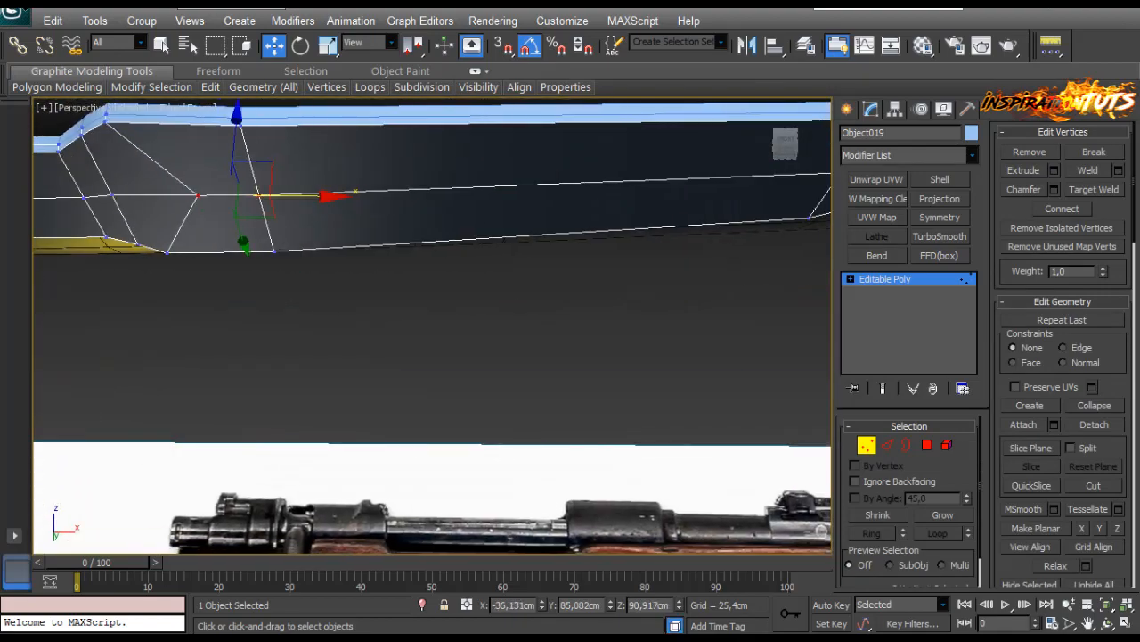
middle_click_drag(357, 204, 66, 247)
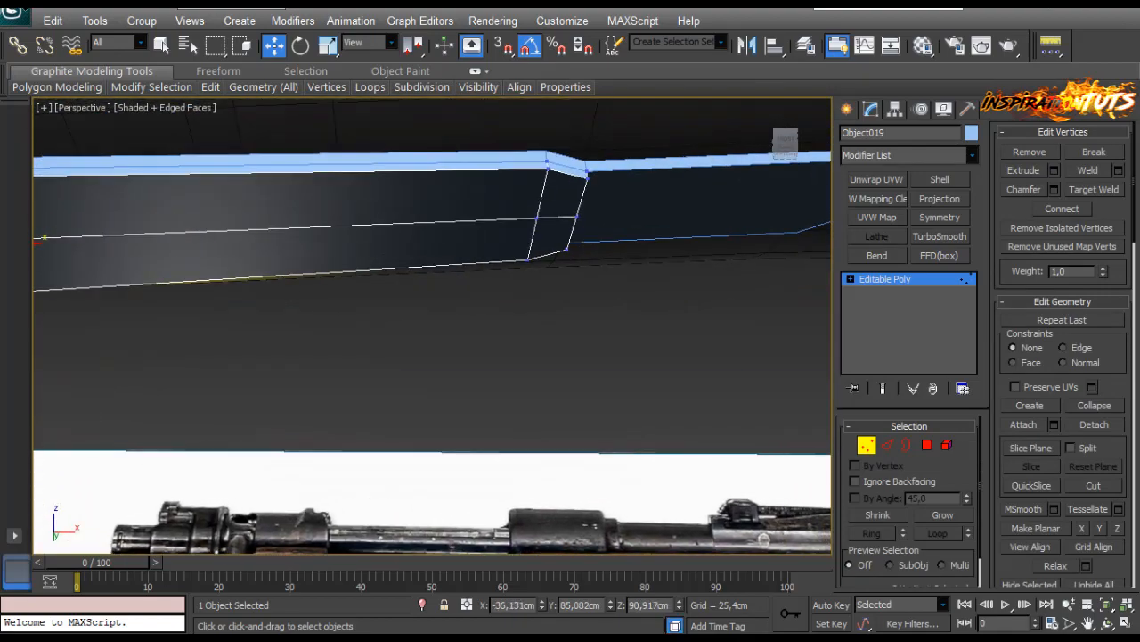
left_click(536, 217, "ctrl")
middle_click_drag(536, 219, 522, 258, "alt")
left_click_drag(136, 174, 135, 185)
scroll(142, 192, "down", 3)
middle_click_drag(143, 191, 287, 142)
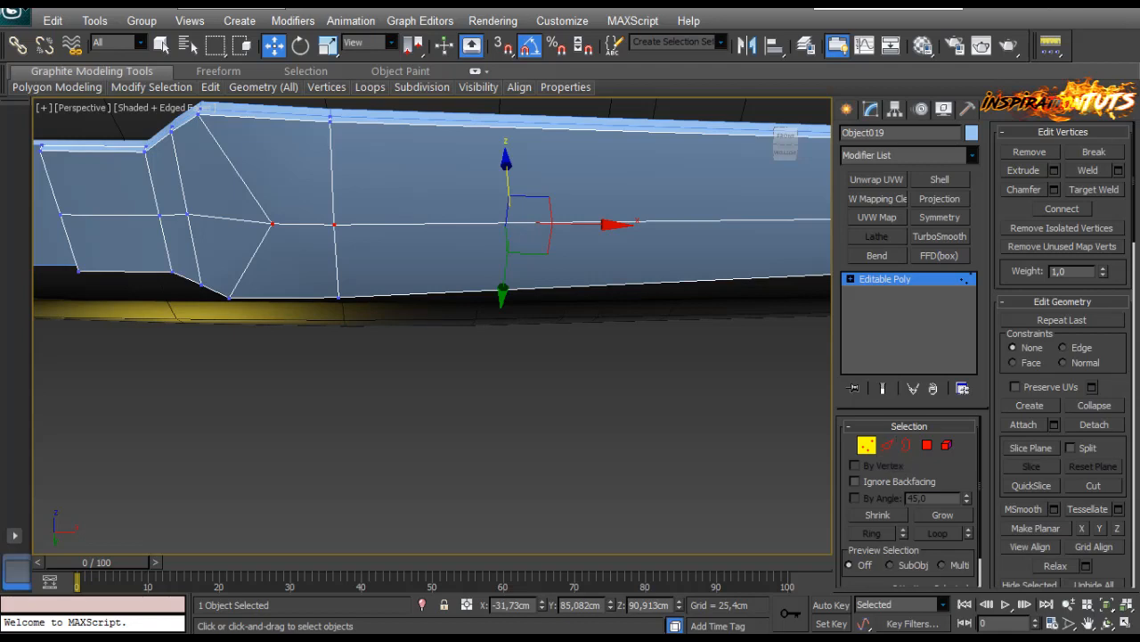
left_click(307, 383)
middle_click_drag(308, 383, 323, 350, "alt")
Chamfer the lengthwise centre edges of the underside by 0,55cm with 2 segments.
left_click(276, 206)
middle_click_drag(276, 206, 303, 143, "alt")
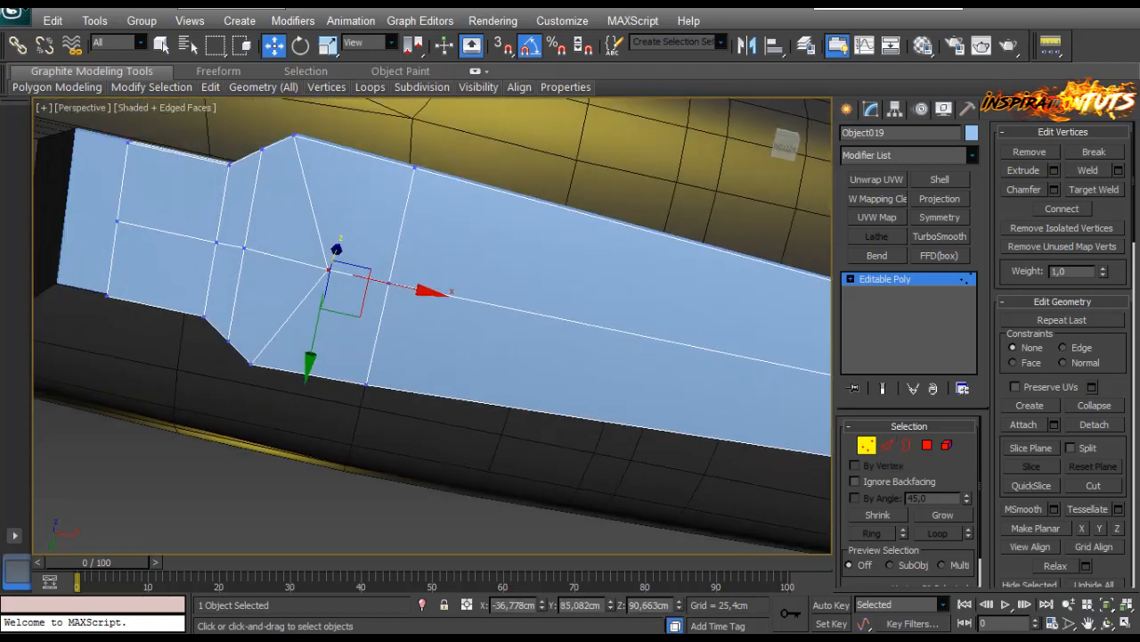
middle_click_drag(337, 259, 355, 288)
scroll(384, 294, "down", 5)
scroll(399, 301, "up", 3)
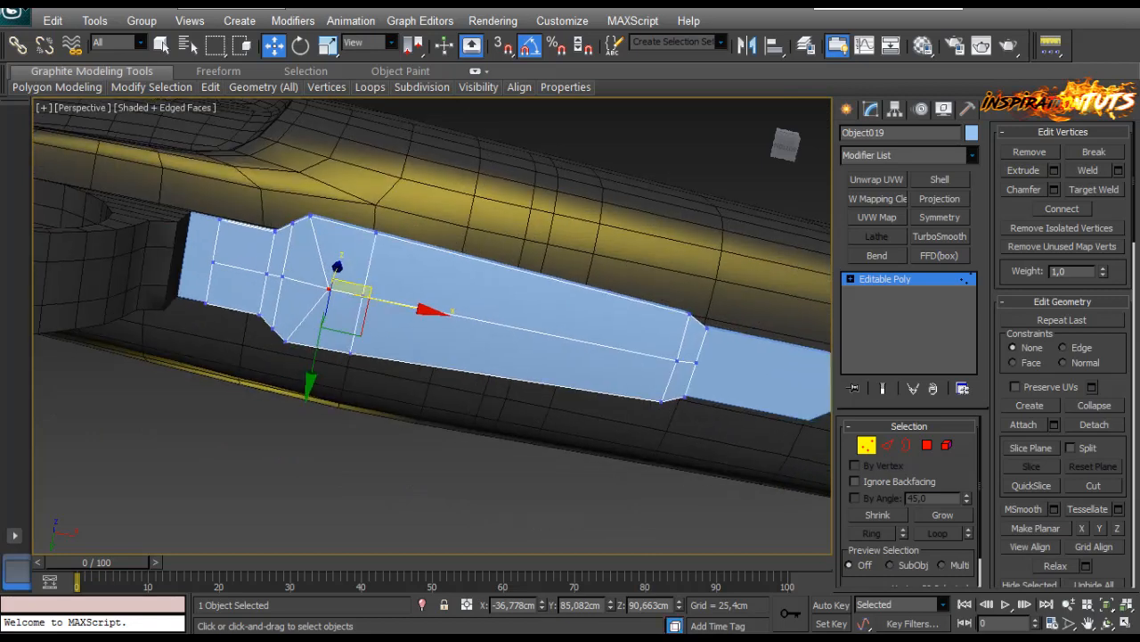
key("2")
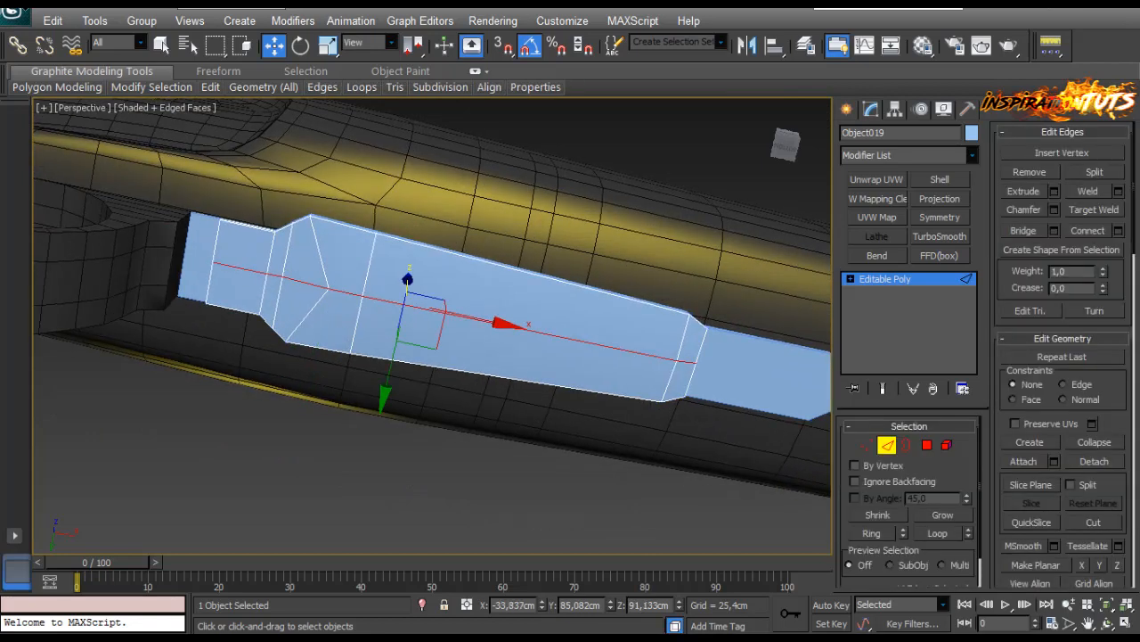
left_click(1055, 210)
left_click_drag(635, 230, 634, 216)
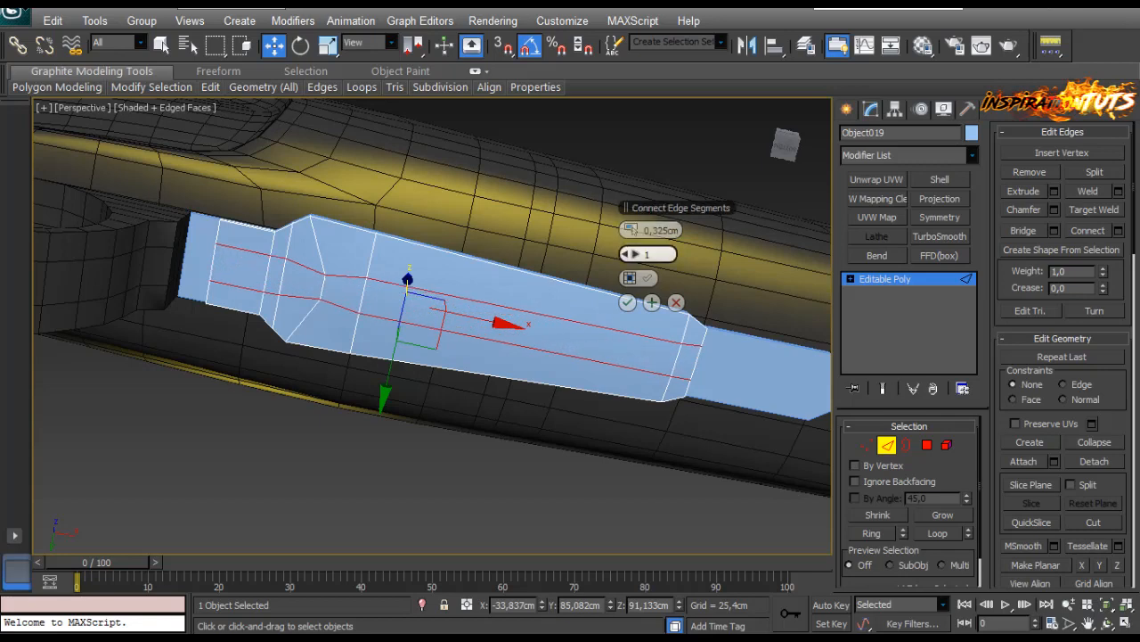
left_click(636, 255)
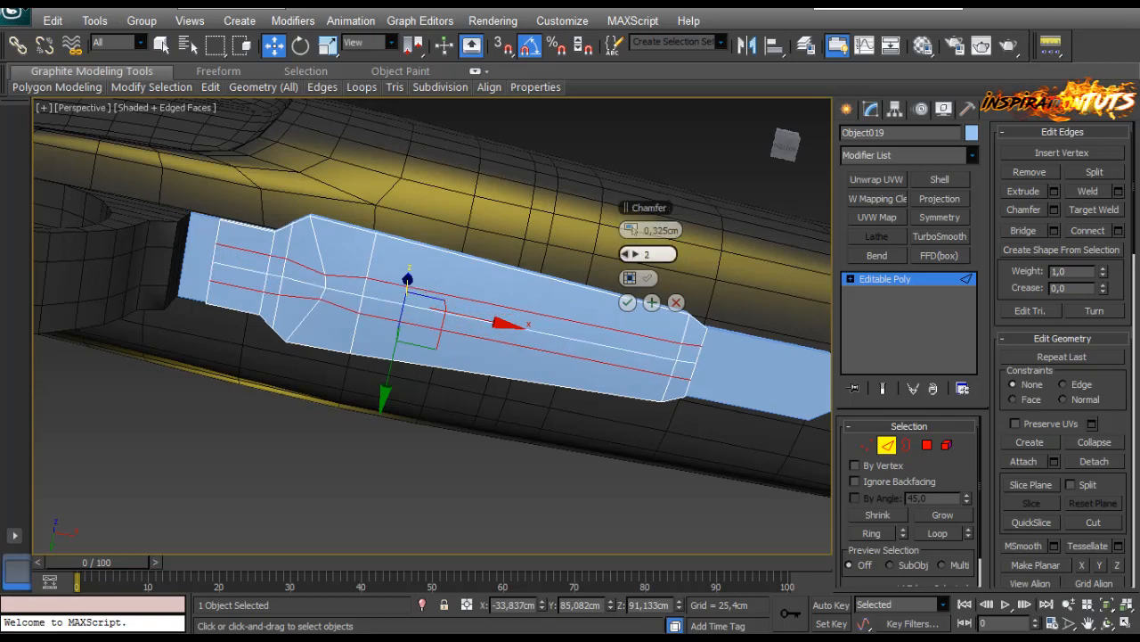
left_click_drag(634, 230, 635, 218)
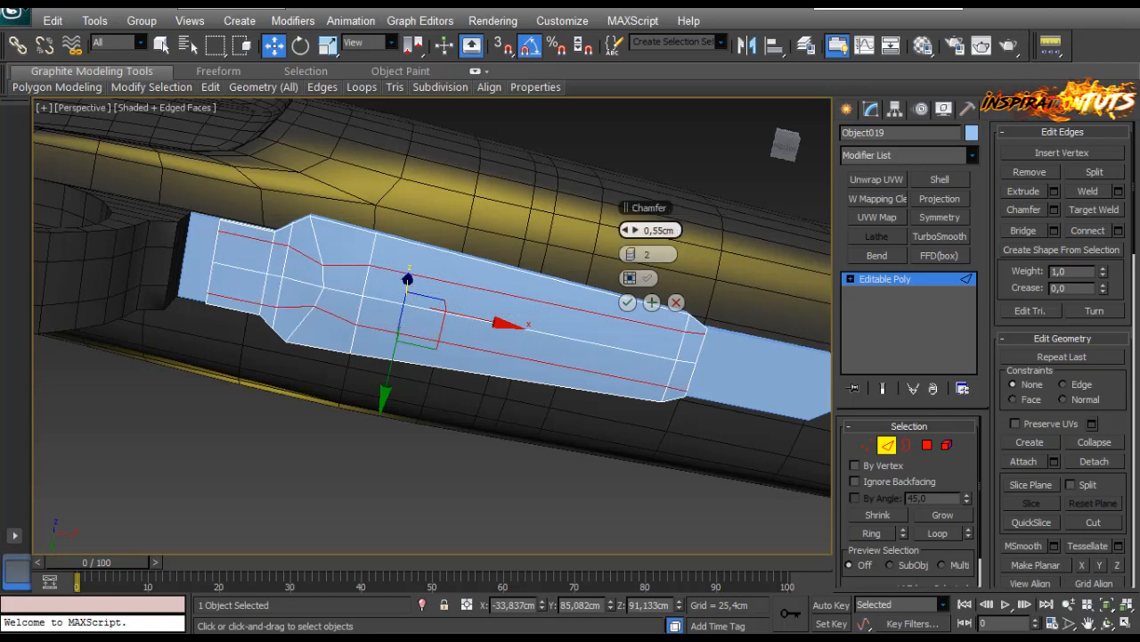
left_click(628, 302)
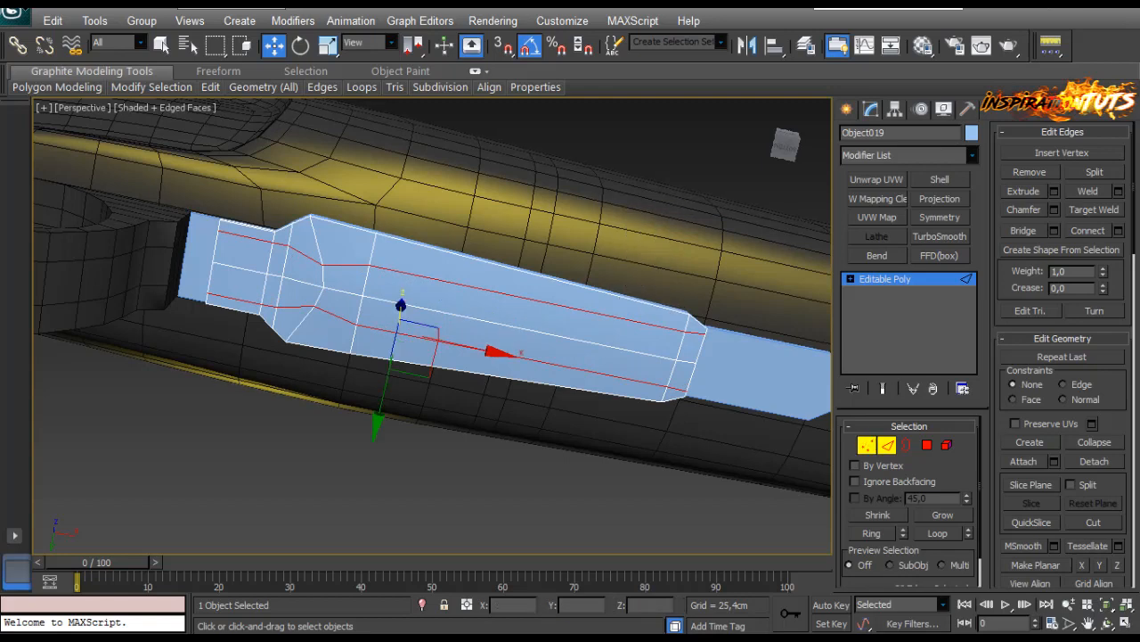
Scale the three middle vertices of the shoulder row to 108% along Y.
key("1")
middle_click_drag(446, 348, 508, 360, "alt")
scroll(472, 339, "up", 4)
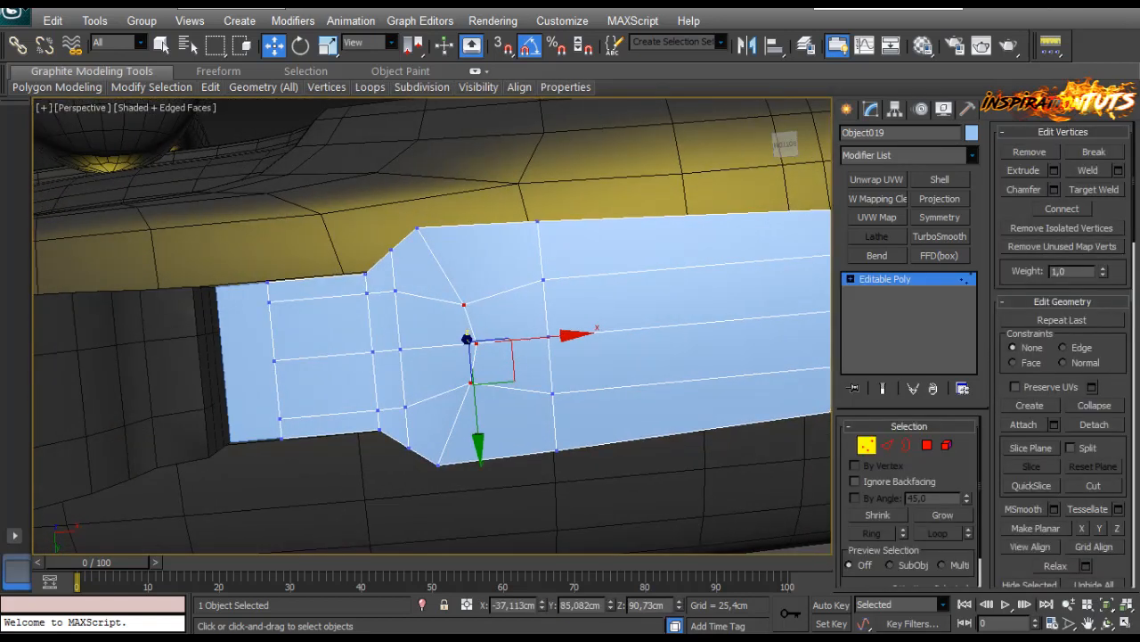
key("r")
mouse_move(464, 271)
left_mouse_down()
mouse_move(463, 238)
mouse_move(467, 286)
left_mouse_up()
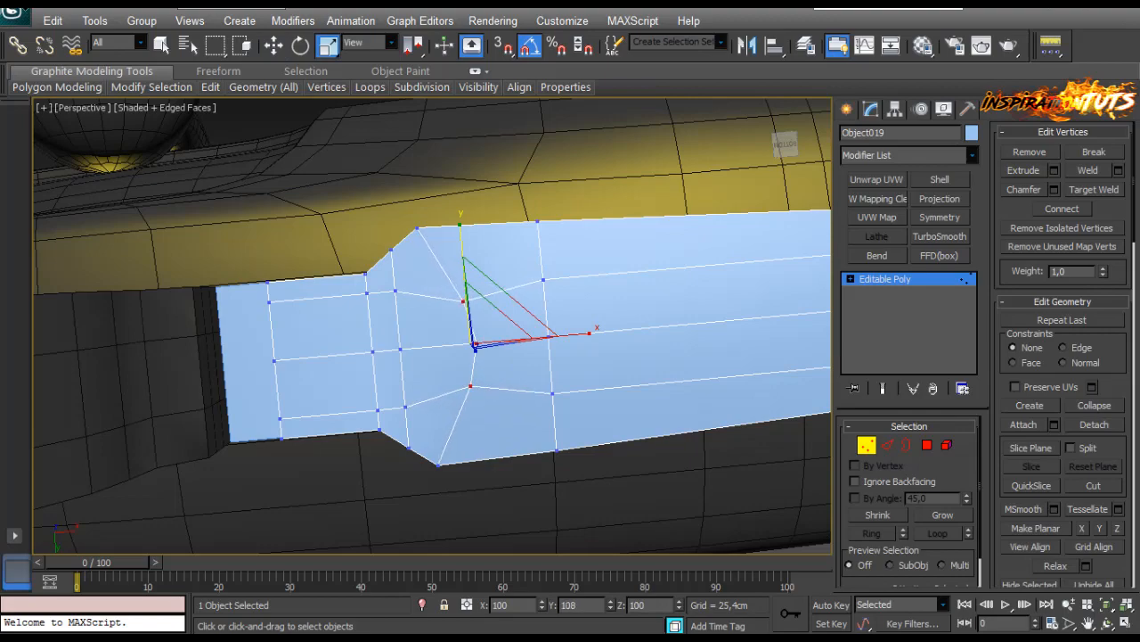
Move the three middle shoulder vertices about 0.18 cm down along Z to raise a ridge on the underside.
middle_click_drag(469, 356, 429, 289, "alt")
key("w")
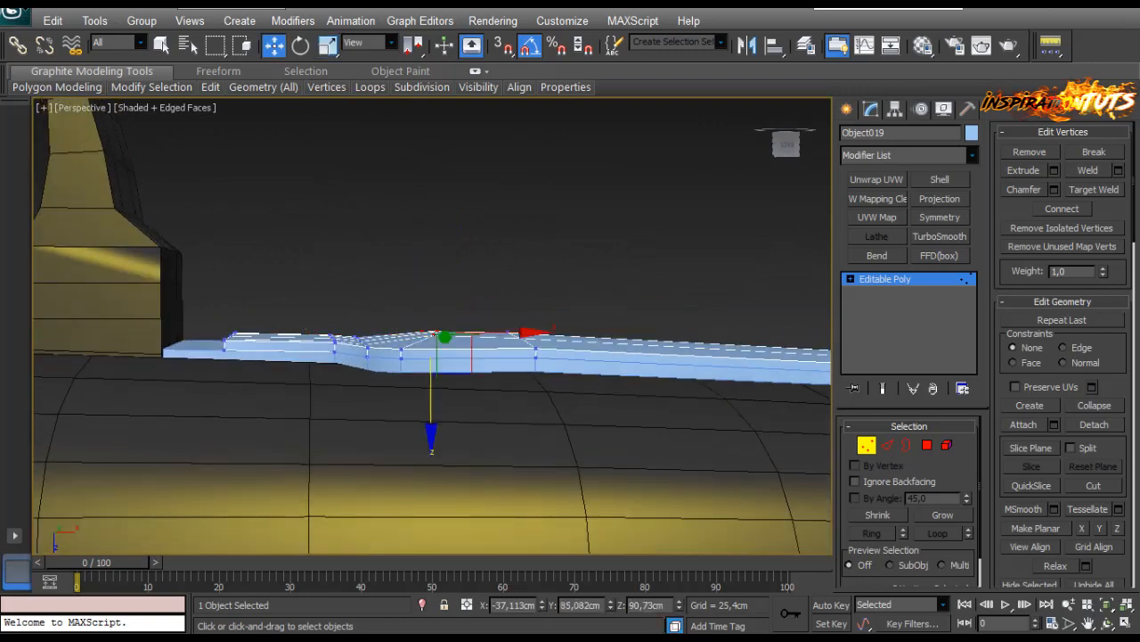
left_click_drag(431, 401, 431, 390)
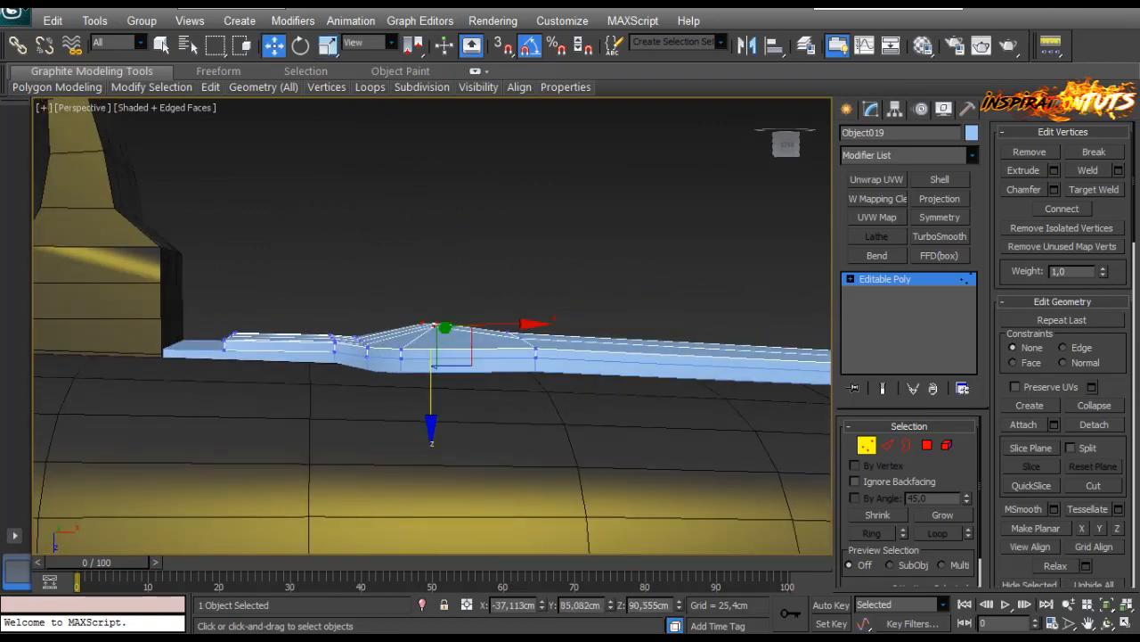
mouse_move(431, 390)
middle_mouse_down("alt")
mouse_move(420, 417)
mouse_move(421, 393)
middle_mouse_up("alt")
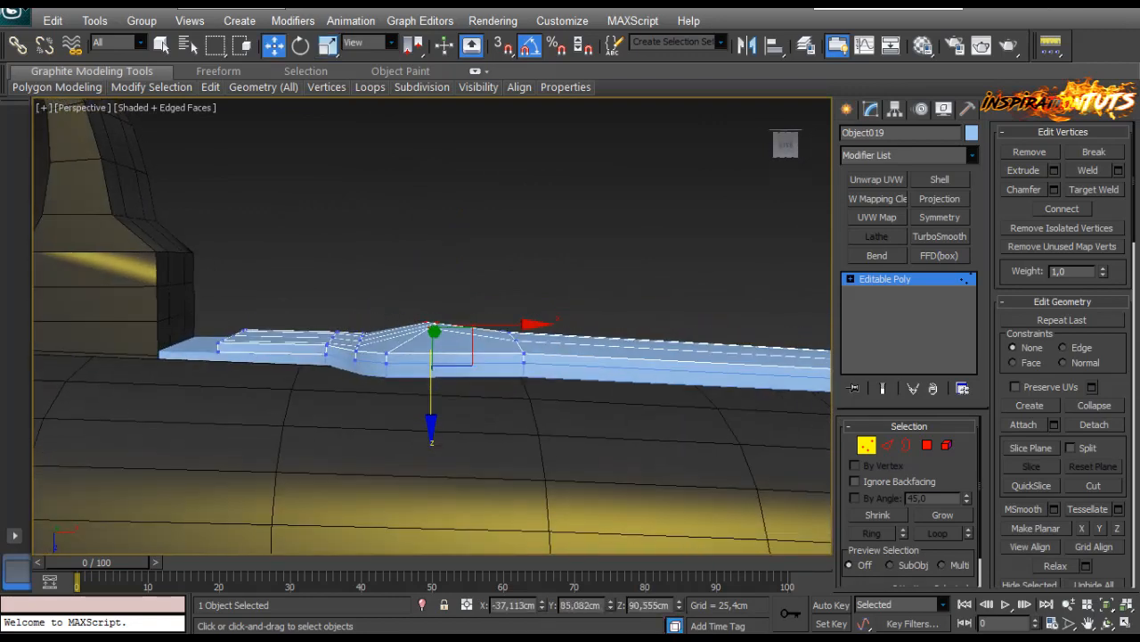
Select the crosswise edges just before the shoulder ridge and shift them slightly down along Z.
middle_click_drag(531, 263, 530, 287, "alt")
key("2")
left_click(360, 344)
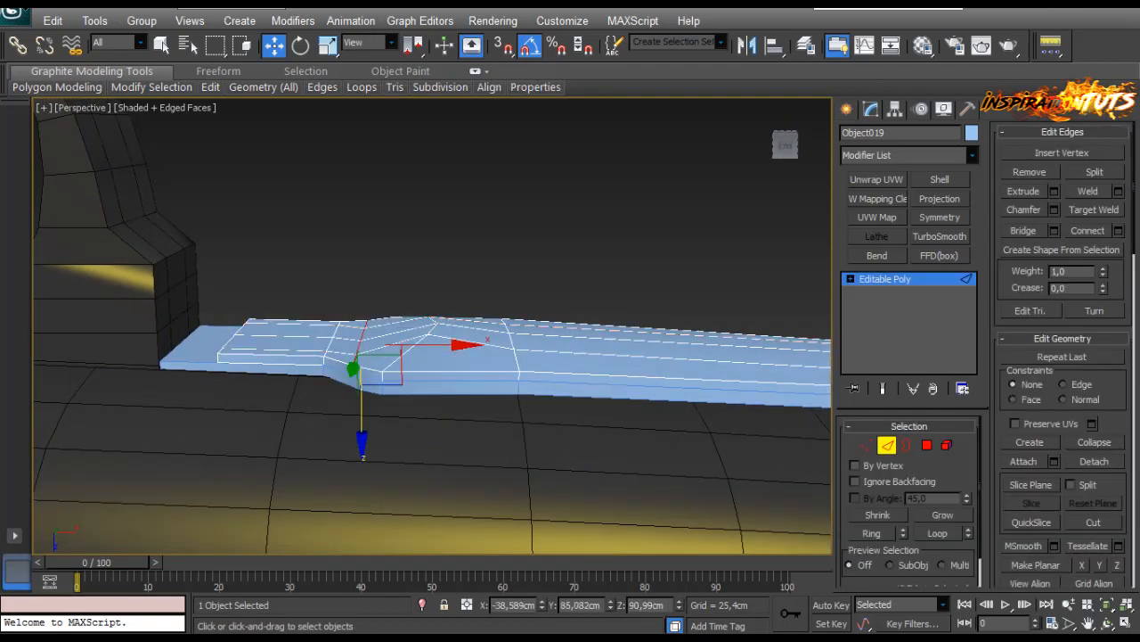
left_click(355, 359)
mouse_move(355, 359)
middle_mouse_down("alt")
mouse_move(351, 385)
mouse_move(352, 360)
middle_mouse_up("alt")
left_click_drag(363, 381, 364, 377)
middle_click_drag(364, 377, 349, 406, "alt")
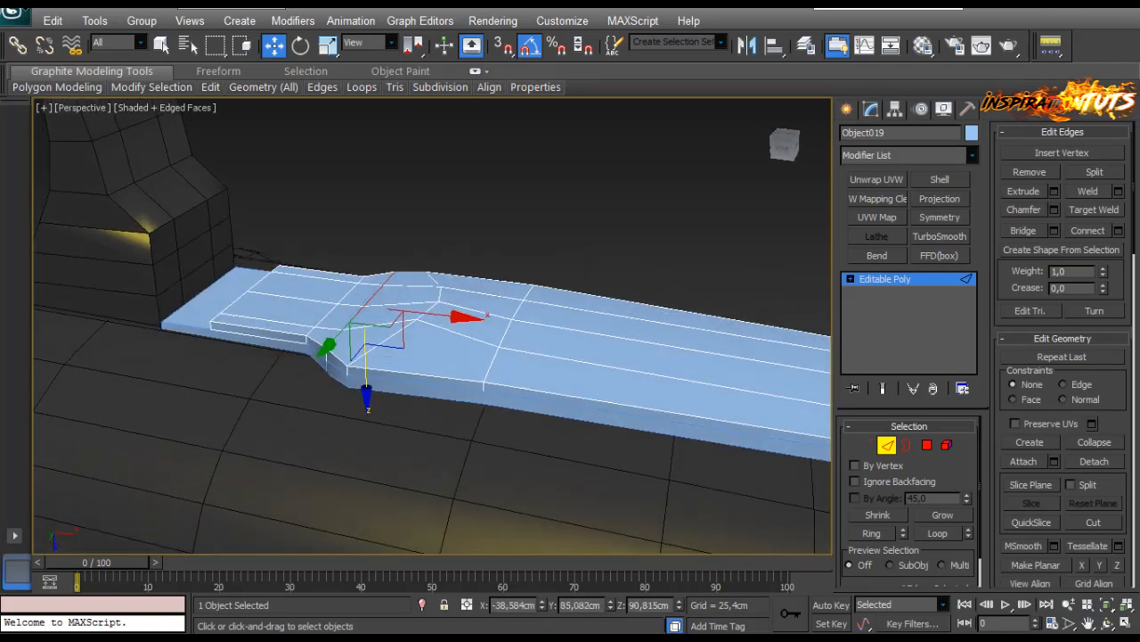
Select the two outer corner vertices of the shoulder and move them slightly down along Z.
key("1")
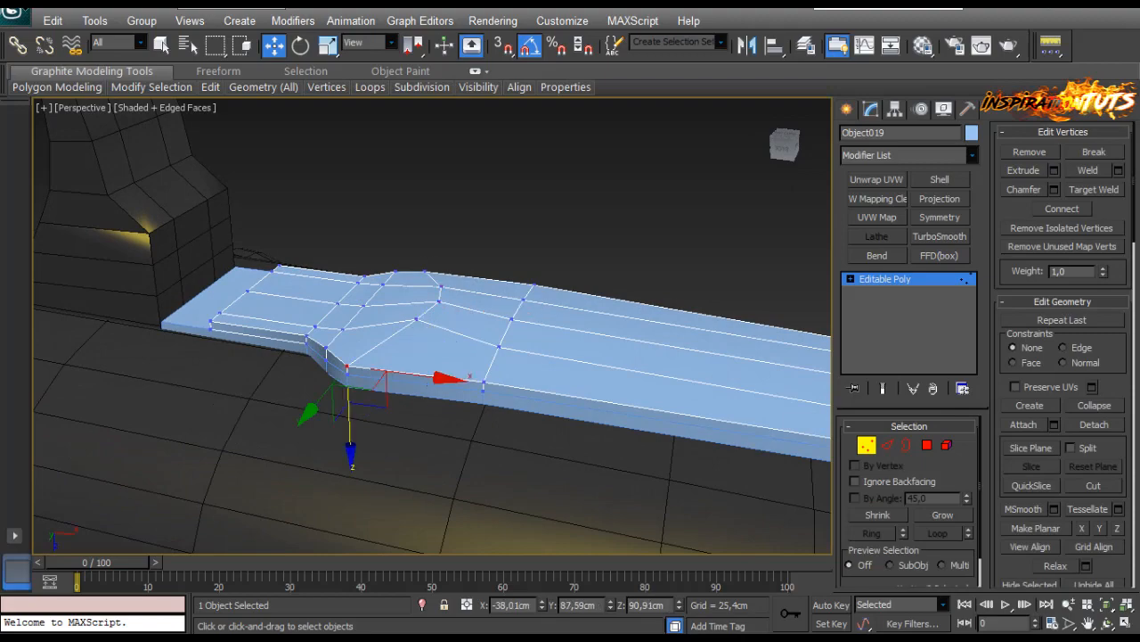
left_click(425, 272, "ctrl")
middle_click_drag(534, 383, 303, 330, "alt")
middle_click_drag(494, 307, 508, 303, "alt")
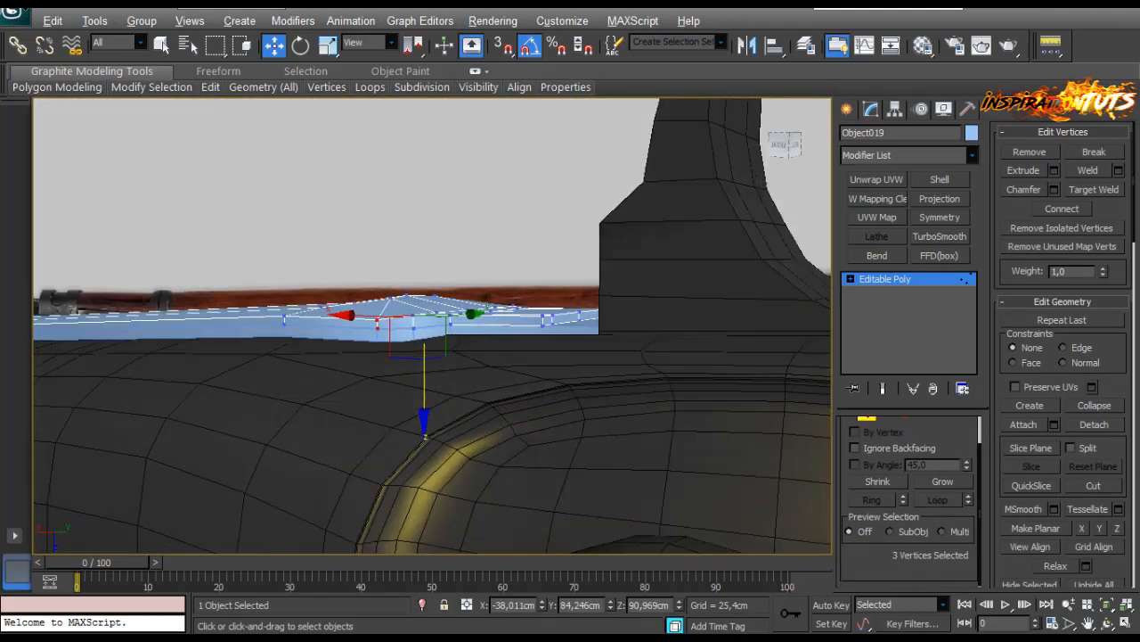
left_click_drag(425, 437, 444, 428)
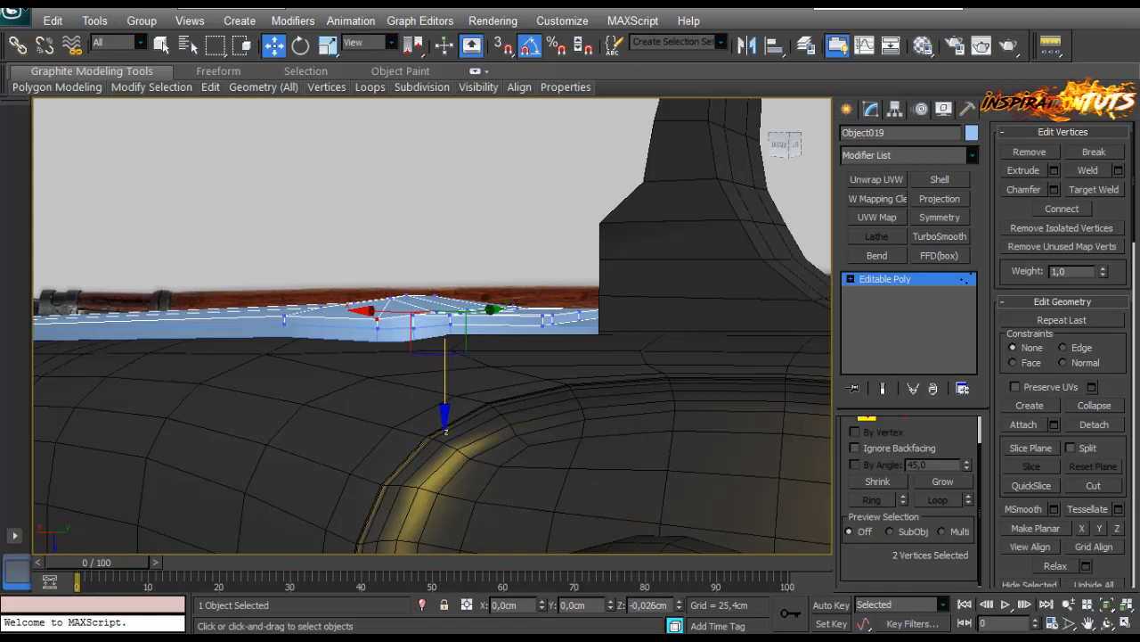
middle_click_drag(444, 414, 378, 396, "alt")
scroll(485, 365, "down", 5)
scroll(379, 397, "up", 4)
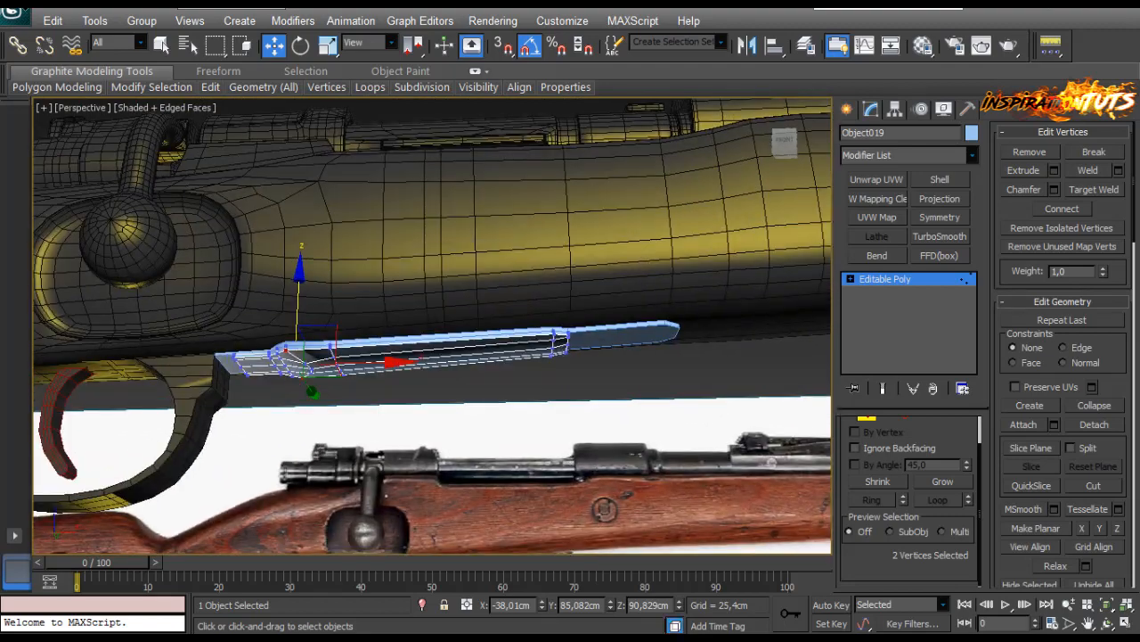
left_click(772, 462)
Move the middle vertex at the front end of the metal piece's raised section back along X.
middle_click_drag(772, 461, 669, 346, "alt")
scroll(669, 346, "up", 5)
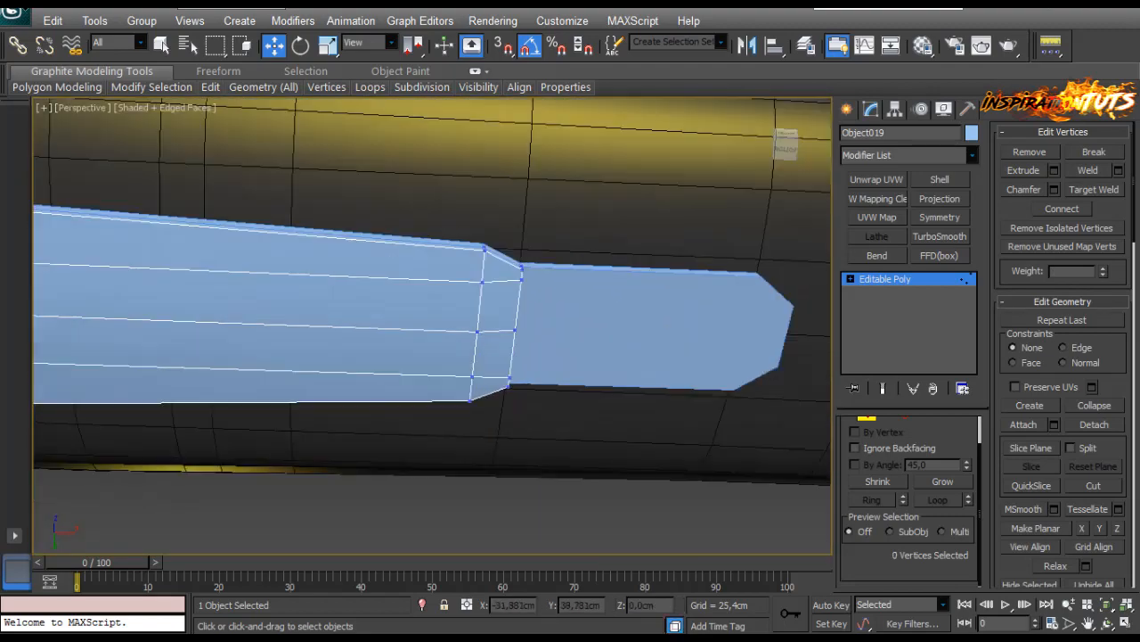
middle_click_drag(571, 375, 499, 343, "alt")
left_click(463, 414)
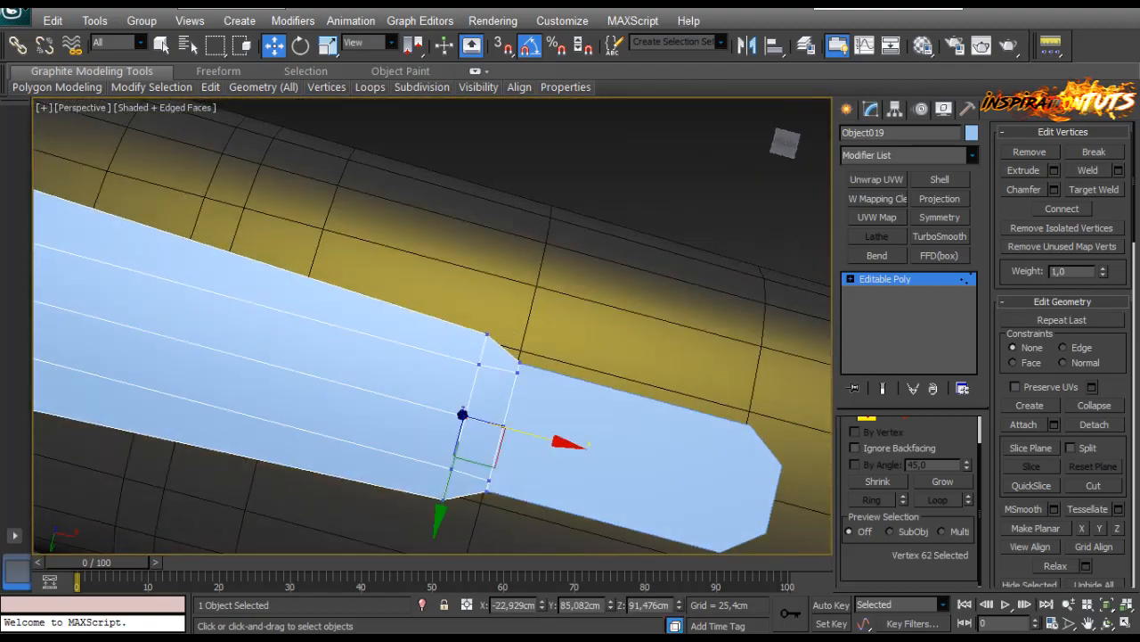
mouse_move(531, 433)
left_mouse_down()
mouse_move(493, 425)
mouse_move(527, 432)
left_mouse_up()
Move the two vertices flanking that middle vertex back along X to round the raised section's front end.
left_click(479, 364)
left_click(448, 467, "ctrl")
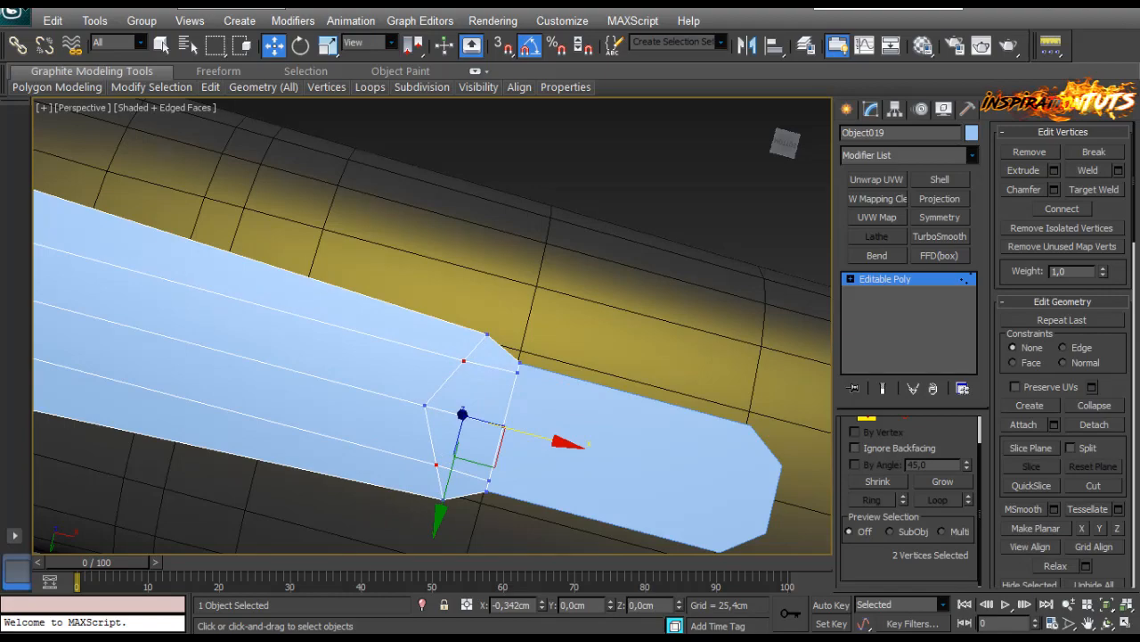
left_click_drag(504, 426, 503, 426)
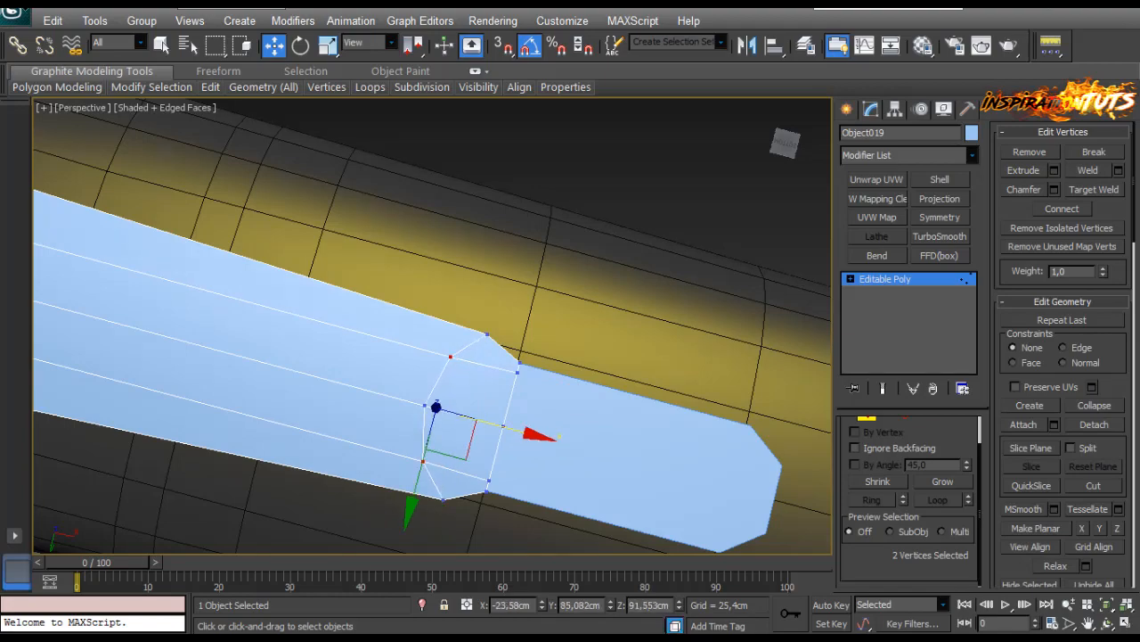
scroll(526, 427, "down", 5)
middle_click_drag(664, 410, 650, 499, "alt")
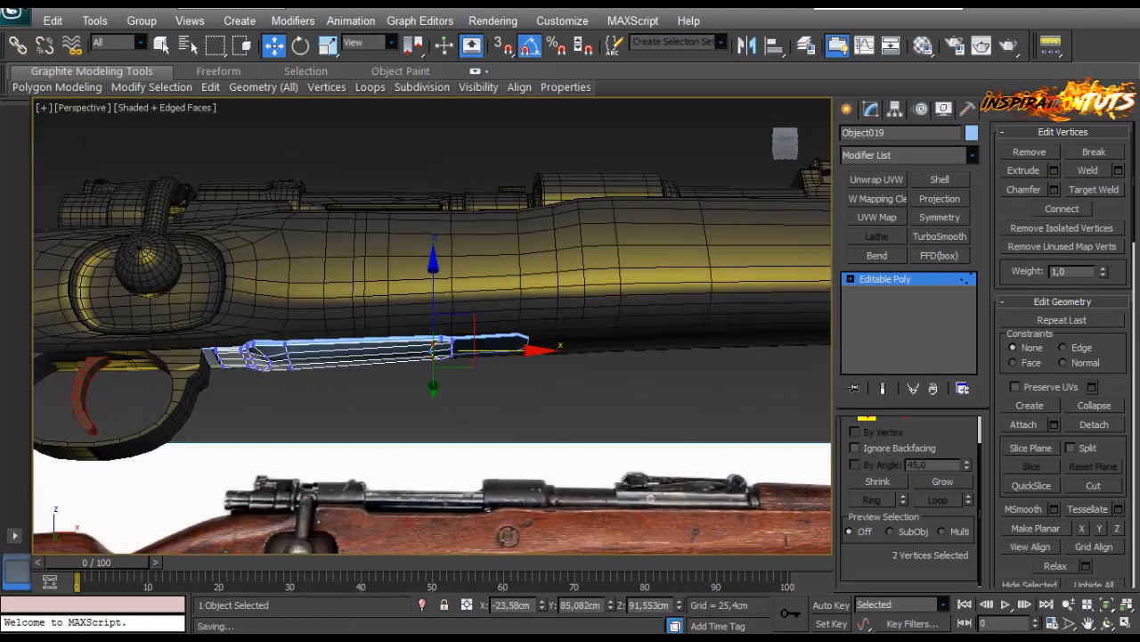
Add the middle vertex to the two flanking ones and move all three slightly down along Z.
scroll(433, 325, "up", 10)
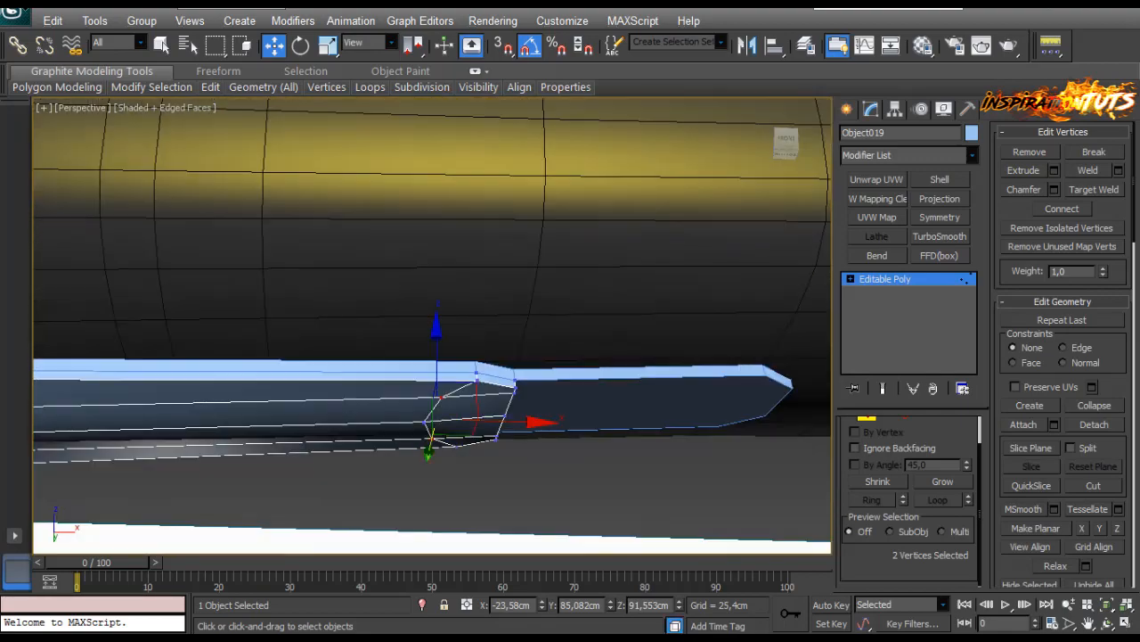
left_click(425, 422, "ctrl")
scroll(425, 422, "down", 8)
scroll(428, 454, "up", 5)
middle_click_drag(425, 421, 357, 389, "alt")
scroll(433, 338, "up", 5)
left_click_drag(502, 289, 503, 294)
middle_click_drag(503, 294, 716, 260)
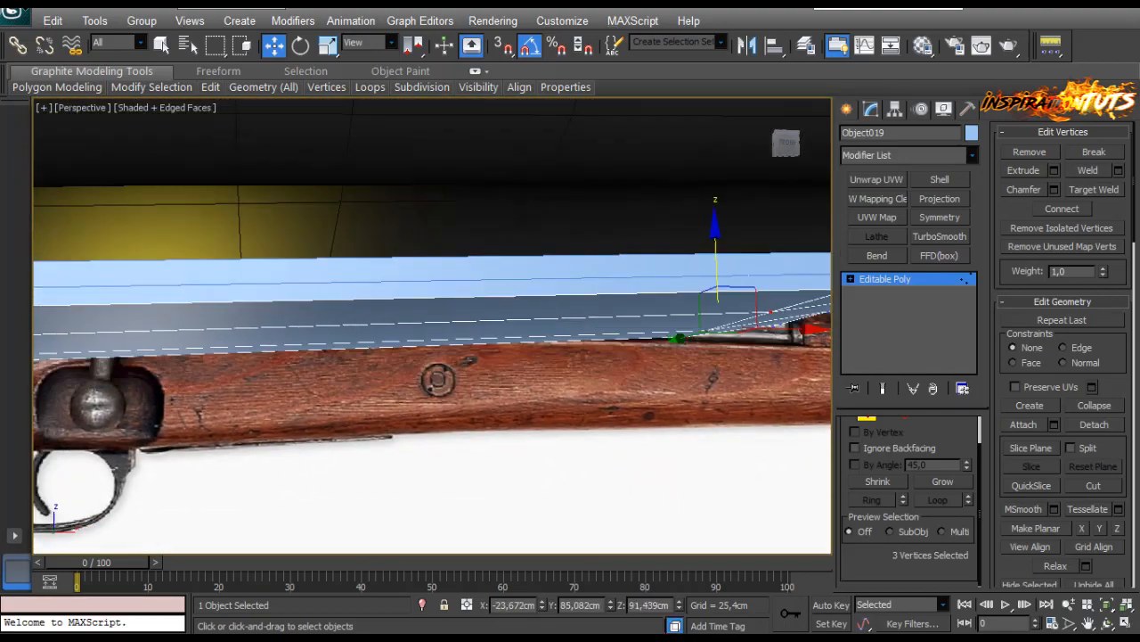
Select the three middle vertices of the crosswise row in front of the ridge and move them slightly down along Z.
scroll(432, 325, "down", 3)
scroll(432, 326, "up", 2)
middle_click_drag(433, 356, 455, 303, "alt")
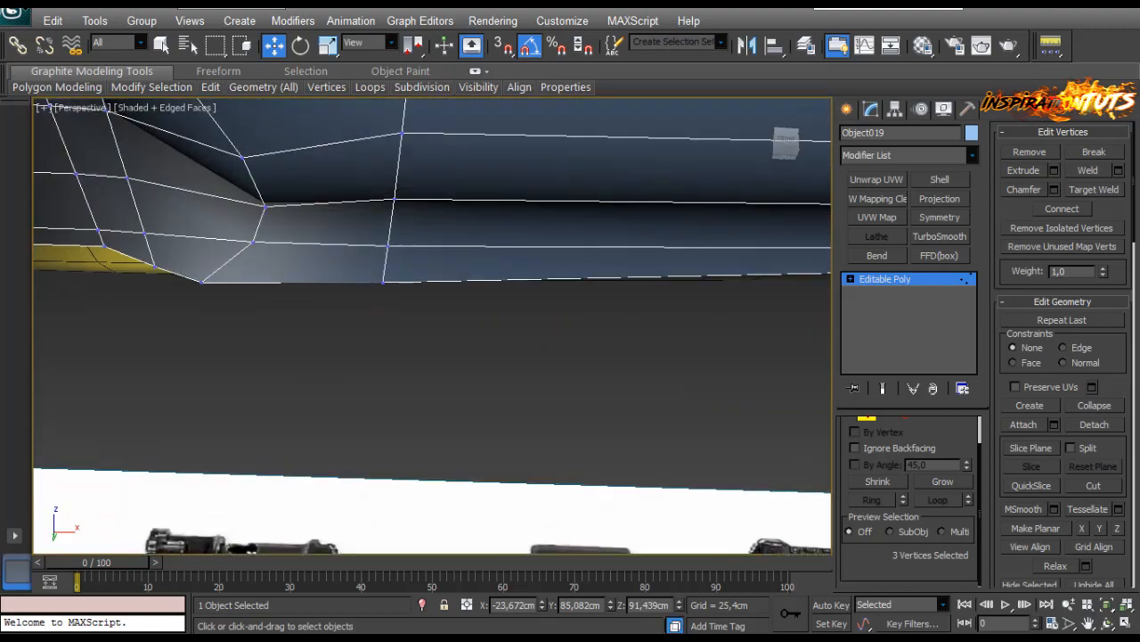
left_click(388, 246)
left_click(395, 198, "ctrl")
left_click(402, 133, "ctrl")
middle_click_drag(402, 132, 410, 236, "alt")
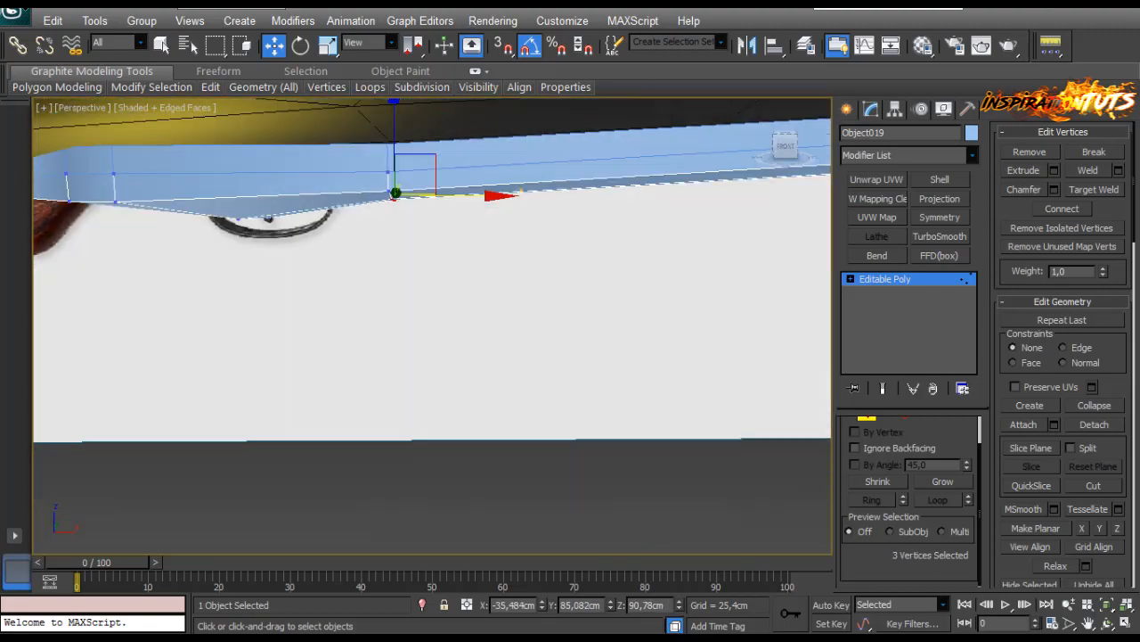
left_click_drag(394, 143, 394, 145)
scroll(395, 145, "down", 4)
Leave vertex editing and deselect the metal piece.
left_click(499, 374)
scroll(499, 374, "down", 4)
middle_click_drag(499, 374, 289, 367, "alt")
scroll(290, 367, "up", 3)
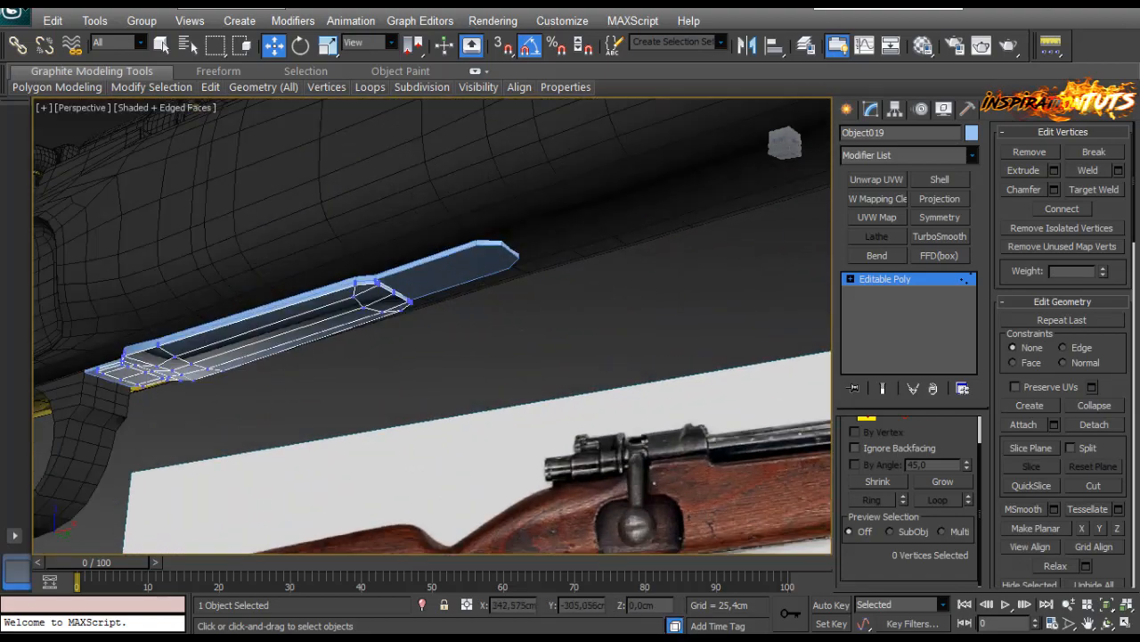
key("1")
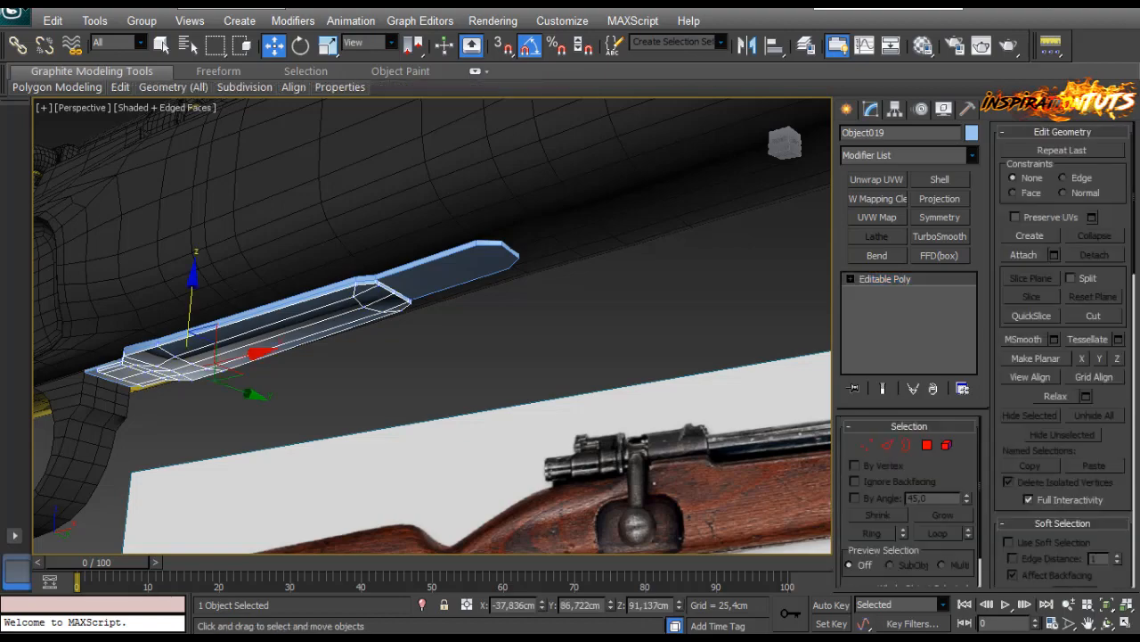
left_click(446, 360)
middle_click_drag(445, 360, 561, 303, "alt")
scroll(428, 303, "up", 3)
middle_click_drag(428, 303, 520, 329, "alt")
Switch to the top view in wireframe display around the rear end of the metal piece.
left_click(847, 108)
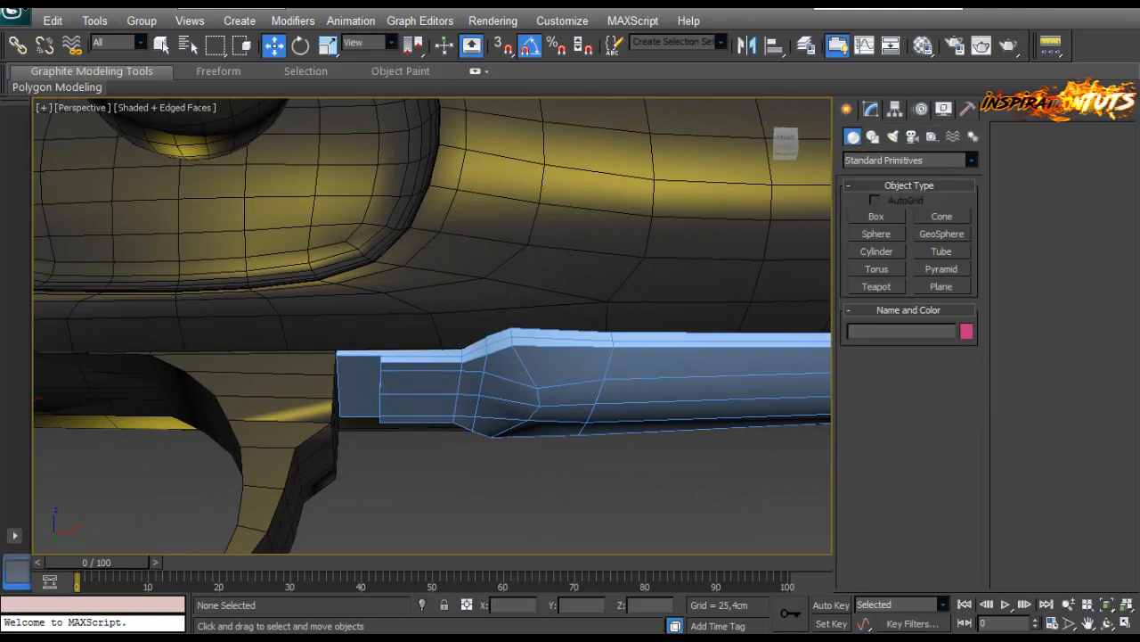
left_click(877, 251)
middle_click_drag(498, 303, 490, 357, "alt")
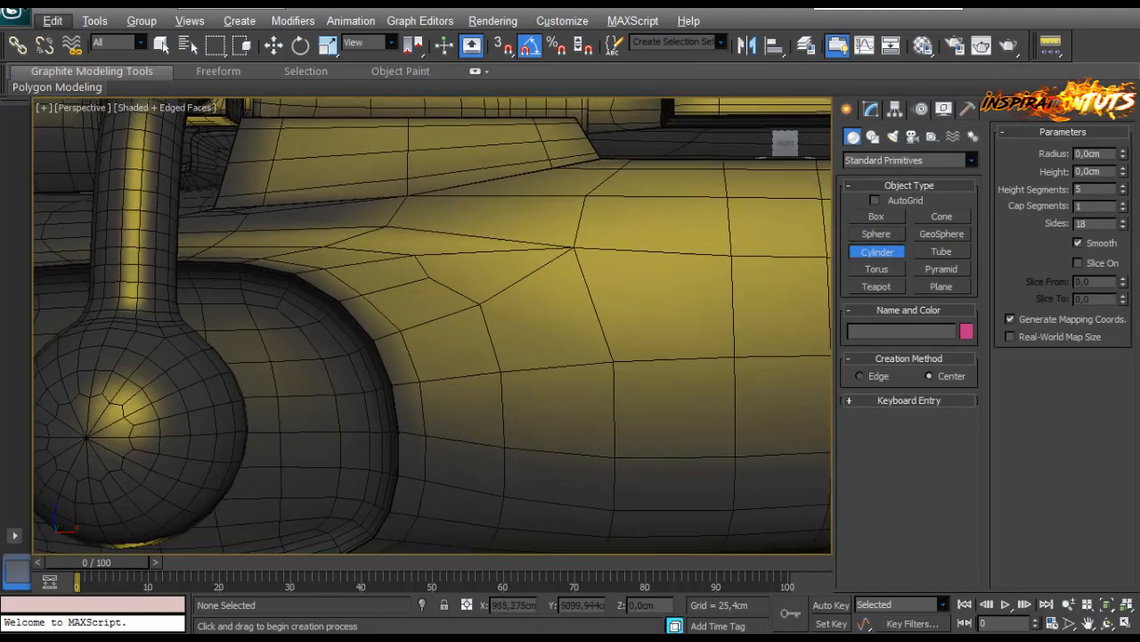
scroll(432, 326, "down", 6)
key("t")
key("w")
middle_click_drag(401, 294, 444, 325)
scroll(433, 325, "up", 5)
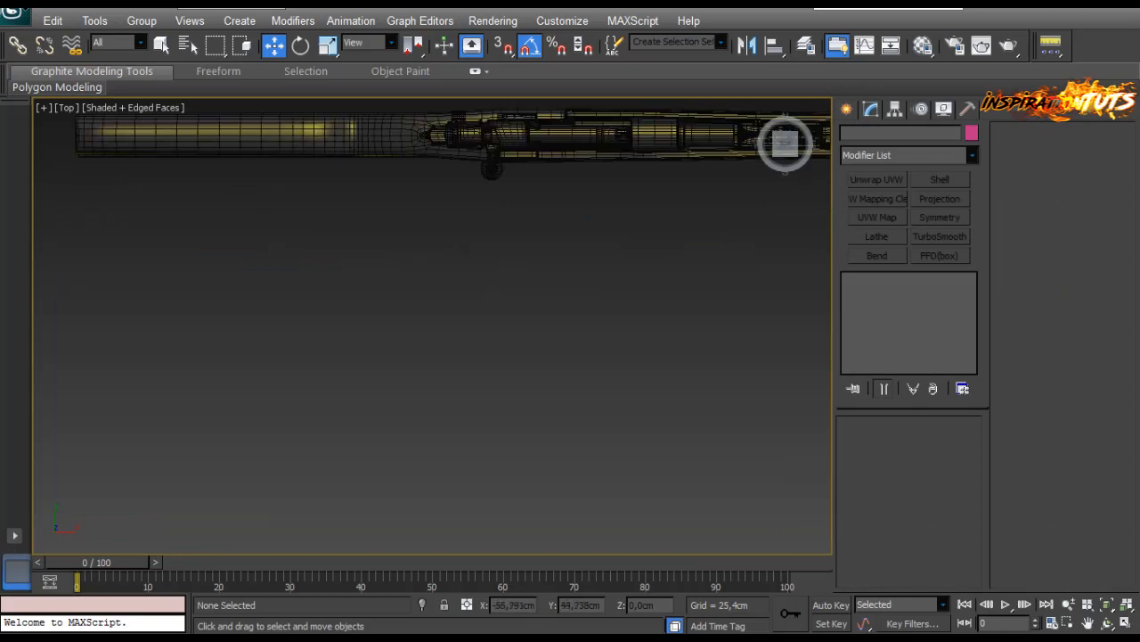
middle_click_drag(464, 214, 413, 357)
scroll(433, 325, "up", 1)
scroll(477, 261, "up", 3)
key("F3")
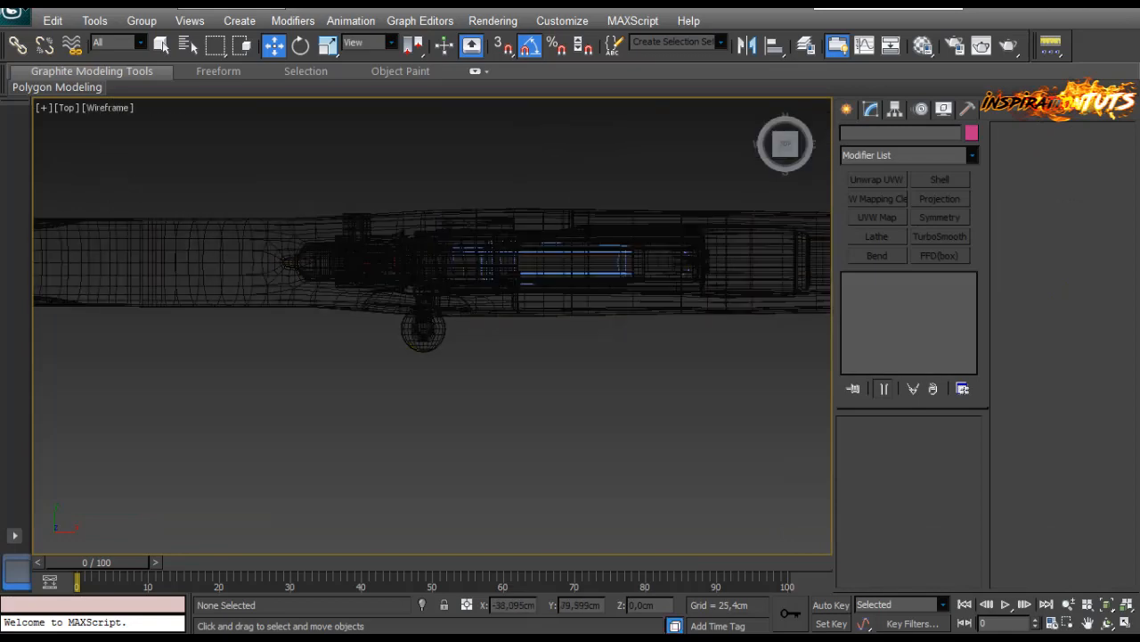
scroll(424, 321, "up", 8)
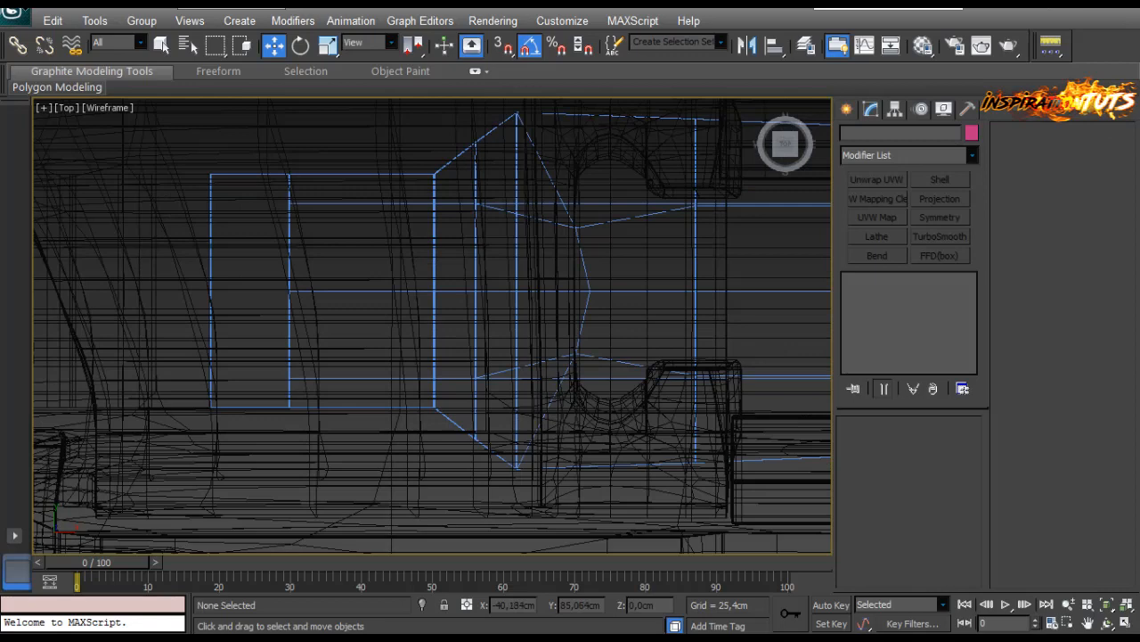
Create a cylinder of about 0.529 cm radius and 0.012 cm height centred across the metal piece's narrow rear end.
left_click(423, 290)
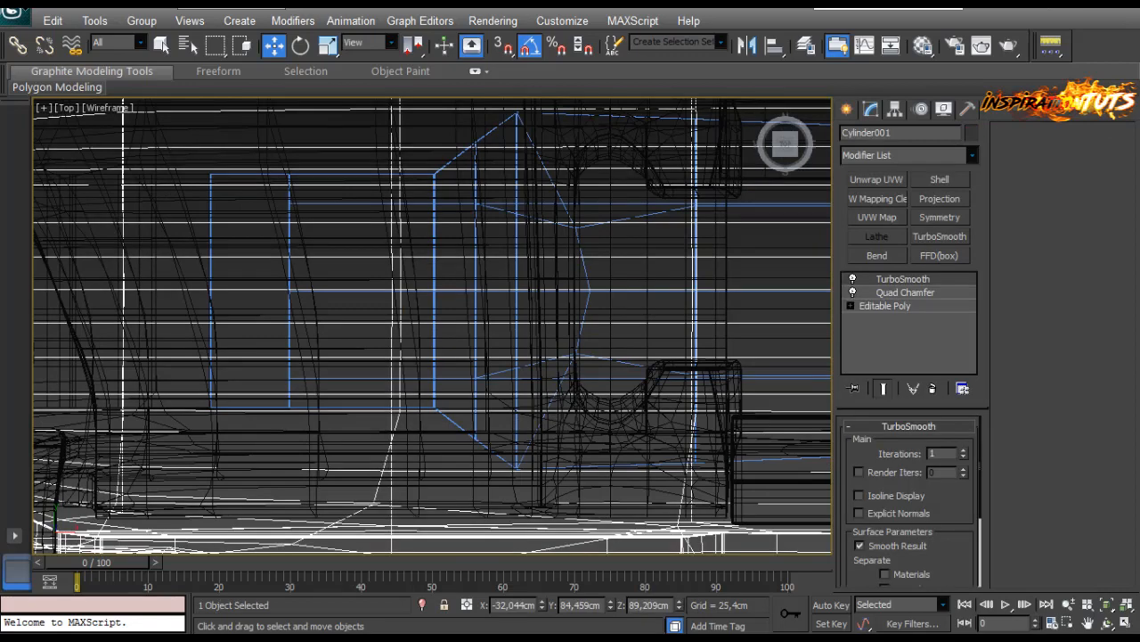
left_click(847, 108)
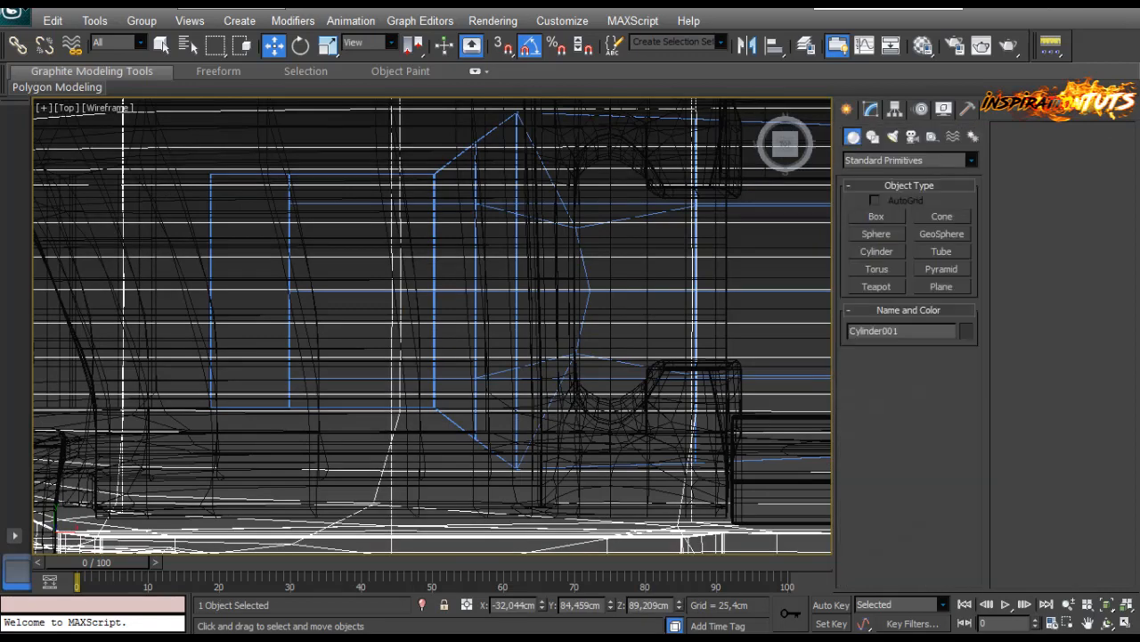
left_click(877, 251)
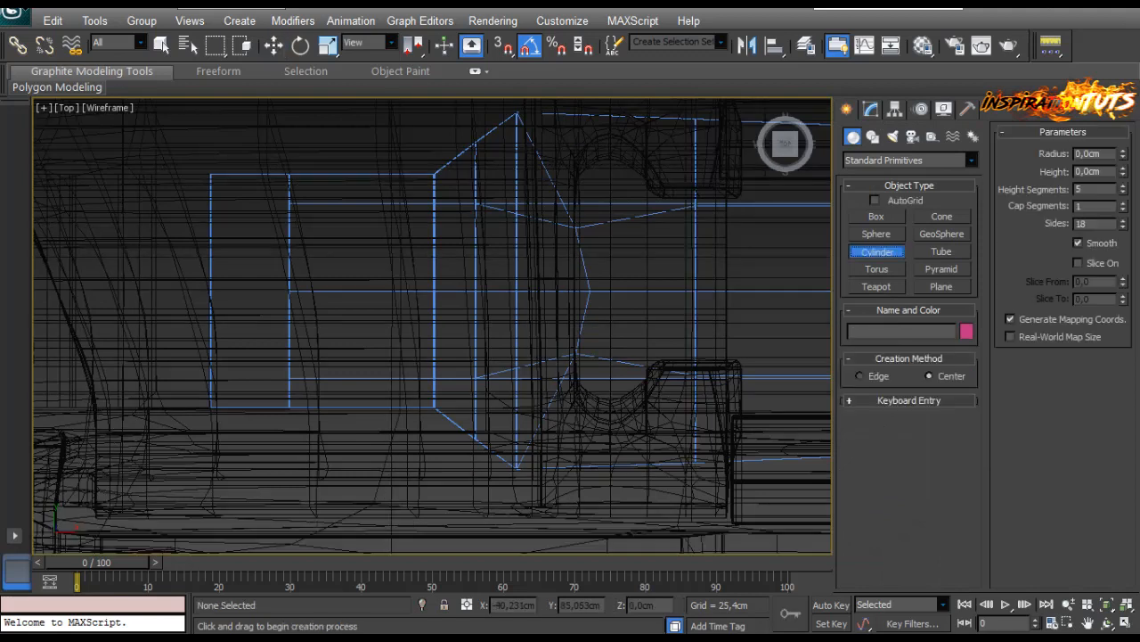
left_click_drag(368, 288, 383, 253)
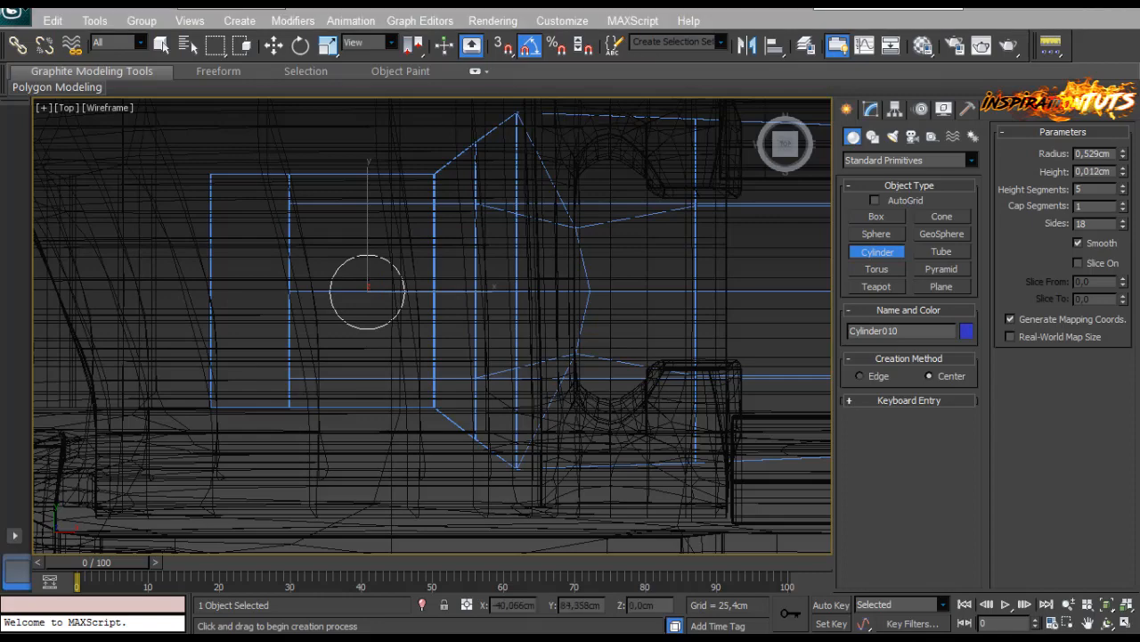
In the front view, raise the cylinder to about Z 90.635 cm, just beneath the metal piece's rear end.
scroll(432, 326, "down", 7)
scroll(432, 326, "up", 2)
key("f")
scroll(432, 326, "down", 3)
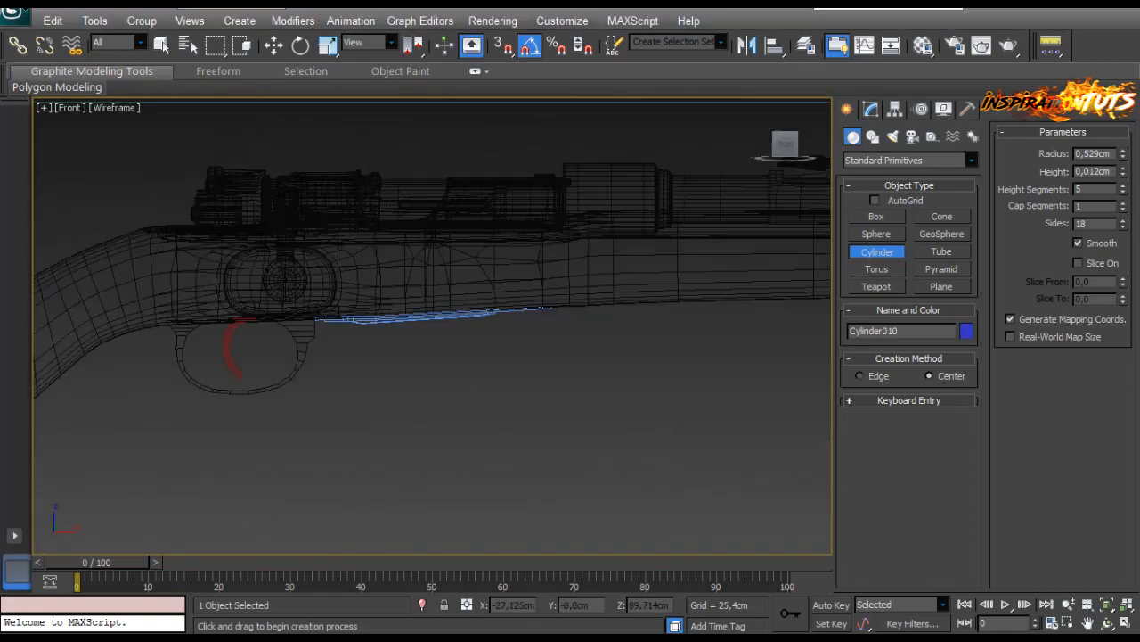
scroll(432, 326, "down", 5)
key("w")
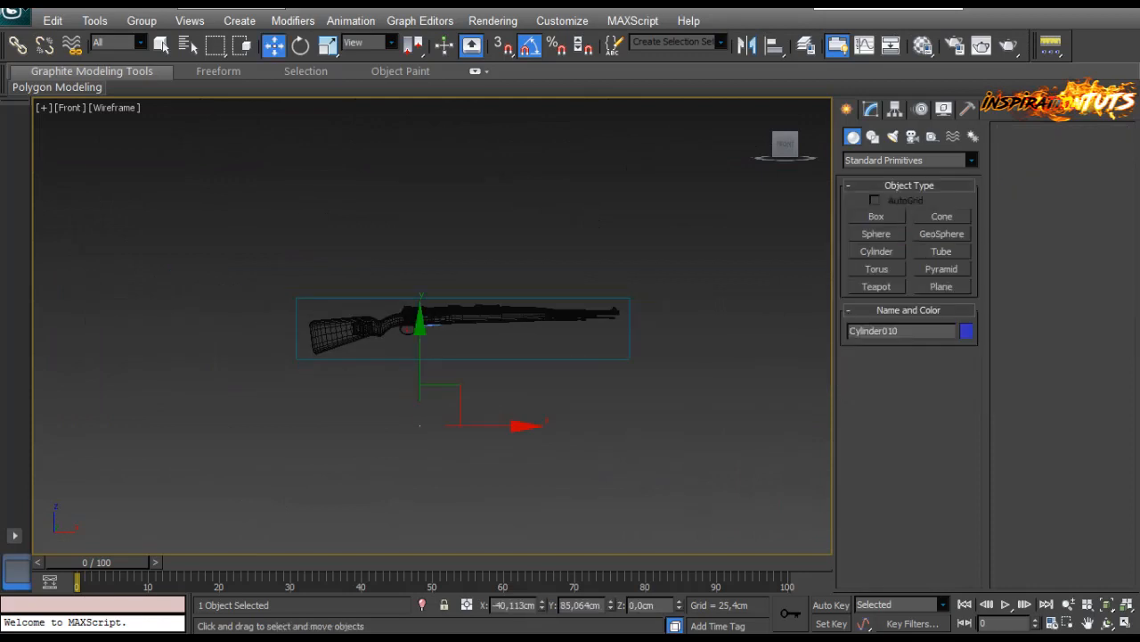
left_click_drag(419, 361, 420, 260)
key("z")
scroll(432, 326, "down", 8)
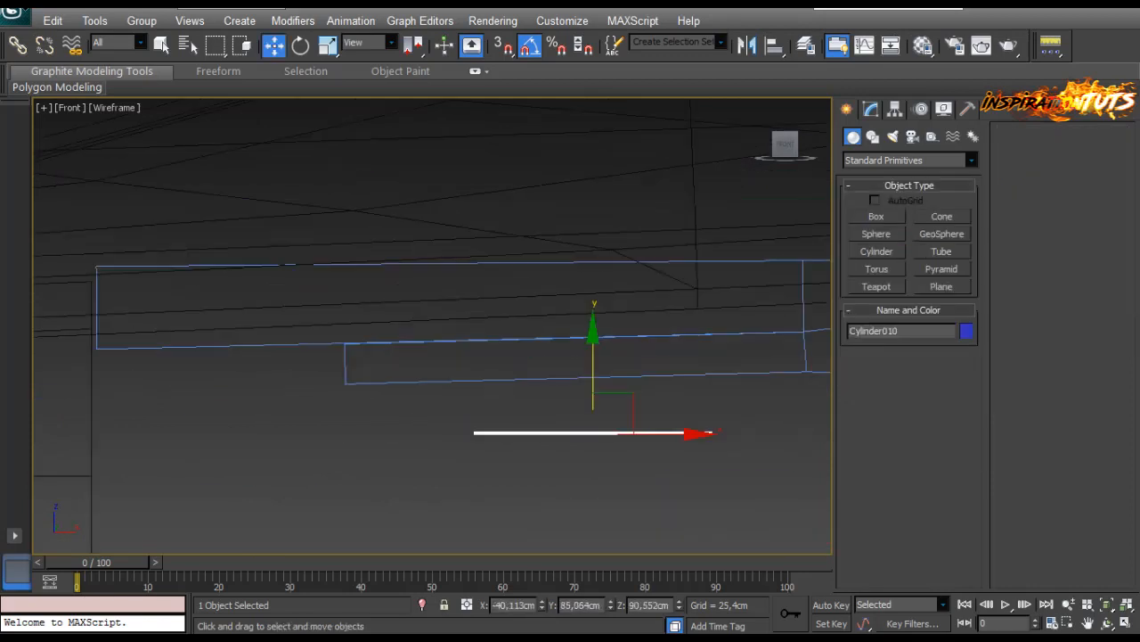
left_click_drag(513, 308, 512, 299)
Increase the cylinder's height to about 0.418 cm and reduce its height segments to 1.
left_click(870, 109)
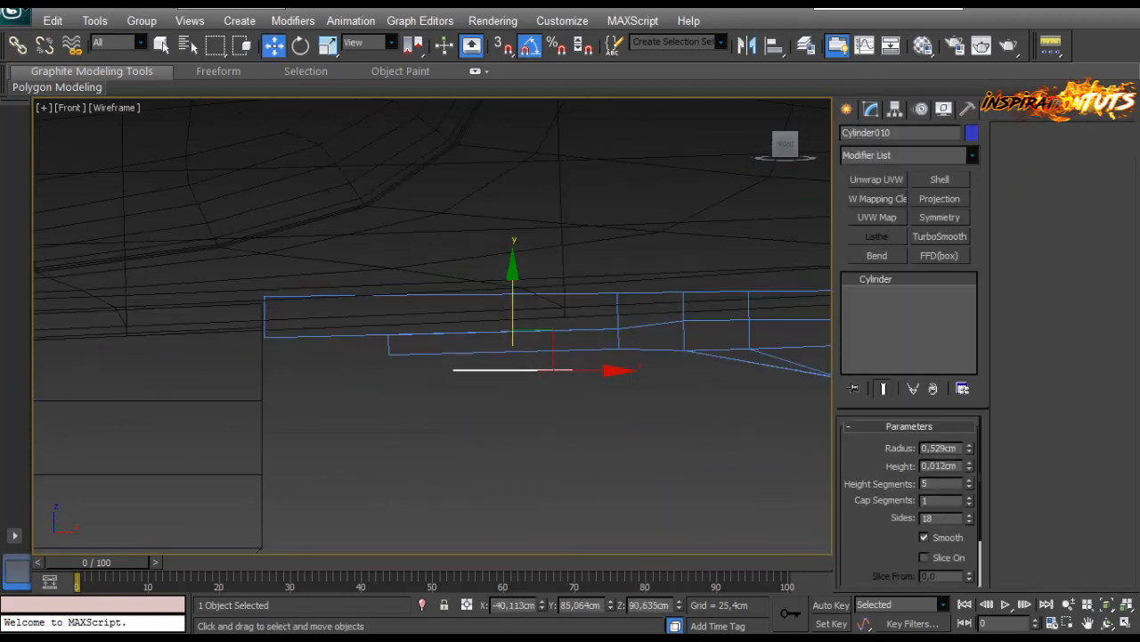
left_click_drag(969, 466, 970, 452)
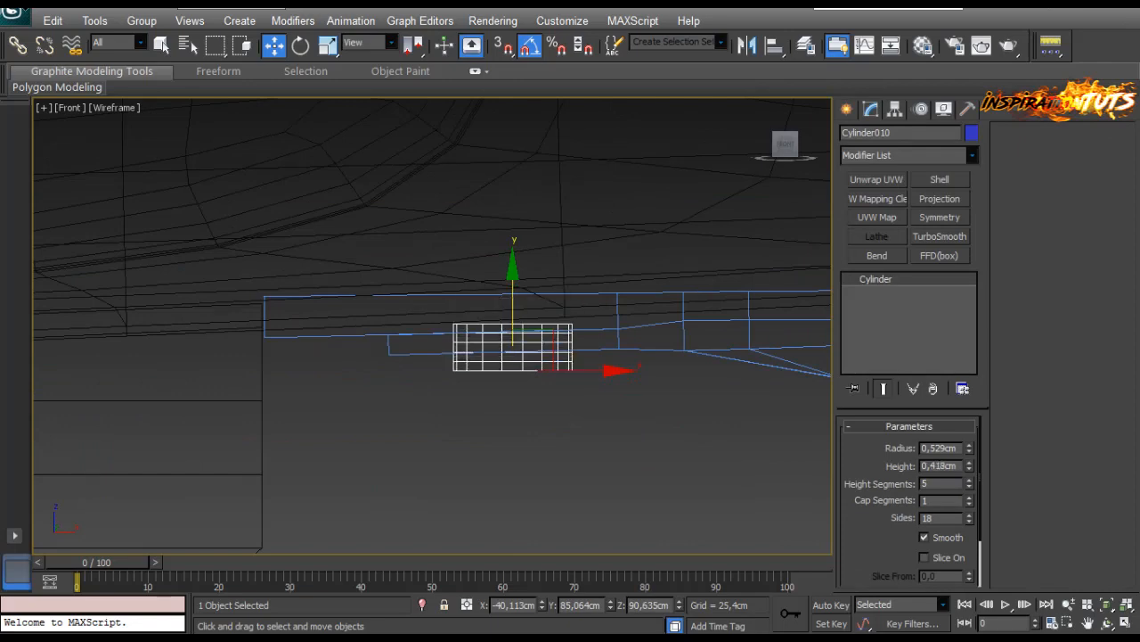
right_click(969, 483)
Copy the cylinder along X to the metal piece's front tip and position it at about X -17.557, Z 91.772 cm.
scroll(433, 326, "down", 6)
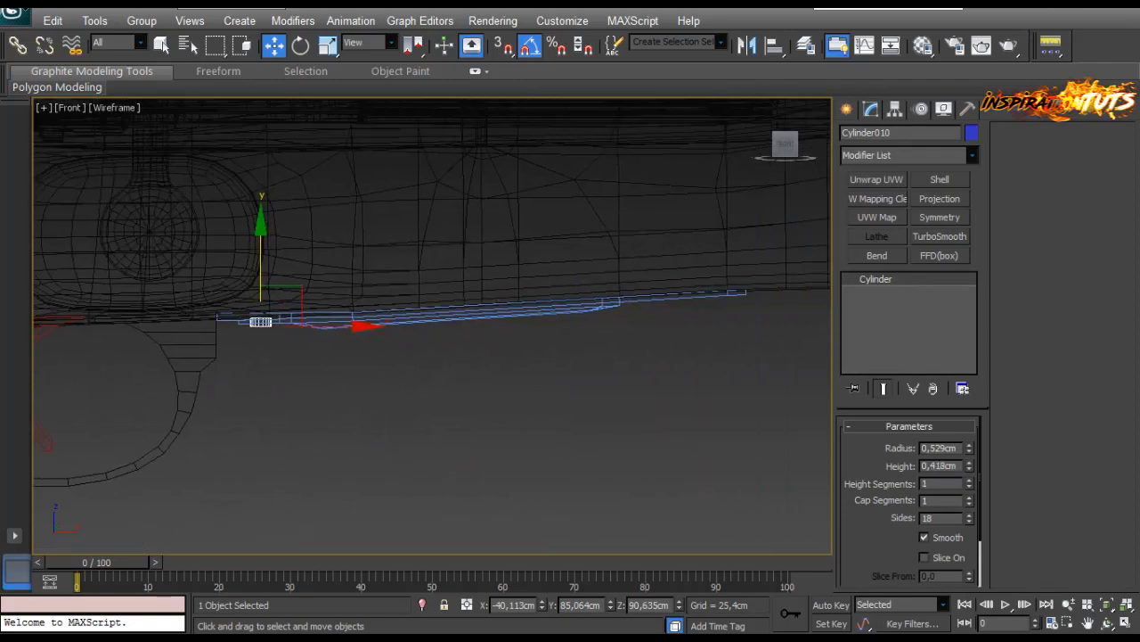
left_click_drag(260, 322, 702, 322, "shift")
key("Return")
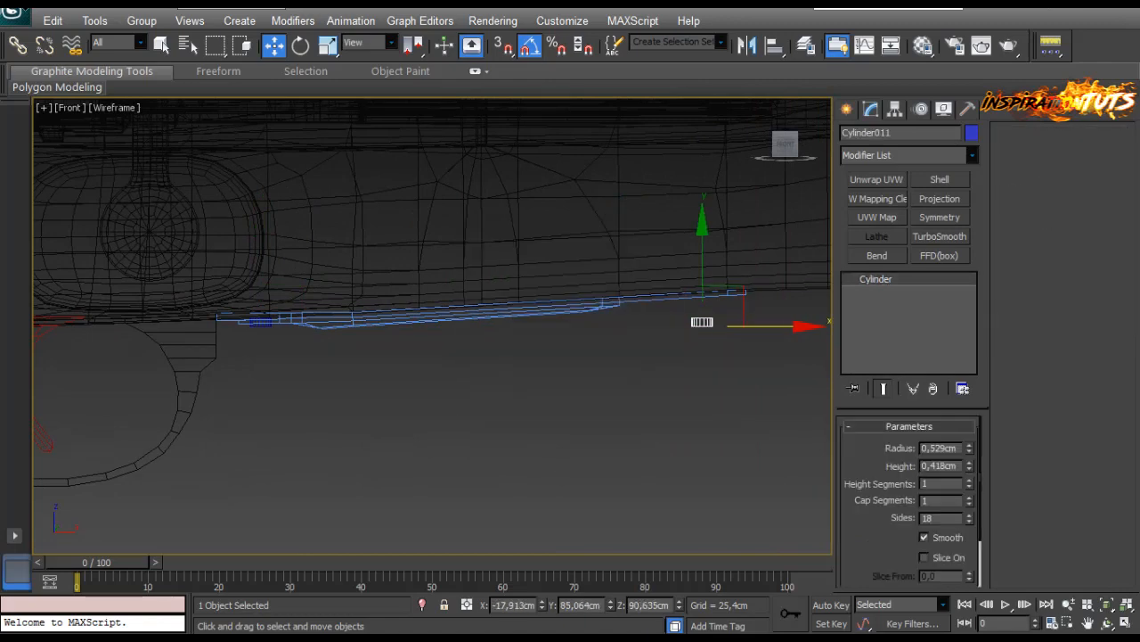
key("z")
left_click_drag(493, 294, 493, 269)
left_click_drag(550, 318, 560, 319)
scroll(561, 313, "up", 3)
Copy the front cylinder towards the tip, reduce the copy's radius to about 0.351 cm and place it directly beside the larger one.
middle_click_drag(561, 332, 524, 332)
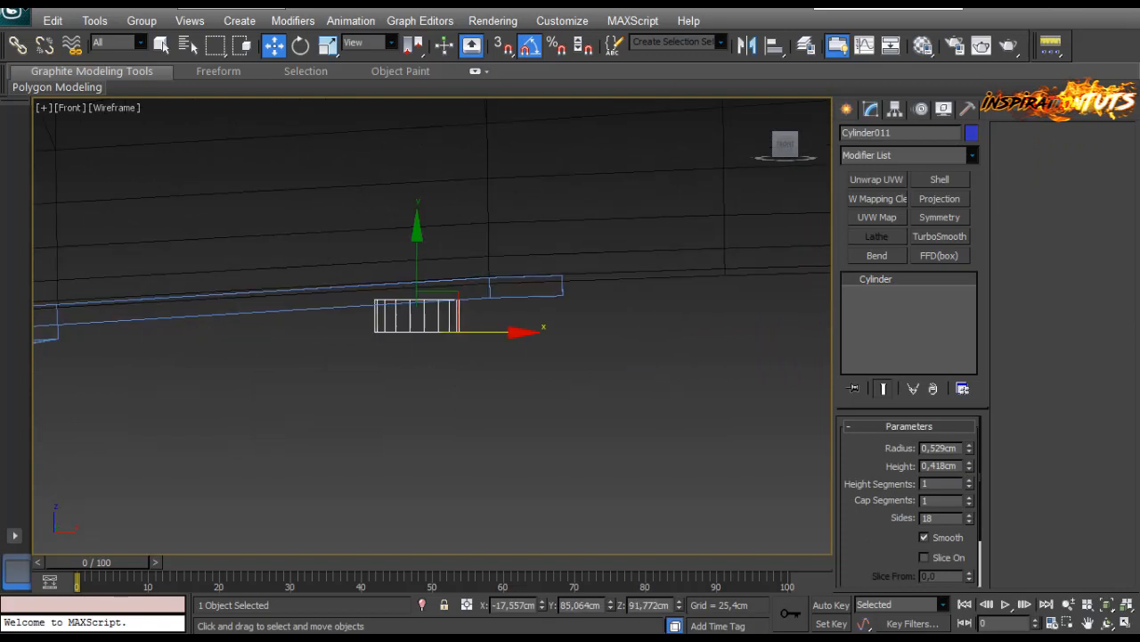
mouse_move(524, 332)
left_mouse_down("shift")
mouse_move(602, 332)
mouse_move(548, 331)
left_mouse_up("shift")
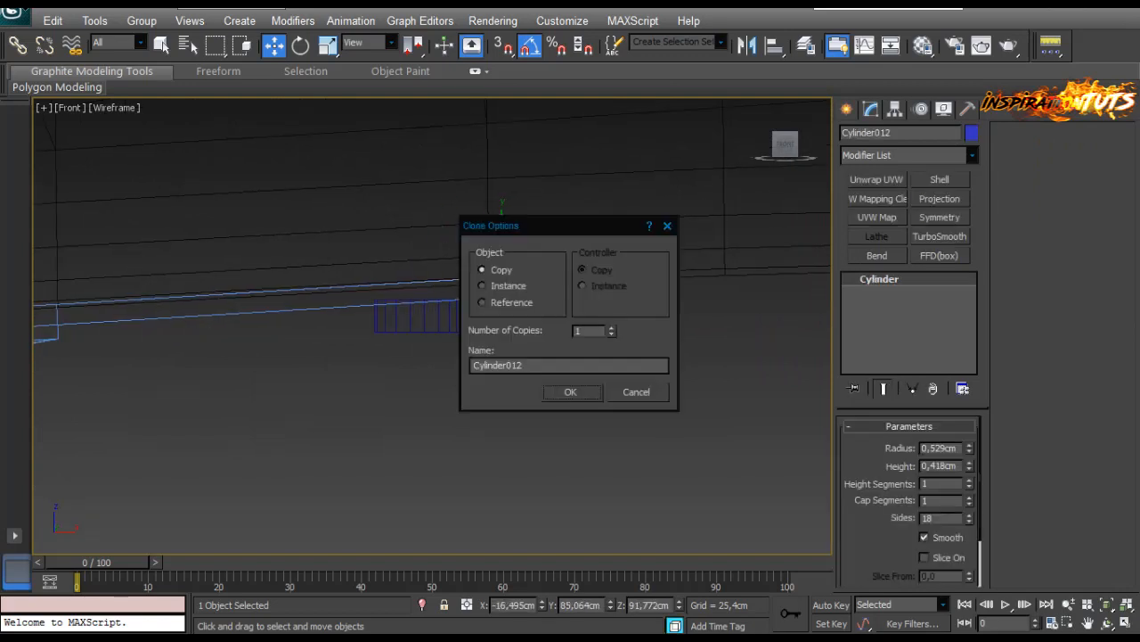
key("Return")
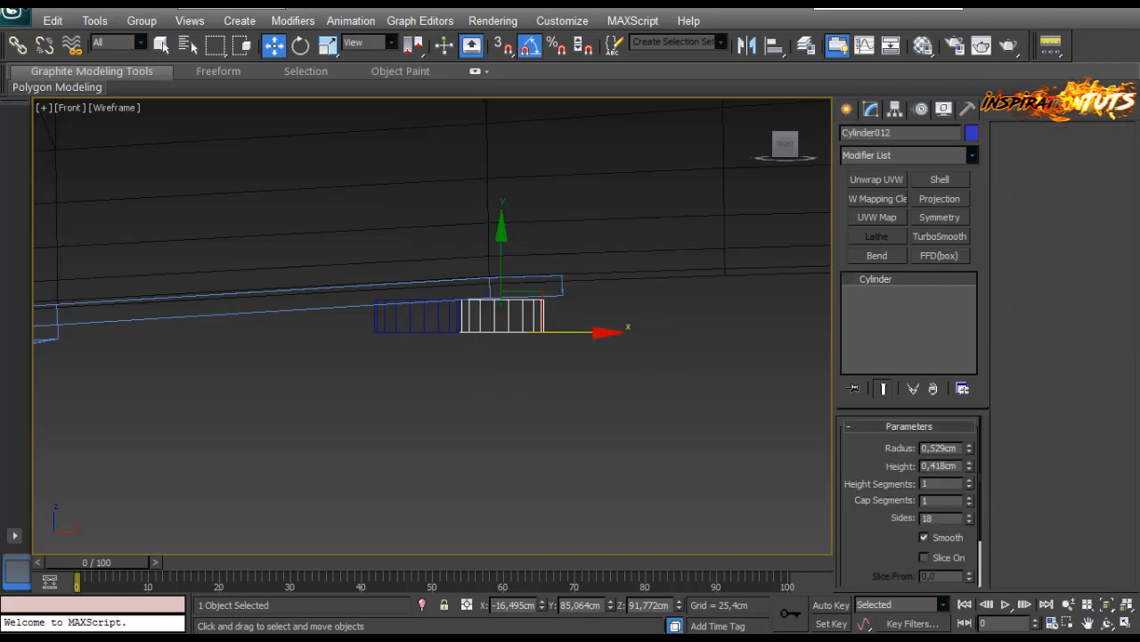
left_click_drag(970, 448, 970, 461)
scroll(433, 325, "up", 5)
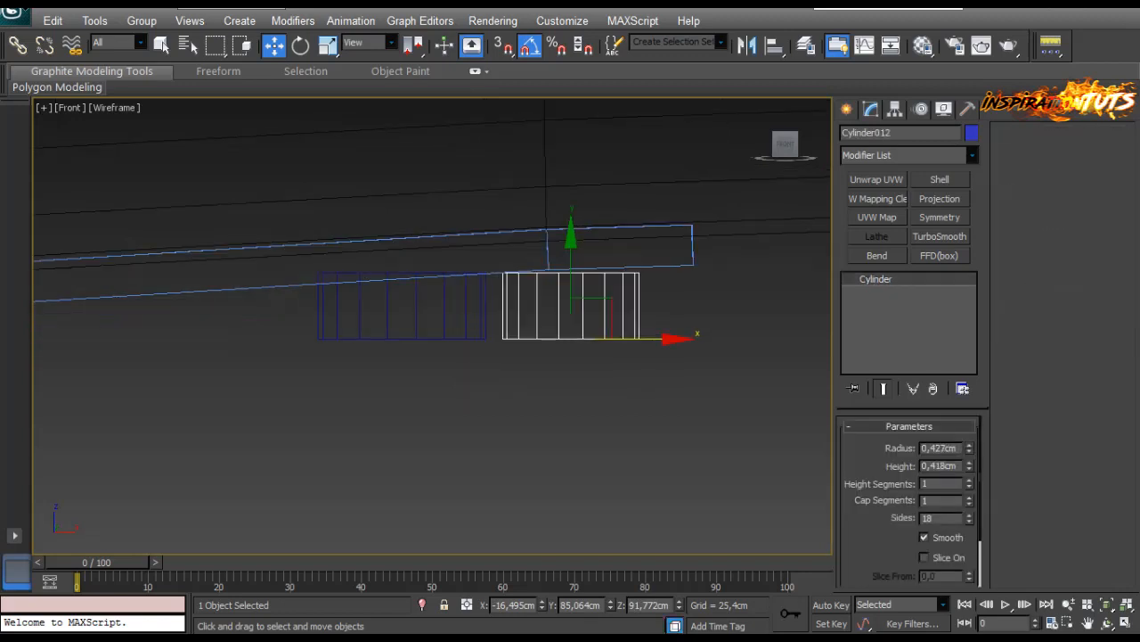
left_click_drag(695, 343, 671, 343)
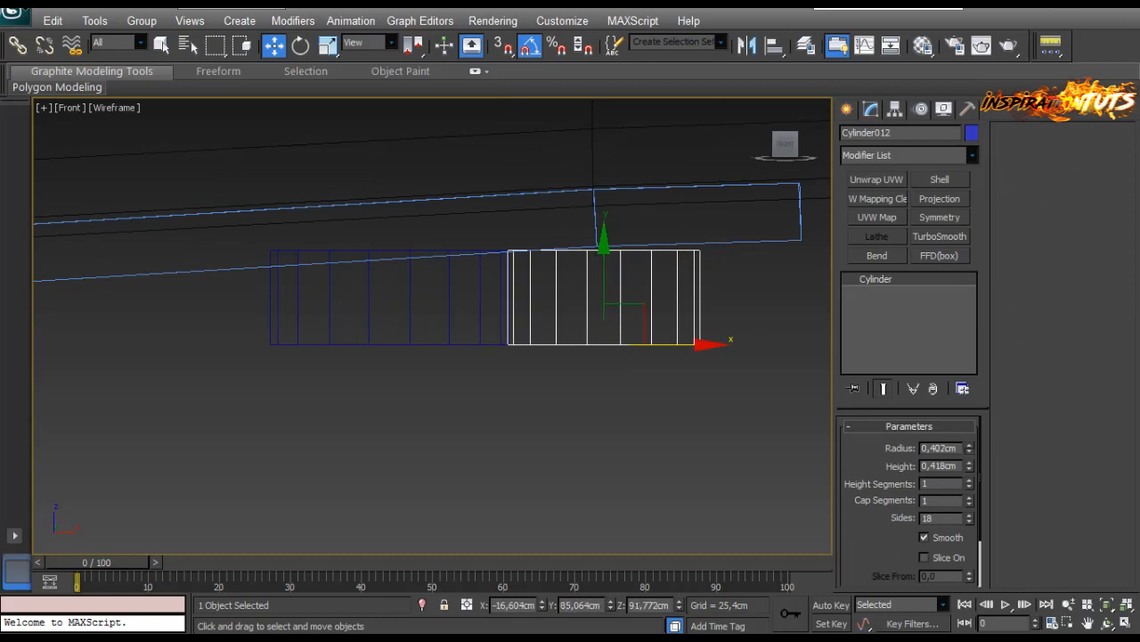
left_click_drag(969, 456, 969, 462)
left_click_drag(695, 344, 679, 344)
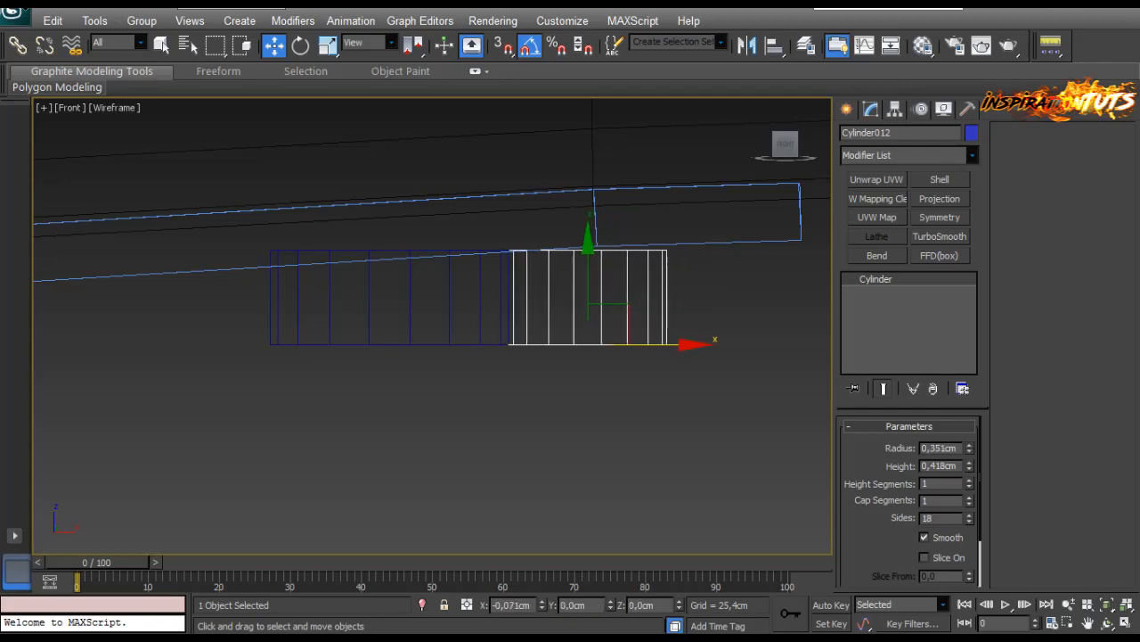
In the top view, move the smaller cylinder about 0.09 cm back along X so it overlaps the larger one.
key("t")
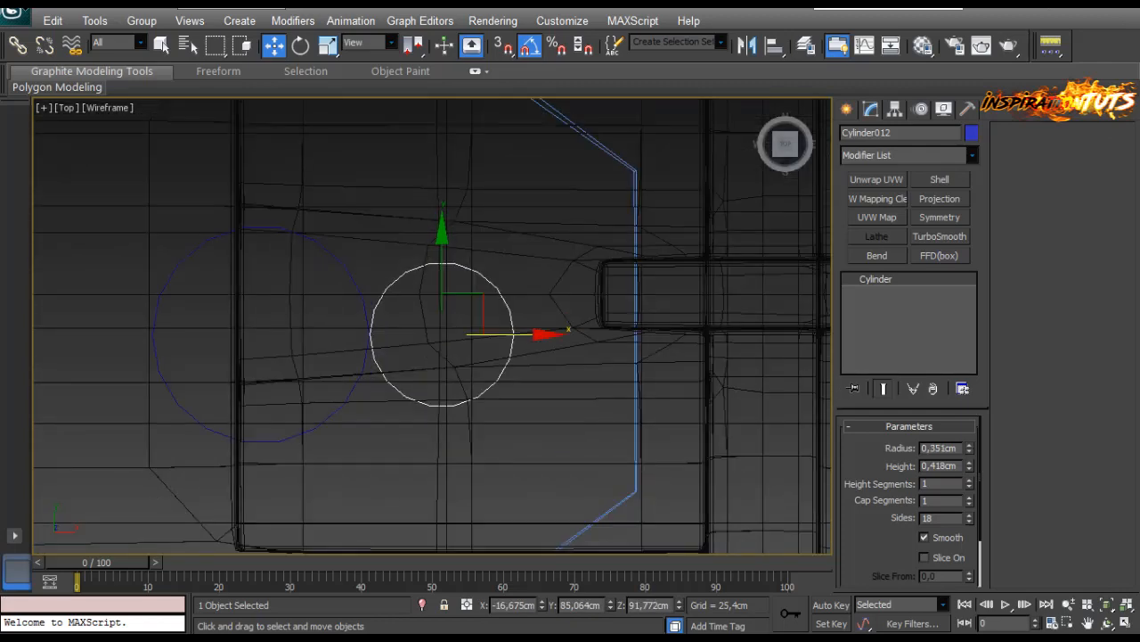
left_click_drag(526, 334, 504, 334)
scroll(504, 334, "down", 9)
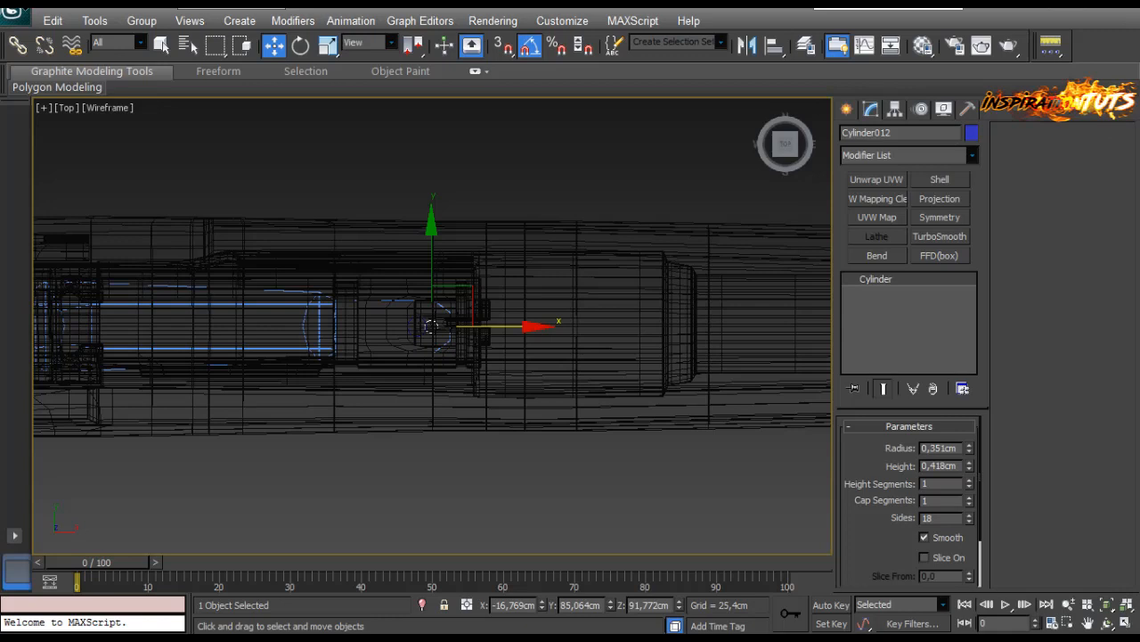
Examine the trigger guard area and the rear end of the shaped metal piece in the shaded perspective view.
middle_click_drag(432, 326, 539, 167)
key("p")
key("z")
scroll(437, 341, "down", 9)
middle_click_drag(563, 291, 733, 294, "alt")
mouse_move(519, 364)
middle_mouse_down()
mouse_move(445, 390)
mouse_move(414, 347)
mouse_move(572, 332)
mouse_move(544, 392)
mouse_move(534, 343)
mouse_move(642, 334)
middle_mouse_up()
scroll(447, 383, "down", 3)
left_click(450, 401)
key("F3")
scroll(414, 347, "up", 4)
scroll(535, 343, "down", 2)
scroll(535, 383, "down", 4)
middle_click_drag(570, 334, 512, 326, "alt")
scroll(428, 329, "up", 3)
middle_click_drag(365, 348, 624, 428)
left_click(624, 441)
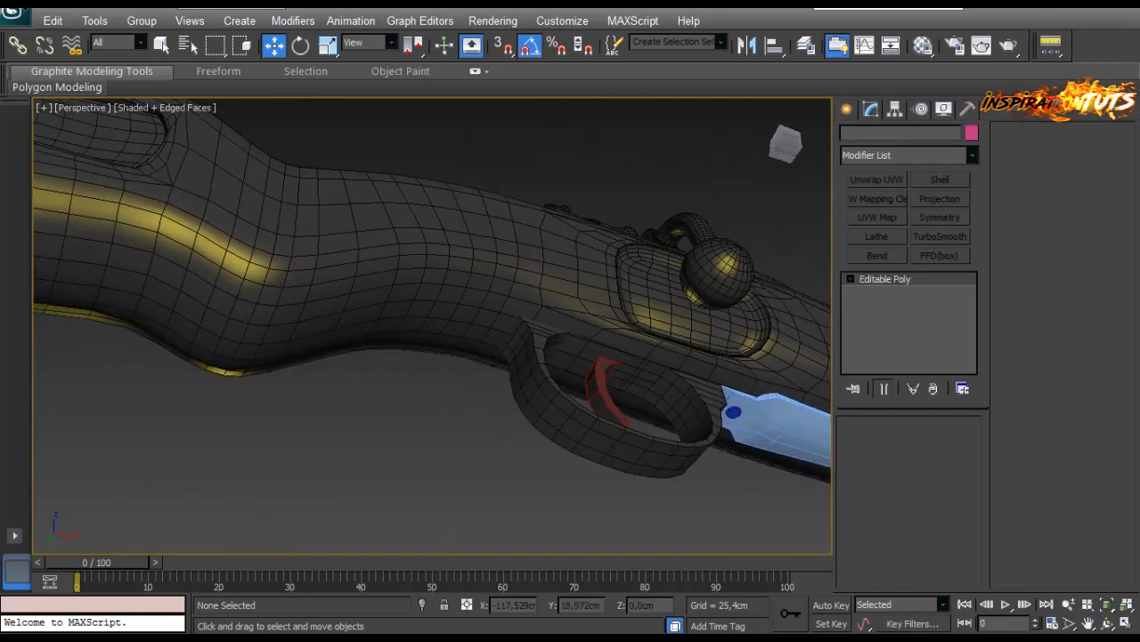
Move the shaped metal piece's rear end vertices back along X over the trigger guard, to about X -58.511 cm.
middle_click_drag(767, 428, 568, 387, "alt")
scroll(571, 374, "up", 2)
left_click(584, 396)
scroll(571, 388, "up", 3)
middle_click_drag(659, 423, 535, 383)
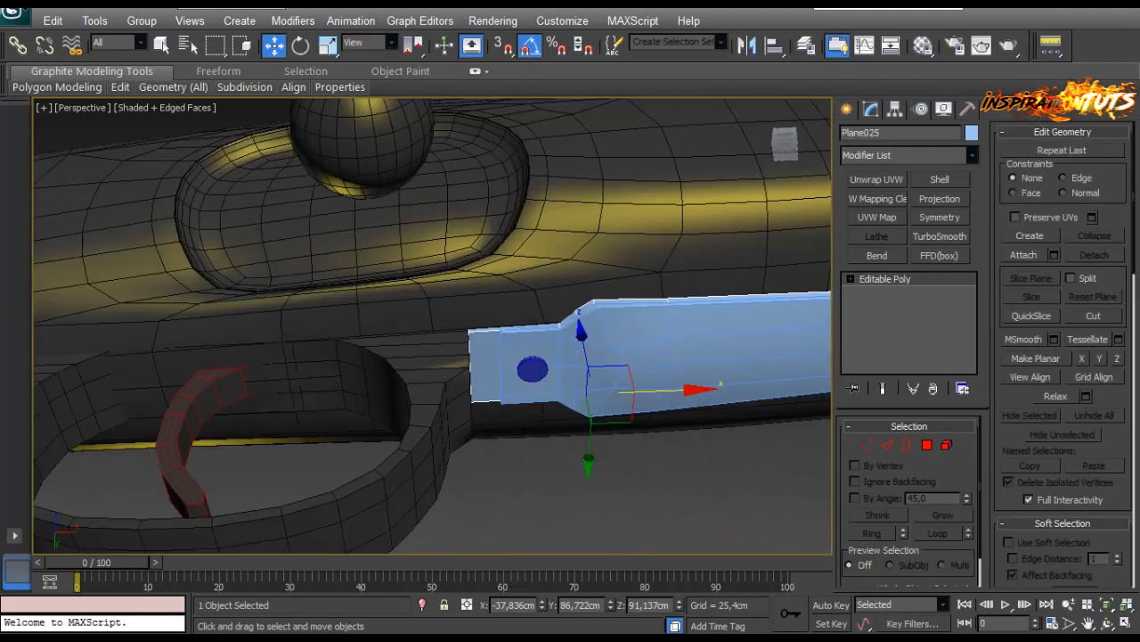
key("1")
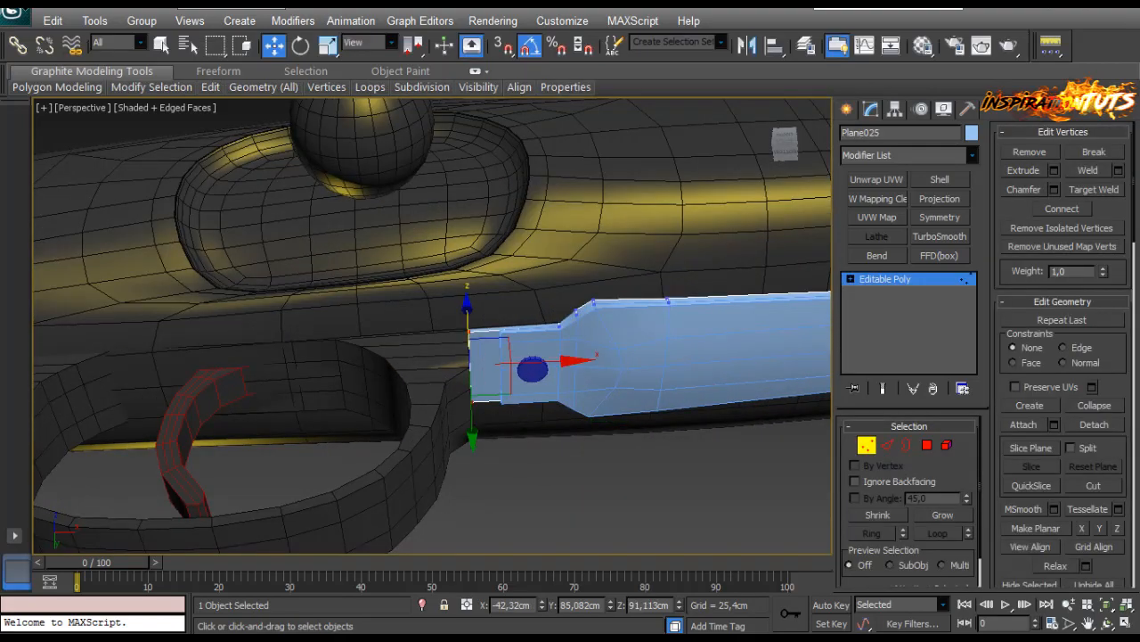
left_click_drag(555, 361, 392, 369)
left_click_drag(324, 368, 322, 368)
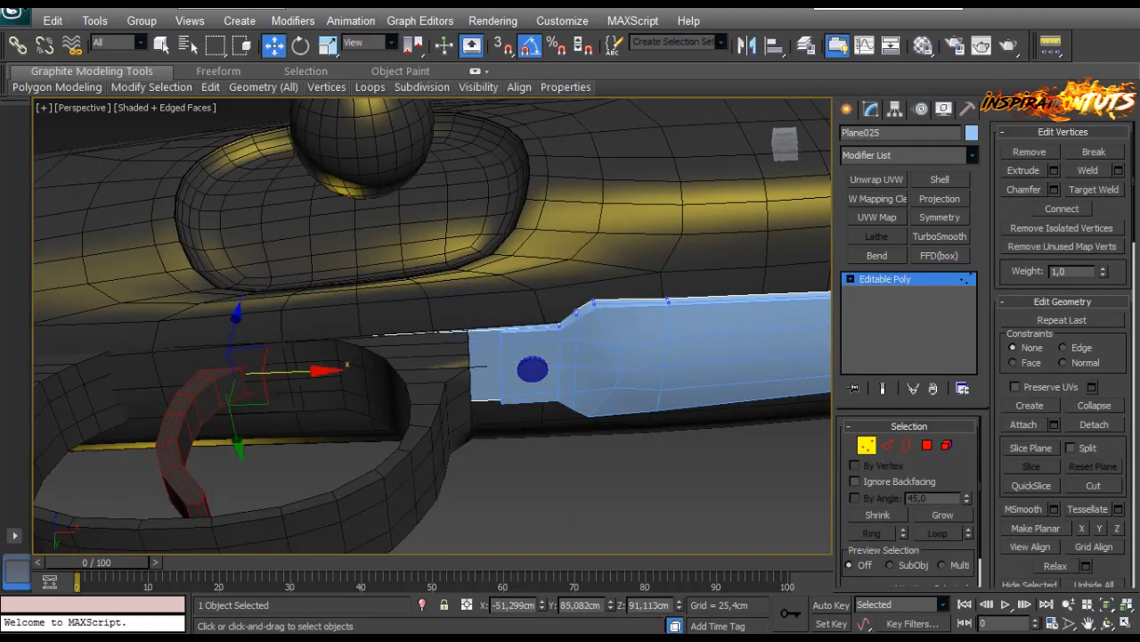
middle_click_drag(321, 368, 432, 357, "alt")
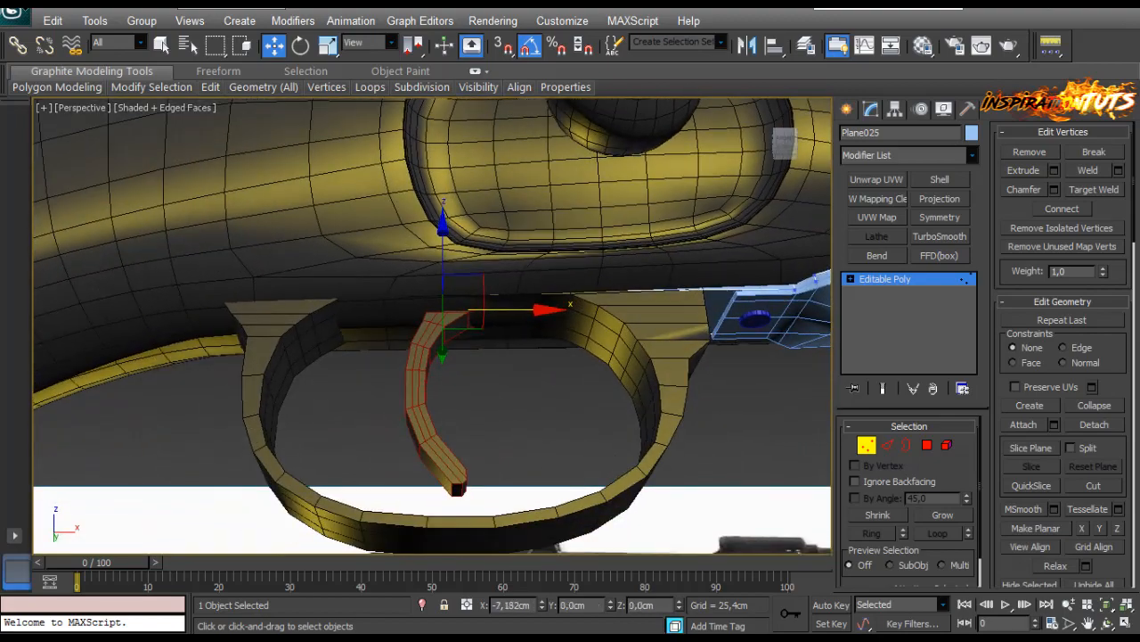
In the front view, align the metal piece's rear end vertices with the trigger guard's rear corner, at about X -59.024 cm.
key("f")
key("F3")
scroll(432, 326, "down", 5)
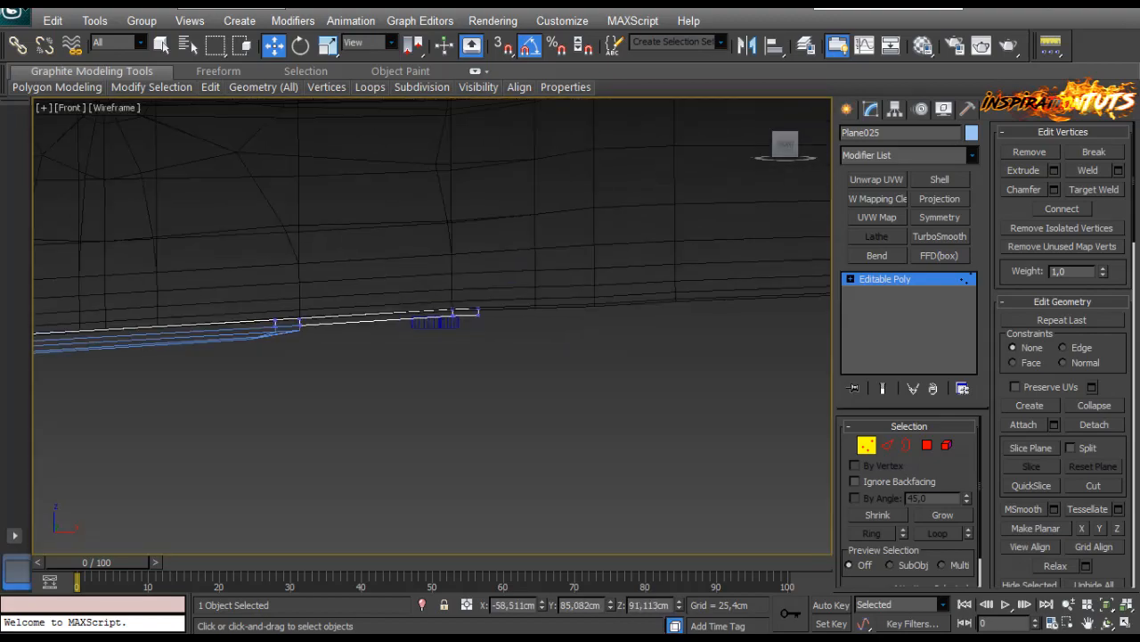
middle_click_drag(254, 326, 431, 294)
scroll(432, 325, "up", 5)
middle_click_drag(247, 249, 432, 326)
scroll(432, 325, "up", 3)
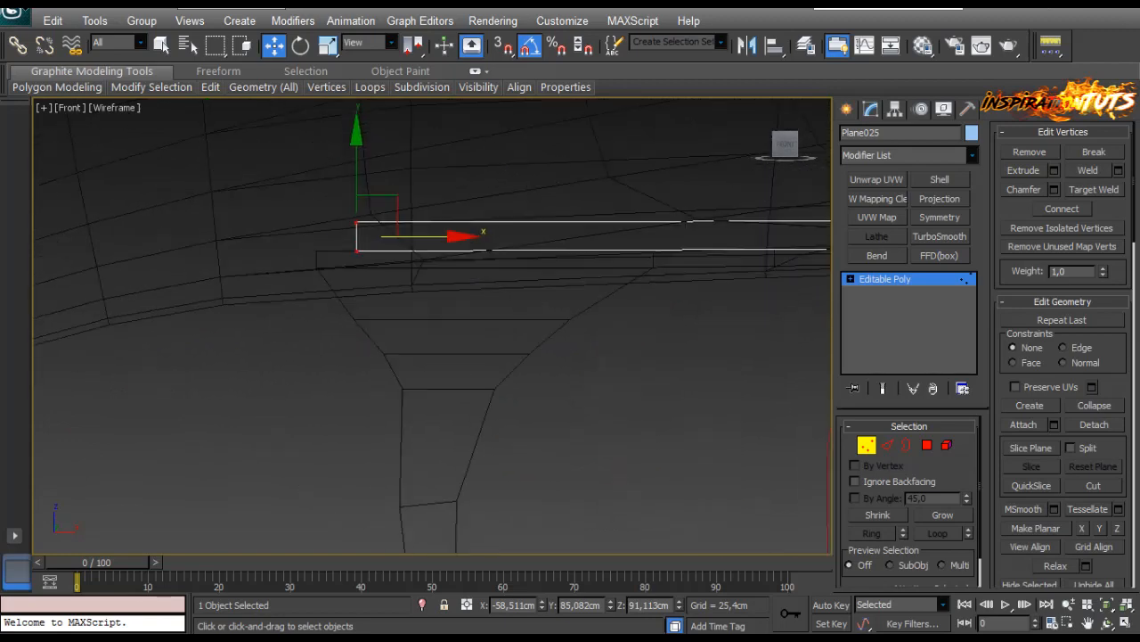
middle_click_drag(356, 267, 457, 325)
scroll(457, 325, "up", 2)
left_click_drag(536, 277, 485, 277)
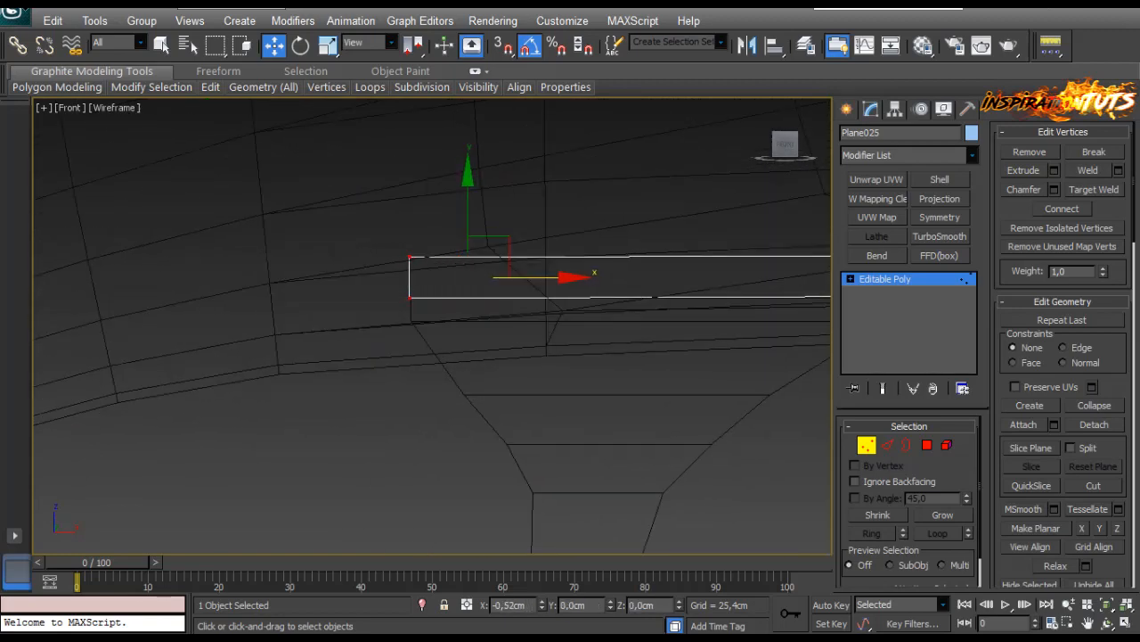
scroll(446, 339, "down", 5)
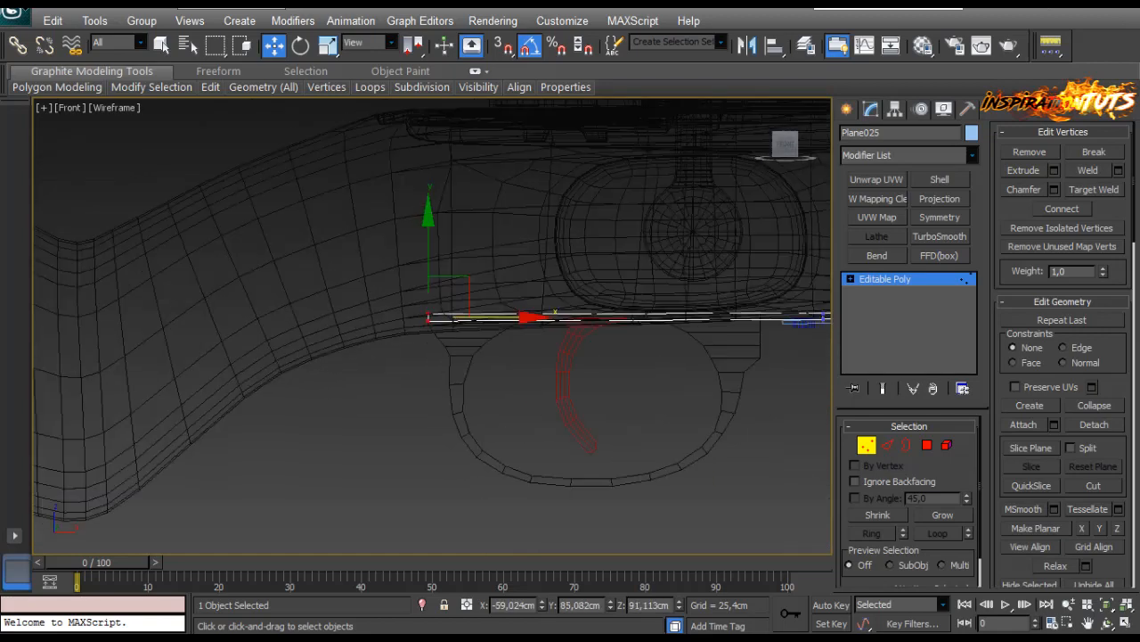
Shade the front view and make the model's material see-through so the reference image shows behind the parts.
key("F3")
scroll(445, 321, "up", 3)
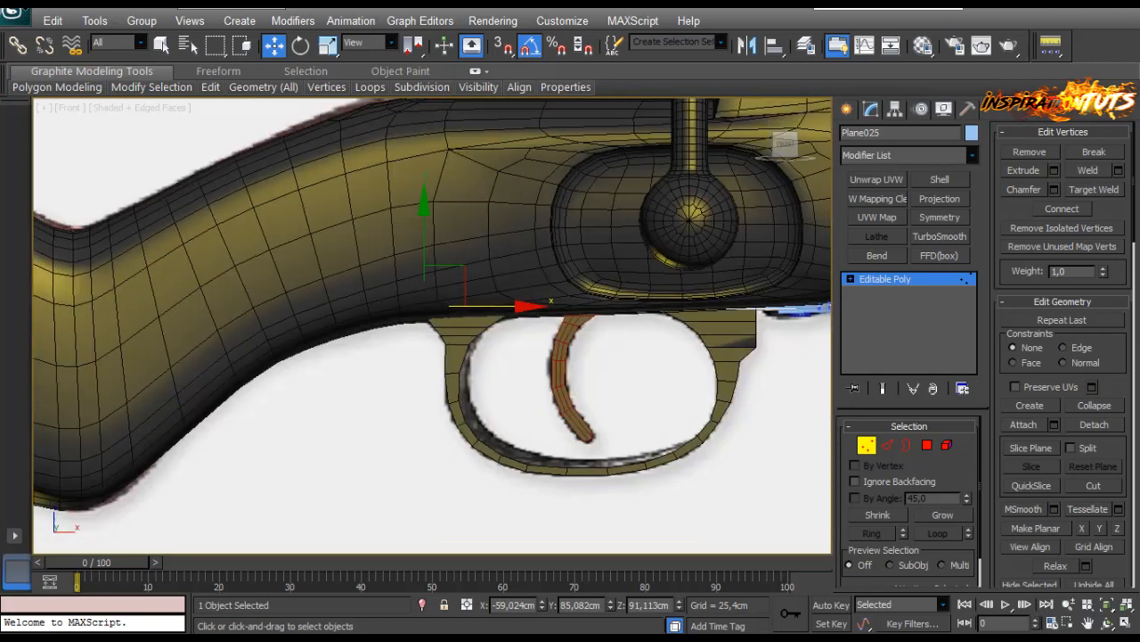
key("m")
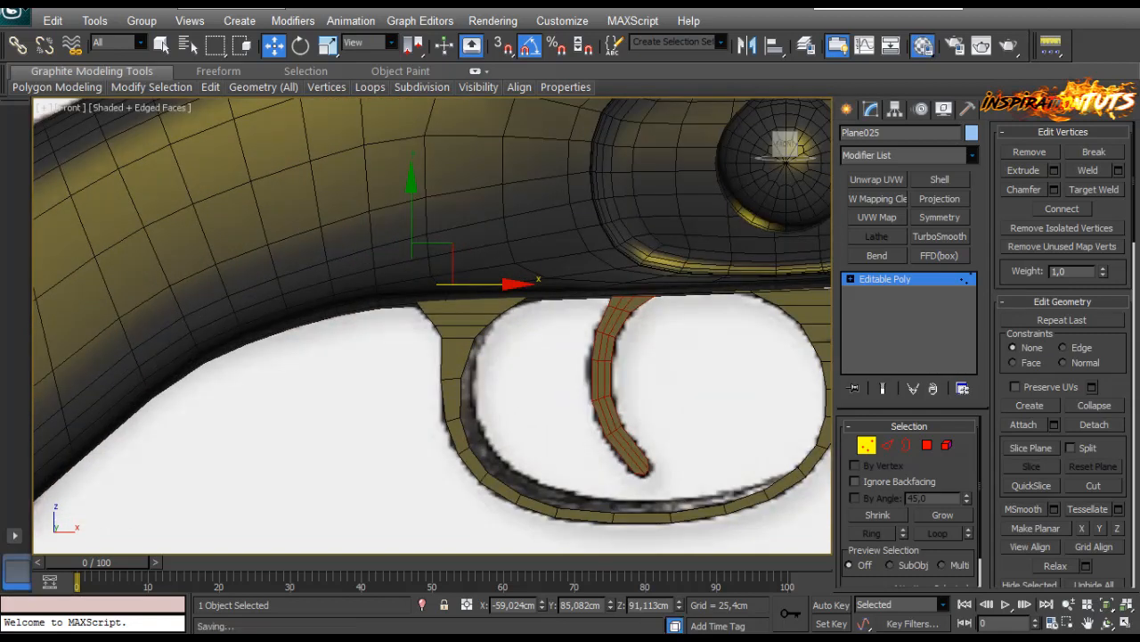
key("Return")
key("m")
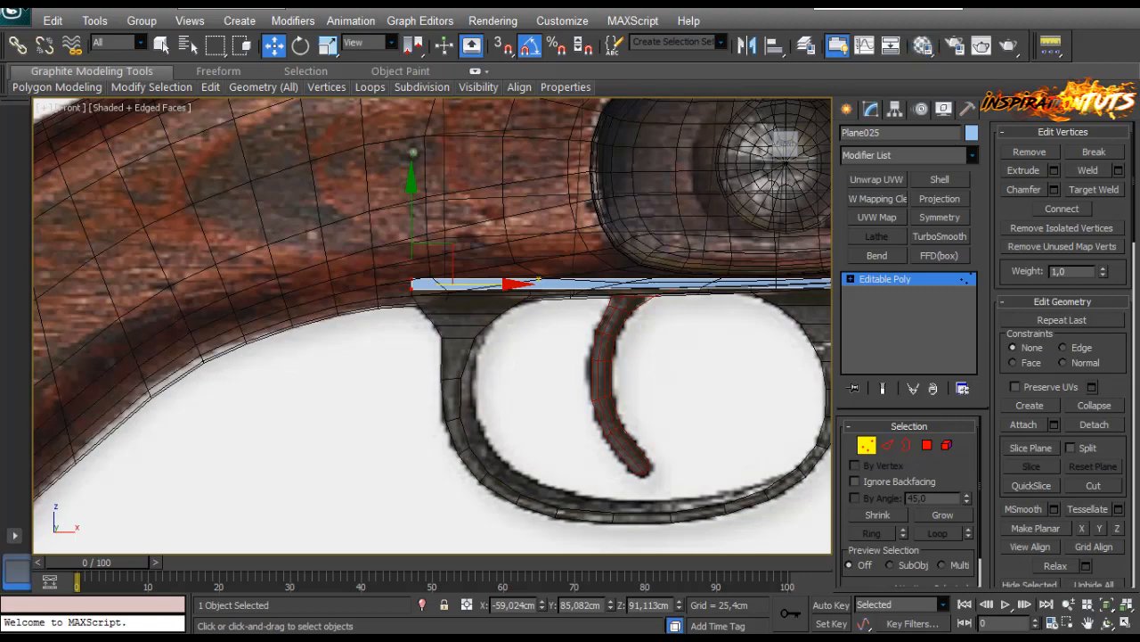
Try lowering the metal piece's rear end vertices to about Z 90.636 cm and undo the move.
left_click_drag(412, 218, 412, 232)
middle_click_drag(411, 232, 118, 239)
scroll(432, 325, "down", 2)
scroll(432, 326, "up", 2)
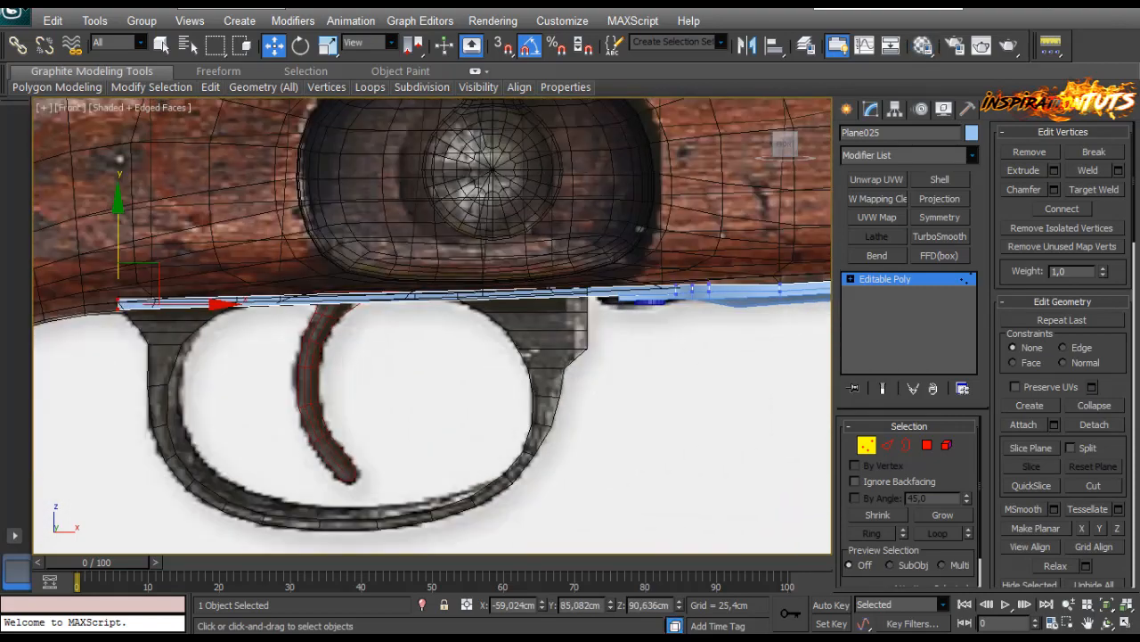
key("ctrl+z")
Connect the metal piece's long edges with one segment and slide the new edge loop to the trigger guard's front edge.
left_click(888, 445)
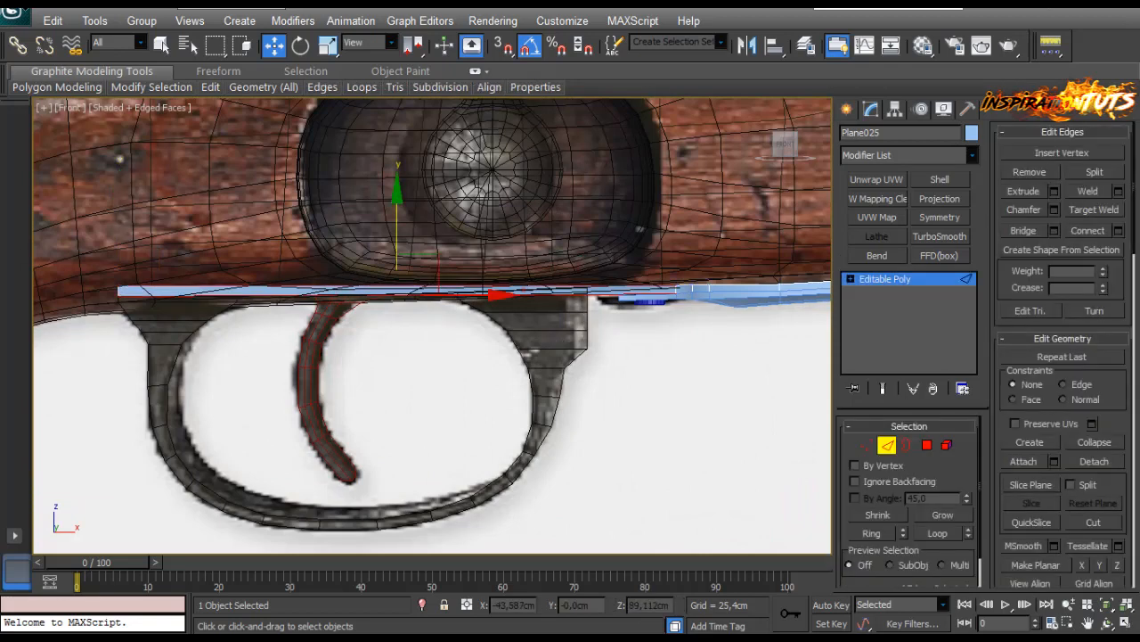
left_click(1119, 230)
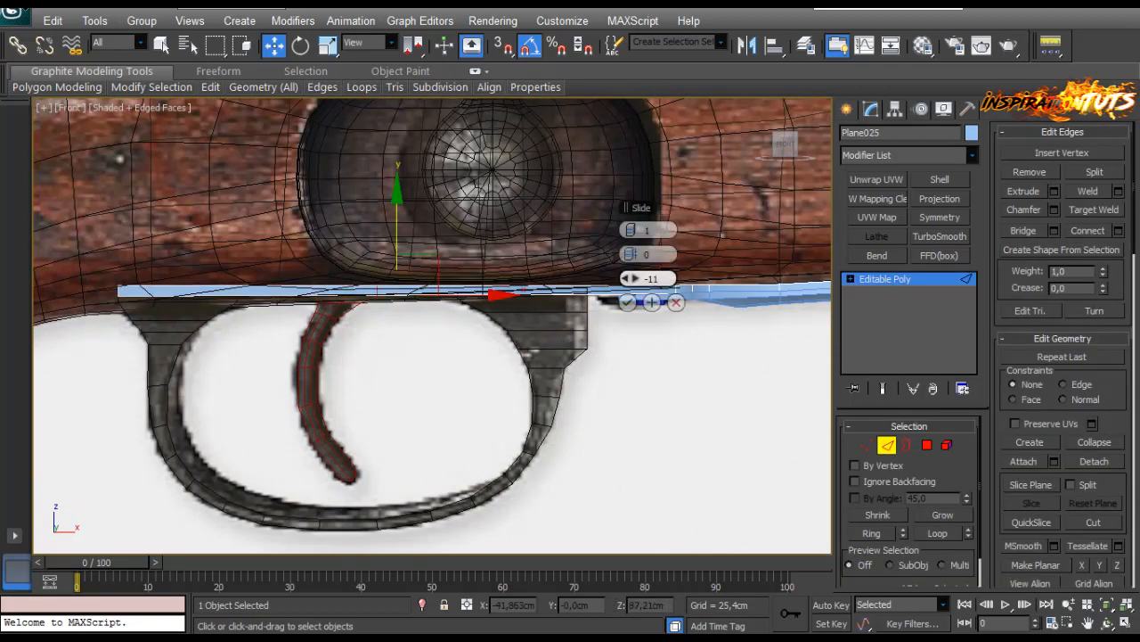
left_click_drag(628, 278, 668, 278)
left_click(627, 302)
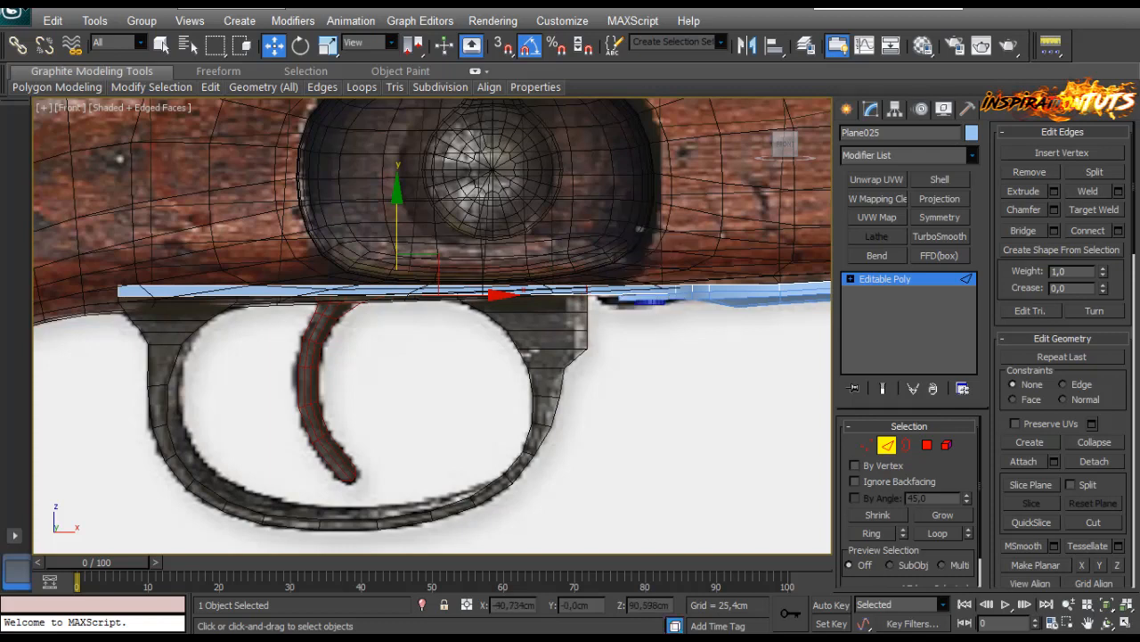
middle_click_drag(552, 321, 761, 305)
scroll(432, 325, "up", 2)
key("ctrl+d")
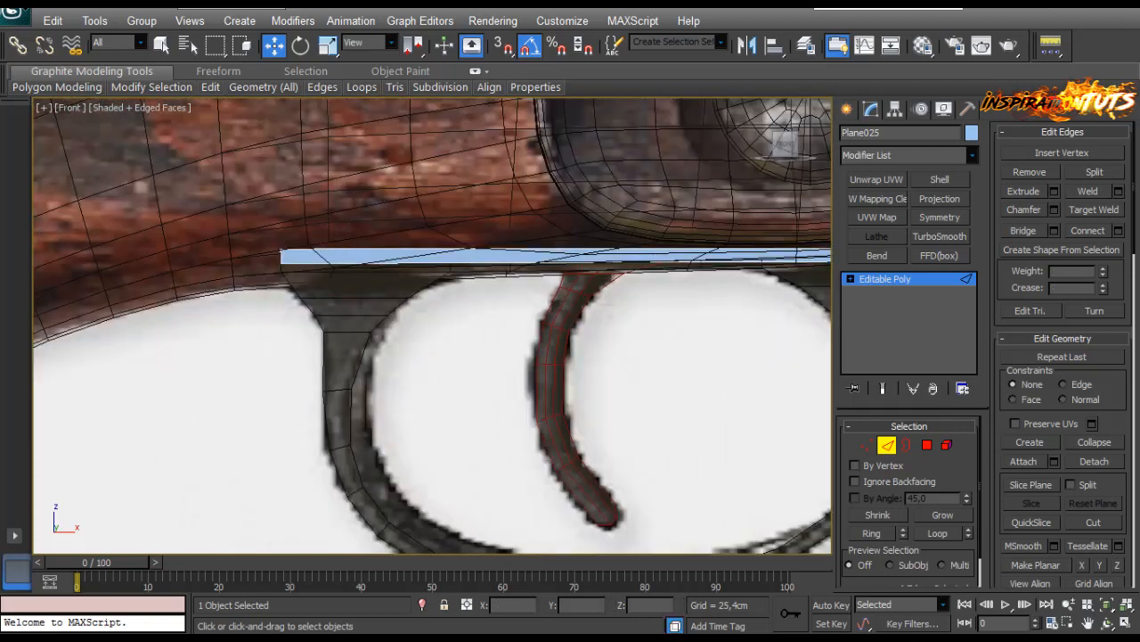
Move the metal piece's rear end vertices down onto the trigger guard's rear top, at about X -58.83, Z 90.605 cm.
left_click(867, 444)
left_click_drag(344, 303, 260, 233)
left_click_drag(281, 187, 281, 212)
left_click_drag(304, 259, 310, 256)
scroll(310, 256, "down", 3)
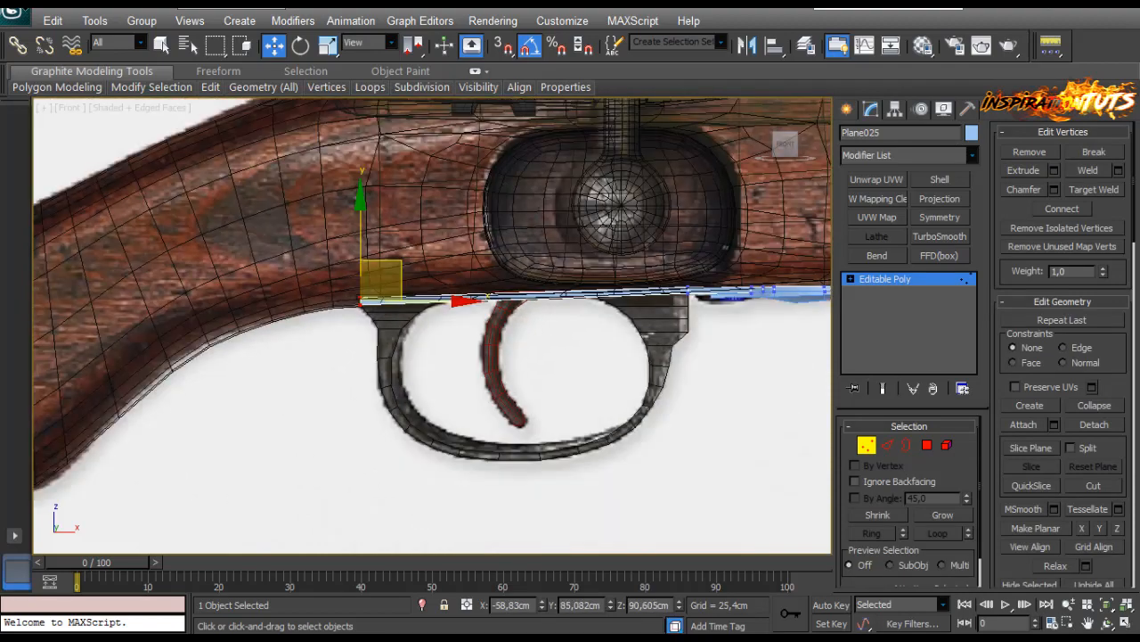
scroll(434, 325, "up", 3)
middle_click_drag(434, 325, 562, 355)
Extrude the metal piece's rear end polygon backwards past the trigger guard to about X -61.477 cm.
key("p")
scroll(563, 355, "up", 2)
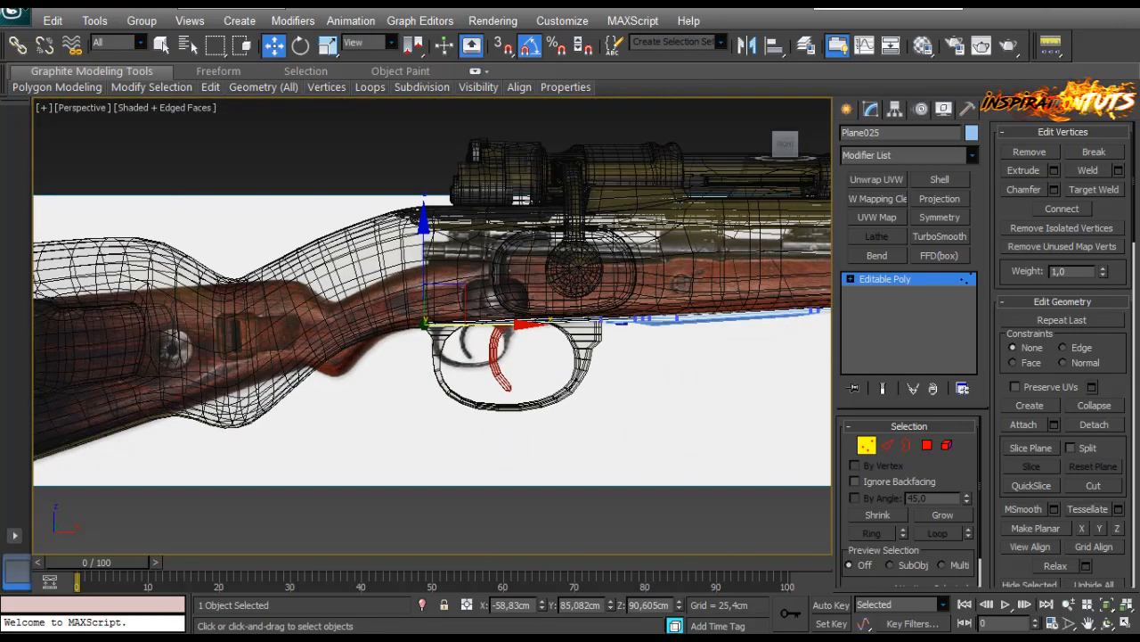
key("z")
middle_click_drag(463, 410, 454, 364, "alt")
scroll(449, 341, "down", 3)
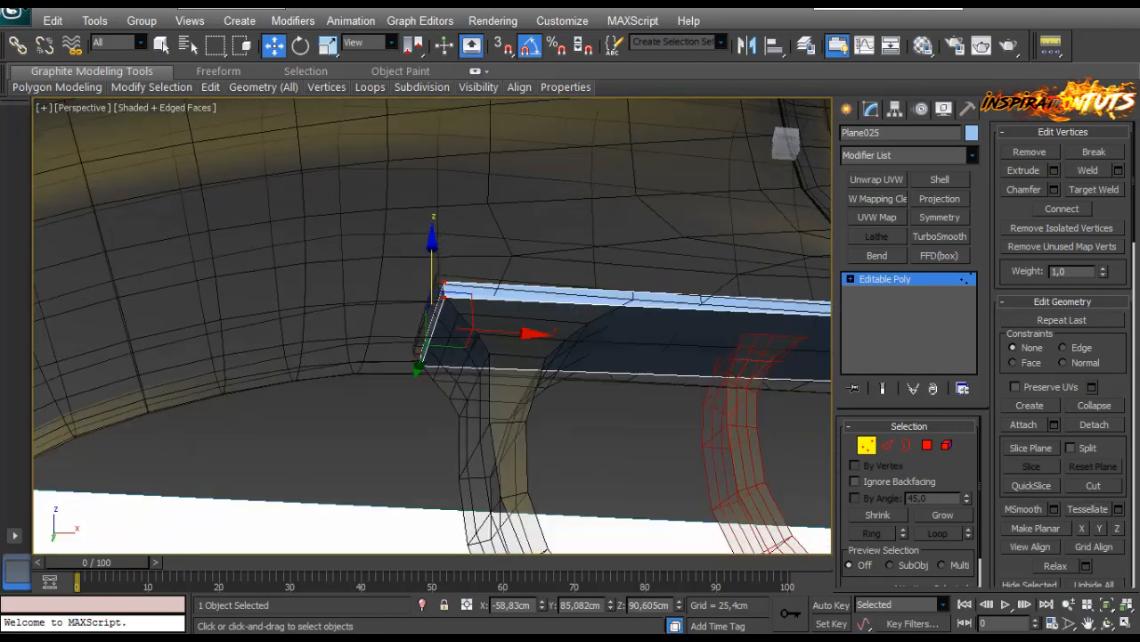
left_click(927, 445)
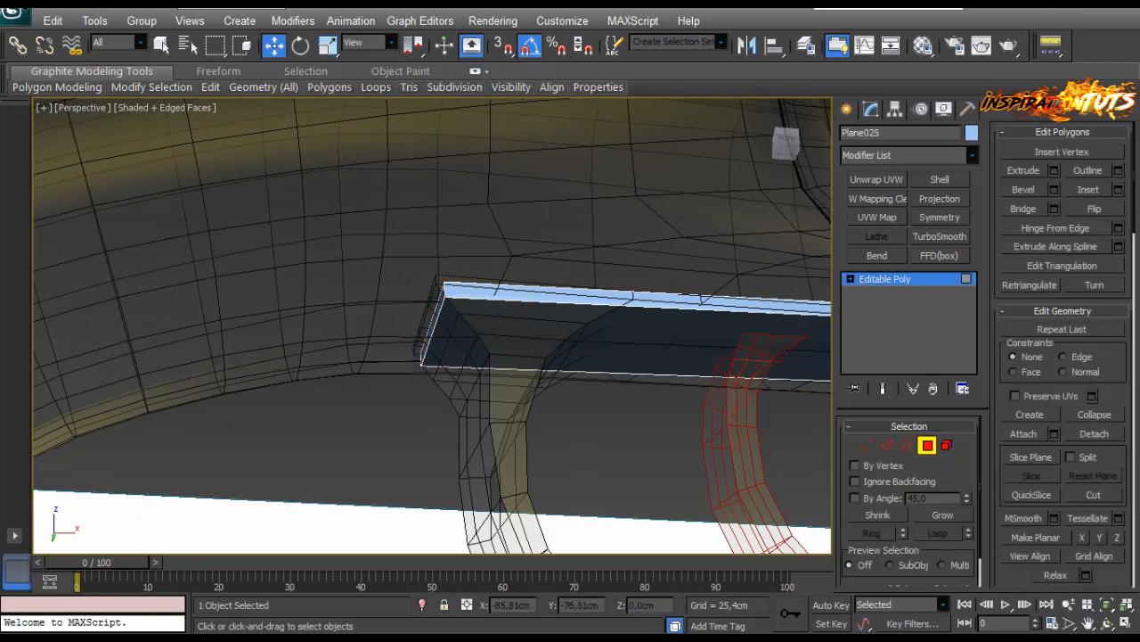
left_click(1054, 170)
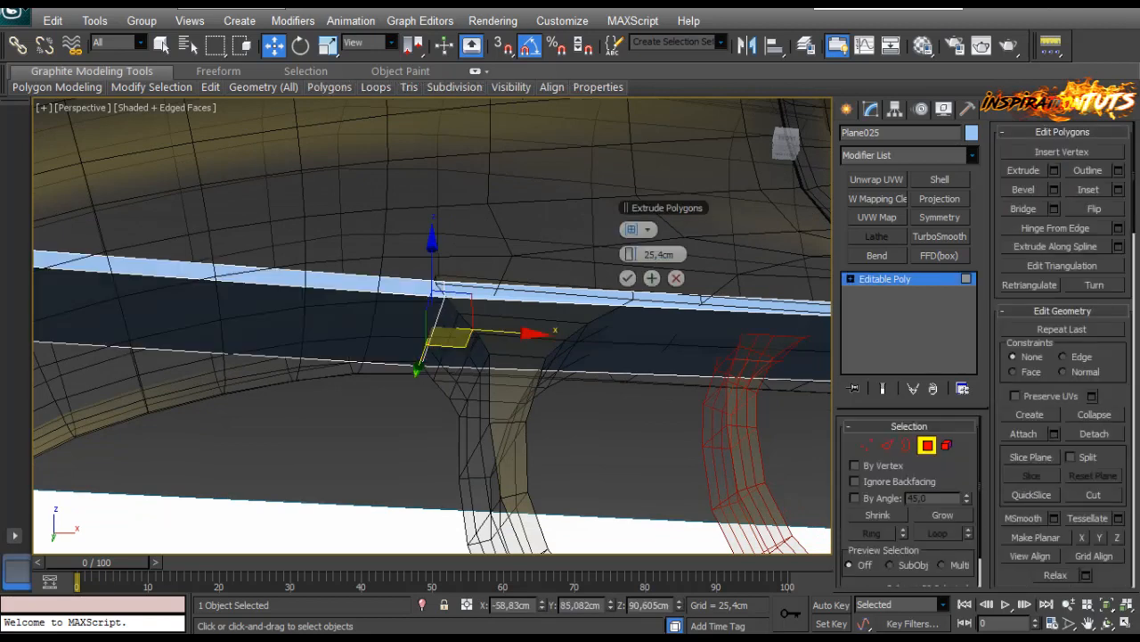
left_click_drag(631, 254, 631, 299)
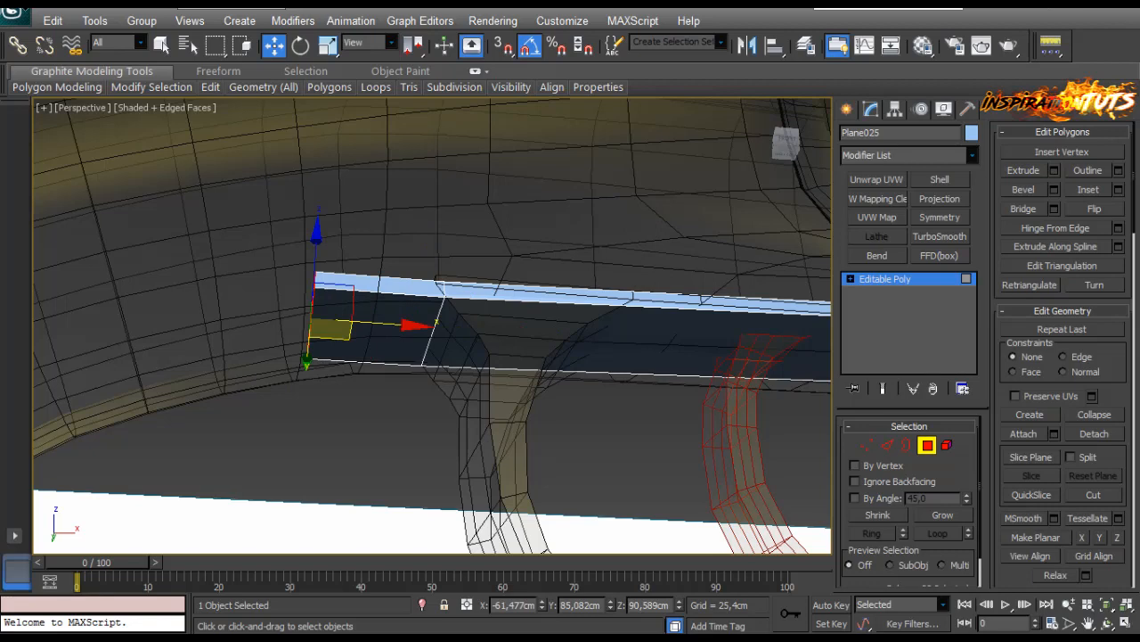
Lower the extruded end polygon to follow the stock's underside curve, placing it at about X -61.44, Z 90.156 cm.
left_click_drag(337, 303, 318, 327)
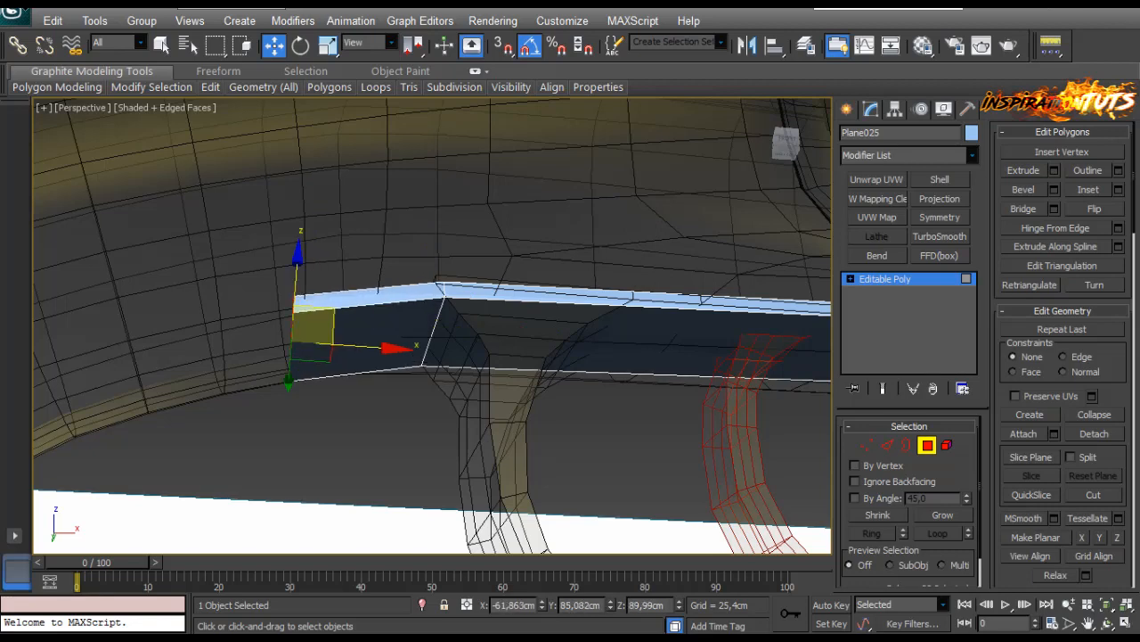
key("f")
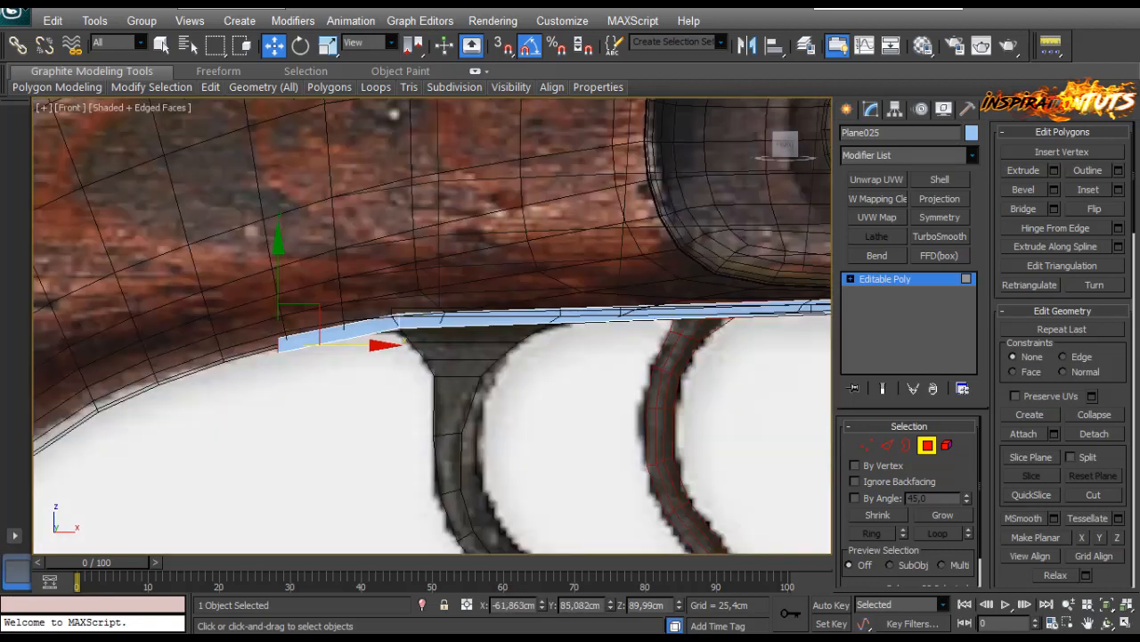
left_click_drag(346, 344, 387, 345)
scroll(434, 316, "down", 5)
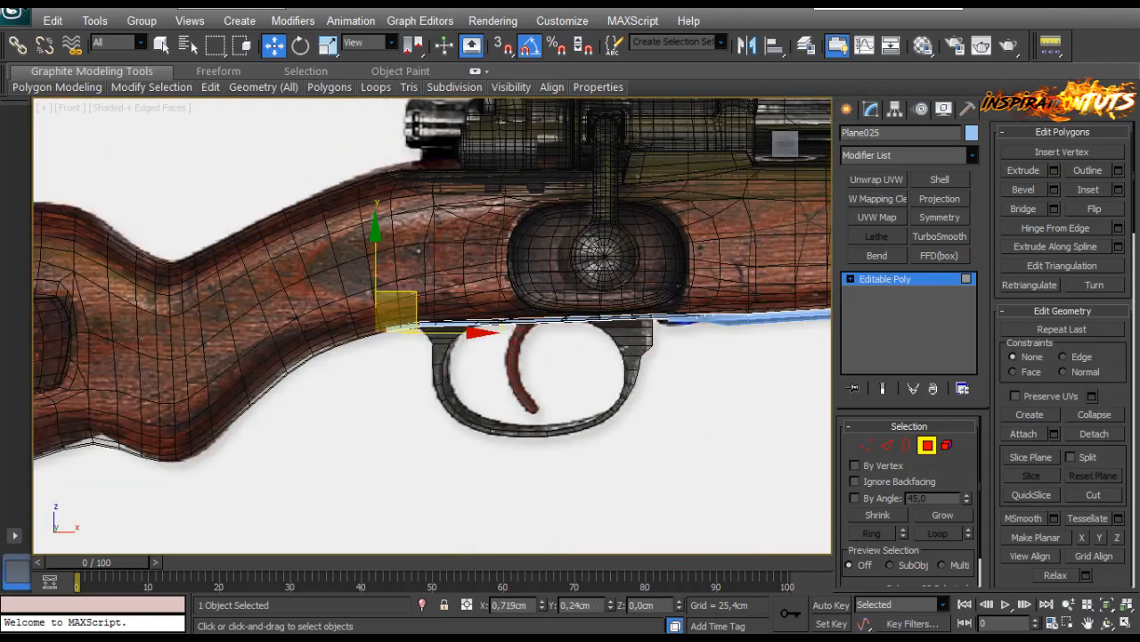
scroll(392, 316, "up", 5)
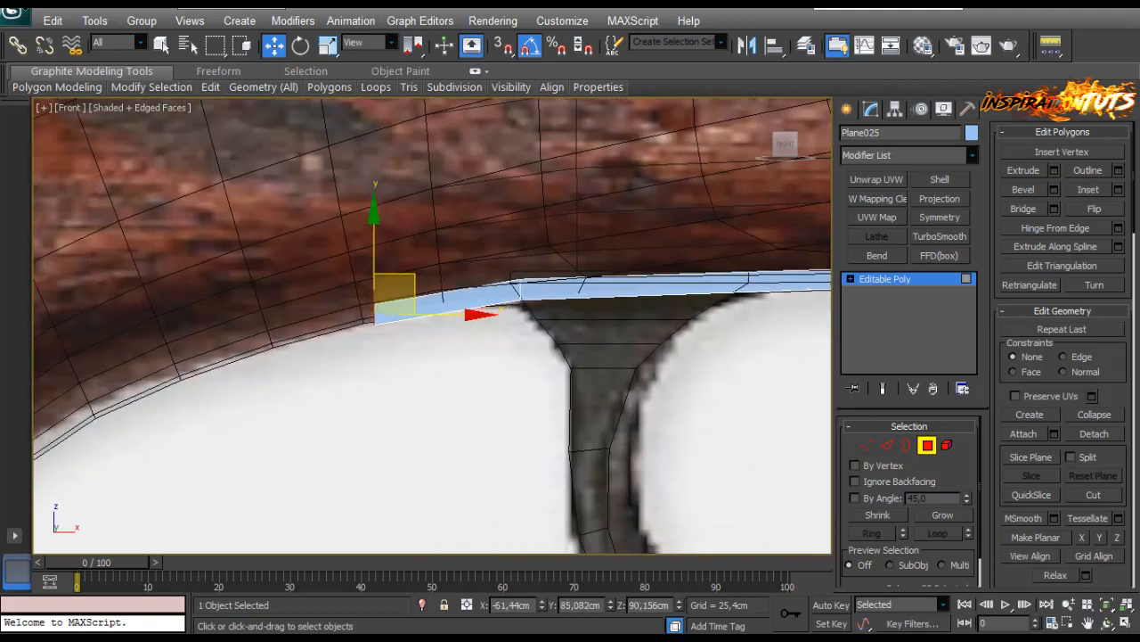
Return to the perspective view, make the model's material more opaque, and deselect the polygon at the metal piece's rear end.
scroll(392, 317, "down", 5)
key("p")
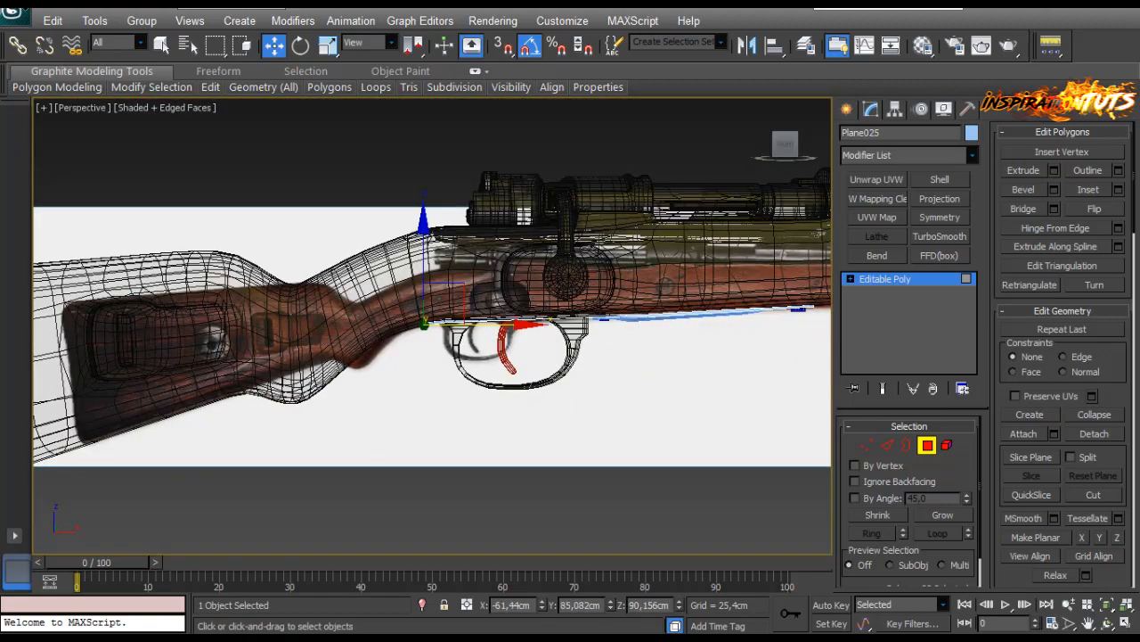
key("alt+x")
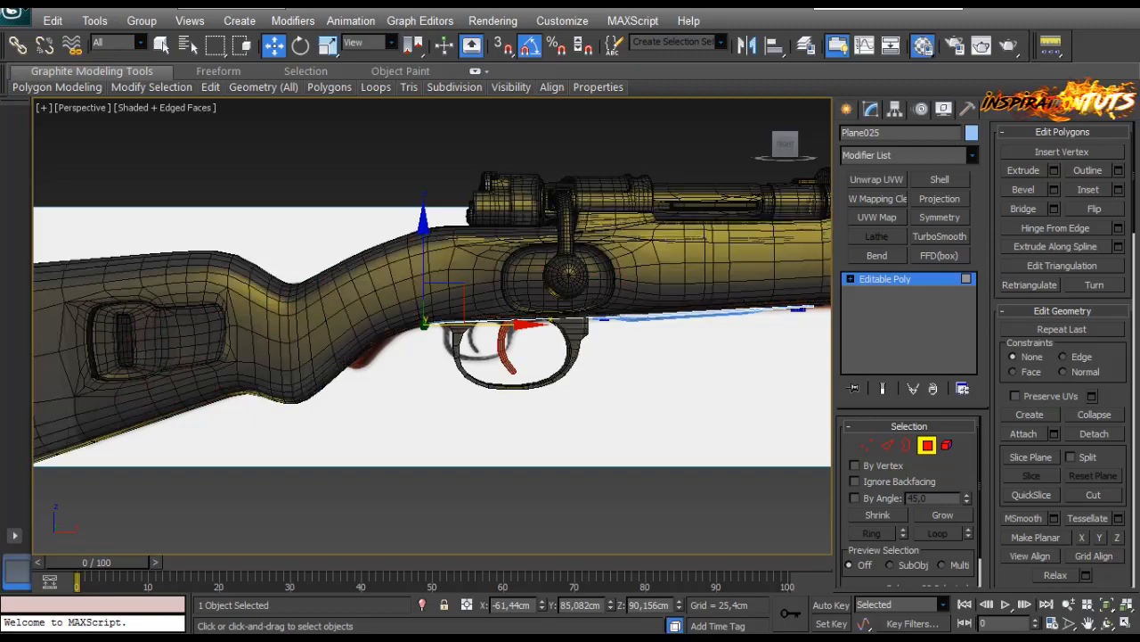
scroll(427, 326, "up", 2)
key("z")
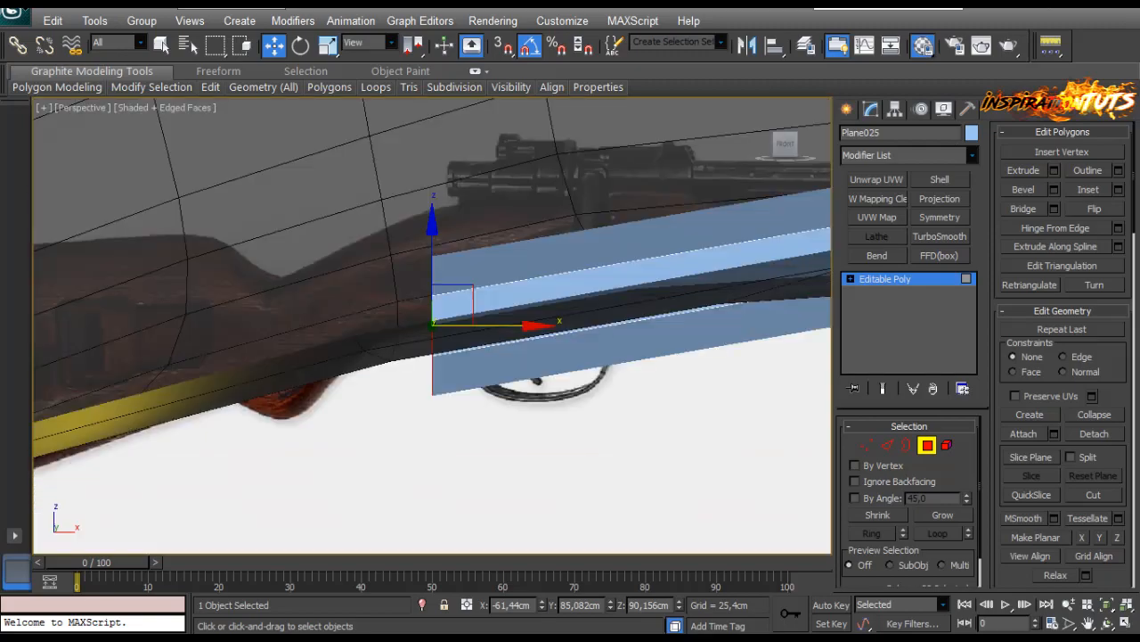
middle_click_drag(432, 326, 445, 357, "alt")
scroll(428, 326, "down", 6)
left_click(383, 419)
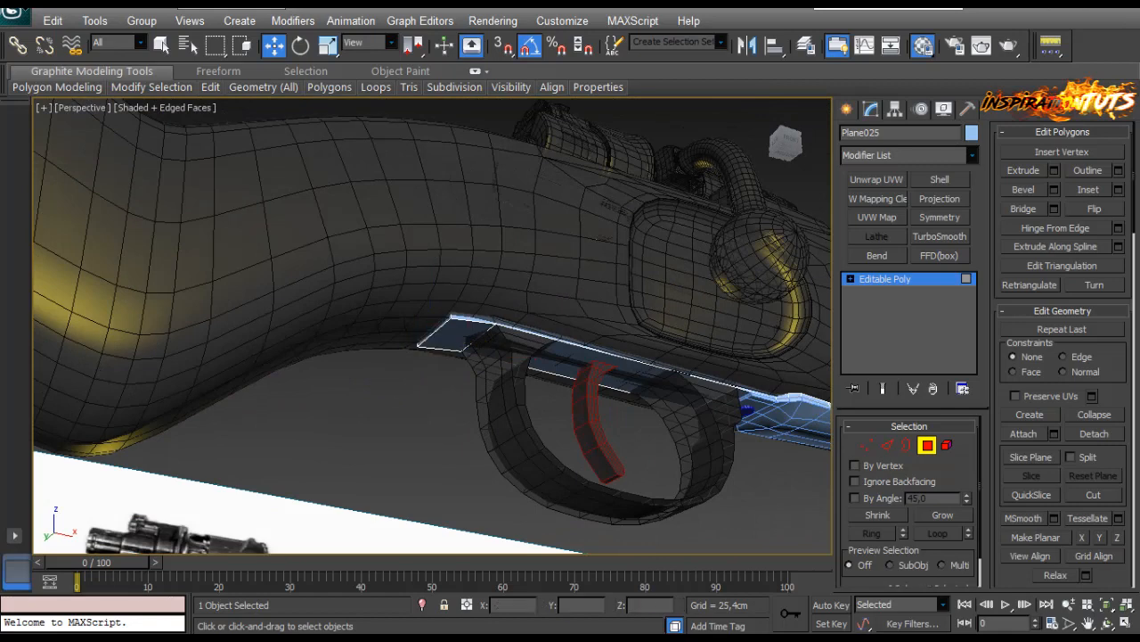
Leave polygon editing, try MSmooth on the trigger guard and undo it.
key("4")
left_click(655, 459)
left_click(704, 450)
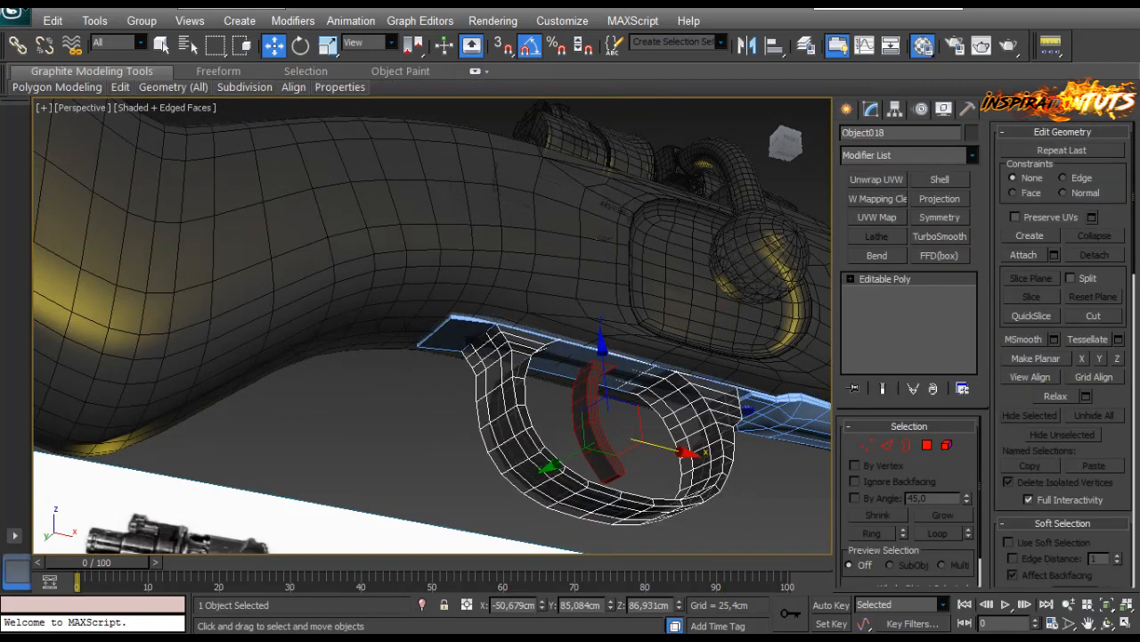
middle_click_drag(432, 326, 498, 273)
key("ctrl+m")
key("ctrl+z")
Select the long metal strip under the stock, select its ring of crosswise edges, and isolate the strip.
left_click(383, 419)
scroll(432, 326, "up", 5)
left_click(432, 303)
scroll(432, 303, "down", 2)
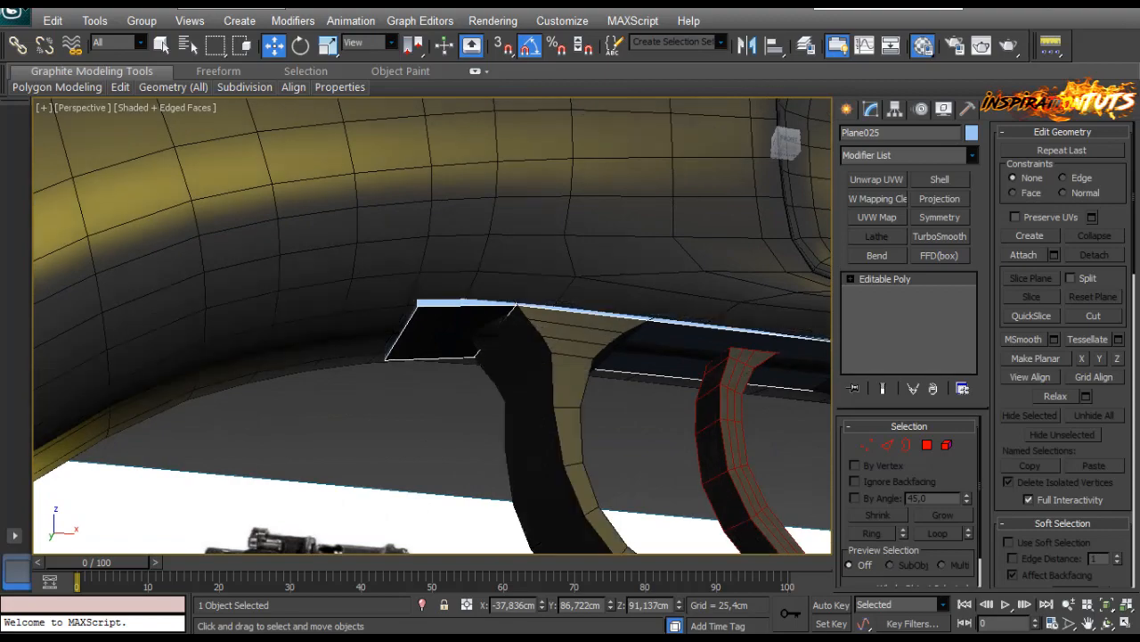
middle_click_drag(432, 312, 415, 375, "alt")
left_click(888, 444)
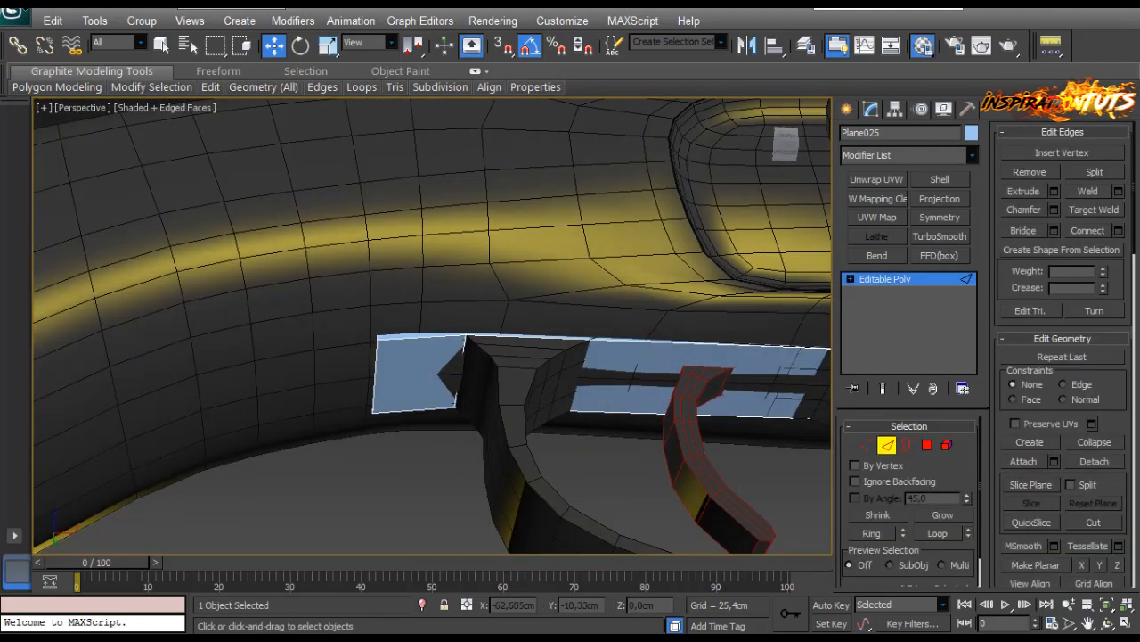
left_click(375, 374)
scroll(432, 325, "down", 6)
middle_click_drag(660, 311, 406, 277)
scroll(392, 234, "up", 5)
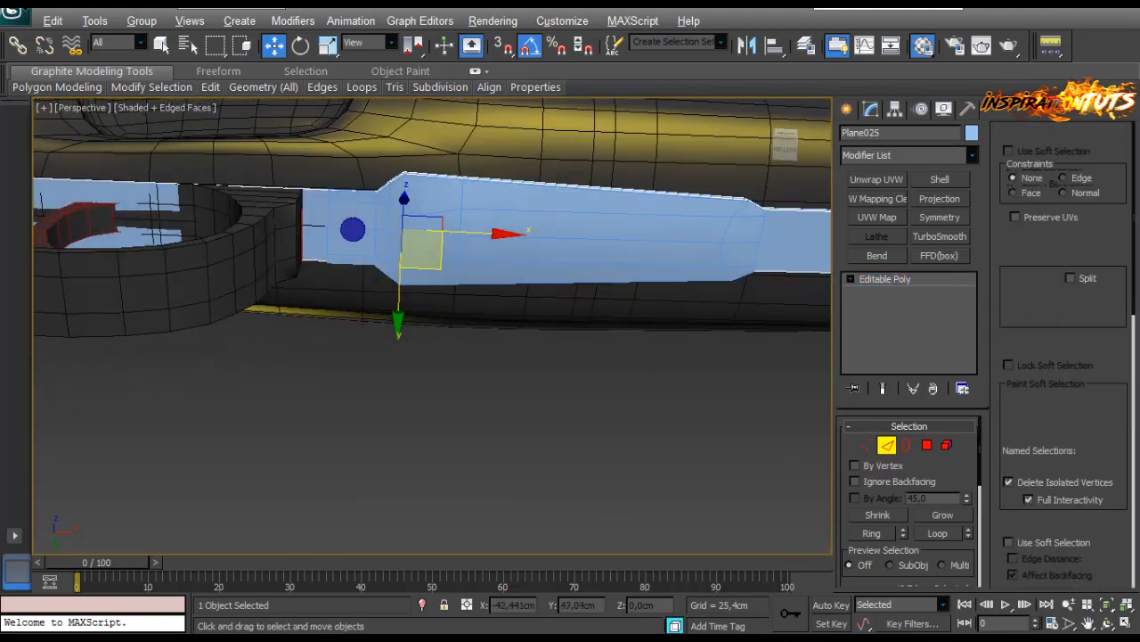
key("alt+q")
middle_click_drag(390, 330, 395, 367, "alt")
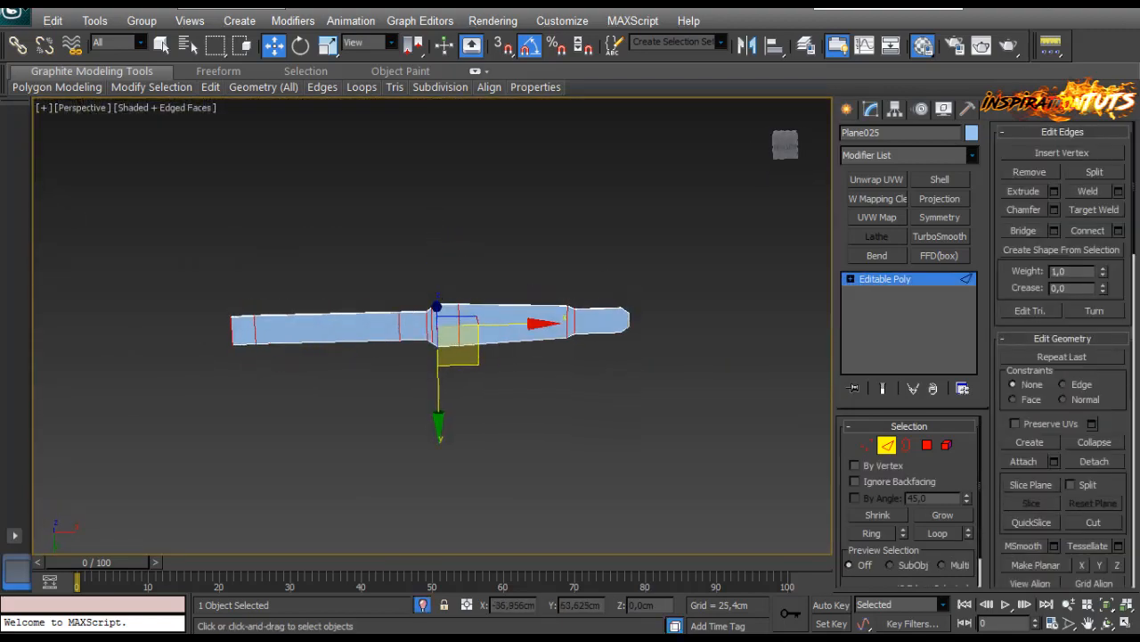
Connect the strip's crosswise edges with 2 segments, pinch 0 and slide 0.
scroll(442, 298, "up", 5)
middle_click_drag(607, 287, 707, 298)
scroll(707, 297, "down", 5)
middle_click_drag(499, 303, 681, 292)
scroll(680, 293, "up", 5)
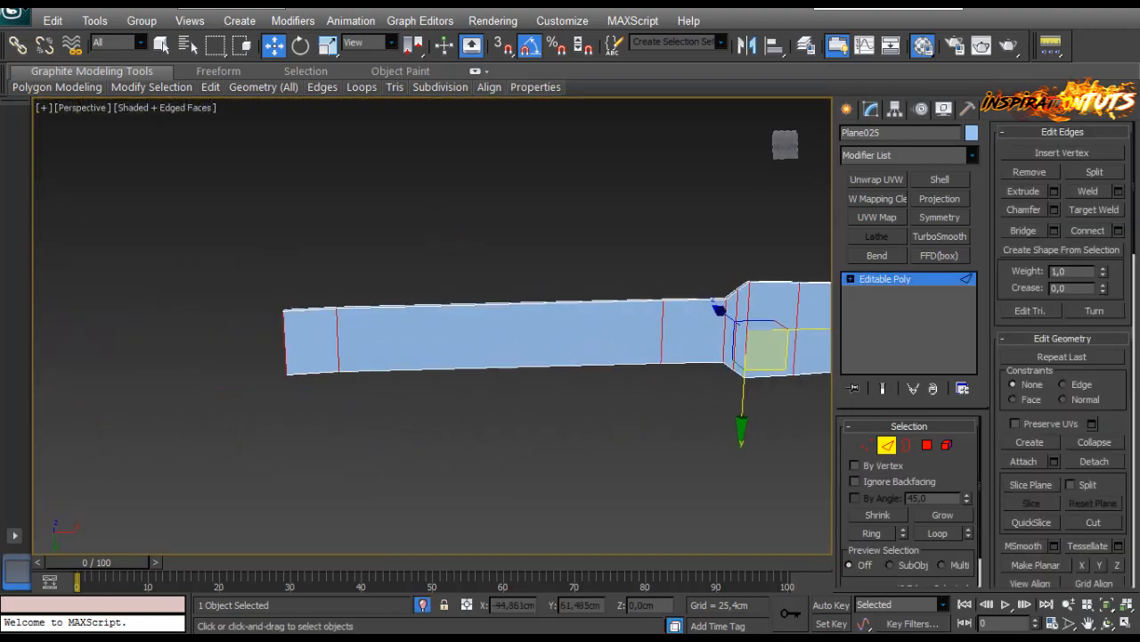
scroll(298, 343, "up", 5)
middle_click_drag(299, 343, 321, 330, "alt")
scroll(383, 330, "down", 7)
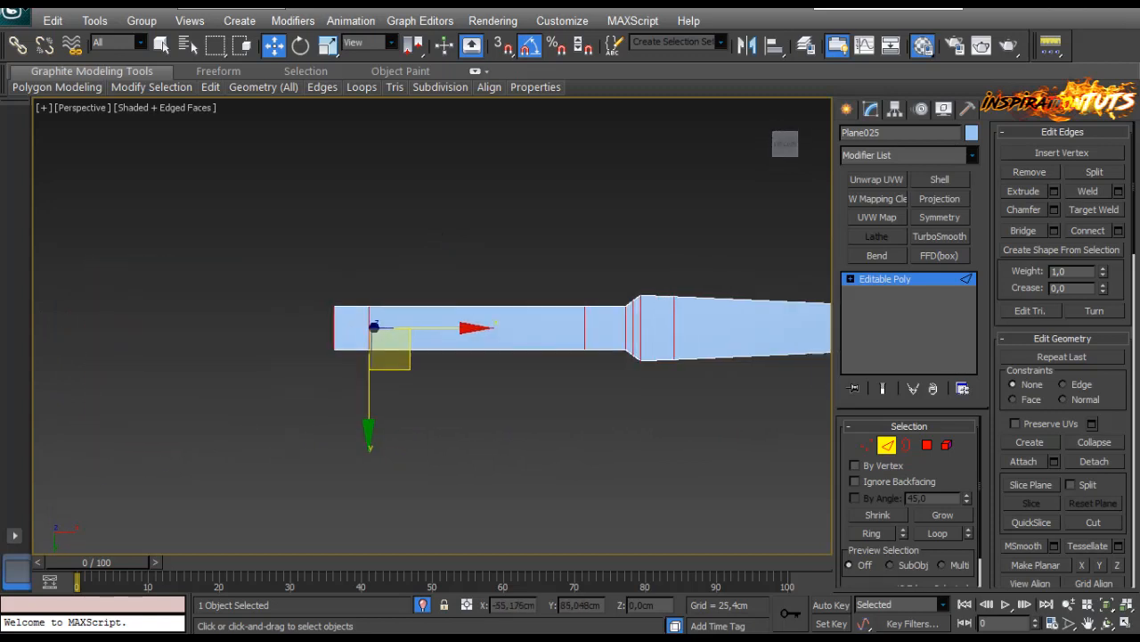
middle_click_drag(392, 330, 84, 322)
left_click(1119, 230)
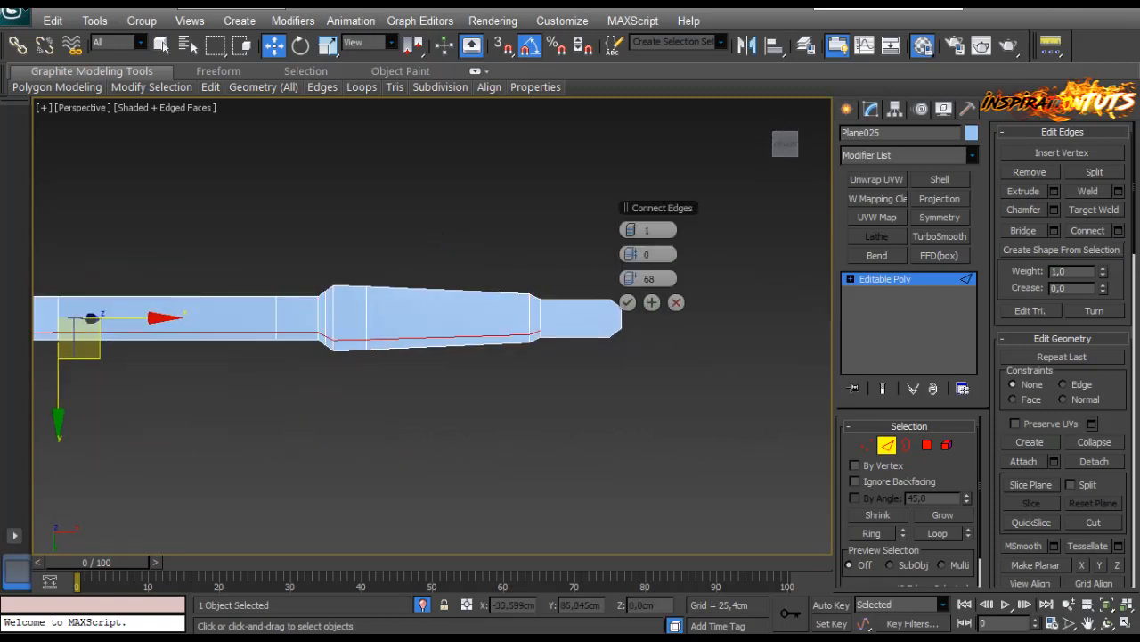
right_click(631, 279)
left_click(635, 230)
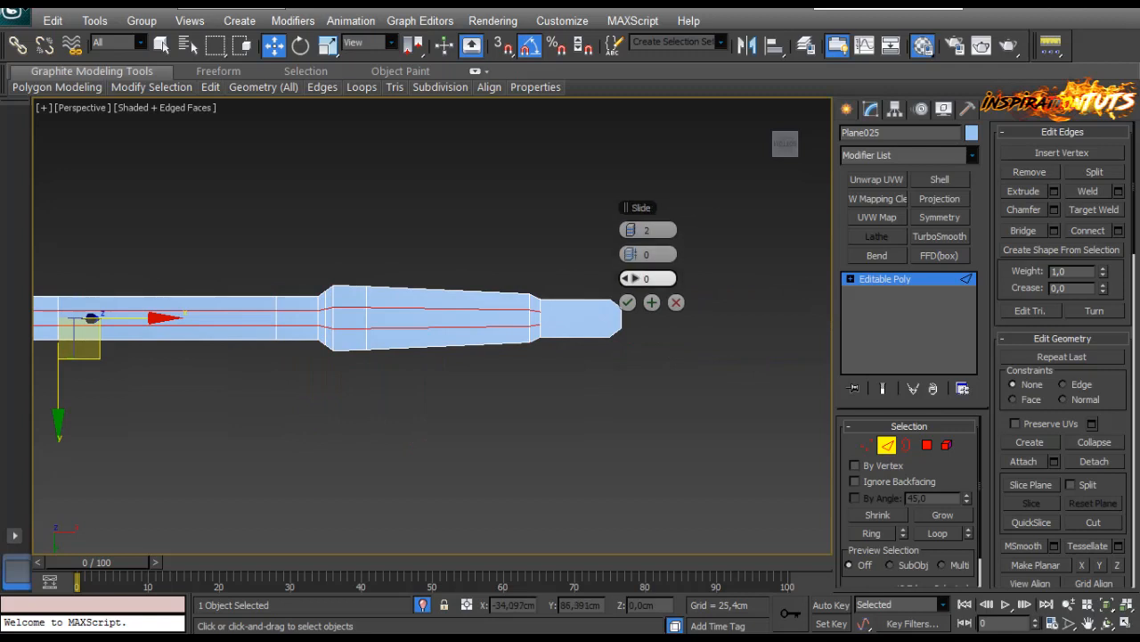
left_click(627, 303)
Move the two middle vertices of the strip's rear end outwards to about X -62.342 cm, tapering that end.
middle_click_drag(357, 330, 646, 313)
scroll(646, 313, "up", 4)
scroll(356, 308, "up", 2)
middle_click_drag(356, 307, 703, 343)
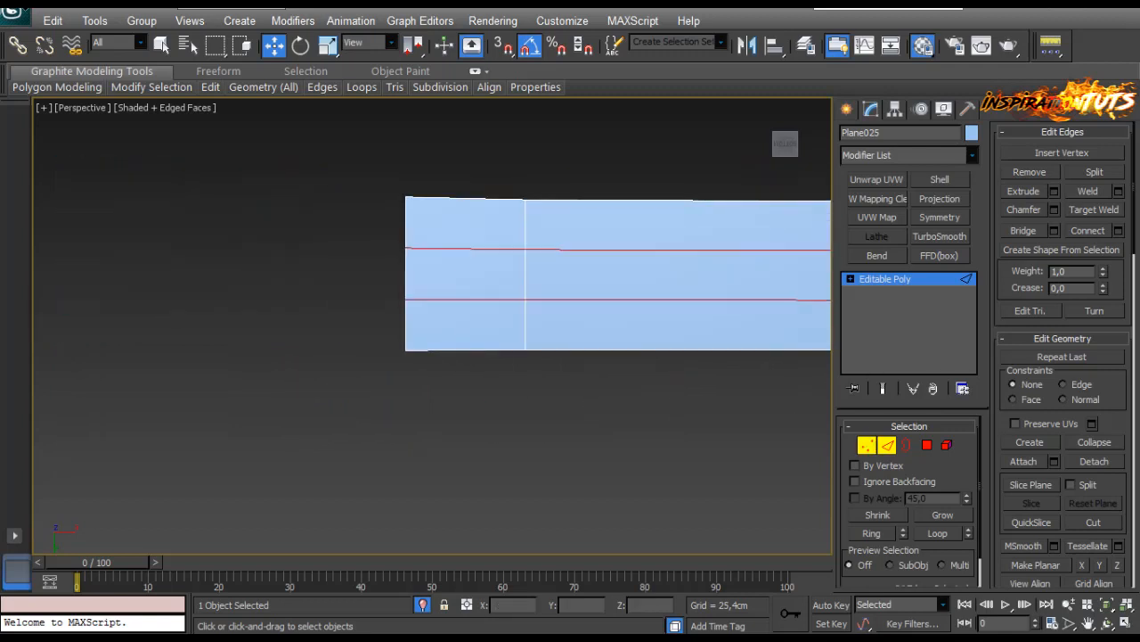
key("1")
left_click(407, 277)
left_click_drag(472, 274, 431, 274)
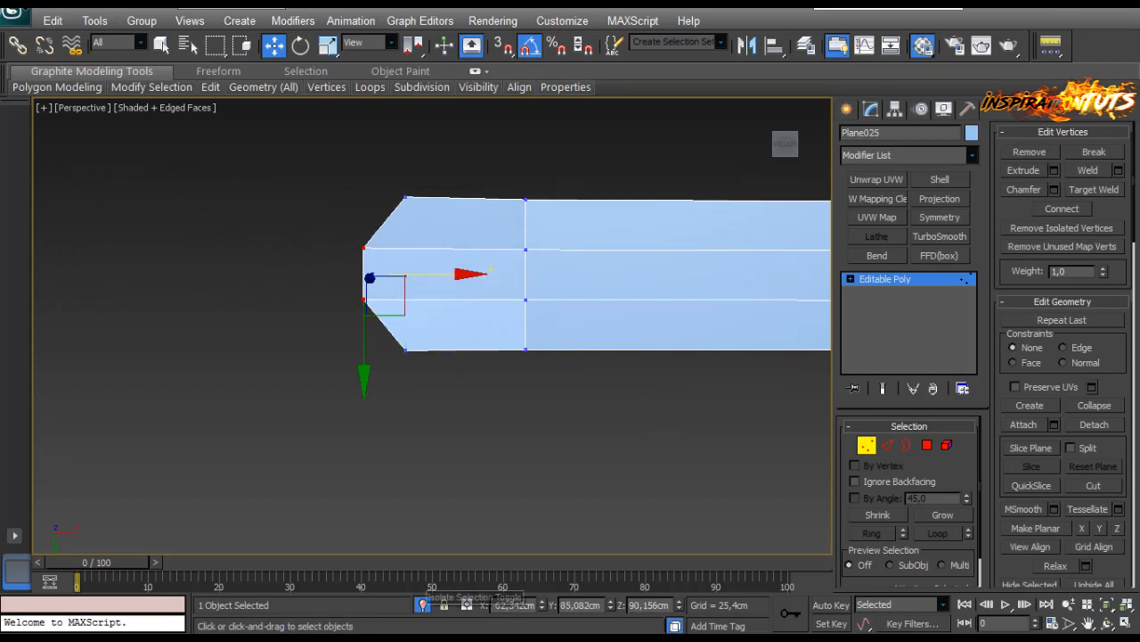
Scale the two inner vertices at the base of the strip's front tongue slightly apart.
middle_click_drag(695, 307, 429, 309)
scroll(429, 309, "down", 4)
middle_click_drag(623, 310, 250, 304)
scroll(624, 288, "up", 2)
middle_click_drag(624, 287, 452, 303)
scroll(452, 303, "up", 2)
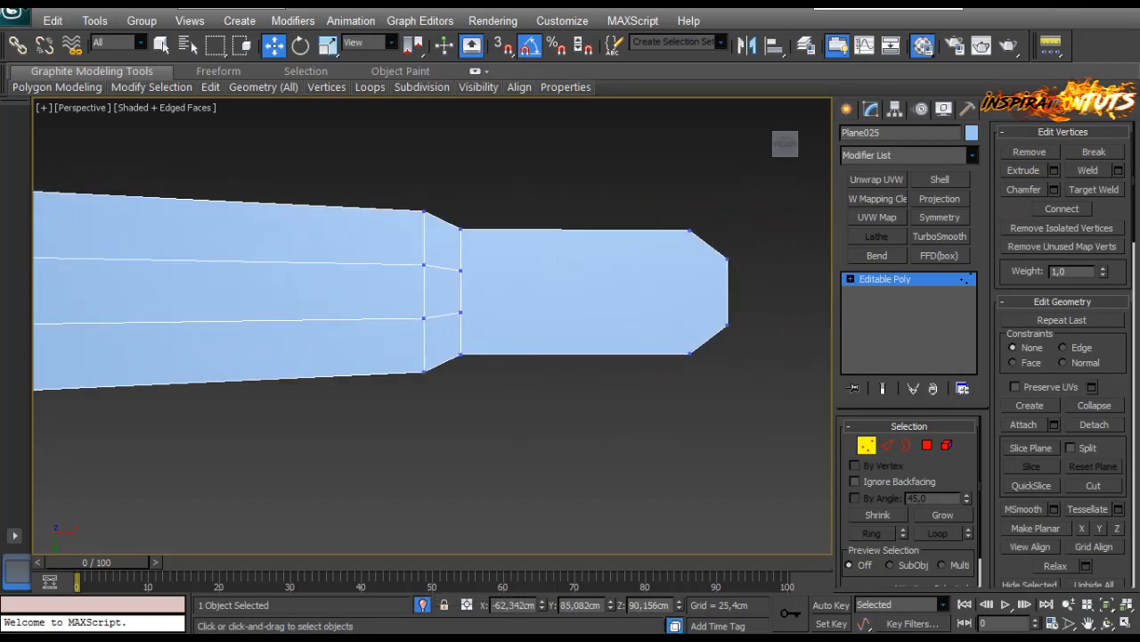
left_click(460, 311)
left_click(460, 270, "ctrl")
key("r")
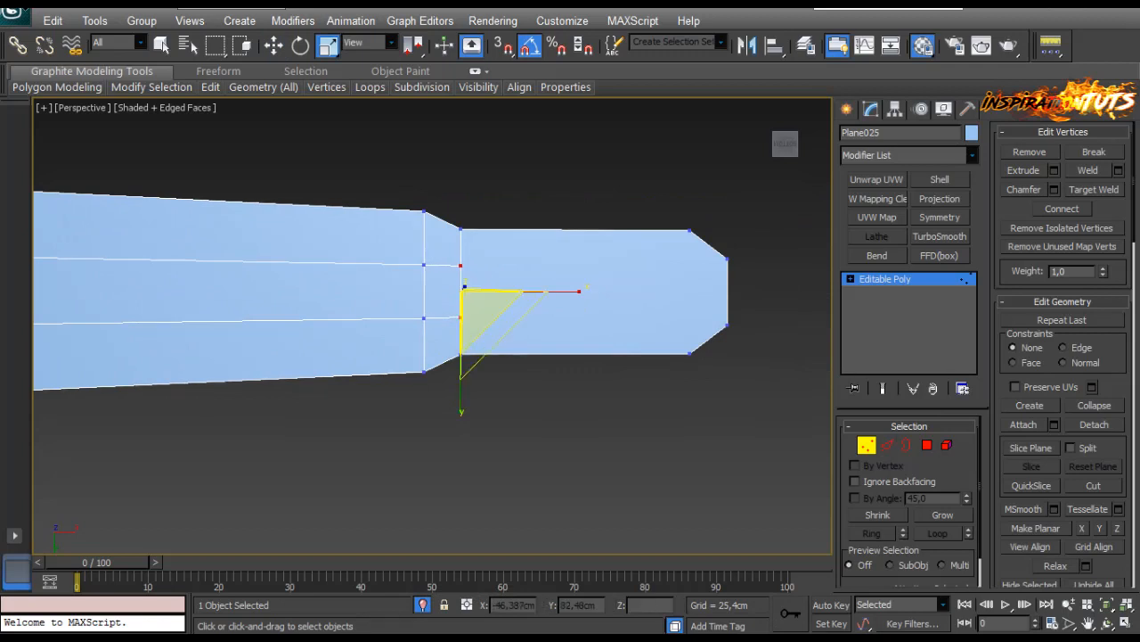
left_click(736, 248)
Connect the two inner vertices at the front tongue's base to the matching vertices at its tip.
left_click(727, 258)
left_click(460, 265, "ctrl")
key("w")
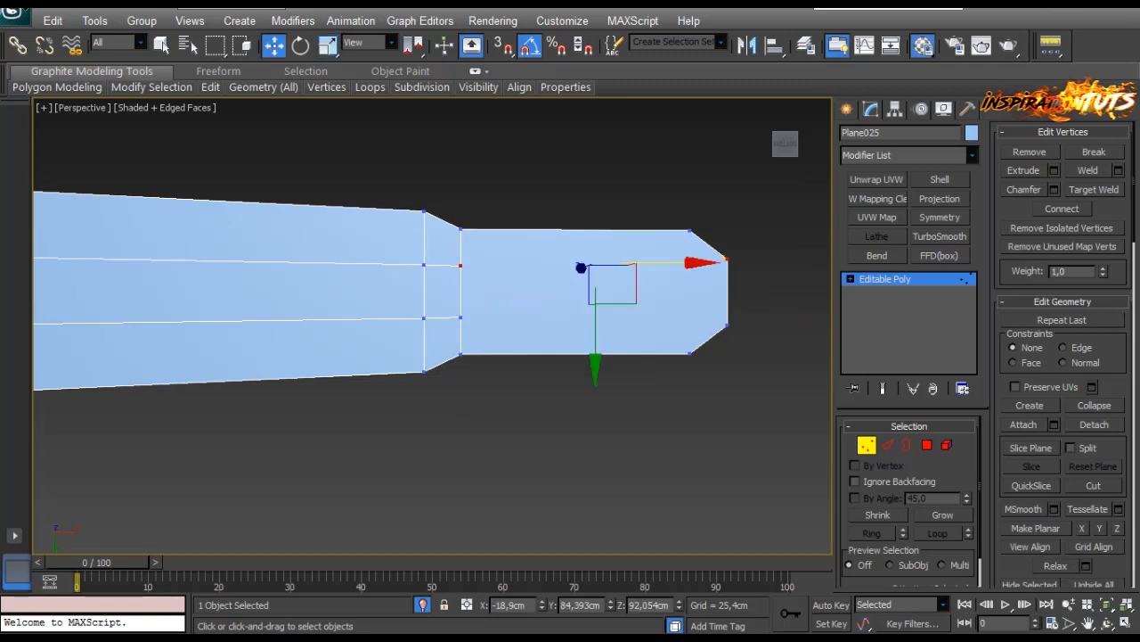
left_click(1062, 208)
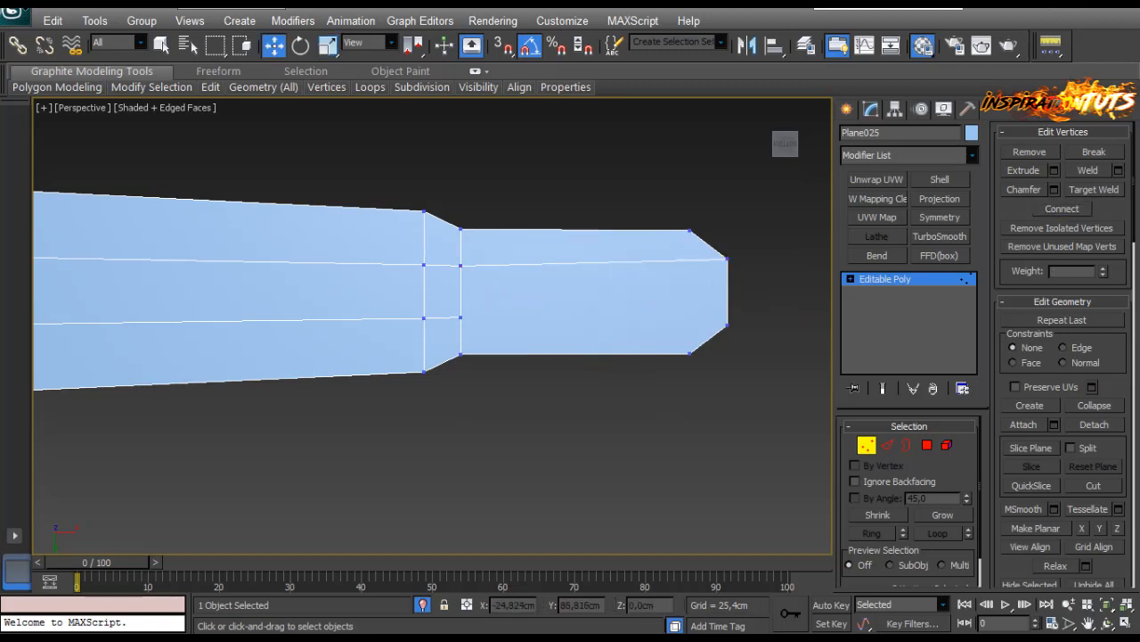
left_click(461, 317)
left_click(727, 325, "ctrl")
left_click(1062, 208)
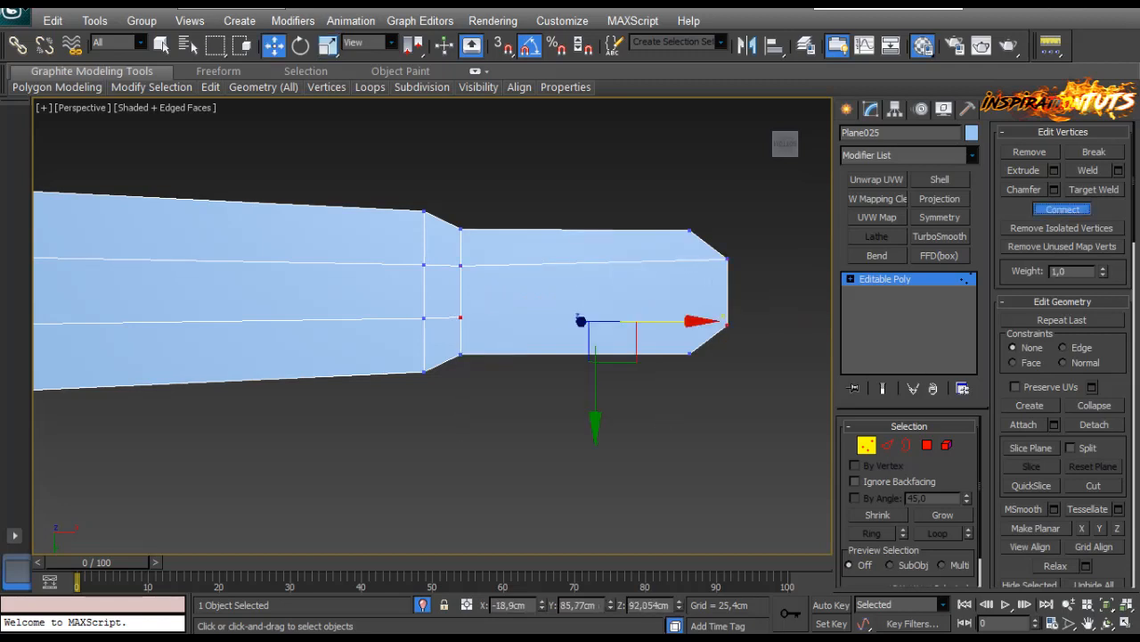
On the opposite face of the front tongue, connect both inner base vertices to the matching tip vertices.
scroll(432, 325, "down", 6)
scroll(337, 318, "up", 4)
mouse_move(337, 319)
middle_mouse_down()
mouse_move(695, 295)
mouse_move(335, 314)
middle_mouse_up()
scroll(335, 314, "down", 2)
middle_click_drag(570, 294, 534, 423, "alt")
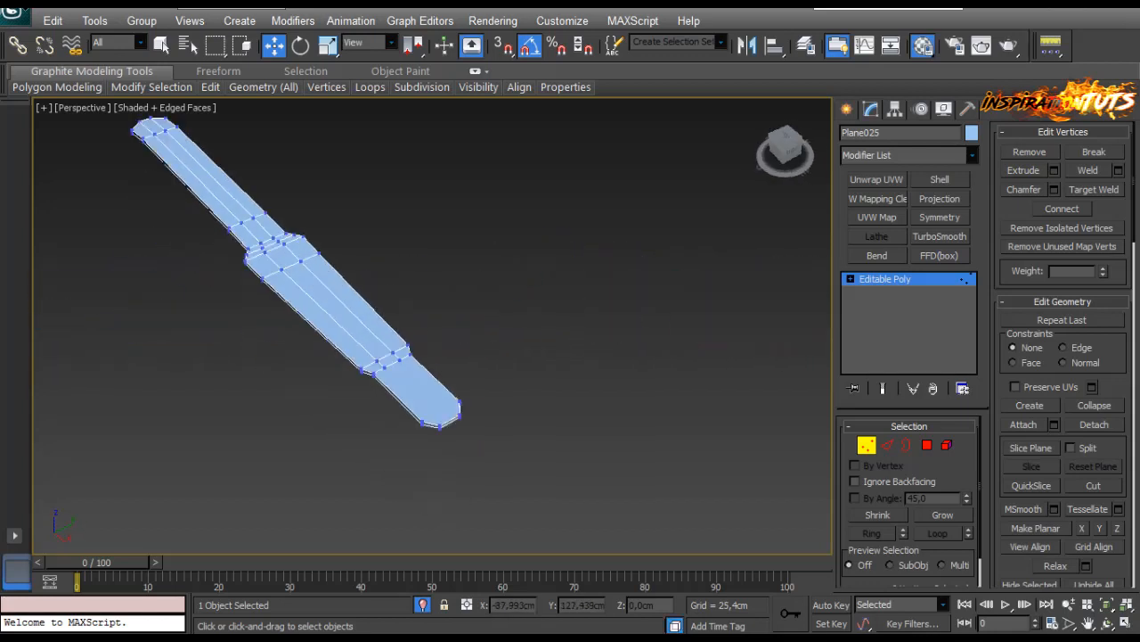
scroll(534, 423, "up", 5)
left_click(108, 243)
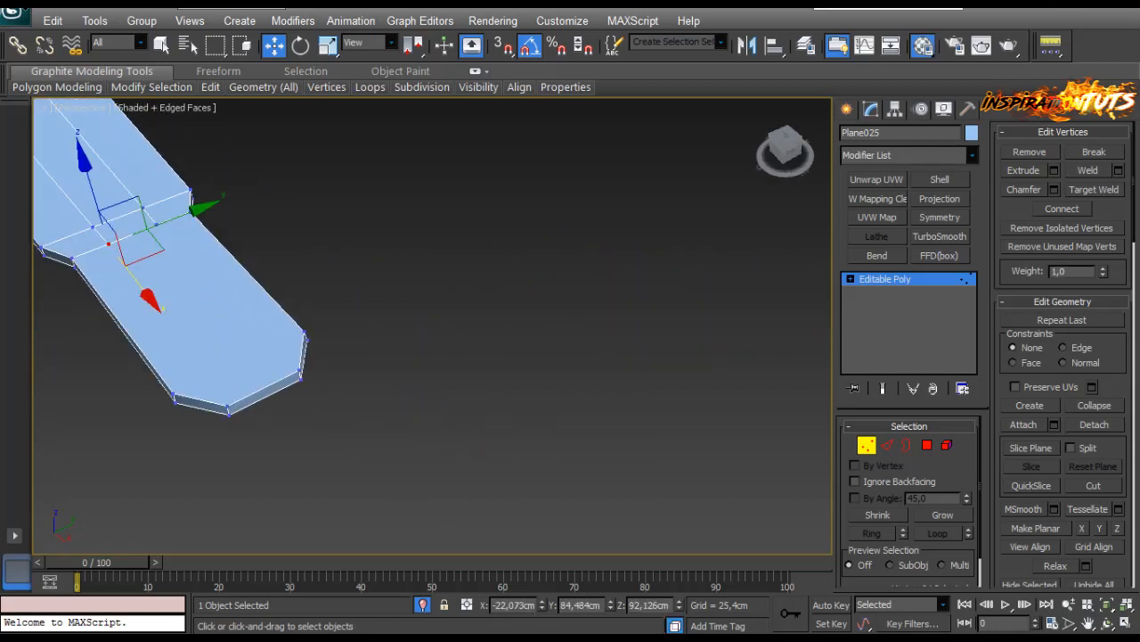
left_click(227, 406, "ctrl")
key("ctrl+shift+e")
left_click(392, 343)
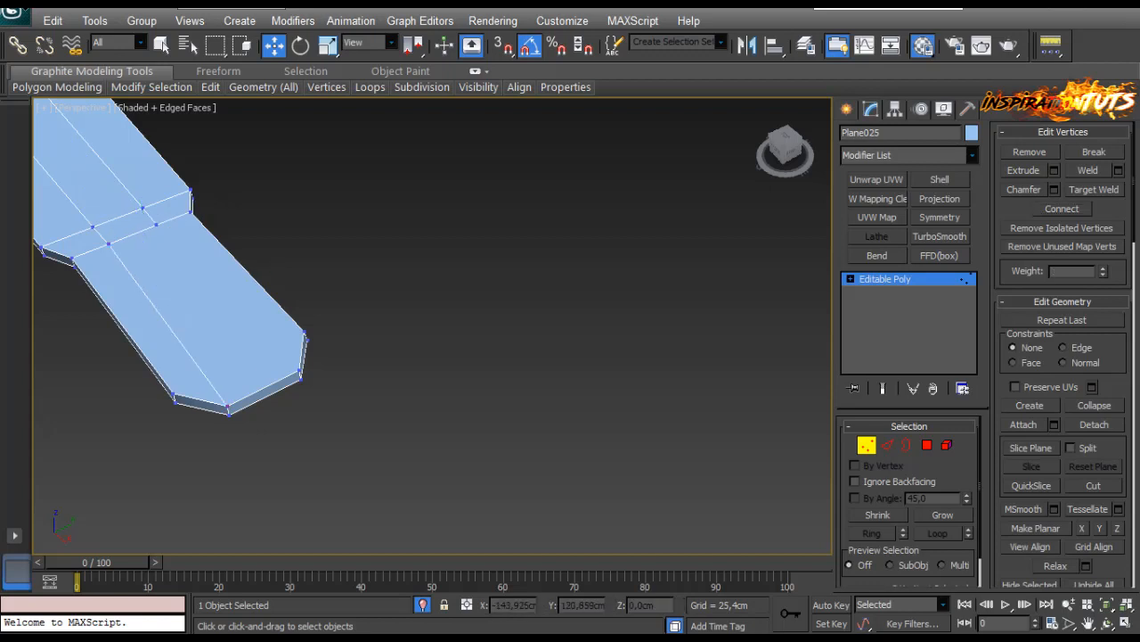
left_click(156, 224)
key("ctrl+d")
left_click(156, 224)
left_click(300, 371, "ctrl")
key("ctrl+d")
Leave vertex editing, end the isolation, and select the shaped cover plate together with its round pin.
scroll(433, 327, "down", 5)
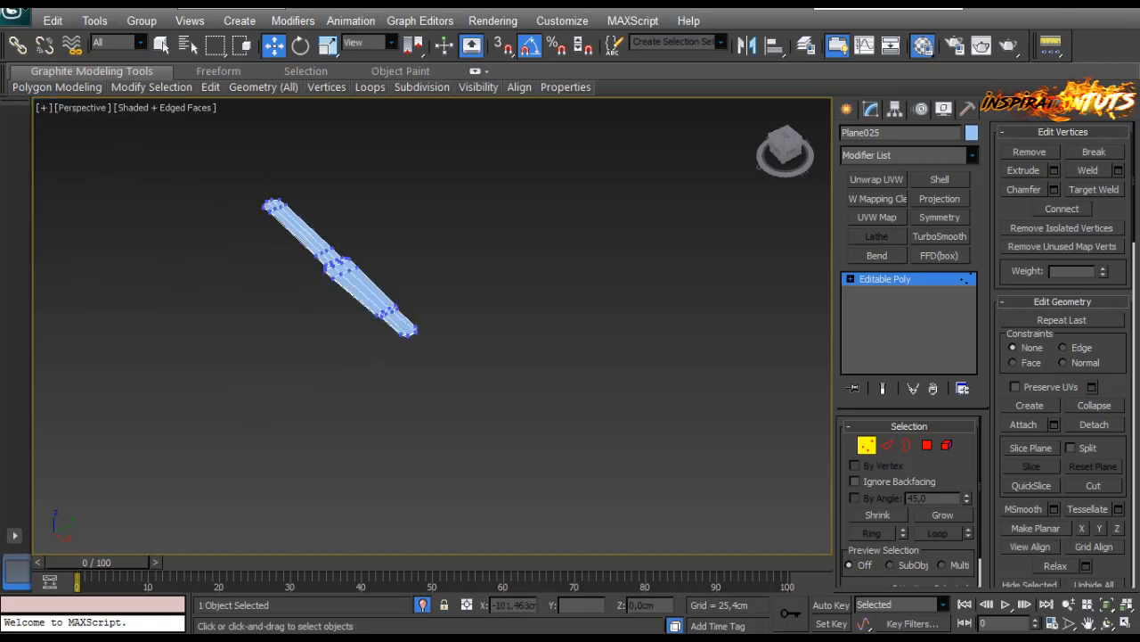
middle_click_drag(433, 326, 508, 241, "alt")
scroll(433, 326, "up", 3)
key("1")
key("4")
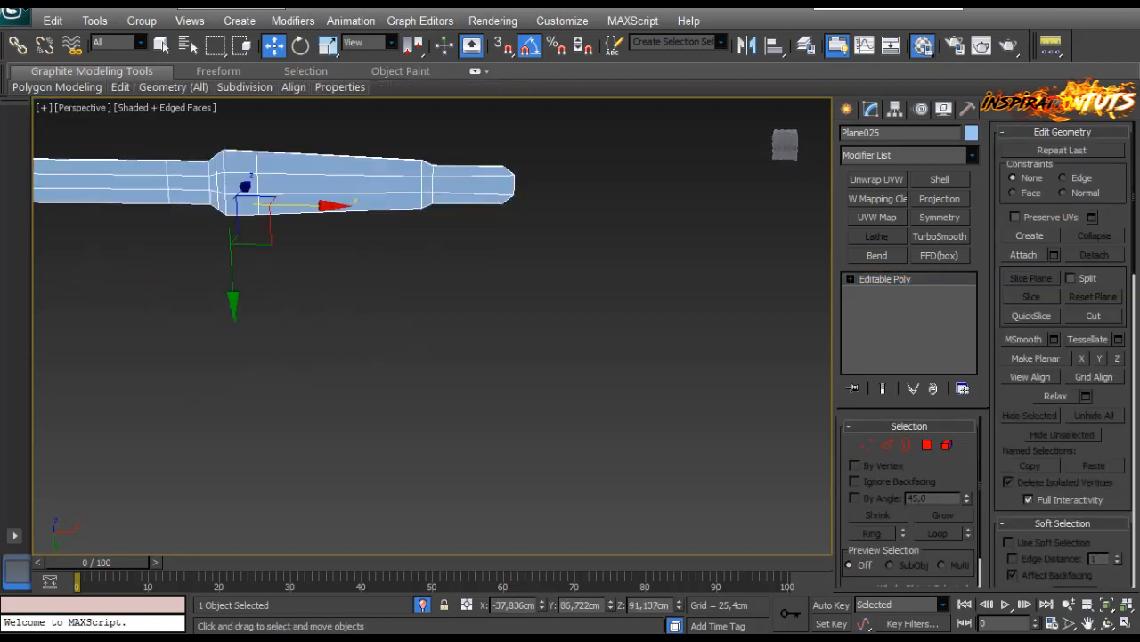
key("alt+q")
left_click(571, 233)
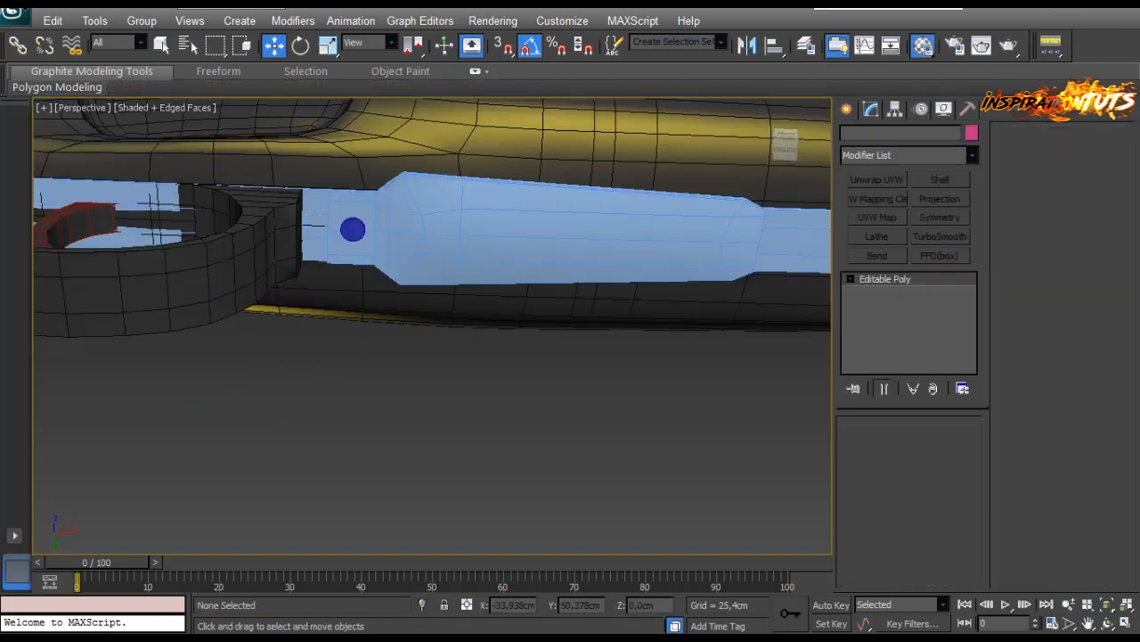
left_click(353, 230)
left_click(481, 233, "ctrl")
middle_click_drag(534, 254, 561, 281, "alt")
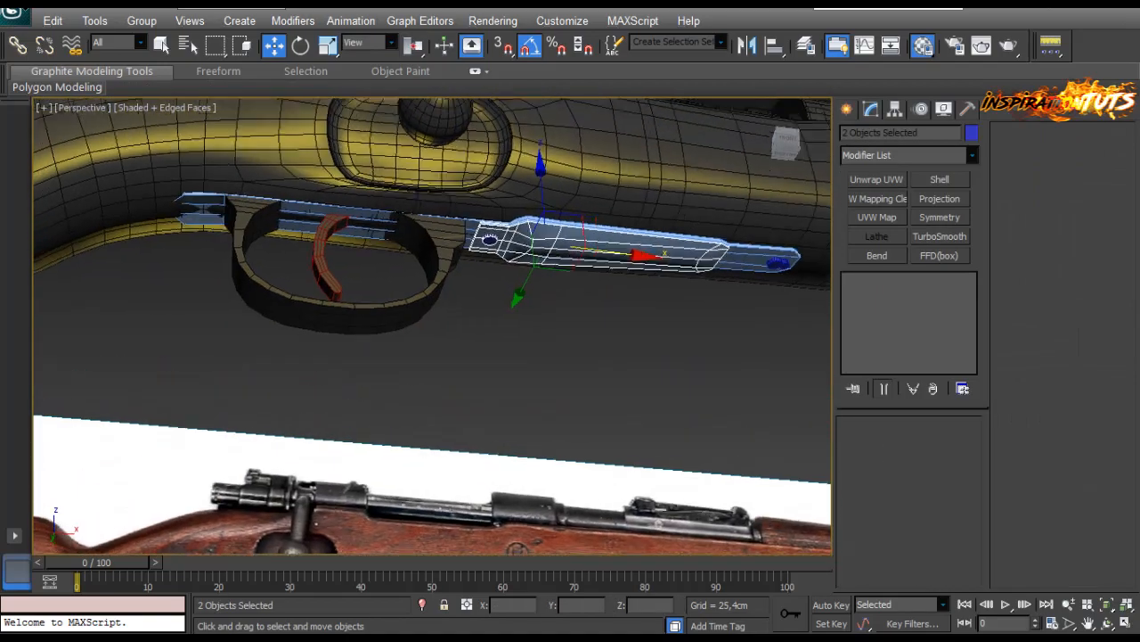
Lower the metal strip's rear end vertices to Z 89.913 cm, and lower the tip vertices slightly further.
scroll(401, 267, "up", 2)
middle_click_drag(356, 250, 623, 312)
scroll(401, 267, "up", 2)
middle_click_drag(401, 267, 432, 298, "alt")
left_click(434, 260)
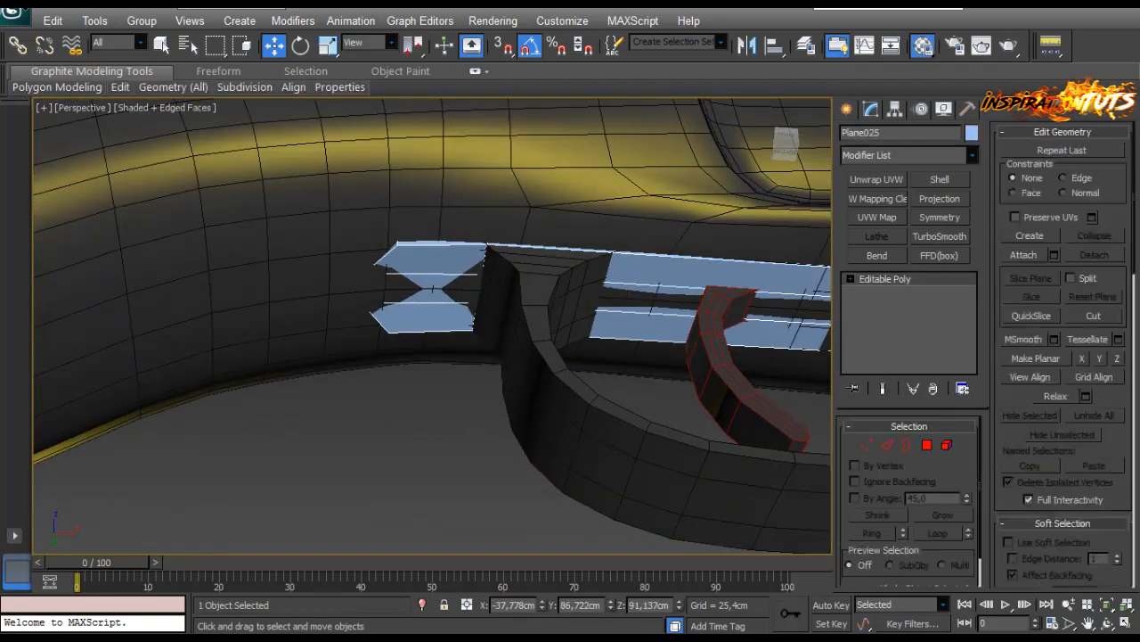
key("1")
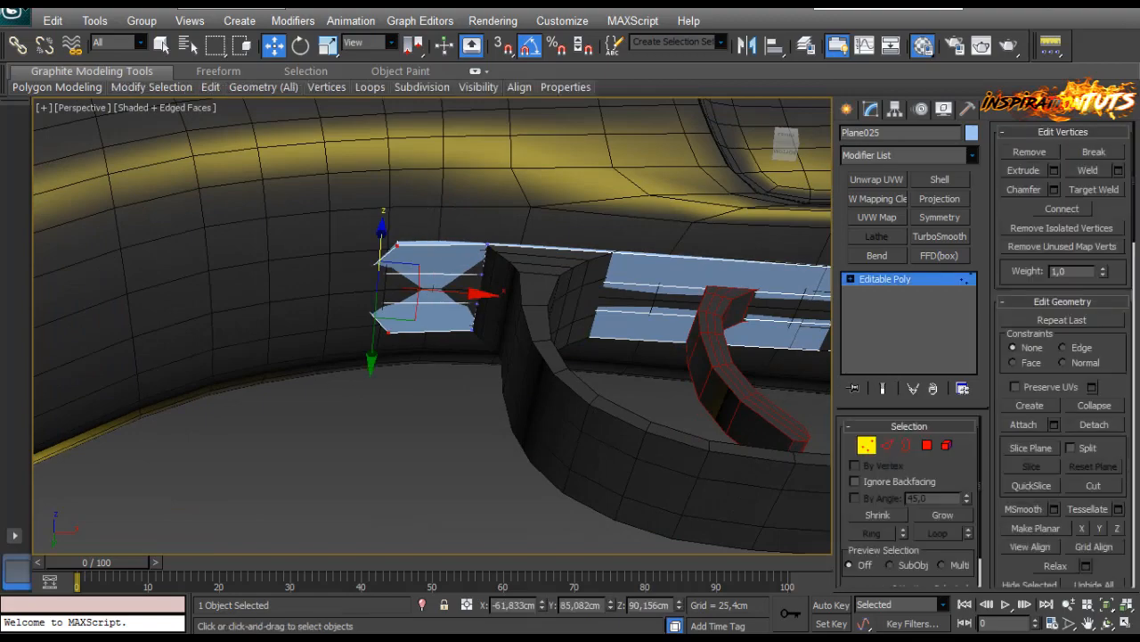
left_click_drag(381, 242, 381, 249)
middle_click_drag(381, 250, 384, 341, "alt")
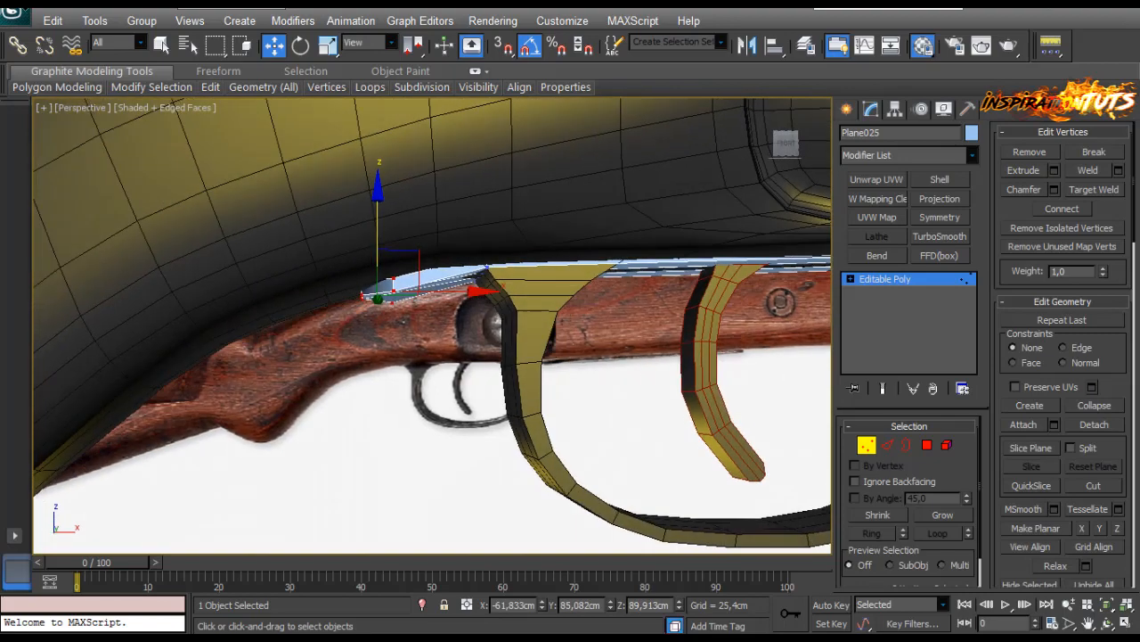
scroll(384, 339, "up", 4)
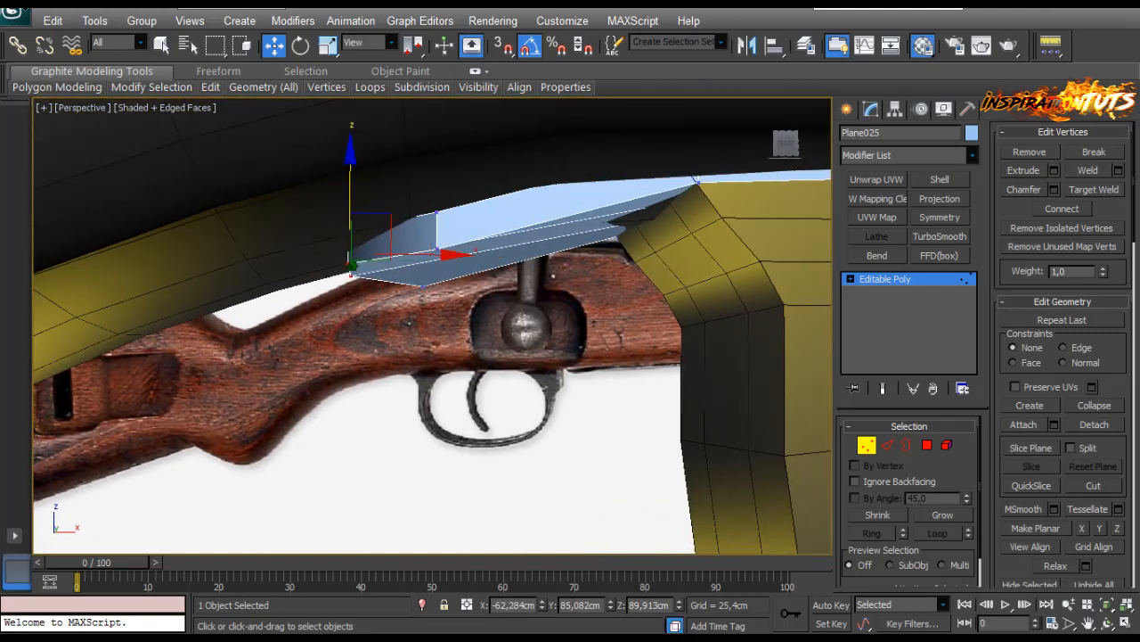
left_click_drag(350, 196, 350, 217)
scroll(354, 337, "down", 5)
middle_click_drag(355, 336, 356, 278, "alt")
Raise all of the strip's rear end vertices against the stock to Z 90.058 cm and leave vertex editing.
left_click_drag(330, 255, 408, 356)
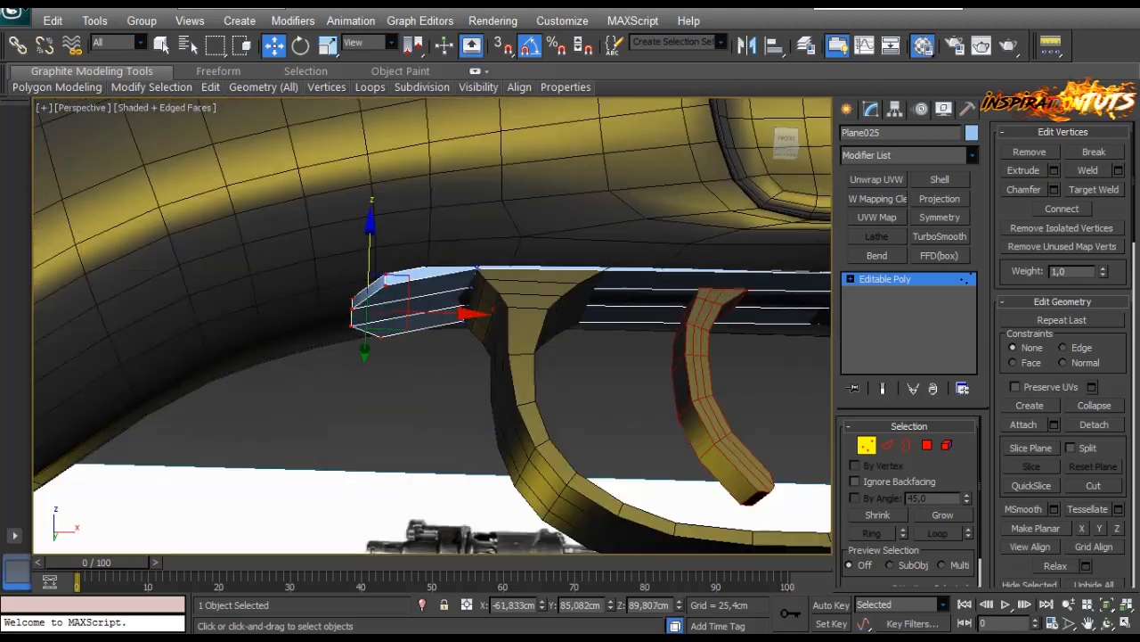
left_click_drag(371, 230, 371, 225)
middle_click_drag(370, 225, 392, 273, "alt")
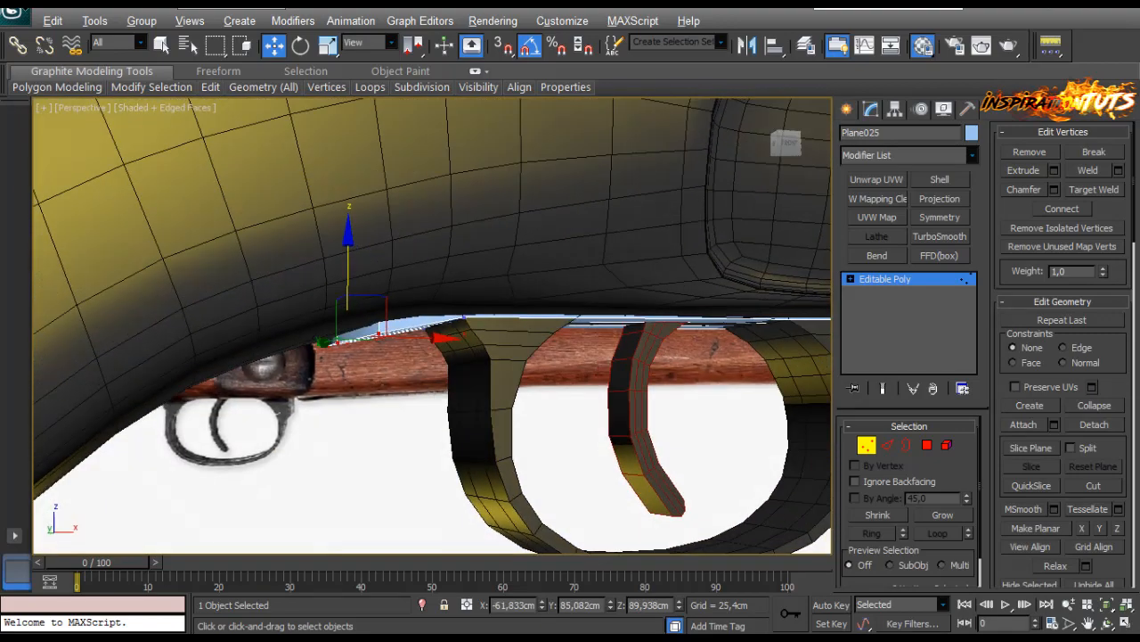
left_click_drag(348, 230, 348, 226)
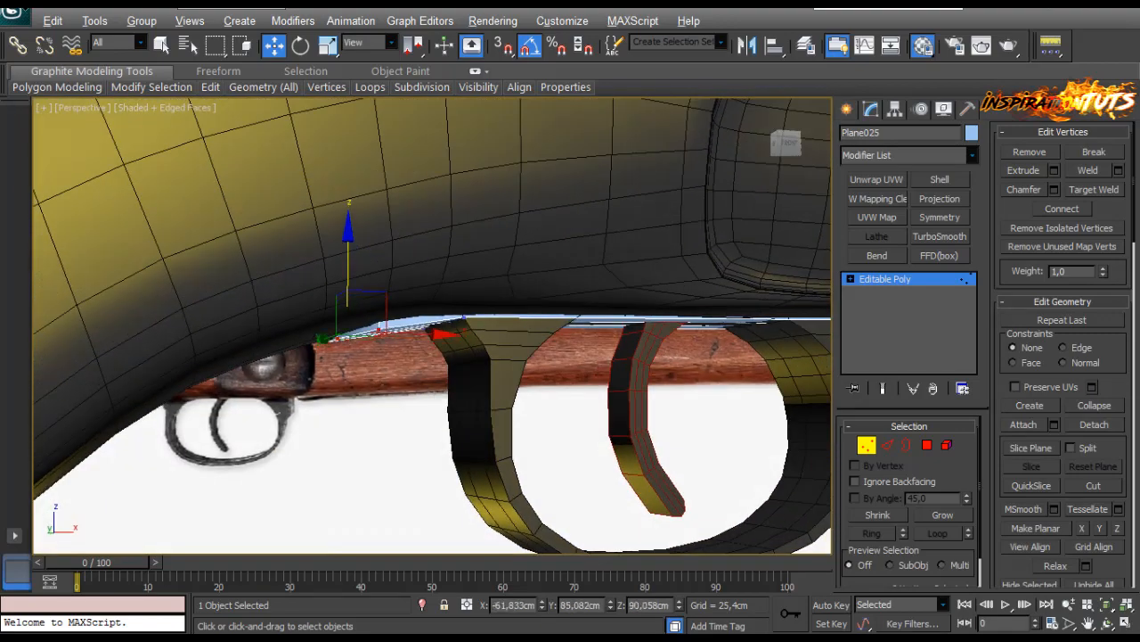
middle_click_drag(348, 226, 333, 189, "alt")
left_click(401, 419)
scroll(432, 357, "down", 7)
scroll(299, 358, "up", 6)
middle_click_drag(553, 356, 469, 345)
left_click(867, 445)
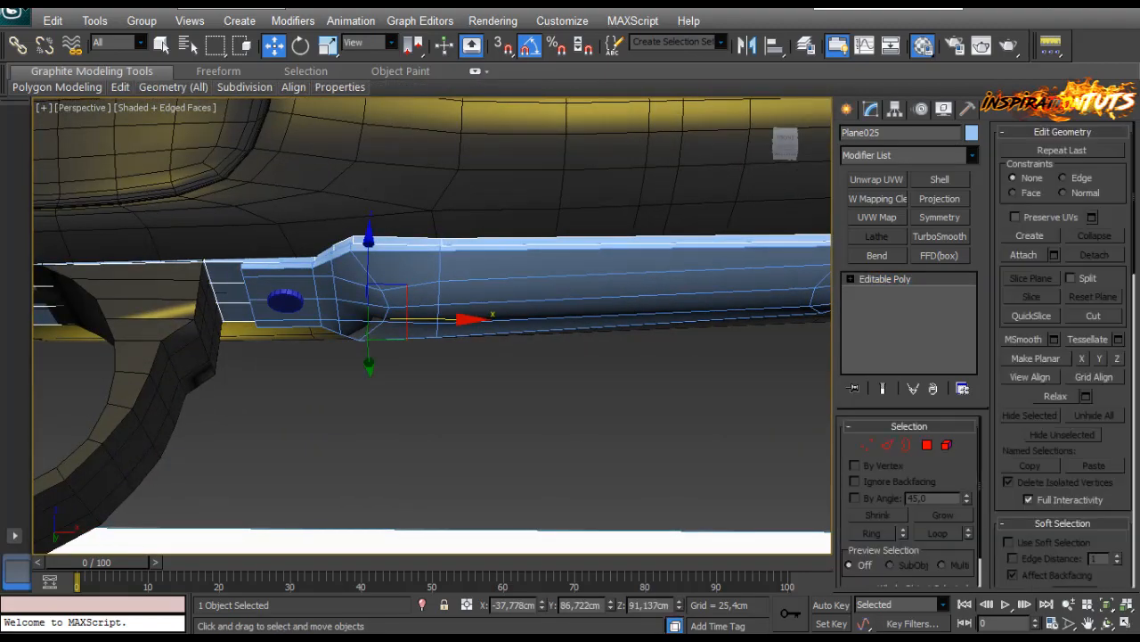
Try moving the shaped cover plate downwards away from the stock and undo the move.
left_click(535, 289)
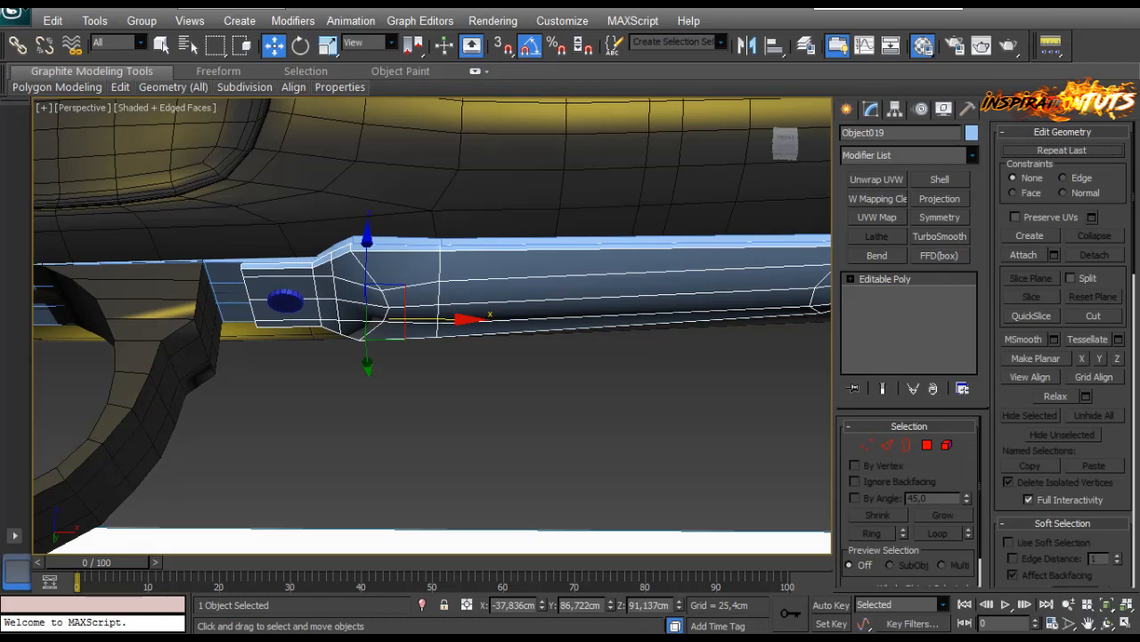
left_click_drag(367, 265, 366, 357)
key("ctrl+z")
key("ctrl+z")
Subtract the round pin next to the trigger guard from the shaped cover plate with ProBoolean.
left_click(410, 299)
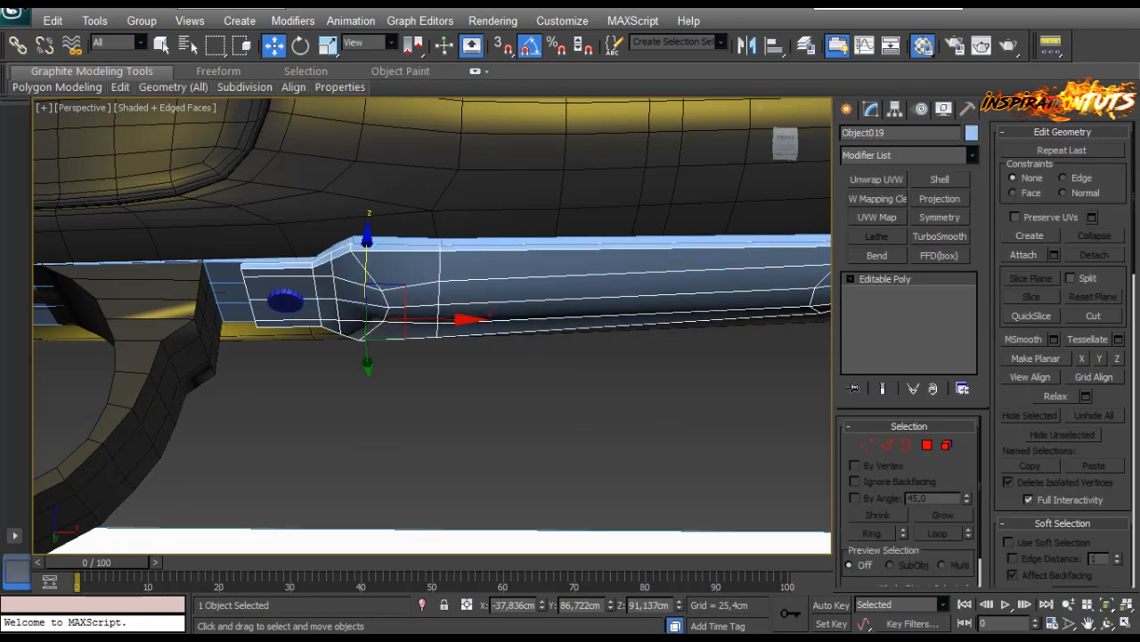
left_click(846, 108)
left_click(907, 160)
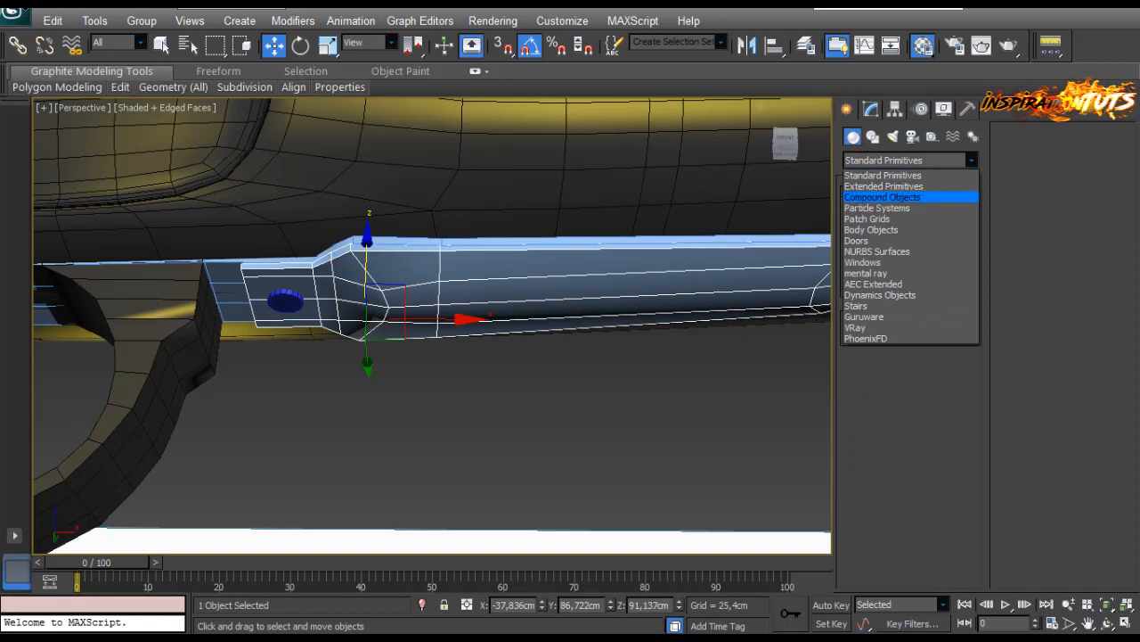
left_click(882, 197)
left_click(877, 304)
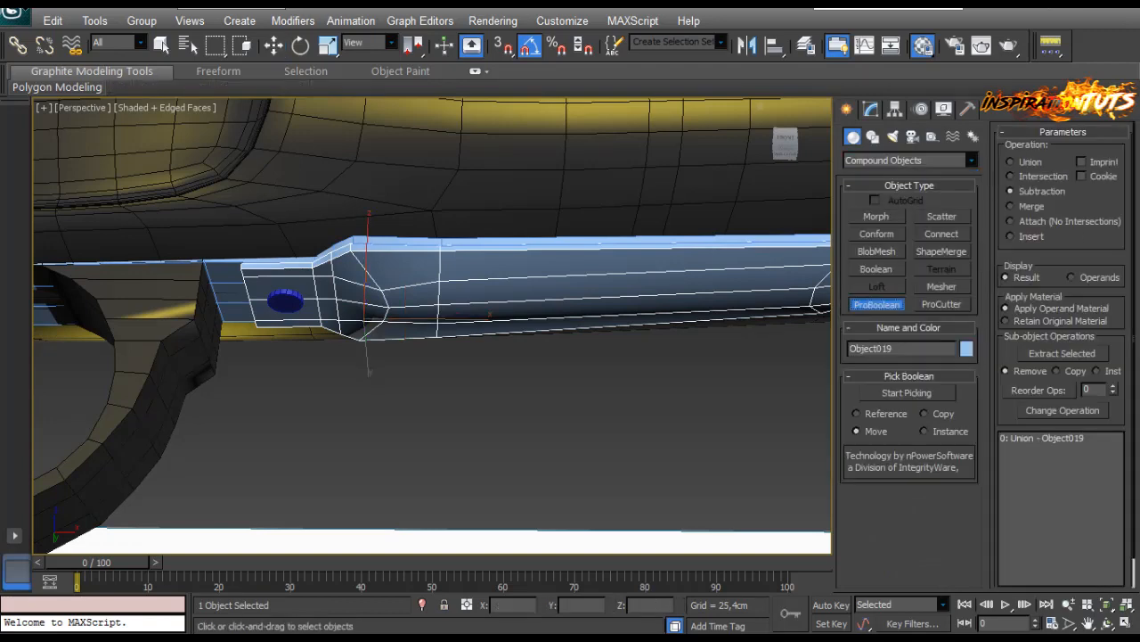
left_click(907, 393)
left_click(285, 302)
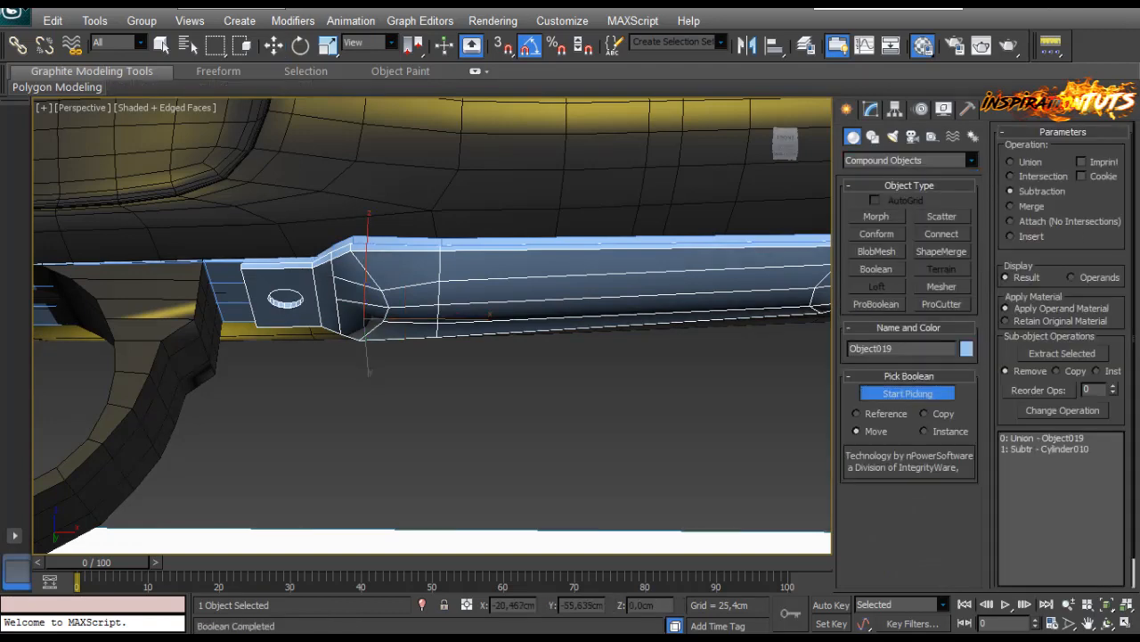
Isolate the cover plate to inspect its screw hole and undo the pin subtraction.
scroll(285, 301, "up", 4)
middle_click_drag(285, 302, 659, 285)
key("w")
key("alt+q")
middle_click_drag(433, 294, 526, 365, "alt")
scroll(437, 320, "up", 5)
middle_click_drag(392, 463, 446, 410)
scroll(436, 321, "down", 5)
left_click_drag(446, 410, 463, 294, "alt")
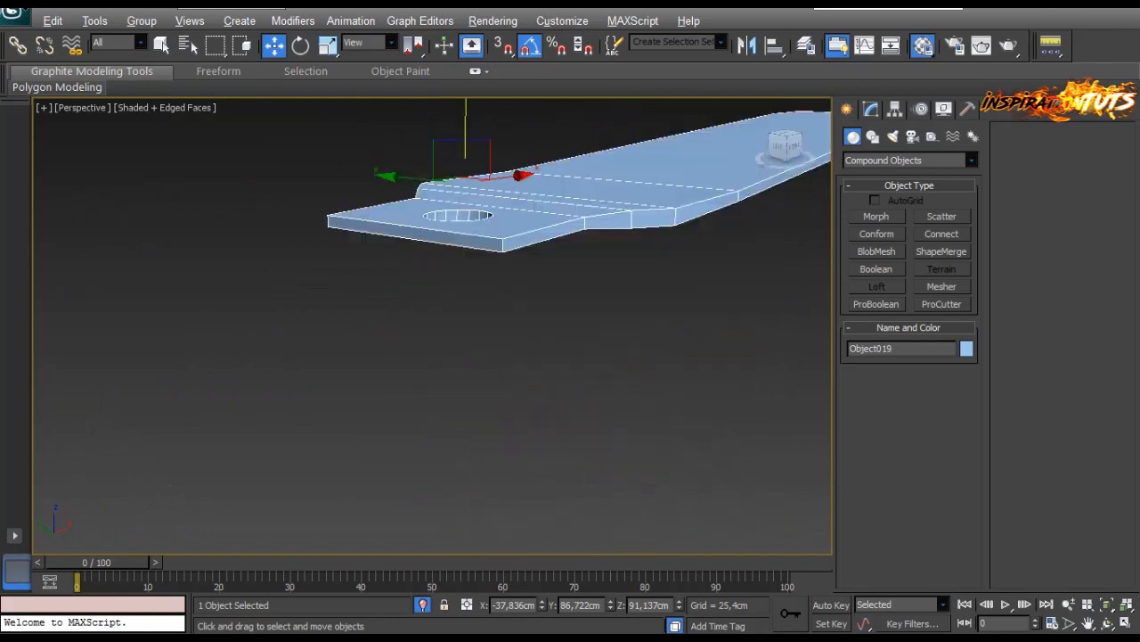
middle_click_drag(464, 294, 503, 214, "alt")
key("ctrl+z")
Select the round pin and move it slightly along Z so it passes through the cover plate's end tab.
left_click(491, 381)
middle_click_drag(491, 380, 494, 467, "alt")
left_click(872, 109)
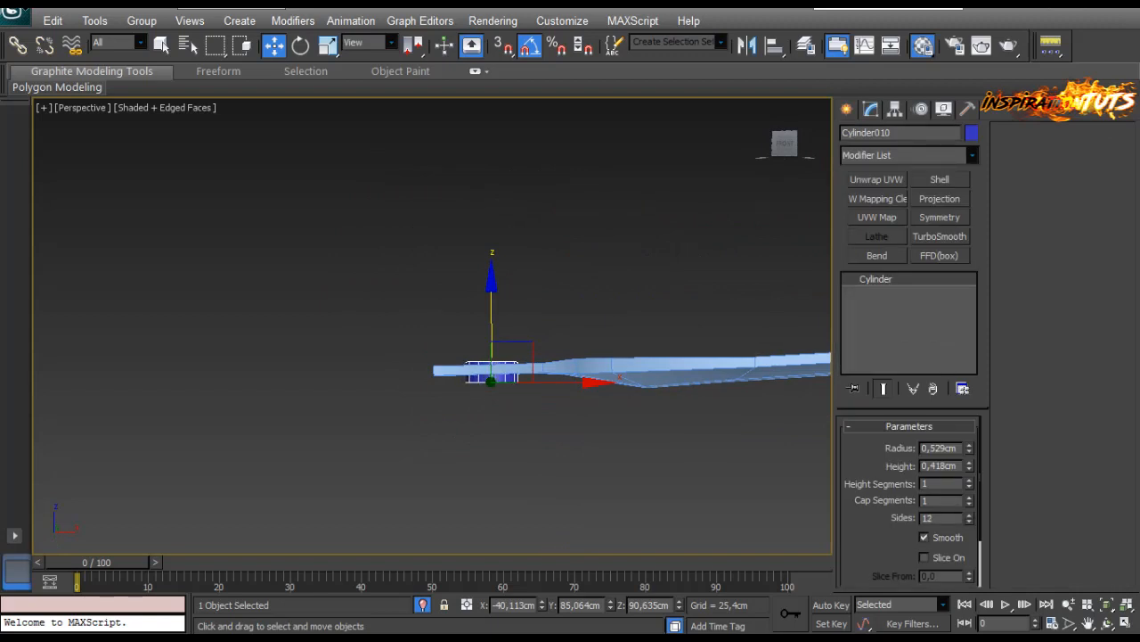
mouse_move(499, 374)
middle_mouse_down("alt")
mouse_move(512, 463)
mouse_move(484, 357)
middle_mouse_up("alt")
left_click(517, 437)
left_click(491, 364)
middle_click_drag(458, 314, 463, 372, "alt")
left_click_drag(468, 258, 467, 272)
middle_click_drag(468, 272, 491, 254, "alt")
Subtract the round pin from the cover plate with ProBoolean and bring the whole rifle back into view.
left_click(495, 267)
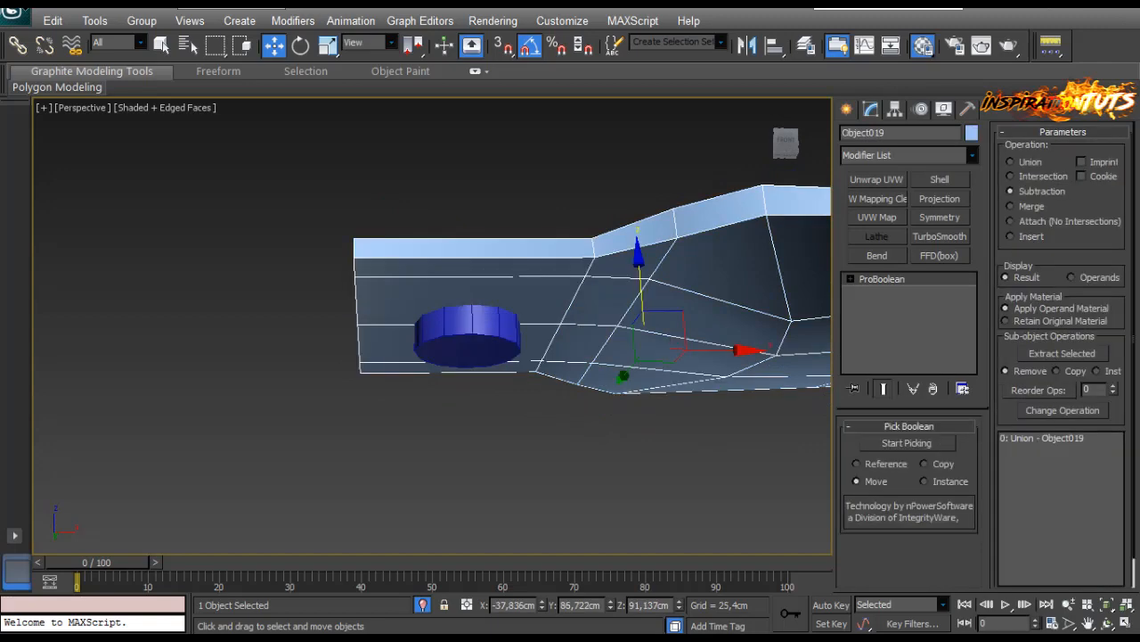
left_click(907, 443)
left_click(481, 337)
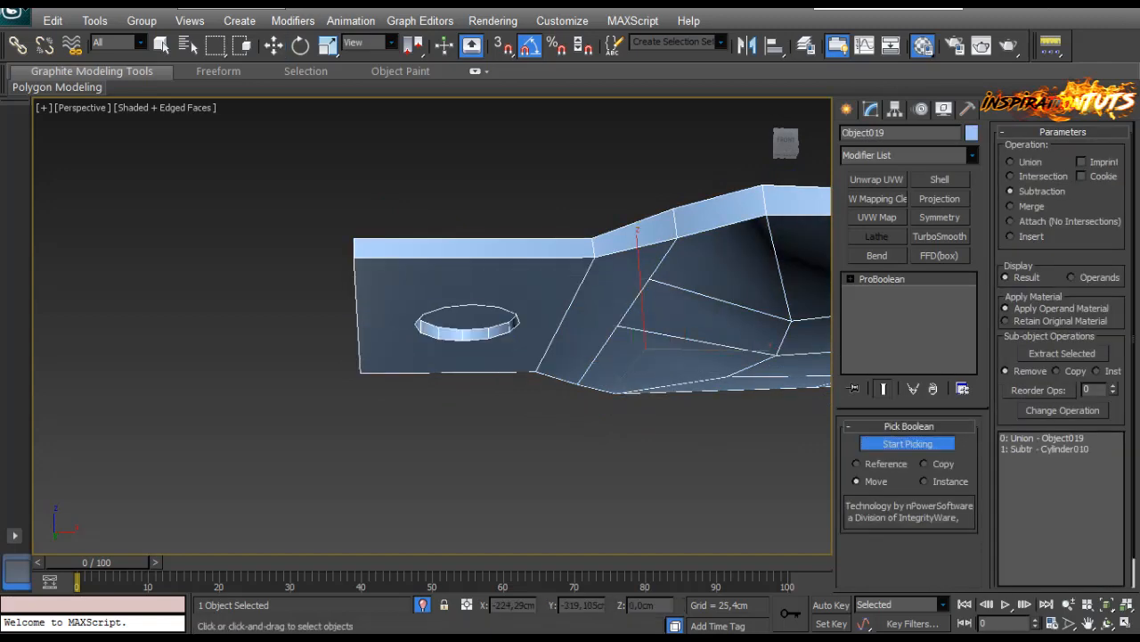
right_click(481, 337)
middle_click_drag(481, 337, 459, 450, "alt")
scroll(459, 374, "down", 5)
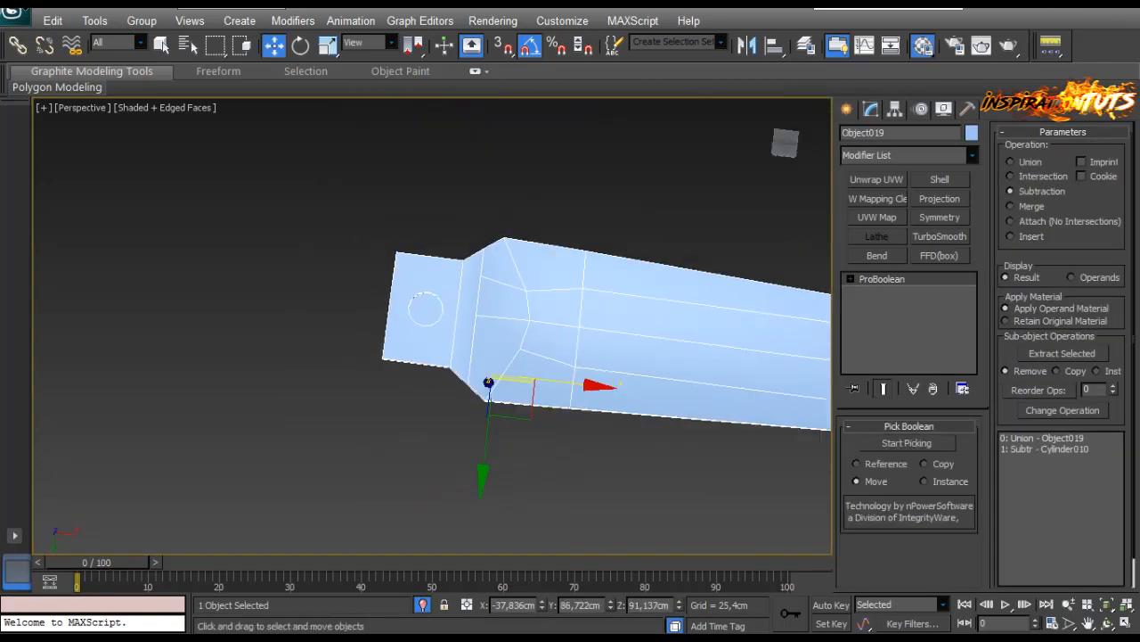
scroll(459, 356, "down", 4)
middle_click_drag(459, 356, 429, 400, "alt")
scroll(459, 401, "down", 3)
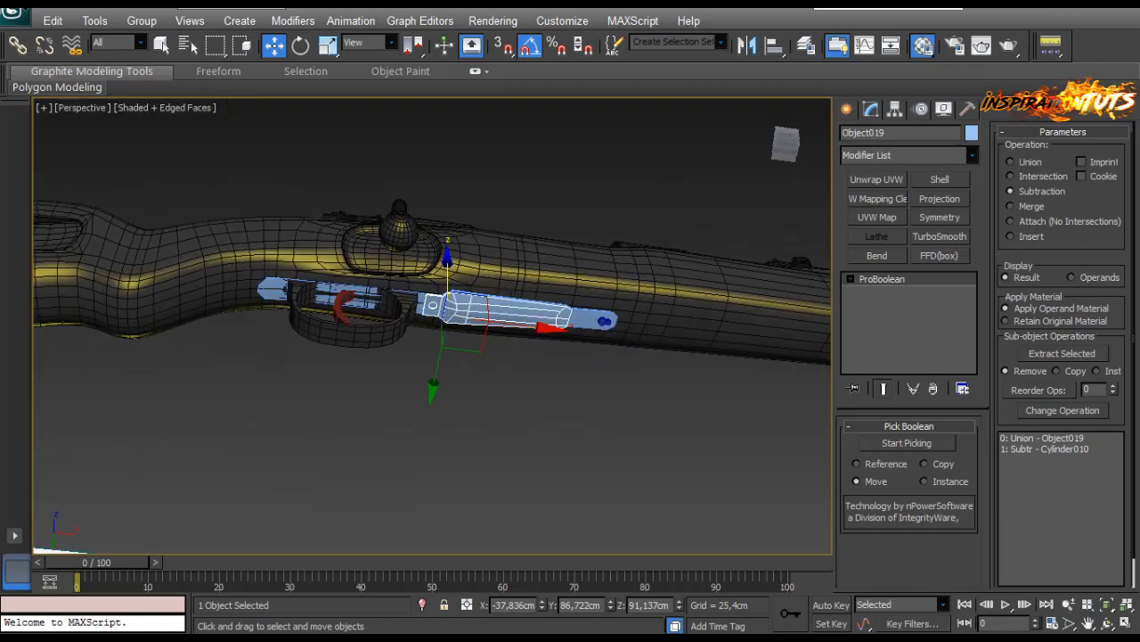
Set the trigger's object color to the dark grey custom color.
left_click(422, 304, "ctrl")
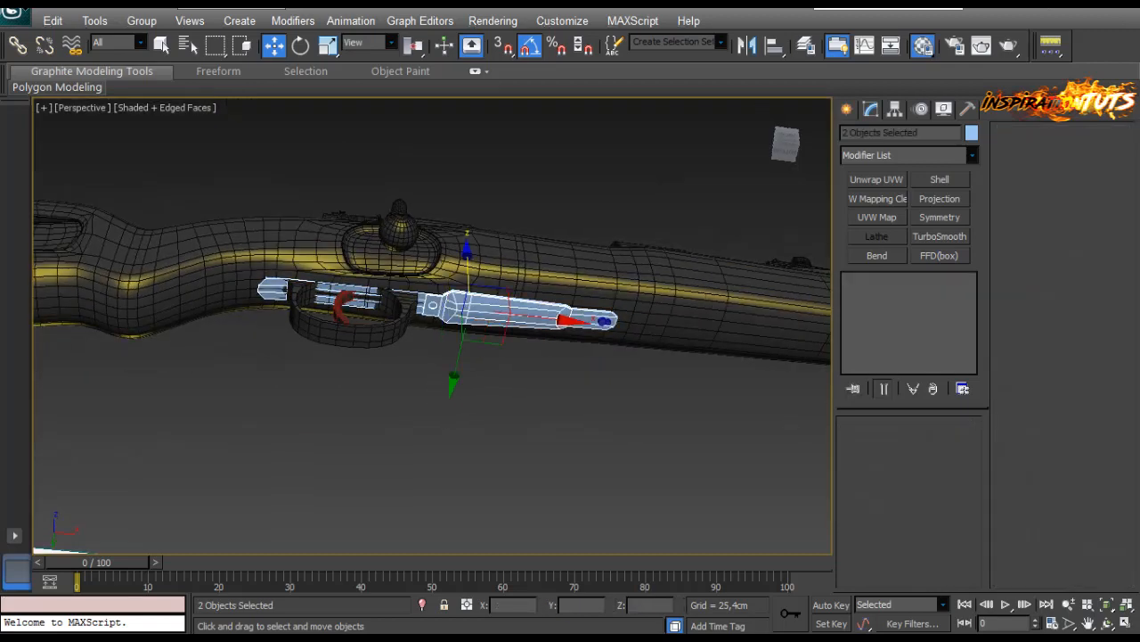
left_click(344, 303)
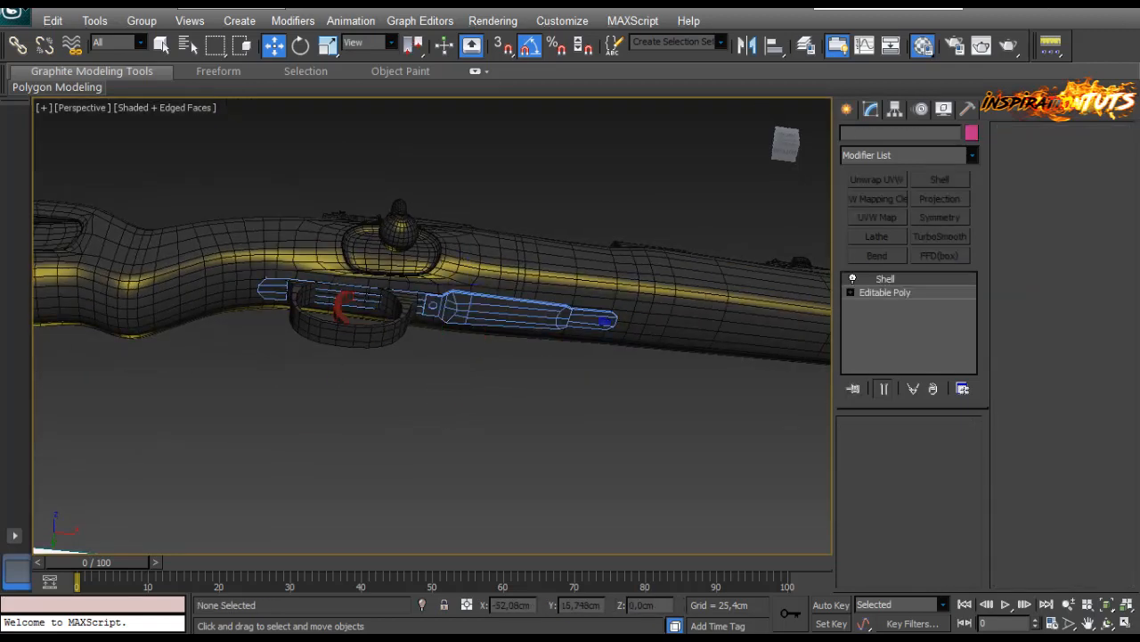
left_click(972, 132)
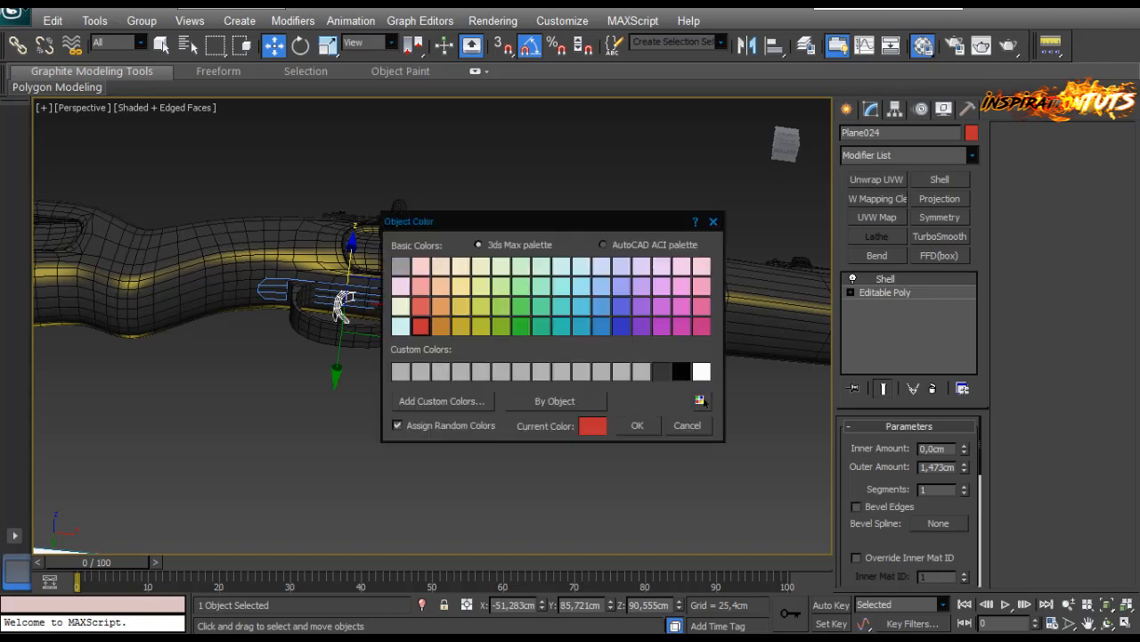
left_click(661, 372)
left_click(637, 425)
Select all rifle parts around the trigger guard and stock and give them the same dark grey object color.
left_click_drag(674, 418, 347, 228)
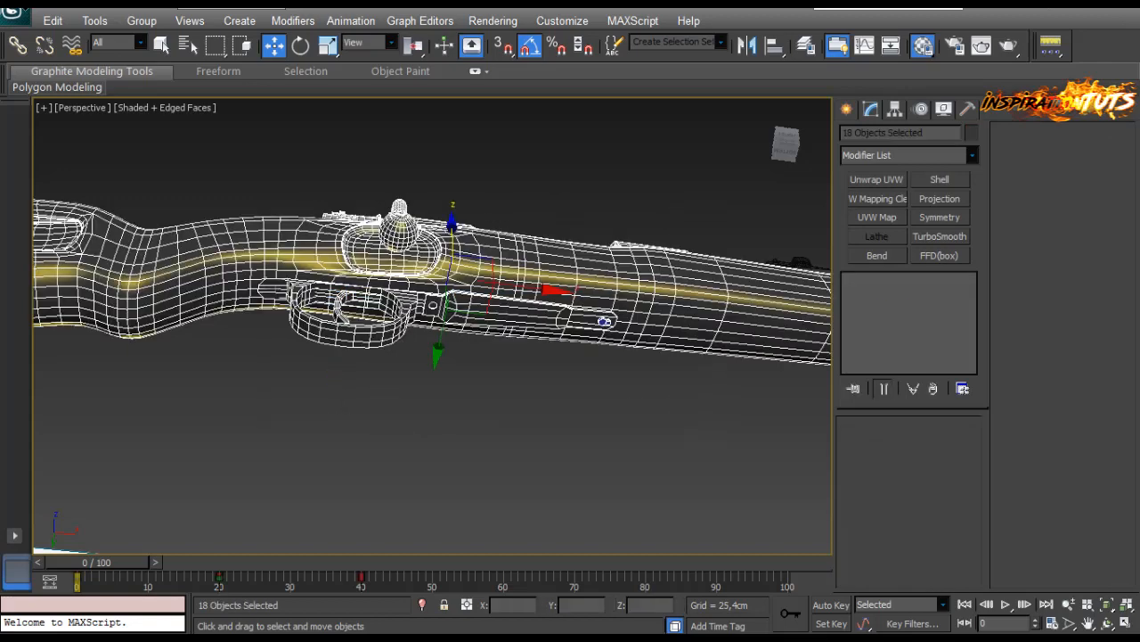
left_click(972, 133)
left_click(637, 425)
left_click(595, 429)
Isolate the cover plate and convert it to an Editable Poly for vertex editing.
mouse_move(595, 429)
middle_mouse_down("alt")
mouse_move(570, 490)
mouse_move(606, 410)
middle_mouse_up("alt")
scroll(432, 326, "up", 3)
middle_click_drag(357, 356, 534, 303)
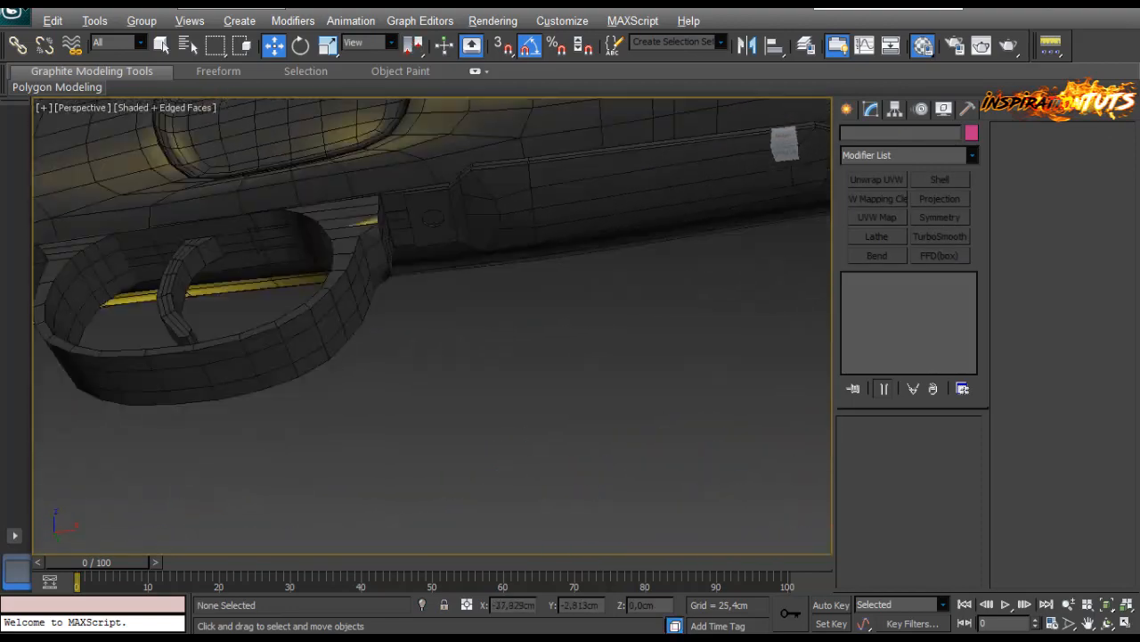
scroll(432, 325, "up", 6)
left_click(455, 233)
left_click(615, 233)
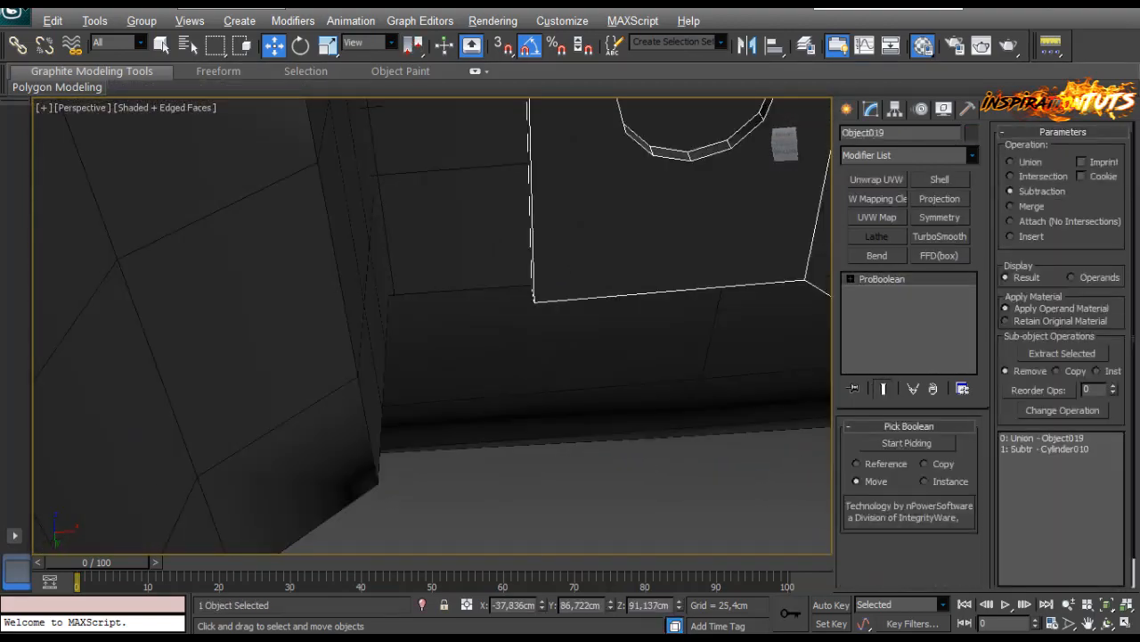
key("alt+q")
scroll(432, 325, "up", 2)
middle_click_drag(432, 325, 523, 265, "alt")
right_click(383, 285)
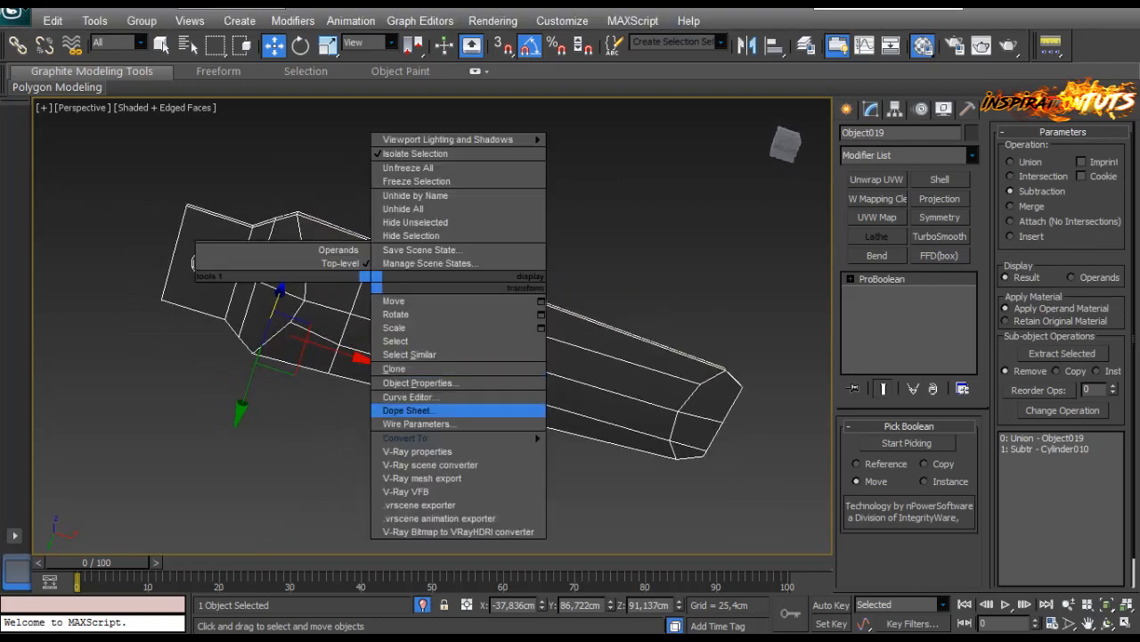
mouse_move(419, 438)
left_click(312, 450)
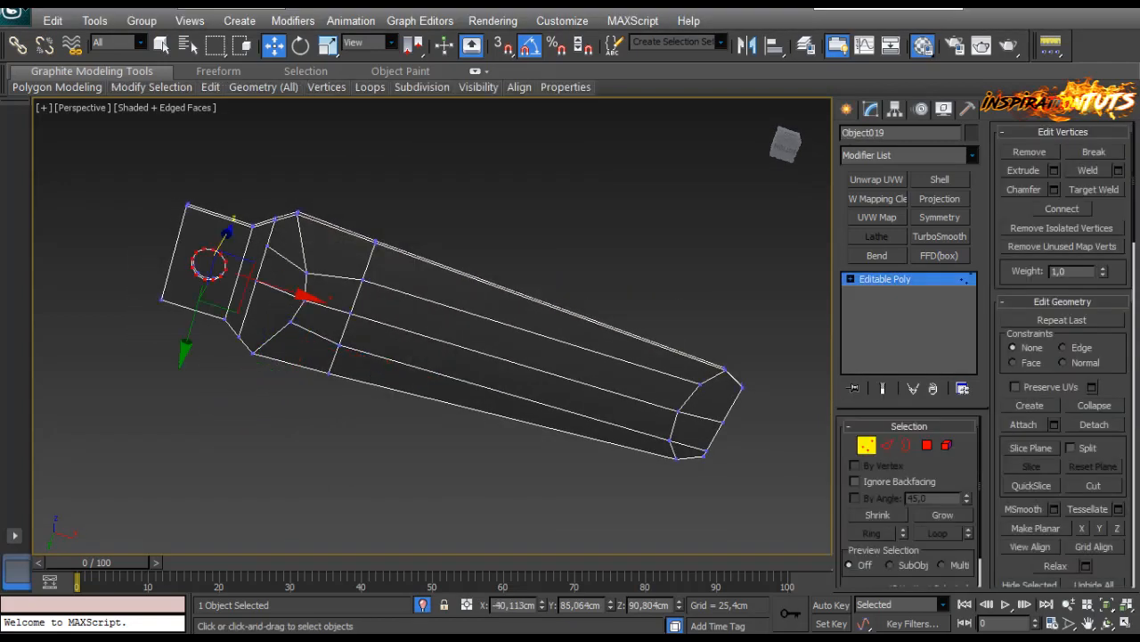
Cut three edges from the screw hole across the bend to the plate's lengthwise ridge edges, undoing the stray extra cut.
middle_click_drag(267, 428, 455, 440)
scroll(455, 440, "up", 5)
left_click(356, 476)
middle_click_drag(357, 476, 277, 507, "alt")
middle_click_drag(645, 450, 720, 290)
scroll(731, 374, "up", 4)
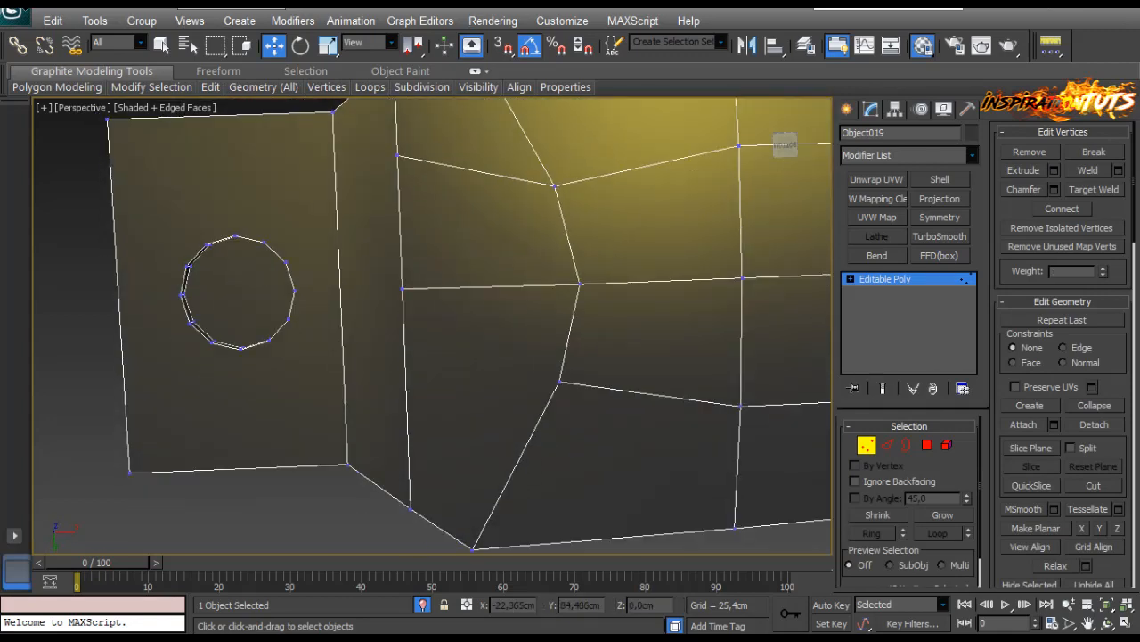
right_click(232, 255)
left_click(212, 97)
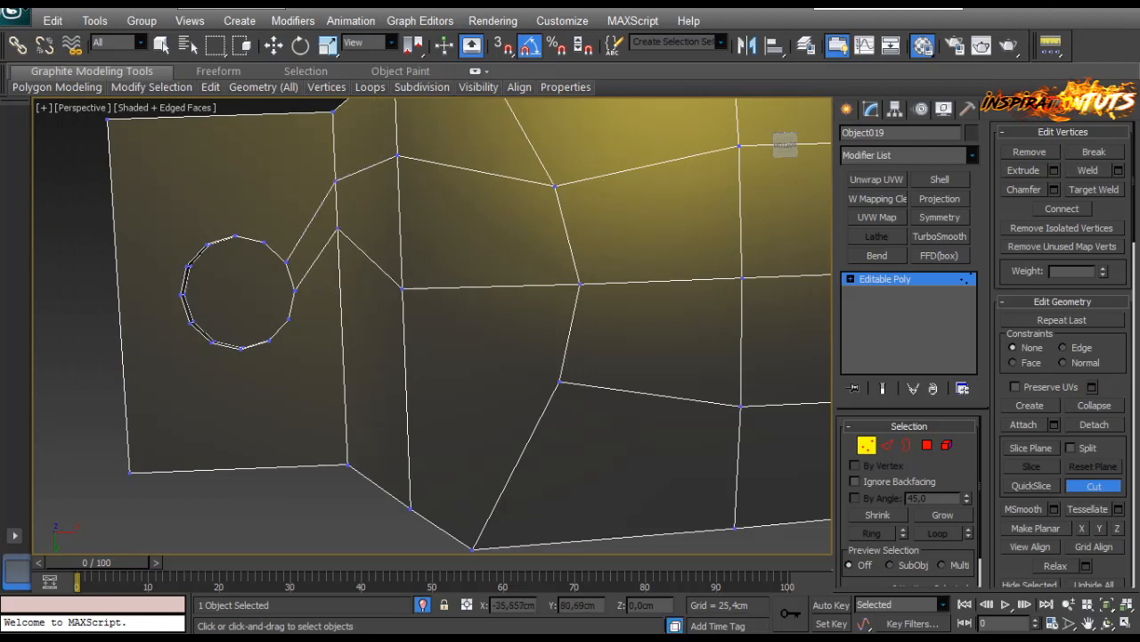
left_click(340, 290)
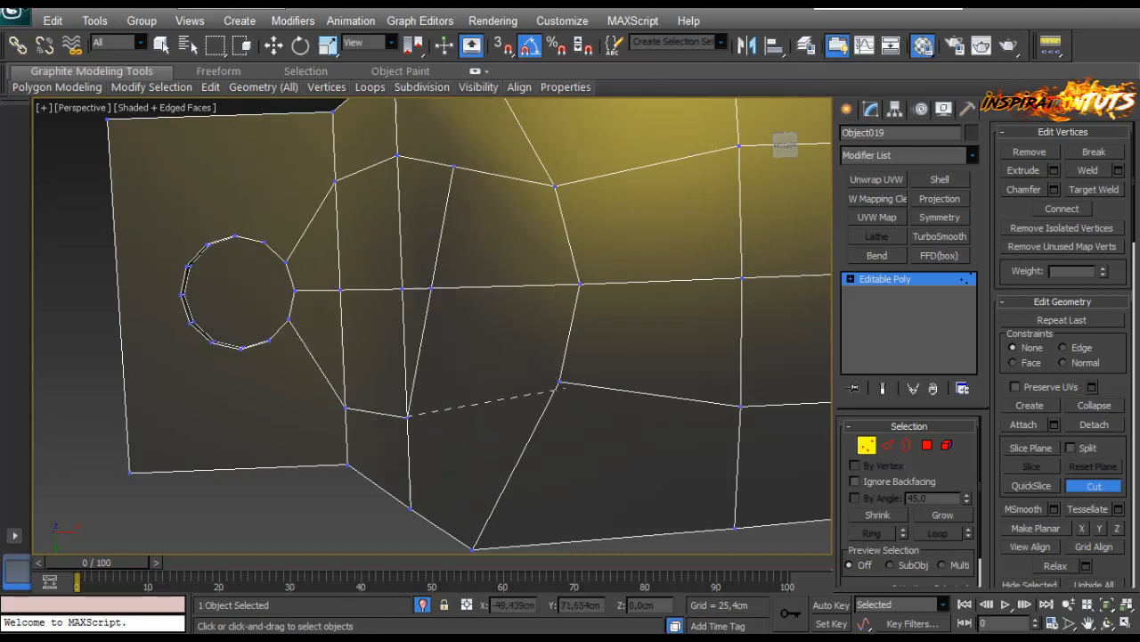
left_click(742, 278)
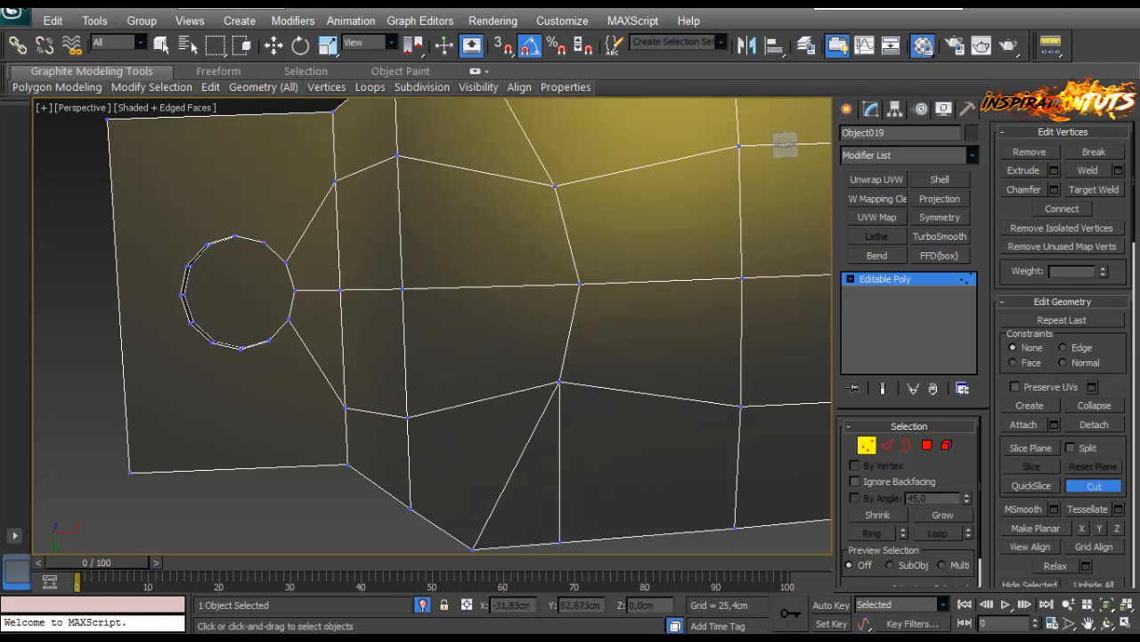
key("ctrl+z")
Cut edges from the remaining screw hole vertices to the corners of the plate's end tab.
middle_click_drag(534, 357, 724, 372)
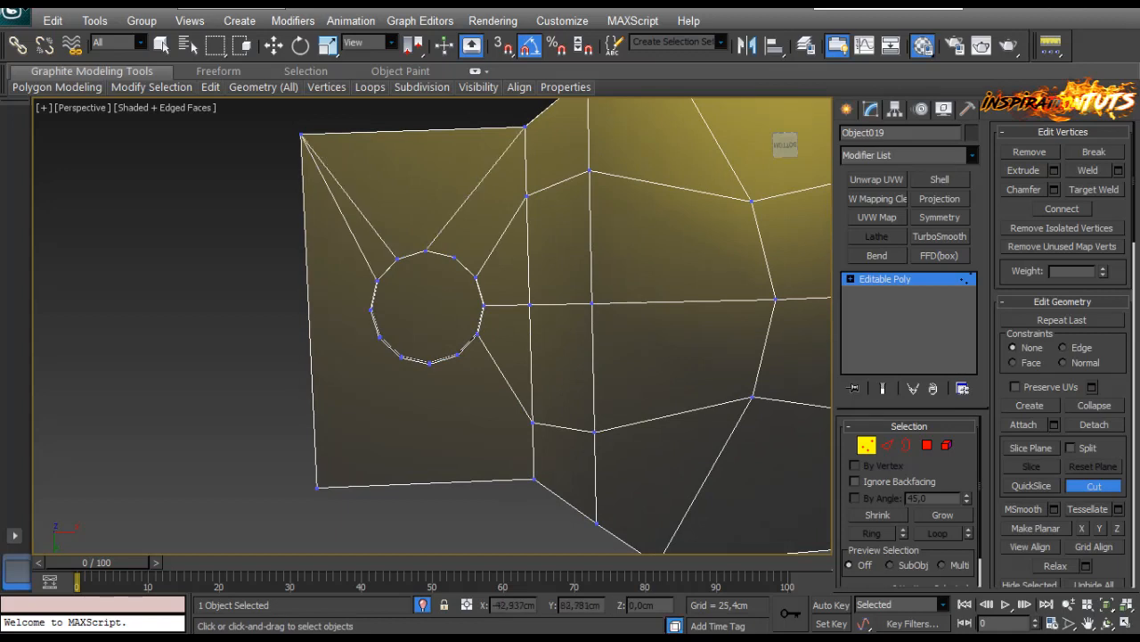
middle_click_drag(618, 336, 601, 249)
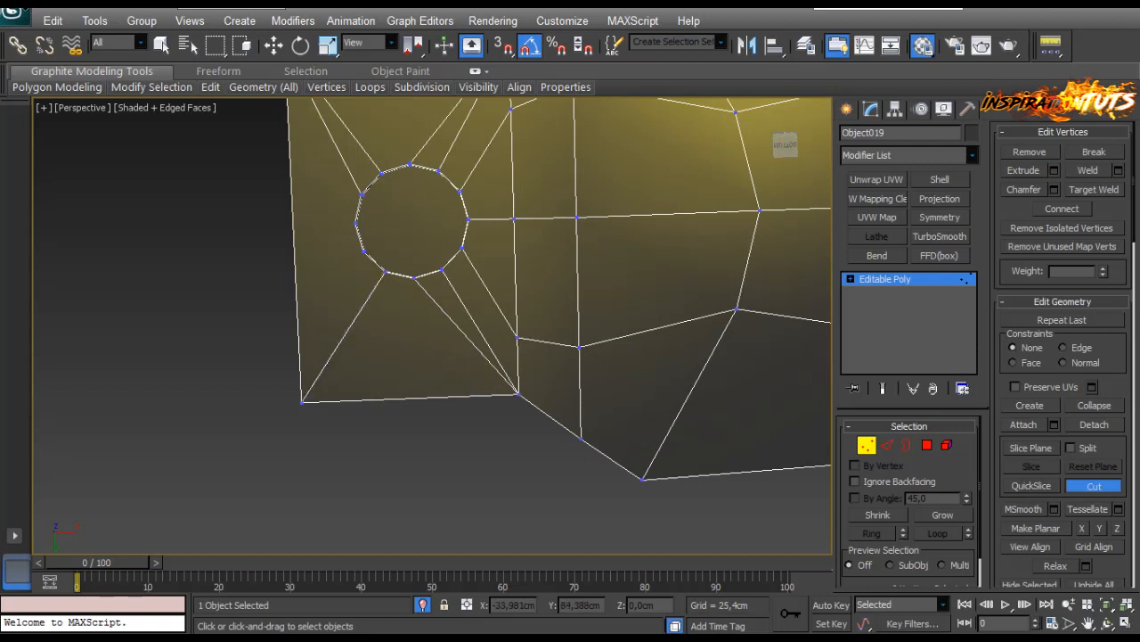
middle_click_drag(412, 268, 588, 311)
middle_click_drag(579, 214, 636, 505)
middle_click_drag(636, 505, 660, 436, "alt")
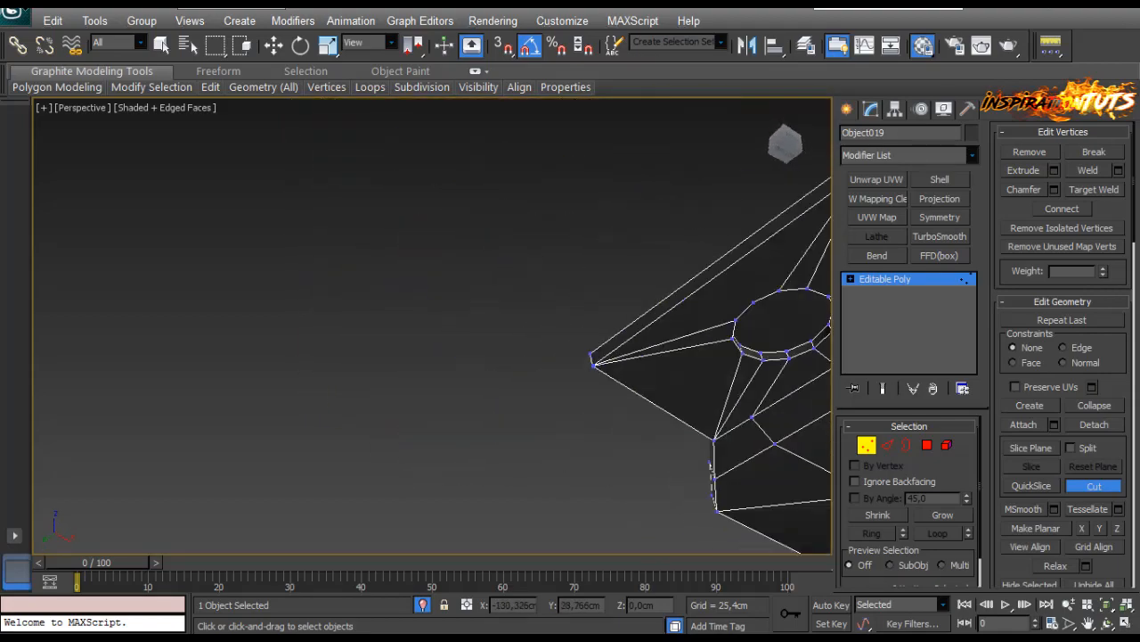
middle_click_drag(748, 339, 382, 401)
scroll(461, 338, "up", 4)
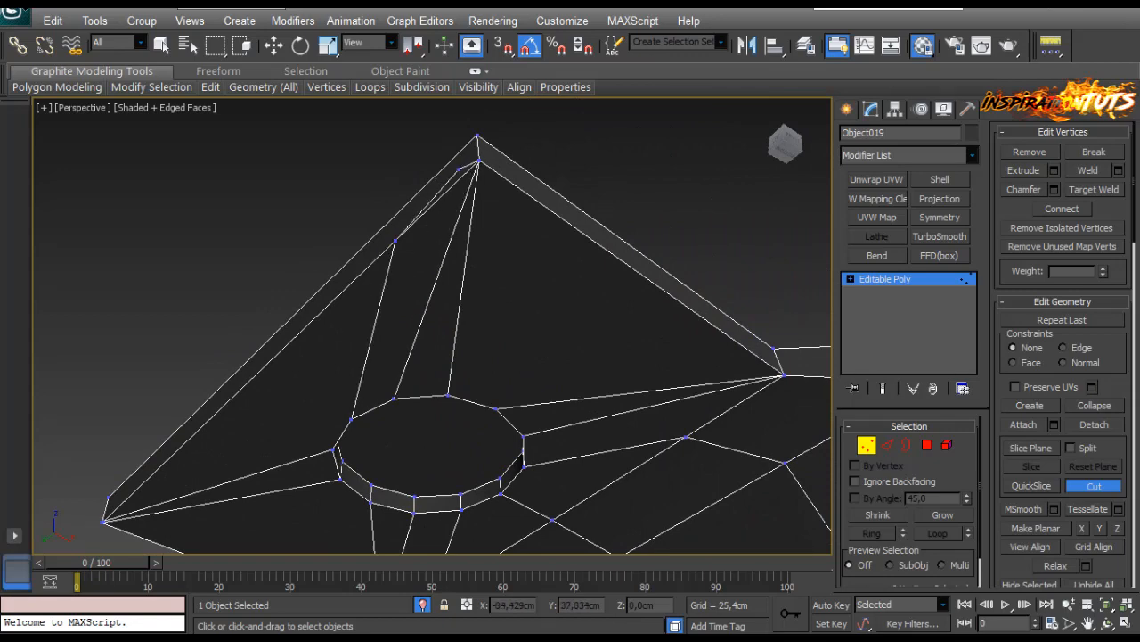
Cut edges from the inner ridge vertices to the plate's opposite end, tying the outer one to the end corner.
scroll(450, 357, "down", 4)
middle_click_drag(450, 357, 584, 231, "alt")
middle_click_drag(428, 231, 338, 289, "alt")
scroll(425, 168, "up", 3)
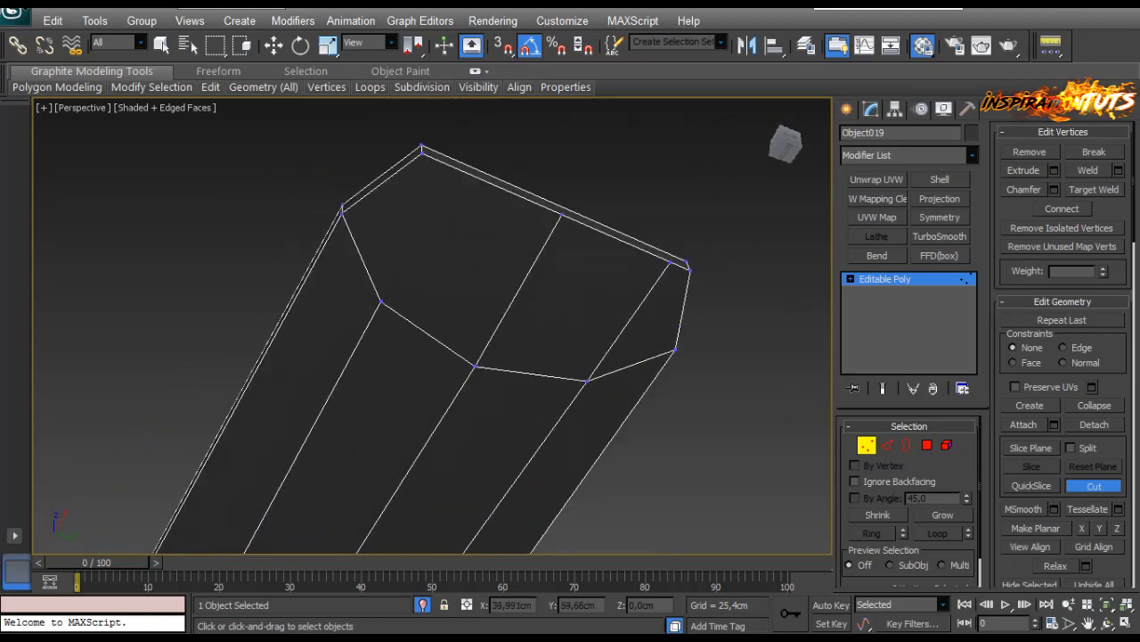
key("ctrl+z")
middle_click_drag(452, 254, 329, 268, "alt")
key("w")
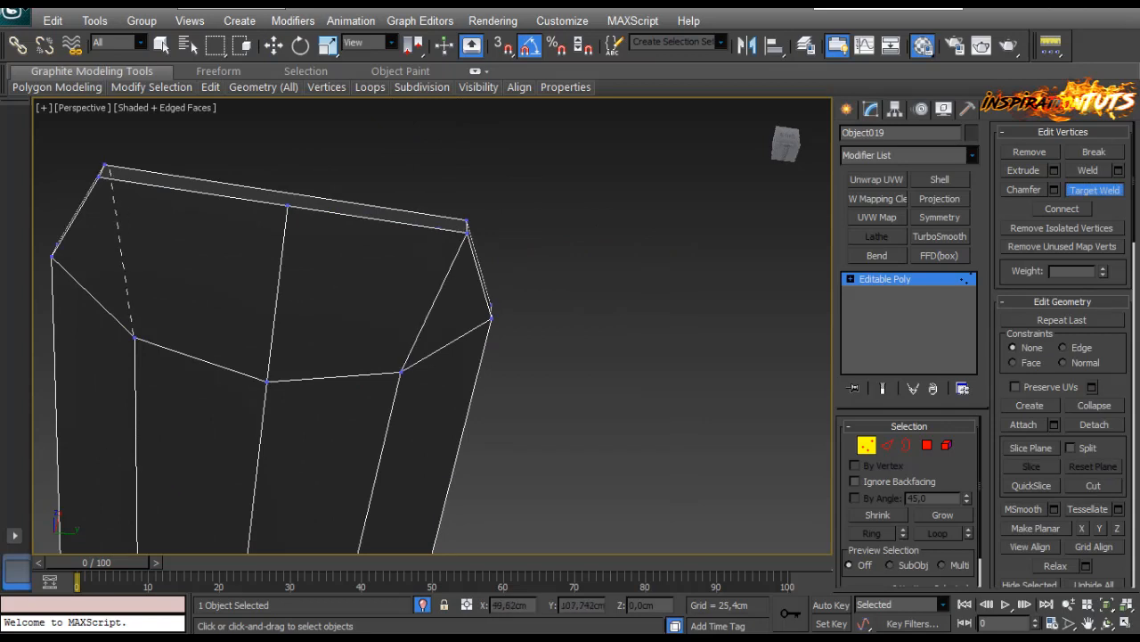
Connect the remaining inner ridge vertex to the other corner of the plate's end.
right_click(165, 278)
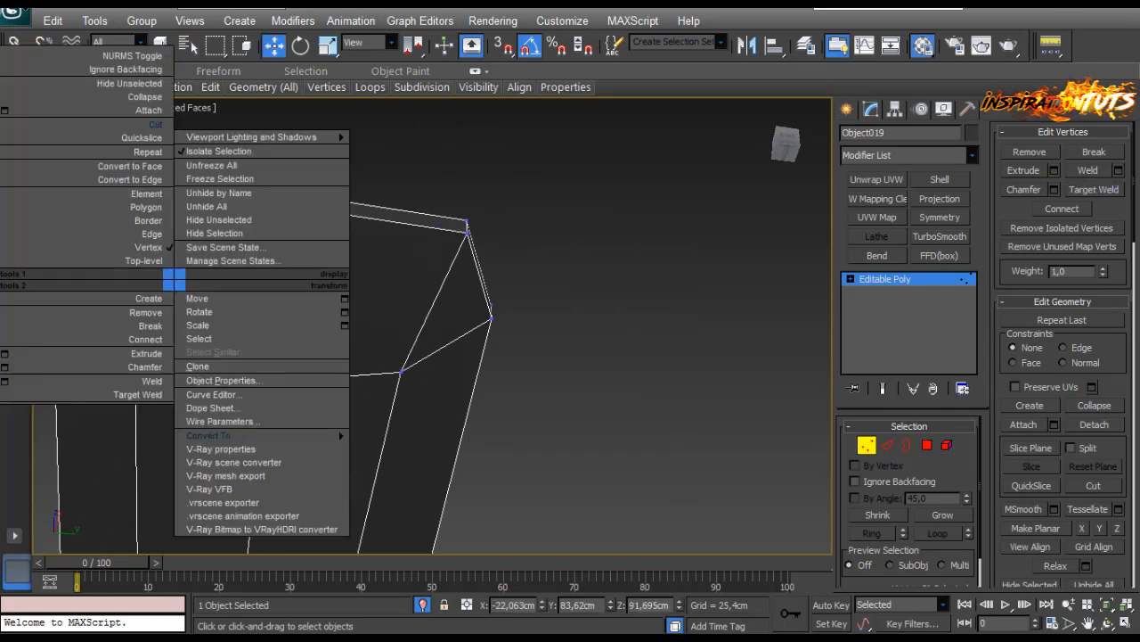
right_click(165, 225)
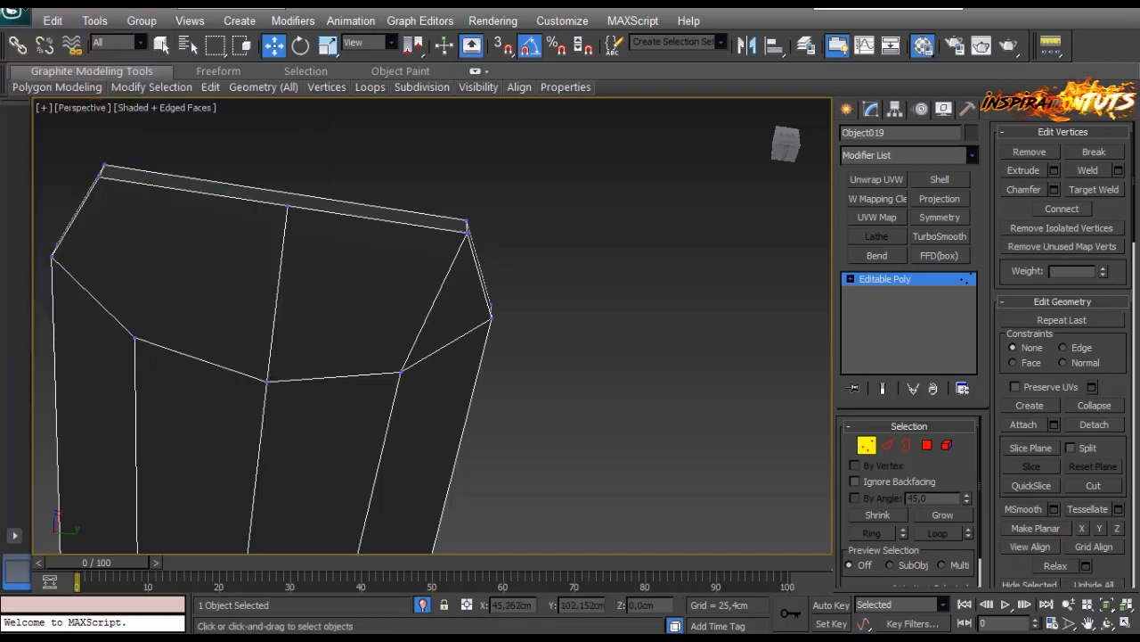
left_click(98, 177)
middle_click_drag(100, 178, 160, 183, "alt")
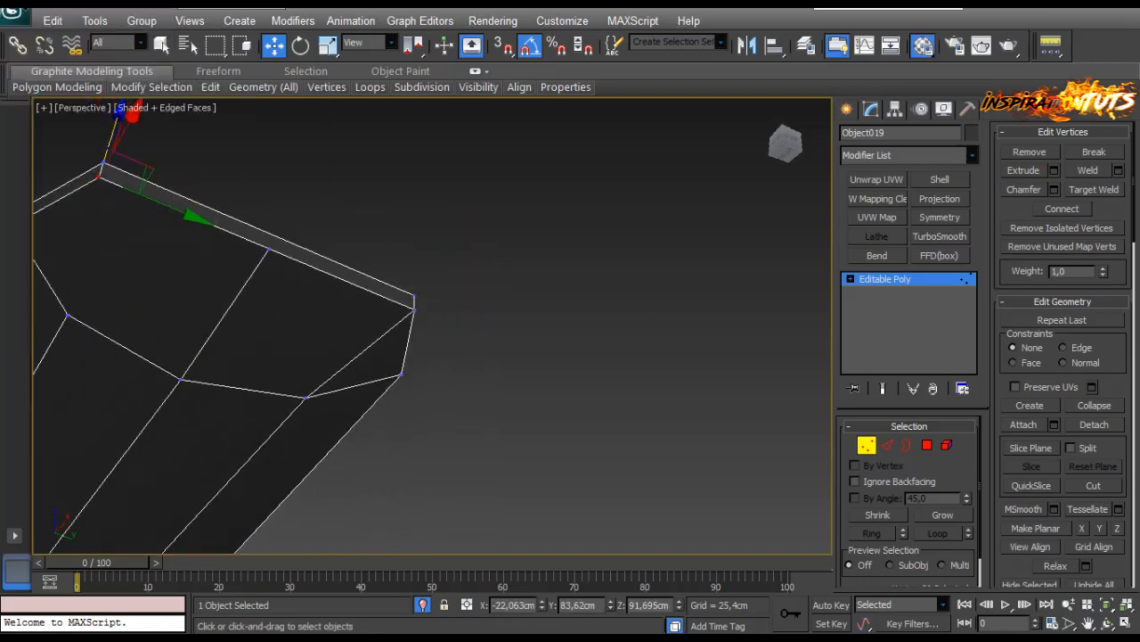
scroll(267, 321, "down", 5)
middle_click_drag(267, 321, 233, 321, "alt")
scroll(240, 401, "up", 5)
scroll(312, 294, "down", 4)
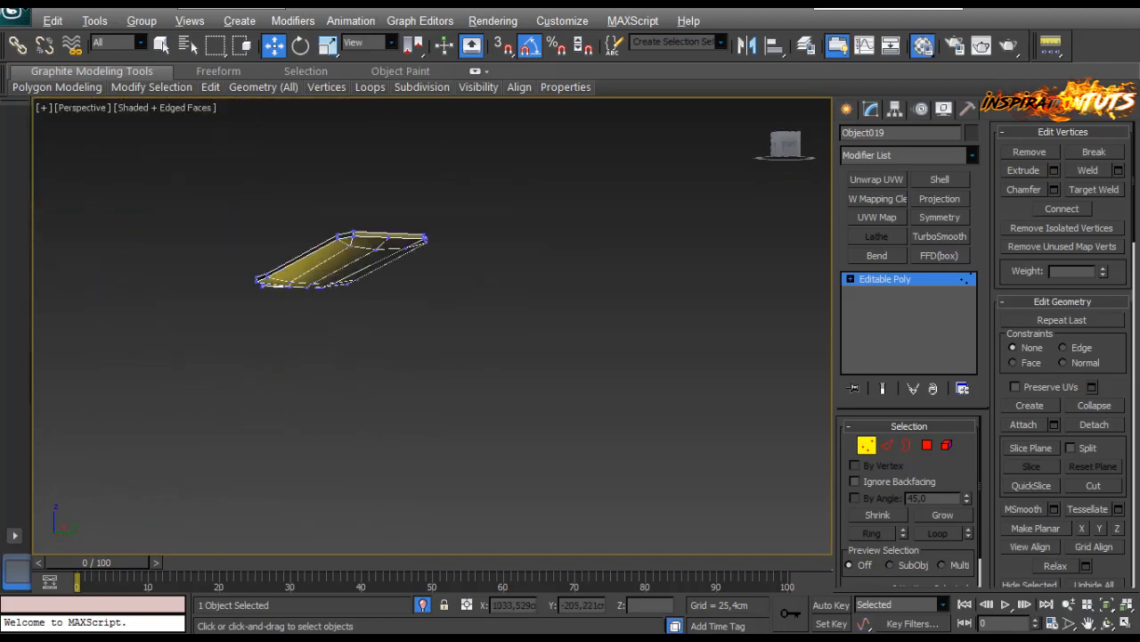
Select the crosswise edges on the plate's flat back and connect them with a lengthwise edge through the middle.
middle_click_drag(312, 294, 356, 241, "alt")
scroll(334, 374, "up", 1)
middle_click_drag(259, 240, 461, 319, "alt")
key("2")
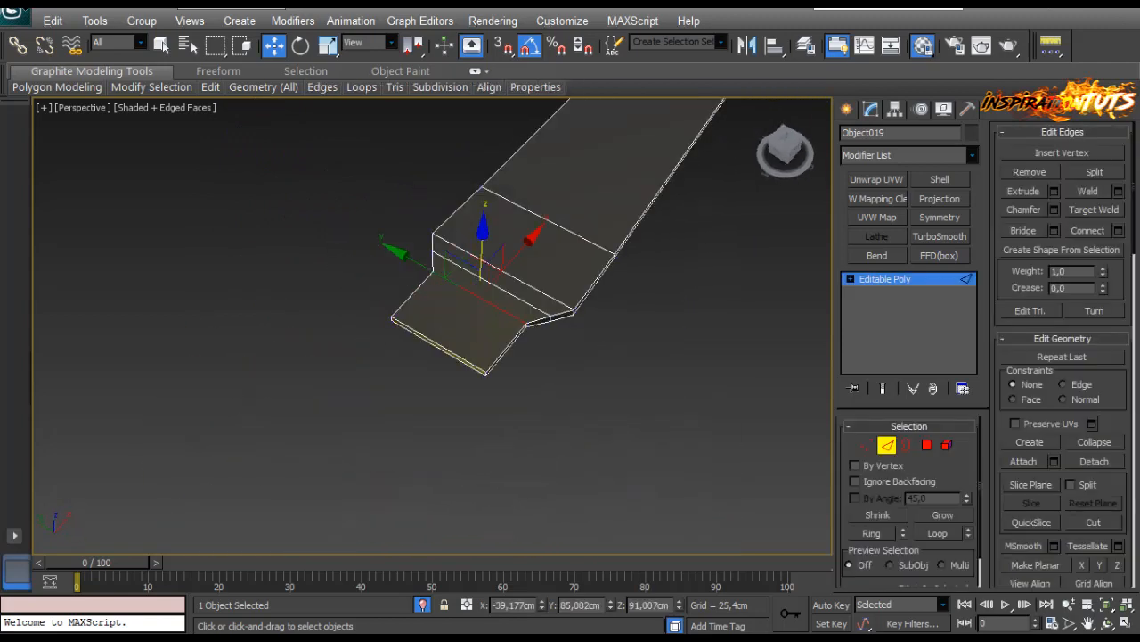
middle_click_drag(506, 237, 153, 167)
middle_click_drag(357, 311, 423, 327, "alt")
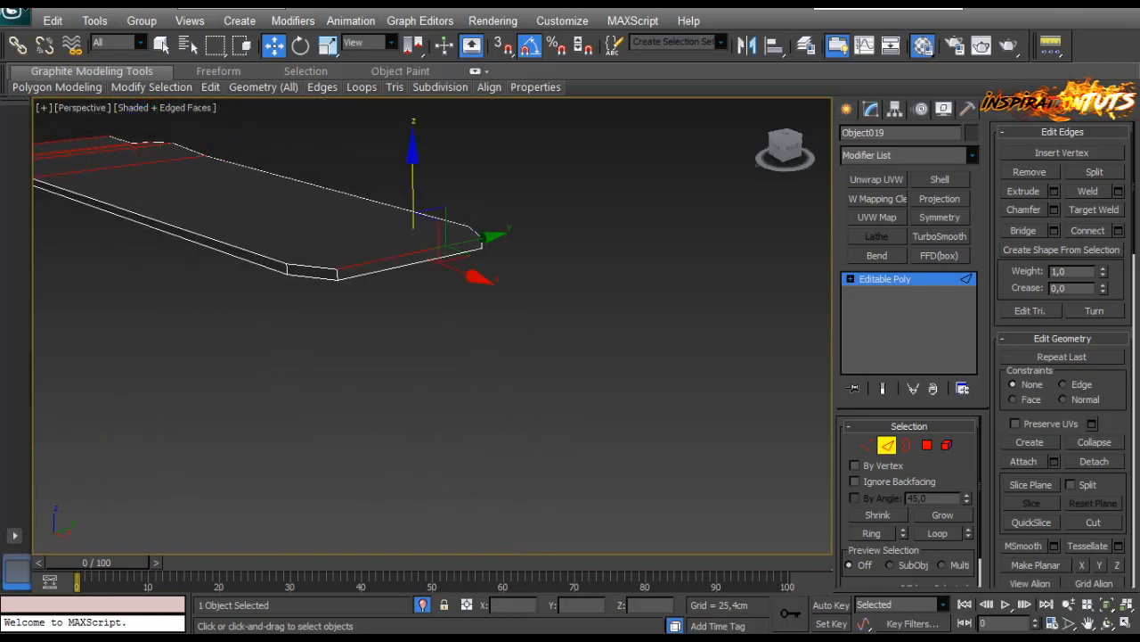
left_click(1119, 231)
middle_click_drag(464, 267, 499, 383, "alt")
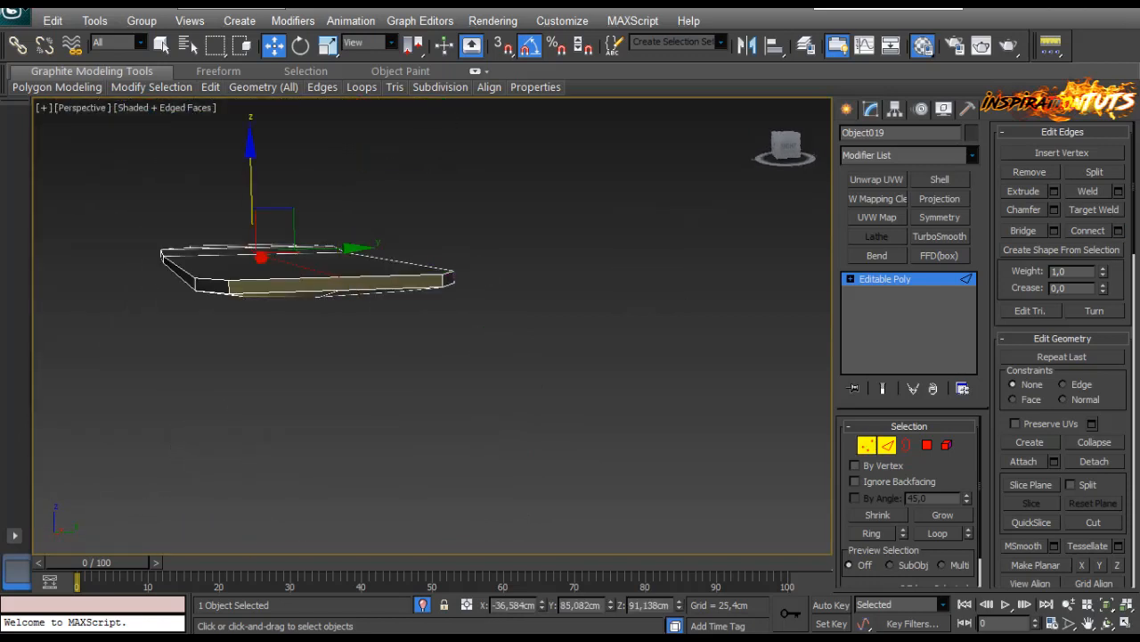
Connect the two middle vertices across the thickness of the plate's end without the screw hole.
left_click(867, 445)
middle_click_drag(428, 357, 535, 250, "alt")
scroll(428, 321, "up", 3)
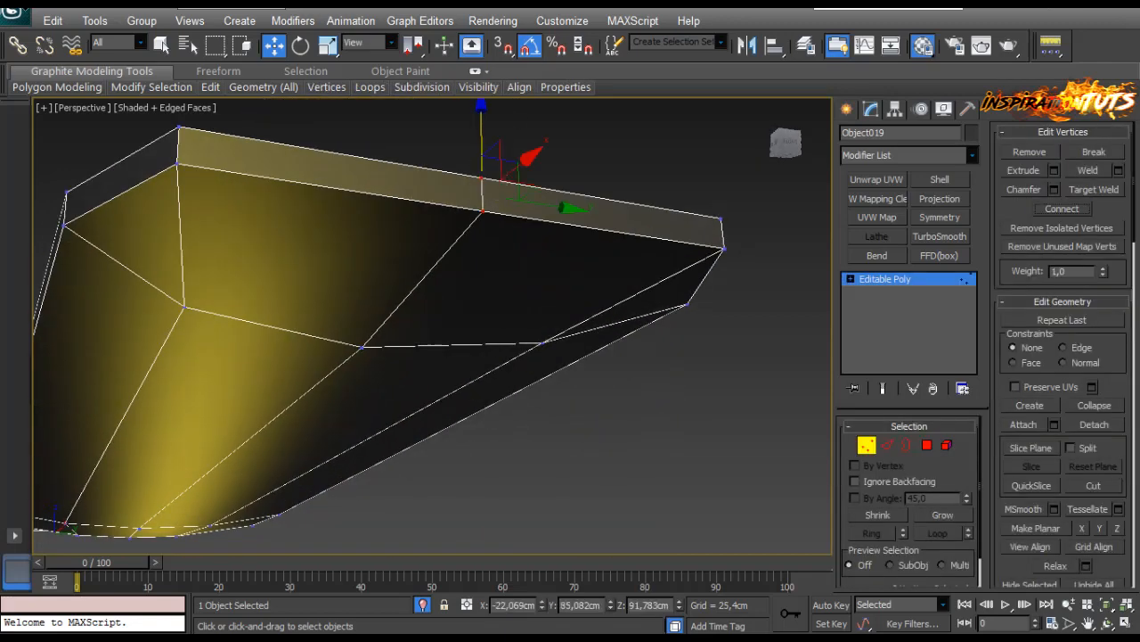
Cut an edge from the screw hole's rim to the middle vertex of the cover plate's nearby end.
scroll(428, 321, "down", 4)
middle_click_drag(427, 259, 606, 330, "alt")
scroll(535, 330, "down", 1)
middle_click_drag(428, 357, 481, 196, "alt")
scroll(427, 294, "up", 3)
middle_click_drag(428, 222, 357, 445)
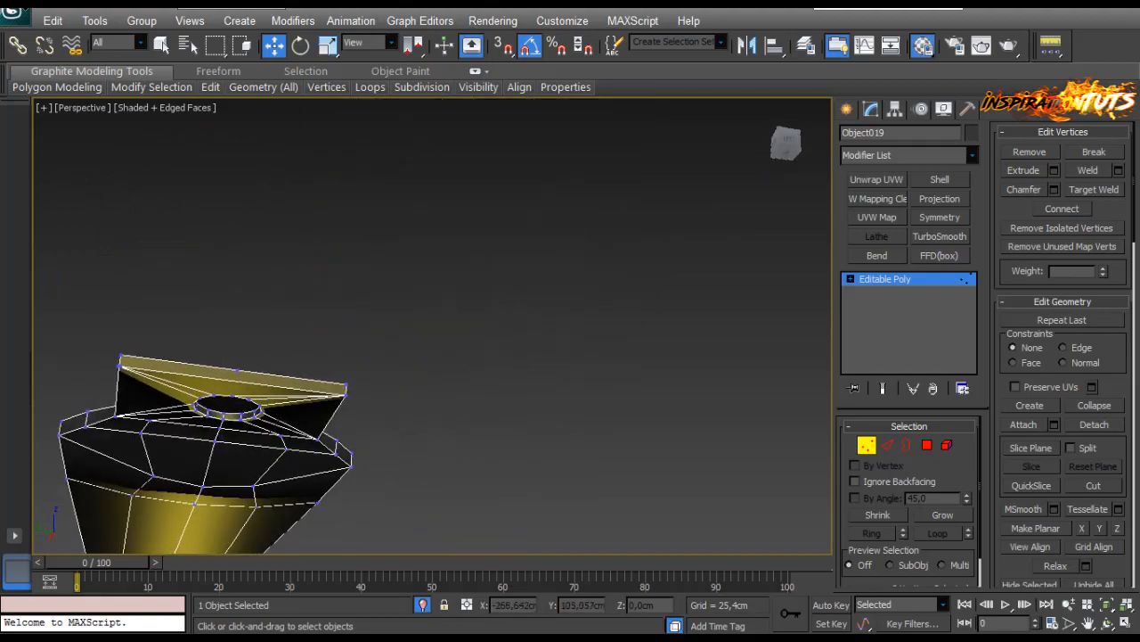
middle_click_drag(356, 401, 383, 383, "alt")
scroll(357, 384, "up", 3)
scroll(428, 356, "down", 3)
scroll(427, 356, "up", 3)
scroll(428, 339, "down", 3)
middle_click_drag(427, 339, 467, 267, "alt")
scroll(467, 268, "up", 3)
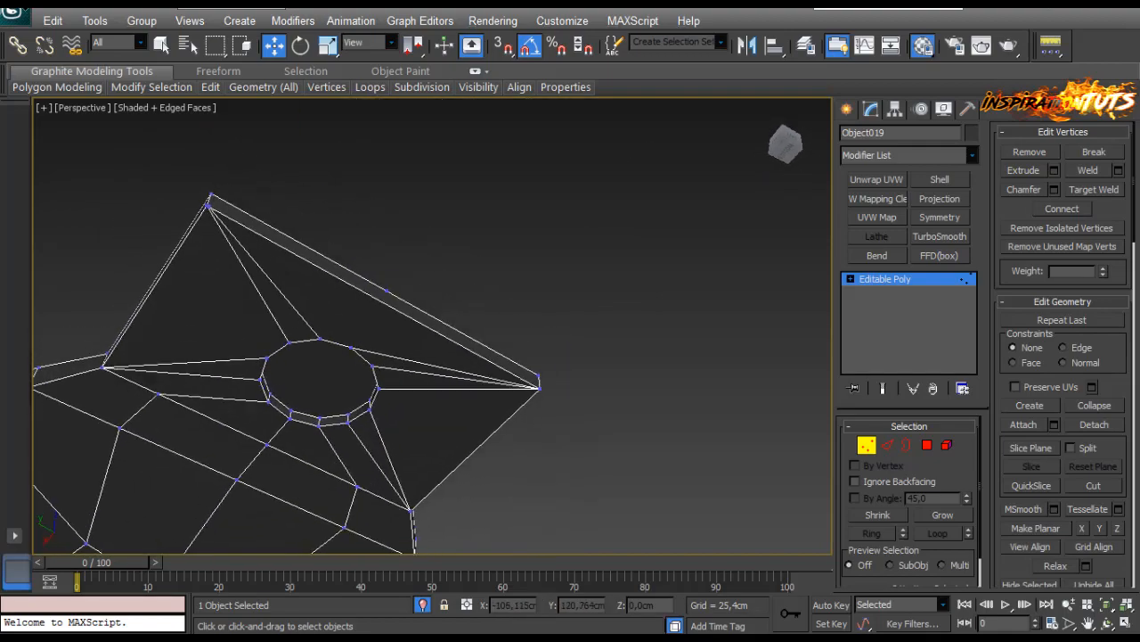
right_click(552, 296)
left_click(530, 250)
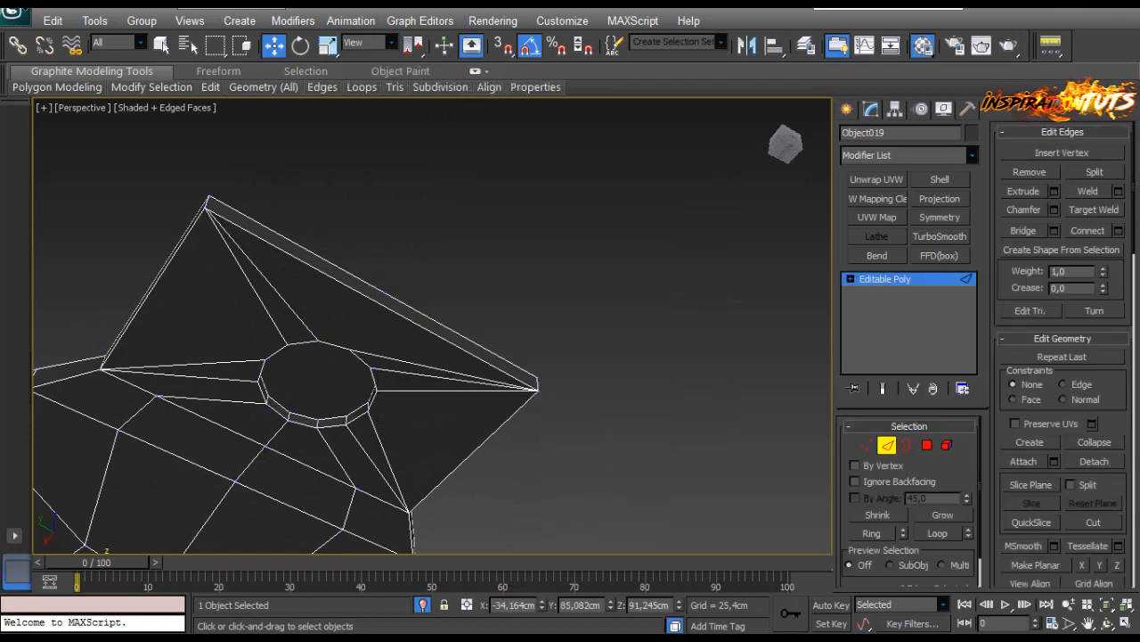
key("1")
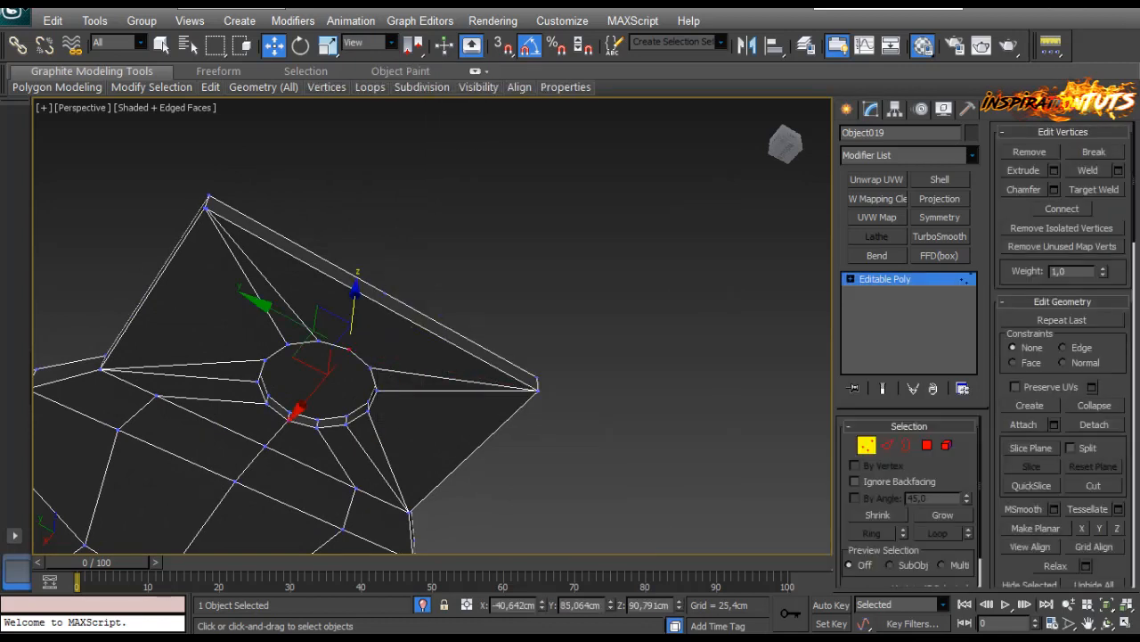
scroll(428, 330, "up", 3)
scroll(428, 330, "down", 3)
middle_click_drag(427, 285, 446, 276)
left_click(472, 249)
right_click(397, 323)
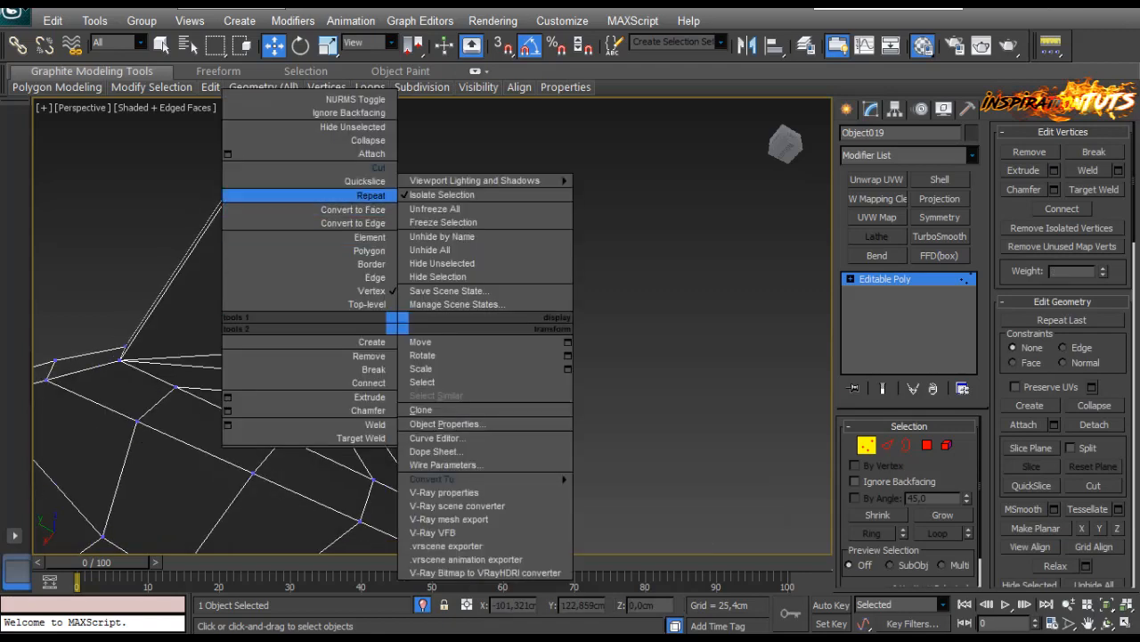
left_click(376, 167)
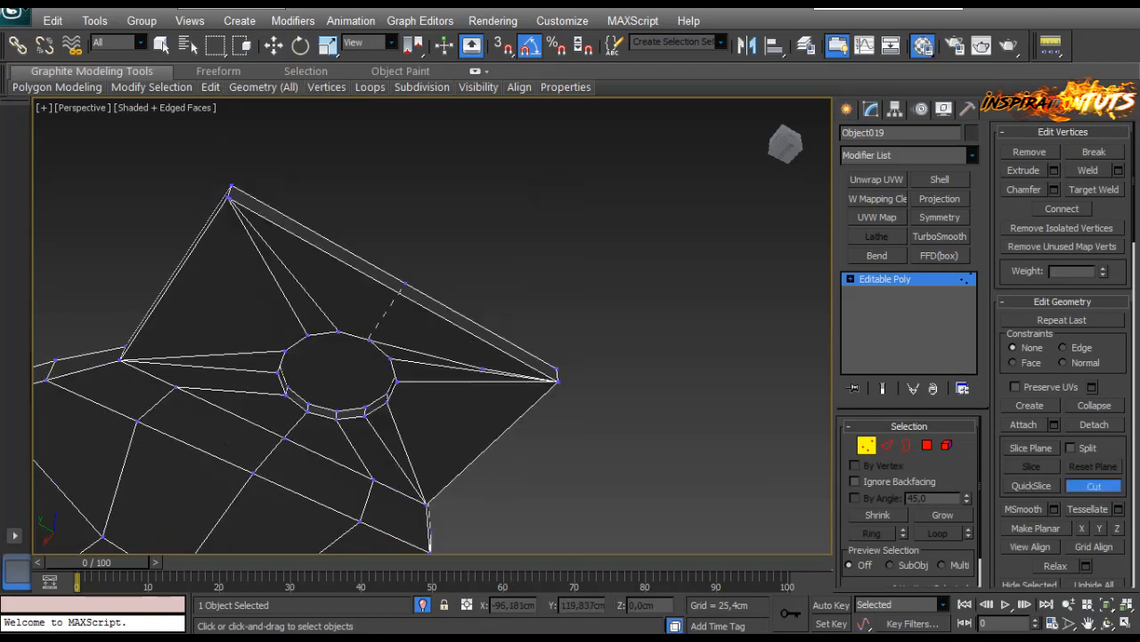
Leave vertex editing on the cover plate, end its isolation to bring back the whole rifle, and deselect the plate.
middle_click_drag(427, 312, 356, 410, "alt")
scroll(405, 294, "up", 2)
middle_click_drag(267, 473, 356, 285)
scroll(418, 321, "down", 4)
scroll(392, 338, "up", 4)
middle_click_drag(357, 285, 657, 326)
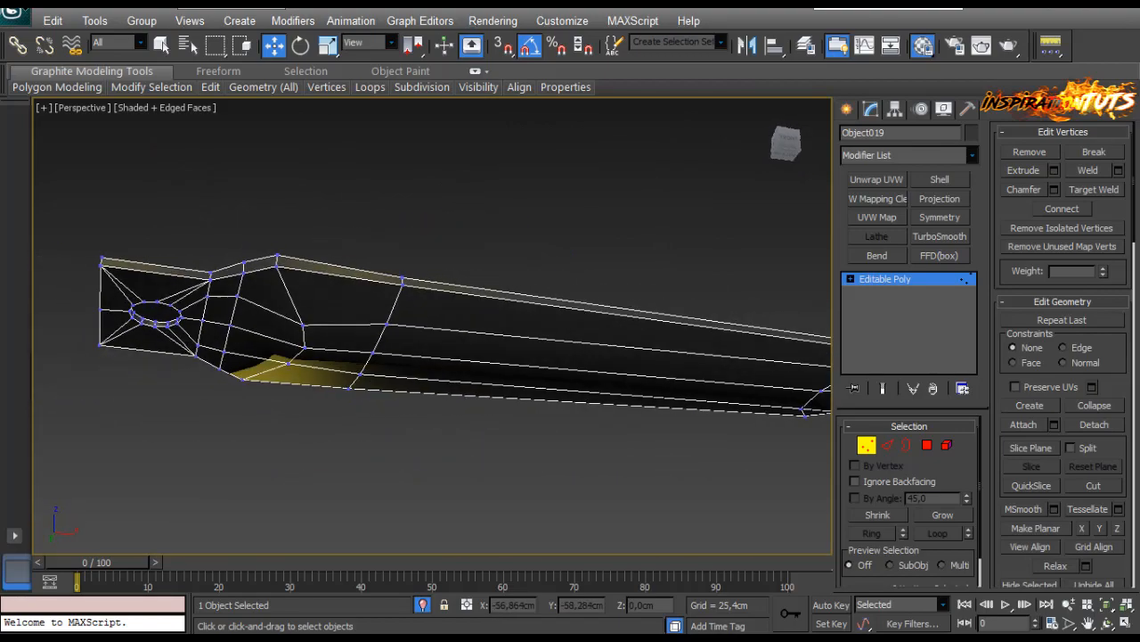
middle_click_drag(419, 347, 298, 284, "alt")
left_click(868, 446)
scroll(432, 326, "down", 4)
left_click(422, 605)
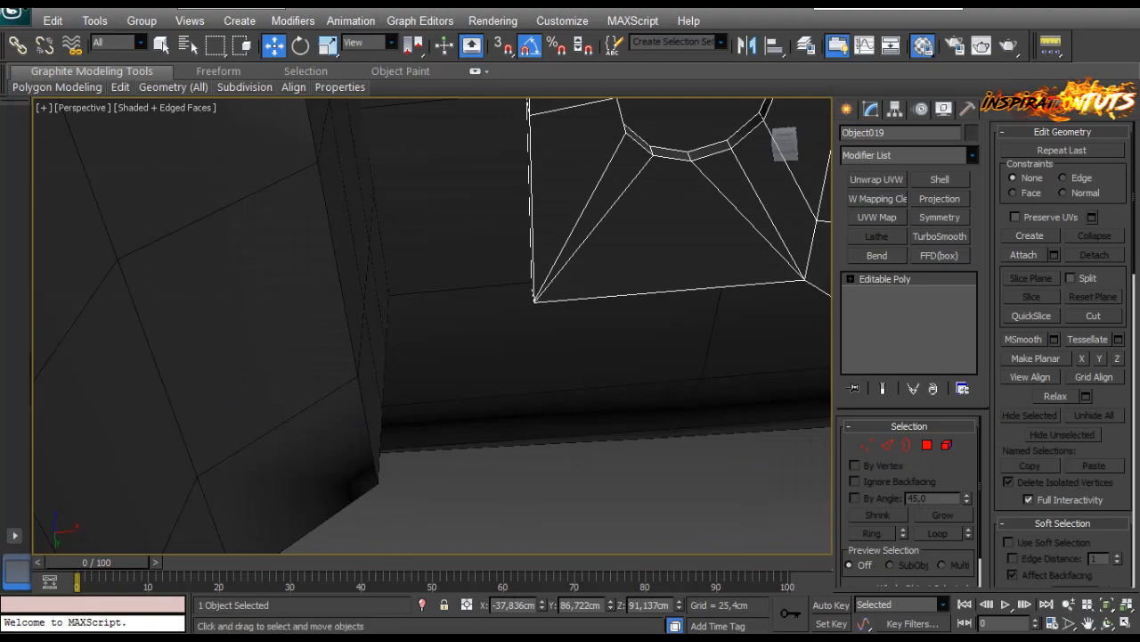
scroll(432, 326, "down", 5)
middle_click_drag(445, 392, 410, 314, "alt")
left_click(428, 432)
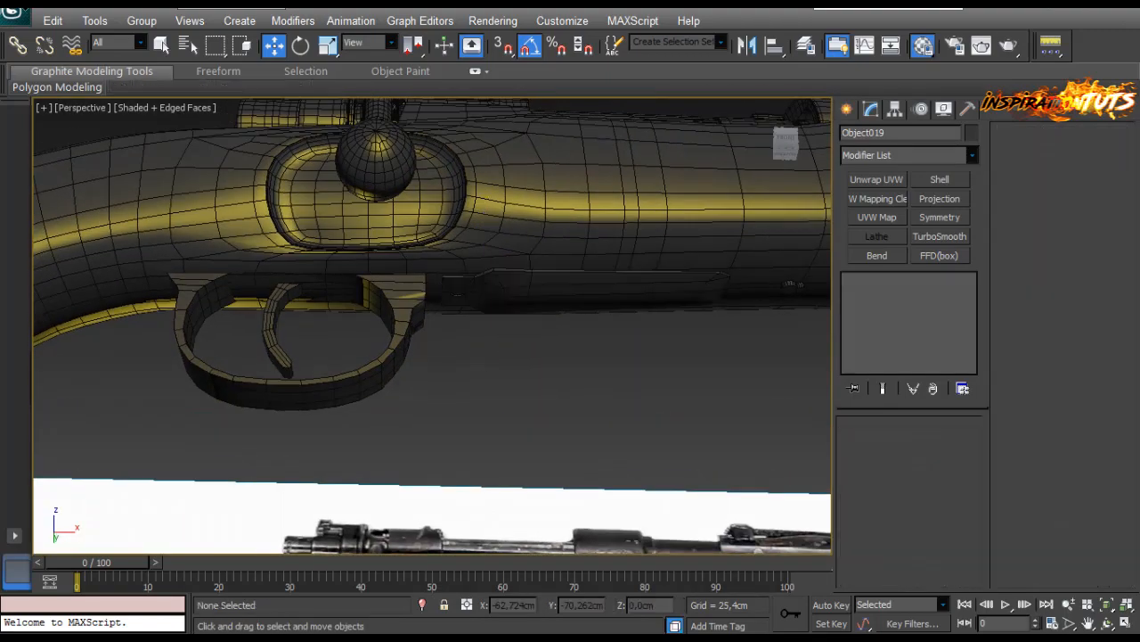
right_click(542, 391)
left_click(579, 276)
left_click(485, 289)
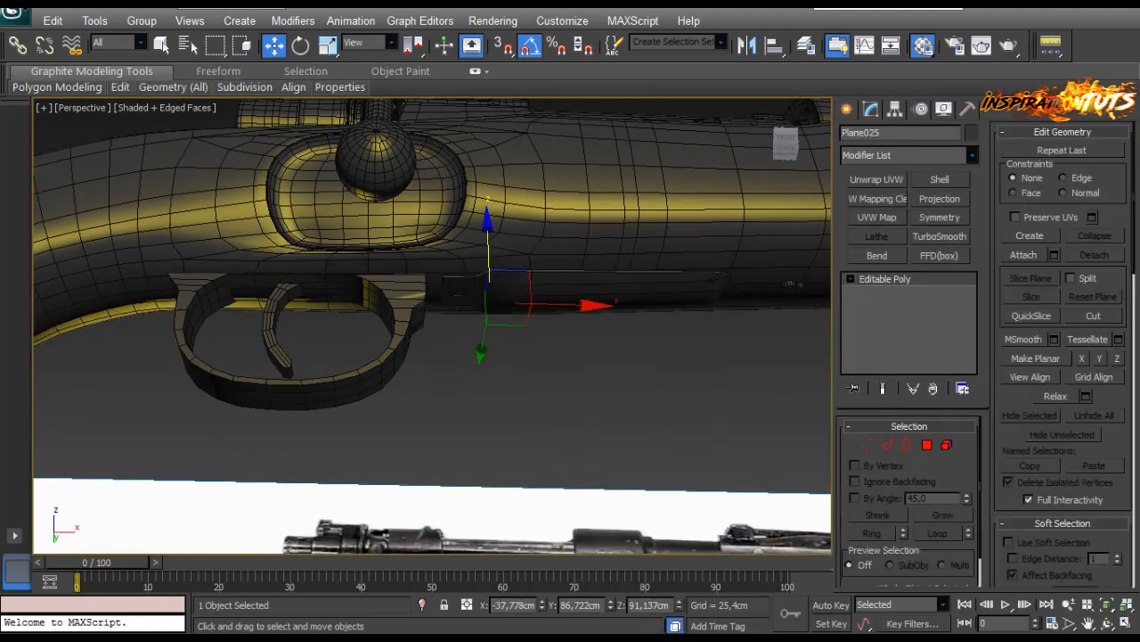
left_click(499, 254)
left_click(454, 365)
left_click(439, 289)
right_click(430, 287)
left_click(370, 456)
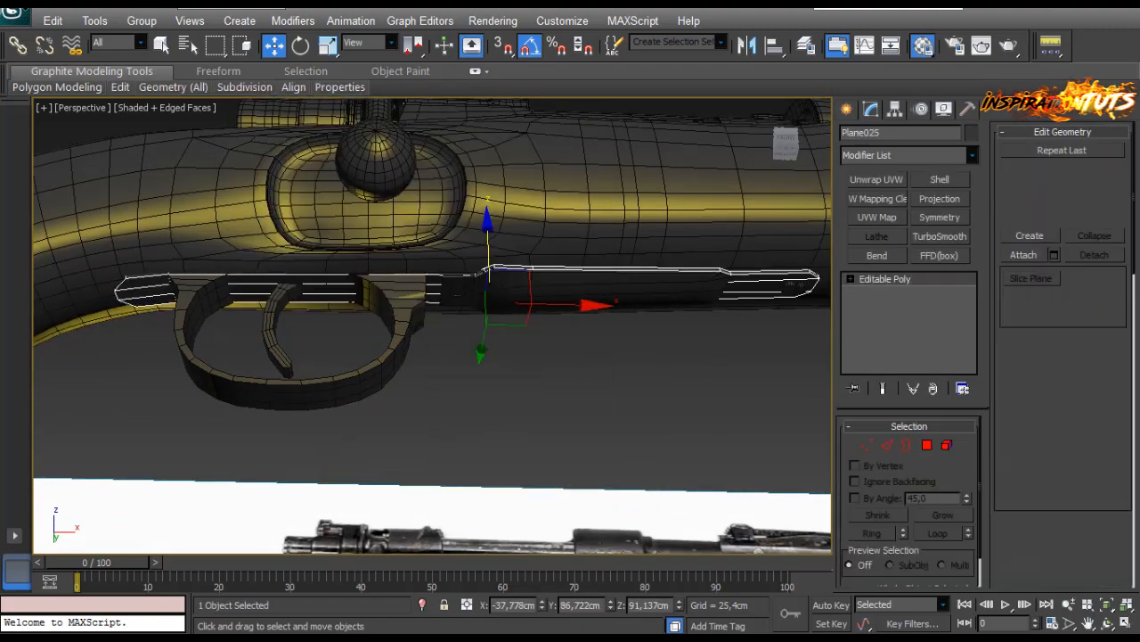
left_click(450, 384)
Examine the assembled rifle from below and from the side, comparing its parts with the reference image.
middle_click_drag(450, 384, 356, 378, "alt")
scroll(432, 326, "down", 5)
scroll(432, 326, "up", 5)
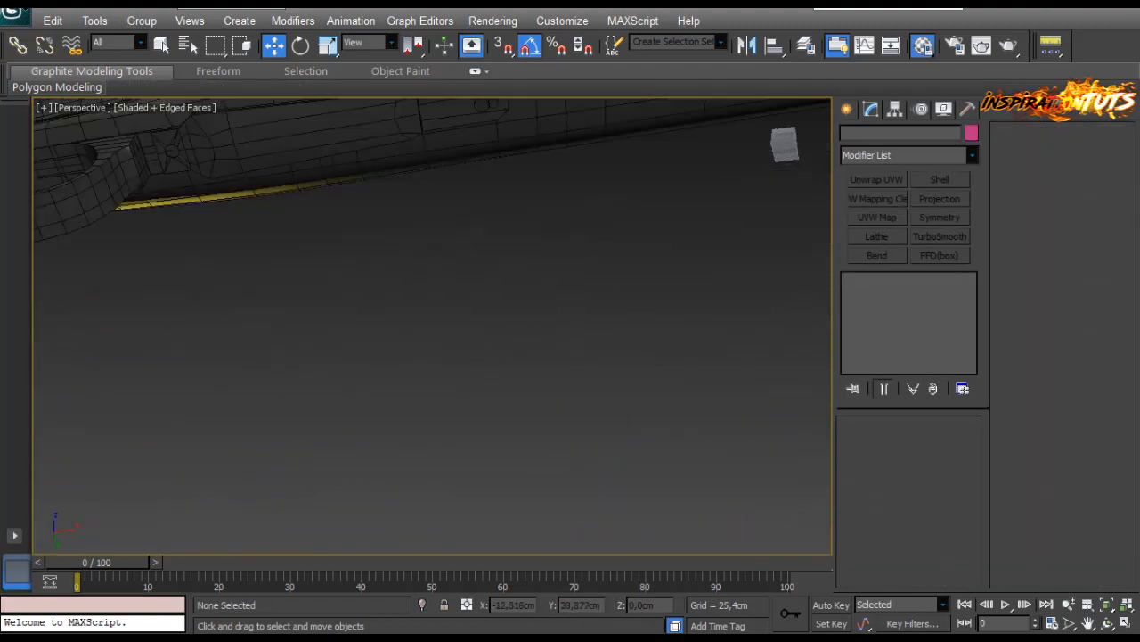
middle_click_drag(392, 321, 499, 356, "alt")
scroll(369, 387, "down", 4)
middle_click_drag(369, 388, 383, 428, "alt")
scroll(285, 356, "down", 4)
middle_click_drag(464, 410, 445, 383, "alt")
scroll(320, 365, "up", 3)
middle_click_drag(347, 283, 360, 249, "alt")
scroll(428, 303, "down", 4)
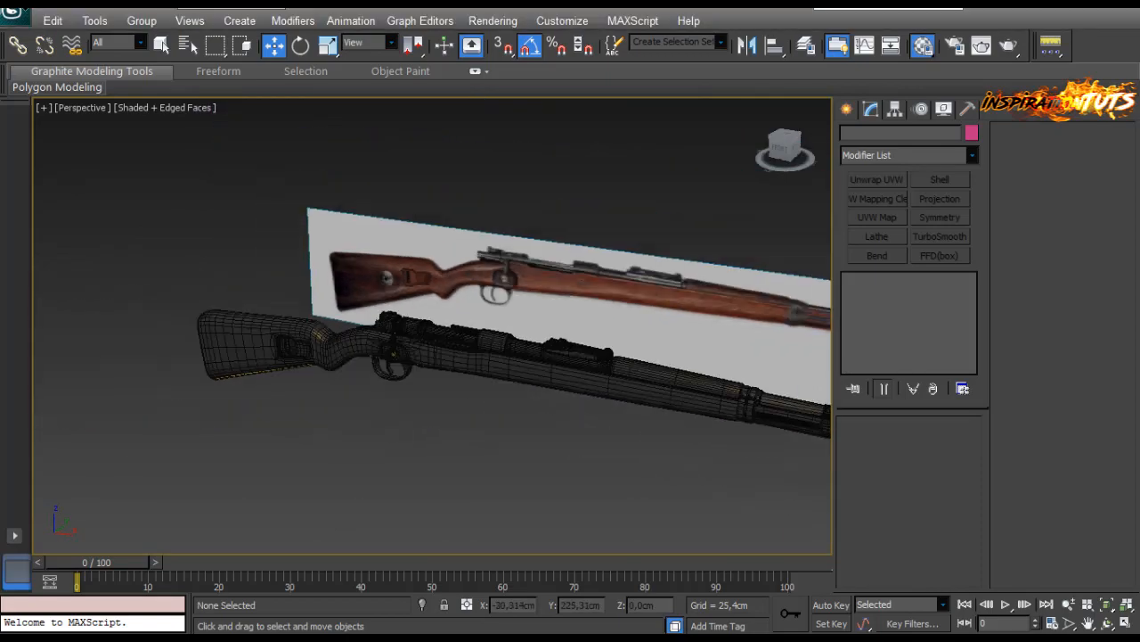
scroll(427, 303, "up", 2)
scroll(508, 294, "up", 2)
middle_click_drag(428, 303, 526, 303, "alt")
scroll(544, 289, "up", 2)
scroll(543, 290, "down", 2)
scroll(526, 303, "up", 2)
scroll(526, 303, "down", 2)
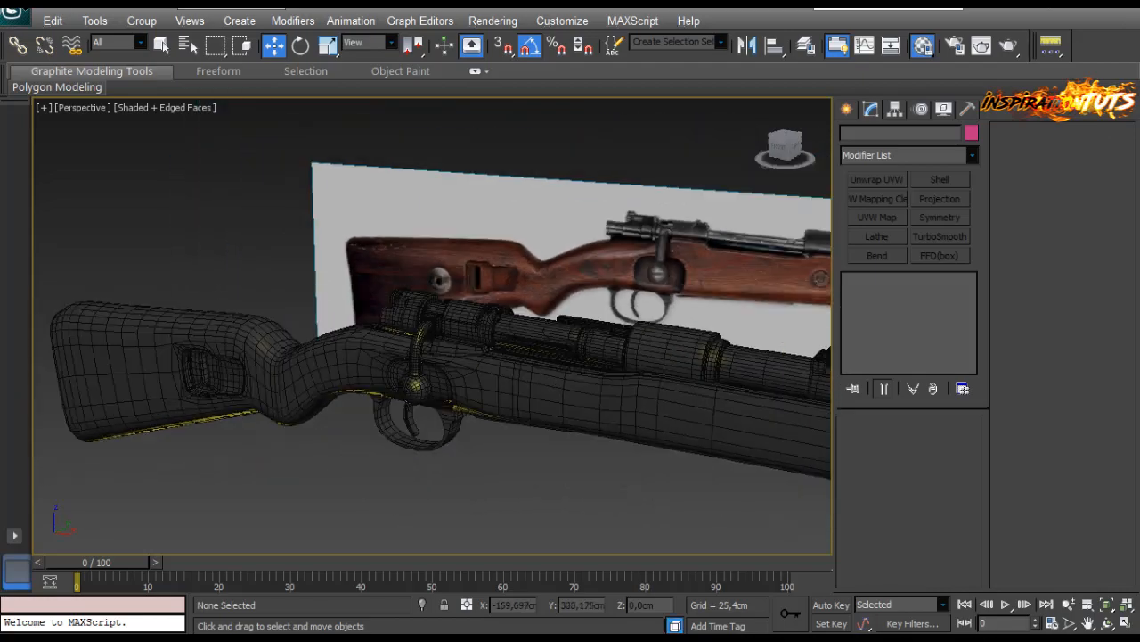